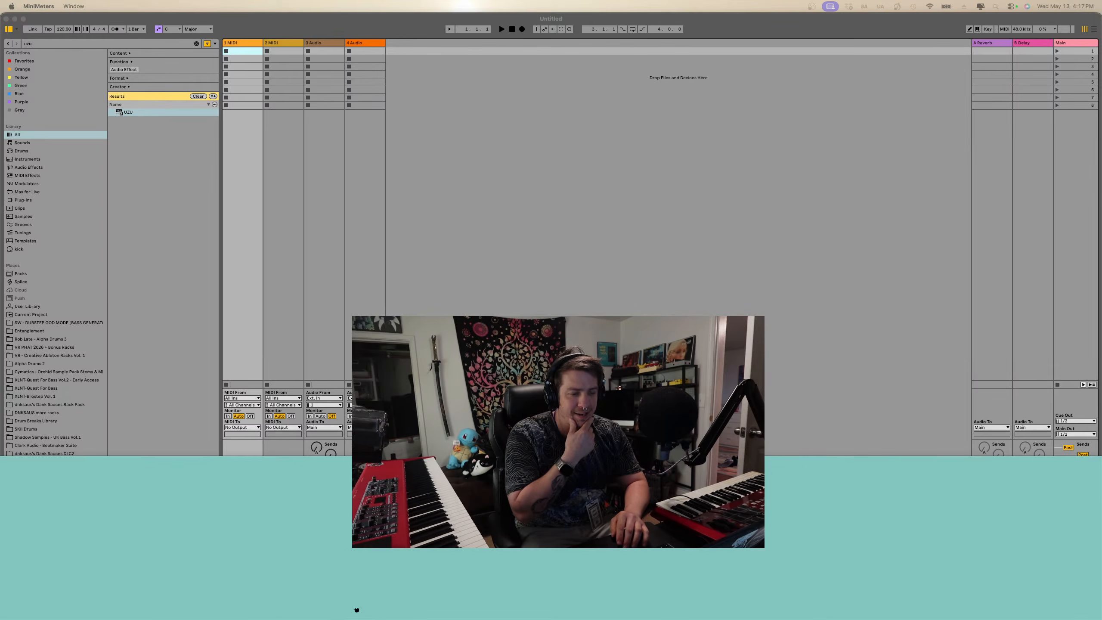
# - Switch to Live and resize its window so it shares the screen with MiniMeters
pyautogui.press('super+Tab')
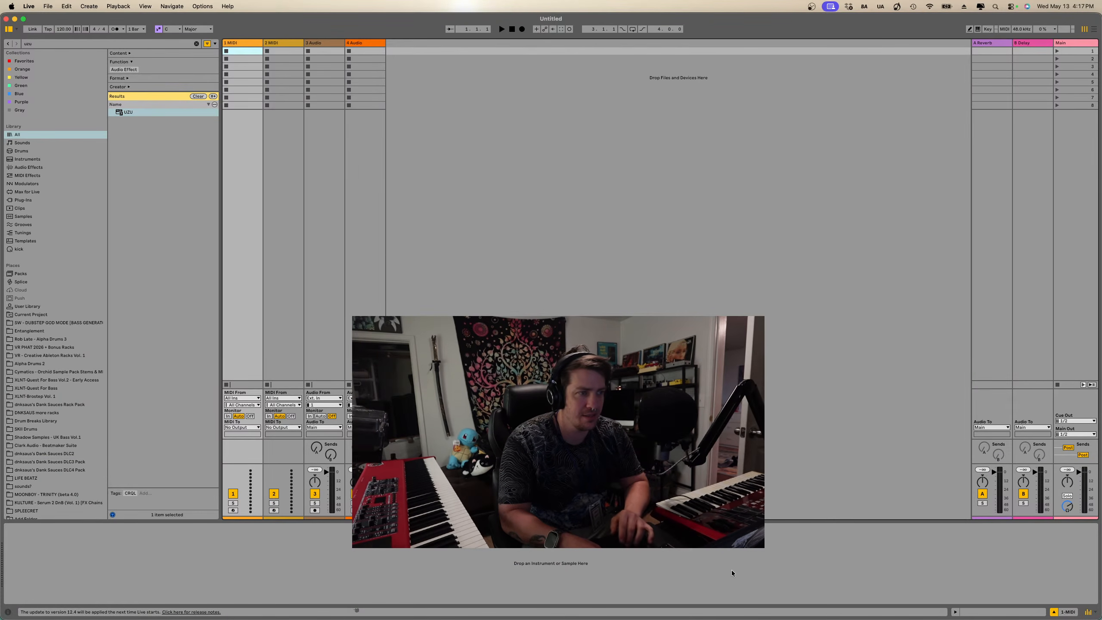
pyautogui.press('super+alt+l')
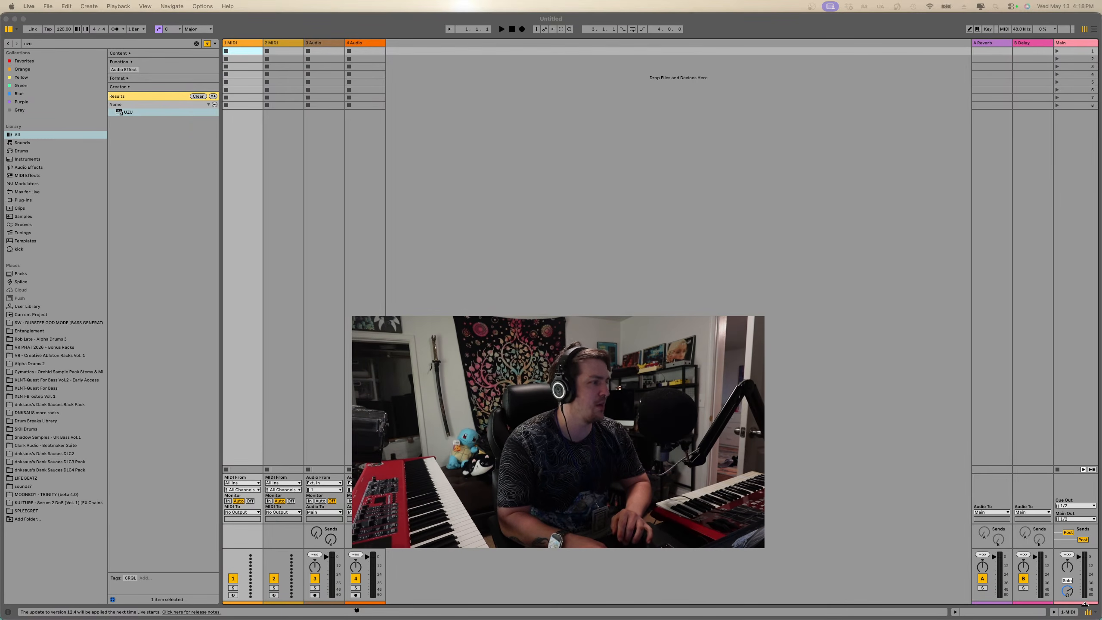
pyautogui.moveTo(1098, 618); pyautogui.dragTo(1086, 542)
pyautogui.click(1083, 463)
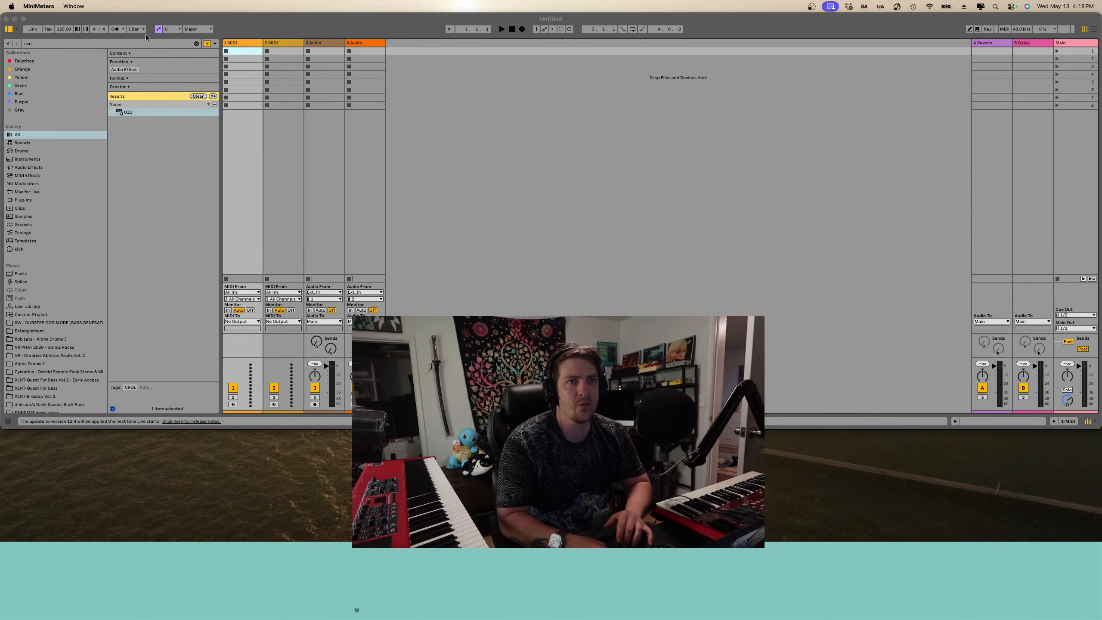
# - Search the browser for "minim" and add the MiniMetersServer device to the Main track
pyautogui.click(196, 44)
pyautogui.click(197, 44)
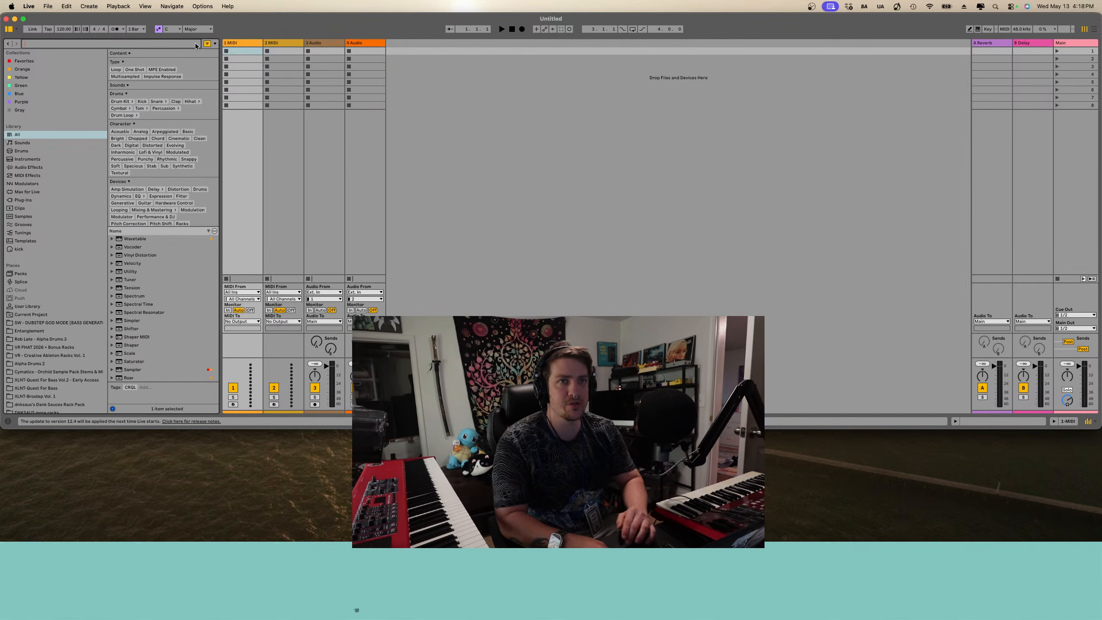
pyautogui.write('minim')
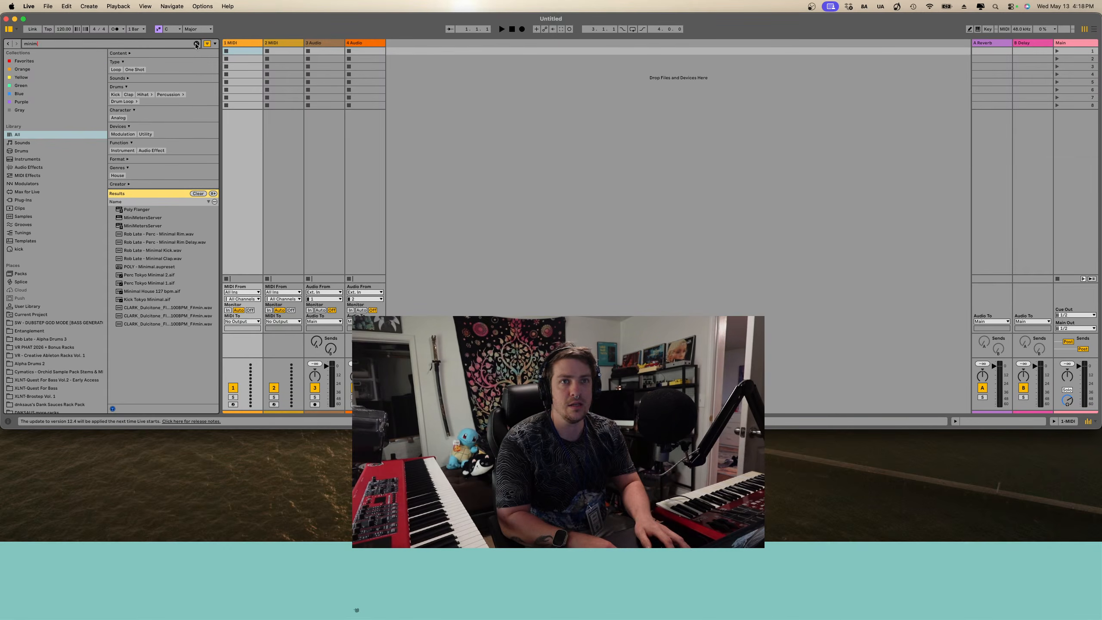
pyautogui.moveTo(154, 227); pyautogui.dragTo(968, 146)
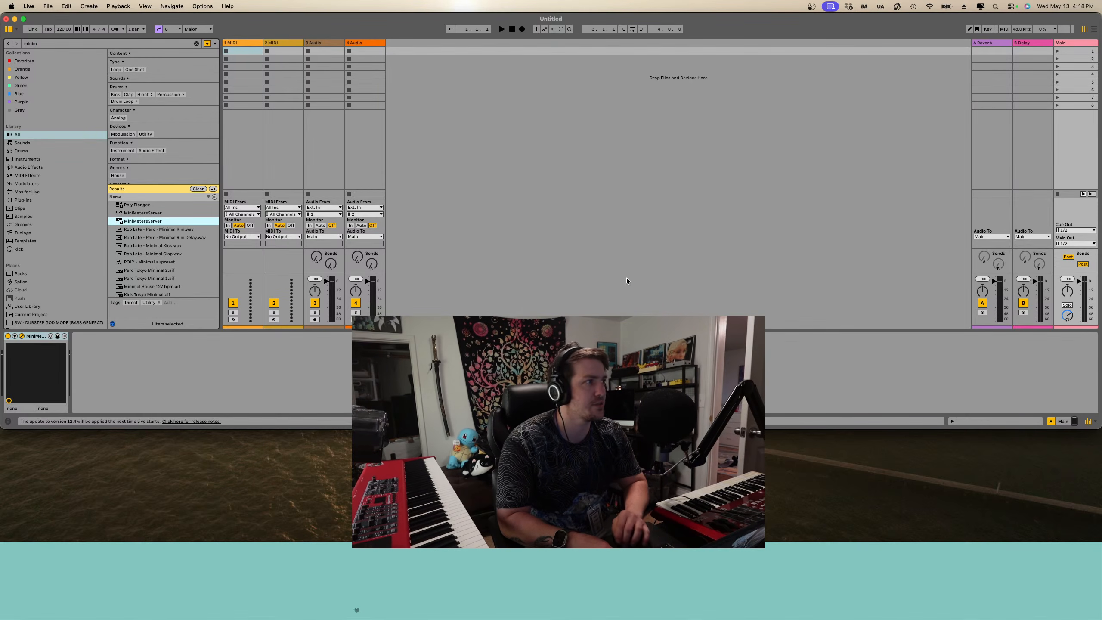
pyautogui.moveTo(369, 545)
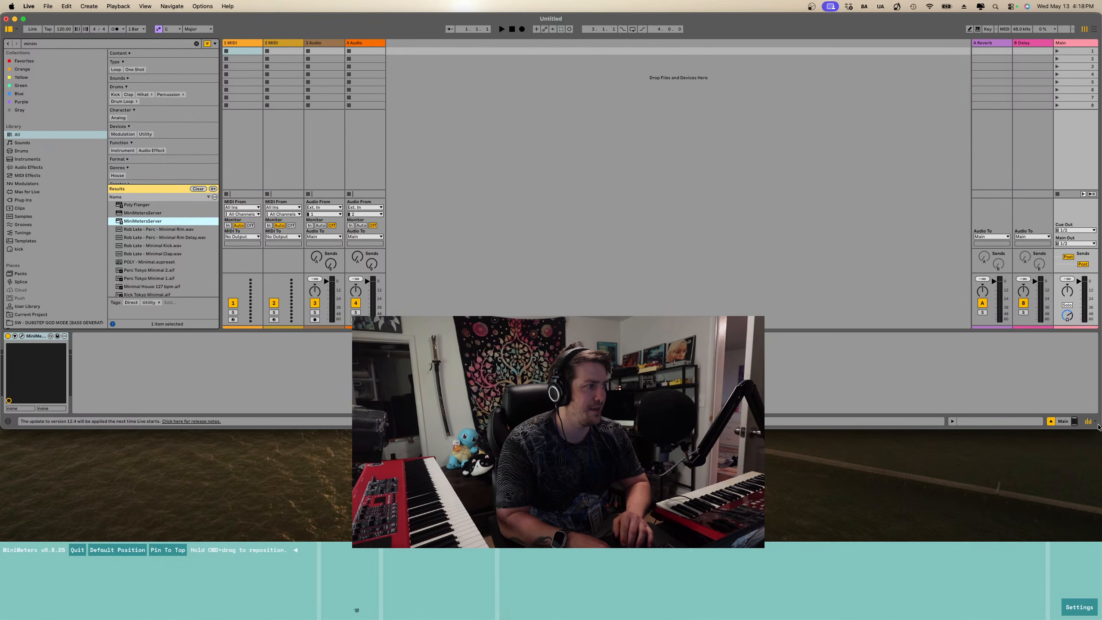
# - Enlarge the Live window back down to the meters and clear the browser search
pyautogui.moveTo(1099, 427); pyautogui.dragTo(1099, 535)
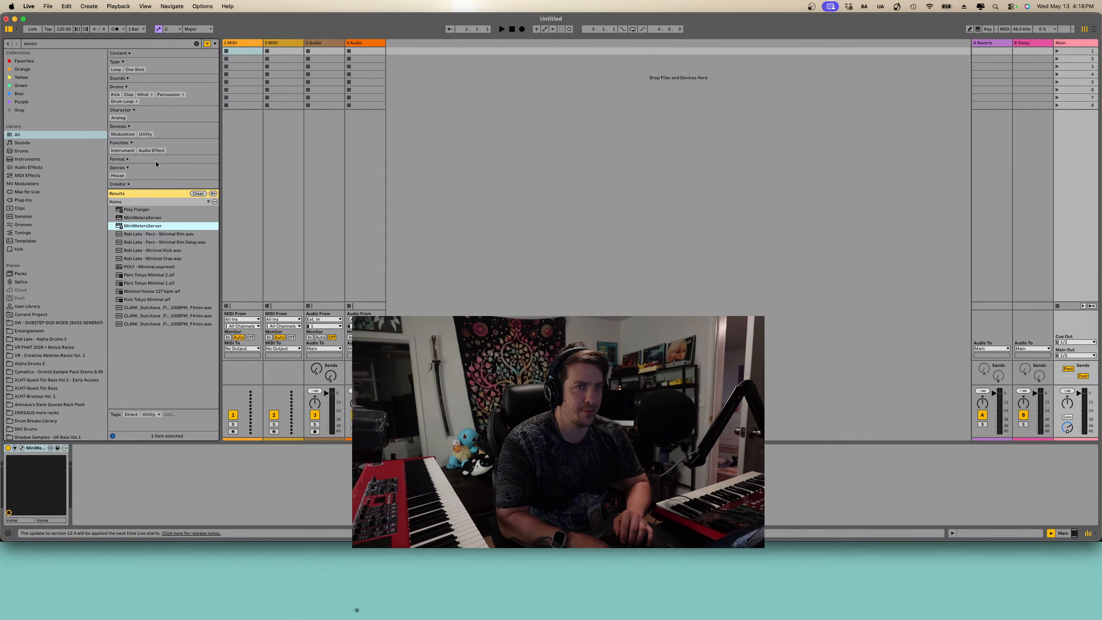
pyautogui.click(196, 43)
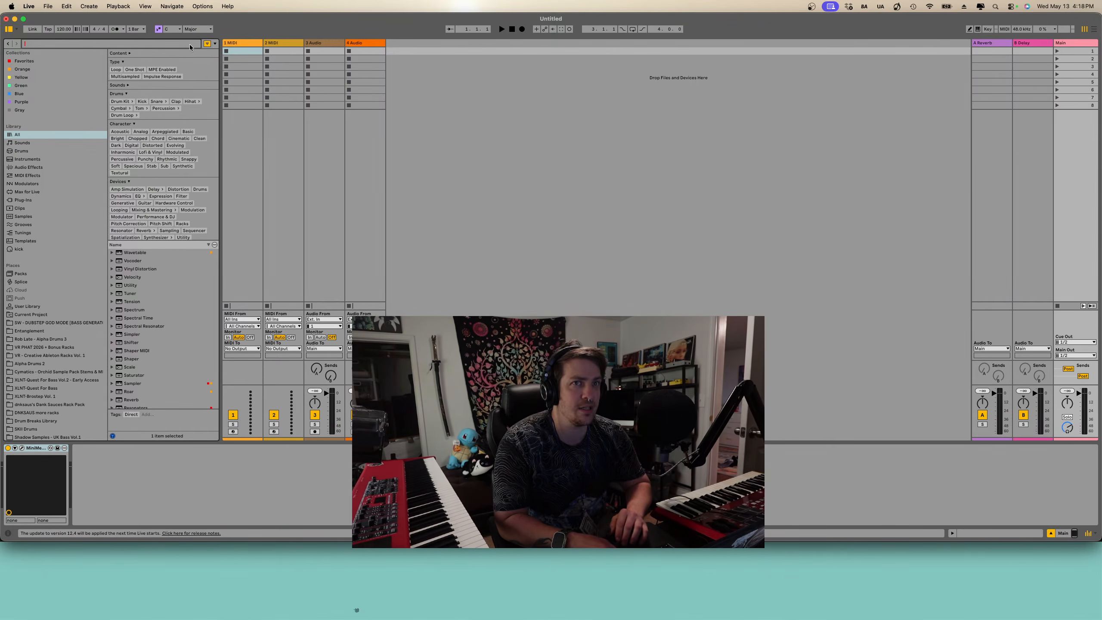
# - Set the project tempo to 140 BPM
pyautogui.click(171, 28)
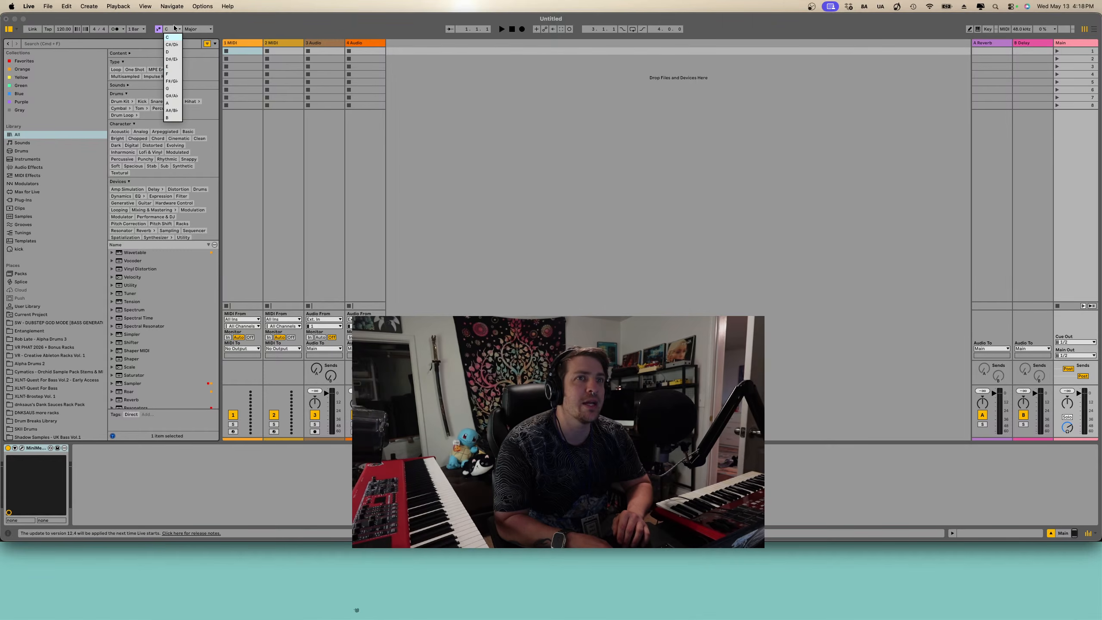
pyautogui.click(118, 36)
pyautogui.click(64, 31)
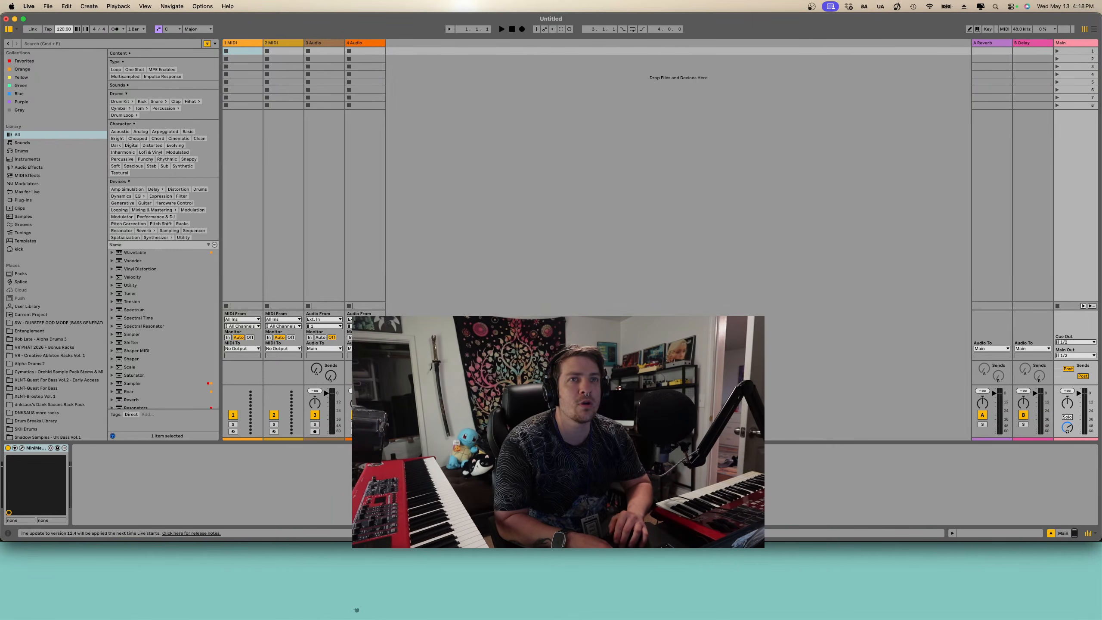
pyautogui.write('140')
# - Set the project key and scale to D#/Eb Minor
pyautogui.click(174, 28)
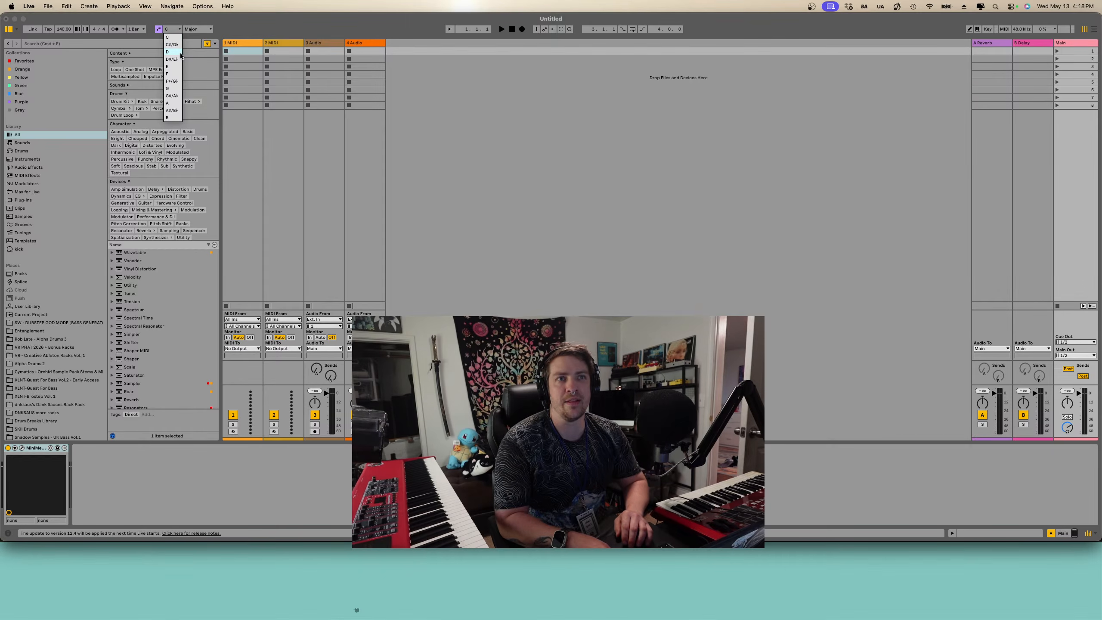
pyautogui.click(174, 58)
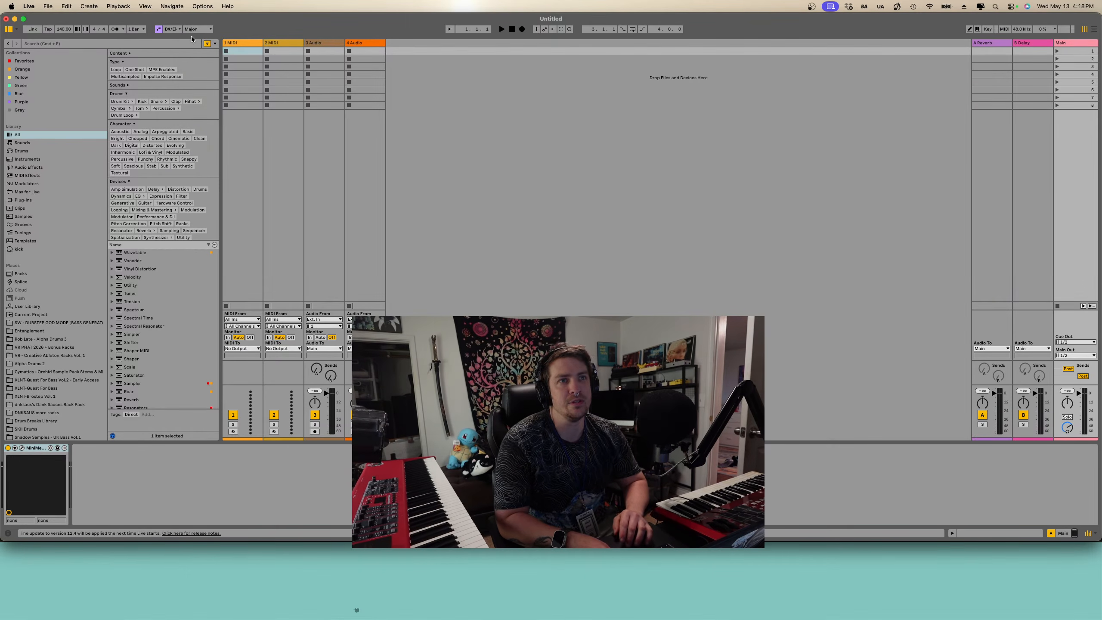
pyautogui.click(198, 29)
pyautogui.click(194, 46)
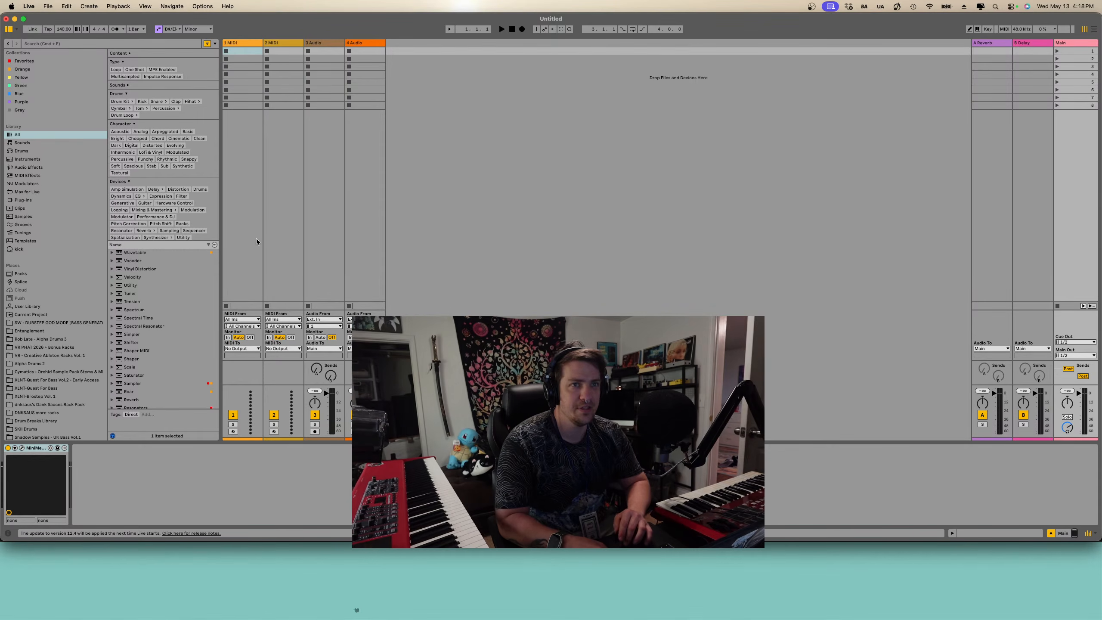
# - Search the browser for "wave" and audition the results such as Zeraphis, Zardoz and Yin Yang
pyautogui.click(131, 45)
pyautogui.write('wave')
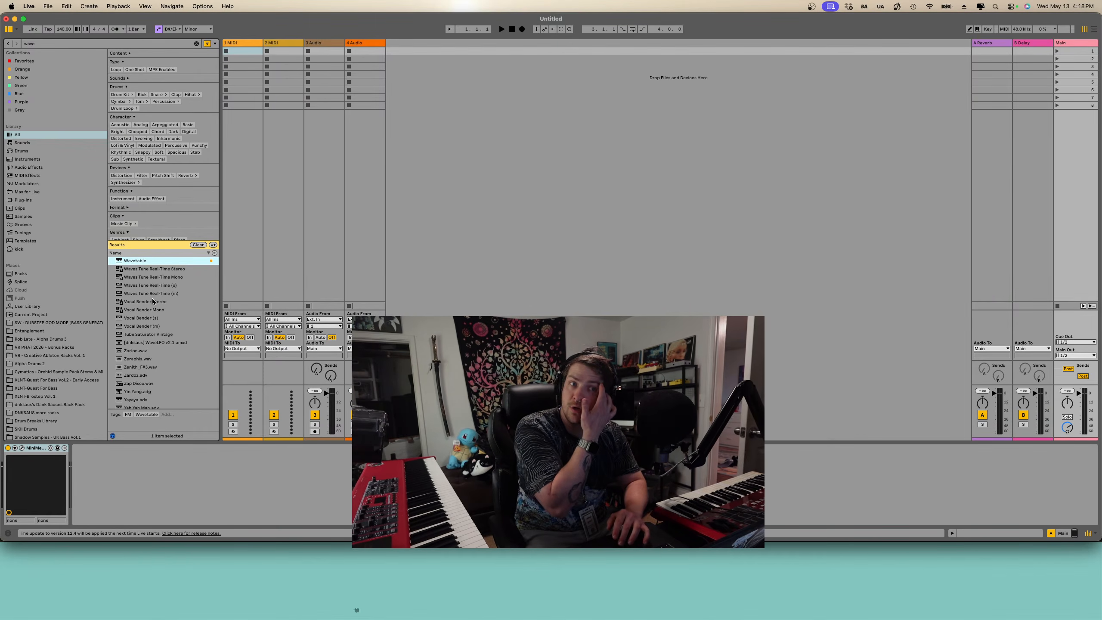
pyautogui.scroll(-1, 160, 343)
pyautogui.click(160, 345)
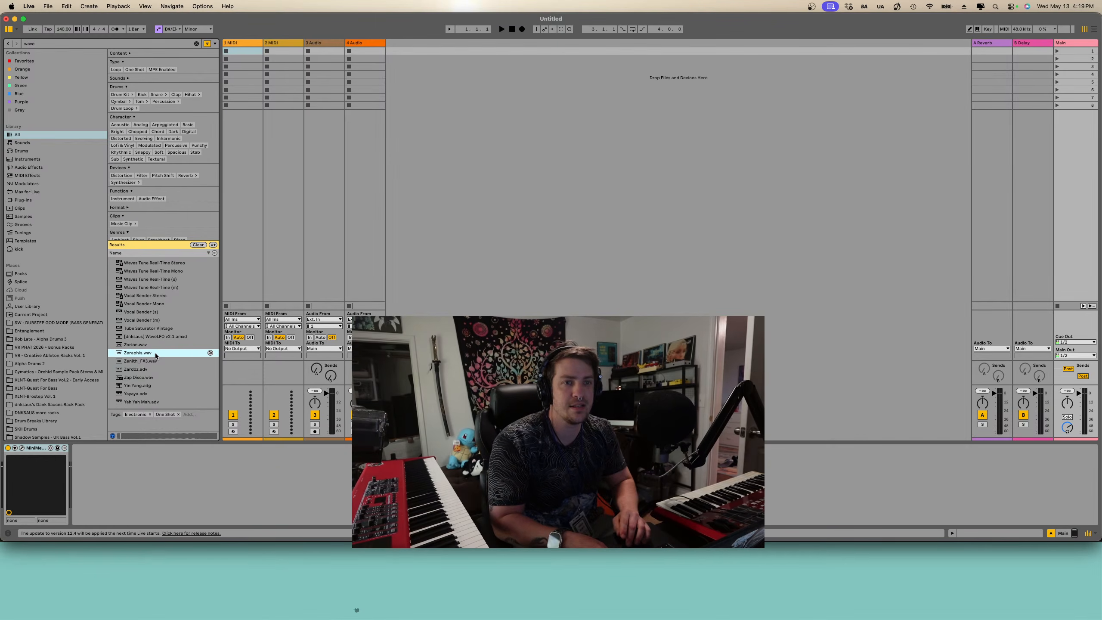
pyautogui.click(146, 361)
pyautogui.click(145, 370)
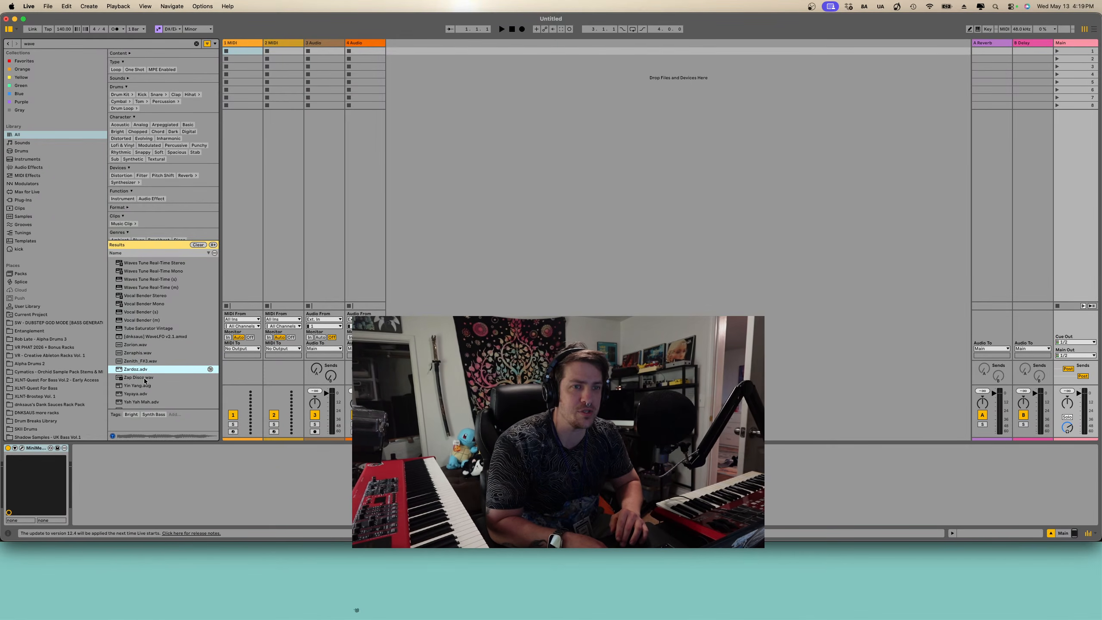
pyautogui.click(145, 379)
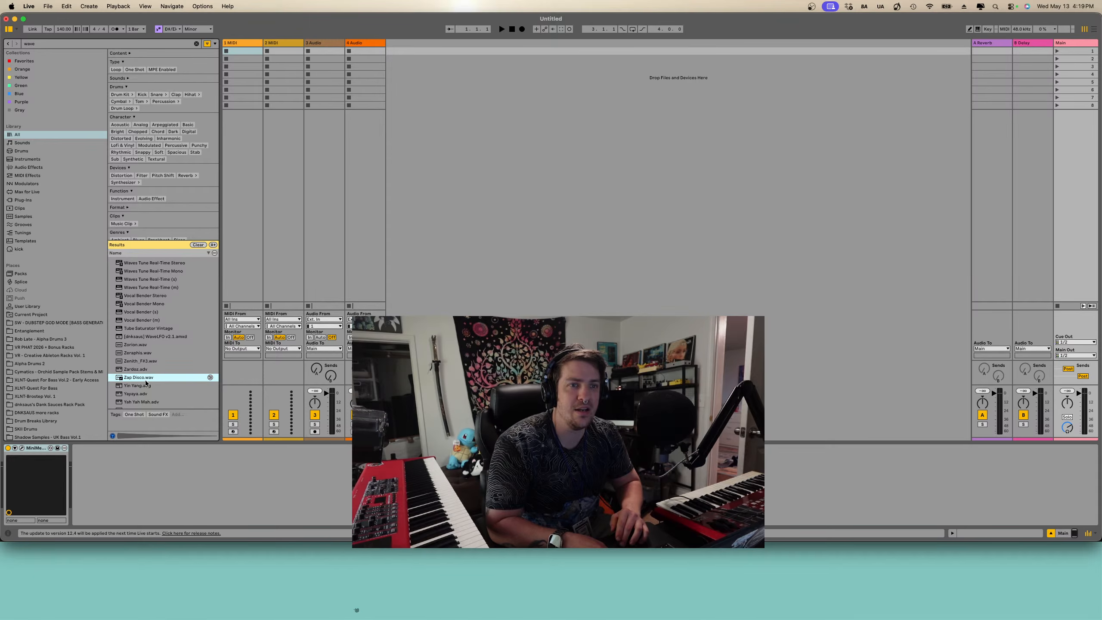
pyautogui.click(144, 388)
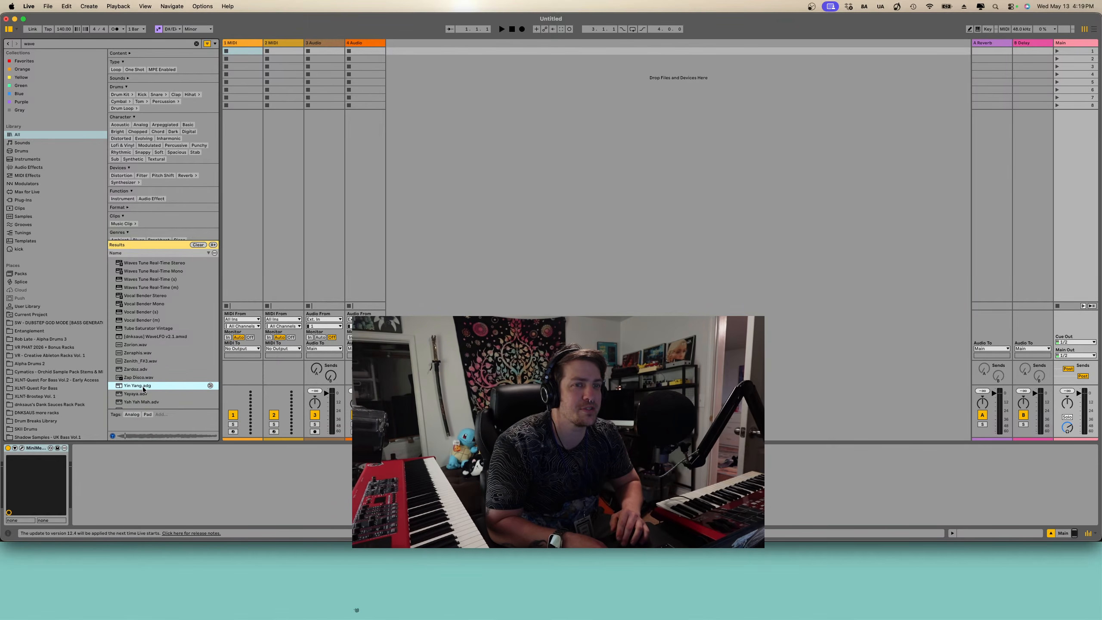
pyautogui.click(144, 394)
pyautogui.scroll(-1, 142, 396)
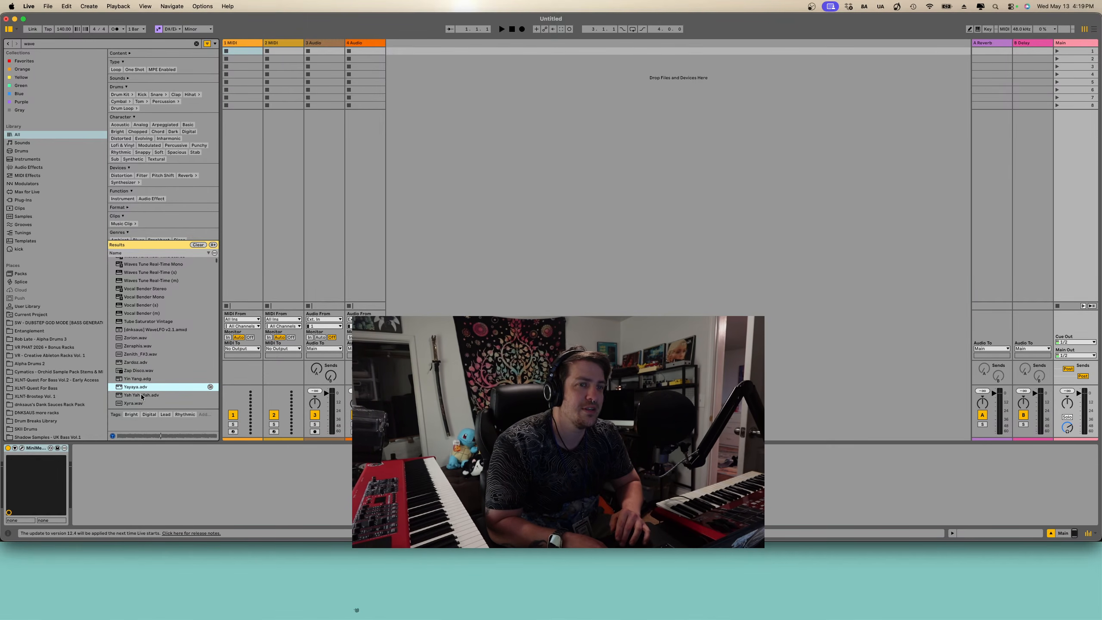
# - Audition further "wave" results, including the Xylophone, Xtraction and Wood samples
pyautogui.click(142, 396)
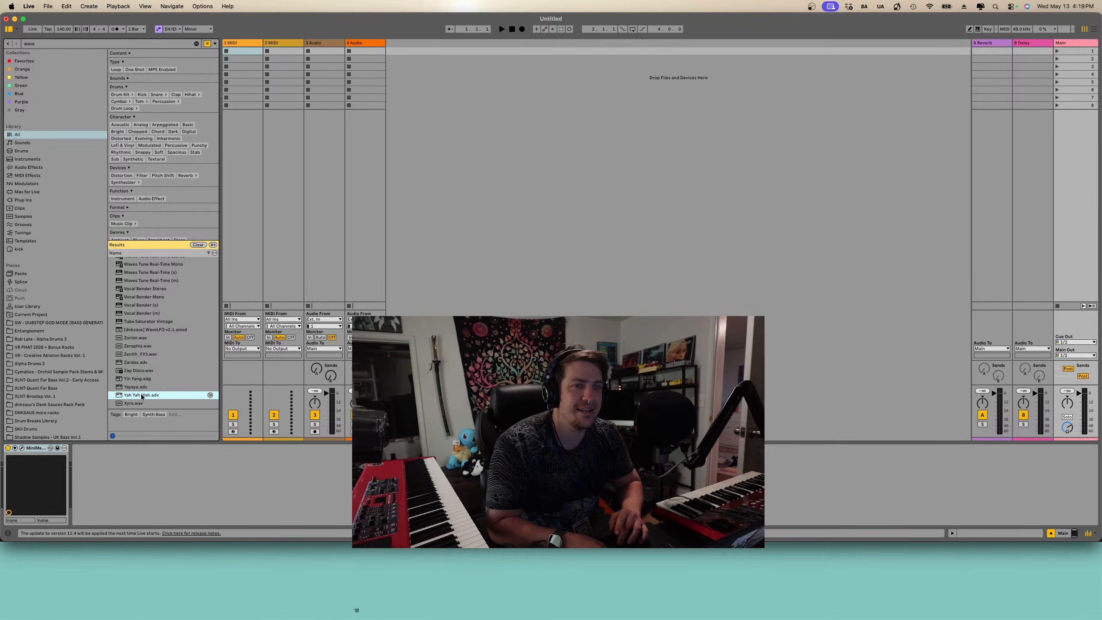
pyautogui.scroll(-1, 142, 395)
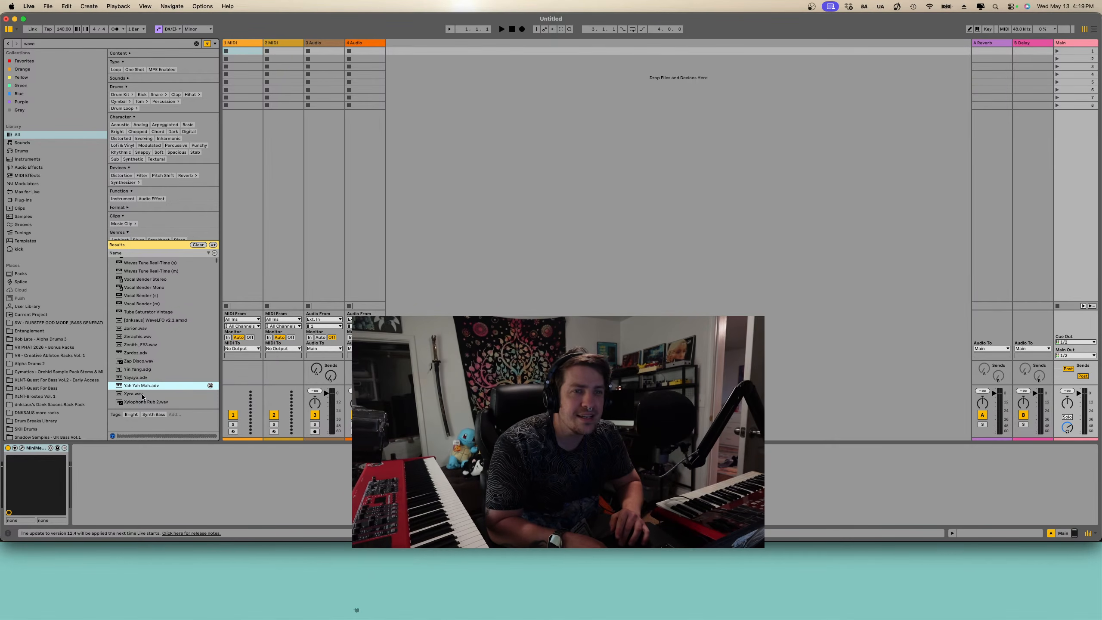
pyautogui.click(143, 394)
pyautogui.scroll(-4, 143, 386)
pyautogui.click(143, 372)
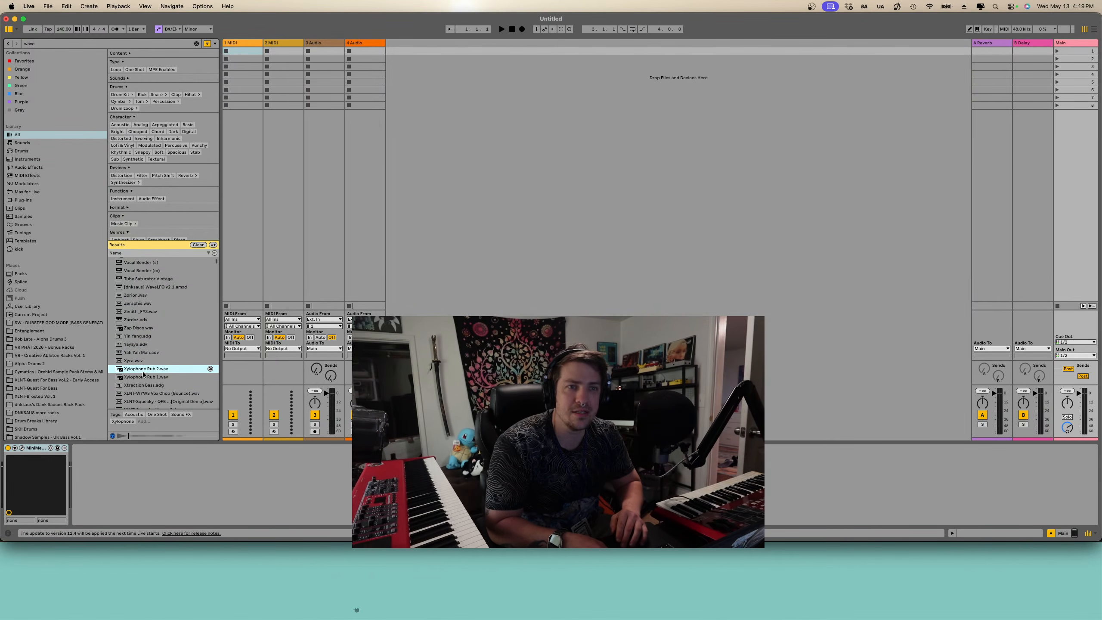
pyautogui.scroll(-1, 143, 378)
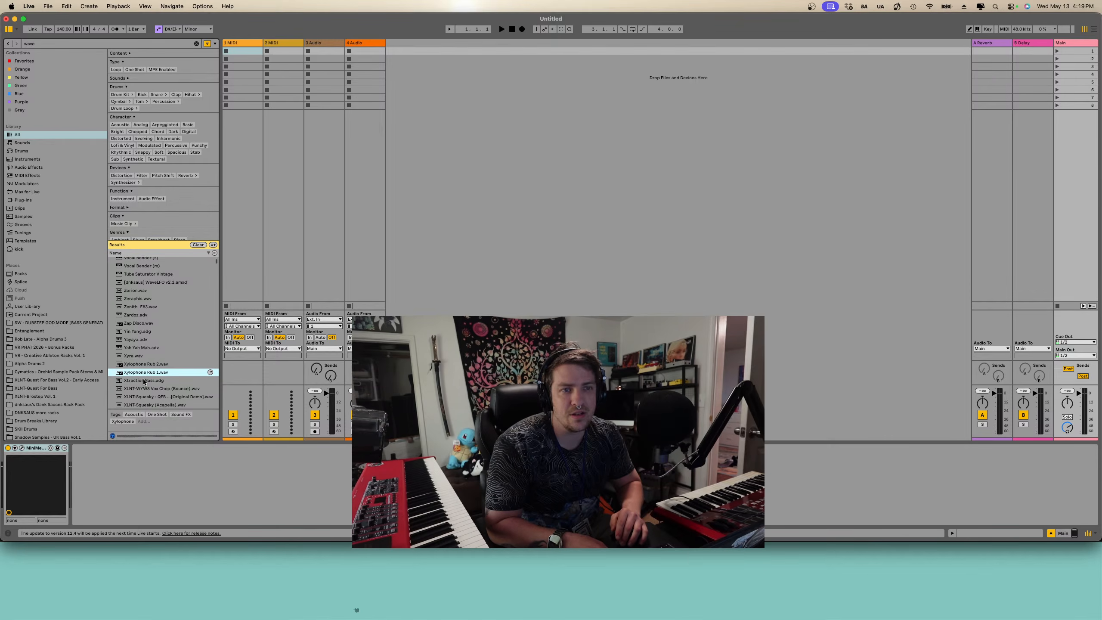
pyautogui.click(143, 379)
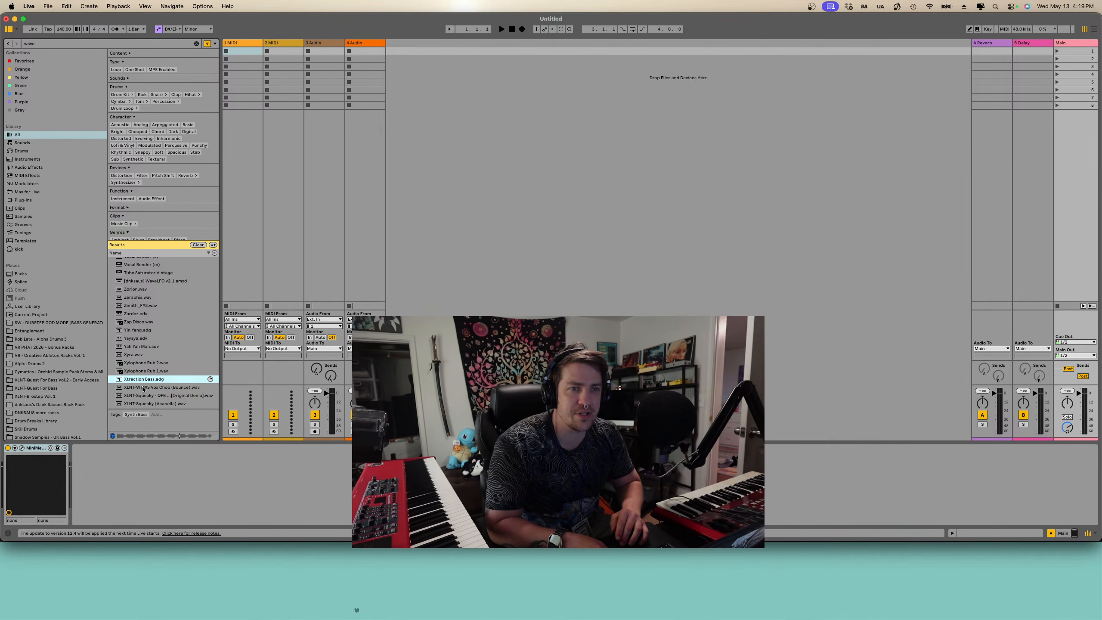
pyautogui.click(143, 388)
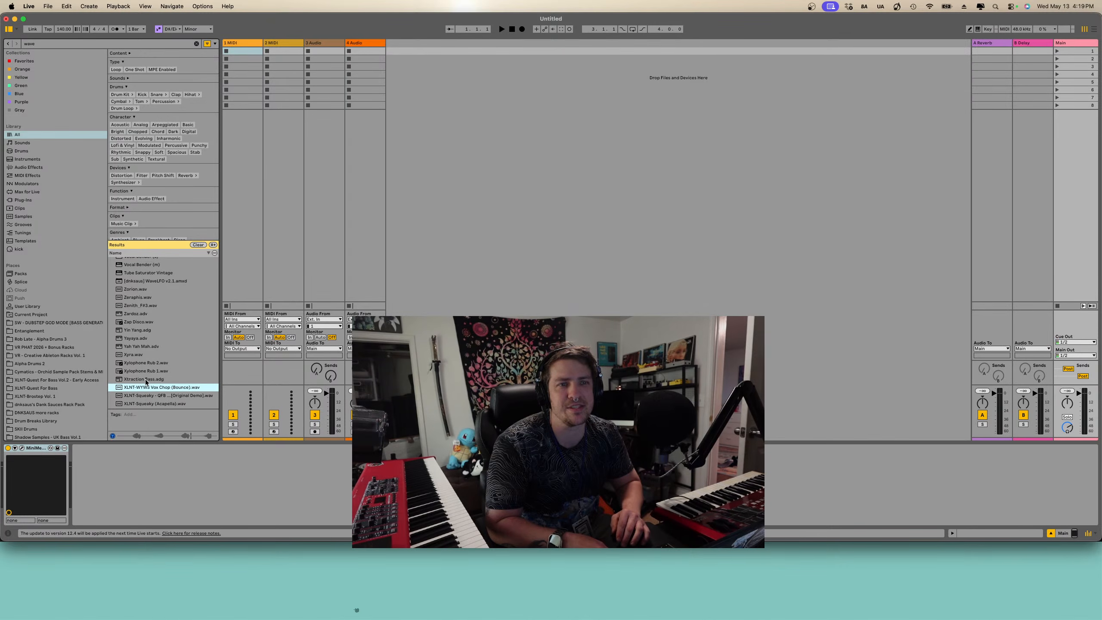
pyautogui.scroll(5, 144, 396)
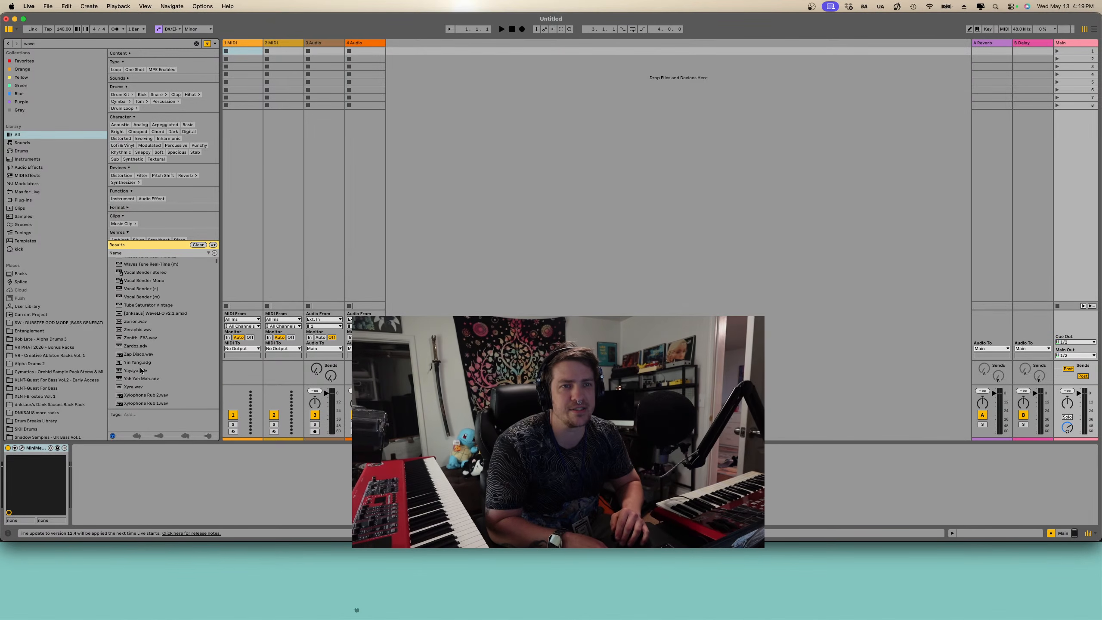
pyautogui.click(142, 335)
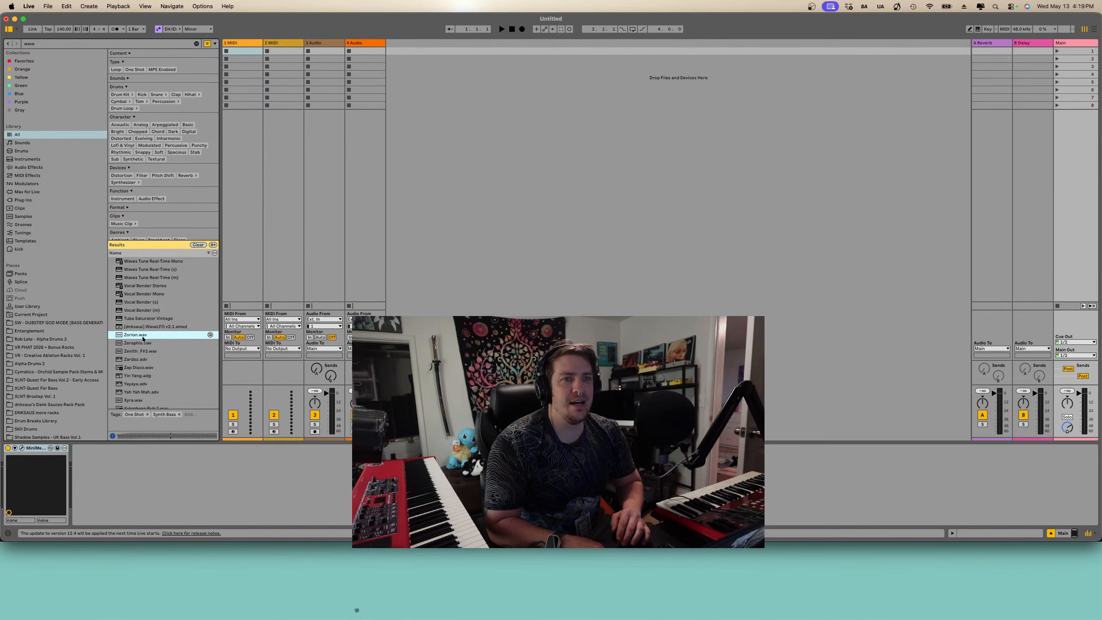
pyautogui.scroll(-5, 142, 336)
pyautogui.click(152, 347)
pyautogui.click(150, 362)
pyautogui.click(148, 386)
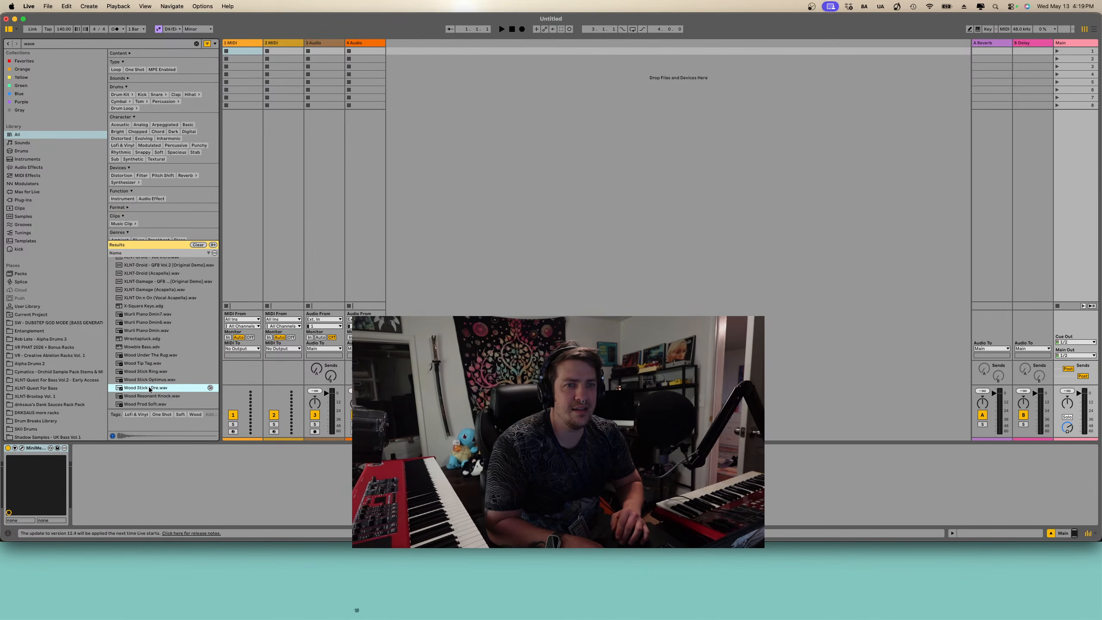
pyautogui.click(148, 363)
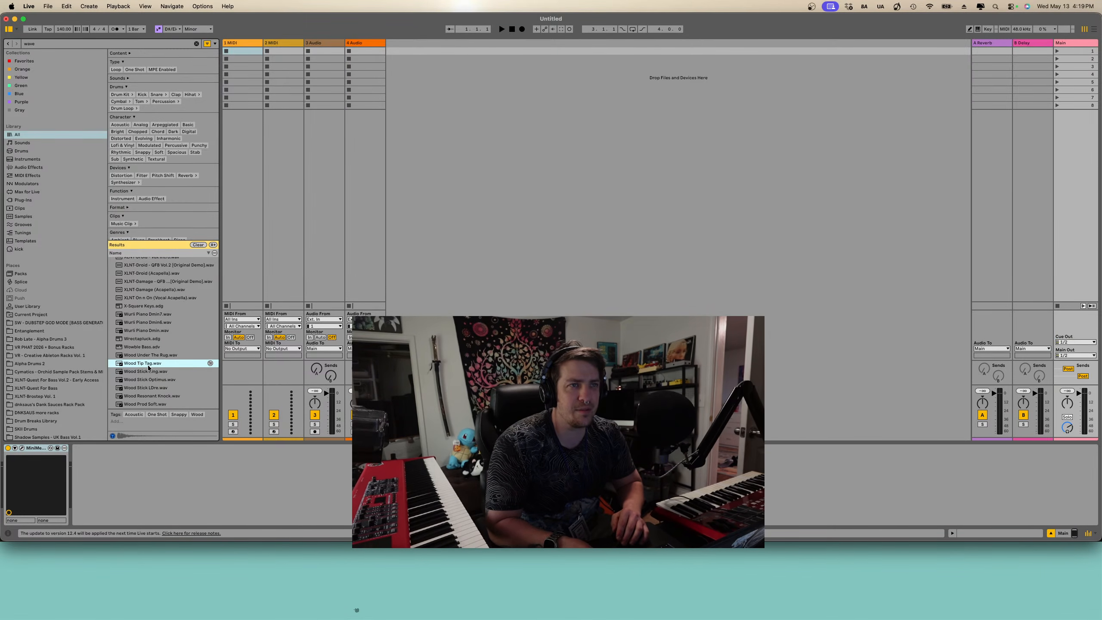
# - Switch to Arrangement View and place Wood Tip Tag.wav on a new audio track
pyautogui.hotkey('shift', 'Tab')
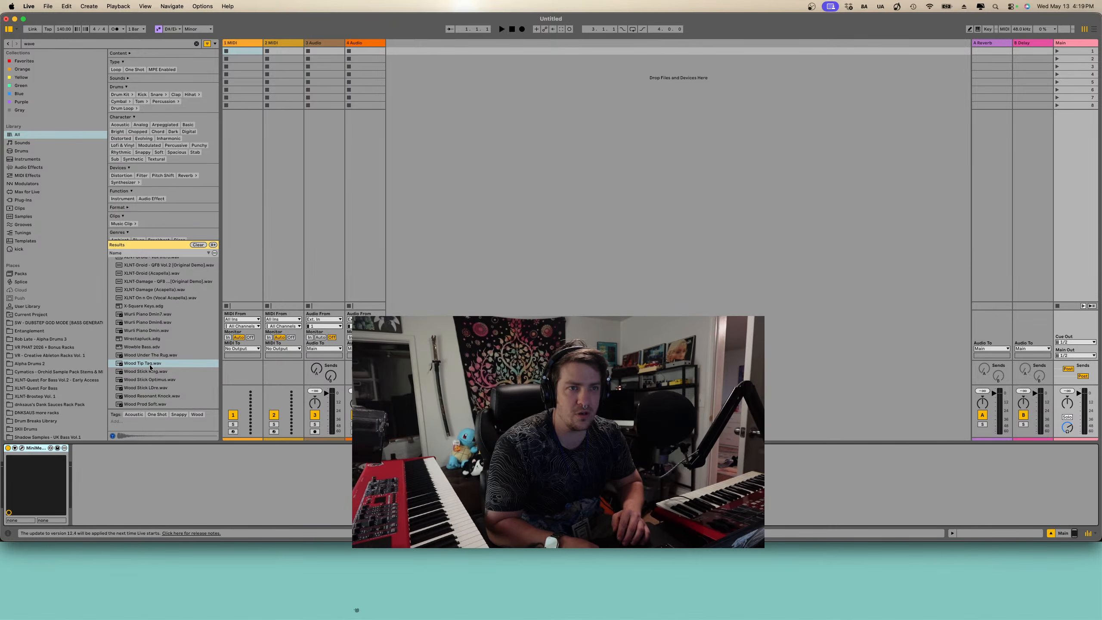
pyautogui.press('Tab')
pyautogui.moveTo(159, 365); pyautogui.dragTo(361, 224)
# - Audition more "wave" results such as the Wood Stick and Upward Flight sounds
pyautogui.scroll(10, 329, 249)
pyautogui.click(164, 388)
pyautogui.press('Down')
pyautogui.press('Down')
pyautogui.press('Down')
pyautogui.press('Down')
pyautogui.press('Down')
pyautogui.press('Down')
pyautogui.press('Down')
pyautogui.press('Down')
pyautogui.press('Down')
pyautogui.press('Down')
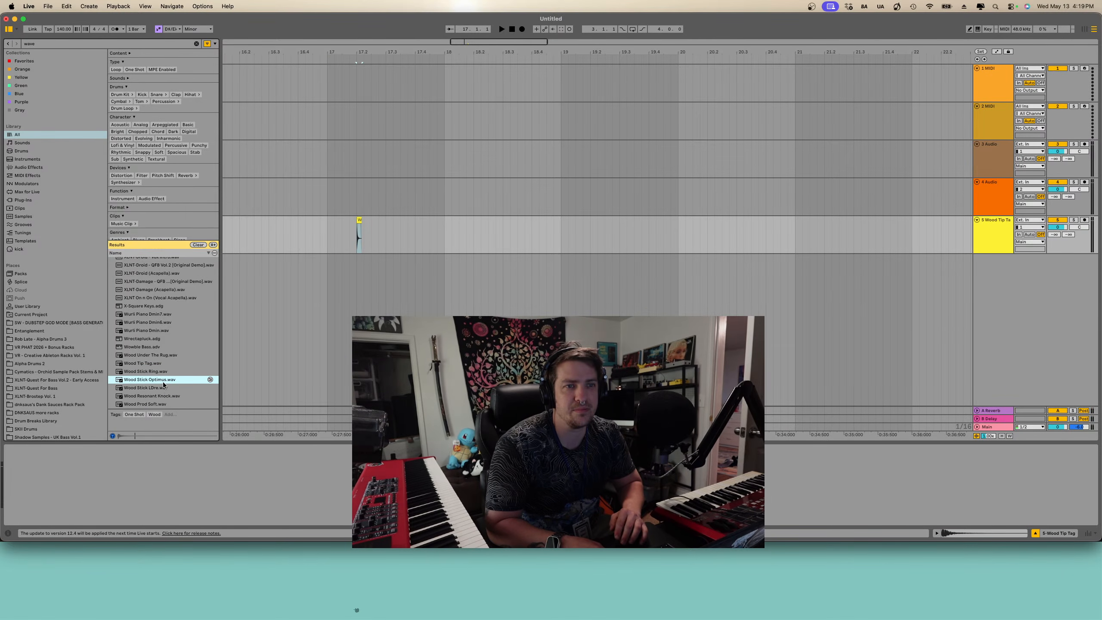
pyautogui.scroll(-15, 158, 374)
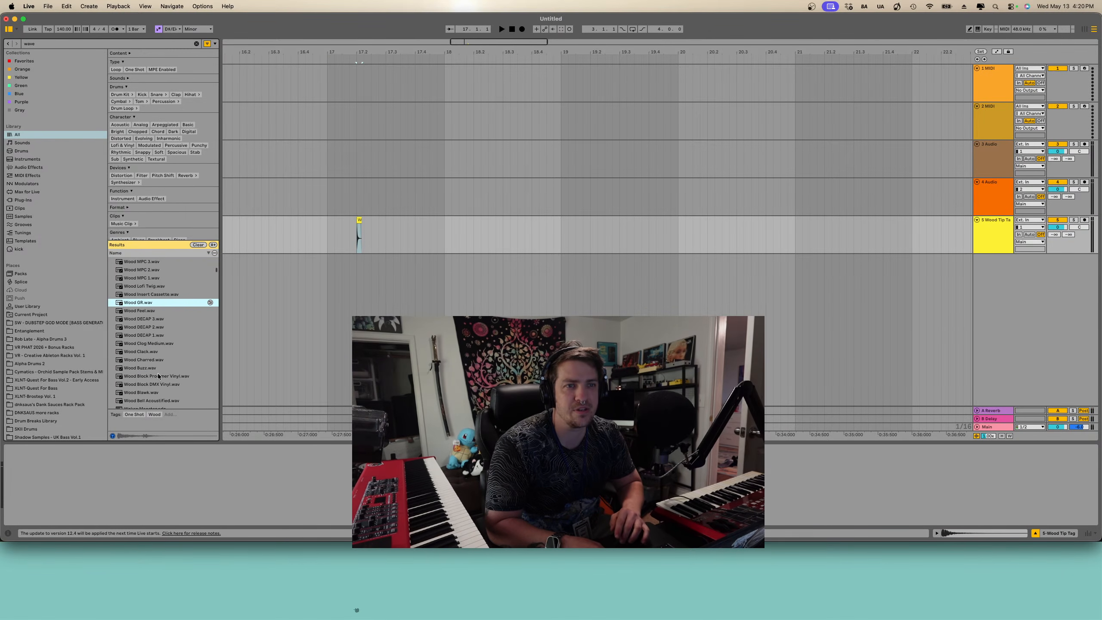
pyautogui.click(157, 370)
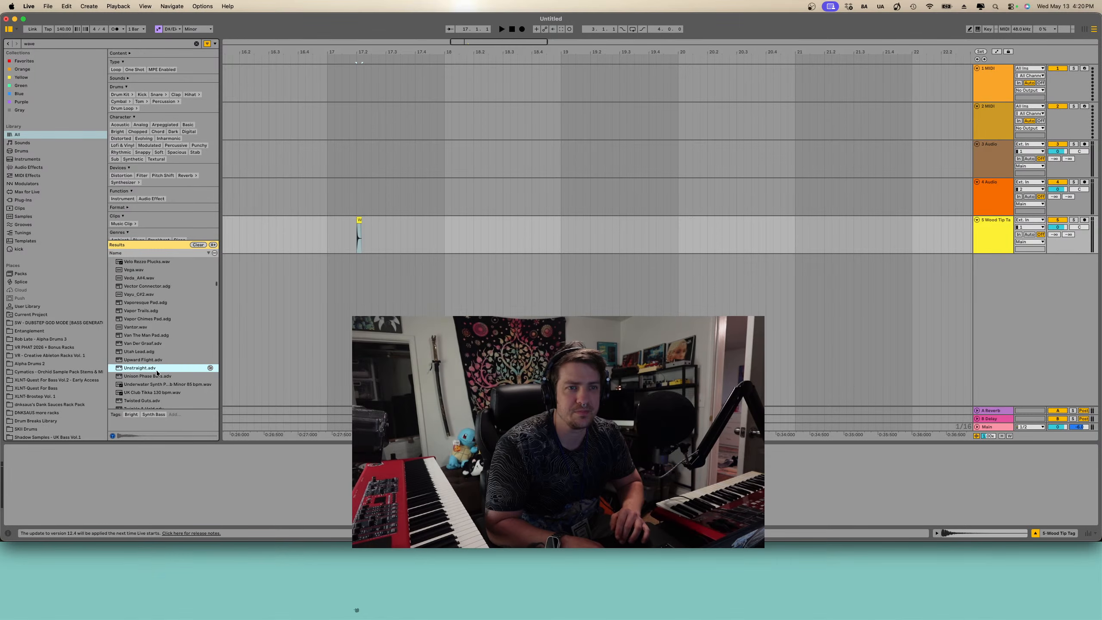
pyautogui.click(152, 360)
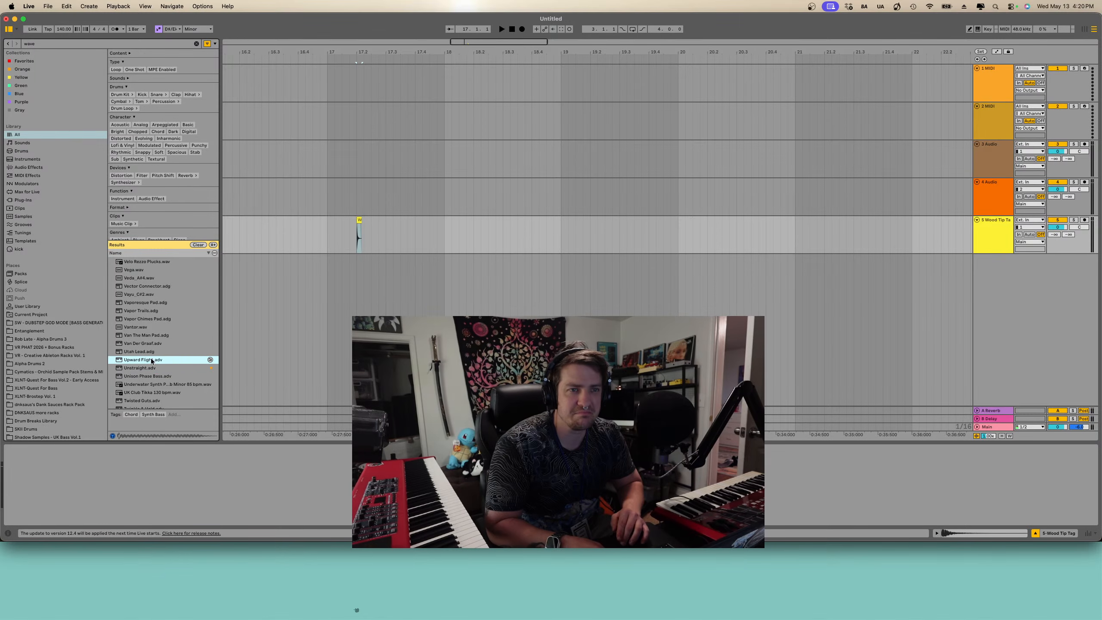
# - Audition further "wave" results such as the Triangle, Tri Wave and Tom samples
pyautogui.scroll(1, 160, 299)
pyautogui.click(159, 288)
pyautogui.scroll(-10, 151, 357)
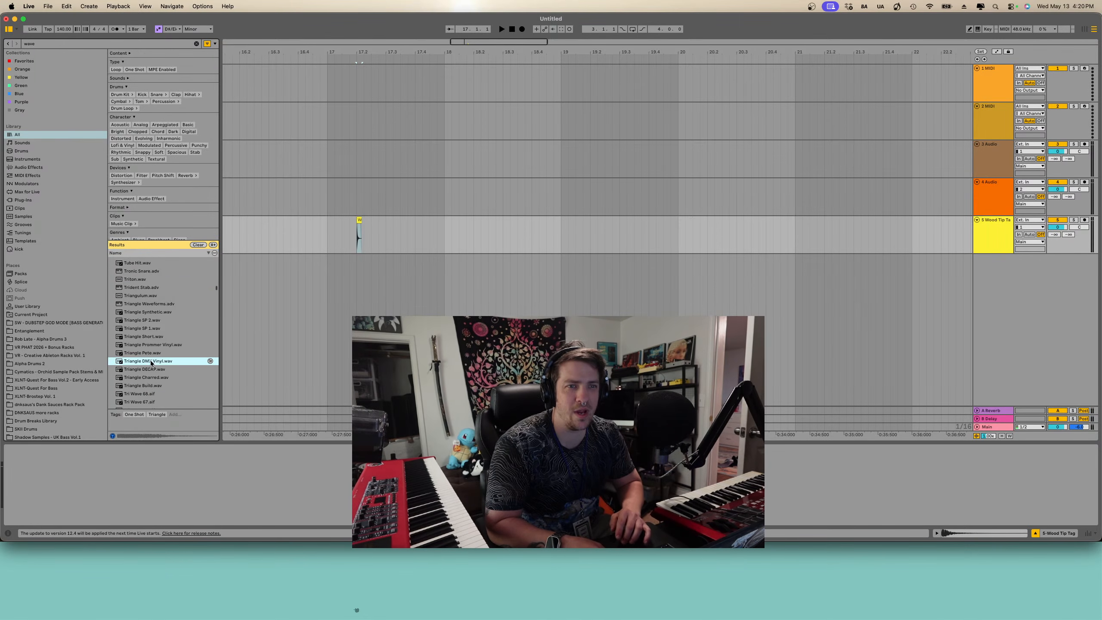
pyautogui.scroll(-3, 149, 360)
pyautogui.click(148, 329)
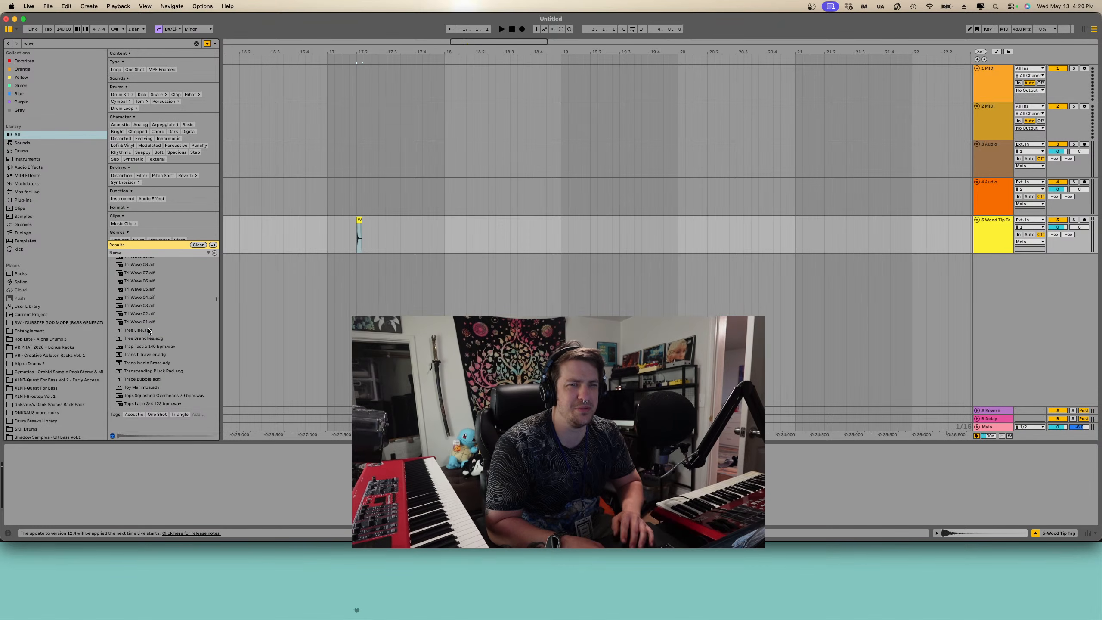
pyautogui.scroll(-20, 148, 327)
pyautogui.click(148, 329)
pyautogui.scroll(-5, 149, 328)
pyautogui.click(148, 328)
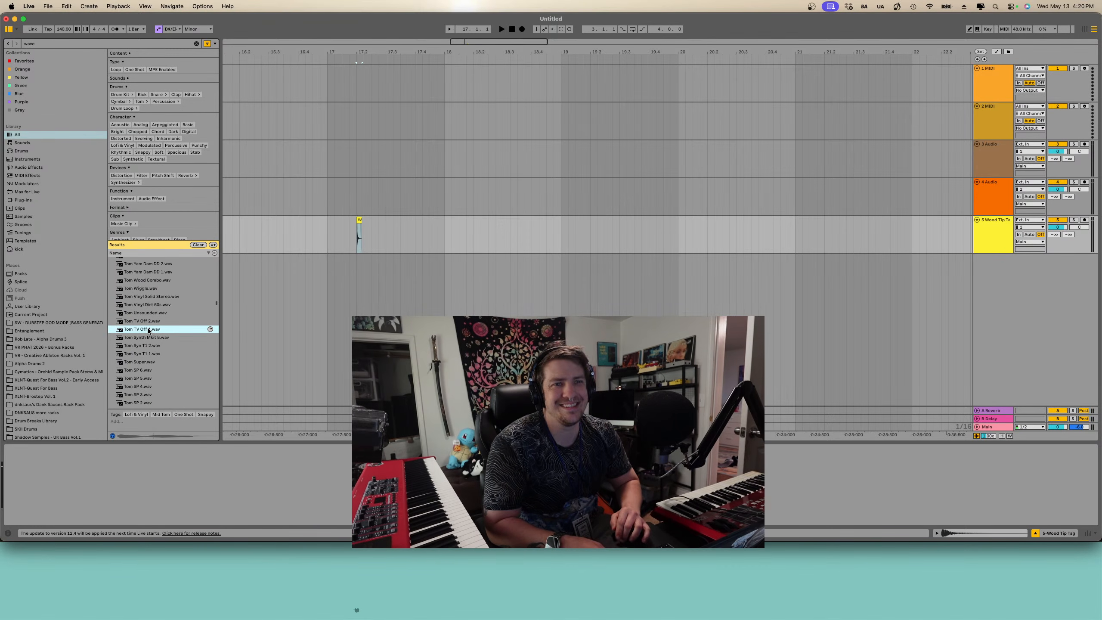
pyautogui.scroll(-3, 148, 329)
pyautogui.click(149, 329)
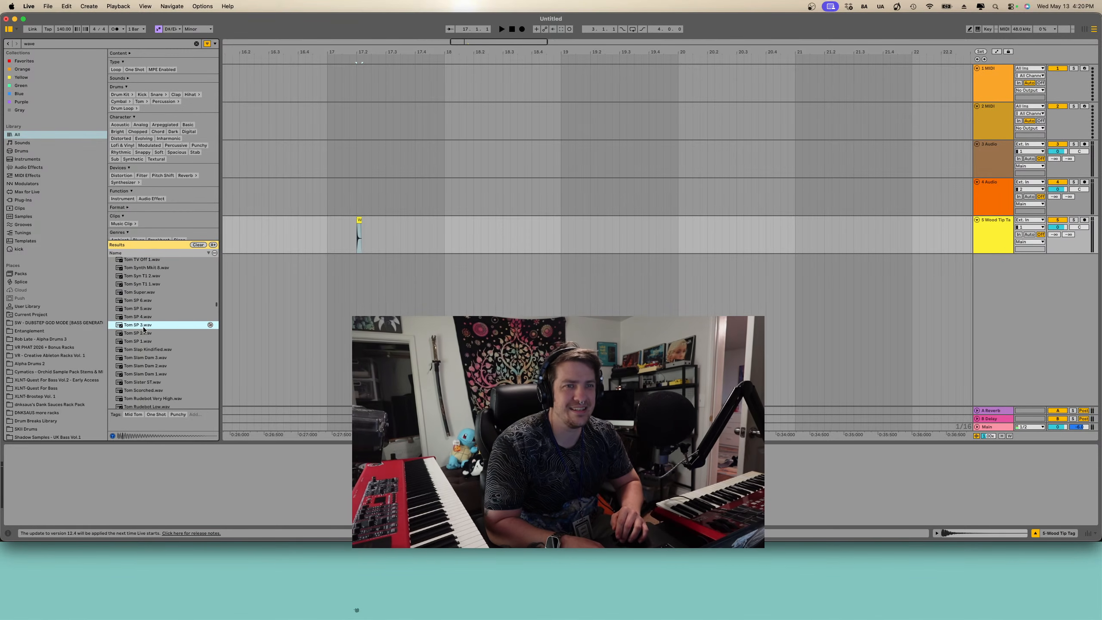
pyautogui.scroll(-6, 148, 330)
pyautogui.click(144, 330)
# - Audition the Tom Low, Timbale, Tabla and Synth Wave results
pyautogui.scroll(-12, 143, 328)
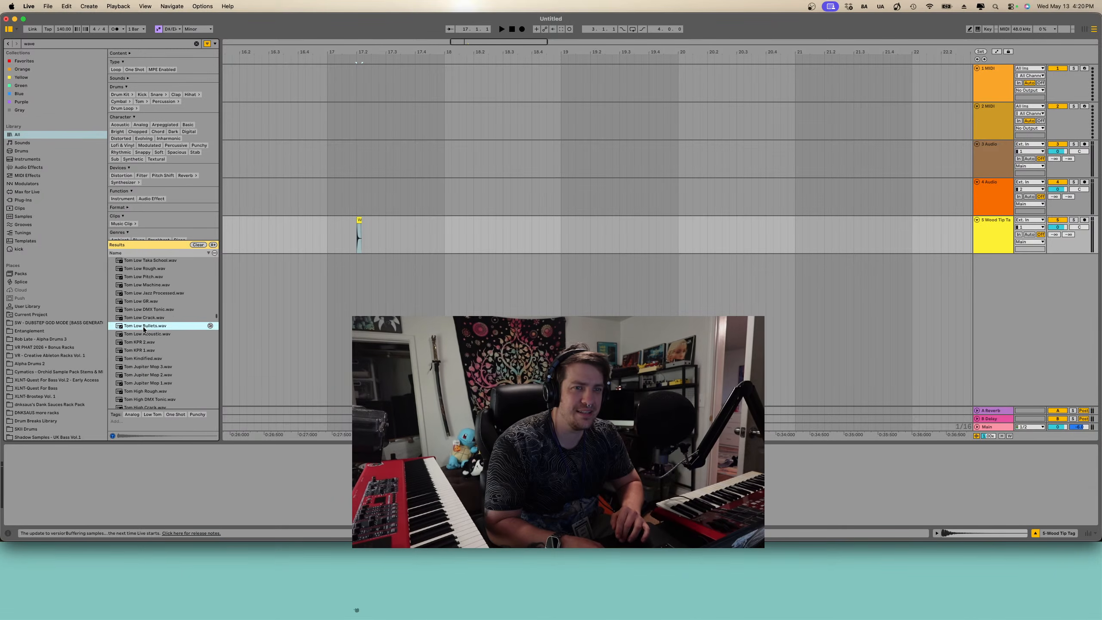
pyautogui.click(144, 328)
pyautogui.scroll(-3, 144, 328)
pyautogui.click(144, 328)
pyautogui.scroll(-6, 144, 329)
pyautogui.click(144, 329)
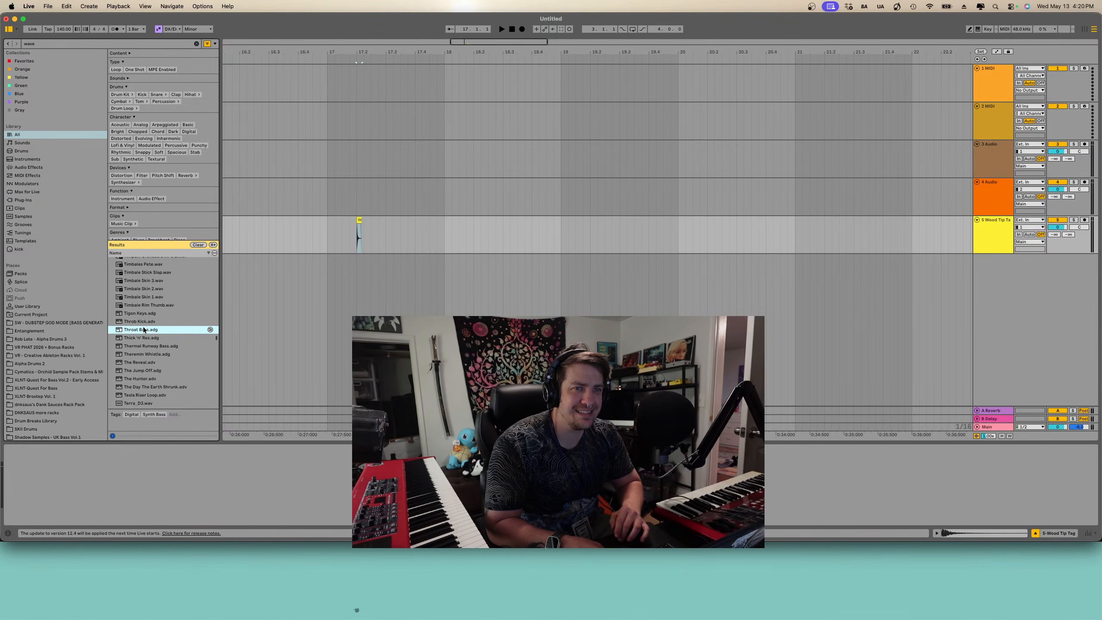
pyautogui.scroll(-10, 143, 325)
pyautogui.scroll(-8, 143, 326)
pyautogui.click(143, 323)
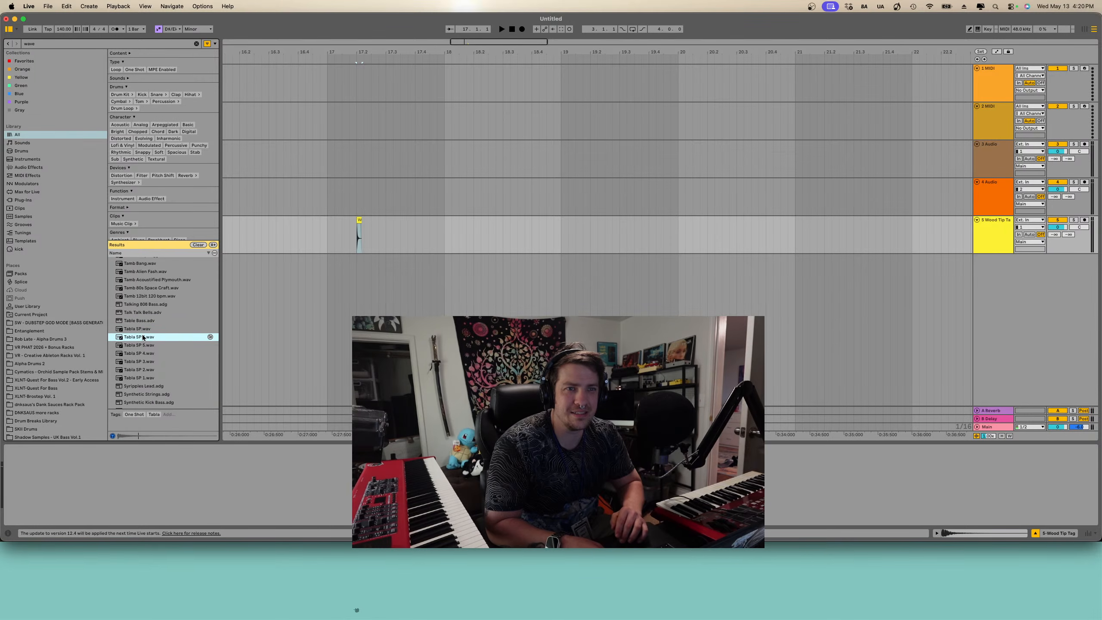
pyautogui.click(146, 370)
pyautogui.scroll(-3, 147, 369)
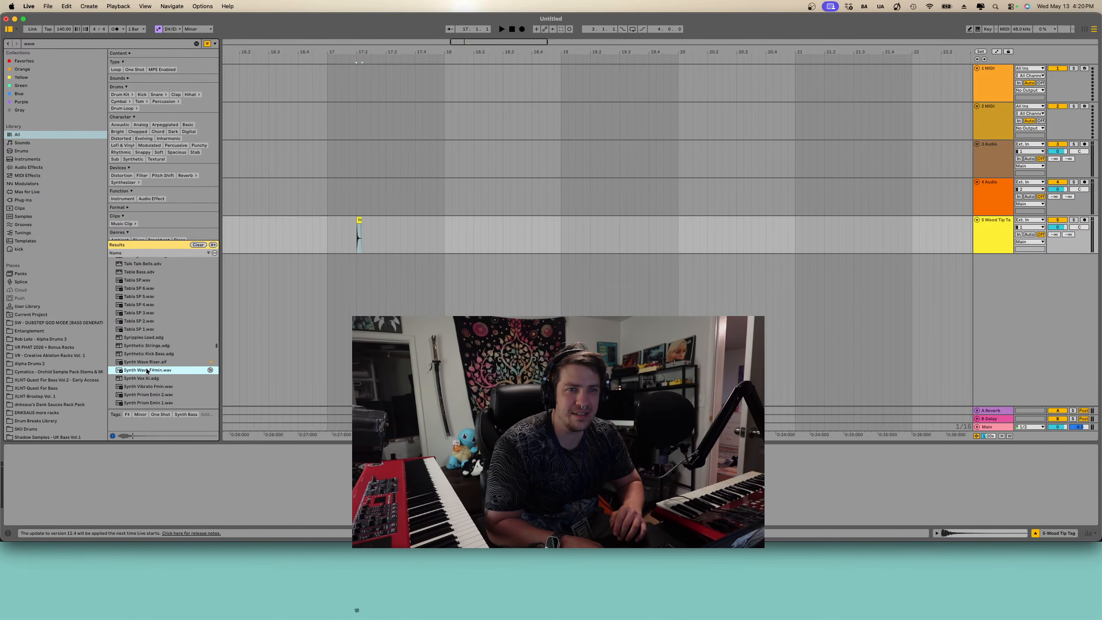
pyautogui.scroll(-1, 147, 369)
pyautogui.click(145, 355)
pyautogui.click(148, 378)
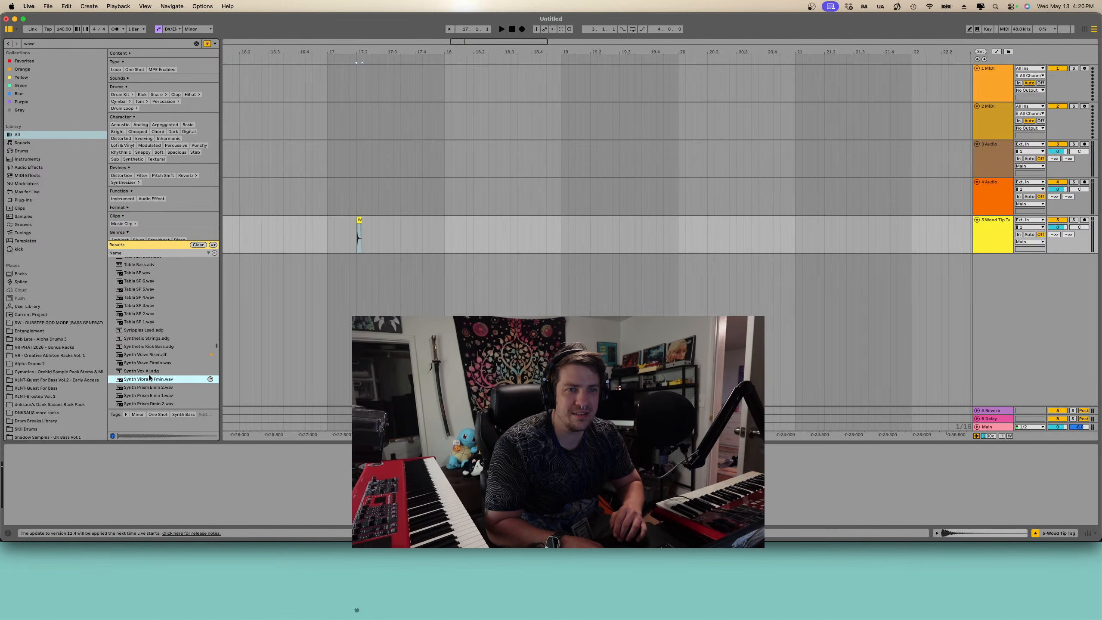
# - Audition the Synth Prism, Synth Note and Synth Chord results
pyautogui.click(148, 372)
pyautogui.scroll(-4, 149, 374)
pyautogui.click(149, 375)
pyautogui.scroll(-4, 149, 373)
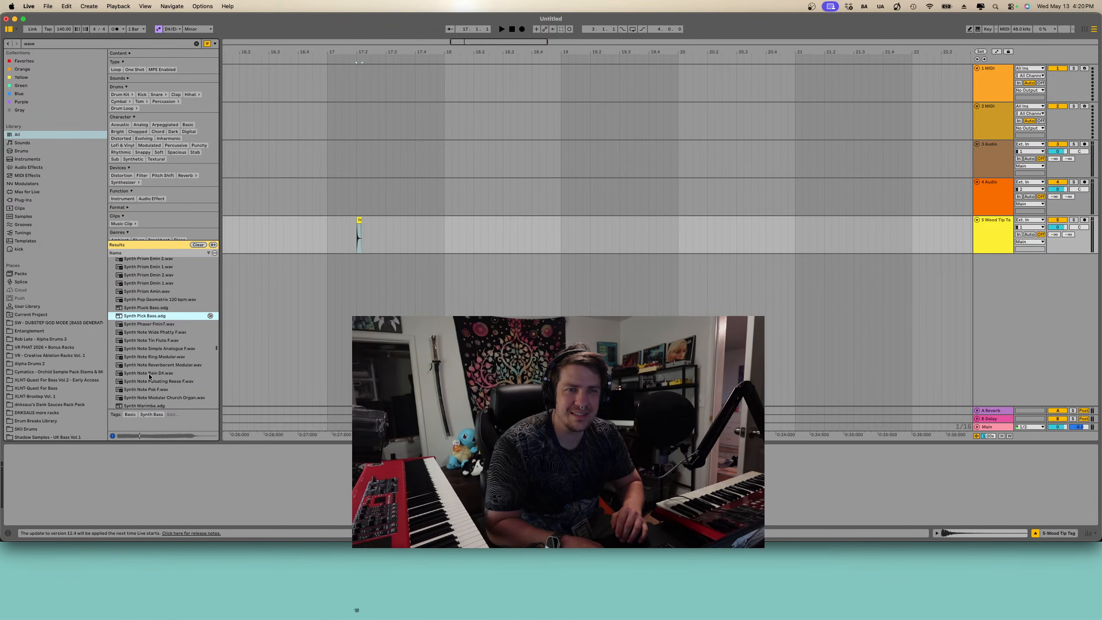
pyautogui.click(148, 369)
pyautogui.scroll(-5, 148, 368)
pyautogui.click(148, 368)
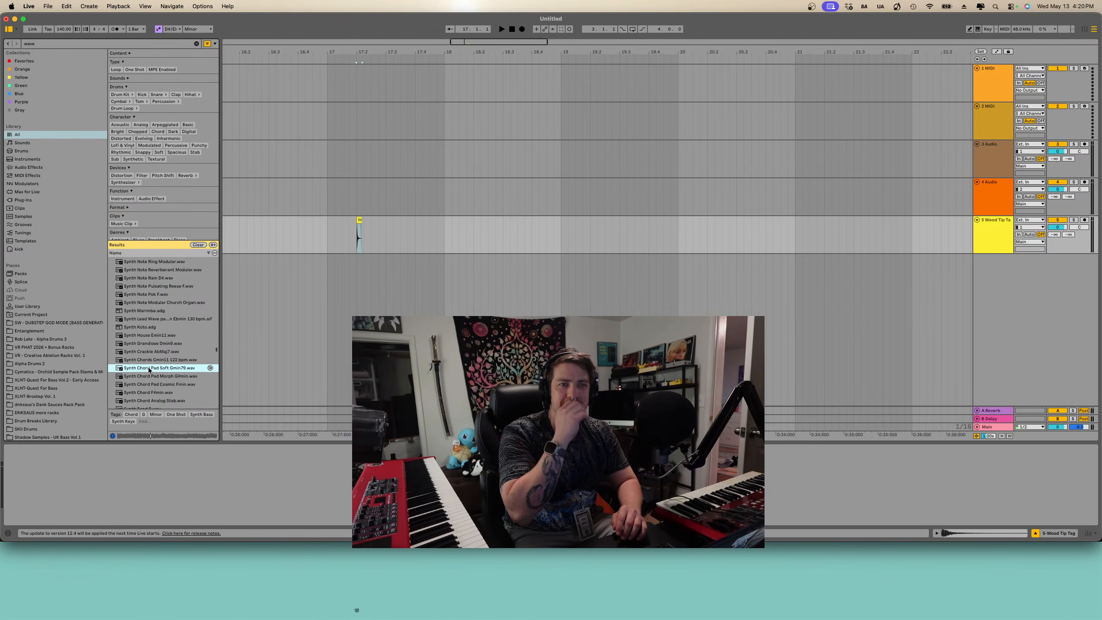
pyautogui.scroll(-1, 148, 367)
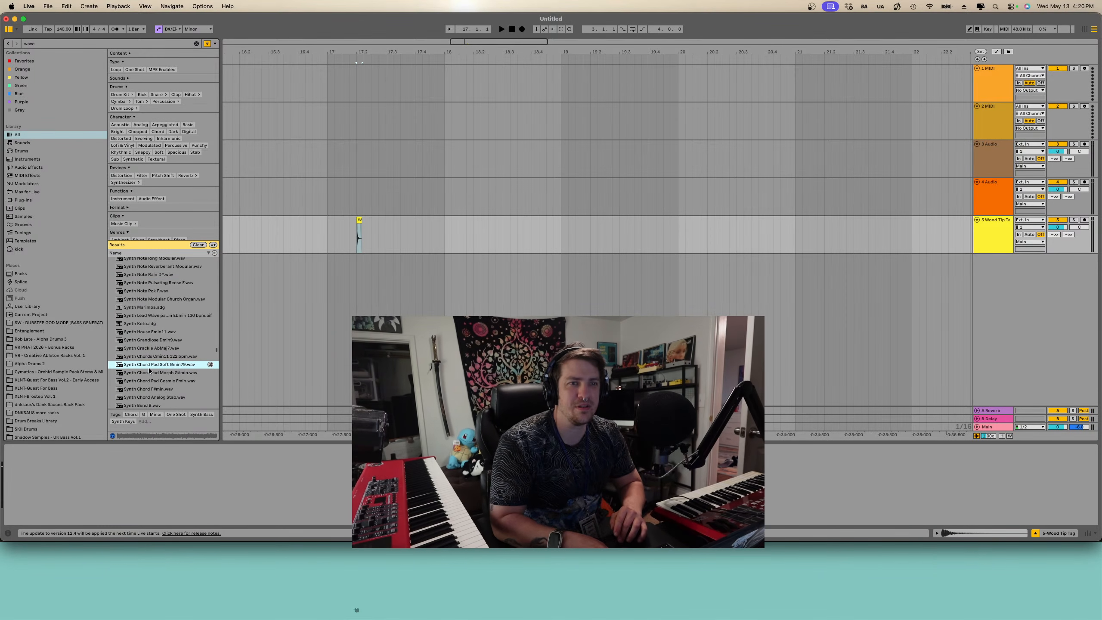
pyautogui.click(153, 354)
pyautogui.click(157, 372)
pyautogui.scroll(-1, 156, 372)
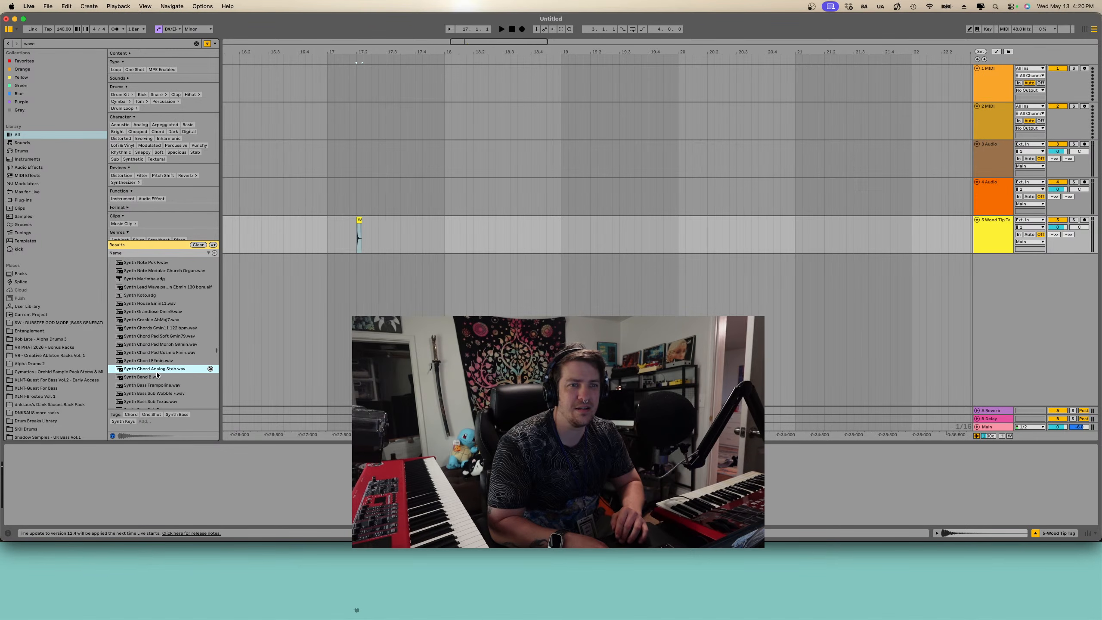
pyautogui.scroll(-2, 159, 365)
pyautogui.click(160, 361)
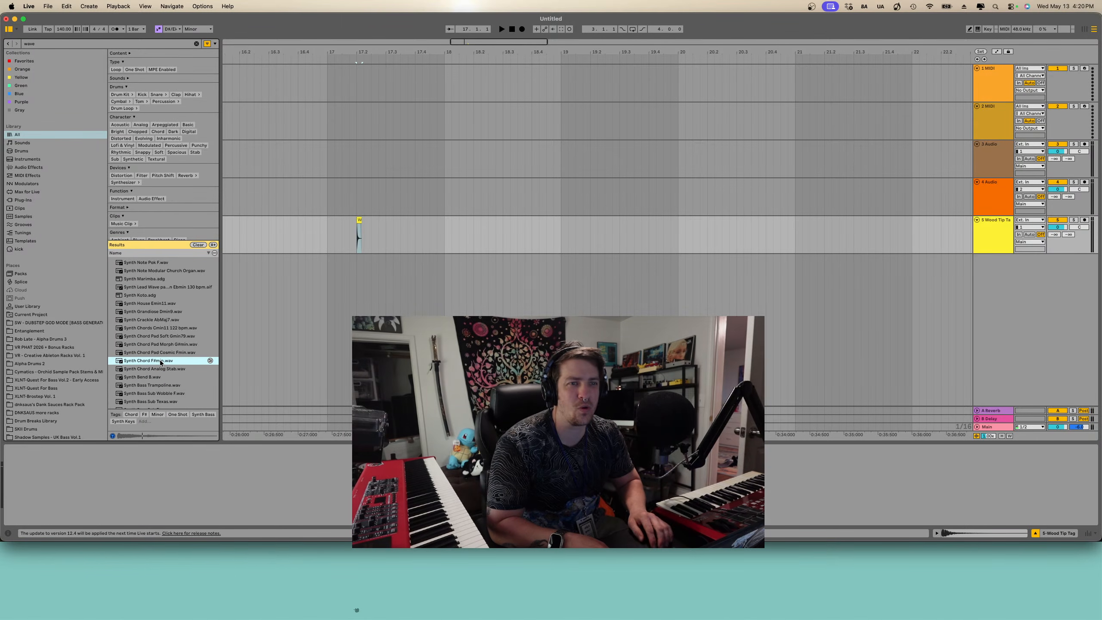
# - Step through the Synth Chord and Synth Bass results and audition the Swell sounds
pyautogui.press('Down')
pyautogui.press('Down')
pyautogui.press('Down')
pyautogui.press('Down')
pyautogui.press('Down')
pyautogui.press('Down')
pyautogui.press('Down')
pyautogui.press('Down')
pyautogui.press('Down')
pyautogui.press('Down')
pyautogui.press('Down')
pyautogui.press('Down')
pyautogui.press('Down')
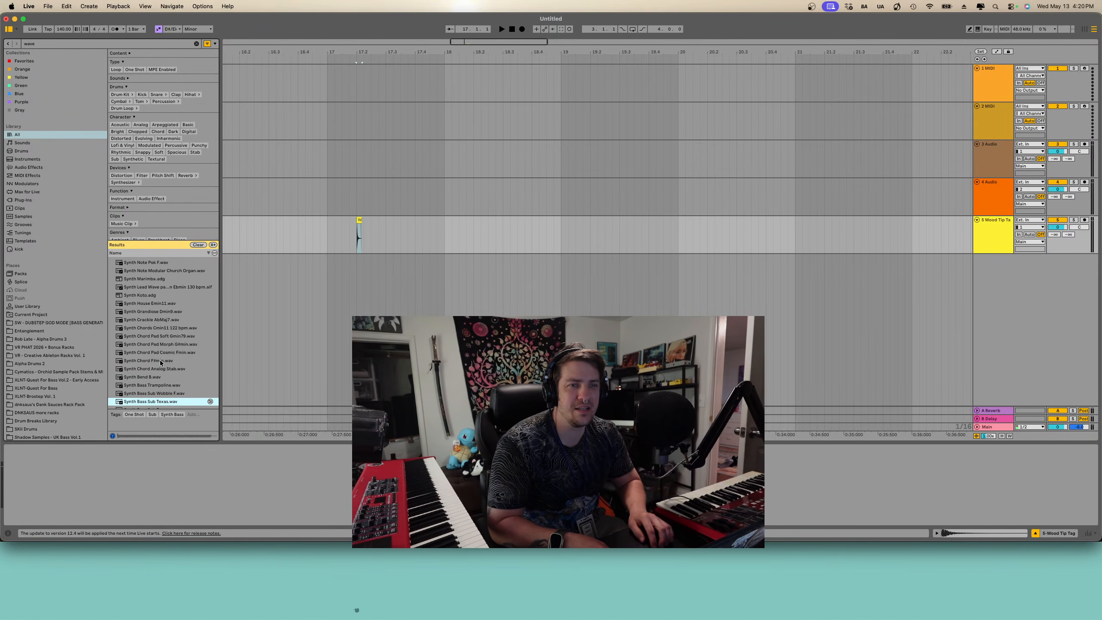
pyautogui.press('Down')
pyautogui.press('Down')
pyautogui.press('Down')
pyautogui.press('Down')
pyautogui.press('Down')
pyautogui.press('Down')
pyautogui.press('Down')
pyautogui.press('Down')
pyautogui.press('Down')
pyautogui.press('Down')
pyautogui.press('Down')
pyautogui.press('Down')
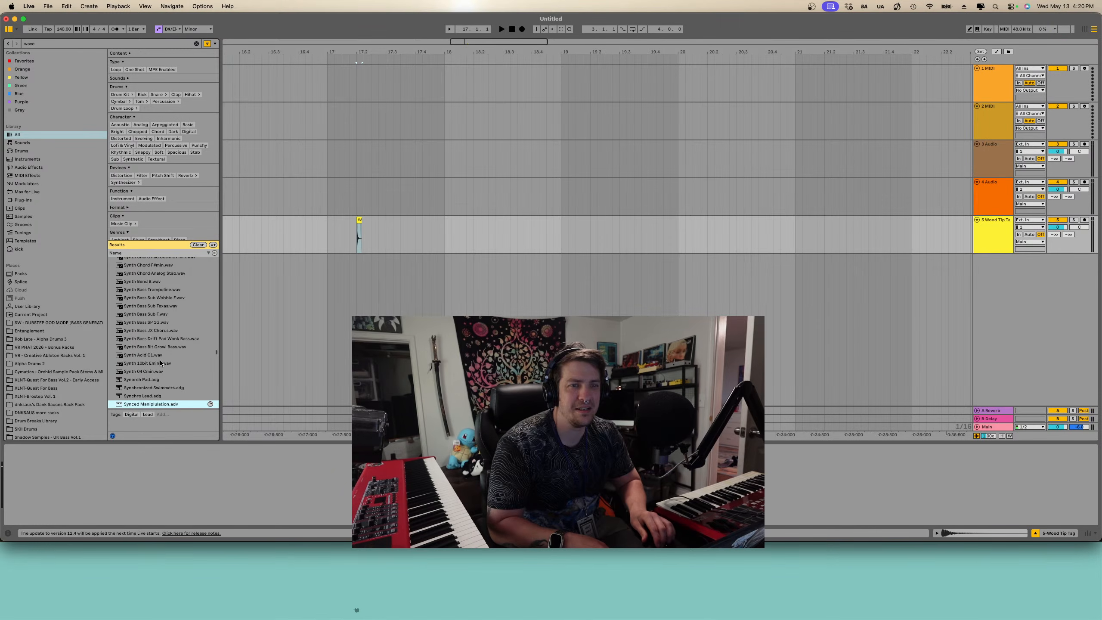
pyautogui.scroll(-3, 157, 360)
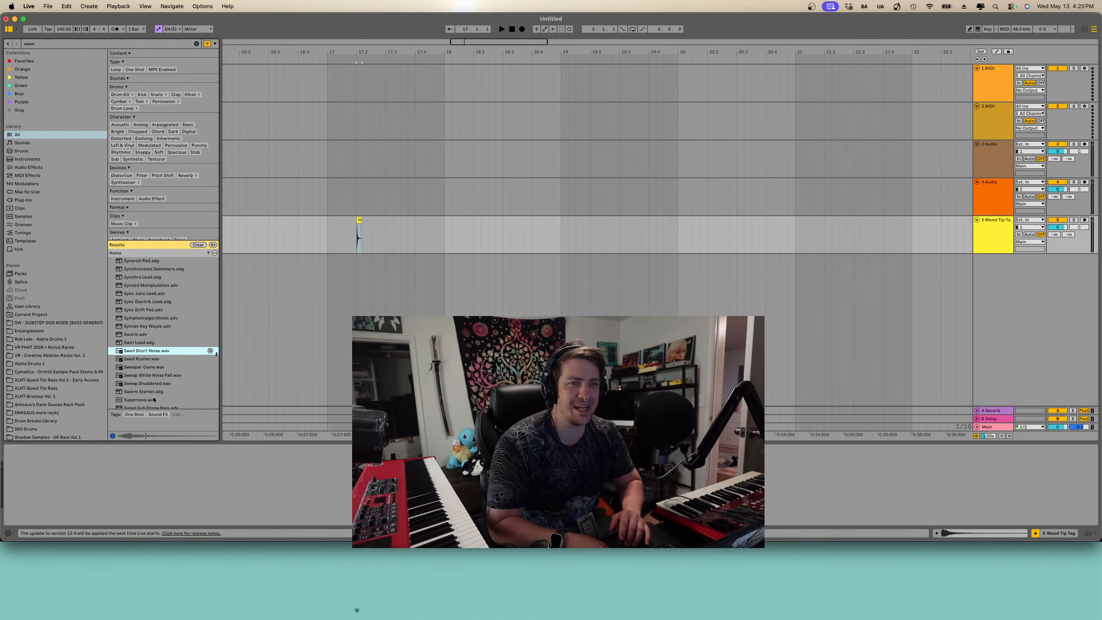
pyautogui.click(140, 347)
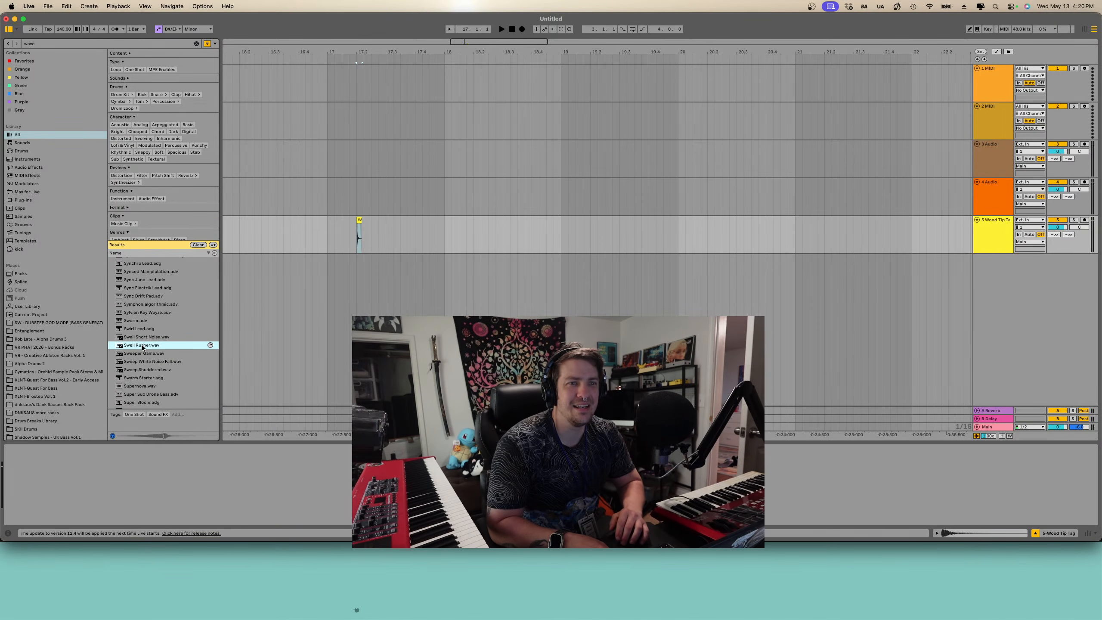
# - Place Swell Rusher.wav on a new audio track, shift the clip earlier and play back the arrangement
pyautogui.moveTo(142, 346); pyautogui.dragTo(293, 304)
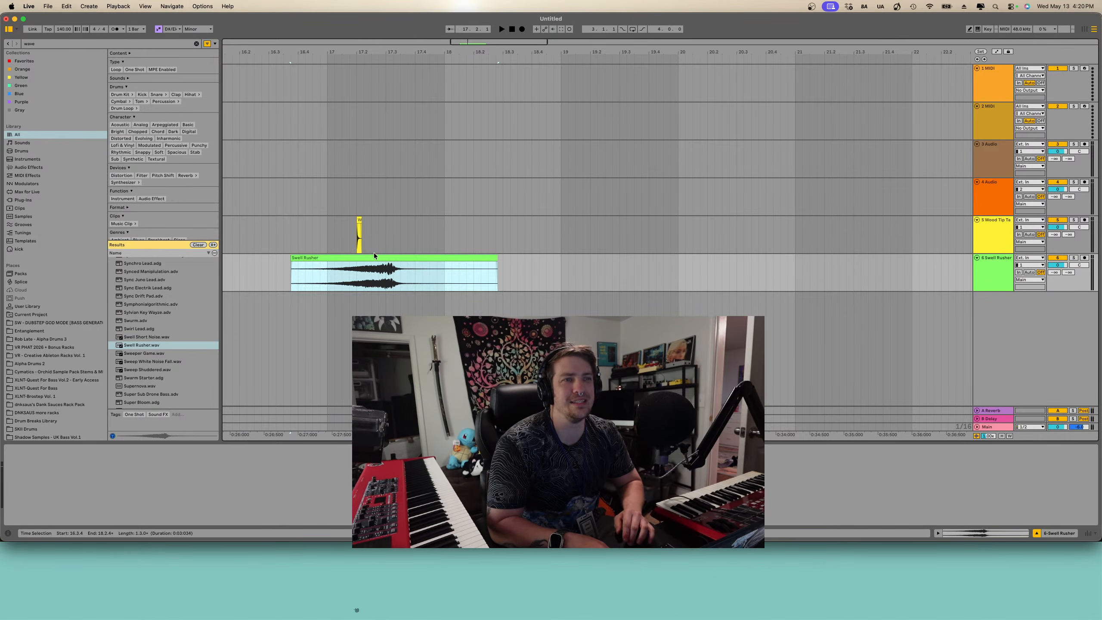
pyautogui.moveTo(374, 252); pyautogui.dragTo(311, 265)
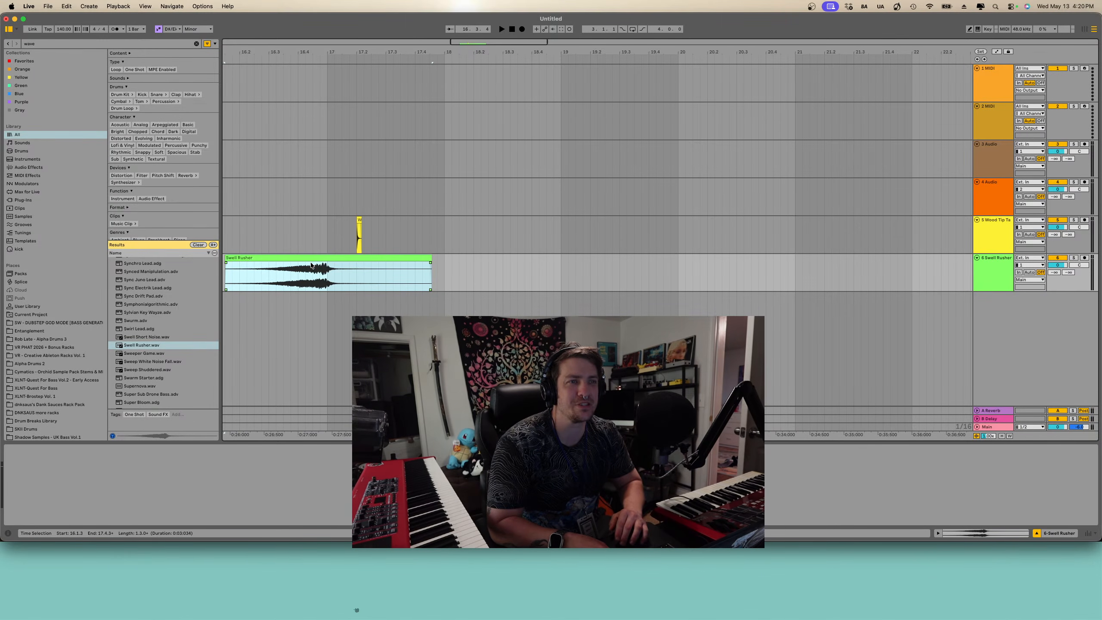
pyautogui.hscroll(-2, 313, 263)
pyautogui.press('space')
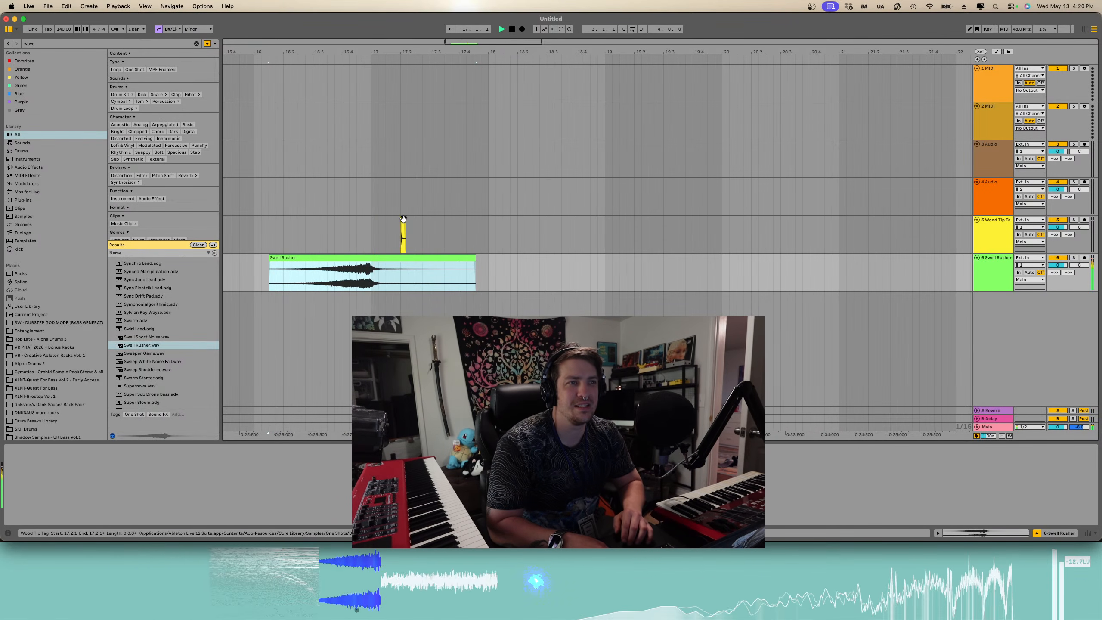
# - Paste a copy of the Wood Tip Tag clip a little after the original on its track
pyautogui.click(403, 235)
pyautogui.press('space')
pyautogui.click(453, 223)
pyautogui.press('cmd+v')
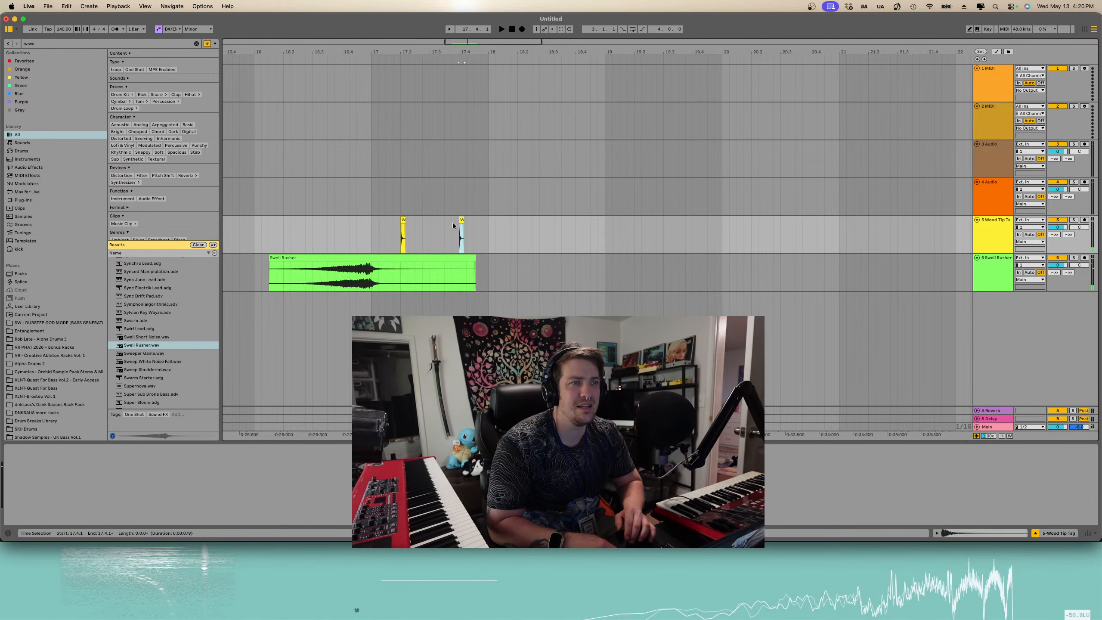
# - Select the Wood Tip Tag hits and duplicate them repeatedly to extend the pattern across several bars
pyautogui.moveTo(372, 229); pyautogui.dragTo(492, 226)
pyautogui.press('super+d')
pyautogui.press('super+d')
pyautogui.press('super+d')
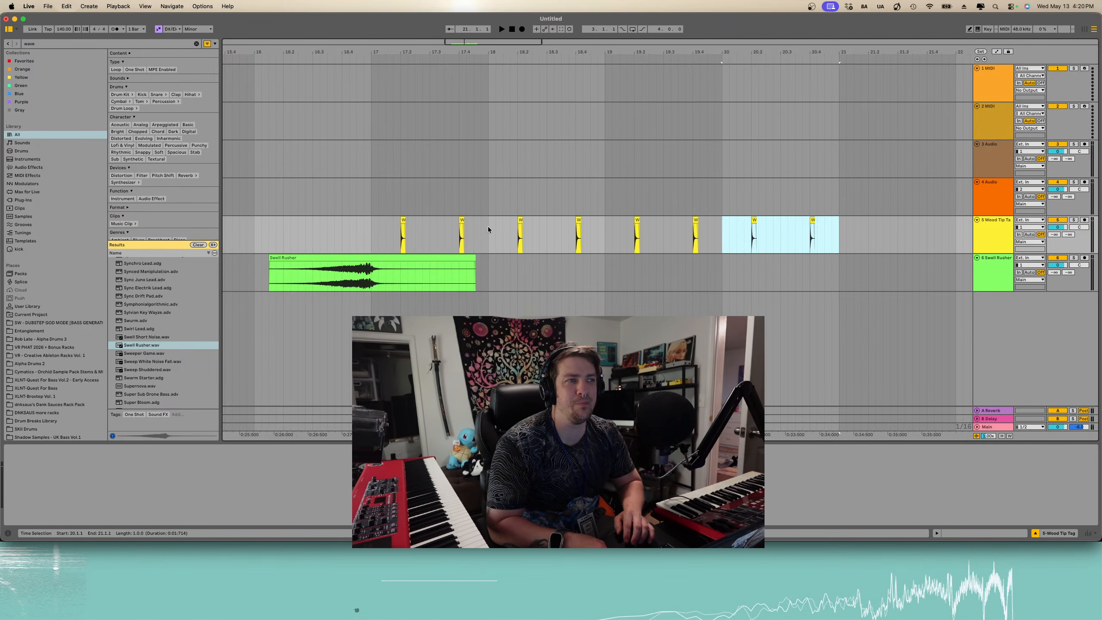
pyautogui.scroll(-3, 488, 226)
pyautogui.scroll(-2, 398, 227)
pyautogui.keyDown('shift'); pyautogui.click(397, 228); pyautogui.keyUp('shift')
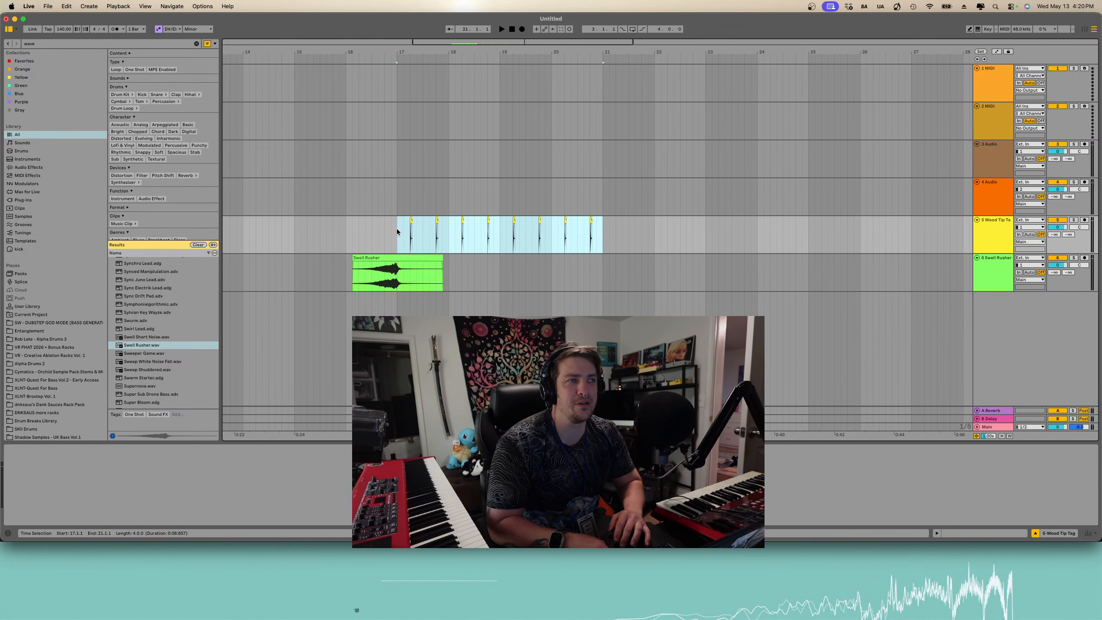
pyautogui.press('super+d')
# - Search the browser for "kick" and place XLNT-QFB Vol.2 - Kick 45 - A#.wav on a new audio track
pyautogui.click(132, 43)
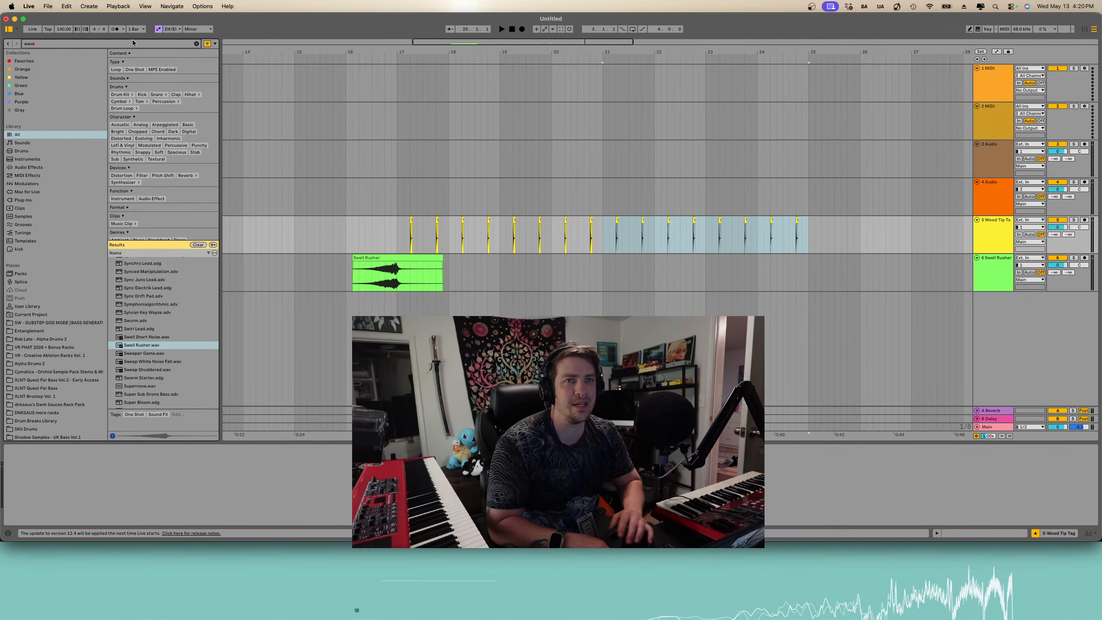
pyautogui.press('BackSpace')
pyautogui.write('ick')
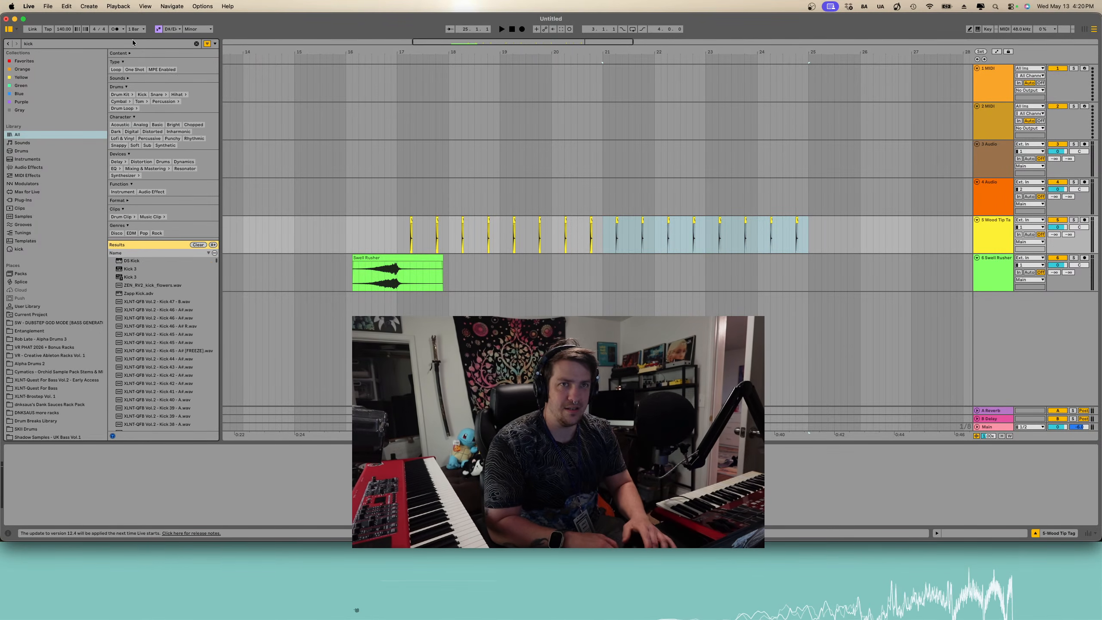
pyautogui.rightClick(152, 343)
pyautogui.click(152, 337)
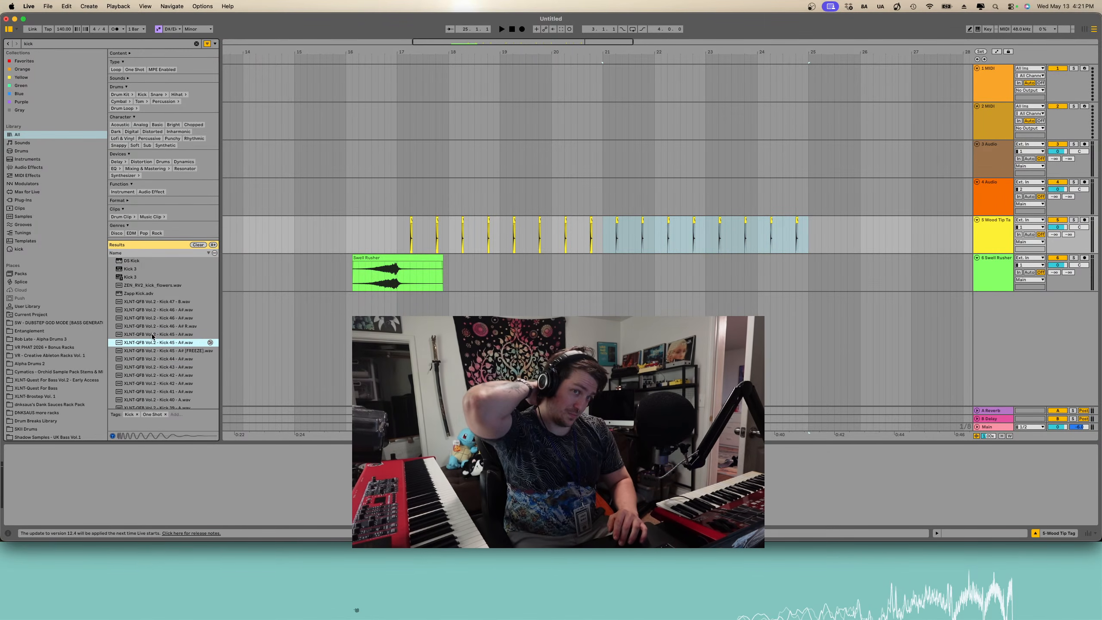
pyautogui.moveTo(152, 336); pyautogui.dragTo(284, 339)
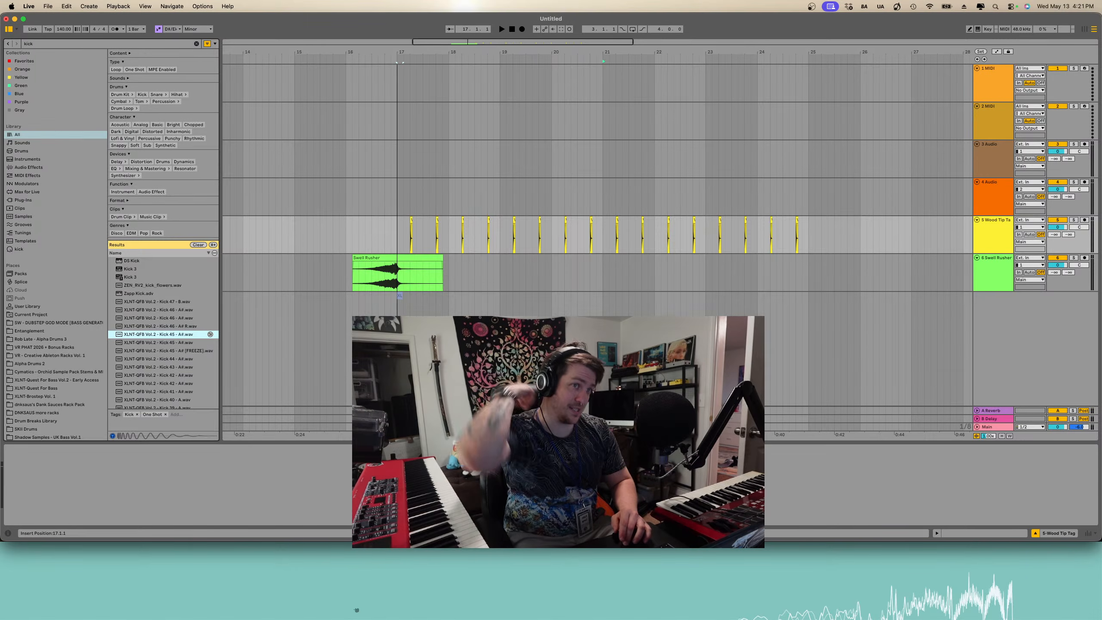
# - Play back the kick, copy its clip and paste a second kick shortly after it on the same track
pyautogui.moveTo(400, 297); pyautogui.dragTo(399, 296)
pyautogui.press('space')
pyautogui.press('space')
pyautogui.scroll(4, 401, 296)
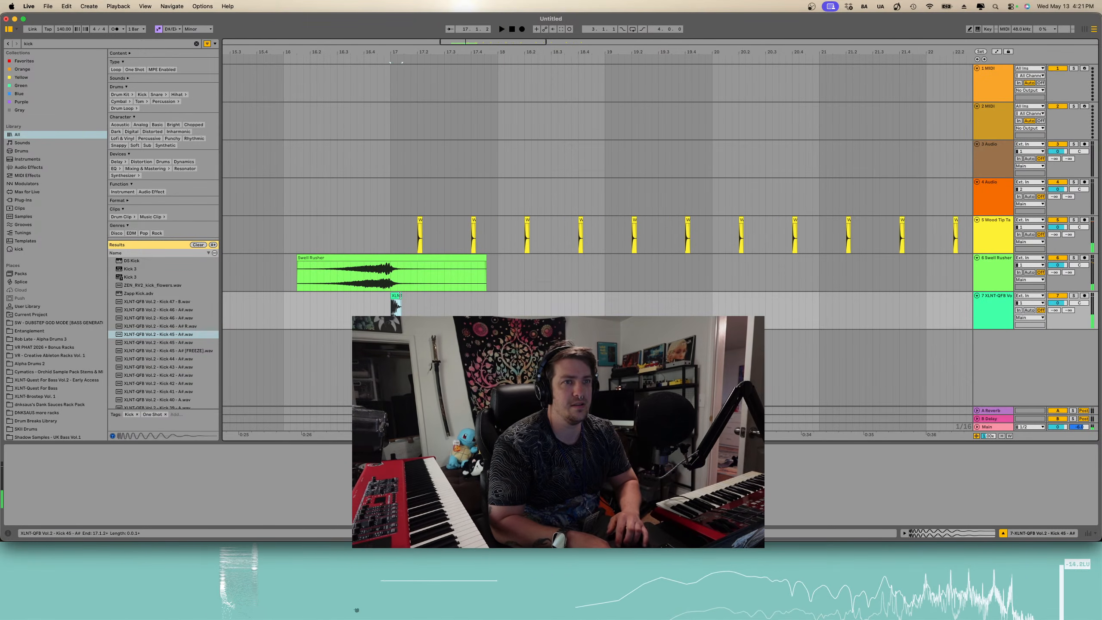
pyautogui.press('space')
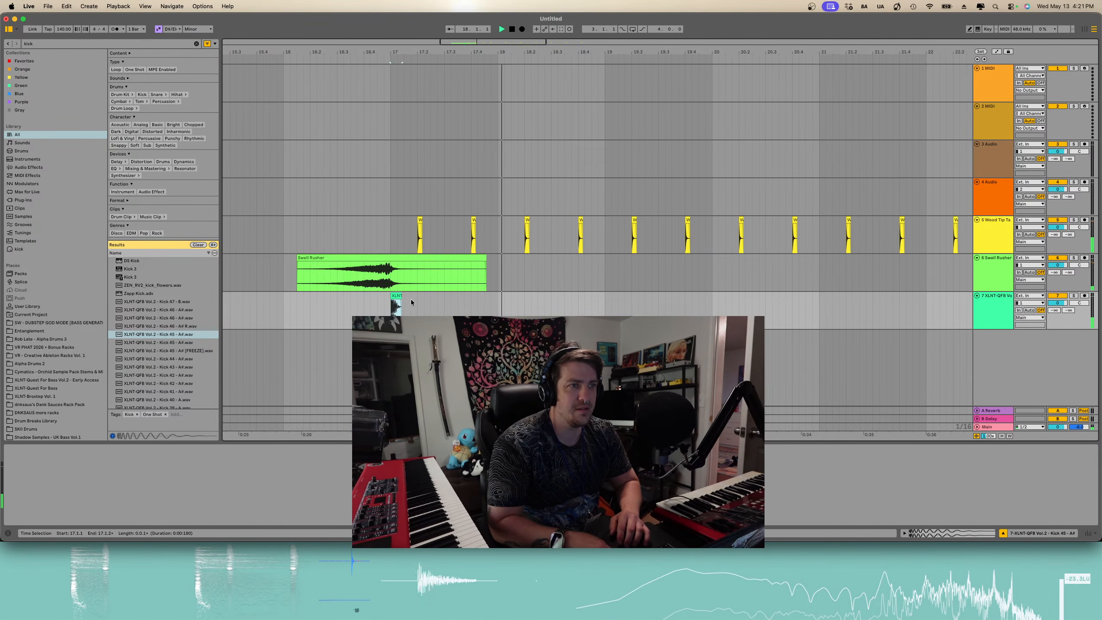
pyautogui.press('space')
pyautogui.press('space')
# - Nudge the second kick clip slightly earlier and play back the arrangement to check the timing
pyautogui.press('space')
pyautogui.press('super+c')
pyautogui.click(428, 306)
pyautogui.press('super+v')
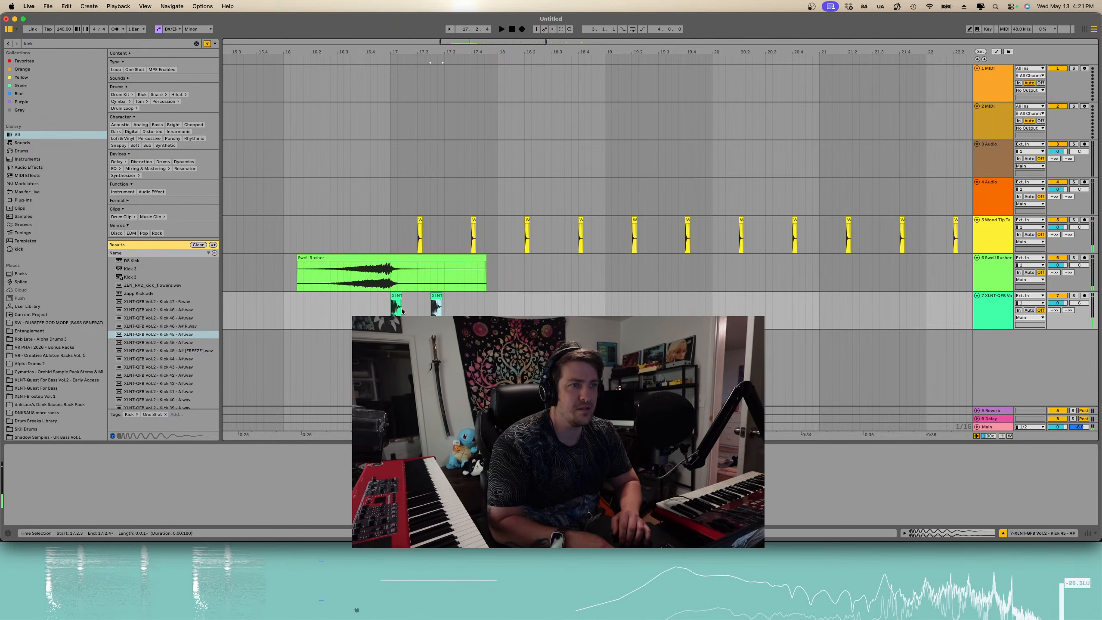
pyautogui.click(392, 308)
pyautogui.press('space')
pyautogui.press('space')
pyautogui.moveTo(438, 304); pyautogui.dragTo(446, 296)
pyautogui.scroll(3, 440, 291)
pyautogui.click(438, 300)
pyautogui.click(322, 310)
pyautogui.press('space')
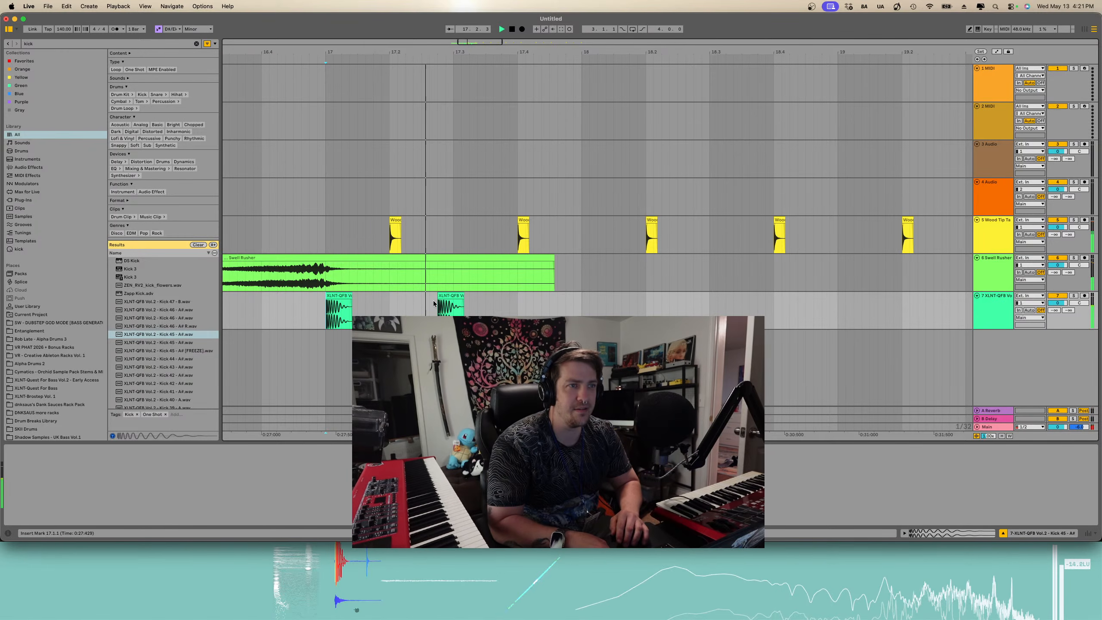
pyautogui.press('space')
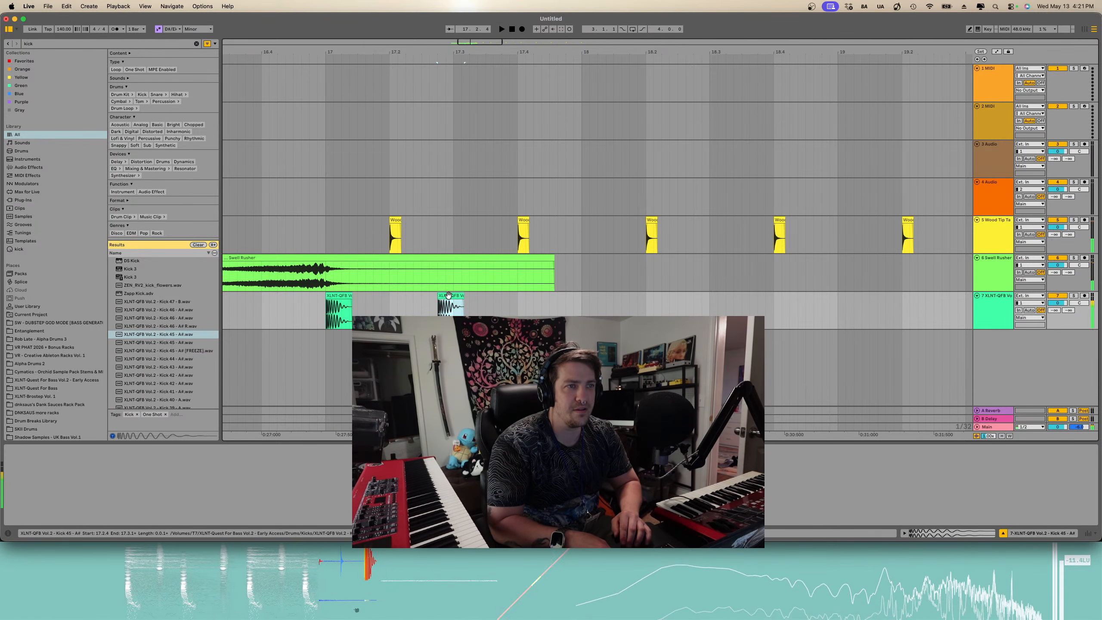
pyautogui.moveTo(446, 297); pyautogui.dragTo(429, 299)
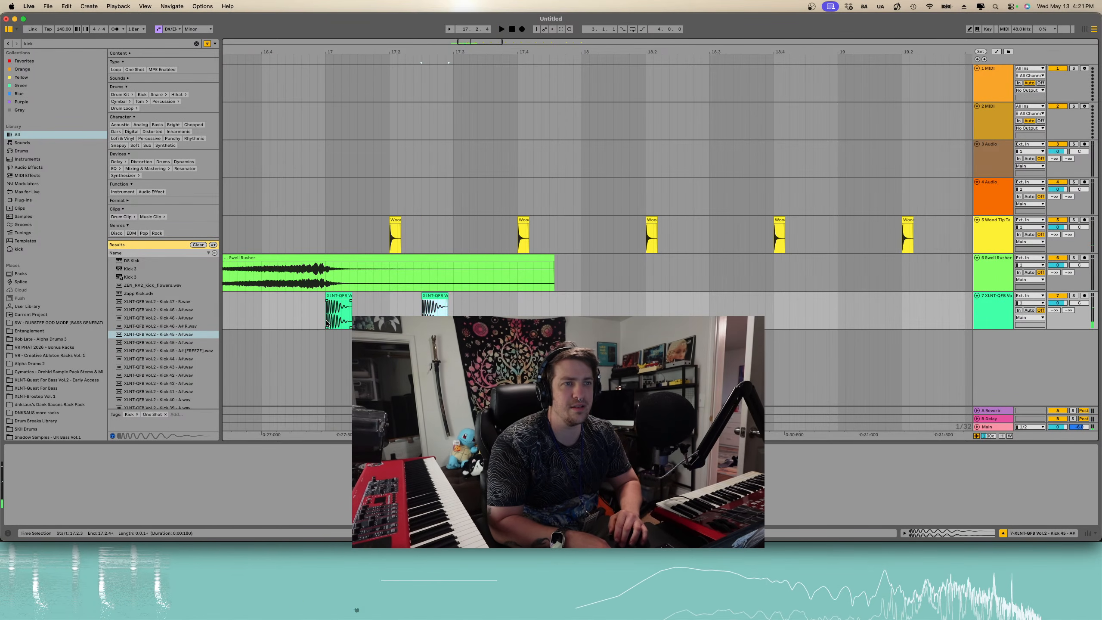
pyautogui.press('space')
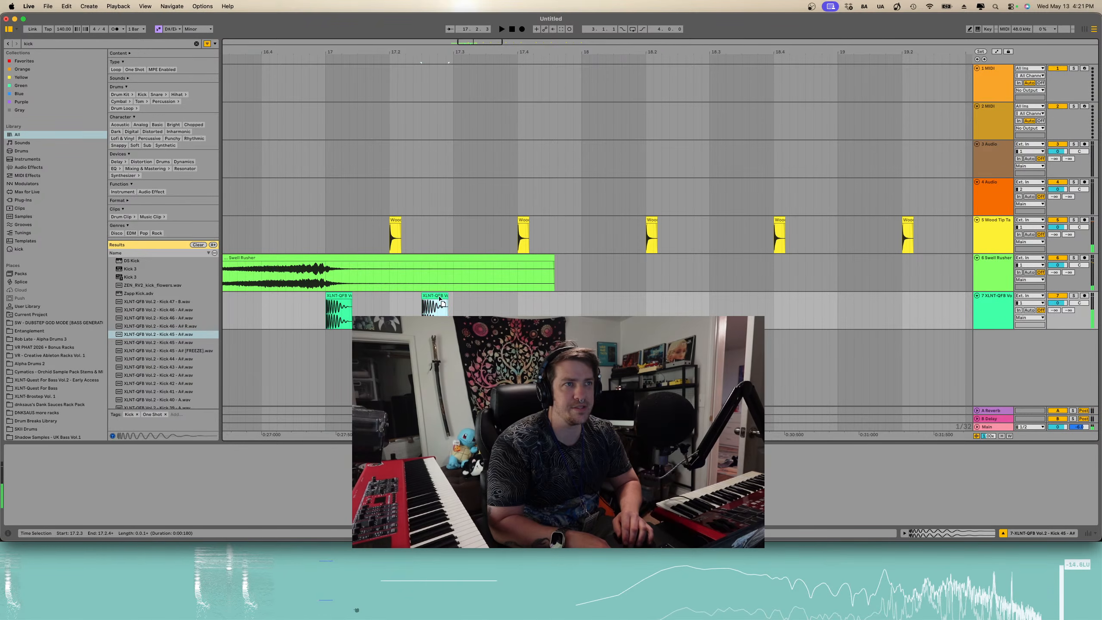
# - Play back the arrangement from the first kick clip
pyautogui.click(330, 303)
pyautogui.press('space')
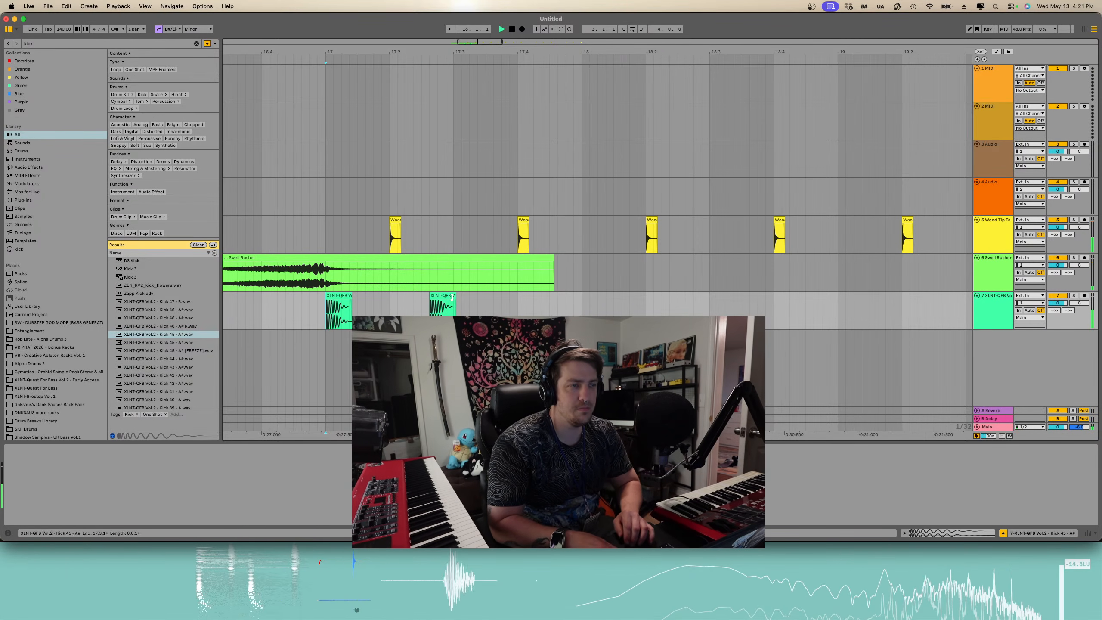
pyautogui.press('space')
pyautogui.moveTo(582, 304); pyautogui.dragTo(320, 317)
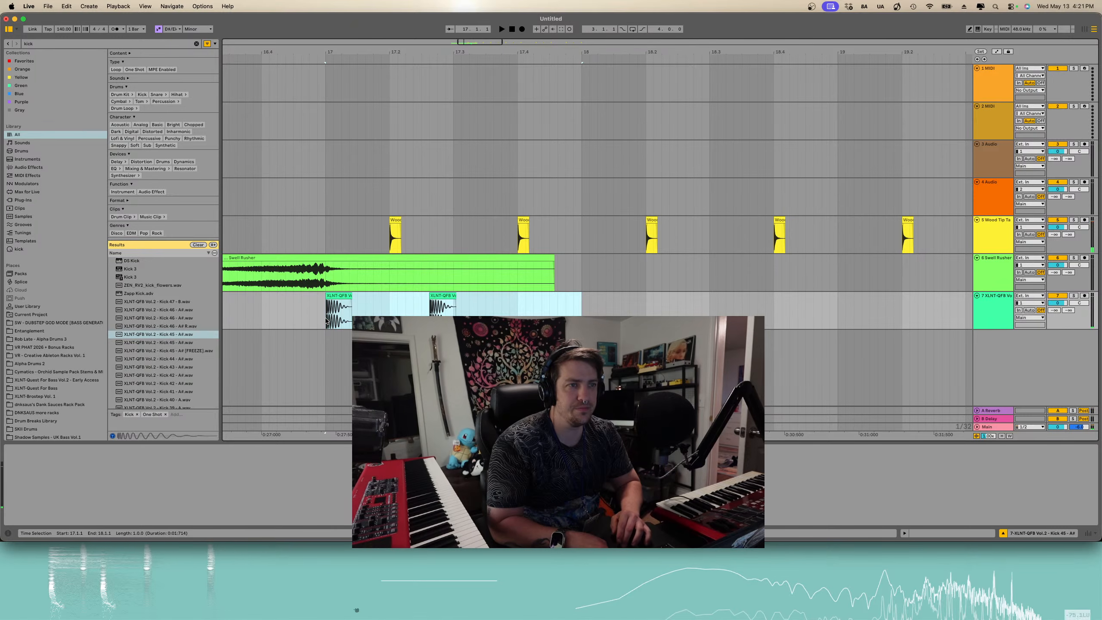
pyautogui.press('-')
pyautogui.press('-')
pyautogui.press('super+d')
pyautogui.press('super+d')
pyautogui.press('super+d')
pyautogui.press('super+d')
pyautogui.press('super+d')
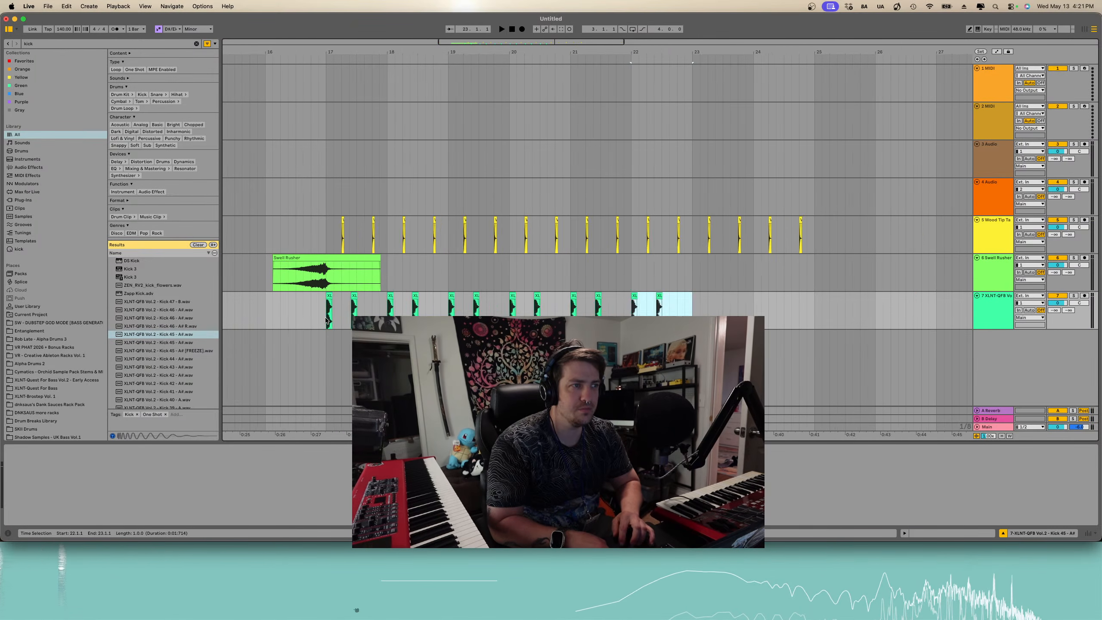
pyautogui.press('-')
pyautogui.press('super+d')
pyautogui.click(323, 321)
pyautogui.press('space')
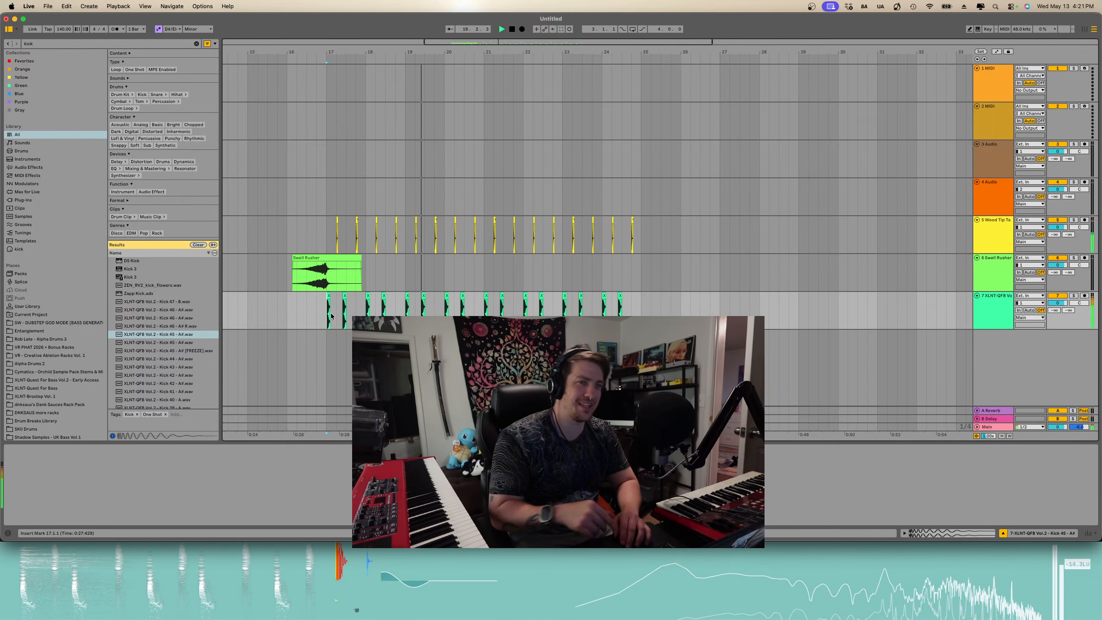
pyautogui.press('space')
pyautogui.moveTo(638, 313); pyautogui.dragTo(335, 318)
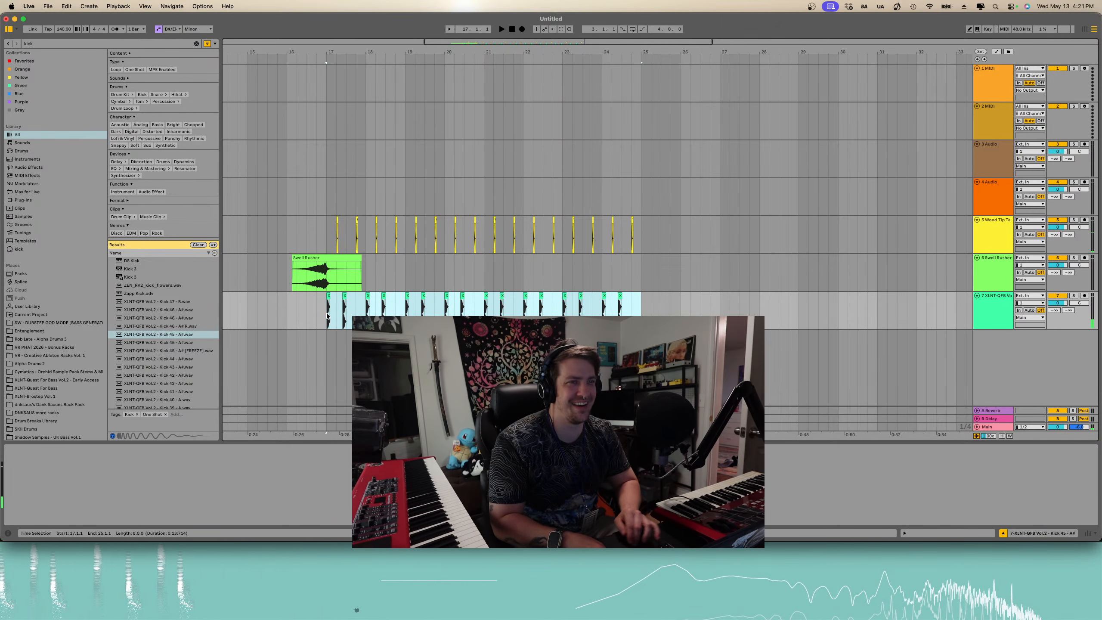
pyautogui.press('Delete')
# - Paste a second kick clip just after the first kick on the kick track
pyautogui.click(329, 315)
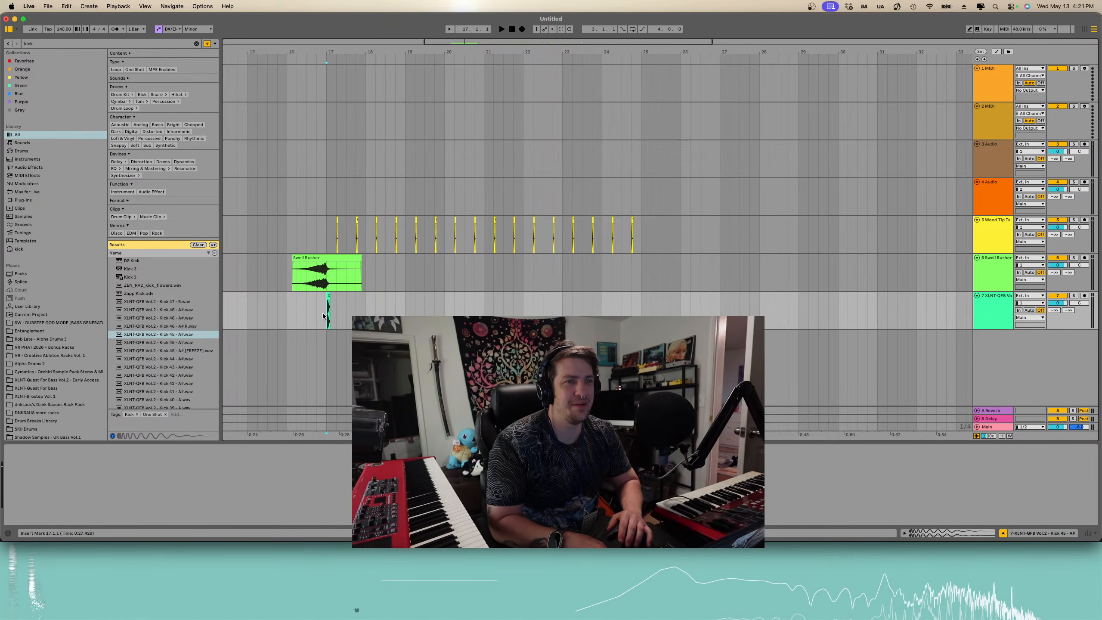
pyautogui.scroll(3, 326, 309)
pyautogui.click(332, 294)
pyautogui.scroll(5, 348, 311)
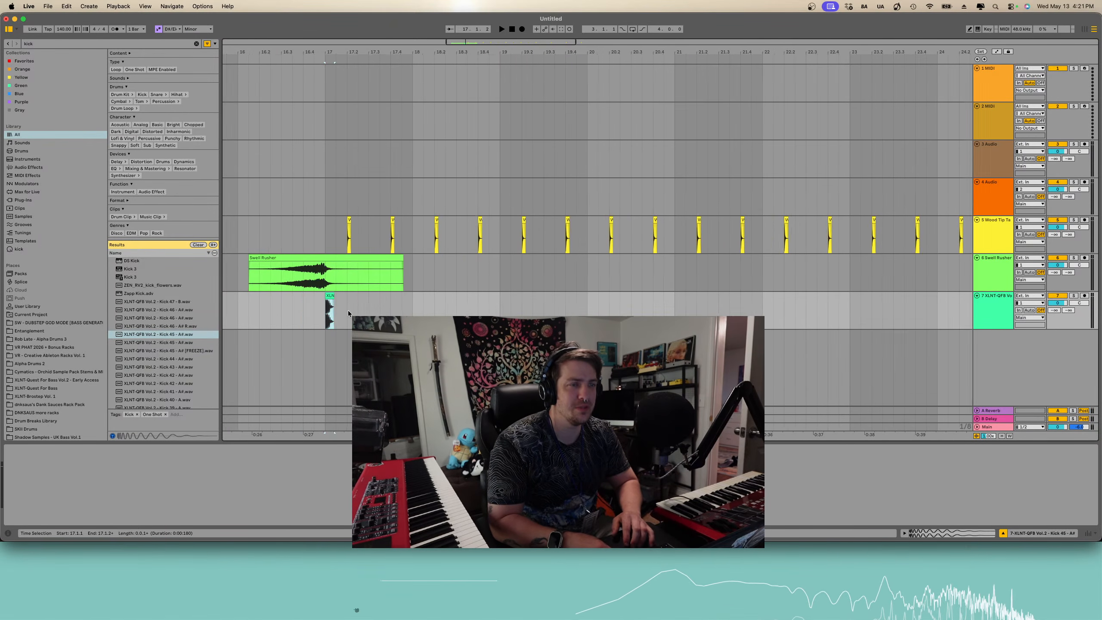
pyautogui.press('space')
pyautogui.press('space')
pyautogui.click(363, 305)
pyautogui.press('super+v')
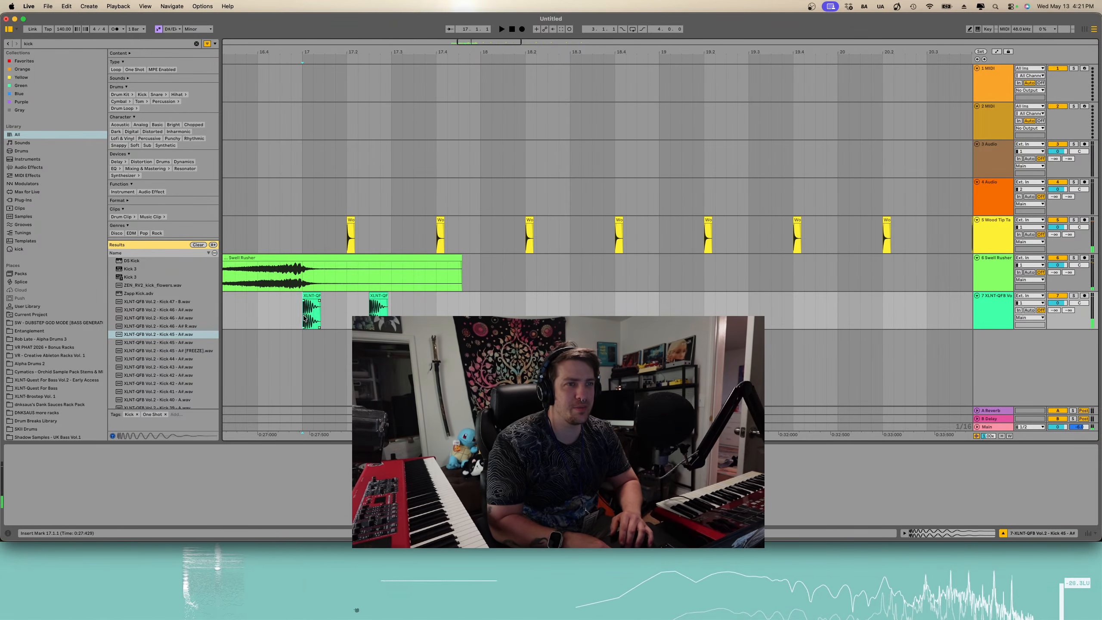
# - Duplicate the two-kick pattern across the following bars, undoing the last copy
pyautogui.press('space')
pyautogui.scroll(-3, 400, 315)
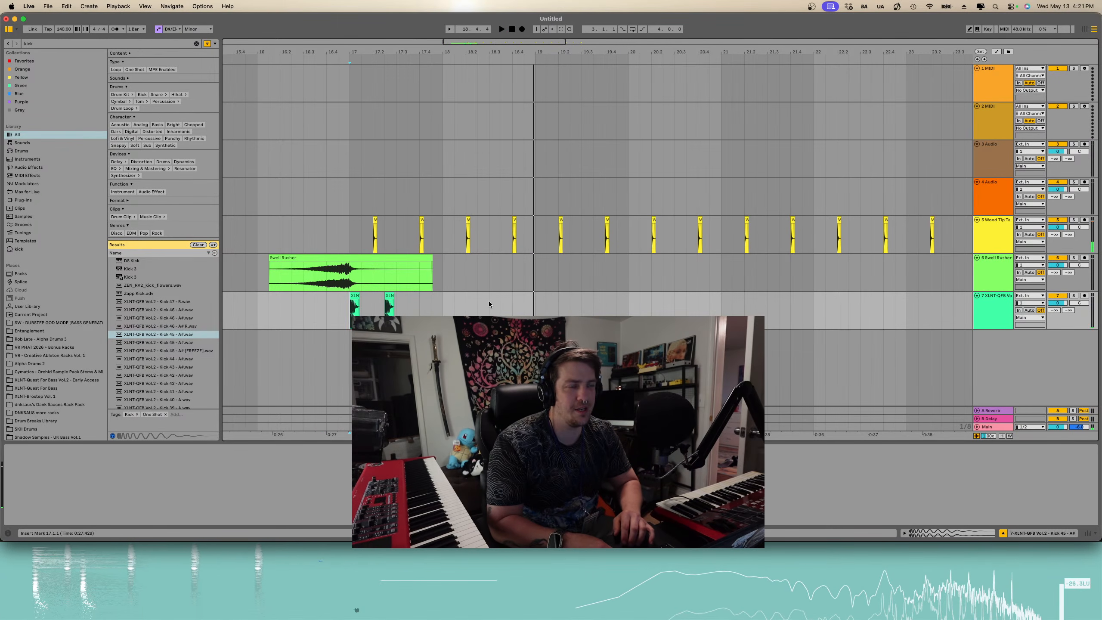
pyautogui.keyDown('shift'); pyautogui.click(556, 313); pyautogui.keyUp('shift')
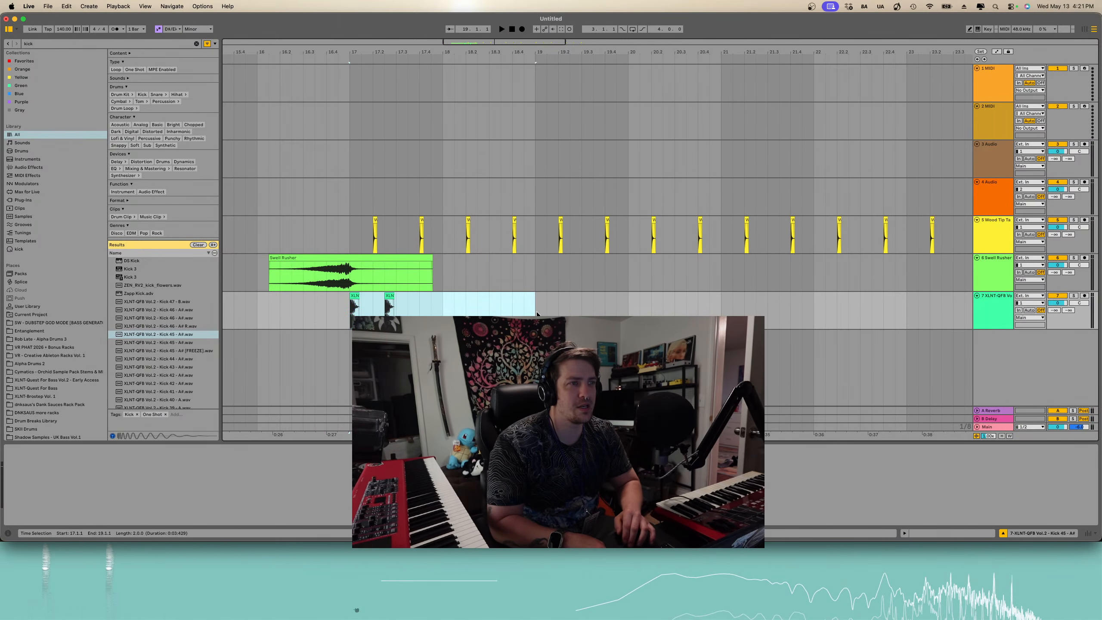
pyautogui.press('super+d')
pyautogui.press('super+d')
pyautogui.press('super+d')
pyautogui.scroll(-5, 538, 313)
pyautogui.hscroll(-6, 538, 313)
pyautogui.press('super+z')
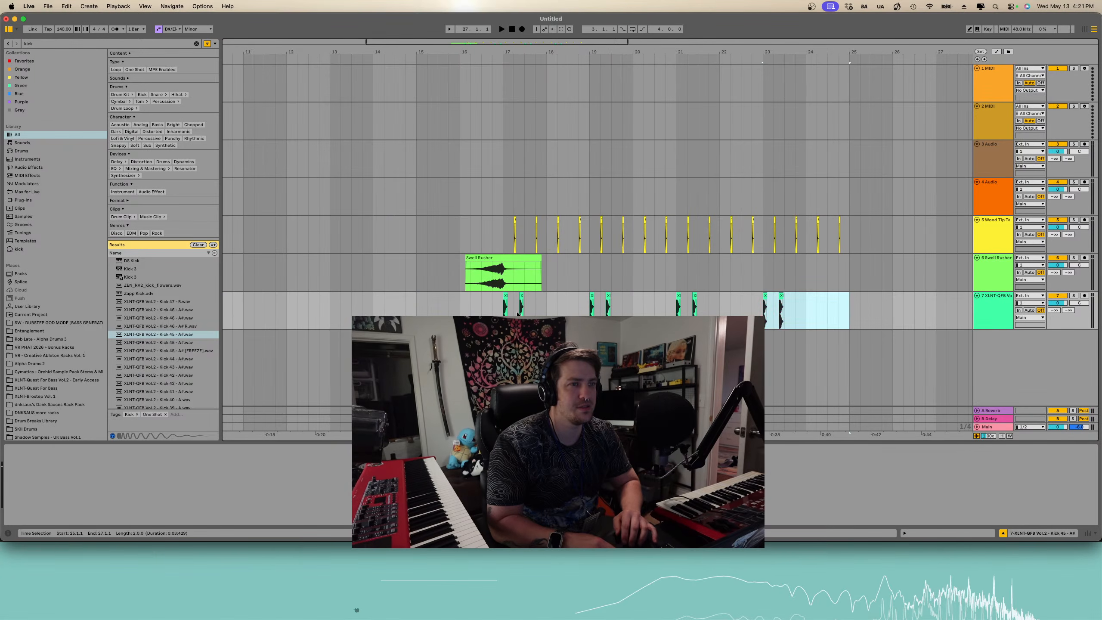
# - Preview XLNT-QFB Vol.2 - Kick 37 in the browser and play the arrangement
pyautogui.click(502, 311)
pyautogui.scroll(-3, 163, 391)
pyautogui.click(164, 387)
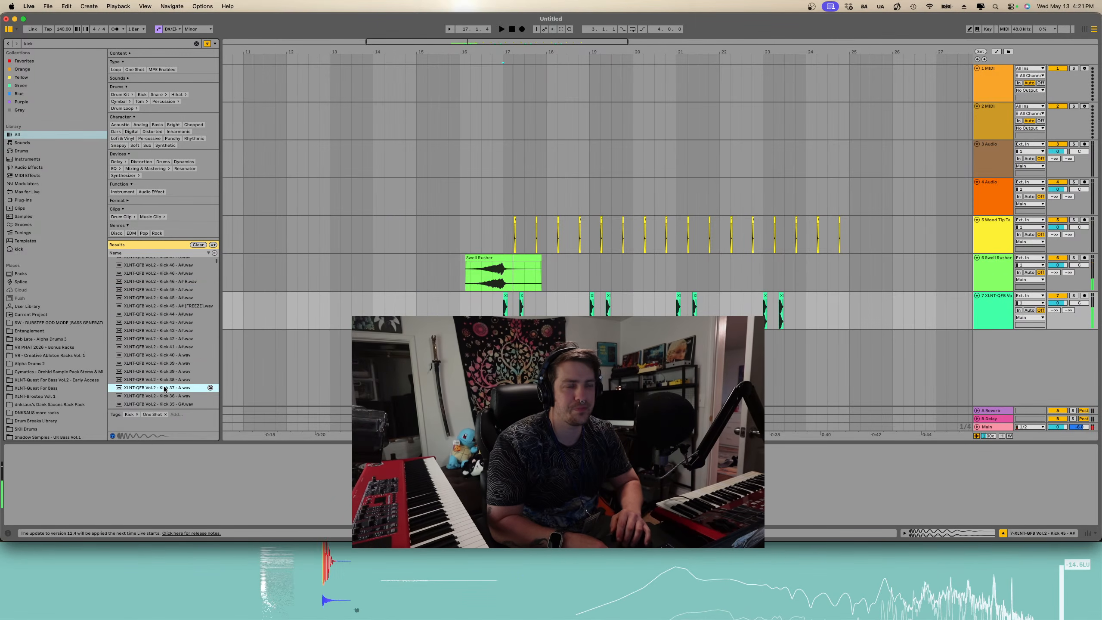
pyautogui.press('space')
# - Search the browser for "shaker"
pyautogui.moveTo(128, 42); pyautogui.dragTo(1, 43)
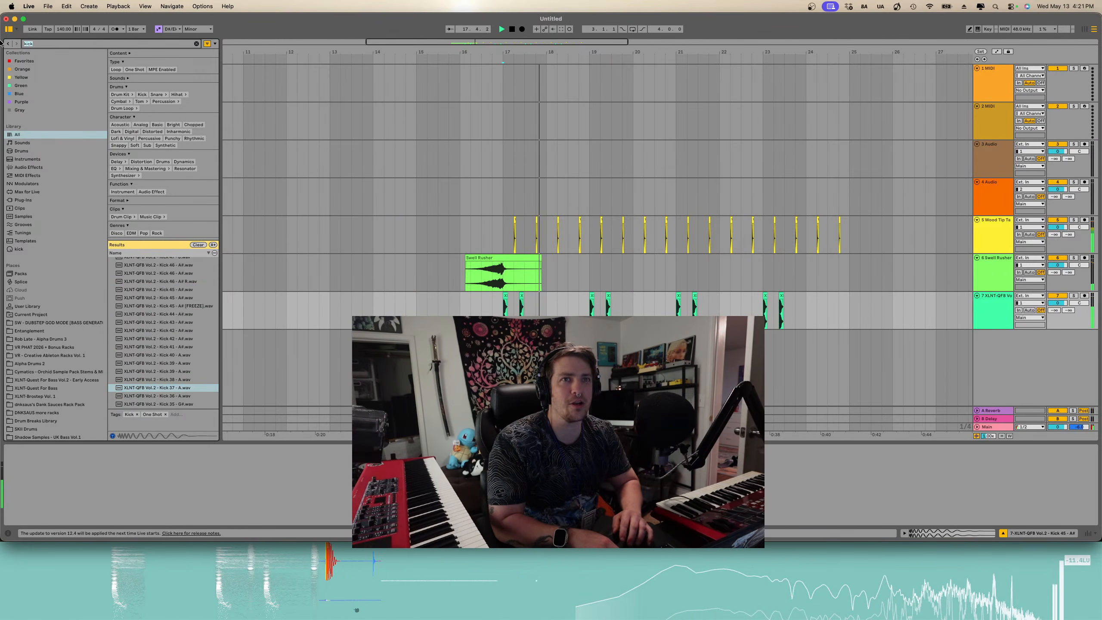
pyautogui.press('BackSpace')
pyautogui.write('shaker')
pyautogui.press('Return')
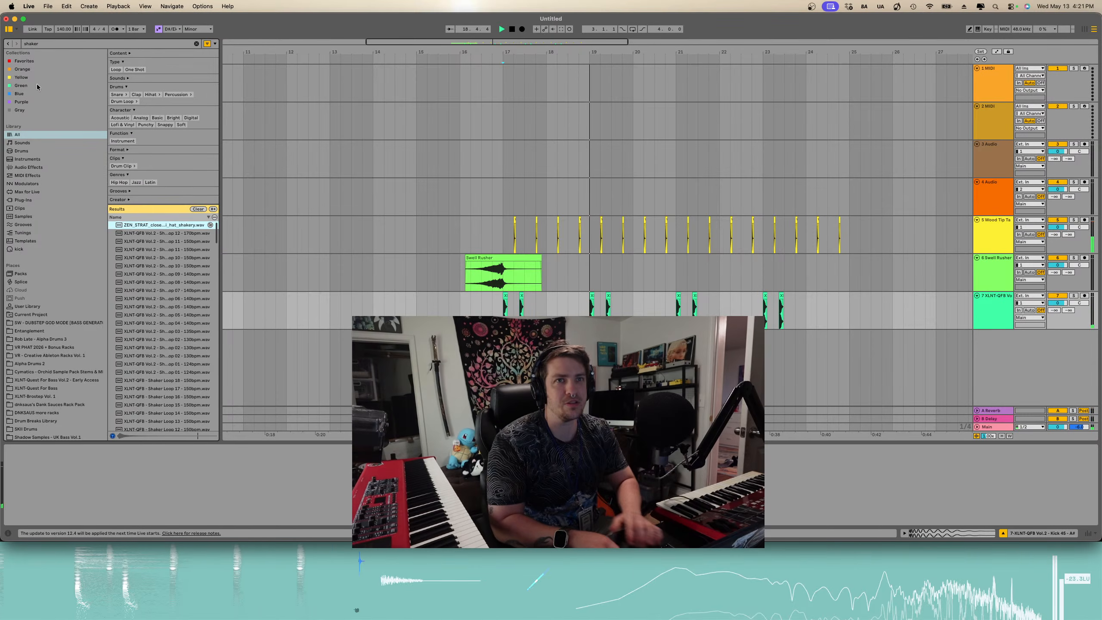
# - Preview shaker loops and add XLNT-QFB Vol.2 - Shaker Loop 07 - 140bpm on a new audio track
pyautogui.click(181, 315)
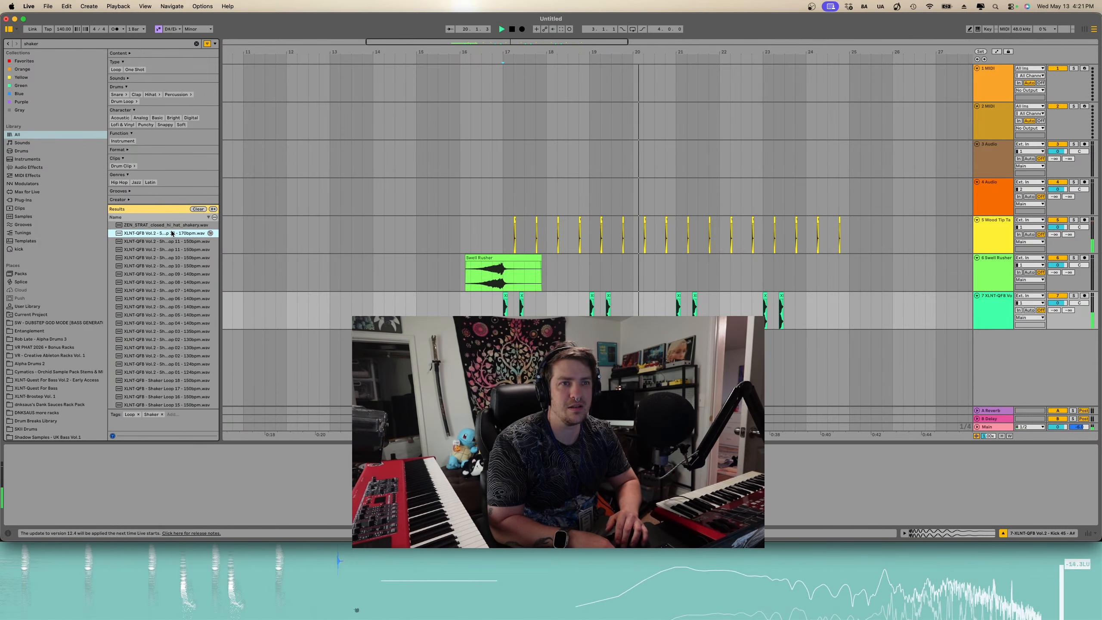
pyautogui.click(173, 241)
pyautogui.click(182, 282)
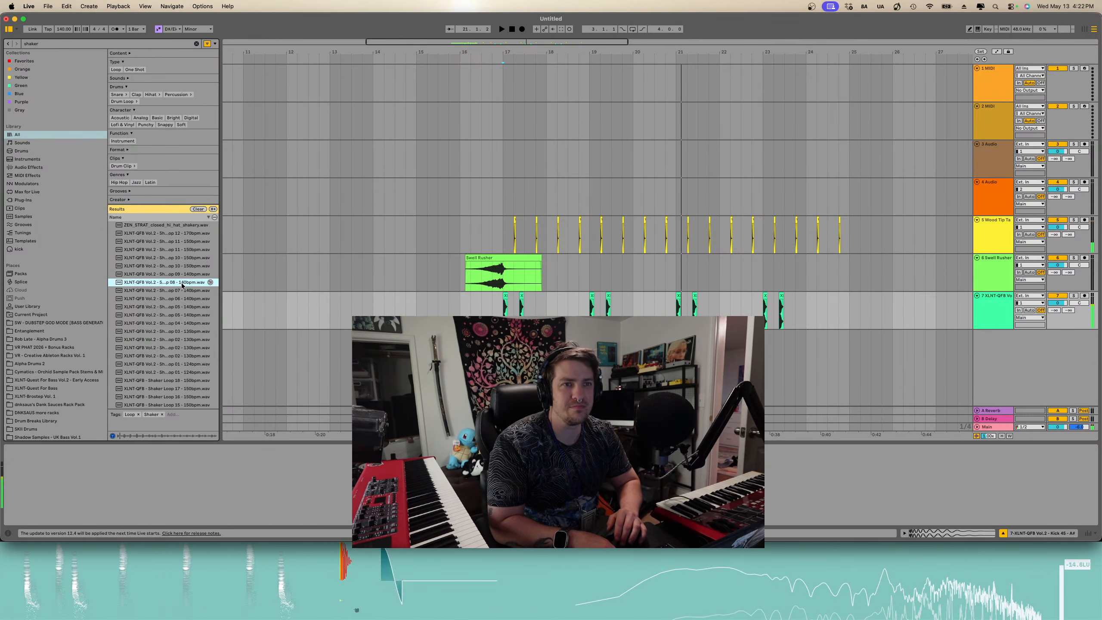
pyautogui.click(180, 290)
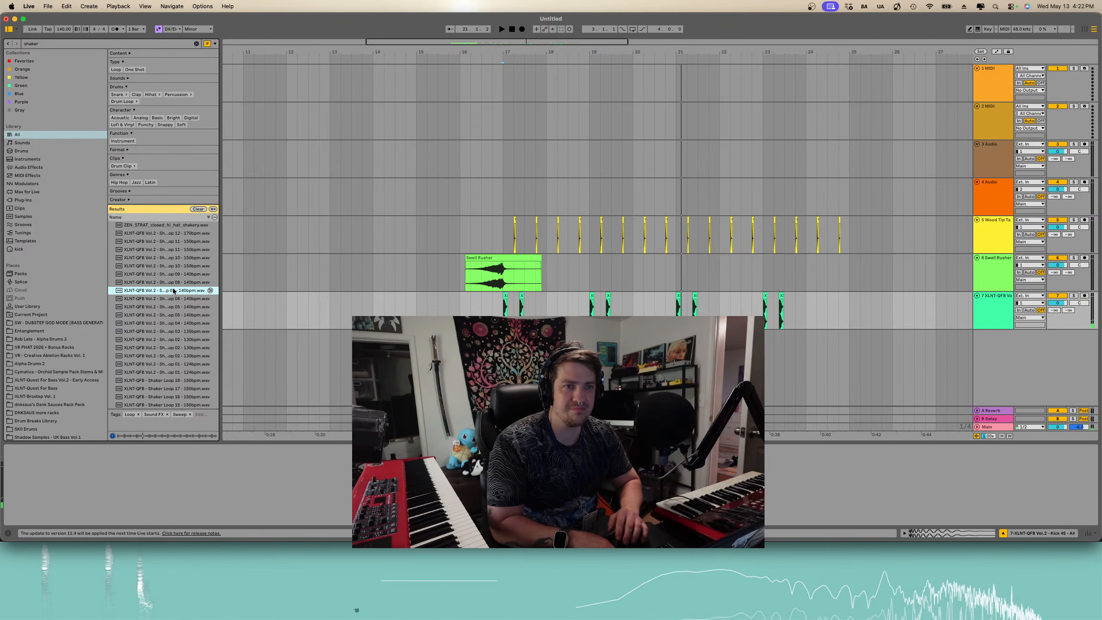
pyautogui.press('Return')
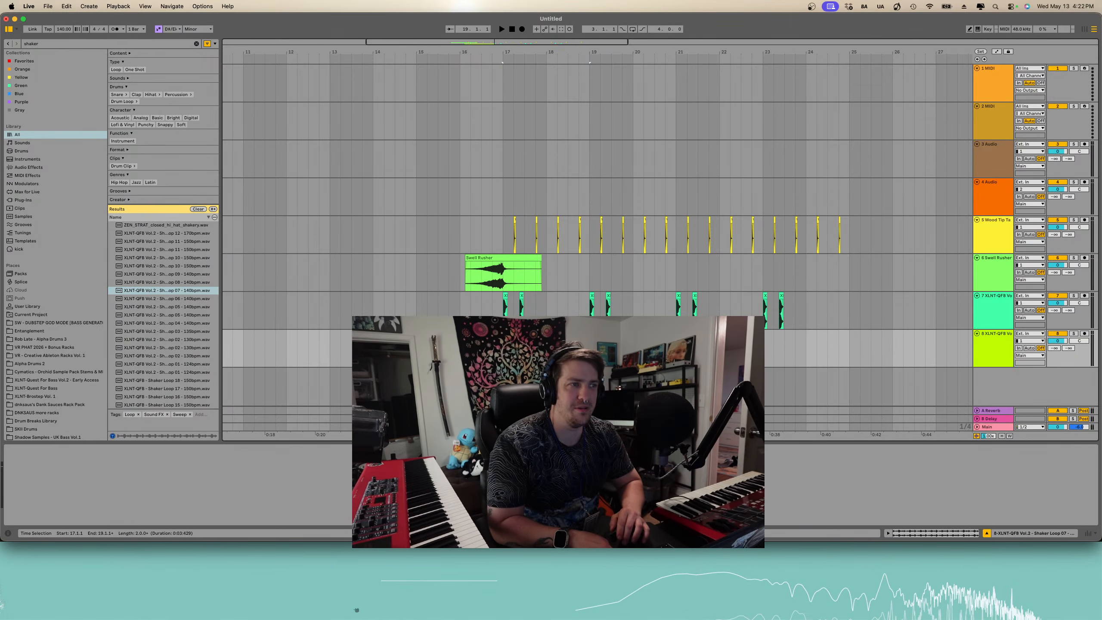
# - Duplicate the shaker loop and move the shaker track above the Wood Tip Tag track
pyautogui.press('super+d')
pyautogui.click(504, 350)
pyautogui.press('space')
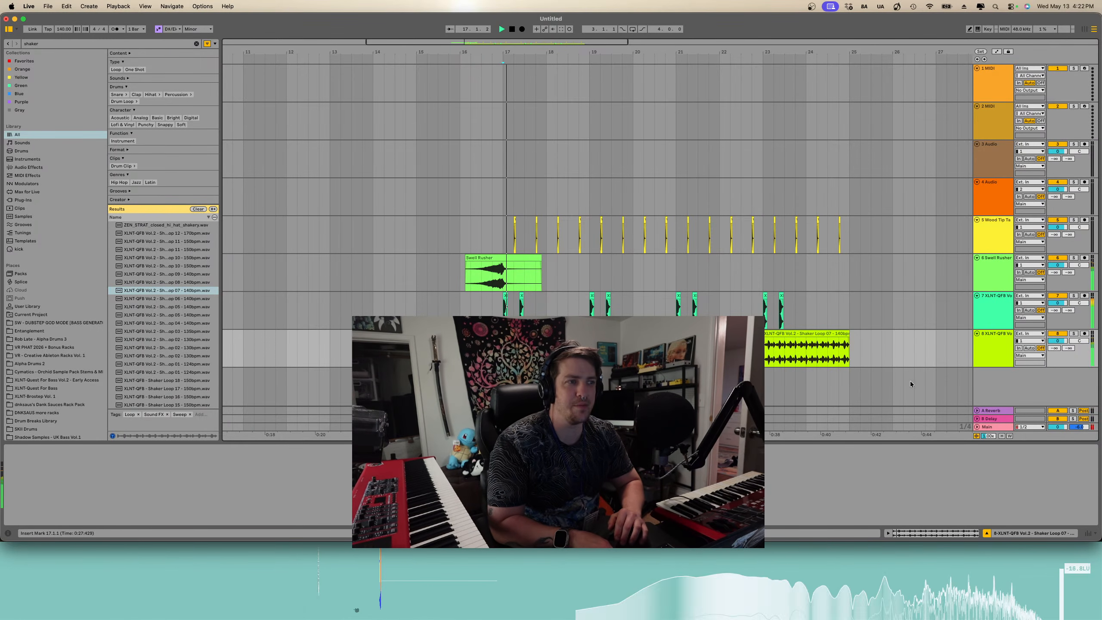
pyautogui.moveTo(996, 355); pyautogui.dragTo(997, 231)
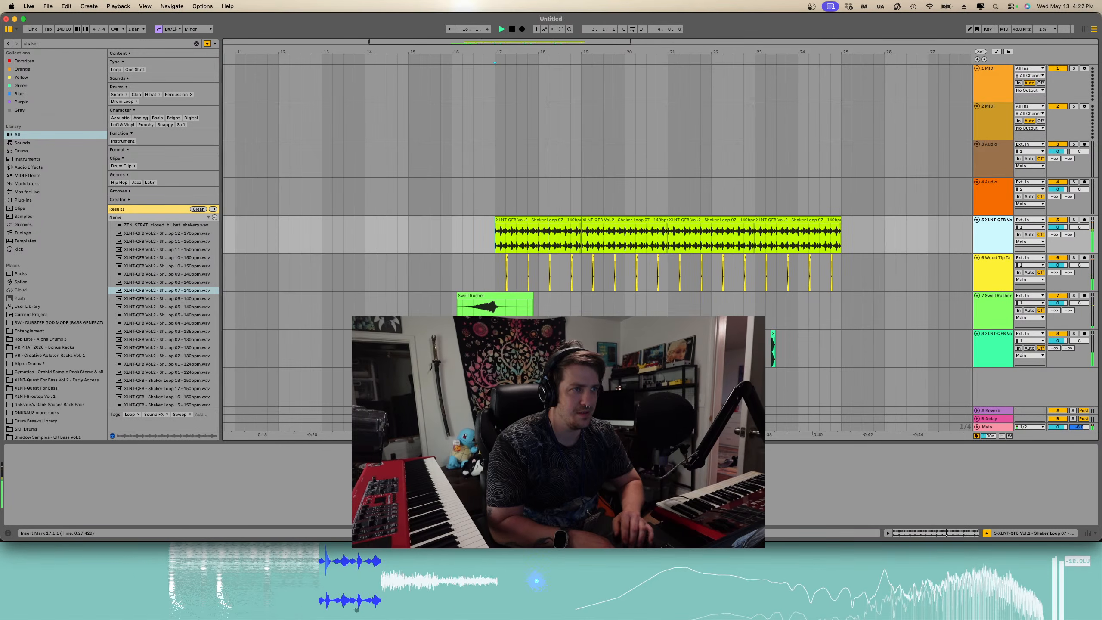
# - Replace the shaker clips with XLNT-QFB Vol.2 - Shaker Loop 06 - 140bpm, duplicate it, and lower the track's volume
pyautogui.click(191, 315)
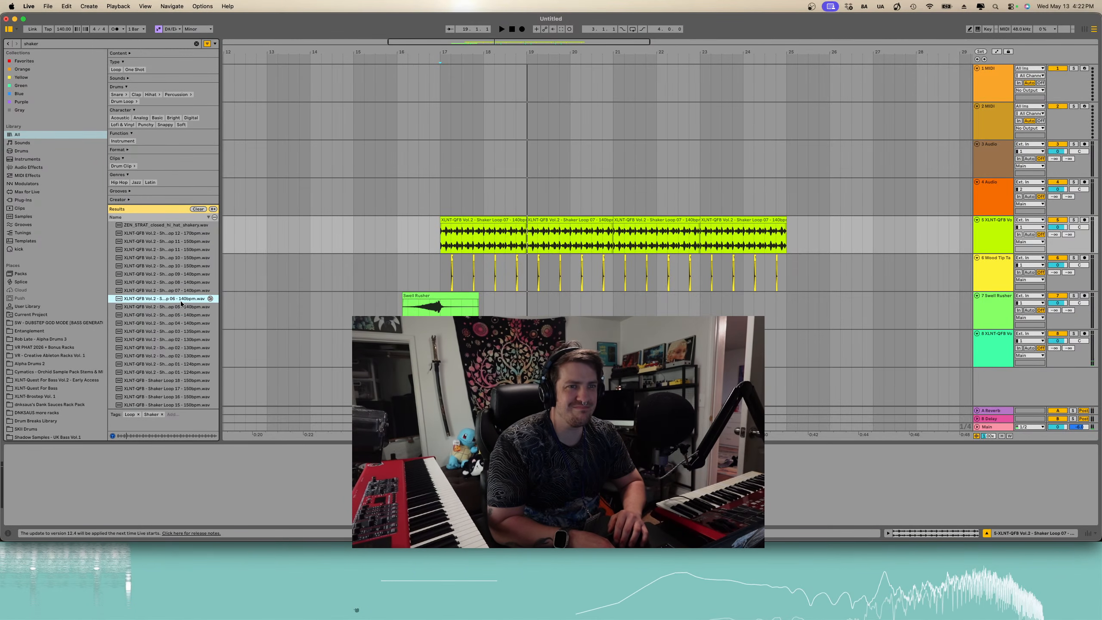
pyautogui.moveTo(338, 265); pyautogui.dragTo(447, 238)
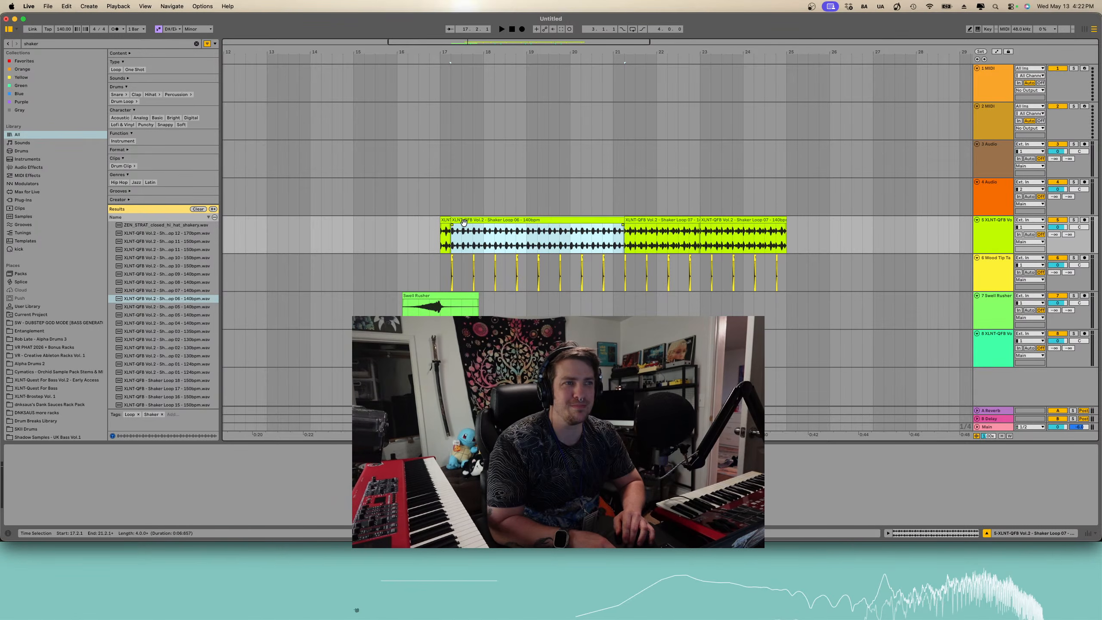
pyautogui.press('super+z')
pyautogui.moveTo(162, 299); pyautogui.dragTo(447, 248)
pyautogui.press('super+d')
pyautogui.click(438, 244)
pyautogui.press('space')
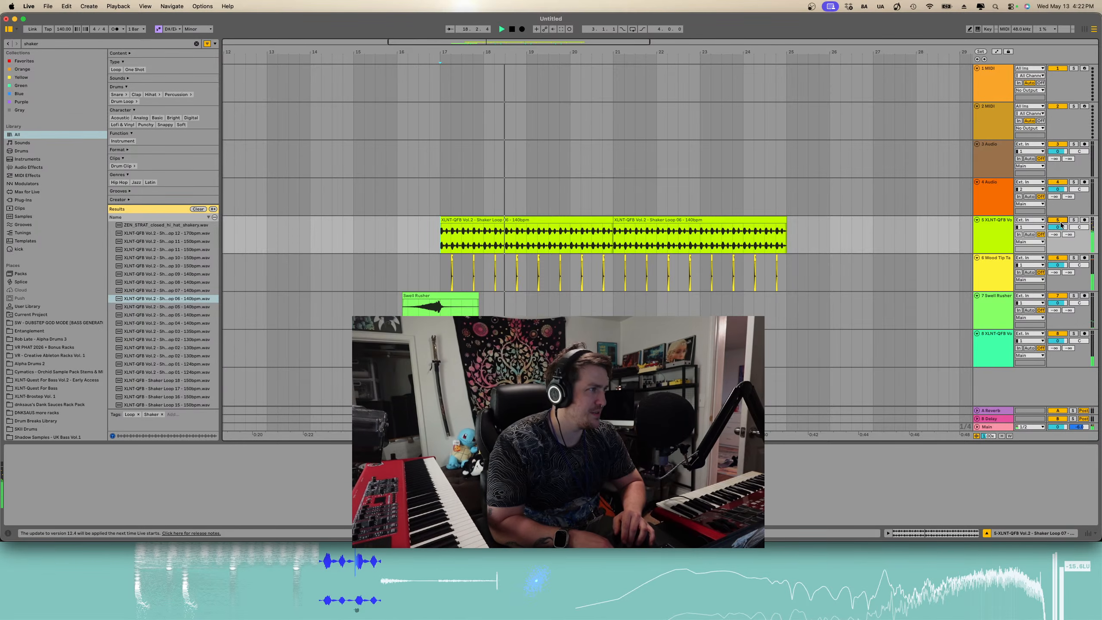
pyautogui.moveTo(1061, 224); pyautogui.dragTo(1061, 243)
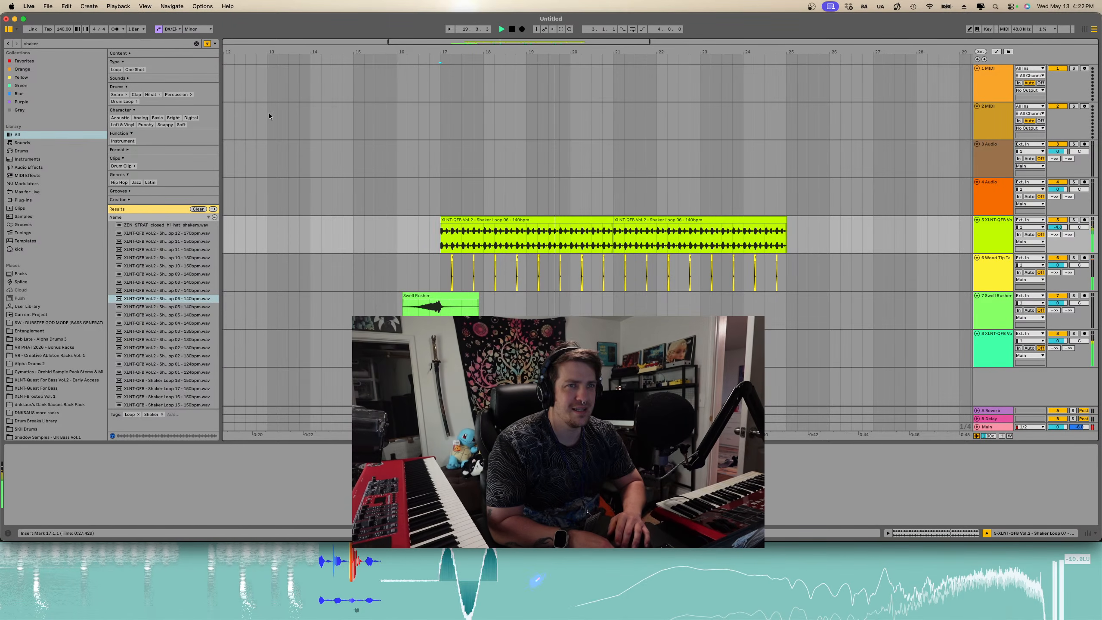
# - Search for "flux mini 2" and load the Flux Mini 2 effect onto the shaker track
pyautogui.click(197, 44)
pyautogui.write('s')
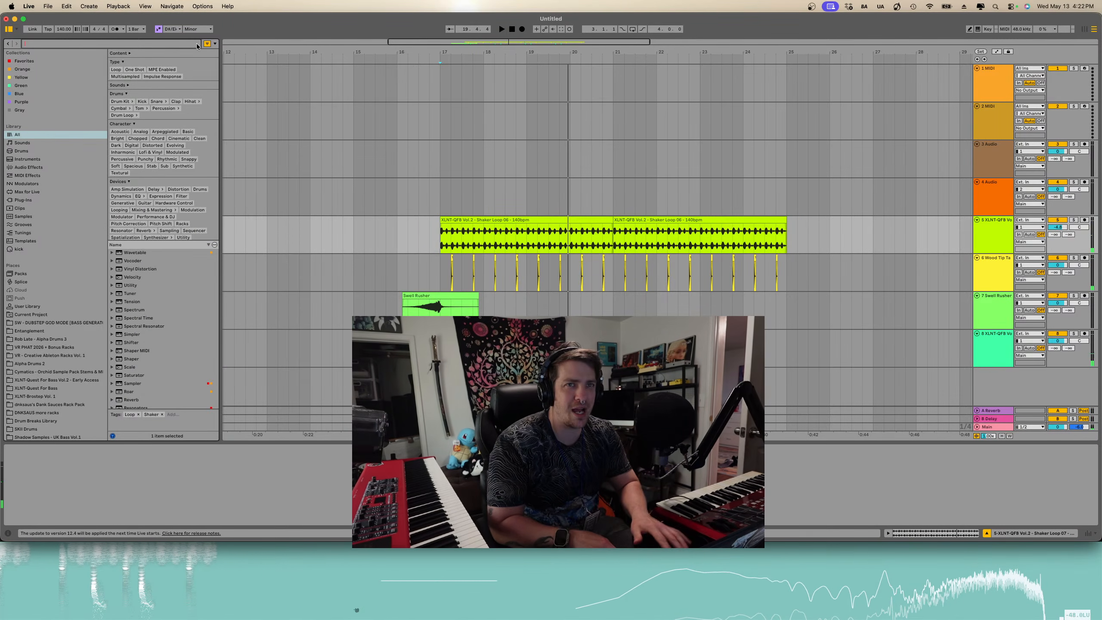
pyautogui.write('flux mini 2')
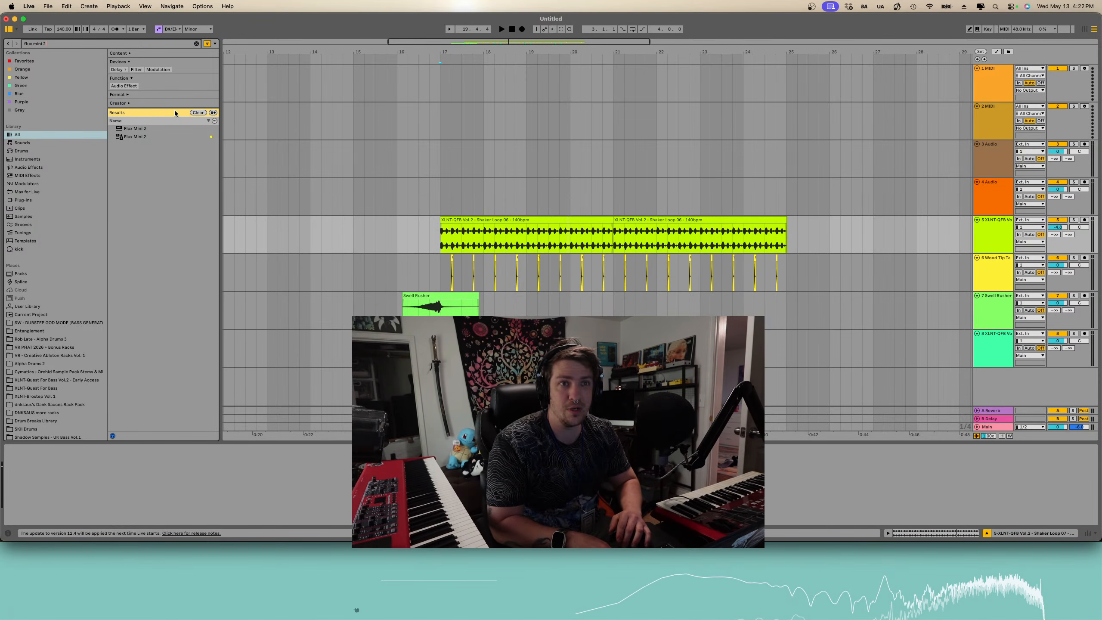
pyautogui.press('space')
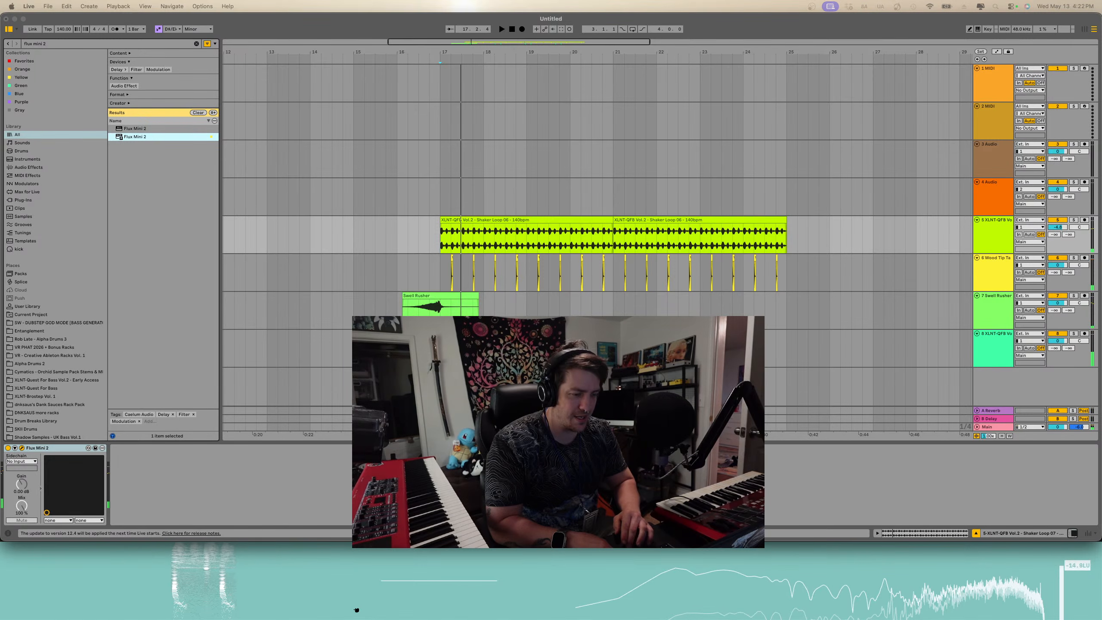
pyautogui.press('space')
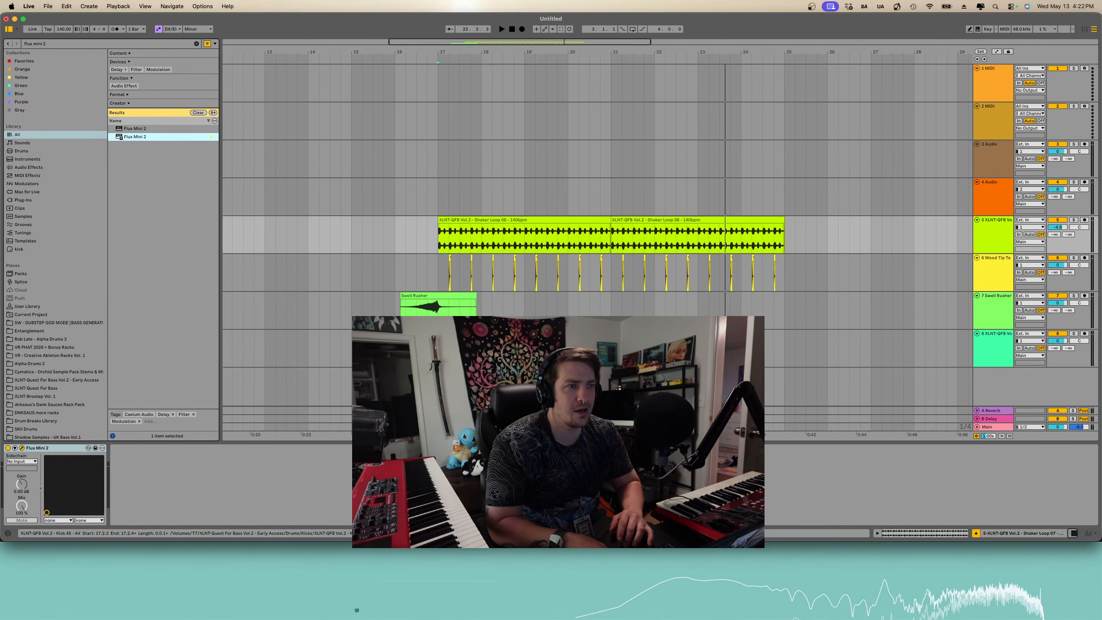
# - Delete both Shaker Loop 06 clips from the shaker track
pyautogui.click(440, 349)
pyautogui.press('space')
pyautogui.scroll(3, 494, 248)
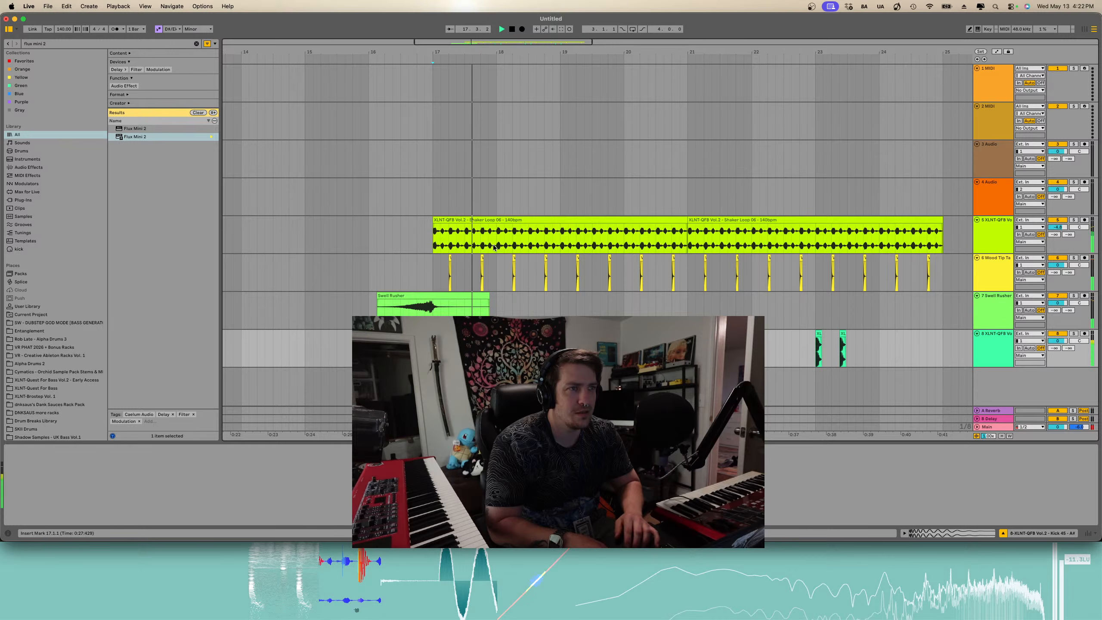
pyautogui.click(502, 220)
pyautogui.press('Delete')
pyautogui.click(785, 218)
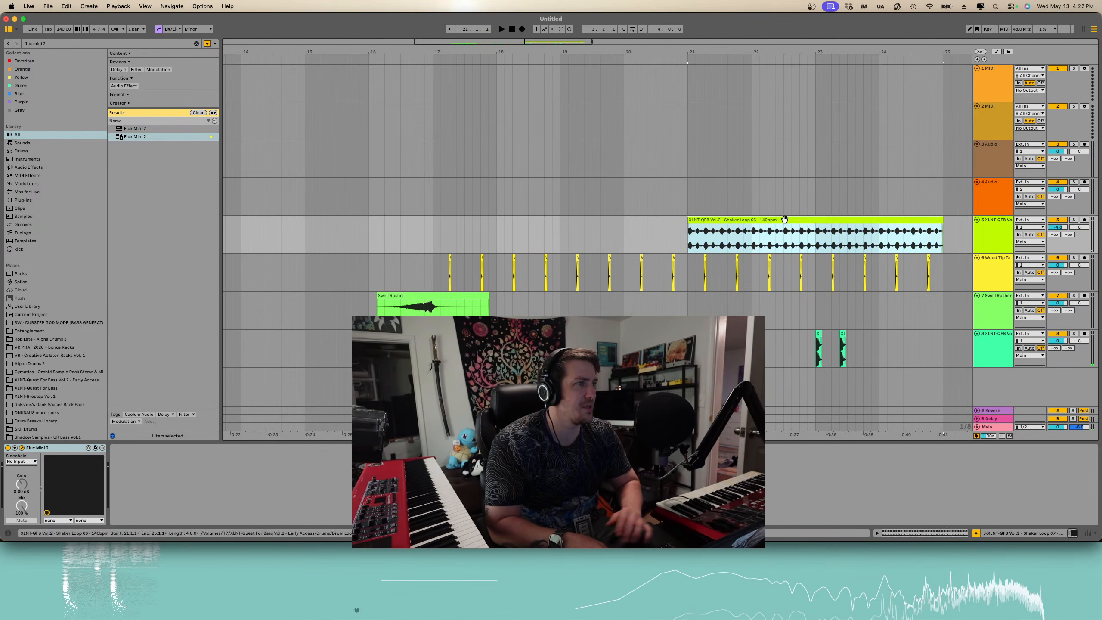
pyautogui.press('Delete')
# - Return to the shaker search results and preview several one-shot shaker samples
pyautogui.click(7, 44)
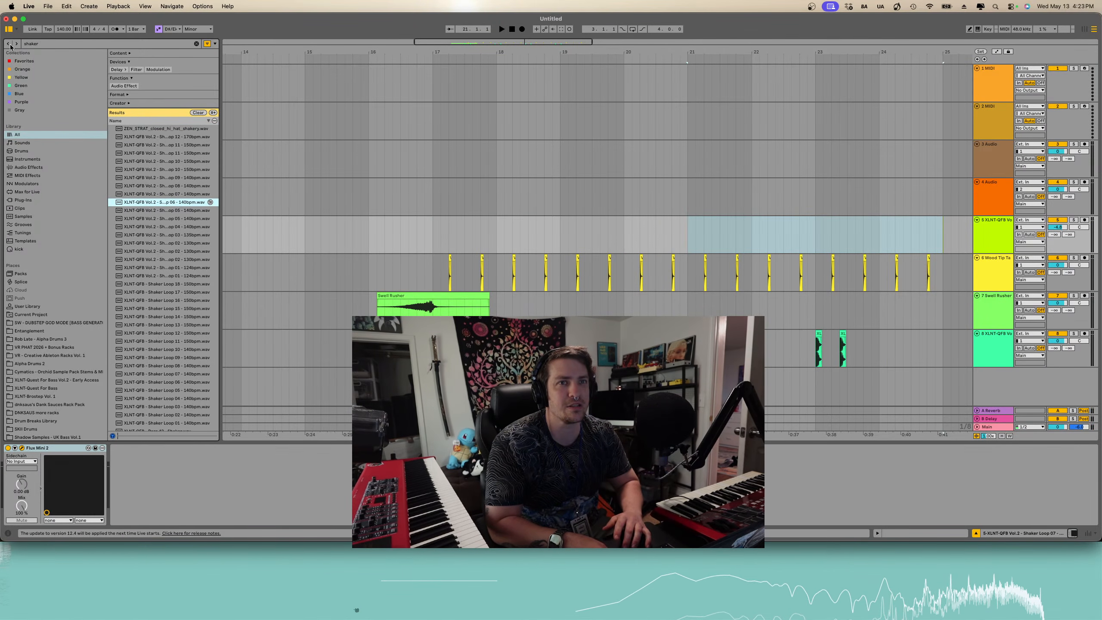
pyautogui.scroll(-10, 143, 274)
pyautogui.click(152, 200)
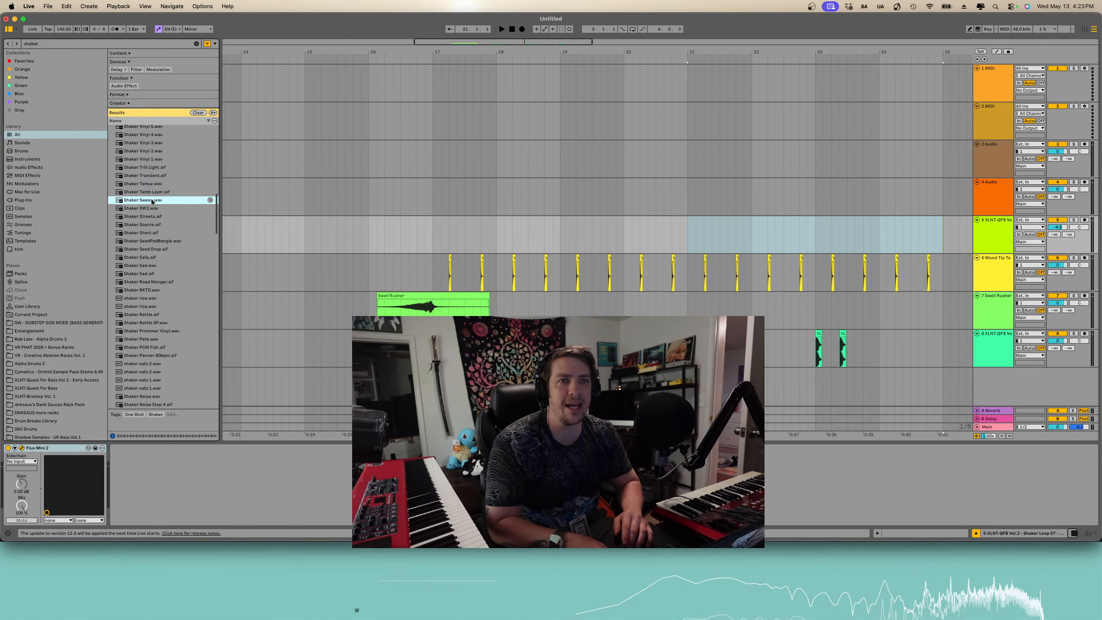
pyautogui.click(163, 160)
pyautogui.click(164, 151)
pyautogui.scroll(3, 164, 150)
pyautogui.click(165, 179)
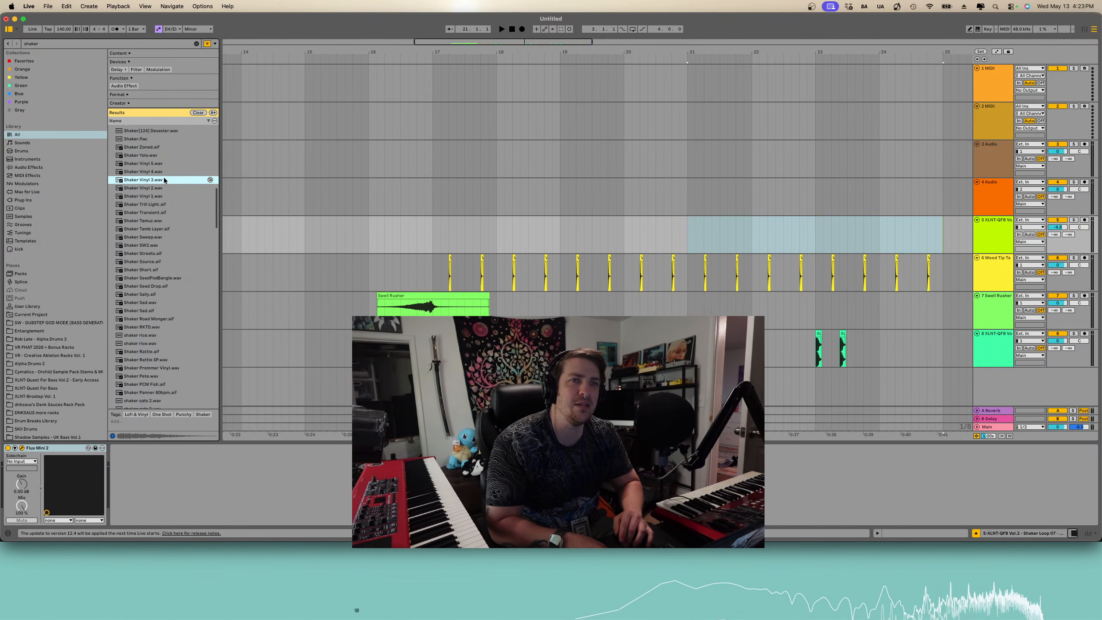
pyautogui.click(154, 172)
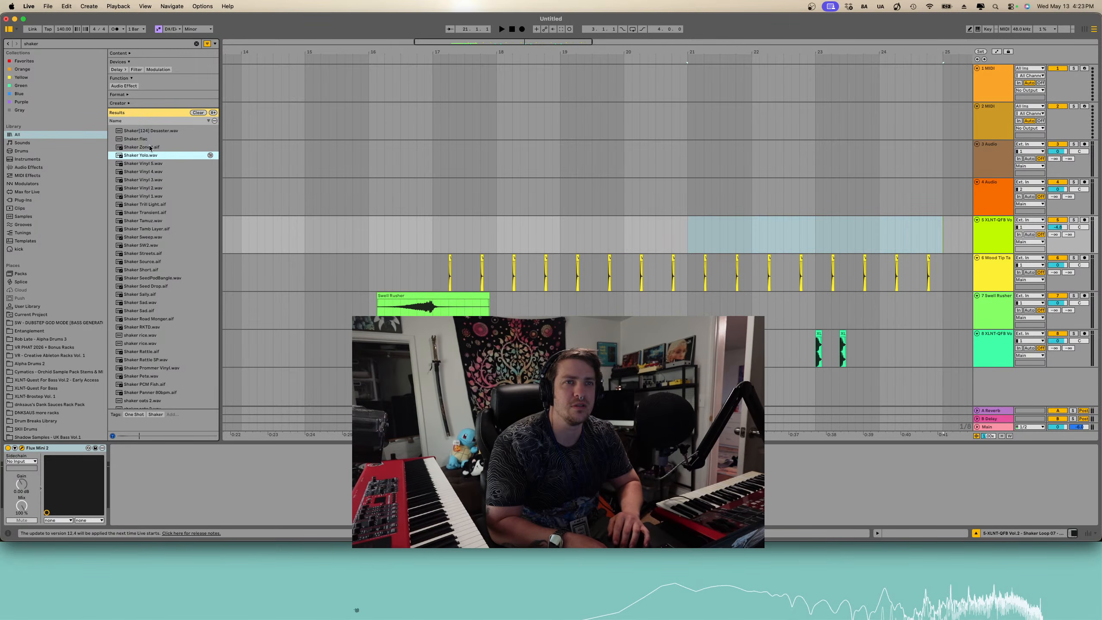
# - Place the Shaker Flac sample at bar 17 on the shaker track and play it back
pyautogui.moveTo(144, 138); pyautogui.dragTo(443, 232)
pyautogui.press('space')
pyautogui.press('space')
pyautogui.scroll(5, 446, 218)
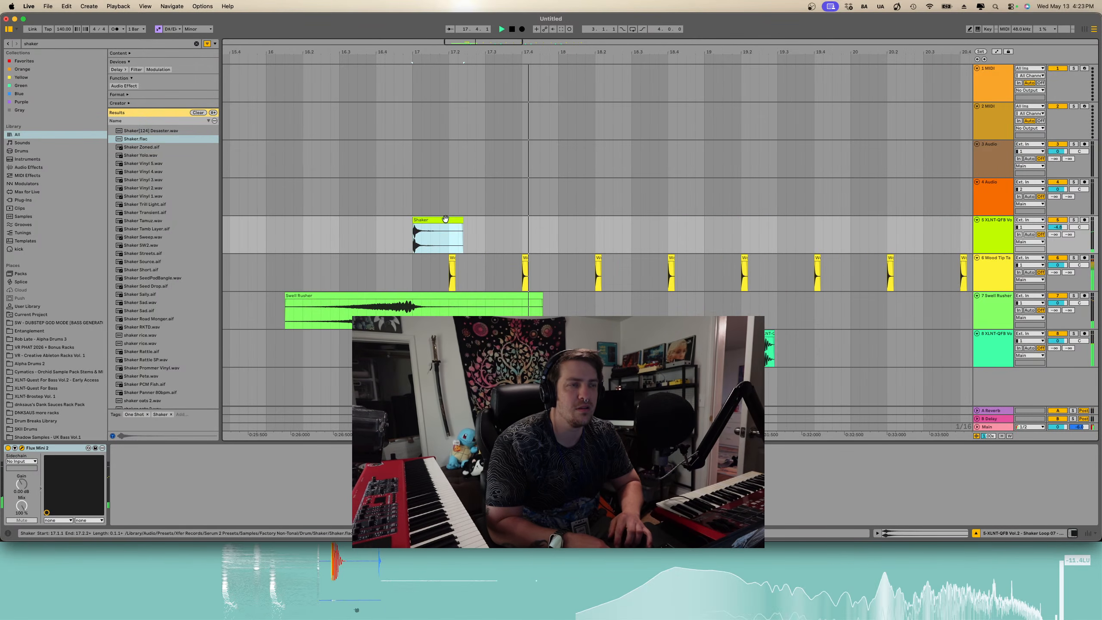
# - Copy, paste and duplicate the Shaker Flac clip repeatedly to fill the shaker track from bar 17 to bar 25
pyautogui.press('super+c')
pyautogui.click(448, 236)
pyautogui.press('super+v')
pyautogui.press('super+d')
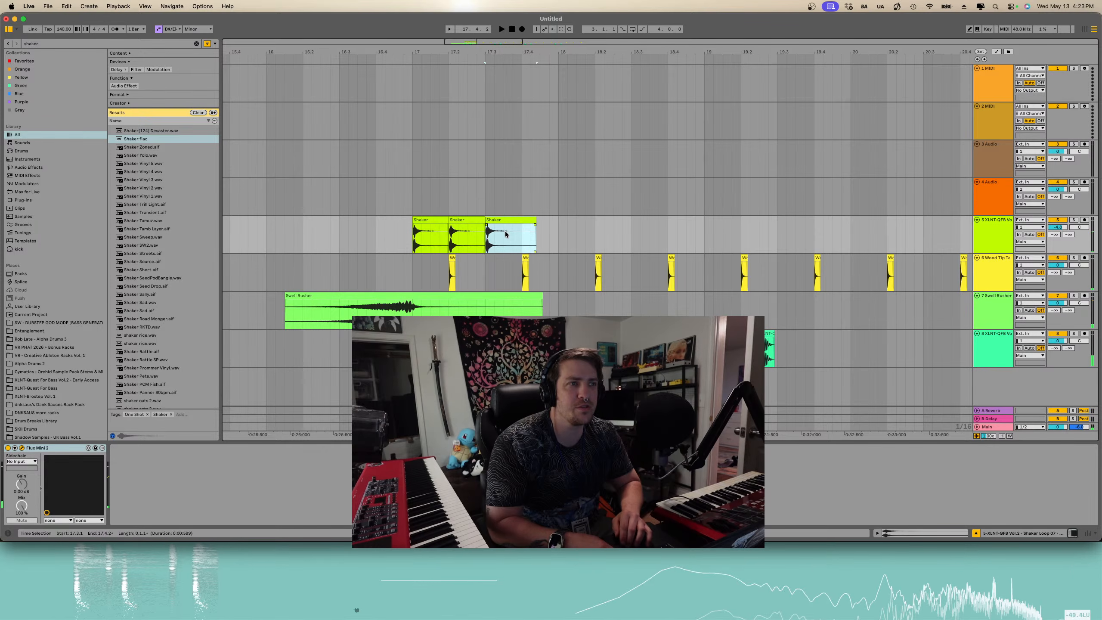
pyautogui.press('super+d')
pyautogui.keyDown('shift'); pyautogui.click(451, 243); pyautogui.keyUp('shift')
pyautogui.keyDown('shift'); pyautogui.click(415, 242); pyautogui.keyUp('shift')
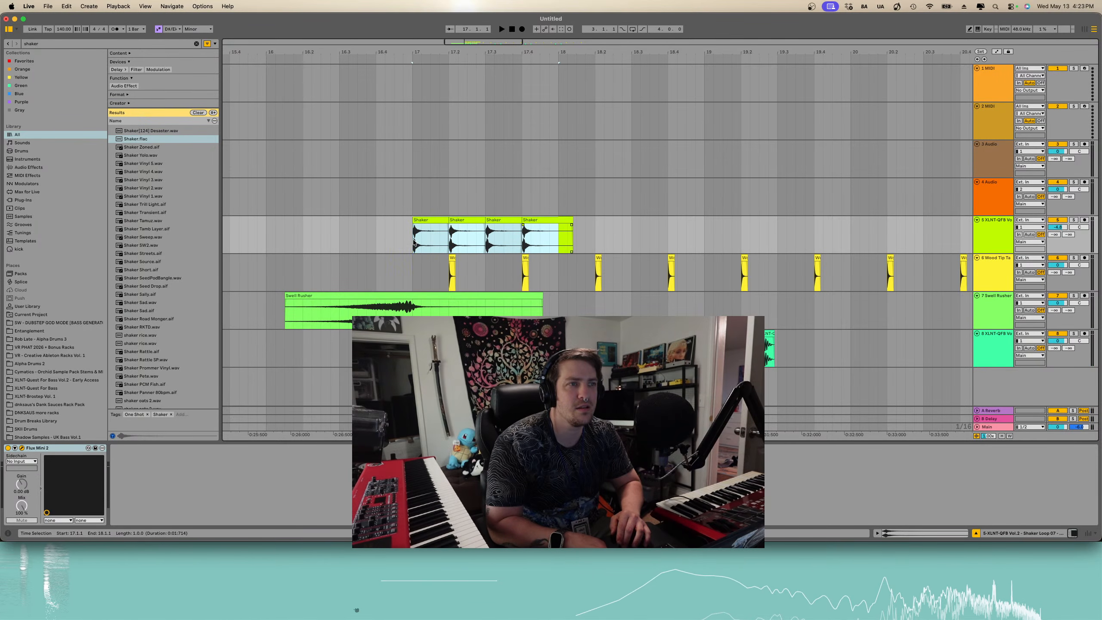
pyautogui.press('super+d')
pyautogui.press('super+d')
pyautogui.press('super+d')
pyautogui.press('super+d')
pyautogui.scroll(-5, 419, 242)
pyautogui.press('super+d')
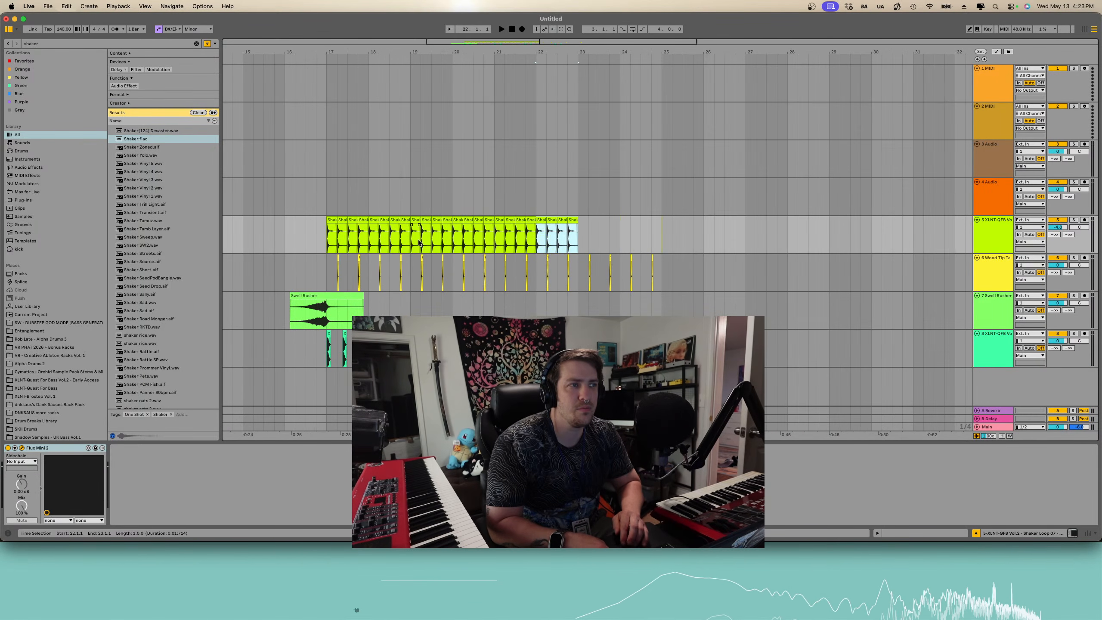
# - Play the shaker pattern from bar 17 and lower the shaker track's volume
pyautogui.click(329, 246)
pyautogui.press('space')
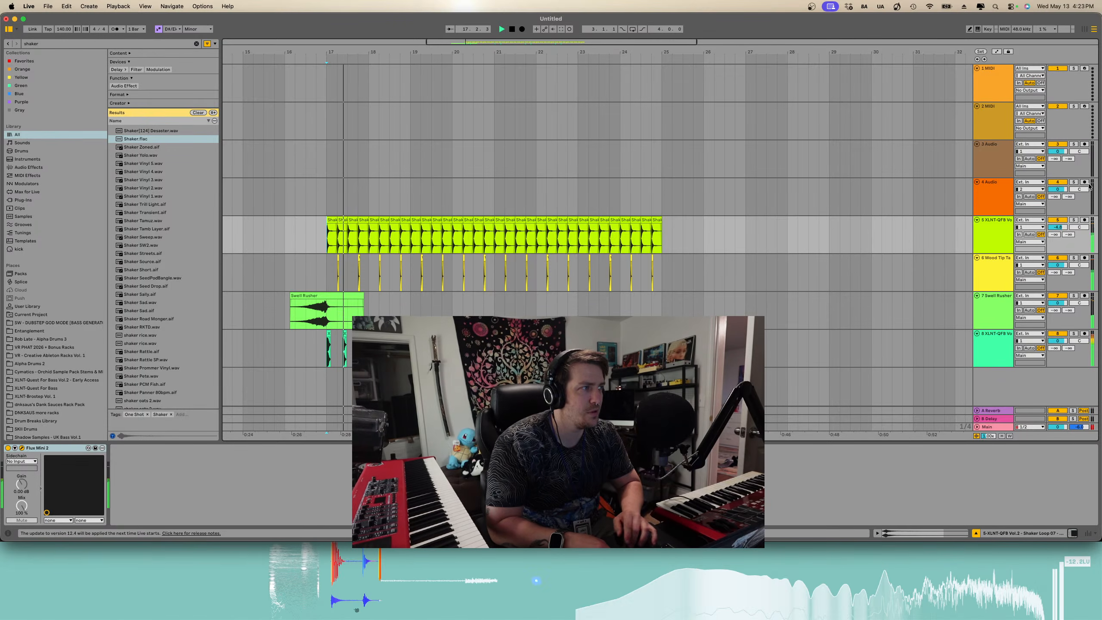
pyautogui.moveTo(1057, 227); pyautogui.dragTo(1058, 238)
pyautogui.hscroll(-1, 311, 295)
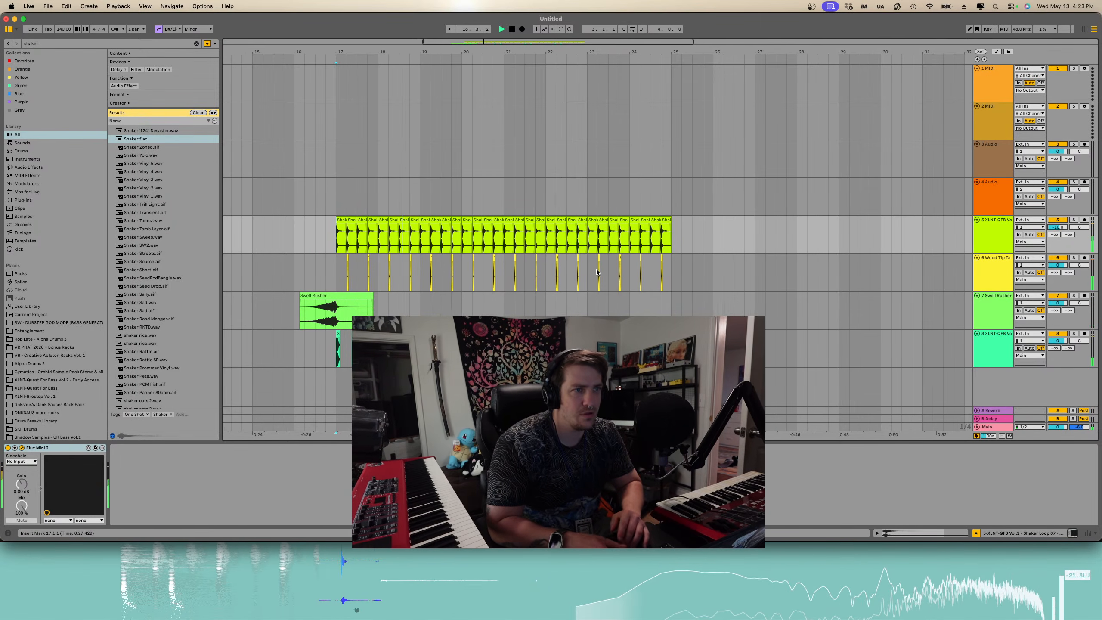
pyautogui.scroll(5, 325, 306)
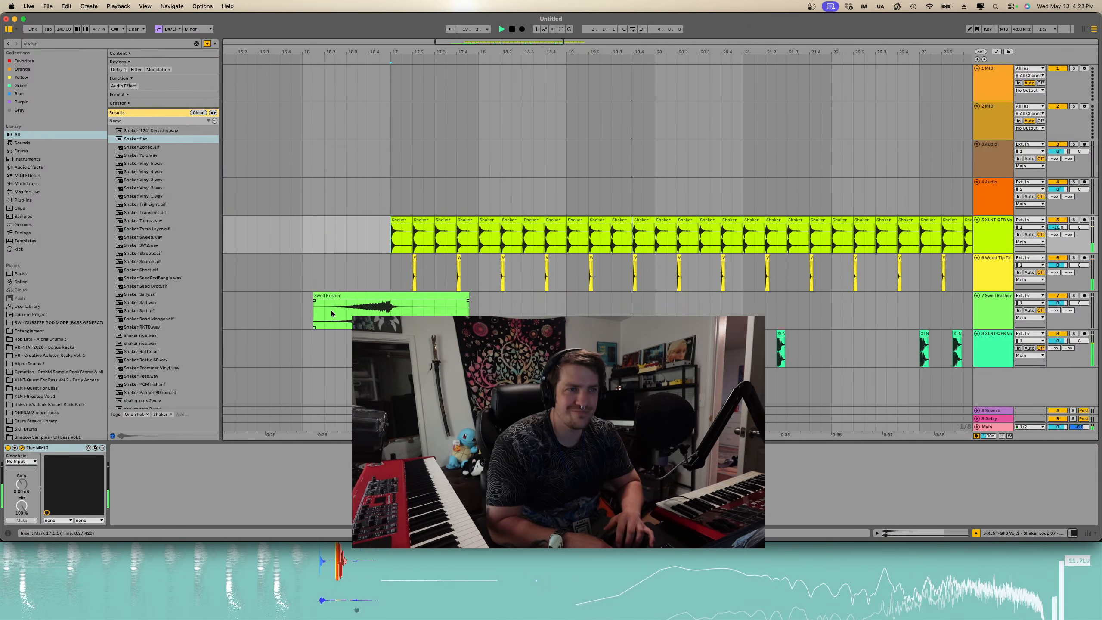
pyautogui.scroll(-5, 346, 317)
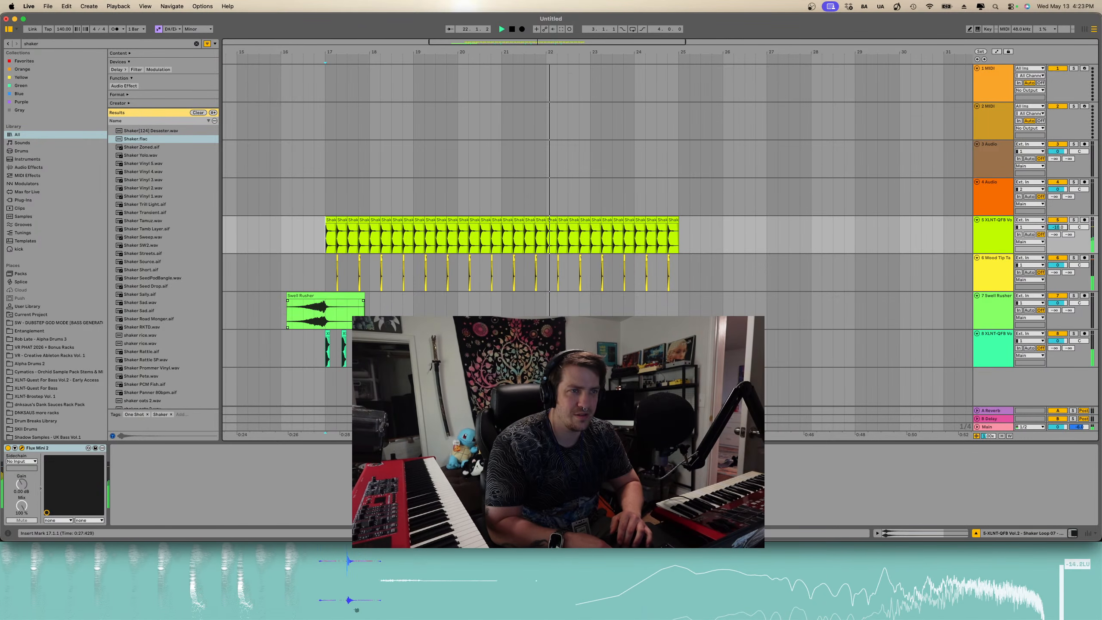
# - Delete a kick clip near bar 17 on the kick track and undo the deletion
pyautogui.click(344, 337)
pyautogui.press('Delete')
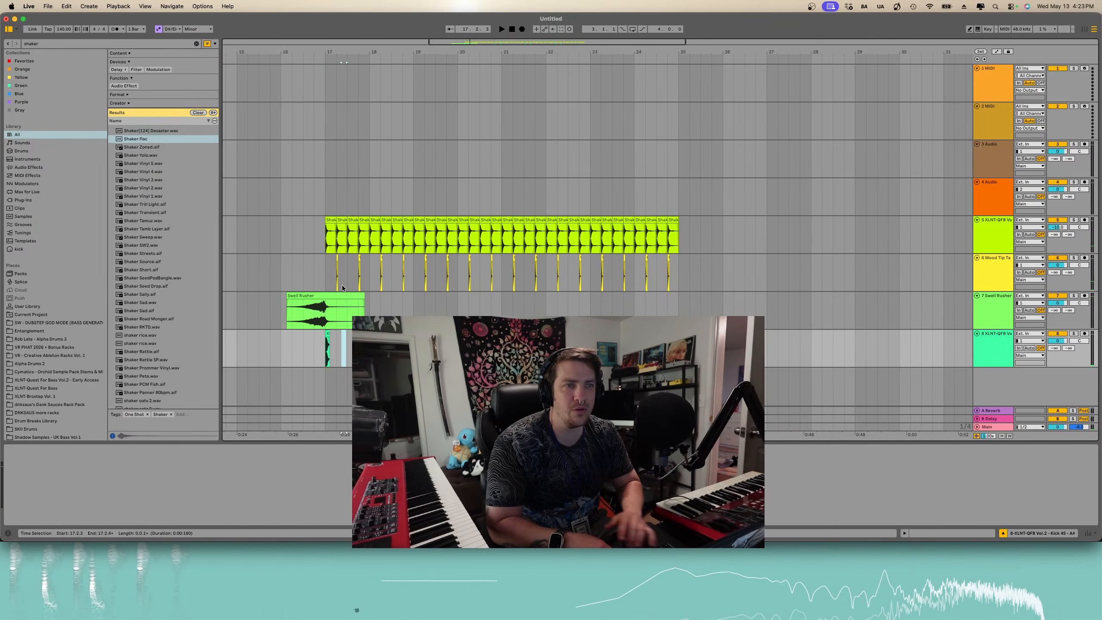
pyautogui.scroll(6, 342, 284)
pyautogui.click(394, 257)
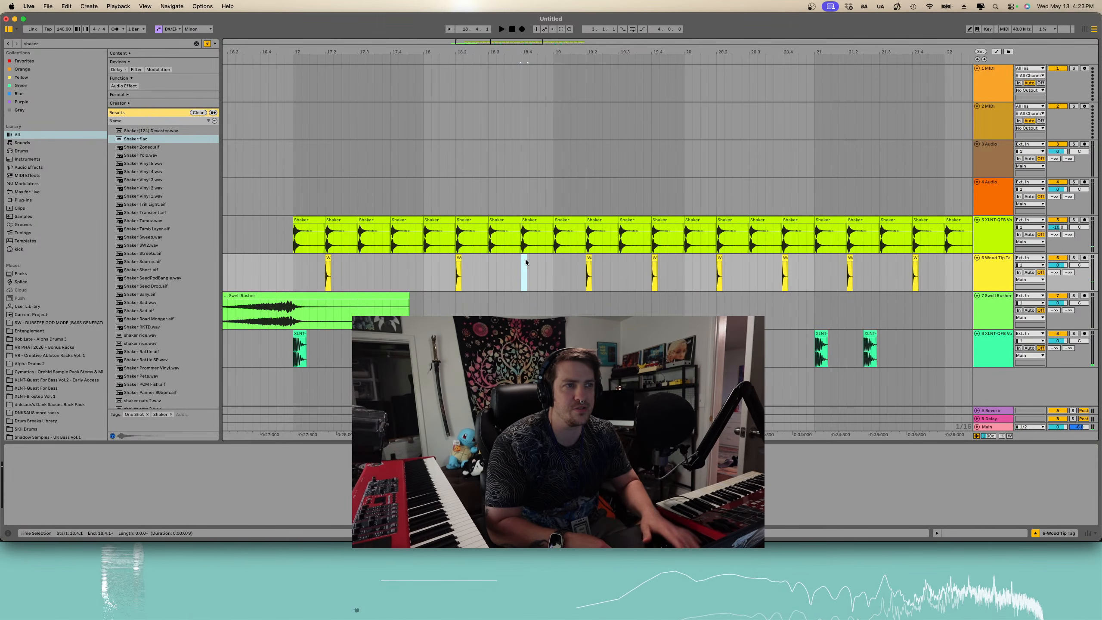
pyautogui.press('super+z')
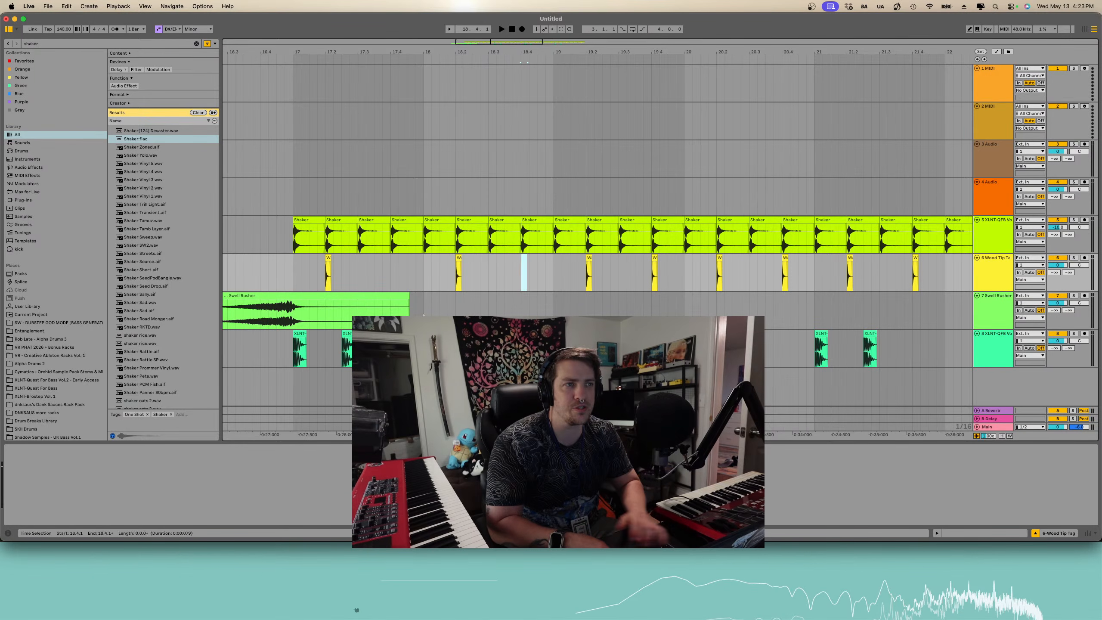
# - Play back the arrangement from bar 17 to audition the new shaker pattern
pyautogui.press('space')
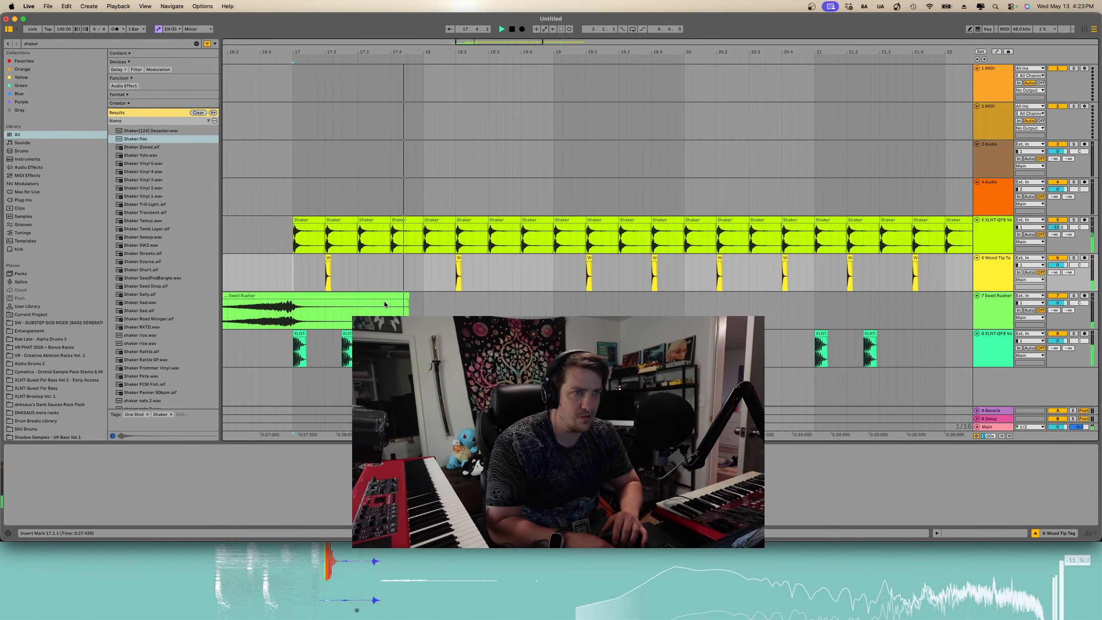
pyautogui.hscroll(1, 413, 297)
pyautogui.scroll(-3, 413, 297)
pyautogui.press('space')
pyautogui.press('space')
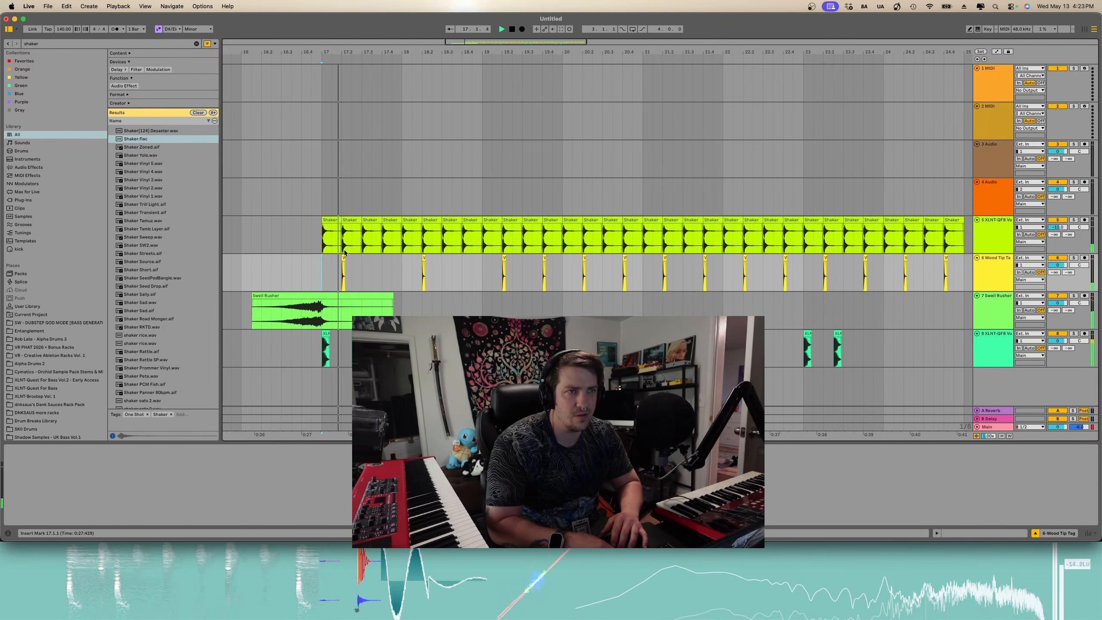
pyautogui.press('space')
# - Select the Wood Tip Tag hits between bars 17 and 25 and duplicate them across that range
pyautogui.click(363, 262)
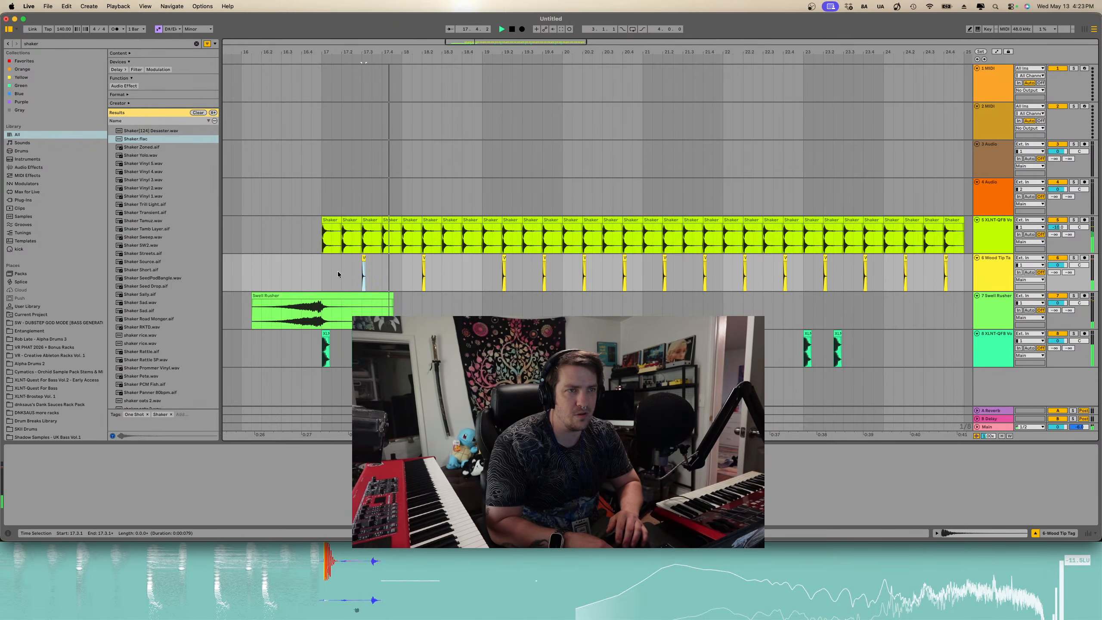
pyautogui.scroll(3, 320, 274)
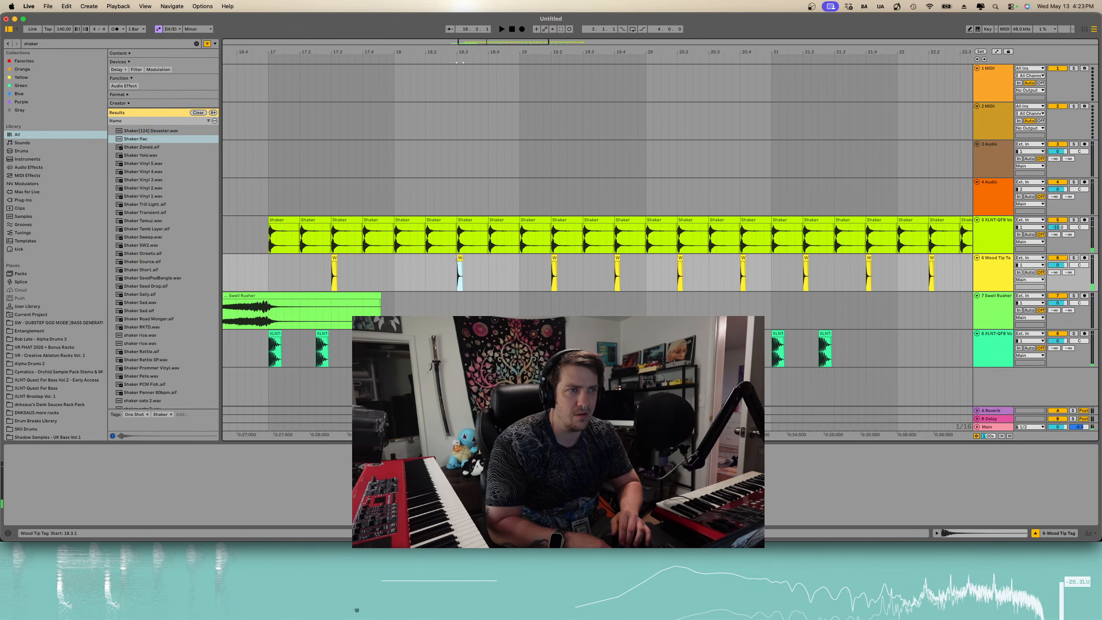
pyautogui.scroll(-5, 456, 261)
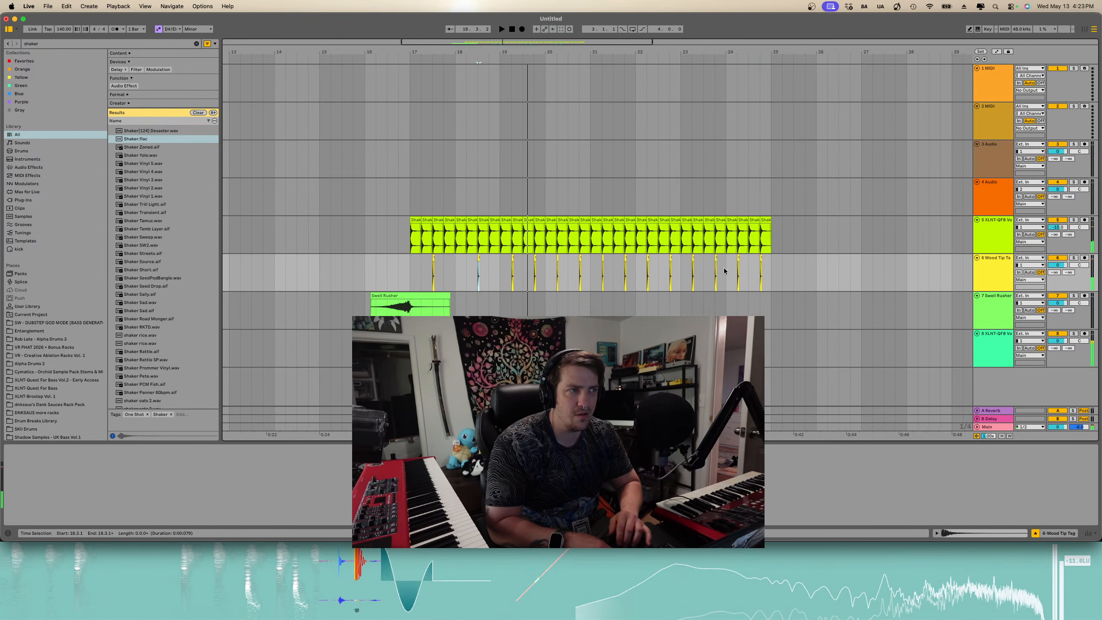
pyautogui.moveTo(772, 268); pyautogui.dragTo(406, 277)
pyautogui.press('super+d')
pyautogui.press('super+d')
pyautogui.press('super+d')
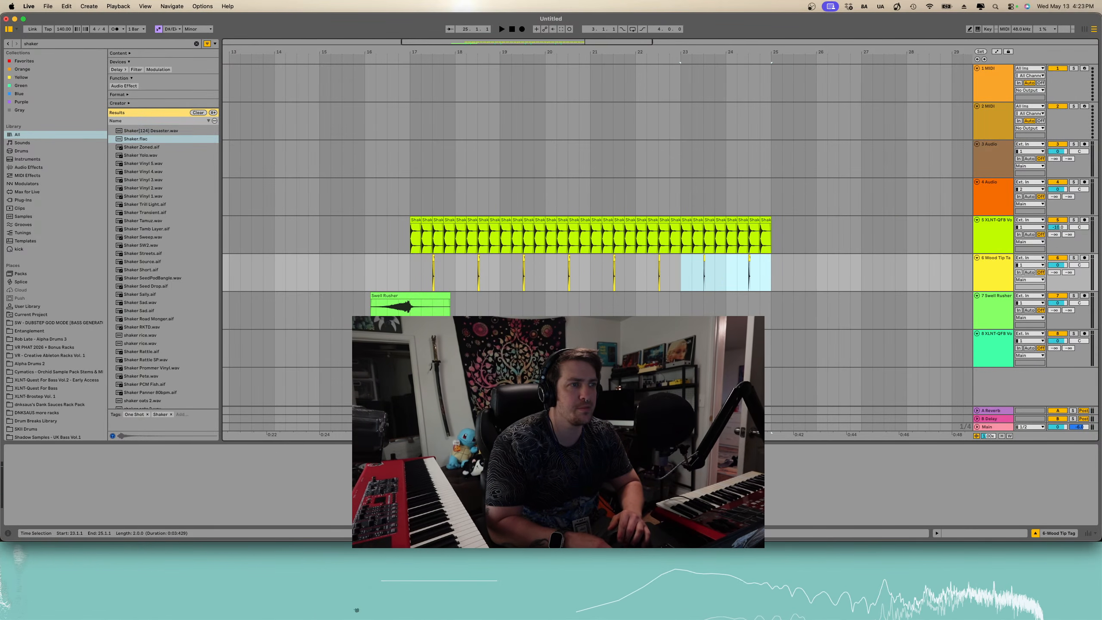
# - Select the kick clips around bar 17 and play the arrangement back from there
pyautogui.click(410, 351)
pyautogui.press('space')
pyautogui.scroll(4, 518, 347)
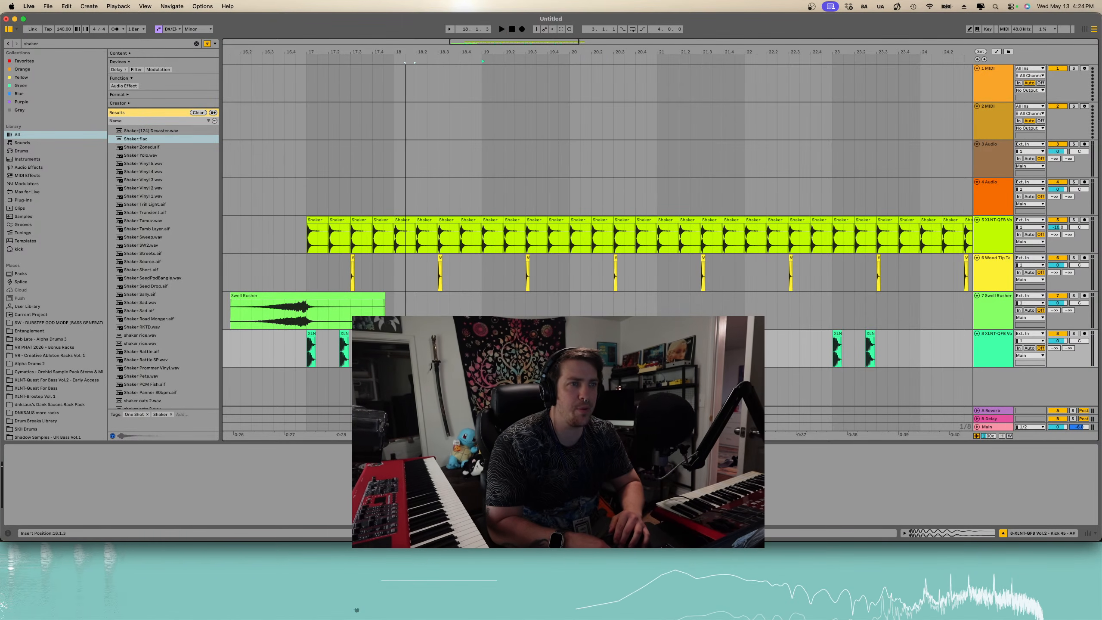
pyautogui.click(306, 351)
pyautogui.press('space')
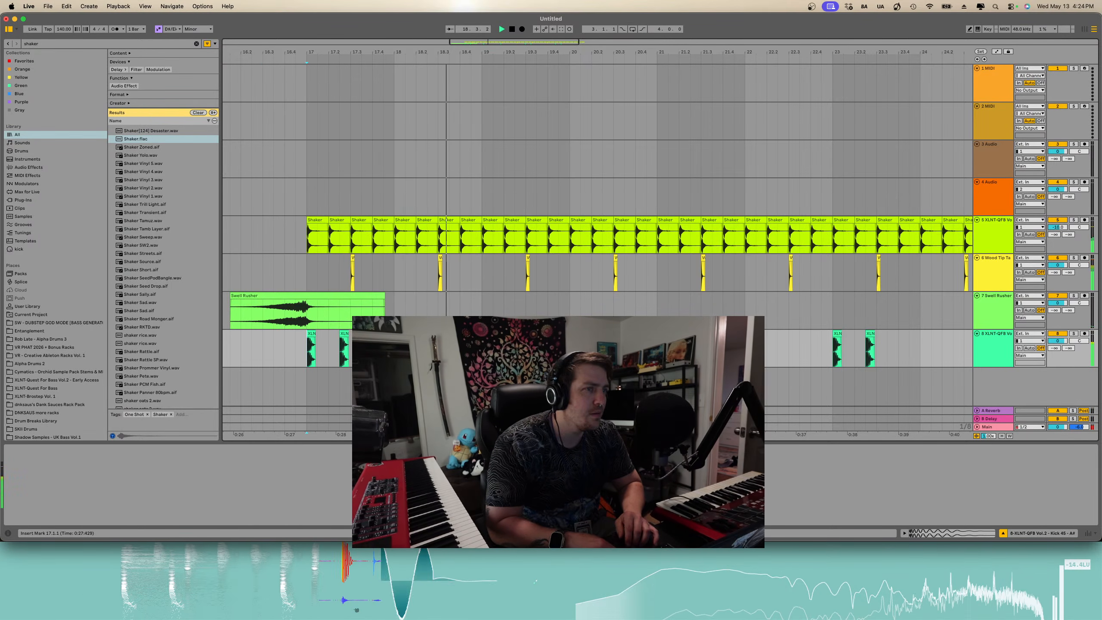
pyautogui.press('space')
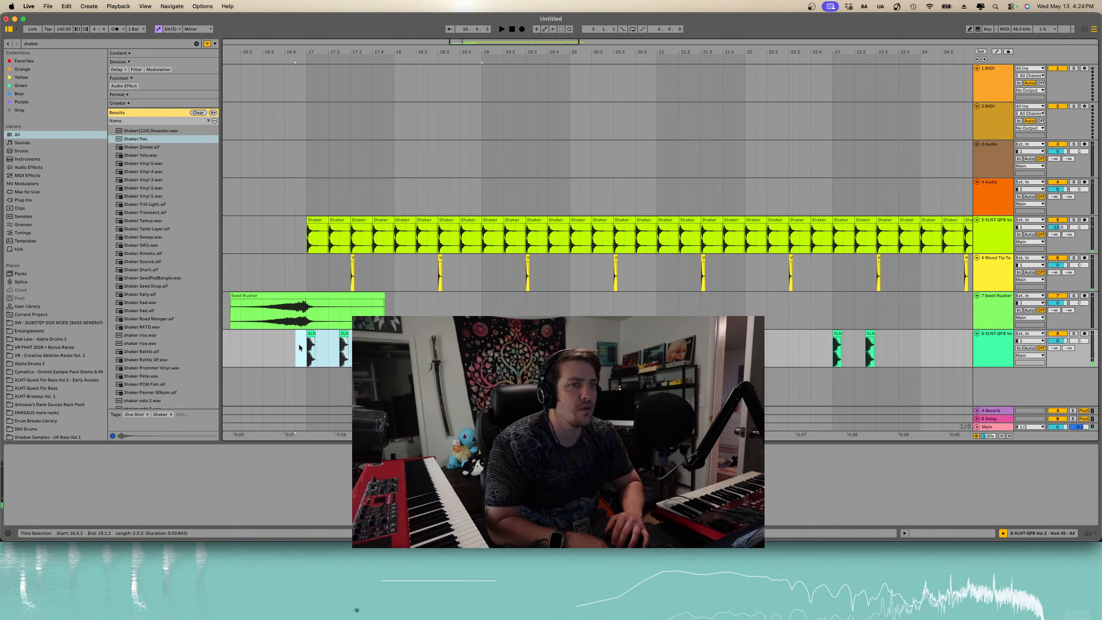
pyautogui.click(307, 347)
pyautogui.press('-')
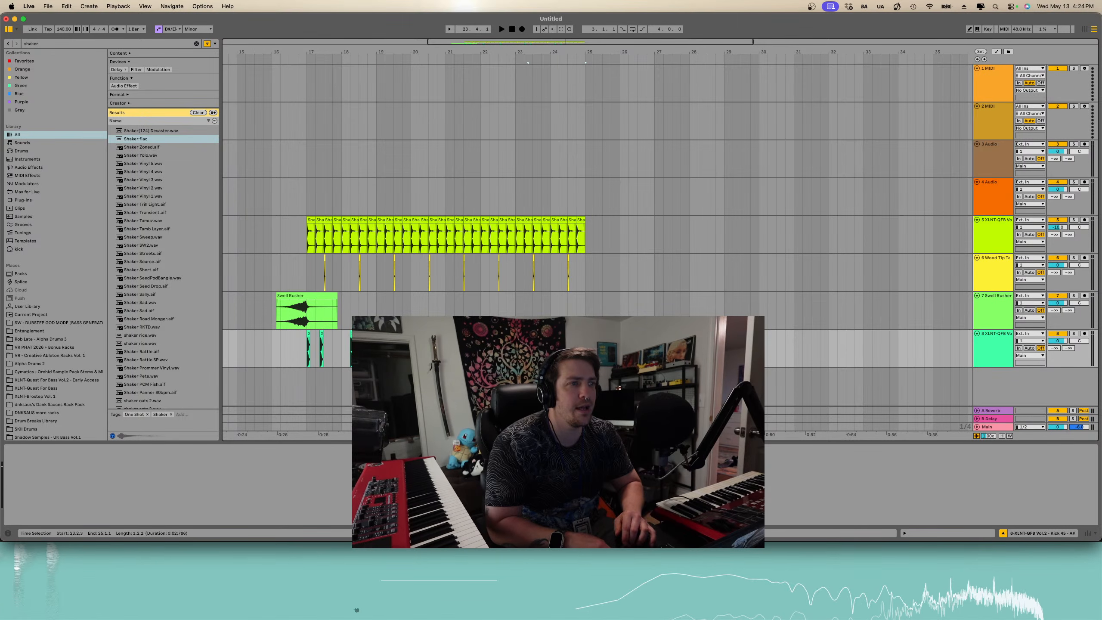
pyautogui.moveTo(586, 349); pyautogui.dragTo(261, 357)
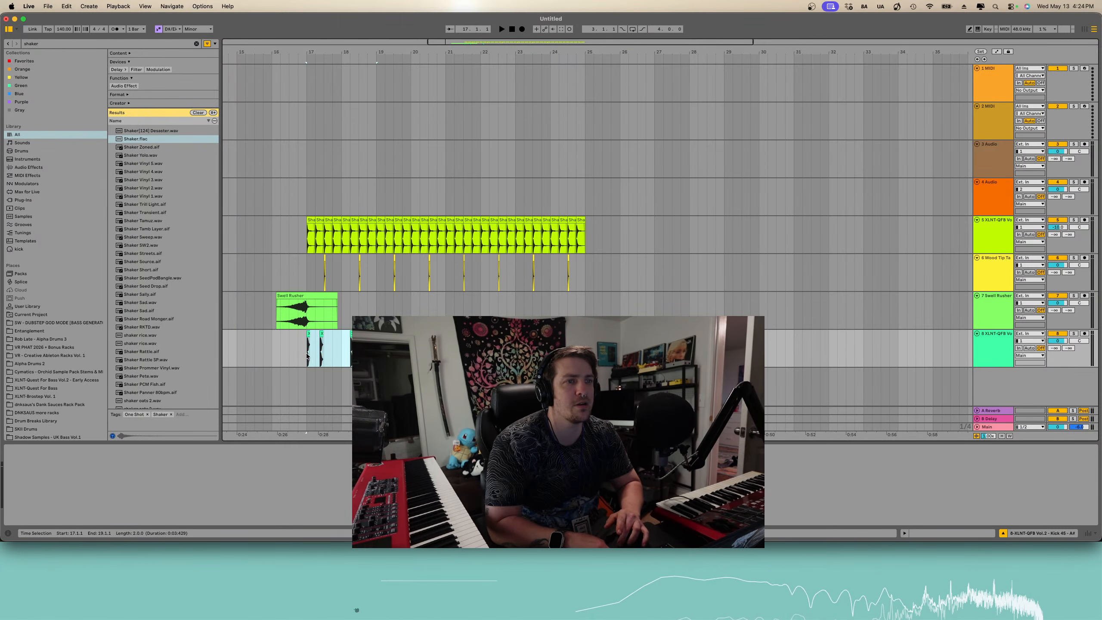
pyautogui.click(306, 355)
pyautogui.press('space')
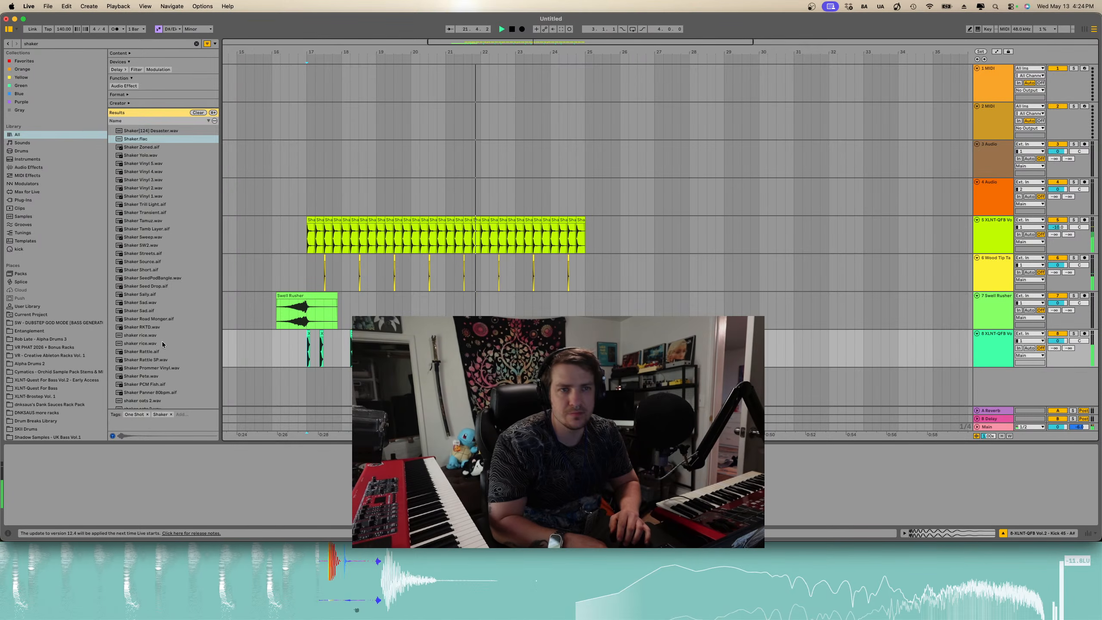
# - Browse and preview more shaker samples in the search results
pyautogui.scroll(-5, 155, 248)
pyautogui.click(156, 247)
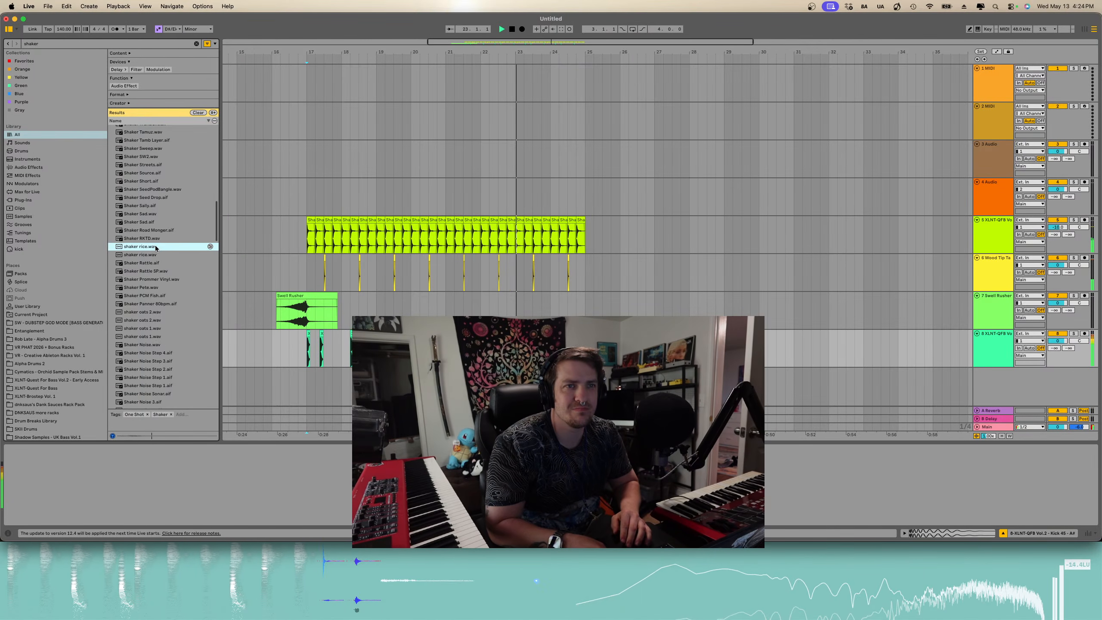
pyautogui.press('space')
pyautogui.click(155, 255)
pyautogui.click(157, 296)
pyautogui.click(155, 313)
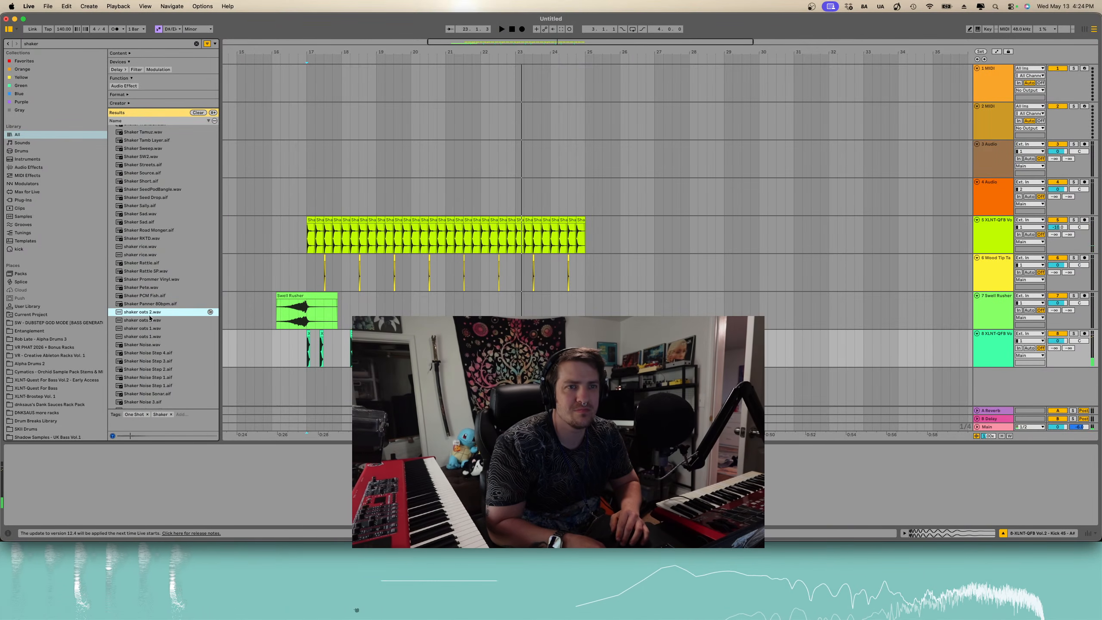
pyautogui.click(153, 329)
pyautogui.scroll(-2, 152, 330)
pyautogui.click(150, 334)
pyautogui.scroll(-10, 149, 334)
pyautogui.click(149, 334)
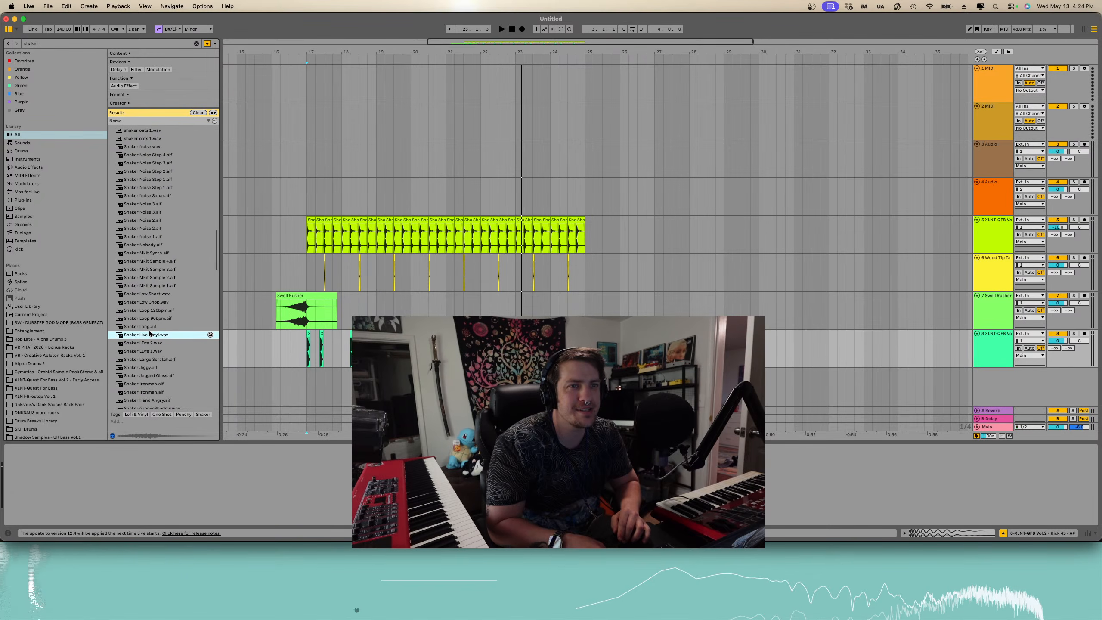
pyautogui.click(153, 352)
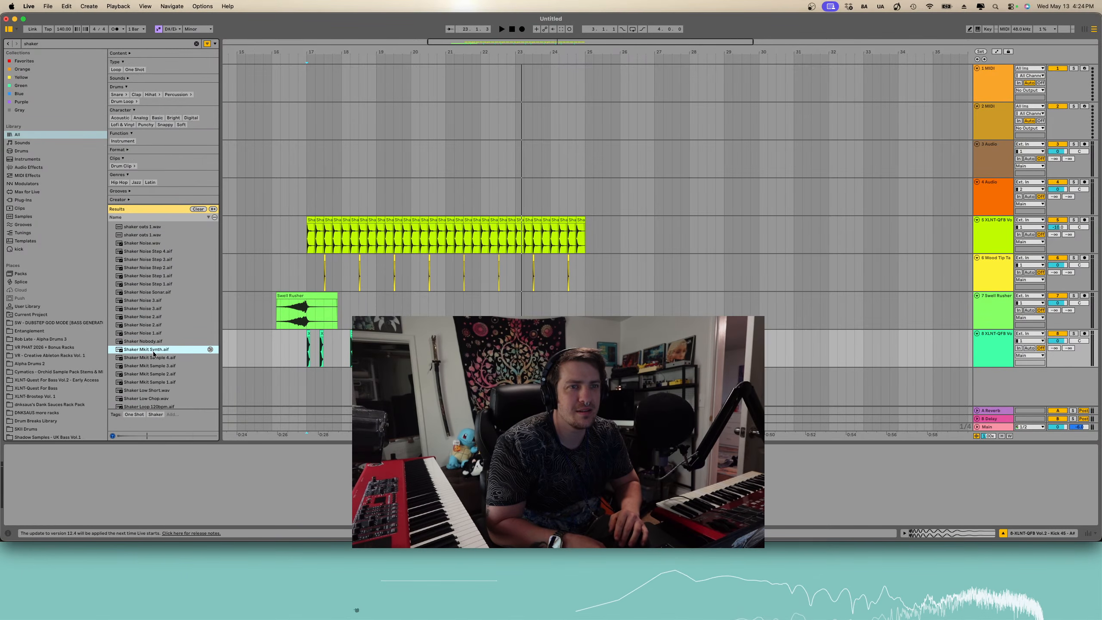
pyautogui.scroll(-1, 154, 354)
pyautogui.click(152, 313)
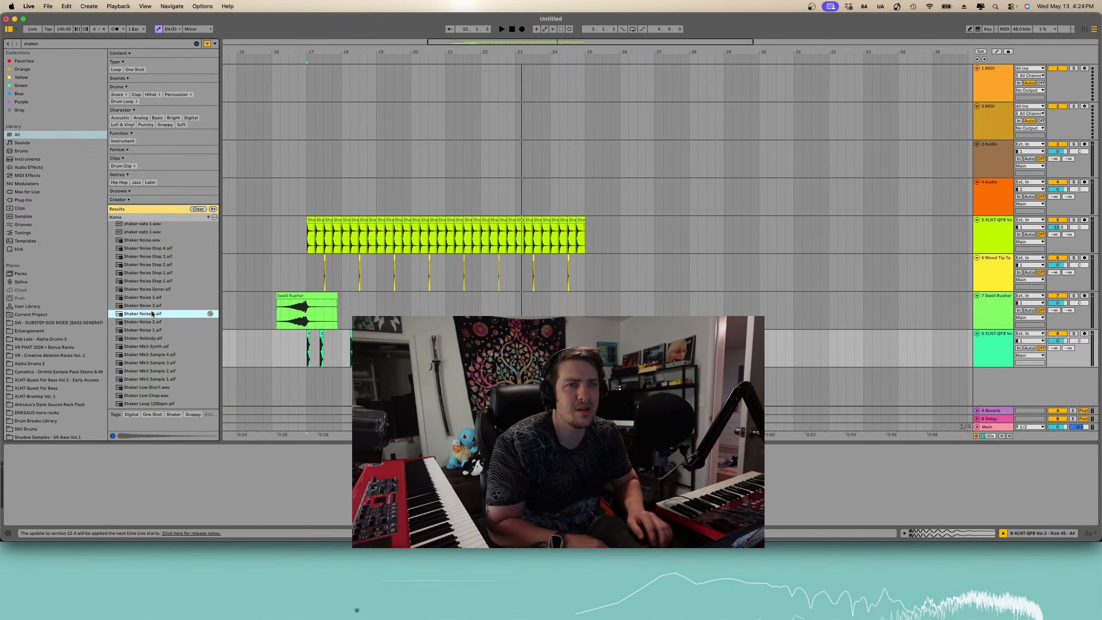
pyautogui.press('Up')
pyautogui.press('Up')
pyautogui.press('Up')
pyautogui.press('Up')
pyautogui.click(155, 289)
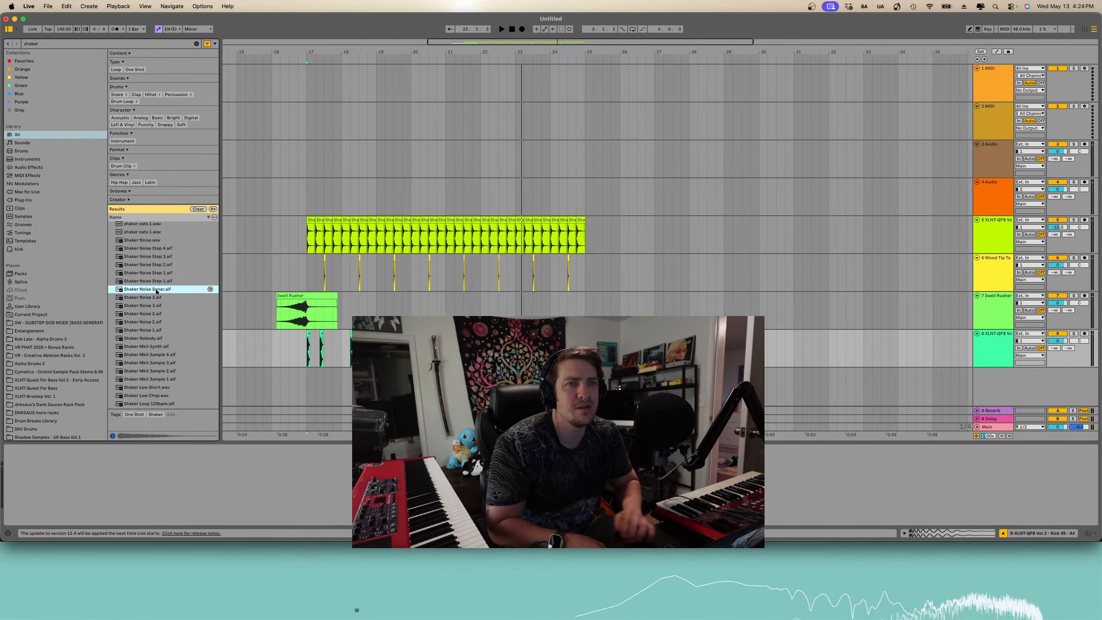
# - Drag Shaker Noise Sonar.aif onto a new track at bar 21 and play it back
pyautogui.moveTo(155, 289); pyautogui.dragTo(454, 386)
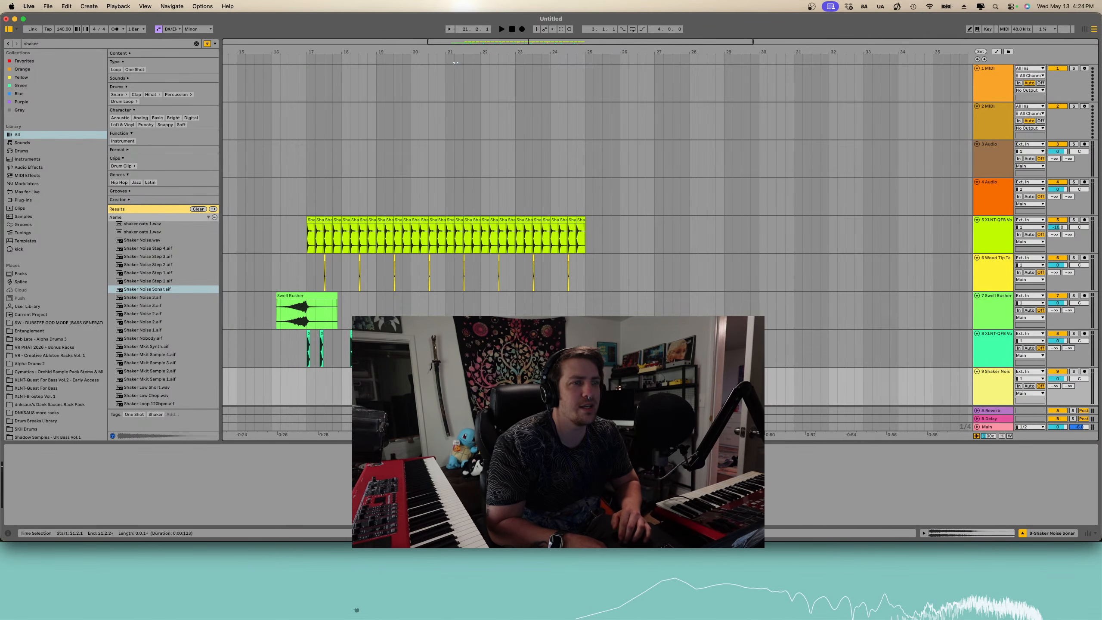
pyautogui.click(446, 386)
pyautogui.scroll(5, 446, 386)
pyautogui.press('space')
# - Nudge the Shaker Noise Sonar clip to about bar 21, audition it, and lower its track's volume
pyautogui.press('space')
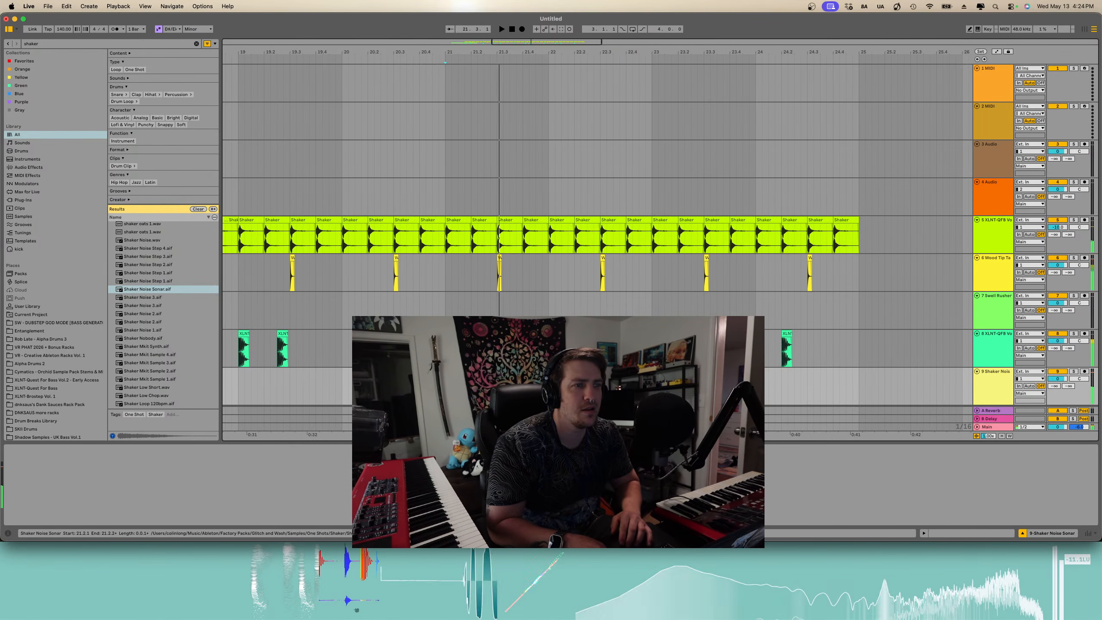
pyautogui.click(462, 372)
pyautogui.press('space')
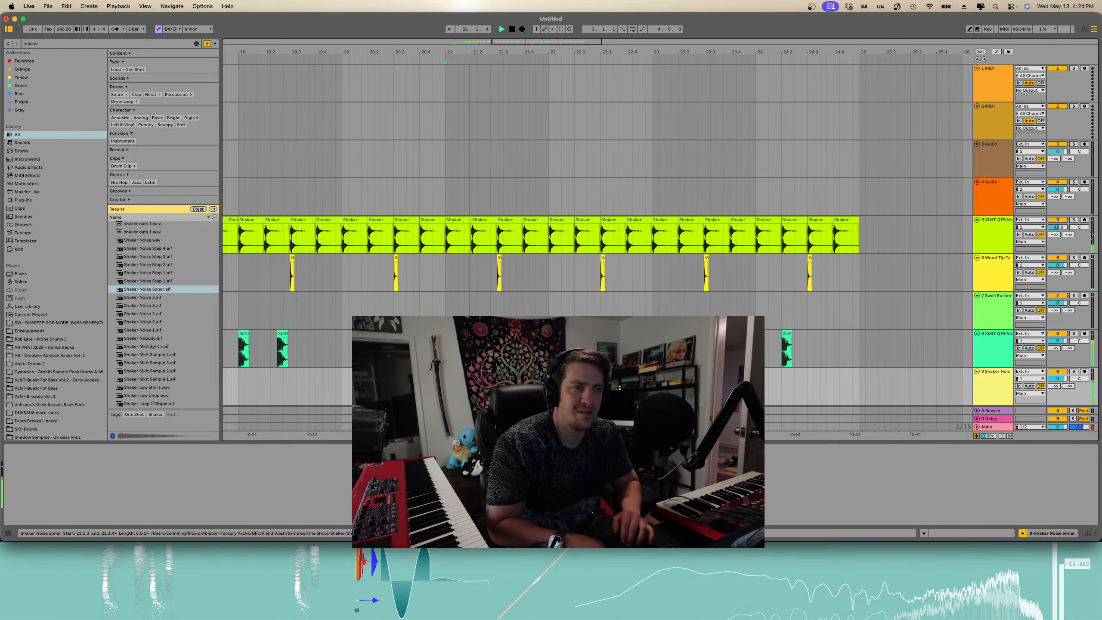
pyautogui.press('space')
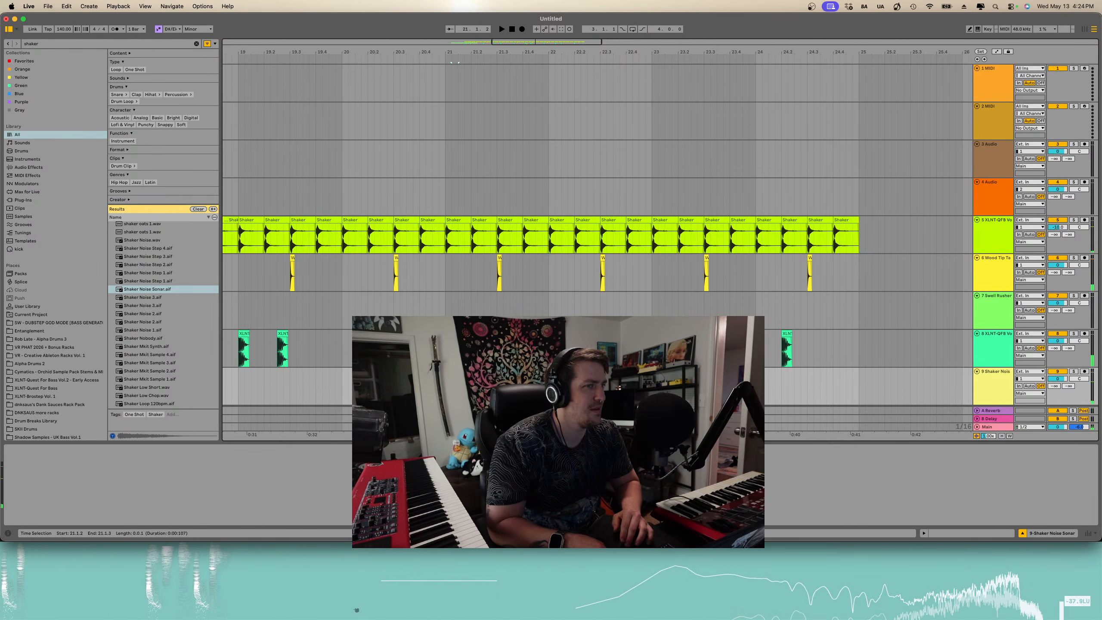
pyautogui.moveTo(498, 389); pyautogui.dragTo(452, 388)
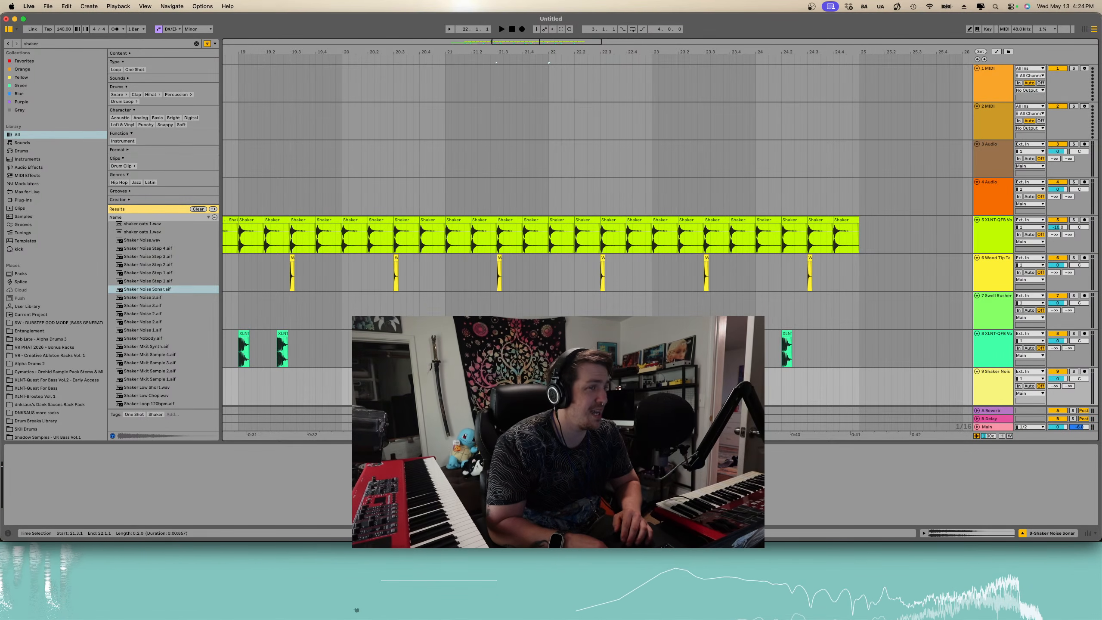
pyautogui.click(438, 389)
pyautogui.press('space')
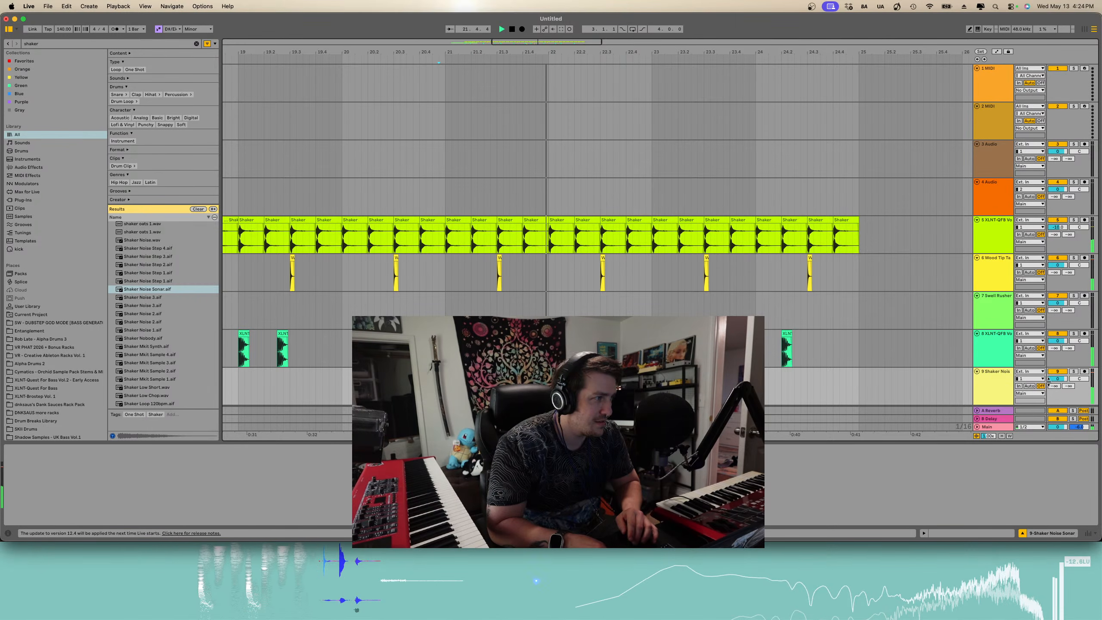
pyautogui.press('space')
pyautogui.moveTo(1058, 379); pyautogui.dragTo(1058, 399)
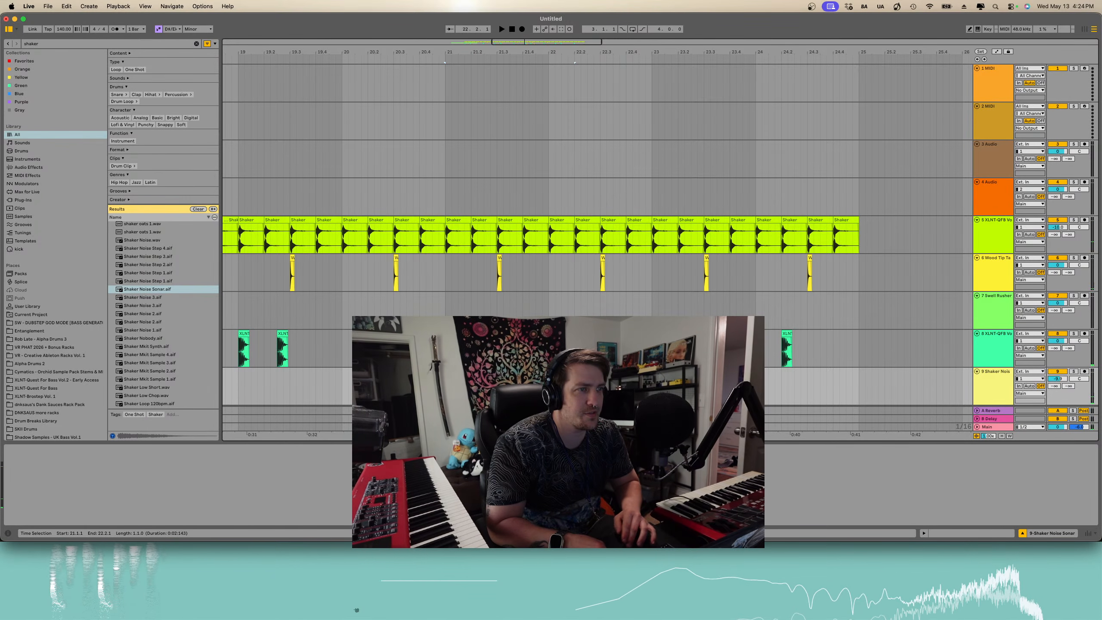
# - Move the Shaker Noise Sonar clip about one bar earlier and duplicate it twice
pyautogui.moveTo(555, 387); pyautogui.dragTo(446, 387)
pyautogui.press('super+d')
pyautogui.press('super+d')
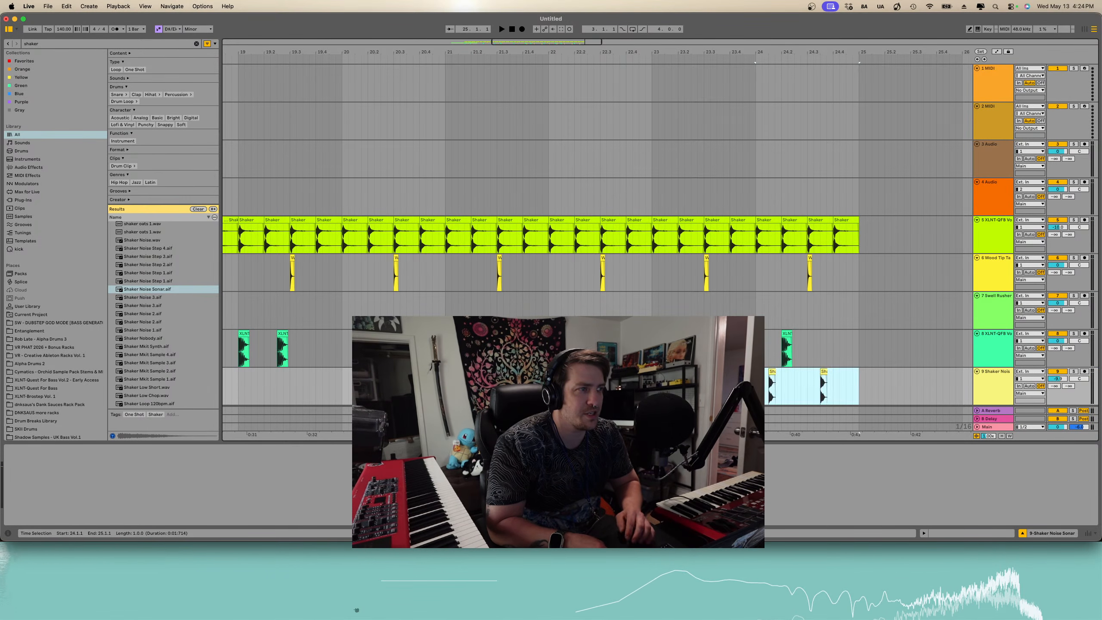
# - Lower the Shaker Noise track's volume slightly and preview more shaker samples such as Shaker Ironman.aif
pyautogui.scroll(-5, 549, 387)
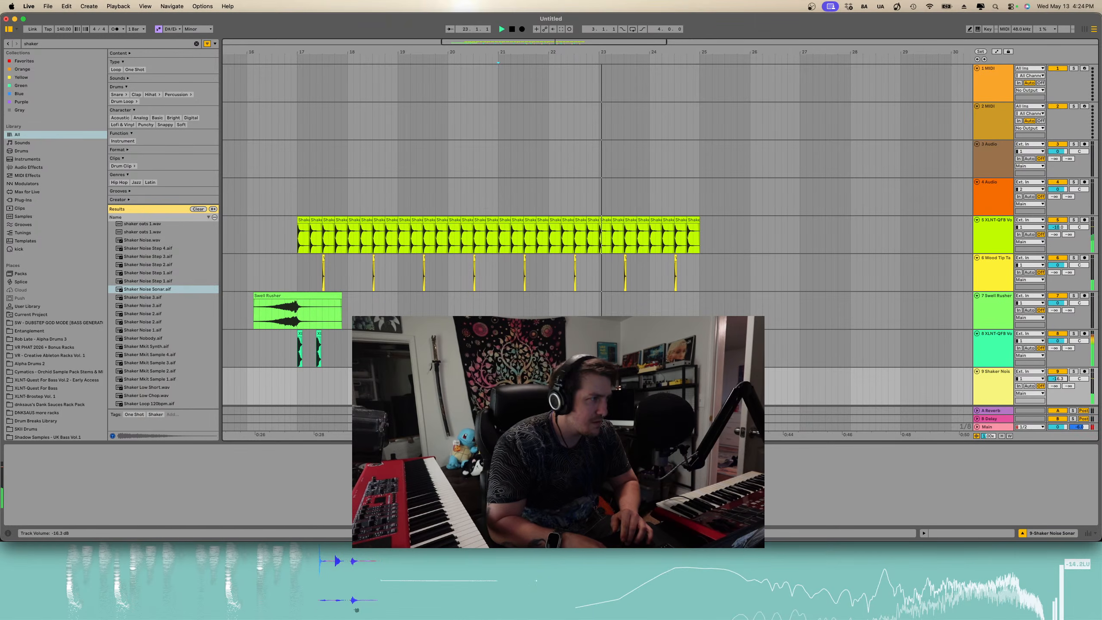
pyautogui.moveTo(1064, 376); pyautogui.dragTo(1064, 379)
pyautogui.scroll(-6, 169, 324)
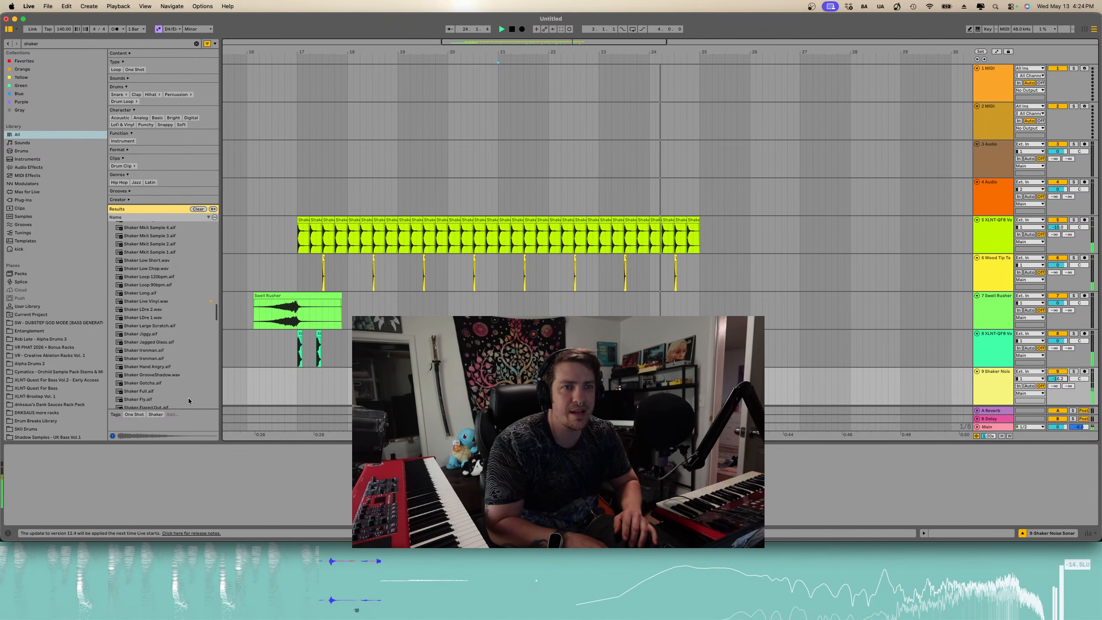
pyautogui.scroll(-10, 155, 346)
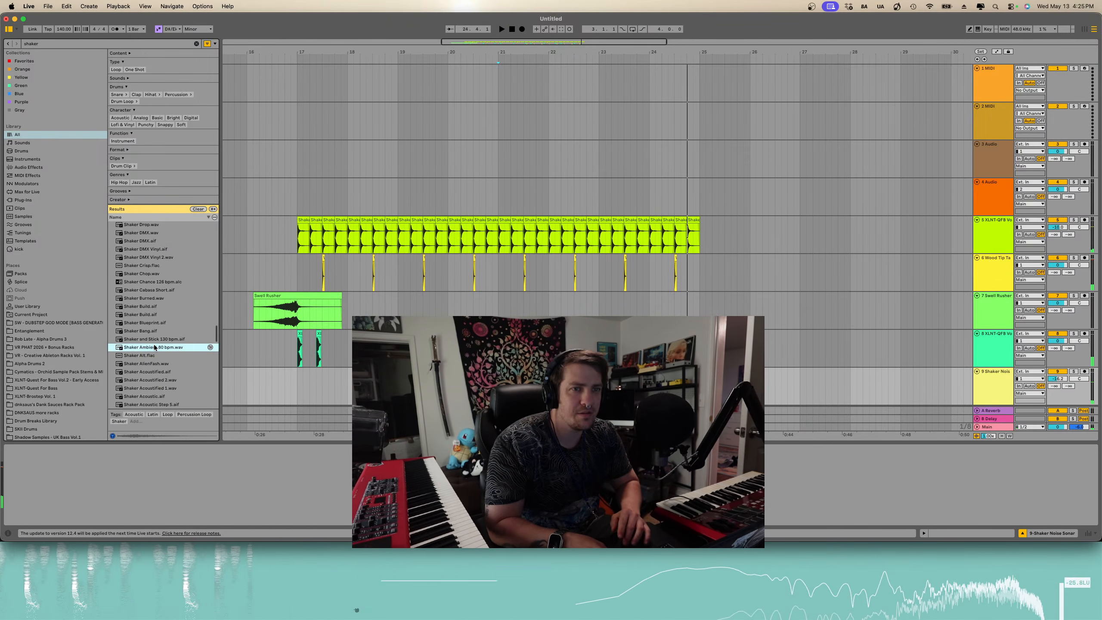
pyautogui.scroll(10, 155, 346)
pyautogui.click(155, 344)
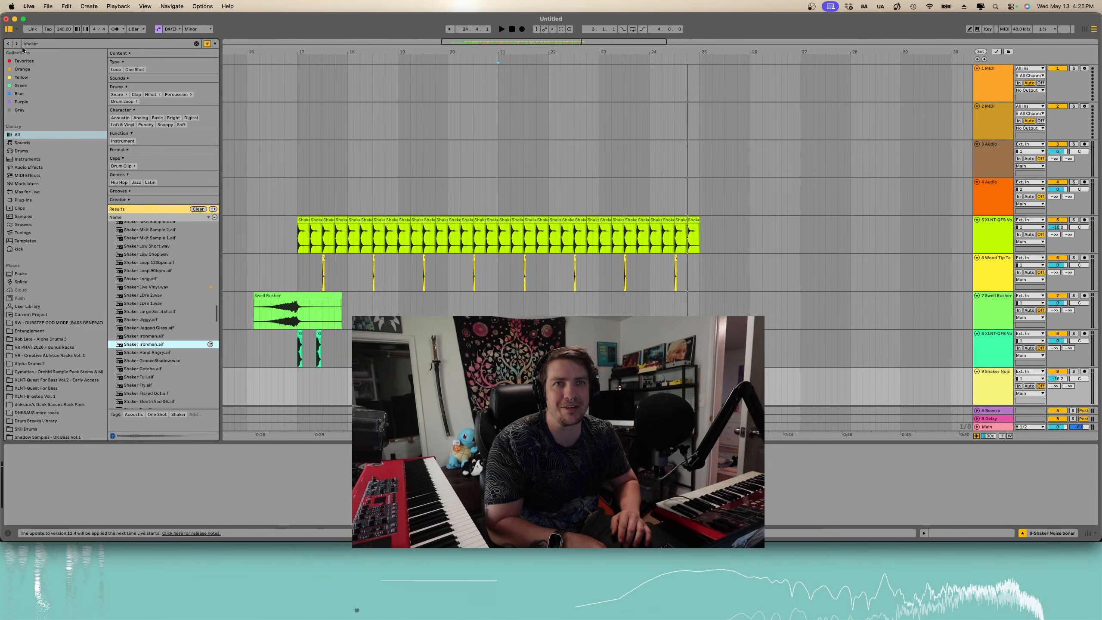
# - Replace the browser search with snap and preview XLNT-QFB - Snap 03.wav
pyautogui.moveTo(51, 45); pyautogui.dragTo(1, 37)
pyautogui.press('BackSpace')
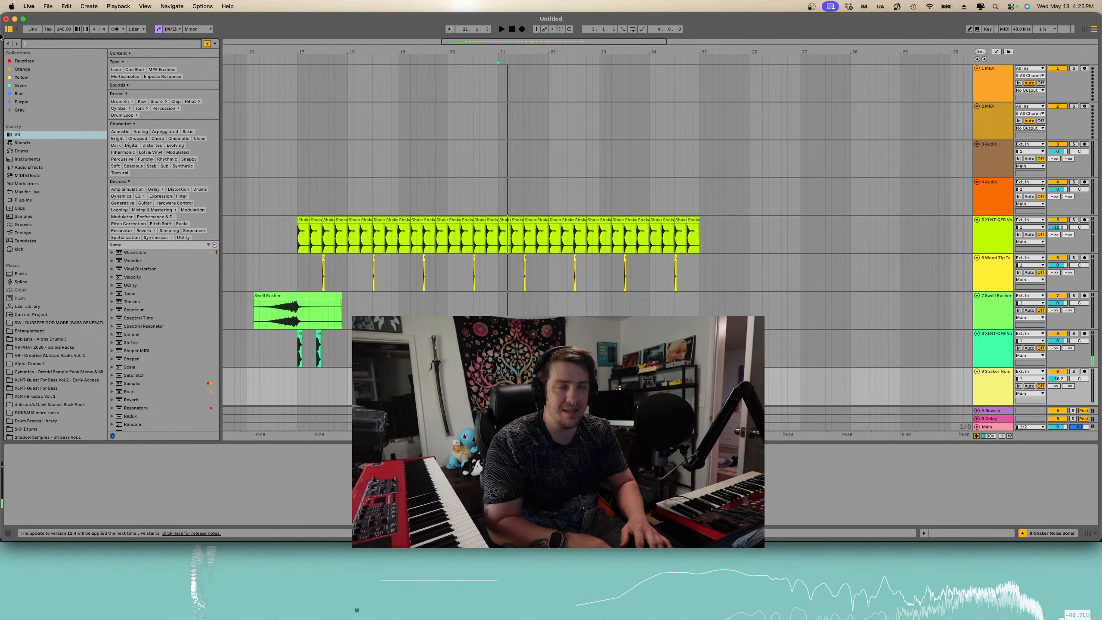
pyautogui.click(145, 315)
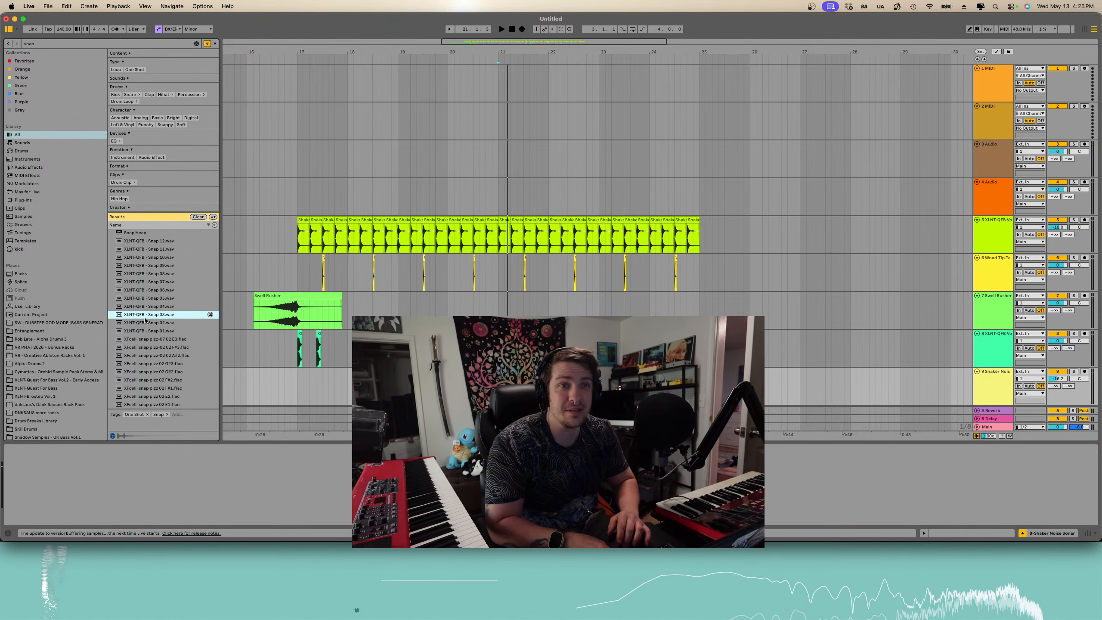
# - Place XLNT-QFB - Snap 03.wav on a new track near bar 24 and duplicate the clip three times
pyautogui.moveTo(500, 389); pyautogui.dragTo(500, 398)
pyautogui.click(499, 397)
pyautogui.press('+')
pyautogui.press('+')
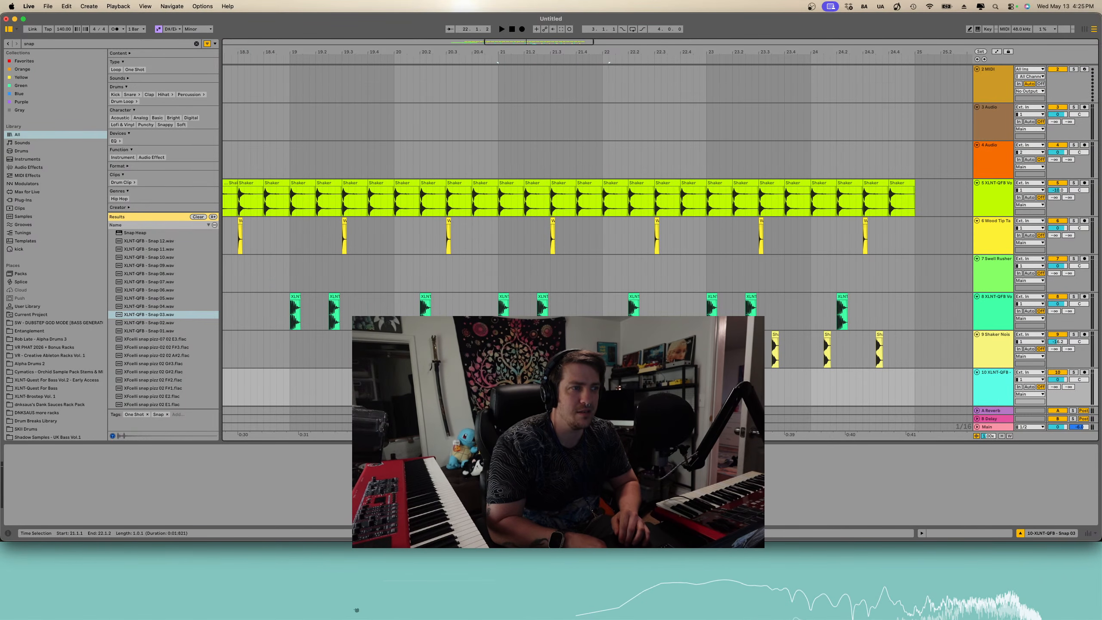
pyautogui.press('super+d')
pyautogui.press('super+d')
pyautogui.press('super+d')
# - Play back from the snap clip and lower the snap track's volume
pyautogui.click(499, 396)
pyautogui.press('space')
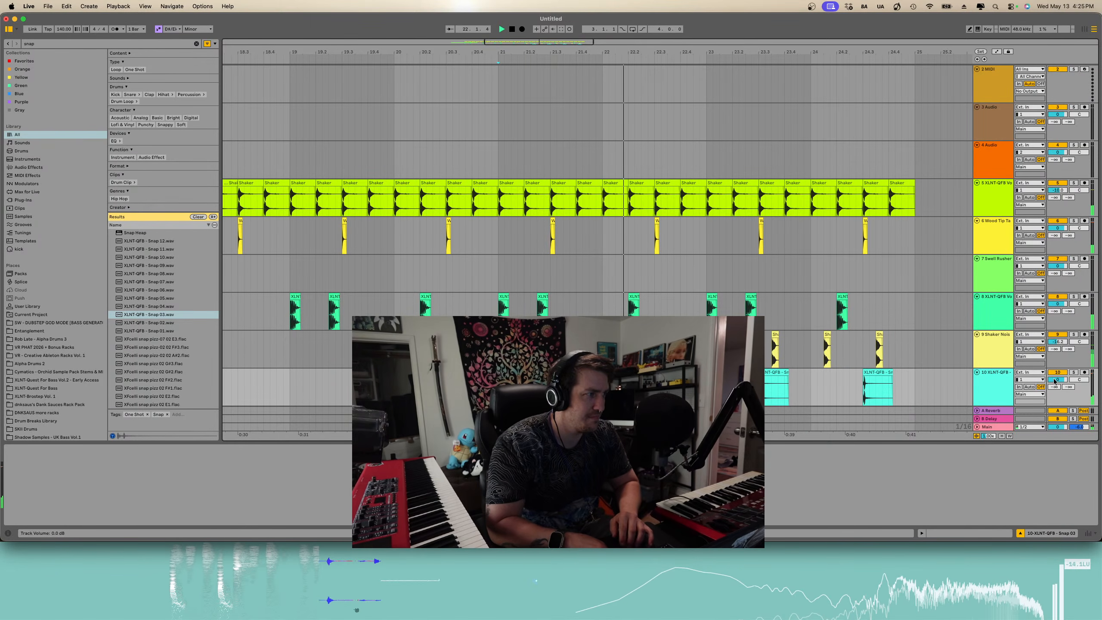
pyautogui.moveTo(1054, 381); pyautogui.dragTo(1054, 390)
# - Play the arrangement from around bar 16 and scroll through the snap search results
pyautogui.scroll(-3, 732, 311)
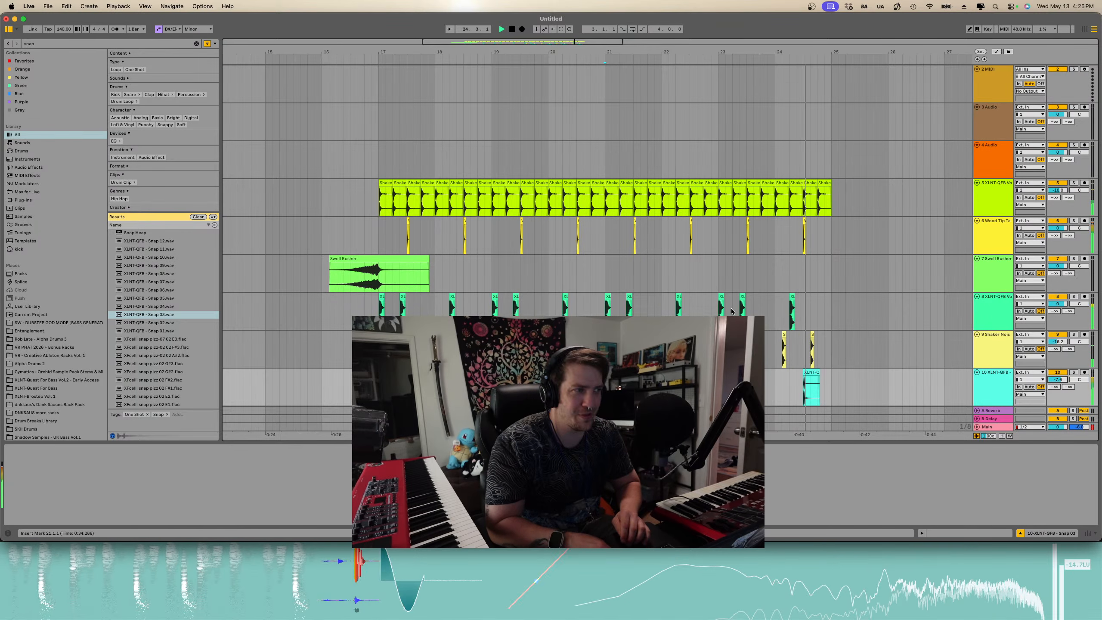
pyautogui.click(346, 234)
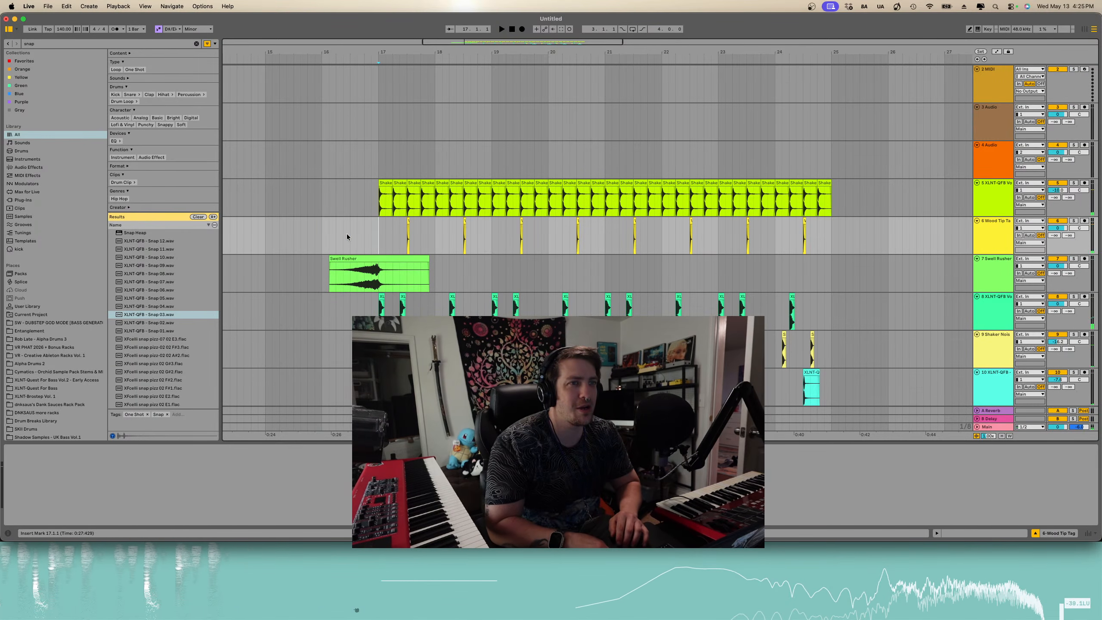
pyautogui.click(325, 236)
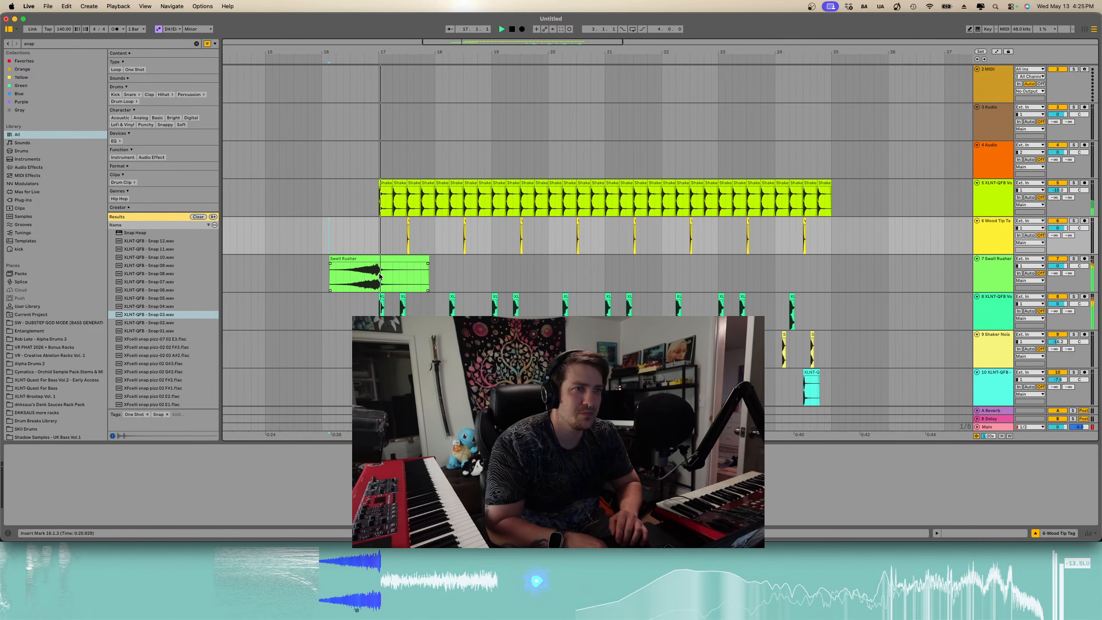
pyautogui.scroll(-3, 396, 267)
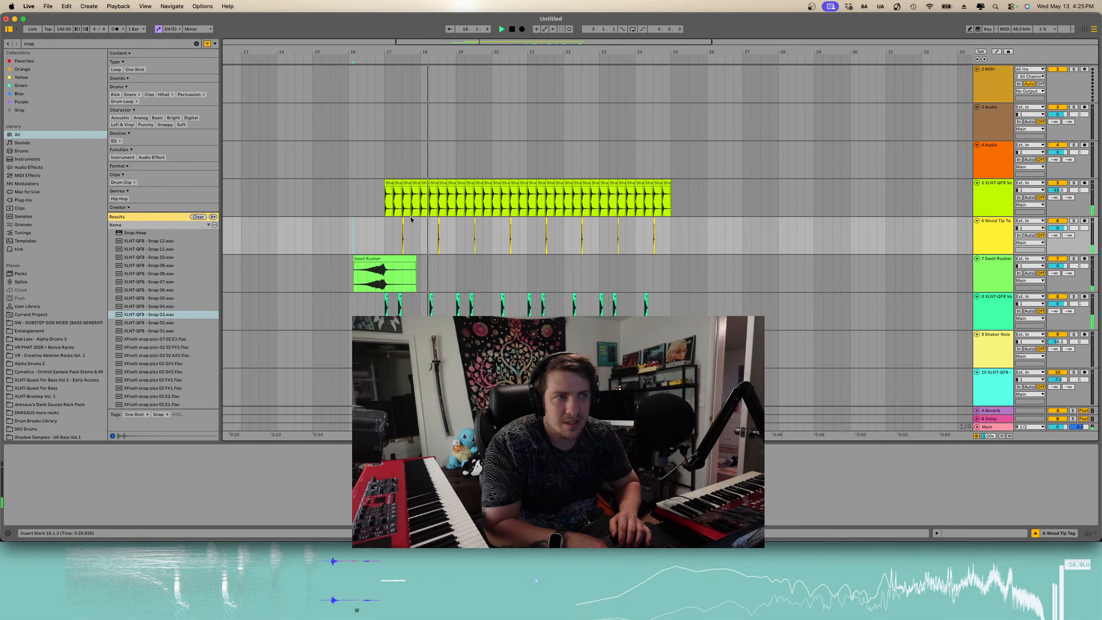
pyautogui.scroll(-4, 145, 376)
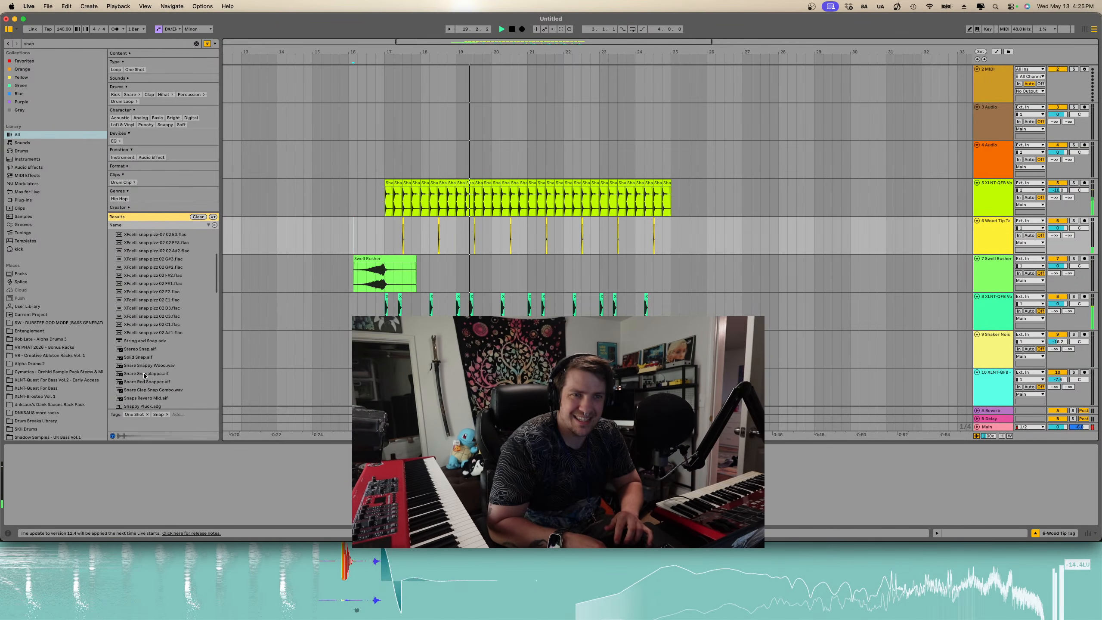
pyautogui.scroll(-3, 145, 376)
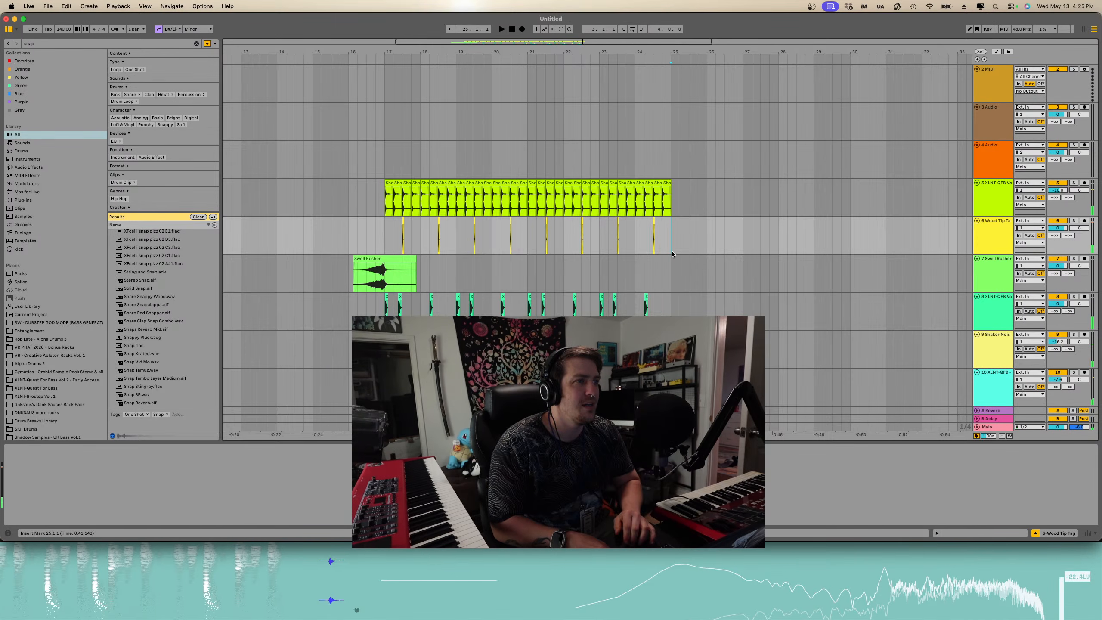
# - Delete the final shaker loop clip before bar 25 and shift the nearby Shaker Noise clip slightly earlier
pyautogui.scroll(5, 671, 254)
pyautogui.click(637, 188)
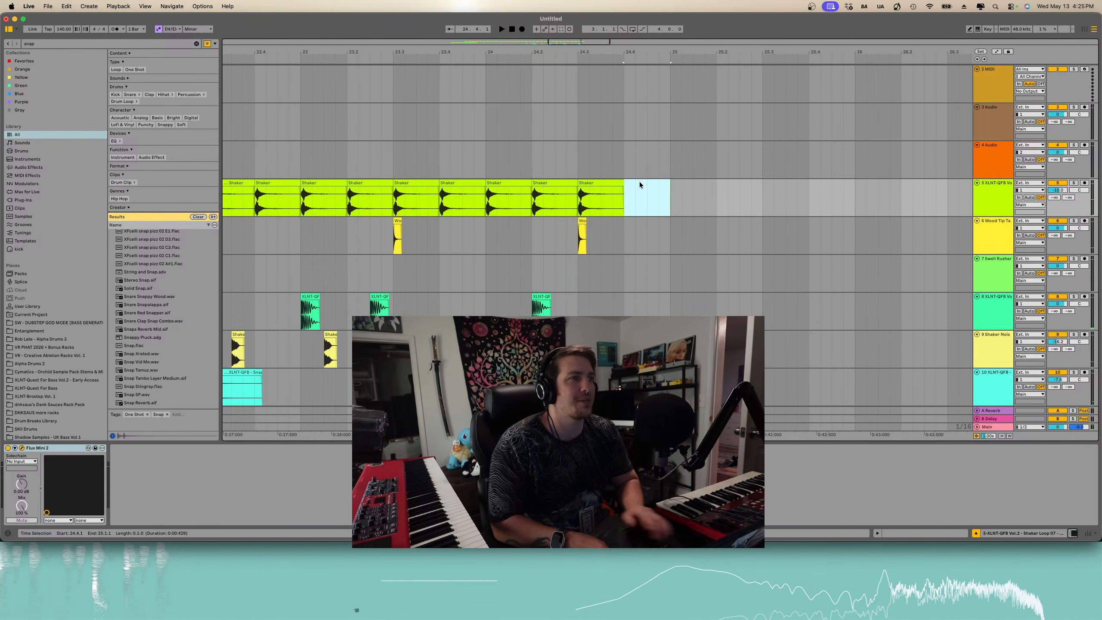
pyautogui.press('Delete')
pyautogui.click(609, 193)
pyautogui.moveTo(608, 334); pyautogui.dragTo(585, 334)
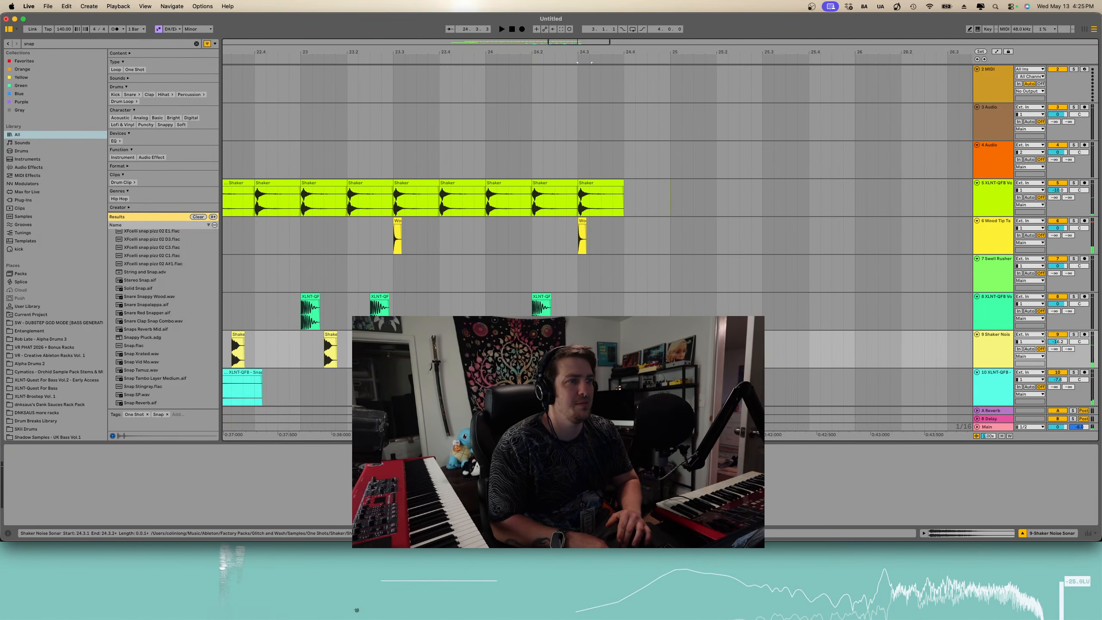
pyautogui.click(580, 211)
pyautogui.scroll(-5, 592, 255)
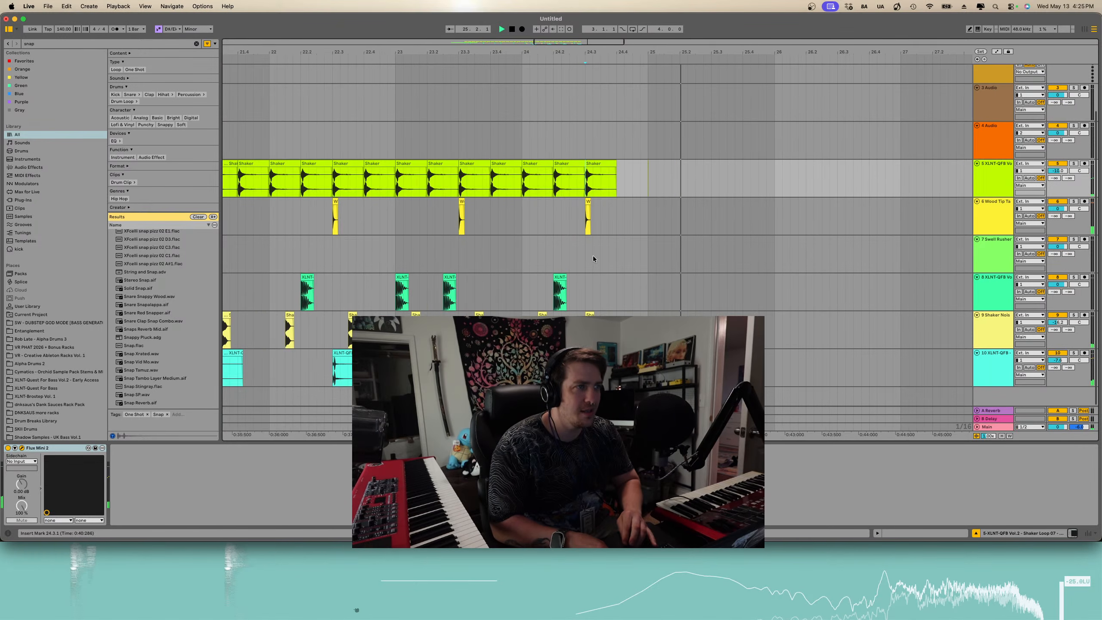
# - Select bars 21 to 25 across the drum tracks and duplicate the section to bars 25 to 29
pyautogui.moveTo(626, 164); pyautogui.dragTo(493, 367)
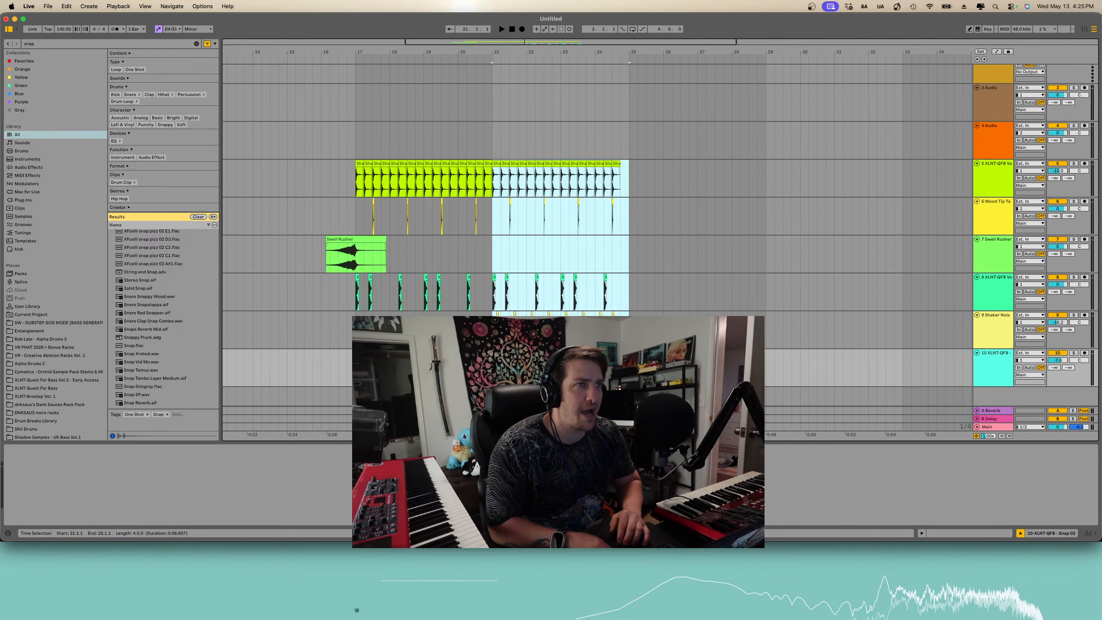
pyautogui.press('super+d')
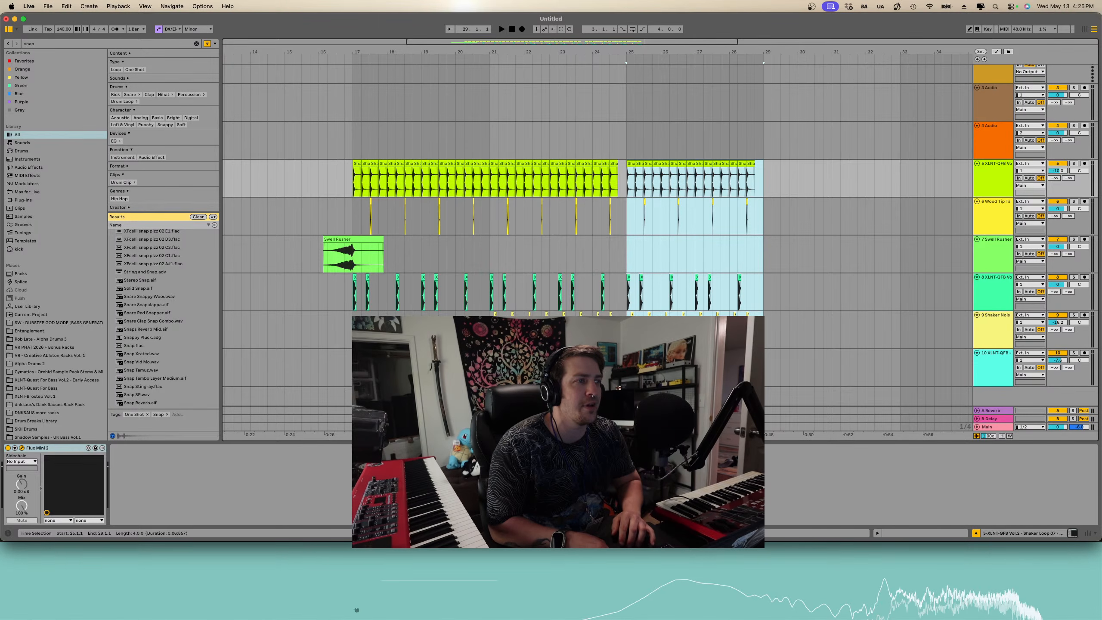
pyautogui.click(754, 353)
pyautogui.moveTo(630, 369)
pyautogui.mouseDown()
pyautogui.moveTo(756, 369)
pyautogui.moveTo(644, 369)
pyautogui.mouseUp()
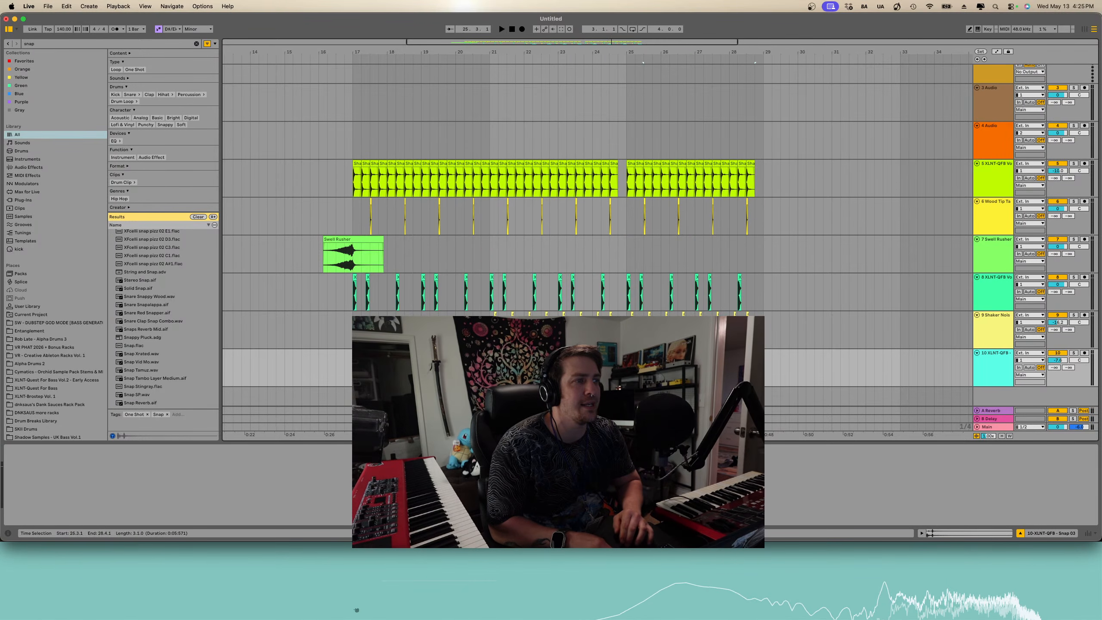
# - Search the browser for snare and preview several XLNT-QFB Vol.2 snare samples
pyautogui.click(133, 43)
pyautogui.write('snare')
pyautogui.click(172, 344)
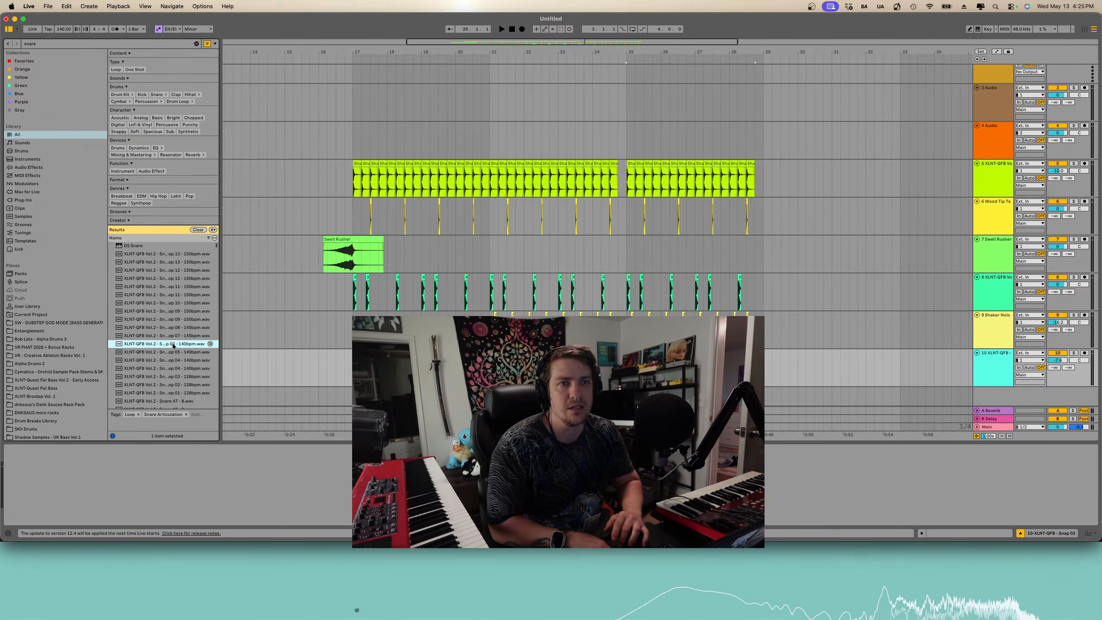
pyautogui.click(168, 361)
pyautogui.scroll(-2, 165, 364)
pyautogui.click(164, 365)
pyautogui.scroll(-4, 164, 364)
pyautogui.click(162, 352)
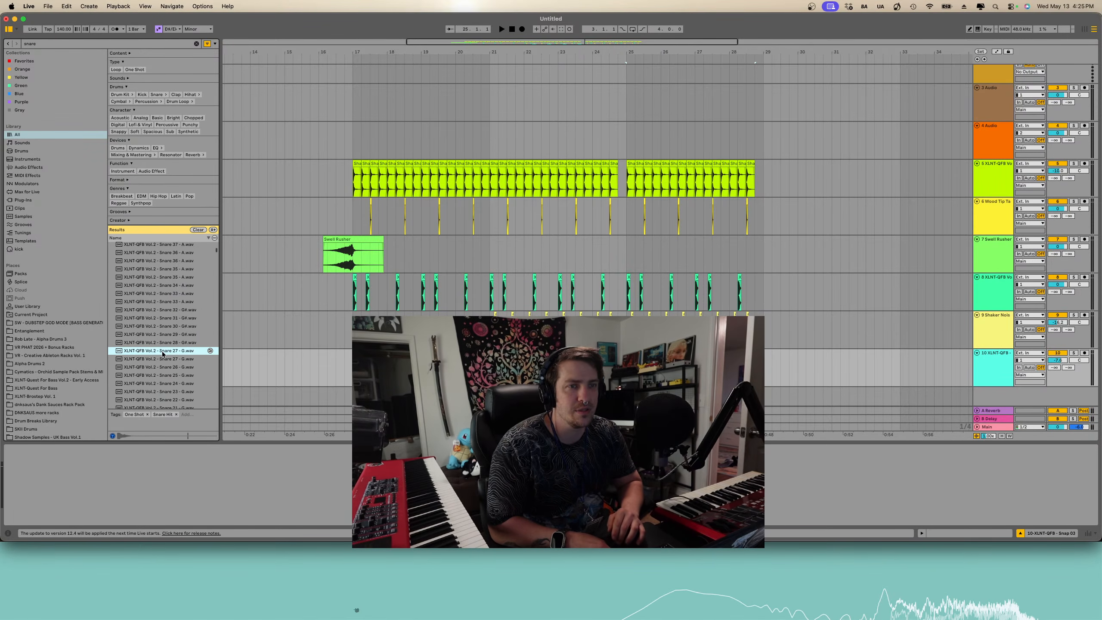
pyautogui.scroll(-3, 163, 353)
# - Add XLNT-QFB Vol.2 - Snare 26 - G.wav on a new track around bar 25
pyautogui.click(167, 309)
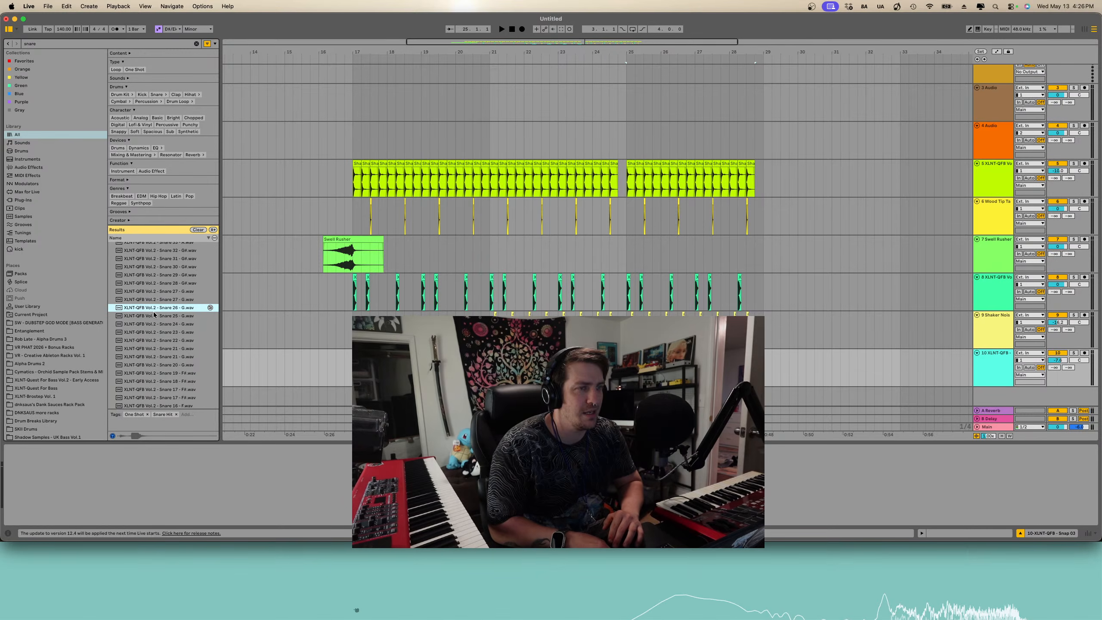
pyautogui.click(154, 315)
pyautogui.click(158, 308)
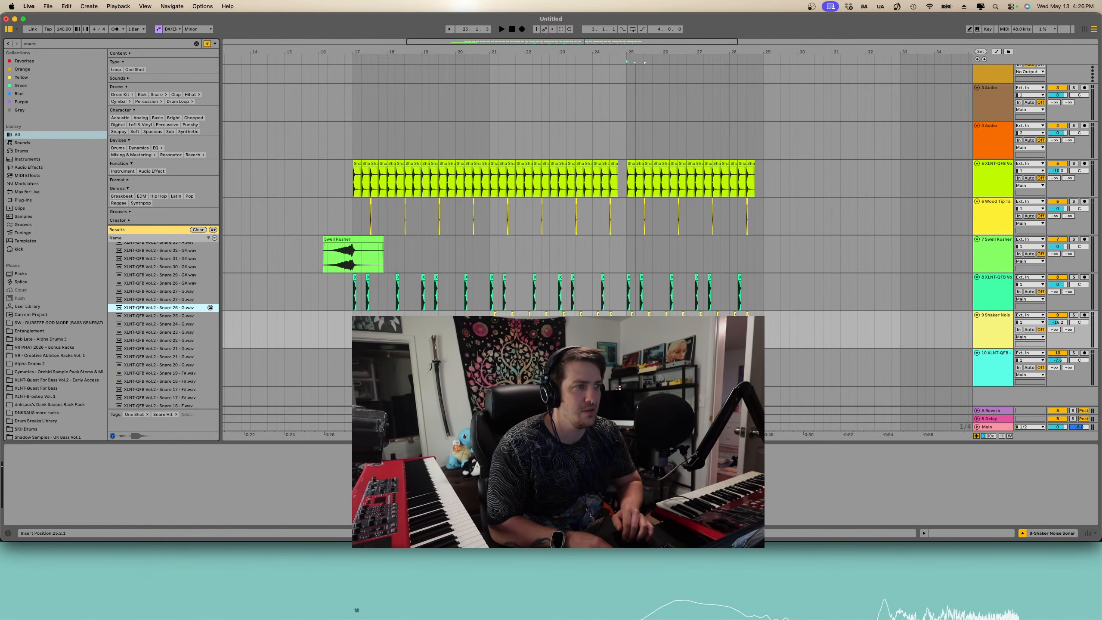
pyautogui.moveTo(635, 396); pyautogui.dragTo(618, 397)
pyautogui.click(619, 388)
pyautogui.scroll(-1, 629, 386)
pyautogui.scroll(5, 642, 384)
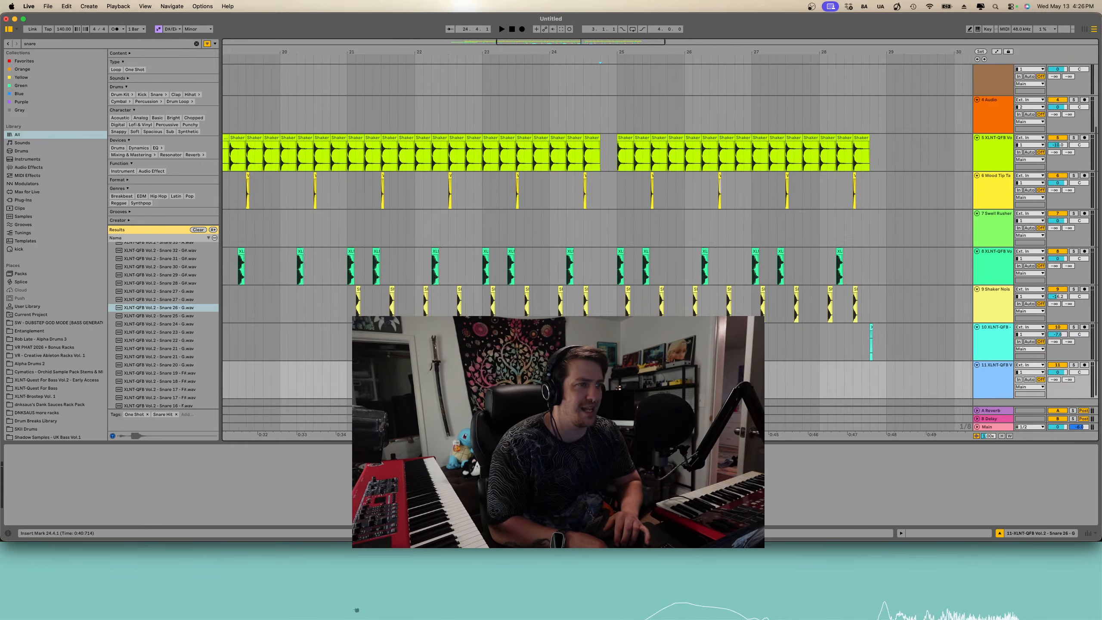
# - Nudge the snare clip slightly earlier and audition the arrangement
pyautogui.hscroll(1, 608, 378)
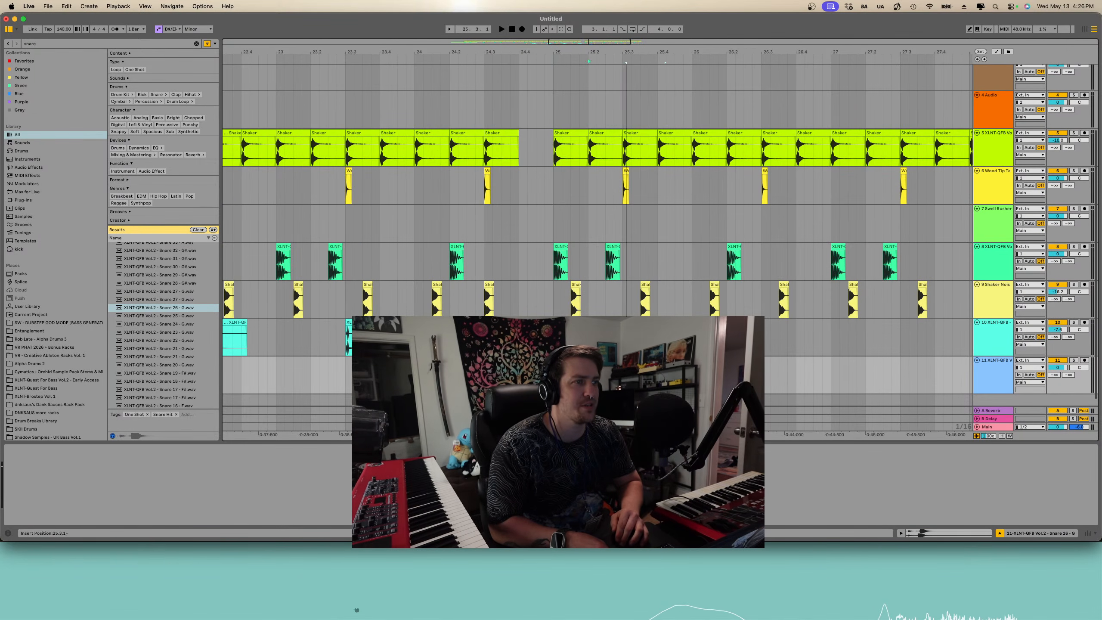
pyautogui.scroll(5, 632, 362)
pyautogui.moveTo(631, 361); pyautogui.dragTo(605, 361)
pyautogui.scroll(5, 593, 362)
pyautogui.press('space')
# - Select the snare clip, play it, and duplicate it three times
pyautogui.press('space')
pyautogui.scroll(-5, 564, 364)
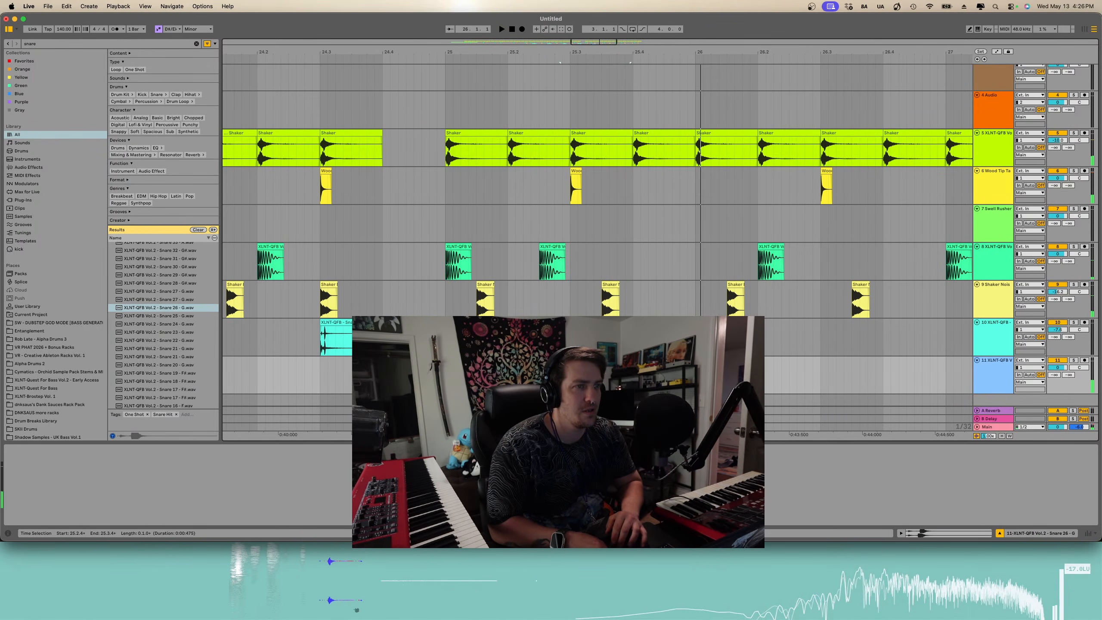
pyautogui.click(445, 375)
pyautogui.press('space')
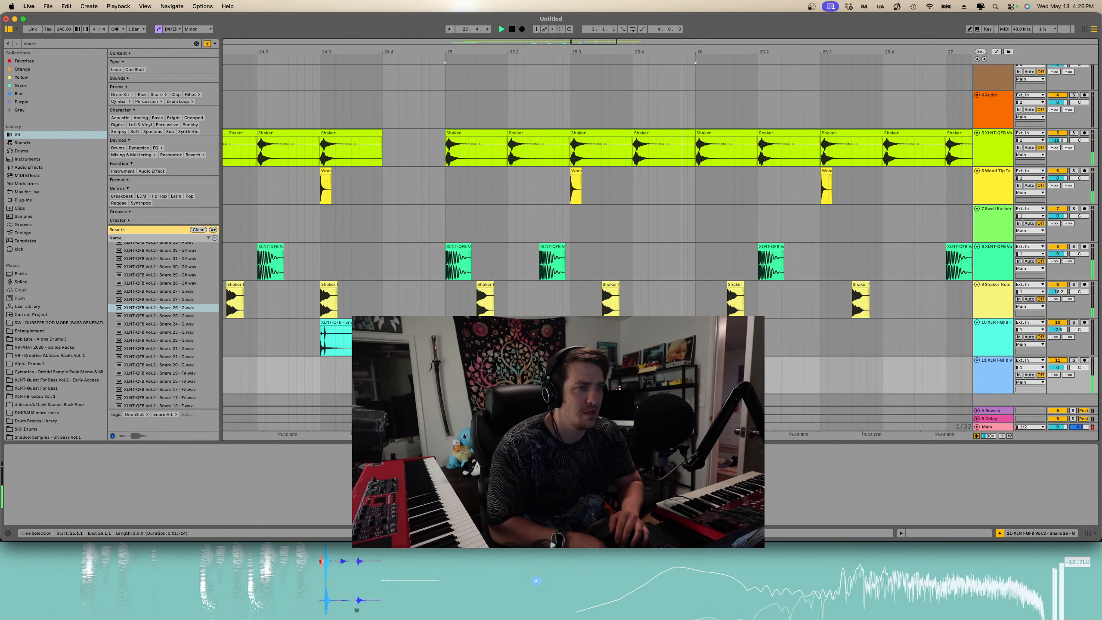
pyautogui.press('super+d')
pyautogui.scroll(-5, 446, 375)
pyautogui.press('super+d')
pyautogui.press('super+d')
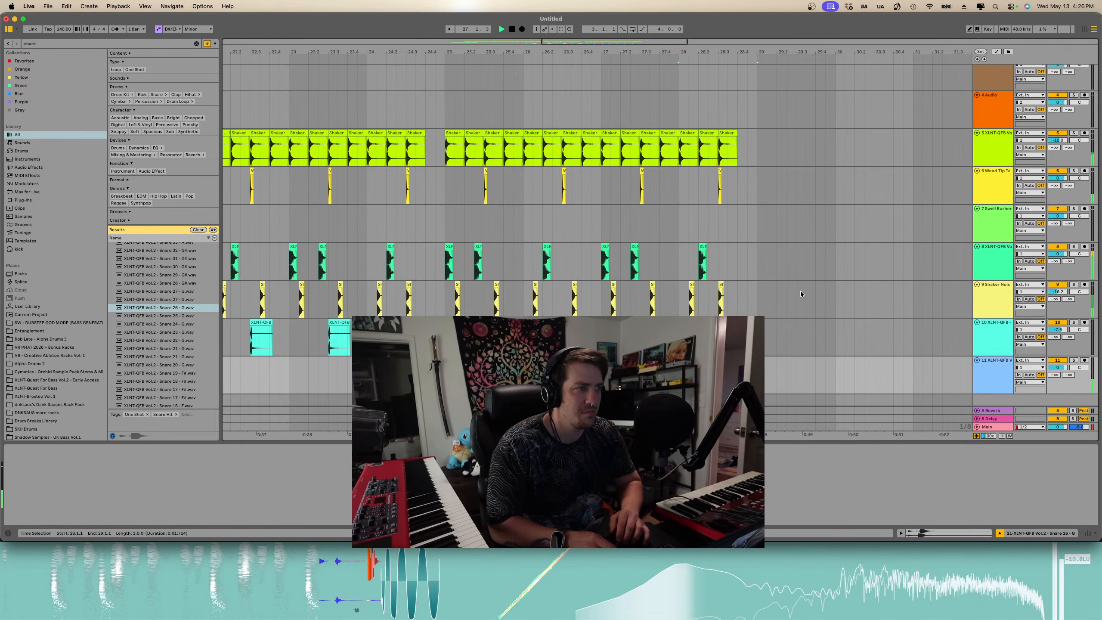
# - Lower the snare track's volume and stop playback
pyautogui.moveTo(1061, 367); pyautogui.dragTo(1062, 380)
pyautogui.press('space')
pyautogui.click(1021, 368)
pyautogui.click(997, 368)
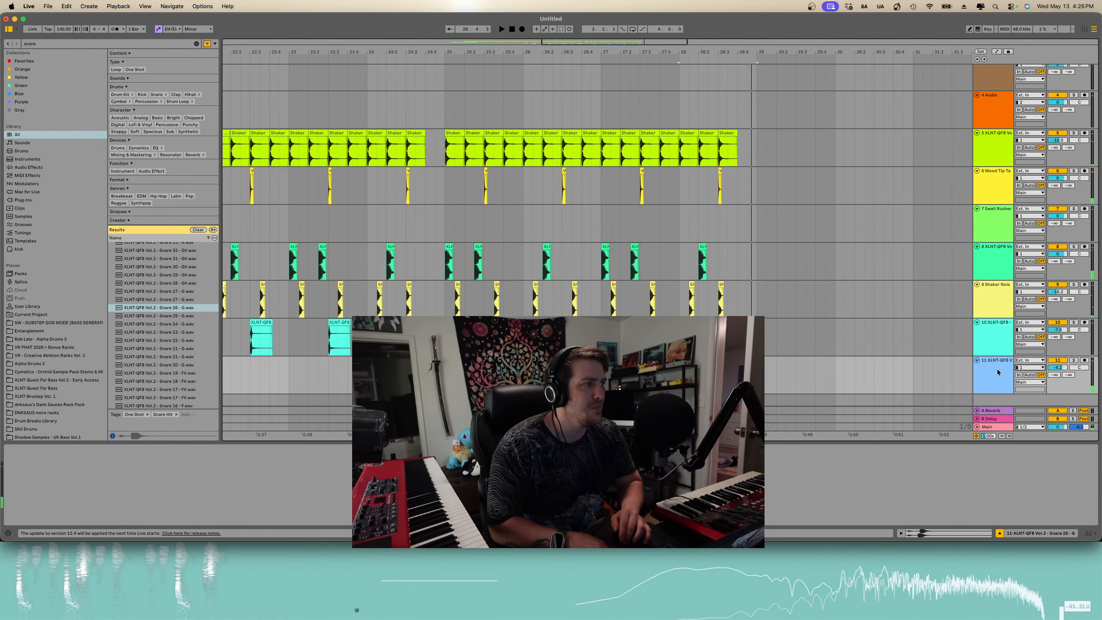
# - Move the snare track up to sit directly below the shaker loop track
pyautogui.moveTo(997, 369); pyautogui.dragTo(997, 175)
pyautogui.hscroll(-3, 596, 196)
pyautogui.scroll(-5, 596, 196)
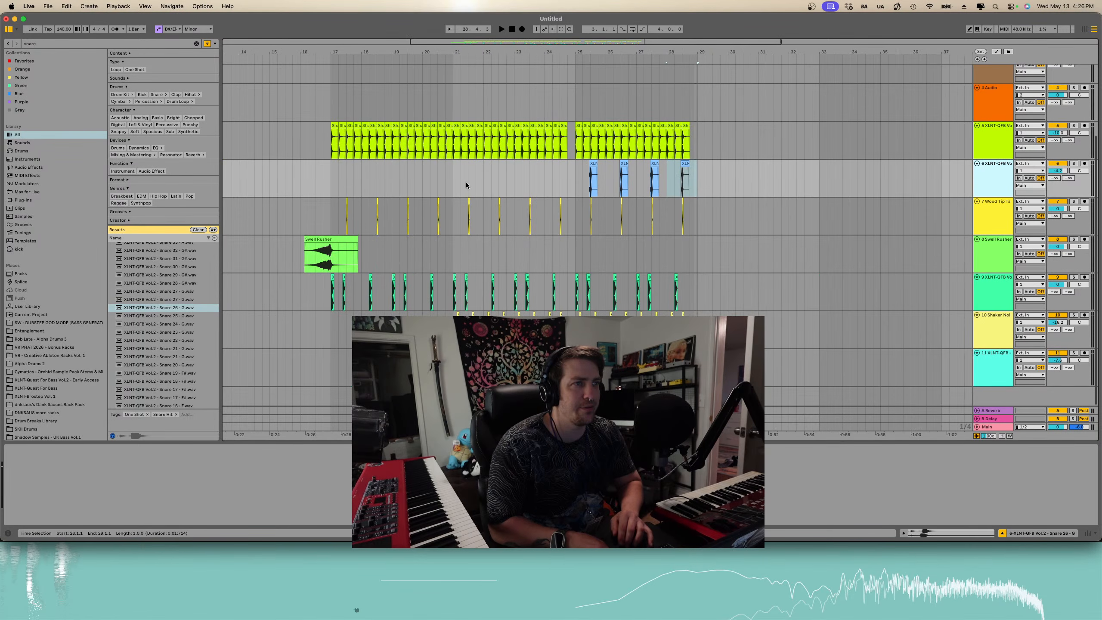
# - Move the snap track up to sit directly below the snare track
pyautogui.click(1001, 376)
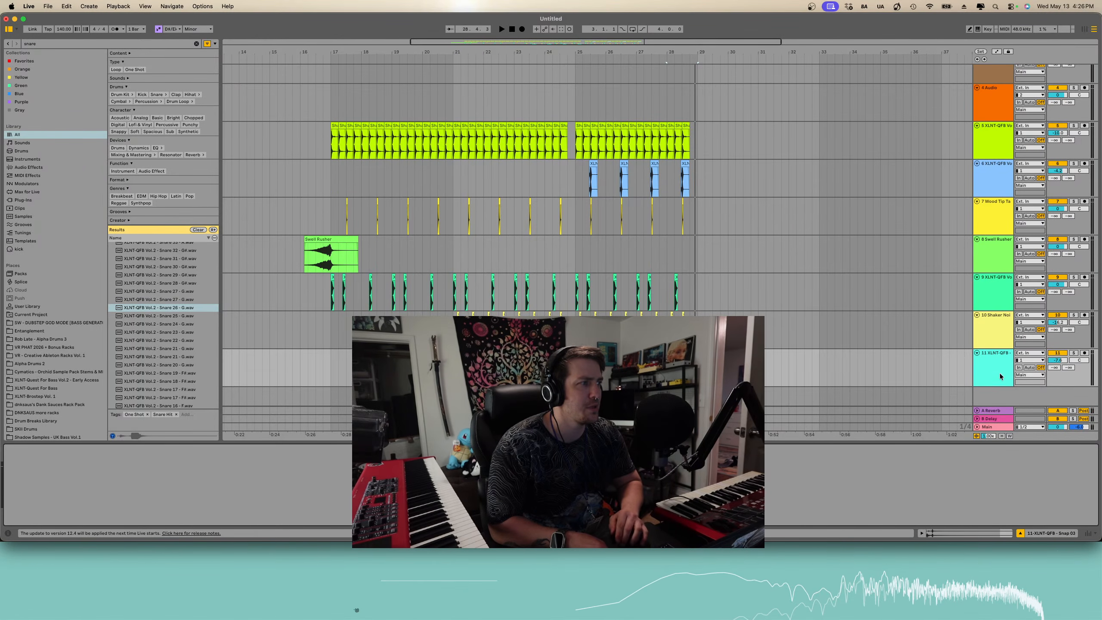
pyautogui.moveTo(996, 368); pyautogui.dragTo(995, 342)
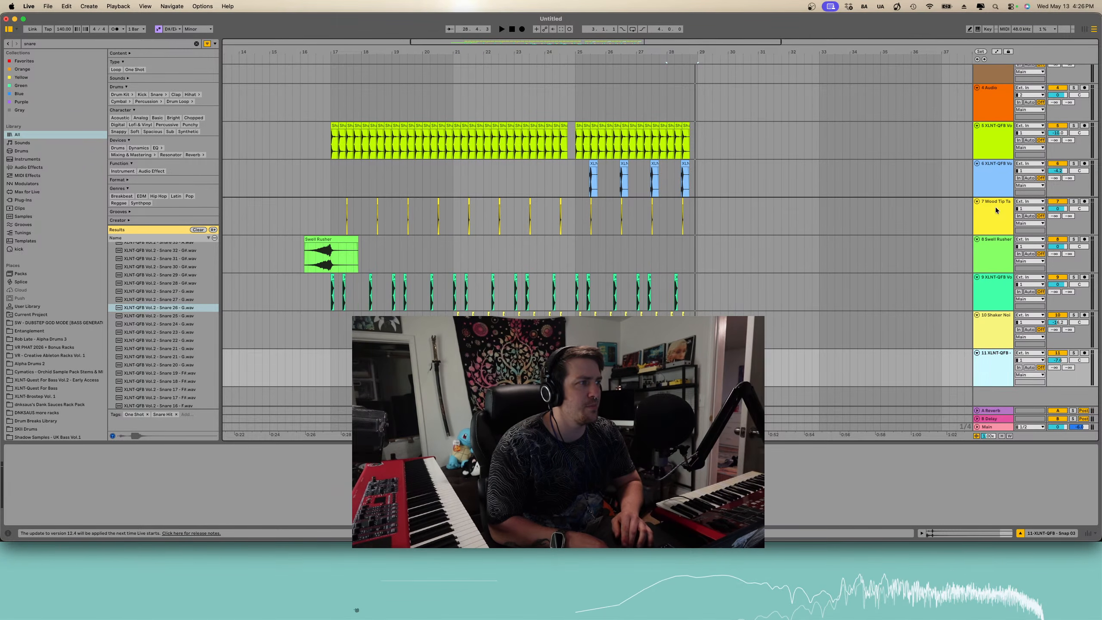
pyautogui.moveTo(995, 207); pyautogui.dragTo(996, 207)
pyautogui.scroll(-5, 613, 219)
pyautogui.scroll(4, 613, 219)
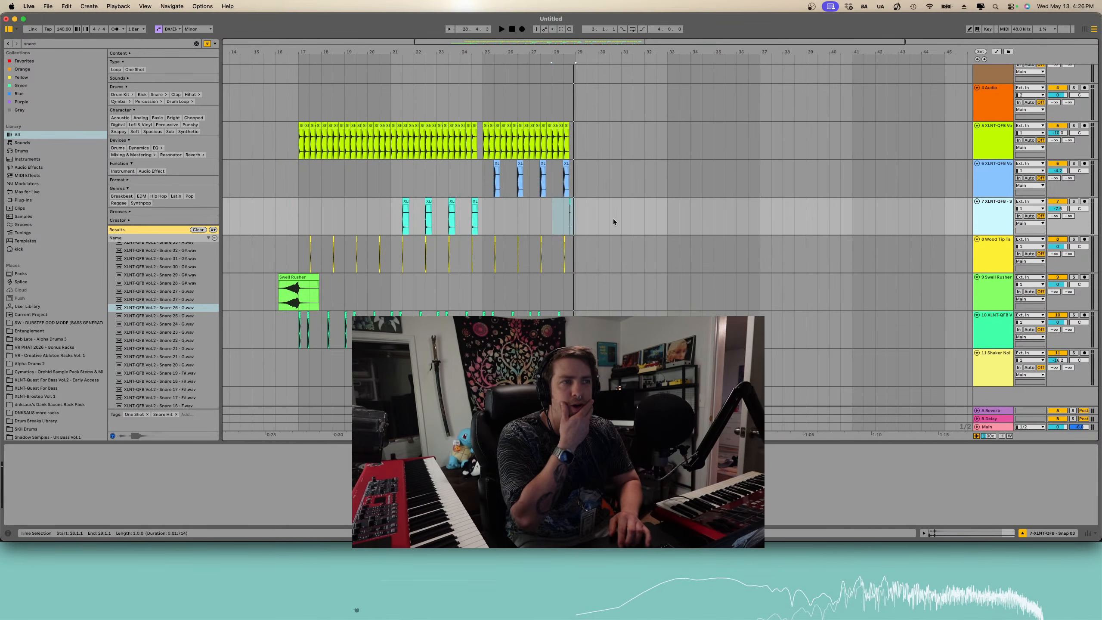
# - Play the arrangement and lower the Swell Rusher clip's gain
pyautogui.scroll(4, 613, 219)
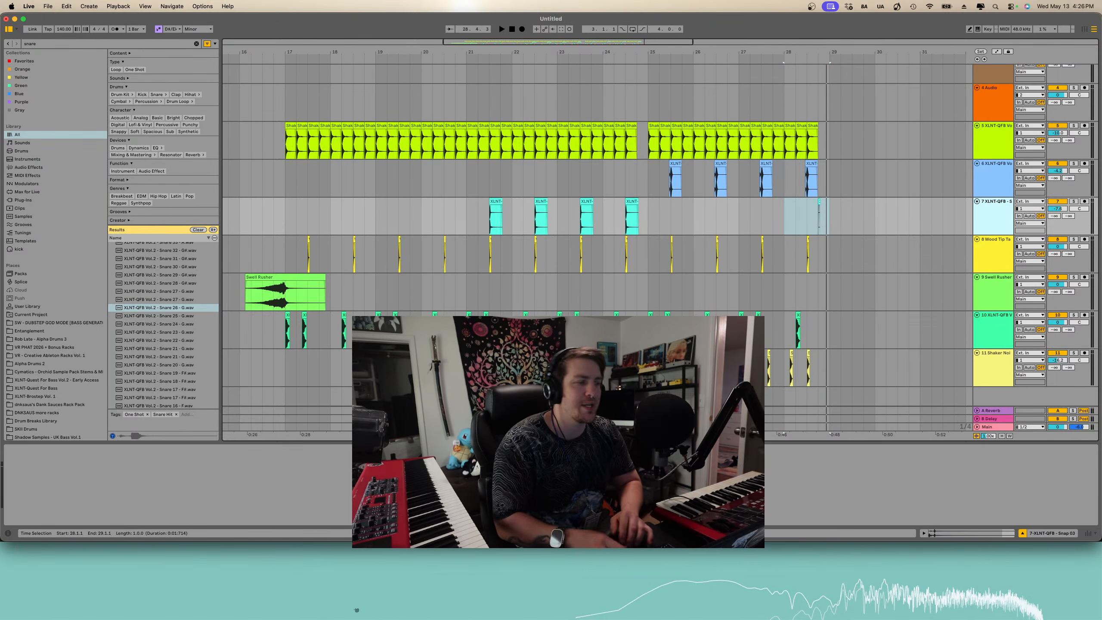
pyautogui.click(241, 216)
pyautogui.press('space')
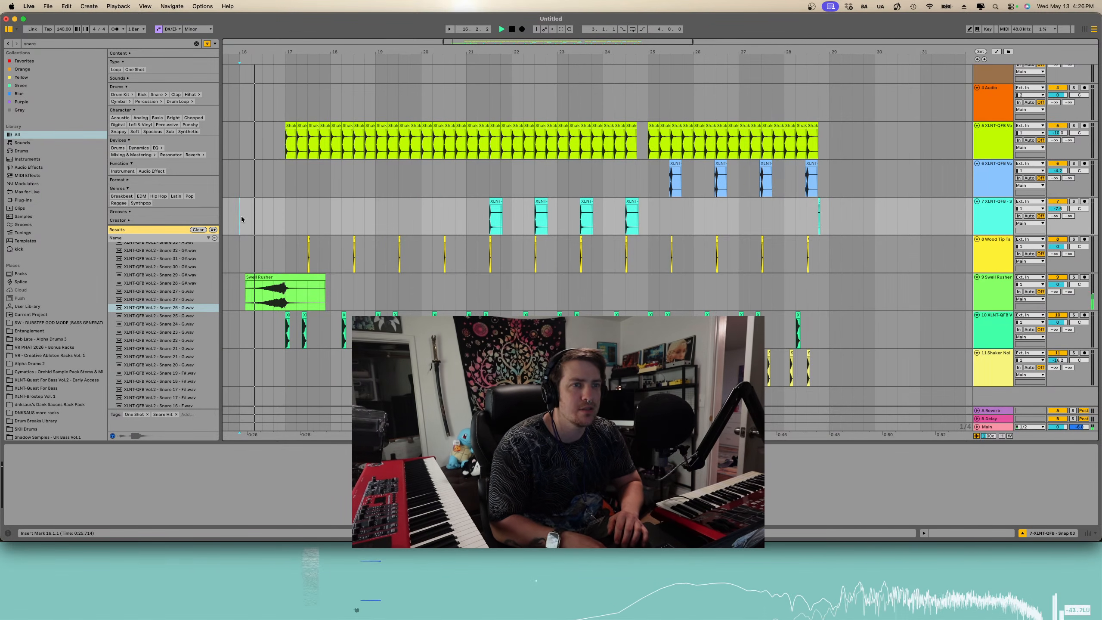
pyautogui.doubleClick(264, 277)
pyautogui.moveTo(138, 465); pyautogui.dragTo(139, 477)
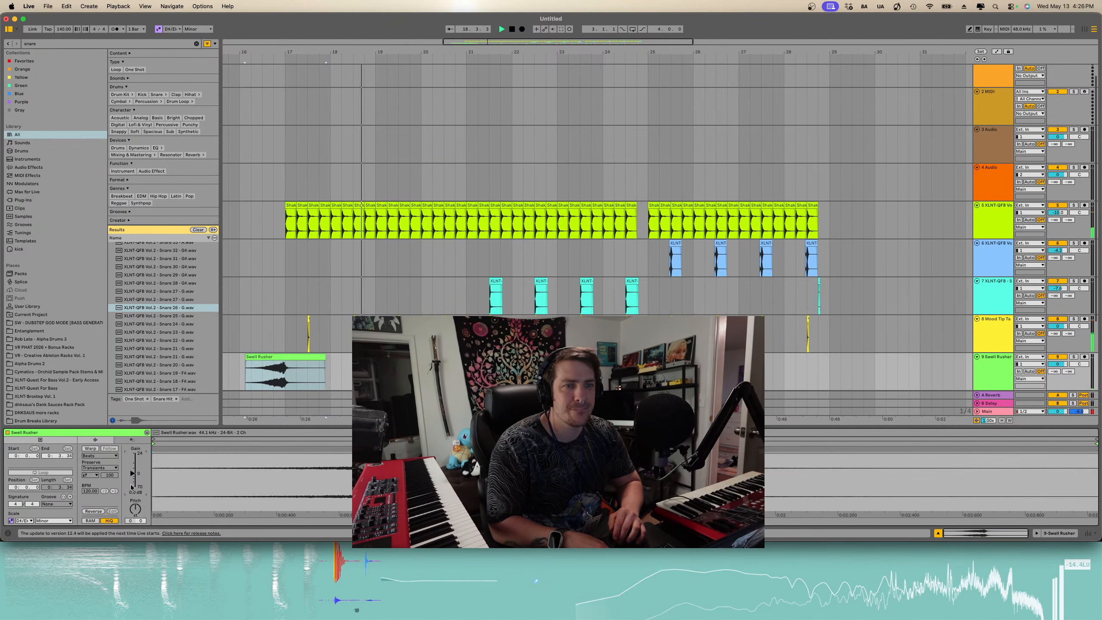
# - Browse and preview the snare rim samples in the search results
pyautogui.scroll(-9, 373, 205)
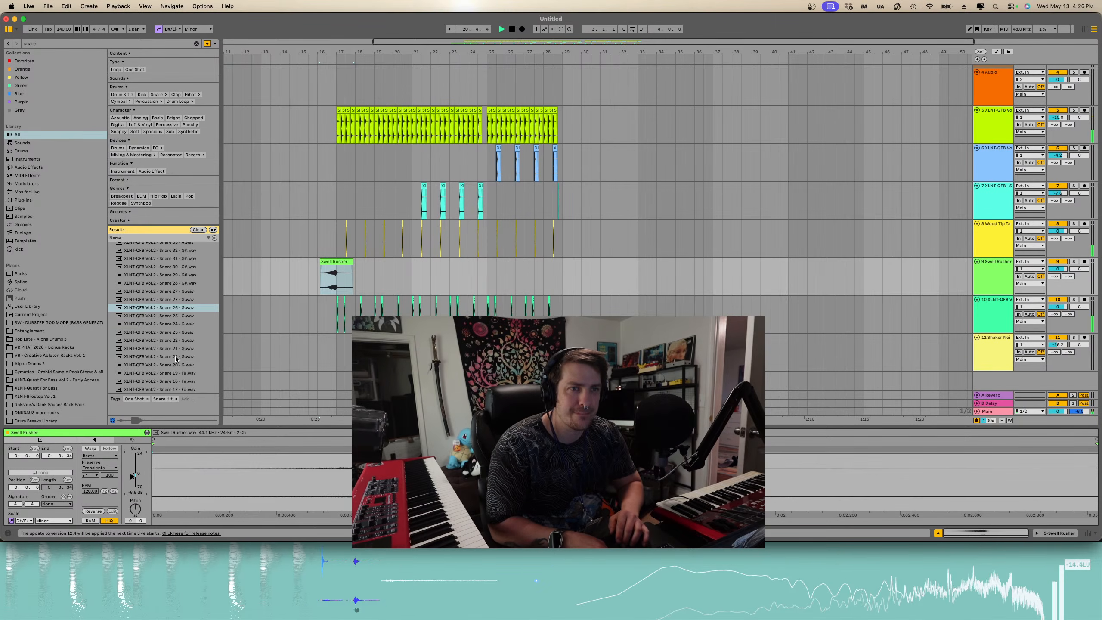
pyautogui.scroll(-7, 176, 356)
pyautogui.scroll(-12, 175, 384)
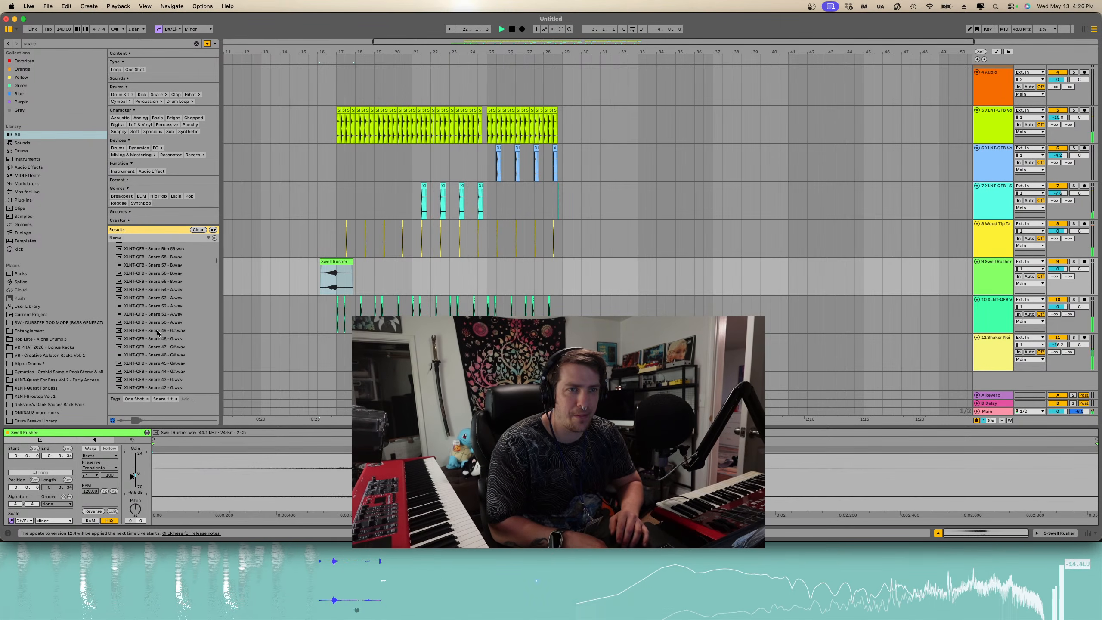
pyautogui.click(159, 287)
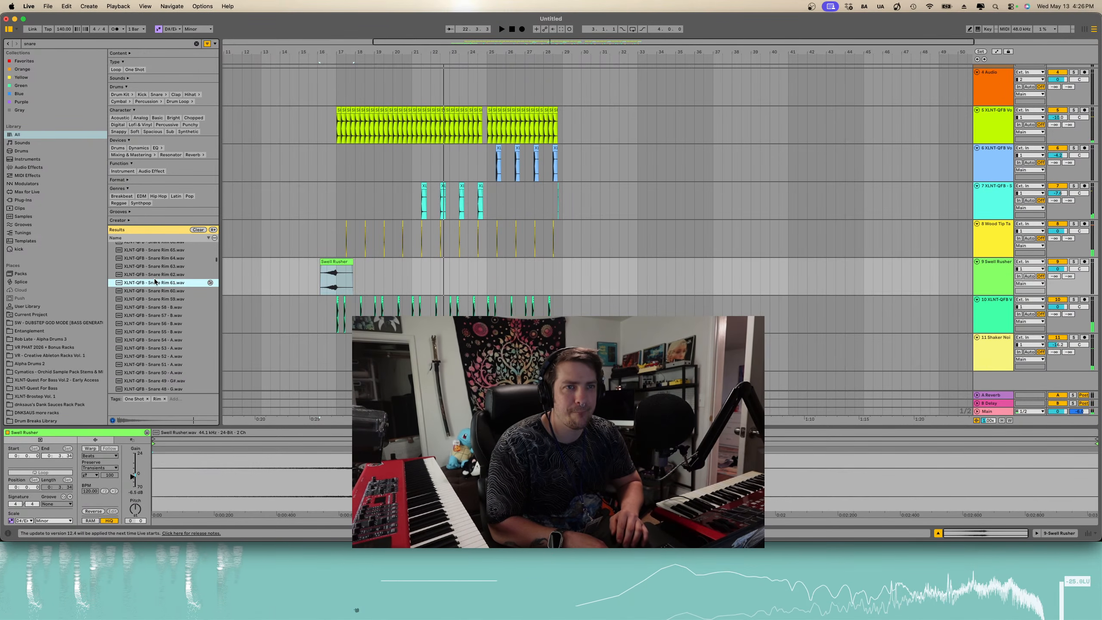
pyautogui.click(155, 276)
pyautogui.click(151, 262)
pyautogui.click(155, 326)
pyautogui.scroll(4, 155, 328)
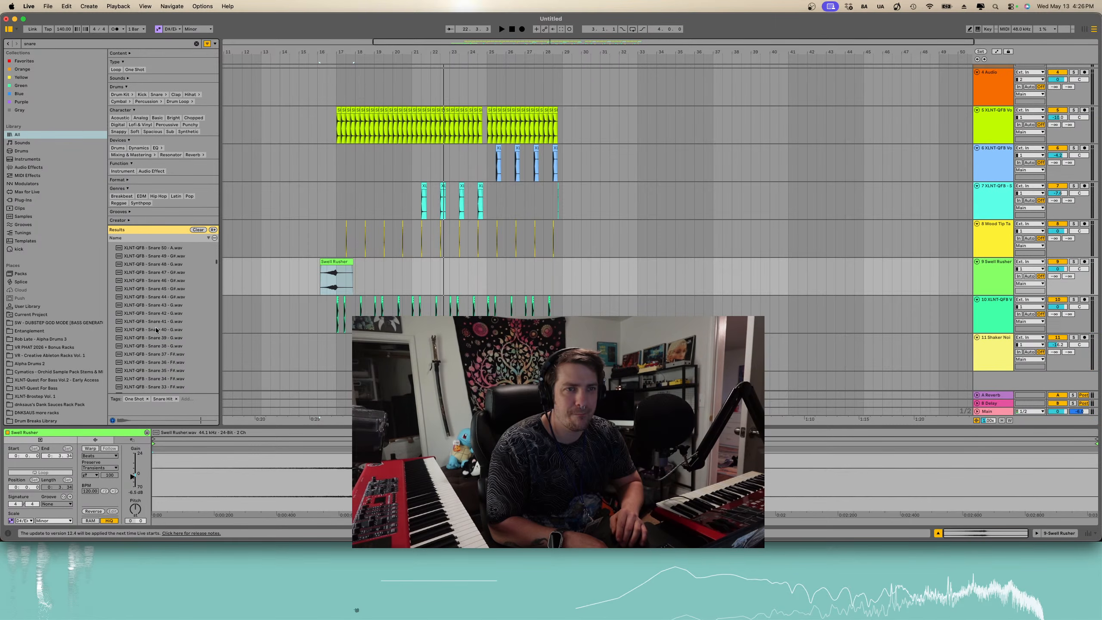
pyautogui.scroll(2, 155, 328)
pyautogui.click(156, 323)
pyautogui.click(160, 300)
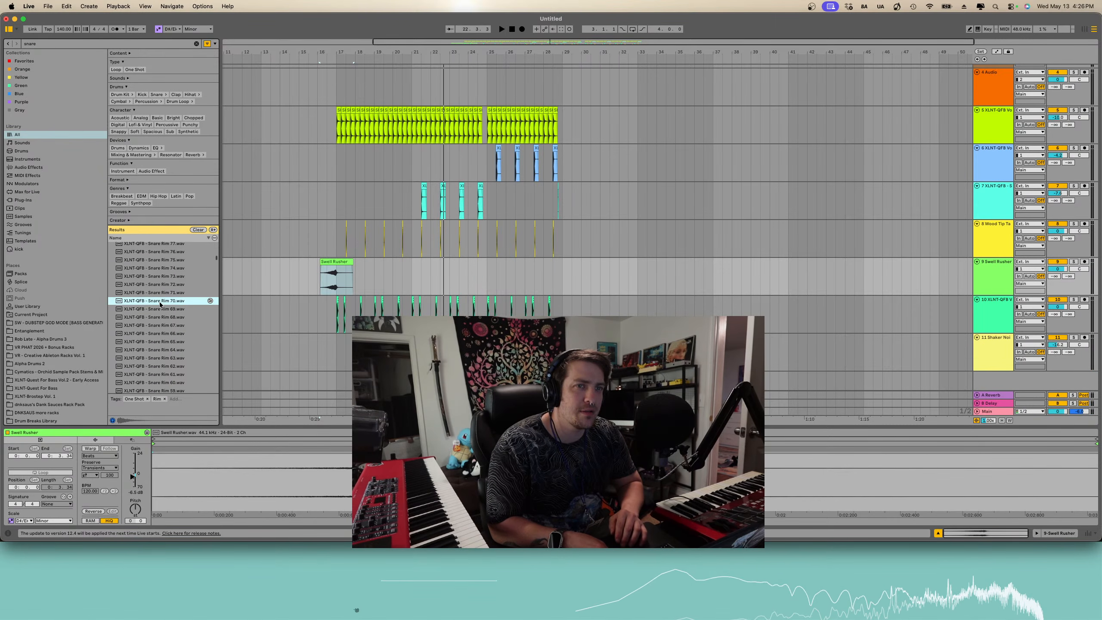
pyautogui.scroll(3, 159, 300)
pyautogui.click(159, 293)
pyautogui.click(164, 334)
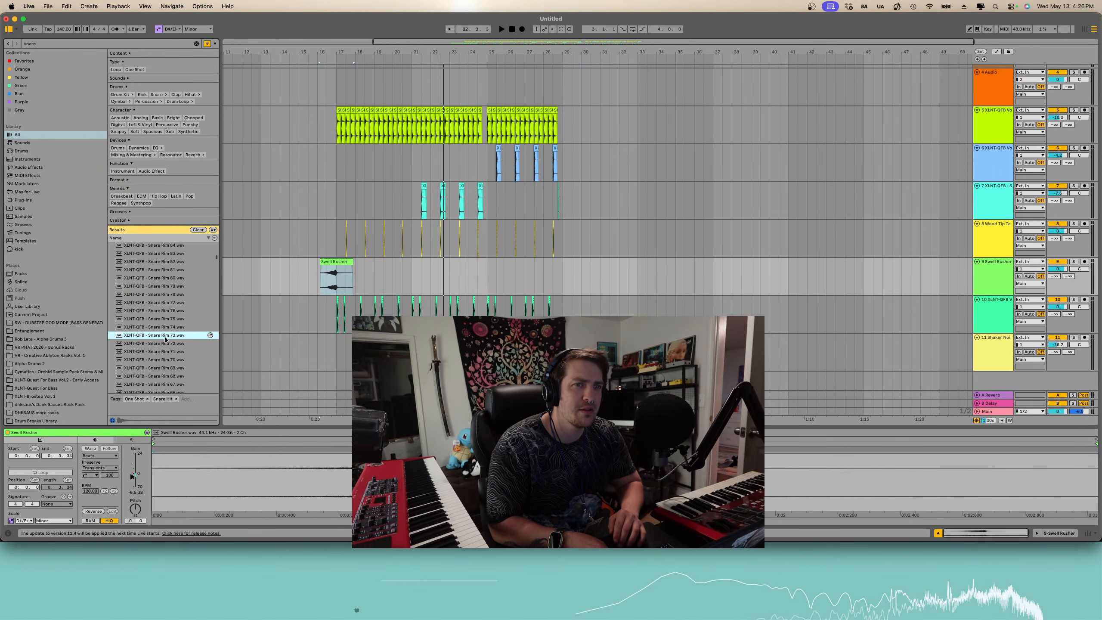
pyautogui.click(163, 327)
pyautogui.press('Up')
pyautogui.press('Up')
pyautogui.press('Up')
pyautogui.press('Up')
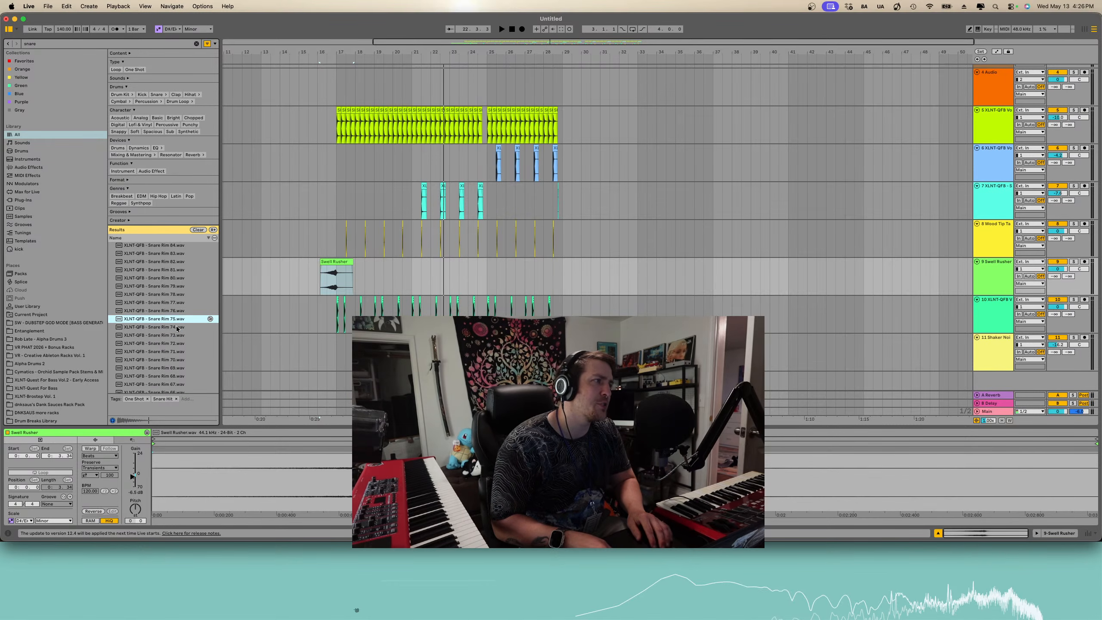
pyautogui.press('Up')
pyautogui.press('Up')
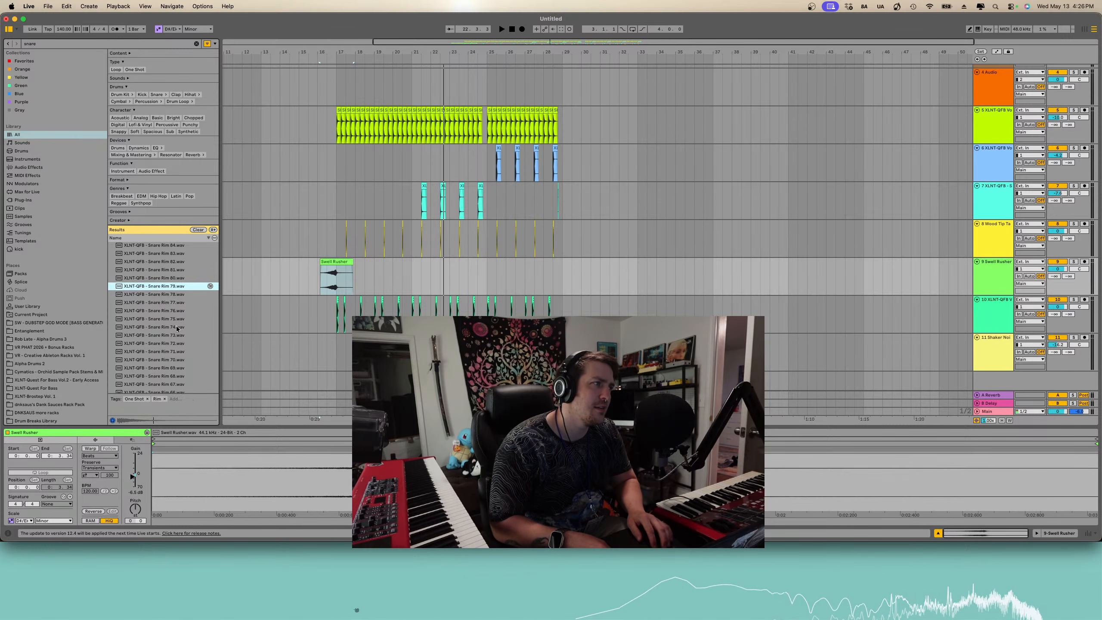
pyautogui.press('Down')
pyautogui.press('Down')
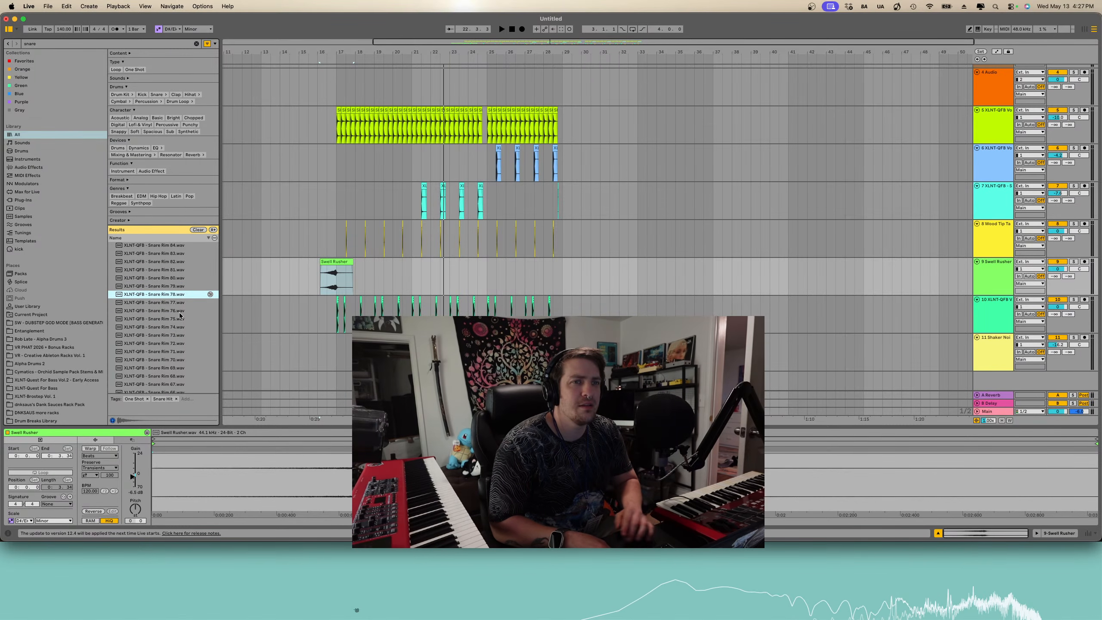
# - Drag Snare Rim 77 into the arrangement onto a new track below the shaker track
pyautogui.moveTo(157, 304); pyautogui.dragTo(544, 378)
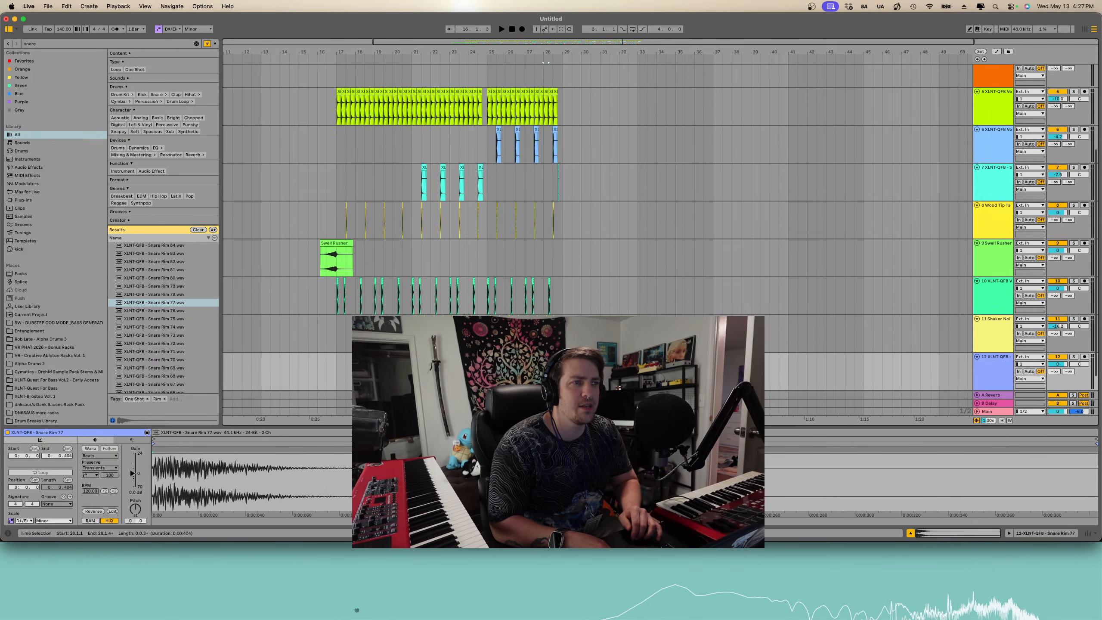
pyautogui.scroll(10, 544, 379)
pyautogui.click(505, 377)
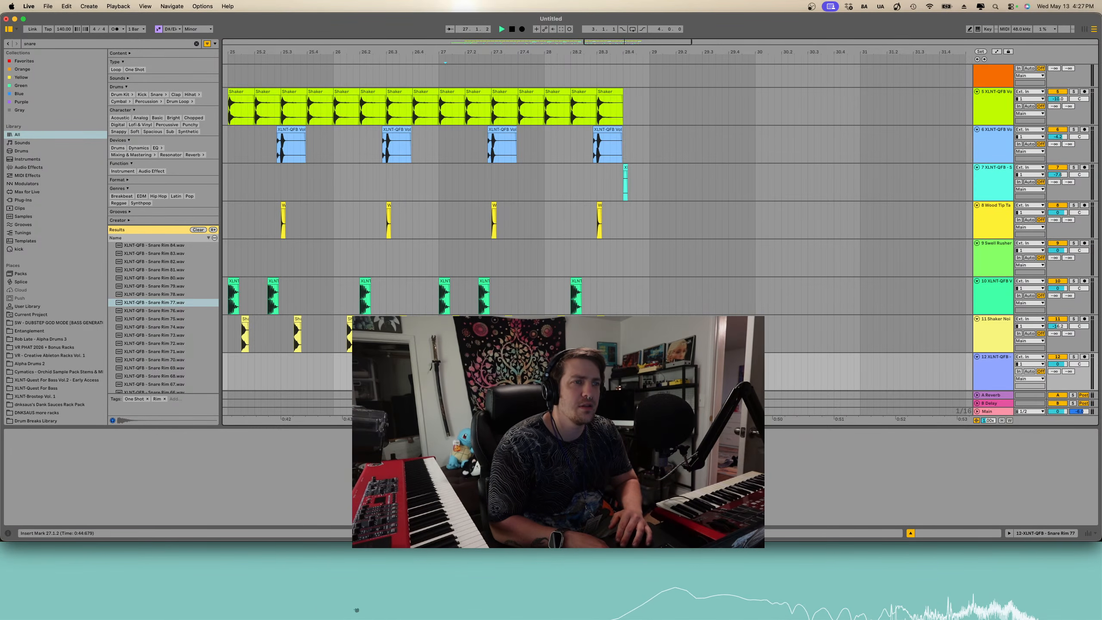
pyautogui.scroll(8, 542, 377)
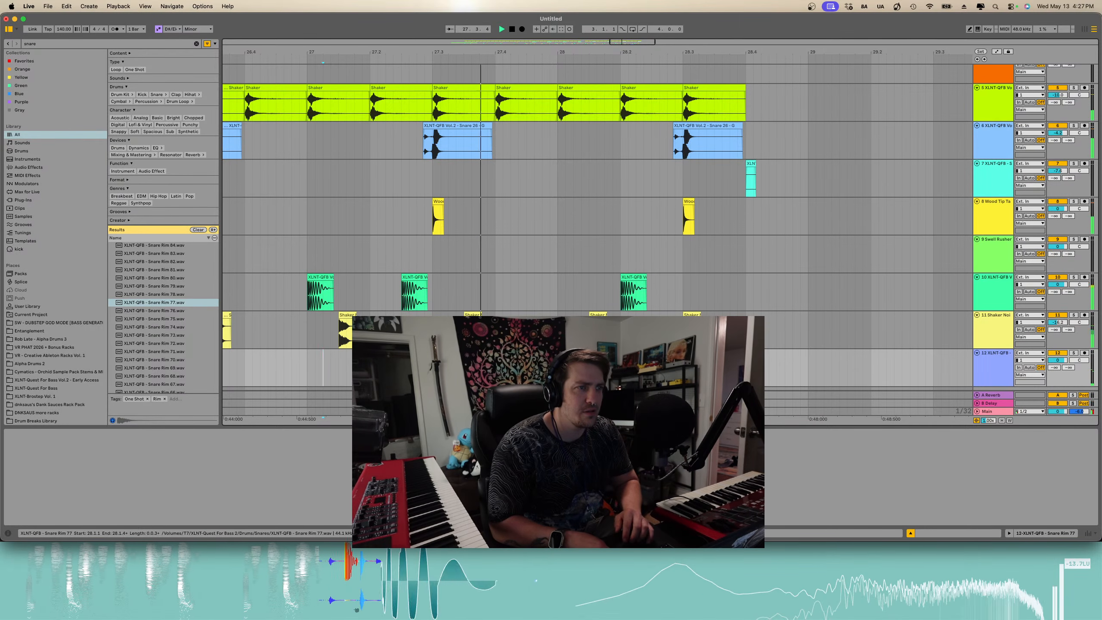
# - Paste the snare rim clip around bar 28 and consolidate it into a new clip
pyautogui.press('space')
pyautogui.click(584, 353)
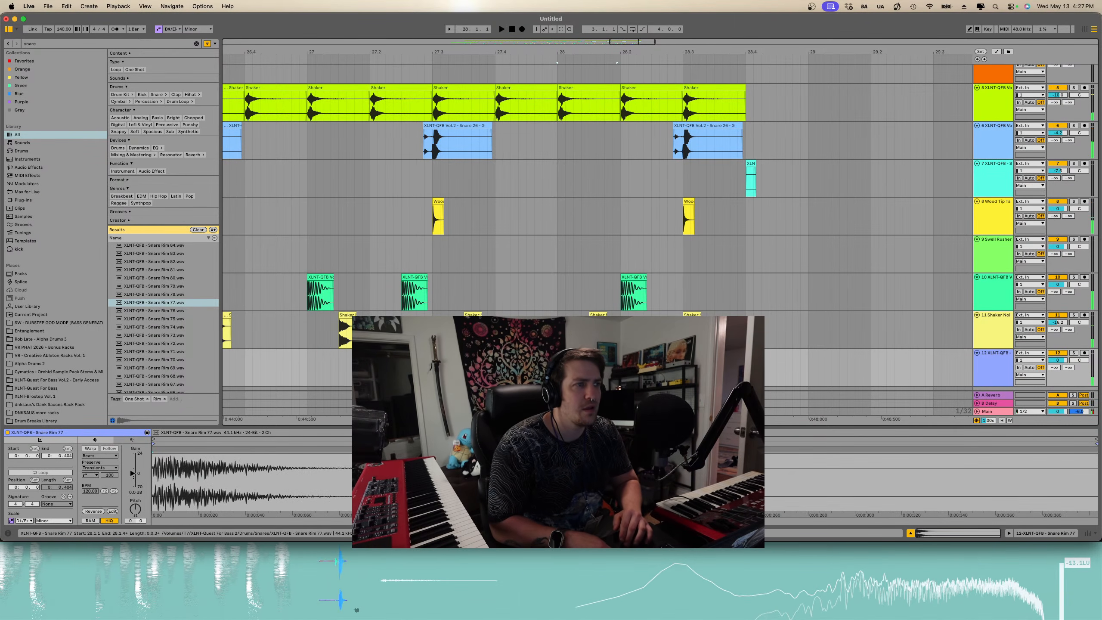
pyautogui.press('space')
pyautogui.press('space')
pyautogui.click(651, 369)
pyautogui.scroll(5, 651, 369)
pyautogui.press('super+v')
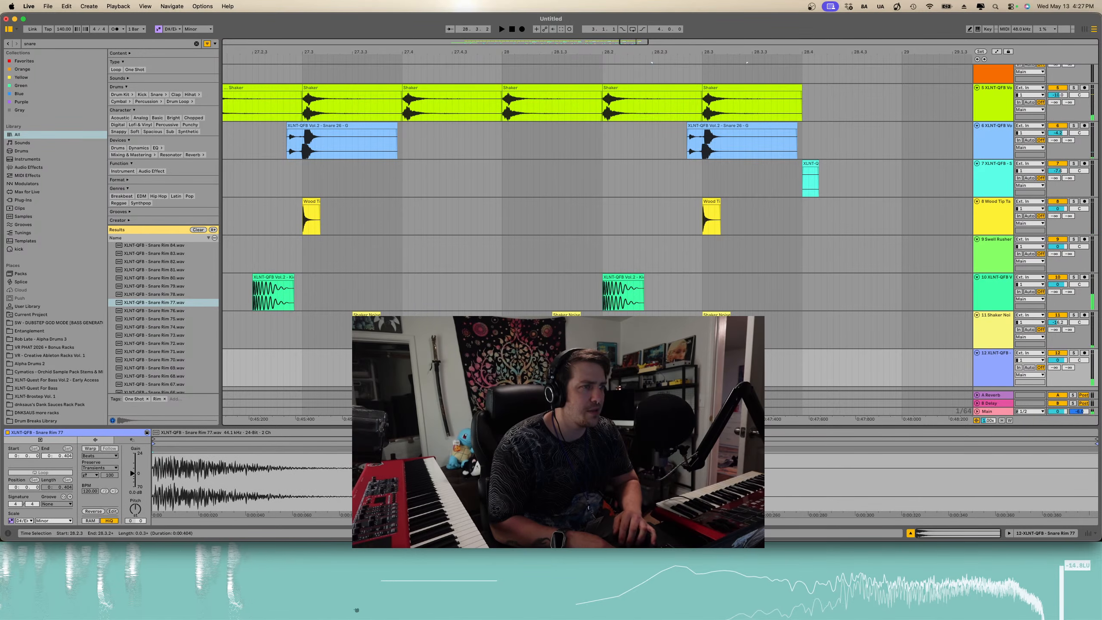
pyautogui.press('Right')
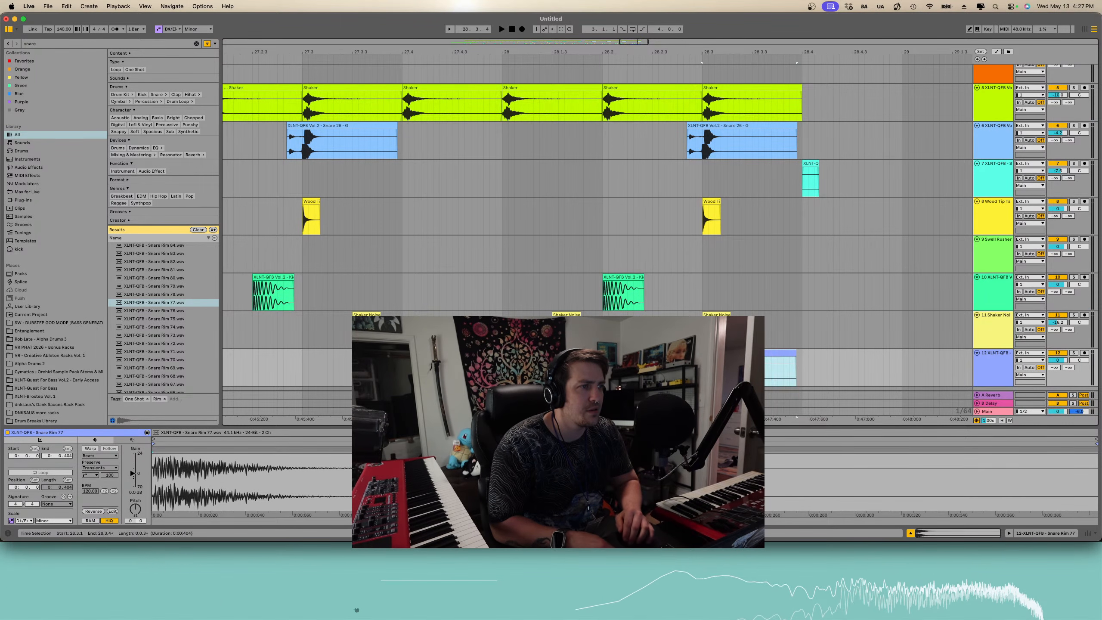
pyautogui.hotkey('shift', 'Up')
pyautogui.press('super+j')
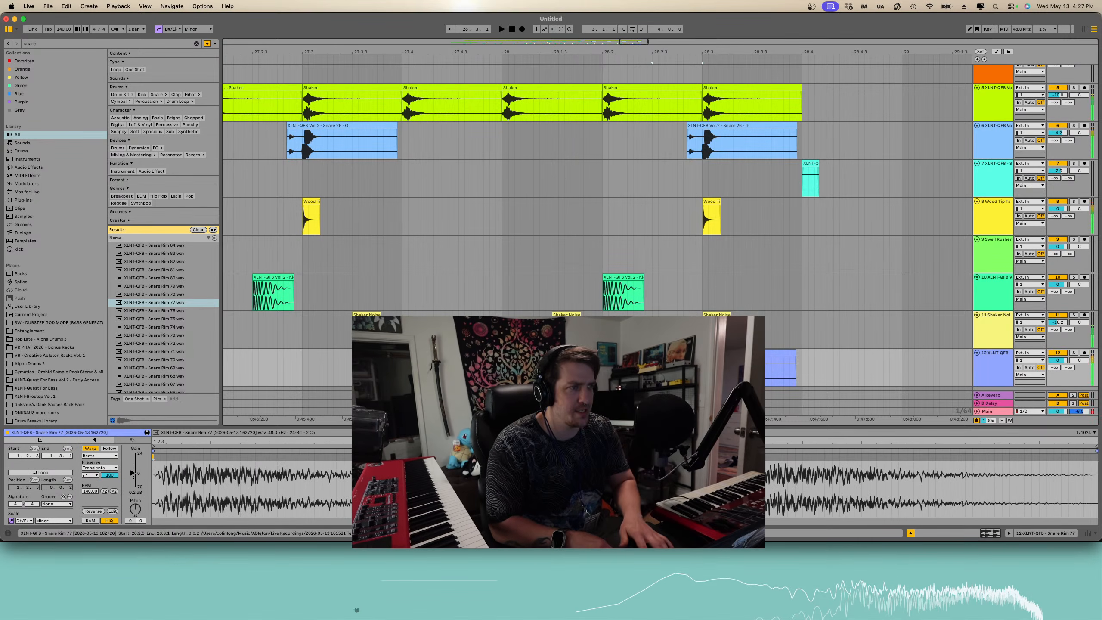
# - Lower the consolidated snare rim clip's gain and play it back
pyautogui.moveTo(129, 479); pyautogui.dragTo(129, 484)
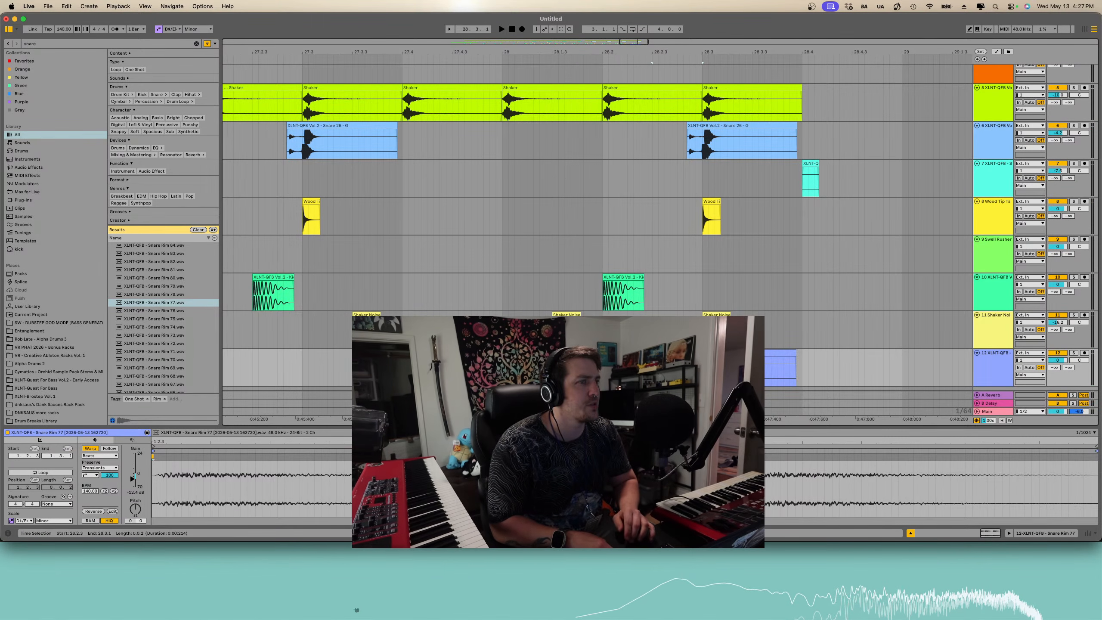
pyautogui.click(503, 374)
pyautogui.press('space')
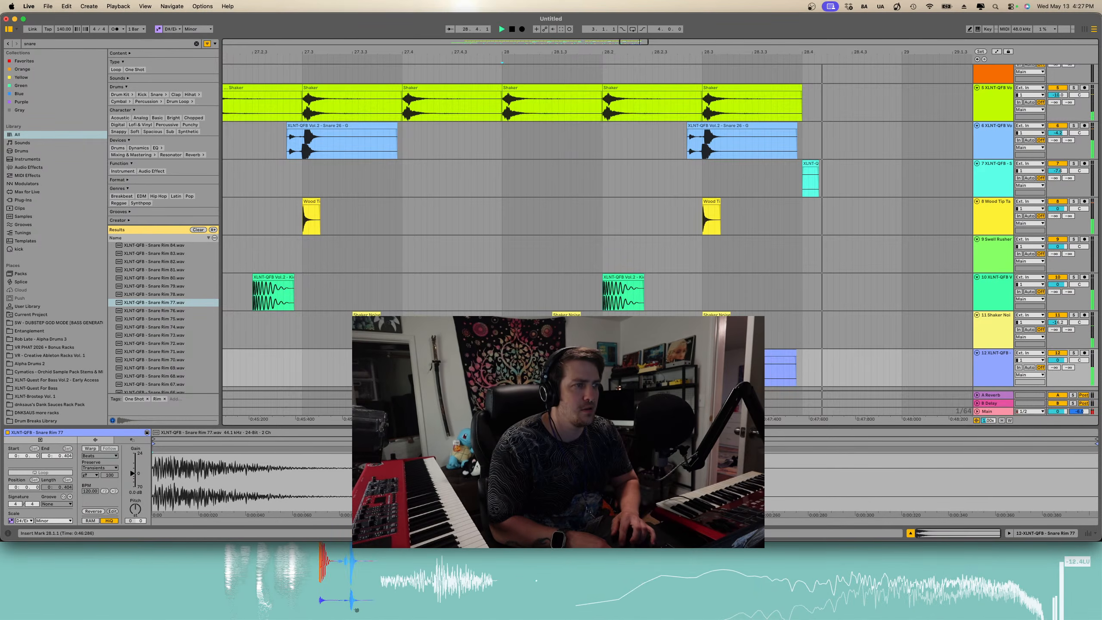
pyautogui.press('space')
# - Adjust the snare rim track's A-Reverb send and preview the playback
pyautogui.press('-')
pyautogui.press('-')
pyautogui.press('-')
pyautogui.press('-')
pyautogui.press('-')
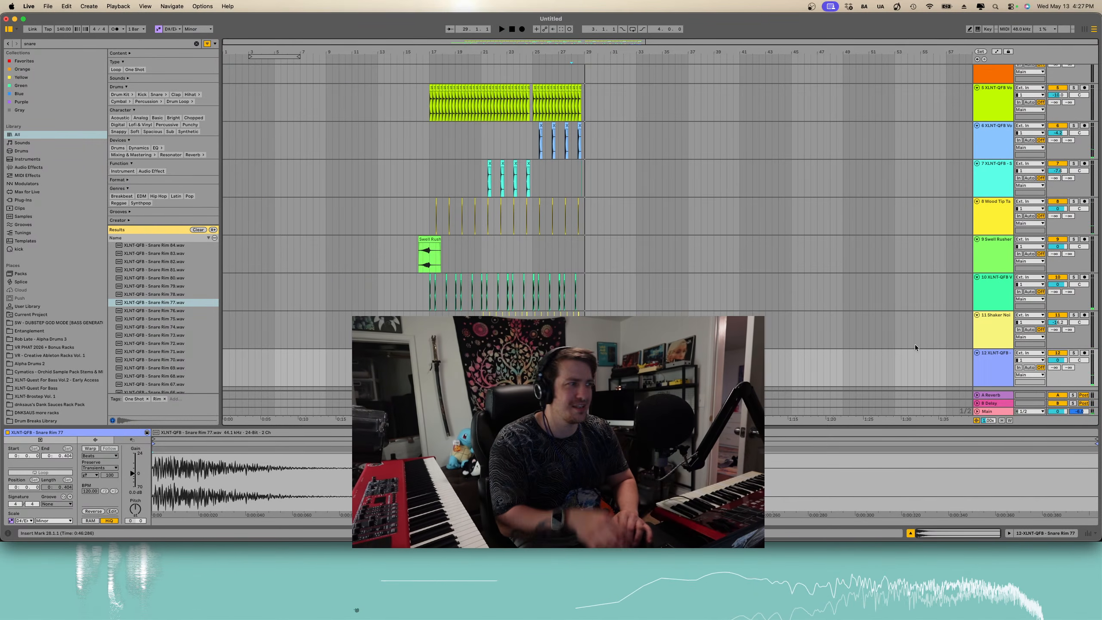
pyautogui.moveTo(1066, 368); pyautogui.dragTo(1060, 368)
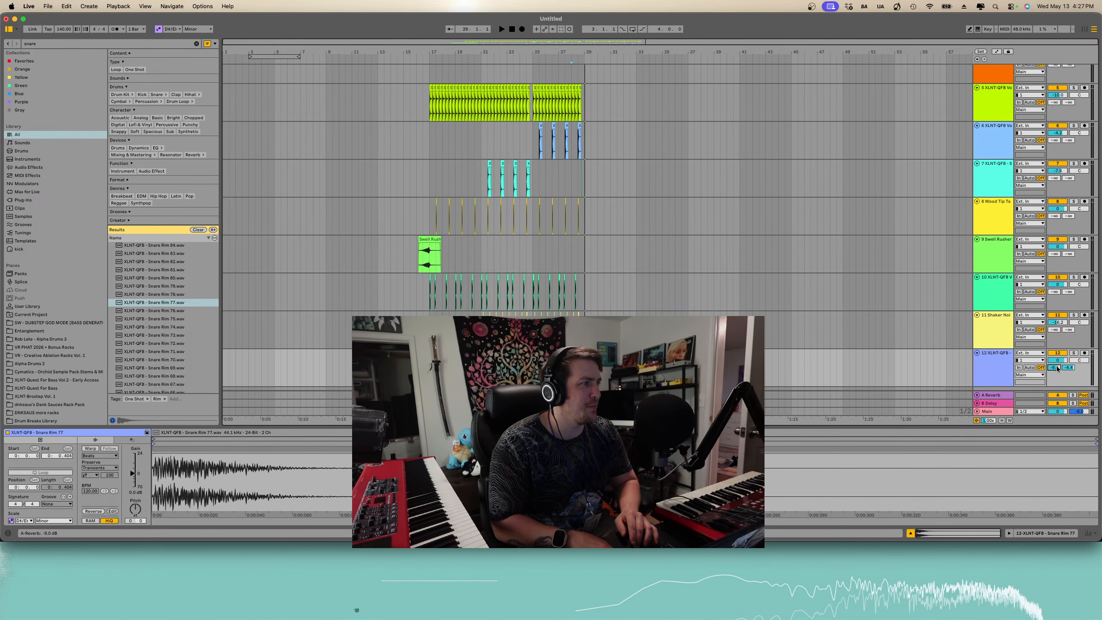
pyautogui.press('space')
pyautogui.press('+')
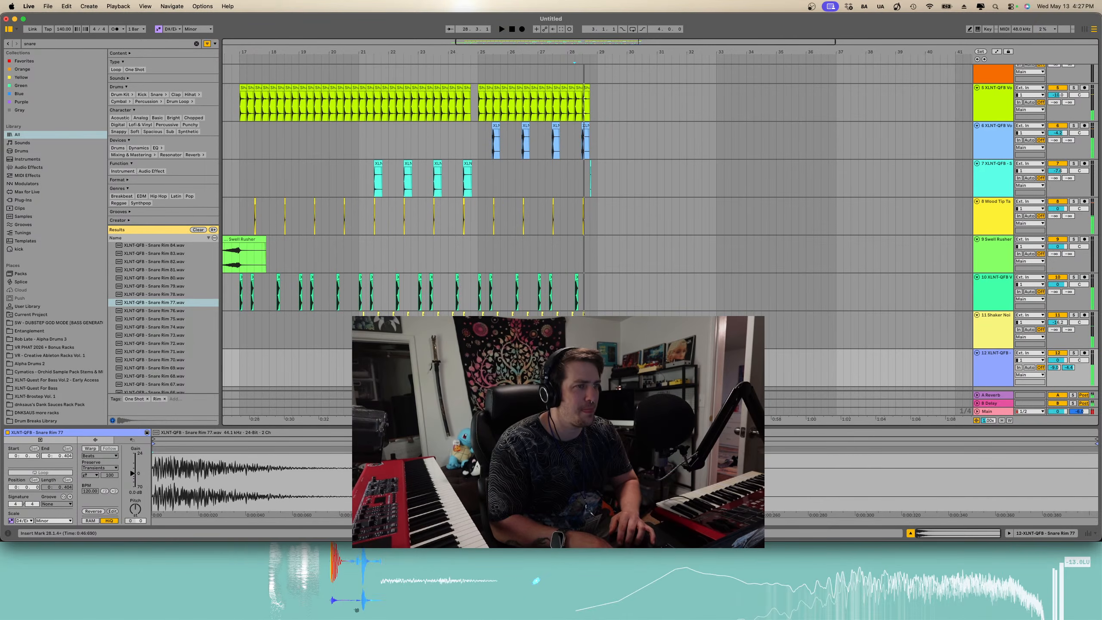
pyautogui.press('+')
# - Show automation and lower the B-Delay and A-Reverb send automation on the snare rim track
pyautogui.press('a')
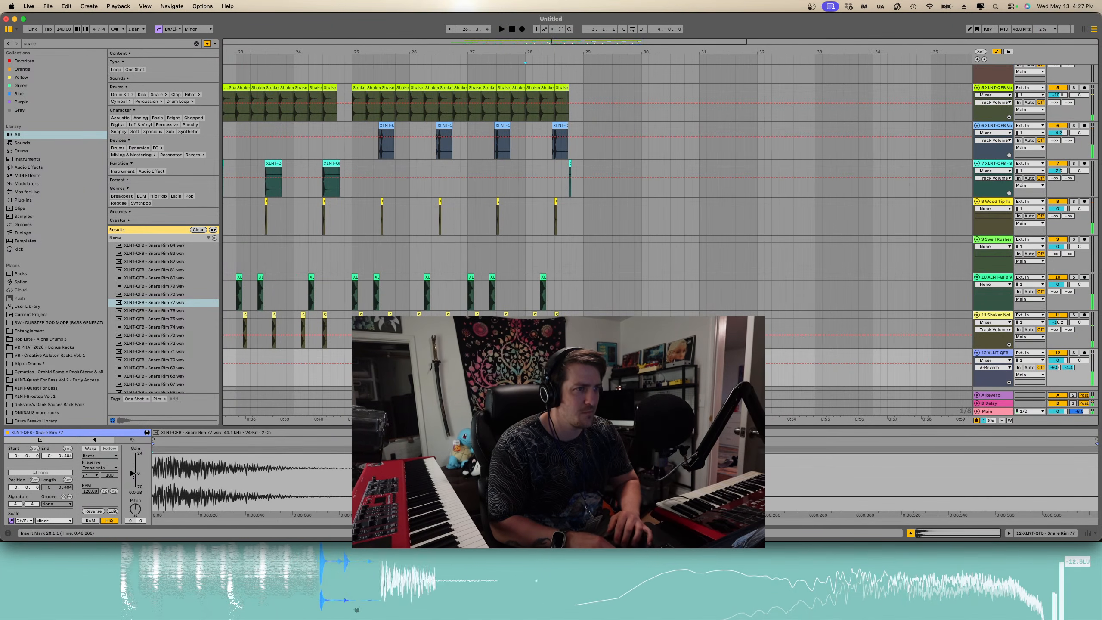
pyautogui.click(1056, 367)
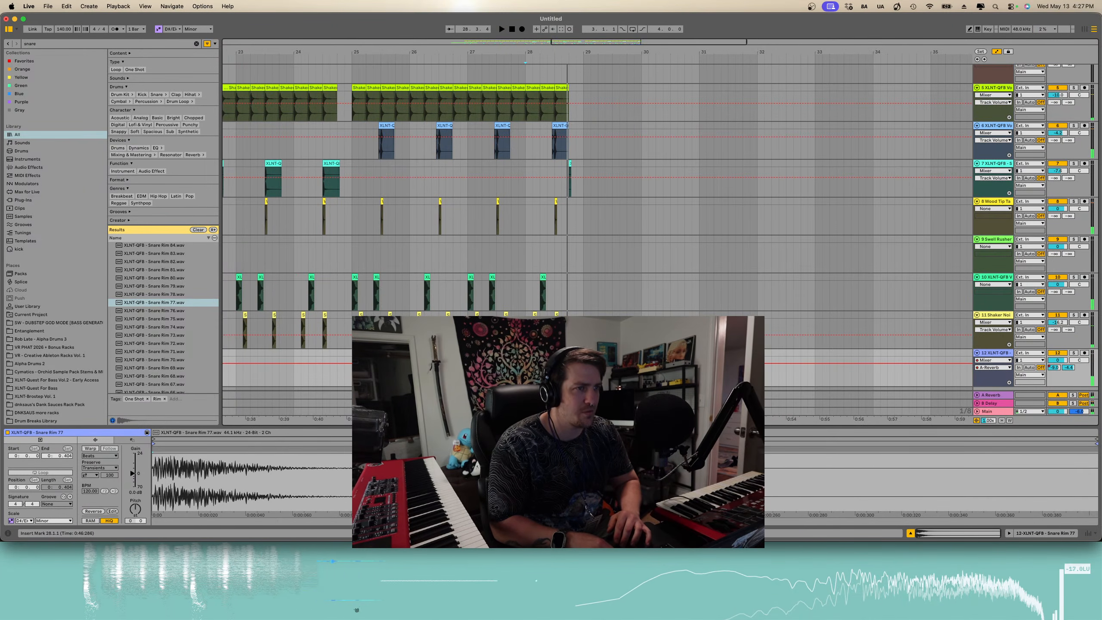
pyautogui.click(1068, 368)
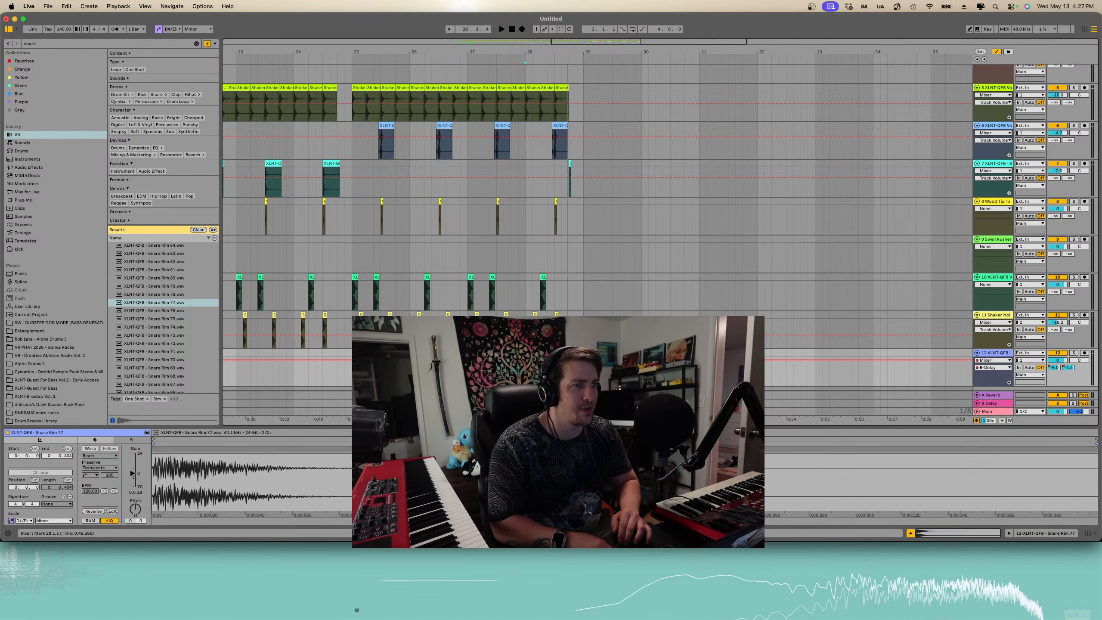
pyautogui.moveTo(547, 360); pyautogui.dragTo(547, 386)
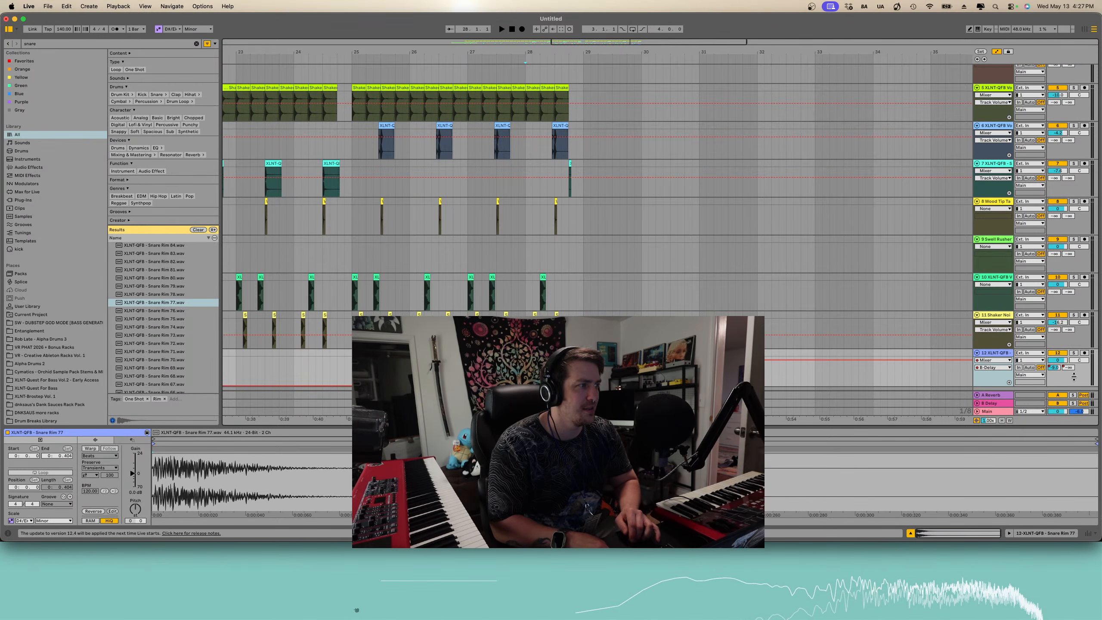
pyautogui.click(1055, 367)
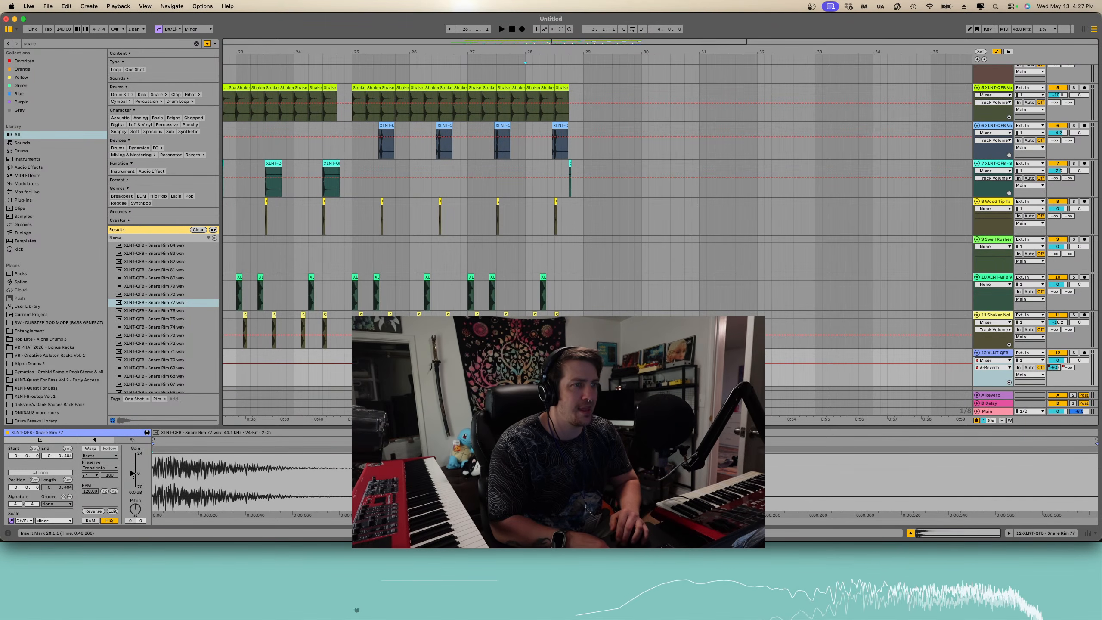
pyautogui.moveTo(521, 363); pyautogui.dragTo(521, 374)
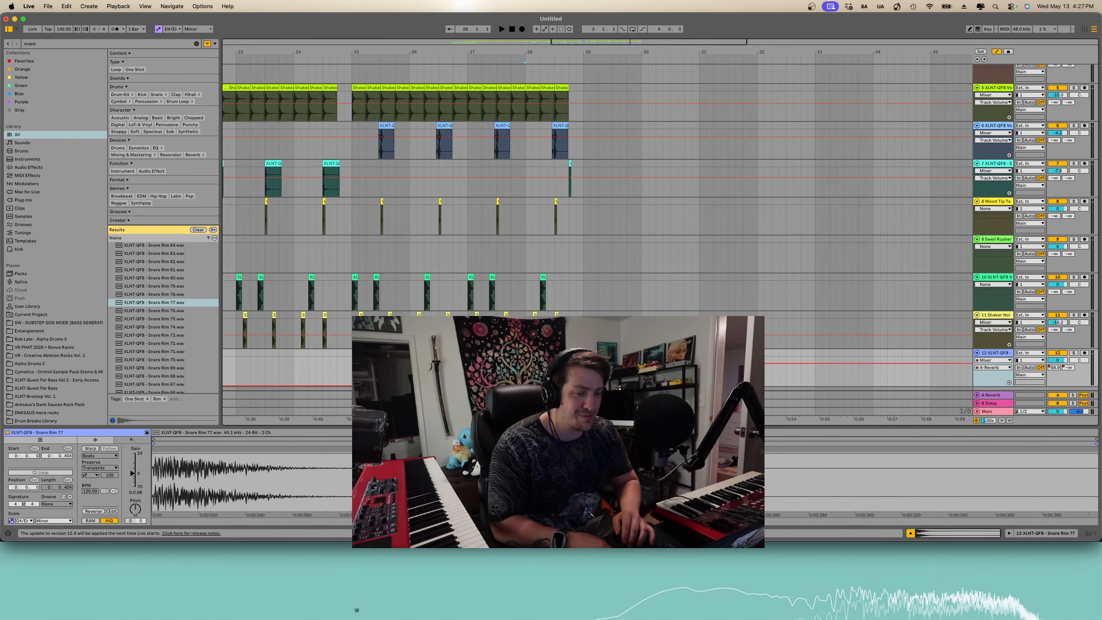
# - Play back the end of the arrangement to audition the snare rim hit
pyautogui.click(356, 610)
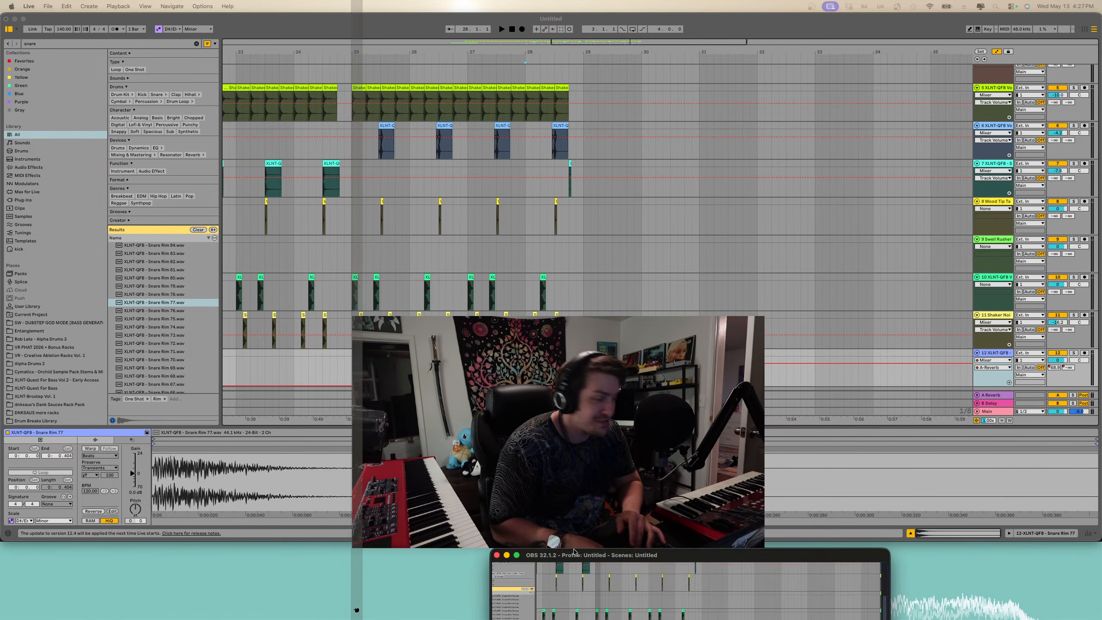
pyautogui.click(526, 374)
pyautogui.press('space')
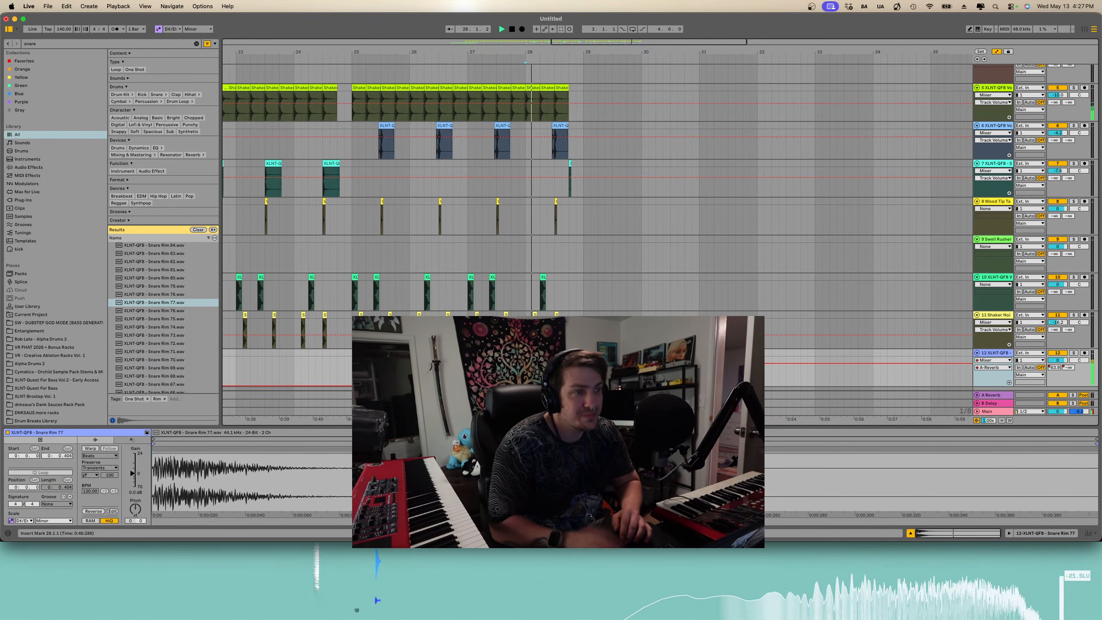
pyautogui.press('+')
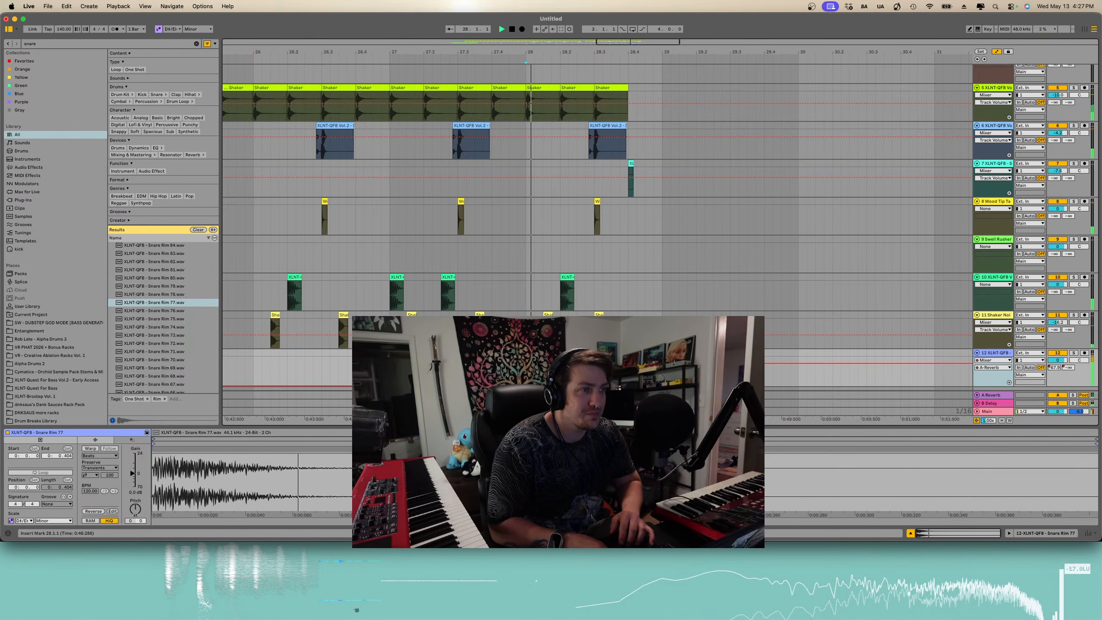
pyautogui.press('space')
pyautogui.click(660, 374)
pyautogui.scroll(-4, 660, 374)
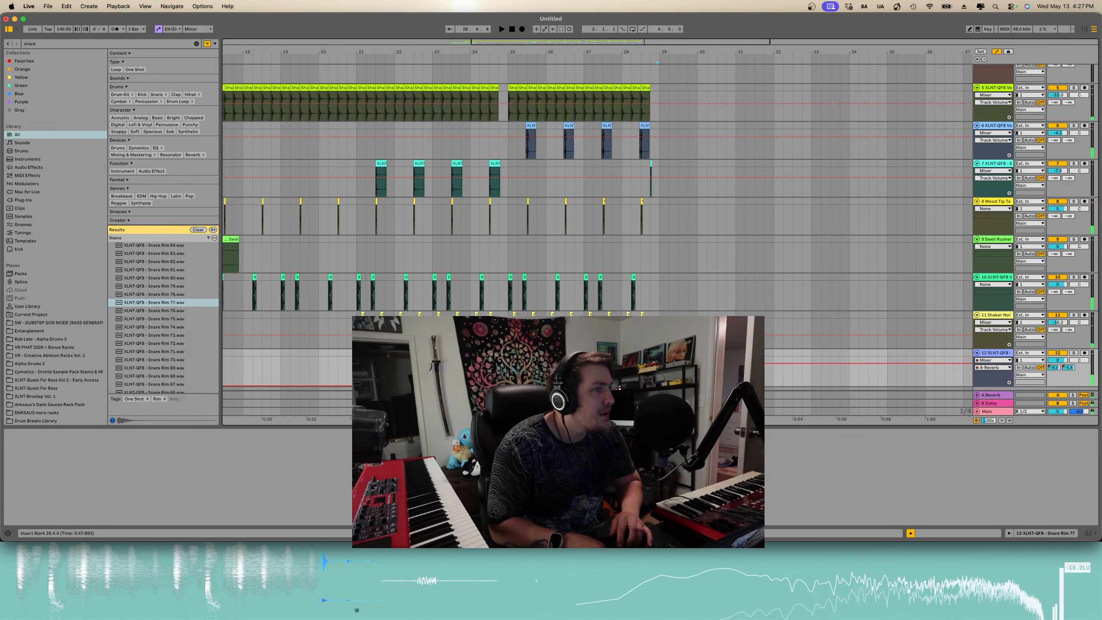
pyautogui.scroll(-4, 659, 374)
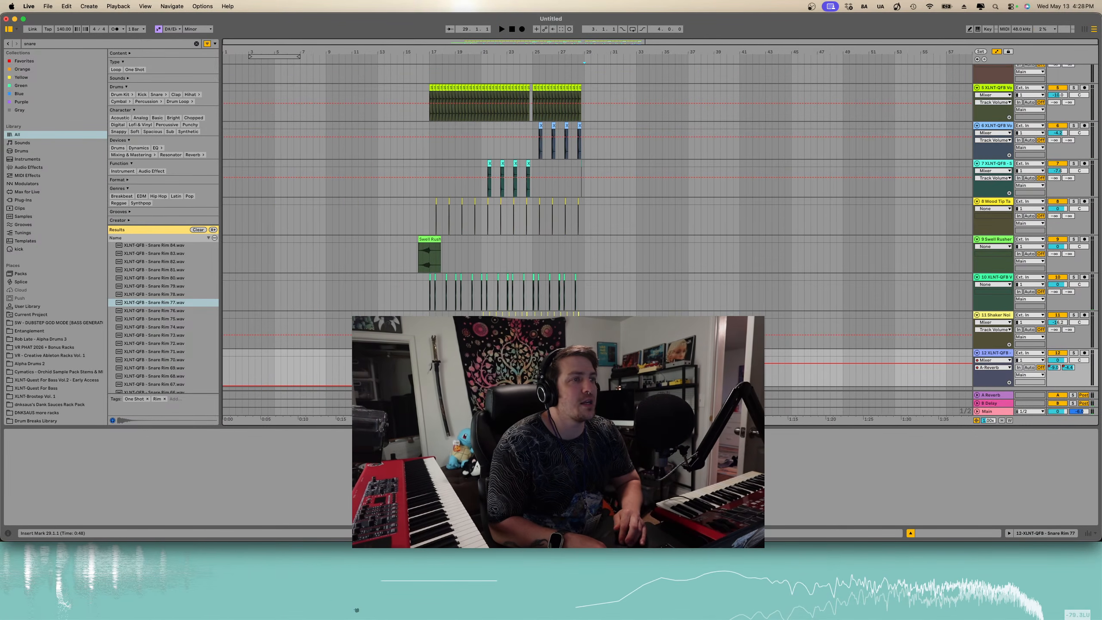
# - Search the library for Serum 2 and drop it into the arrangement as a new instrument track
pyautogui.click(197, 44)
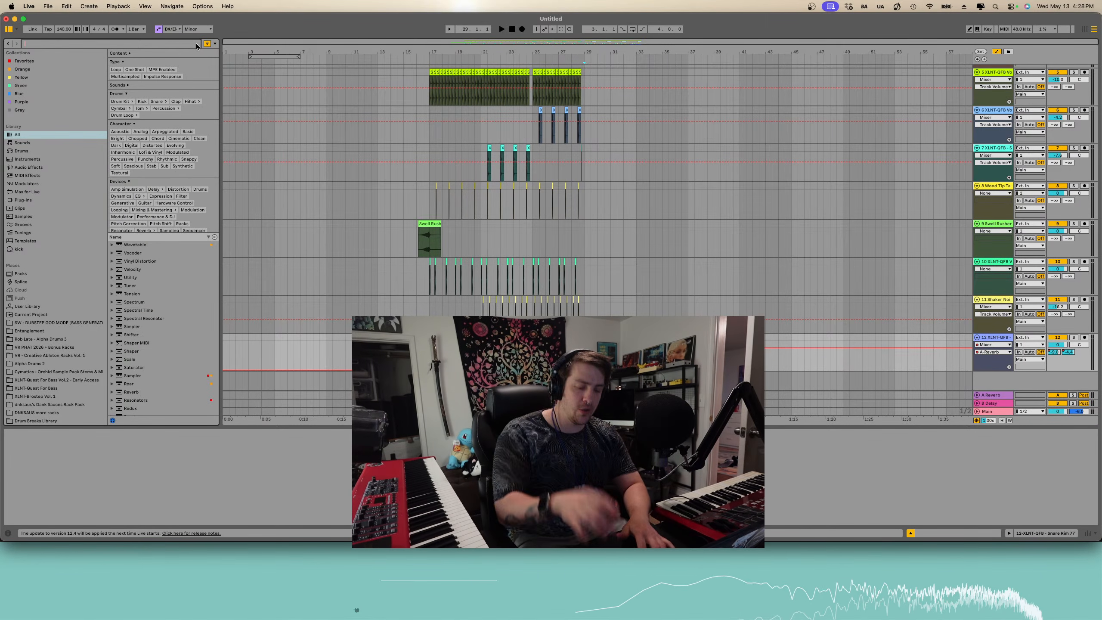
pyautogui.write('serum 2')
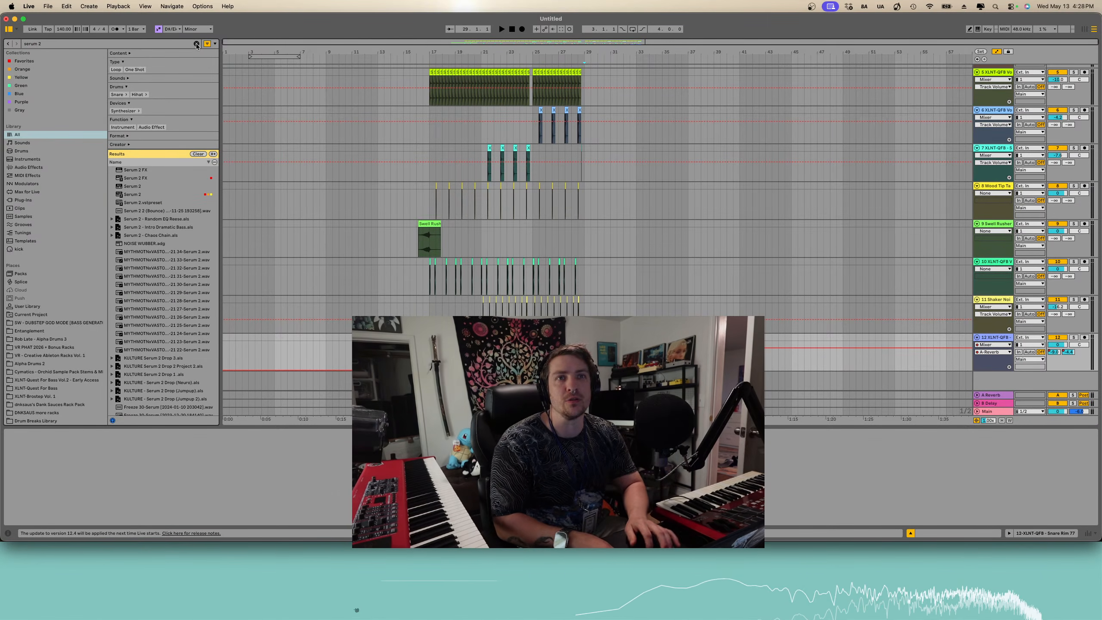
pyautogui.click(146, 199)
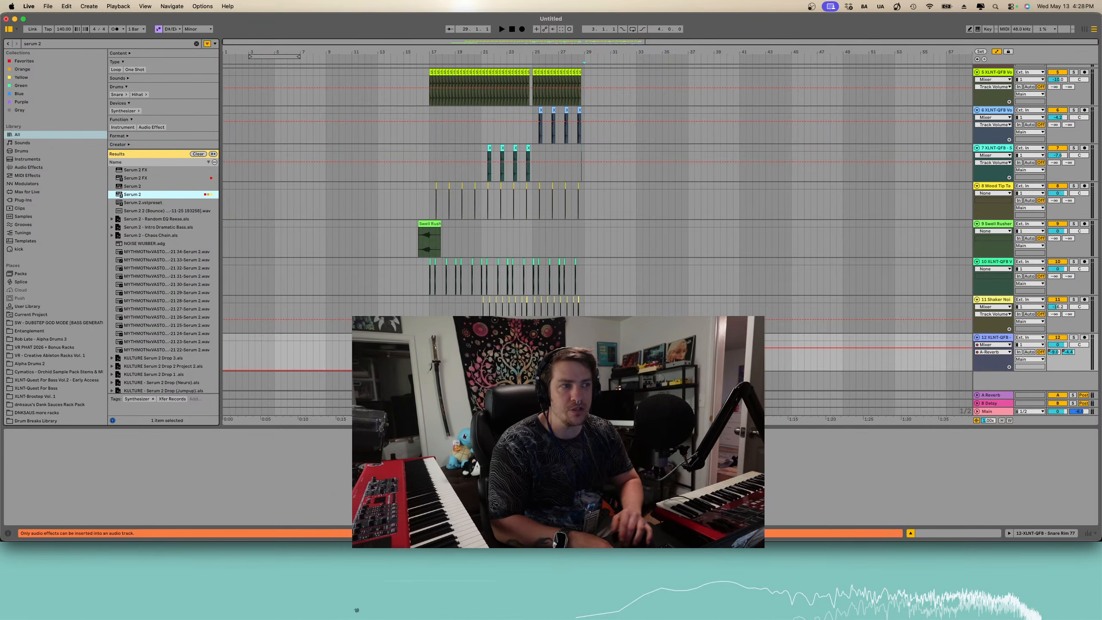
pyautogui.moveTo(145, 194); pyautogui.dragTo(520, 382)
pyautogui.scroll(-1, 635, 313)
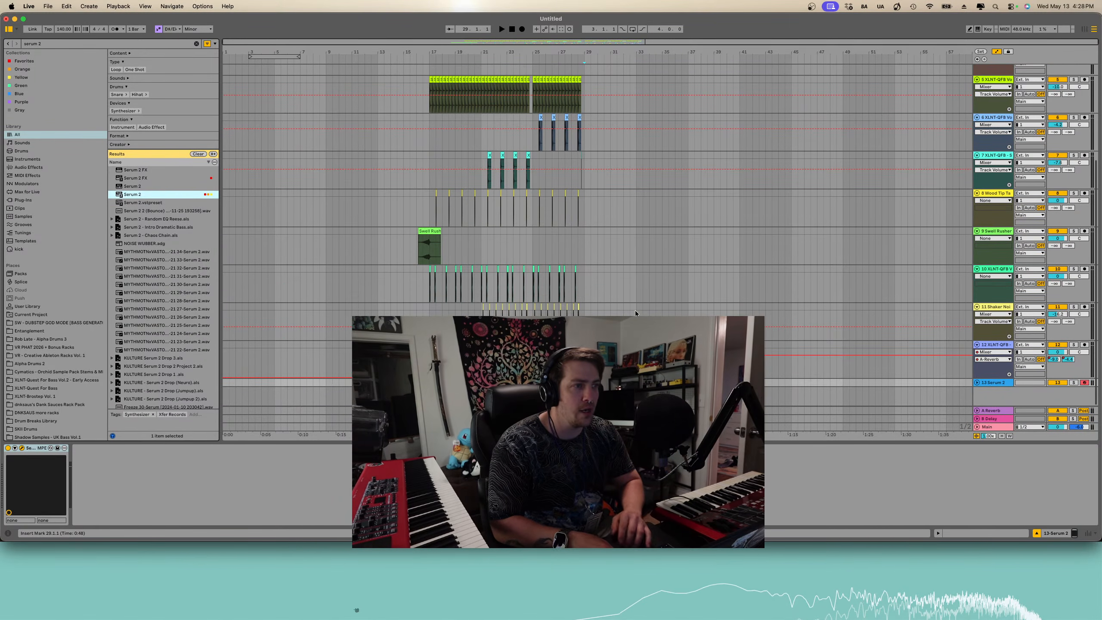
pyautogui.click(977, 382)
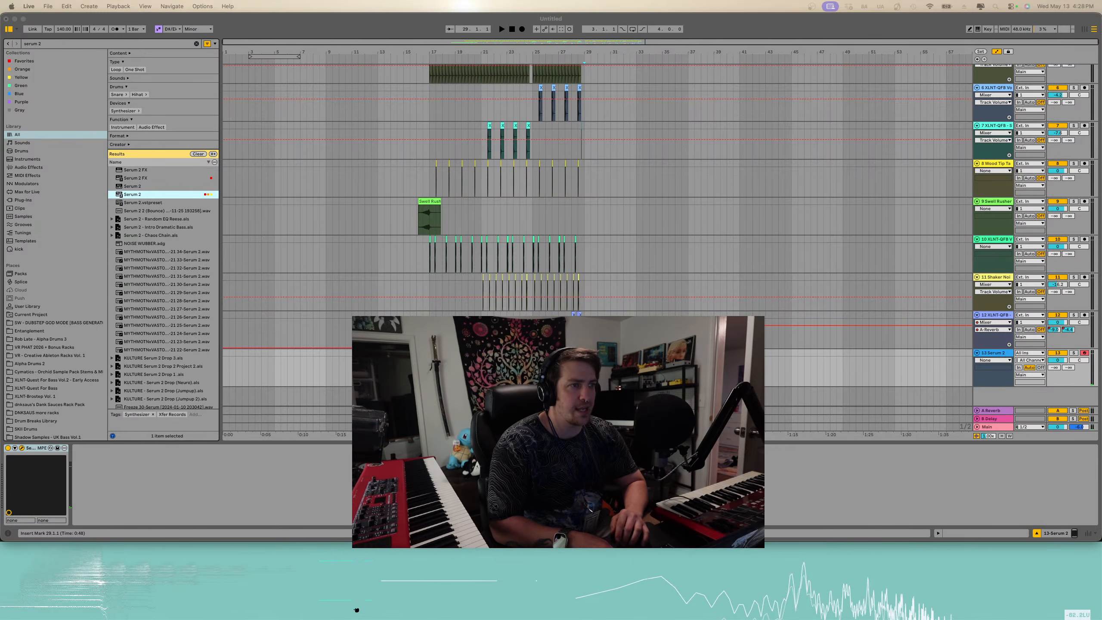
# - Create a MIDI clip at the arrangement's end on the Serum 2 track and draw one sustained note, shifting it down an octave
pyautogui.doubleClick(588, 369)
pyautogui.scroll(-1, 587, 369)
pyautogui.moveTo(591, 338); pyautogui.dragTo(599, 337)
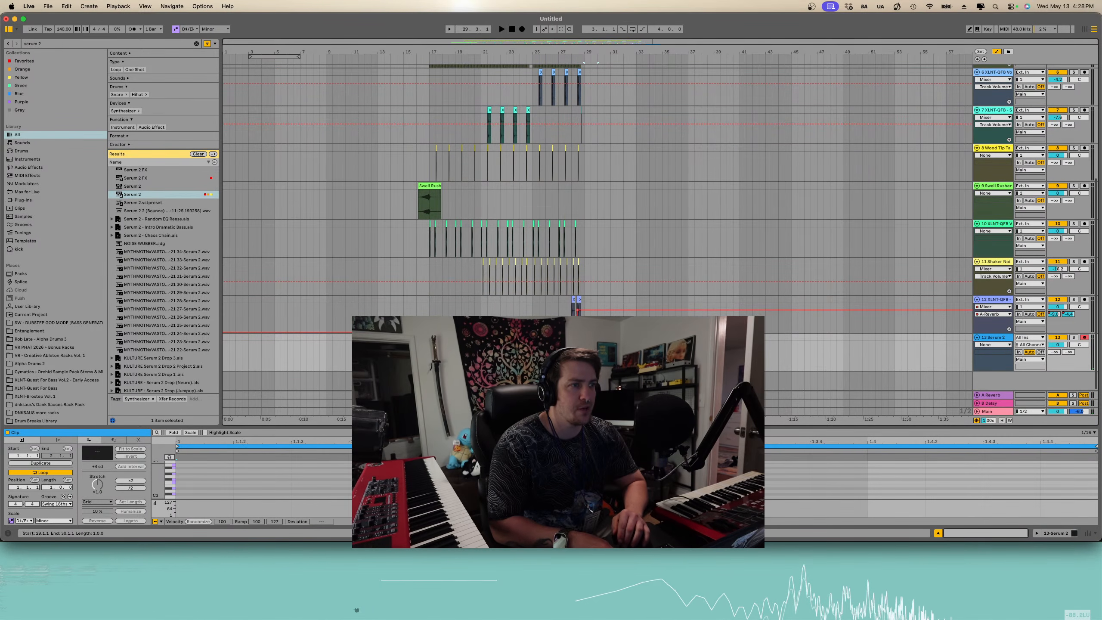
pyautogui.press('b')
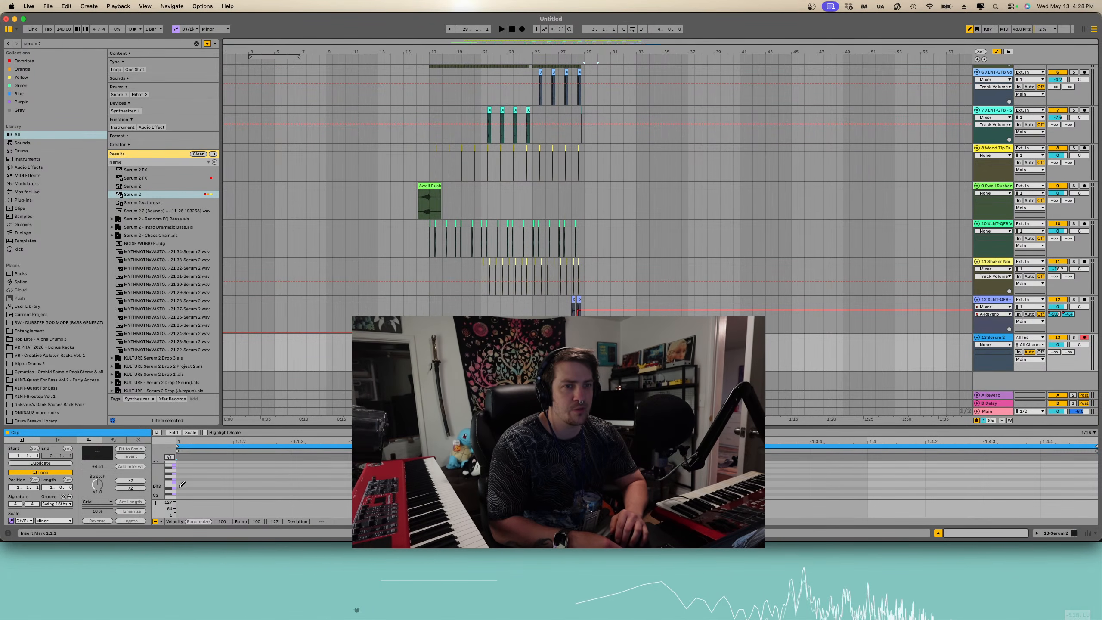
pyautogui.click(182, 485)
pyautogui.hotkey('shift', 'Right')
pyautogui.hotkey('shift', 'Right')
pyautogui.hotkey('shift', 'Right')
pyautogui.hotkey('shift', 'Right')
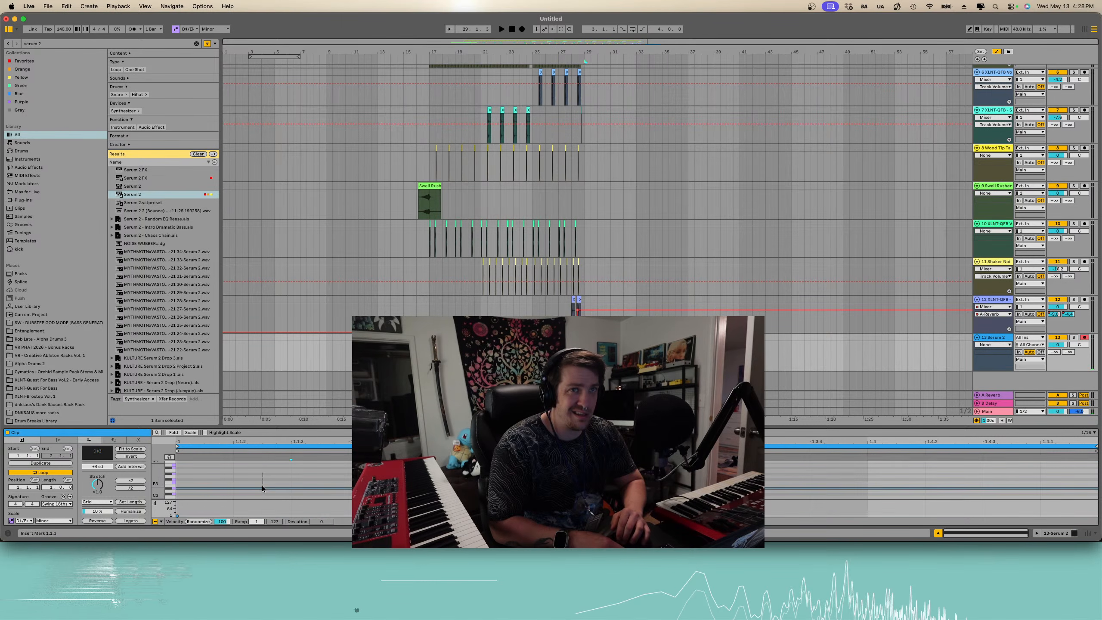
pyautogui.press('space')
pyautogui.hotkey('shift', 'Down')
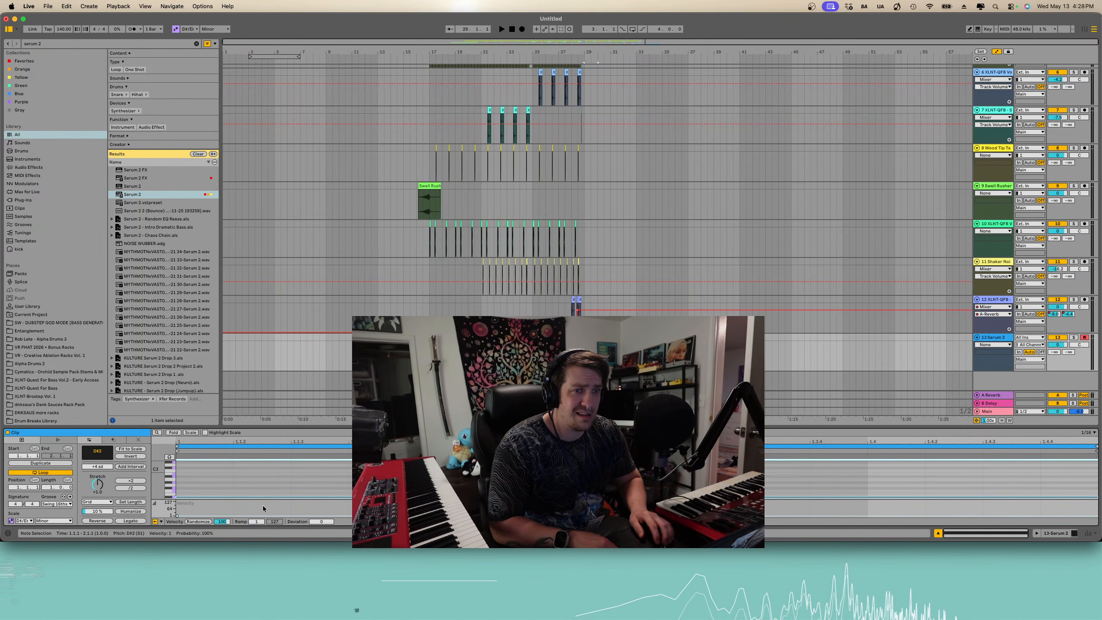
pyautogui.press('space')
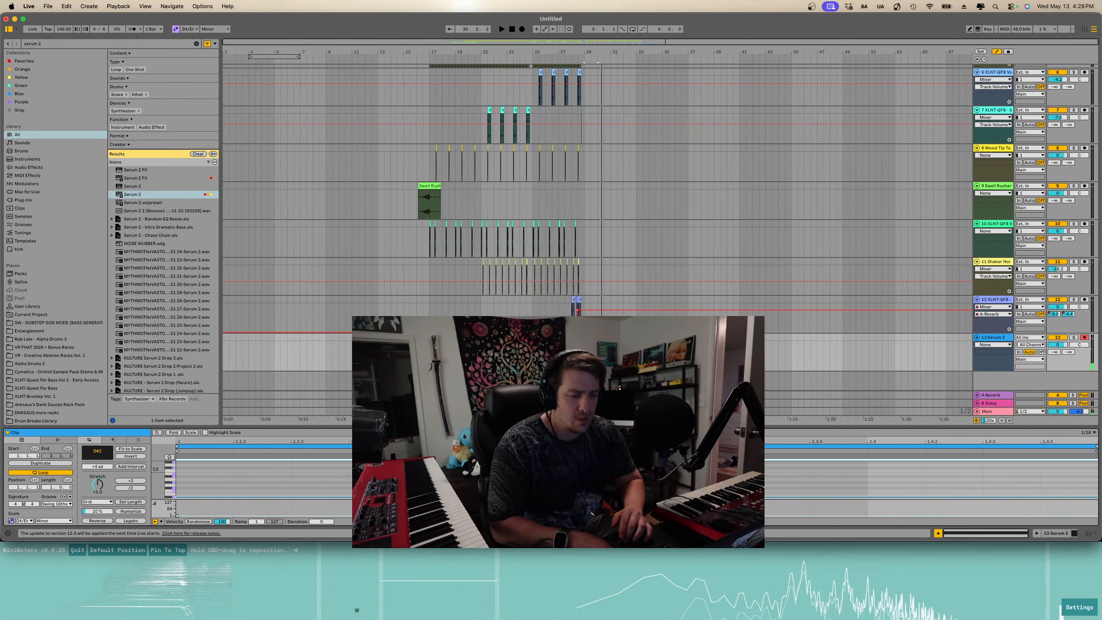
# - Open the Serum 2 plugin and adjust Env 1's release and decay while auditioning the note
pyautogui.press('space')
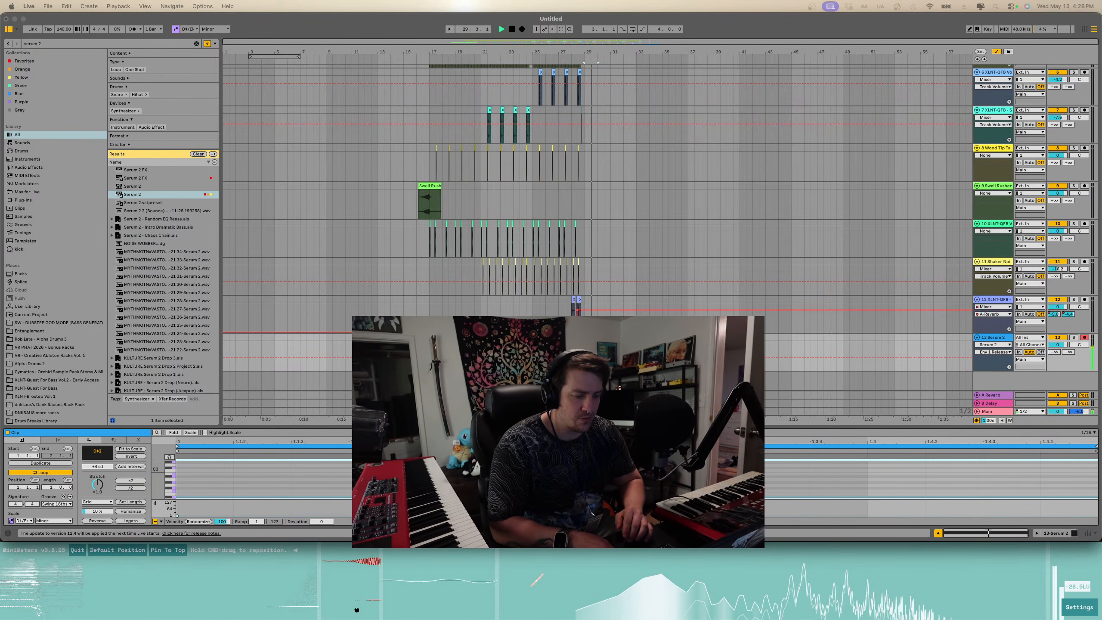
pyautogui.moveTo(703, 618); pyautogui.dragTo(602, 71)
pyautogui.press('space')
pyautogui.press('space')
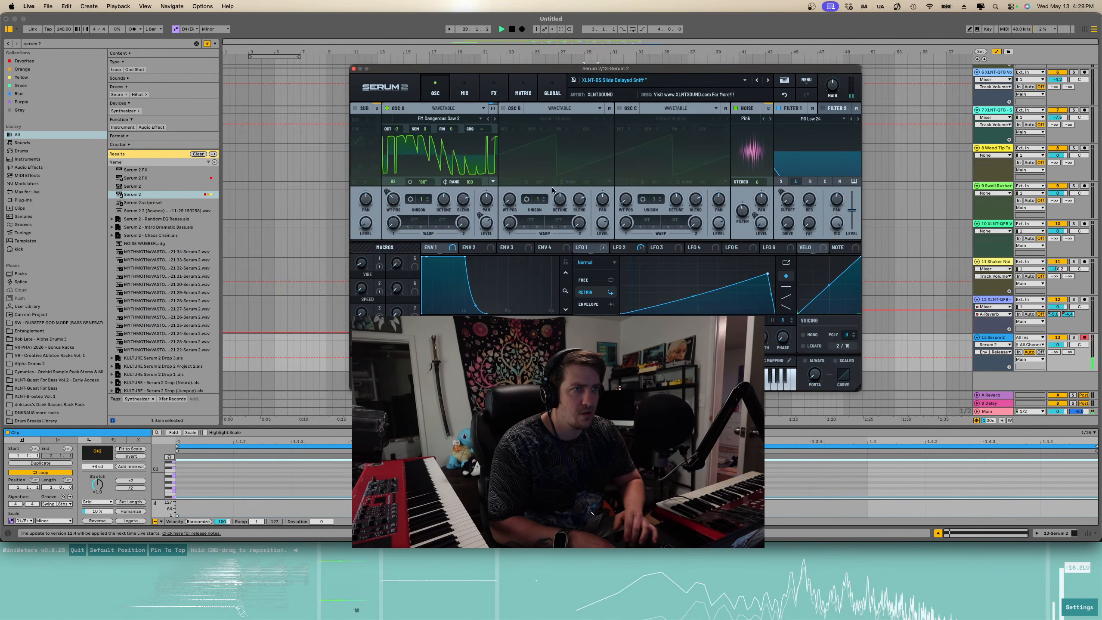
pyautogui.moveTo(487, 313); pyautogui.dragTo(525, 313)
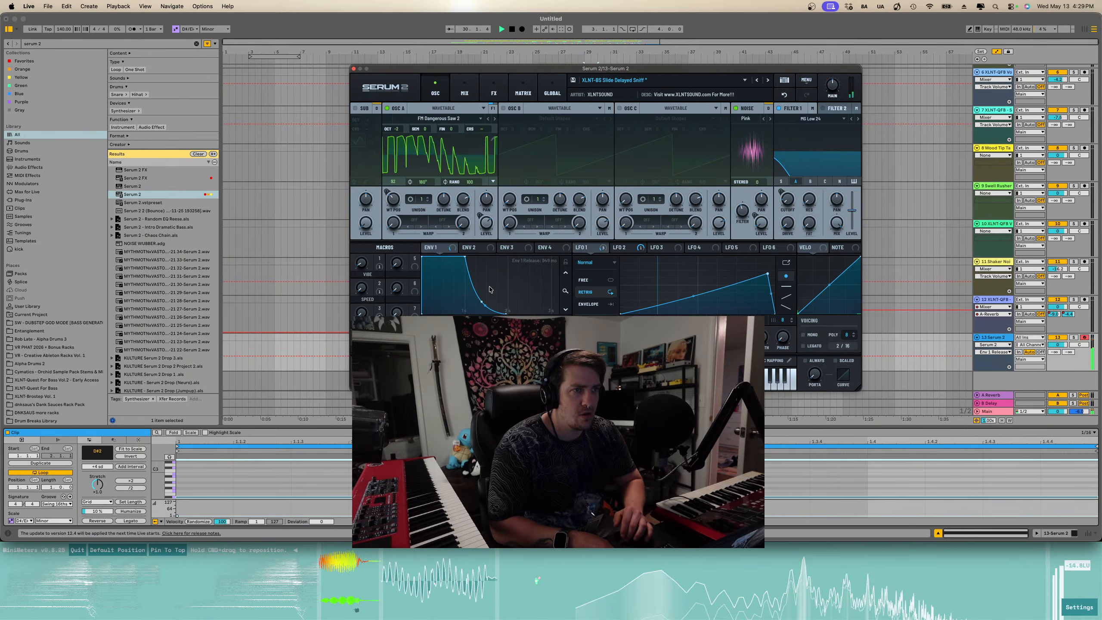
pyautogui.moveTo(465, 256); pyautogui.dragTo(469, 254)
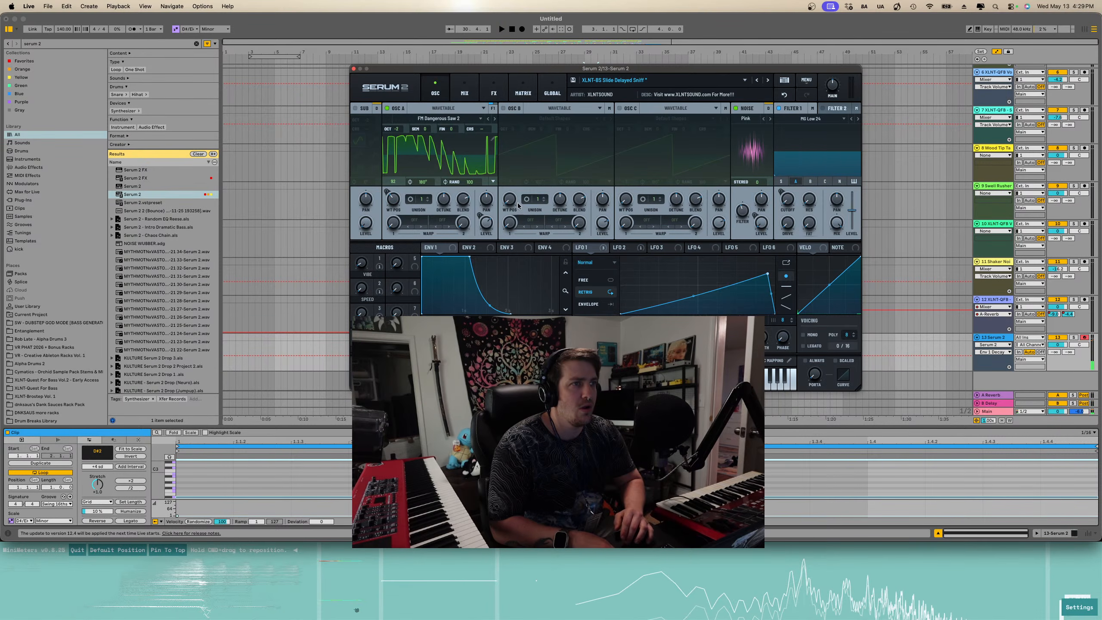
# - Adjust Oscillator A's unison voices and unison detune in Serum 2, auditioning the result
pyautogui.moveTo(422, 200); pyautogui.dragTo(436, 118)
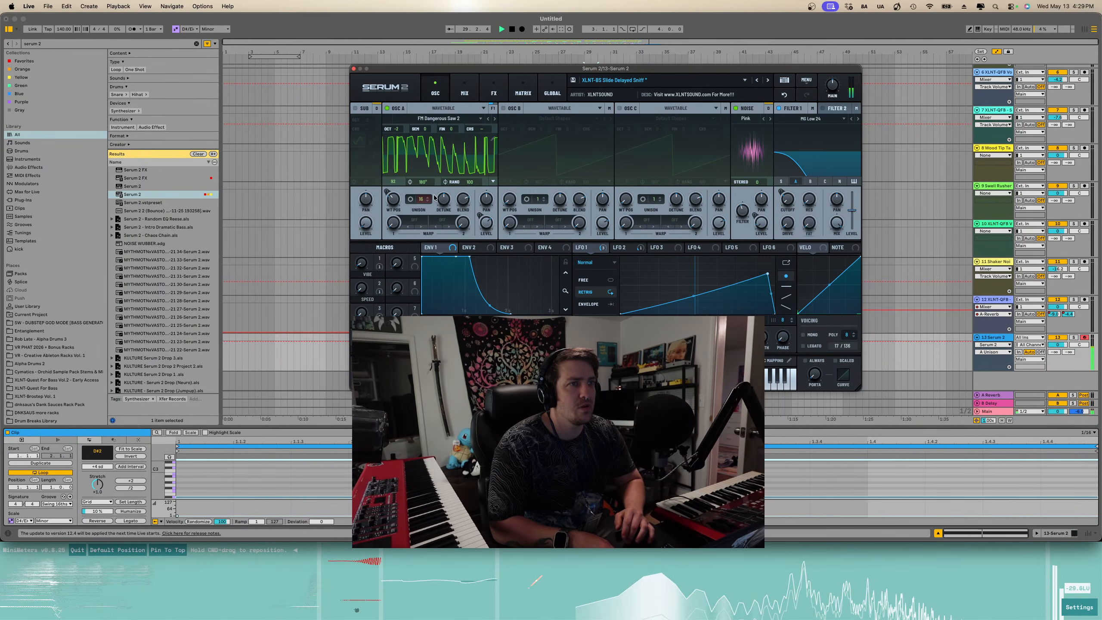
pyautogui.moveTo(422, 199); pyautogui.dragTo(423, 223)
pyautogui.press('space')
pyautogui.press('space')
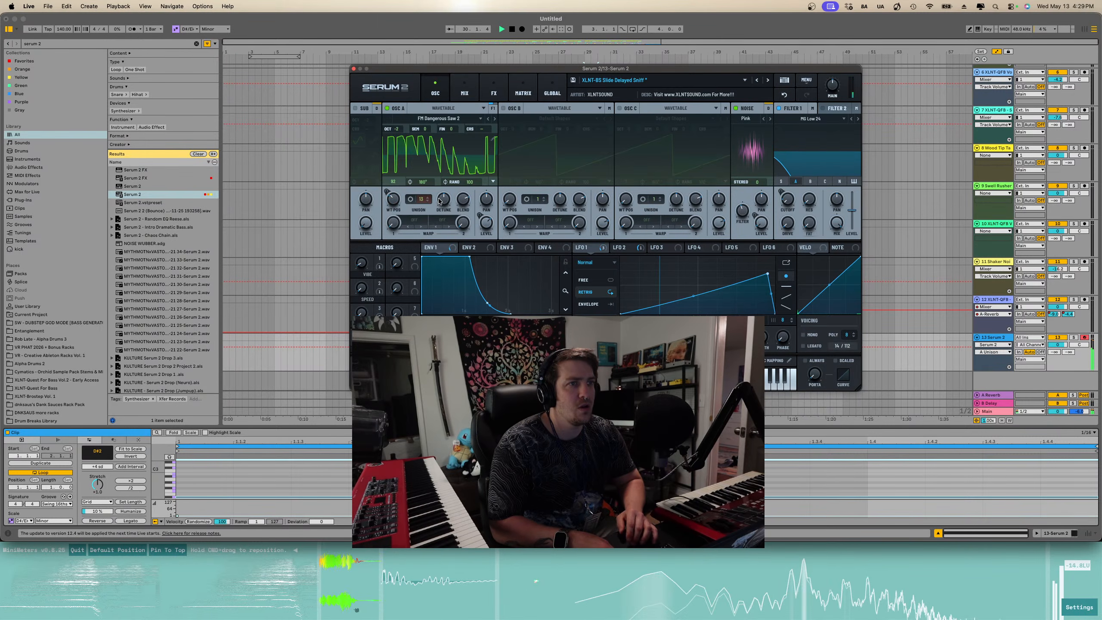
pyautogui.moveTo(443, 199); pyautogui.dragTo(436, 244)
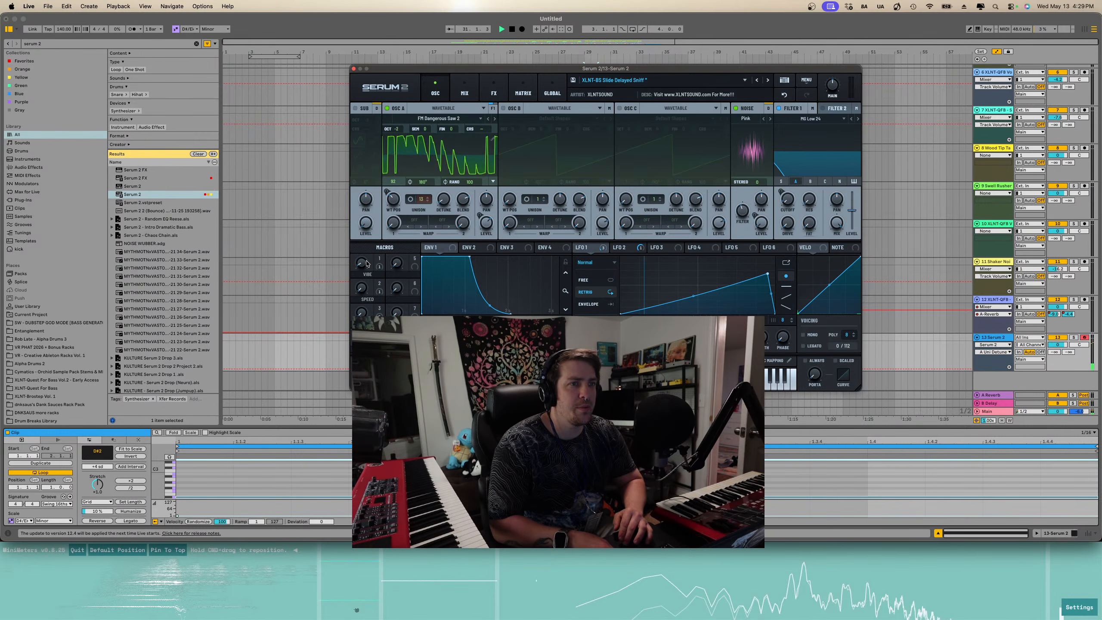
# - Close the plugin, zoom into the arrangement's end and inspect the Serum 2 track's automation lane
pyautogui.press('a')
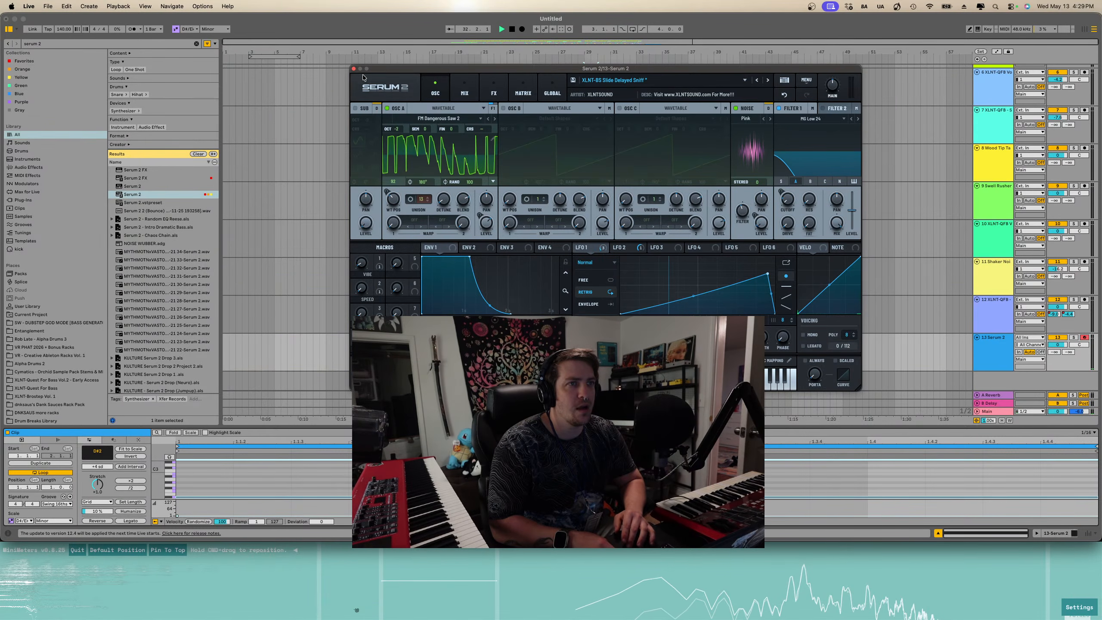
pyautogui.click(354, 68)
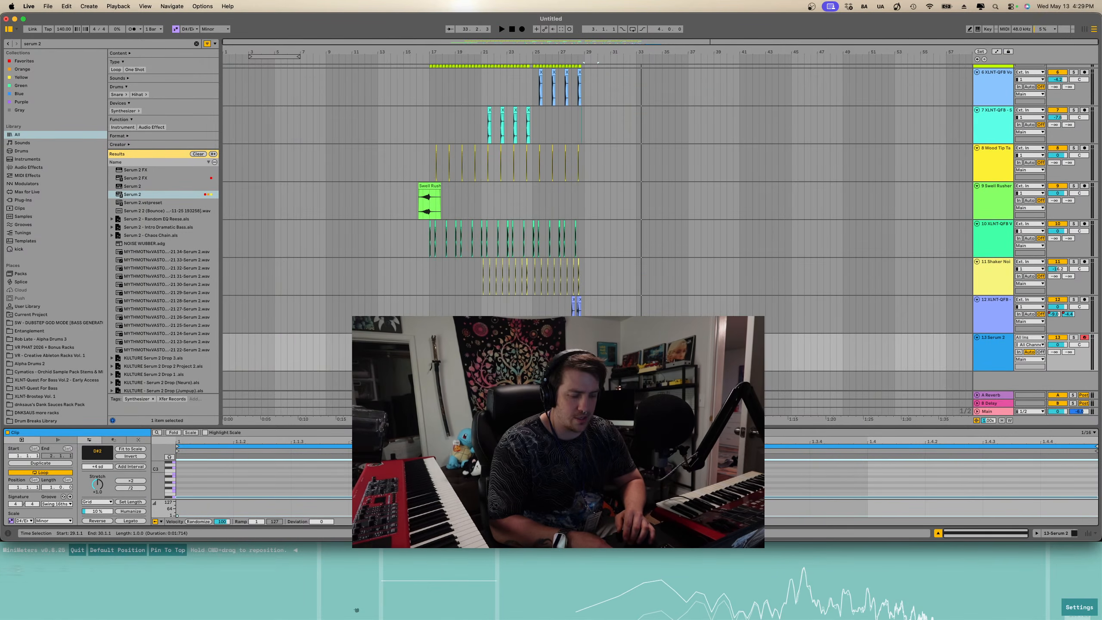
pyautogui.press('space')
pyautogui.press('a')
pyautogui.press('+')
pyautogui.press('+')
pyautogui.click(584, 370)
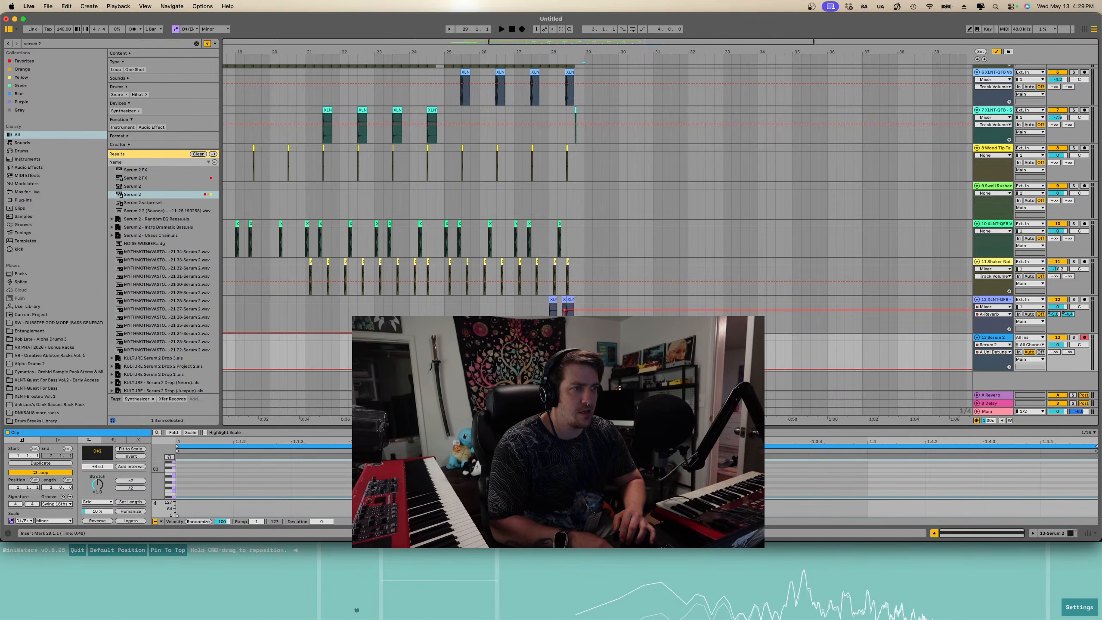
pyautogui.moveTo(619, 369); pyautogui.dragTo(619, 361)
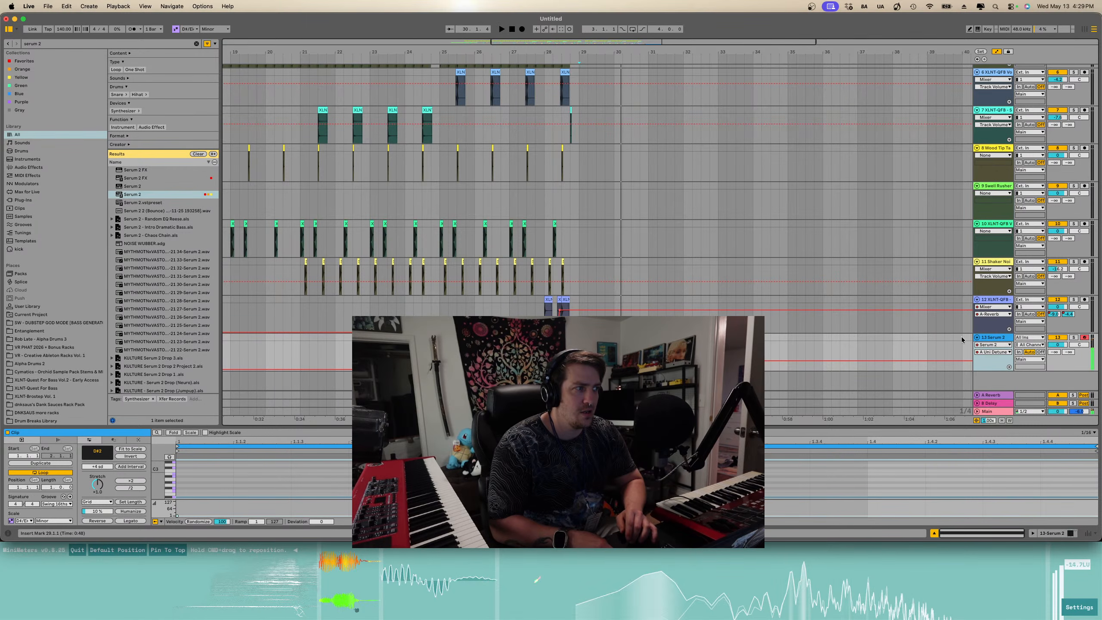
pyautogui.press('a')
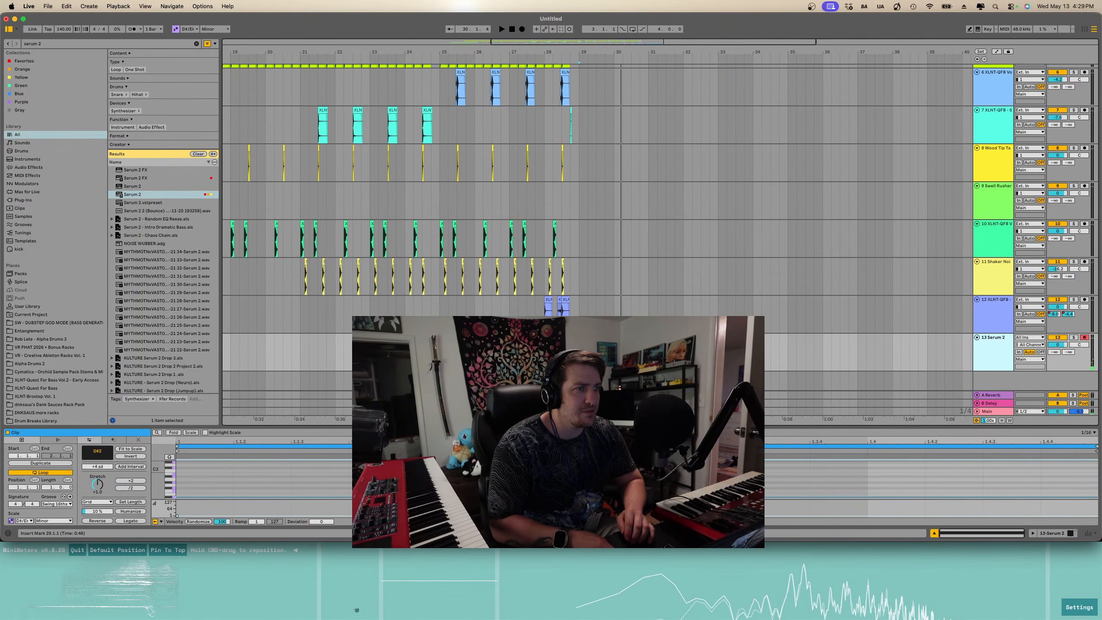
pyautogui.press('a')
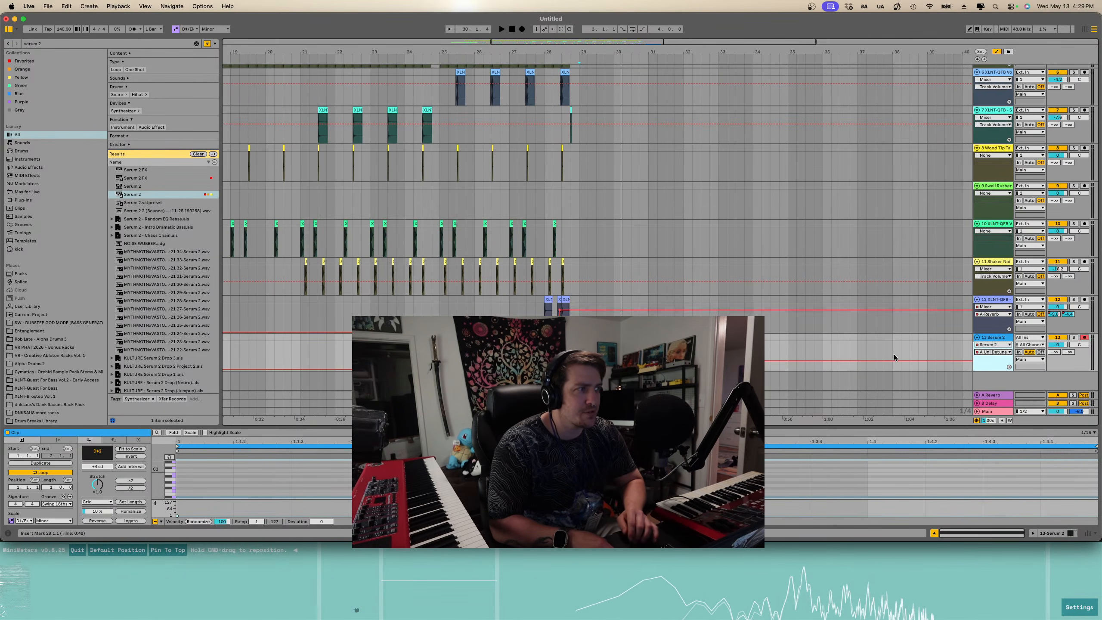
# - Reopen the Serum 2 plugin window, reposition it, and review its Mix and Osc pages before closing it
pyautogui.hotkey('shift', 'Tab')
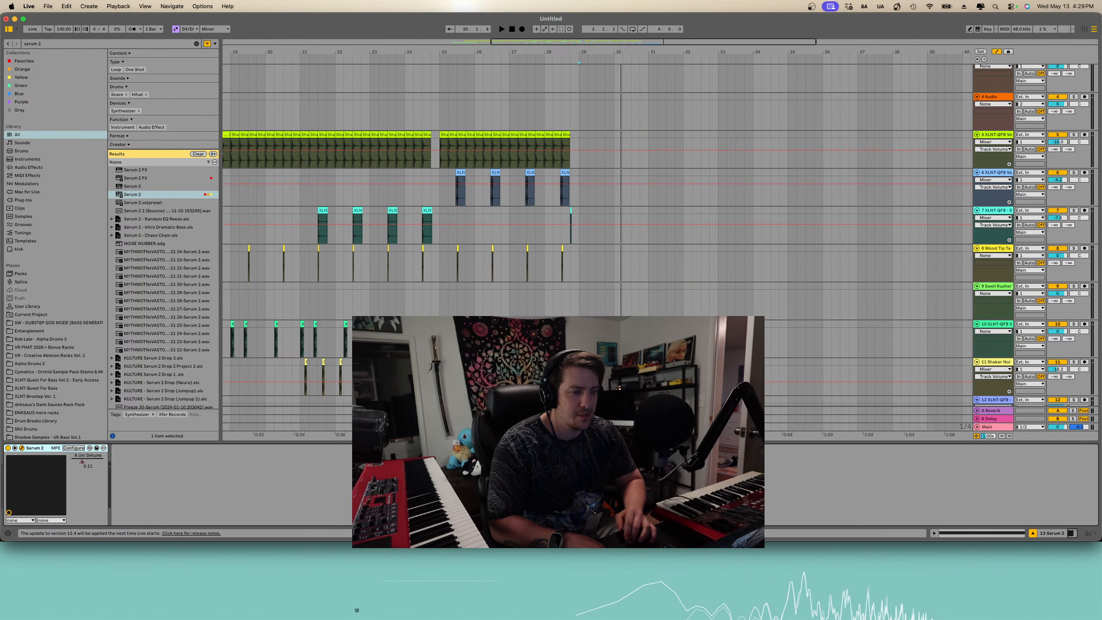
pyautogui.press('alt+super+p')
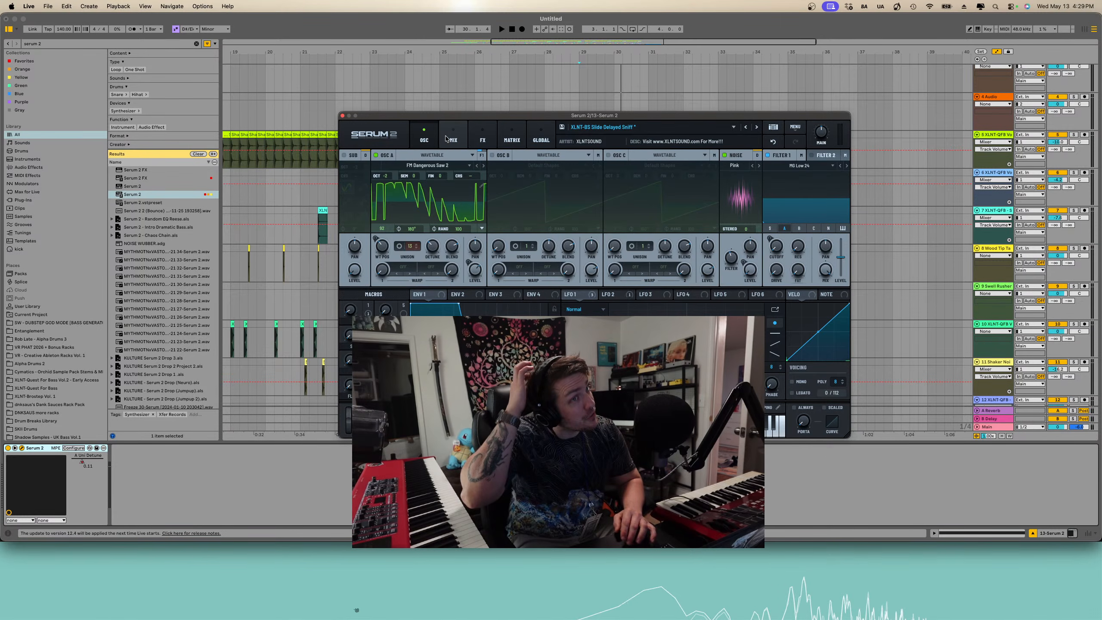
pyautogui.moveTo(494, 118); pyautogui.dragTo(626, 13)
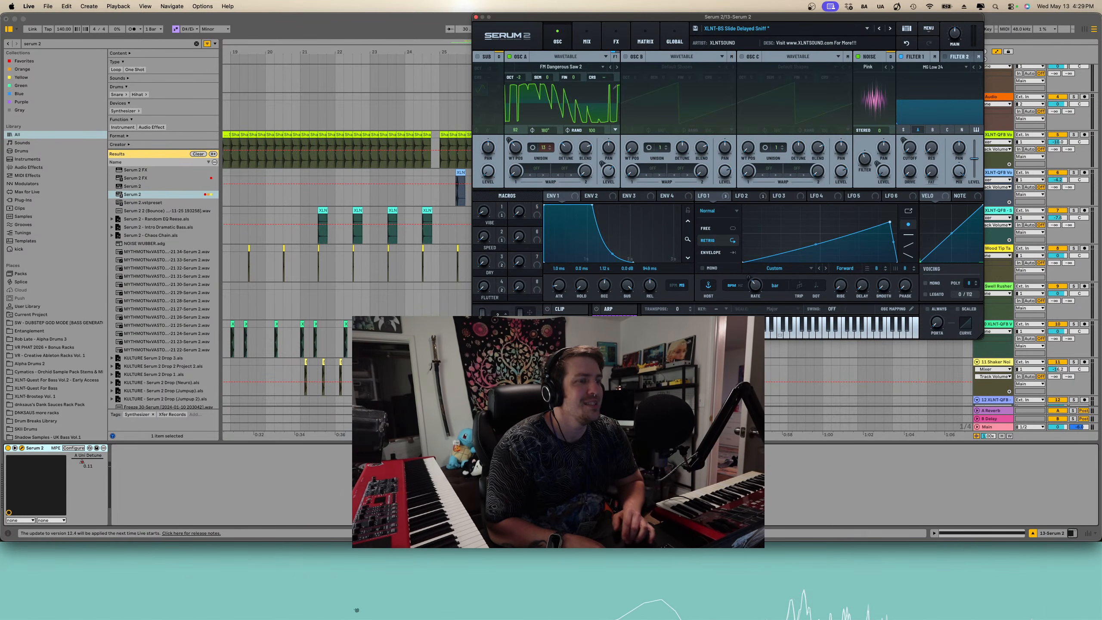
pyautogui.press('super+Tab')
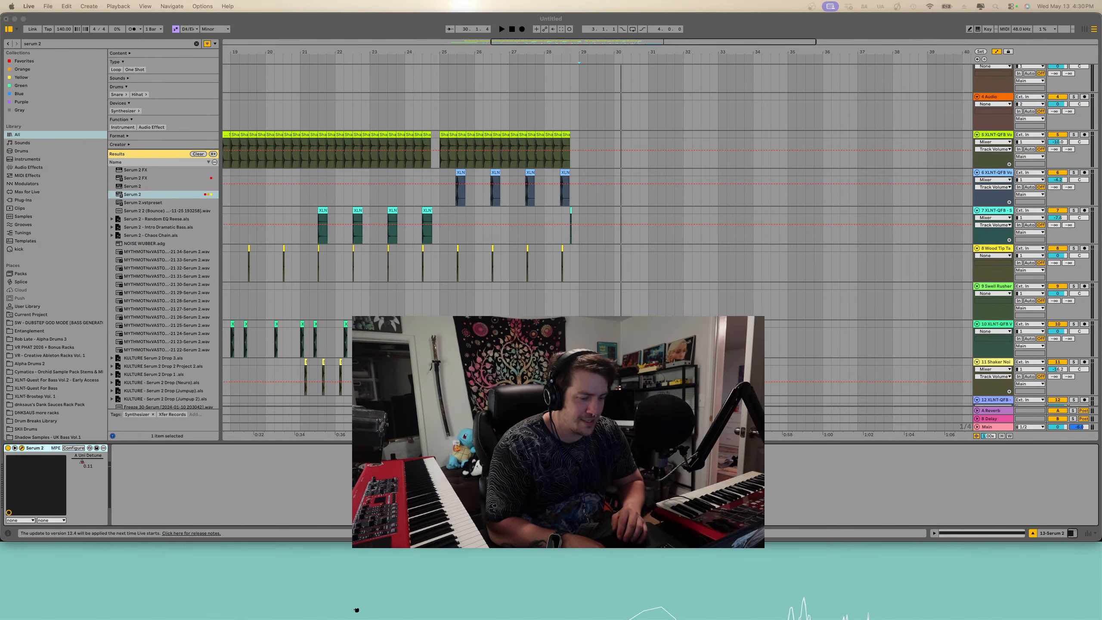
pyautogui.hotkey('ctrl', 'Up')
pyautogui.hotkey('ctrl', 'Up')
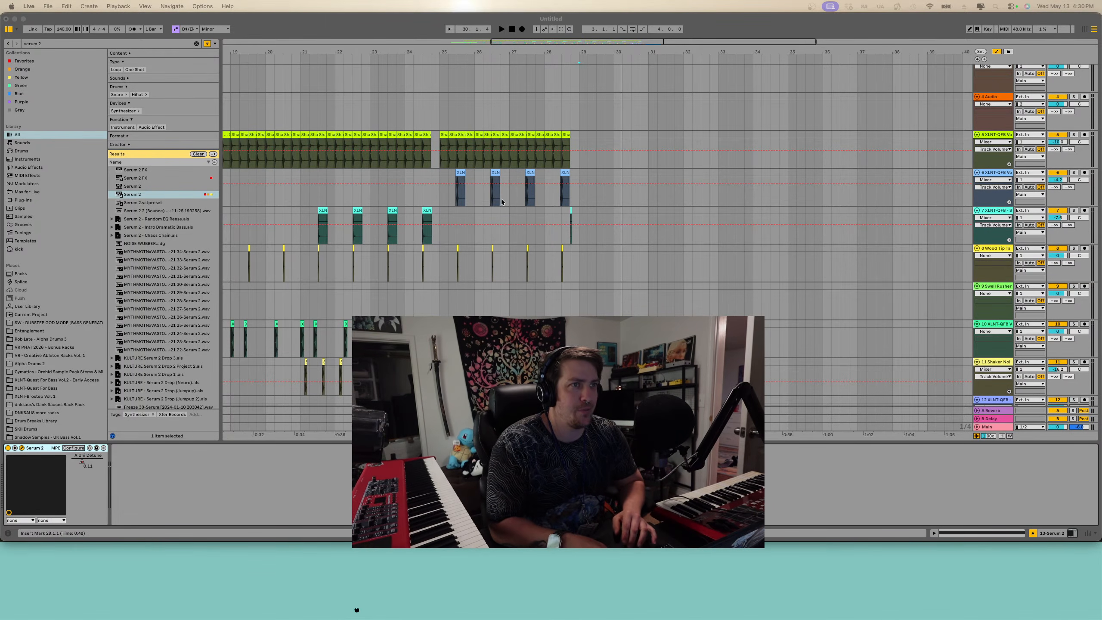
pyautogui.hscroll(-10, 500, 201)
pyautogui.click(483, 160)
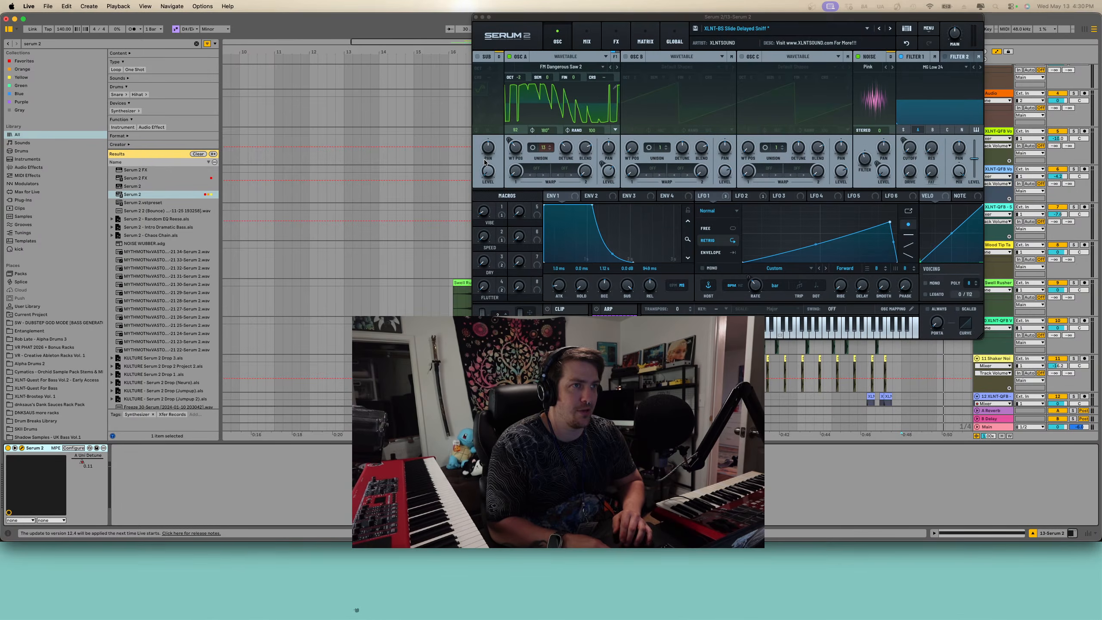
pyautogui.click(586, 41)
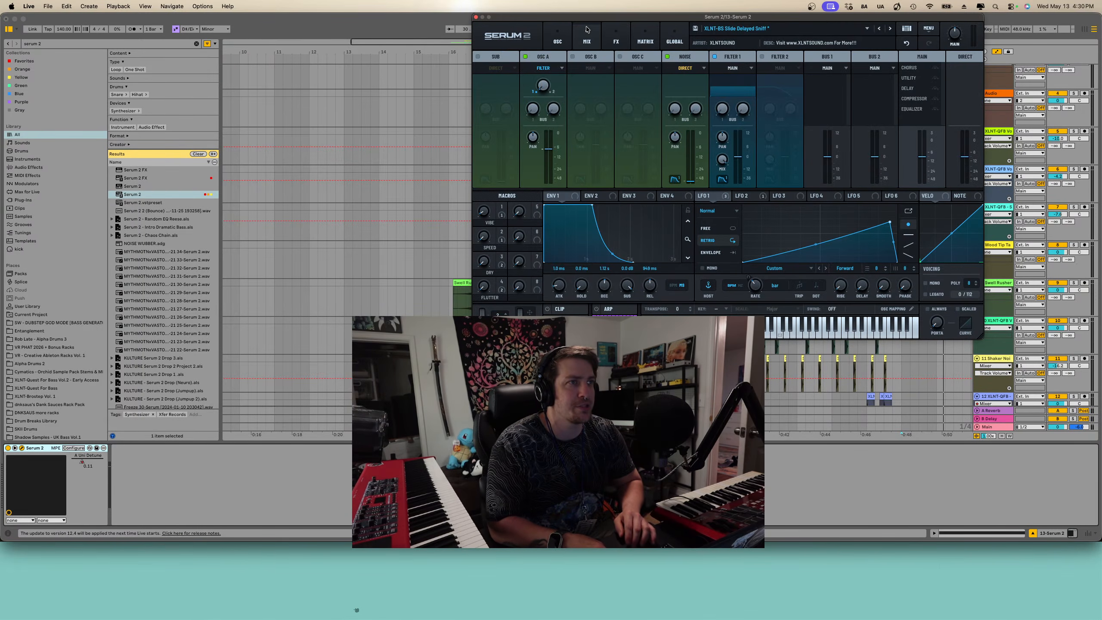
pyautogui.click(560, 39)
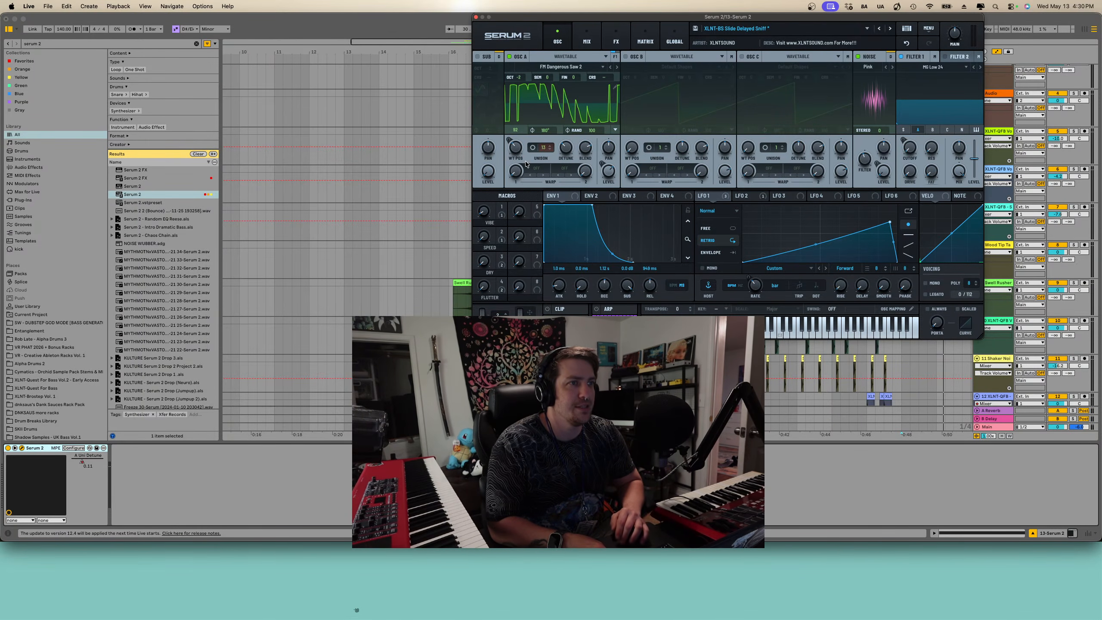
pyautogui.click(476, 17)
# - Zoom in on the arrangement's end, adjust the Serum 2 track's volume, and play back the new note
pyautogui.scroll(-3, 651, 252)
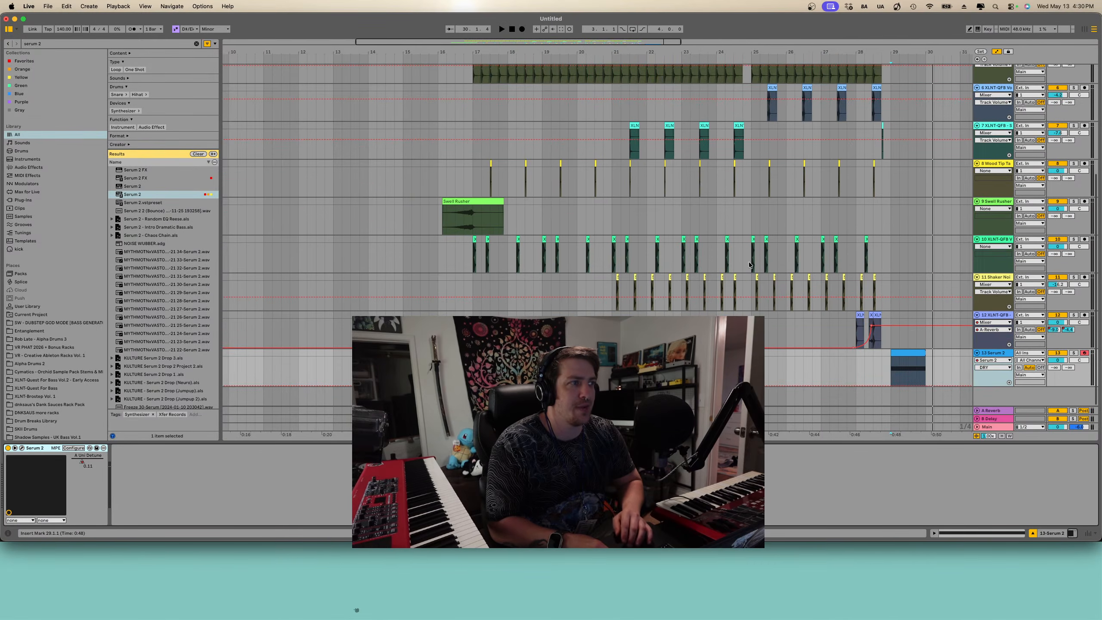
pyautogui.press('+')
pyautogui.press('+')
pyautogui.scroll(3, 776, 271)
pyautogui.click(521, 370)
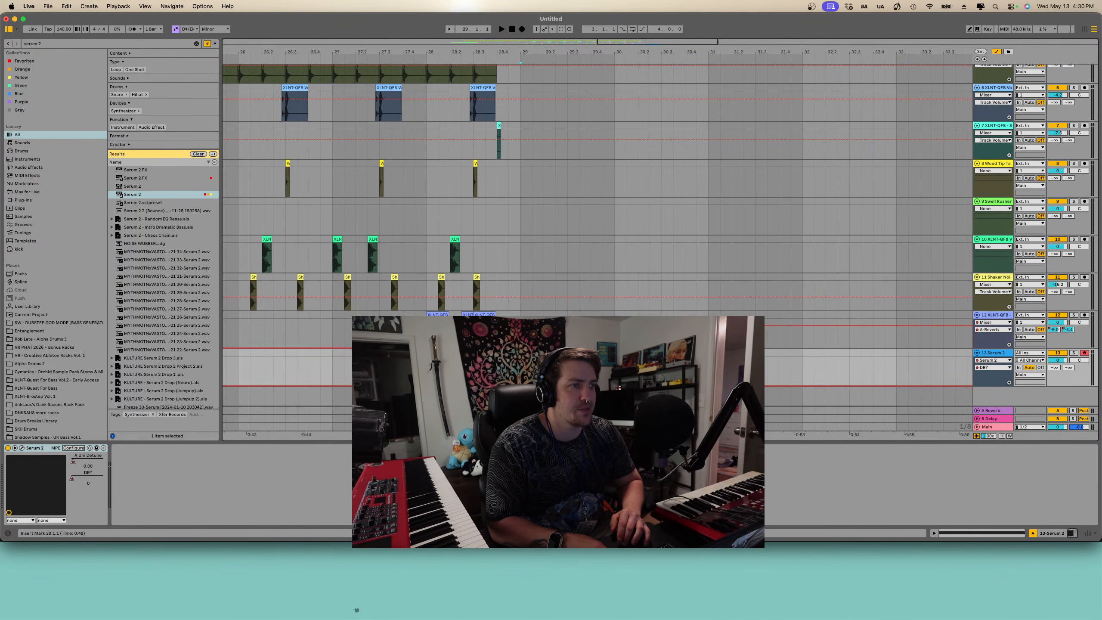
pyautogui.press('space')
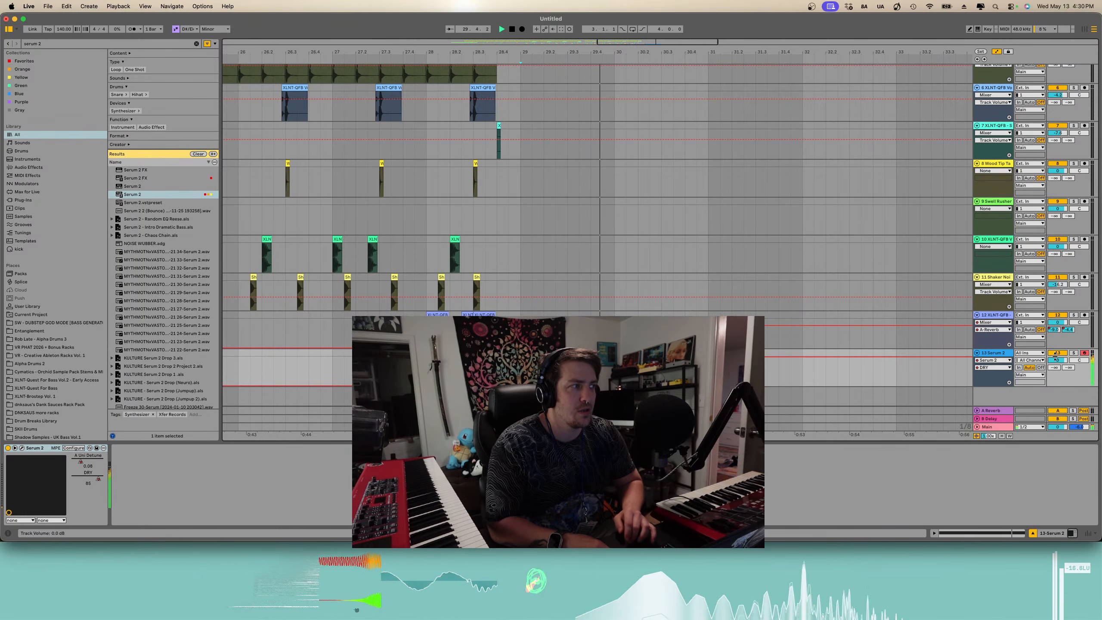
pyautogui.click(1073, 353)
pyautogui.press('space')
# - Play back and stop the arrangement's ending to audition the Serum 2 note
pyautogui.press('space')
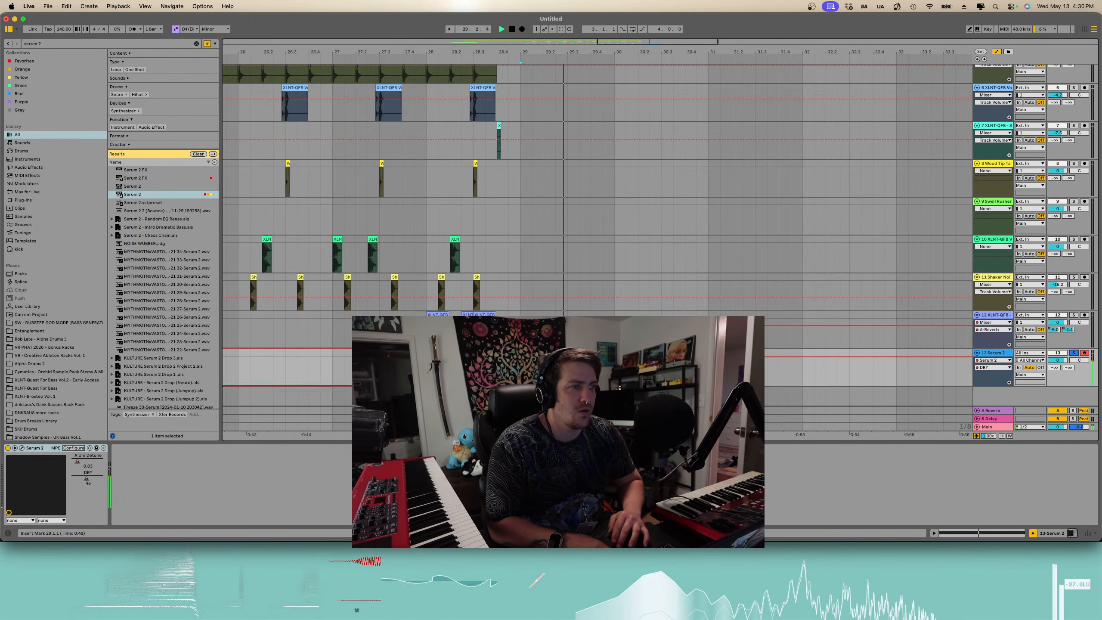
pyautogui.press('space')
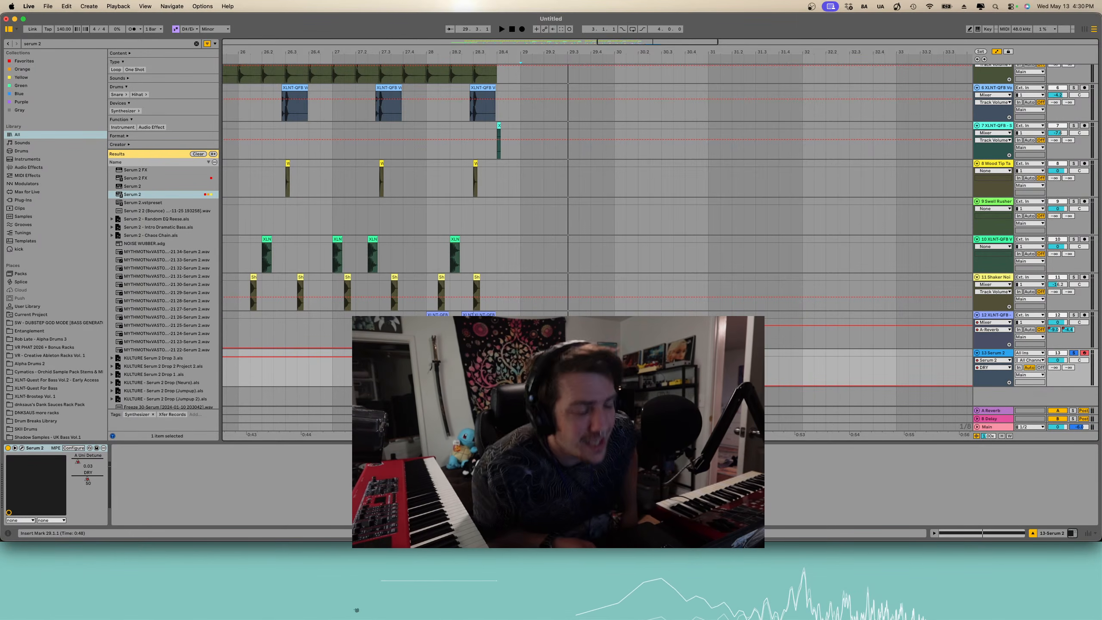
pyautogui.press('space')
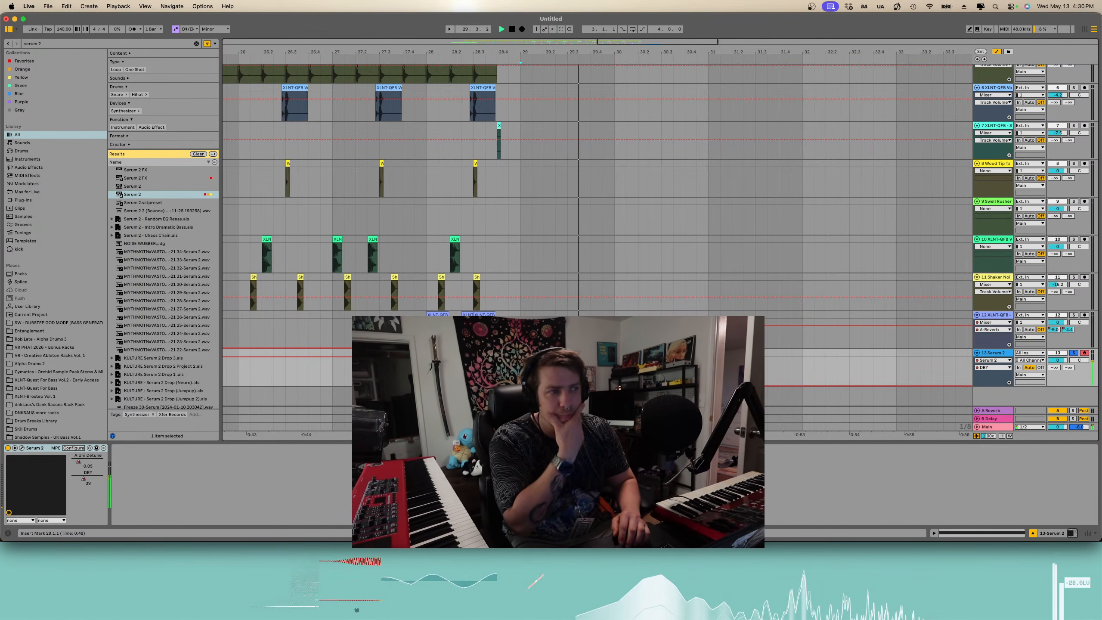
pyautogui.press('space')
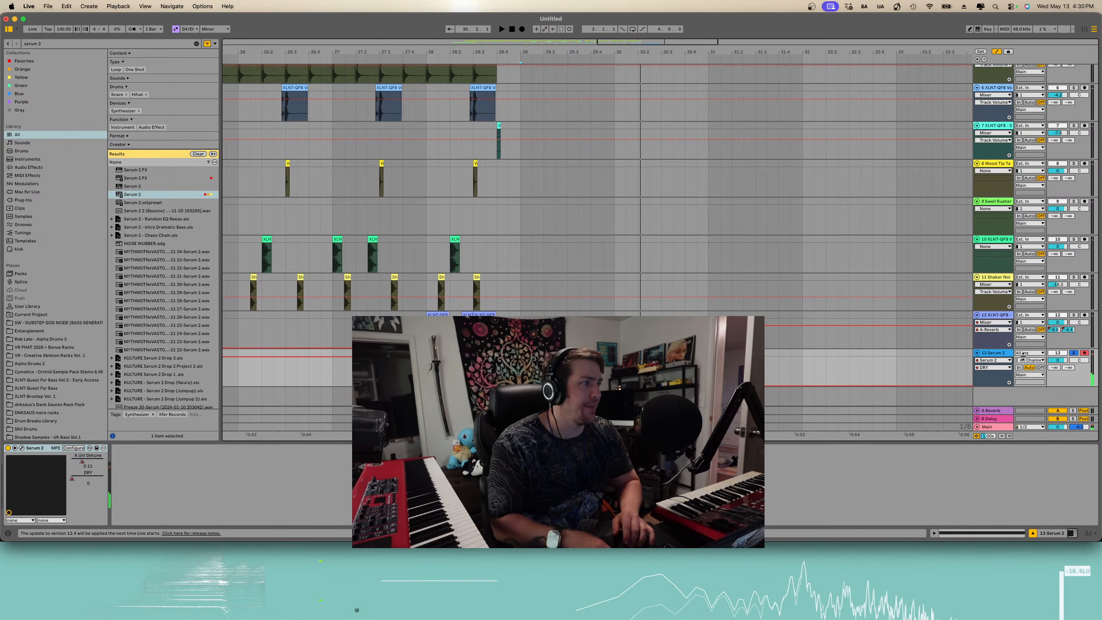
# - Select the Serum 2 device on its track and open the plugin window
pyautogui.click(994, 367)
pyautogui.click(994, 369)
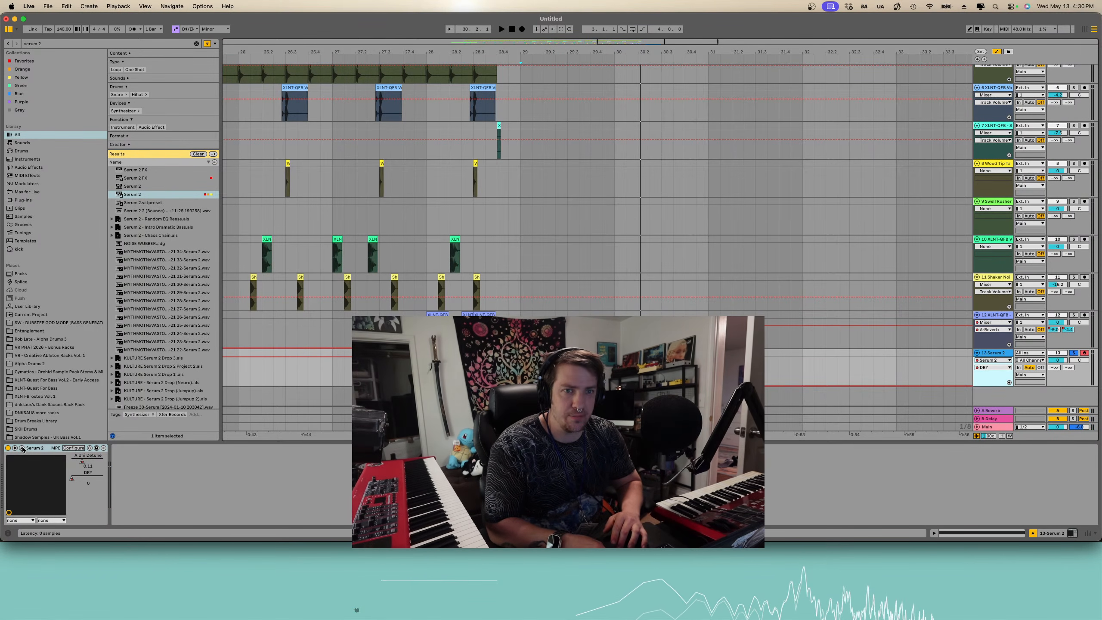
pyautogui.moveTo(285, 560)
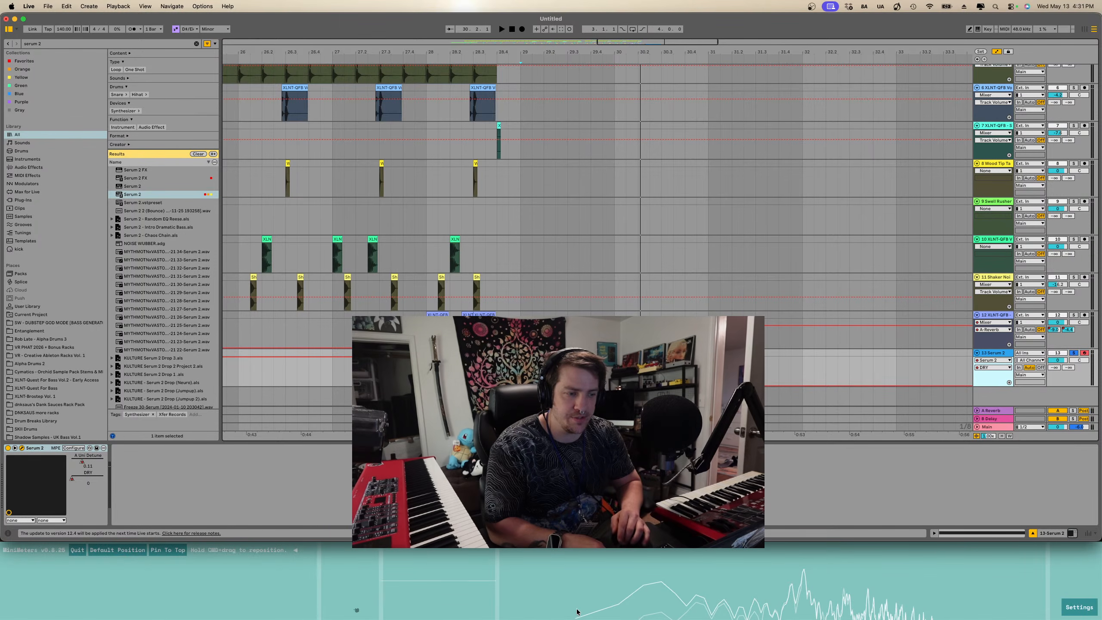
pyautogui.press('super+alt+p')
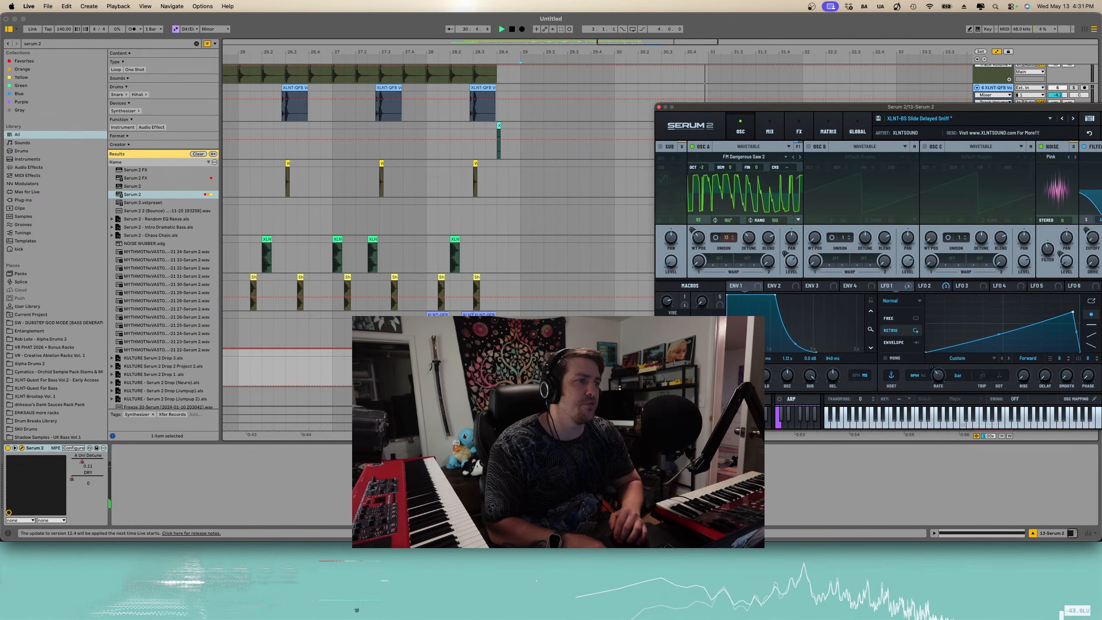
# - Place the playback position near bar 29 and audition the note with the Serum 2 window open
pyautogui.moveTo(766, 94); pyautogui.dragTo(630, 152)
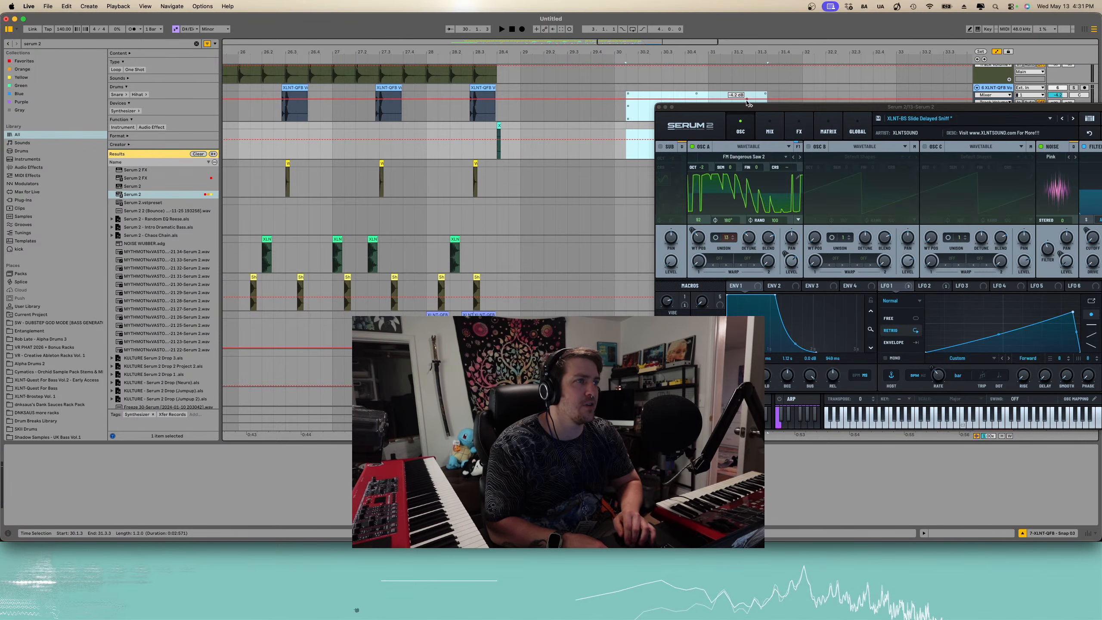
pyautogui.click(591, 185)
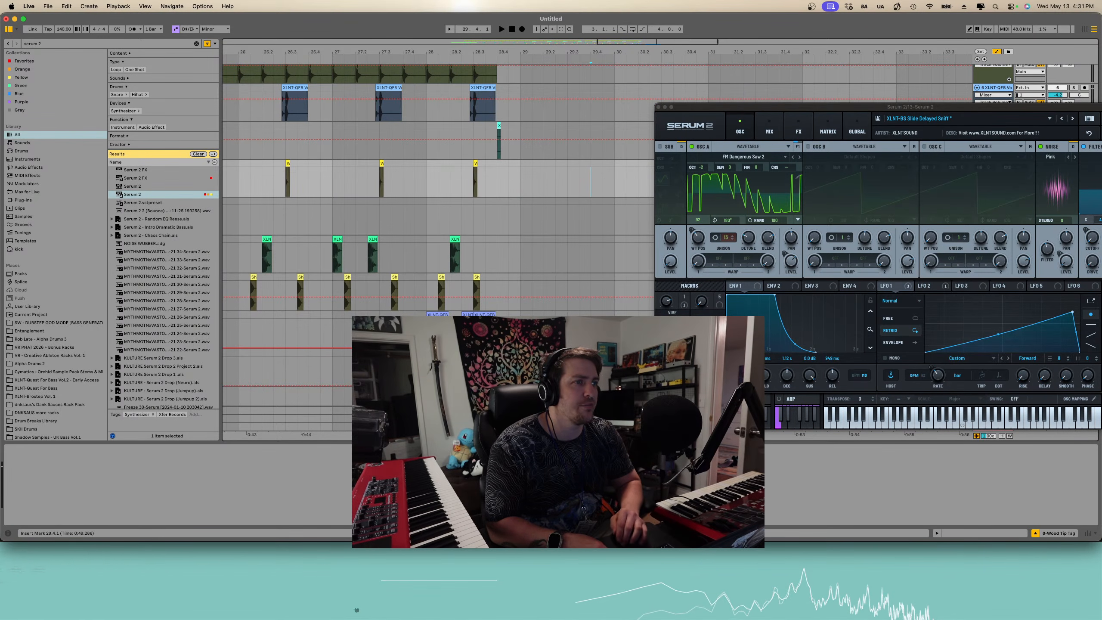
pyautogui.click(669, 308)
pyautogui.press('space')
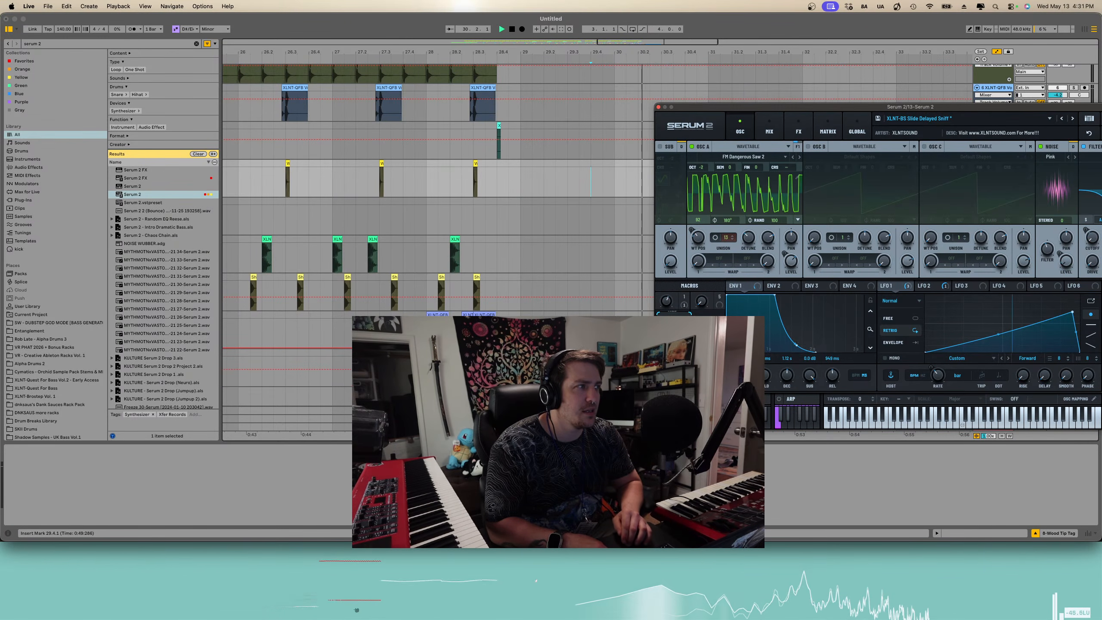
pyautogui.press('space')
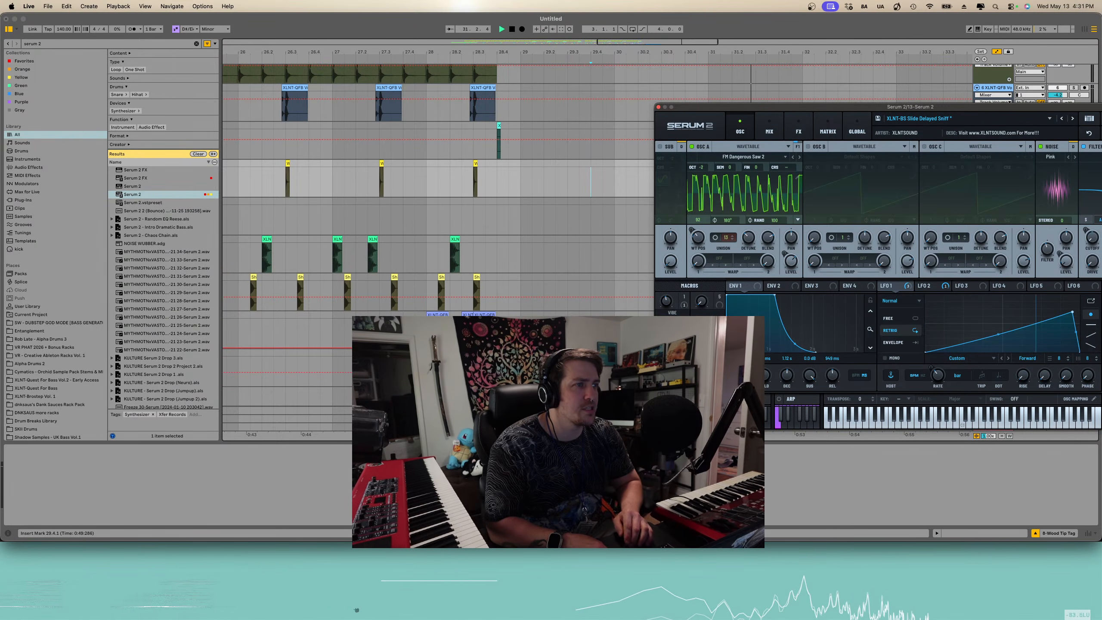
# - Zoom the arrangement around the Serum 2 note, touch the FLUTTER macro, and close the plugin window
pyautogui.click(520, 367)
pyautogui.scroll(-5, 520, 367)
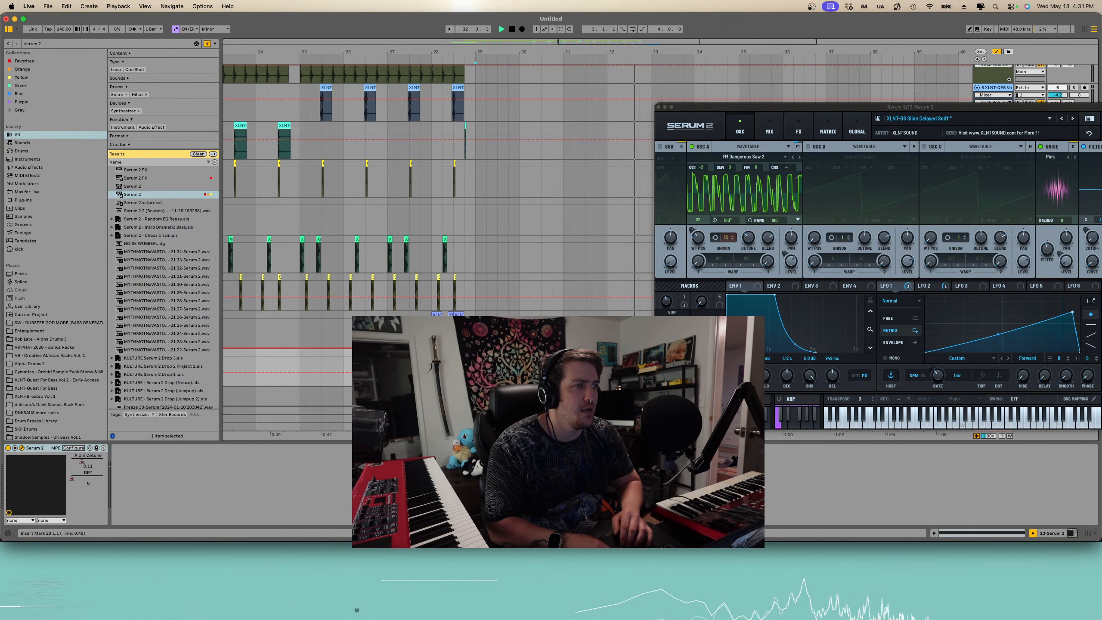
pyautogui.click(667, 335)
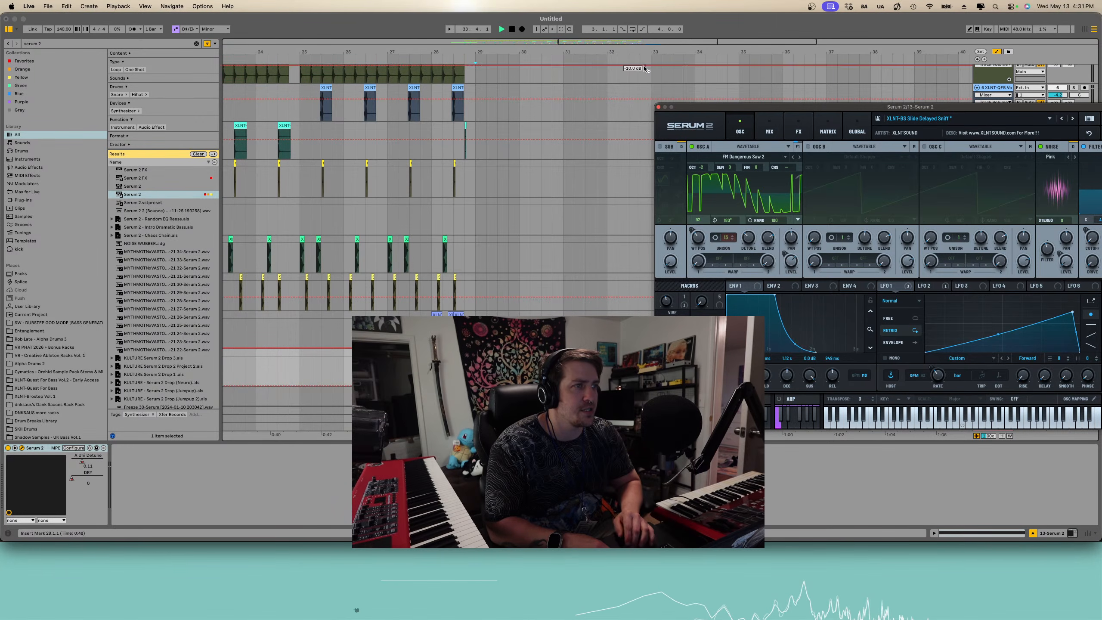
pyautogui.click(660, 107)
# - Zoom the arrangement out and back in, replaying the ending several times
pyautogui.press('-')
pyautogui.press('-')
pyautogui.press('space')
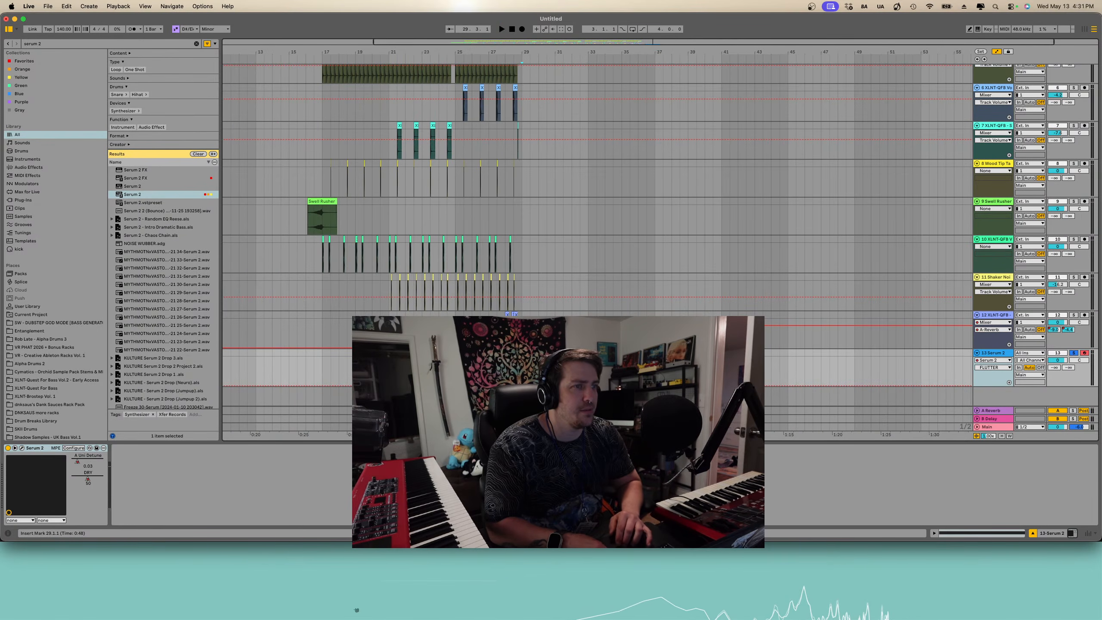
pyautogui.press('space')
pyautogui.press('+')
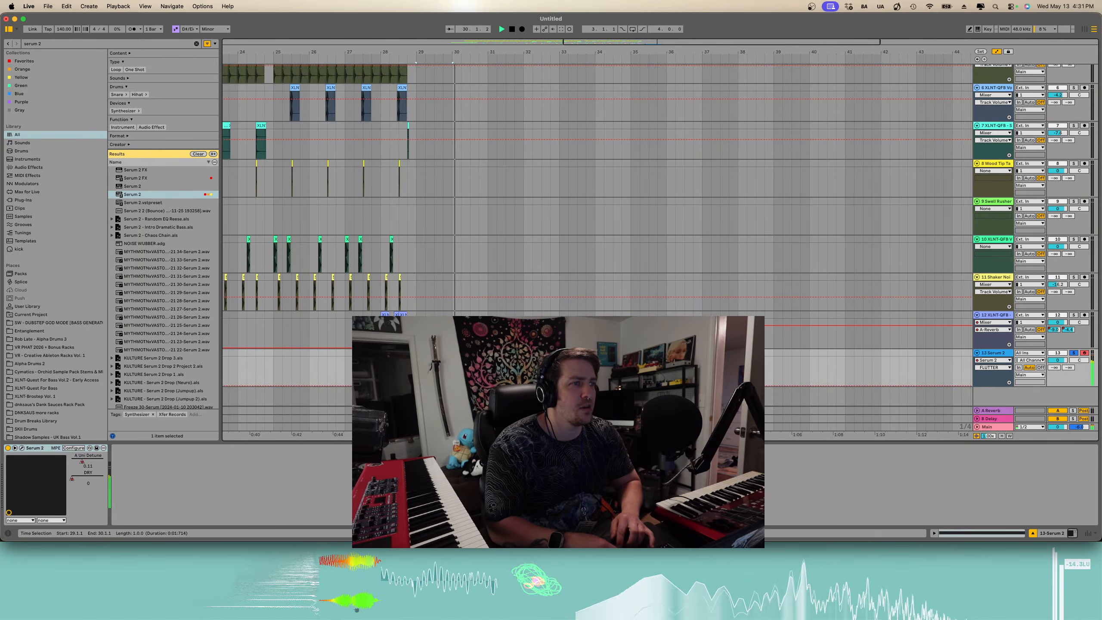
pyautogui.press('o')
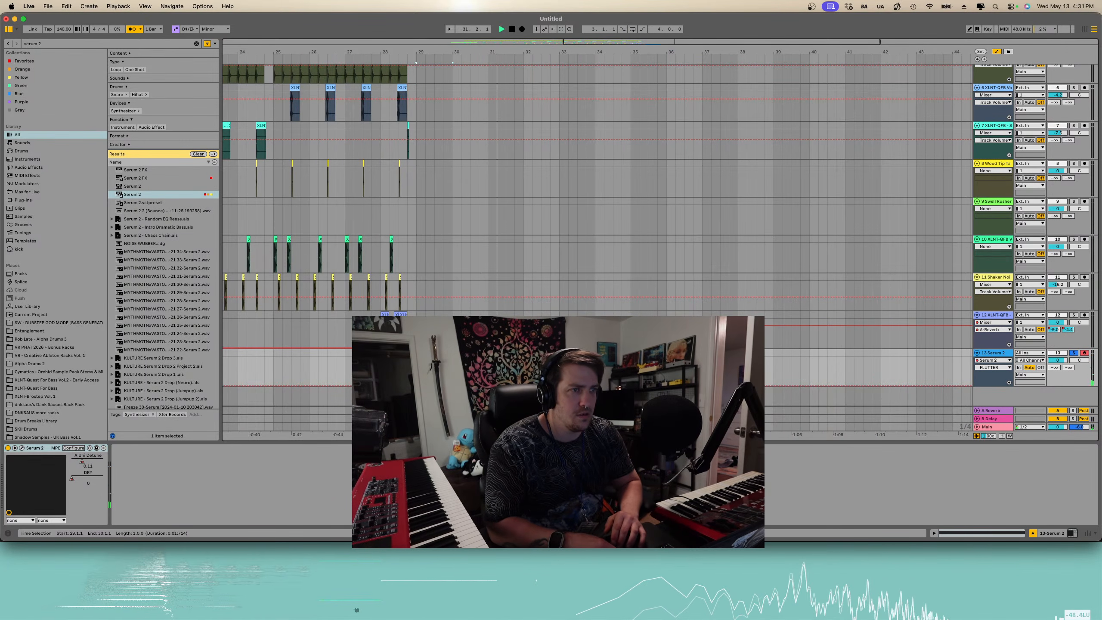
pyautogui.press('space')
pyautogui.click(425, 371)
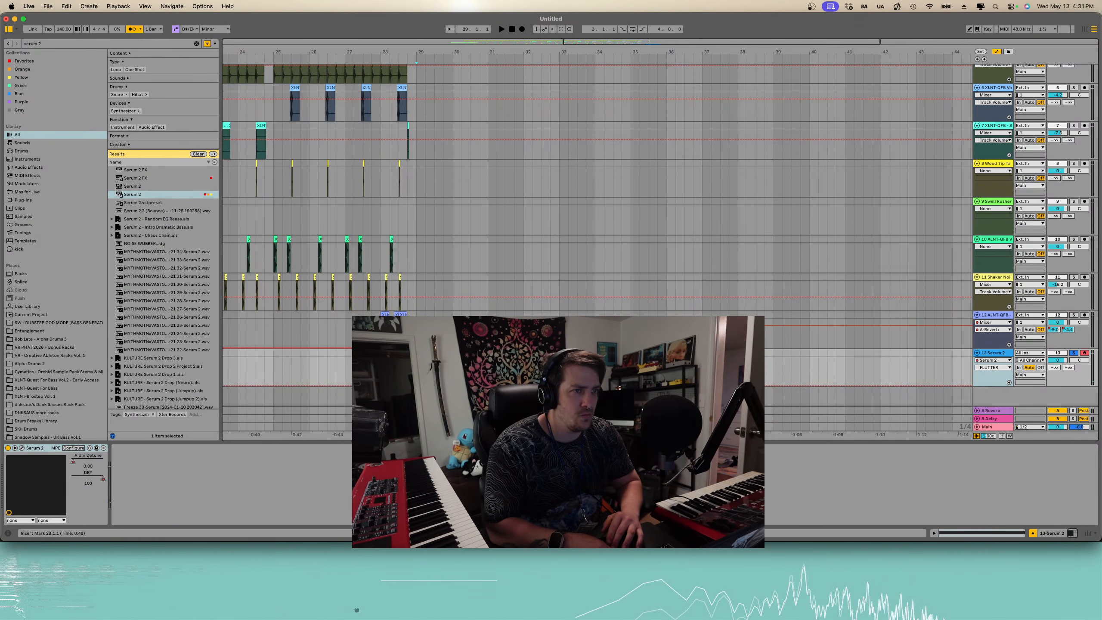
pyautogui.press('space')
pyautogui.press('+')
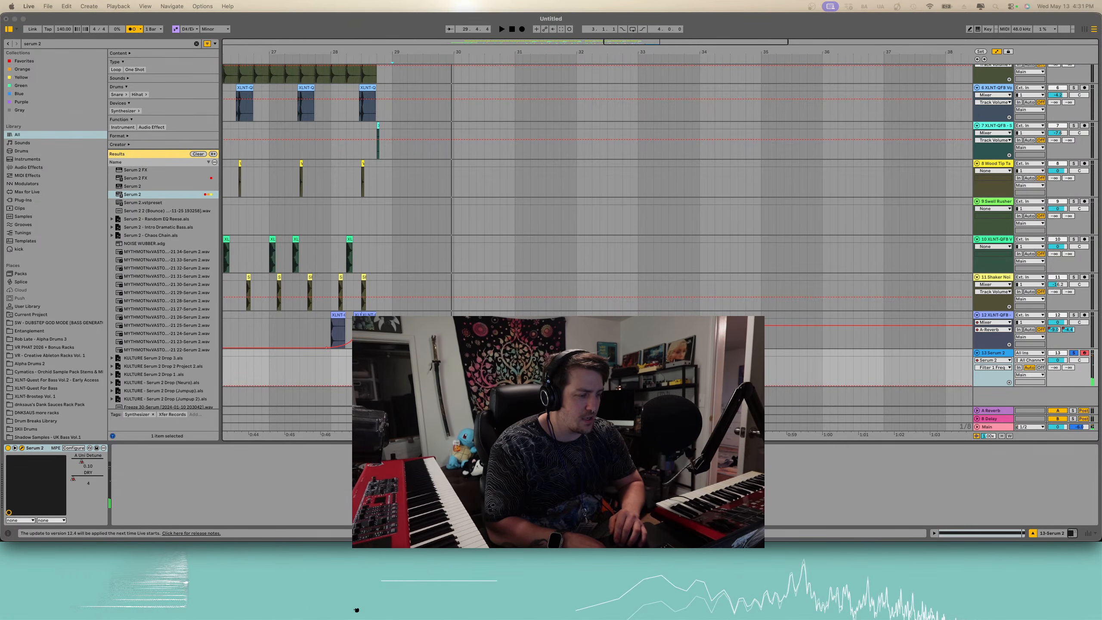
pyautogui.press('space')
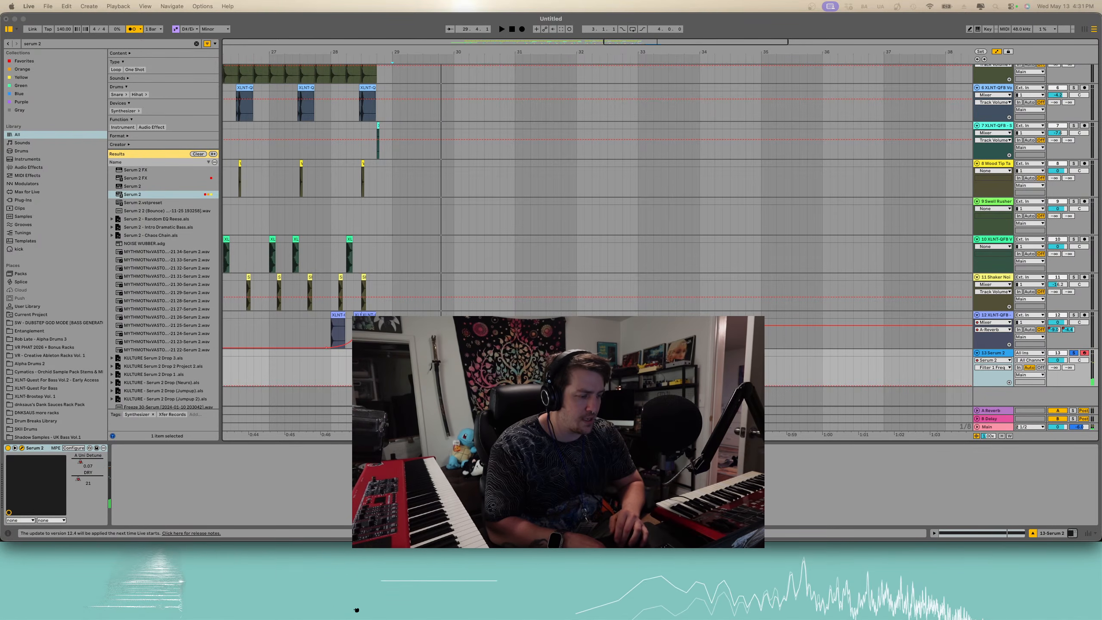
pyautogui.press('space')
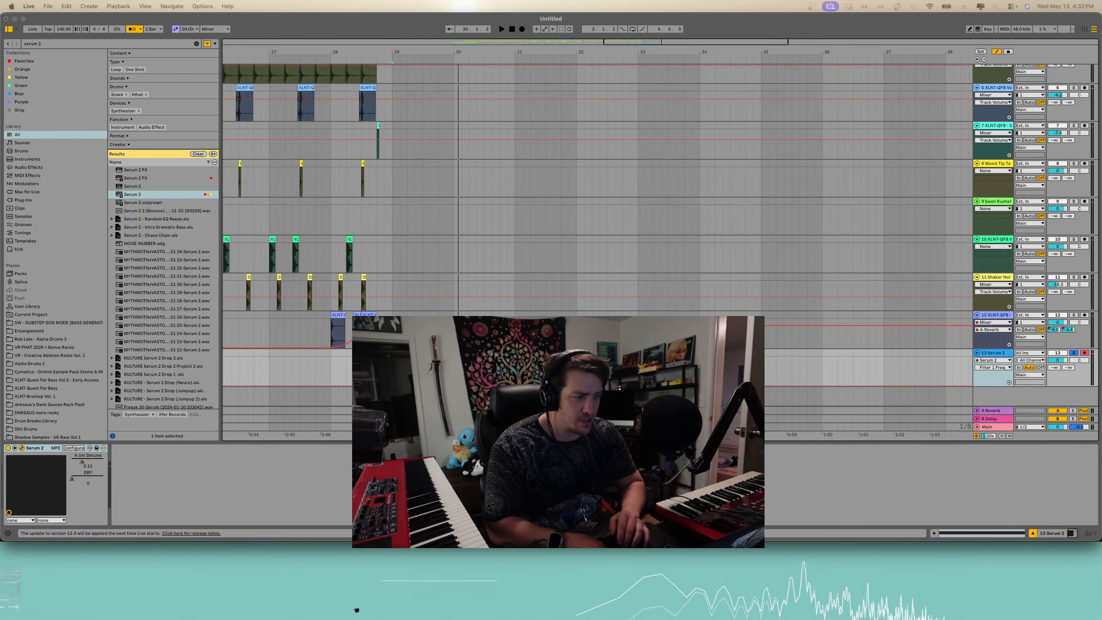
pyautogui.moveTo(680, 84); pyautogui.dragTo(616, 59)
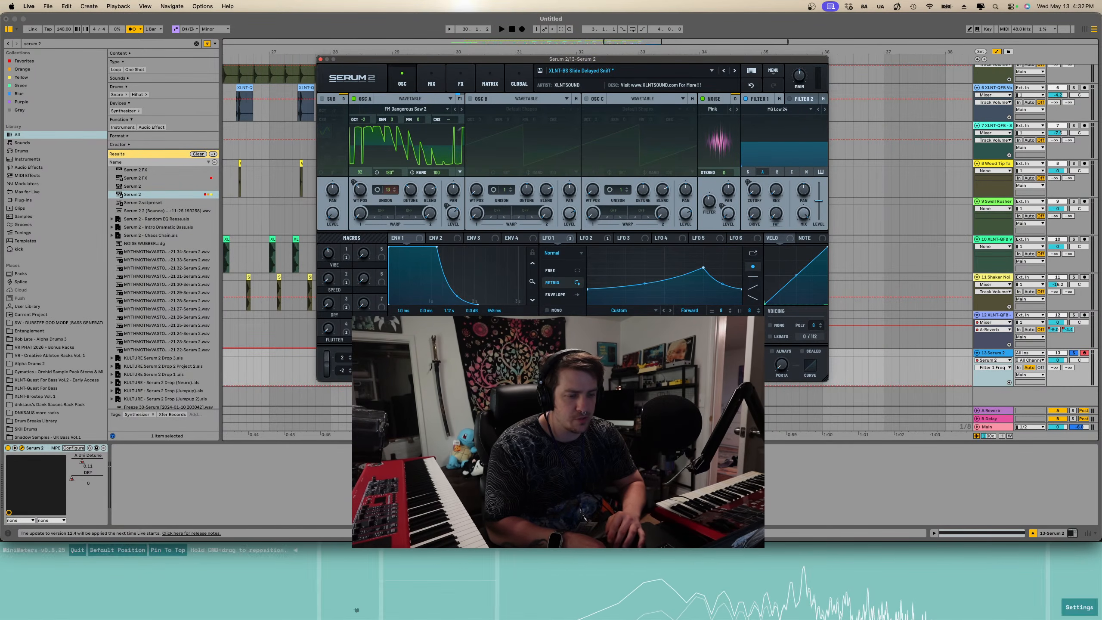
pyautogui.click(600, 603)
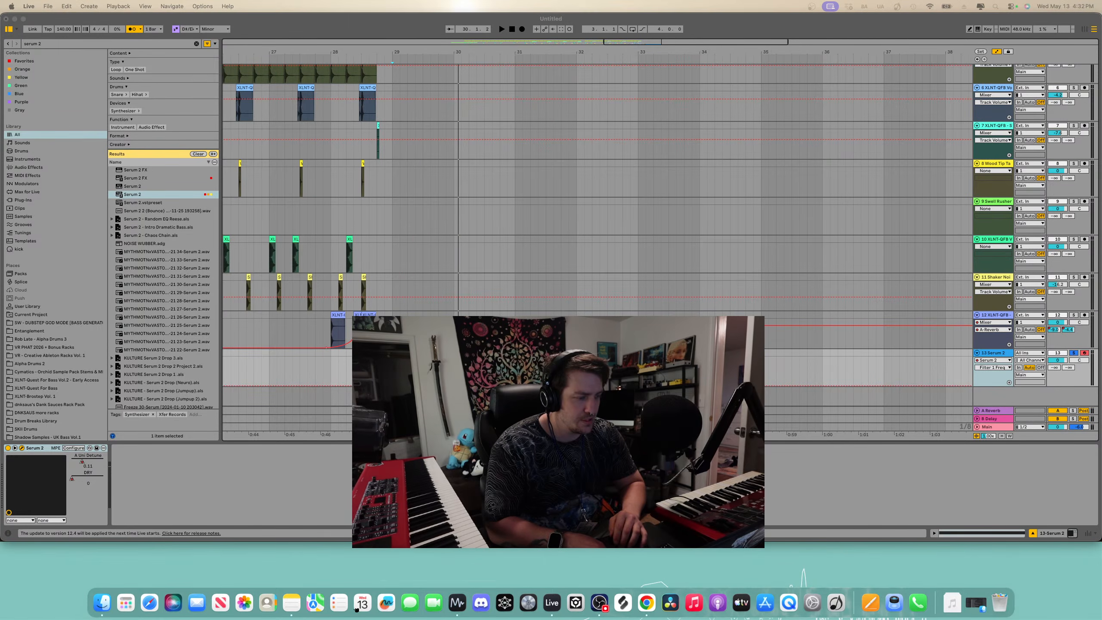
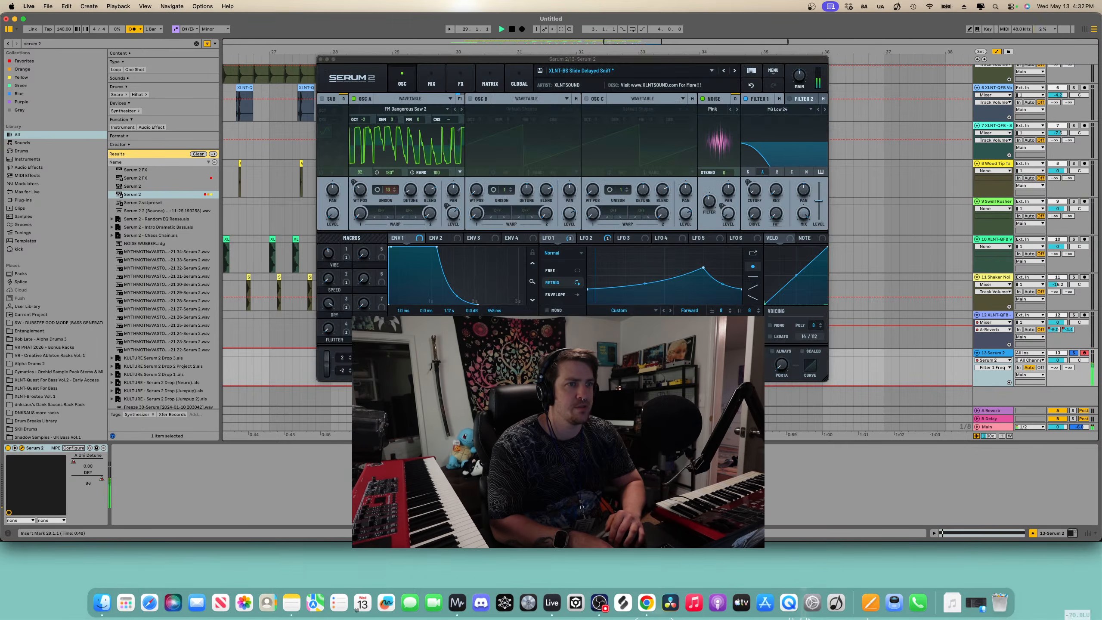
# - Adjust a Serum 2 filter knob while auditioning the note, then close the plugin window
pyautogui.click(587, 289)
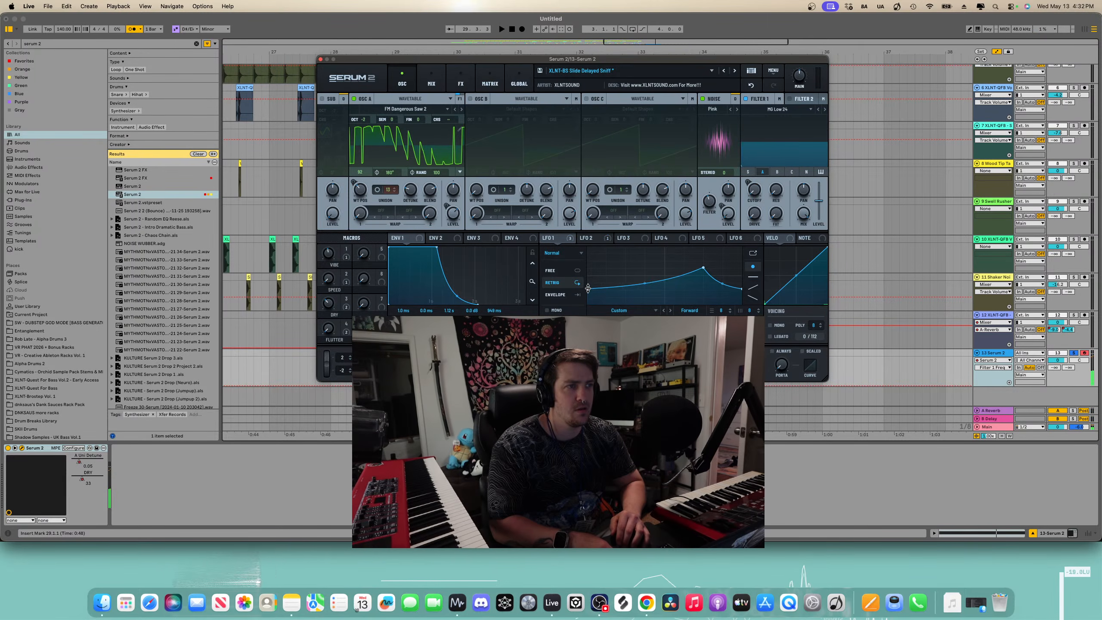
pyautogui.press('space')
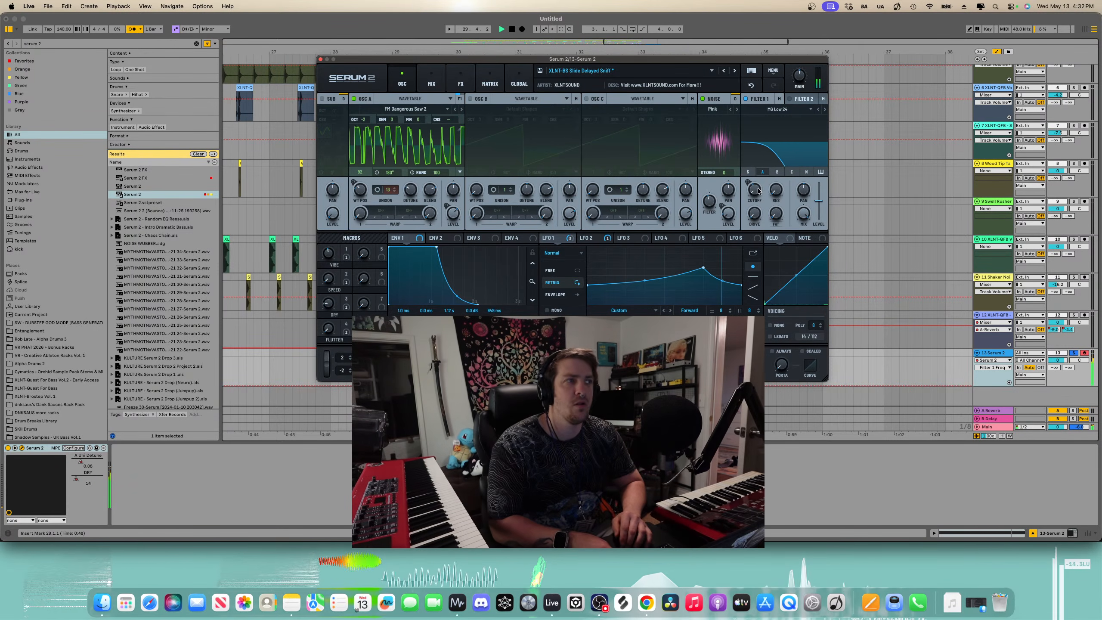
pyautogui.moveTo(756, 214)
pyautogui.mouseDown()
pyautogui.moveTo(753, 176)
pyautogui.moveTo(756, 199)
pyautogui.mouseUp()
pyautogui.press('space')
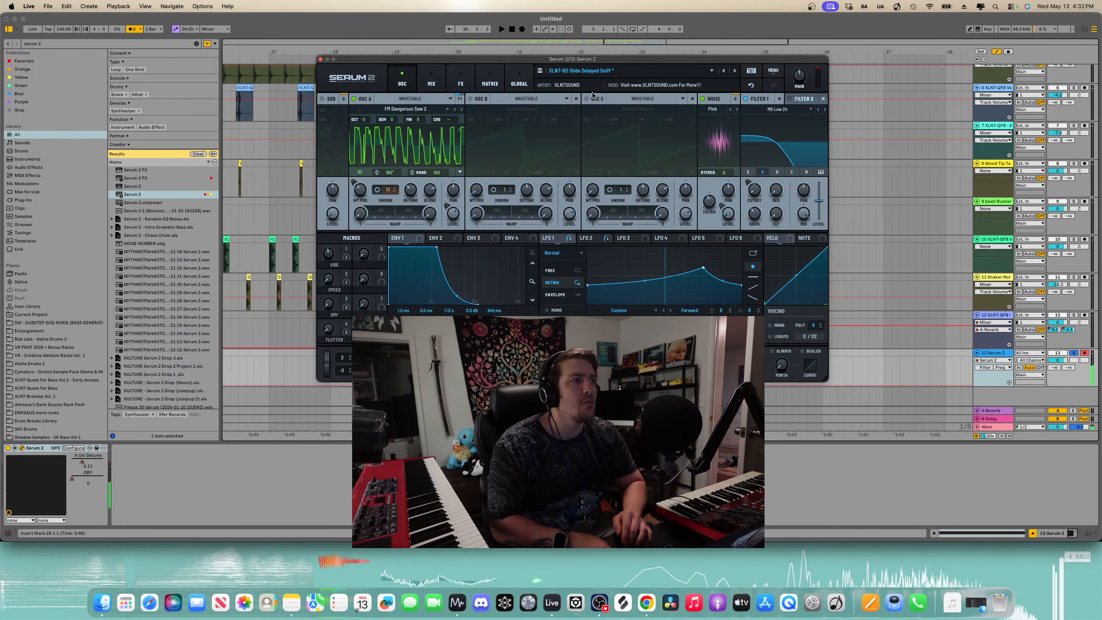
pyautogui.press('space')
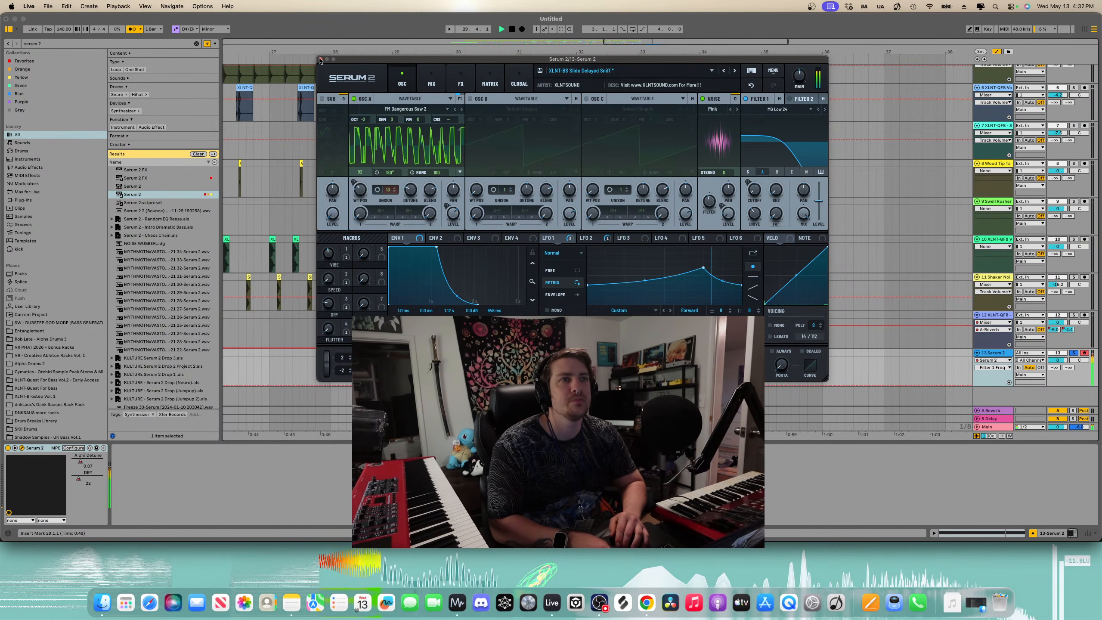
pyautogui.click(320, 59)
pyautogui.press('space')
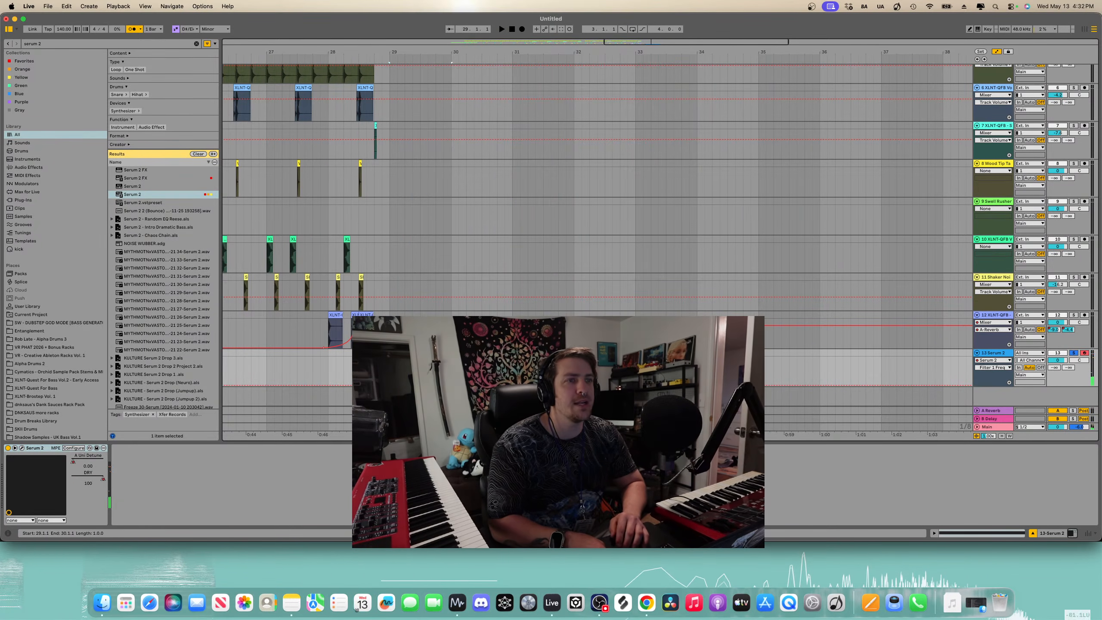
# - Bounce the Serum 2 note to a new track and move the original Serum 2 clip to bar 33
pyautogui.press('super+b')
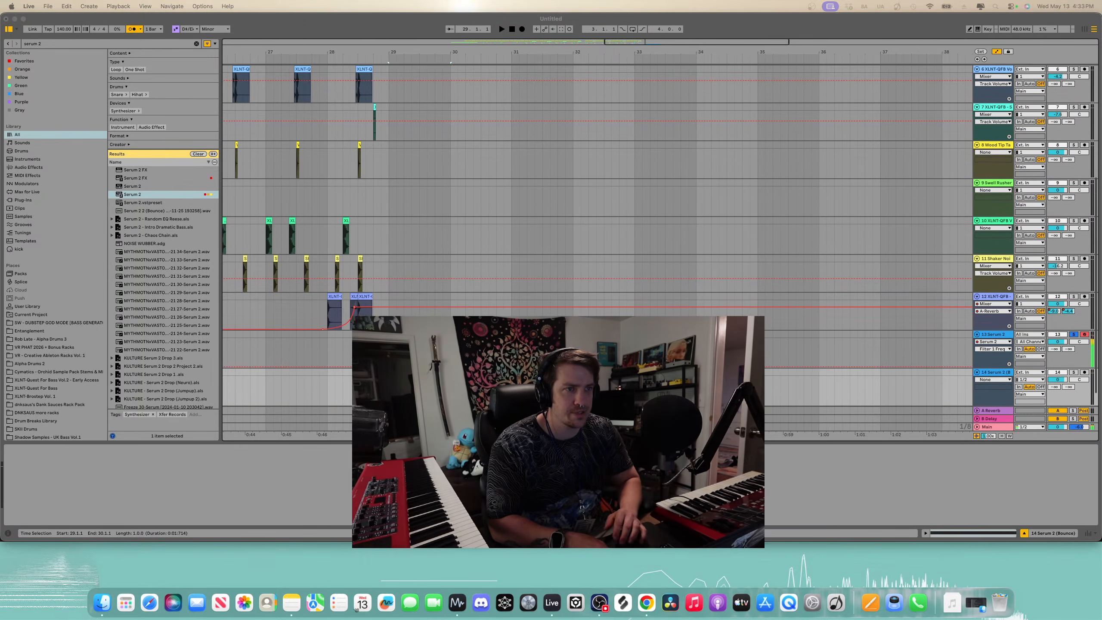
pyautogui.scroll(-1, 556, 361)
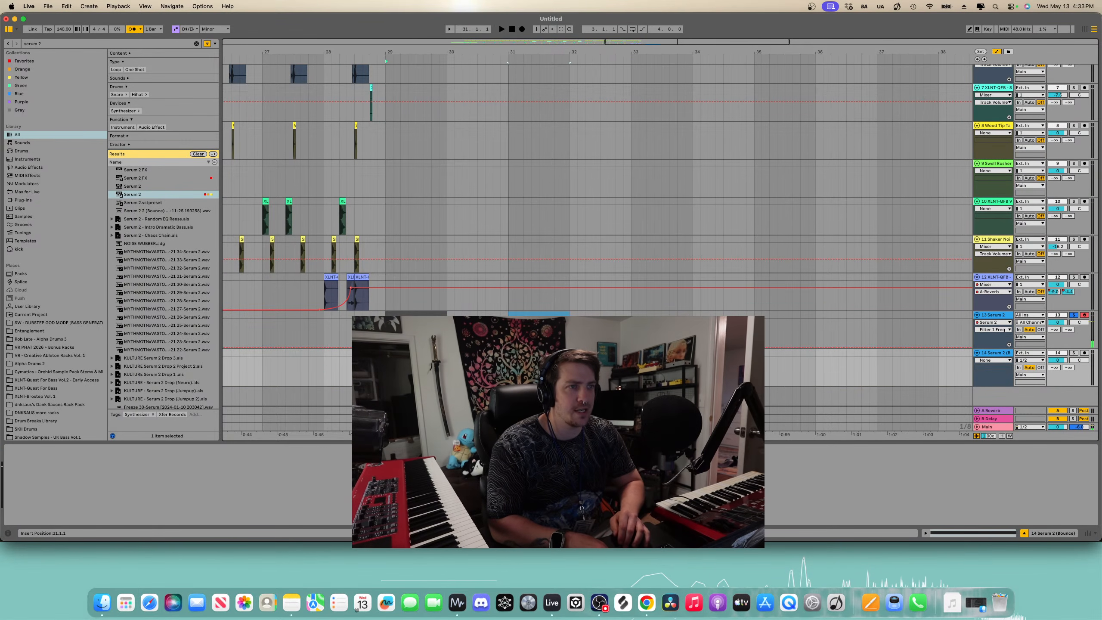
pyautogui.moveTo(416, 315); pyautogui.dragTo(539, 315)
pyautogui.press('Escape')
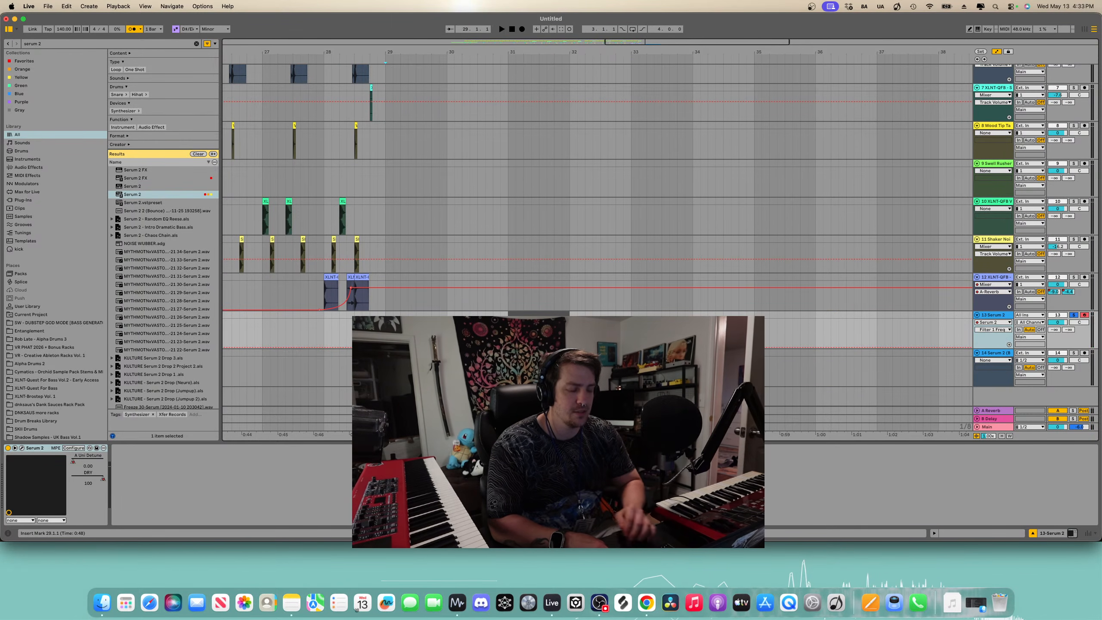
pyautogui.press('space')
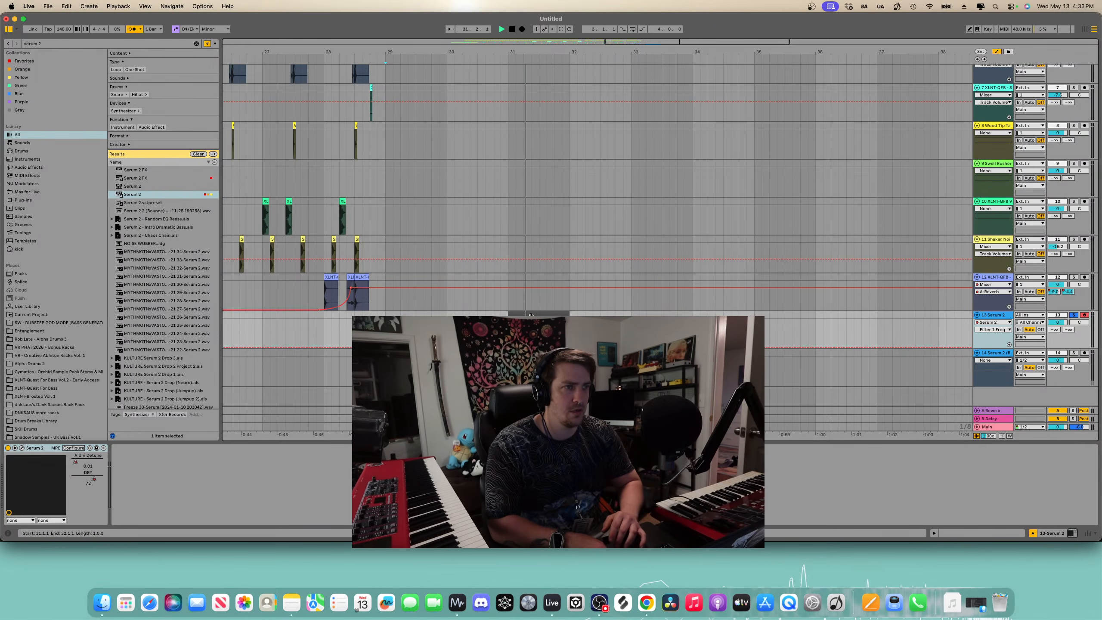
pyautogui.moveTo(532, 315); pyautogui.dragTo(655, 312)
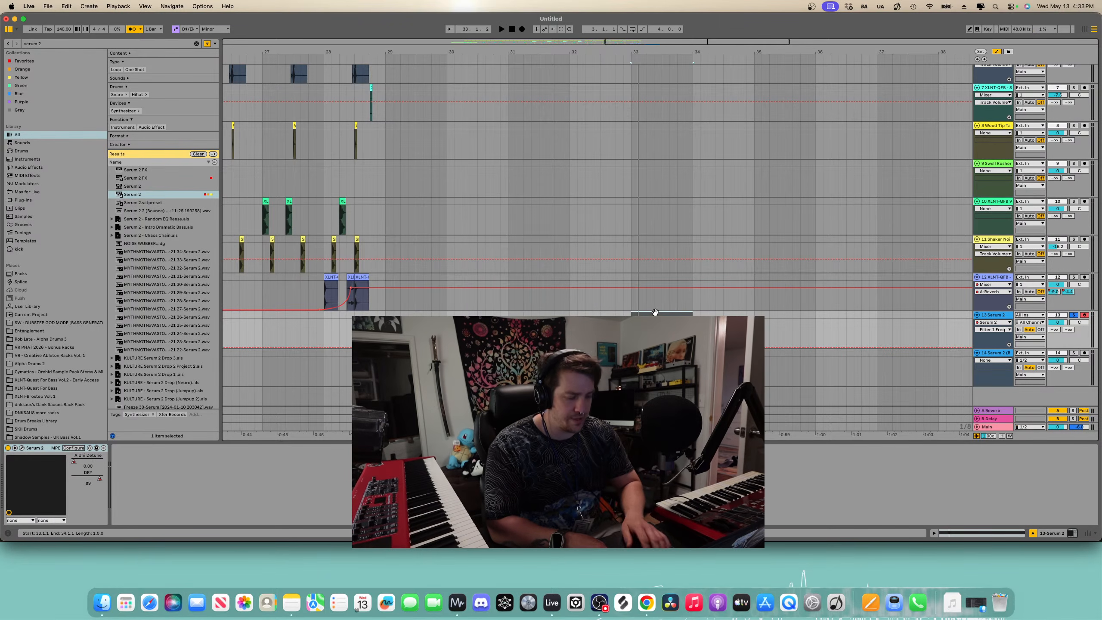
# - Try drawing DRY automation on the Serum 2 track, then undo those edits
pyautogui.click(994, 330)
pyautogui.click(986, 349)
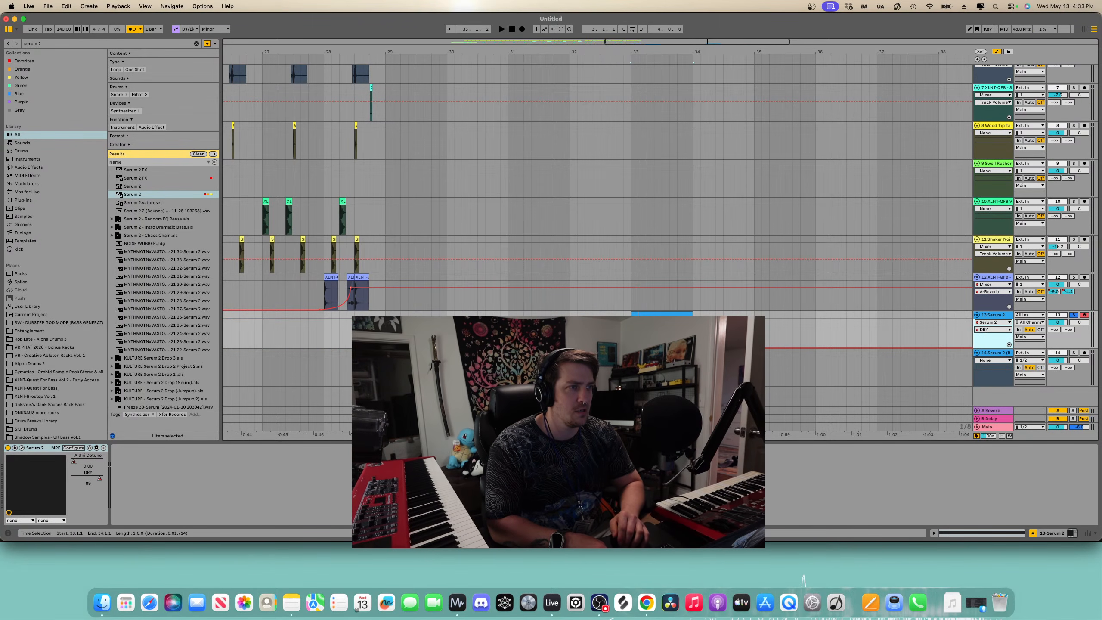
pyautogui.moveTo(694, 348); pyautogui.dragTo(693, 319)
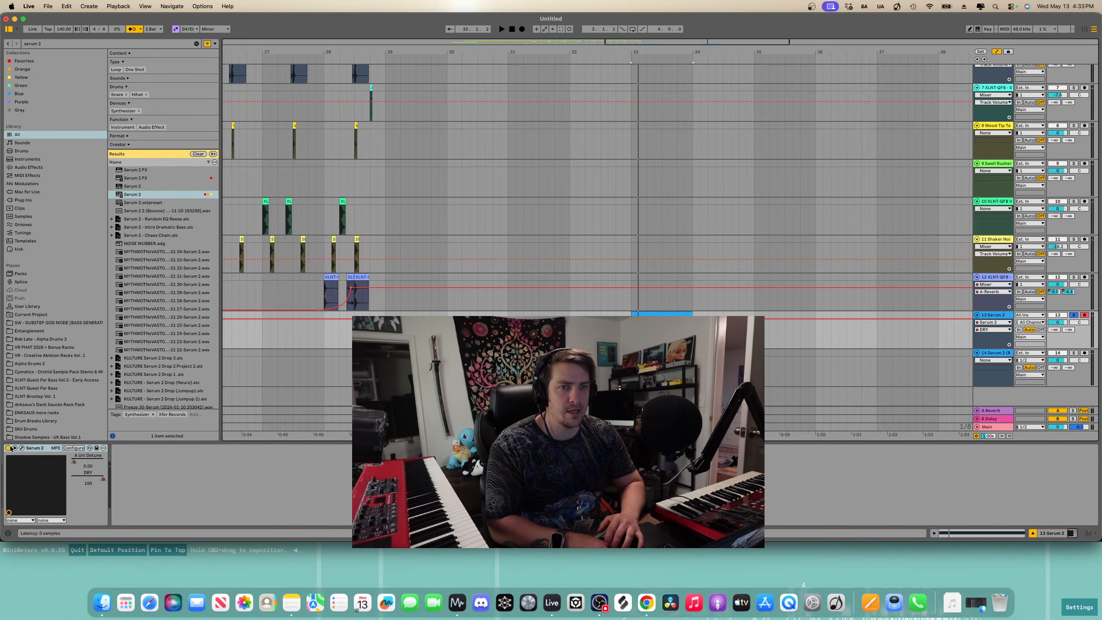
pyautogui.click(357, 610)
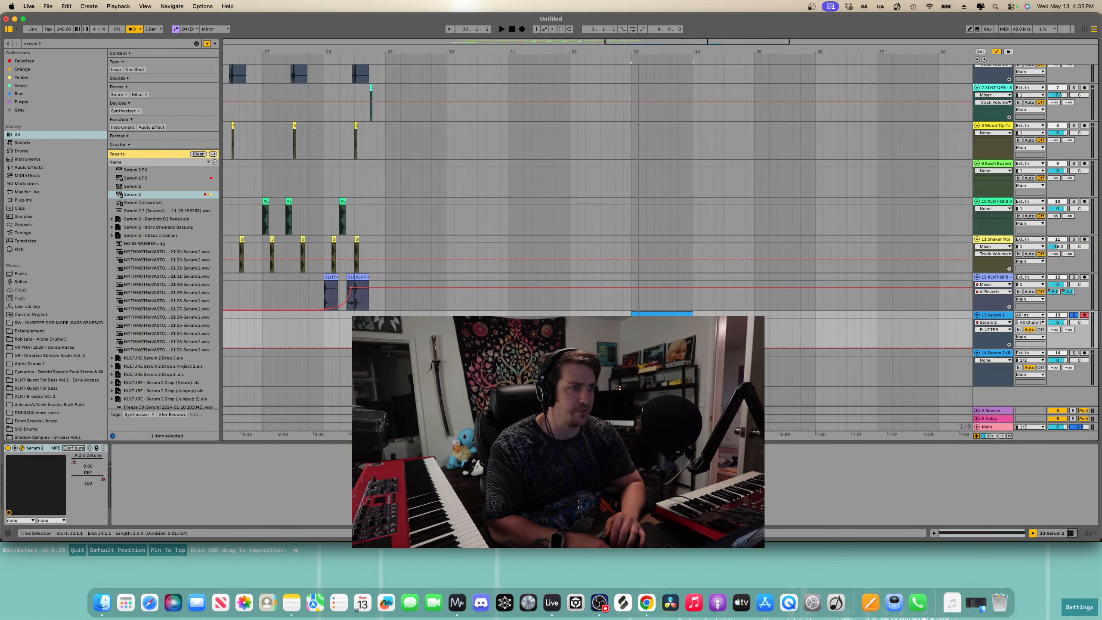
pyautogui.press('super+z')
pyautogui.press('super+z')
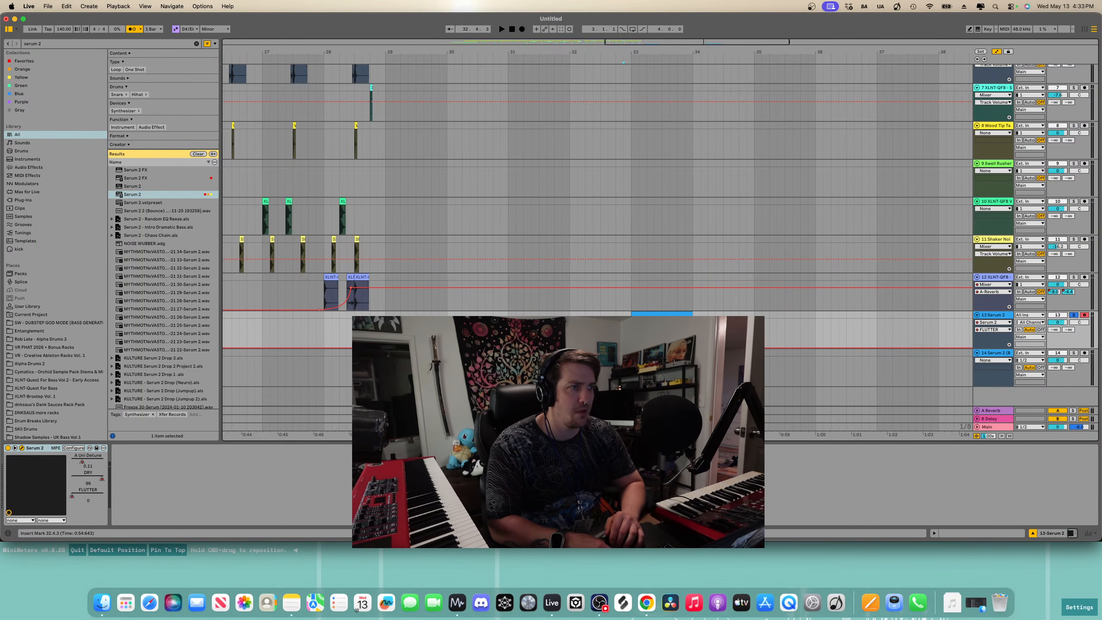
pyautogui.press('super+z')
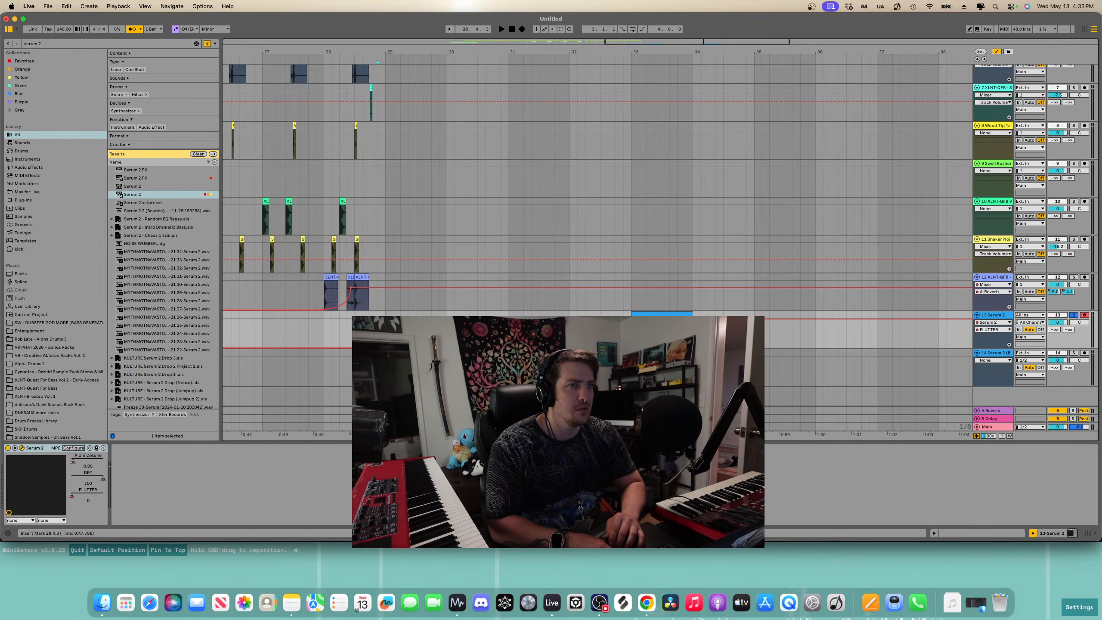
# - Audition the ending from bar 29, toggling automation view and briefly soloing the Serum 2 track
pyautogui.press('a')
pyautogui.press('a')
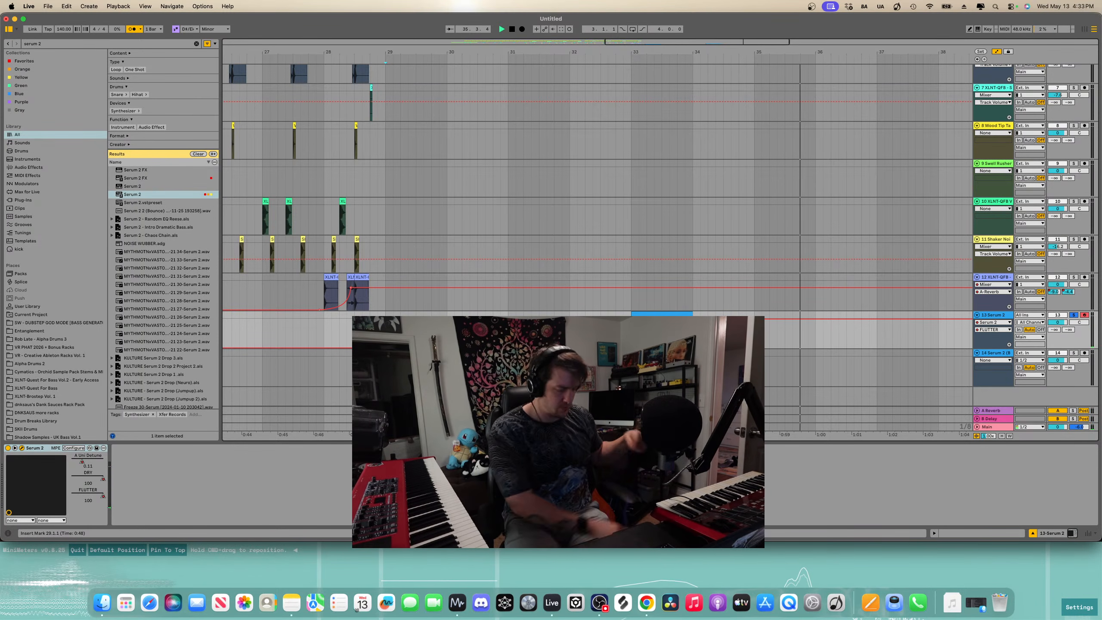
pyautogui.press('space')
pyautogui.press('space')
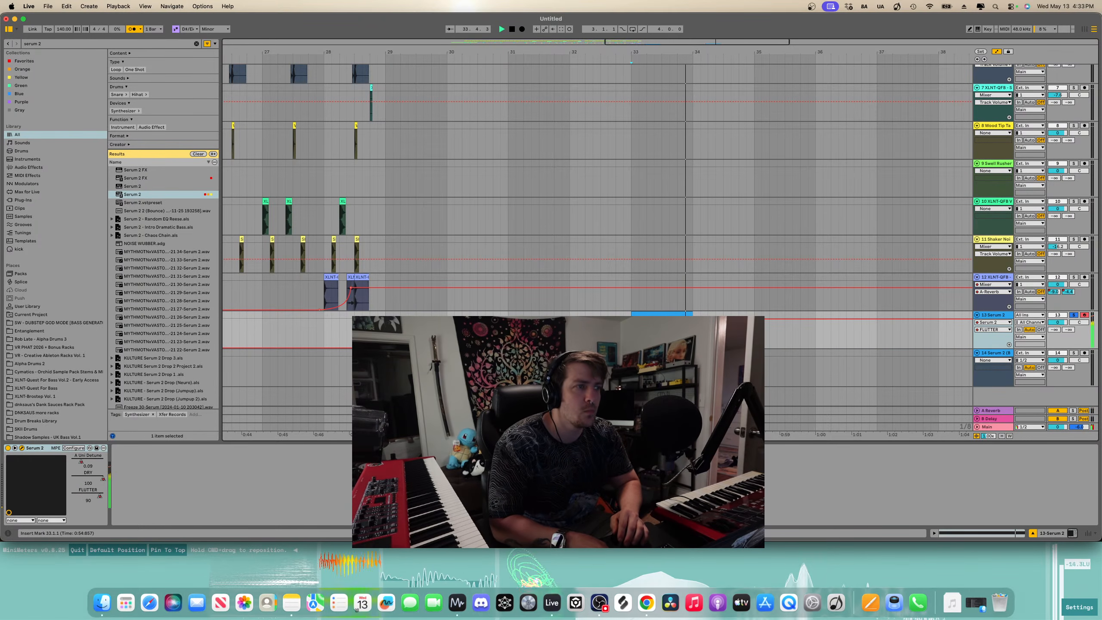
pyautogui.press('space')
pyautogui.press('s')
pyautogui.click(386, 322)
pyautogui.press('space')
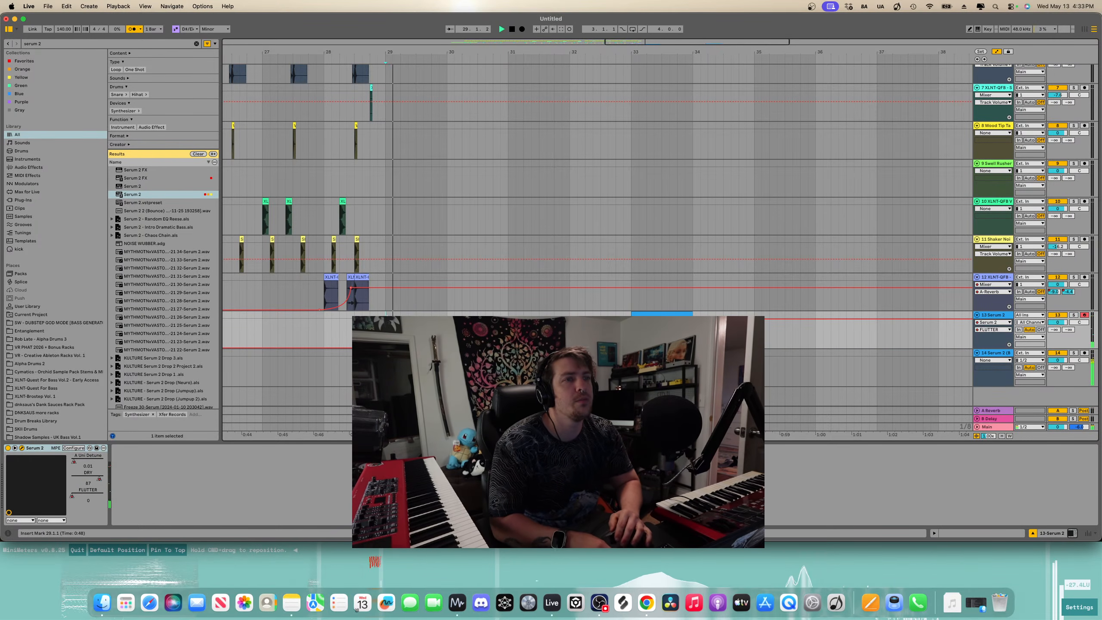
pyautogui.scroll(-5, 370, 293)
pyautogui.press('space')
pyautogui.scroll(5, 370, 292)
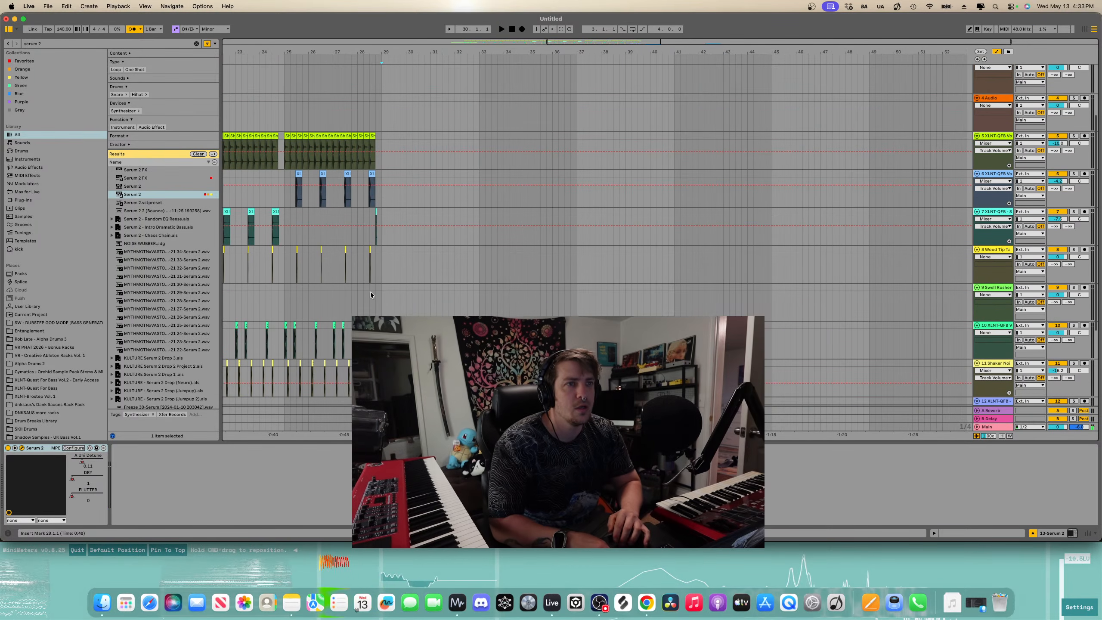
pyautogui.press('a')
pyautogui.press('s')
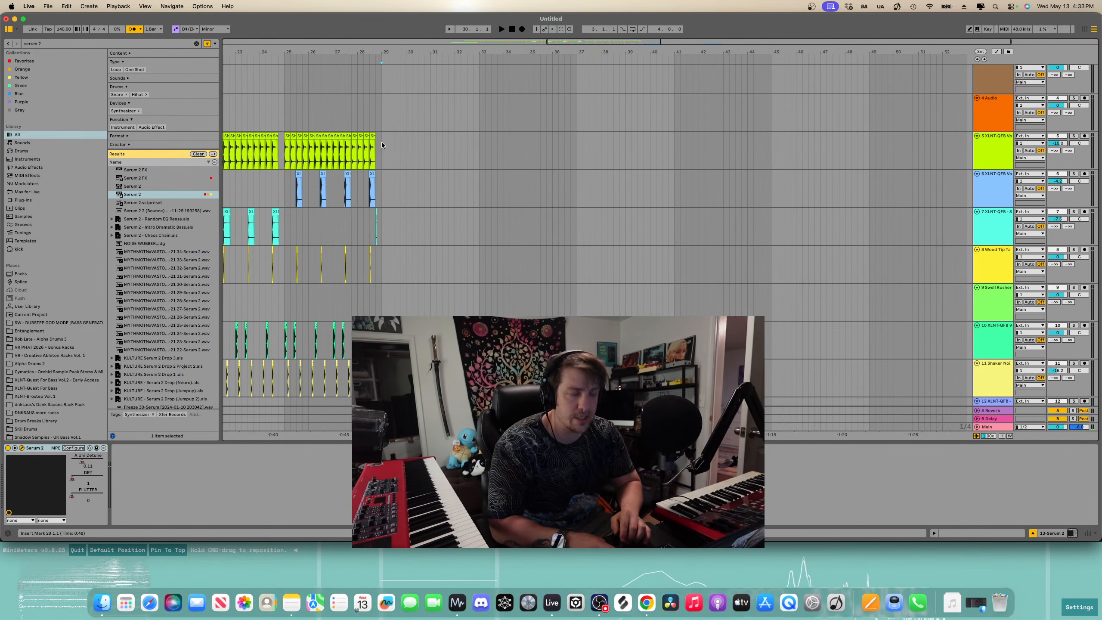
# - Select bars 25 to 29 across the drum tracks and duplicate them into bars 29 to 33
pyautogui.moveTo(381, 141); pyautogui.dragTo(274, 349)
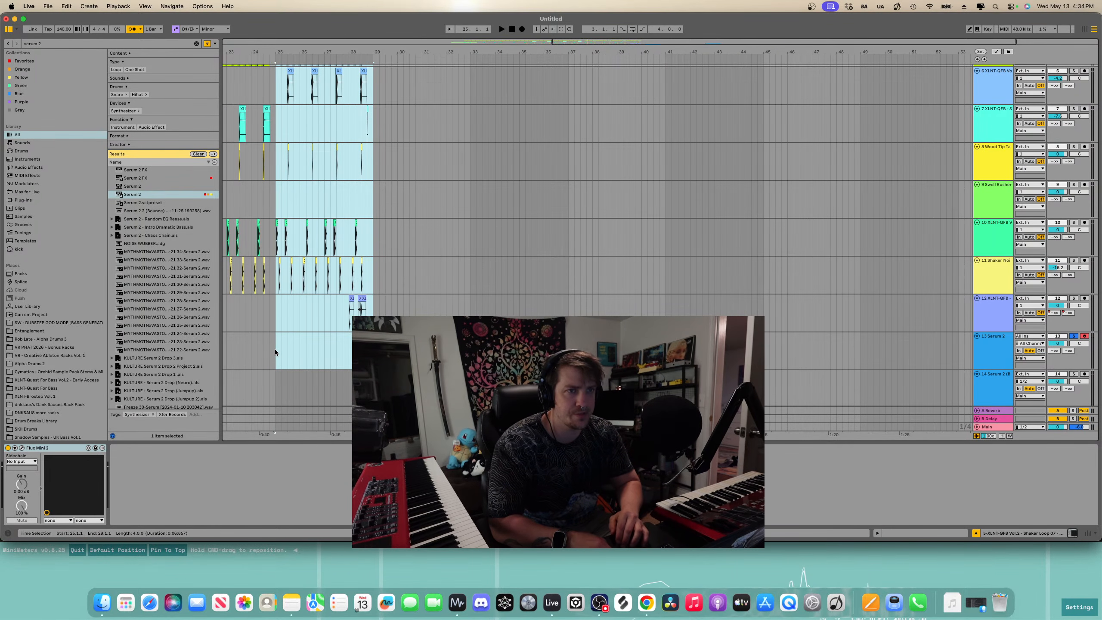
pyautogui.press('cmd+d')
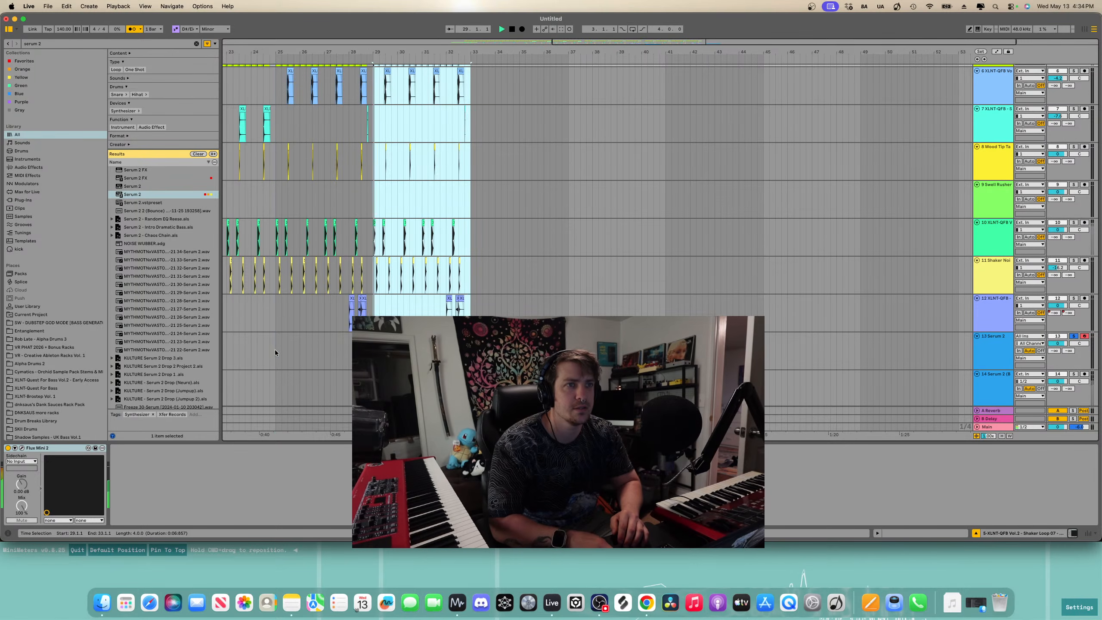
pyautogui.press('space')
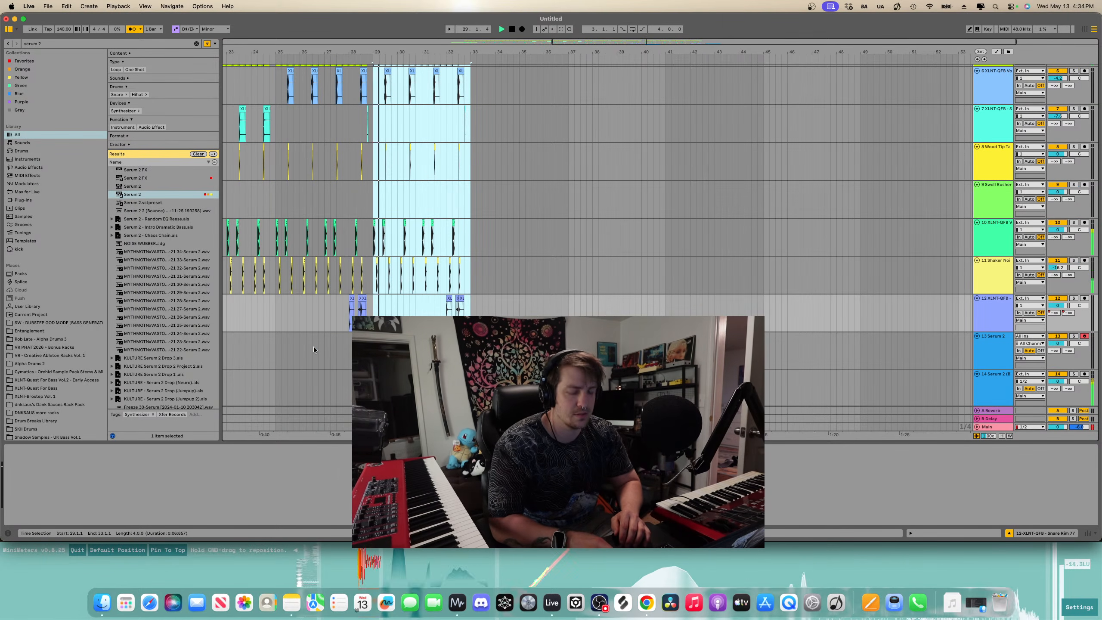
# - Delete the first shaker loop clip of bar 29
pyautogui.press('+')
pyautogui.press('+')
pyautogui.press('+')
pyautogui.press('+')
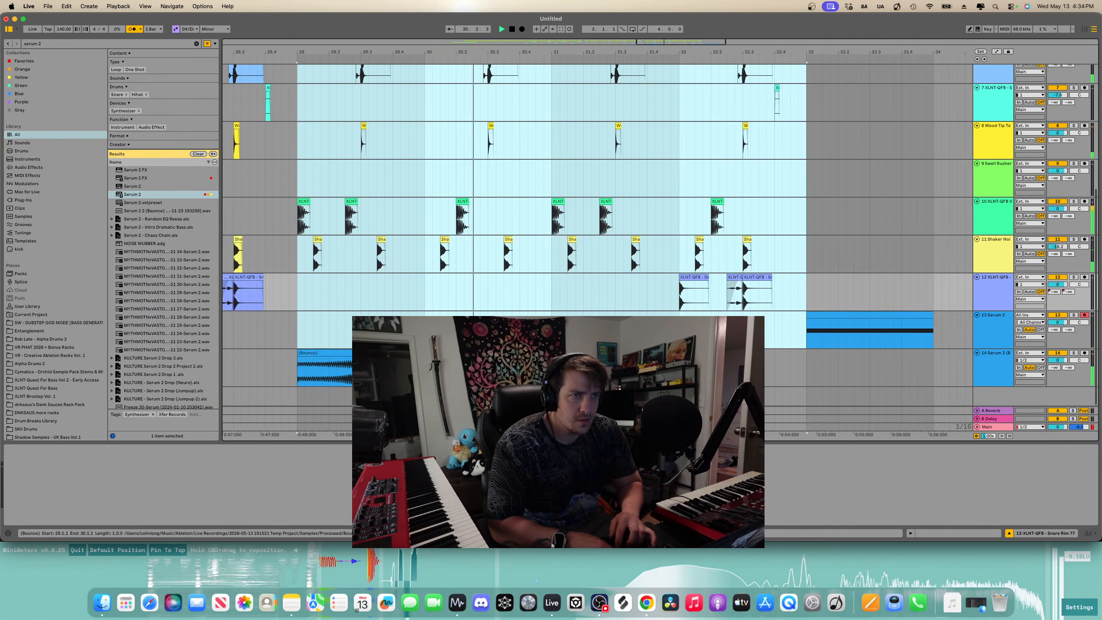
pyautogui.scroll(3, 439, 126)
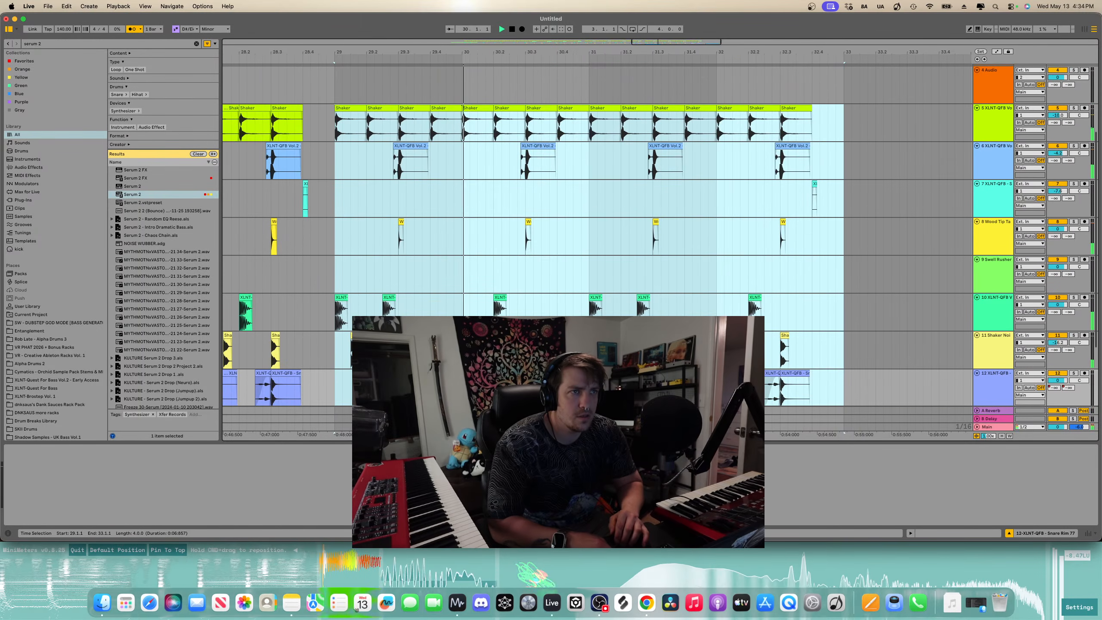
pyautogui.press('space')
pyautogui.click(440, 108)
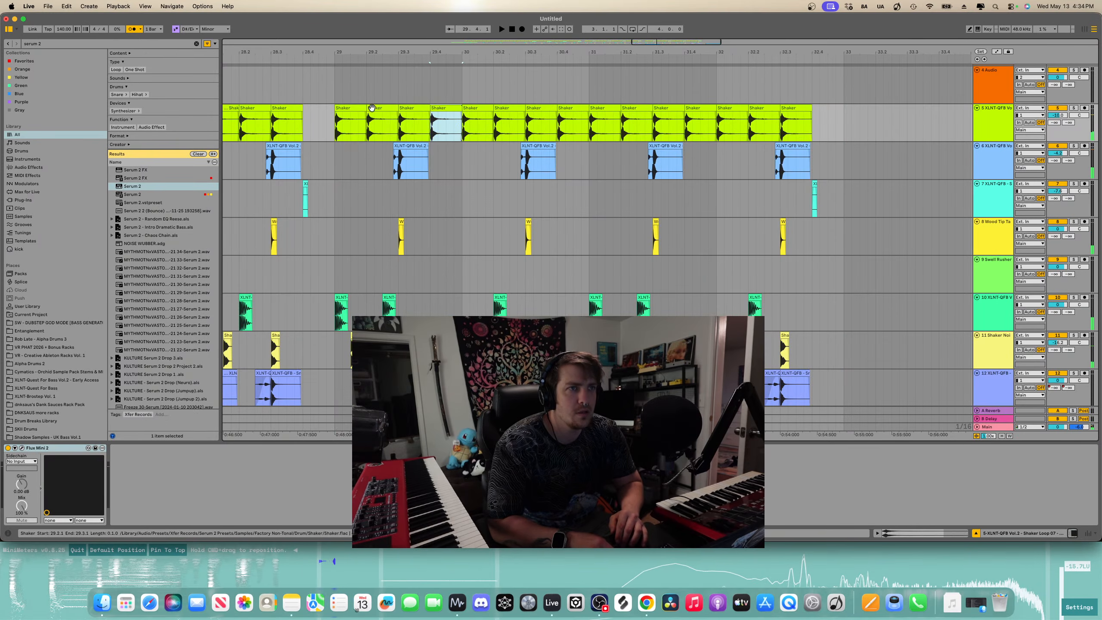
pyautogui.keyDown('shift'); pyautogui.click(354, 108); pyautogui.keyUp('shift')
pyautogui.press('Delete')
# - Delete the kick and shaker noise hits across the rest of bar 29
pyautogui.scroll(-3, 350, 117)
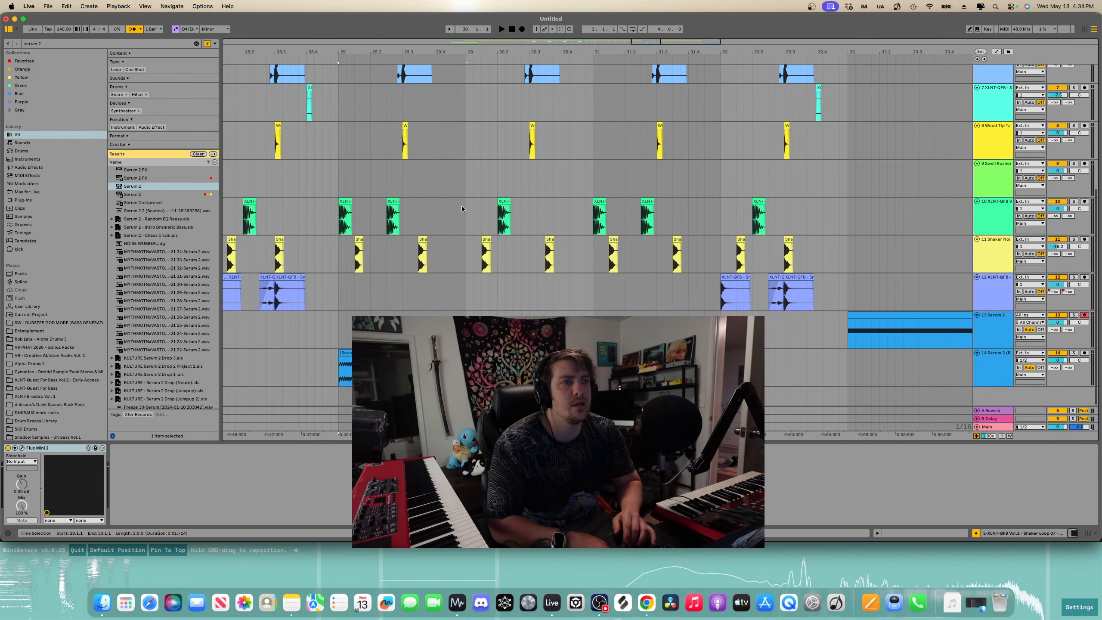
pyautogui.moveTo(465, 211); pyautogui.dragTo(355, 264)
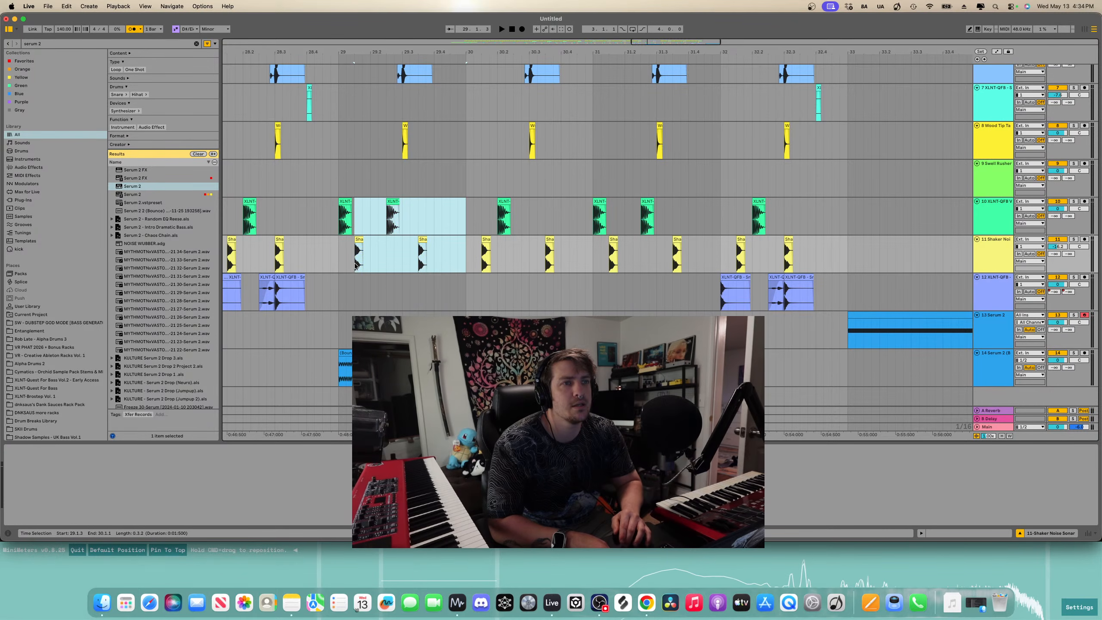
pyautogui.press('Delete')
pyautogui.press('space')
# - Play back bars 29 to 33 to review the new drum section
pyautogui.click(335, 214)
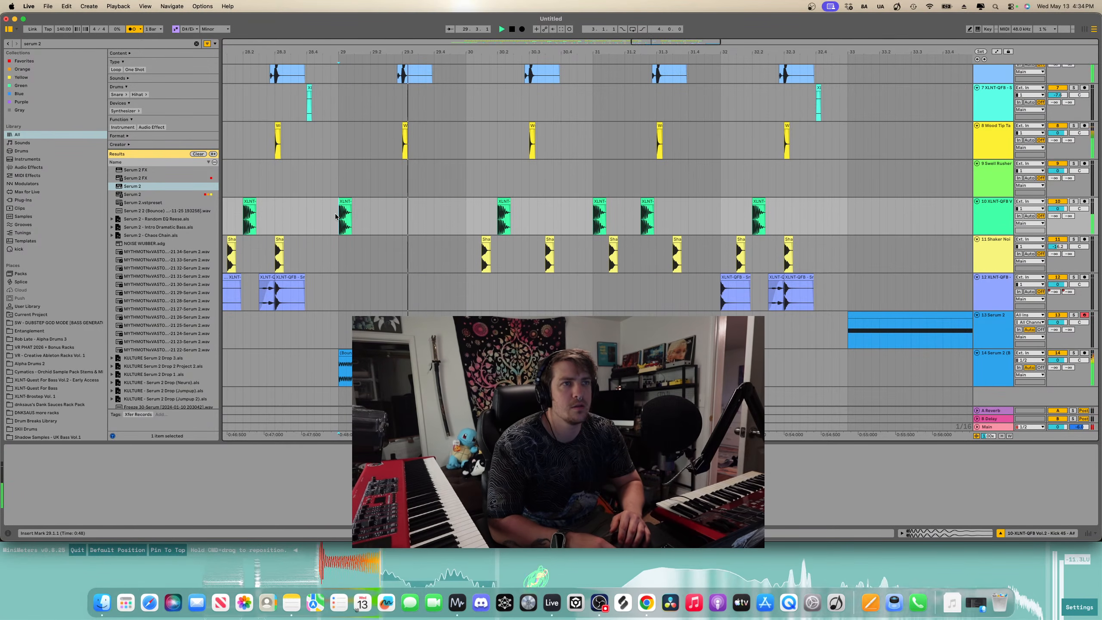
pyautogui.scroll(-3, 361, 221)
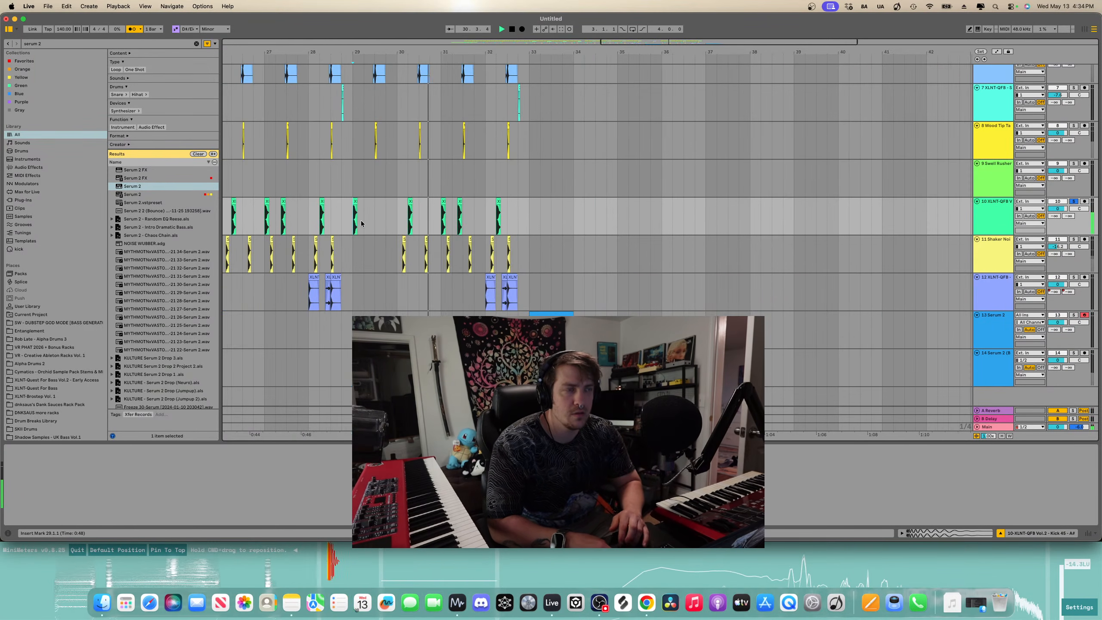
pyautogui.scroll(-2, 389, 216)
pyautogui.scroll(5, 427, 213)
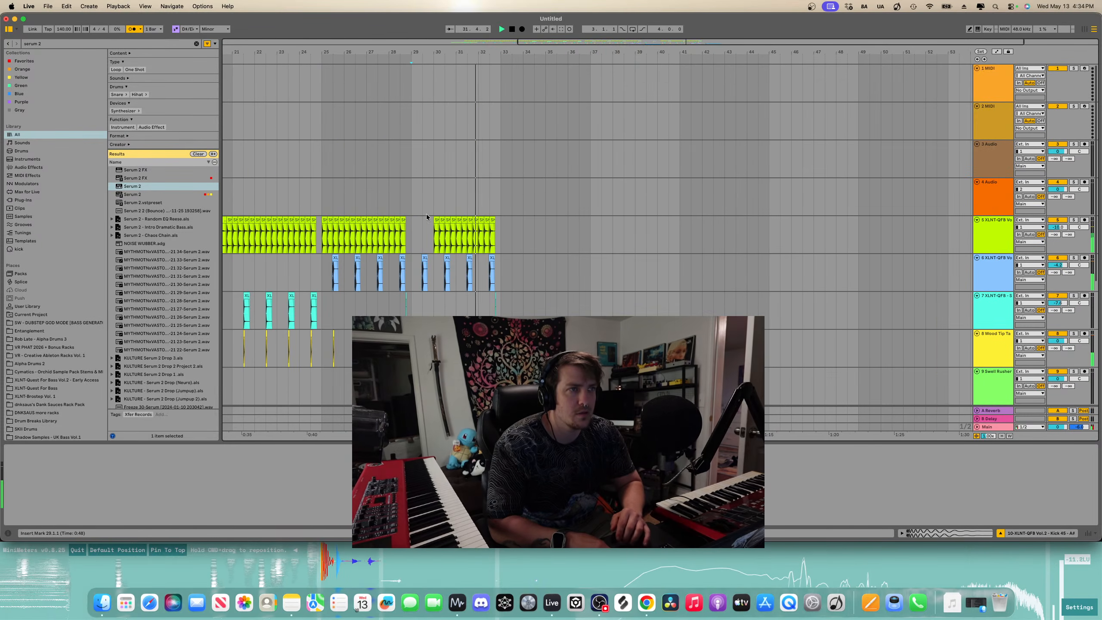
pyautogui.click(406, 235)
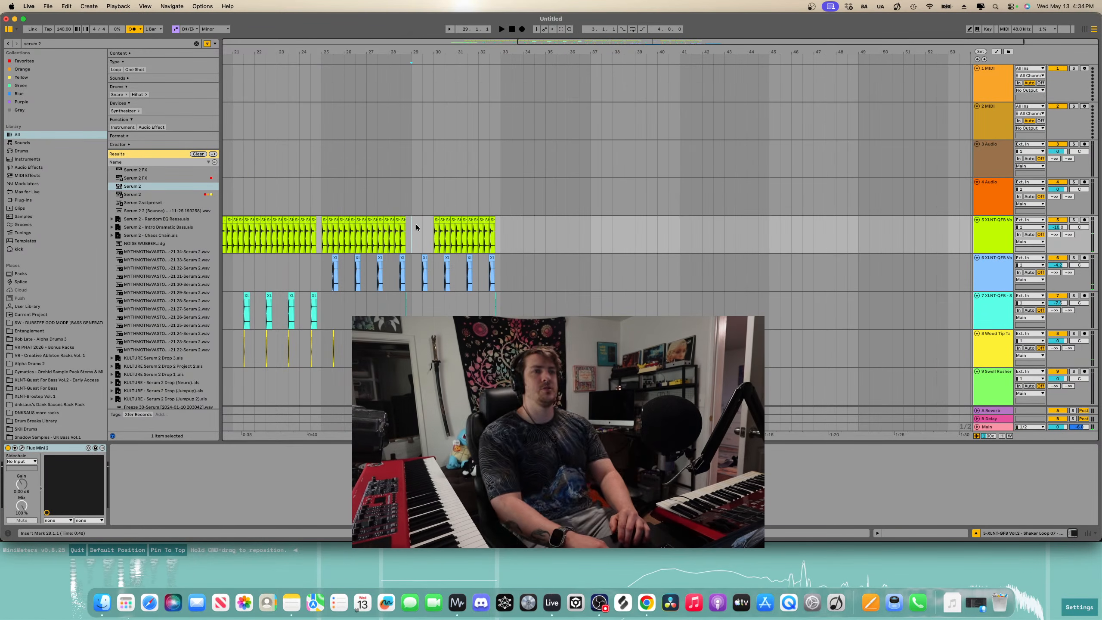
pyautogui.click(416, 233)
pyautogui.press('space')
pyautogui.scroll(-5, 430, 243)
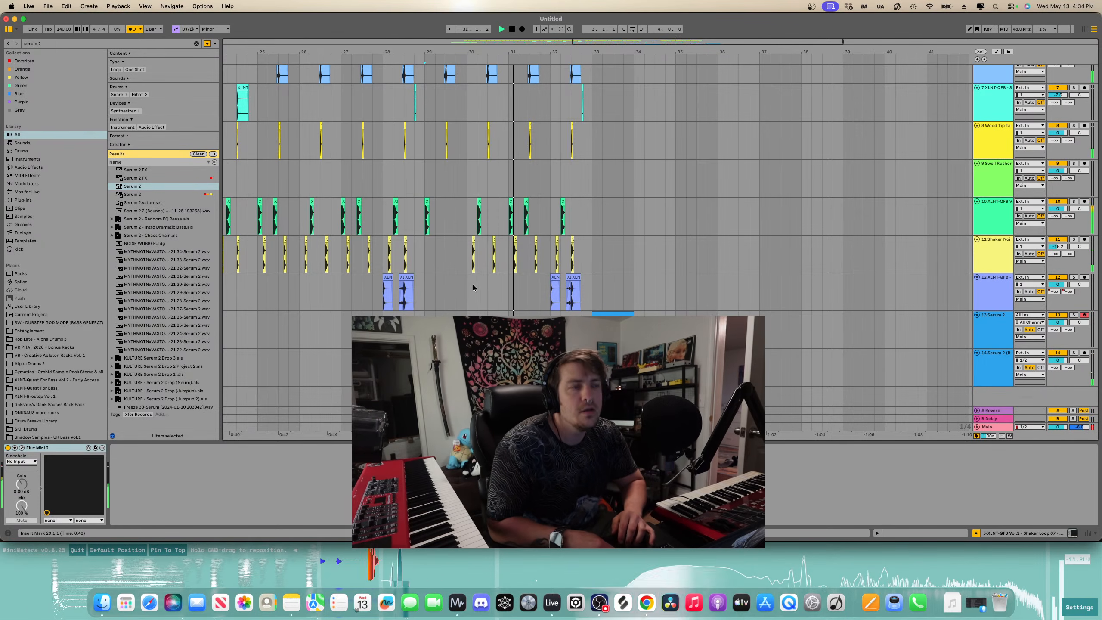
pyautogui.hscroll(1, 472, 290)
pyautogui.press('space')
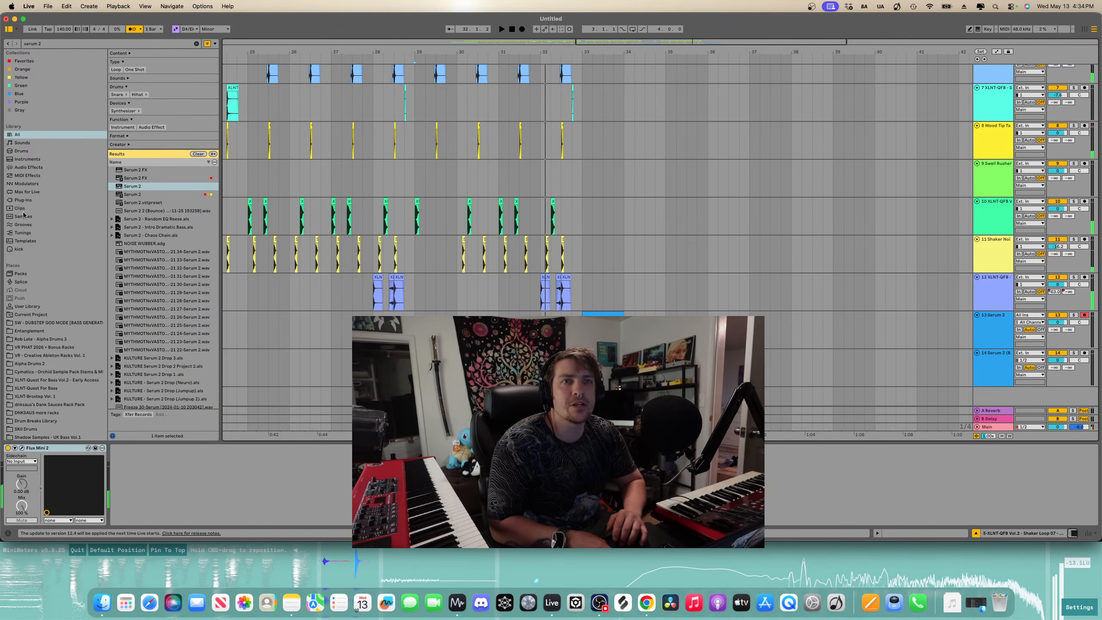
# - Open the DUBSTEP GOD MODE sample pack folder in the browser
pyautogui.click(48, 322)
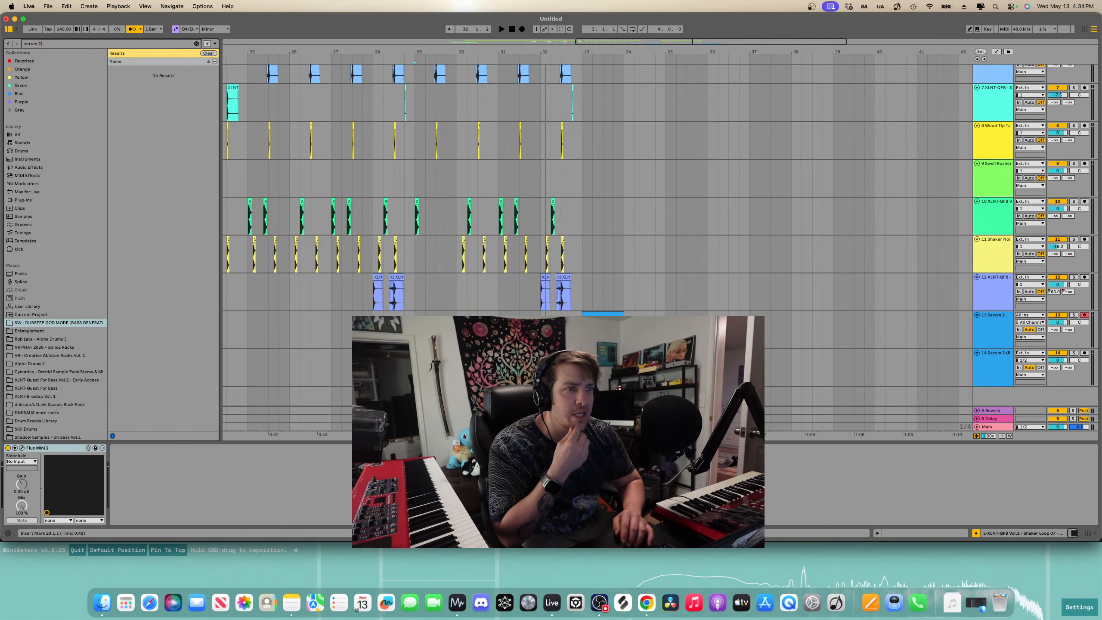
# - Duplicate the Serum 2 track and set up a one-bar clip at bar 30 on the new track
pyautogui.click(989, 331)
pyautogui.press('super+d')
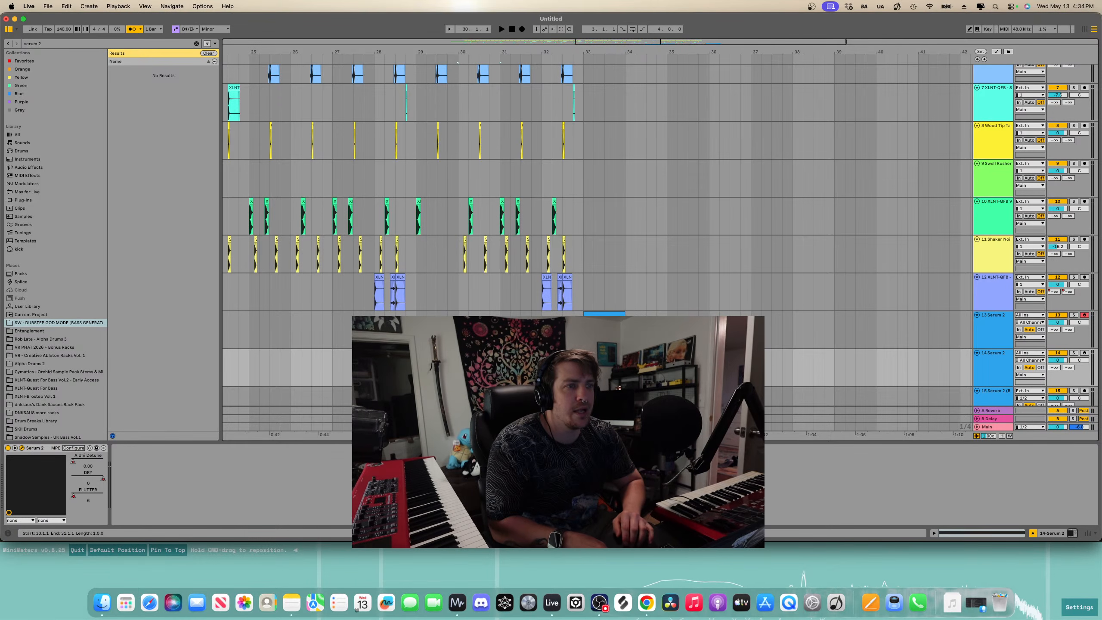
pyautogui.doubleClick(479, 353)
pyautogui.scroll(-3, 464, 306)
pyautogui.click(464, 306)
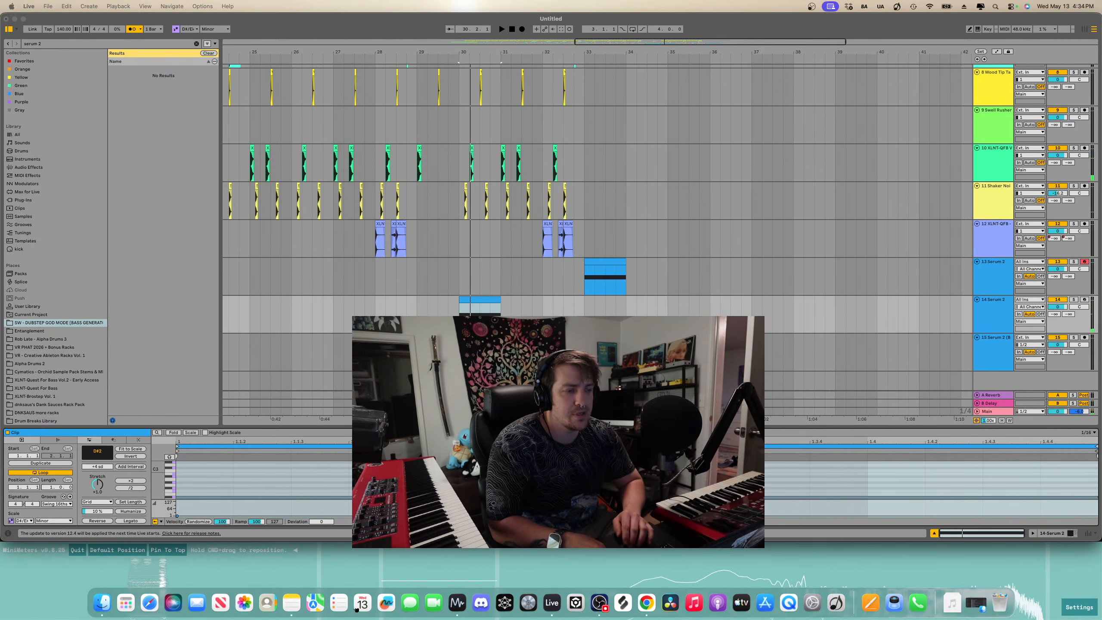
# - Split the bar-30 Serum 2 clip and bounce its first part to a new audio track
pyautogui.press('space')
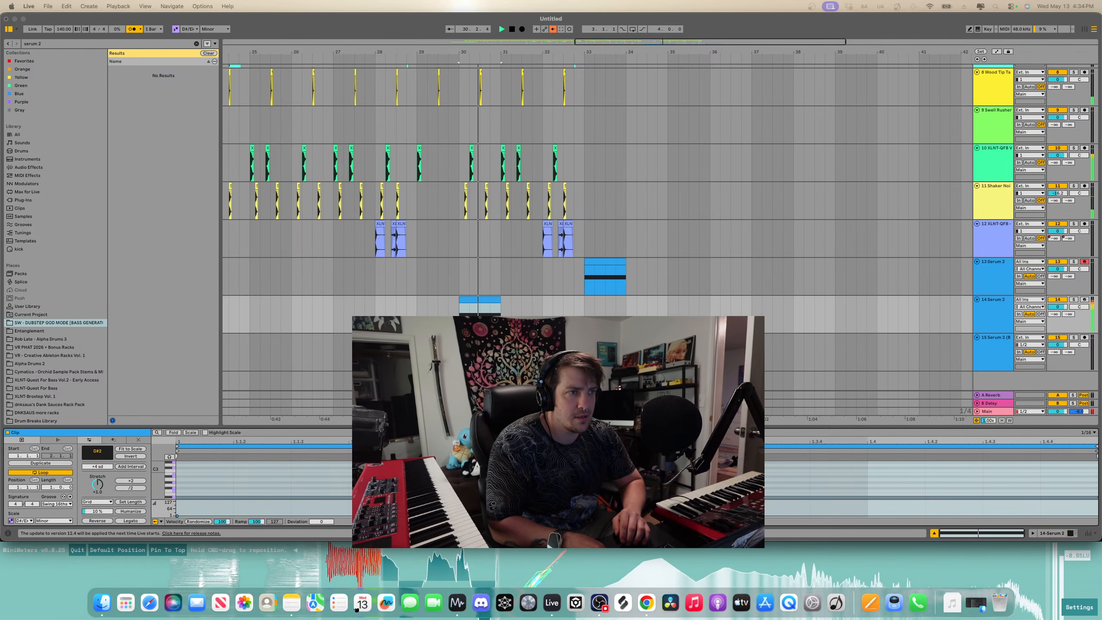
pyautogui.press('space')
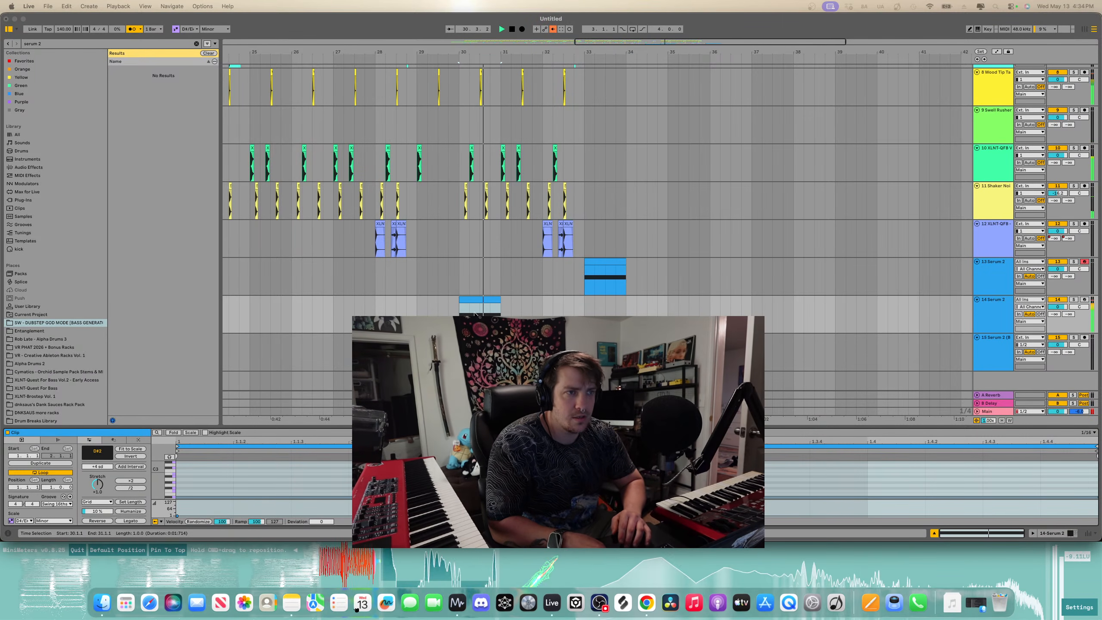
pyautogui.click(480, 313)
pyautogui.press('super+e')
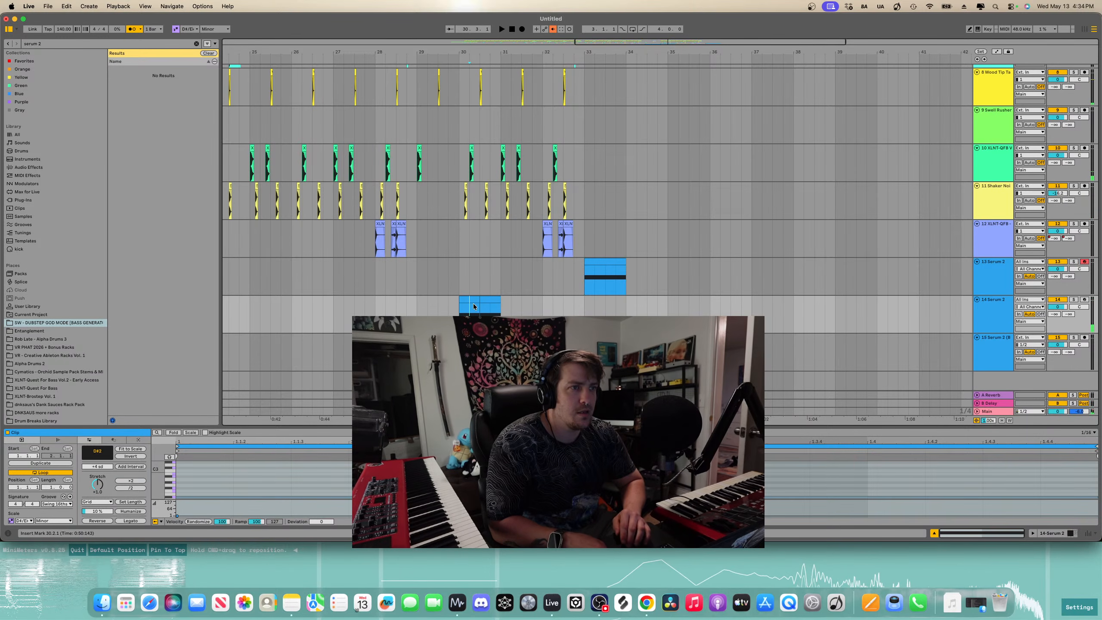
pyautogui.click(473, 300)
pyautogui.press('super+b')
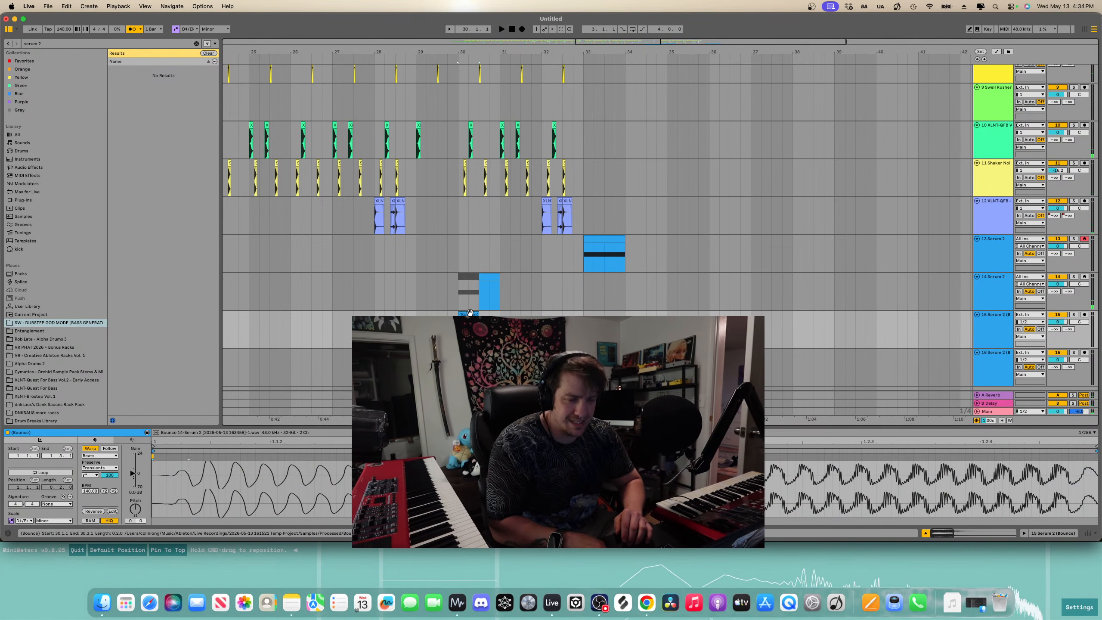
# - Play back from bar 29 to audition the bounced audio and the remaining MIDI clip
pyautogui.click(487, 276)
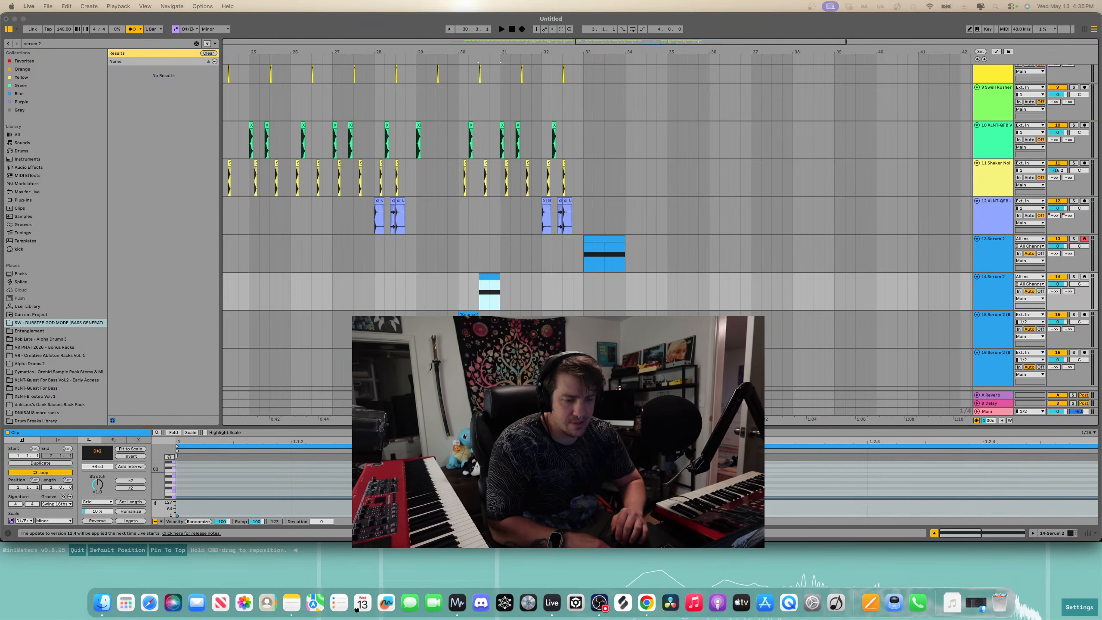
pyautogui.click(455, 288)
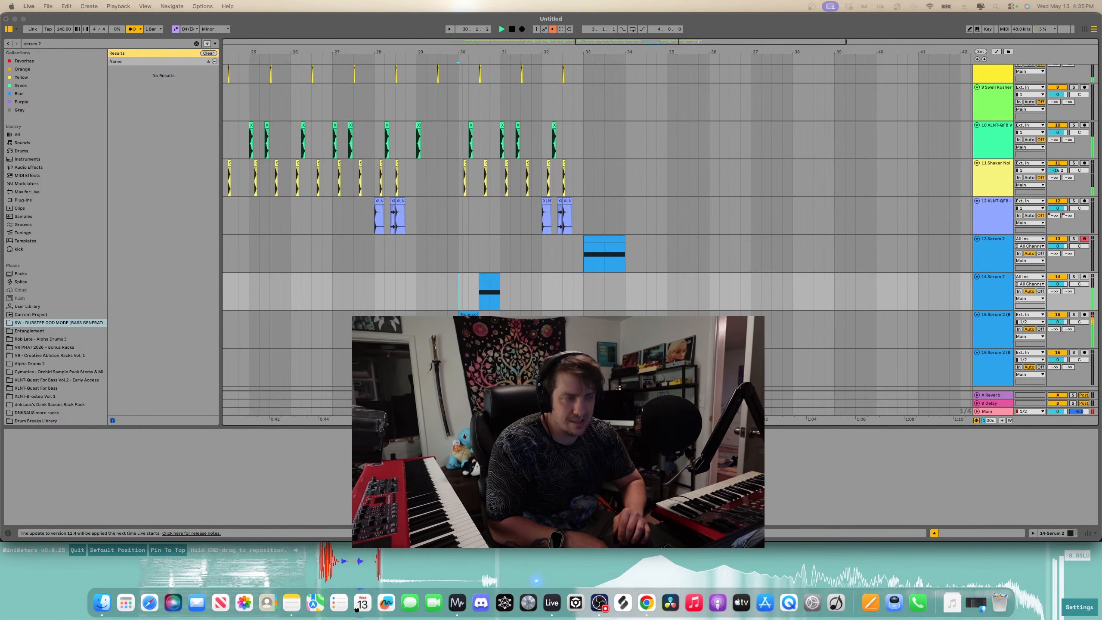
pyautogui.click(415, 291)
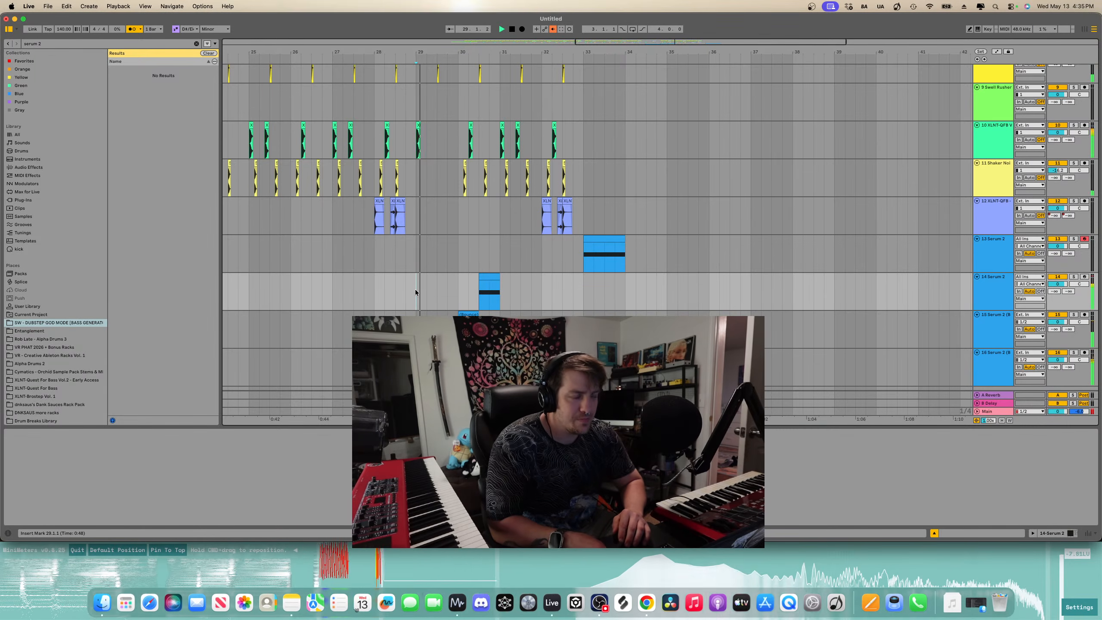
pyautogui.scroll(-2, 415, 291)
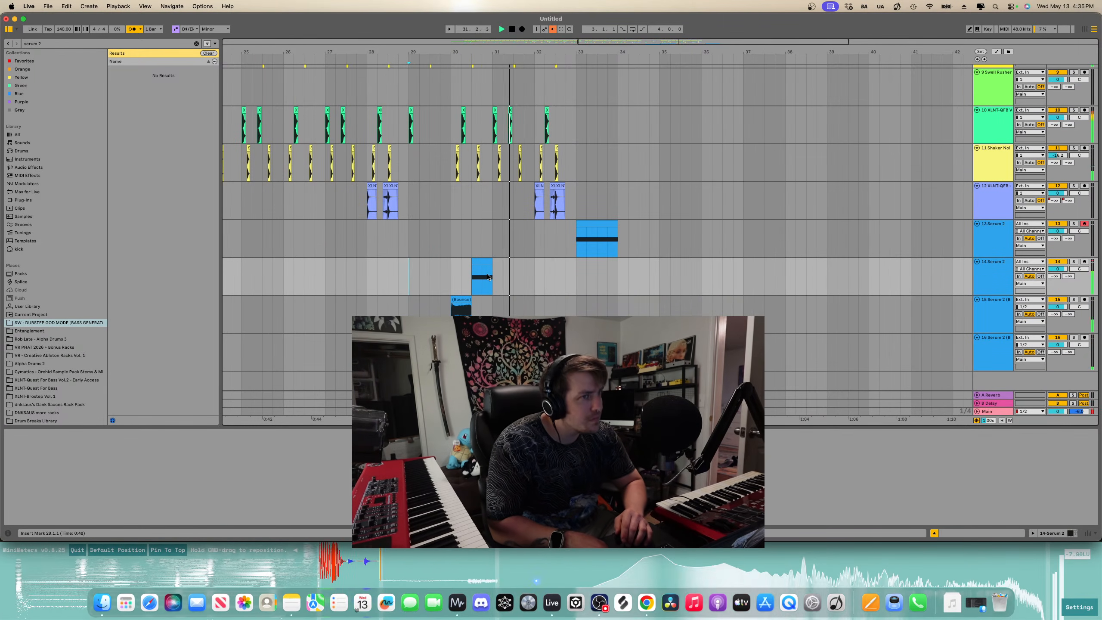
pyautogui.click(457, 298)
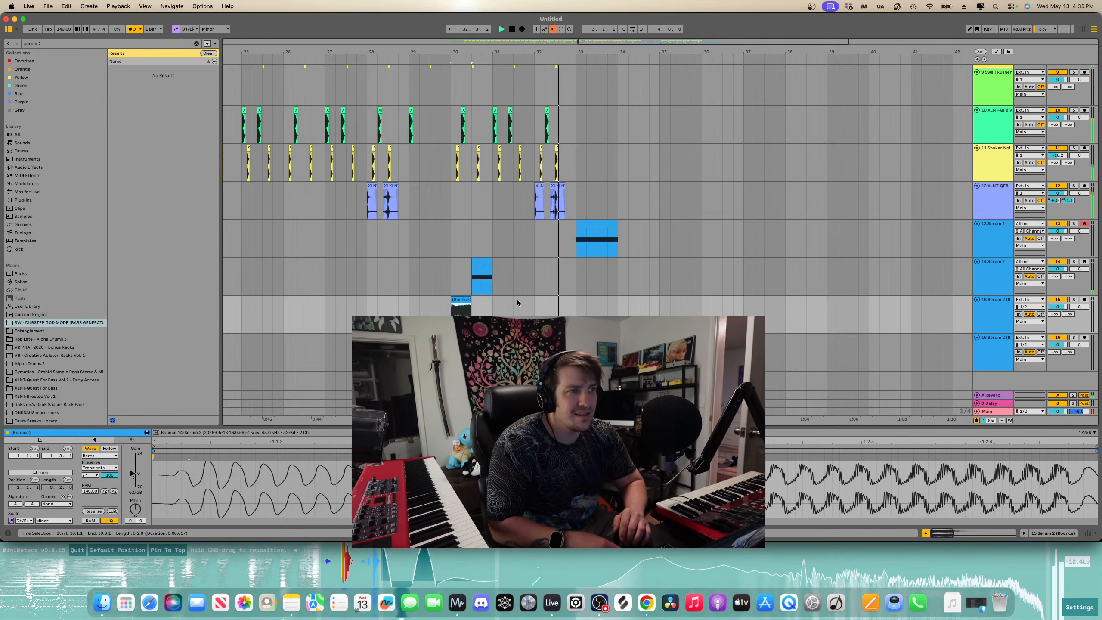
pyautogui.press('space')
pyautogui.press('space')
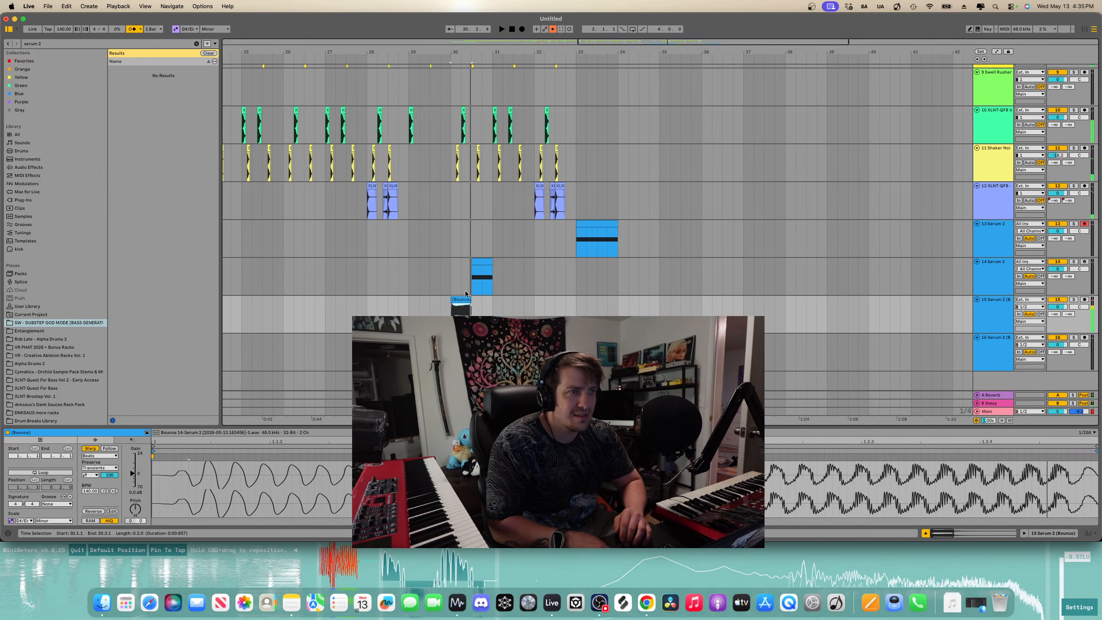
pyautogui.click(408, 265)
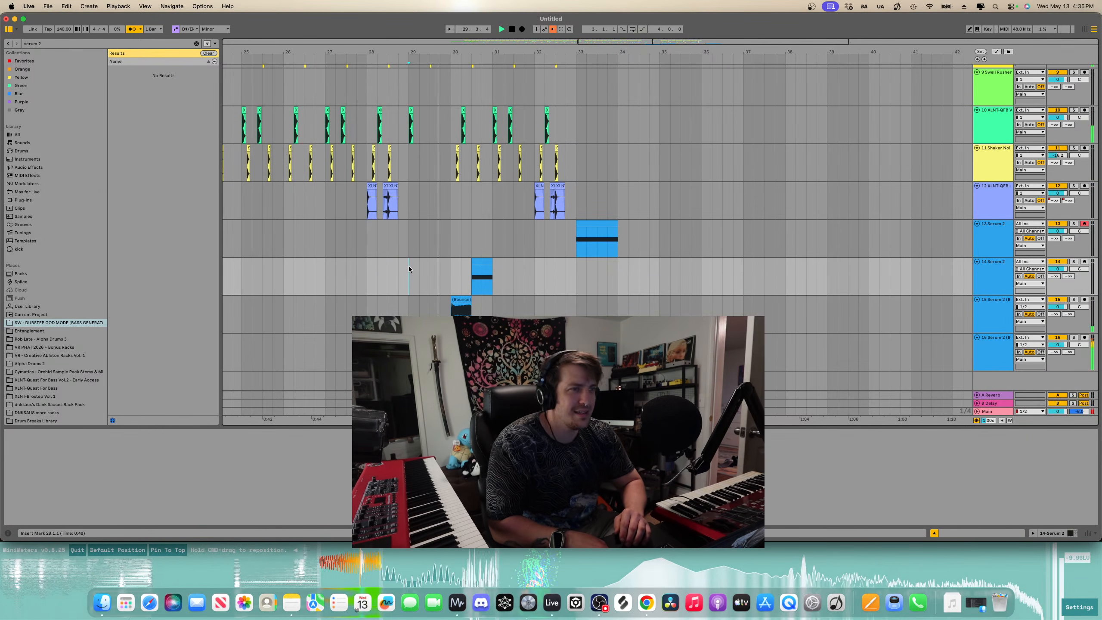
pyautogui.press('space')
# - Copy the bounced audio clip to bar 31 and duplicate it twice more along the track
pyautogui.click(465, 299)
pyautogui.press('super+c')
pyautogui.click(490, 301)
pyautogui.press('super+v')
pyautogui.press('space')
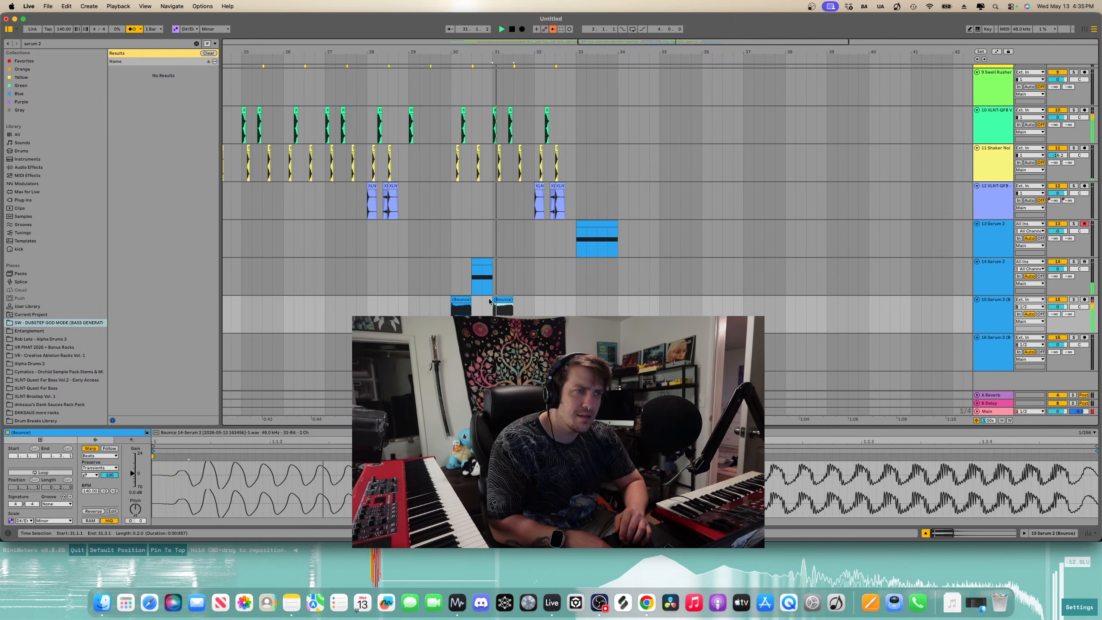
pyautogui.press('super+d')
pyautogui.press('super+d')
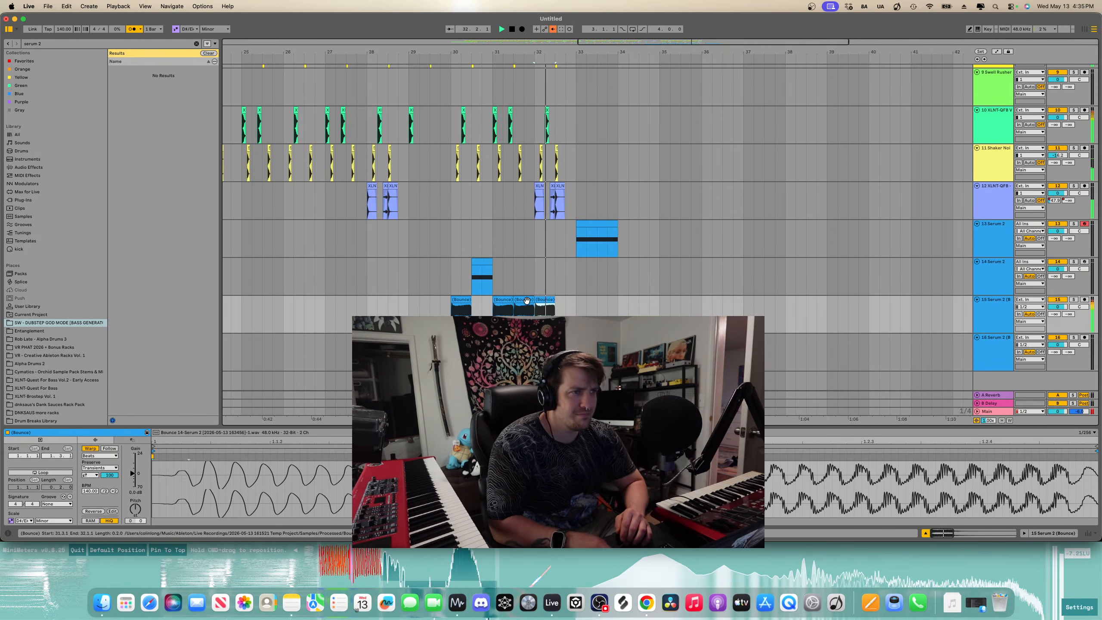
# - Paste copies of the remaining Serum 2 MIDI clip into bars 32 and 34
pyautogui.press('space')
pyautogui.click(482, 262)
pyautogui.press('super+c')
pyautogui.click(556, 272)
pyautogui.press('super+v')
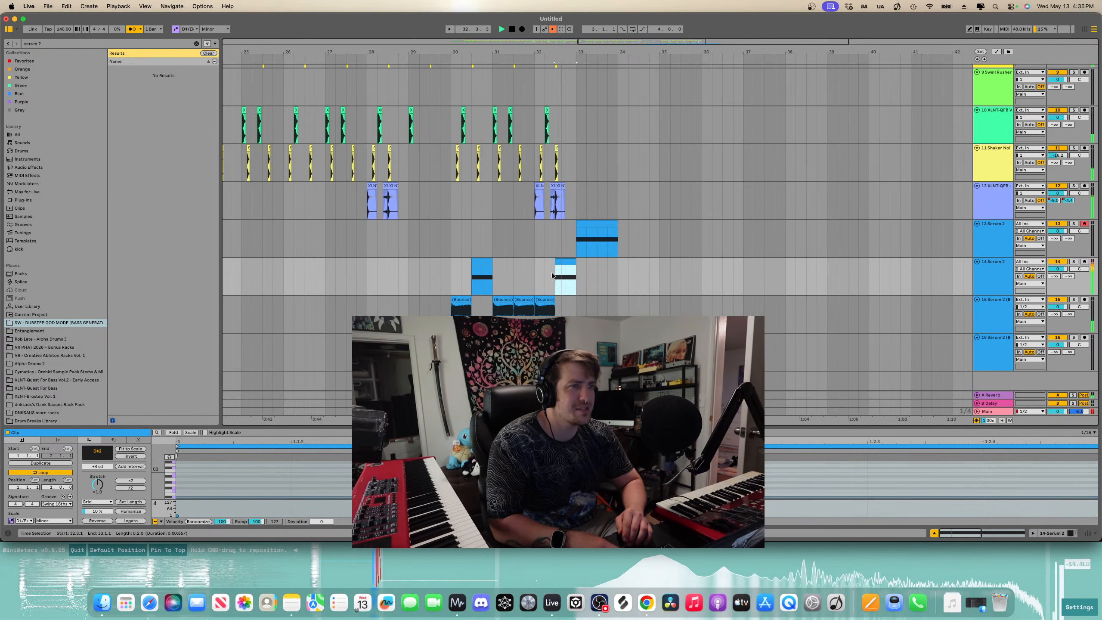
pyautogui.press('space')
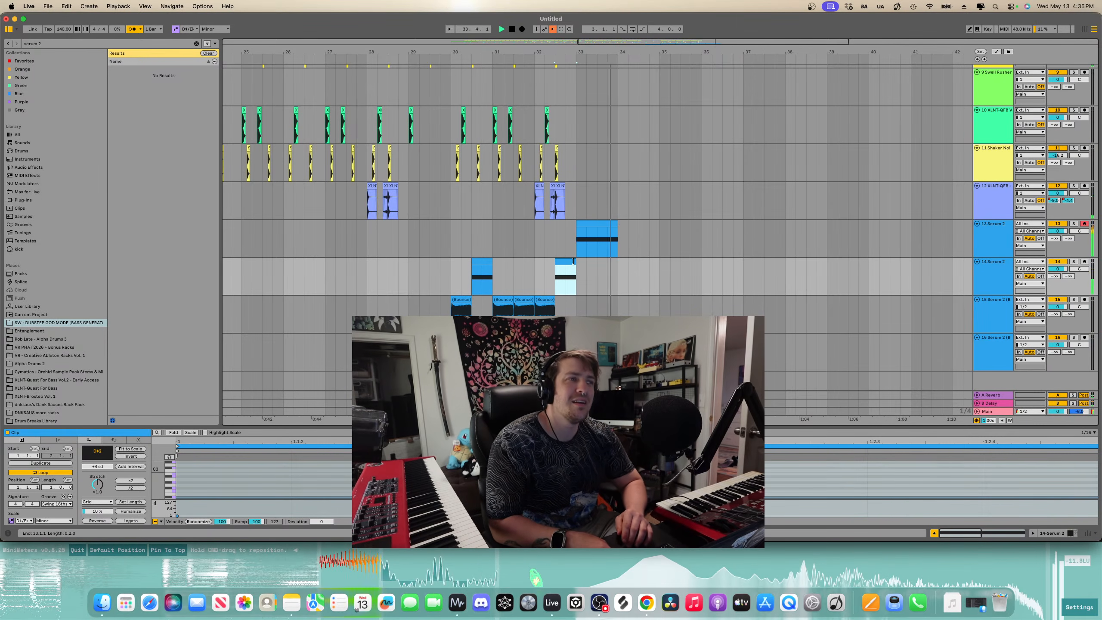
pyautogui.click(576, 275)
pyautogui.press('space')
pyautogui.click(486, 261)
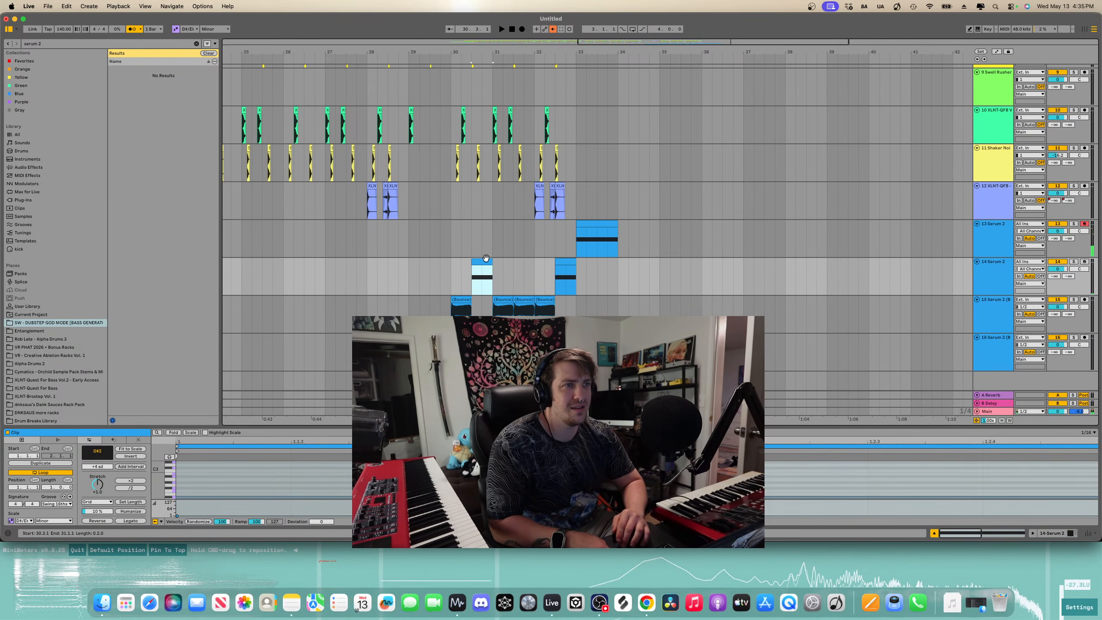
pyautogui.click(637, 269)
pyautogui.press('super+v')
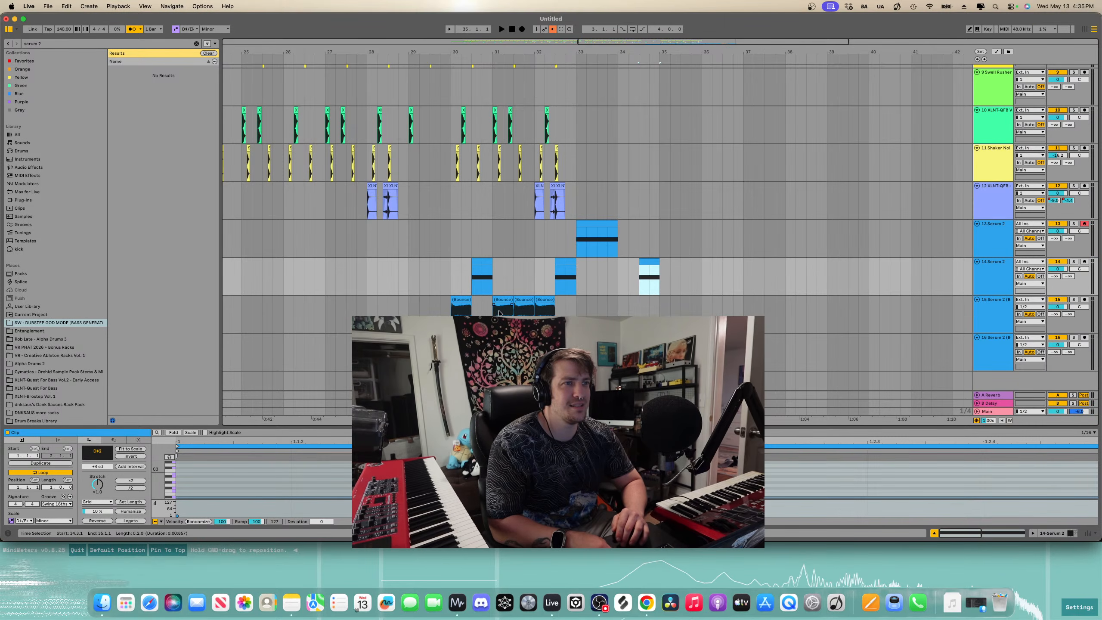
# - Duplicate the bounced audio and MIDI clips of bars 31 to 33 to bars 35 to 37
pyautogui.moveTo(499, 312); pyautogui.dragTo(576, 312)
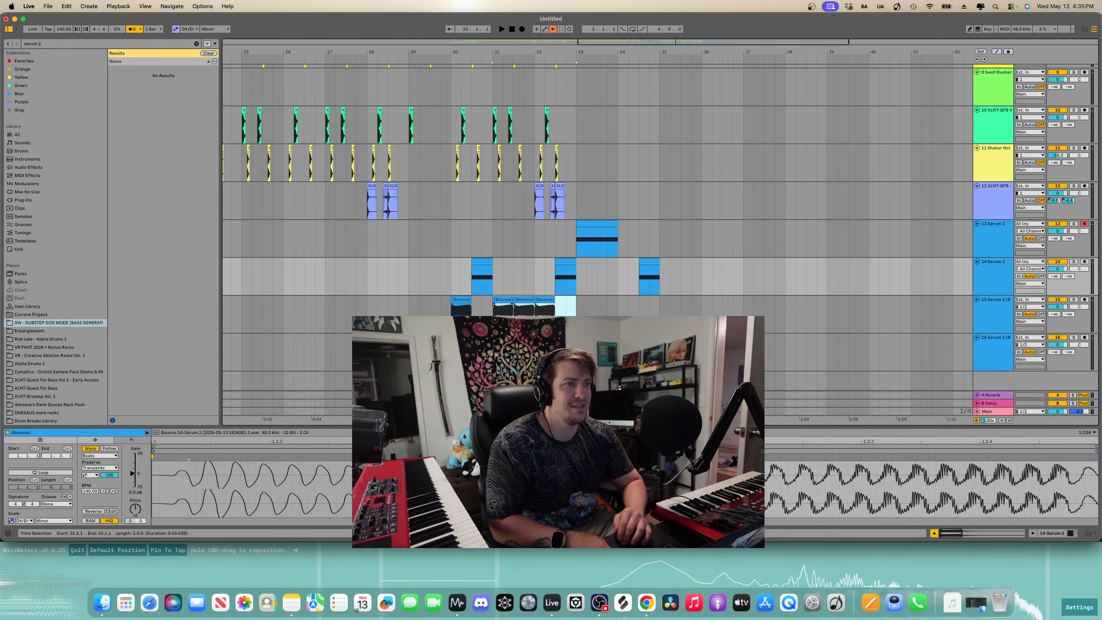
pyautogui.keyDown('shift'); pyautogui.click(576, 289); pyautogui.keyUp('shift')
pyautogui.press('super+d')
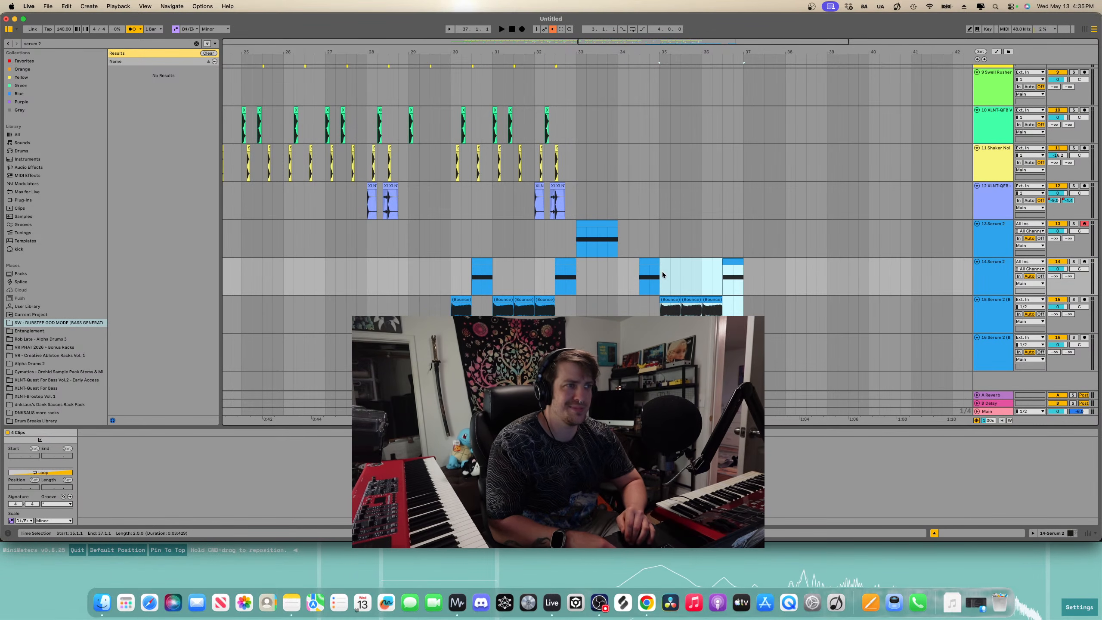
# - Duplicate the drum clips from bars 29 to 33 across the drum tracks into bars 33 to 37
pyautogui.click(411, 268)
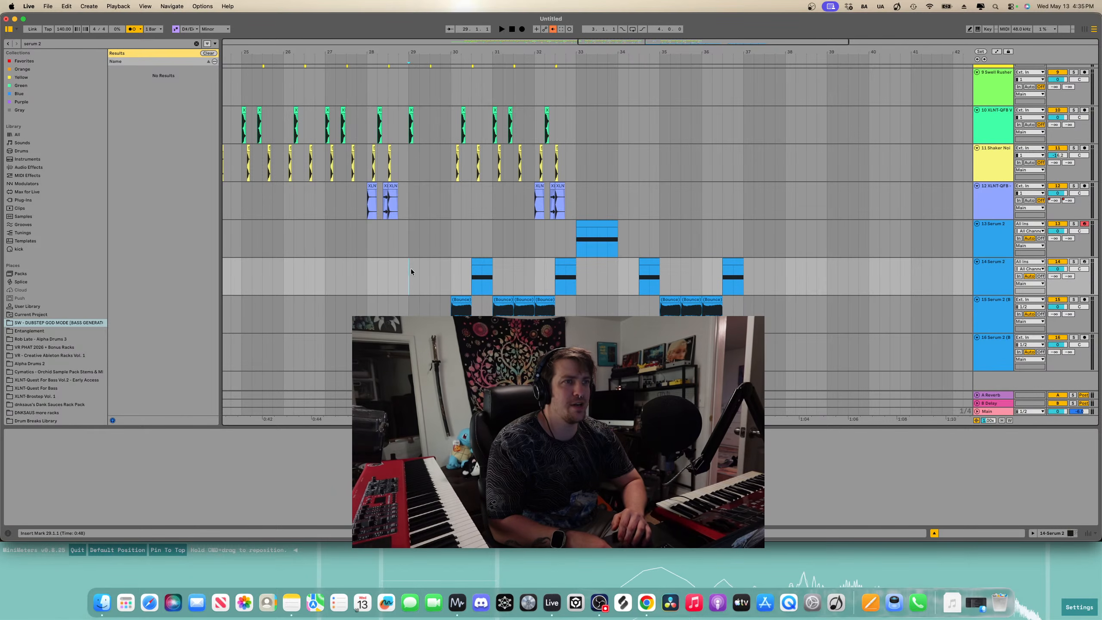
pyautogui.click(574, 118)
pyautogui.scroll(3, 574, 238)
pyautogui.moveTo(571, 280); pyautogui.dragTo(405, 79)
pyautogui.scroll(5, 408, 83)
pyautogui.keyDown('shift'); pyautogui.click(406, 152); pyautogui.keyUp('shift')
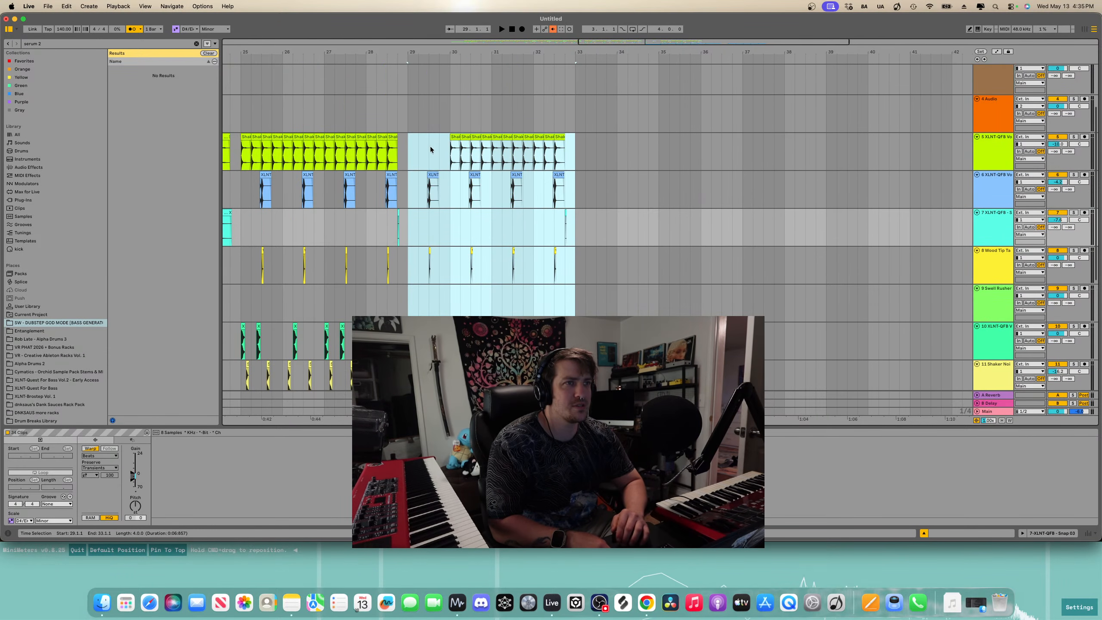
pyautogui.press('super+d')
# - Duplicate the shaker loop clips before bar 33 to fill the gap in the shaker track
pyautogui.click(560, 137)
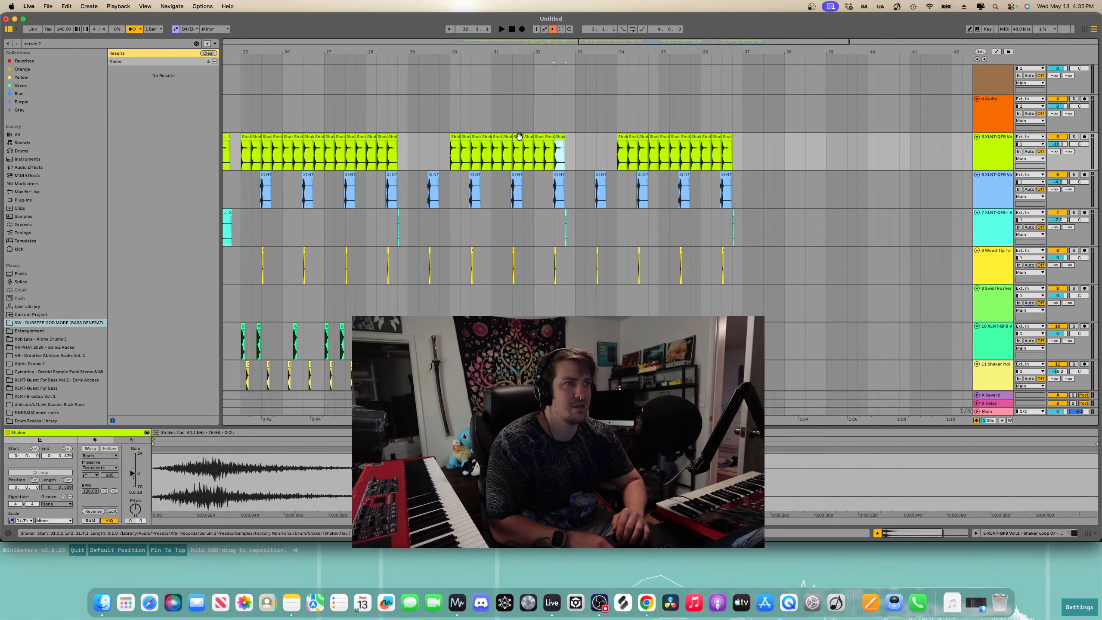
pyautogui.keyDown('shift'); pyautogui.click(525, 136); pyautogui.keyUp('shift')
pyautogui.press('super+d')
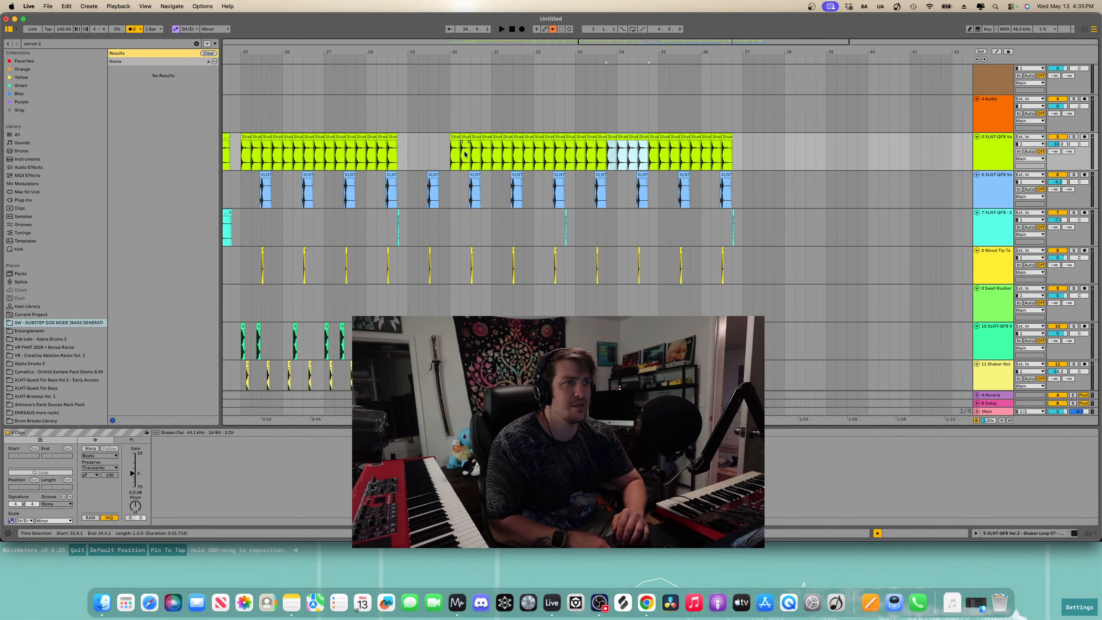
# - Play back the arrangement from bar 29 to review the extended drum and bass section
pyautogui.click(409, 156)
pyautogui.scroll(-3, 409, 155)
pyautogui.press('space')
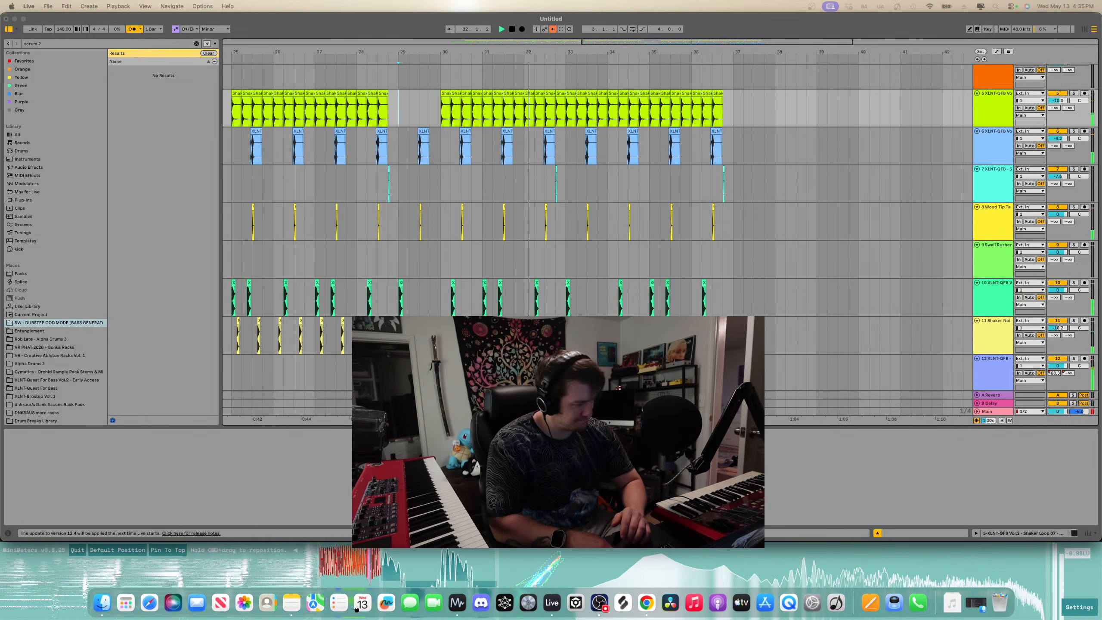
pyautogui.scroll(-5, 530, 287)
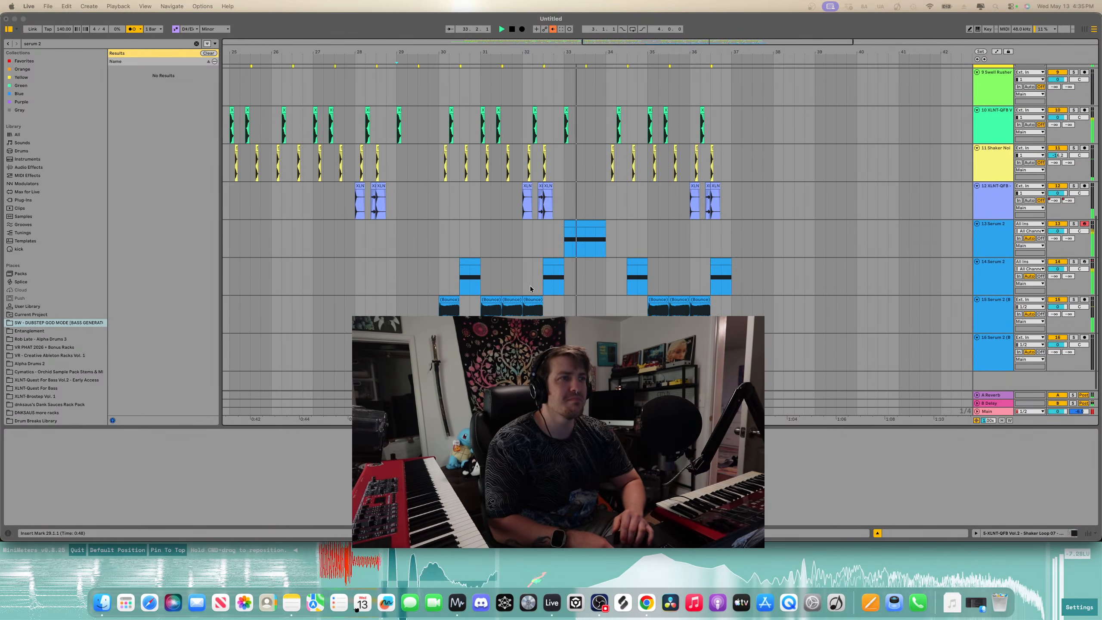
pyautogui.scroll(4, 690, 260)
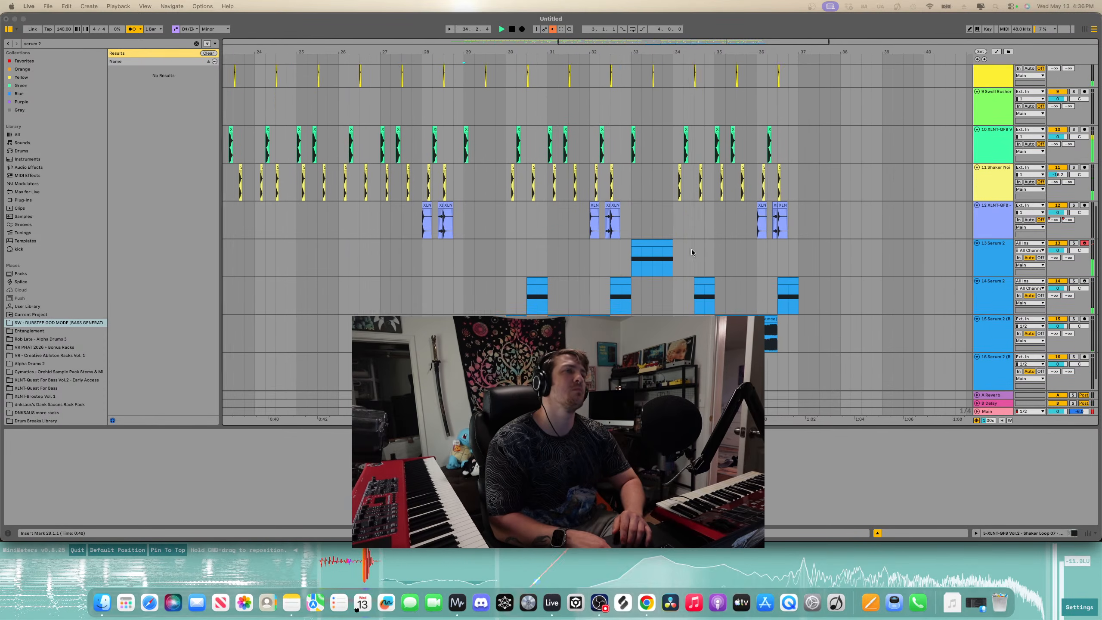
pyautogui.scroll(-1, 691, 262)
pyautogui.click(680, 287)
pyautogui.press('space')
pyautogui.scroll(4, 679, 287)
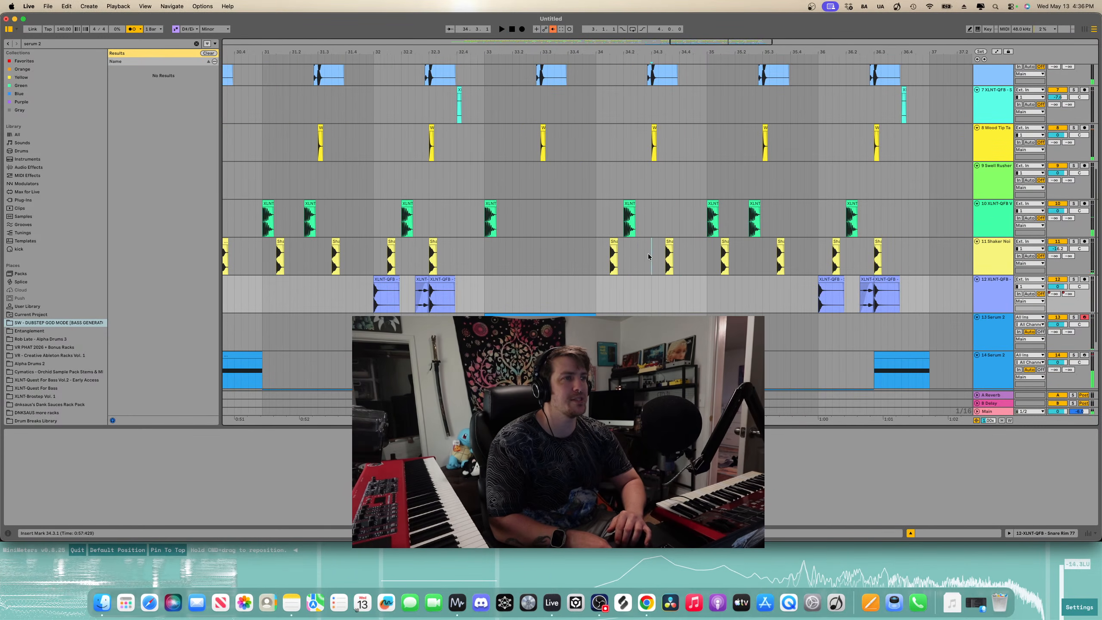
# - Delete the first two beats of bar 34 across all drum tracks
pyautogui.moveTo(649, 254); pyautogui.dragTo(586, 124)
pyautogui.click(589, 120)
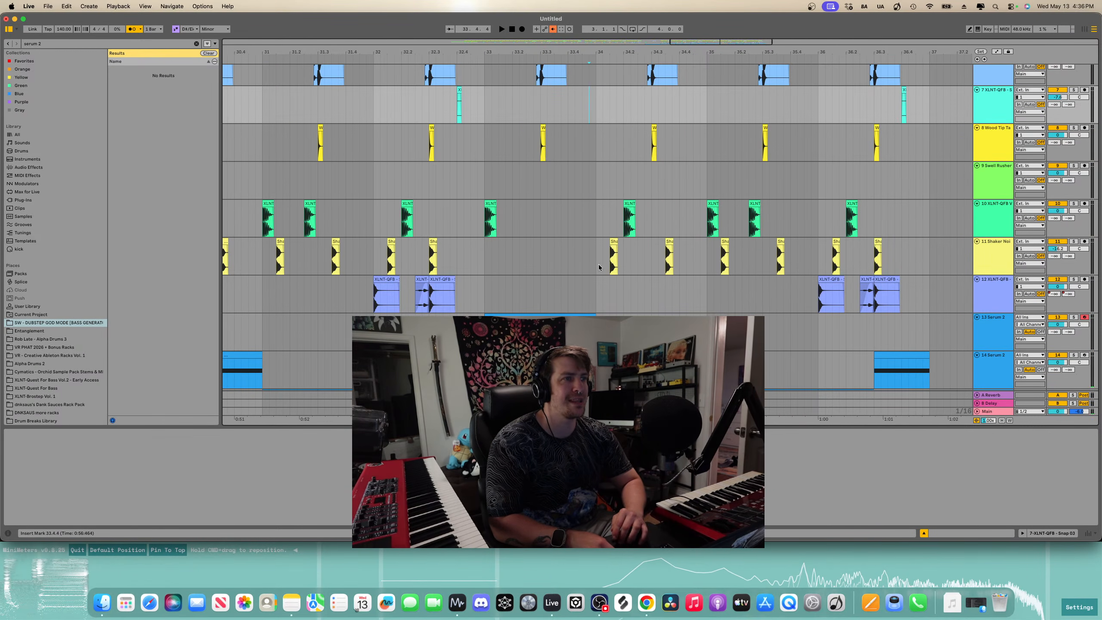
pyautogui.moveTo(599, 264); pyautogui.dragTo(648, 52)
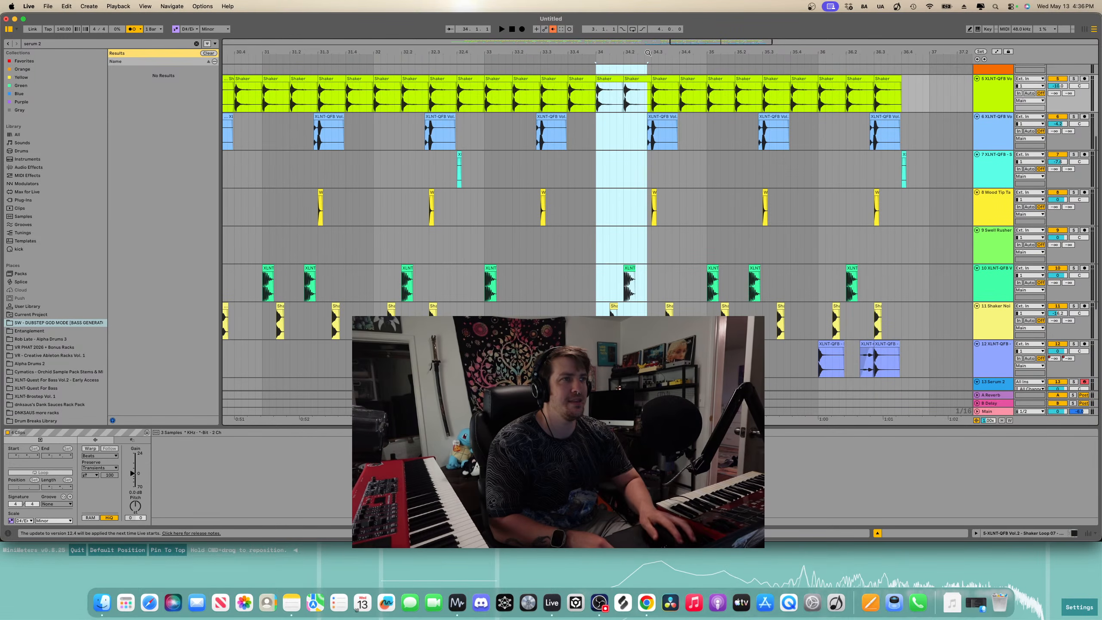
pyautogui.press('Delete')
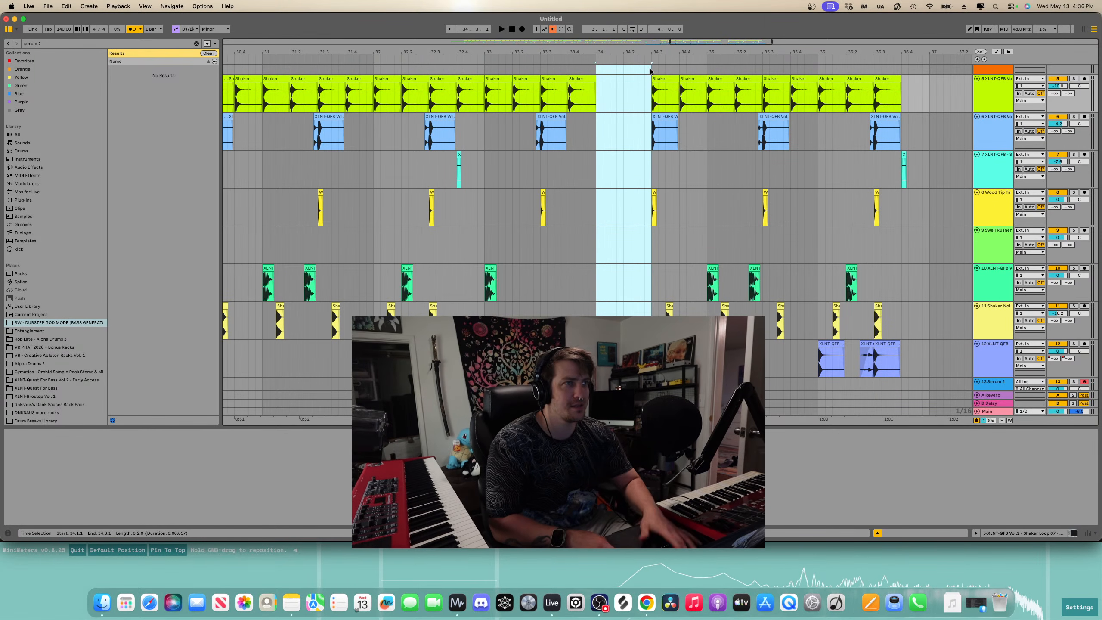
# - Play back the section with the cleared beats in bar 34
pyautogui.press('space')
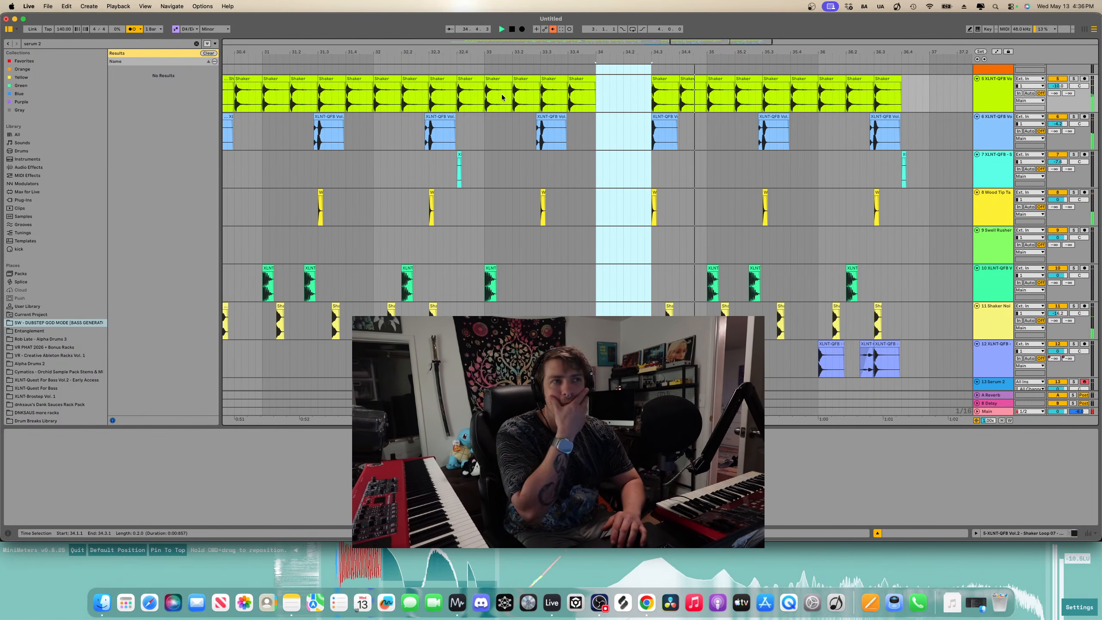
pyautogui.click(478, 94)
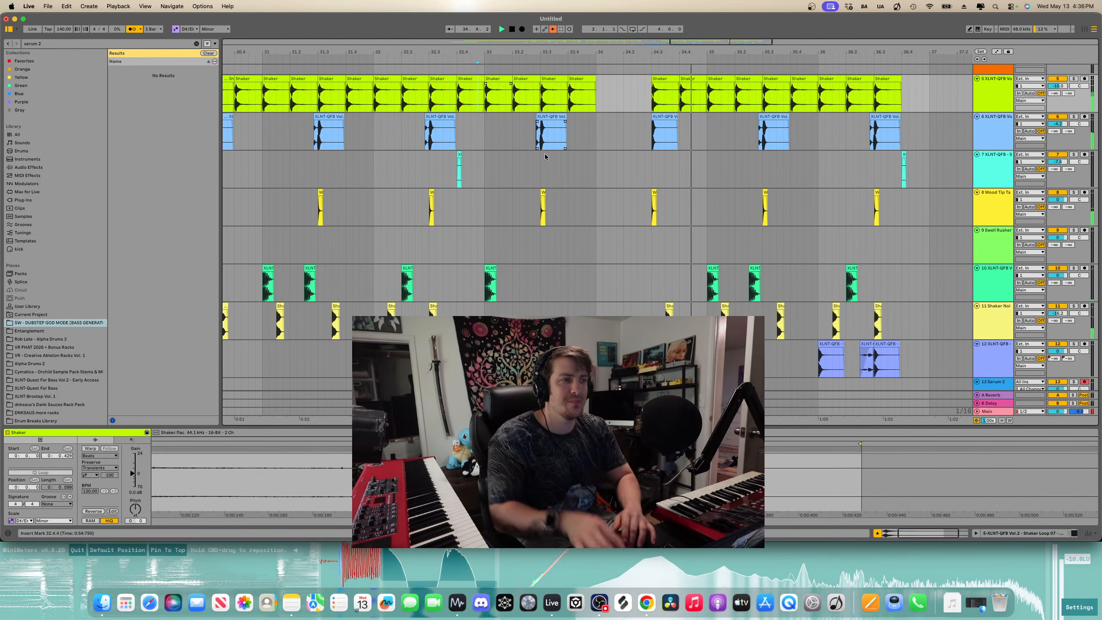
pyautogui.scroll(-5, 945, 303)
pyautogui.click(1003, 274)
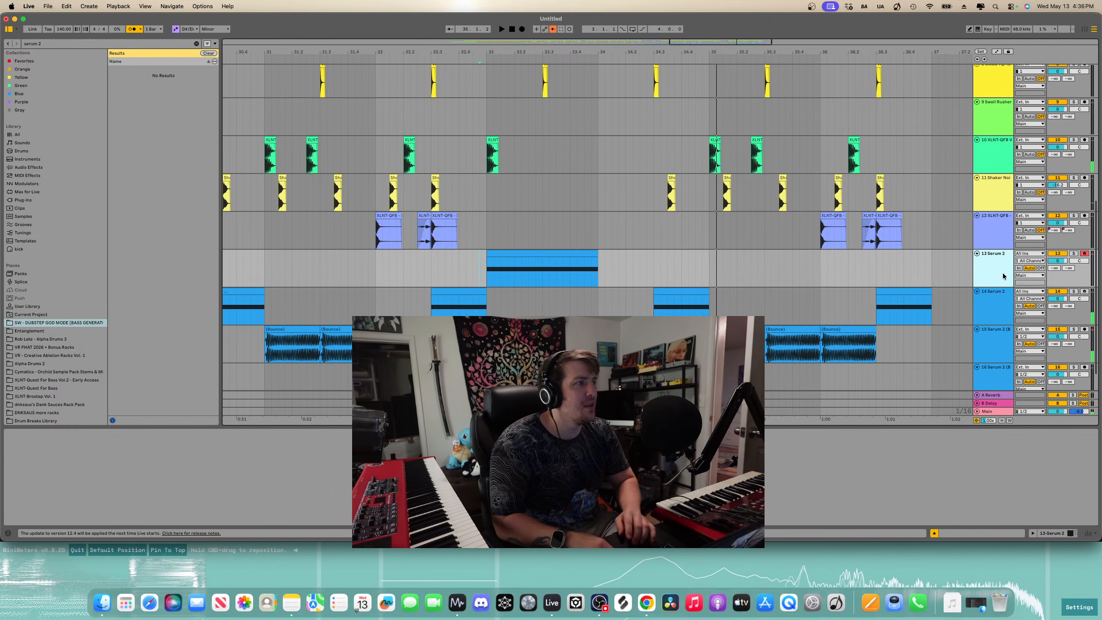
# - Bounce the Serum 2 MIDI clip in bar 33 to a new audio track and play it back
pyautogui.moveTo(593, 252); pyautogui.dragTo(647, 252)
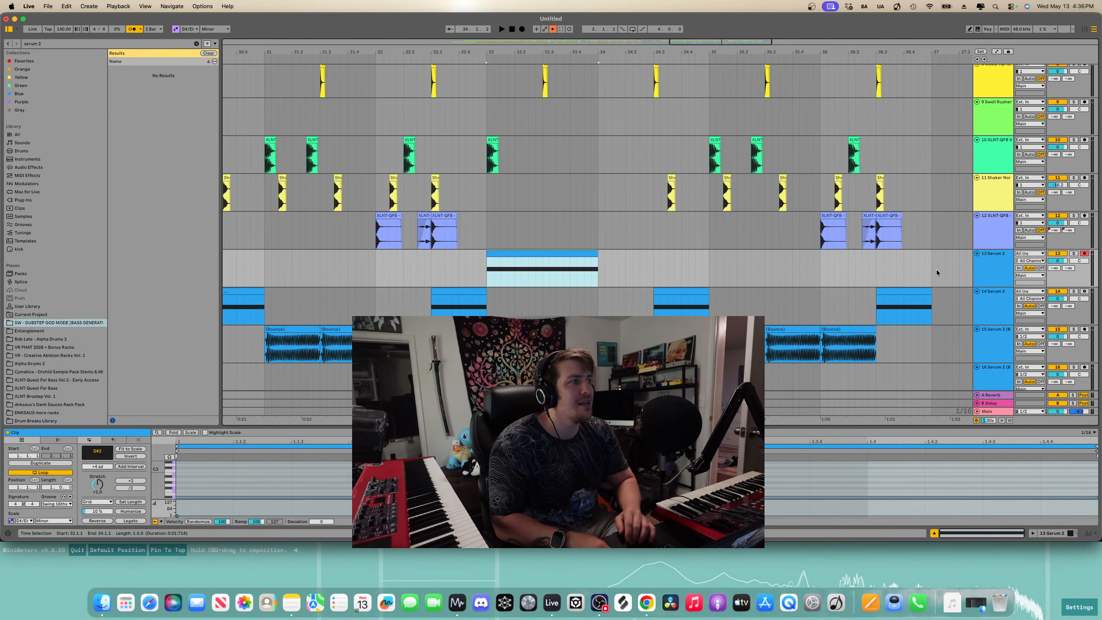
pyautogui.click(1059, 261)
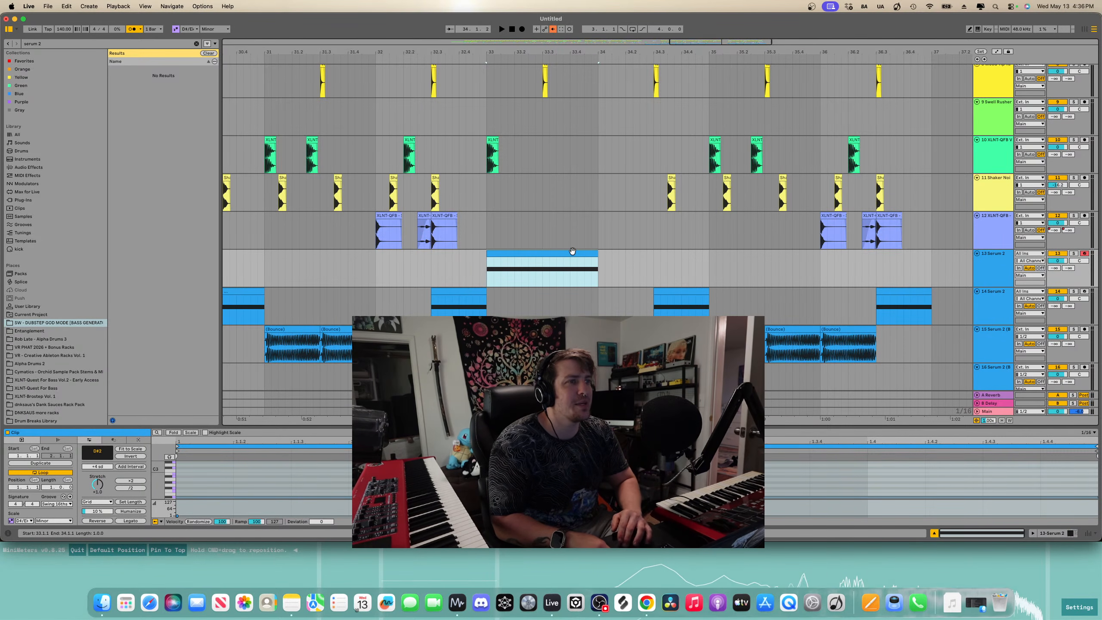
pyautogui.press('super+b')
pyautogui.press('space')
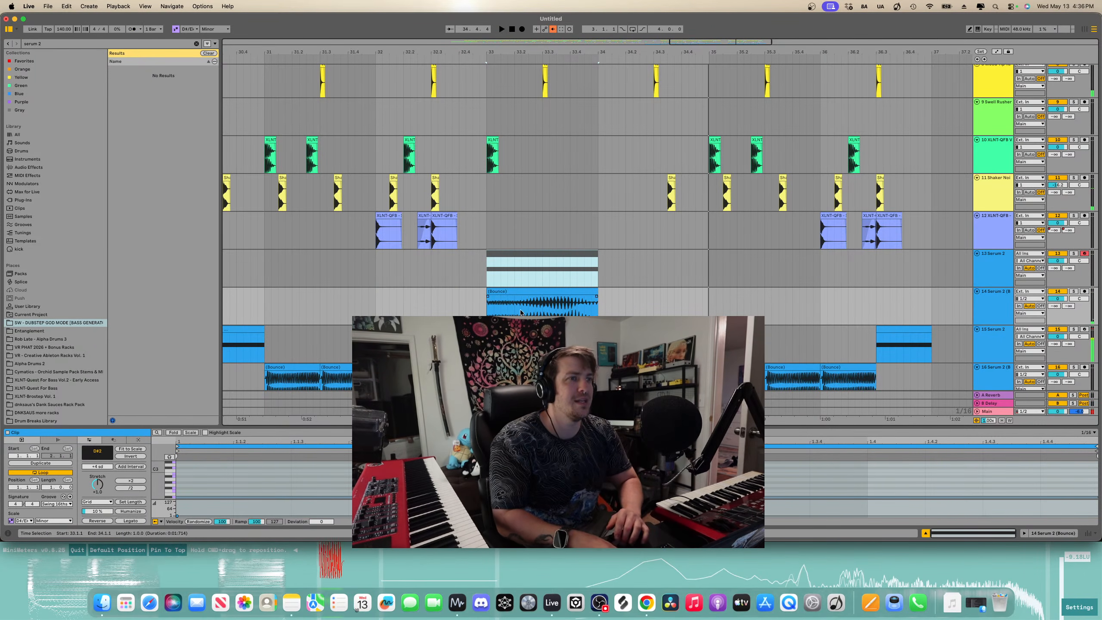
pyautogui.press('space')
pyautogui.click(488, 314)
pyautogui.press('space')
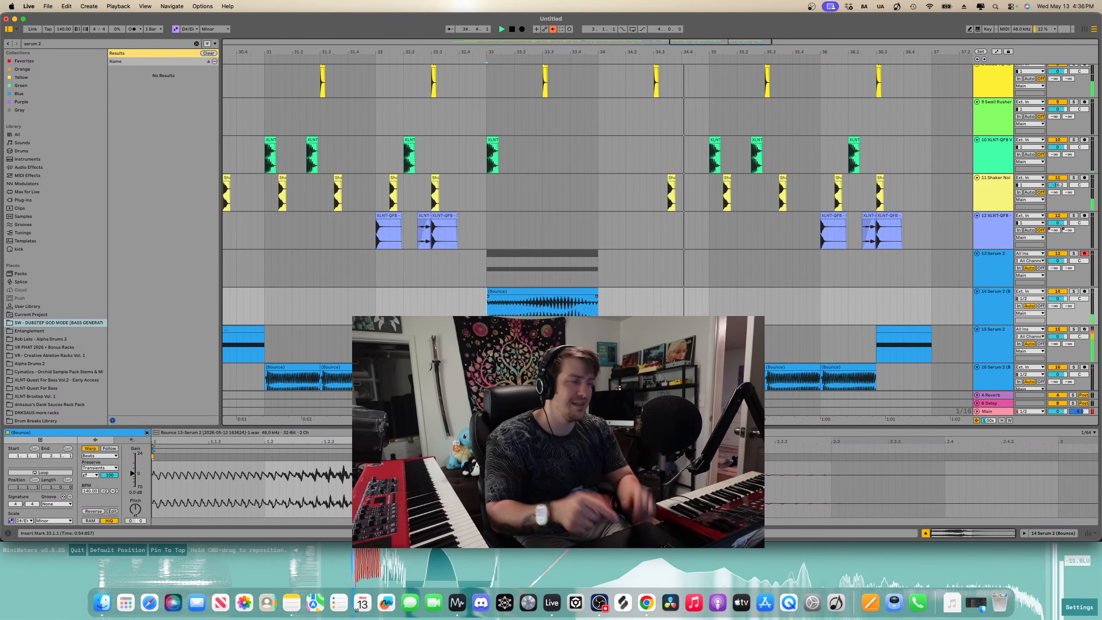
# - Scroll and zoom through the arrangement to review the Serum 2 bass clips around bars 29 to 36
pyautogui.scroll(-3, 539, 240)
pyautogui.scroll(-4, 539, 240)
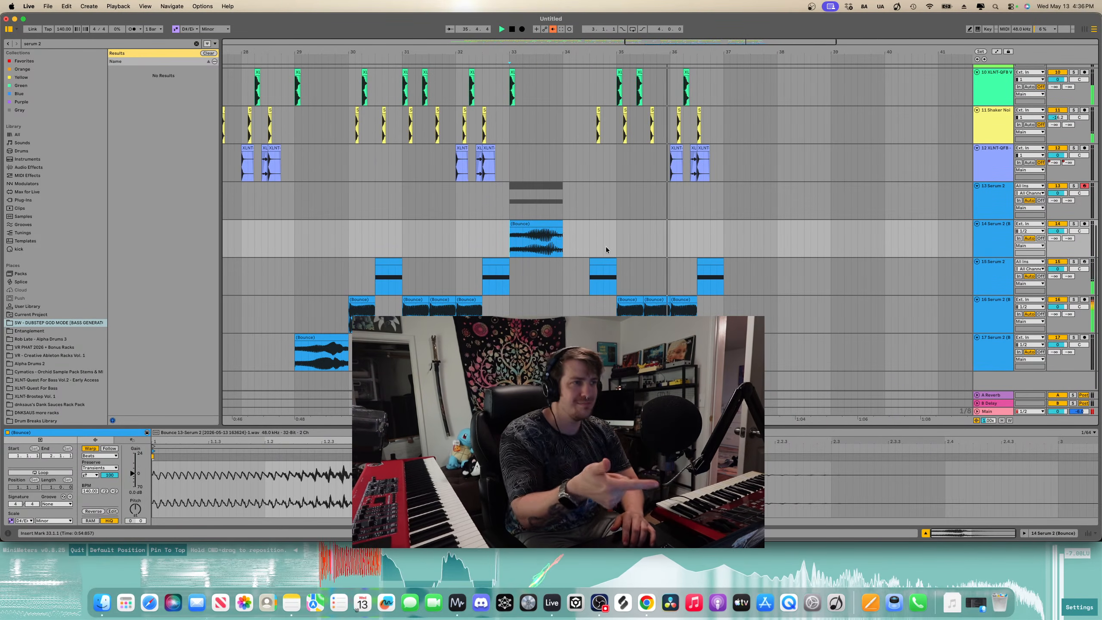
pyautogui.hscroll(-5, 668, 243)
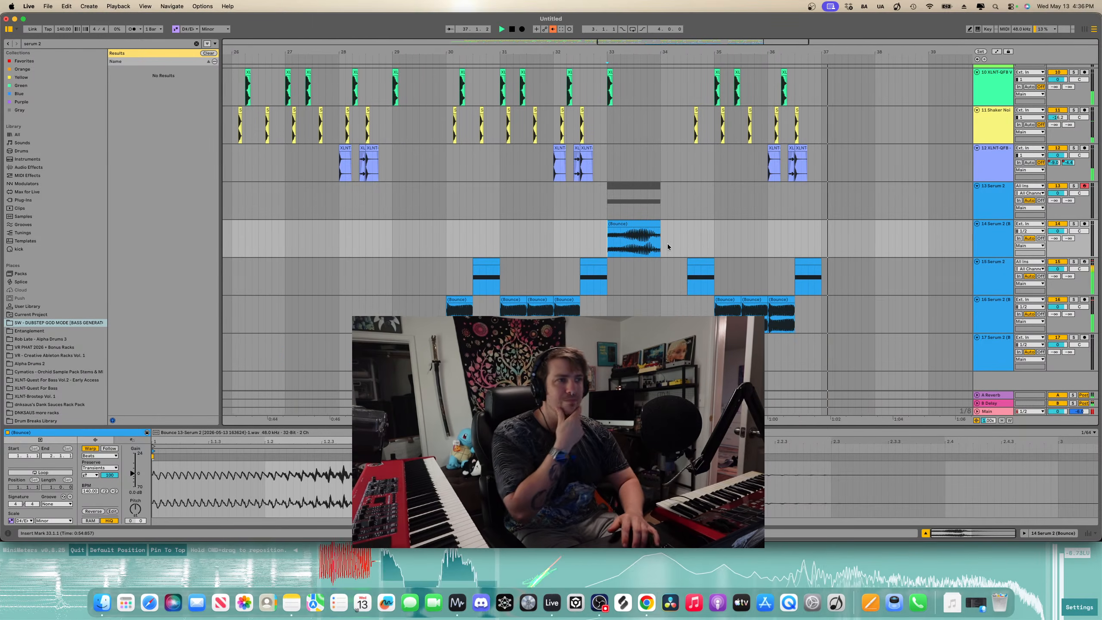
pyautogui.scroll(-3, 668, 244)
pyautogui.press('Tab')
pyautogui.press('Tab')
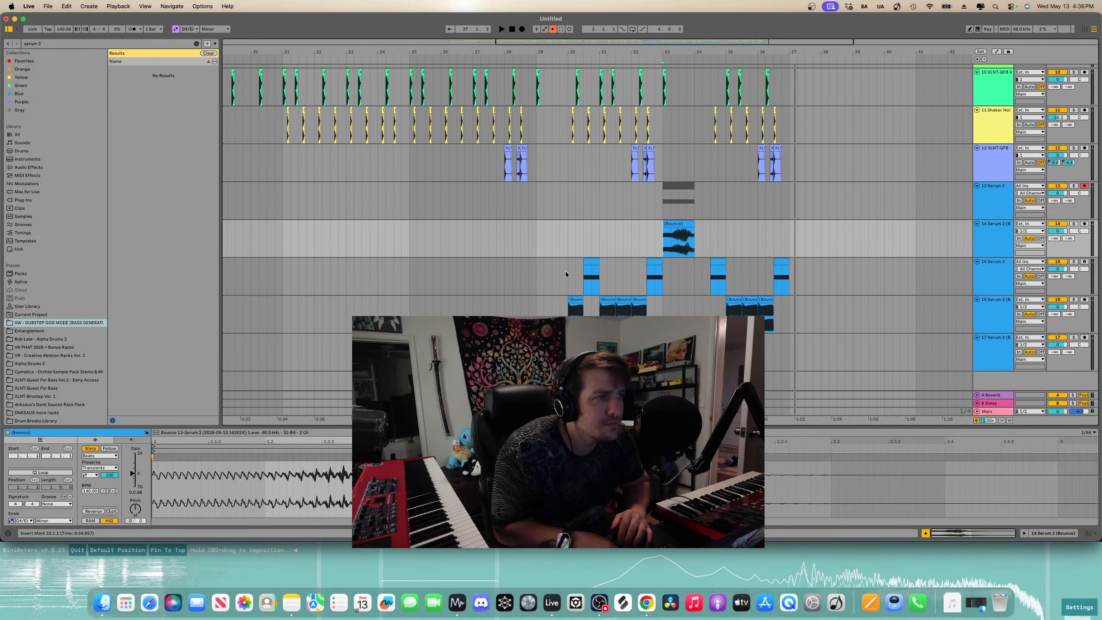
pyautogui.click(536, 273)
pyautogui.hscroll(-1, 537, 273)
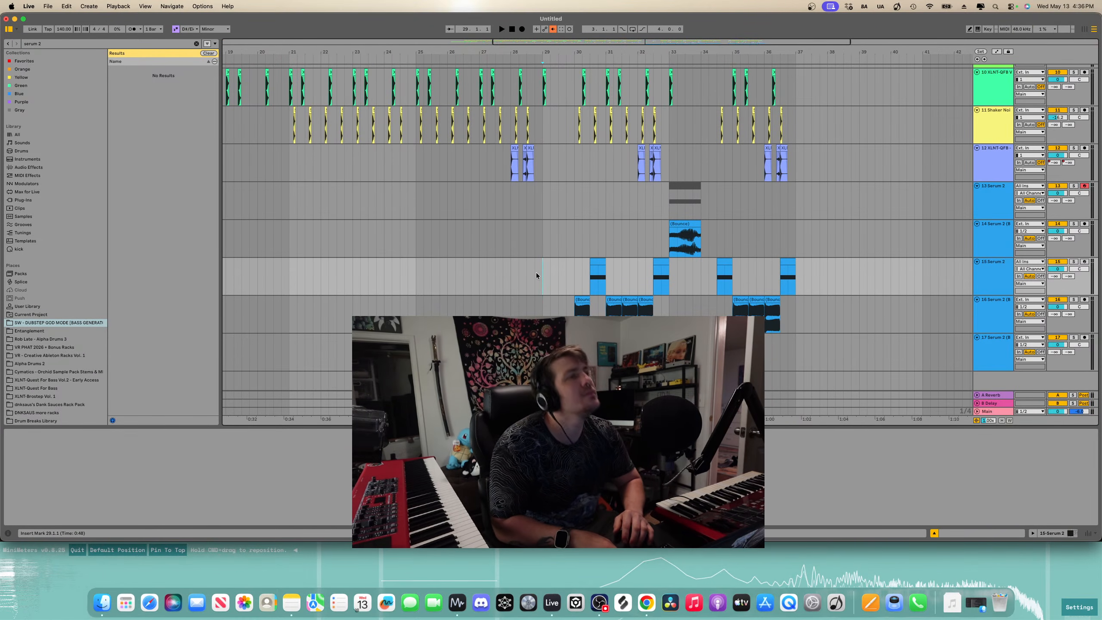
pyautogui.scroll(-3, 538, 272)
pyautogui.scroll(3, 539, 261)
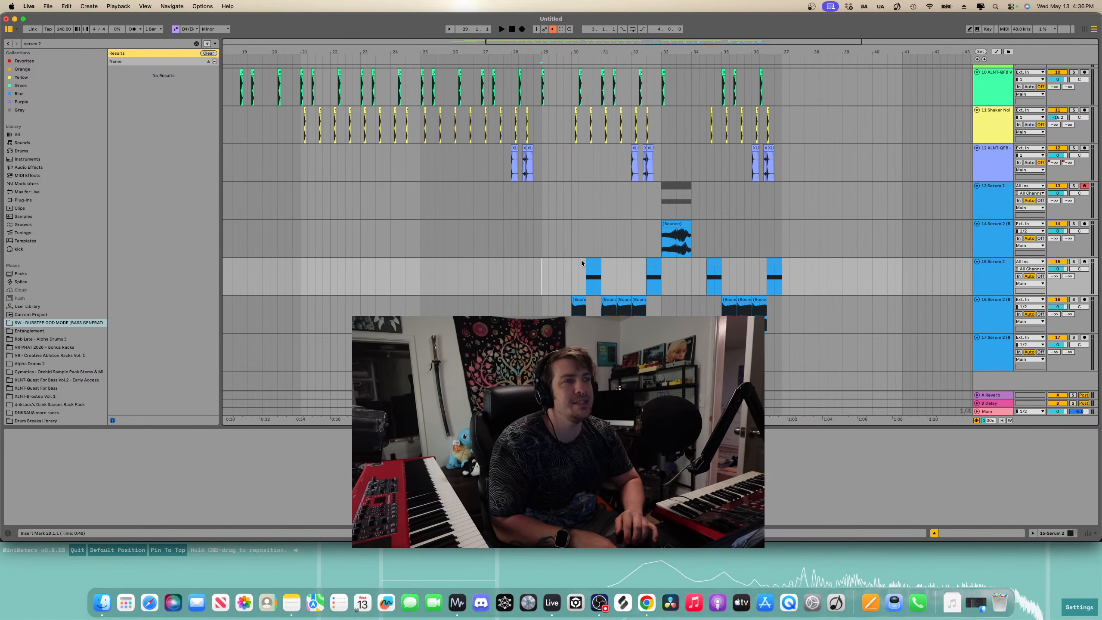
pyautogui.hscroll(5, 581, 260)
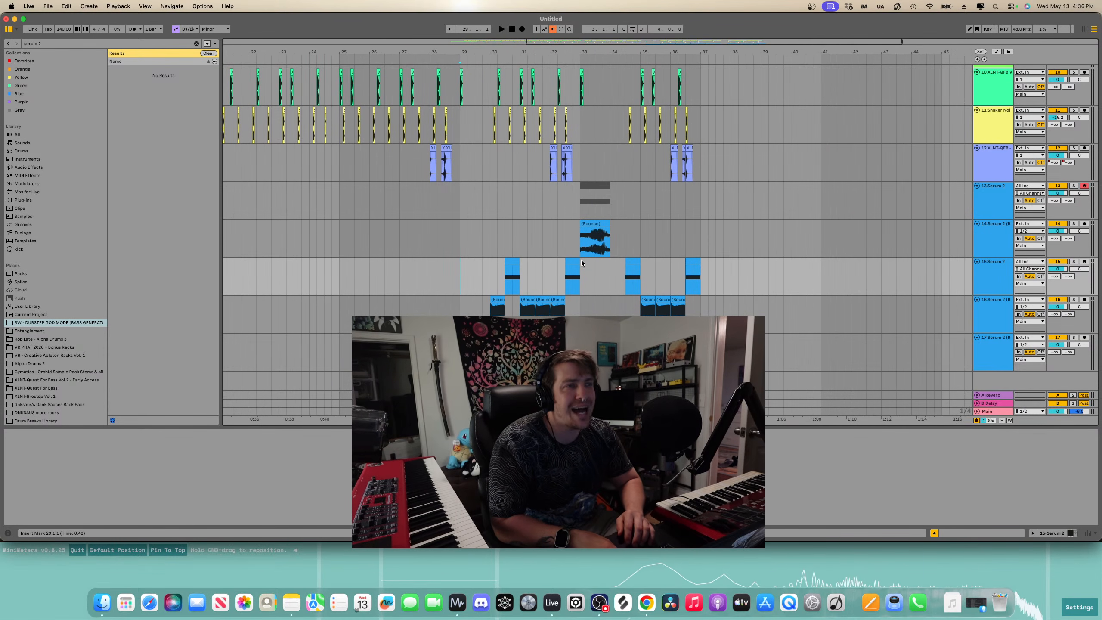
pyautogui.press('space')
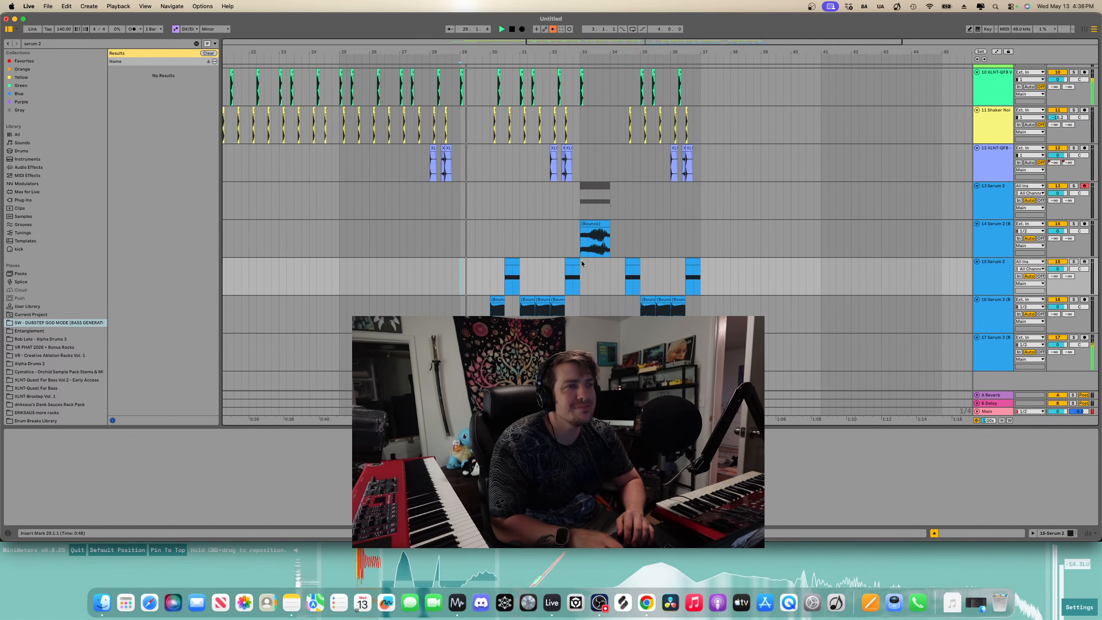
# - Transpose the note in the Serum 2 clip at bar 30 down two semitones and preview it
pyautogui.click(514, 263)
pyautogui.press('space')
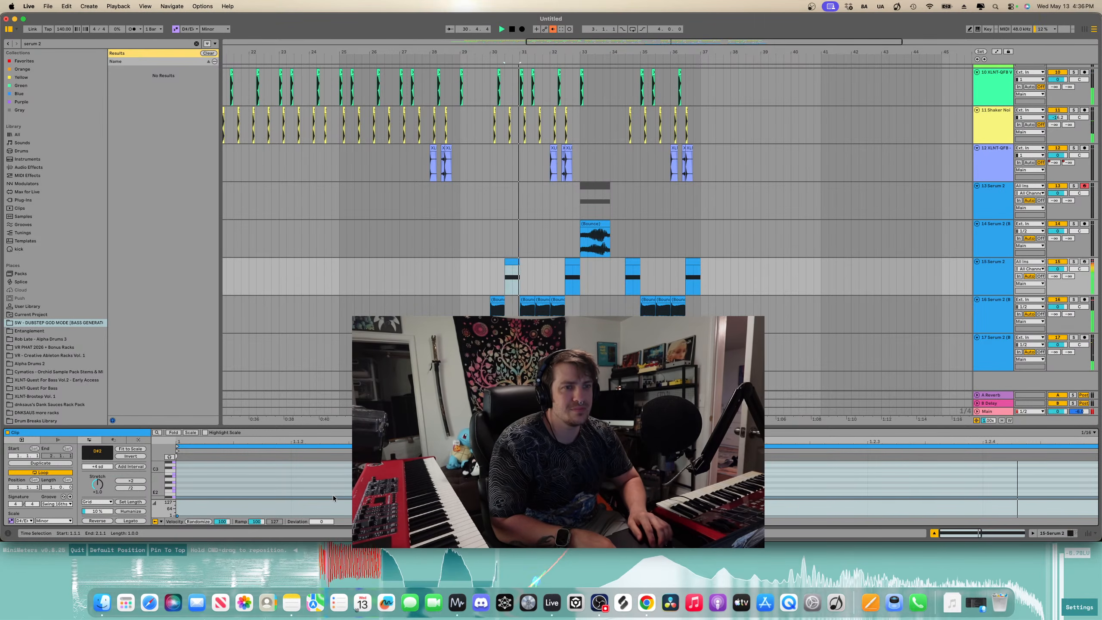
pyautogui.click(333, 498)
pyautogui.click(333, 498)
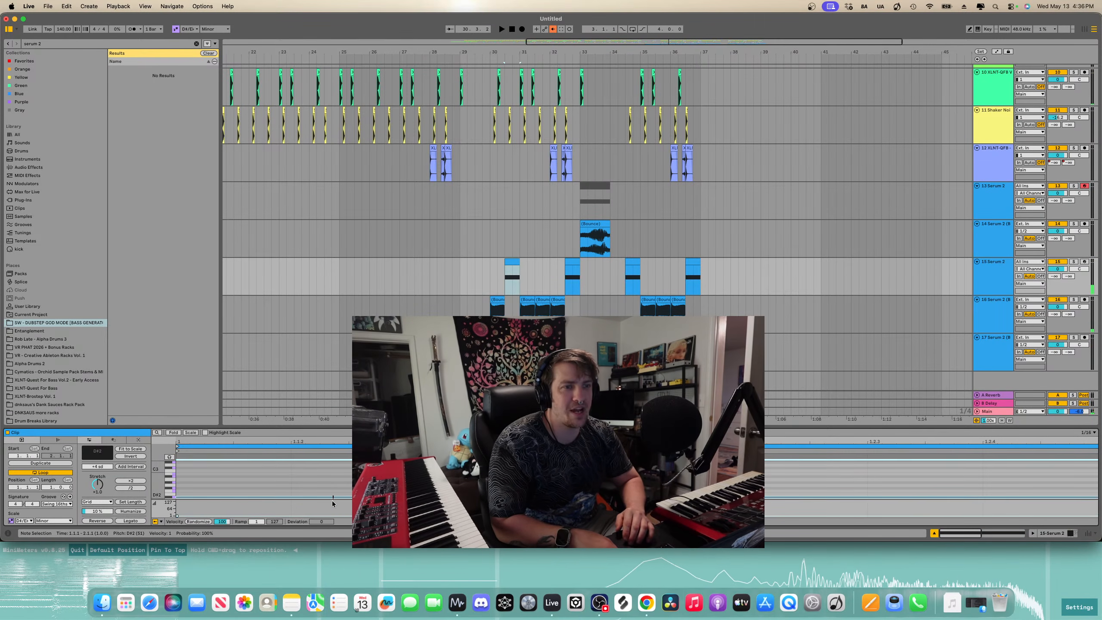
pyautogui.press('Down')
pyautogui.press('Down')
pyautogui.press('space')
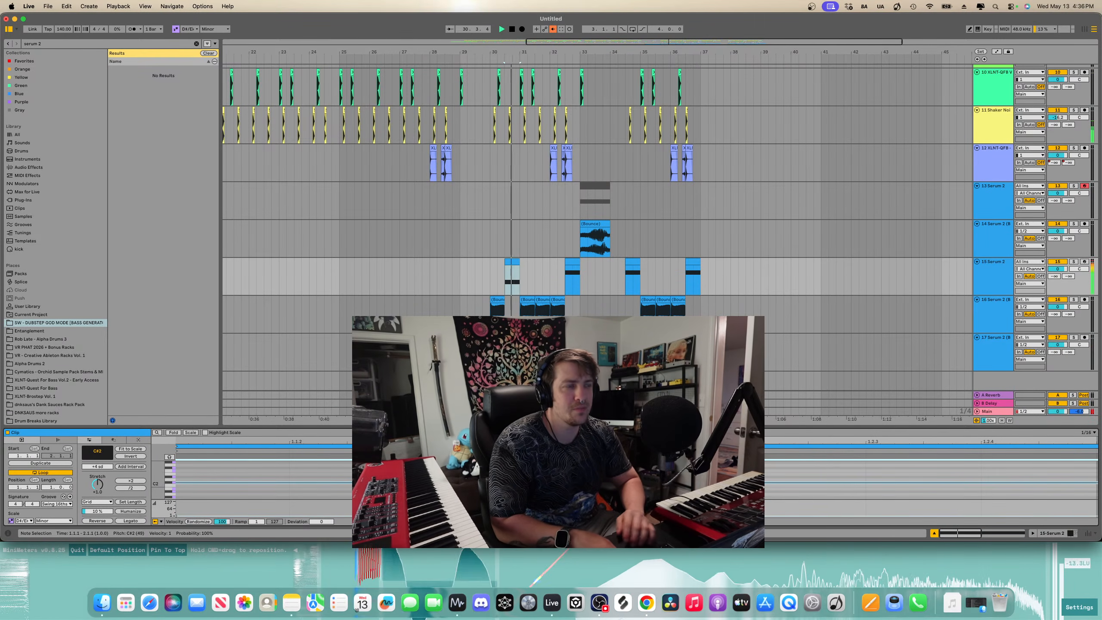
pyautogui.click(461, 271)
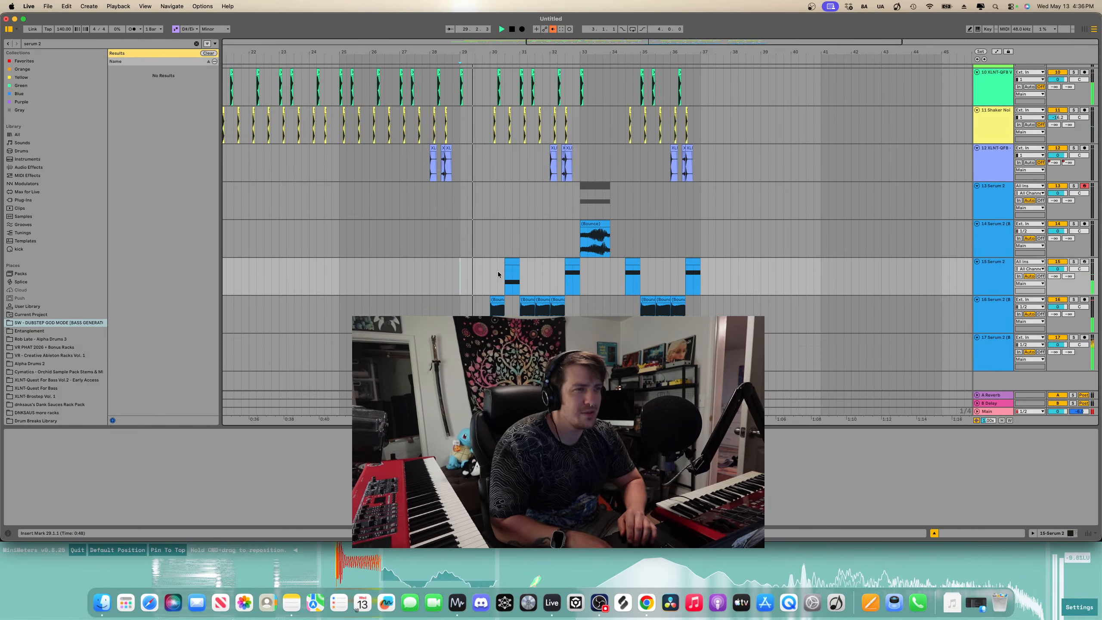
pyautogui.scroll(3, 498, 271)
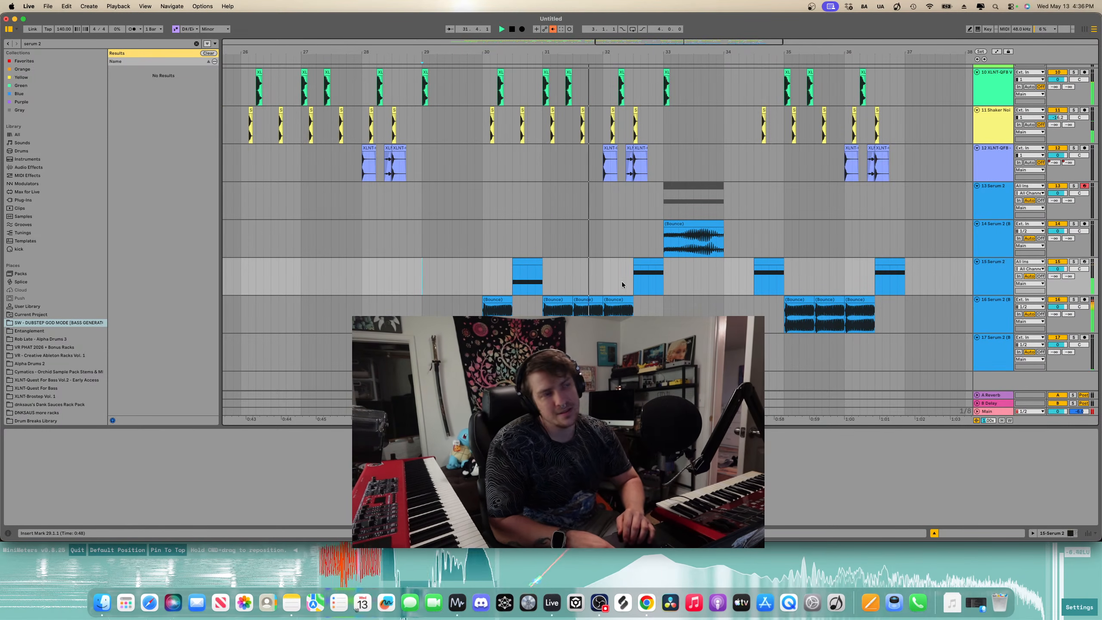
# - Try several pitches for the note in the Serum 2 clip at bar 32, settling two semitones lower, previewing each
pyautogui.click(652, 259)
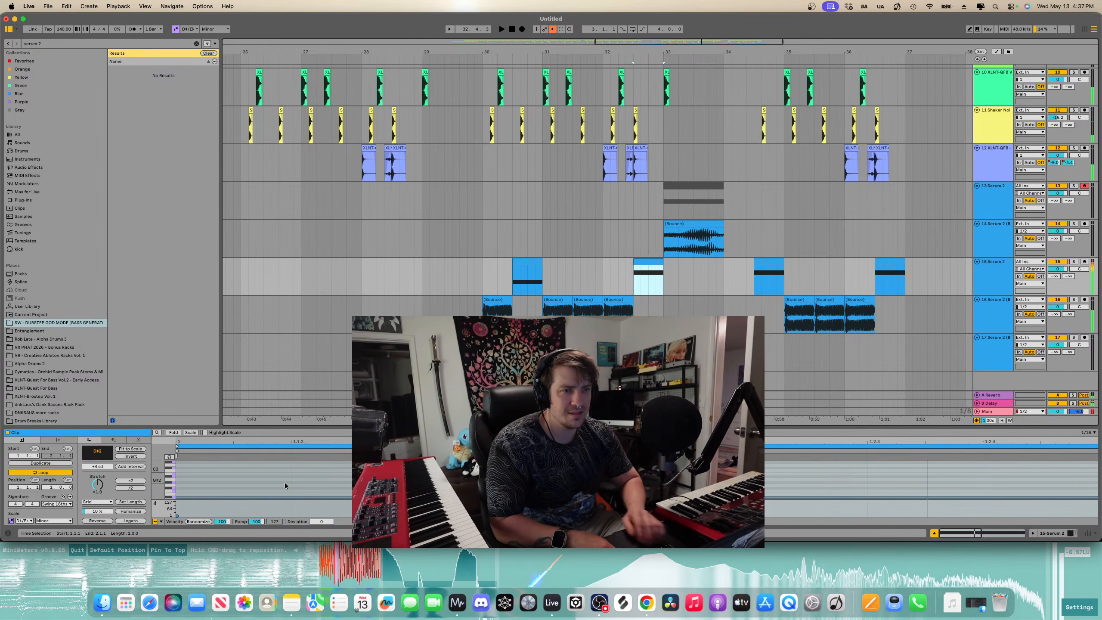
pyautogui.press('Up')
pyautogui.press('Up')
pyautogui.press('space')
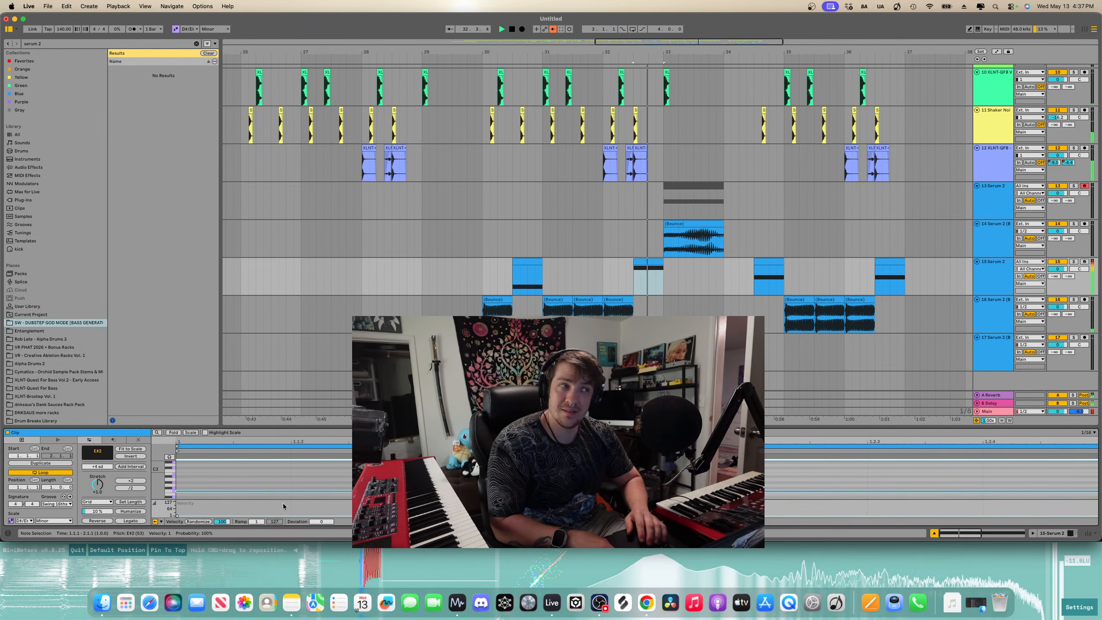
pyautogui.hotkey('shift', 'Down')
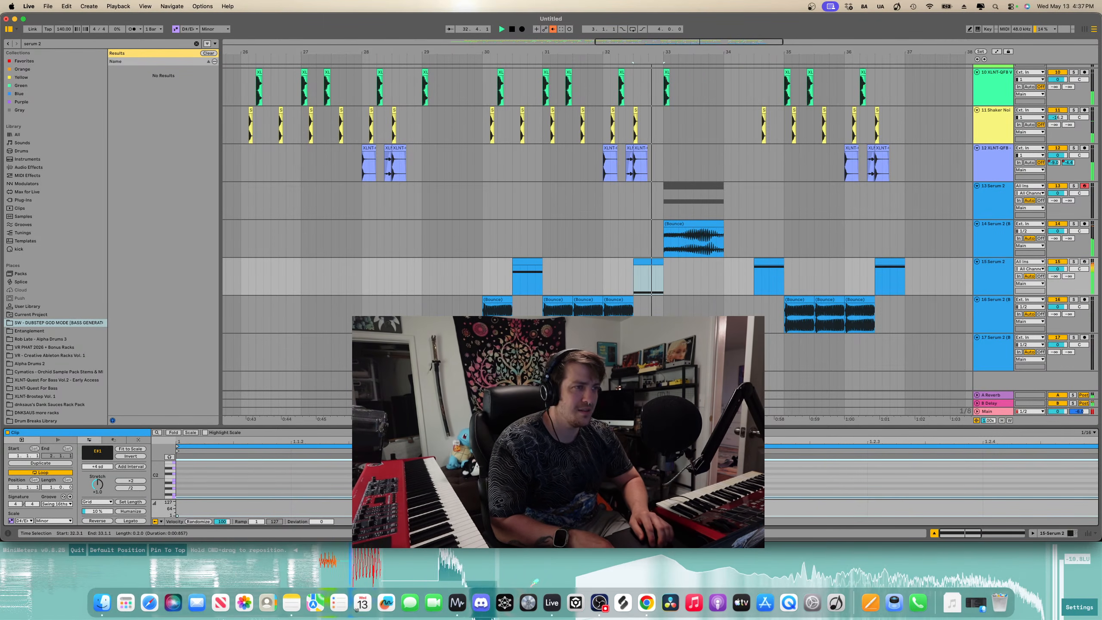
pyautogui.press('space')
pyautogui.hotkey('shift', 'Up')
pyautogui.press('space')
pyautogui.press('space')
pyautogui.press('Down')
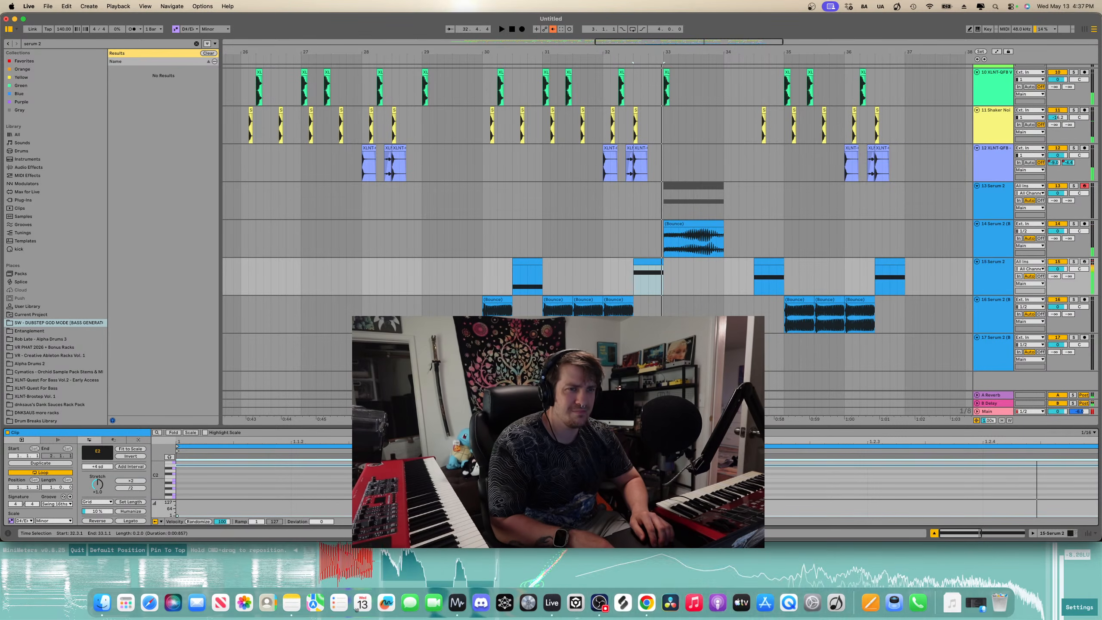
pyautogui.press('space')
pyautogui.press('space')
pyautogui.press('Down')
pyautogui.press('space')
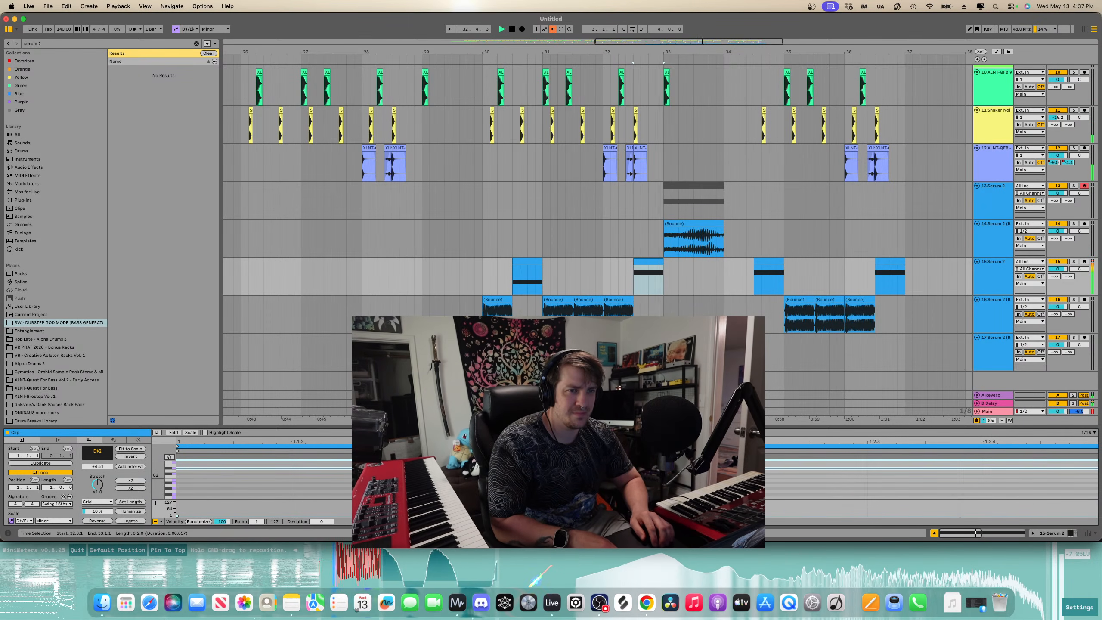
pyautogui.press('space')
pyautogui.press('Down')
pyautogui.press('Down')
pyautogui.press('space')
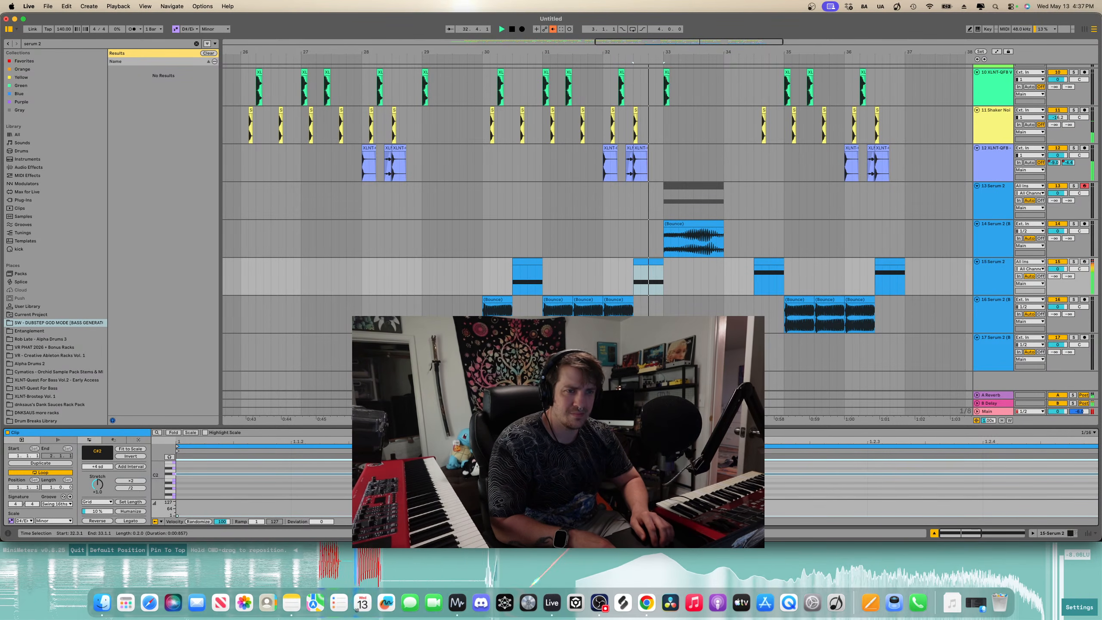
pyautogui.click(422, 270)
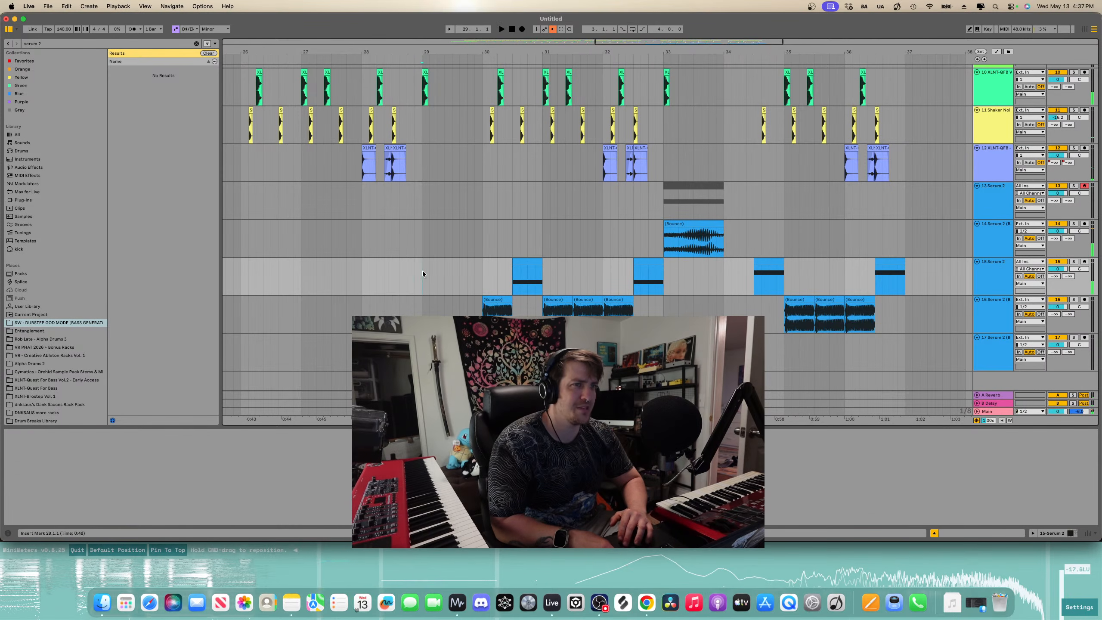
pyautogui.press('space')
# - Move the bounced audio track up and drag the bar 33 bounce clip onto it beside the bar 29 bounce
pyautogui.moveTo(1005, 358); pyautogui.dragTo(990, 258)
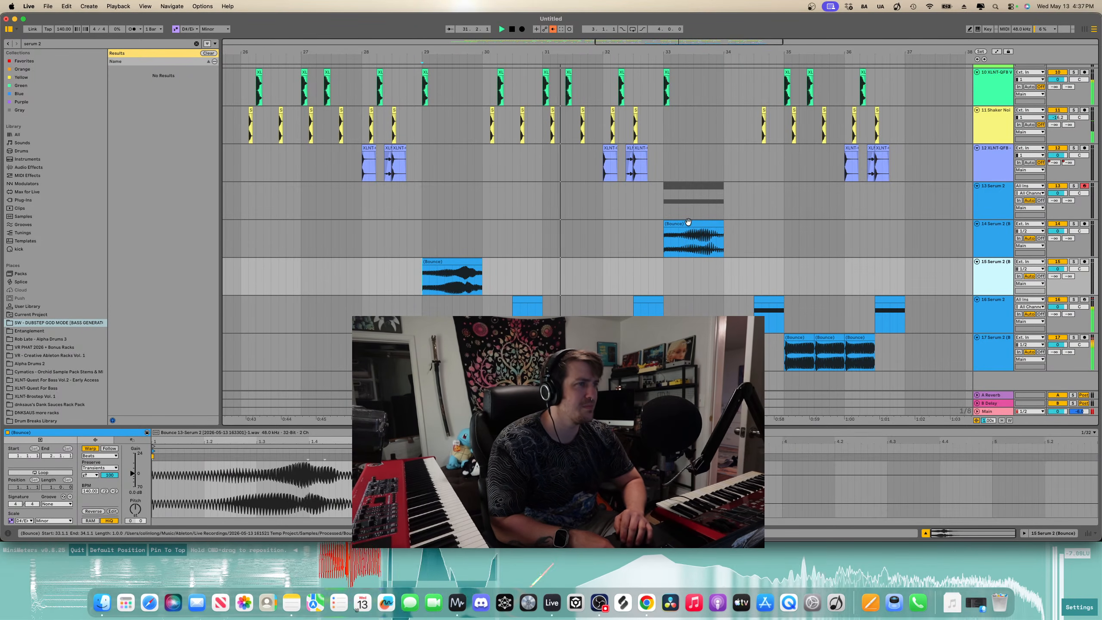
pyautogui.moveTo(690, 230); pyautogui.dragTo(689, 272)
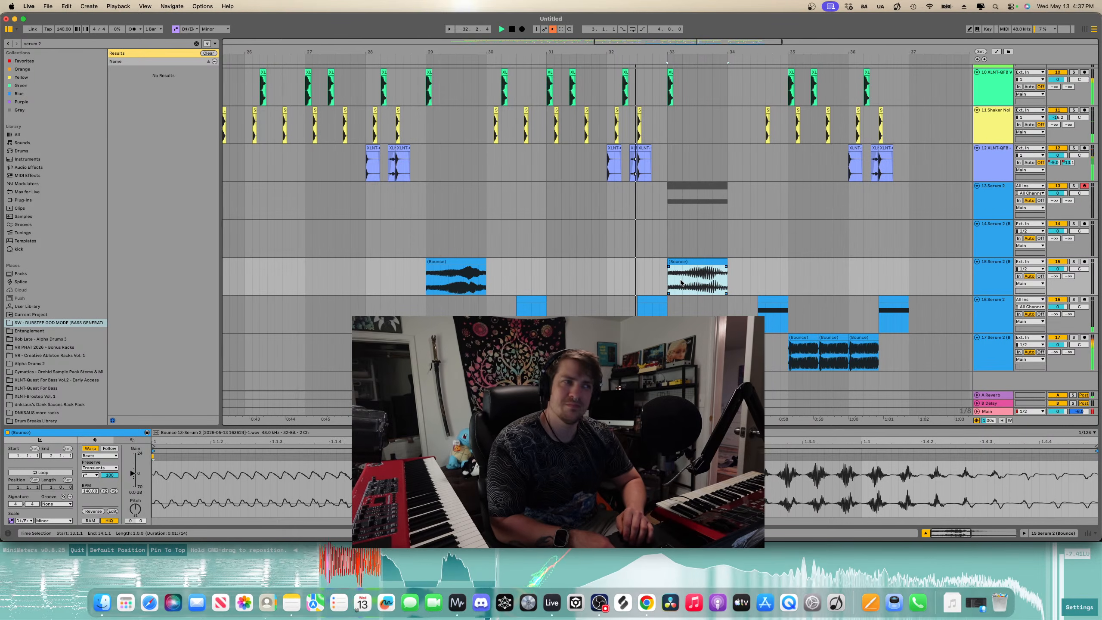
# - Play back the arrangement from bar 17 to review the drum and bass section
pyautogui.scroll(-5, 684, 279)
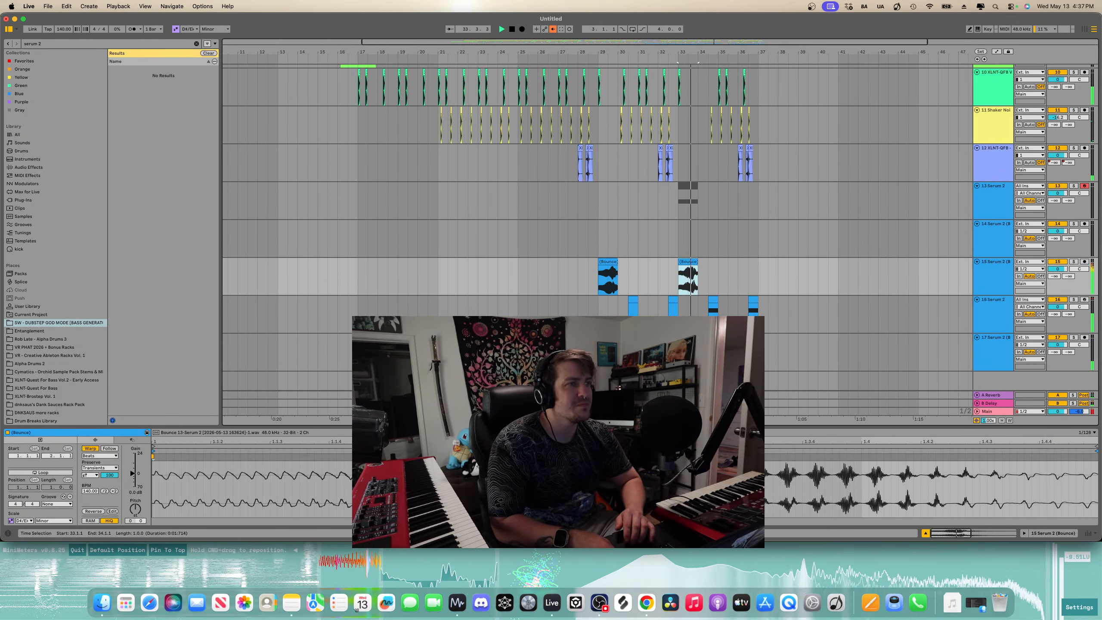
pyautogui.scroll(3, 681, 283)
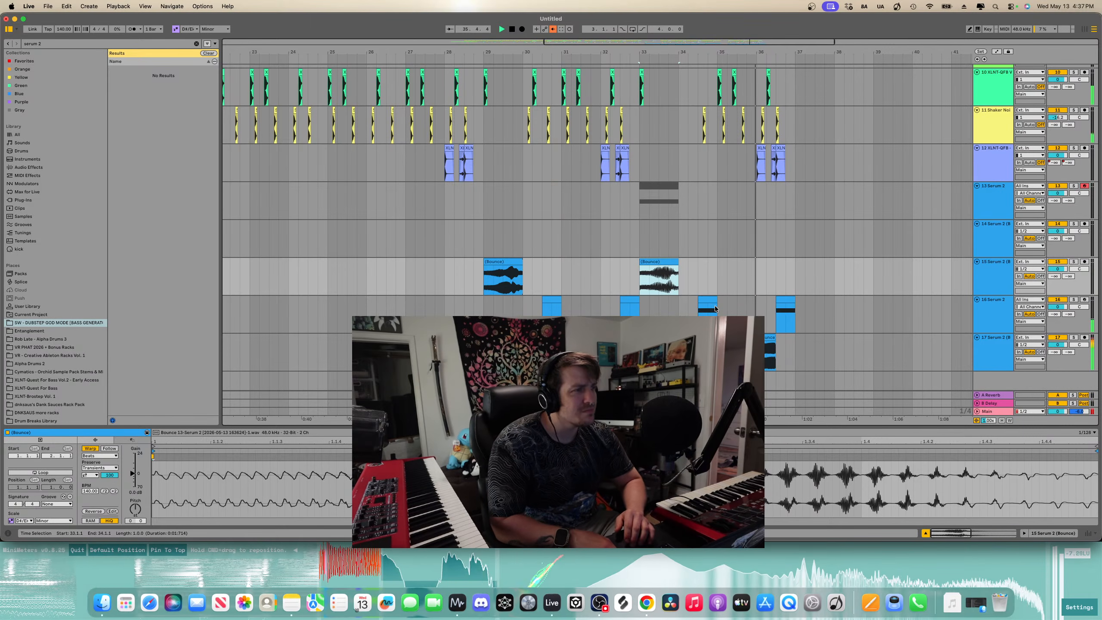
pyautogui.scroll(-3, 690, 305)
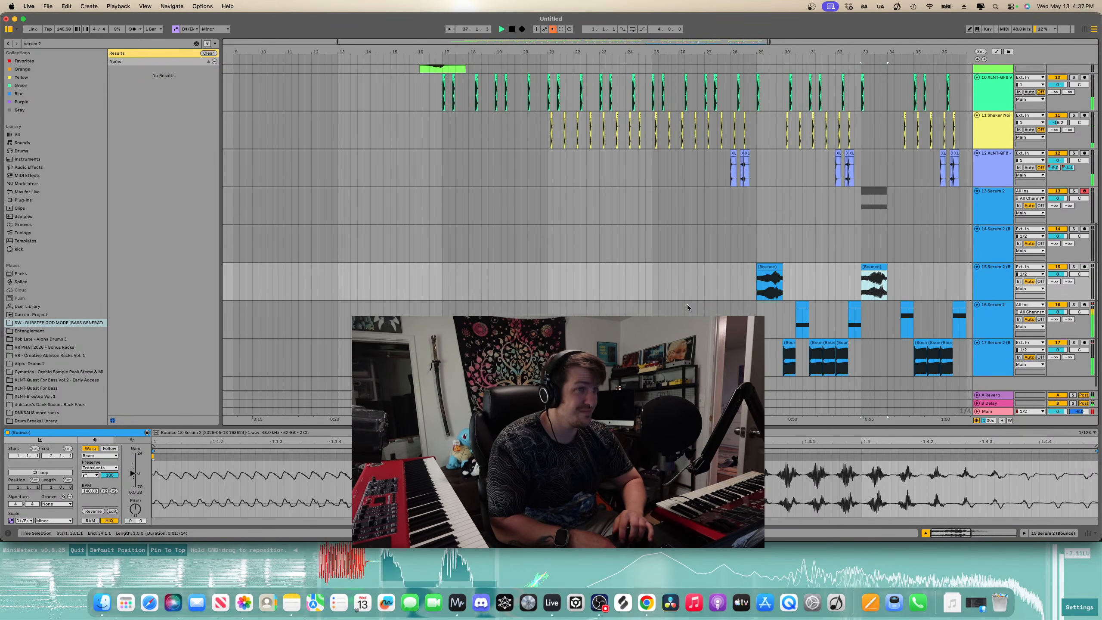
pyautogui.click(438, 100)
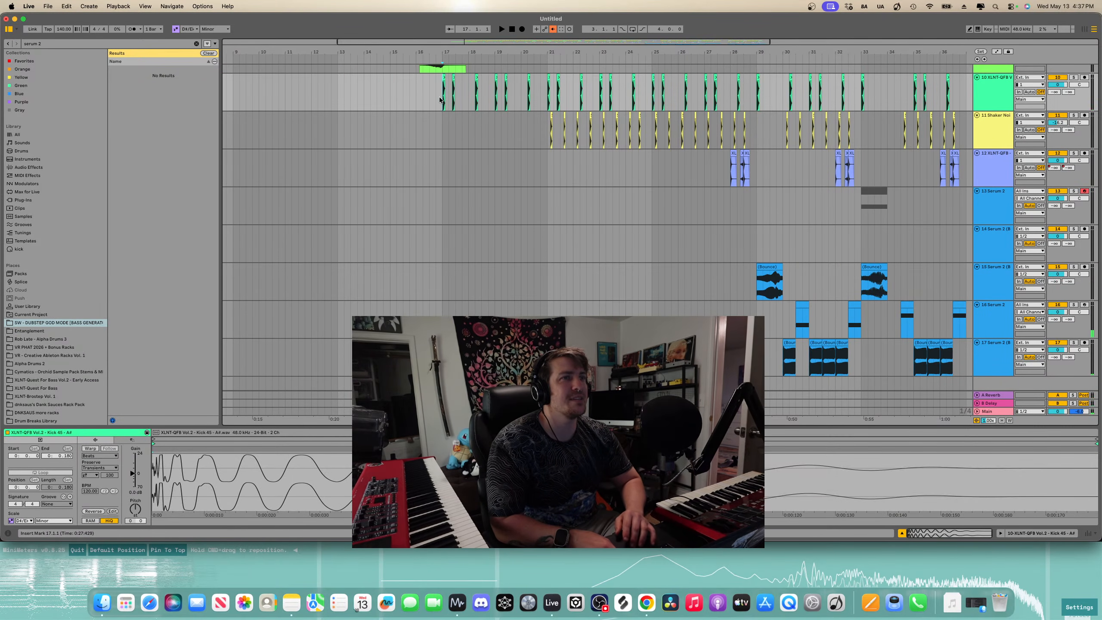
pyautogui.press('space')
pyautogui.press('space')
pyautogui.scroll(3, 439, 100)
pyautogui.scroll(-3, 439, 100)
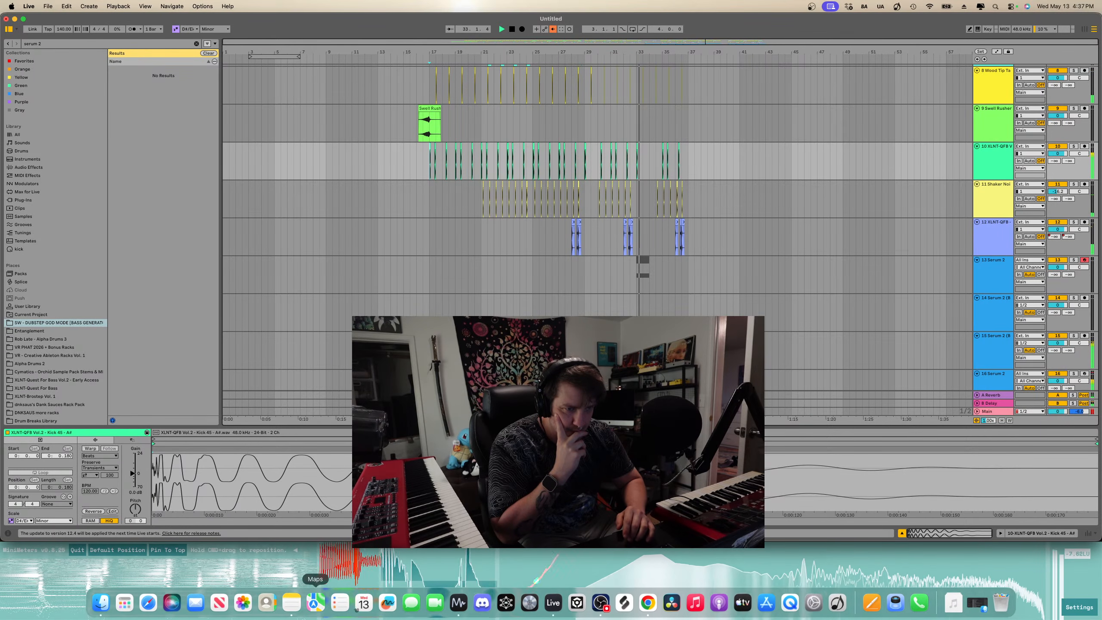
# - Switch to MiniMeters to hide its control strip and return to Live
pyautogui.rightClick(315, 608)
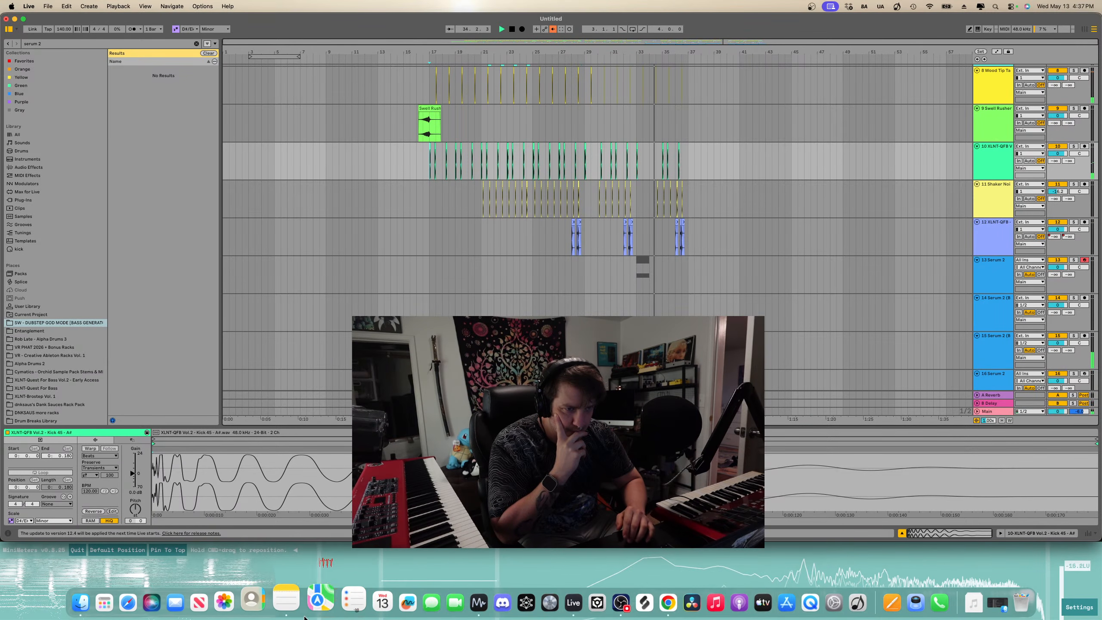
pyautogui.moveTo(335, 535)
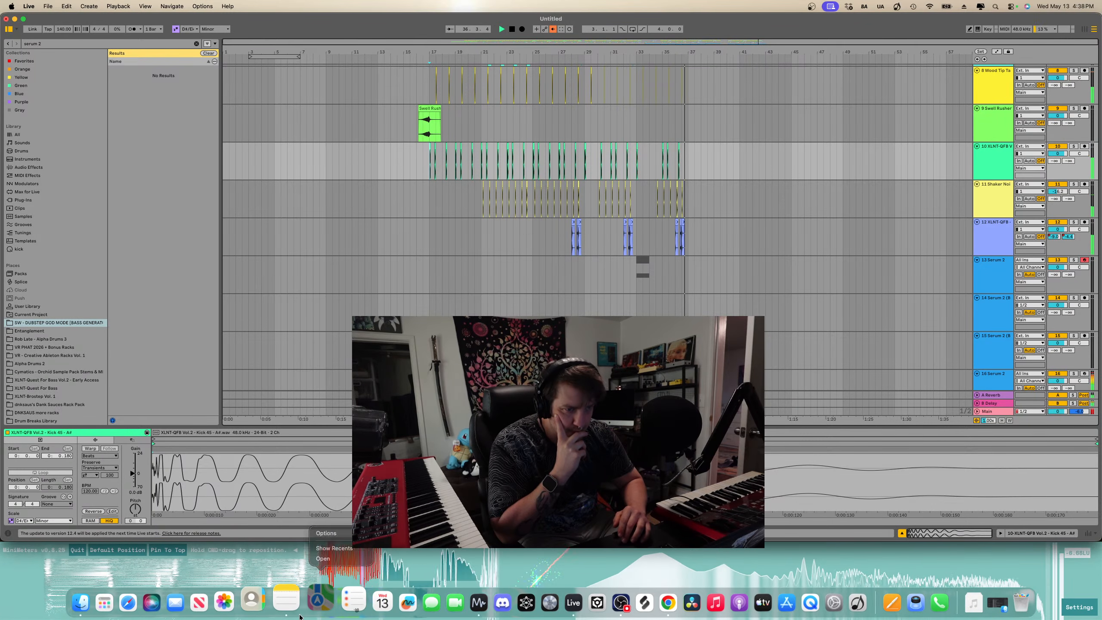
pyautogui.click(296, 617)
pyautogui.click(732, 561)
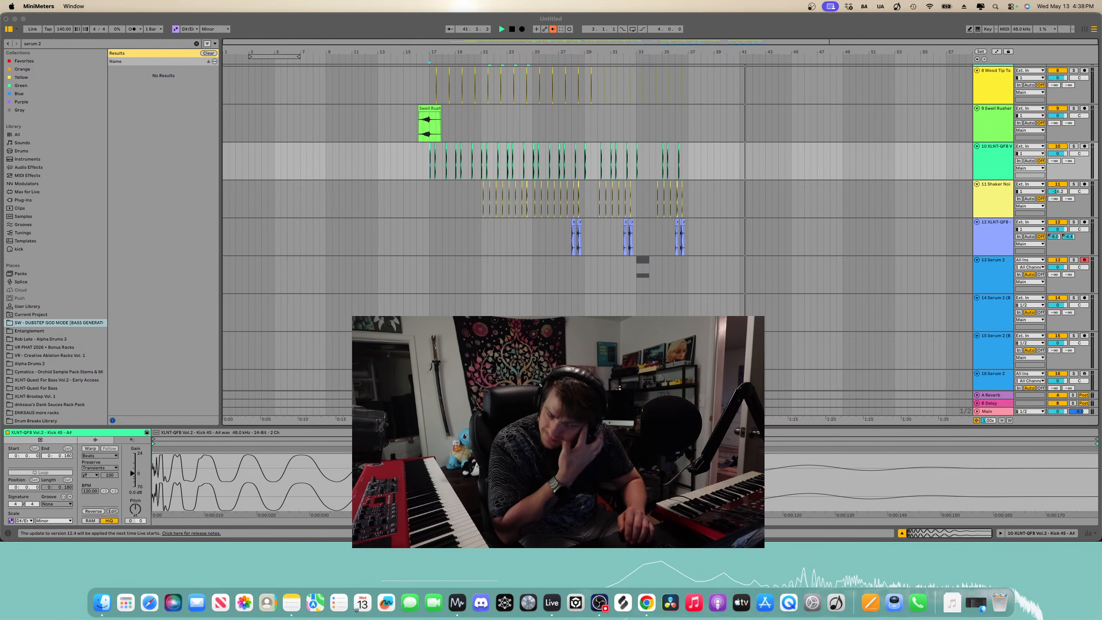
pyautogui.click(425, 164)
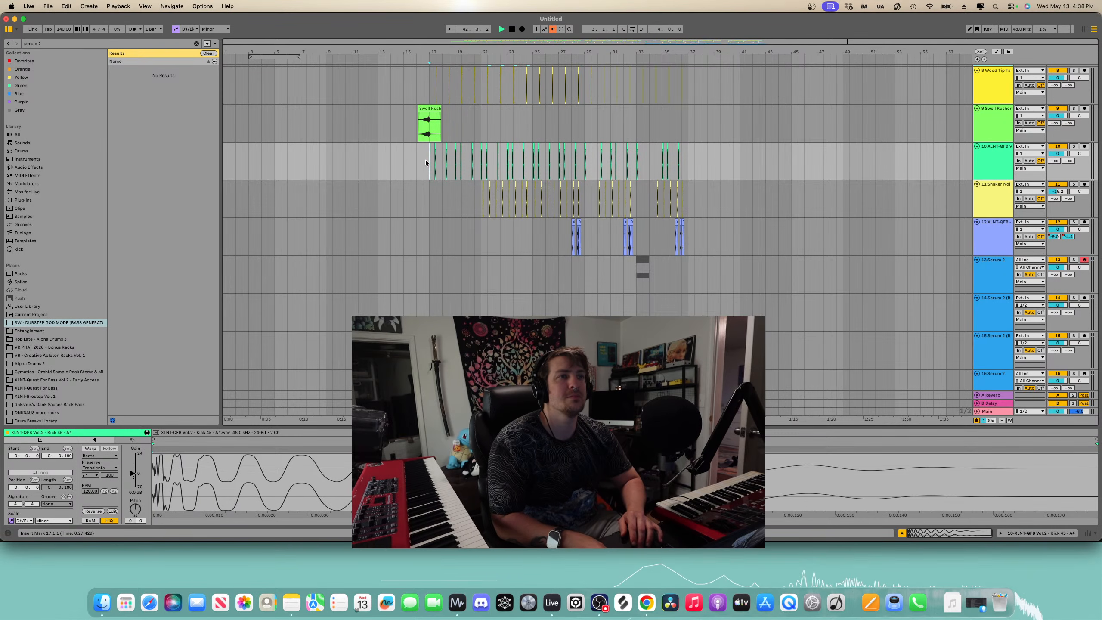
pyautogui.scroll(2, 425, 163)
pyautogui.scroll(4, 466, 194)
pyautogui.hscroll(4, 465, 194)
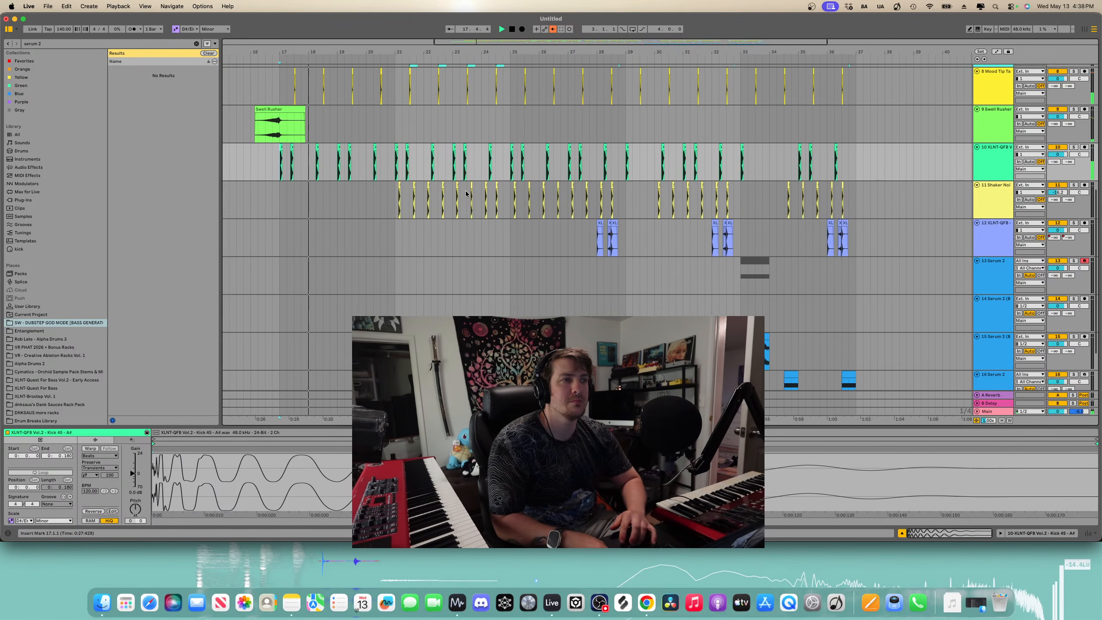
# - Move the Serum 2 clip on the Serum 2 track from bar 33 back to bar 29
pyautogui.scroll(-5, 466, 194)
pyautogui.click(579, 287)
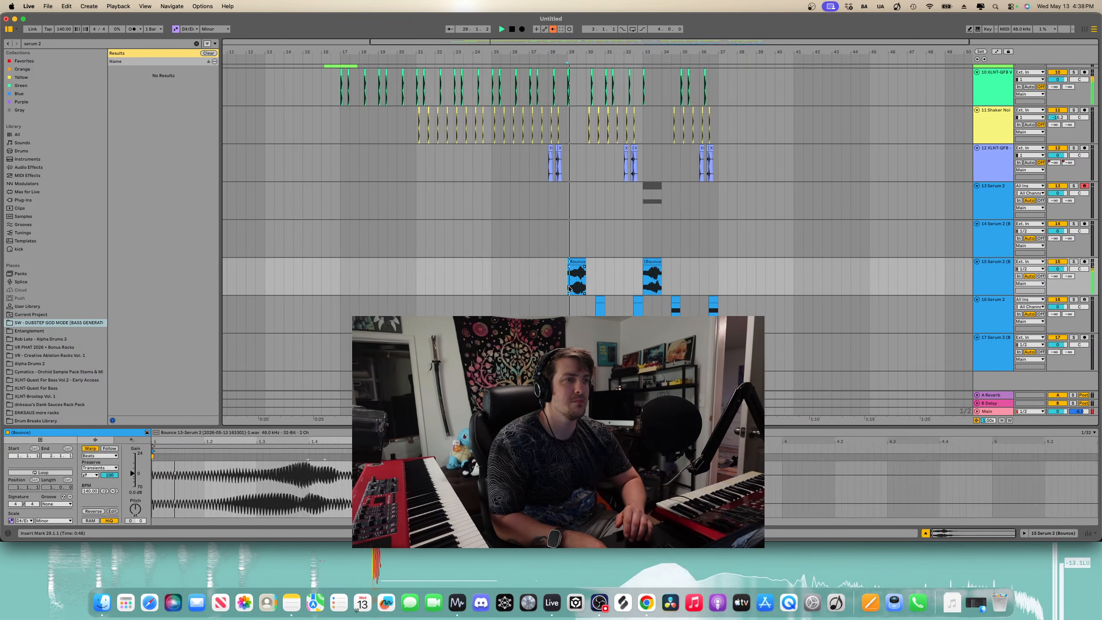
pyautogui.scroll(2, 579, 287)
pyautogui.scroll(2, 578, 287)
pyautogui.hscroll(5, 577, 287)
pyautogui.hscroll(-4, 578, 287)
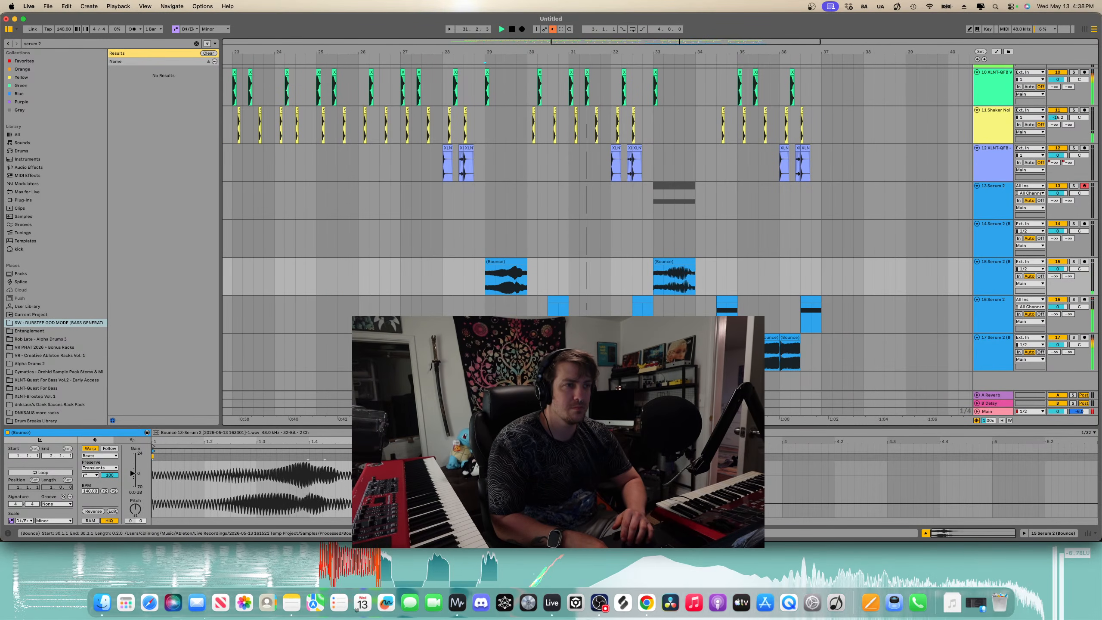
pyautogui.click(543, 353)
pyautogui.press('space')
pyautogui.click(558, 300)
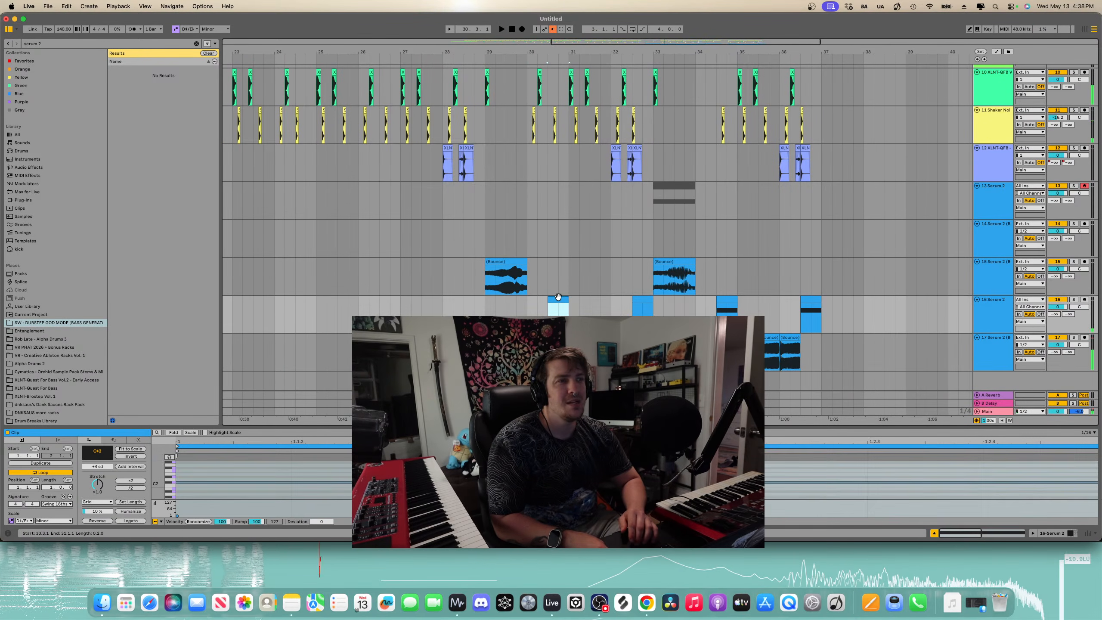
pyautogui.moveTo(677, 197); pyautogui.dragTo(503, 193)
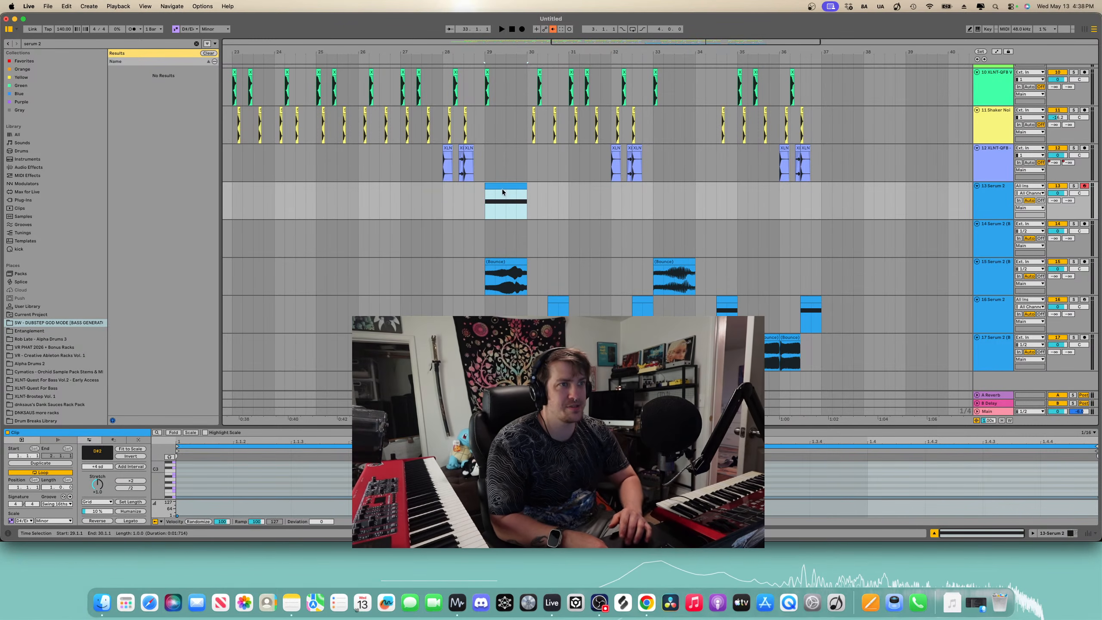
# - Solo the Serum 2 track, show automation lanes and display its FLUTTER envelope, previewing playback
pyautogui.click(1074, 186)
pyautogui.press('space')
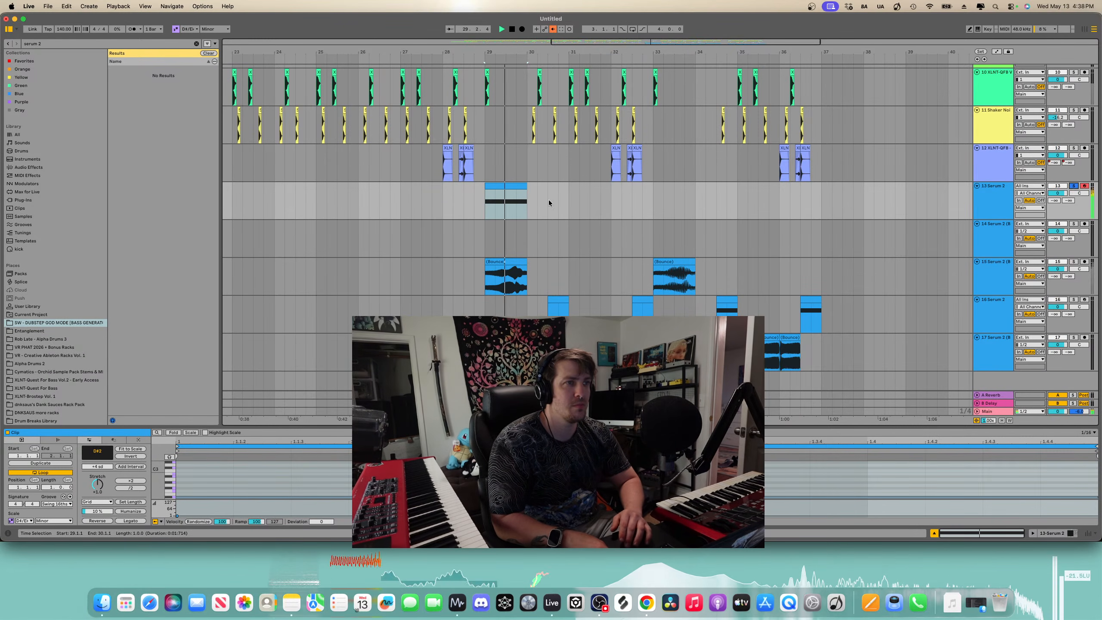
pyautogui.press('a')
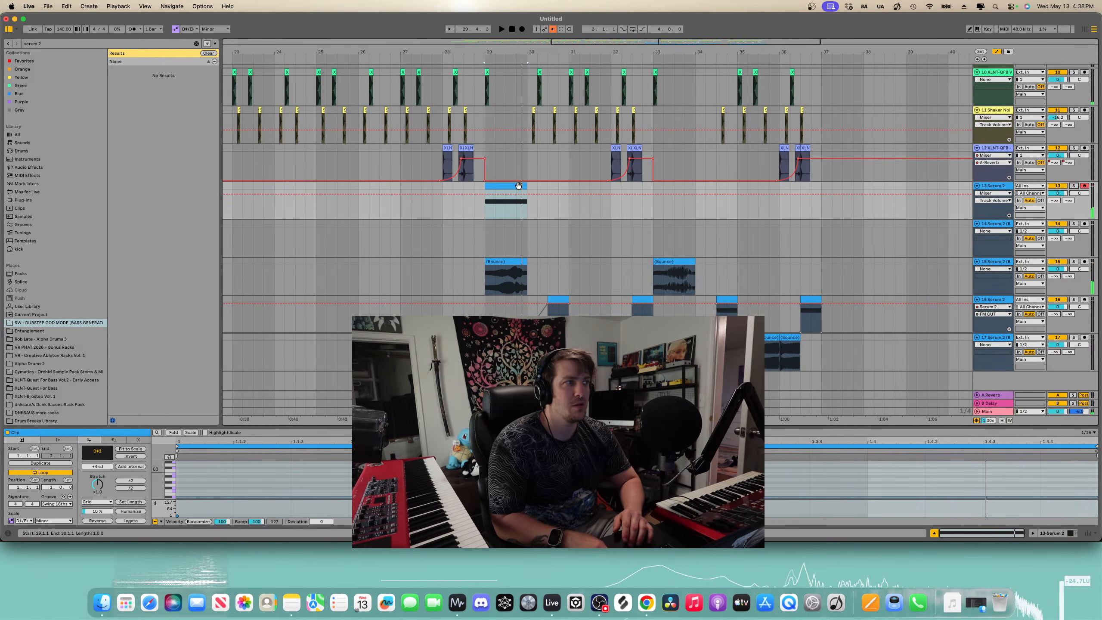
pyautogui.click(988, 200)
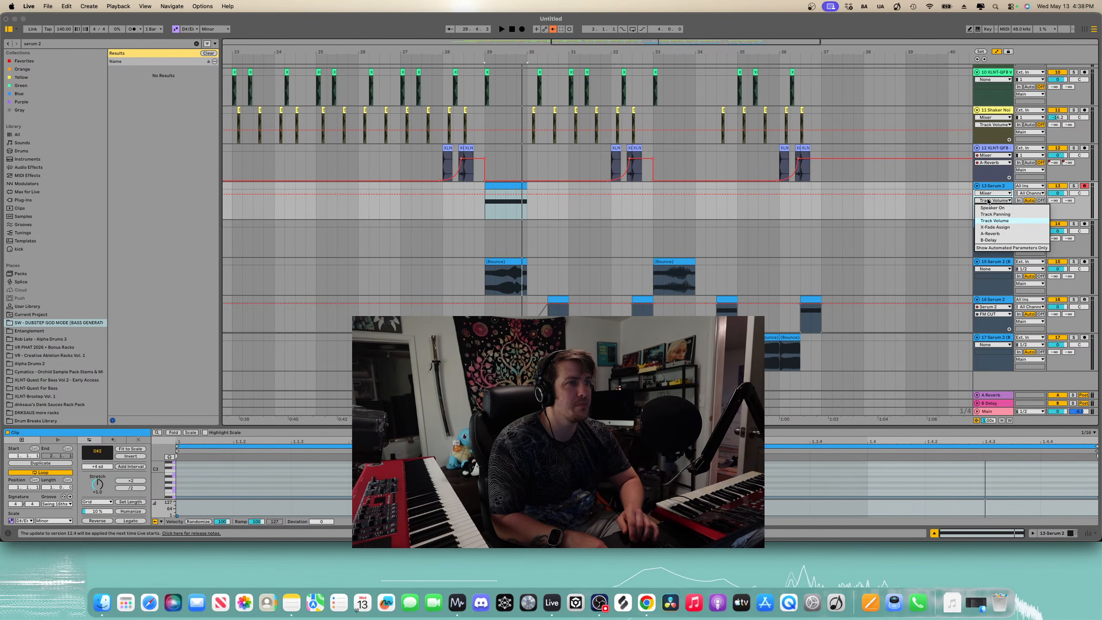
pyautogui.click(1030, 196)
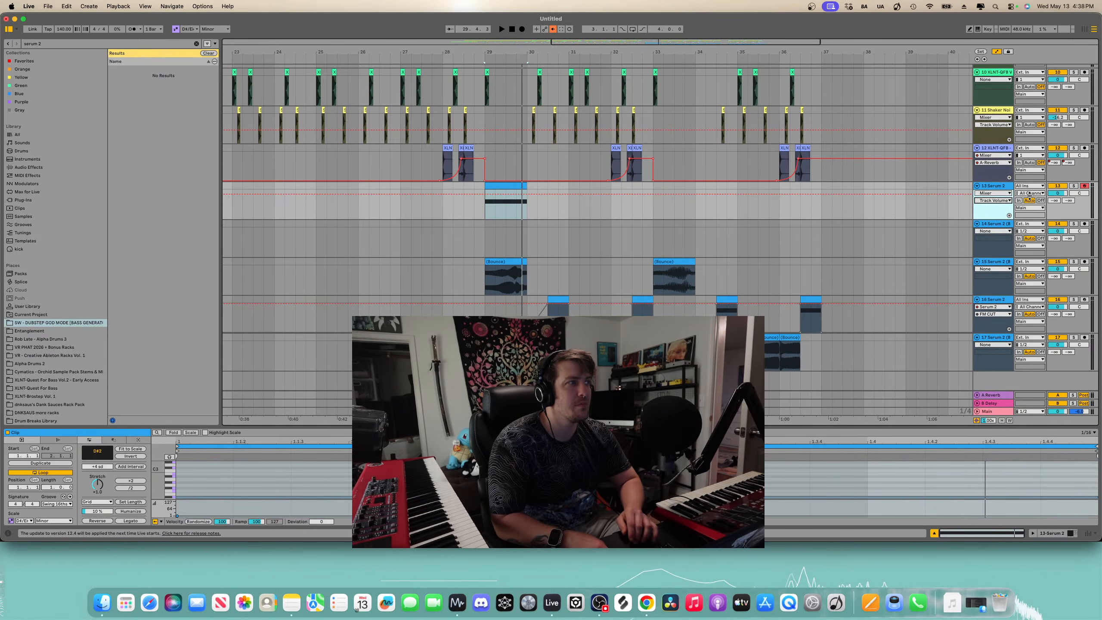
pyautogui.click(991, 207)
pyautogui.click(993, 200)
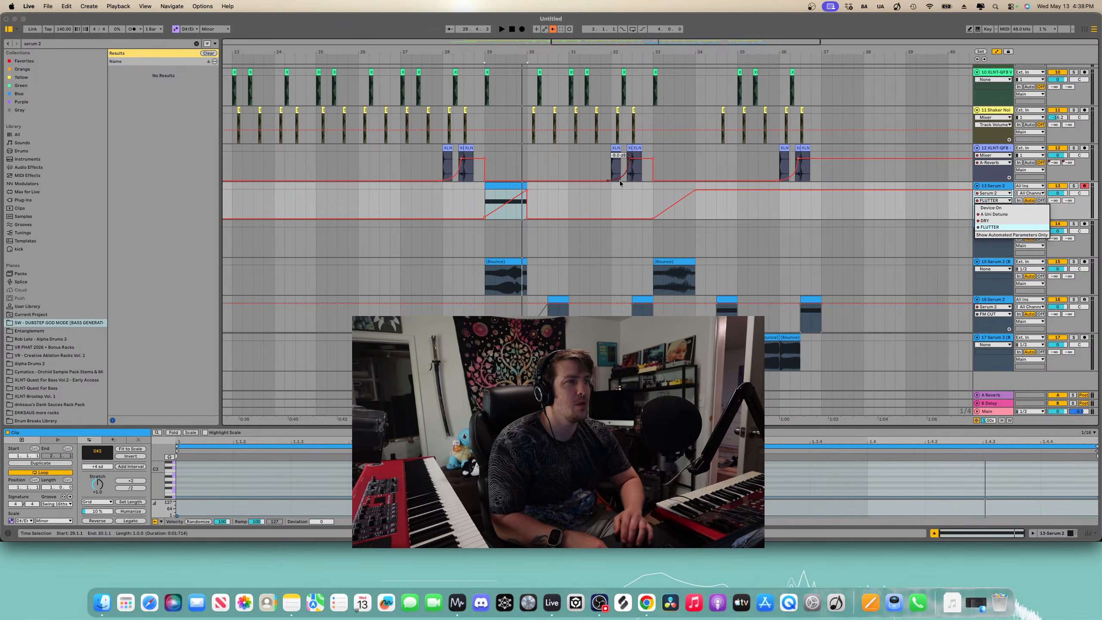
pyautogui.click(528, 191)
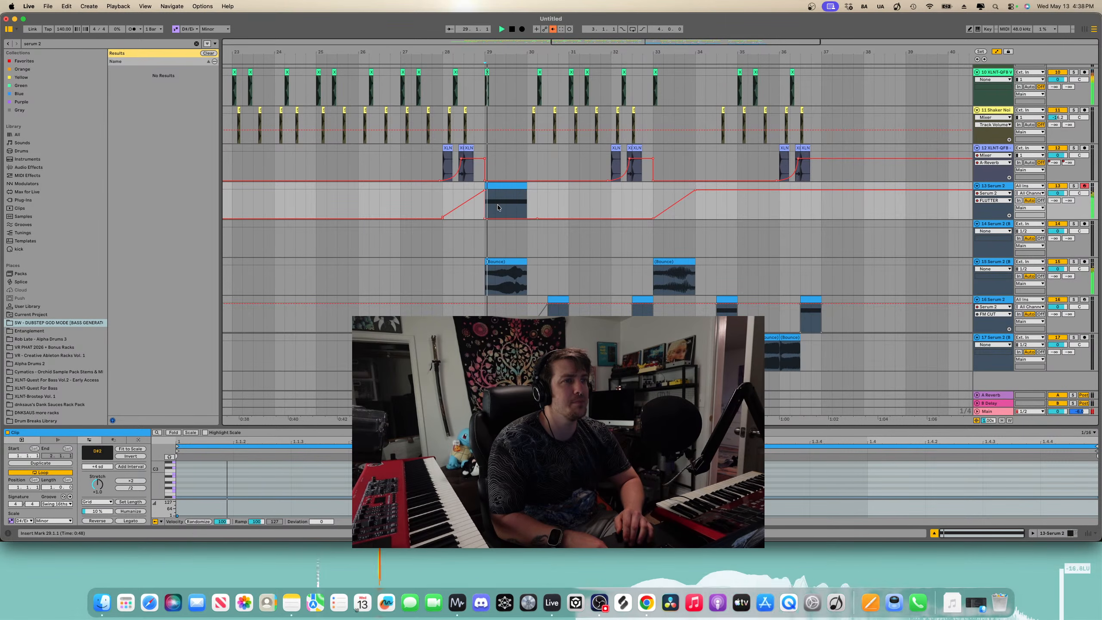
pyautogui.press('space')
pyautogui.press('space')
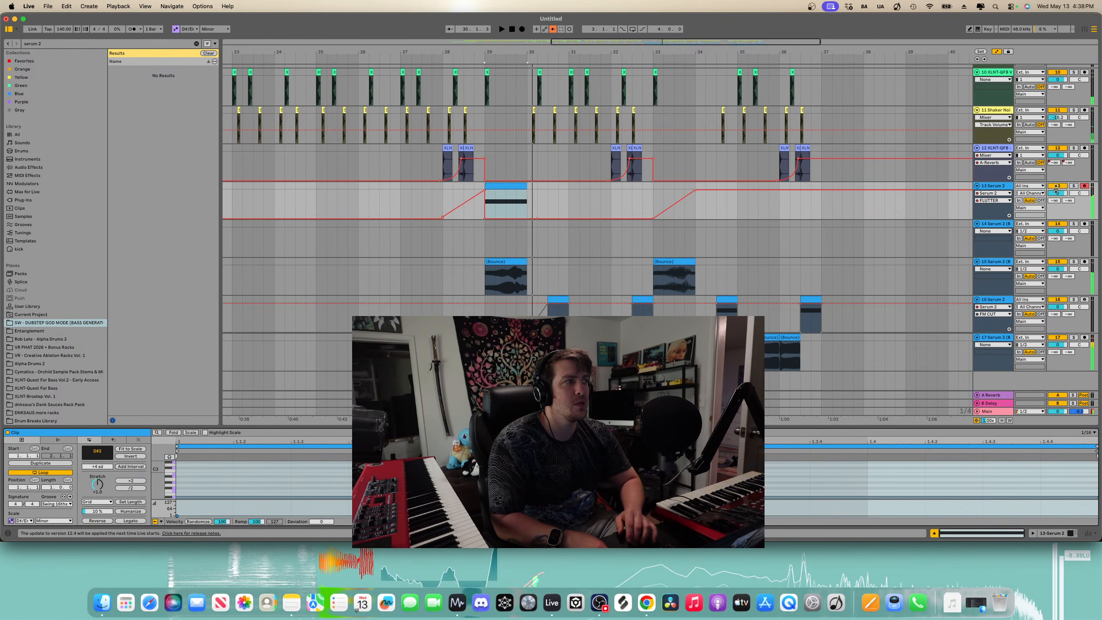
# - Open the Serum 2 plugin on that track and step through presets, landing on XLNT-BS Slide Swol Sweet Pants
pyautogui.click(976, 186)
pyautogui.hotkey('shift', 'Tab')
pyautogui.scroll(5, 970, 190)
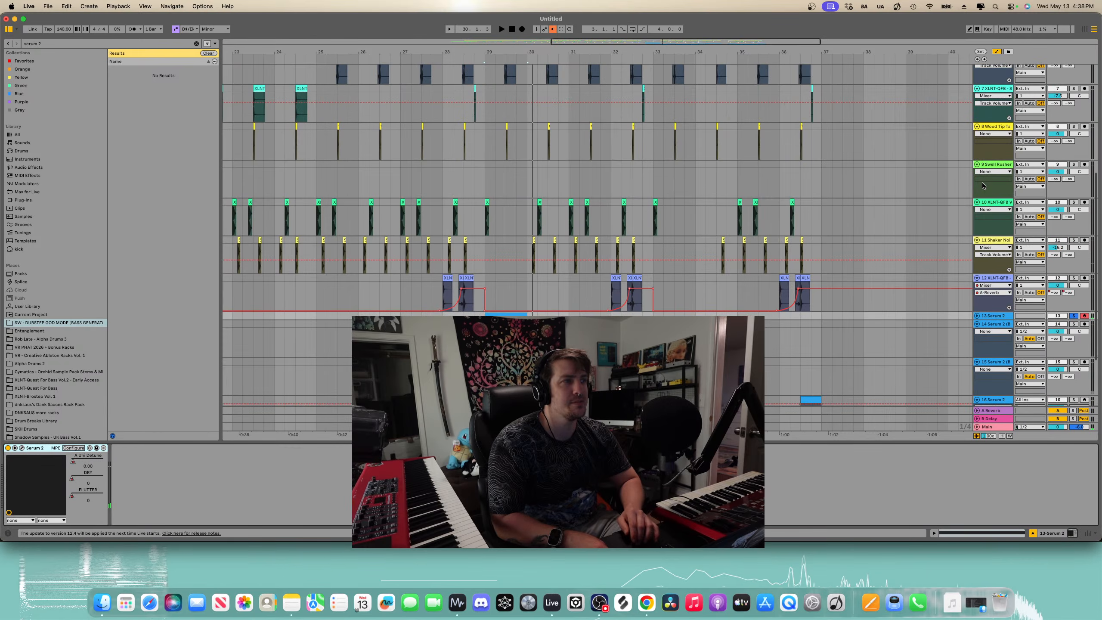
pyautogui.scroll(-4, 969, 191)
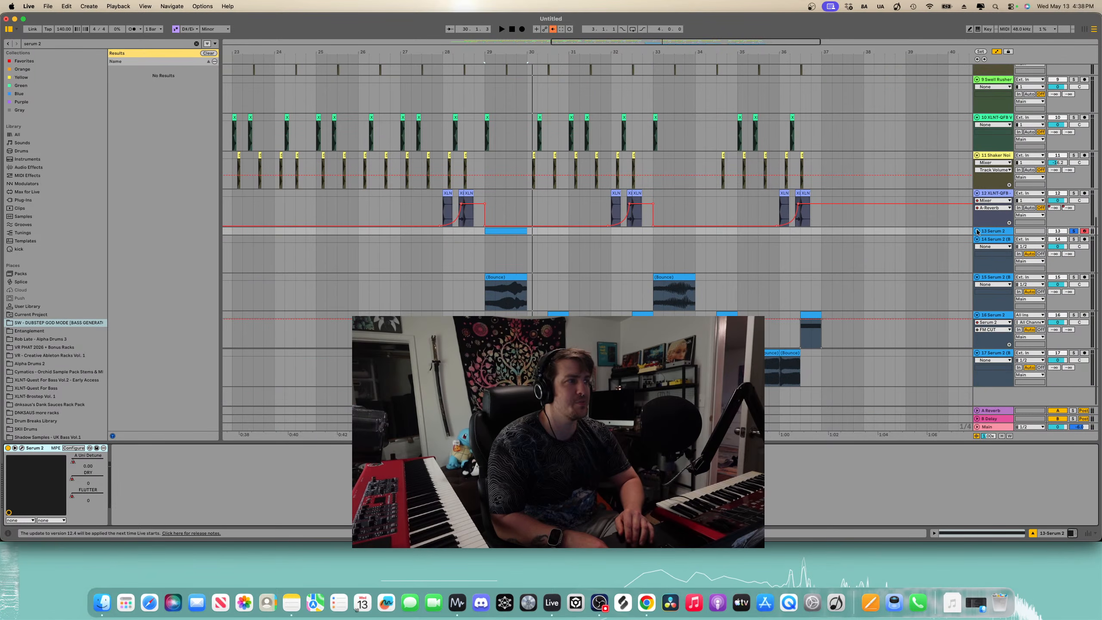
pyautogui.click(978, 230)
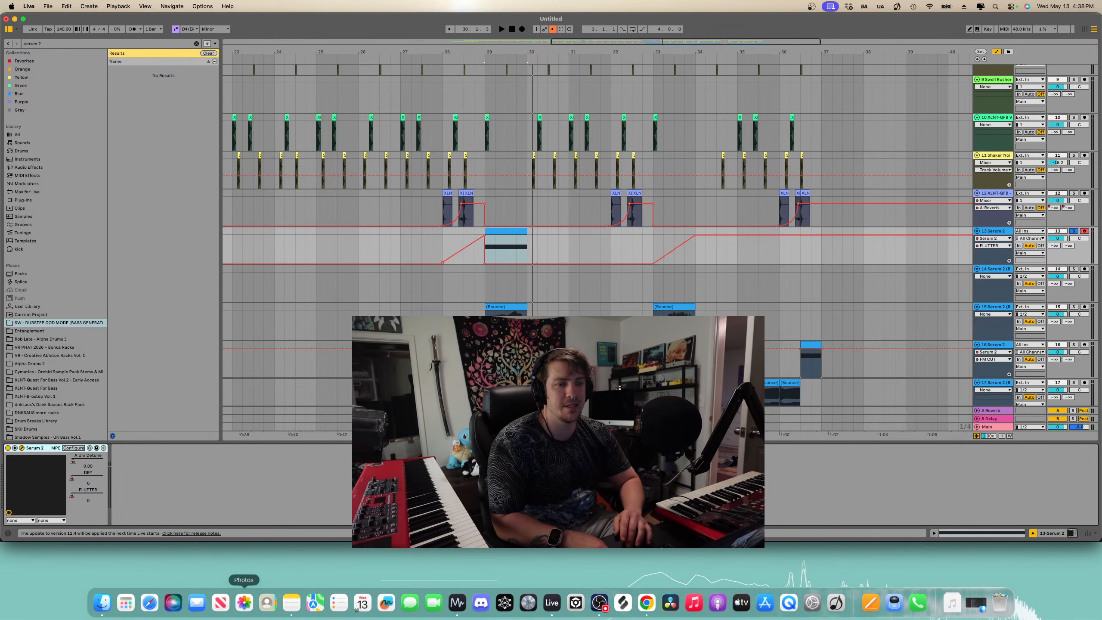
pyautogui.moveTo(410, 617); pyautogui.dragTo(407, 109)
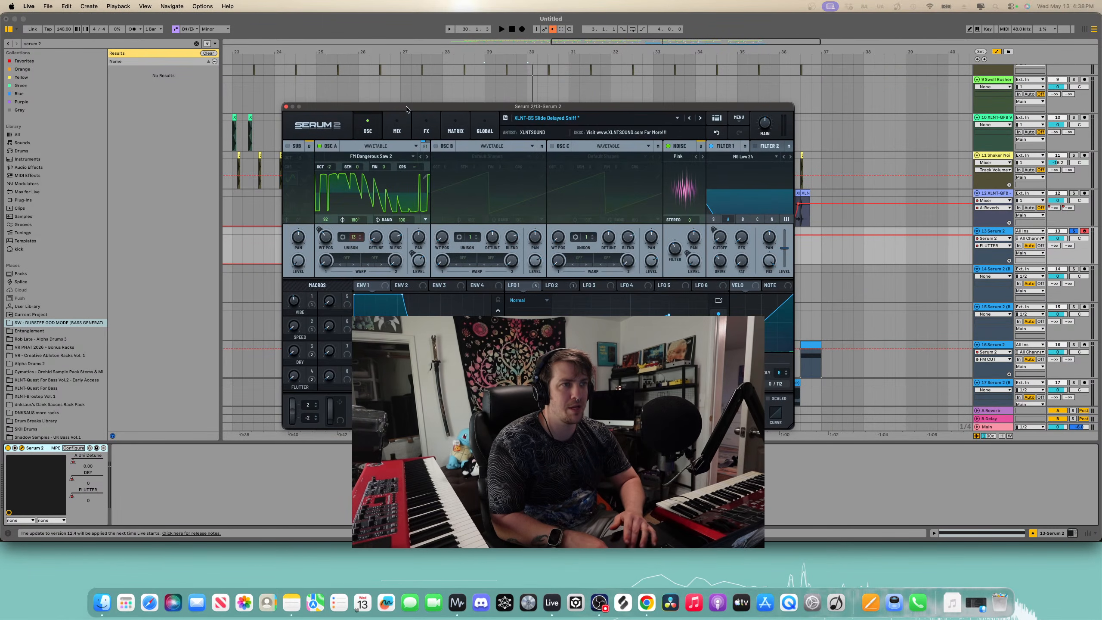
pyautogui.click(700, 117)
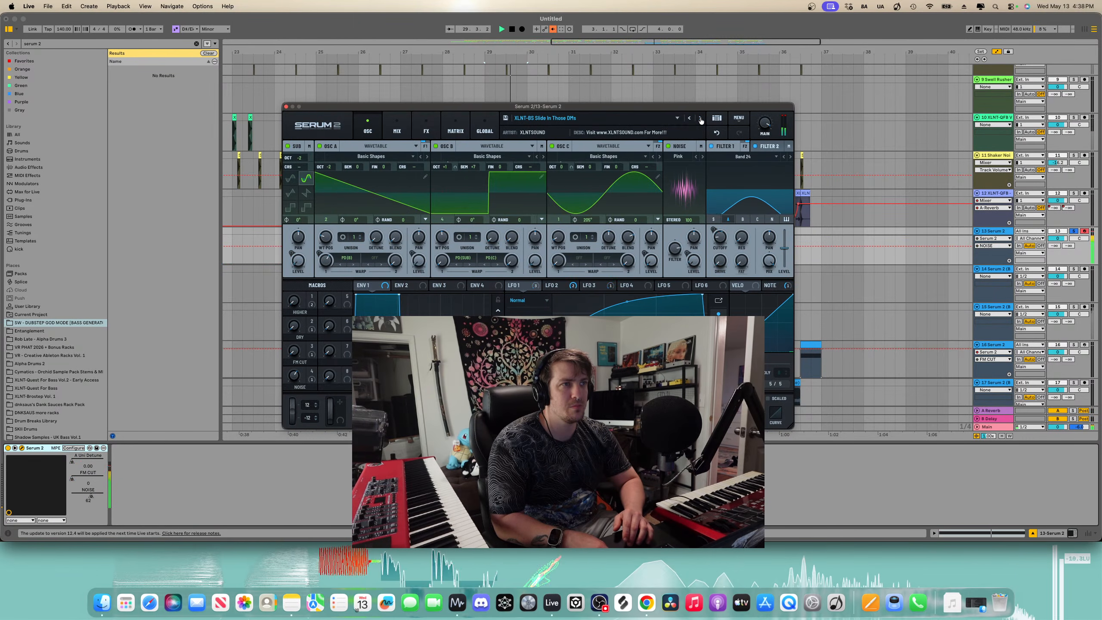
pyautogui.click(700, 118)
pyautogui.moveTo(687, 107); pyautogui.dragTo(726, 237)
pyautogui.press('space')
pyautogui.scroll(-2, 606, 220)
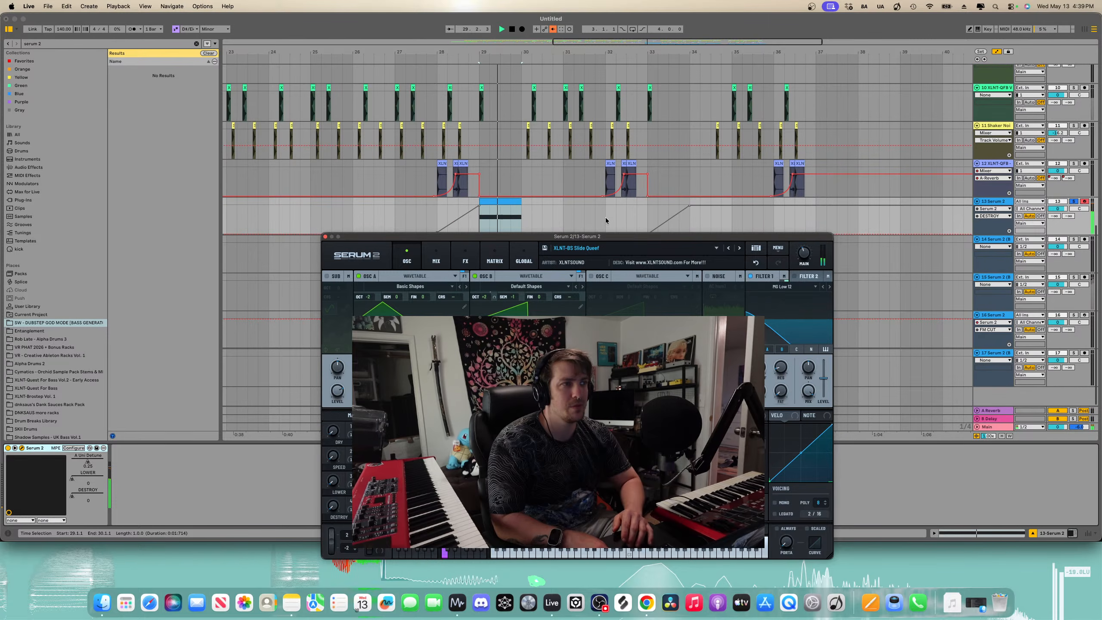
pyautogui.click(740, 249)
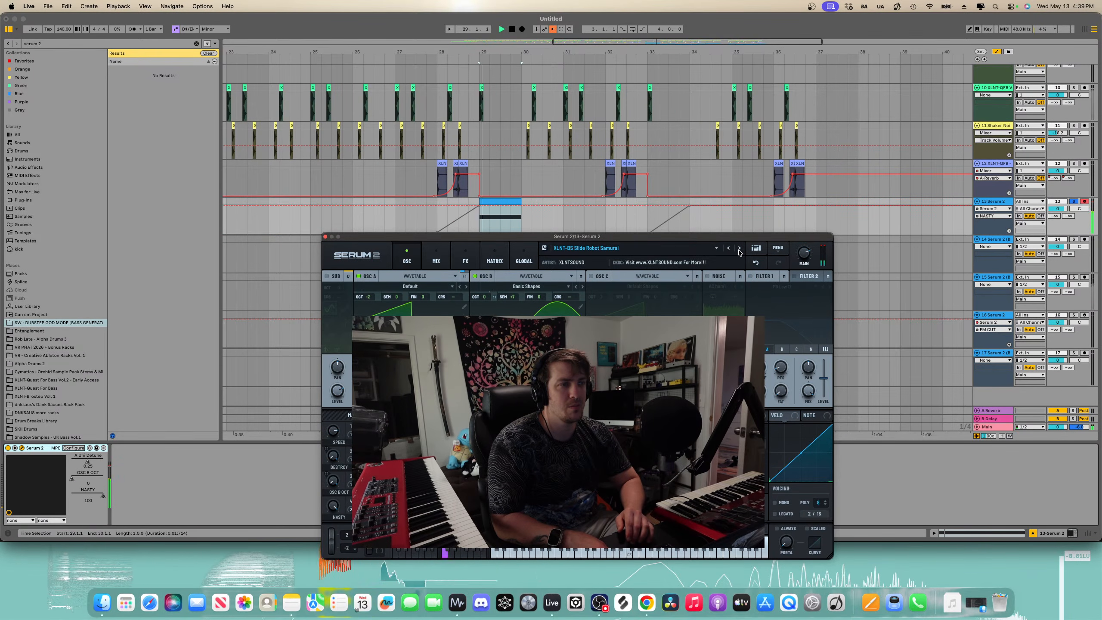
pyautogui.click(740, 248)
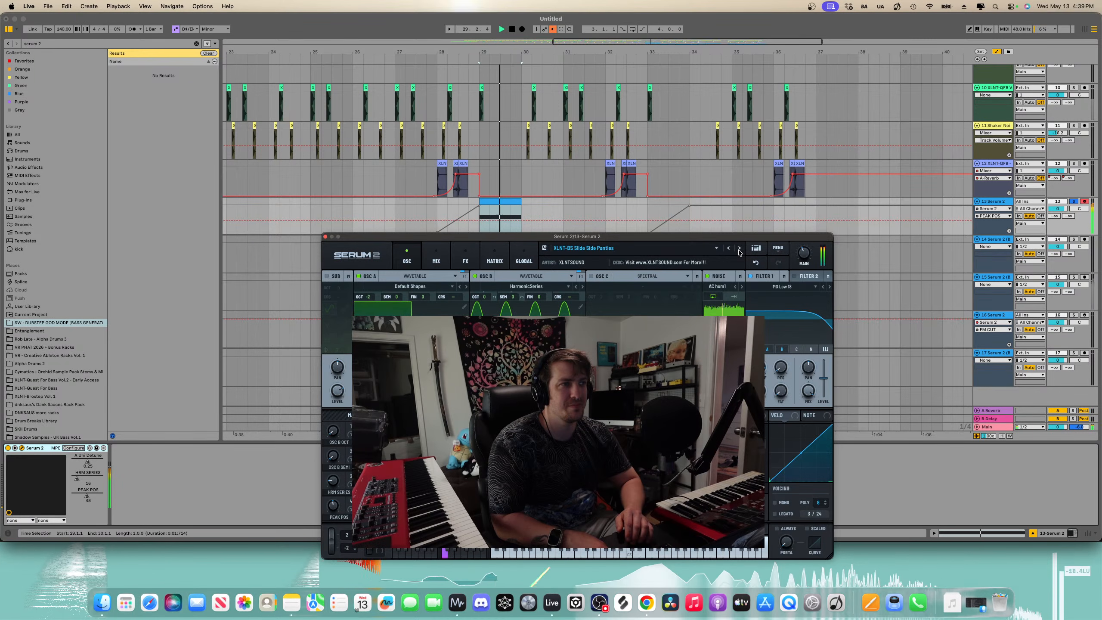
pyautogui.click(740, 249)
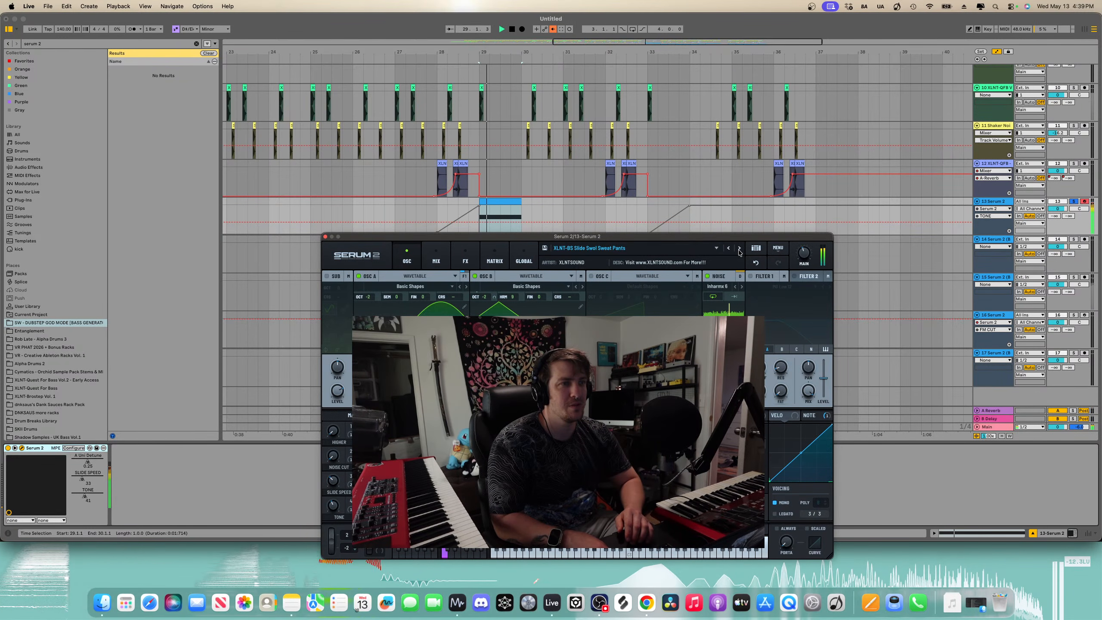
pyautogui.click(740, 249)
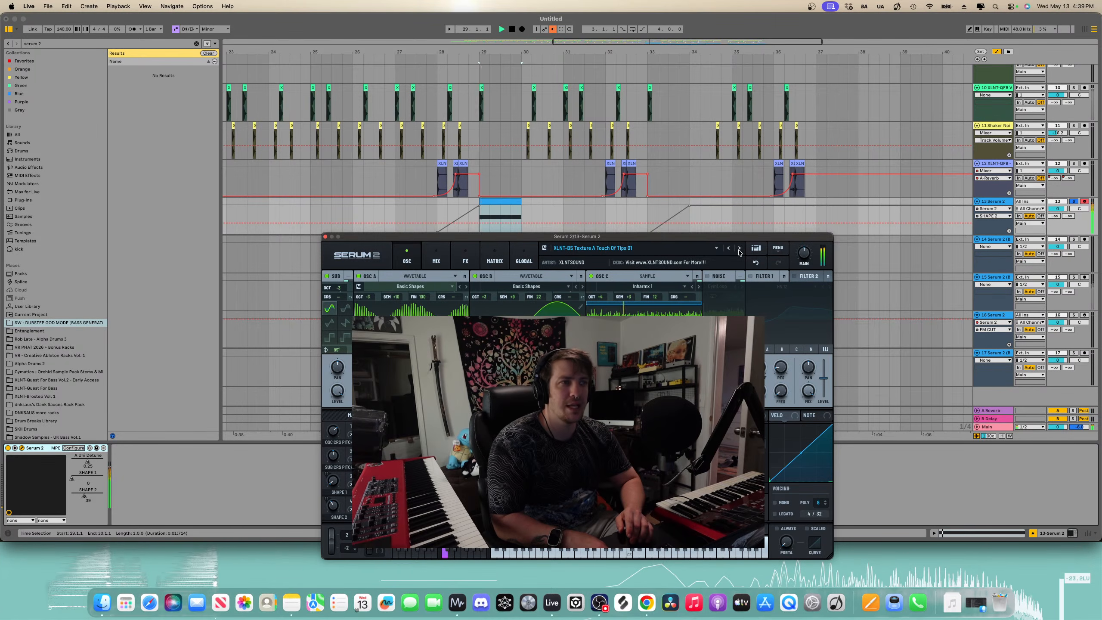
pyautogui.click(729, 249)
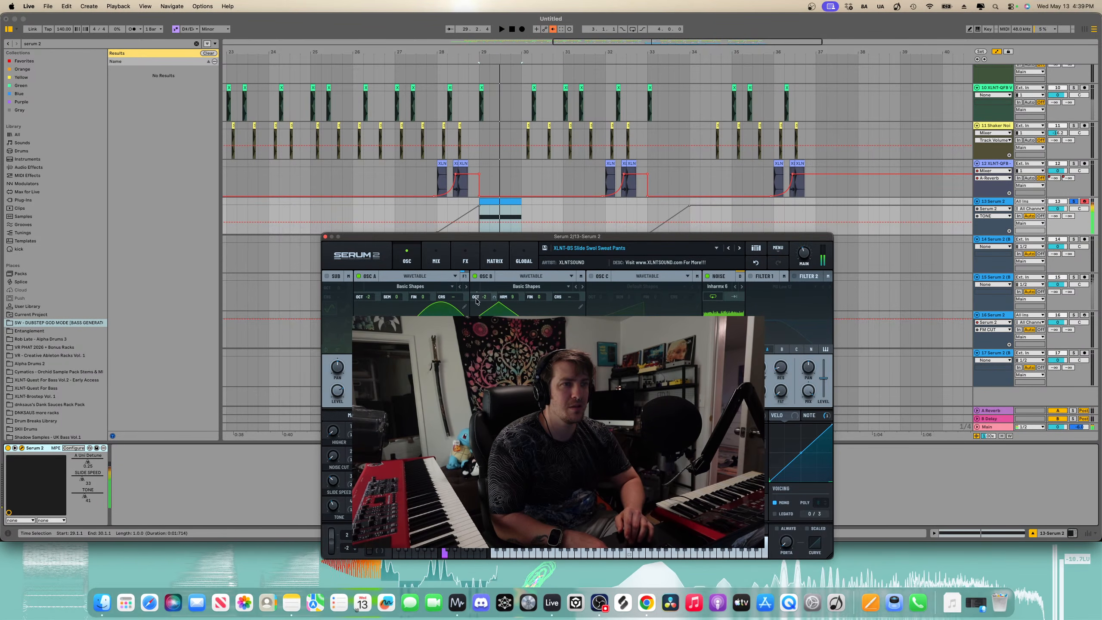
# - Raise oscillator B's octave and switch on Filter 1, previewing the sound
pyautogui.moveTo(476, 300); pyautogui.dragTo(486, 259)
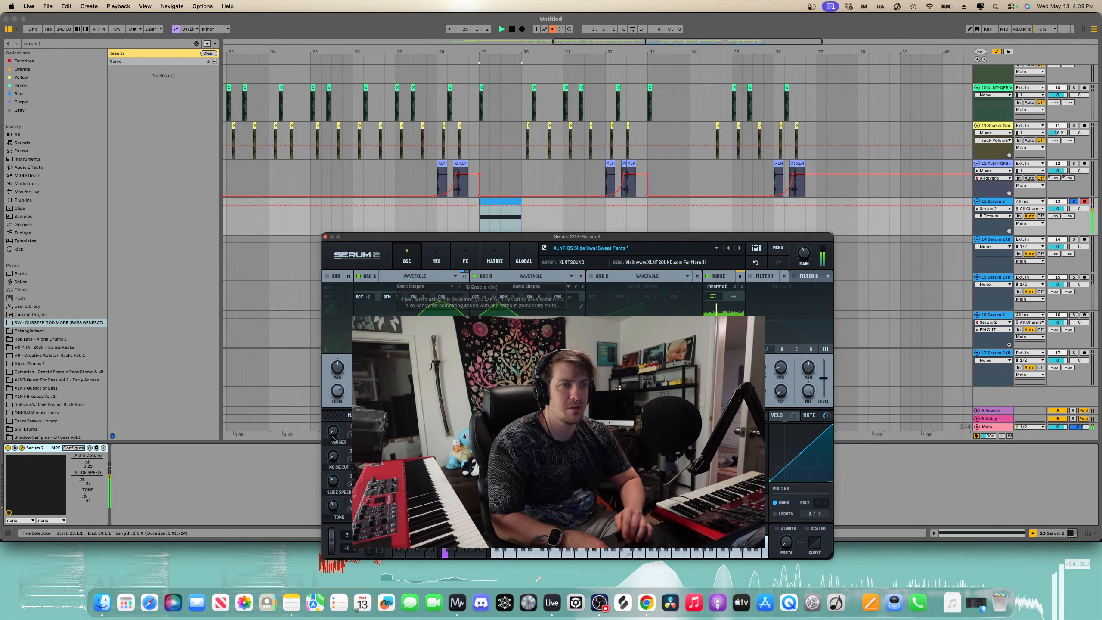
pyautogui.press('space')
pyautogui.moveTo(574, 392)
pyautogui.mouseDown()
pyautogui.moveTo(586, 307)
pyautogui.moveTo(579, 383)
pyautogui.mouseUp()
pyautogui.press('space')
pyautogui.press('space')
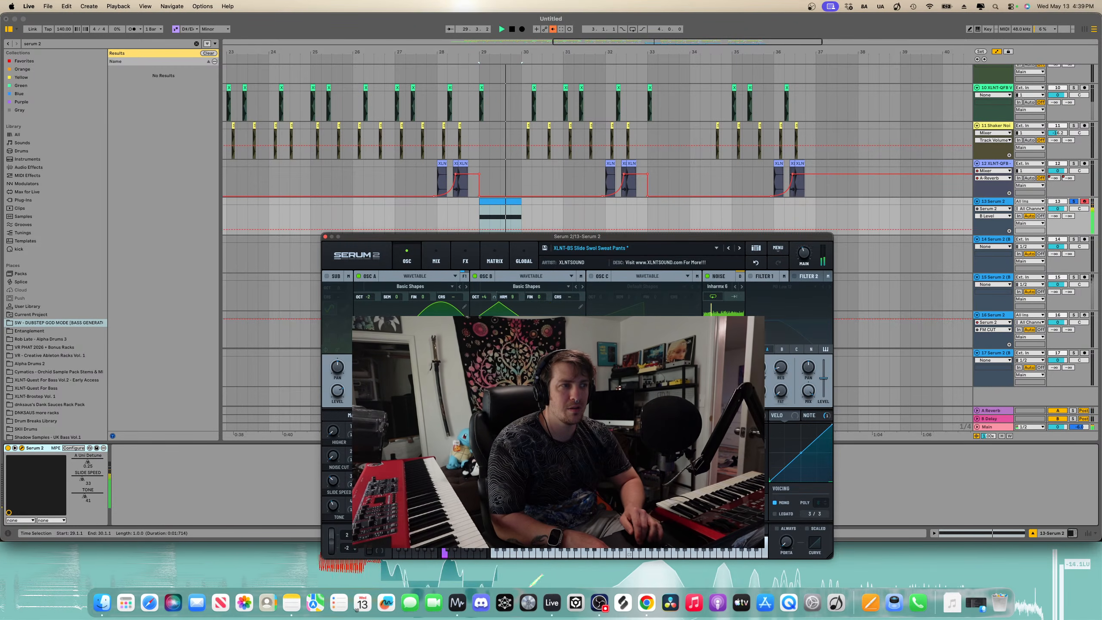
pyautogui.press('space')
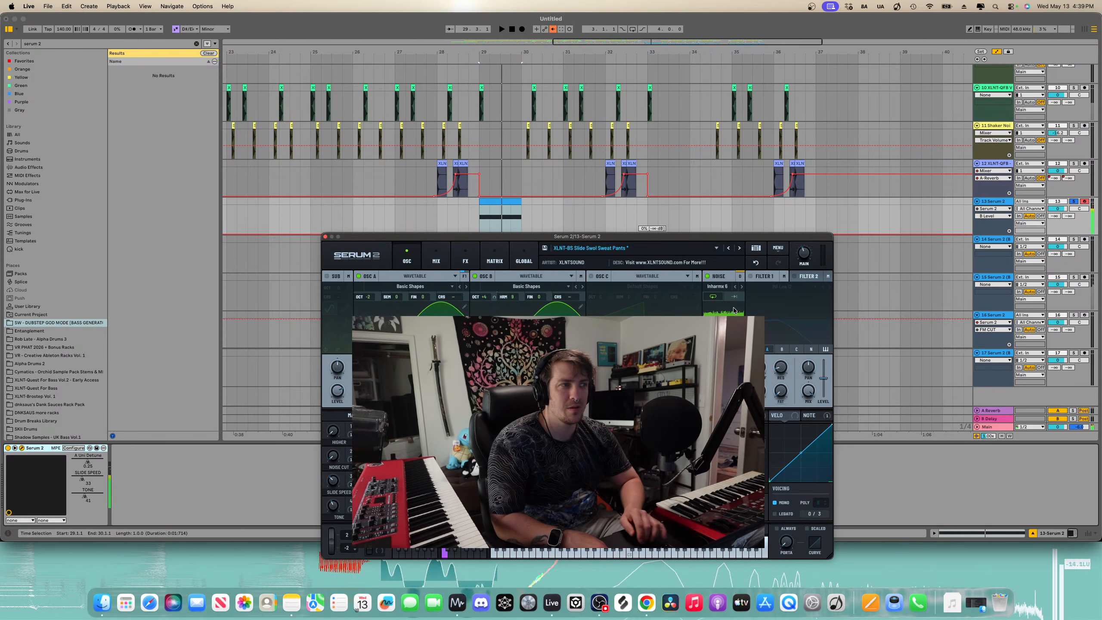
pyautogui.click(750, 276)
pyautogui.press('space')
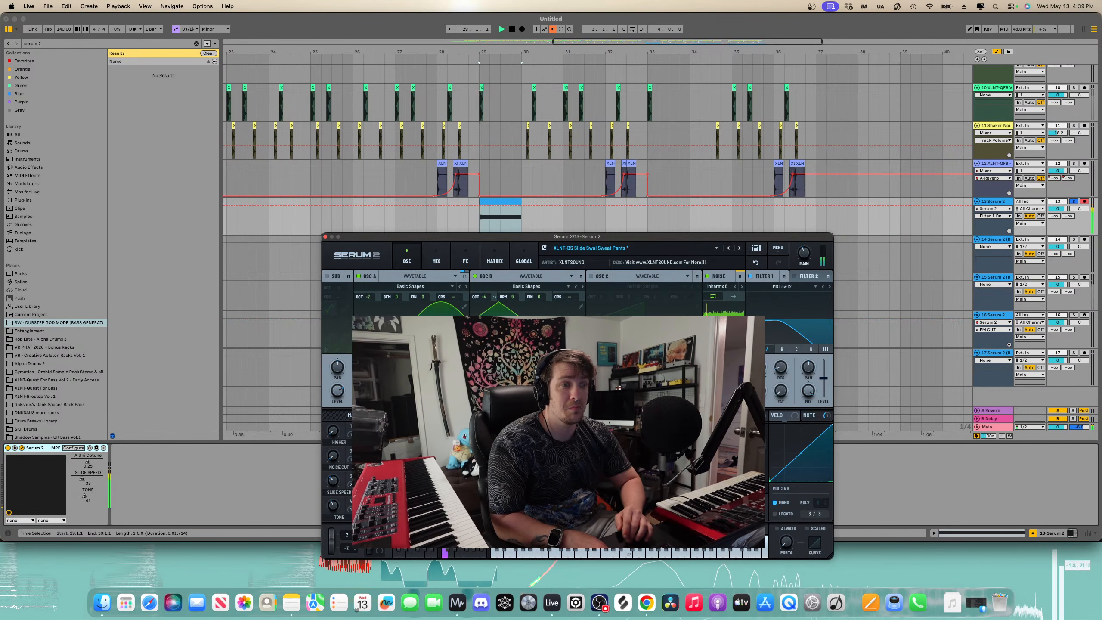
# - Adjust the Higher, Noise Cut, Slide Speed and Slide Curve macros, previewing between changes
pyautogui.moveTo(333, 430); pyautogui.dragTo(368, 403)
pyautogui.press('space')
pyautogui.click(335, 461)
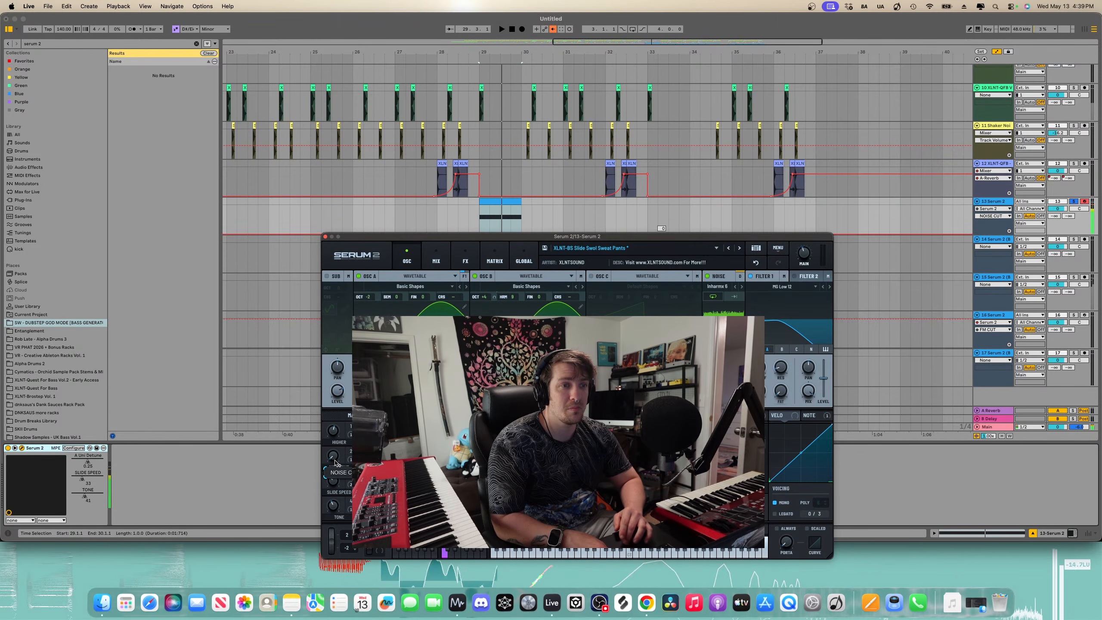
pyautogui.moveTo(333, 455)
pyautogui.mouseDown()
pyautogui.moveTo(332, 480)
pyautogui.moveTo(369, 474)
pyautogui.moveTo(332, 467)
pyautogui.moveTo(341, 452)
pyautogui.mouseUp()
pyautogui.press('space')
pyautogui.press('space')
pyautogui.press('space')
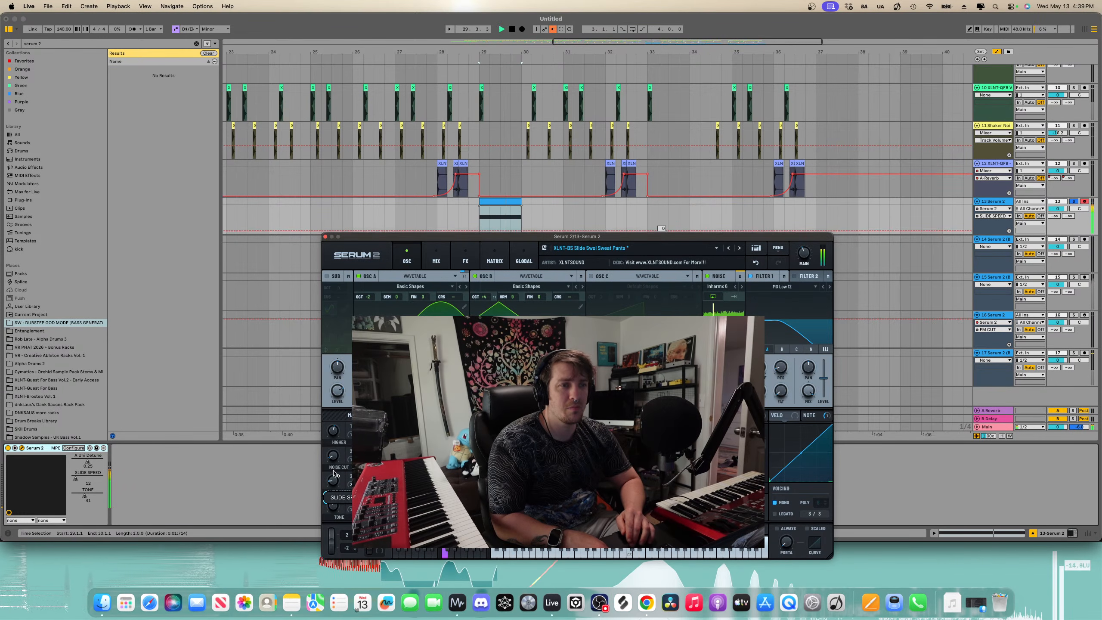
pyautogui.moveTo(368, 480); pyautogui.dragTo(369, 453)
pyautogui.press('space')
pyautogui.press('space')
pyautogui.press('space')
pyautogui.press('space')
pyautogui.press('space')
pyautogui.press('space')
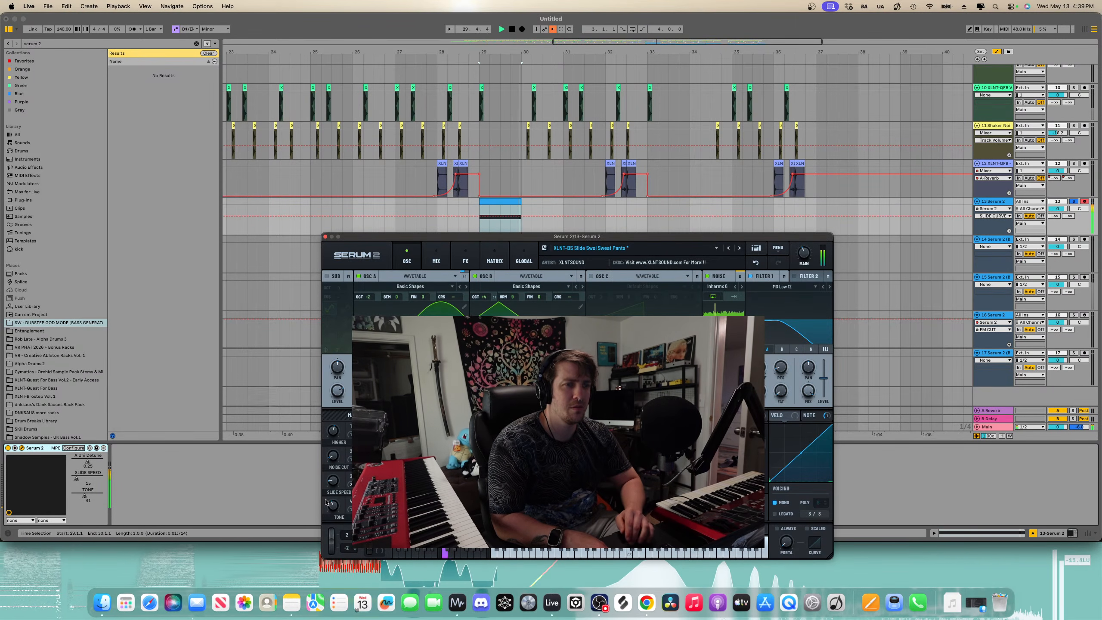
pyautogui.moveTo(326, 503); pyautogui.dragTo(330, 532)
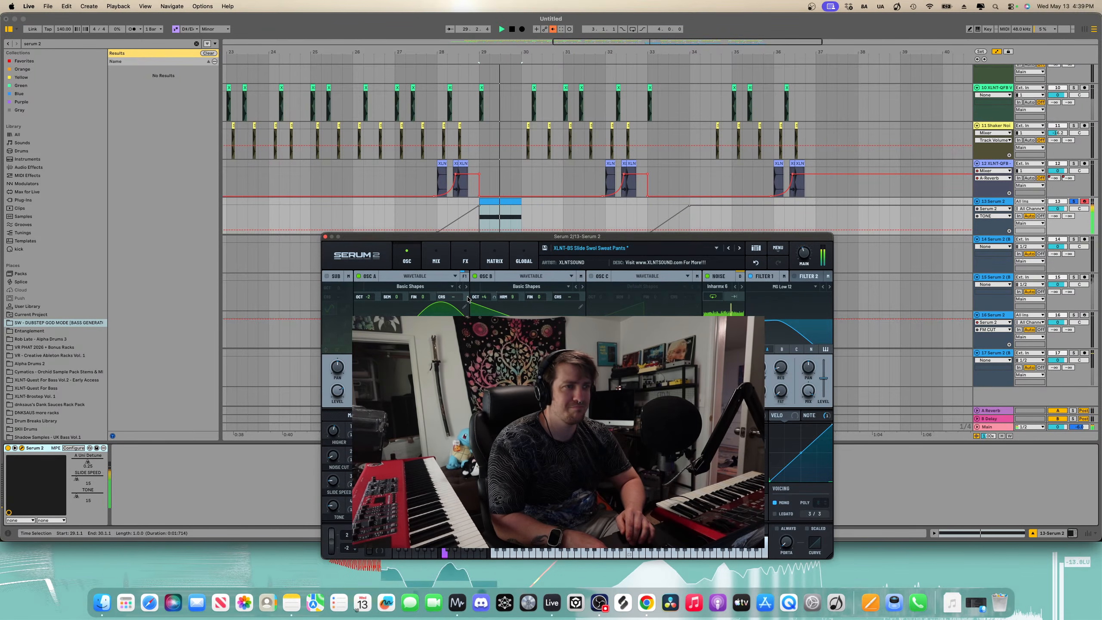
# - Step through more Serum 2 presets, settling on XLNT-BS Slide Side Panties and previewing it
pyautogui.click(739, 249)
pyautogui.press('space')
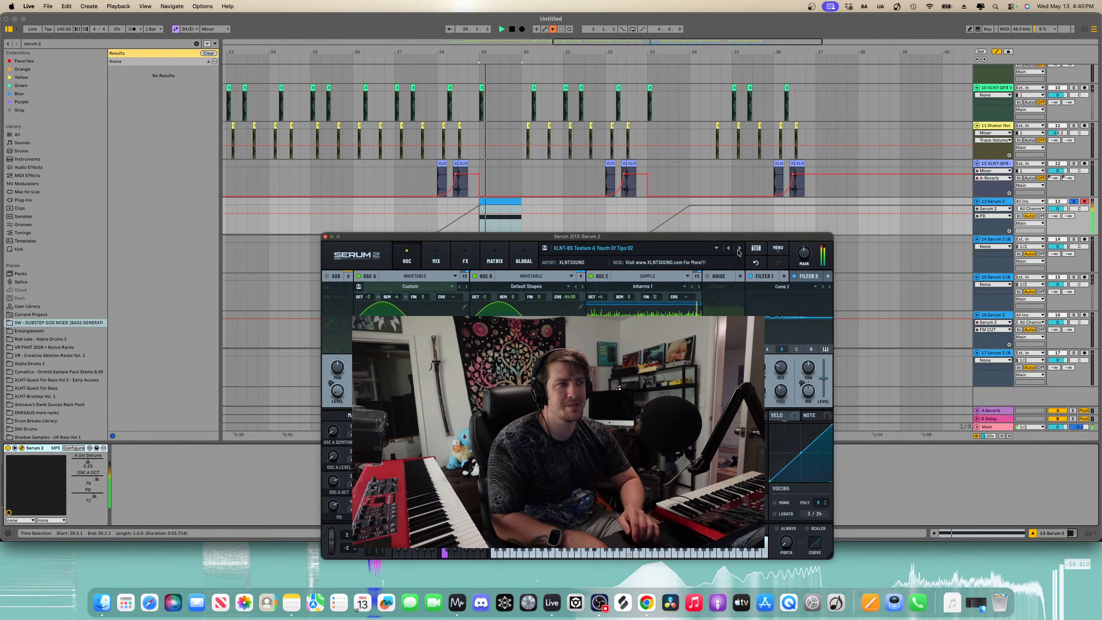
pyautogui.click(739, 250)
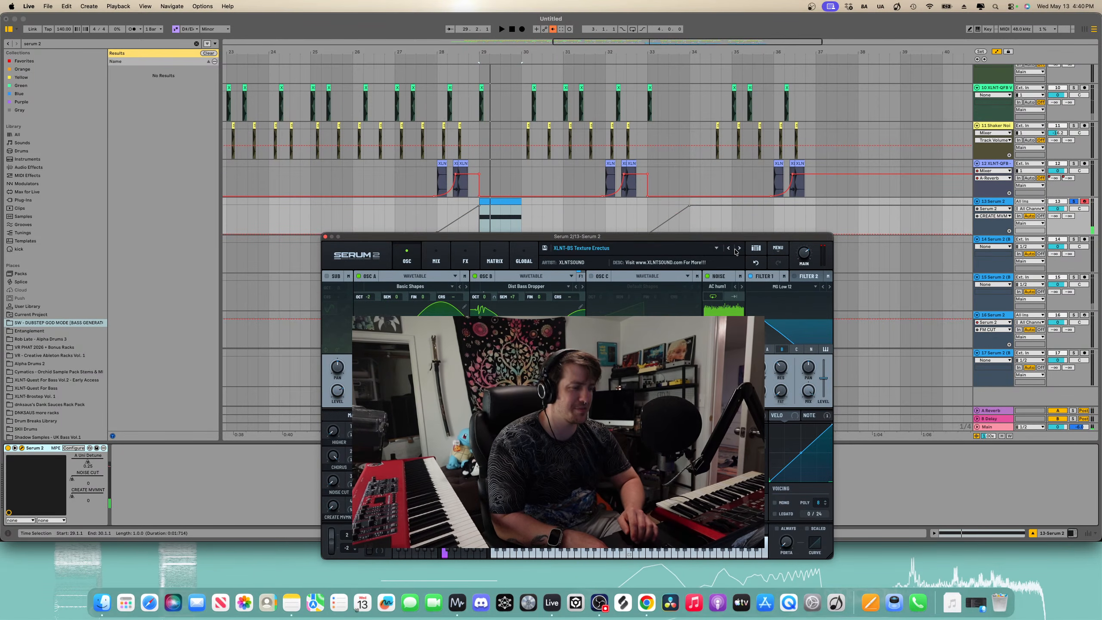
pyautogui.click(739, 249)
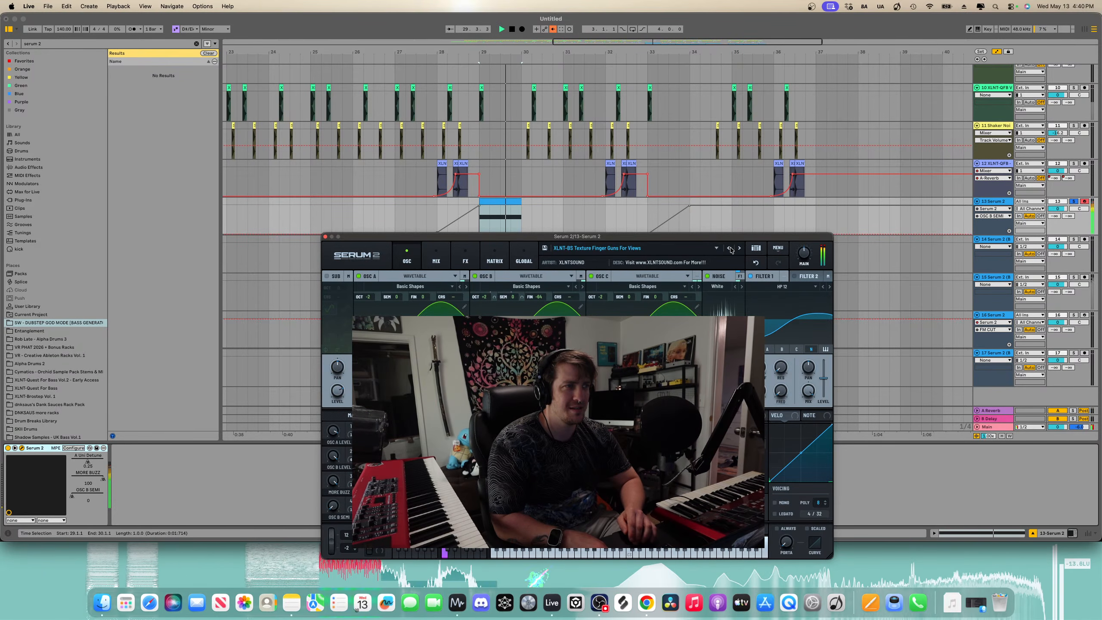
pyautogui.press('space')
pyautogui.click(730, 249)
pyautogui.click(730, 248)
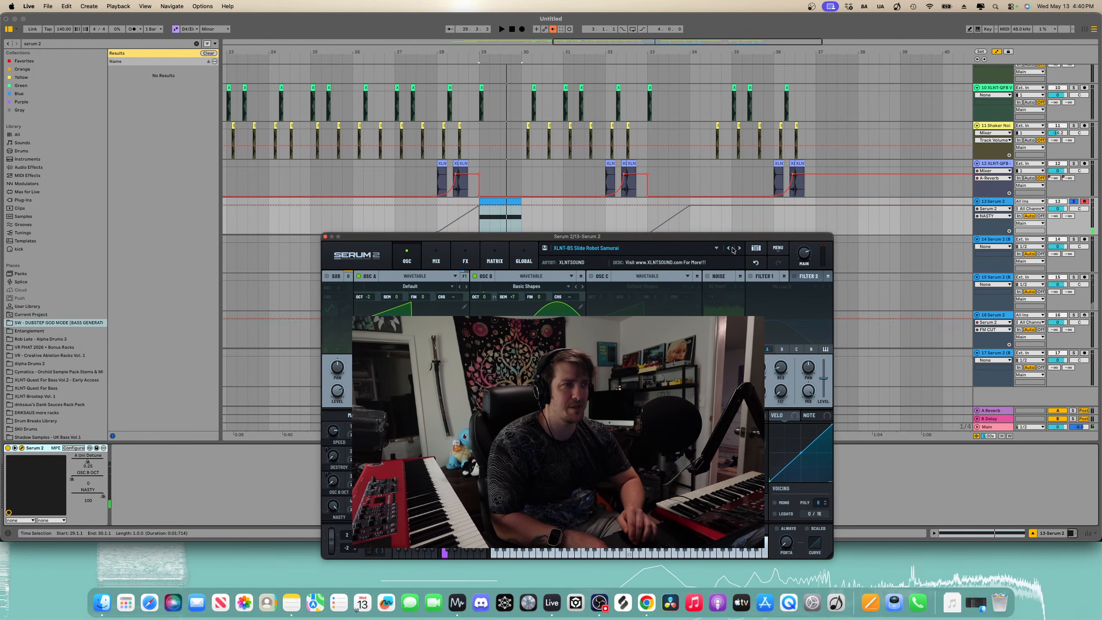
pyautogui.click(740, 249)
pyautogui.press('space')
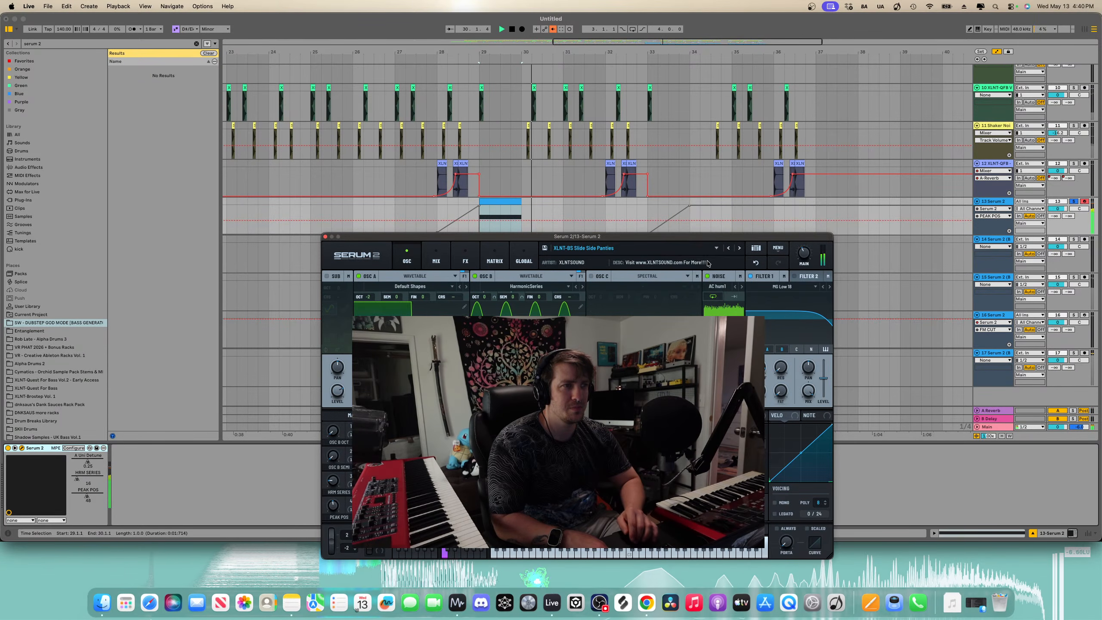
# - Return to the XLNT-BS Slide Swol Sweet Pants preset, lower its Slide Speed macro, and close the Serum 2 window
pyautogui.click(740, 249)
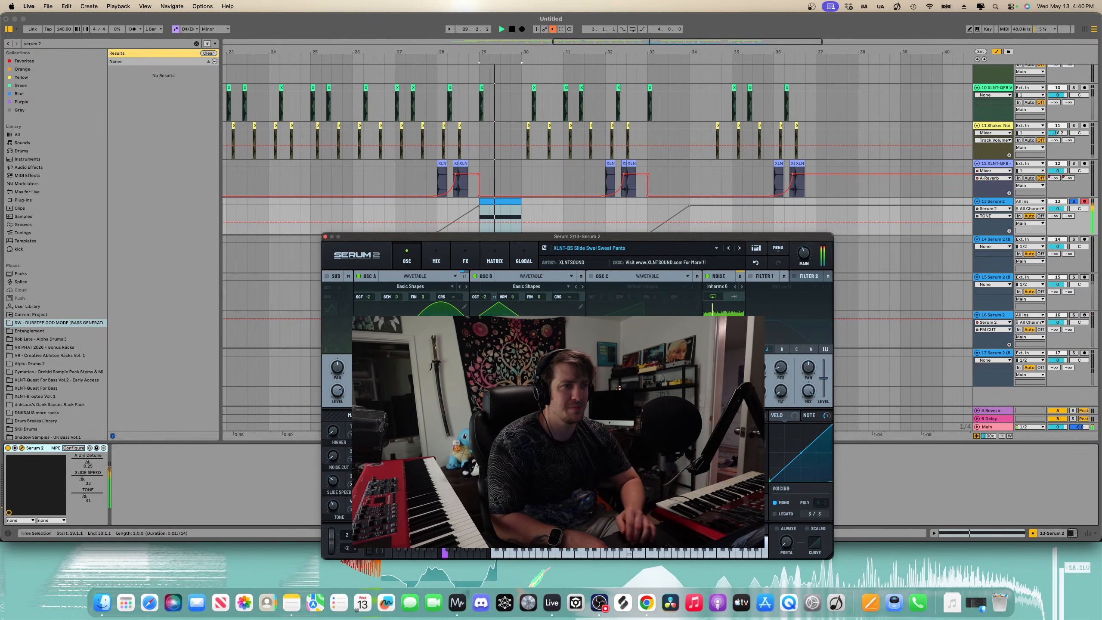
pyautogui.moveTo(333, 480); pyautogui.dragTo(333, 498)
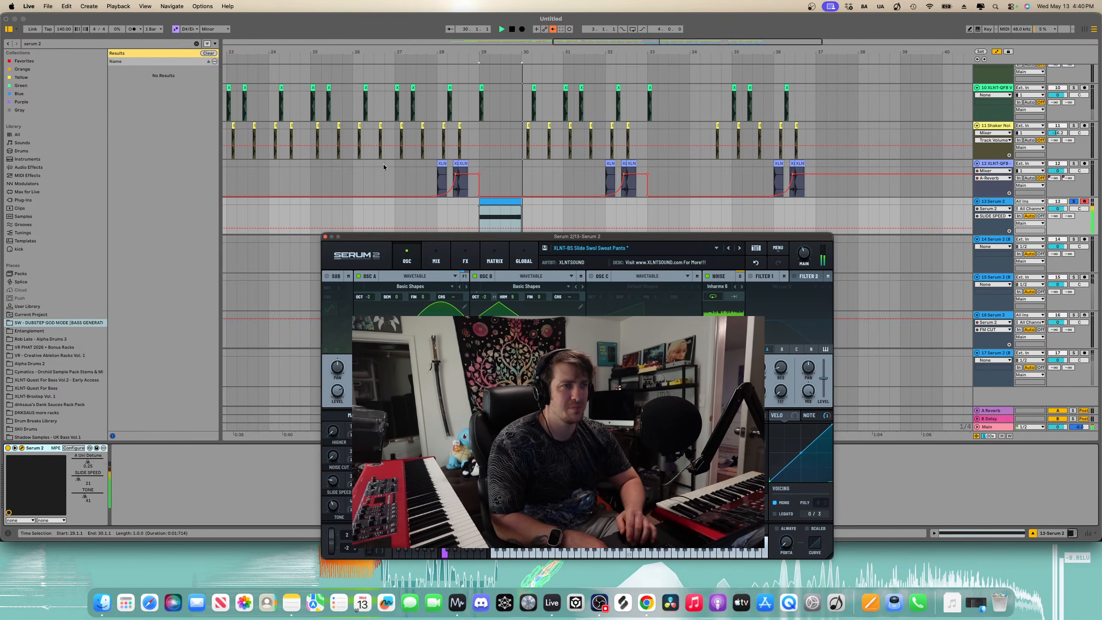
pyautogui.click(326, 238)
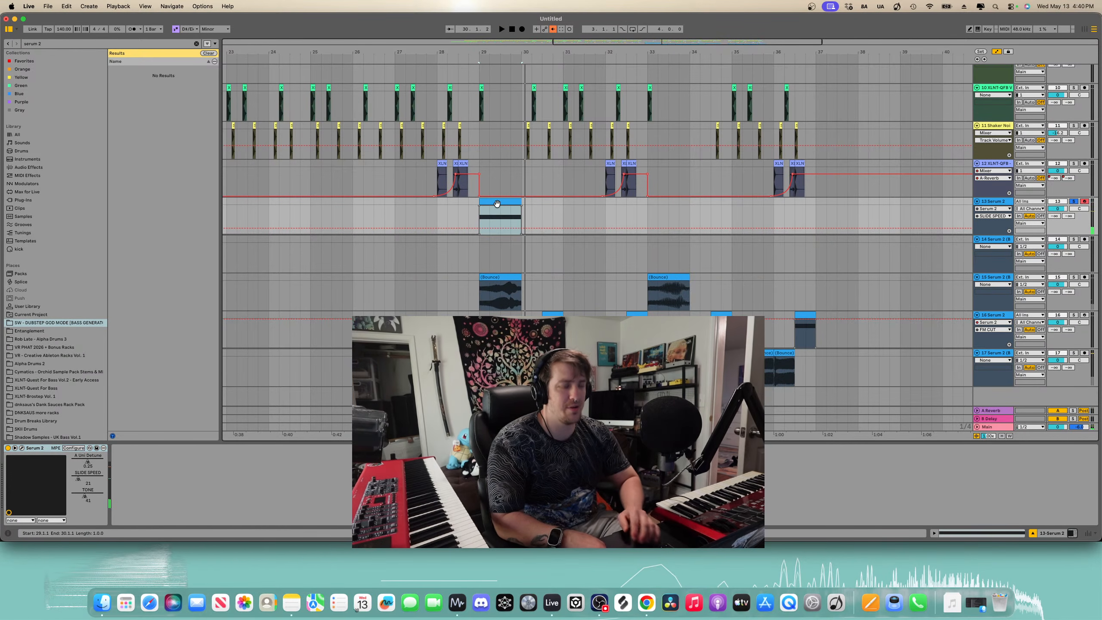
# - Bounce the Serum 2 clip at bar 29 to a new audio track and open the bounced clip
pyautogui.press('super+b')
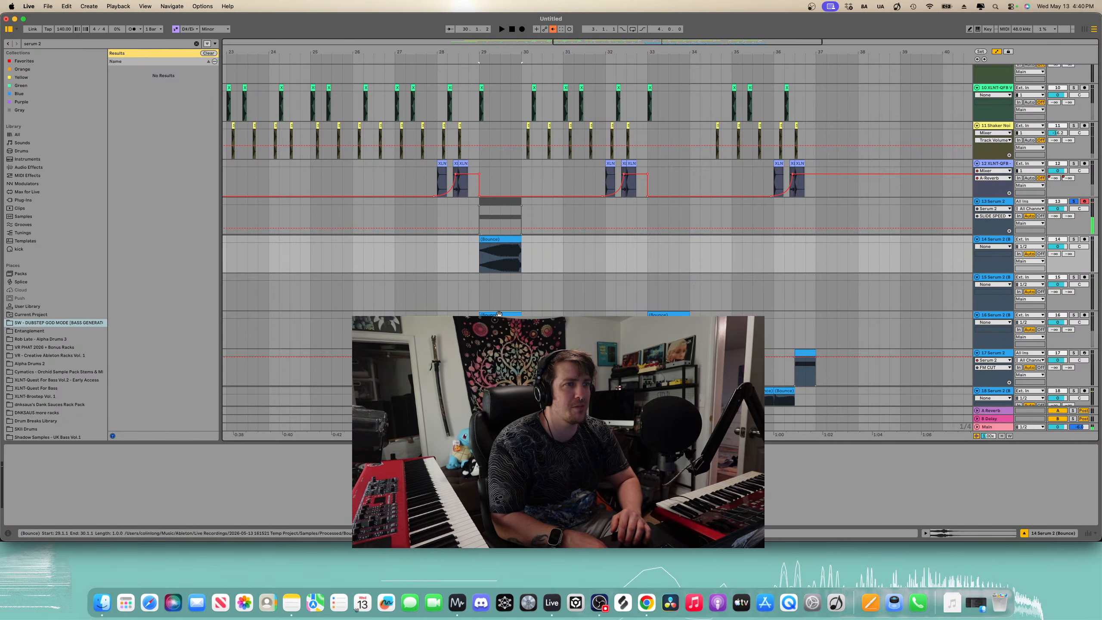
pyautogui.doubleClick(498, 315)
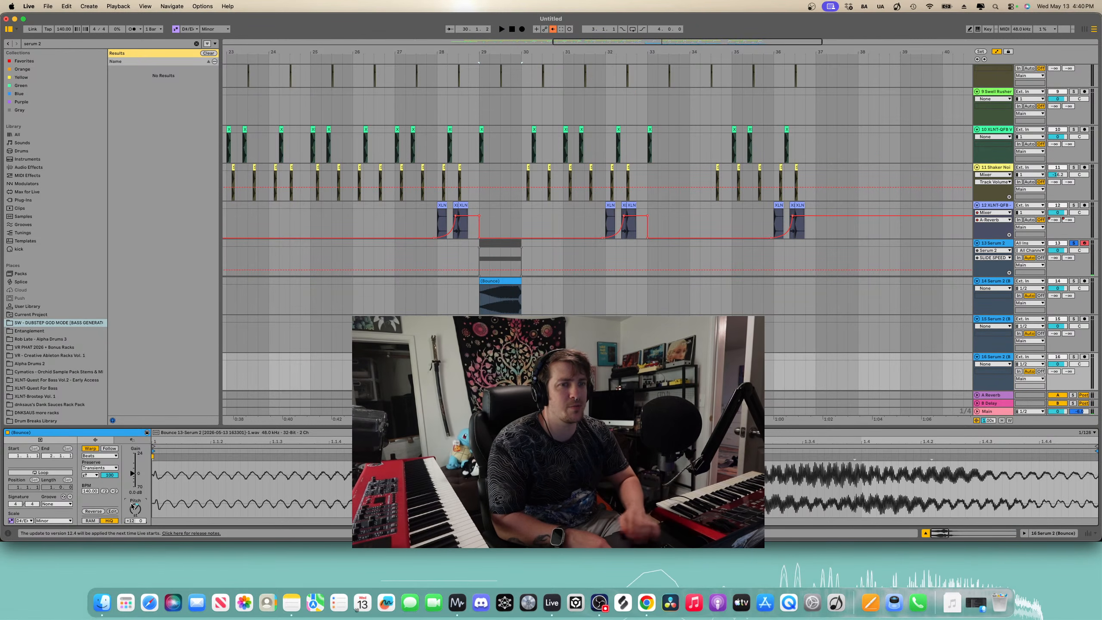
pyautogui.scroll(-5, 948, 211)
pyautogui.press('a')
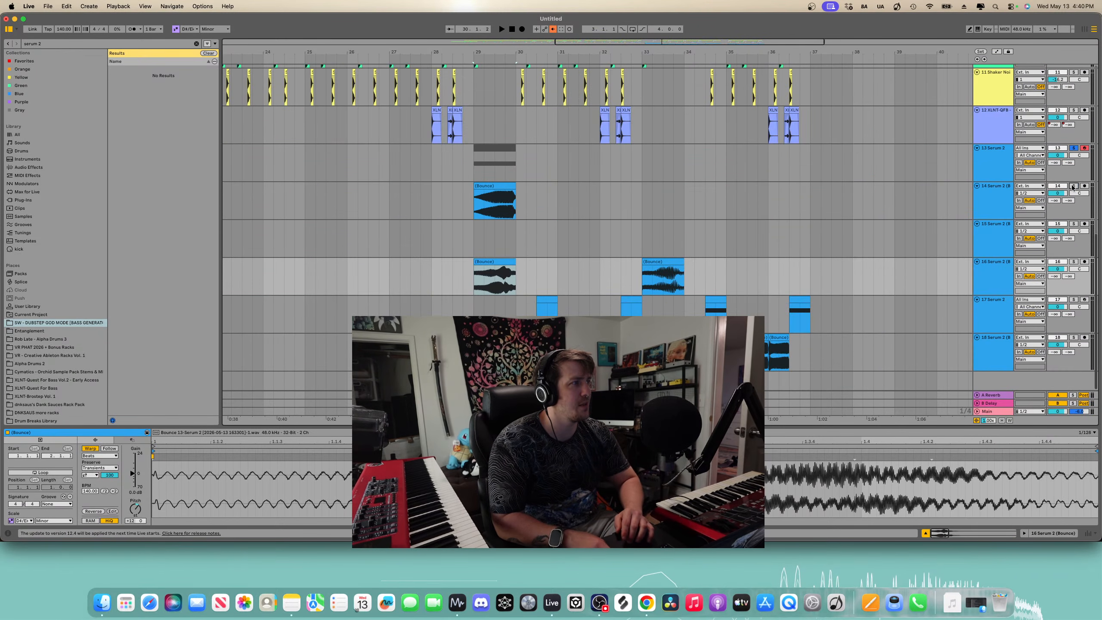
# - Group the Serum 2 and bounced bass tracks and name the group bass
pyautogui.click(1074, 186)
pyautogui.press('super+g')
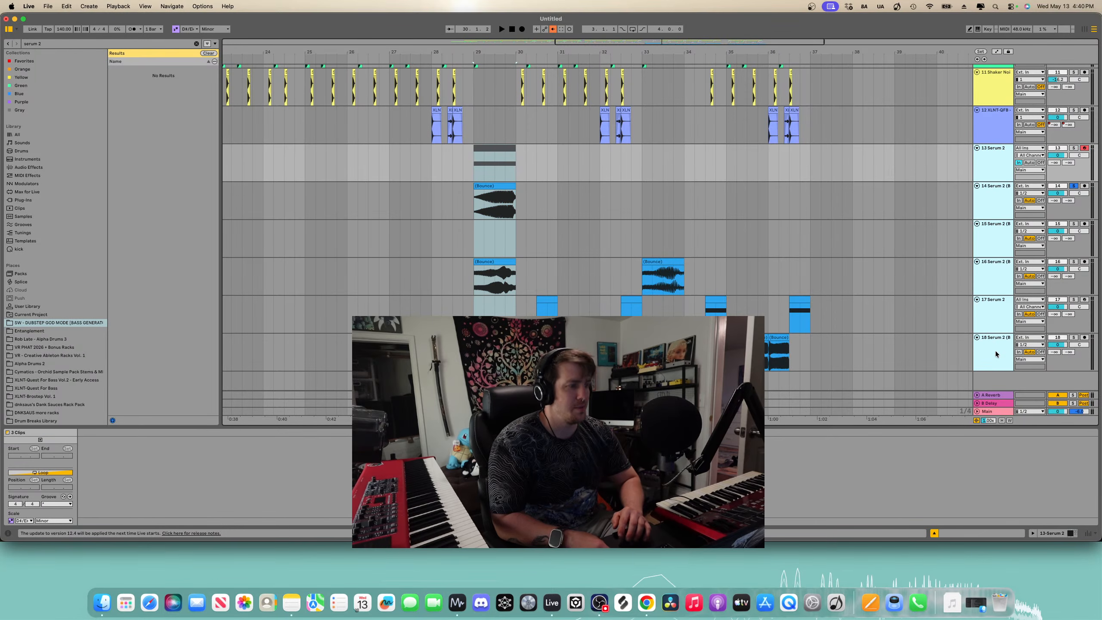
pyautogui.click(993, 170)
pyautogui.write('ba')
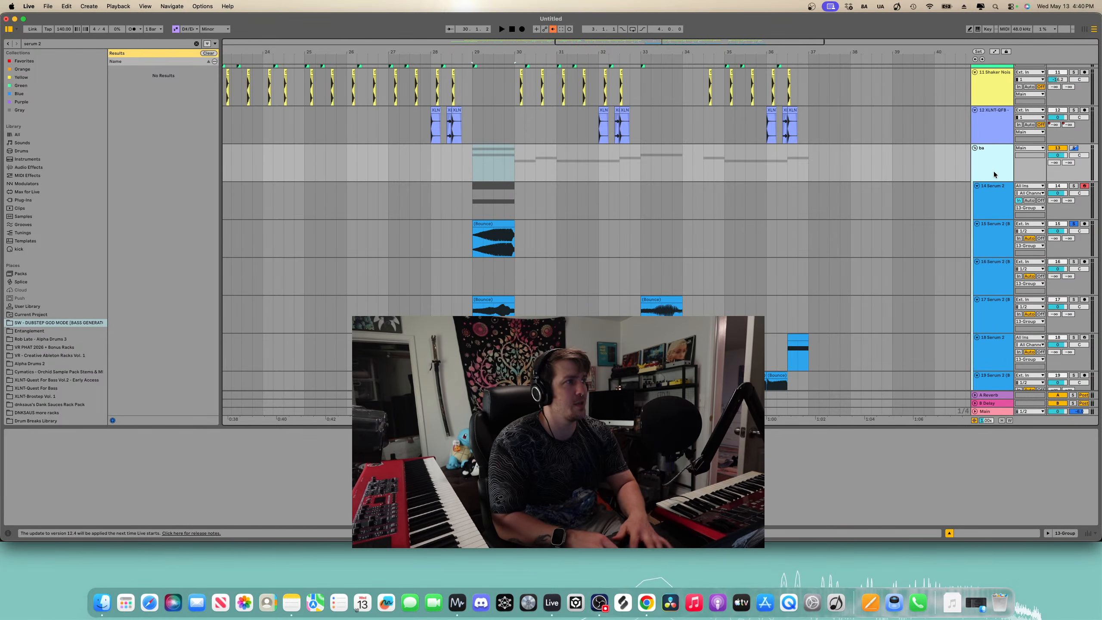
pyautogui.write('ss')
pyautogui.press('Return')
pyautogui.scroll(-1, 998, 161)
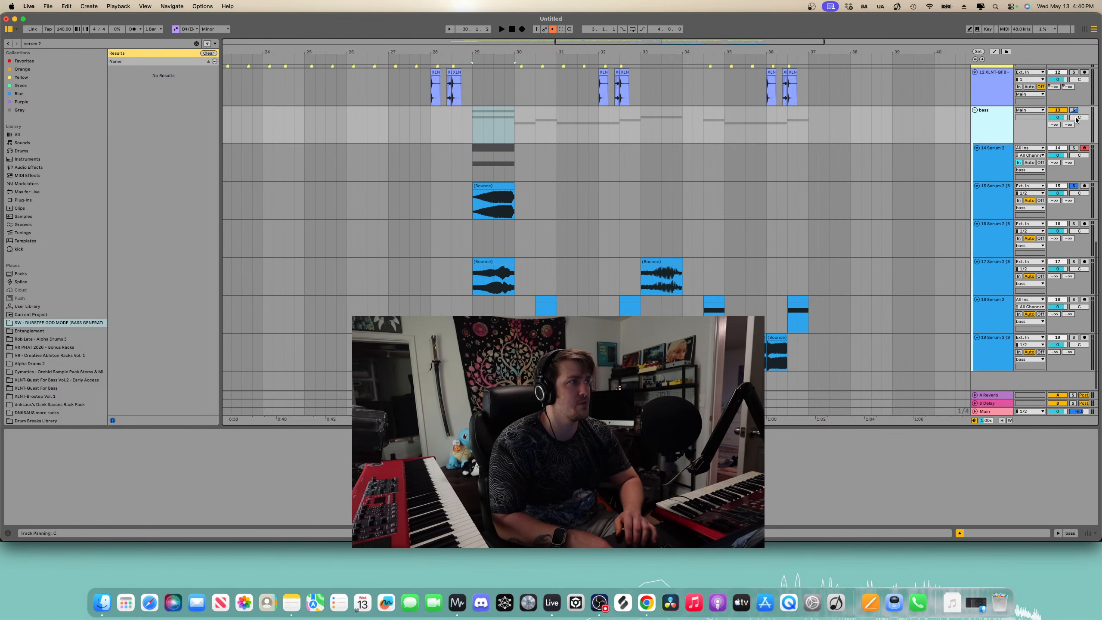
# - Play back the bass section around the bounced clips to audition it
pyautogui.press('space')
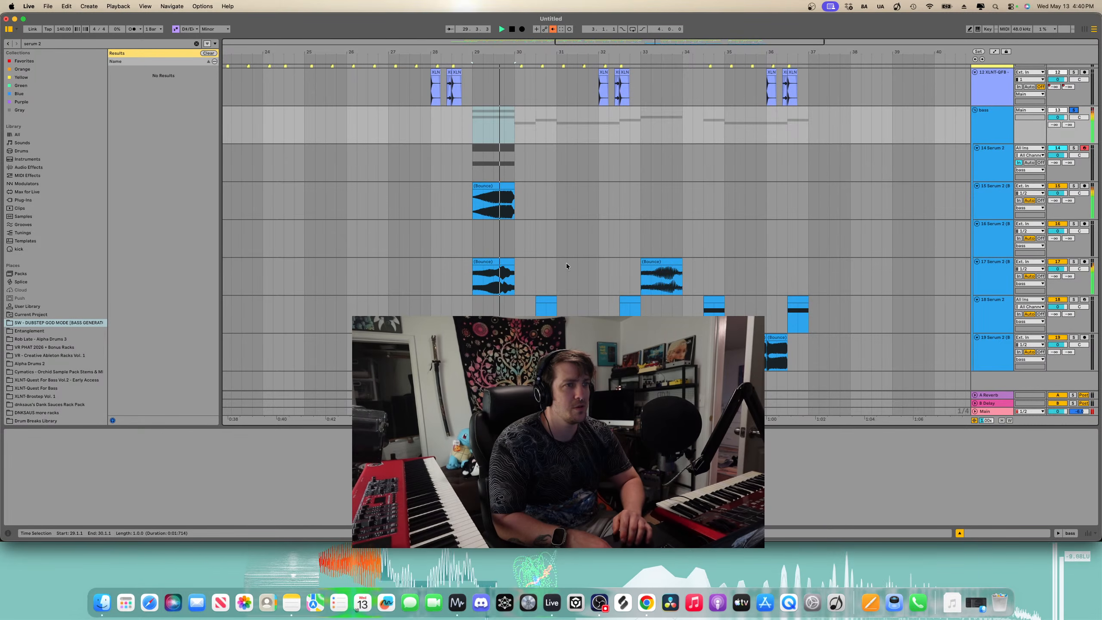
pyautogui.press('space')
pyautogui.click(504, 262)
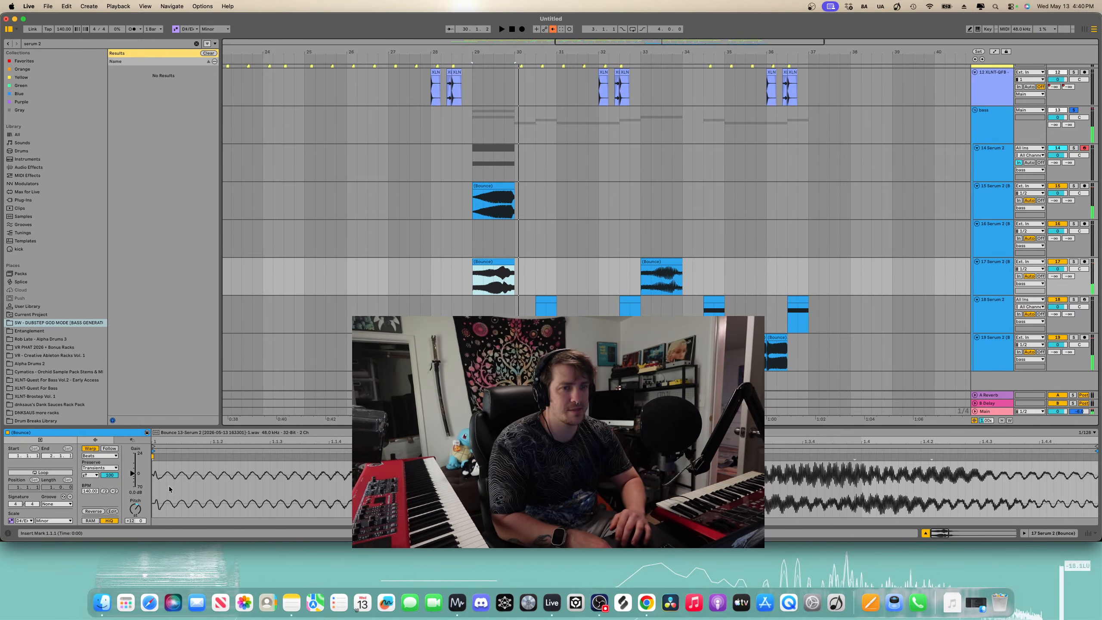
pyautogui.press('space')
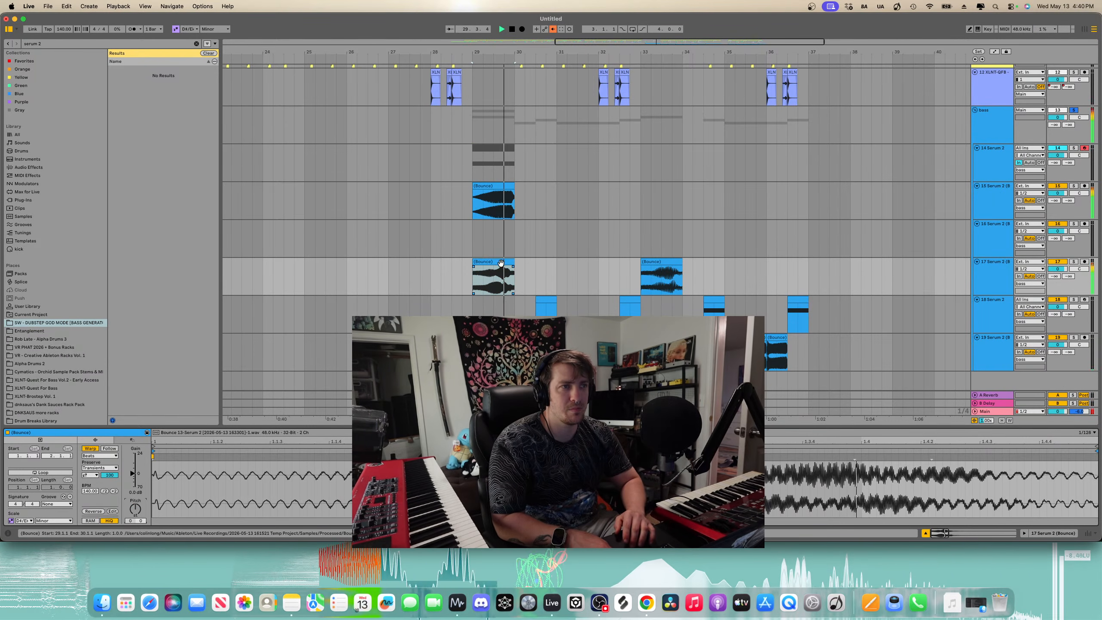
pyautogui.click(501, 262)
pyautogui.press('space')
pyautogui.press('space')
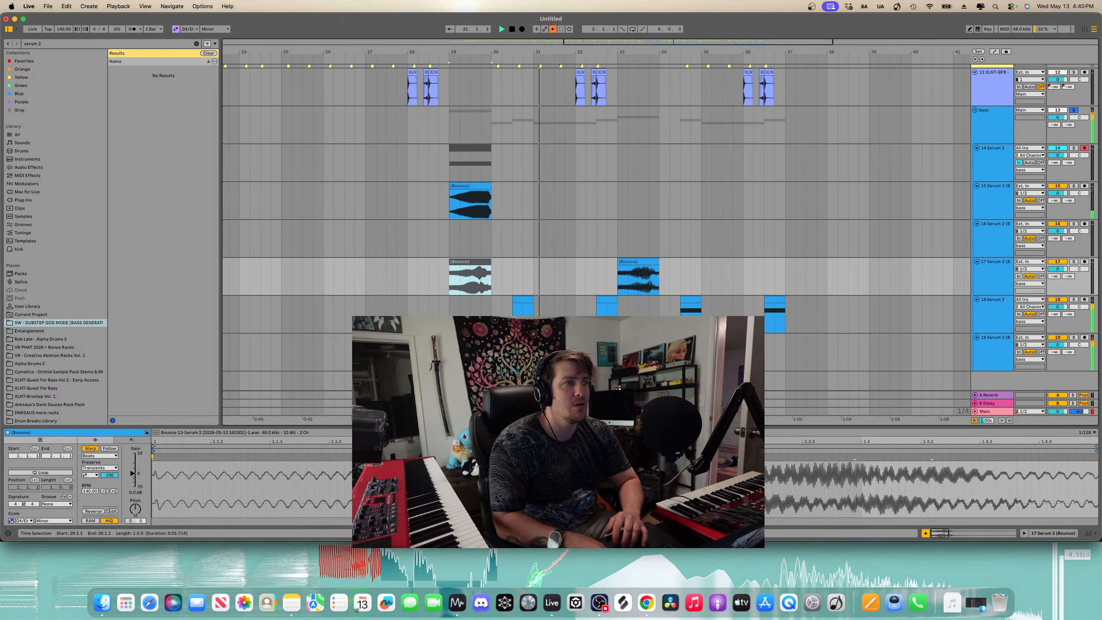
pyautogui.press('space')
# - Move the Serum 2 MIDI clip one bar later so it starts at bar 30
pyautogui.moveTo(777, 280); pyautogui.dragTo(491, 354)
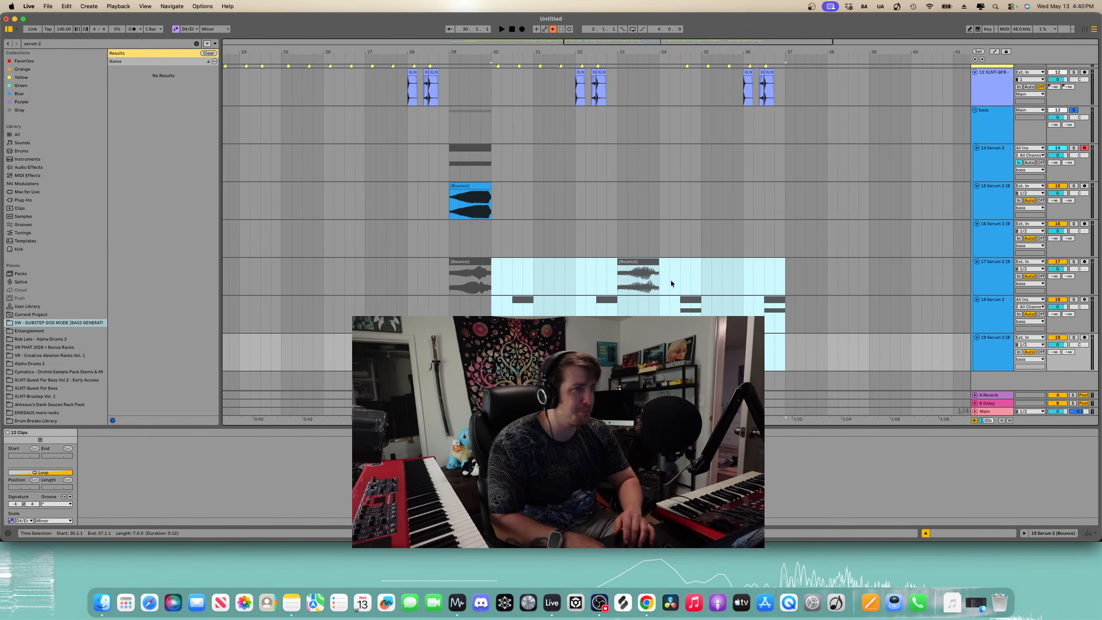
pyautogui.scroll(1, 803, 182)
pyautogui.hscroll(1, 803, 183)
pyautogui.click(994, 155)
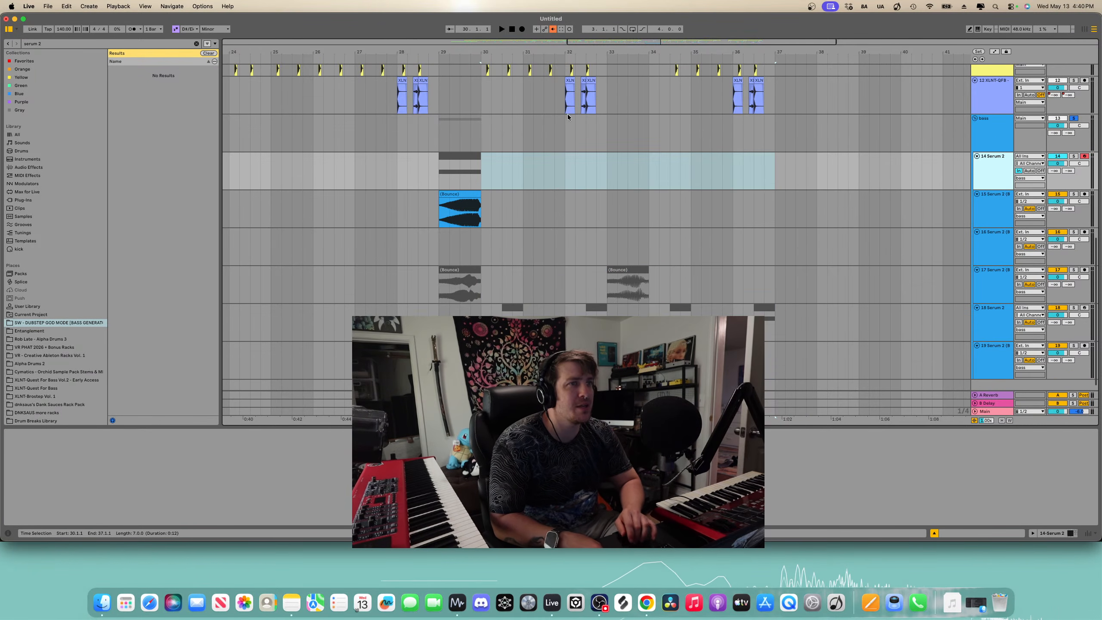
pyautogui.moveTo(474, 164); pyautogui.dragTo(499, 163)
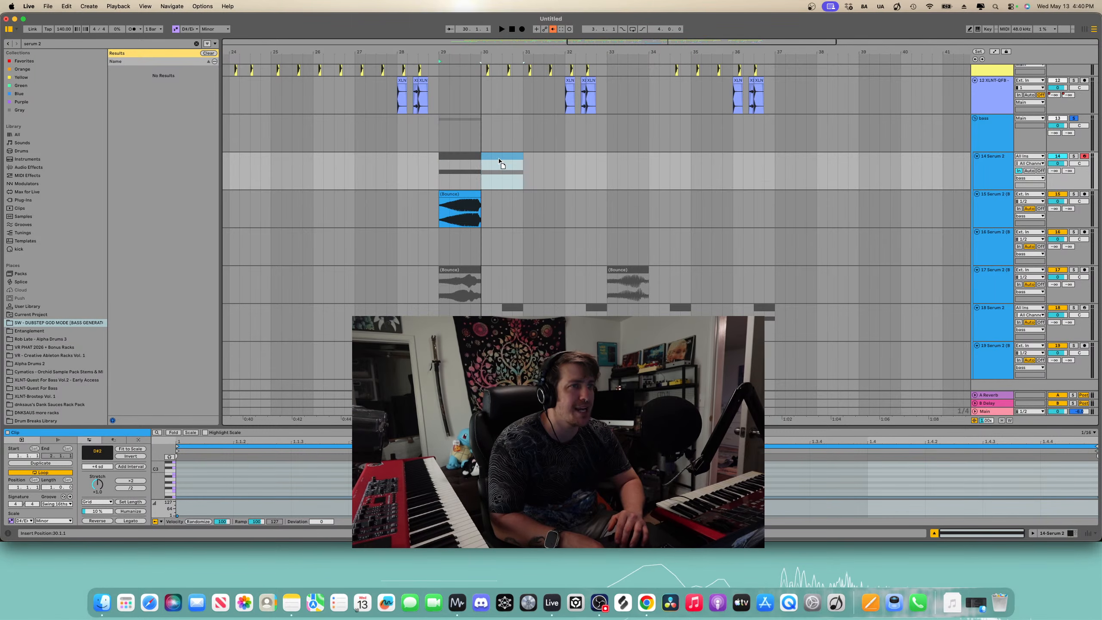
pyautogui.click(497, 155)
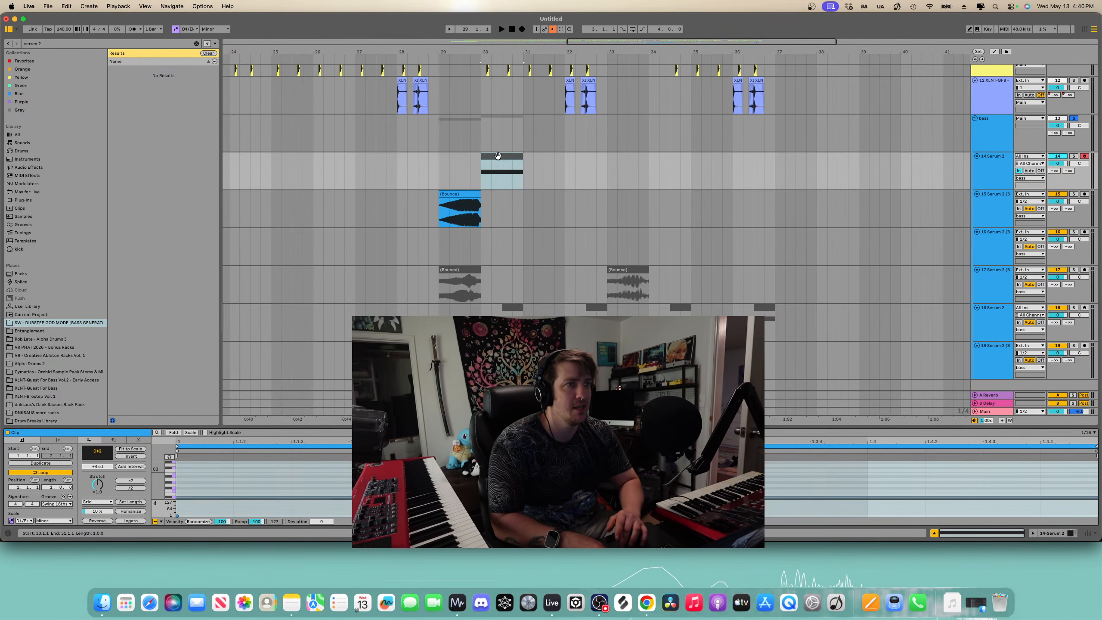
pyautogui.click(497, 155)
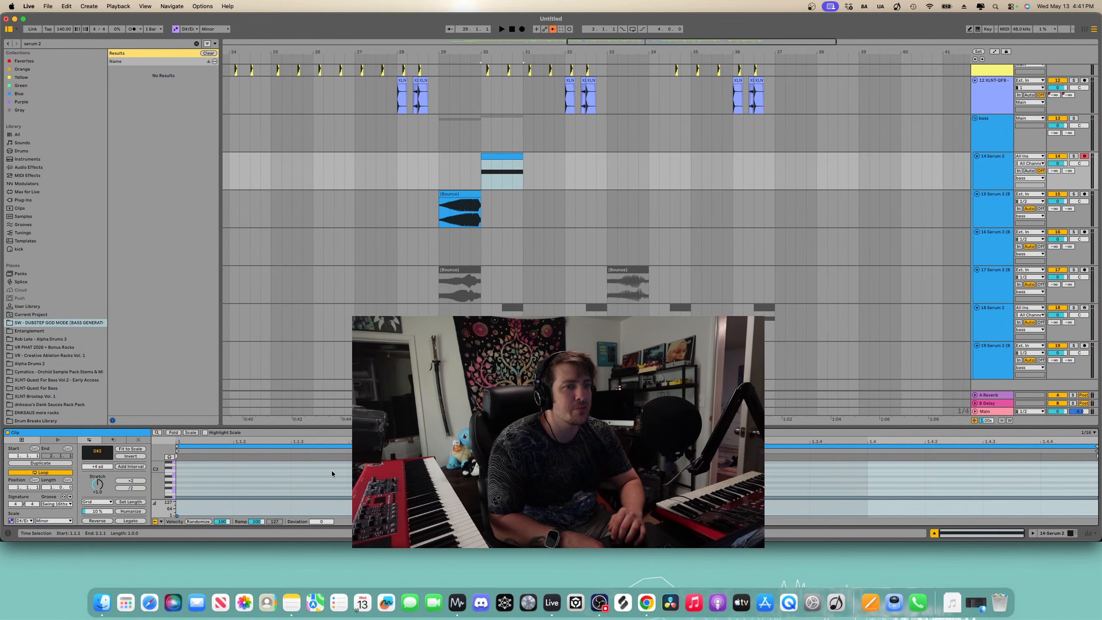
# - Play back from bar 29 to audition the moved Serum 2 clip
pyautogui.click(291, 482)
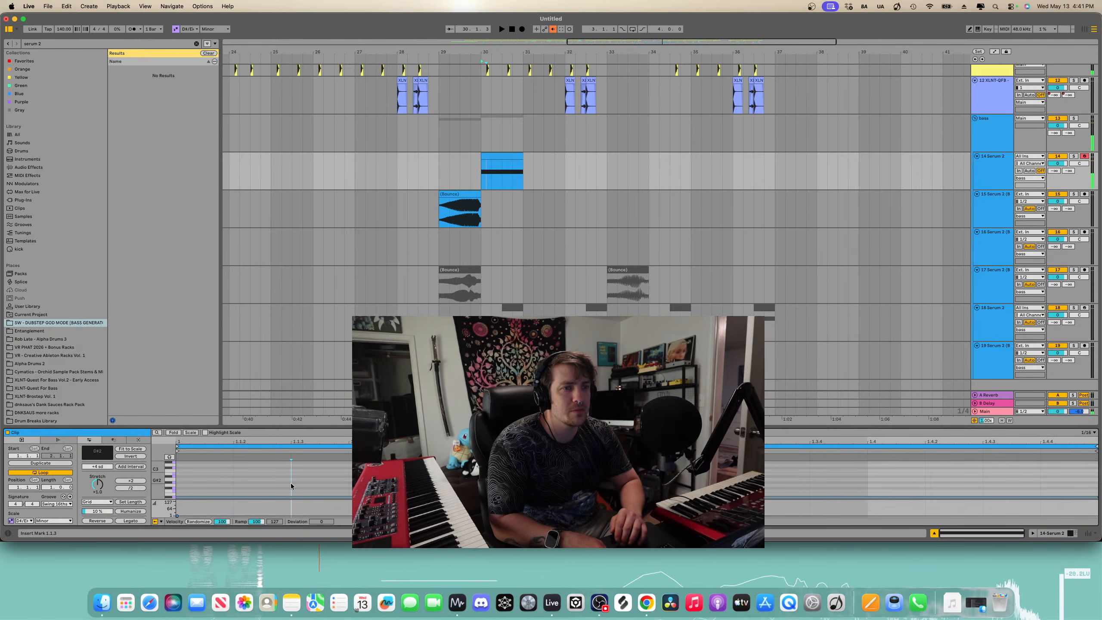
pyautogui.press('space')
pyautogui.click(439, 174)
pyautogui.press('space')
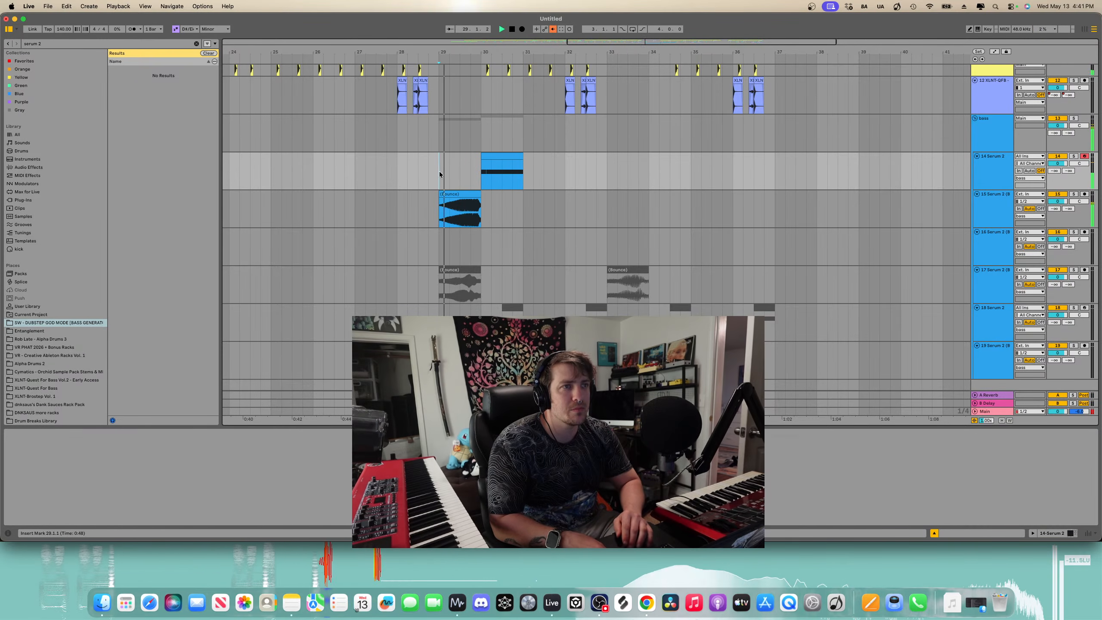
pyautogui.click(502, 155)
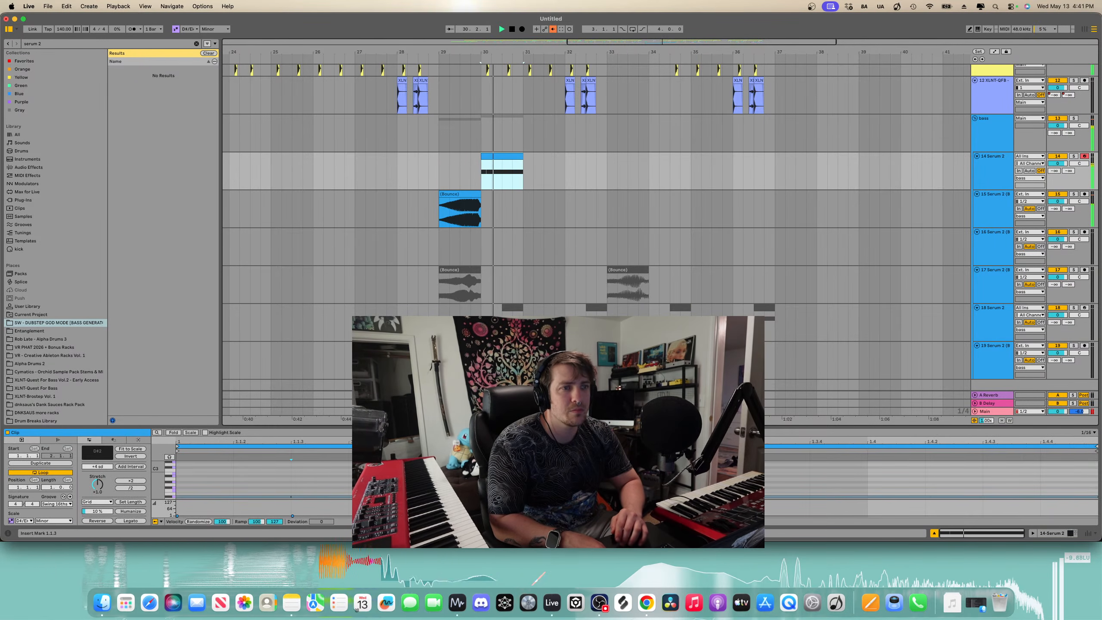
pyautogui.press('space')
pyautogui.press('space')
pyautogui.press('space')
# - Select the clip's note in the editor and audition the clip again from bar 29
pyautogui.click(407, 480)
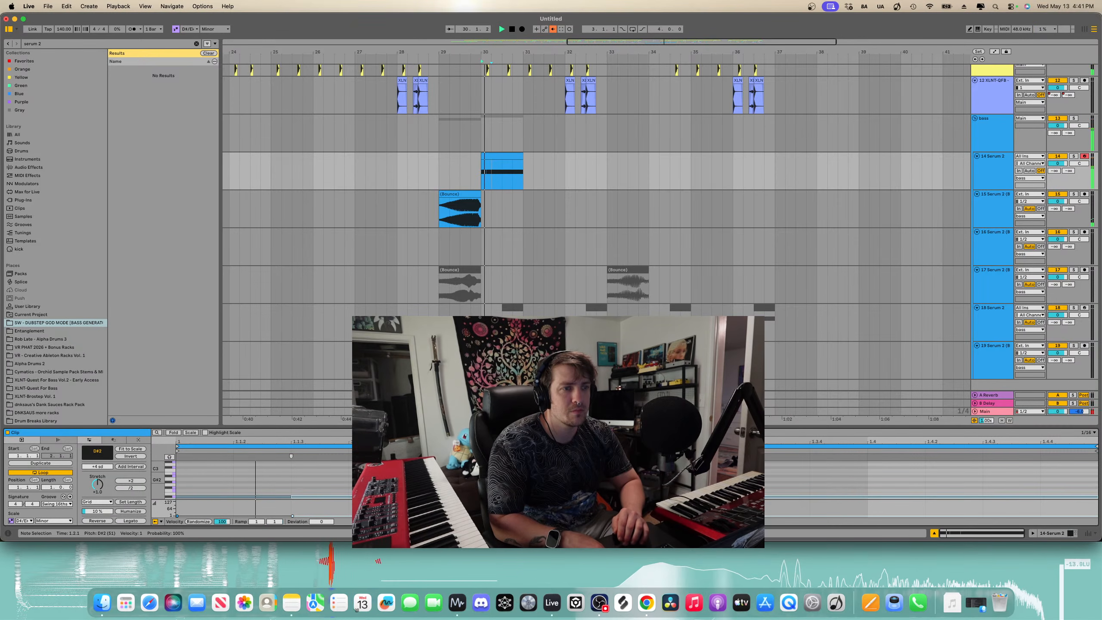
pyautogui.scroll(-1, 558, 480)
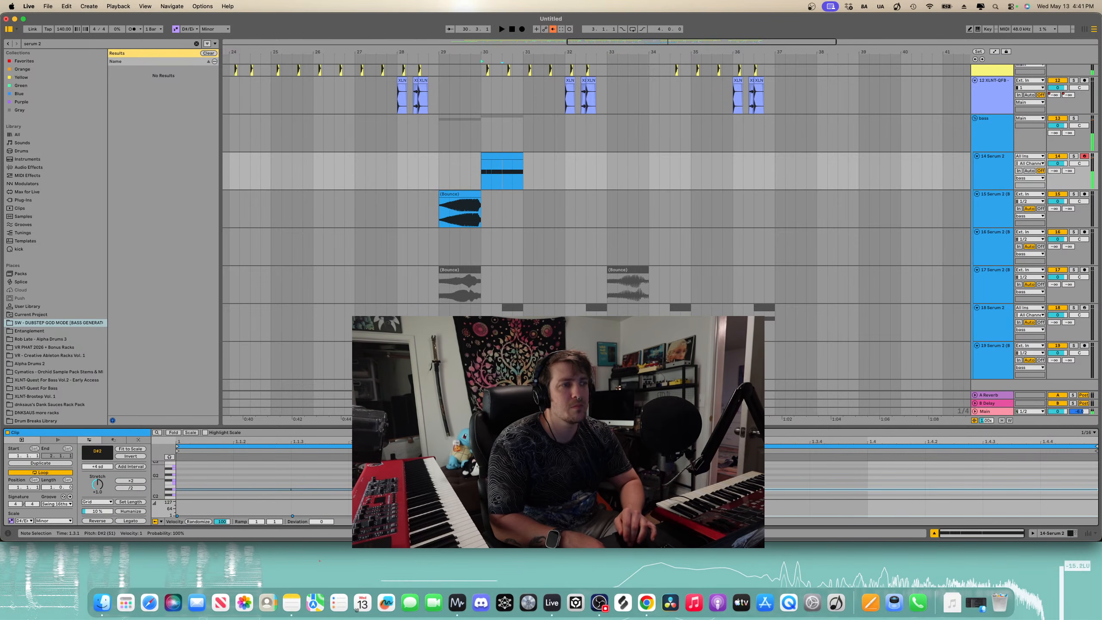
pyautogui.click(440, 174)
pyautogui.press('space')
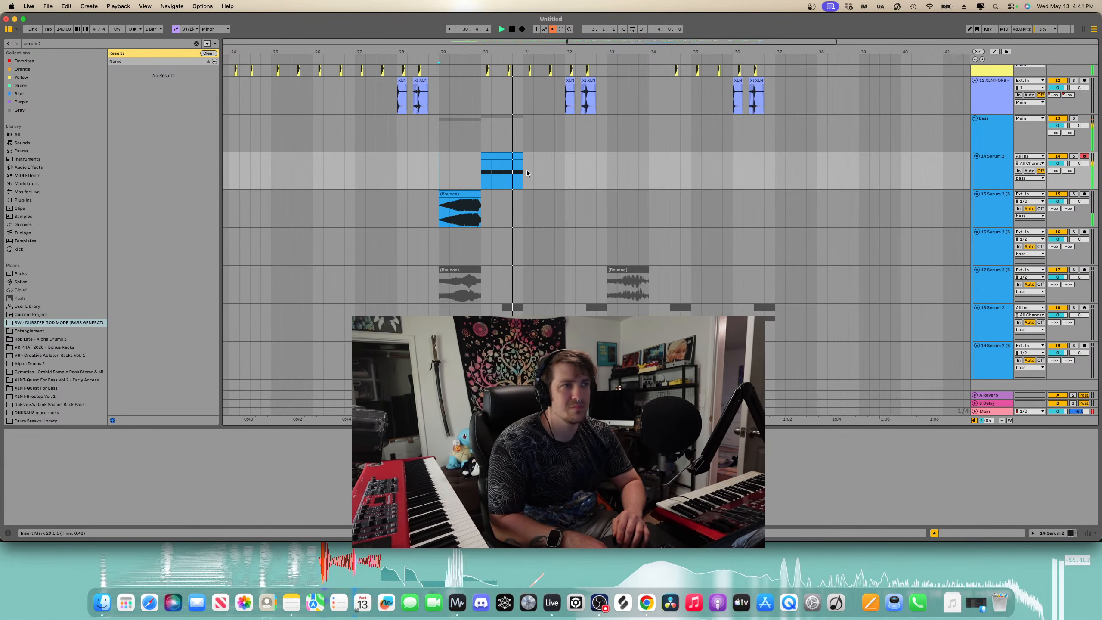
pyautogui.click(500, 155)
pyautogui.press('space')
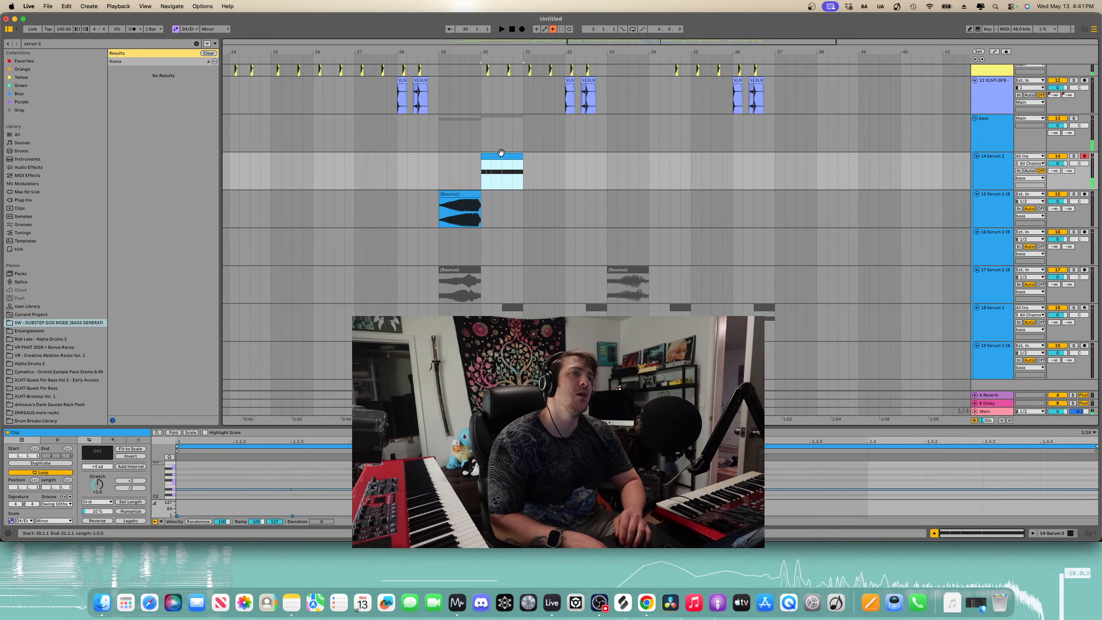
pyautogui.scroll(3, 503, 169)
pyautogui.press('space')
# - Split the Serum 2 clip at its midpoint and delete the second half
pyautogui.click(503, 172)
pyautogui.press('super+e')
pyautogui.click(521, 155)
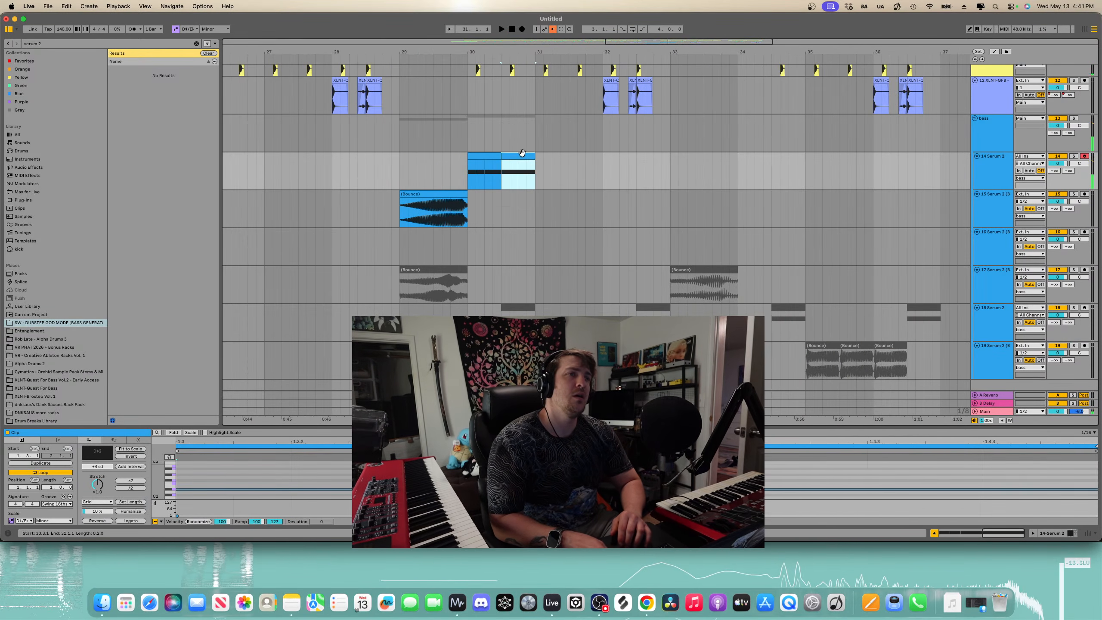
pyautogui.press('Delete')
# - Play back from bar 29 to audition the shortened clip
pyautogui.click(399, 167)
pyautogui.press('space')
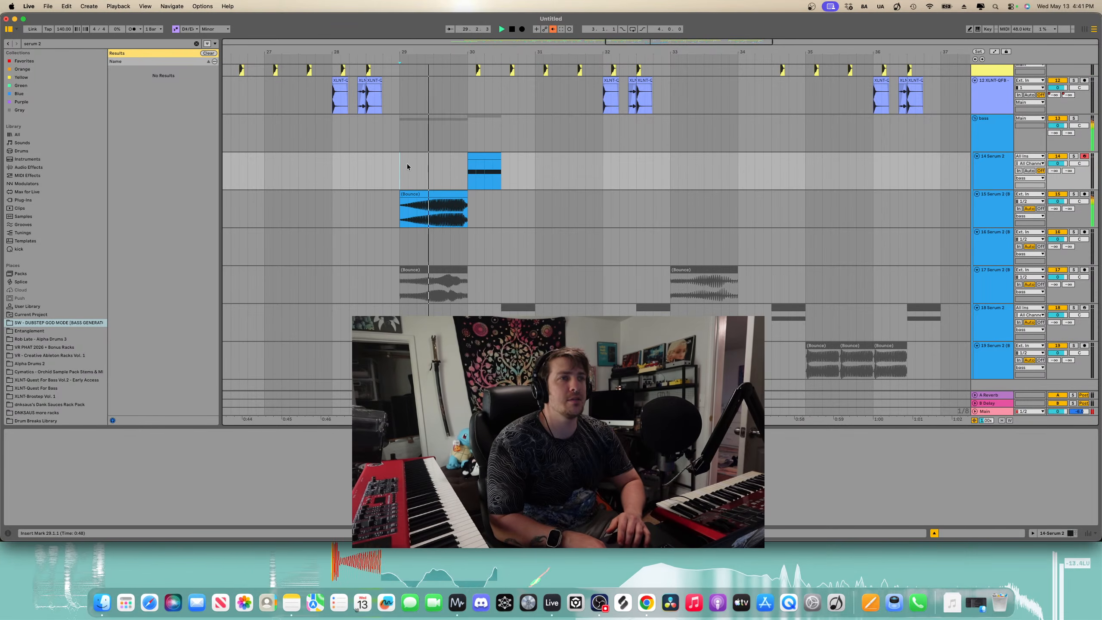
pyautogui.click(498, 155)
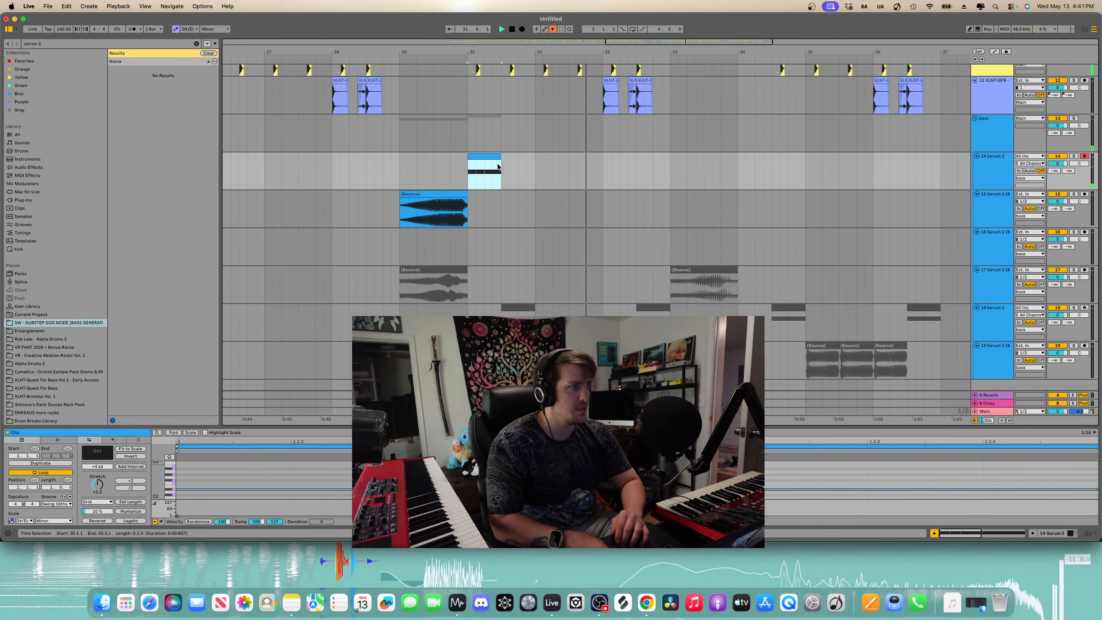
pyautogui.scroll(-1, 498, 163)
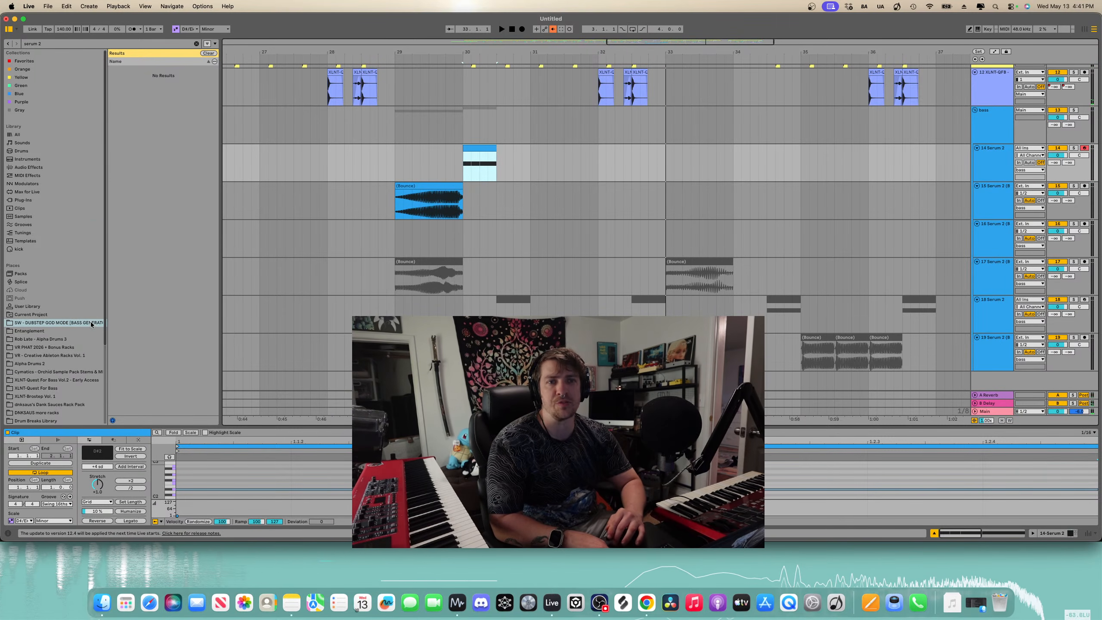
pyautogui.scroll(-5, 36, 392)
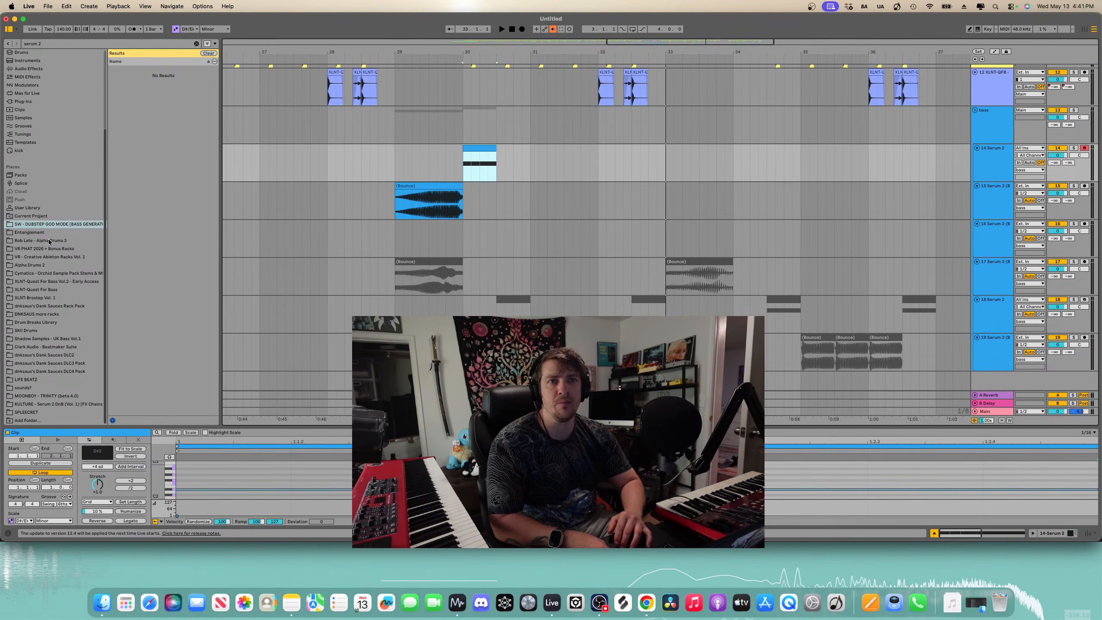
# - Open the SW - Dubstep God Mode (Bass Generator) pack and expand its Ableton edition folder of racks
pyautogui.click(49, 241)
pyautogui.click(196, 44)
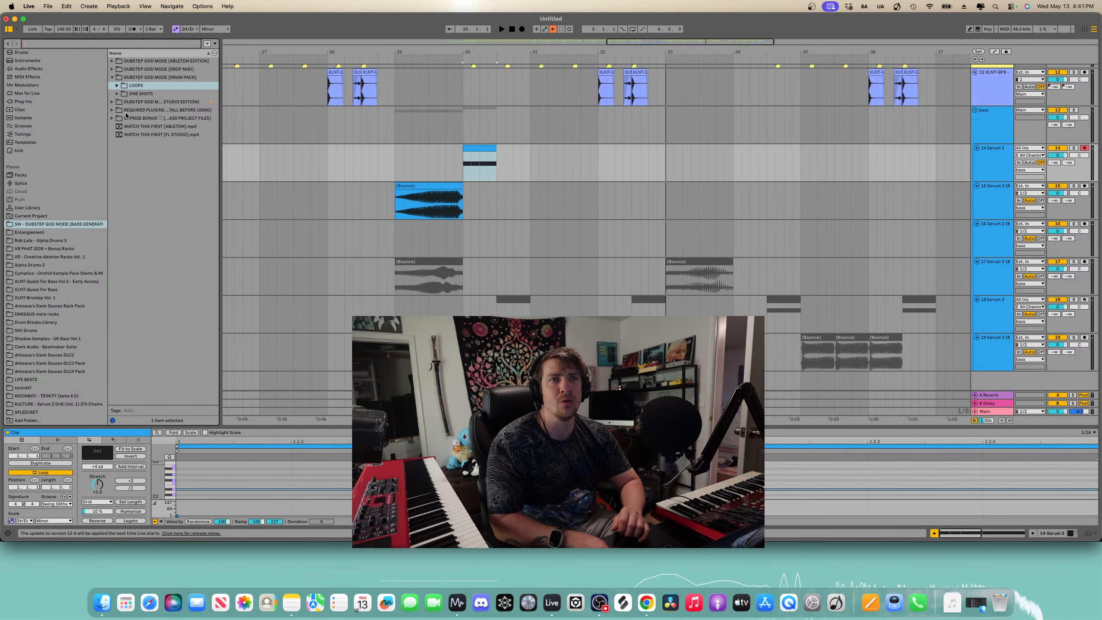
pyautogui.click(113, 62)
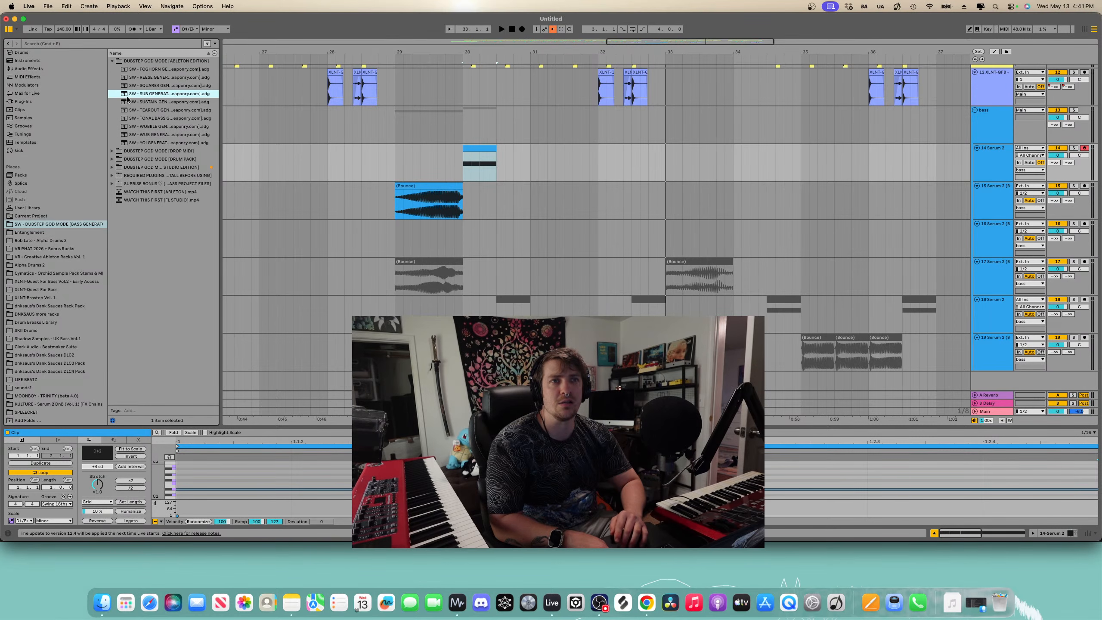
pyautogui.hscroll(1, 512, 263)
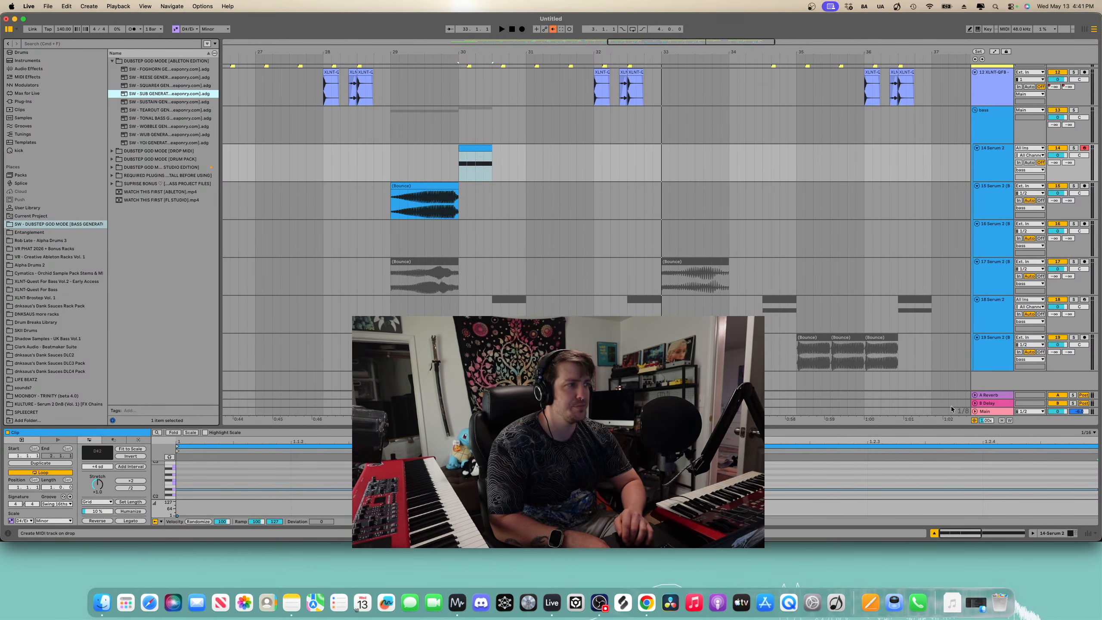
# - Load the SW - SUB GENERATOR rack onto a new MIDI track below the Serum 2 track
pyautogui.moveTo(951, 406); pyautogui.dragTo(1000, 176)
pyautogui.click(990, 407)
pyautogui.click(976, 402)
pyautogui.moveTo(850, 173); pyautogui.dragTo(476, 168)
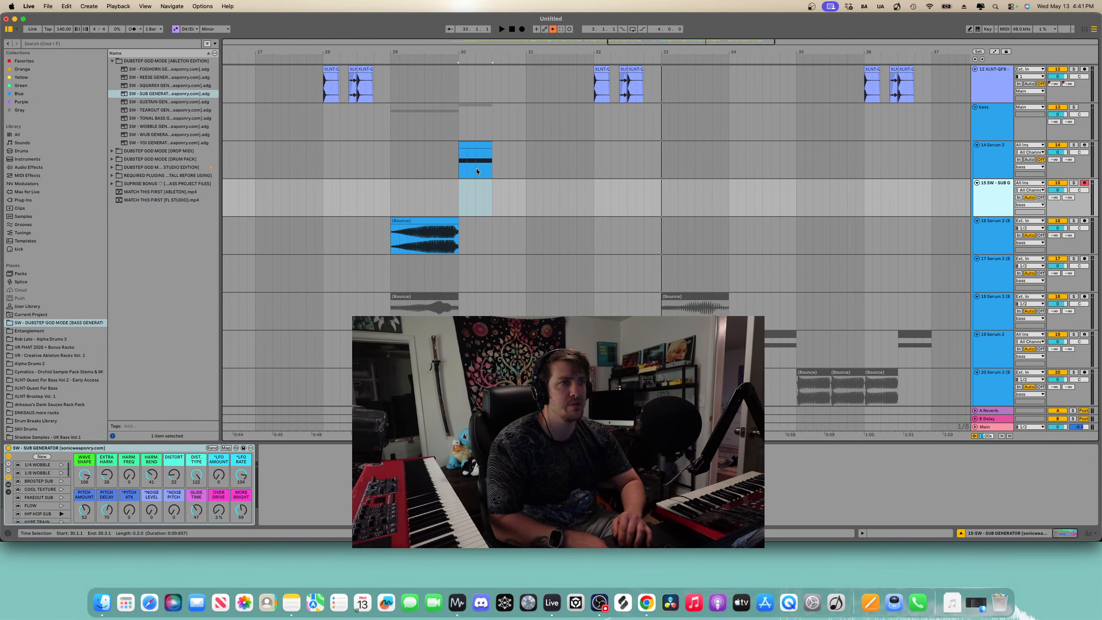
# - Copy the Serum 2 clip onto the SUB GENERATOR track at bar 31 and play it back
pyautogui.click(479, 144)
pyautogui.press('super+c')
pyautogui.click(529, 190)
pyautogui.press('super+v')
pyautogui.press('space')
pyautogui.press('space')
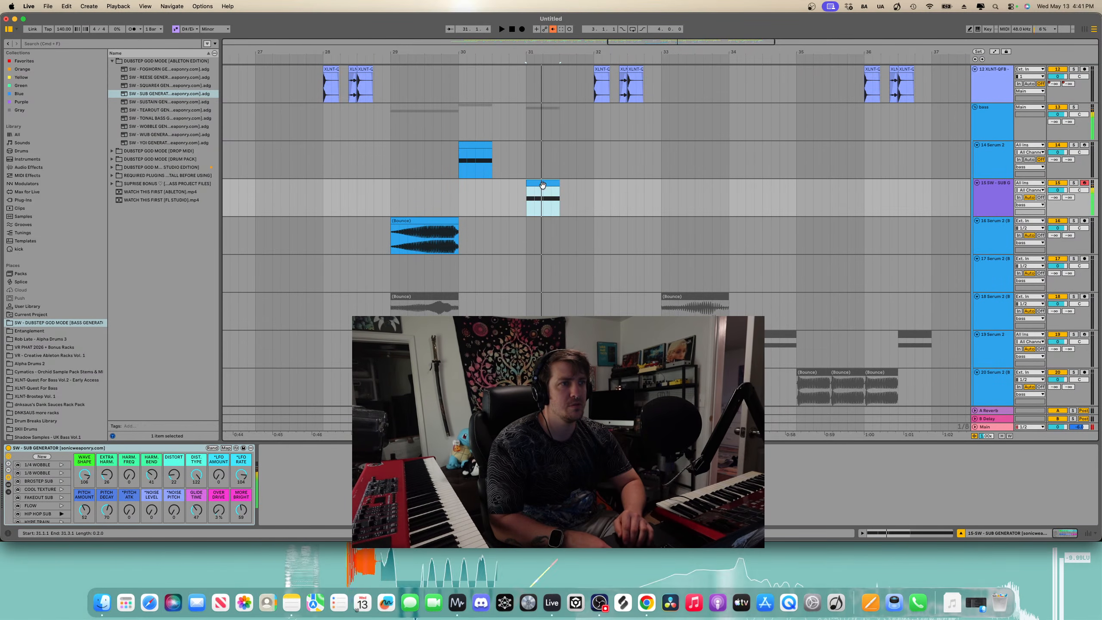
# - Open the SUB GENERATOR clip's notes and delete all but the first note
pyautogui.doubleClick(543, 189)
pyautogui.scroll(3, 545, 186)
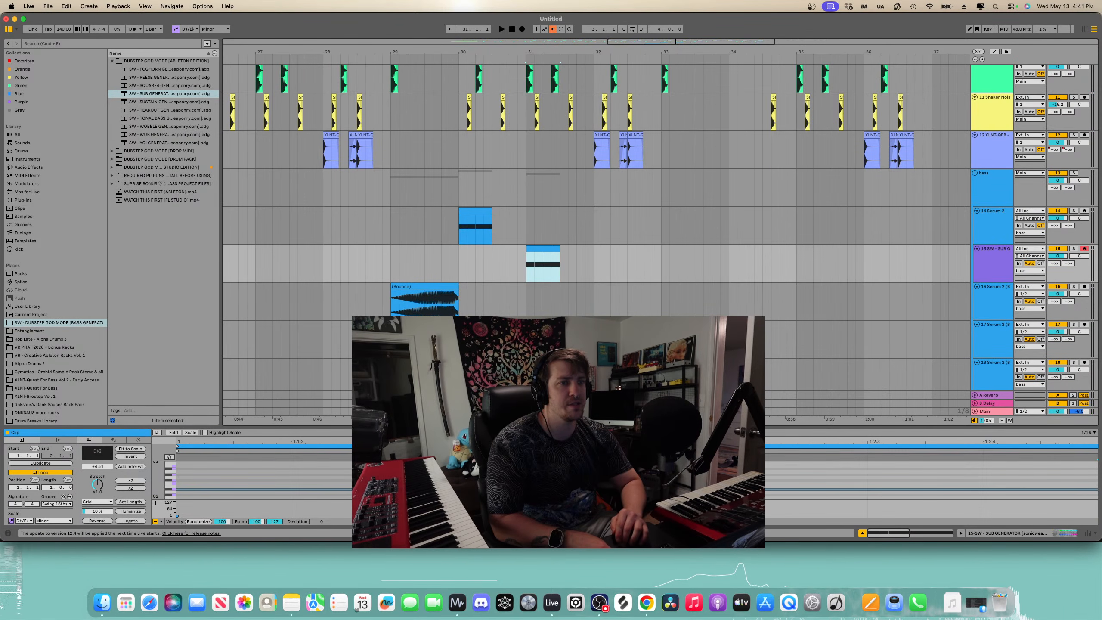
pyautogui.moveTo(520, 426); pyautogui.dragTo(520, 280)
pyautogui.click(412, 337)
pyautogui.moveTo(412, 333); pyautogui.dragTo(873, 407)
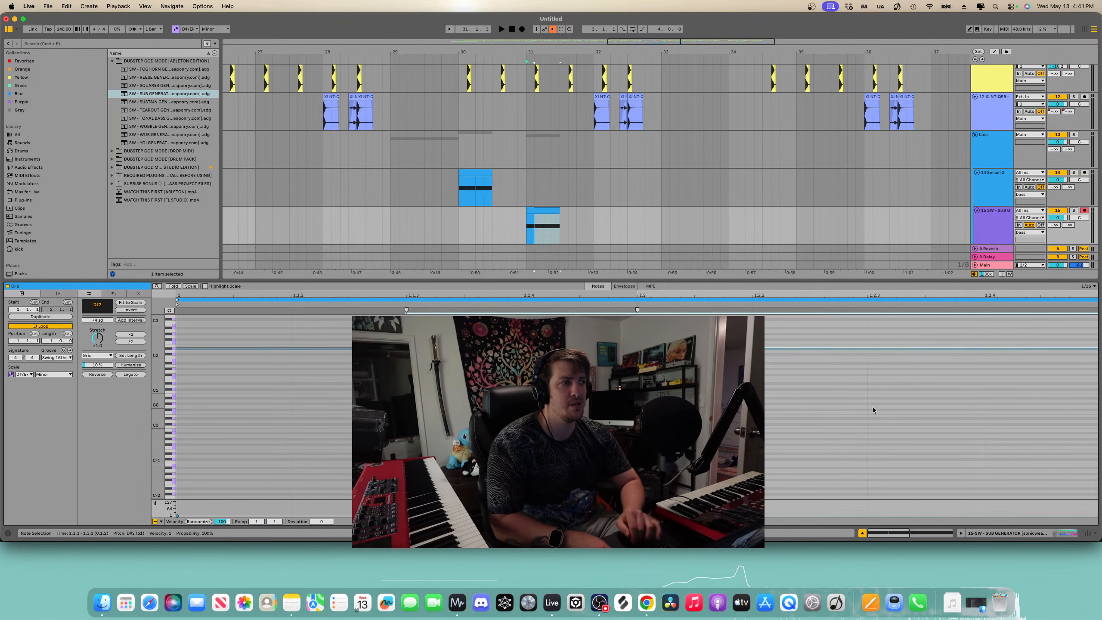
pyautogui.press('Delete')
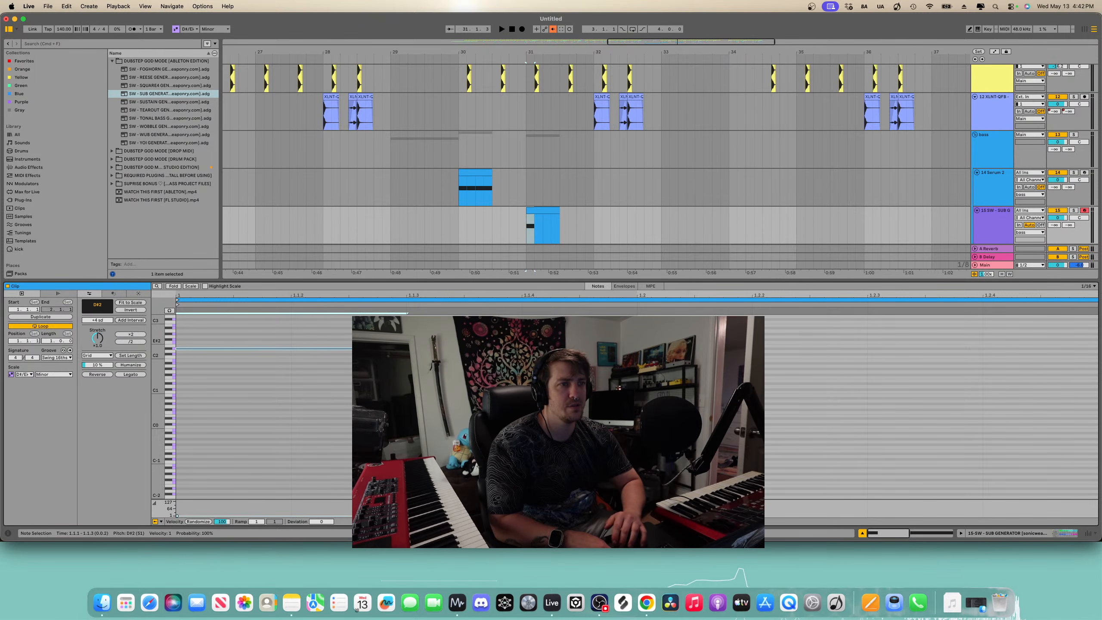
# - Select the remaining sub note and transpose it down two octaves
pyautogui.moveTo(407, 347); pyautogui.dragTo(1015, 361)
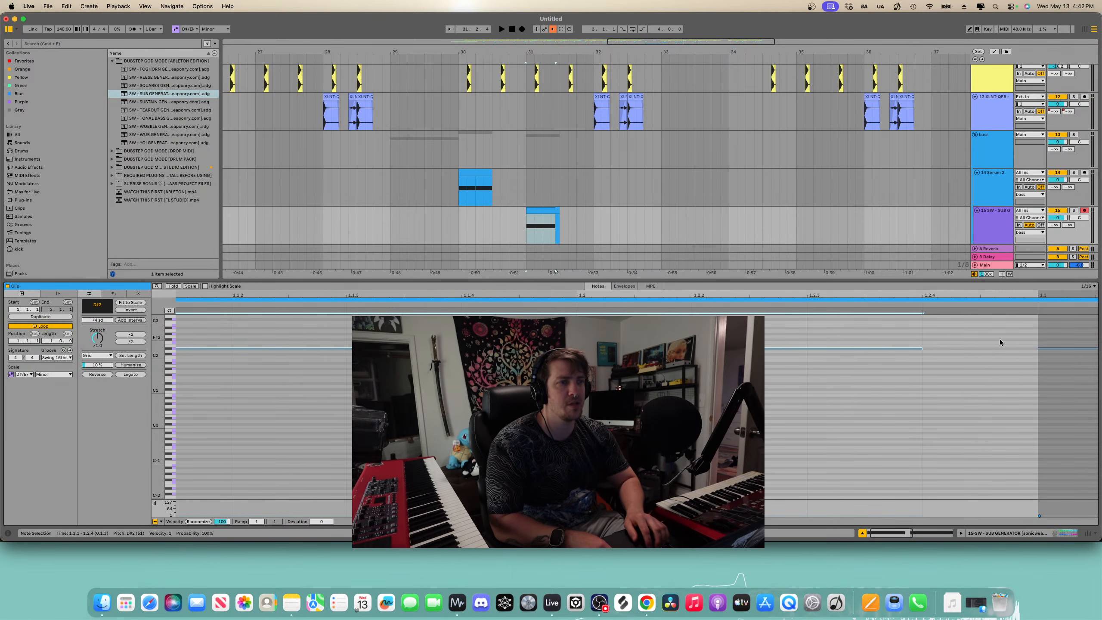
pyautogui.hotkey('shift', 'Down')
pyautogui.hotkey('shift', 'Down')
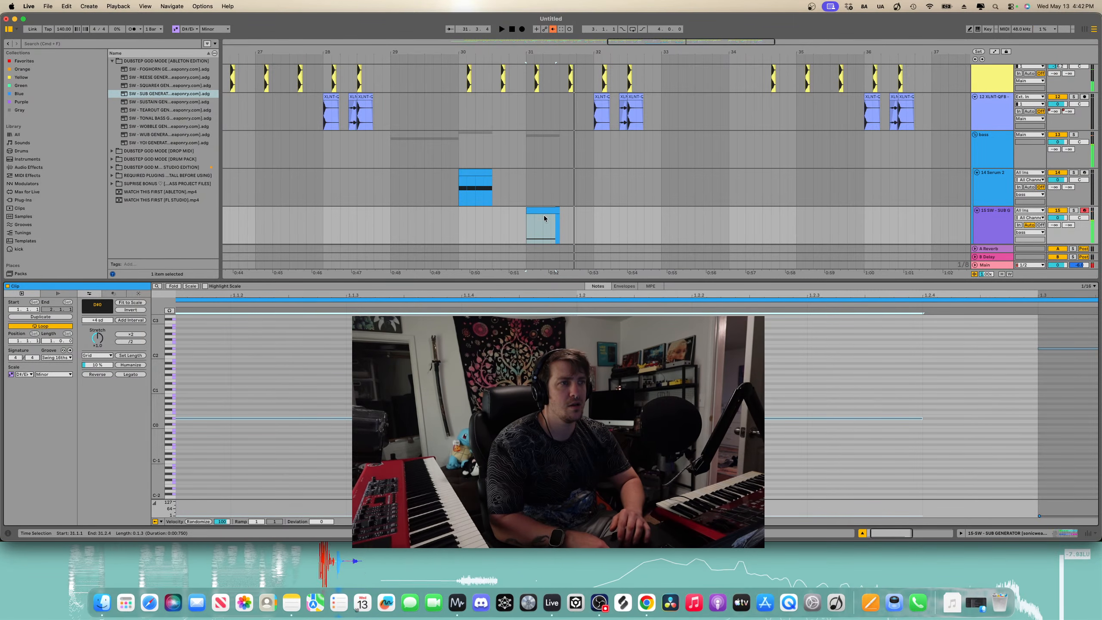
# - Play back from bar 29 to audition the transposed sub clip
pyautogui.click(554, 208)
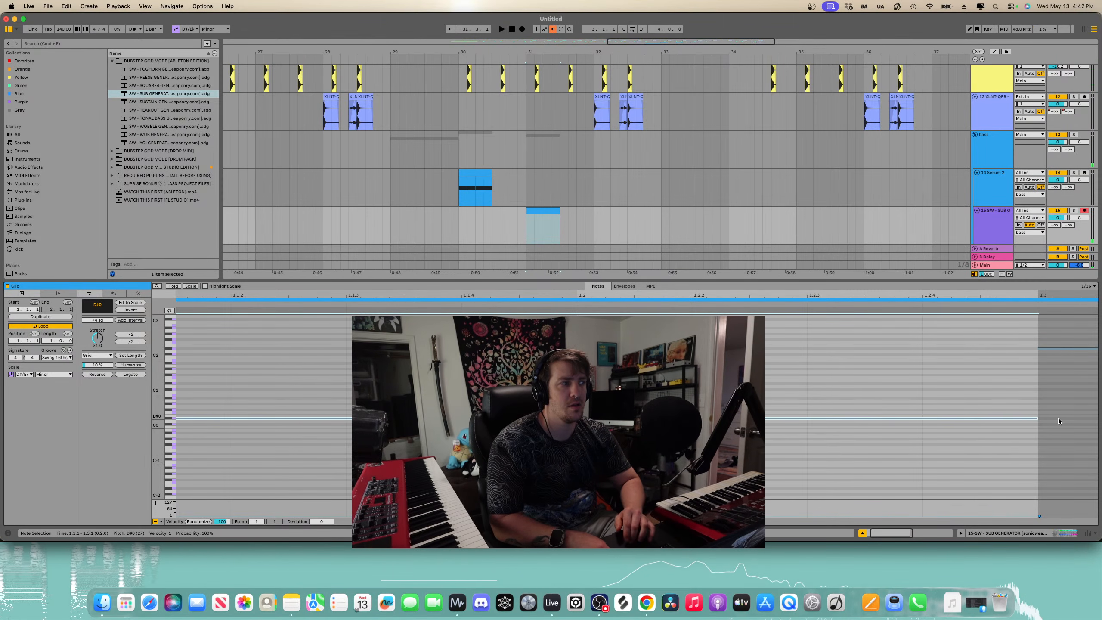
pyautogui.press('space')
pyautogui.press('space')
pyautogui.click(393, 227)
pyautogui.press('space')
pyautogui.scroll(-2, 393, 227)
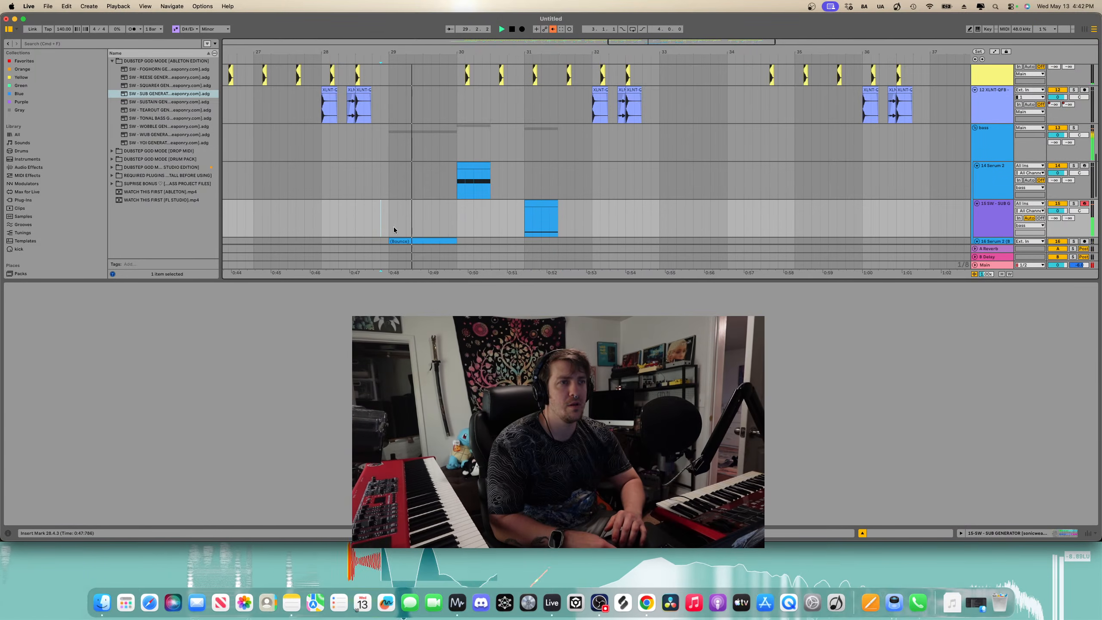
# - Open the Serum 2 plugin on the Serum 2 track and switch to the next preset, XLNT-BS Texture Erectus
pyautogui.scroll(-2, 429, 194)
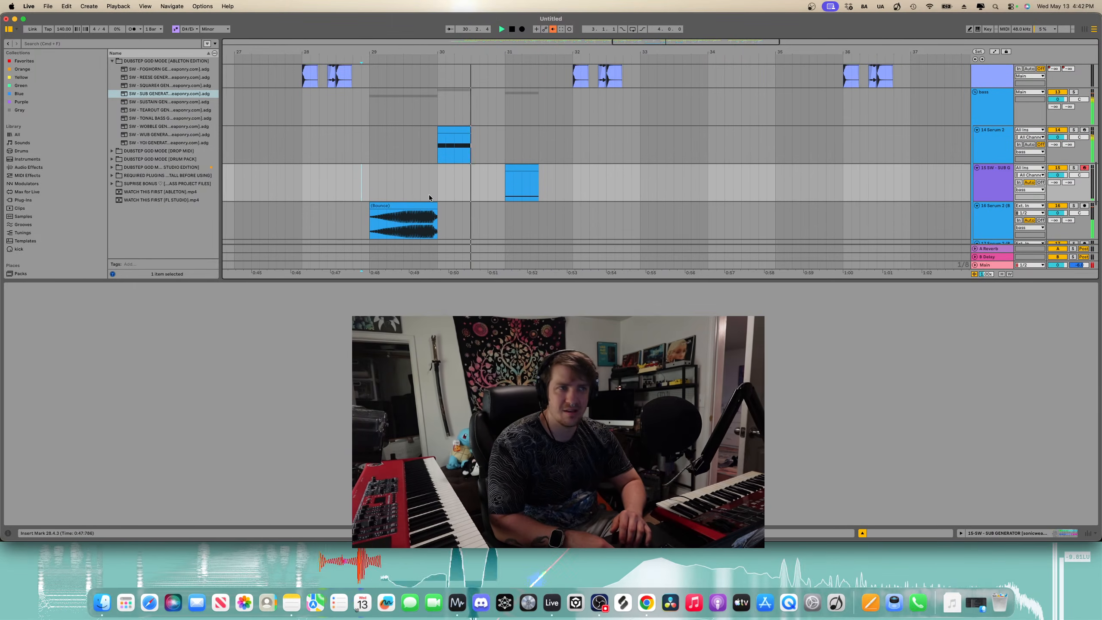
pyautogui.doubleClick(456, 124)
pyautogui.press('space')
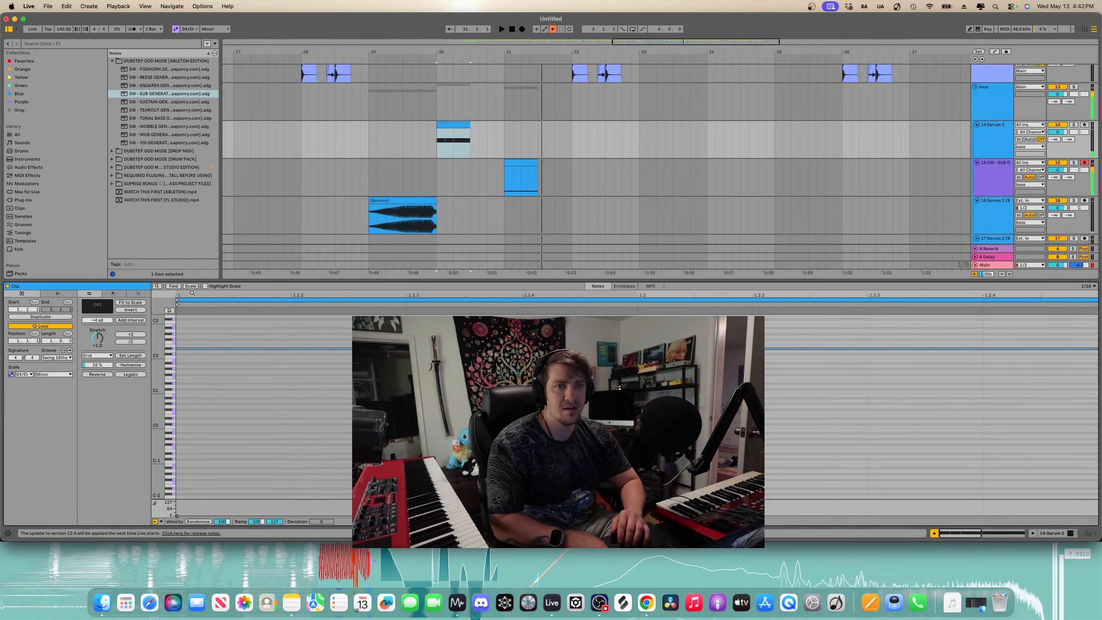
pyautogui.hotkey('shift', 'Tab')
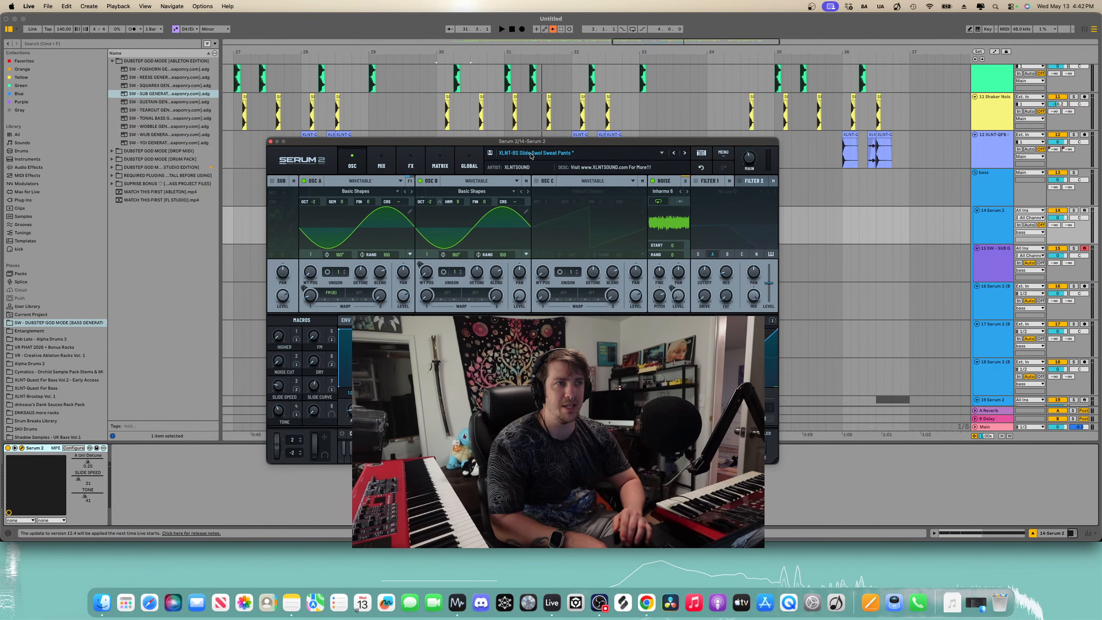
pyautogui.click(685, 153)
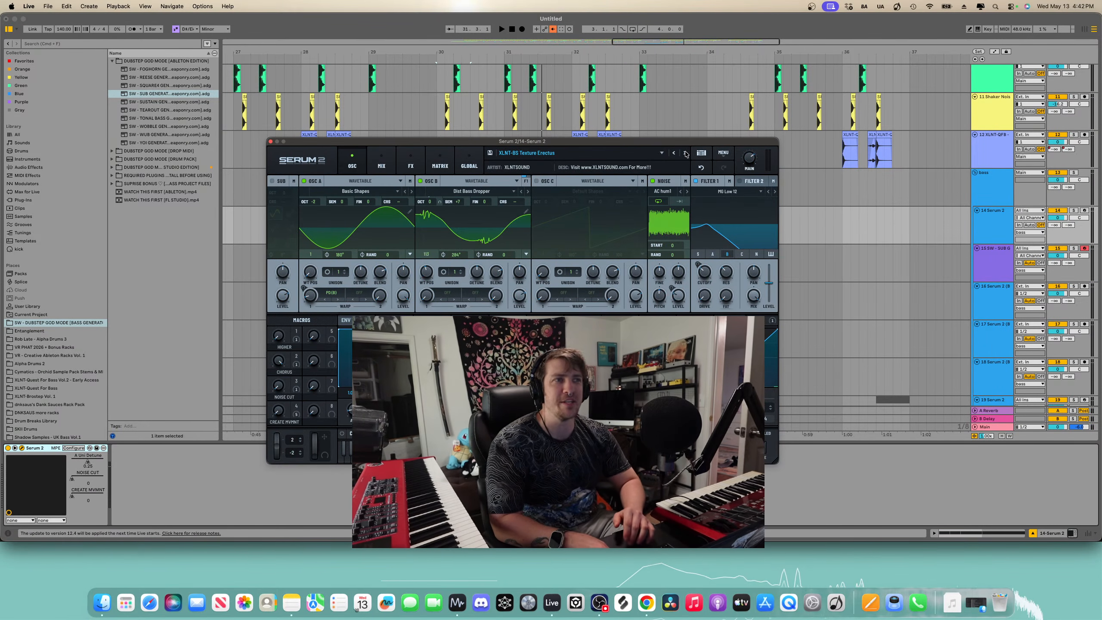
# - Play back from bar 29 to audition the new Serum 2 preset
pyautogui.press('space')
pyautogui.moveTo(556, 143); pyautogui.dragTo(591, 331)
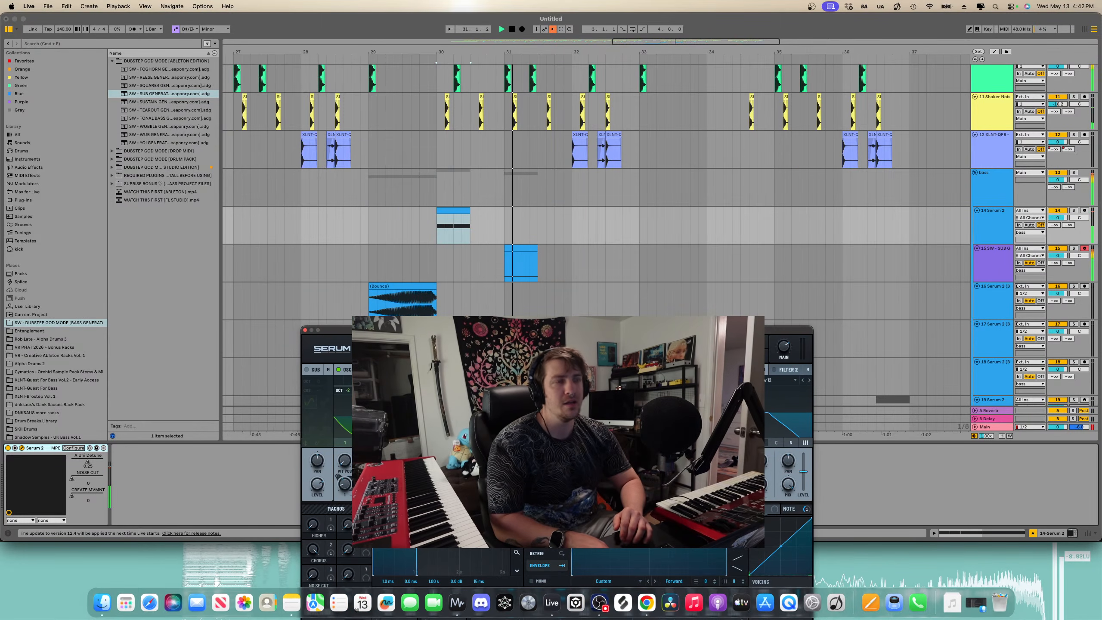
pyautogui.click(368, 224)
pyautogui.press('space')
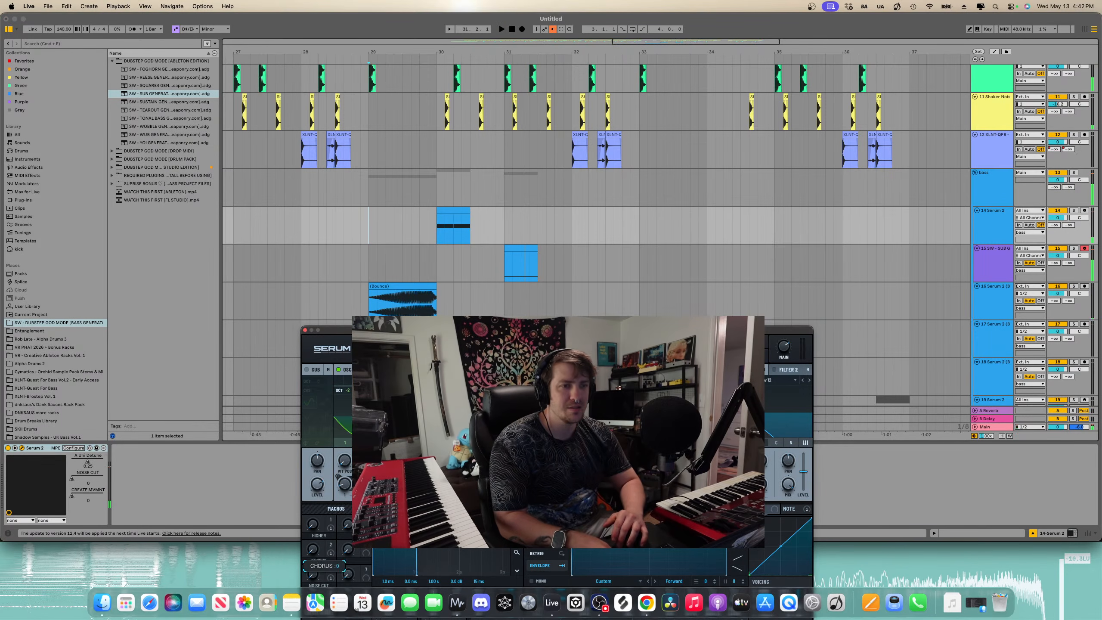
pyautogui.press('space')
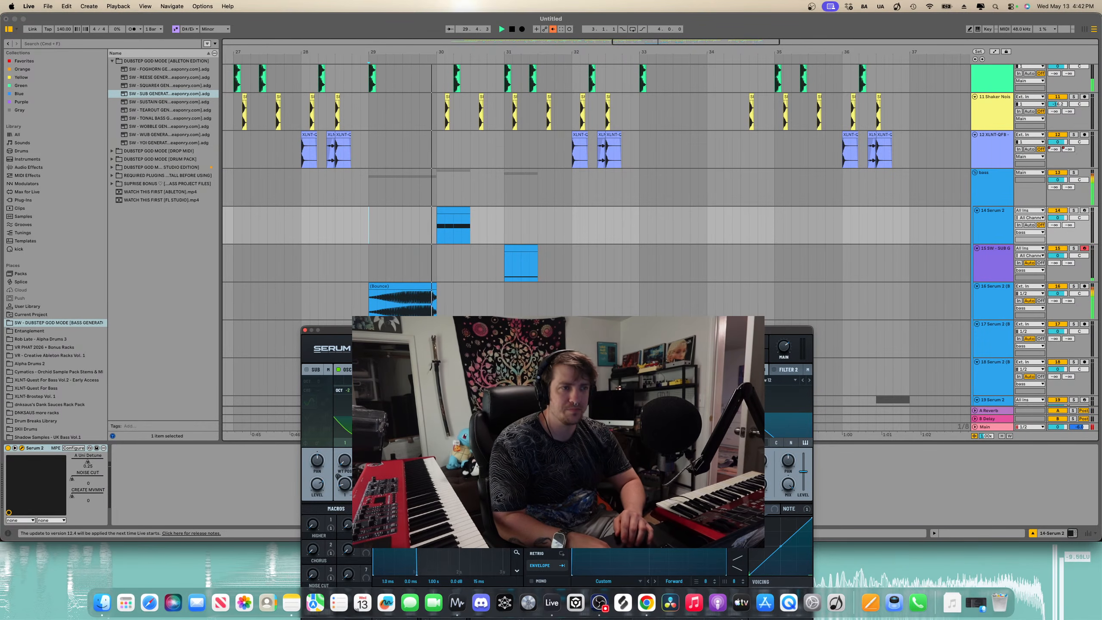
# - Adjust the preset's CREATE MVMNT macro while auditioning, then close the Serum 2 window
pyautogui.moveTo(330, 330); pyautogui.dragTo(333, 129)
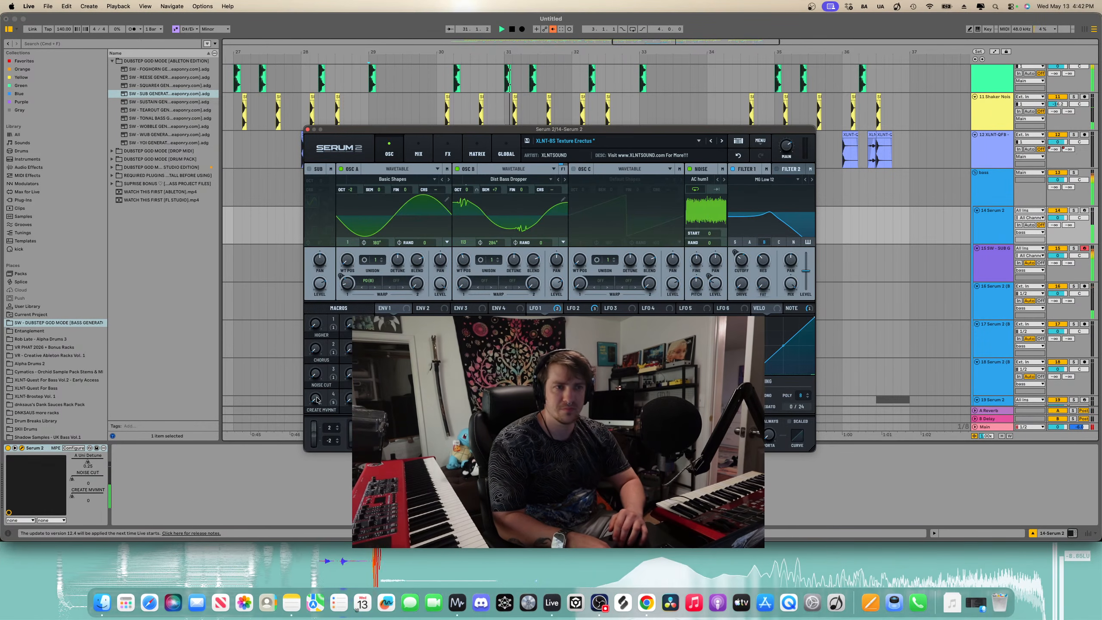
pyautogui.moveTo(317, 400); pyautogui.dragTo(323, 287)
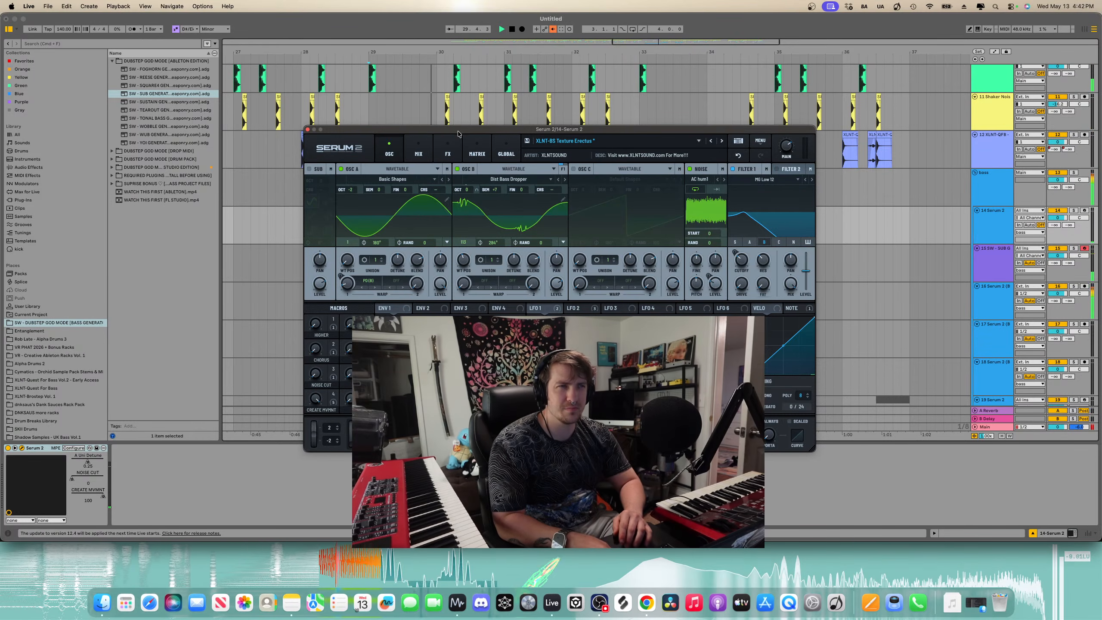
pyautogui.moveTo(458, 134); pyautogui.dragTo(553, 106)
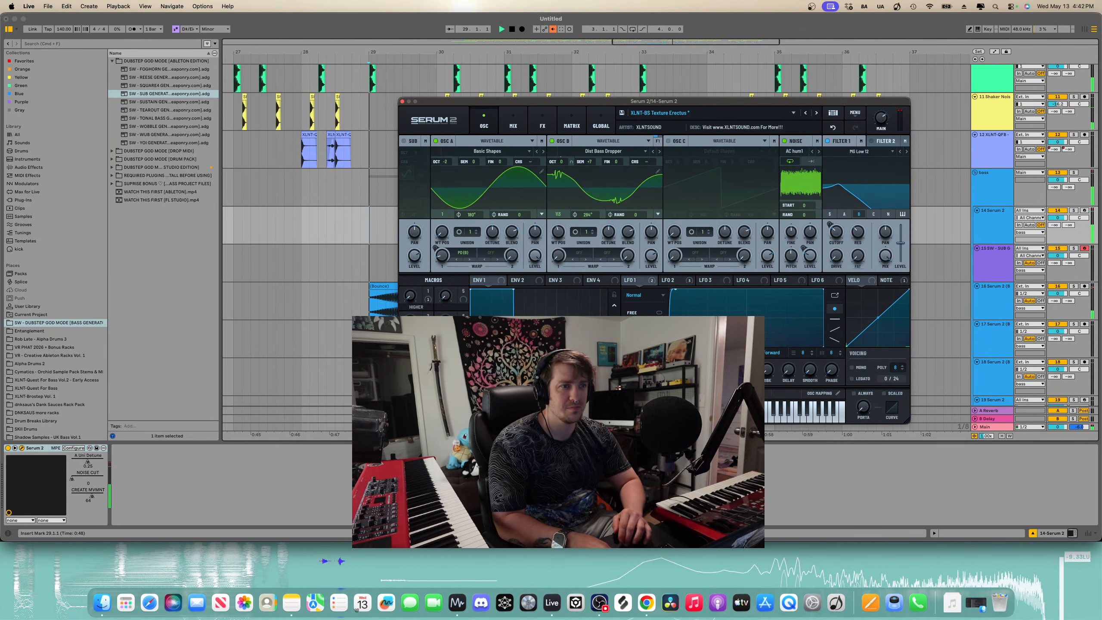
pyautogui.moveTo(409, 370); pyautogui.dragTo(408, 299)
pyautogui.press('space')
pyautogui.press('space')
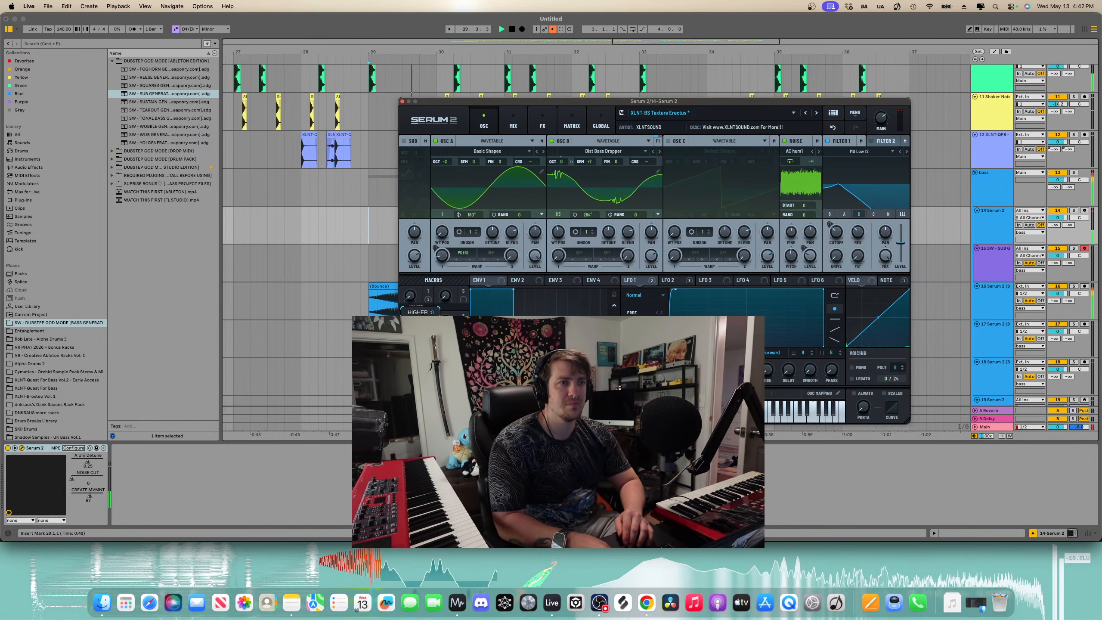
pyautogui.moveTo(424, 194); pyautogui.dragTo(409, 305)
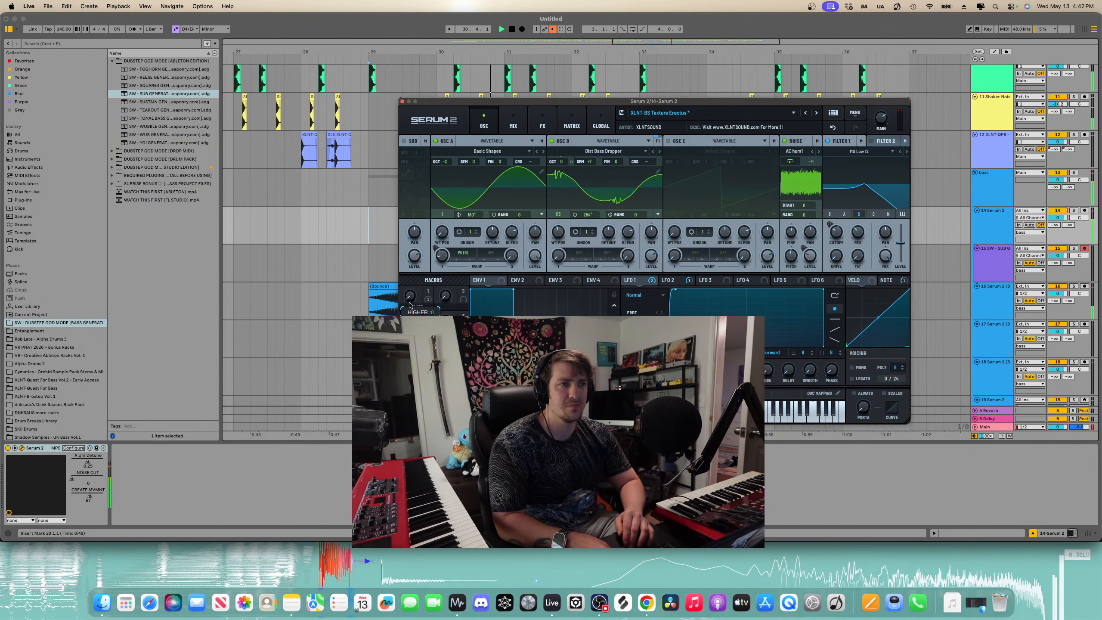
pyautogui.click(402, 102)
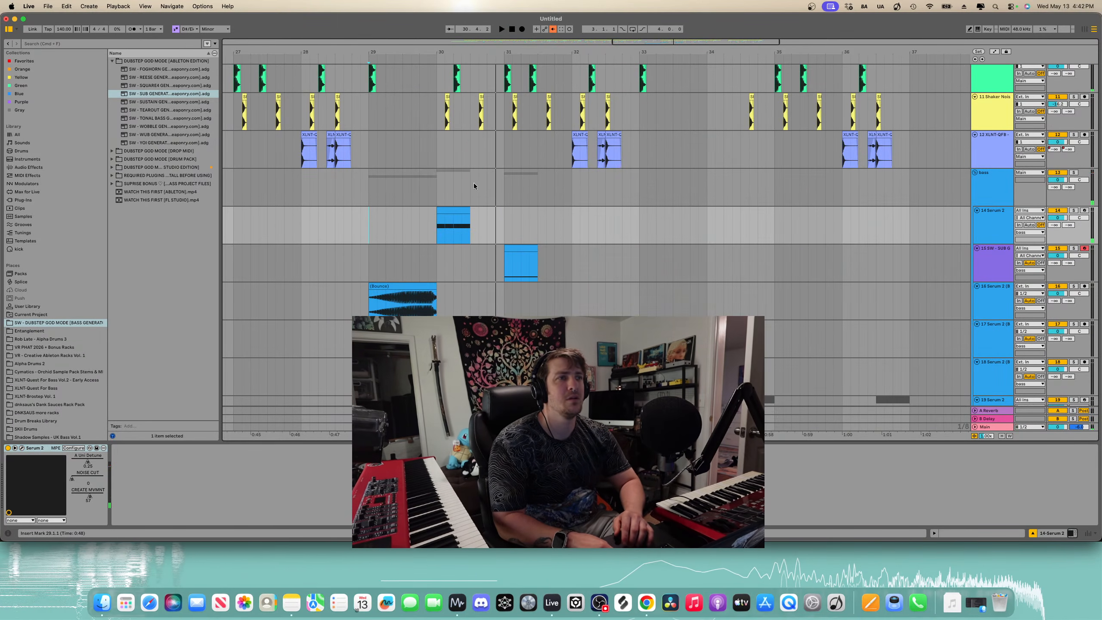
# - Draw HIGHER macro automation on the Serum 2 clip, stepping up near the clip's end, and play it
pyautogui.scroll(5, 479, 224)
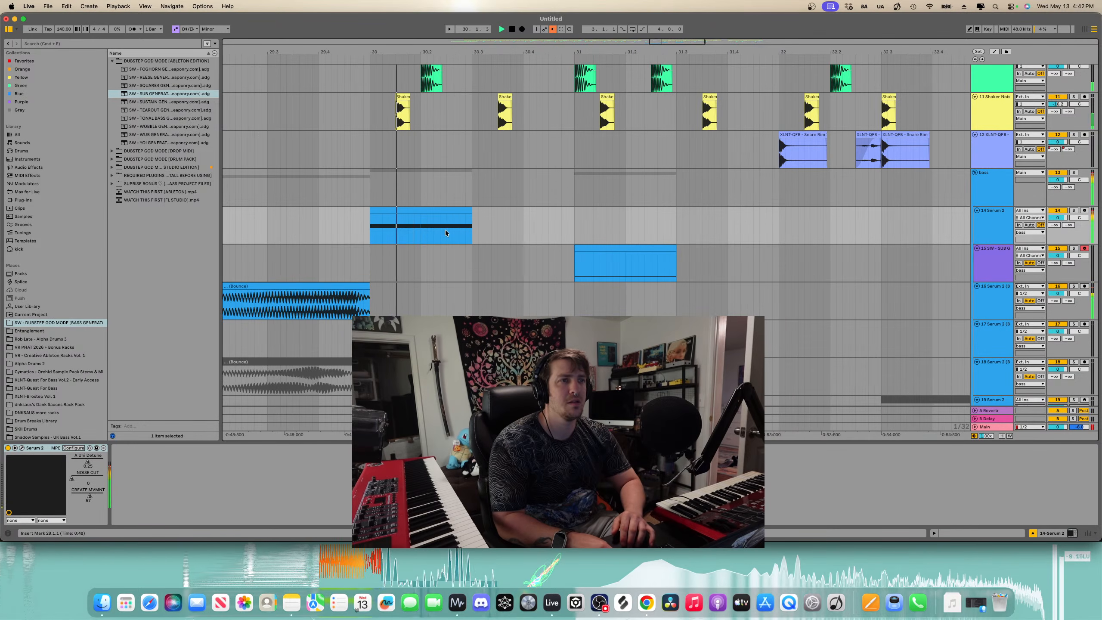
pyautogui.press('a')
pyautogui.click(447, 230)
pyautogui.click(447, 243)
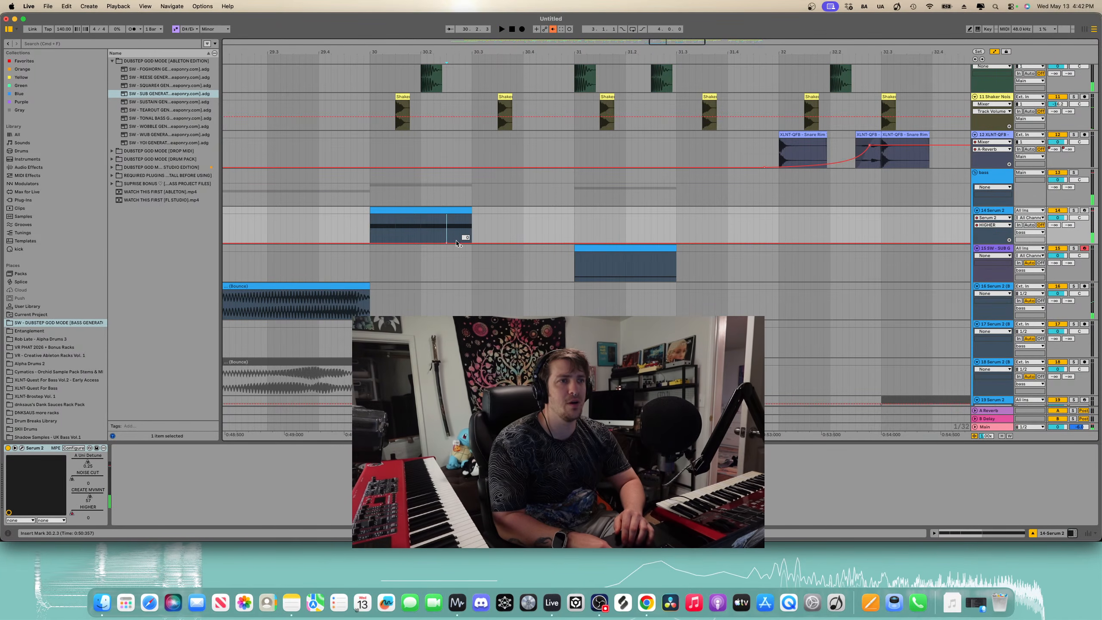
pyautogui.moveTo(459, 243); pyautogui.dragTo(447, 233)
pyautogui.click(372, 234)
pyautogui.press('space')
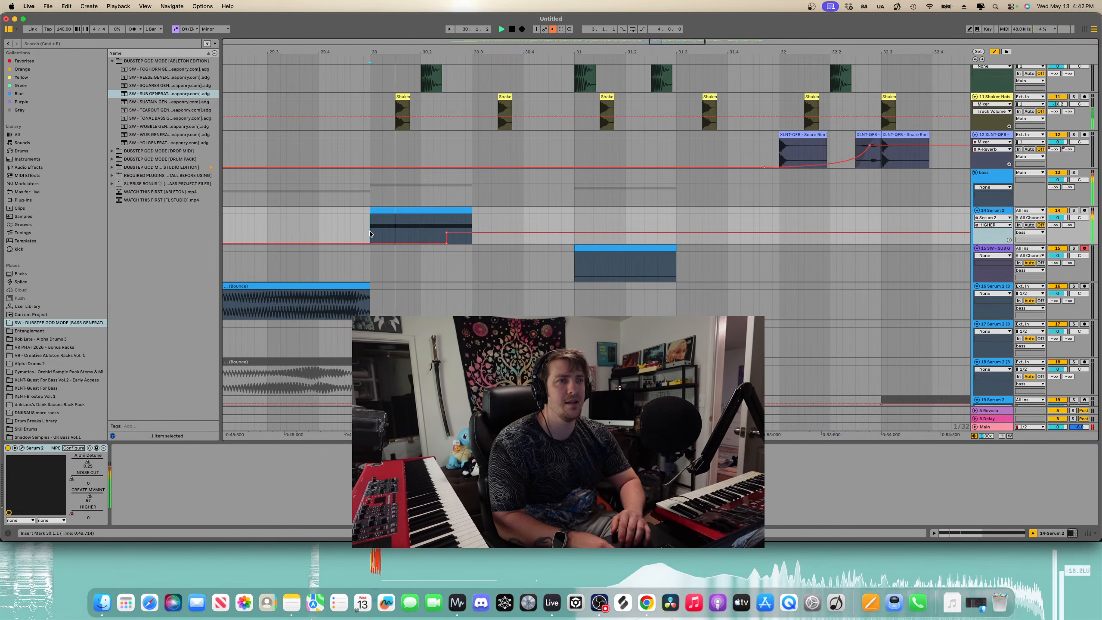
# - Paste two more copies of the sub clip right after it on the SUB GENERATOR track
pyautogui.scroll(-5, 447, 243)
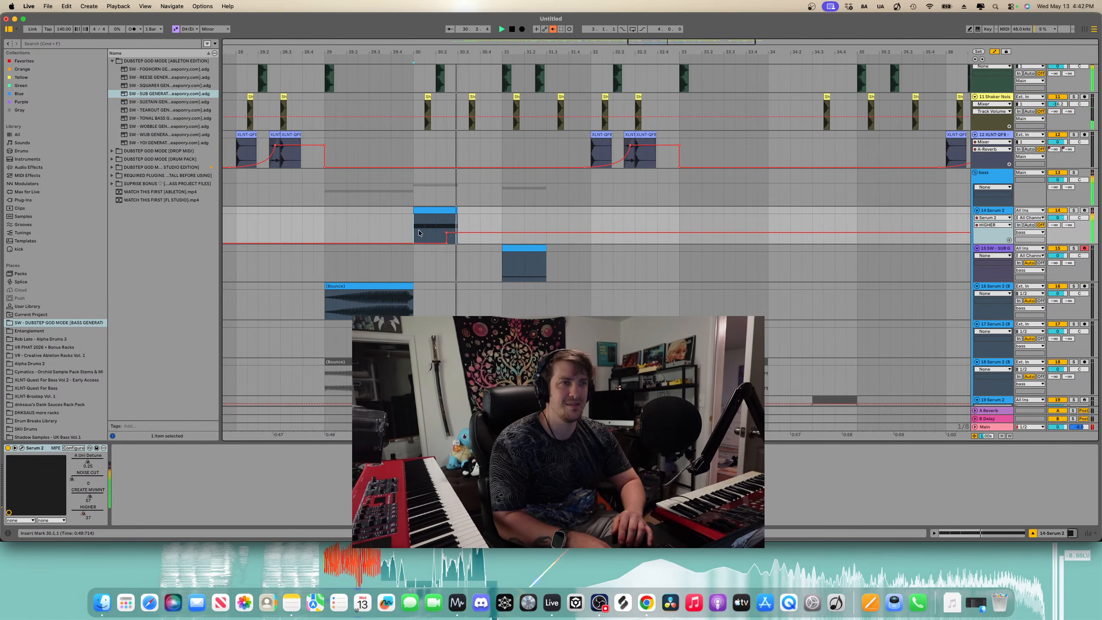
pyautogui.click(314, 228)
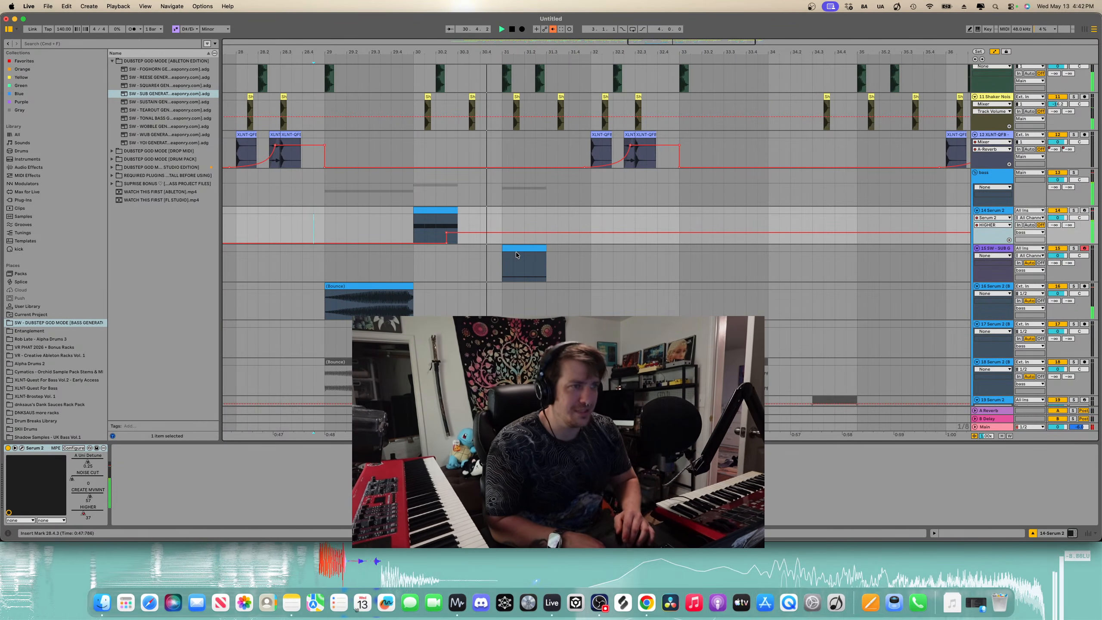
pyautogui.scroll(-2, 516, 252)
pyautogui.click(553, 251)
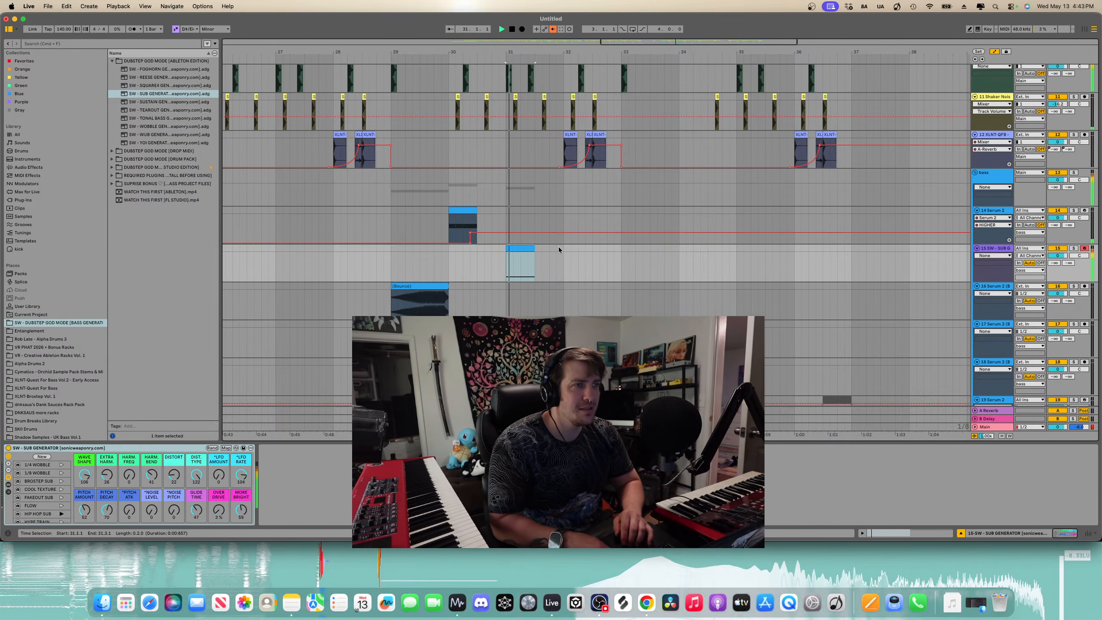
pyautogui.scroll(3, 548, 251)
pyautogui.press('super+v')
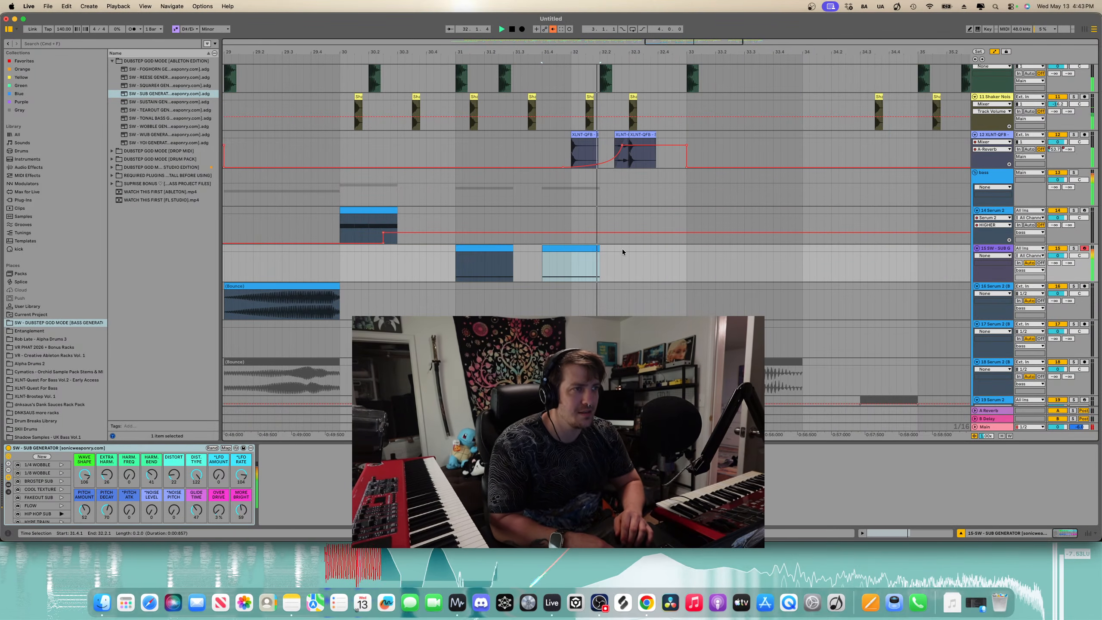
pyautogui.click(623, 250)
pyautogui.press('super+v')
# - Play back the section from bar 29 repeatedly to audition the sub clips
pyautogui.press('space')
pyautogui.press('space')
pyautogui.moveTo(640, 248); pyautogui.dragTo(646, 250)
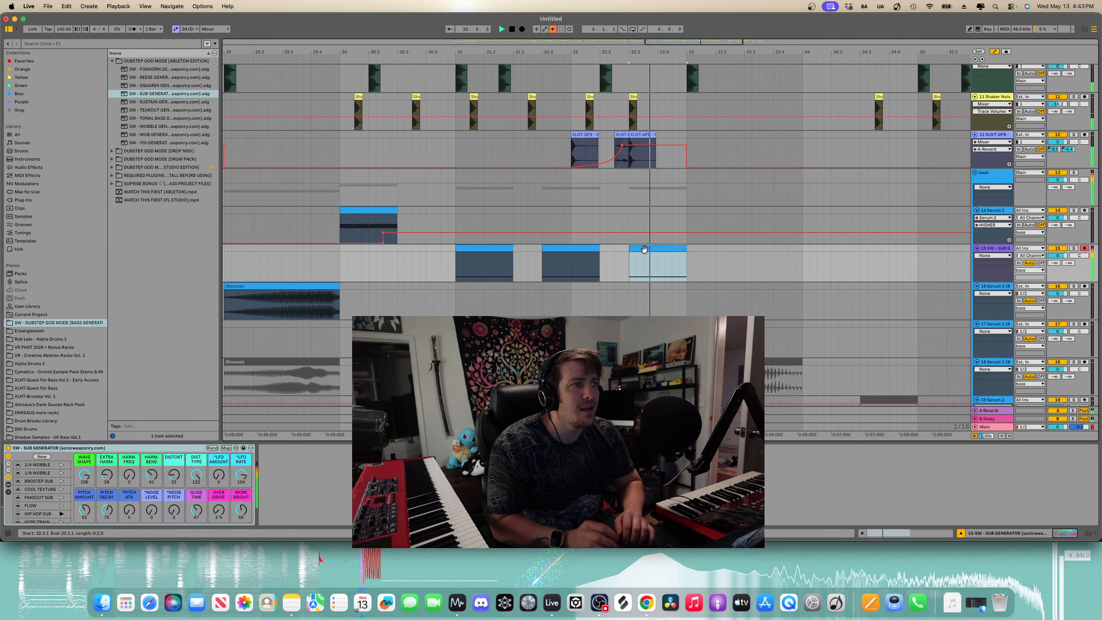
pyautogui.scroll(-3, 643, 250)
pyautogui.press('space')
pyautogui.click(463, 257)
pyautogui.press('space')
pyautogui.scroll(-1, 463, 255)
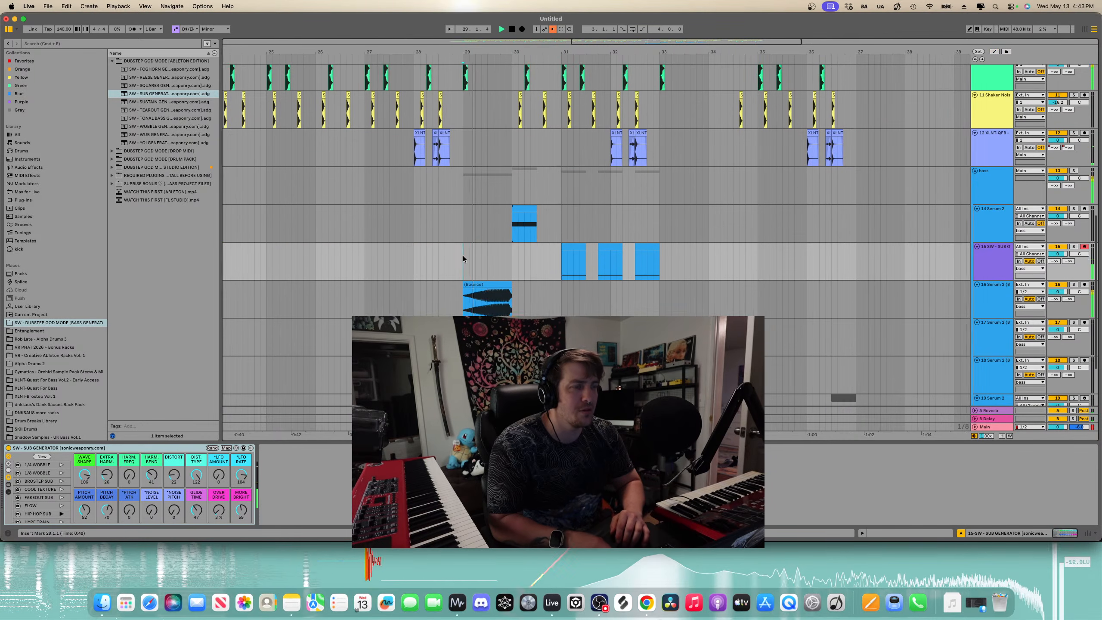
pyautogui.scroll(3, 491, 260)
pyautogui.press('space')
pyautogui.press('space')
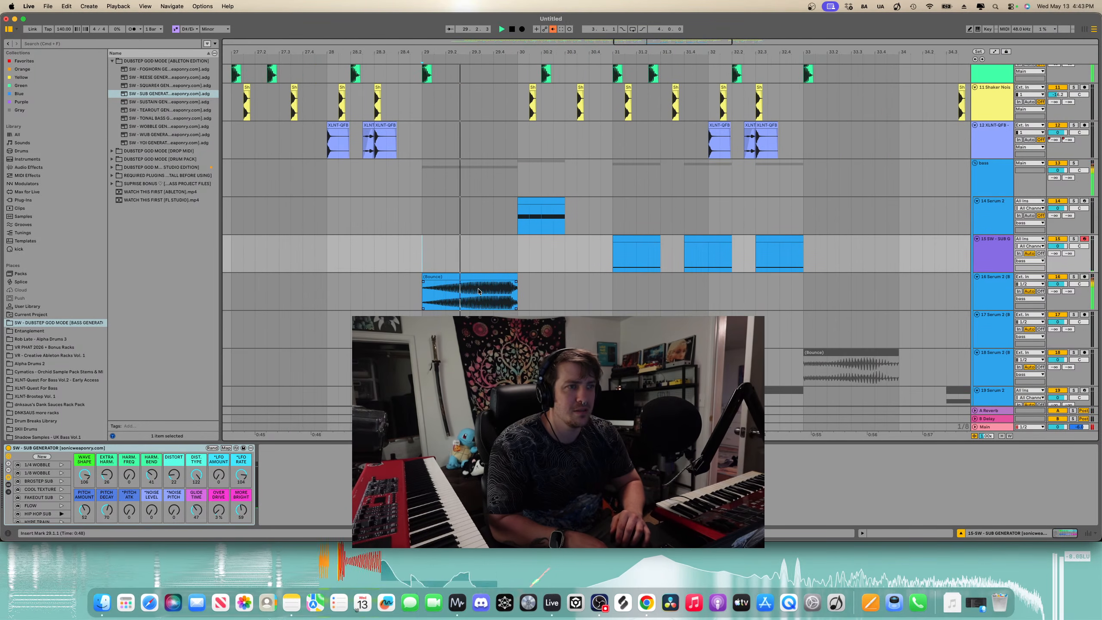
pyautogui.scroll(-2, 477, 289)
pyautogui.scroll(-1, 477, 289)
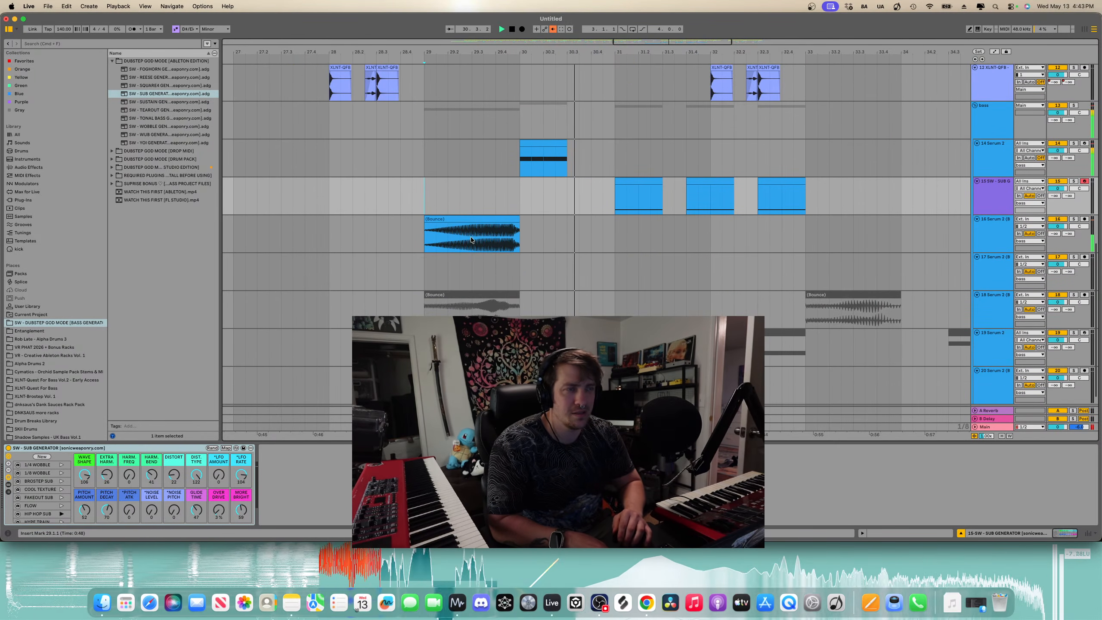
pyautogui.press('space')
pyautogui.press('space')
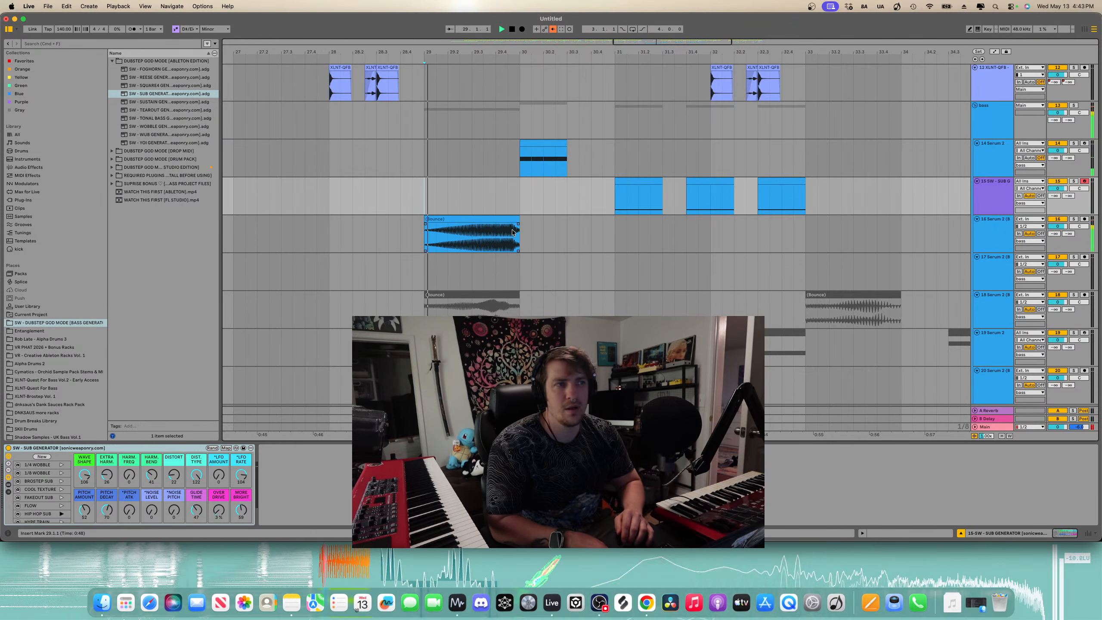
# - Shorten the Bounce clip on the 16 Serum 2 track to end at bar 29.3
pyautogui.moveTo(514, 216); pyautogui.dragTo(471, 227)
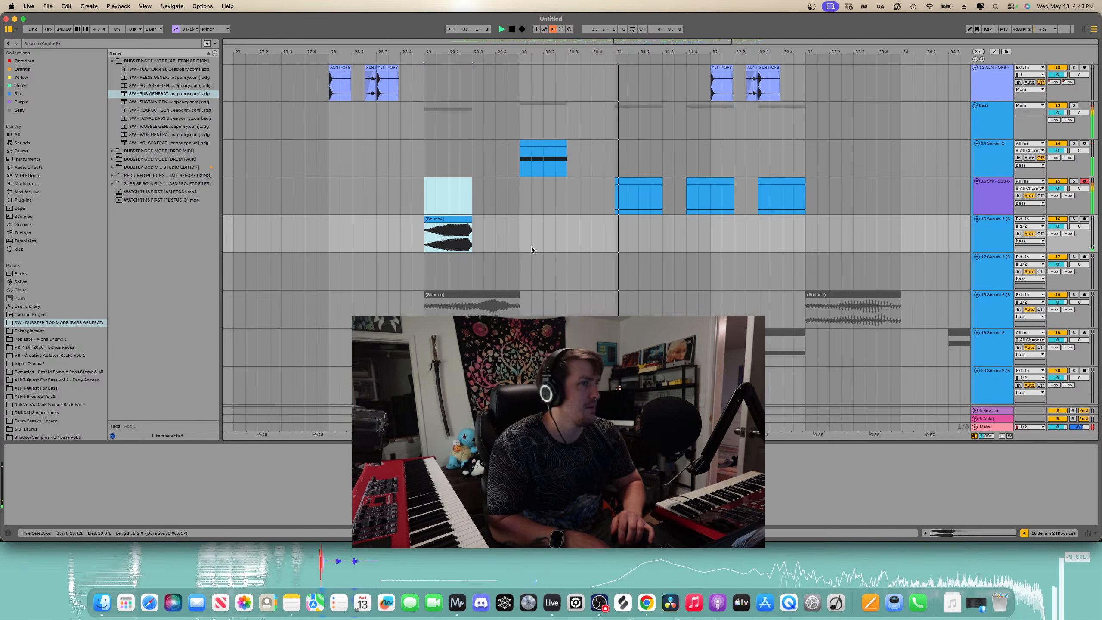
pyautogui.scroll(-3, 532, 247)
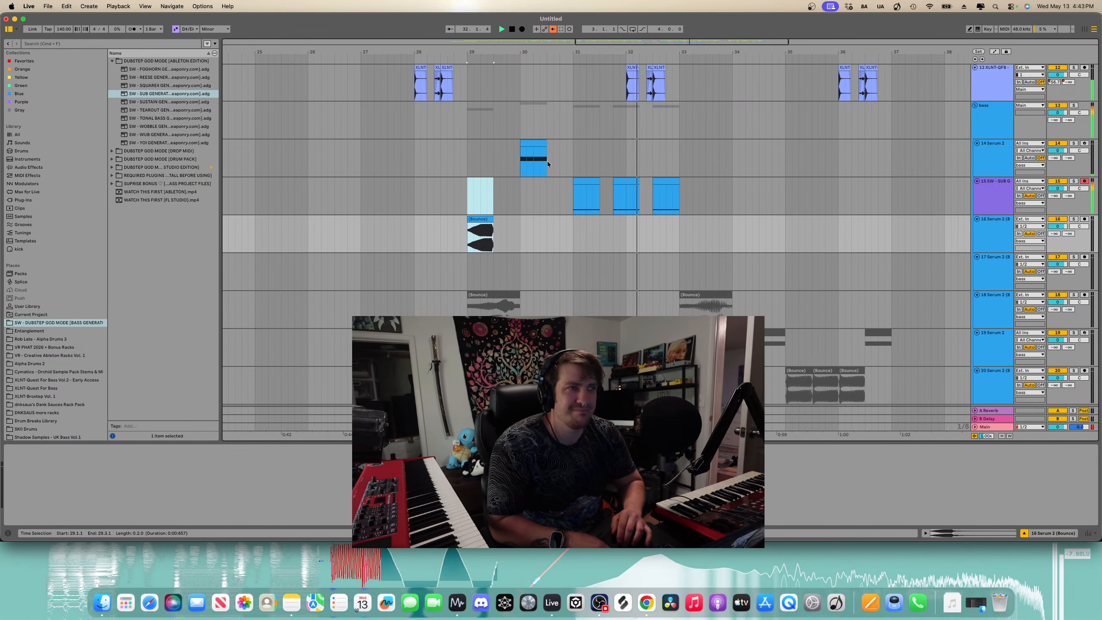
# - Select the three sub clips from bar 31 to 33 and play them
pyautogui.click(594, 181)
pyautogui.keyDown('shift'); pyautogui.click(659, 182); pyautogui.keyUp('shift')
pyautogui.press('space')
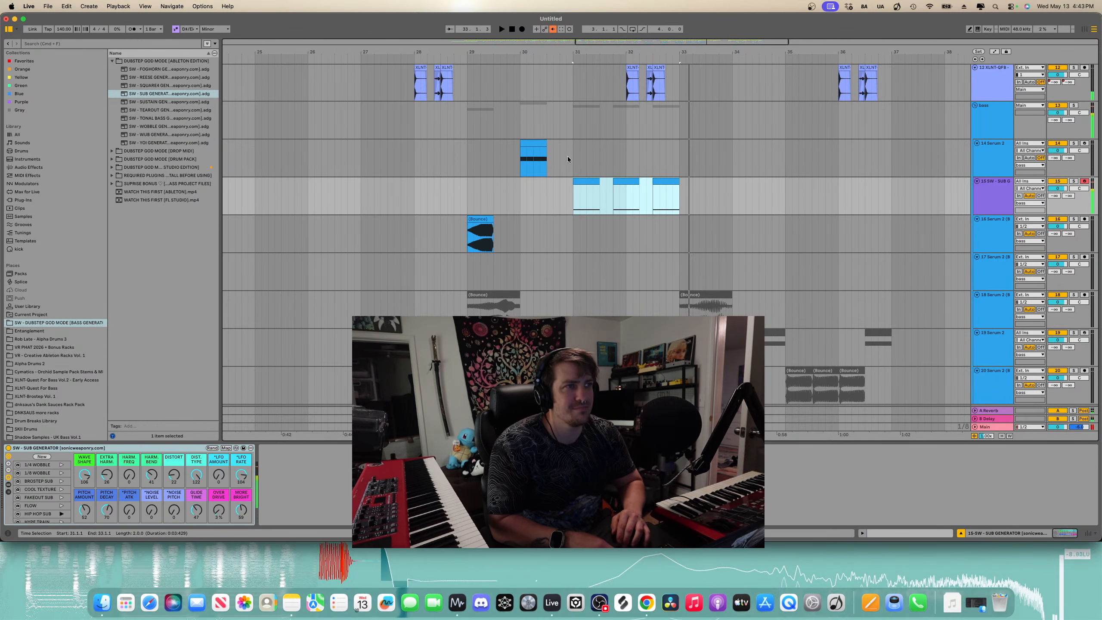
# - Paste the copied sub clips onto the 14 Serum 2 track at bar 31 and play them back
pyautogui.click(574, 156)
pyautogui.press('super+v')
pyautogui.press('space')
pyautogui.click(589, 142)
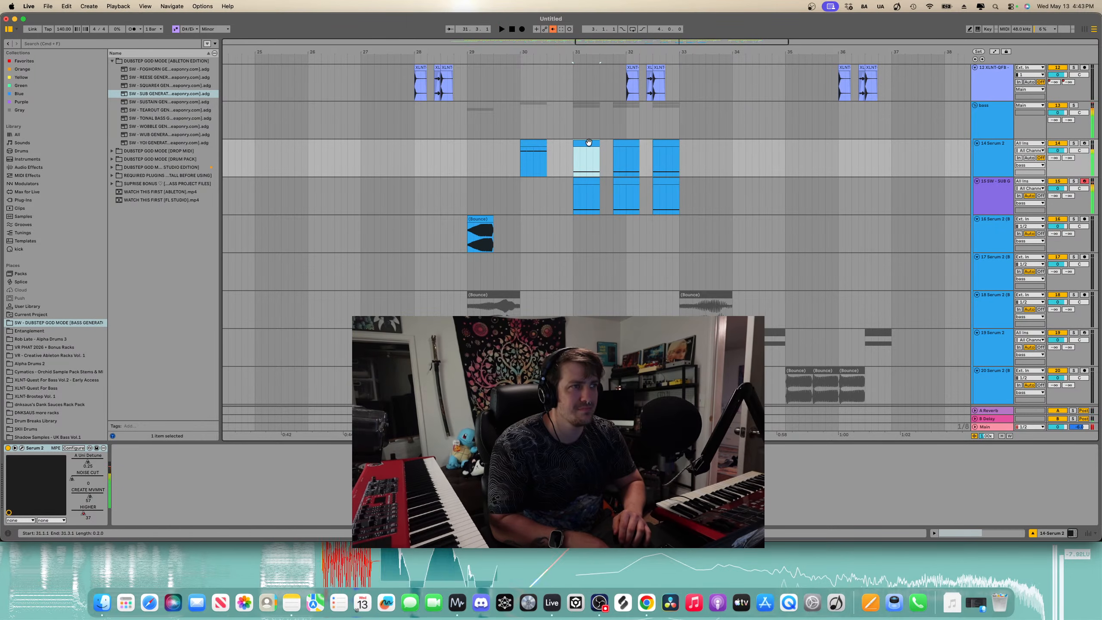
# - Consolidate the pasted clips on 14 Serum 2 into one clip and open it in the note editor
pyautogui.press('super+j')
pyautogui.doubleClick(660, 141)
pyautogui.click(291, 372)
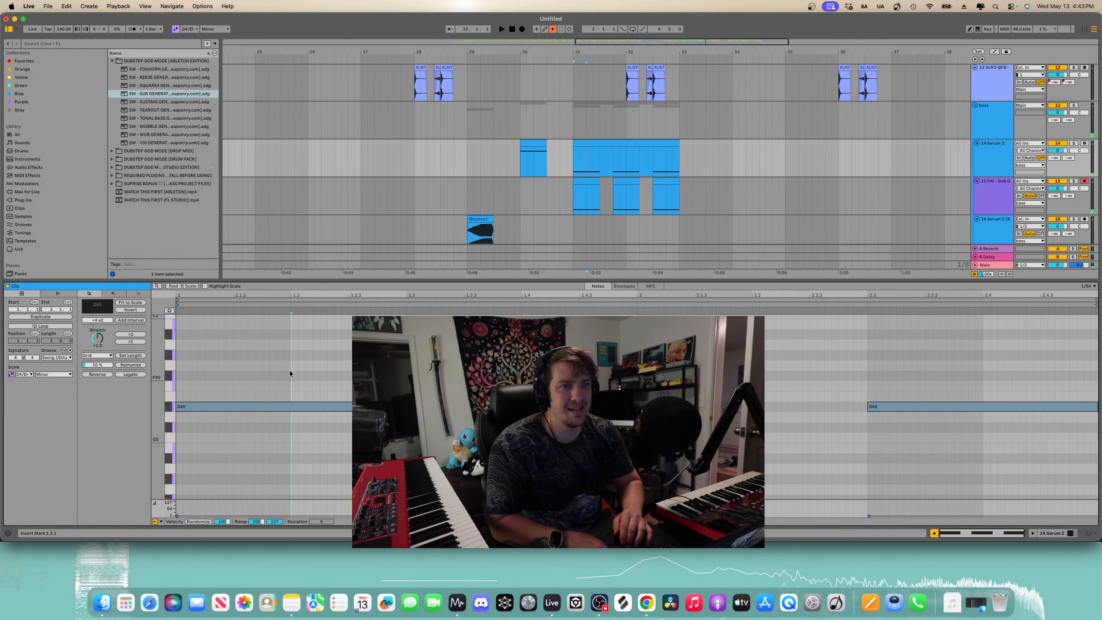
# - Select all notes in the consolidated clip and transpose them up two octaves, auditioning each change
pyautogui.press('super+a')
pyautogui.hotkey('shift', 'Up')
pyautogui.press('space')
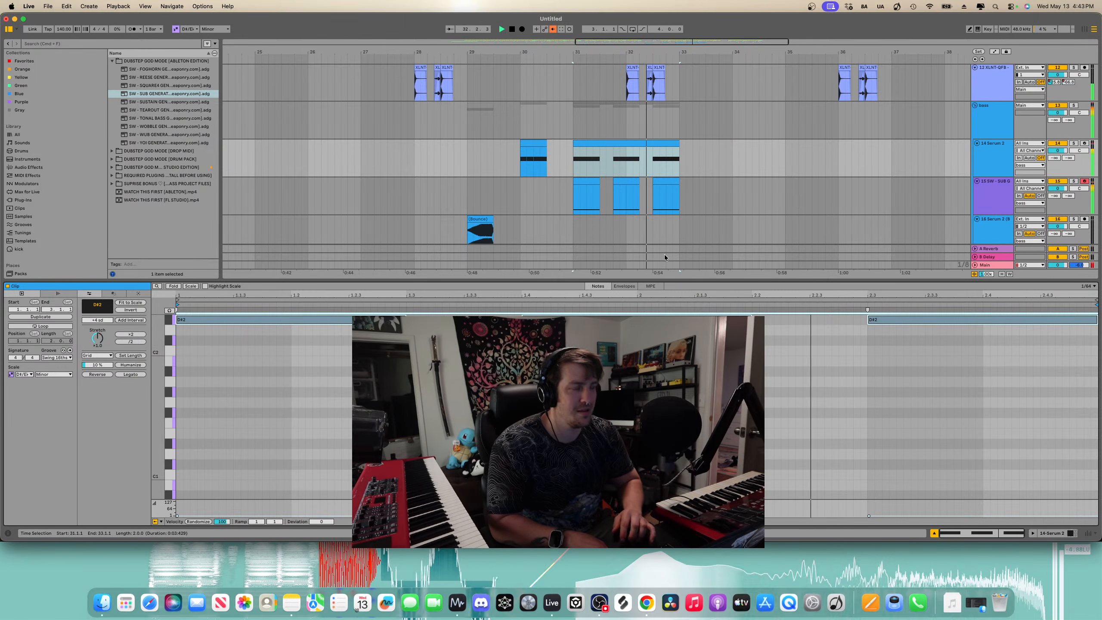
pyautogui.press('space')
pyautogui.hotkey('shift', 'Up')
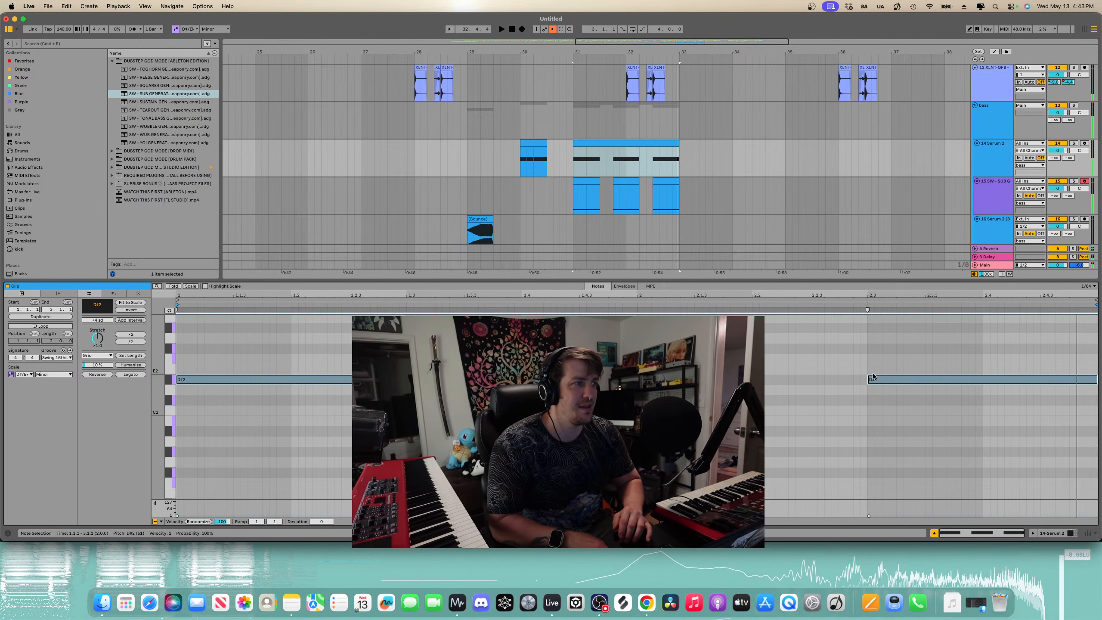
pyautogui.press('space')
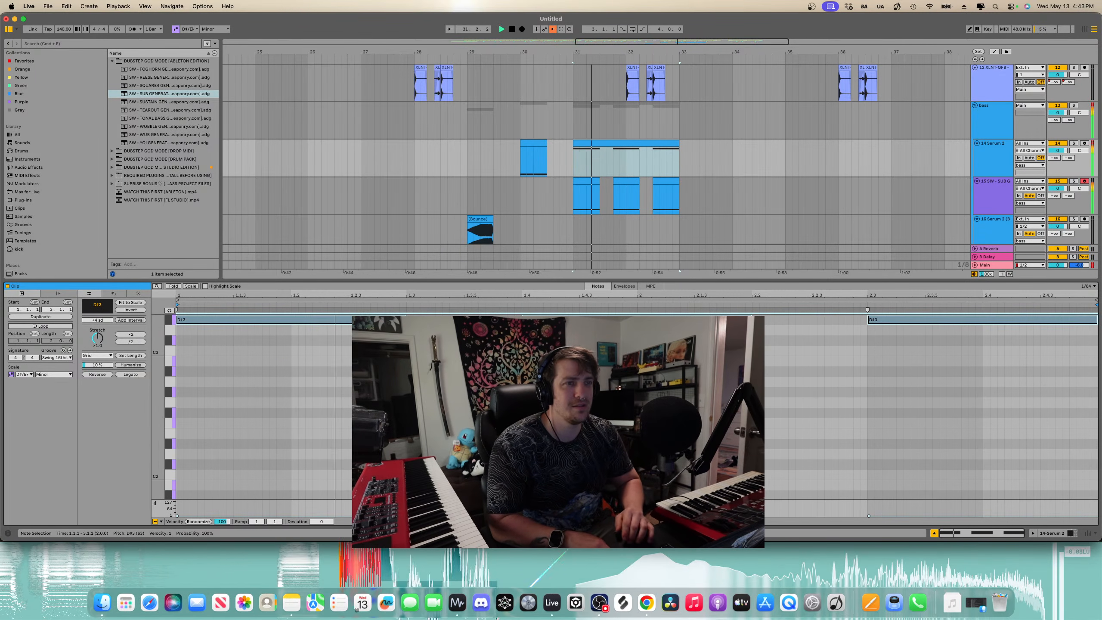
# - Show automation and add a dipping HIGHER macro breakpoint on the 14 Serum 2 clip near bar 31
pyautogui.scroll(1, 625, 408)
pyautogui.press('space')
pyautogui.press('a')
pyautogui.click(571, 167)
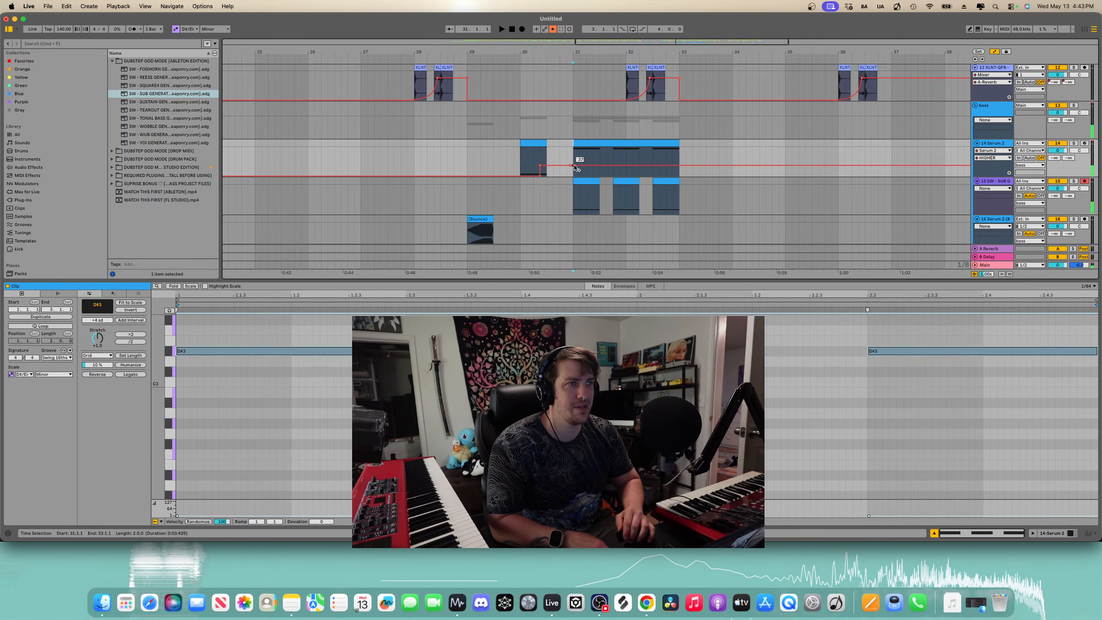
pyautogui.moveTo(574, 165); pyautogui.dragTo(574, 176)
pyautogui.press('space')
# - Reshape the HIGHER automation on 14 Serum 2 into a ramp and step across bars 31 to 32, auditioning repeatedly
pyautogui.press('space')
pyautogui.scroll(5, 590, 169)
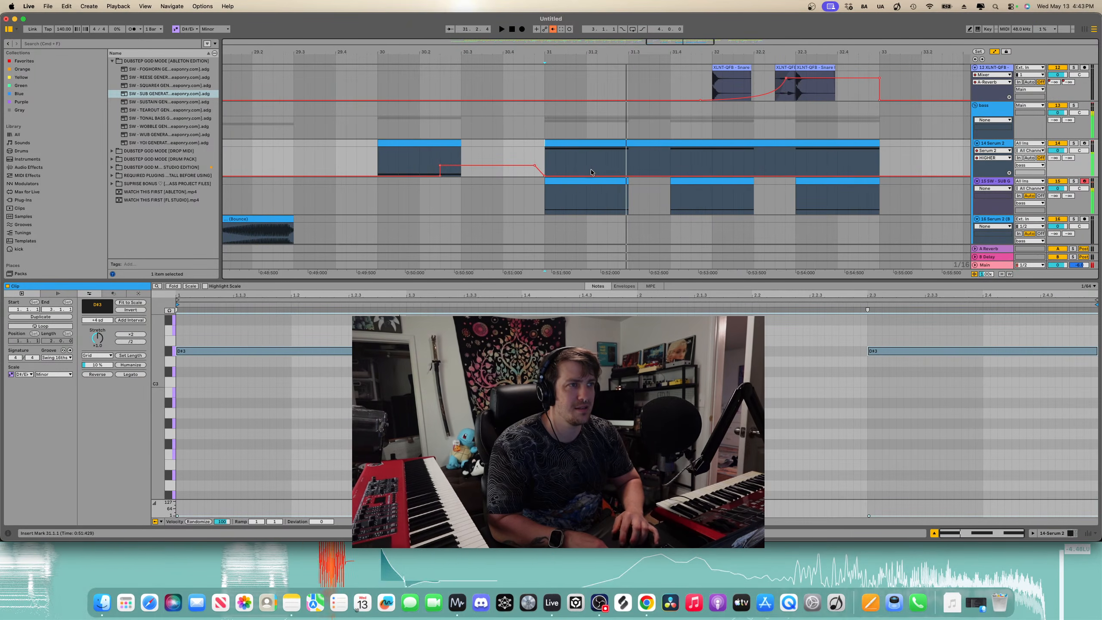
pyautogui.press('space')
pyautogui.press('space')
pyautogui.moveTo(614, 175); pyautogui.dragTo(613, 148)
pyautogui.press('space')
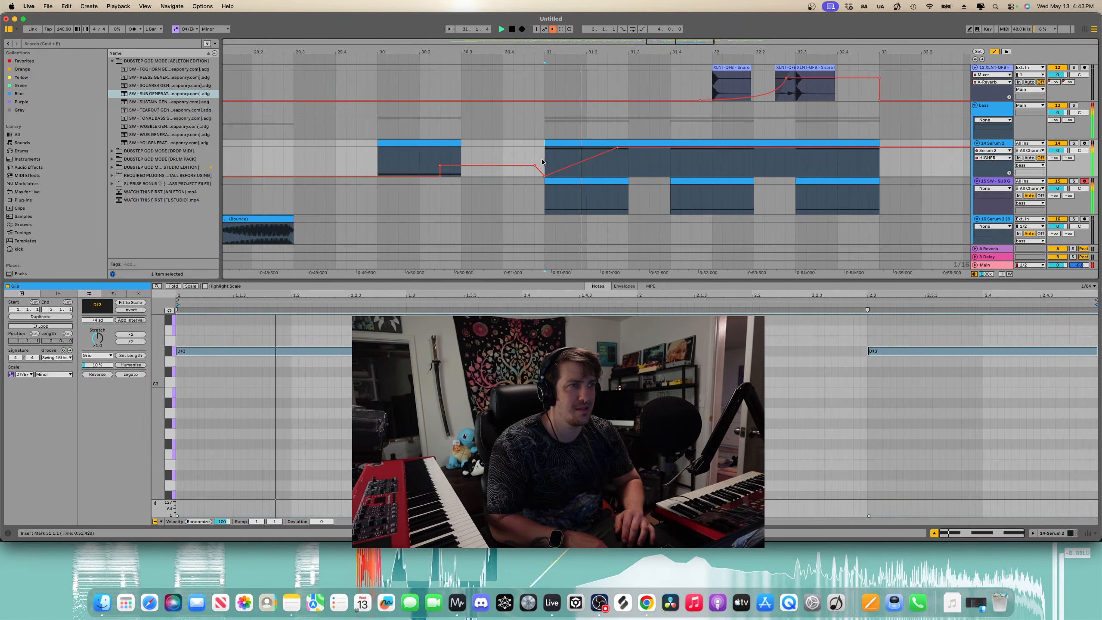
pyautogui.press('space')
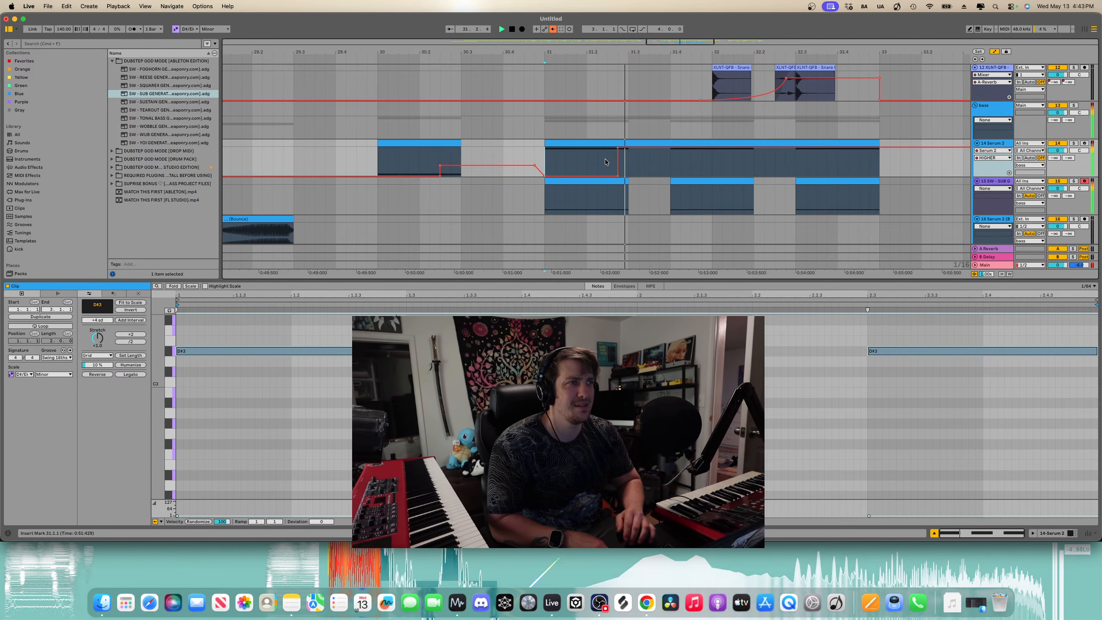
pyautogui.moveTo(633, 150); pyautogui.dragTo(598, 176)
pyautogui.click(545, 157)
pyautogui.press('space')
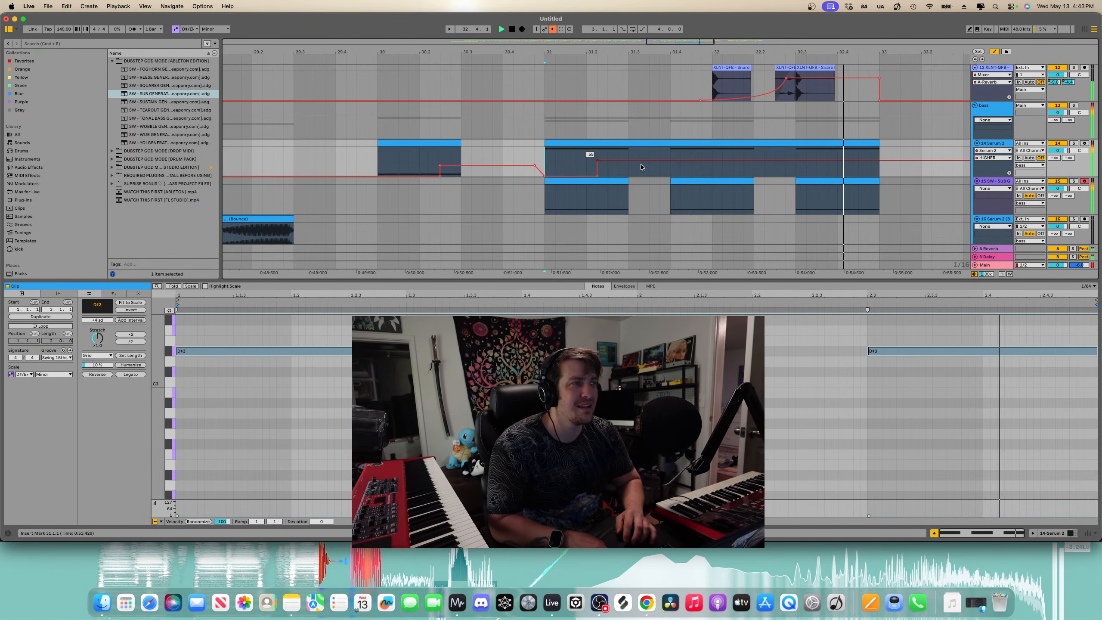
pyautogui.scroll(-3, 641, 164)
pyautogui.press('space')
pyautogui.moveTo(616, 161); pyautogui.dragTo(616, 175)
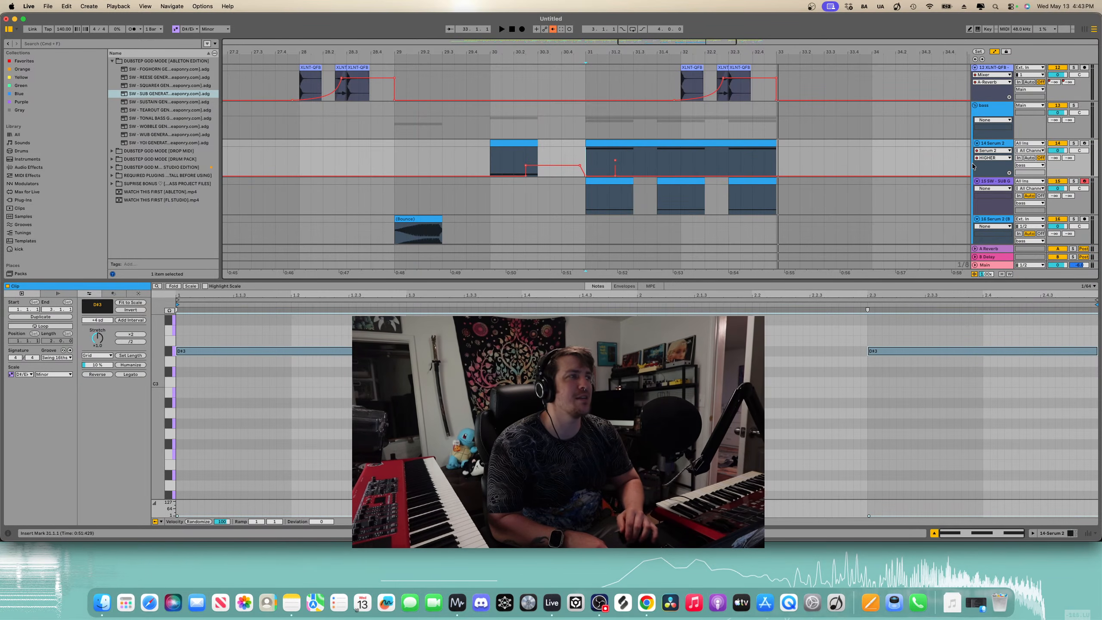
# - Switch the 14 Serum 2 automation lane to CREATE MVMNT and draw a rising ramp across bar 32
pyautogui.click(993, 158)
pyautogui.click(992, 184)
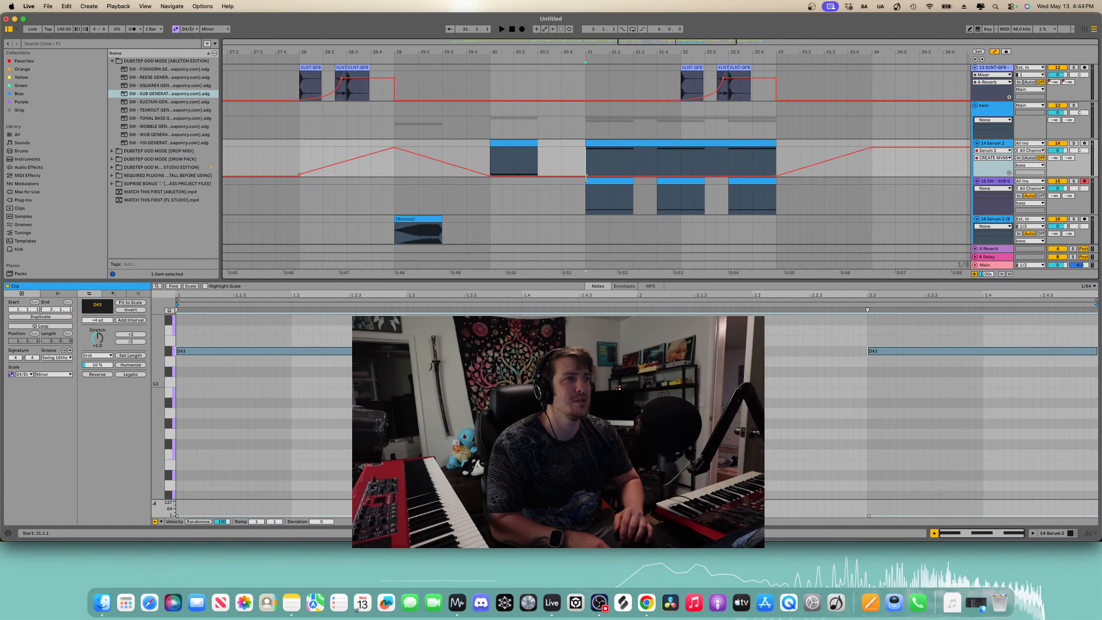
pyautogui.press('space')
pyautogui.moveTo(624, 176); pyautogui.dragTo(669, 175)
pyautogui.press('space')
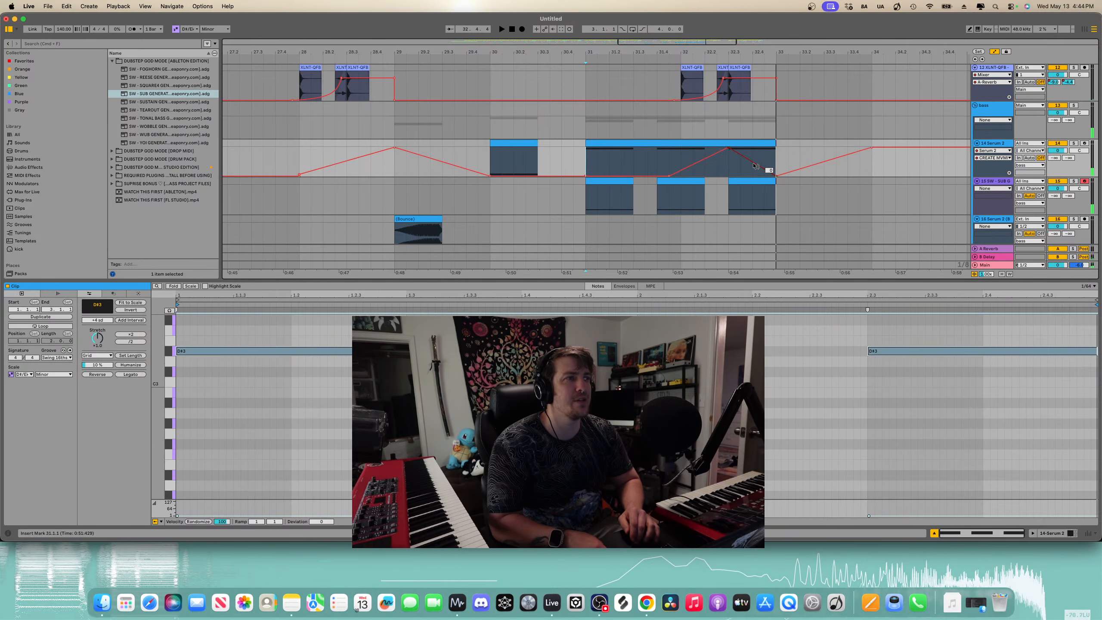
pyautogui.press('space')
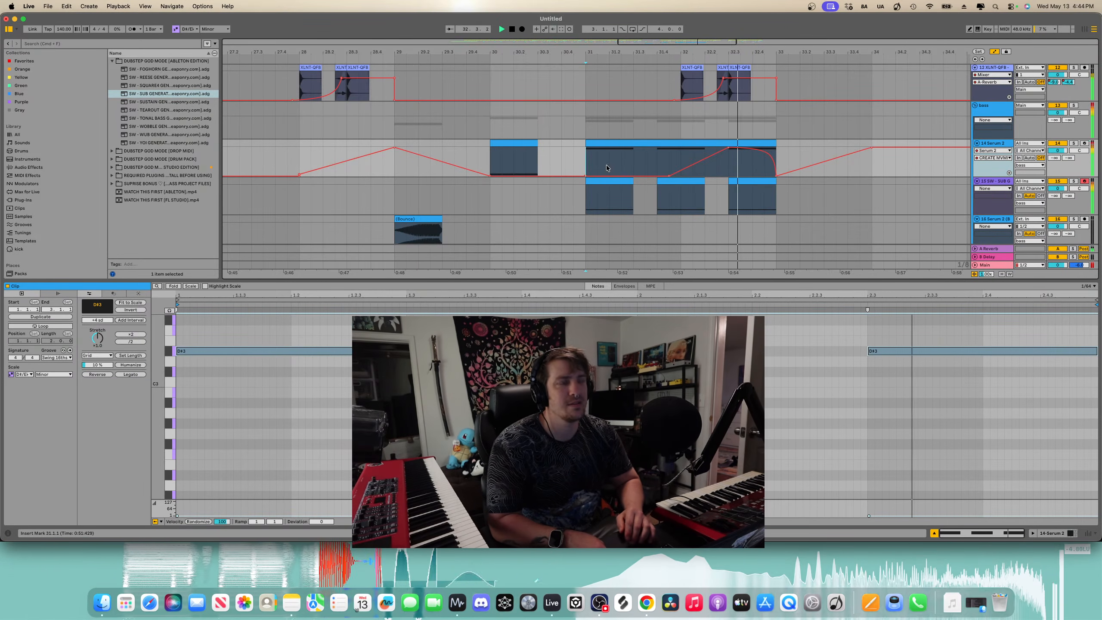
# - Duplicate the bass section from bar 29 to 33 on the Serum and sub tracks so it repeats from bar 33
pyautogui.press('-')
pyautogui.press('space')
pyautogui.press('-')
pyautogui.press('a')
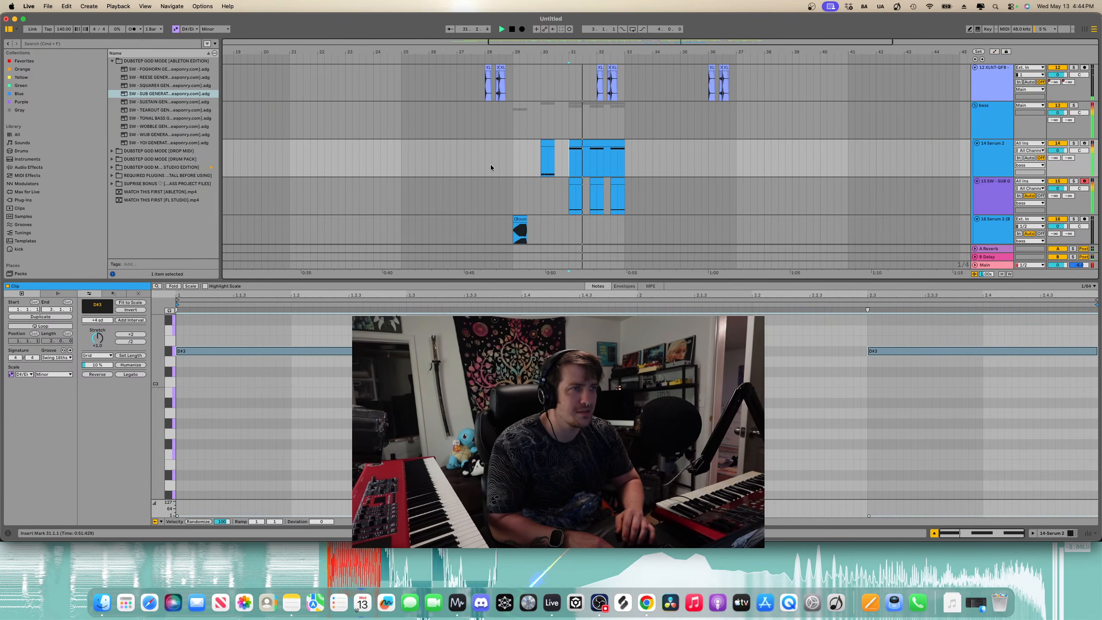
pyautogui.press('-')
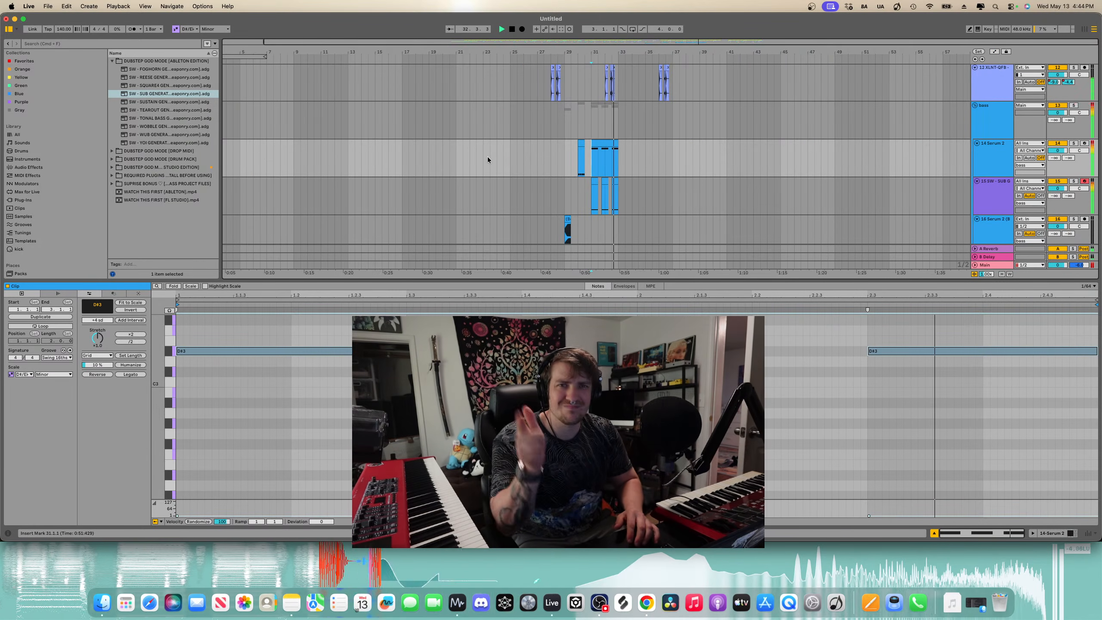
pyautogui.click(535, 153)
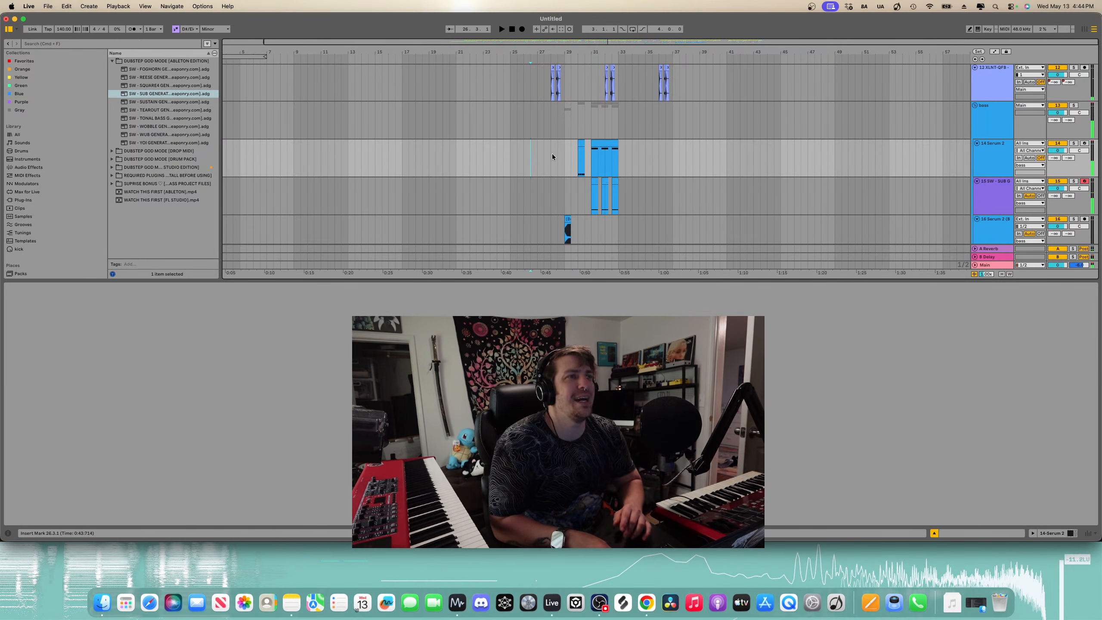
pyautogui.scroll(-2, 552, 153)
pyautogui.scroll(5, 552, 153)
pyautogui.scroll(-4, 553, 156)
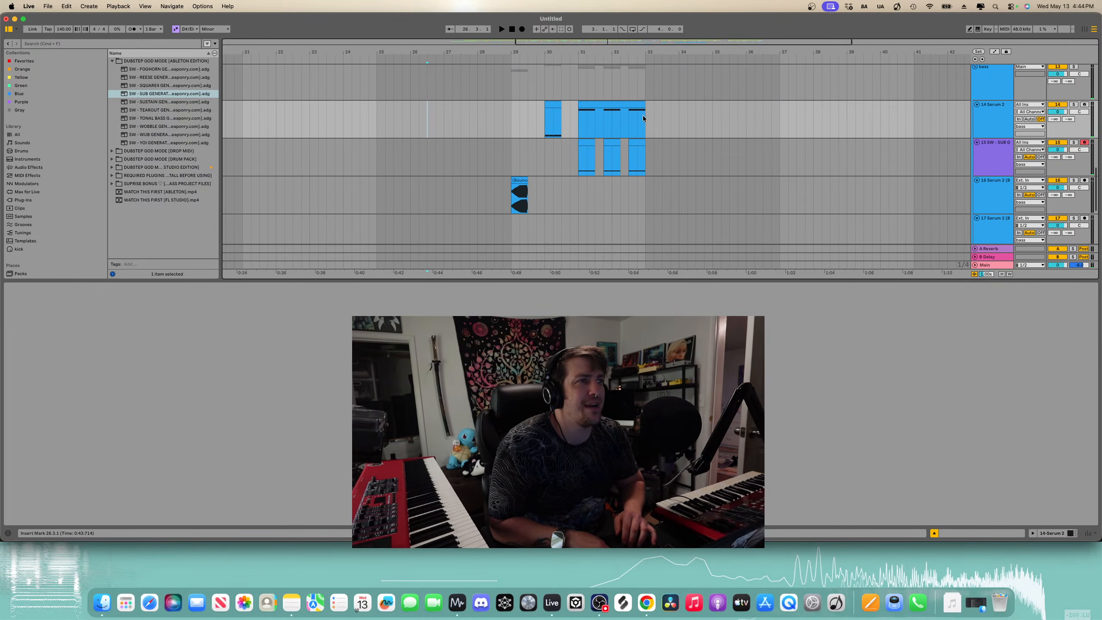
pyautogui.moveTo(644, 118); pyautogui.dragTo(514, 208)
pyautogui.press('super+d')
pyautogui.press('space')
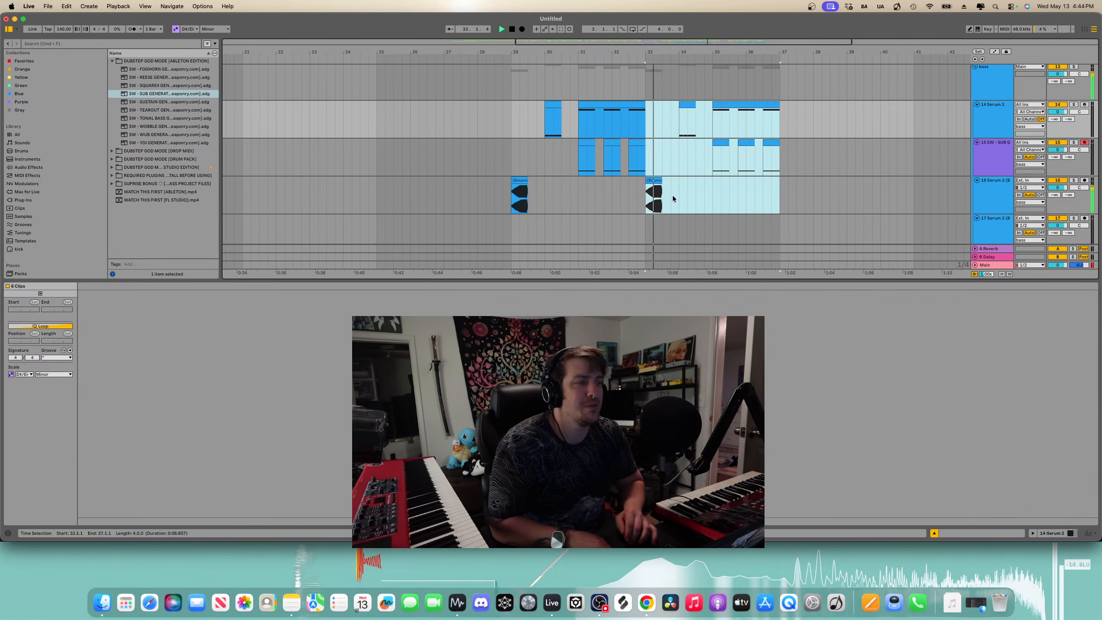
# - Extend the duplicated Bounce clip at bar 33 on the 16 Serum 2 track to end at bar 34
pyautogui.click(673, 195)
pyautogui.scroll(3, 673, 195)
pyautogui.scroll(3, 669, 185)
pyautogui.scroll(-3, 608, 173)
pyautogui.click(585, 159)
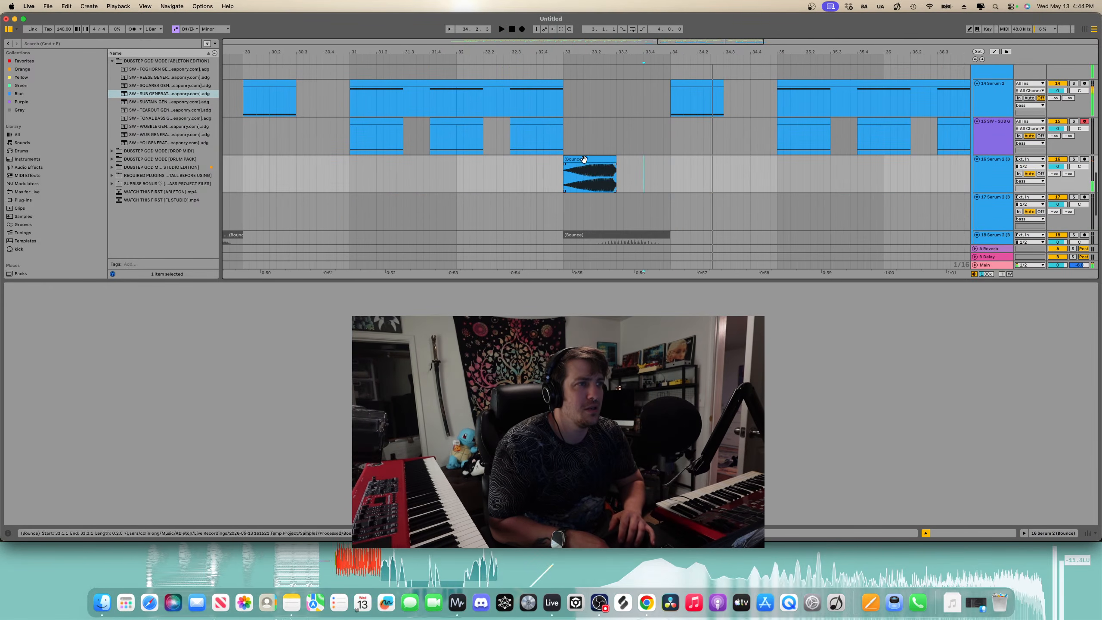
pyautogui.doubleClick(612, 161)
pyautogui.moveTo(617, 167); pyautogui.dragTo(669, 167)
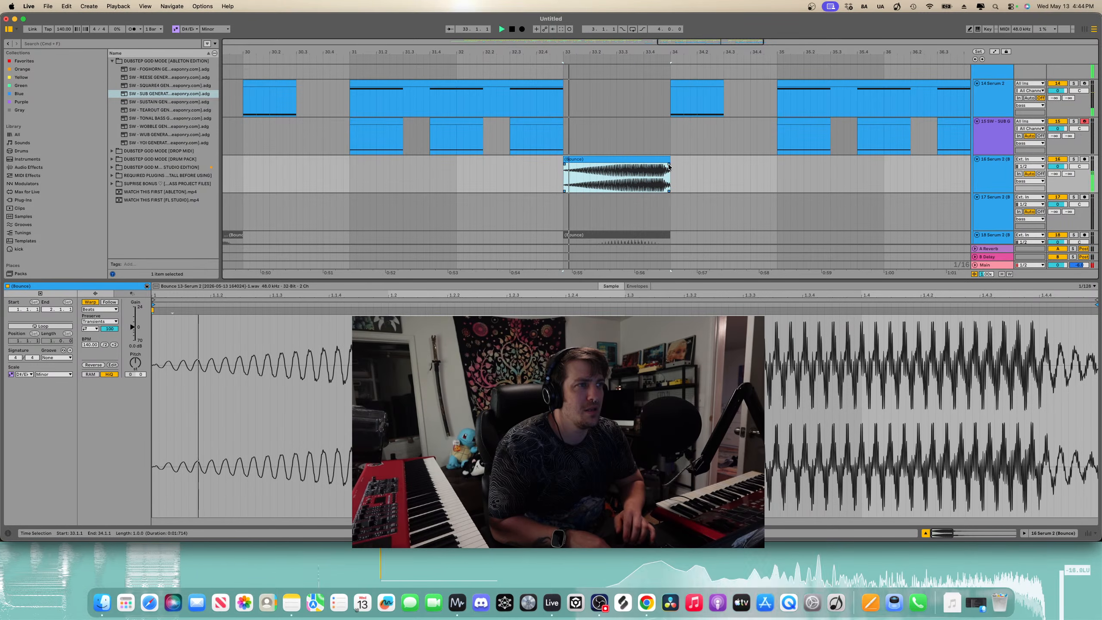
# - Delete the snare and wood tip hits around bar 33.3 on the XLNT-QFB Vol and Wood Tip Tag tracks
pyautogui.scroll(10, 668, 166)
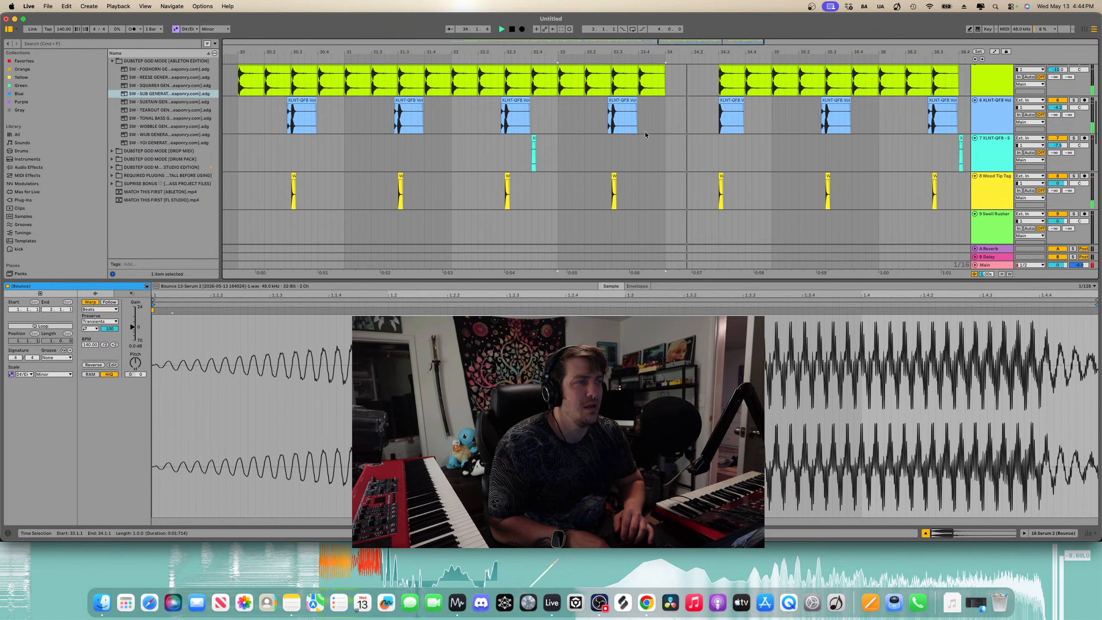
pyautogui.scroll(1, 645, 136)
pyautogui.click(618, 108)
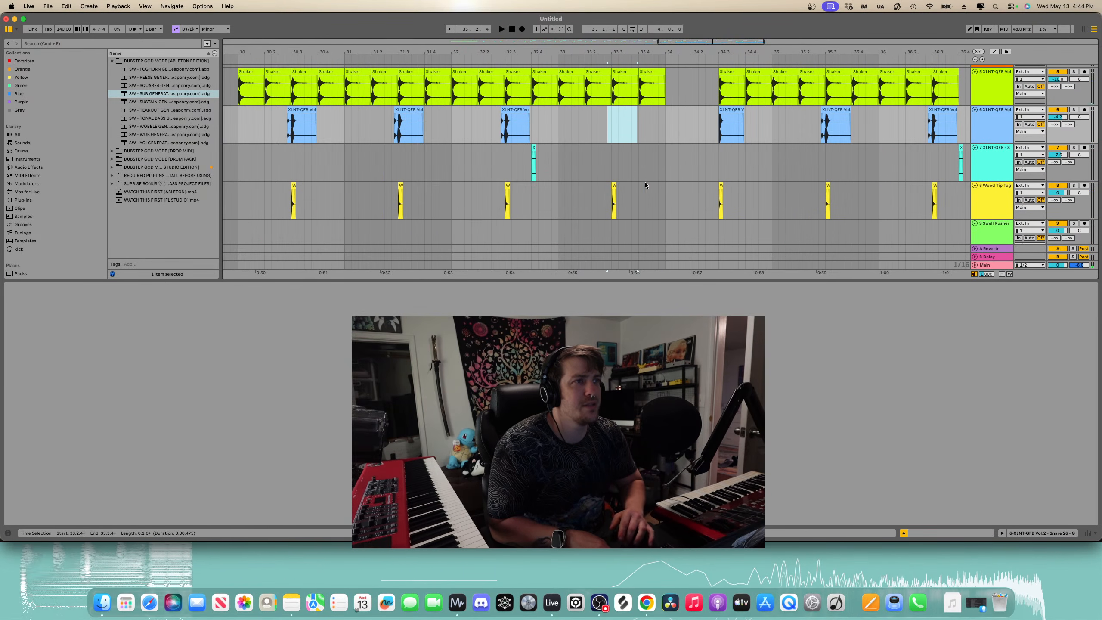
pyautogui.press('Delete')
pyautogui.press('space')
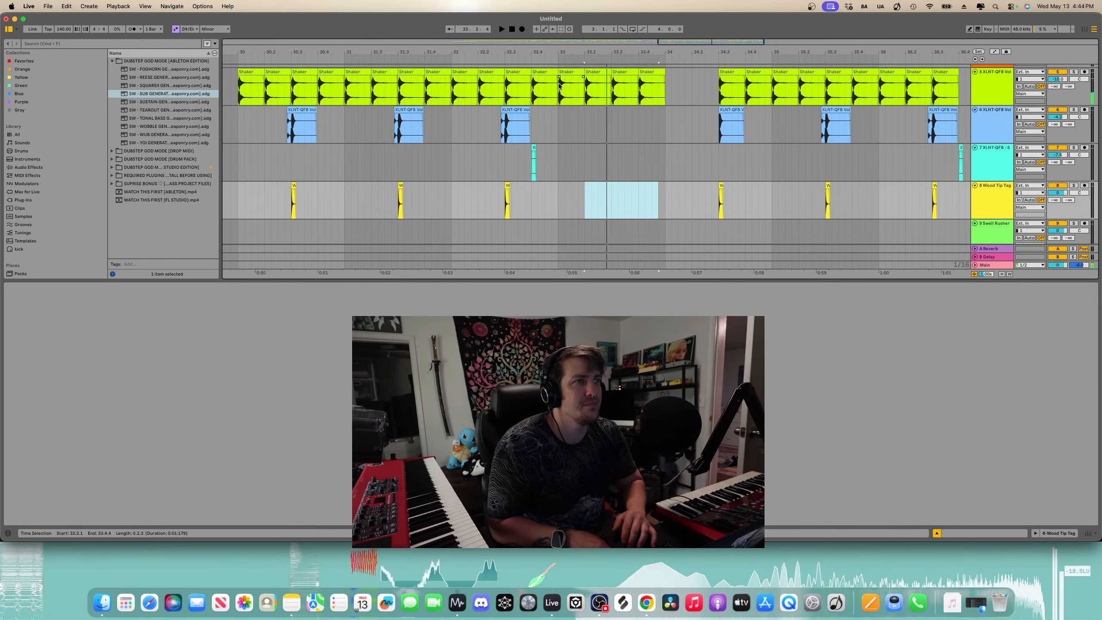
pyautogui.click(559, 85)
pyautogui.press('space')
pyautogui.press('space')
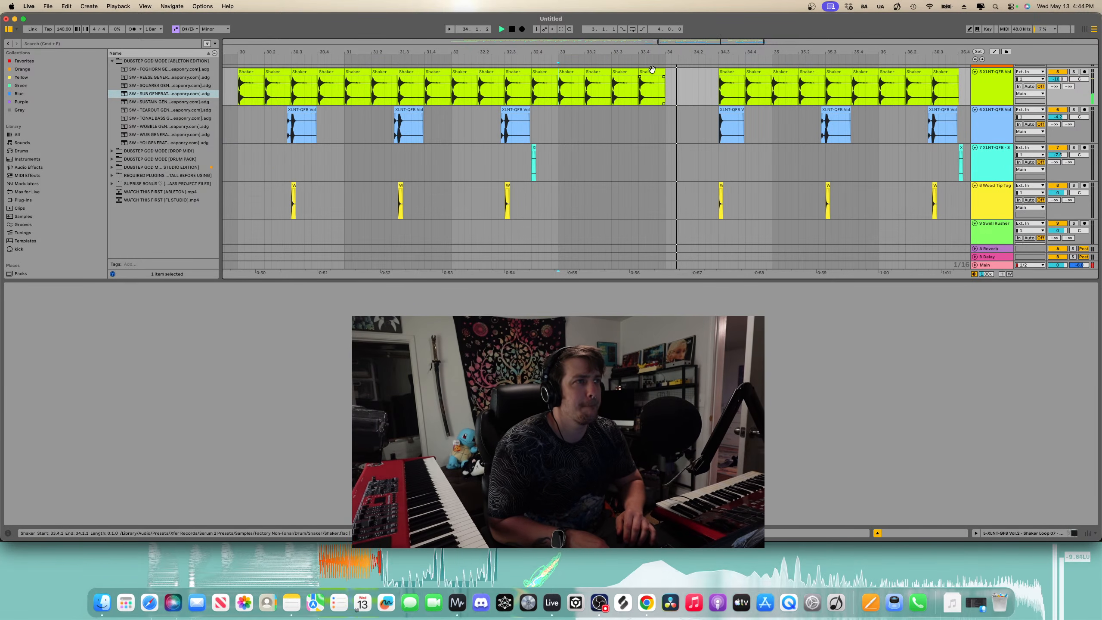
# - Show the HIGHER automation on 14 Serum 2 and duplicate the half bar from bar 34 with its automation step
pyautogui.scroll(-5, 638, 125)
pyautogui.click(877, 533)
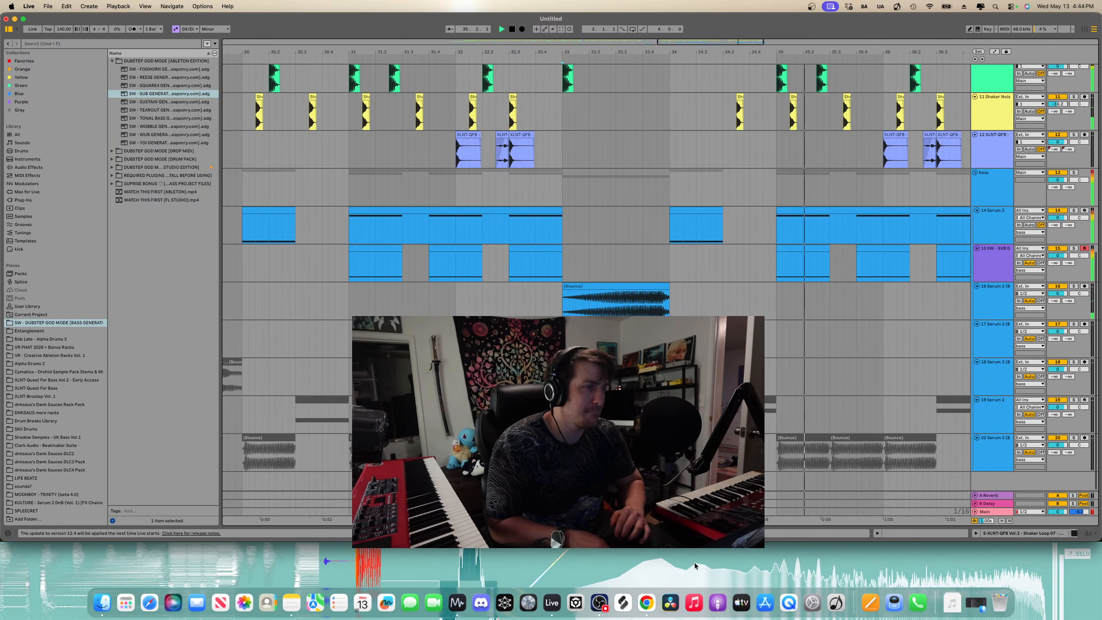
pyautogui.hscroll(2, 674, 285)
pyautogui.press('-')
pyautogui.press('a')
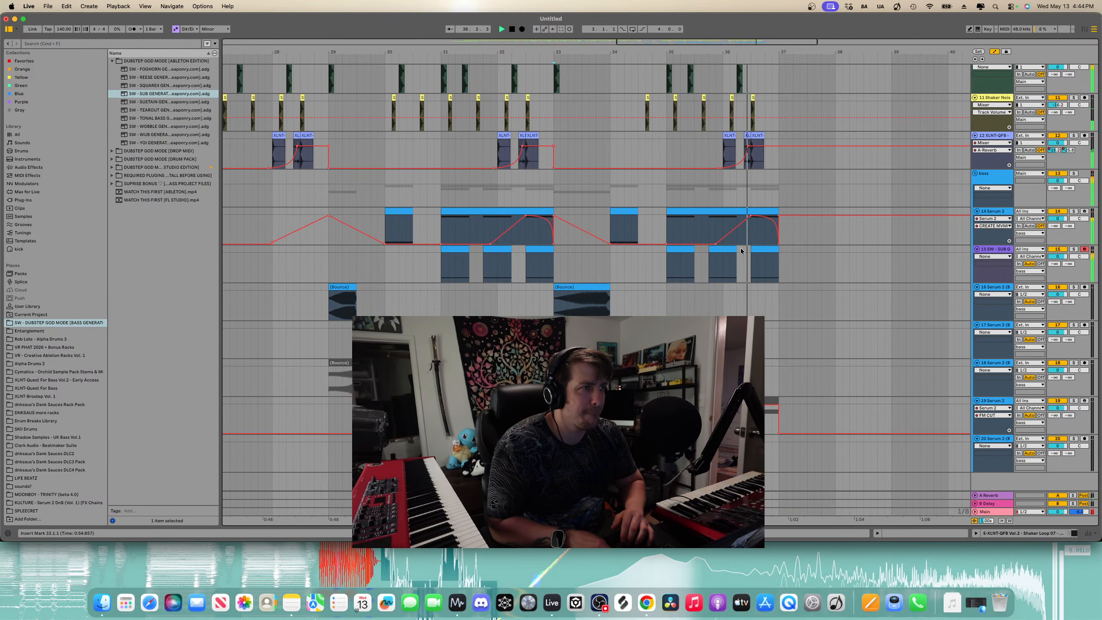
pyautogui.click(993, 225)
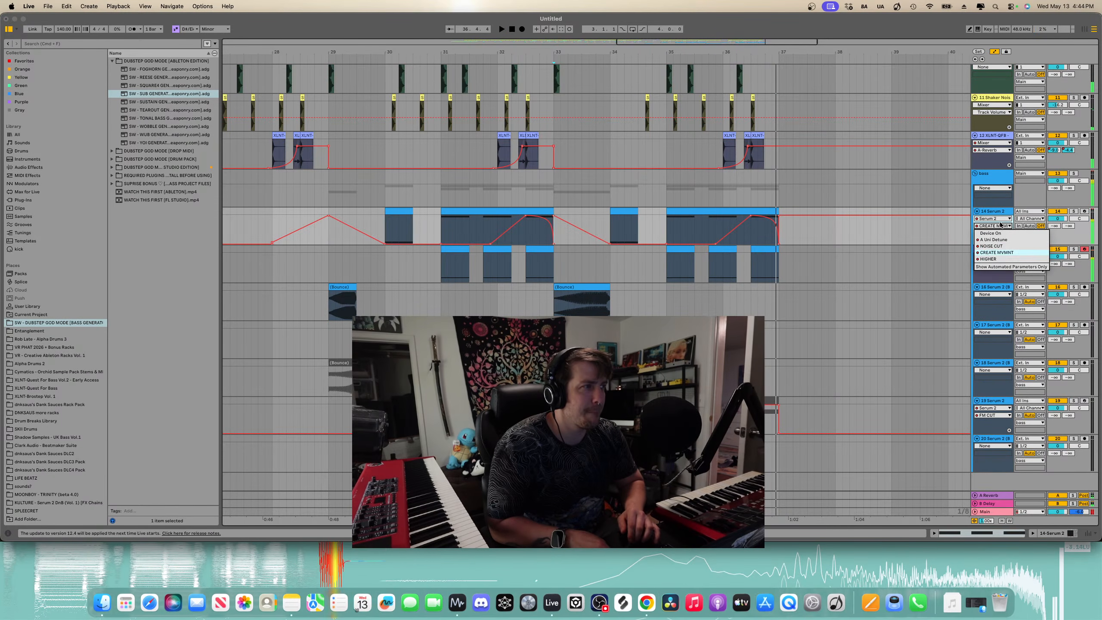
pyautogui.click(988, 259)
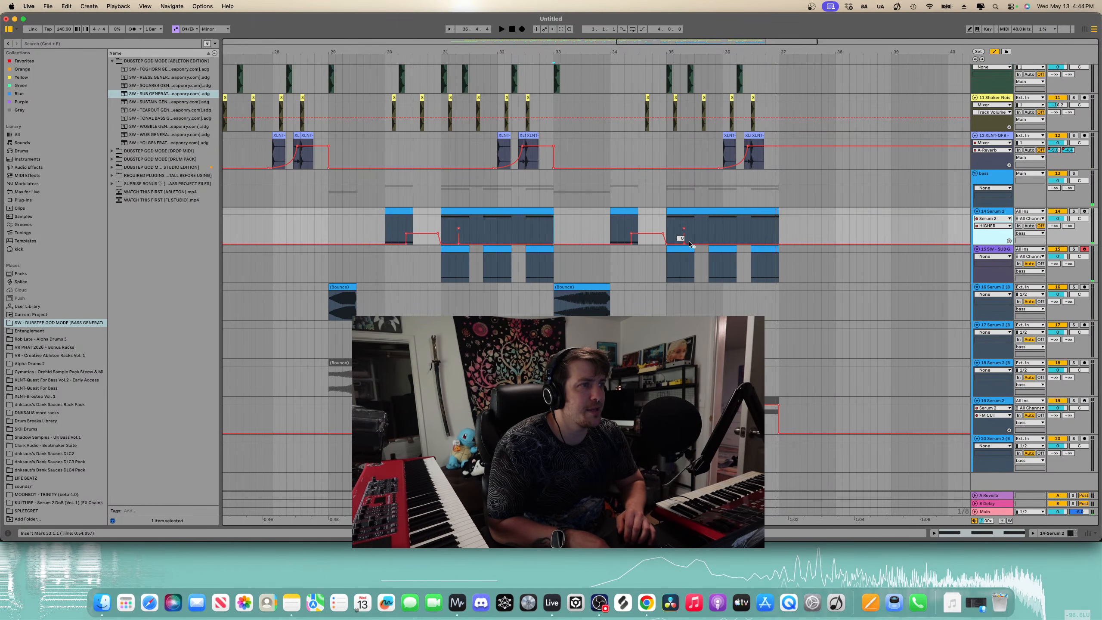
pyautogui.scroll(5, 626, 245)
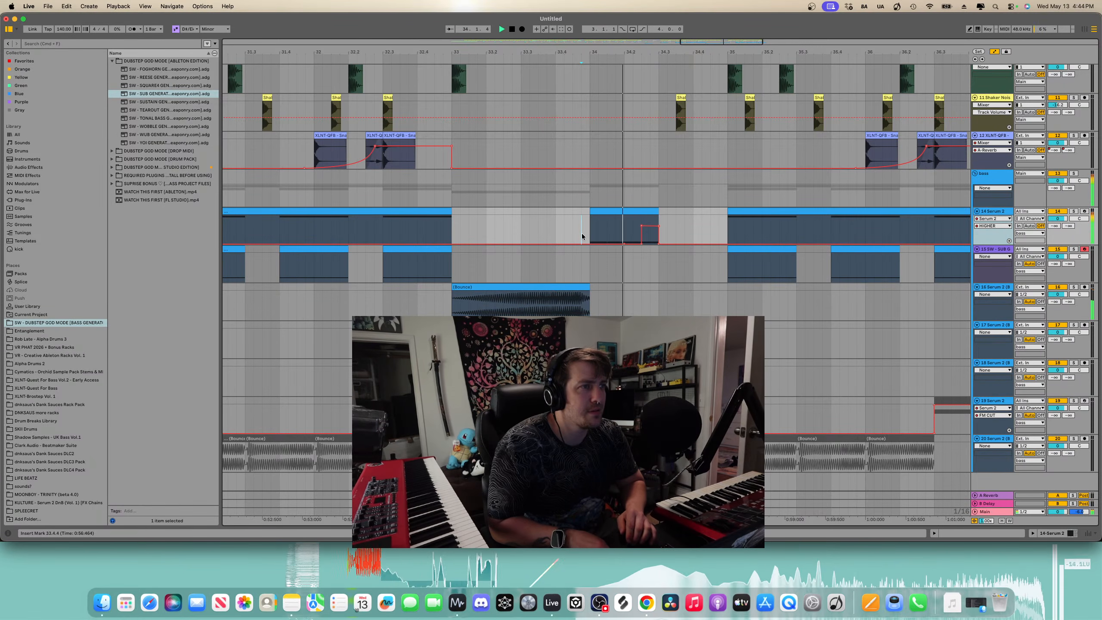
pyautogui.hscroll(1, 633, 237)
pyautogui.scroll(5, 633, 237)
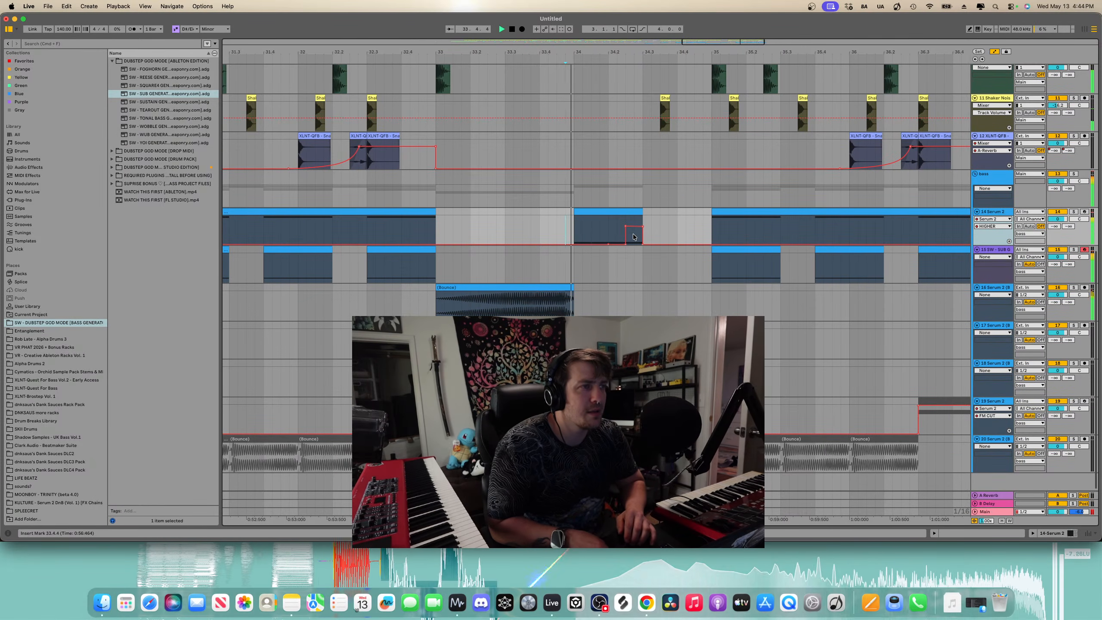
pyautogui.click(616, 218)
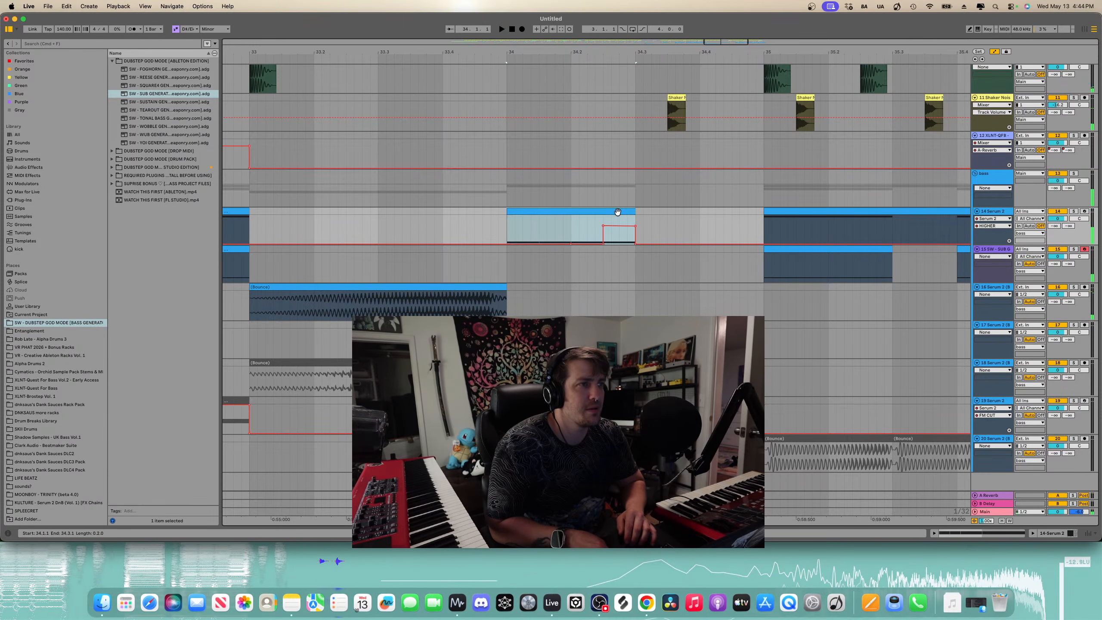
pyautogui.hotkey('ctrl', 'd')
# - Open the duplicated half-bar clip at bar 34.3 on 14 Serum 2 and delete a note from it
pyautogui.doubleClick(661, 211)
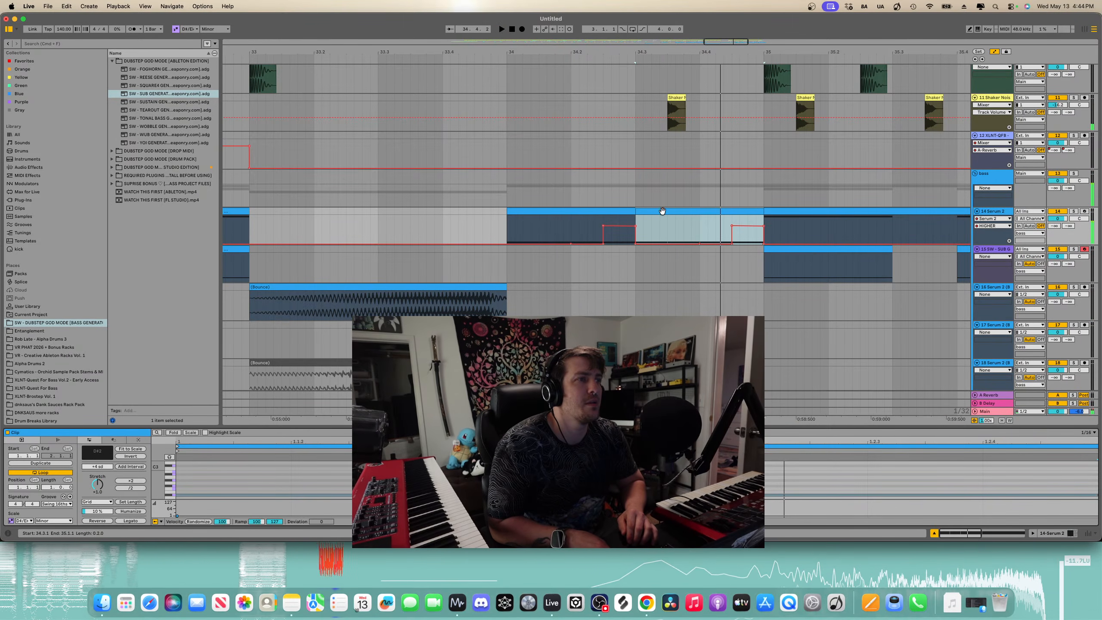
pyautogui.moveTo(661, 430); pyautogui.dragTo(662, 268)
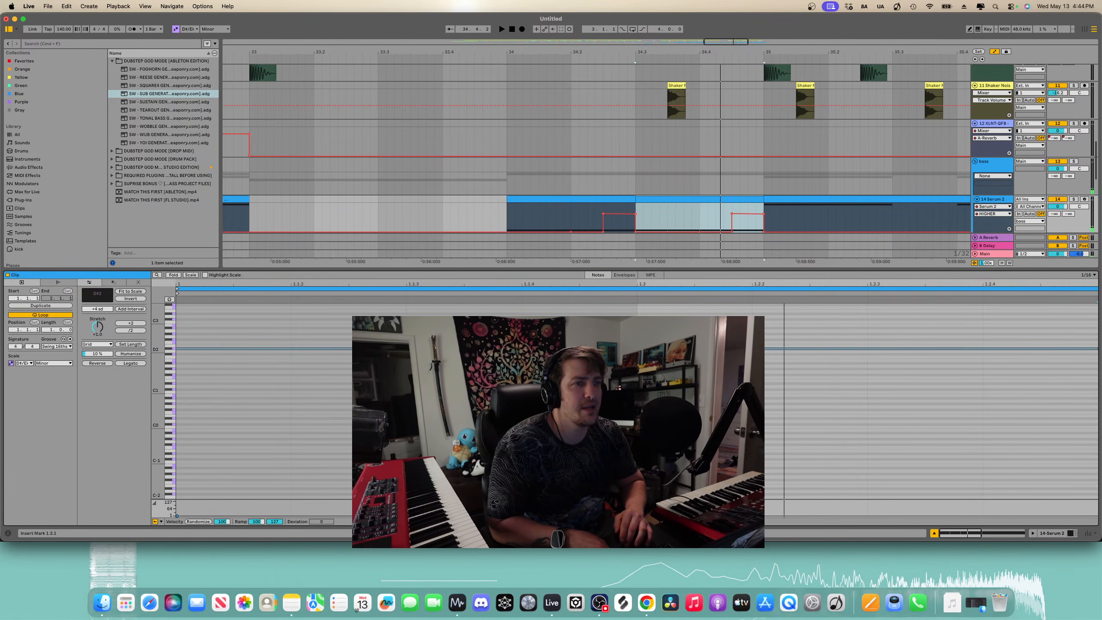
pyautogui.click(667, 217)
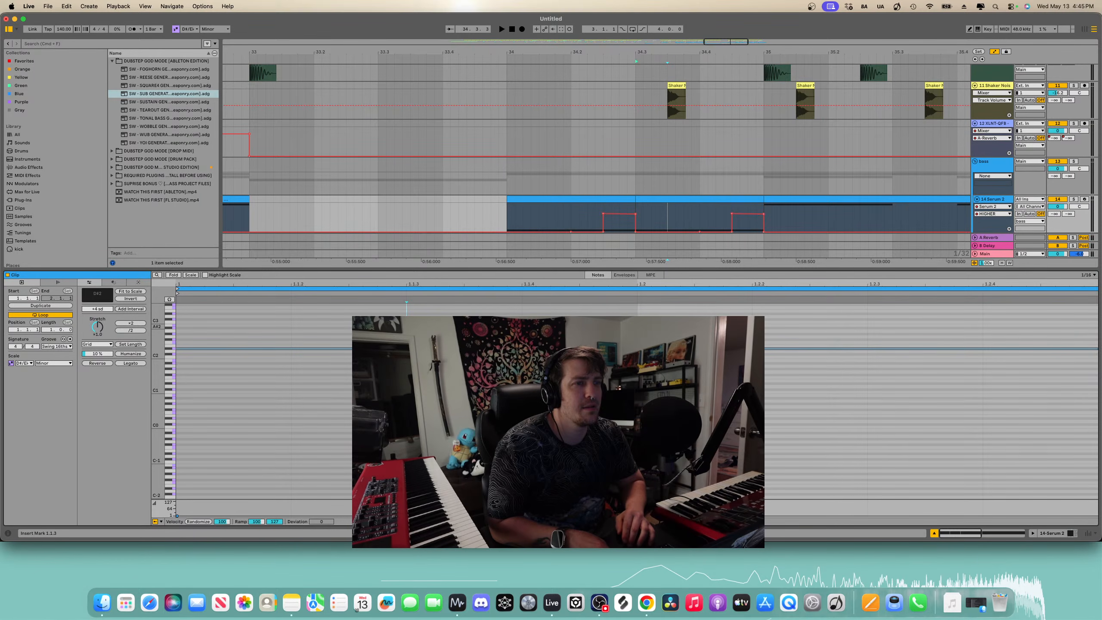
pyautogui.click(384, 349)
pyautogui.press('Delete')
pyautogui.click(494, 349)
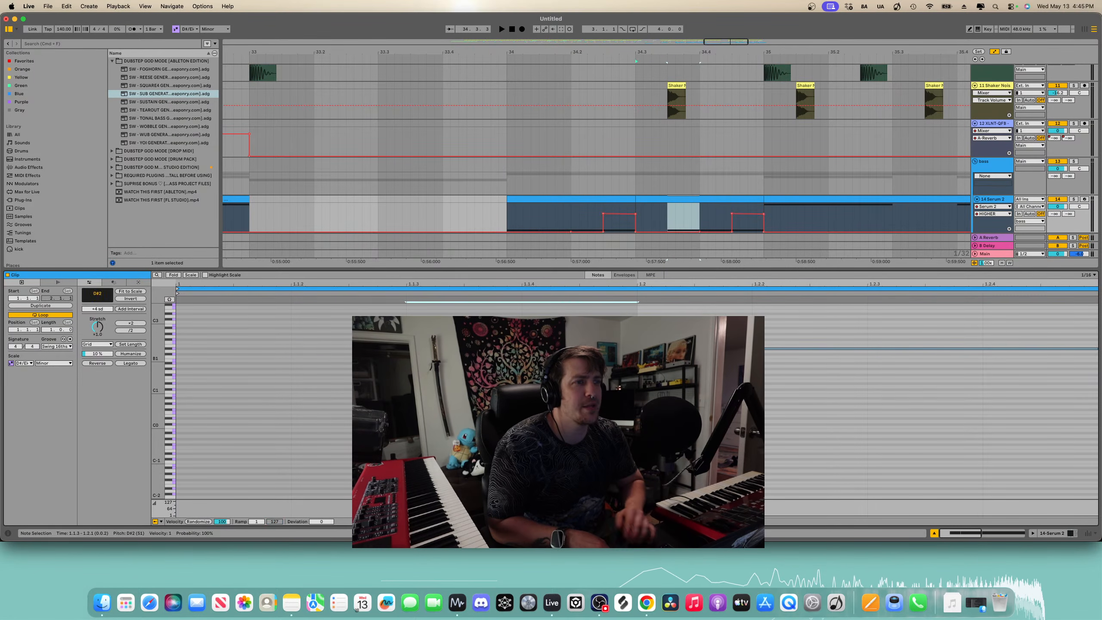
# - Play back the bass section from bar 34, then return to the arrangement overview without automation lanes
pyautogui.press('space')
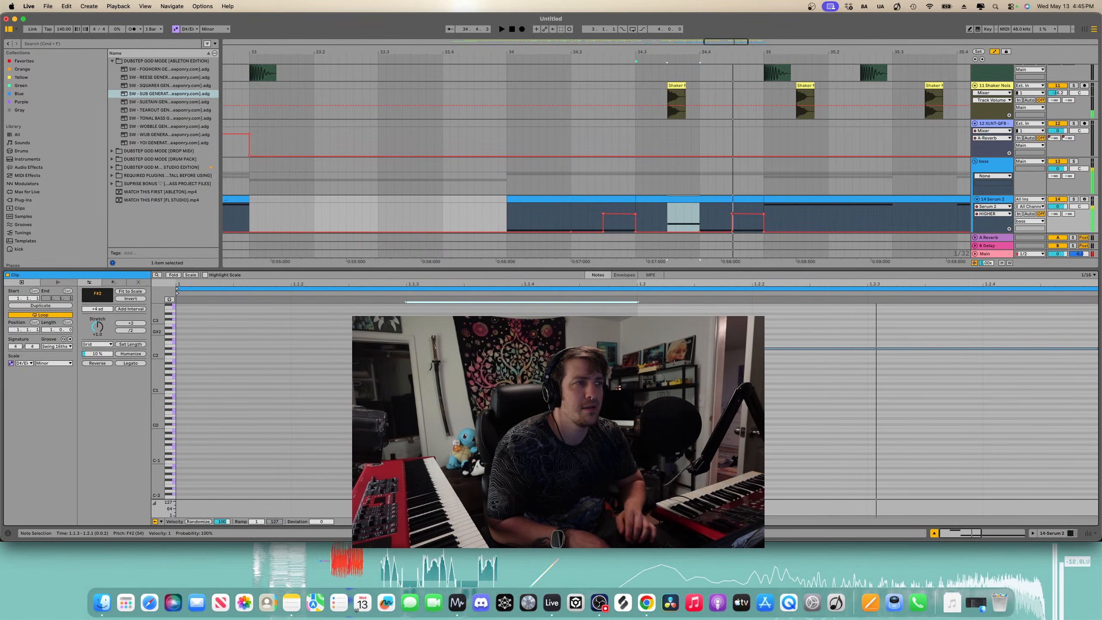
pyautogui.click(514, 213)
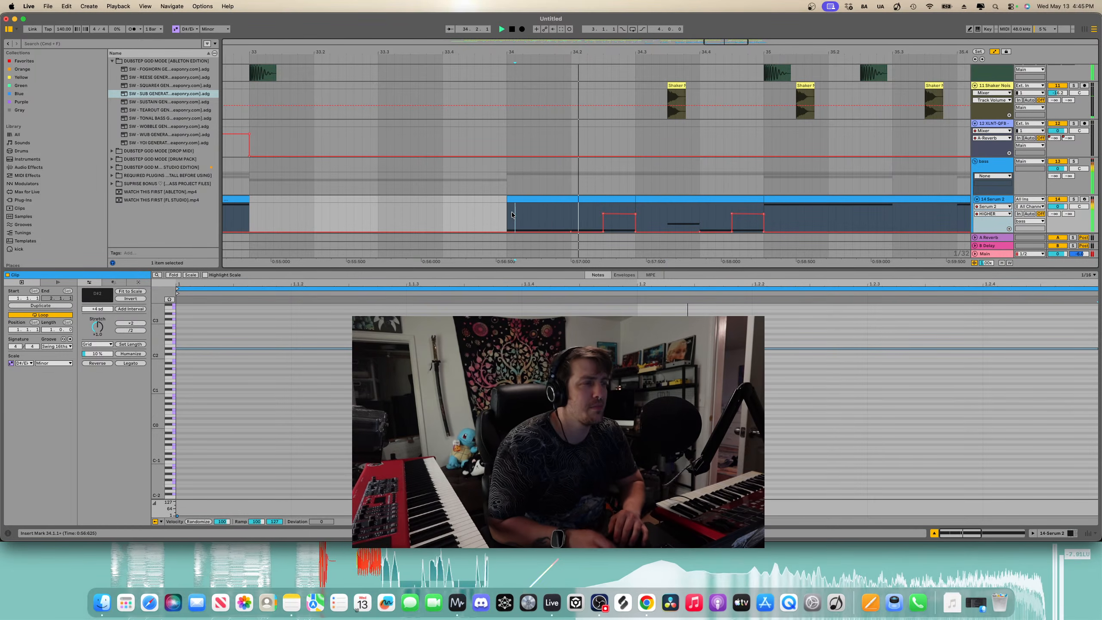
pyautogui.scroll(-5, 570, 234)
pyautogui.press('space')
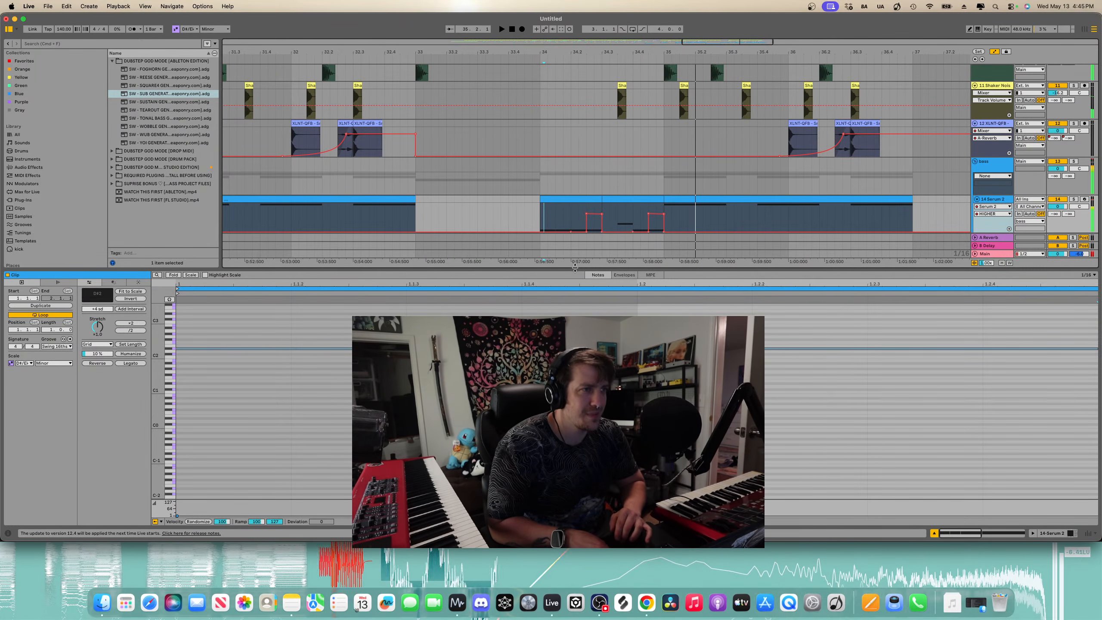
pyautogui.moveTo(560, 269); pyautogui.dragTo(539, 512)
pyautogui.scroll(-5, 538, 512)
pyautogui.press('a')
pyautogui.scroll(-5, 471, 348)
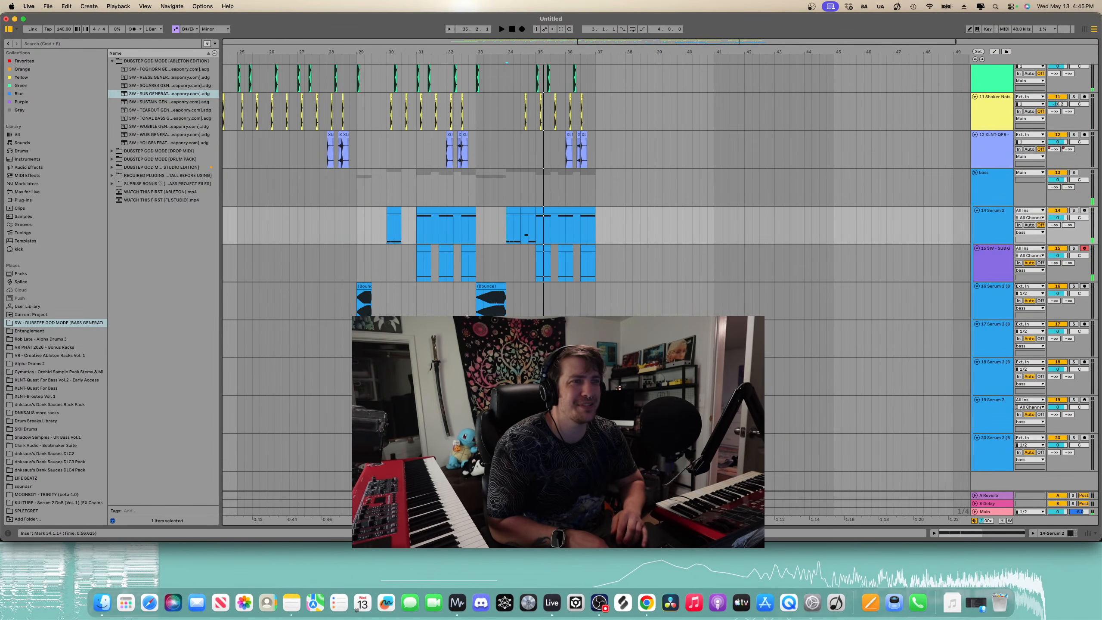
# - Select the bass group track and search the browser for OTT
pyautogui.click(363, 210)
pyautogui.click(803, 175)
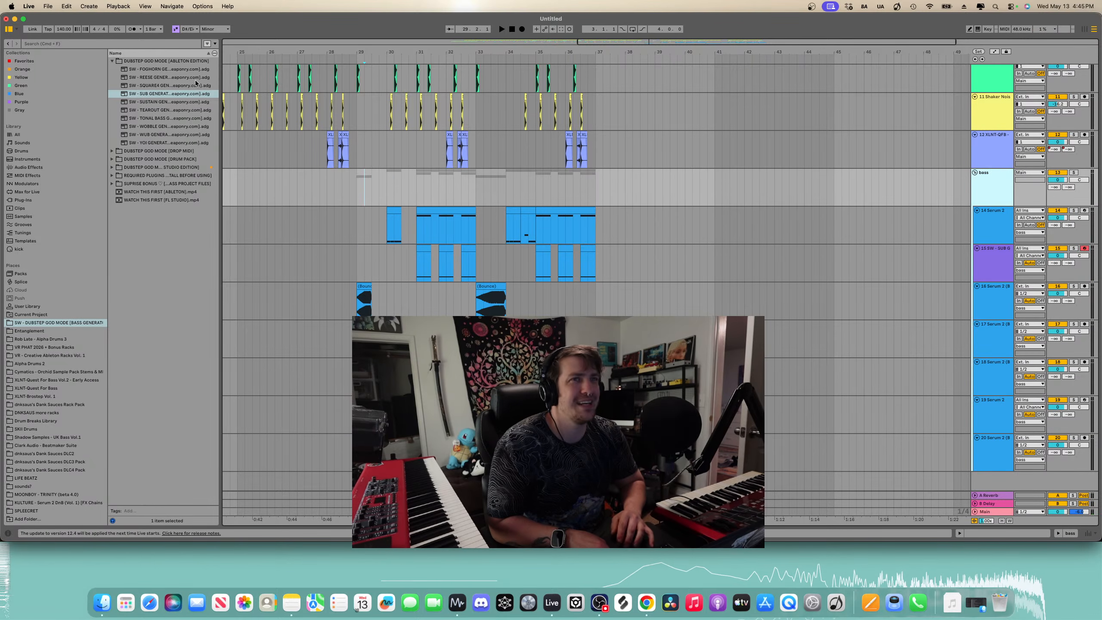
pyautogui.click(170, 43)
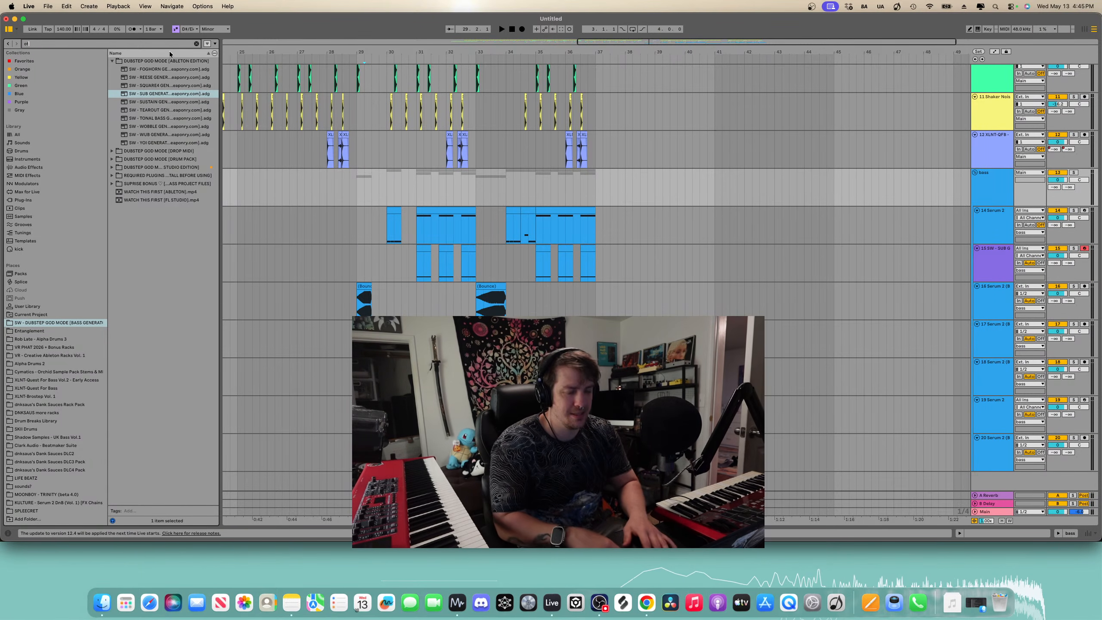
pyautogui.write('ott')
pyautogui.scroll(5, 1002, 253)
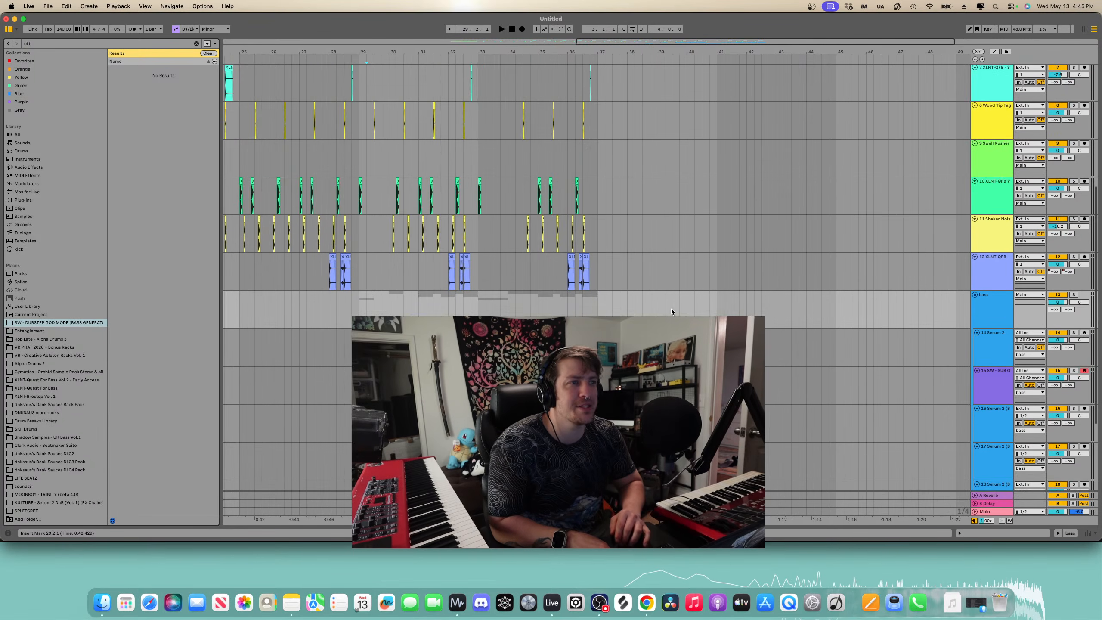
pyautogui.scroll(-5, 1003, 254)
# - Rename the SW - SUB GENERATOR track to sub
pyautogui.click(1002, 256)
pyautogui.press('super+r')
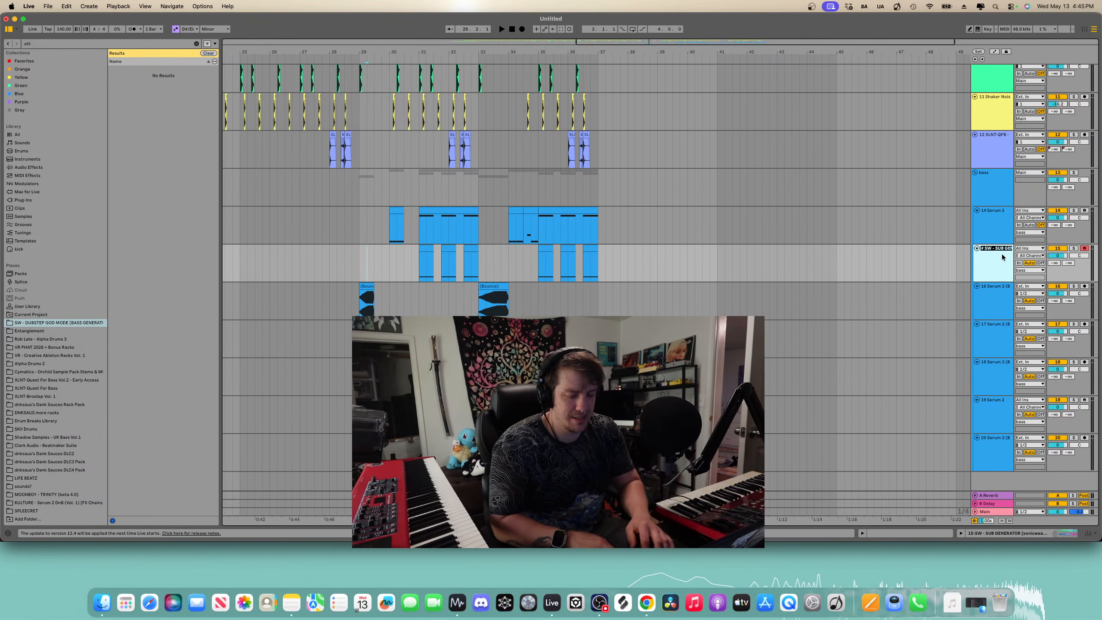
pyautogui.write('sub')
pyautogui.press('Return')
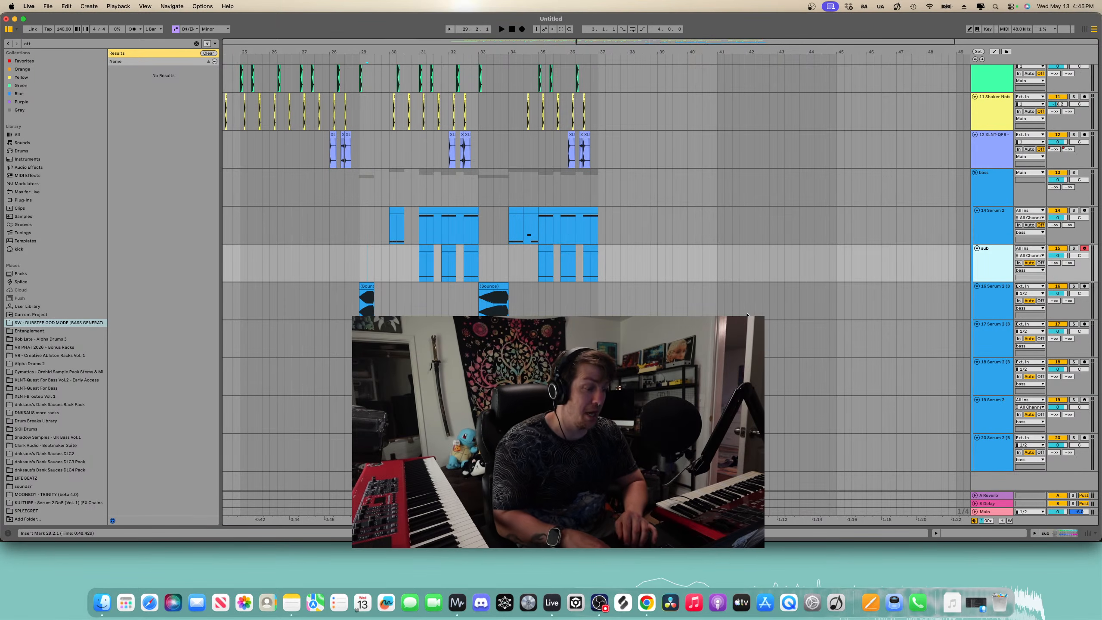
# - Search the browser for compactor and add Info Compactor to the bass group track
pyautogui.click(197, 43)
pyautogui.write('com')
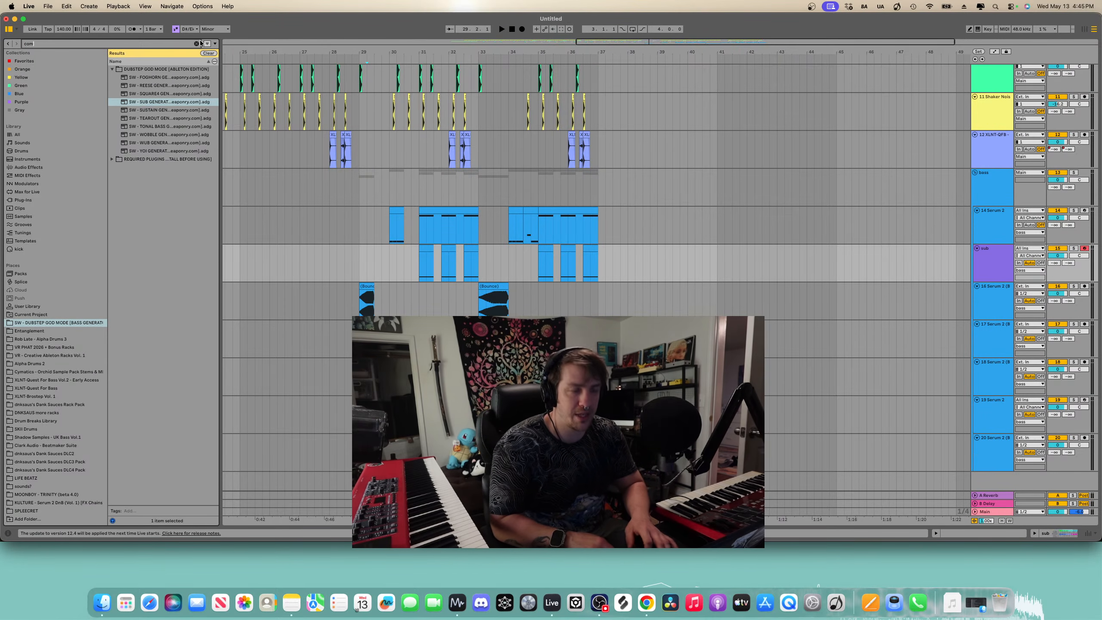
pyautogui.write('pactor')
pyautogui.click(39, 135)
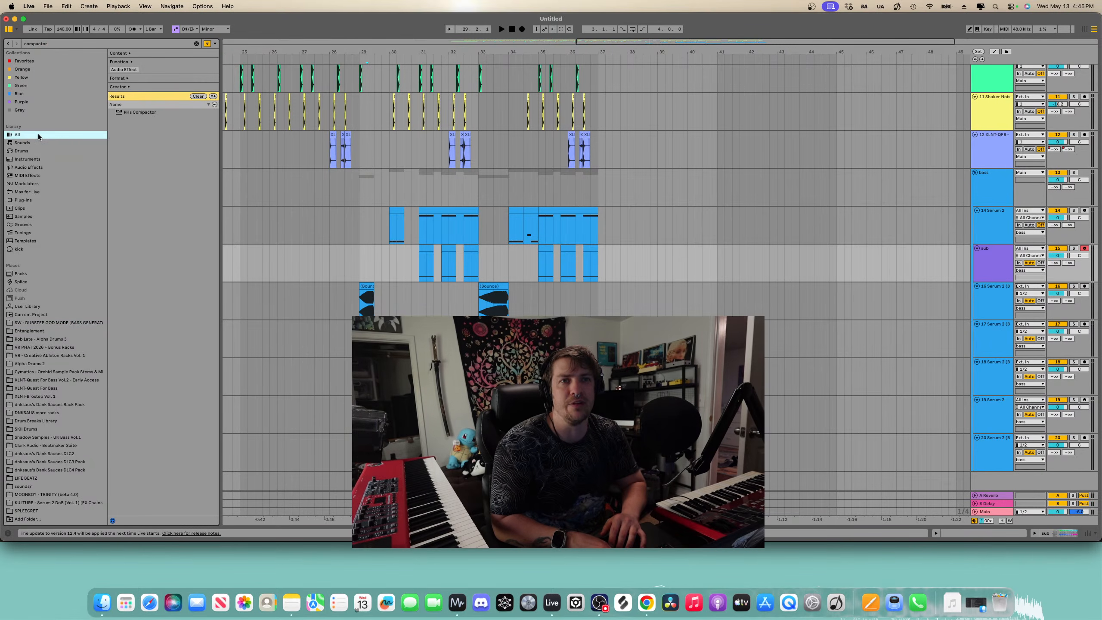
pyautogui.click(147, 113)
pyautogui.moveTo(438, 176); pyautogui.dragTo(437, 176)
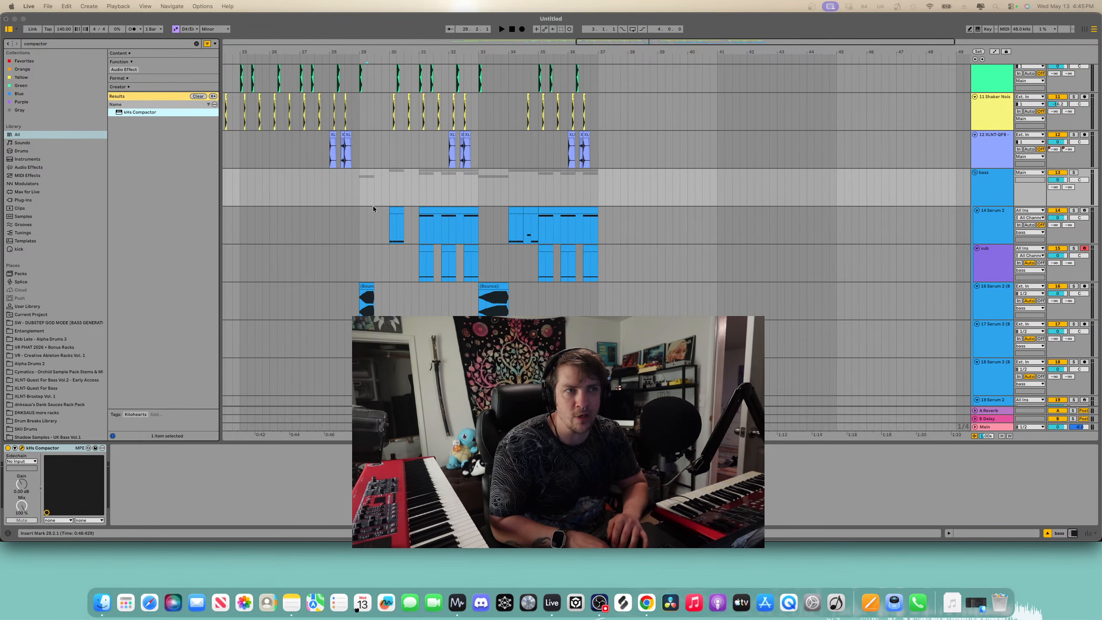
# - Set the Info Compactor sidechain input on the bass group to the 10-XLNT-QFB Vol. 2 - Kick 45 track
pyautogui.click(367, 230)
pyautogui.scroll(-3, 367, 245)
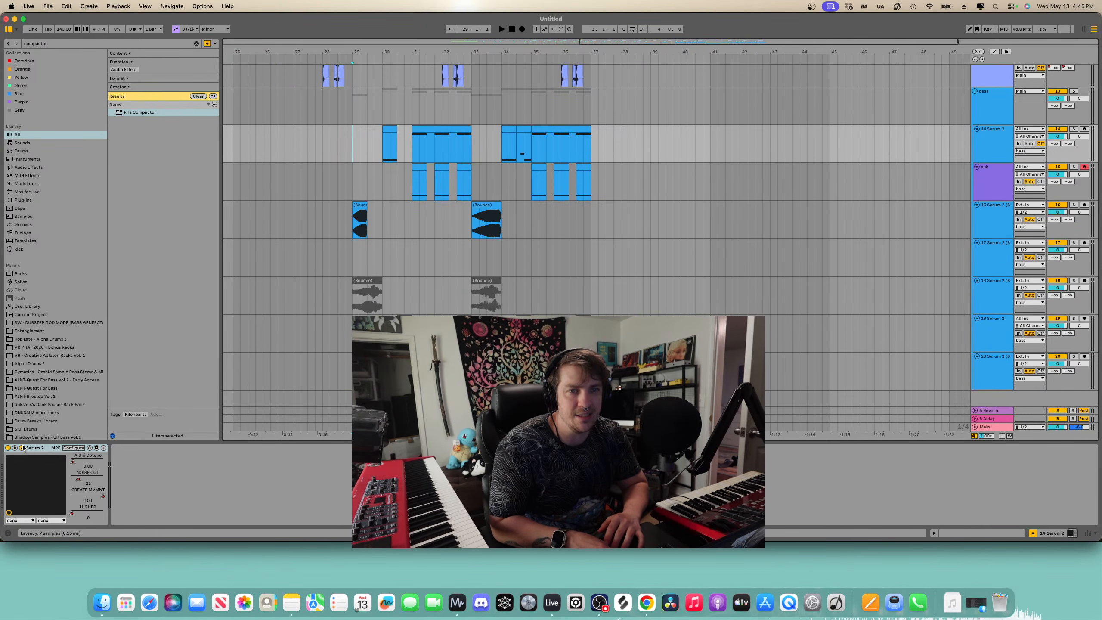
pyautogui.click(991, 109)
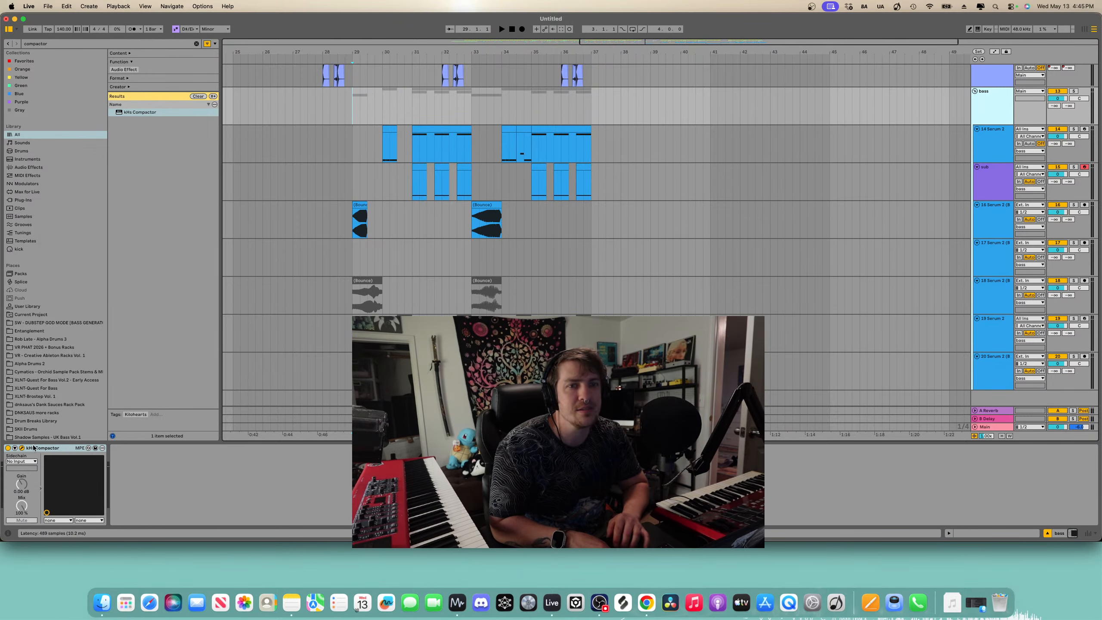
pyautogui.click(25, 461)
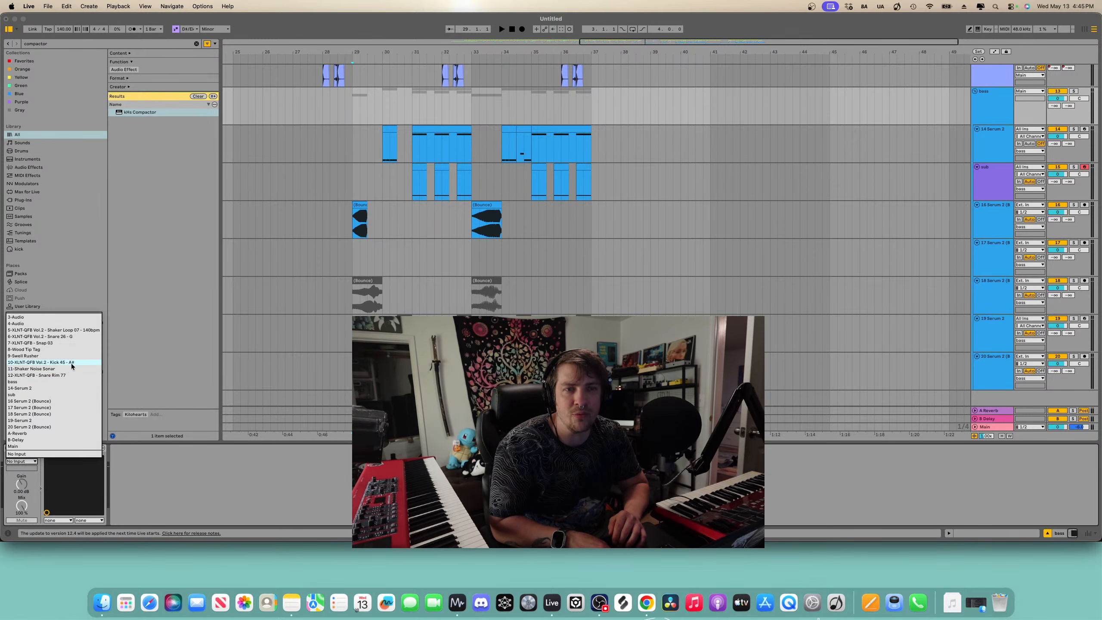
pyautogui.click(70, 362)
# - Play the arrangement from bar 17 to hear the sidechained bass
pyautogui.click(349, 216)
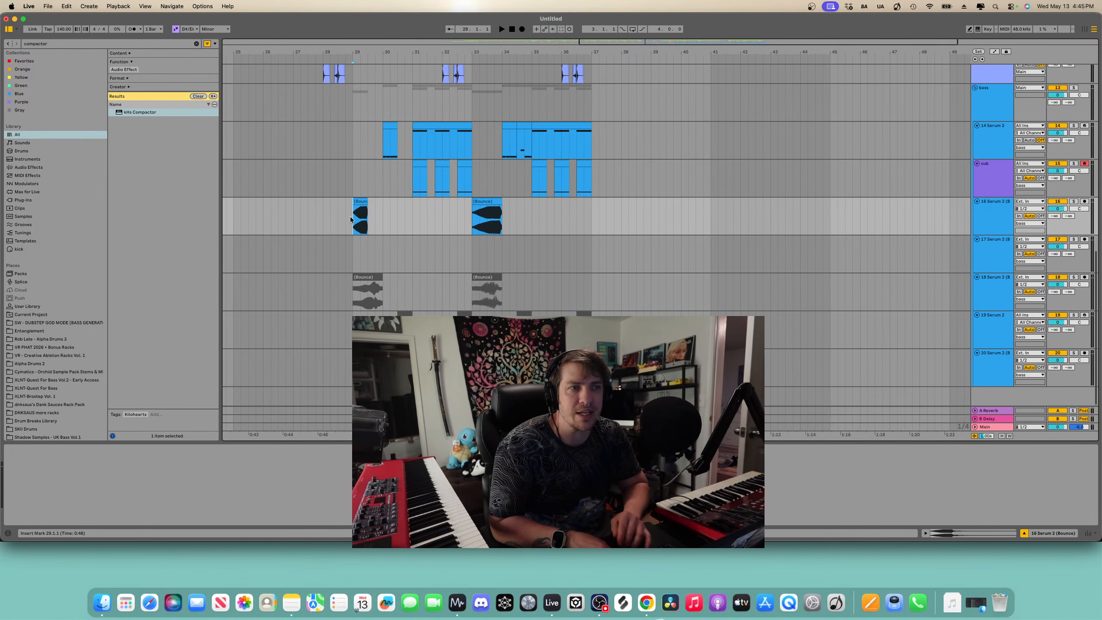
pyautogui.moveTo(424, 443); pyautogui.dragTo(423, 571)
pyautogui.scroll(5, 368, 265)
pyautogui.hscroll(-4, 368, 266)
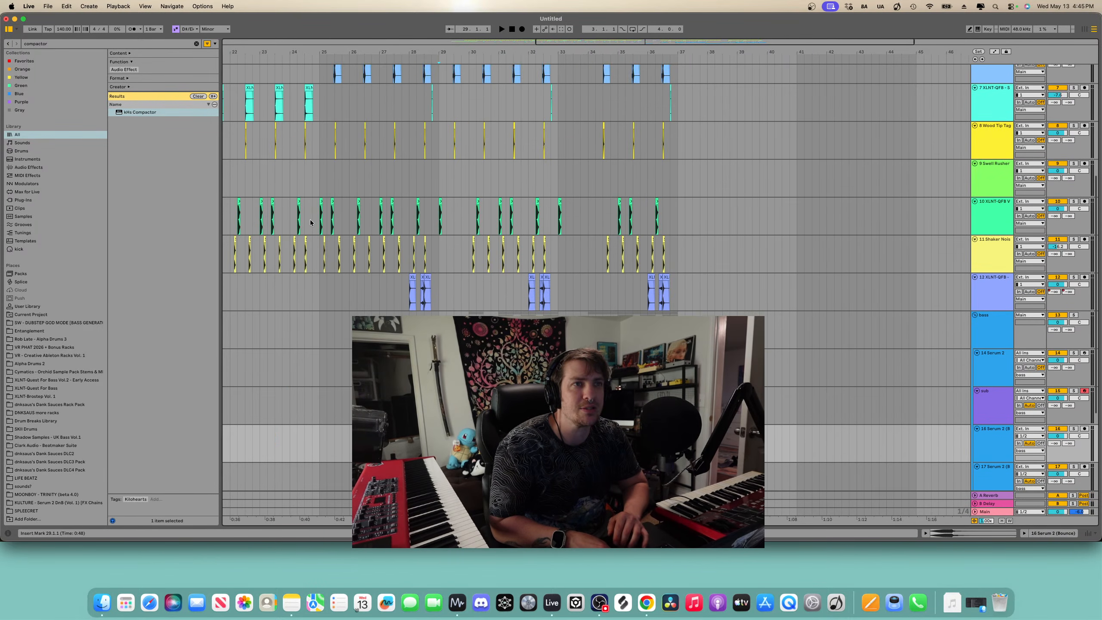
pyautogui.scroll(-3, 310, 222)
pyautogui.scroll(3, 310, 219)
pyautogui.scroll(-5, 311, 220)
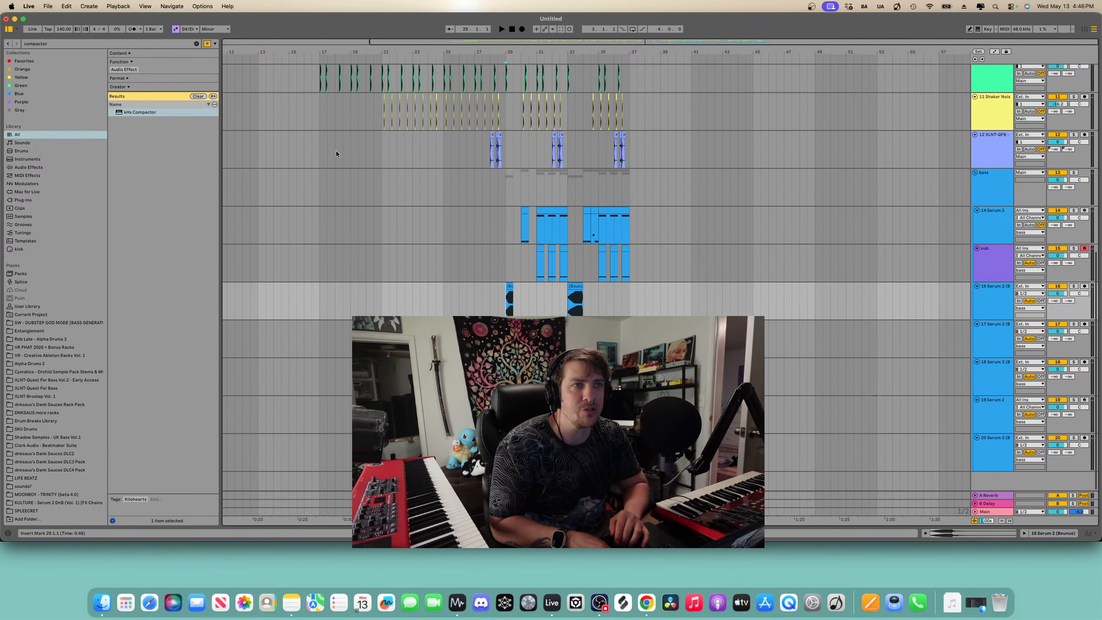
pyautogui.click(320, 138)
pyautogui.press('space')
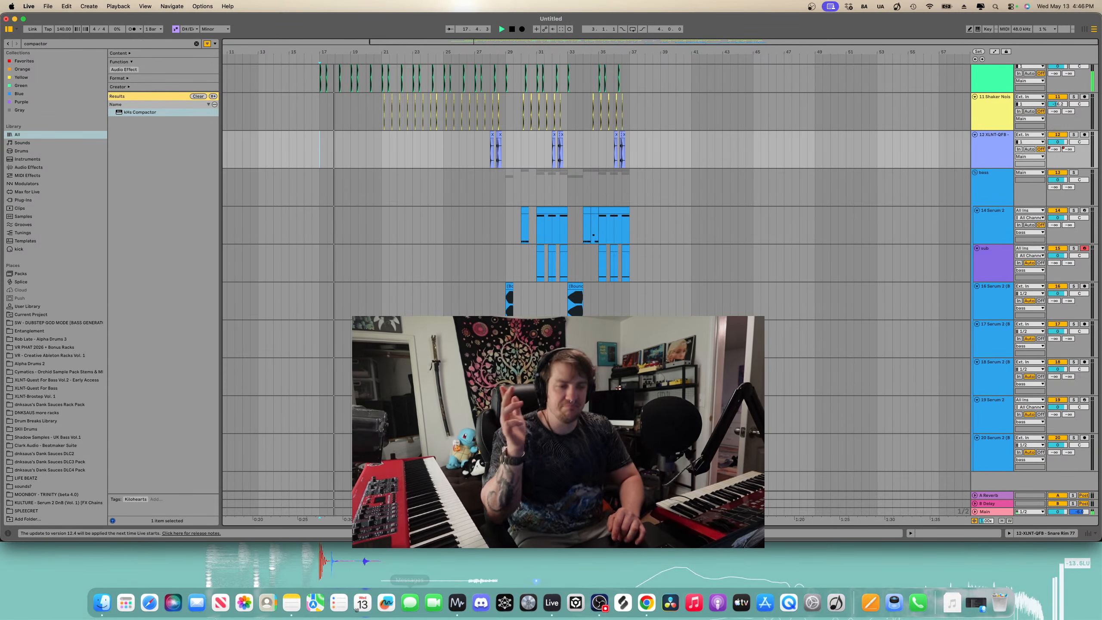
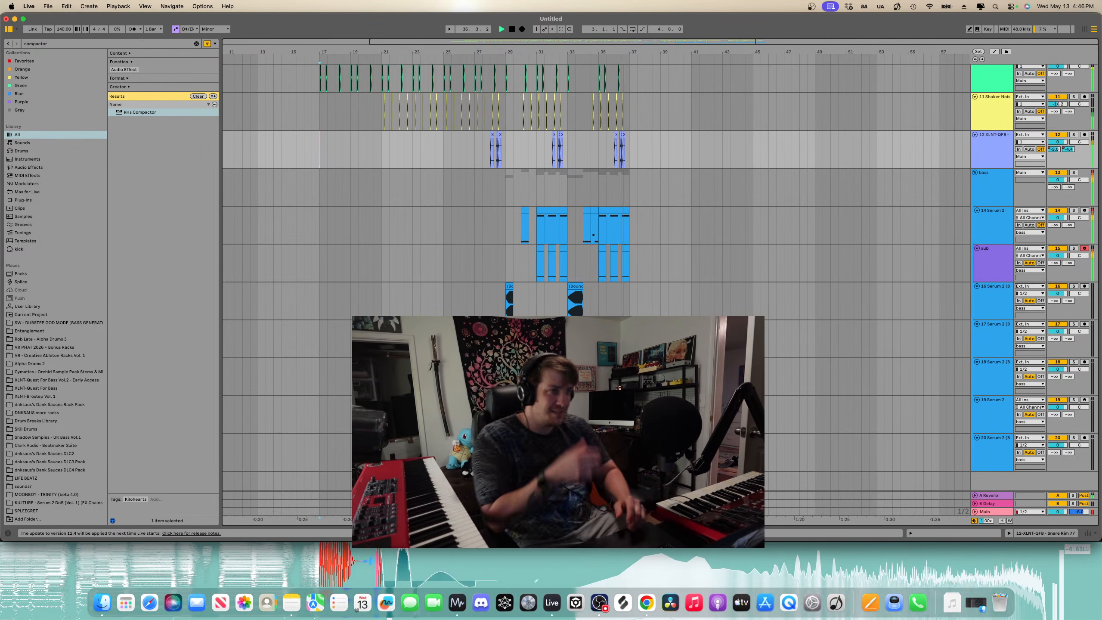
# - Play back the arrangement around the bass drop to listen
pyautogui.scroll(5, 623, 186)
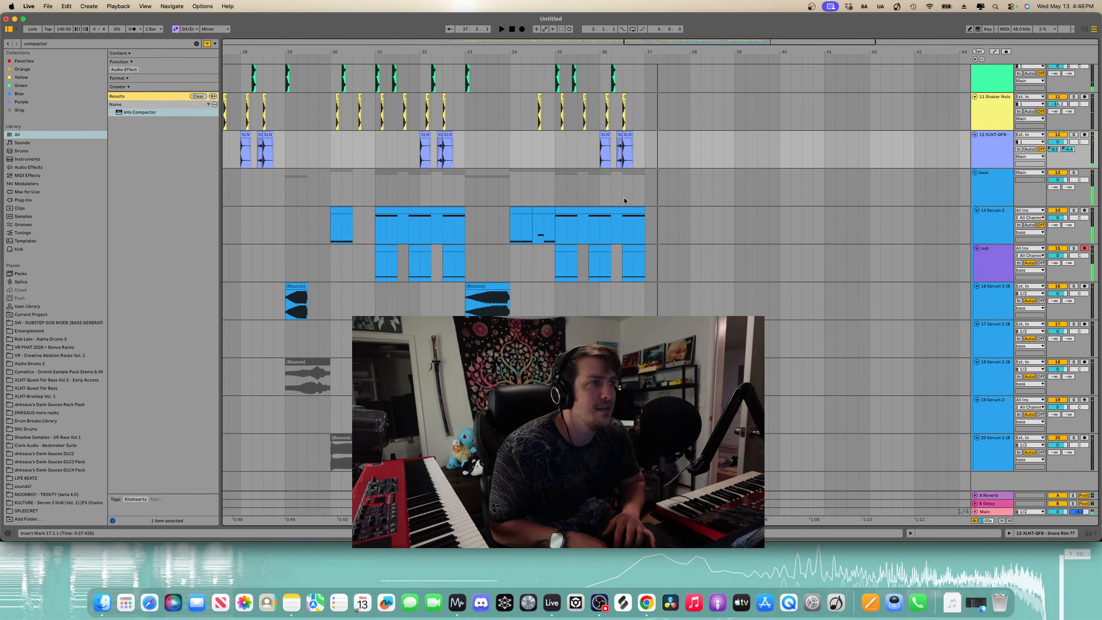
pyautogui.press('space')
pyautogui.scroll(-5, 622, 226)
pyautogui.press('space')
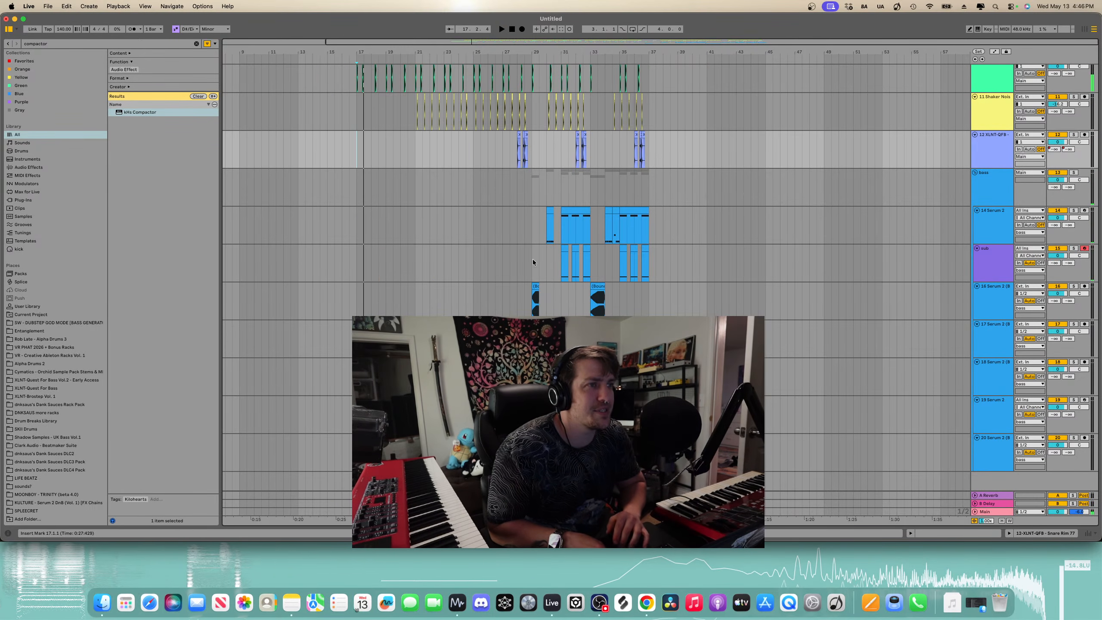
# - Select bars 29 to 37 across the bass and bounce tracks and duplicate them after bar 37
pyautogui.moveTo(532, 304); pyautogui.dragTo(657, 211)
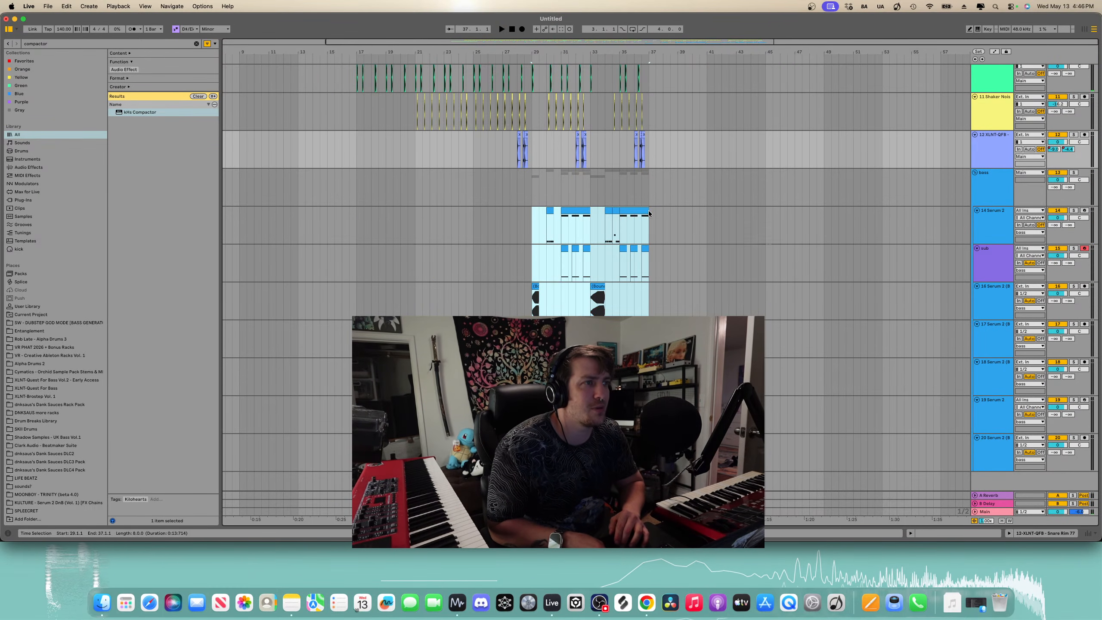
pyautogui.press('super+d')
pyautogui.scroll(5, 649, 217)
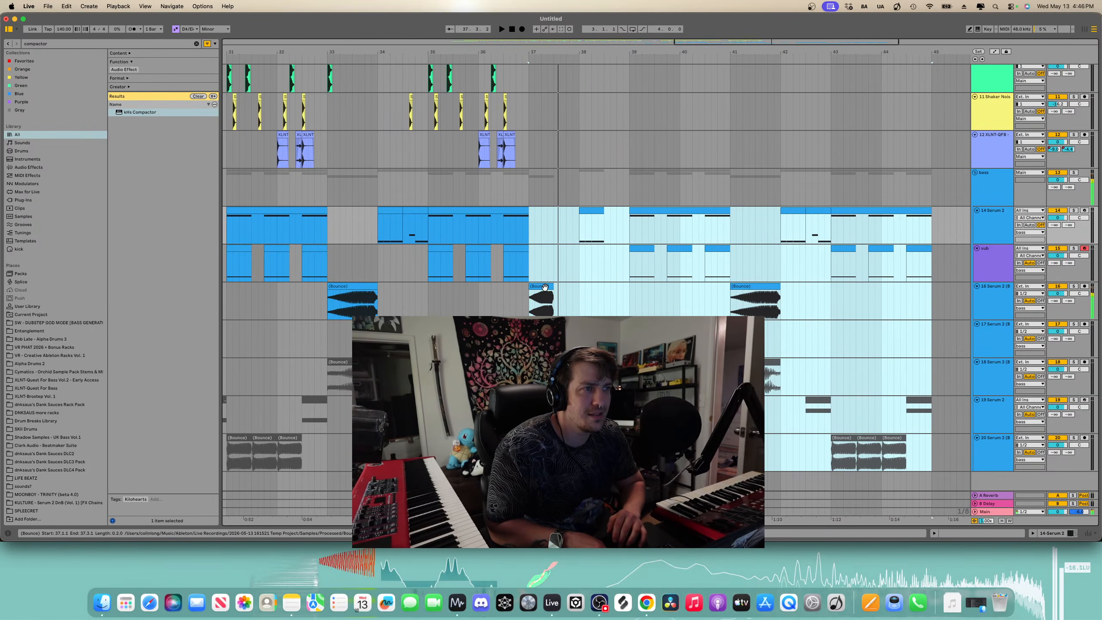
# - Play the duplicated section from bar 37 to audition the bounce clip
pyautogui.click(545, 290)
pyautogui.click(547, 362)
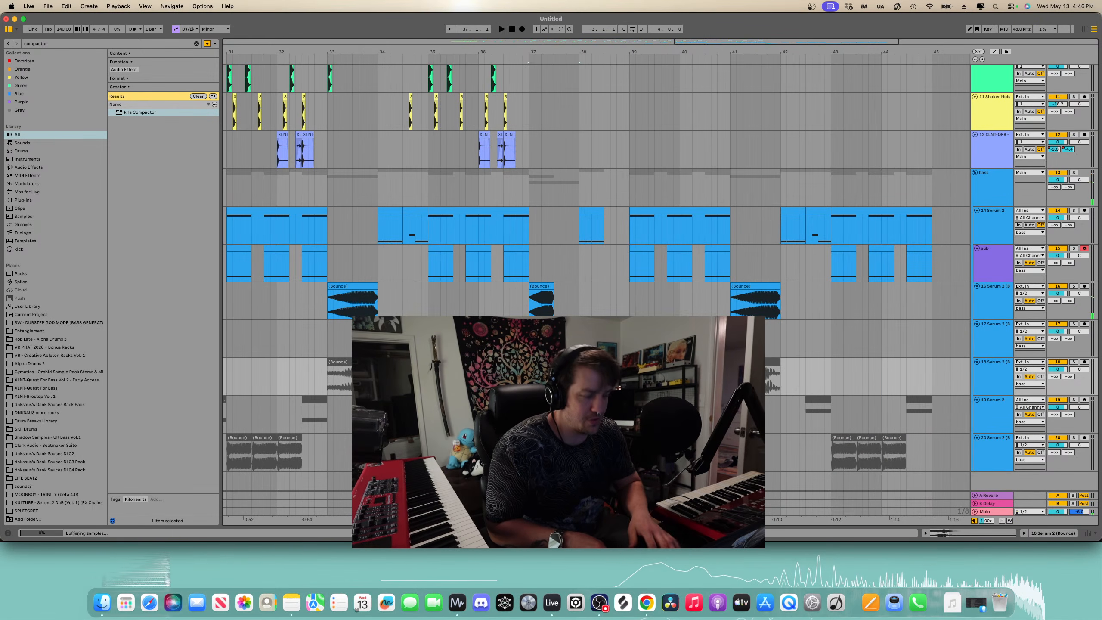
pyautogui.press('space')
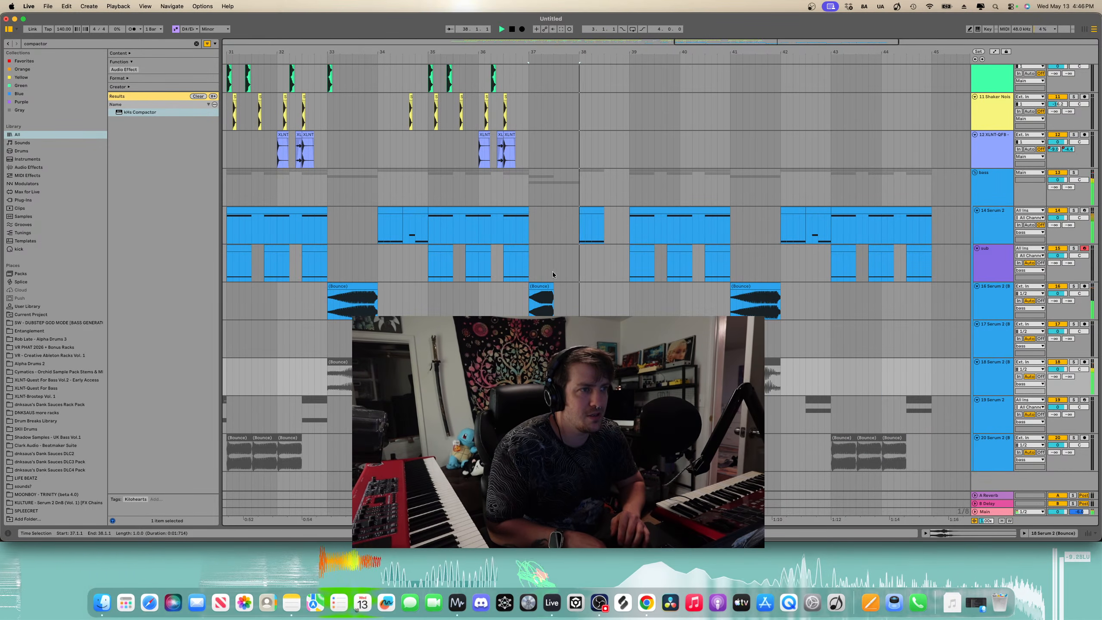
pyautogui.click(546, 285)
pyautogui.press('space')
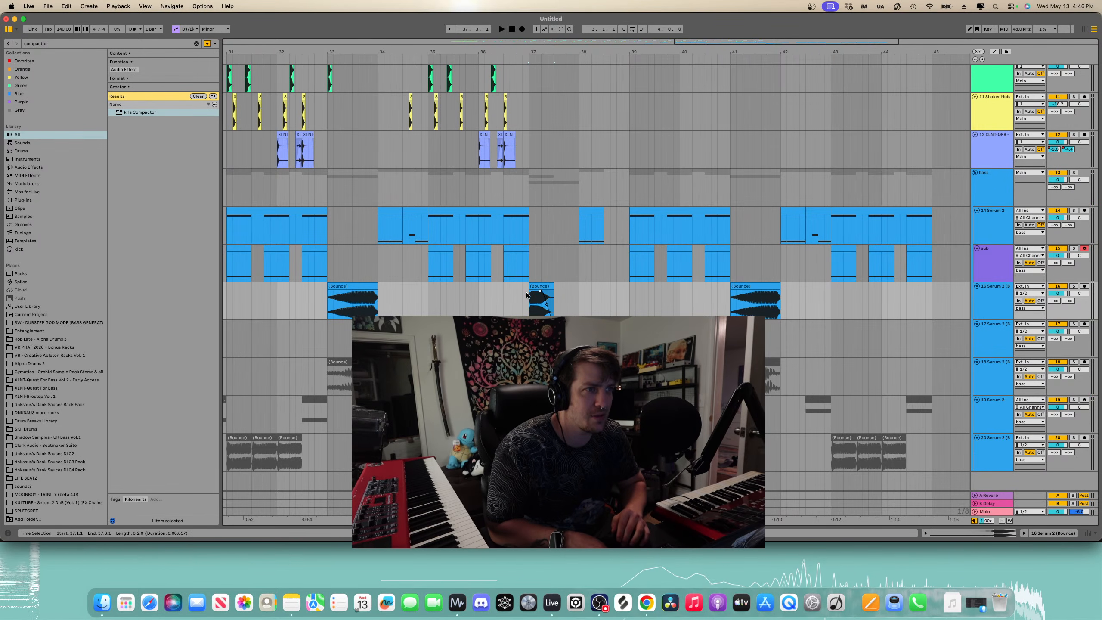
pyautogui.press('space')
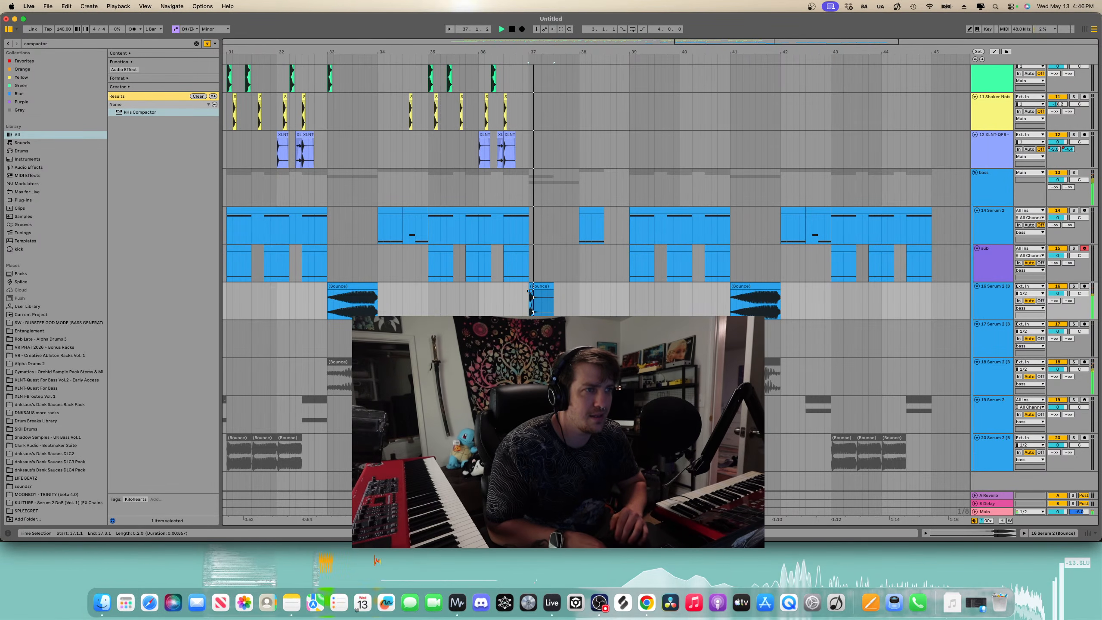
# - Try repeating a slice of the bounce clip at bar 37, then undo the attempts
pyautogui.press('+')
pyautogui.press('space')
pyautogui.click(553, 285)
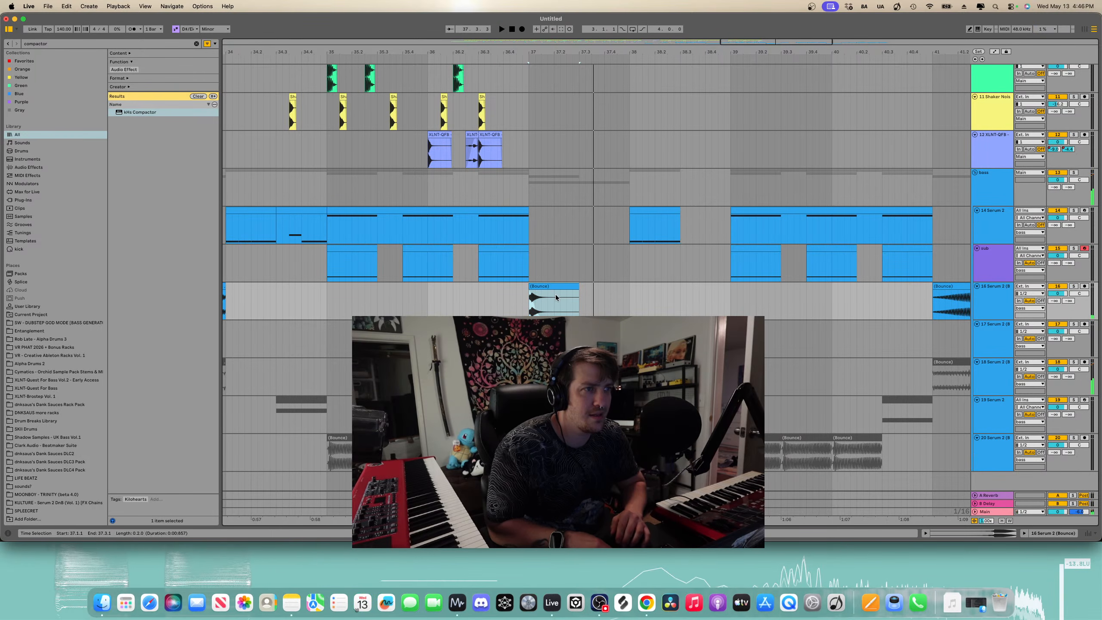
pyautogui.click(557, 296)
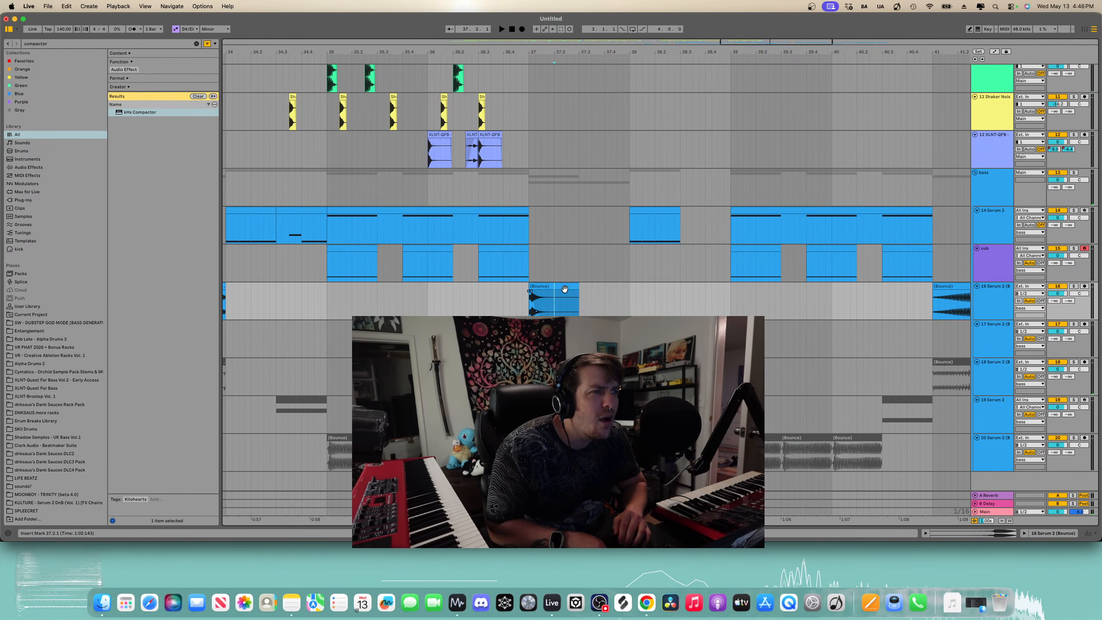
pyautogui.moveTo(577, 290); pyautogui.dragTo(551, 291)
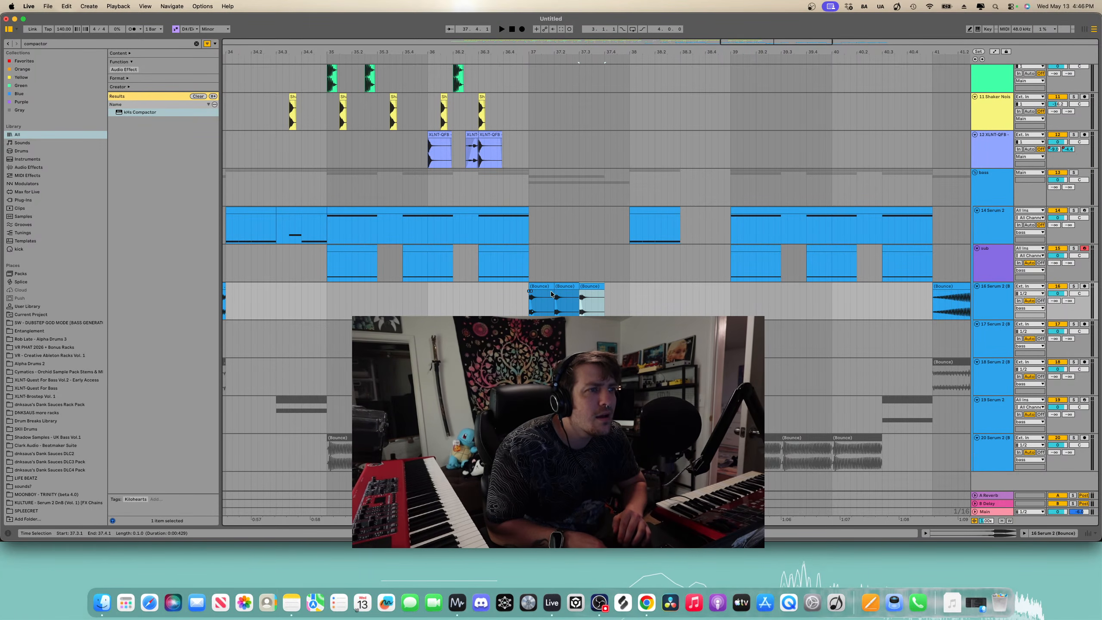
pyautogui.click(537, 306)
pyautogui.press('space')
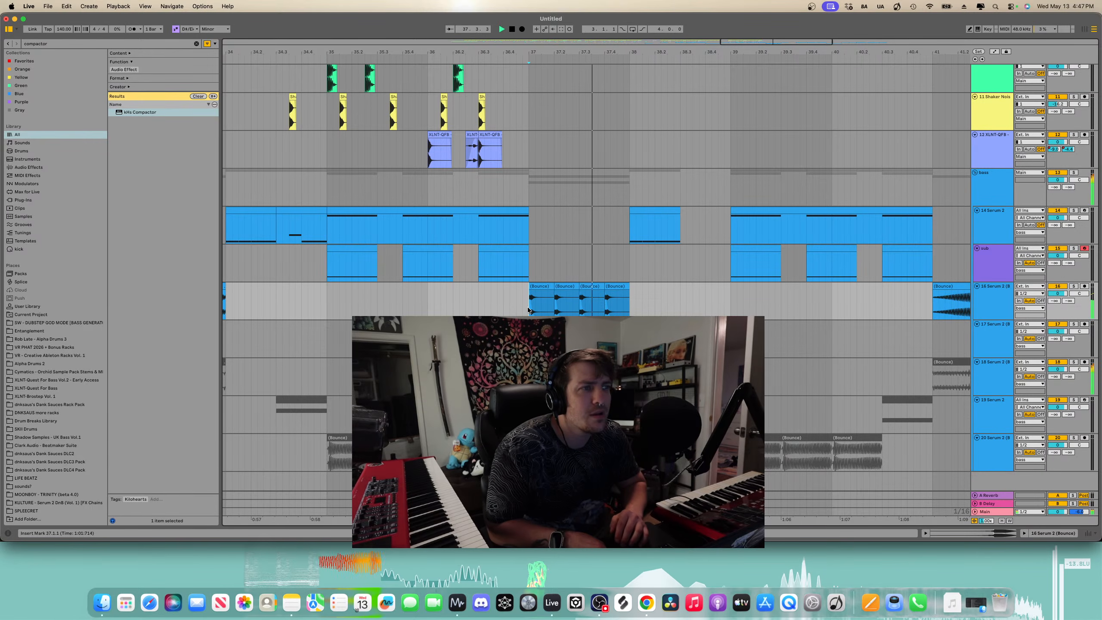
pyautogui.press('super+z')
pyautogui.press('super+z')
pyautogui.press('super+z')
pyautogui.press('super+z')
pyautogui.press('space')
pyautogui.press('super+z')
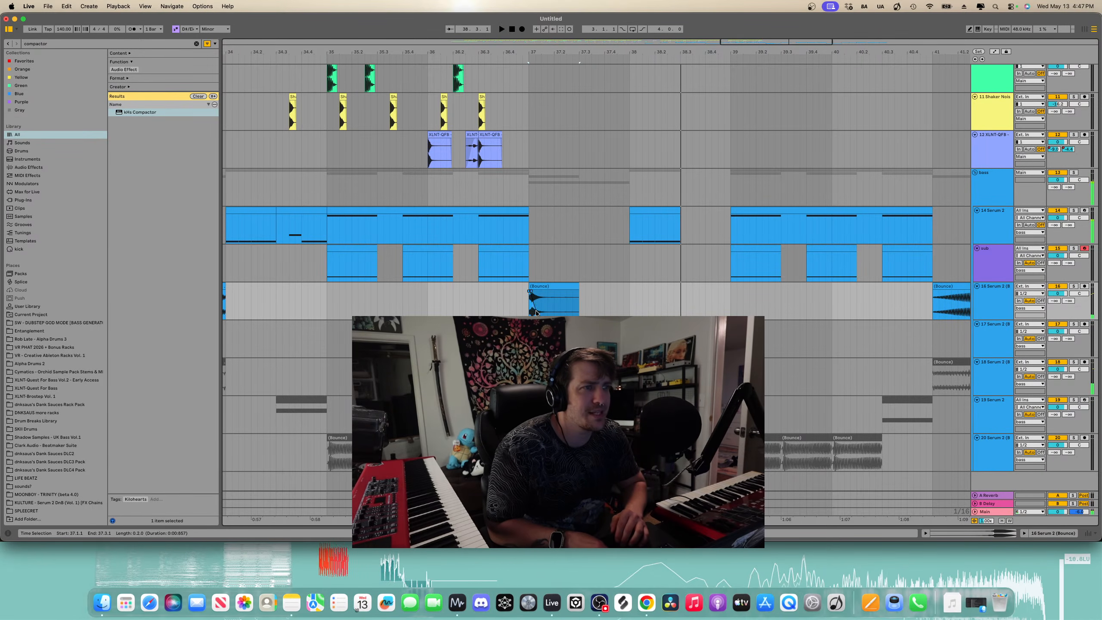
# - Split off the first beat of the bounce clip at bar 37 and duplicate it into four repeats
pyautogui.moveTo(530, 309); pyautogui.dragTo(554, 308)
pyautogui.press('super+e')
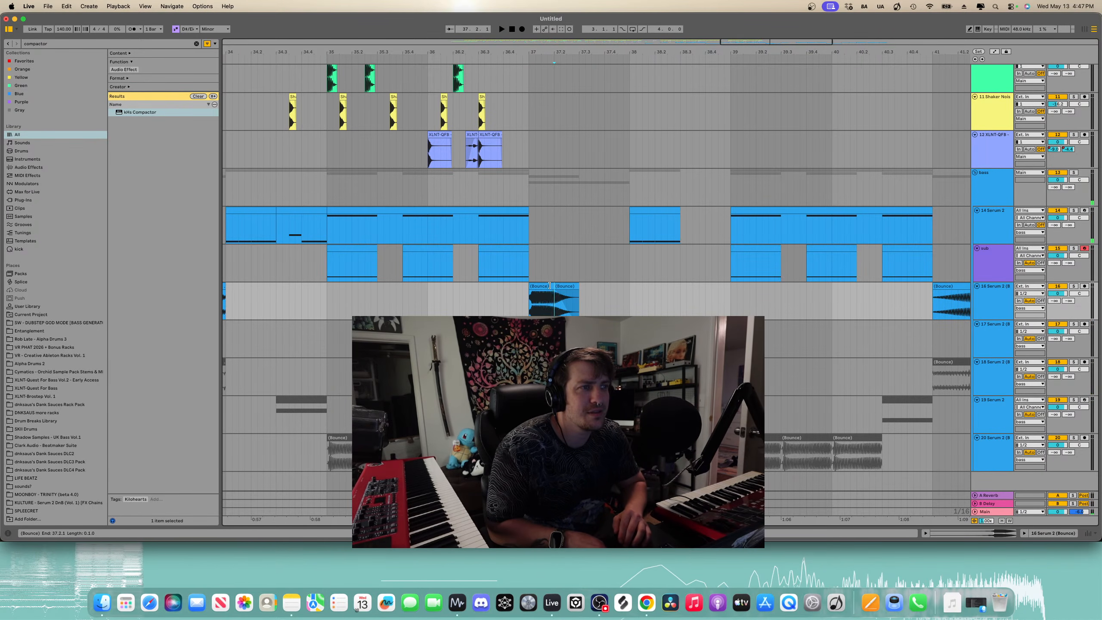
pyautogui.press('super+d')
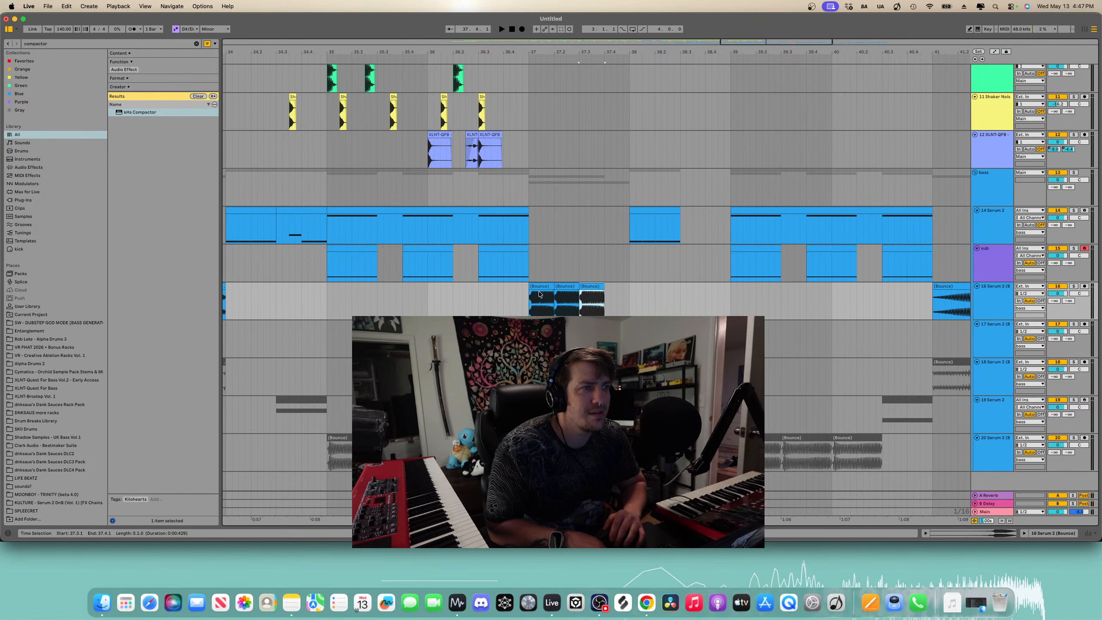
pyautogui.click(528, 305)
pyautogui.press('space')
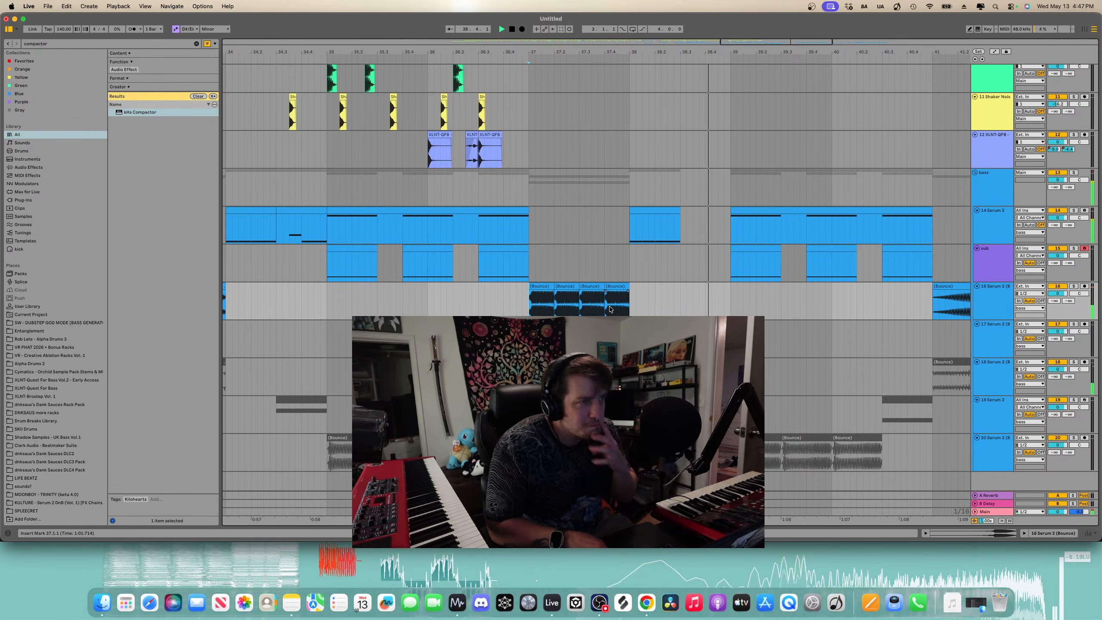
# - Play the stuttered bounce section from bar 37 to listen
pyautogui.hscroll(3, 808, 279)
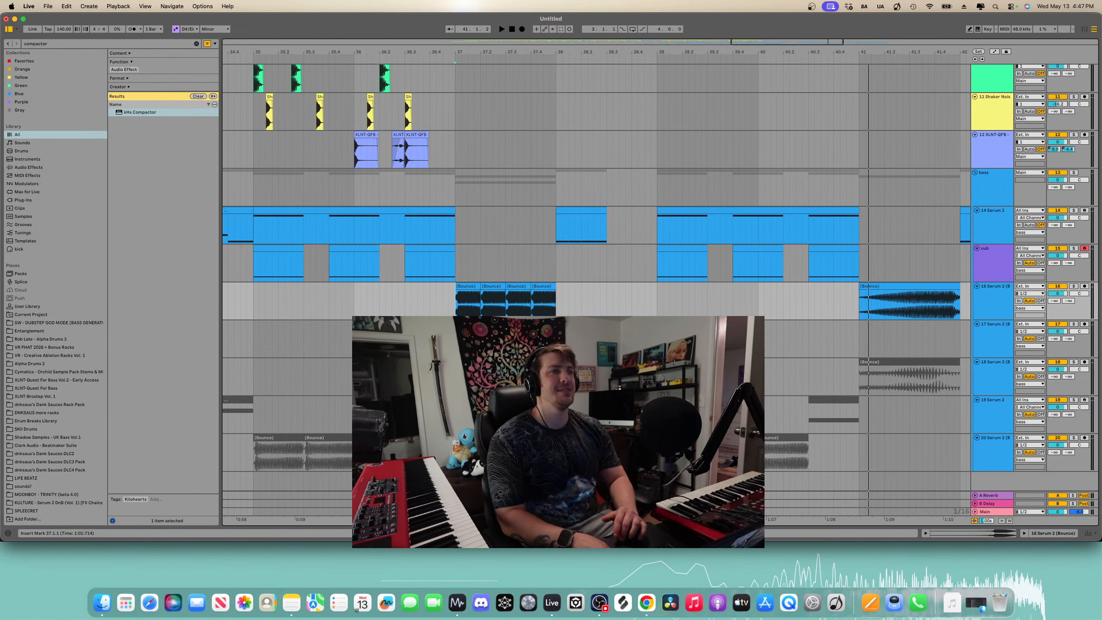
pyautogui.click(453, 308)
pyautogui.press('space')
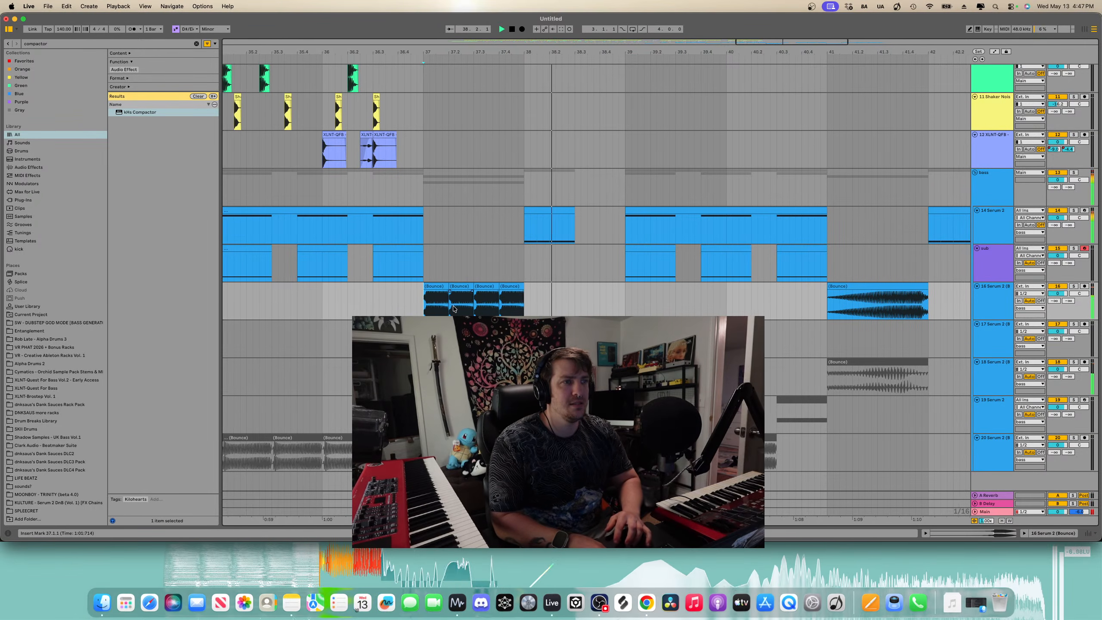
# - Search the browser for tom, audition tom samples, and place XLNT-Brostep - Tom 03 on a new track near bar 38
pyautogui.press('-')
pyautogui.scroll(10, 494, 300)
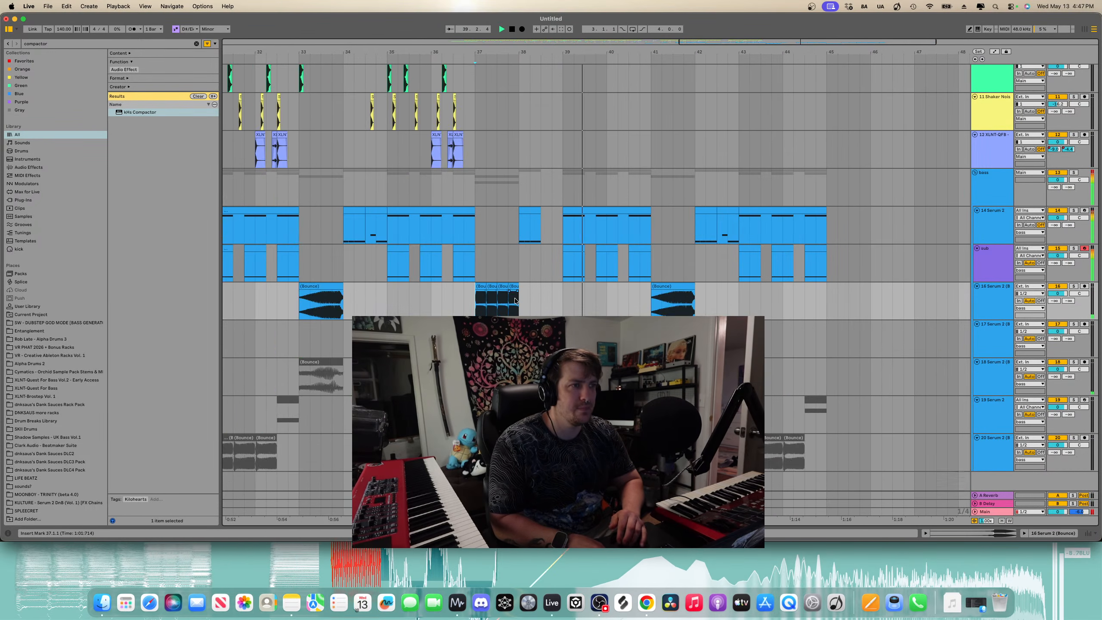
pyautogui.press('-')
pyautogui.press('-')
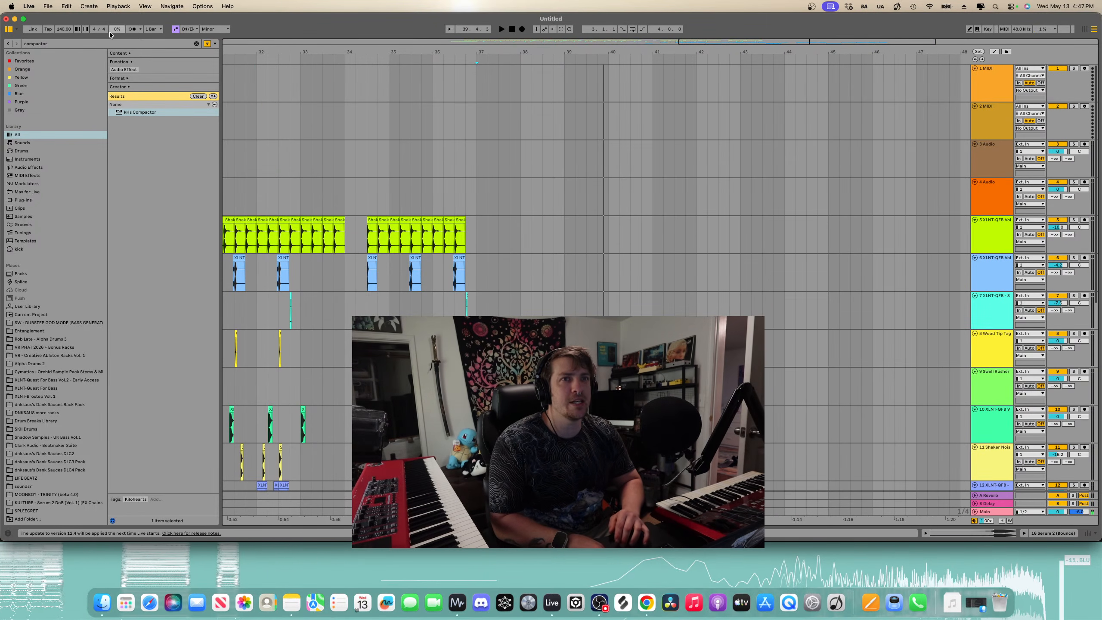
pyautogui.press('super+a')
pyautogui.press('BackSpace')
pyautogui.write('tom')
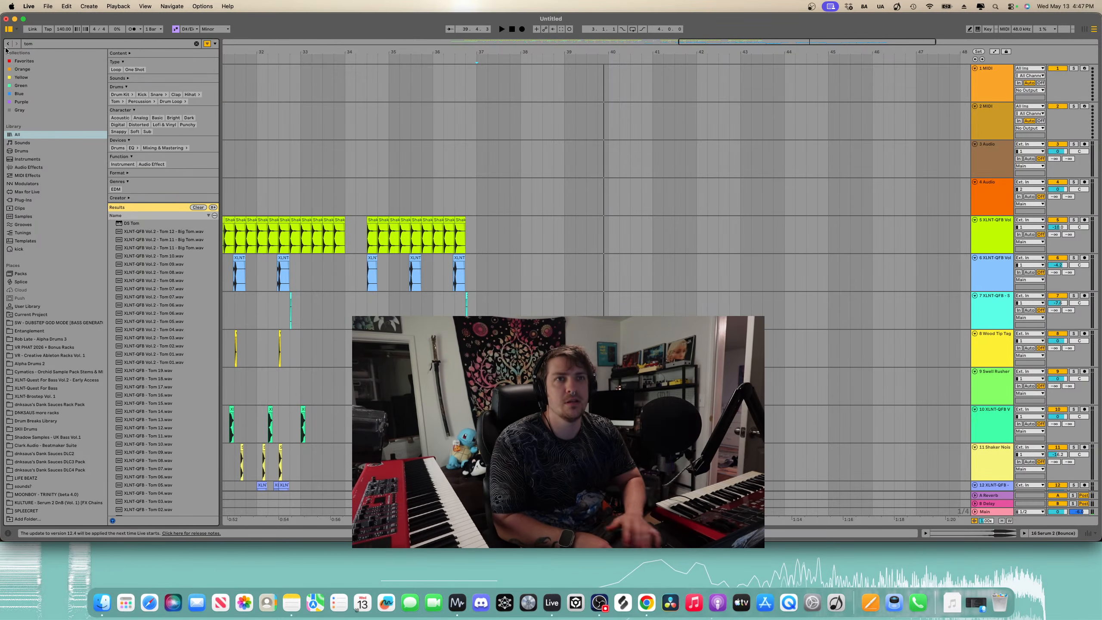
pyautogui.click(171, 290)
pyautogui.moveTo(173, 298); pyautogui.dragTo(172, 304)
pyautogui.click(172, 313)
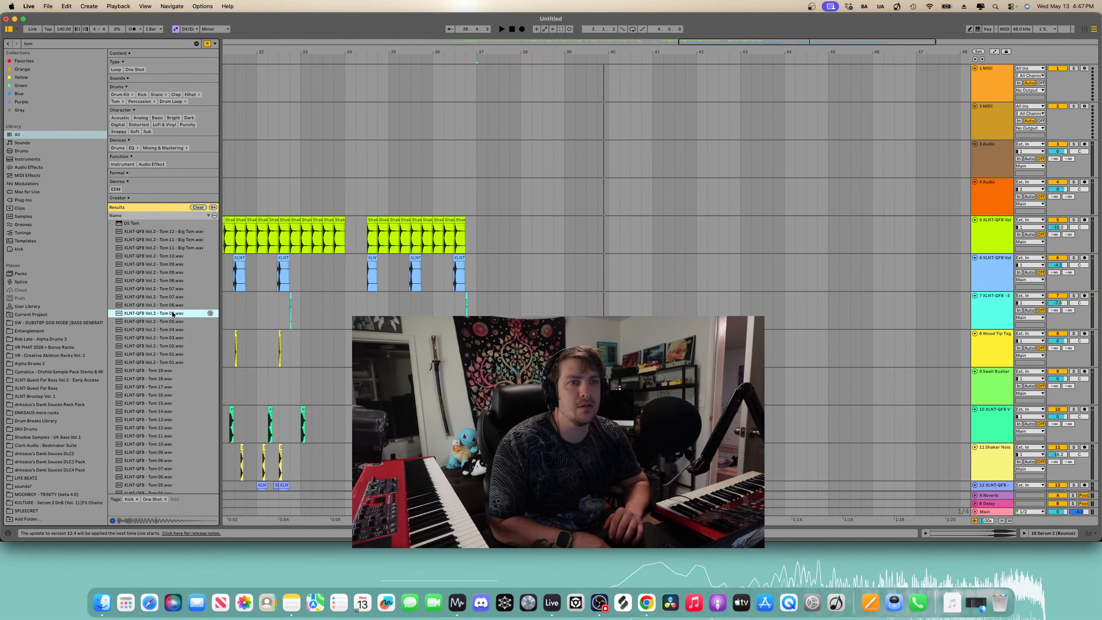
pyautogui.click(182, 322)
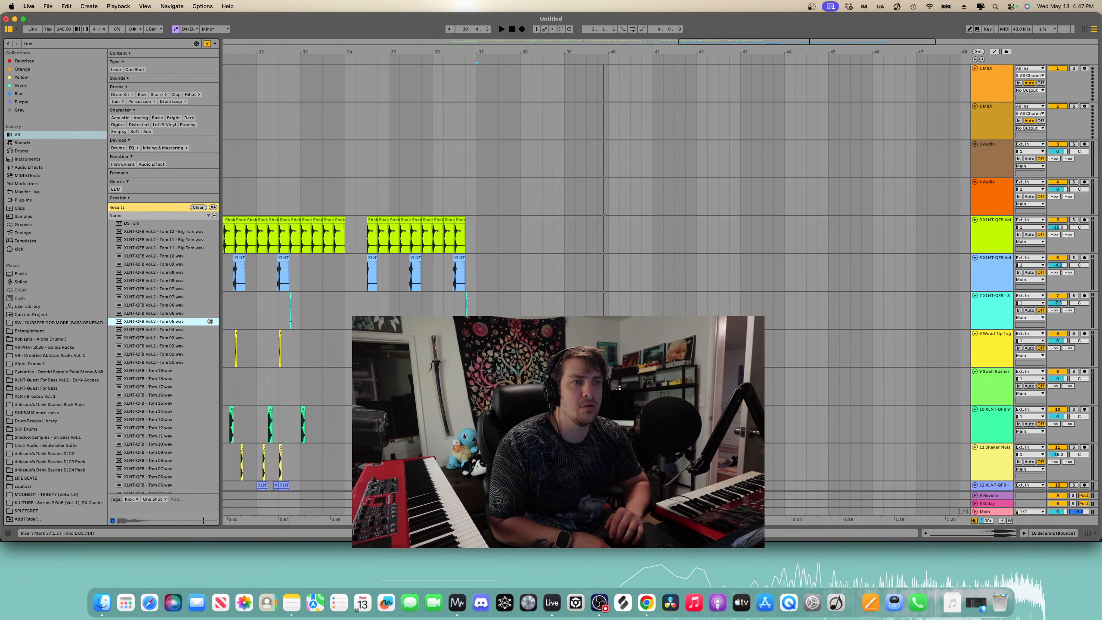
pyautogui.scroll(-10, 594, 278)
pyautogui.click(174, 346)
pyautogui.click(171, 354)
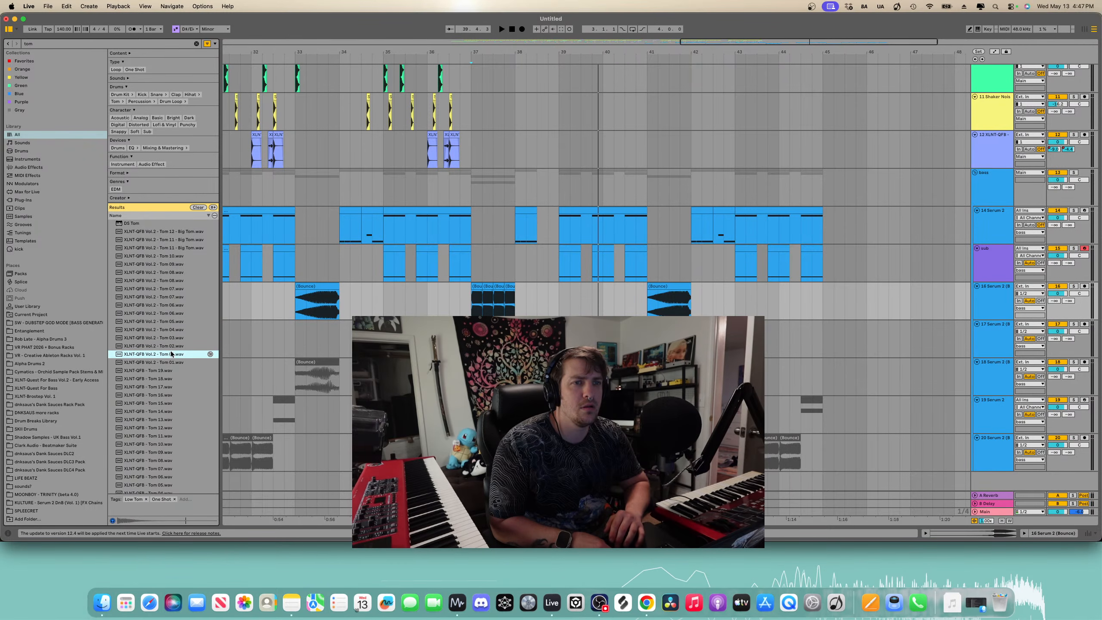
pyautogui.click(172, 346)
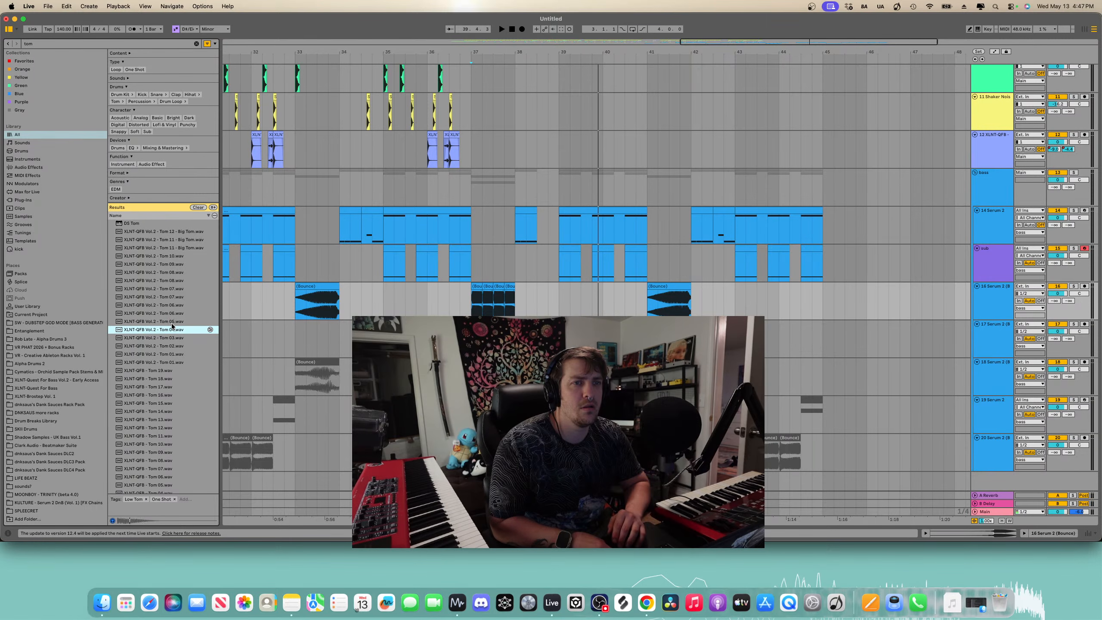
pyautogui.click(171, 289)
pyautogui.click(170, 282)
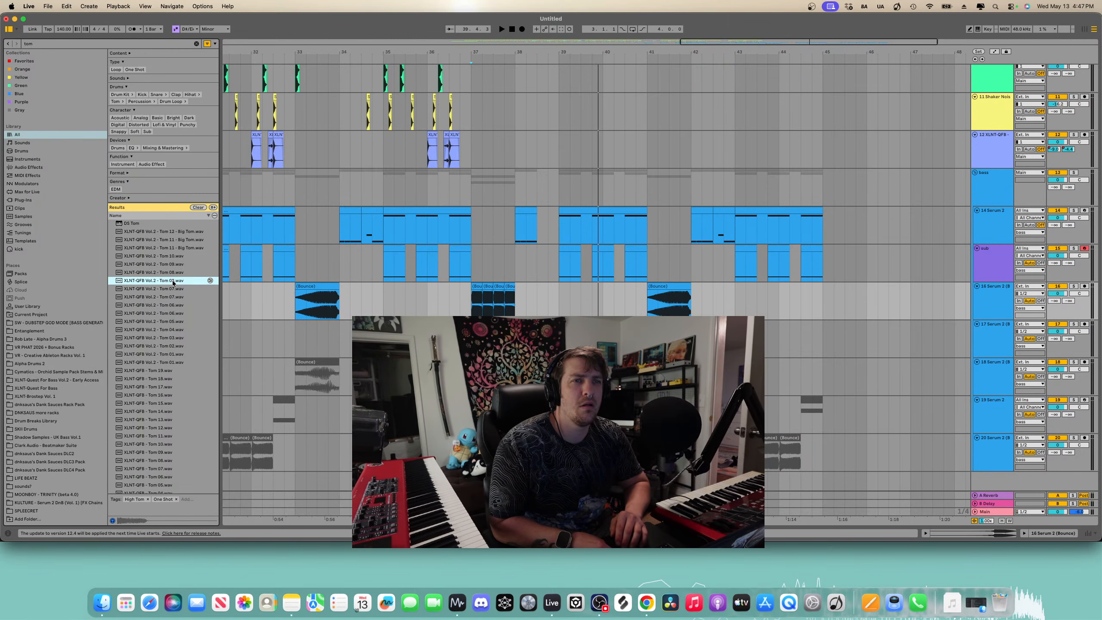
pyautogui.click(172, 256)
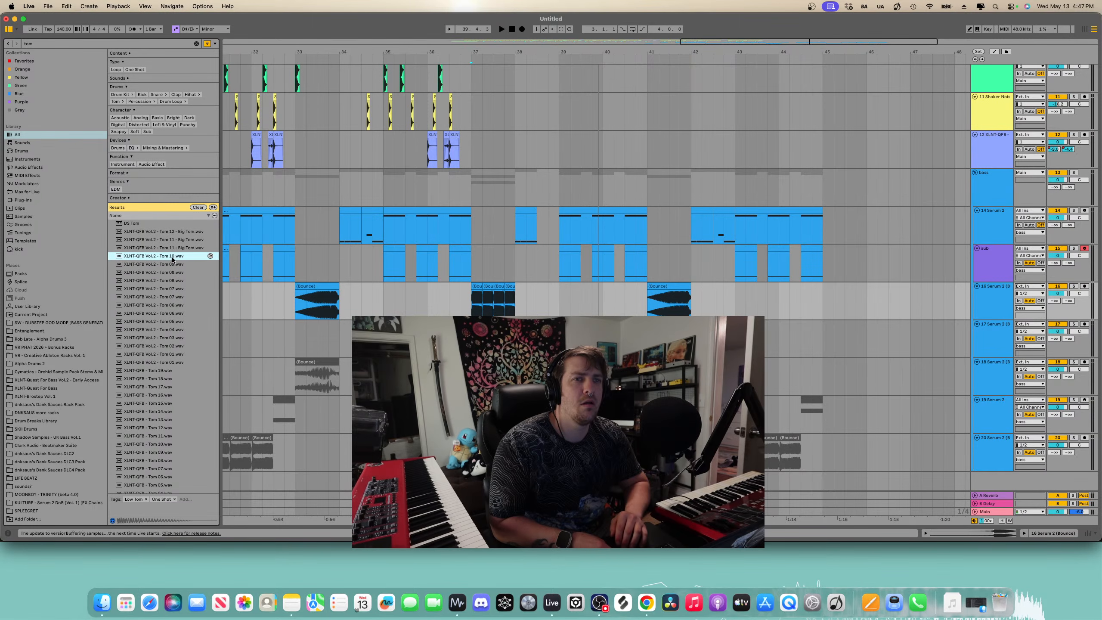
pyautogui.click(175, 265)
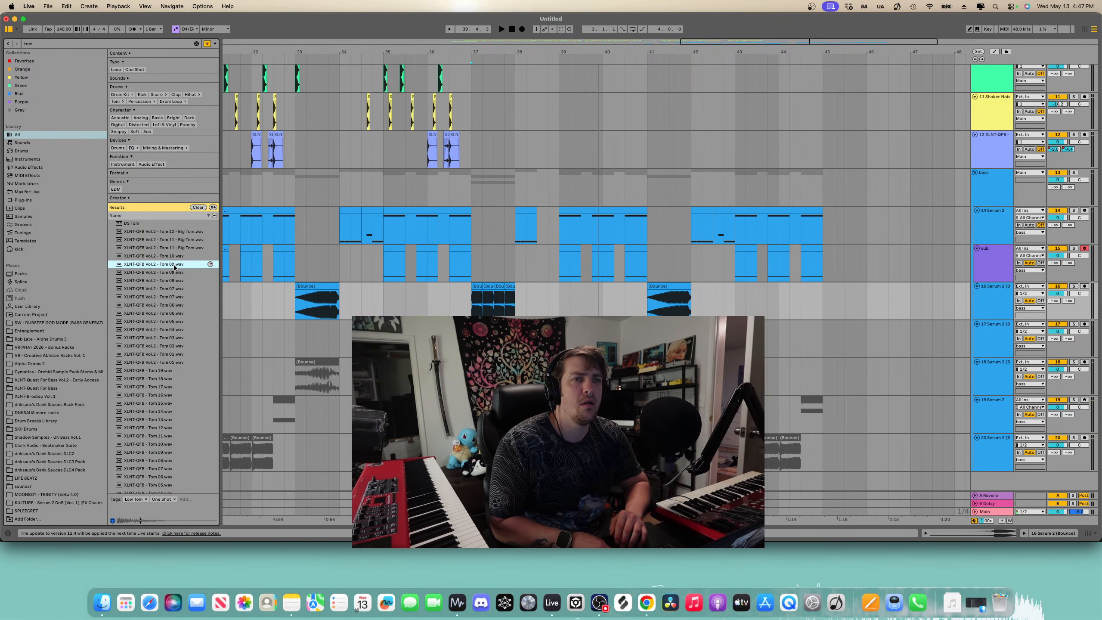
pyautogui.click(178, 245)
pyautogui.click(177, 238)
pyautogui.click(179, 233)
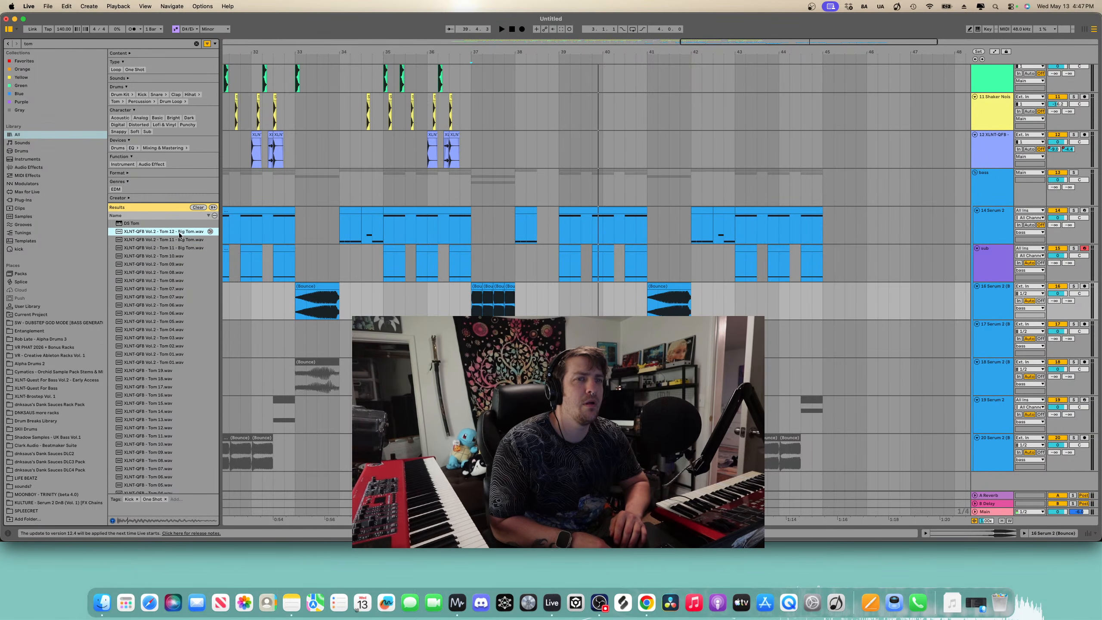
pyautogui.scroll(-5, 141, 273)
pyautogui.click(147, 346)
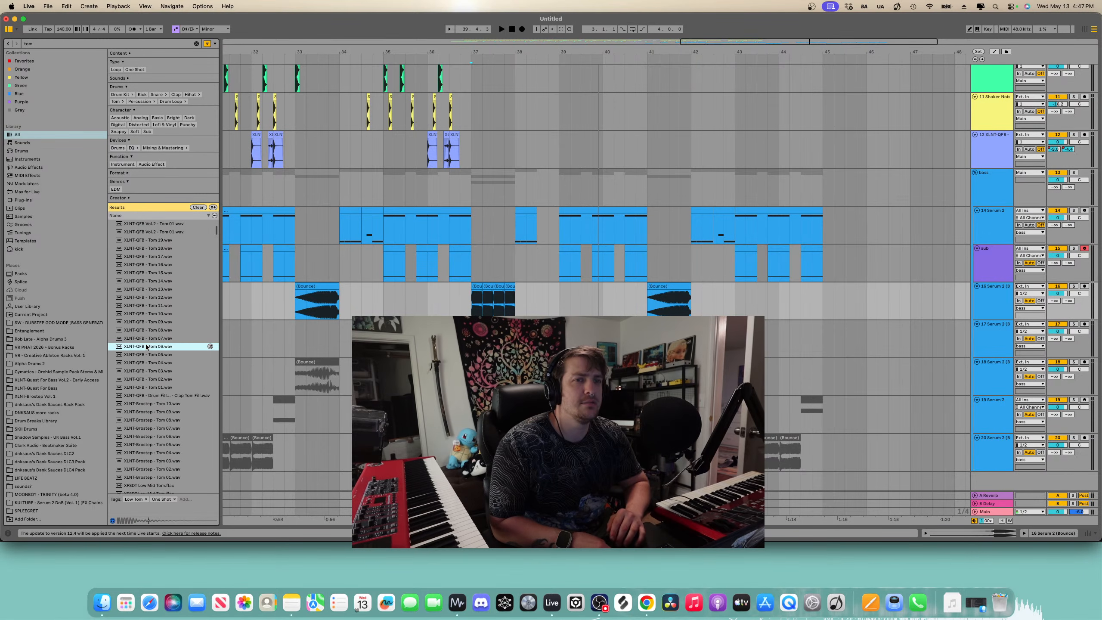
pyautogui.press('Down')
pyautogui.press('Down')
pyautogui.press('Down')
pyautogui.press('Down')
pyautogui.press('Down')
pyautogui.press('Down')
pyautogui.press('Down')
pyautogui.press('Down')
pyautogui.press('Down')
pyautogui.press('Down')
pyautogui.press('Down')
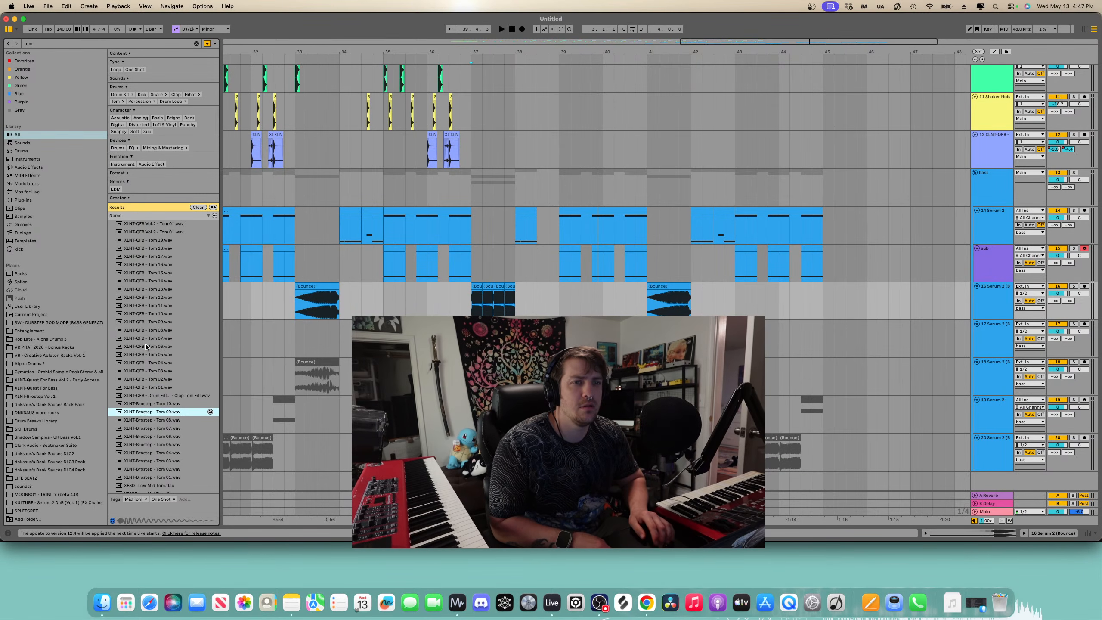
pyautogui.press('Down')
pyautogui.press('Down')
pyautogui.press('Down')
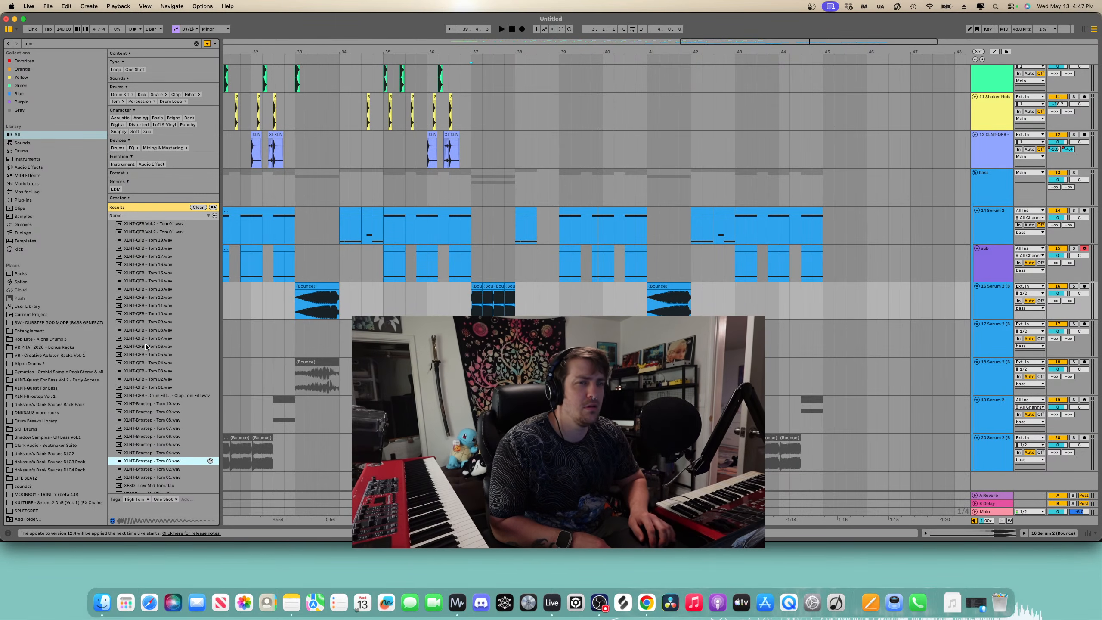
pyautogui.press('Up')
pyautogui.press('Down')
pyautogui.press('Down')
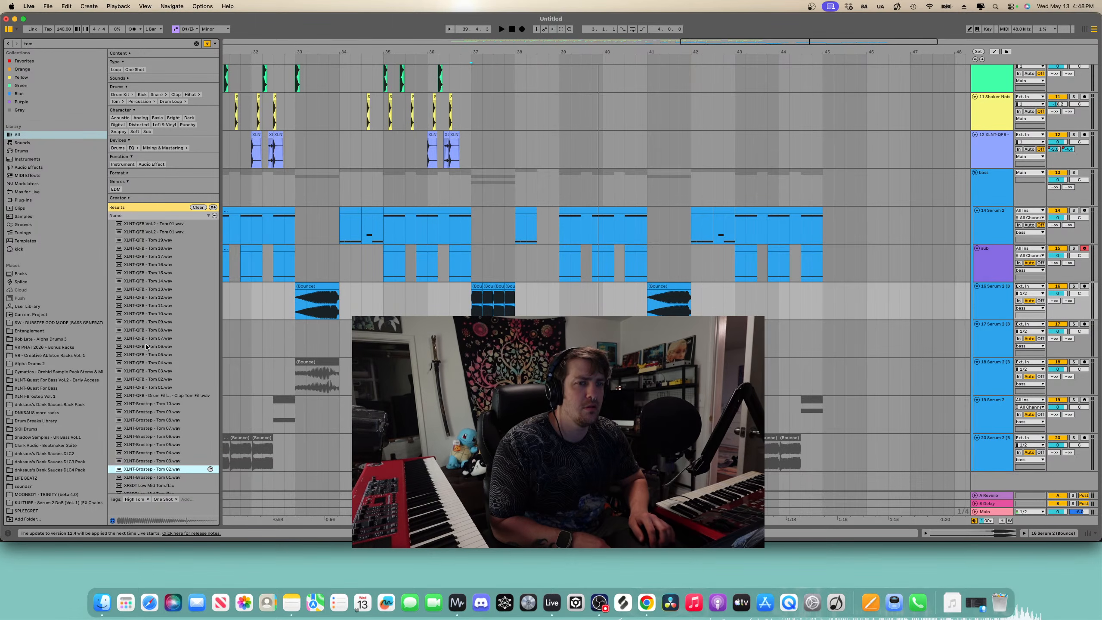
pyautogui.press('Up')
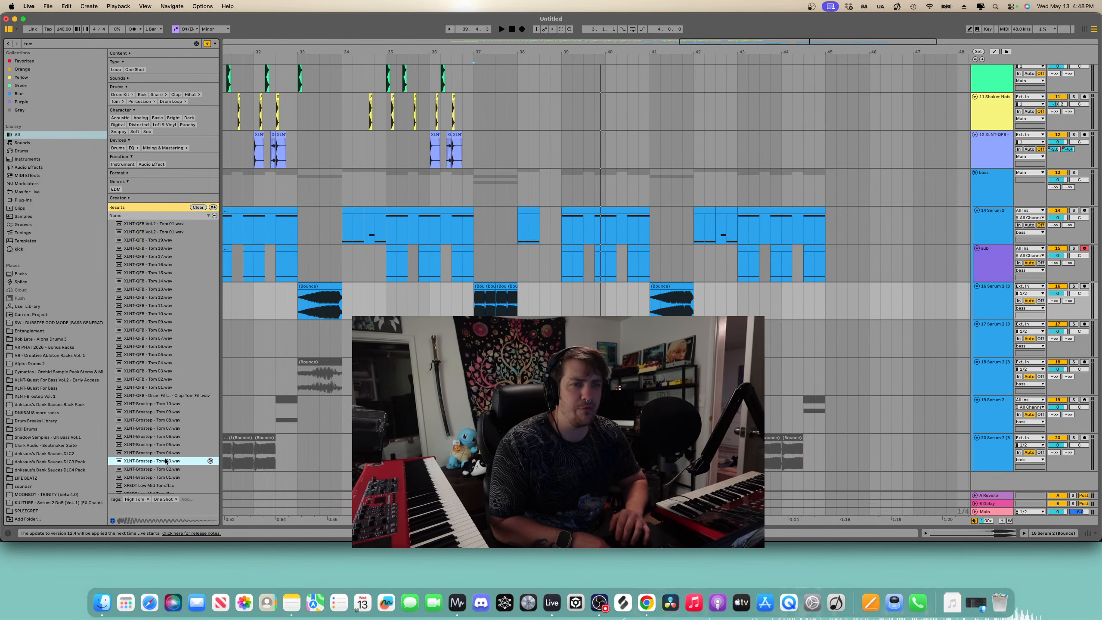
pyautogui.moveTo(166, 462); pyautogui.dragTo(541, 480)
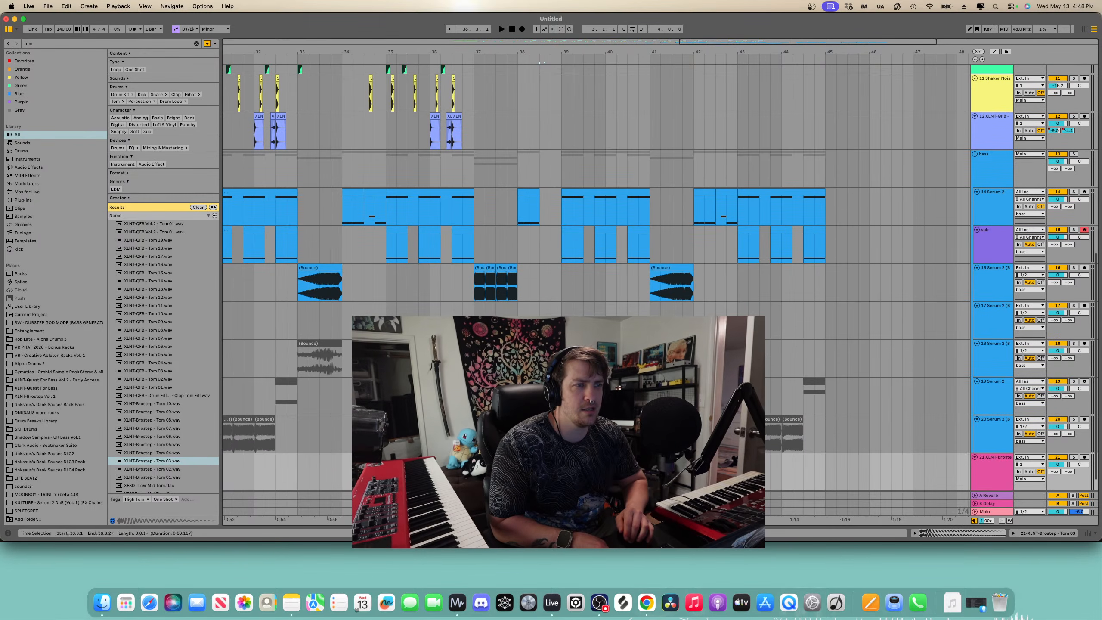
# - Place the XLNT-Brostep - Tom 04 sample on another new track just after bar 38 and play it back
pyautogui.moveTo(169, 452); pyautogui.dragTo(604, 458)
pyautogui.scroll(5, 540, 434)
pyautogui.press('space')
pyautogui.press('space')
pyautogui.click(592, 457)
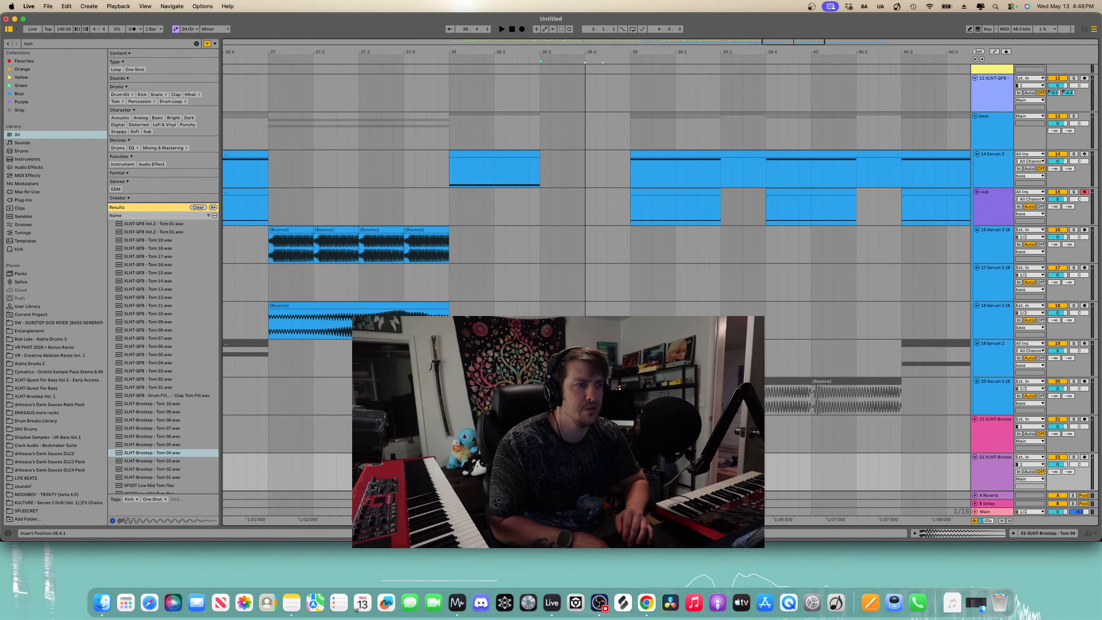
# - Zoom in around bar 38 and nudge the Tom 03 clip slightly earlier
pyautogui.click(599, 419)
pyautogui.scroll(-5, 600, 420)
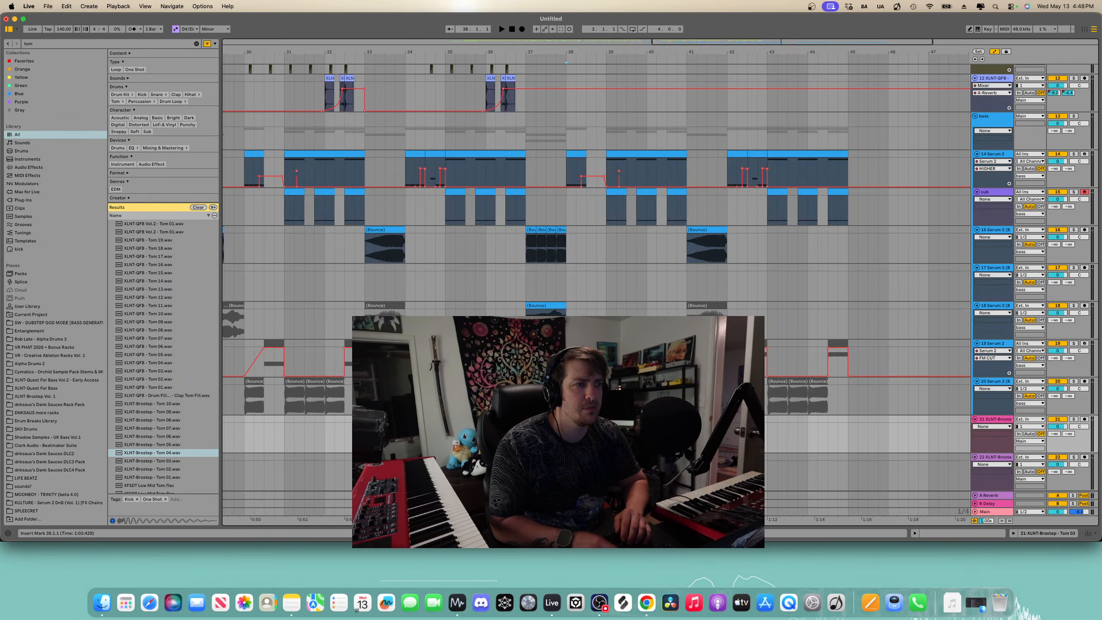
pyautogui.click(598, 62)
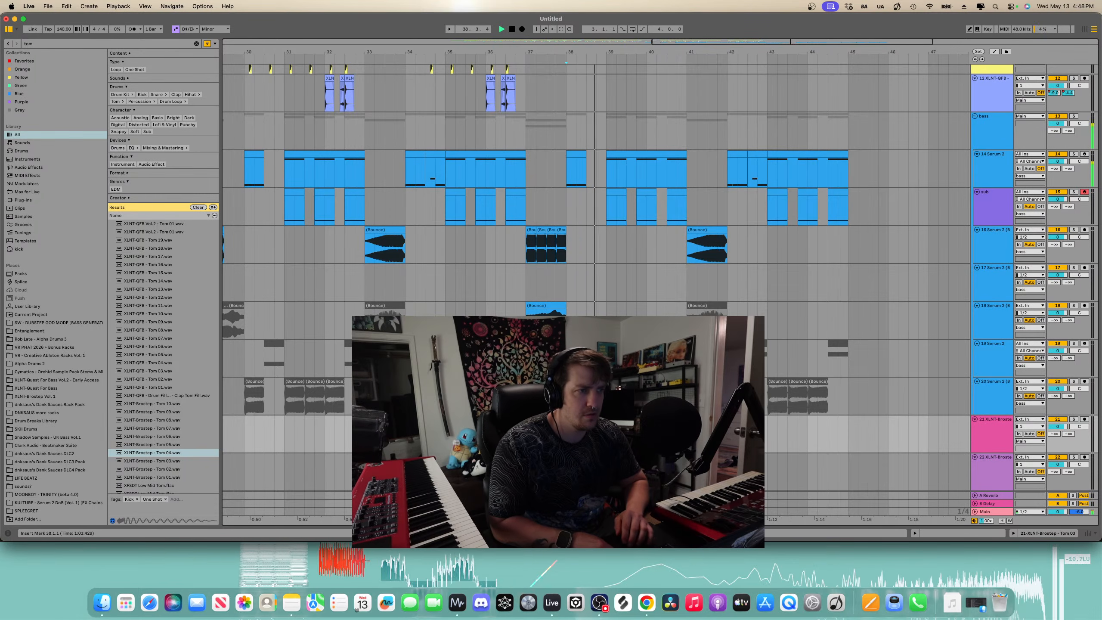
pyautogui.scroll(5, 611, 419)
pyautogui.press('space')
pyautogui.press('space')
pyautogui.scroll(6, 555, 420)
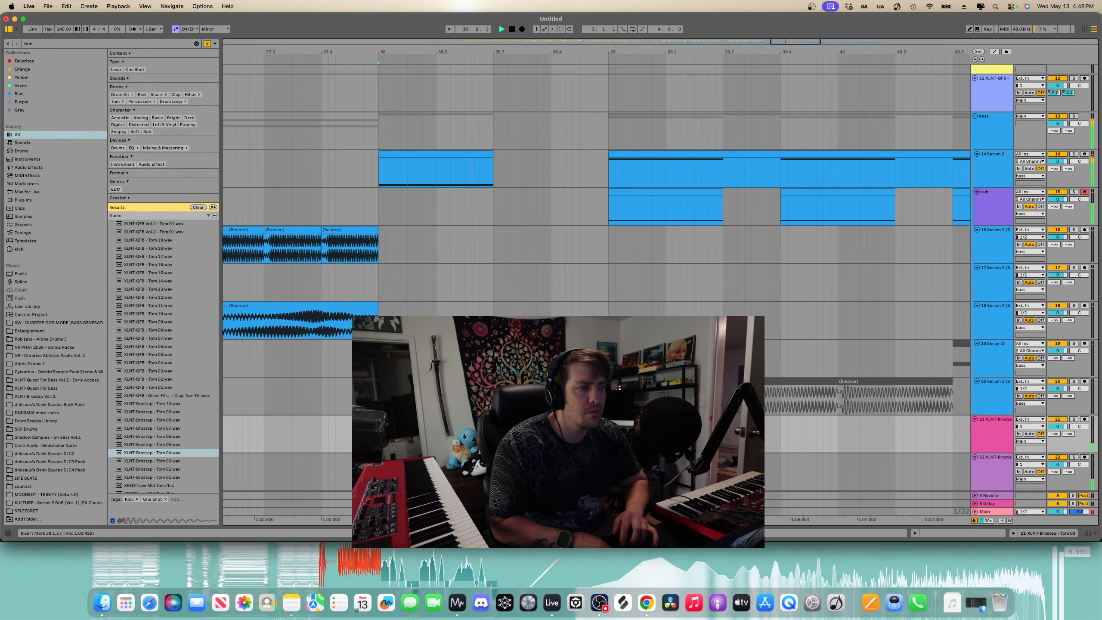
pyautogui.press('space')
pyautogui.scroll(5, 555, 420)
pyautogui.click(555, 420)
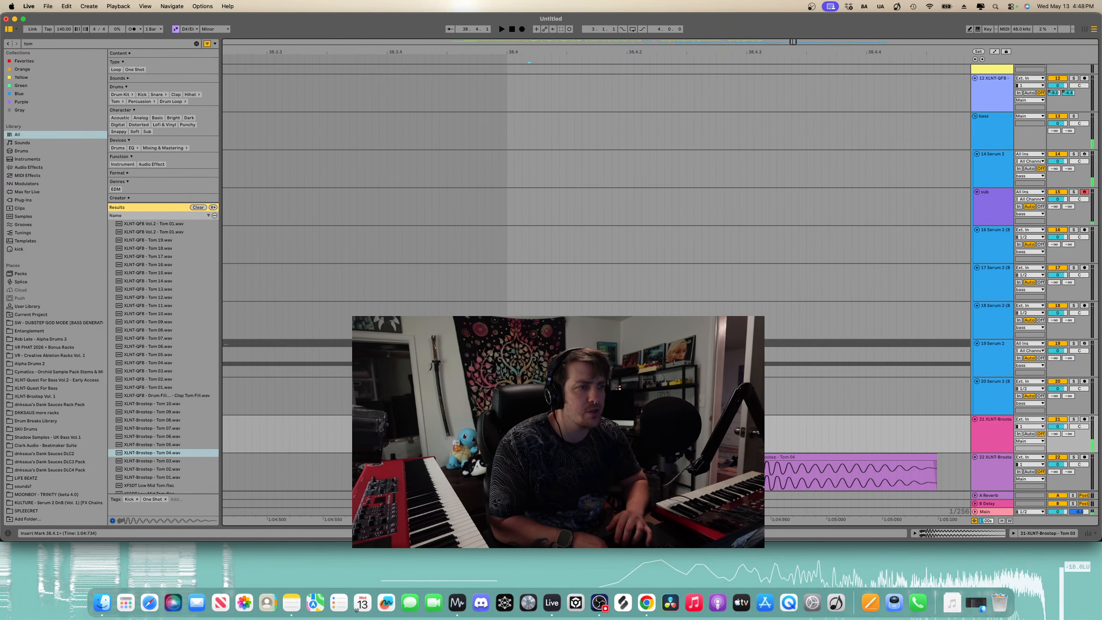
pyautogui.moveTo(507, 438); pyautogui.dragTo(484, 437)
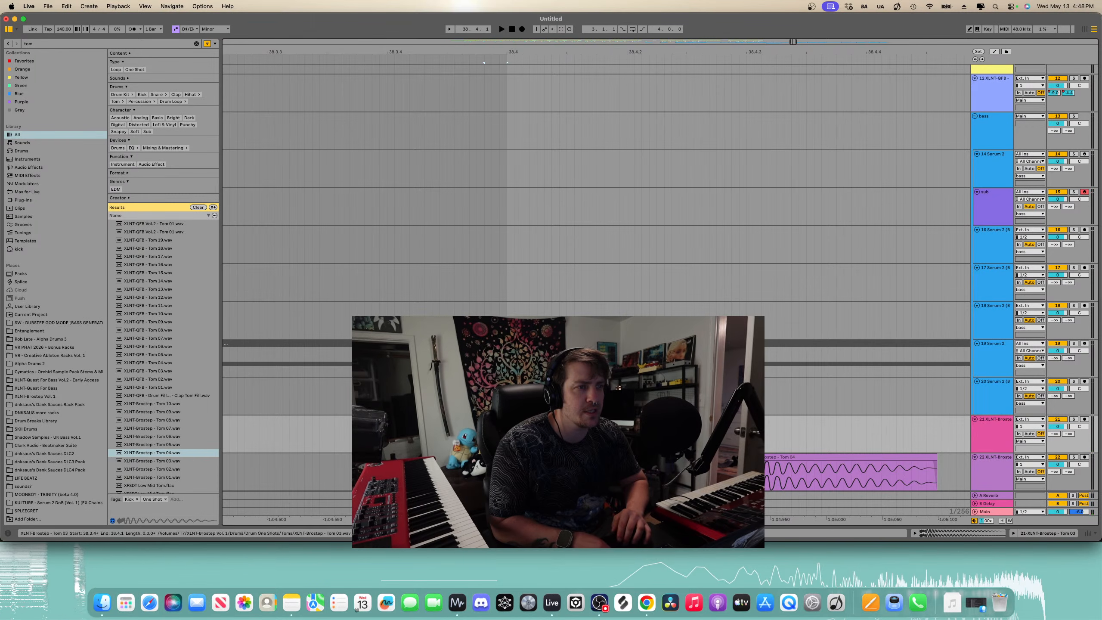
# - Play the tom fill around bars 38 to 39 to listen to the timing
pyautogui.press('space')
pyautogui.scroll(-4, 478, 437)
pyautogui.press('space')
pyautogui.press('space')
pyautogui.press('space')
pyautogui.scroll(-4, 541, 437)
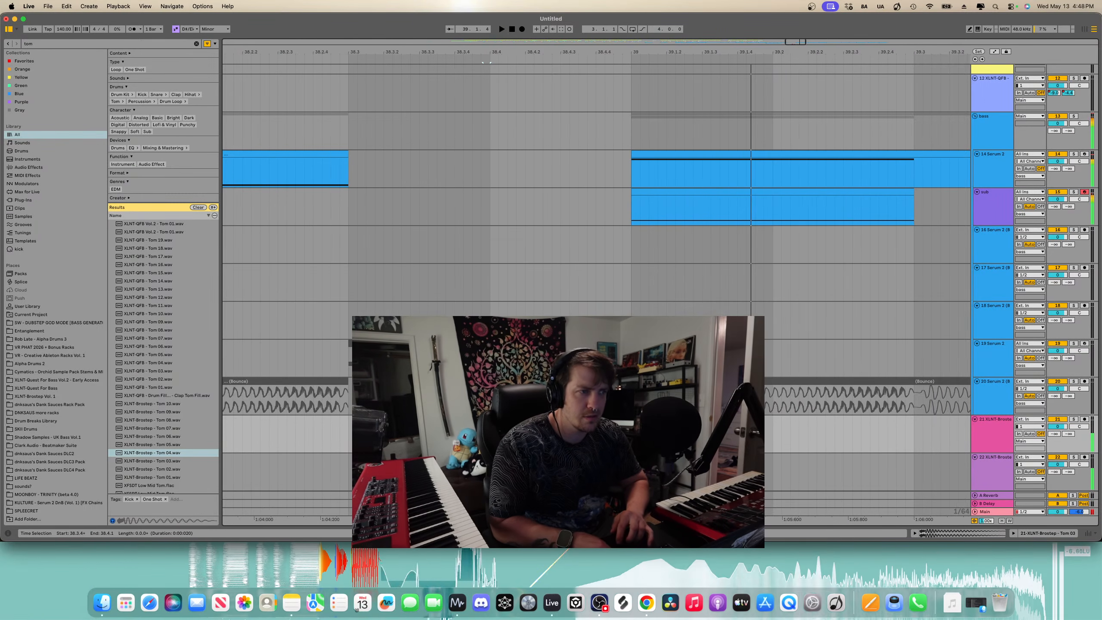
pyautogui.click(589, 458)
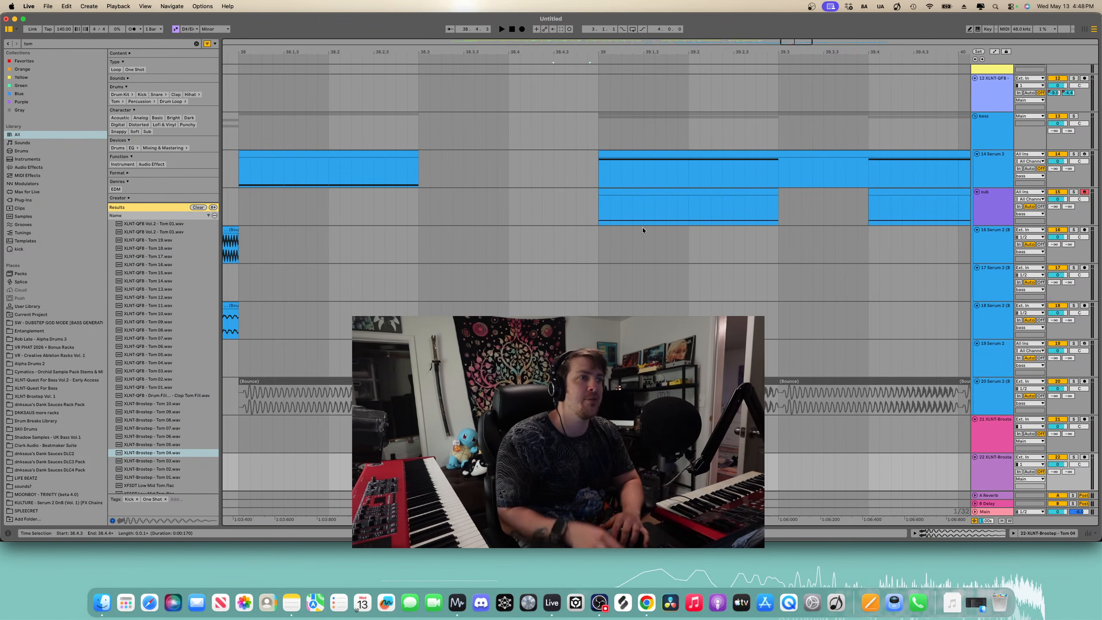
pyautogui.scroll(-8, 642, 227)
pyautogui.scroll(-1, 622, 282)
pyautogui.hscroll(2, 622, 282)
pyautogui.click(438, 265)
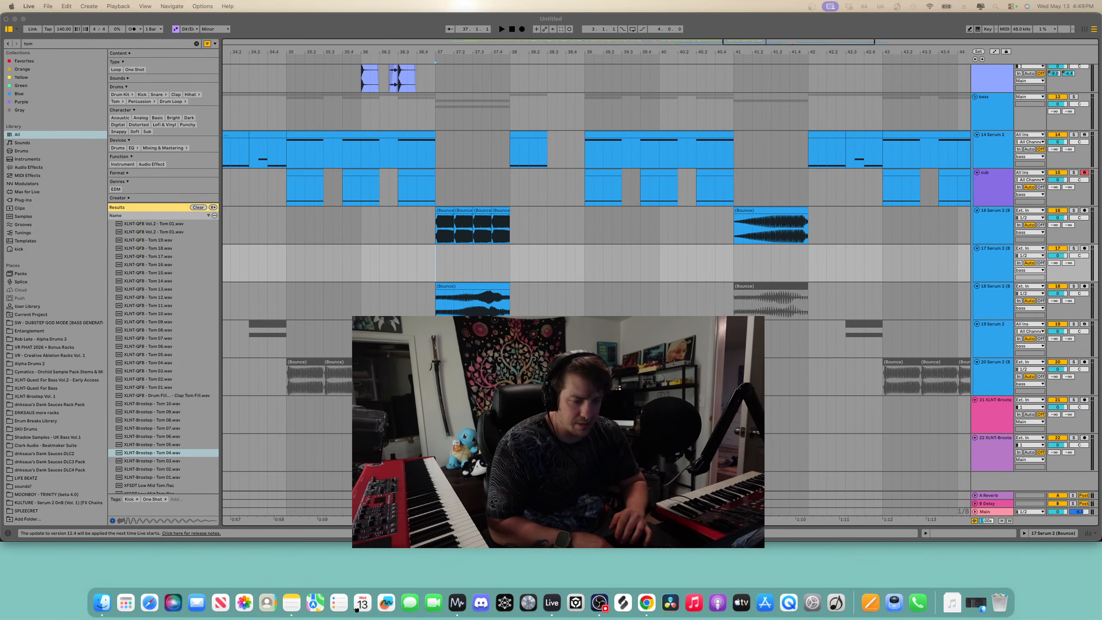
pyautogui.hotkey('ctrl', 'Up')
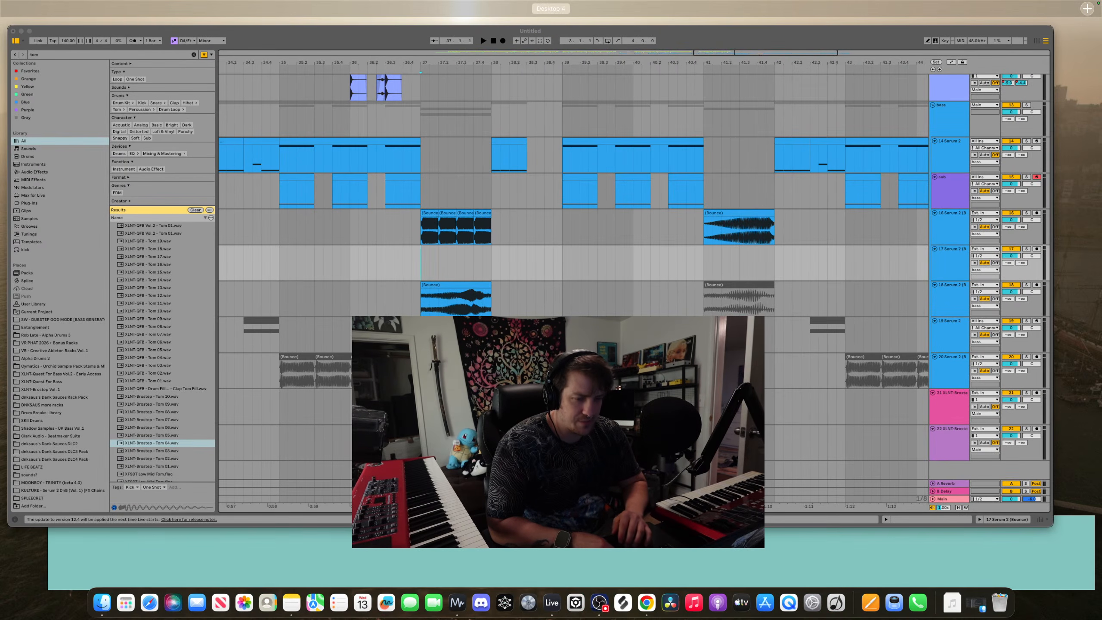
pyautogui.hotkey('ctrl', 'Up')
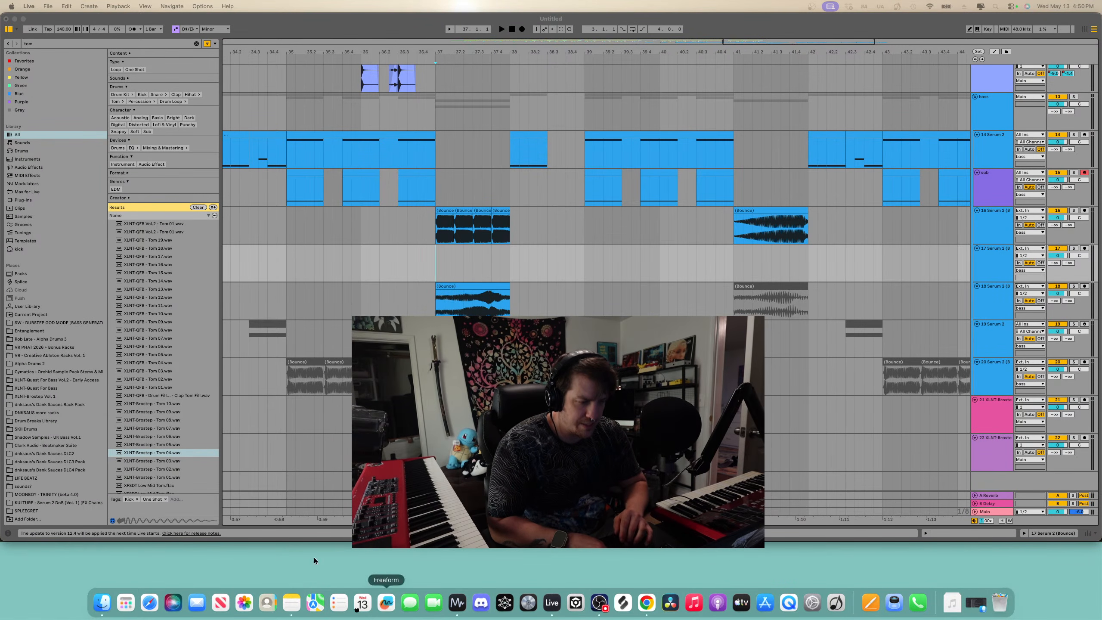
pyautogui.moveTo(315, 561)
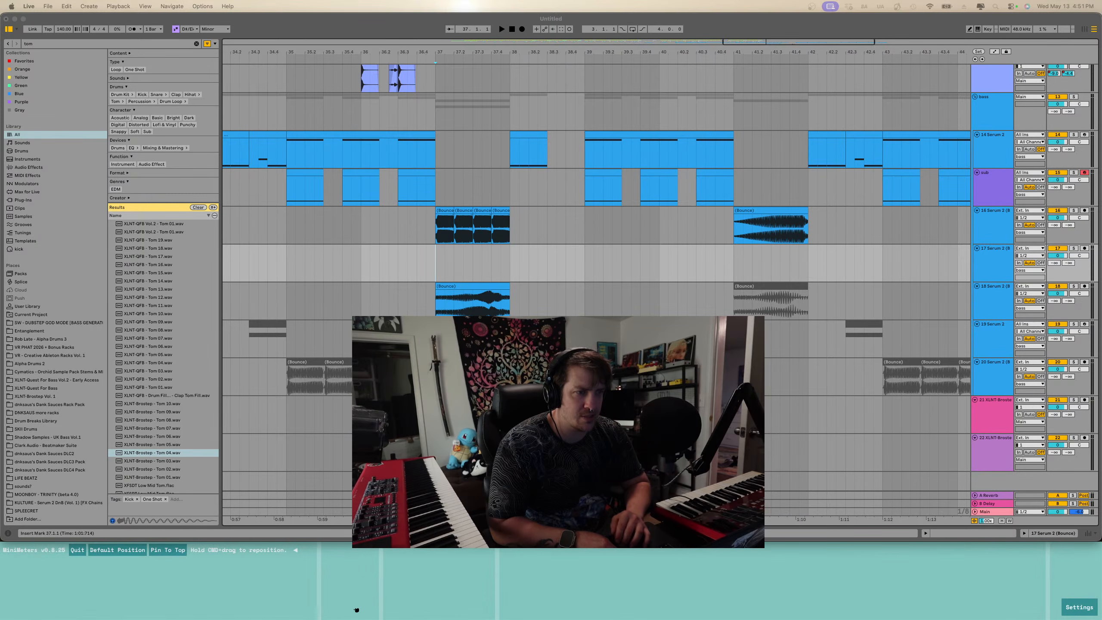
pyautogui.press('super+Tab')
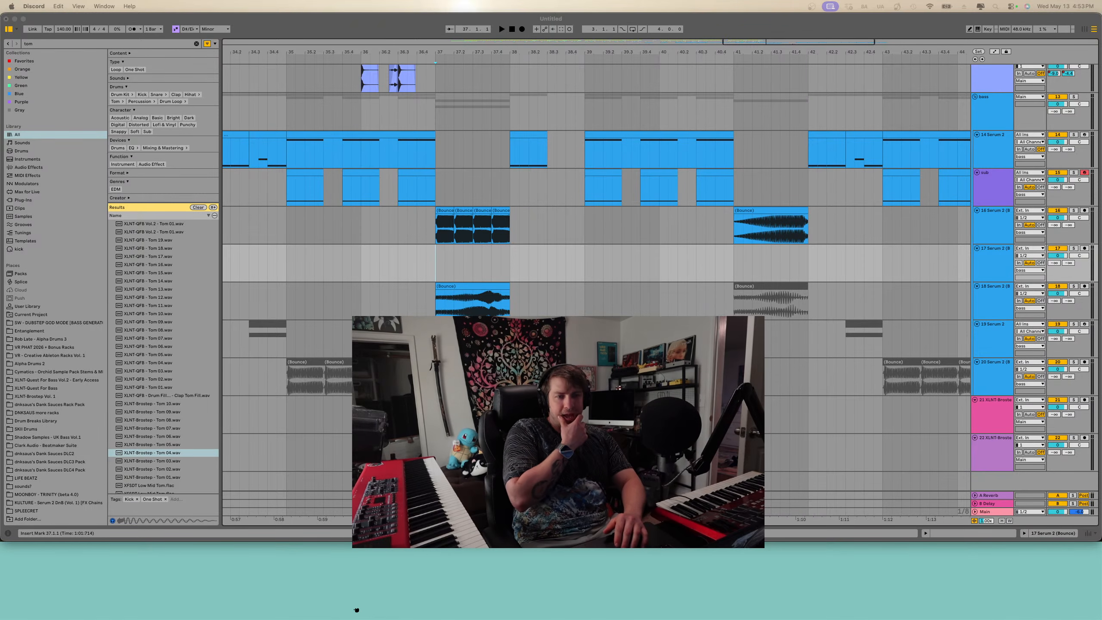
pyautogui.press('super+Tab')
pyautogui.press('super+Tab')
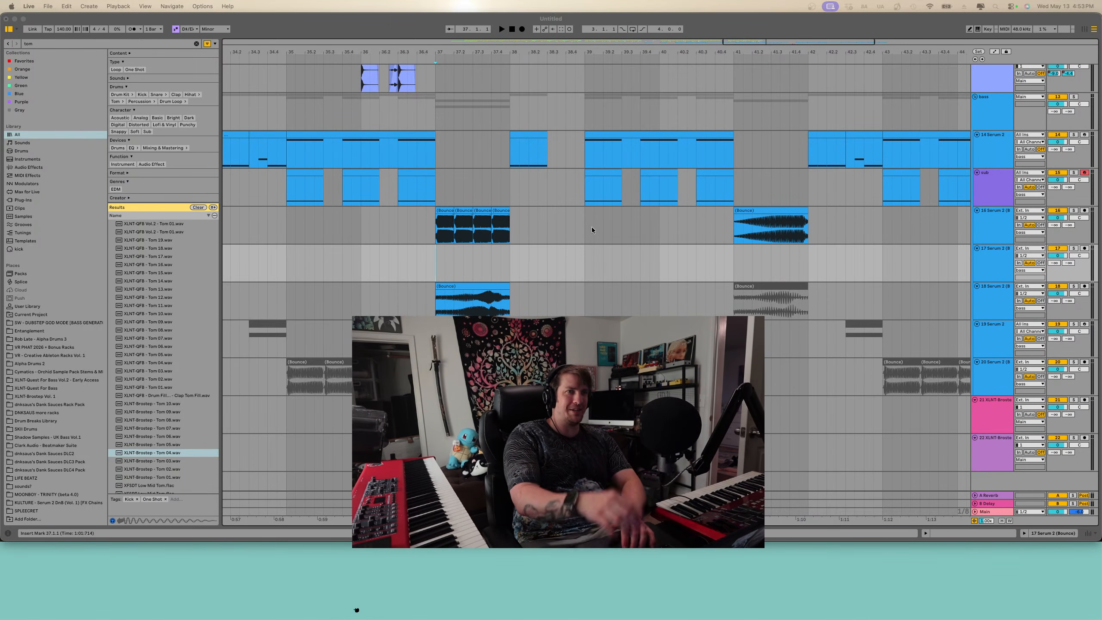
# - Zoom out to the whole arrangement and play it from bar 17 to listen
pyautogui.click(448, 195)
pyautogui.click(290, 218)
pyautogui.press('w')
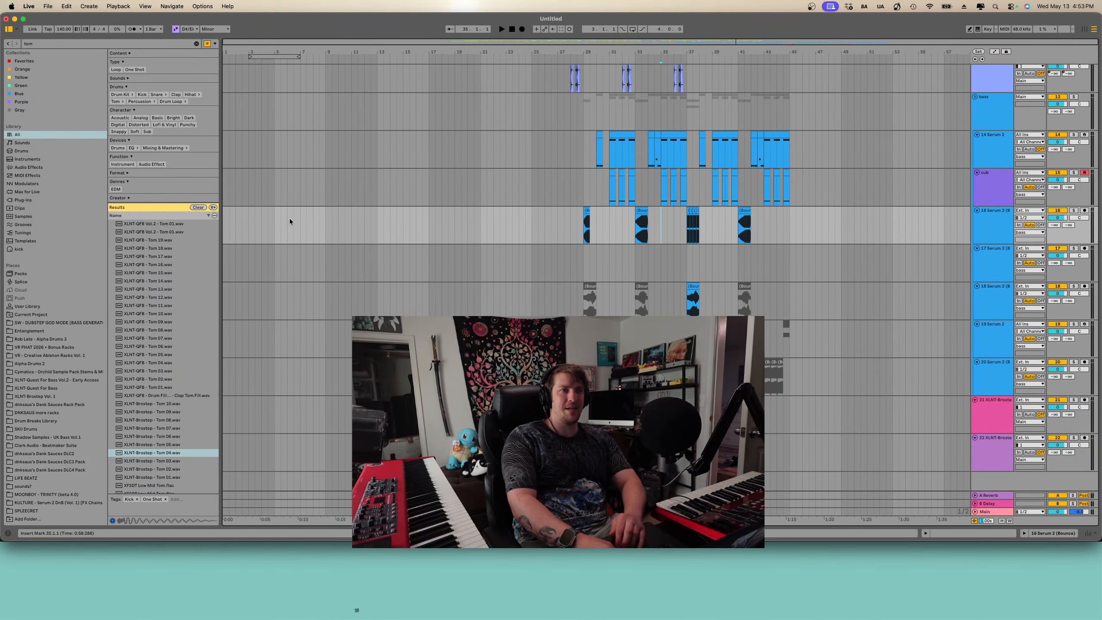
pyautogui.scroll(10, 564, 113)
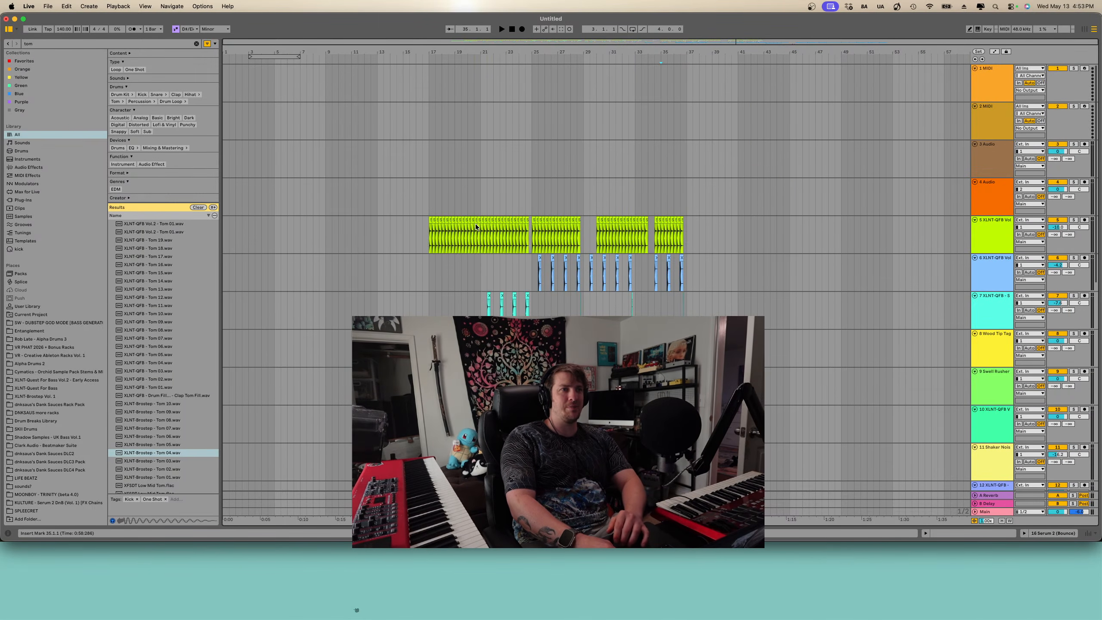
pyautogui.click(432, 238)
pyautogui.press('space')
pyautogui.scroll(-5, 456, 256)
pyautogui.scroll(5, 489, 262)
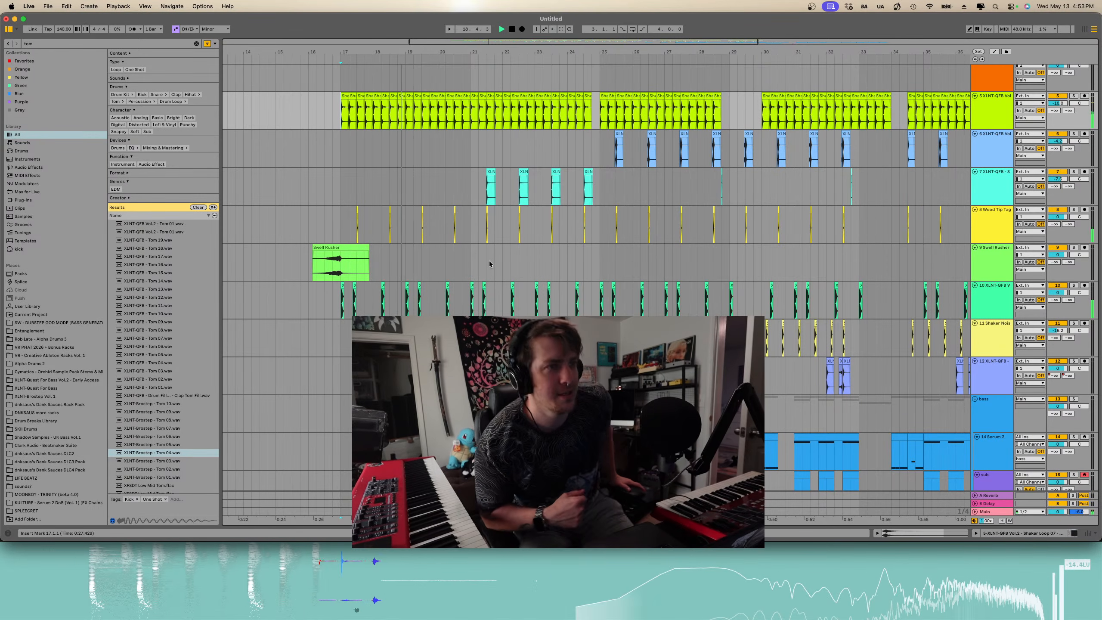
# - Clear the browser search field
pyautogui.scroll(-3, 490, 262)
pyautogui.scroll(-8, 489, 262)
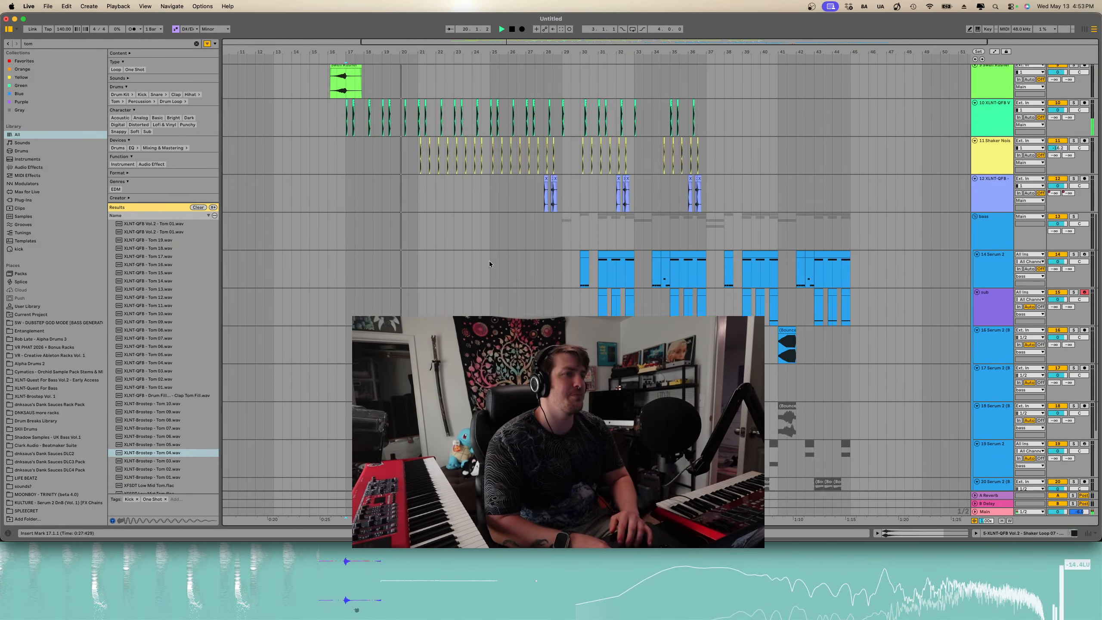
pyautogui.press('super+f')
pyautogui.press('BackSpace')
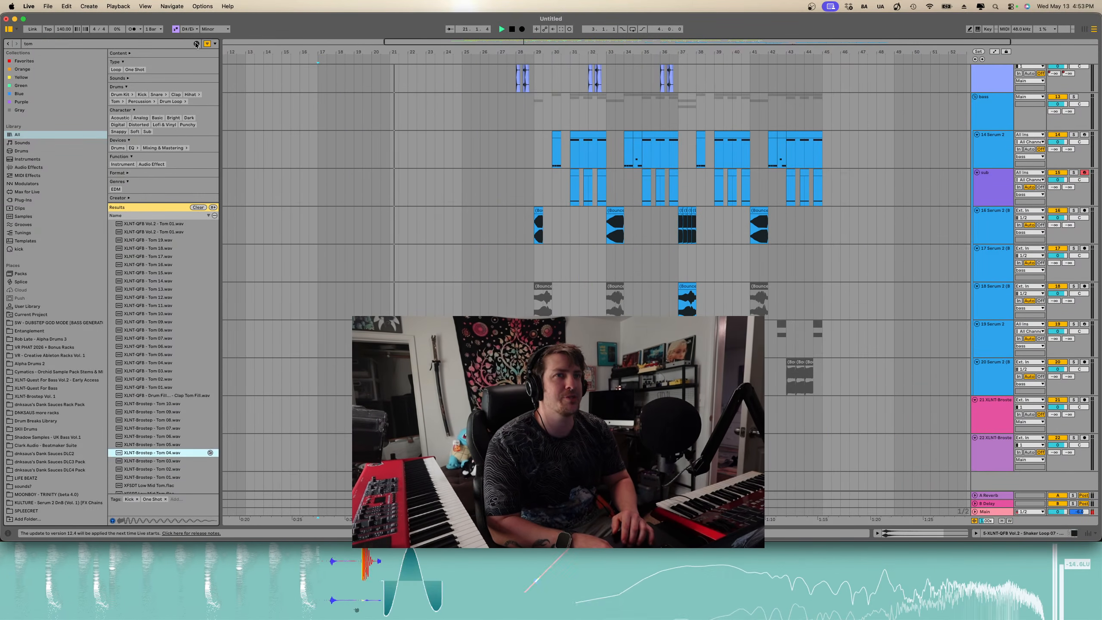
pyautogui.scroll(6, 489, 261)
pyautogui.hscroll(2, 489, 262)
pyautogui.scroll(-6, 489, 262)
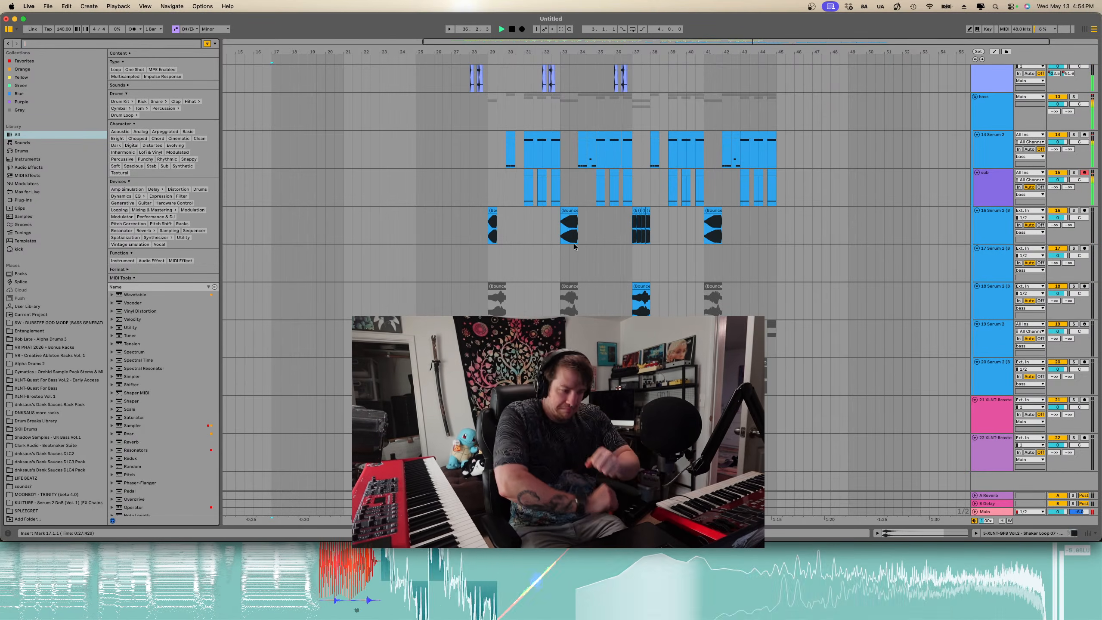
# - Select the drum clips at the end of the section around bars 41 to 43 and duplicate them twice
pyautogui.scroll(5, 619, 170)
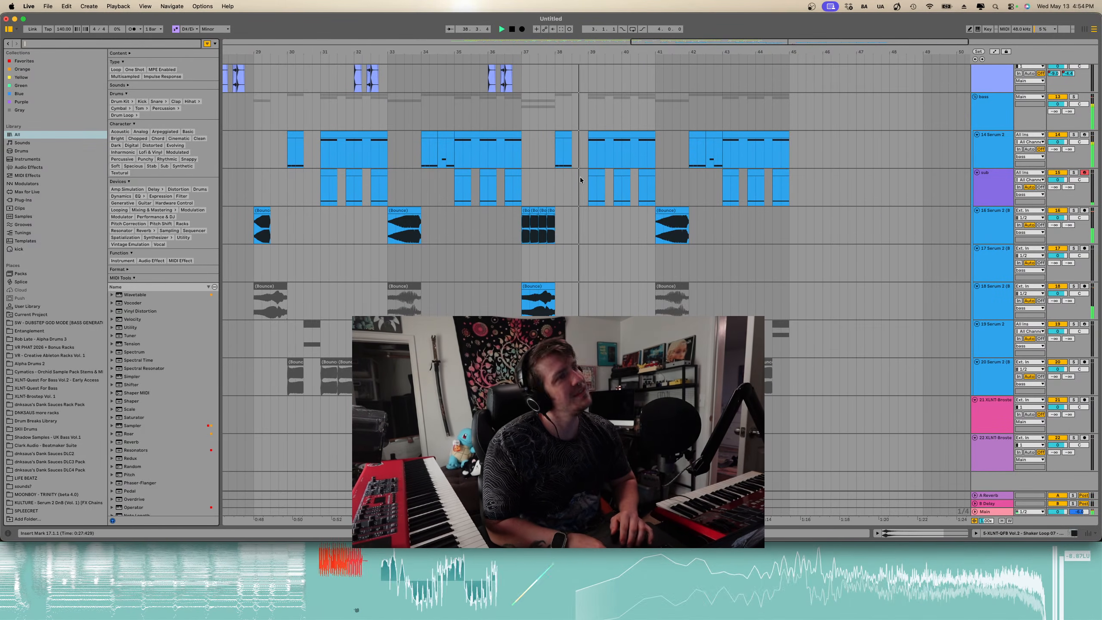
pyautogui.scroll(3, 574, 168)
pyautogui.scroll(-3, 575, 168)
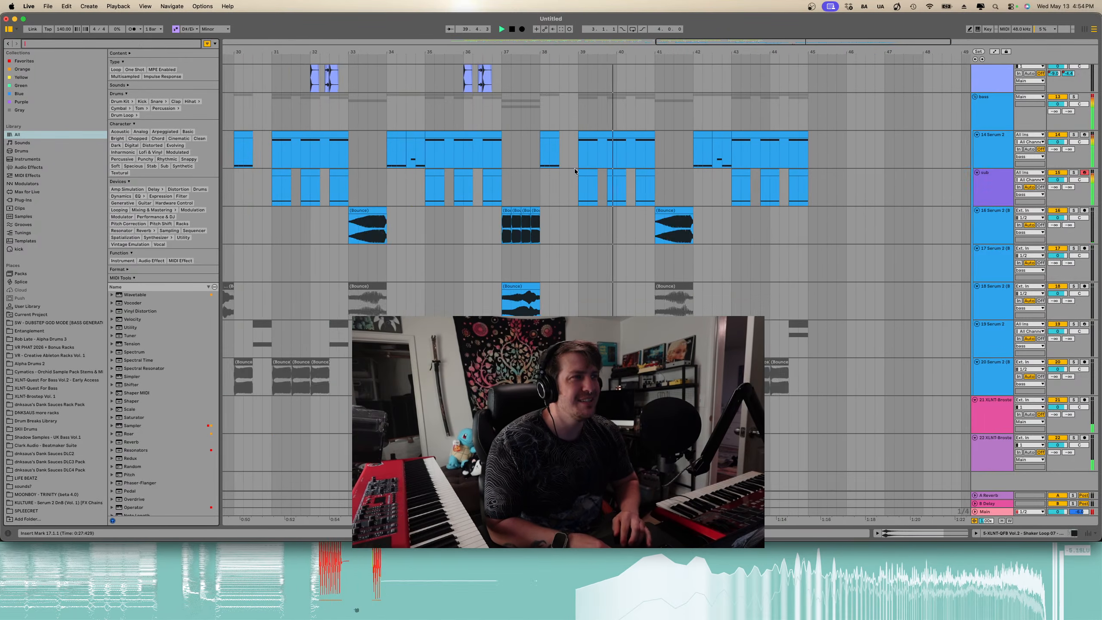
pyautogui.scroll(8, 575, 167)
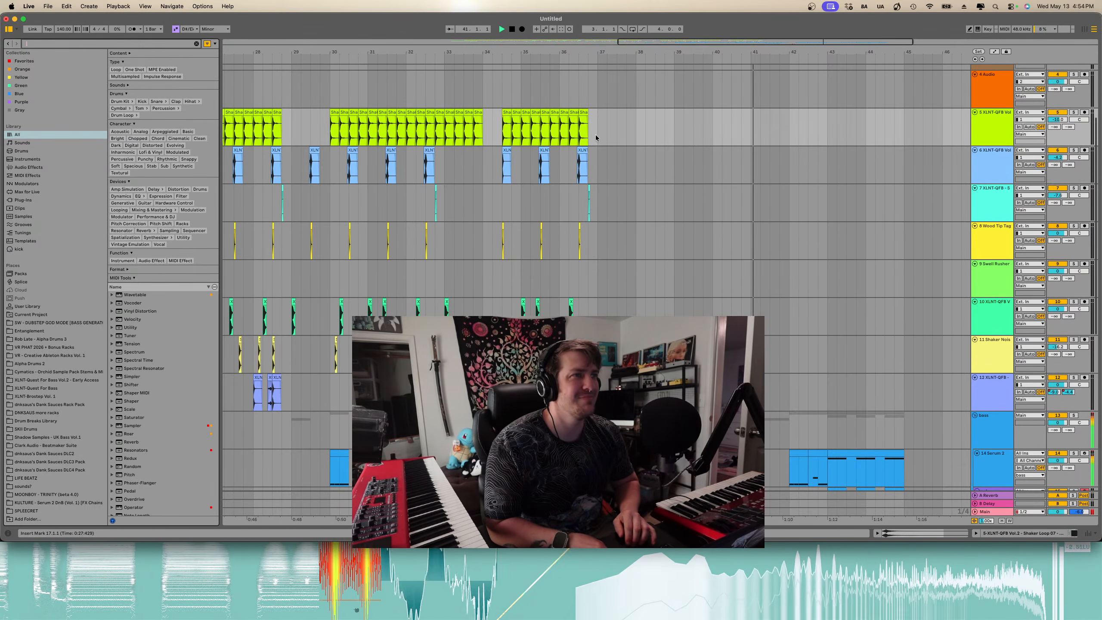
pyautogui.moveTo(597, 130); pyautogui.dragTo(442, 263)
pyautogui.moveTo(376, 393); pyautogui.dragTo(369, 393)
pyautogui.press('super+d')
pyautogui.press('super+d')
# - Delete the duplicated drum clips from about bar 44.5 onward
pyautogui.hscroll(5, 670, 156)
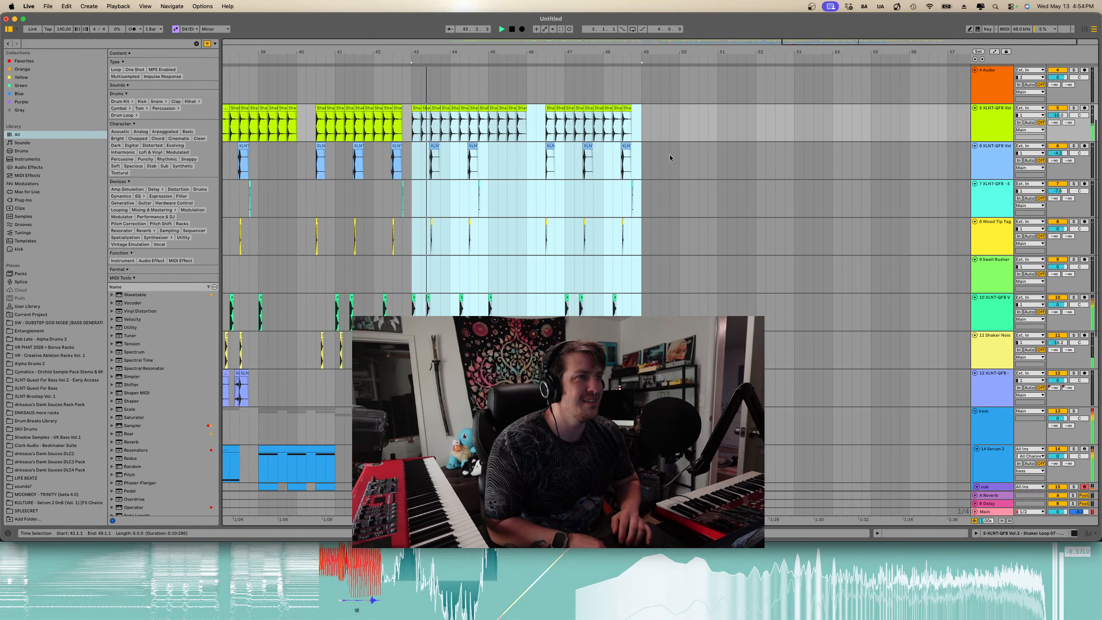
pyautogui.scroll(-4, 616, 123)
pyautogui.hscroll(-4, 616, 123)
pyautogui.scroll(3, 655, 140)
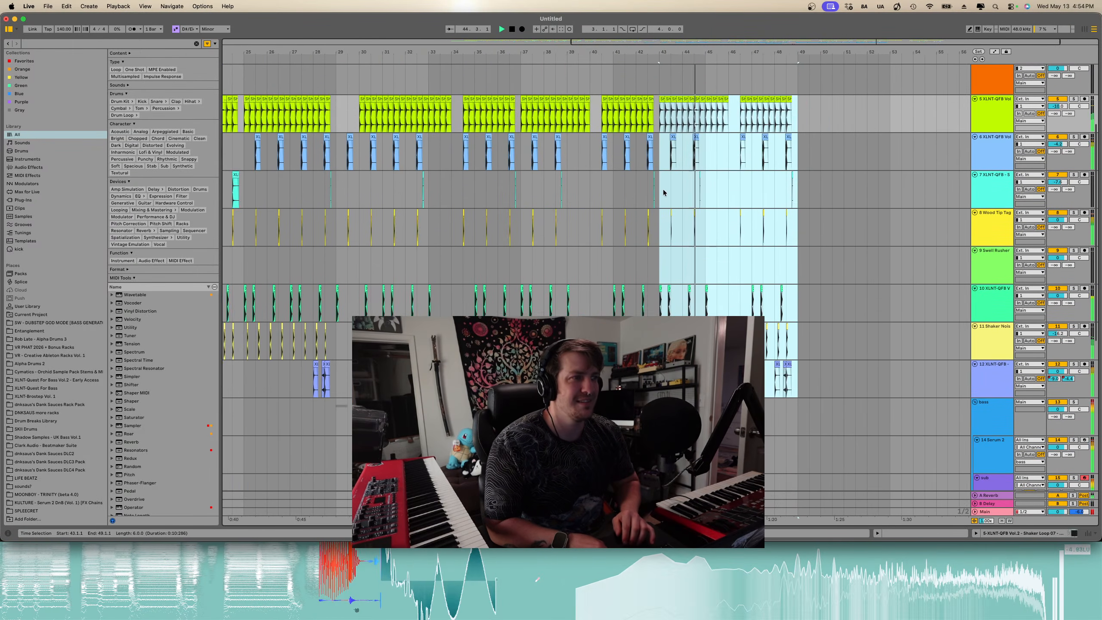
pyautogui.scroll(2, 665, 193)
pyautogui.scroll(4, 770, 279)
pyautogui.press('space')
pyautogui.moveTo(684, 113); pyautogui.dragTo(970, 378)
pyautogui.press('Delete')
# - Search the browser for opera and select Operator
pyautogui.scroll(-4, 742, 303)
pyautogui.scroll(-8, 743, 302)
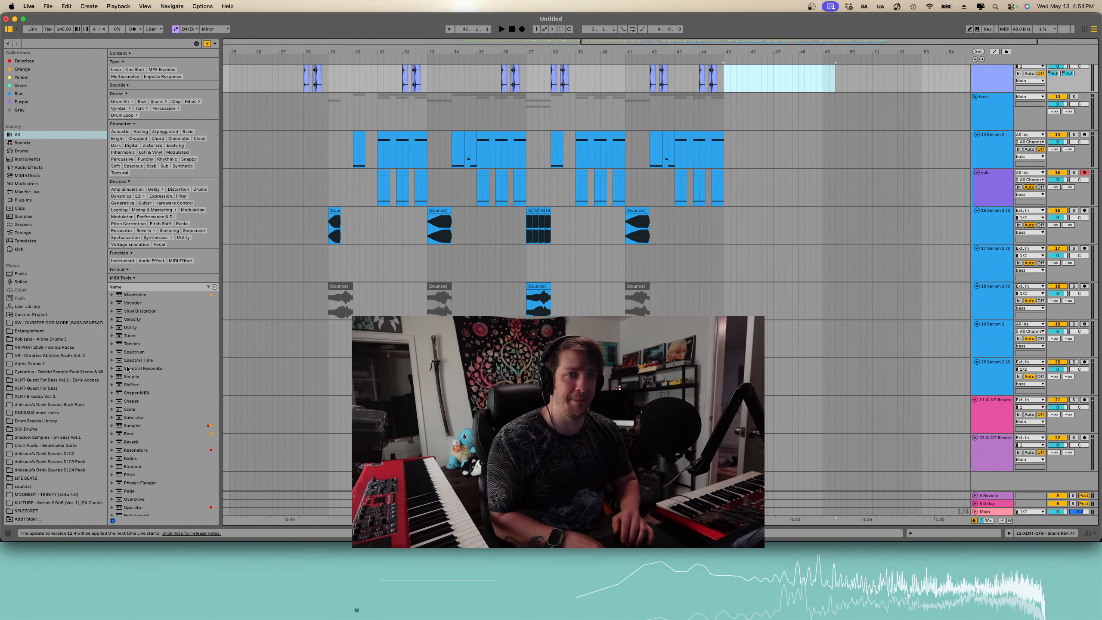
pyautogui.click(128, 44)
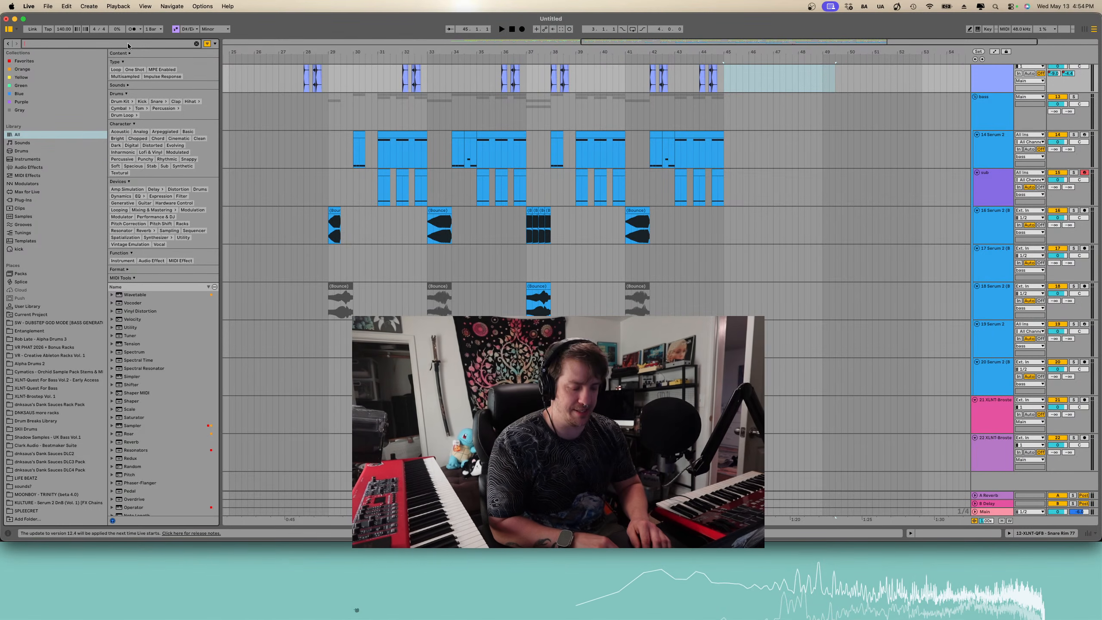
pyautogui.write('operator')
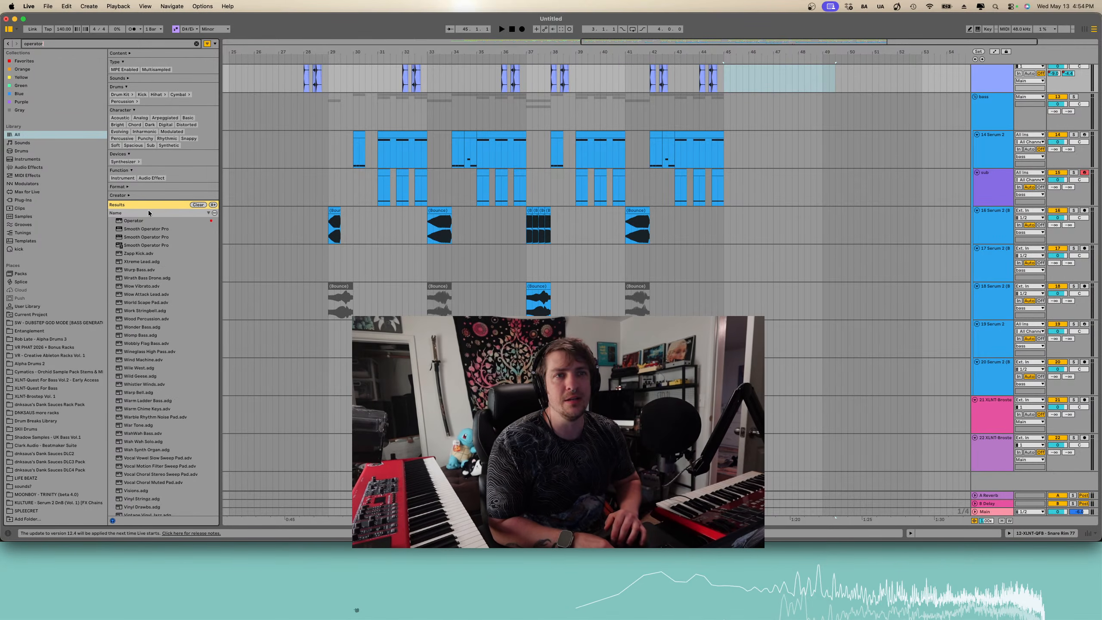
pyautogui.click(147, 220)
pyautogui.hscroll(-10, 391, 300)
pyautogui.scroll(-3, 390, 300)
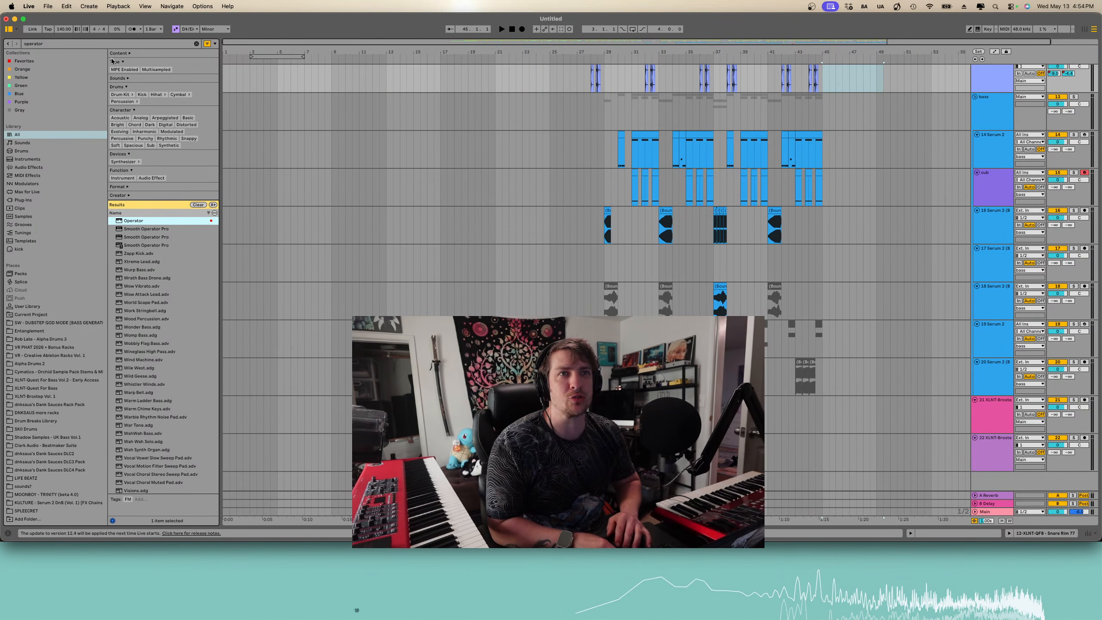
# - Search the browser for BA-1 and drop the BA-1 synth onto a new MIDI track
pyautogui.press('super+f')
pyautogui.write('BA-1')
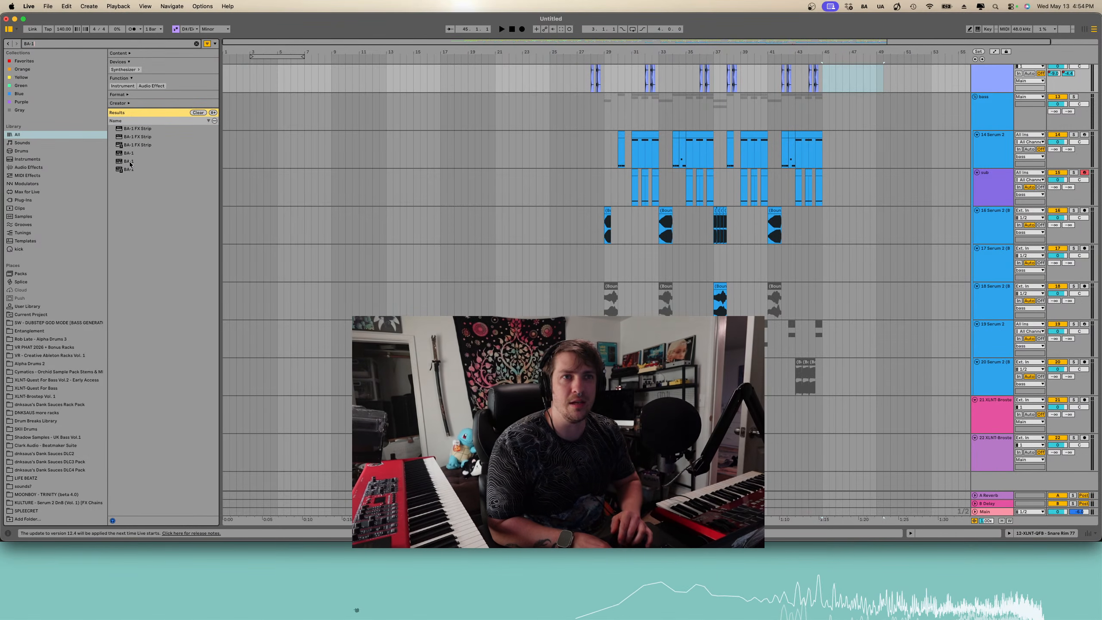
pyautogui.click(130, 163)
pyautogui.click(130, 170)
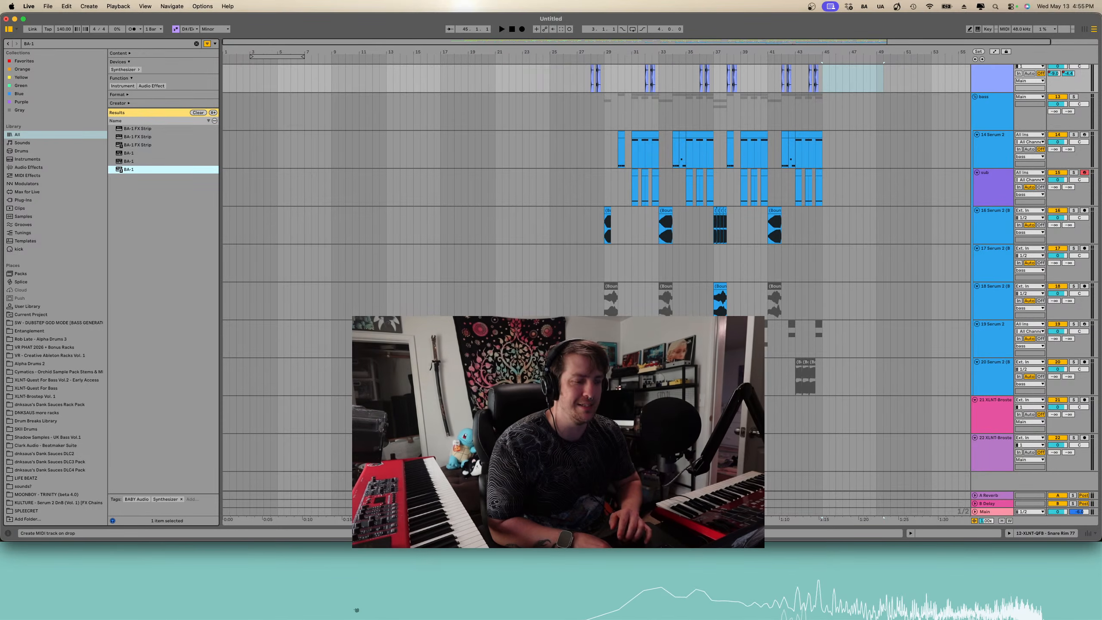
pyautogui.moveTo(129, 170); pyautogui.dragTo(560, 481)
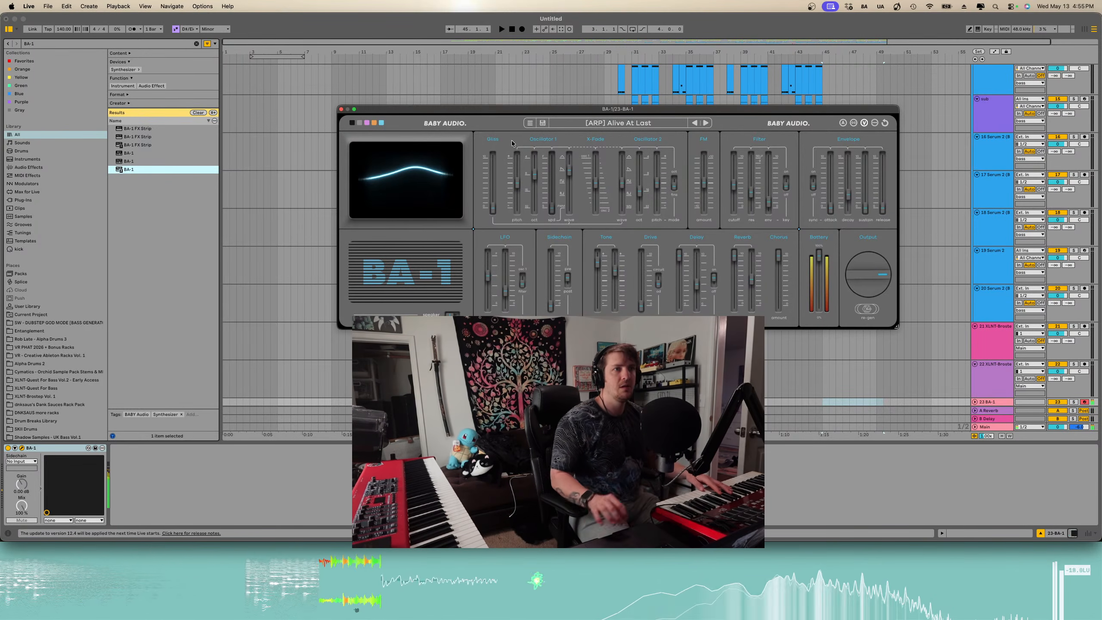
# - Switch the BA-1 preset to [ARP] Arptic Express and open the preset list to browse
pyautogui.click(706, 124)
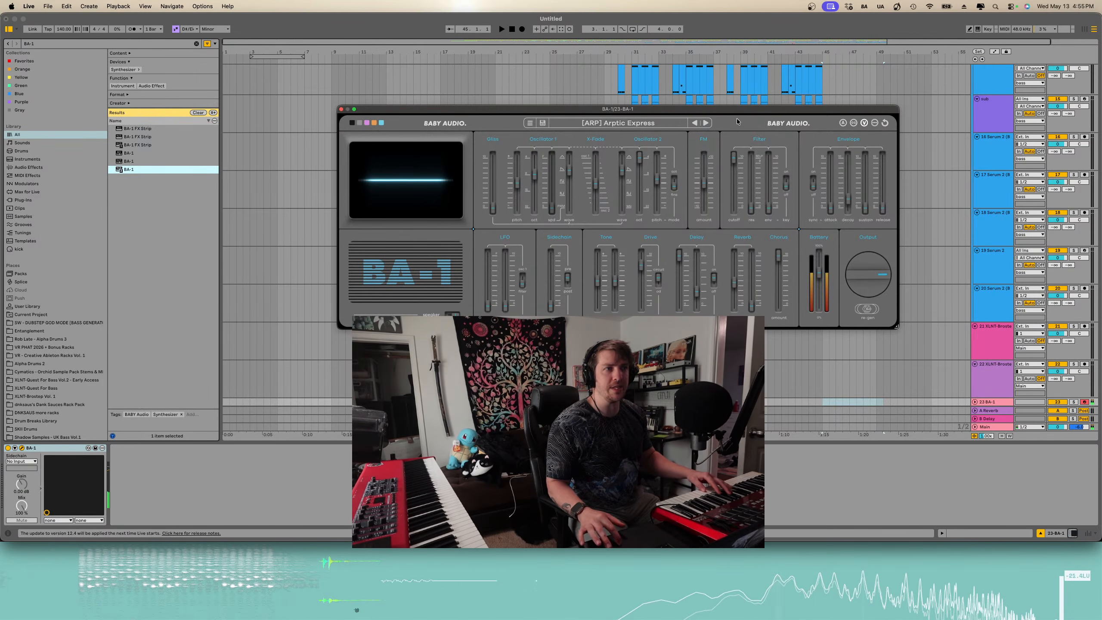
pyautogui.click(703, 125)
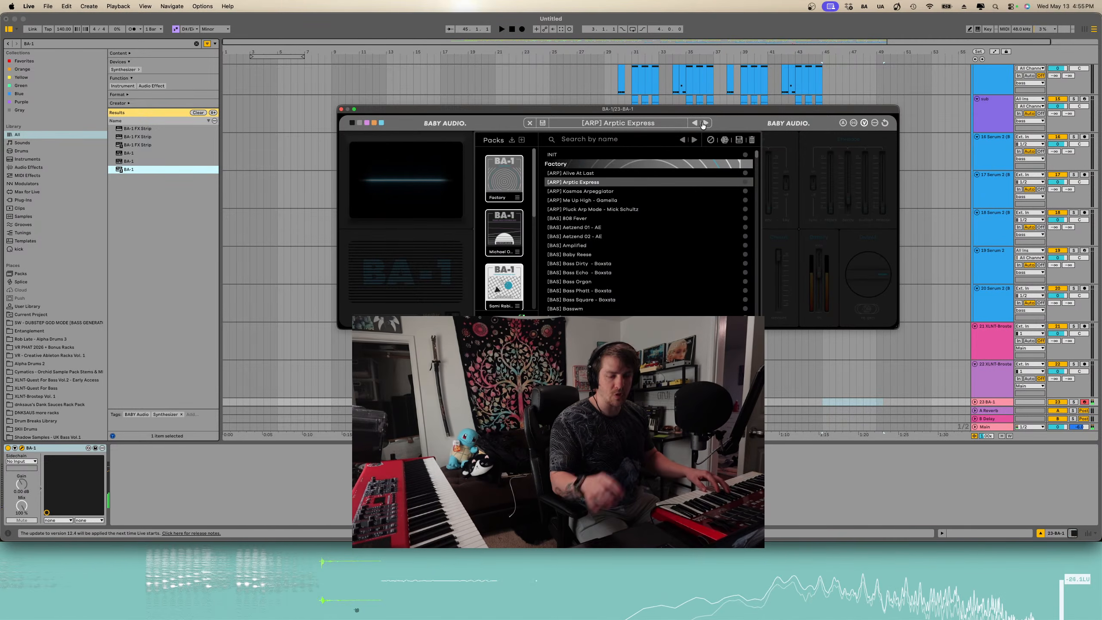
pyautogui.click(703, 125)
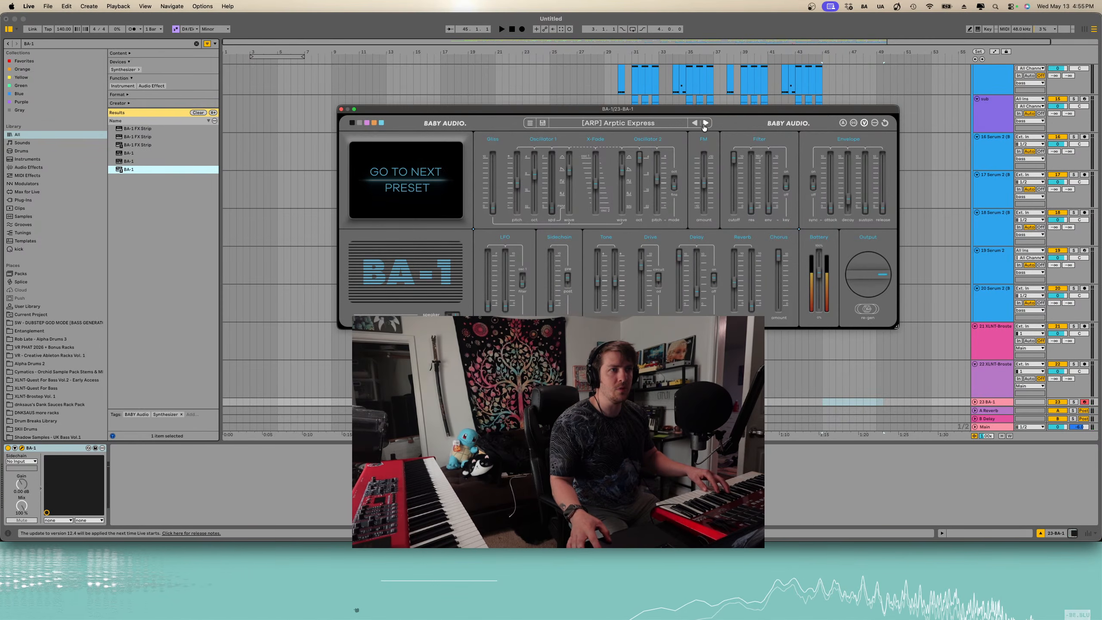
# - Step through BA-1 presets, then load Chromatia from the Venus Theory Exploration Pack in the preset browser
pyautogui.click(704, 125)
pyautogui.click(704, 124)
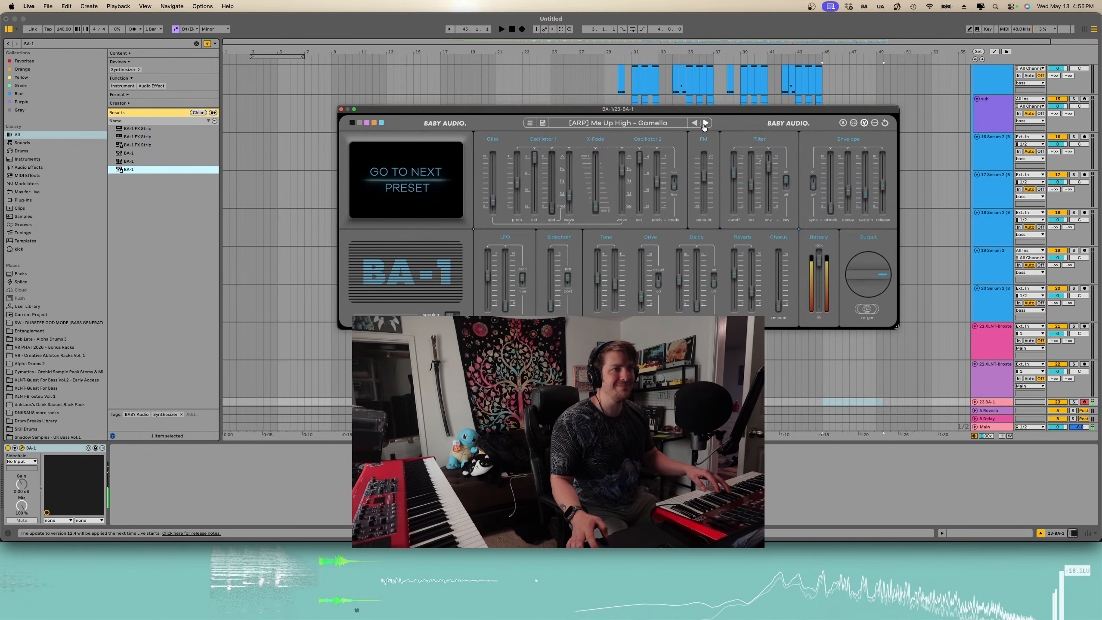
pyautogui.click(704, 125)
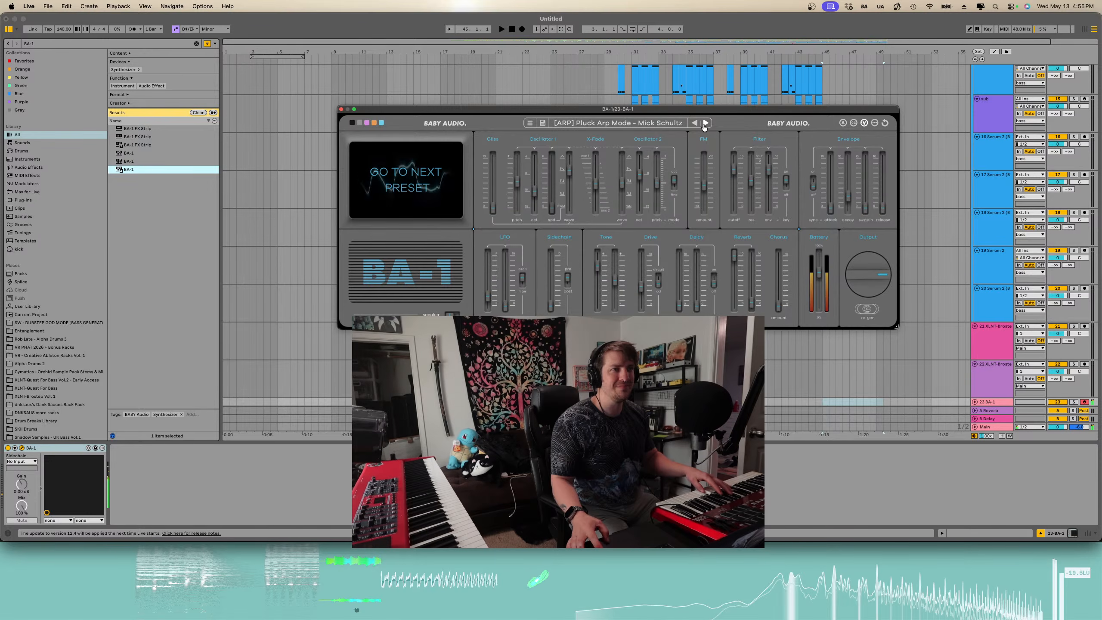
pyautogui.click(673, 126)
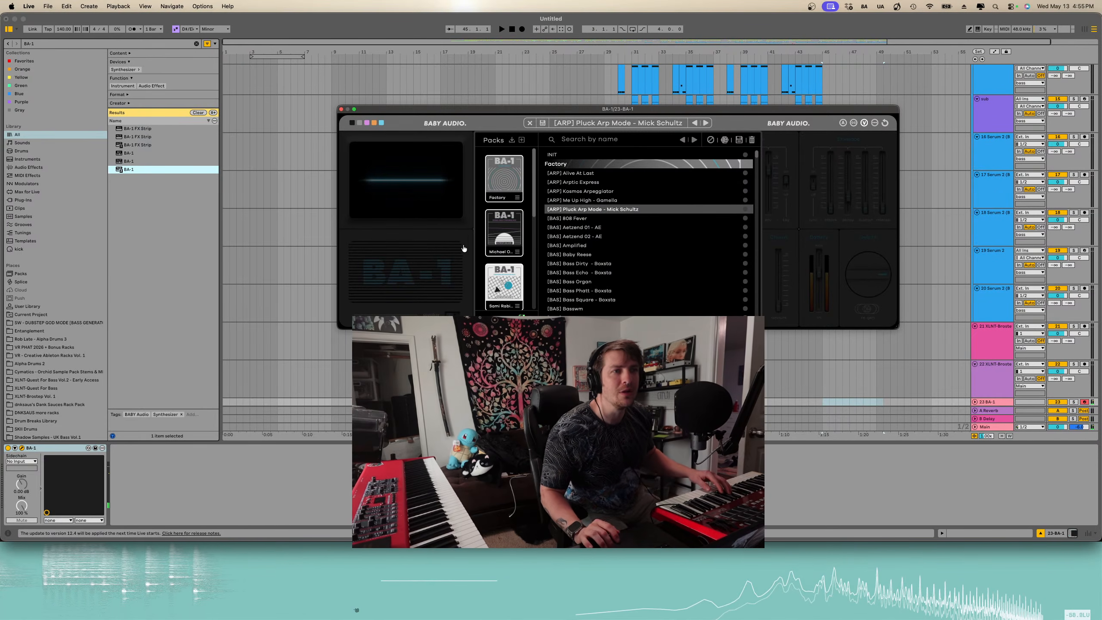
pyautogui.click(493, 236)
pyautogui.scroll(-4, 493, 235)
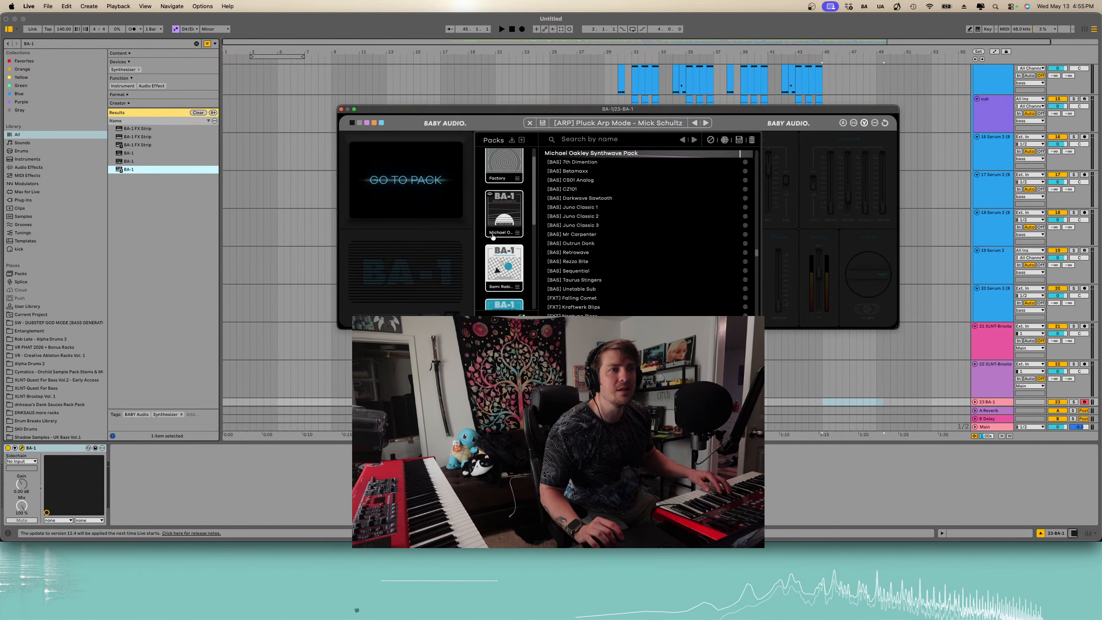
pyautogui.click(494, 237)
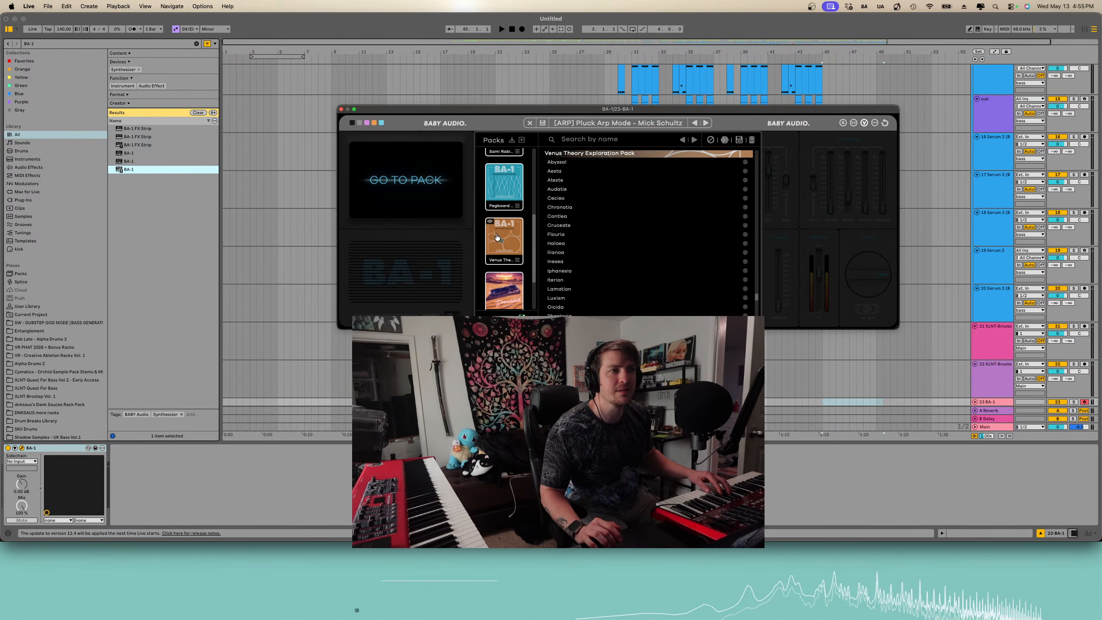
pyautogui.click(590, 208)
pyautogui.click(589, 218)
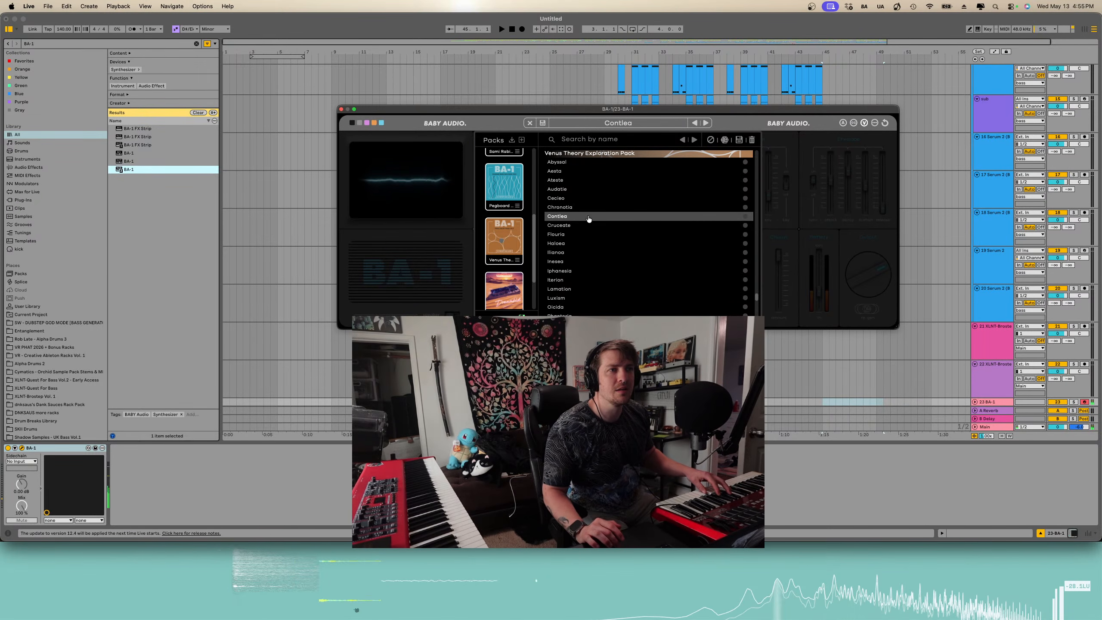
pyautogui.doubleClick(586, 207)
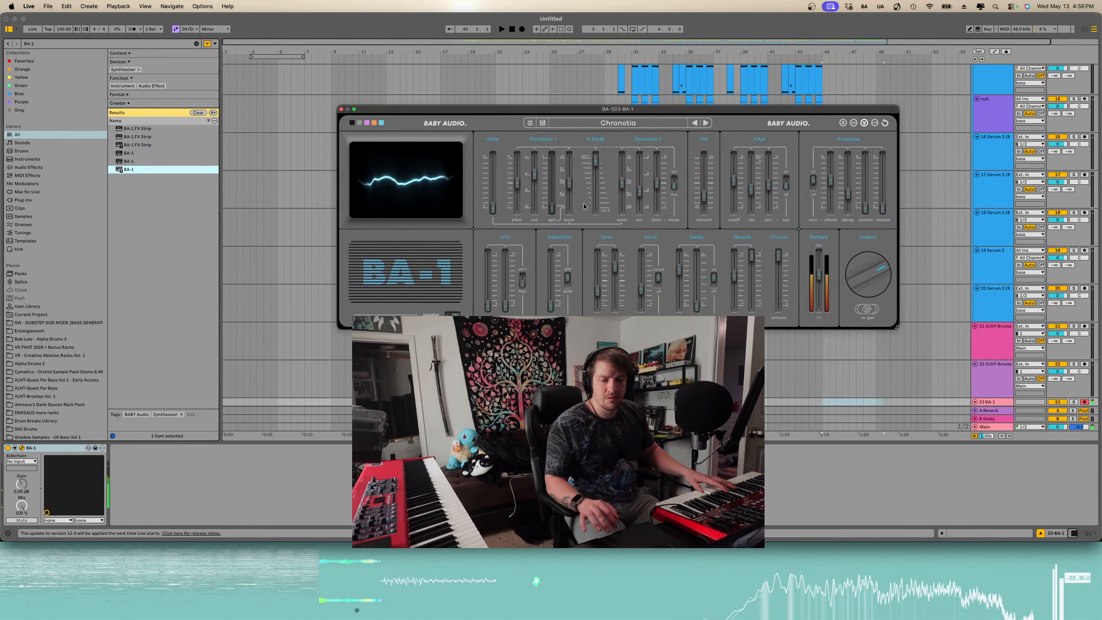
pyautogui.press('super+Tab')
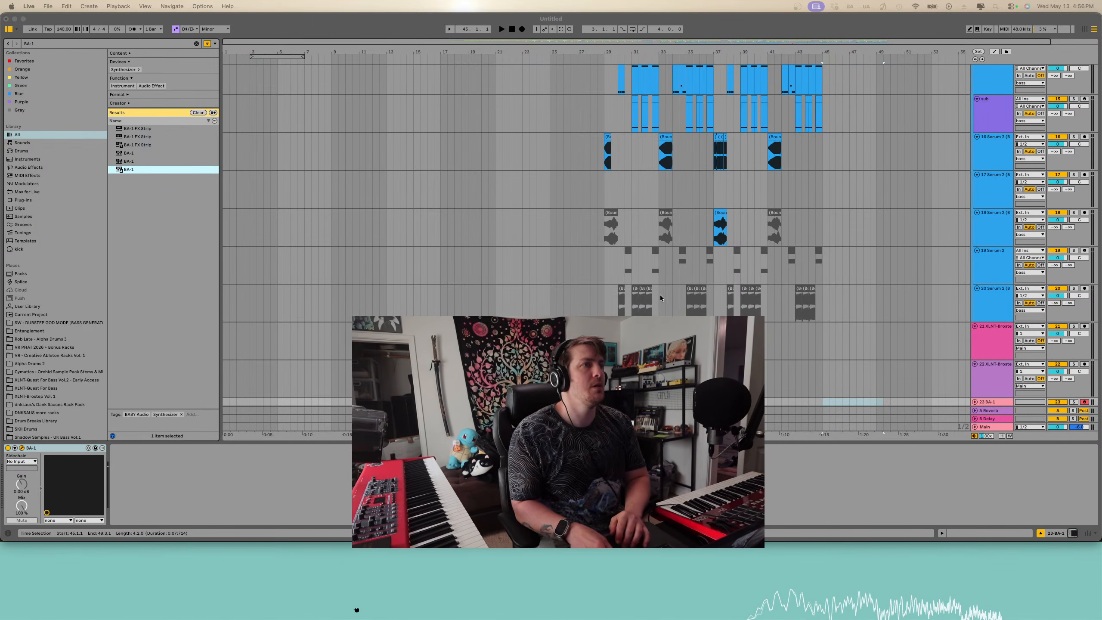
pyautogui.scroll(3, 659, 299)
pyautogui.scroll(10, 659, 298)
pyautogui.scroll(-12, 659, 298)
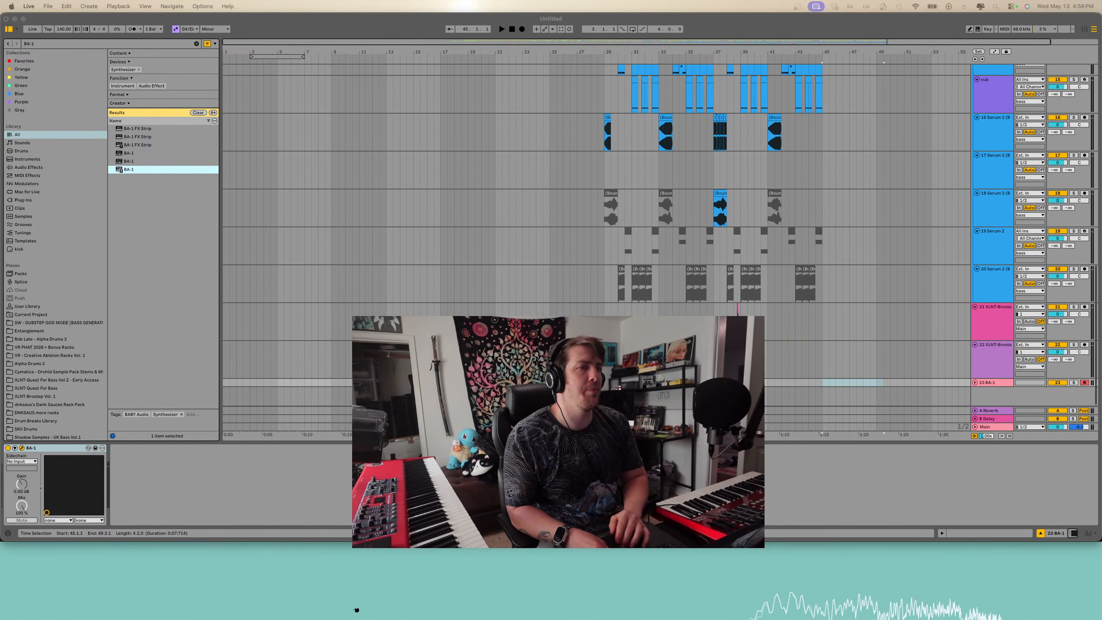
pyautogui.doubleClick(442, 383)
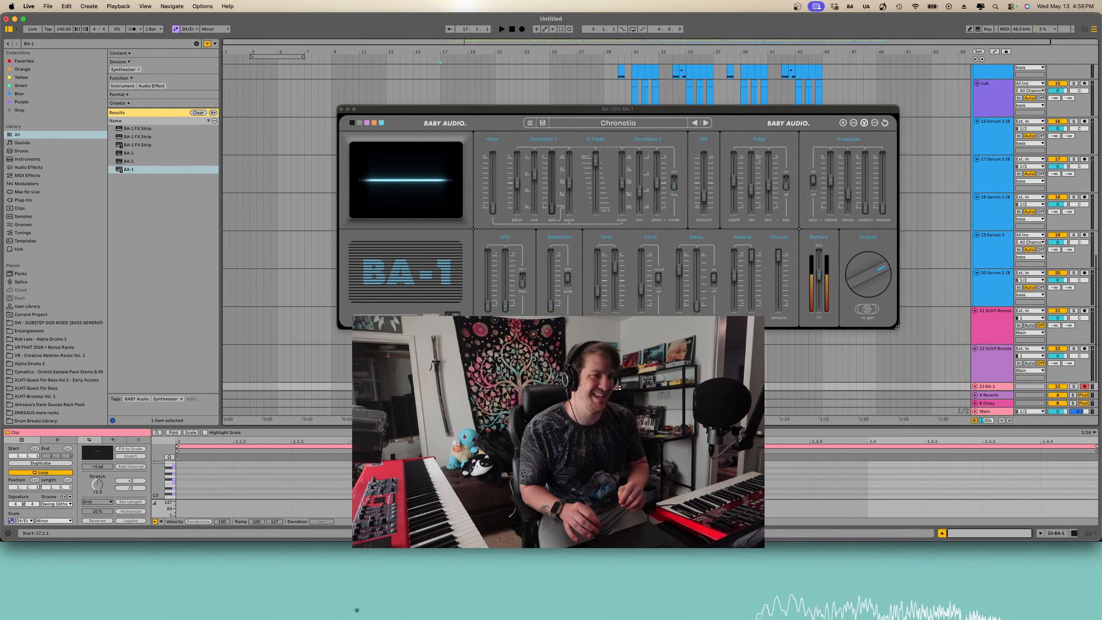
pyautogui.press('Delete')
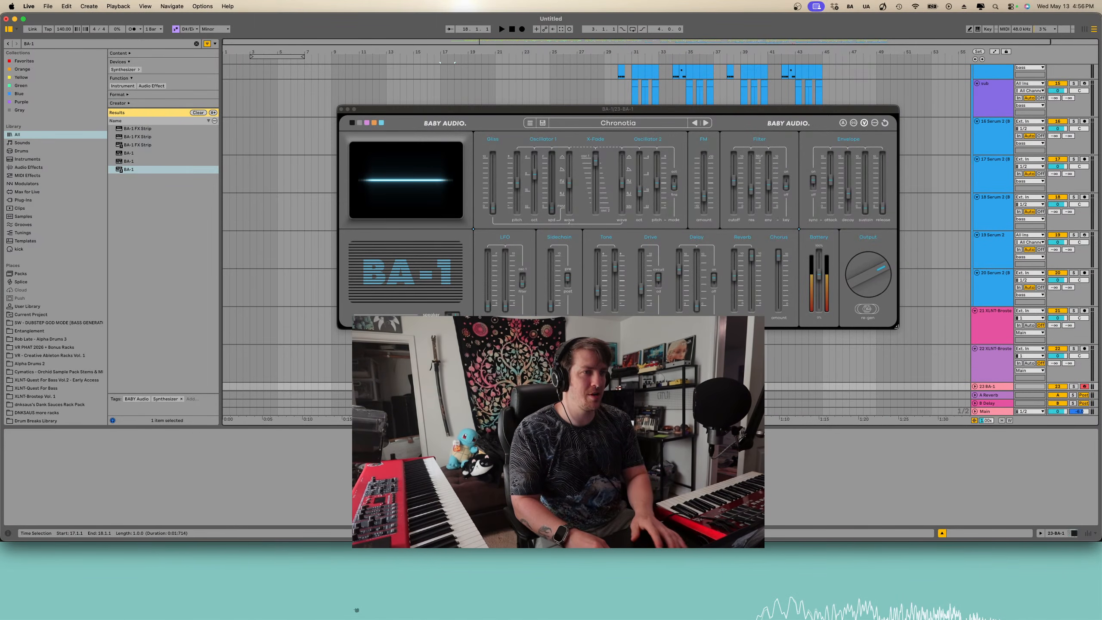
# - Raise the BA-1 Battery level to 11
pyautogui.scroll(-1, 441, 382)
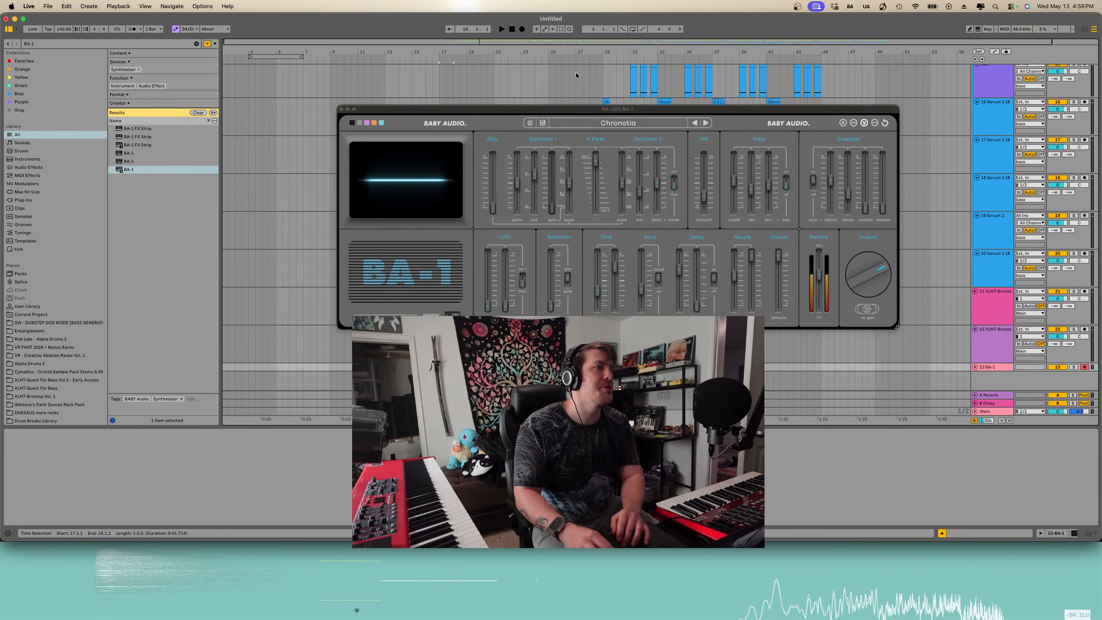
pyautogui.click(818, 277)
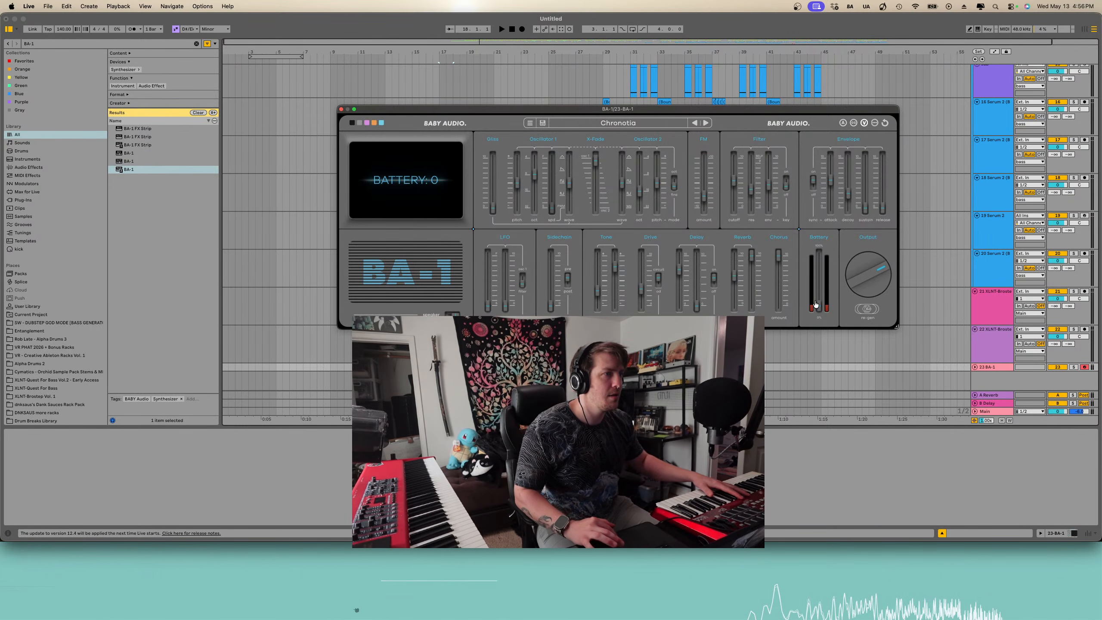
pyautogui.moveTo(818, 300); pyautogui.dragTo(820, 297)
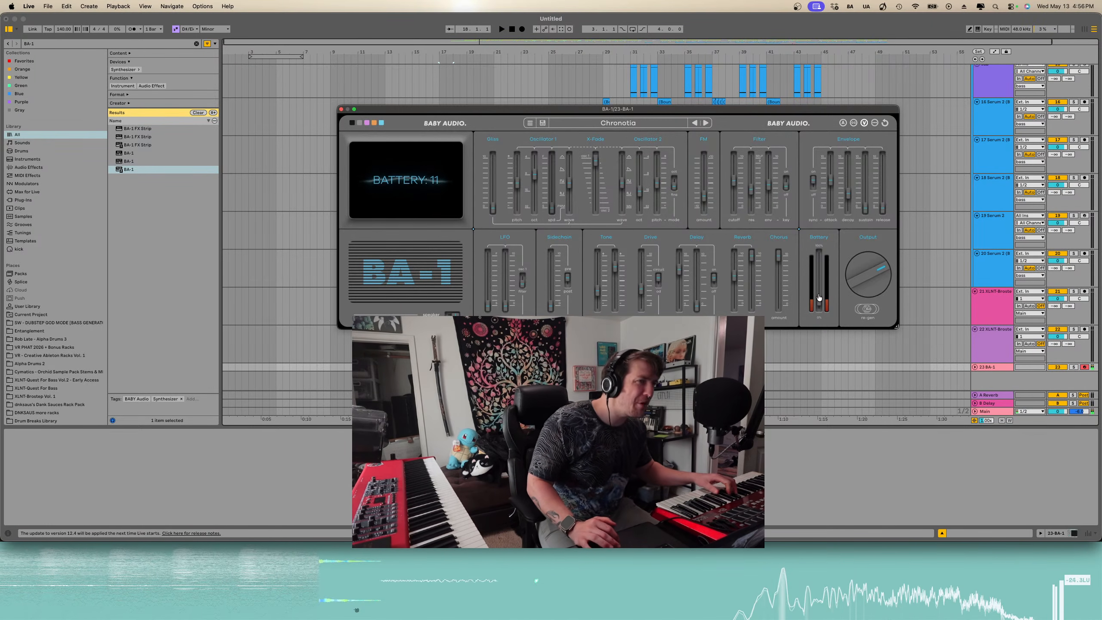
# - Switch the BA-1 speaker on
pyautogui.moveTo(754, 261)
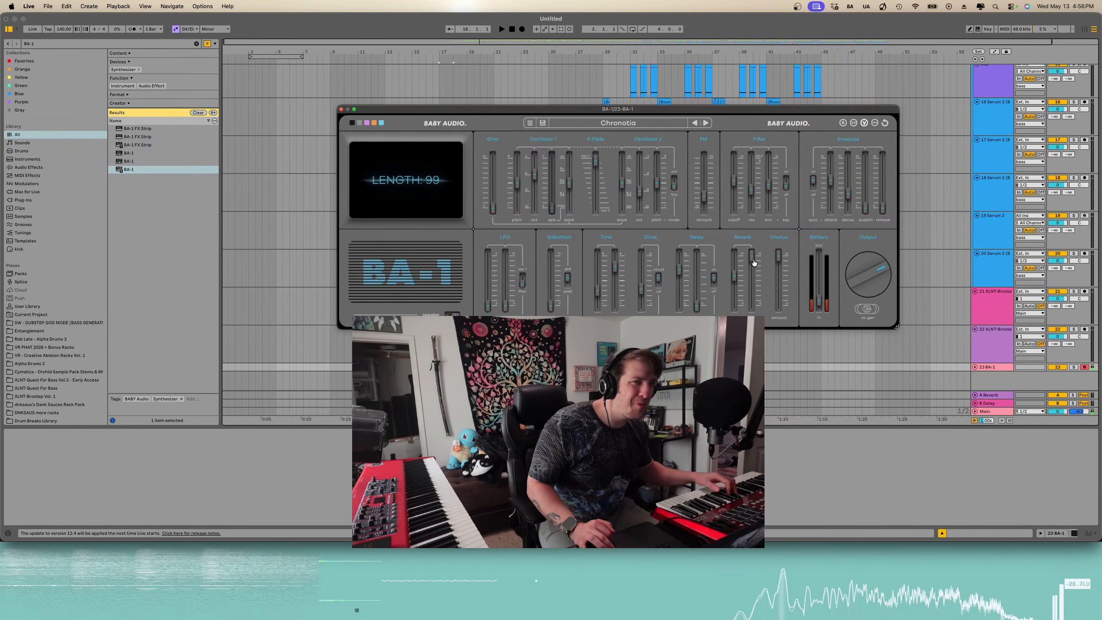
pyautogui.click(452, 313)
pyautogui.click(452, 314)
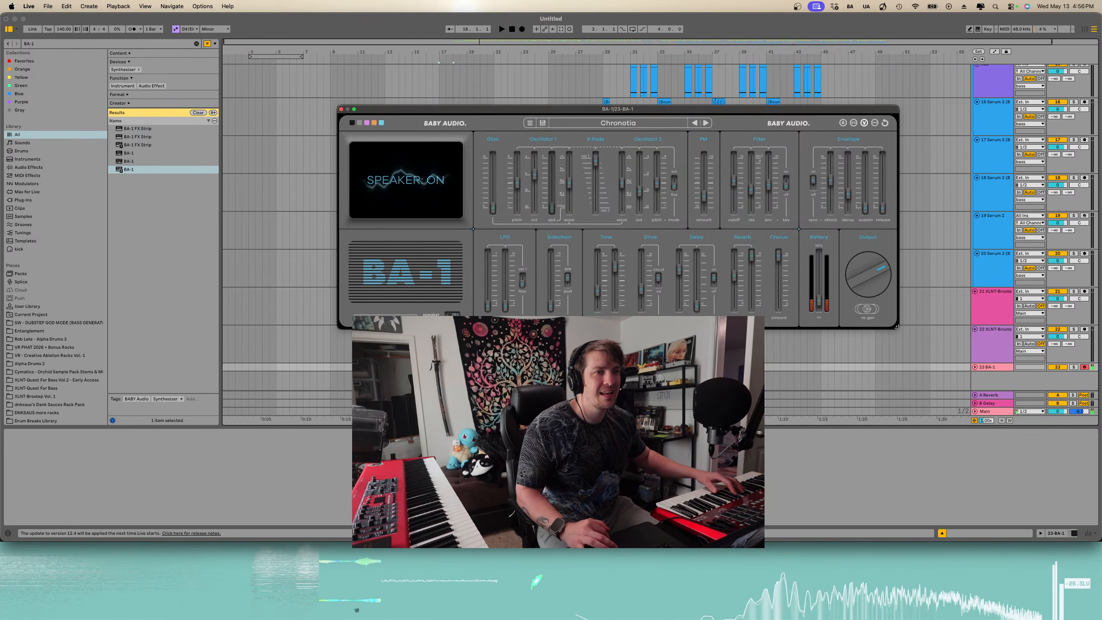
pyautogui.click(453, 315)
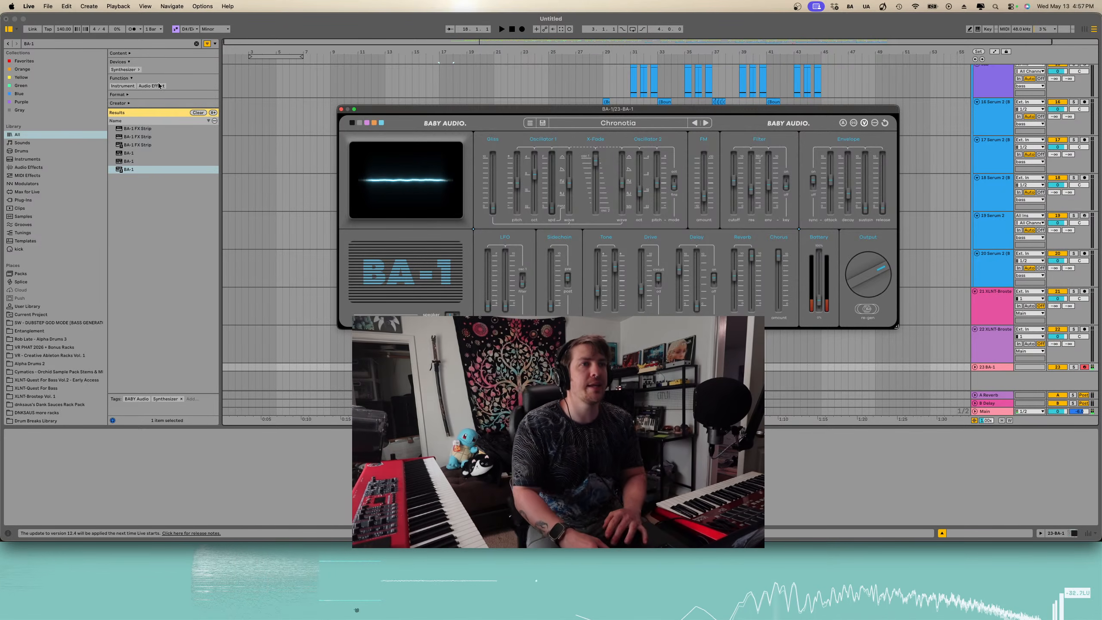
# - Change the BA-1 skin to the teal colour theme and move the plugin window lower on screen
pyautogui.click(374, 122)
pyautogui.click(382, 123)
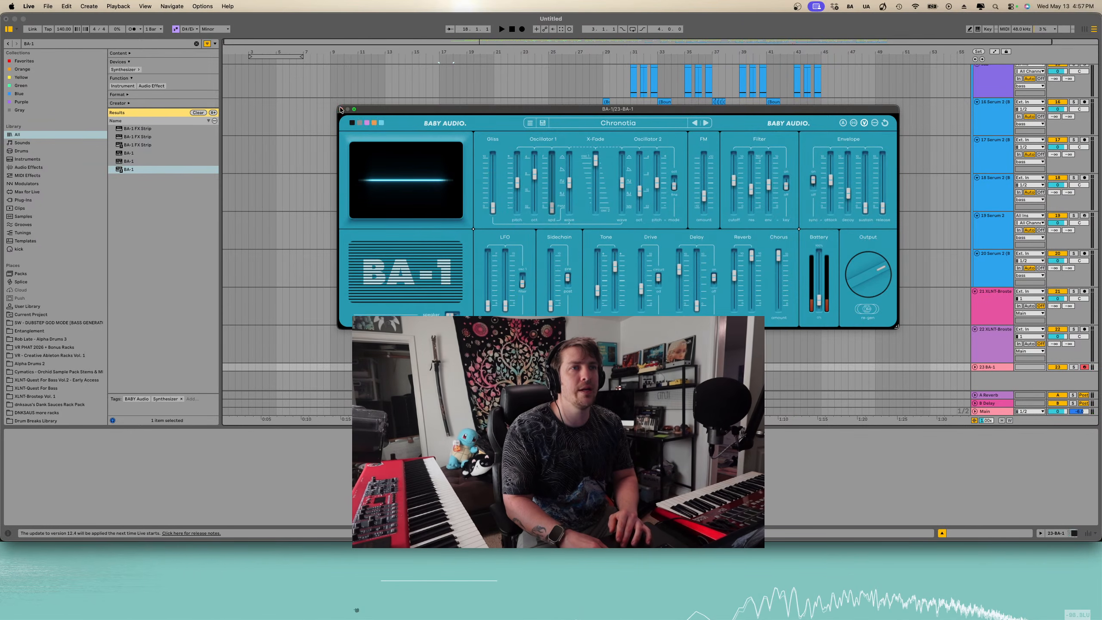
pyautogui.moveTo(621, 115); pyautogui.dragTo(618, 402)
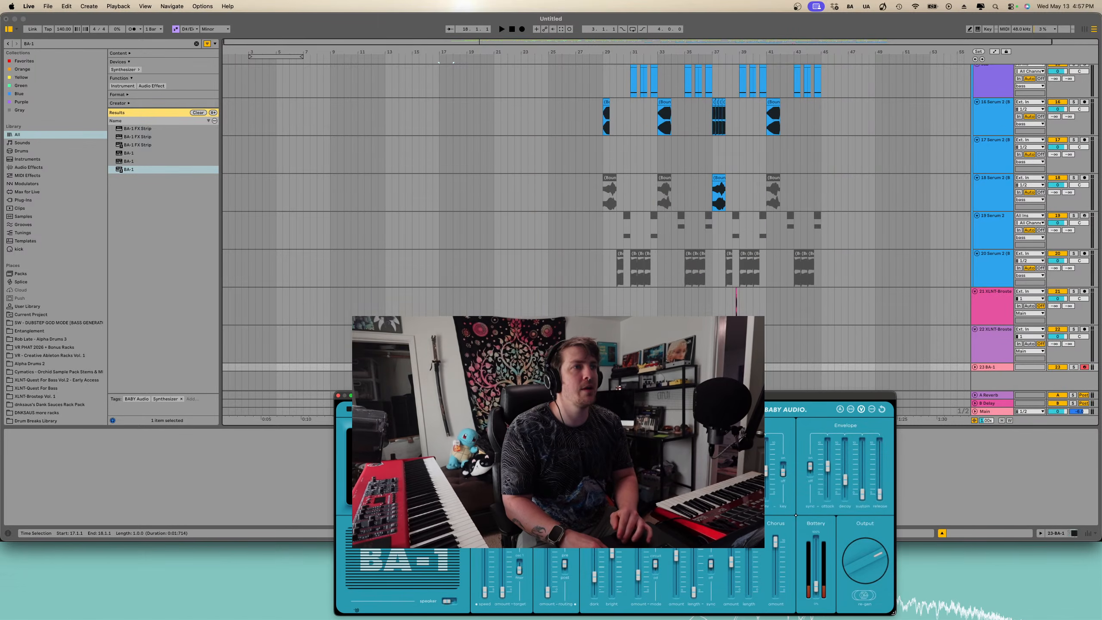
# - Close the BA-1 window and capture the played arpeggio into a MIDI clip at the start of the BA-1 track
pyautogui.click(441, 367)
pyautogui.scroll(10, 441, 367)
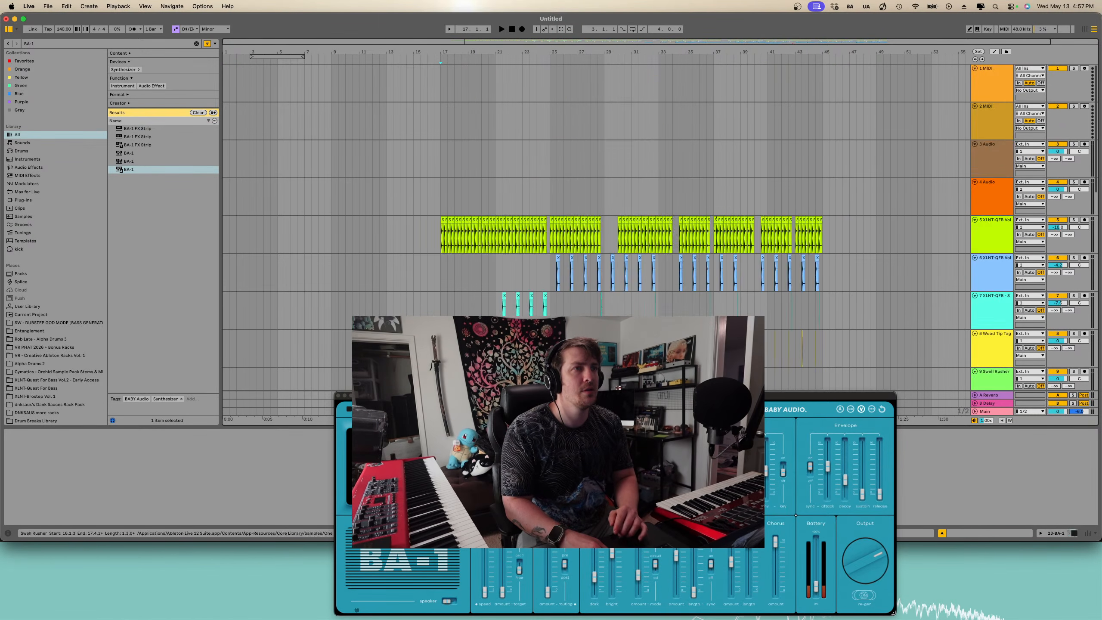
pyautogui.scroll(-10, 441, 367)
pyautogui.click(338, 397)
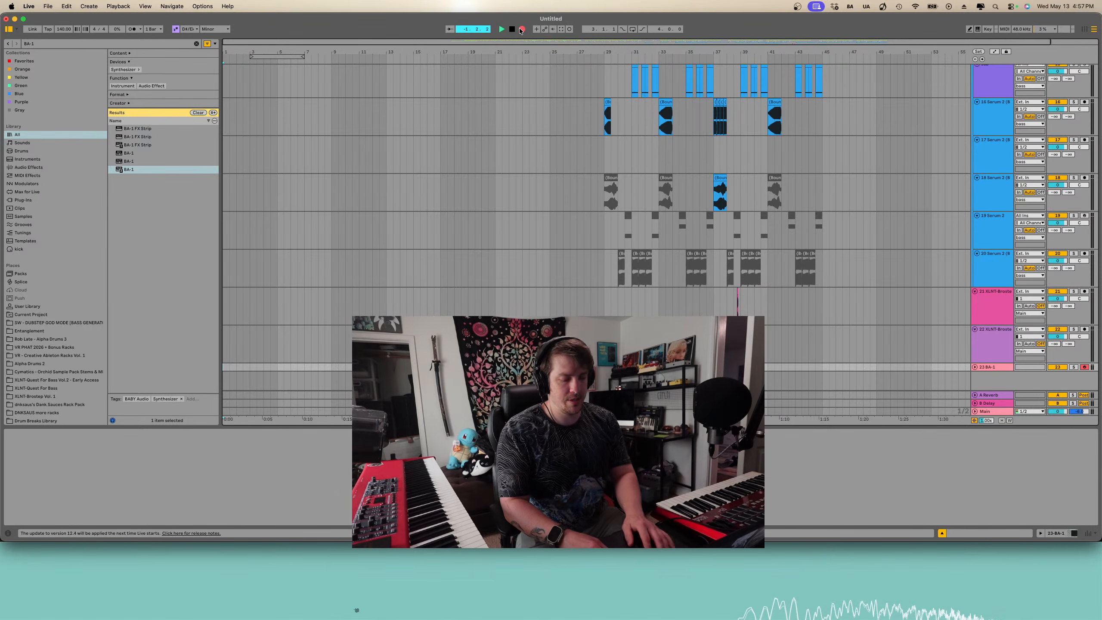
pyautogui.click(513, 29)
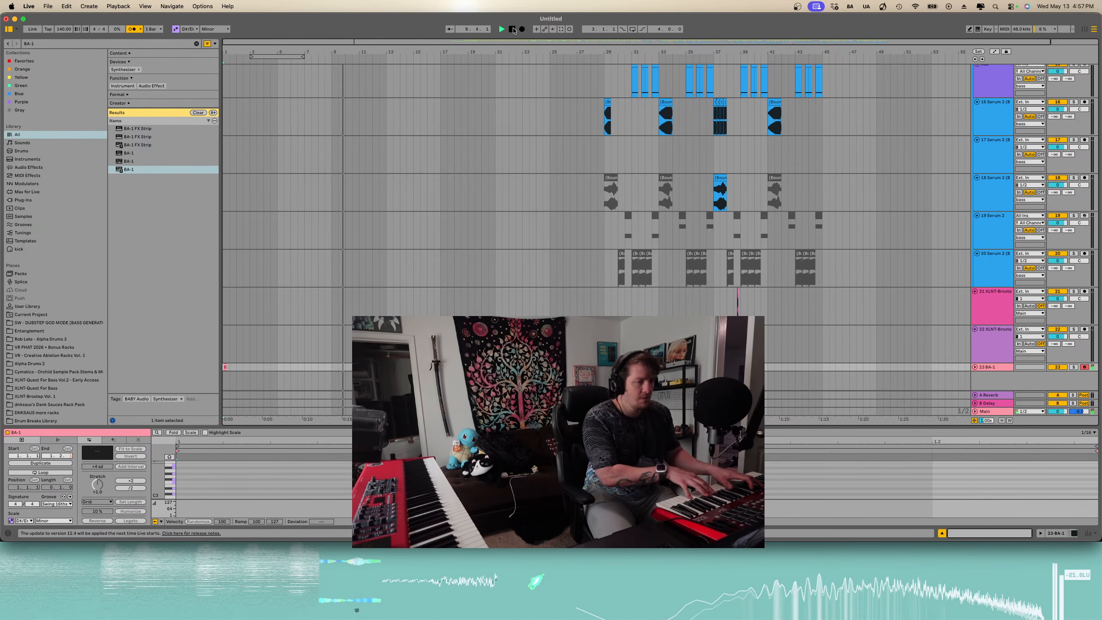
pyautogui.click(512, 29)
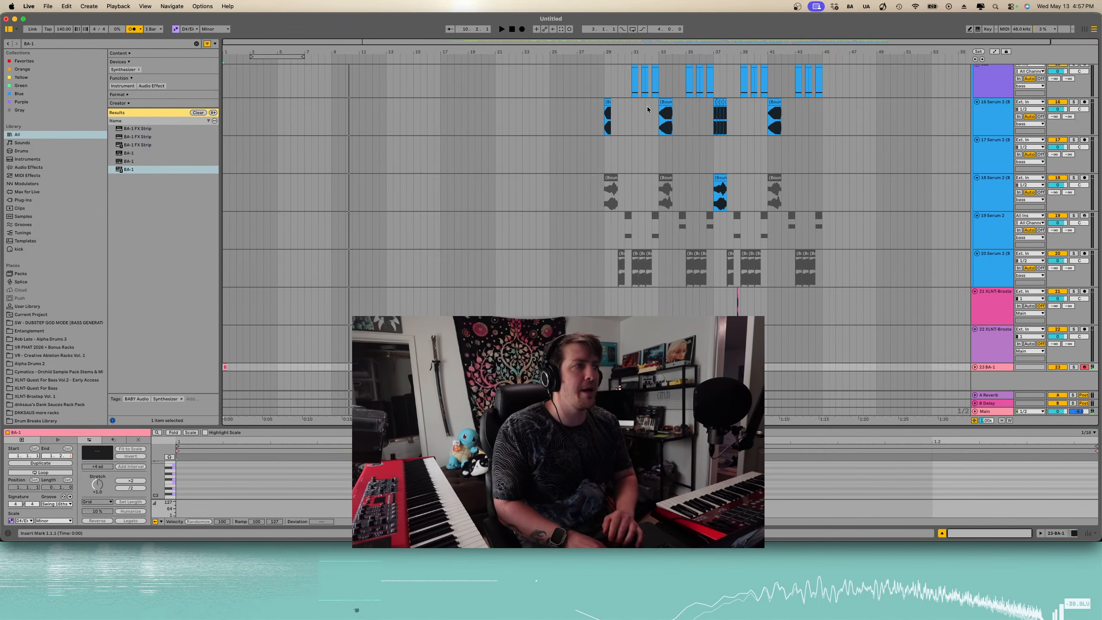
pyautogui.click(562, 30)
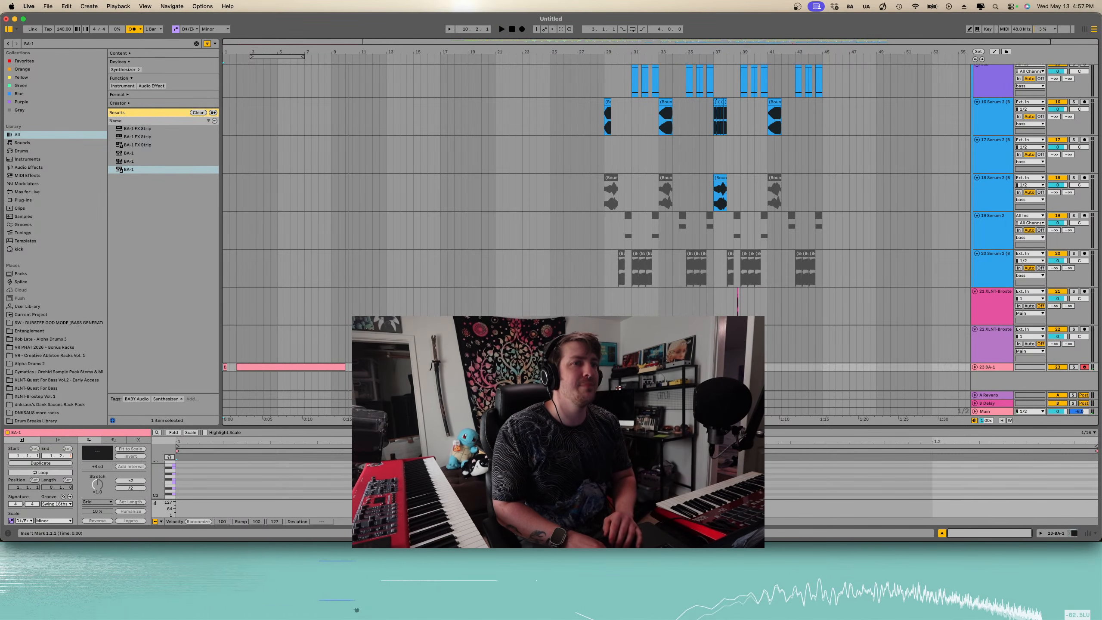
# - Enlarge the BA-1 track lane to show its clip's notes
pyautogui.click(975, 367)
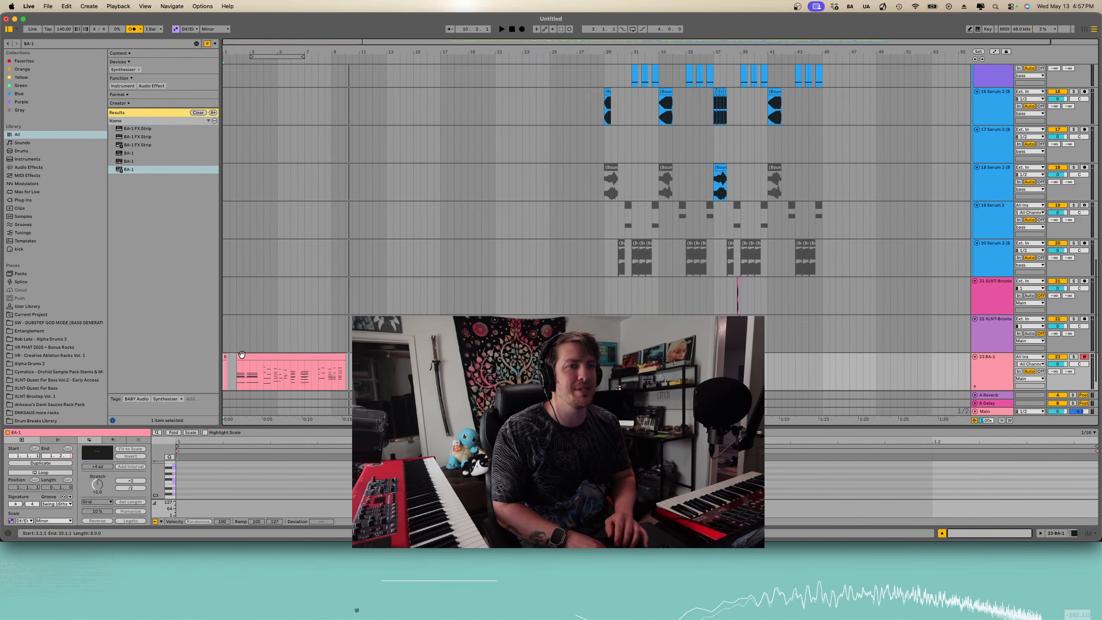
pyautogui.scroll(-1, 242, 356)
pyautogui.scroll(4, 242, 357)
pyautogui.click(264, 345)
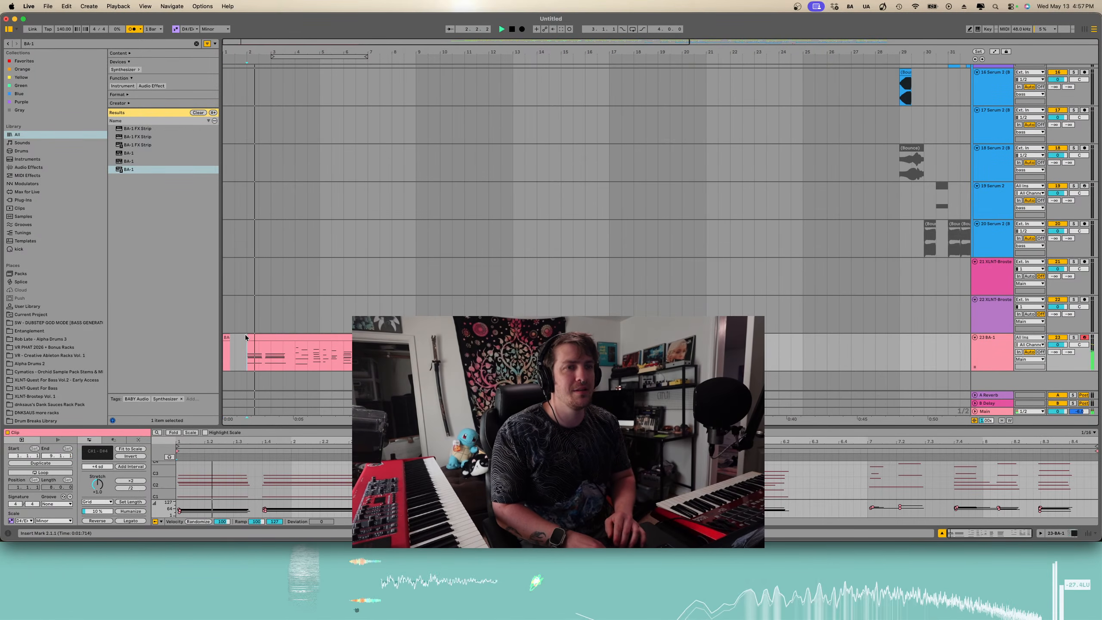
pyautogui.click(229, 335)
pyautogui.press('super+d')
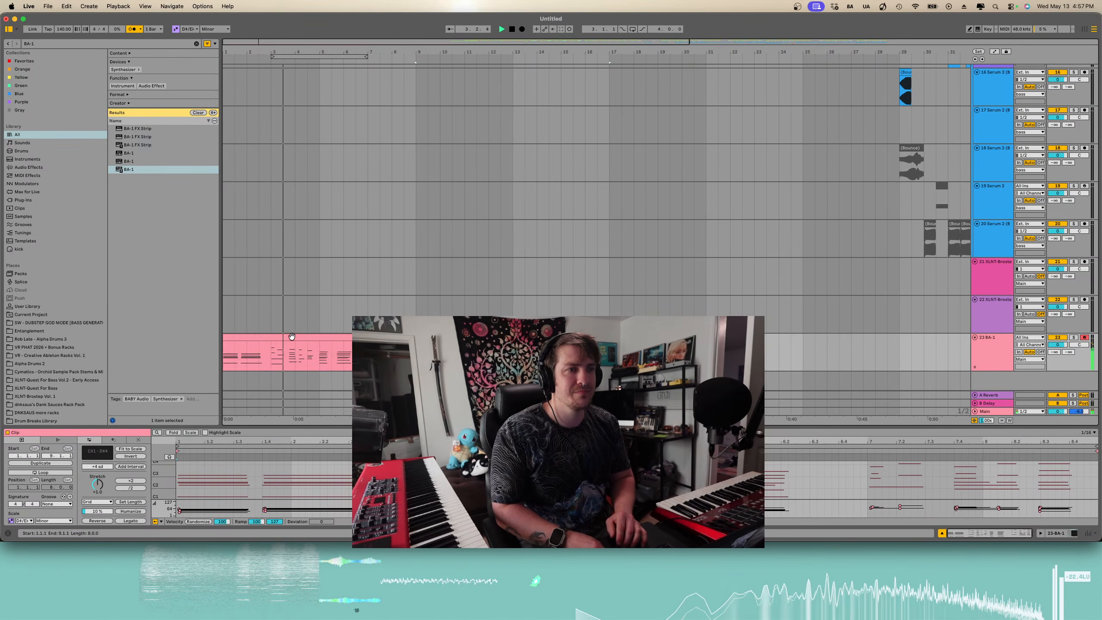
pyautogui.scroll(-3, 291, 336)
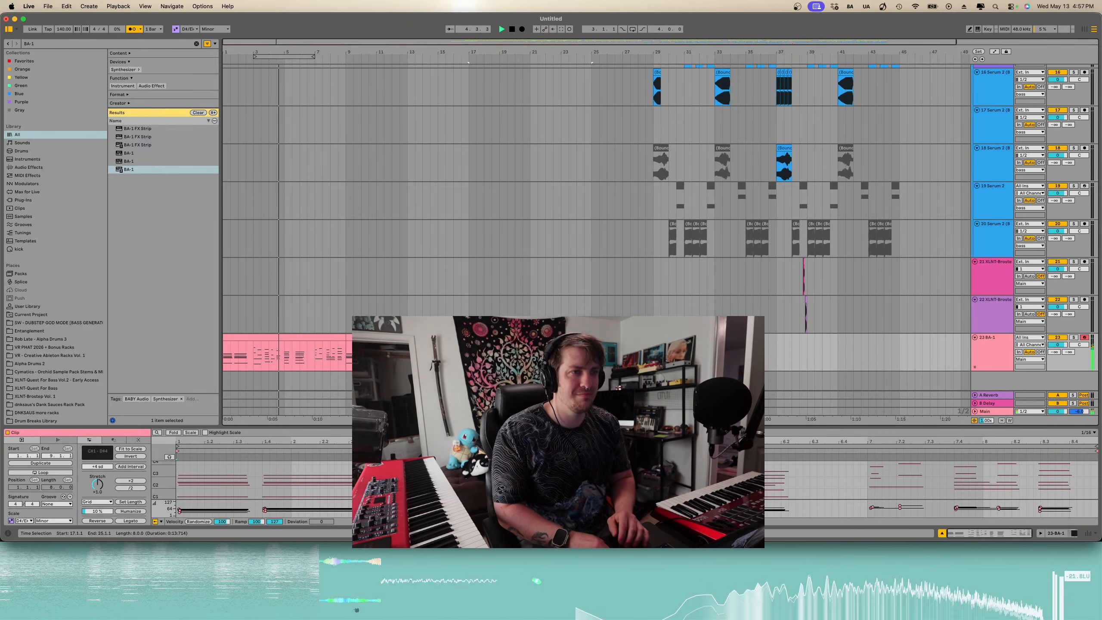
pyautogui.scroll(-1, 291, 337)
pyautogui.press('super+z')
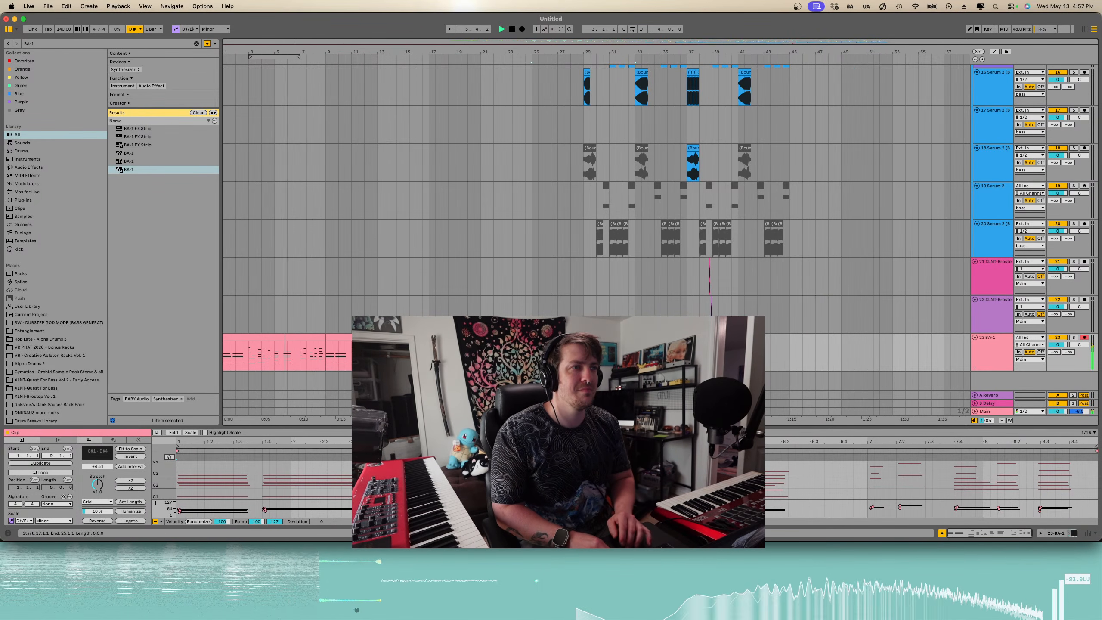
# - Select the arrangement from bar 16 to 45 across all tracks and move it earlier to start at bar 12
pyautogui.scroll(10, 594, 225)
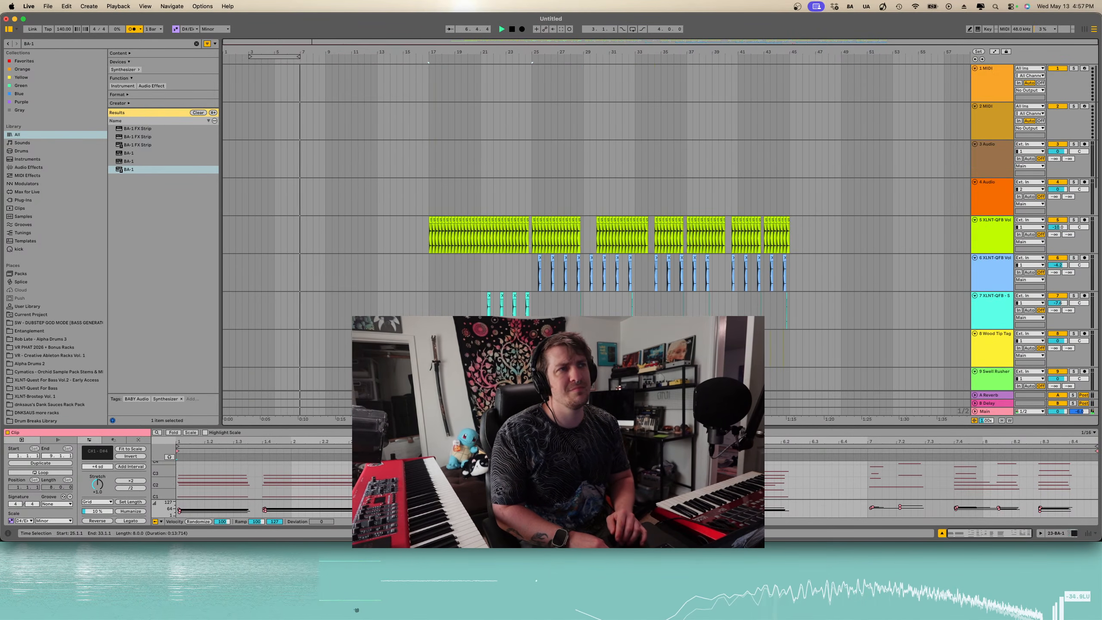
pyautogui.scroll(-15, 594, 226)
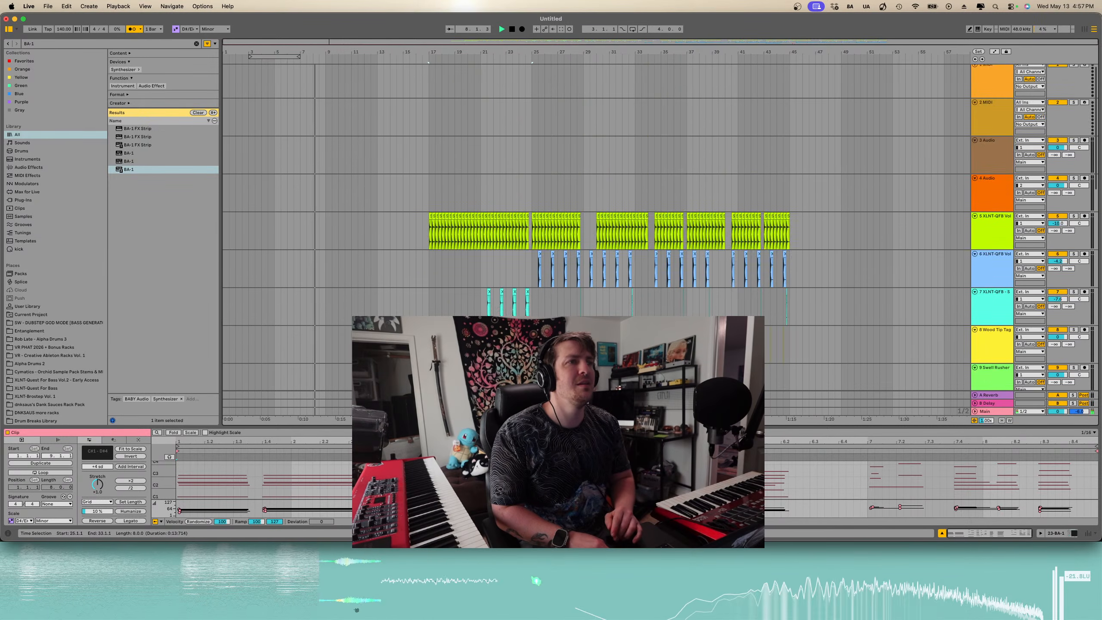
pyautogui.scroll(-3, 595, 226)
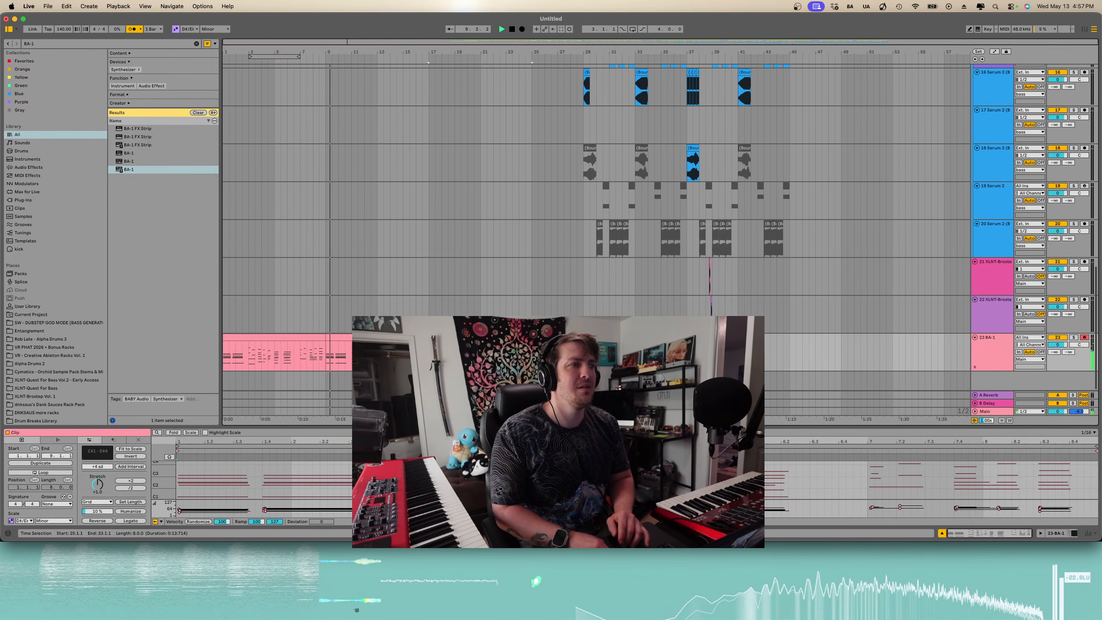
pyautogui.moveTo(789, 321); pyautogui.dragTo(429, 59)
pyautogui.scroll(3, 440, 118)
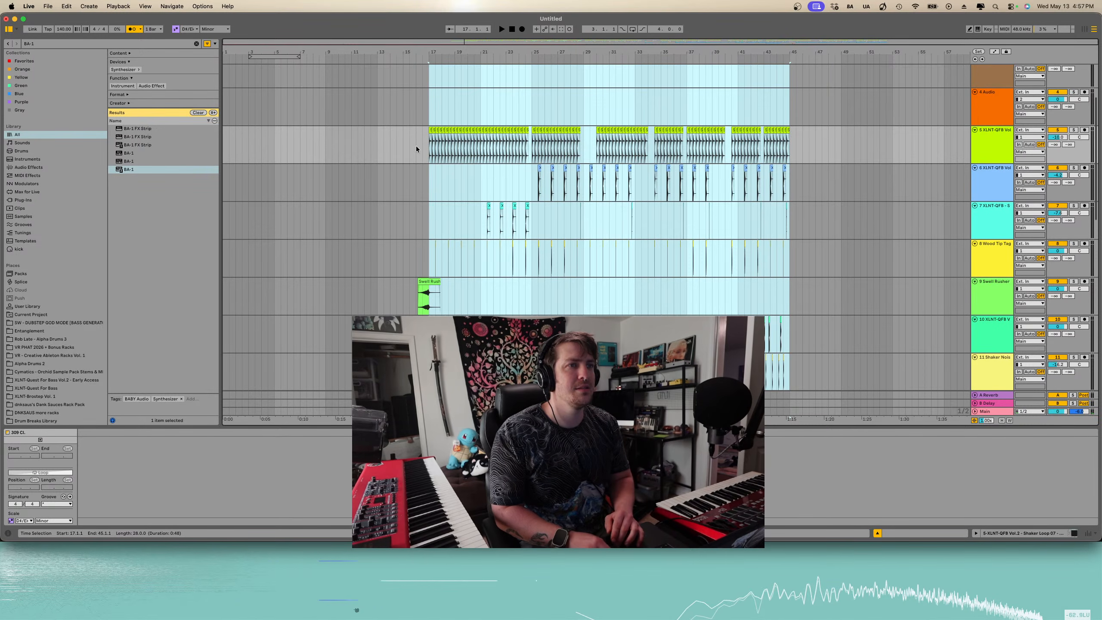
pyautogui.moveTo(433, 131); pyautogui.dragTo(417, 132)
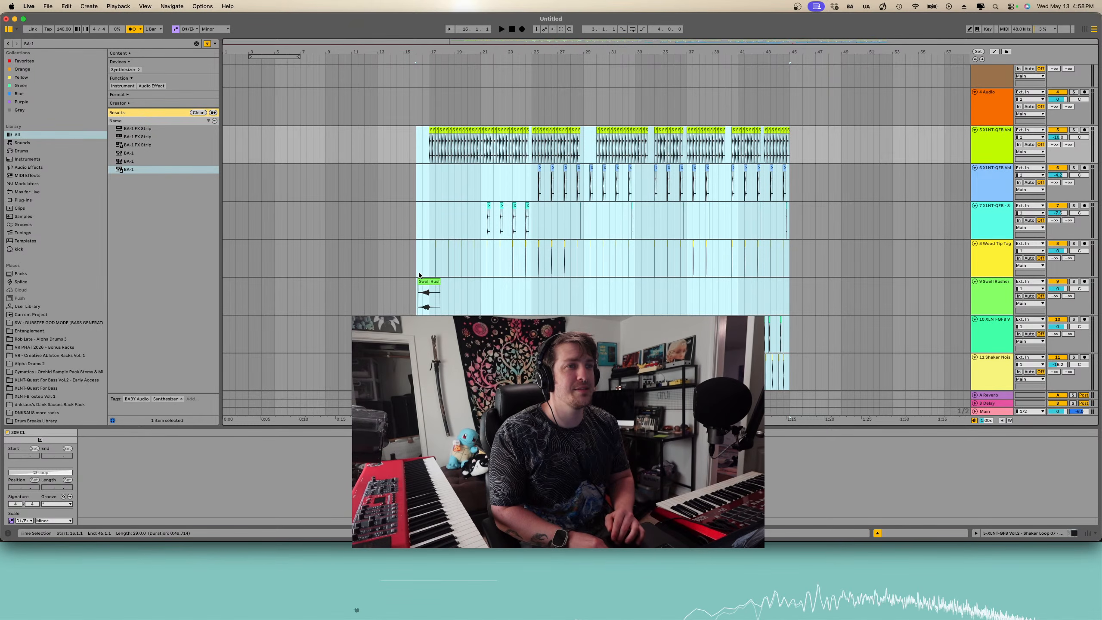
pyautogui.moveTo(422, 280); pyautogui.dragTo(370, 287)
pyautogui.scroll(-10, 369, 287)
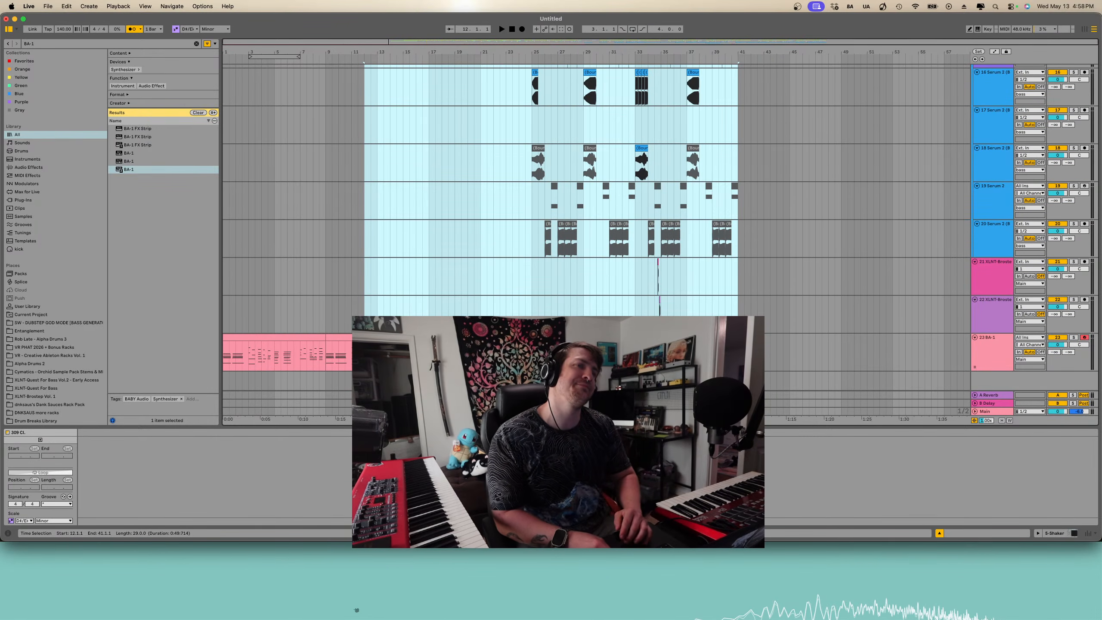
# - Open the BA-1 clip and enlarge the MIDI note editor to show its notes
pyautogui.click(460, 338)
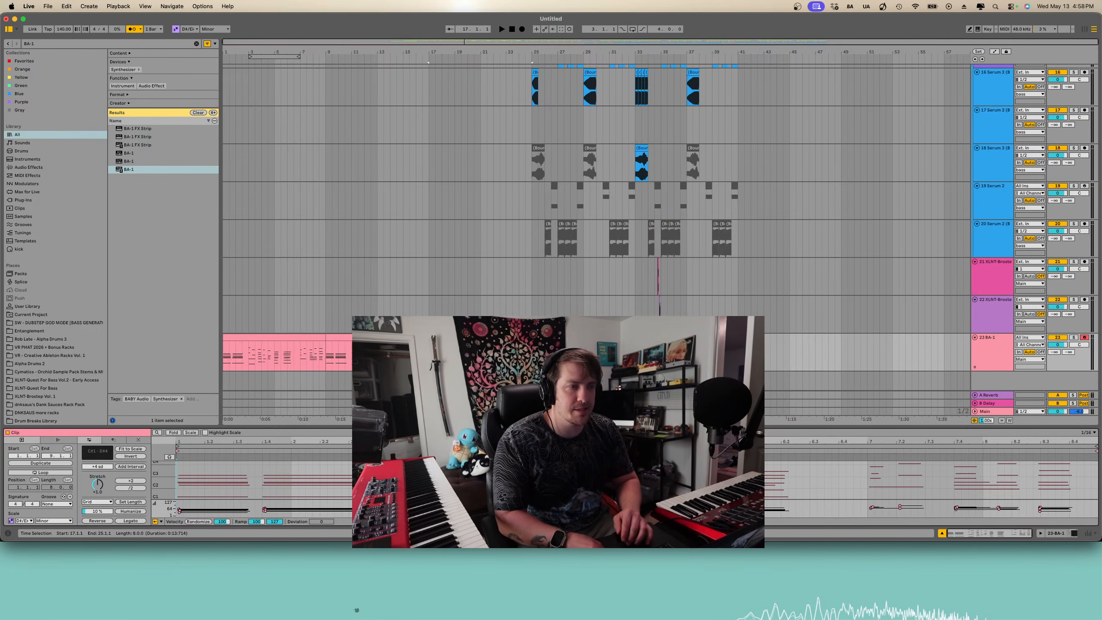
pyautogui.hotkey('ctrl', 'Up')
pyautogui.hotkey('ctrl', 'Up')
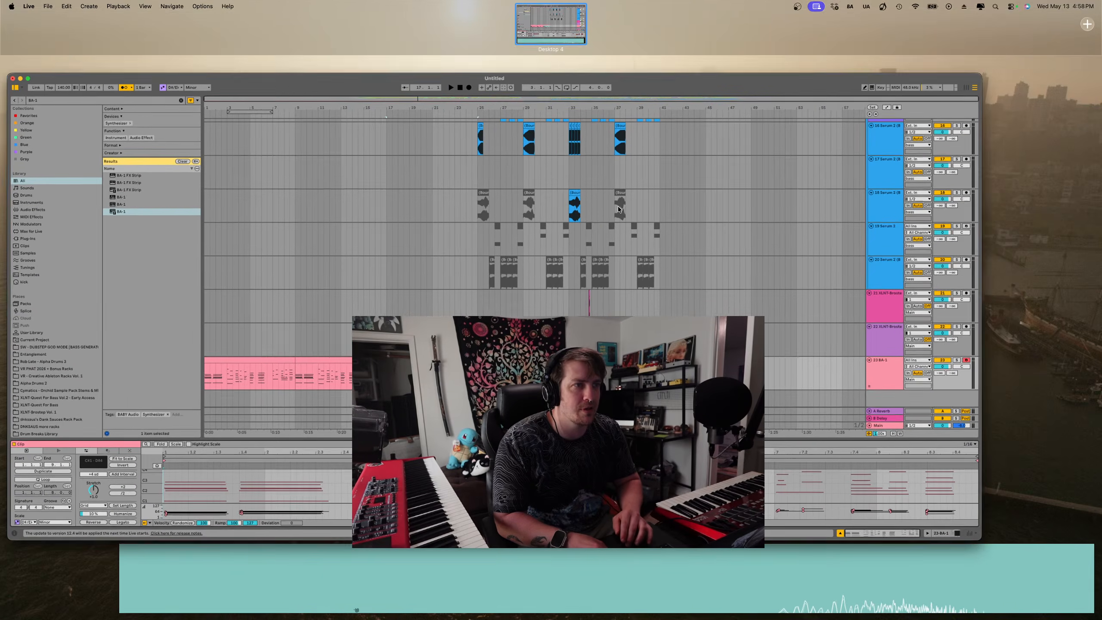
pyautogui.press('space')
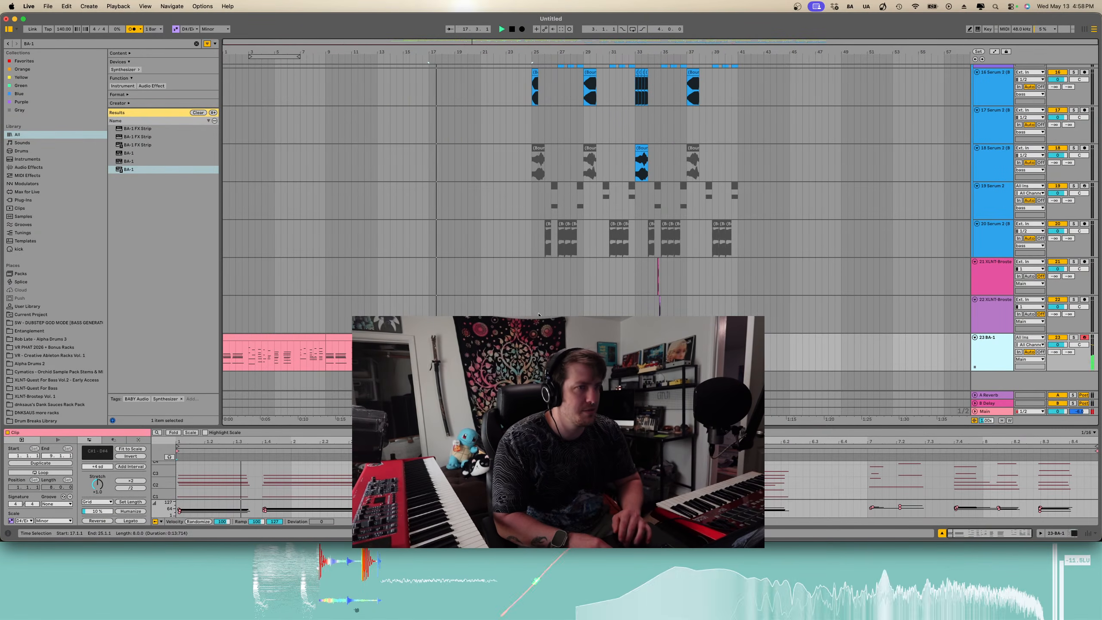
pyautogui.scroll(5, 479, 316)
pyautogui.scroll(-5, 478, 316)
pyautogui.scroll(3, 478, 315)
pyautogui.scroll(2, 478, 316)
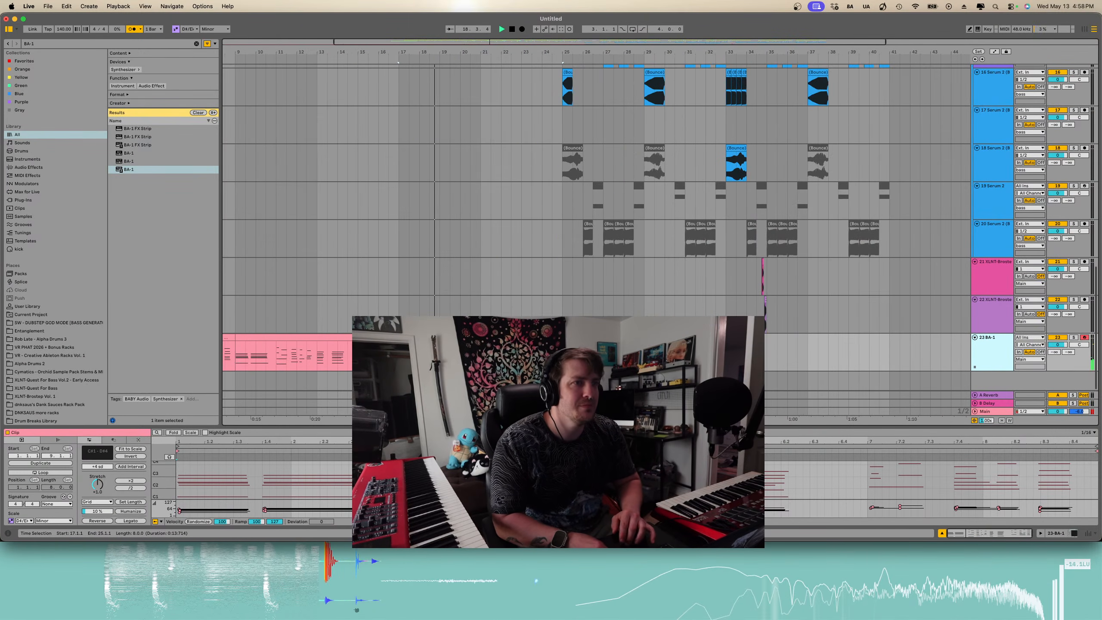
pyautogui.moveTo(459, 428); pyautogui.dragTo(459, 225)
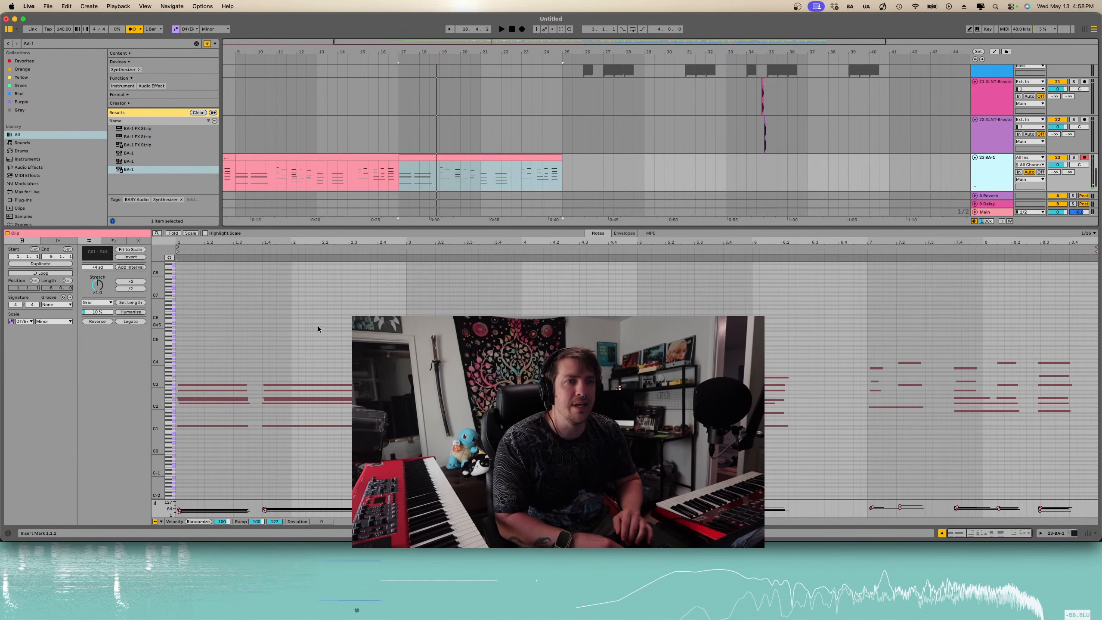
# - Fold the editor to the D# minor scale and draw a D#4 note at the start of the BA-1 clip
pyautogui.press('b')
pyautogui.click(180, 359)
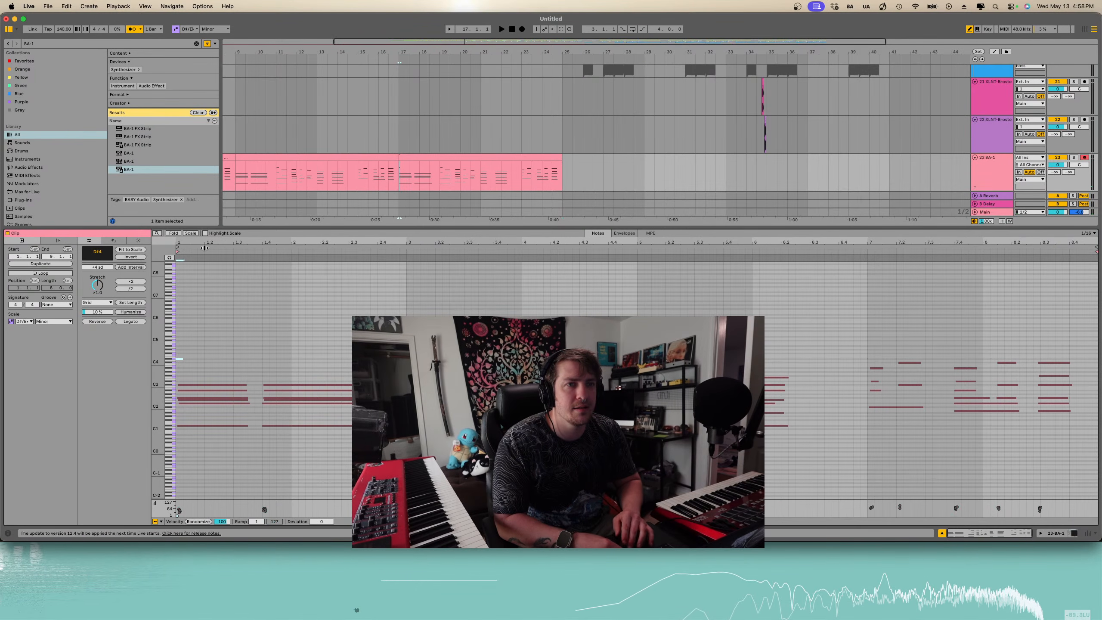
pyautogui.click(190, 234)
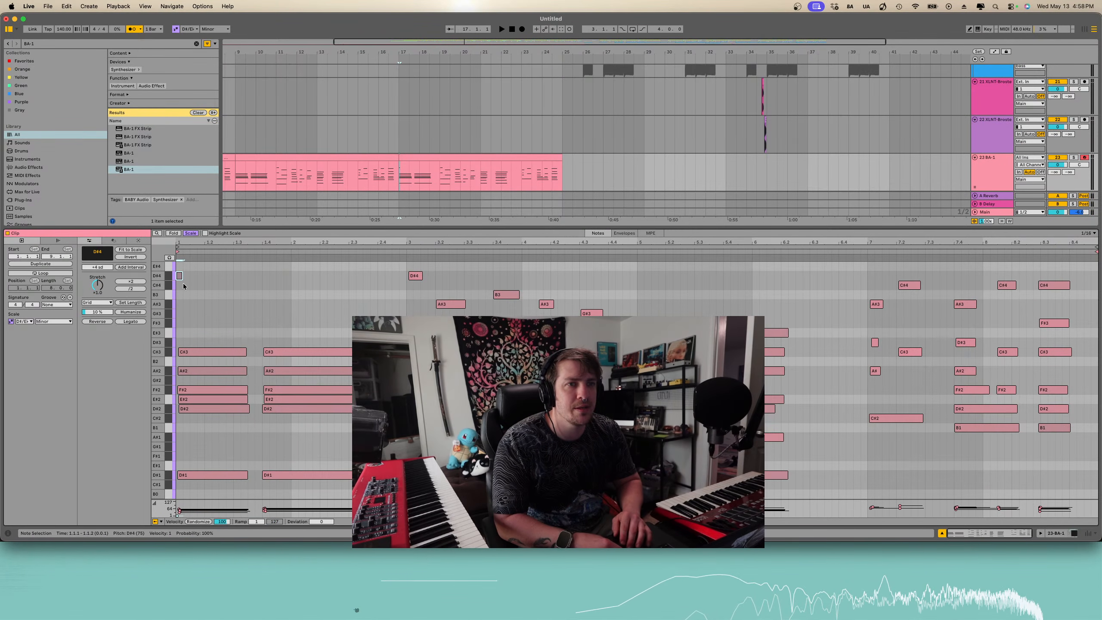
pyautogui.moveTo(179, 276); pyautogui.dragTo(239, 276)
pyautogui.scroll(3, 230, 280)
pyautogui.press('space')
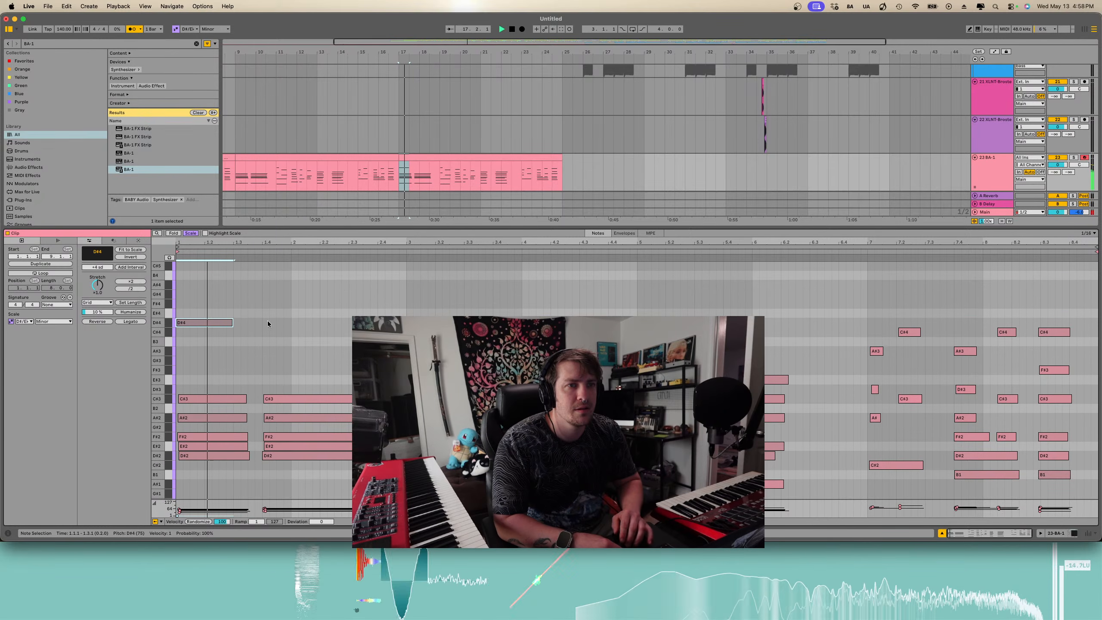
pyautogui.press('space')
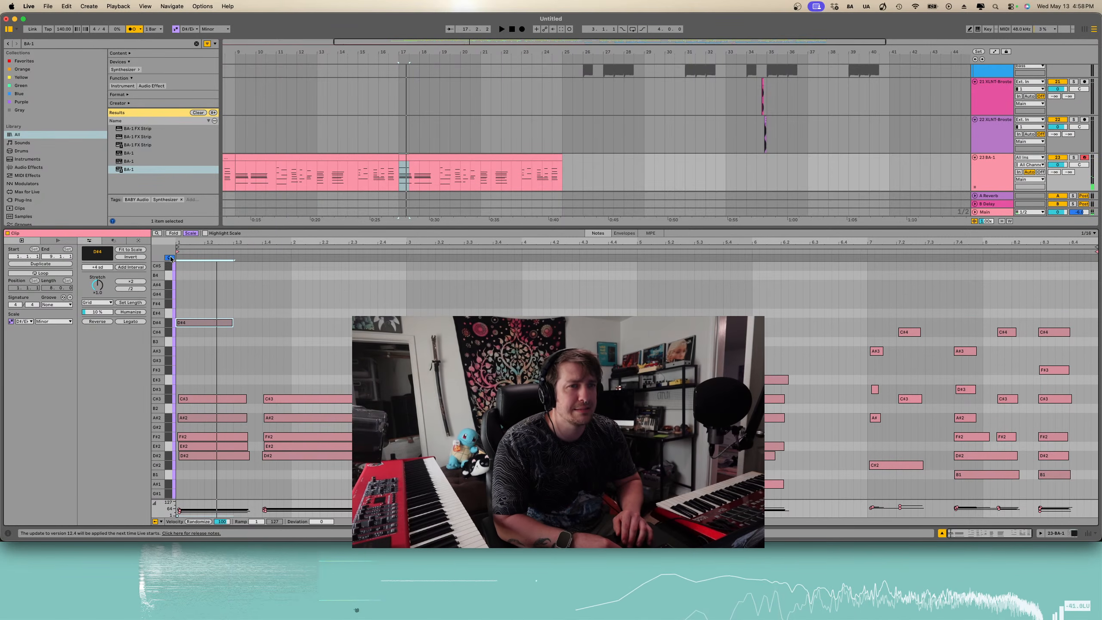
# - Audition the opening of the BA-1 clip with the note editor zoomed in
pyautogui.click(187, 322)
pyautogui.press('super+z')
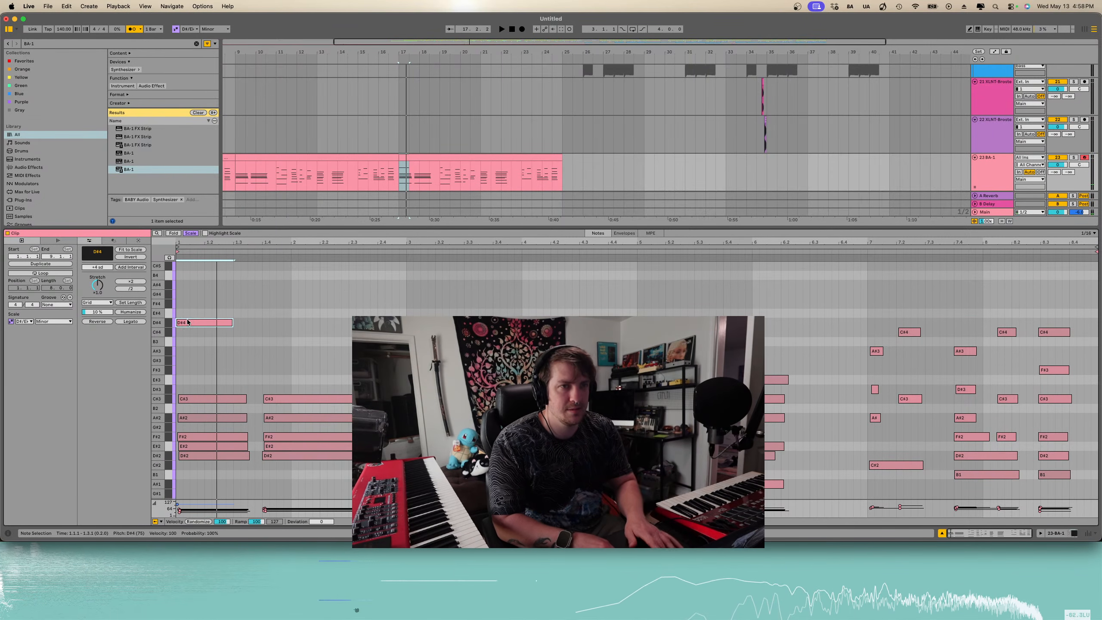
pyautogui.press('space')
pyautogui.press('space')
pyautogui.press('space')
pyautogui.press('space')
pyautogui.press('b')
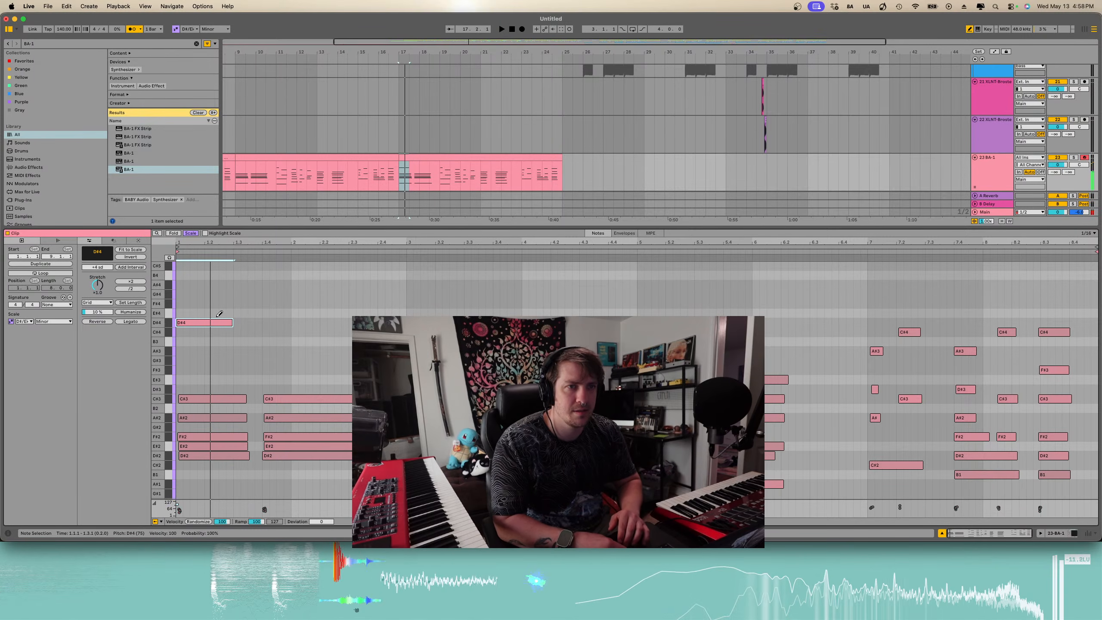
pyautogui.press('+')
pyautogui.press('+')
pyautogui.press('space')
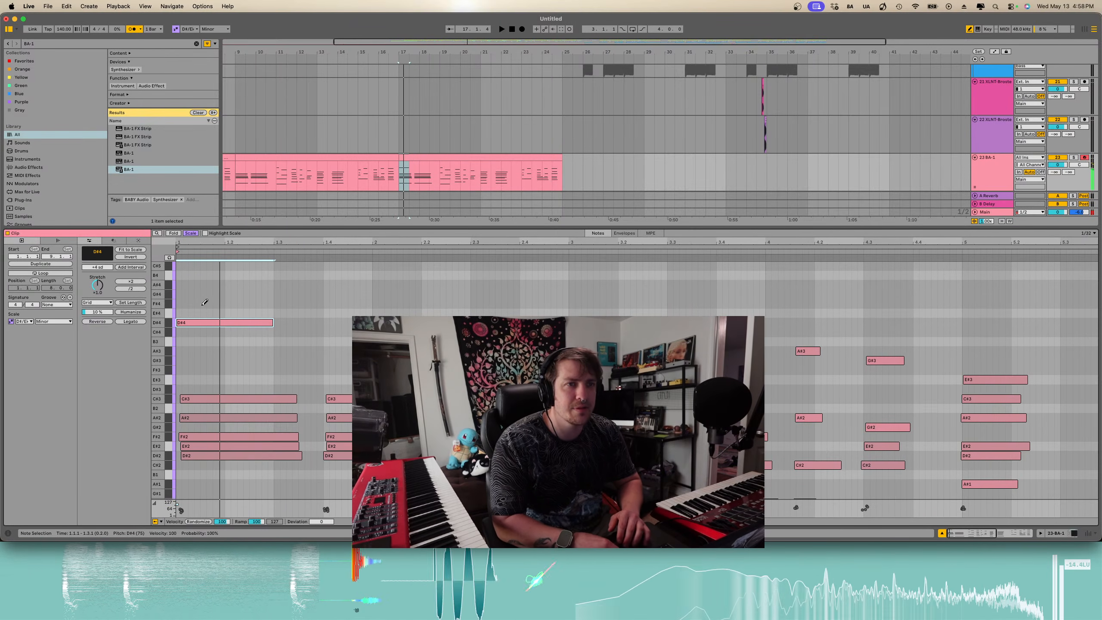
pyautogui.press('space')
pyautogui.press('b')
pyautogui.click(203, 304)
pyautogui.press('super+e')
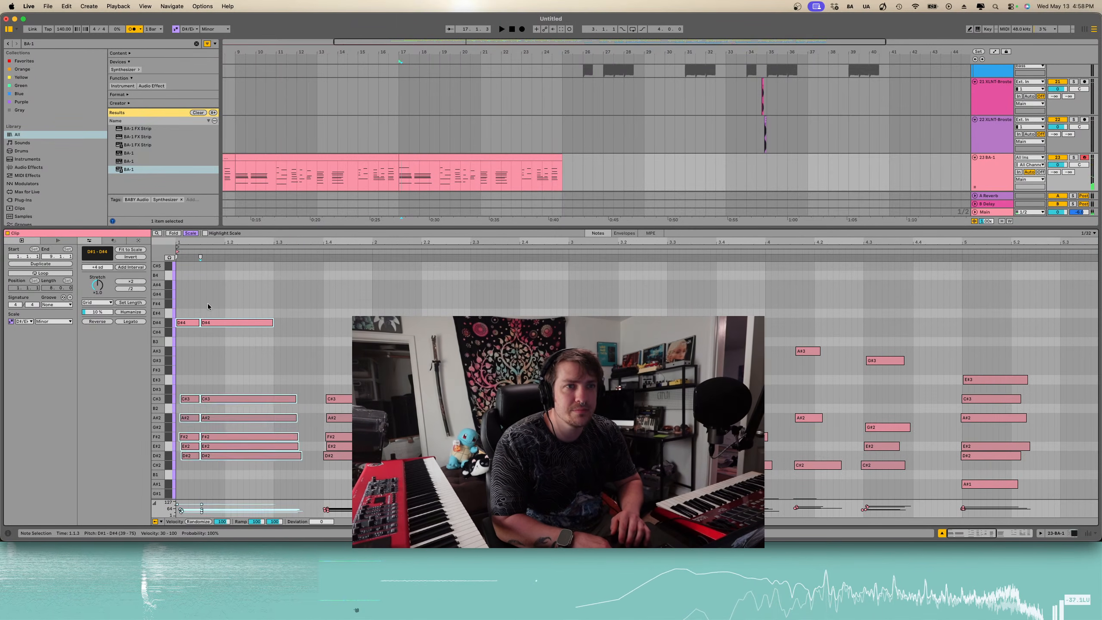
pyautogui.click(207, 322)
pyautogui.press('Delete')
pyautogui.press('super+z')
pyautogui.press('super+z')
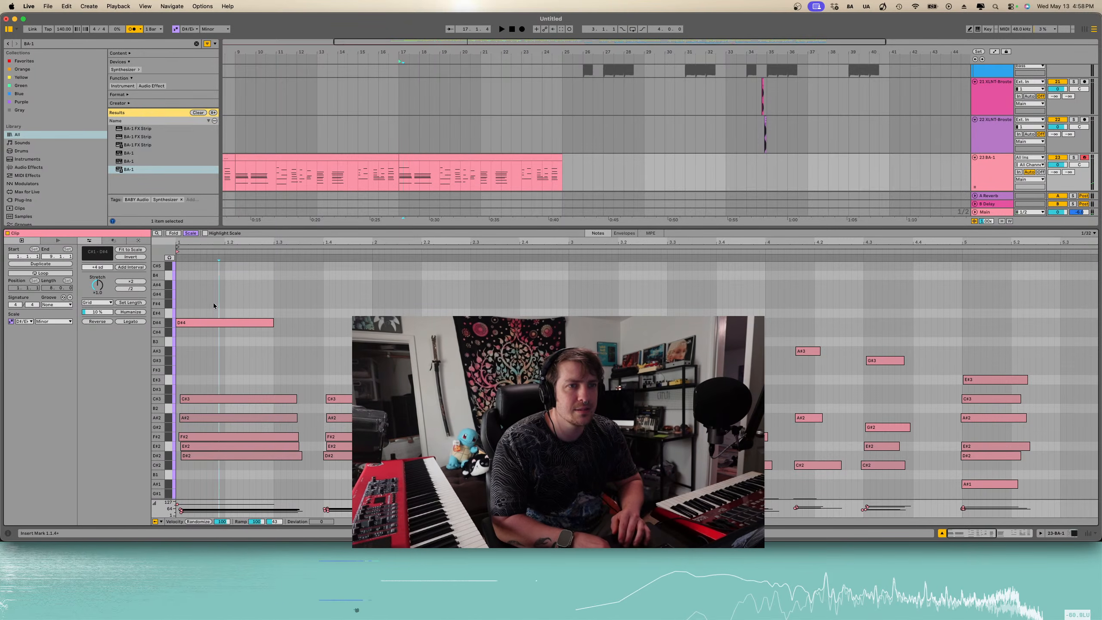
# - Shorten the opening D#4 note to one sixteenth
pyautogui.click(204, 292)
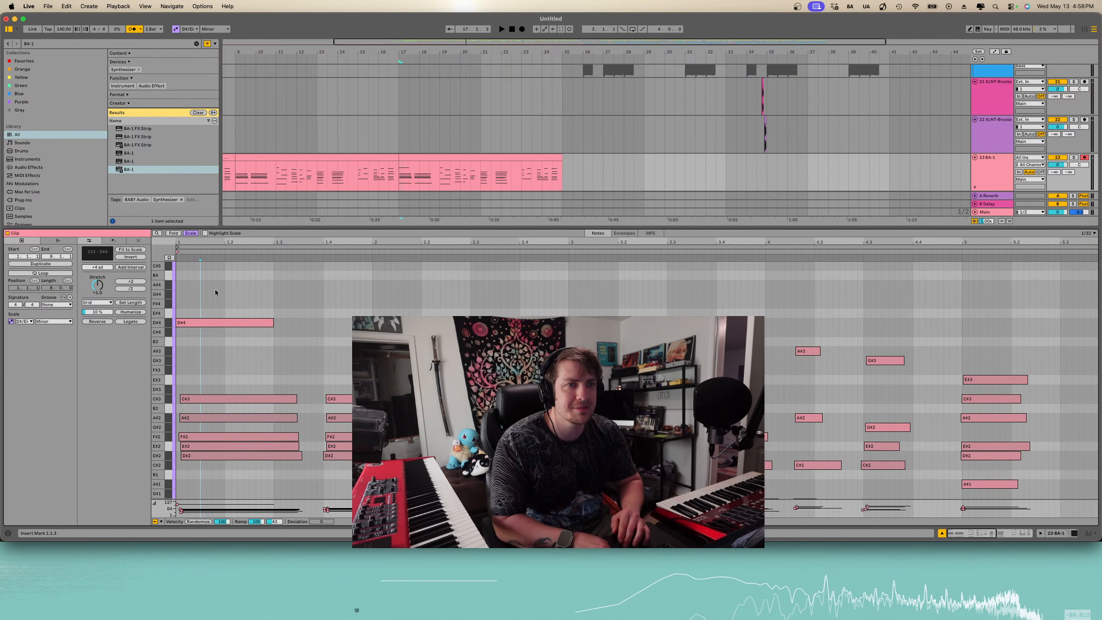
pyautogui.moveTo(269, 322); pyautogui.dragTo(207, 321)
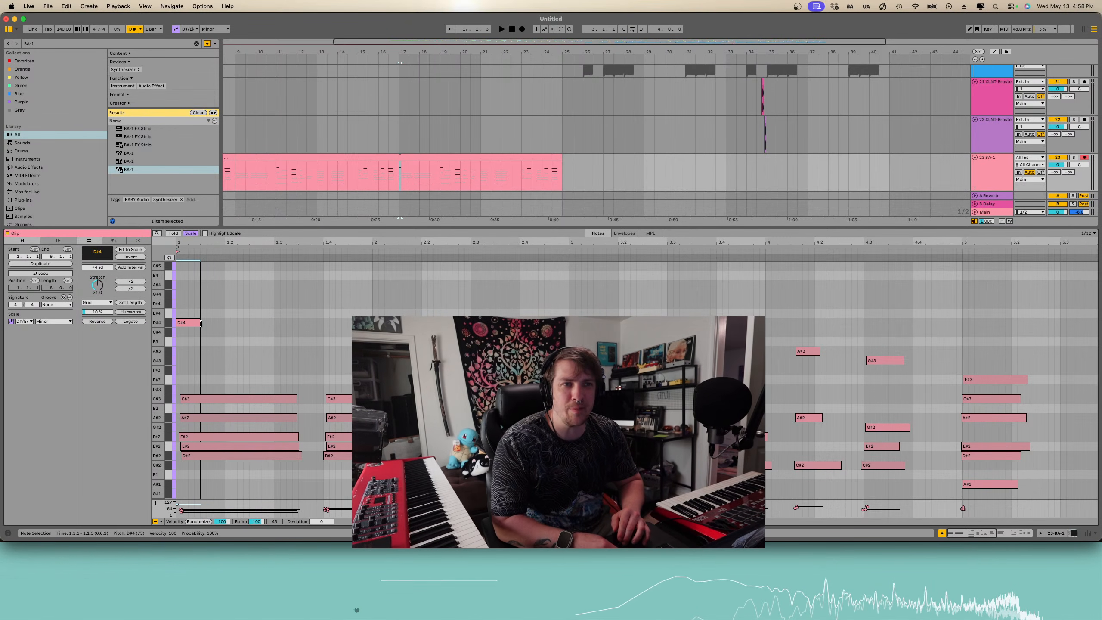
pyautogui.scroll(5, 201, 324)
pyautogui.hscroll(-3, 202, 324)
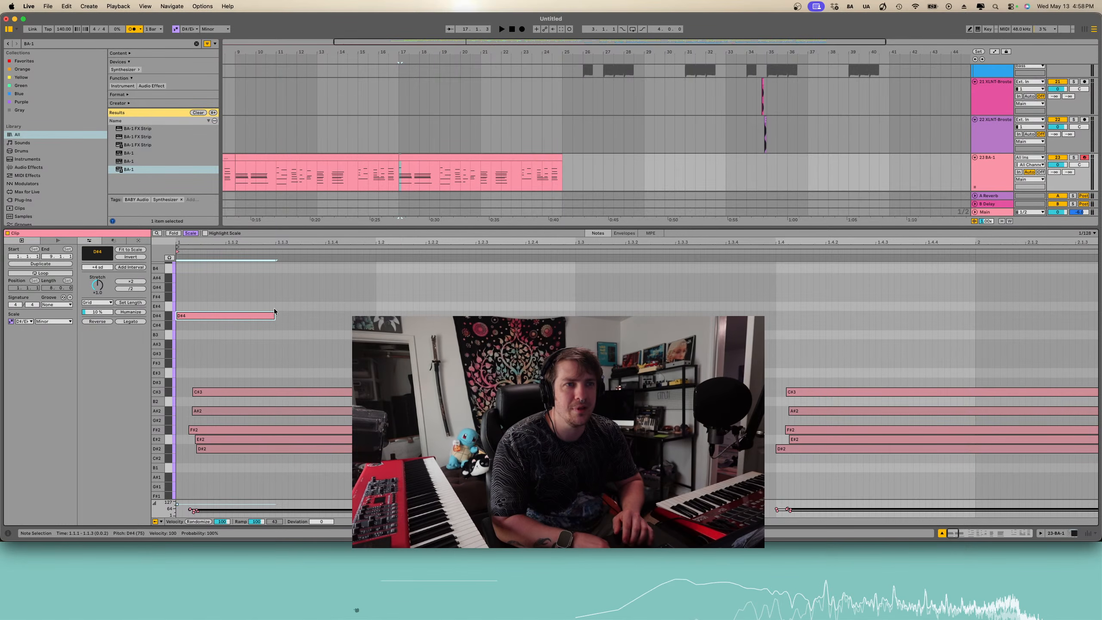
# - Add sixteenth notes E#4, F#4 and D#4 after the opening note to form a rising run
pyautogui.moveTo(273, 312); pyautogui.dragTo(305, 311)
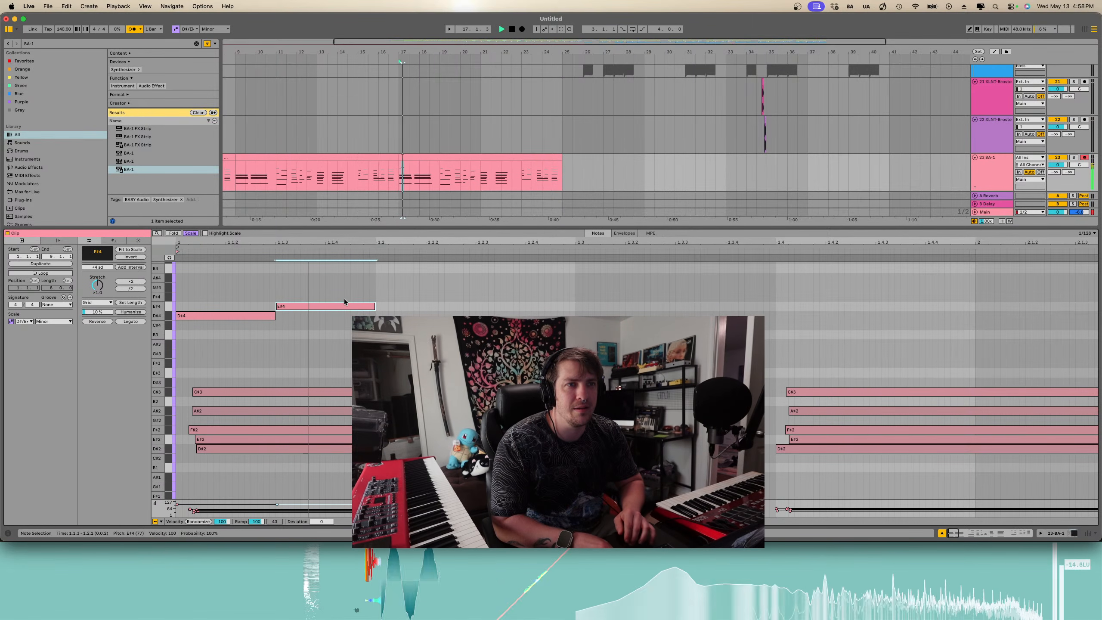
pyautogui.press('b')
pyautogui.click(379, 297)
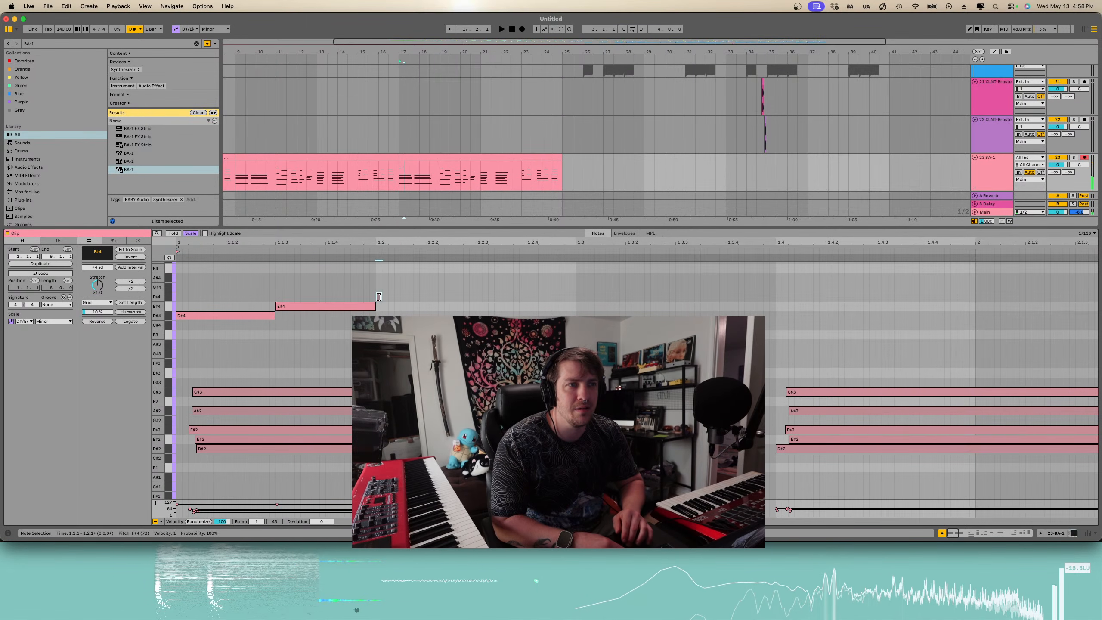
pyautogui.press('b')
pyautogui.click(364, 304)
pyautogui.moveTo(360, 309); pyautogui.dragTo(545, 311)
# - Play back the new run in the BA-1 clip
pyautogui.press('space')
pyautogui.press('space')
pyautogui.press('space')
pyautogui.press('space')
pyautogui.press('space')
pyautogui.scroll(-3, 543, 310)
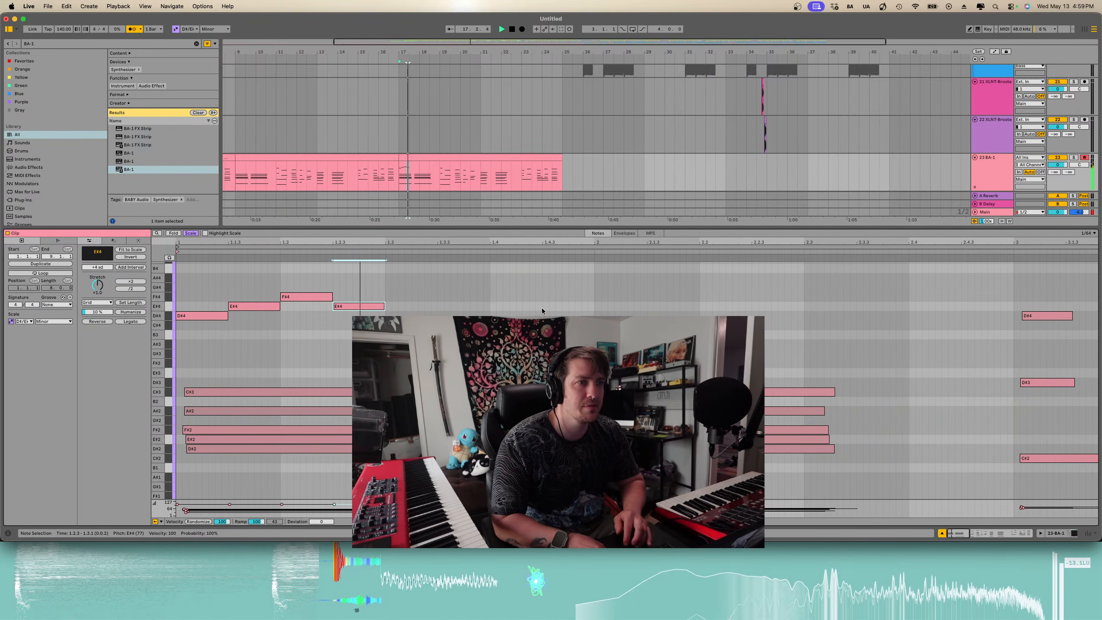
pyautogui.press('space')
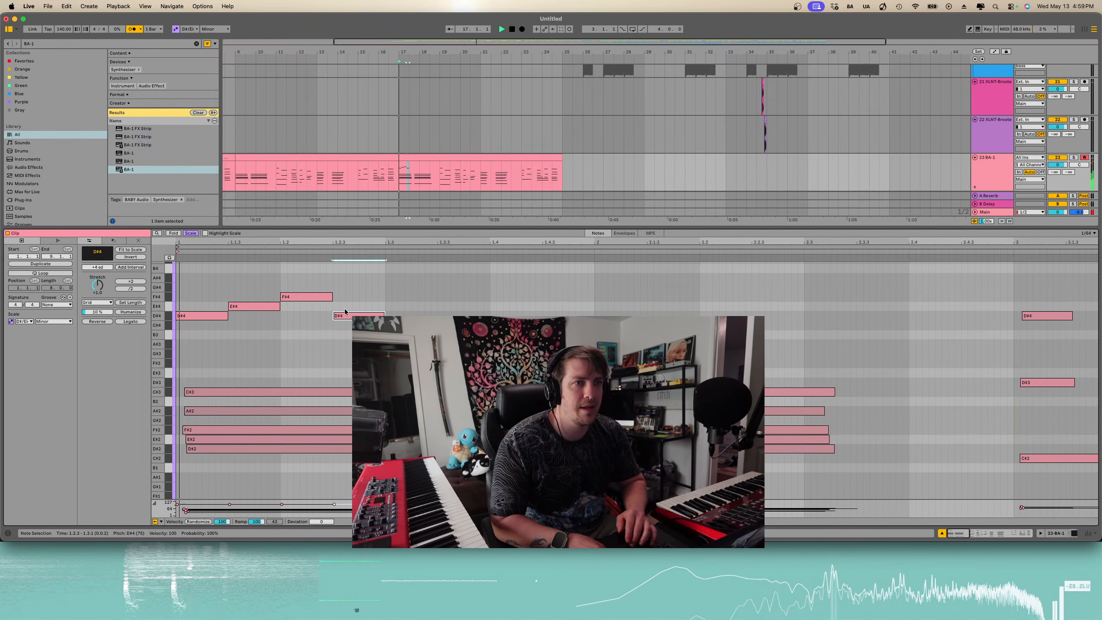
pyautogui.press('space')
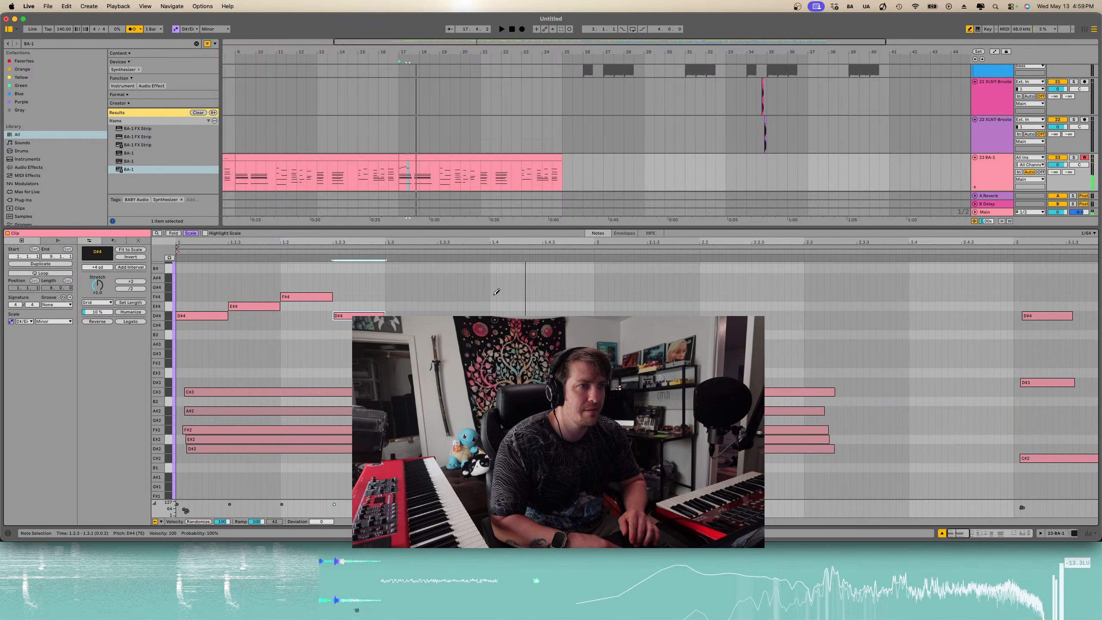
# - Draw a note at beat 1.4 and raise it one scale step to A#4
pyautogui.click(494, 287)
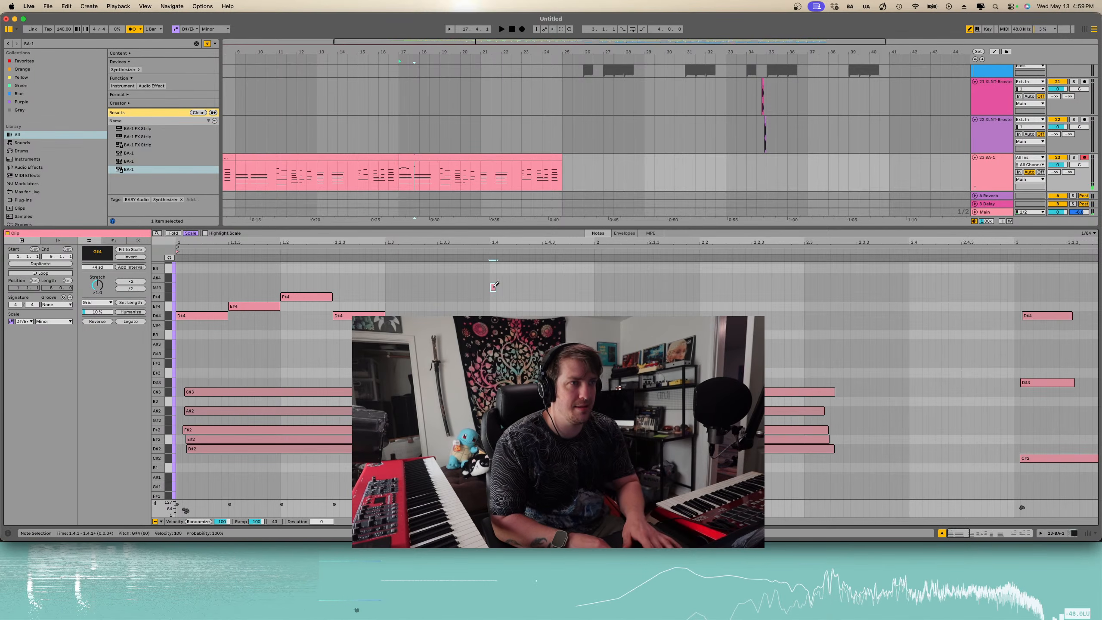
pyautogui.press('b')
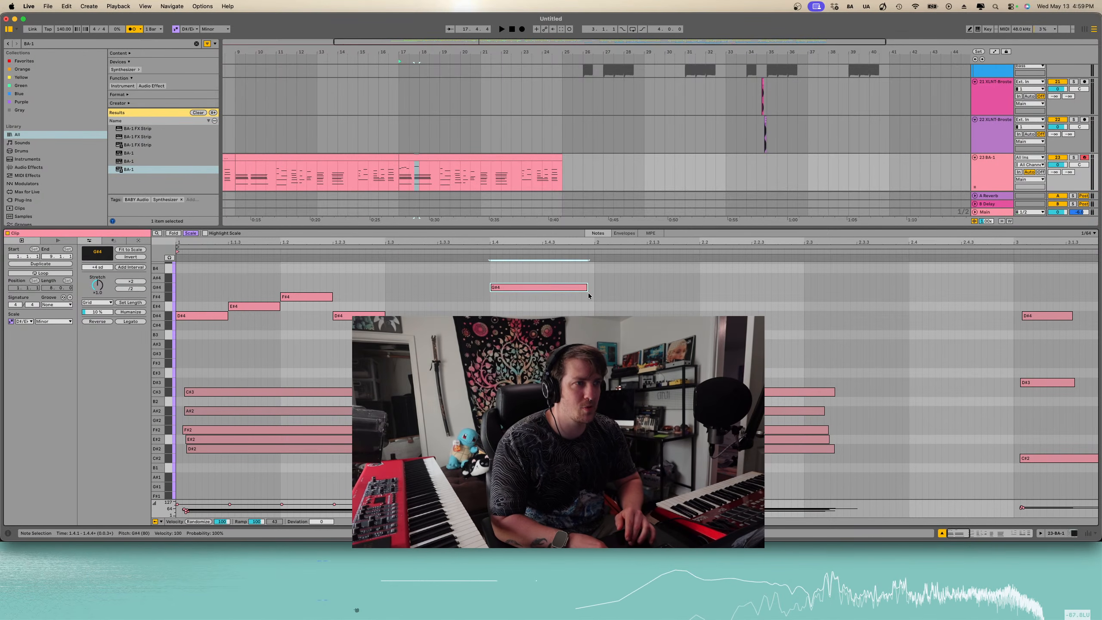
pyautogui.scroll(3, 589, 296)
pyautogui.press('space')
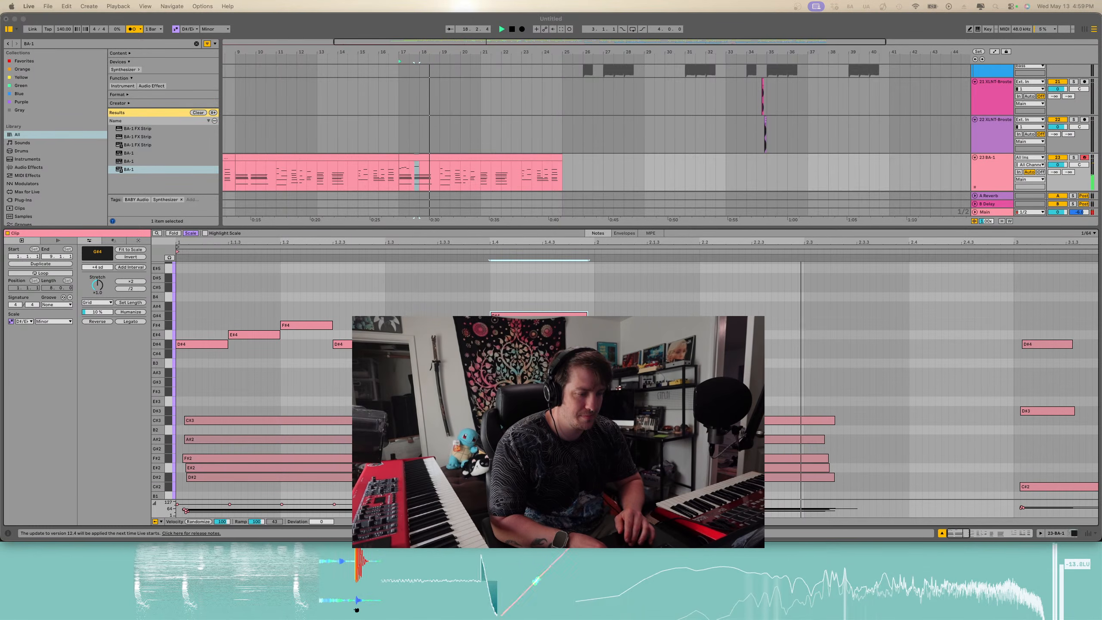
pyautogui.click(526, 314)
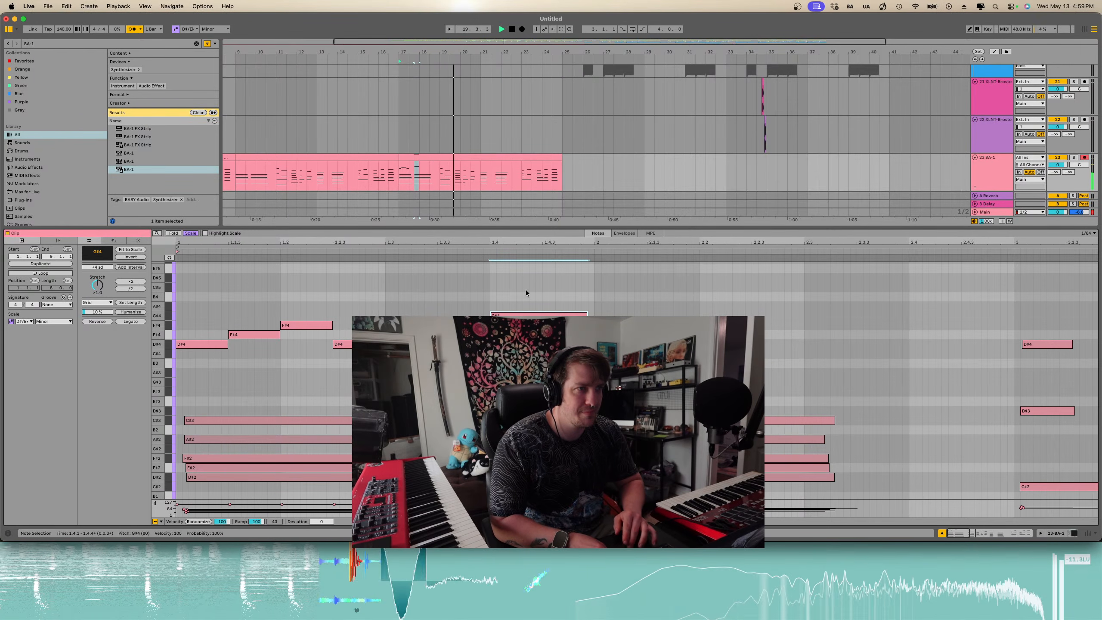
pyautogui.press('Up')
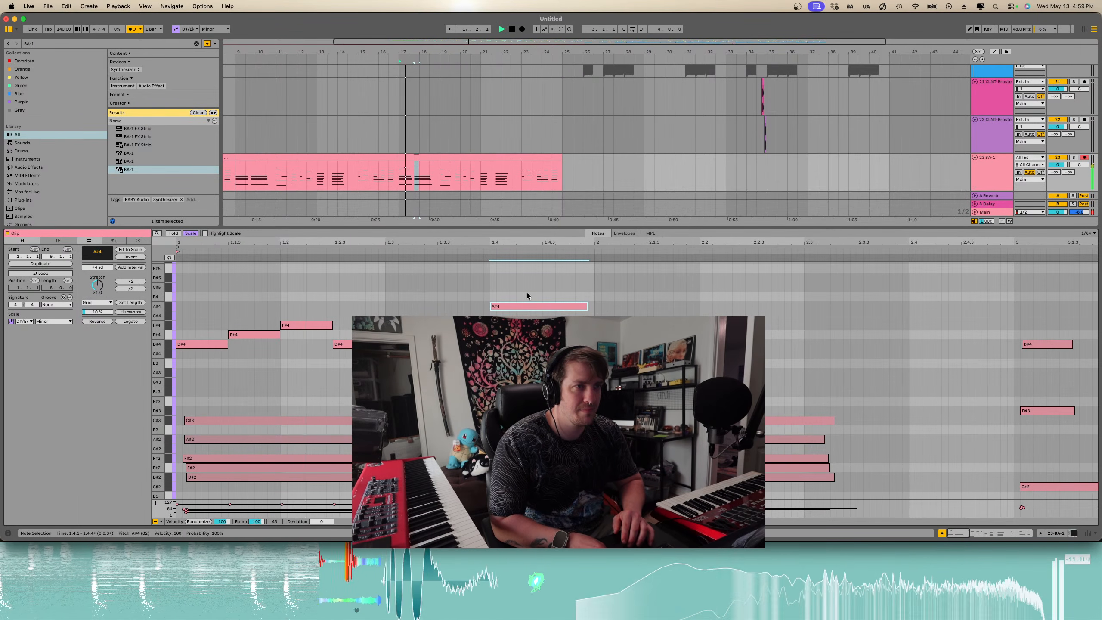
# - Select the D#4 to A#4 phrase and paste a copy starting at bar 3
pyautogui.moveTo(528, 293); pyautogui.dragTo(207, 357)
pyautogui.scroll(-3, 622, 306)
pyautogui.hscroll(3, 622, 305)
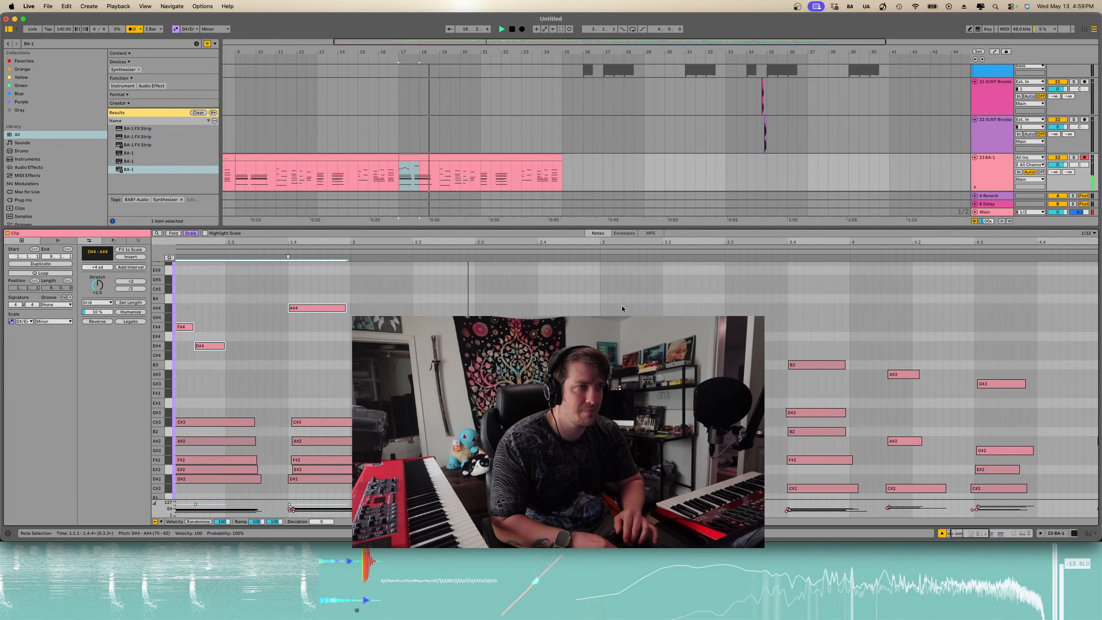
pyautogui.click(596, 303)
pyautogui.press('super+v')
pyautogui.hscroll(1, 654, 308)
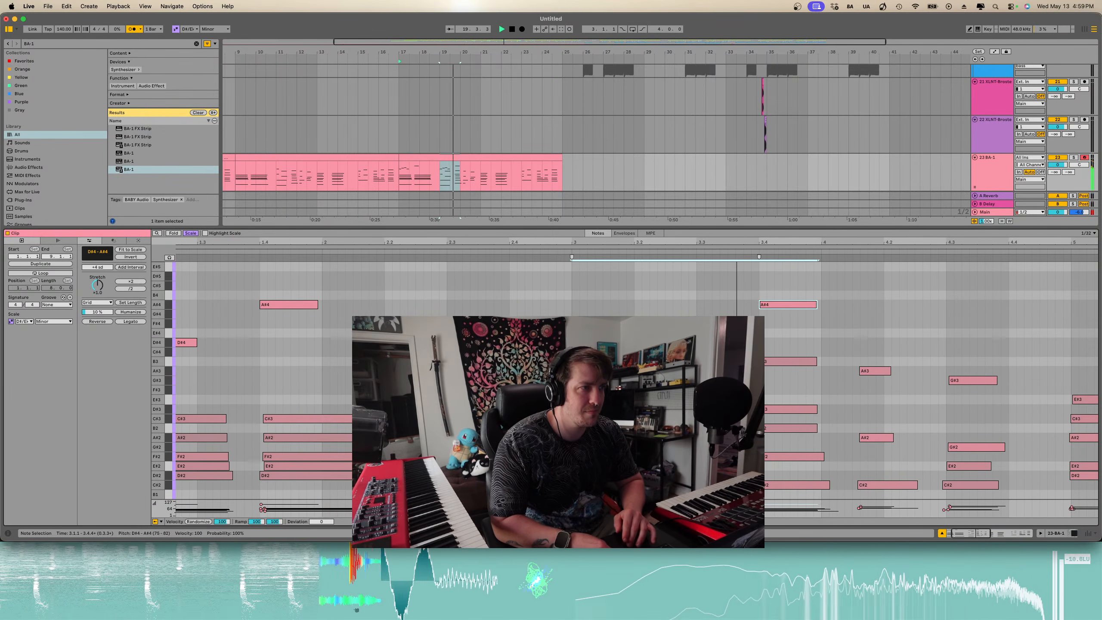
# - Raise the pasted phrase's last note two scale steps to C#5 and play back the melody
pyautogui.click(775, 305)
pyautogui.press('Up')
pyautogui.press('Up')
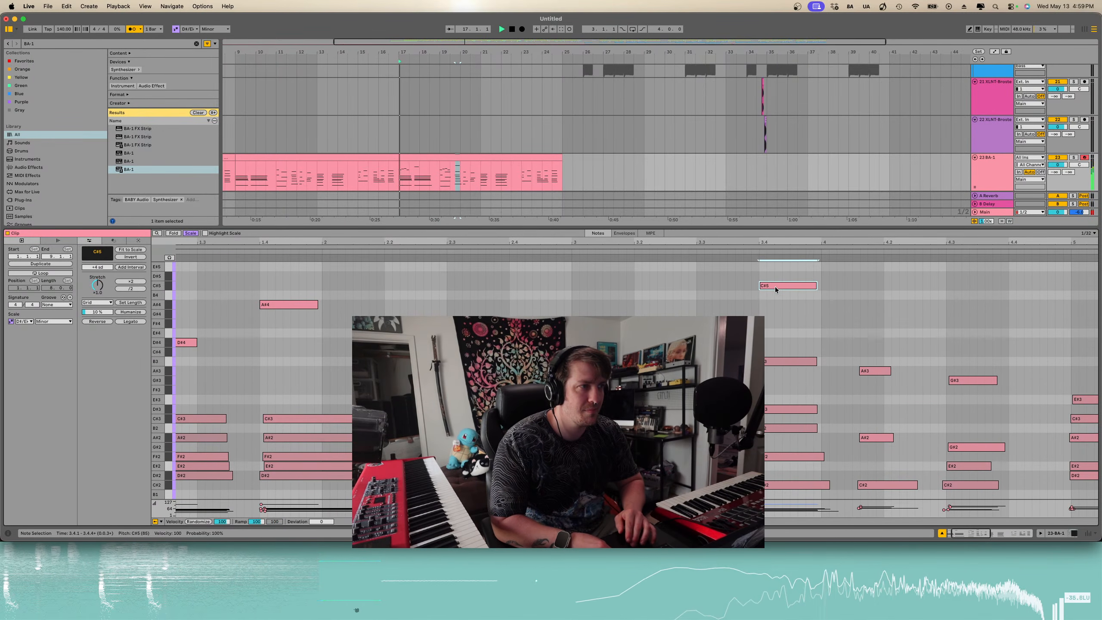
pyautogui.hscroll(3, 777, 290)
pyautogui.scroll(1, 777, 290)
pyautogui.scroll(-2, 777, 289)
pyautogui.scroll(-1, 777, 290)
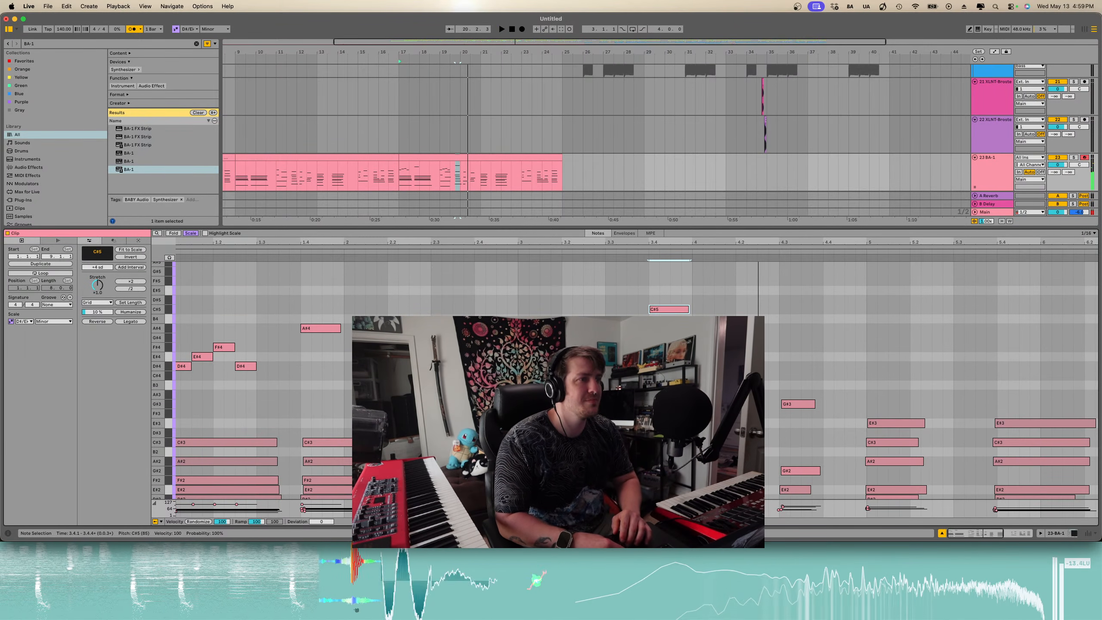
pyautogui.press('b')
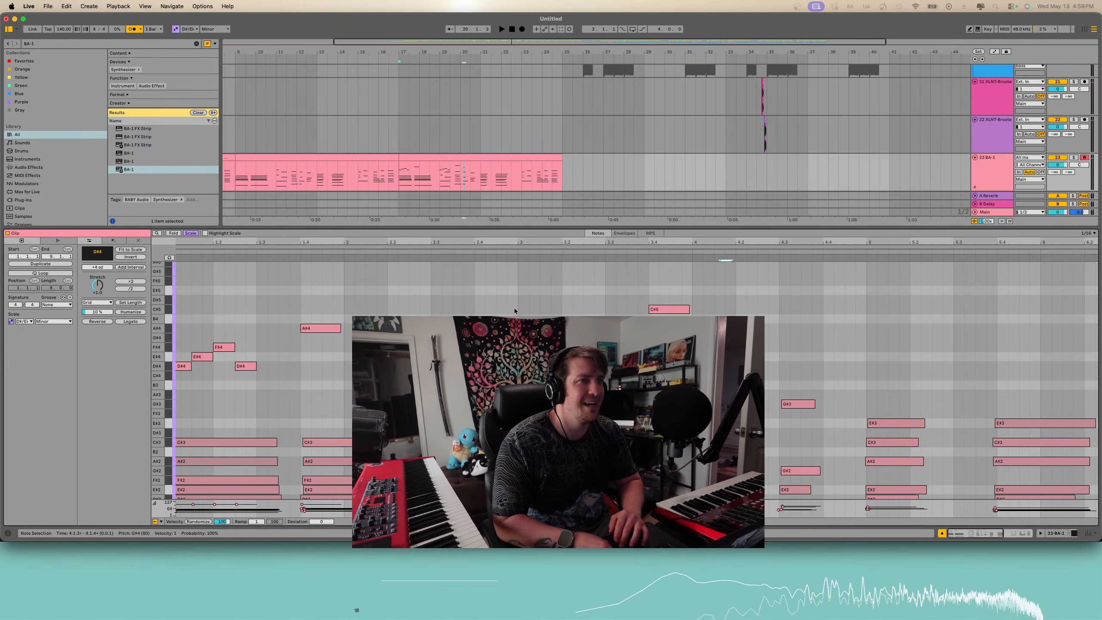
pyautogui.scroll(-3, 514, 308)
pyautogui.scroll(-3, 509, 276)
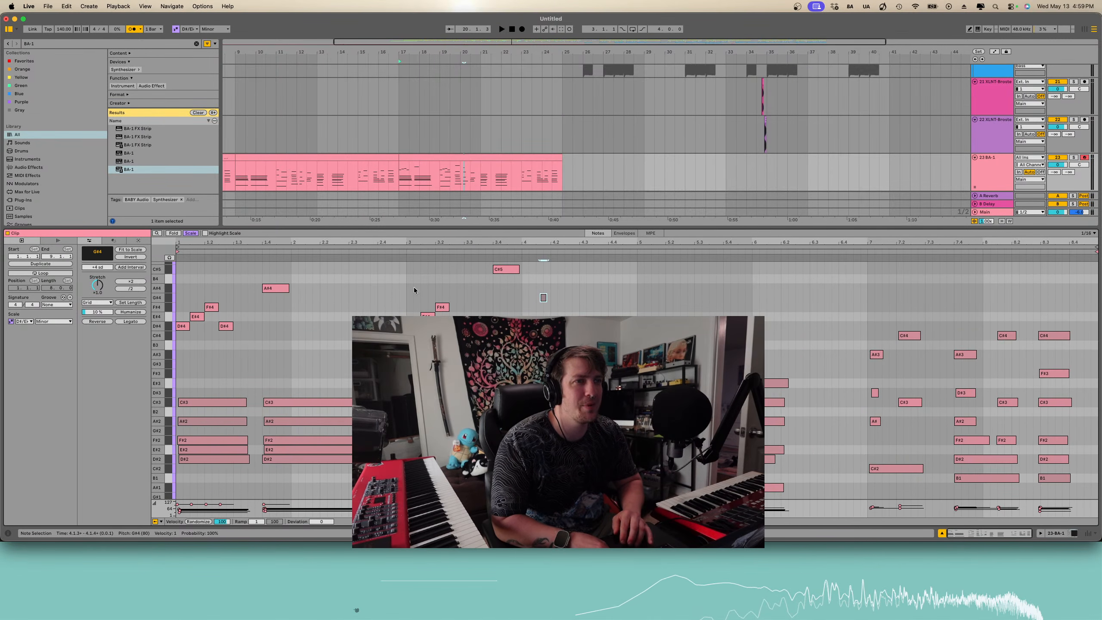
pyautogui.press('space')
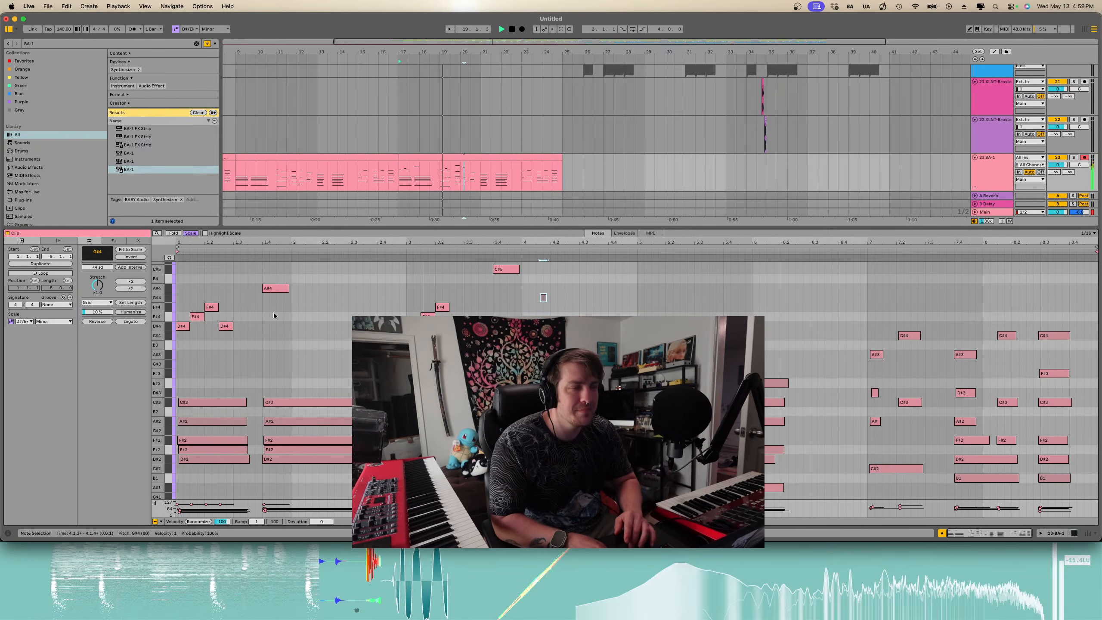
pyautogui.scroll(1, 532, 315)
pyautogui.scroll(3, 532, 315)
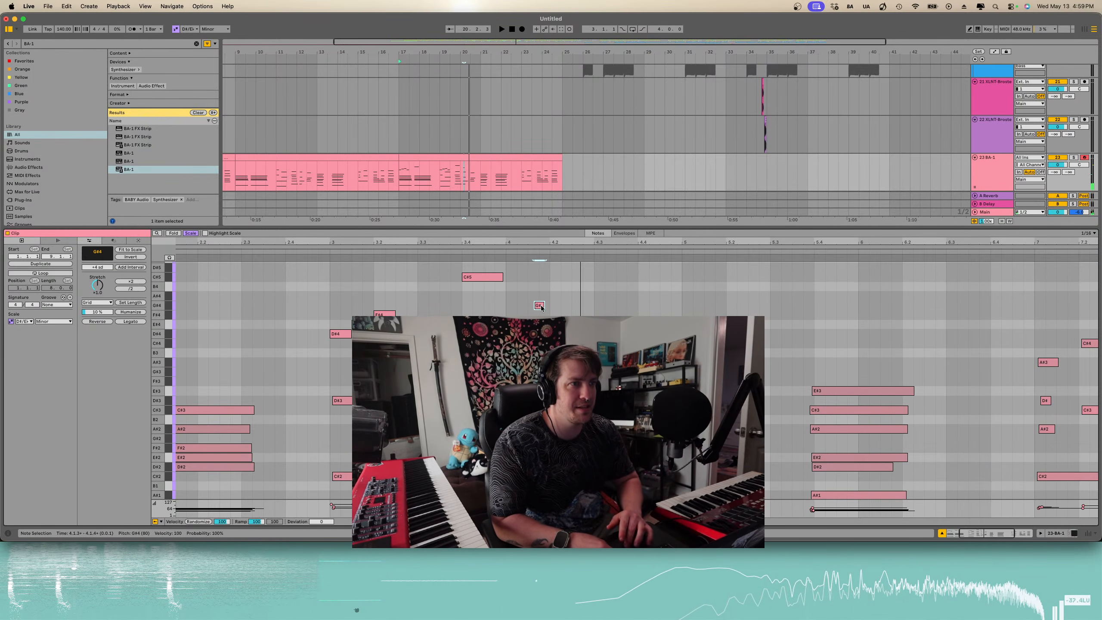
# - Draw an A#4 note and a B4 note following the C#5 in the BA-1 melody
pyautogui.click(494, 280)
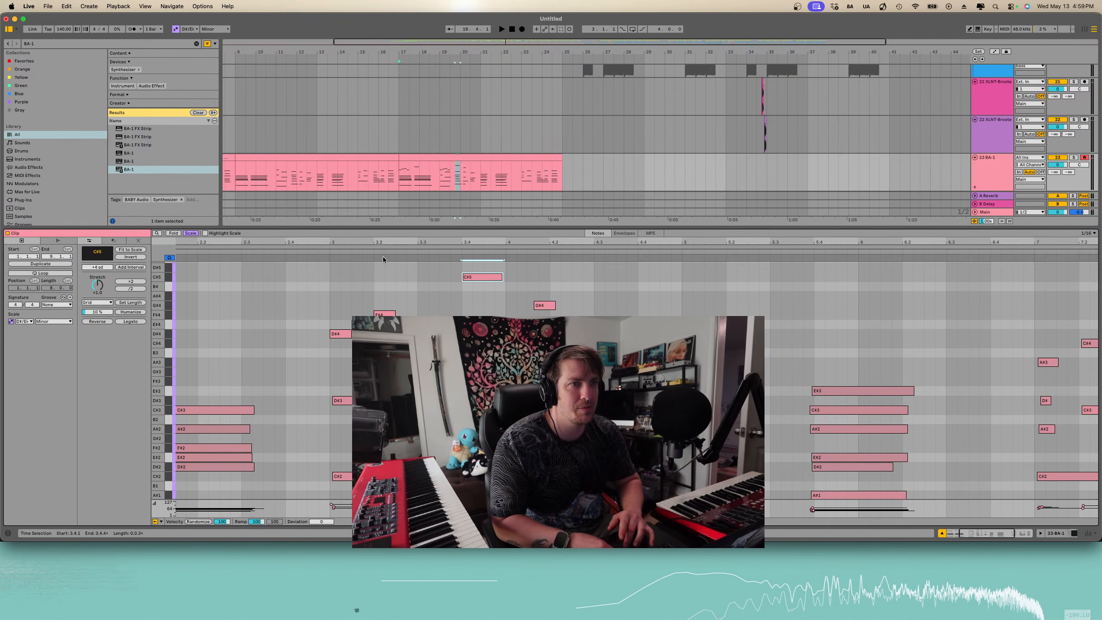
pyautogui.click(539, 304)
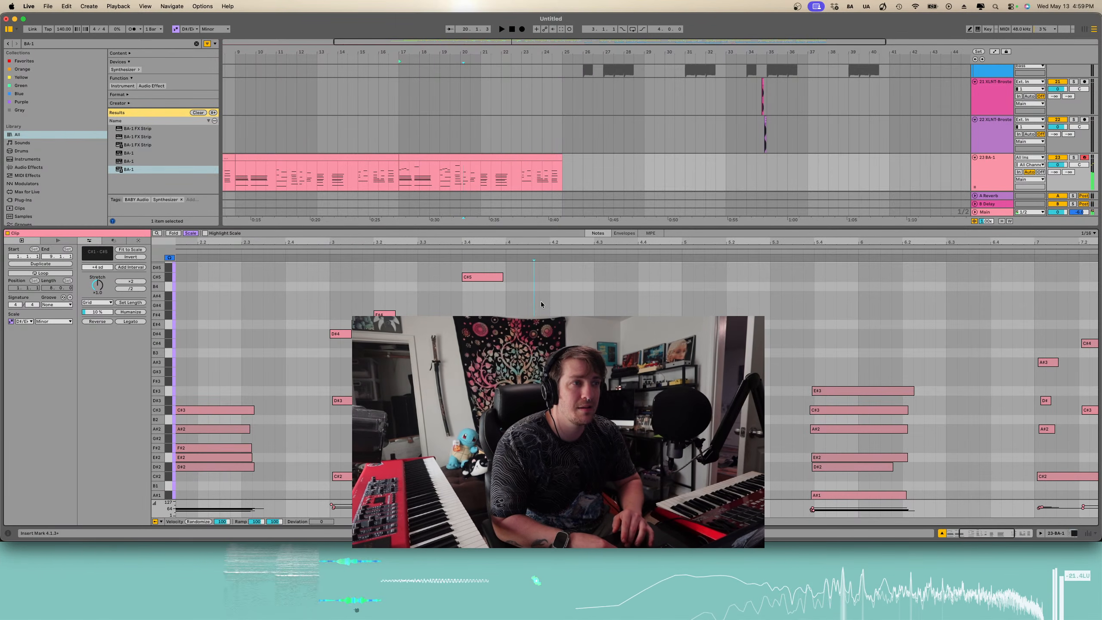
pyautogui.press('b')
pyautogui.click(543, 296)
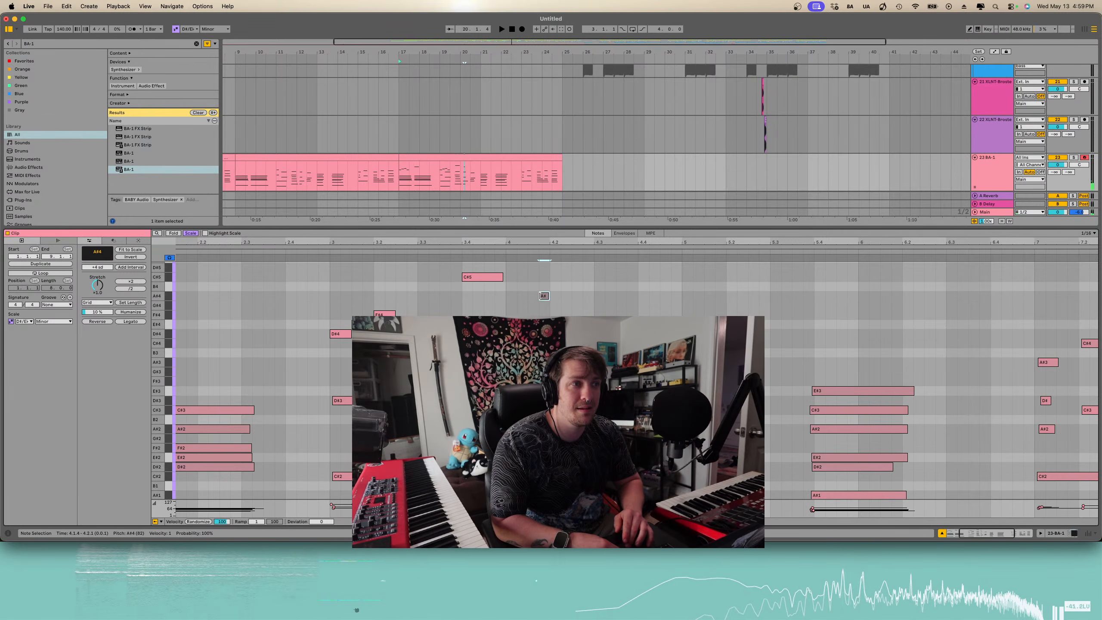
pyautogui.click(544, 296)
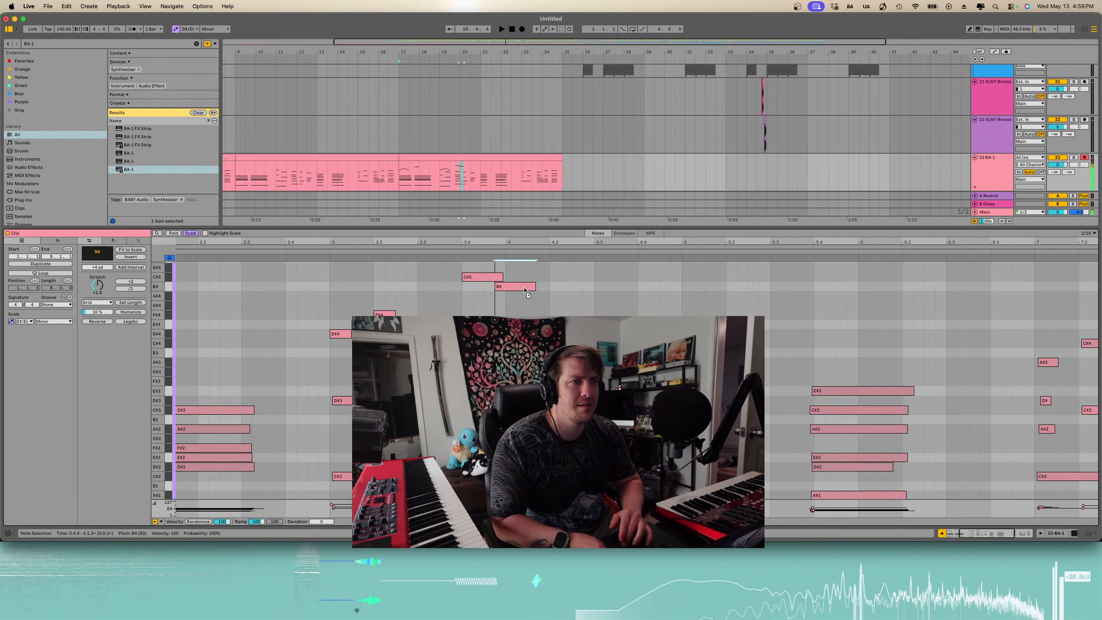
pyautogui.click(570, 296)
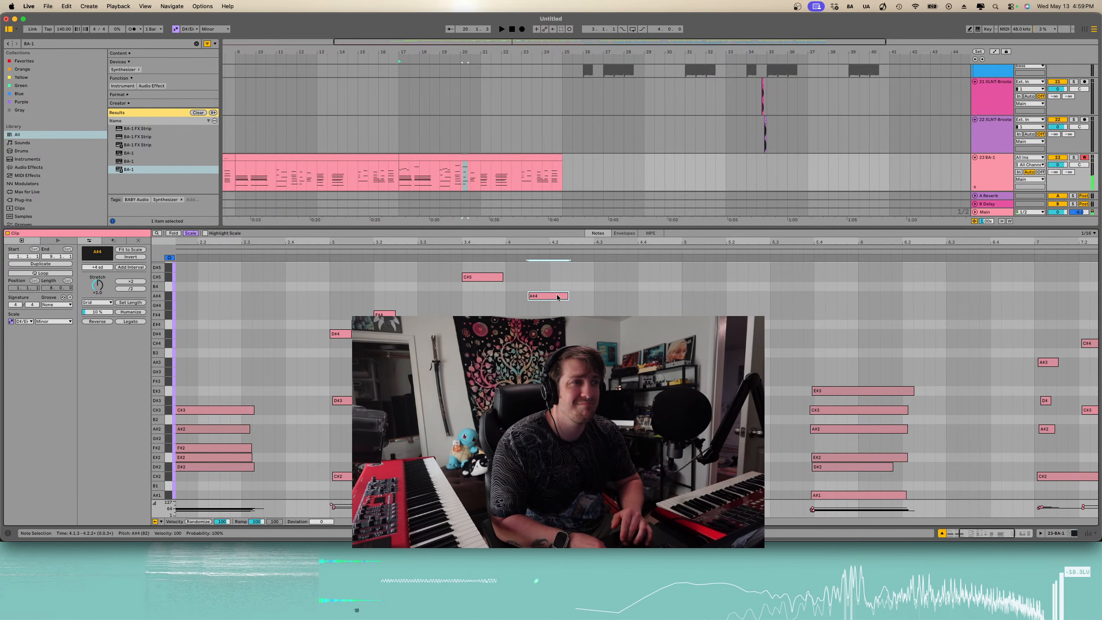
pyautogui.moveTo(570, 298); pyautogui.dragTo(614, 297)
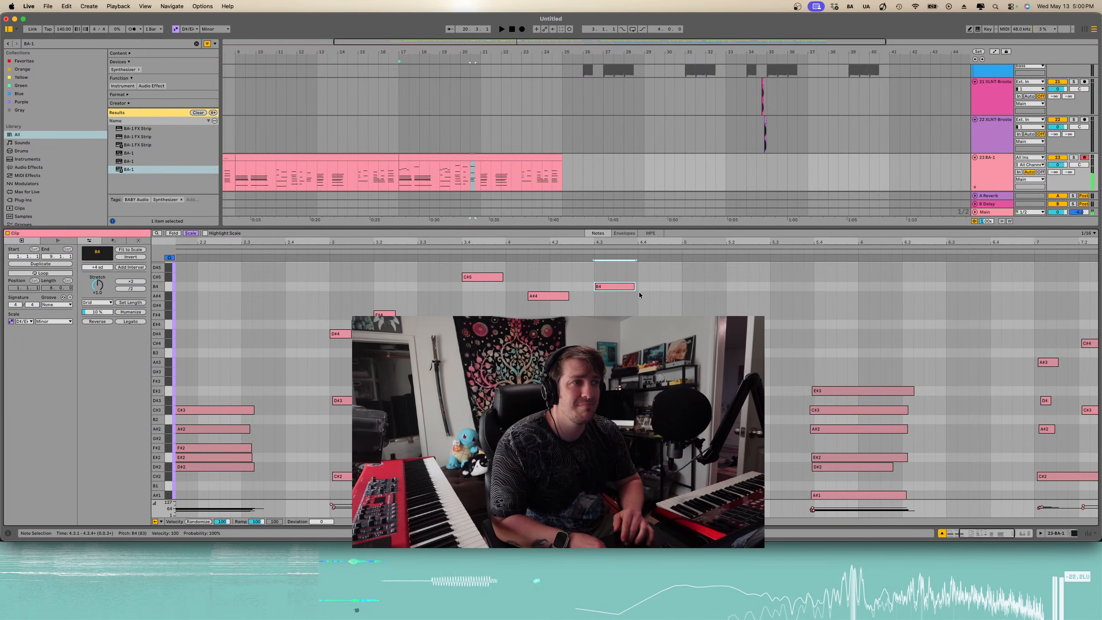
# - Add another note after the B4, move it down to G#4, and play back the melody
pyautogui.press('b')
pyautogui.click(644, 296)
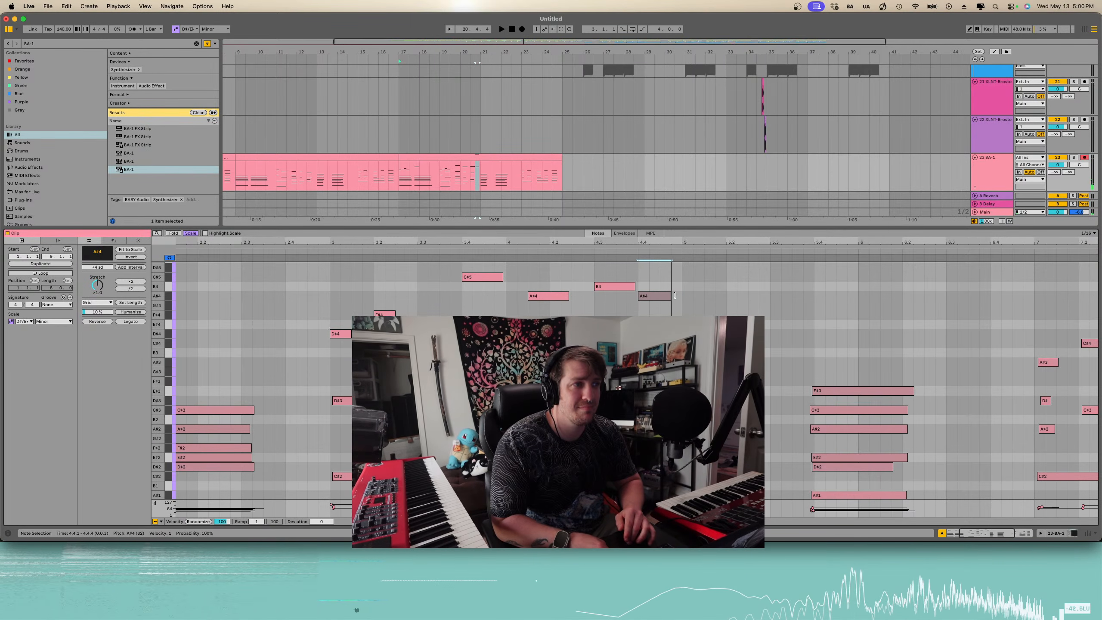
pyautogui.press('super+z')
pyautogui.press('b')
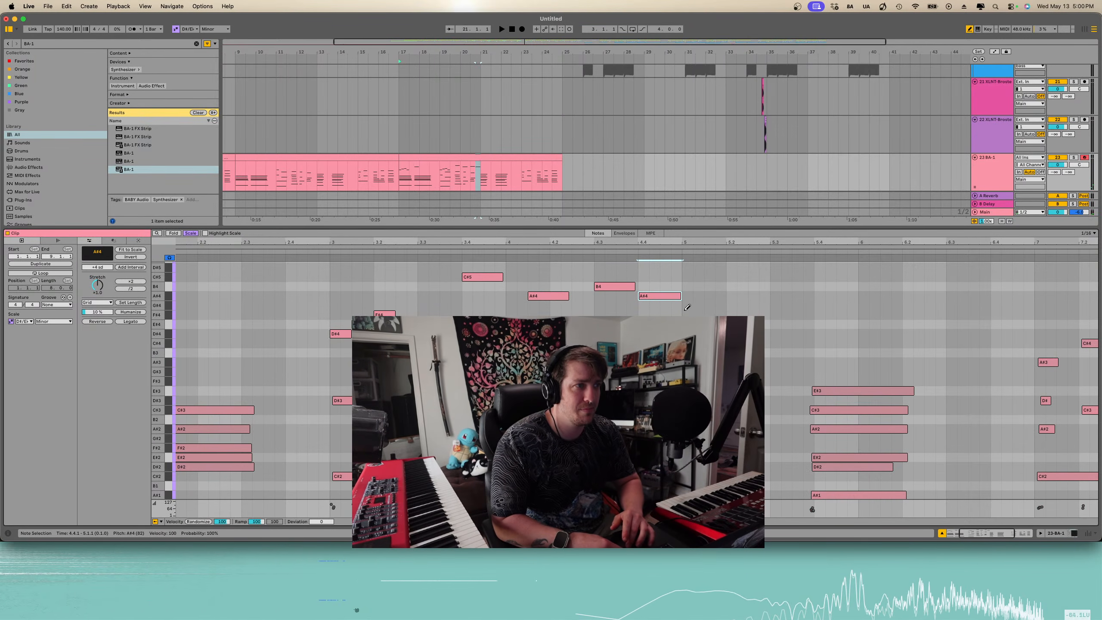
pyautogui.press('b')
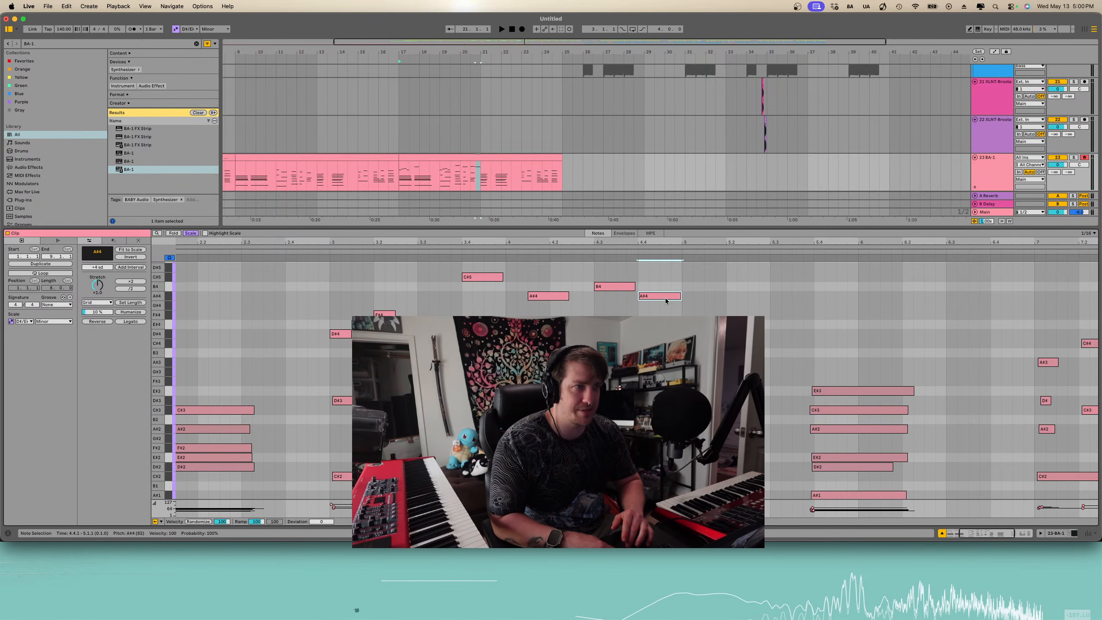
pyautogui.moveTo(658, 299); pyautogui.dragTo(696, 306)
pyautogui.press('x')
pyautogui.press('space')
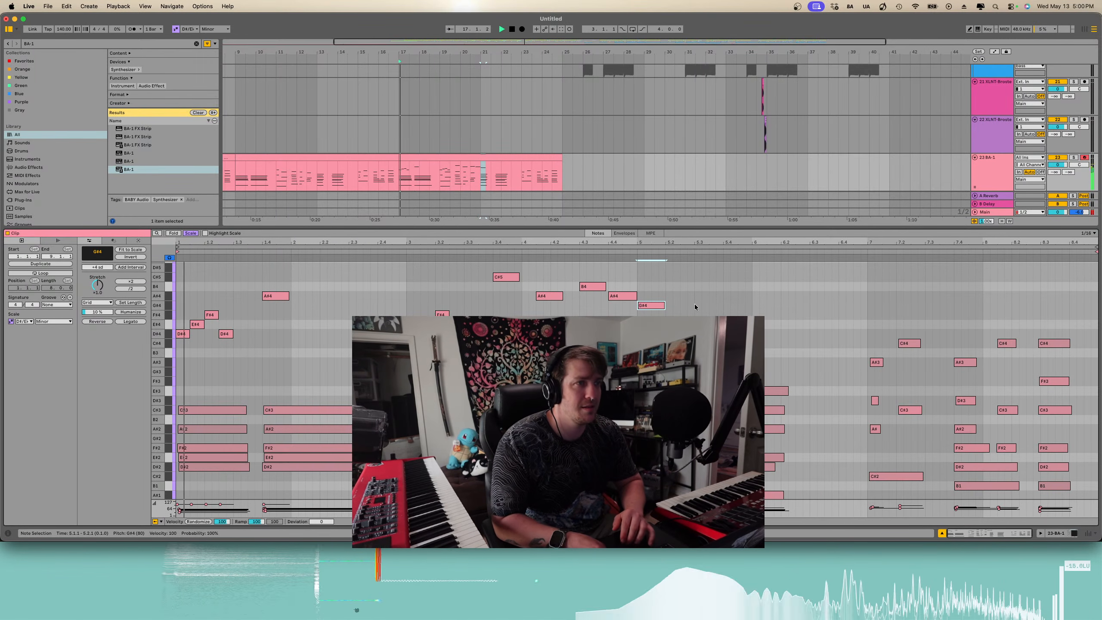
# - Draw an F#4 note and a closing A#4 note after the G#4, playing back the phrase
pyautogui.scroll(-2, 507, 183)
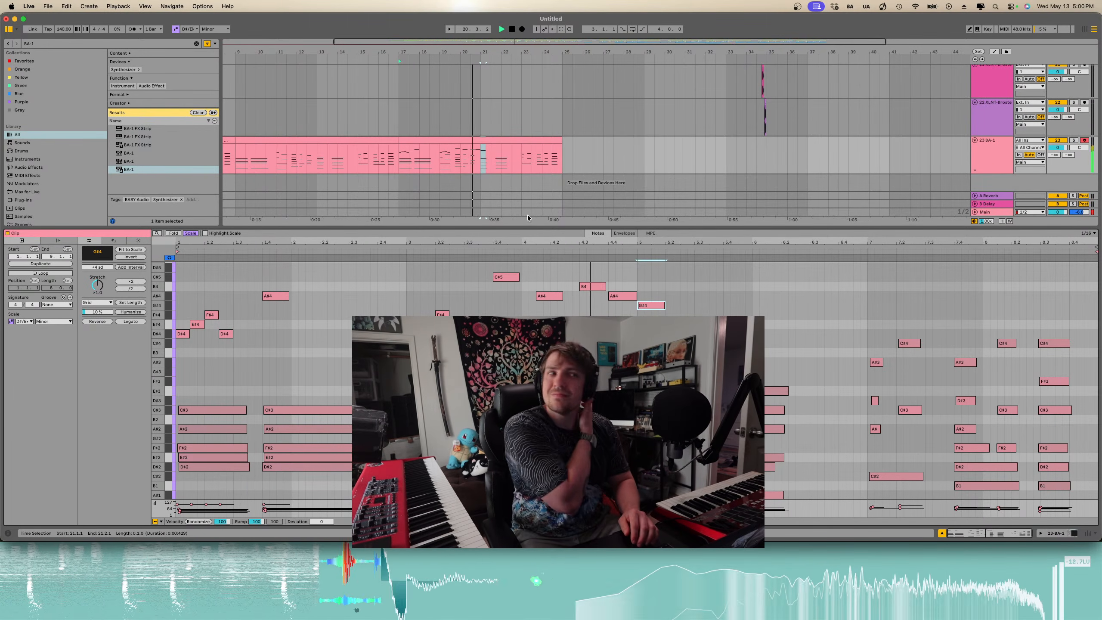
pyautogui.press('space')
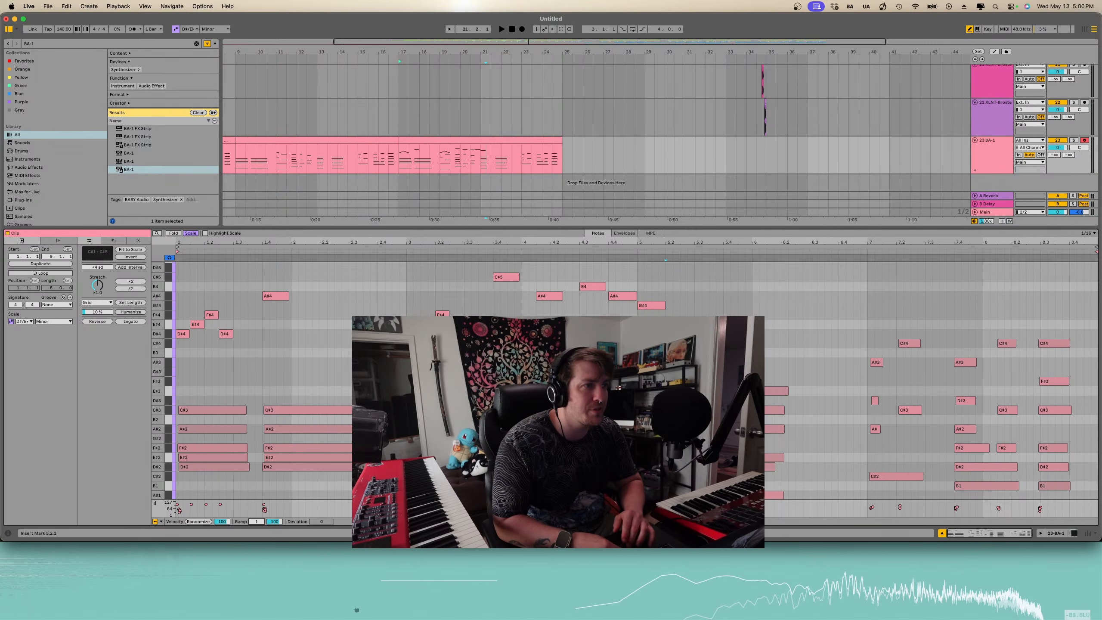
pyautogui.click(657, 308)
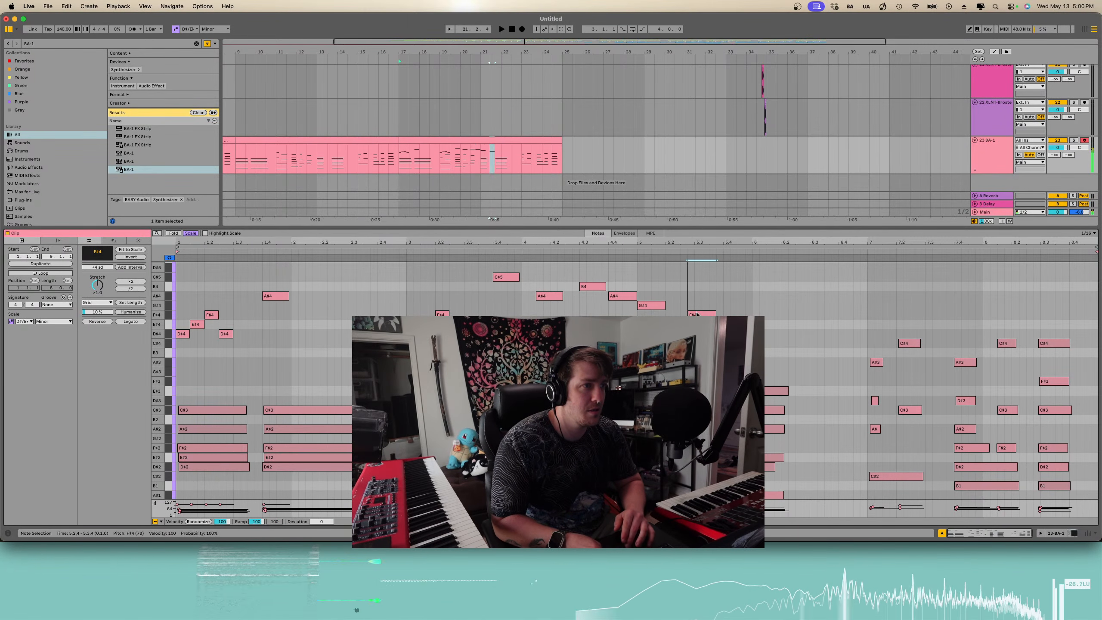
pyautogui.press('space')
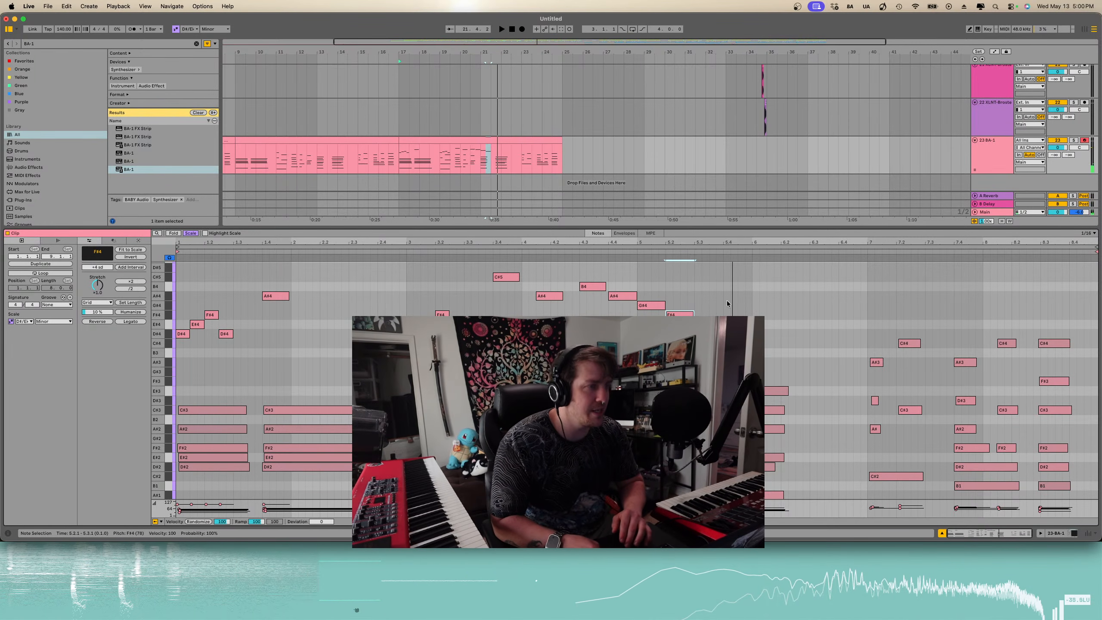
pyautogui.moveTo(685, 315); pyautogui.dragTo(751, 312)
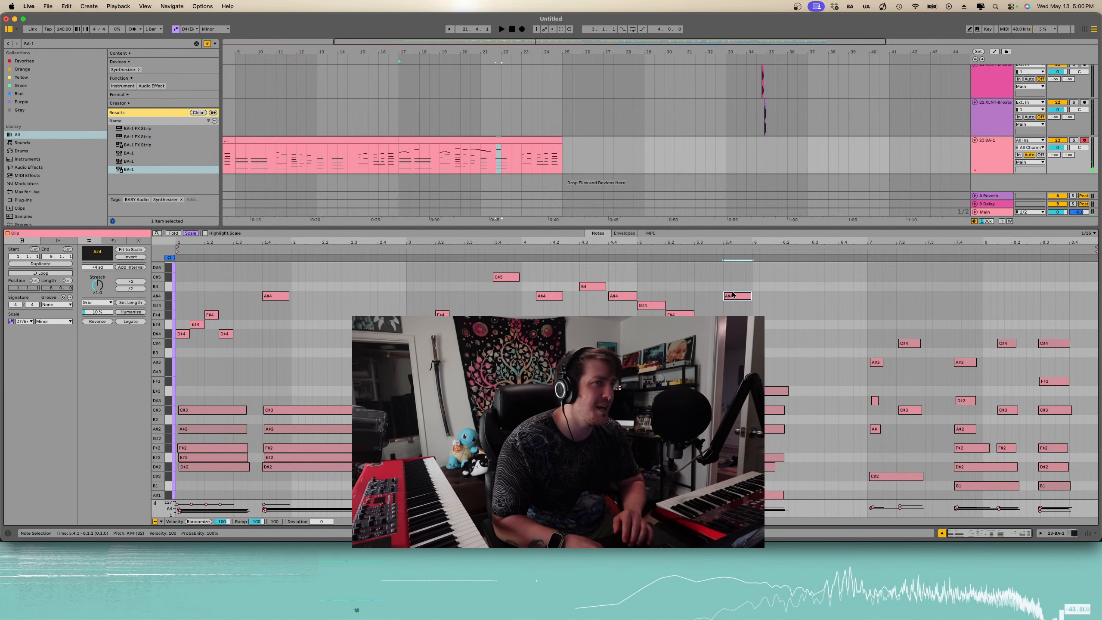
pyautogui.press('space')
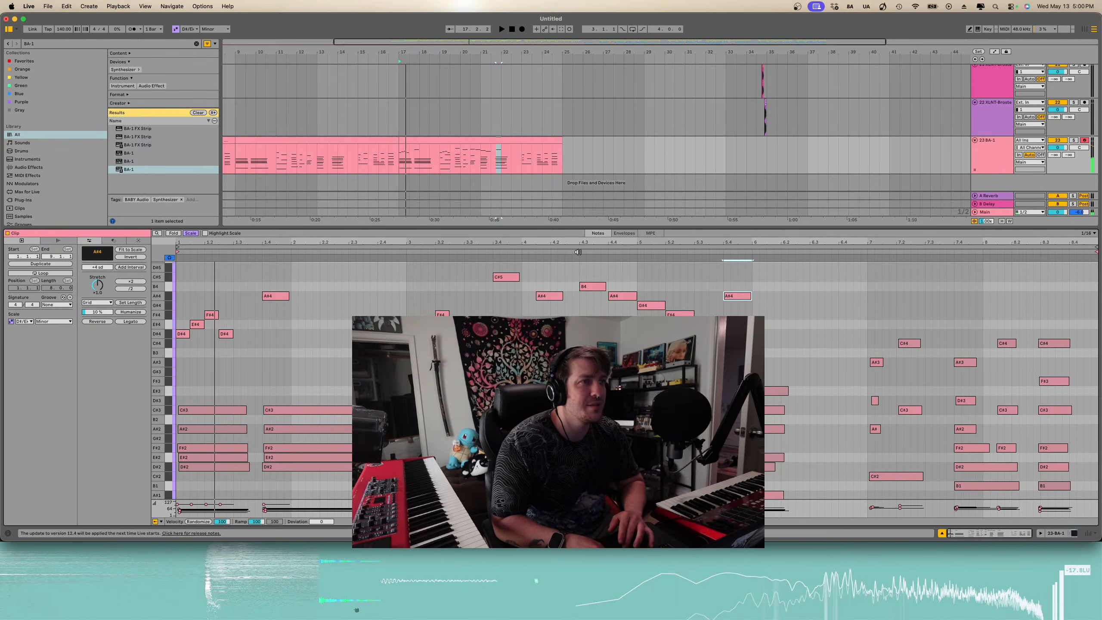
# - Open the BA-1 plugin window and play back while examining its parameters
pyautogui.moveTo(577, 252); pyautogui.dragTo(630, 298)
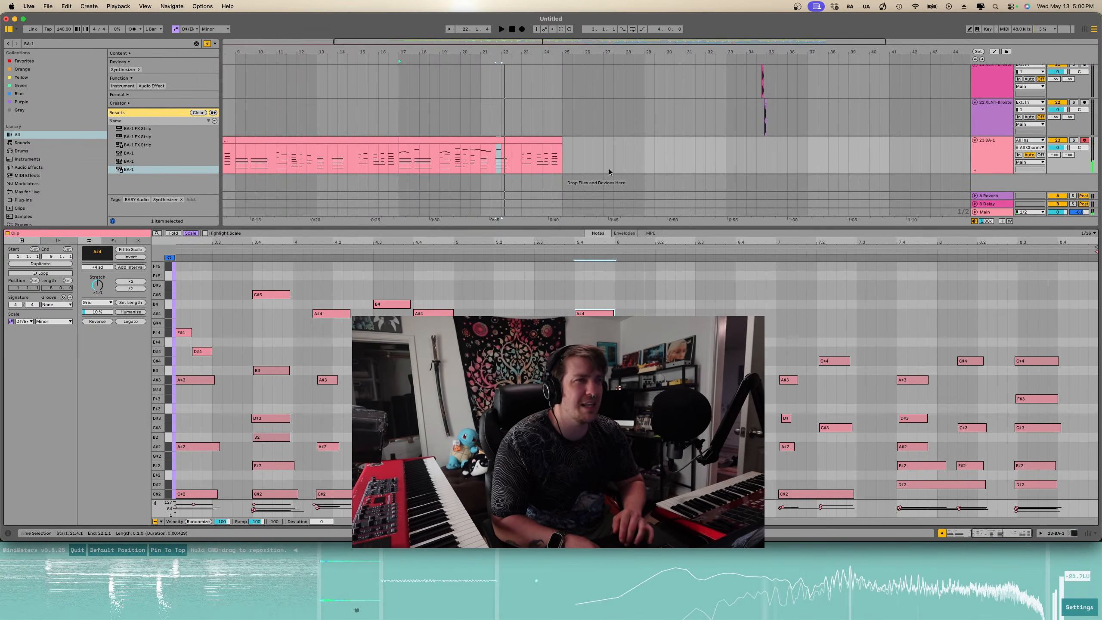
pyautogui.hotkey('shift', 'Tab')
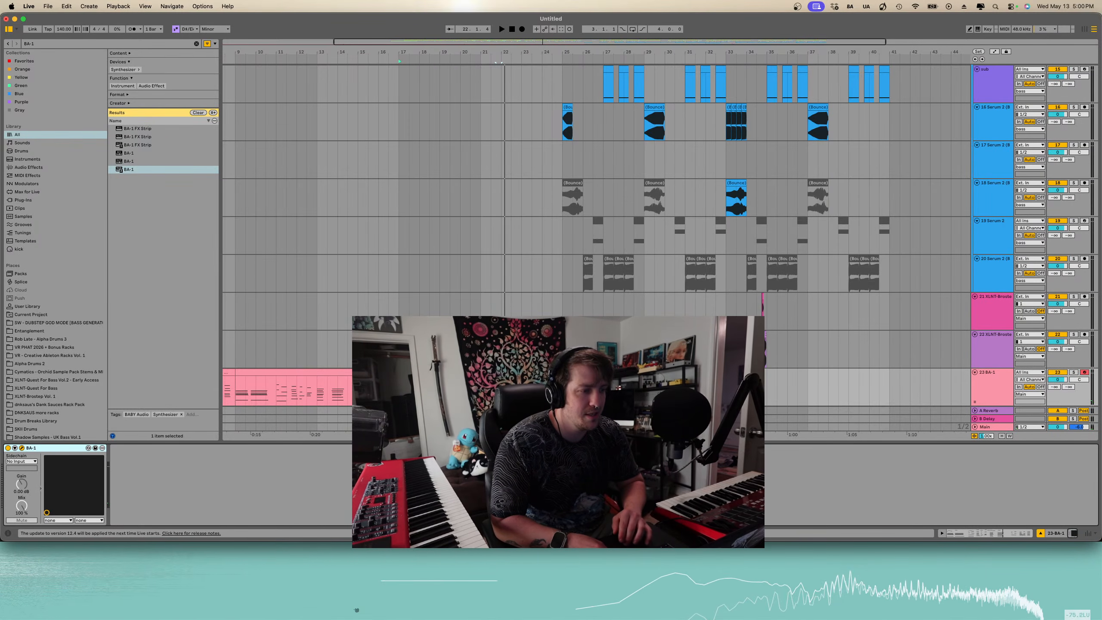
pyautogui.press('super+alt+p')
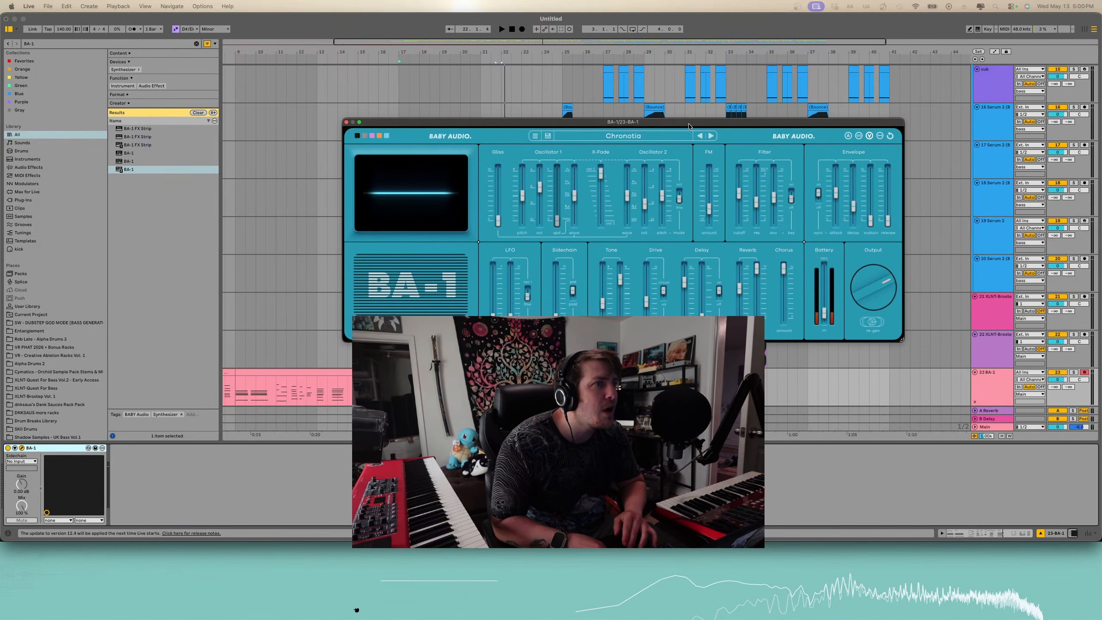
pyautogui.moveTo(528, 219)
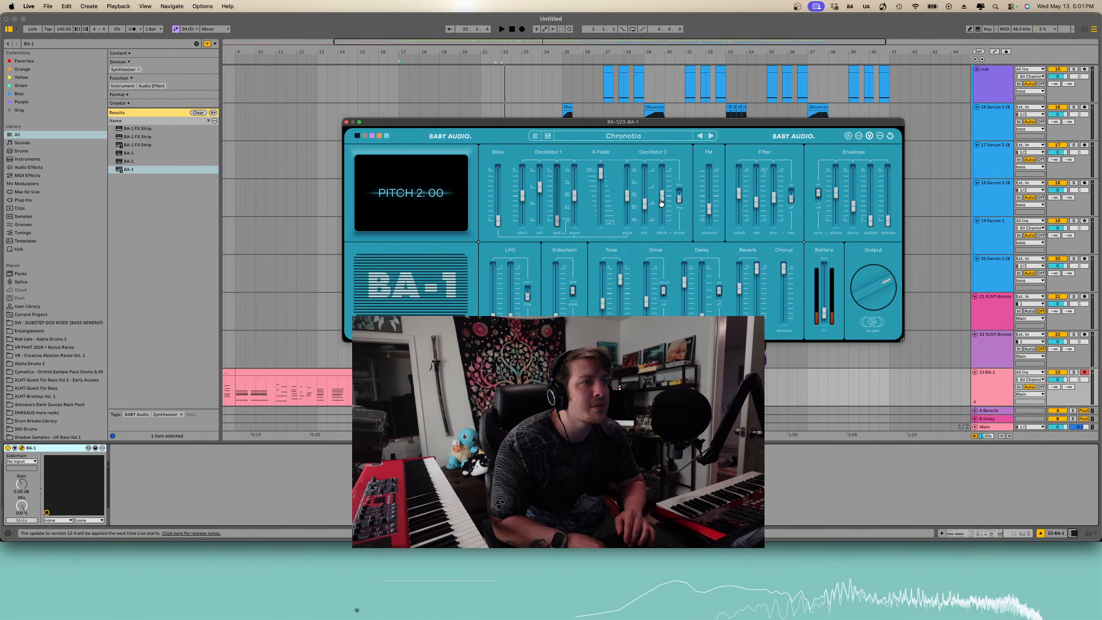
pyautogui.moveTo(681, 197)
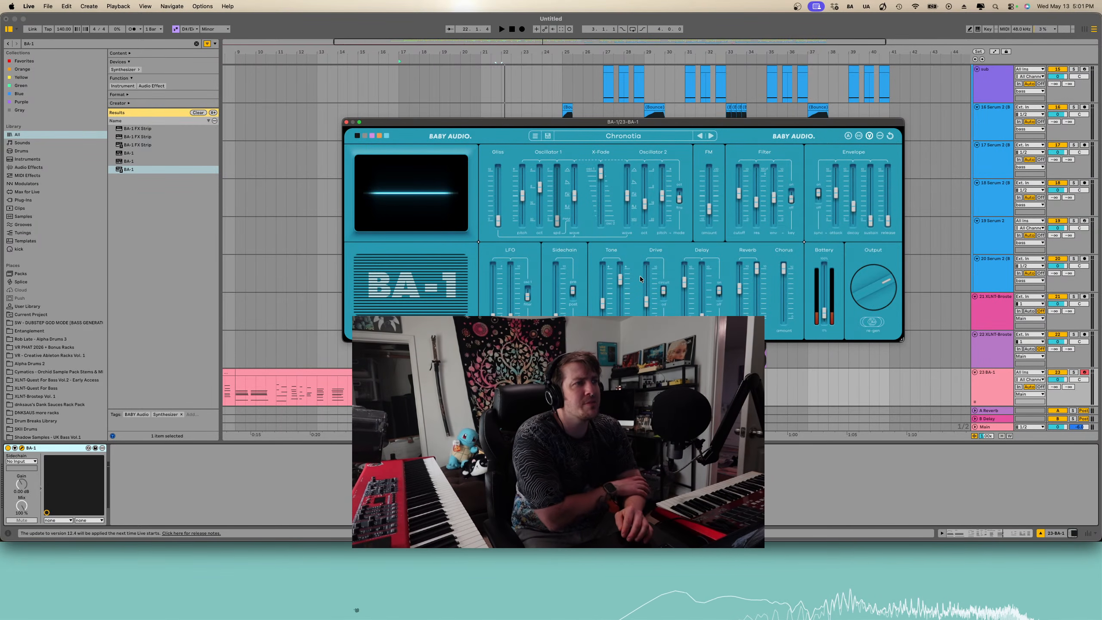
pyautogui.moveTo(784, 265)
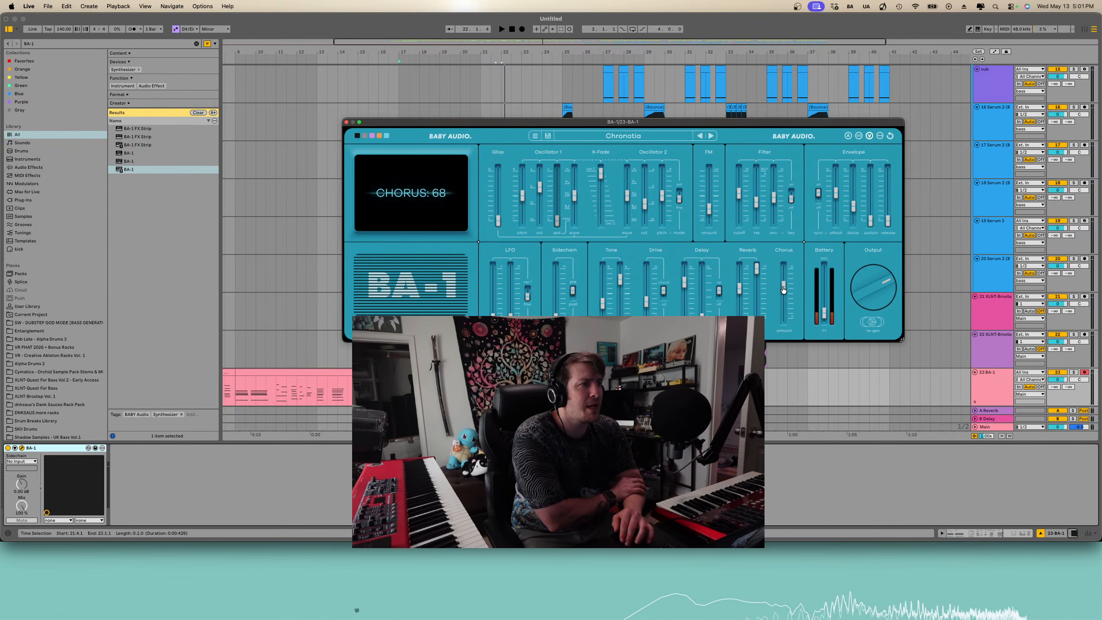
pyautogui.press('space')
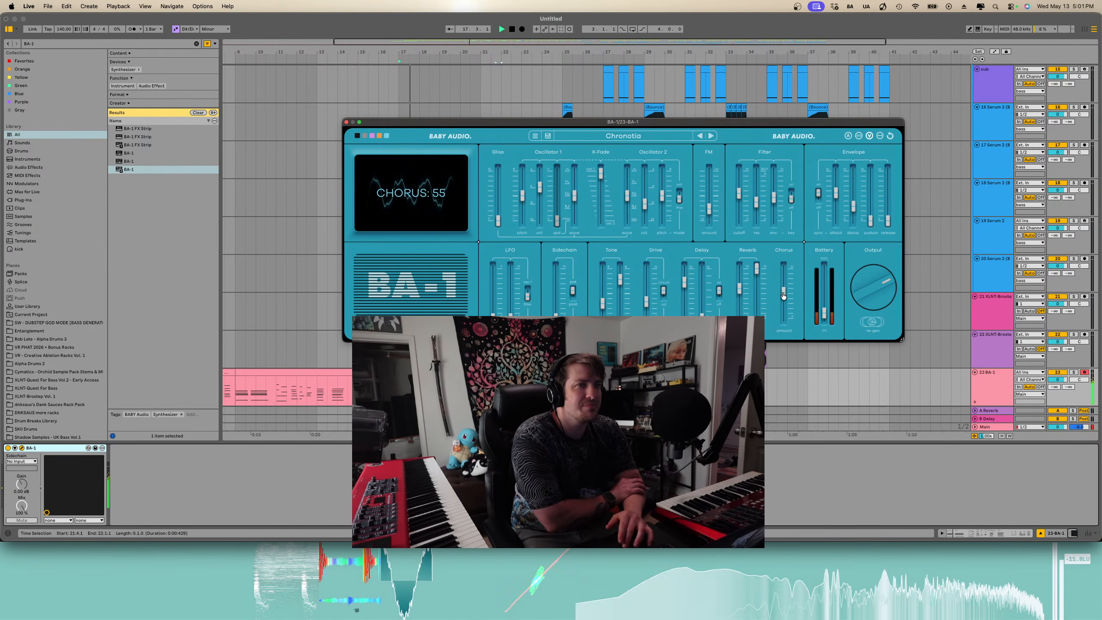
# - Lower the BA-1 Chorus amount and switch the Speaker setting on, then stop playback
pyautogui.moveTo(784, 293); pyautogui.dragTo(785, 313)
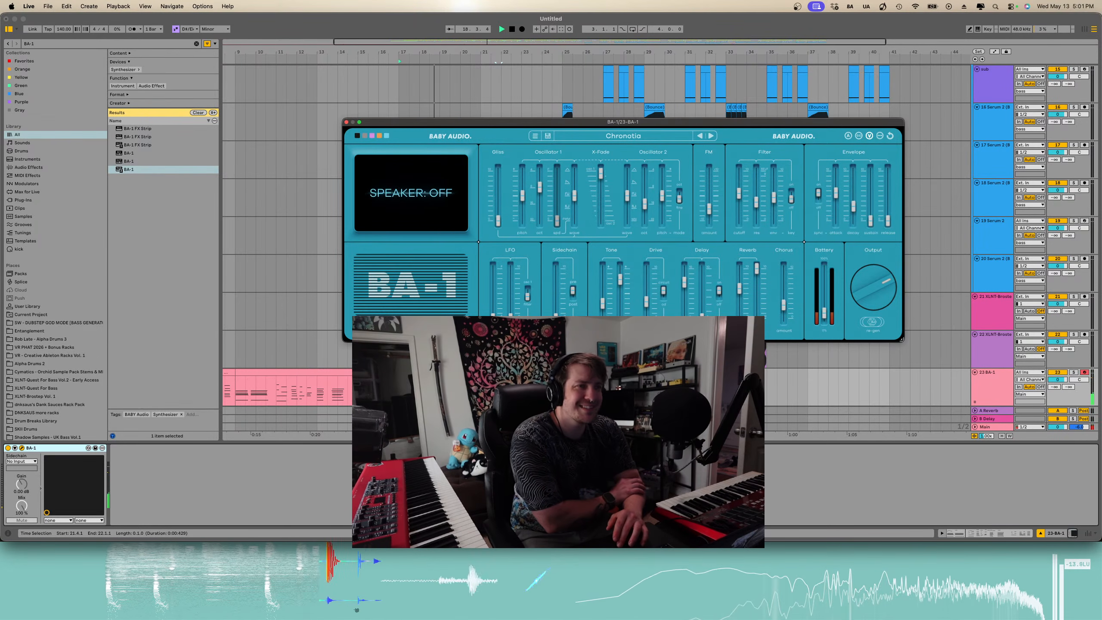
pyautogui.click(411, 326)
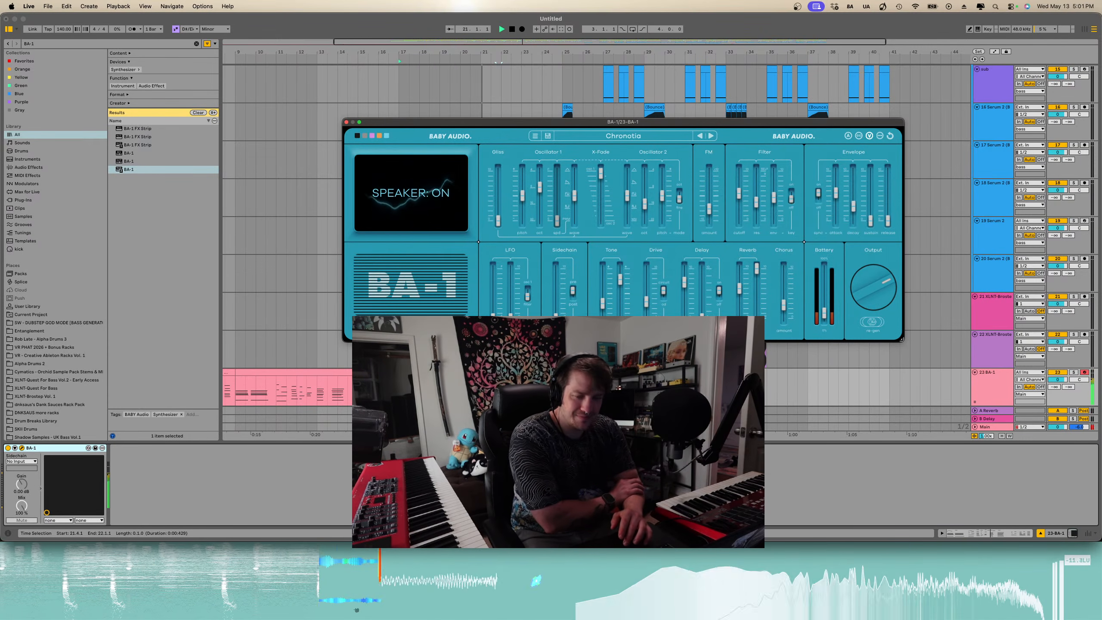
pyautogui.press('space')
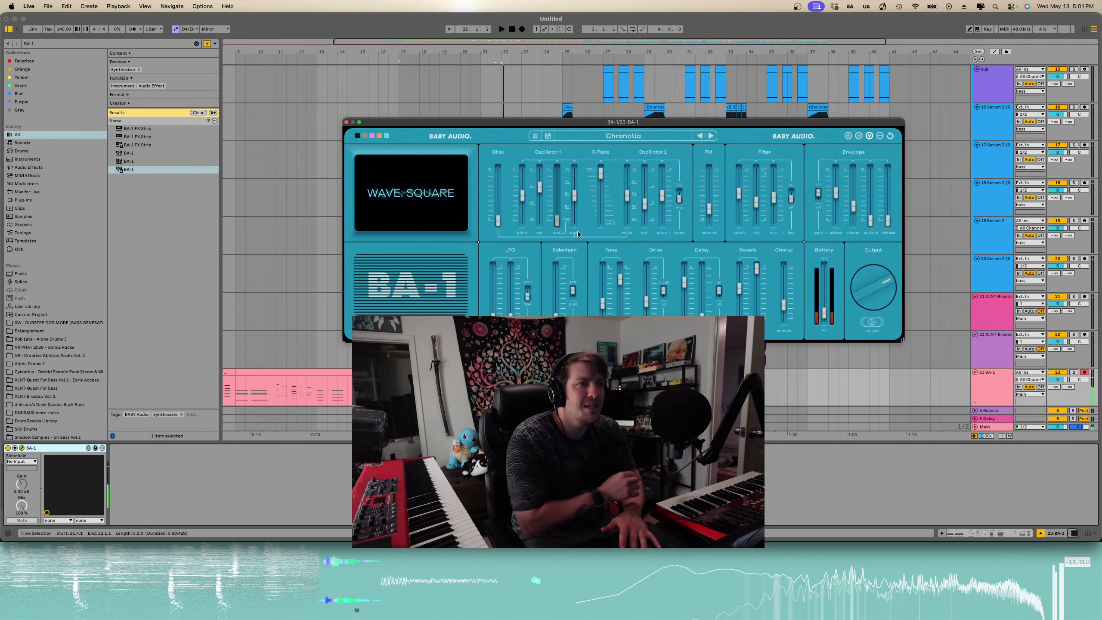
# - Step forward through BA-1 presets to Cruiseate while listening, then close the plugin window
pyautogui.moveTo(559, 290)
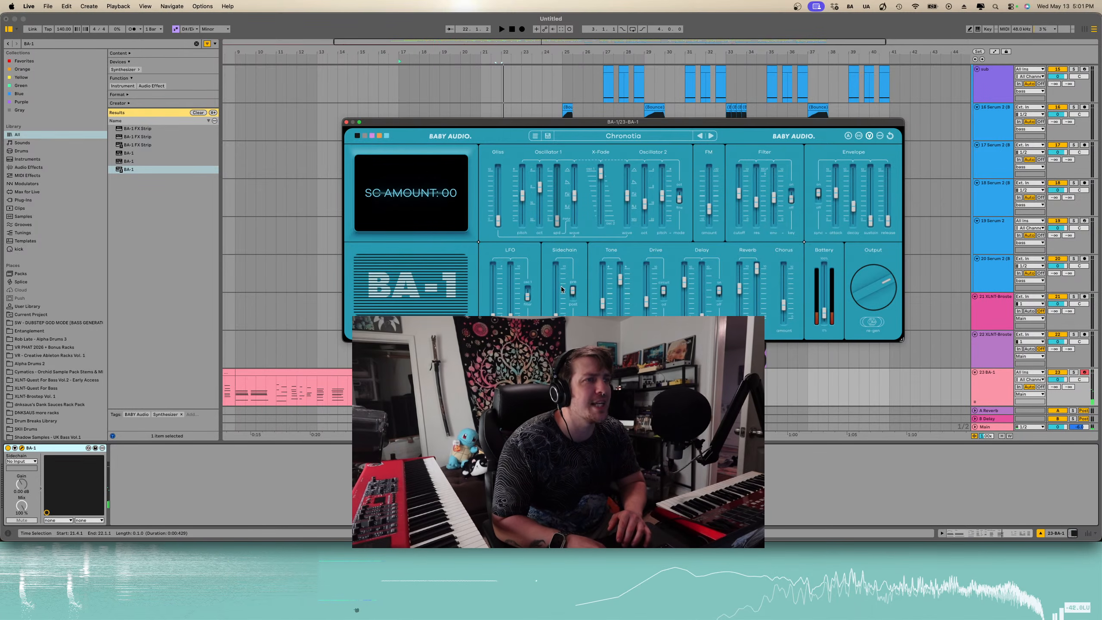
pyautogui.click(710, 136)
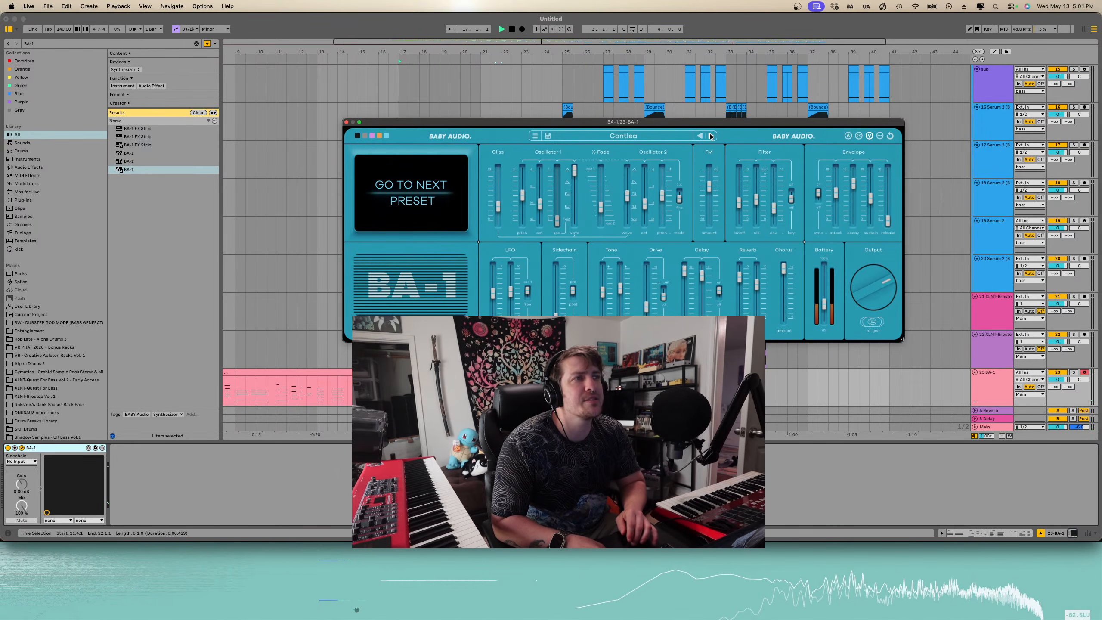
pyautogui.press('space')
pyautogui.click(710, 136)
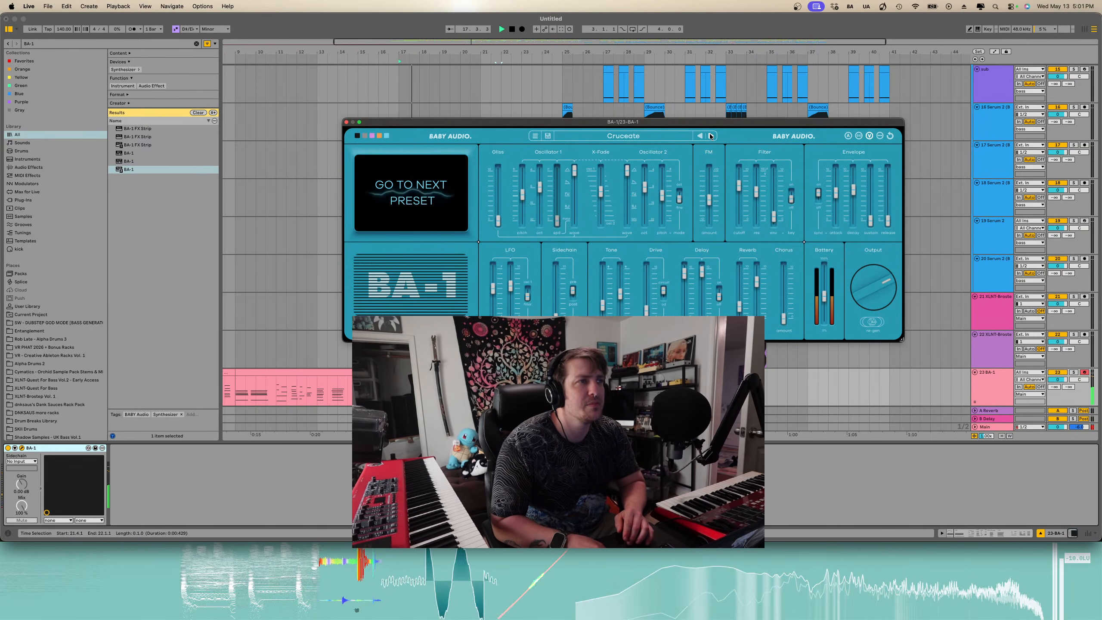
pyautogui.click(346, 123)
# - Open the BA-1 melody clip and scroll through its notes to review them
pyautogui.scroll(-2, 724, 189)
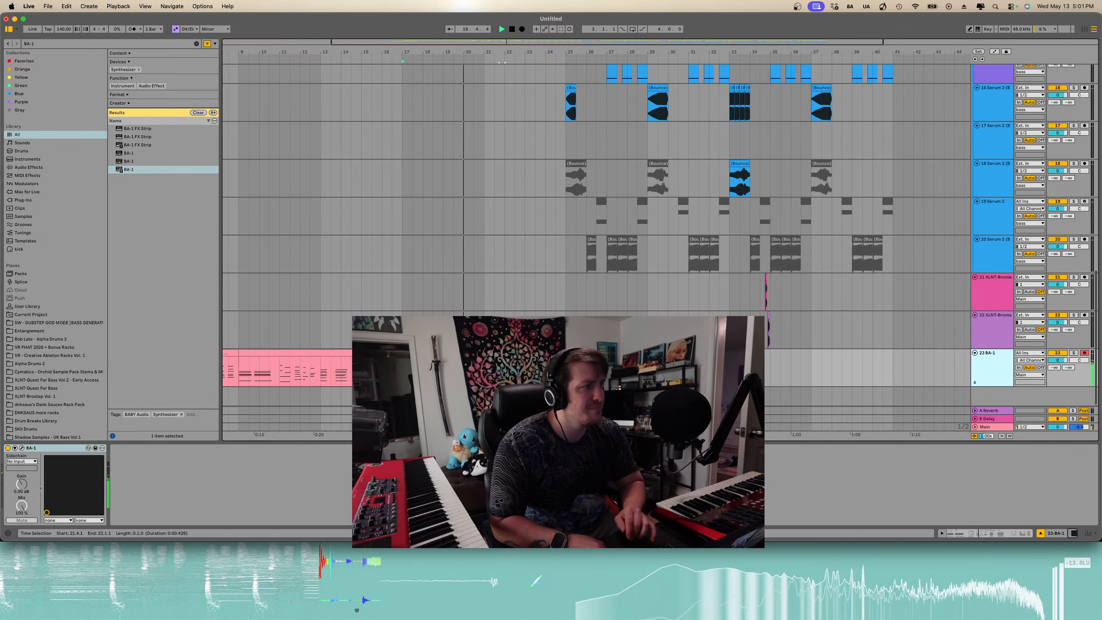
pyautogui.scroll(8, 597, 237)
pyautogui.scroll(-8, 596, 237)
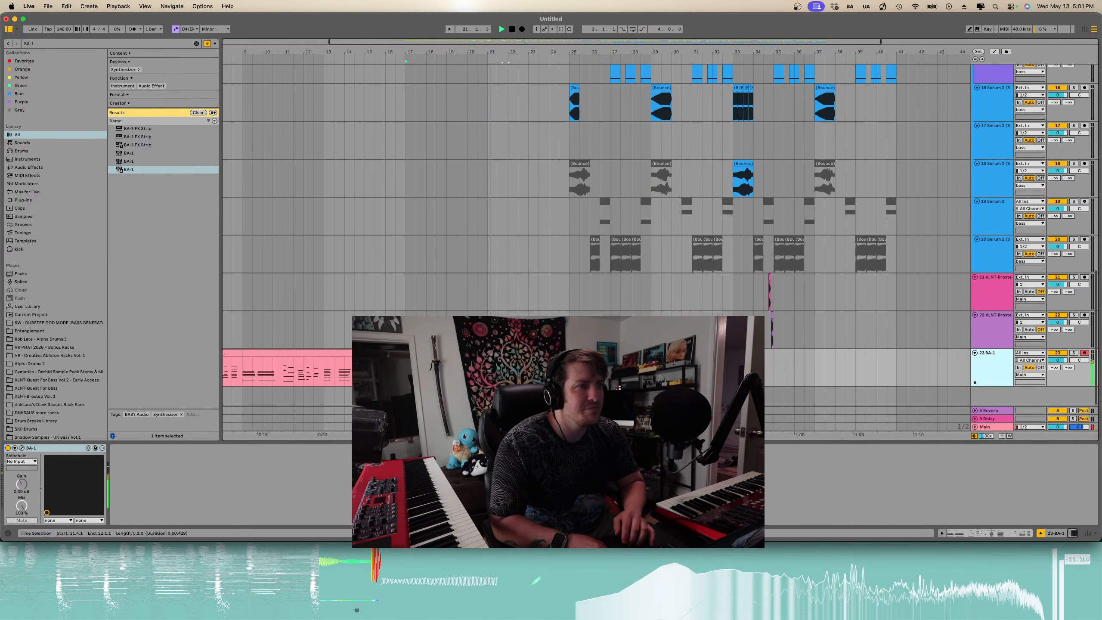
pyautogui.press('+')
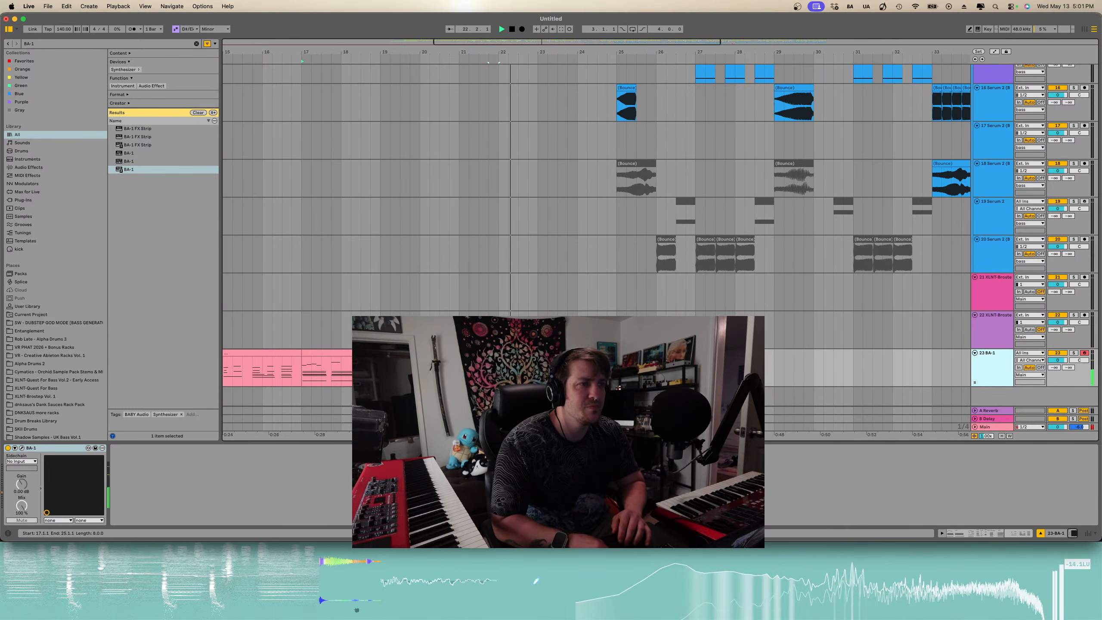
pyautogui.doubleClick(512, 353)
pyautogui.scroll(-1, 713, 310)
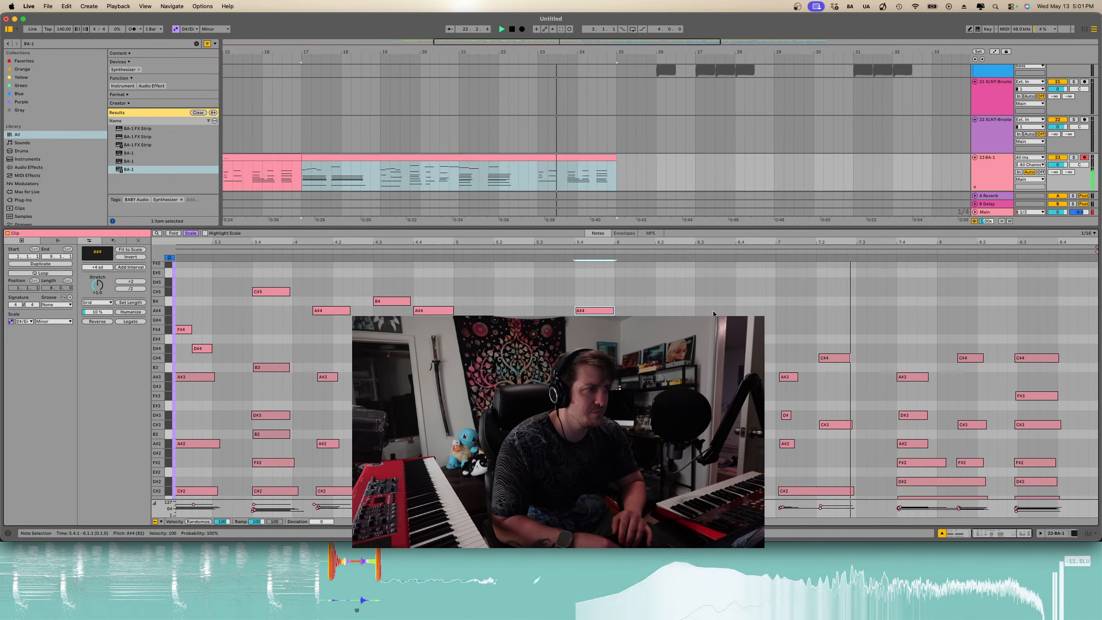
pyautogui.scroll(1, 713, 311)
pyautogui.scroll(1, 804, 351)
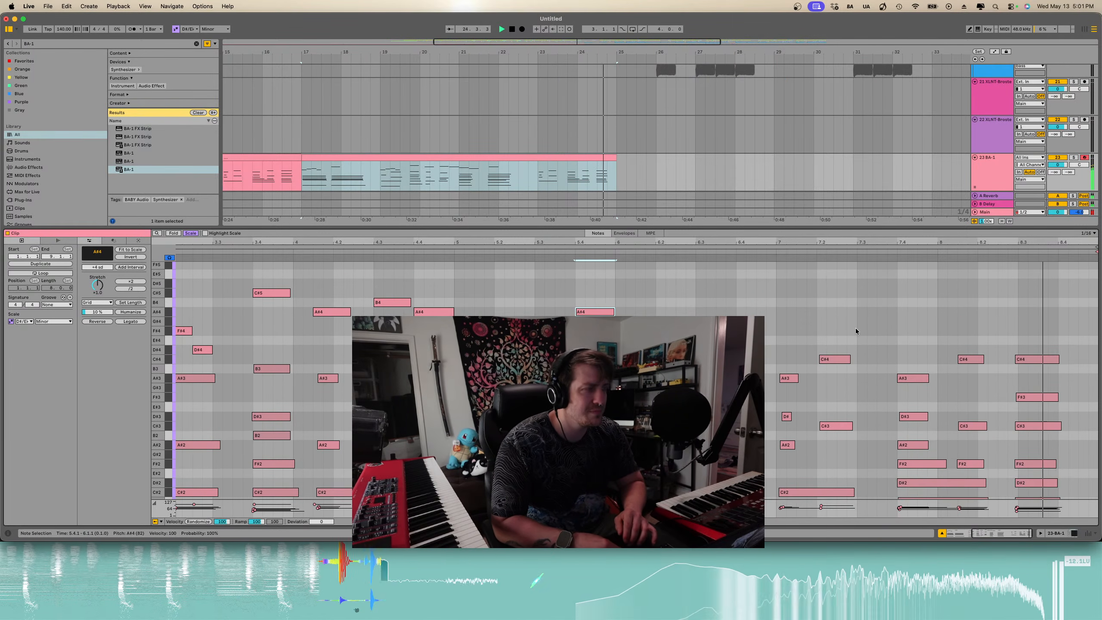
pyautogui.scroll(2, 856, 328)
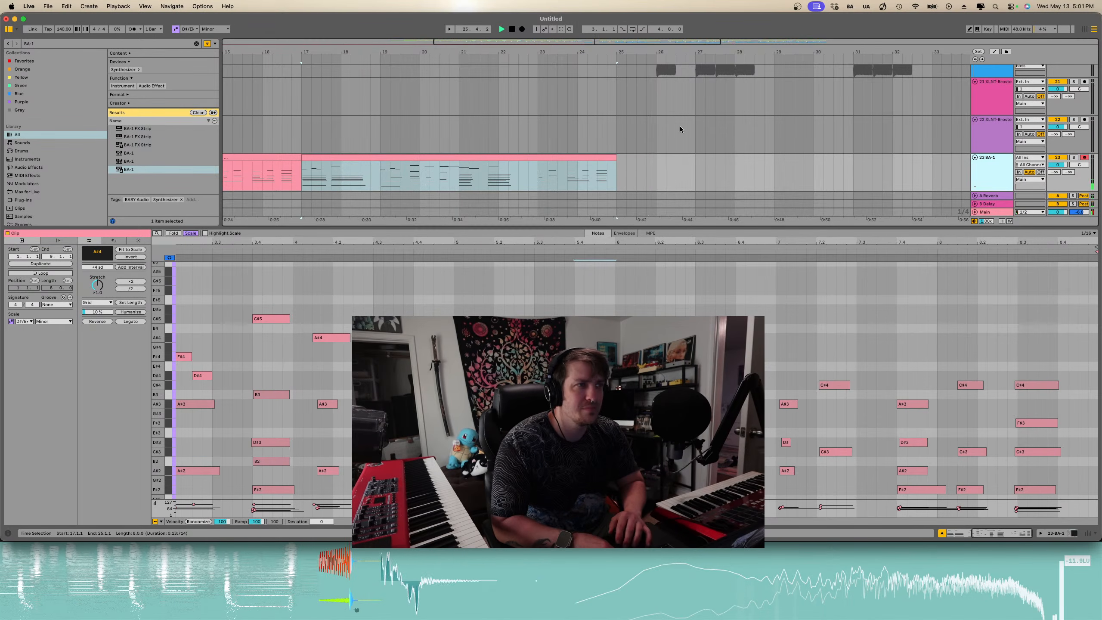
# - Collapse the clip editor and scroll through the full arrangement to review the tracks and their clips
pyautogui.scroll(-3, 681, 127)
pyautogui.scroll(-3, 680, 126)
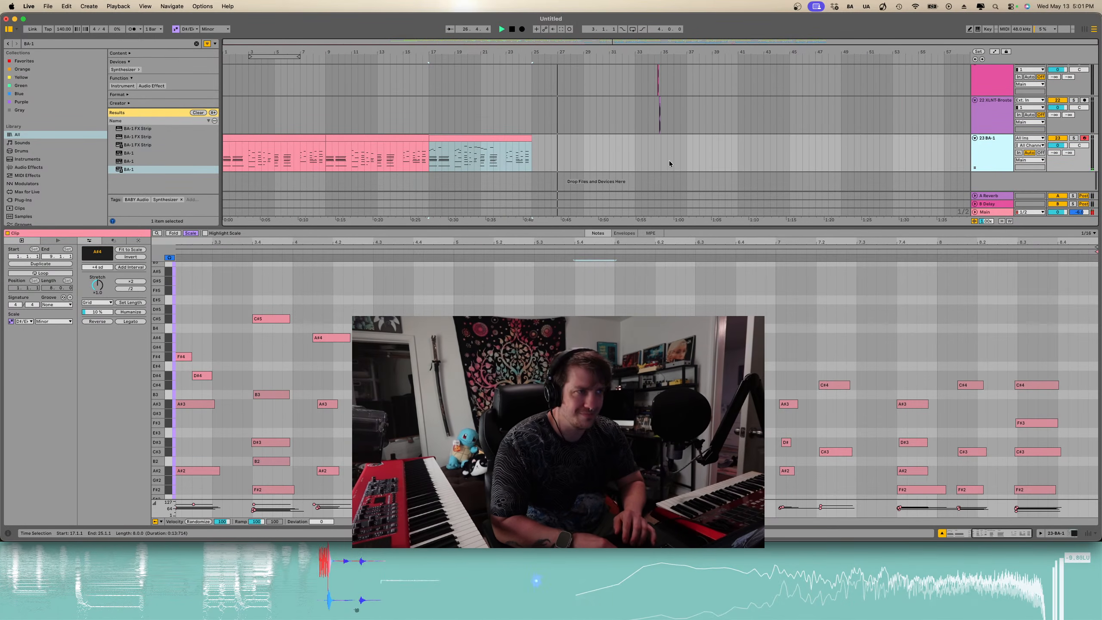
pyautogui.moveTo(645, 227); pyautogui.dragTo(616, 434)
pyautogui.scroll(3, 608, 434)
pyautogui.scroll(4, 591, 434)
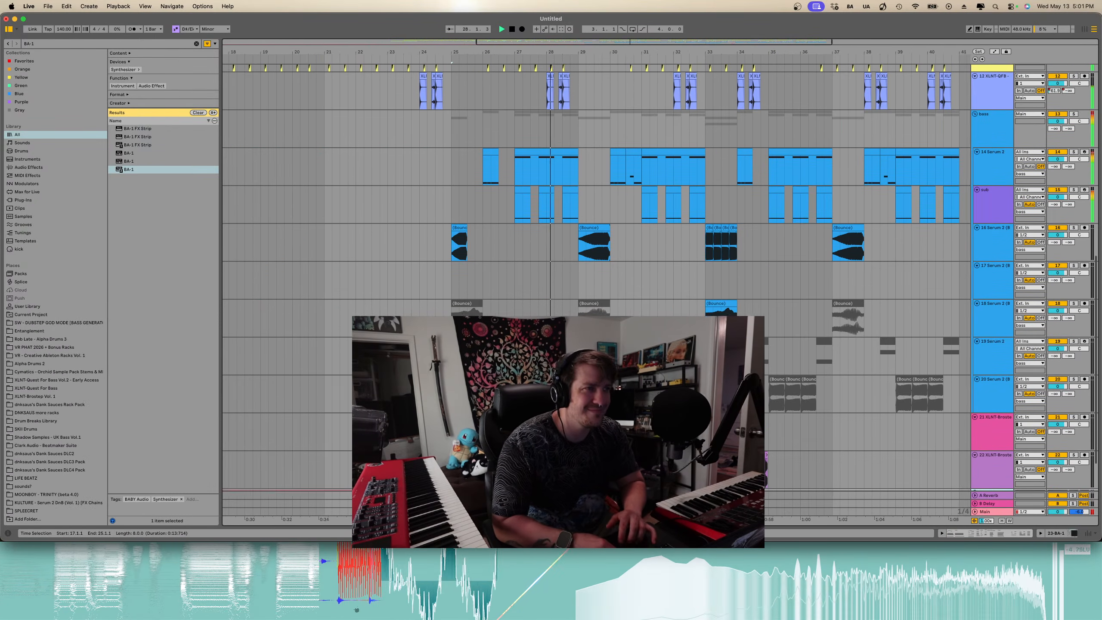
pyautogui.hscroll(5, 595, 282)
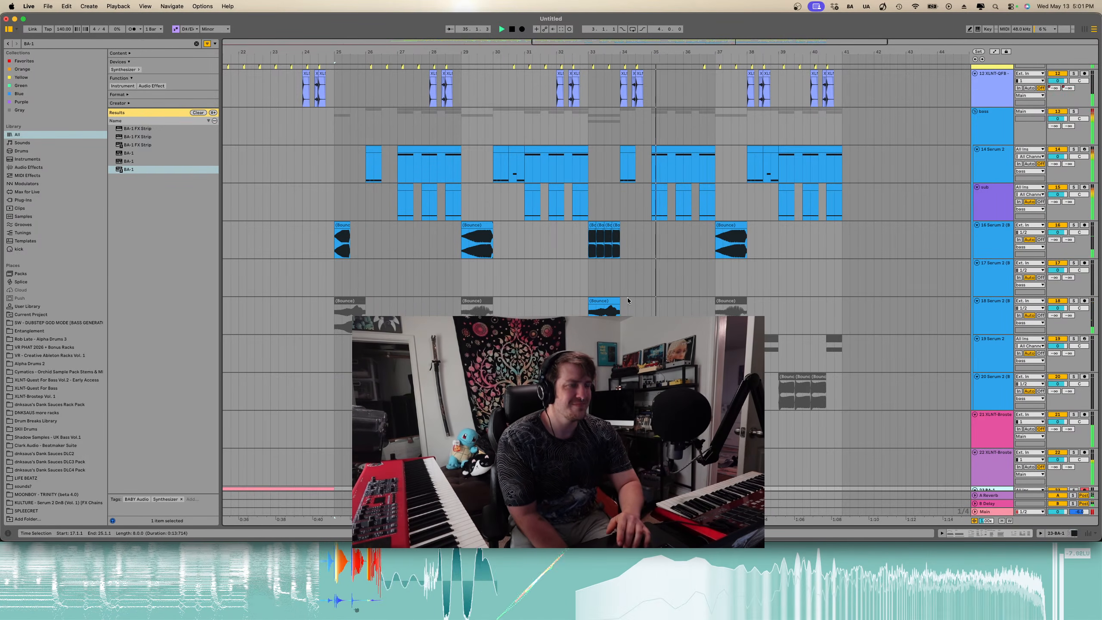
pyautogui.scroll(-3, 629, 301)
pyautogui.scroll(-5, 628, 302)
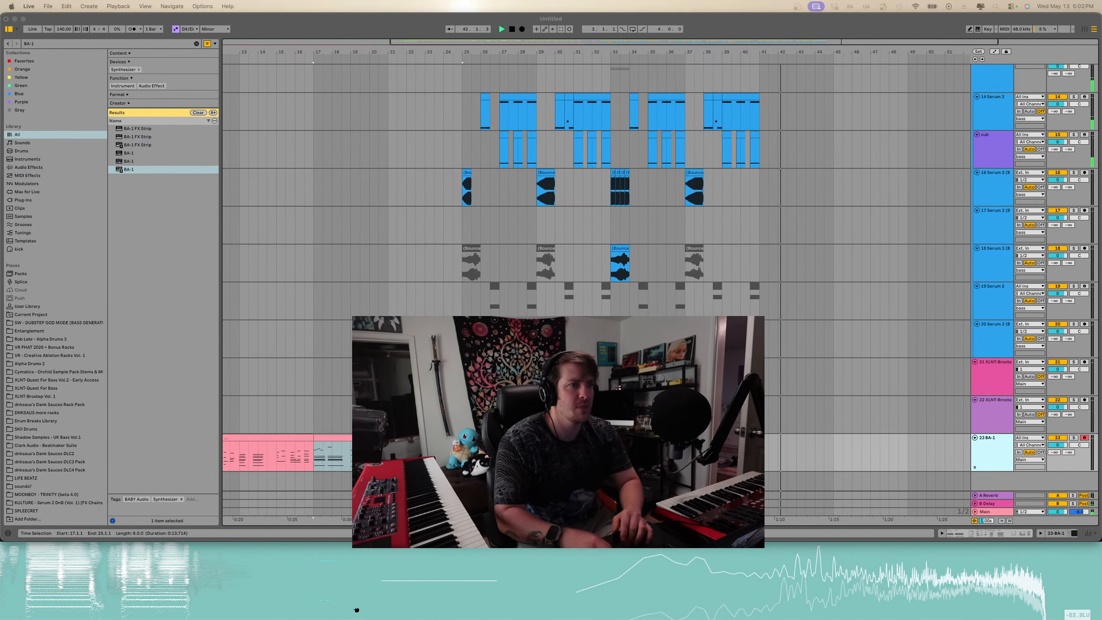
pyautogui.hscroll(-5, 520, 377)
pyautogui.click(519, 378)
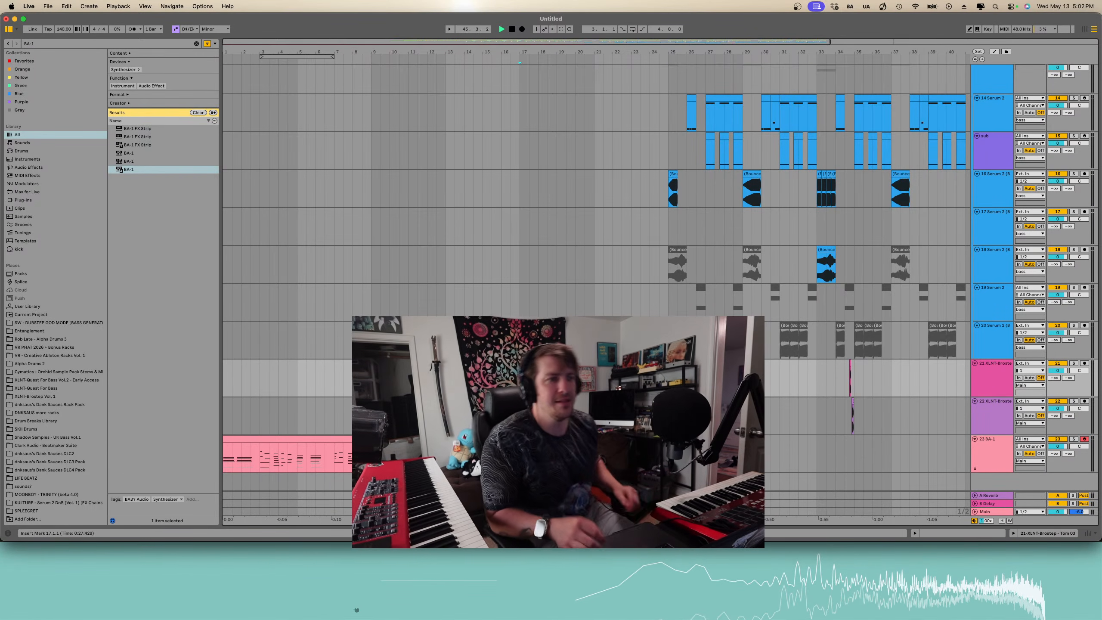
pyautogui.scroll(-3, 516, 378)
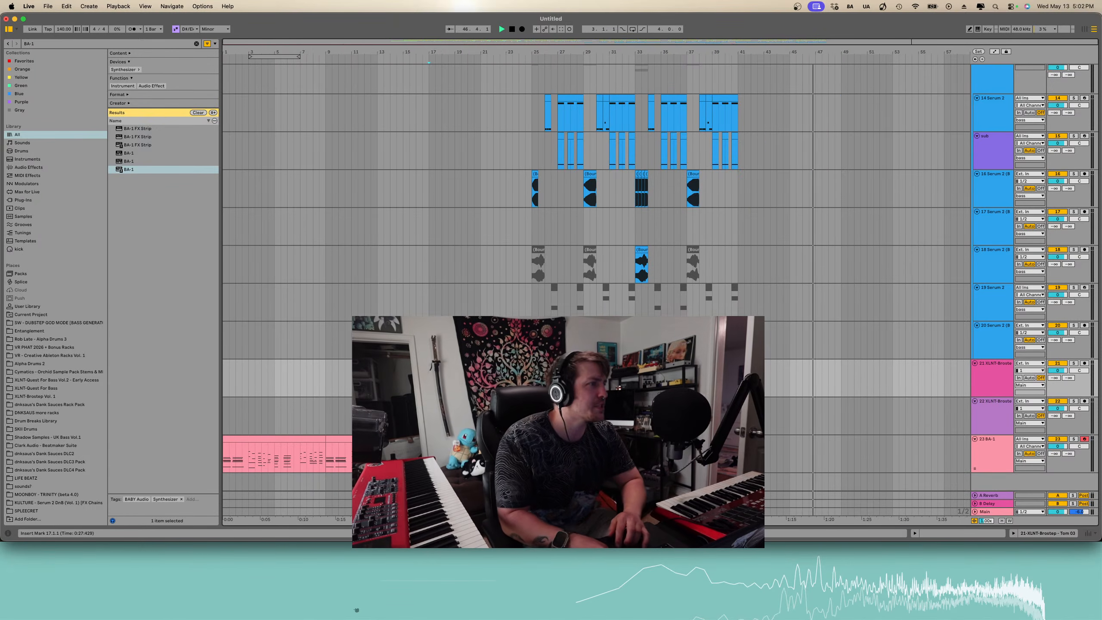
pyautogui.click(512, 377)
pyautogui.scroll(12, 513, 377)
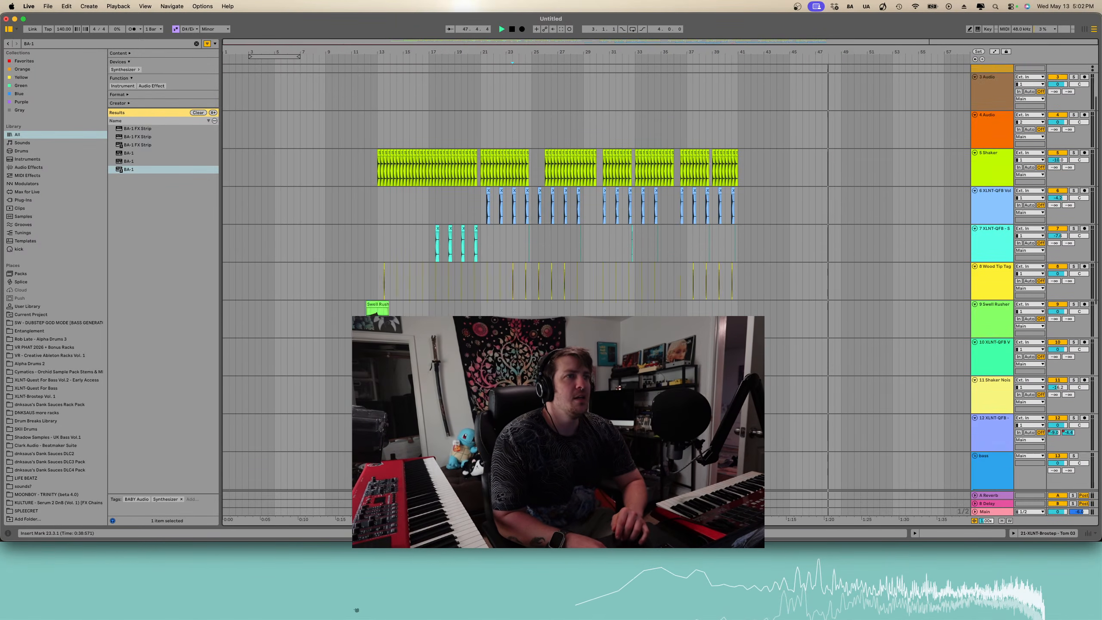
pyautogui.scroll(-12, 512, 377)
pyautogui.scroll(12, 513, 377)
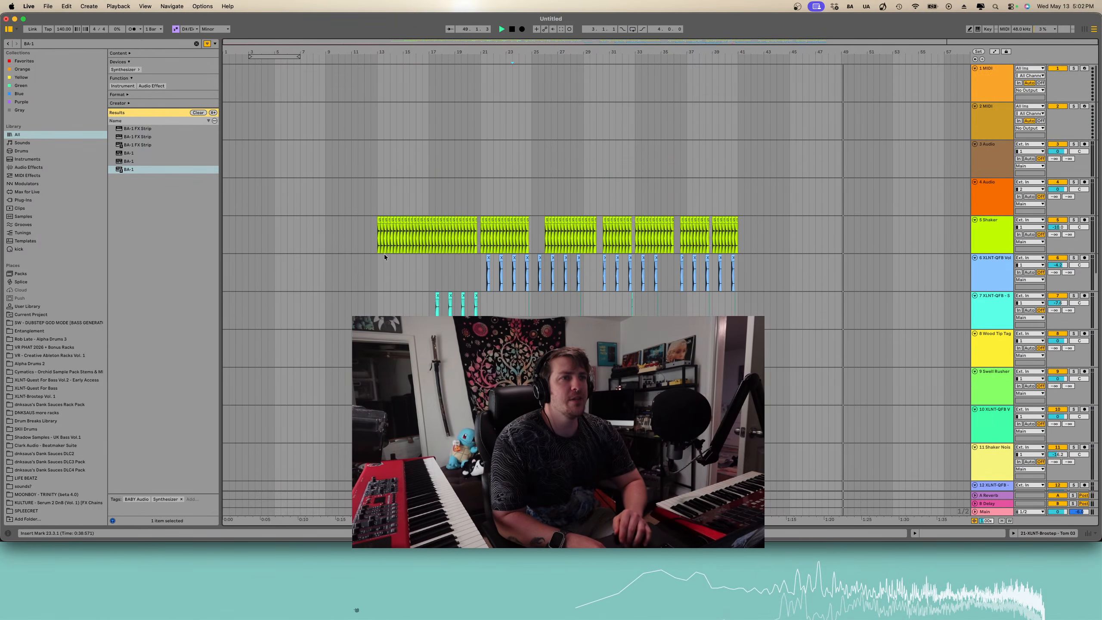
# - Play the arrangement from around bar 12 while scrolling through the drum, bass and BA-1 tracks
pyautogui.click(378, 247)
pyautogui.scroll(5, 378, 247)
pyautogui.scroll(-5, 377, 247)
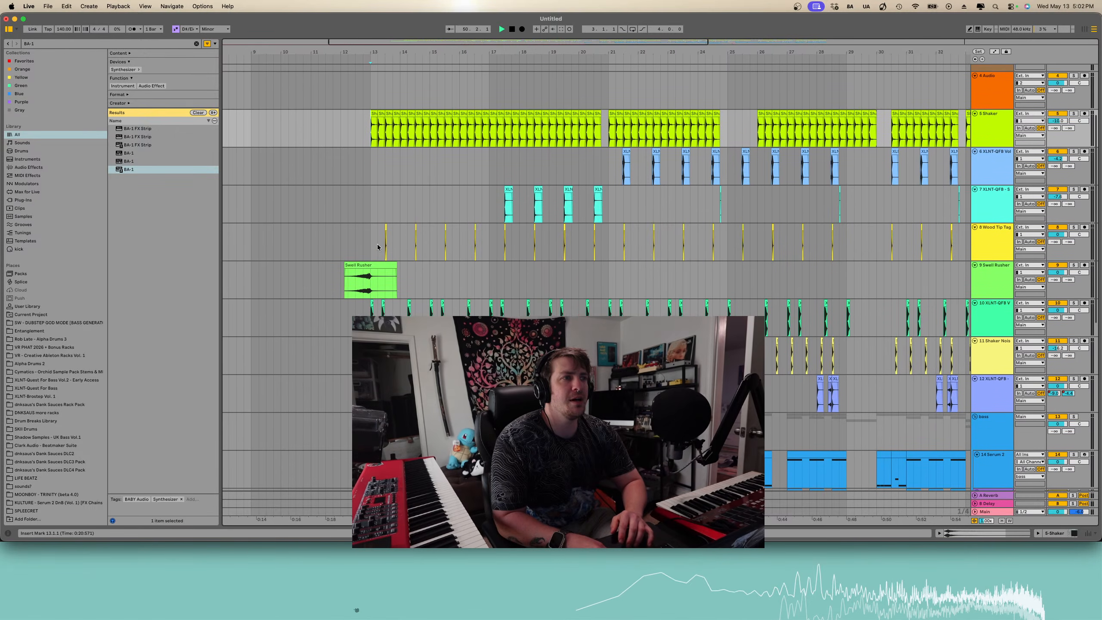
pyautogui.scroll(-2, 377, 244)
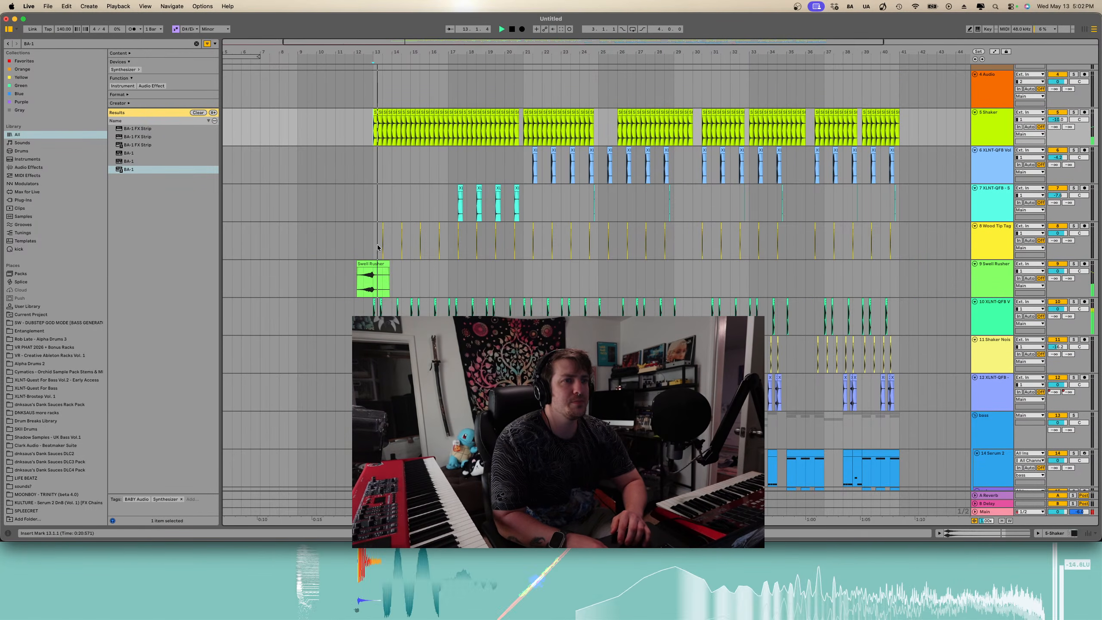
pyautogui.scroll(-2, 377, 245)
pyautogui.scroll(-8, 377, 245)
pyautogui.hscroll(-2, 377, 245)
pyautogui.scroll(2, 377, 245)
pyautogui.scroll(-2, 377, 245)
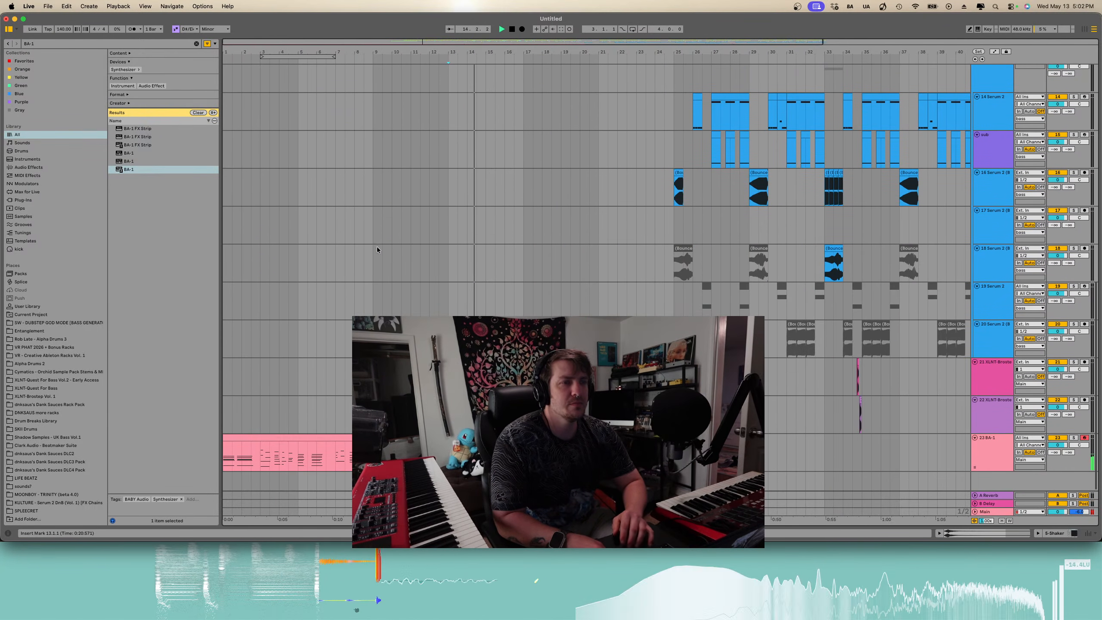
pyautogui.press('space')
pyautogui.scroll(10, 377, 246)
pyautogui.scroll(-10, 377, 246)
pyautogui.scroll(7, 378, 247)
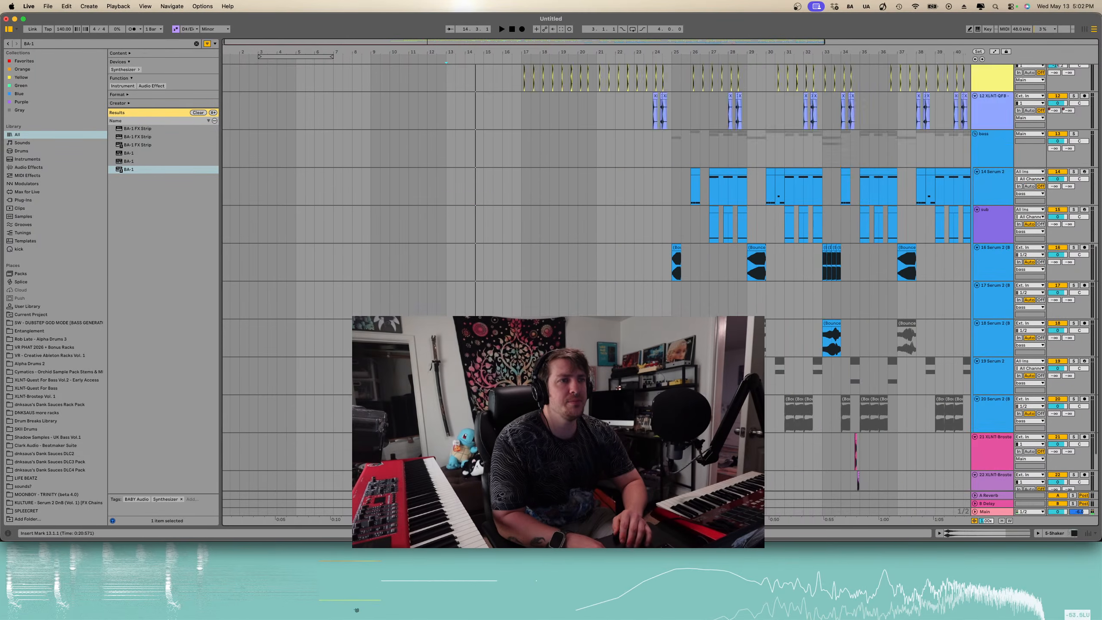
pyautogui.scroll(3, 377, 247)
pyautogui.scroll(-8, 377, 247)
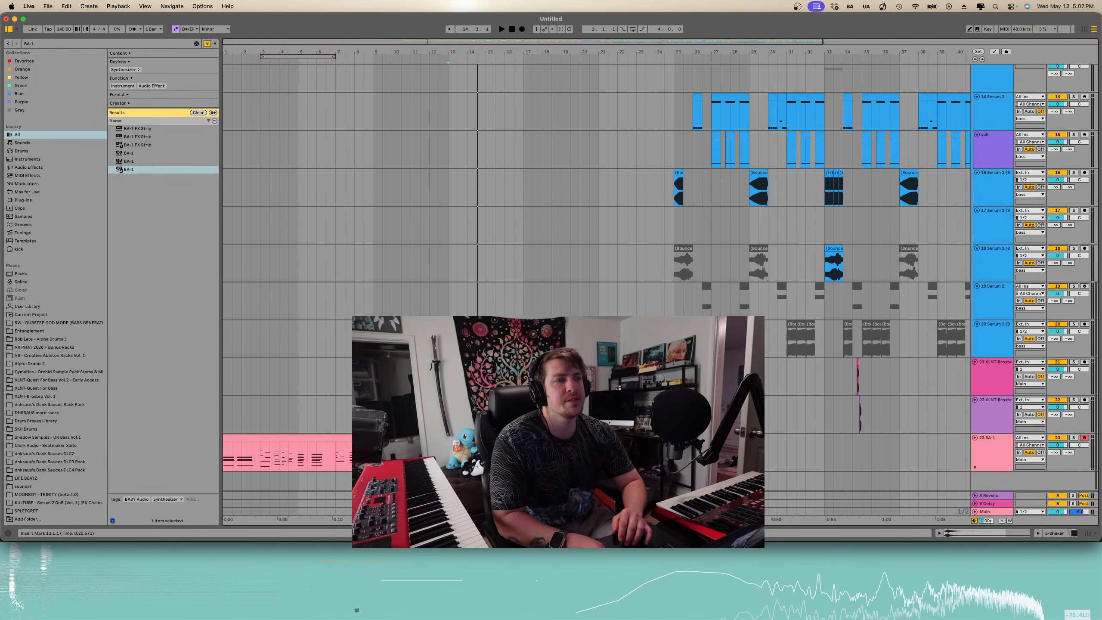
pyautogui.scroll(8, 436, 231)
pyautogui.scroll(-2, 436, 200)
pyautogui.hscroll(2, 435, 200)
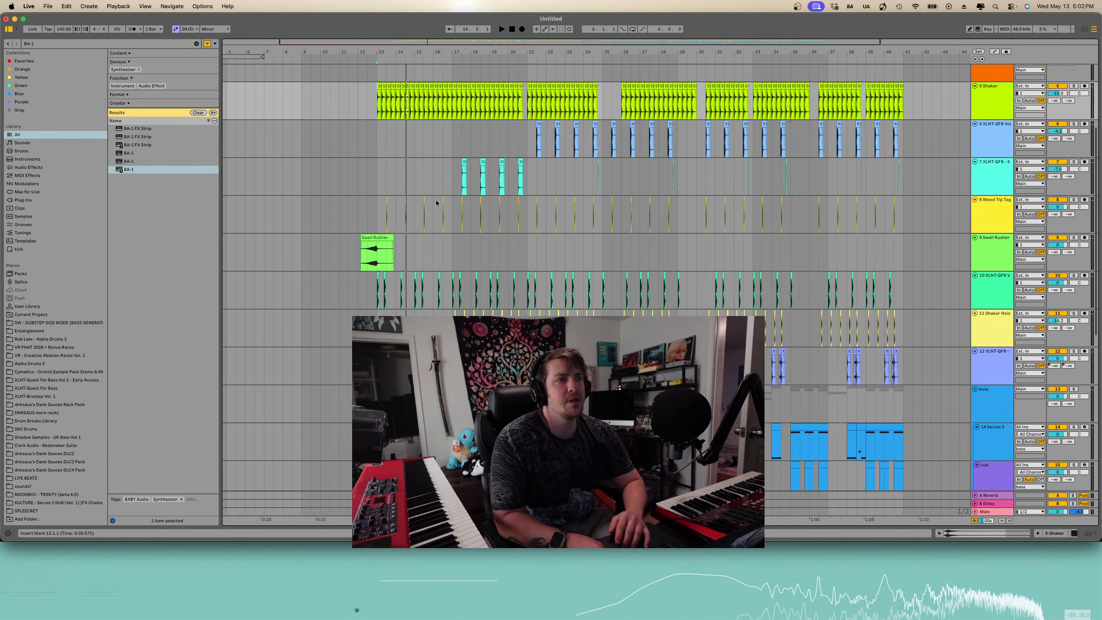
pyautogui.scroll(-3, 436, 200)
pyautogui.scroll(-6, 435, 200)
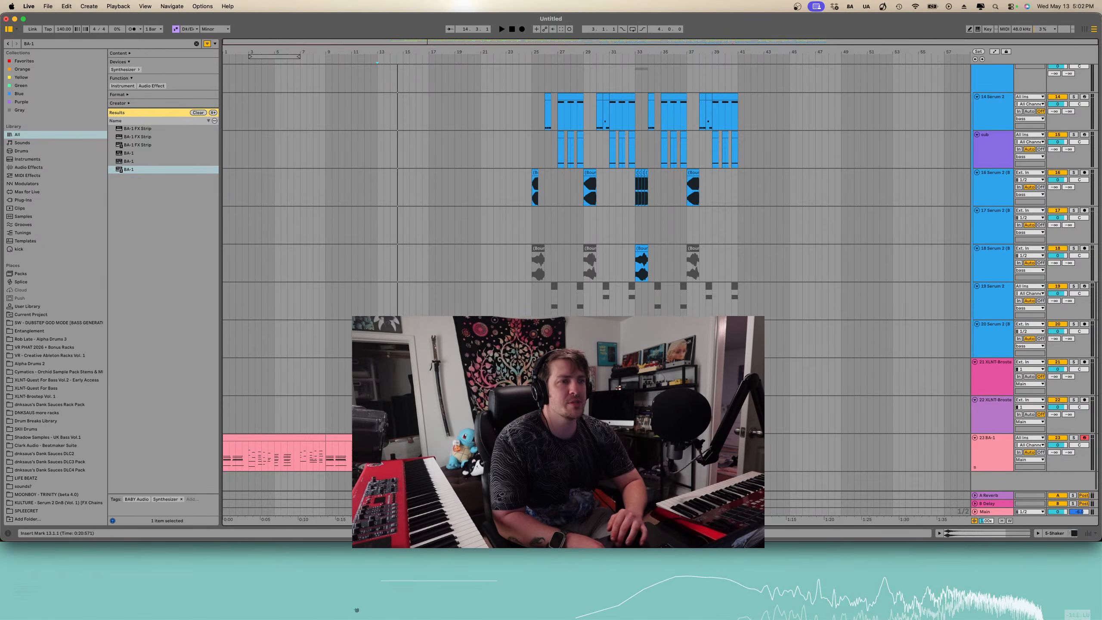
# - Select the BA-1 clip at bar 17 and move it about eight bars earlier
pyautogui.click(480, 438)
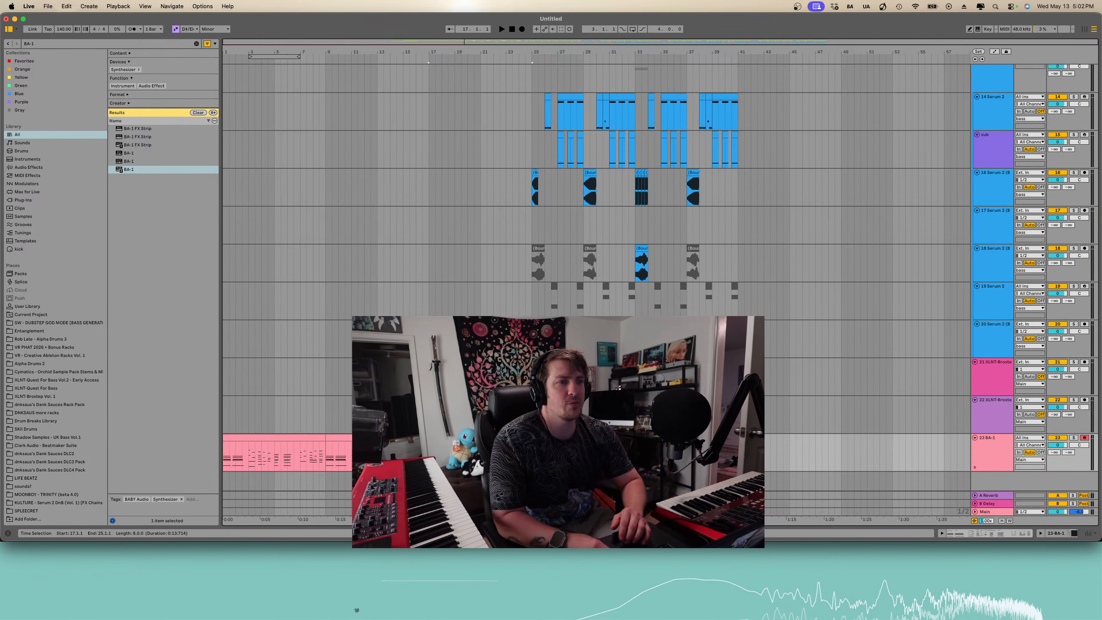
pyautogui.moveTo(429, 456); pyautogui.dragTo(326, 456)
pyautogui.scroll(1, 326, 456)
# - Select all clips from bar 12 to bar 41 and move them four bars earlier to start at bar 8
pyautogui.moveTo(739, 315); pyautogui.dragTo(532, 87)
pyautogui.scroll(10, 532, 86)
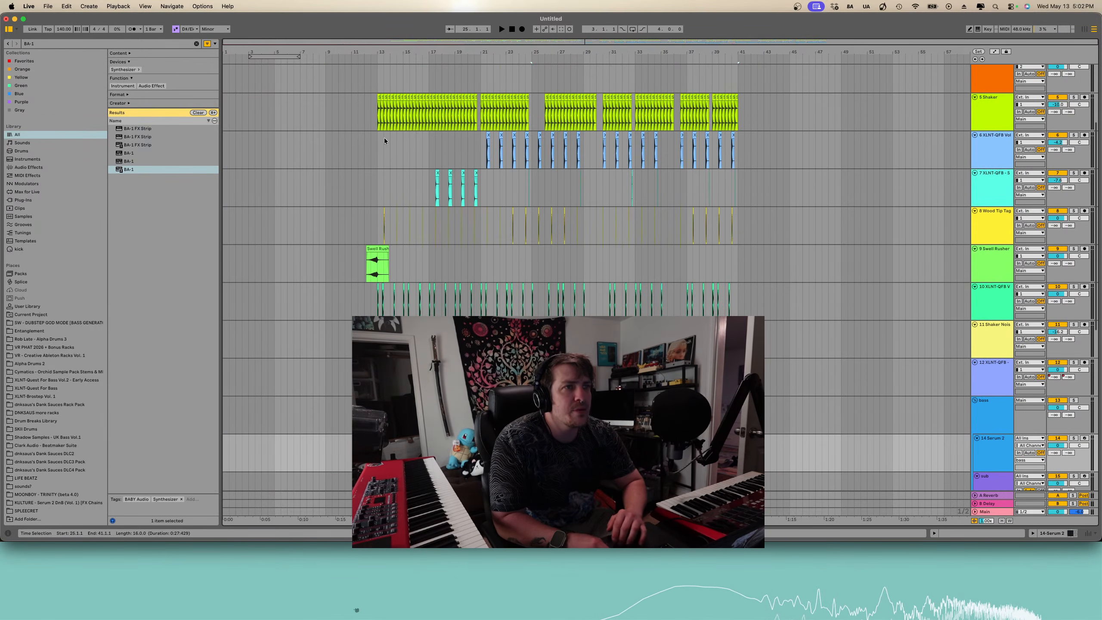
pyautogui.keyDown('shift'); pyautogui.click(375, 103); pyautogui.keyUp('shift')
pyautogui.keyDown('shift'); pyautogui.click(364, 101); pyautogui.keyUp('shift')
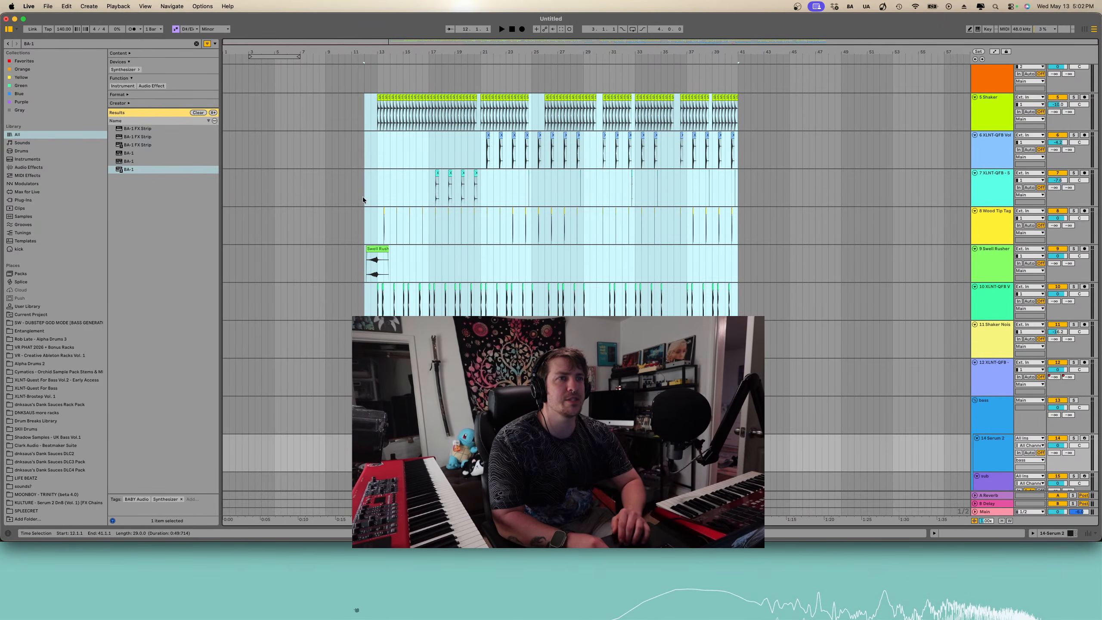
pyautogui.moveTo(374, 252); pyautogui.dragTo(320, 247)
# - Play back the rearranged intro and drop while scrolling through the tracks
pyautogui.scroll(-10, 320, 248)
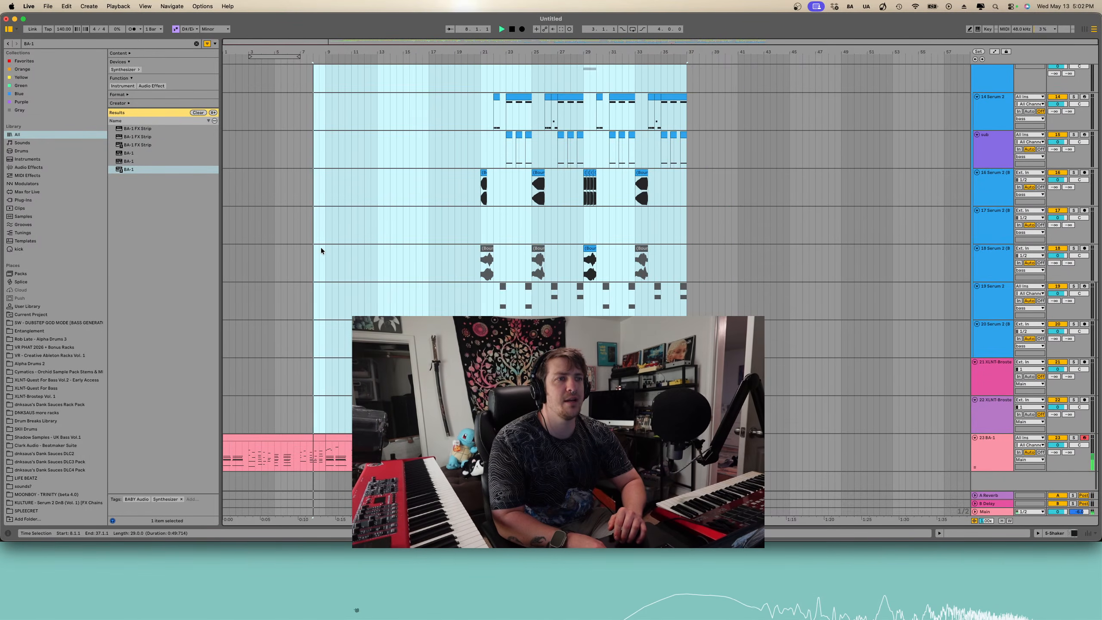
pyautogui.press('space')
pyautogui.scroll(5, 389, 252)
pyautogui.scroll(-5, 389, 253)
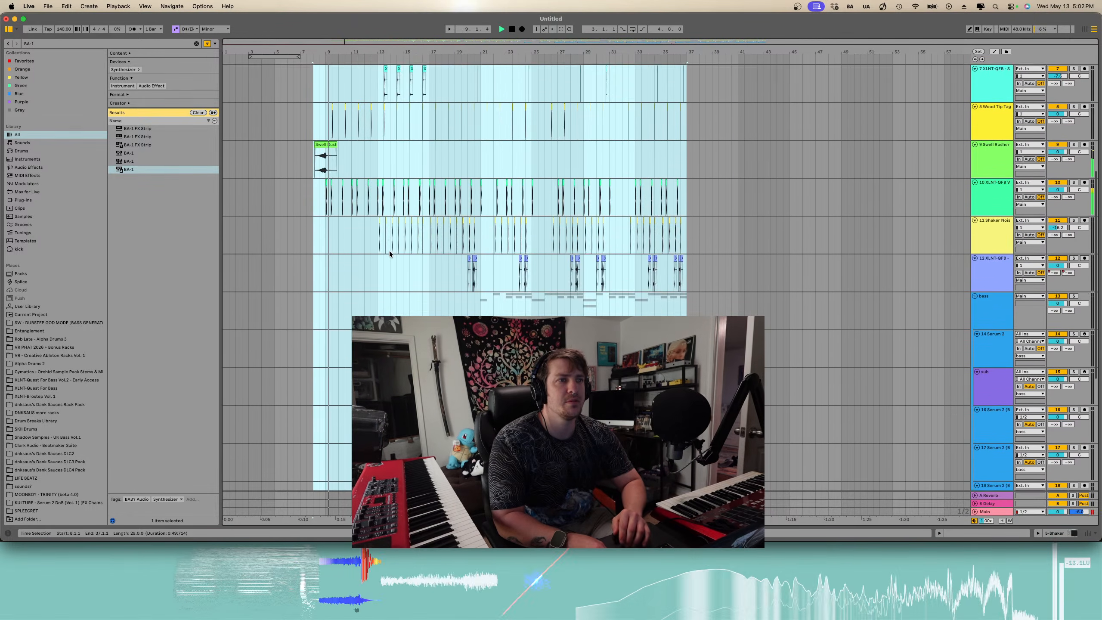
pyautogui.click(423, 338)
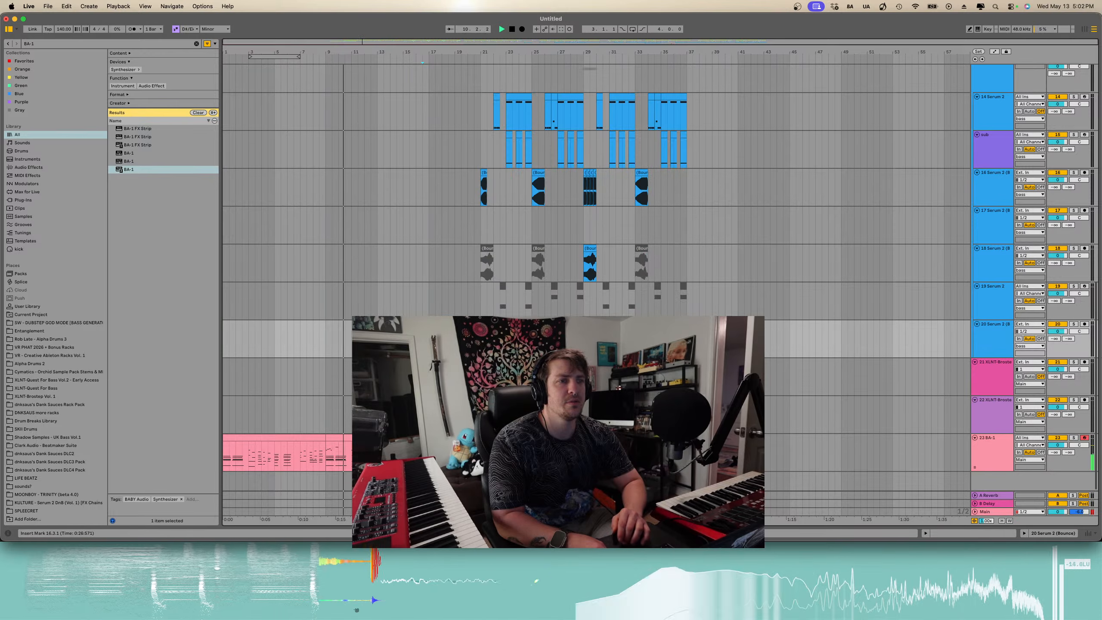
pyautogui.scroll(5, 423, 339)
pyautogui.hscroll(-5, 424, 339)
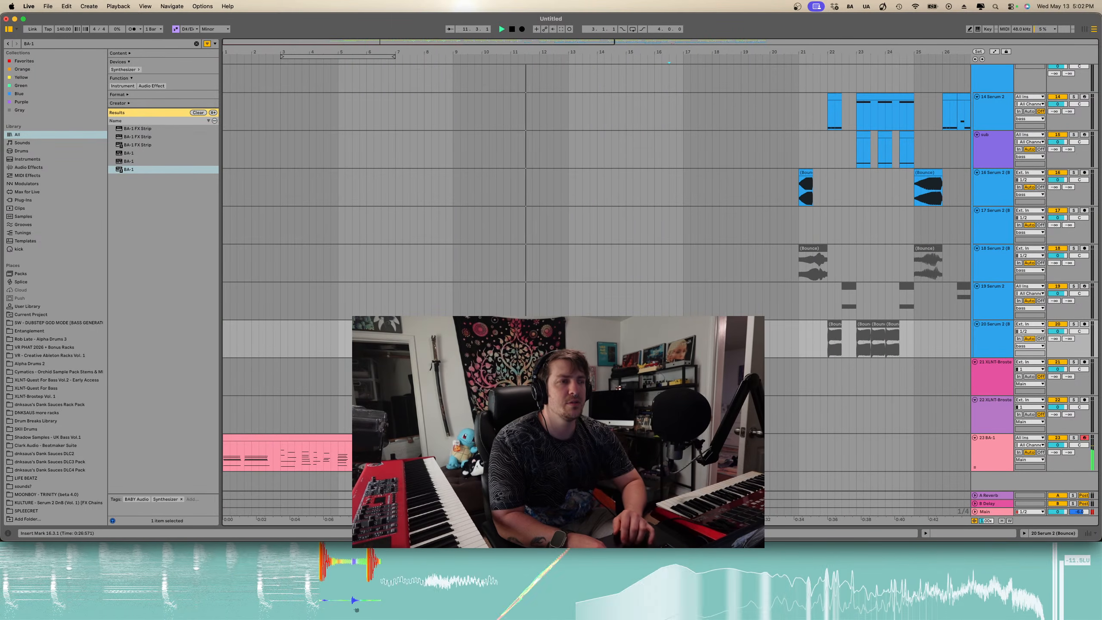
pyautogui.scroll(-2, 423, 339)
pyautogui.scroll(5, 424, 339)
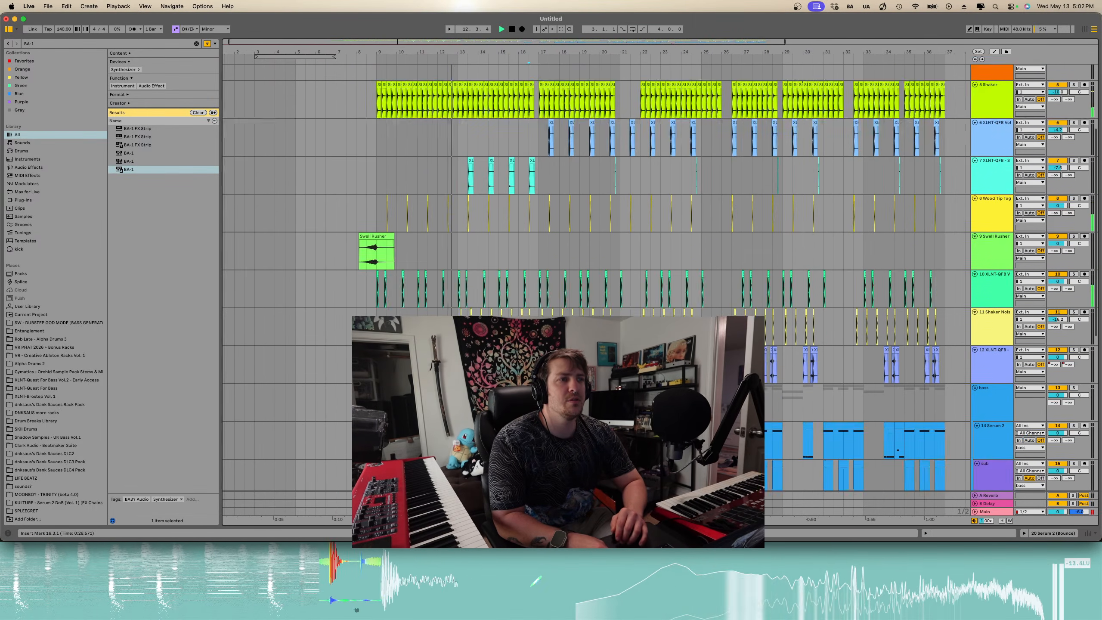
pyautogui.scroll(-5, 423, 338)
# - Search the browser for fake
pyautogui.moveTo(42, 44); pyautogui.dragTo(1, 48)
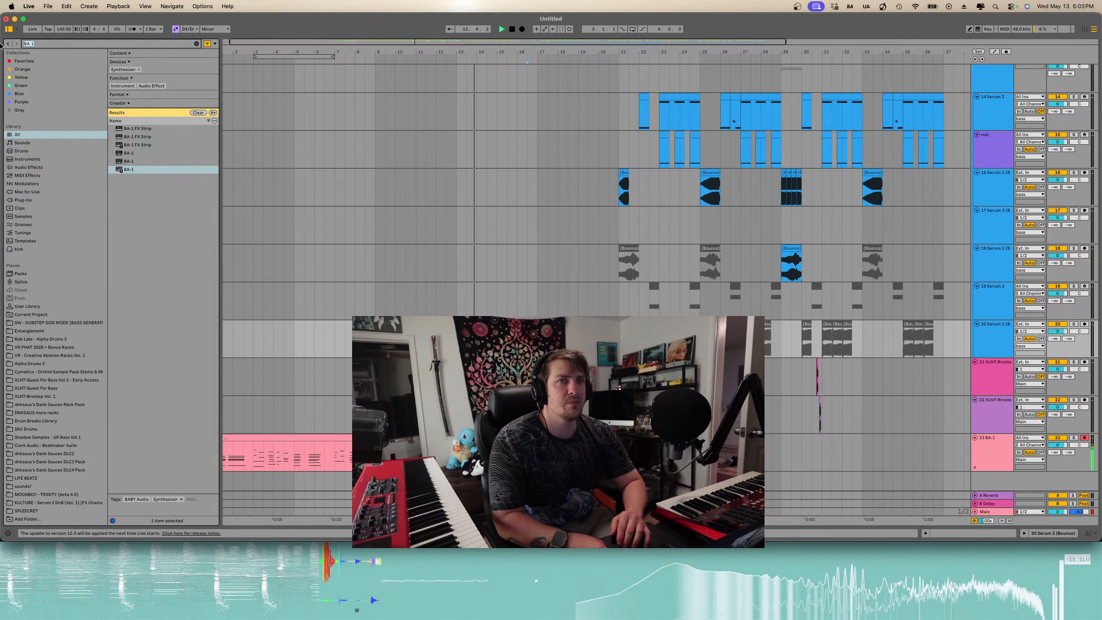
pyautogui.write('fakeout')
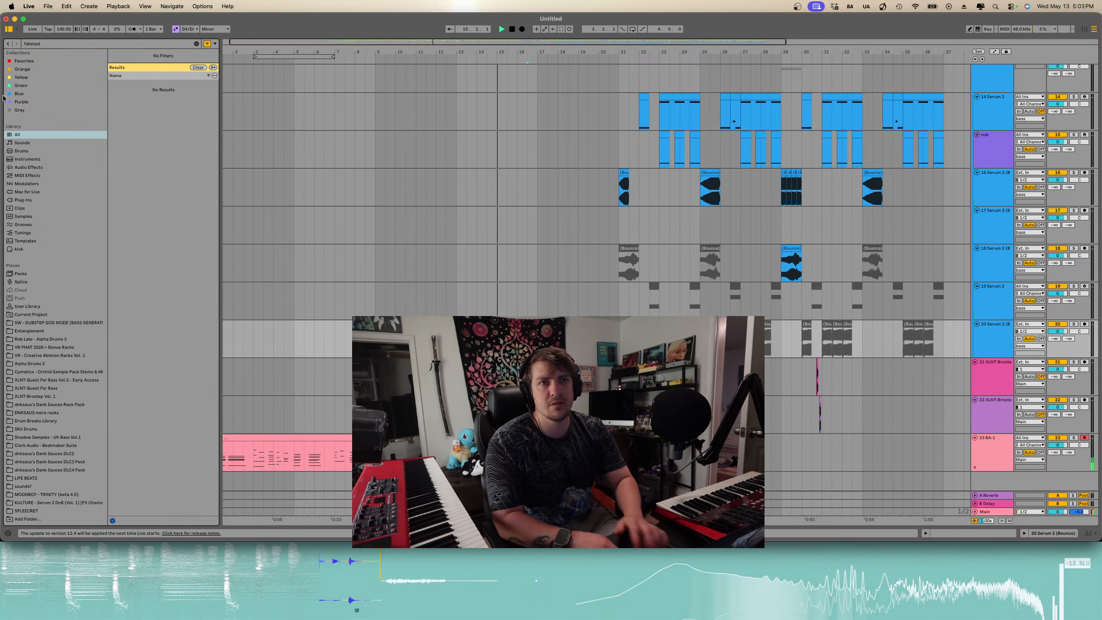
pyautogui.press('BackSpace')
pyautogui.press('BackSpace')
pyautogui.press('BackSpace')
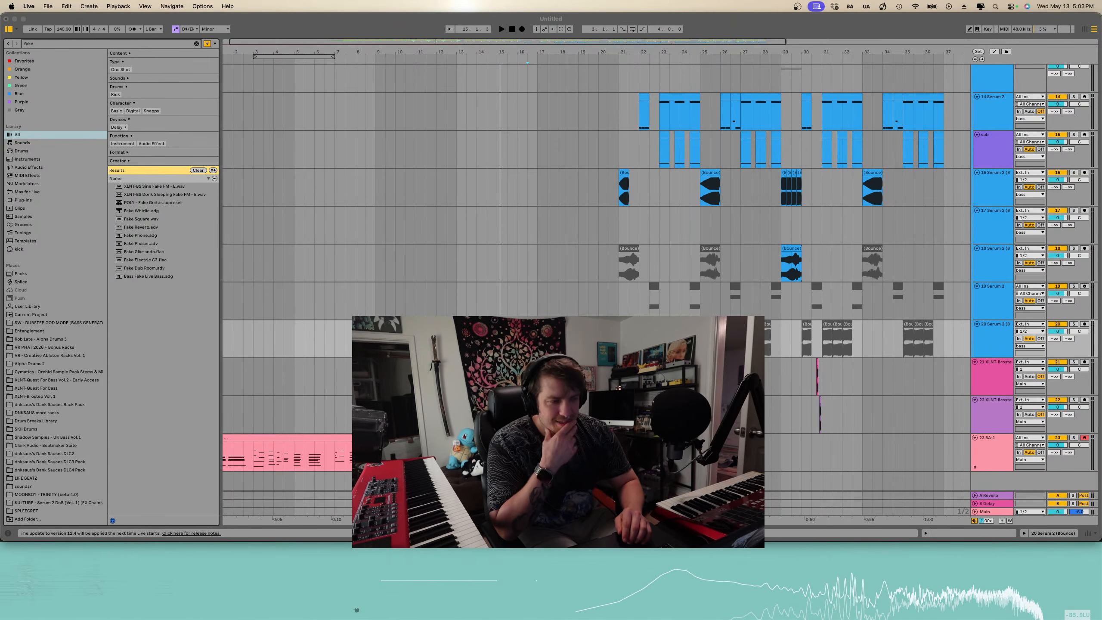
# - Switch to Splice, step through samples and drag the SFX 128 Fakeout Sweep sample into the arrangement as a new track
pyautogui.press('super+Tab')
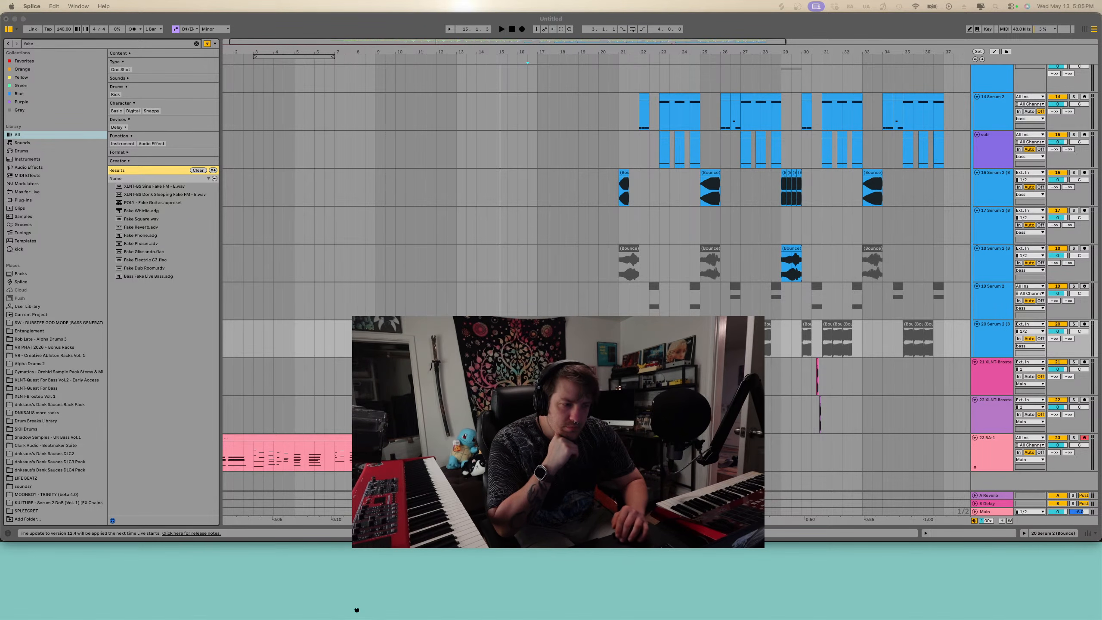
pyautogui.press('Left')
pyautogui.press('Left')
pyautogui.press('Left')
pyautogui.press('Left')
pyautogui.press('Right')
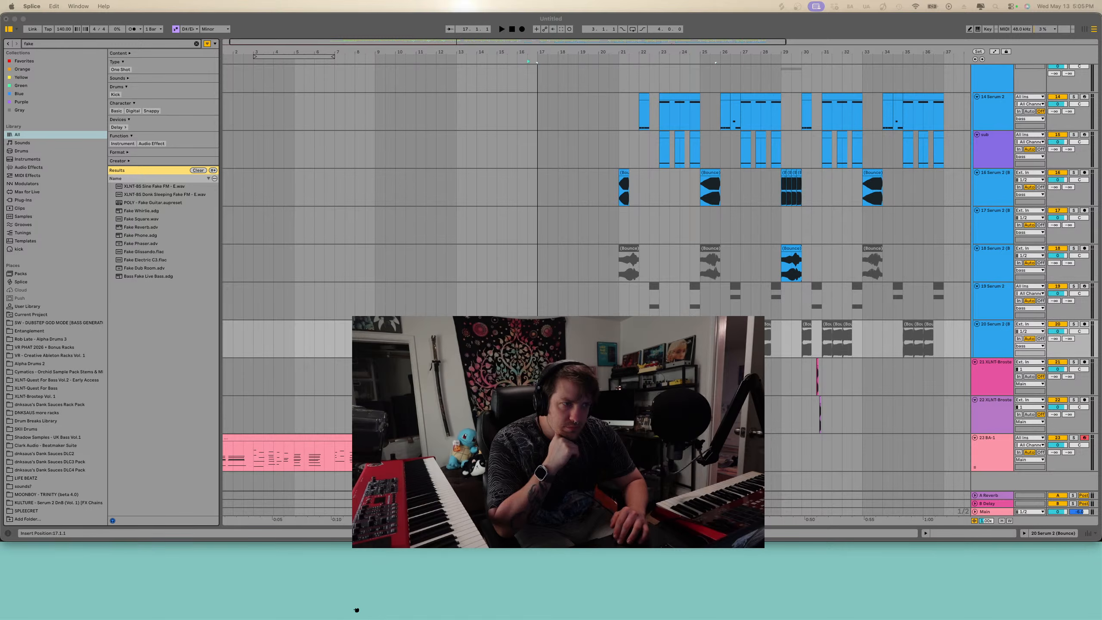
pyautogui.moveTo(357, 610); pyautogui.dragTo(537, 481)
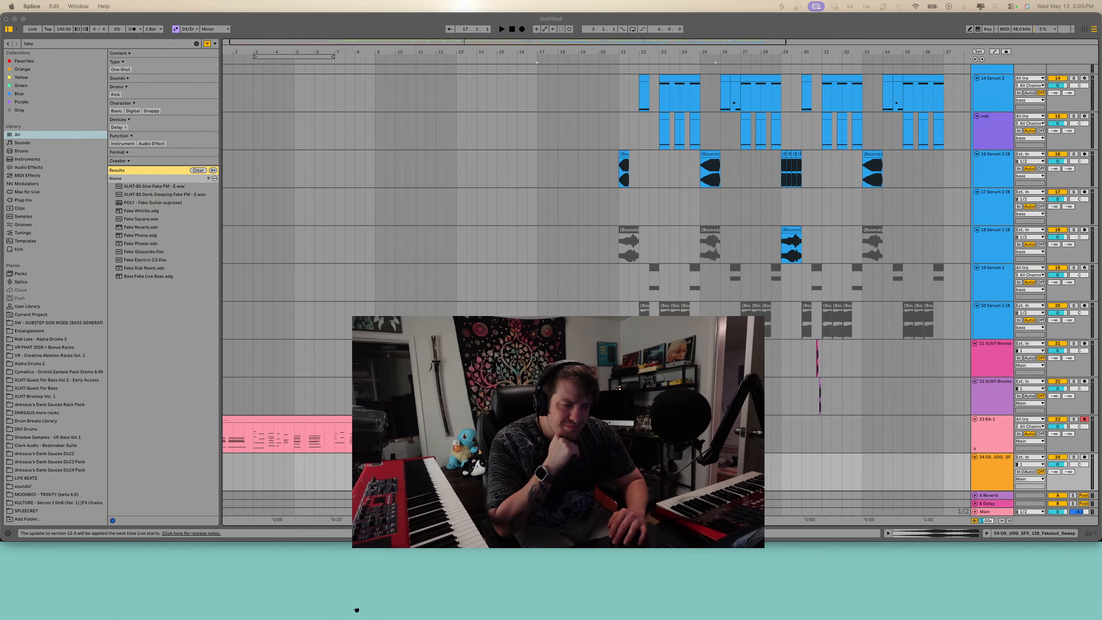
# - Audition the sweep, then split the sweep clip at bar 21 and delete the selected part
pyautogui.click(619, 472)
pyautogui.click(620, 472)
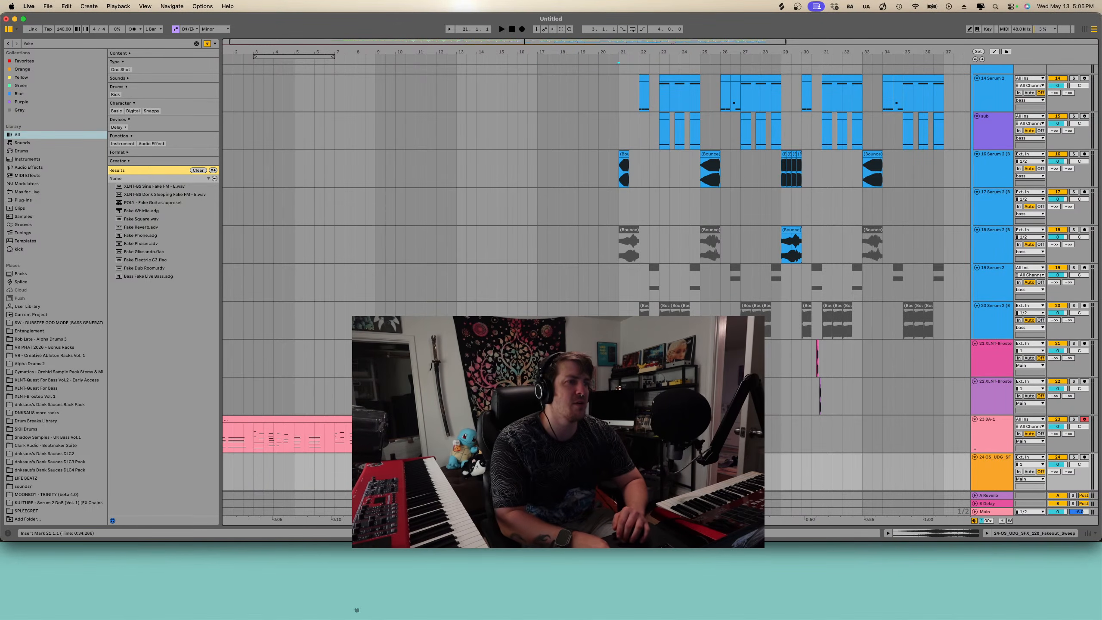
pyautogui.press('space')
pyautogui.press('space')
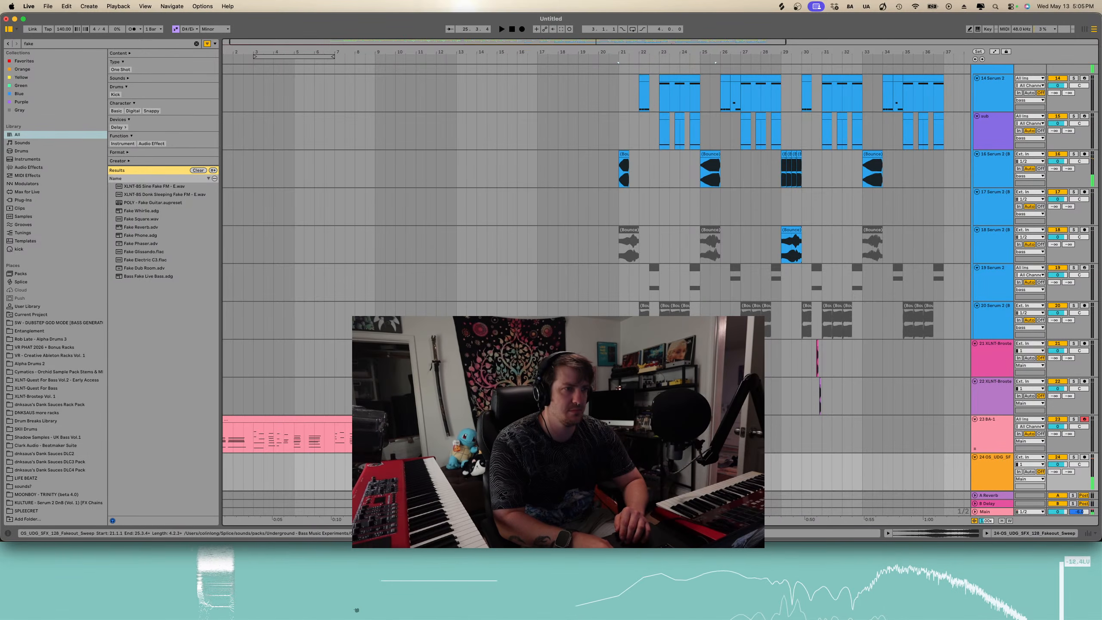
pyautogui.press('super+e')
pyautogui.press('Delete')
# - Play back from bar 19 to hear the sweep and open the sweep clip in the clip view
pyautogui.click(602, 457)
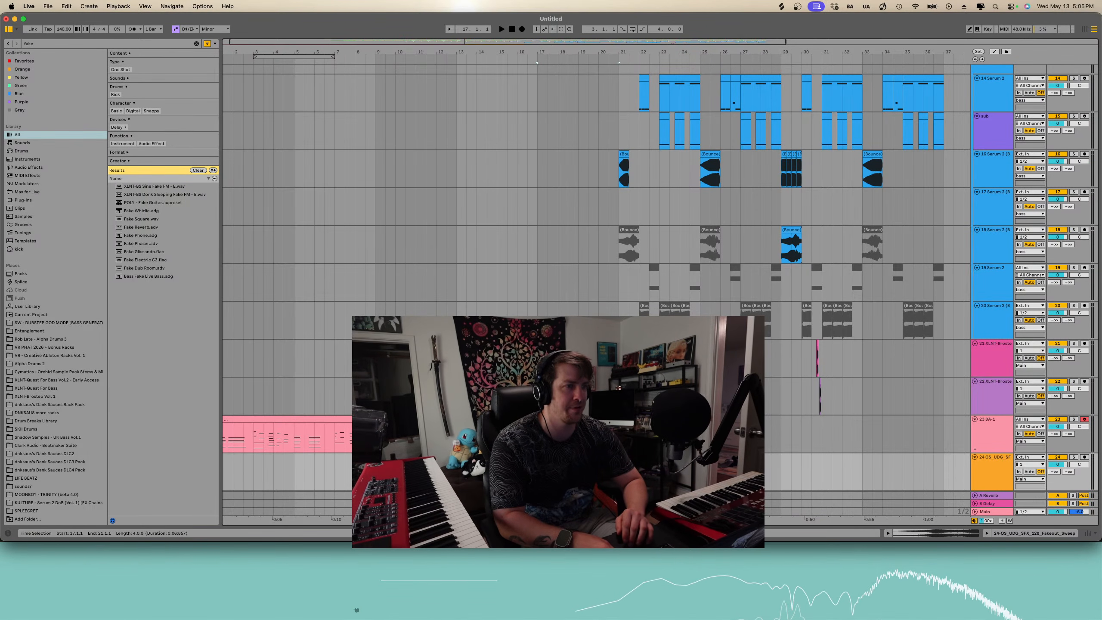
pyautogui.click(579, 475)
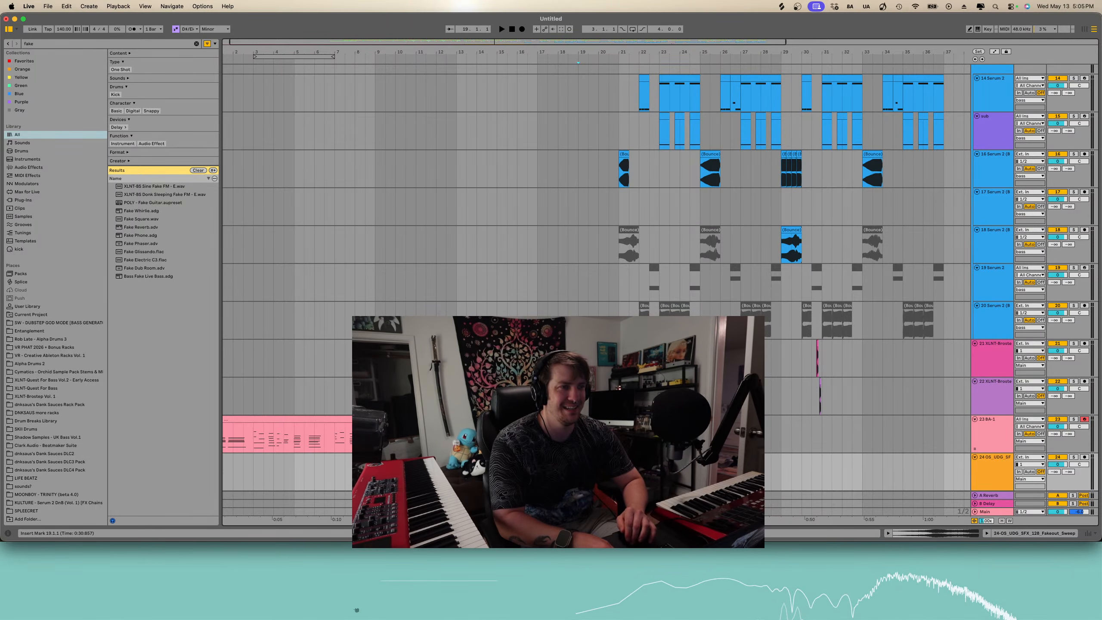
pyautogui.press('space')
pyautogui.scroll(-1, 538, 474)
pyautogui.scroll(-3, 538, 473)
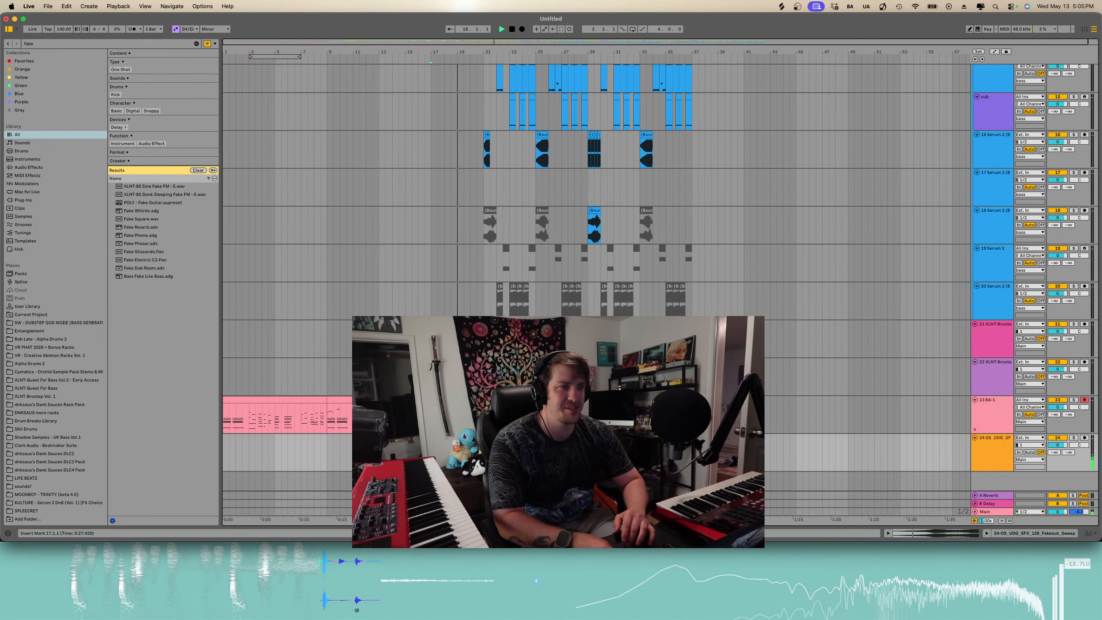
pyautogui.doubleClick(458, 438)
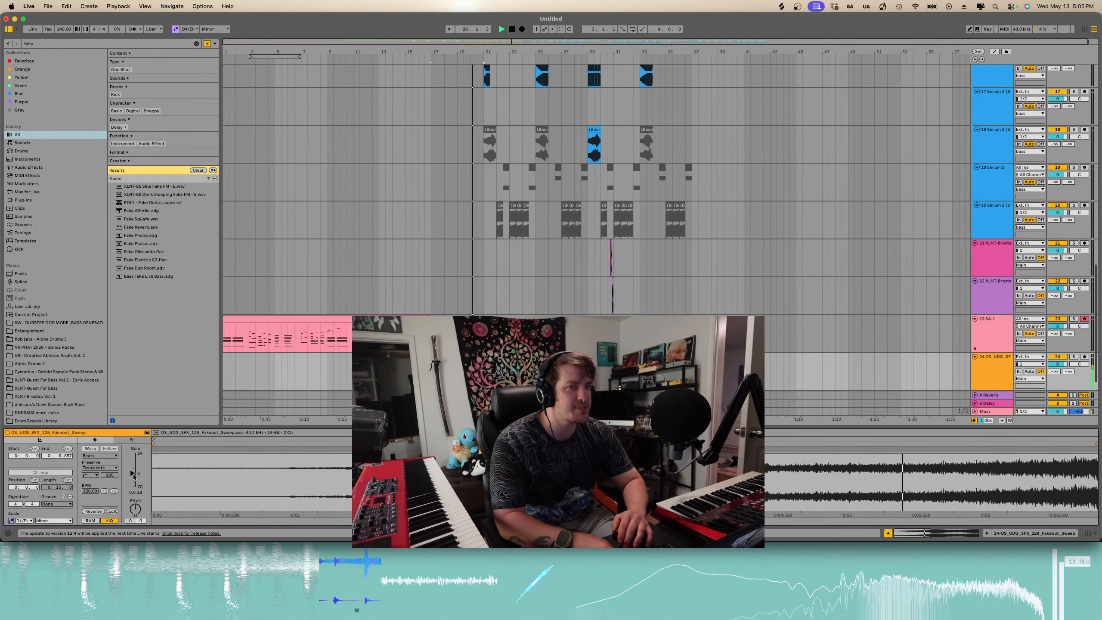
pyautogui.moveTo(132, 474); pyautogui.dragTo(133, 475)
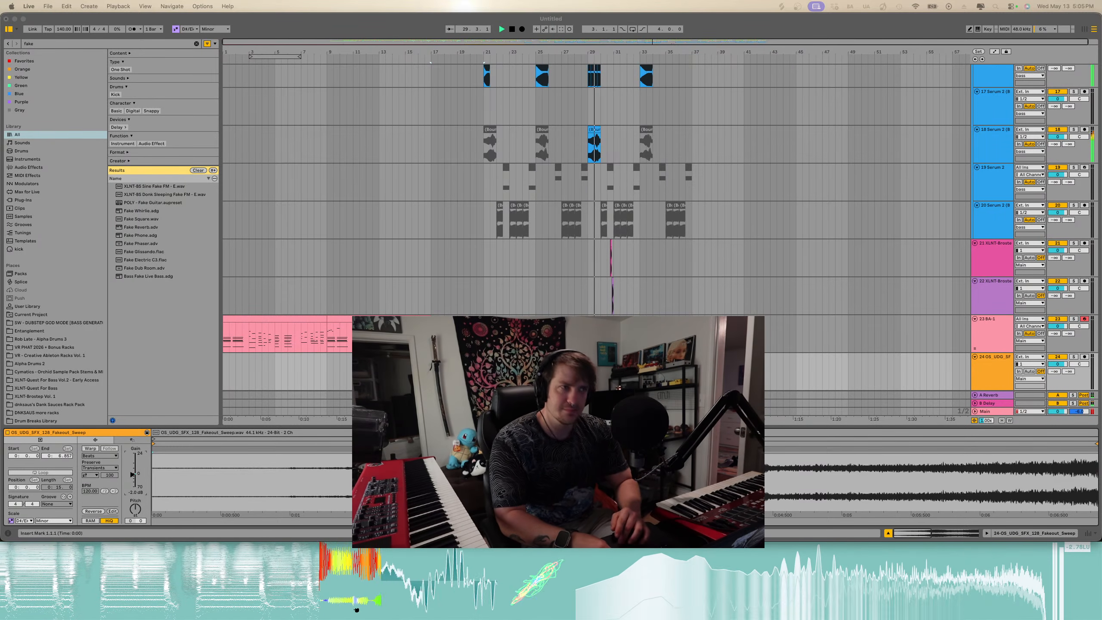
pyautogui.scroll(5, 608, 307)
pyautogui.press('space')
pyautogui.scroll(5, 607, 308)
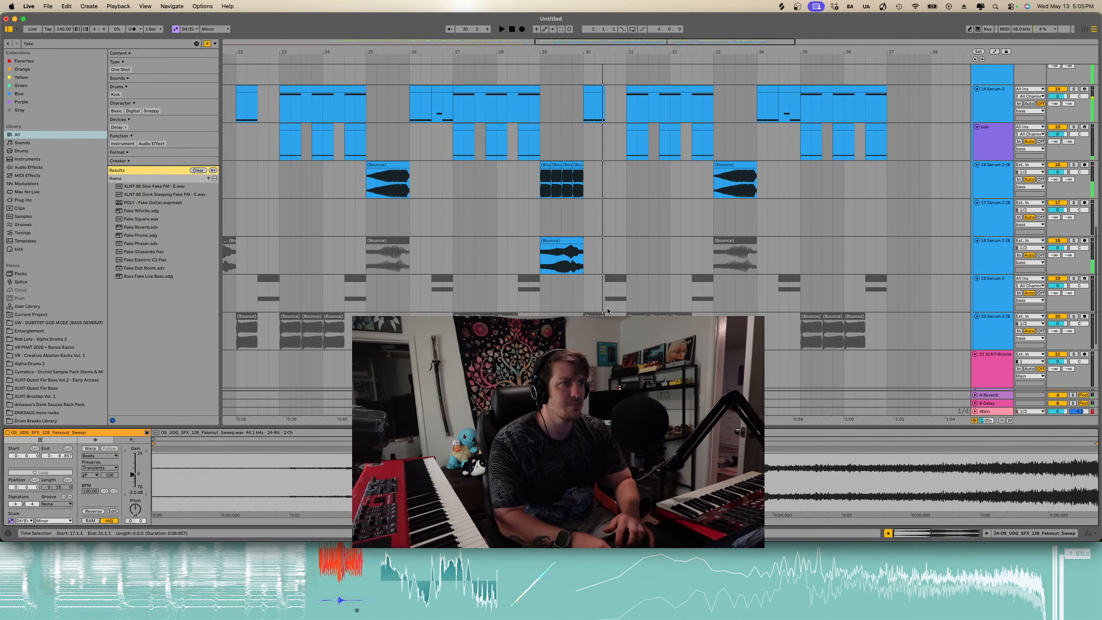
# - Try deleting a slice of the bounced bass clip at bar 29, then undo the deletion
pyautogui.click(553, 164)
pyautogui.press('Delete')
pyautogui.click(542, 181)
pyautogui.press('space')
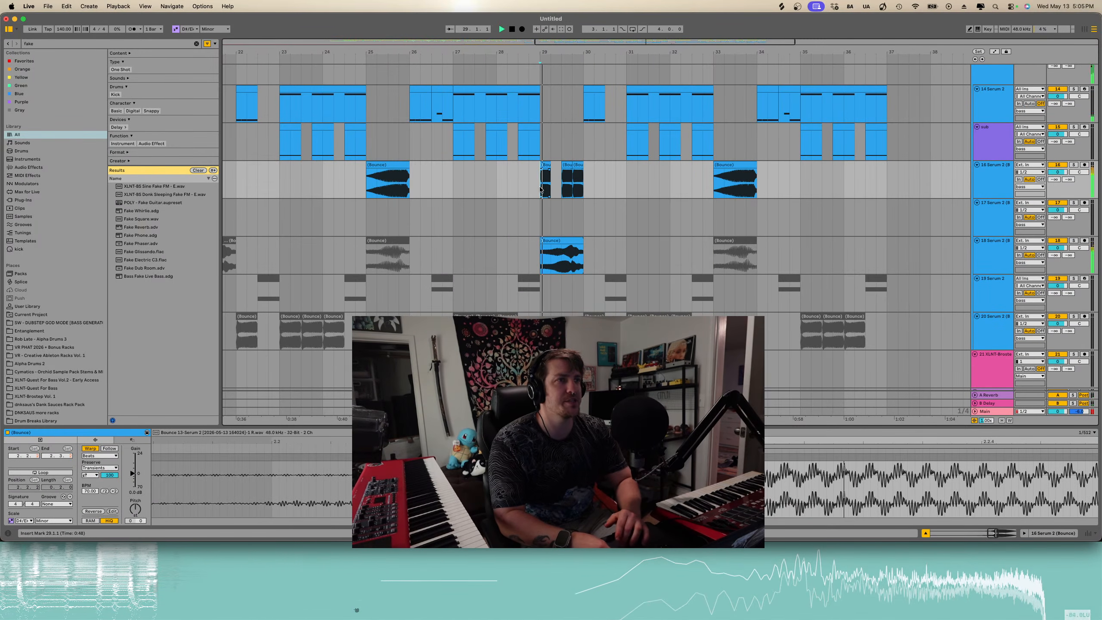
pyautogui.scroll(5, 563, 182)
pyautogui.press('space')
pyautogui.scroll(3, 565, 182)
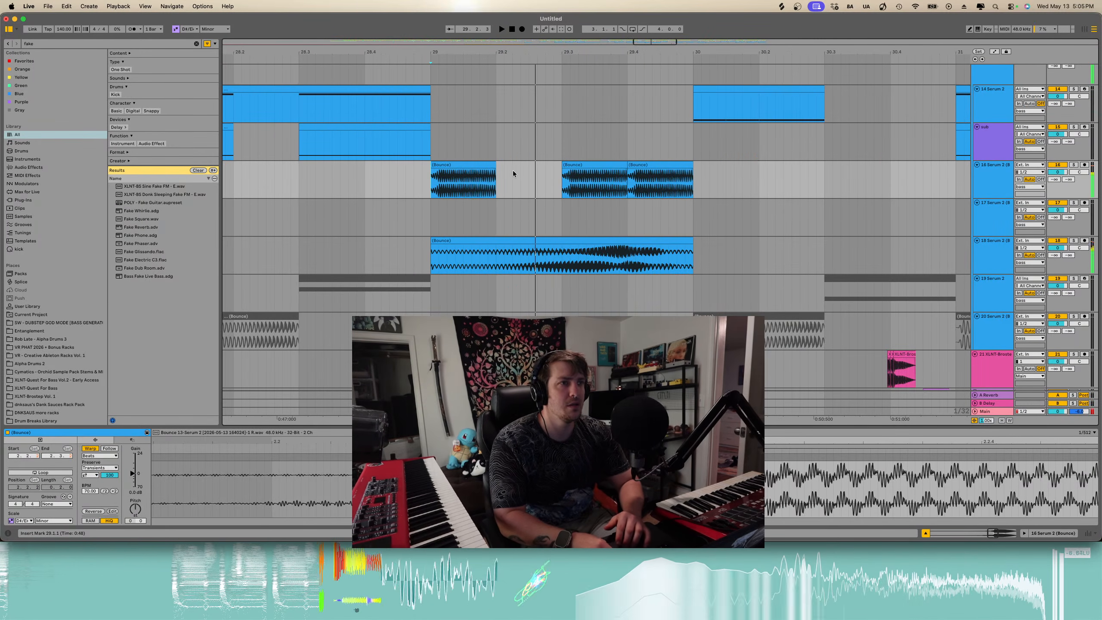
pyautogui.press('super+z')
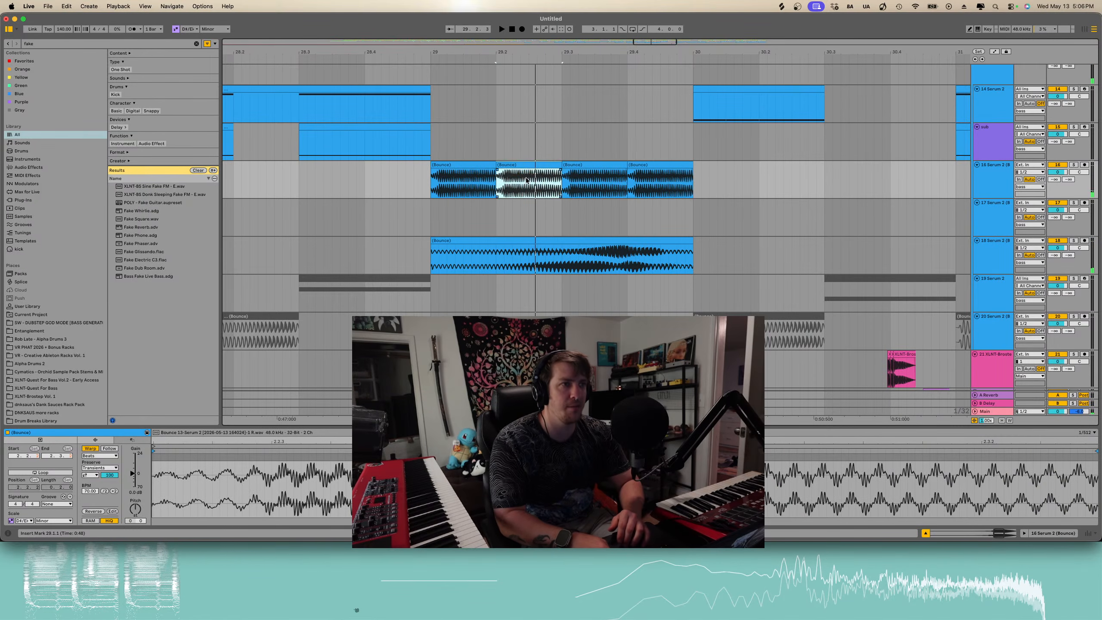
# - Split the bounced bass clip near bar 29.2, delete the slice and shift the following segment to leave a short gap
pyautogui.press('super+e')
pyautogui.click(537, 165)
pyautogui.press('Delete')
pyautogui.moveTo(522, 164); pyautogui.dragTo(555, 167)
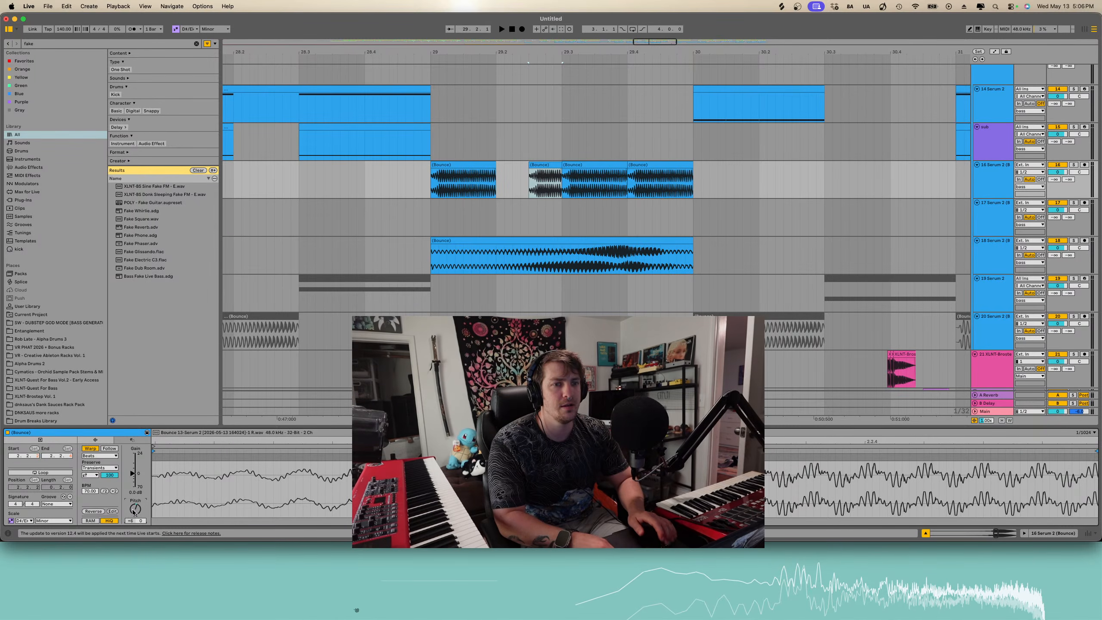
pyautogui.press('Up')
pyautogui.click(432, 190)
pyautogui.press('space')
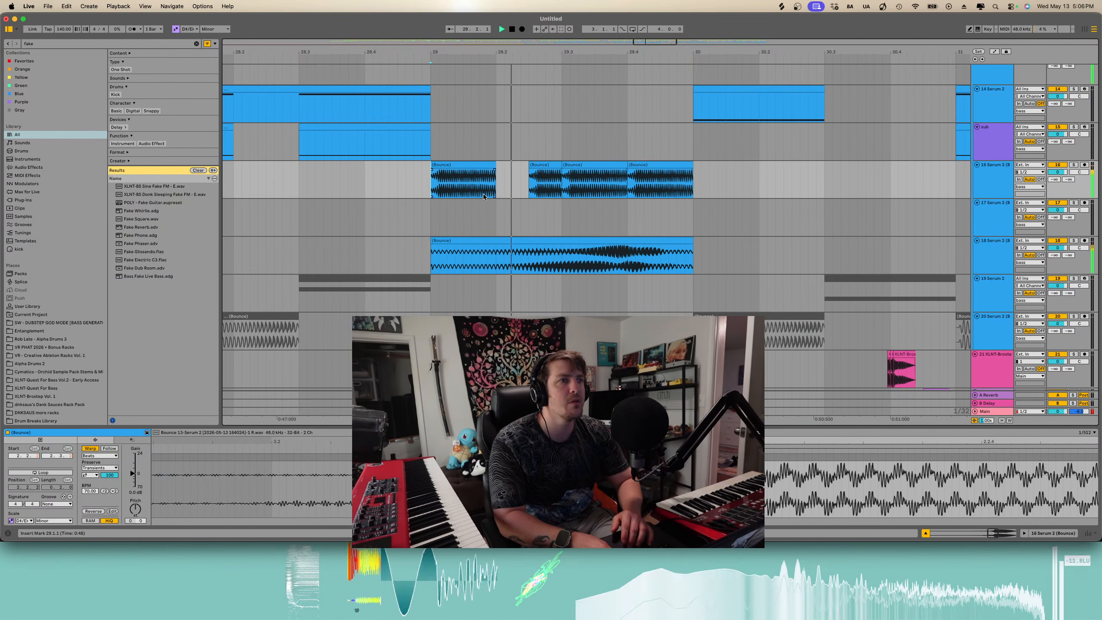
# - Audition the new bass gap from the start of bar 29
pyautogui.click(547, 163)
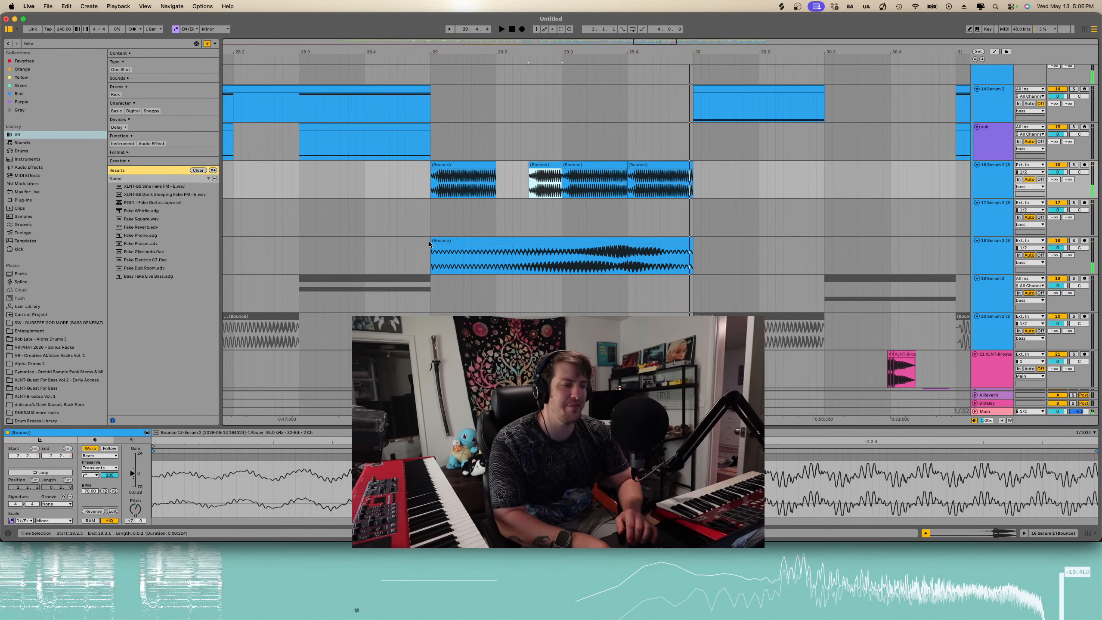
pyautogui.click(432, 177)
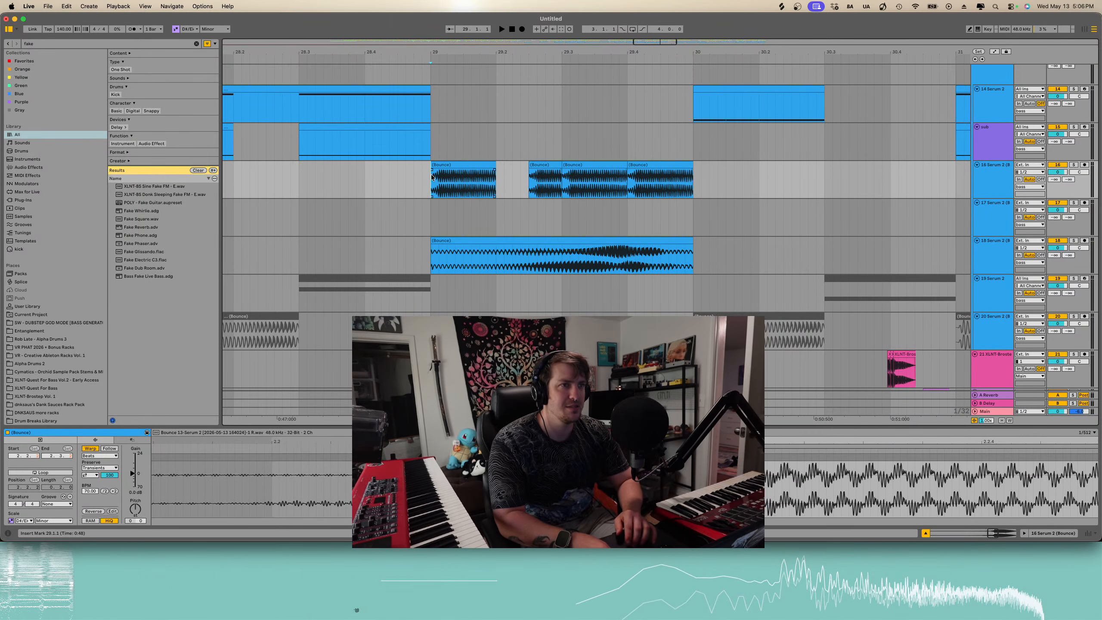
pyautogui.scroll(-5, 431, 177)
pyautogui.press('space')
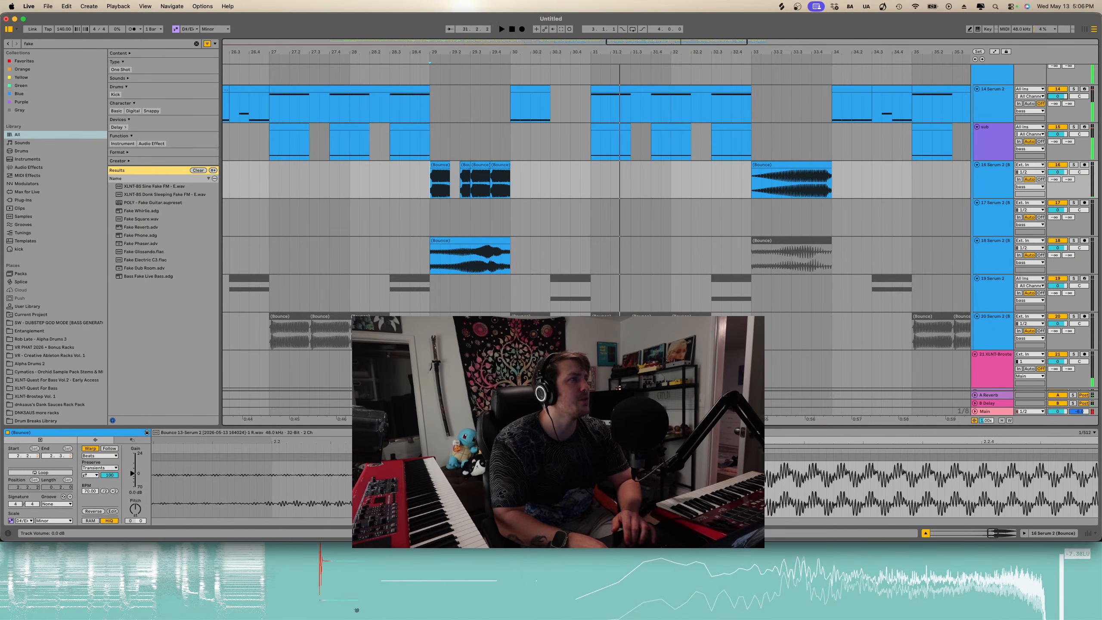
# - Play back the drums and bass from bar 23
pyautogui.moveTo(1055, 96); pyautogui.dragTo(1056, 105)
pyautogui.scroll(5, 782, 138)
pyautogui.scroll(-3, 737, 183)
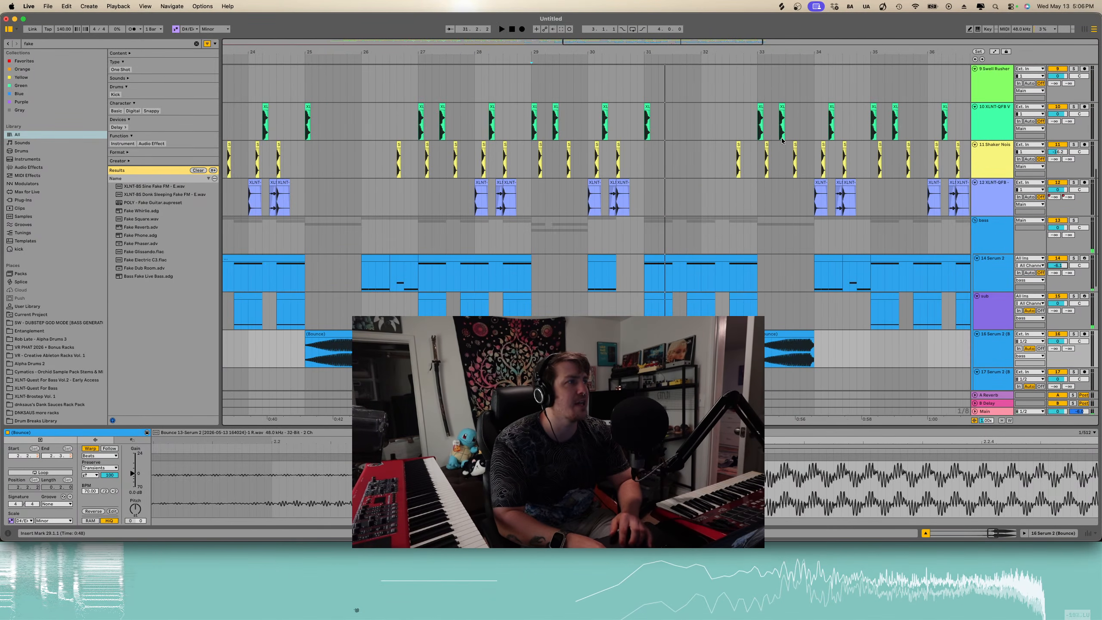
pyautogui.scroll(-2, 697, 239)
pyautogui.click(245, 285)
pyautogui.press('space')
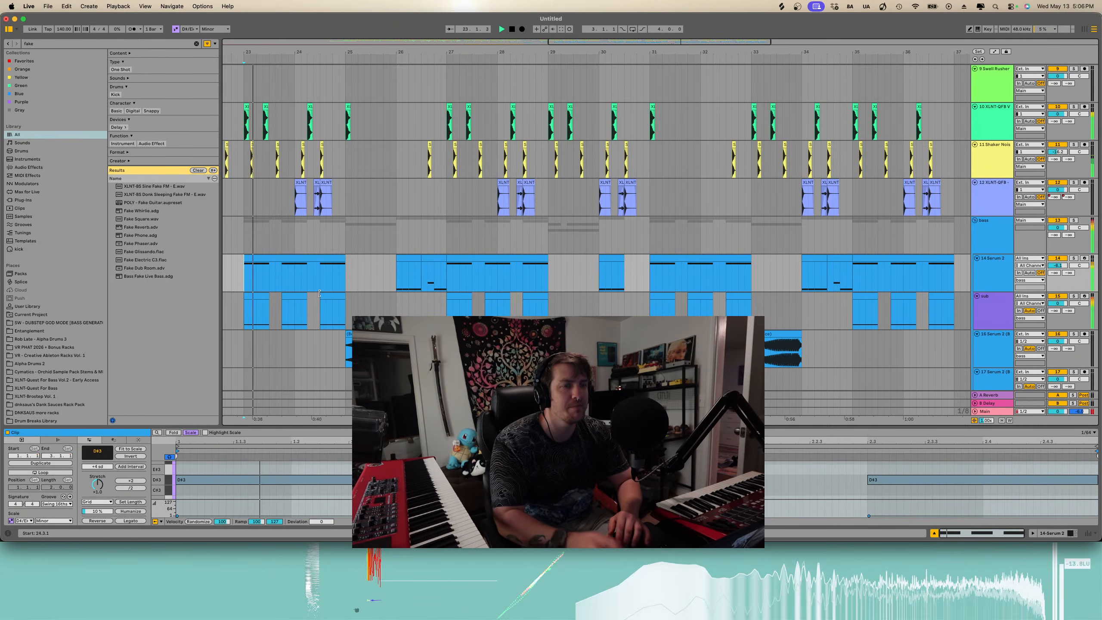
pyautogui.scroll(-2, 282, 291)
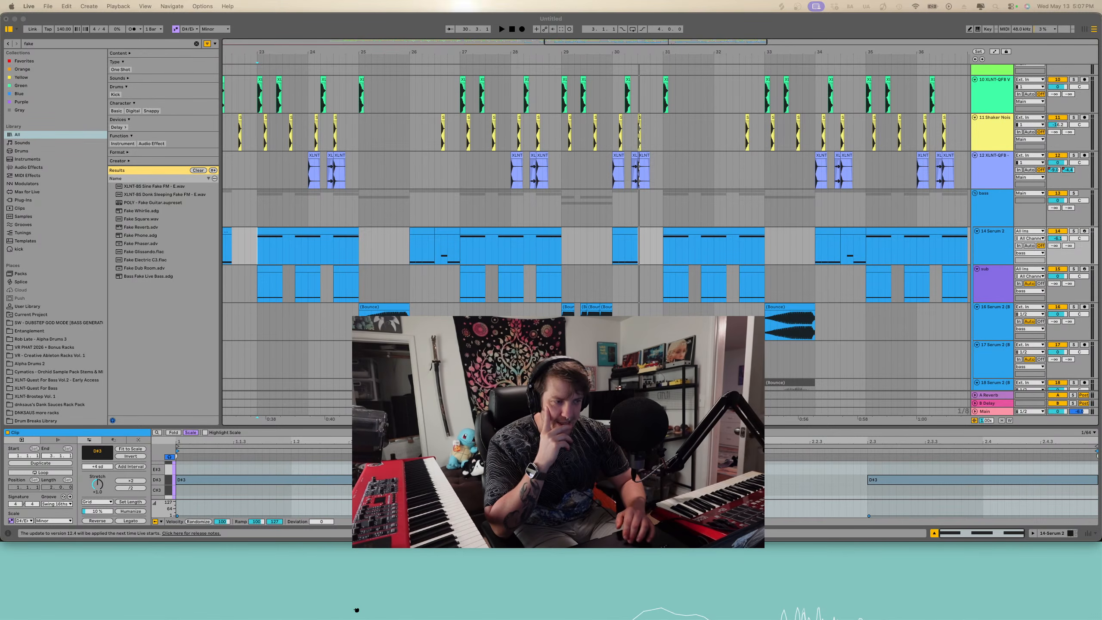
# - Add the RKU C2K 126 vocal hook loop dimension wet C#min sample on a new track and solo it
pyautogui.click(626, 310)
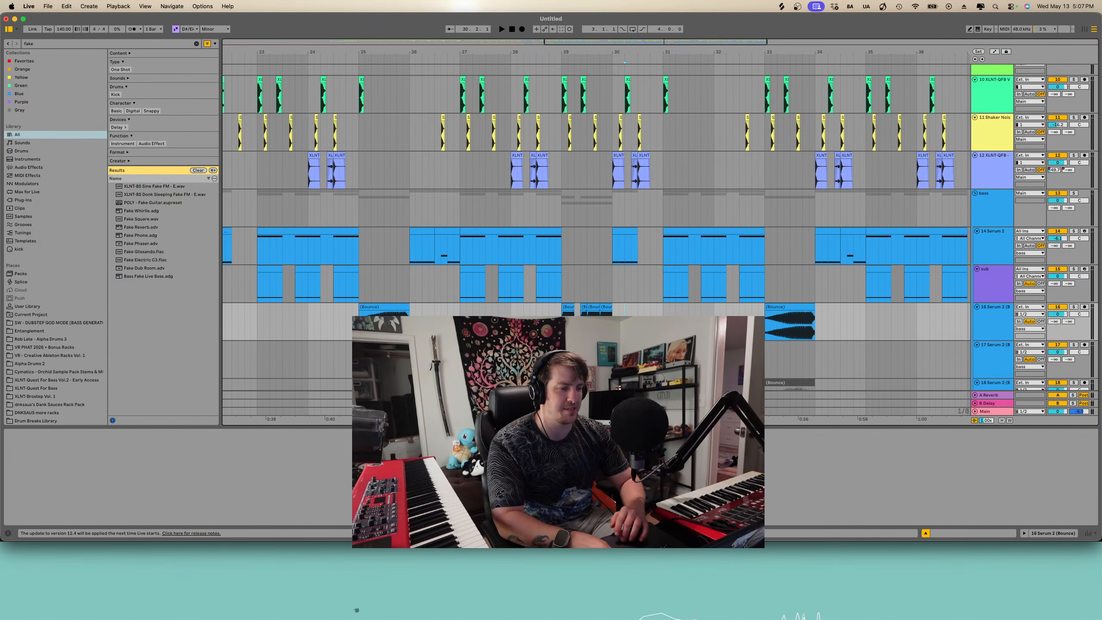
pyautogui.moveTo(640, 323); pyautogui.dragTo(663, 381)
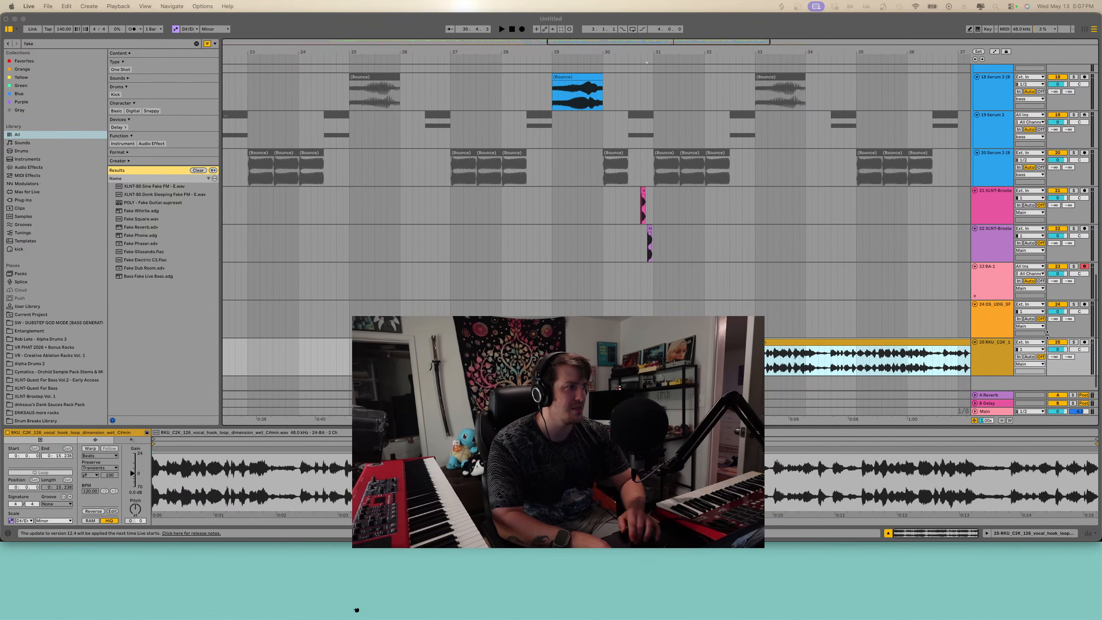
pyautogui.click(1073, 342)
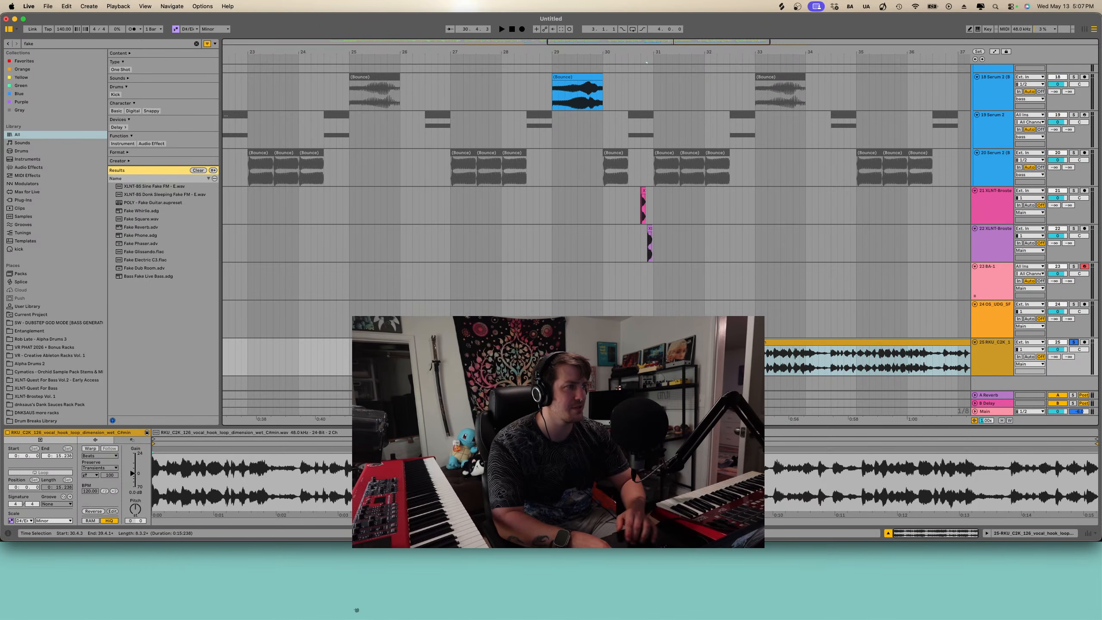
# - Zoom in on the vocal hook loop clip around bar 30 and audition it
pyautogui.press('+')
pyautogui.press('+')
pyautogui.press('+')
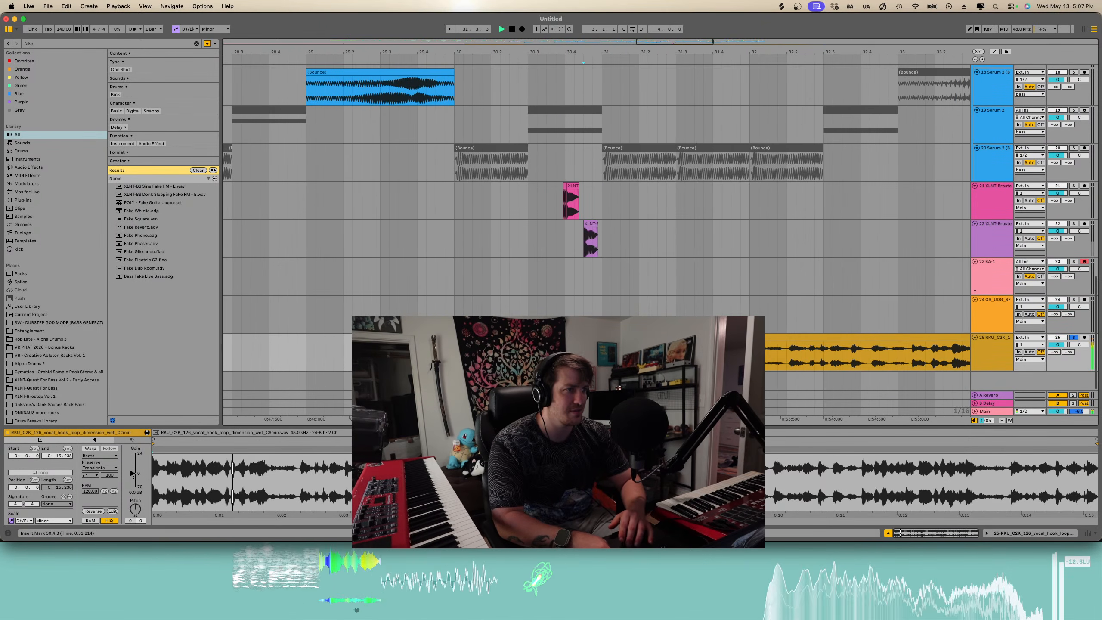
pyautogui.press('+')
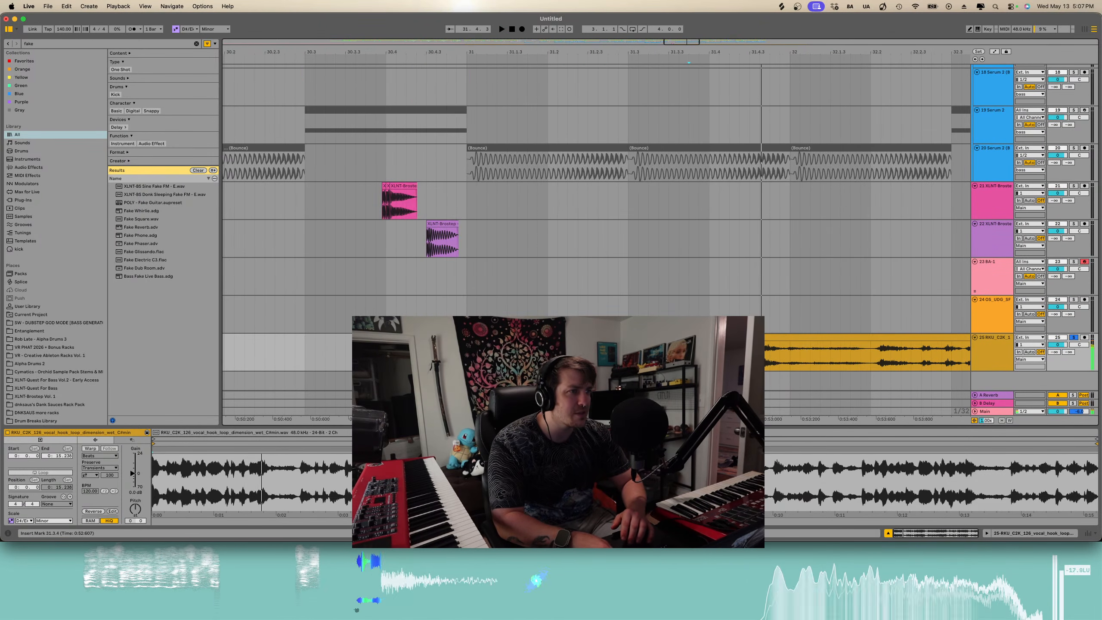
pyautogui.press('-')
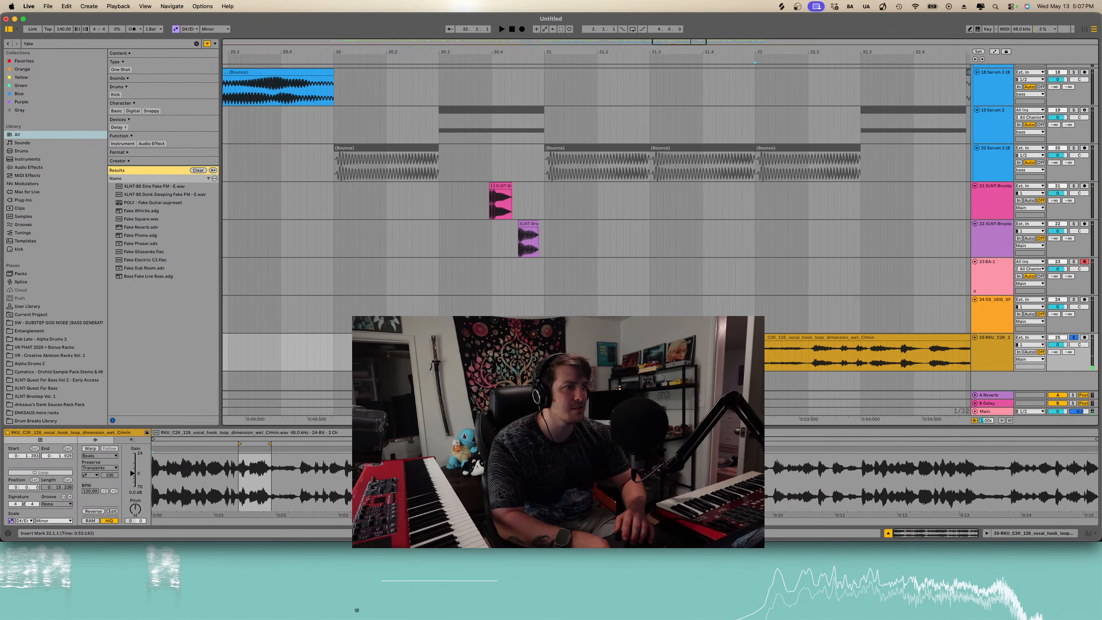
pyautogui.click(801, 349)
pyautogui.press('-')
pyautogui.press('-')
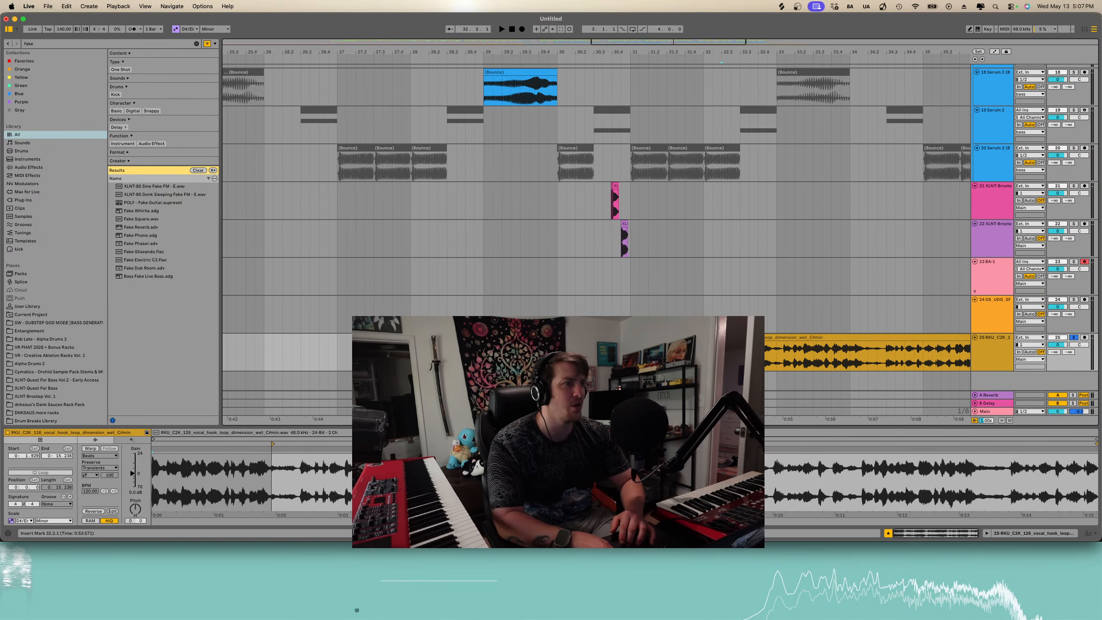
pyautogui.hotkey('shift', 'Left')
pyautogui.hotkey('shift', 'Left')
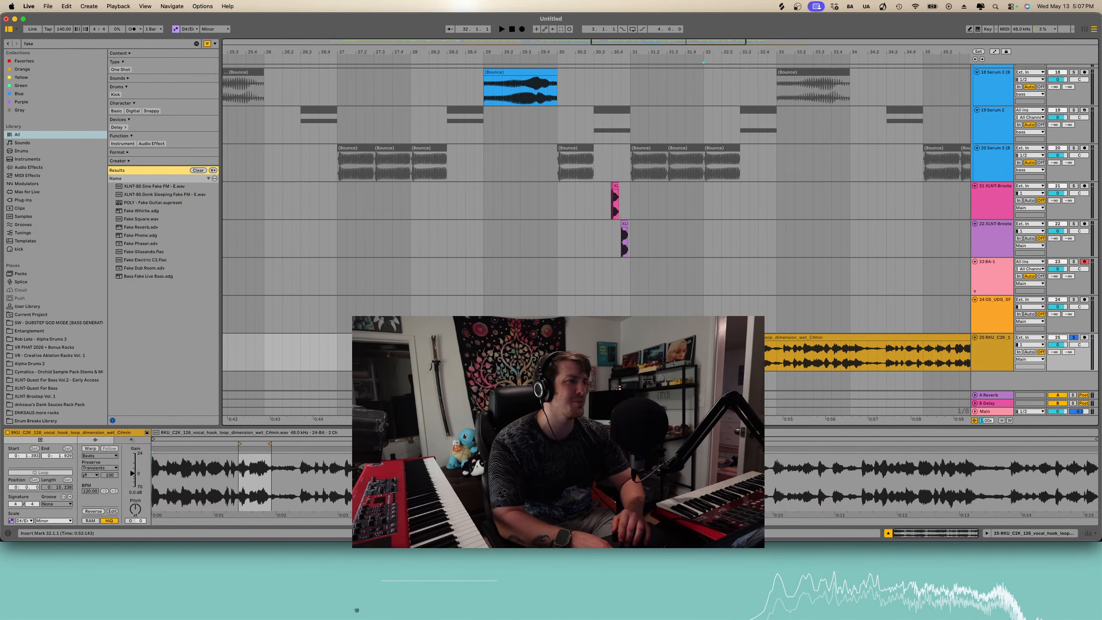
pyautogui.press('space')
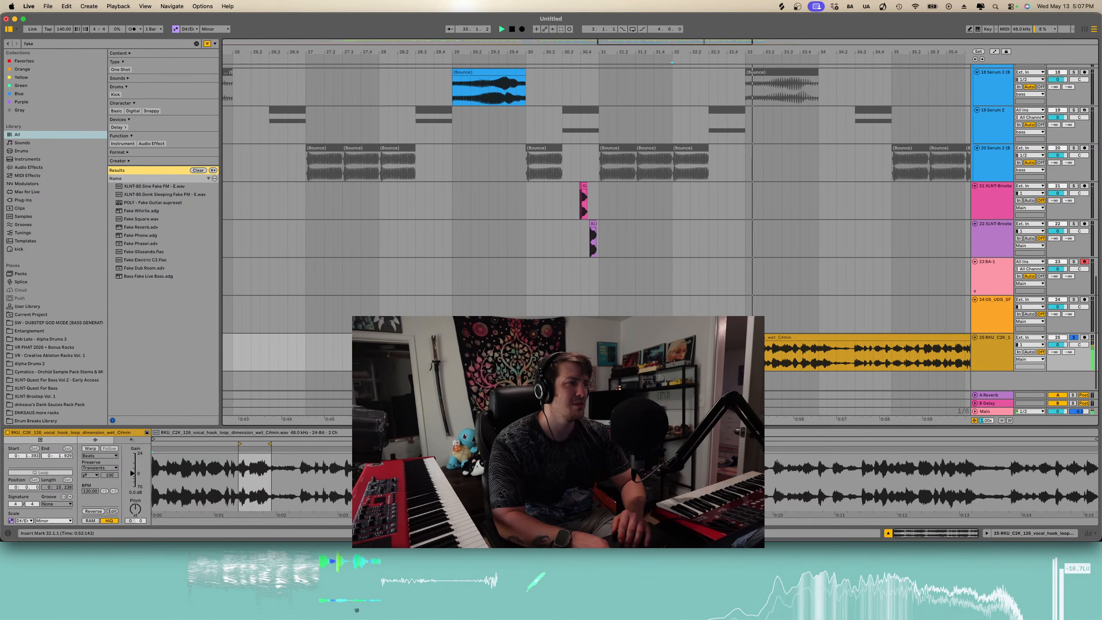
# - Audition the vocal hook loop from several positions between bars 31 and 38
pyautogui.scroll(3, 787, 365)
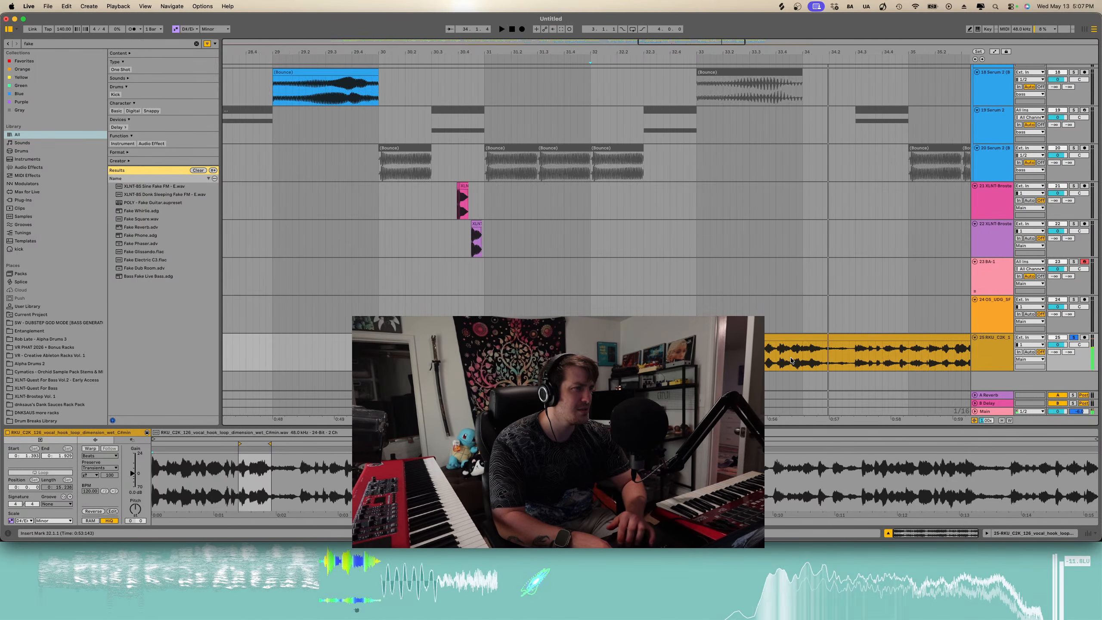
pyautogui.click(788, 364)
pyautogui.press('space')
pyautogui.scroll(-5, 788, 361)
pyautogui.hscroll(2, 796, 346)
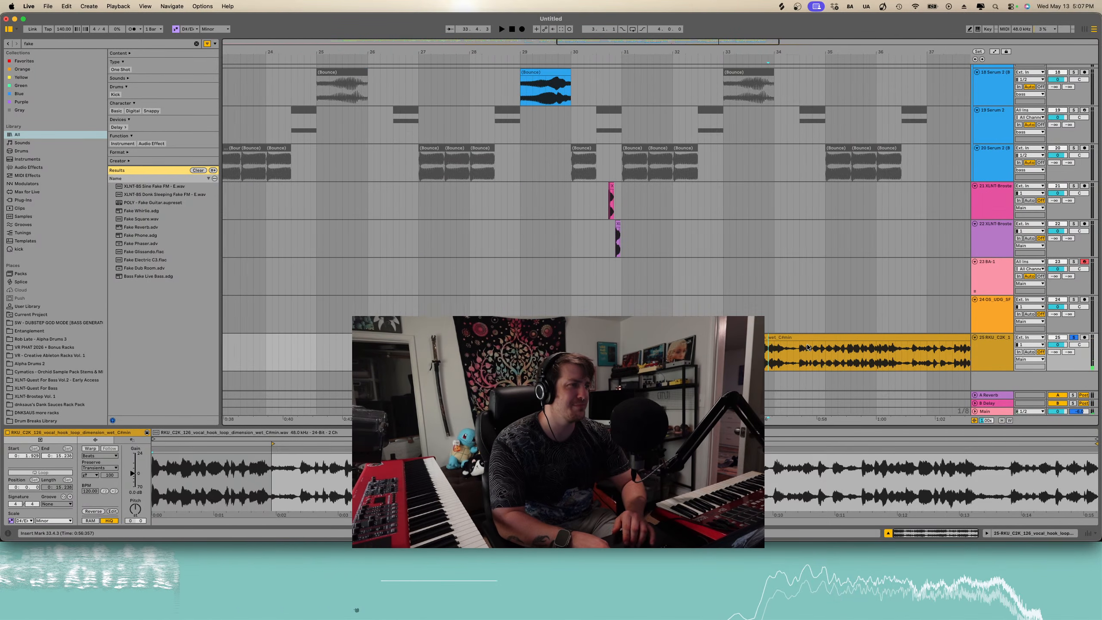
pyautogui.click(861, 356)
pyautogui.press('space')
pyautogui.hscroll(3, 864, 357)
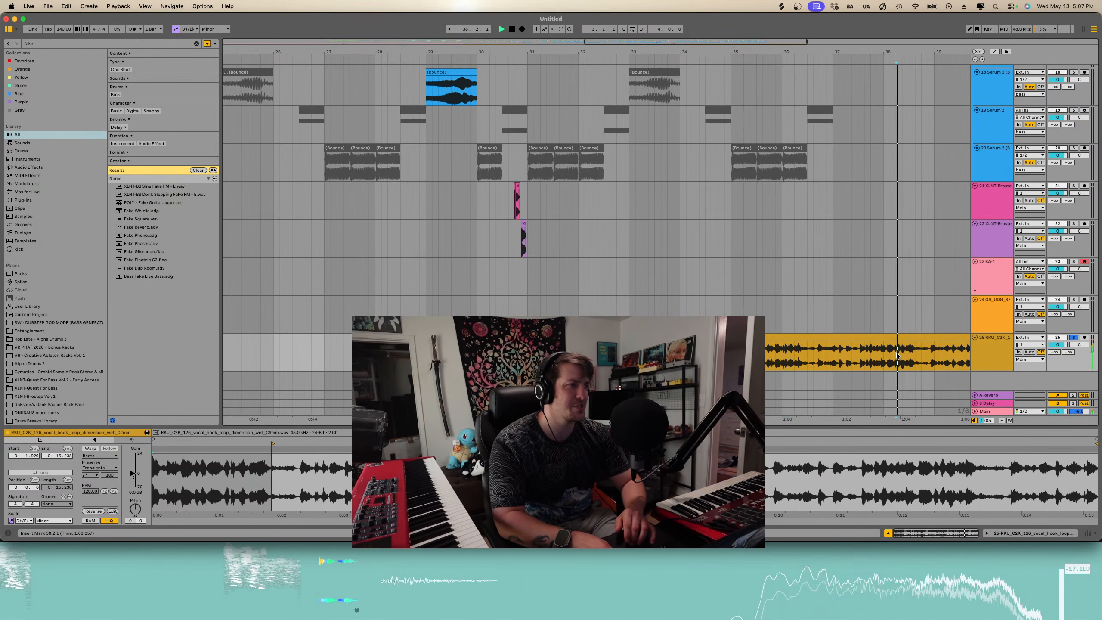
pyautogui.hscroll(2, 863, 357)
pyautogui.click(828, 359)
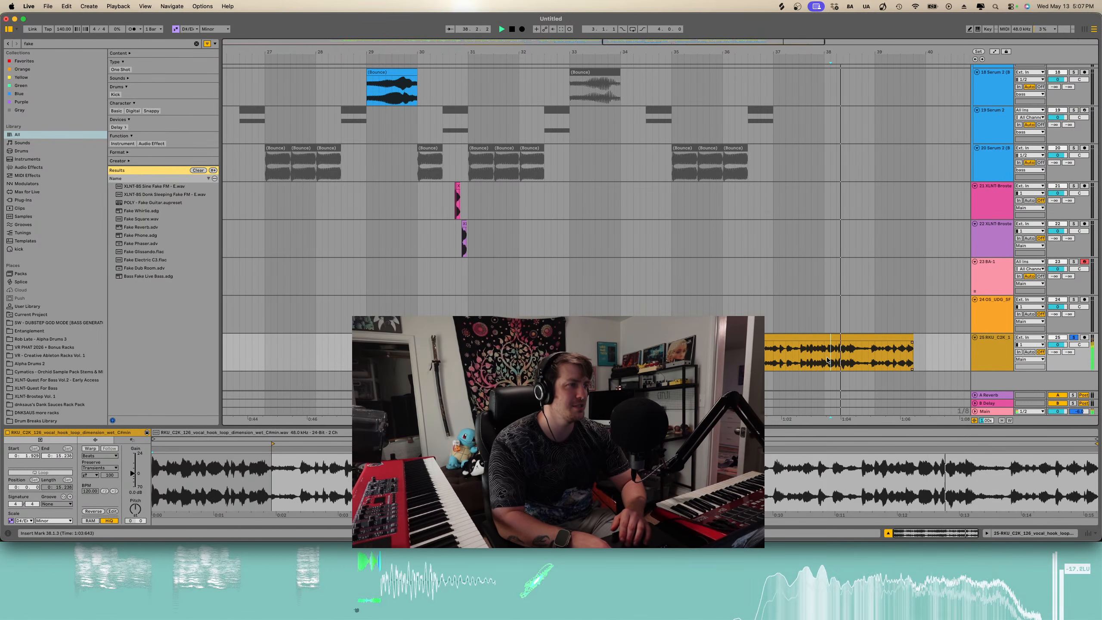
pyautogui.click(900, 350)
pyautogui.press('space')
pyautogui.press('space')
# - Delete the vocal hook loop clip
pyautogui.click(883, 339)
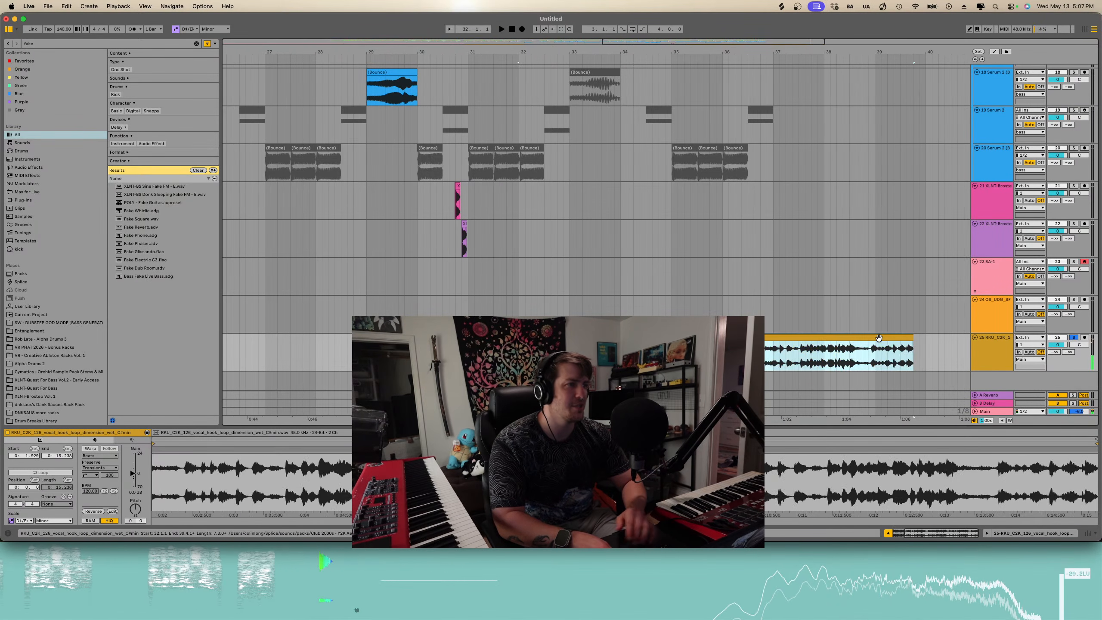
pyautogui.press('BackSpace')
# - Browse the arrangement tracks between bars 20 and 30
pyautogui.scroll(-3, 883, 340)
pyautogui.scroll(10, 670, 344)
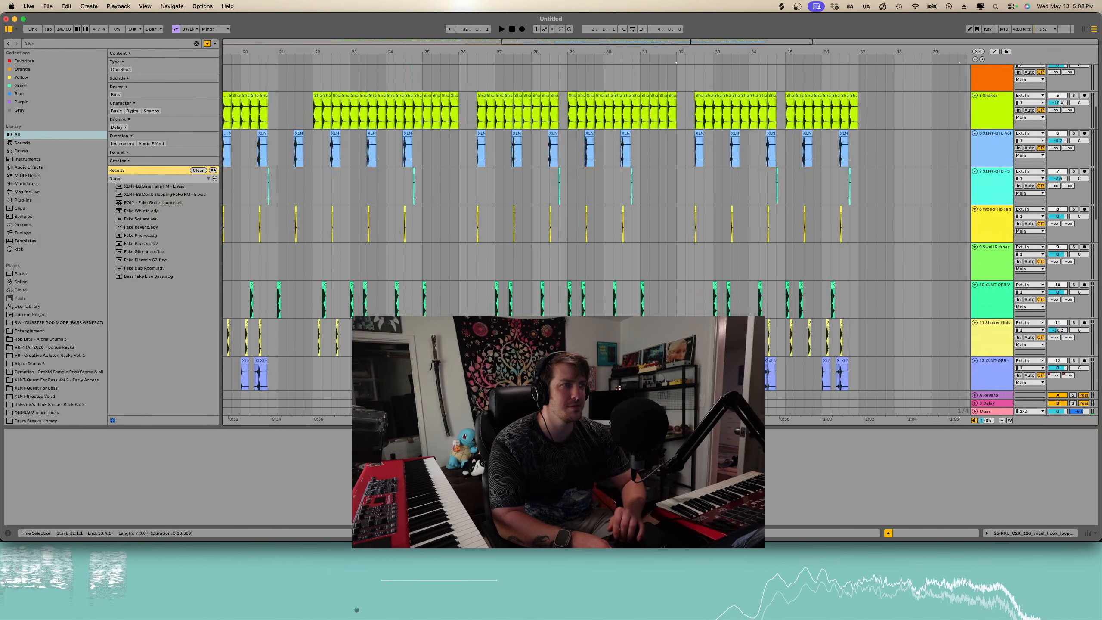
pyautogui.scroll(-10, 671, 343)
pyautogui.click(670, 338)
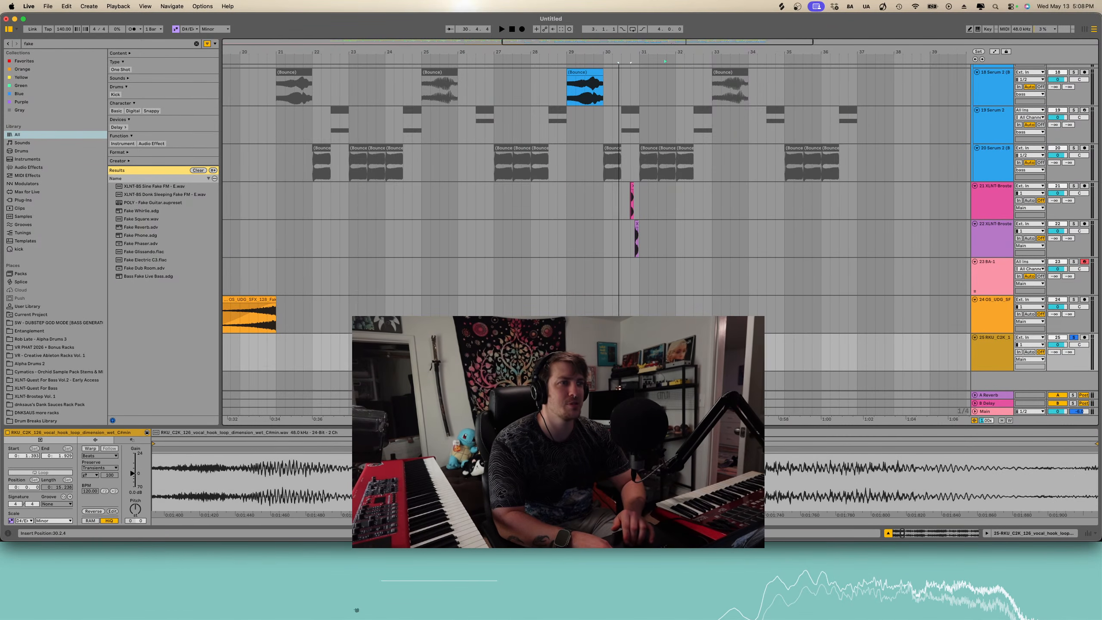
pyautogui.moveTo(670, 338); pyautogui.dragTo(571, 338)
pyautogui.scroll(5, 601, 260)
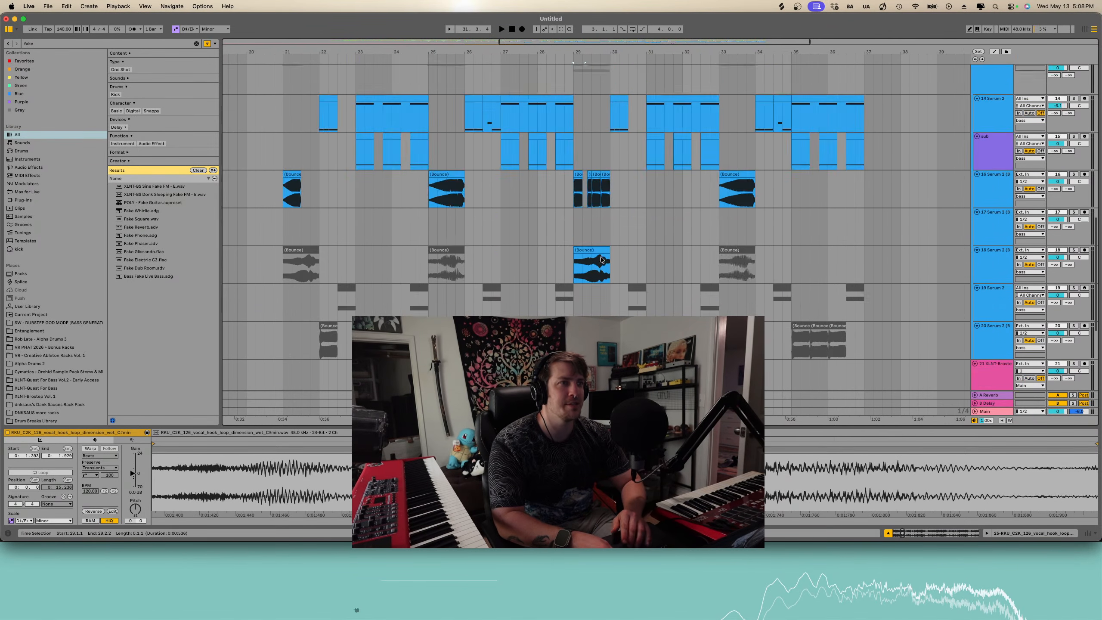
pyautogui.scroll(-5, 601, 260)
pyautogui.scroll(3, 601, 260)
pyautogui.scroll(-4, 601, 260)
pyautogui.hscroll(-3, 601, 260)
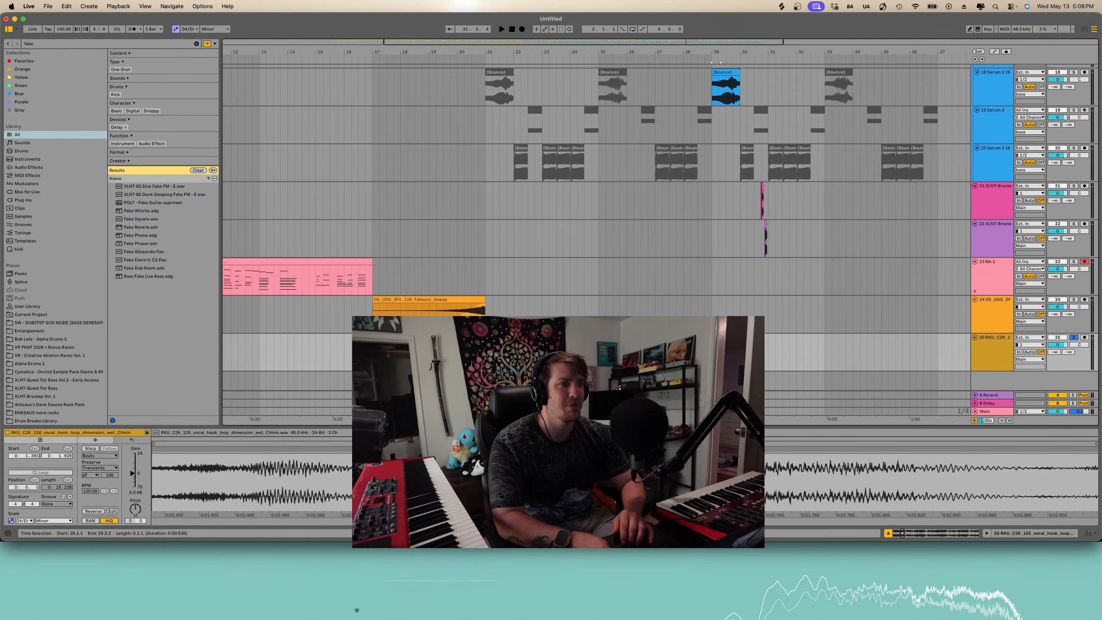
# - Play back the fakeout sweep from bar 17
pyautogui.moveTo(377, 338); pyautogui.dragTo(377, 338)
pyautogui.scroll(5, 377, 338)
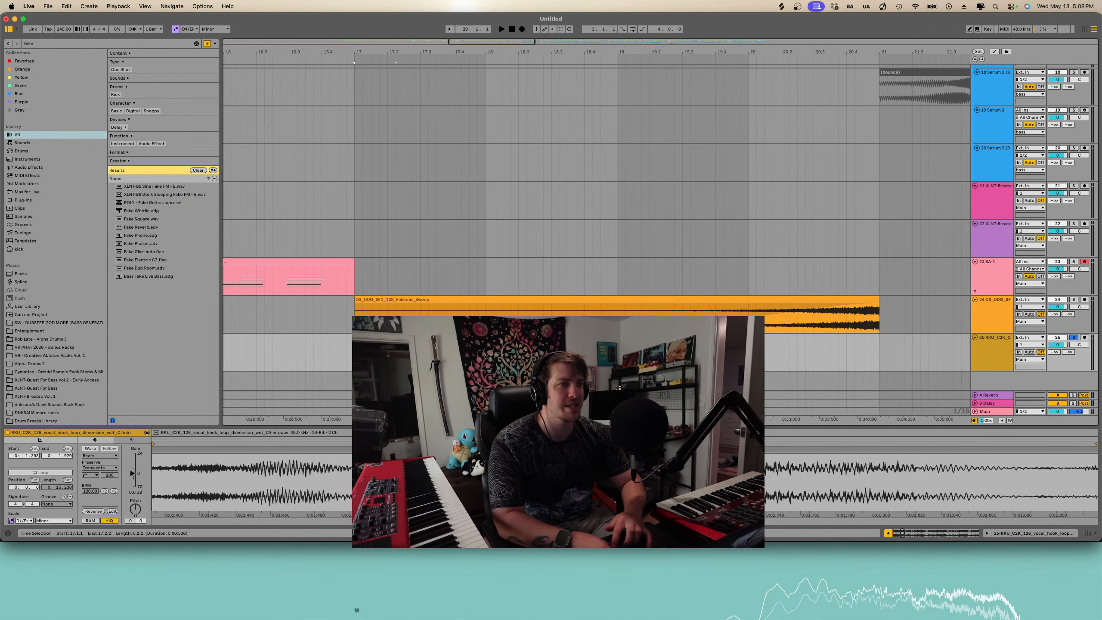
pyautogui.hscroll(-2, 377, 338)
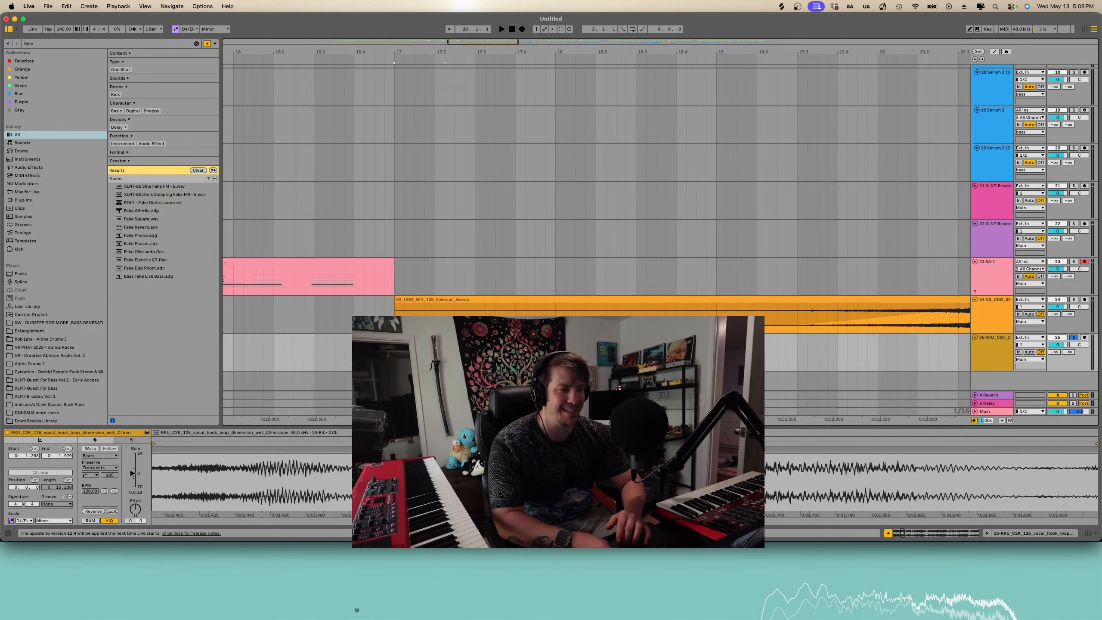
pyautogui.scroll(-3, 560, 352)
pyautogui.press('space')
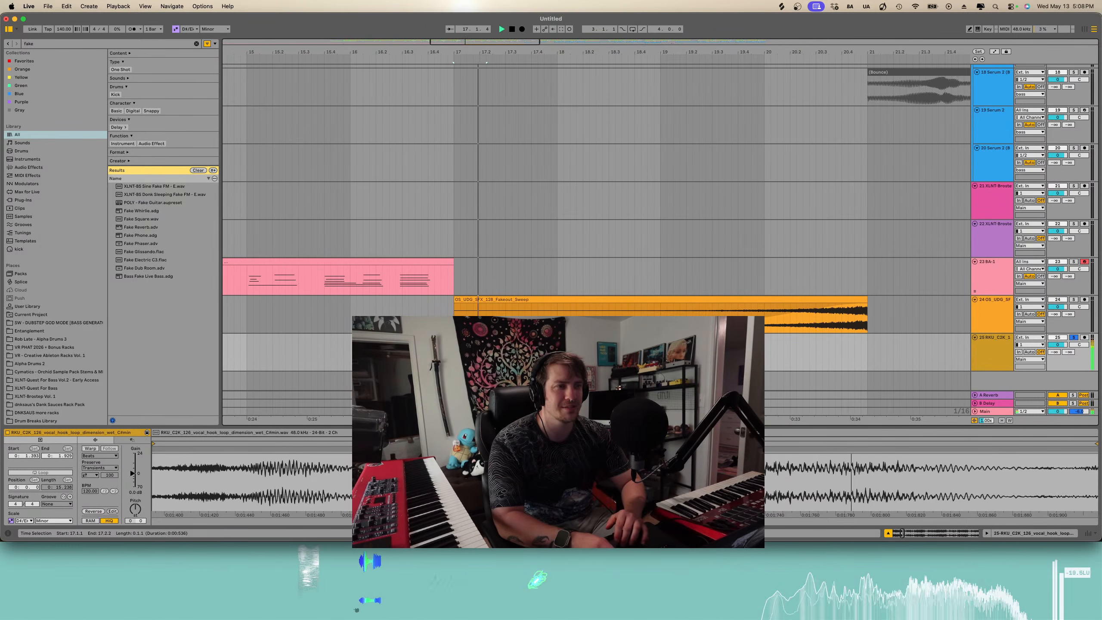
pyautogui.press('space')
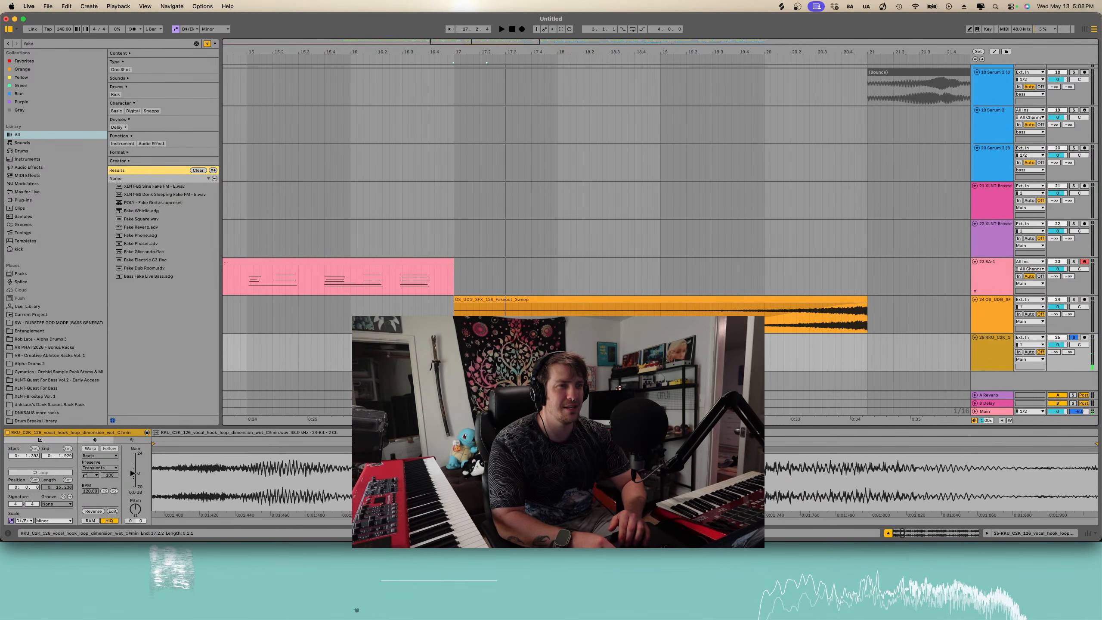
# - Enable warping on the vocal hook sample and set its warp mode to Pro
pyautogui.click(90, 448)
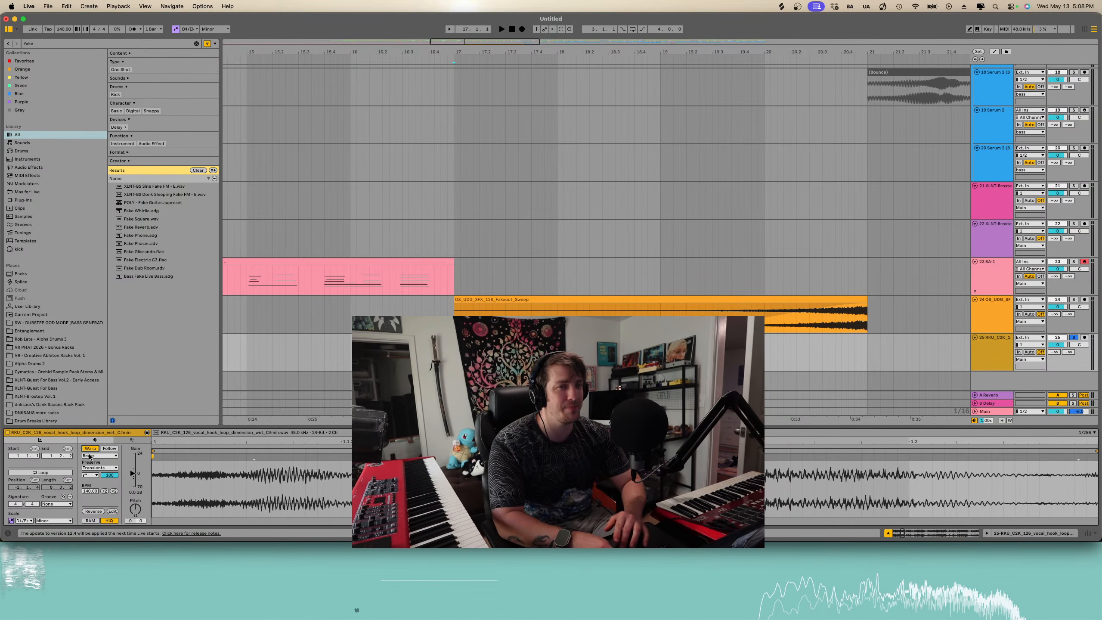
pyautogui.click(100, 456)
pyautogui.click(98, 500)
# - Audition the fakeout sweep together with the vocal hook from bar 17
pyautogui.moveTo(487, 338); pyautogui.dragTo(480, 337)
pyautogui.scroll(5, 480, 338)
pyautogui.press('space')
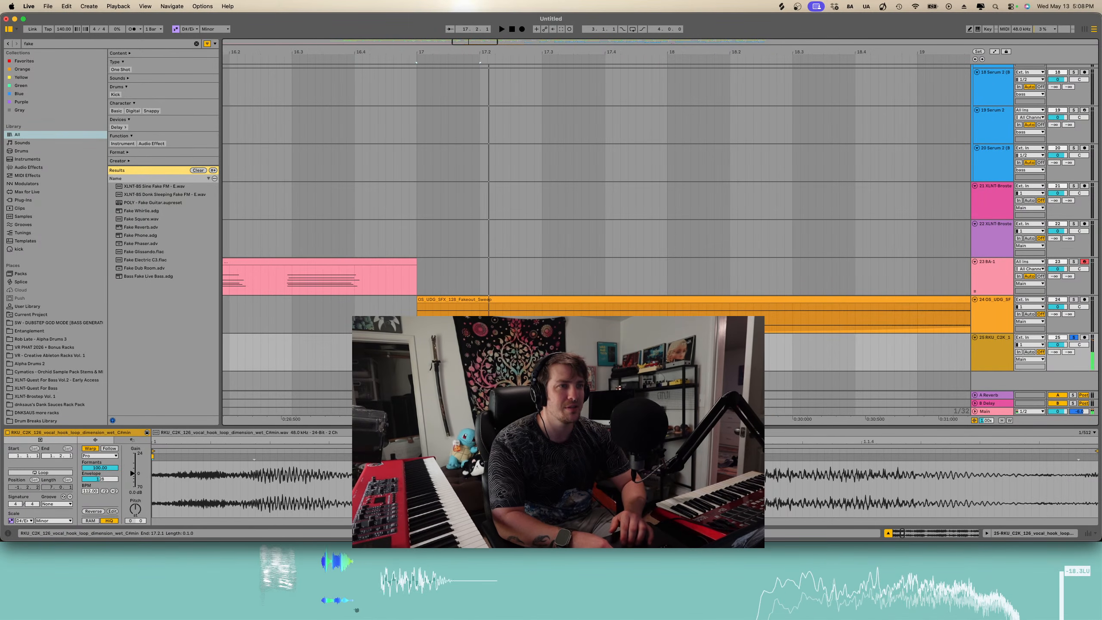
pyautogui.press('space')
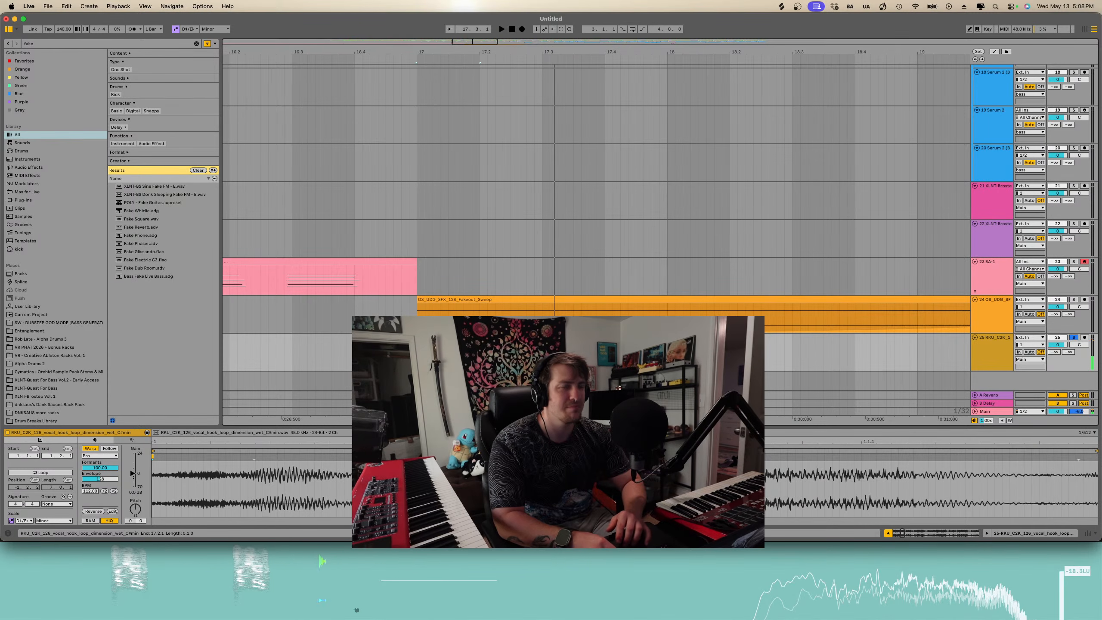
pyautogui.press('s')
pyautogui.press('space')
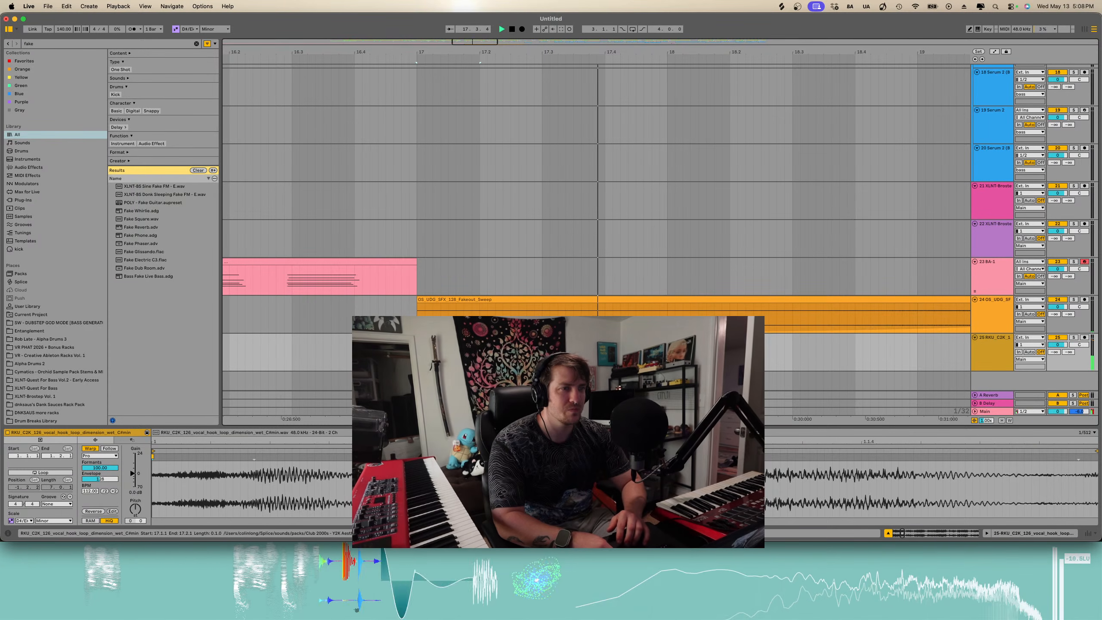
pyautogui.press('space')
# - Duplicate a one-beat slice of the vocal hook repeatedly to build a stutter after bar 17
pyautogui.press('super+d')
pyautogui.press('super+d')
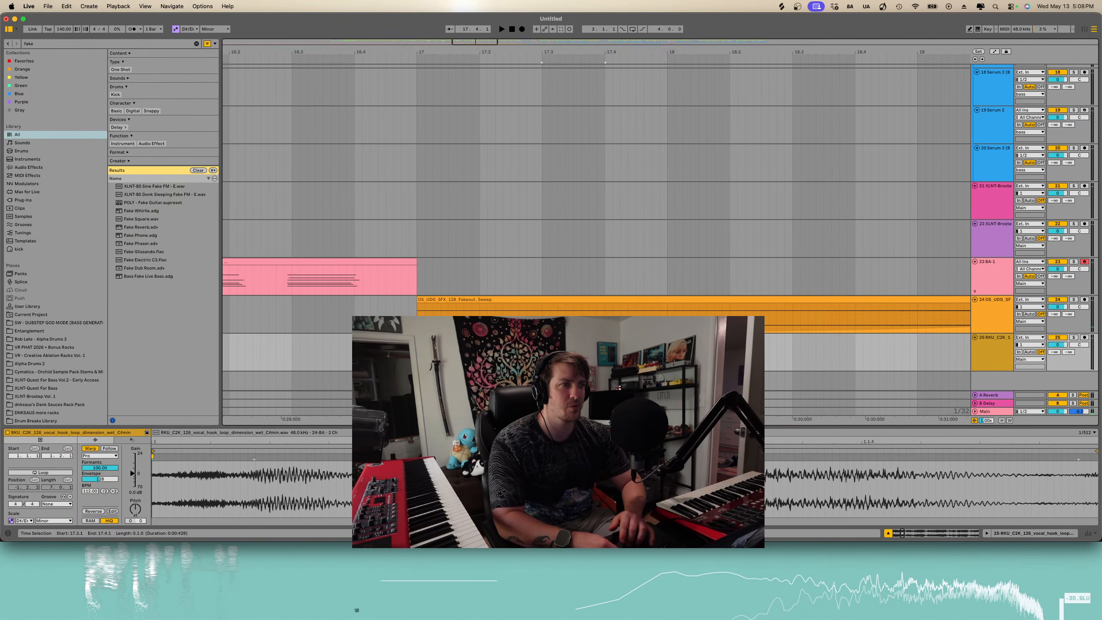
pyautogui.press('super+d')
pyautogui.press('super+d')
pyautogui.press('super+d')
pyautogui.press('super+d')
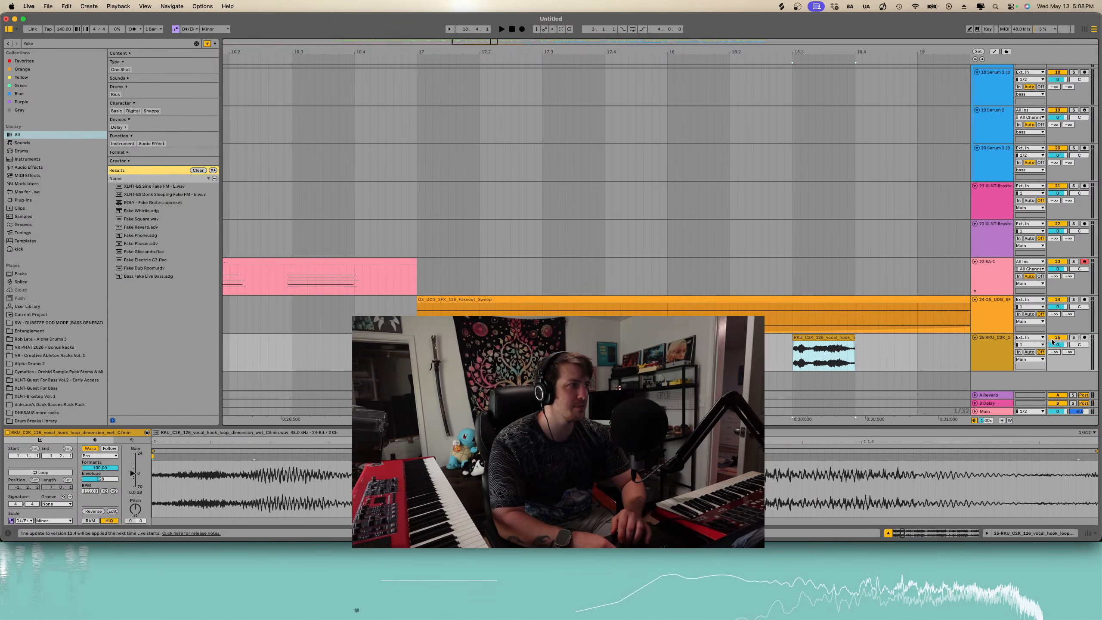
# - Set the vocal hook track's delay send to about -13.7 dB while playing back the section
pyautogui.press('space')
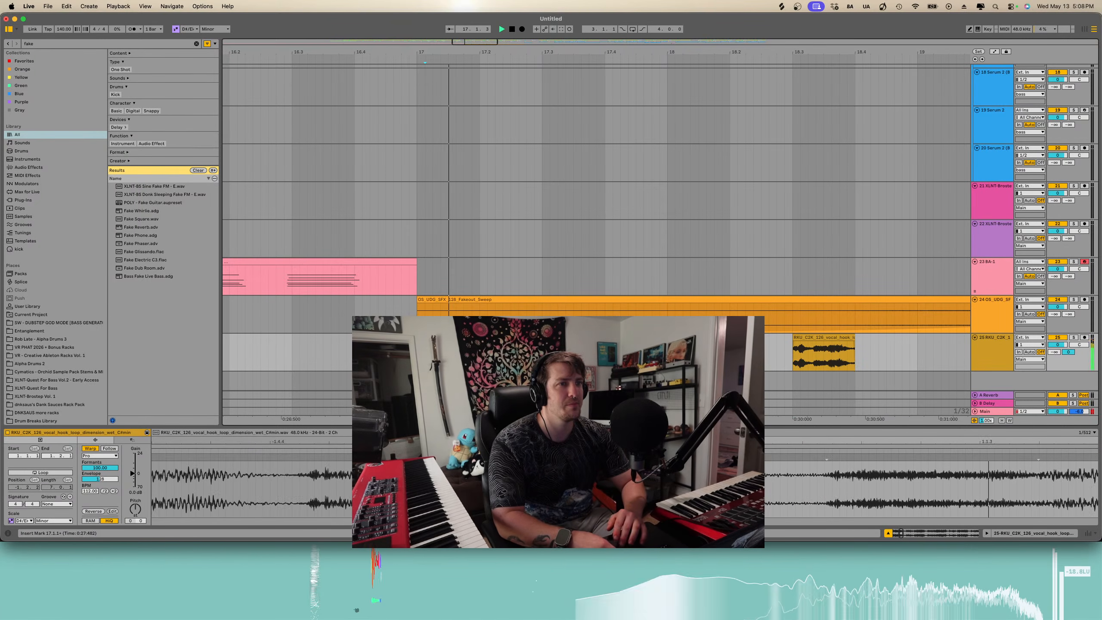
pyautogui.moveTo(1068, 352); pyautogui.dragTo(1068, 362)
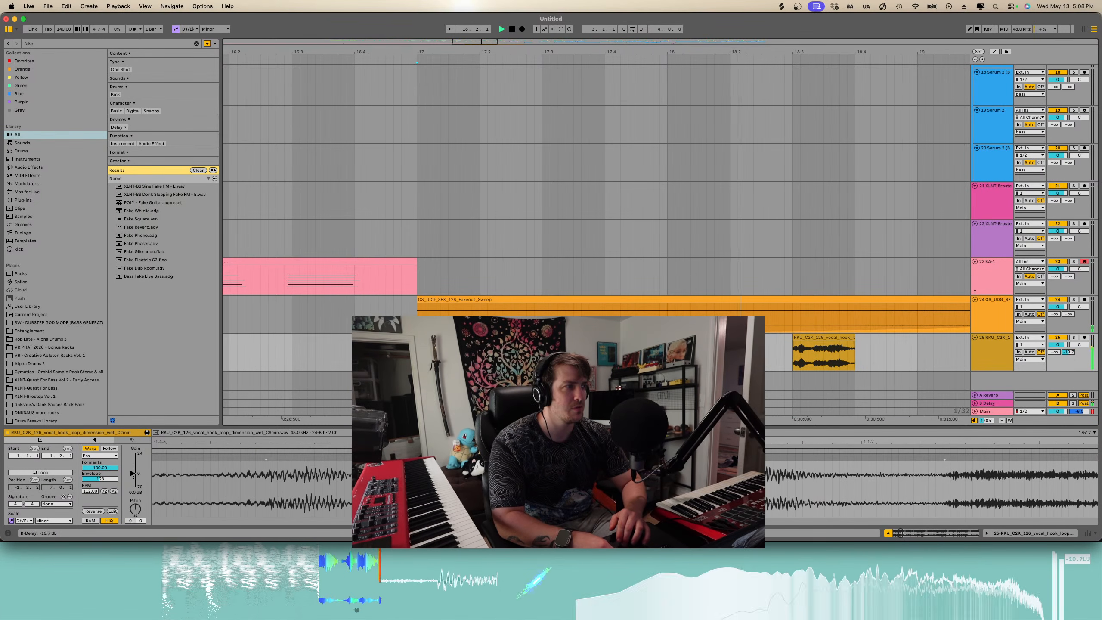
pyautogui.scroll(-3, 441, 352)
pyautogui.hscroll(2, 440, 352)
pyautogui.press('space')
pyautogui.scroll(-3, 543, 352)
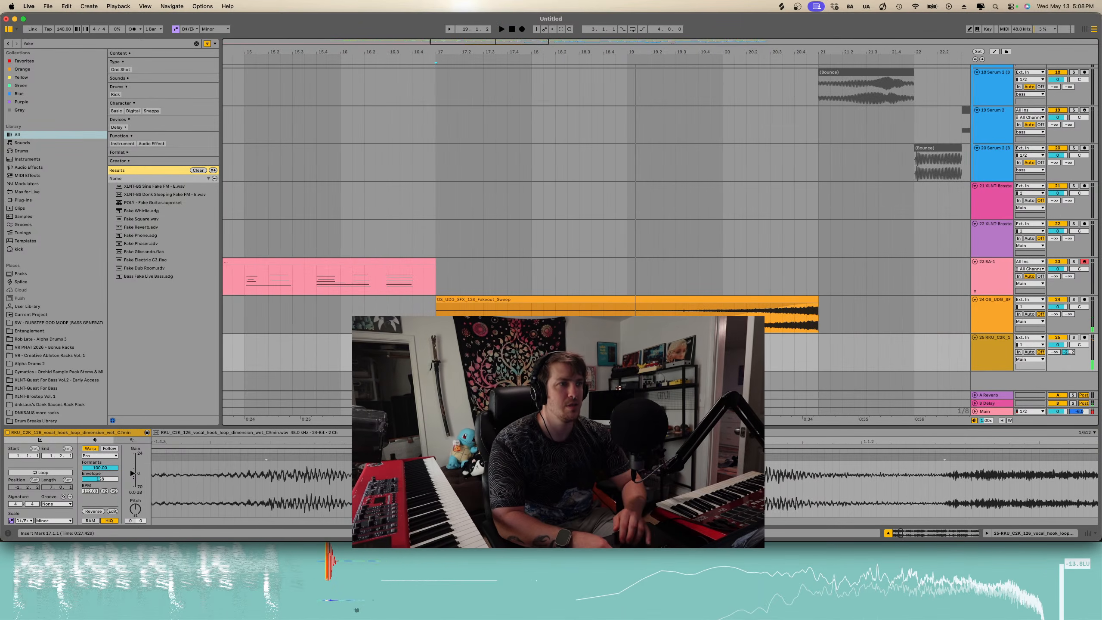
# - Duplicate the vocal stutter section spanning bars 17 to 21 on the vocal hook track
pyautogui.moveTo(627, 352); pyautogui.dragTo(436, 352)
pyautogui.press('super+d')
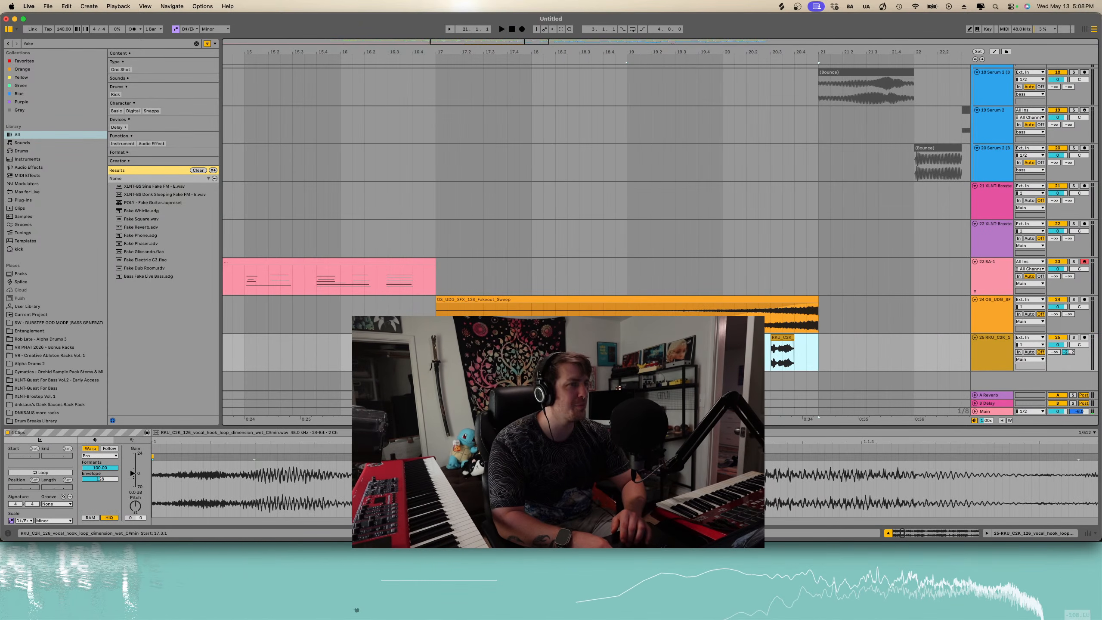
pyautogui.press('space')
# - Raise a send level on the vocal hook track and resume playback
pyautogui.moveTo(1055, 352); pyautogui.dragTo(1054, 337)
pyautogui.scroll(-3, 645, 353)
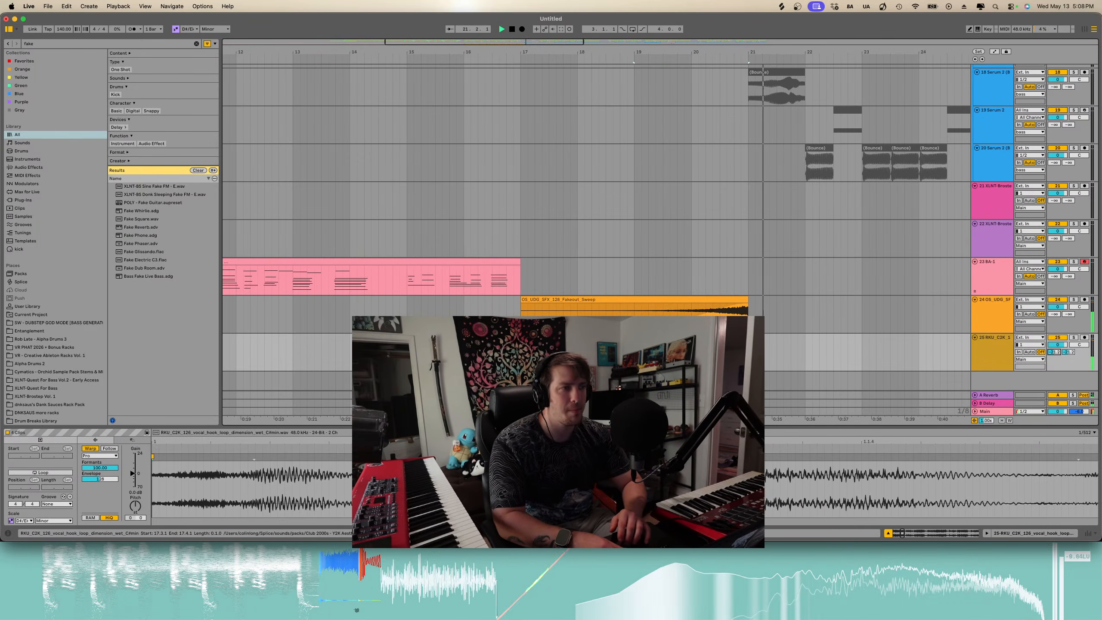
pyautogui.press('space')
# - Transpose the vocal stutter clips between bars 17 and 21 up 2 semitones and play them back
pyautogui.moveTo(521, 354); pyautogui.dragTo(749, 354)
pyautogui.scroll(5, 535, 352)
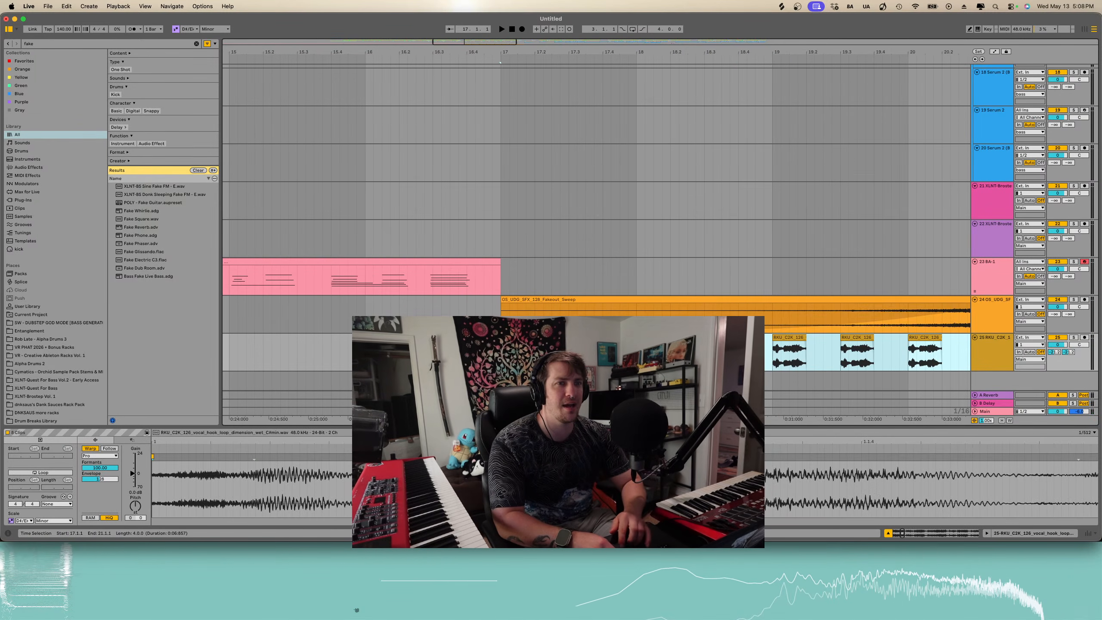
pyautogui.scroll(-5, 538, 352)
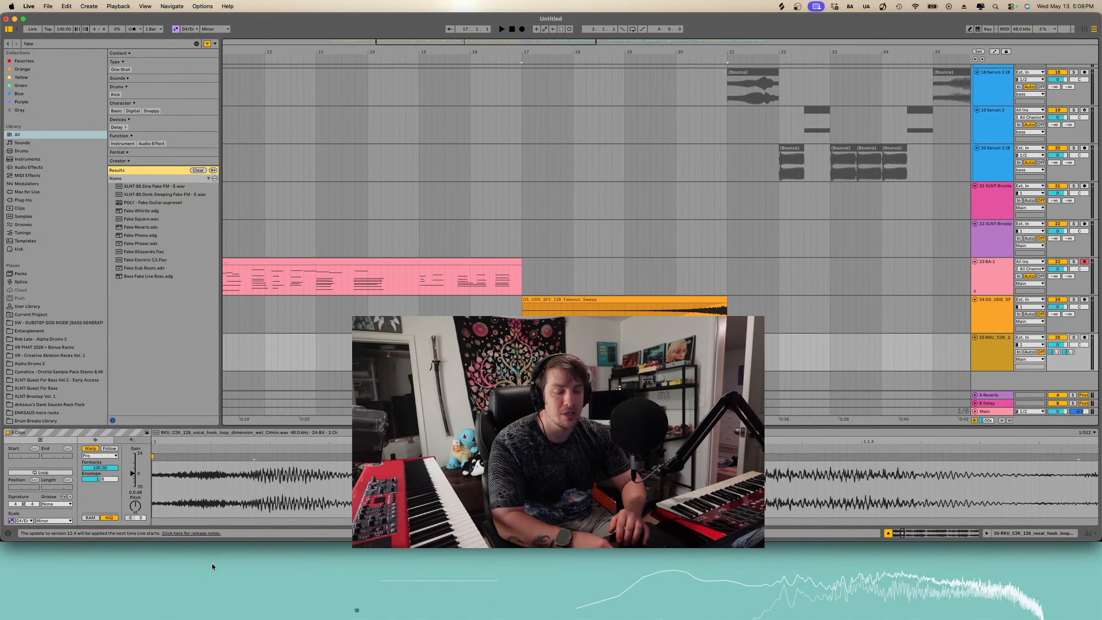
pyautogui.click(138, 509)
pyautogui.press('Up')
pyautogui.press('Up')
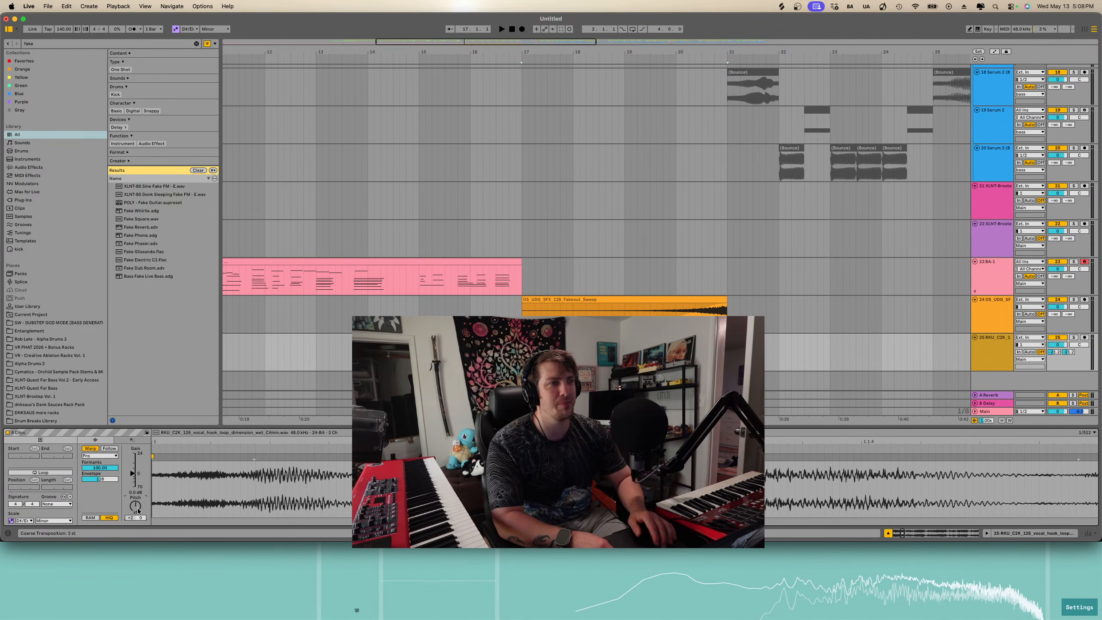
pyautogui.press('space')
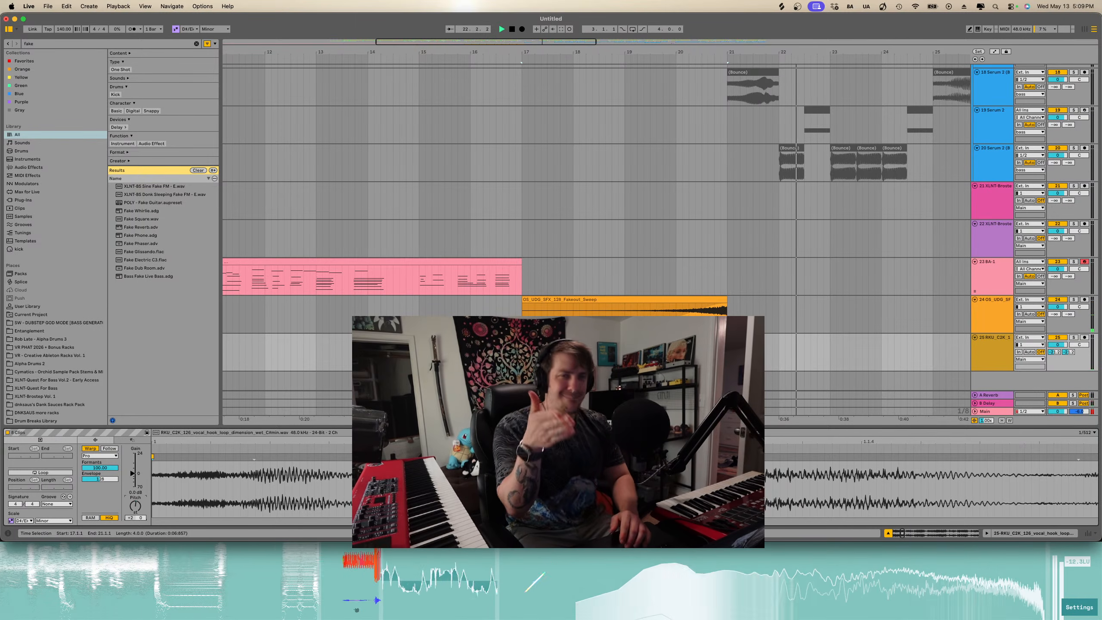
# - Drag the dv_fx_sat_fire sample from Splice onto a new track at about bar 33
pyautogui.scroll(-6, 767, 347)
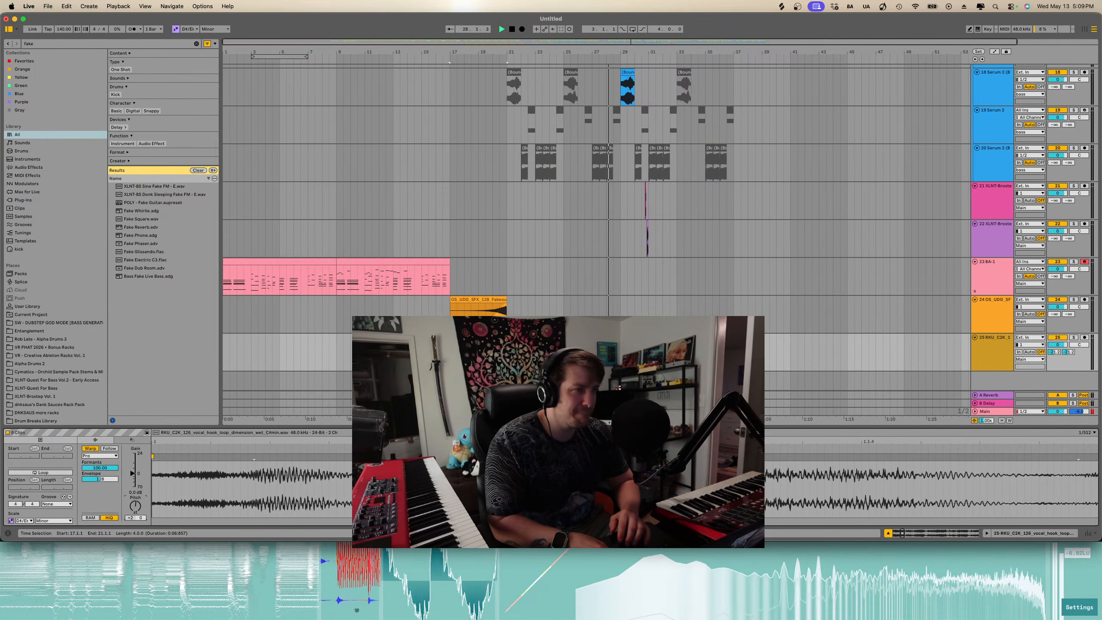
pyautogui.scroll(3, 597, 182)
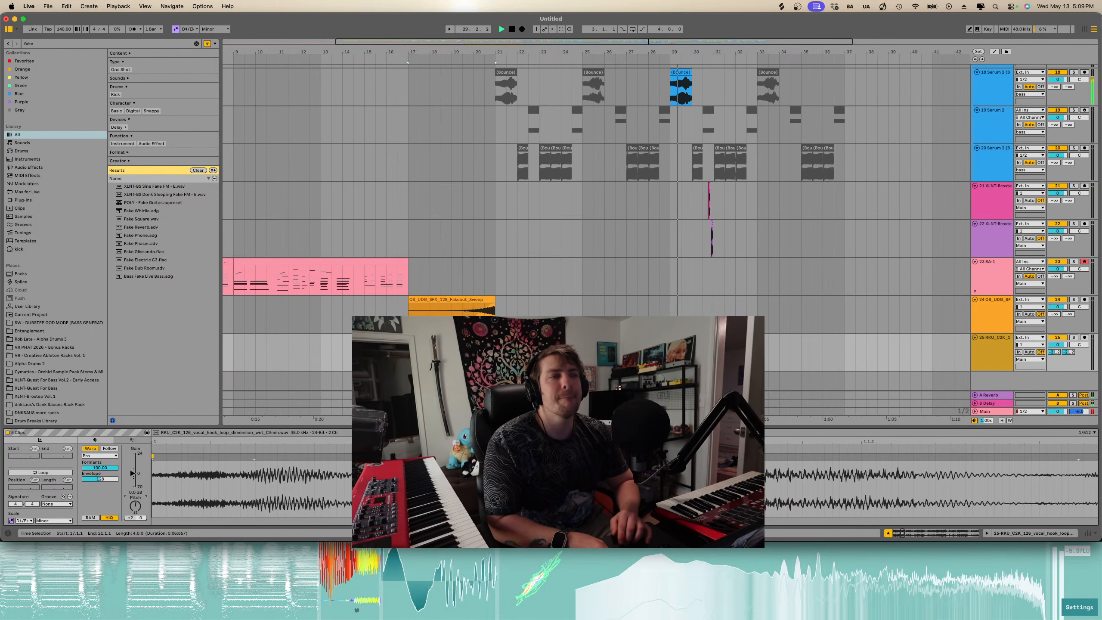
pyautogui.hotkey('ctrl', 'Up')
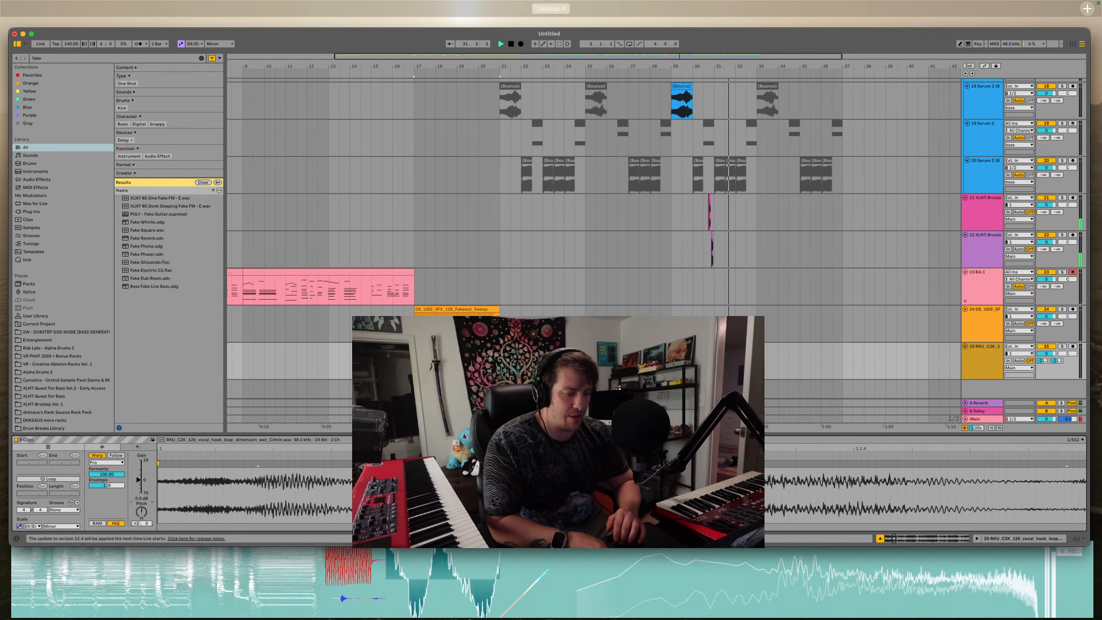
pyautogui.hotkey('ctrl', 'Up')
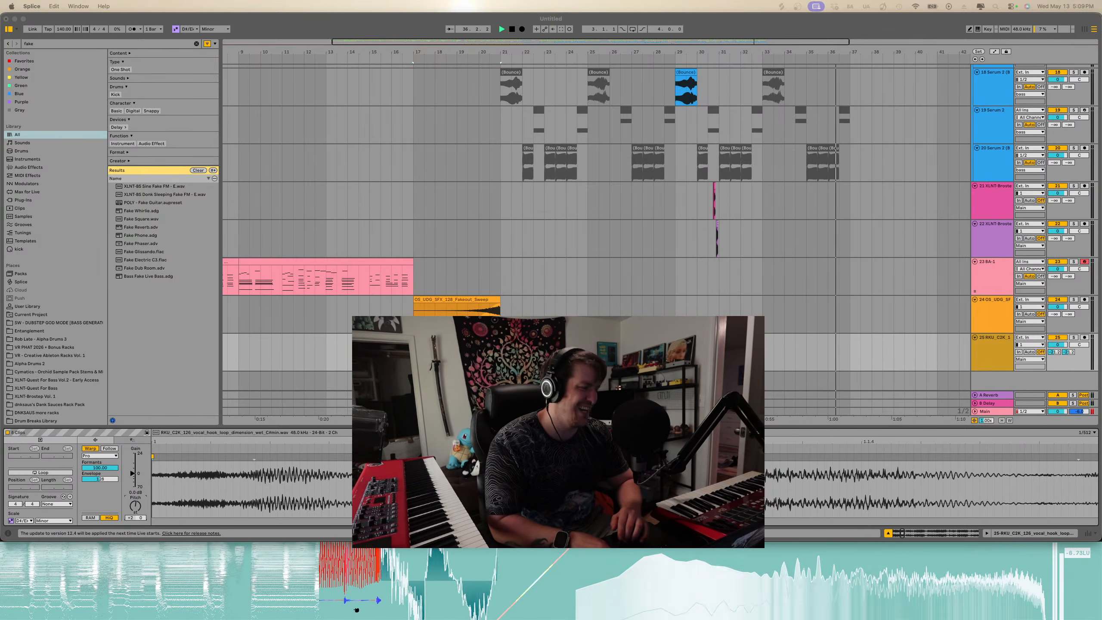
pyautogui.moveTo(813, 202); pyautogui.dragTo(629, 347)
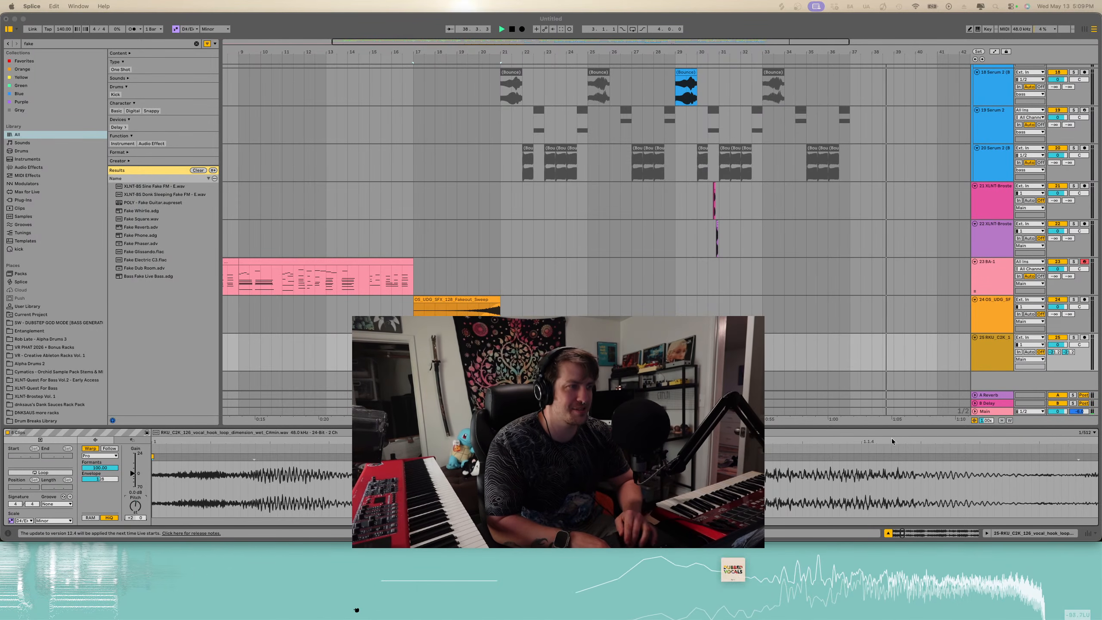
pyautogui.moveTo(892, 442); pyautogui.dragTo(764, 377)
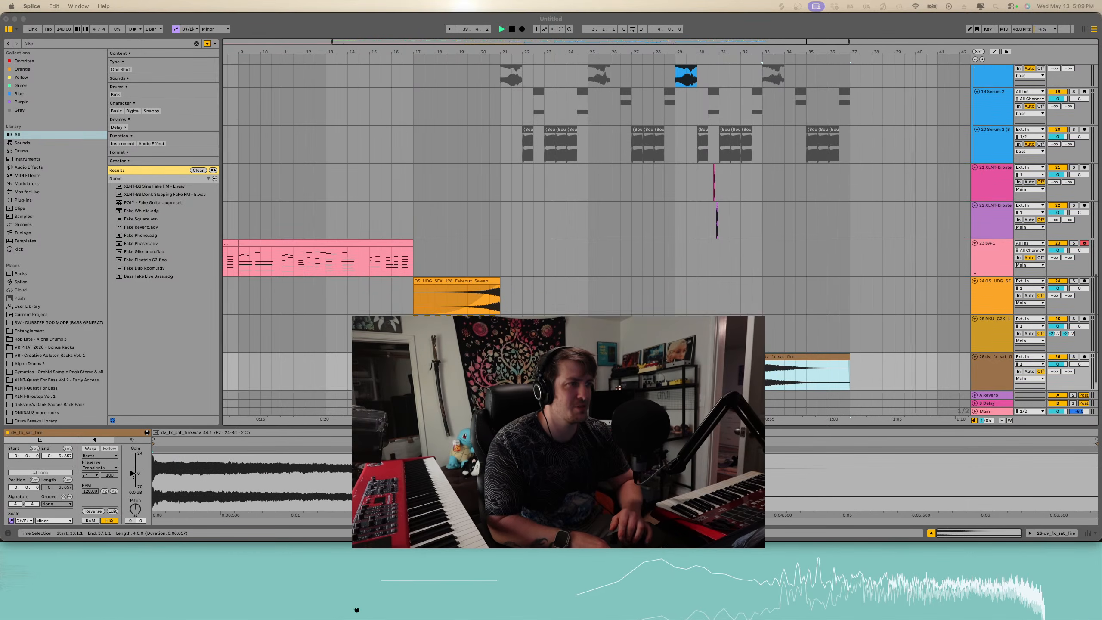
# - Move the fire FX clip earlier to start around bar 24
pyautogui.scroll(-1, 755, 377)
pyautogui.click(409, 352)
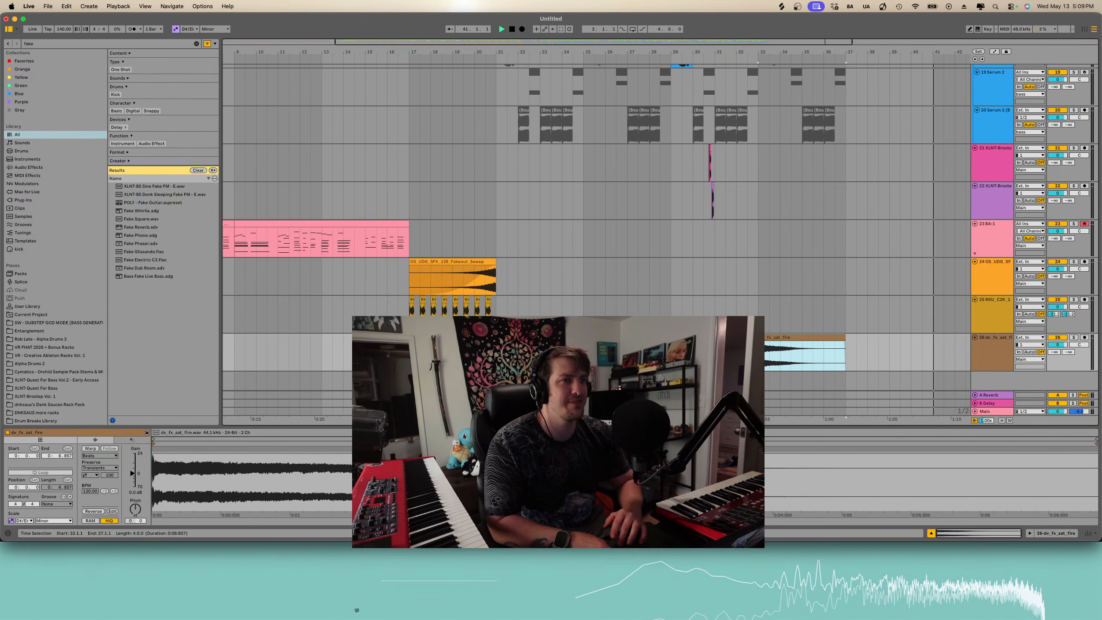
pyautogui.click(409, 352)
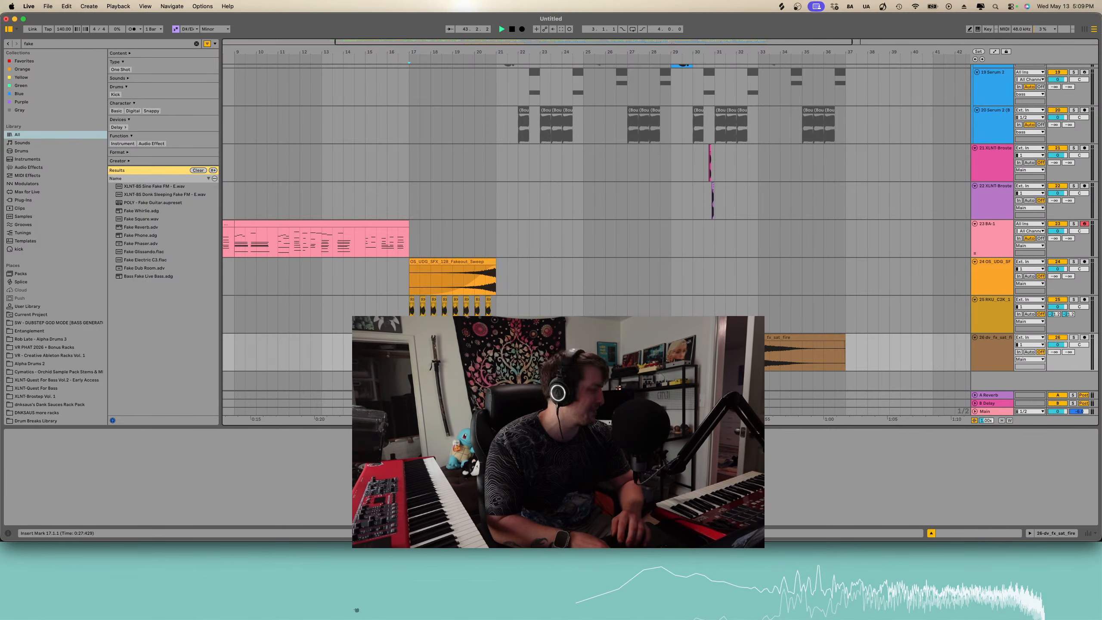
pyautogui.click(806, 338)
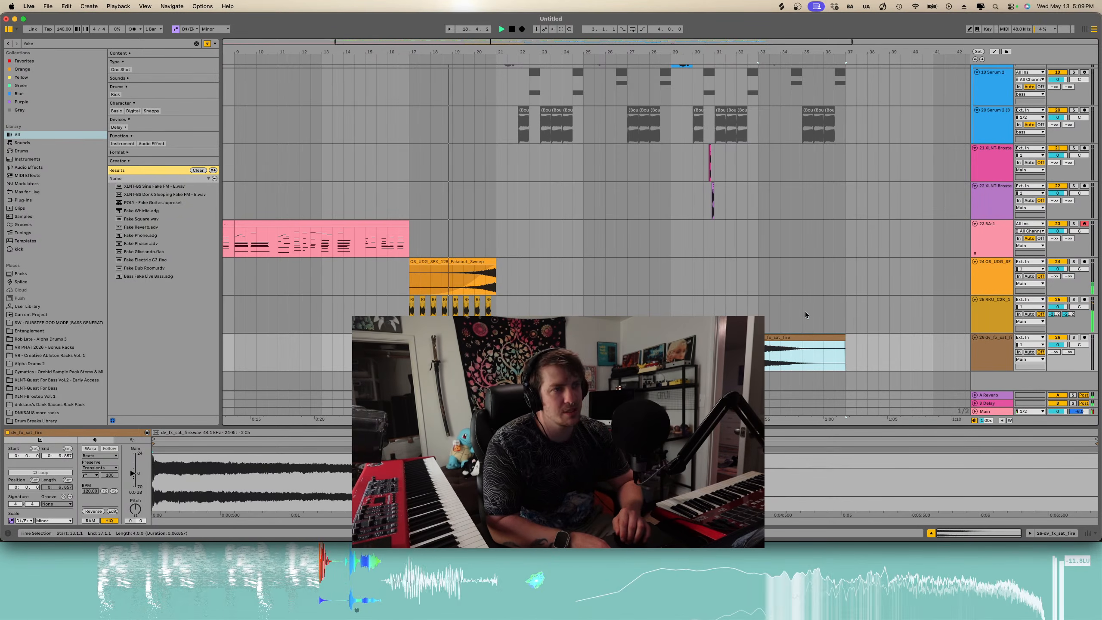
pyautogui.moveTo(1068, 315); pyautogui.dragTo(1069, 289)
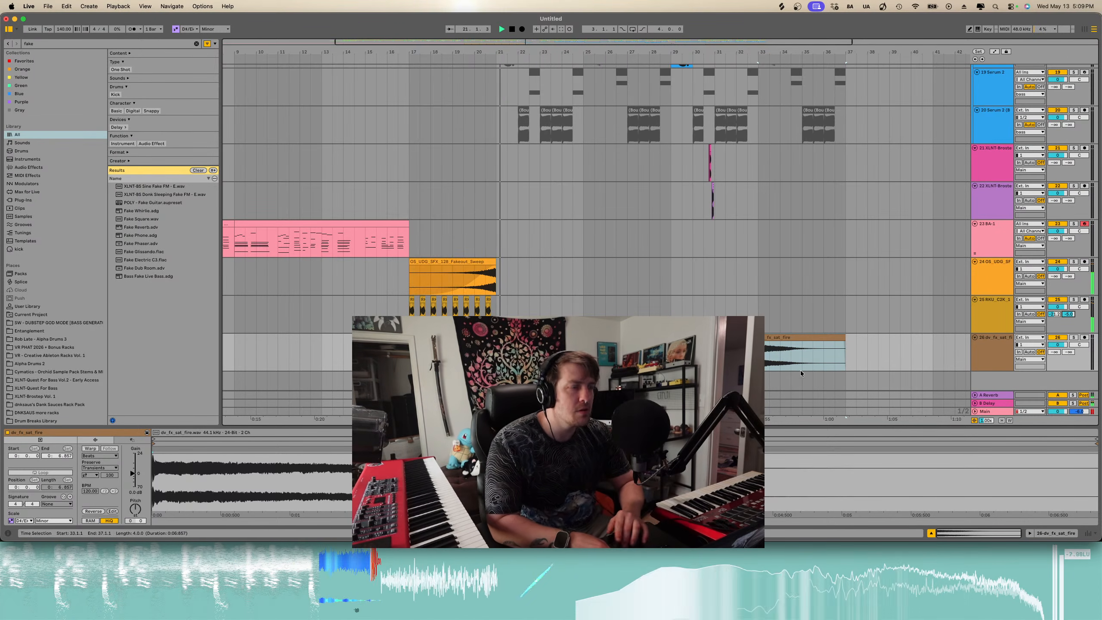
pyautogui.moveTo(802, 338); pyautogui.dragTo(584, 338)
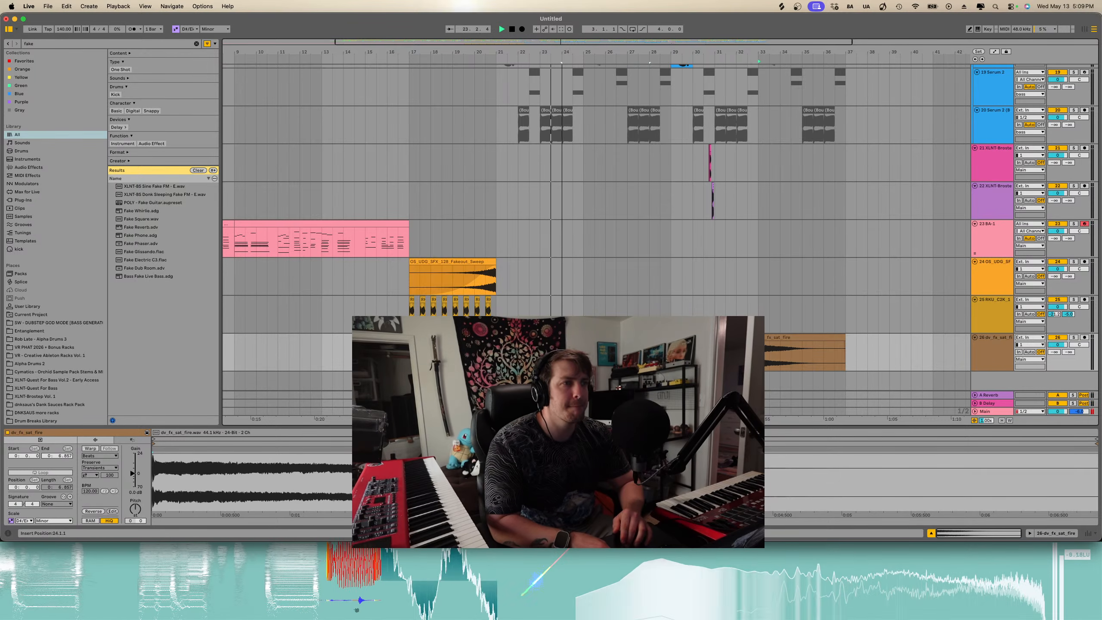
pyautogui.moveTo(681, 338); pyautogui.dragTo(626, 338)
# - Audition the fire FX clip and delete a short section near its start
pyautogui.scroll(4, 601, 338)
pyautogui.press('space')
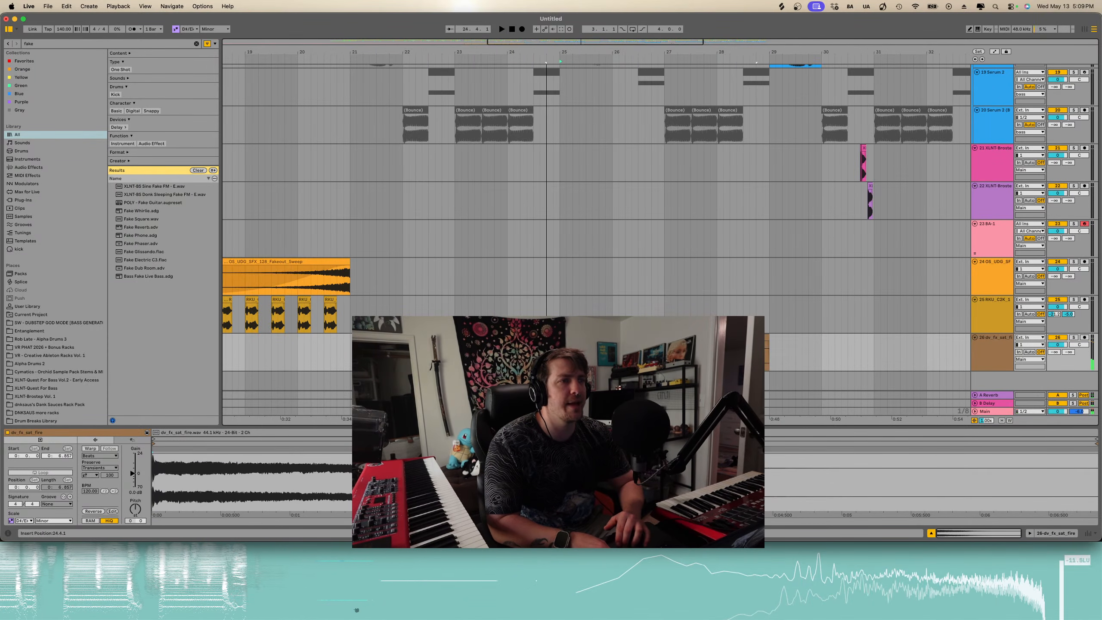
pyautogui.click(534, 348)
pyautogui.press('space')
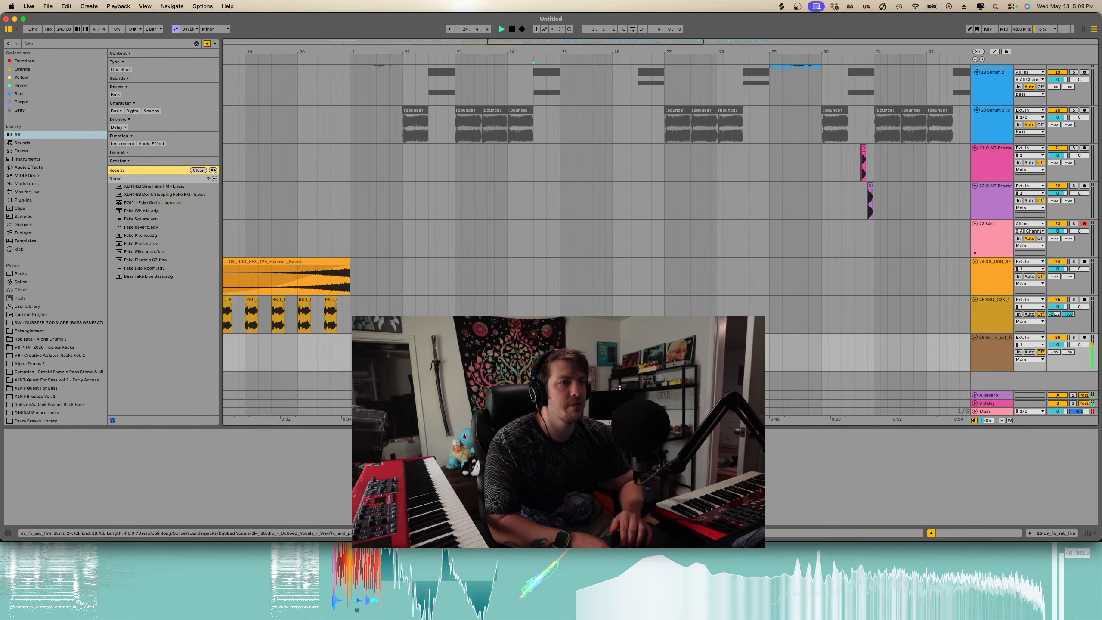
pyautogui.moveTo(547, 338); pyautogui.dragTo(560, 338)
pyautogui.press('space')
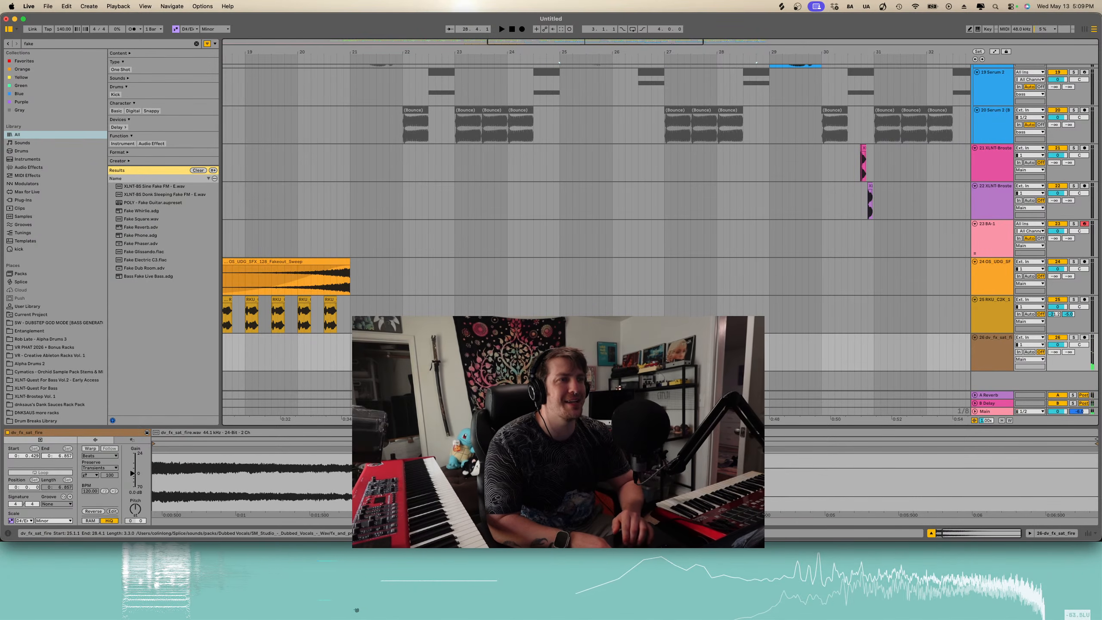
pyautogui.press('BackSpace')
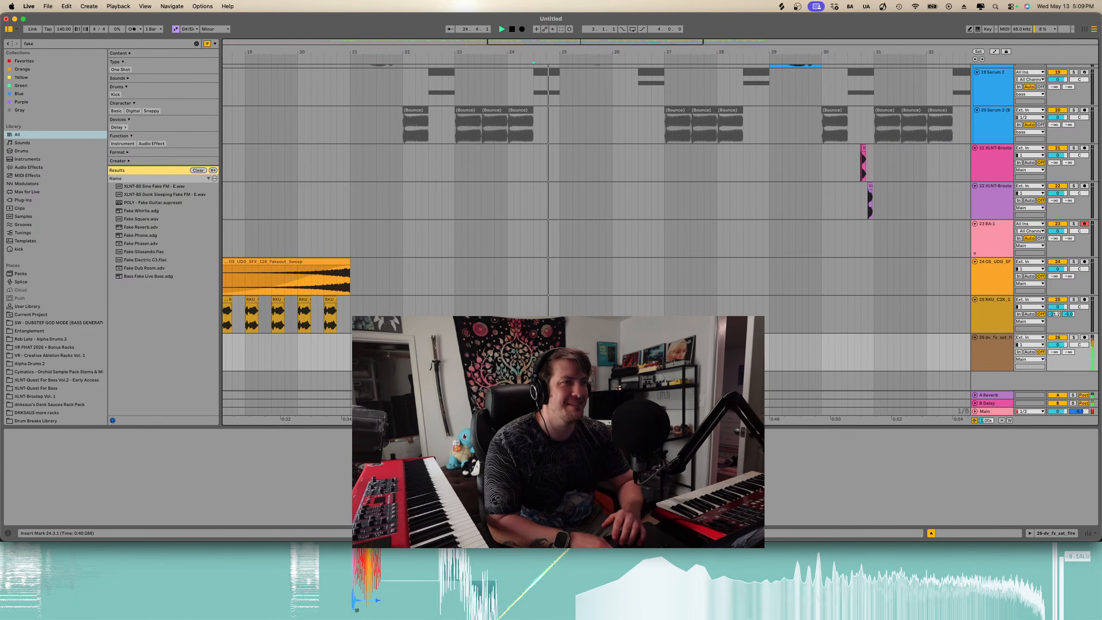
# - Paste a copy of the vocal stutter clips at about bar 25
pyautogui.press('-')
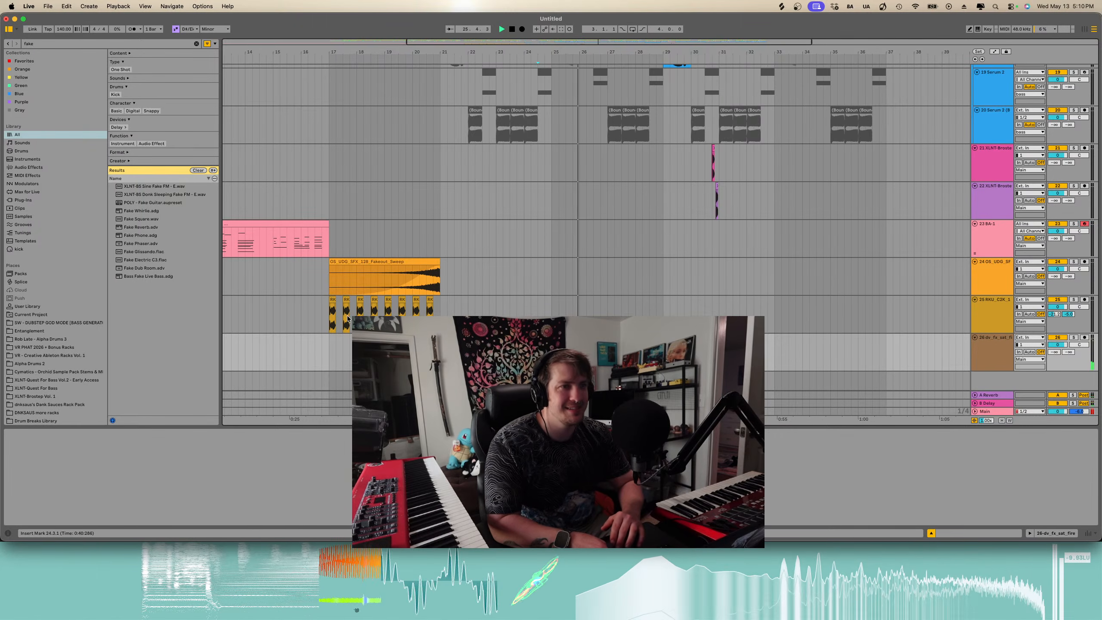
pyautogui.moveTo(331, 321); pyautogui.dragTo(440, 320)
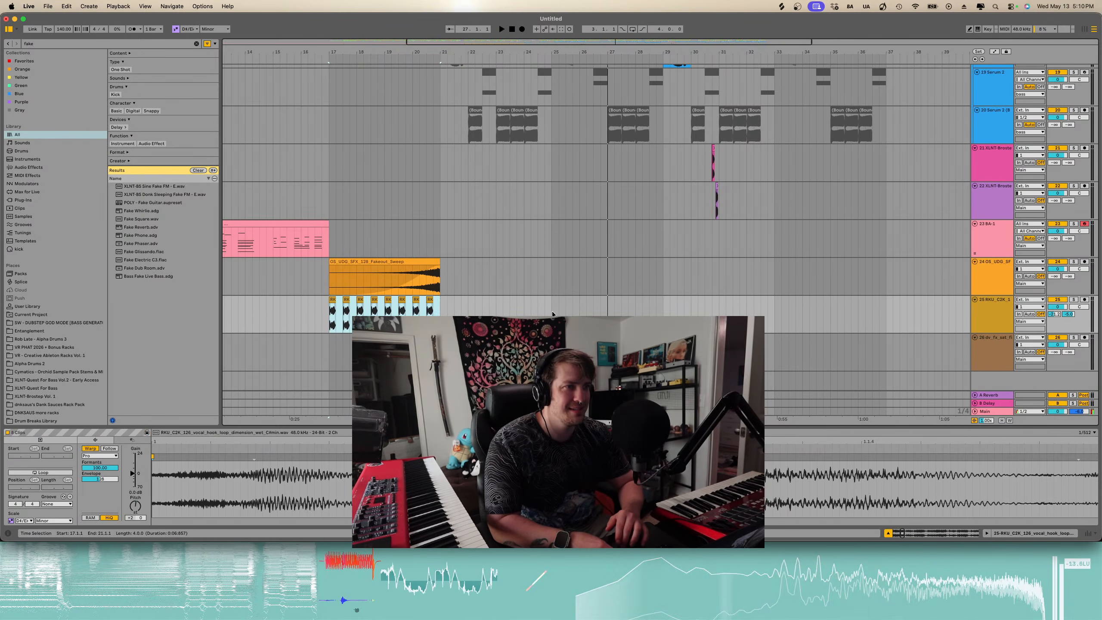
pyautogui.click(552, 313)
pyautogui.press('super+v')
pyautogui.click(548, 338)
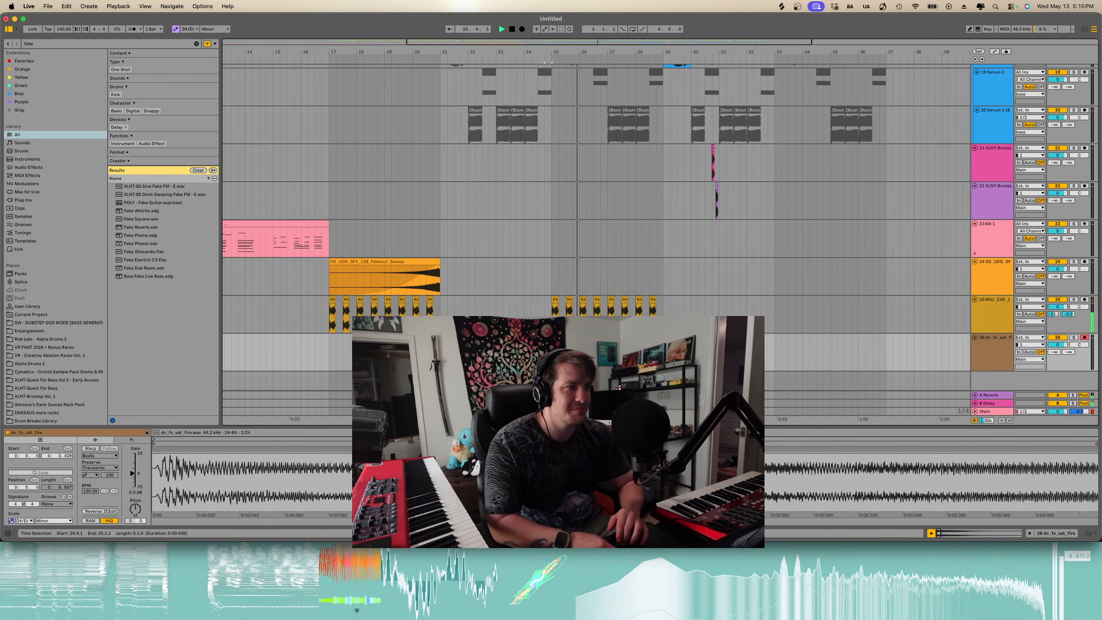
# - Paste another copy of the vocal stutters at about bar 26 and undo it
pyautogui.press('+')
pyautogui.press('space')
pyautogui.click(596, 347)
pyautogui.press('super+v')
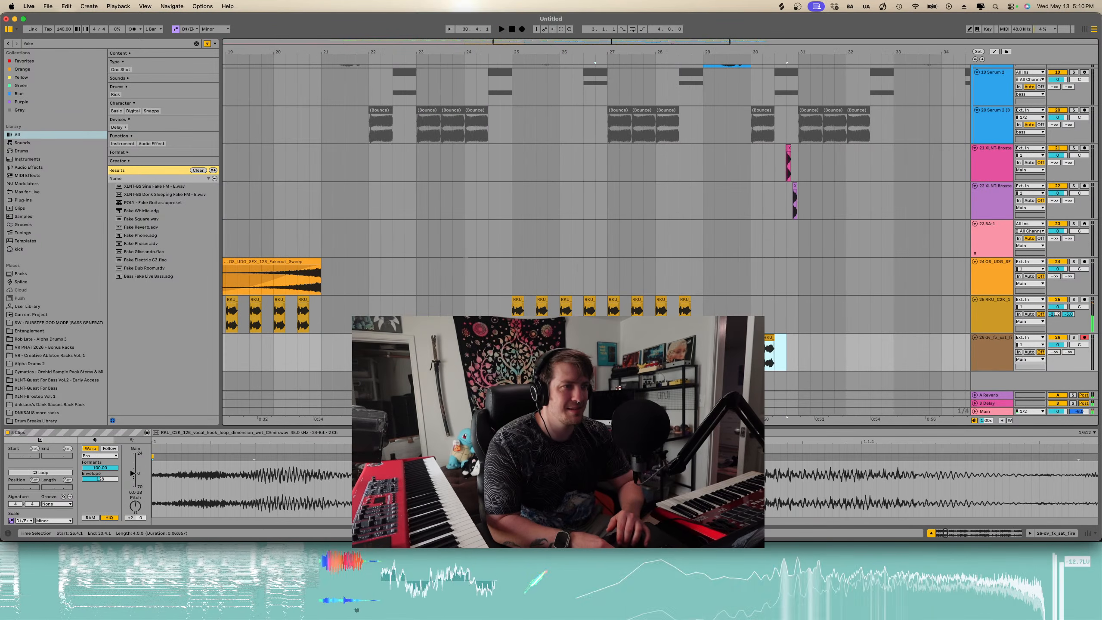
pyautogui.press('space')
pyautogui.press('space')
pyautogui.press('super+z')
# - Copy a short slice of the fire FX clip near bar 25, paste it slightly later, and audition it
pyautogui.click(506, 338)
pyautogui.press('super+c')
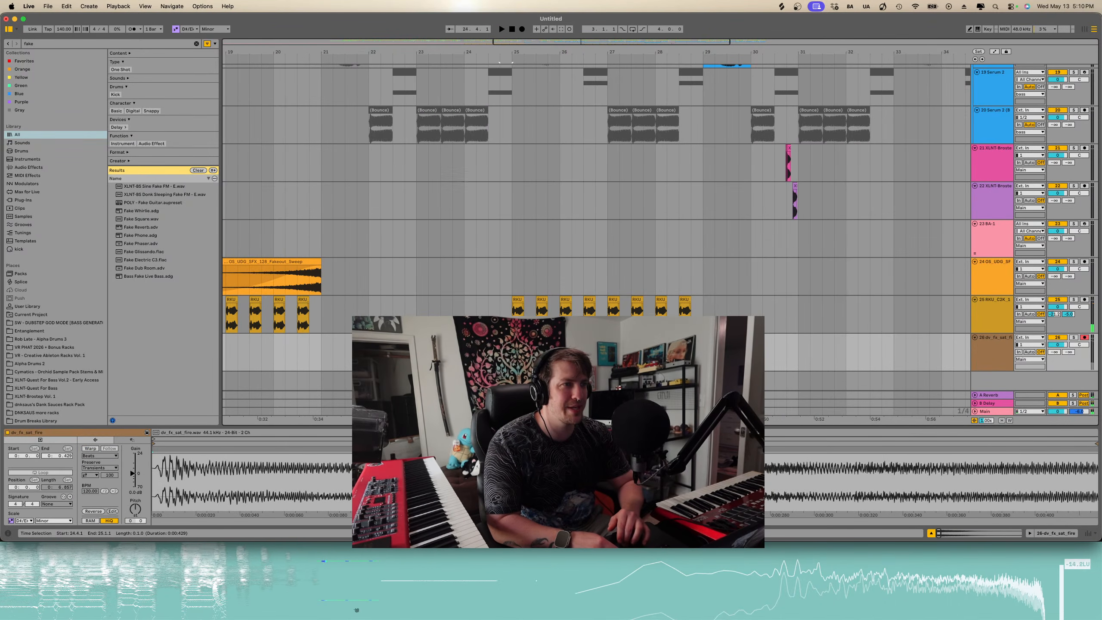
pyautogui.click(596, 347)
pyautogui.press('super+v')
pyautogui.press('space')
pyautogui.press('space')
# - Delete the pasted vocal stutter copies after about bar 25 and audition the remaining stutters
pyautogui.moveTo(689, 310); pyautogui.dragTo(505, 312)
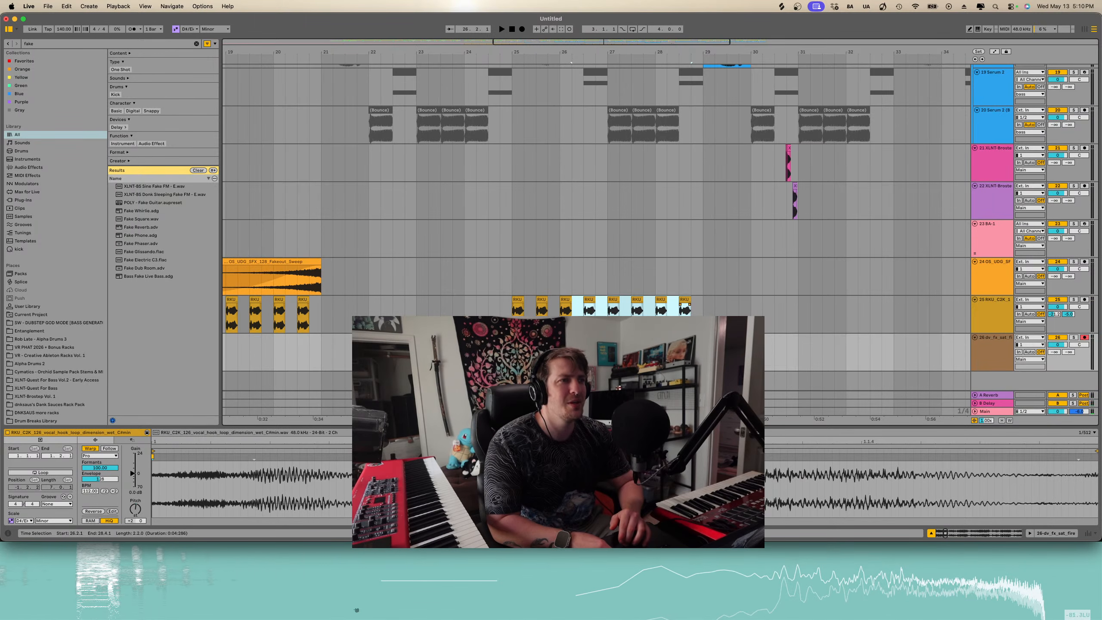
pyautogui.moveTo(572, 311); pyautogui.dragTo(562, 311)
pyautogui.press('Delete')
pyautogui.click(514, 311)
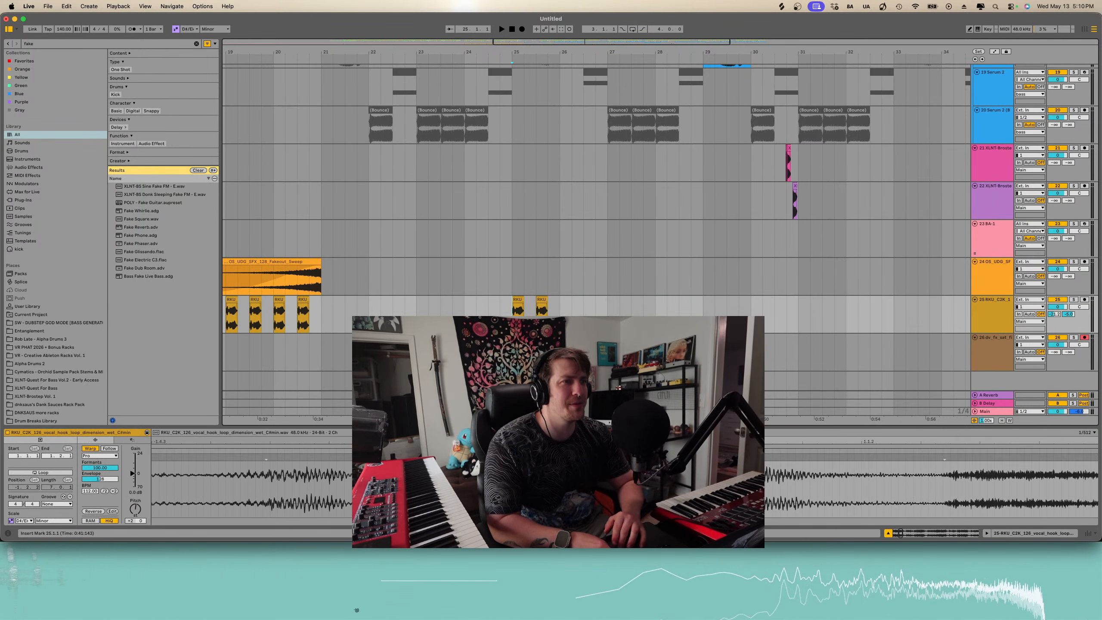
pyautogui.press('space')
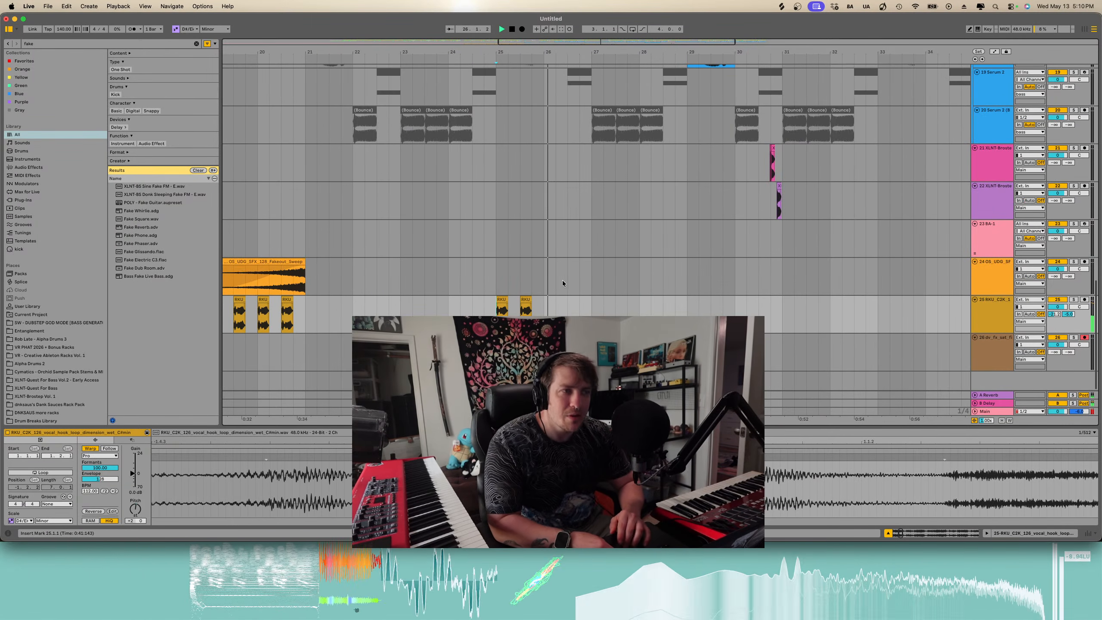
pyautogui.press('space')
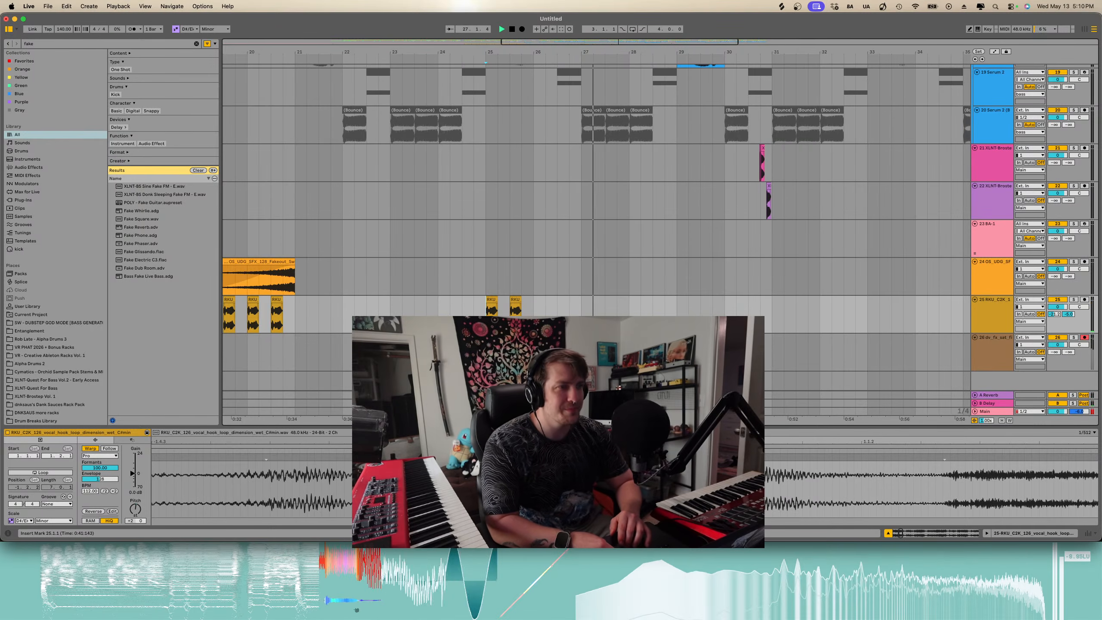
# - Delete the pasted fire FX slice and the remaining two vocal stutter copies around bar 25
pyautogui.click(575, 338)
pyautogui.press('Delete')
pyautogui.scroll(-5, 578, 343)
pyautogui.moveTo(588, 299); pyautogui.dragTo(526, 300)
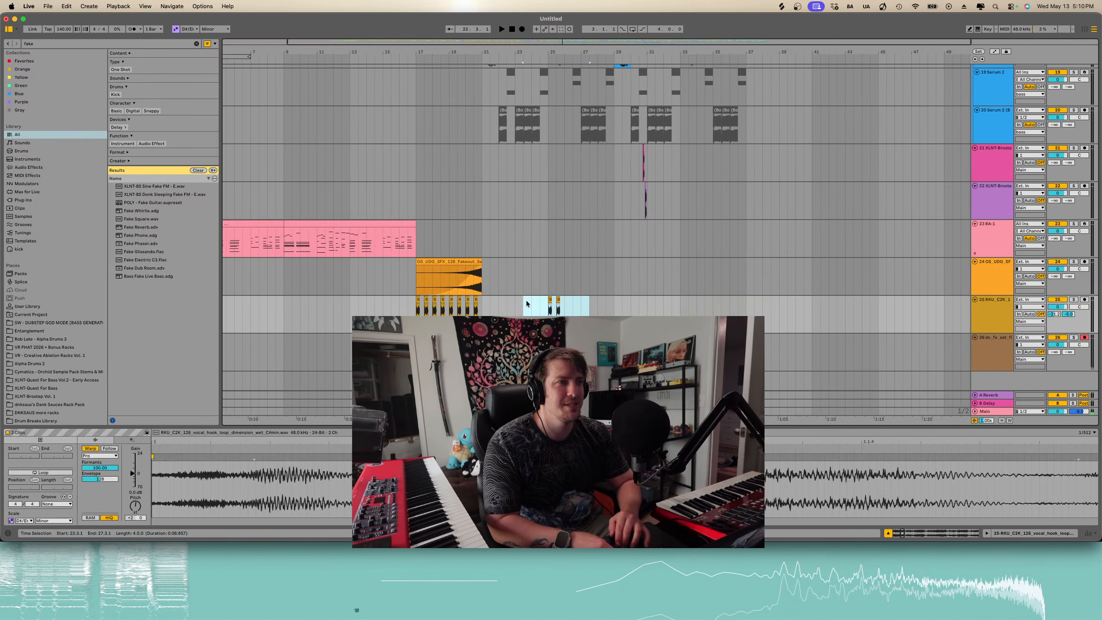
pyautogui.press('Delete')
# - Play back the arrangement from the start of the fakeout sweep around bar 17
pyautogui.click(417, 310)
pyautogui.press('space')
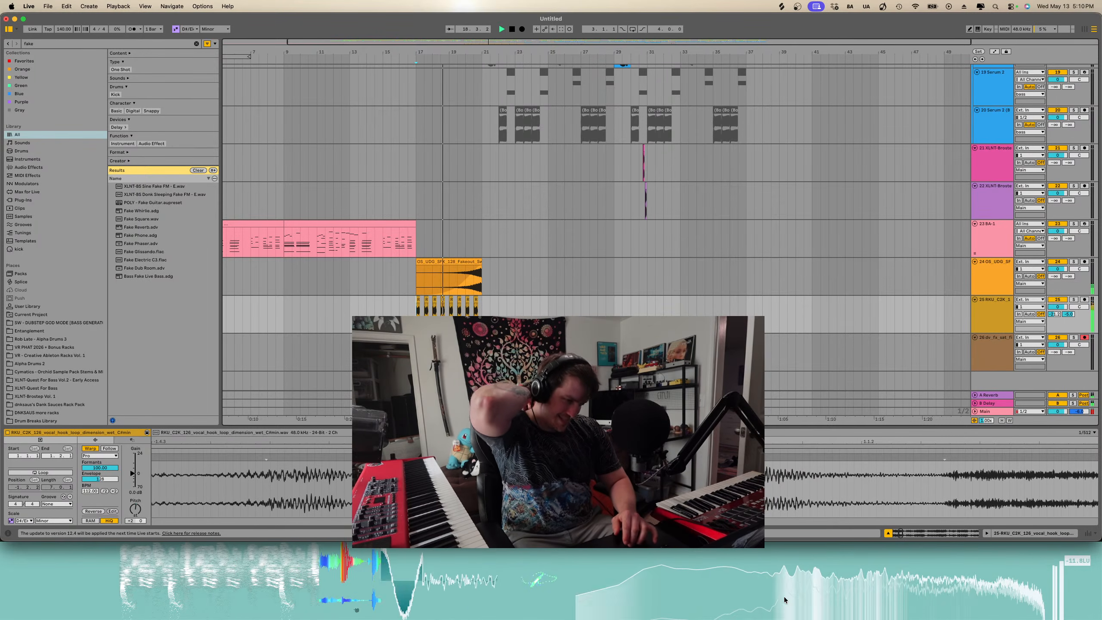
pyautogui.click(357, 610)
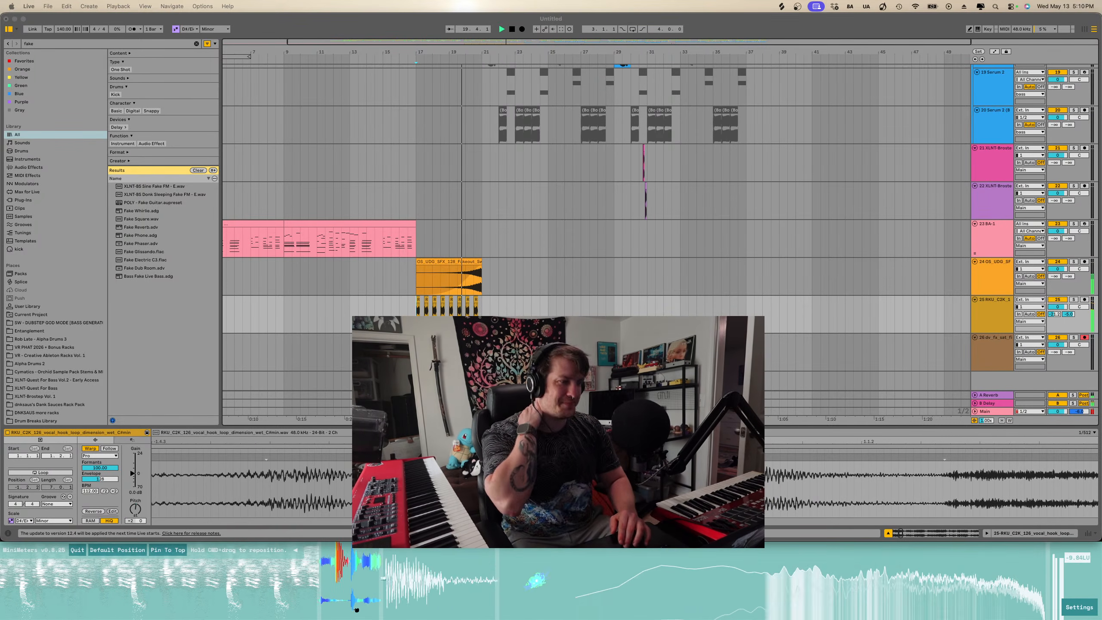
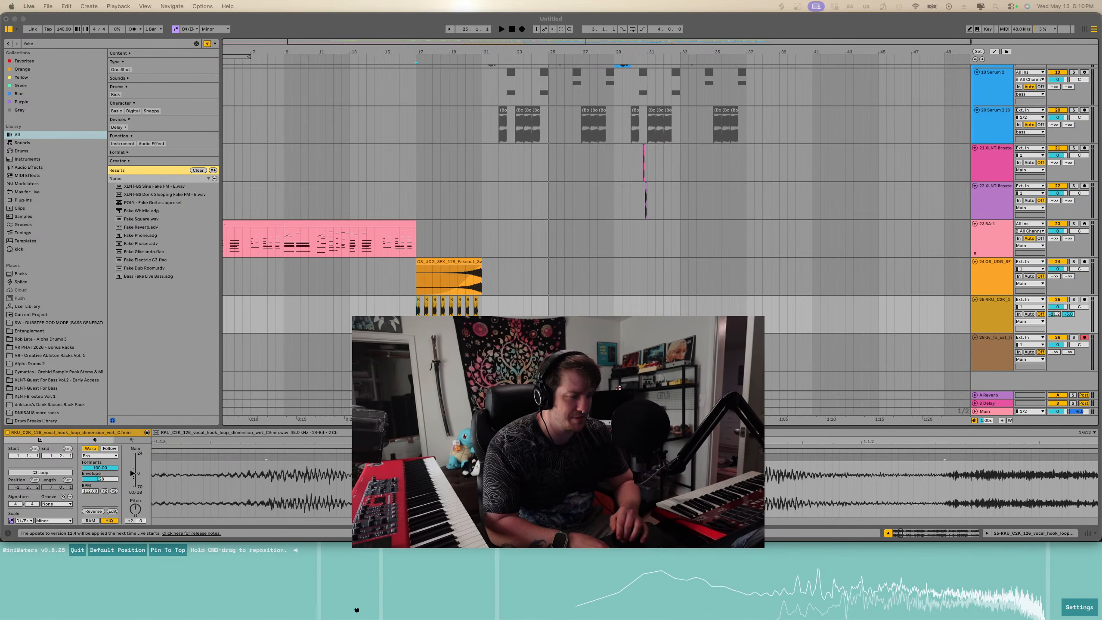
# - Play back the riser section around bar 24 of the arrangement to audition it
pyautogui.press('Right')
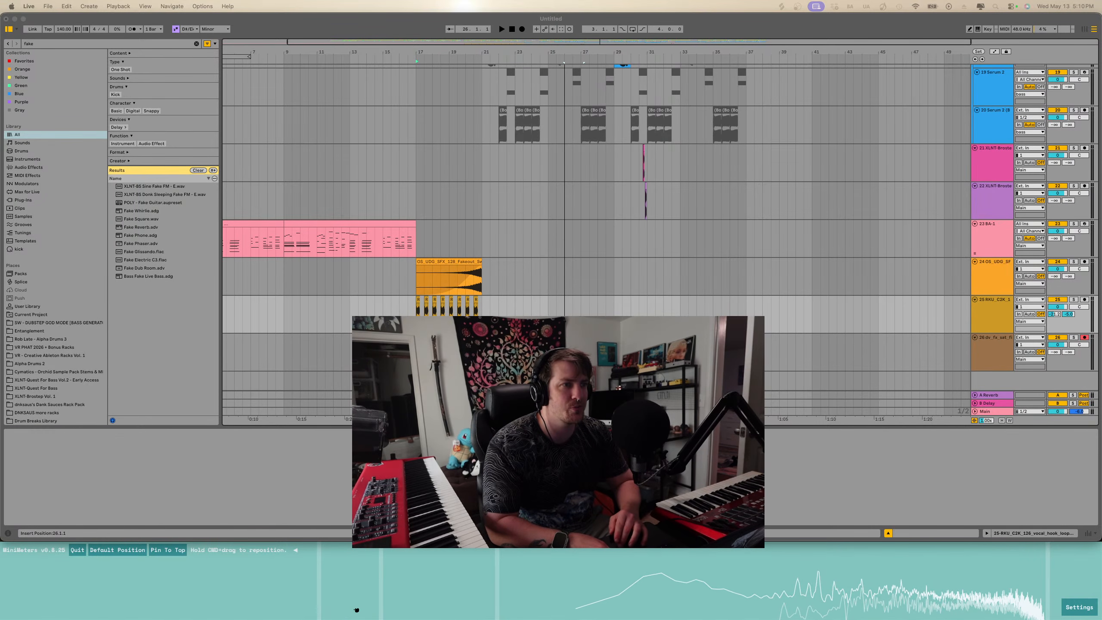
pyautogui.moveTo(550, 379); pyautogui.dragTo(500, 357)
pyautogui.scroll(8, 548, 381)
pyautogui.scroll(4, 583, 377)
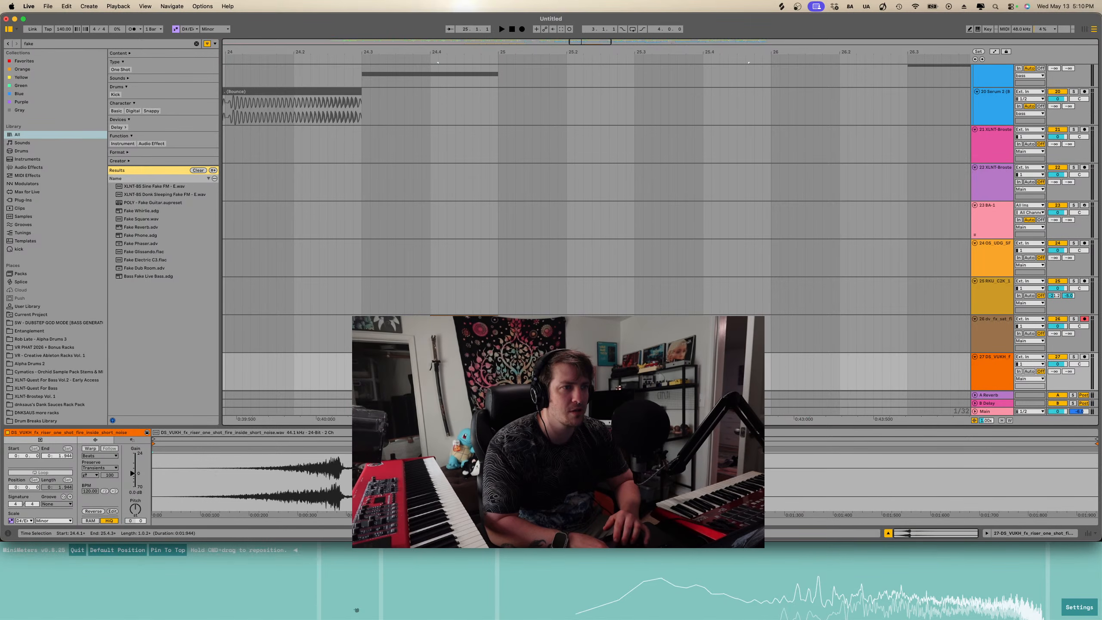
pyautogui.press('space')
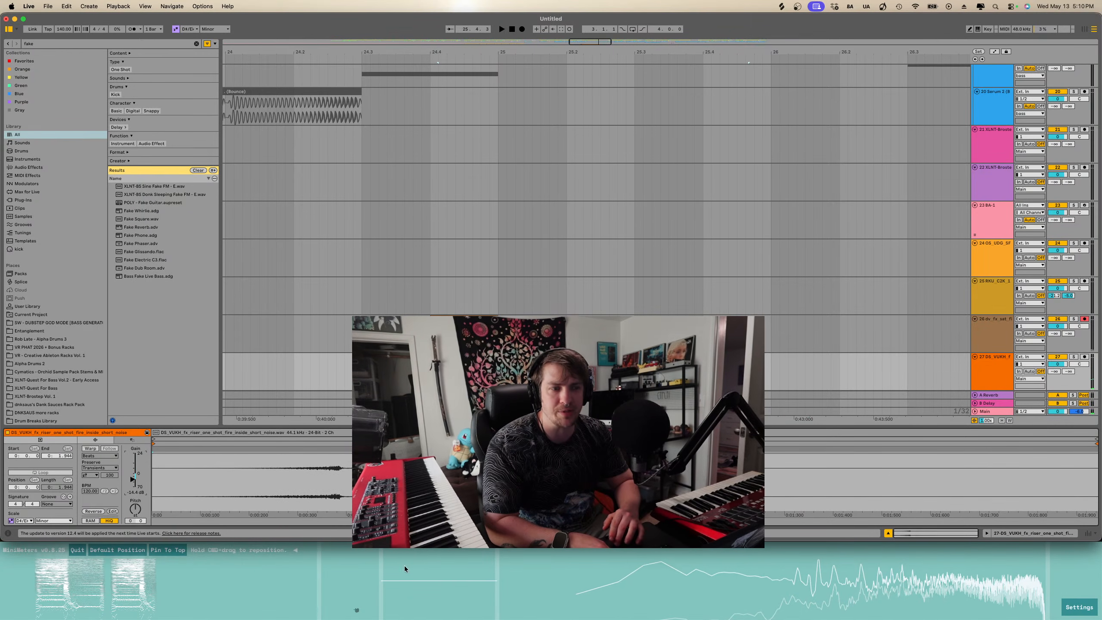
pyautogui.moveTo(131, 473); pyautogui.dragTo(132, 479)
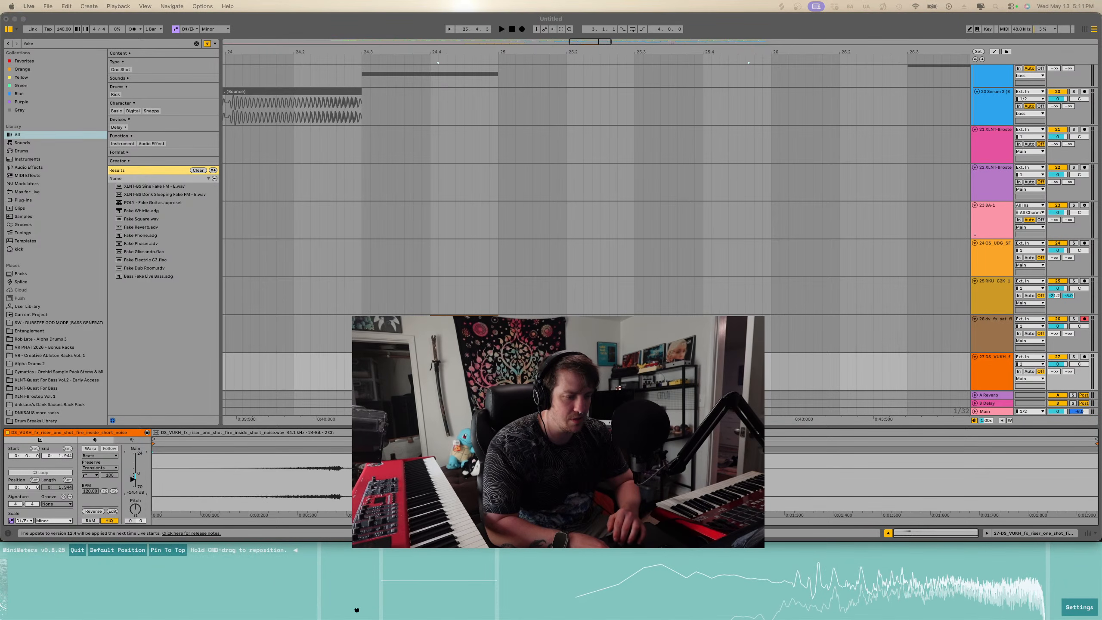
# - Scroll through the tracks around bars 24–26 to inspect the riser and drum-fill clips
pyautogui.click(524, 183)
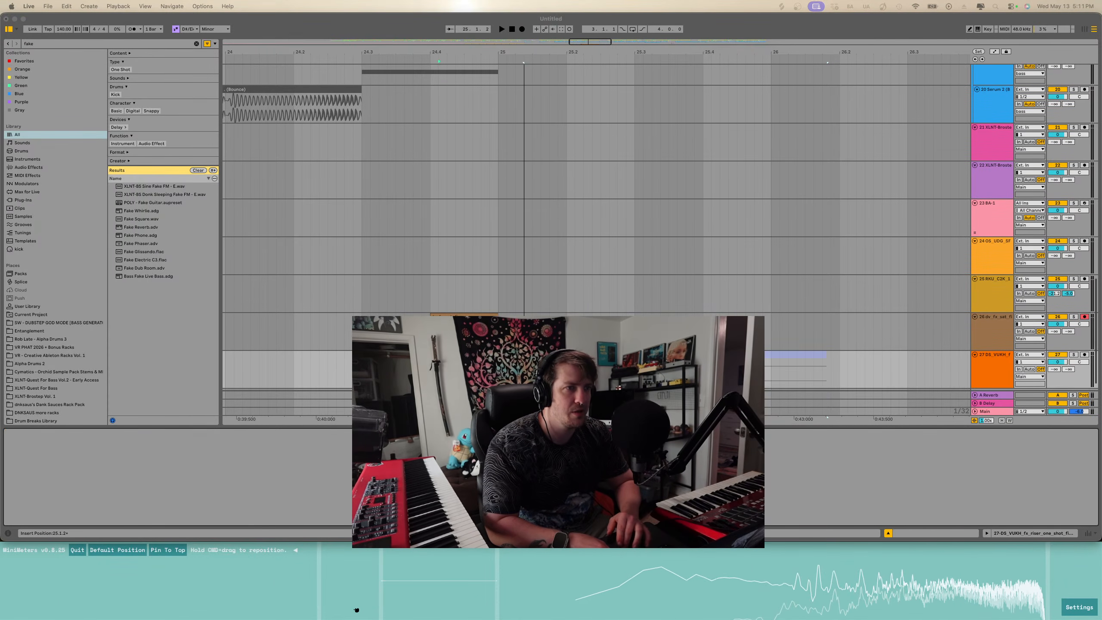
pyautogui.click(533, 182)
pyautogui.scroll(-1, 533, 183)
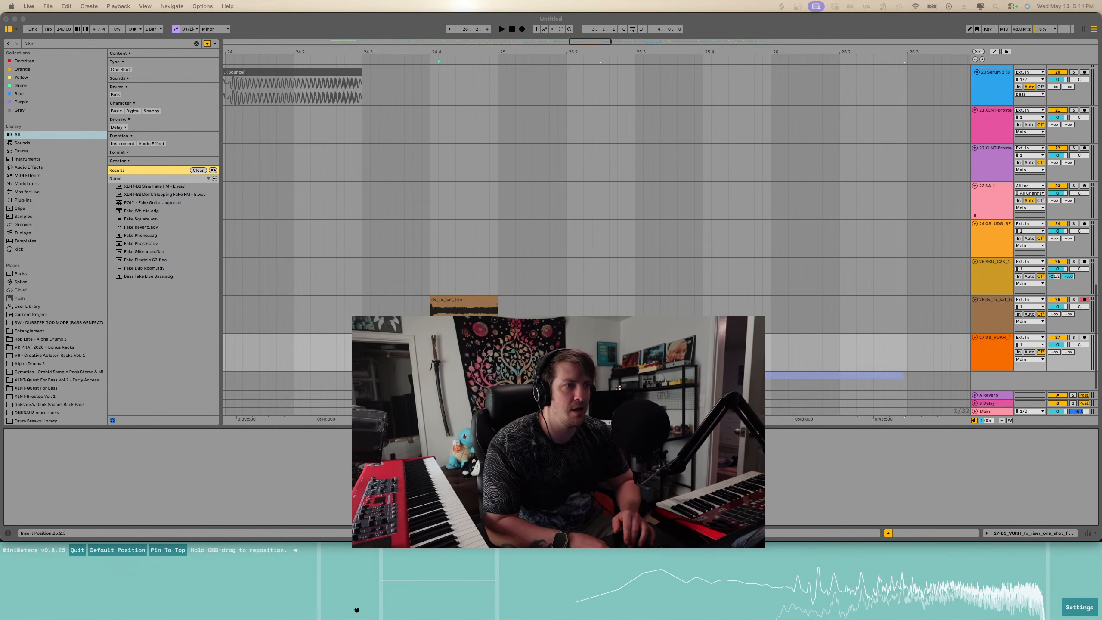
pyautogui.scroll(10, 595, 225)
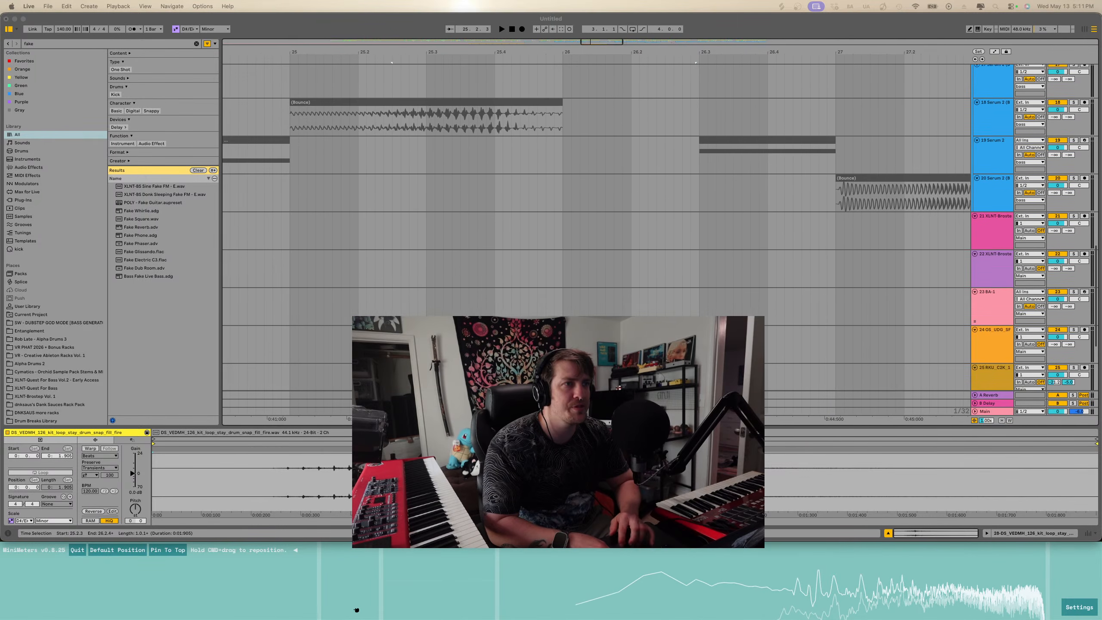
pyautogui.scroll(-4, 595, 225)
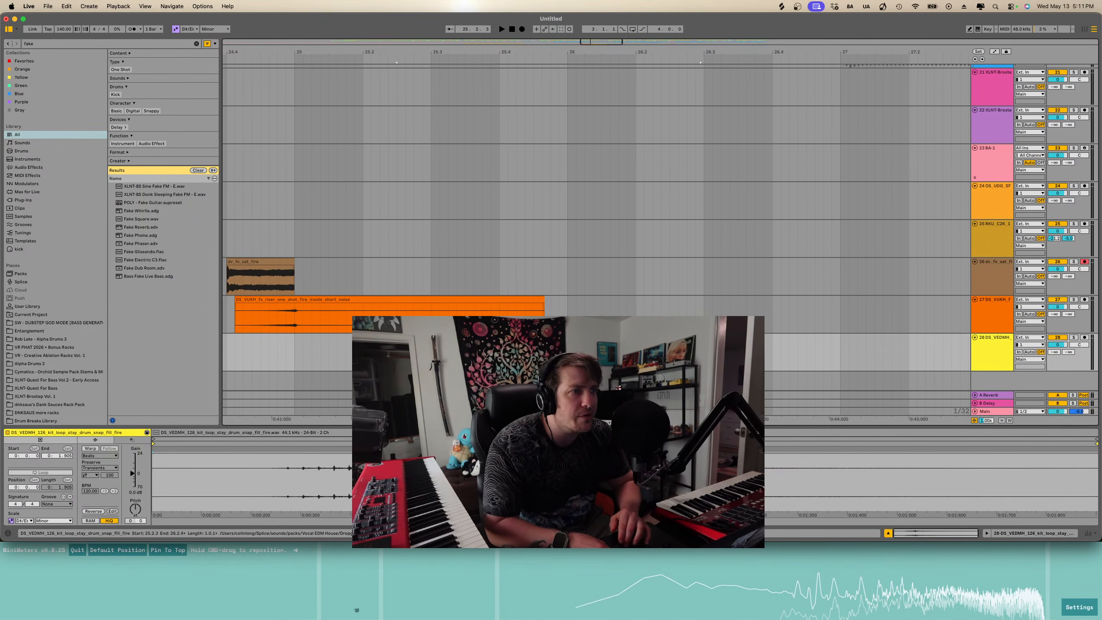
pyautogui.press('-')
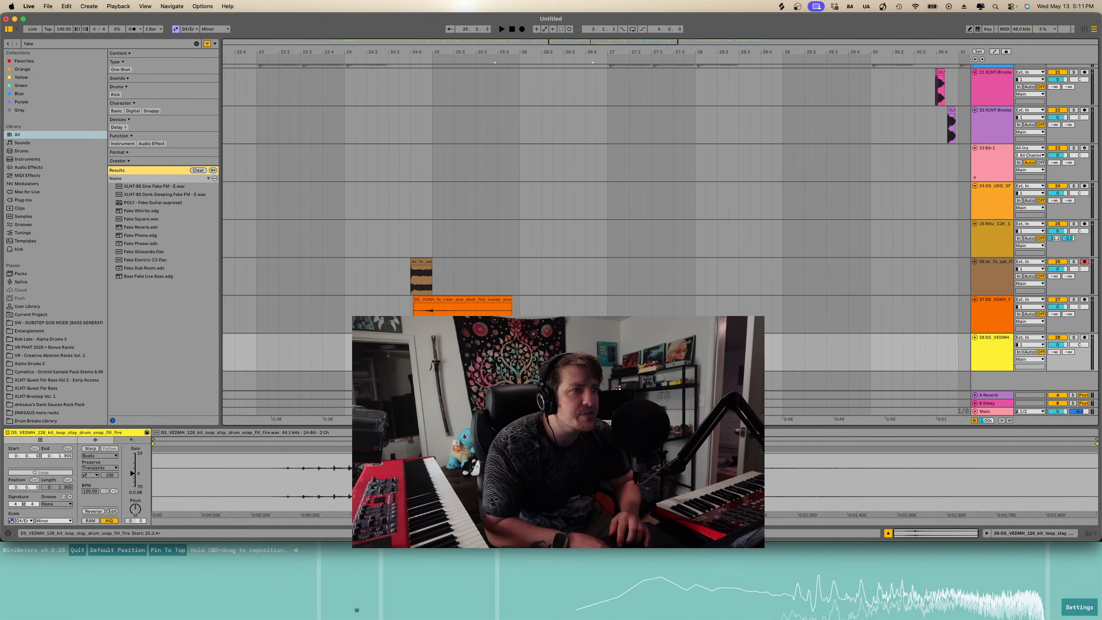
# - Audition the transition around bars 24–26 by playing from several start points
pyautogui.click(408, 308)
pyautogui.press('space')
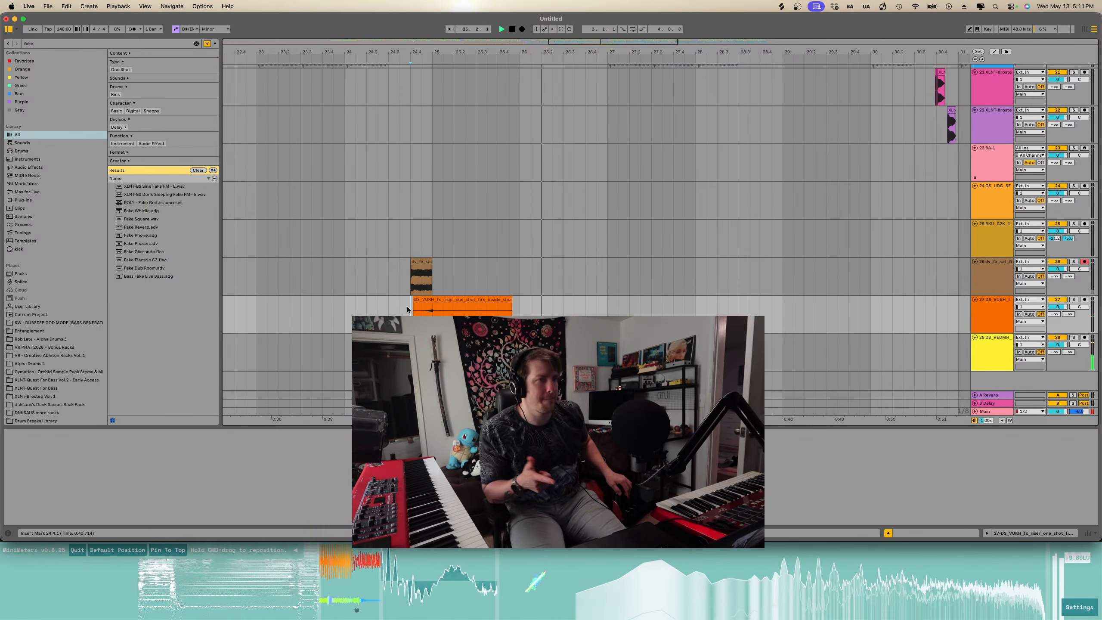
pyautogui.press('space')
pyautogui.click(520, 354)
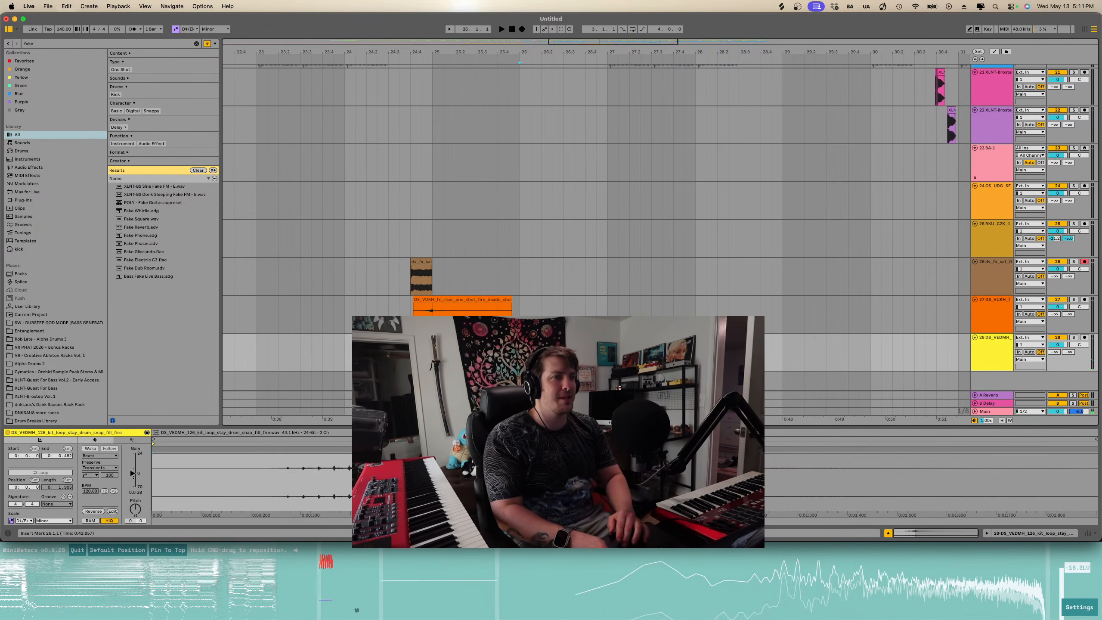
pyautogui.press('space')
# - Split the drum-fill clip on the yellow track at bar 26 and consolidate it, then play it back
pyautogui.press('space')
pyautogui.click(564, 353)
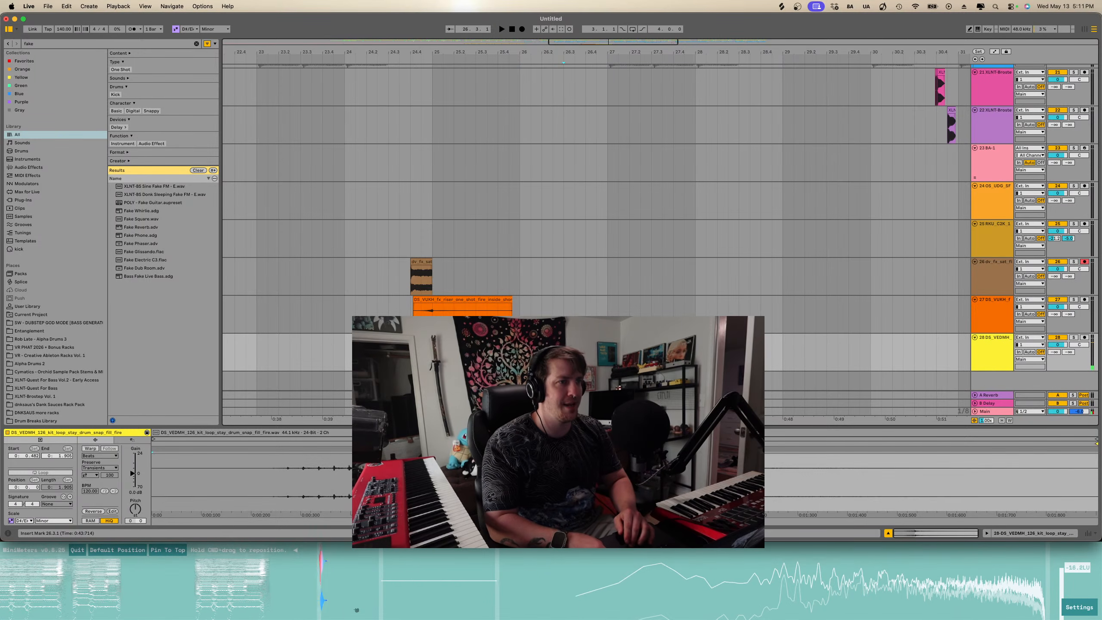
pyautogui.press('super+e')
pyautogui.press('super+j')
pyautogui.click(495, 355)
pyautogui.press('space')
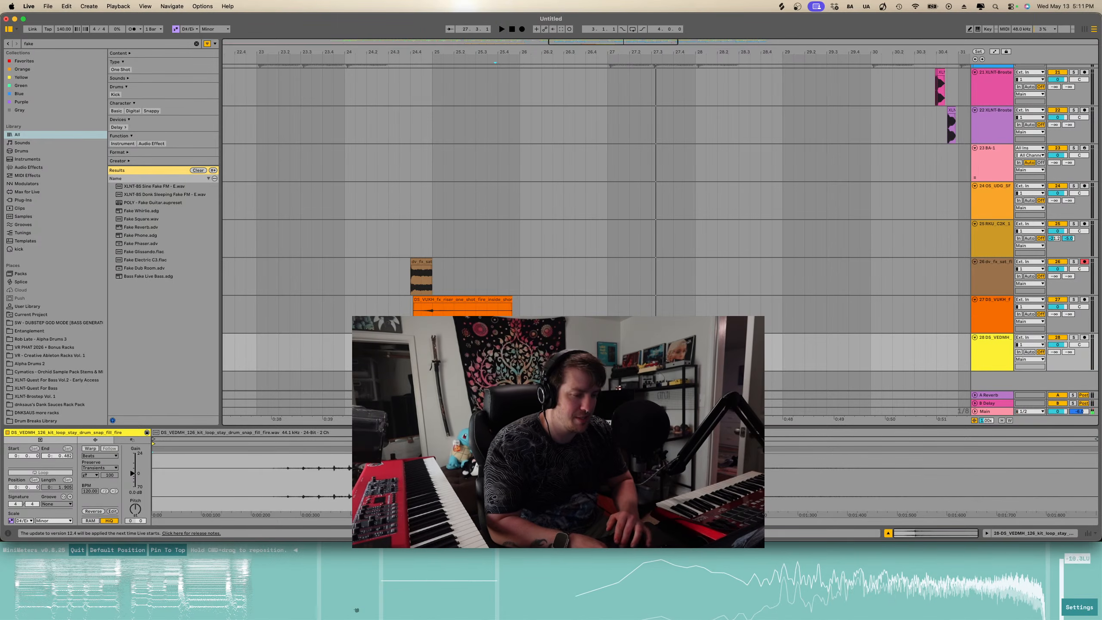
# - Select the drum-fill section from about bar 25 to 26 and duplicate it twice, then play the result
pyautogui.click(596, 355)
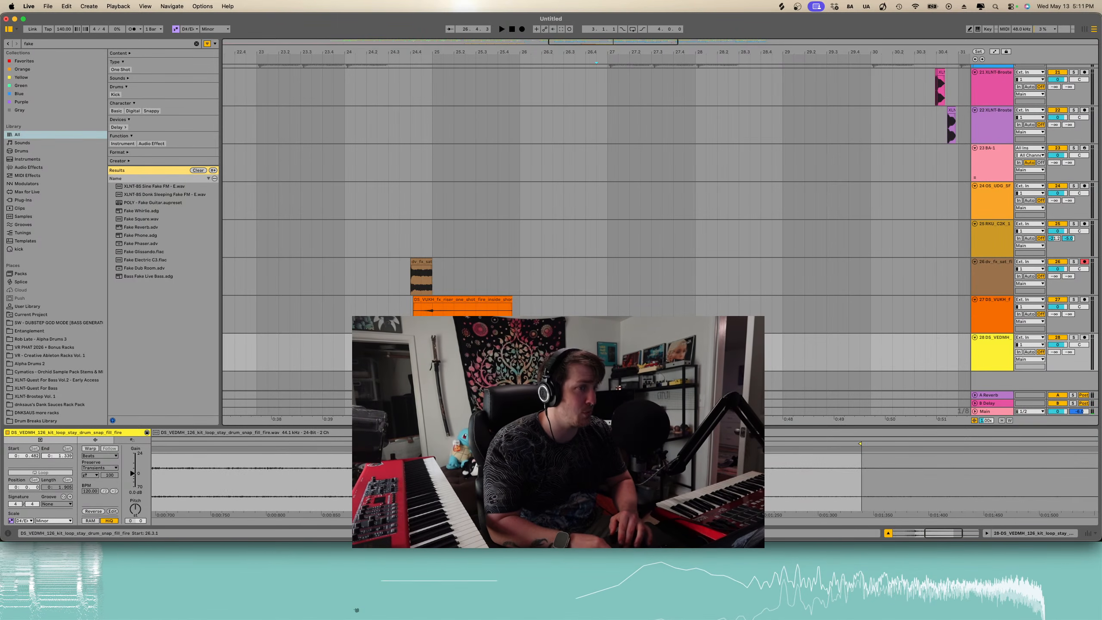
pyautogui.moveTo(608, 356); pyautogui.dragTo(519, 355)
pyautogui.press('super+d')
pyautogui.press('super+d')
pyautogui.scroll(-5, 541, 355)
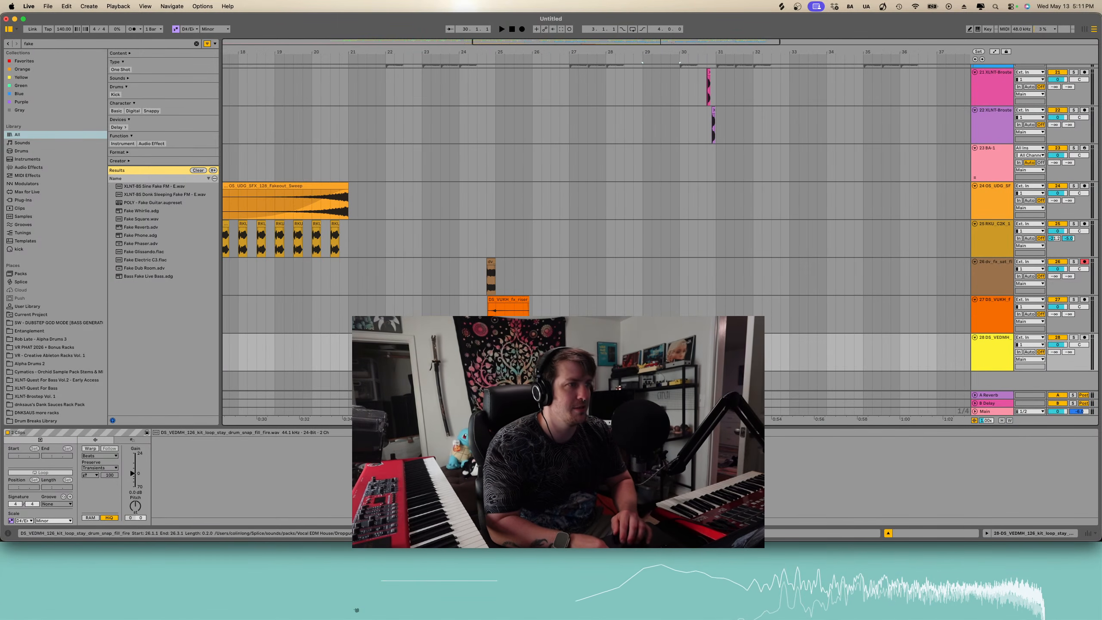
pyautogui.click(477, 356)
pyautogui.press('space')
pyautogui.scroll(5, 522, 355)
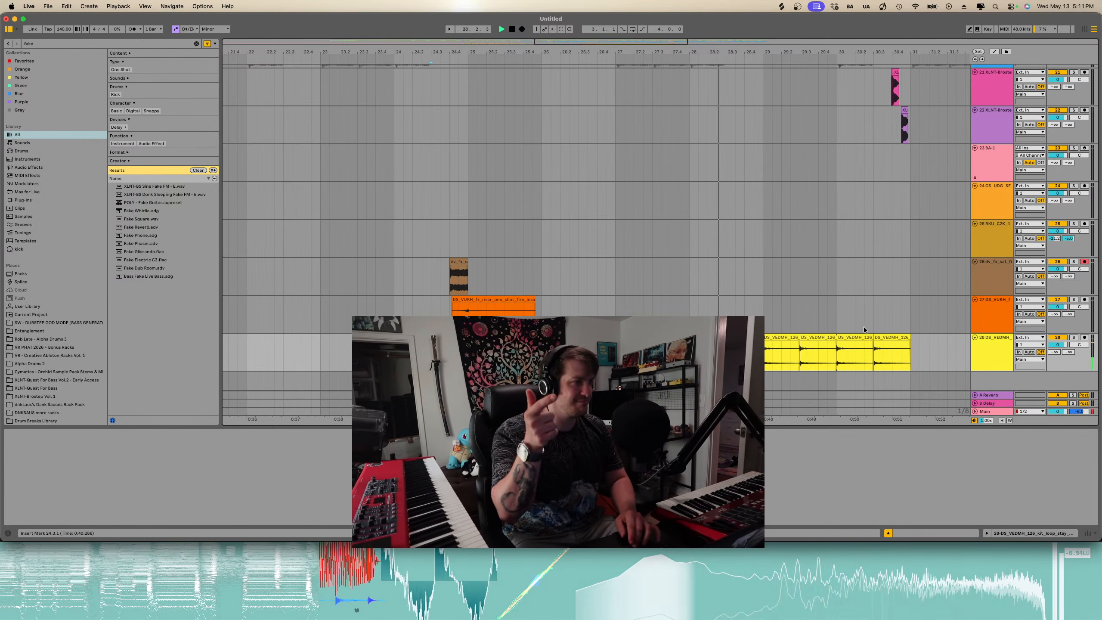
# - Delete the selected drum-fill clips around bar 30
pyautogui.click(884, 337)
pyautogui.press('Delete')
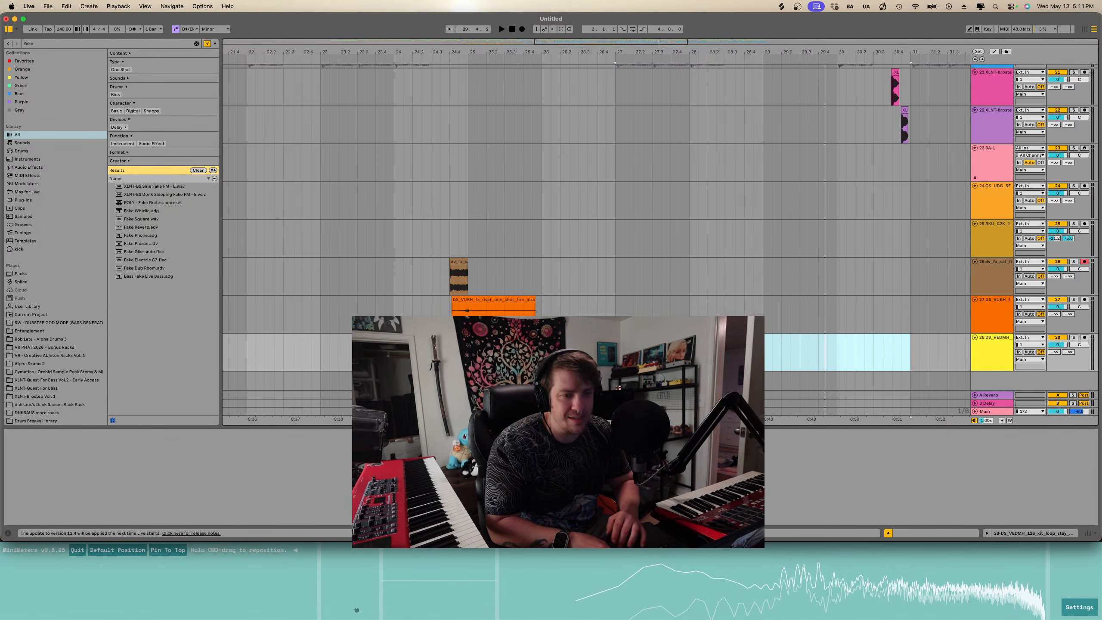
pyautogui.click(356, 610)
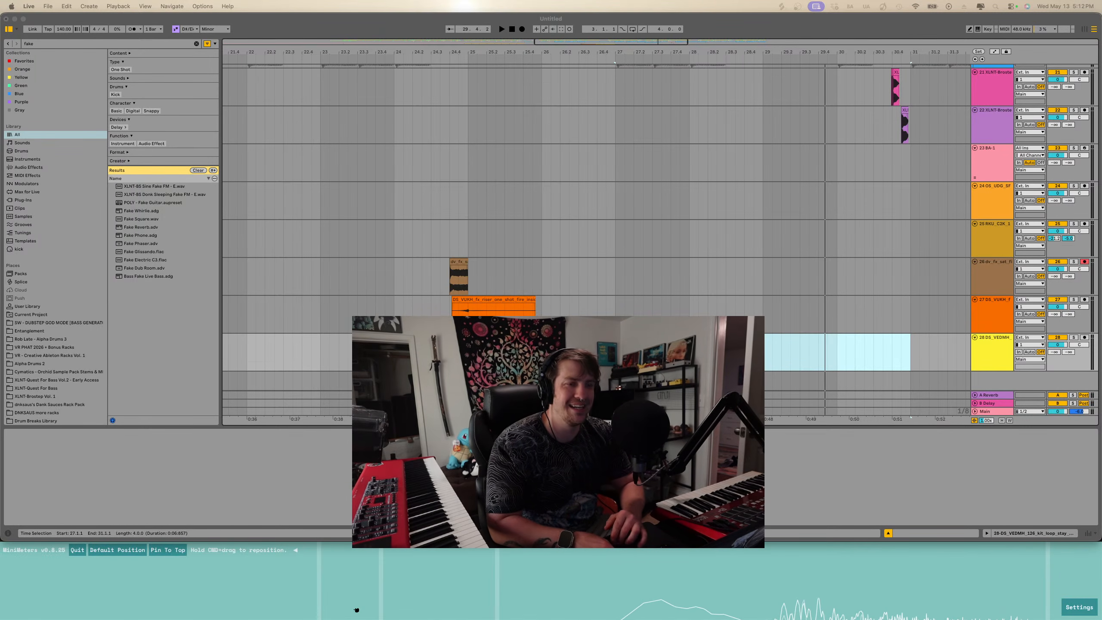
# - Switch to the Robot Voice Generator in Chrome and replace the input text with Heat
pyautogui.moveTo(642, 619); pyautogui.dragTo(488, 85)
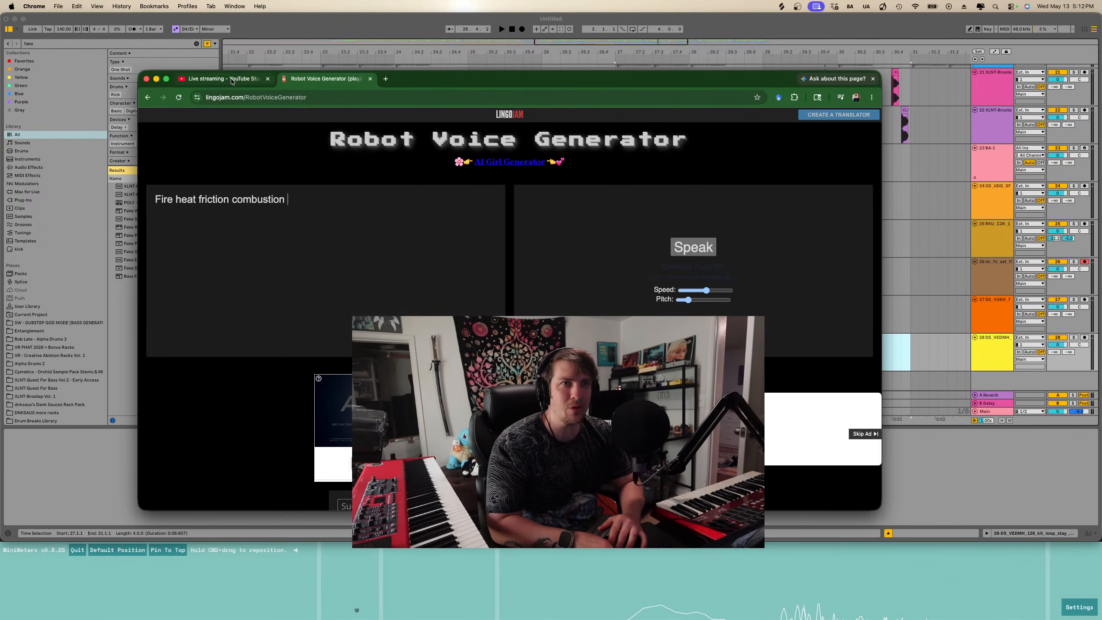
pyautogui.moveTo(232, 82); pyautogui.dragTo(390, 619)
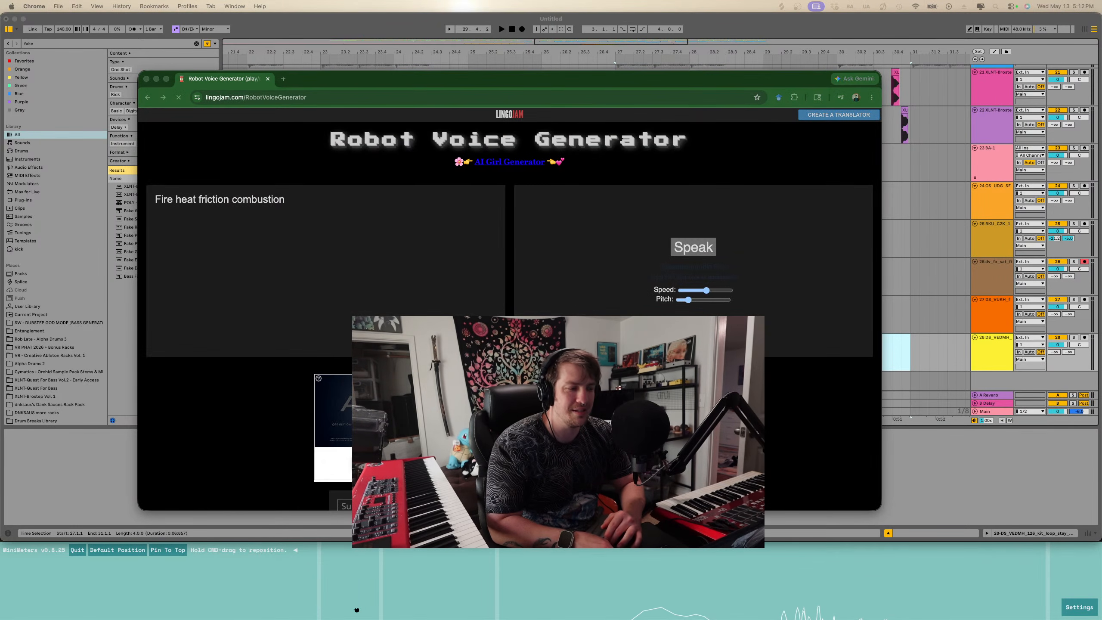
pyautogui.click(381, 229)
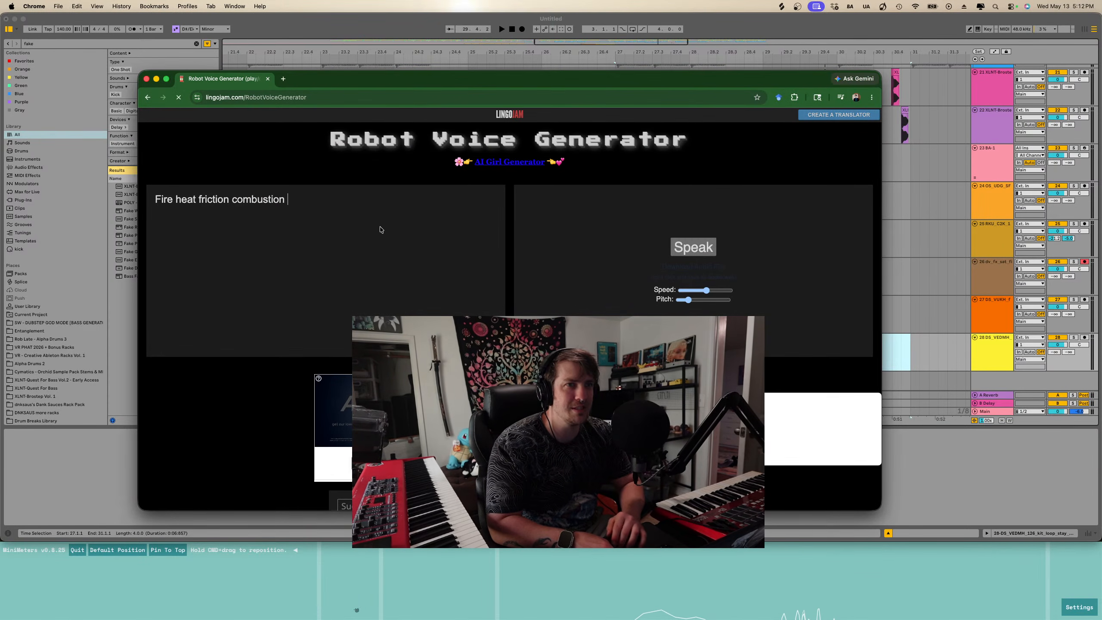
pyautogui.write('e')
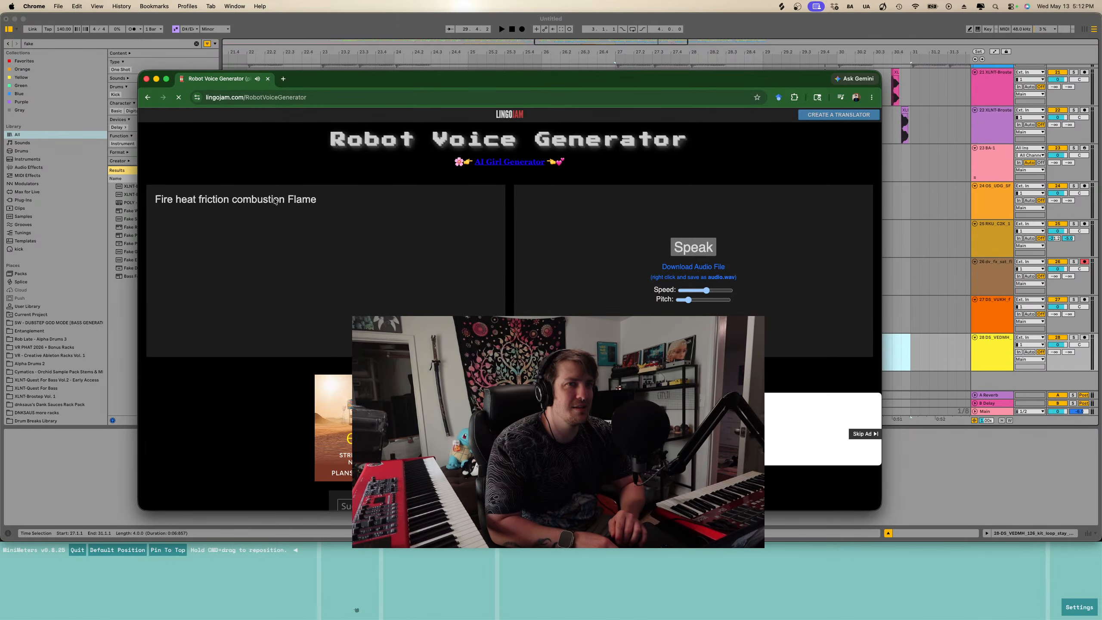
pyautogui.moveTo(335, 202); pyautogui.dragTo(214, 202)
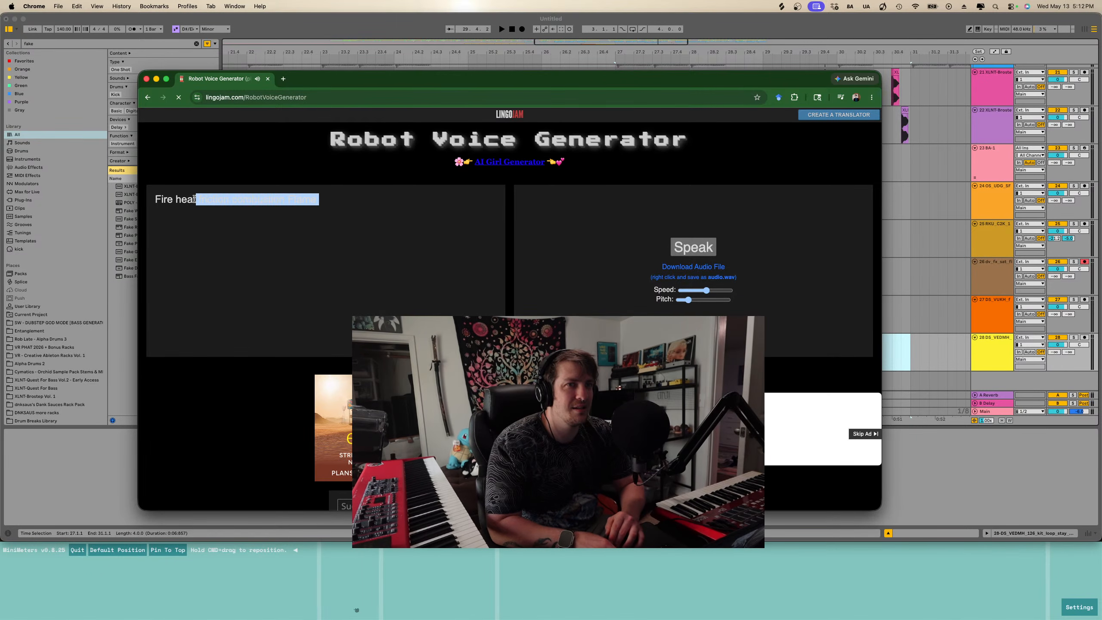
pyautogui.press('BackSpace')
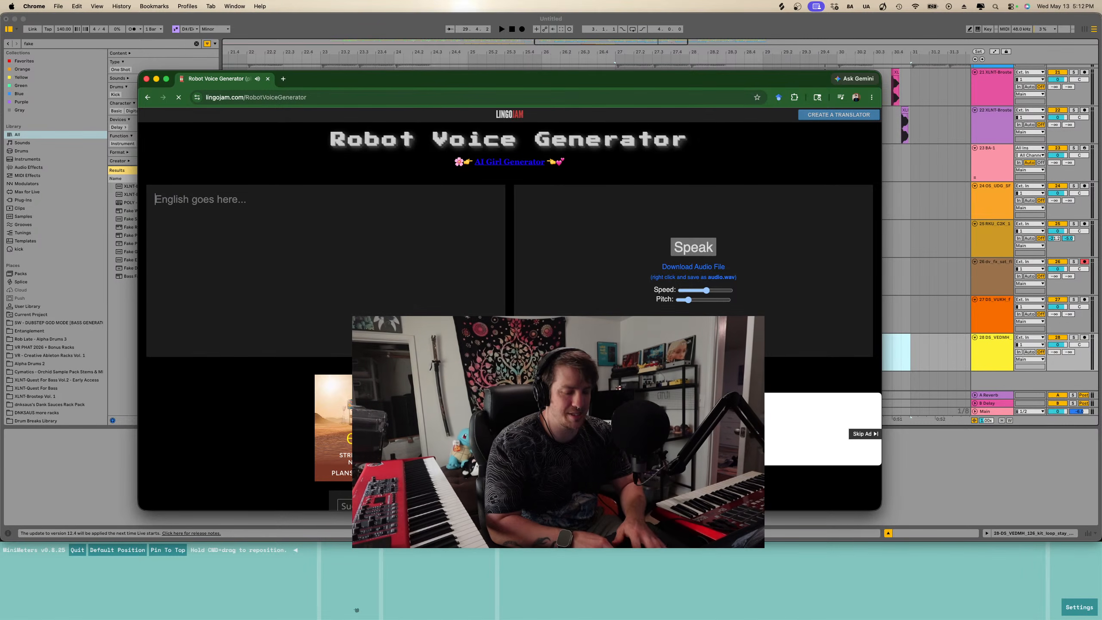
pyautogui.write('Heat')
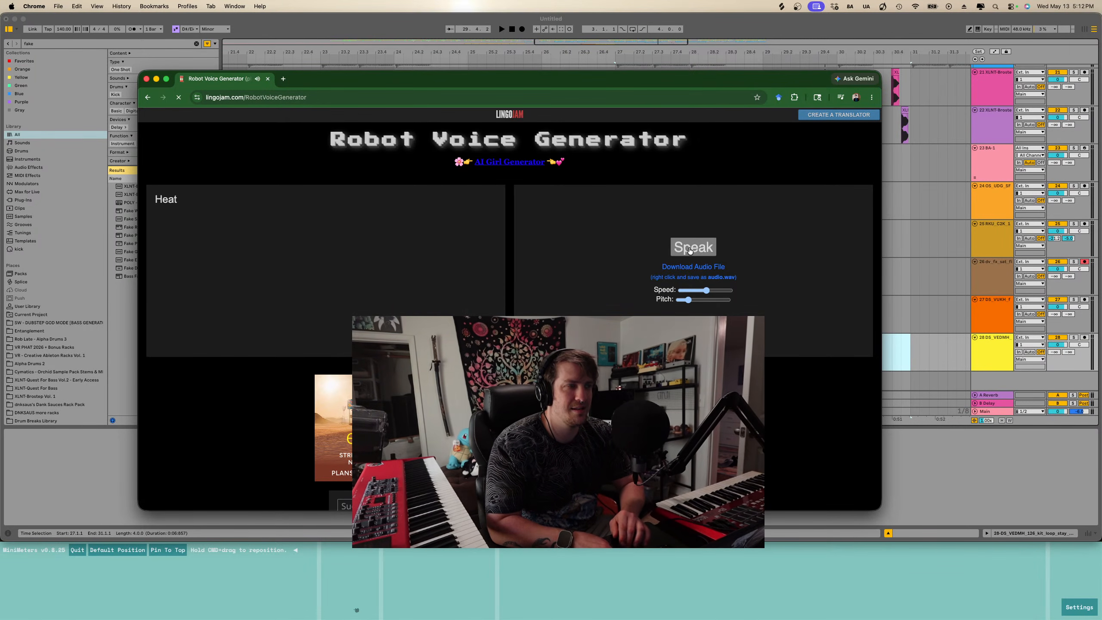
# - Download the generated Heat voice as an audio file into the Downloads folder
pyautogui.click(710, 282)
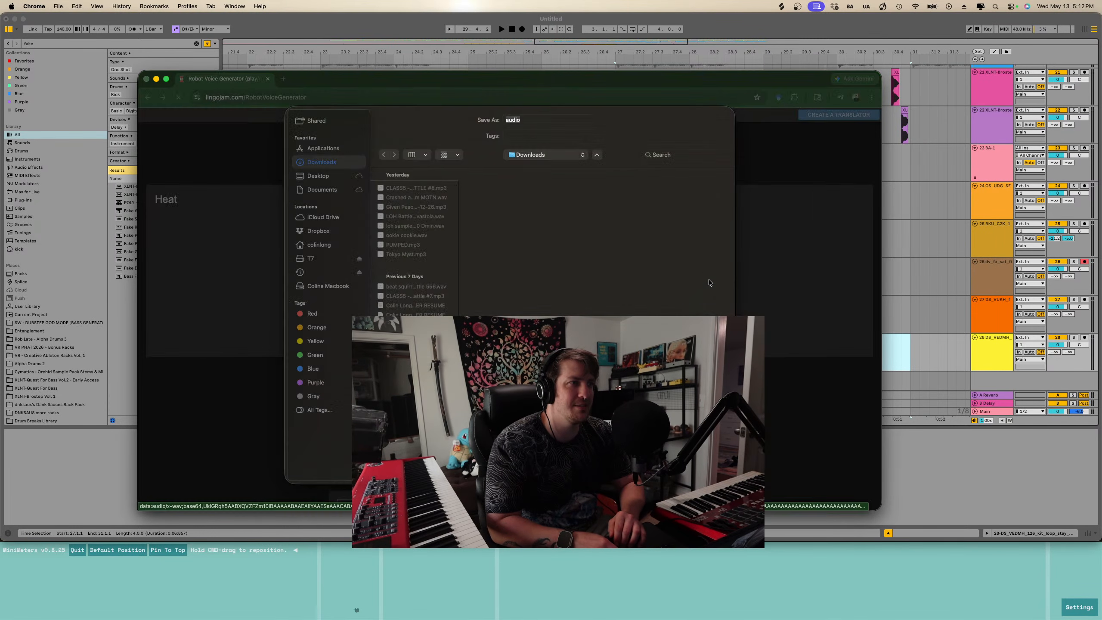
pyautogui.press('Return')
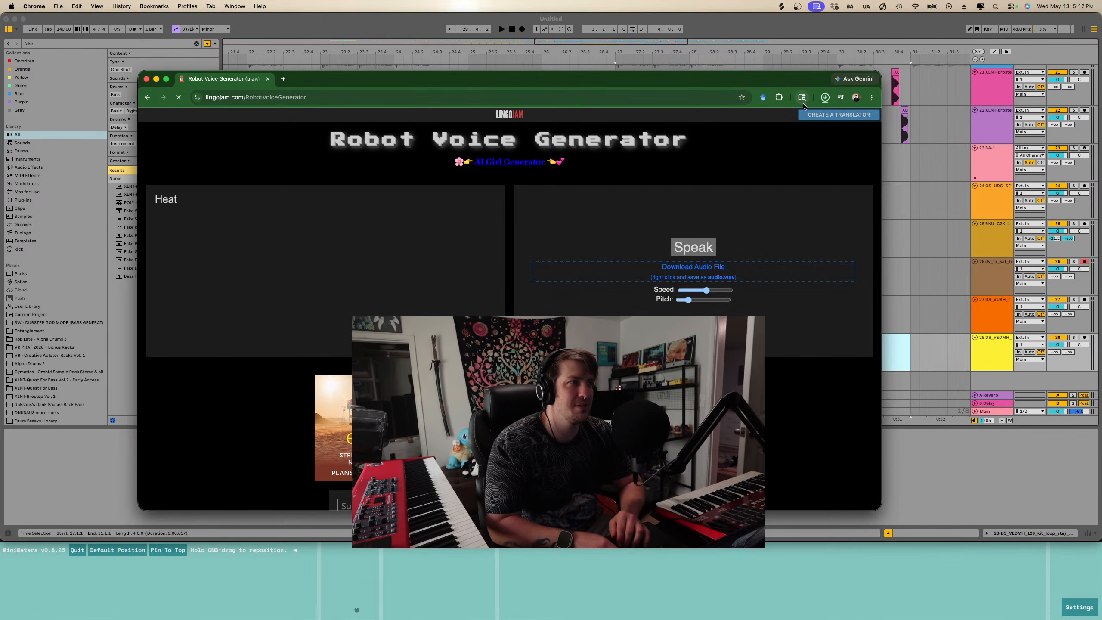
pyautogui.doubleClick(797, 87)
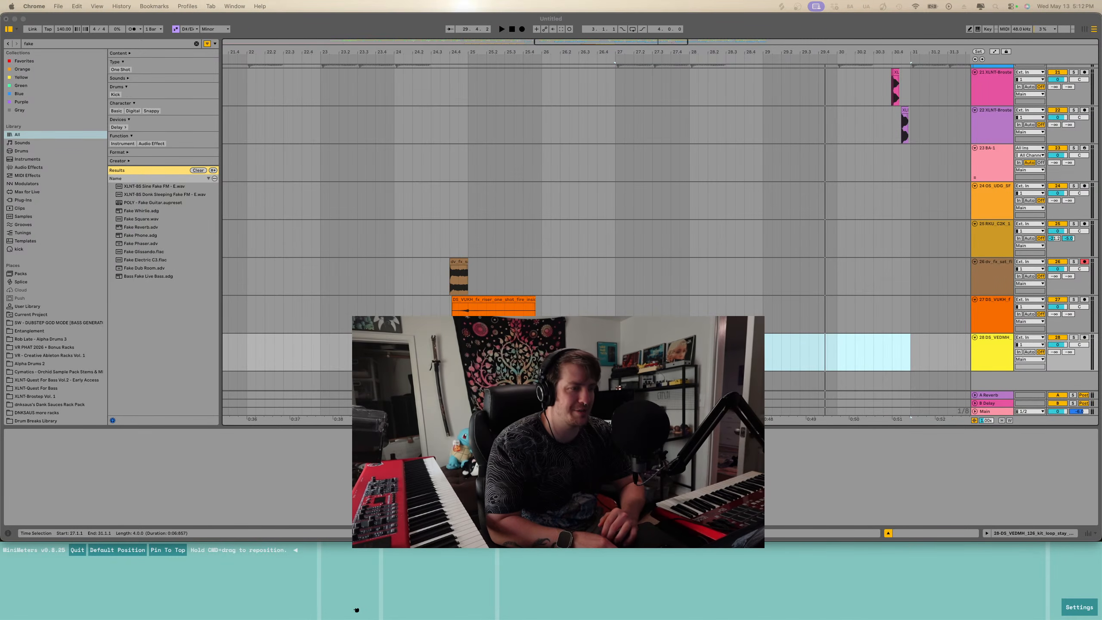
# - Move the Heat voice clip on the new audio track to start at bar 28.1.1 and play it
pyautogui.click(607, 352)
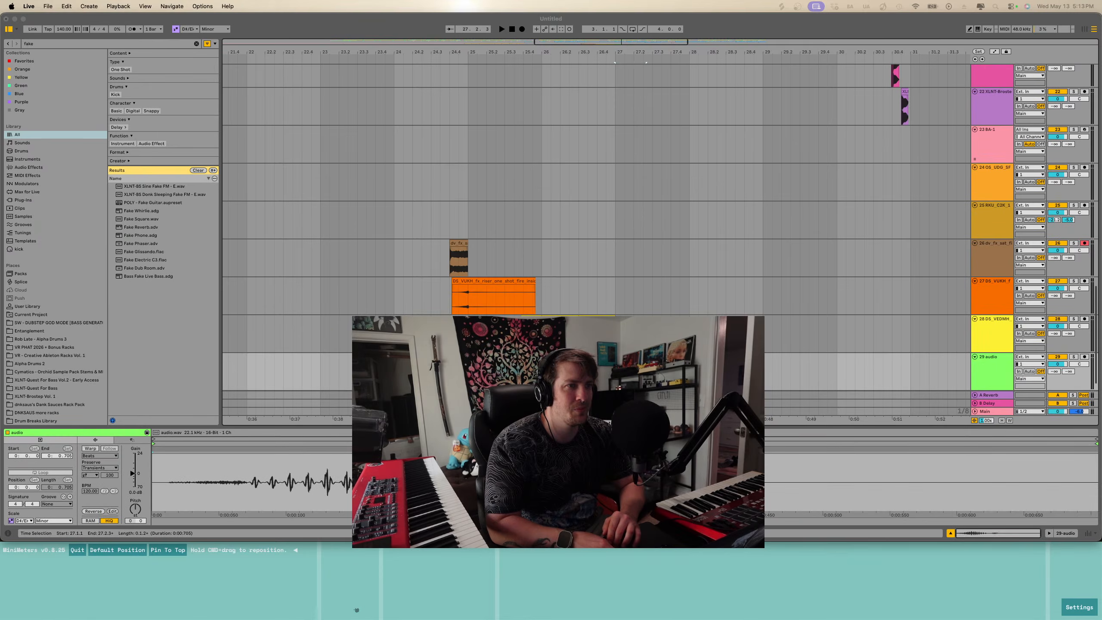
pyautogui.press('space')
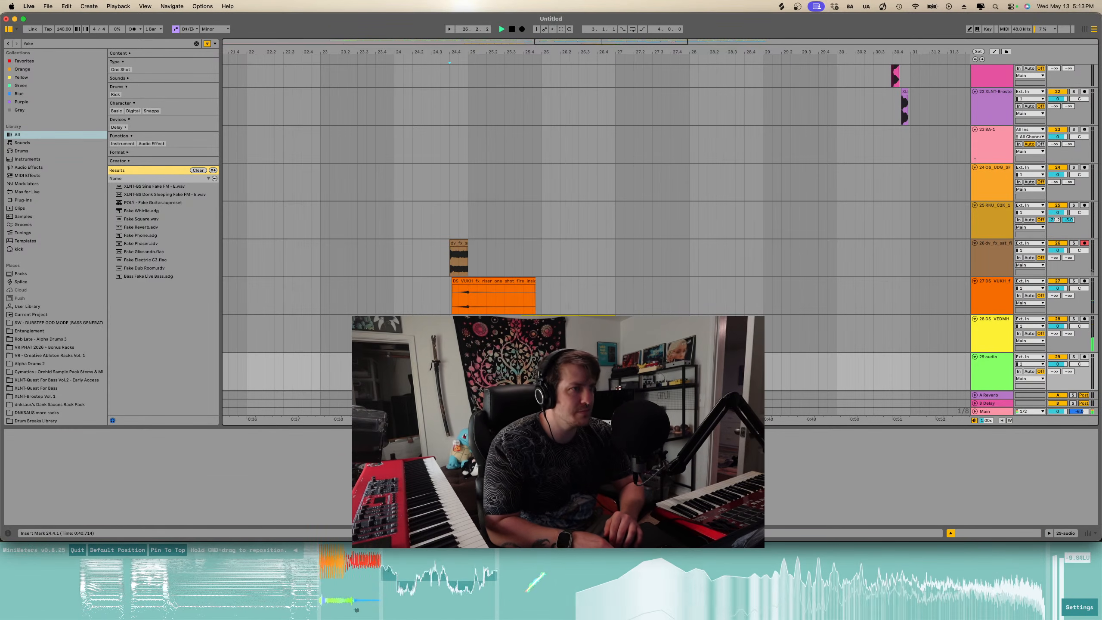
pyautogui.click(667, 357)
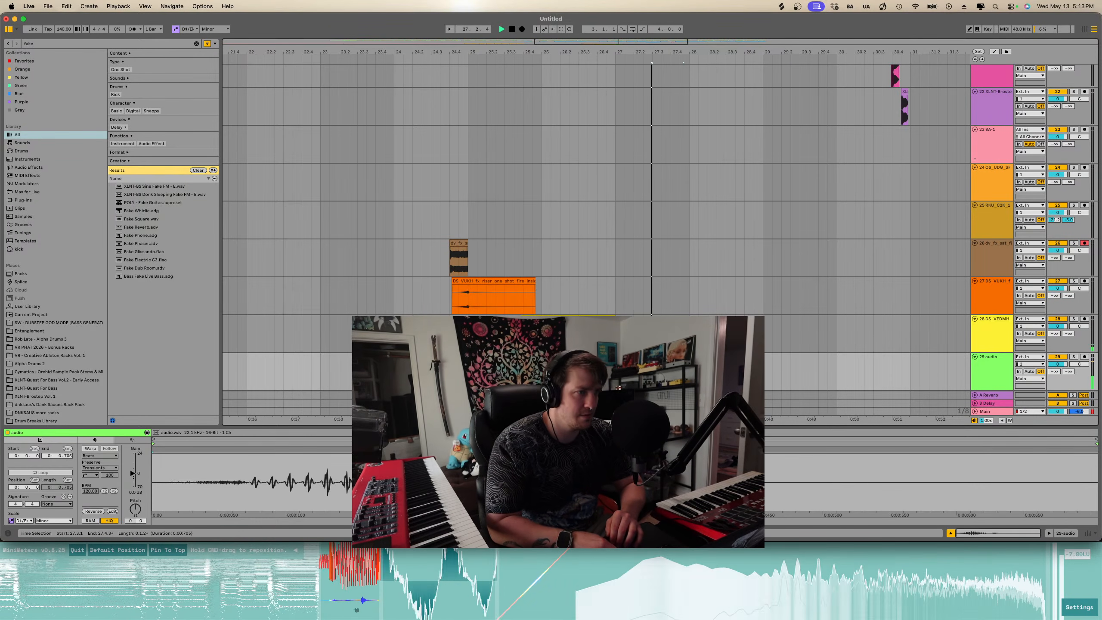
pyautogui.press('space')
pyautogui.moveTo(667, 356); pyautogui.dragTo(704, 357)
pyautogui.press('space')
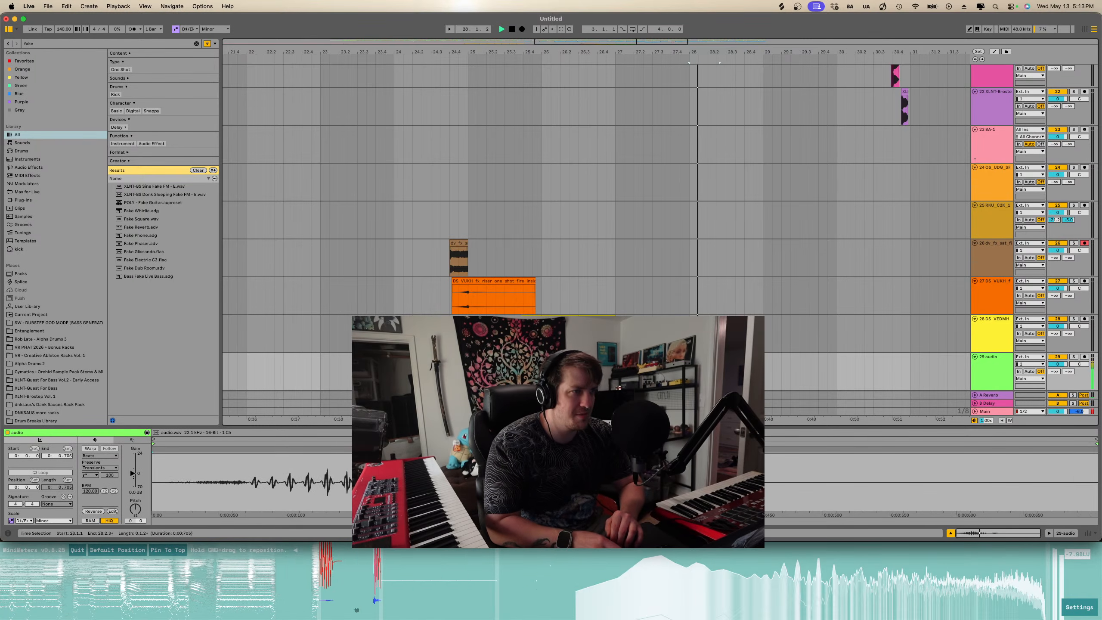
# - Paste the copied clip at about bar 28.3 on the audio track and play it back
pyautogui.click(726, 371)
pyautogui.press('space')
pyautogui.press('super+v')
pyautogui.press('space')
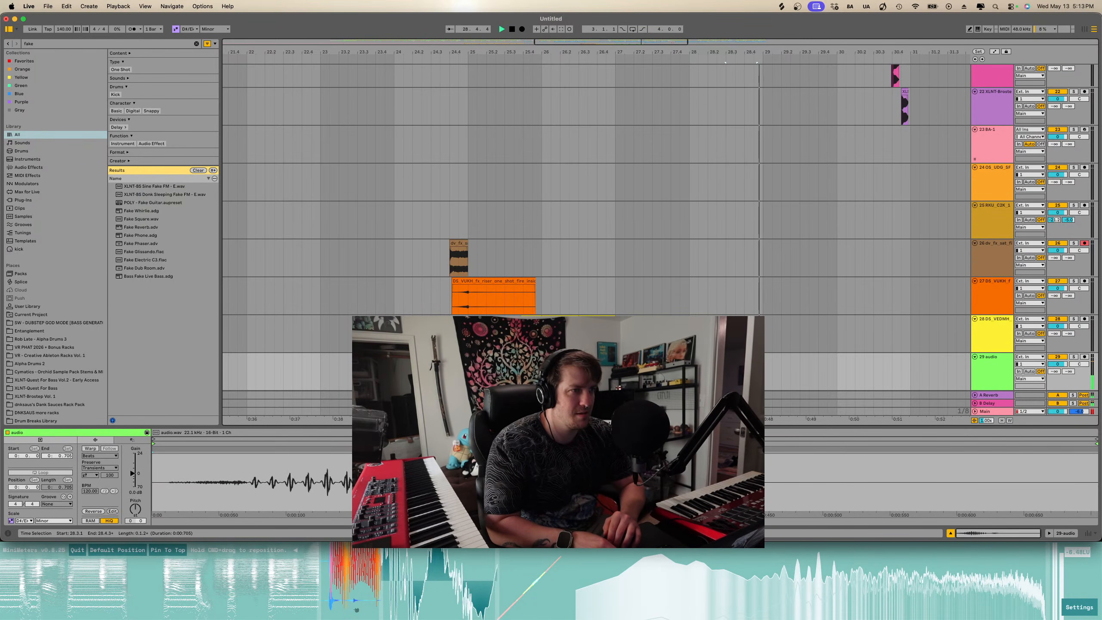
pyautogui.press('space')
# - Delete the audio track's selection from bar 27.1.1 to 28.2.1
pyautogui.moveTo(720, 372); pyautogui.dragTo(615, 371)
pyautogui.press('Delete')
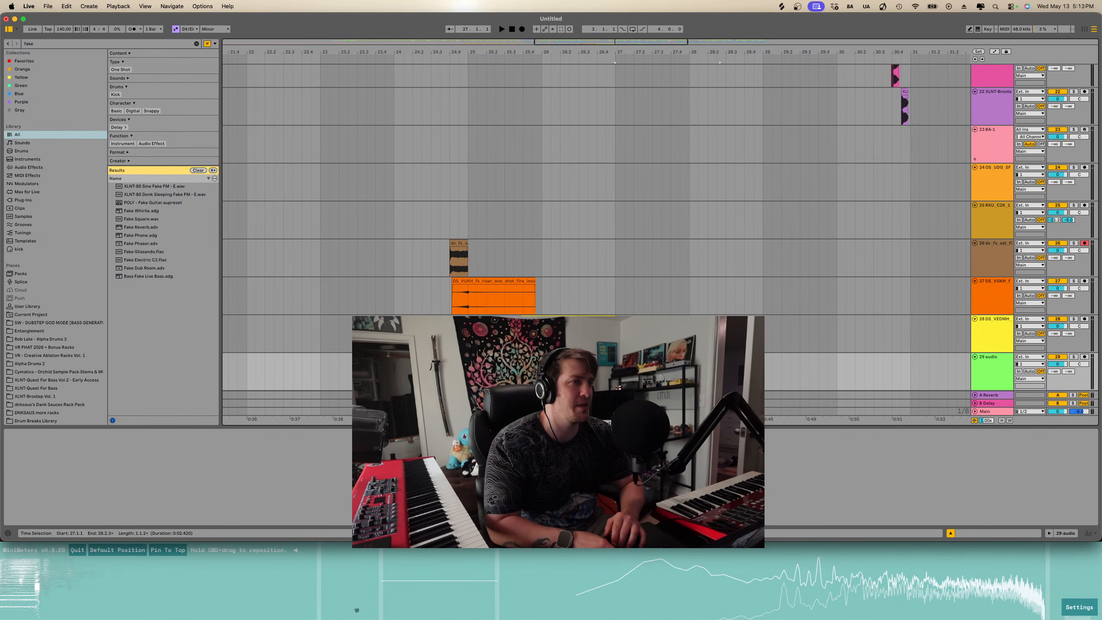
pyautogui.scroll(10, 730, 303)
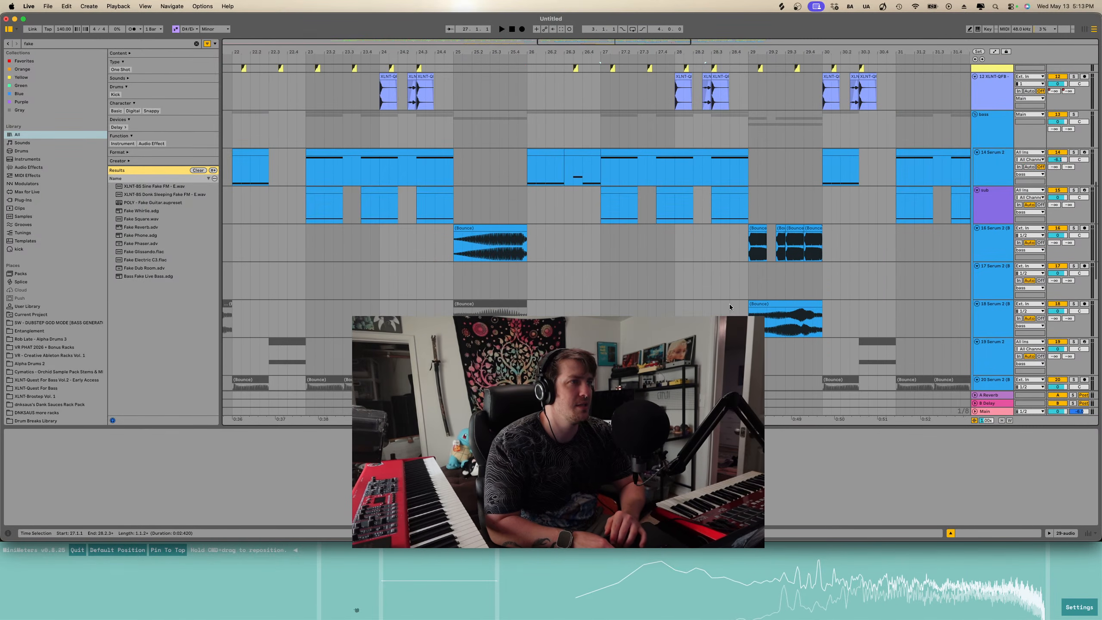
# - Delete the Serum 2 and sub bass parts around bar 28
pyautogui.scroll(3, 729, 303)
pyautogui.click(743, 260)
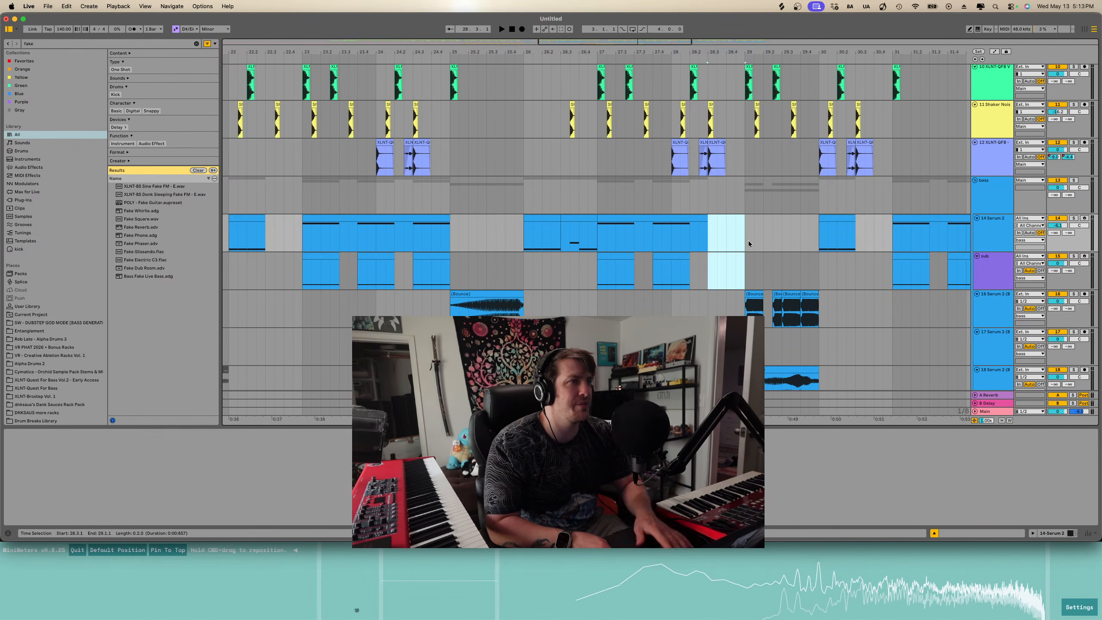
pyautogui.press('Delete')
# - Delete the Shaker Noise hit near bar 28.3
pyautogui.click(718, 142)
pyautogui.click(710, 106)
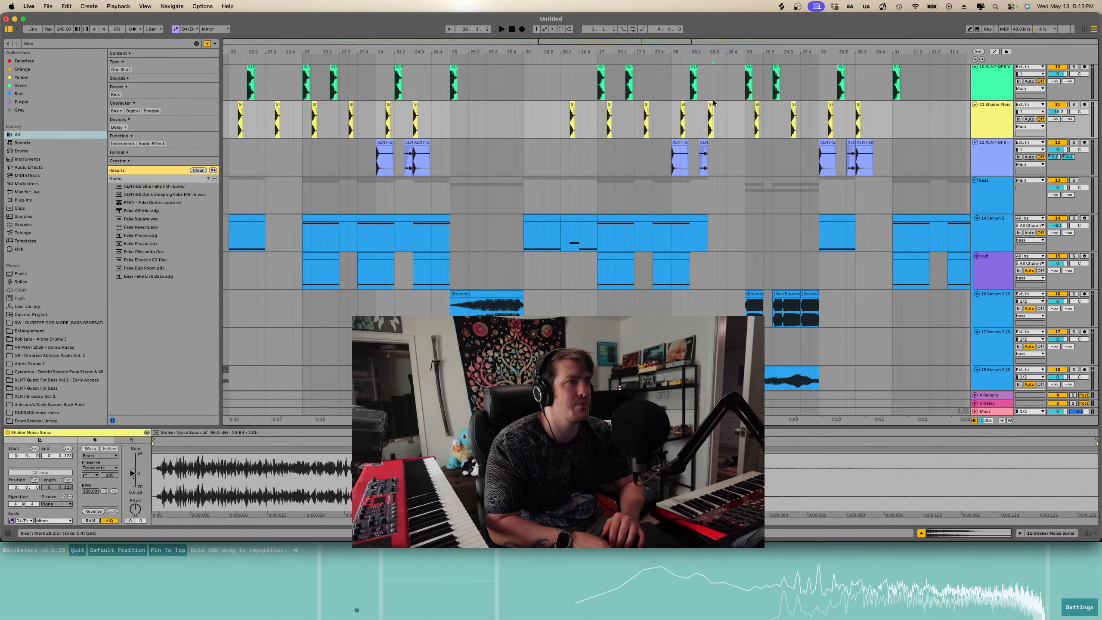
pyautogui.press('Delete')
# - Delete the Shaker and XLNT-GFB Vol clips from bar 28.2.1 to 29.1.1
pyautogui.scroll(3, 711, 104)
pyautogui.scroll(5, 710, 107)
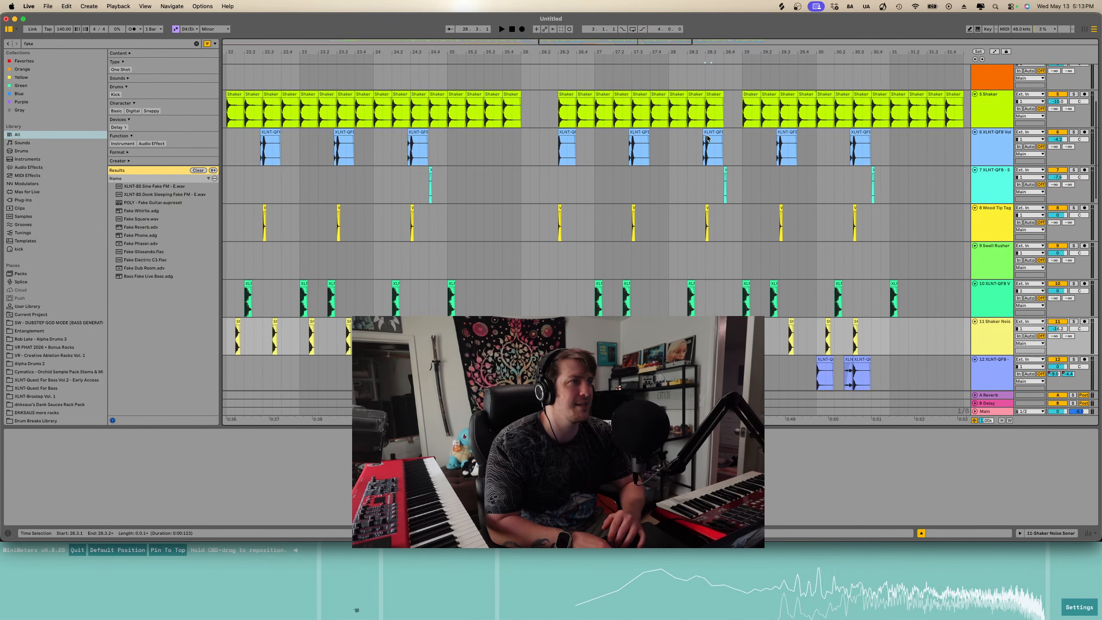
pyautogui.scroll(3, 705, 173)
pyautogui.click(709, 151)
pyautogui.moveTo(707, 151); pyautogui.dragTo(783, 112)
pyautogui.press('Delete')
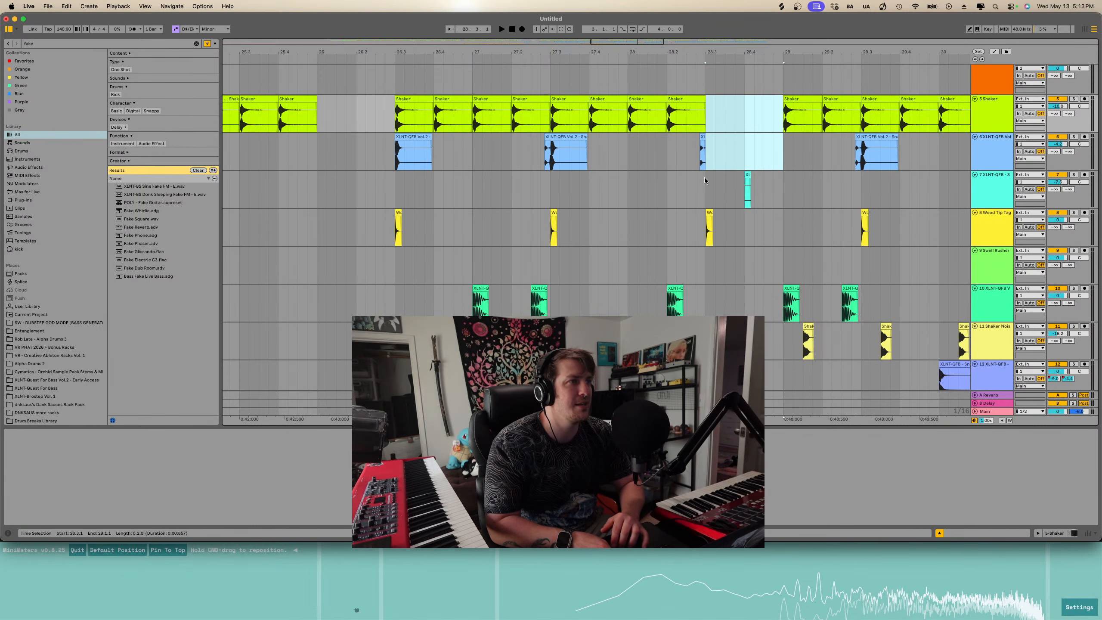
# - Play the arrangement back from bar 24.3 to hear the transition
pyautogui.moveTo(705, 178); pyautogui.dragTo(781, 222)
pyautogui.scroll(-5, 782, 222)
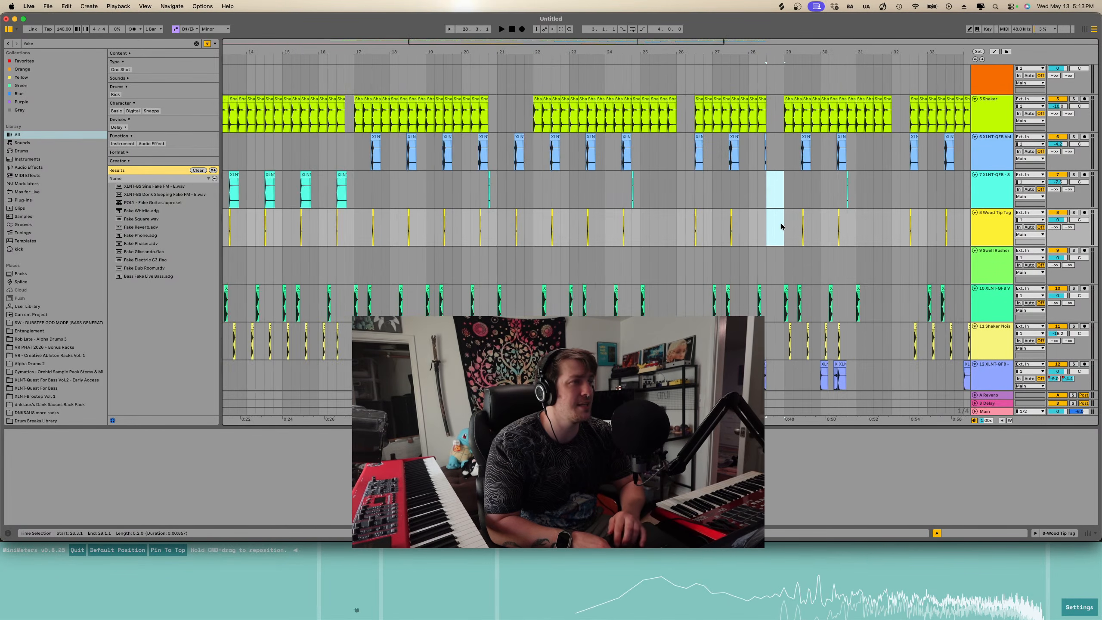
pyautogui.scroll(-15, 781, 224)
pyautogui.scroll(-5, 781, 224)
pyautogui.click(522, 276)
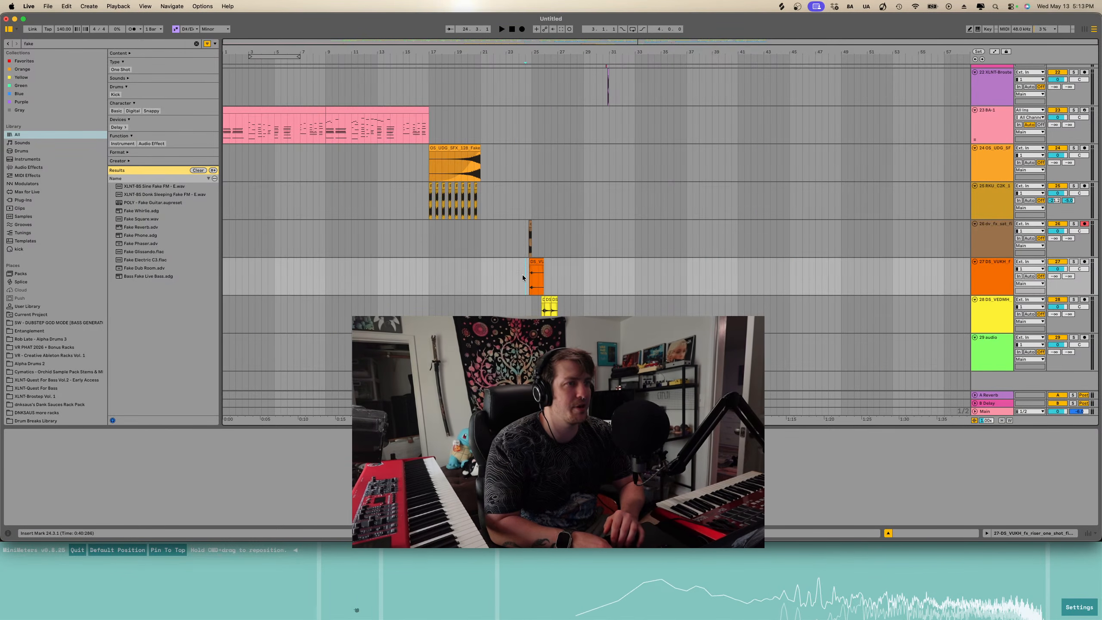
pyautogui.press('space')
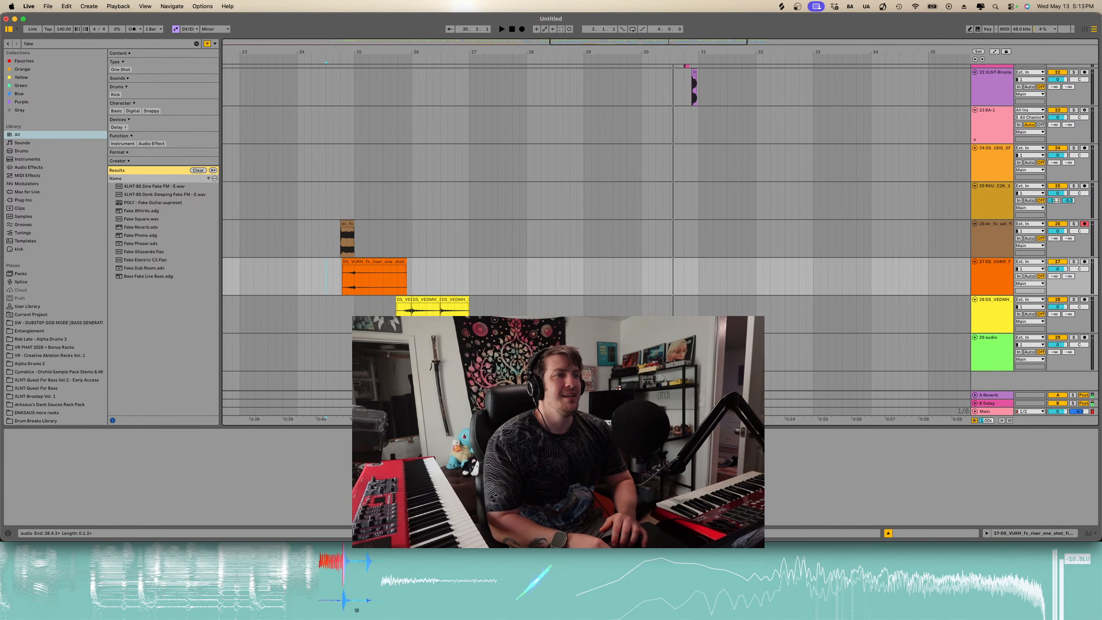
# - Set the Heat voice clip's warp mode to Texture
pyautogui.doubleClick(567, 338)
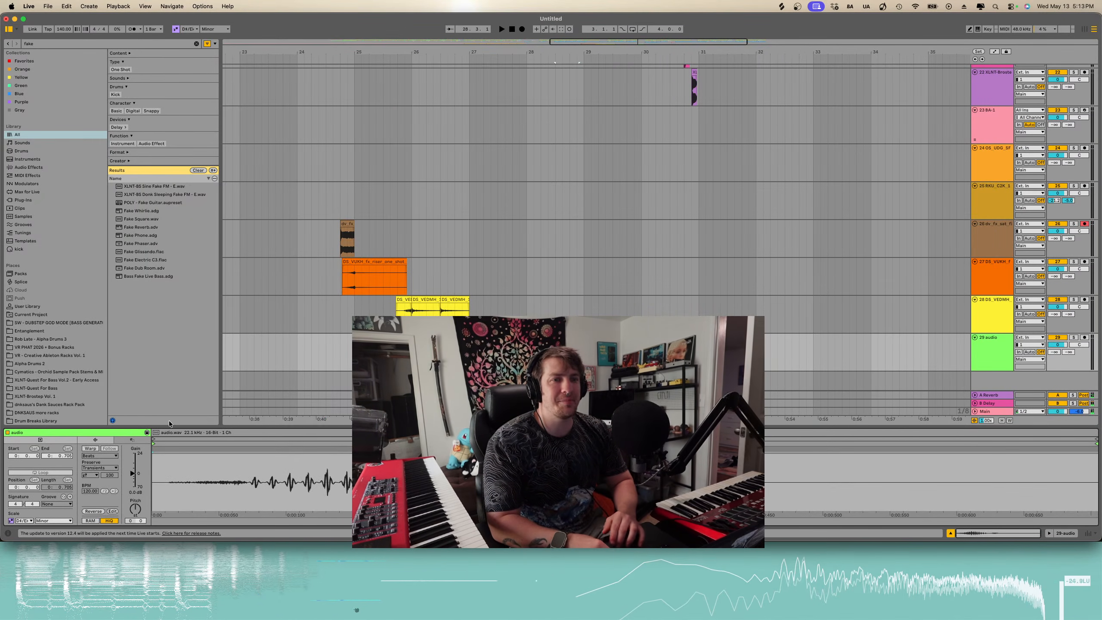
pyautogui.click(90, 448)
pyautogui.click(99, 456)
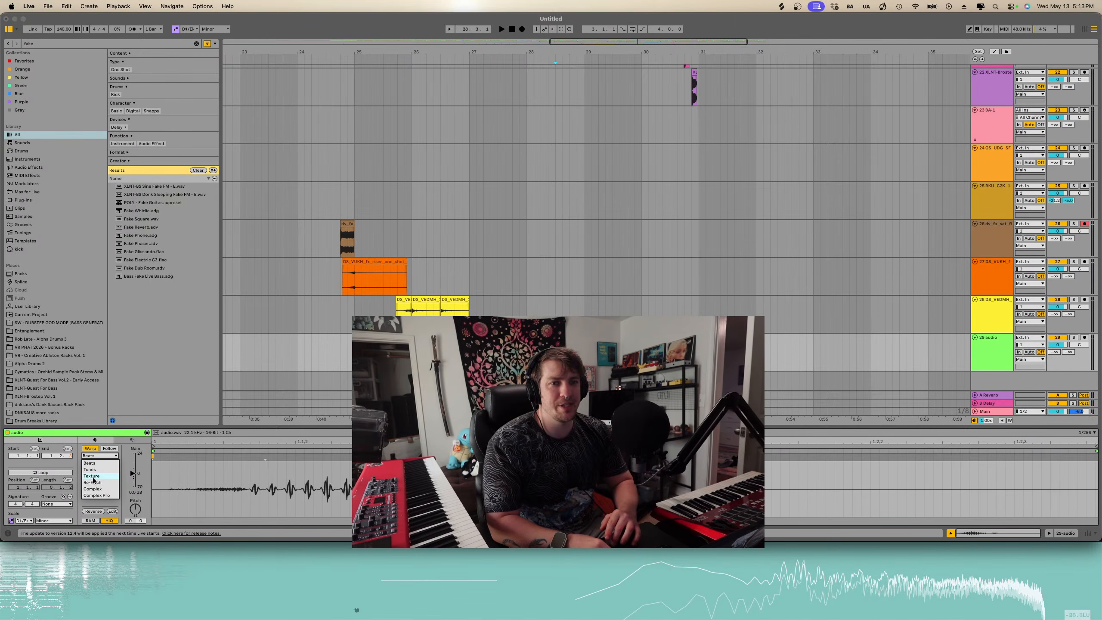
pyautogui.click(92, 476)
# - Shift the Heat voice clip slightly later on the audio track and play it back
pyautogui.moveTo(580, 338); pyautogui.dragTo(606, 338)
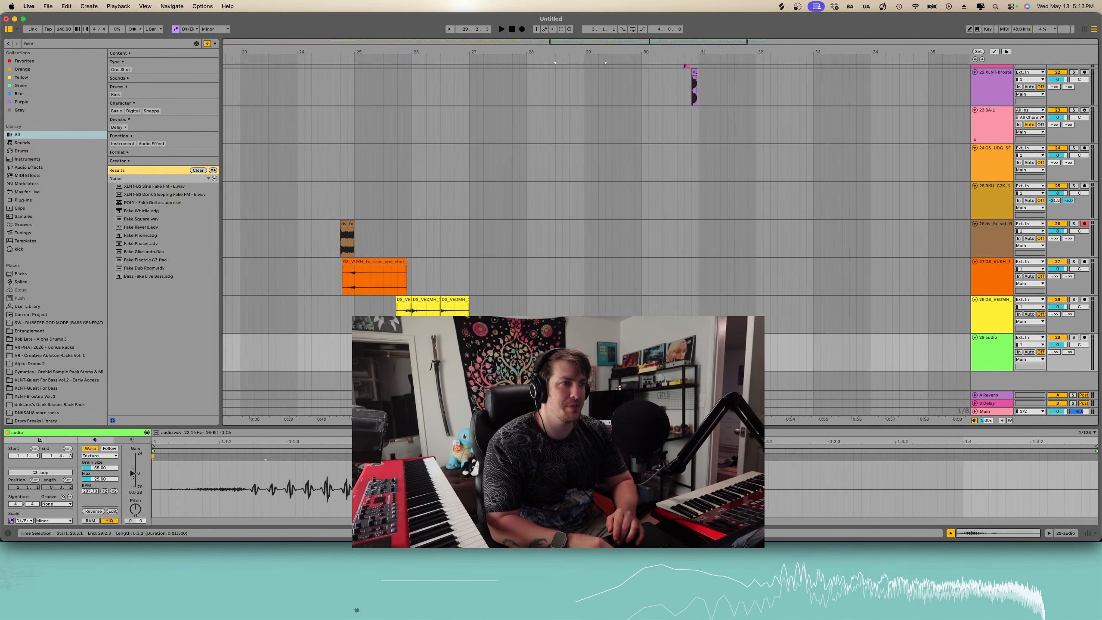
pyautogui.press('space')
pyautogui.press('space')
pyautogui.press('space')
pyautogui.scroll(4, 606, 338)
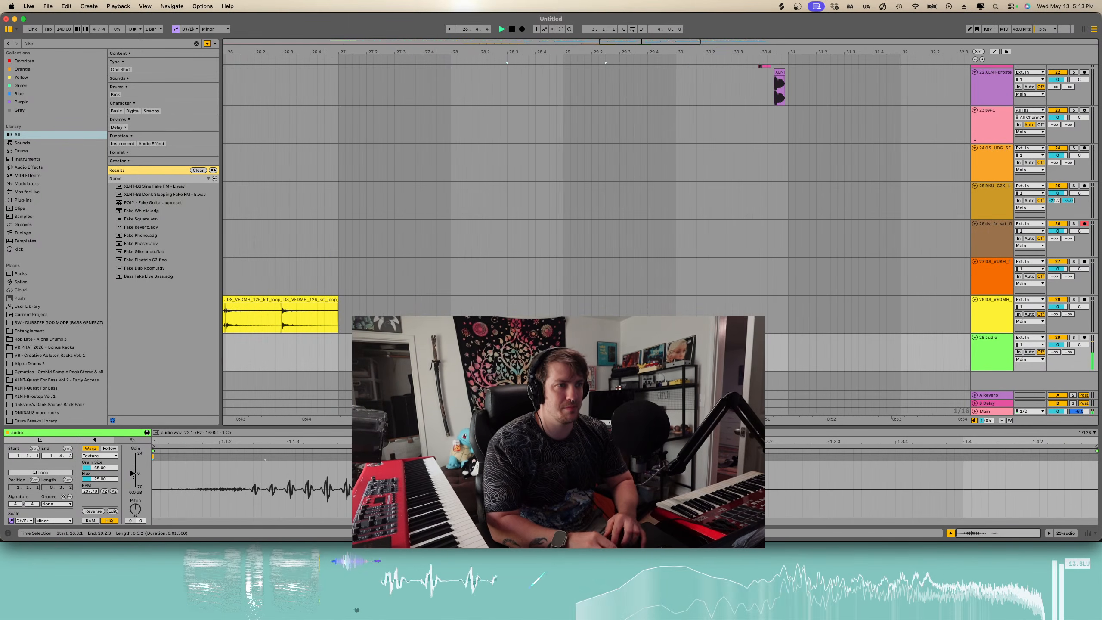
# - Delete the audio track's section from bar 29.1.1 to 29.2.4
pyautogui.press('space')
pyautogui.moveTo(606, 338); pyautogui.dragTo(563, 357)
pyautogui.press('space')
pyautogui.press('space')
pyautogui.press('space')
pyautogui.press('Delete')
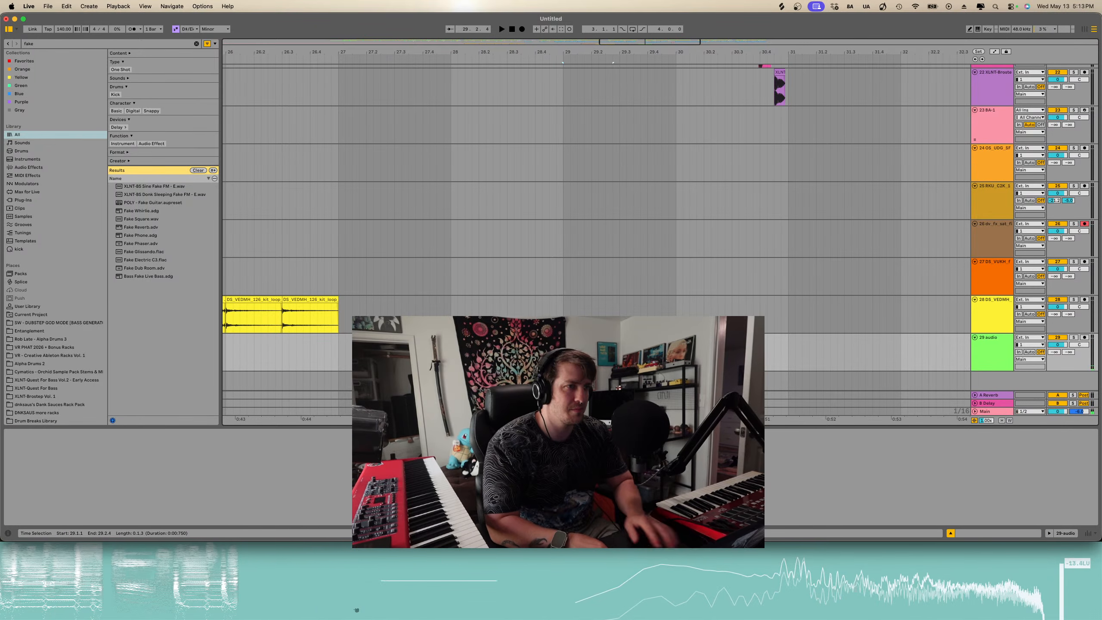
# - Zoom out and play the arrangement from bar 17
pyautogui.press('-')
pyautogui.press('-')
pyautogui.press('-')
pyautogui.press('space')
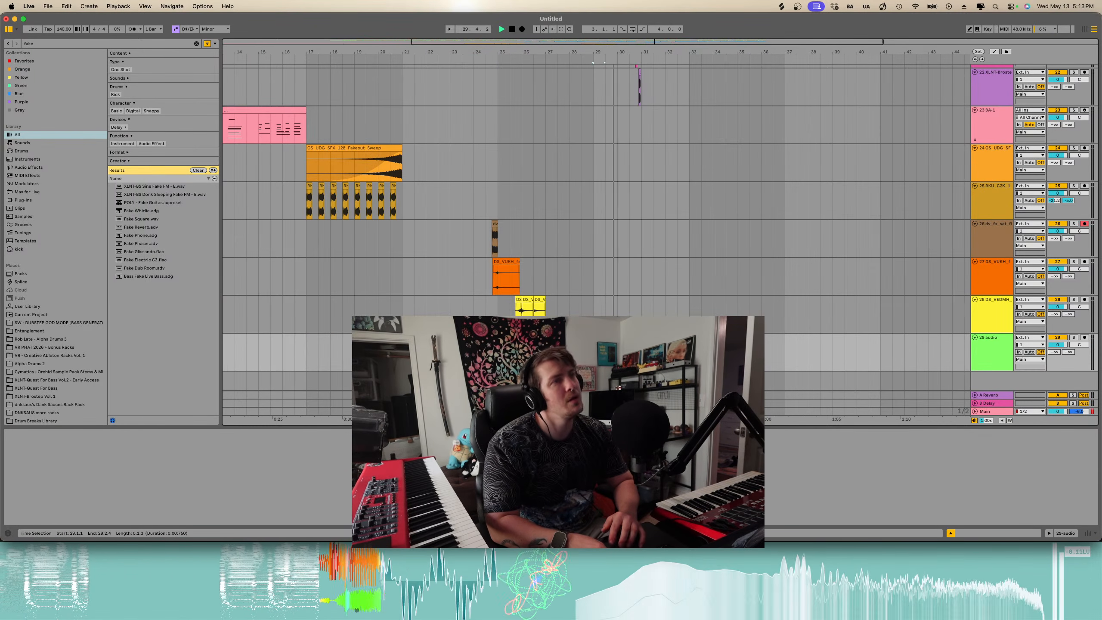
pyautogui.press('-')
pyautogui.press('-')
pyautogui.click(429, 354)
pyautogui.press('space')
pyautogui.press('space')
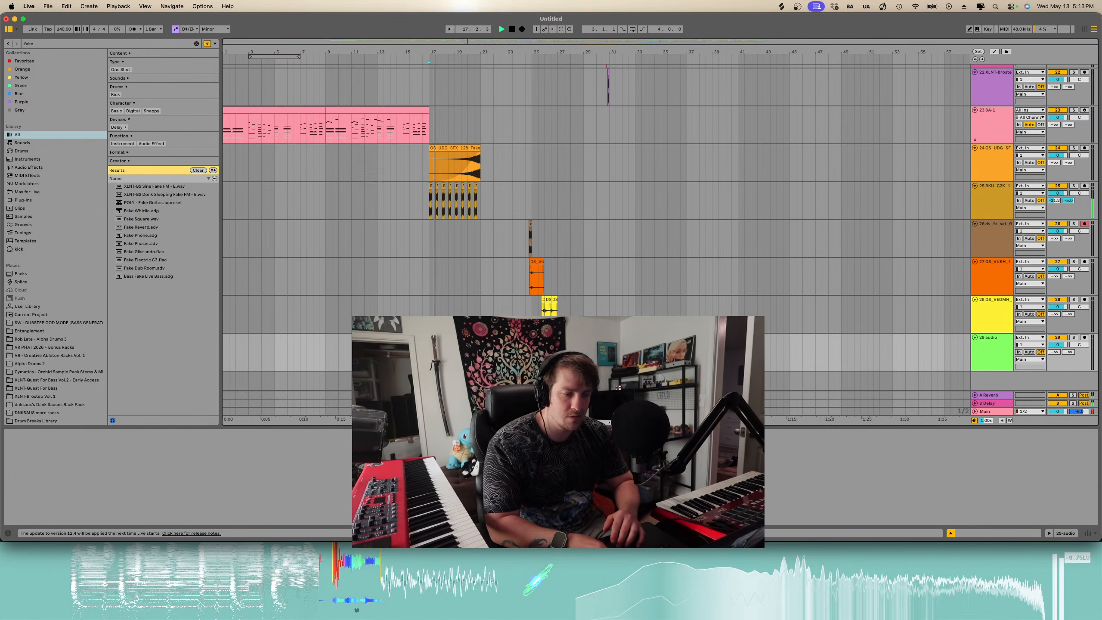
# - Select the riser clip at bar 24.4 and play the transition back zoomed in
pyautogui.scroll(3, 480, 288)
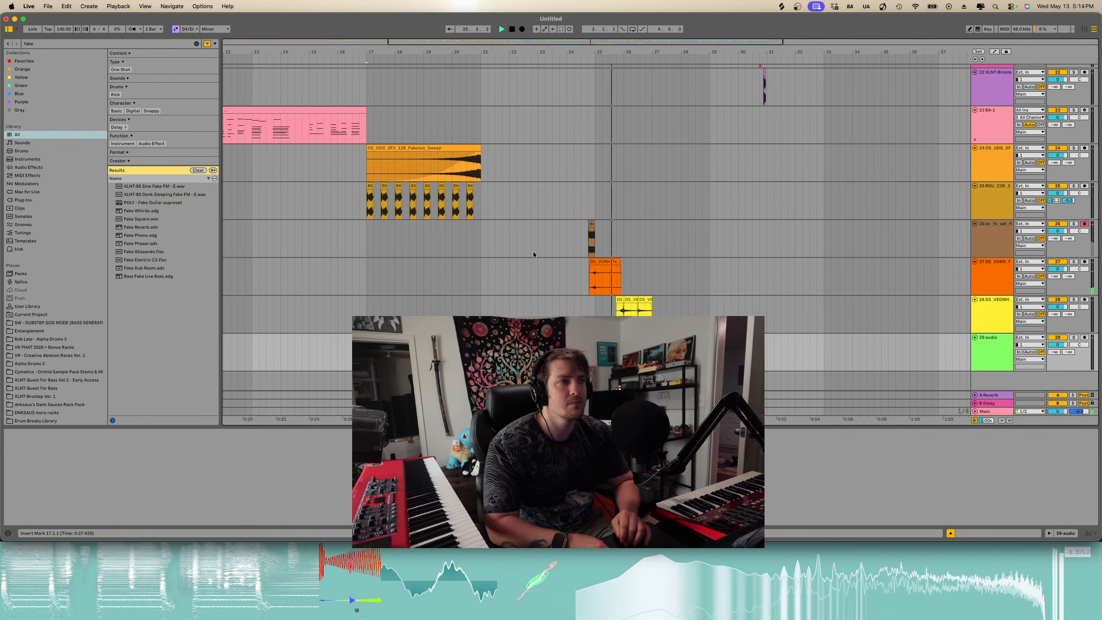
pyautogui.click(591, 231)
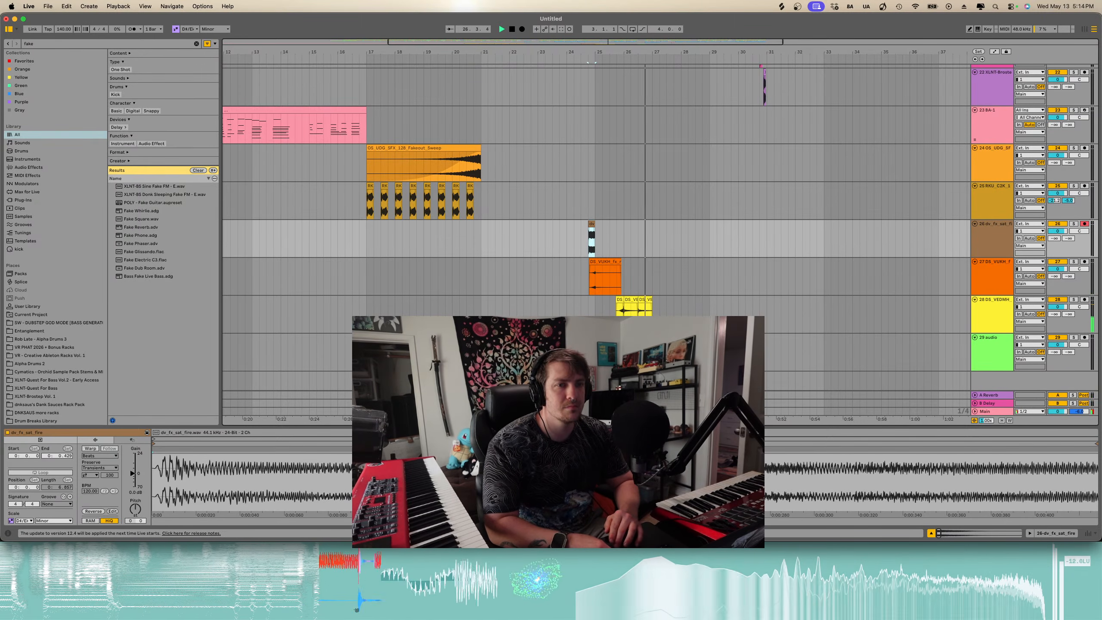
pyautogui.press('space')
pyautogui.press('space')
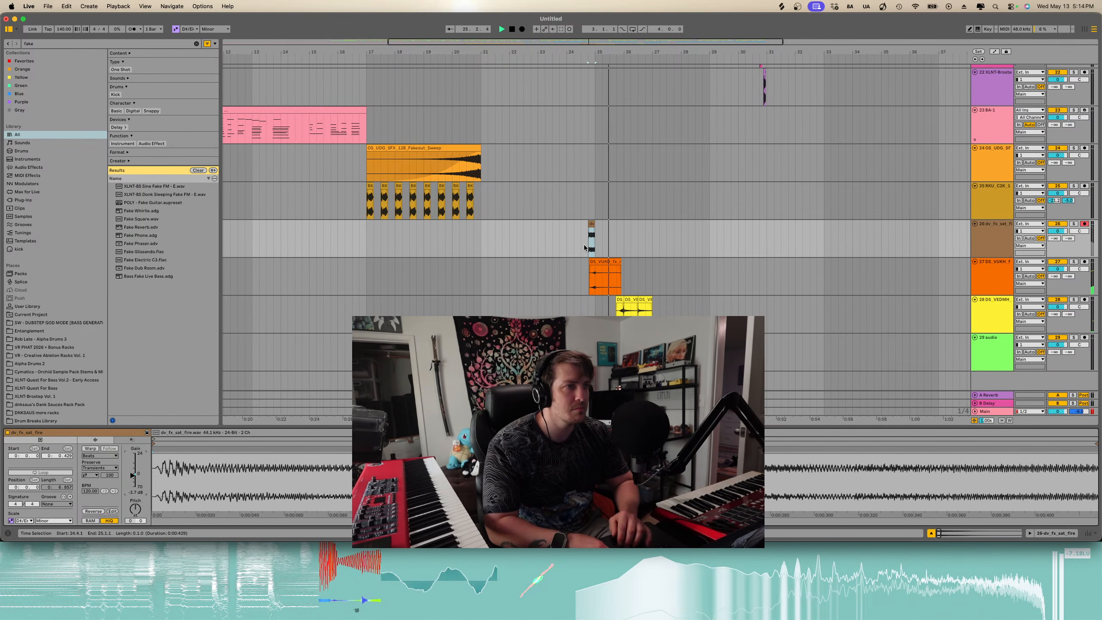
pyautogui.press('+')
pyautogui.press('+')
pyautogui.hscroll(5, 584, 248)
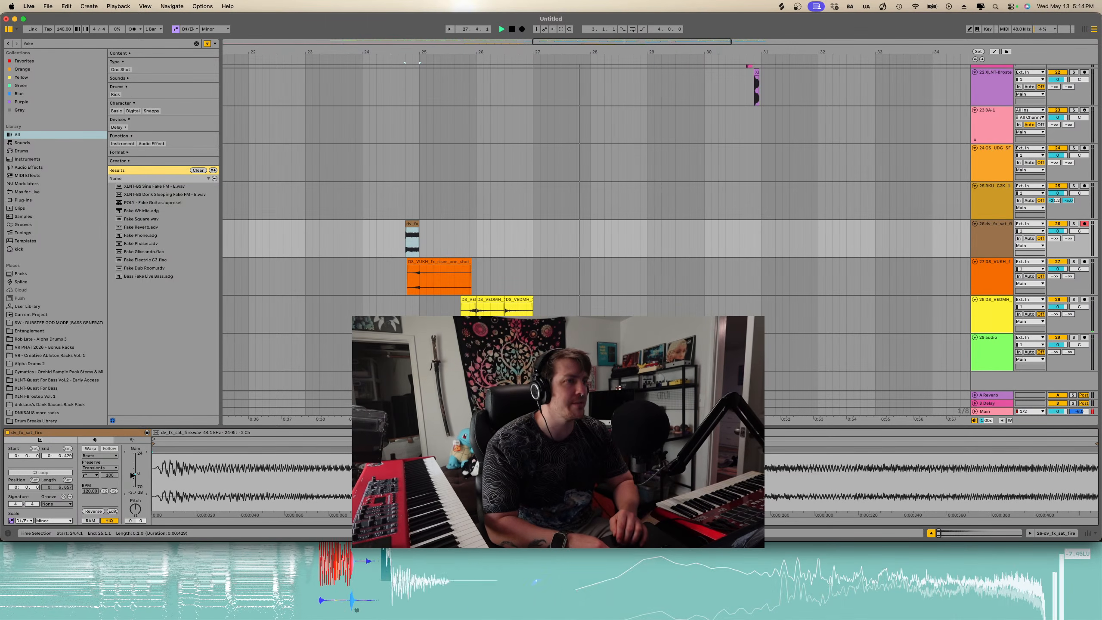
pyautogui.press('+')
pyautogui.press('+')
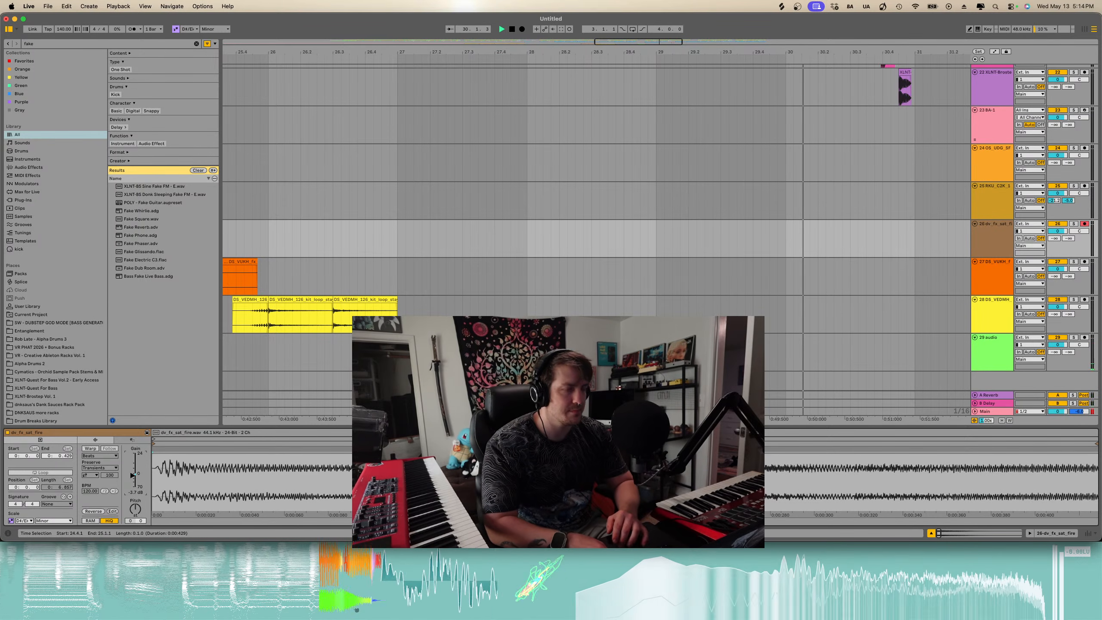
# - Scroll through the arrangement's tracks to review the drum parts around the transition
pyautogui.click(357, 610)
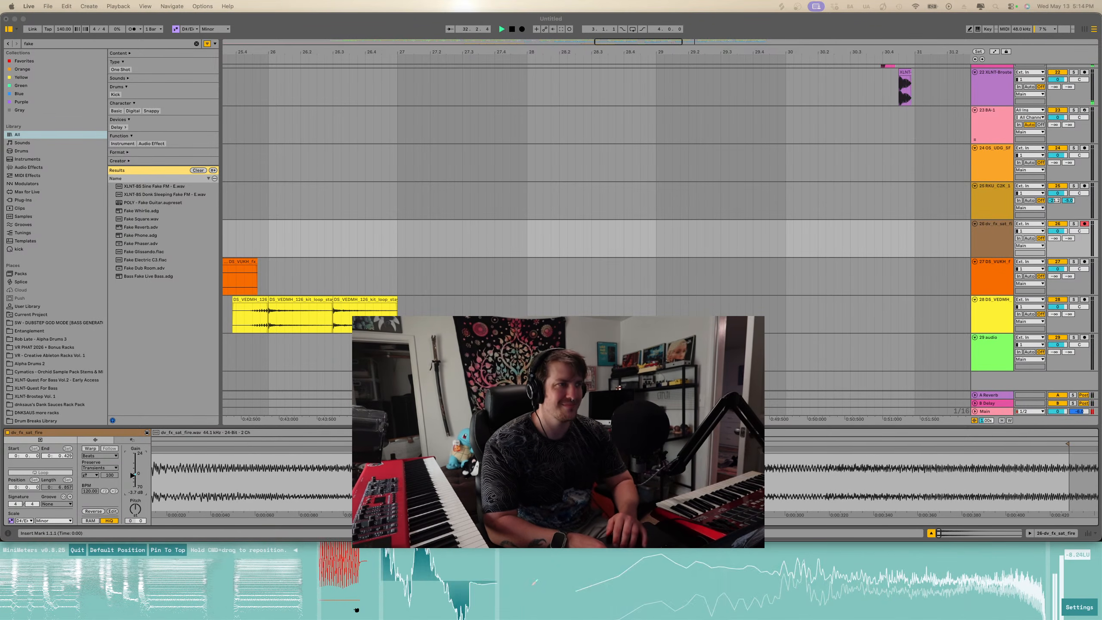
pyautogui.scroll(-8, 539, 269)
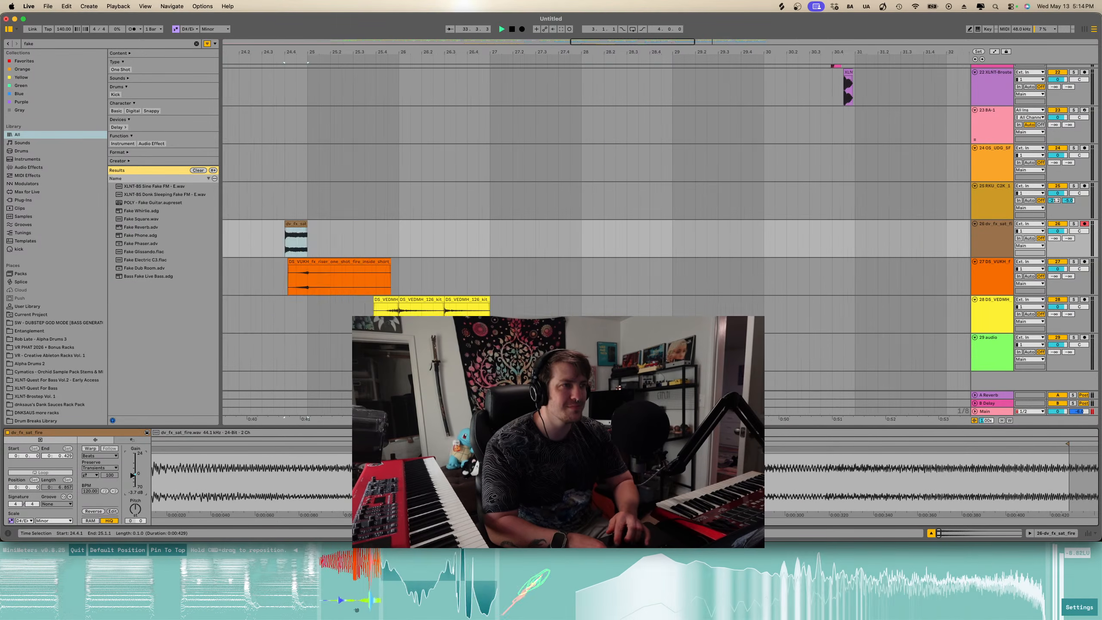
pyautogui.scroll(15, 538, 269)
pyautogui.scroll(2, 635, 218)
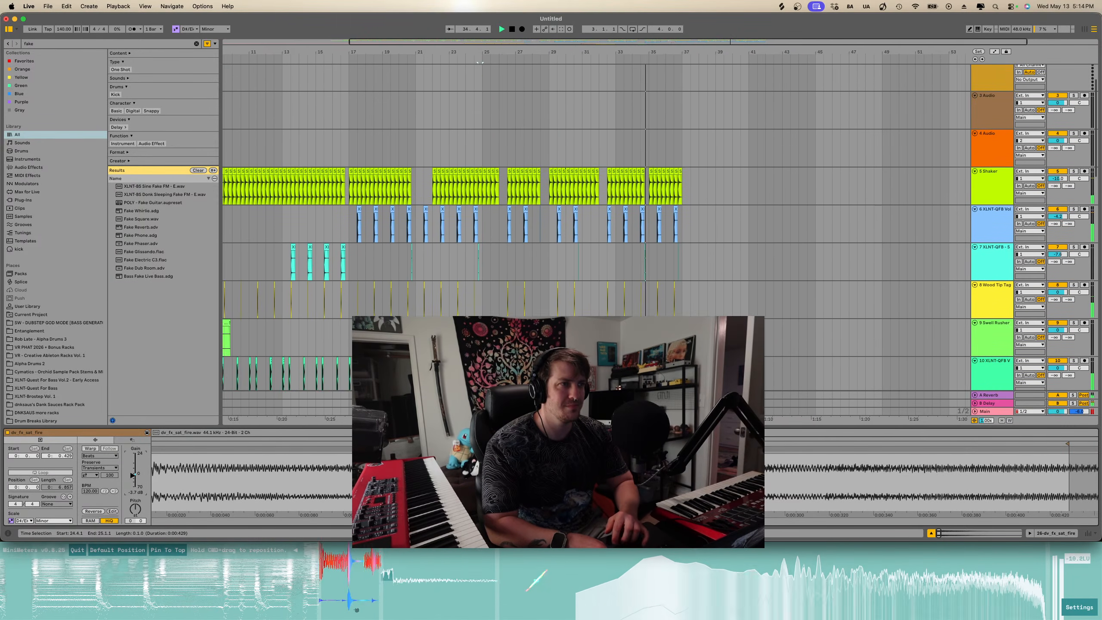
pyautogui.scroll(-1, 635, 218)
pyautogui.scroll(5, 634, 218)
pyautogui.scroll(-6, 635, 218)
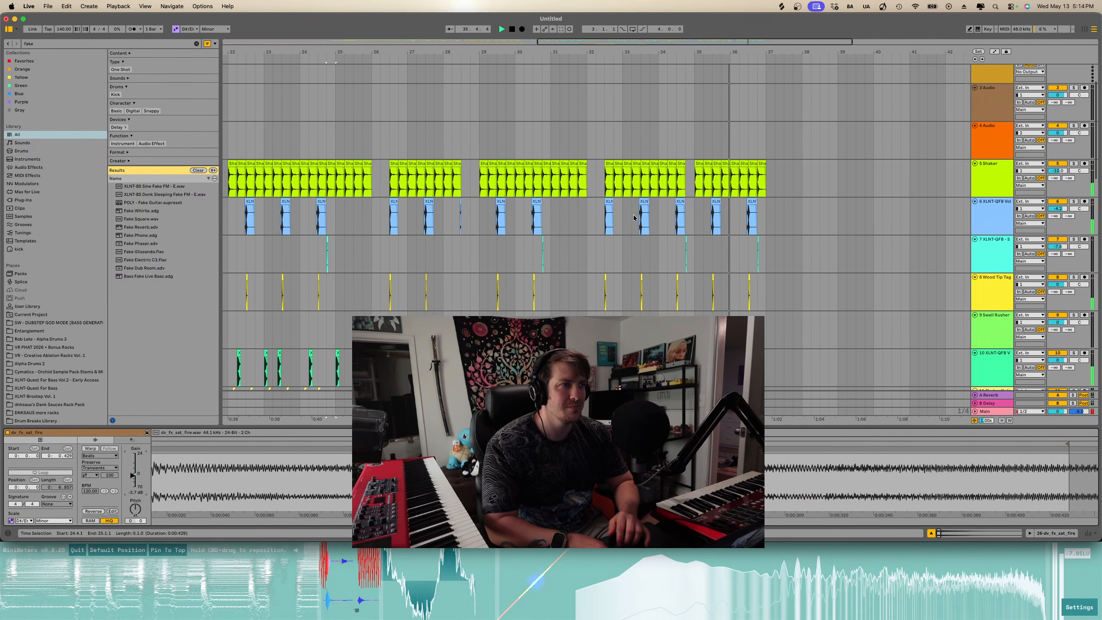
pyautogui.scroll(-4, 692, 238)
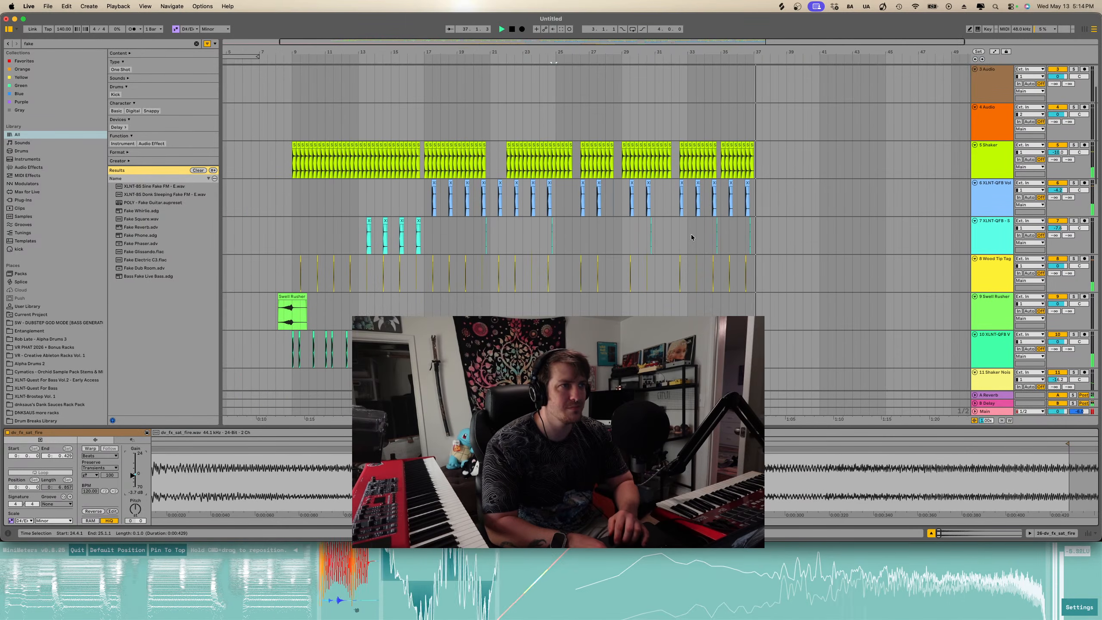
pyautogui.scroll(-2, 692, 238)
pyautogui.scroll(-10, 692, 238)
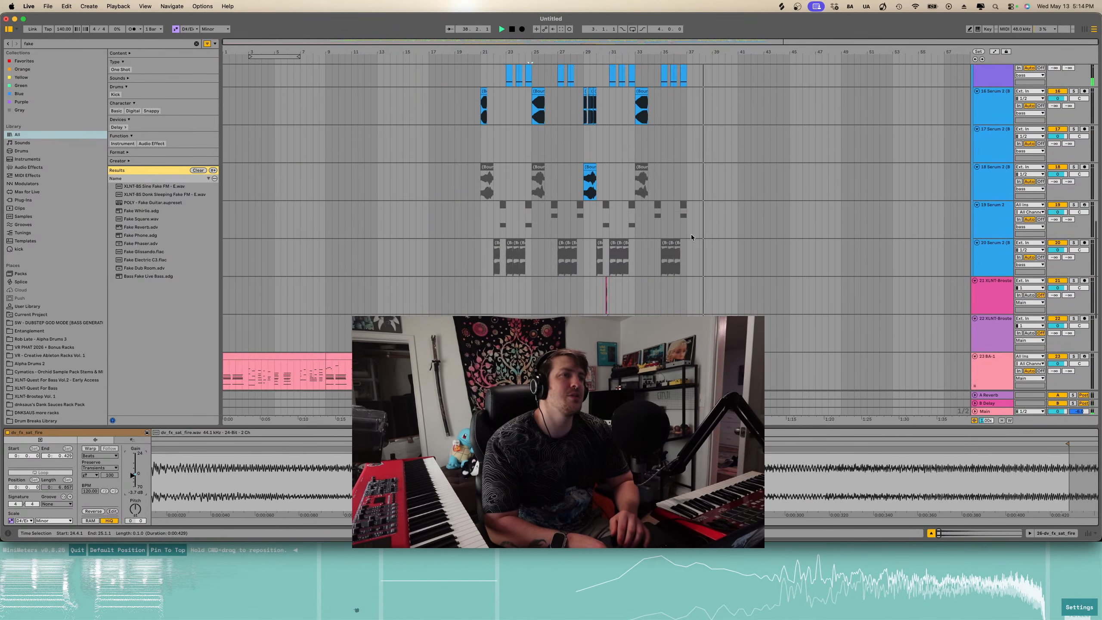
pyautogui.scroll(5, 692, 237)
pyautogui.scroll(5, 691, 238)
pyautogui.scroll(2, 691, 236)
pyautogui.hscroll(-3, 692, 237)
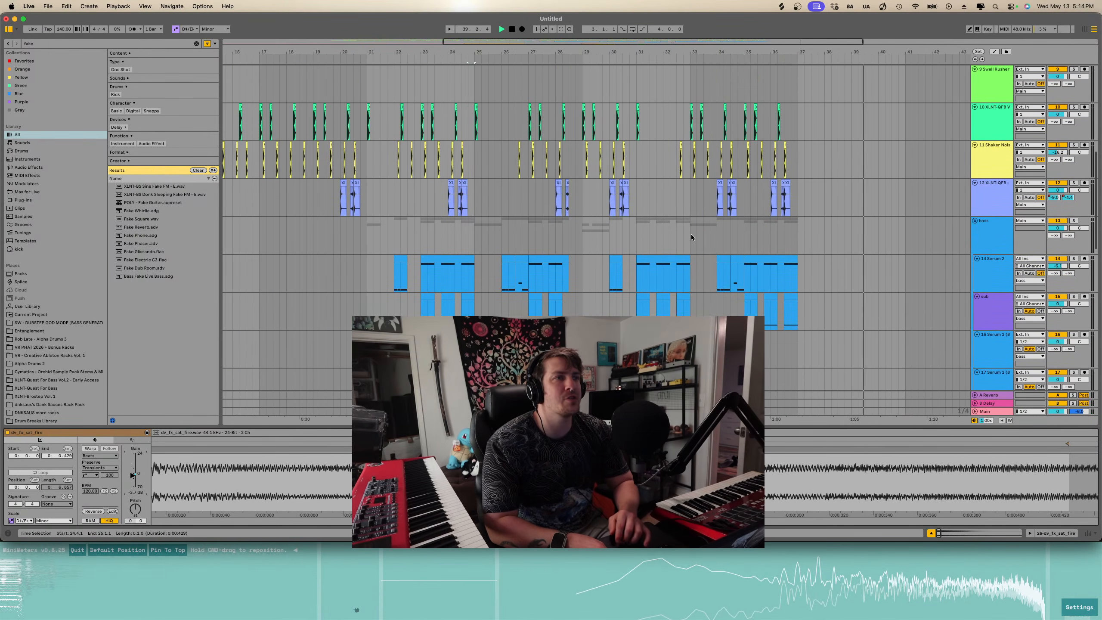
# - Play the arrangement from bar 25 to review the XLNT-GFB snare rim track
pyautogui.moveTo(796, 183); pyautogui.dragTo(554, 201)
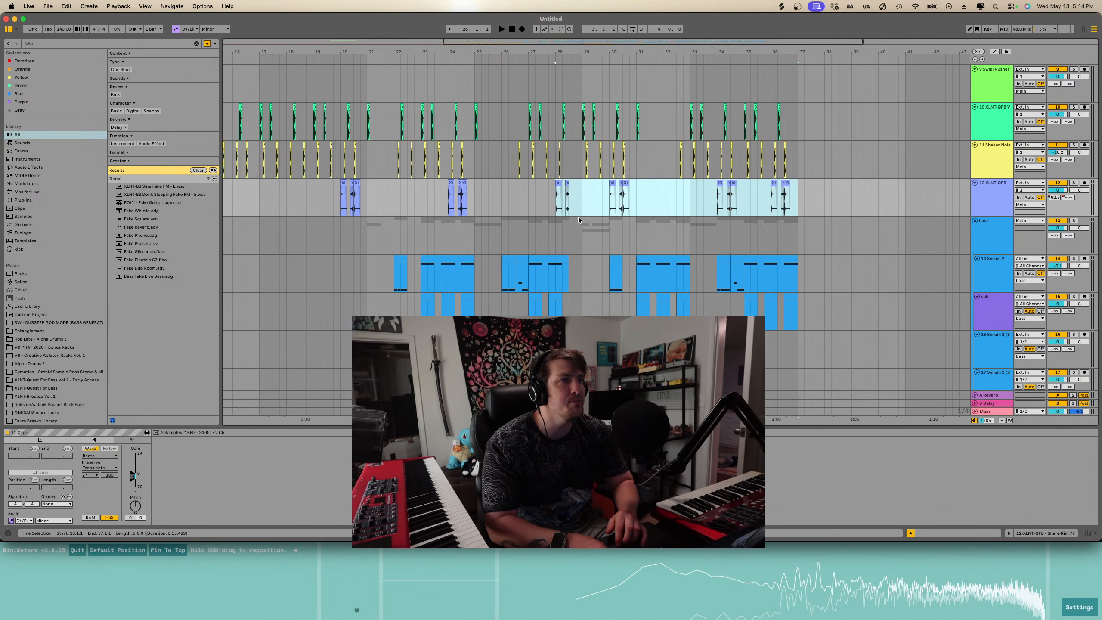
pyautogui.scroll(3, 579, 217)
pyautogui.scroll(-3, 464, 175)
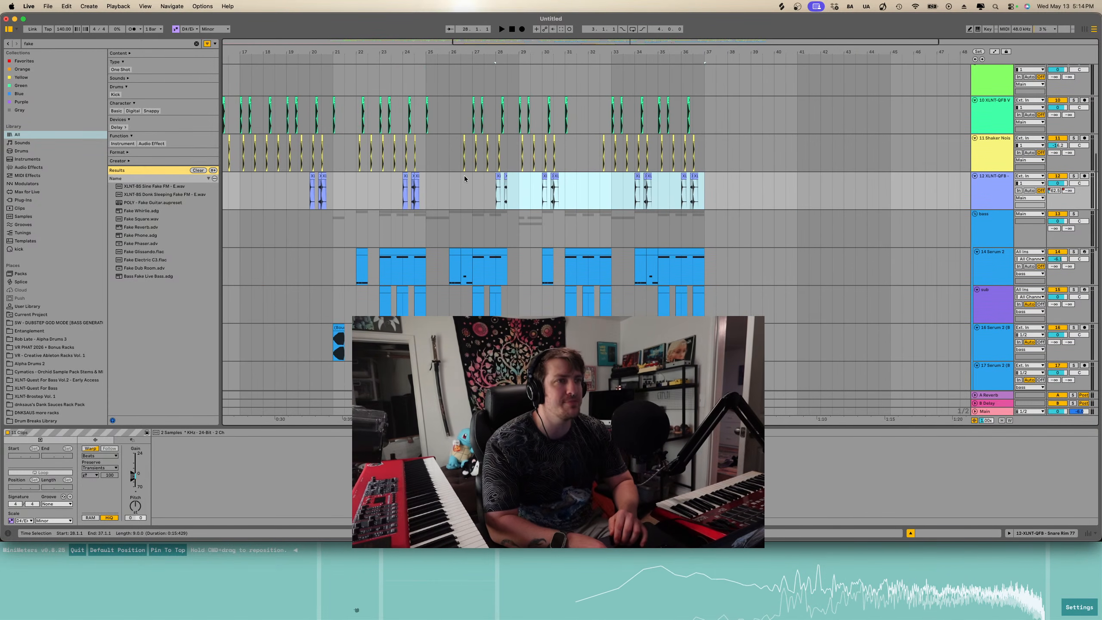
pyautogui.scroll(-5, 464, 176)
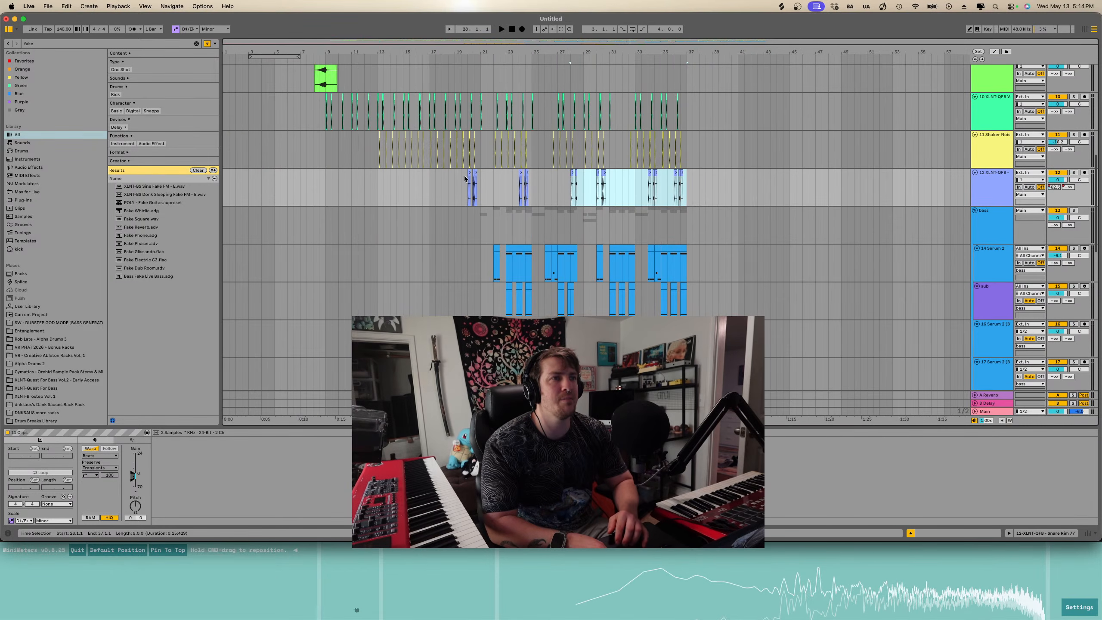
pyautogui.click(464, 175)
pyautogui.press('space')
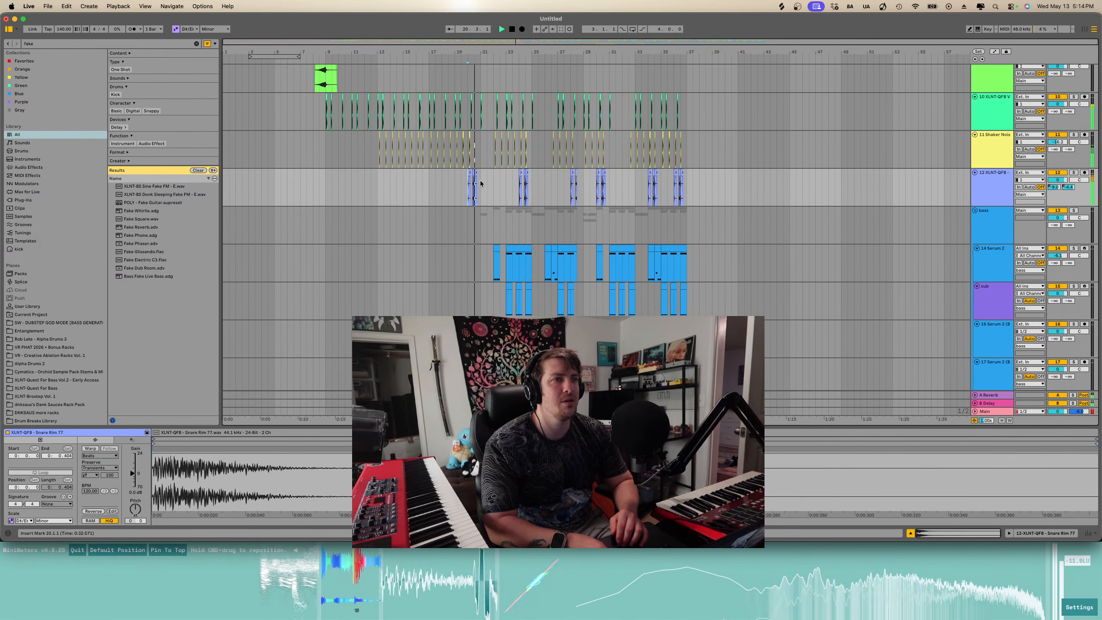
# - Delete the XLNT-GFB snare rim clips from bar 29.1.1 to 37.1.1
pyautogui.scroll(-1, 480, 180)
pyautogui.scroll(-1, 483, 181)
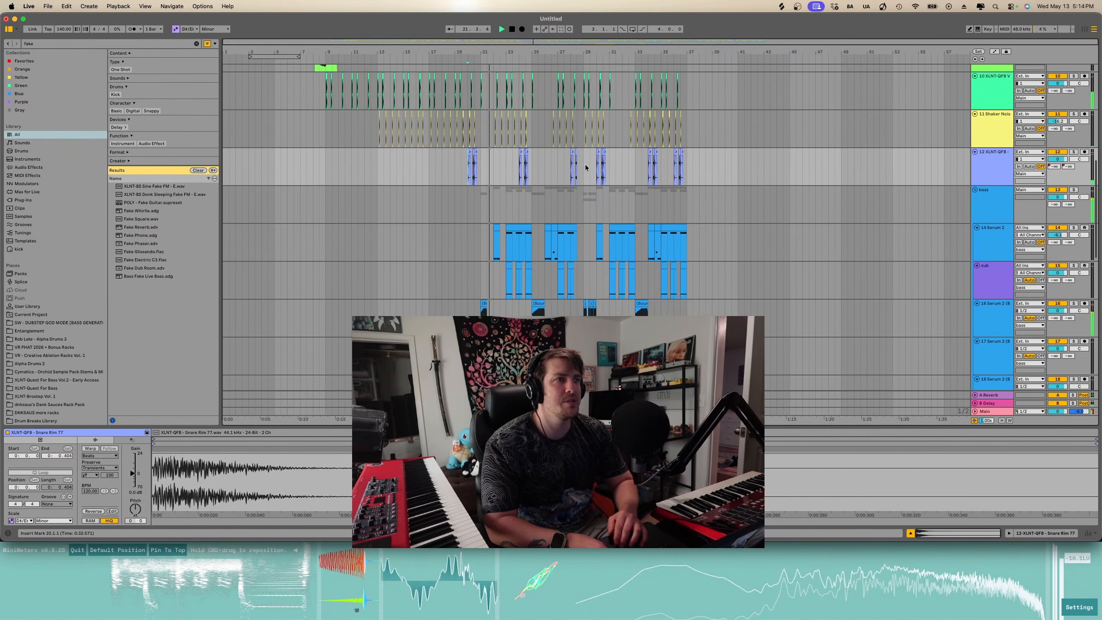
pyautogui.moveTo(603, 160); pyautogui.dragTo(689, 168)
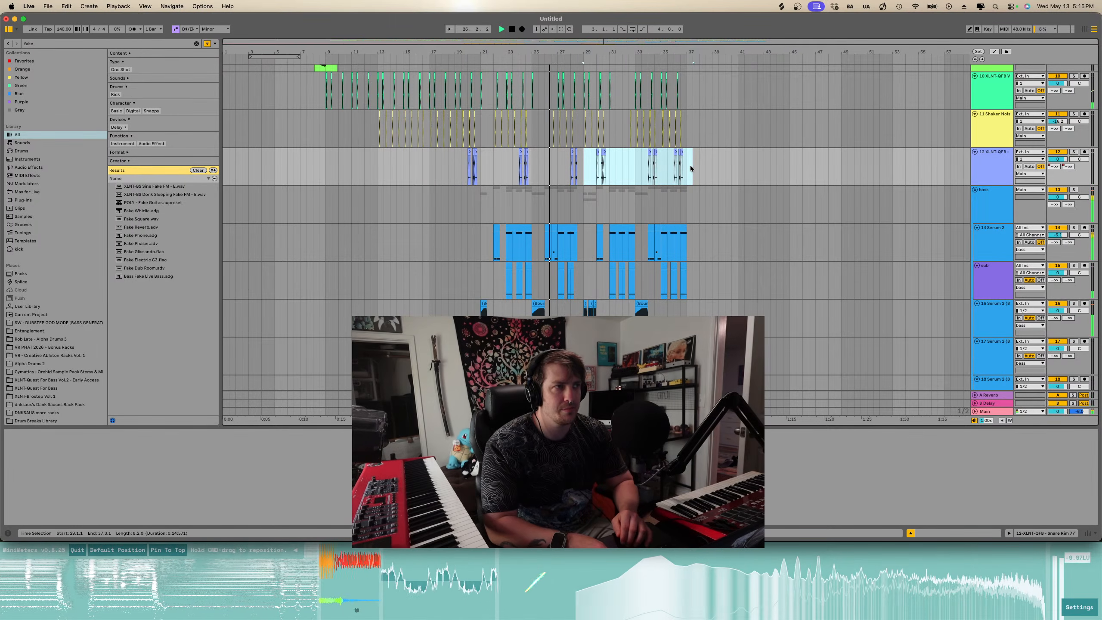
pyautogui.moveTo(690, 168); pyautogui.dragTo(689, 167)
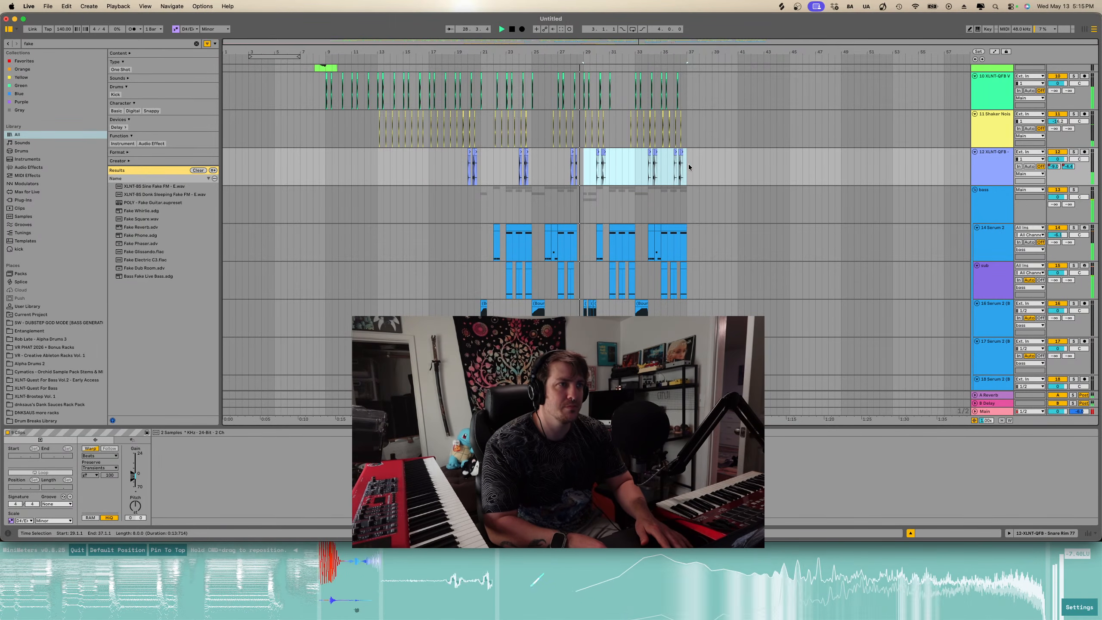
pyautogui.press('Delete')
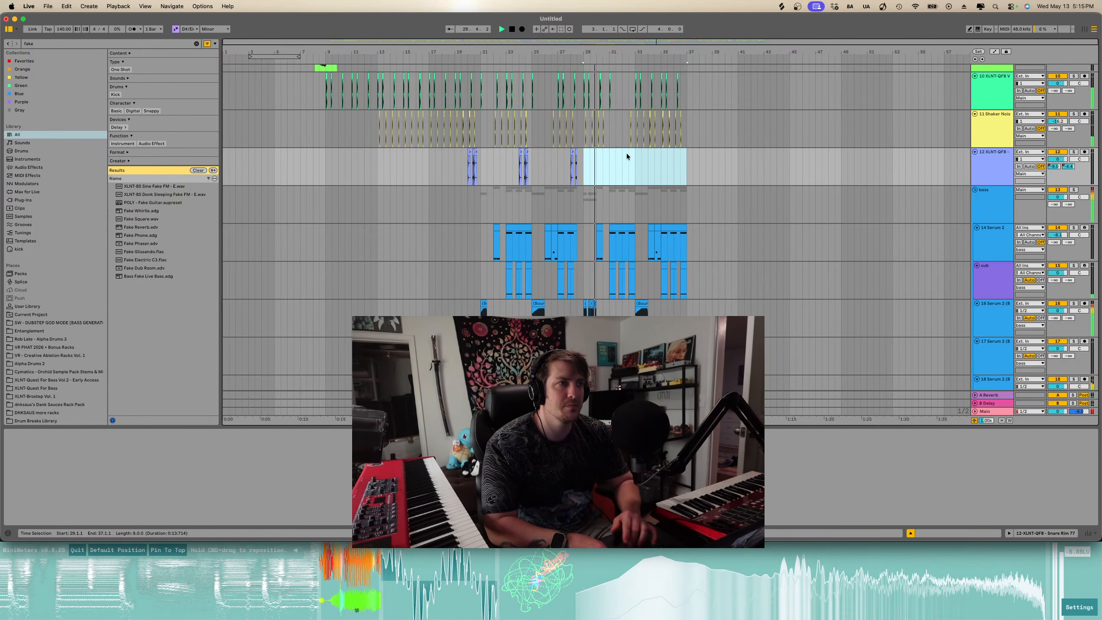
# - Play the arrangement from bar 29 and open the browser search field
pyautogui.scroll(3, 584, 165)
pyautogui.click(584, 165)
pyautogui.press('space')
pyautogui.click(139, 43)
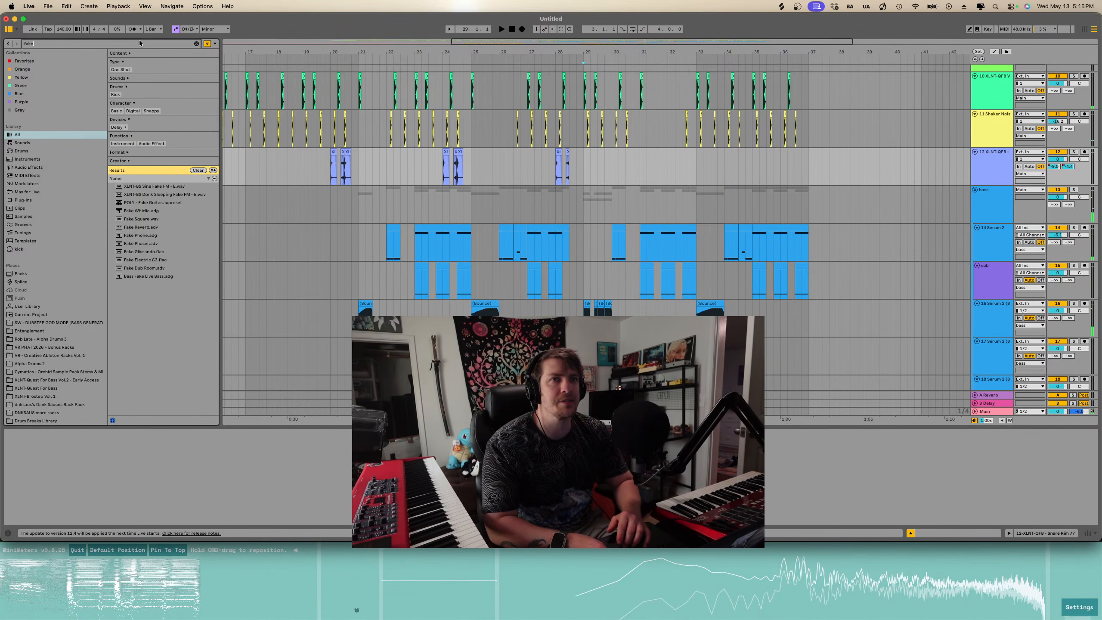
# - Search the browser for "open hat" and place SW_HEAVY_BASS_OPEN_HAT_SAFARI.wav on a new track at bar 29.1.1
pyautogui.press('BackSpace')
pyautogui.press('BackSpace')
pyautogui.press('BackSpace')
pyautogui.press('BackSpace')
pyautogui.write('oipe')
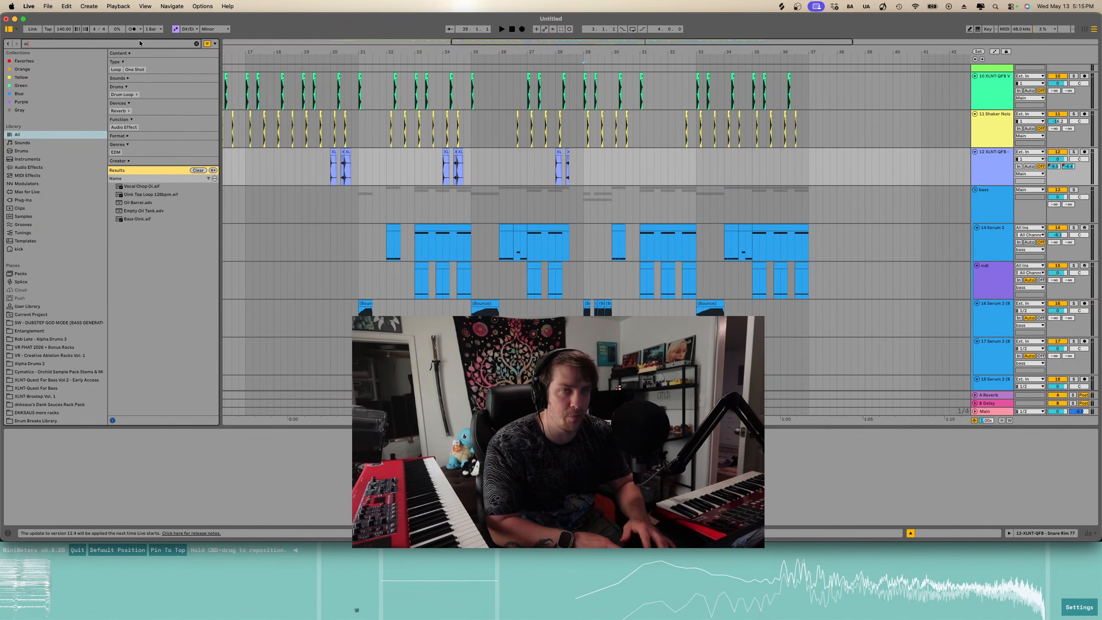
pyautogui.press('BackSpace')
pyautogui.press('BackSpace')
pyautogui.press('BackSpace')
pyautogui.write('pe')
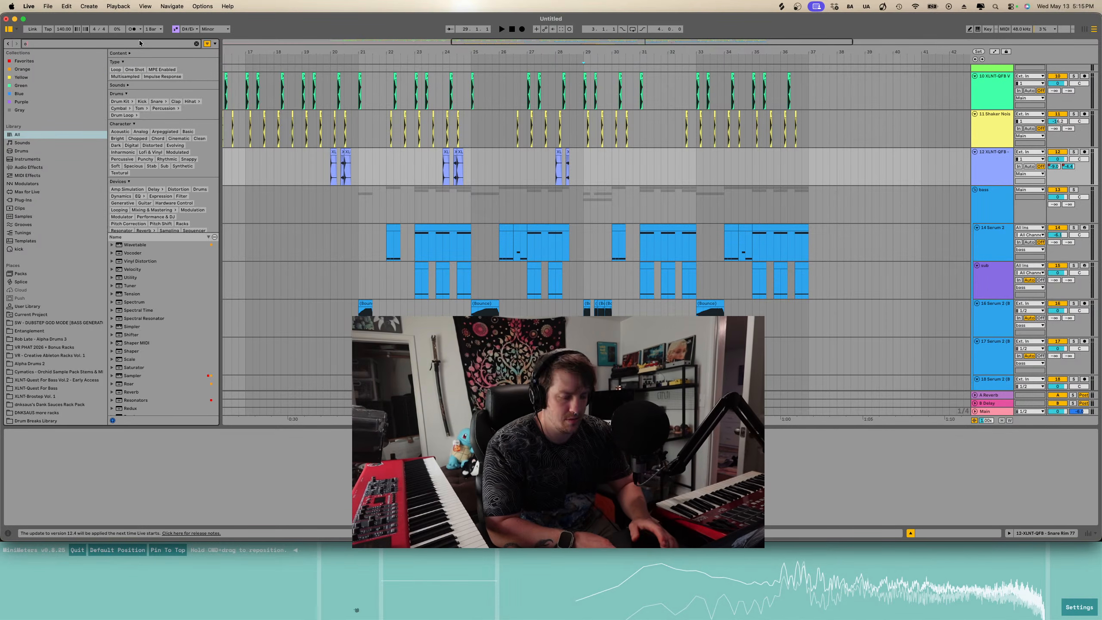
pyautogui.write('n hat')
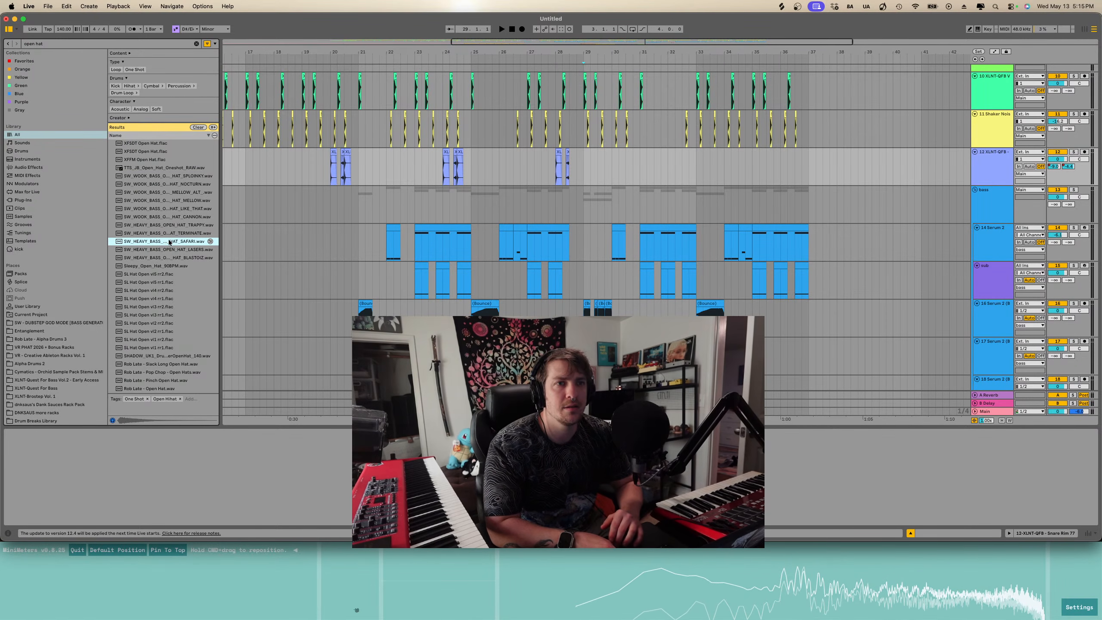
pyautogui.moveTo(169, 243); pyautogui.dragTo(592, 173)
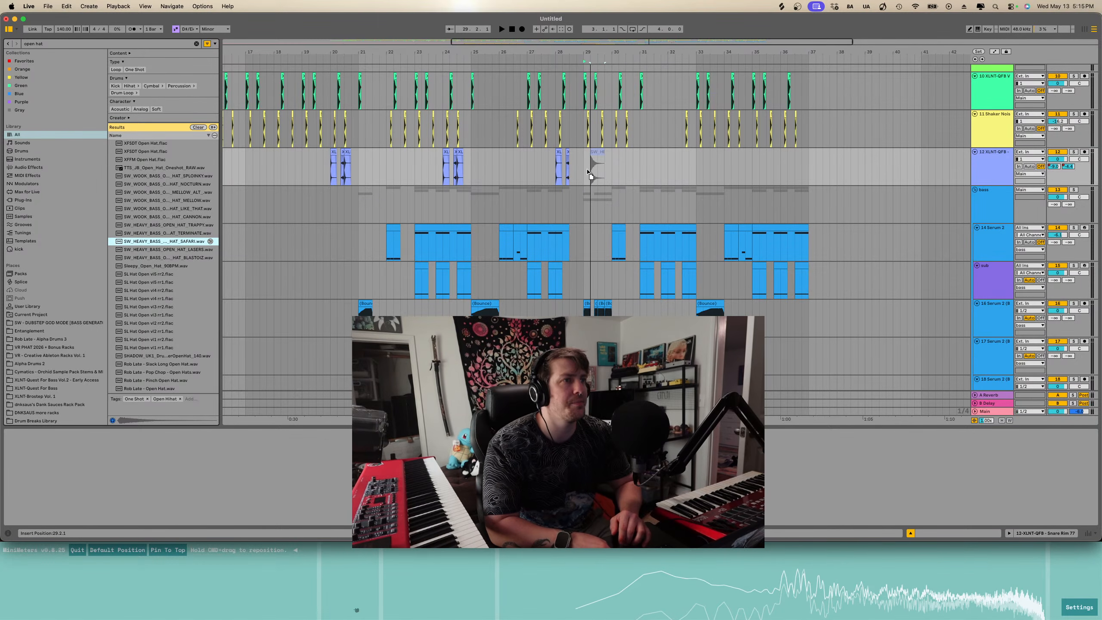
pyautogui.moveTo(591, 285); pyautogui.dragTo(573, 357)
pyautogui.scroll(5, 598, 361)
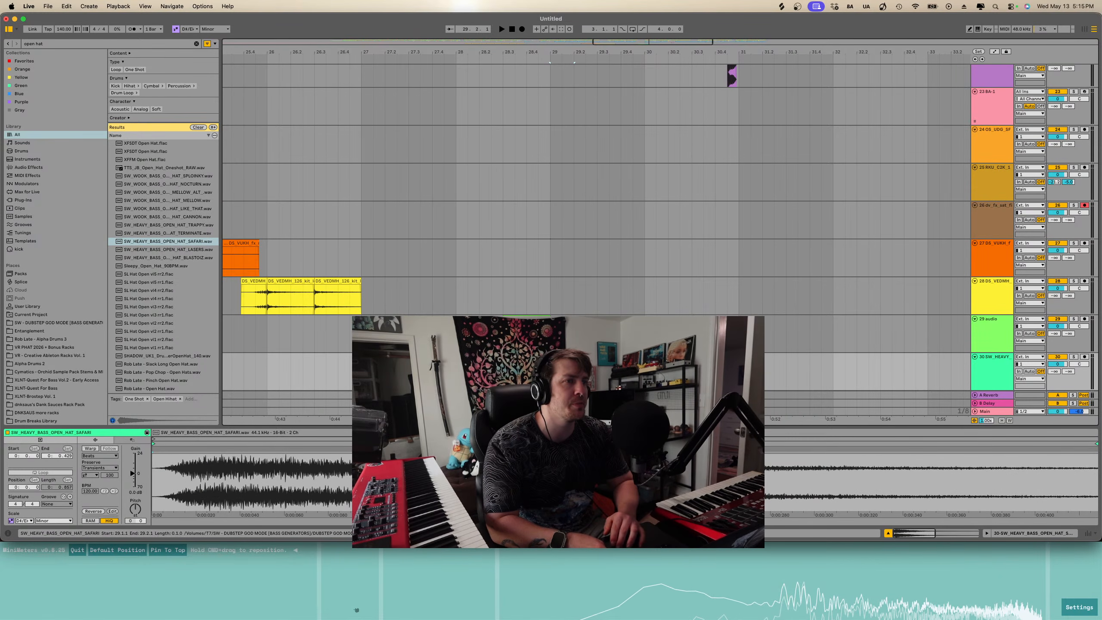
# - Duplicate the open hat clip and lower its clip gain
pyautogui.press('super+d')
pyautogui.moveTo(129, 475); pyautogui.dragTo(129, 479)
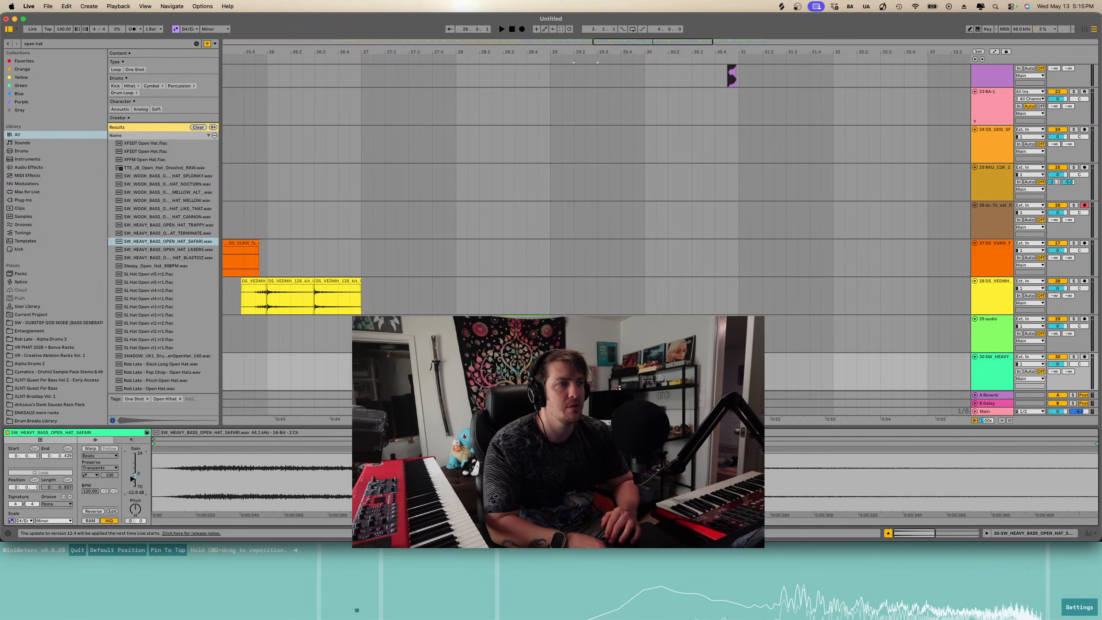
pyautogui.click(560, 369)
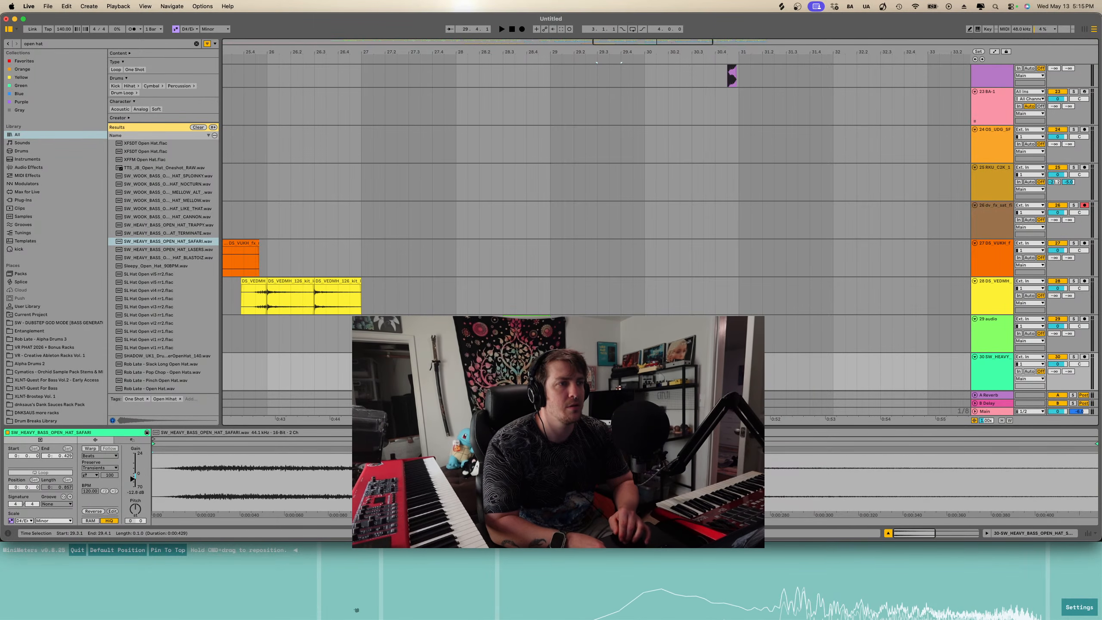
pyautogui.click(555, 357)
# - Play the arrangement from bar 29 to audition the open hat
pyautogui.press('space')
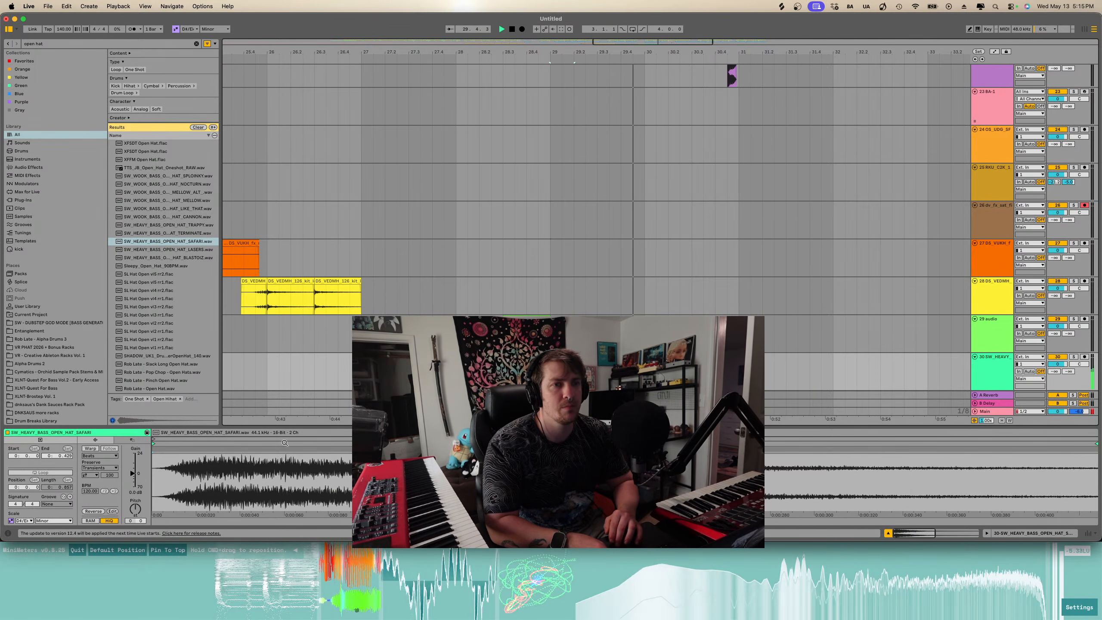
pyautogui.press('space')
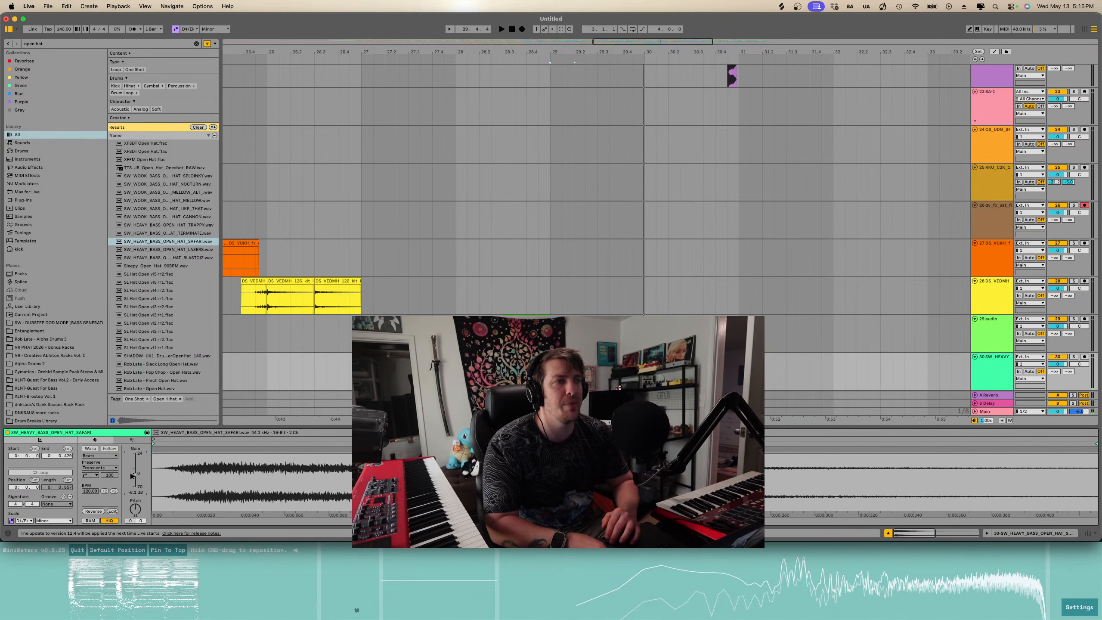
pyautogui.press('space')
# - Duplicate the open hat clip repeatedly to fill bars 29 to 37
pyautogui.scroll(-1, 607, 347)
pyautogui.hscroll(1, 608, 348)
pyautogui.click(607, 338)
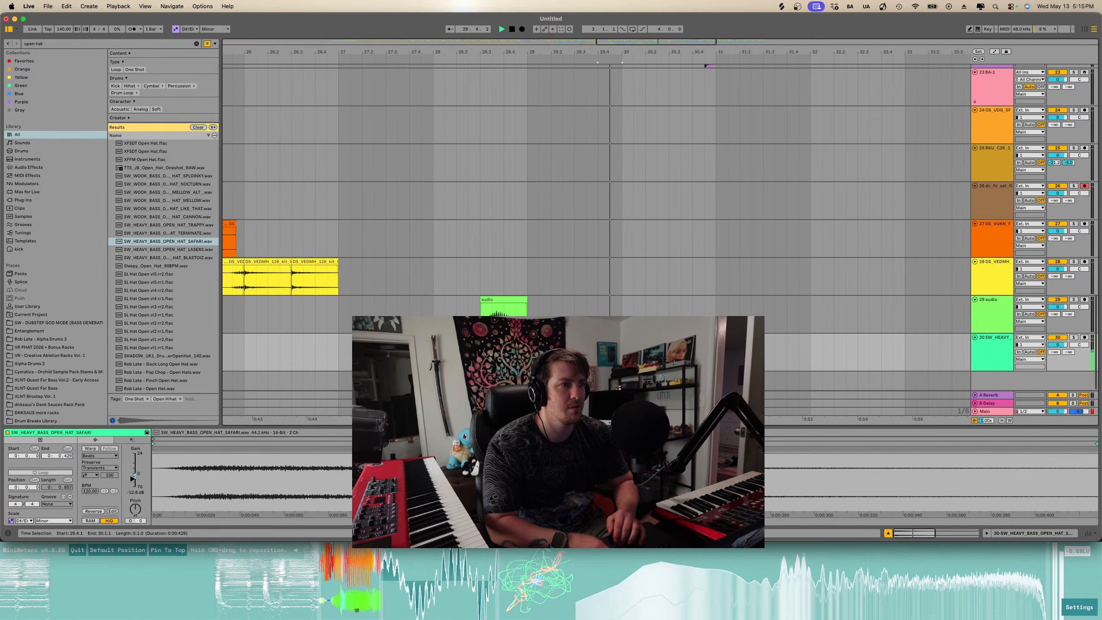
pyautogui.keyDown('shift'); pyautogui.click(539, 338); pyautogui.keyUp('shift')
pyautogui.press('super+d')
pyautogui.press('super+d')
pyautogui.scroll(-5, 539, 337)
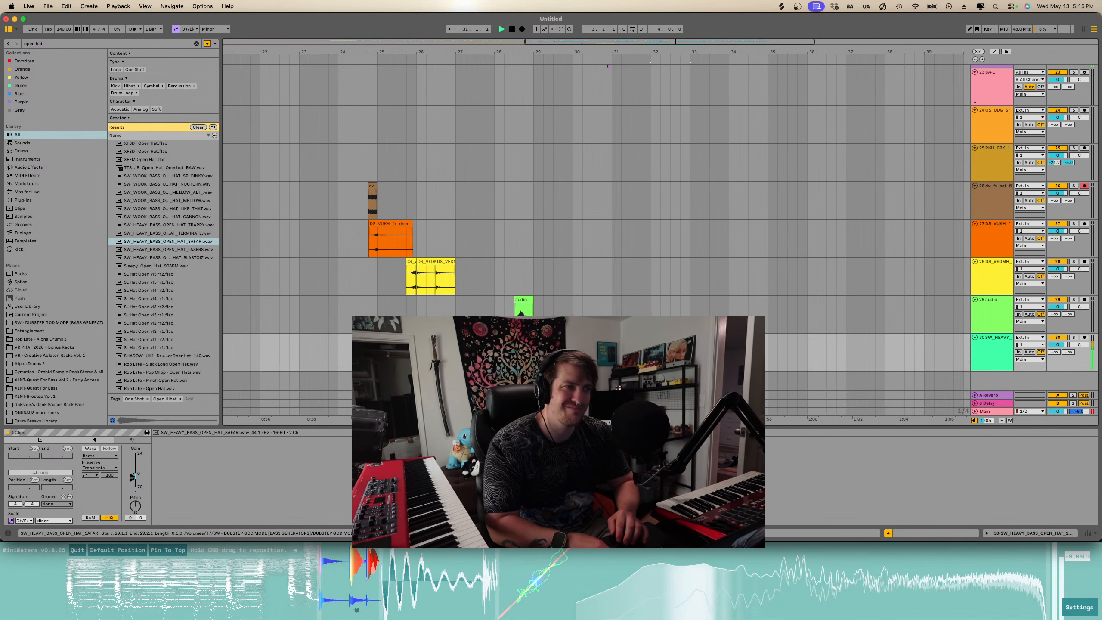
pyautogui.press('super+d')
pyautogui.scroll(15, 597, 260)
pyautogui.scroll(-15, 596, 217)
pyautogui.press('super+d')
pyautogui.press('super+d')
pyautogui.press('super+d')
pyautogui.press('super+d')
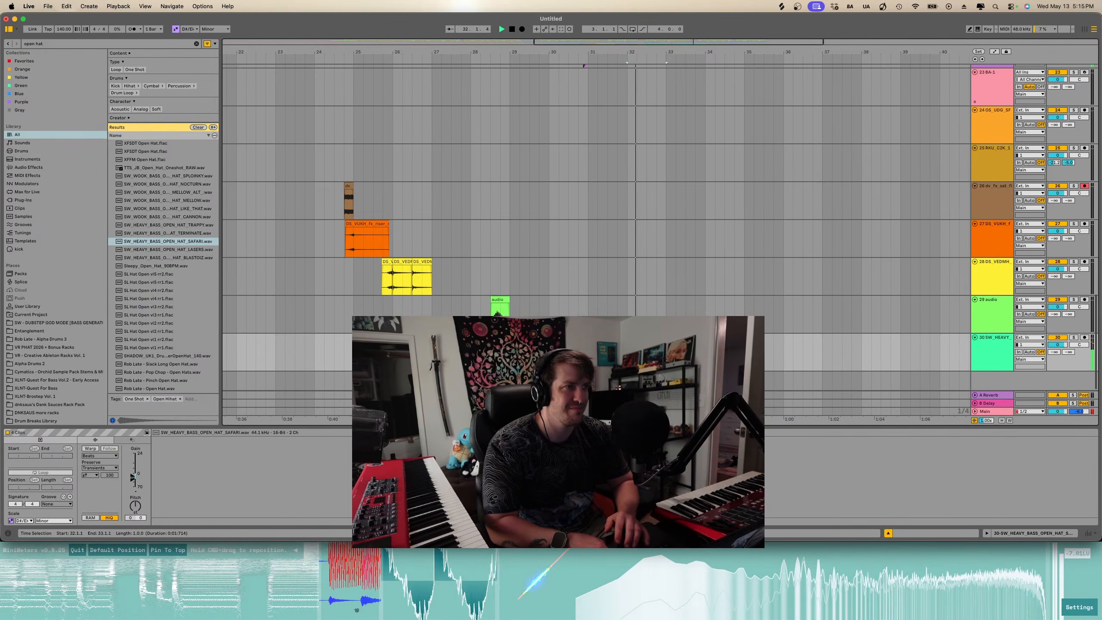
# - Move the open hat track up among the drum tracks near the top of the arrangement
pyautogui.click(1050, 347)
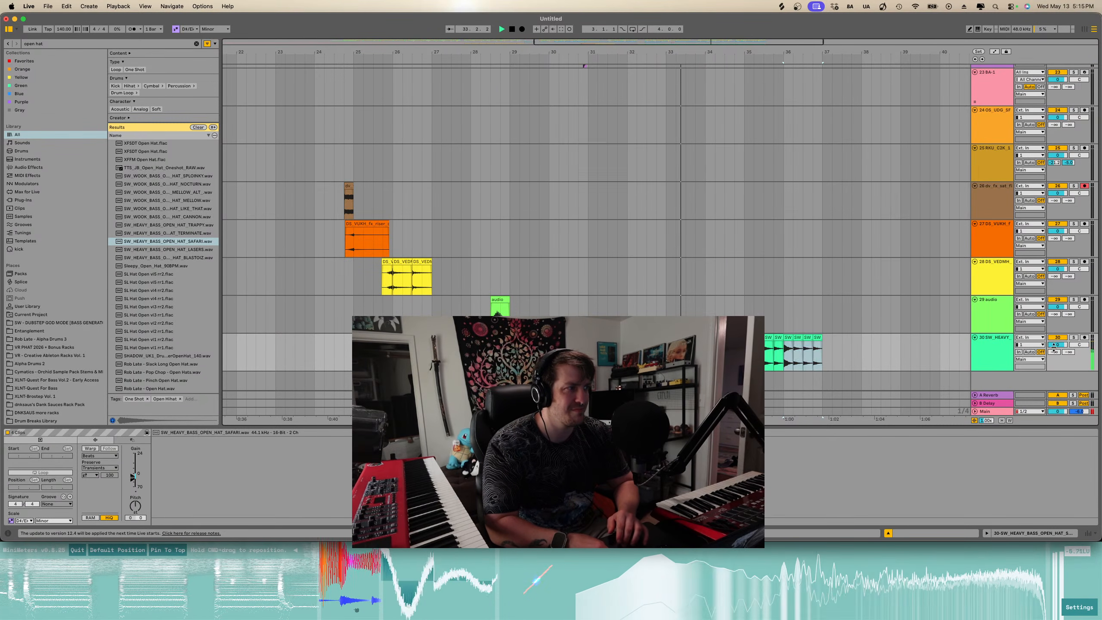
pyautogui.scroll(1, 1056, 350)
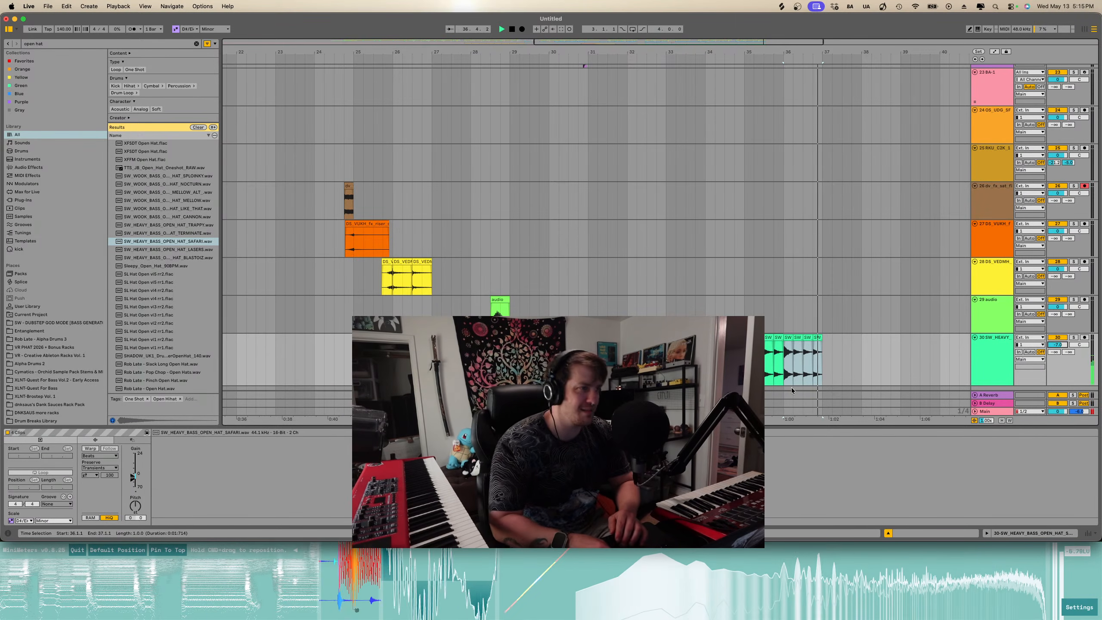
pyautogui.click(510, 364)
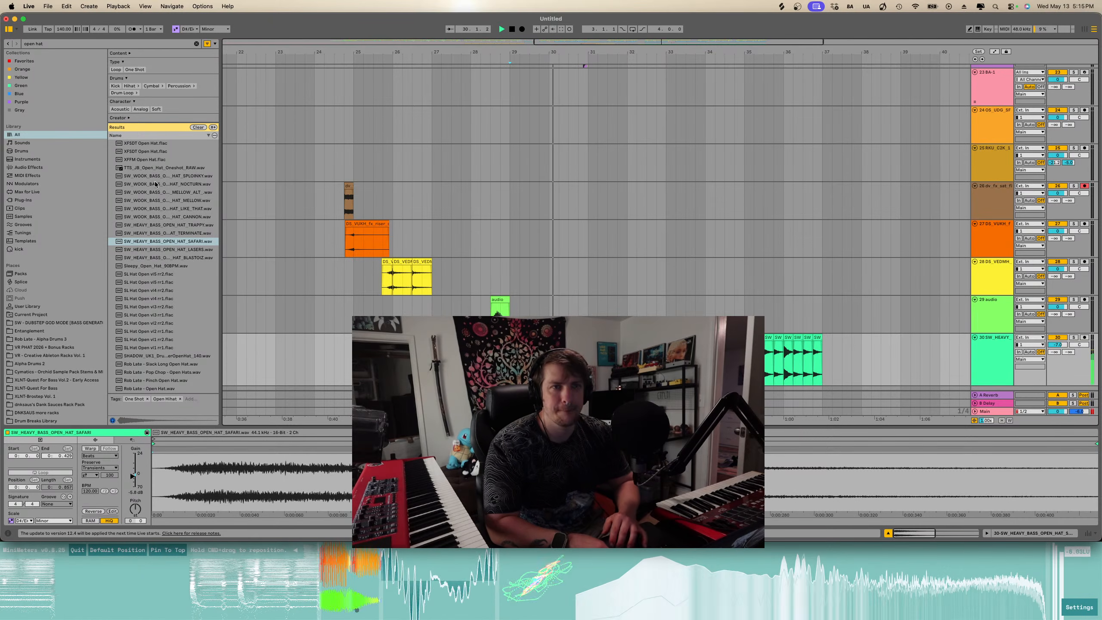
pyautogui.scroll(-1, 831, 314)
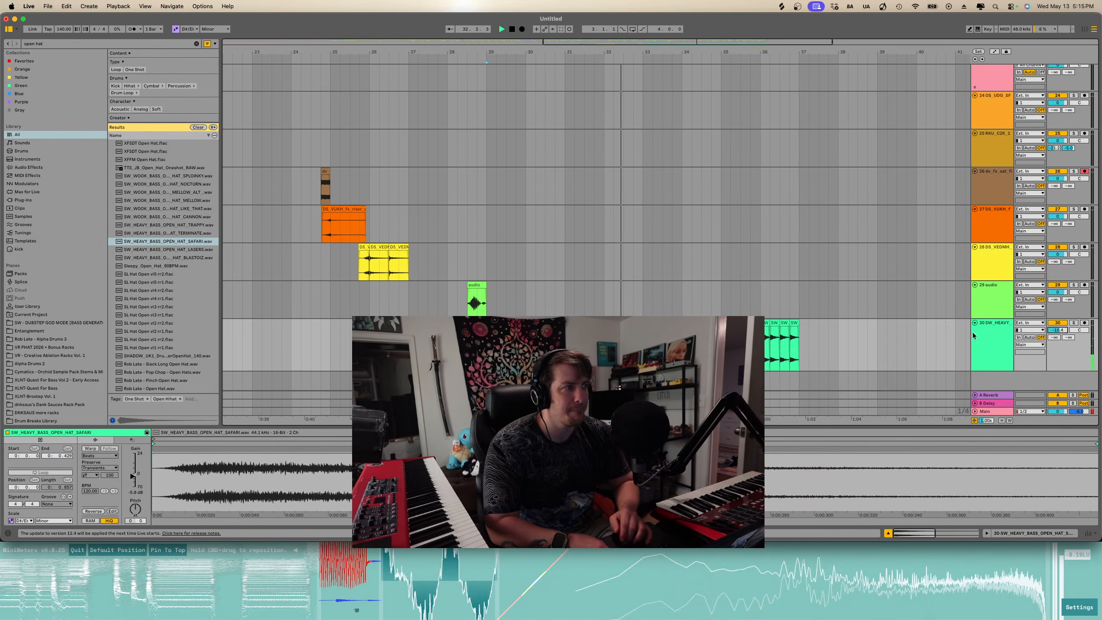
pyautogui.click(997, 333)
pyautogui.scroll(3, 996, 333)
pyautogui.scroll(-3, 997, 344)
pyautogui.press('space')
pyautogui.moveTo(996, 350); pyautogui.dragTo(987, 112)
# - Scroll through the drum tracks to review their layout in the arrangement
pyautogui.scroll(4, 988, 138)
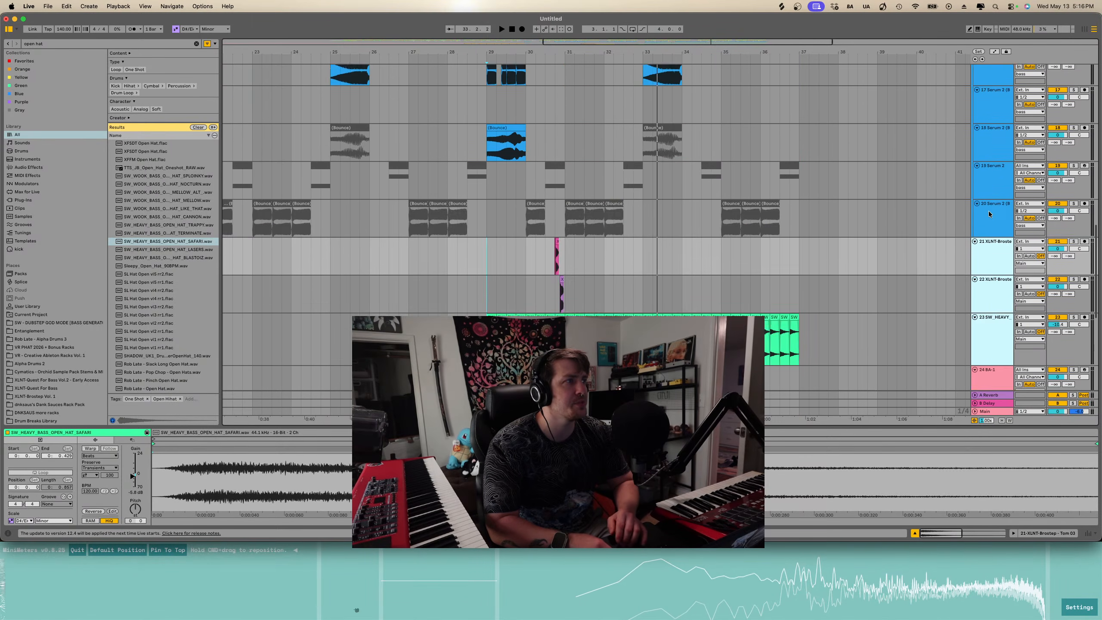
pyautogui.scroll(5, 989, 213)
pyautogui.scroll(-2, 992, 359)
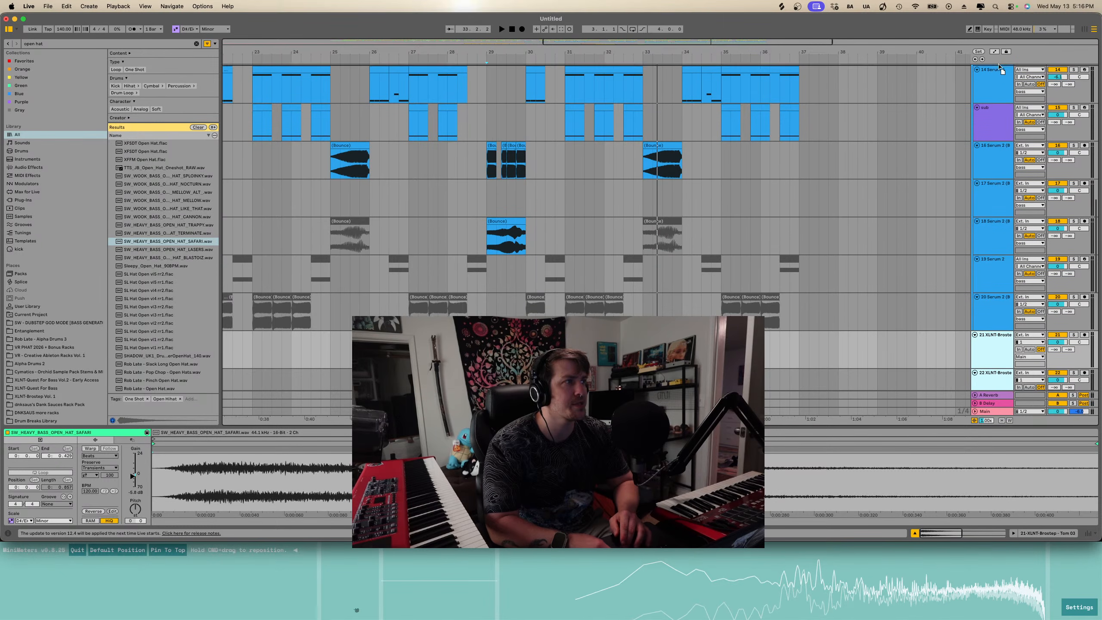
pyautogui.scroll(3, 1000, 66)
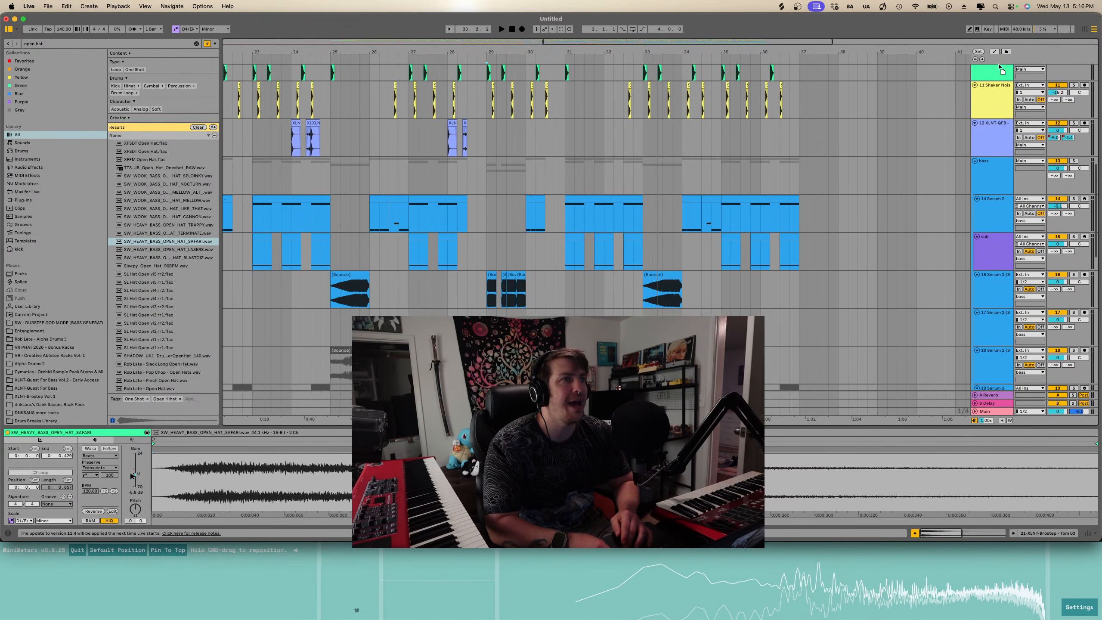
pyautogui.scroll(4, 1000, 67)
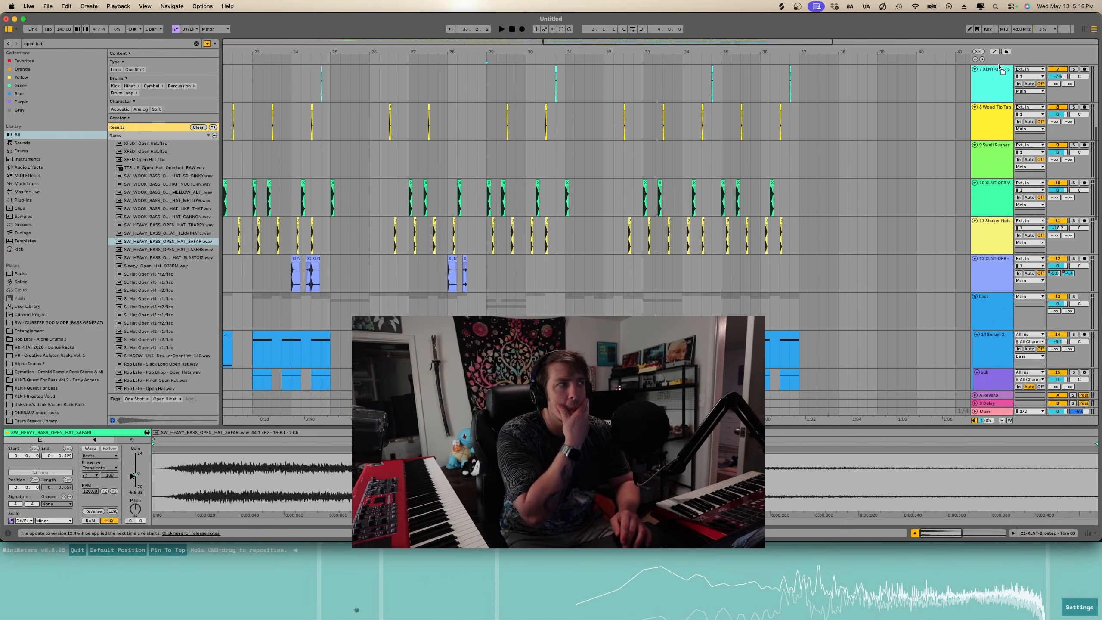
pyautogui.scroll(3, 999, 66)
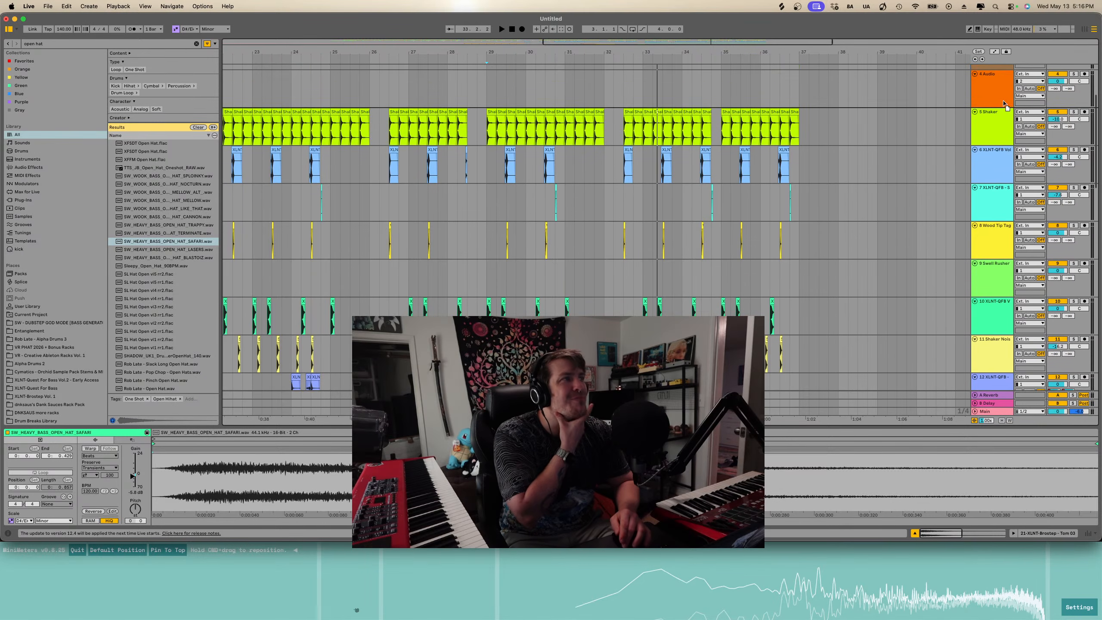
pyautogui.moveTo(1004, 112); pyautogui.dragTo(1004, 111)
pyautogui.scroll(-3, 994, 135)
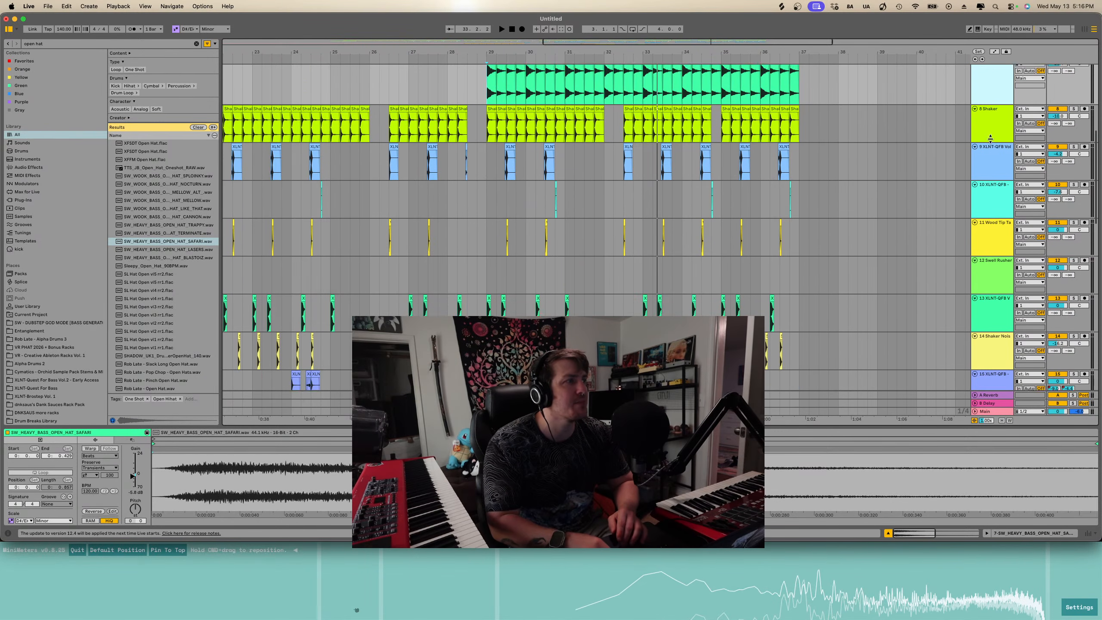
pyautogui.scroll(7, 993, 256)
pyautogui.scroll(-1, 993, 262)
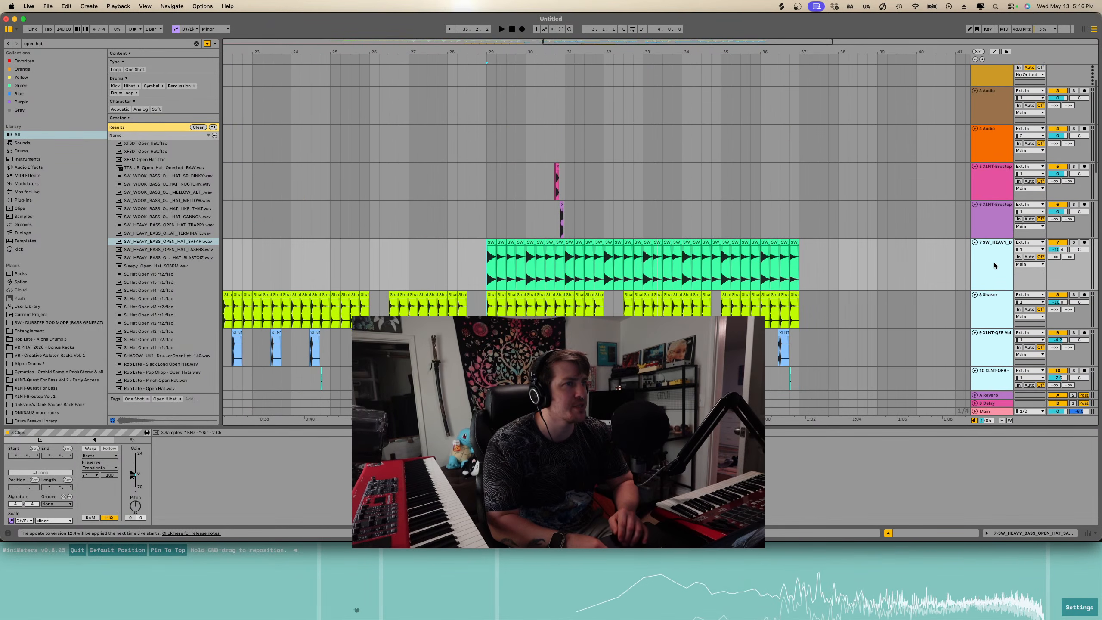
# - Group the drum tracks into one group track and rename it drums
pyautogui.click(988, 187)
pyautogui.scroll(-8, 993, 261)
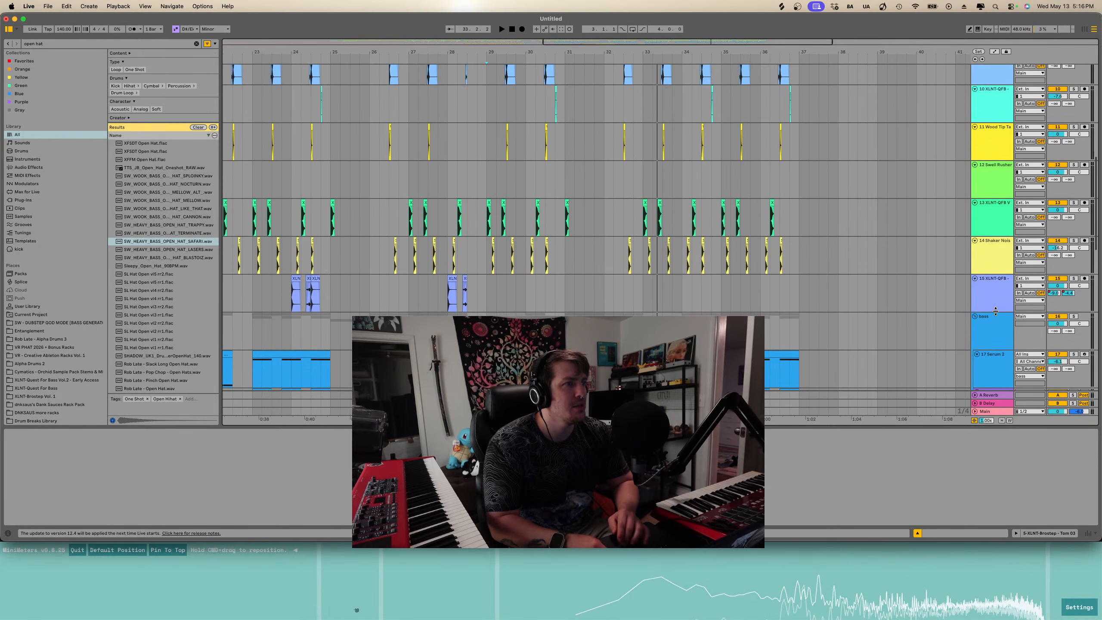
pyautogui.scroll(1, 996, 310)
pyautogui.keyDown('shift'); pyautogui.click(991, 261); pyautogui.keyUp('shift')
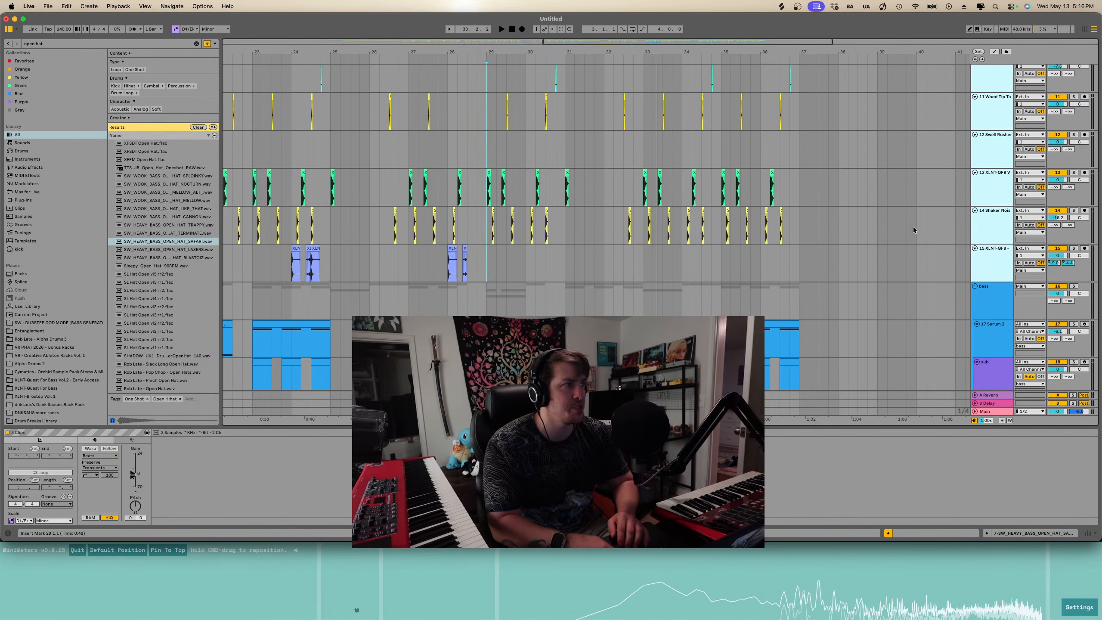
pyautogui.scroll(2, 913, 226)
pyautogui.scroll(6, 913, 227)
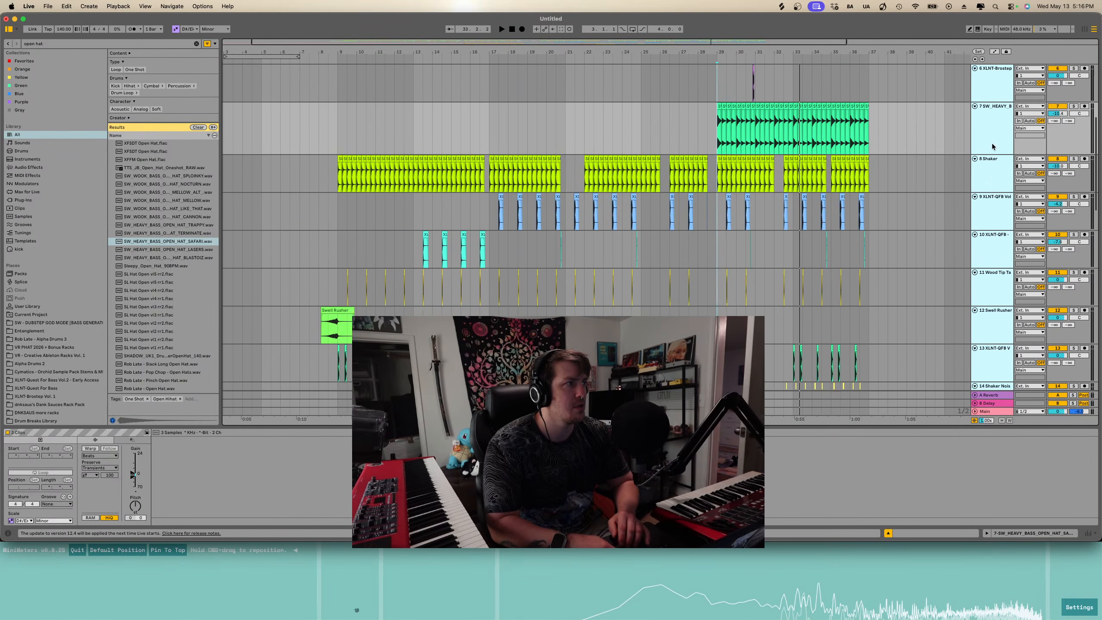
pyautogui.scroll(1, 993, 147)
pyautogui.press('super+g')
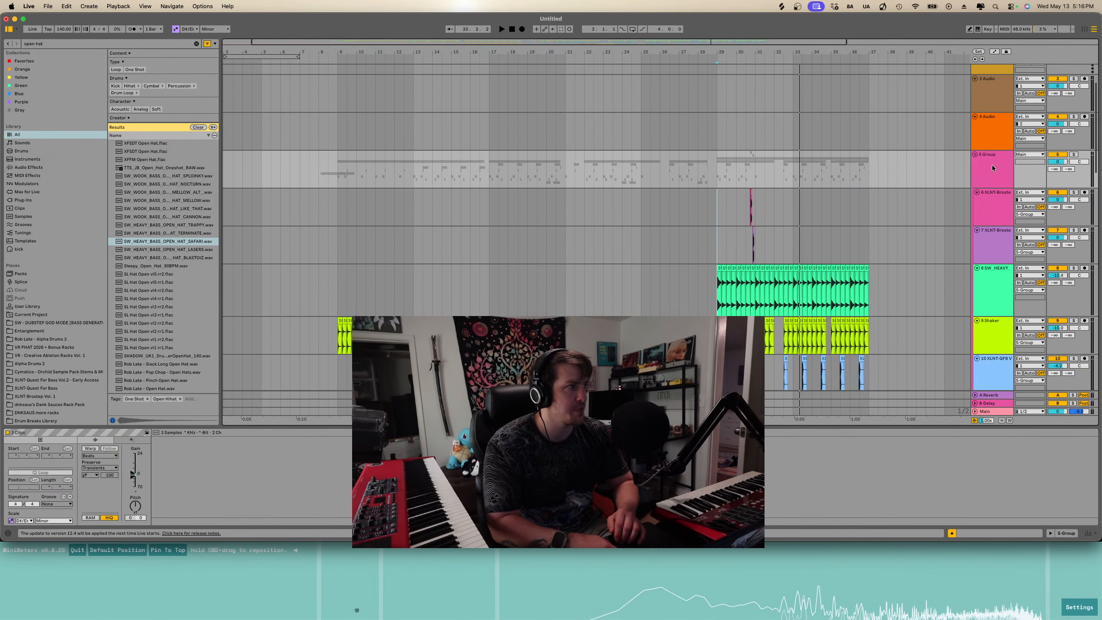
pyautogui.press('super+r')
pyautogui.write('dru')
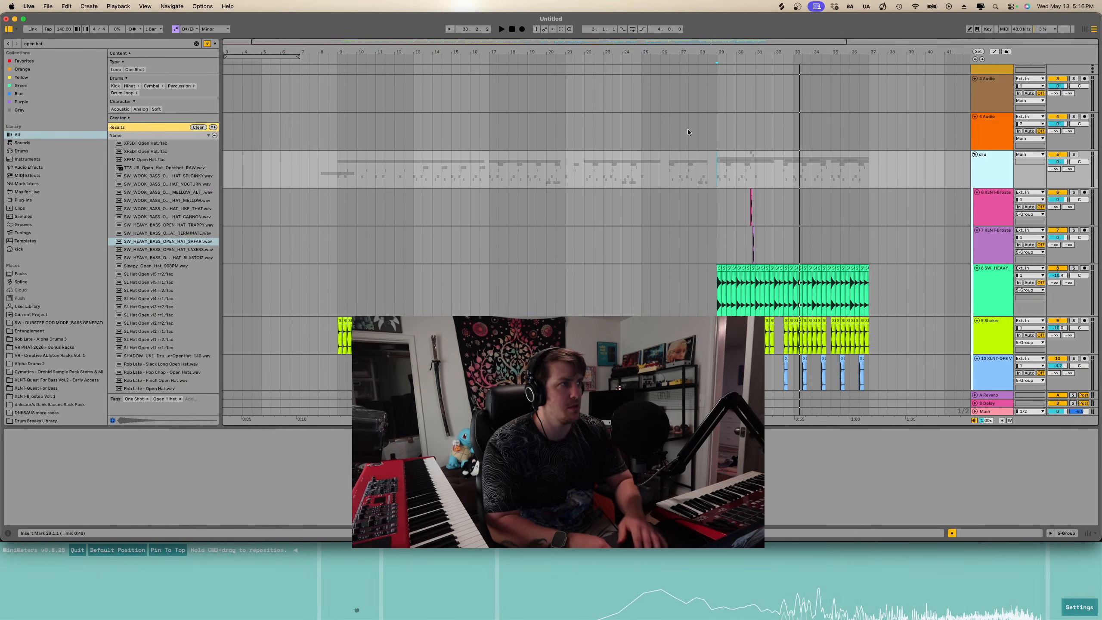
# - Search the browser for room reverb presets and add Room Wood to the drums group
pyautogui.click(197, 44)
pyautogui.write('room rever')
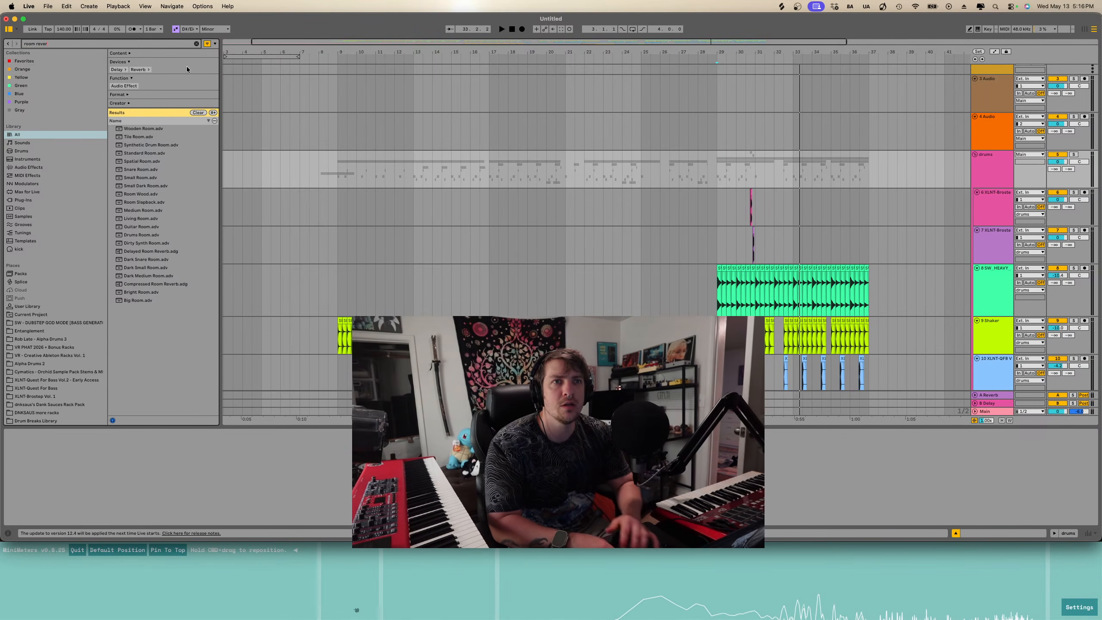
pyautogui.click(158, 130)
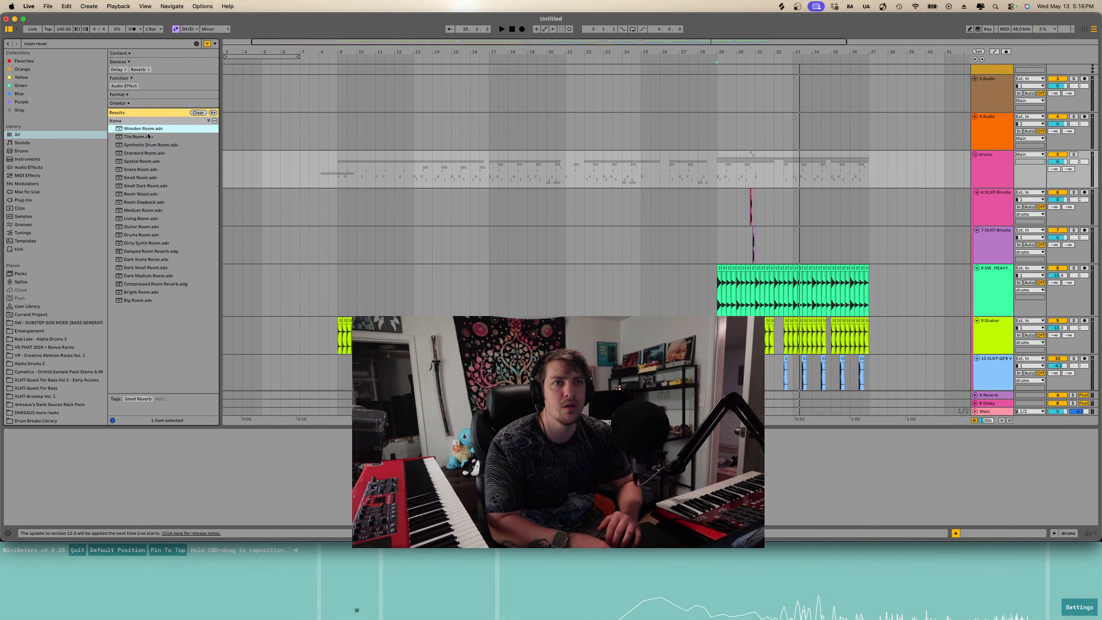
pyautogui.click(147, 155)
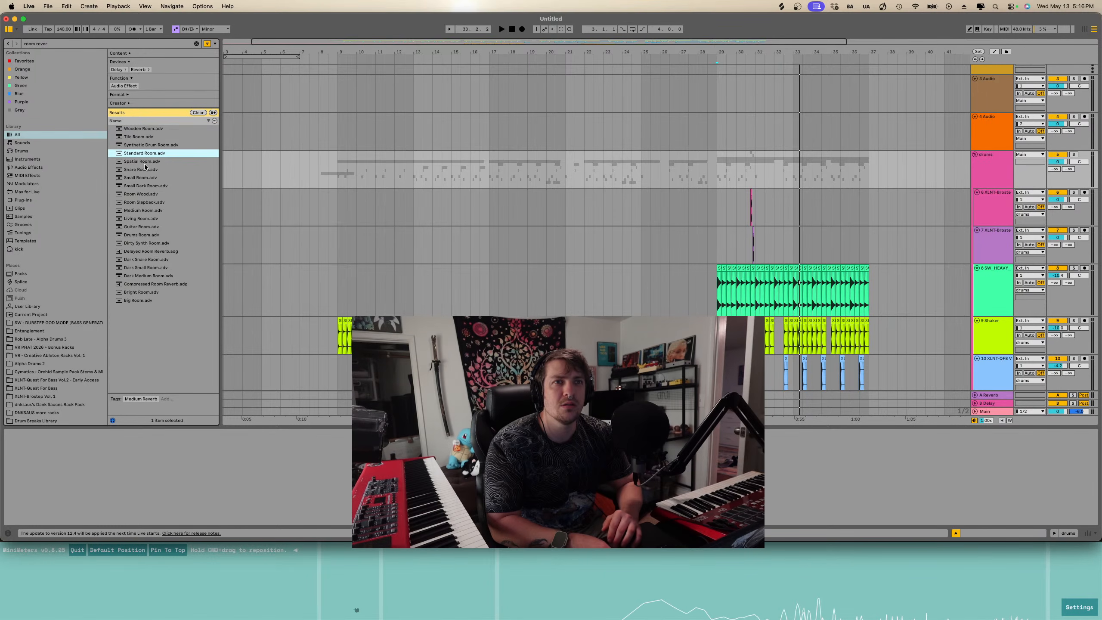
pyautogui.click(147, 178)
pyautogui.click(135, 187)
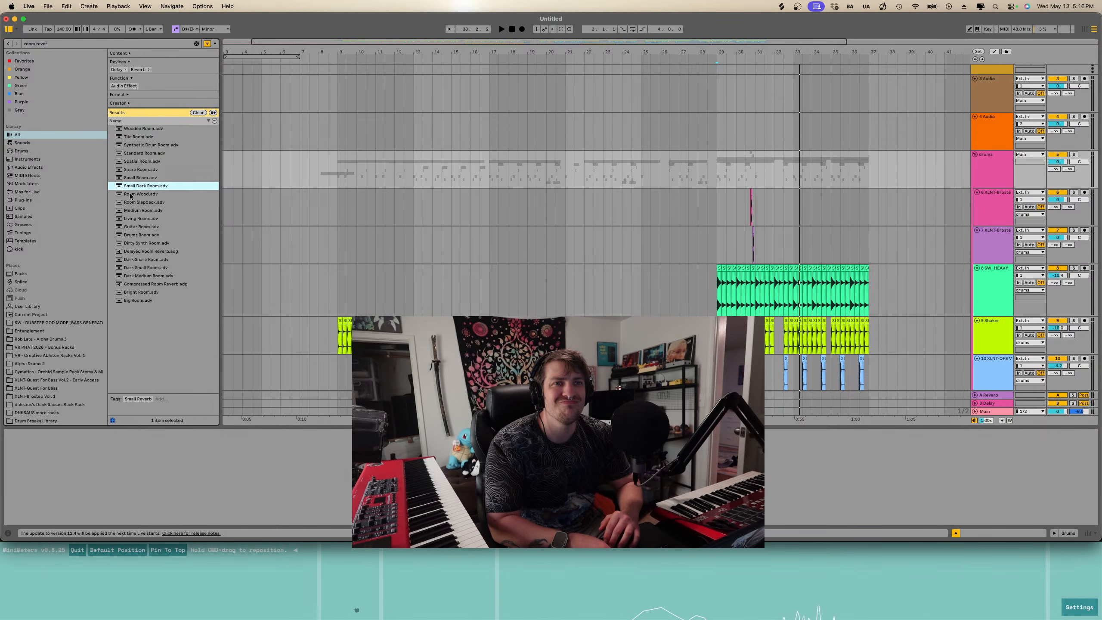
pyautogui.click(130, 195)
pyautogui.moveTo(507, 150); pyautogui.dragTo(493, 176)
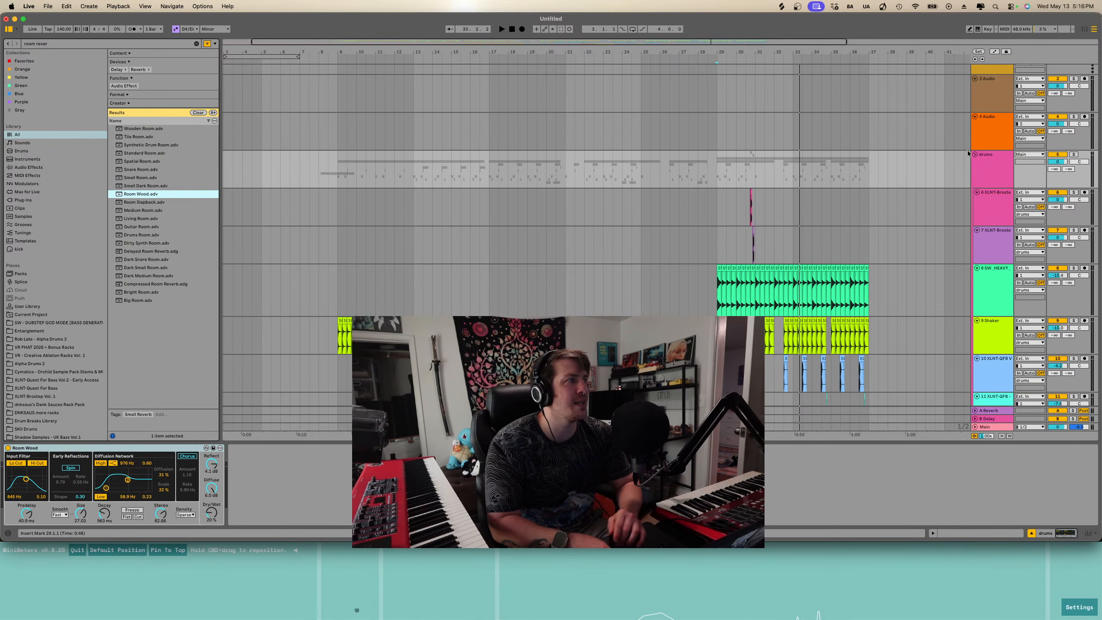
# - Play the arrangement and solo the drums group to hear the reverb
pyautogui.press('space')
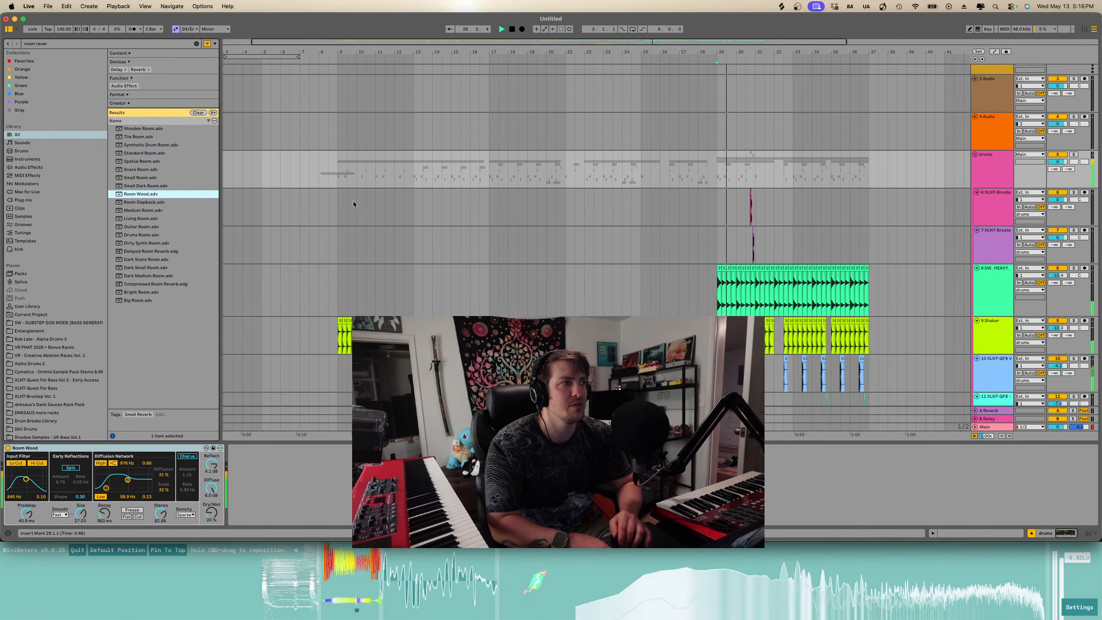
pyautogui.click(1073, 155)
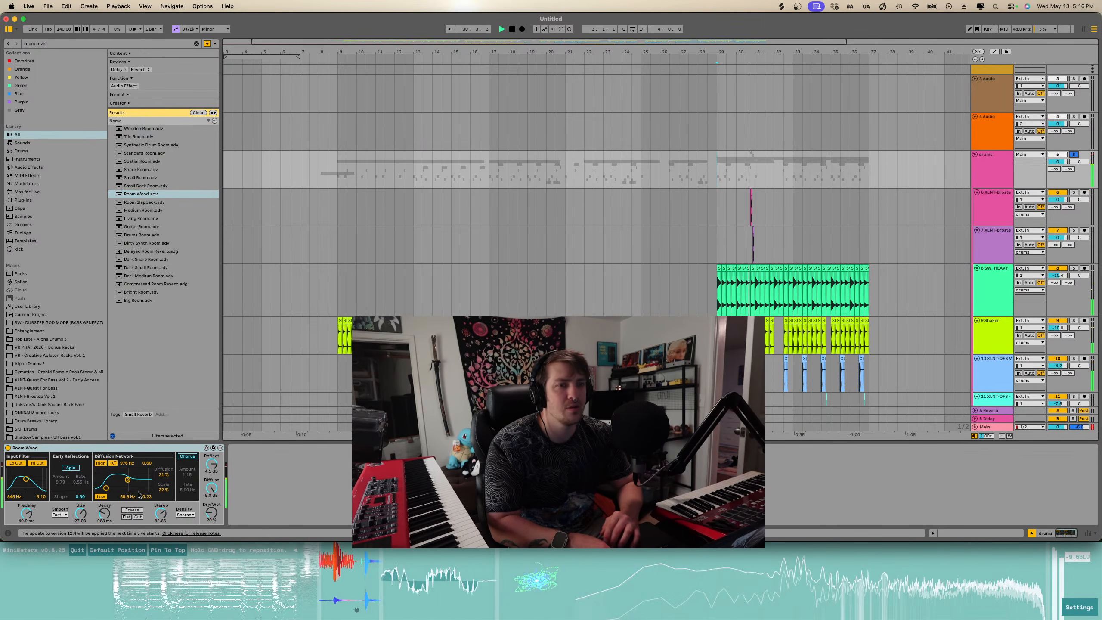
# - Adjust the dry/wet amount of the Room Wood reverb on the drums group
pyautogui.moveTo(211, 513); pyautogui.dragTo(213, 516)
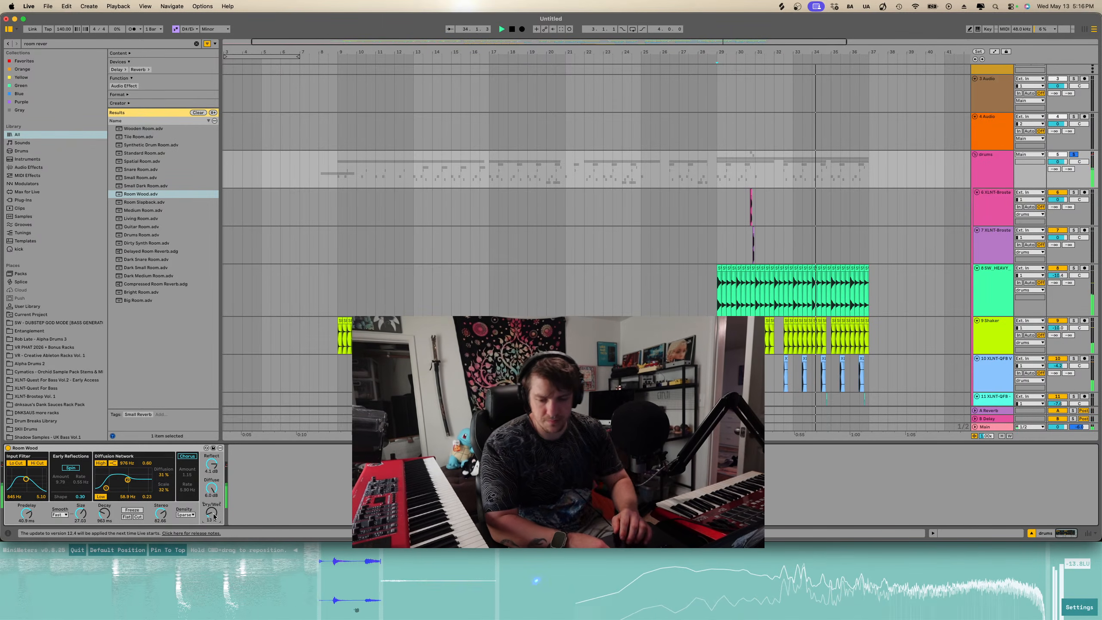
pyautogui.moveTo(213, 517); pyautogui.dragTo(214, 477)
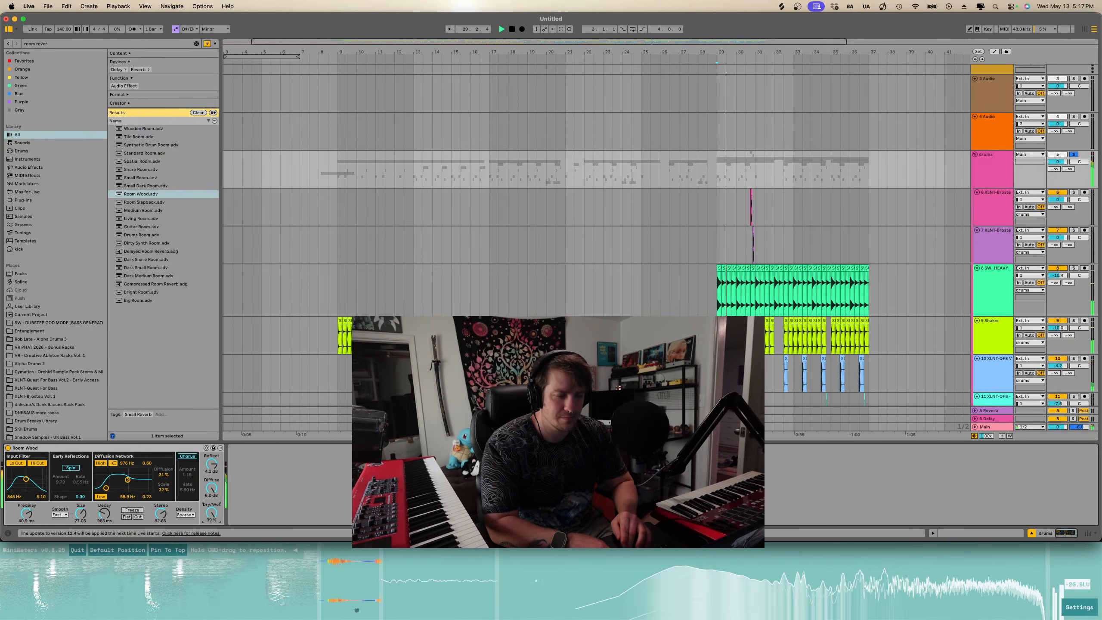
pyautogui.moveTo(212, 513); pyautogui.dragTo(212, 539)
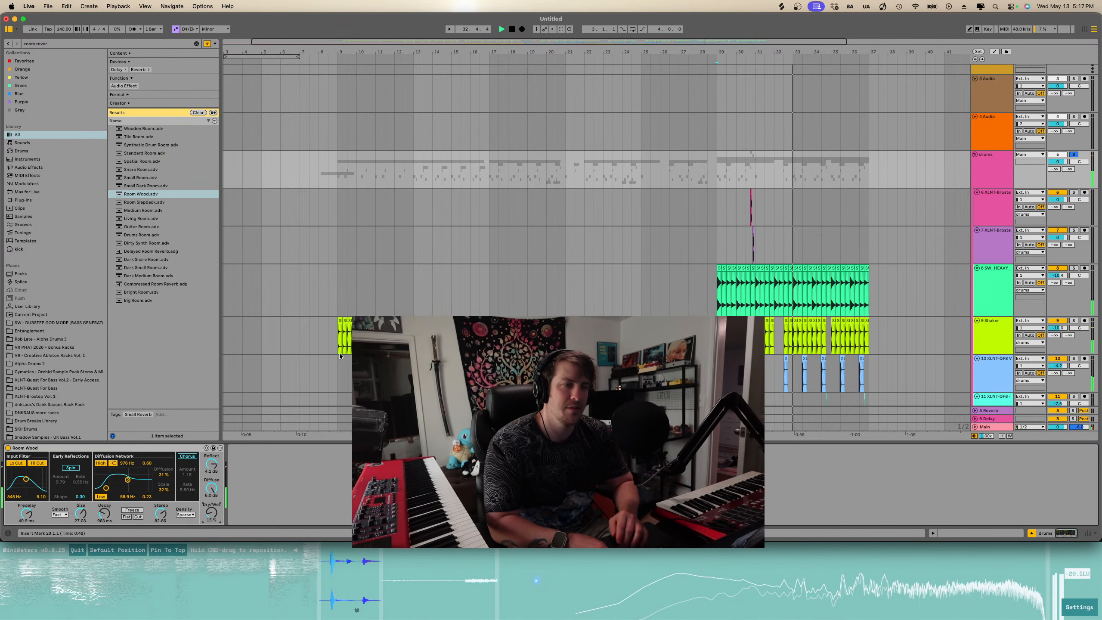
# - Search the browser for glue comp and load the Drum - Full Parallel compressor preset onto the drums group
pyautogui.click(197, 43)
pyautogui.write('gl')
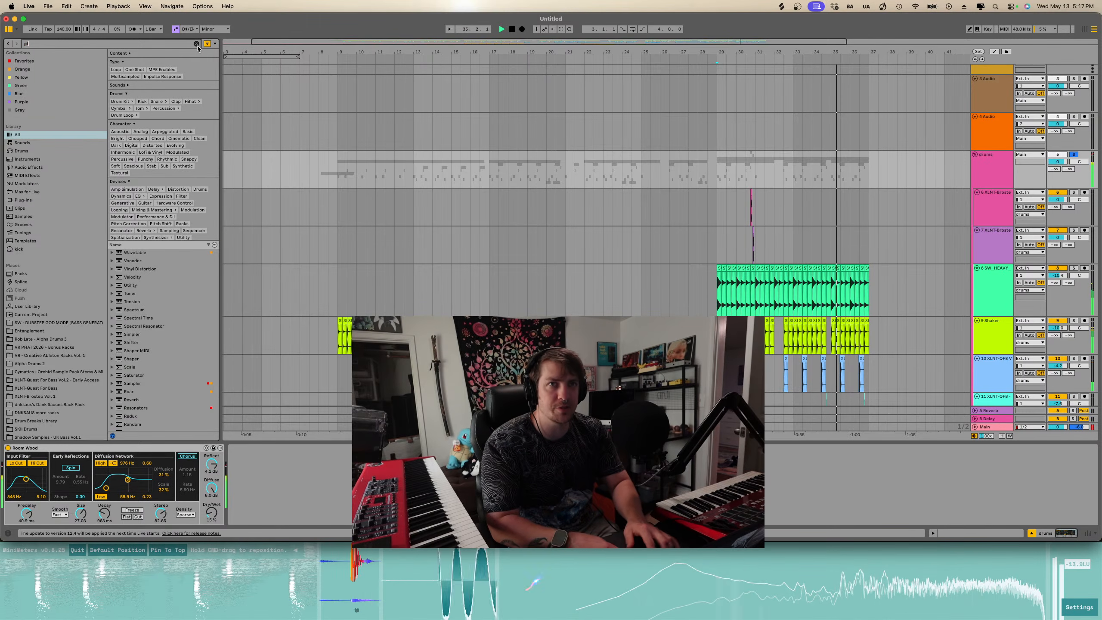
pyautogui.write('ue comp')
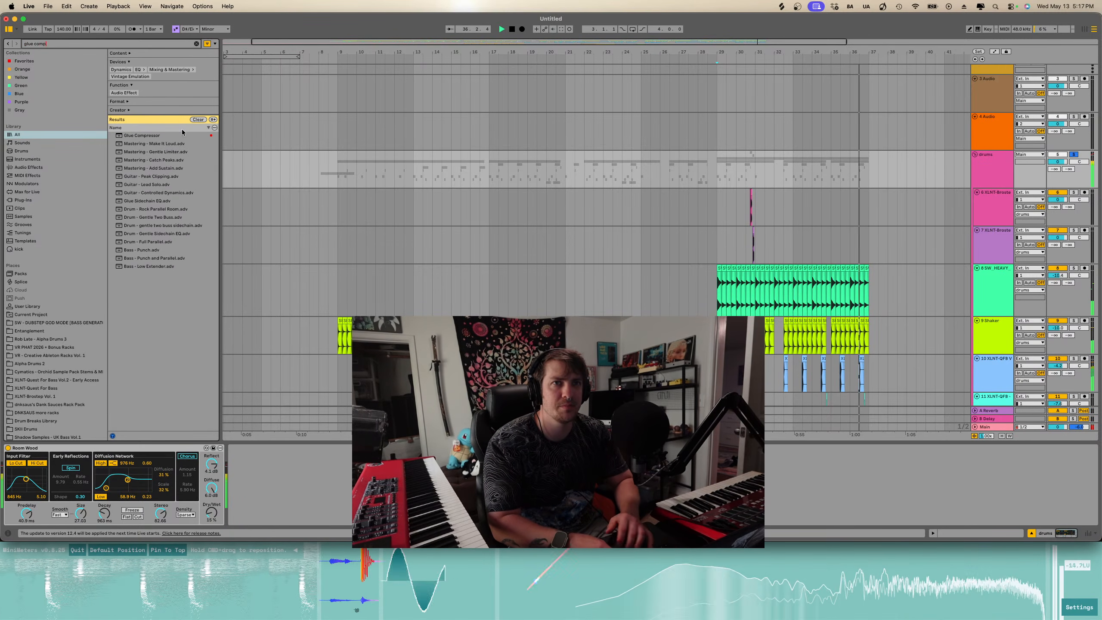
pyautogui.doubleClick(167, 137)
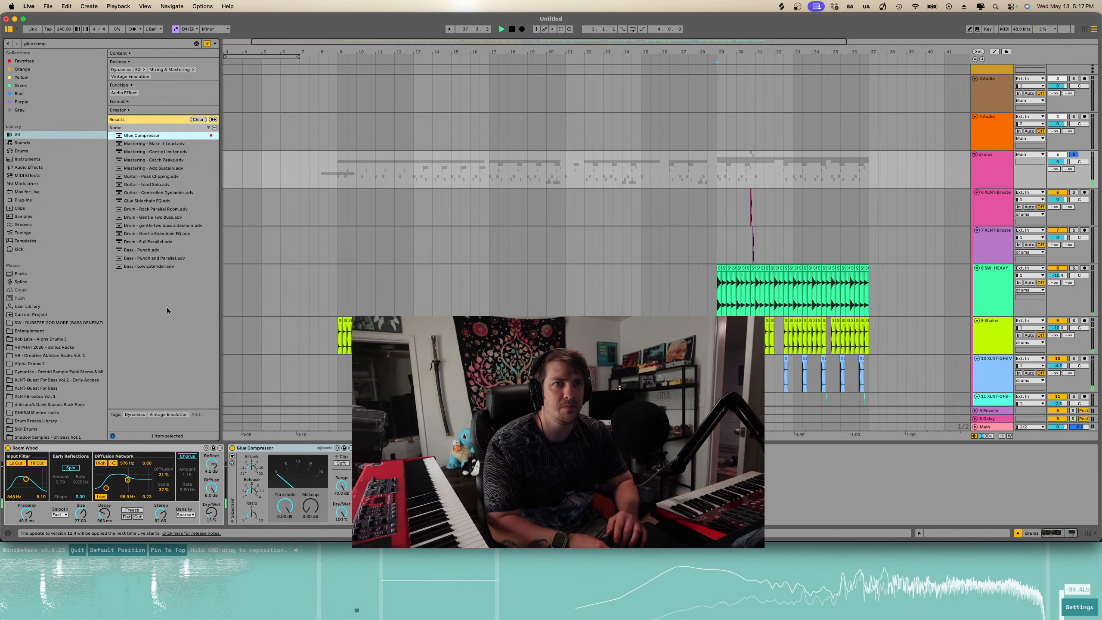
pyautogui.click(164, 242)
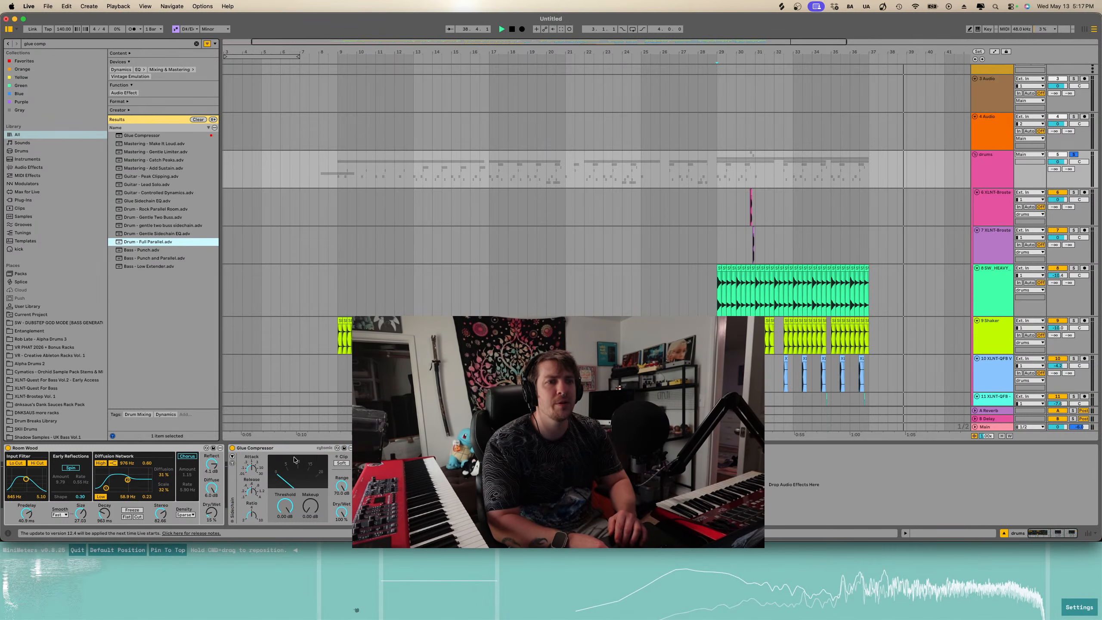
pyautogui.press('Return')
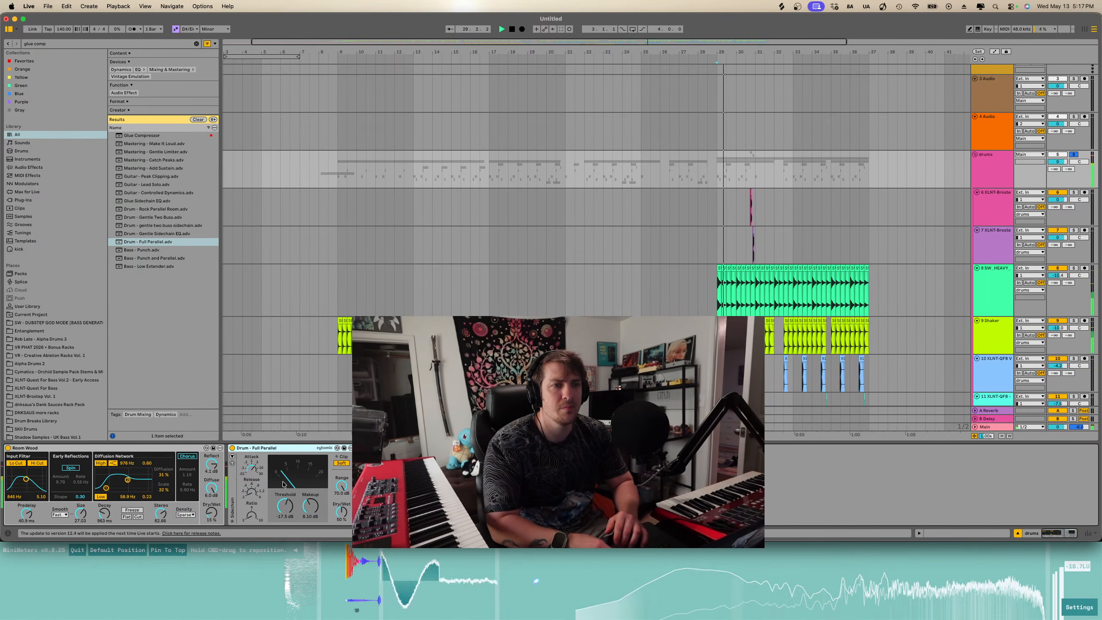
pyautogui.click(309, 512)
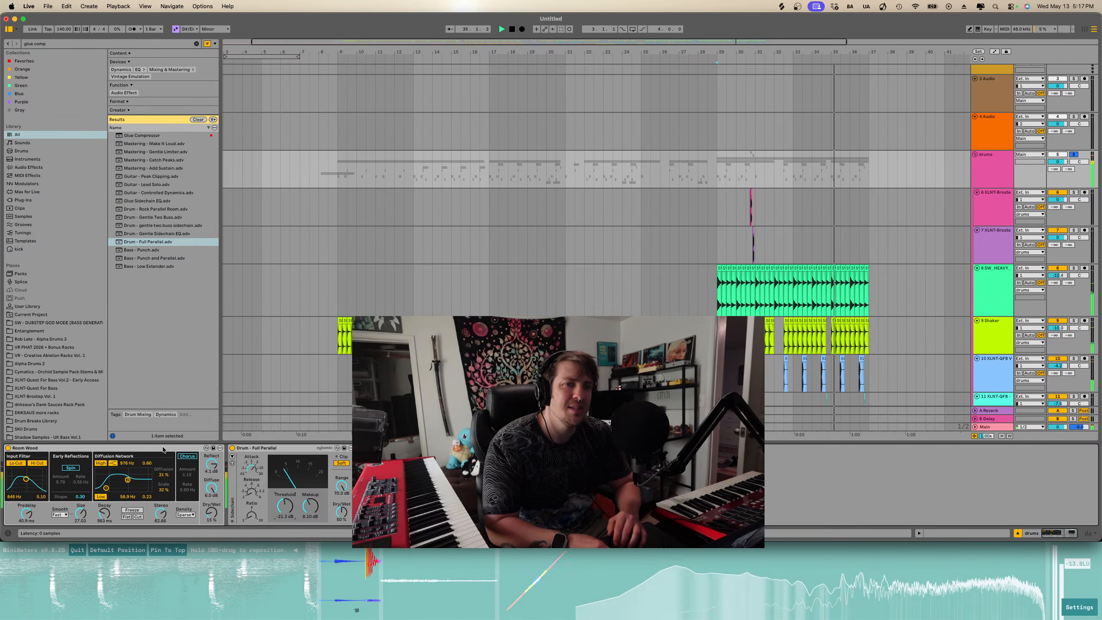
# - Search the browser for eq and load EQ Eight onto the drums group
pyautogui.hscroll(-2, 241, 291)
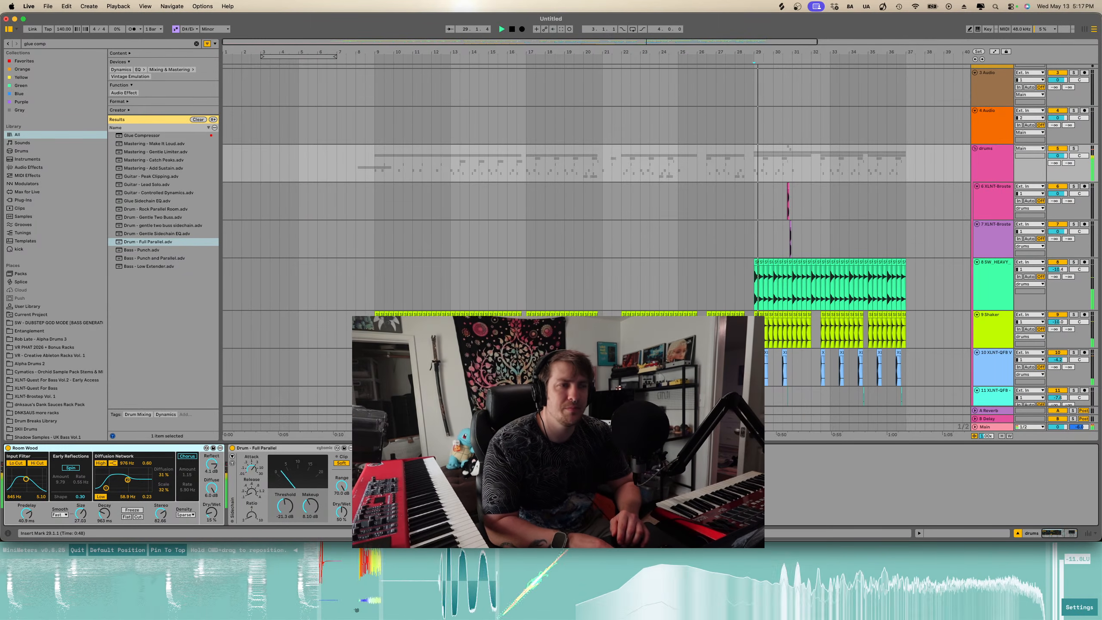
pyautogui.scroll(-3, 623, 272)
pyautogui.scroll(-6, 623, 272)
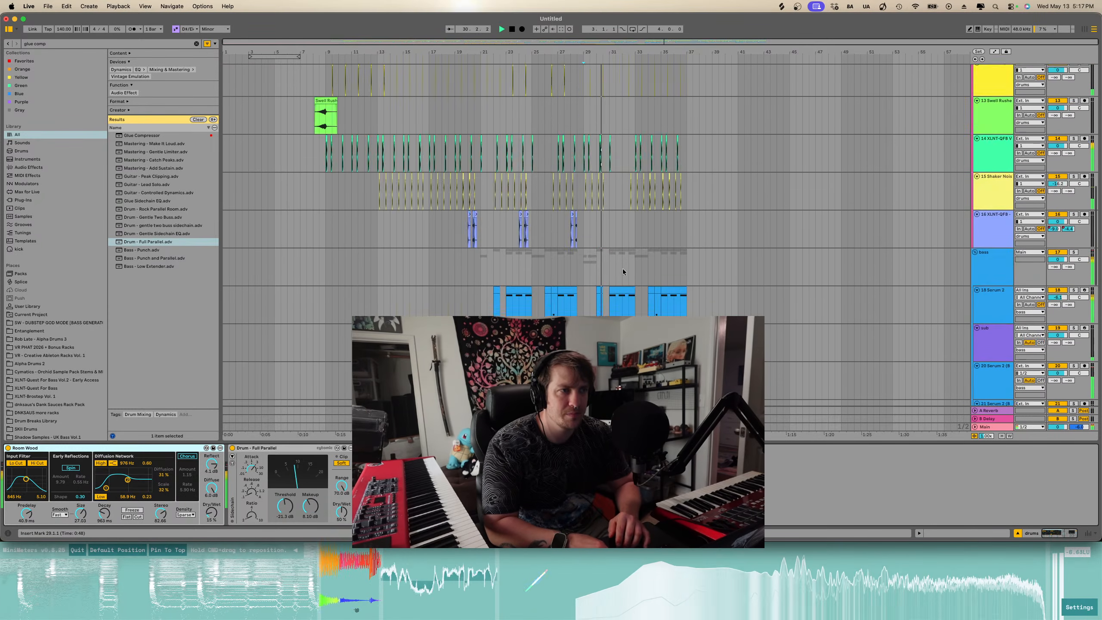
pyautogui.scroll(2, 623, 271)
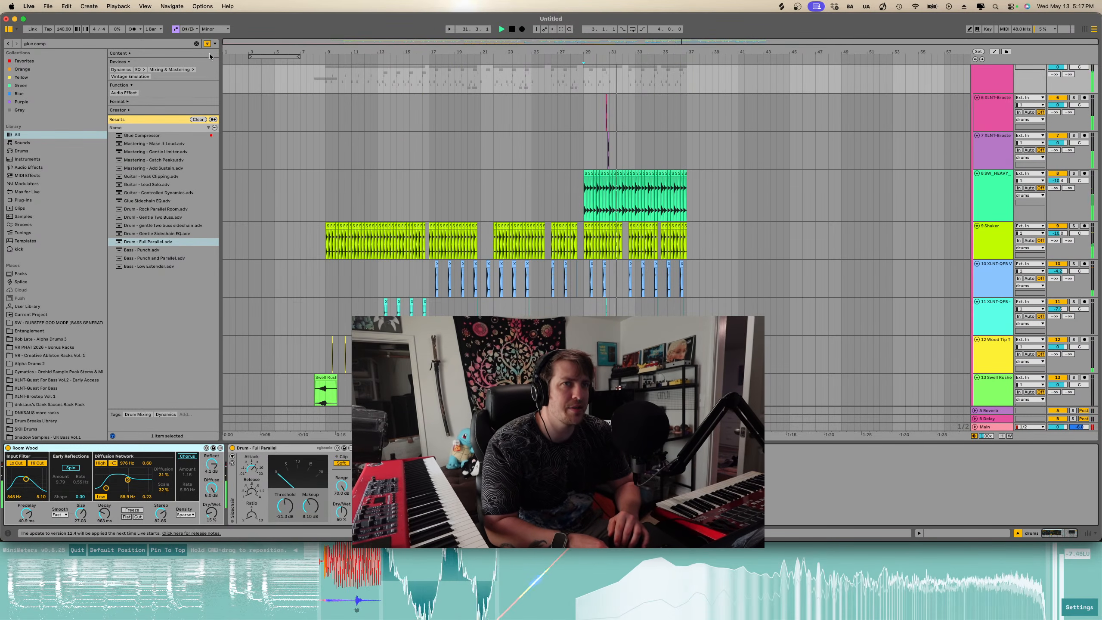
pyautogui.press('super+f')
pyautogui.write('eq')
pyautogui.click(146, 233)
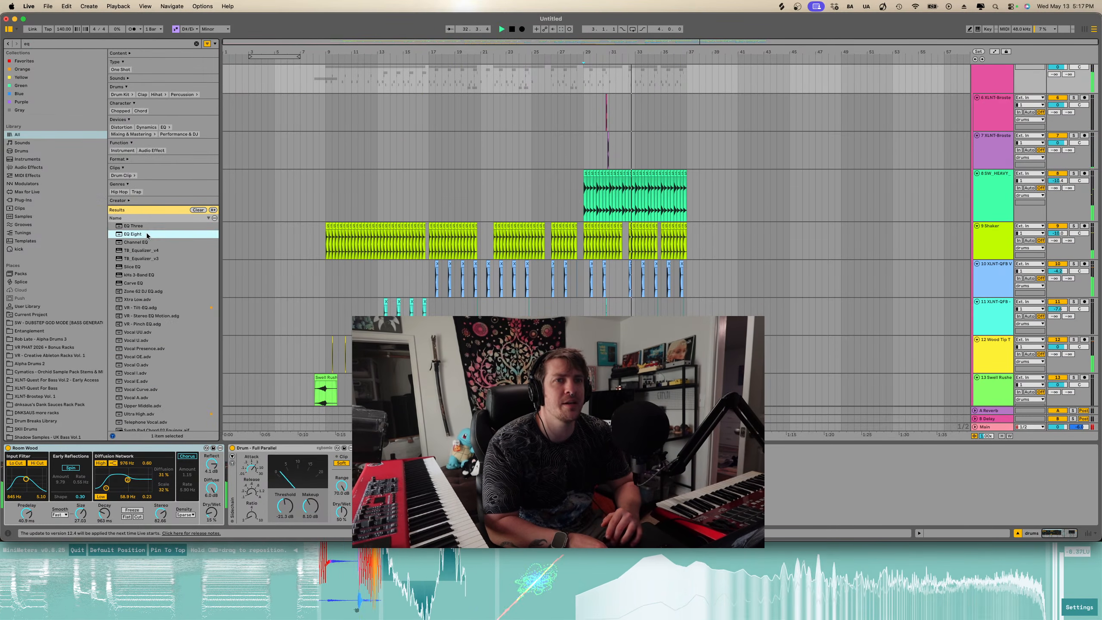
pyautogui.press('Return')
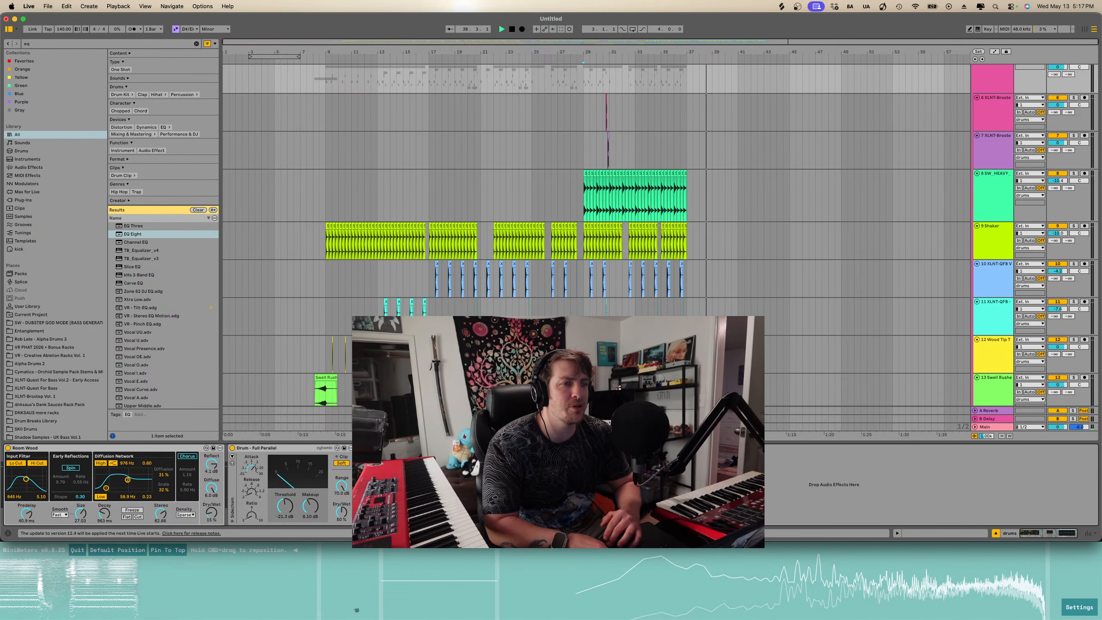
# - Play the arrangement and scroll through the lower tracks to review the section around bars 20–30
pyautogui.scroll(-10, 514, 292)
pyautogui.press('space')
pyautogui.press('space')
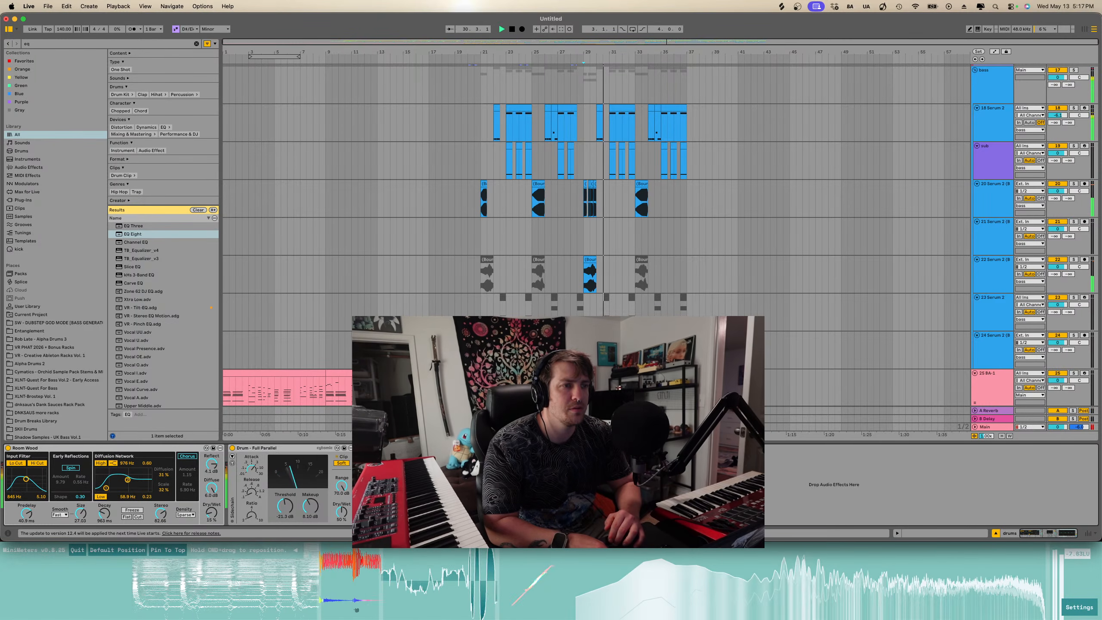
pyautogui.scroll(-8, 595, 191)
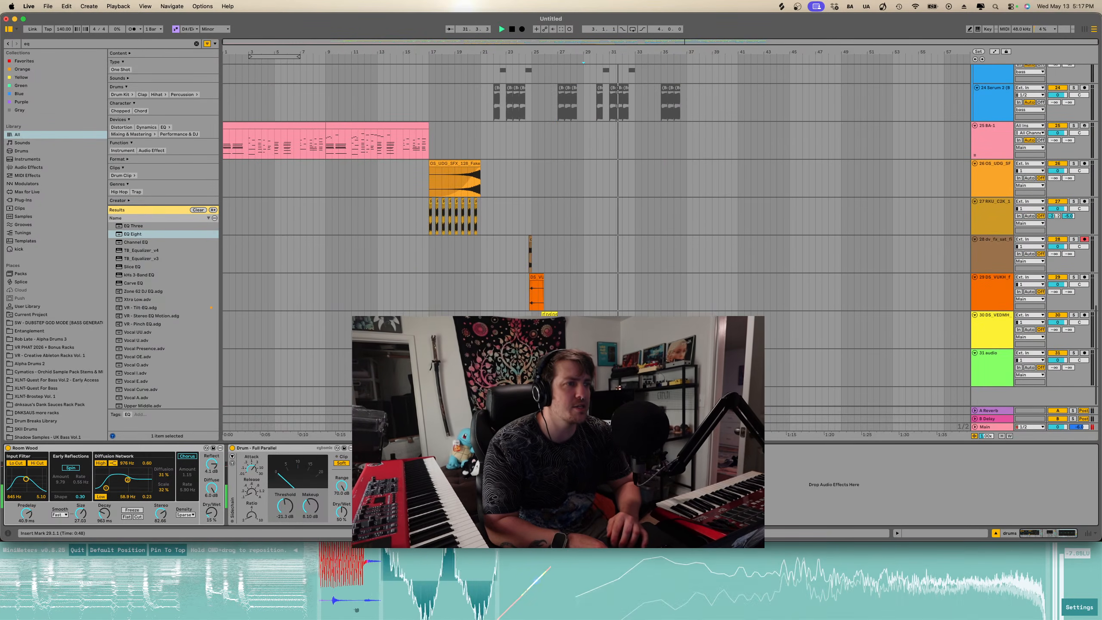
pyautogui.scroll(15, 594, 191)
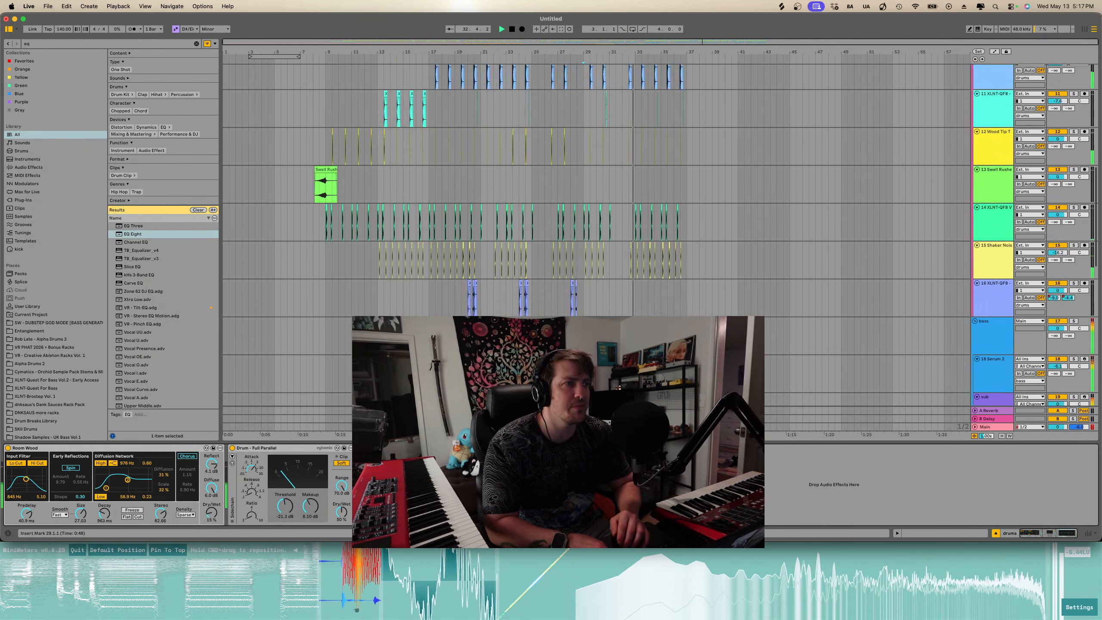
pyautogui.scroll(-15, 596, 368)
pyautogui.scroll(5, 596, 368)
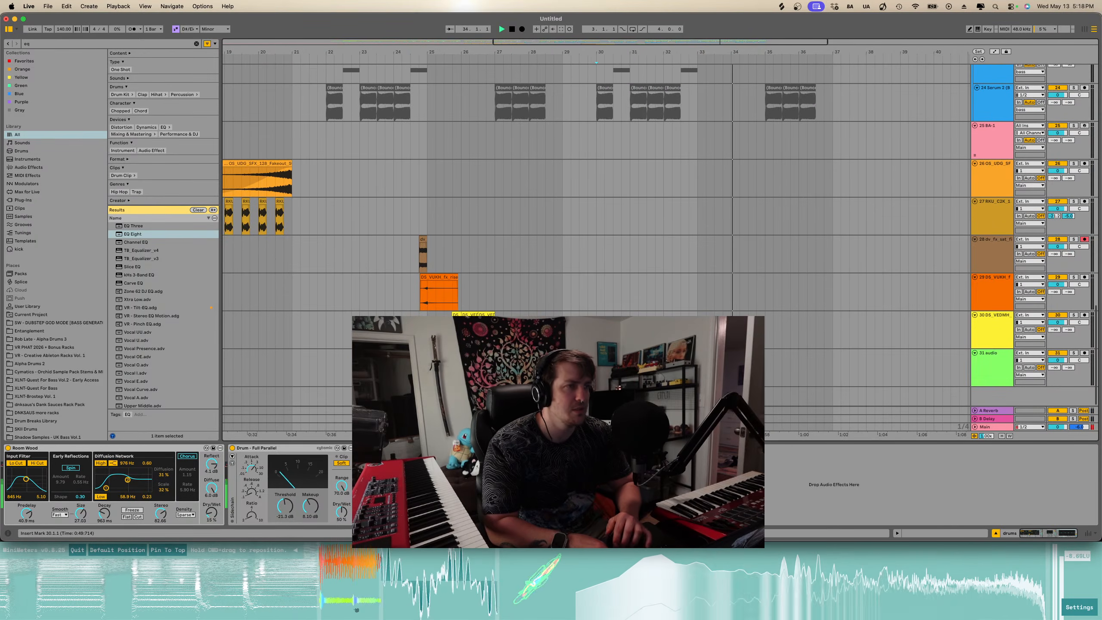
pyautogui.click(596, 368)
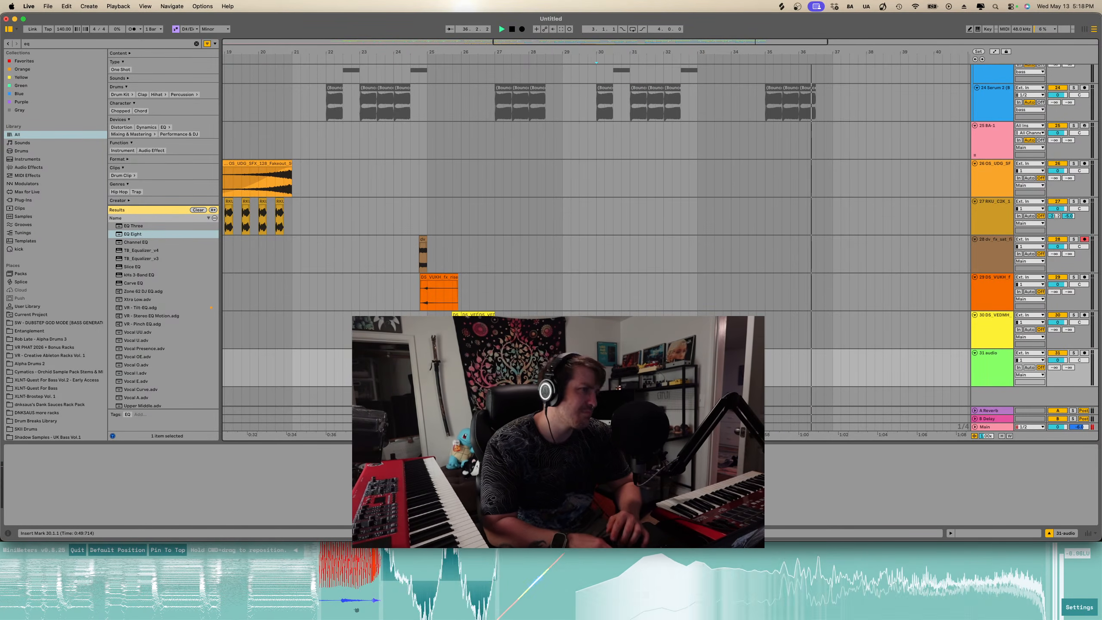
pyautogui.press('-')
pyautogui.press('-')
pyautogui.press('space')
pyautogui.scroll(20, 597, 368)
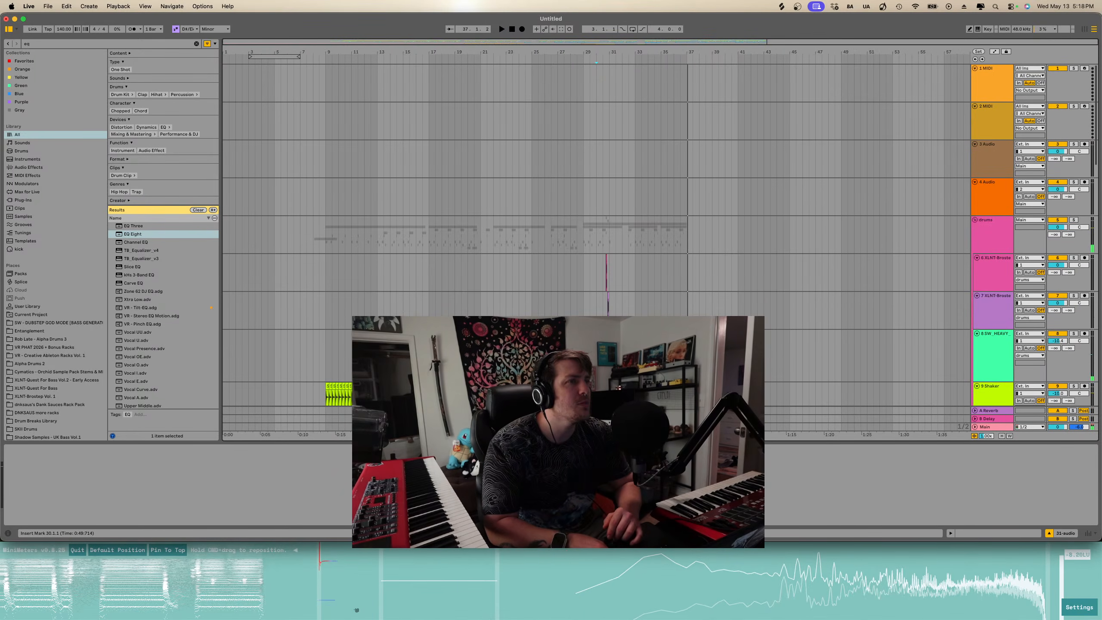
pyautogui.scroll(-20, 596, 367)
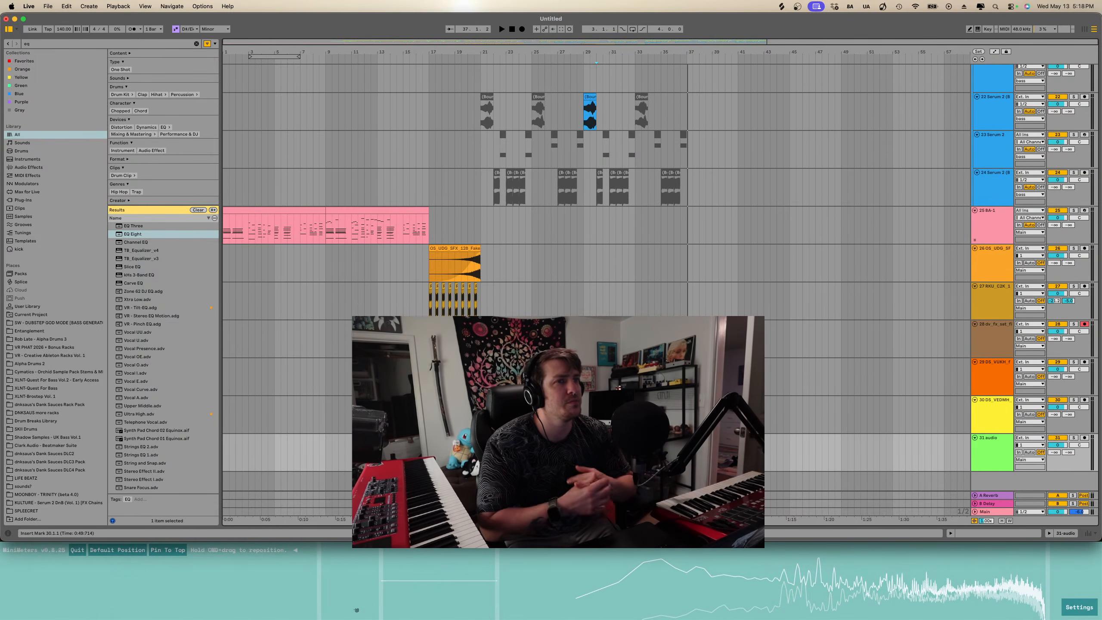
pyautogui.click(511, 30)
pyautogui.press('space')
pyautogui.scroll(3, 447, 151)
pyautogui.hscroll(-5, 447, 151)
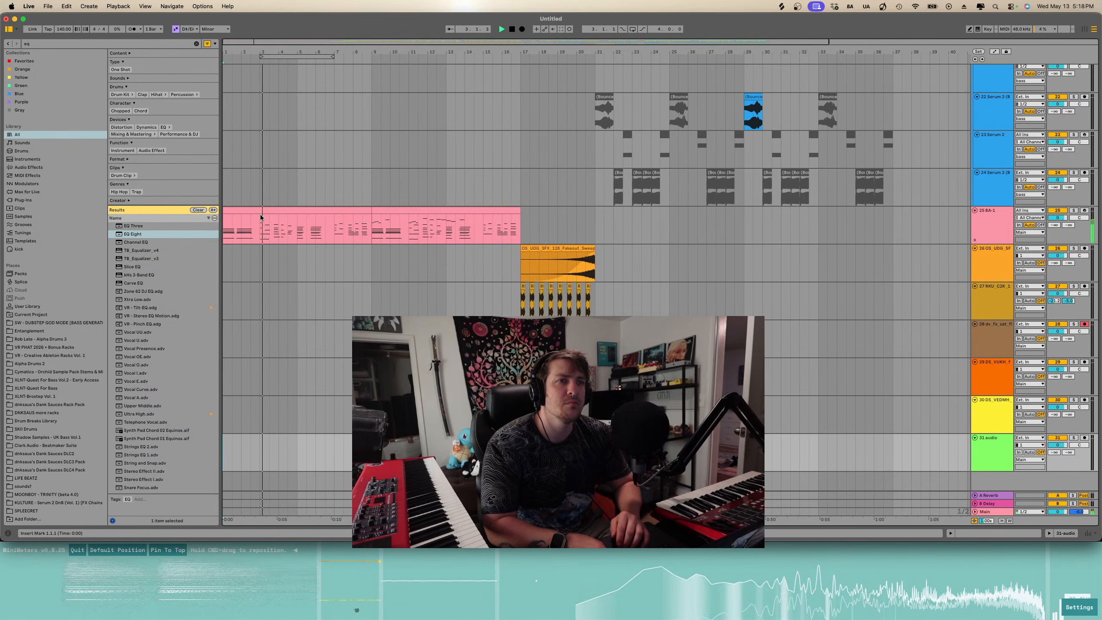
# - Duplicate the BA-1 track and load the Grainferno instrument onto the copy
pyautogui.click(902, 223)
pyautogui.press('super+d')
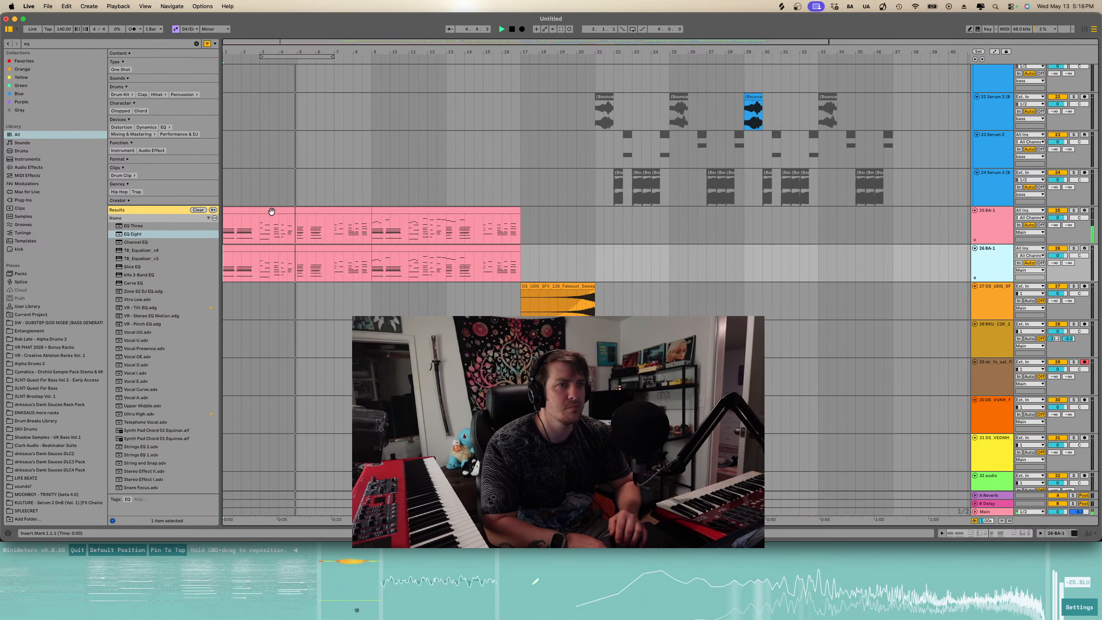
pyautogui.click(197, 44)
pyautogui.write('gra')
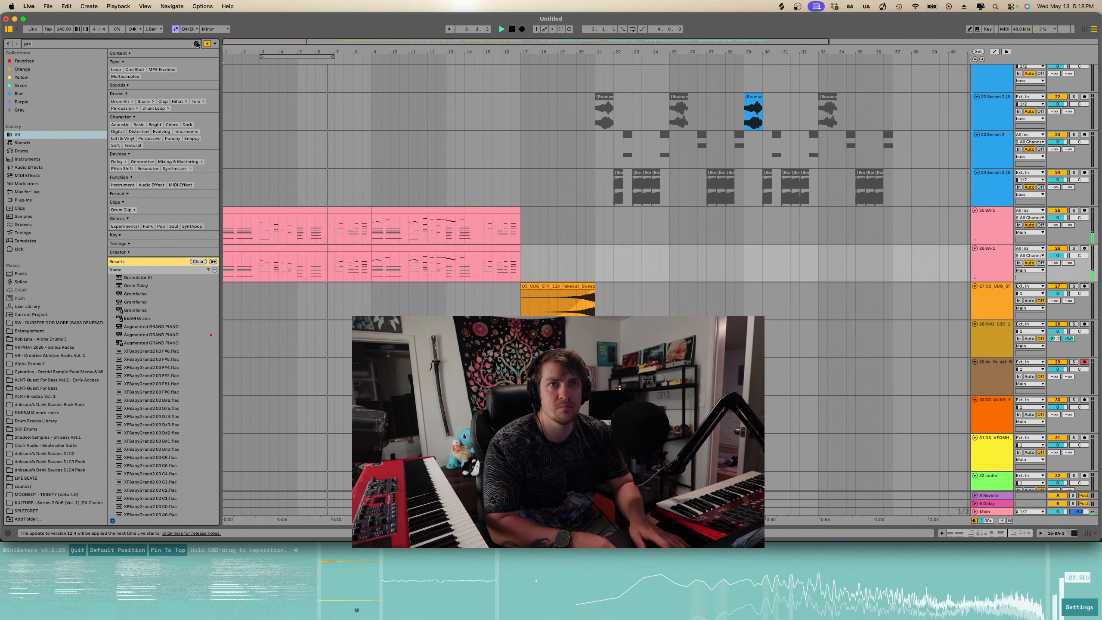
pyautogui.write('inferno')
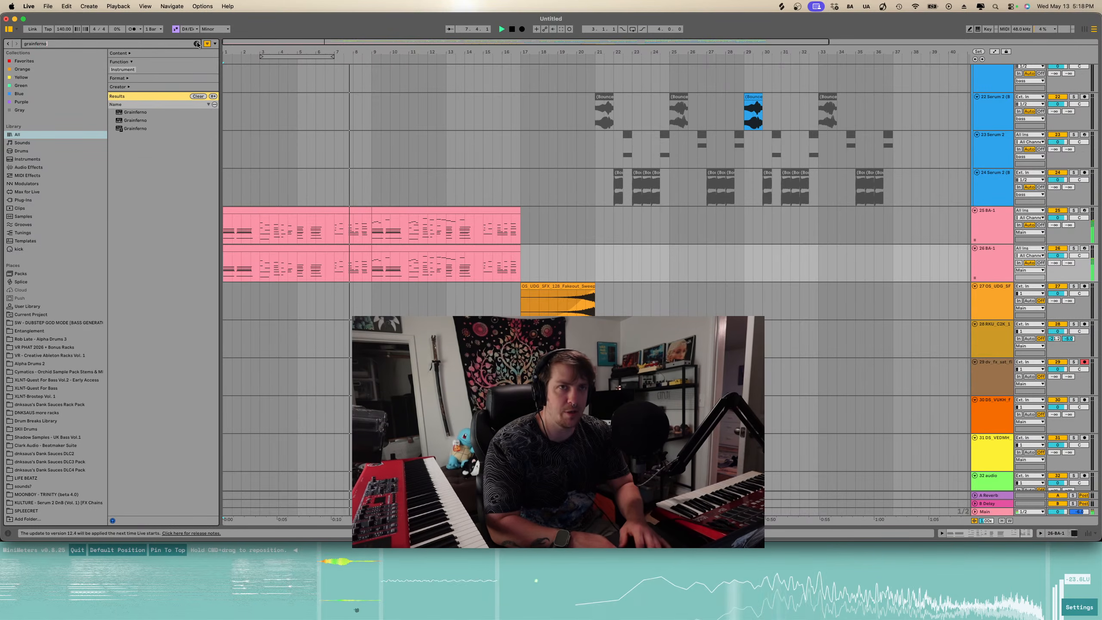
pyautogui.press('Down')
pyautogui.click(170, 128)
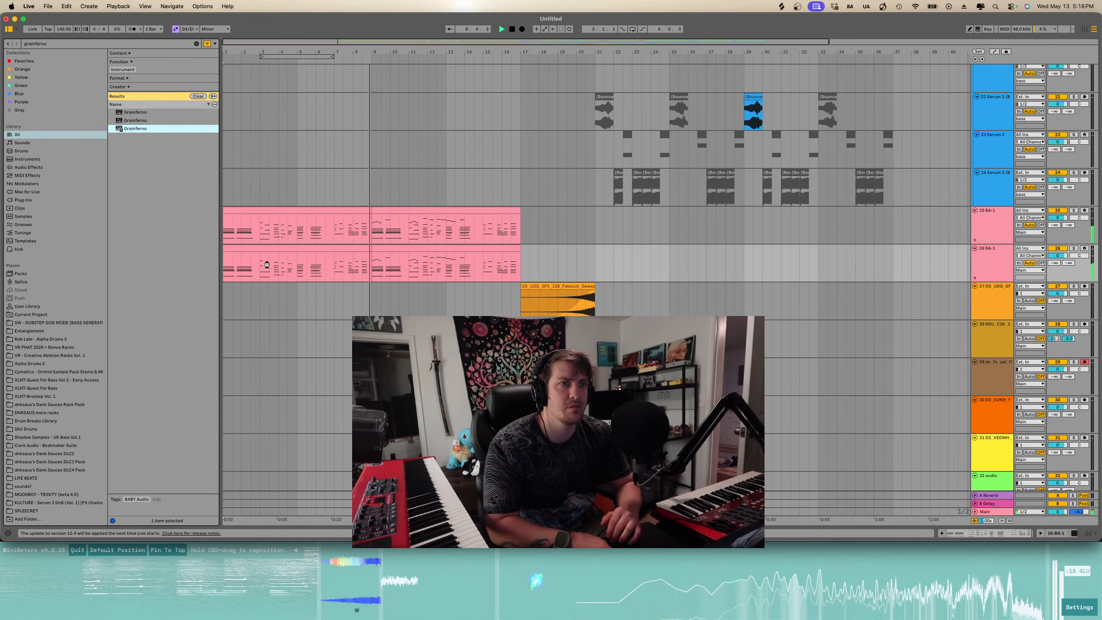
pyautogui.moveTo(267, 264); pyautogui.dragTo(267, 265)
# - Delete the clip section before bar 9 on the Grainferno track
pyautogui.scroll(-5, 564, 369)
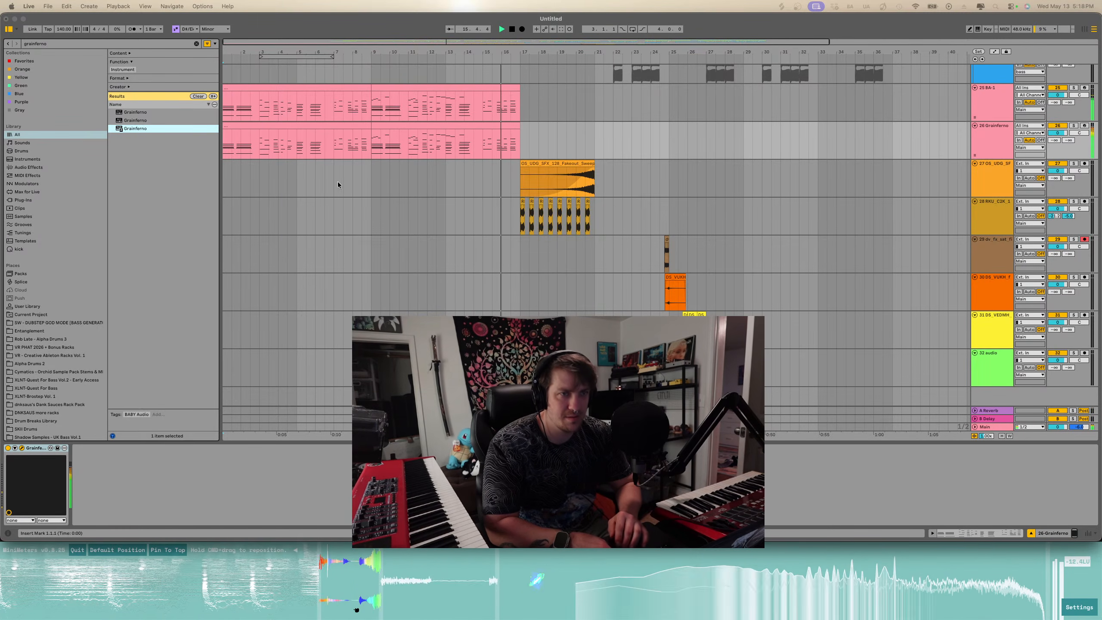
pyautogui.click(335, 124)
pyautogui.press('Delete')
# - Open the remaining Grainferno clip in an enlarged note editor
pyautogui.doubleClick(380, 126)
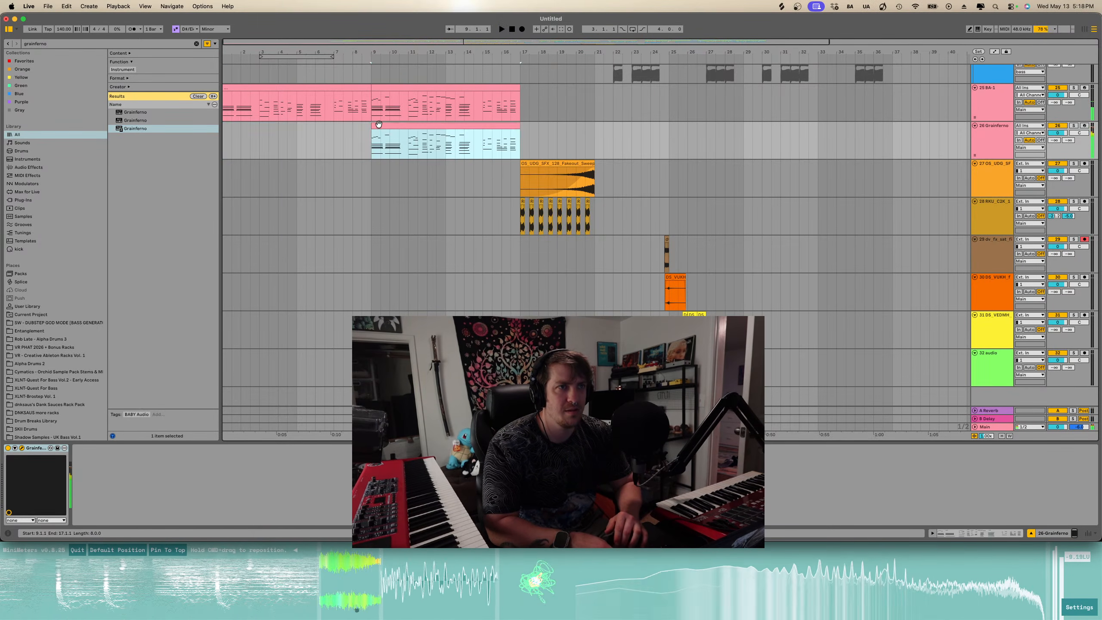
pyautogui.press('space')
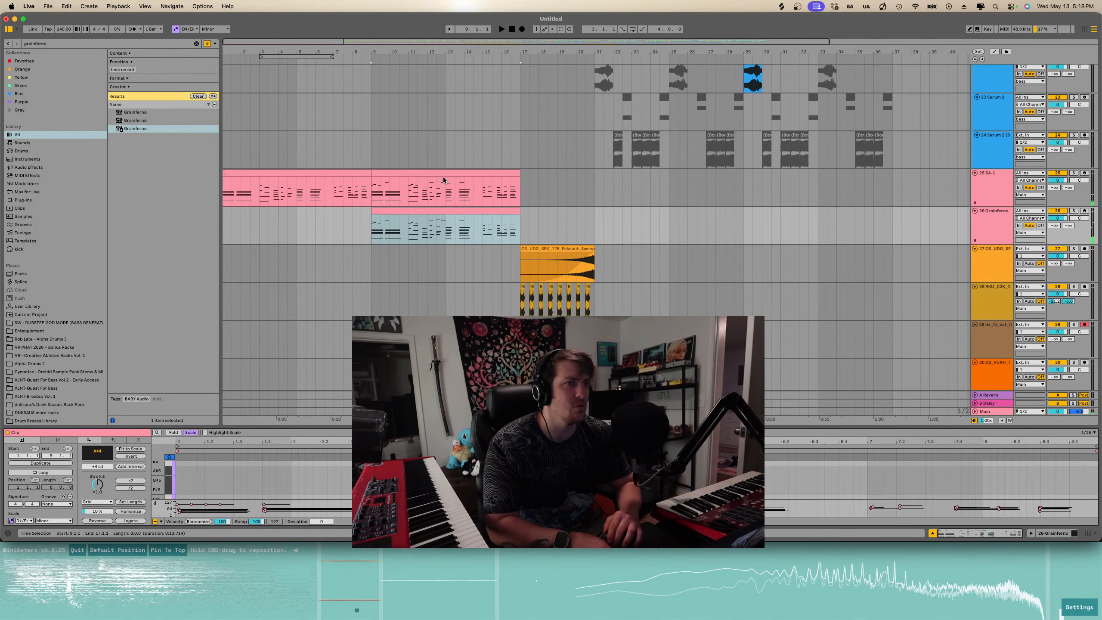
pyautogui.click(382, 211)
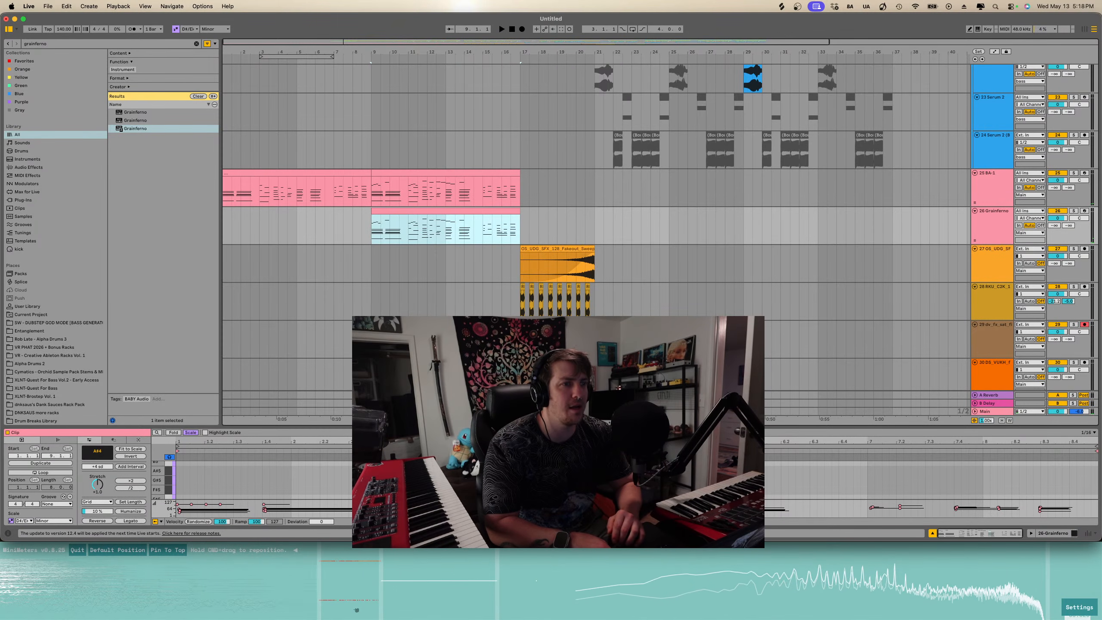
pyautogui.moveTo(451, 426); pyautogui.dragTo(452, 175)
pyautogui.scroll(-4, 390, 348)
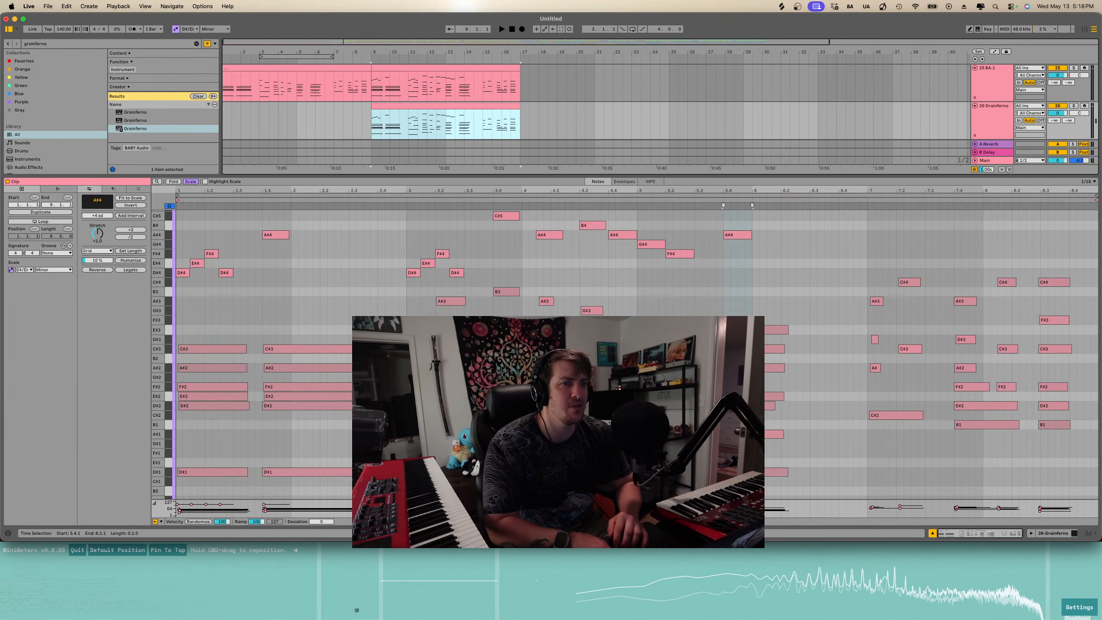
# - Select and delete a low note at the start of the Grainferno clip
pyautogui.click(311, 380)
pyautogui.scroll(-2, 312, 380)
pyautogui.click(312, 368)
pyautogui.keyDown('shift'); pyautogui.click(210, 367); pyautogui.keyUp('shift')
pyautogui.press('Delete')
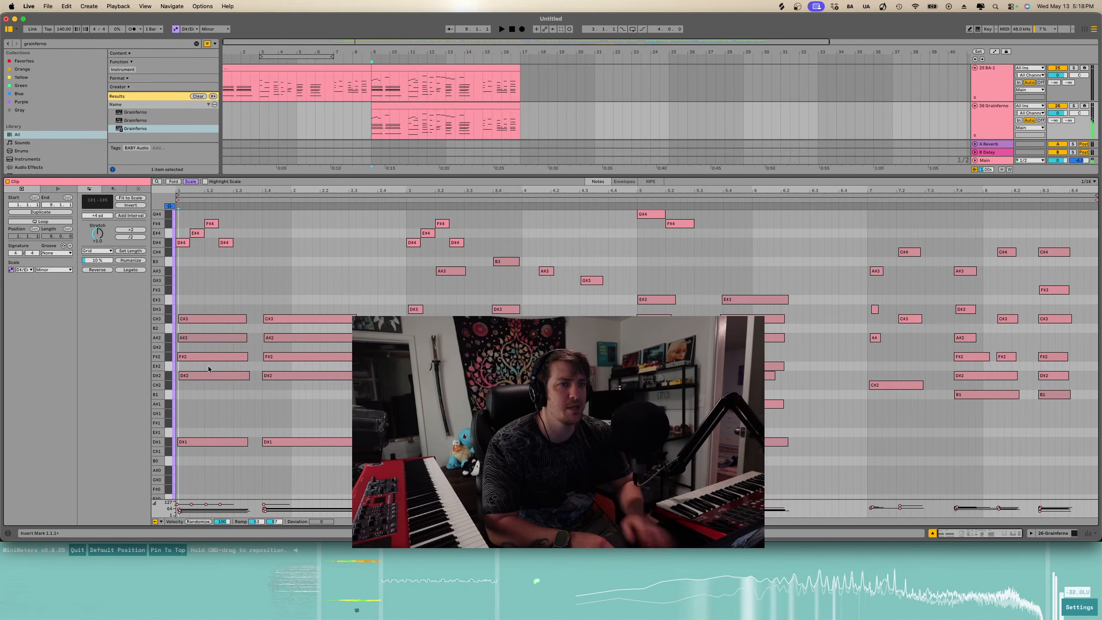
# - Delete a run of notes in the middle section of the Grainferno clip
pyautogui.moveTo(567, 369); pyautogui.dragTo(850, 362)
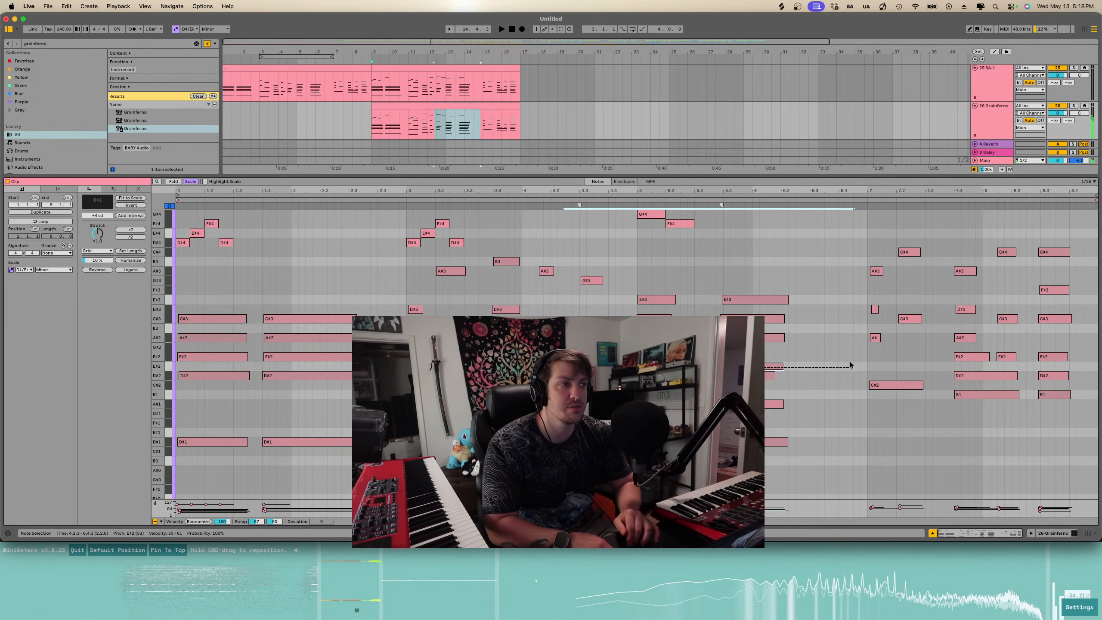
pyautogui.press('Delete')
# - Delete the lowest D#1 bass notes and the lower notes across the later part of the Grainferno clip
pyautogui.scroll(-3, 302, 360)
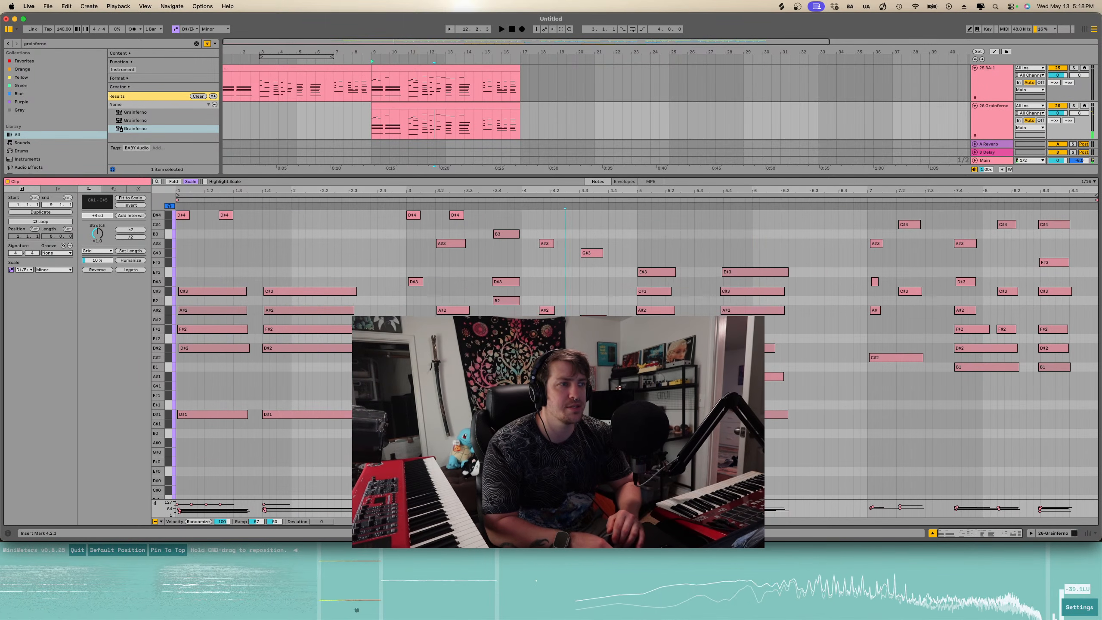
pyautogui.click(294, 370)
pyautogui.keyDown('shift'); pyautogui.click(207, 371); pyautogui.keyUp('shift')
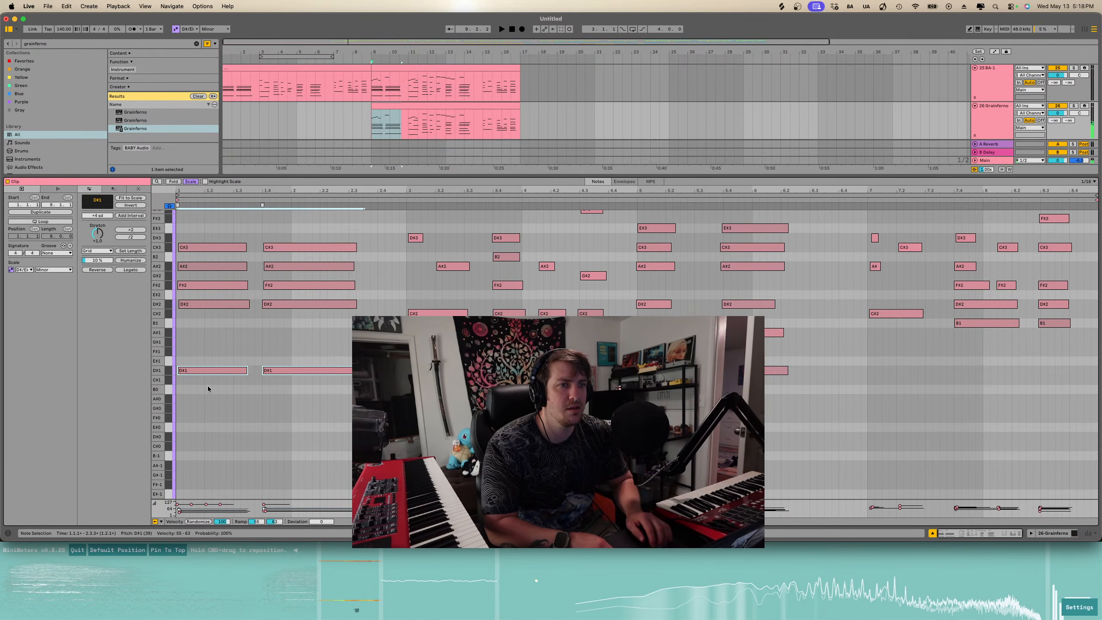
pyautogui.hotkey('shift', 'Down')
pyautogui.press('Delete')
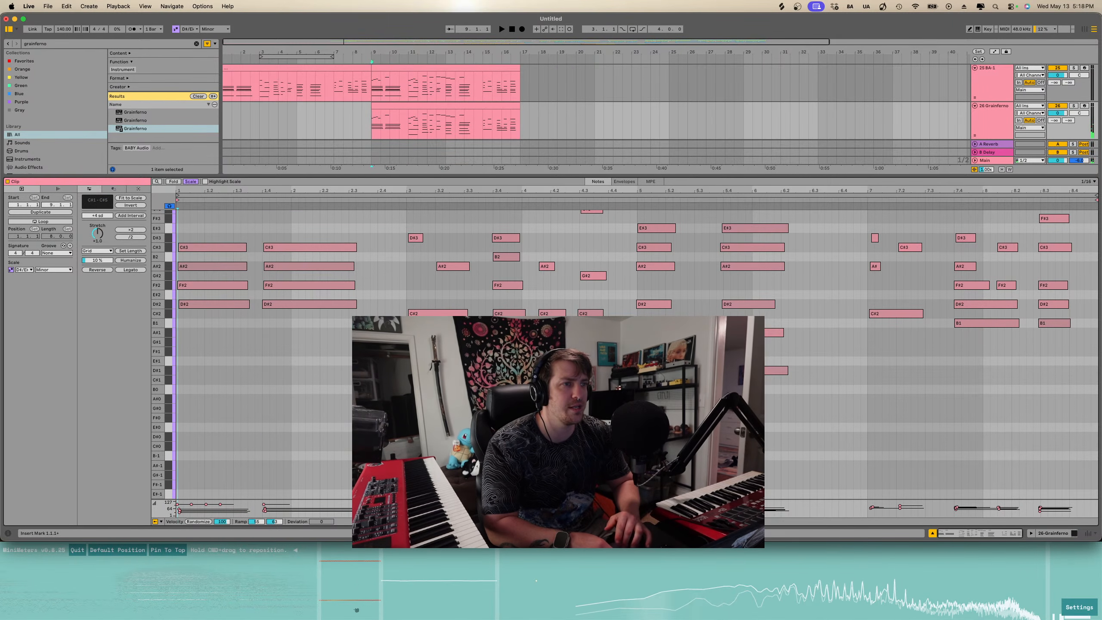
pyautogui.moveTo(398, 351); pyautogui.dragTo(1101, 448)
pyautogui.press('Delete')
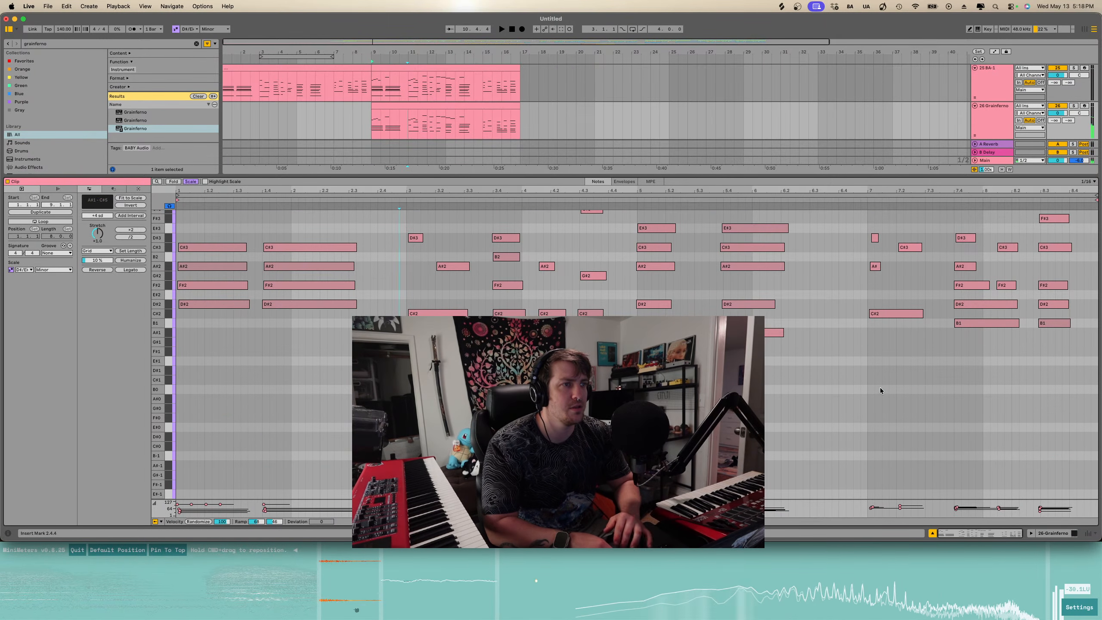
# - Select the upper melody notes and transpose them up one octave
pyautogui.scroll(10, 880, 388)
pyautogui.moveTo(846, 255); pyautogui.dragTo(93, 374)
pyautogui.hotkey('shift', 'Up')
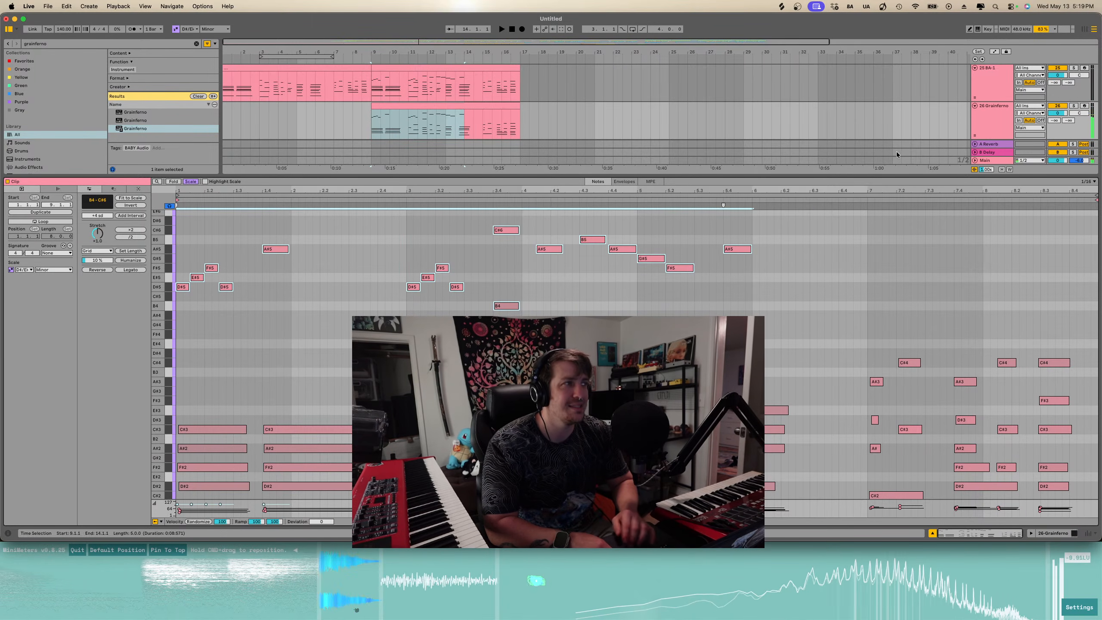
pyautogui.click(1090, 105)
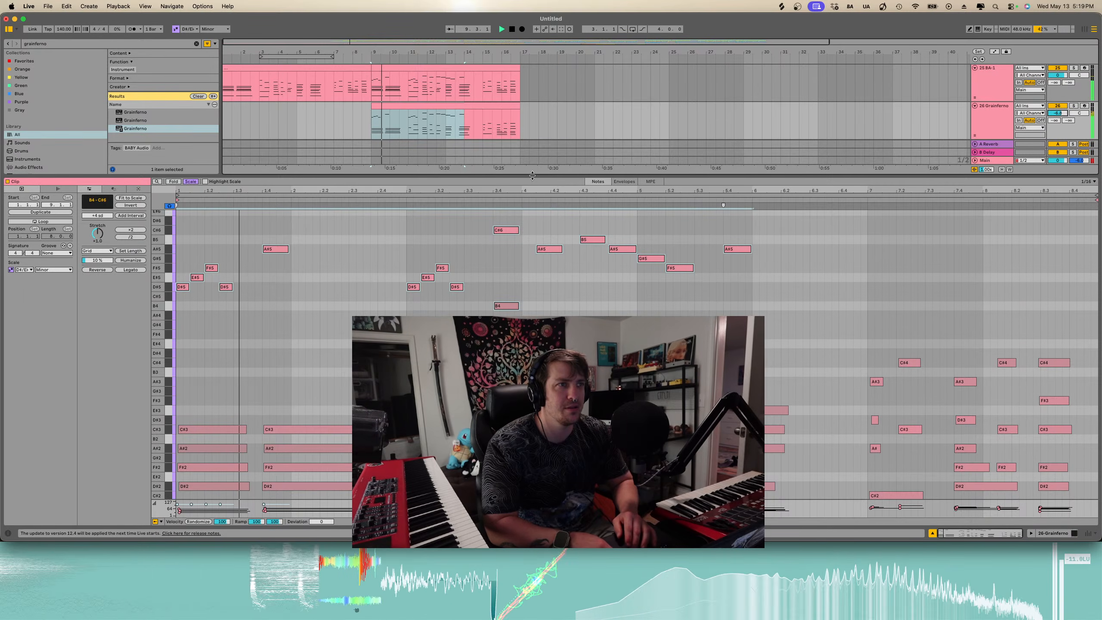
# - Reopen the clip and draw a rising sequence of short high notes in its final bar
pyautogui.doubleClick(382, 176)
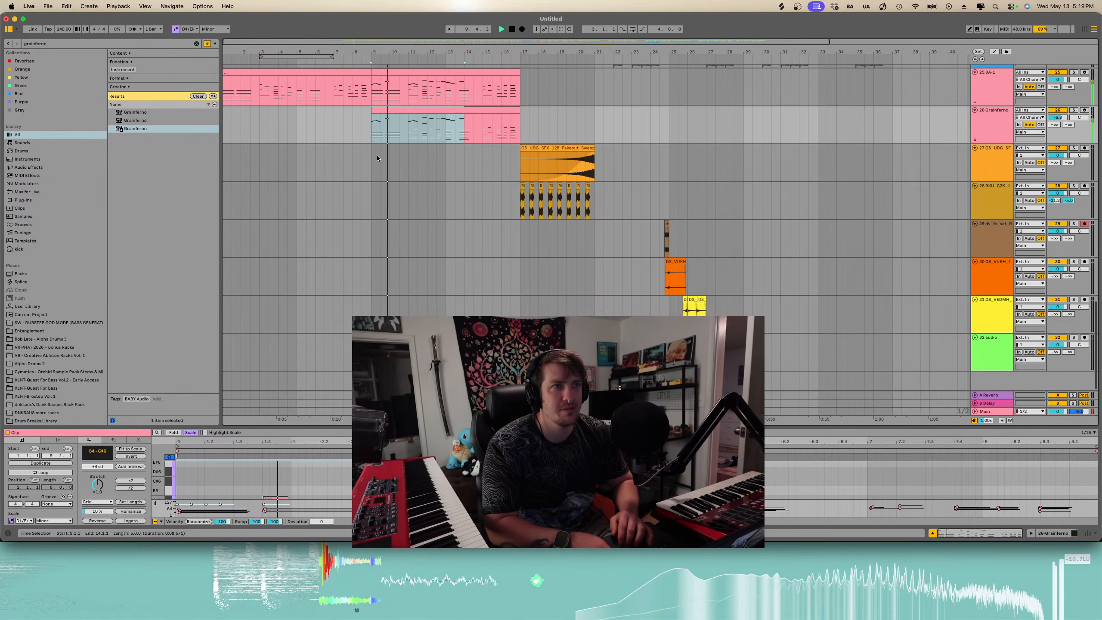
pyautogui.click(471, 114)
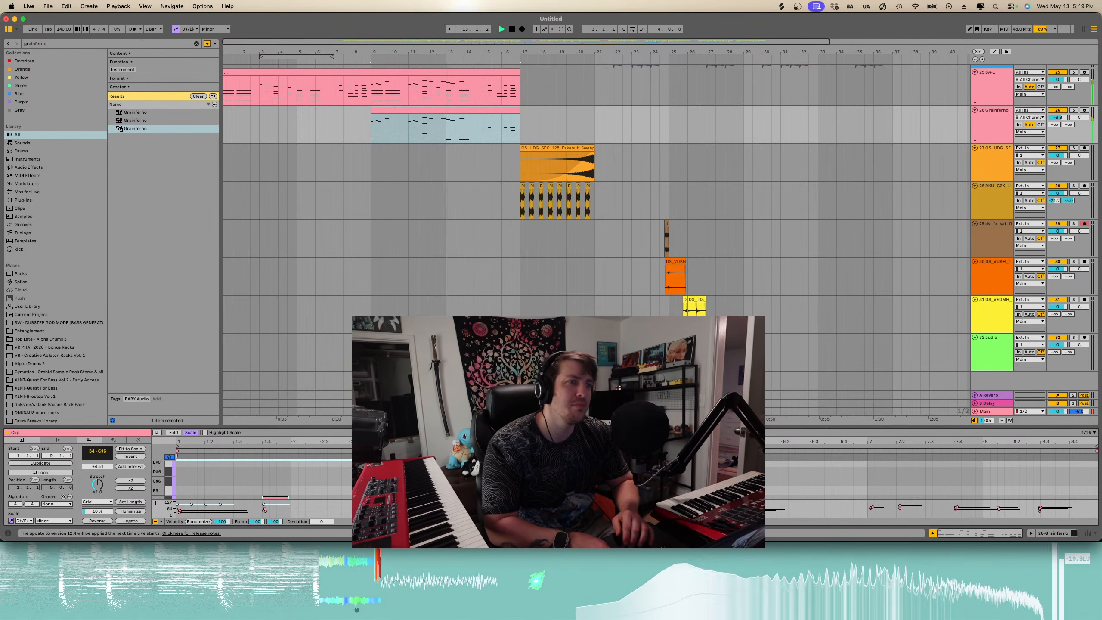
pyautogui.doubleClick(479, 114)
pyautogui.scroll(1, 852, 324)
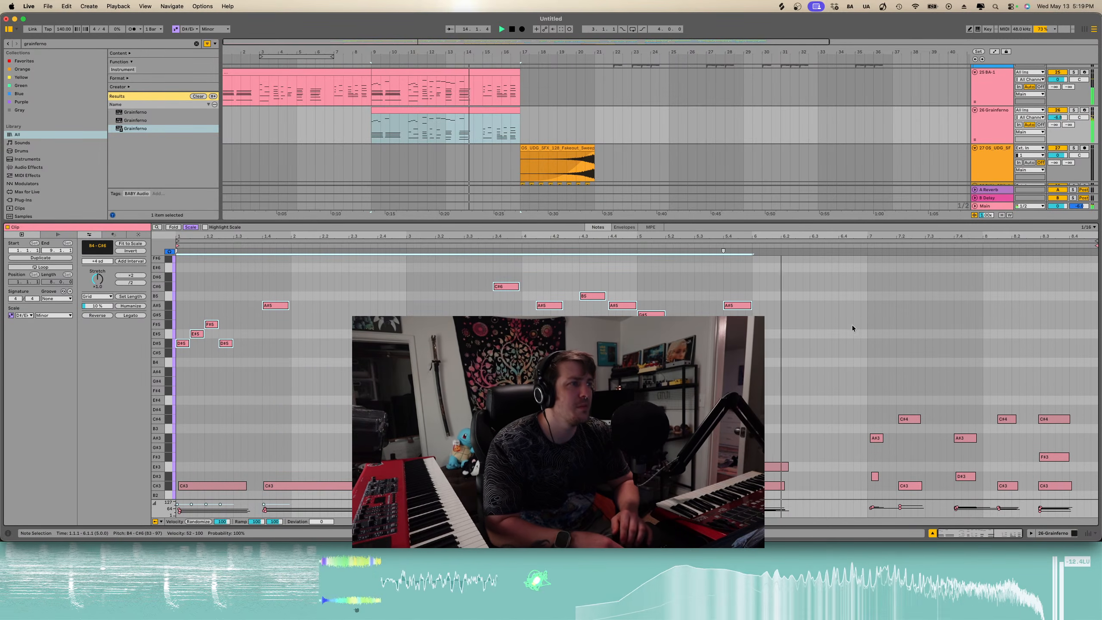
pyautogui.scroll(1, 852, 325)
pyautogui.press('b')
pyautogui.click(872, 297)
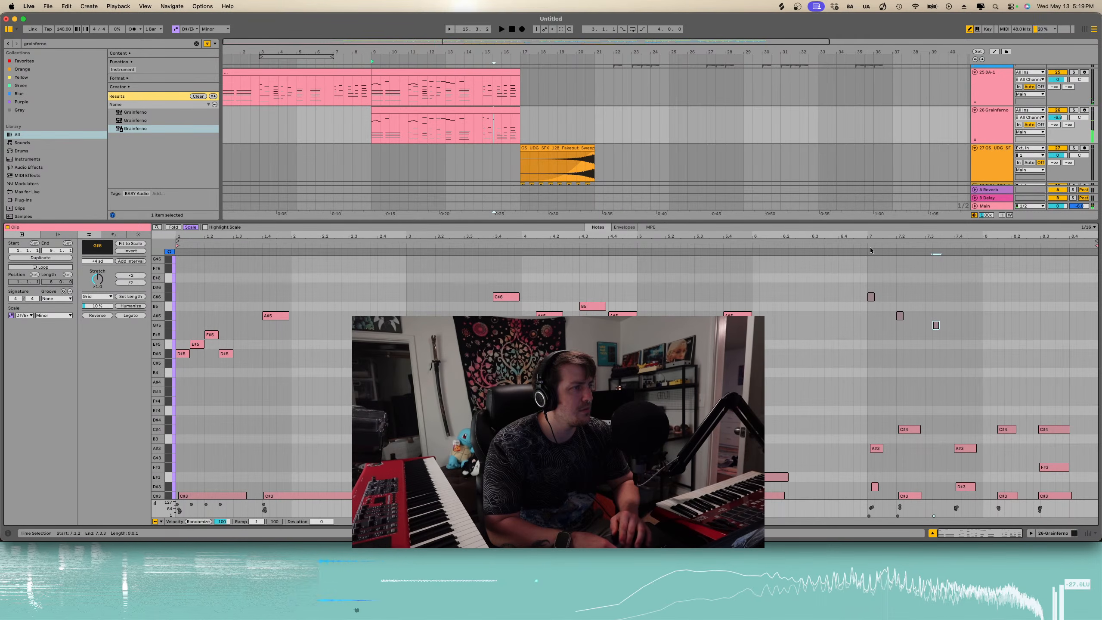
pyautogui.click(936, 326)
pyautogui.press('space')
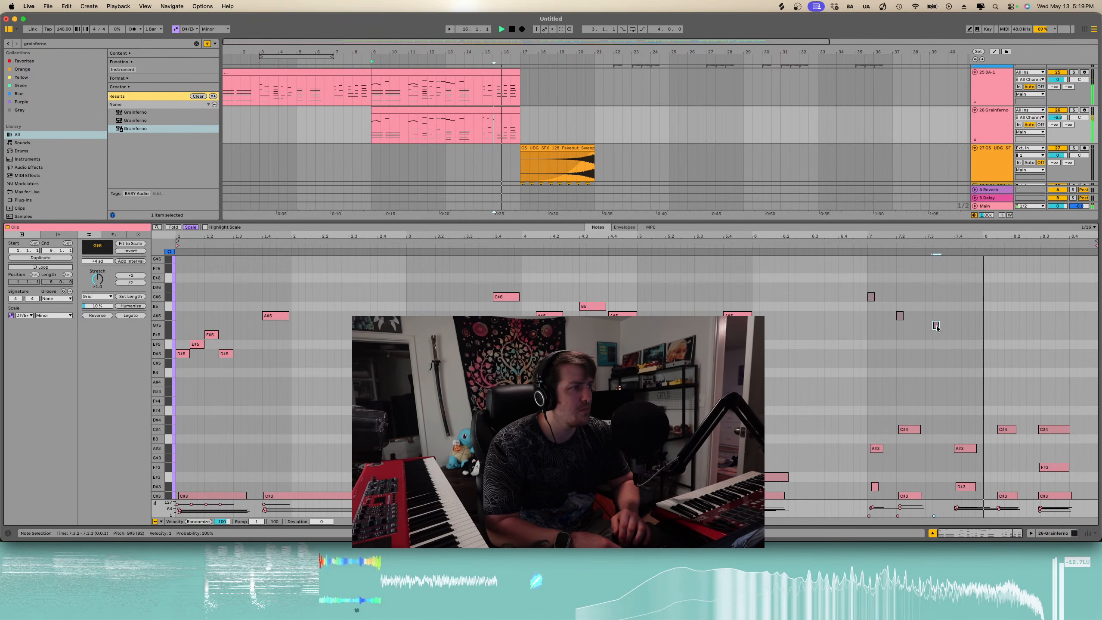
pyautogui.click(868, 245)
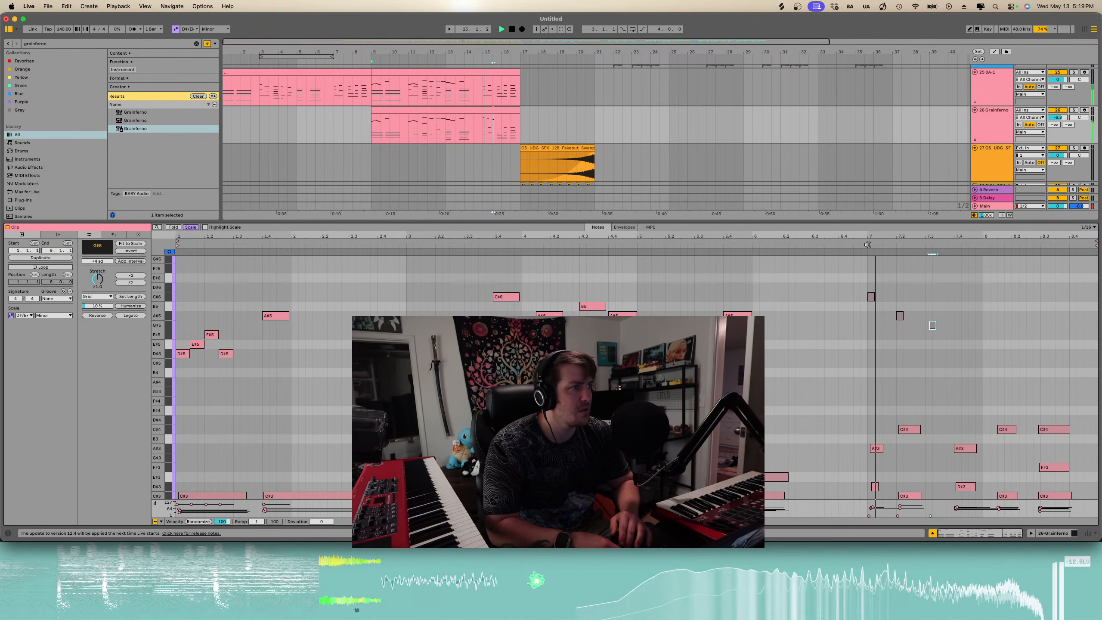
pyautogui.press('space')
pyautogui.press('b')
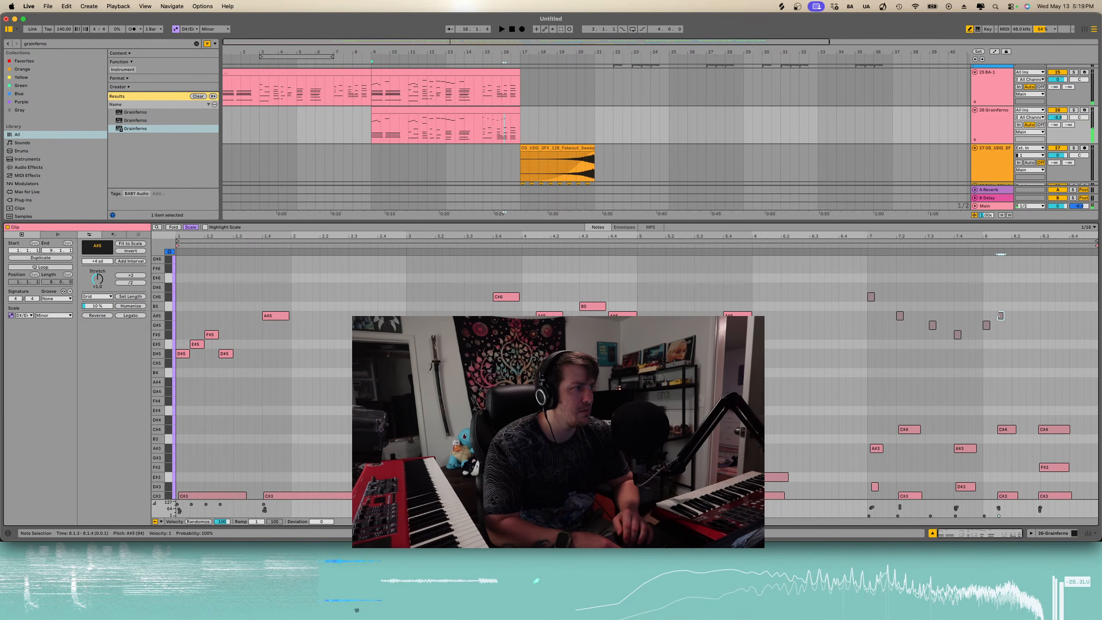
# - Add a longer high note at the very end of the clip and play the passage back
pyautogui.click(864, 245)
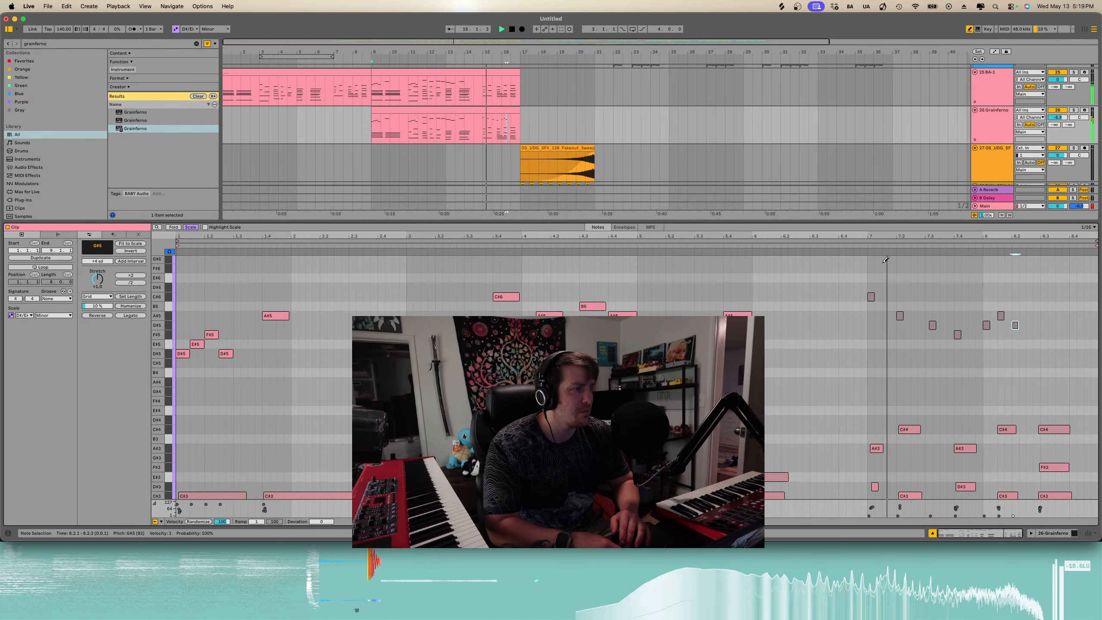
pyautogui.scroll(3, 966, 347)
pyautogui.hscroll(2, 967, 350)
pyautogui.scroll(1, 968, 350)
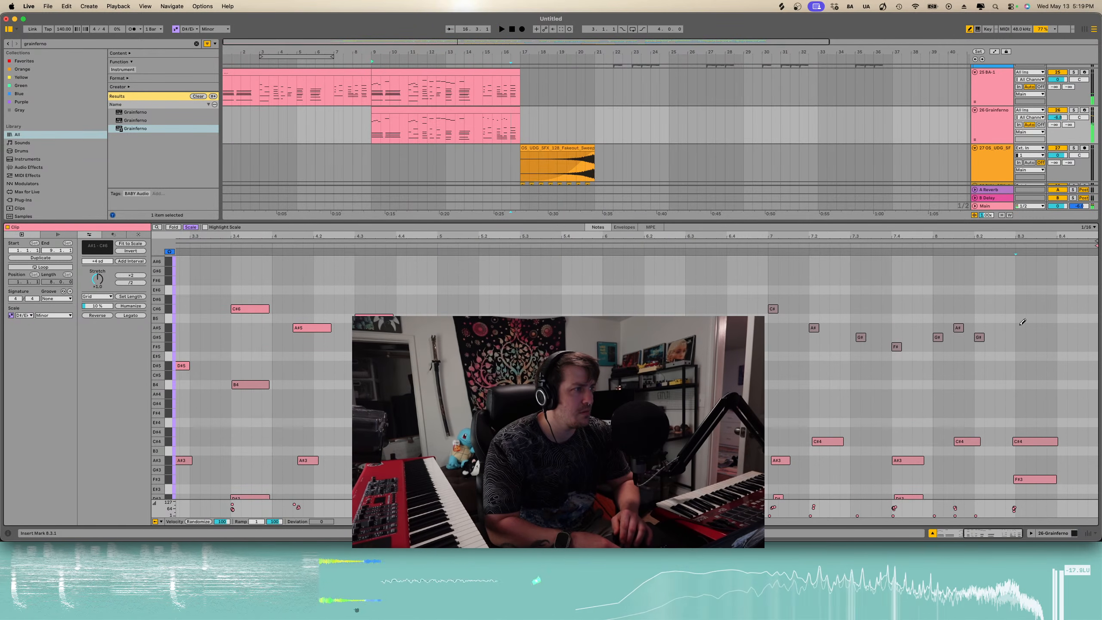
pyautogui.click(1020, 298)
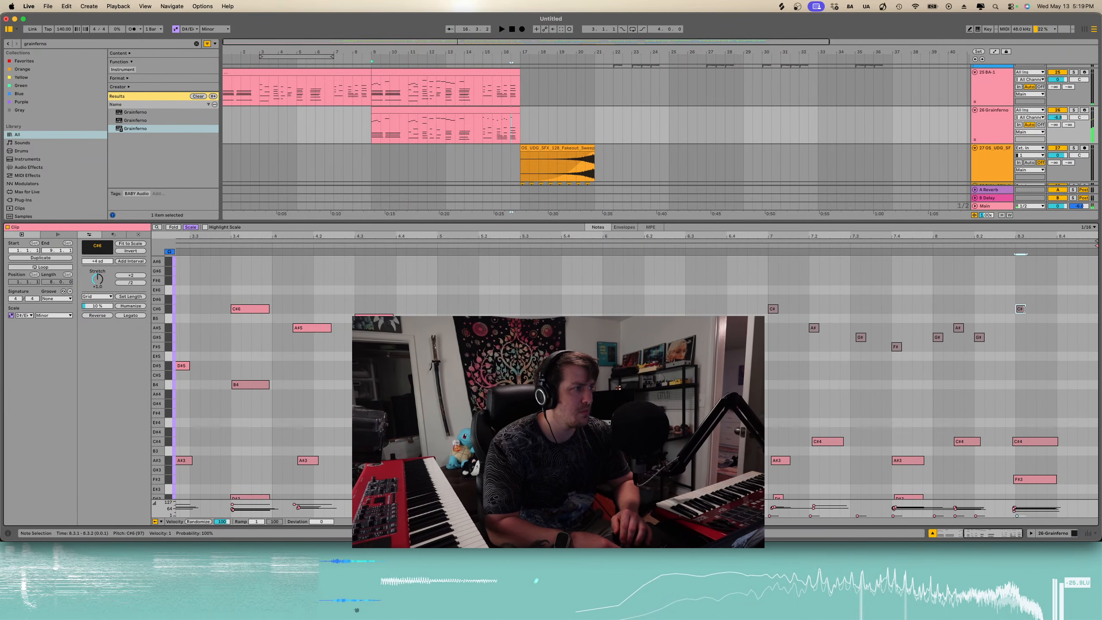
pyautogui.moveTo(1023, 309); pyautogui.dragTo(1053, 309)
pyautogui.press('space')
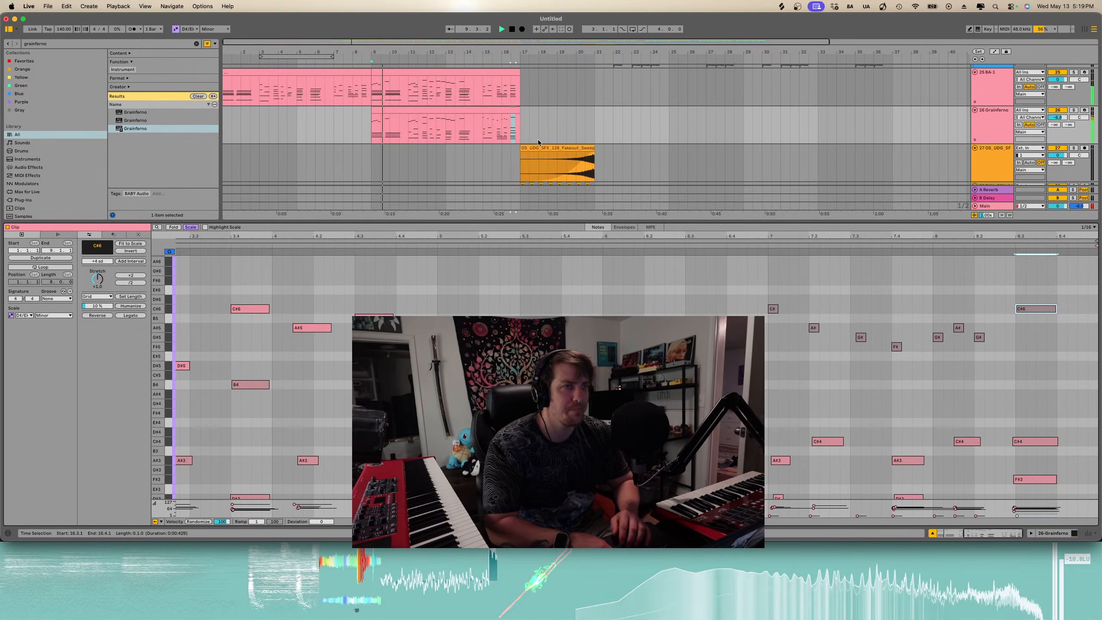
# - Show the arrangement and draw a macro 1 automation ramp across the Grainferno clip
pyautogui.press('super+alt+l')
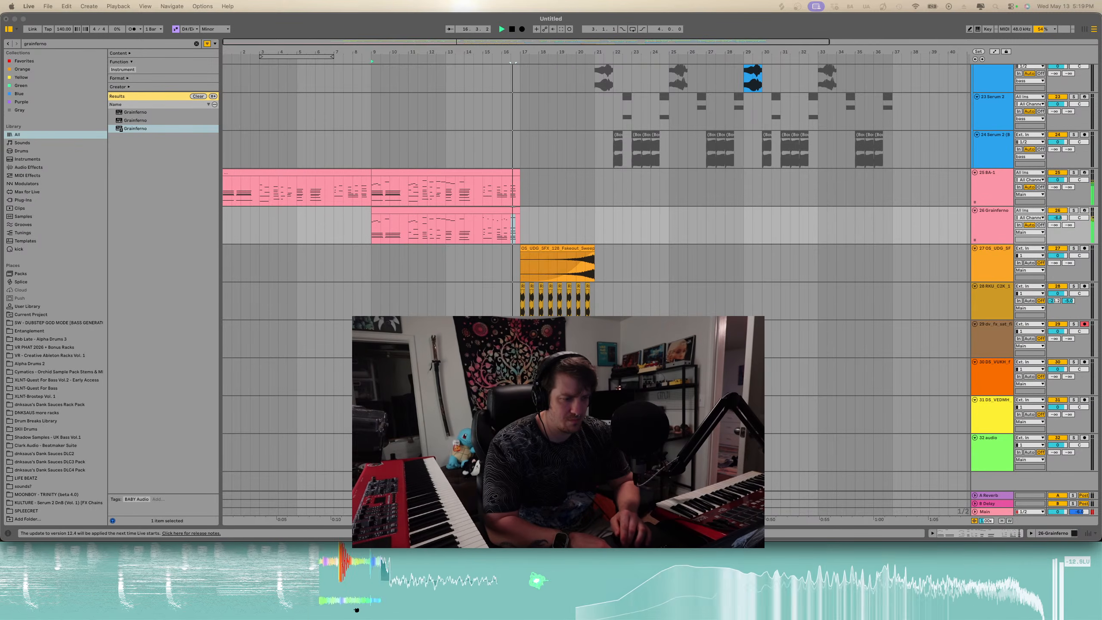
pyautogui.press('space')
pyautogui.press('space')
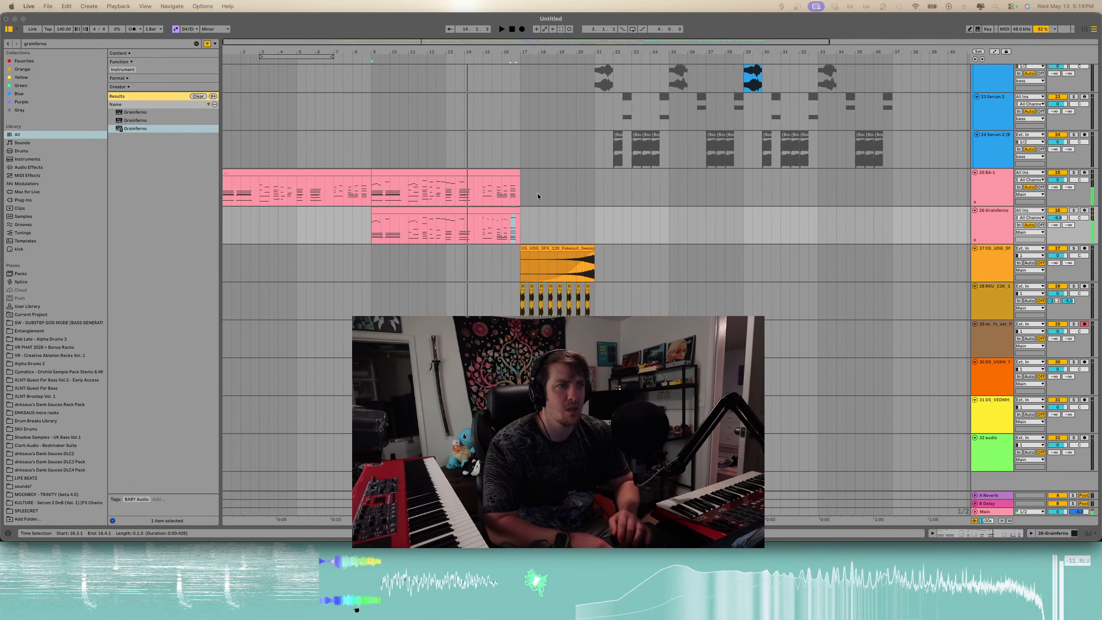
pyautogui.press('space')
pyautogui.press('a')
pyautogui.click(398, 209)
pyautogui.click(372, 243)
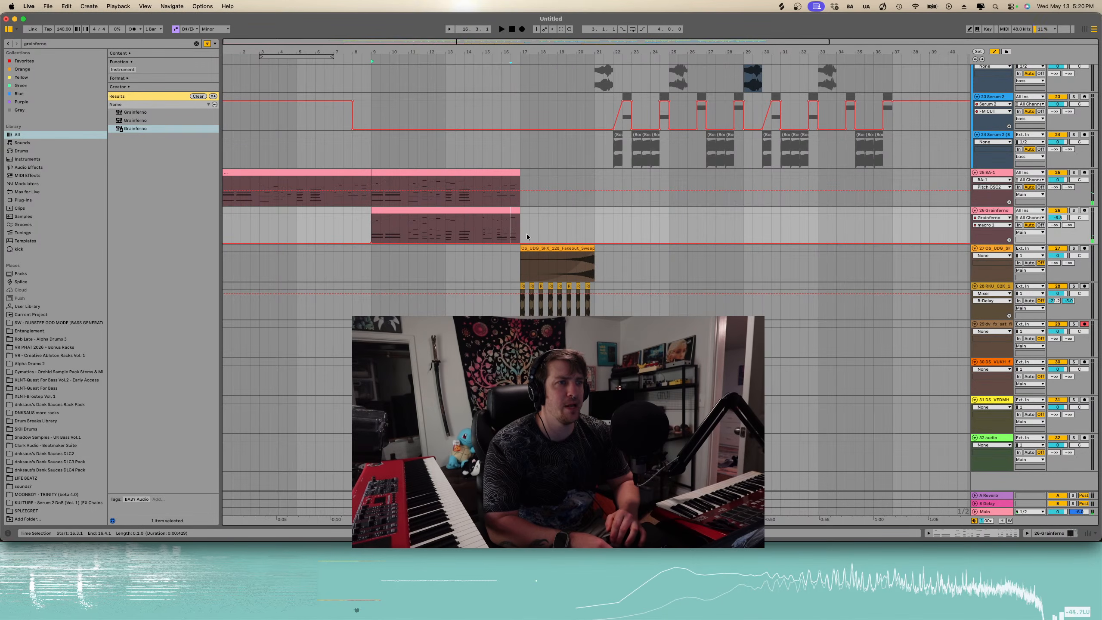
pyautogui.moveTo(520, 243); pyautogui.dragTo(520, 213)
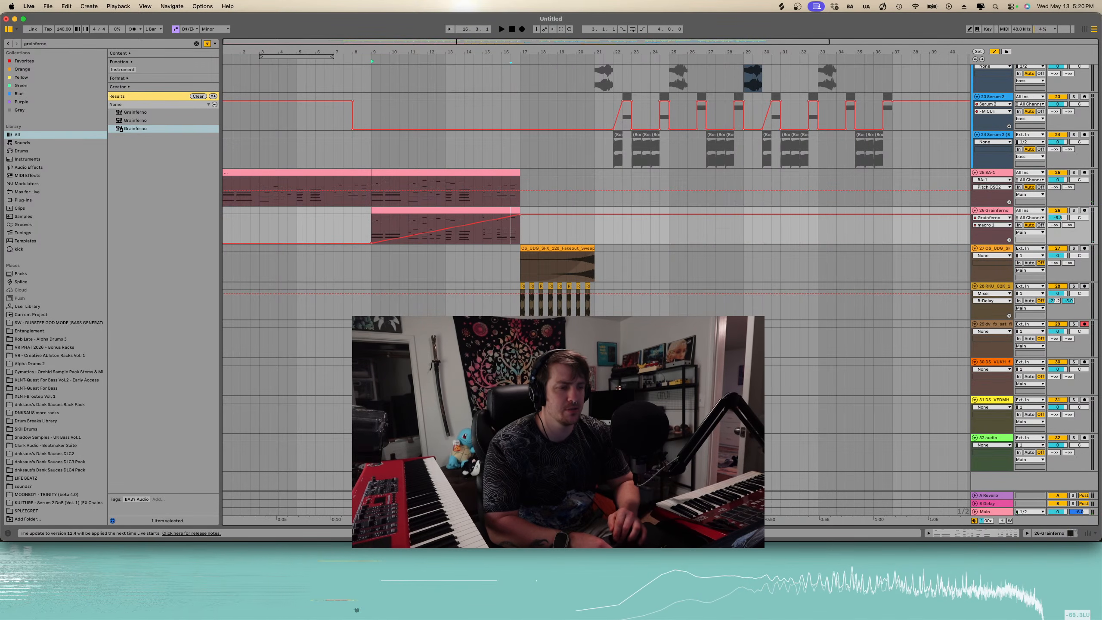
# - Open the Grainferno instrument window to audition the sound, then close it
pyautogui.moveTo(575, 136); pyautogui.dragTo(532, 94)
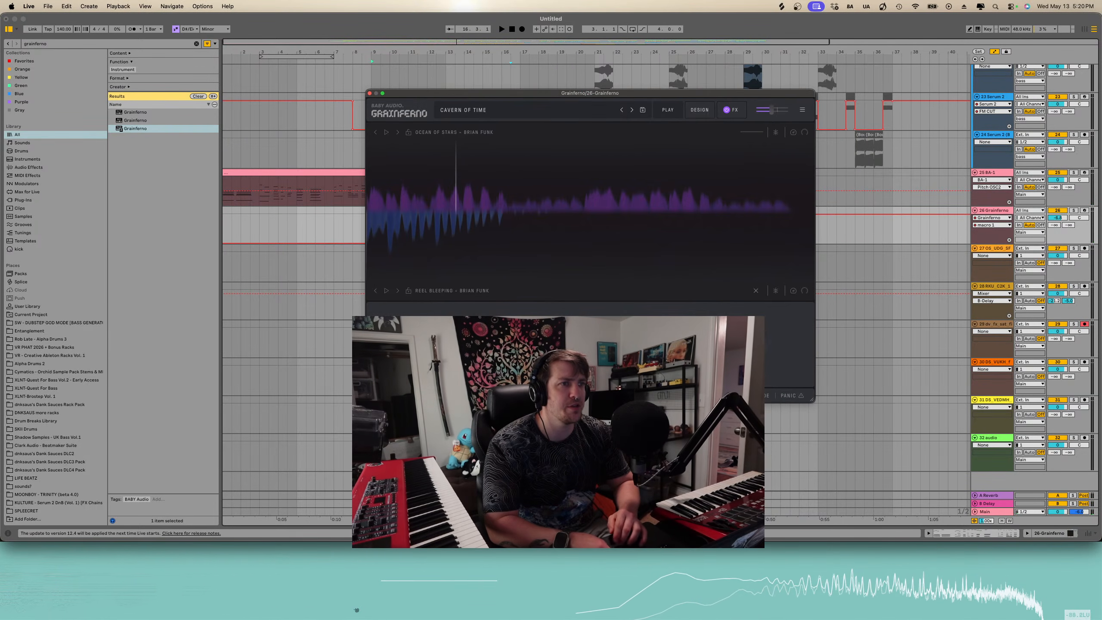
pyautogui.press('space')
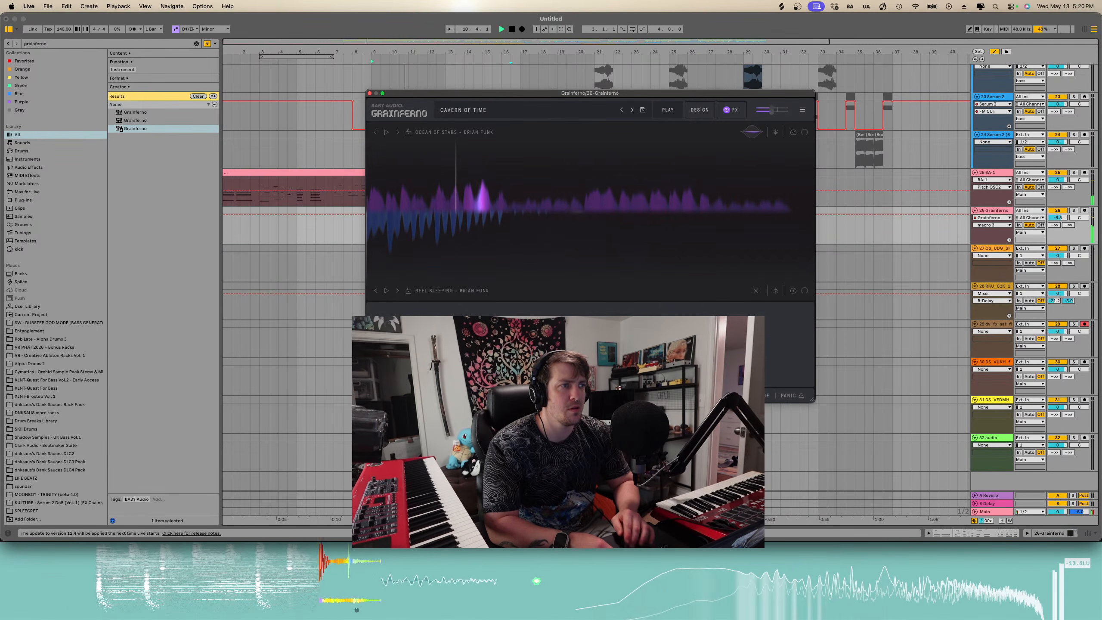
pyautogui.click(370, 93)
# - Reshape the macro 1 automation into a falling ramp ending at the clip's end
pyautogui.press('a')
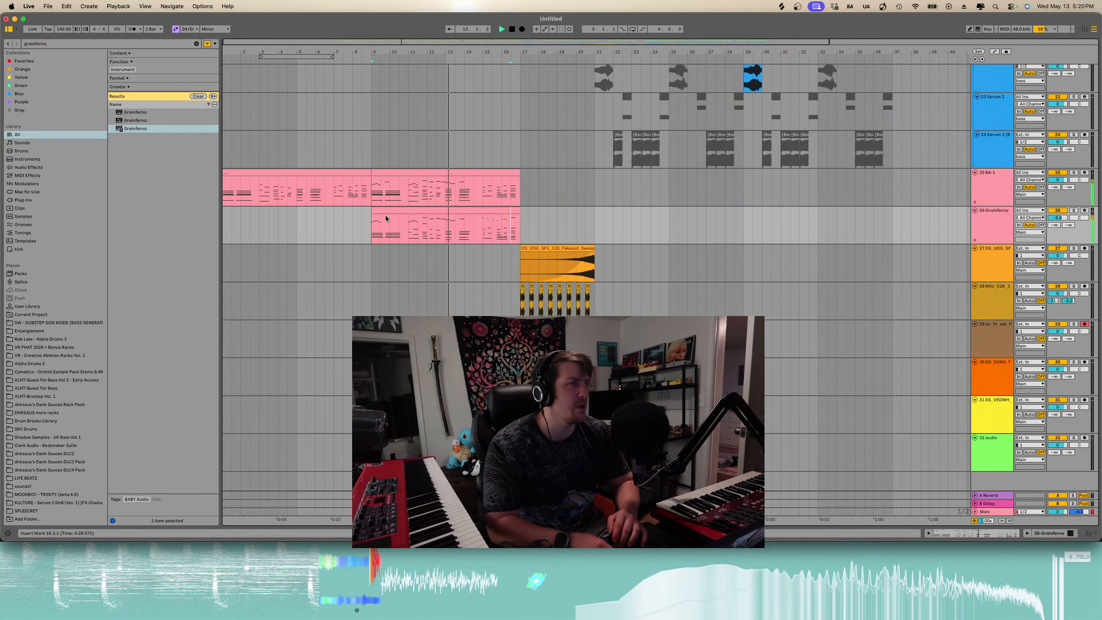
pyautogui.press('a')
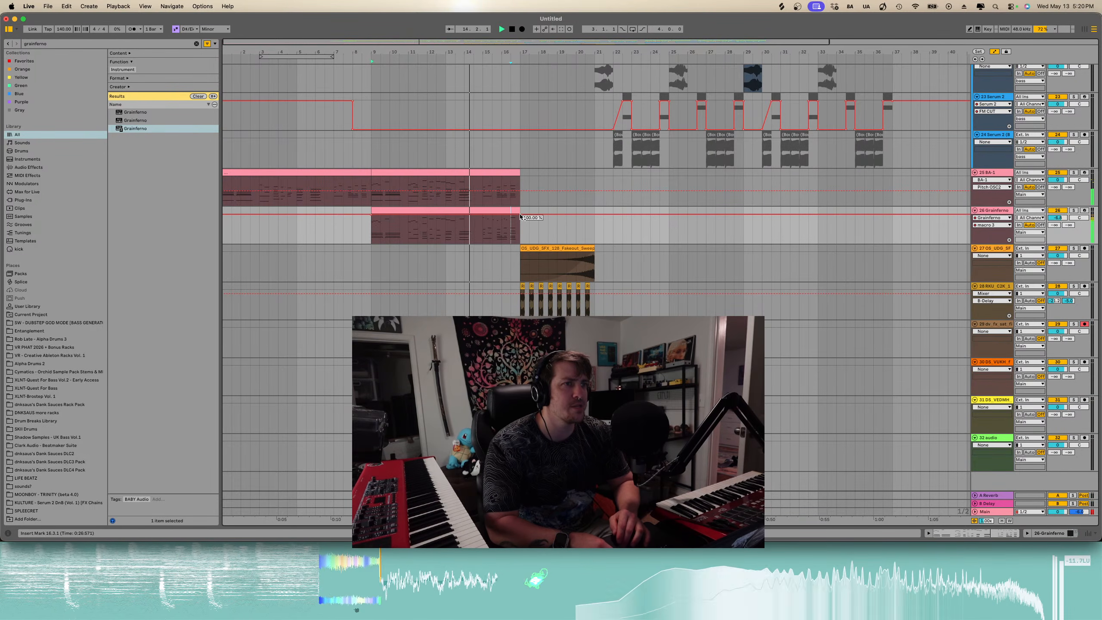
pyautogui.moveTo(520, 213); pyautogui.dragTo(520, 244)
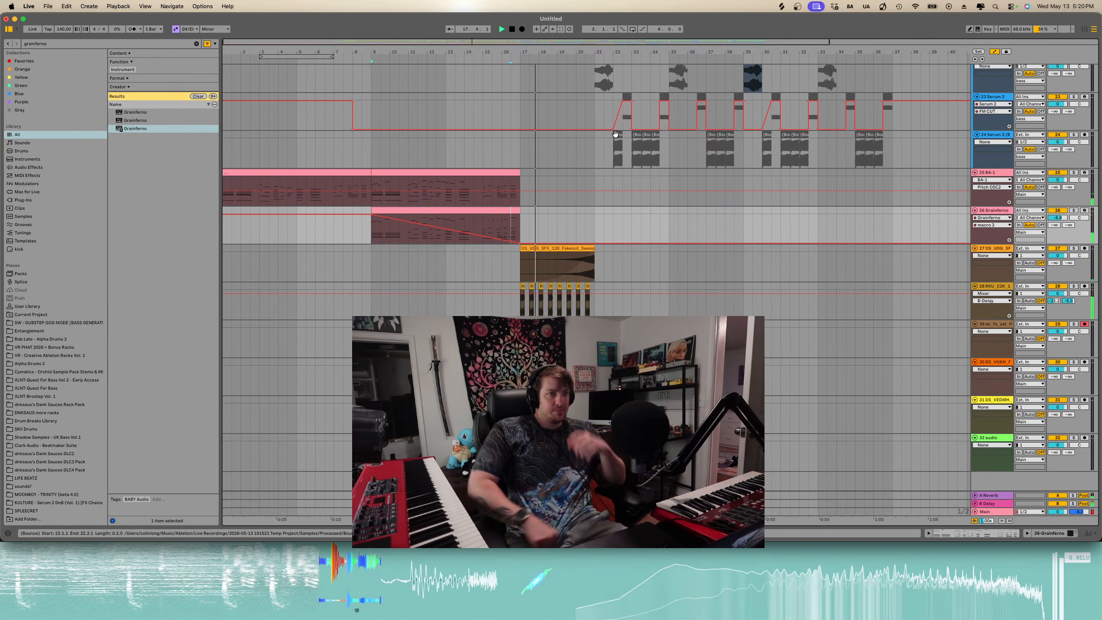
# - Search the browser for "sub drop" and place XLNT-Brostep - FX Sub Drop 04 - D#.wav on a new track at bar 17
pyautogui.press('-')
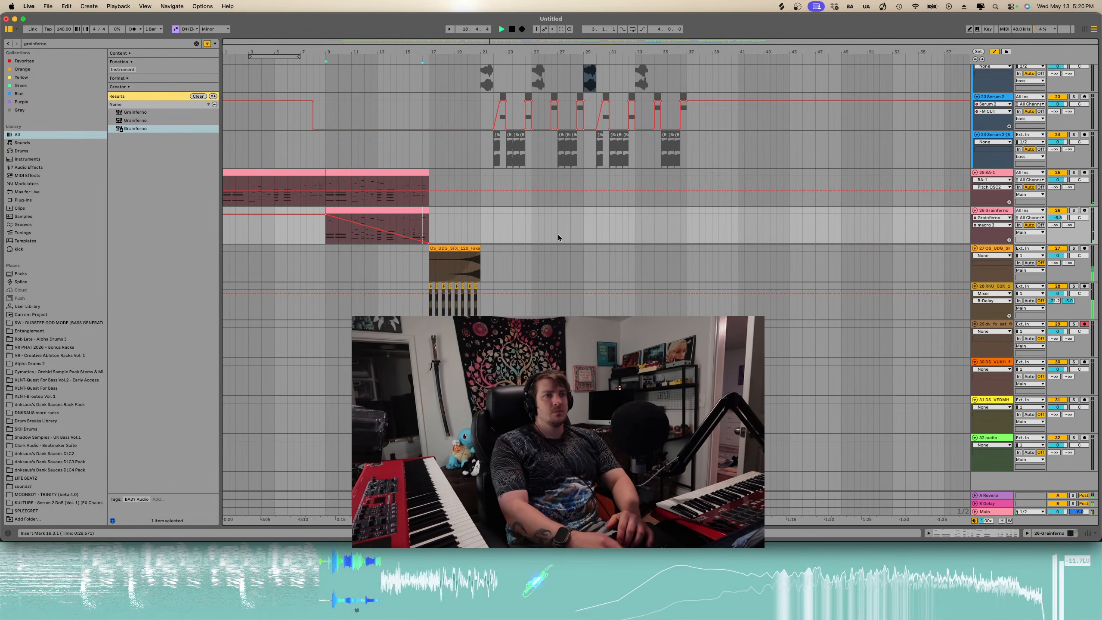
pyautogui.scroll(5, 439, 211)
pyautogui.click(439, 212)
pyautogui.scroll(-4, 439, 212)
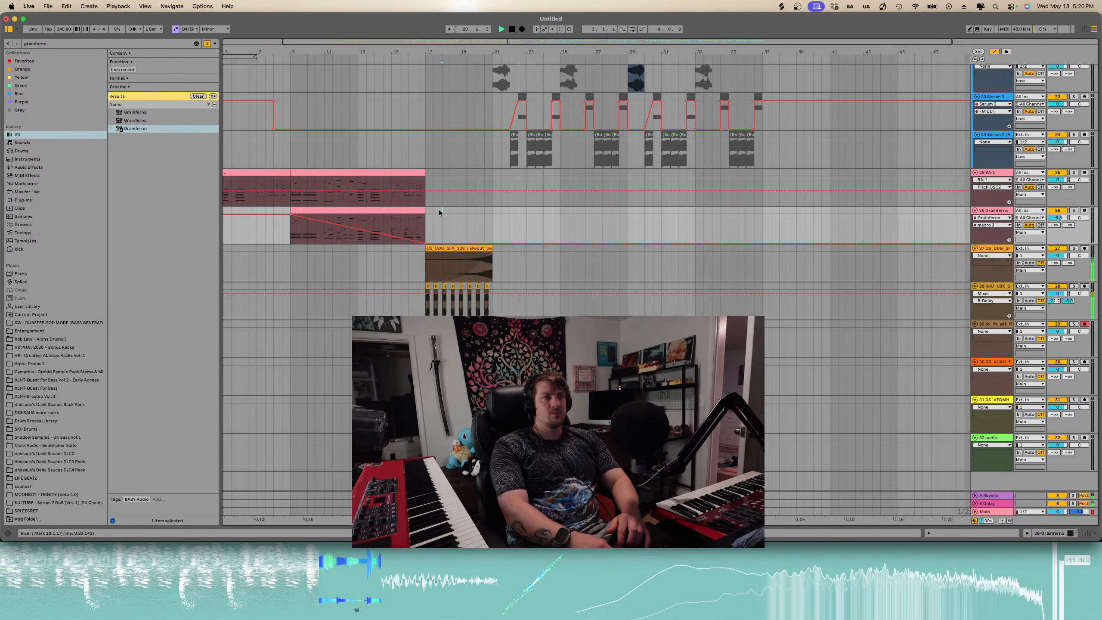
pyautogui.press('-')
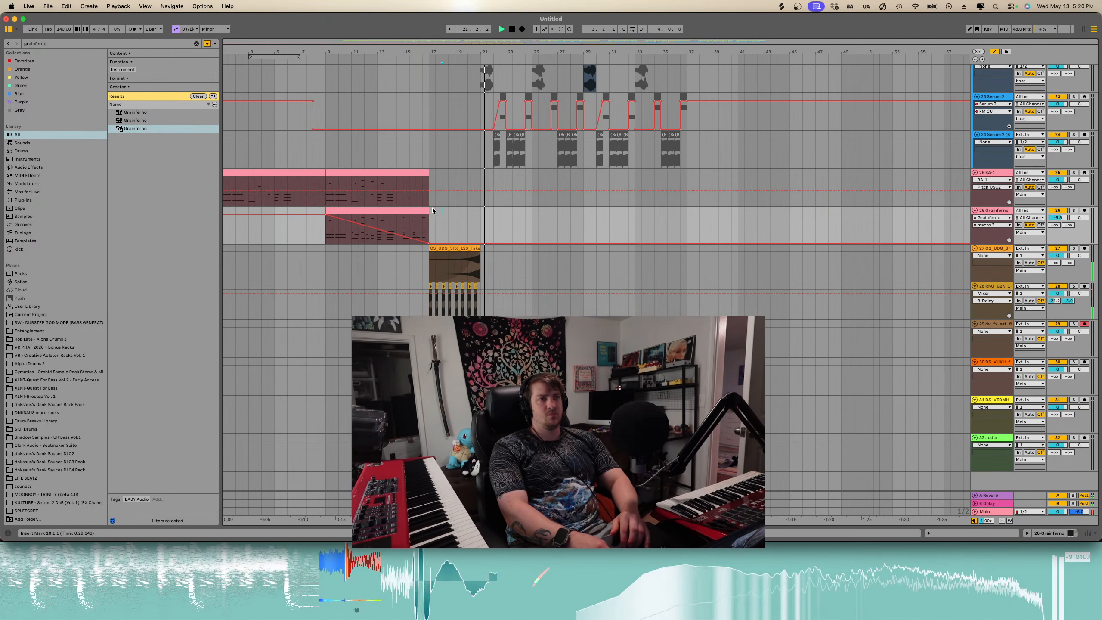
pyautogui.click(196, 44)
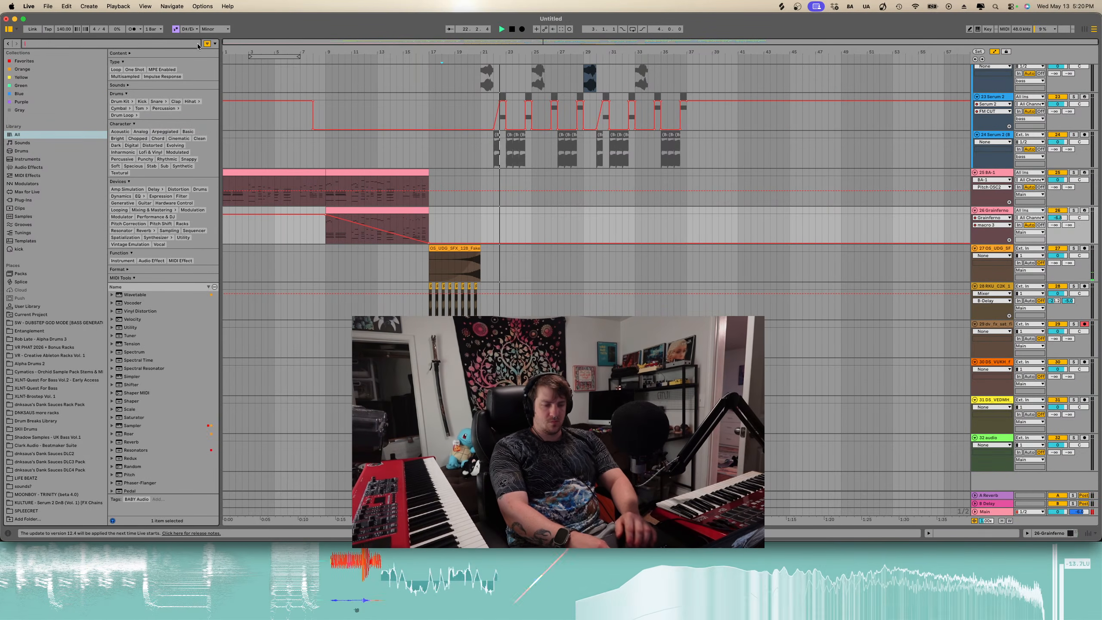
pyautogui.write('sub drop')
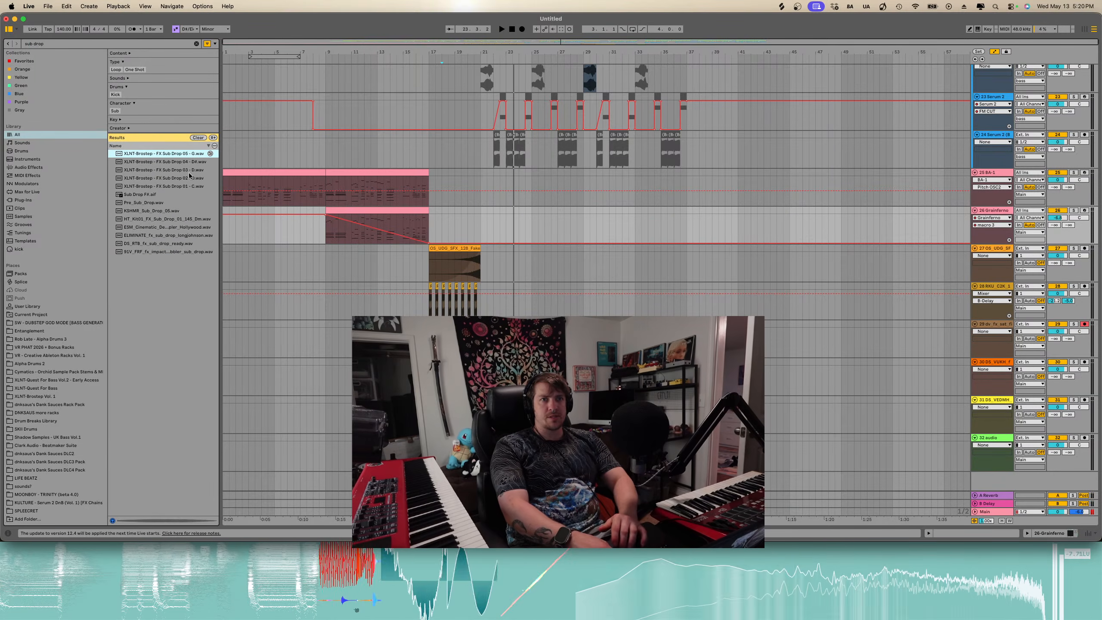
pyautogui.click(196, 163)
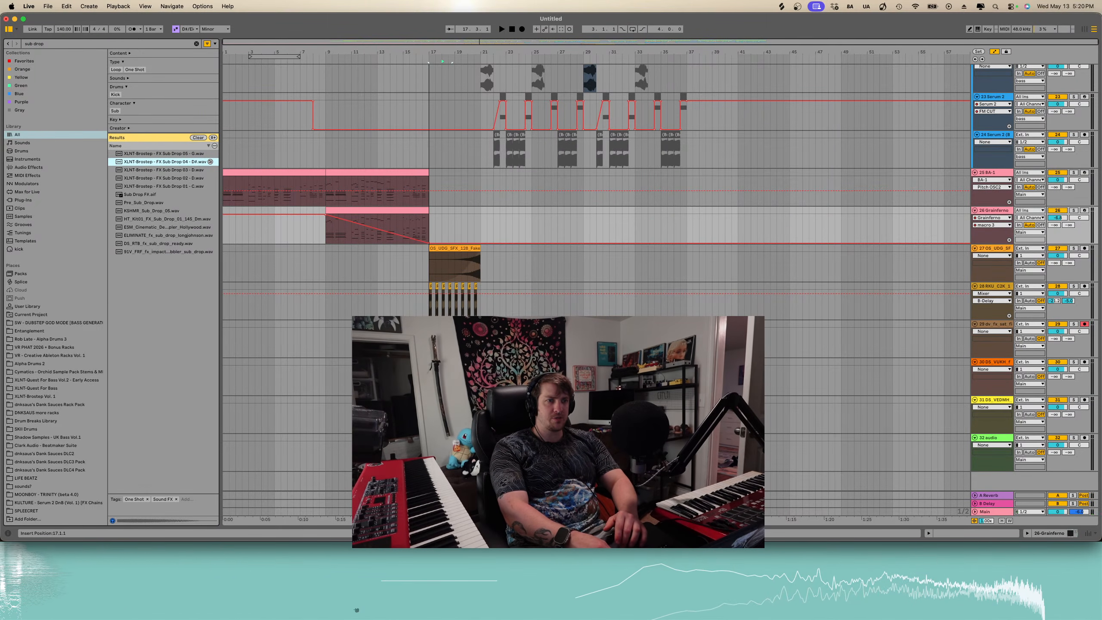
pyautogui.moveTo(195, 162); pyautogui.dragTo(434, 482)
pyautogui.press('space')
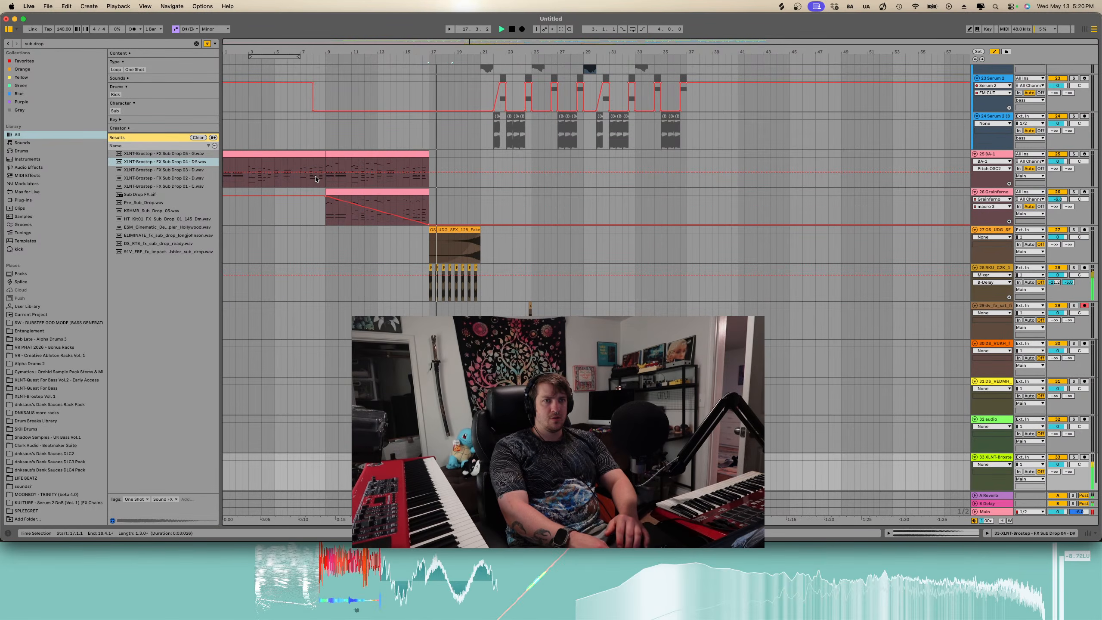
pyautogui.scroll(3, 340, 83)
pyautogui.press('space')
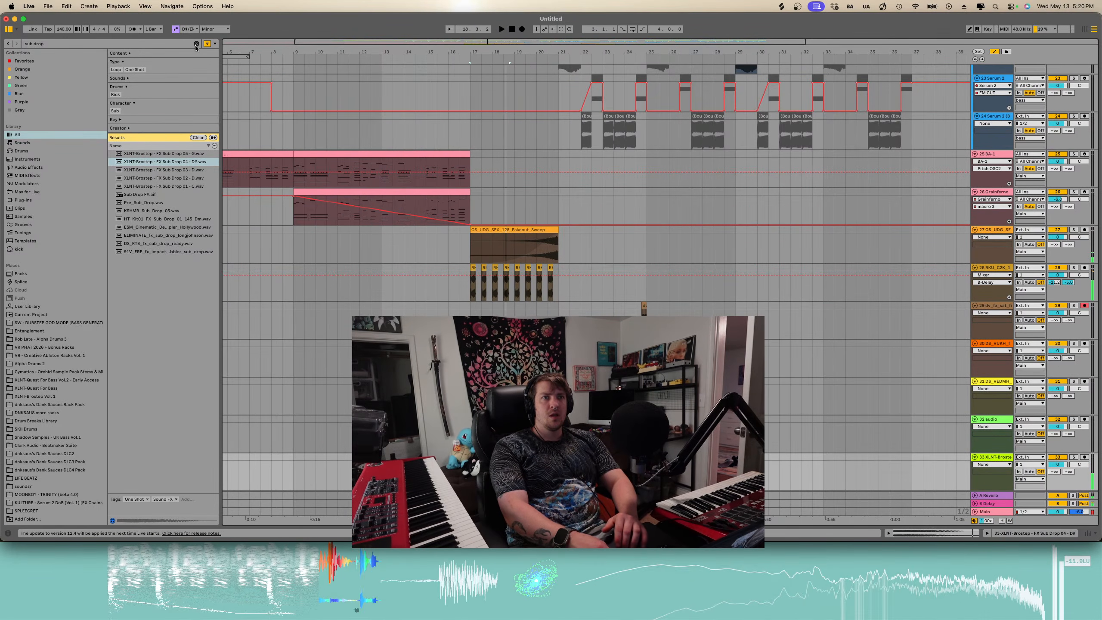
# - Search the browser for "reese" and audition several of the reese bass samples
pyautogui.click(194, 44)
pyautogui.press('BackSpace')
pyautogui.write('=')
pyautogui.press('BackSpace')
pyautogui.press('BackSpace')
pyautogui.press('BackSpace')
pyautogui.press('BackSpace')
pyautogui.press('BackSpace')
pyautogui.press('BackSpace')
pyautogui.press('BackSpace')
pyautogui.press('BackSpace')
pyautogui.write('reece')
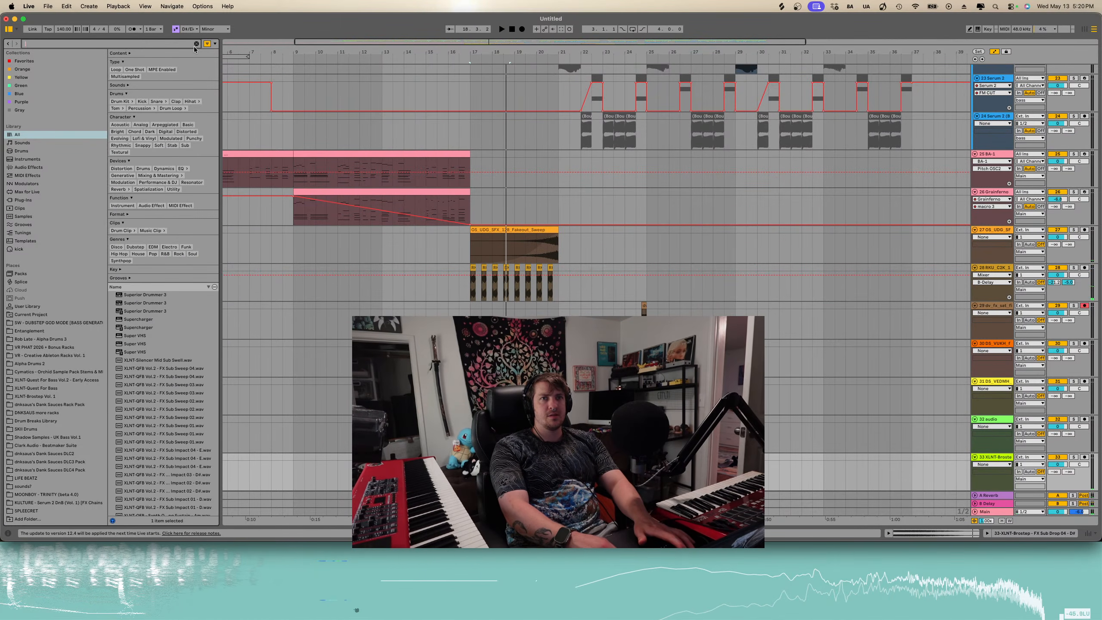
pyautogui.press('BackSpace')
pyautogui.press('BackSpace')
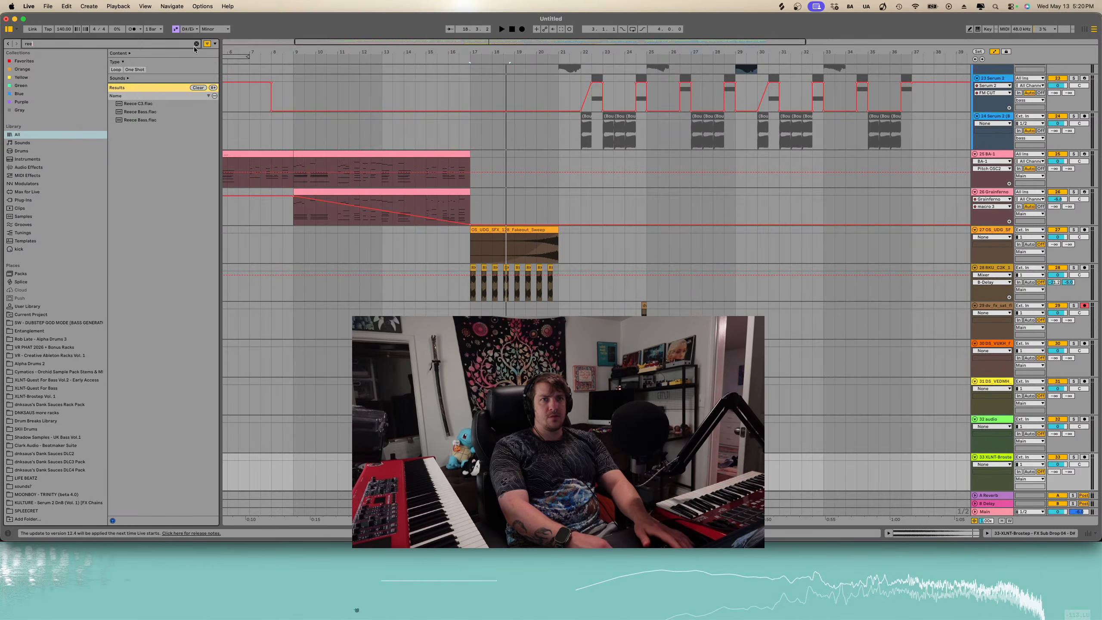
pyautogui.write('se')
pyautogui.click(155, 275)
pyautogui.click(165, 323)
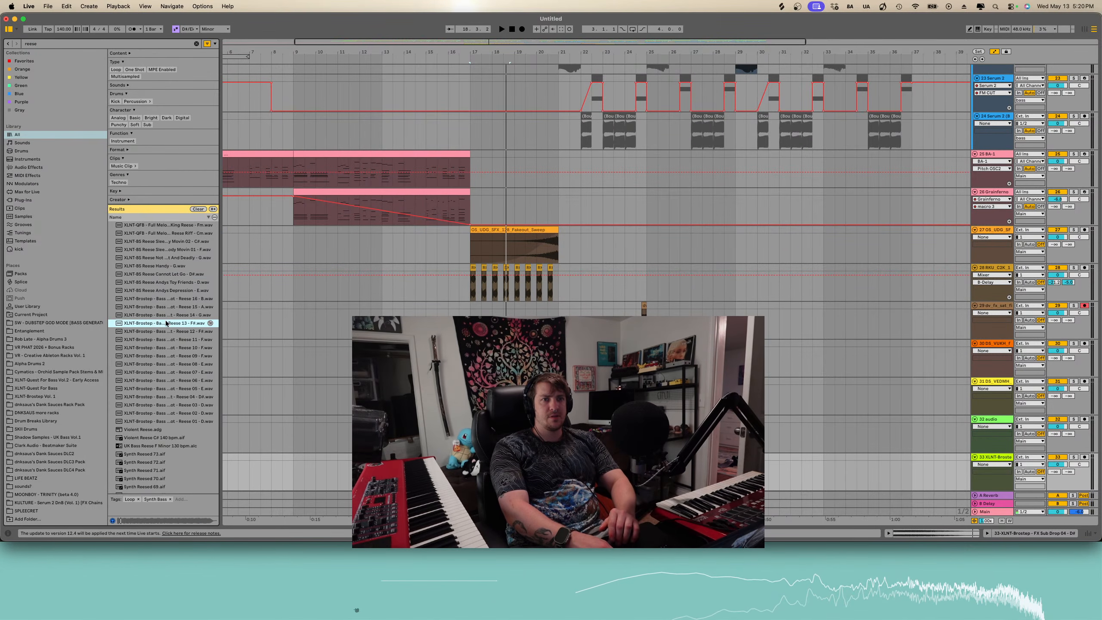
pyautogui.scroll(-1, 166, 322)
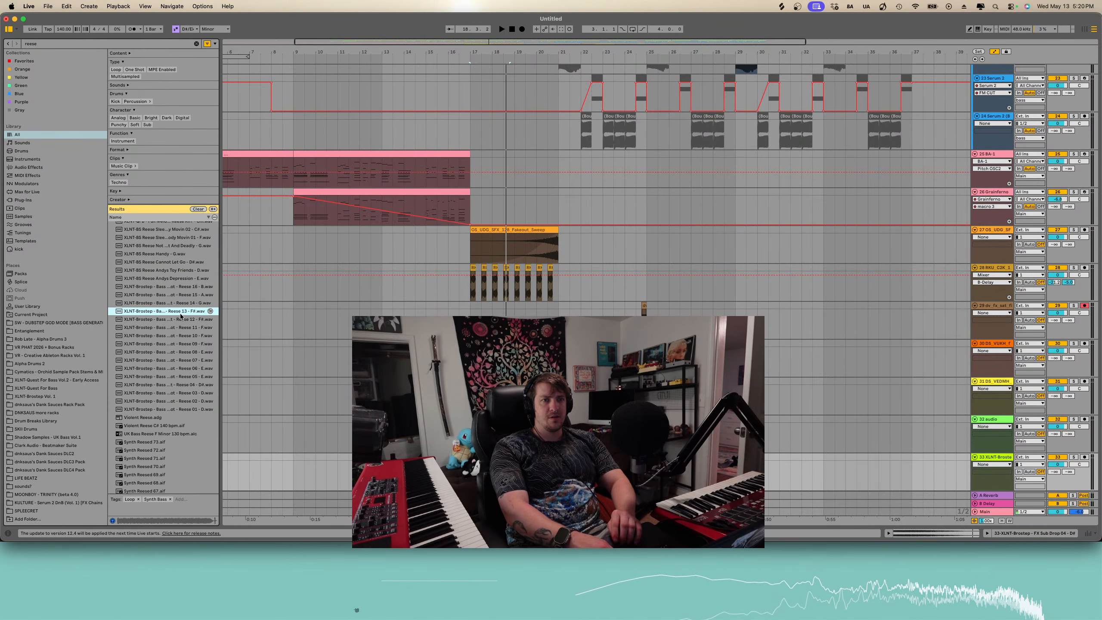
pyautogui.click(198, 393)
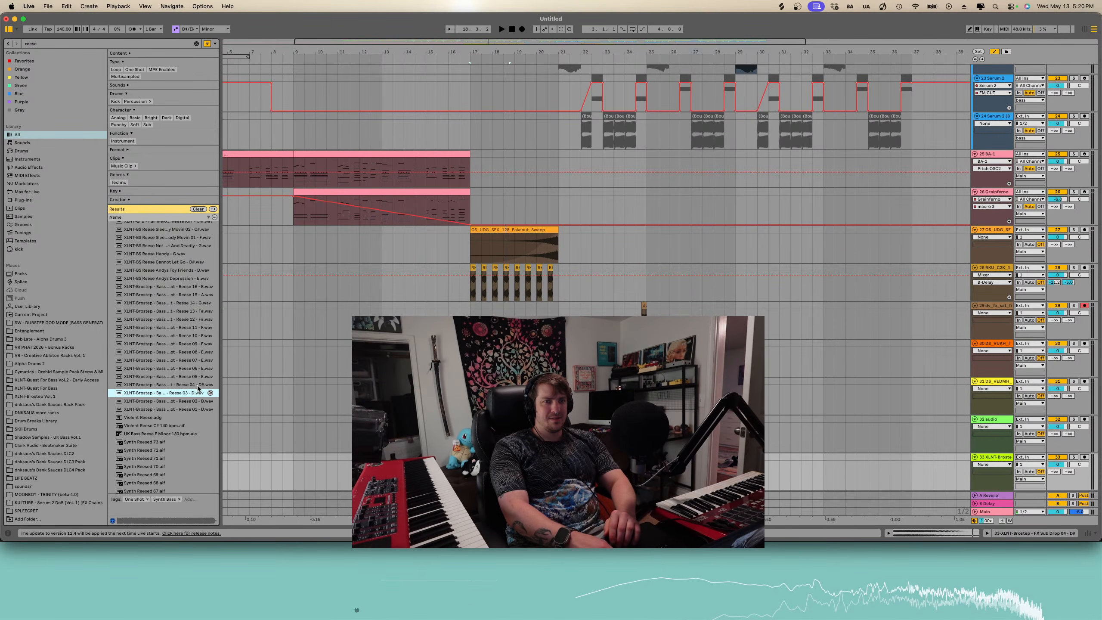
pyautogui.click(198, 384)
# - Load the Reese Filtered.adg instrument from the results onto a new MIDI track
pyautogui.scroll(-1, 595, 191)
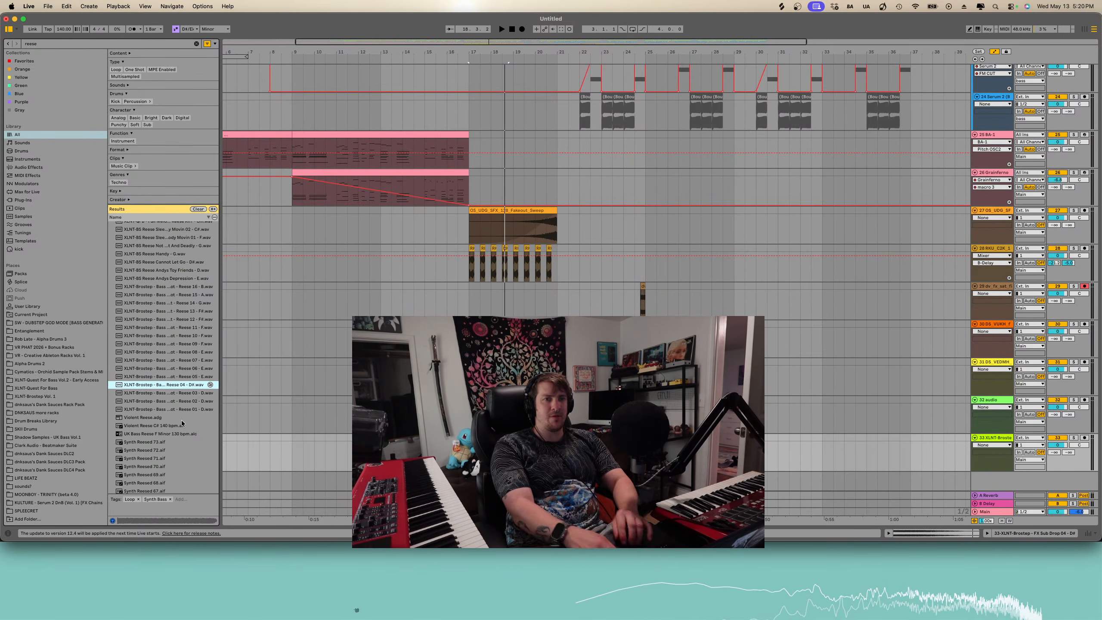
pyautogui.scroll(-15, 174, 431)
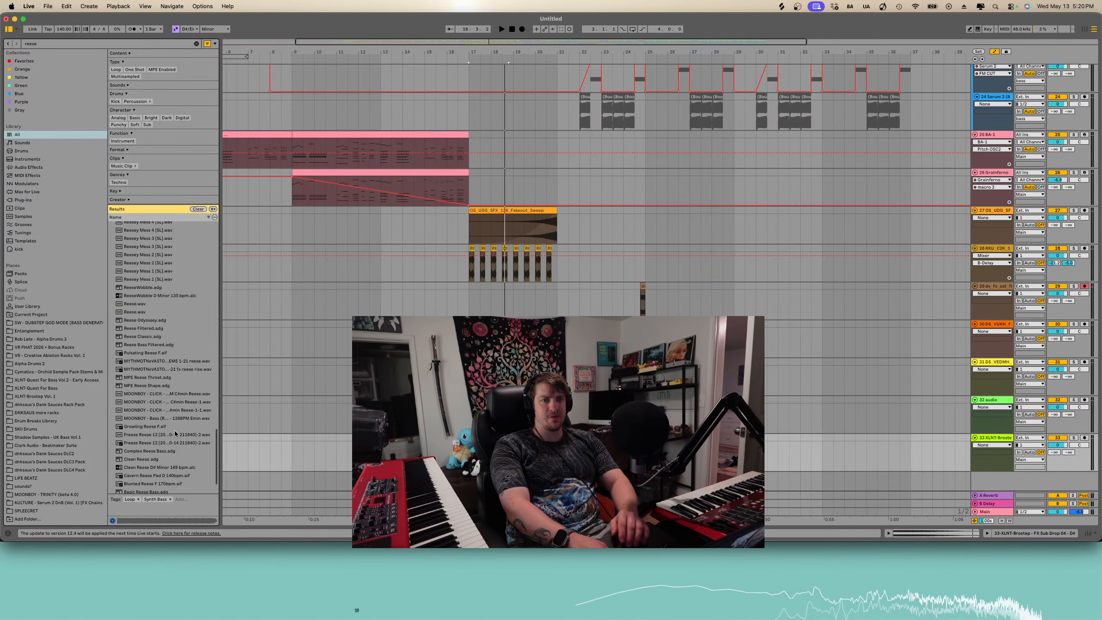
pyautogui.scroll(-3, 175, 432)
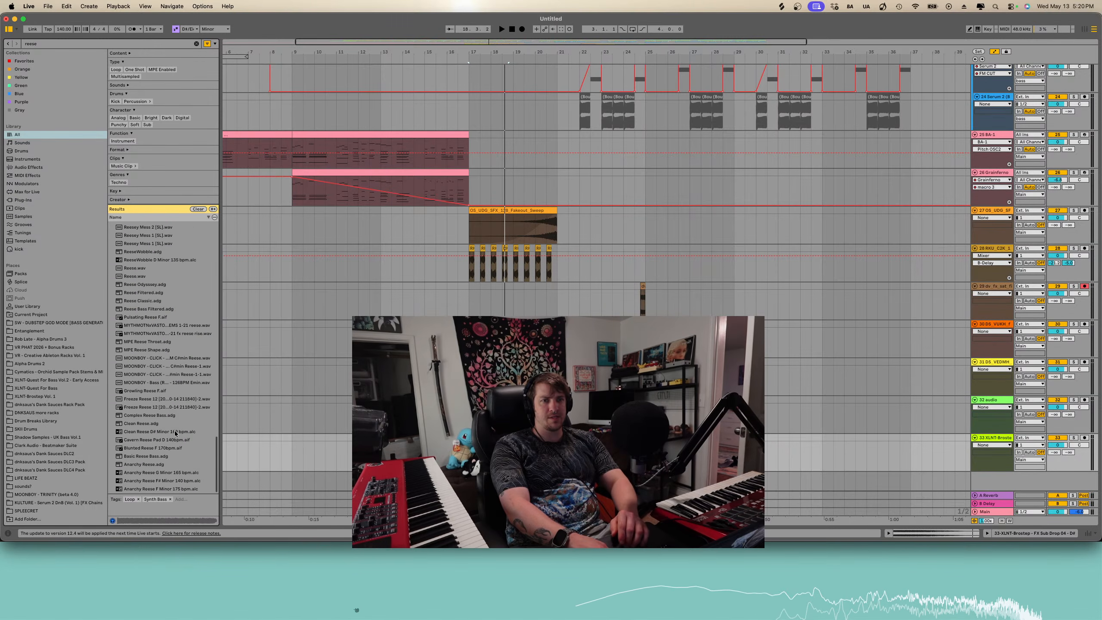
pyautogui.click(152, 301)
pyautogui.click(152, 296)
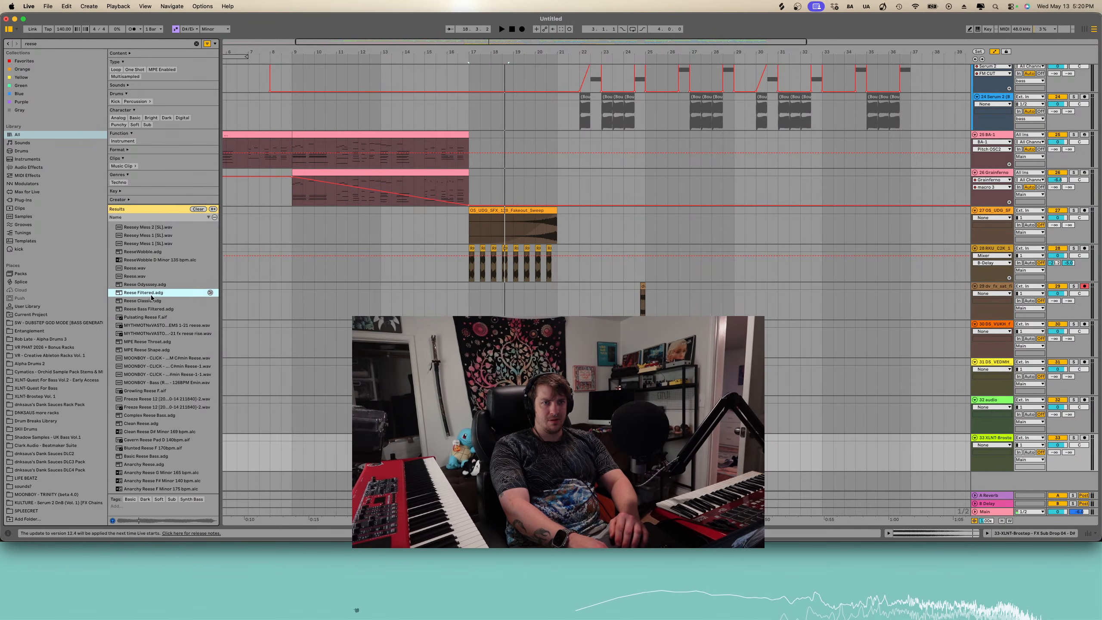
pyautogui.doubleClick(152, 295)
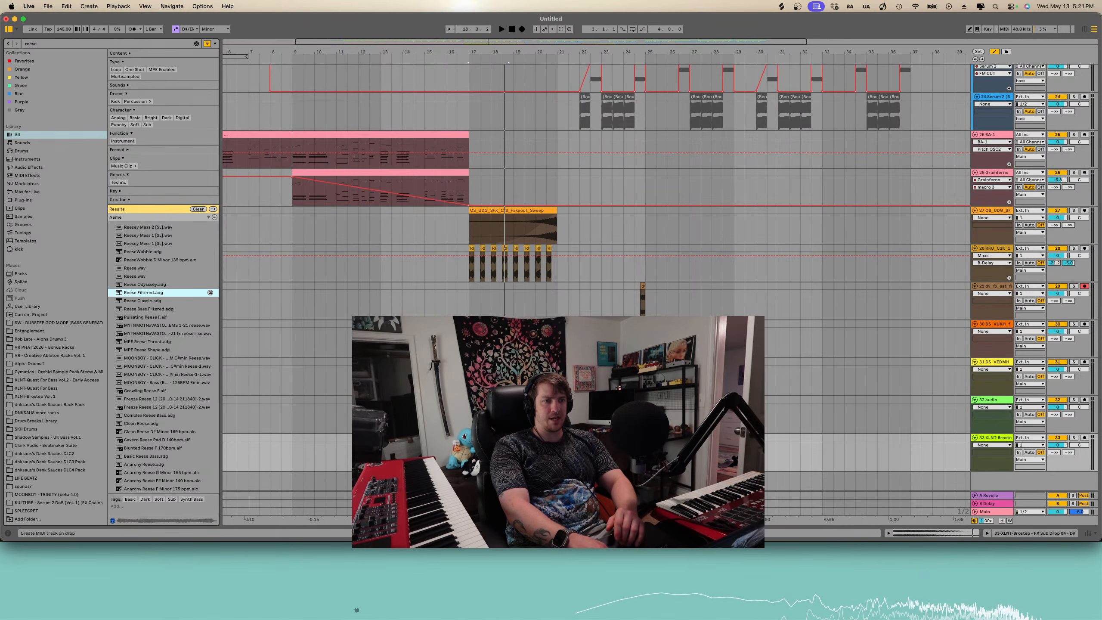
pyautogui.moveTo(304, 482); pyautogui.dragTo(304, 482)
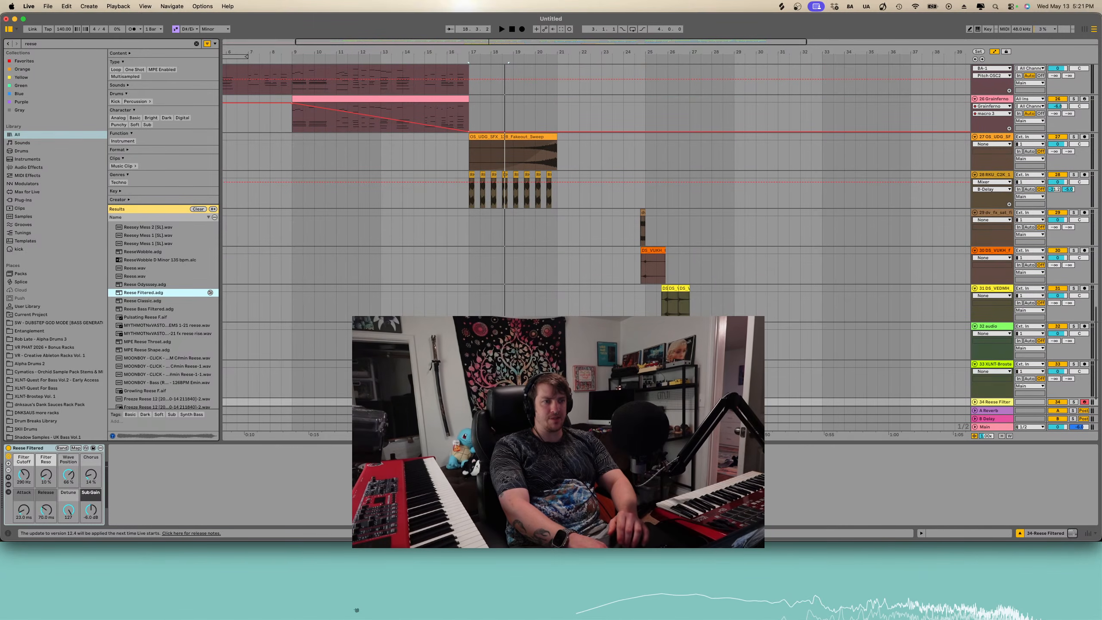
# - Create a four-bar MIDI clip from bar 17 to bar 21 on the Reese Filtered track
pyautogui.click(975, 402)
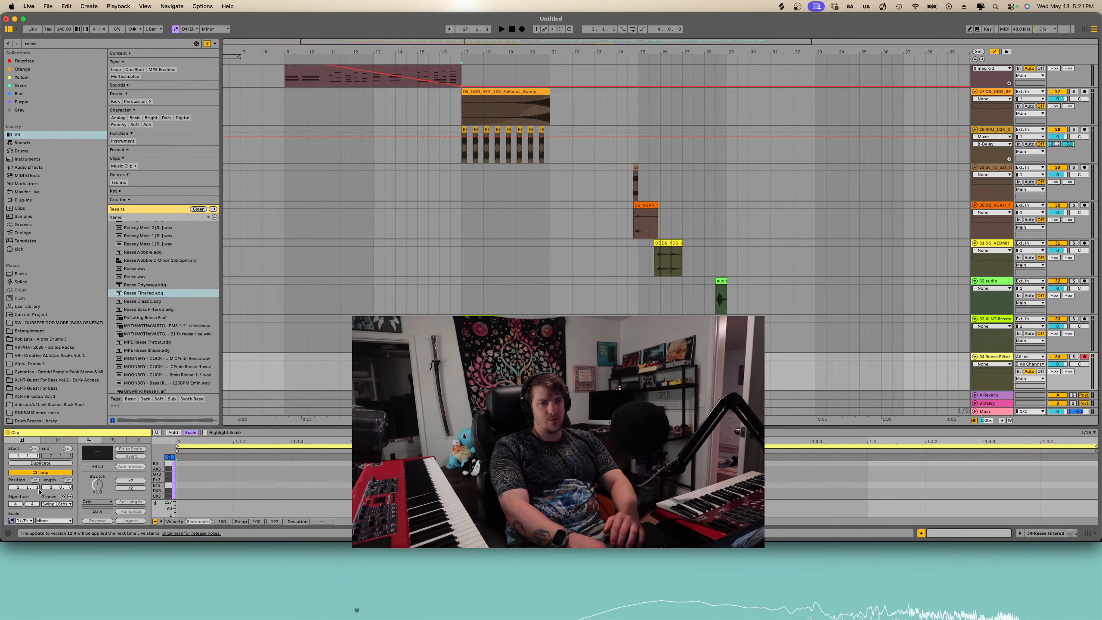
pyautogui.press('Return')
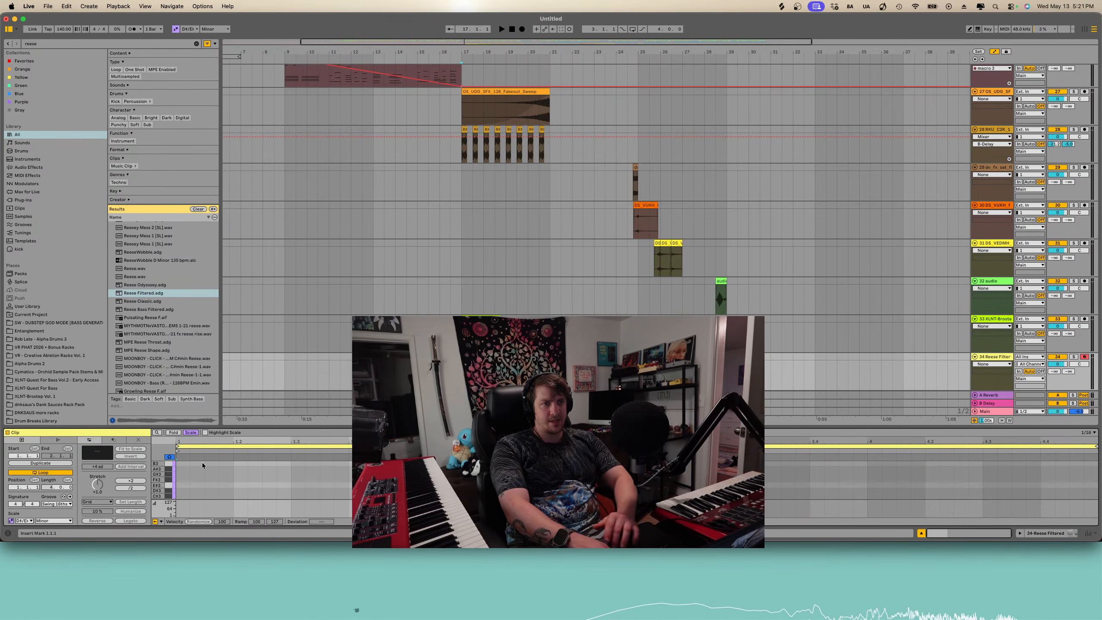
pyautogui.moveTo(484, 357); pyautogui.dragTo(550, 357)
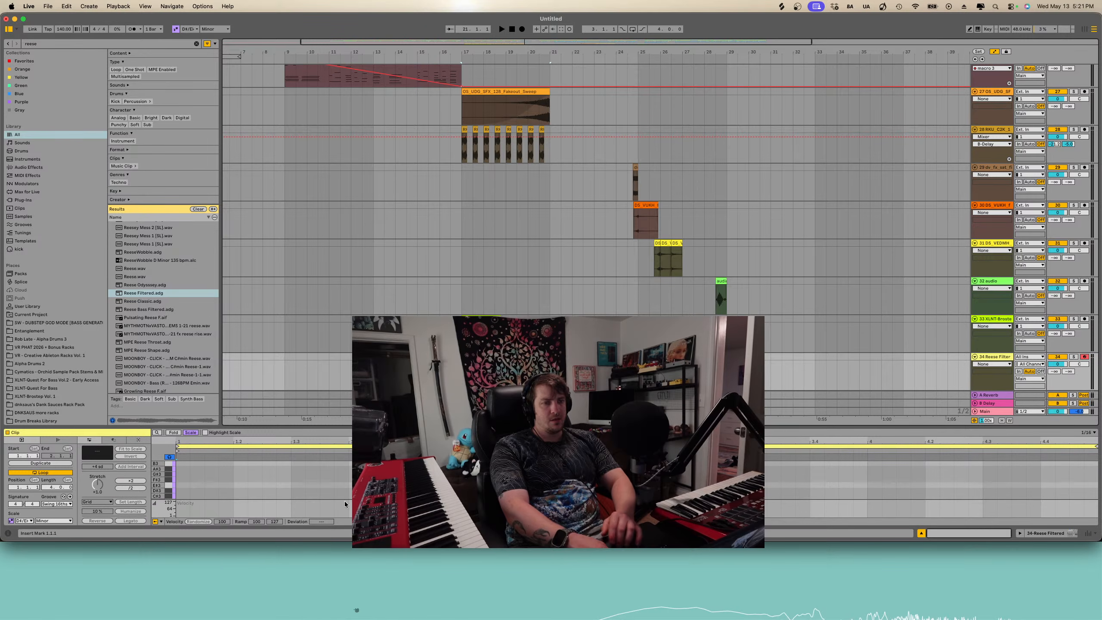
# - Draw a note in the clip, transpose it down to D#1 and stretch it across the whole clip
pyautogui.click(181, 487)
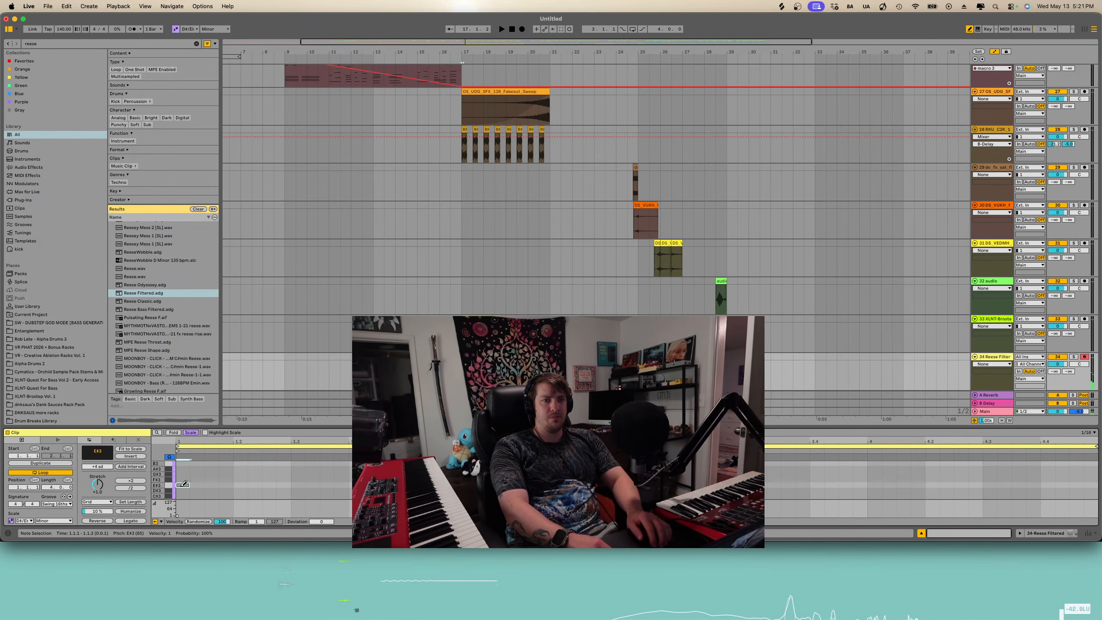
pyautogui.press('Down')
pyautogui.hotkey('shift', 'Down')
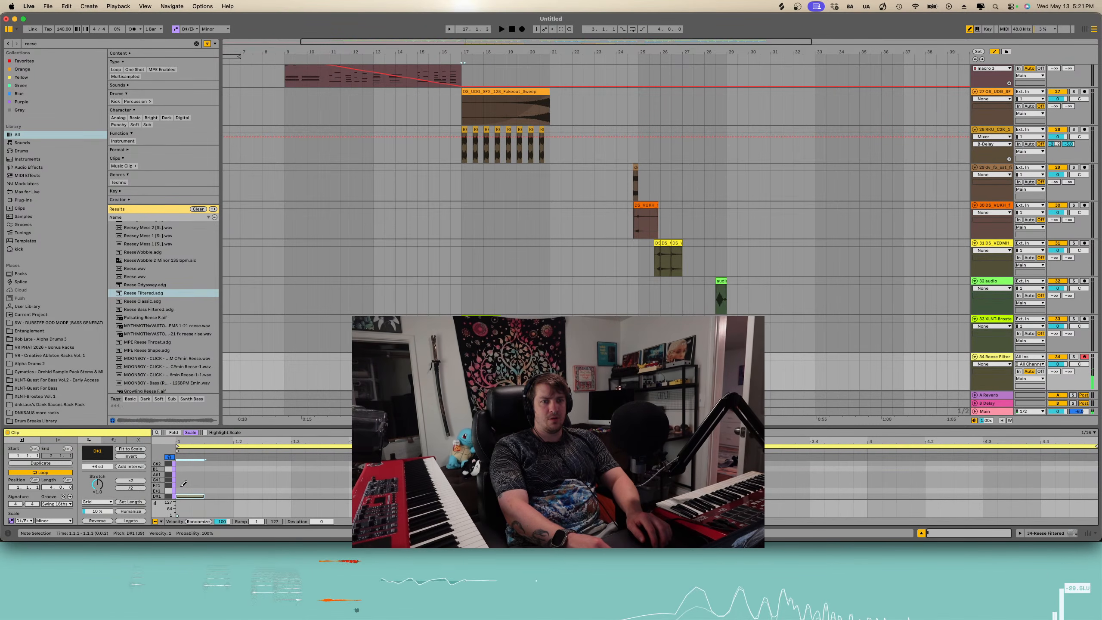
pyautogui.hotkey('shift', 'Down')
pyautogui.hotkey('shift', 'Right')
pyautogui.hotkey('shift', 'Right')
pyautogui.hotkey('shift', 'Right')
pyautogui.hotkey('shift', 'Right')
pyautogui.hotkey('shift', 'Right')
pyautogui.hotkey('shift', 'Right')
pyautogui.hotkey('shift', 'Right')
pyautogui.hotkey('shift', 'Right')
pyautogui.hotkey('shift', 'Right')
pyautogui.hotkey('shift', 'Right')
pyautogui.hotkey('shift', 'Right')
pyautogui.hotkey('shift', 'Right')
pyautogui.hotkey('shift', 'Right')
pyautogui.hotkey('shift', 'Right')
pyautogui.hotkey('shift', 'Right')
pyautogui.hotkey('shift', 'Right')
pyautogui.hotkey('shift', 'Right')
pyautogui.hotkey('shift', 'Right')
pyautogui.hotkey('shift', 'Right')
pyautogui.hotkey('shift', 'Right')
pyautogui.hotkey('shift', 'Right')
pyautogui.hotkey('shift', 'Right')
pyautogui.hotkey('shift', 'Right')
pyautogui.hotkey('shift', 'Right')
pyautogui.hotkey('shift', 'Right')
pyautogui.hotkey('shift', 'Right')
pyautogui.hotkey('shift', 'Right')
pyautogui.hotkey('shift', 'Right')
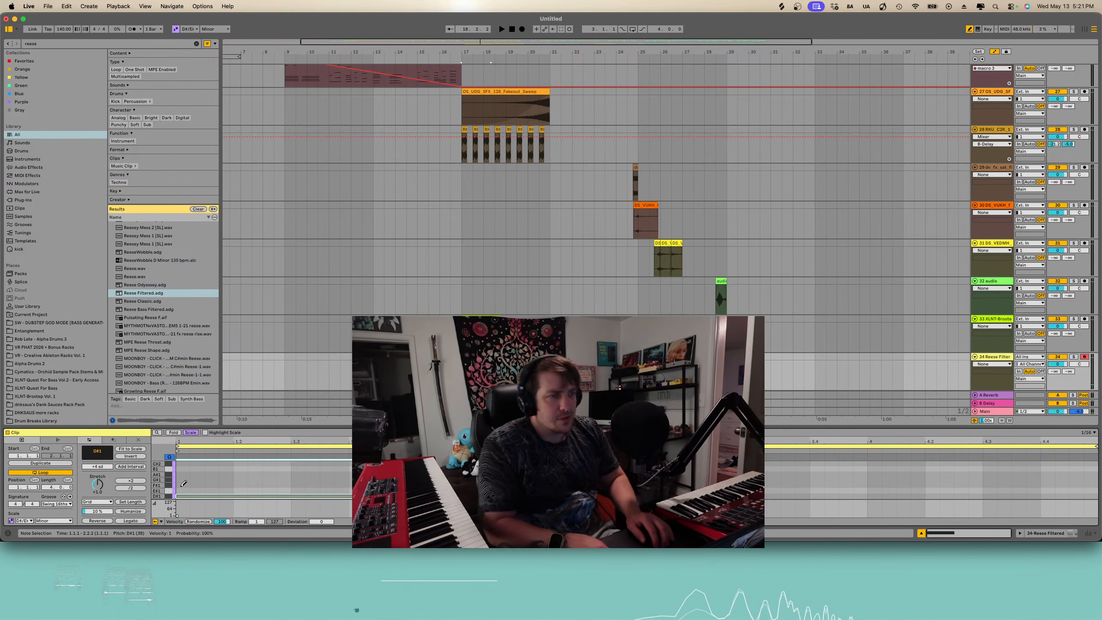
pyautogui.hotkey('shift', 'Right')
pyautogui.hotkey('shift', 'Right')
pyautogui.hotkey('shift', 'Right')
pyautogui.hotkey('shift', 'Right')
pyautogui.hotkey('shift', 'Right')
pyautogui.hotkey('shift', 'Right')
pyautogui.hotkey('shift', 'Right')
pyautogui.hotkey('shift', 'Right')
pyautogui.hotkey('shift', 'Right')
pyautogui.hotkey('shift', 'Right')
pyautogui.hotkey('shift', 'Right')
pyautogui.hotkey('shift', 'Right')
pyautogui.hotkey('shift', 'Right')
pyautogui.hotkey('shift', 'Right')
pyautogui.hotkey('shift', 'Right')
pyautogui.hotkey('shift', 'Right')
pyautogui.hotkey('shift', 'Right')
pyautogui.hotkey('shift', 'Right')
pyautogui.hotkey('shift', 'Right')
pyautogui.hotkey('shift', 'Right')
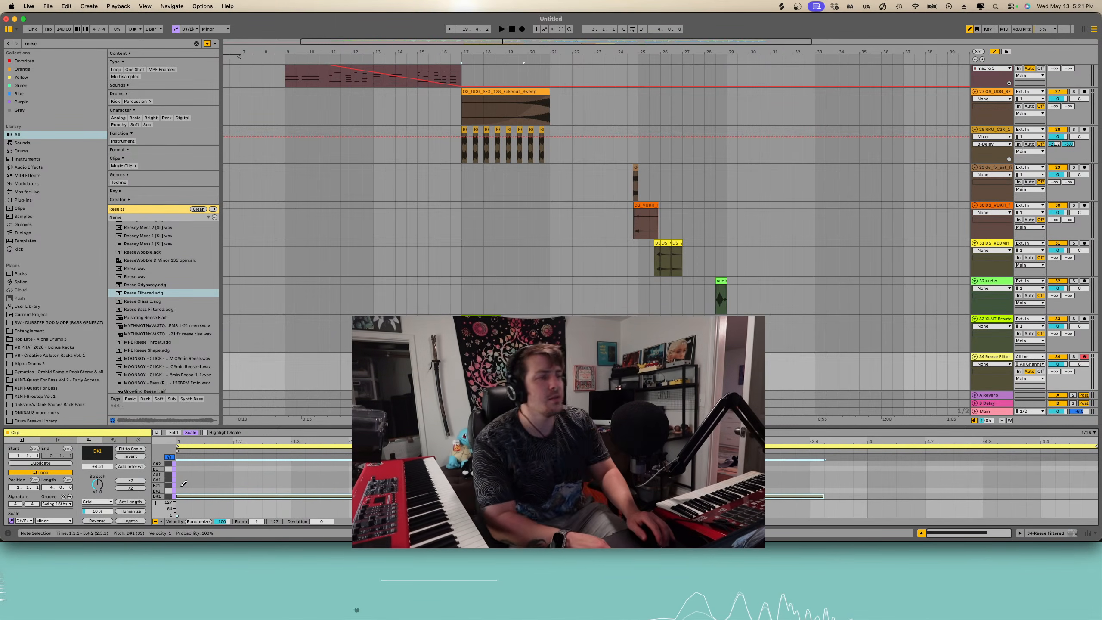
pyautogui.hotkey('shift', 'Right')
pyautogui.hotkey('shift', 'Right')
pyautogui.hotkey('shift', 'Right')
pyautogui.hotkey('shift', 'Right')
pyautogui.hotkey('shift', 'Right')
pyautogui.hotkey('shift', 'Right')
pyautogui.hotkey('shift', 'Right')
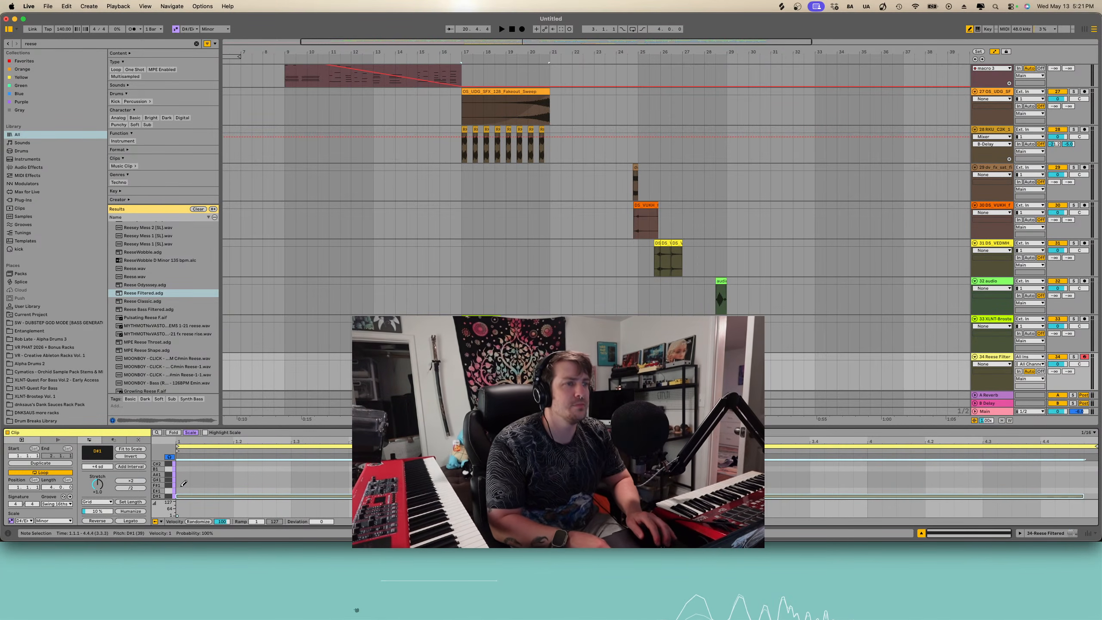
# - Play the section and draw a rising Filter Cutoff automation ramp across the Reese clip from bar 17 to 21
pyautogui.press('space')
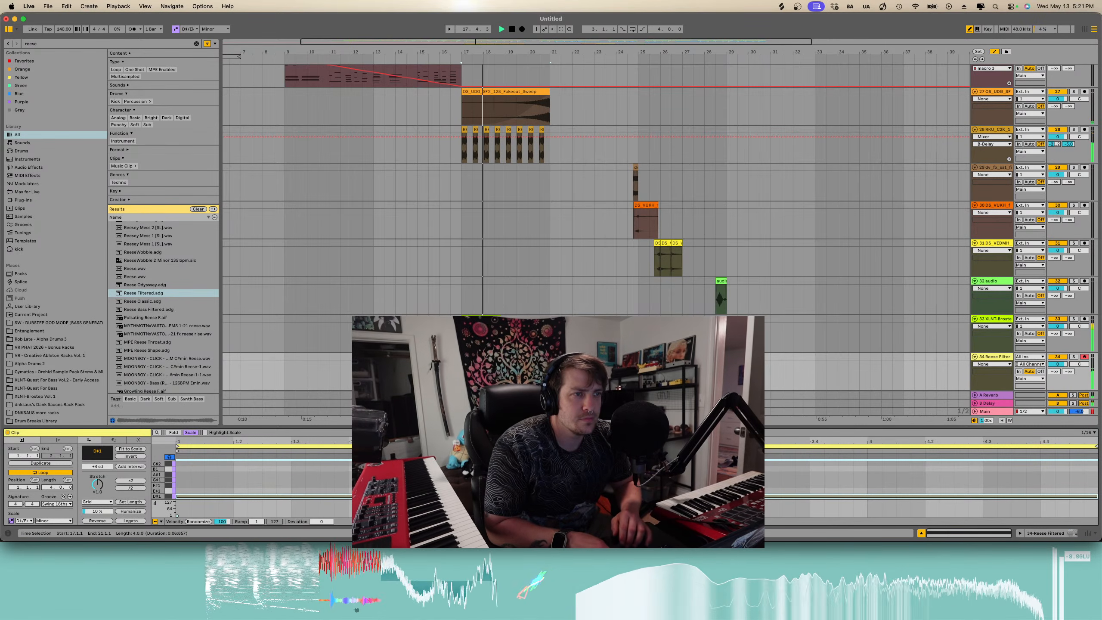
pyautogui.press('a')
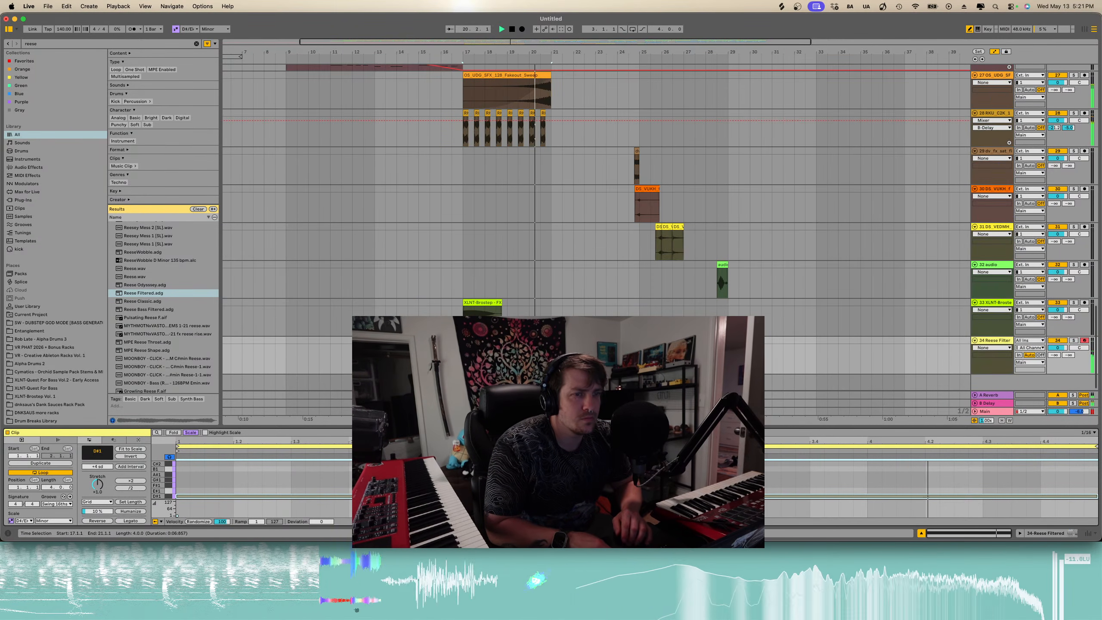
pyautogui.hotkey('shift', 'Tab')
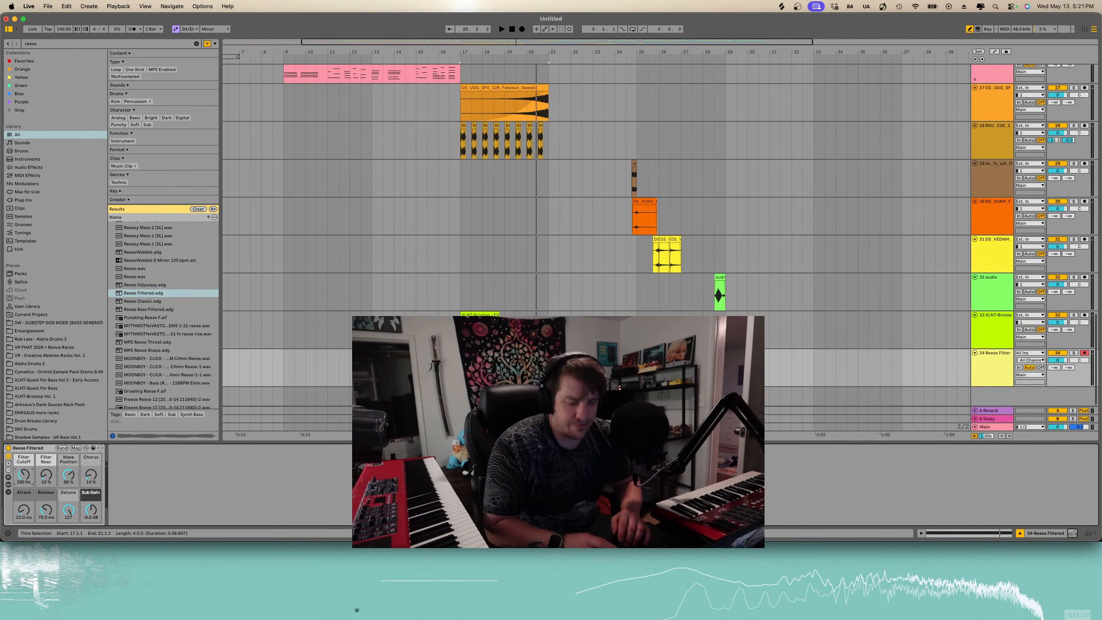
pyautogui.press('a')
pyautogui.click(462, 374)
pyautogui.press('b')
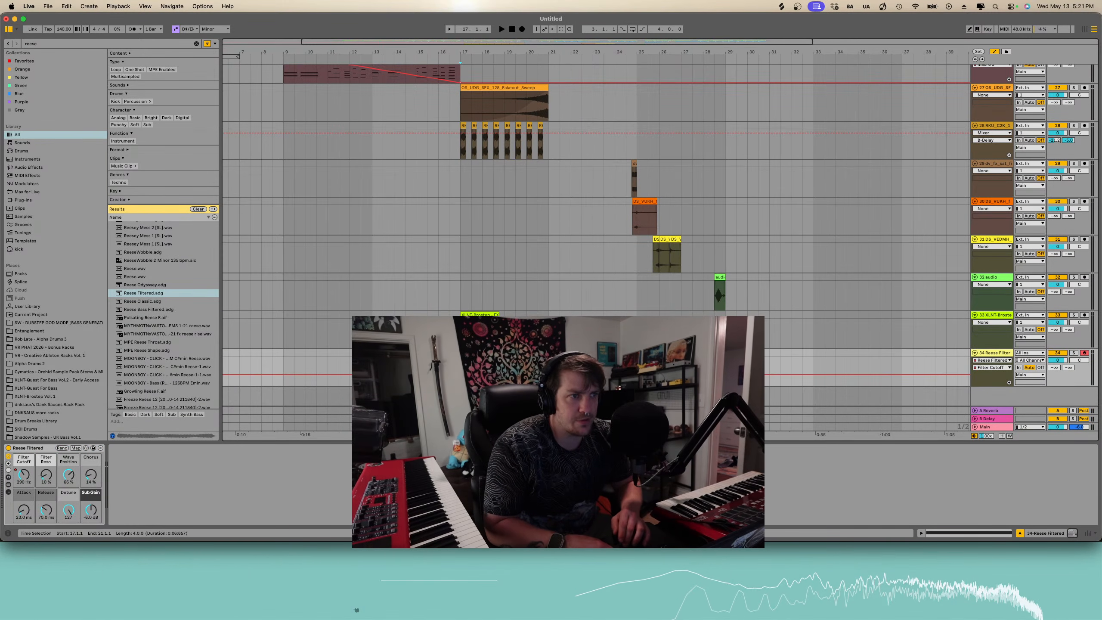
pyautogui.moveTo(461, 374); pyautogui.dragTo(461, 386)
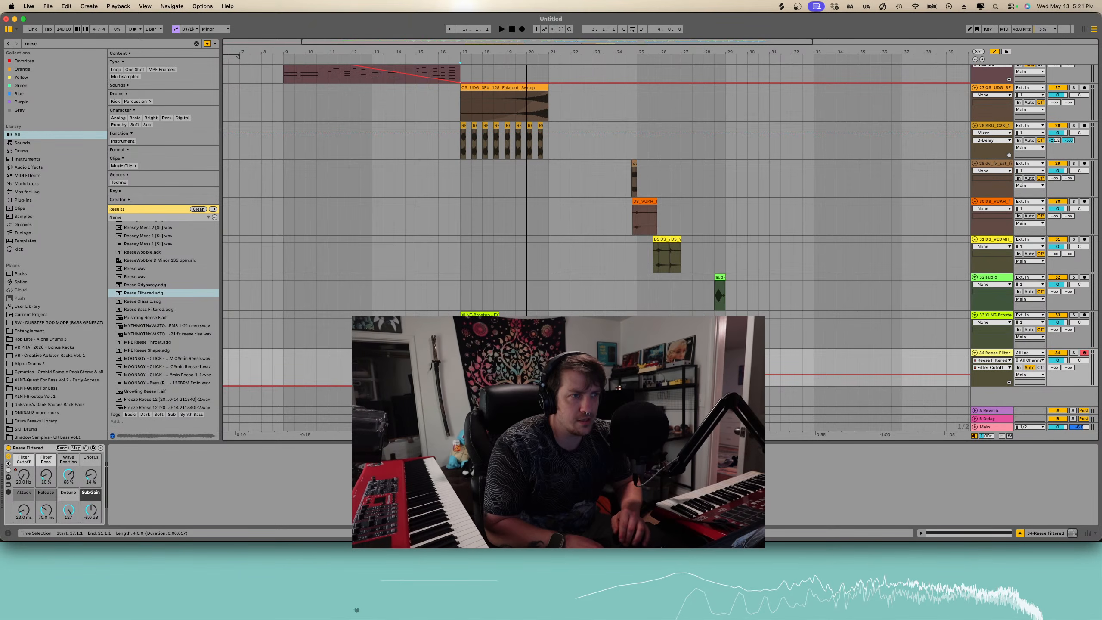
pyautogui.moveTo(549, 374); pyautogui.dragTo(549, 361)
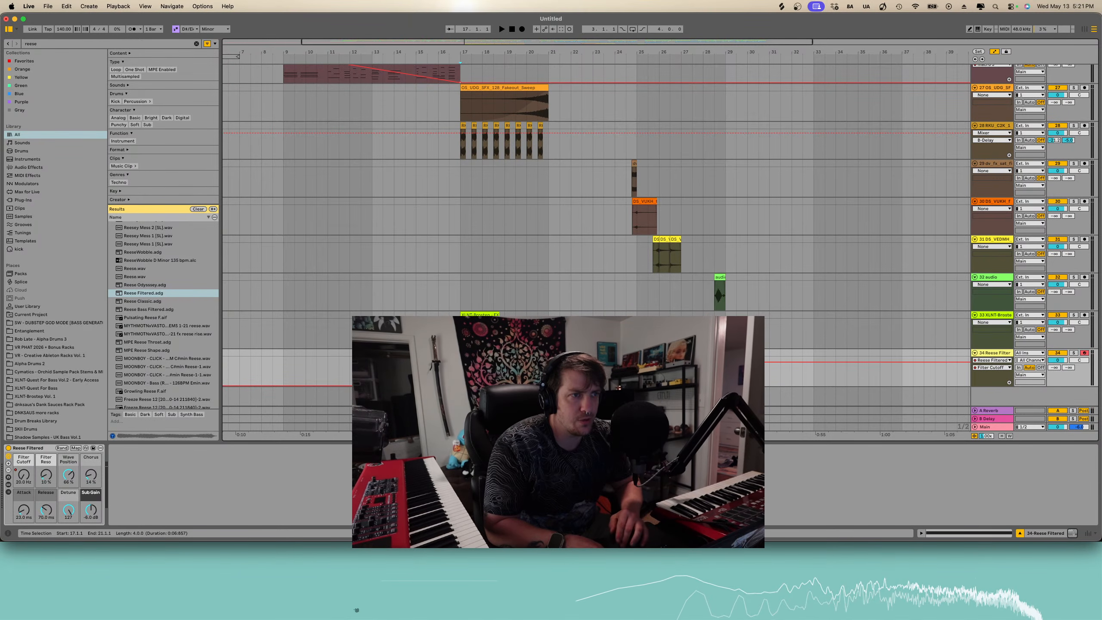
# - Draw a rising Wave Position automation ramp across the Reese clip
pyautogui.press('space')
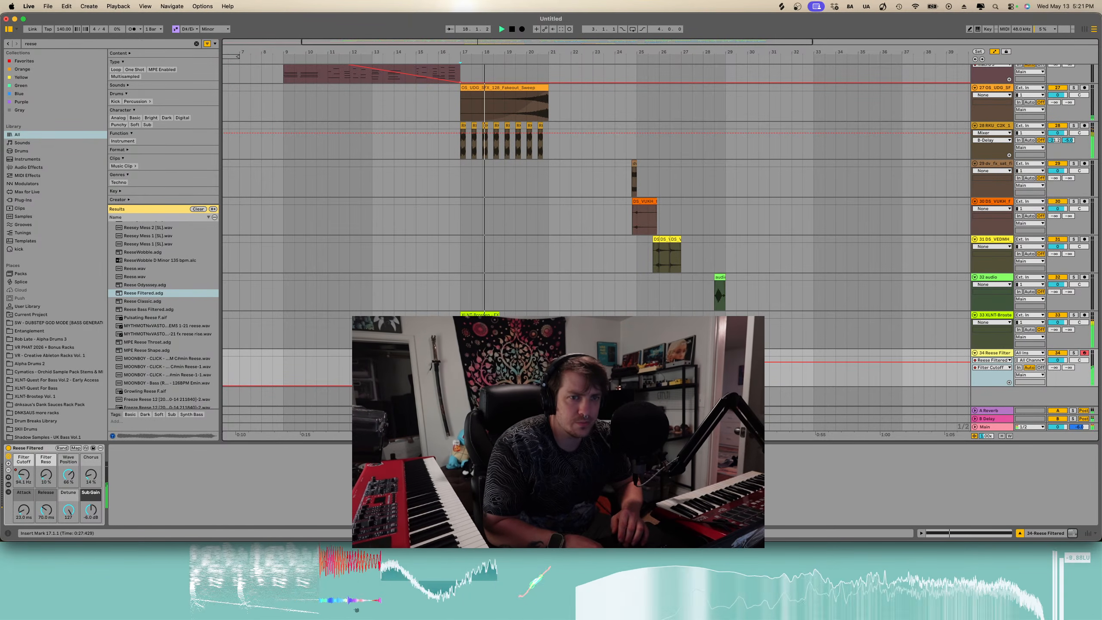
pyautogui.click(69, 474)
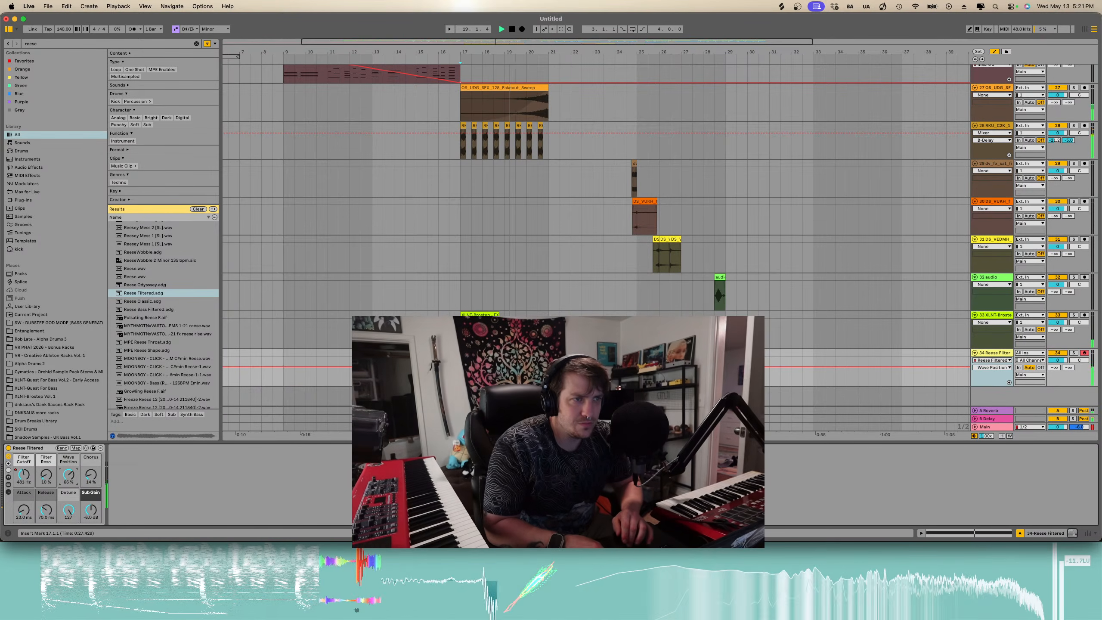
pyautogui.click(461, 367)
pyautogui.moveTo(549, 367); pyautogui.dragTo(549, 357)
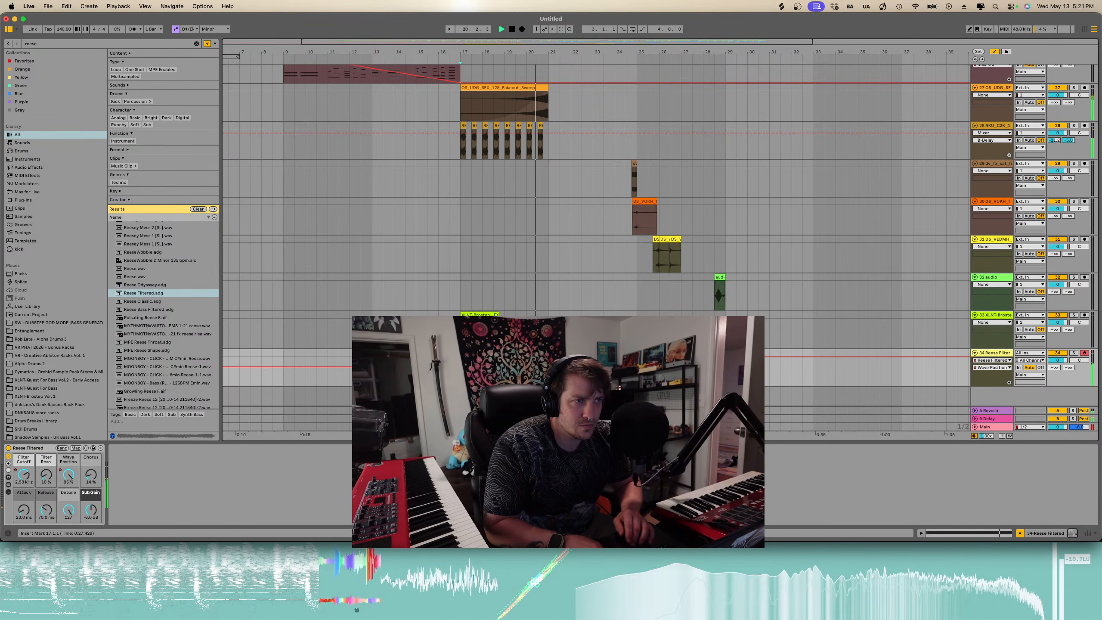
# - Draw a falling Detune automation ramp across the Reese clip
pyautogui.click(68, 510)
pyautogui.press('space')
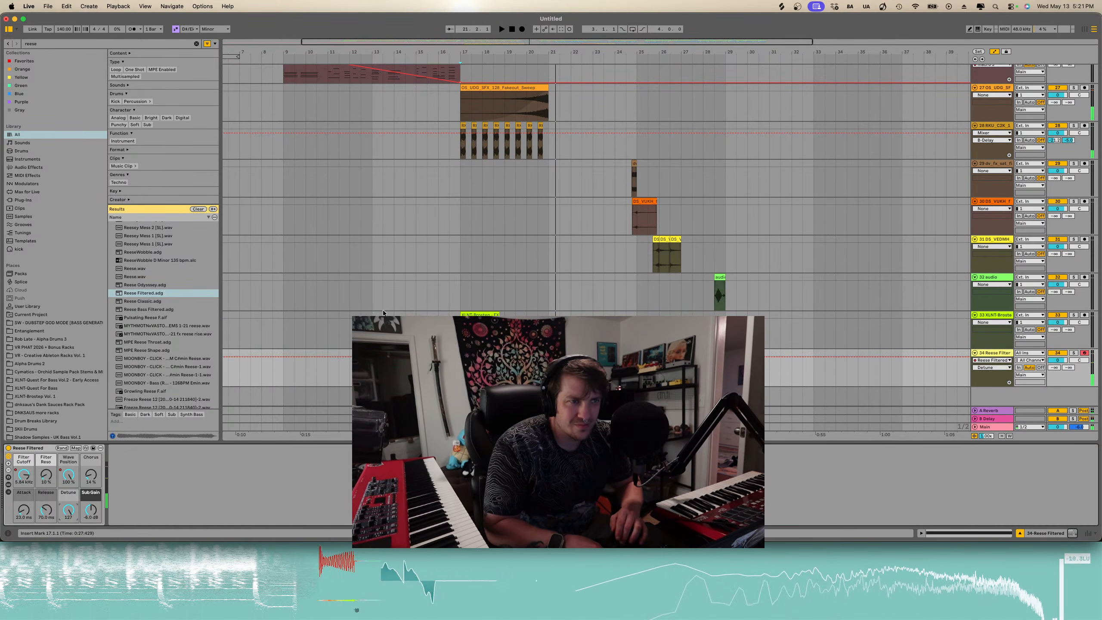
pyautogui.click(460, 357)
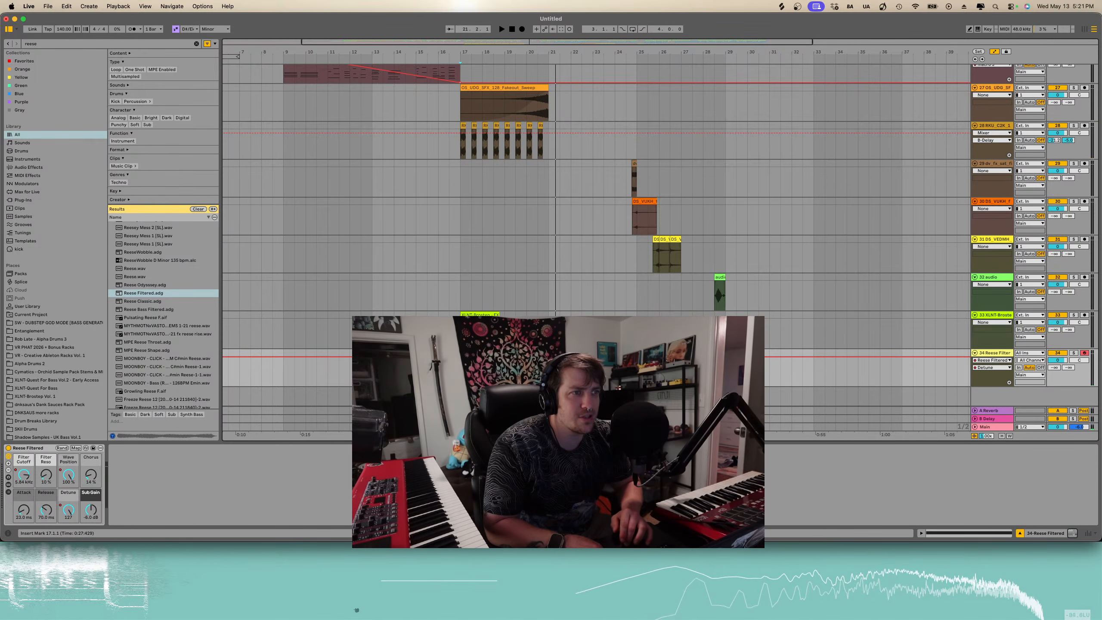
pyautogui.moveTo(548, 356); pyautogui.dragTo(548, 372)
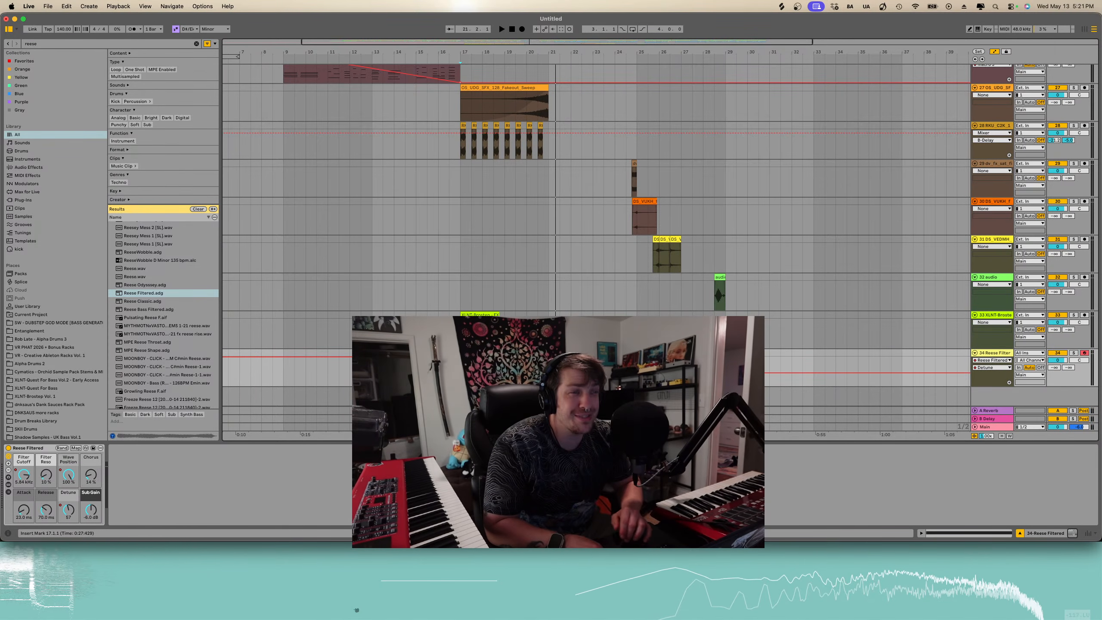
# - Draw a rising Sub Gain automation ramp across the Reese clip
pyautogui.click(88, 471)
pyautogui.click(86, 516)
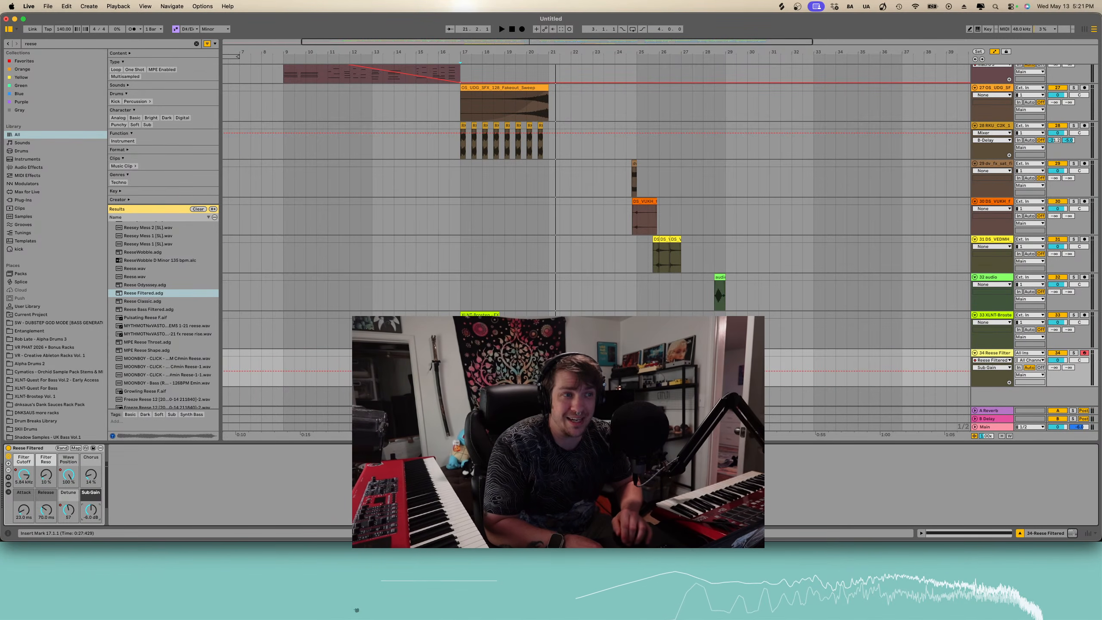
pyautogui.click(461, 371)
pyautogui.moveTo(548, 371); pyautogui.dragTo(549, 363)
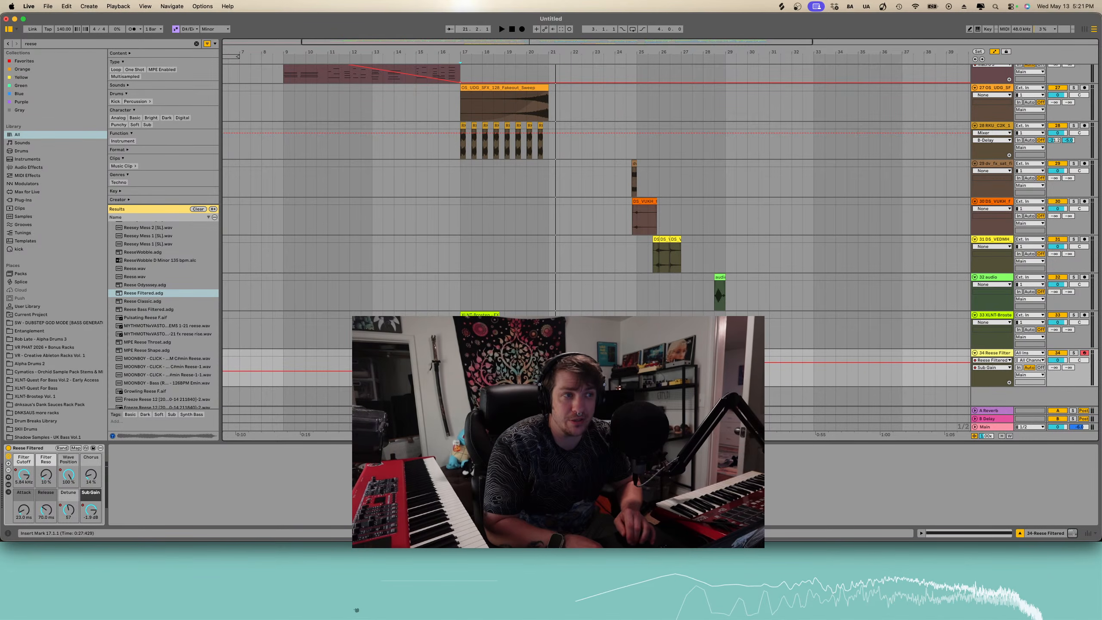
# - Play back the Reese swell section from bar 17 to audition its automation
pyautogui.press('space')
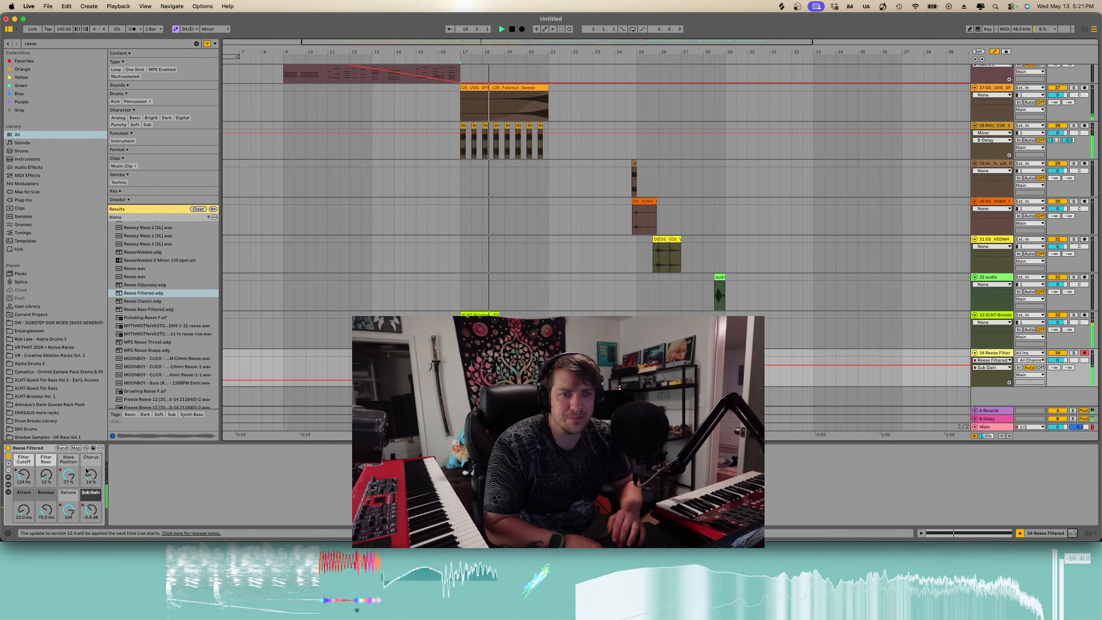
pyautogui.click(42, 475)
pyautogui.click(460, 383)
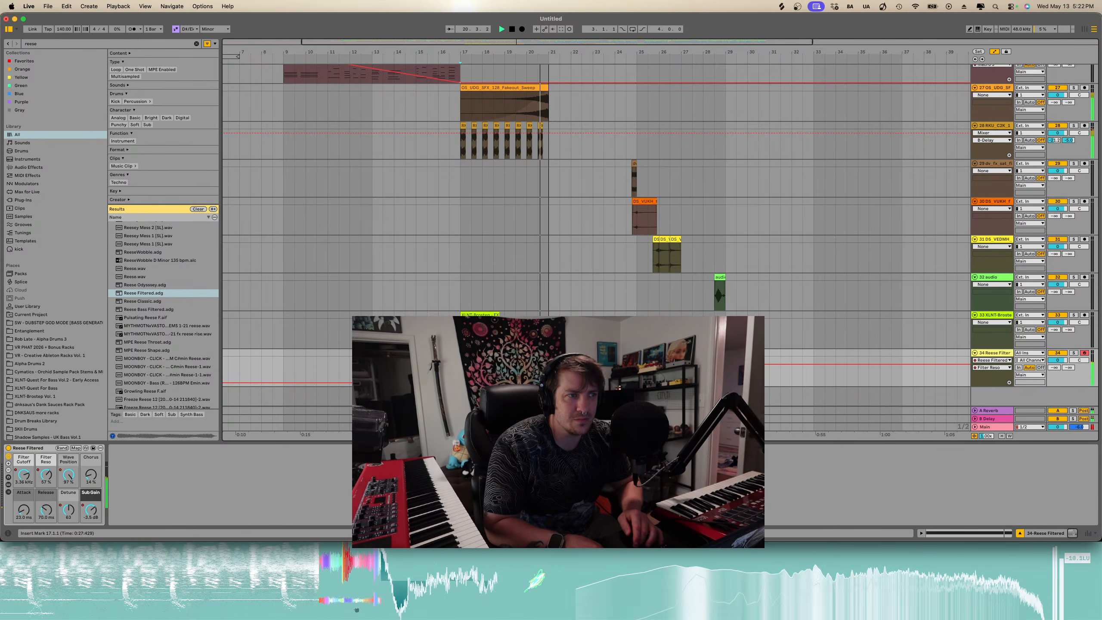
pyautogui.press('space')
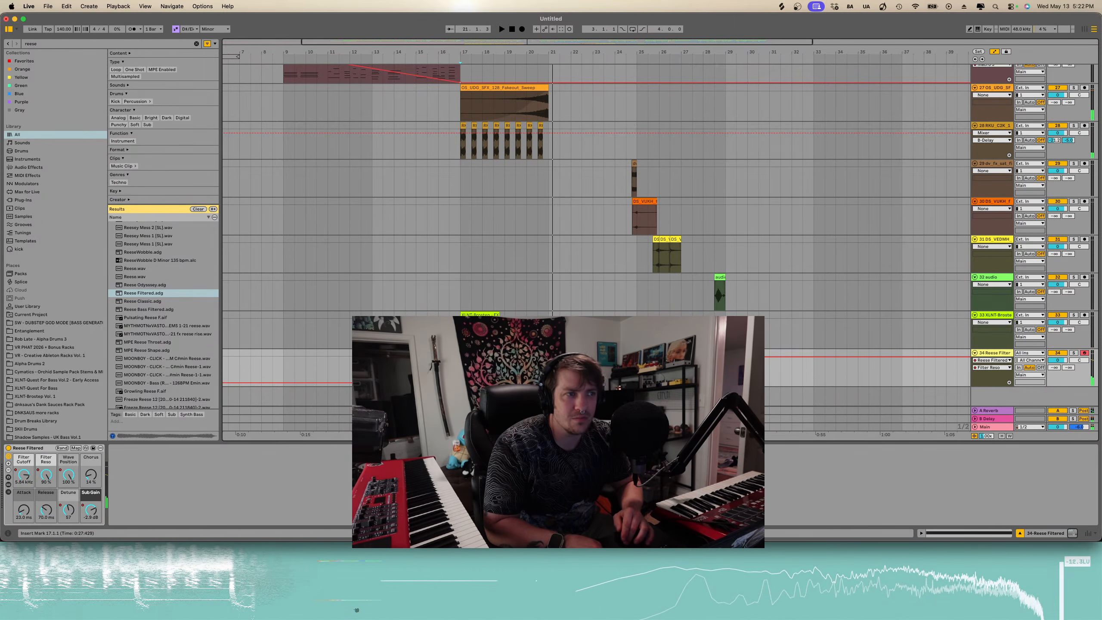
pyautogui.press('space')
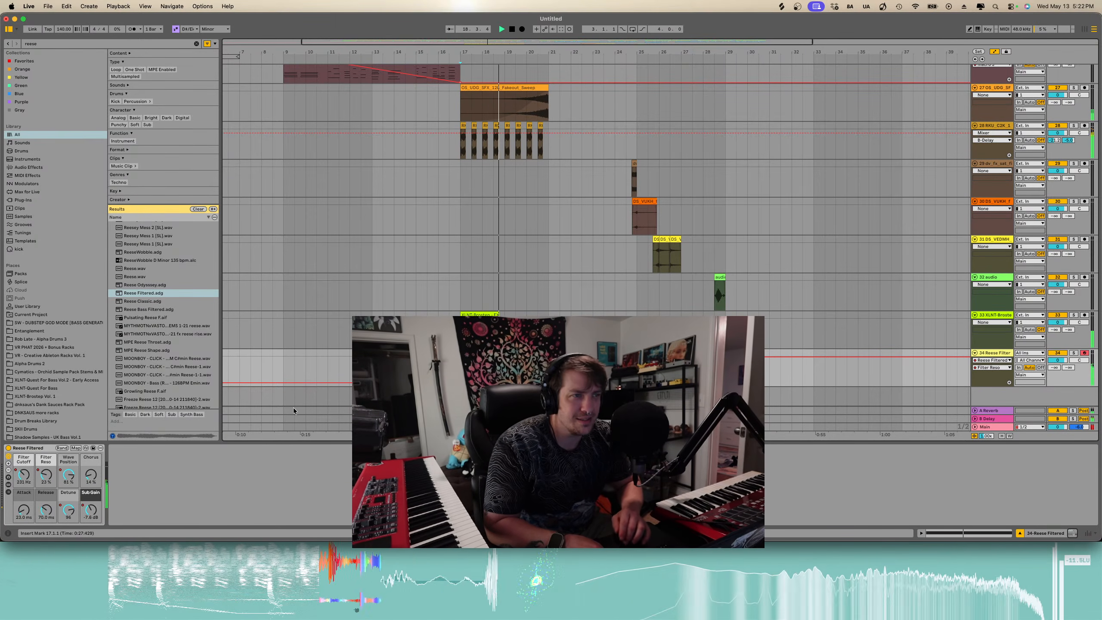
# - Import the Burn It Down To The Ground audio file onto a new track at bar 28.4 and solo that track
pyautogui.press('-')
pyautogui.press('+')
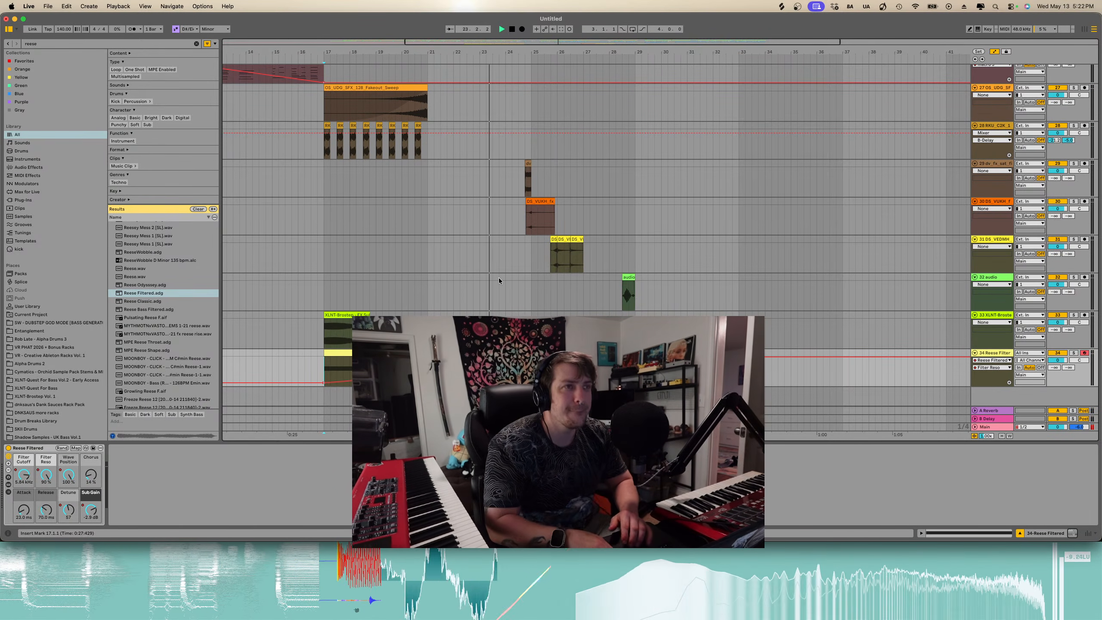
pyautogui.press('-')
pyautogui.press('a')
pyautogui.scroll(10, 499, 281)
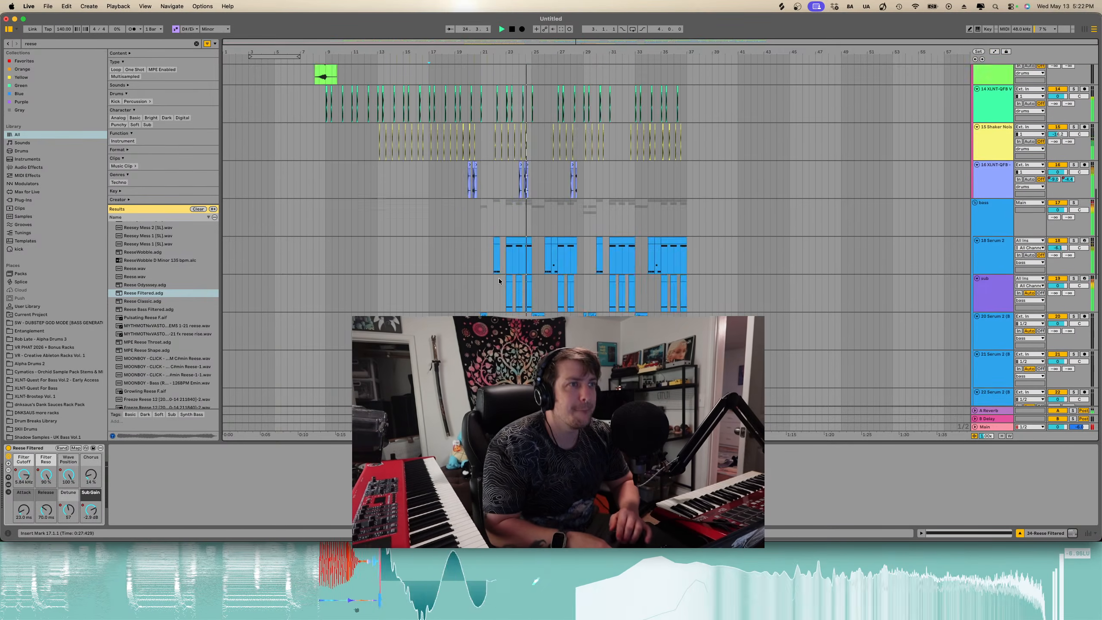
pyautogui.scroll(-10, 499, 281)
pyautogui.scroll(5, 498, 280)
pyautogui.scroll(-1, 499, 280)
pyautogui.scroll(4, 499, 280)
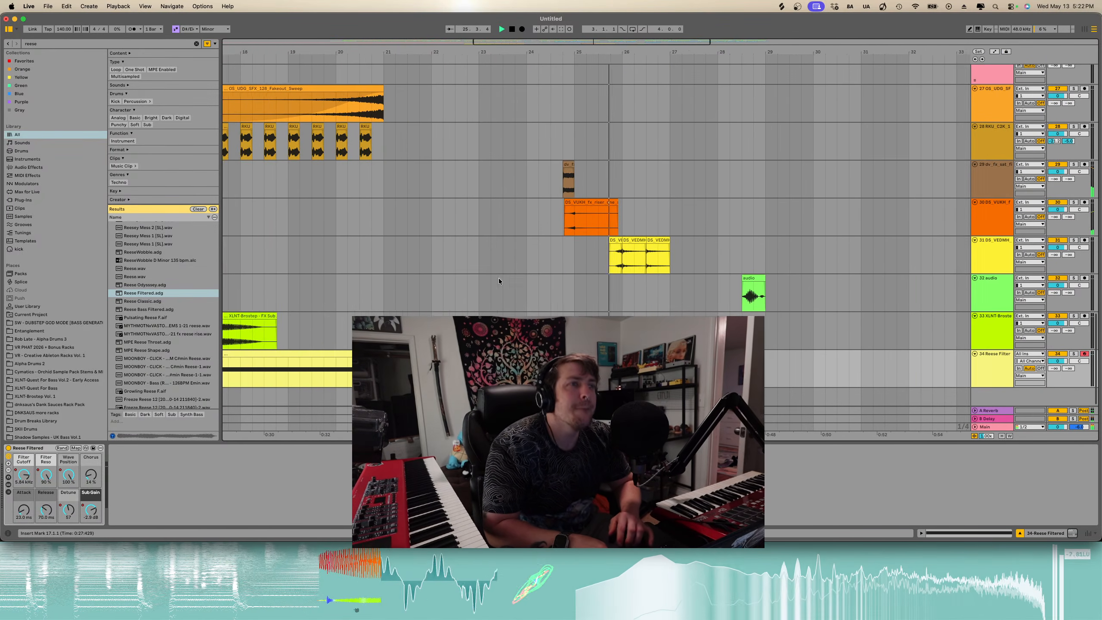
pyautogui.scroll(-4, 499, 280)
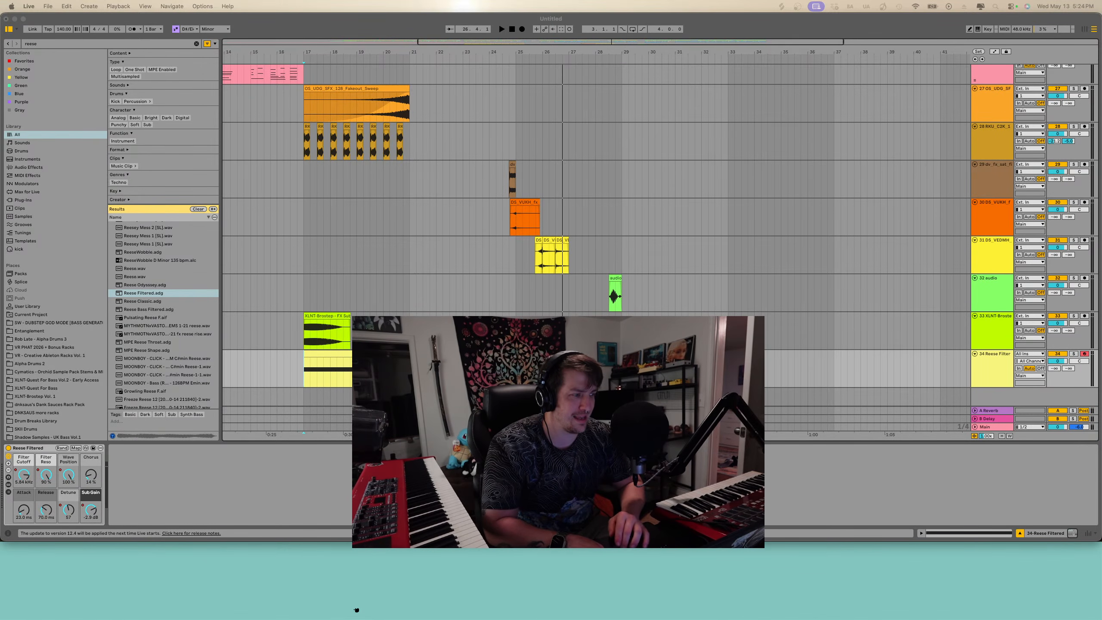
pyautogui.moveTo(795, 560); pyautogui.dragTo(614, 397)
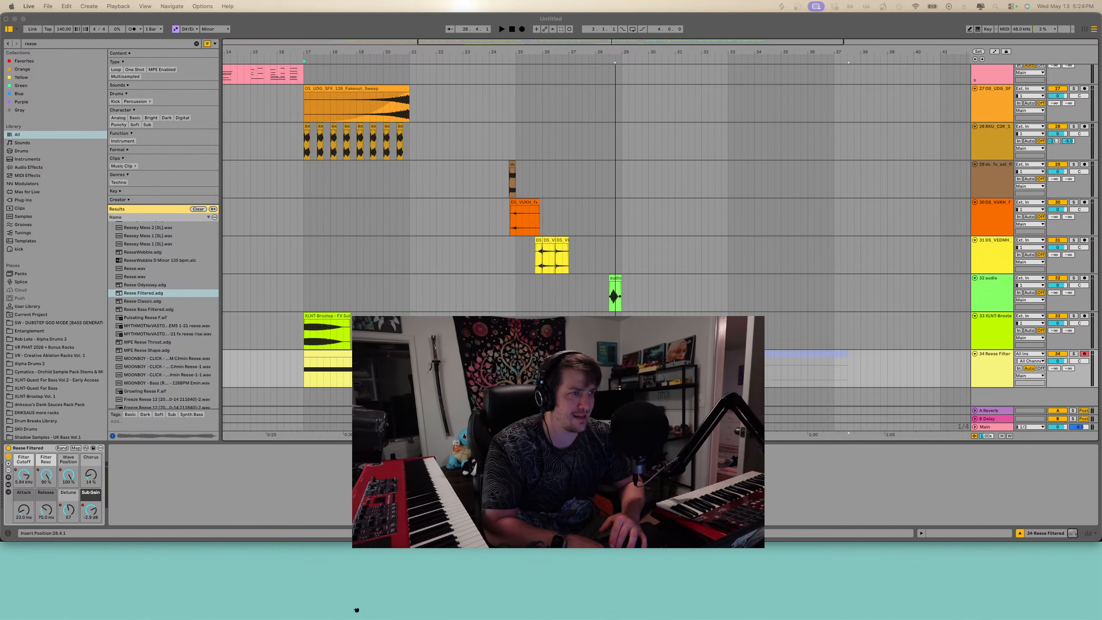
pyautogui.click(784, 386)
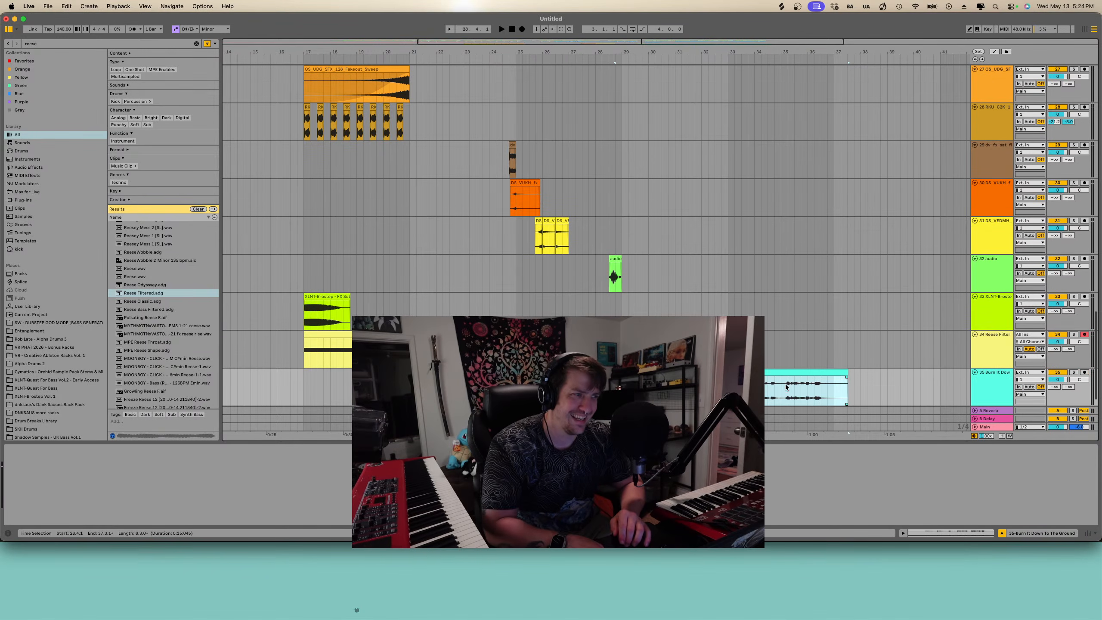
pyautogui.click(1073, 373)
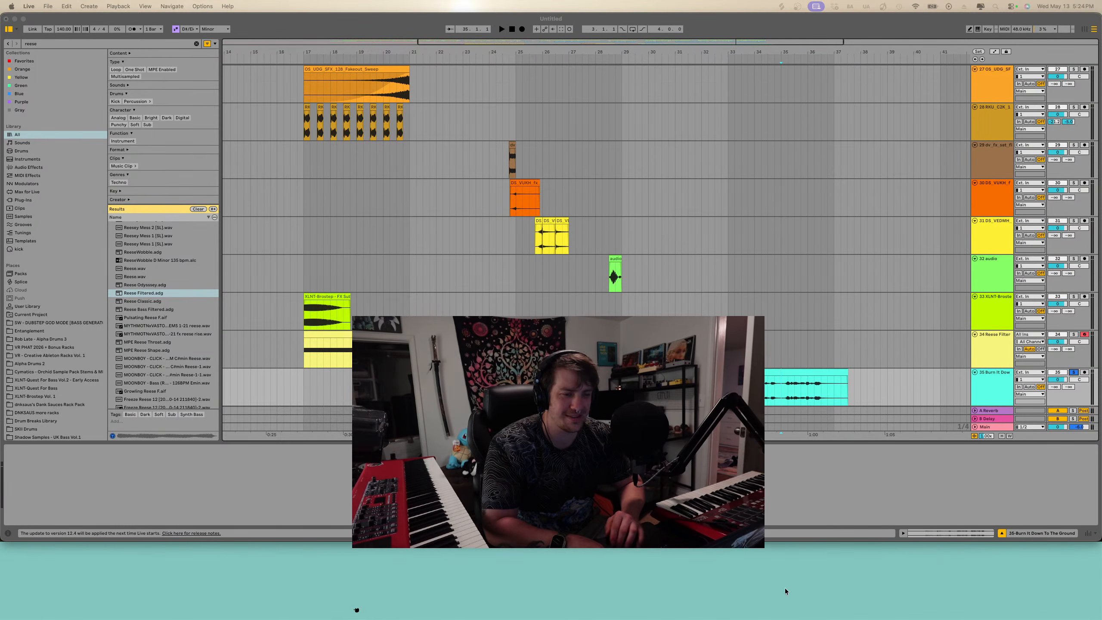
# - Scroll along the imported audio clip and play through it to audition the vocal
pyautogui.scroll(-2, 781, 406)
pyautogui.hscroll(3, 781, 407)
pyautogui.click(781, 406)
pyautogui.scroll(5, 920, 390)
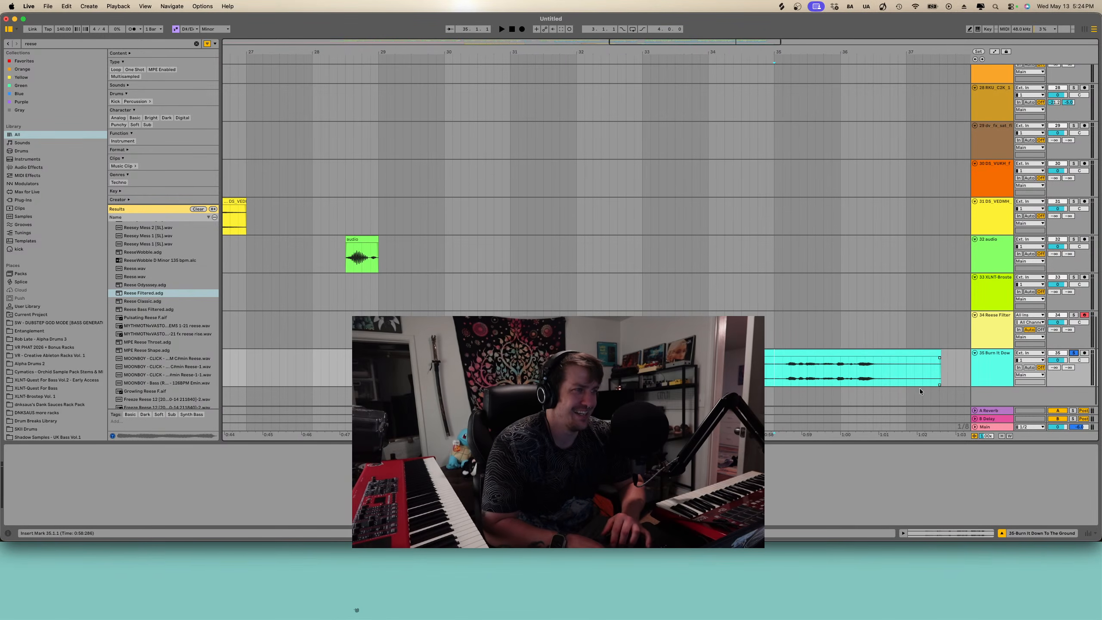
pyautogui.press('space')
pyautogui.scroll(3, 787, 361)
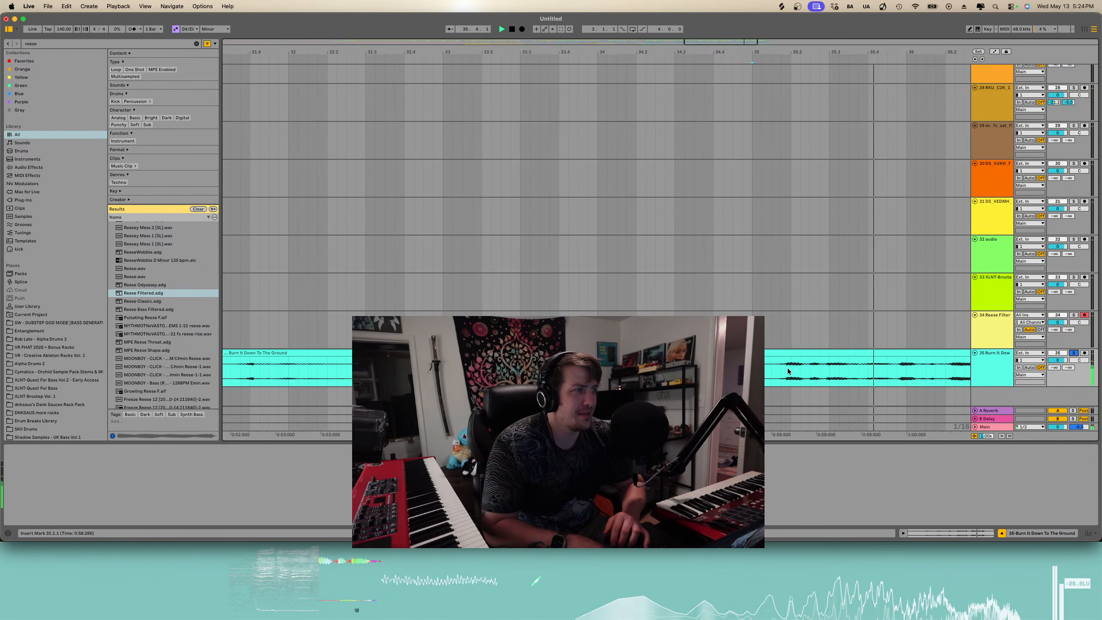
pyautogui.hscroll(1, 790, 371)
pyautogui.press('space')
pyautogui.click(452, 371)
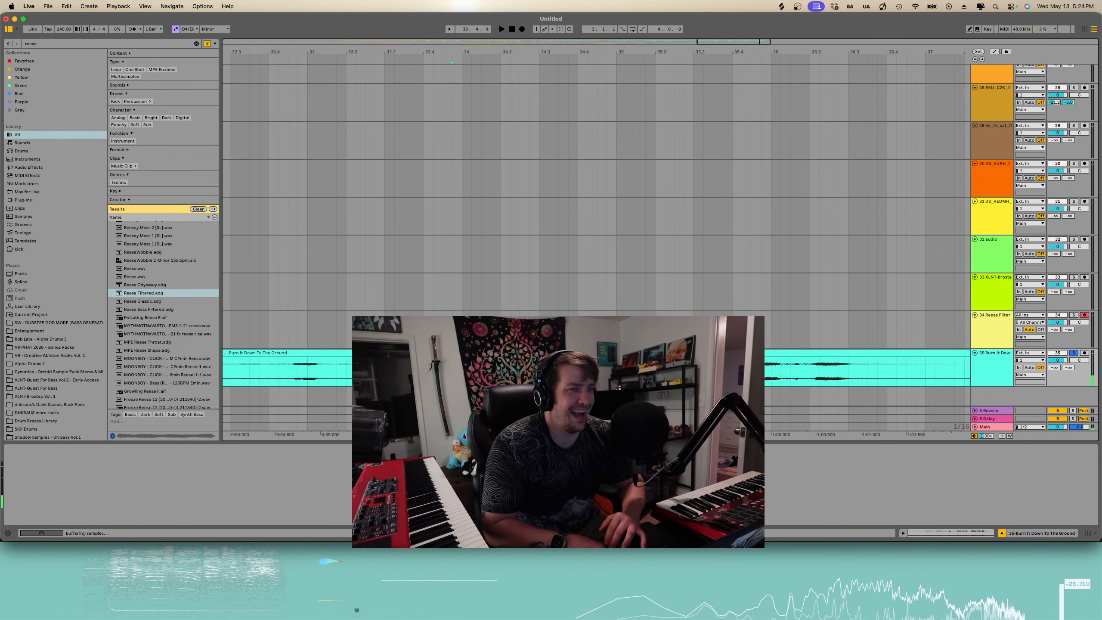
pyautogui.press('space')
pyautogui.hscroll(-1, 478, 371)
pyautogui.press('space')
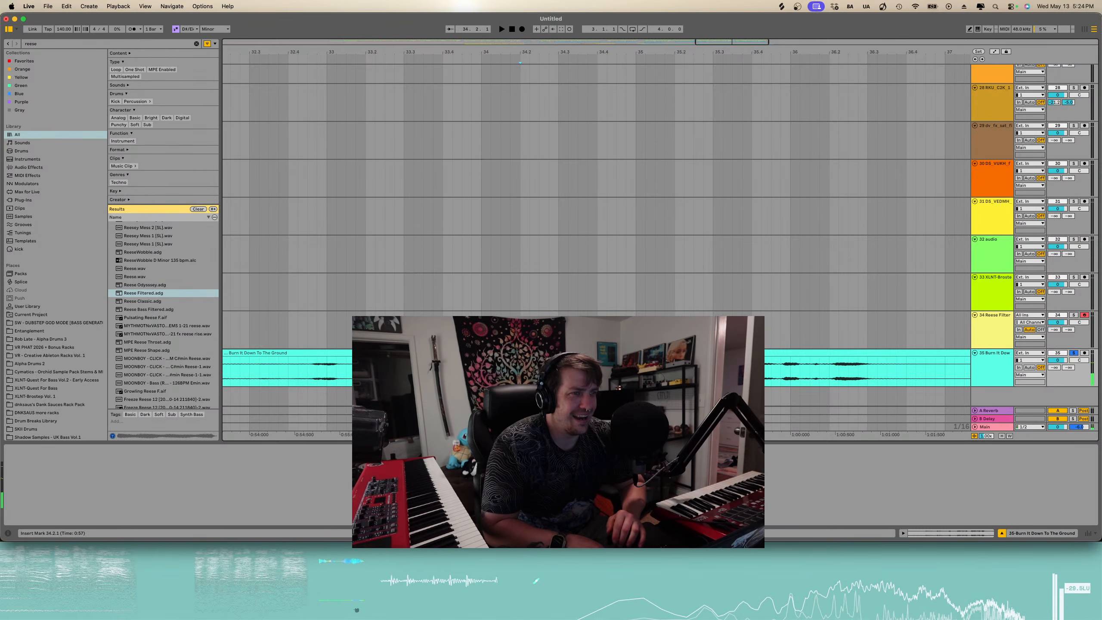
# - Split the audio clip at two points and delete the parts on either side, keeping a short slice around bar 34
pyautogui.click(520, 371)
pyautogui.press('super+e')
pyautogui.click(499, 354)
pyautogui.press('Delete')
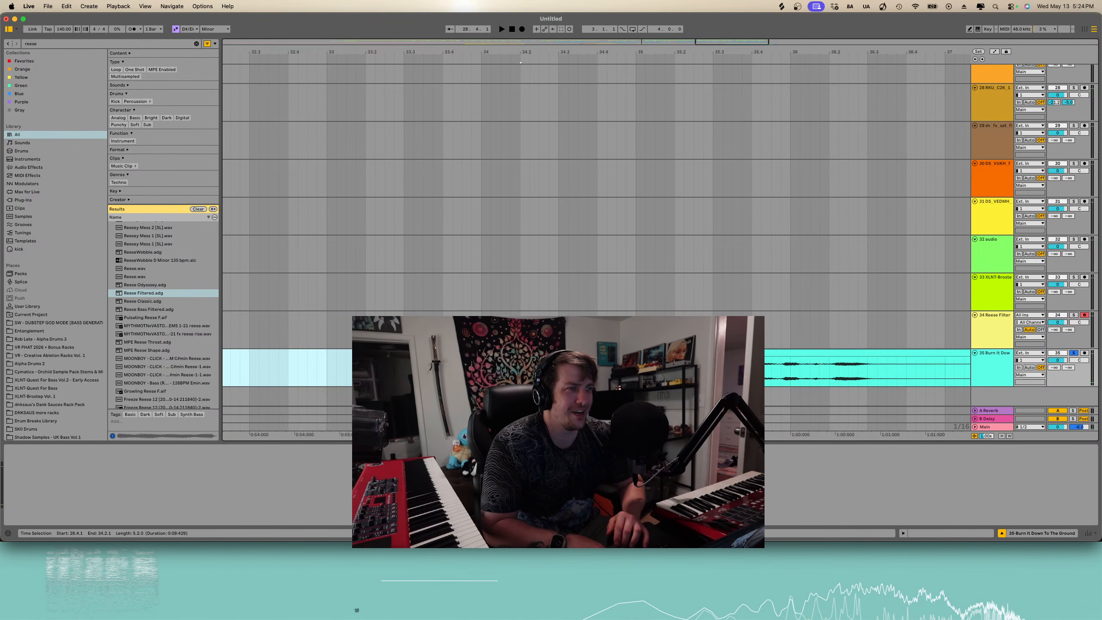
pyautogui.click(637, 372)
pyautogui.press('super+e')
pyautogui.click(656, 353)
pyautogui.press('Delete')
# - Move the kept audio slice back to around bar 22 and play it from just before
pyautogui.scroll(-8, 660, 369)
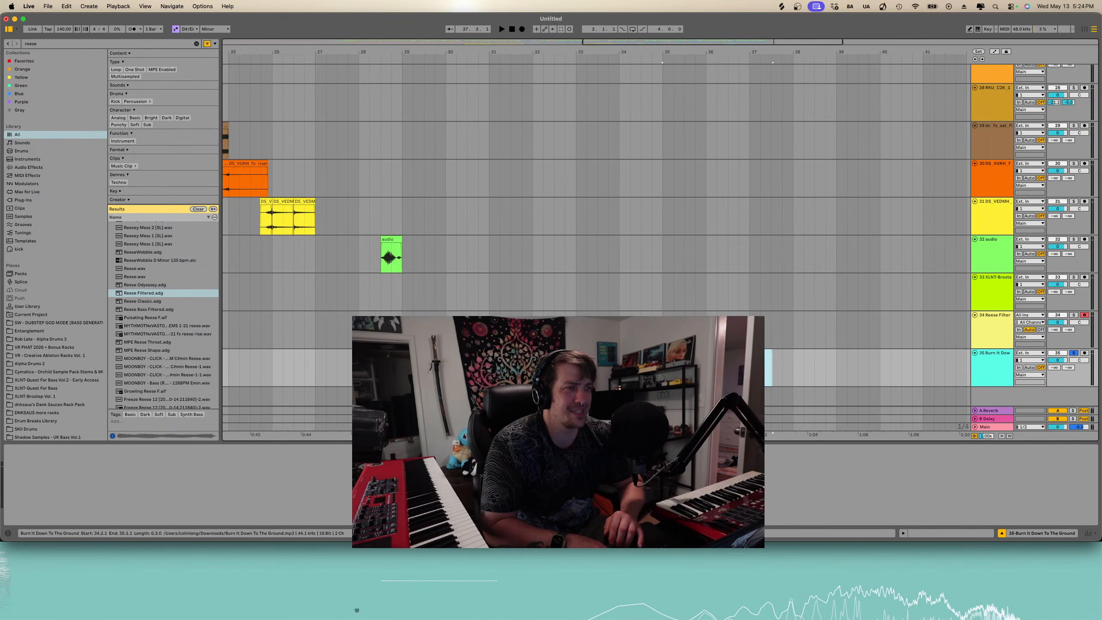
pyautogui.hscroll(-2, 661, 369)
pyautogui.moveTo(721, 353)
pyautogui.mouseDown()
pyautogui.moveTo(449, 353)
pyautogui.moveTo(497, 353)
pyautogui.moveTo(462, 353)
pyautogui.mouseUp()
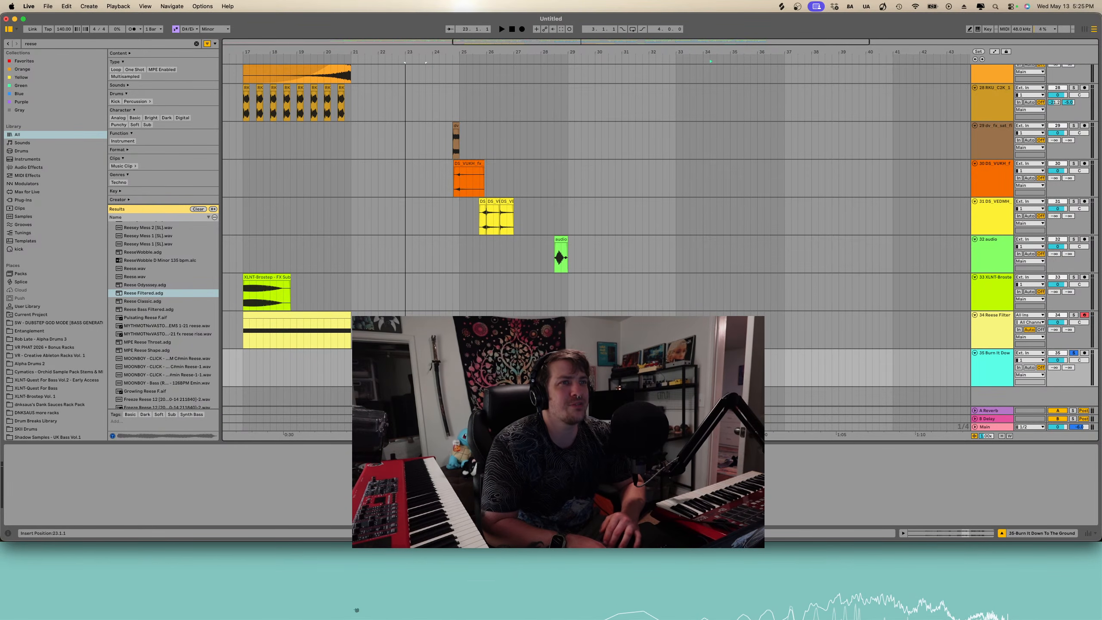
pyautogui.click(349, 366)
pyautogui.press('space')
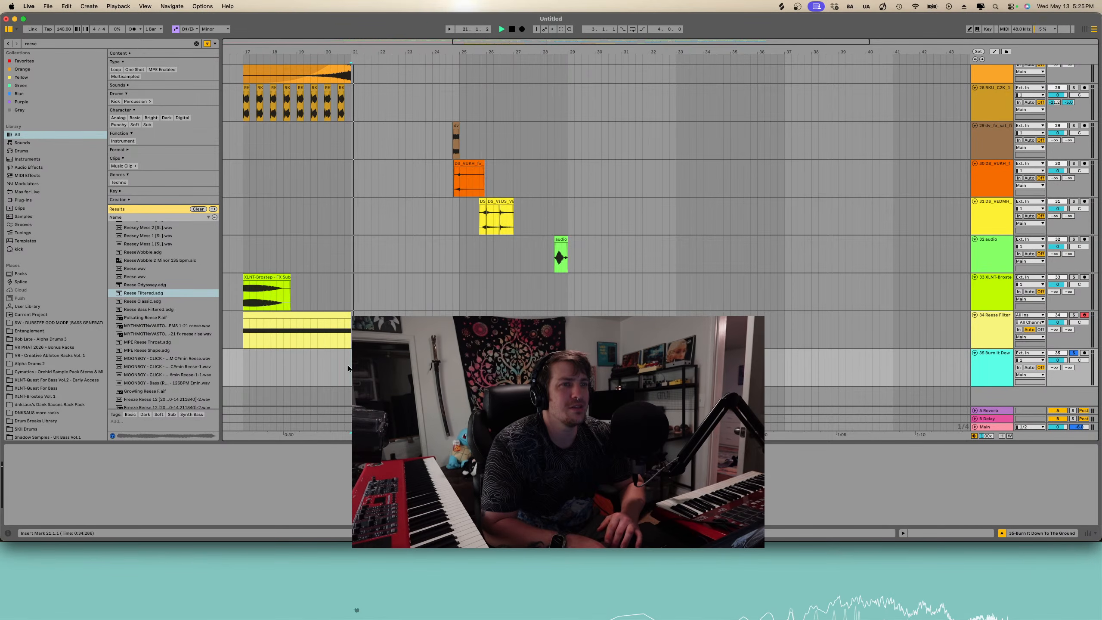
# - Play the section around bars 20 to 23 repeatedly to audition the slice's placement
pyautogui.scroll(3, 378, 365)
pyautogui.press('s')
pyautogui.press('space')
pyautogui.press('space')
pyautogui.hscroll(-3, 378, 366)
pyautogui.click(370, 366)
pyautogui.press('space')
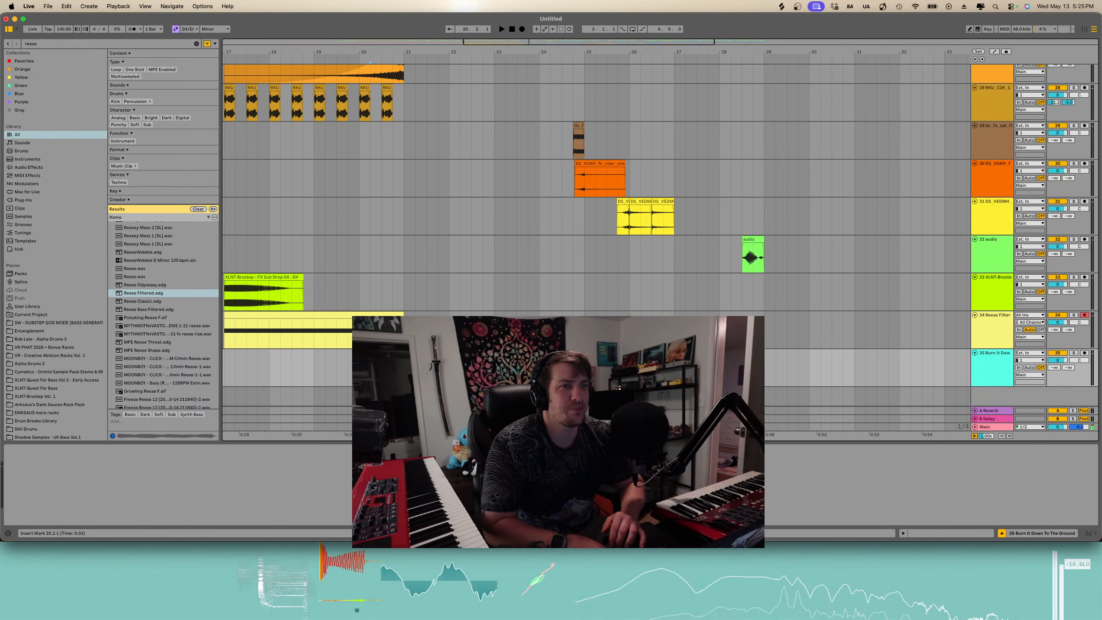
pyautogui.press('space')
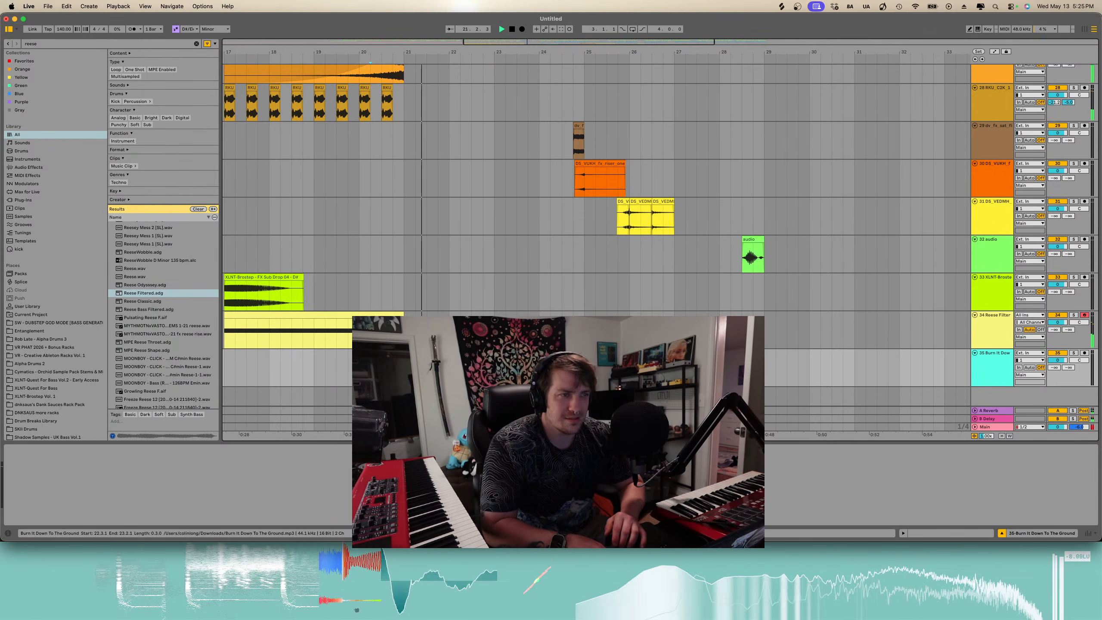
# - Nudge the audio slice slightly earlier toward bar 22 and audition it zoomed in
pyautogui.moveTo(484, 353); pyautogui.dragTo(461, 353)
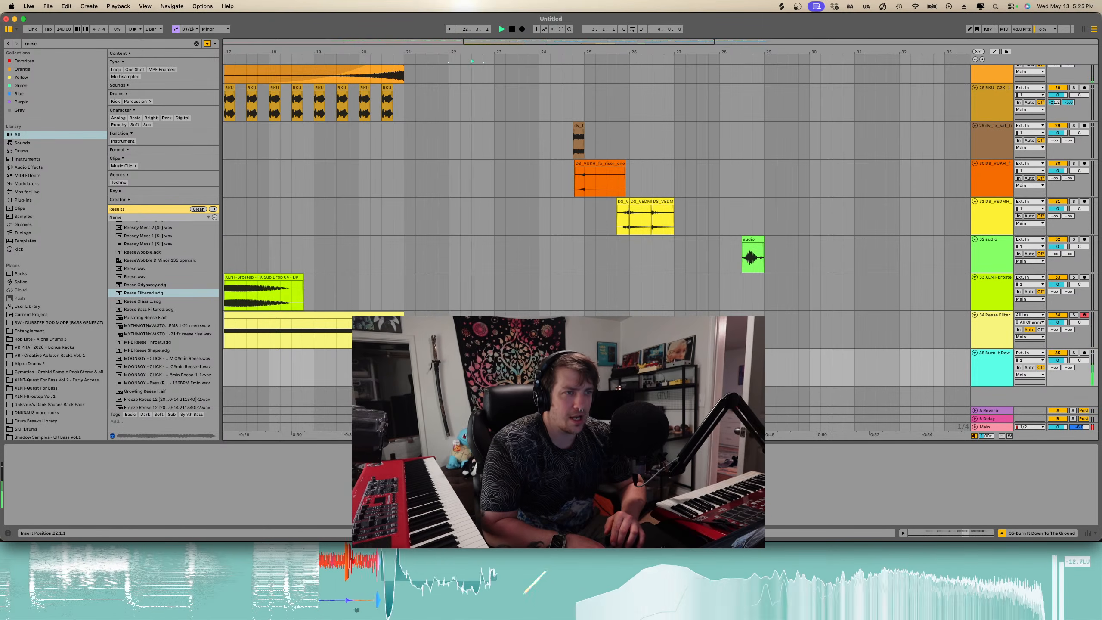
pyautogui.press('space')
pyautogui.press('space')
pyautogui.scroll(5, 461, 366)
pyautogui.press('space')
pyautogui.press('space')
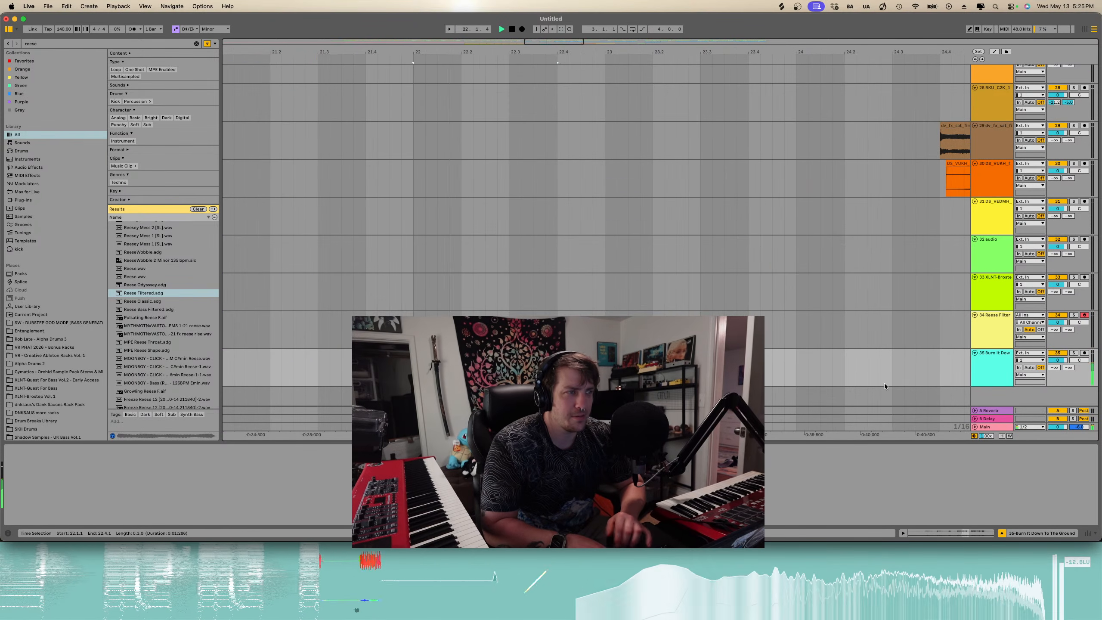
pyautogui.press('space')
pyautogui.click(1074, 353)
pyautogui.press('space')
pyautogui.press('space')
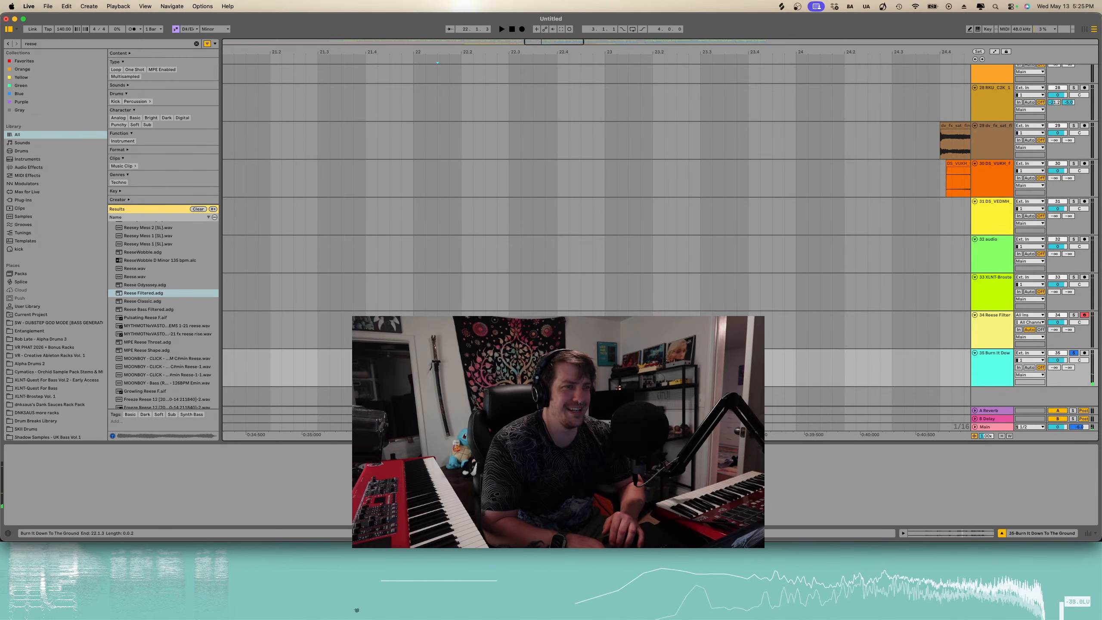
# - Shift the audio slice a little earlier so it starts at 22.1.1 and play it
pyautogui.click(426, 365)
pyautogui.moveTo(450, 353); pyautogui.dragTo(438, 353)
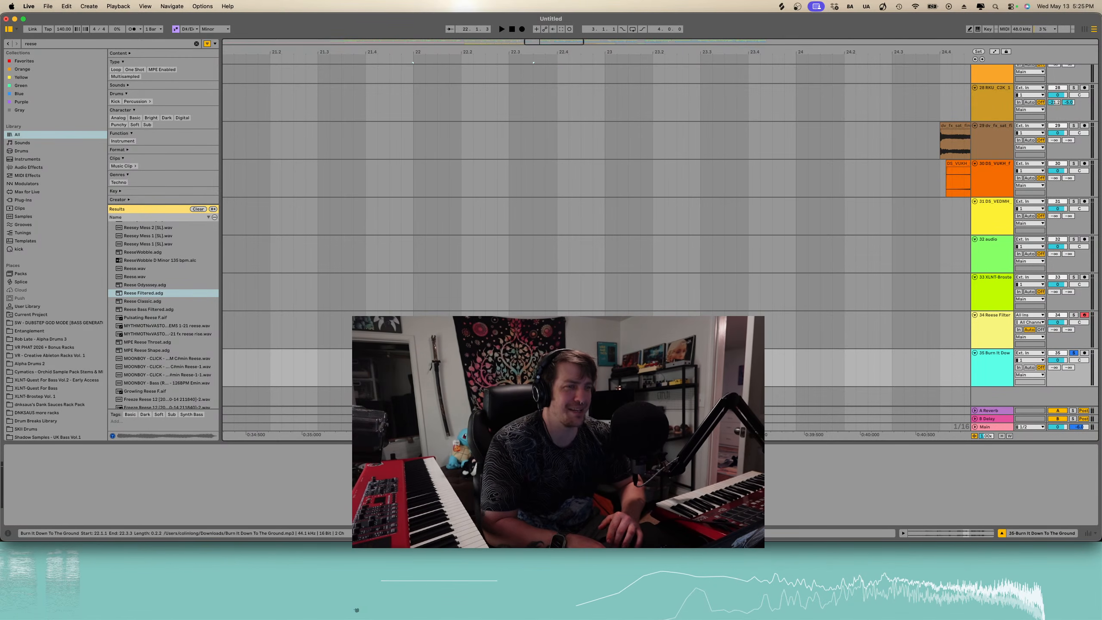
pyautogui.press('space')
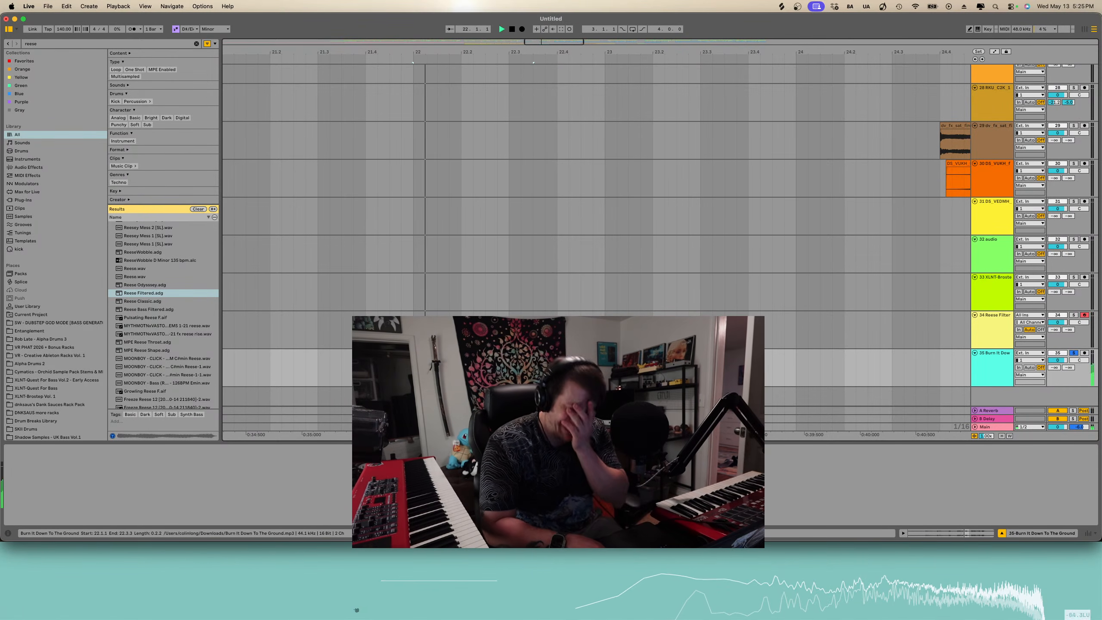
pyautogui.press('space')
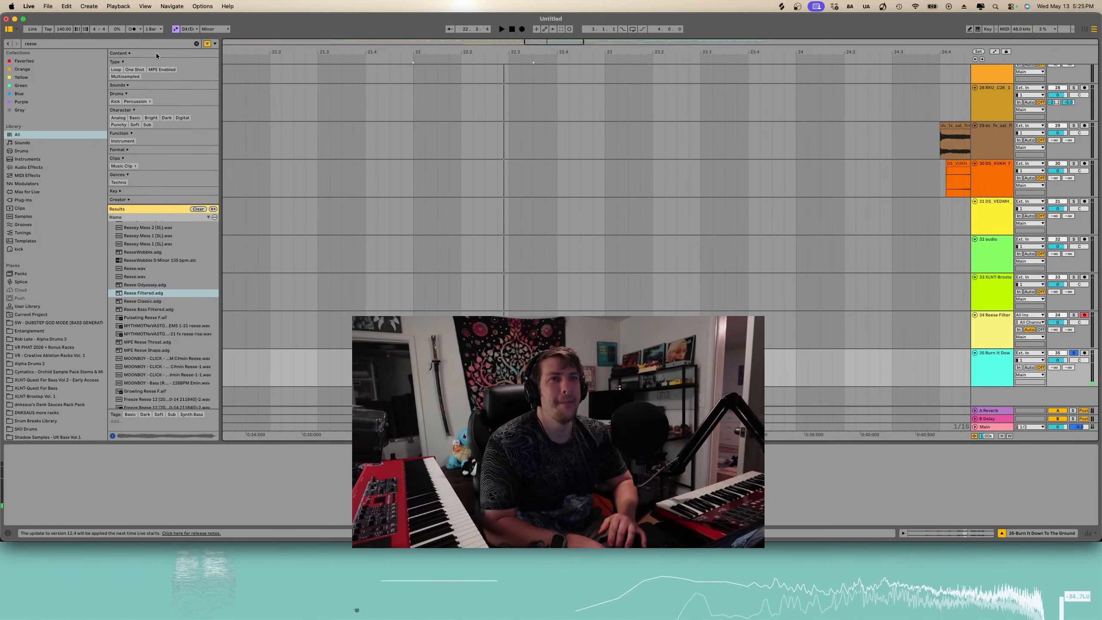
# - Search the browser for ott and load the OTT effect onto the audio track
pyautogui.click(196, 44)
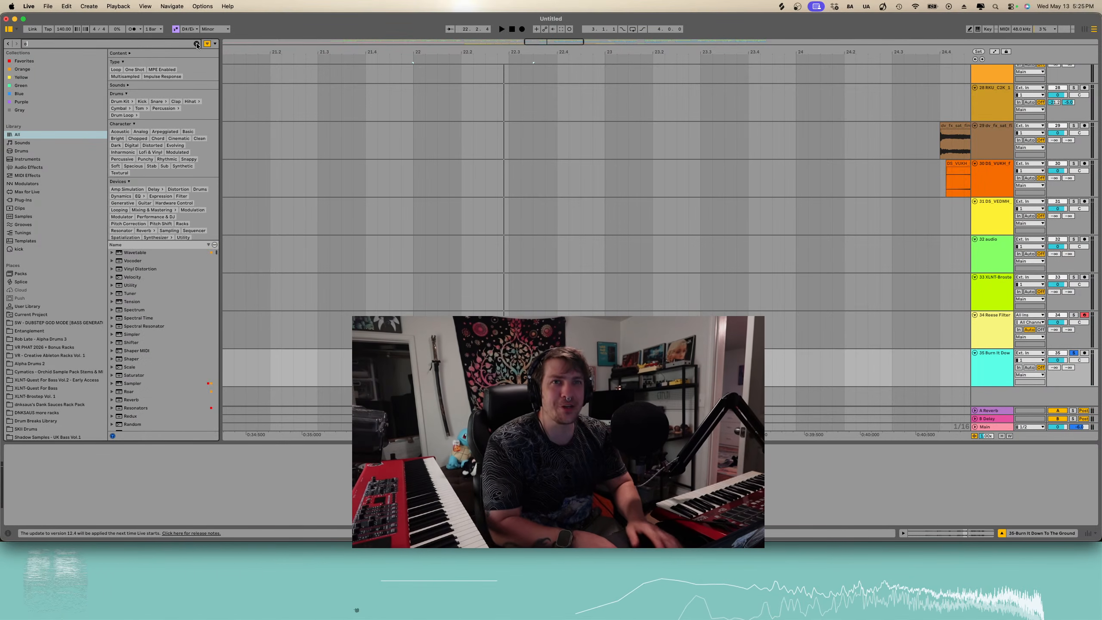
pyautogui.write('ott')
pyautogui.click(158, 161)
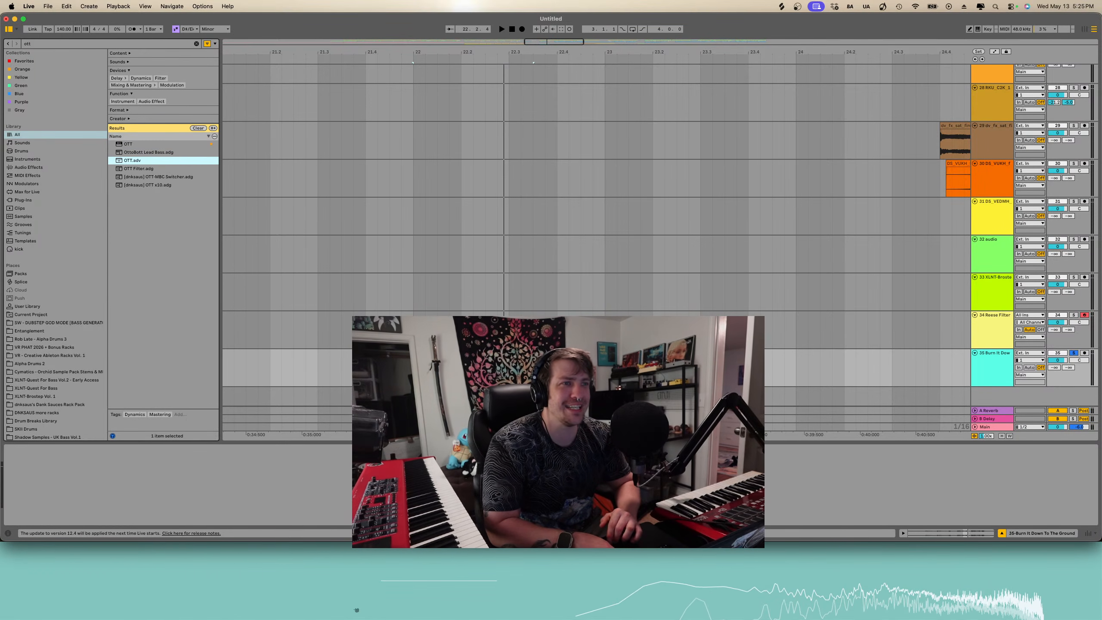
pyautogui.press('Return')
pyautogui.press('space')
pyautogui.press('space')
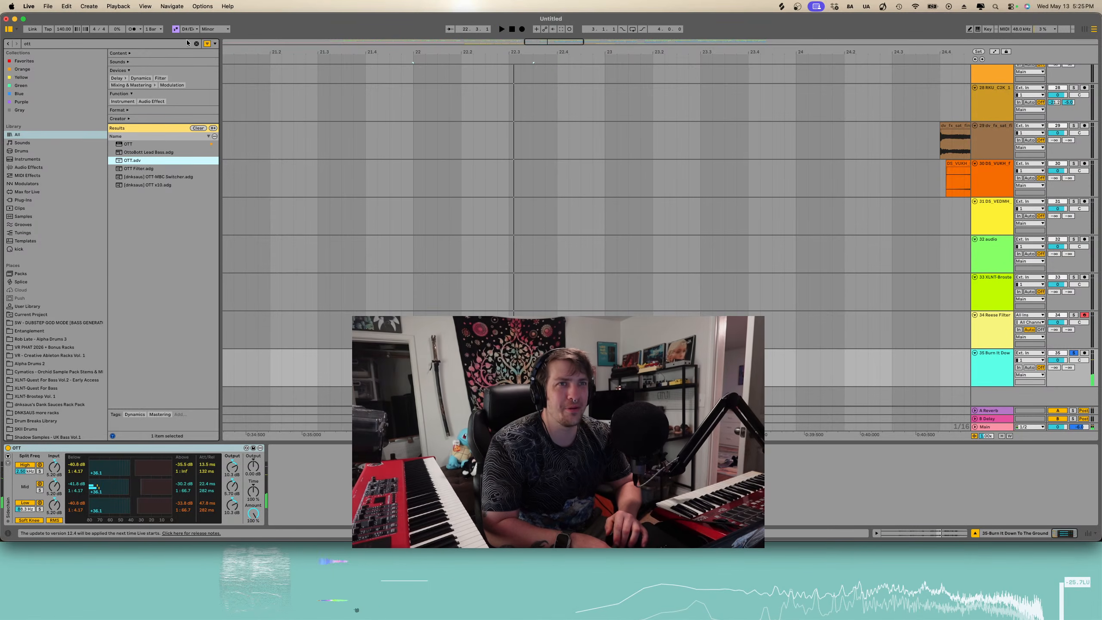
# - Search the browser for Auto Shift and add it to the audio track's device chain after OTT
pyautogui.click(197, 43)
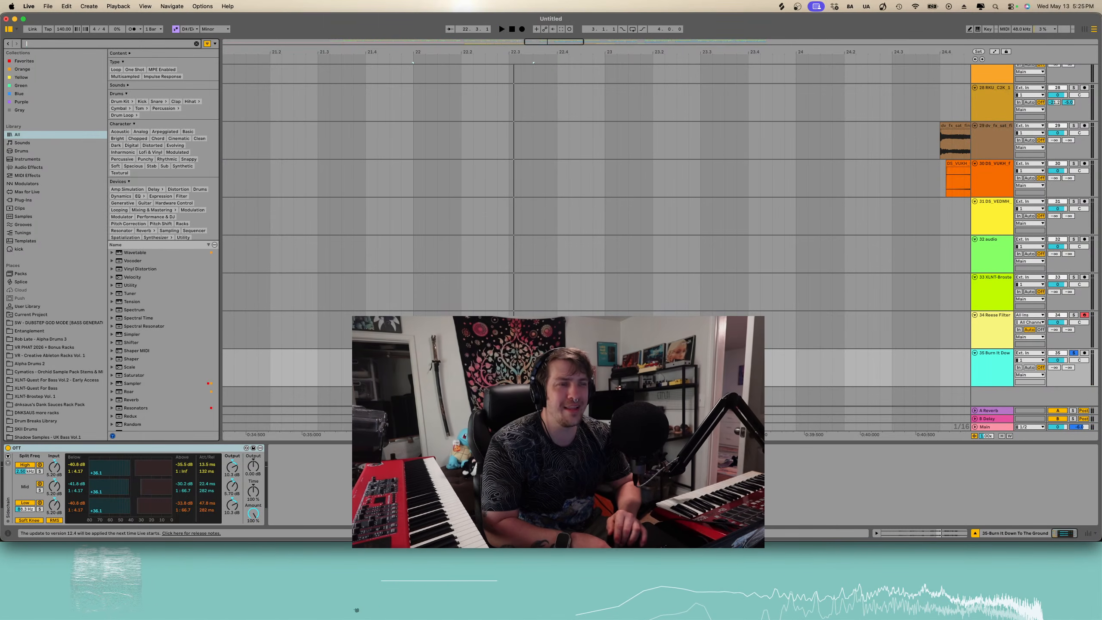
pyautogui.write('aut')
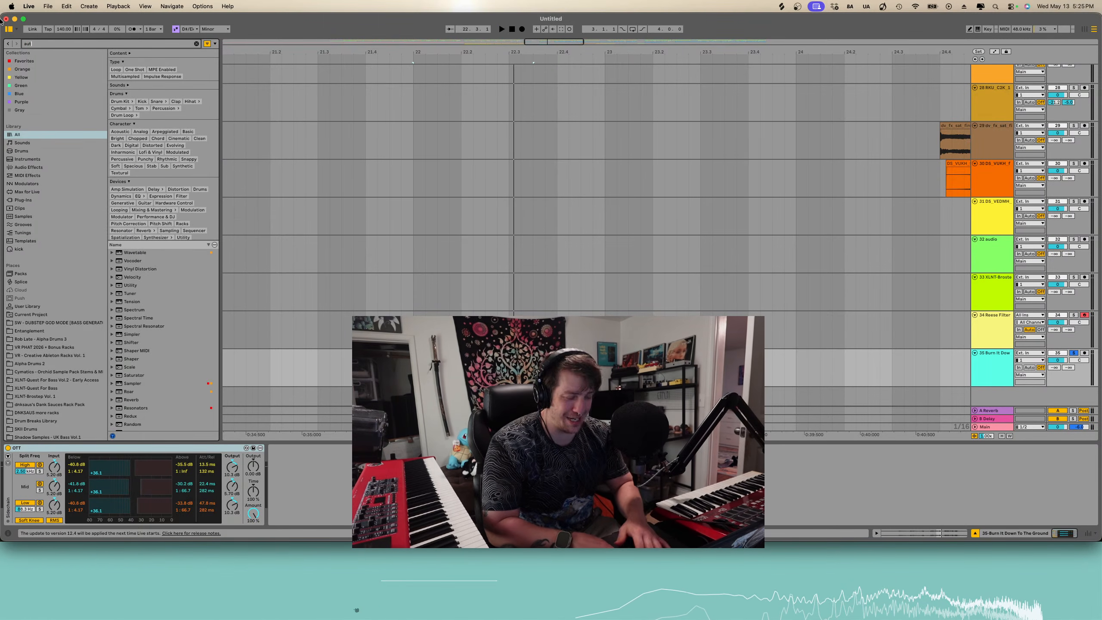
pyautogui.write('o shifrt')
pyautogui.press('BackSpace')
pyautogui.press('BackSpace')
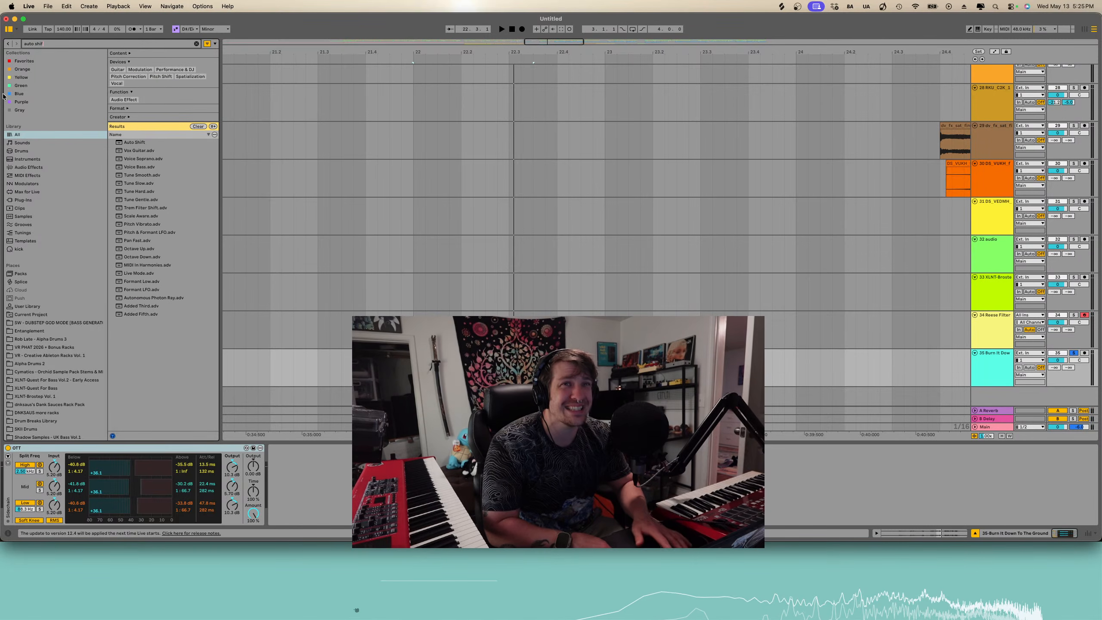
pyautogui.click(147, 150)
pyautogui.click(149, 137)
pyautogui.click(131, 142)
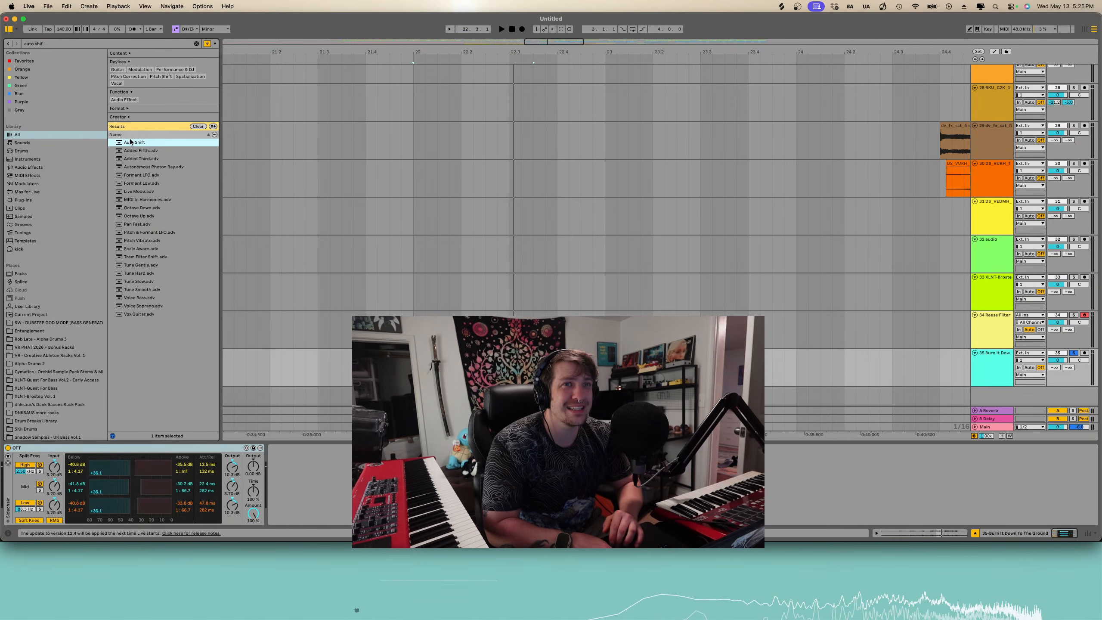
pyautogui.moveTo(134, 143); pyautogui.dragTo(150, 494)
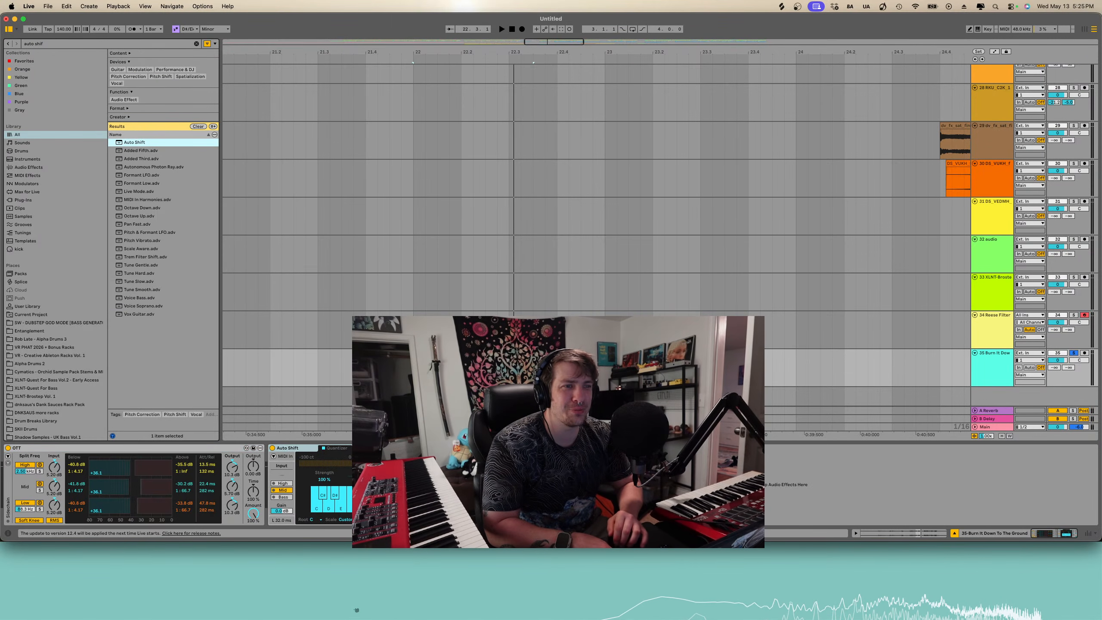
# - Audition the section and drag the vocal slice to a slightly different spot on its track
pyautogui.press('space')
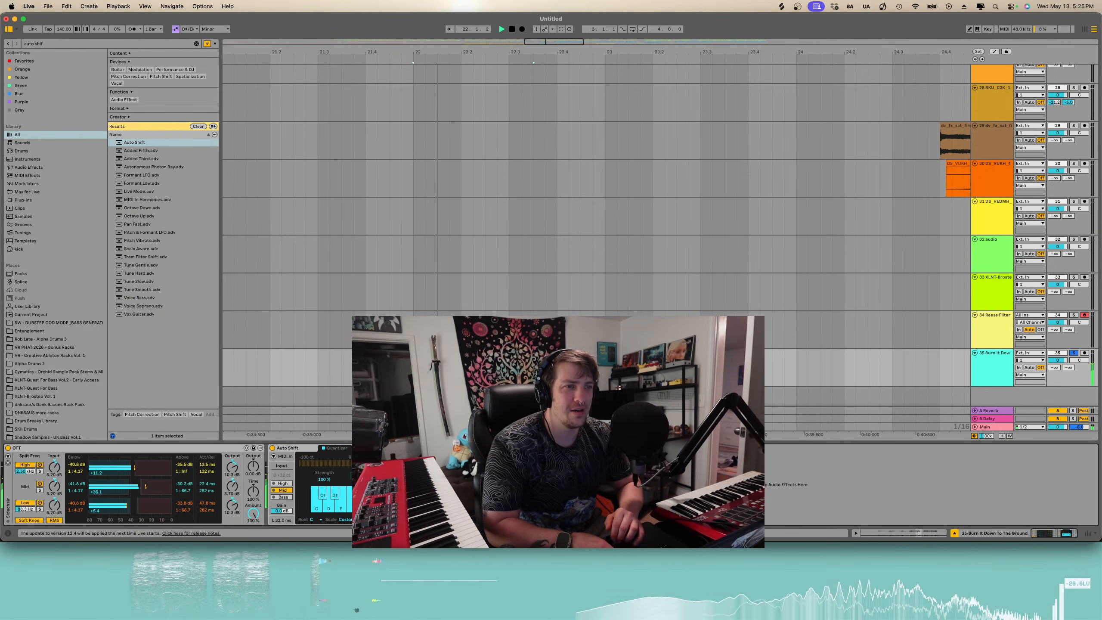
pyautogui.press('space')
pyautogui.press('space')
pyautogui.hscroll(1, 469, 366)
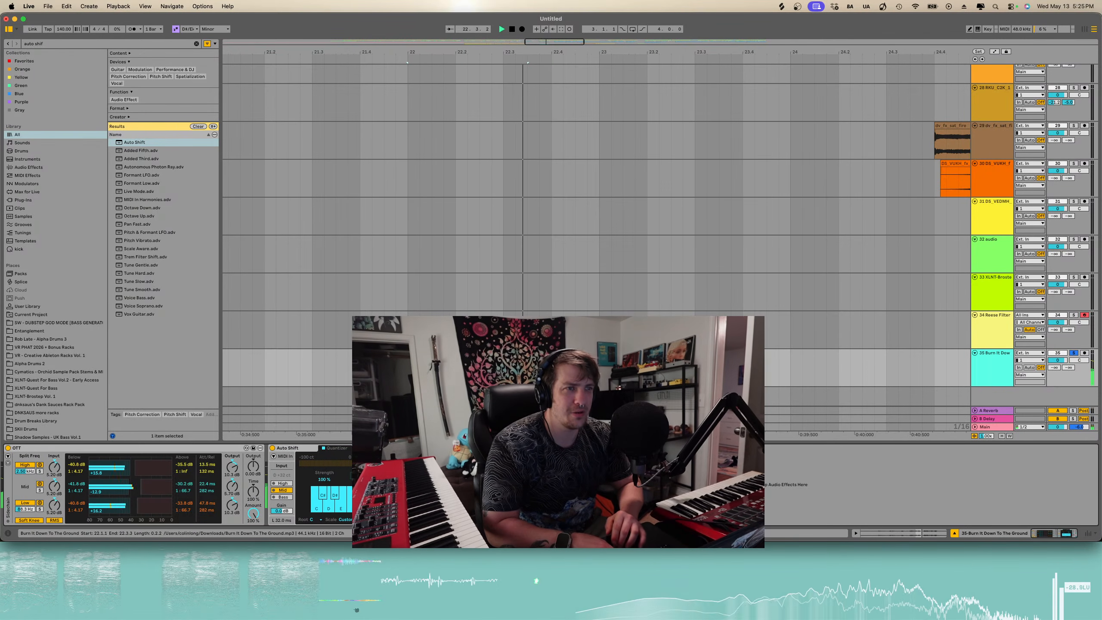
pyautogui.press('space')
pyautogui.click(469, 353)
pyautogui.moveTo(528, 353); pyautogui.dragTo(503, 353)
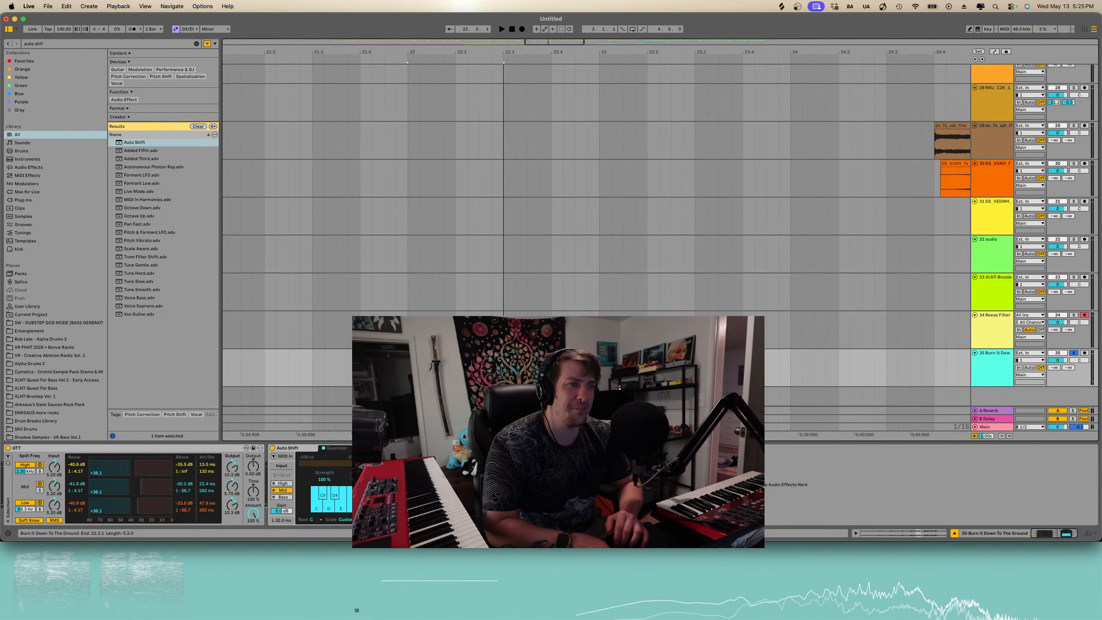
# - Move Auto Shift ahead of OTT in the vocal track's device chain and play the result
pyautogui.hscroll(1, 503, 353)
pyautogui.hscroll(1, 501, 360)
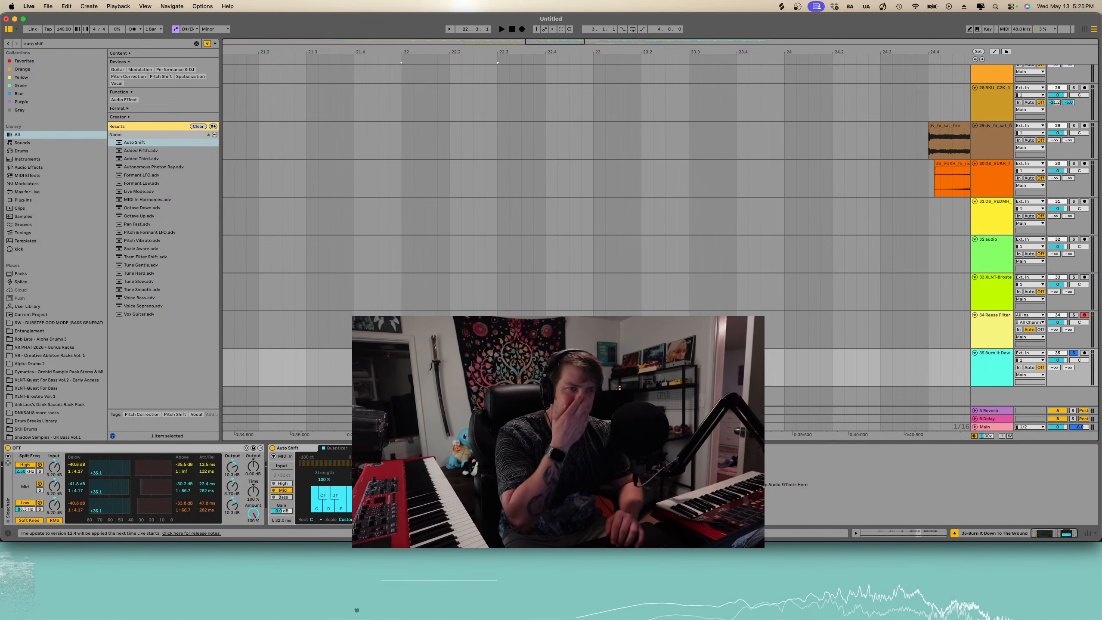
pyautogui.moveTo(392, 449); pyautogui.dragTo(82, 463)
pyautogui.press('space')
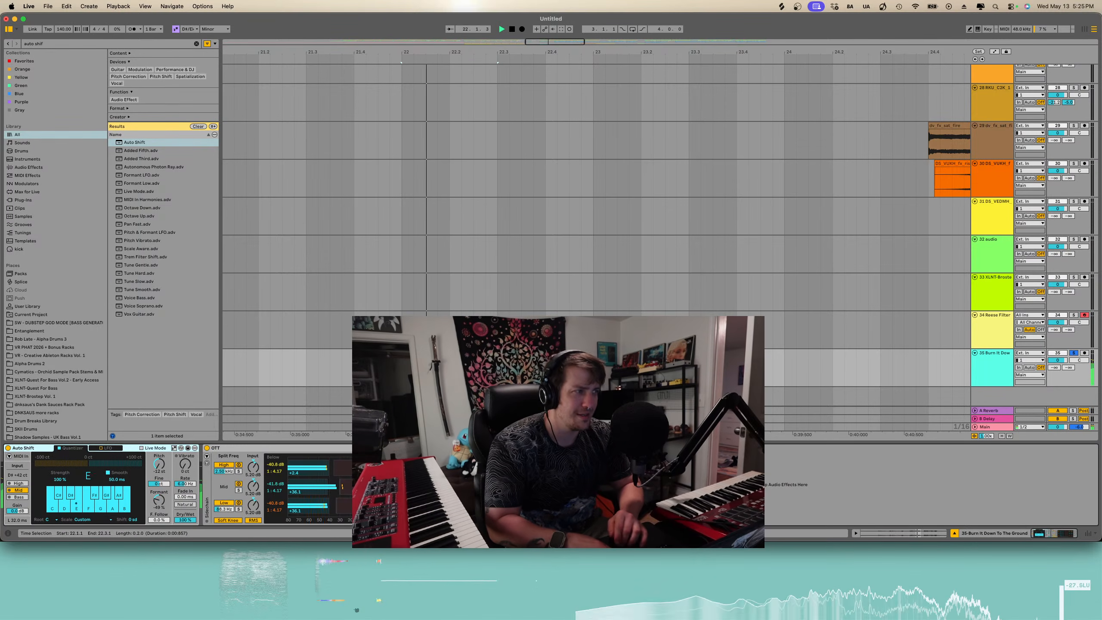
pyautogui.press('space')
# - Open the vocal slice's clip view, raise its clip gain slightly, and play it from bar 21
pyautogui.press('a')
pyautogui.scroll(-3, 430, 303)
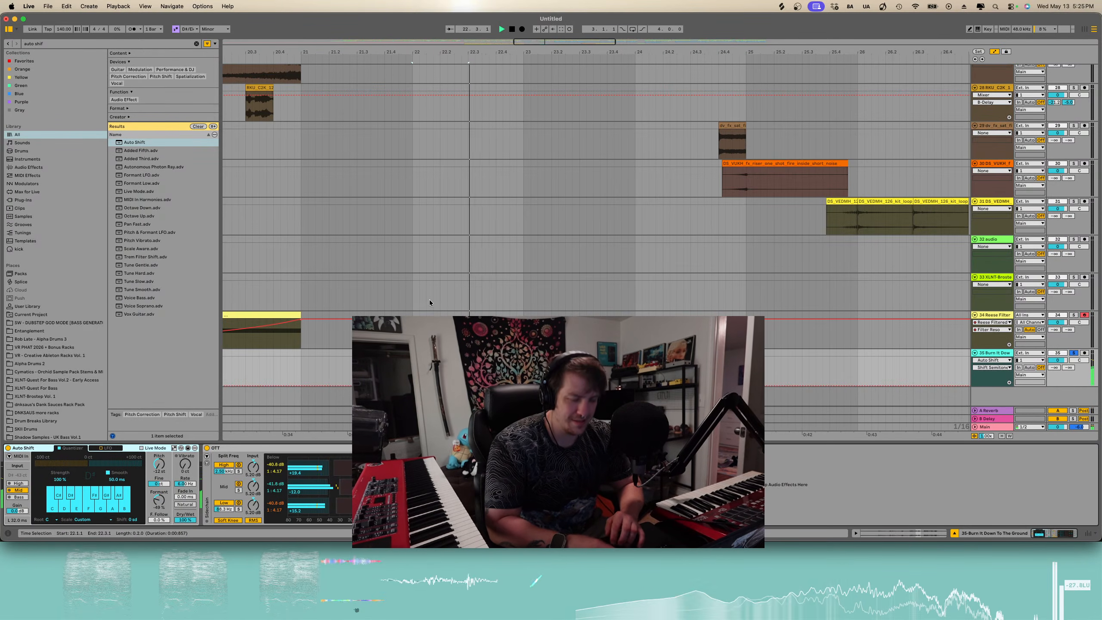
pyautogui.doubleClick(438, 353)
pyautogui.moveTo(132, 473); pyautogui.dragTo(132, 466)
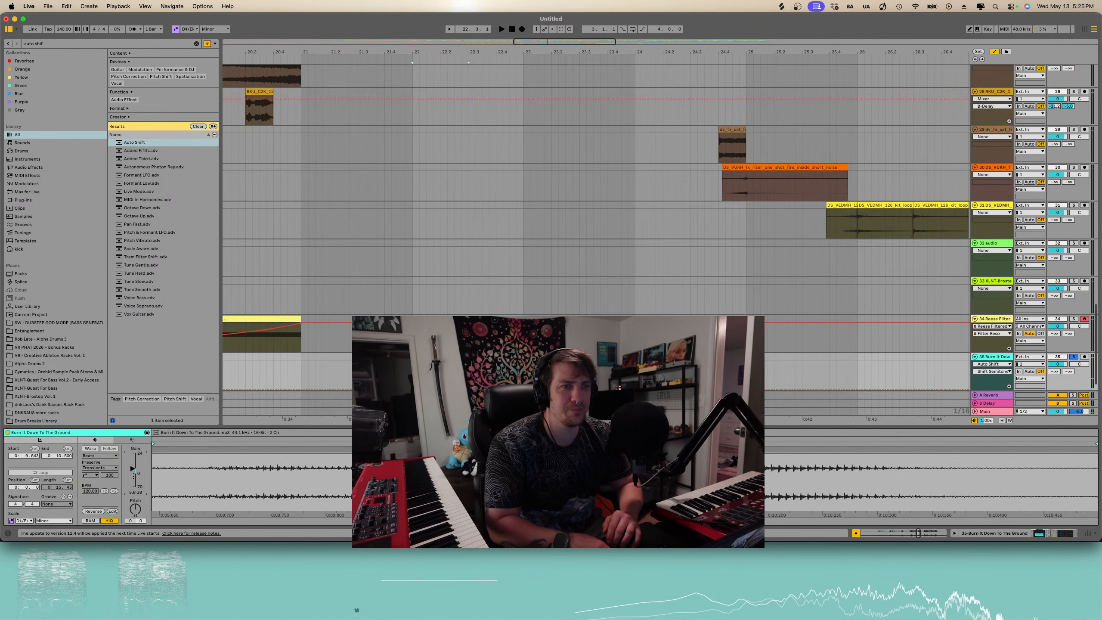
pyautogui.press('space')
pyautogui.click(295, 366)
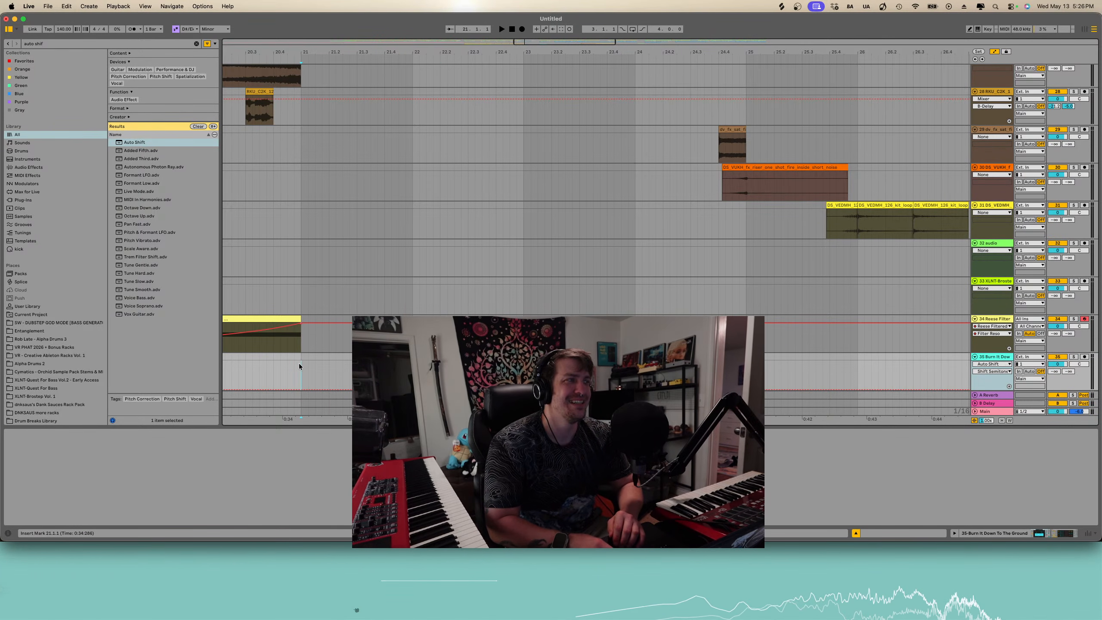
pyautogui.press('space')
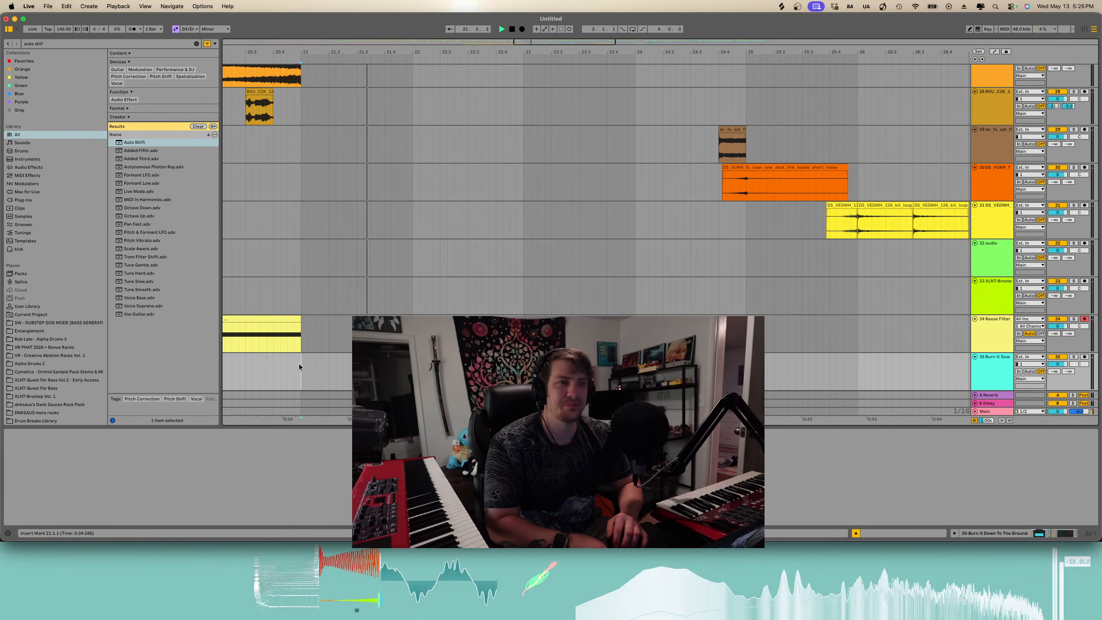
# - Drag the vocal slice a little later on its track and audition it while zooming in and out
pyautogui.hscroll(2, 434, 354)
pyautogui.scroll(-1, 434, 354)
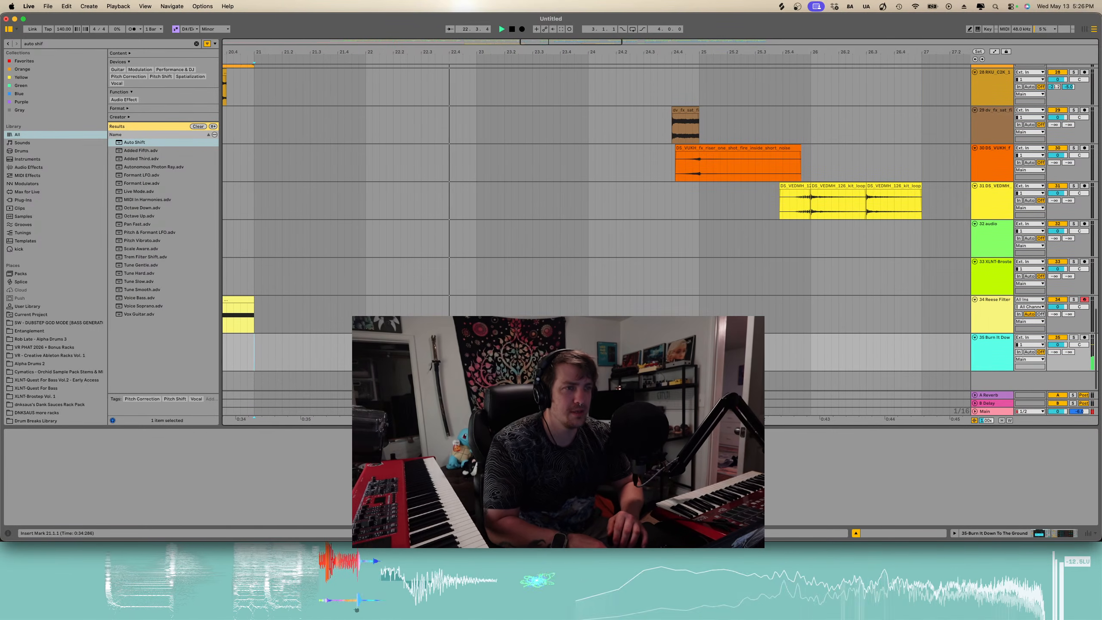
pyautogui.moveTo(391, 338); pyautogui.dragTo(453, 337)
pyautogui.press('space')
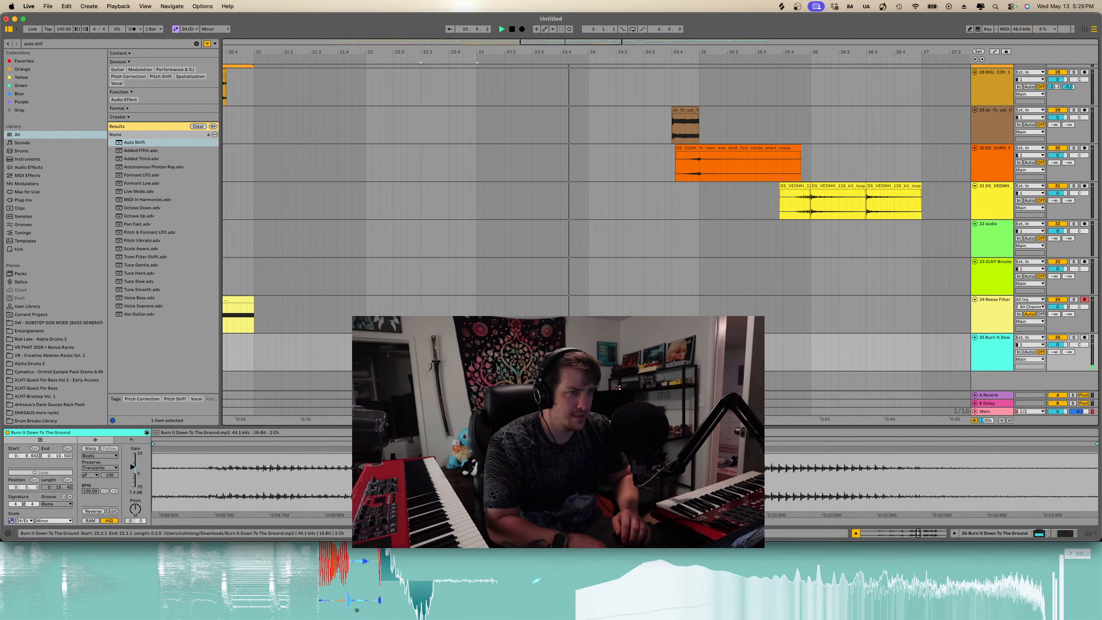
pyautogui.press('+')
pyautogui.press('+')
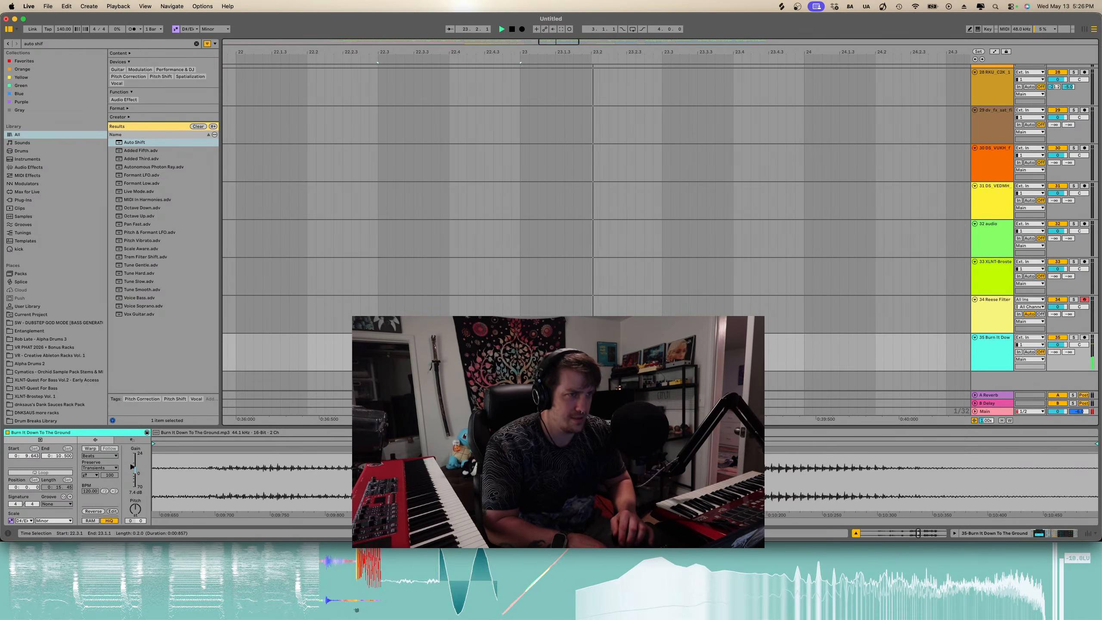
pyautogui.press('-')
pyautogui.press('space')
# - Play back the vocal track from several different start points around bars 22 to 24
pyautogui.press('-')
pyautogui.press('-')
pyautogui.click(354, 352)
pyautogui.press('space')
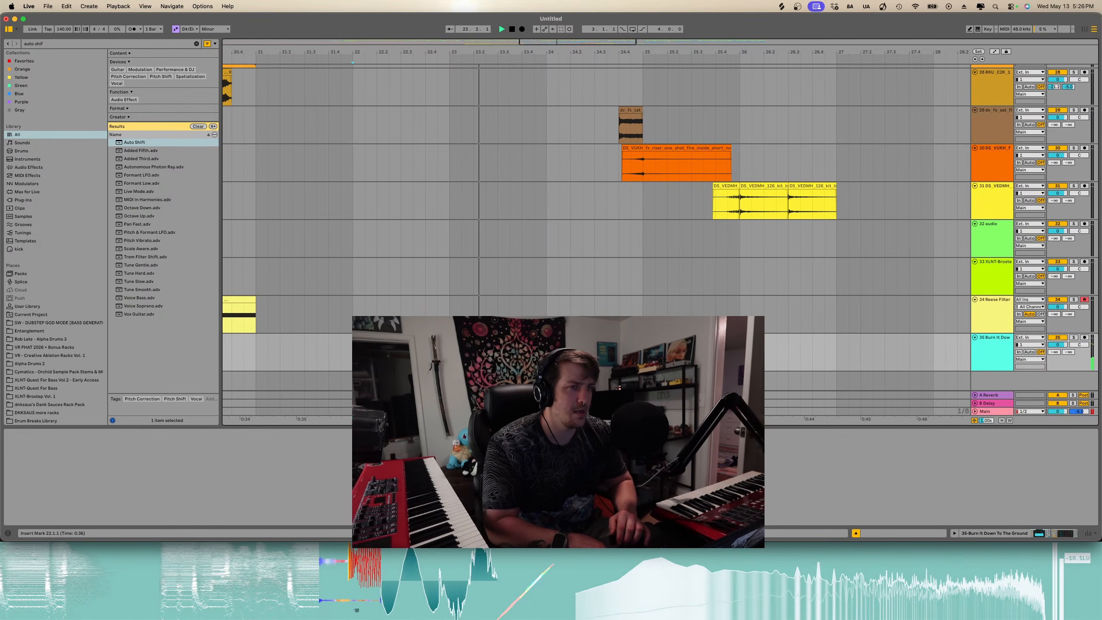
pyautogui.press('space')
pyautogui.click(423, 337)
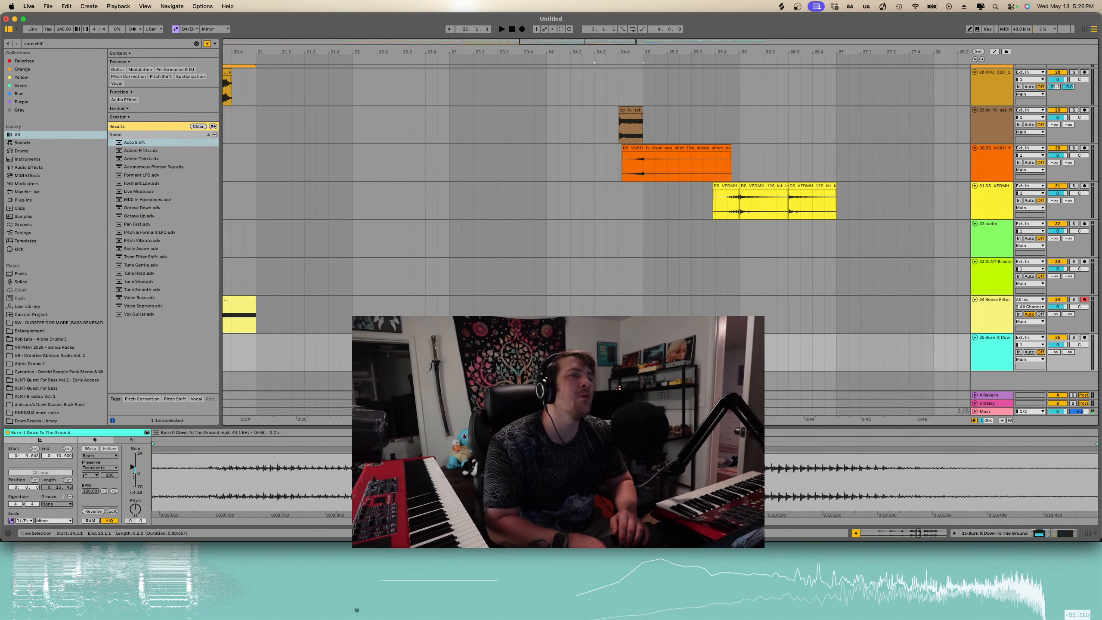
pyautogui.click(354, 352)
pyautogui.press('space')
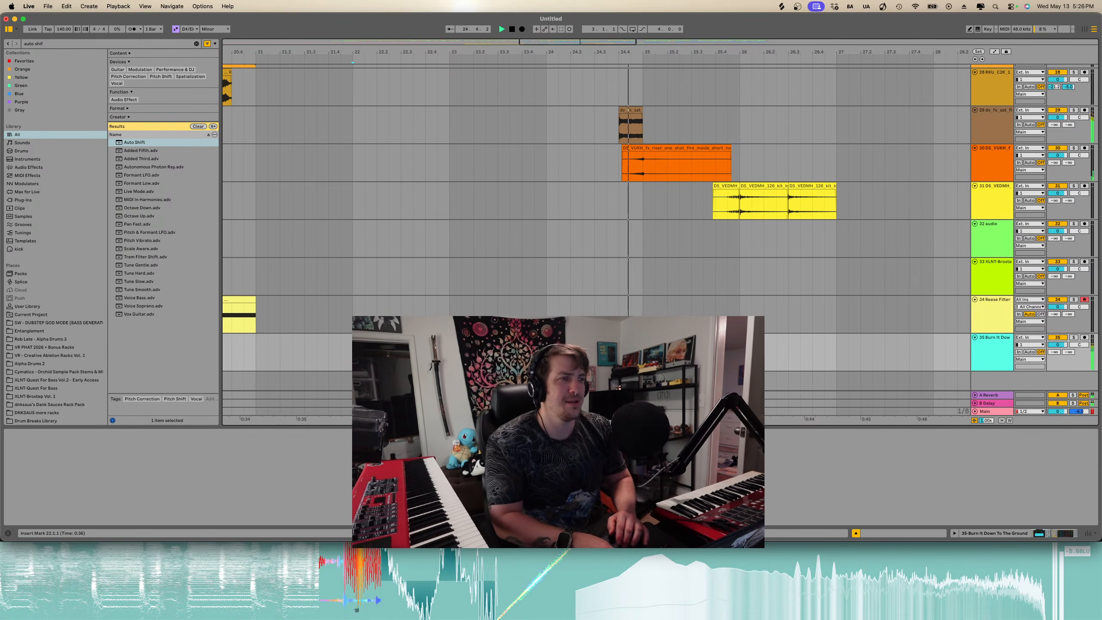
pyautogui.press('space')
pyautogui.click(617, 337)
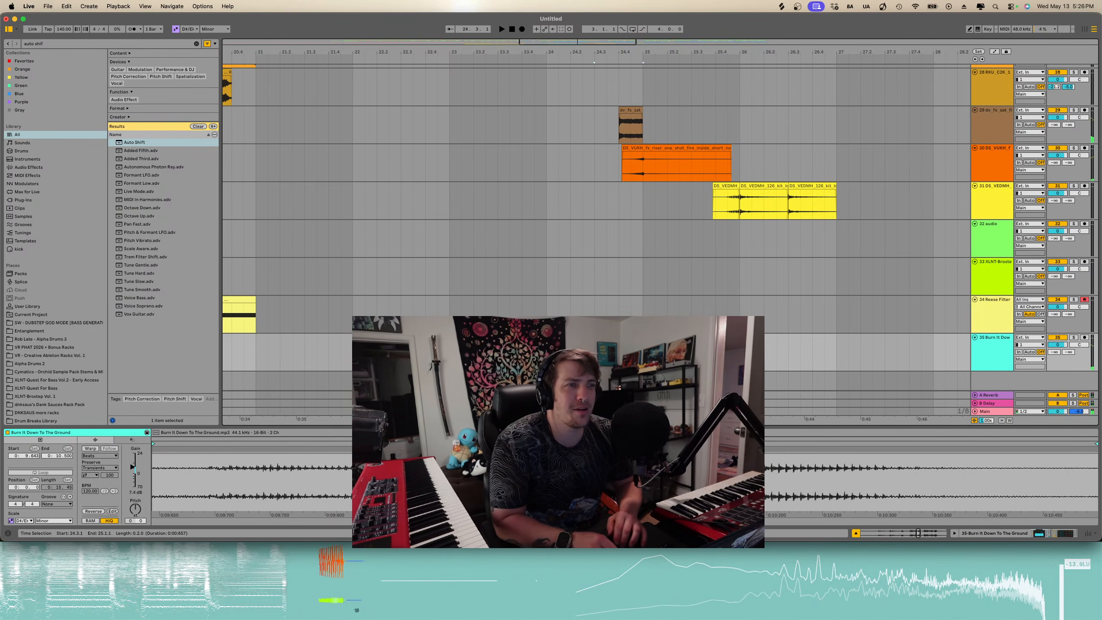
pyautogui.click(411, 337)
pyautogui.press('space')
# - Select a section of the vocal track starting at bar 22 and delete it
pyautogui.click(469, 338)
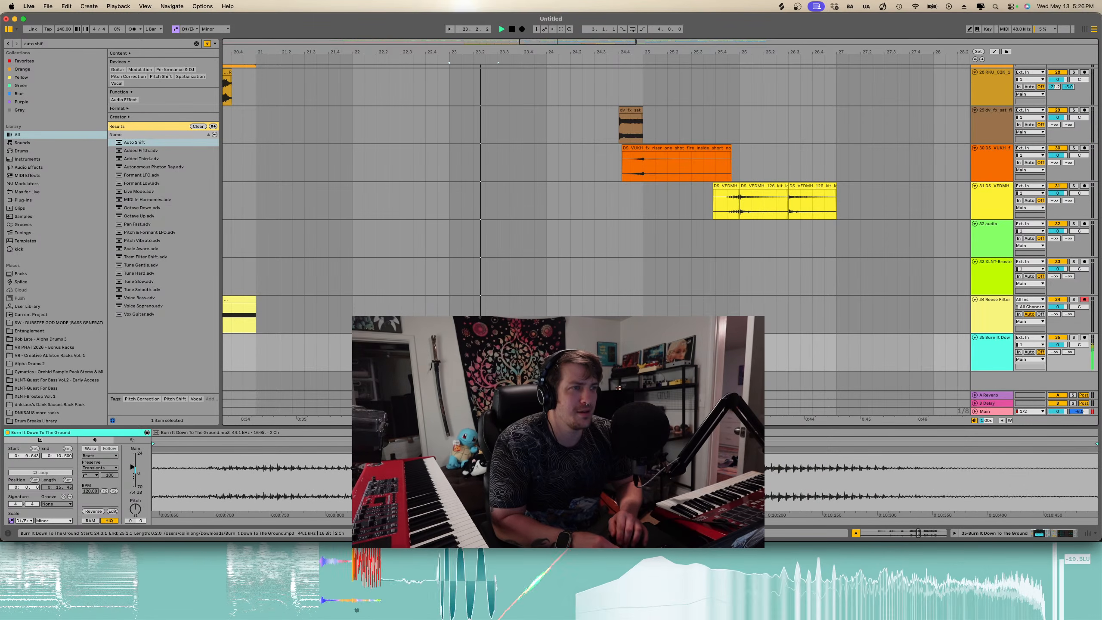
pyautogui.keyDown('shift'); pyautogui.click(469, 338); pyautogui.keyUp('shift')
pyautogui.press('Delete')
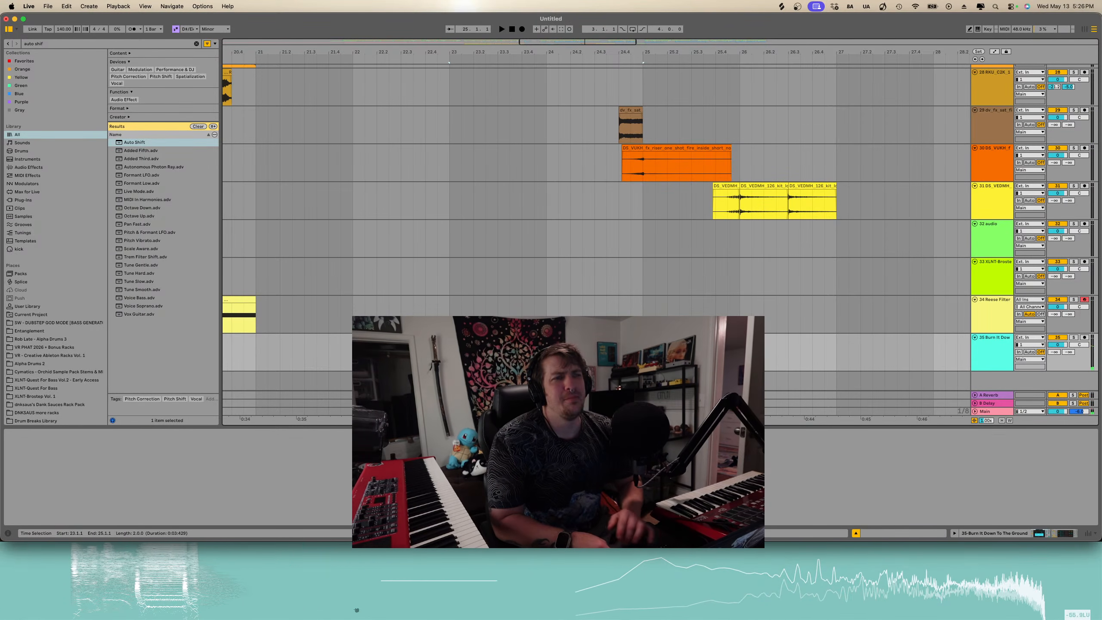
# - Search the browser for delay and add the Delay effect to the vocal track, then play it
pyautogui.click(424, 337)
pyautogui.click(996, 355)
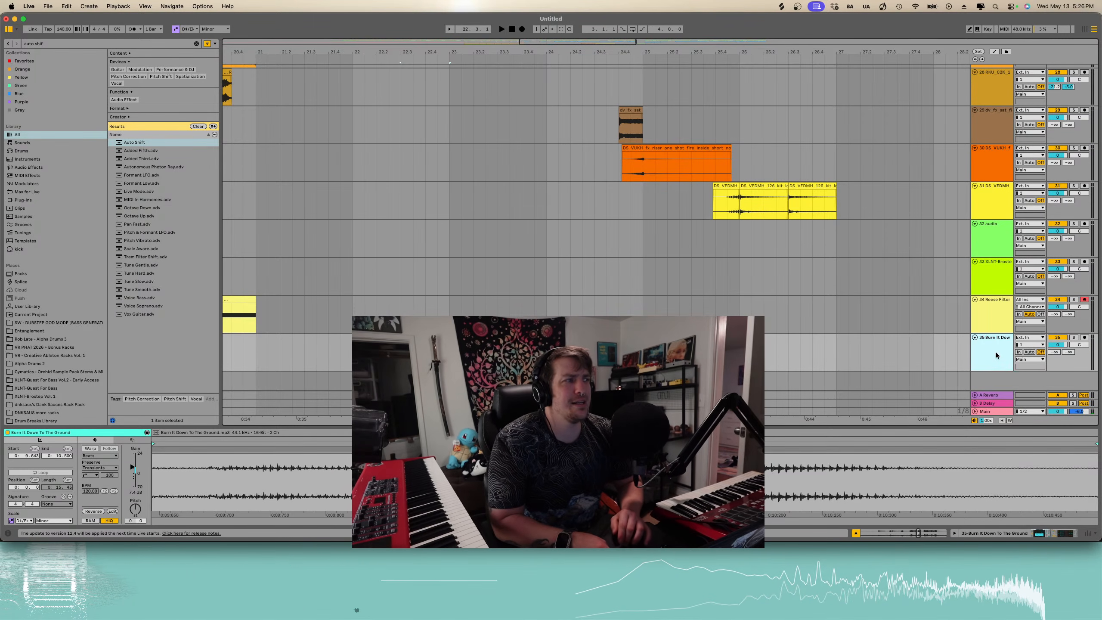
pyautogui.click(1073, 353)
pyautogui.click(162, 44)
pyautogui.write('delay')
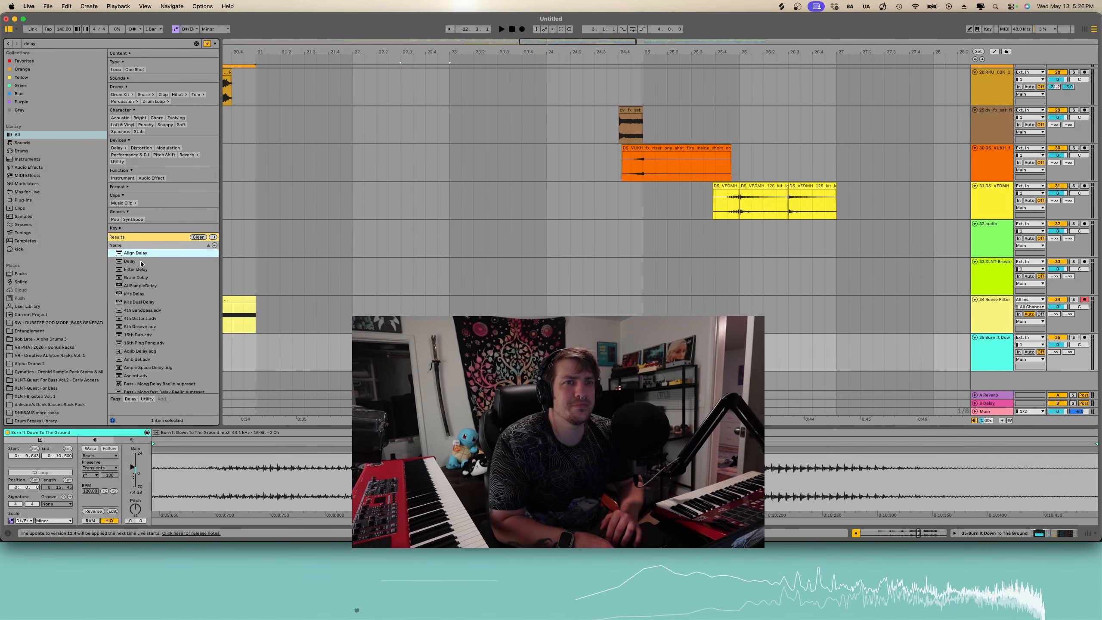
pyautogui.moveTo(141, 263); pyautogui.dragTo(423, 353)
pyautogui.press('space')
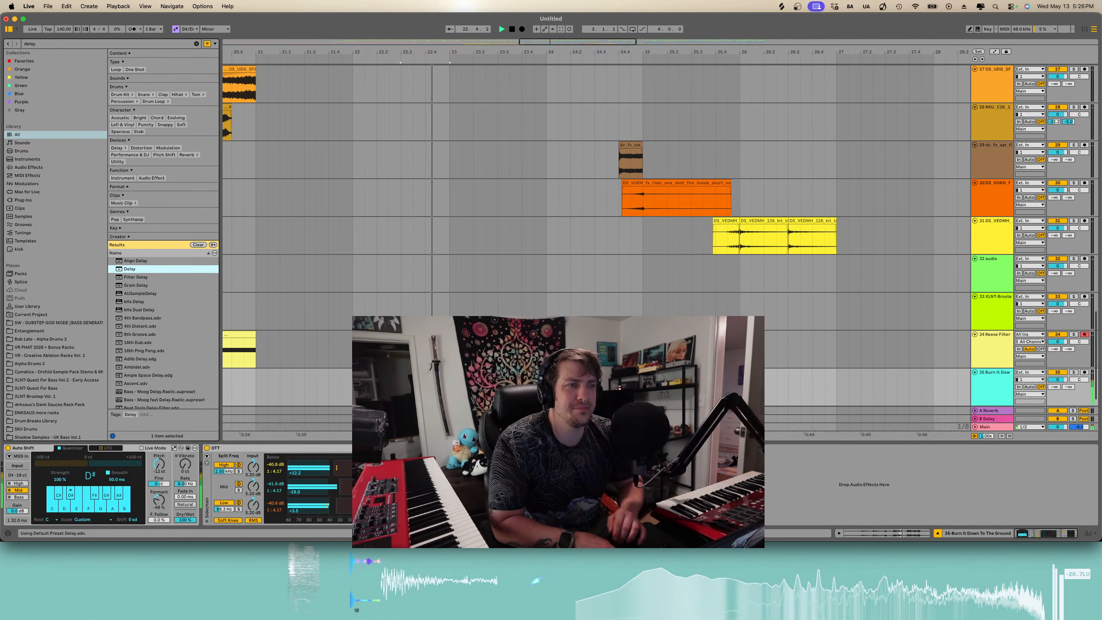
pyautogui.press('space')
pyautogui.press('space')
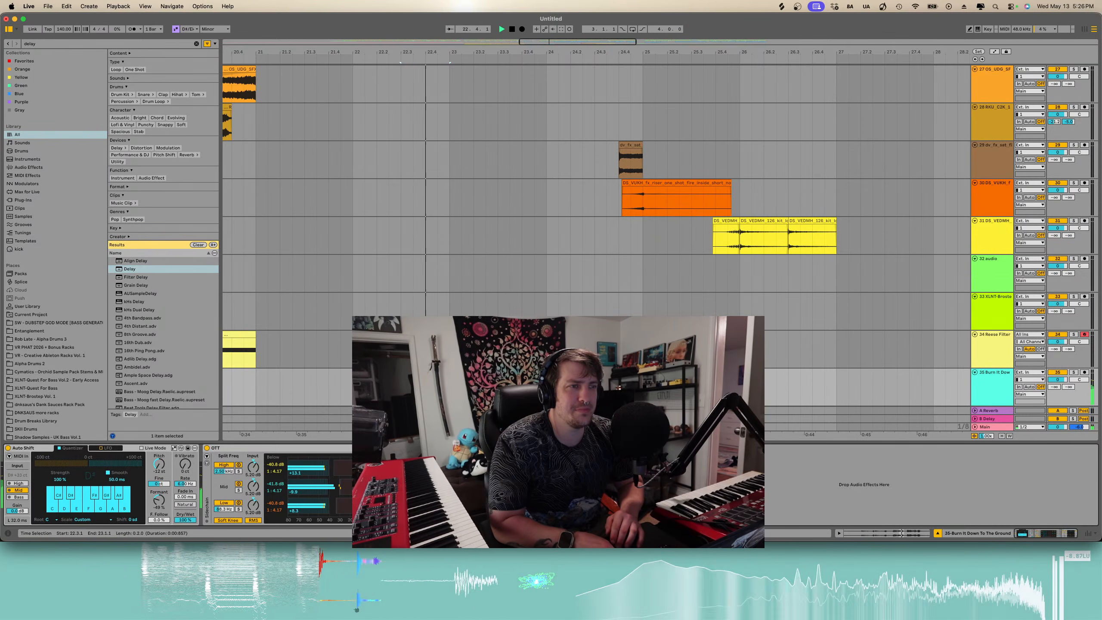
# - Open the vocal clip again, nudge its clip gain up a bit more, and play it back
pyautogui.scroll(-1, 596, 235)
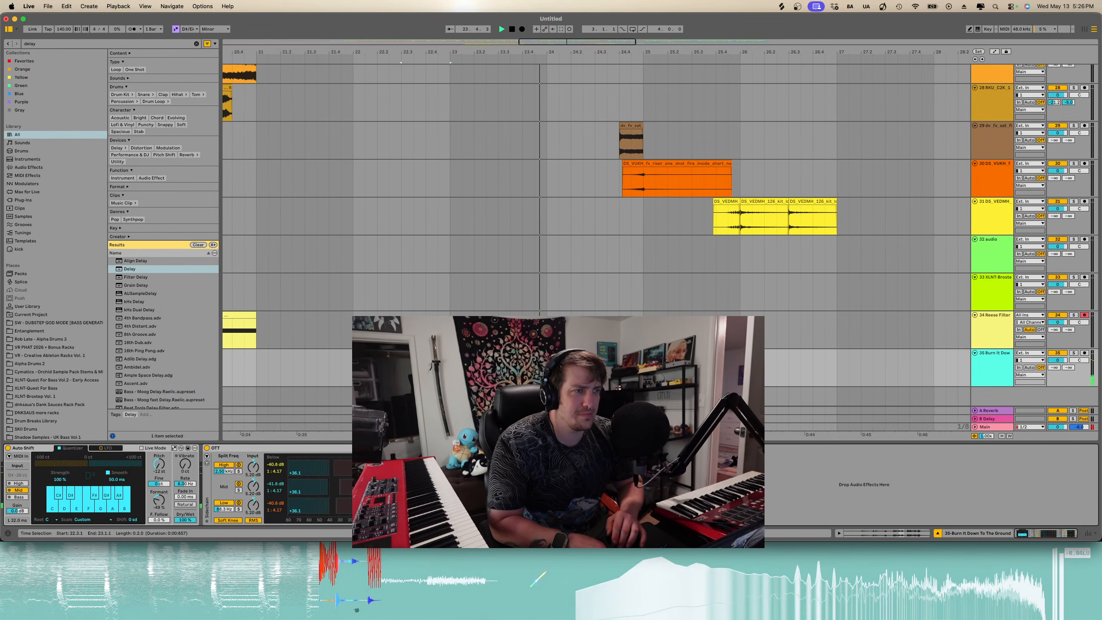
pyautogui.scroll(-5, 449, 356)
pyautogui.press('space')
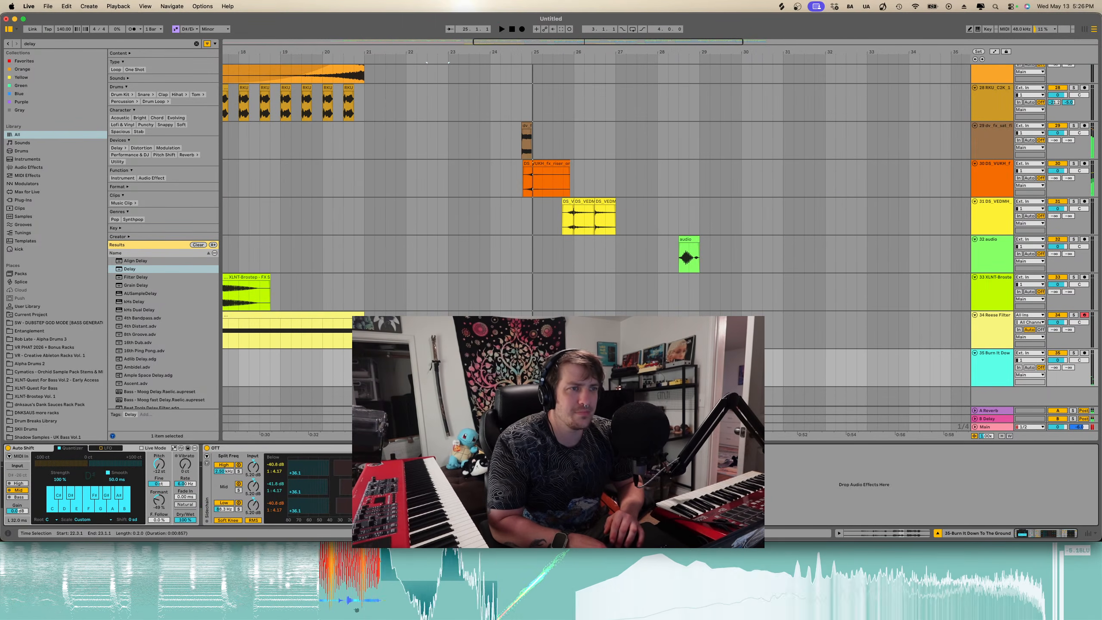
pyautogui.doubleClick(439, 354)
pyautogui.moveTo(133, 468); pyautogui.dragTo(133, 461)
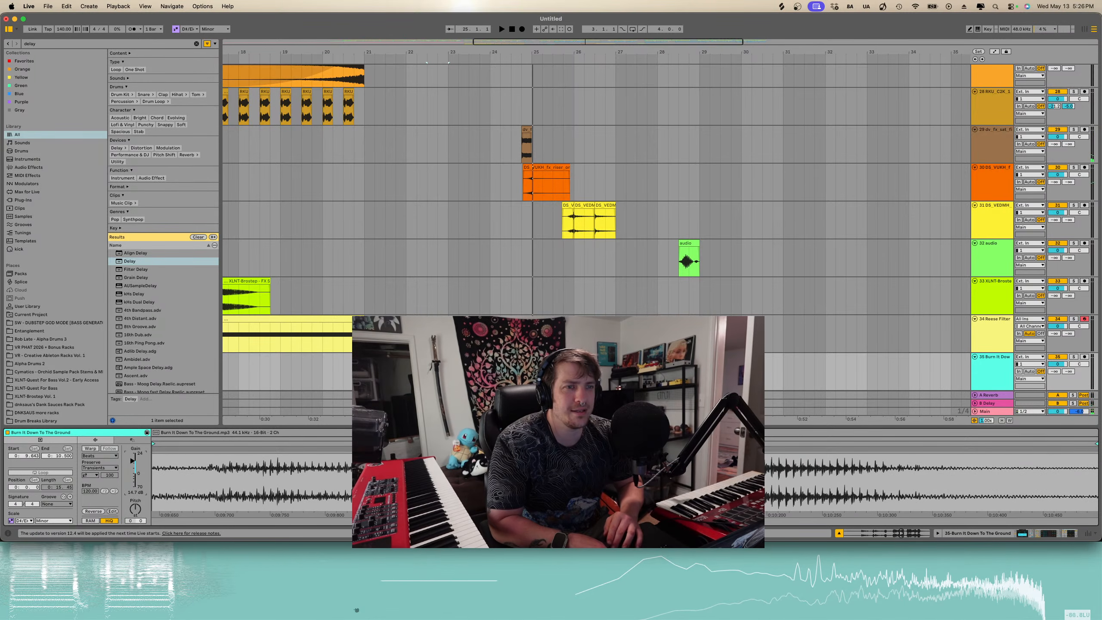
pyautogui.press('space')
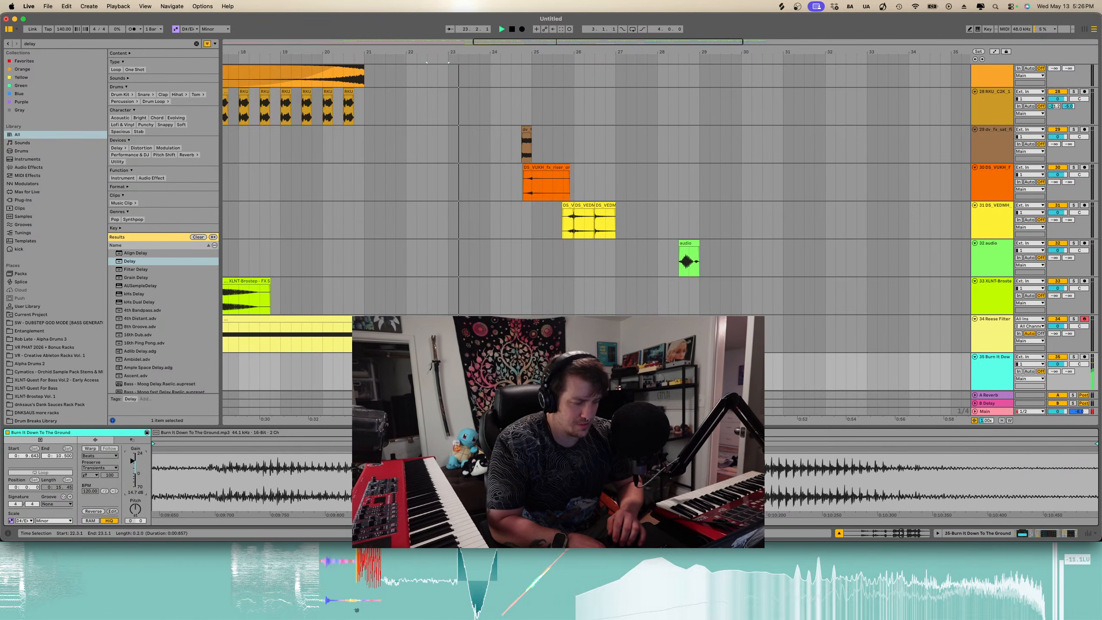
# - Zoom out over the whole arrangement, hide the detail view, and play from bar 9
pyautogui.scroll(-1, 431, 356)
pyautogui.scroll(-4, 431, 356)
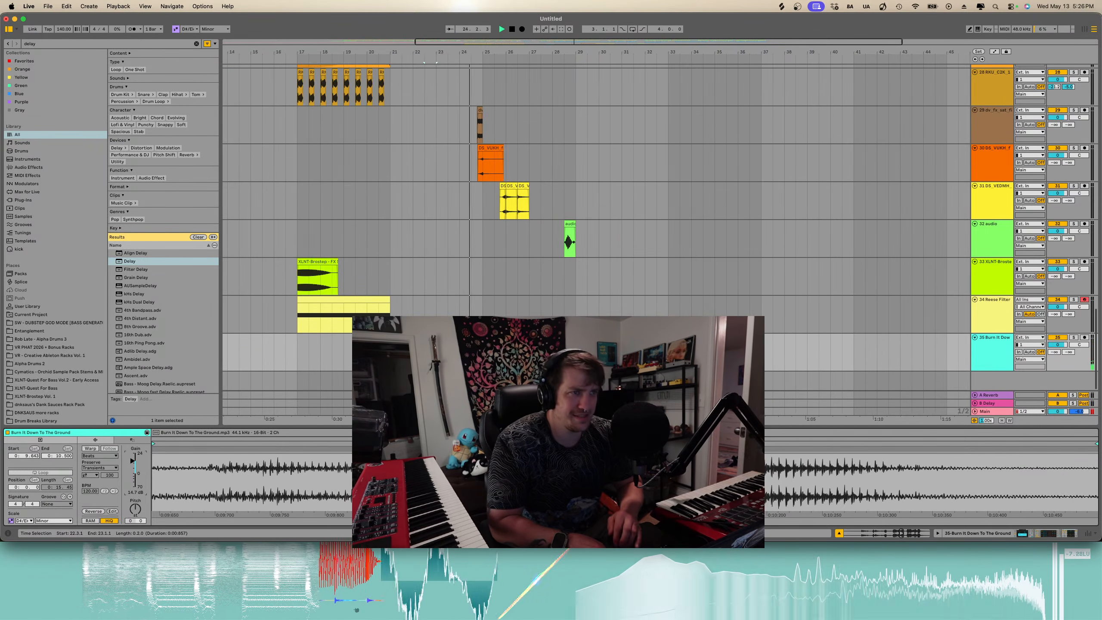
pyautogui.scroll(-5, 430, 356)
pyautogui.scroll(12, 431, 356)
pyautogui.scroll(-8, 430, 357)
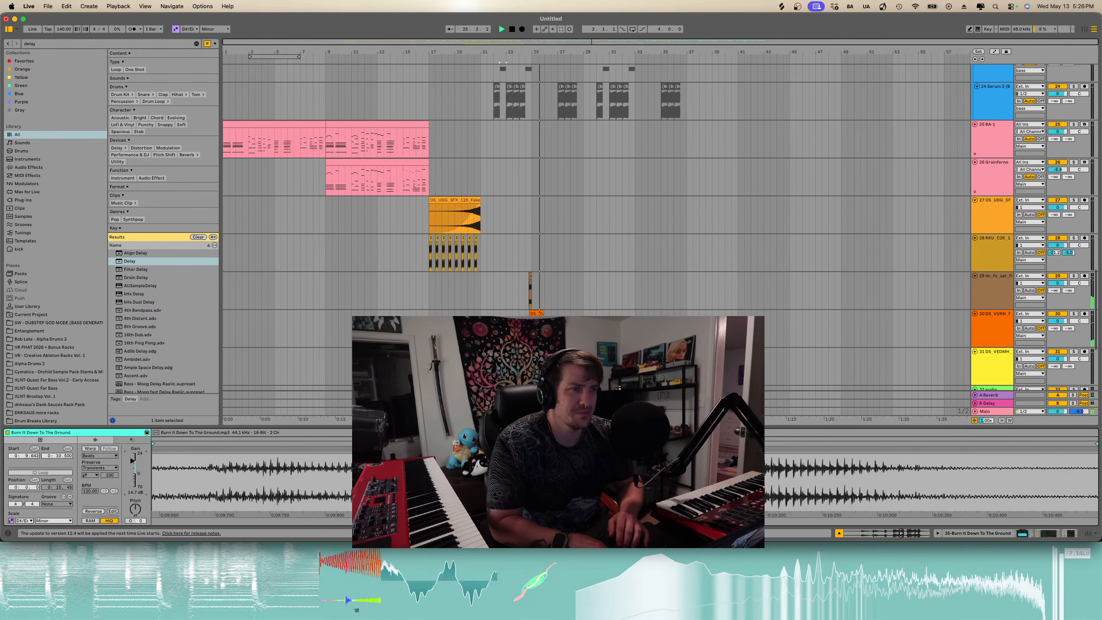
pyautogui.press('super+alt+l')
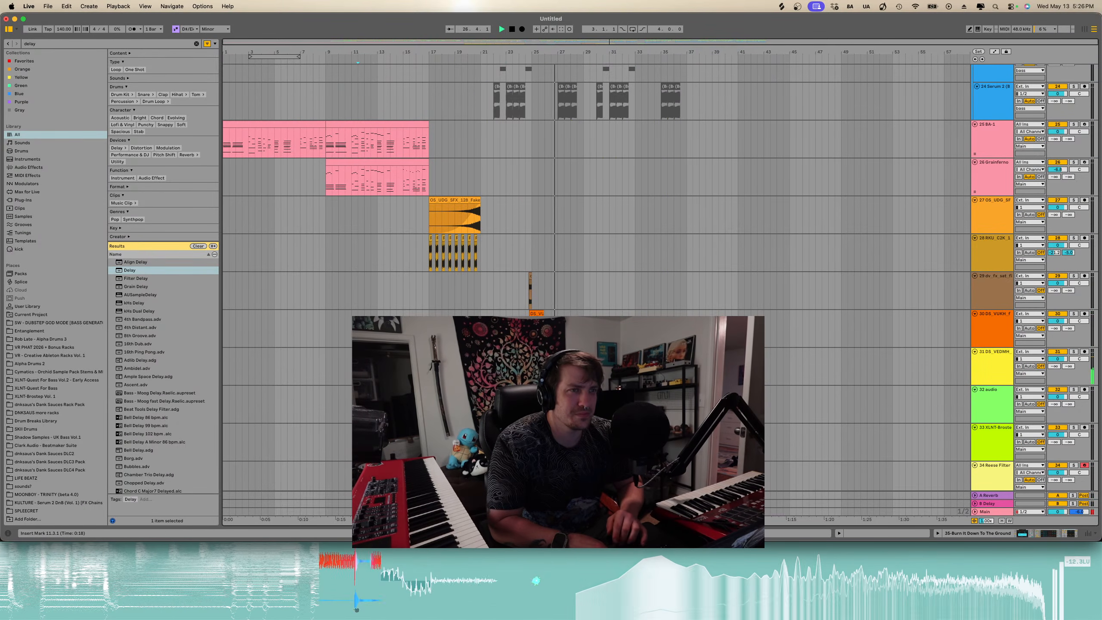
pyautogui.click(357, 366)
pyautogui.click(324, 185)
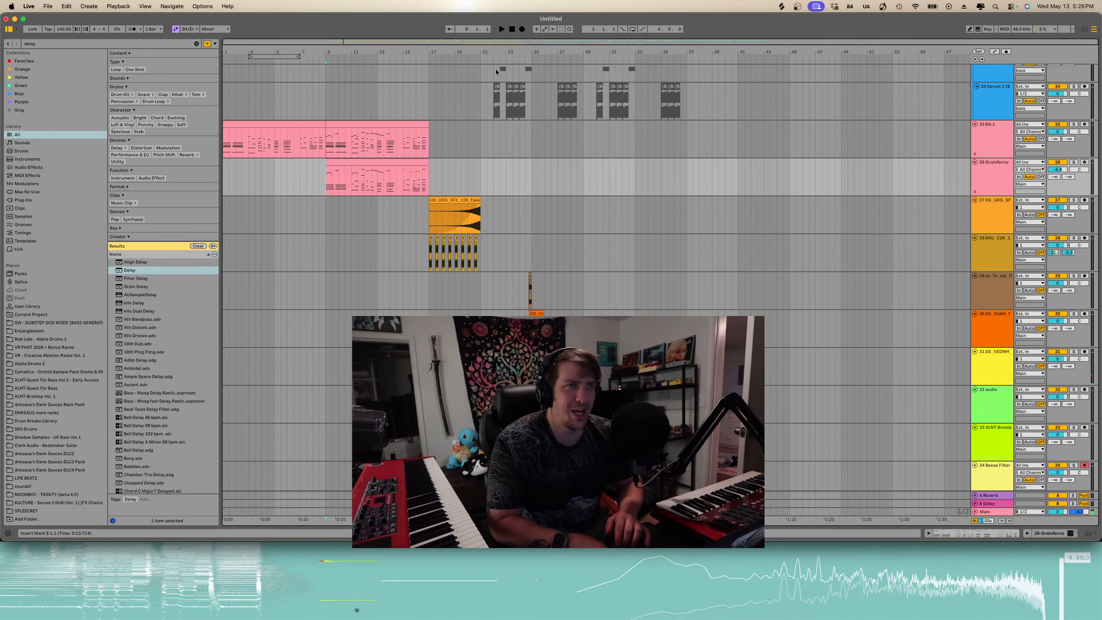
pyautogui.press('space')
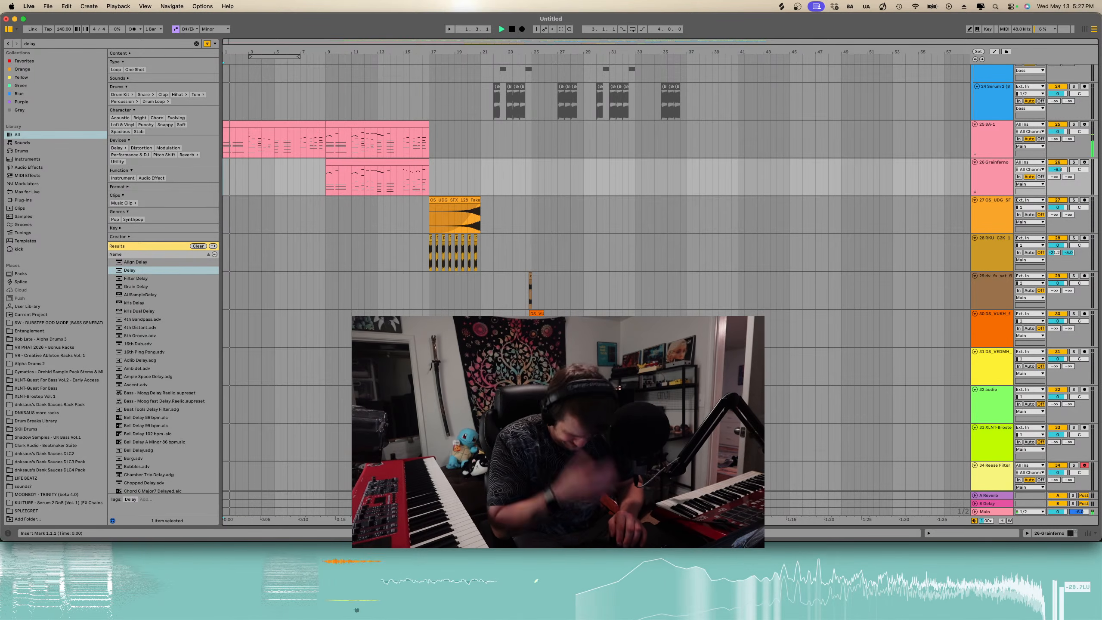
# - Select the vocal slice near bar 22 on the vocal track and delete it
pyautogui.scroll(-3, 594, 277)
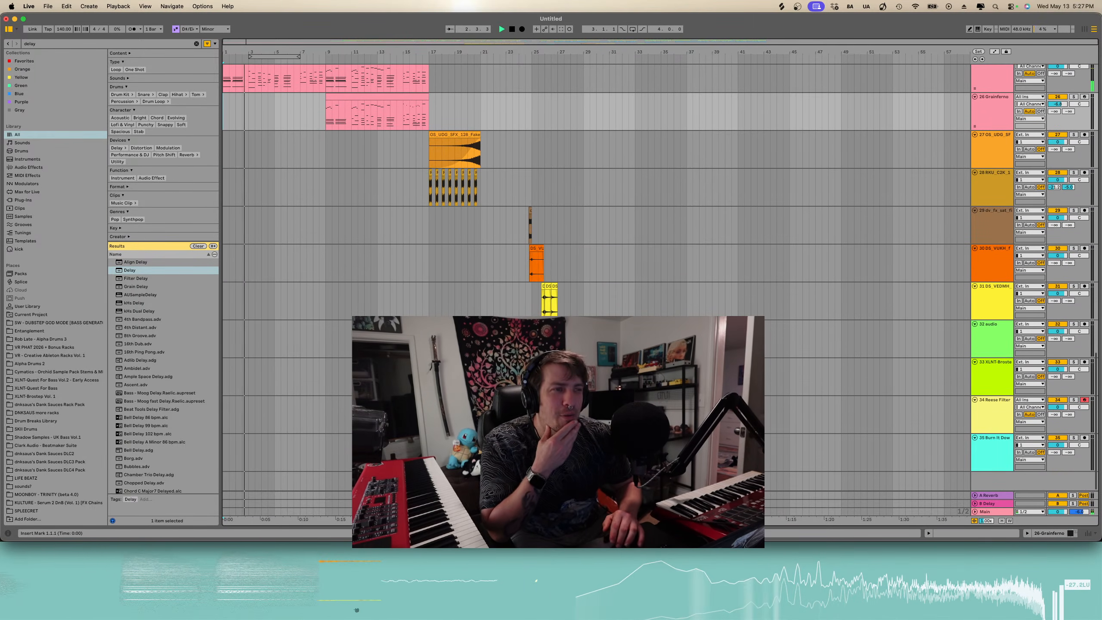
pyautogui.click(506, 437)
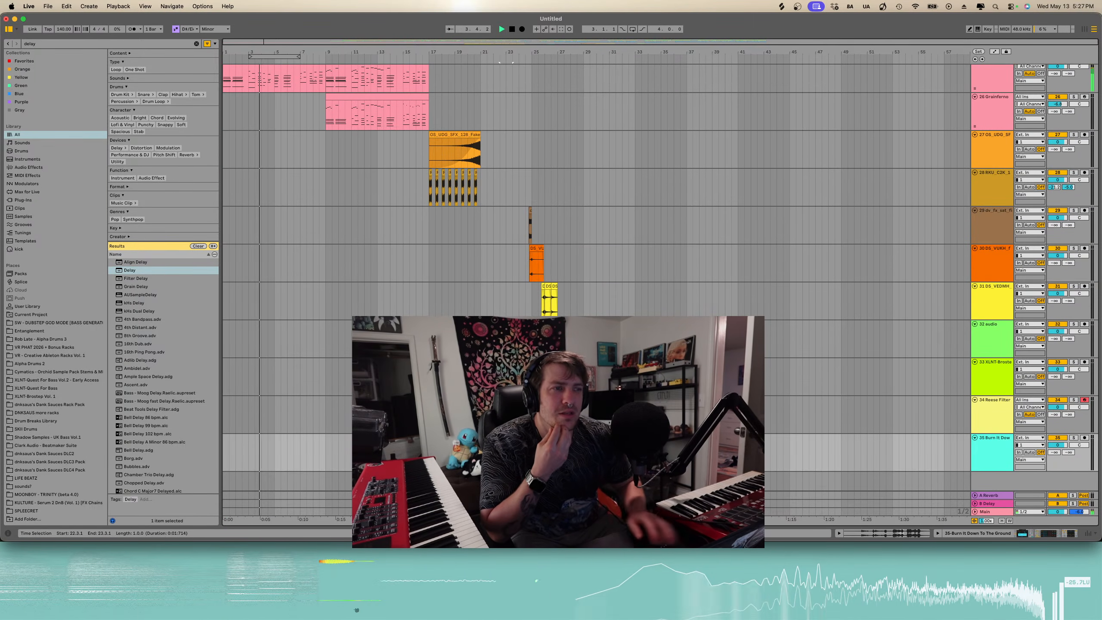
pyautogui.press('Delete')
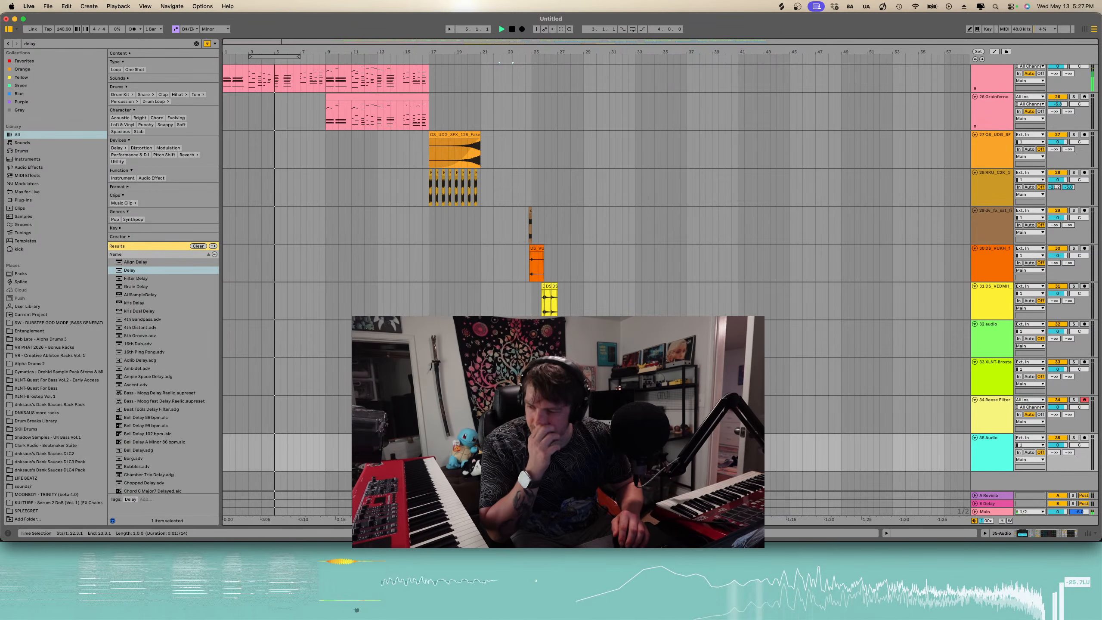
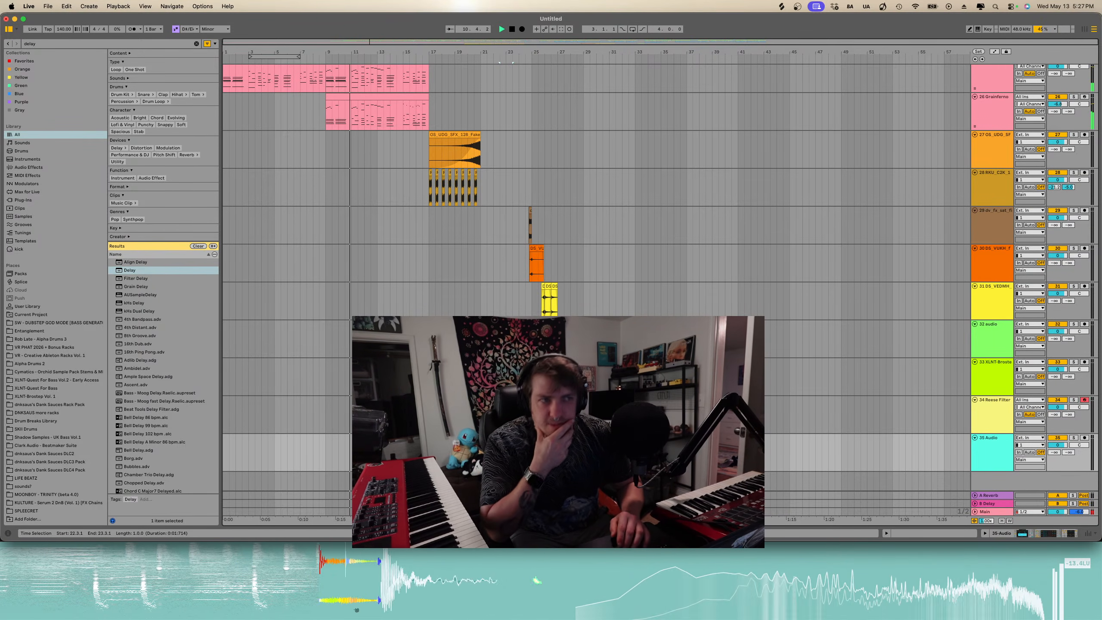
# - Show automation and lower the last Grainferno macro automation point slightly at the end of its clip
pyautogui.press('+')
pyautogui.scroll(5, 595, 277)
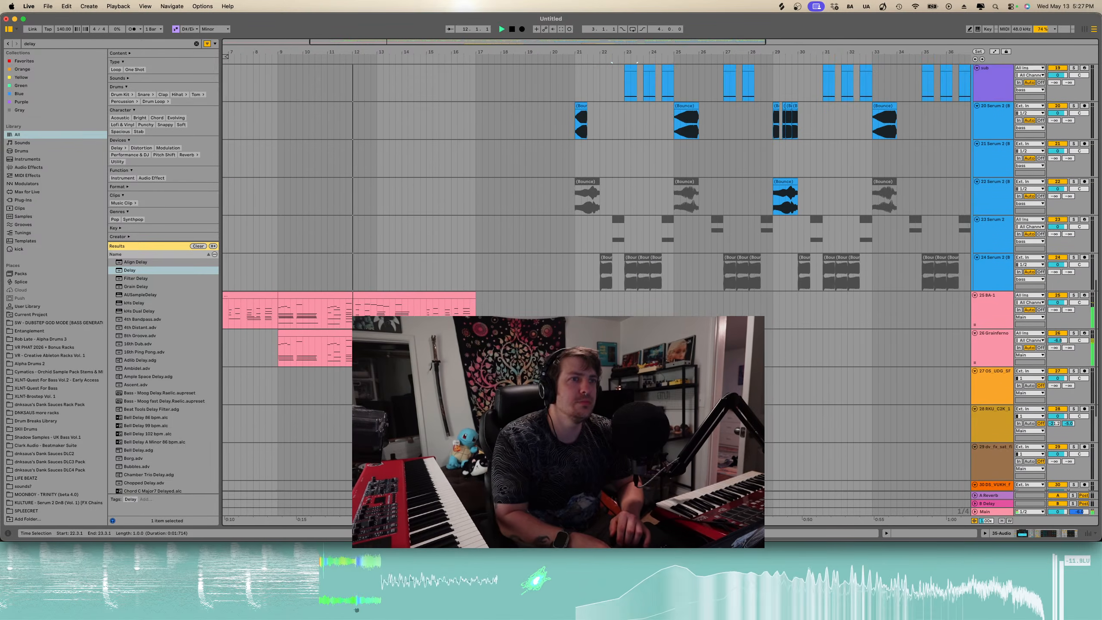
pyautogui.press('a')
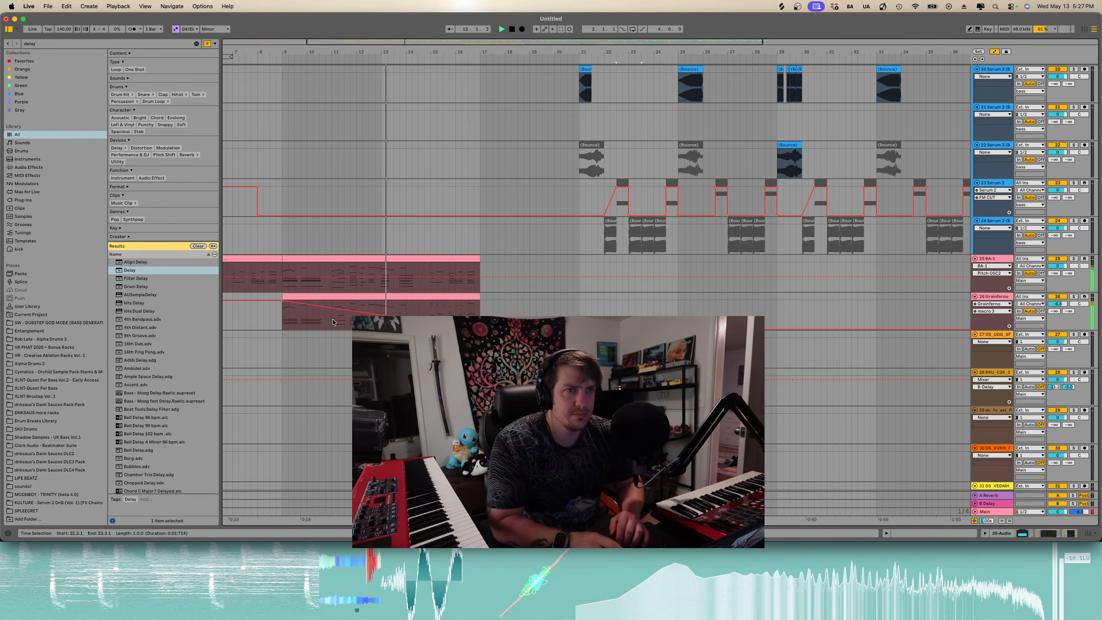
pyautogui.click(282, 305)
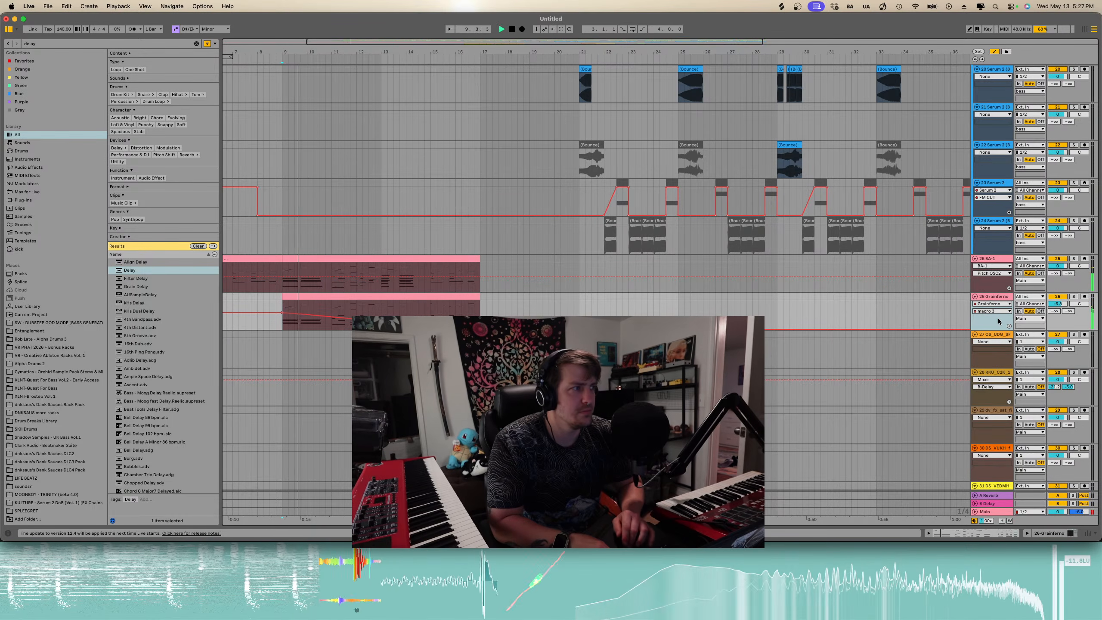
pyautogui.click(992, 311)
pyautogui.click(987, 325)
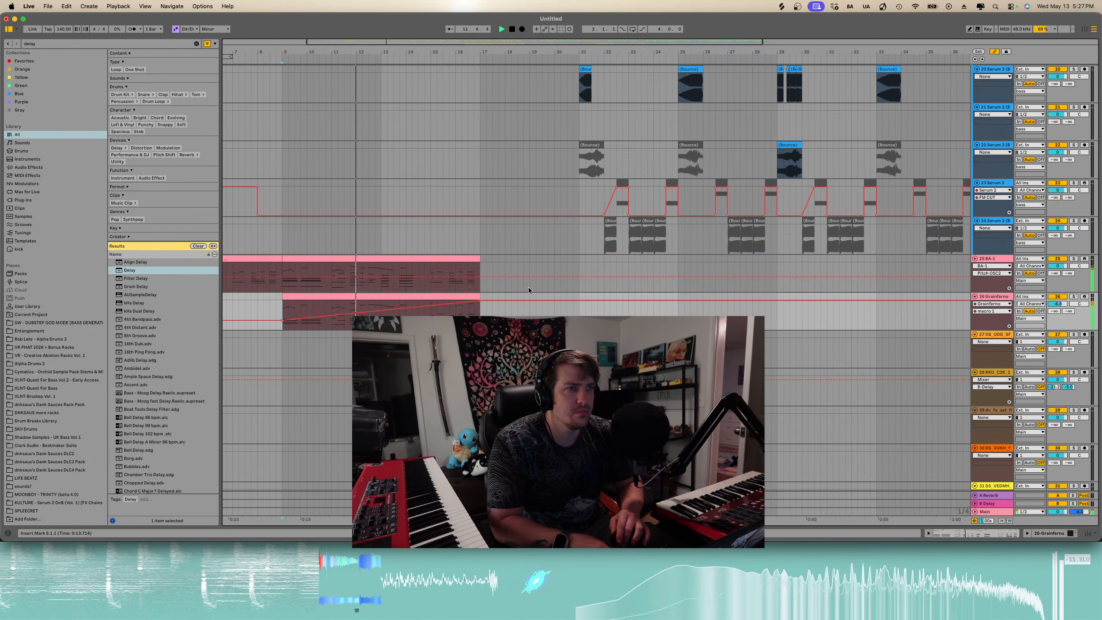
pyautogui.moveTo(481, 304); pyautogui.dragTo(480, 312)
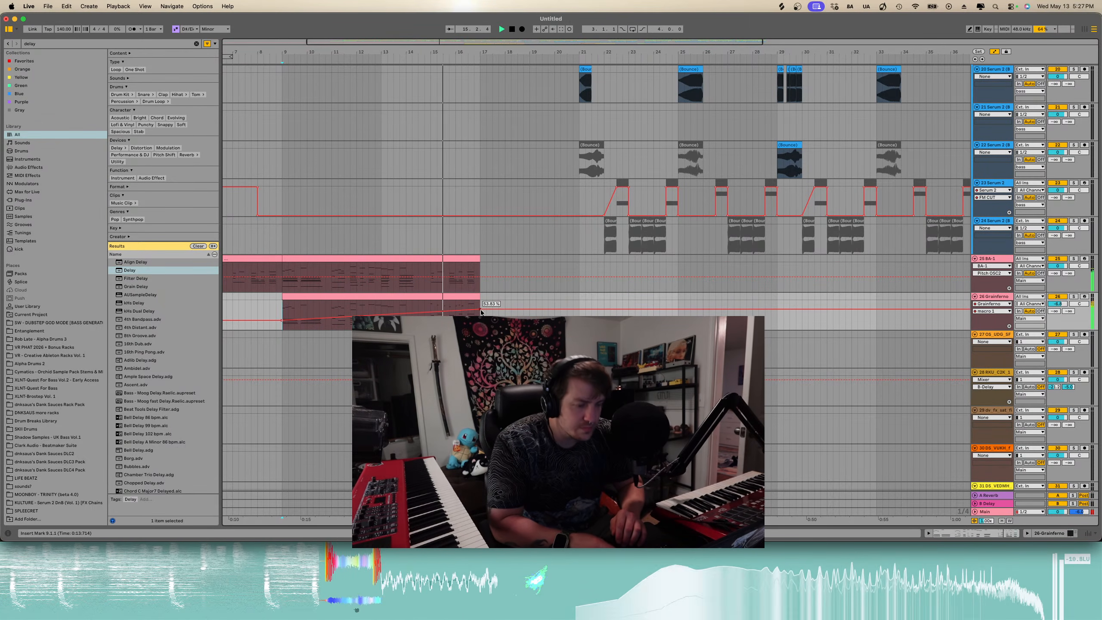
pyautogui.press('a')
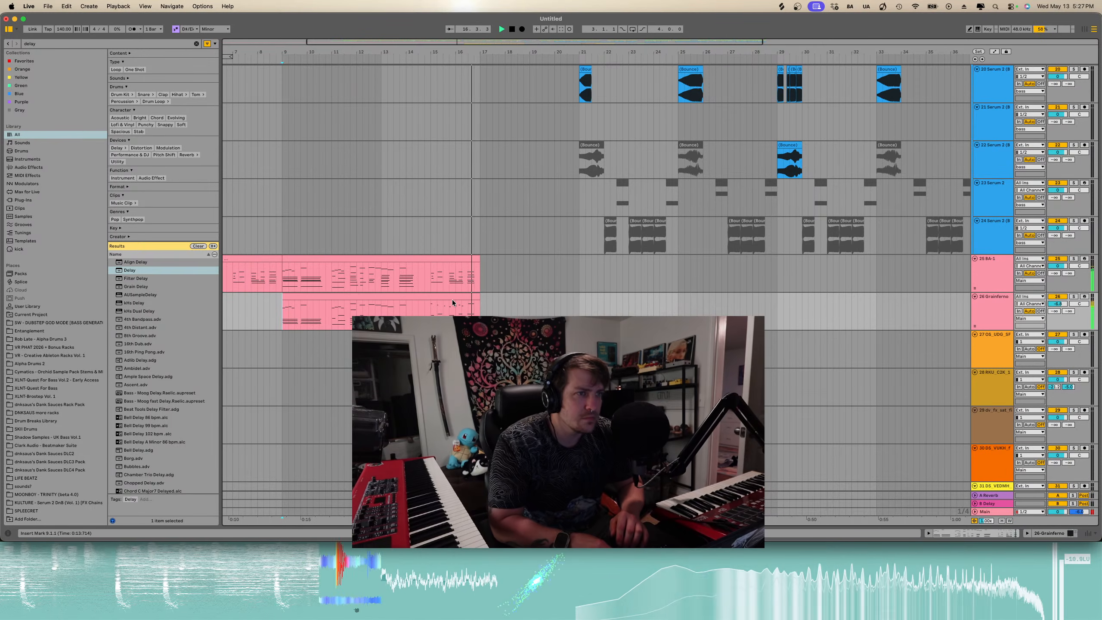
# - Scroll and zoom through the arrangement to review the tracks between bars 17 and 33
pyautogui.scroll(-5, 453, 300)
pyautogui.scroll(1, 452, 299)
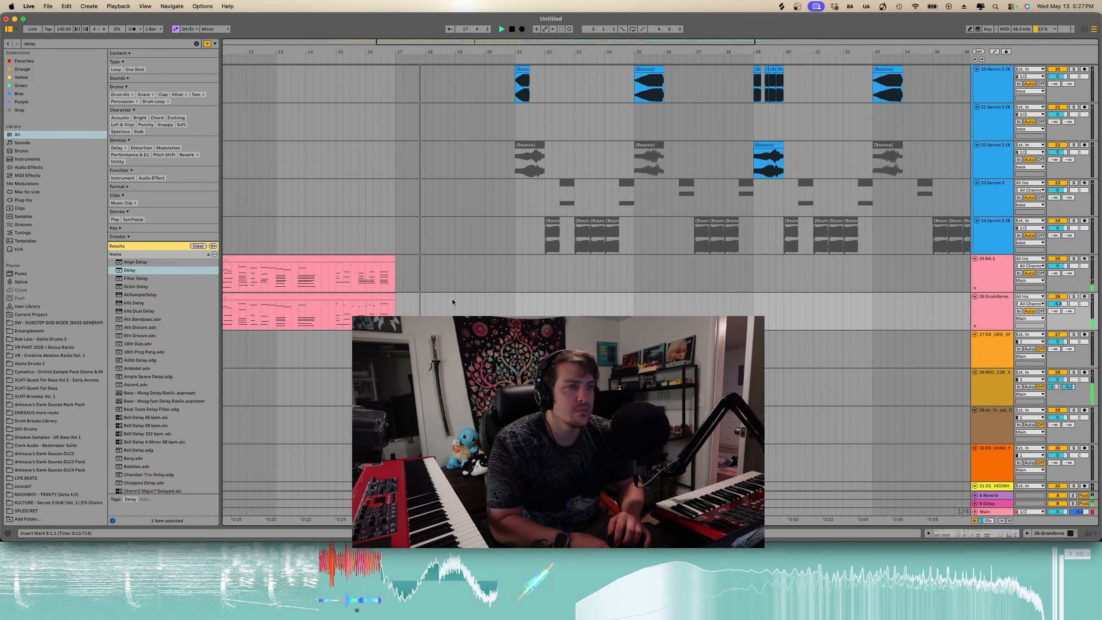
pyautogui.scroll(2, 452, 298)
pyautogui.scroll(-5, 452, 299)
pyautogui.hscroll(-3, 452, 299)
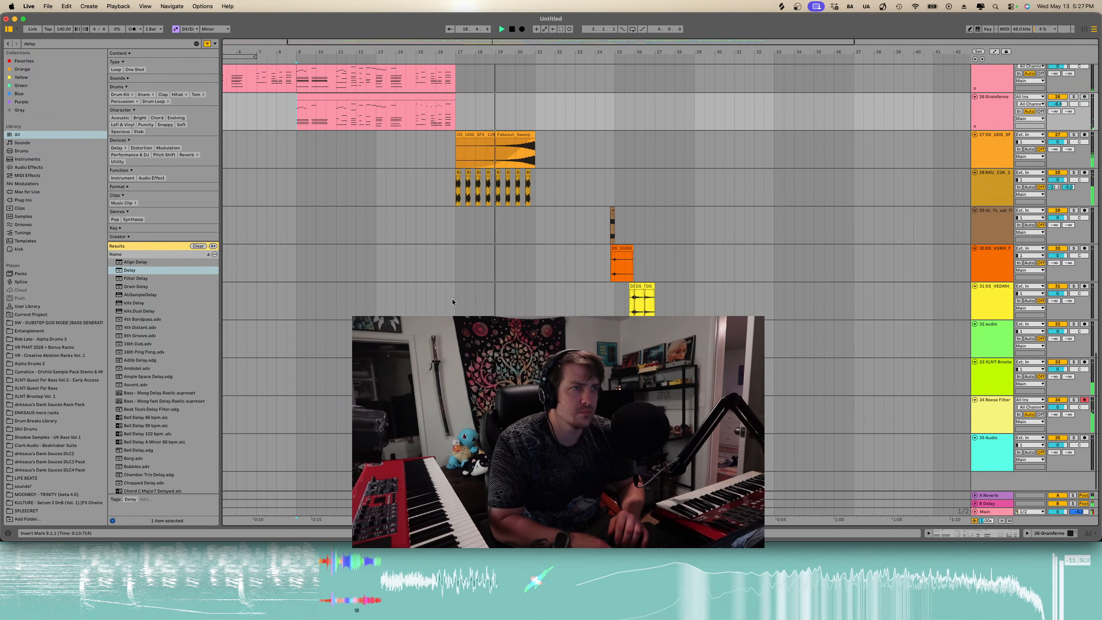
pyautogui.scroll(2, 504, 252)
pyautogui.moveTo(546, 242); pyautogui.dragTo(464, 246)
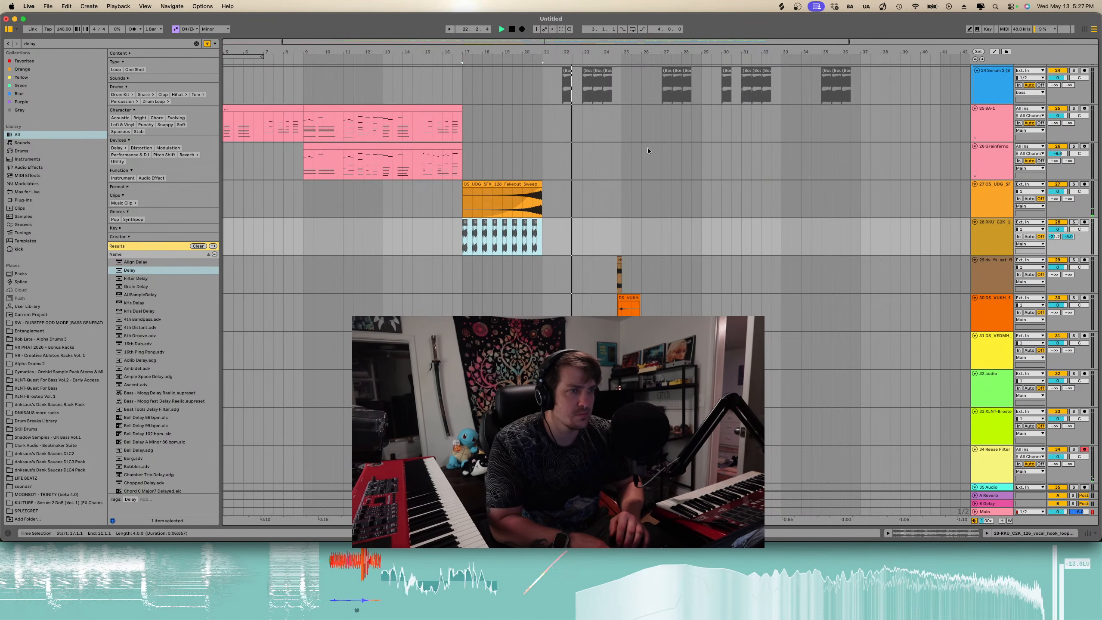
pyautogui.scroll(-2, 547, 169)
pyautogui.hscroll(1, 548, 169)
pyautogui.scroll(15, 546, 197)
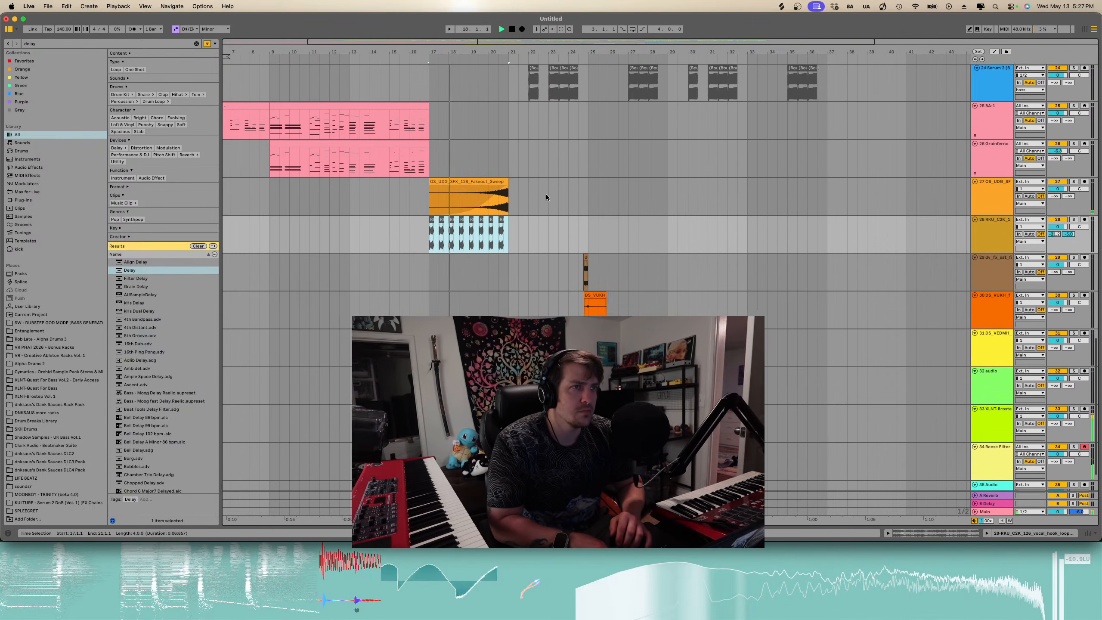
pyautogui.scroll(-15, 546, 195)
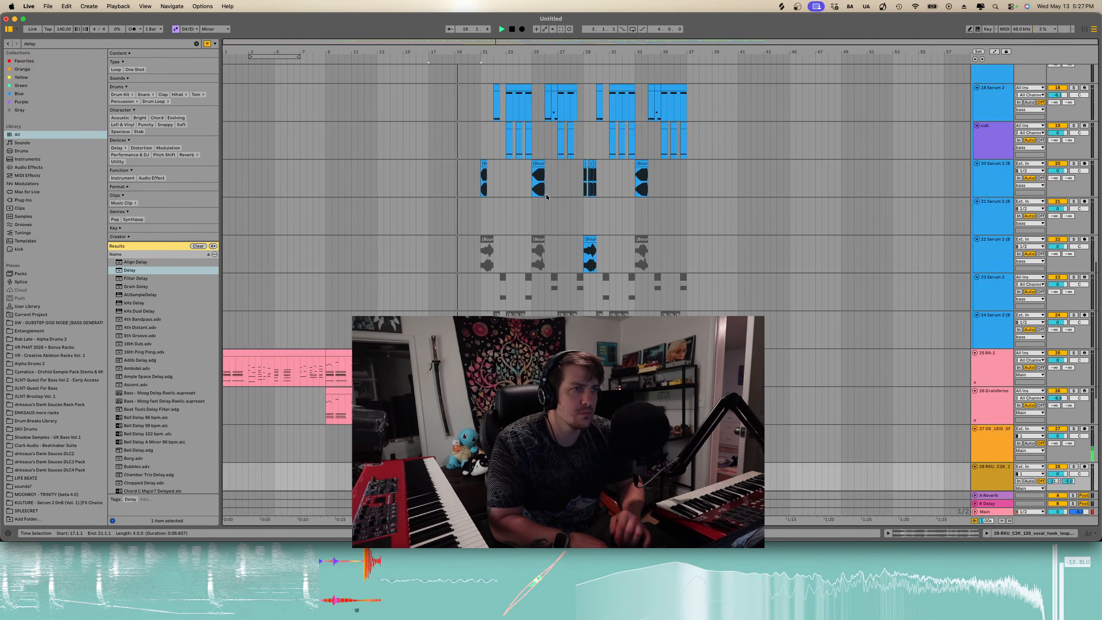
pyautogui.scroll(4, 437, 174)
pyautogui.scroll(5, 437, 171)
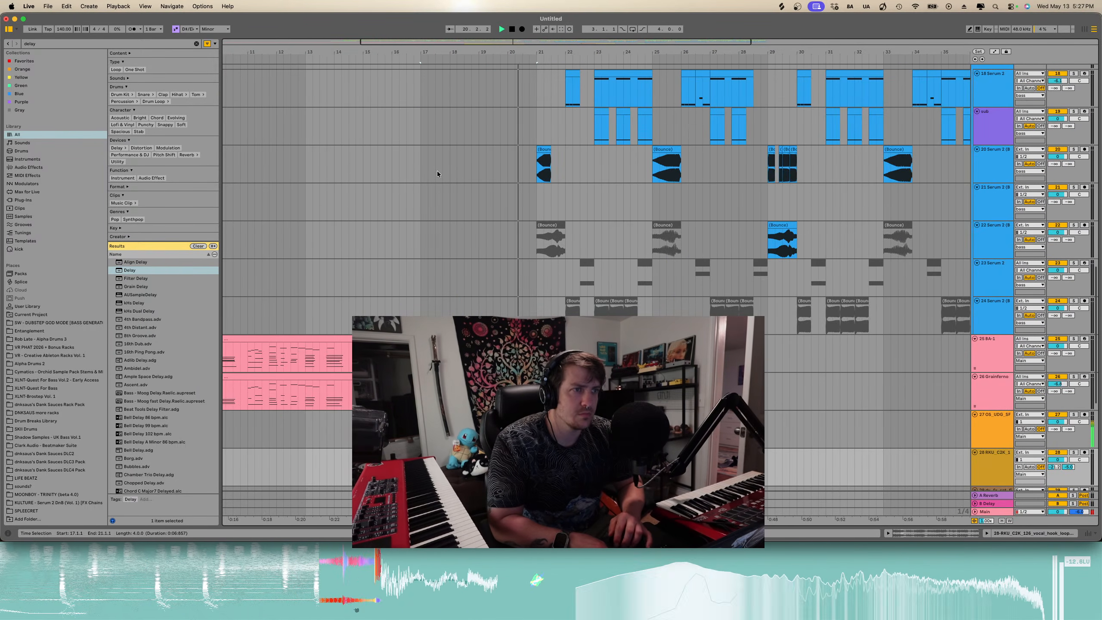
pyautogui.scroll(10, 501, 265)
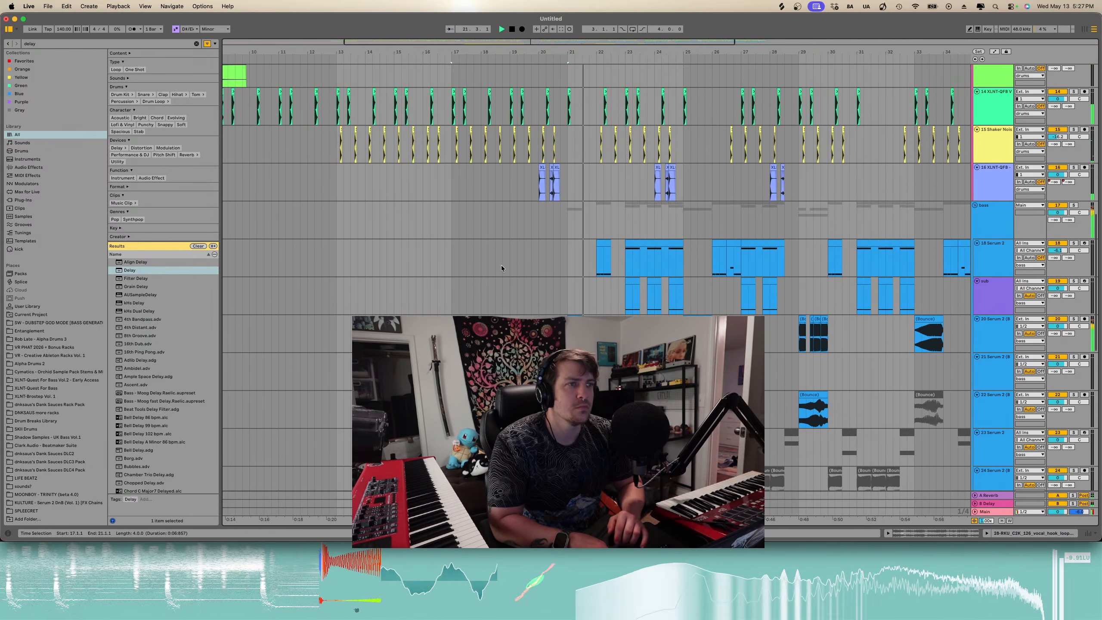
pyautogui.scroll(-10, 501, 266)
pyautogui.scroll(-5, 501, 265)
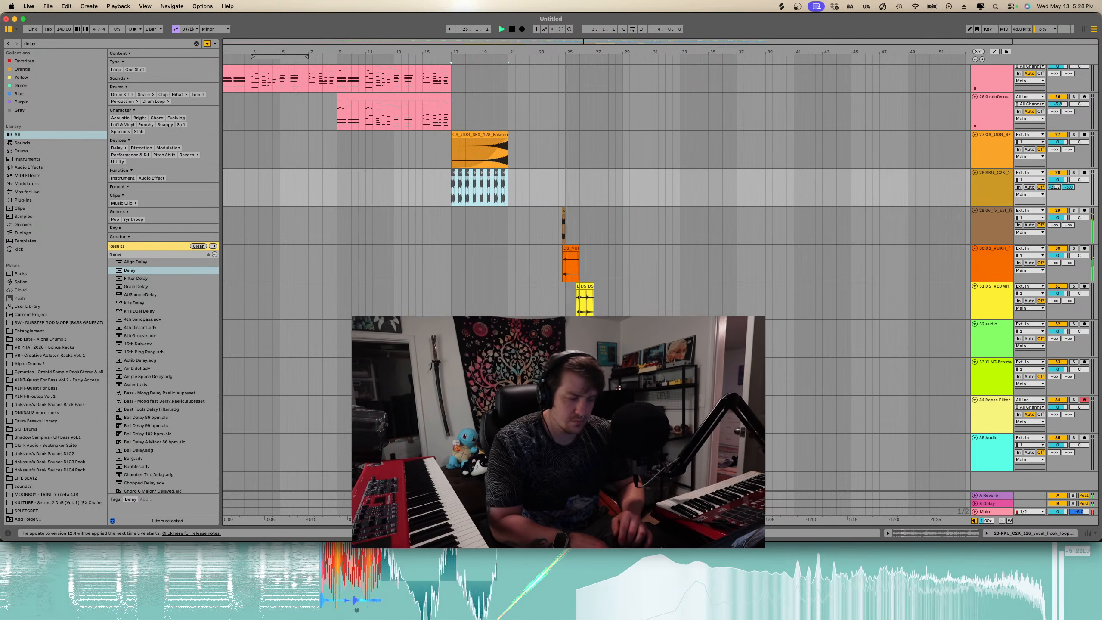
pyautogui.hotkey('ctrl', 'Up')
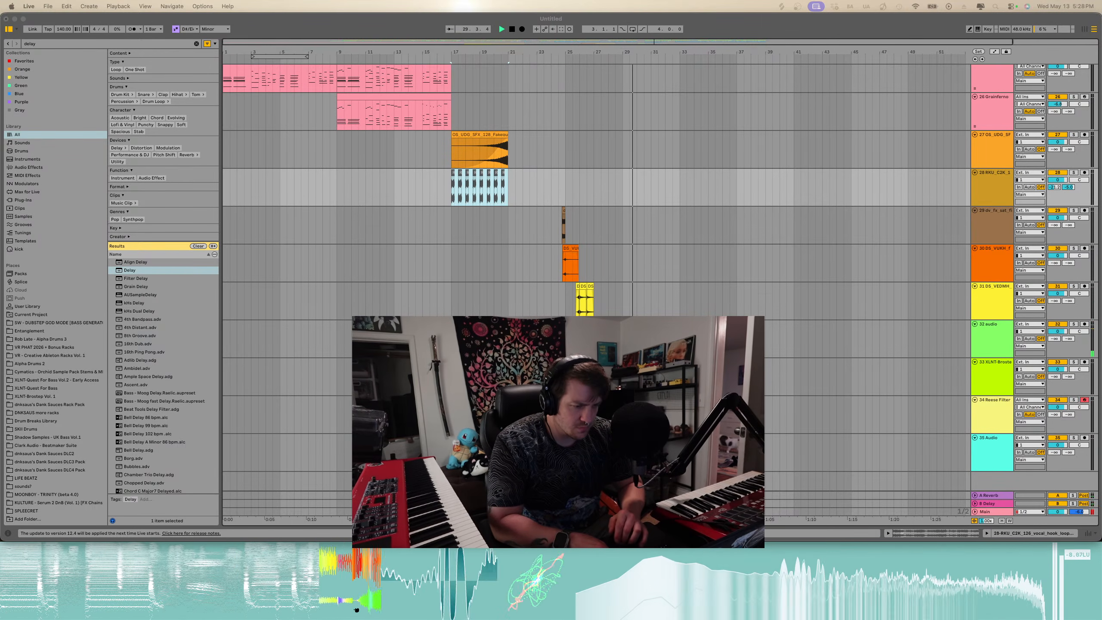
pyautogui.scroll(10, 651, 240)
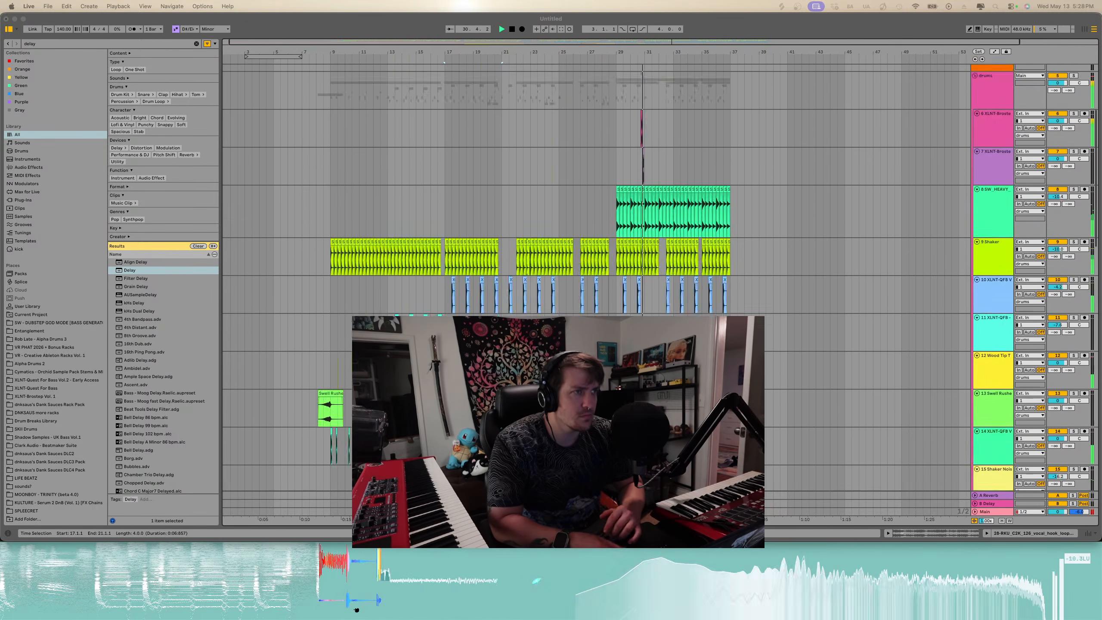
pyautogui.scroll(-3, 652, 241)
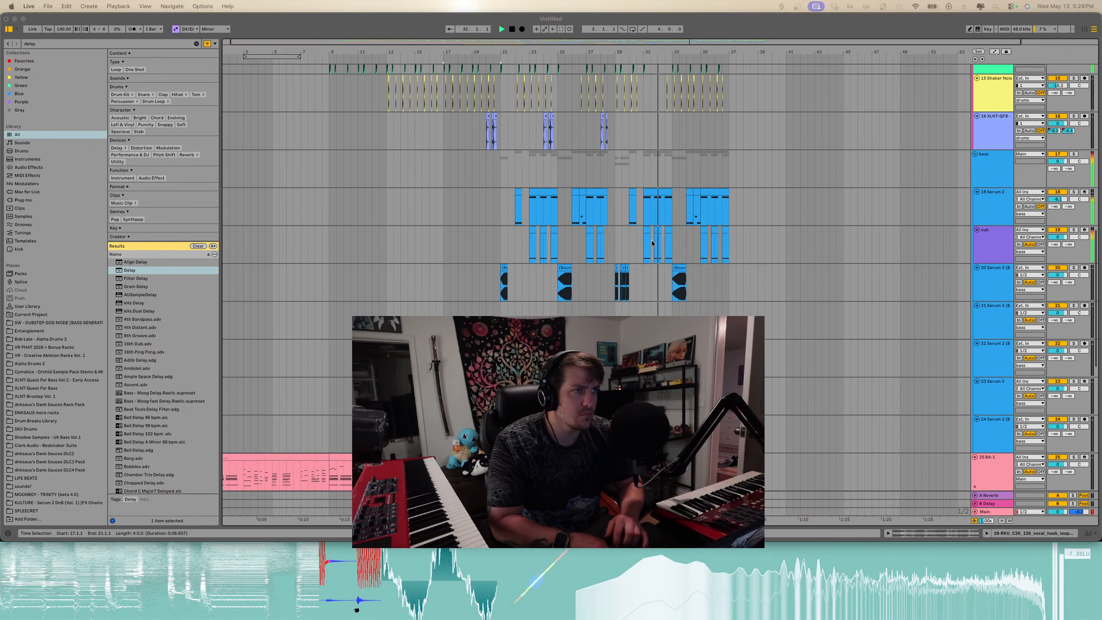
# - Select the Serum 2 clips around bar 29 and play the arrangement from bar 29
pyautogui.click(651, 239)
pyautogui.scroll(5, 644, 234)
pyautogui.hscroll(1, 642, 233)
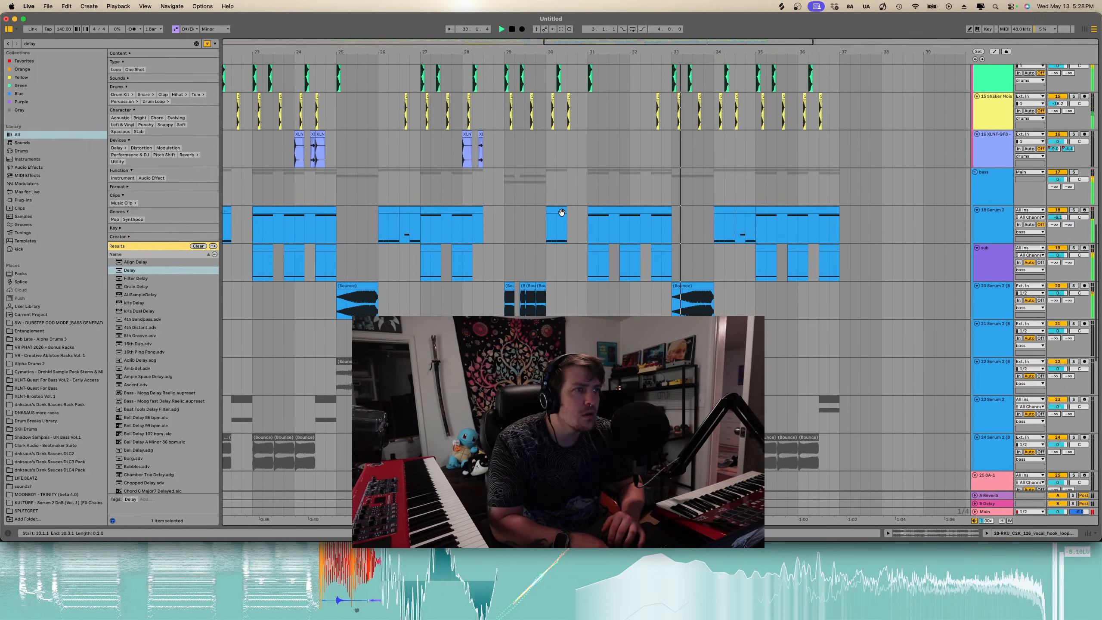
pyautogui.click(560, 211)
pyautogui.click(505, 224)
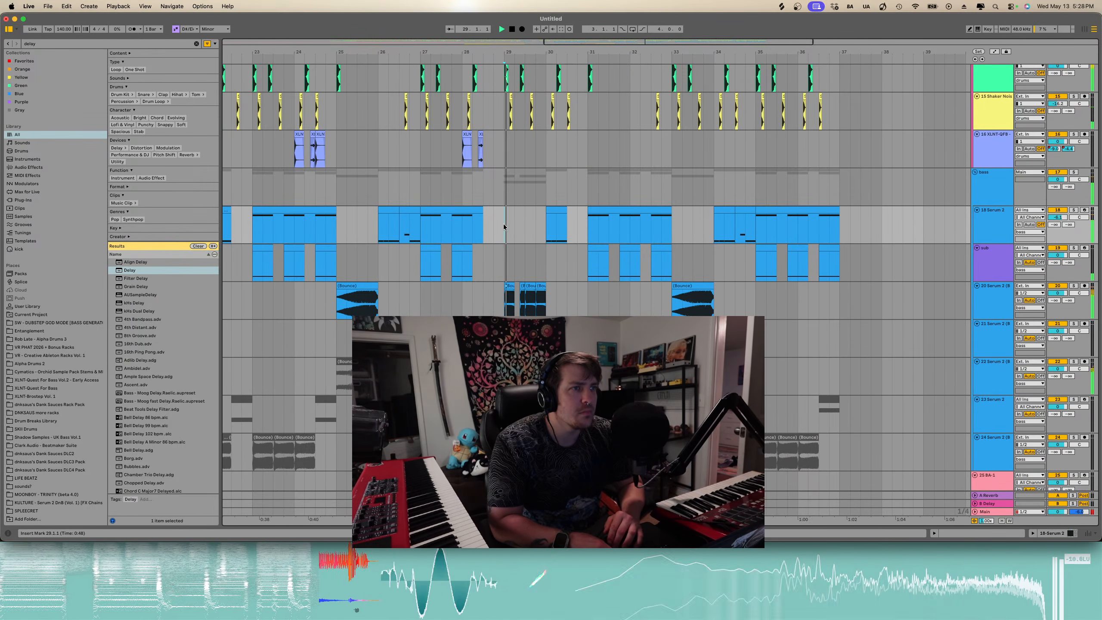
pyautogui.press('space')
# - Duplicate the Bounce slice near bar 30 onto bar 31 of the Serum 2 bounce track and play it
pyautogui.click(541, 286)
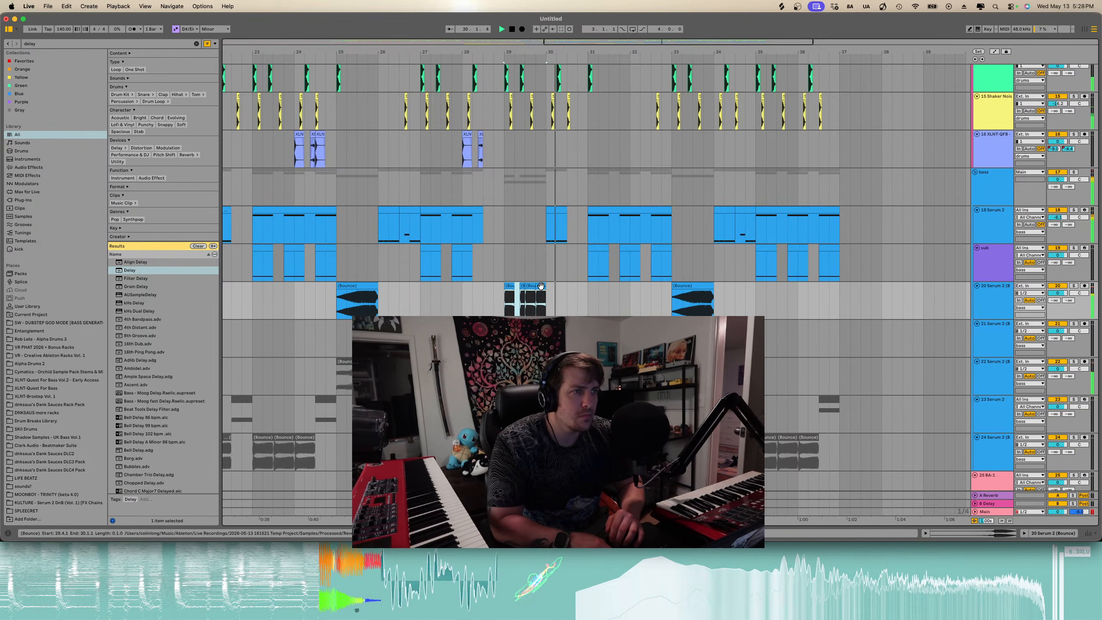
pyautogui.scroll(-1, 598, 291)
pyautogui.hscroll(1, 598, 291)
pyautogui.press('space')
pyautogui.click(599, 290)
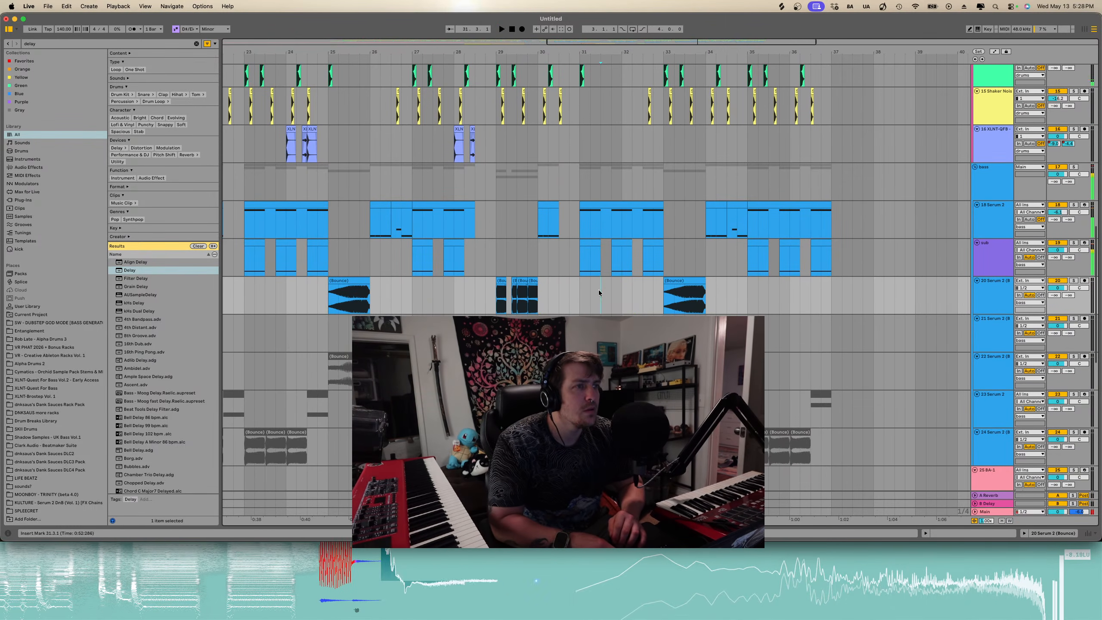
pyautogui.press('super+v')
pyautogui.press('space')
# - Move the pasted Bounce slice to start at 31.1.3
pyautogui.press('space')
pyautogui.scroll(2, 619, 282)
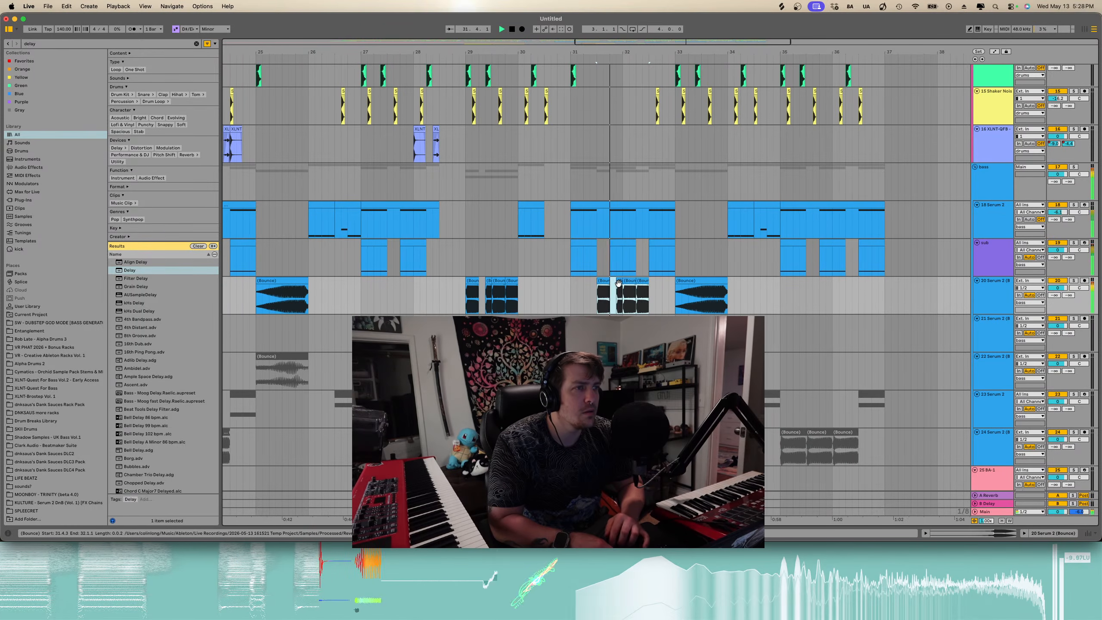
pyautogui.press('space')
pyautogui.moveTo(616, 279); pyautogui.dragTo(577, 294)
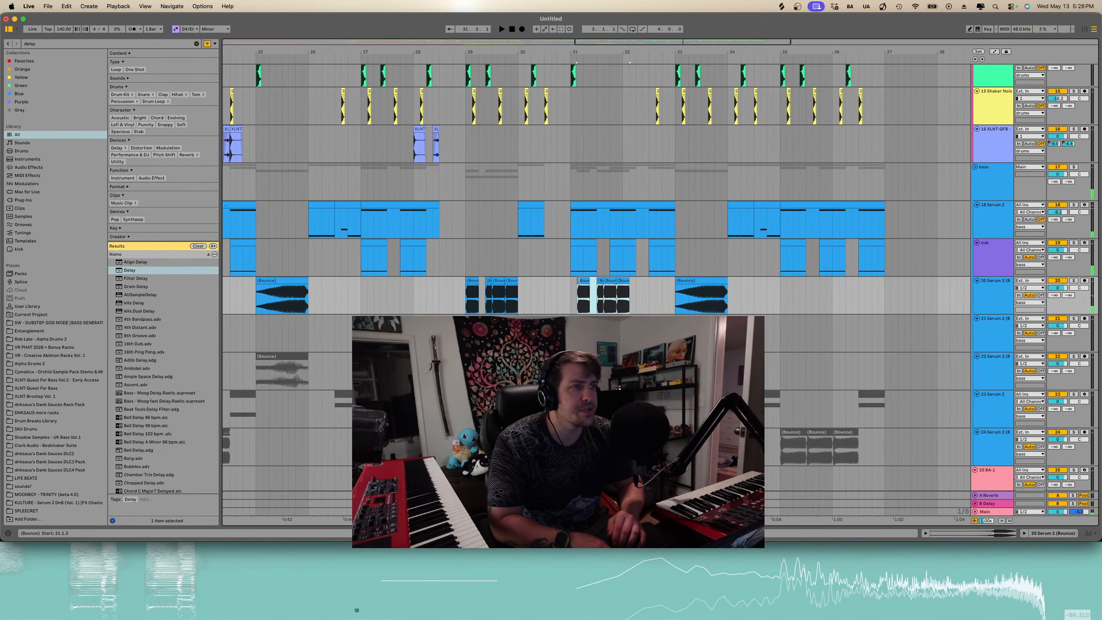
pyautogui.click(587, 286)
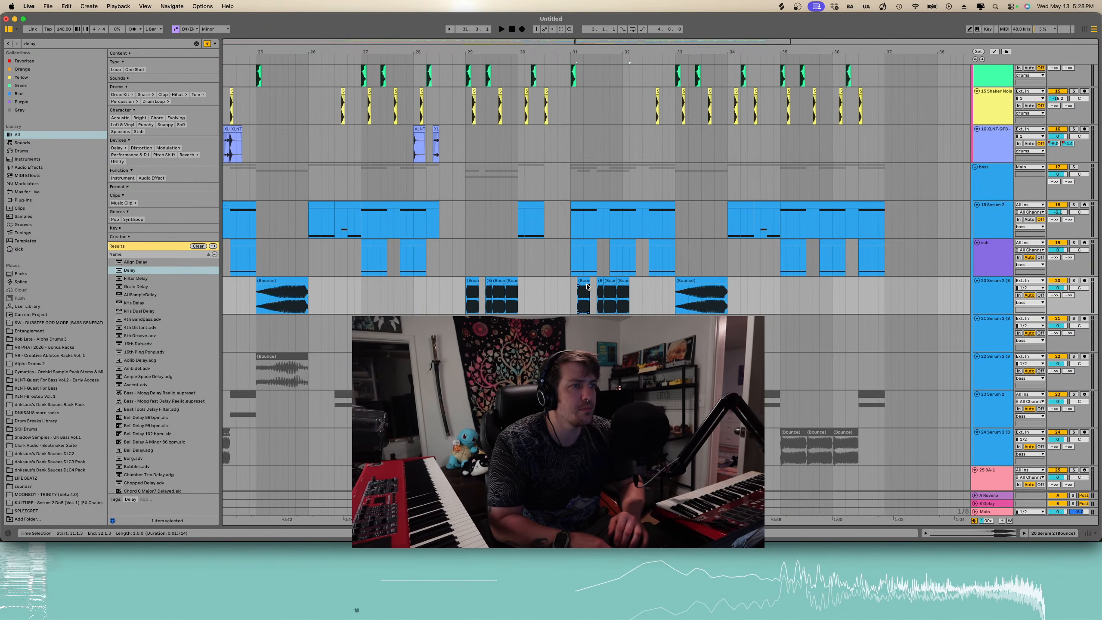
# - Zoom in and delete the part of the Bounce slices after beat 31.3
pyautogui.scroll(5, 611, 278)
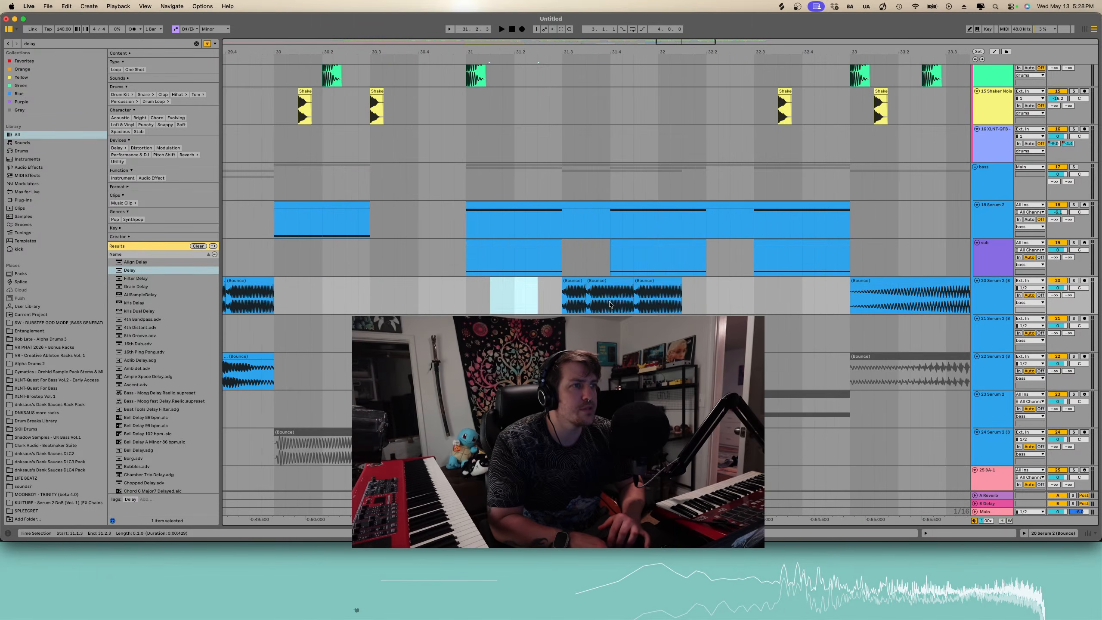
pyautogui.moveTo(612, 306); pyautogui.dragTo(683, 302)
pyautogui.press('Delete')
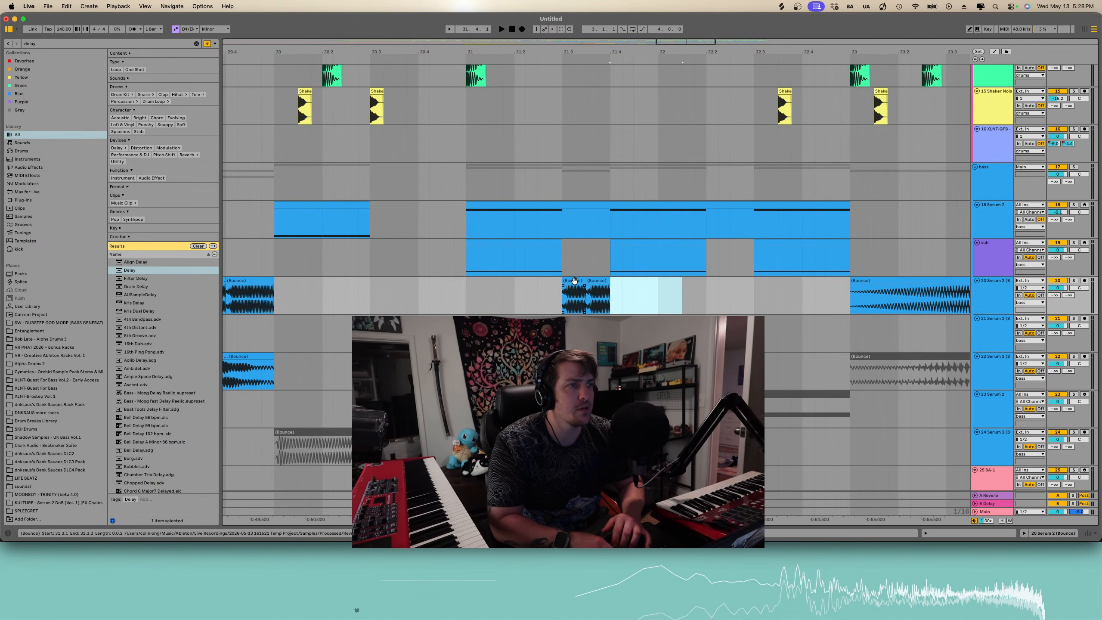
# - Paste the Bounce slice at beat 32.2 and play back from bar 31
pyautogui.click(594, 282)
pyautogui.click(708, 290)
pyautogui.press('super+v')
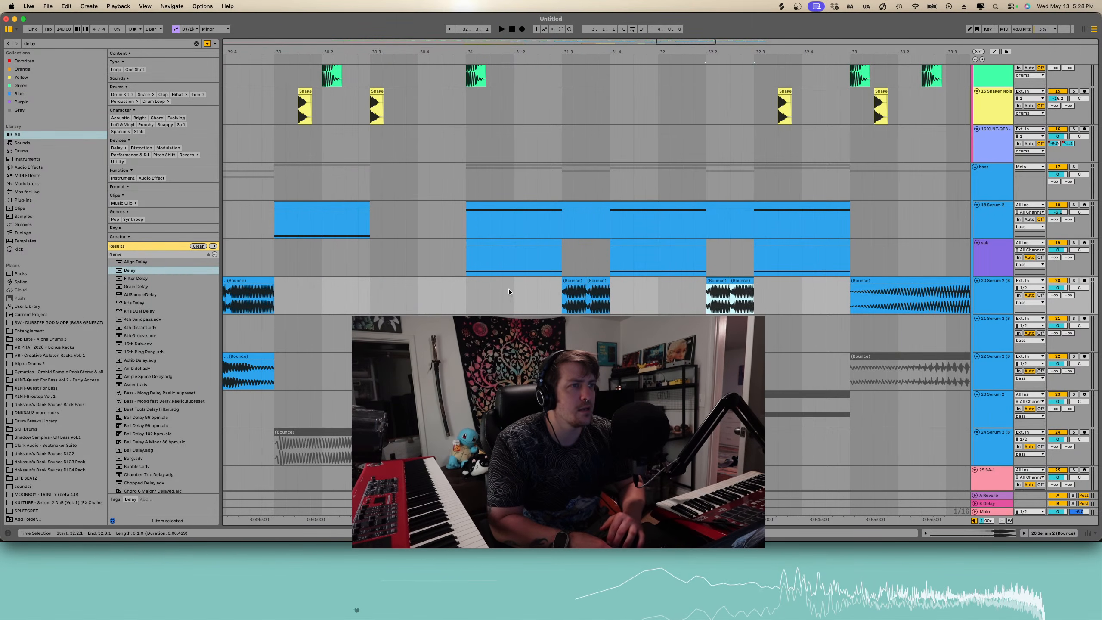
pyautogui.click(463, 293)
pyautogui.press('space')
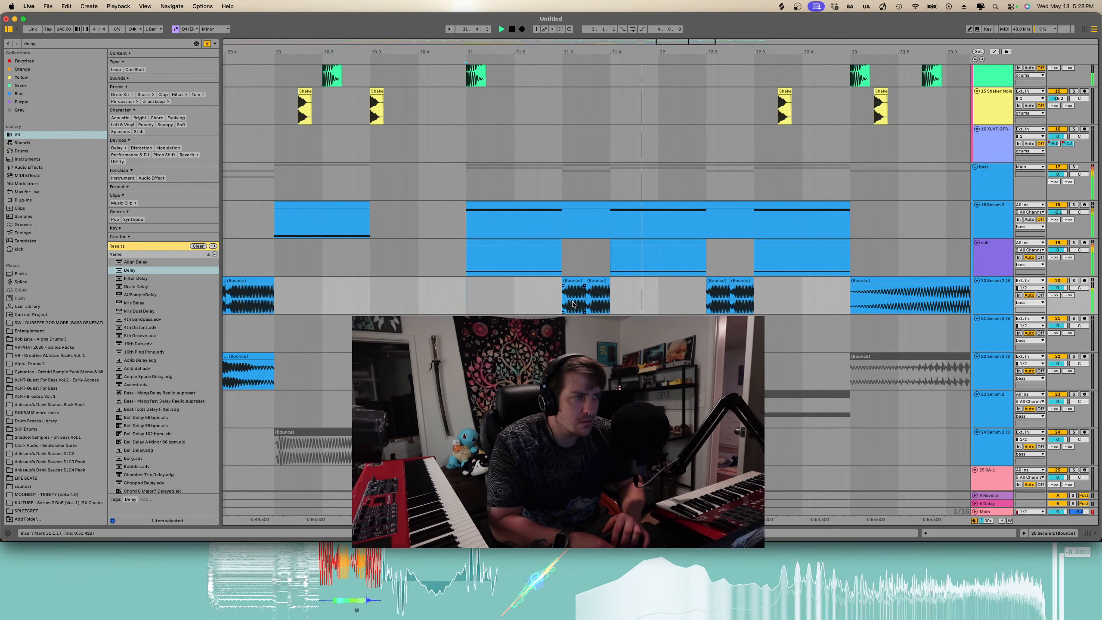
# - Open the Bounce slice near beat 31.3 in the clip view and raise its clip gain slightly
pyautogui.scroll(-5, 572, 305)
pyautogui.scroll(4, 648, 285)
pyautogui.press('space')
pyautogui.doubleClick(632, 281)
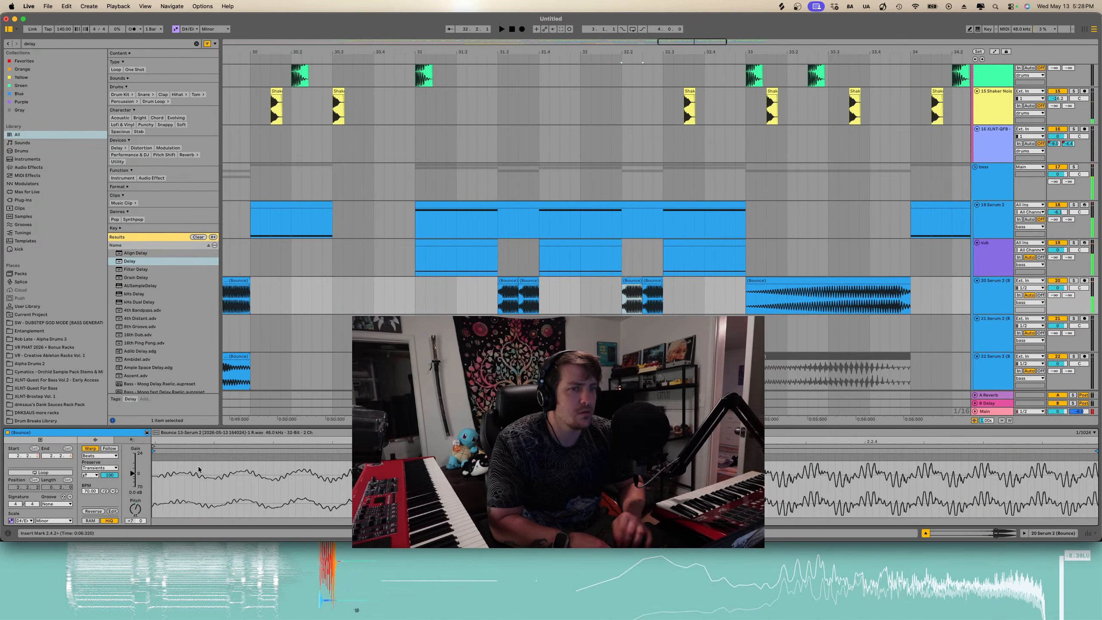
pyautogui.moveTo(137, 509); pyautogui.dragTo(137, 505)
pyautogui.press('space')
pyautogui.press('space')
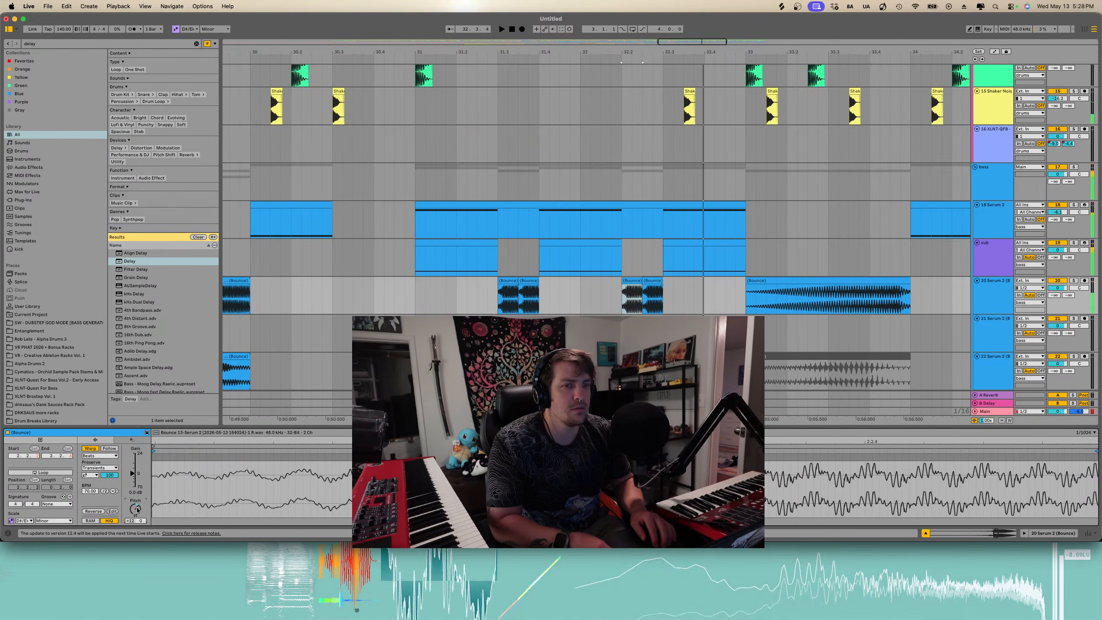
# - Raise the clip gain of the Bounce slice at beat 32.2 and play from beat 31.2
pyautogui.click(657, 278)
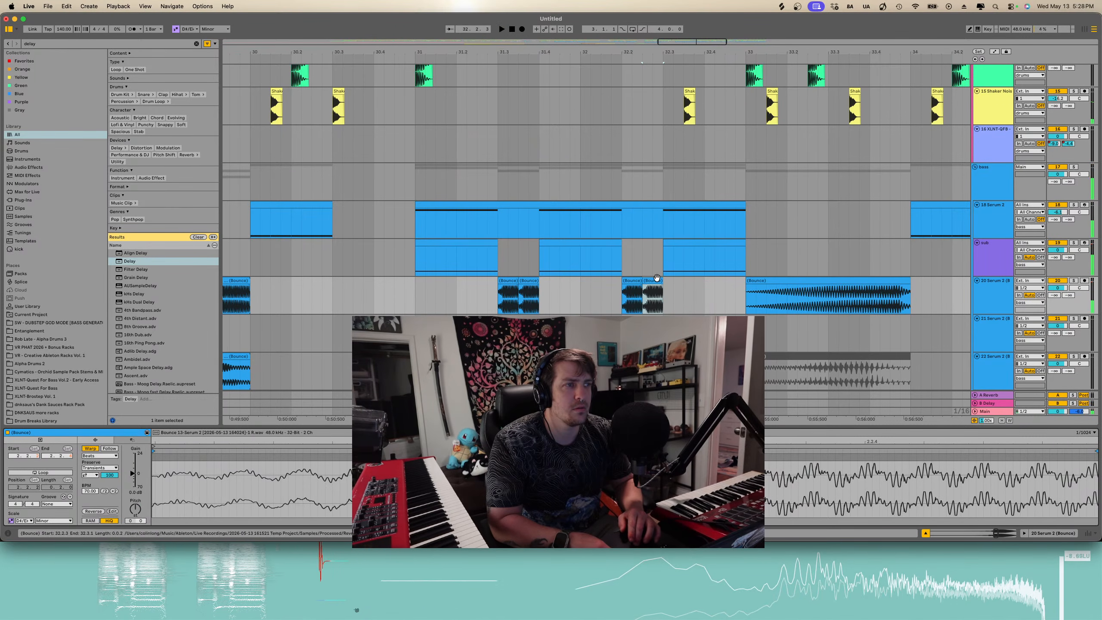
pyautogui.moveTo(135, 509); pyautogui.dragTo(136, 483)
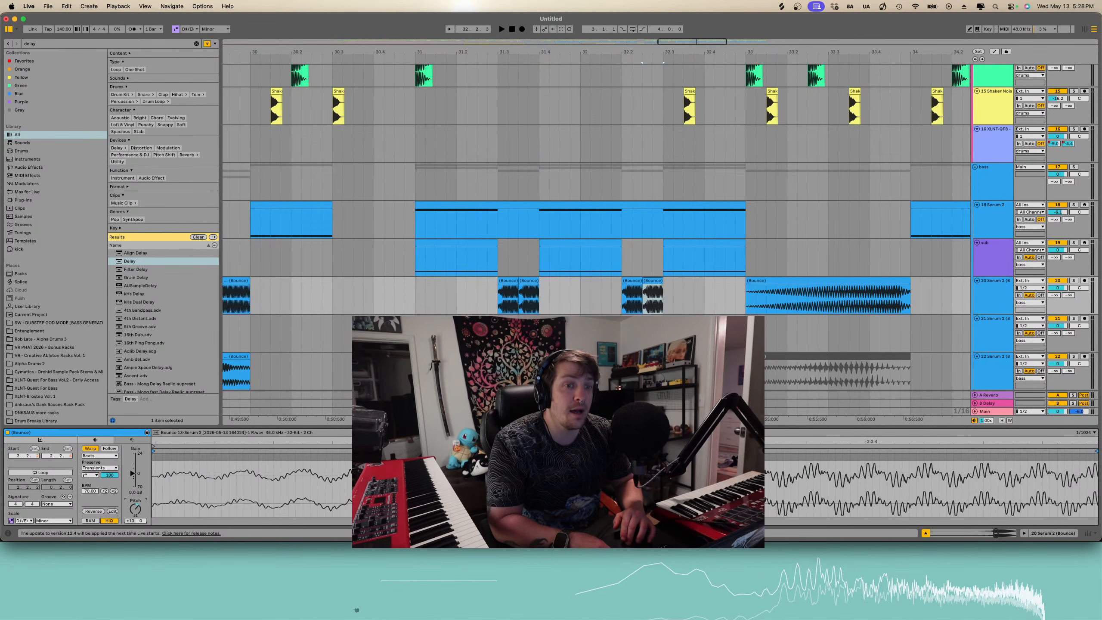
pyautogui.click(500, 297)
pyautogui.press('space')
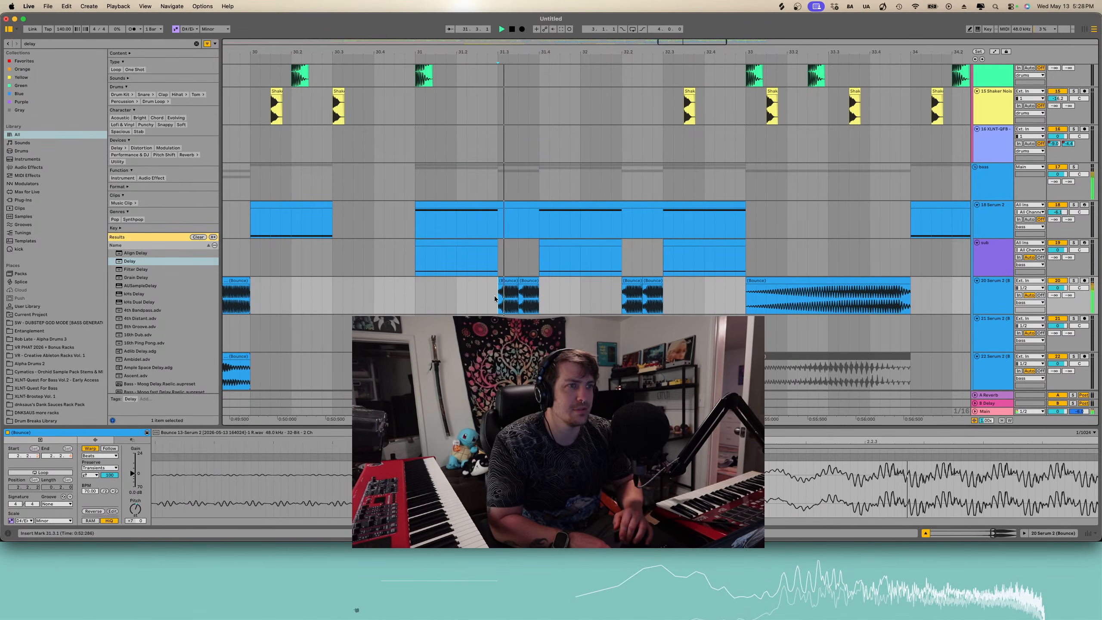
# - Play the arrangement from bar 29 to hear the edited Bounce slices
pyautogui.scroll(-5, 588, 293)
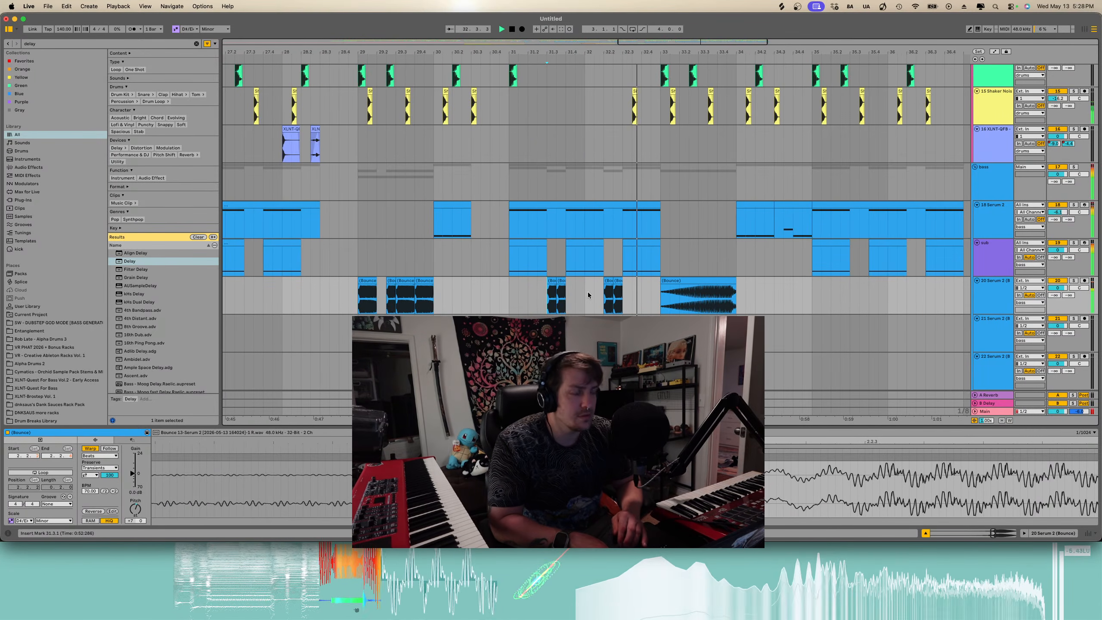
pyautogui.click(362, 299)
pyautogui.press('space')
pyautogui.press('space')
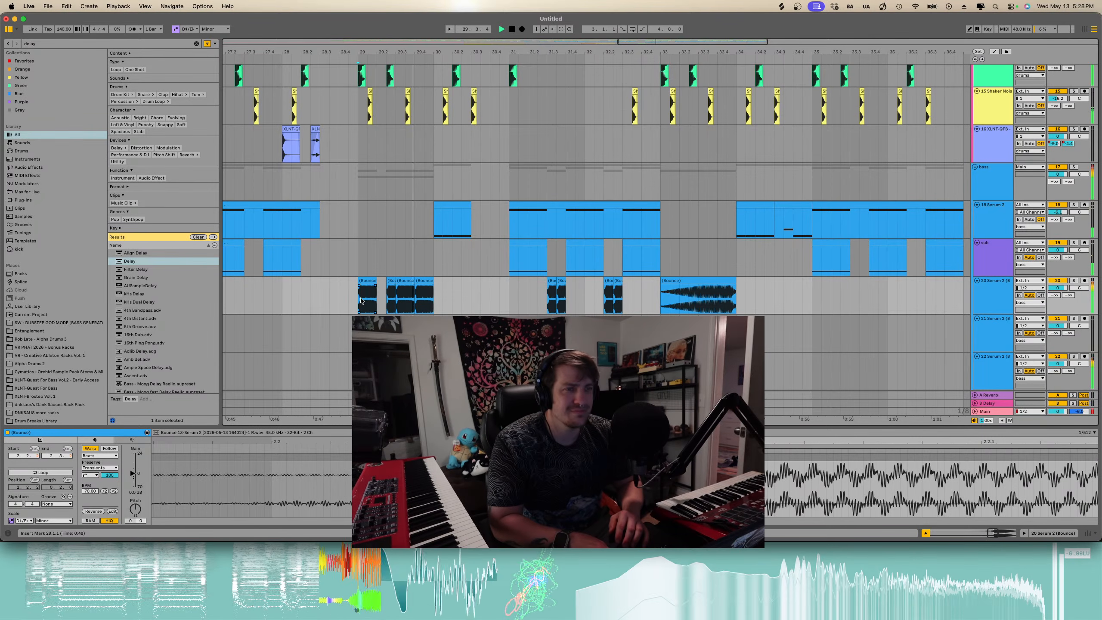
# - Play back the section around bars 29 to 33 and review the Bounce slices across the Serum tracks
pyautogui.press('space')
pyautogui.press('space')
pyautogui.scroll(5, 386, 369)
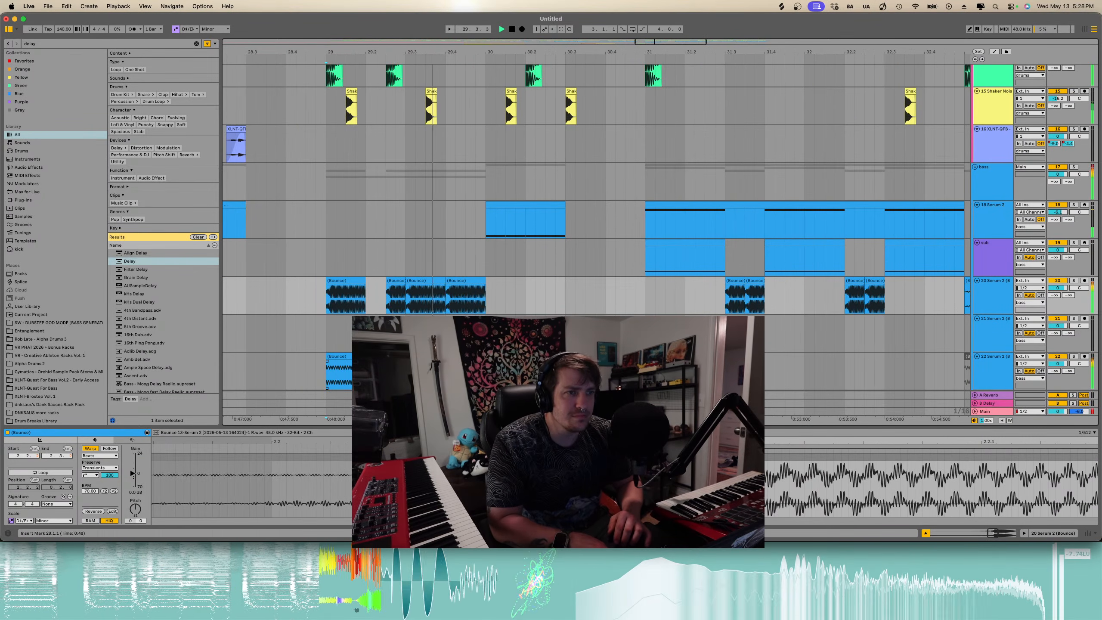
pyautogui.scroll(-4, 387, 369)
pyautogui.scroll(-3, 408, 265)
pyautogui.press('space')
pyautogui.moveTo(408, 259); pyautogui.dragTo(528, 264)
pyautogui.press('space')
pyautogui.press('space')
pyautogui.scroll(4, 495, 259)
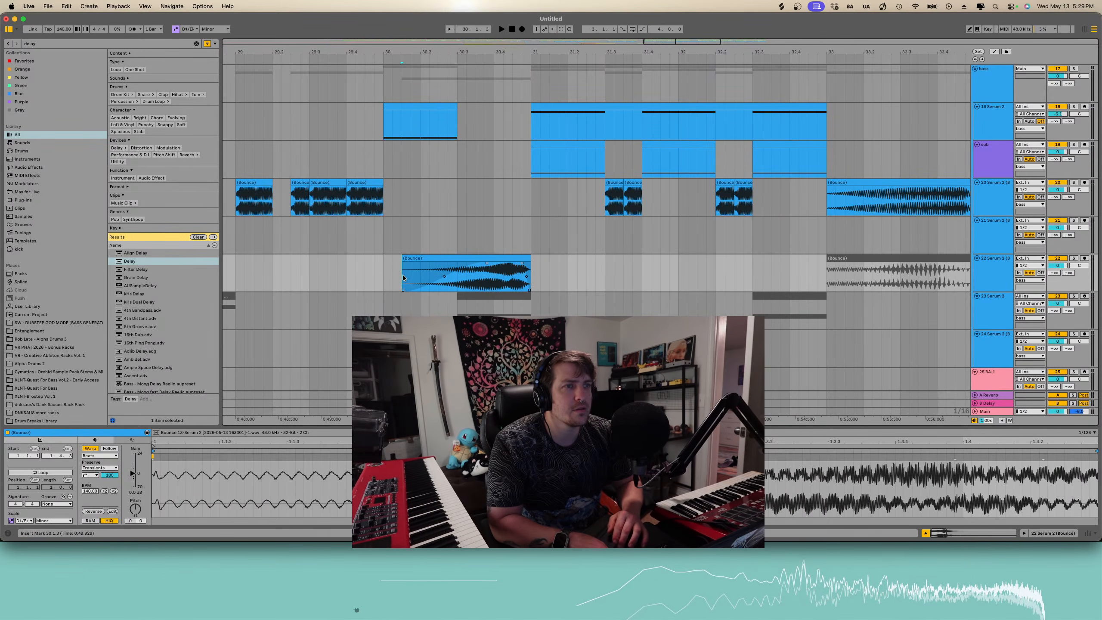
pyautogui.press('space')
pyautogui.scroll(-4, 405, 275)
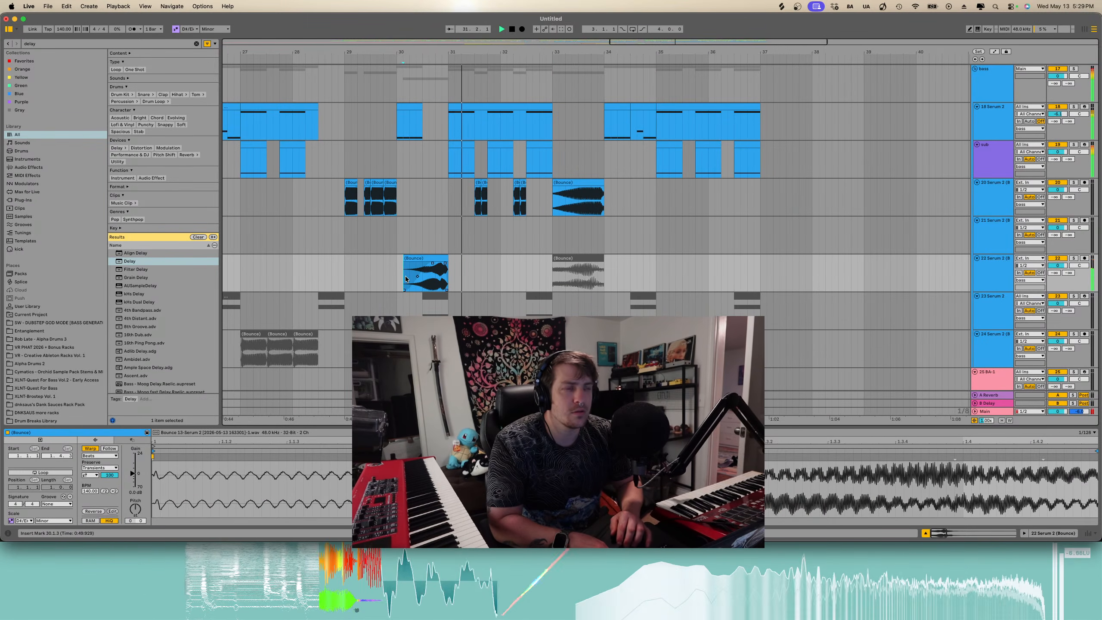
pyautogui.scroll(-5, 406, 279)
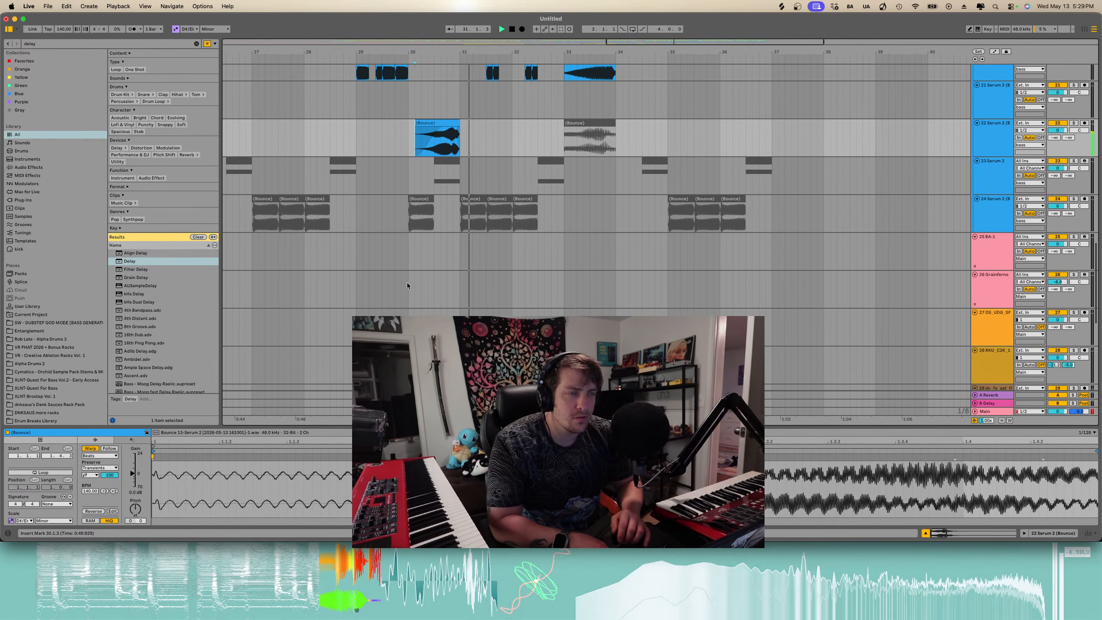
pyautogui.hscroll(-2, 412, 151)
pyautogui.scroll(-1, 411, 151)
pyautogui.click(419, 145)
pyautogui.press('space')
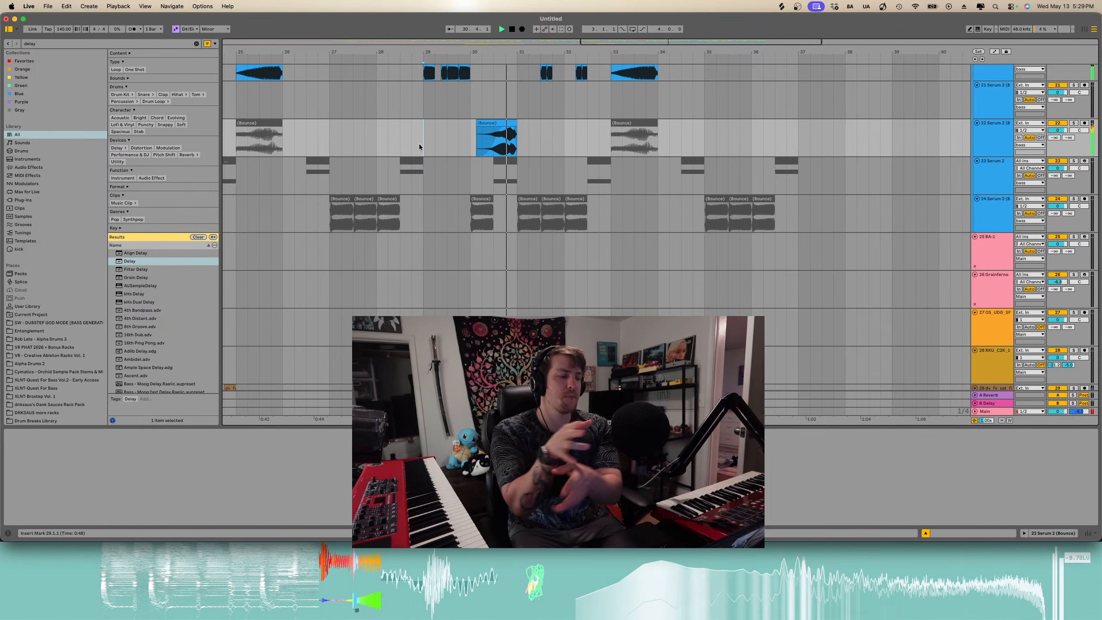
# - Draw a downward track panning automation ramp over the Bounce clip near bar 30 on track 22 Serum 2
pyautogui.scroll(-5, 490, 145)
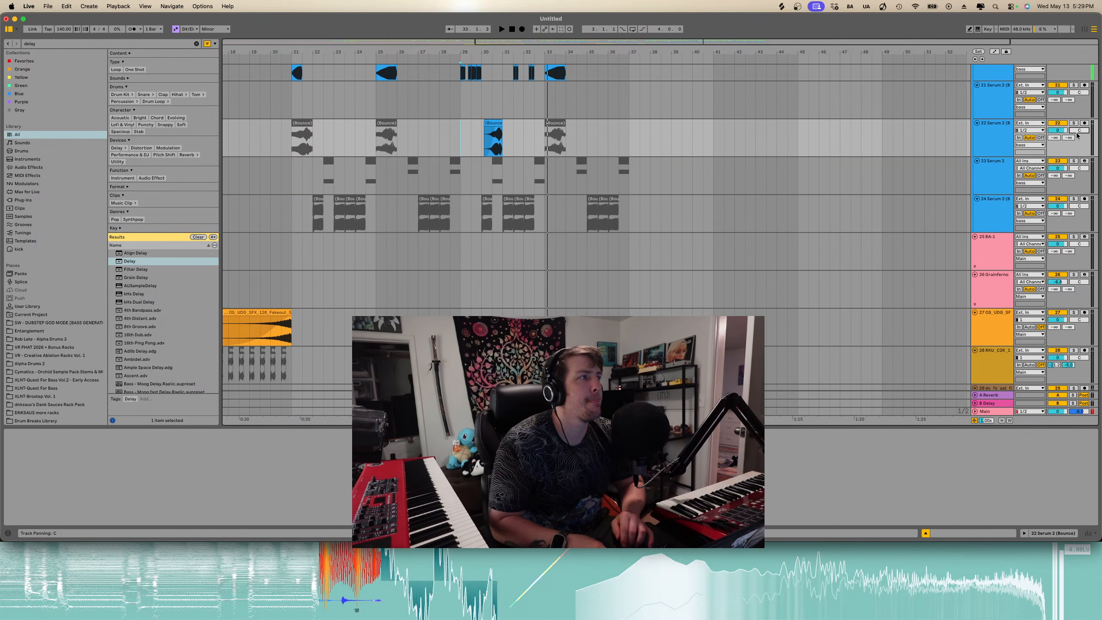
pyautogui.press('a')
pyautogui.moveTo(484, 142); pyautogui.dragTo(503, 156)
pyautogui.click(484, 147)
pyautogui.press('space')
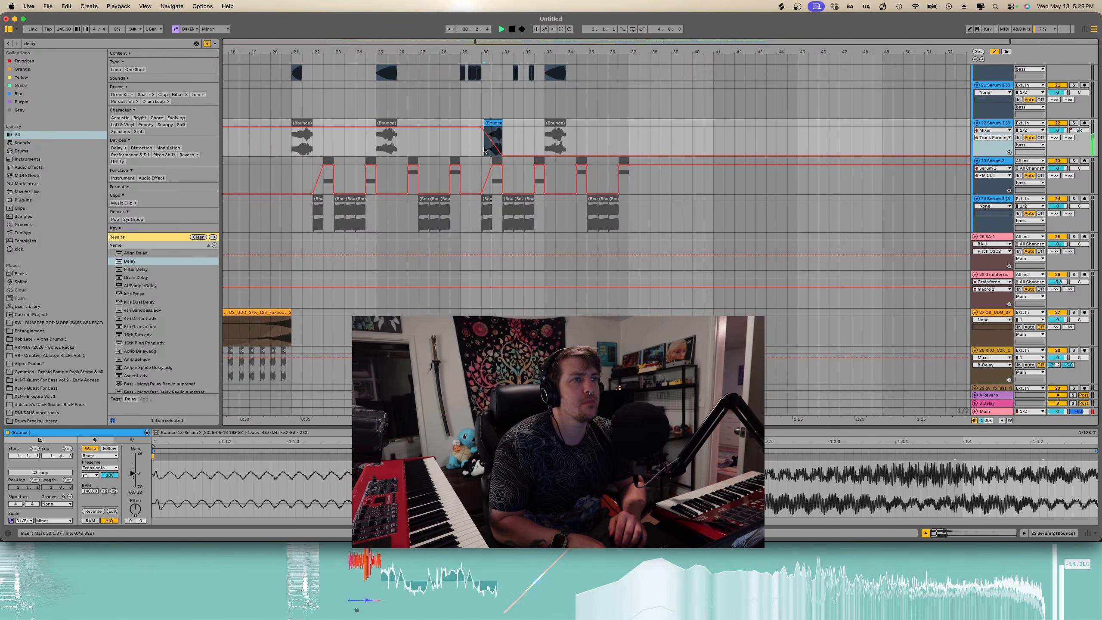
pyautogui.press('a')
# - Scroll through the arrangement tracks to review the overall layout
pyautogui.scroll(-3, 515, 118)
pyautogui.scroll(5, 516, 118)
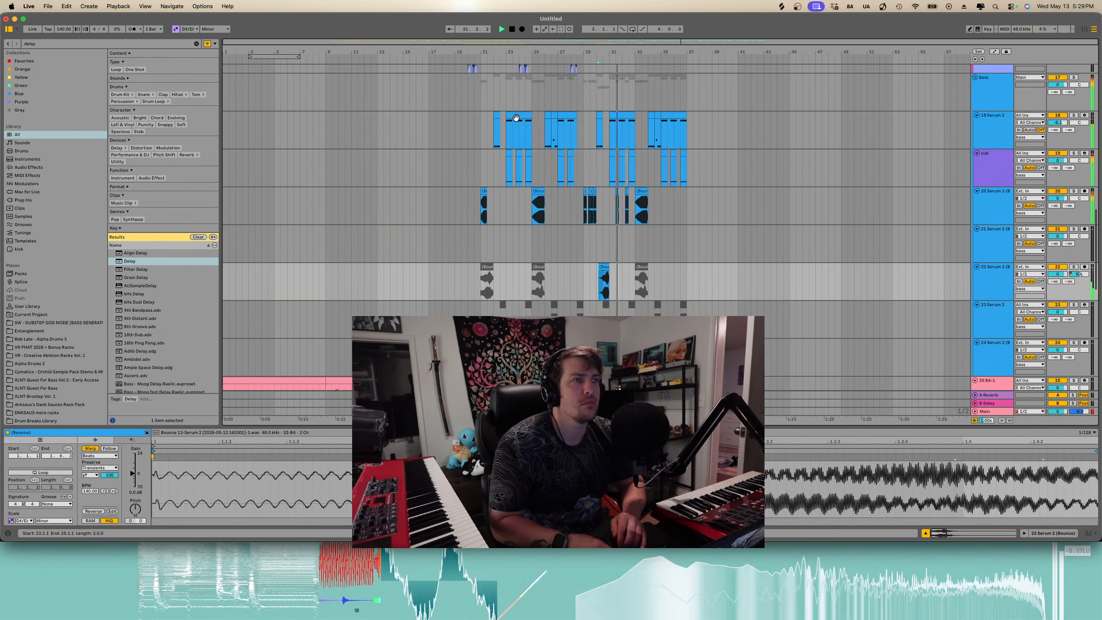
pyautogui.scroll(-8, 622, 165)
pyautogui.scroll(5, 630, 167)
pyautogui.scroll(7, 631, 168)
pyautogui.scroll(2, 631, 171)
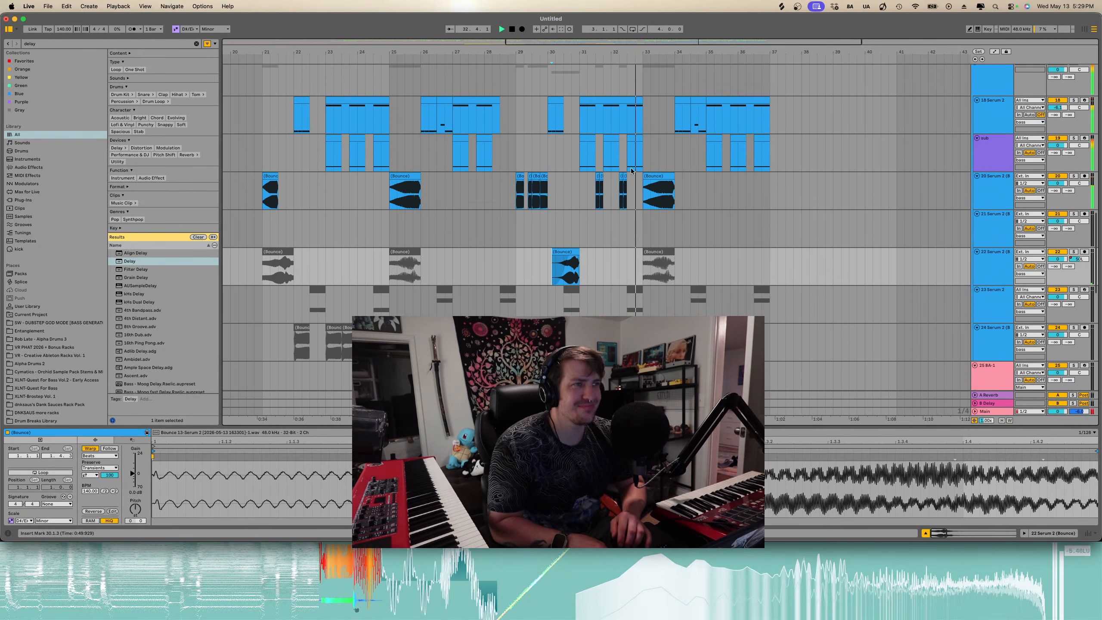
pyautogui.scroll(-10, 631, 170)
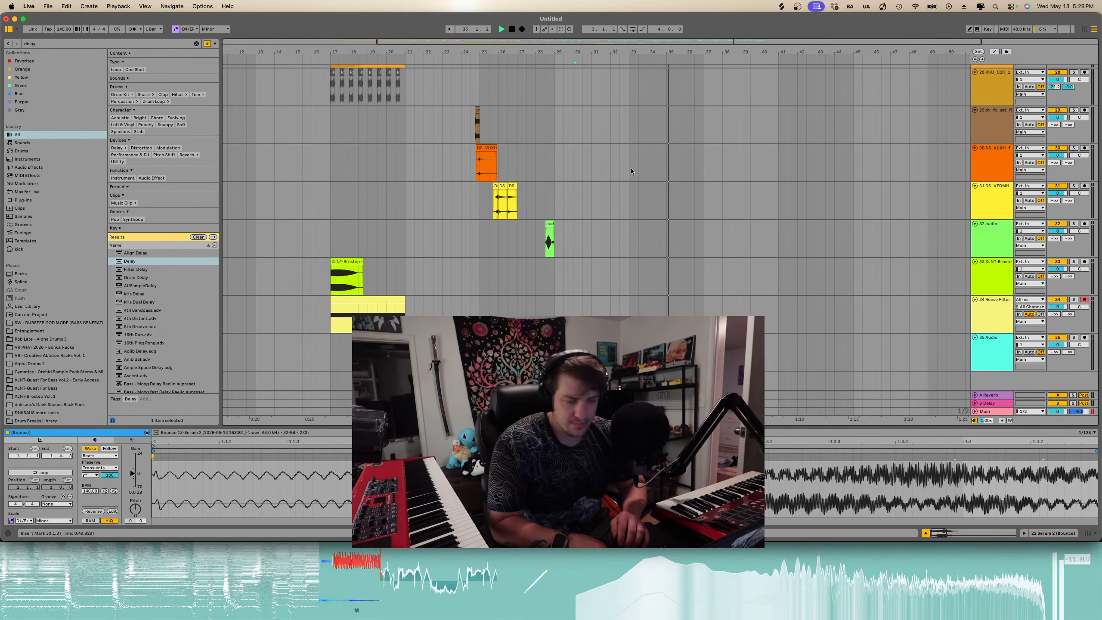
pyautogui.scroll(15, 631, 171)
pyautogui.scroll(-10, 631, 171)
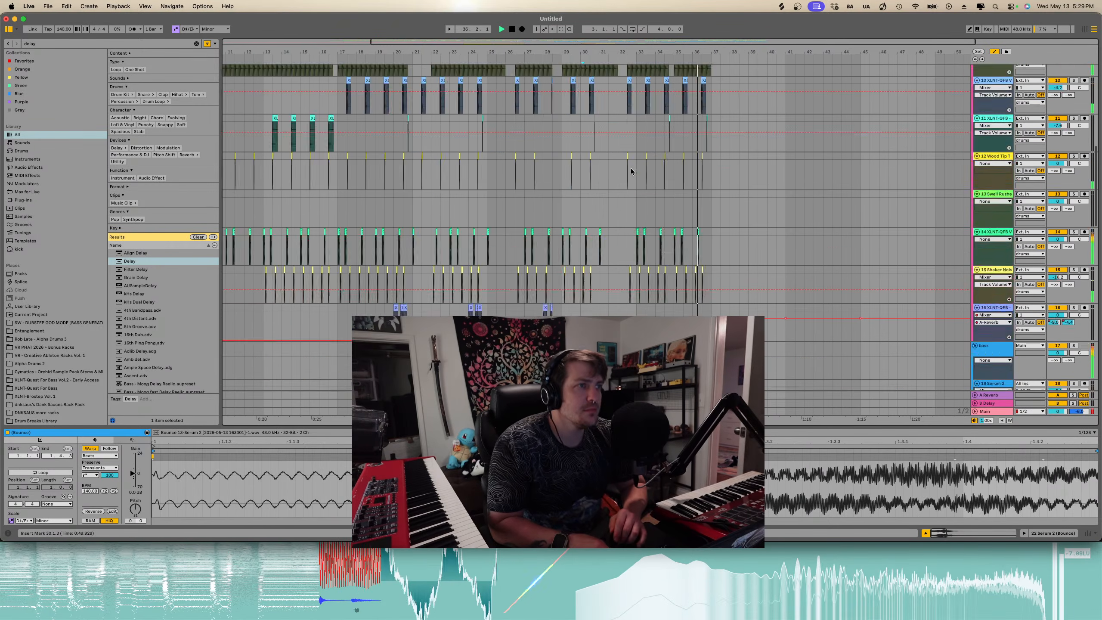
# - Hide the clip detail view to enlarge the arrangement
pyautogui.click(132, 440)
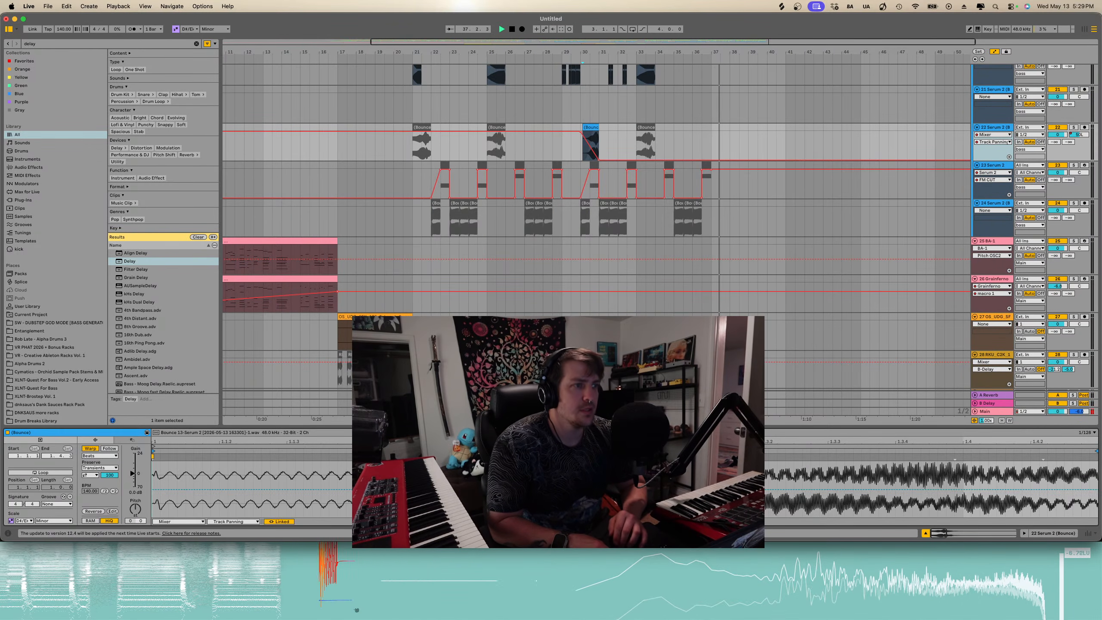
pyautogui.press('alt+super+l')
pyautogui.scroll(-5, 424, 266)
pyautogui.scroll(5, 424, 266)
pyautogui.hscroll(-5, 424, 266)
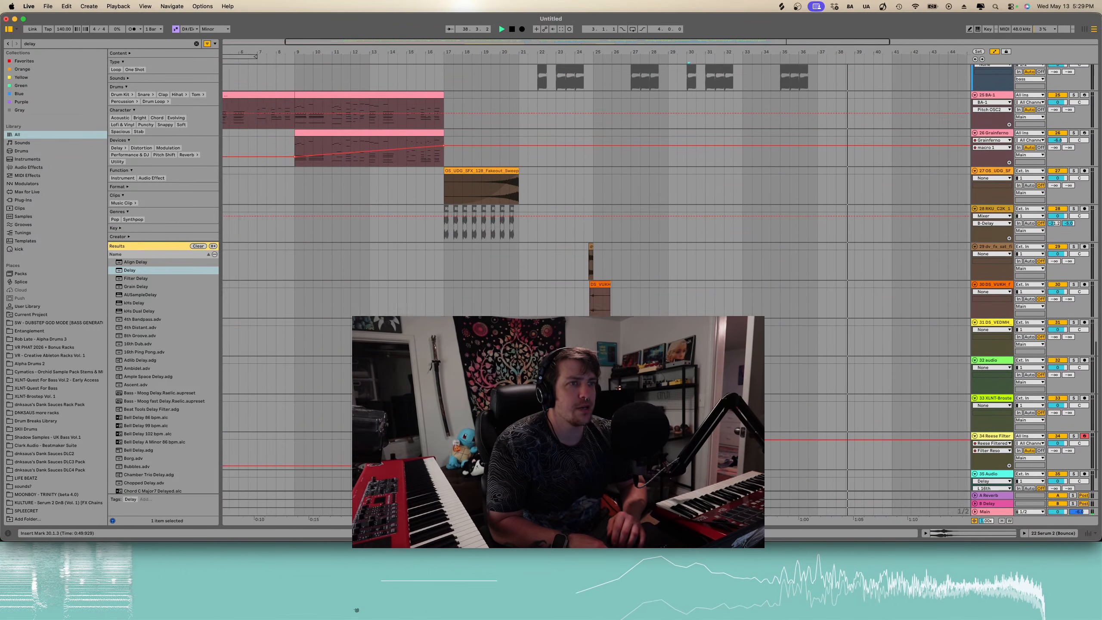
# - Copy the BA-1 and Grainferno clips spanning bars 9 to 17 and paste them at bar 37
pyautogui.scroll(1, 424, 266)
pyautogui.press('a')
pyautogui.press('space')
pyautogui.moveTo(522, 281); pyautogui.dragTo(376, 274)
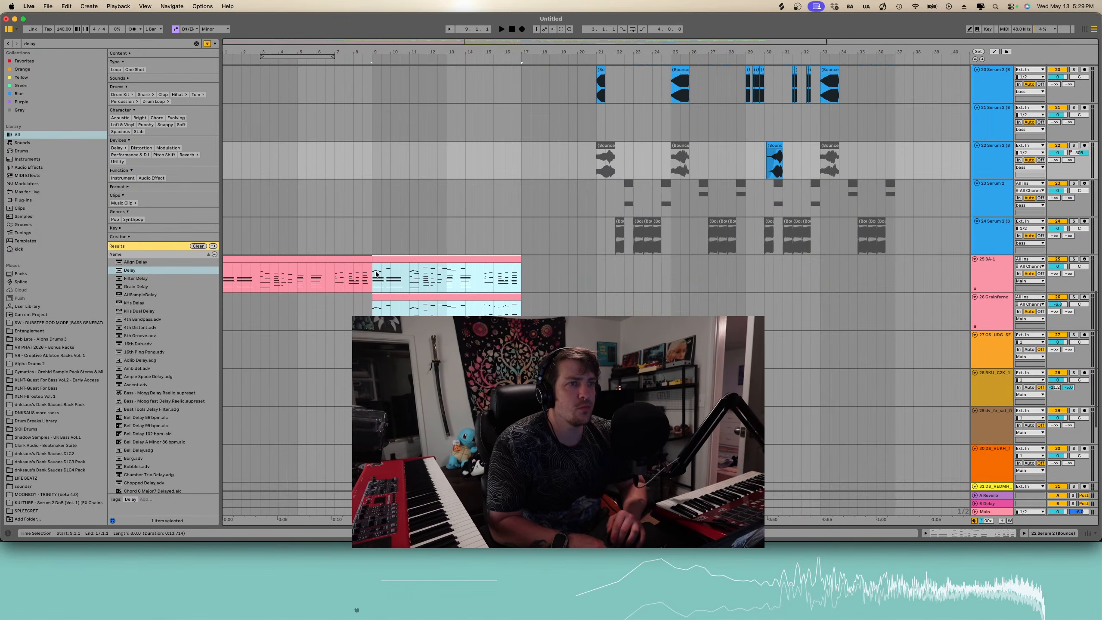
pyautogui.press('super+c')
pyautogui.scroll(-2, 393, 275)
pyautogui.hscroll(4, 393, 275)
pyautogui.click(765, 229)
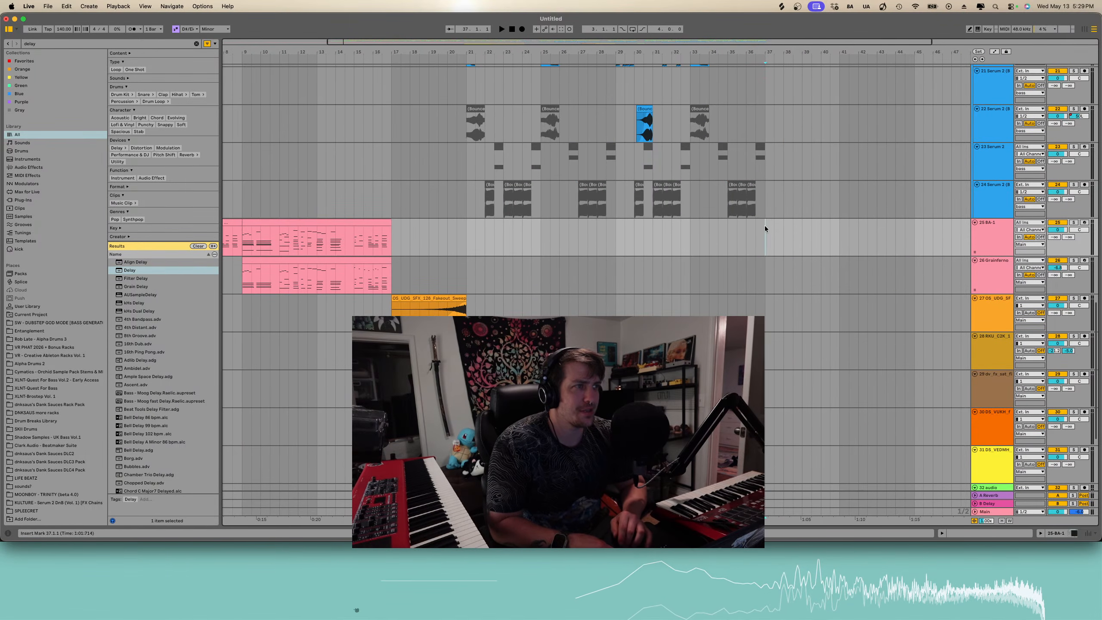
pyautogui.press('super+v')
pyautogui.press('space')
# - Adjust the Grainferno macro automation at bar 37 and move the pasted BA-1 clip onto the Grainferno track
pyautogui.scroll(1, 765, 229)
pyautogui.scroll(7, 765, 226)
pyautogui.hscroll(3, 765, 226)
pyautogui.scroll(-10, 765, 225)
pyautogui.scroll(3, 712, 218)
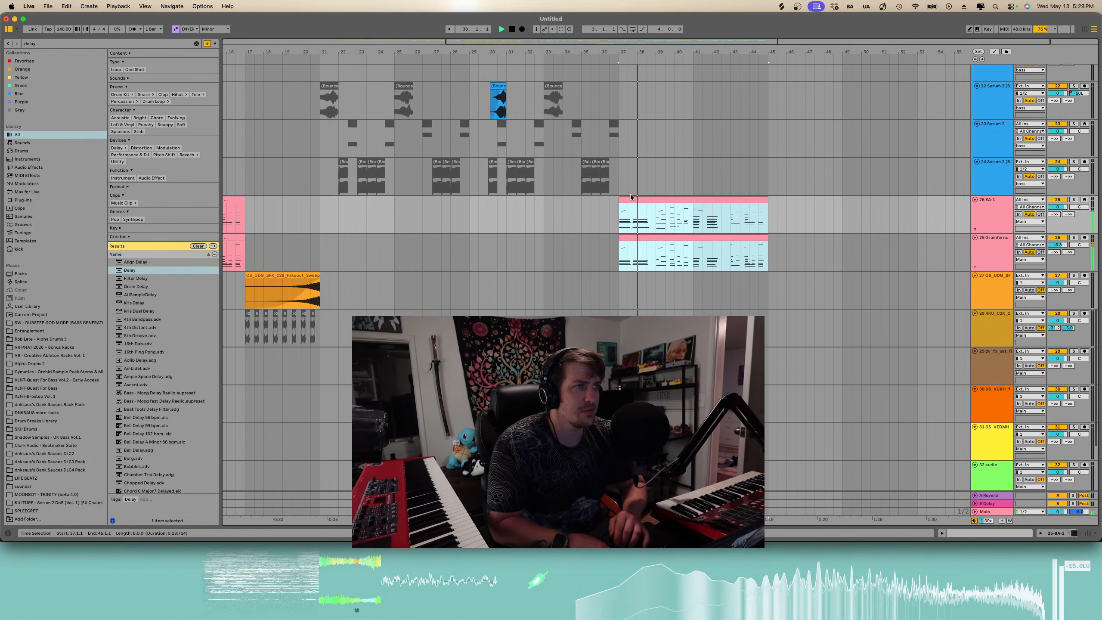
pyautogui.press('a')
pyautogui.moveTo(619, 262); pyautogui.dragTo(619, 242)
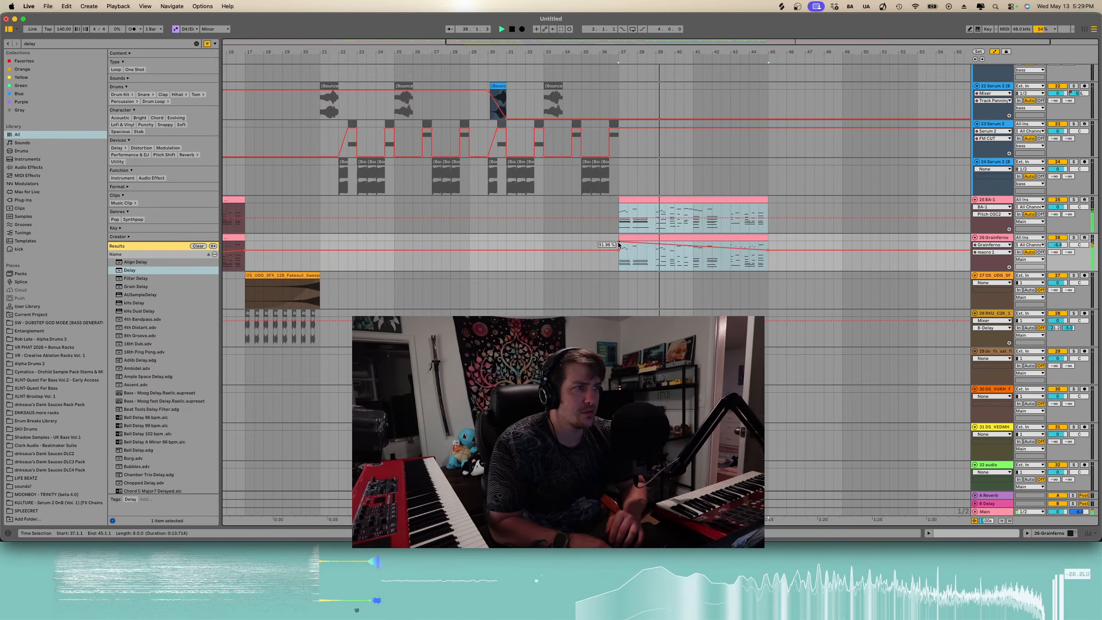
pyautogui.moveTo(765, 250); pyautogui.dragTo(765, 242)
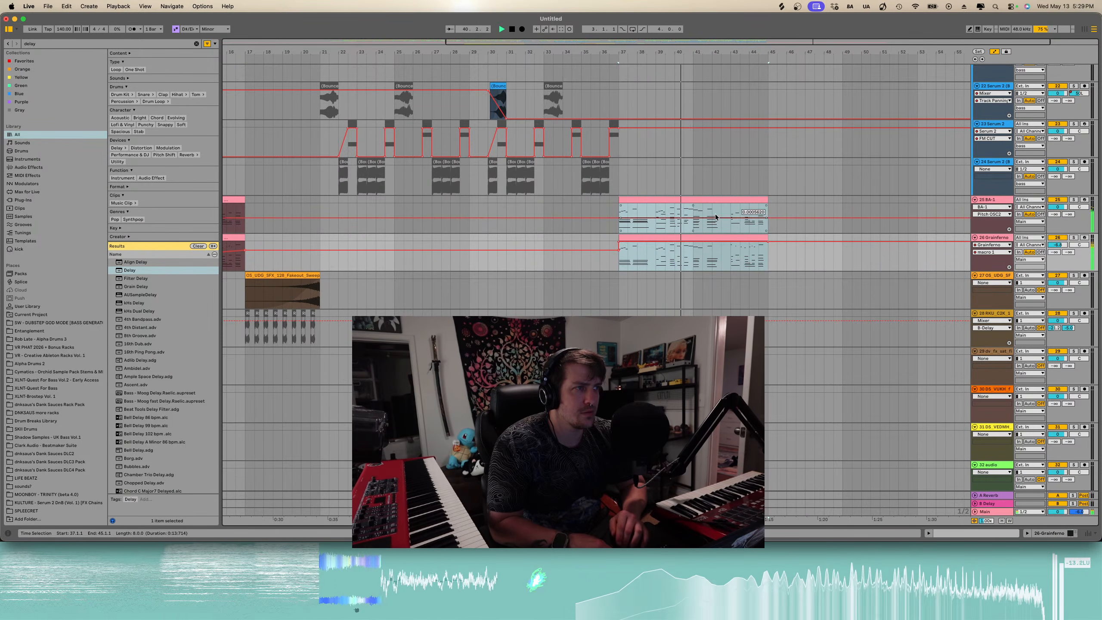
pyautogui.click(711, 200)
pyautogui.moveTo(711, 200); pyautogui.dragTo(706, 243)
# - Search the browser for serum, load Serum 2 on a new MIDI track, and move it below Grainferno
pyautogui.click(196, 44)
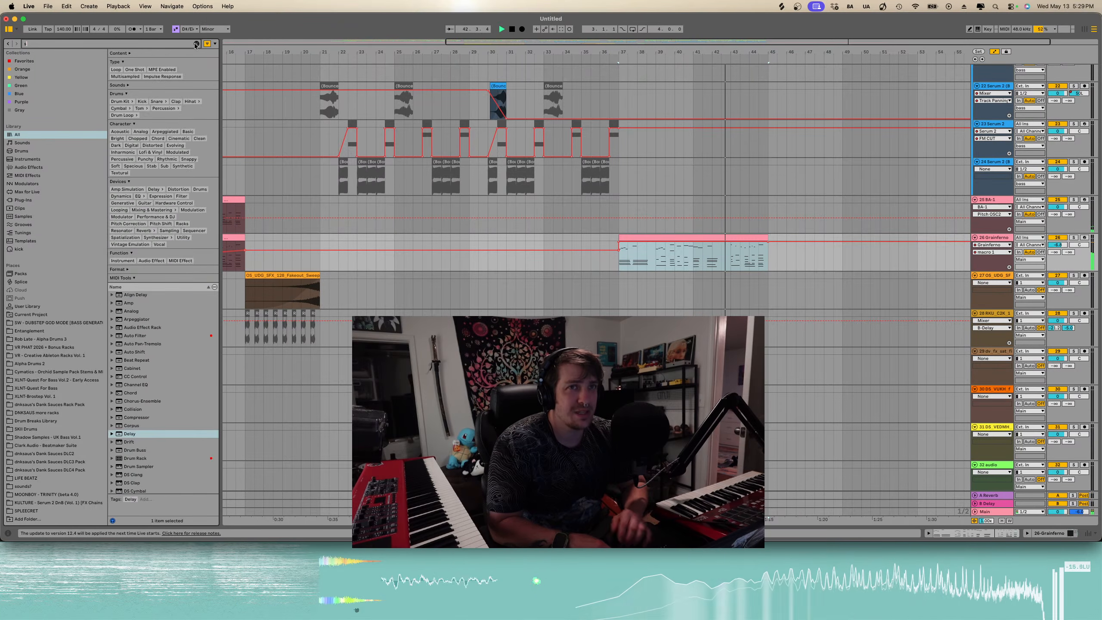
pyautogui.write('serum')
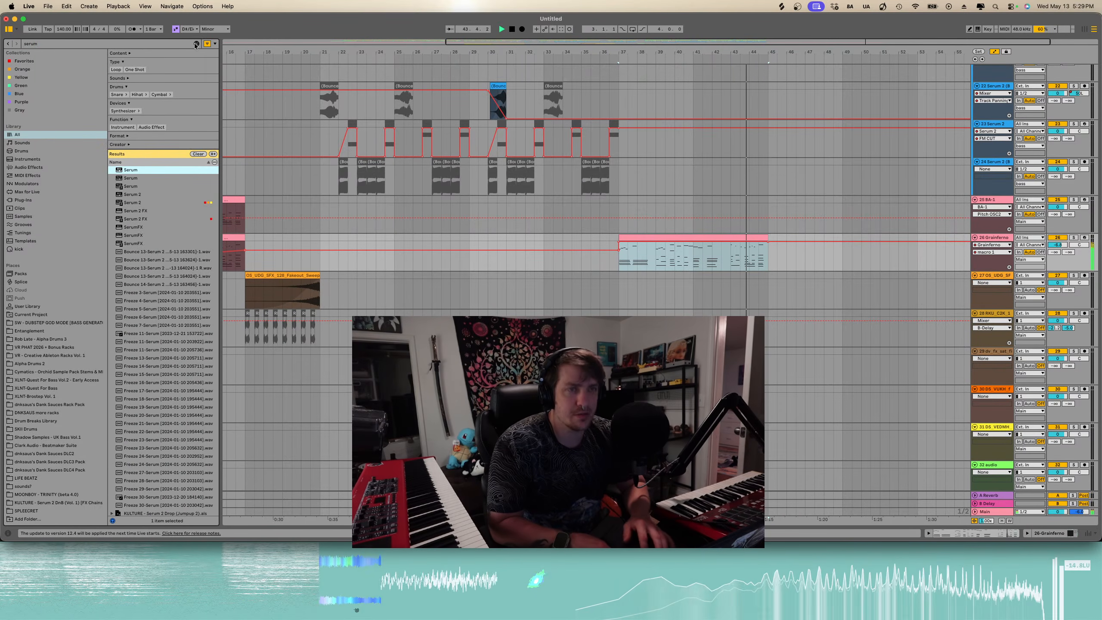
pyautogui.scroll(-5, 538, 268)
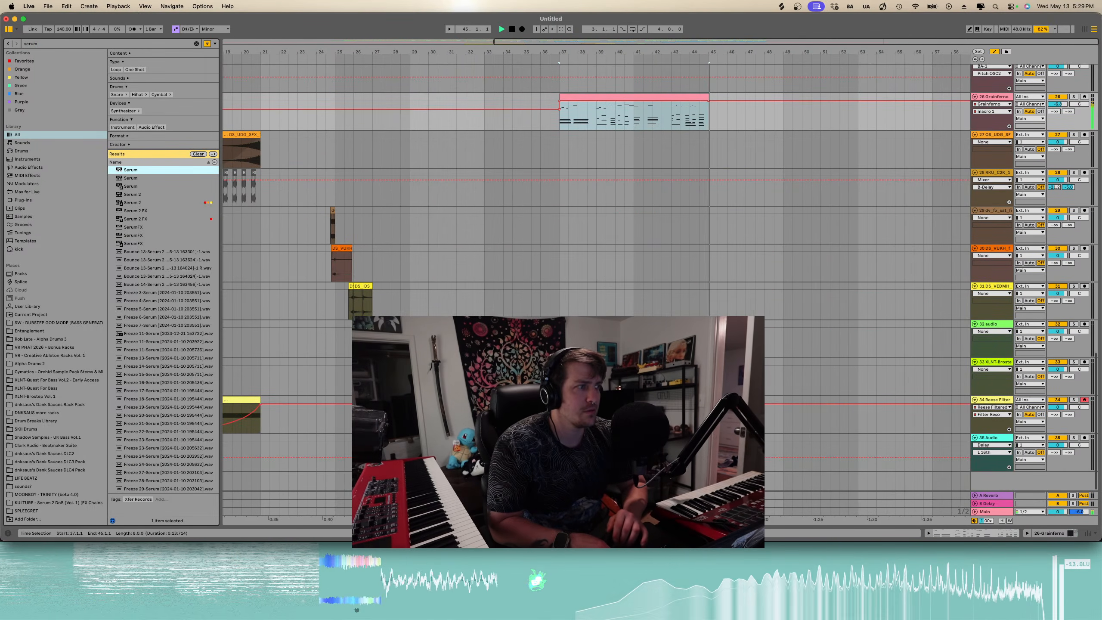
pyautogui.click(150, 202)
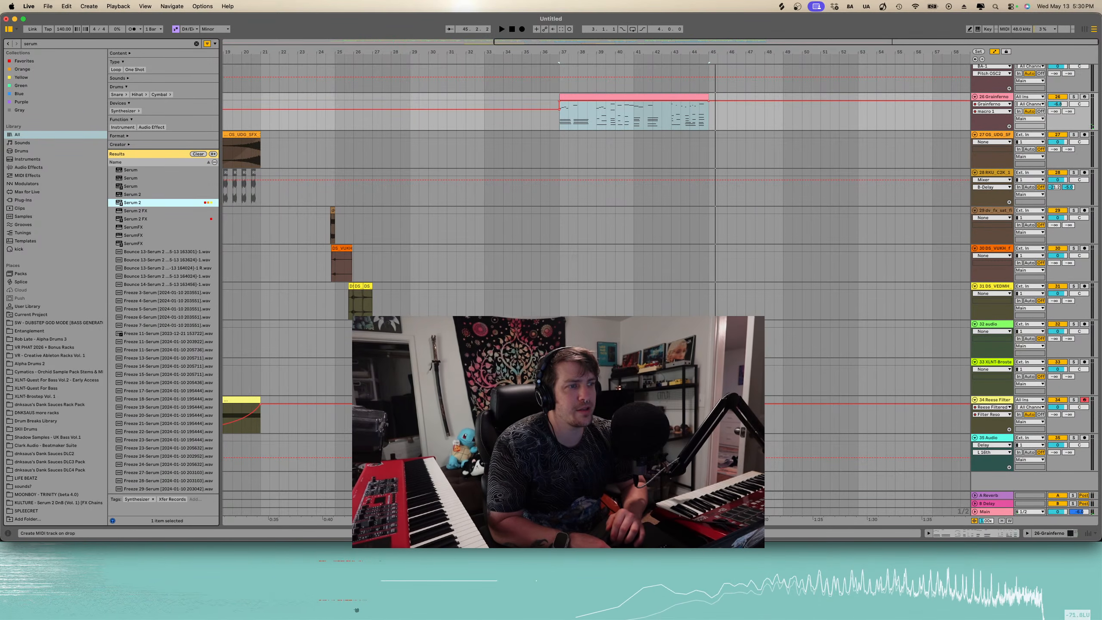
pyautogui.moveTo(150, 203); pyautogui.dragTo(538, 481)
pyautogui.click(979, 408)
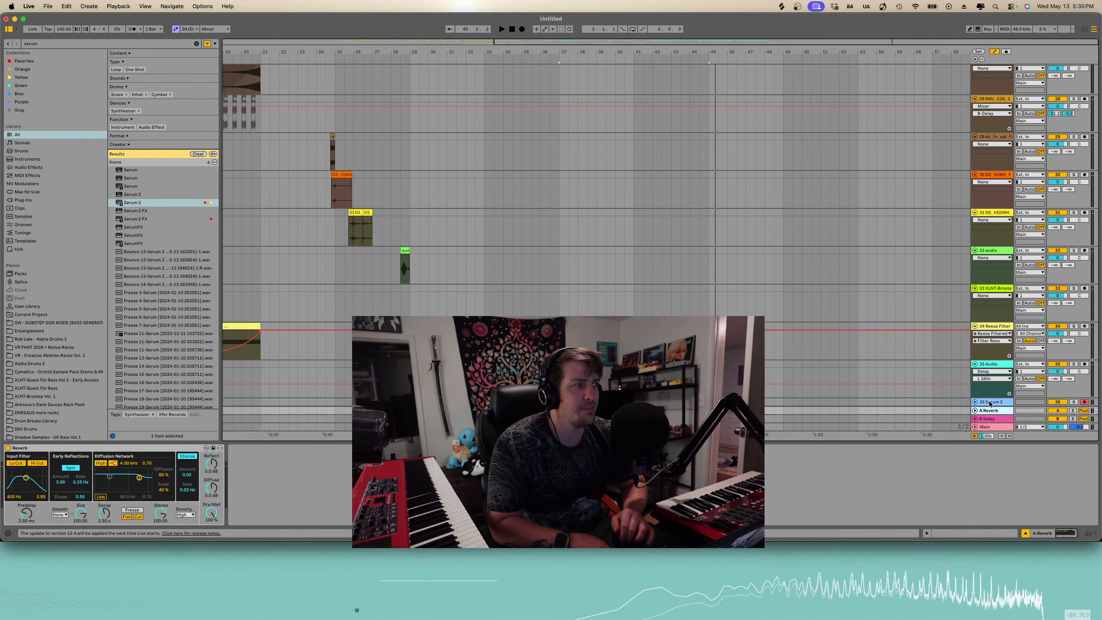
pyautogui.click(991, 400)
pyautogui.moveTo(992, 66); pyautogui.dragTo(977, 121)
# - Paste the copied clip onto the new Serum 2 track at bar 37 and play it
pyautogui.scroll(5, 546, 146)
pyautogui.click(616, 205)
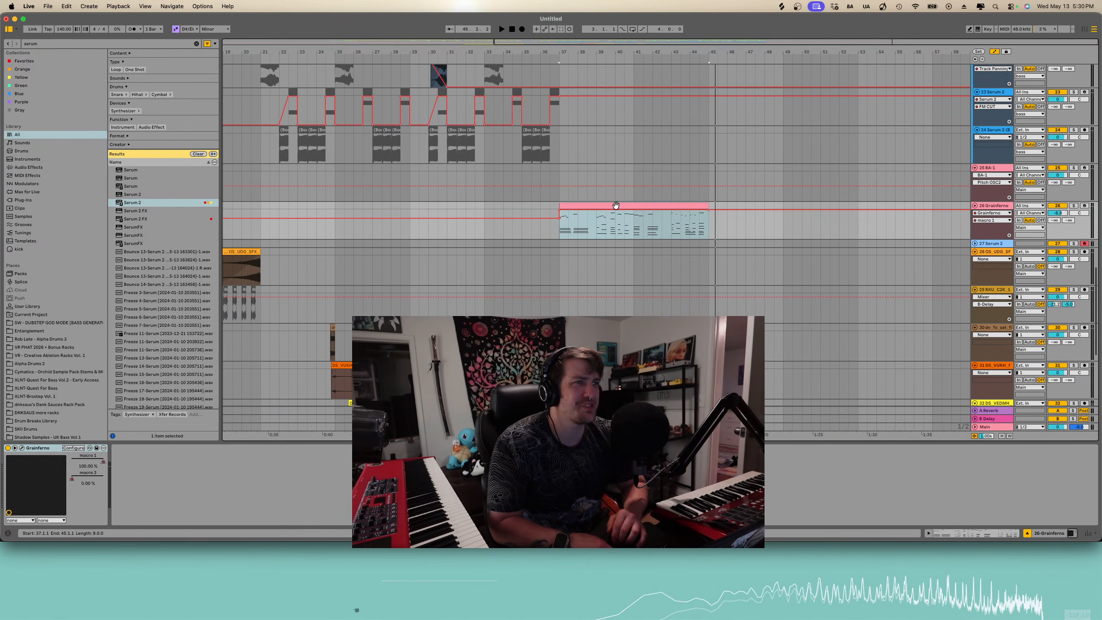
pyautogui.click(559, 242)
pyautogui.click(975, 244)
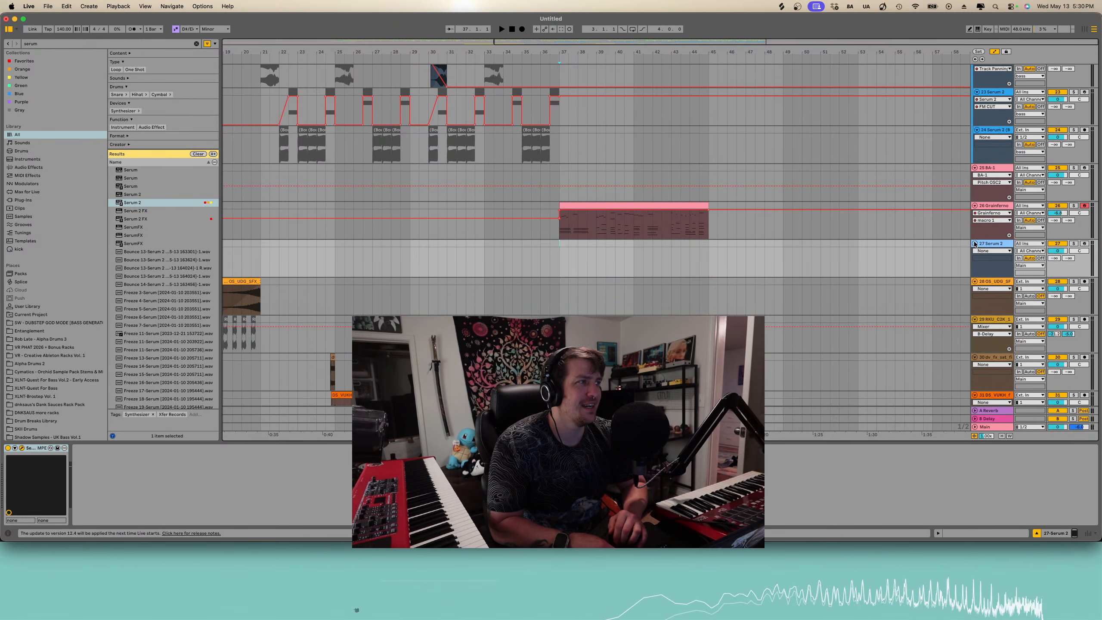
pyautogui.press('super+v')
pyautogui.press('space')
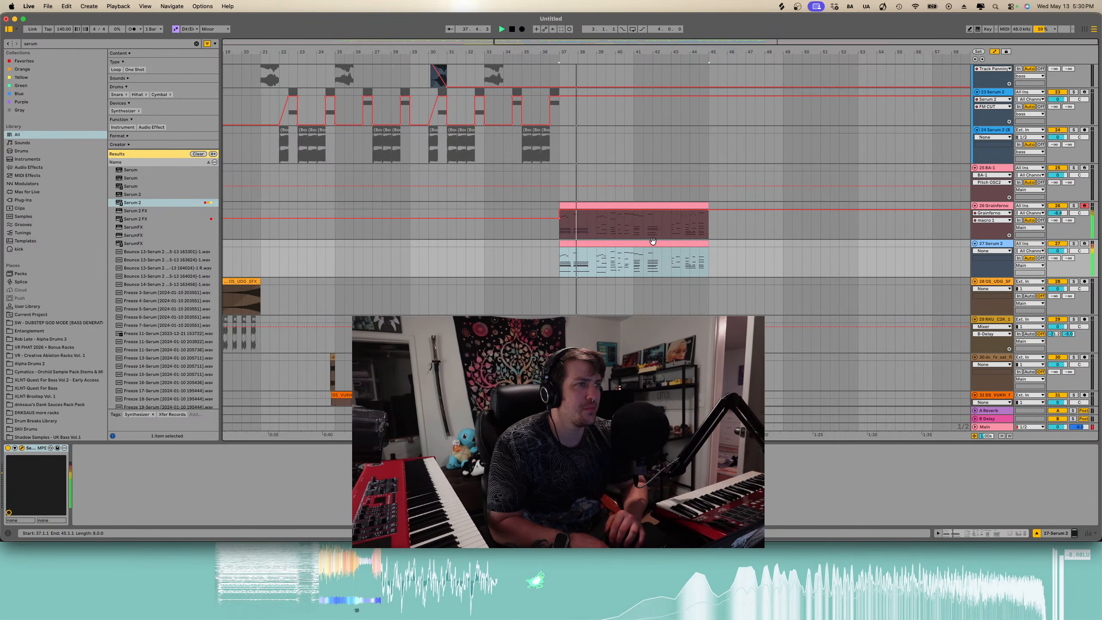
# - Open the pasted clip in the piano roll and transpose the selected notes down an octave
pyautogui.doubleClick(654, 244)
pyautogui.press('space')
pyautogui.moveTo(486, 442); pyautogui.dragTo(484, 149)
pyautogui.scroll(-6, 248, 408)
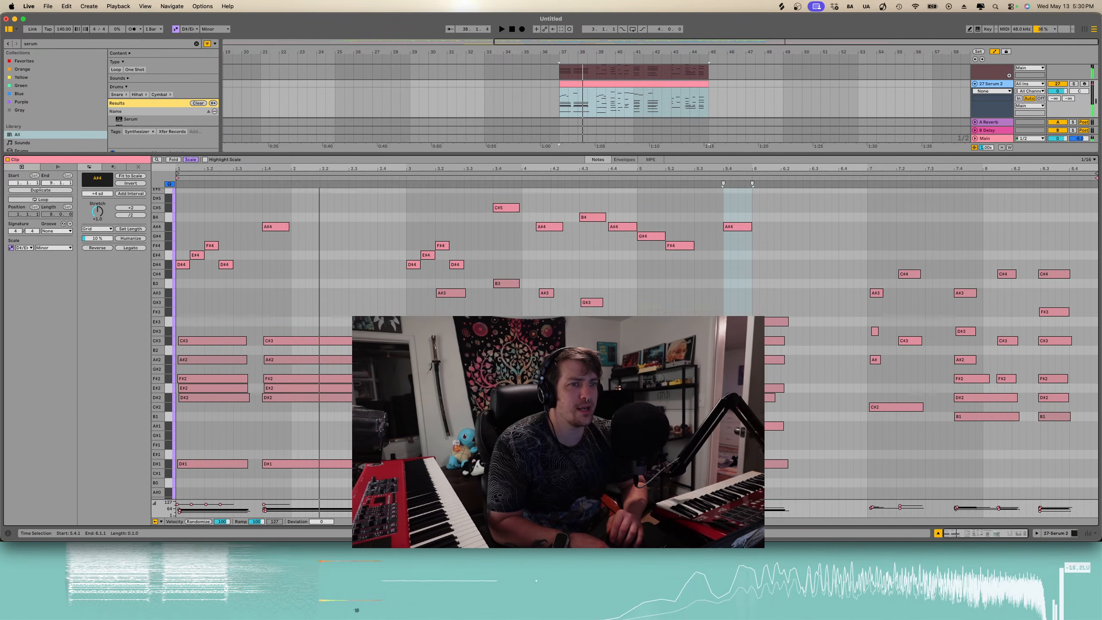
pyautogui.moveTo(211, 372); pyautogui.dragTo(303, 395)
pyautogui.hotkey('shift', 'Down')
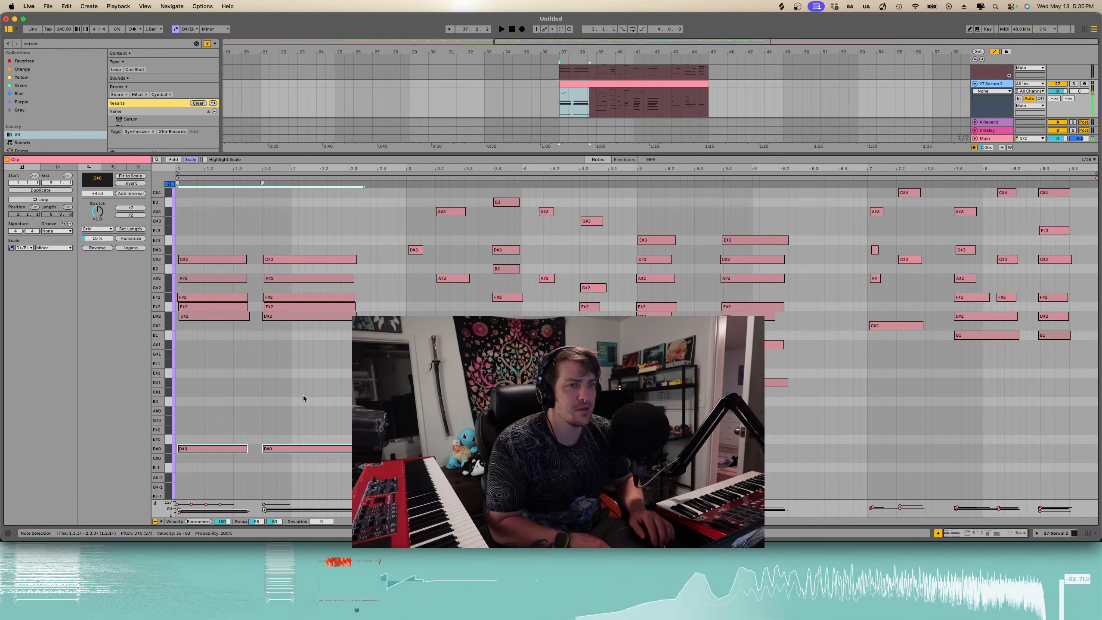
# - Select the low bass notes in the clip's first half and duplicate them
pyautogui.click(434, 392)
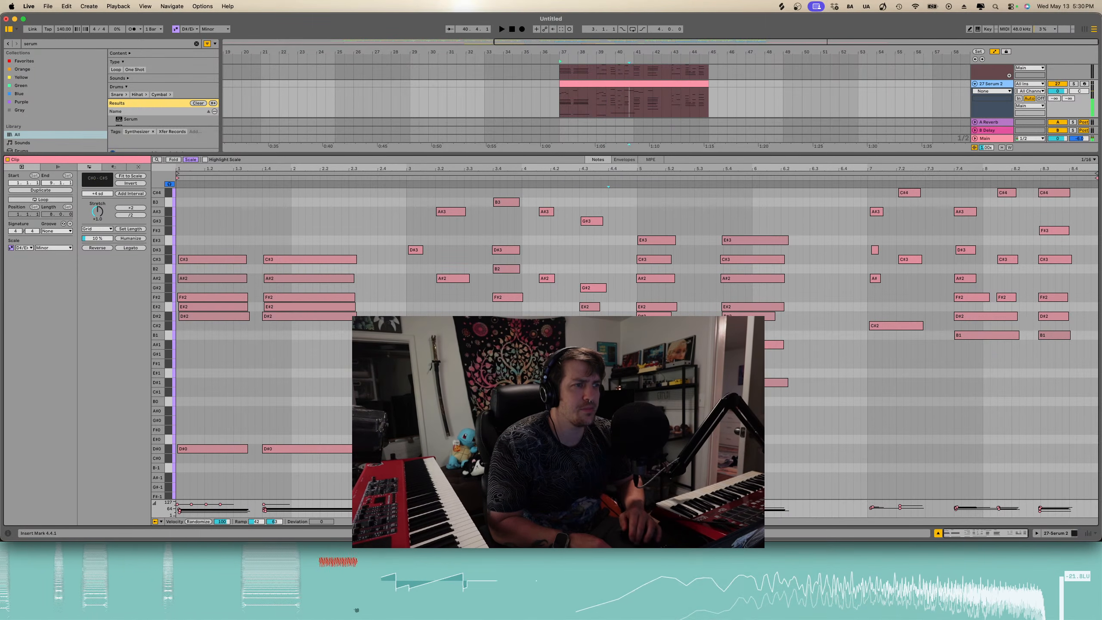
pyautogui.scroll(-2, 345, 406)
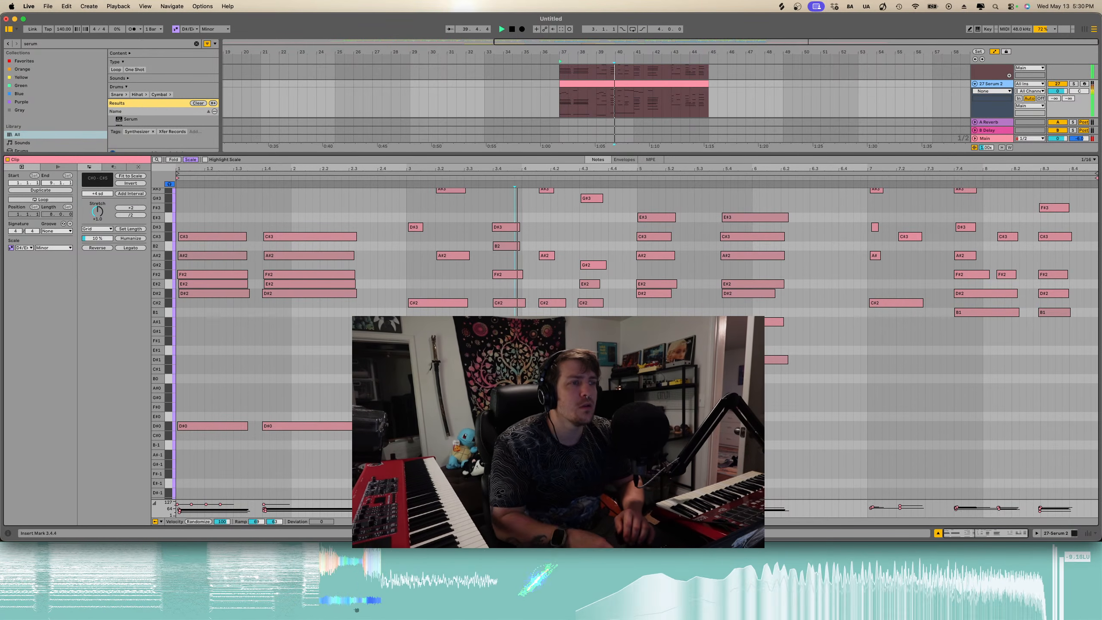
pyautogui.scroll(1, 344, 406)
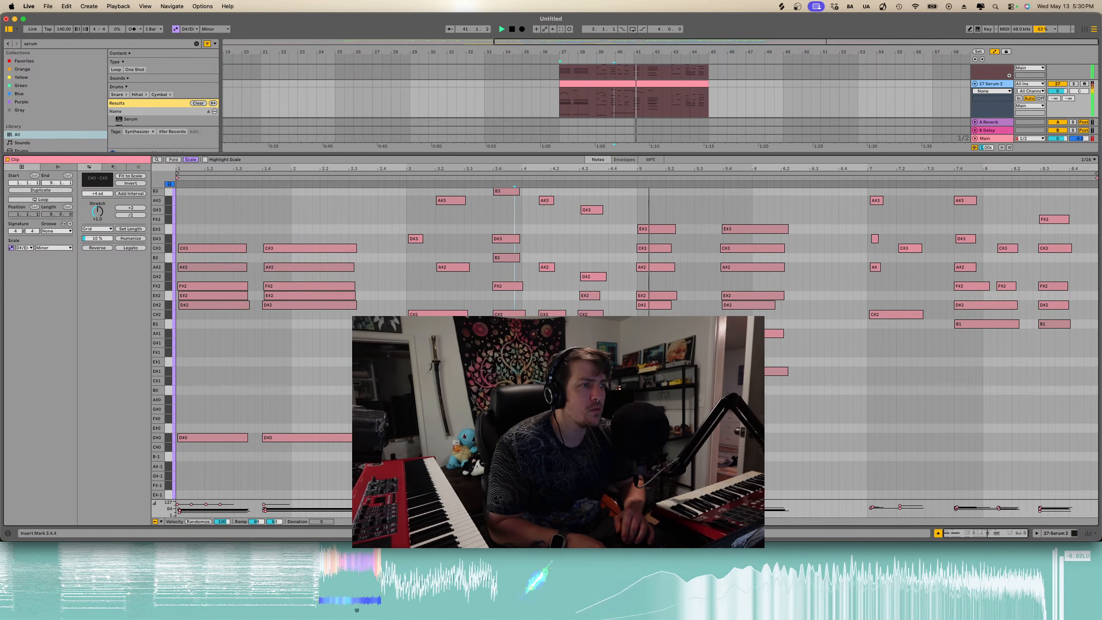
pyautogui.moveTo(605, 403); pyautogui.dragTo(197, 467)
pyautogui.press('super+d')
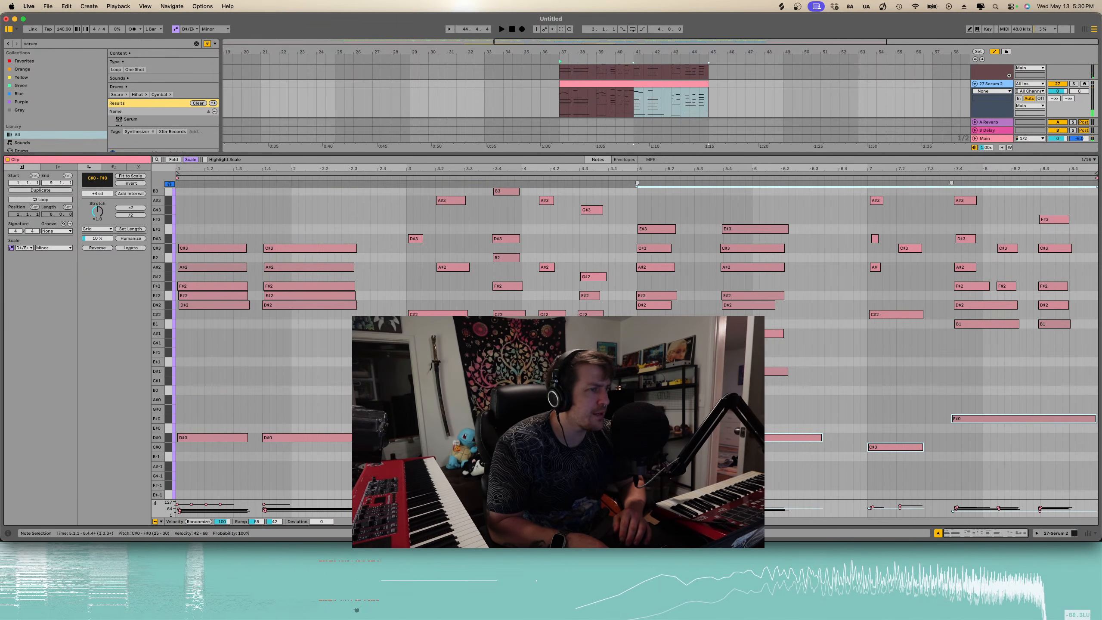
# - Delete a few unwanted notes from the clip and play it back
pyautogui.scroll(2, 654, 343)
pyautogui.click(654, 331)
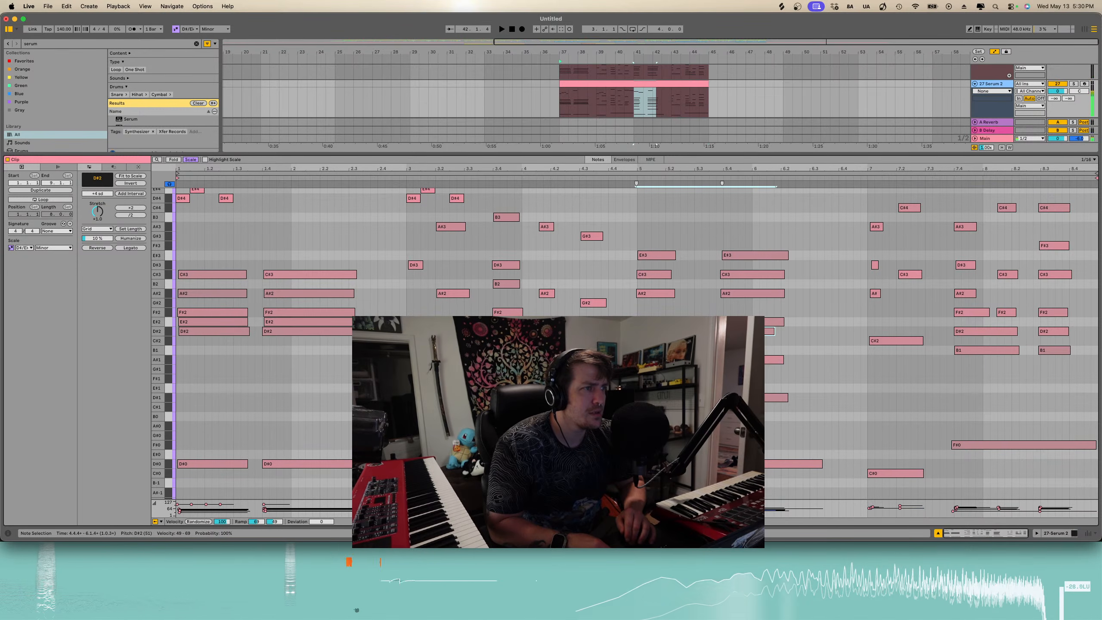
pyautogui.press('Delete')
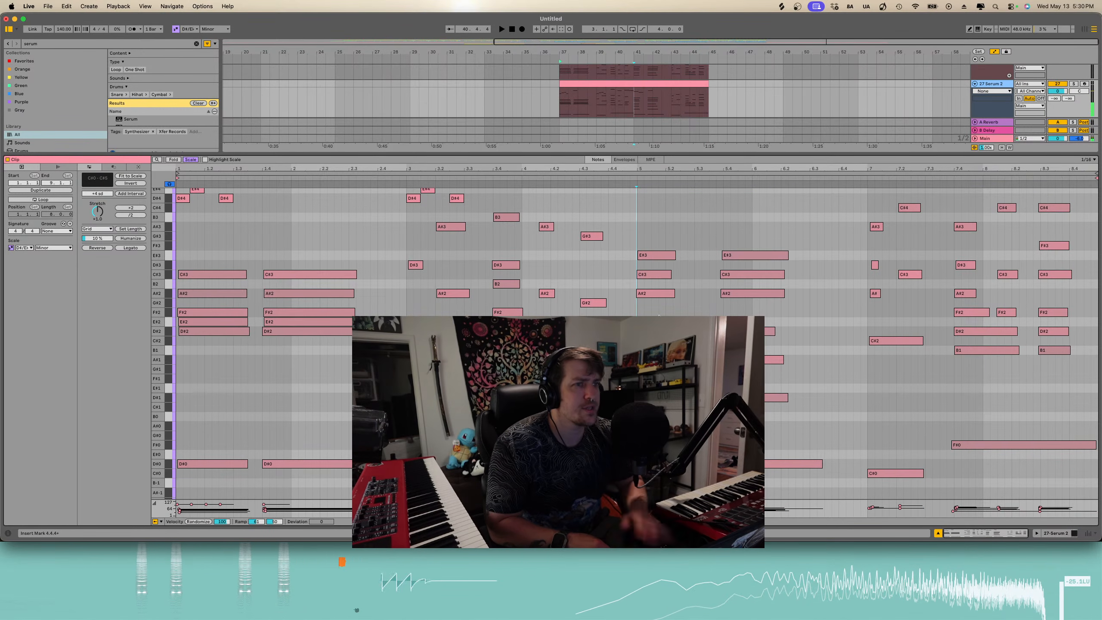
pyautogui.click(291, 324)
pyautogui.keyDown('shift'); pyautogui.click(217, 322); pyautogui.keyUp('shift')
pyautogui.press('Delete')
pyautogui.press('space')
pyautogui.scroll(5, 224, 320)
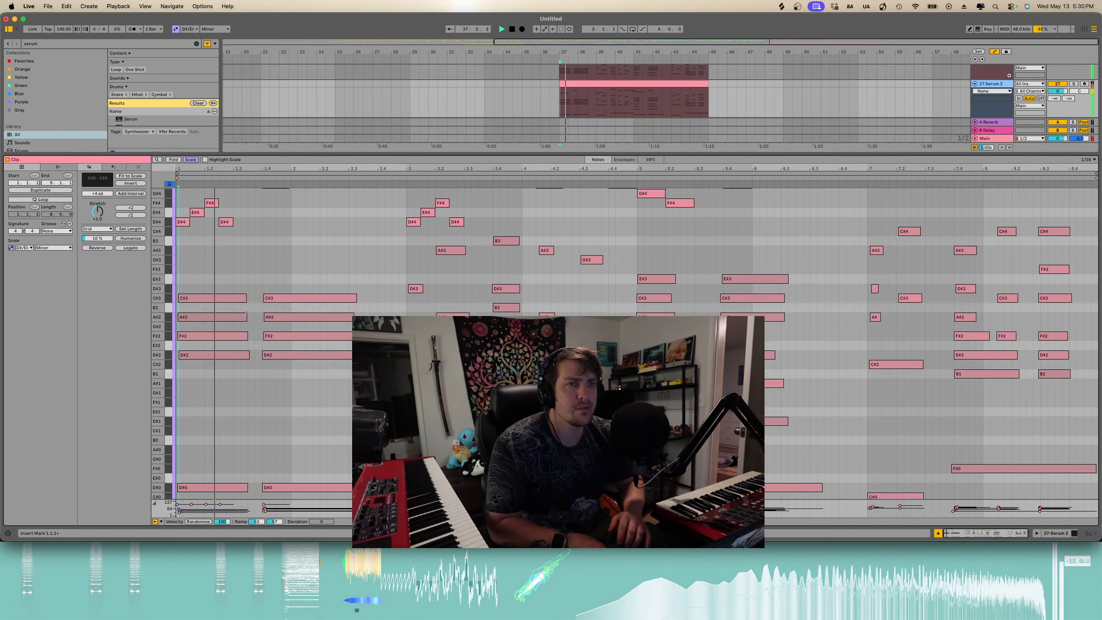
# - Review the pasted Serum 2 clip's notes in the piano roll while it plays back
pyautogui.scroll(4, 245, 312)
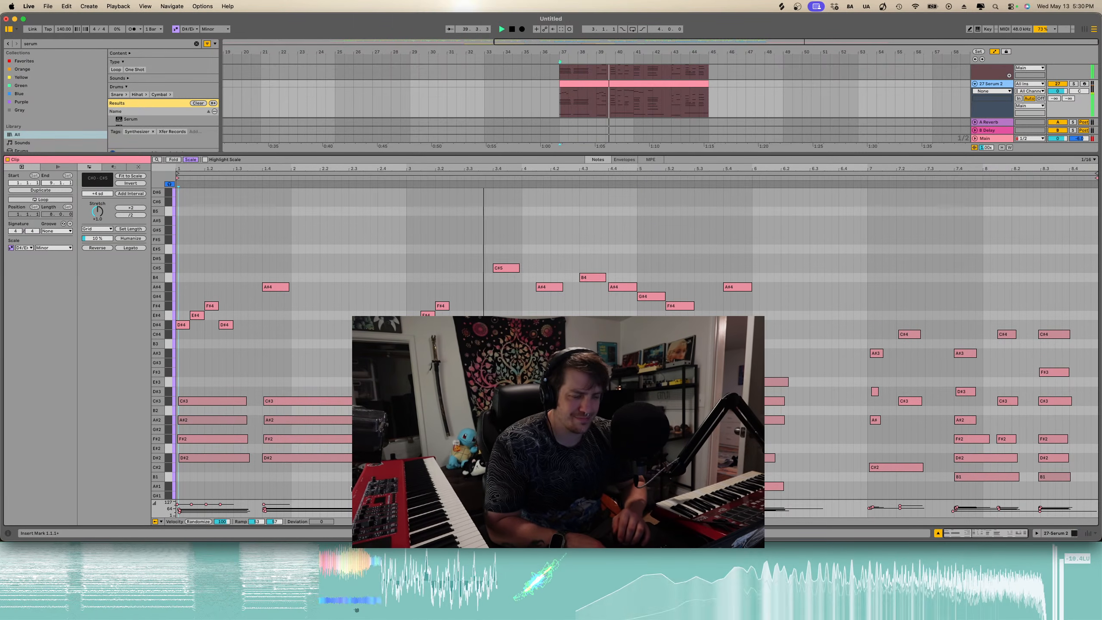
pyautogui.scroll(-1, 564, 344)
pyautogui.scroll(-2, 649, 348)
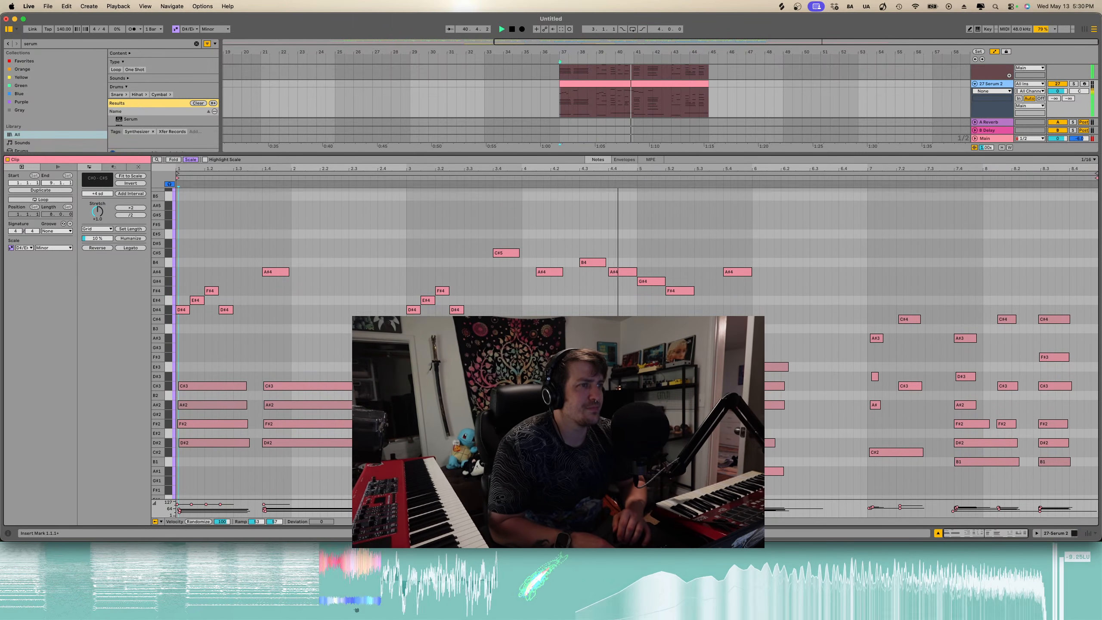
pyautogui.scroll(4, 649, 348)
pyautogui.scroll(3, 564, 347)
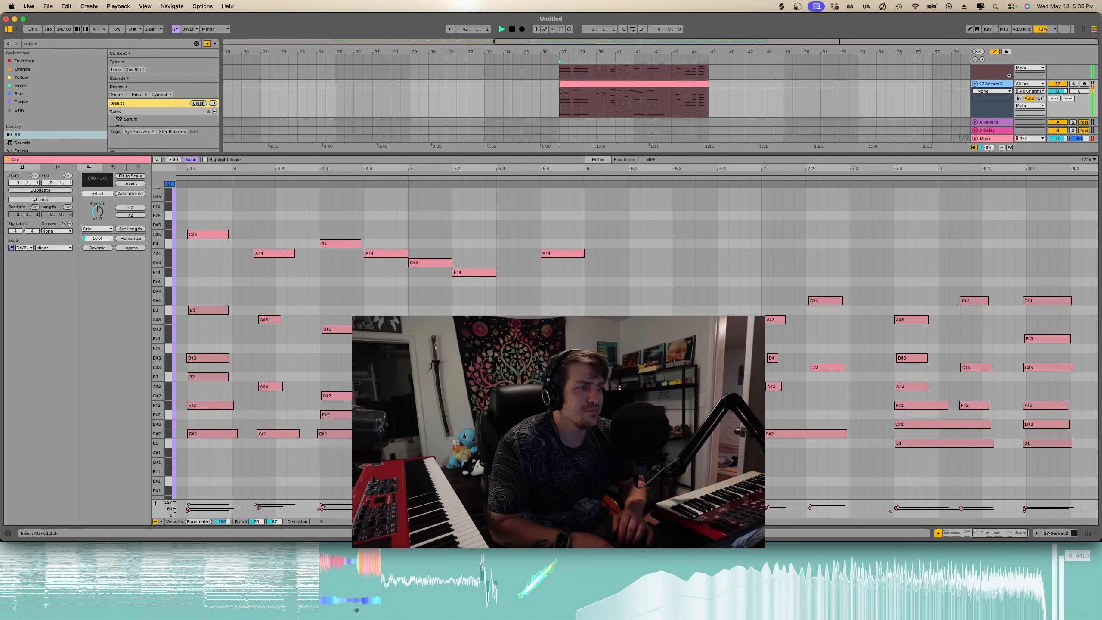
pyautogui.hscroll(4, 564, 348)
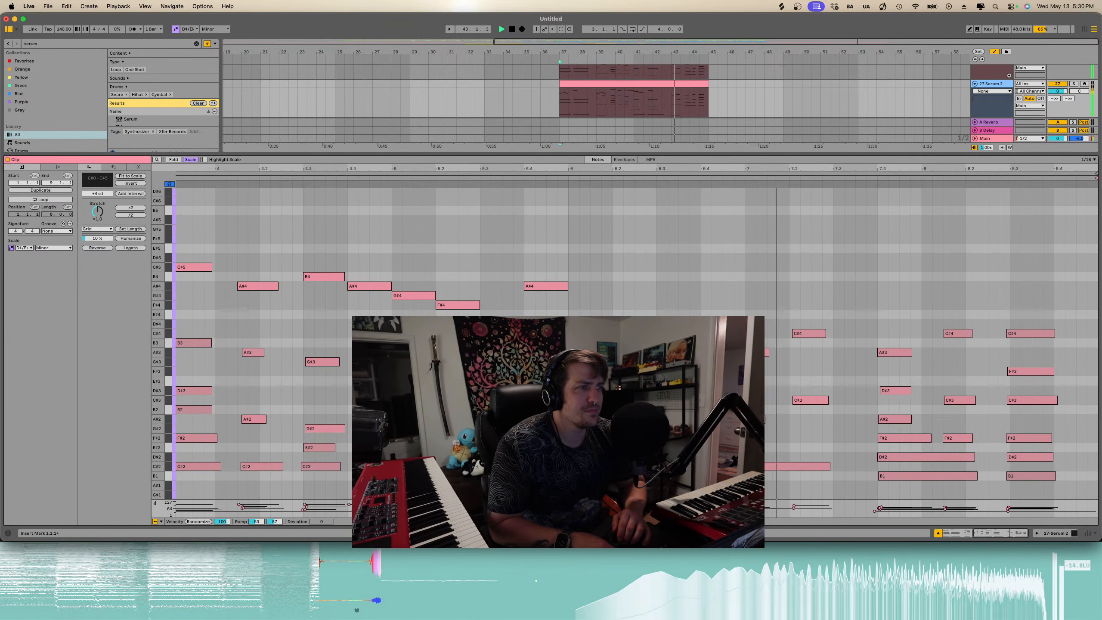
pyautogui.scroll(5, 564, 348)
pyautogui.scroll(-5, 651, 347)
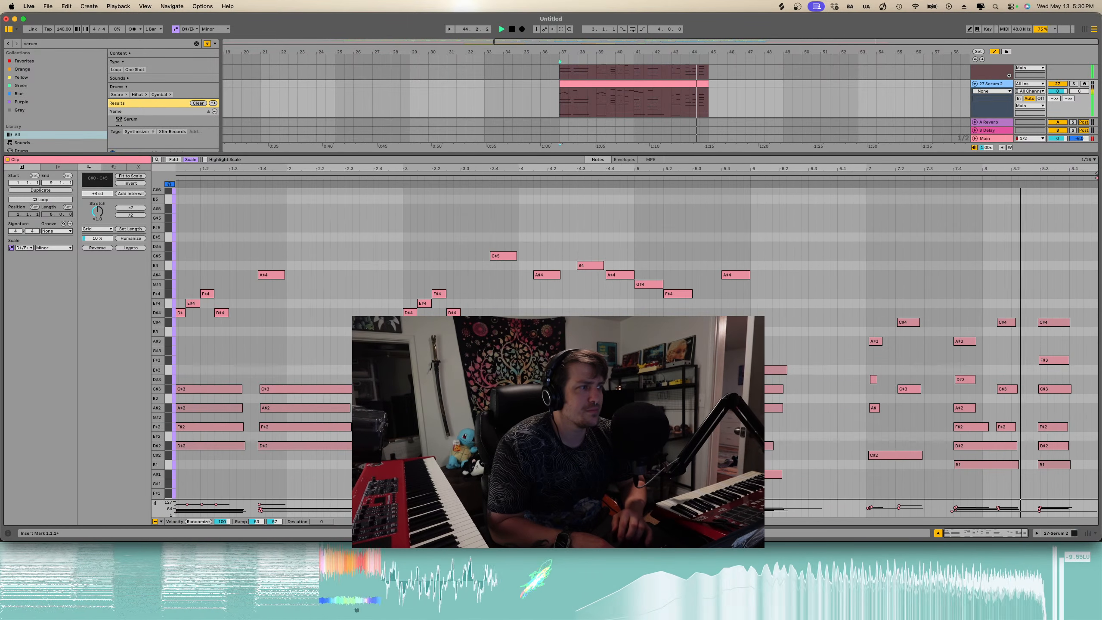
pyautogui.press('super+alt+l')
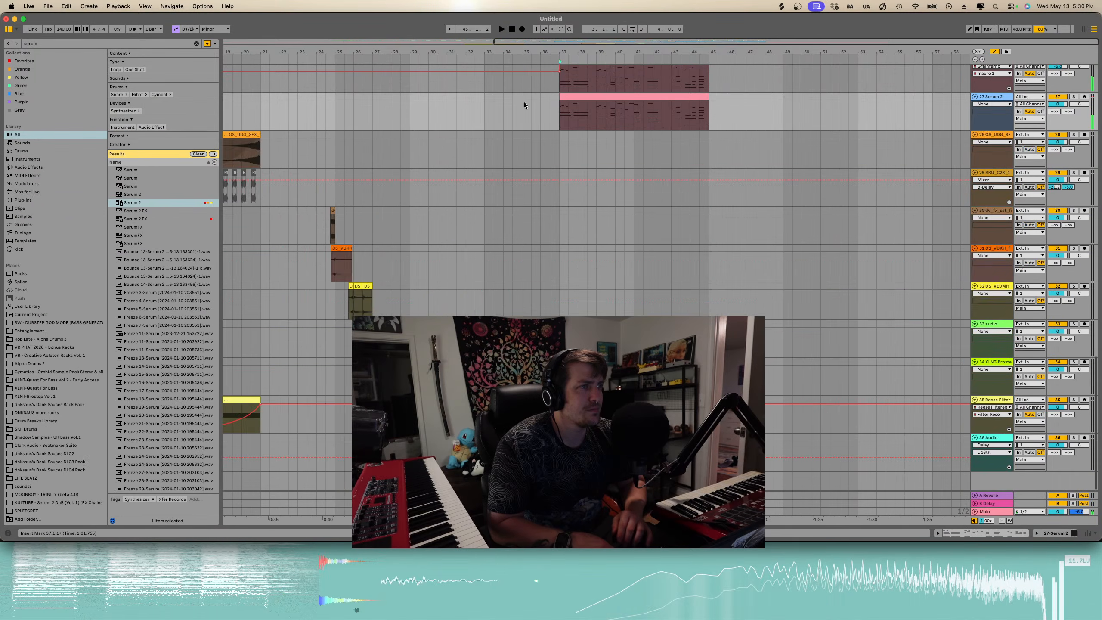
# - Group the BA-1, Grainferno and Serum 2 tracks into one group track
pyautogui.scroll(6, 523, 102)
pyautogui.scroll(4, 656, 369)
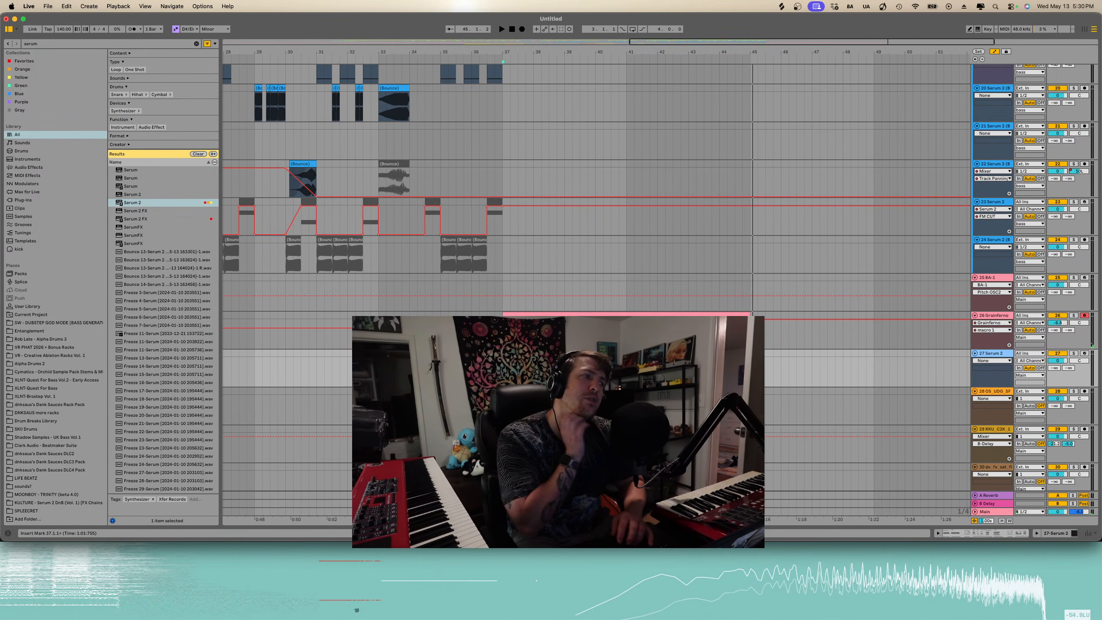
pyautogui.click(994, 354)
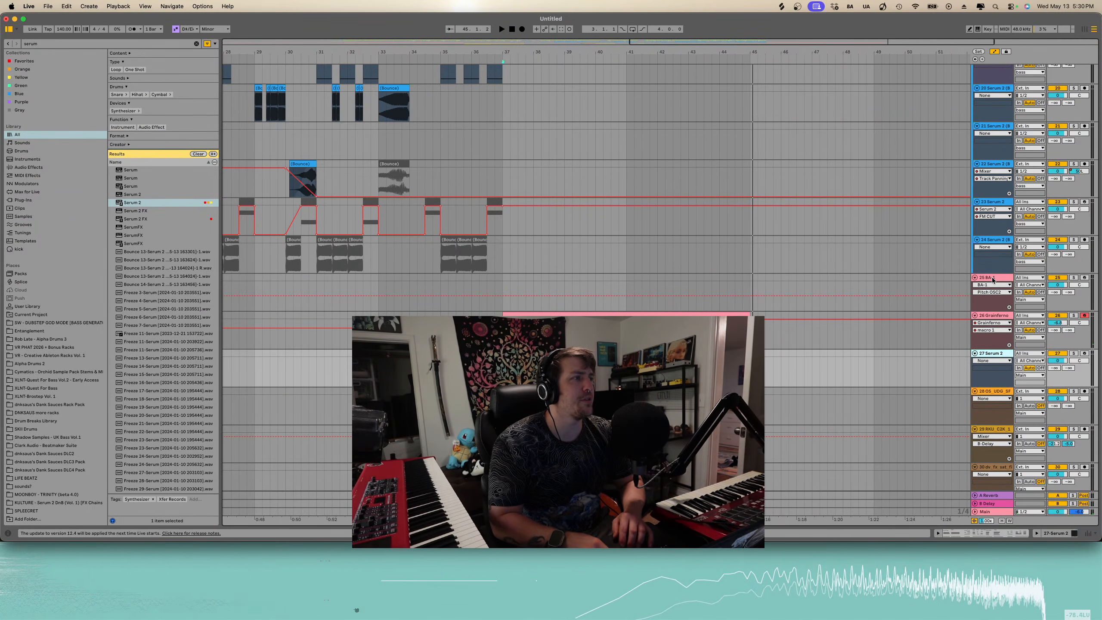
pyautogui.click(994, 279)
pyautogui.click(1003, 358)
pyautogui.press('super+g')
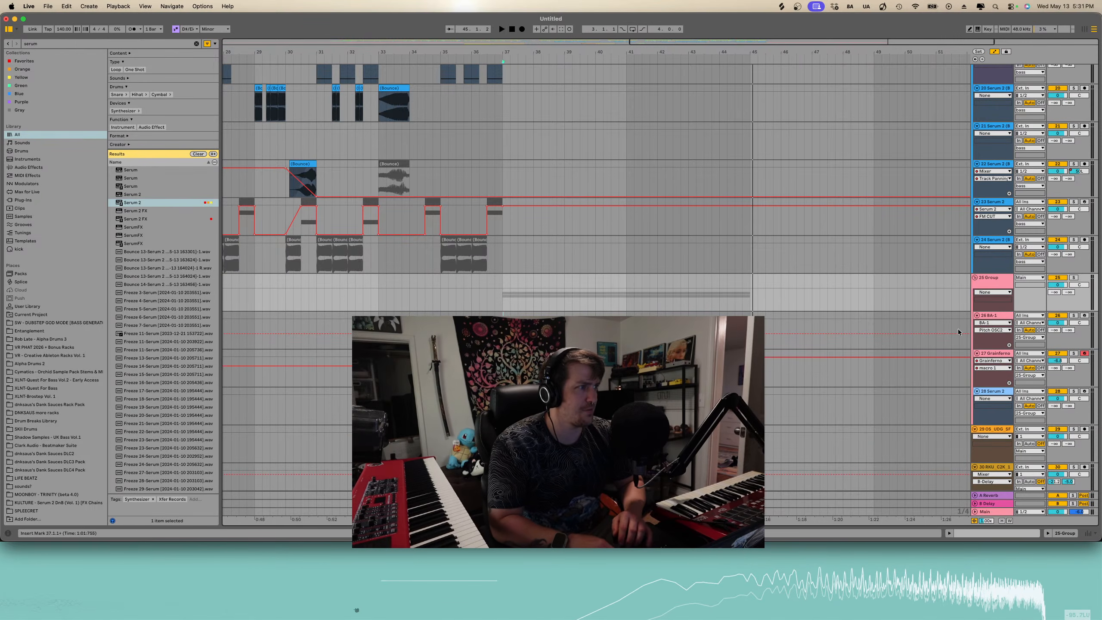
# - Search the browser for ott and add the OTT preset to the new group track, then play it
pyautogui.press('-')
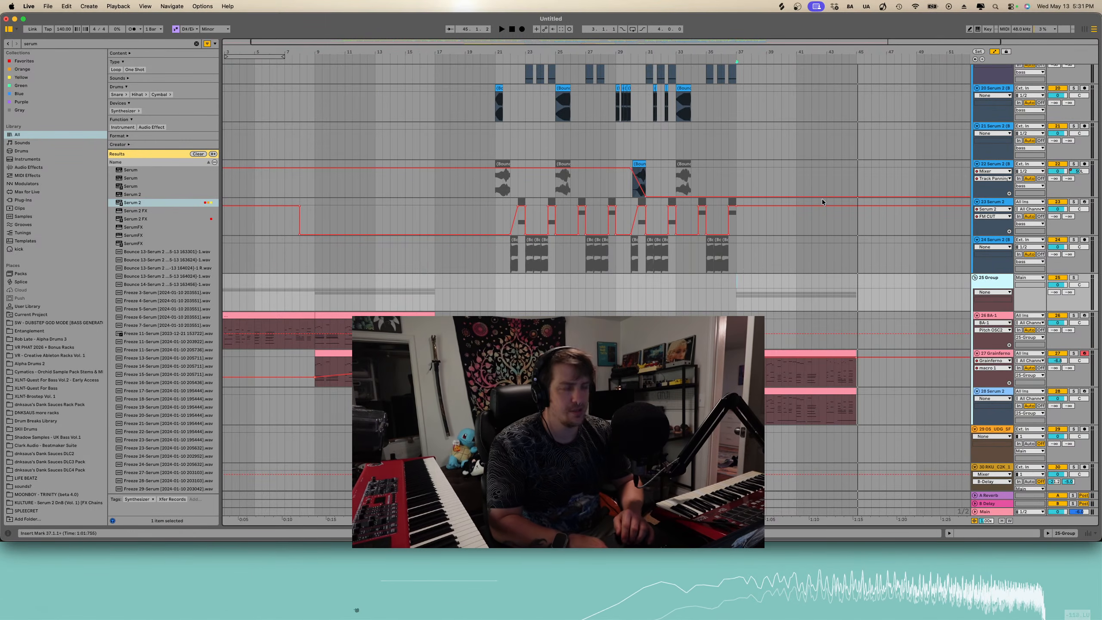
pyautogui.click(195, 43)
pyautogui.write('ot')
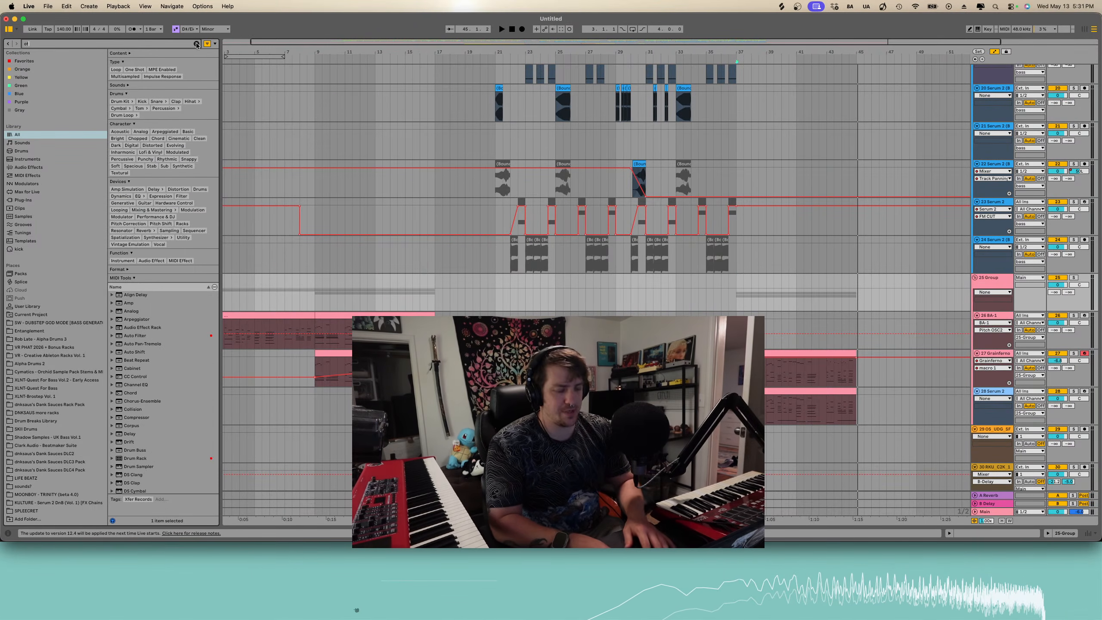
pyautogui.write('t')
pyautogui.click(124, 176)
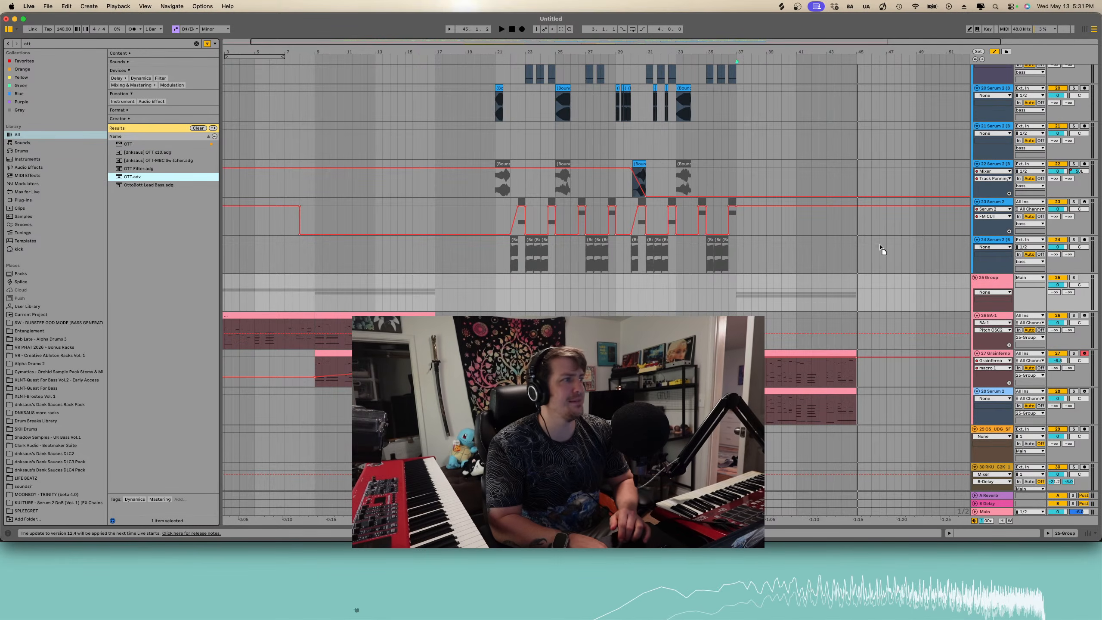
pyautogui.moveTo(878, 287); pyautogui.dragTo(732, 279)
pyautogui.press('space')
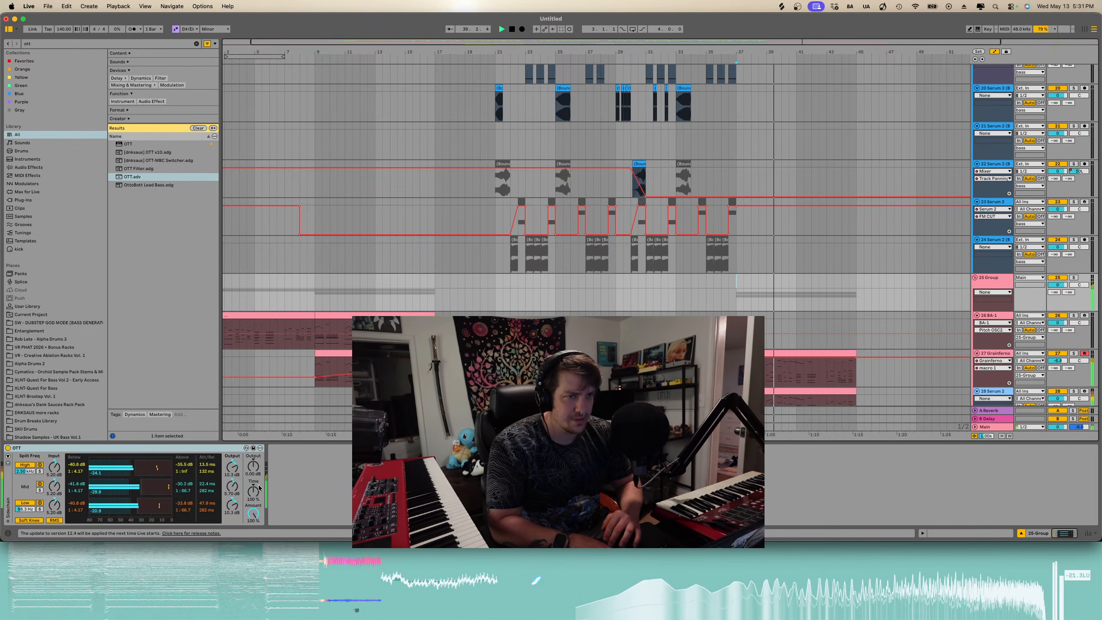
# - Turn down the Amount of OTT on the group track and listen back
pyautogui.click(254, 467)
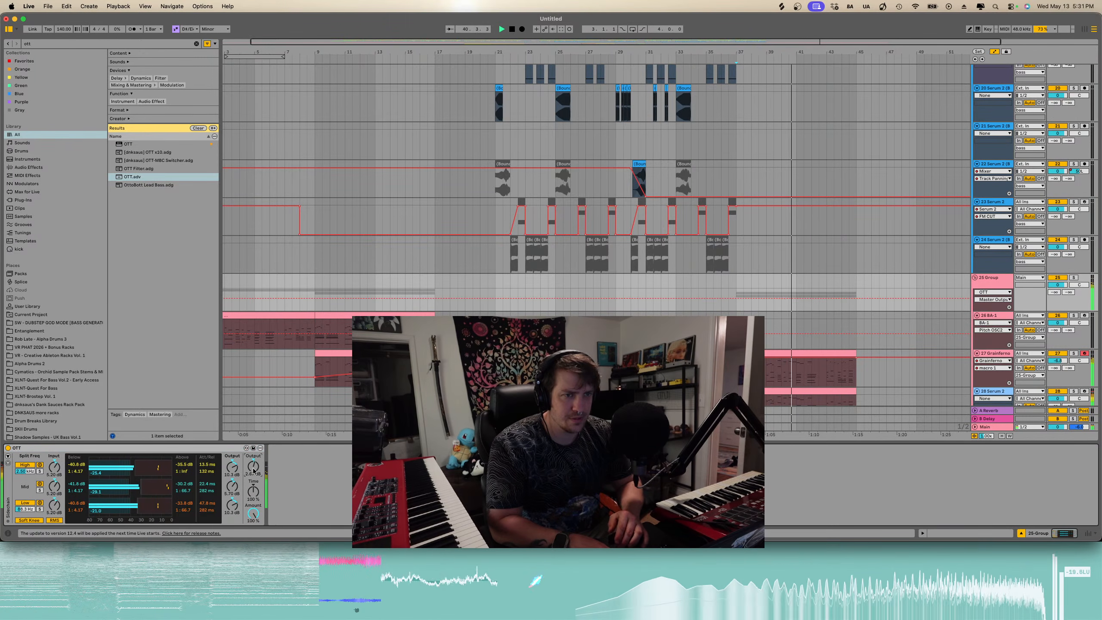
pyautogui.moveTo(254, 491); pyautogui.dragTo(254, 536)
pyautogui.scroll(-3, 584, 302)
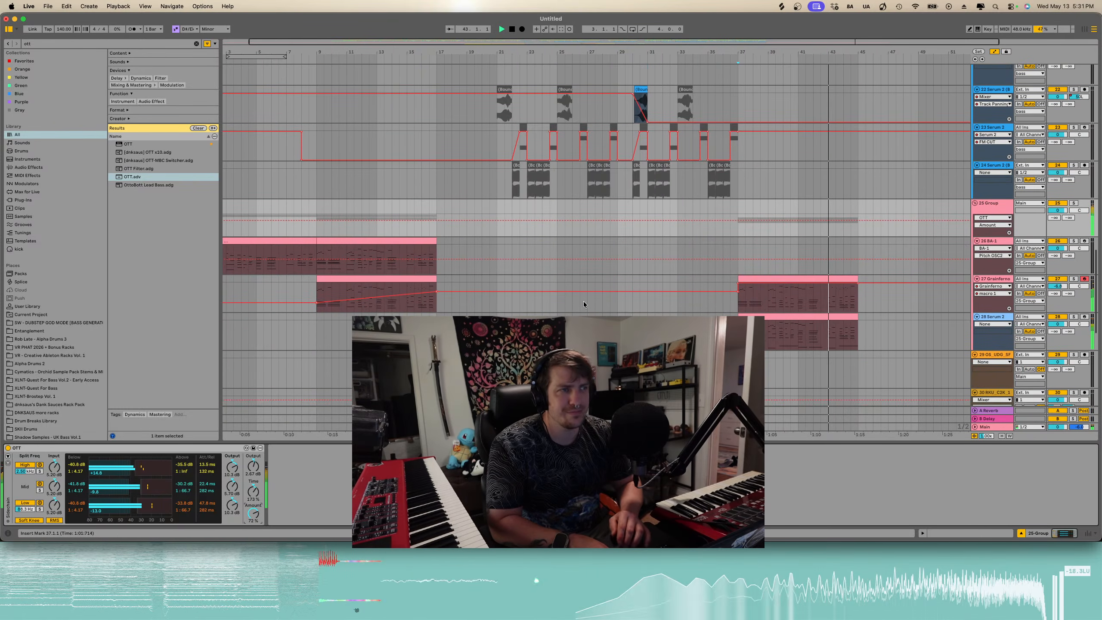
pyautogui.scroll(-2, 614, 297)
pyautogui.scroll(-1, 467, 281)
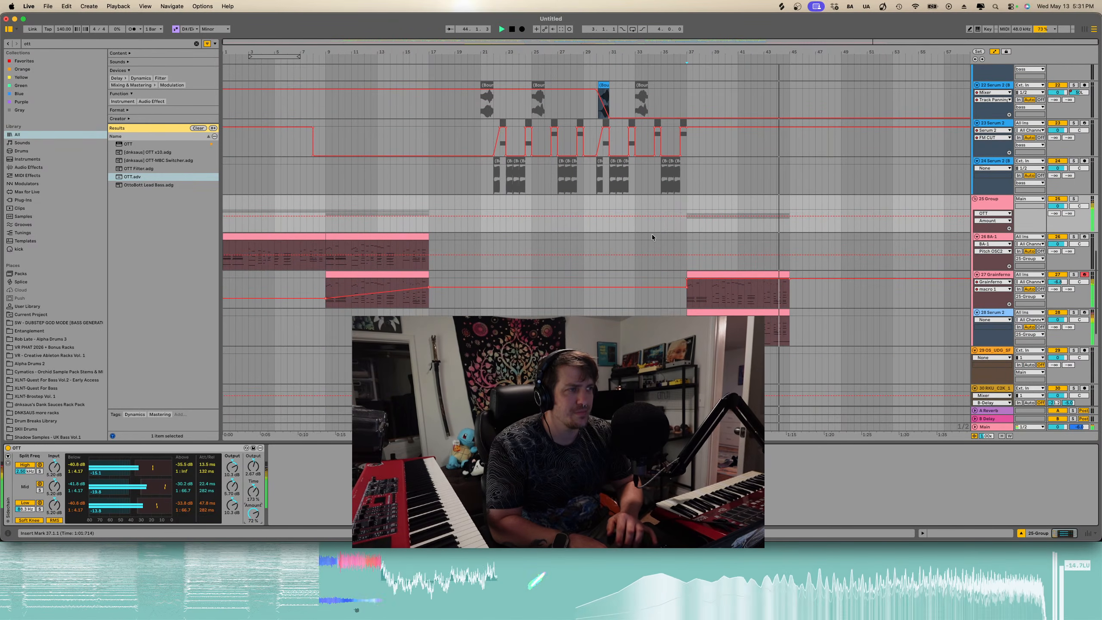
pyautogui.scroll(4, 683, 235)
pyautogui.hscroll(5, 683, 234)
pyautogui.press('space')
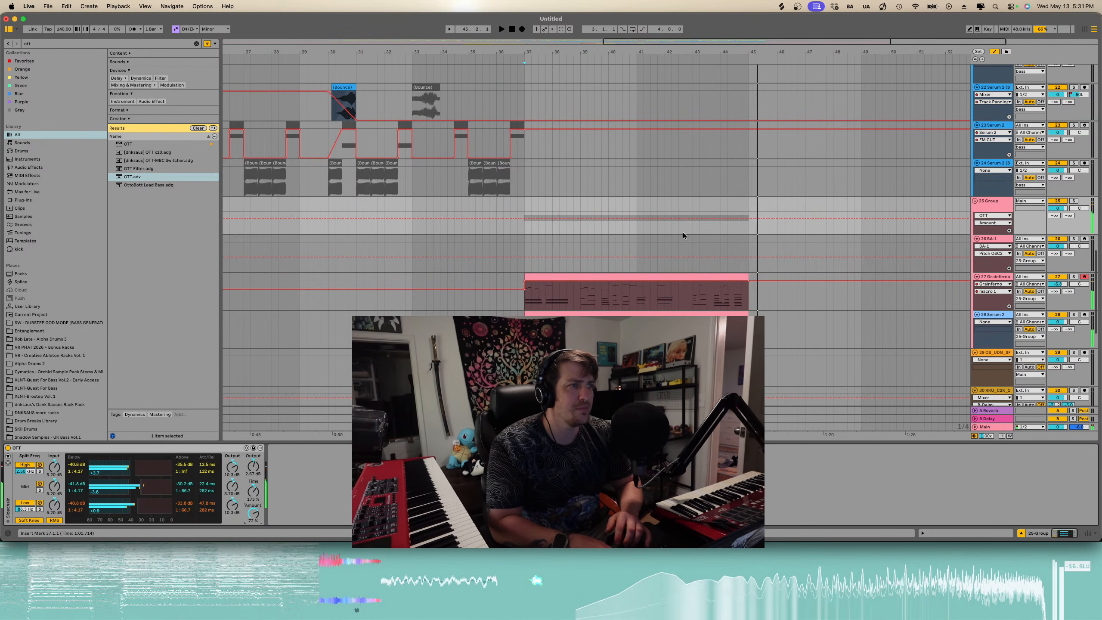
# - Duplicate the Grainferno and Serum 2 clips at bar 37 so copies follow at bar 45
pyautogui.scroll(-11, 683, 234)
pyautogui.press('a')
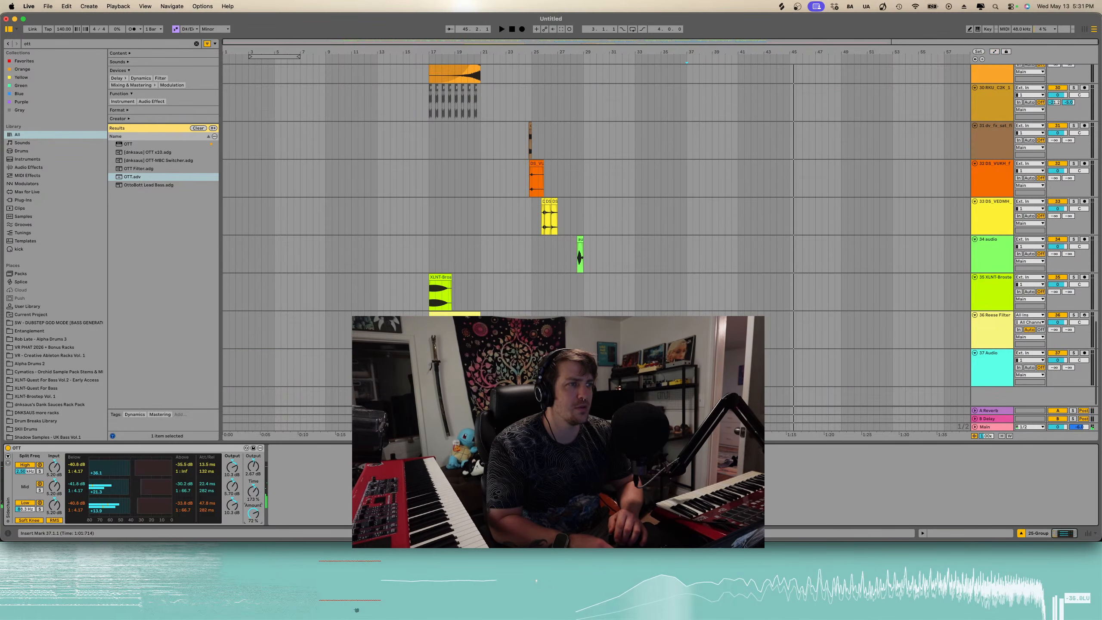
pyautogui.scroll(8, 698, 267)
pyautogui.click(702, 278)
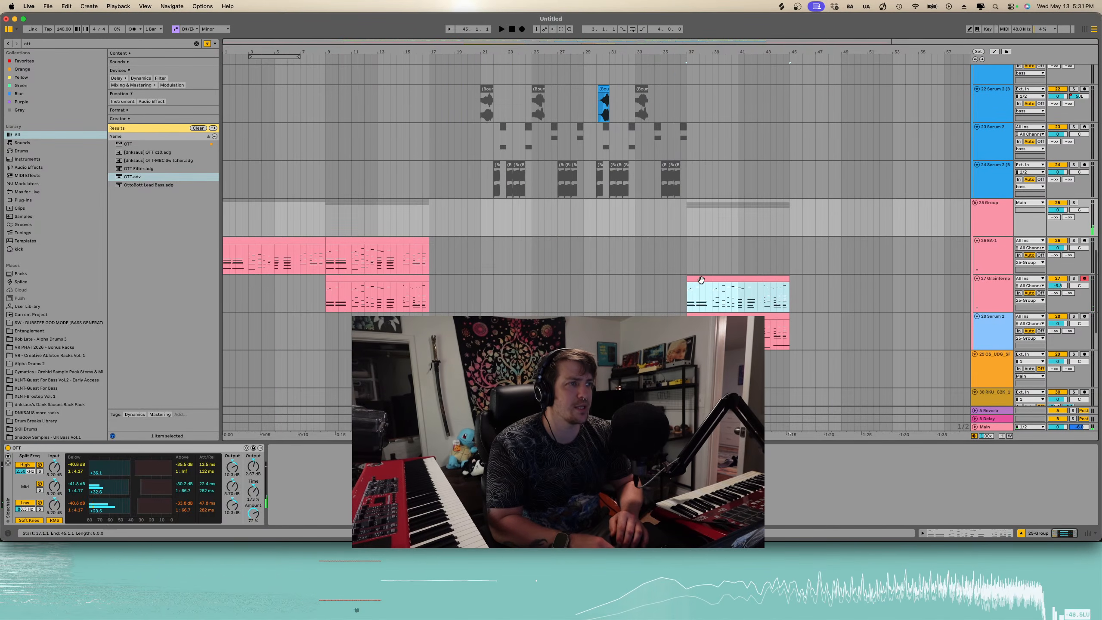
pyautogui.keyDown('shift'); pyautogui.click(712, 316); pyautogui.keyUp('shift')
pyautogui.press('super+d')
pyautogui.press('space')
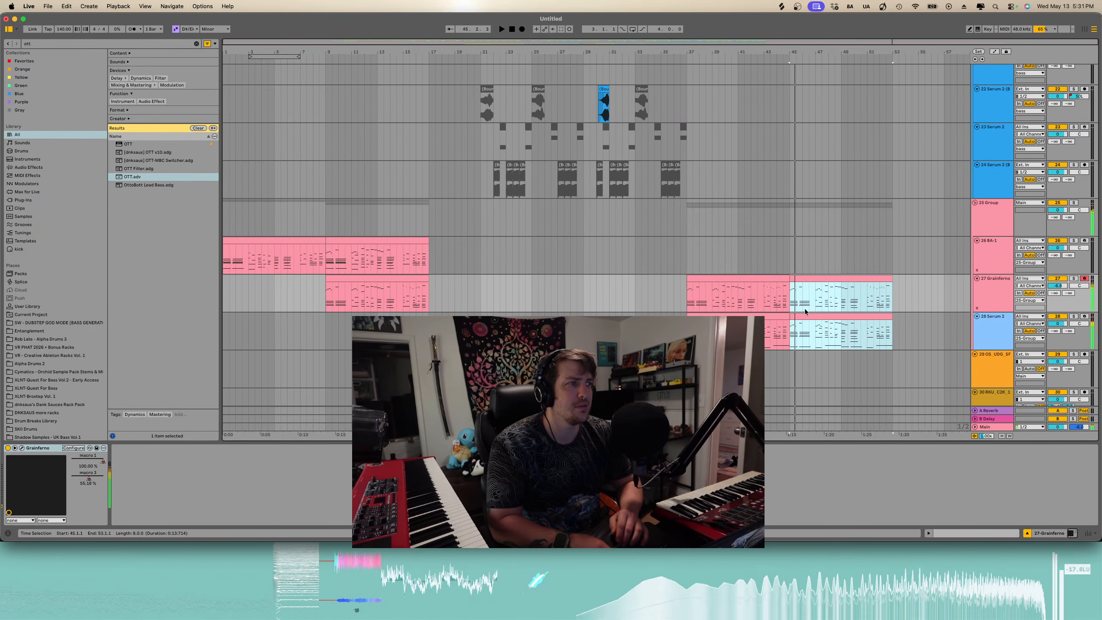
# - Open the duplicated Grainferno clip in the piano roll and edit its opening notes
pyautogui.doubleClick(801, 279)
pyautogui.moveTo(445, 426); pyautogui.dragTo(445, 215)
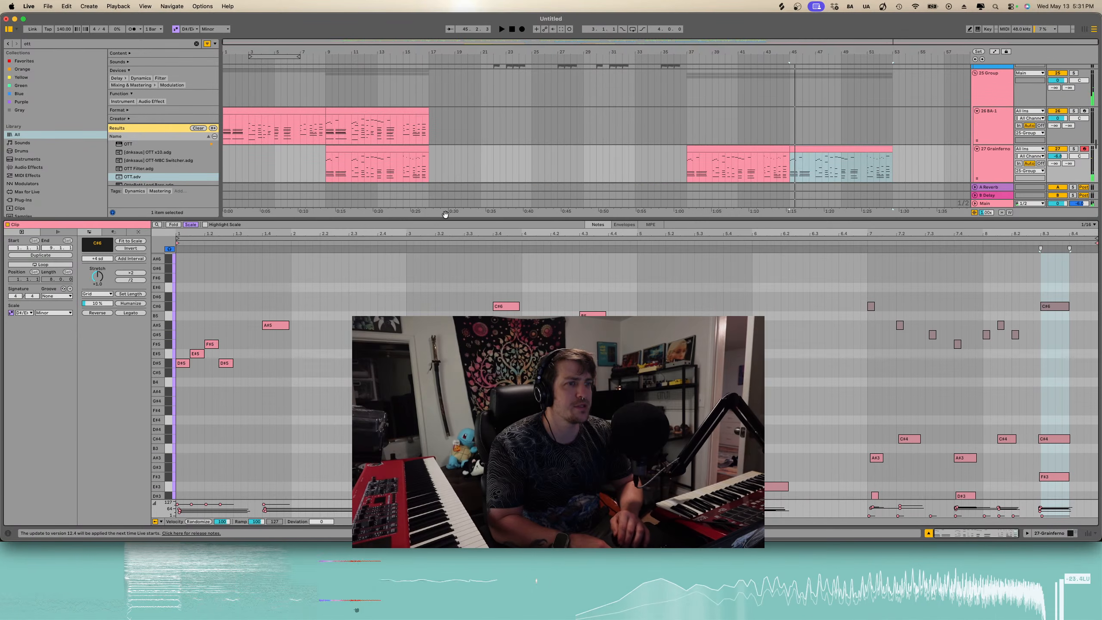
pyautogui.click(184, 365)
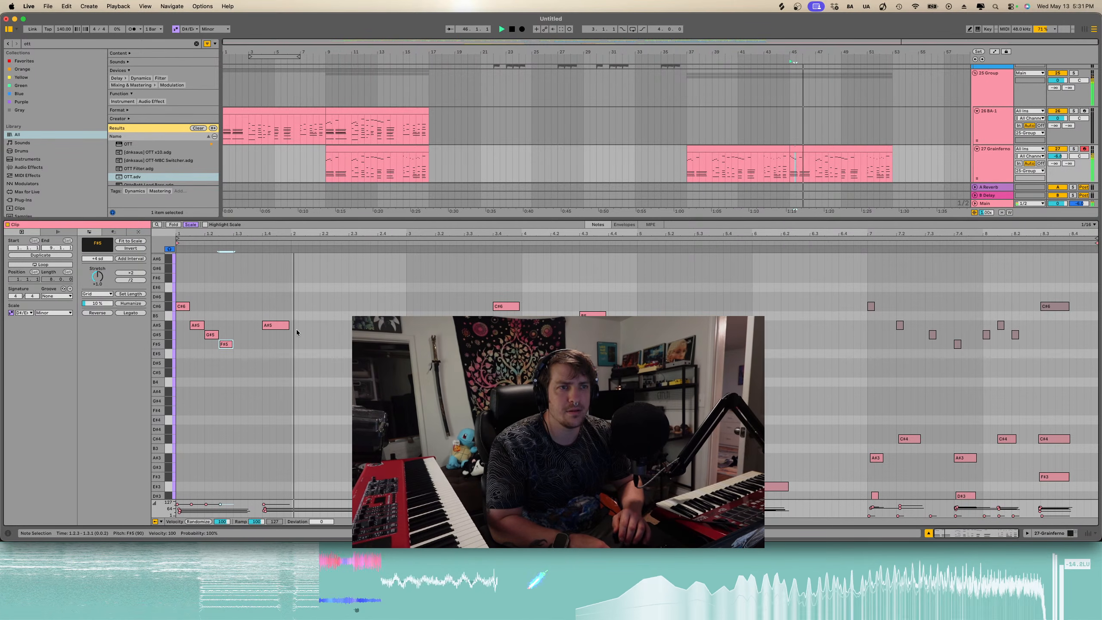
pyautogui.scroll(-1, 345, 350)
pyautogui.press('b')
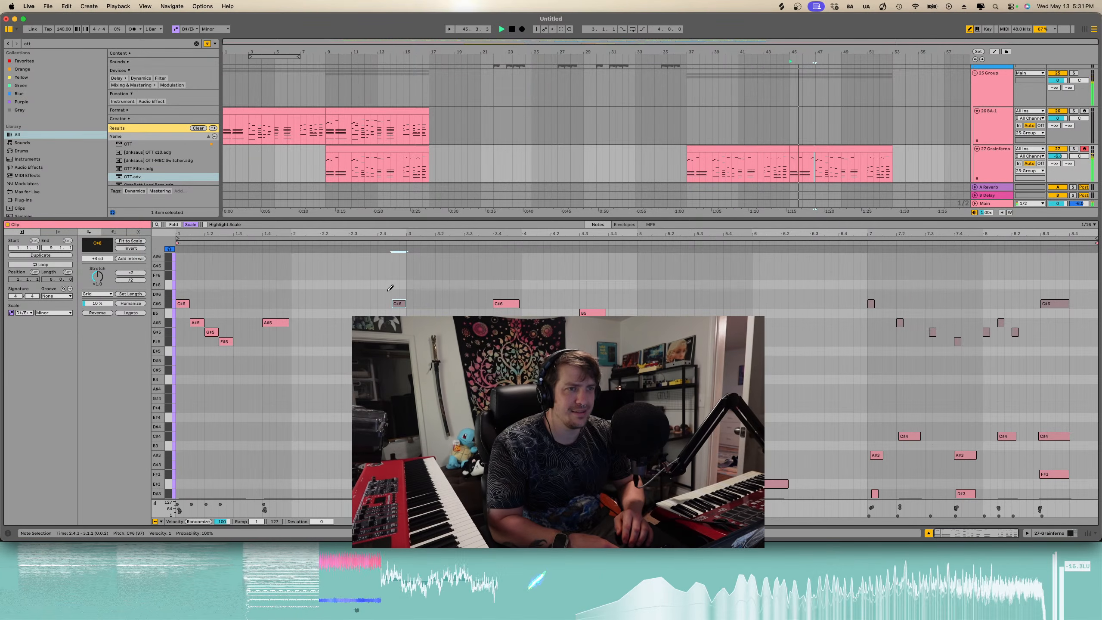
pyautogui.scroll(-2, 844, 164)
# - Select the opening section of the duplicated Serum 2 clip at bar 45, then select both Grainferno clips
pyautogui.click(816, 116)
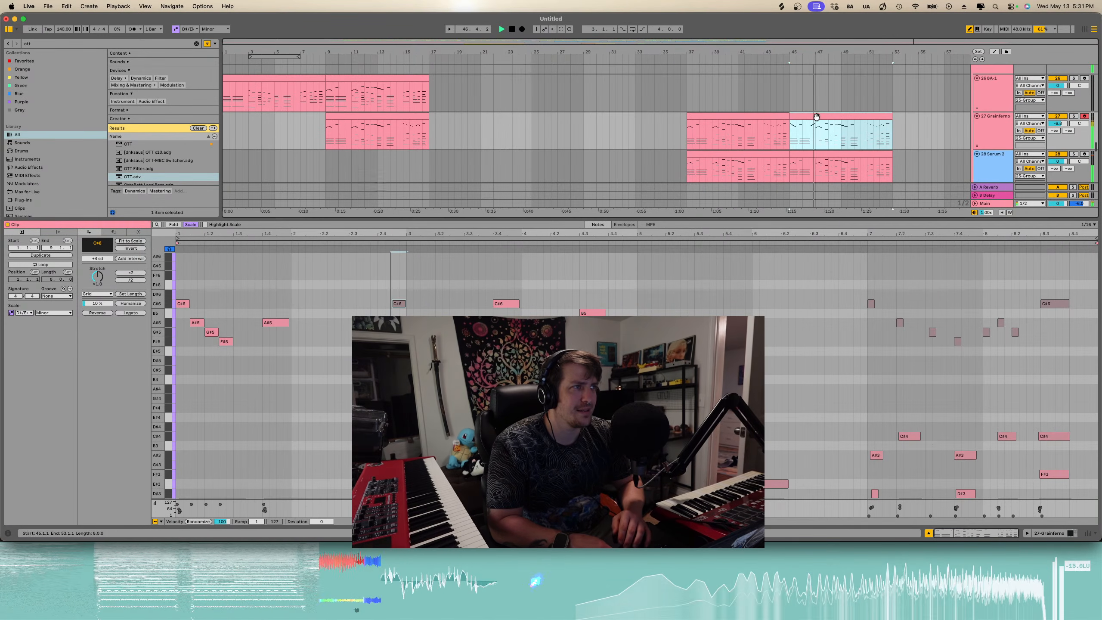
pyautogui.click(793, 168)
pyautogui.moveTo(816, 141); pyautogui.dragTo(791, 135)
pyautogui.press('Down')
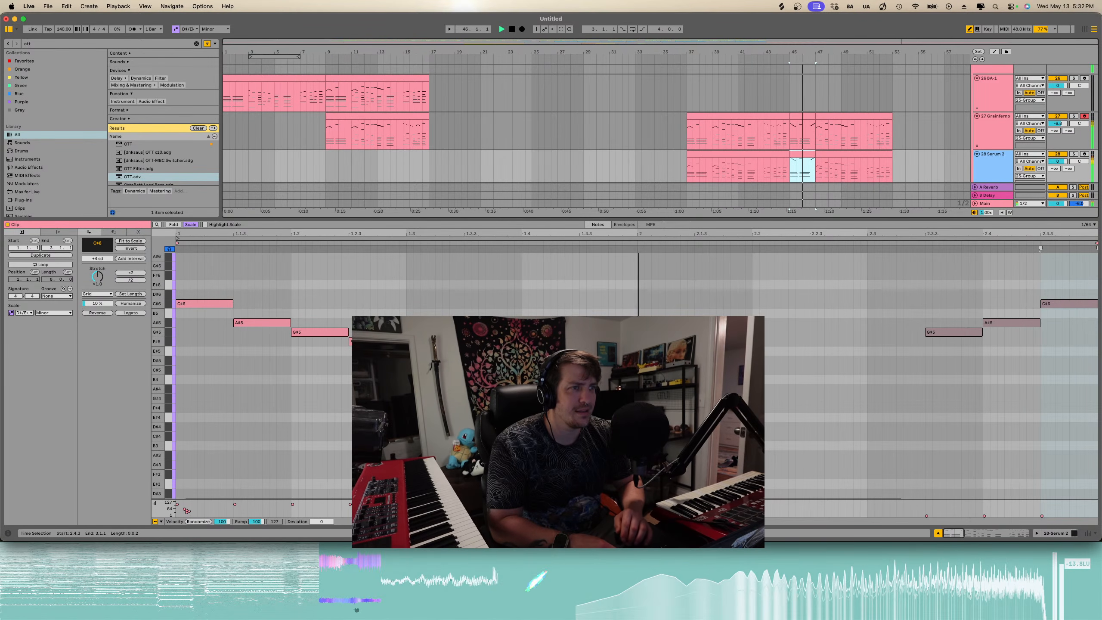
pyautogui.scroll(-5, 558, 391)
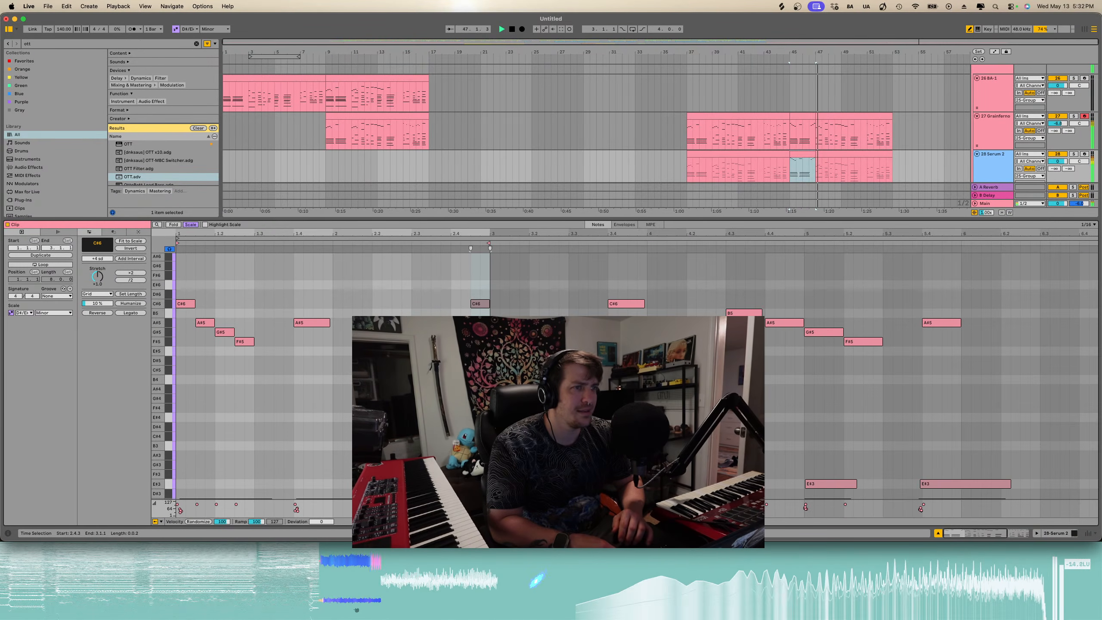
pyautogui.press('b')
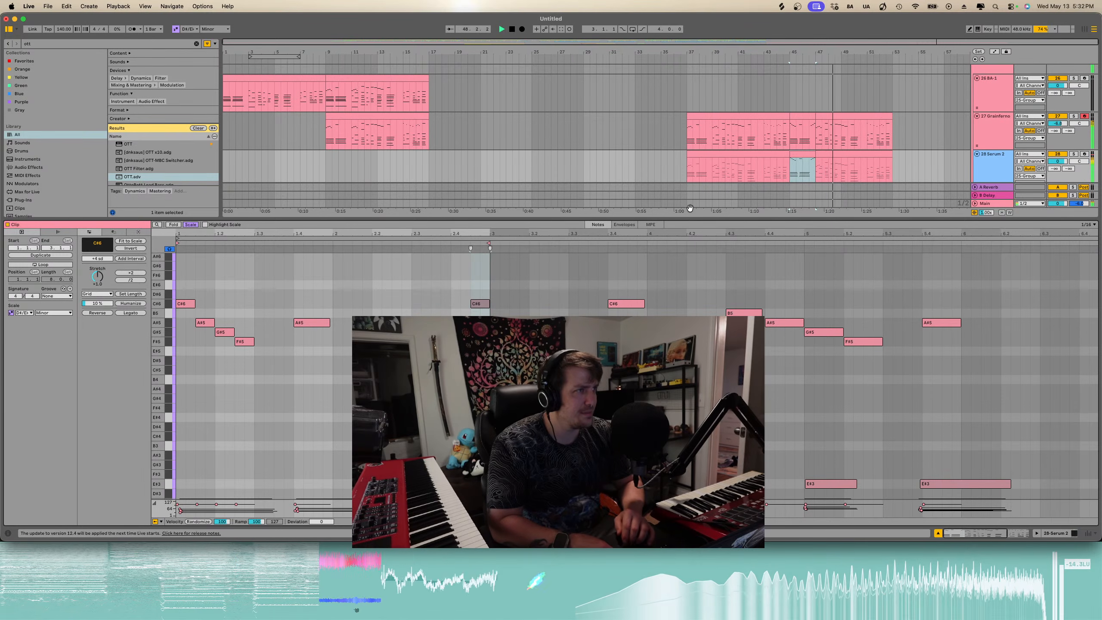
pyautogui.scroll(-2, 737, 145)
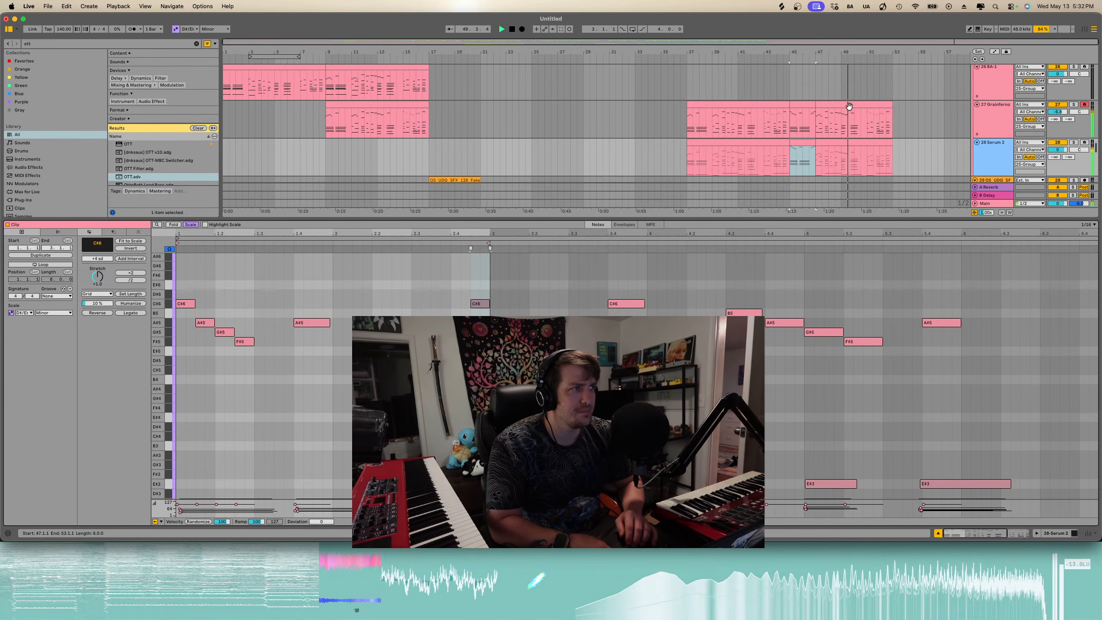
pyautogui.click(849, 107)
pyautogui.keyDown('shift'); pyautogui.click(772, 105); pyautogui.keyUp('shift')
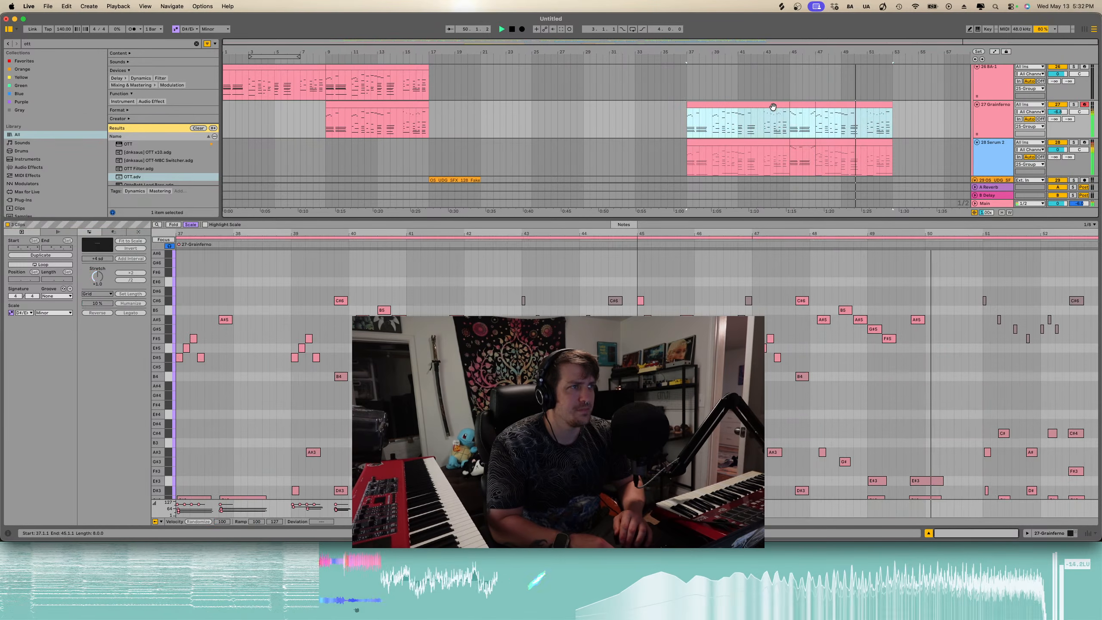
# - Search the browser for harshne and add HARSHNESS REDUCER to the group track, then play it
pyautogui.click(196, 44)
pyautogui.write('harshne')
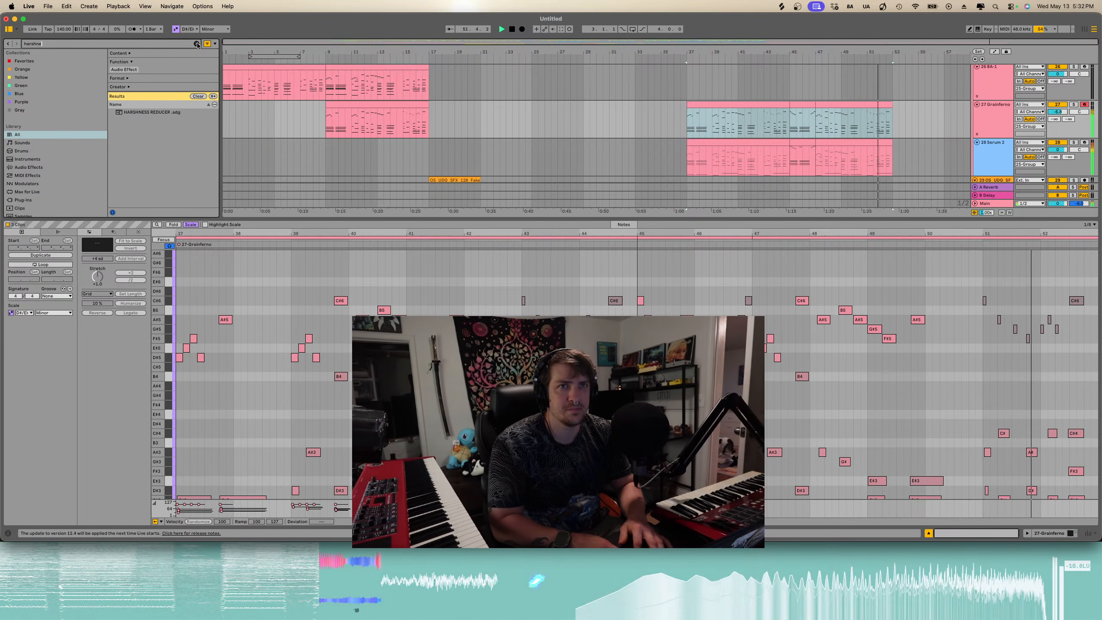
pyautogui.moveTo(146, 112); pyautogui.dragTo(952, 90)
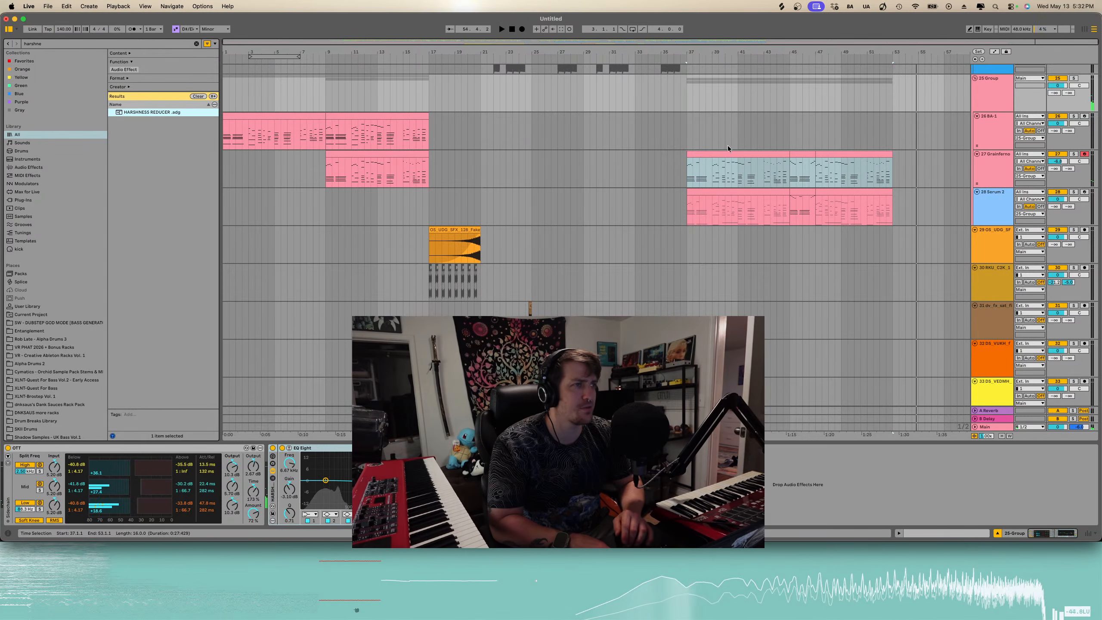
pyautogui.click(688, 171)
pyautogui.press('space')
# - Scroll through the arrangement's tracks while listening to the playback
pyautogui.scroll(-2, 689, 170)
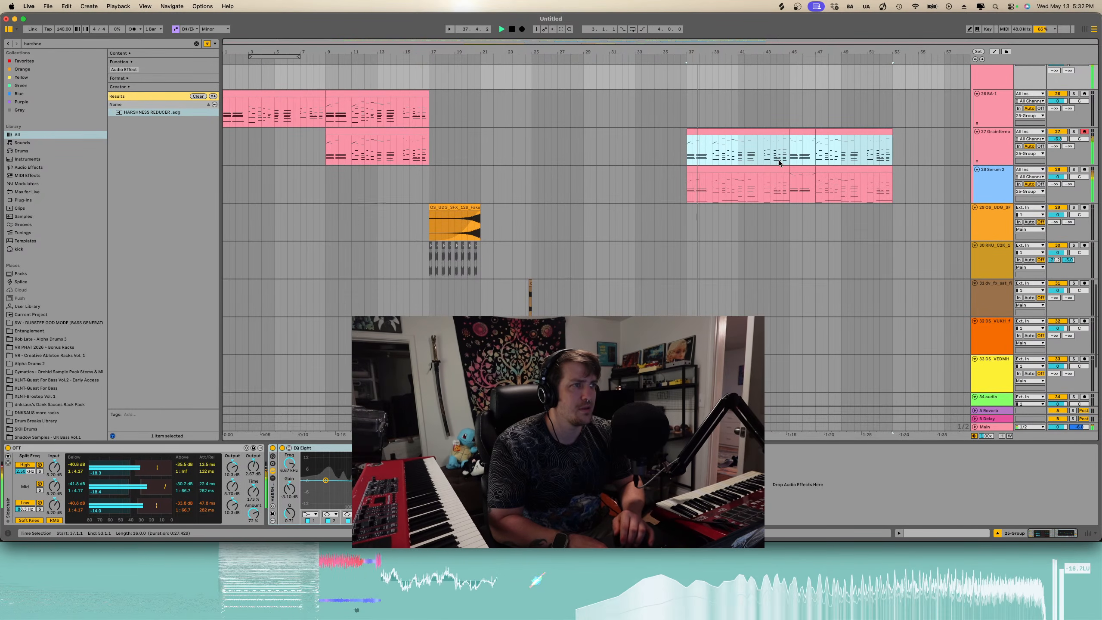
pyautogui.scroll(5, 779, 160)
pyautogui.scroll(-1, 779, 161)
pyautogui.hscroll(3, 778, 160)
pyautogui.scroll(-1, 778, 160)
pyautogui.click(426, 469)
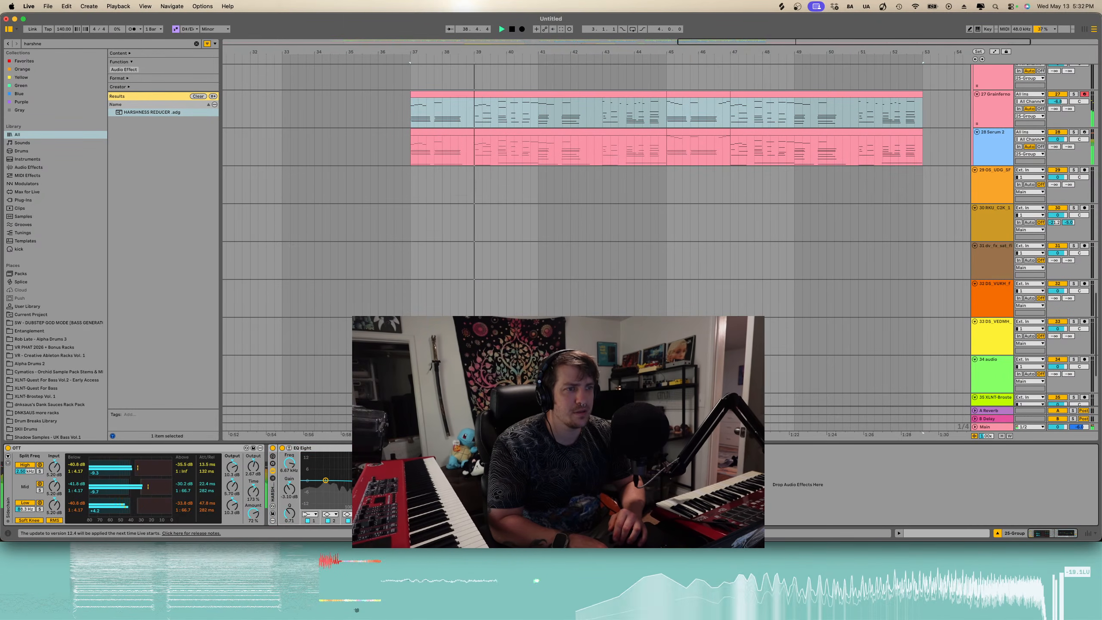
pyautogui.scroll(-3, 569, 202)
pyautogui.scroll(10, 569, 203)
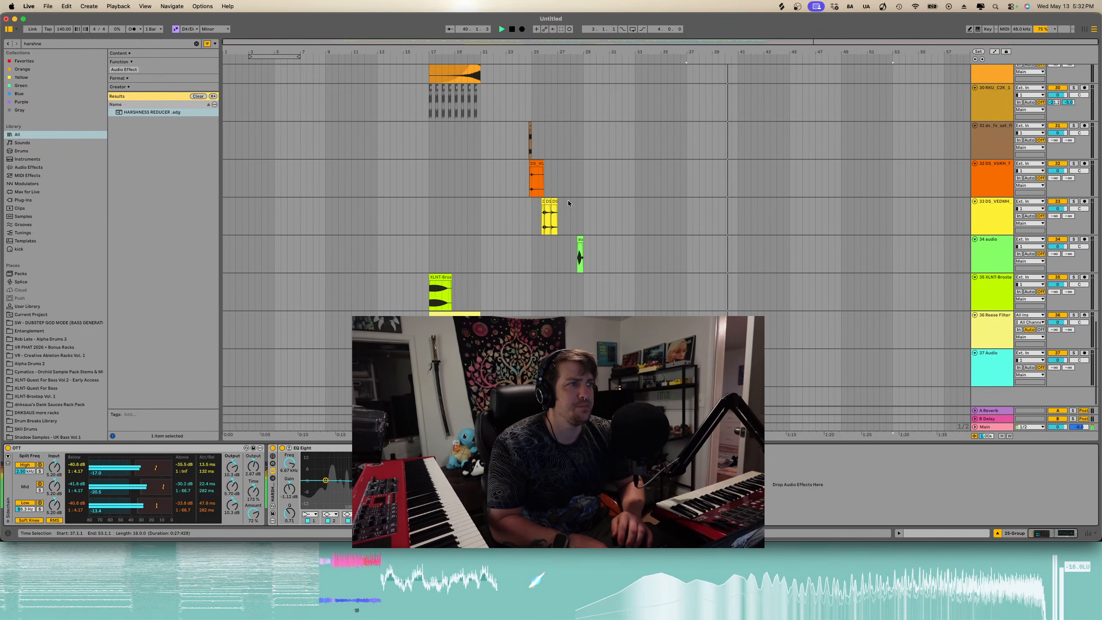
pyautogui.scroll(-13, 568, 203)
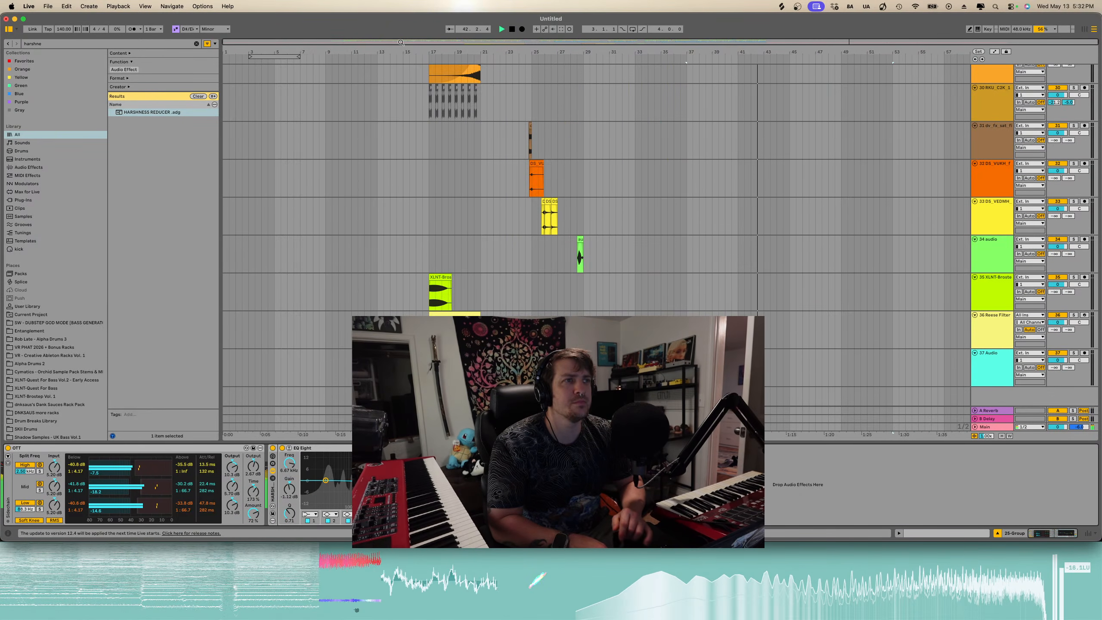
# - Restart playback from the beginning of the song and review the arrangement's tracks while it plays
pyautogui.scroll(10, 440, 104)
pyautogui.scroll(-5, 440, 103)
pyautogui.scroll(6, 501, 138)
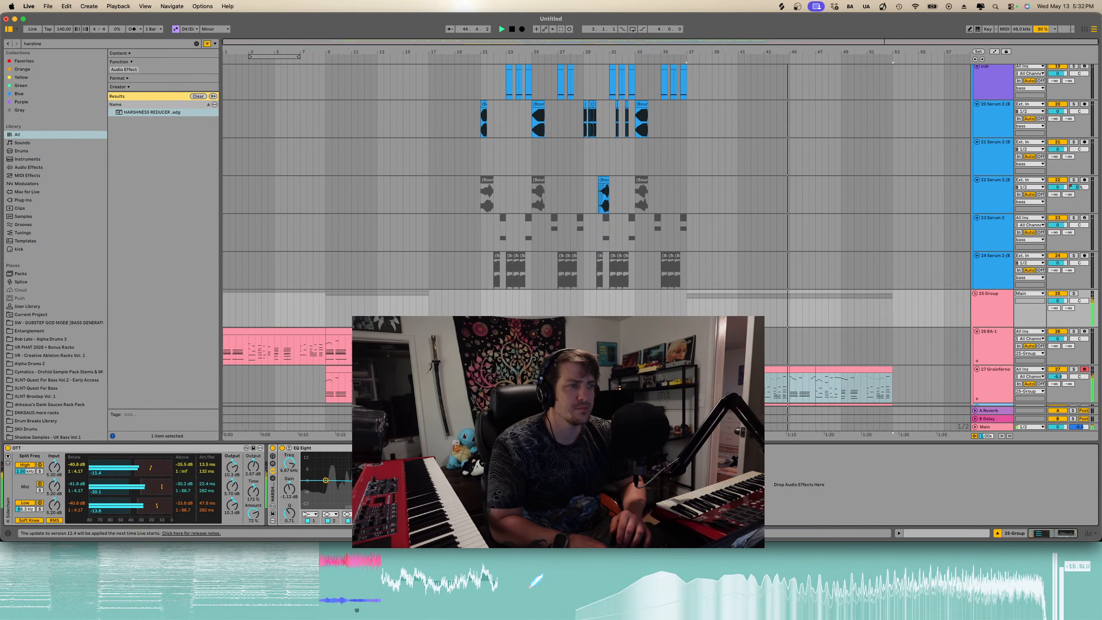
pyautogui.press('alt+super+l')
pyautogui.scroll(-8, 607, 303)
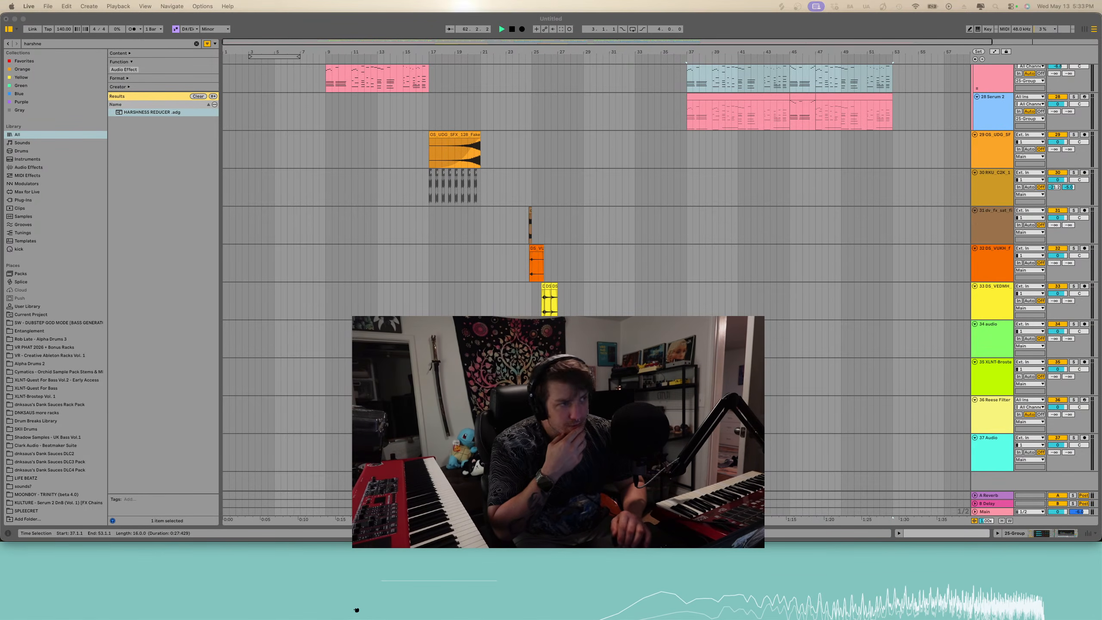
pyautogui.click(608, 296)
pyautogui.scroll(-2, 608, 295)
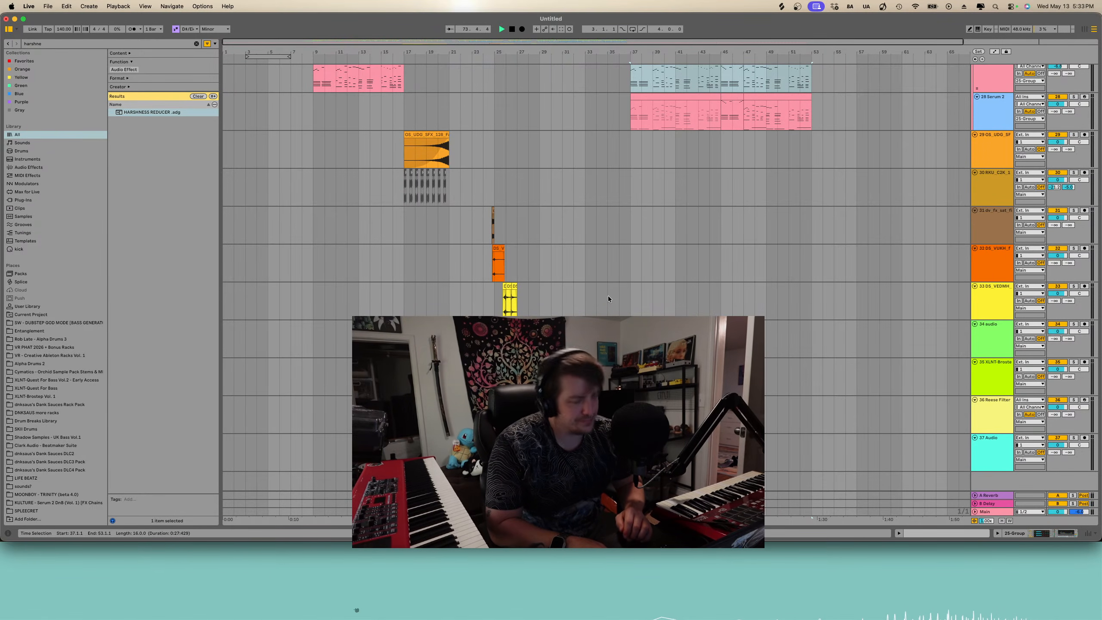
pyautogui.scroll(12, 330, 121)
pyautogui.scroll(-2, 331, 122)
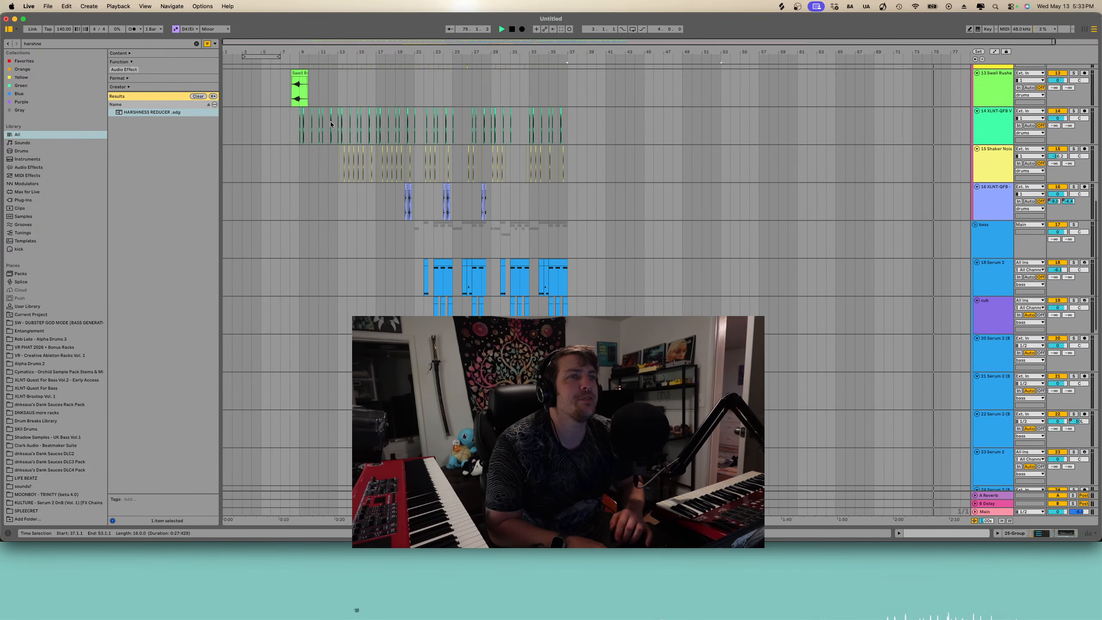
pyautogui.scroll(10, 331, 120)
pyautogui.scroll(-5, 331, 121)
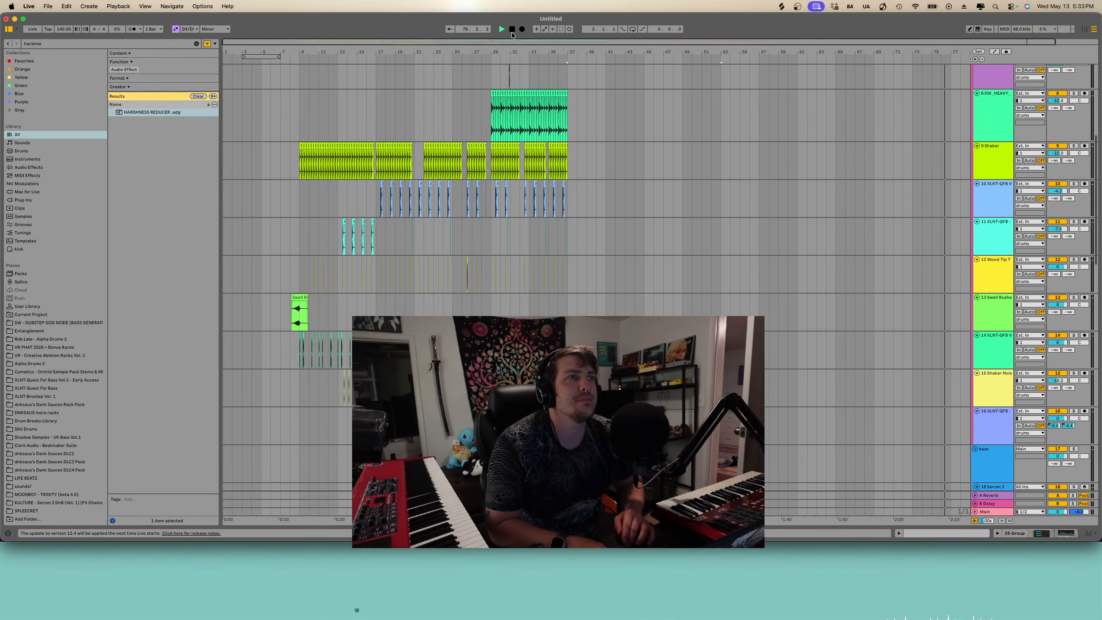
pyautogui.doubleClick(511, 30)
pyautogui.press('space')
pyautogui.scroll(-15, 317, 324)
pyautogui.scroll(3, 316, 324)
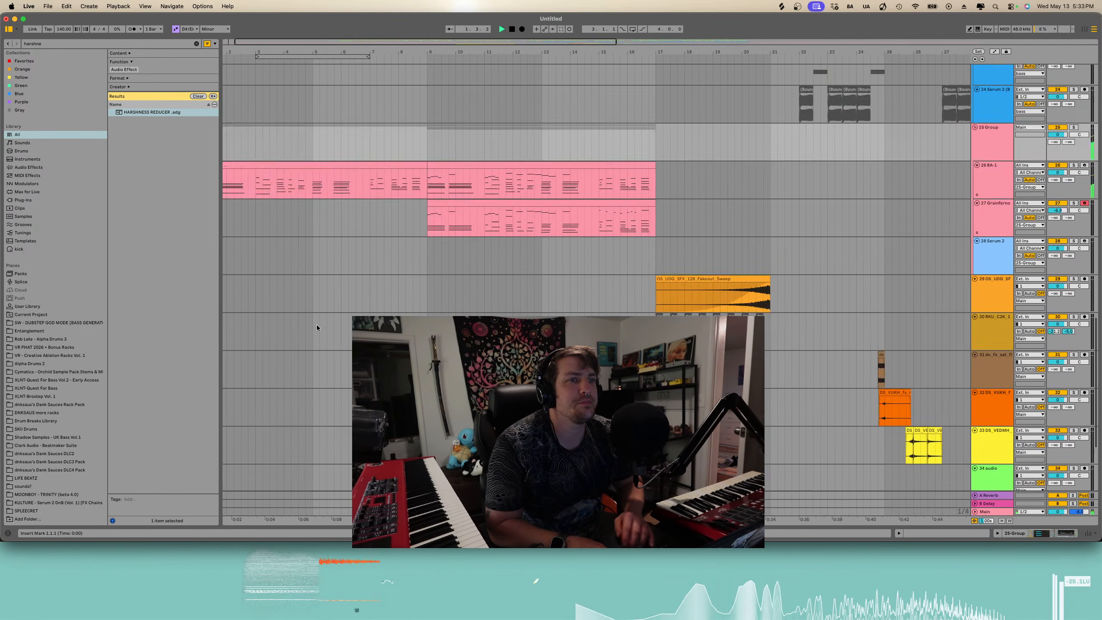
pyautogui.scroll(-3, 317, 323)
pyautogui.scroll(12, 316, 324)
pyautogui.scroll(-12, 317, 324)
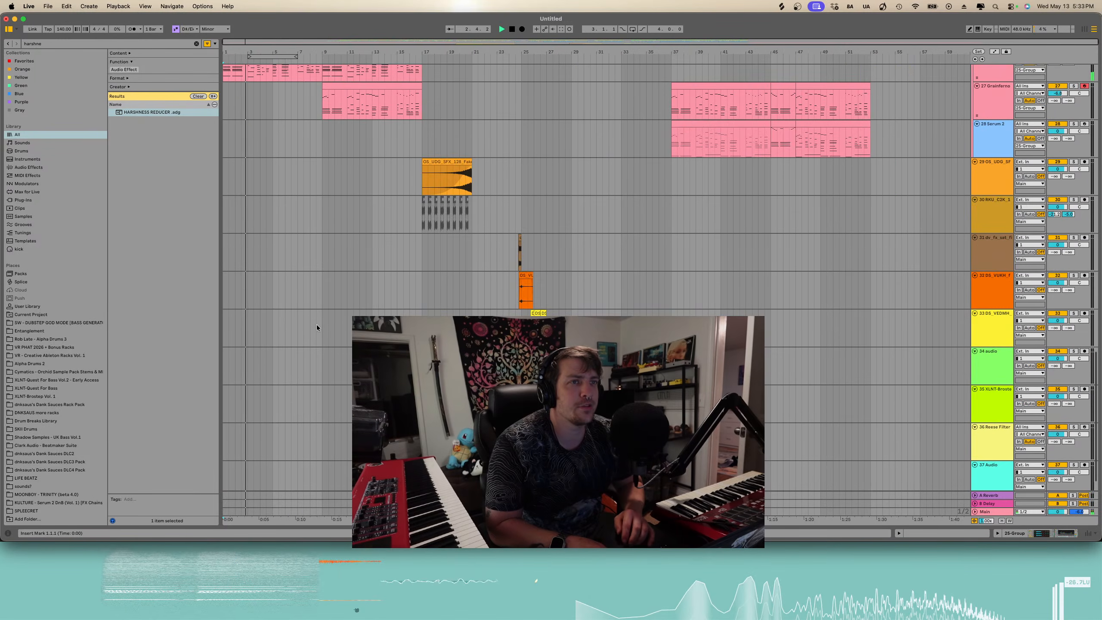
pyautogui.scroll(7, 317, 324)
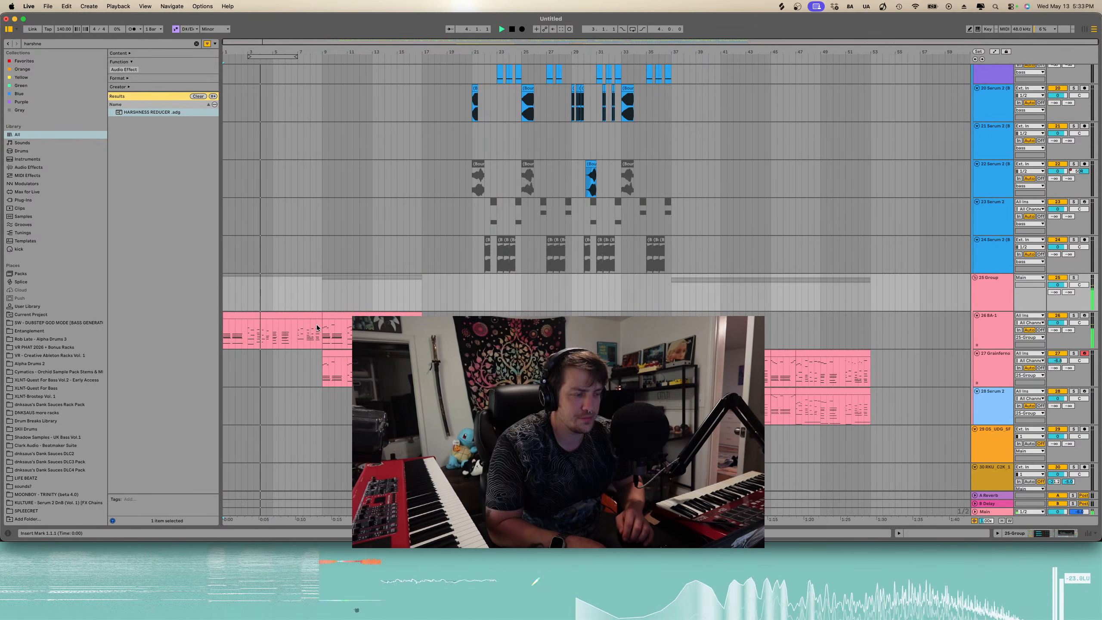
pyautogui.press('+')
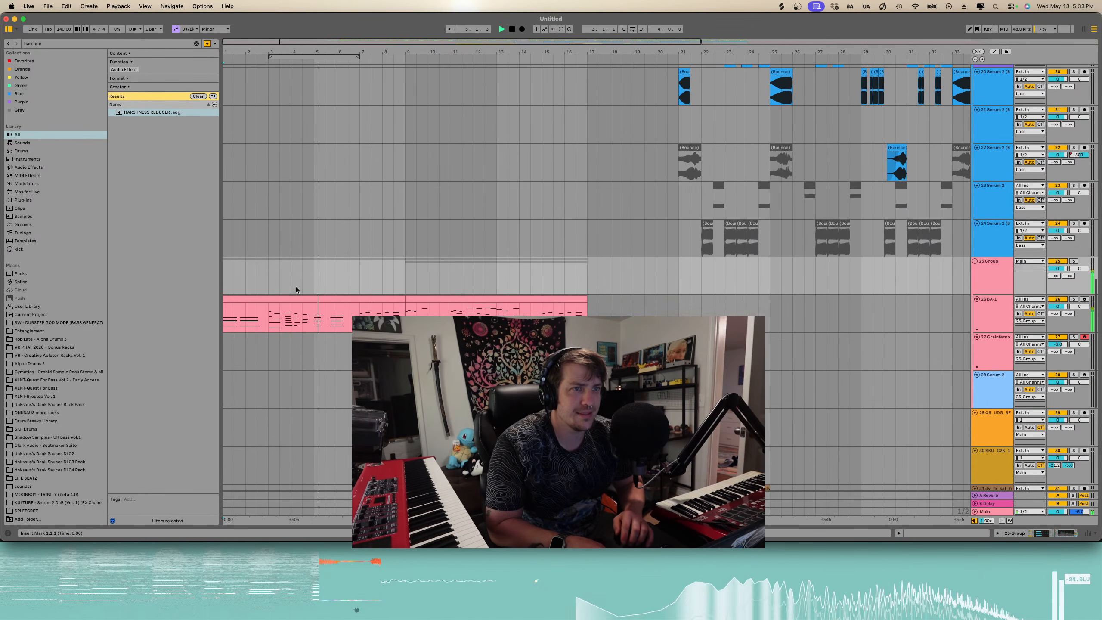
# - Search the browser for warm saw and load the Warm Saw Keys preset onto a new MIDI track
pyautogui.click(197, 43)
pyautogui.write('warm')
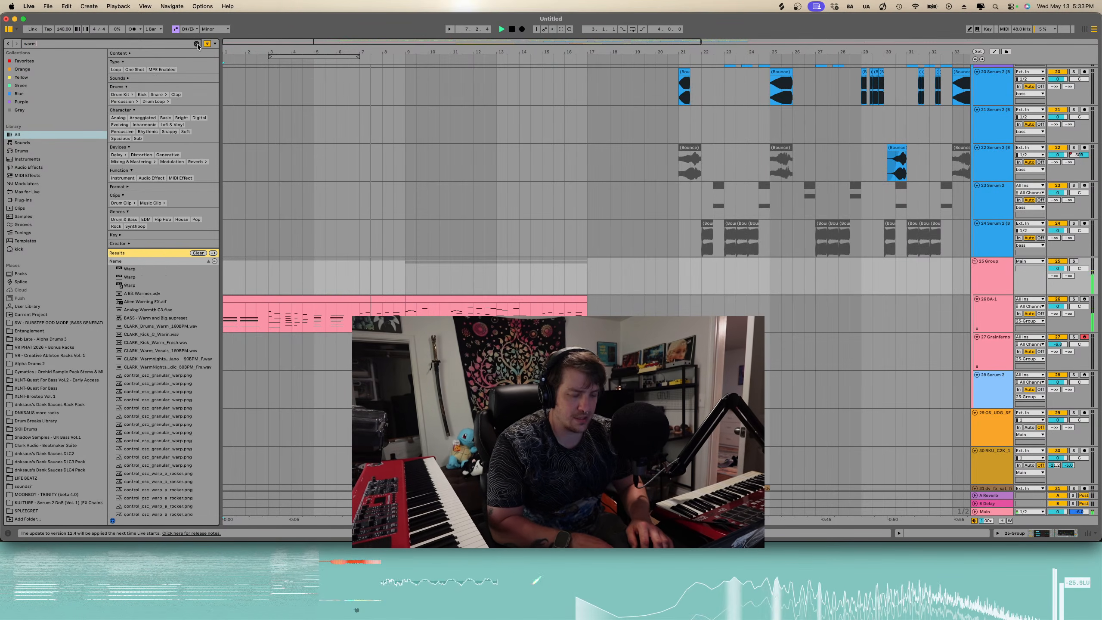
pyautogui.write(' saw')
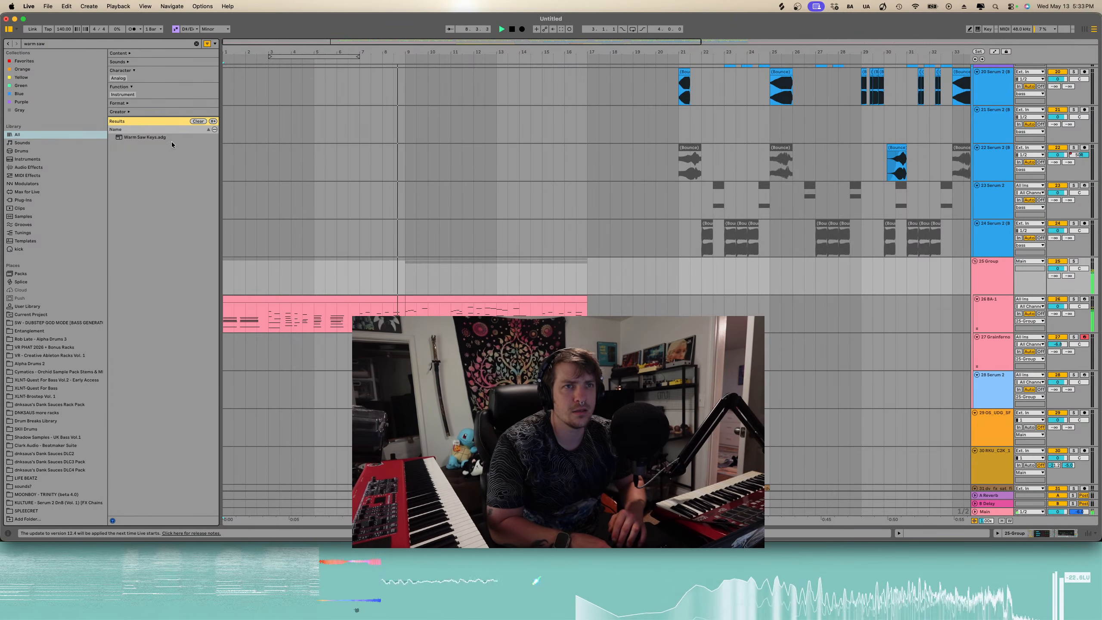
pyautogui.click(172, 138)
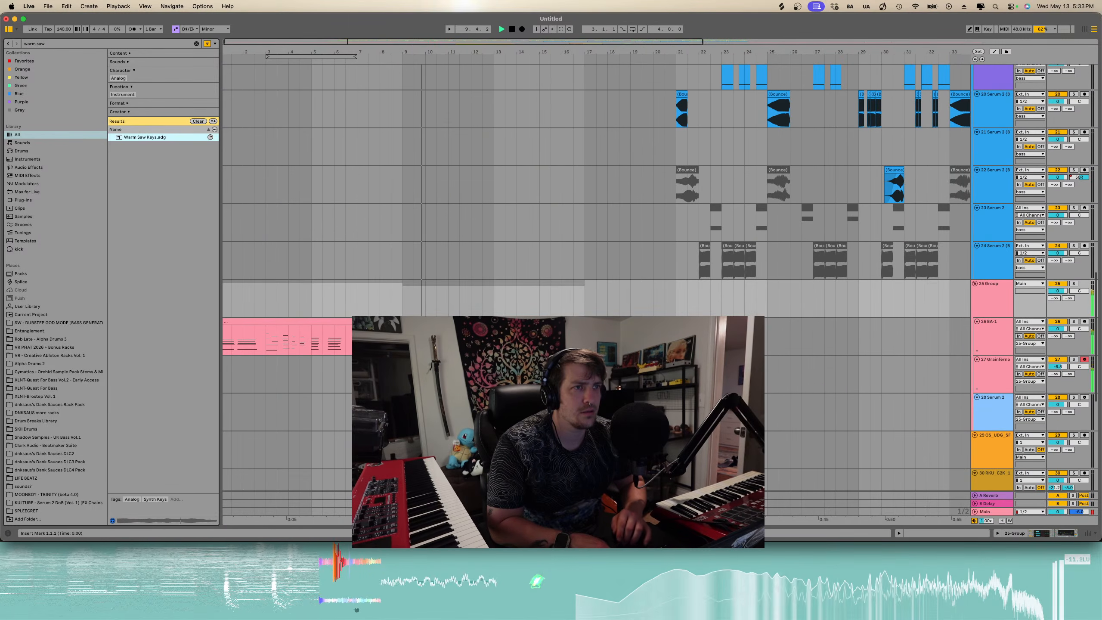
pyautogui.scroll(-7, 369, 251)
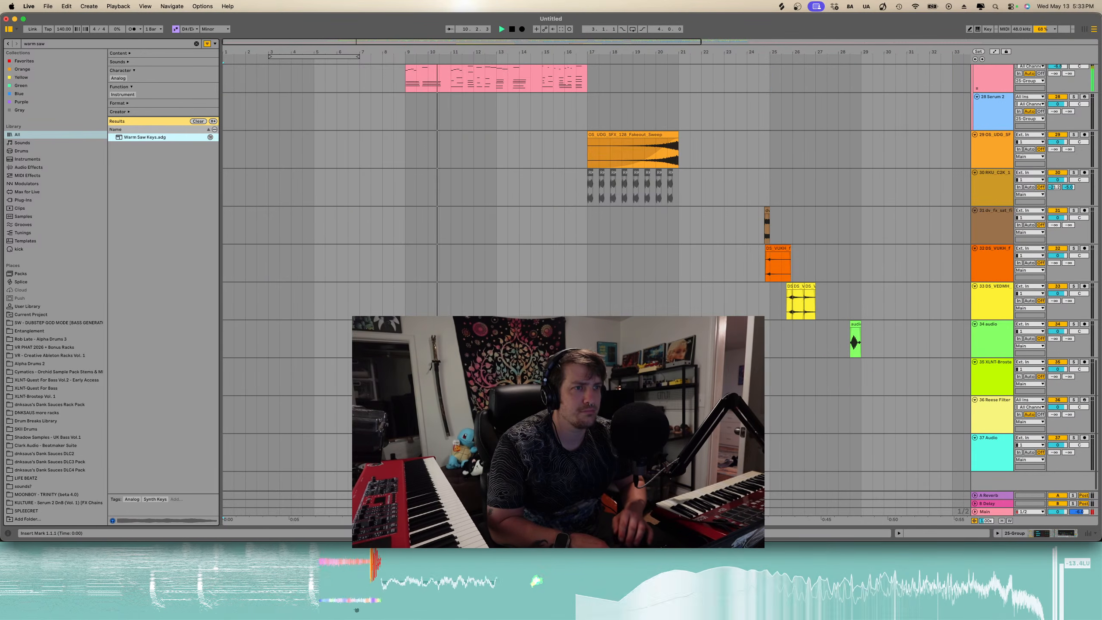
pyautogui.doubleClick(140, 139)
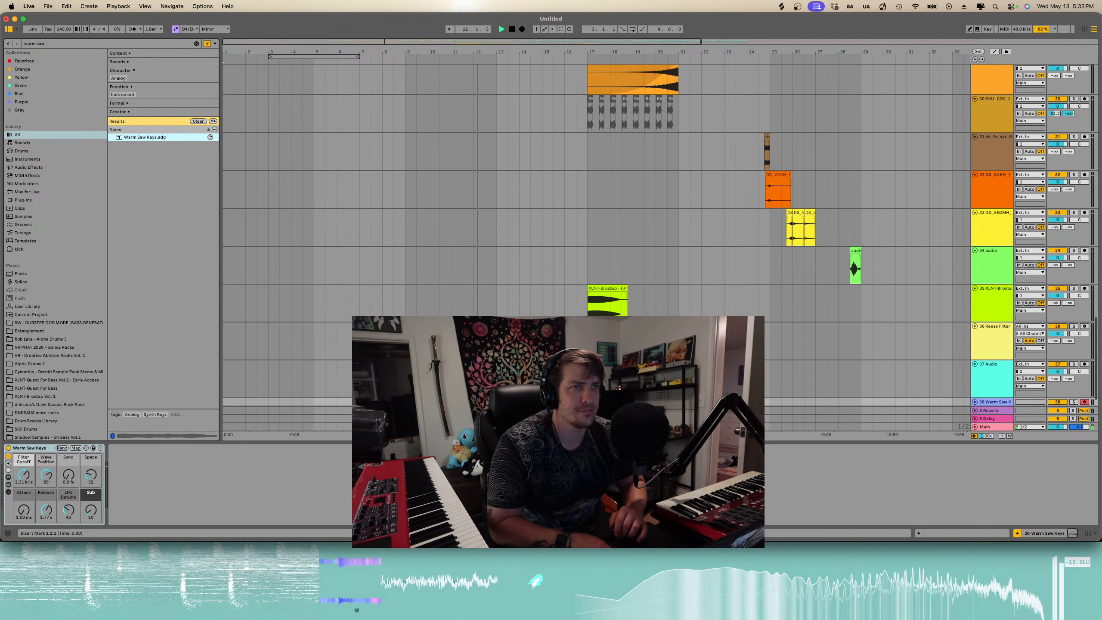
# - Paste the BA-1 clip's notes at the start of the new Warm Saw Keys track
pyautogui.scroll(8, 332, 77)
pyautogui.click(365, 300)
pyautogui.scroll(-3, 365, 300)
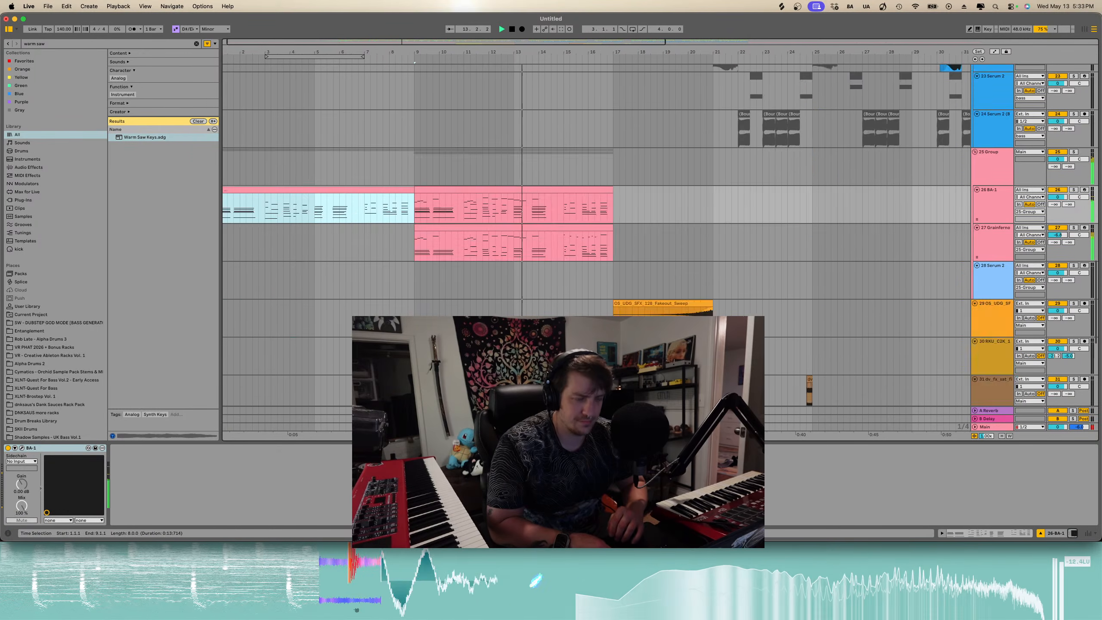
pyautogui.scroll(-6, 299, 300)
pyautogui.click(225, 384)
pyautogui.press('super+v')
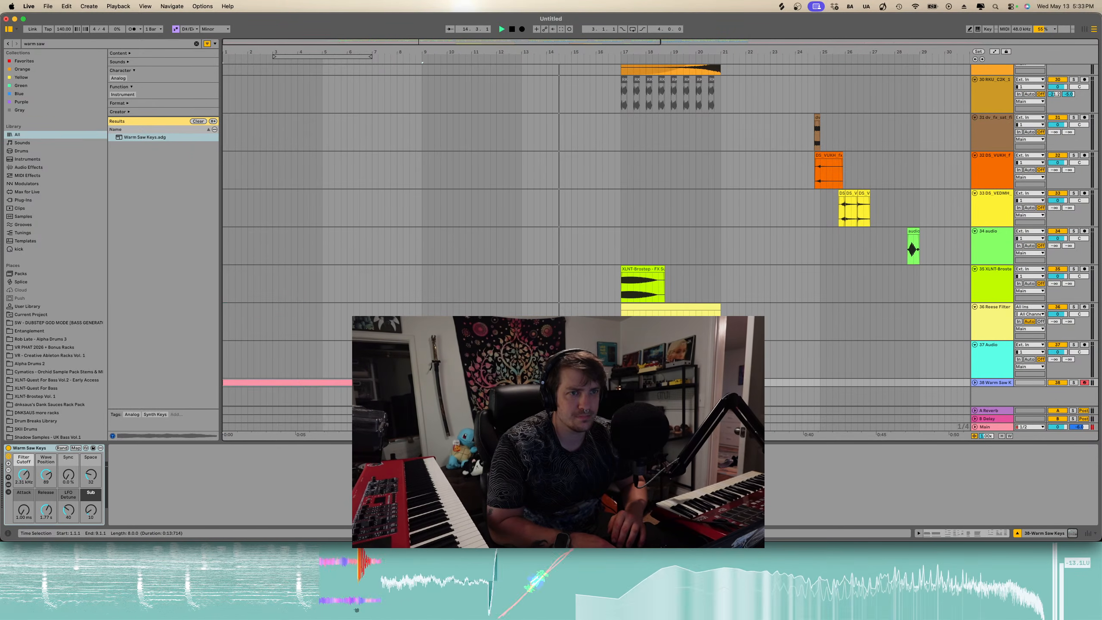
# - Play the arrangement and open the pasted Warm Saw Keys clip in the piano roll
pyautogui.press('space')
pyautogui.press('space')
pyautogui.press('u')
pyautogui.scroll(-1, 916, 384)
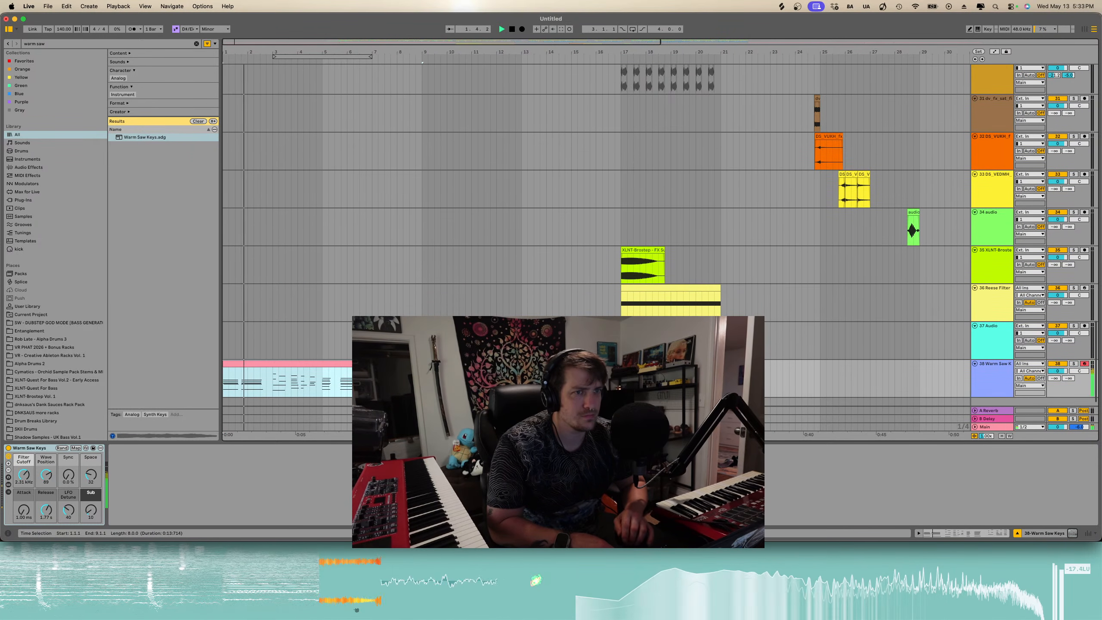
pyautogui.doubleClick(341, 360)
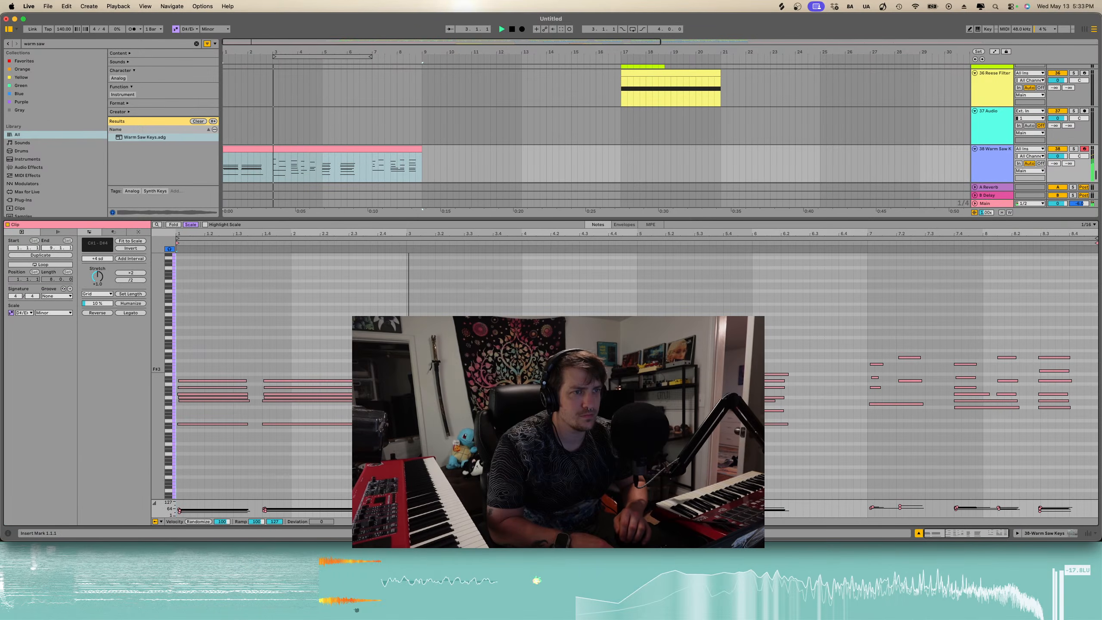
pyautogui.click(330, 148)
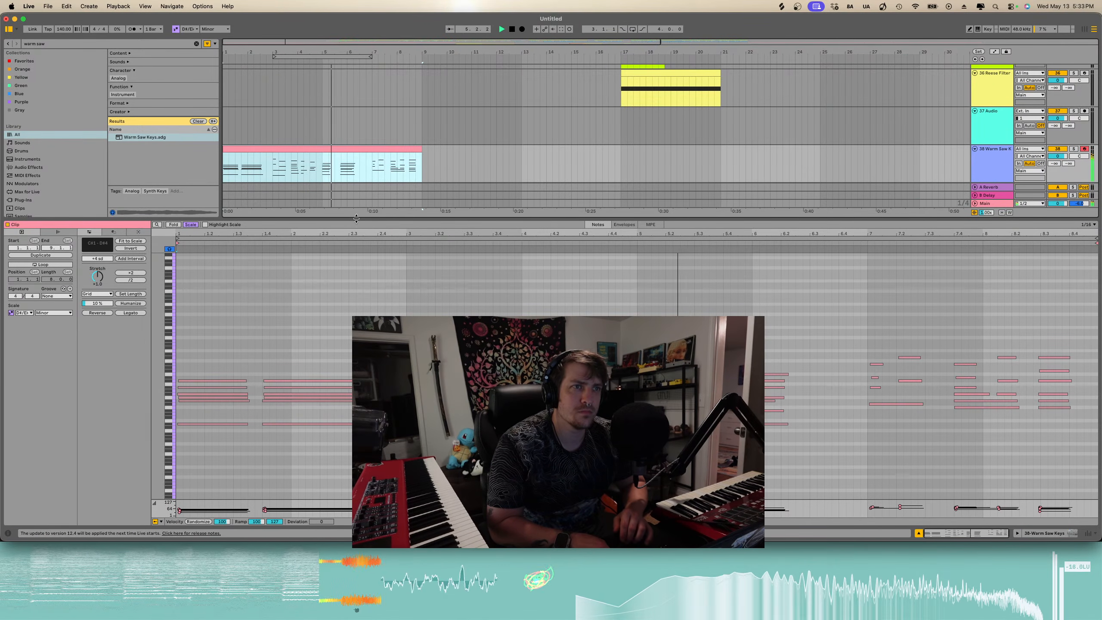
pyautogui.moveTo(356, 219); pyautogui.dragTo(355, 410)
# - Search the browser for girl and preview the matching vocal samples
pyautogui.click(195, 44)
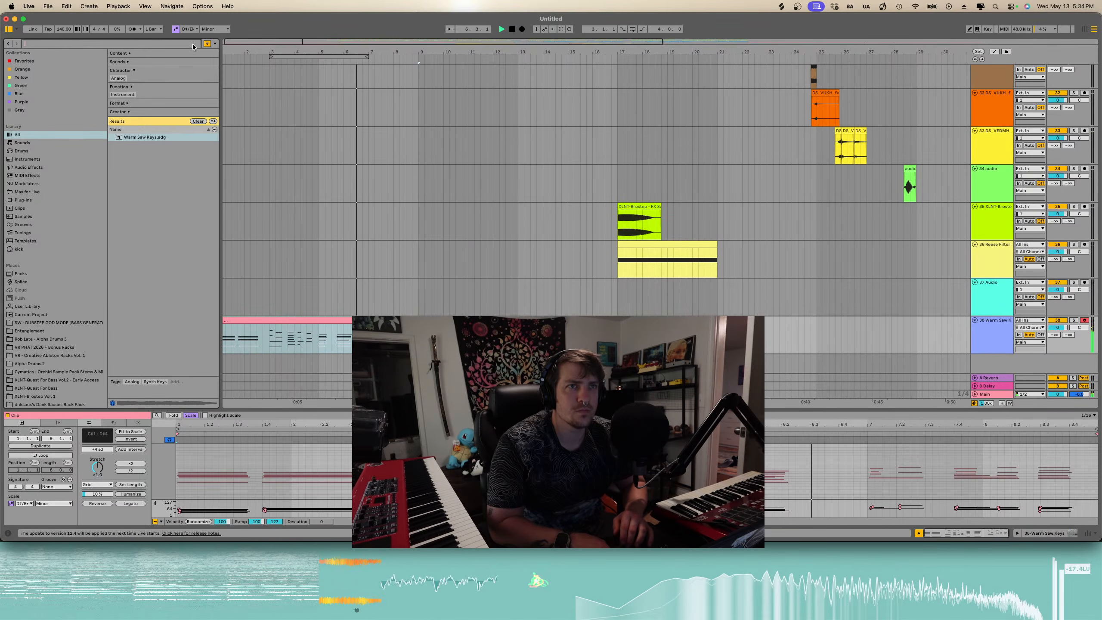
pyautogui.write('girl')
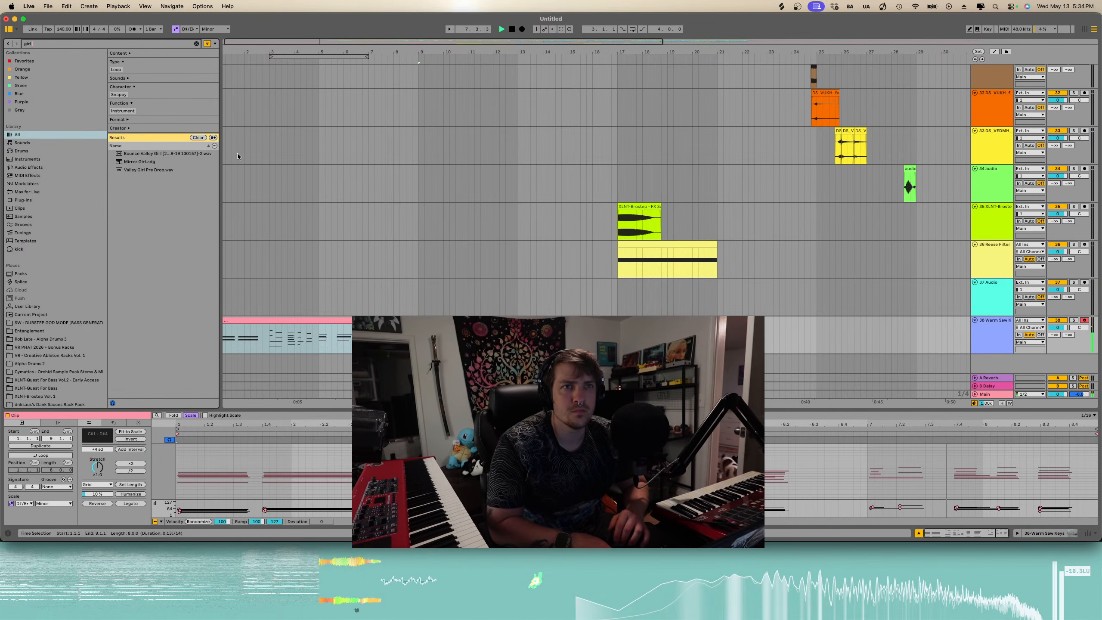
pyautogui.click(147, 161)
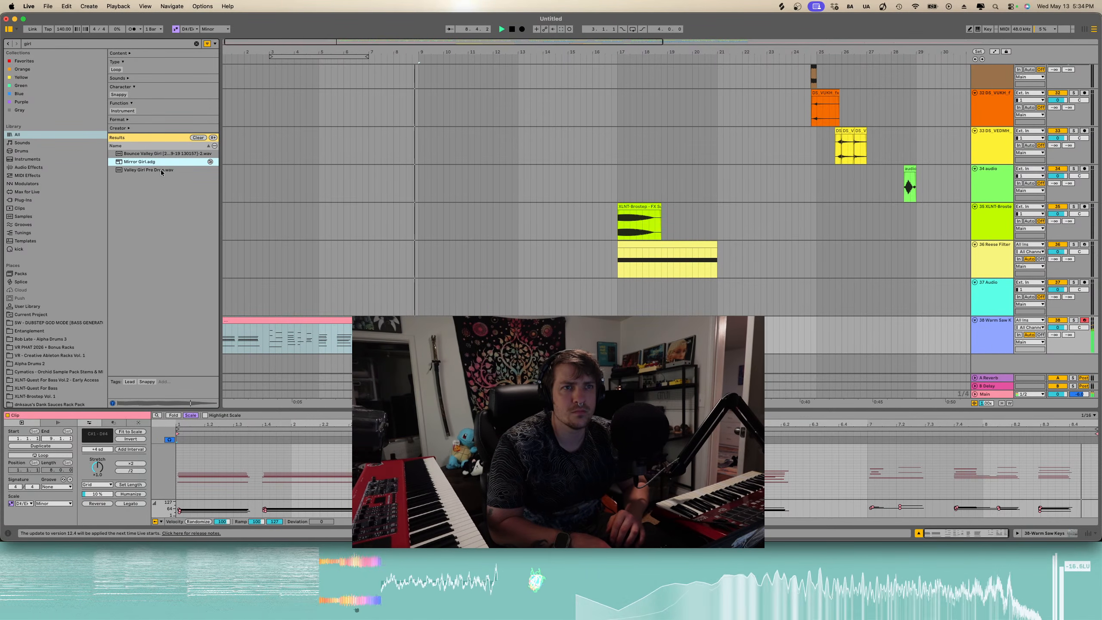
pyautogui.click(247, 176)
pyautogui.click(151, 169)
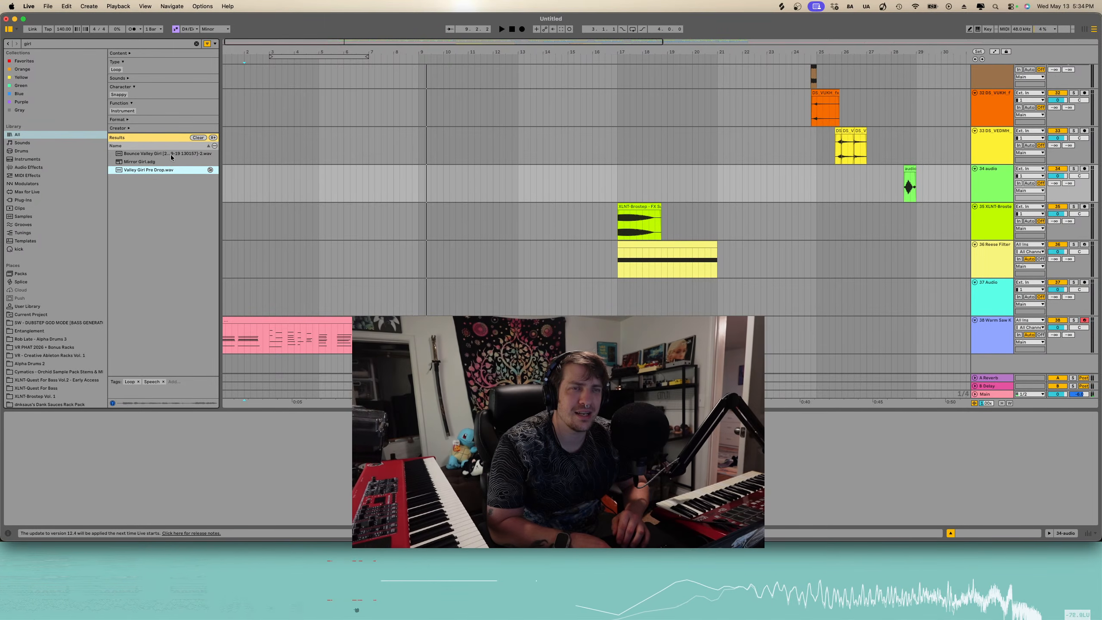
pyautogui.click(170, 154)
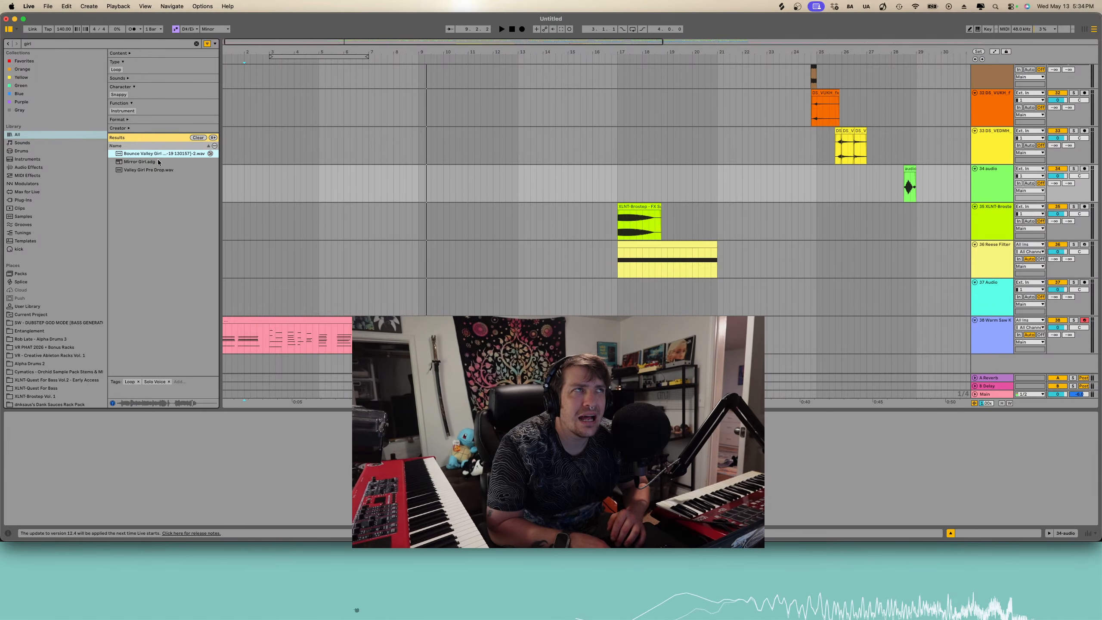
pyautogui.click(158, 162)
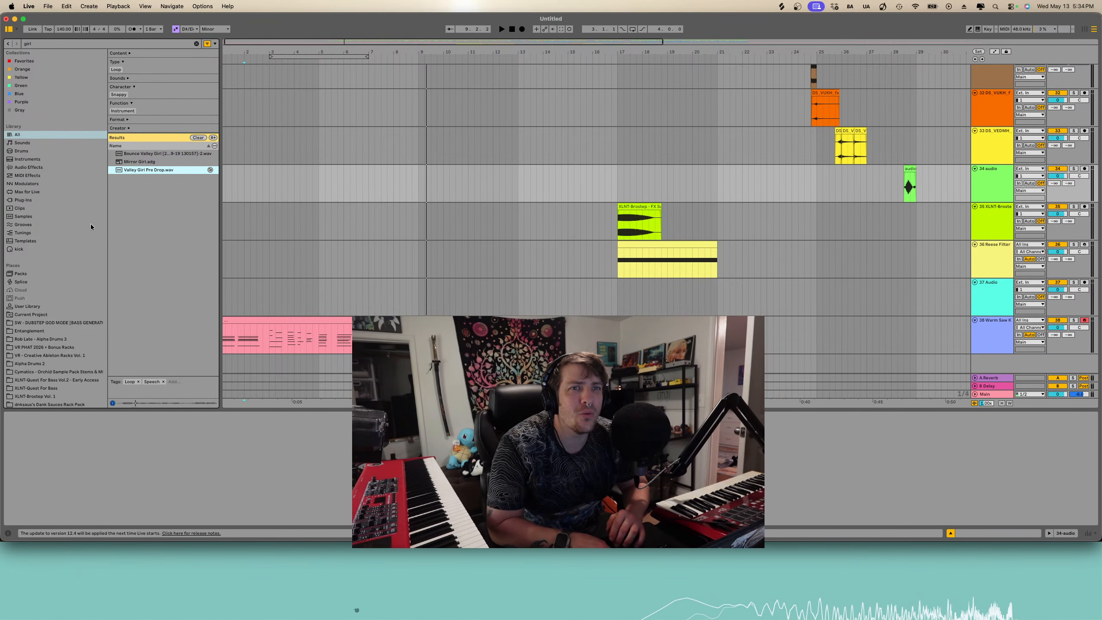
# - Search the browser for acapella and preview several of the listed acapella samples
pyautogui.press('super+f')
pyautogui.write('acape')
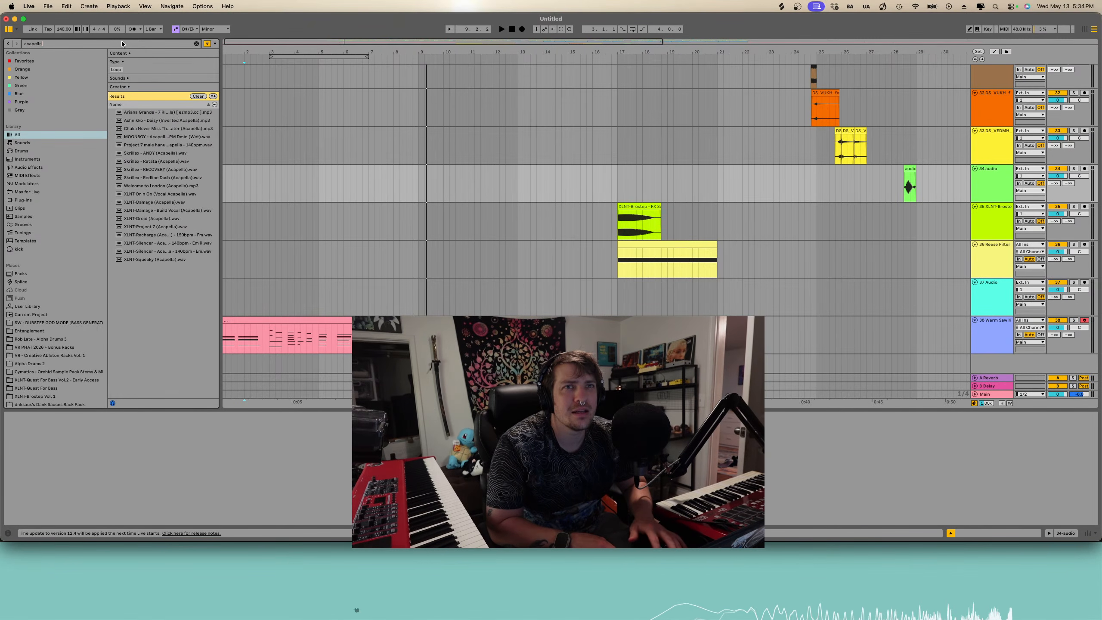
pyautogui.write('lle')
pyautogui.press('BackSpace')
pyautogui.press('BackSpace')
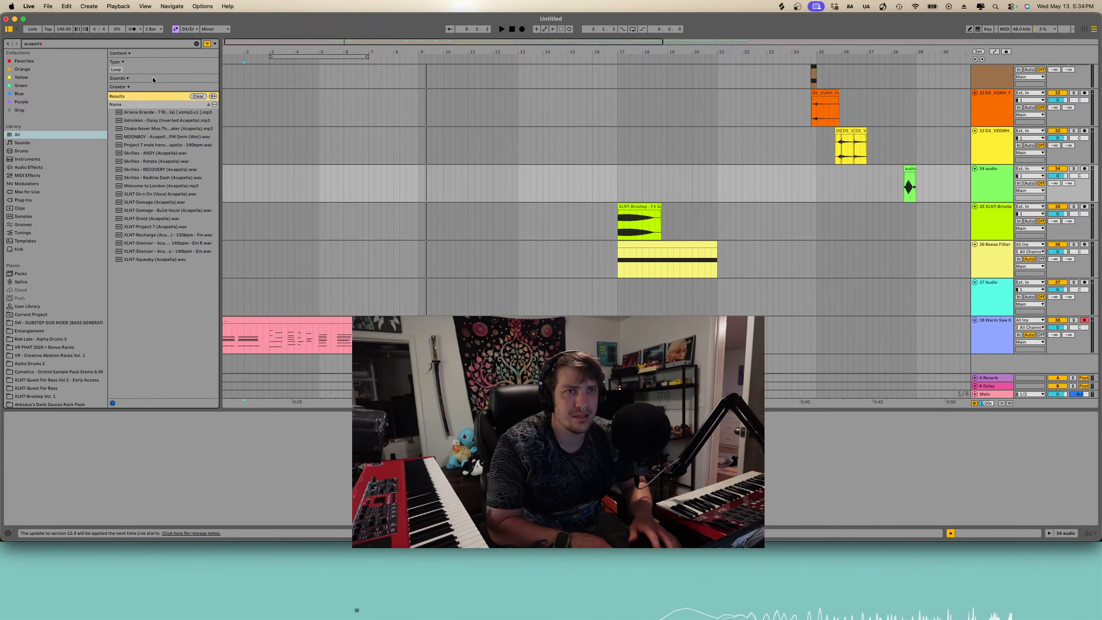
pyautogui.click(174, 171)
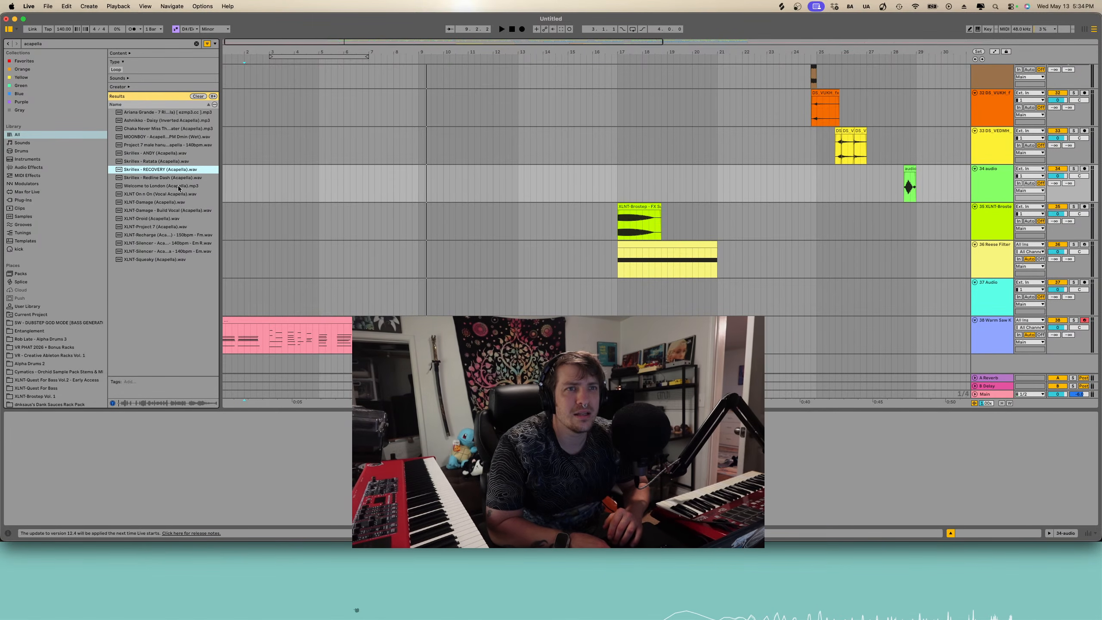
pyautogui.click(173, 154)
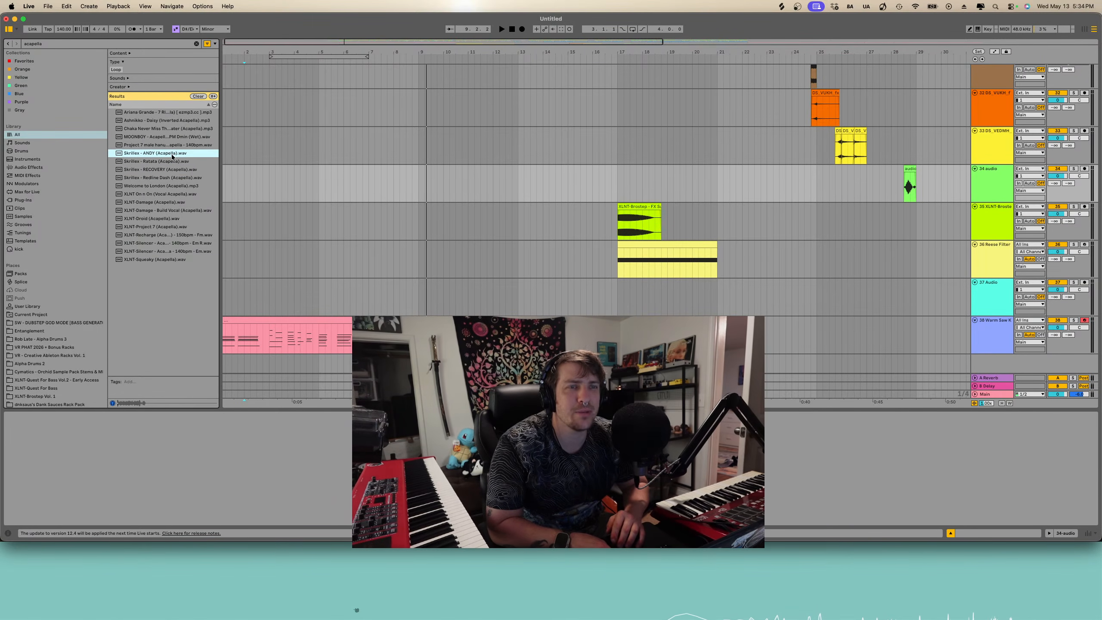
pyautogui.hscroll(-1, 321, 264)
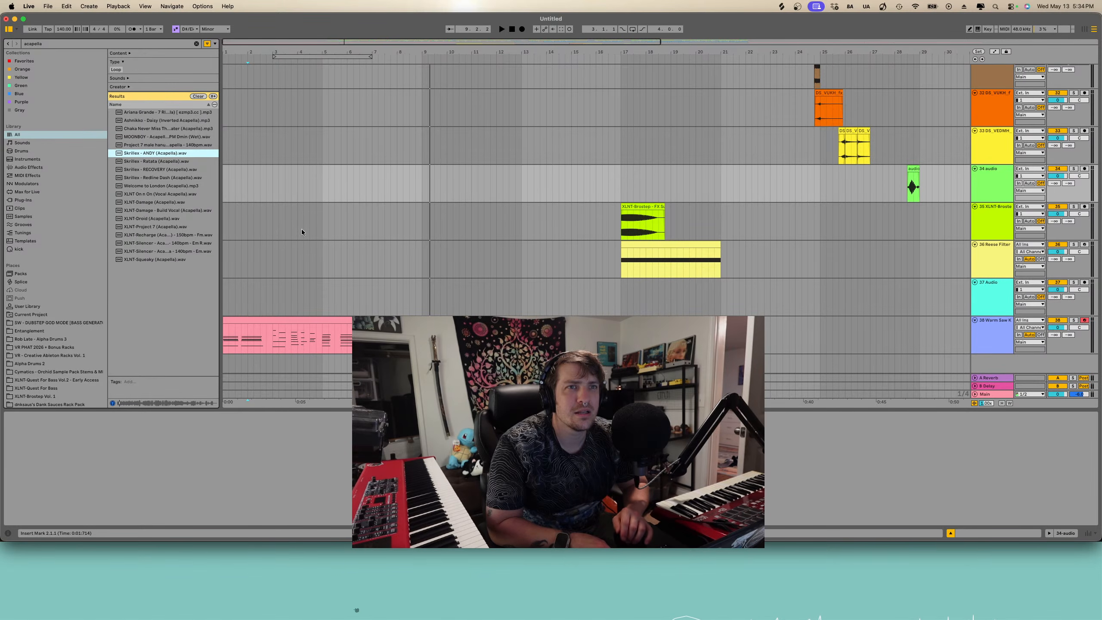
pyautogui.click(181, 178)
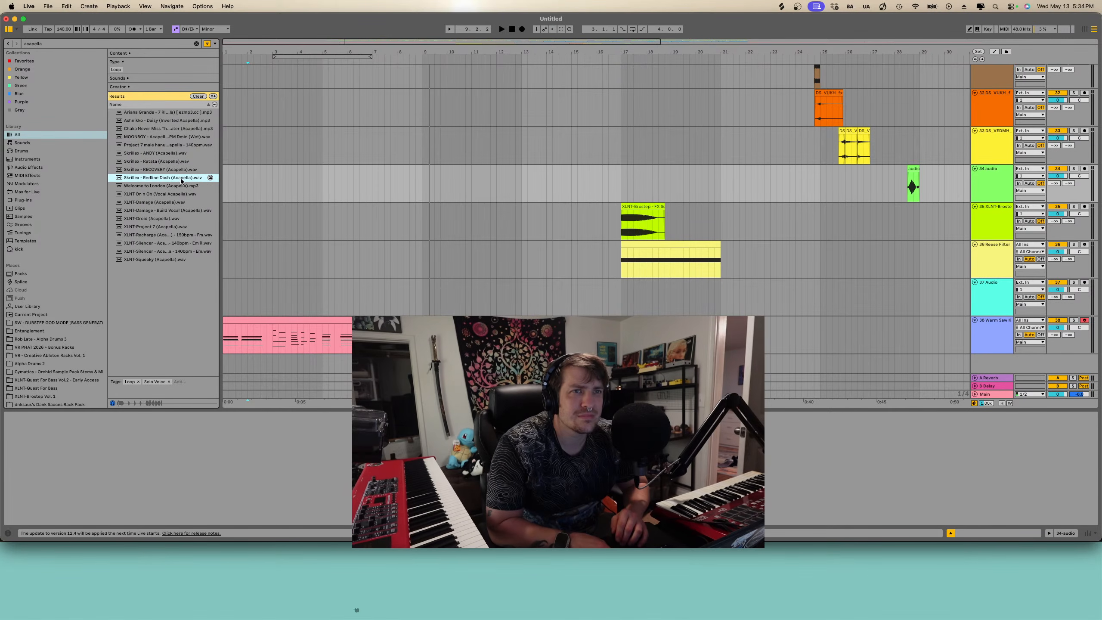
pyautogui.click(174, 169)
pyautogui.click(174, 203)
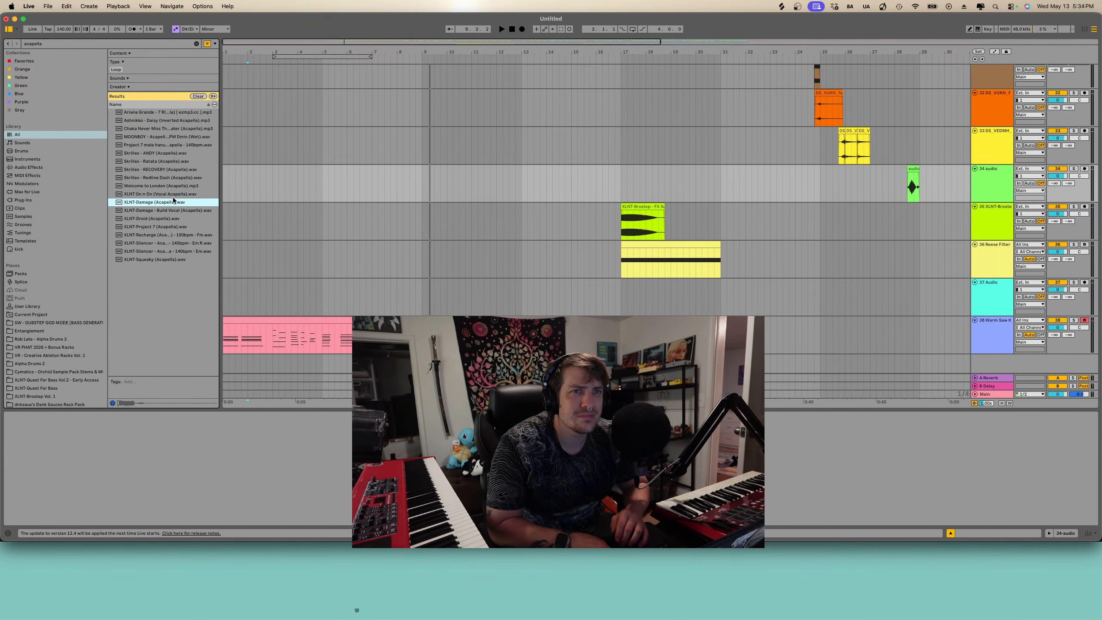
pyautogui.press('Up')
pyautogui.click(171, 185)
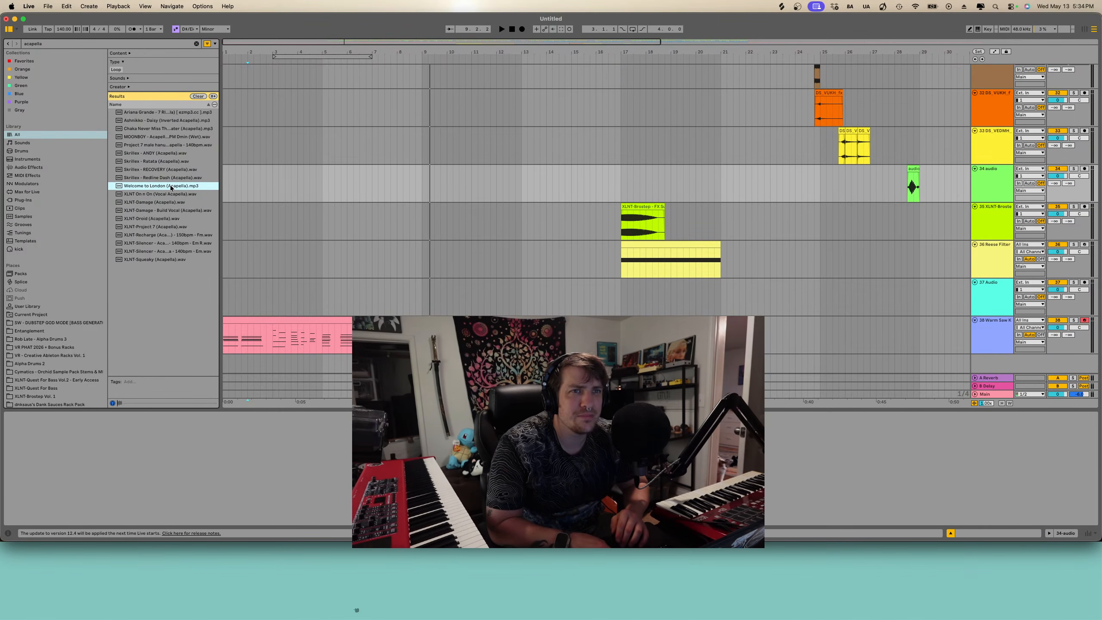
pyautogui.click(166, 177)
pyautogui.click(157, 154)
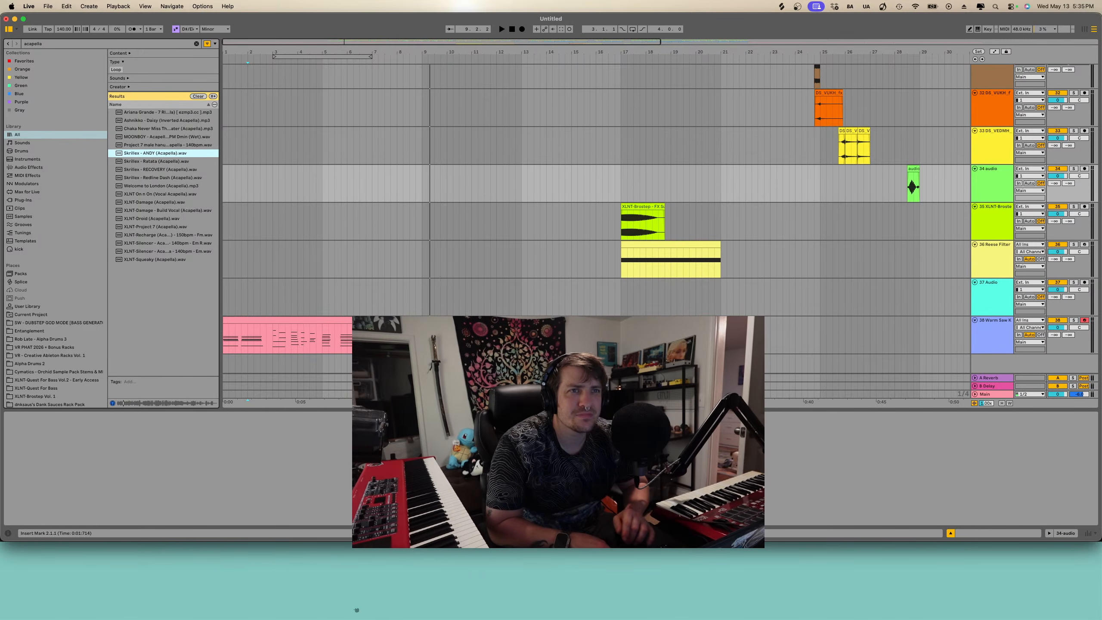
pyautogui.scroll(2, 597, 191)
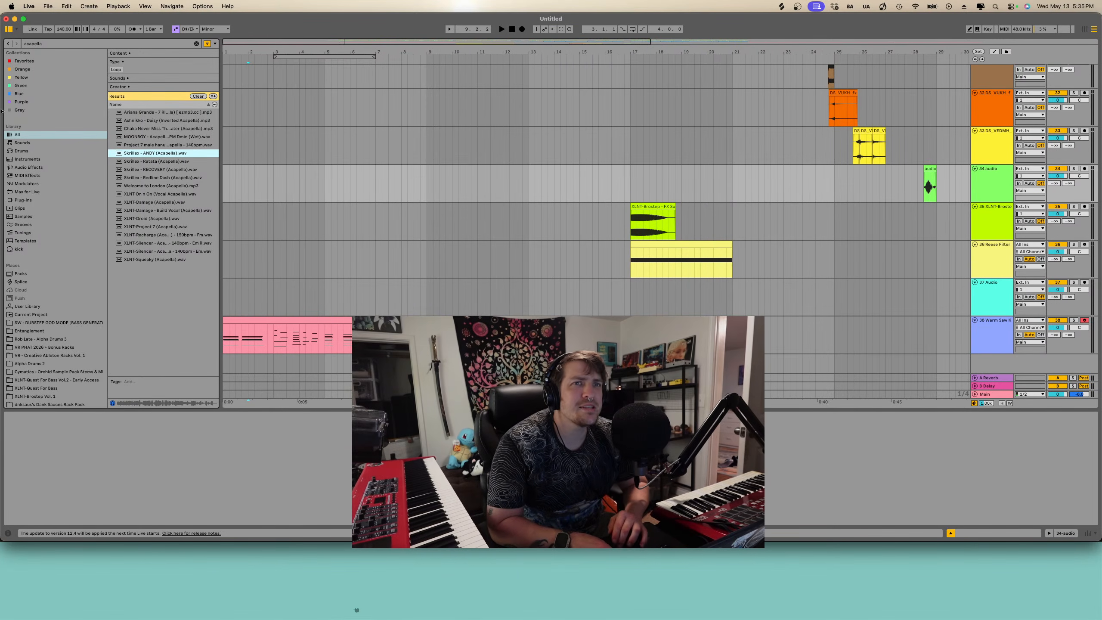
# - Add the Skrillex - ANDY (Acapella).wav sample from the search results to a new audio track
pyautogui.click(48, 47)
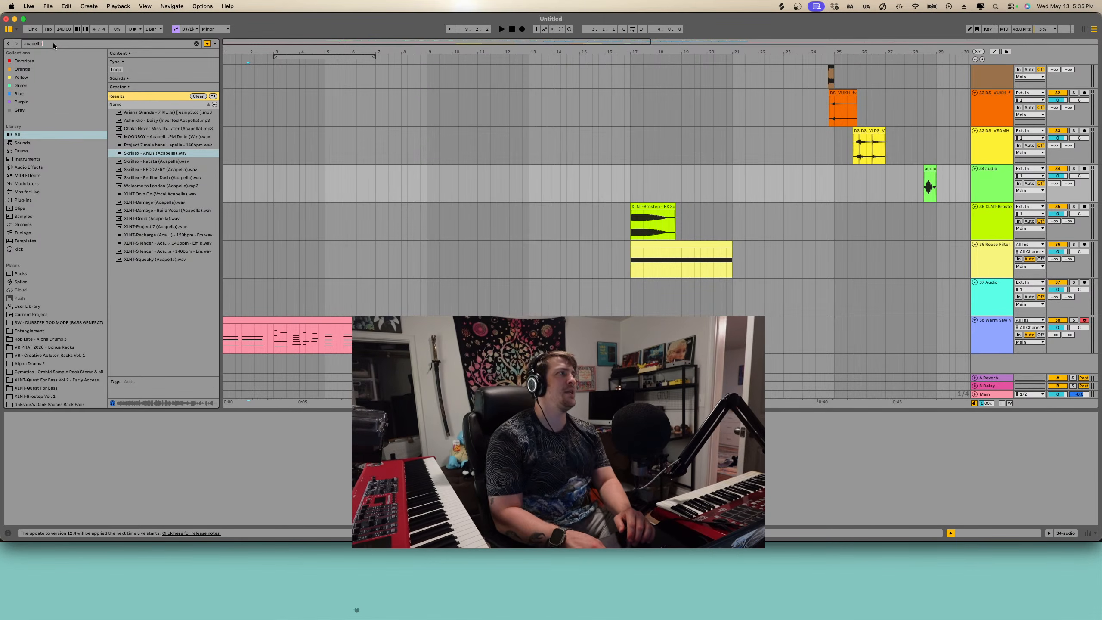
pyautogui.moveTo(53, 43); pyautogui.dragTo(0, 32)
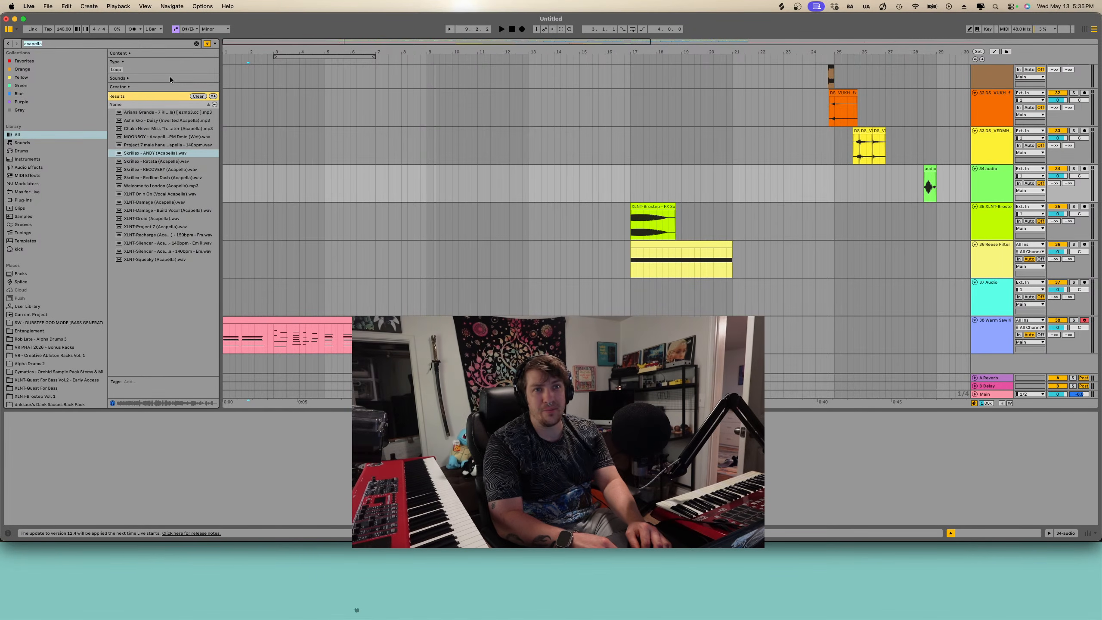
pyautogui.moveTo(158, 153); pyautogui.dragTo(302, 364)
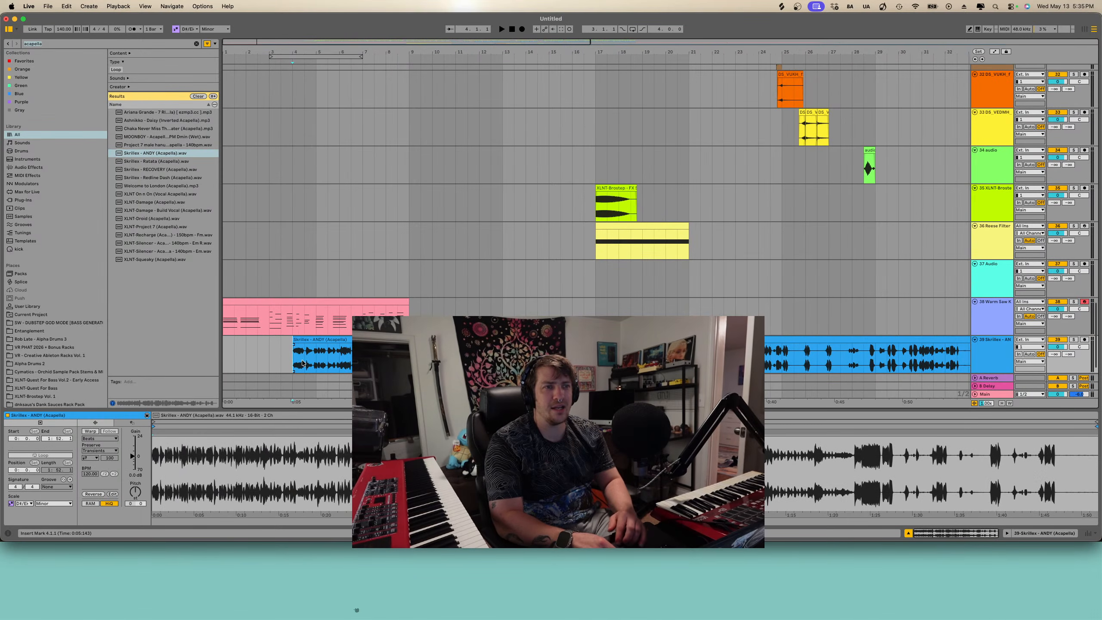
# - Move the Skrillex acapella clip to the very start of the arrangement
pyautogui.click(355, 340)
pyautogui.press('-')
pyautogui.press('-')
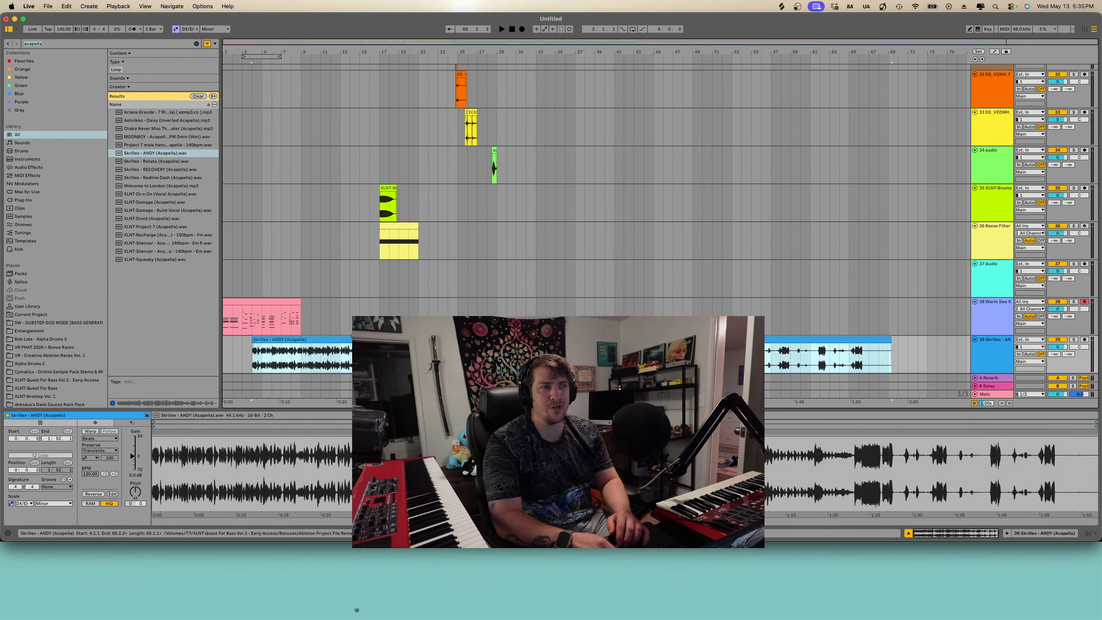
pyautogui.moveTo(355, 341); pyautogui.dragTo(324, 345)
pyautogui.press('+')
pyautogui.press('+')
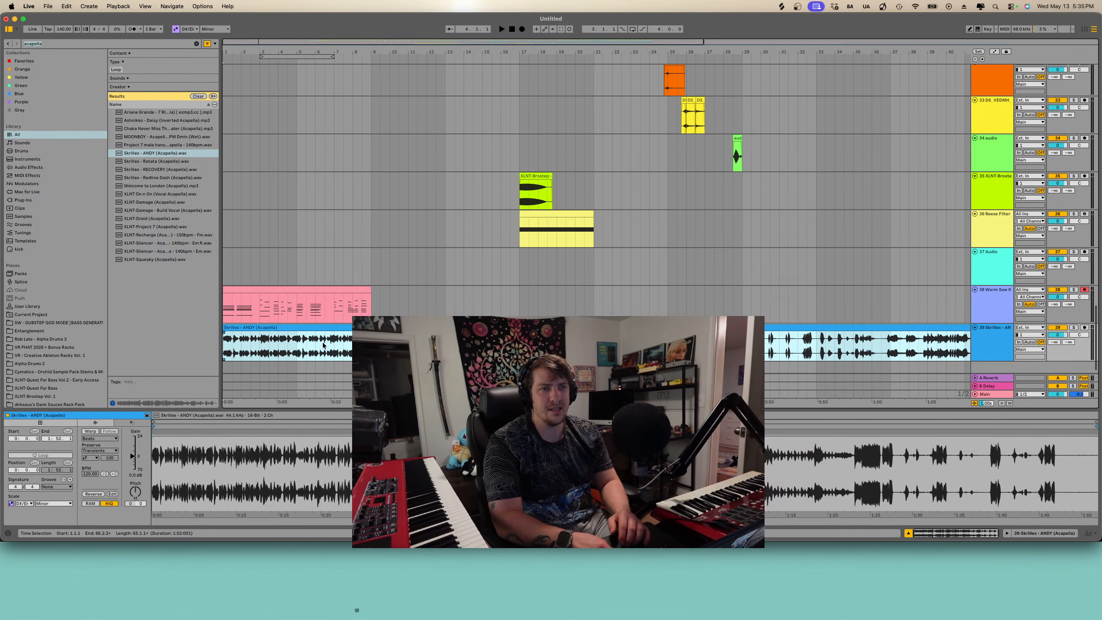
# - Search the browser for auto shift and load the Auto Shift device onto the acapella track
pyautogui.click(74, 49)
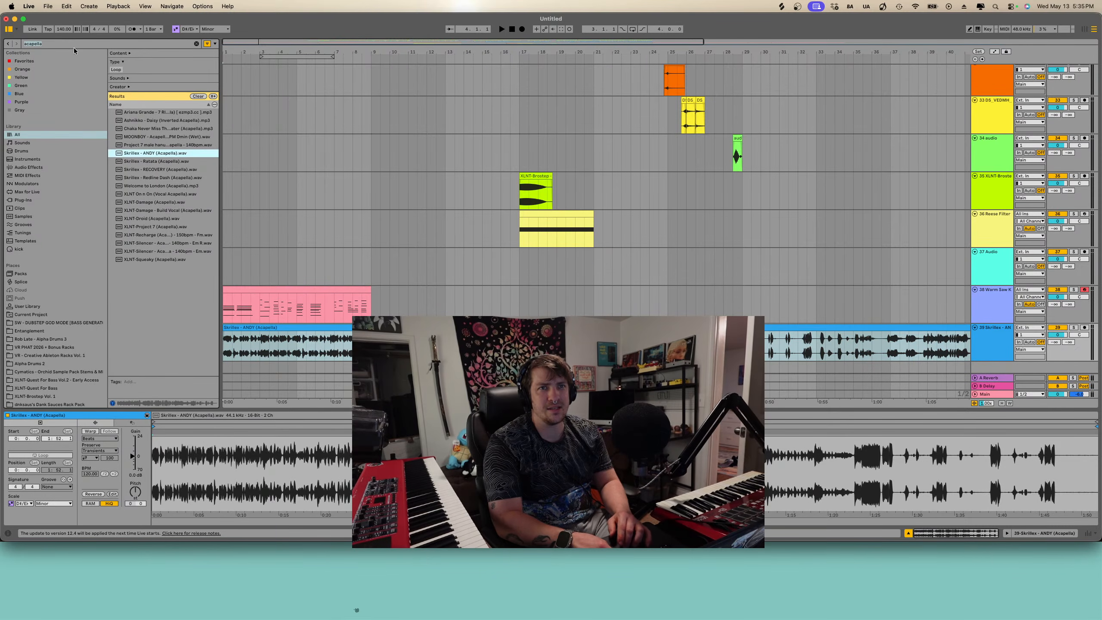
pyautogui.click(79, 45)
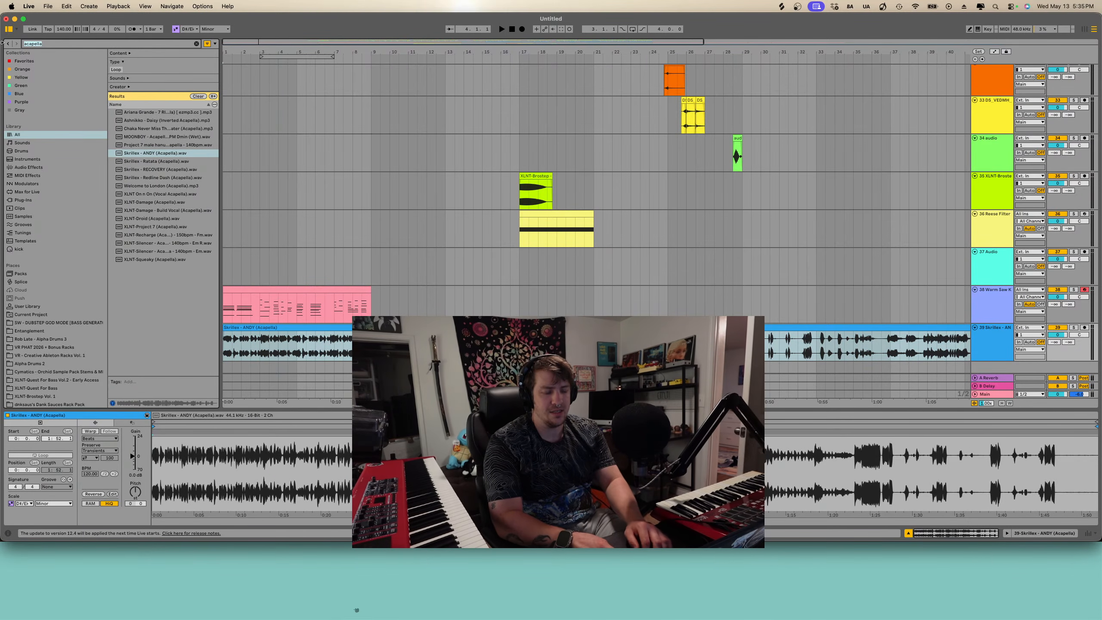
pyautogui.write('auto shift')
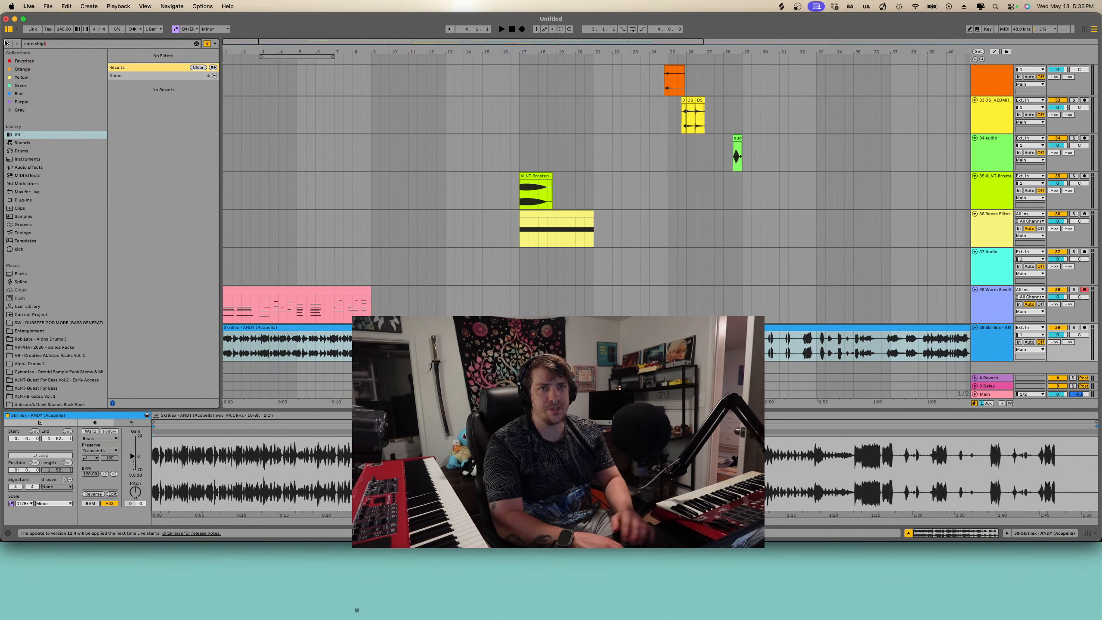
pyautogui.click(139, 143)
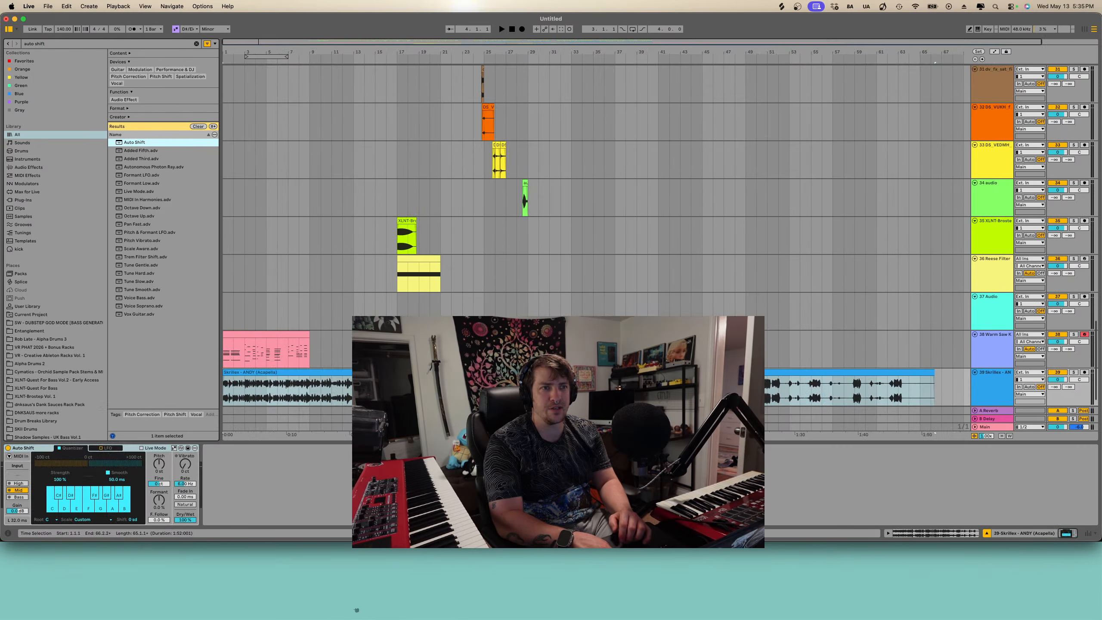
pyautogui.scroll(-1, 242, 237)
# - Search the browser for external and add an External Instrument on a new MIDI track
pyautogui.click(126, 42)
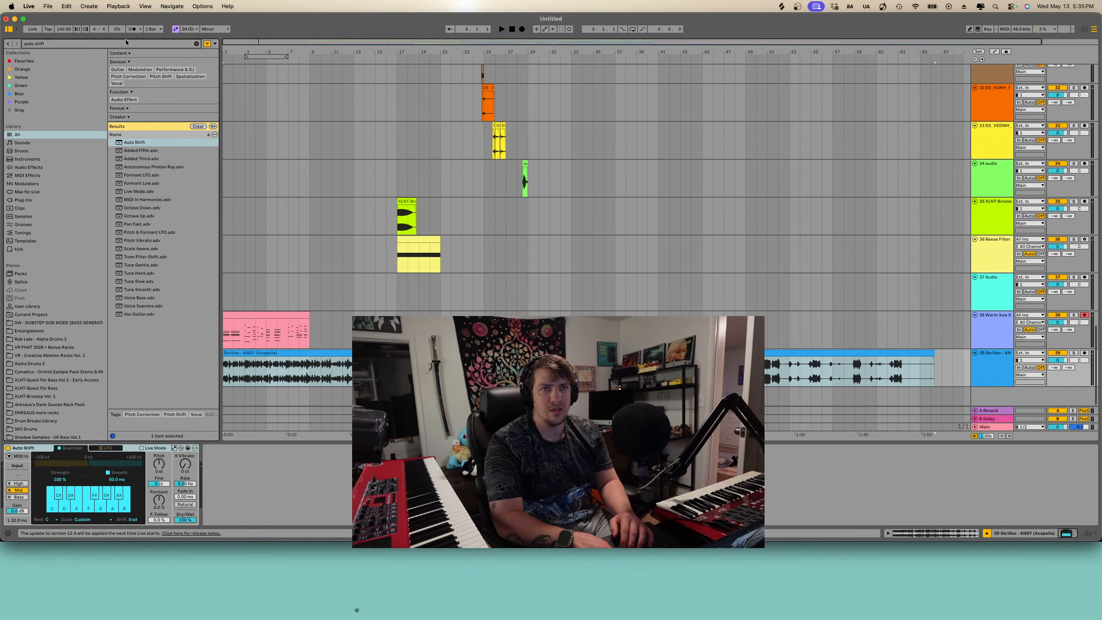
pyautogui.write('w')
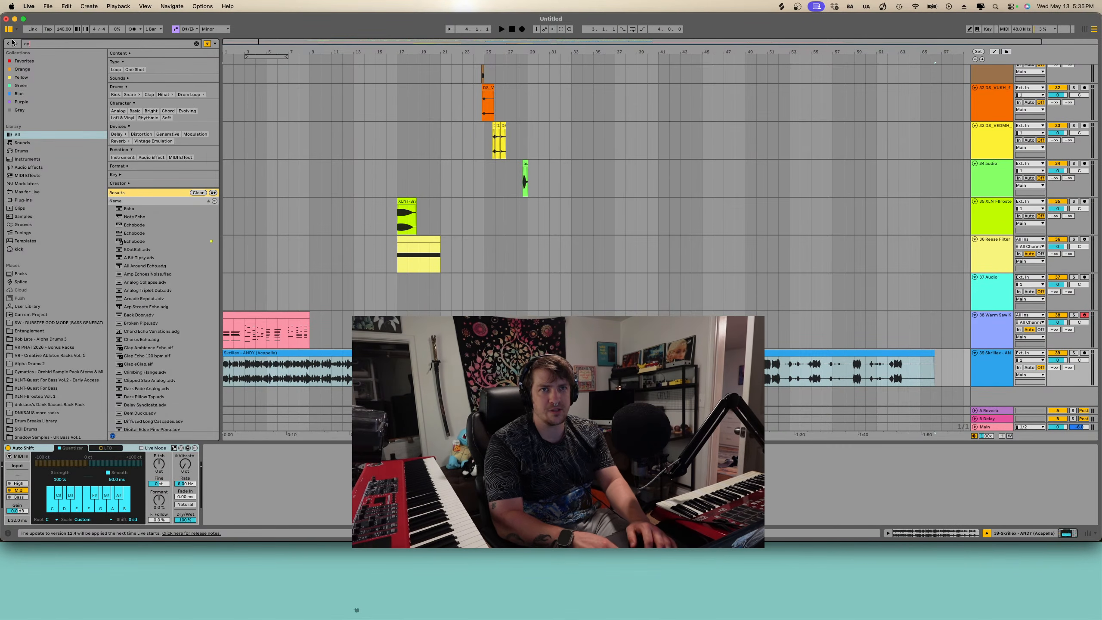
pyautogui.press('BackSpace')
pyautogui.write('ex')
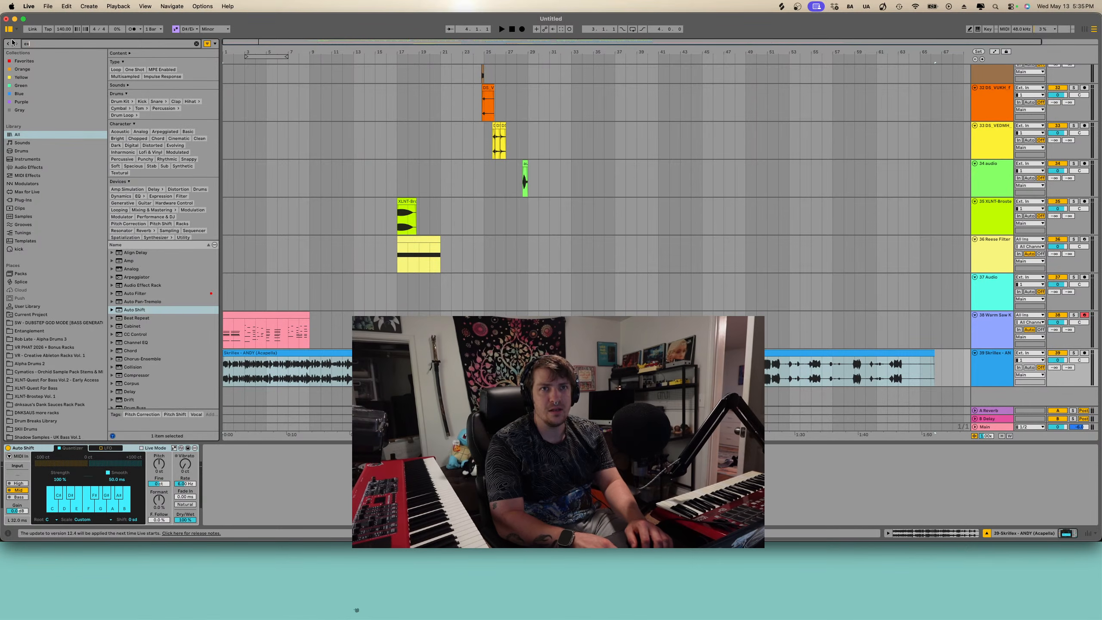
pyautogui.write('ternal instr')
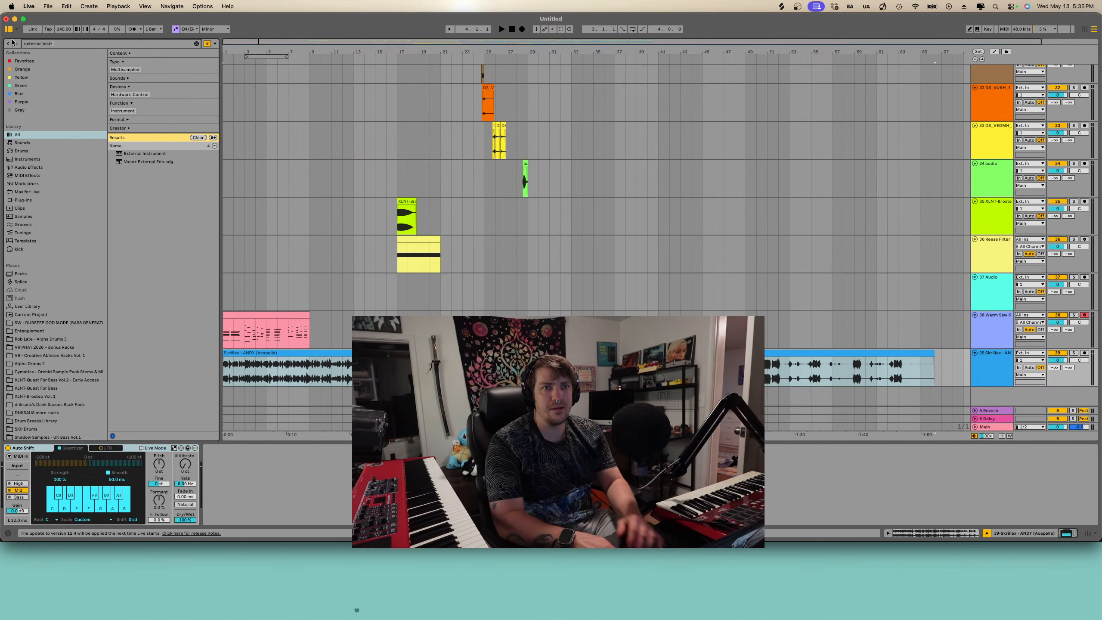
pyautogui.click(137, 153)
pyautogui.moveTo(258, 260); pyautogui.dragTo(269, 397)
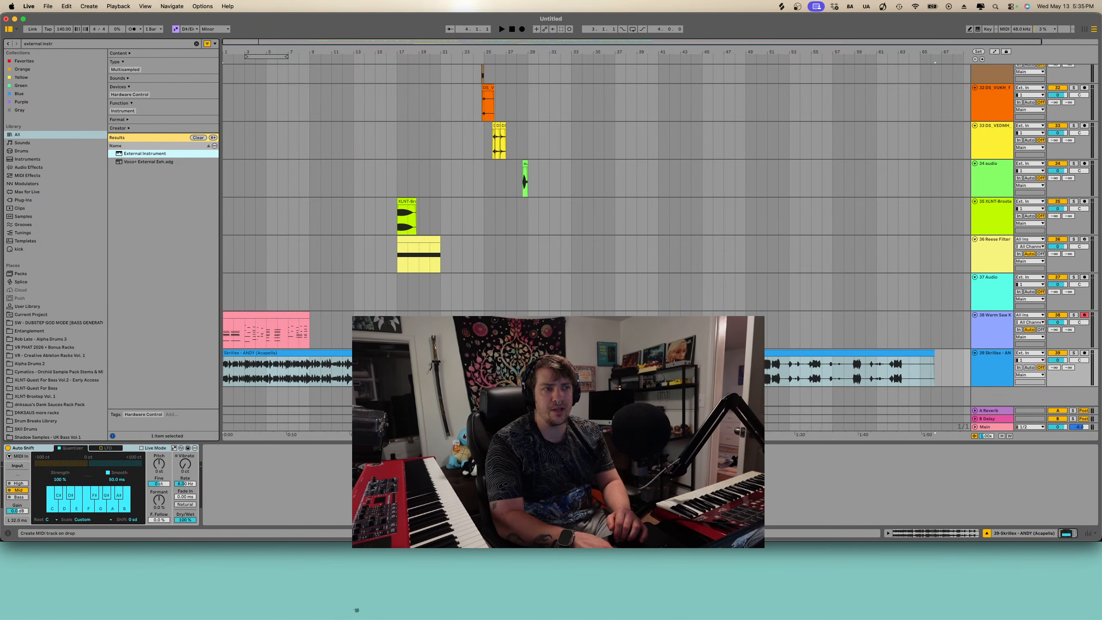
# - Choose a hardware MIDI output port for the External Instrument
pyautogui.click(50, 463)
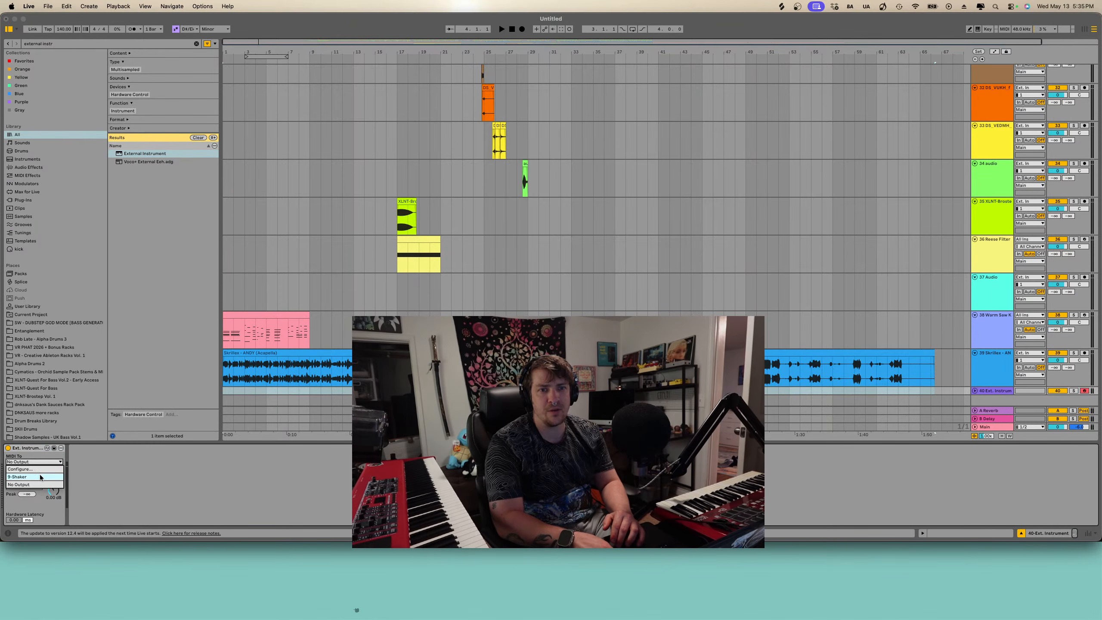
pyautogui.click(40, 477)
pyautogui.scroll(-1, 304, 332)
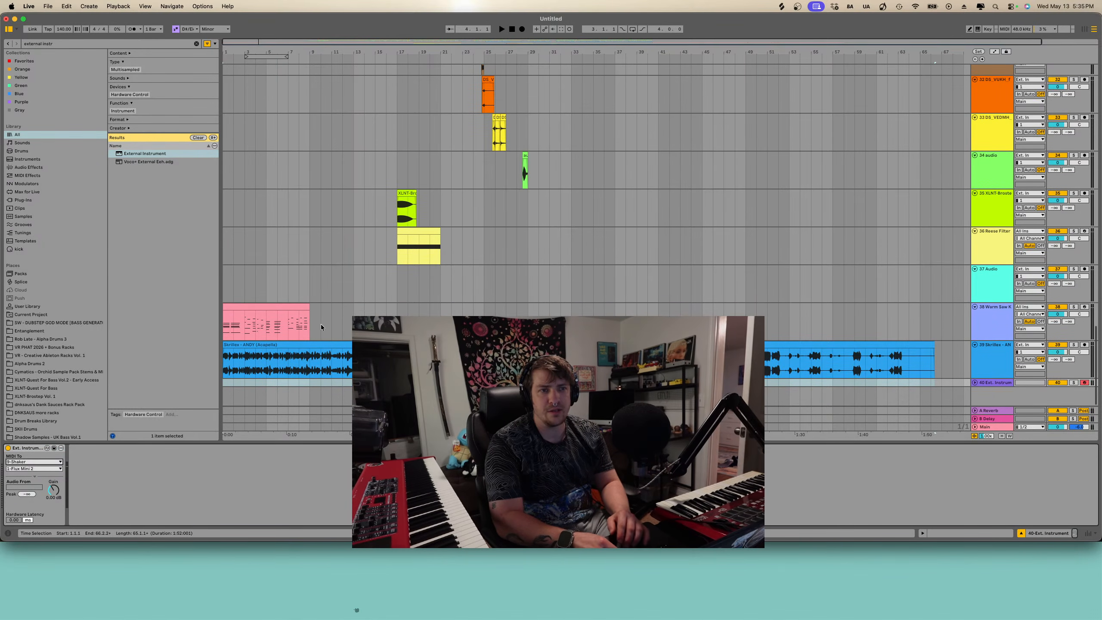
# - Enable MIDI control on the acapella's Auto Shift and set its MIDI input to 38-Warm Saw Keys
pyautogui.click(1004, 355)
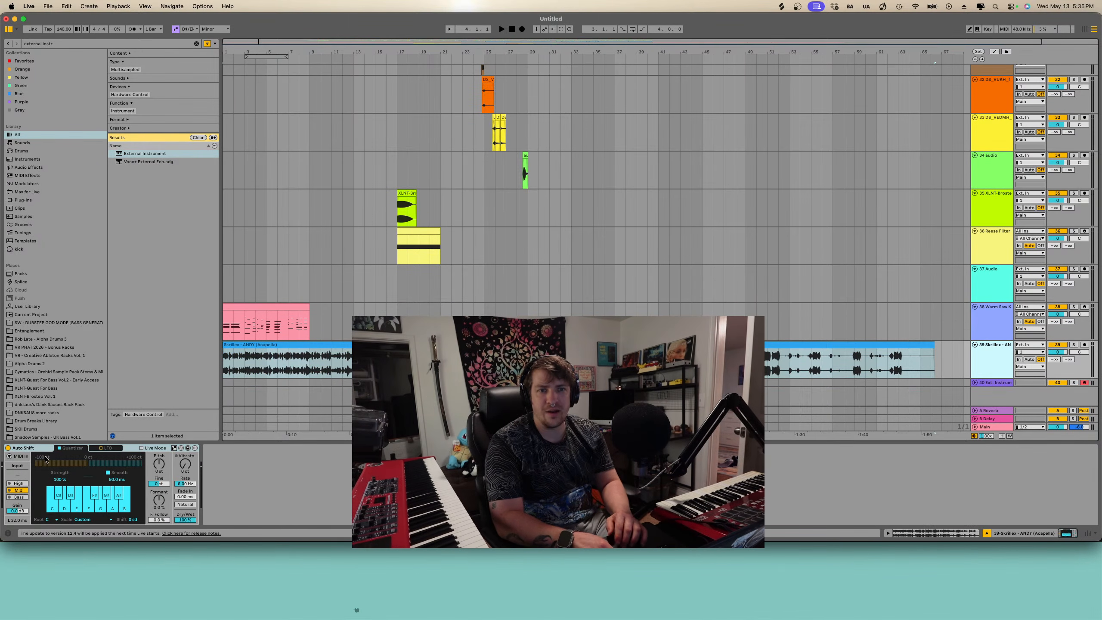
pyautogui.click(9, 457)
pyautogui.click(46, 457)
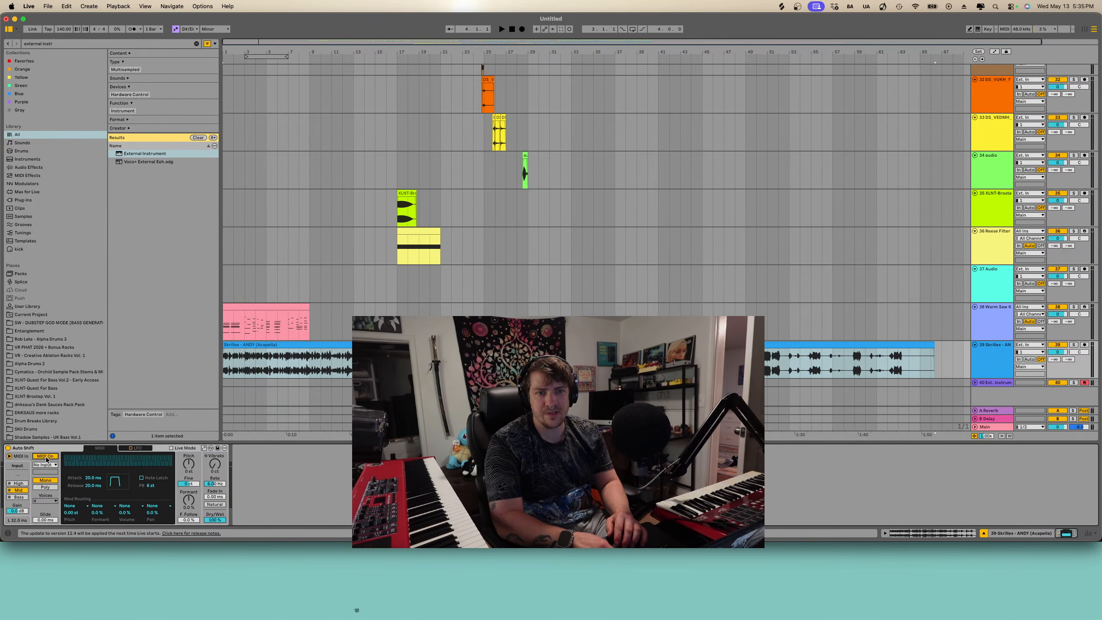
pyautogui.click(47, 465)
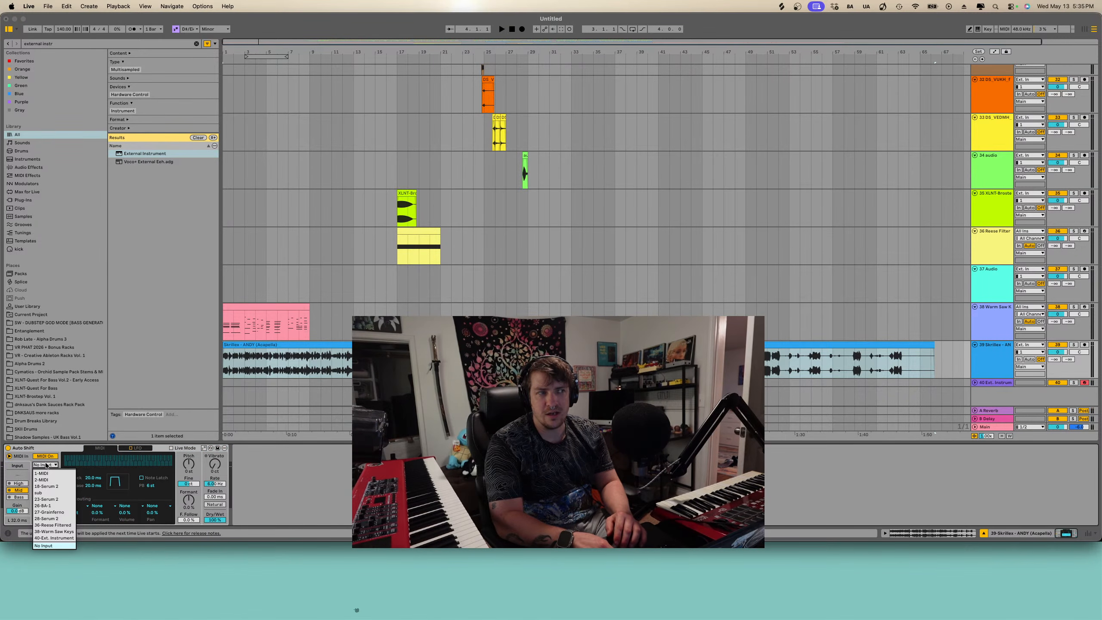
pyautogui.click(54, 538)
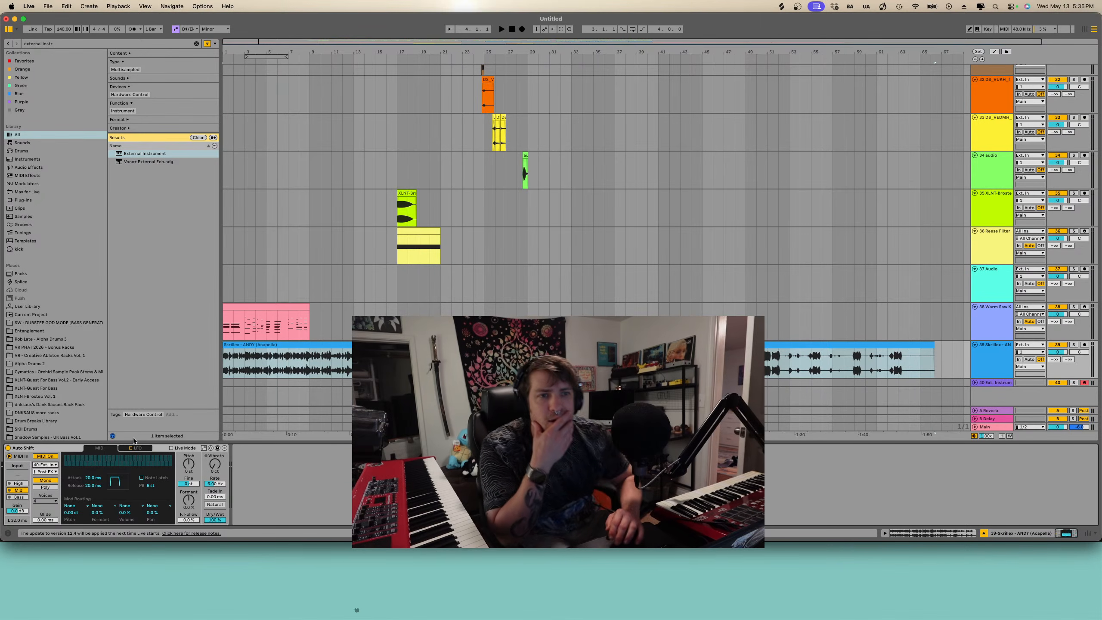
pyautogui.click(52, 465)
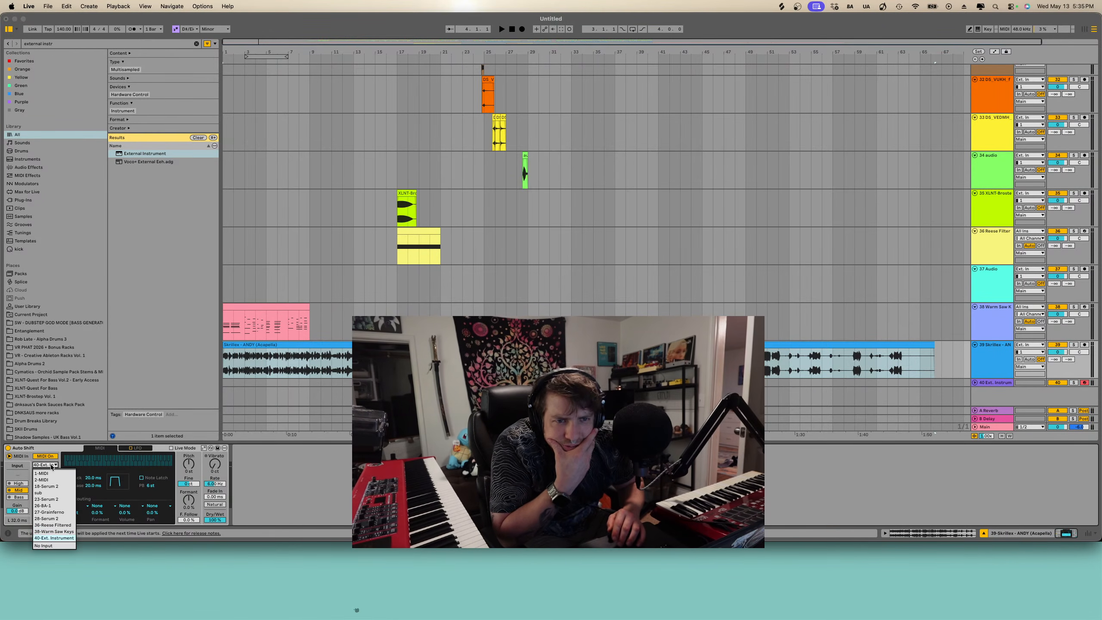
pyautogui.click(53, 531)
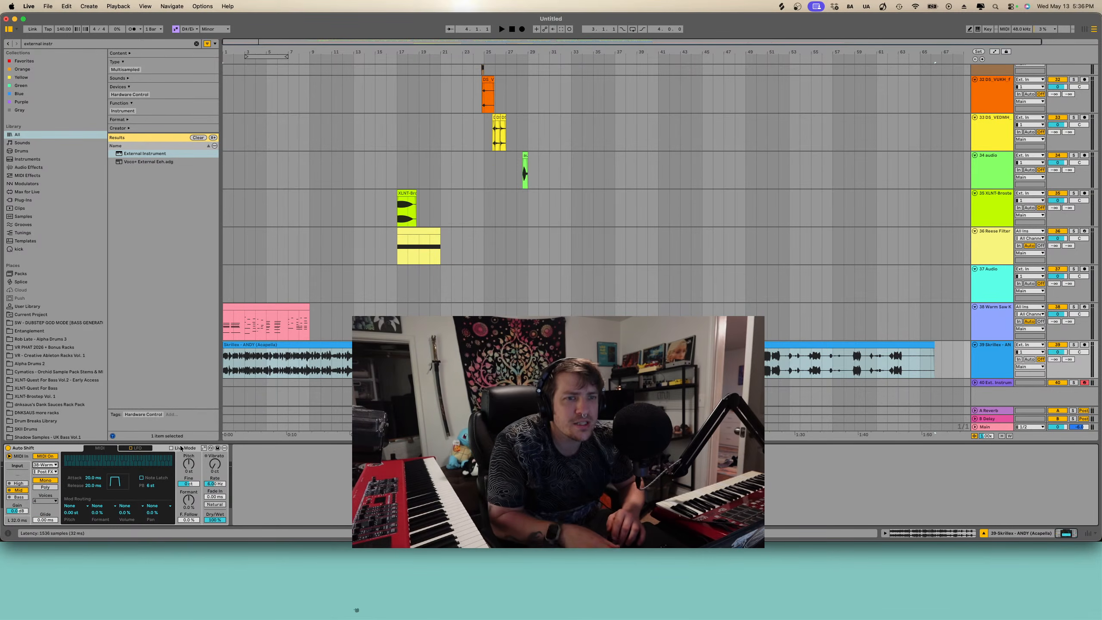
# - Solo and play the acapella track, switching Auto Shift to Poly mode and changing its voice count
pyautogui.click(1074, 345)
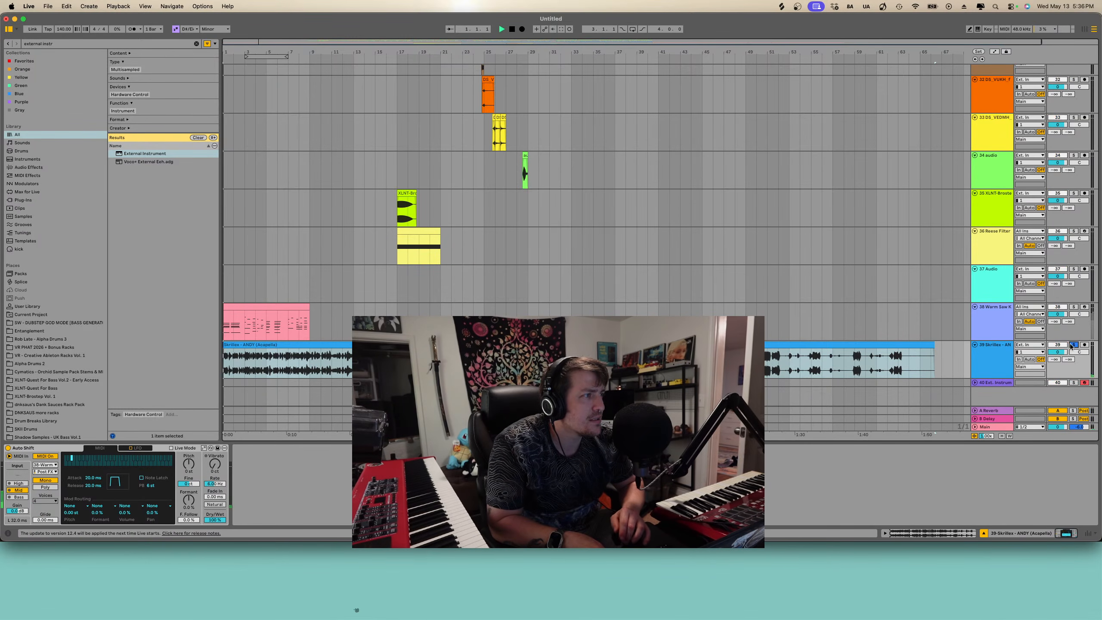
pyautogui.press('space')
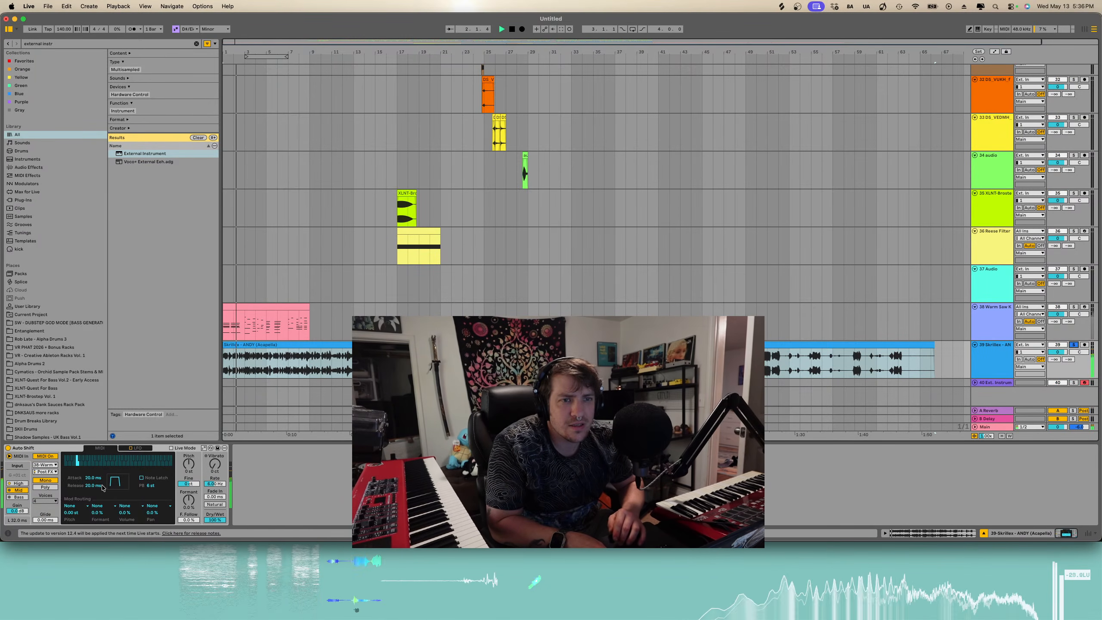
pyautogui.click(46, 487)
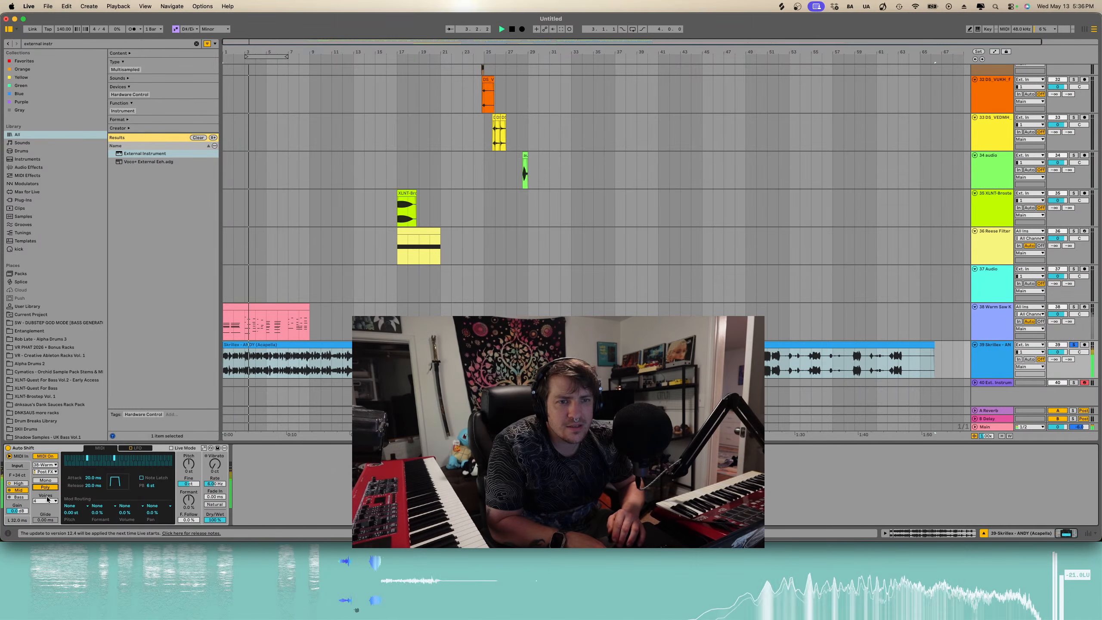
pyautogui.click(45, 501)
pyautogui.click(41, 521)
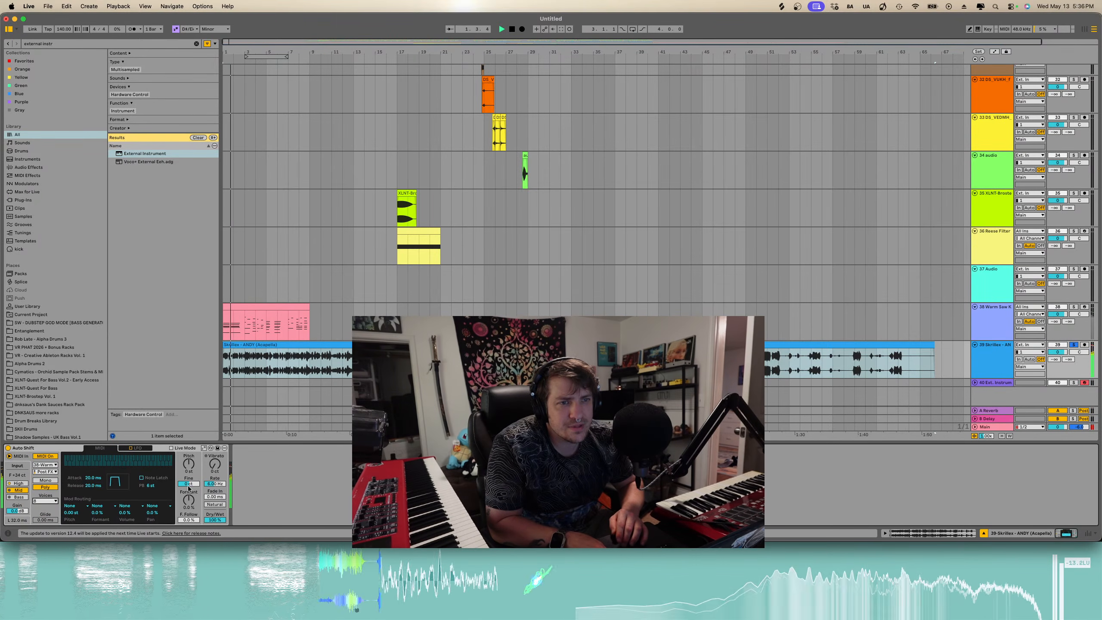
# - Try raising Auto Shift's formant during playback, then reset the formant knob to default
pyautogui.moveTo(188, 500); pyautogui.dragTo(189, 457)
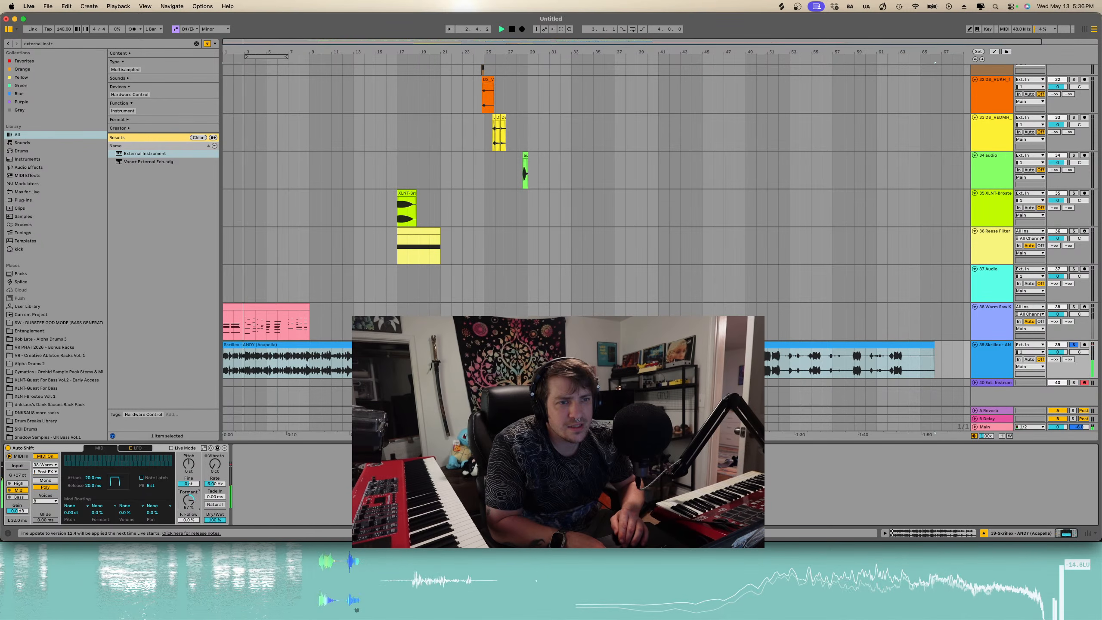
pyautogui.press('space')
pyautogui.press('space')
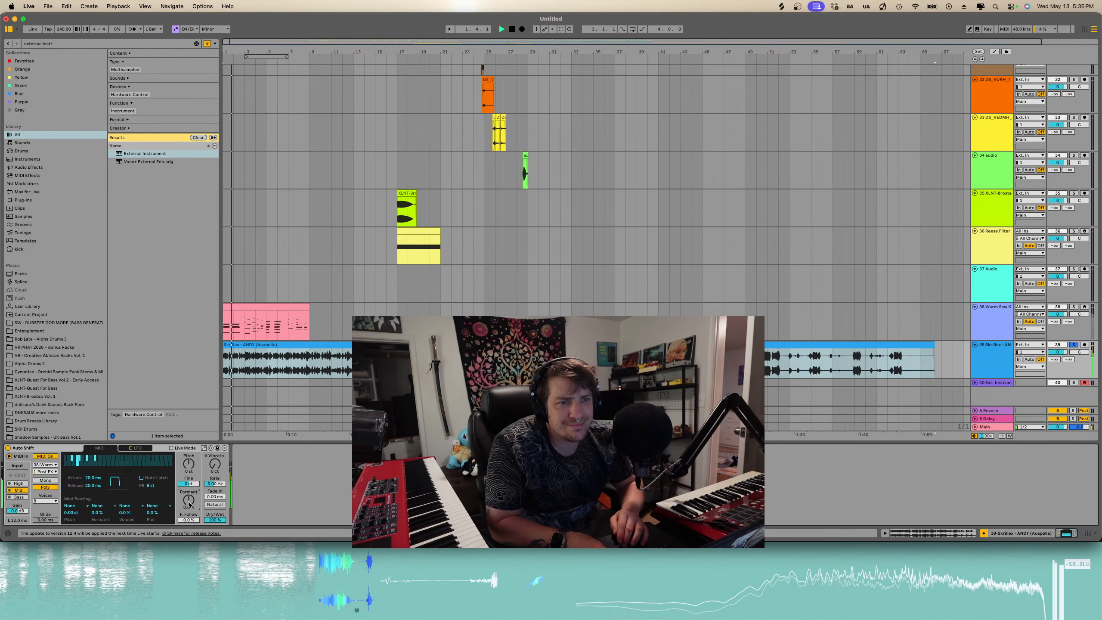
pyautogui.press('space')
pyautogui.doubleClick(187, 503)
pyautogui.press('space')
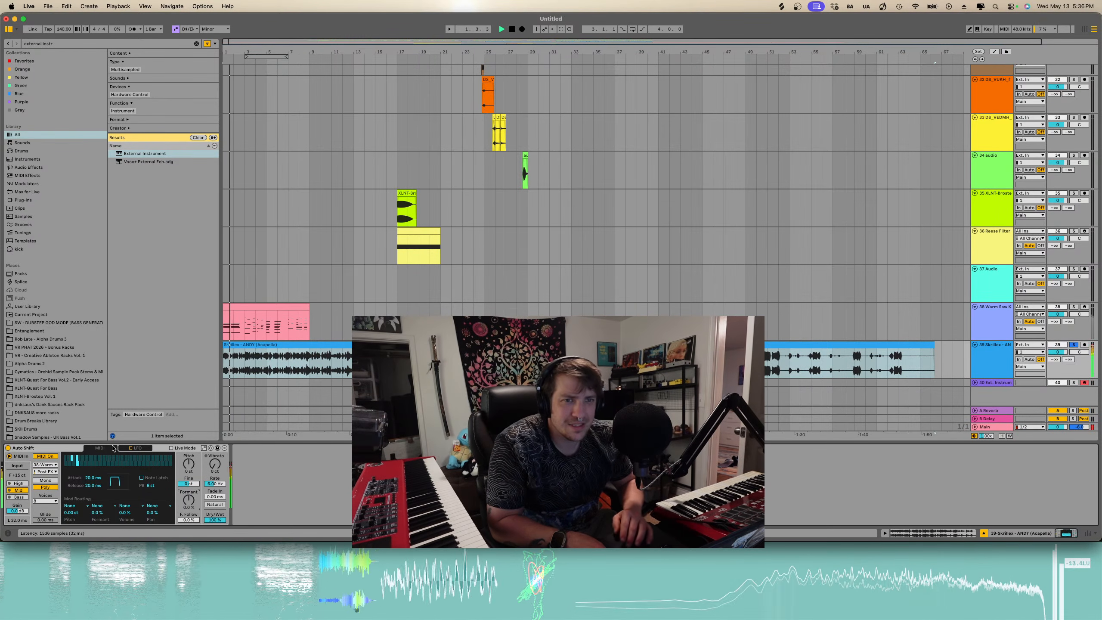
pyautogui.press('space')
# - Copy the Warm Saw Keys clip and paste it at the start of the External Instrument track
pyautogui.click(253, 313)
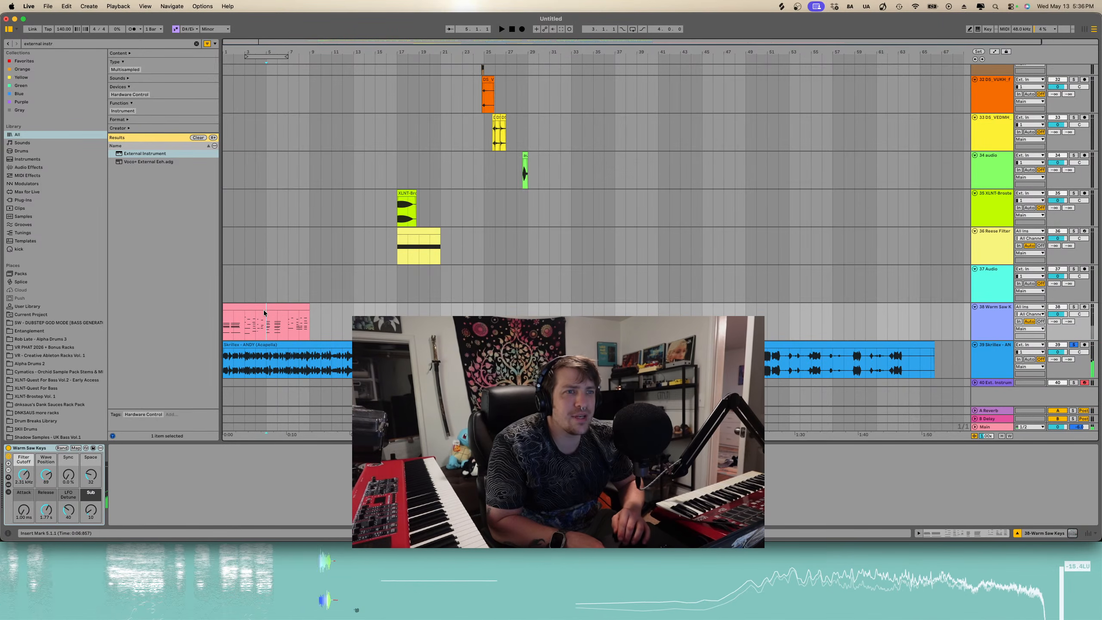
pyautogui.click(266, 307)
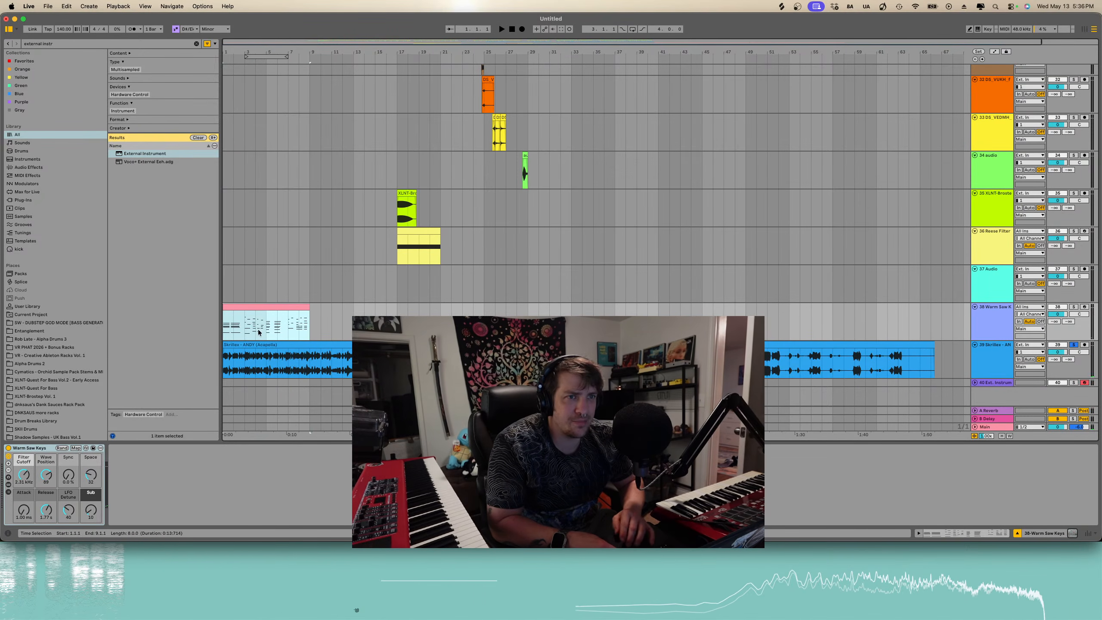
pyautogui.click(229, 379)
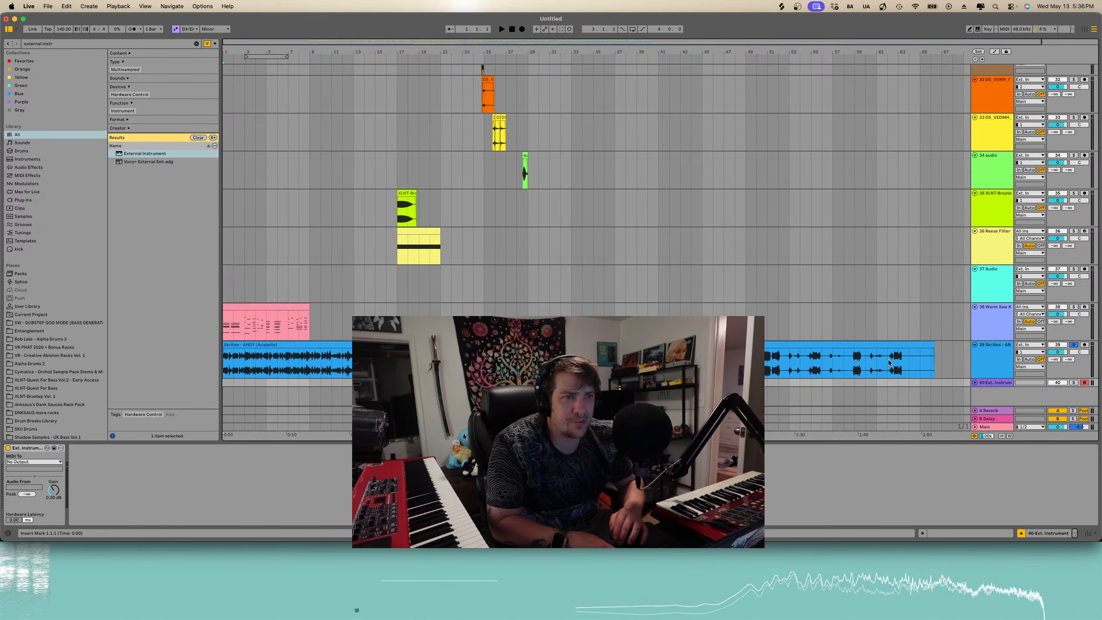
pyautogui.click(975, 382)
pyautogui.hotkey('ctrl', 'v')
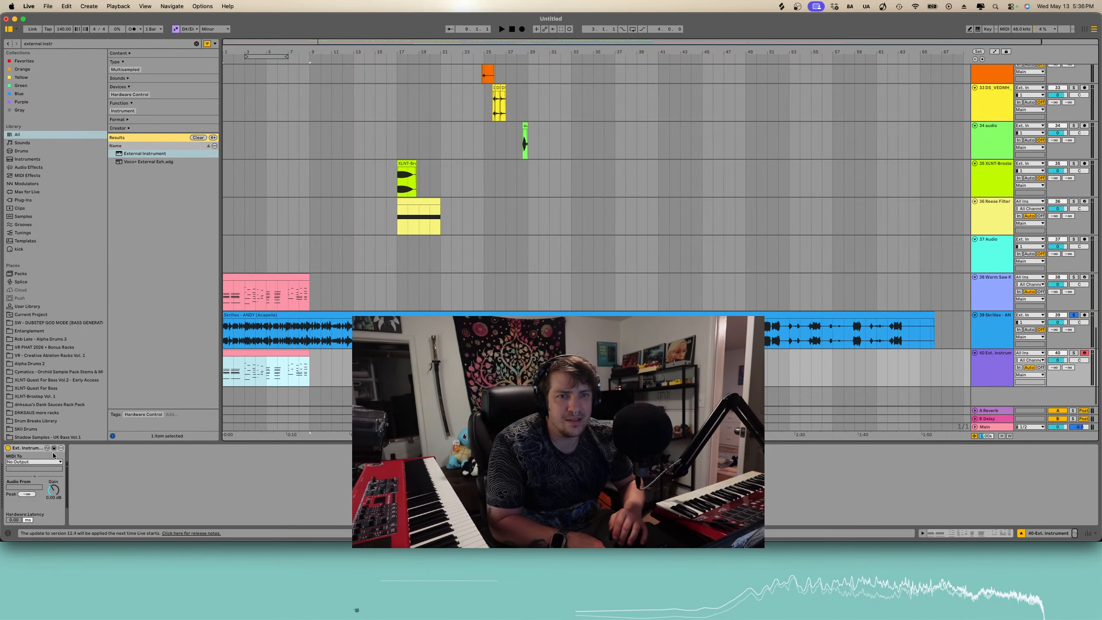
pyautogui.click(45, 462)
pyautogui.click(48, 459)
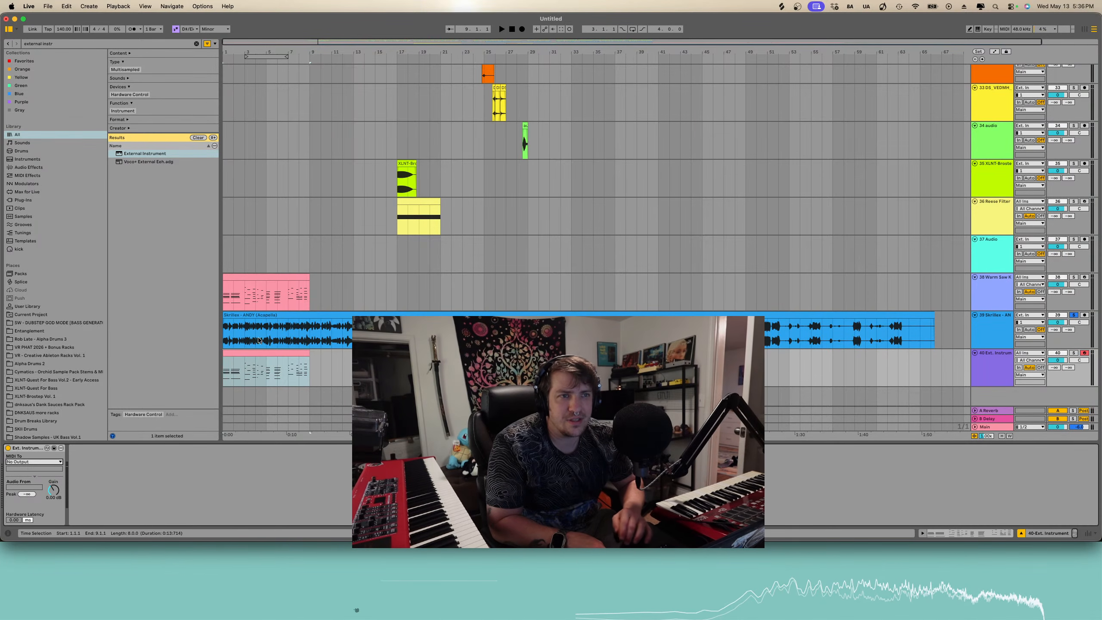
pyautogui.click(270, 275)
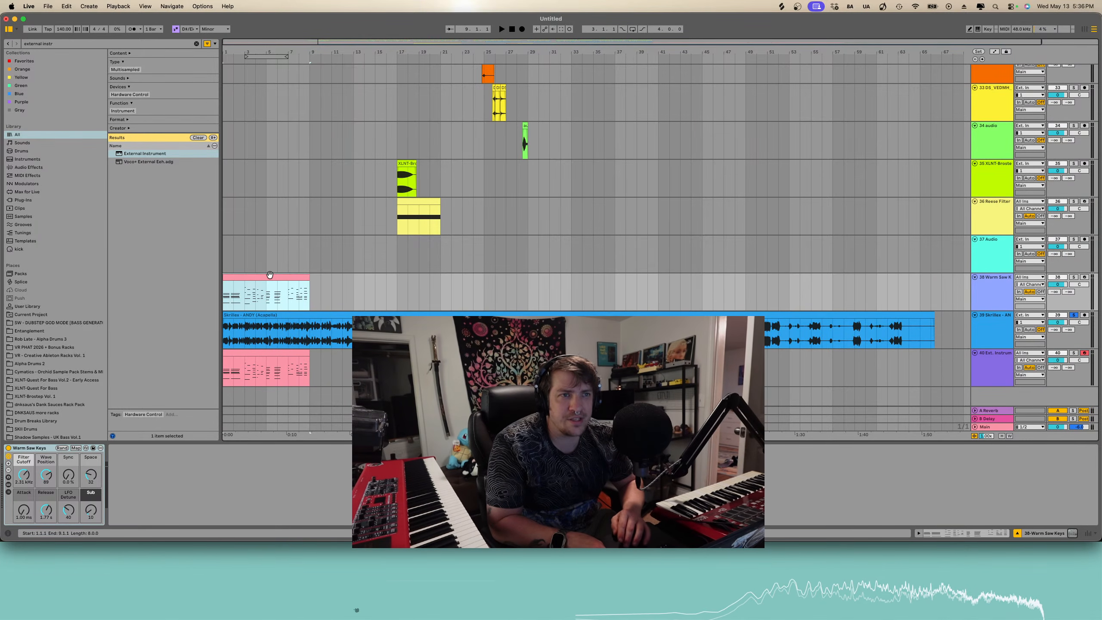
# - Duplicate the External Instrument track's clip twice along the timeline
pyautogui.click(312, 335)
pyautogui.click(274, 357)
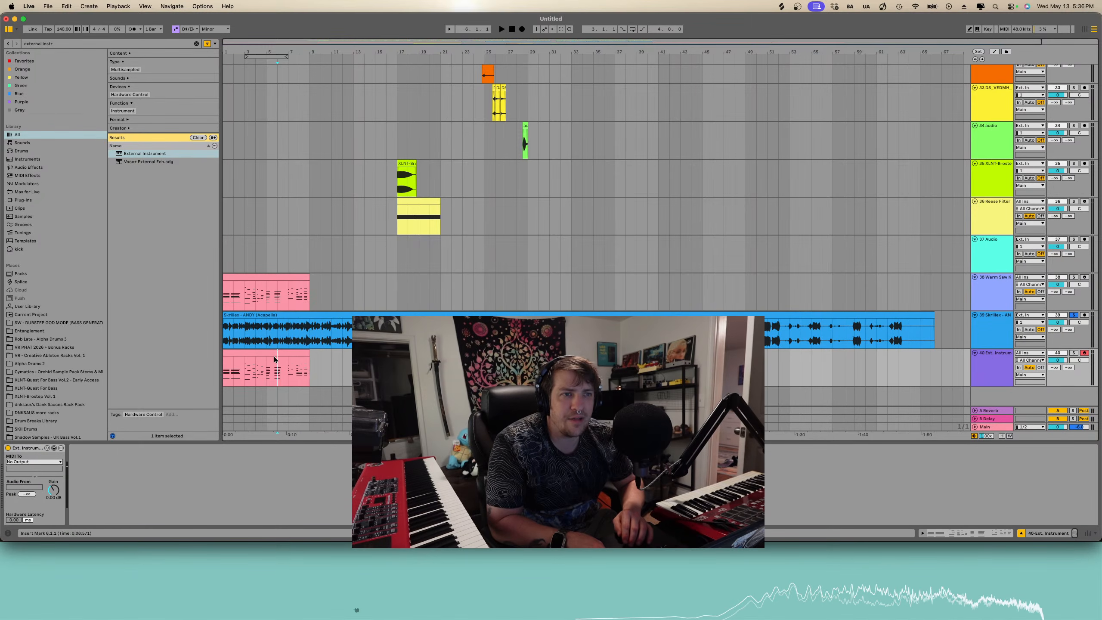
pyautogui.click(274, 355)
pyautogui.press('super+d')
pyautogui.press('super+d')
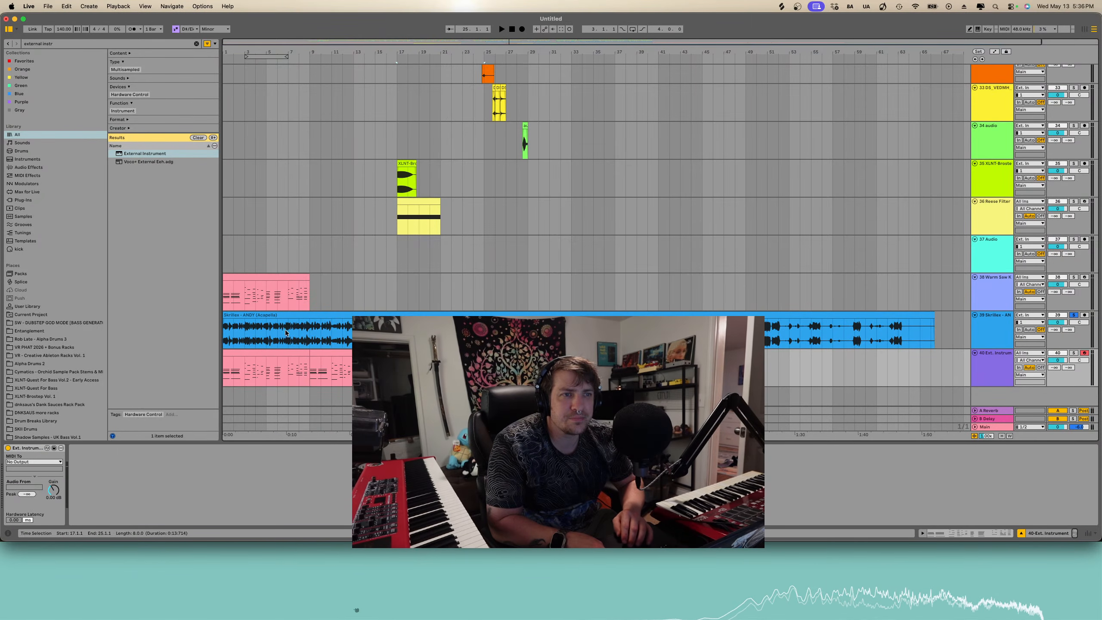
# - Set the acapella Auto Shift's MIDI input to the 40-Ext. Instrument track
pyautogui.click(283, 315)
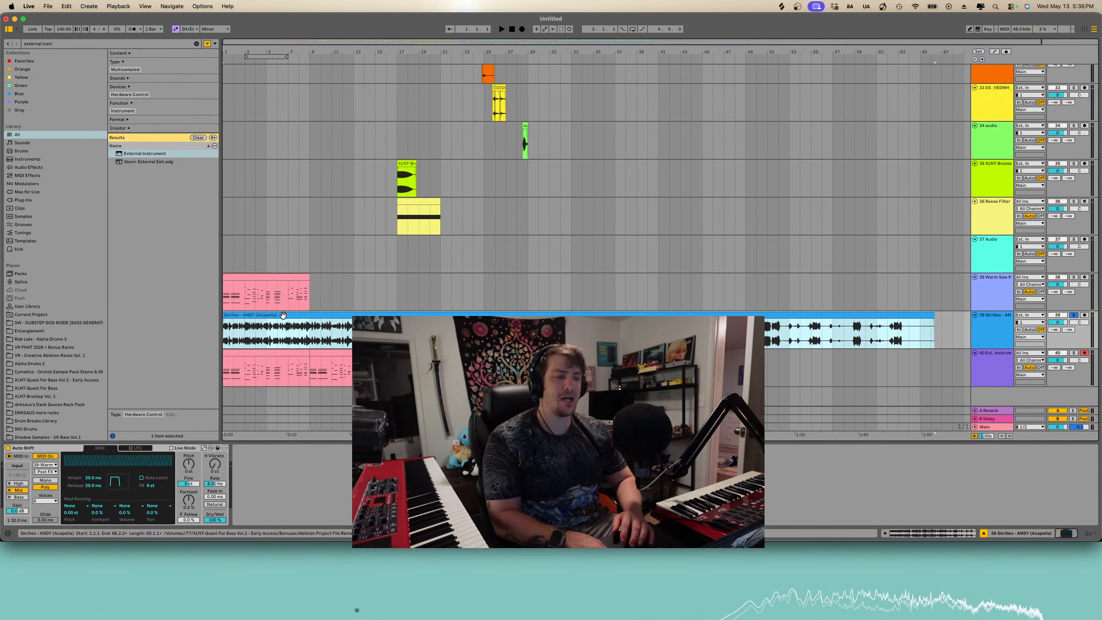
pyautogui.click(47, 481)
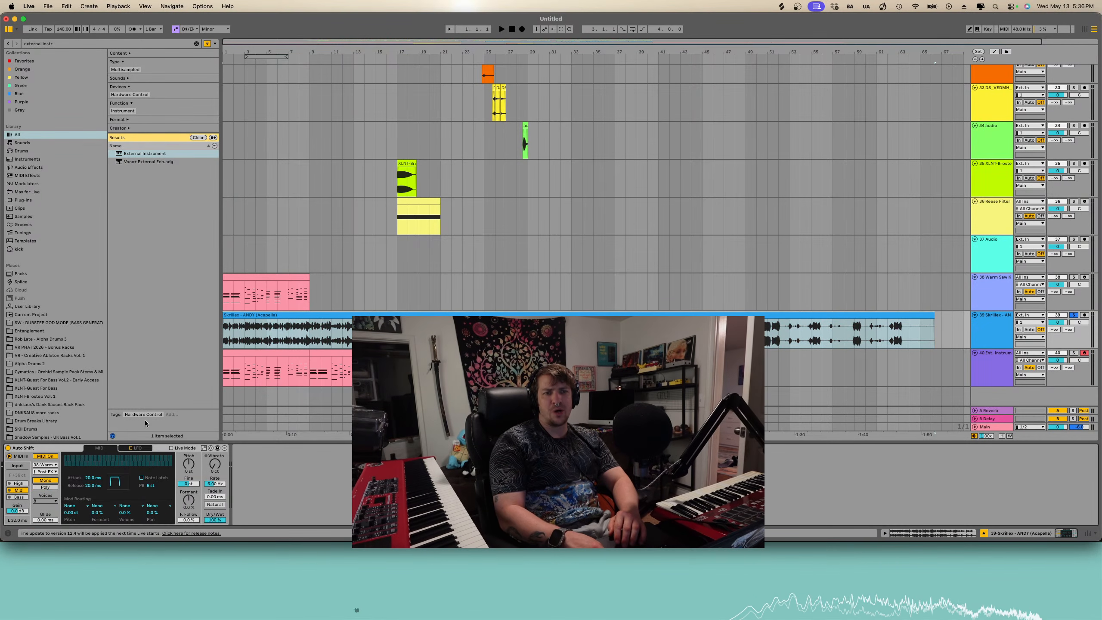
pyautogui.click(43, 464)
pyautogui.click(52, 538)
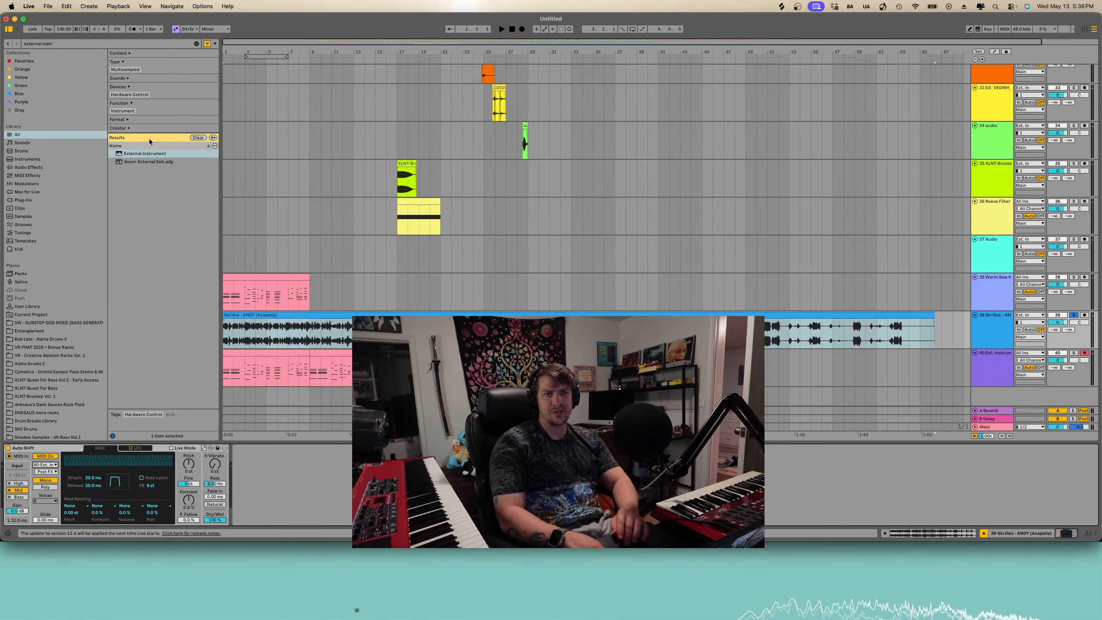
# - Search the browser for arp
pyautogui.click(197, 44)
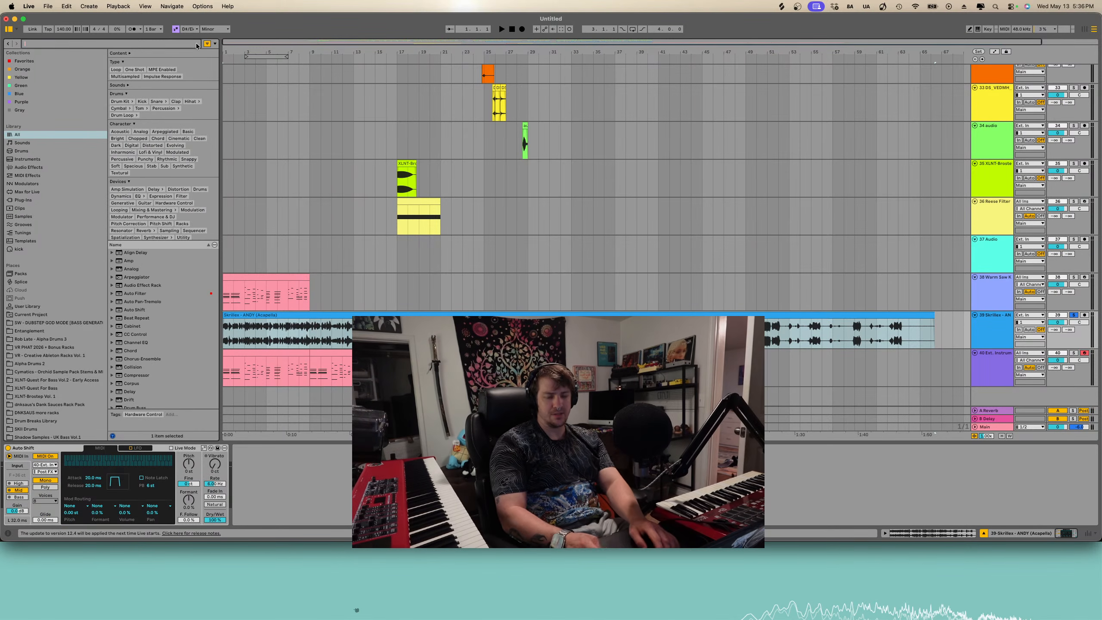
pyautogui.write('arp')
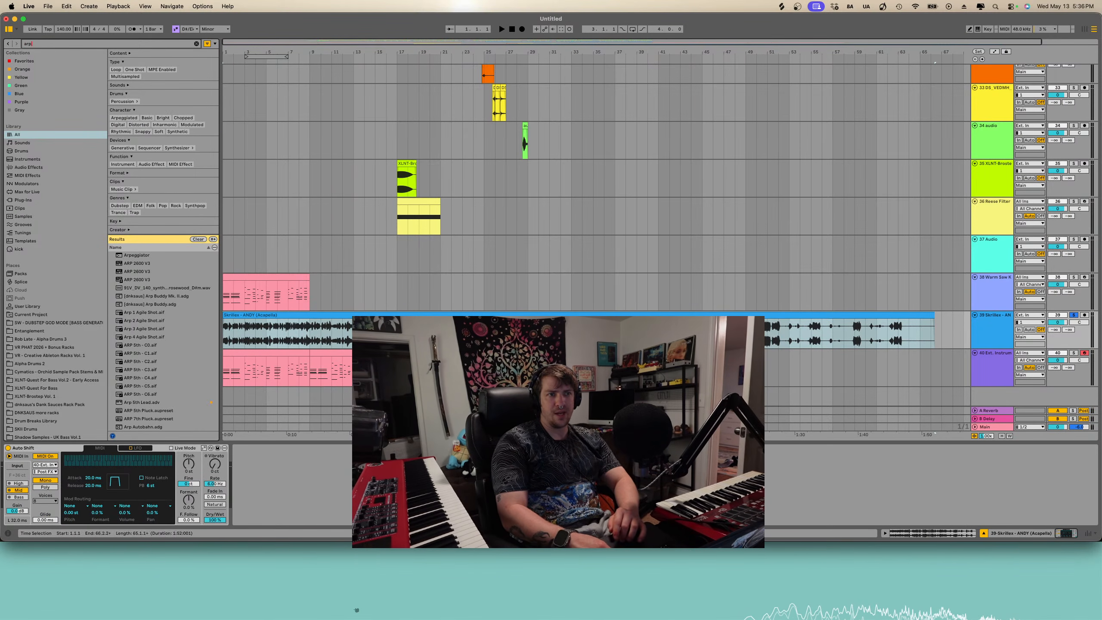
# - Select the External Instrument clips and duplicate them twice to fill 24 bars
pyautogui.moveTo(397, 369); pyautogui.dragTo(225, 348)
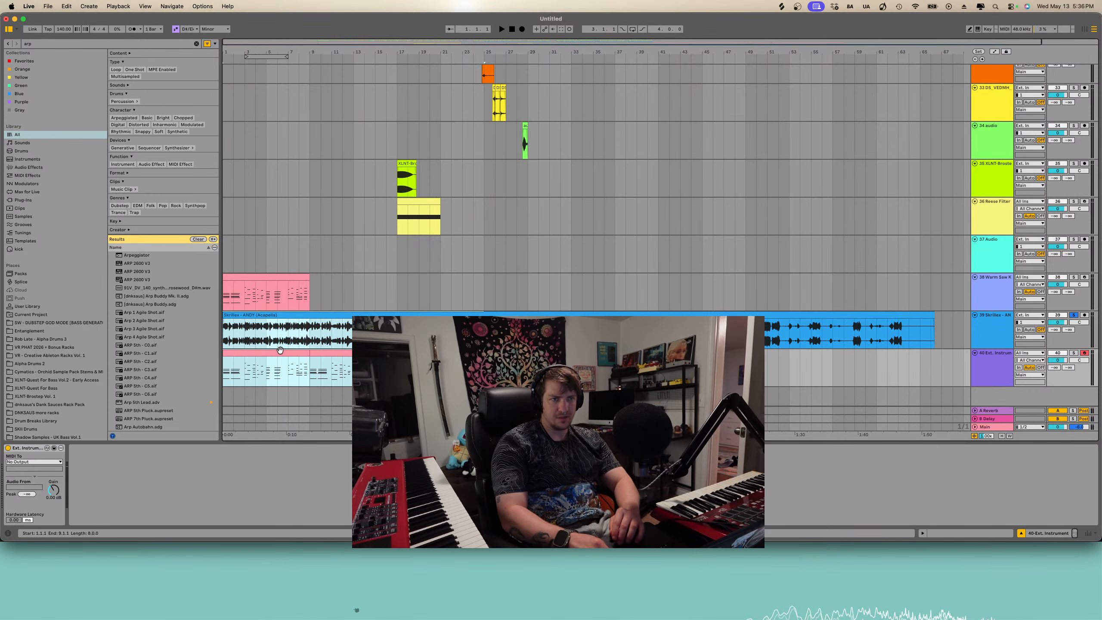
pyautogui.click(285, 353)
pyautogui.press('super+d')
pyautogui.press('super+d')
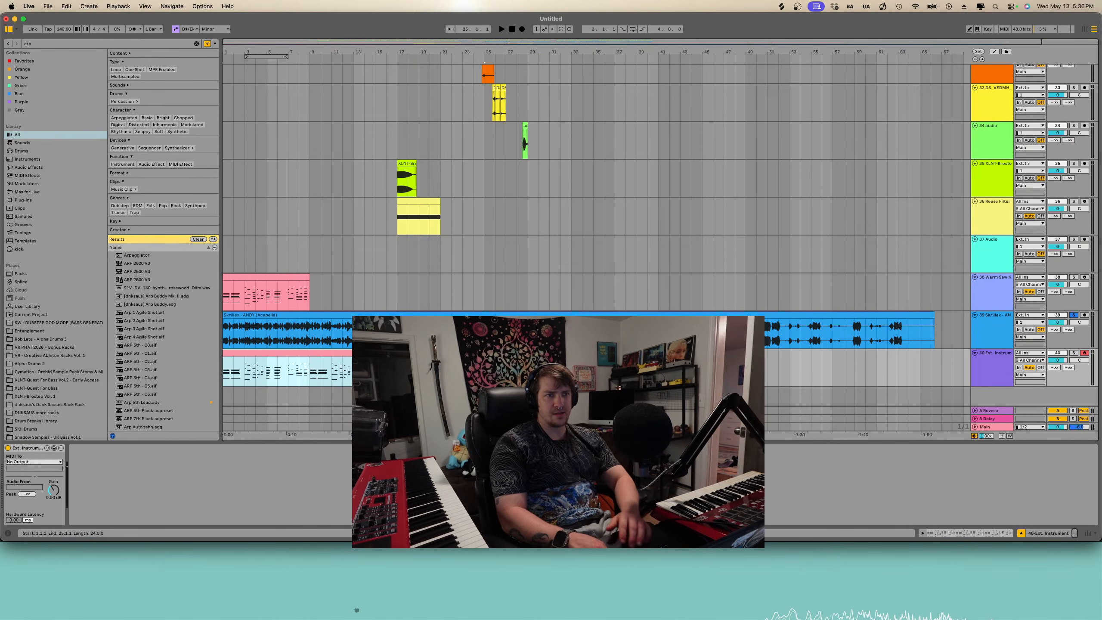
# - Open the External Instrument clip in the note editor and invert its note selection
pyautogui.hotkey('shift', 'Tab')
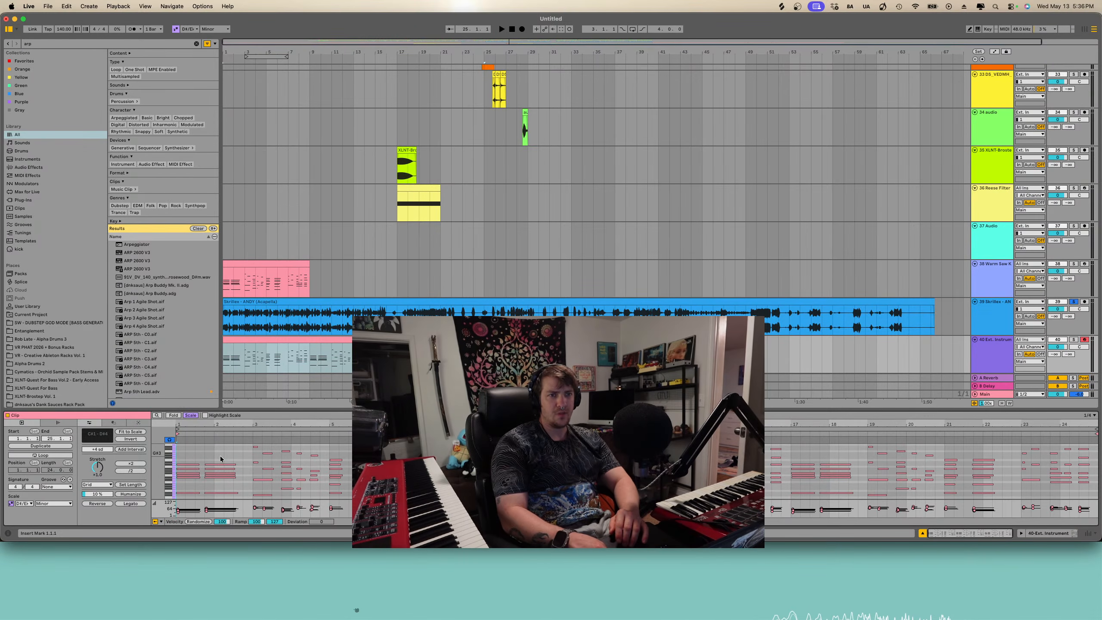
pyautogui.rightClick(204, 452)
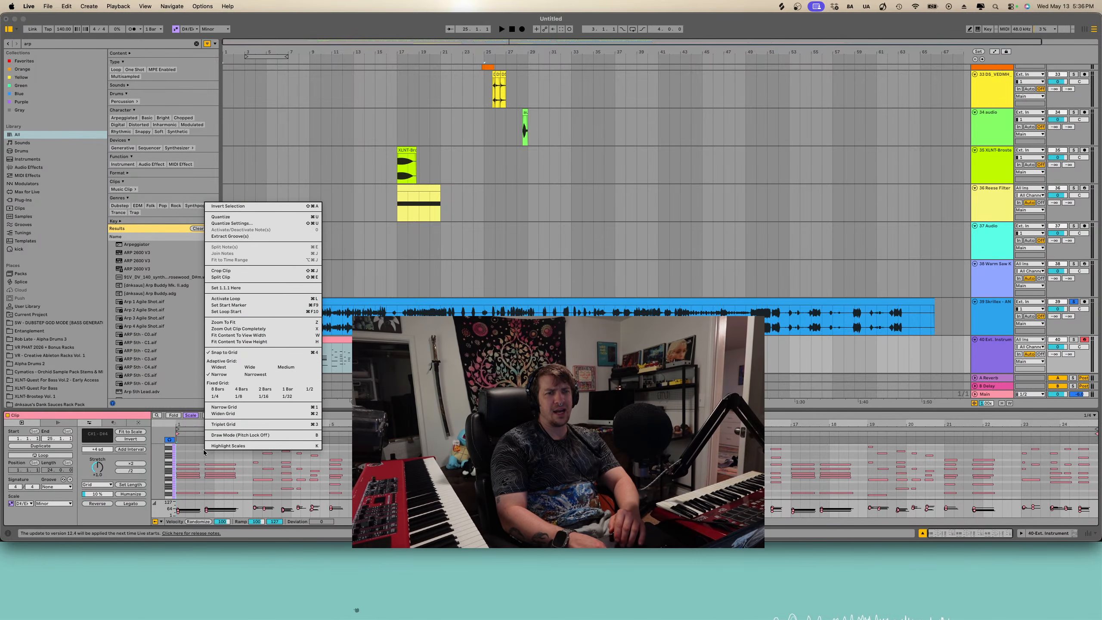
pyautogui.click(223, 207)
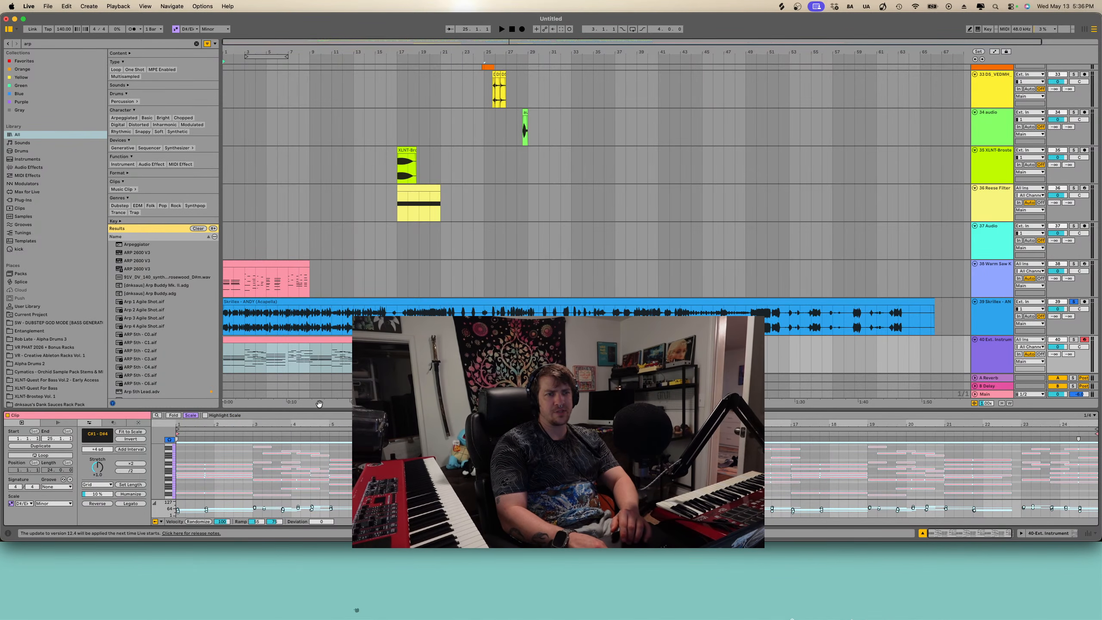
pyautogui.moveTo(318, 406); pyautogui.dragTo(239, 288)
# - Apply the Arpeggiate transformation to the clip's notes, then adjust its rate during playback
pyautogui.click(113, 304)
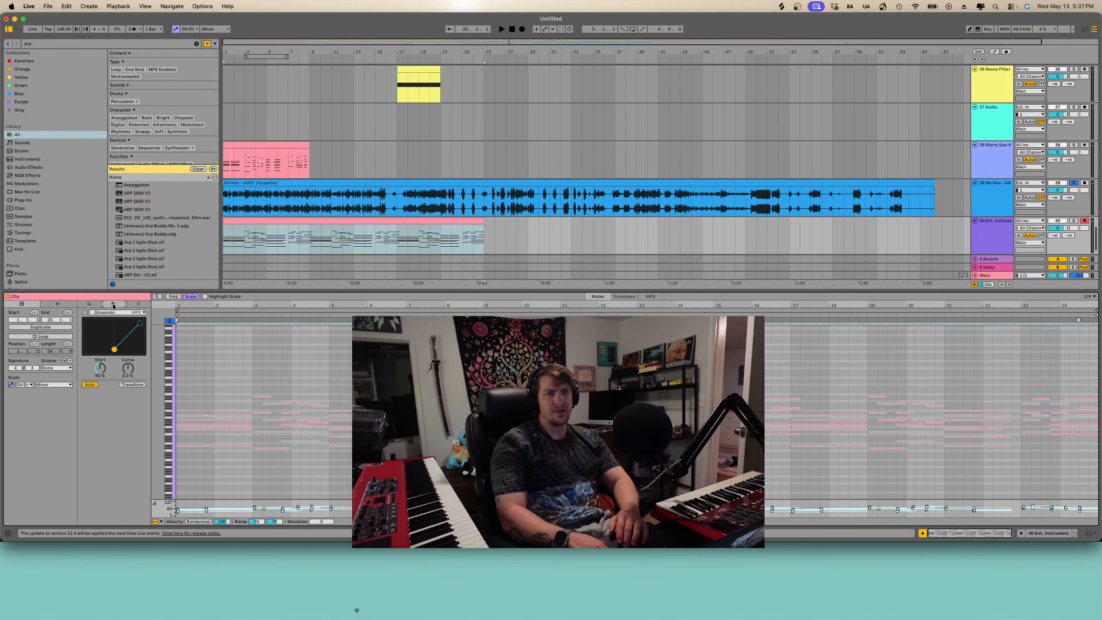
pyautogui.click(117, 313)
pyautogui.press('Up')
pyautogui.press('Up')
pyautogui.press('Up')
pyautogui.press('Return')
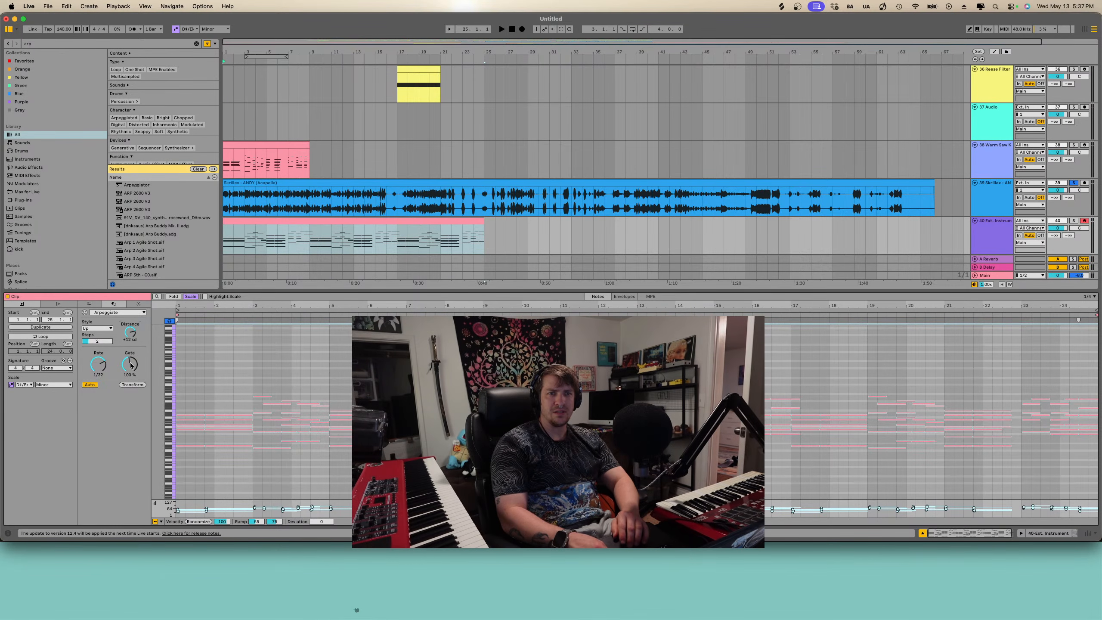
pyautogui.click(132, 385)
pyautogui.press('space')
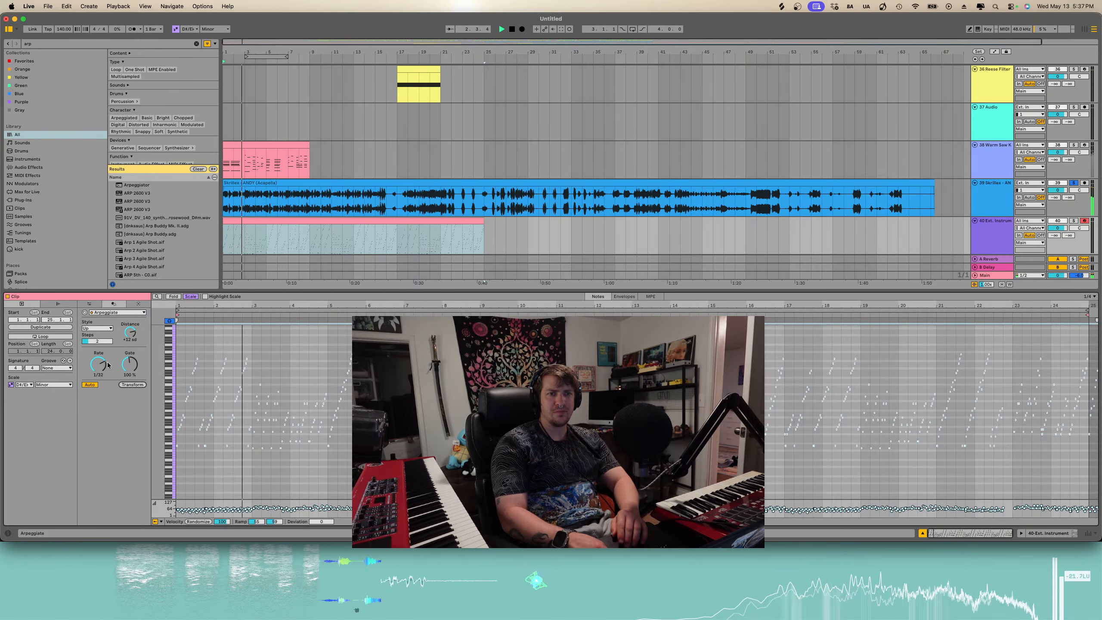
pyautogui.moveTo(98, 364); pyautogui.dragTo(103, 366)
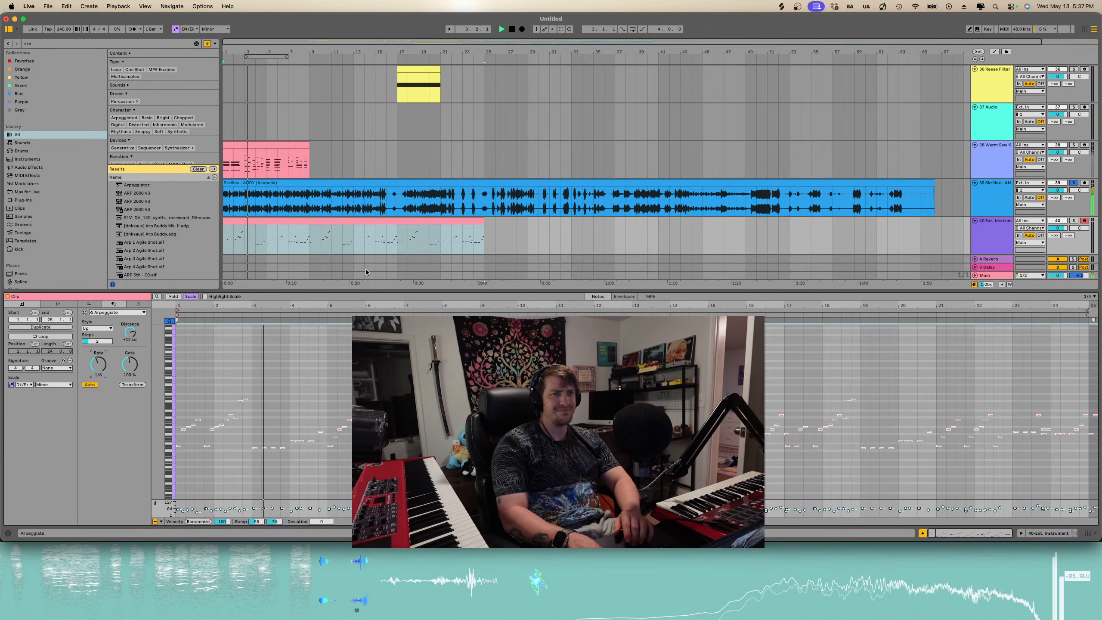
# - Open the acapella's Auto Shift and raise its formant follow and formant controls
pyautogui.hotkey('shift', 'Tab')
pyautogui.doubleClick(306, 334)
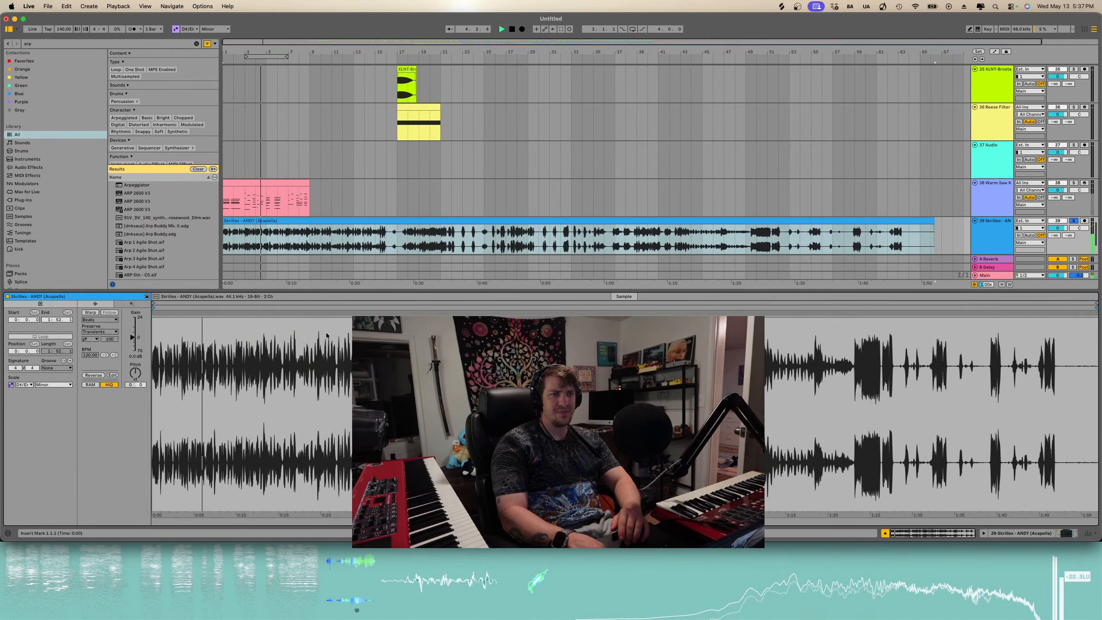
pyautogui.hotkey('shift', 'Tab')
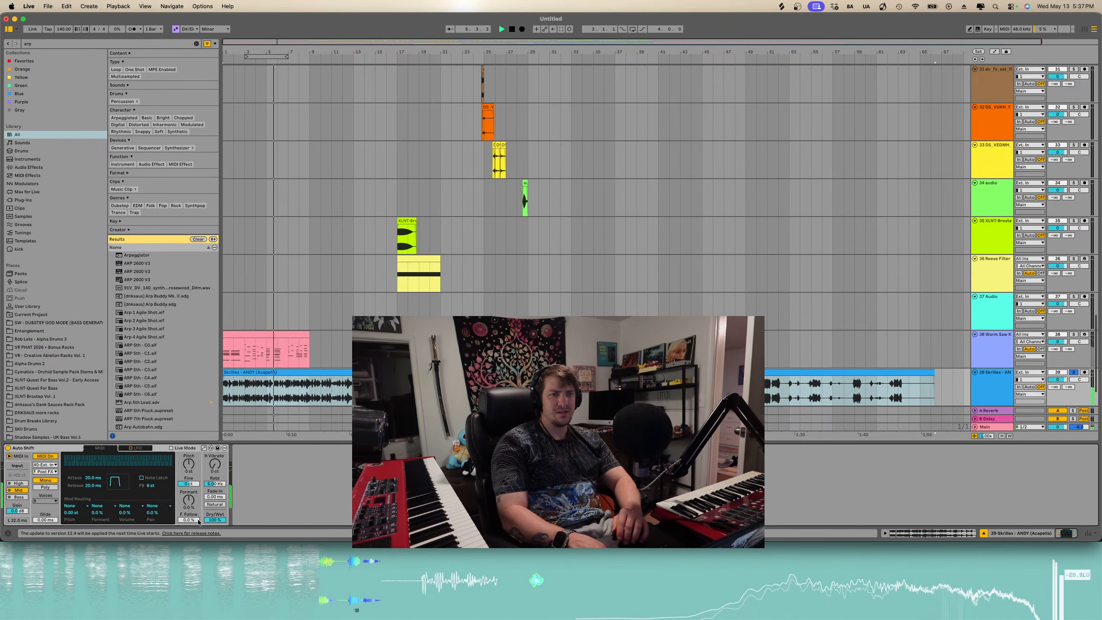
pyautogui.moveTo(192, 522); pyautogui.dragTo(193, 469)
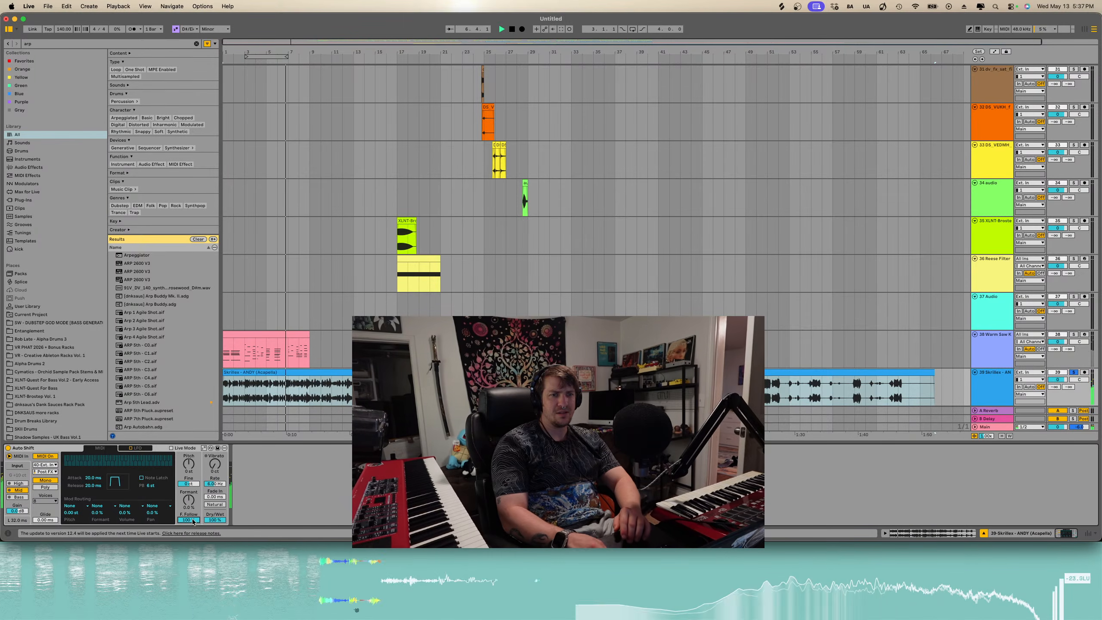
pyautogui.moveTo(189, 499); pyautogui.dragTo(194, 486)
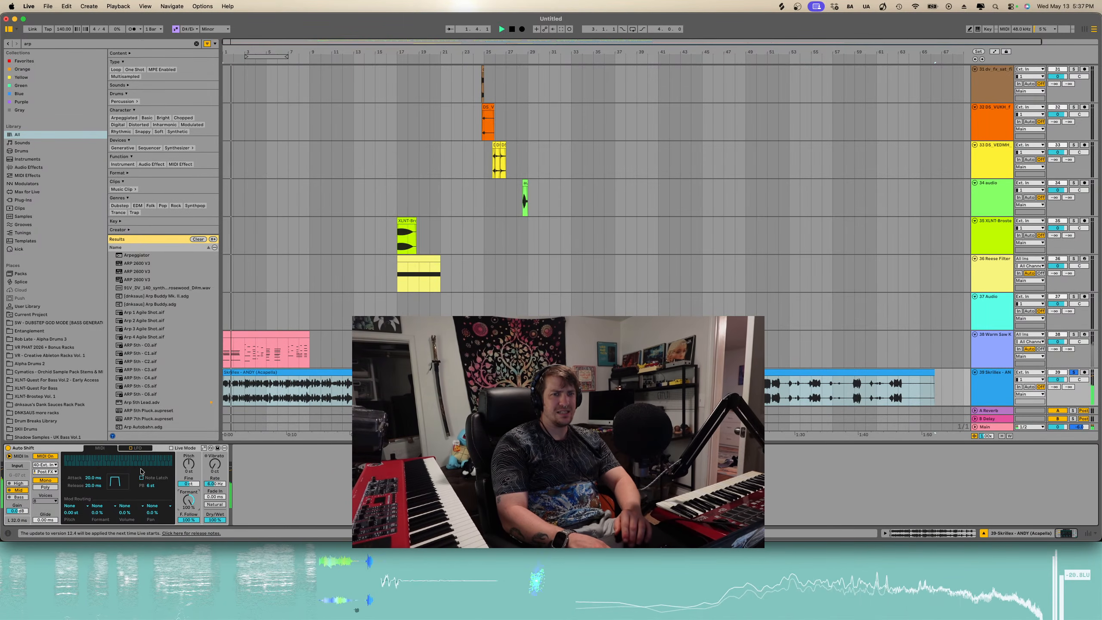
# - Switch Auto Shift's voice mode between Poly and Mono and toggle its MIDI option
pyautogui.click(46, 486)
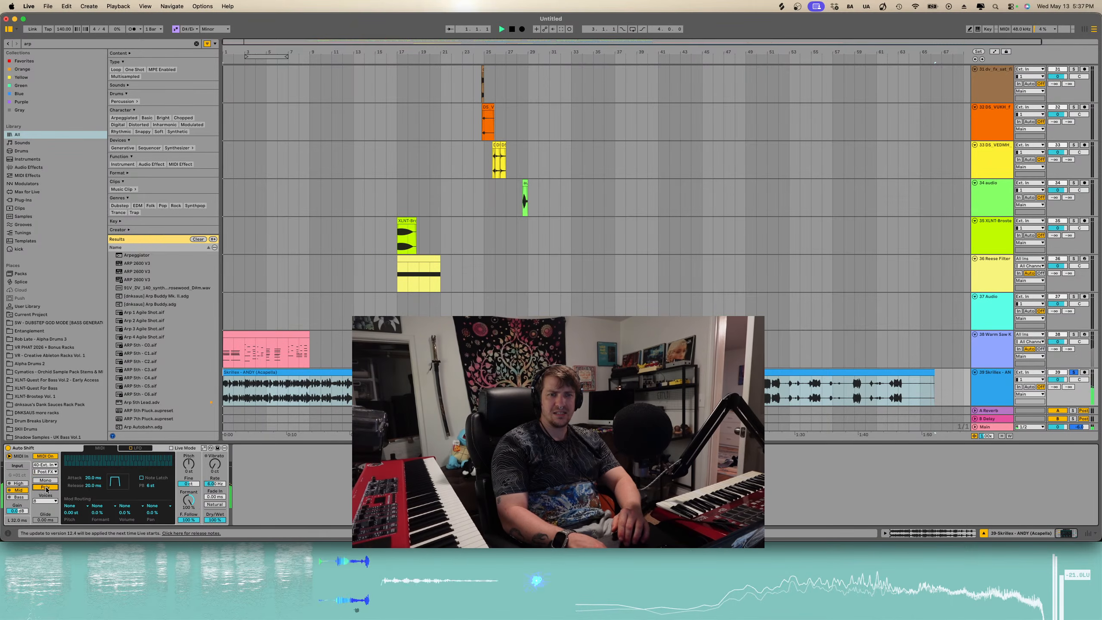
pyautogui.click(46, 480)
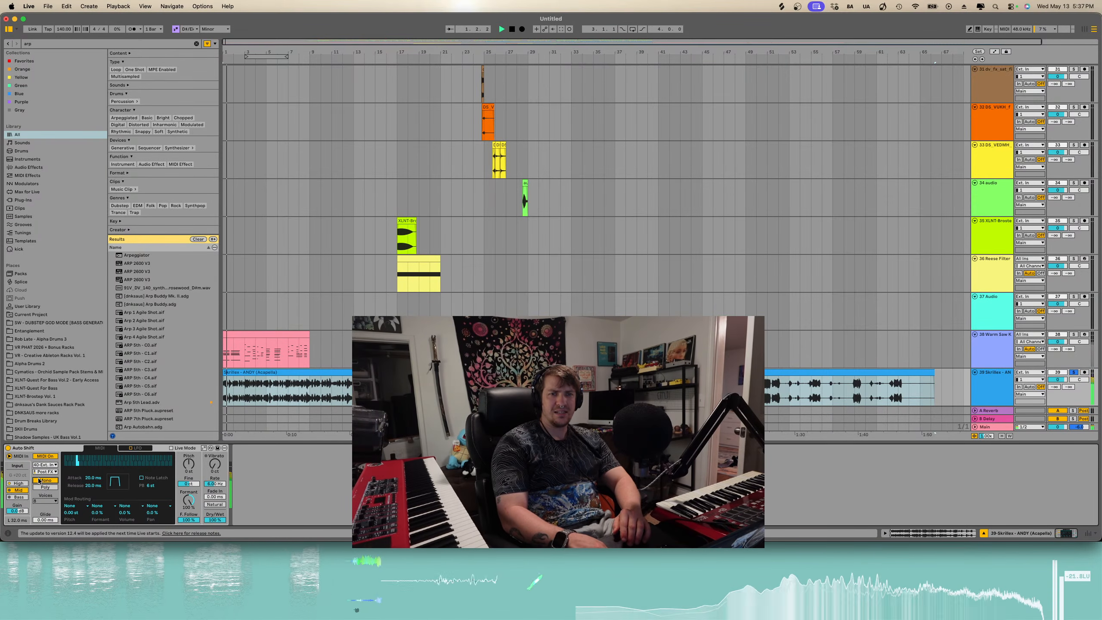
pyautogui.click(19, 483)
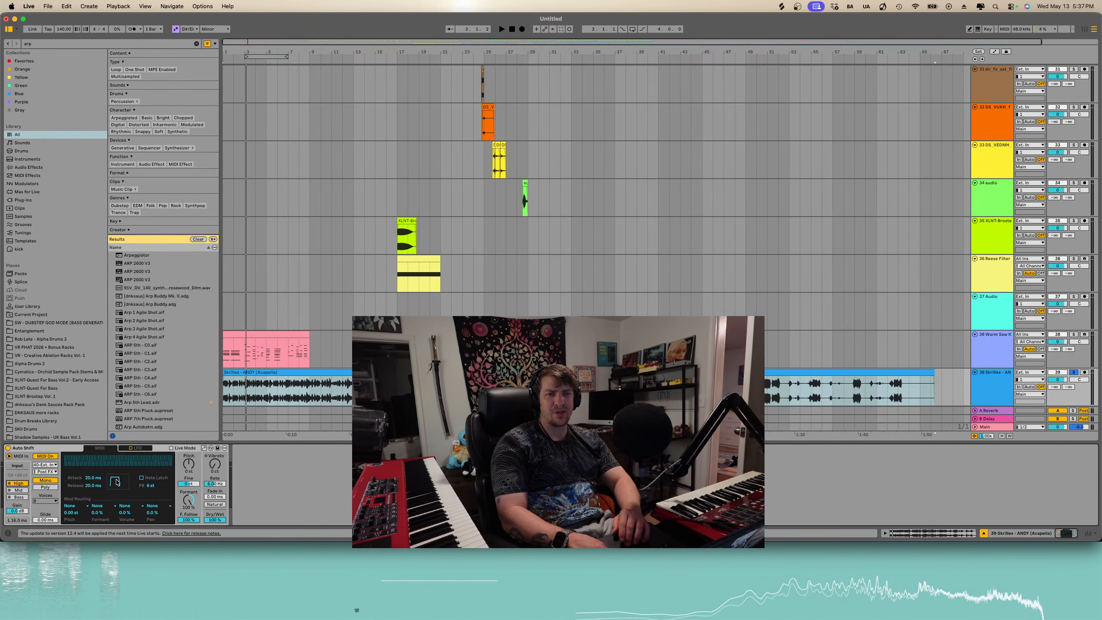
# - Play the arrangement from the acapella section to audition it
pyautogui.scroll(-3, 728, 280)
pyautogui.press('space')
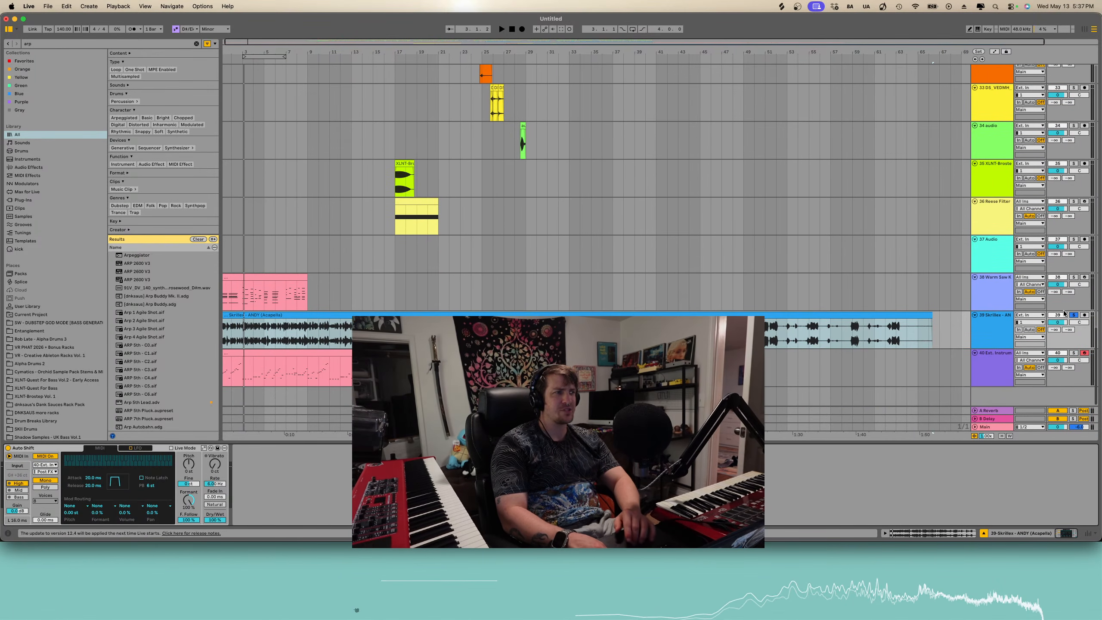
pyautogui.click(384, 332)
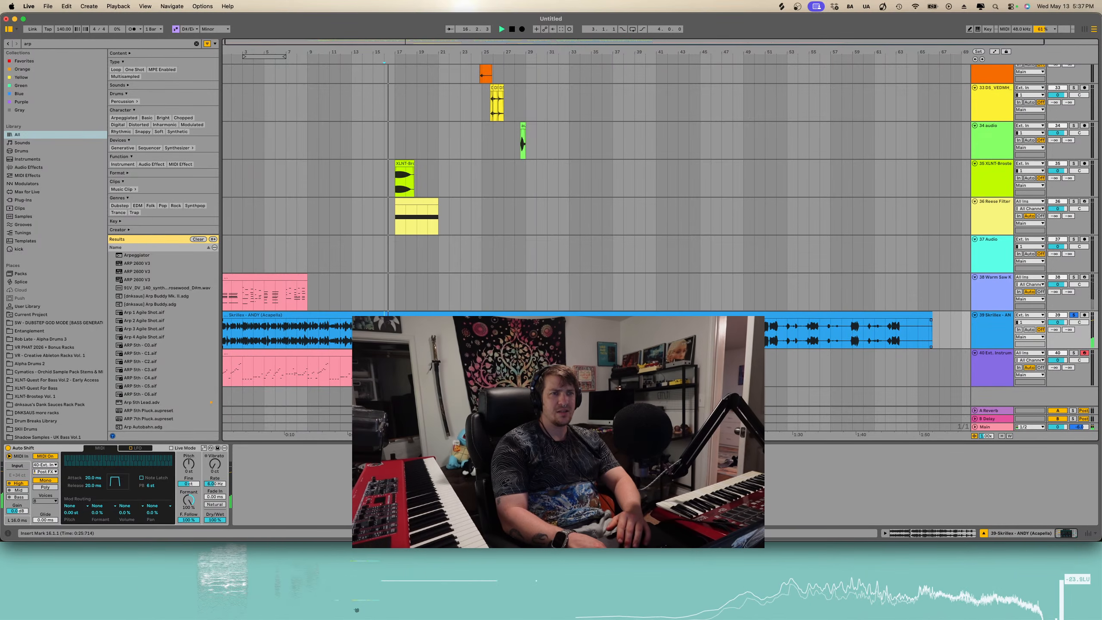
pyautogui.press('+')
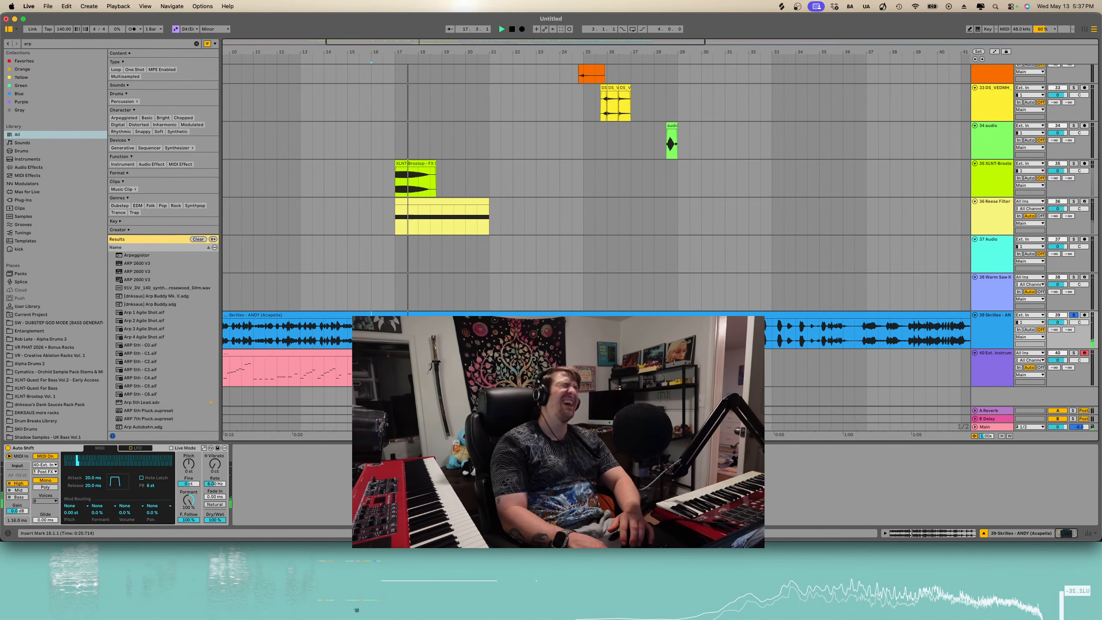
pyautogui.press('+')
pyautogui.press('-')
pyautogui.press('-')
pyautogui.press('-')
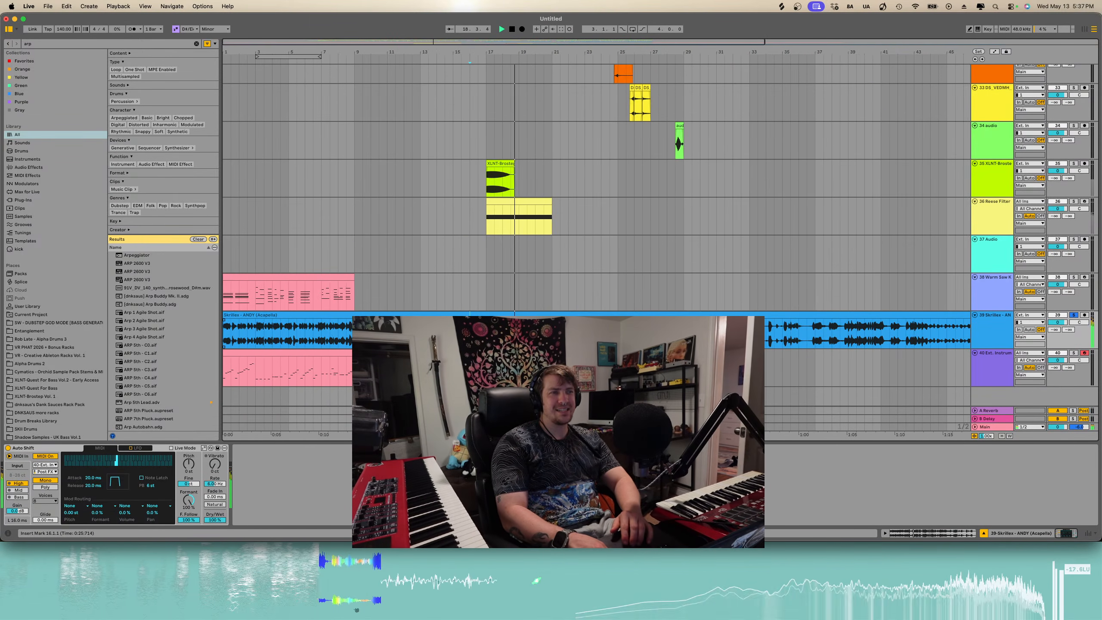
pyautogui.press('space')
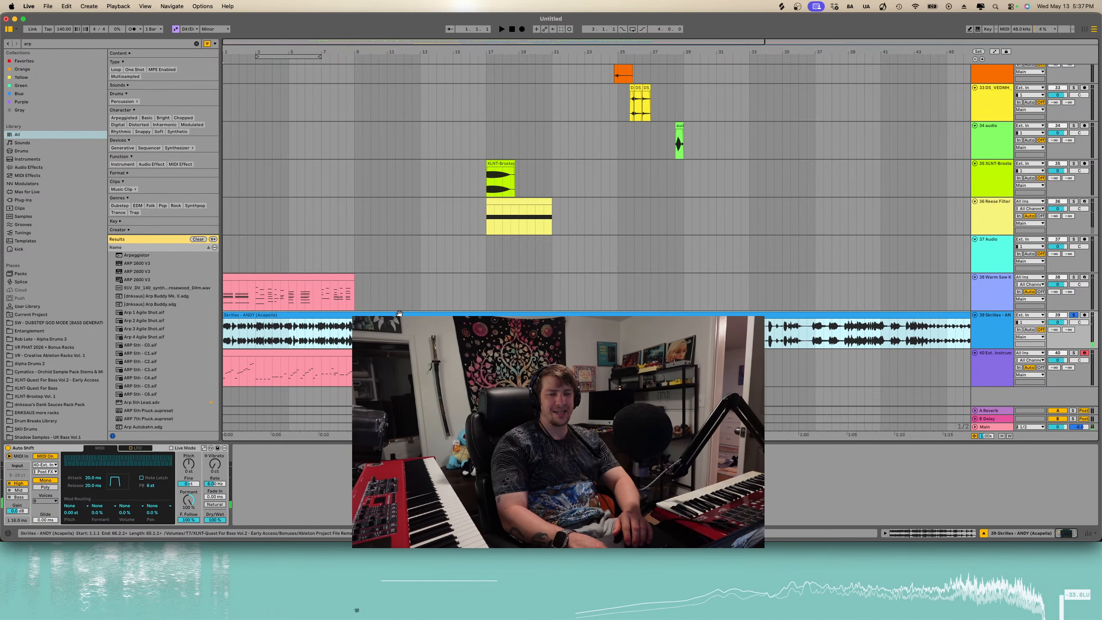
# - Delete the acapella clip and the External Instrument clip below it
pyautogui.press('Delete')
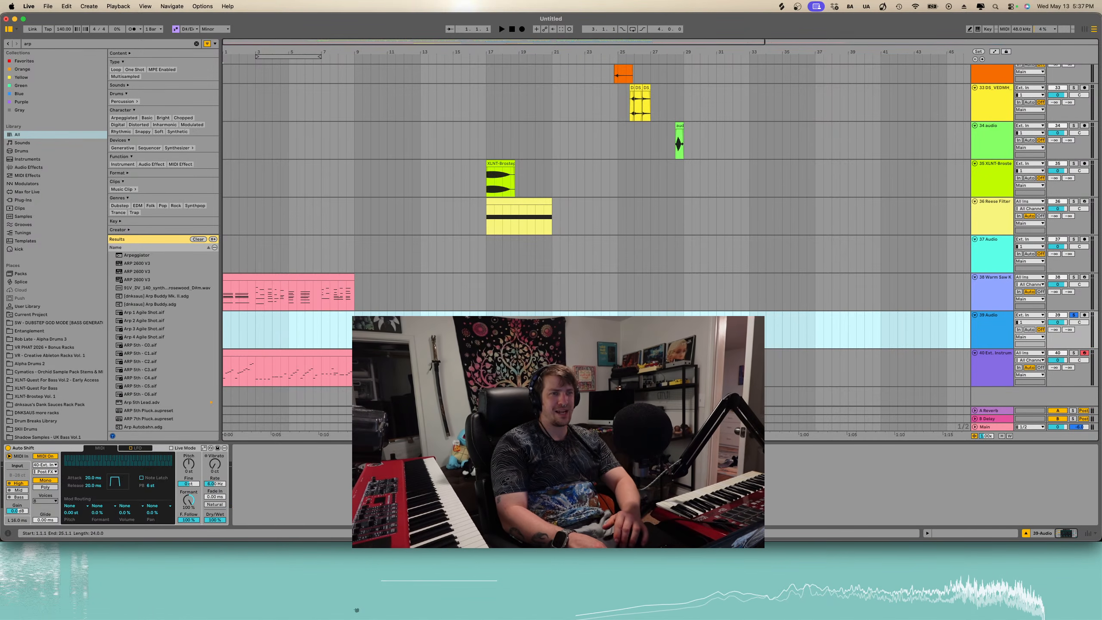
pyautogui.press('Down')
pyautogui.press('Delete')
pyautogui.press('space')
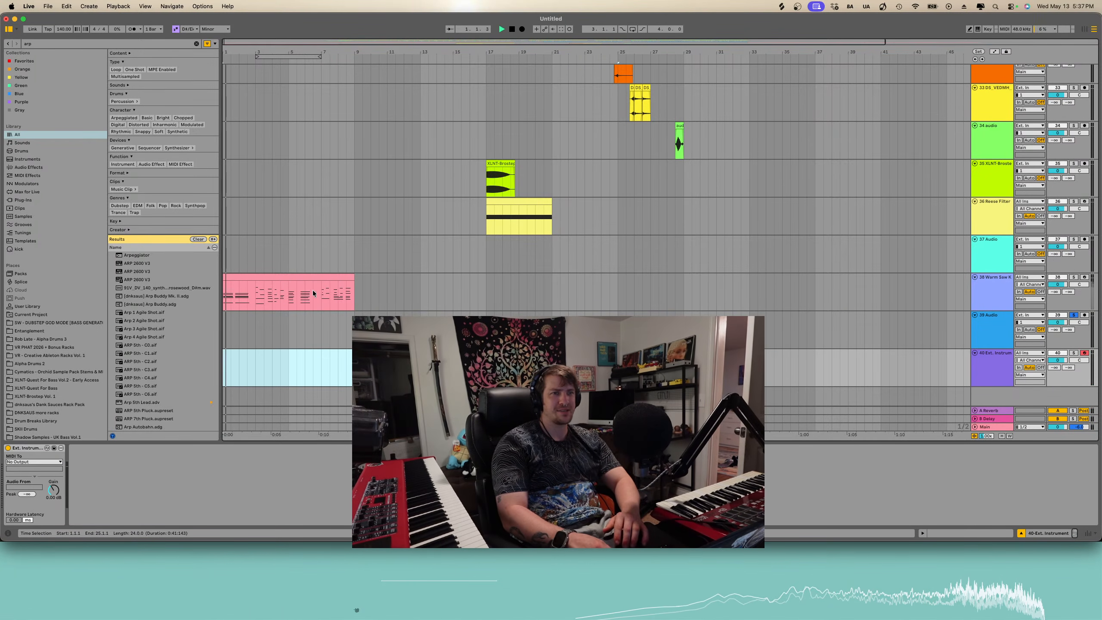
# - Toggle solo on the External Instrument and Warm Saw Keys tracks
pyautogui.press('s')
pyautogui.click(484, 289)
pyautogui.press('s')
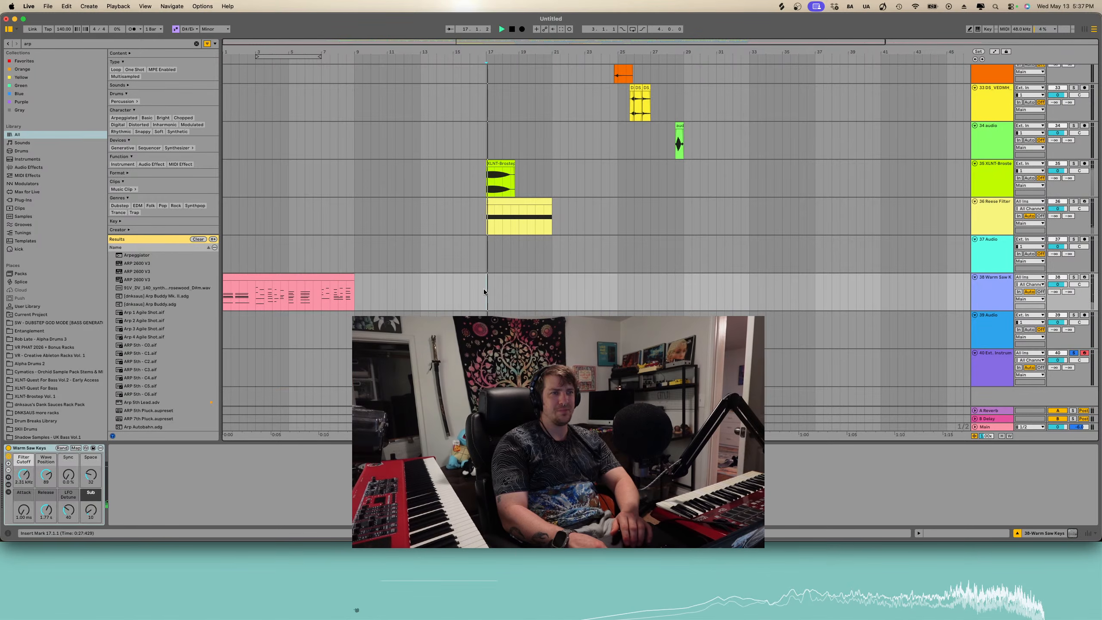
pyautogui.press('s')
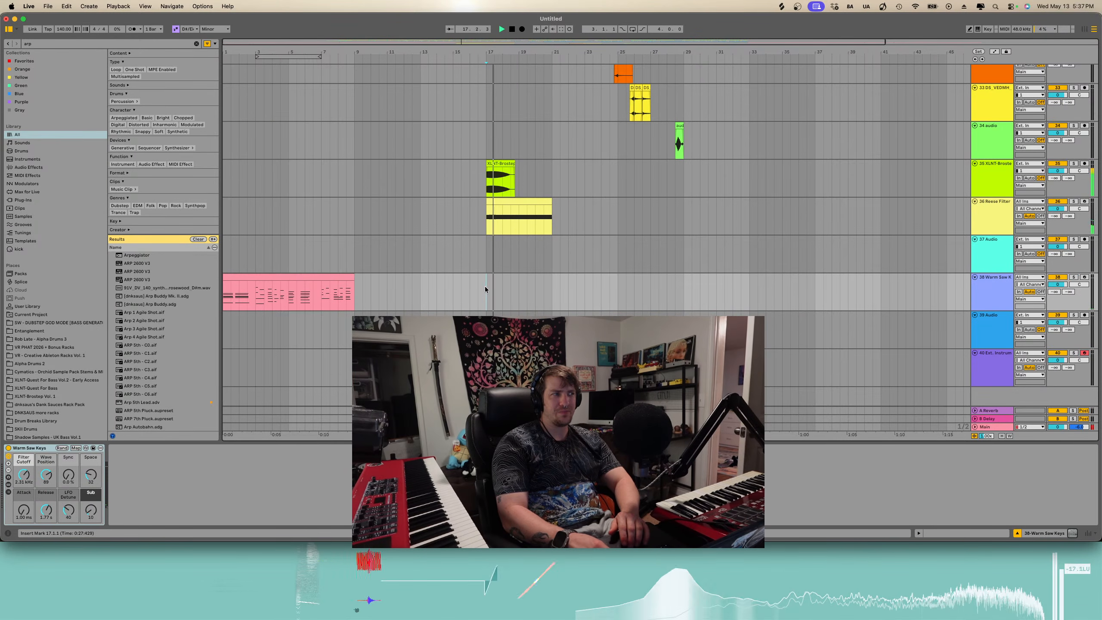
# - Browse up and down through the arrangement's tracks
pyautogui.scroll(-3, 521, 281)
pyautogui.scroll(10, 521, 280)
pyautogui.scroll(-6, 521, 281)
pyautogui.scroll(10, 521, 281)
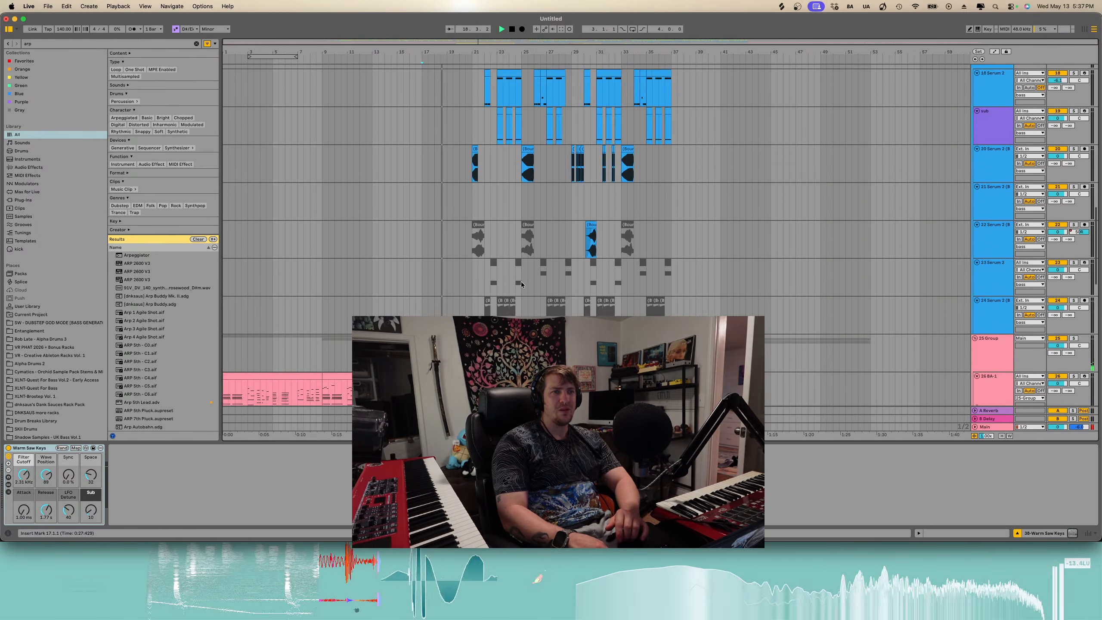
pyautogui.scroll(-10, 521, 281)
pyautogui.scroll(-1, 521, 281)
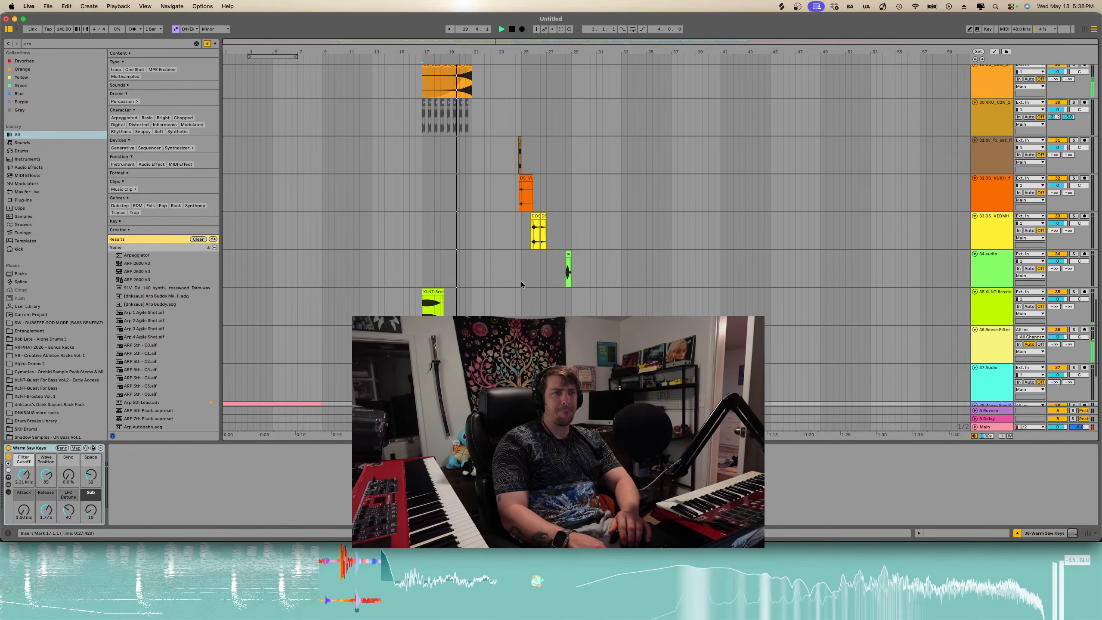
pyautogui.scroll(3, 521, 280)
pyautogui.scroll(-6, 521, 281)
pyautogui.hscroll(-3, 521, 281)
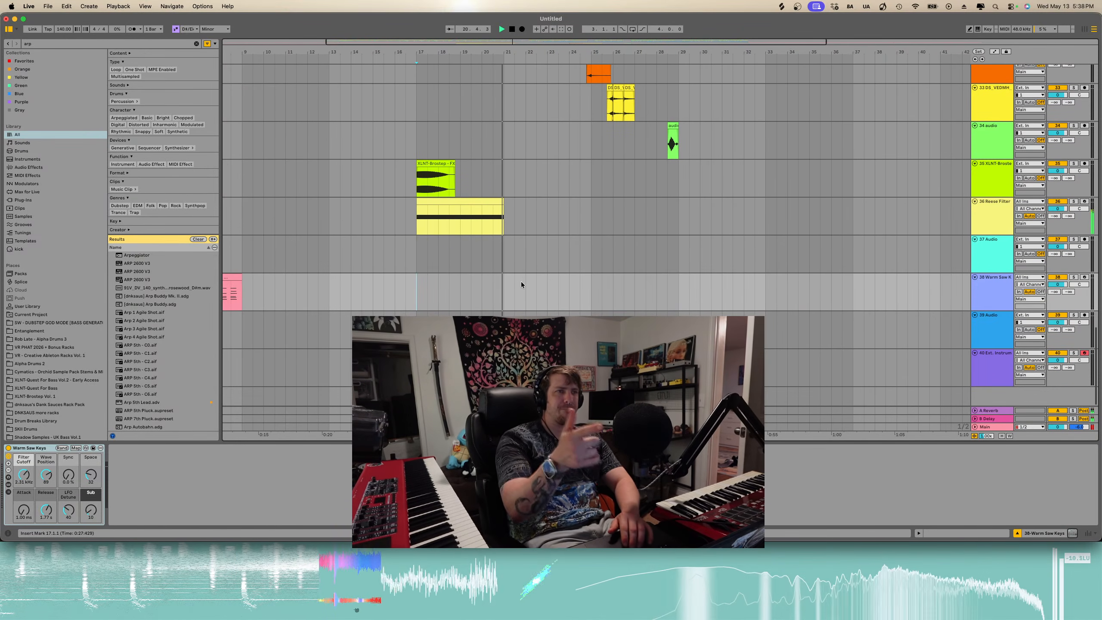
# - Examine the drum and percussion tracks across the arrangement
pyautogui.scroll(10, 510, 290)
pyautogui.scroll(-5, 510, 290)
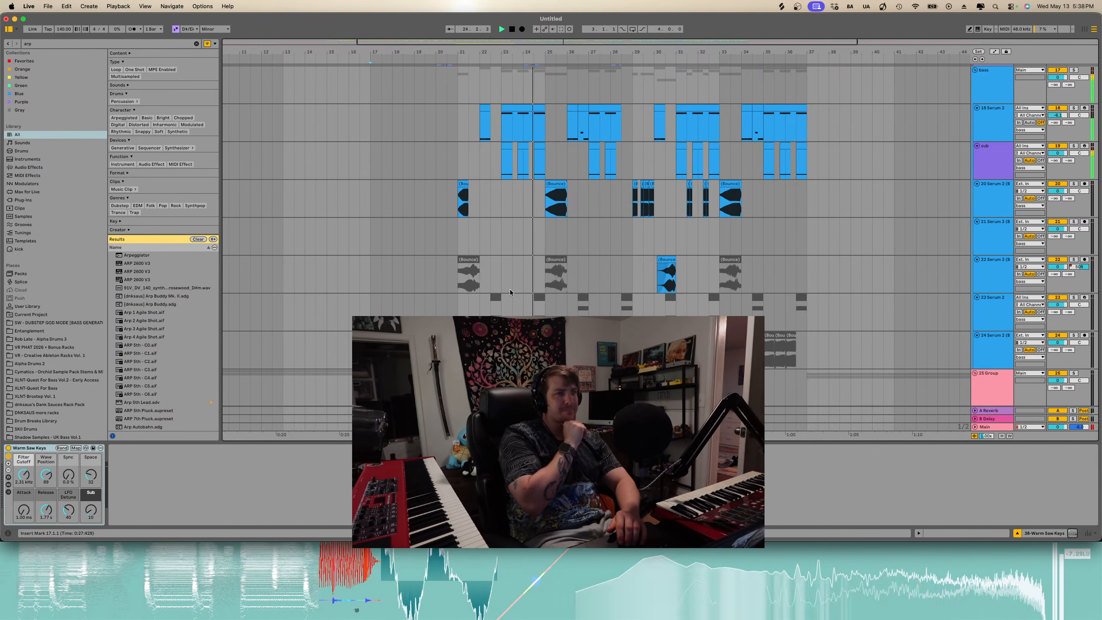
pyautogui.scroll(-3, 542, 296)
pyautogui.scroll(-3, 541, 296)
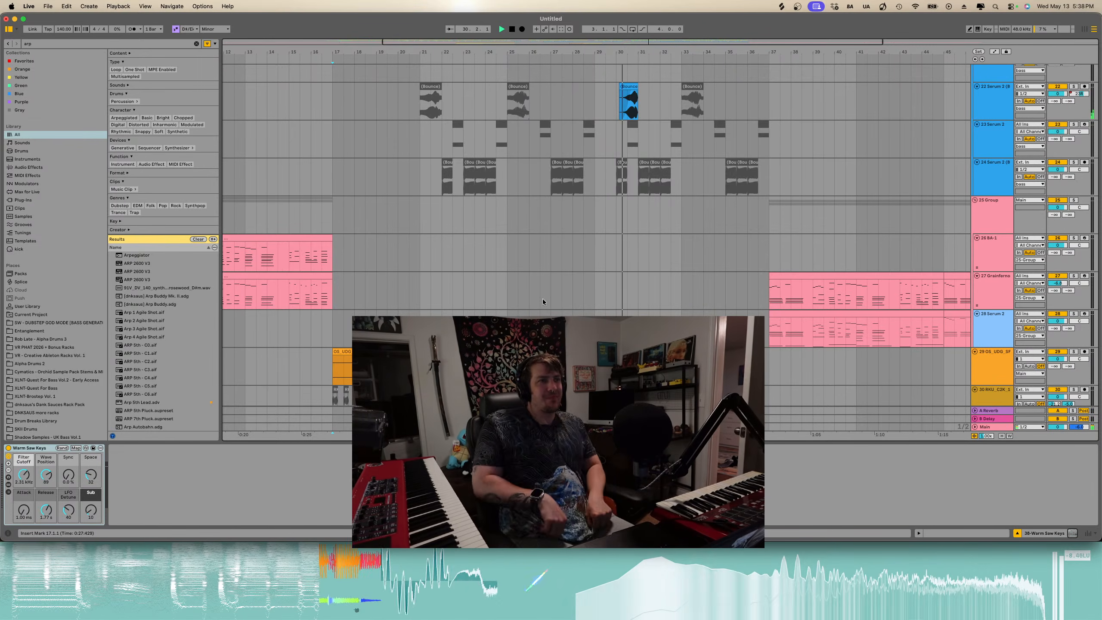
pyautogui.scroll(-3, 643, 236)
pyautogui.hscroll(1, 642, 236)
pyautogui.scroll(15, 595, 234)
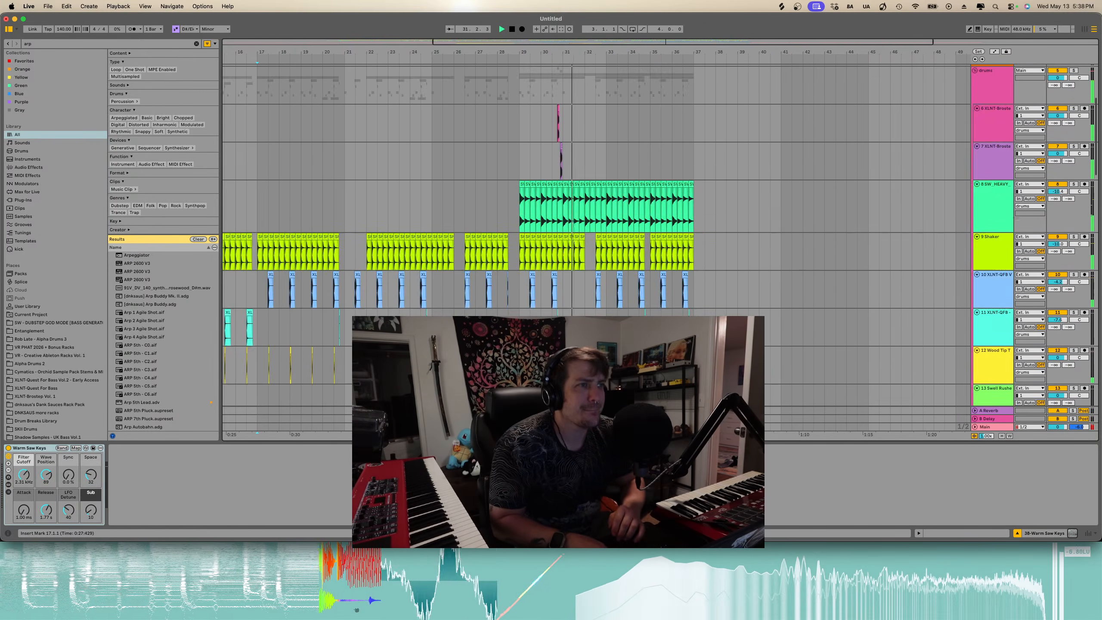
pyautogui.scroll(5, 636, 238)
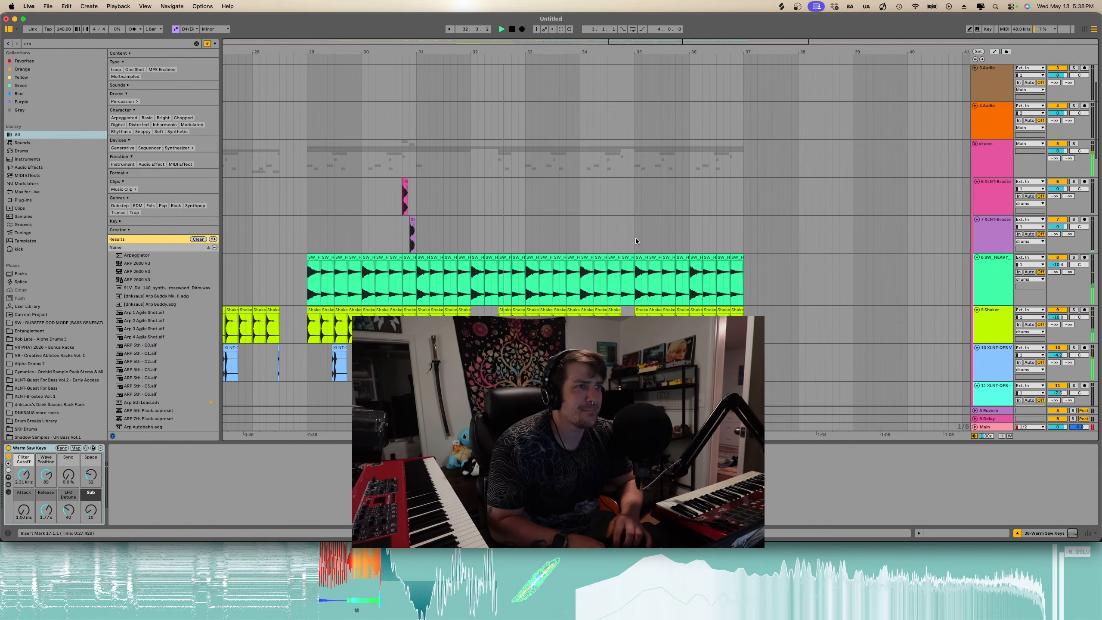
# - Copy the short Brostep hit on the XLNT-Brostep drum track and paste it about a bar later on the same track
pyautogui.click(410, 196)
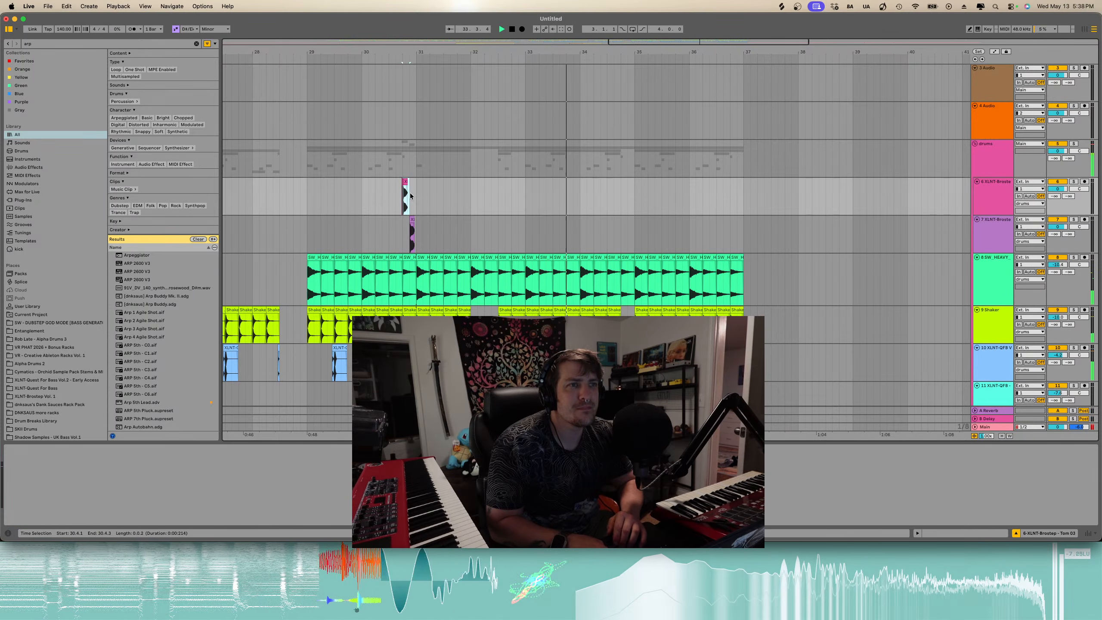
pyautogui.scroll(3, 410, 194)
pyautogui.moveTo(423, 196); pyautogui.dragTo(368, 192)
pyautogui.press('super+c')
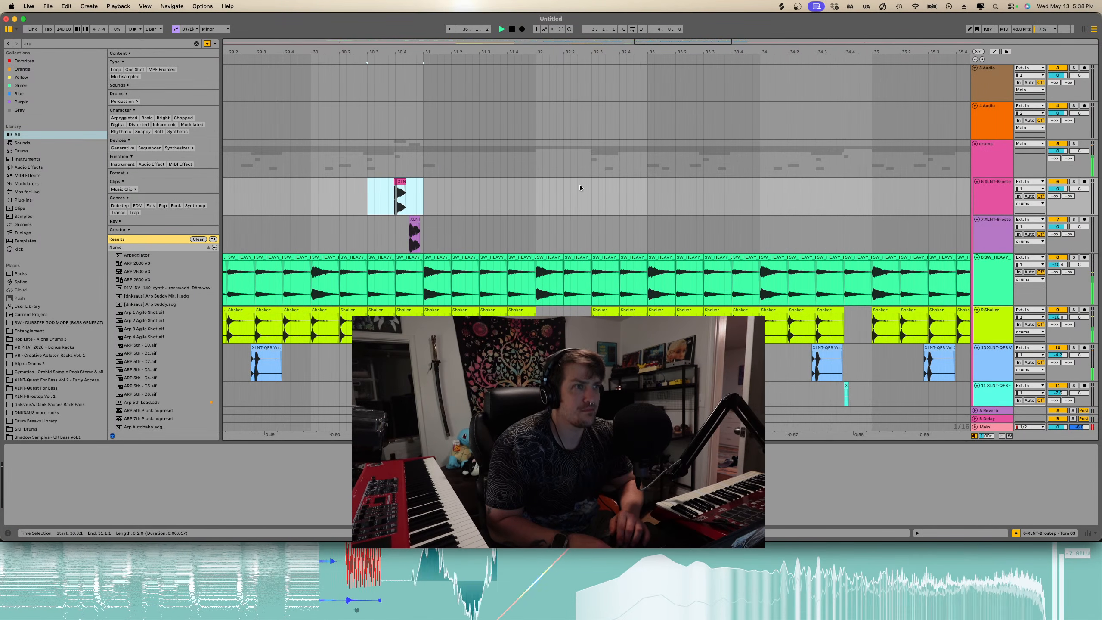
pyautogui.click(590, 193)
pyautogui.press('super+v')
pyautogui.scroll(-8, 603, 204)
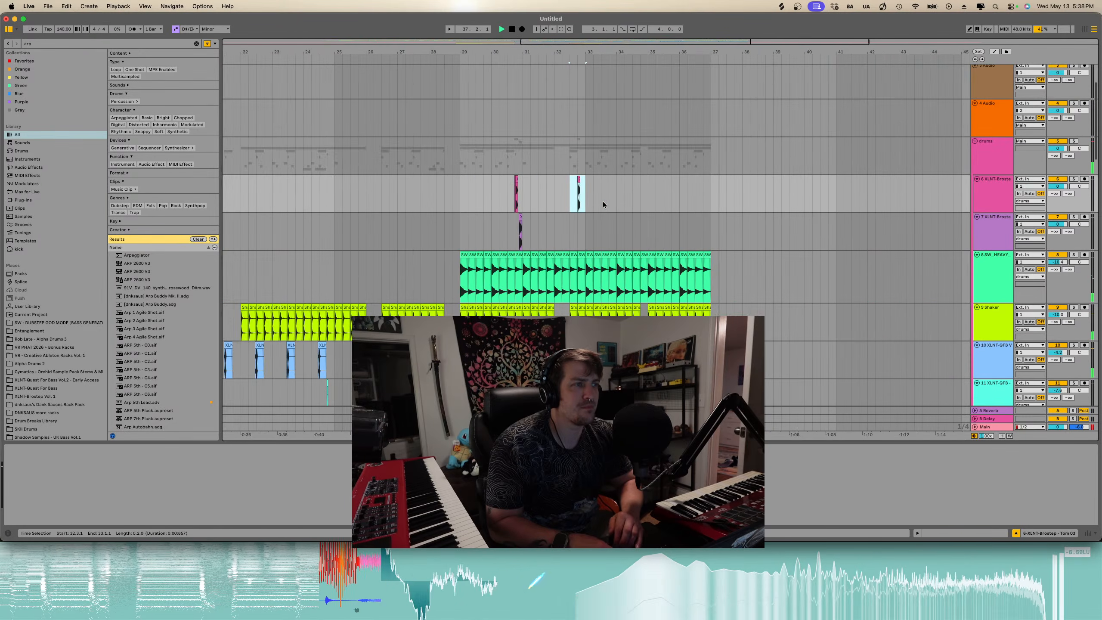
pyautogui.scroll(-20, 603, 205)
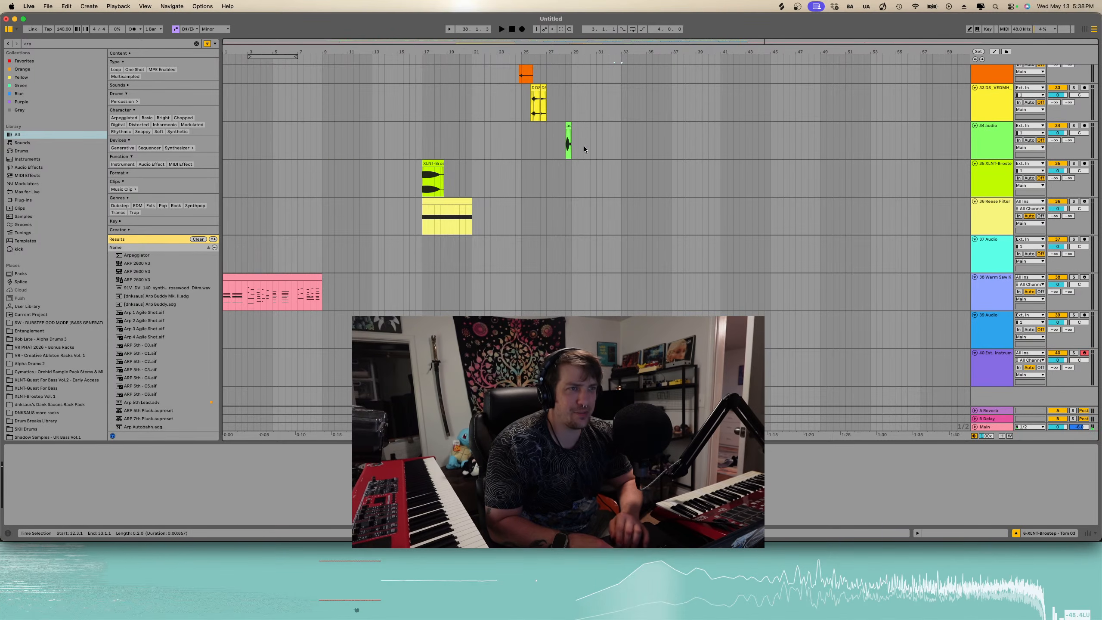
# - Select the section from bar 29 to 37 across the drum and bass tracks and paste it at bar 53
pyautogui.scroll(20, 584, 149)
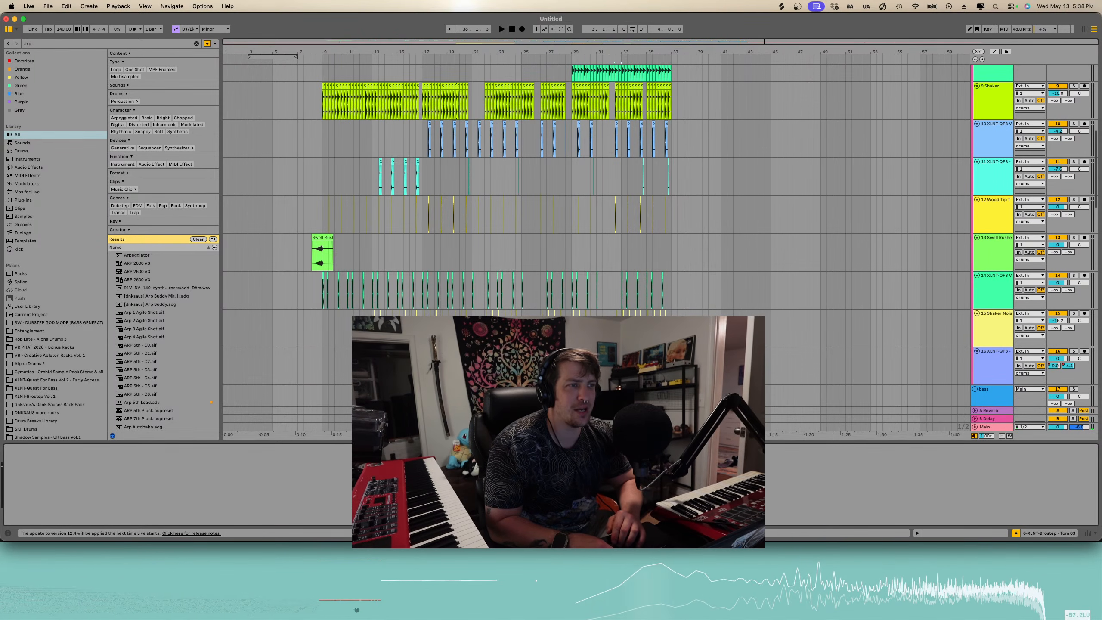
pyautogui.scroll(-15, 602, 202)
pyautogui.scroll(10, 602, 201)
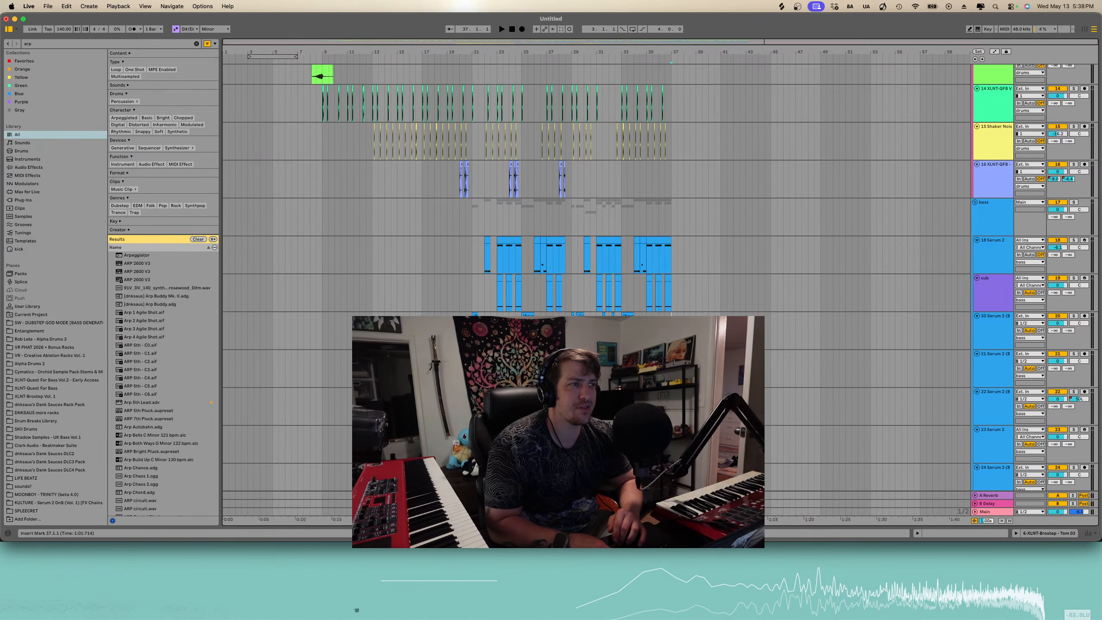
pyautogui.moveTo(672, 313); pyautogui.dragTo(570, 193)
pyautogui.scroll(6, 570, 192)
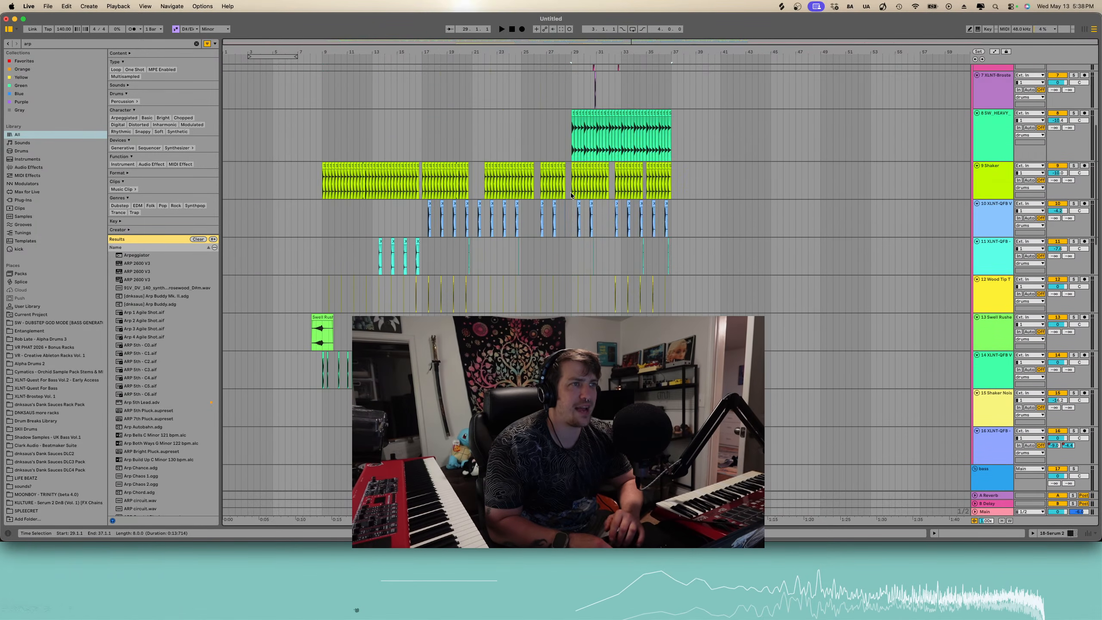
pyautogui.keyDown('shift'); pyautogui.click(569, 115); pyautogui.keyUp('shift')
pyautogui.scroll(4, 584, 183)
pyautogui.keyDown('shift'); pyautogui.click(571, 200); pyautogui.keyUp('shift')
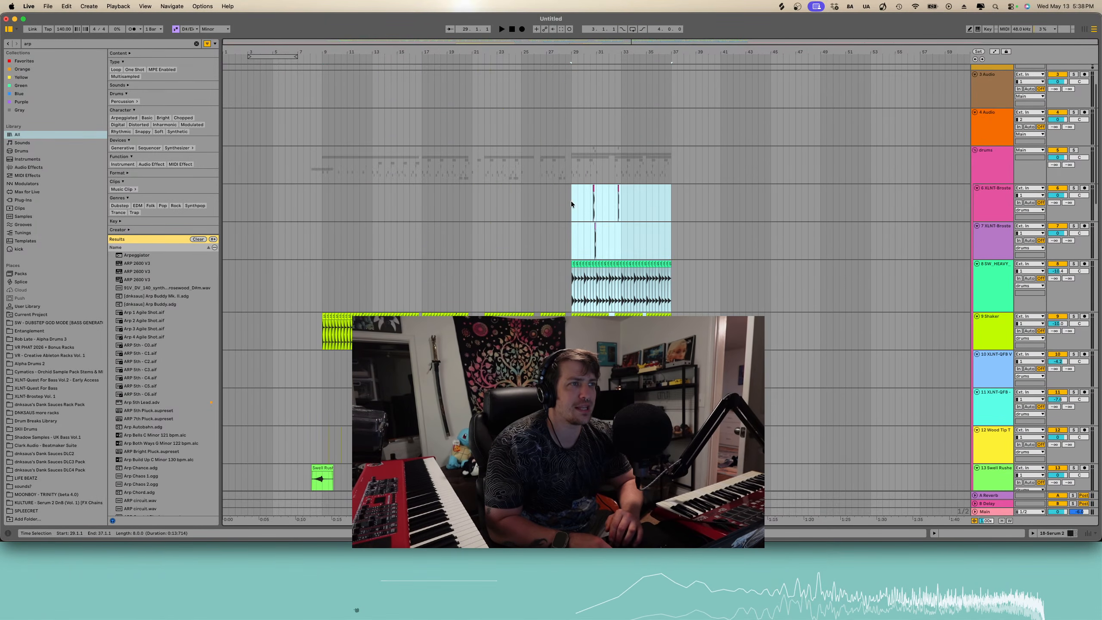
pyautogui.scroll(-8, 713, 198)
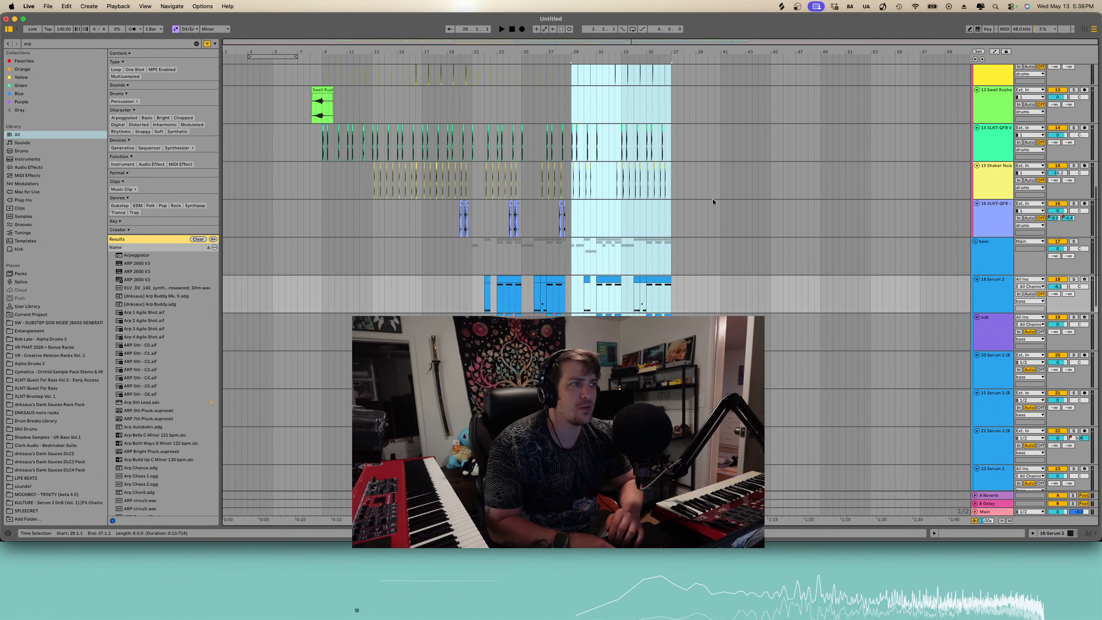
pyautogui.scroll(-10, 862, 140)
pyautogui.scroll(4, 861, 140)
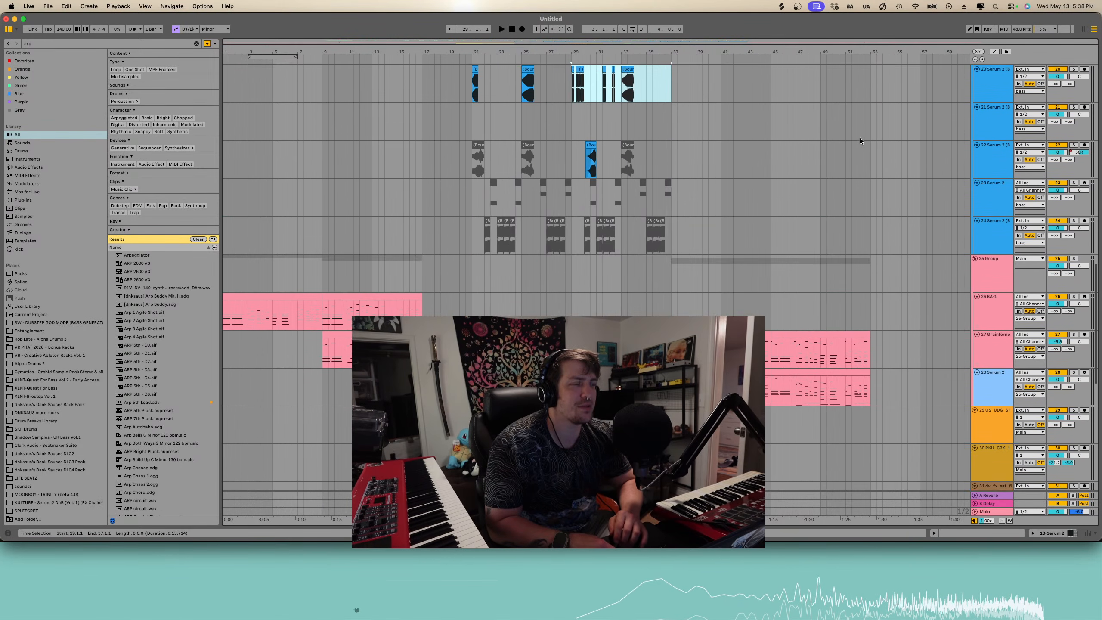
pyautogui.scroll(12, 860, 138)
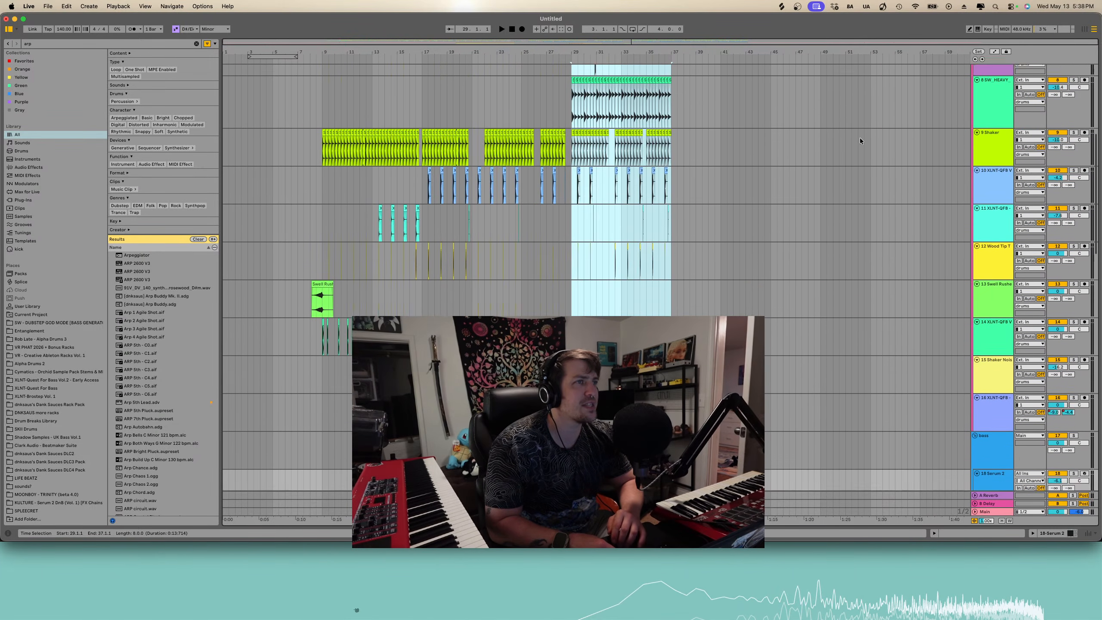
pyautogui.click(872, 107)
pyautogui.press('super+v')
pyautogui.scroll(-15, 872, 107)
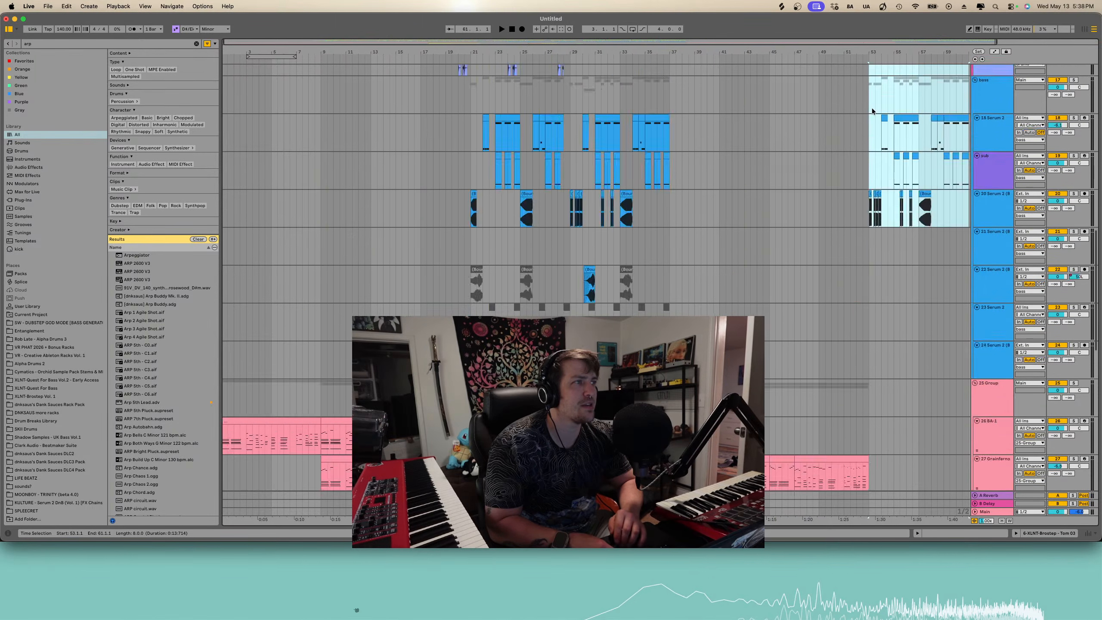
# - Play the pasted section around bar 53 to audition it
pyautogui.scroll(5, 871, 109)
pyautogui.press('space')
pyautogui.scroll(5, 867, 196)
pyautogui.scroll(-4, 866, 196)
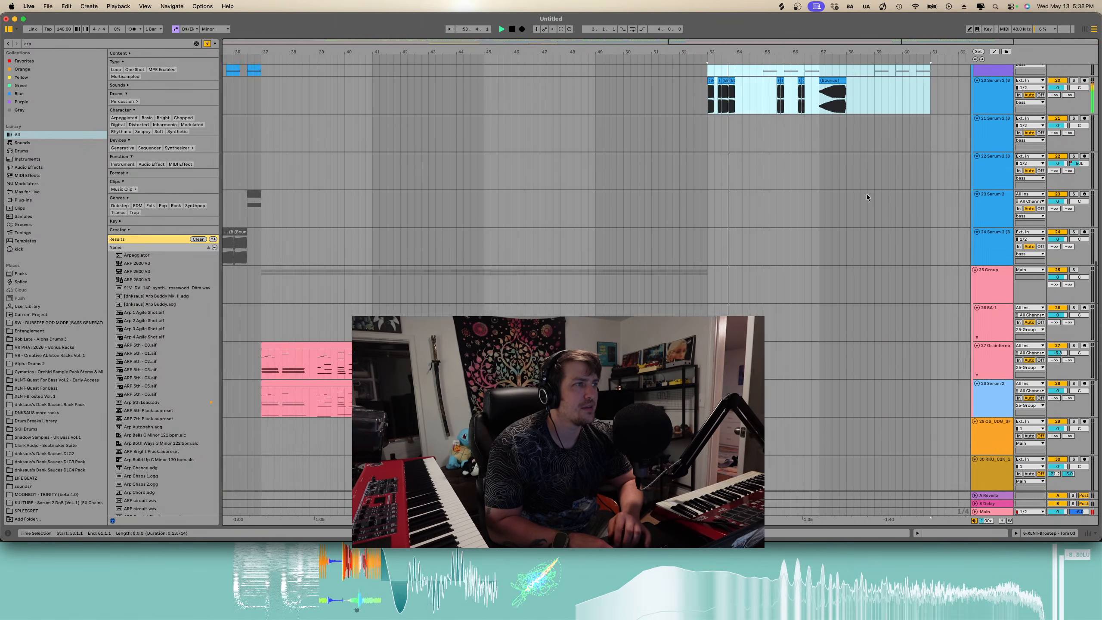
pyautogui.scroll(3, 866, 196)
pyautogui.scroll(10, 807, 164)
pyautogui.press('space')
pyautogui.press('space')
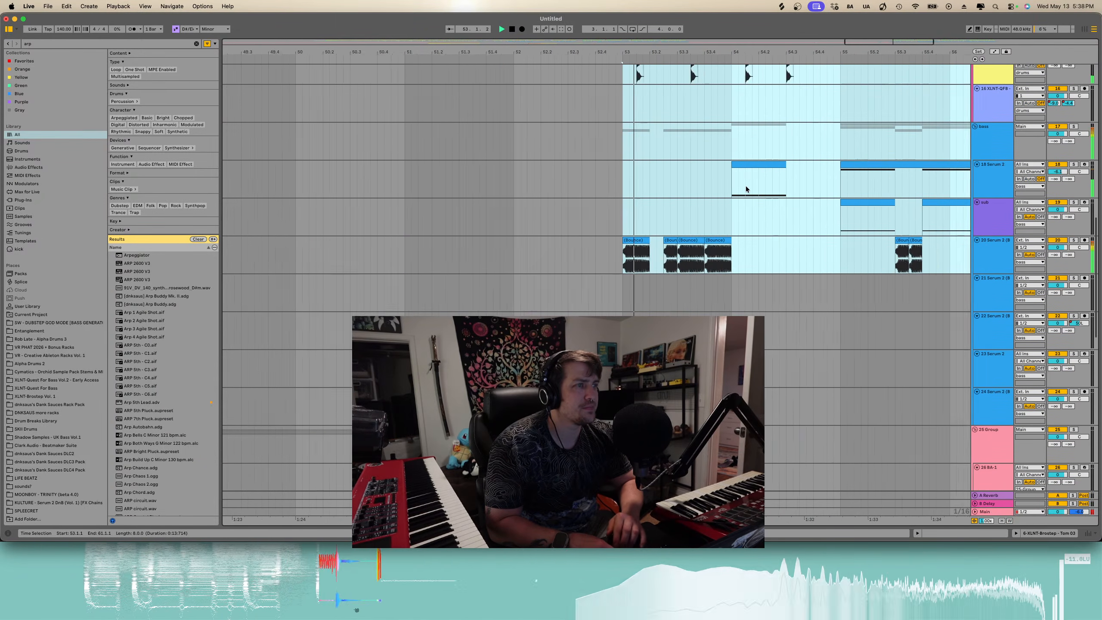
pyautogui.click(709, 241)
pyautogui.scroll(2, 716, 184)
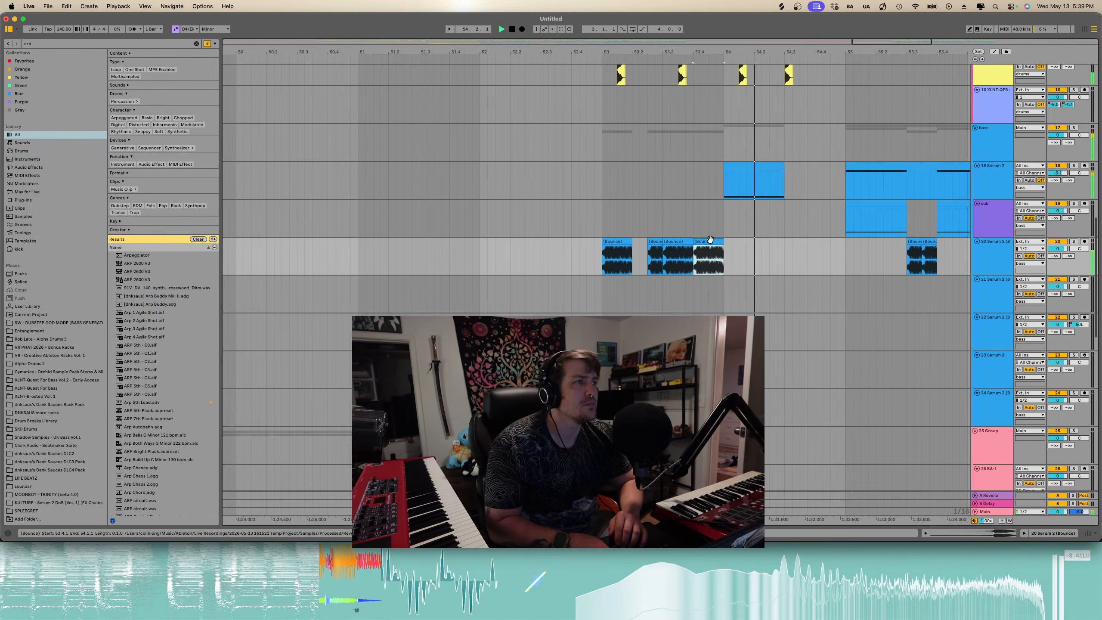
# - Open the Serum 2 clip at bar 54 and shift its note up and down by octaves while auditioning
pyautogui.doubleClick(721, 180)
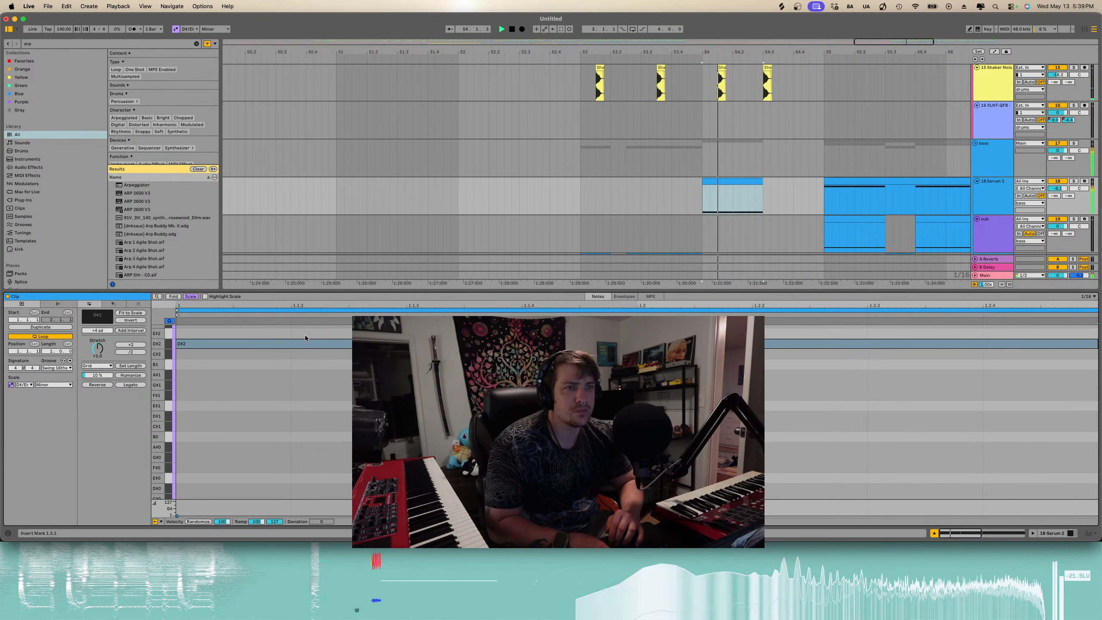
pyautogui.press('space')
pyautogui.click(318, 343)
pyautogui.hotkey('shift', 'Down')
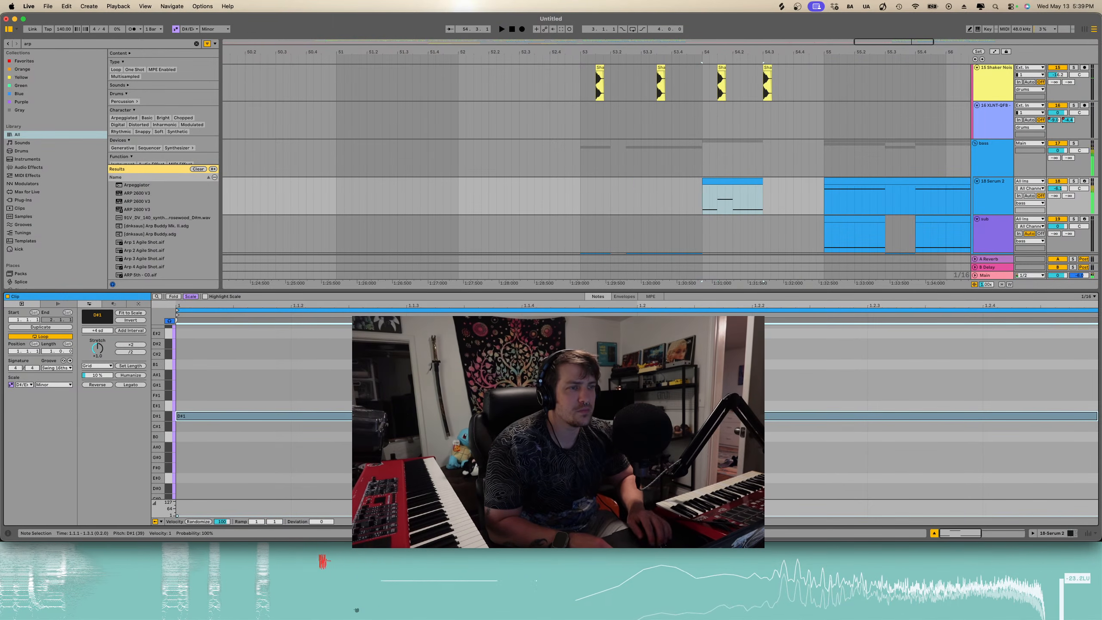
pyautogui.hotkey('shift', 'Up')
pyautogui.hotkey('shift', 'Up')
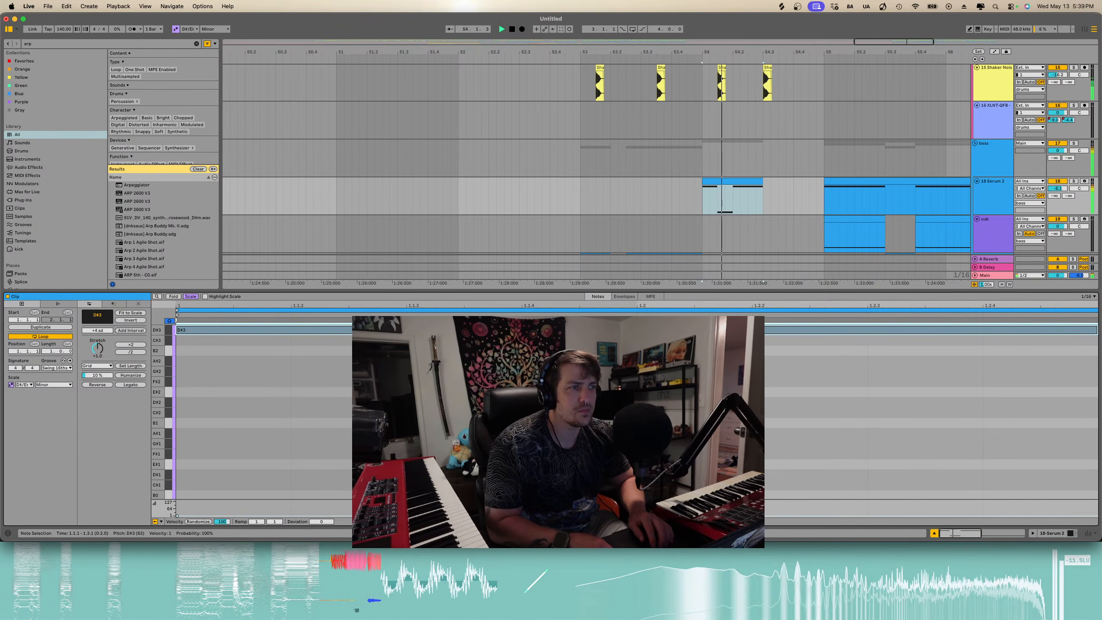
pyautogui.press('space')
pyautogui.hotkey('shift', 'Down')
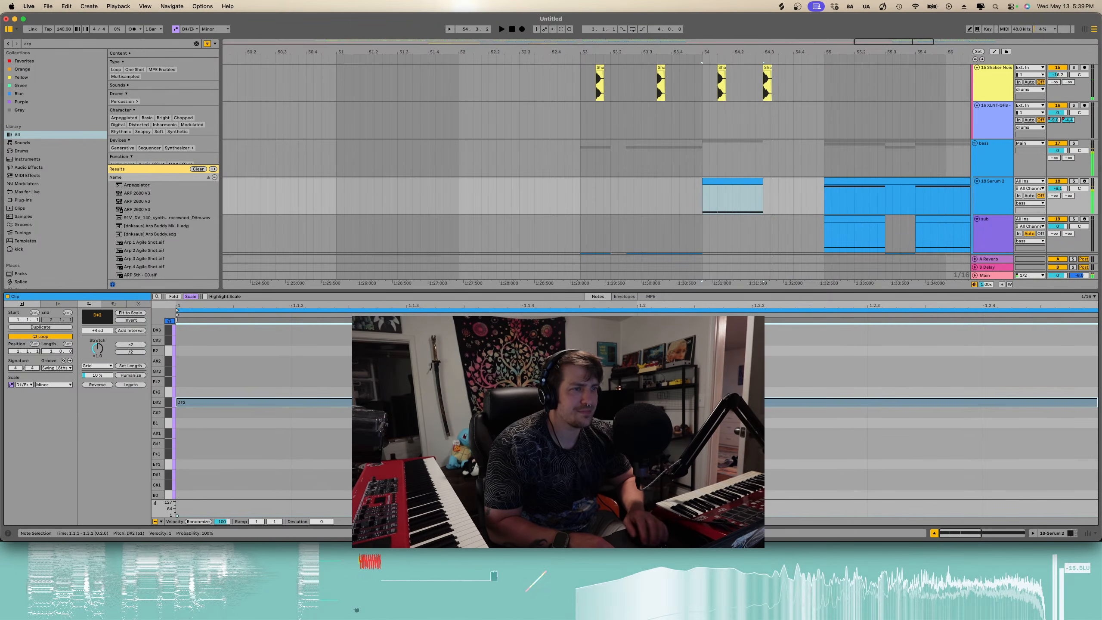
pyautogui.click(522, 438)
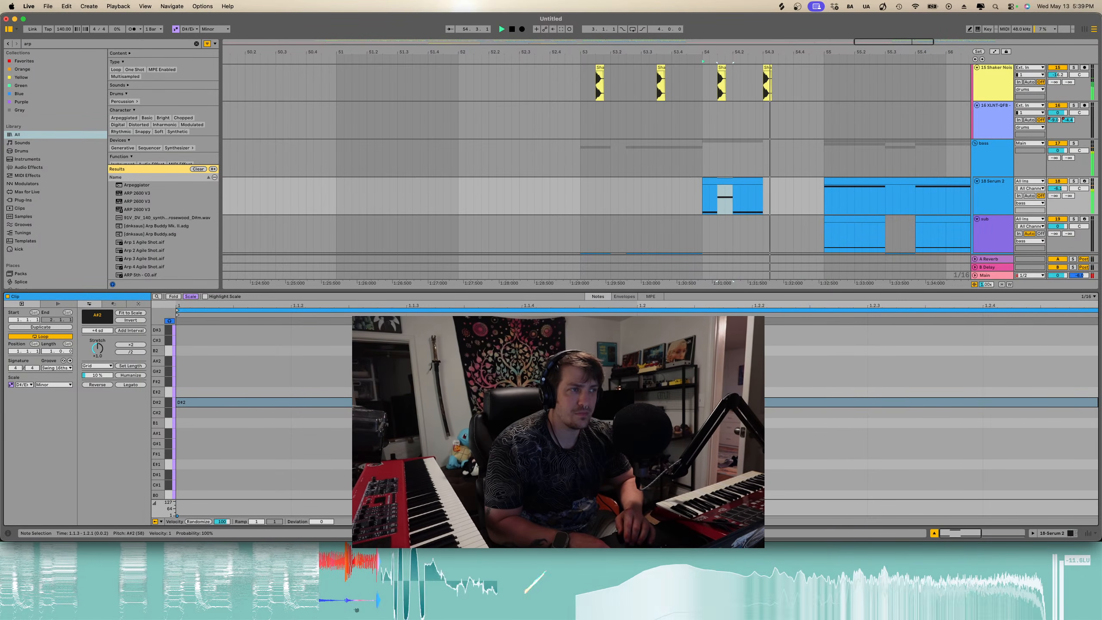
# - Close the clip detail view and return playback to the start of the arrangement
pyautogui.scroll(-5, 694, 201)
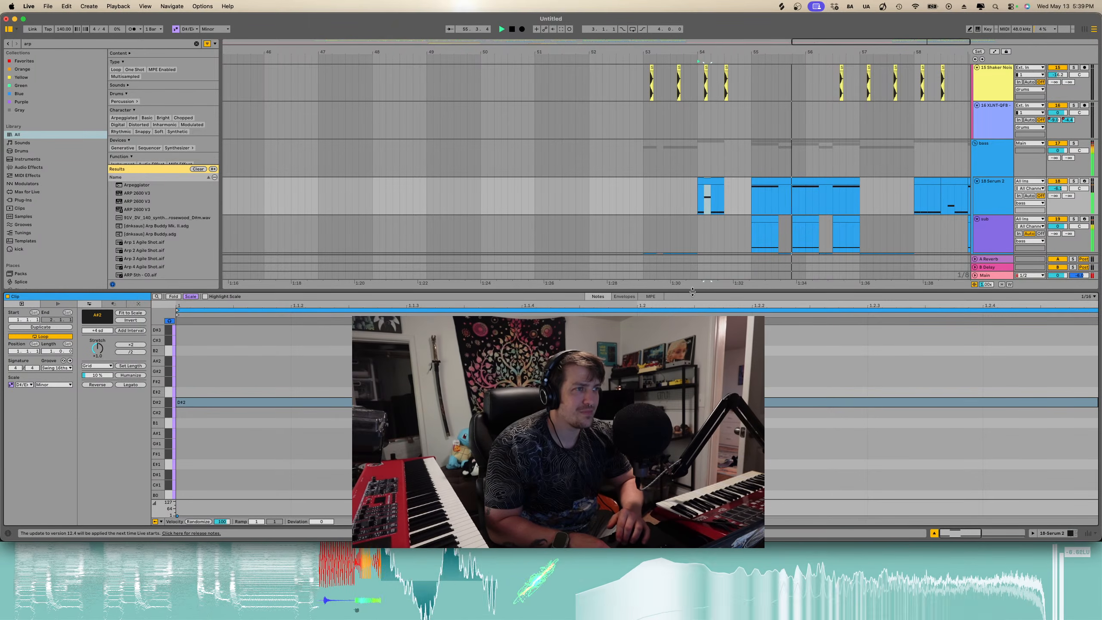
pyautogui.press('alt+super+l')
pyautogui.scroll(-5, 679, 293)
pyautogui.scroll(-10, 679, 293)
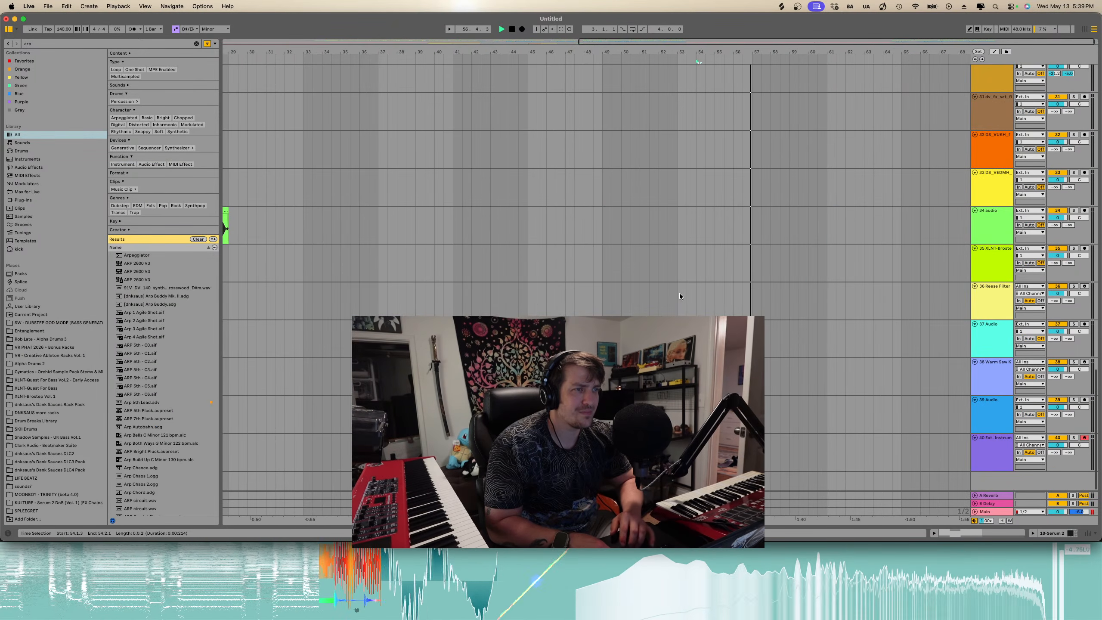
pyautogui.scroll(-4, 679, 293)
pyautogui.scroll(15, 679, 293)
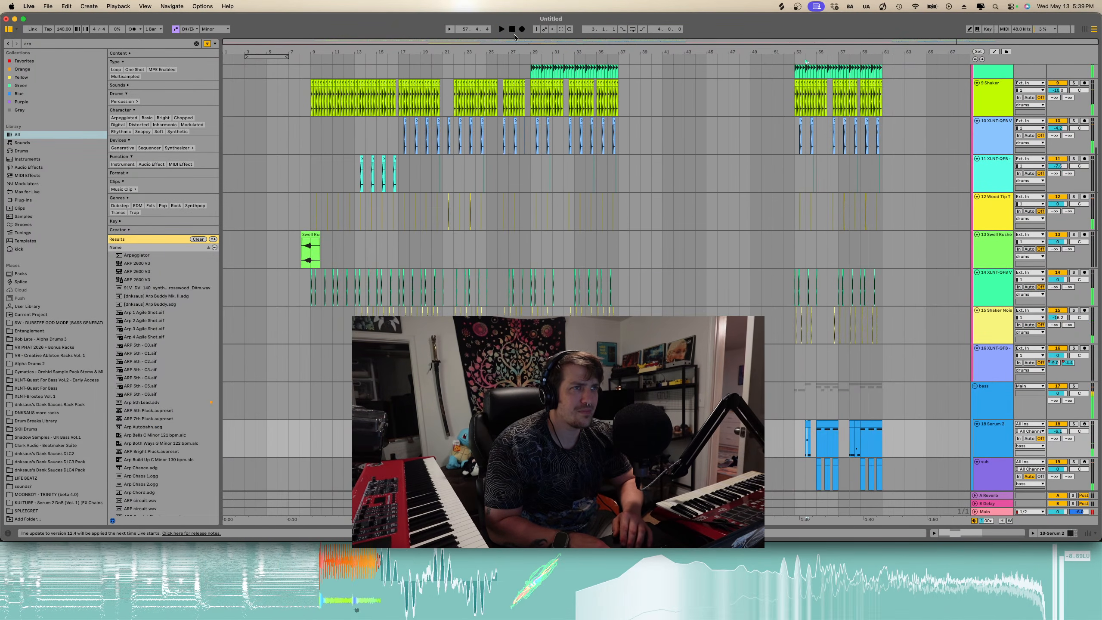
pyautogui.click(514, 32)
pyautogui.press('space')
# - Play the arrangement from around bar 23 to audition the later sections
pyautogui.scroll(-15, 461, 183)
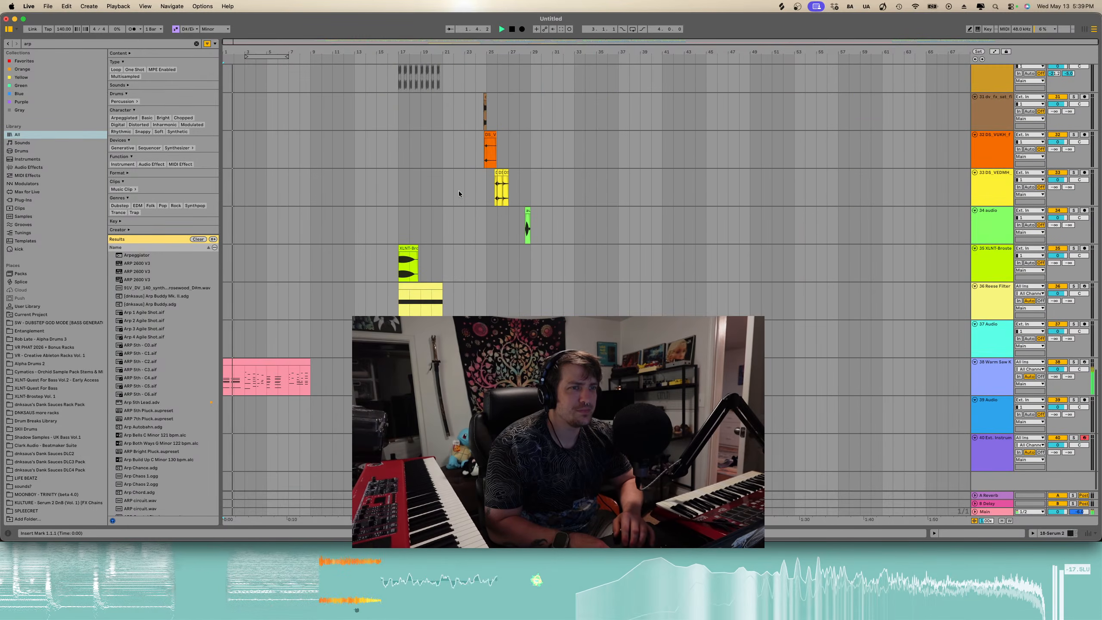
pyautogui.scroll(12, 459, 192)
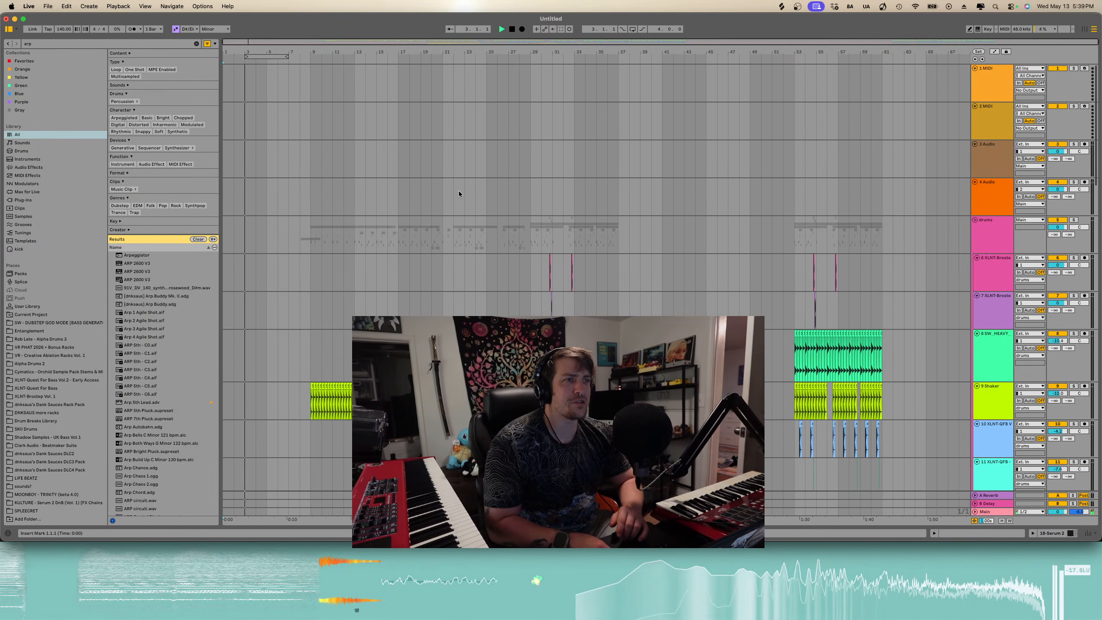
pyautogui.scroll(-8, 458, 191)
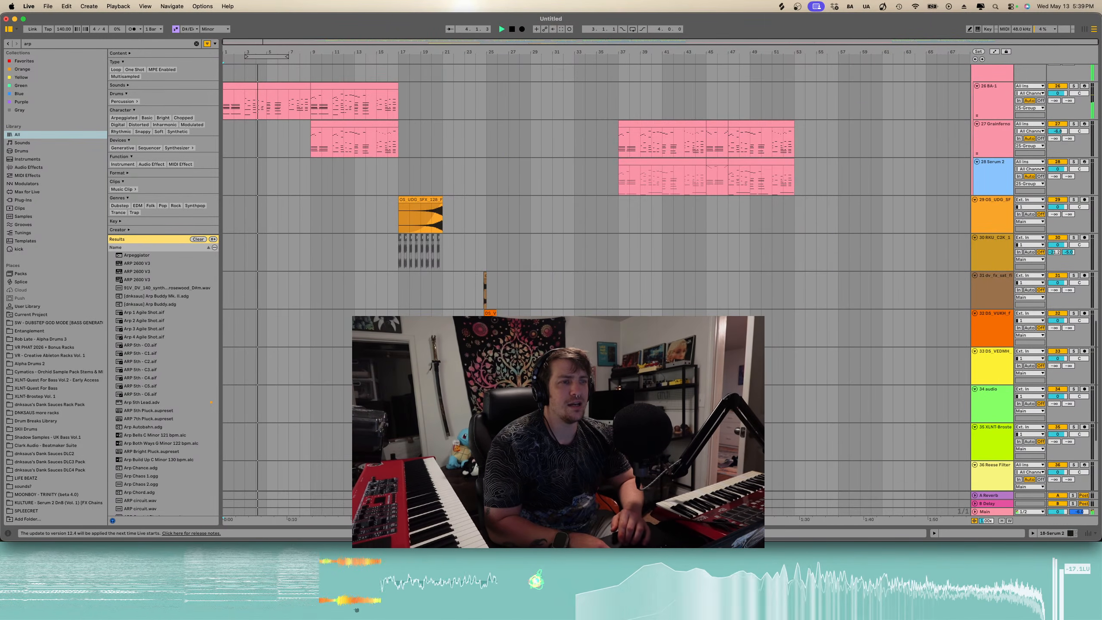
pyautogui.scroll(20, 432, 278)
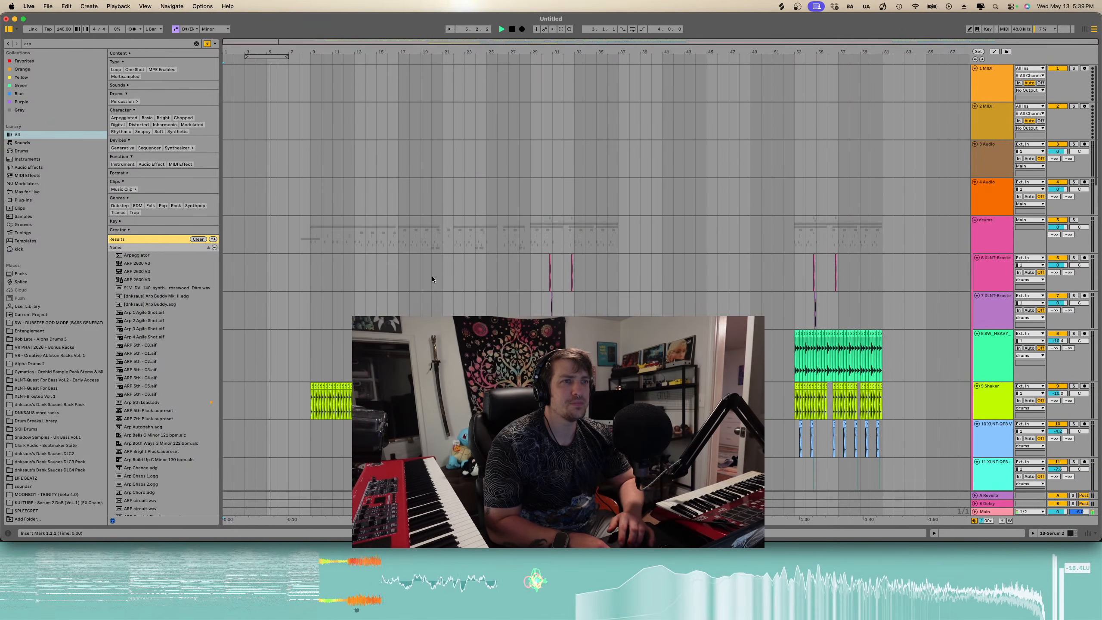
pyautogui.scroll(-8, 432, 277)
pyautogui.scroll(-14, 432, 275)
pyautogui.scroll(5, 432, 275)
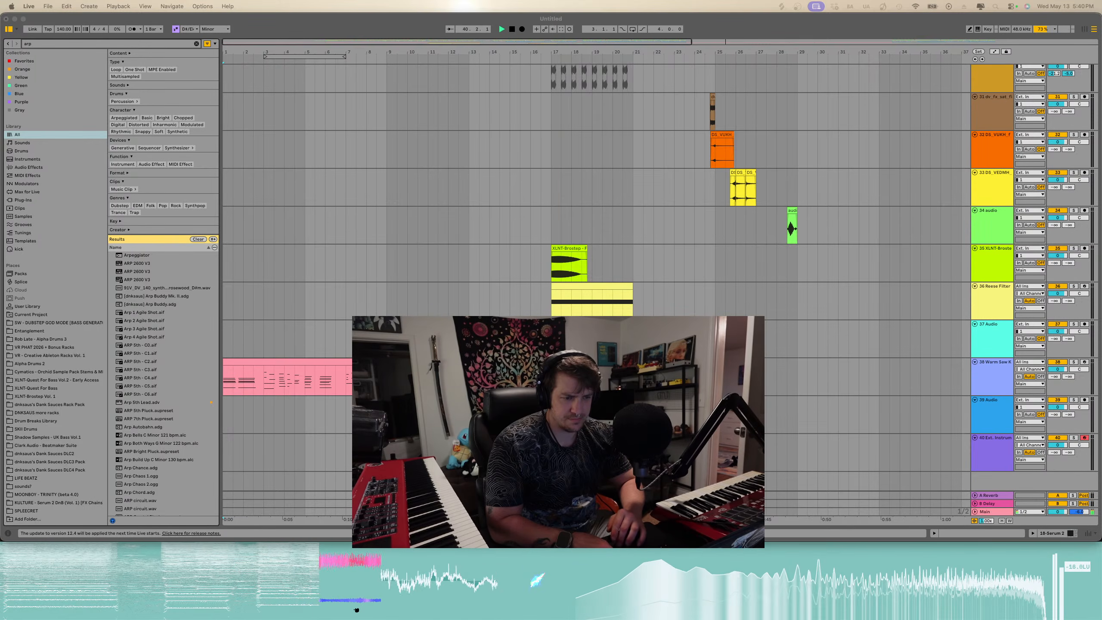
pyautogui.hotkey('ctrl', 'Up')
pyautogui.click(614, 414)
pyautogui.click(613, 415)
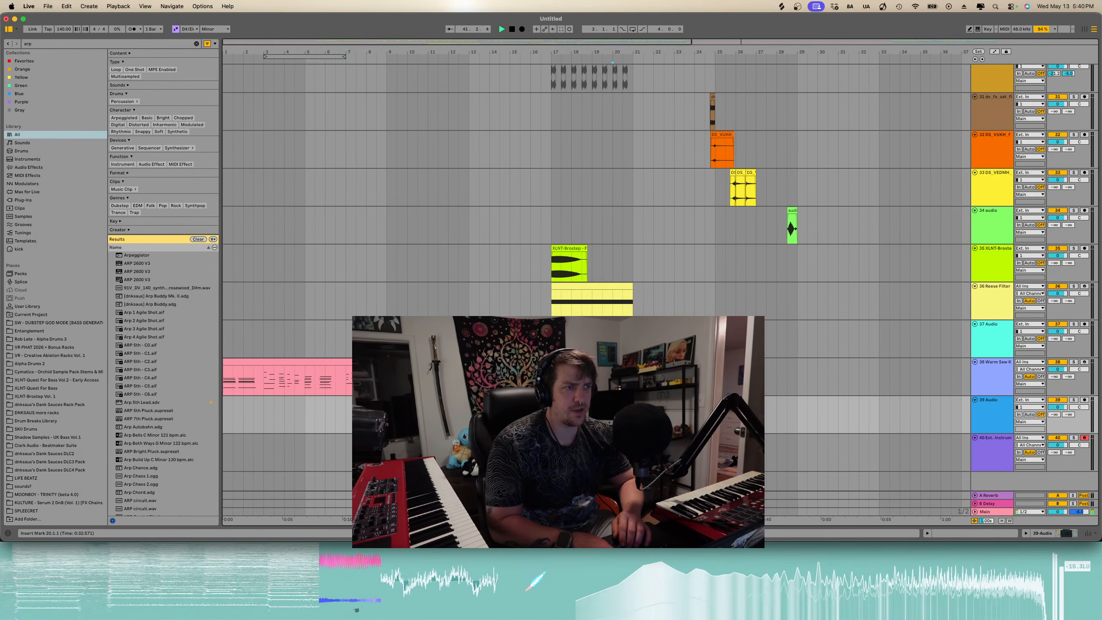
pyautogui.press('space')
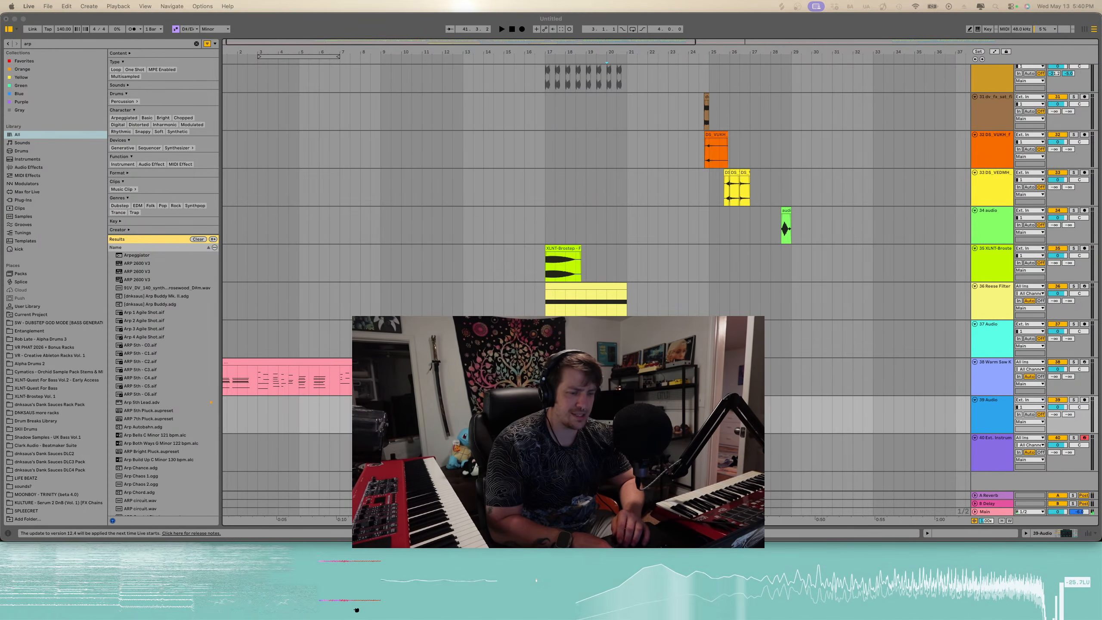
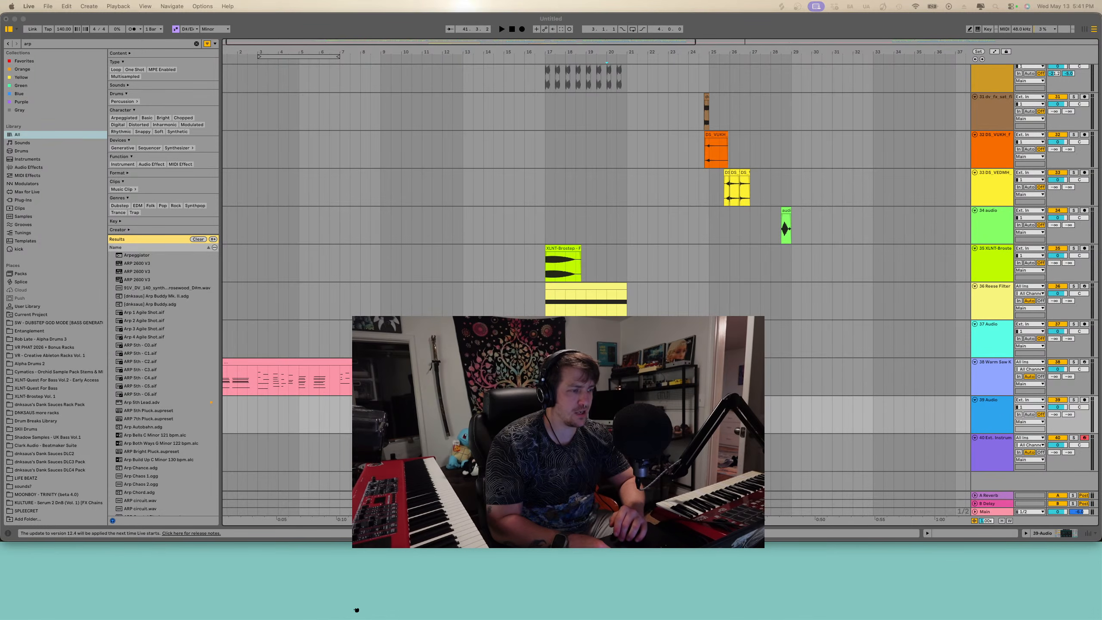
# - Import the LaTocha Scott Bad Timing acapella audio file into the arrangement on an audio track
pyautogui.moveTo(357, 610); pyautogui.dragTo(453, 415)
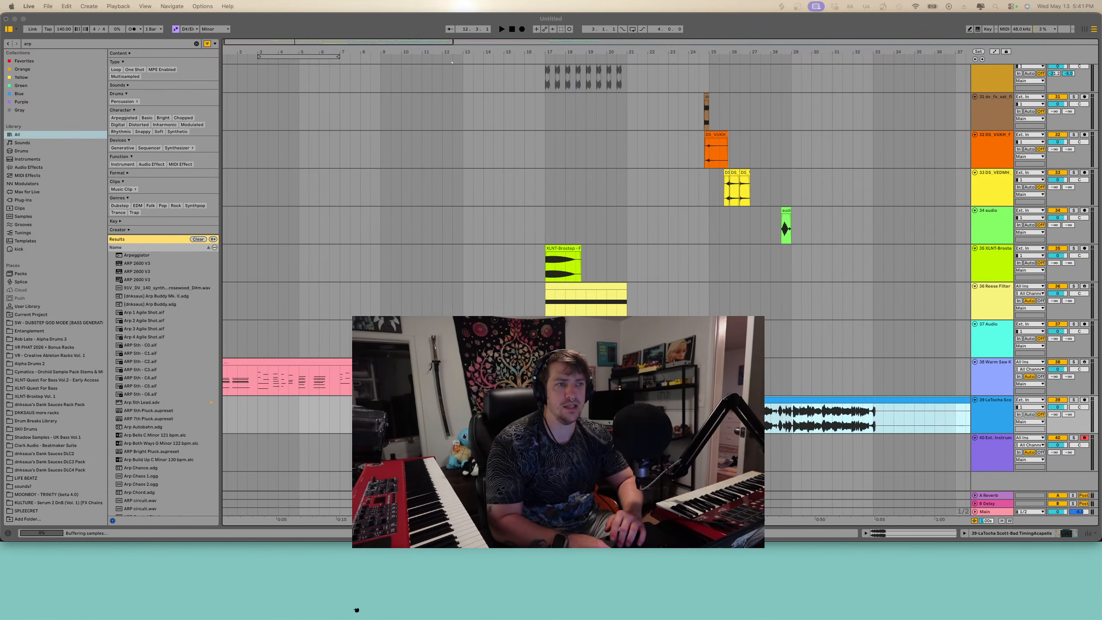
pyautogui.press('-')
pyautogui.scroll(5, 320, 401)
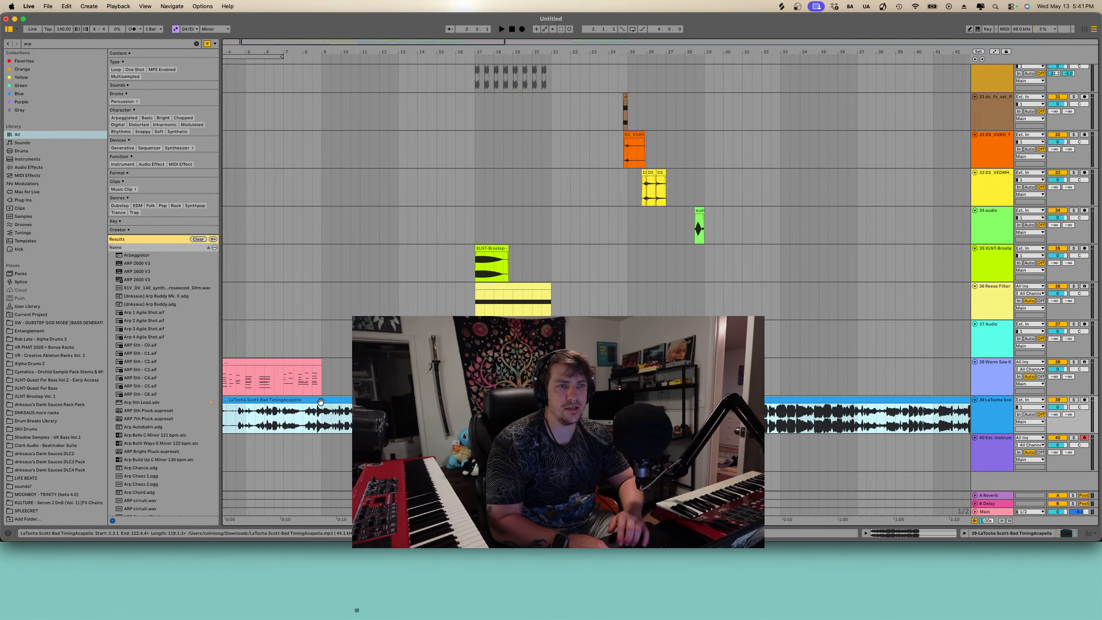
# - Play the imported acapella clip from its start to audition it
pyautogui.click(1074, 400)
pyautogui.hscroll(-5, 299, 427)
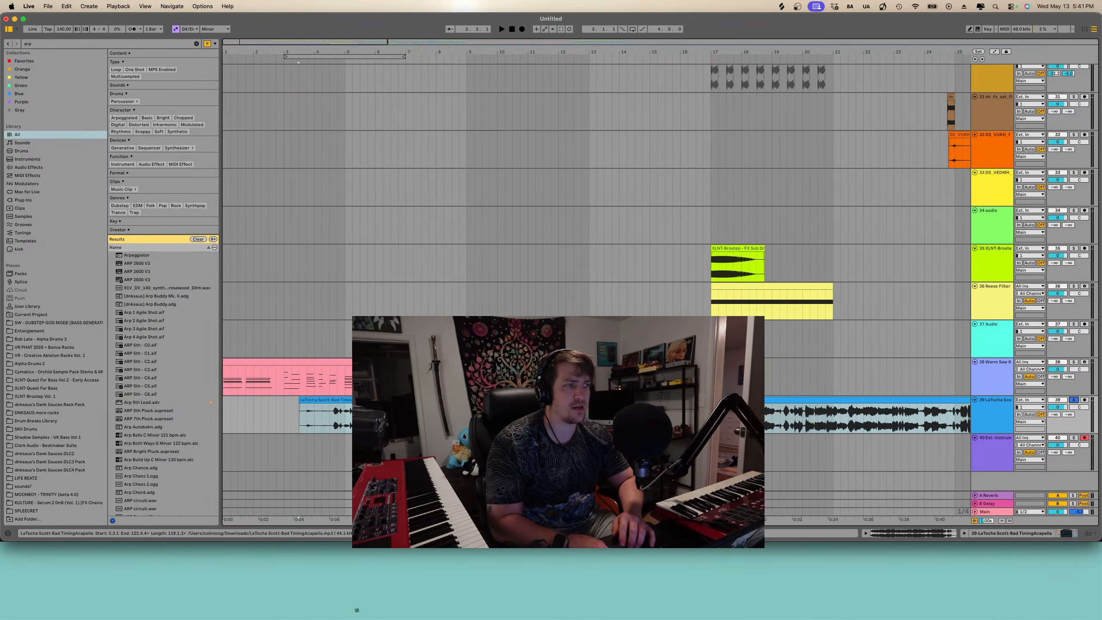
pyautogui.click(297, 425)
pyautogui.press('space')
pyautogui.press('+')
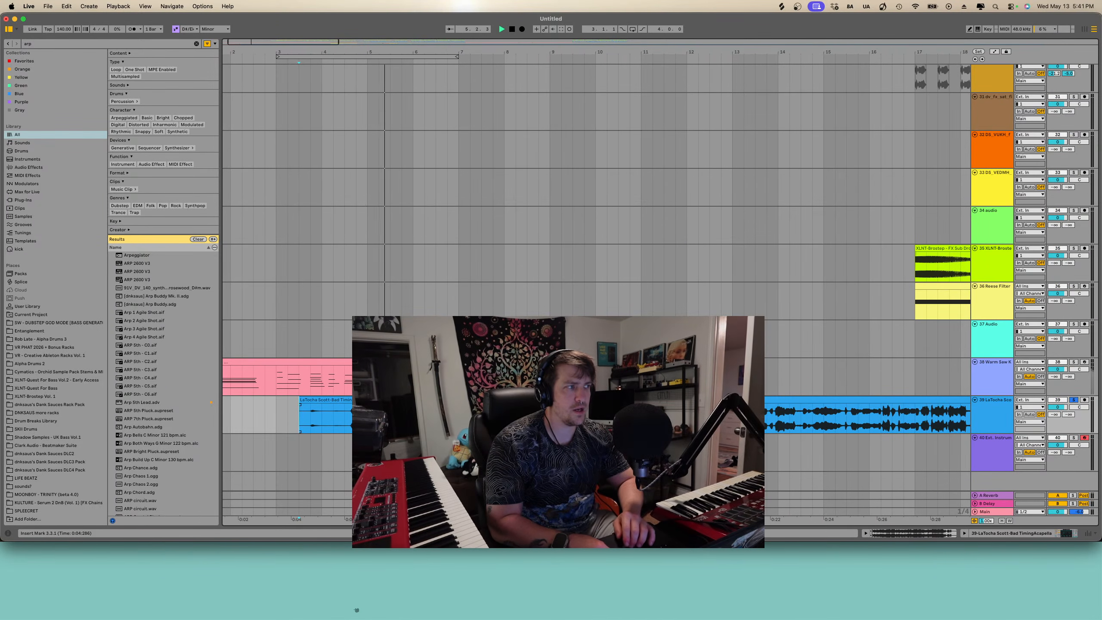
# - Move the acapella clip down onto a new audio track of its own and restart playback
pyautogui.press('-')
pyautogui.press('-')
pyautogui.press('-')
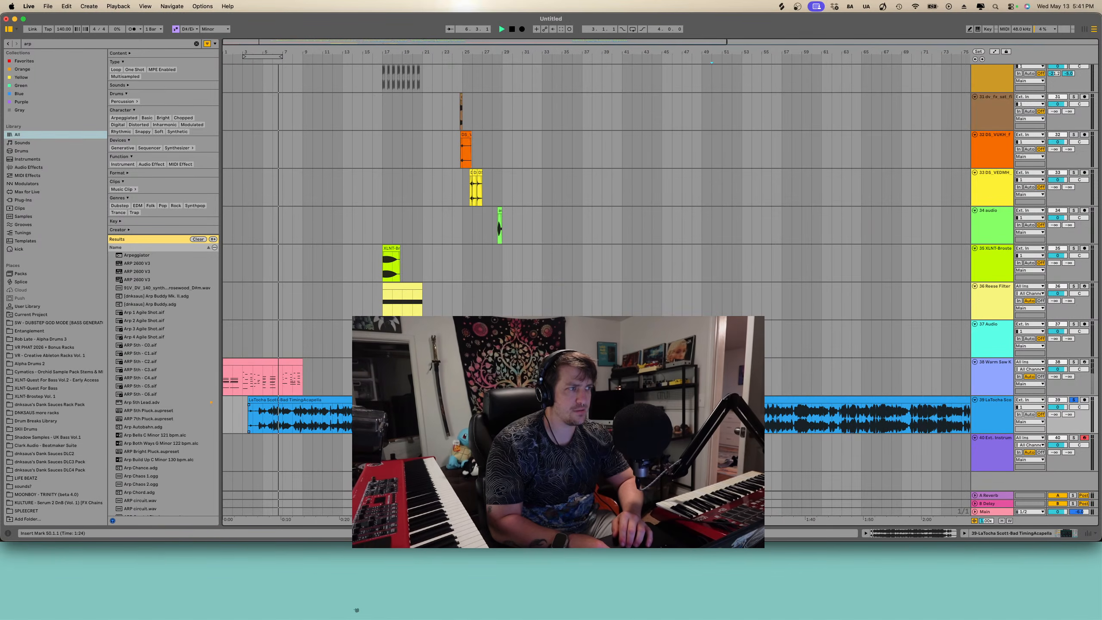
pyautogui.moveTo(382, 400); pyautogui.dragTo(382, 480)
pyautogui.press('space')
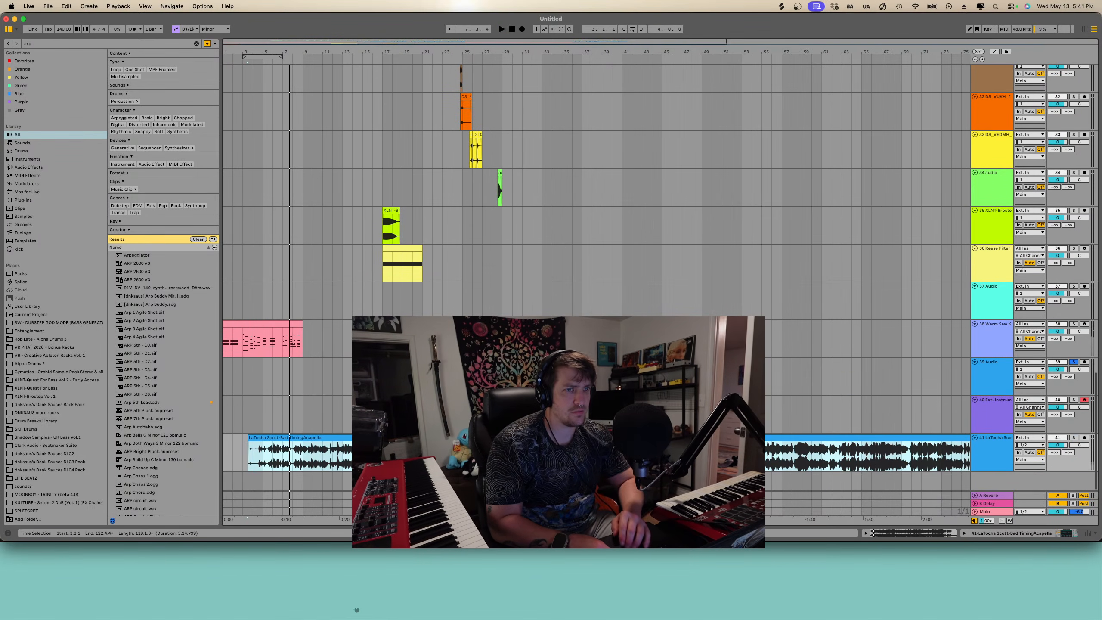
pyautogui.press('space')
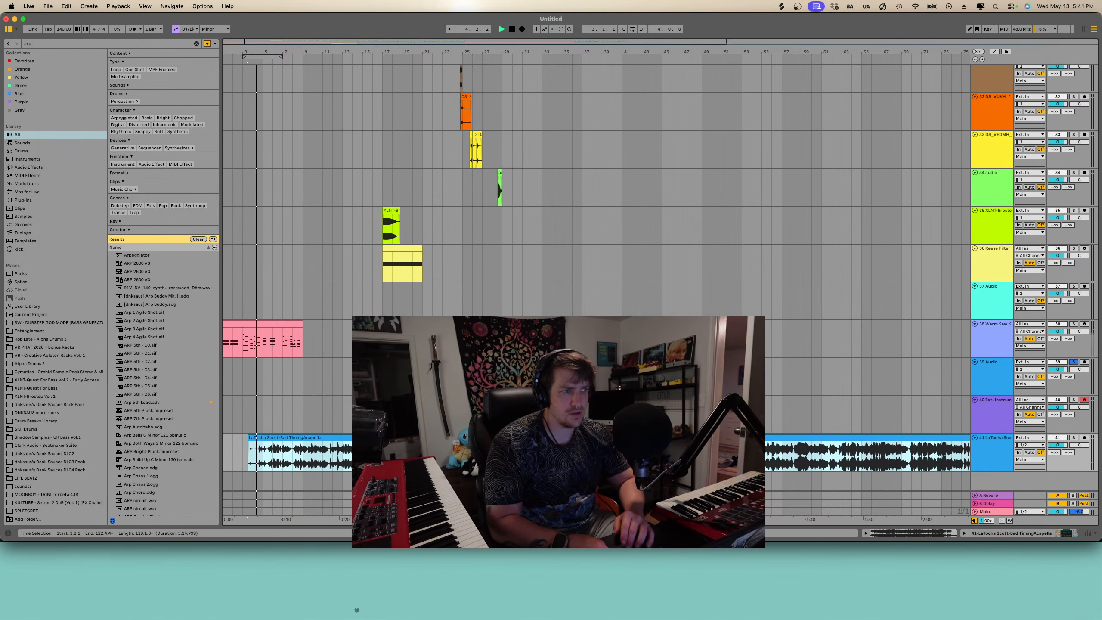
# - Delete the acapella clip and place it back so it starts at bar 3 on its track
pyautogui.click(582, 377)
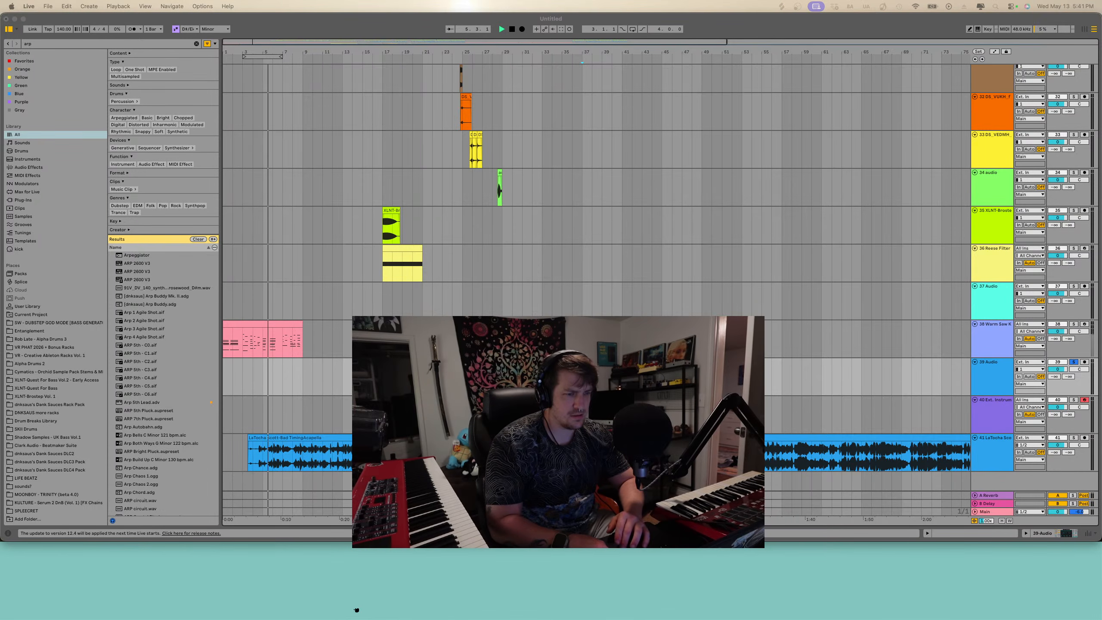
pyautogui.click(467, 278)
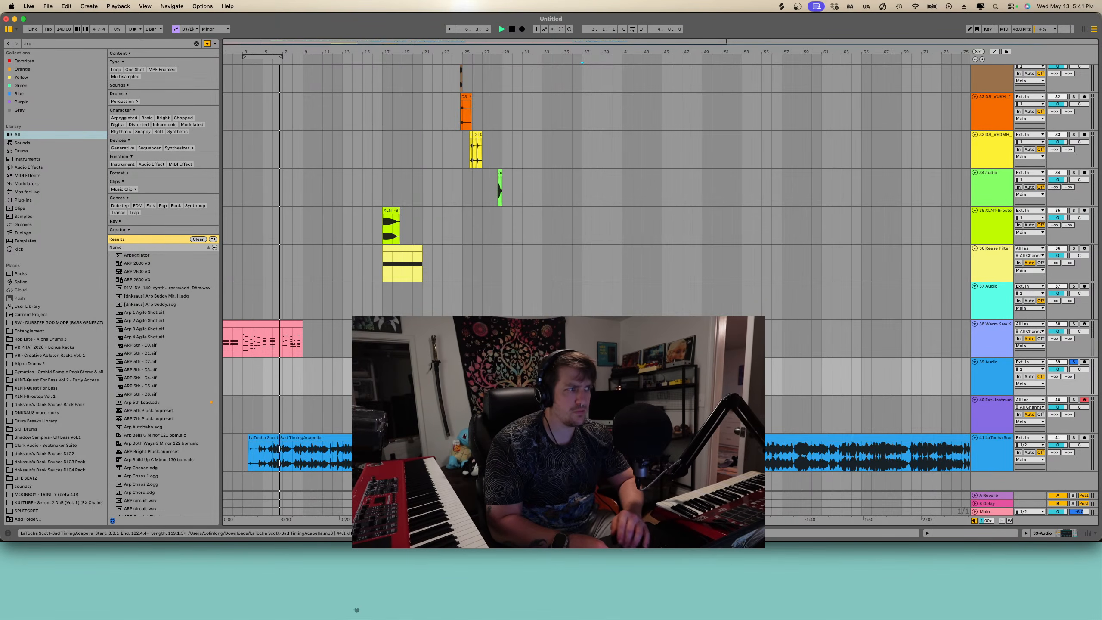
pyautogui.scroll(-4, 558, 412)
pyautogui.click(274, 448)
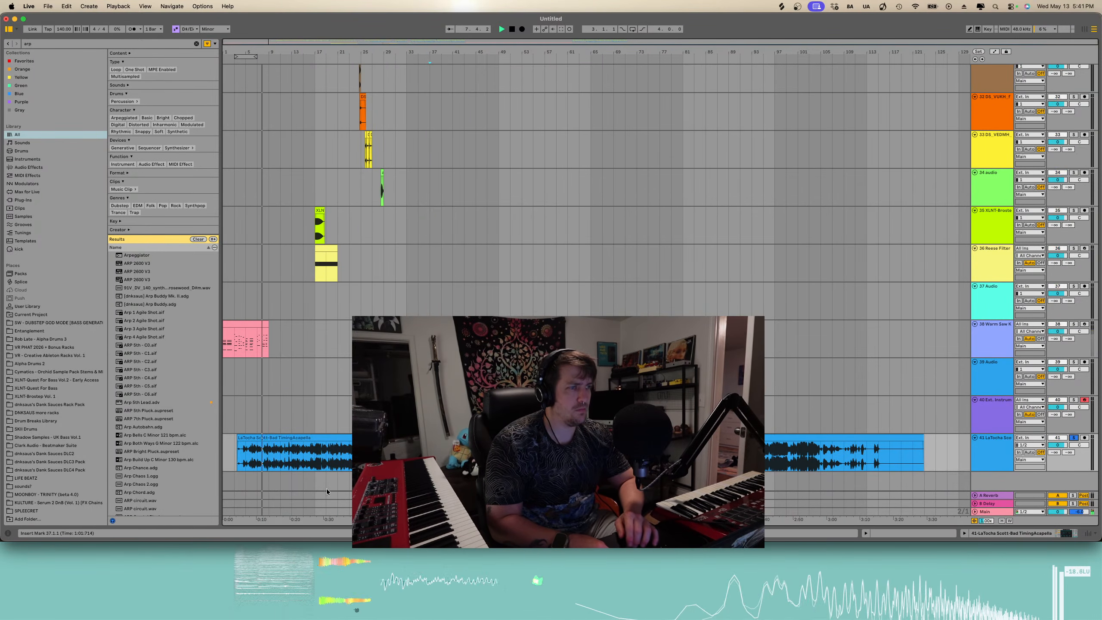
pyautogui.press('Delete')
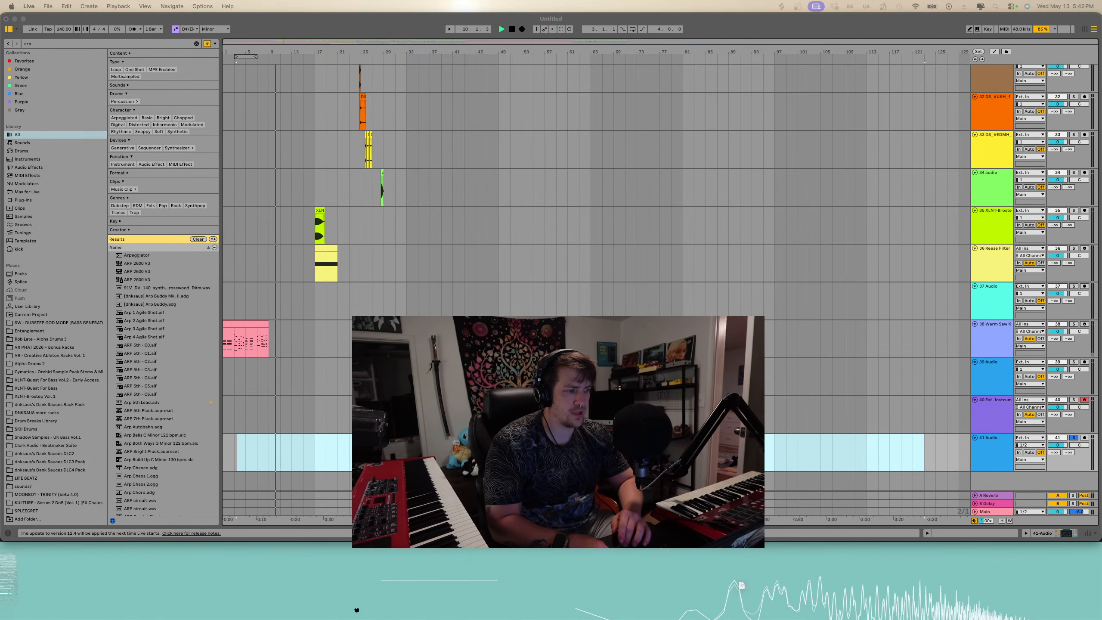
pyautogui.moveTo(607, 454); pyautogui.dragTo(545, 454)
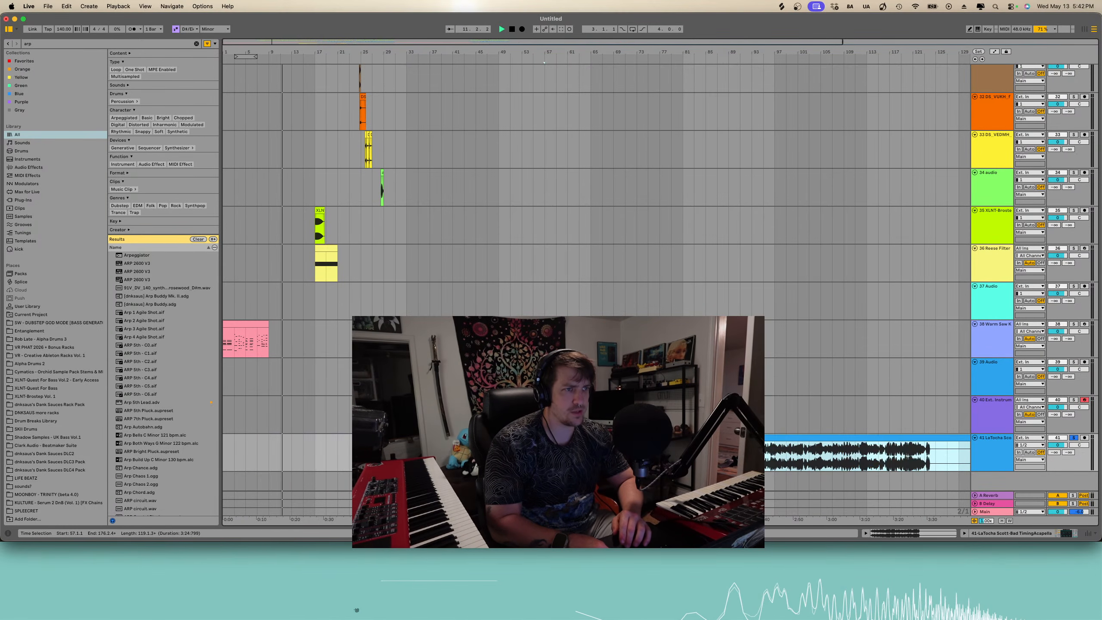
pyautogui.click(545, 454)
pyautogui.press('space')
pyautogui.press('space')
pyautogui.moveTo(577, 454); pyautogui.dragTo(266, 452)
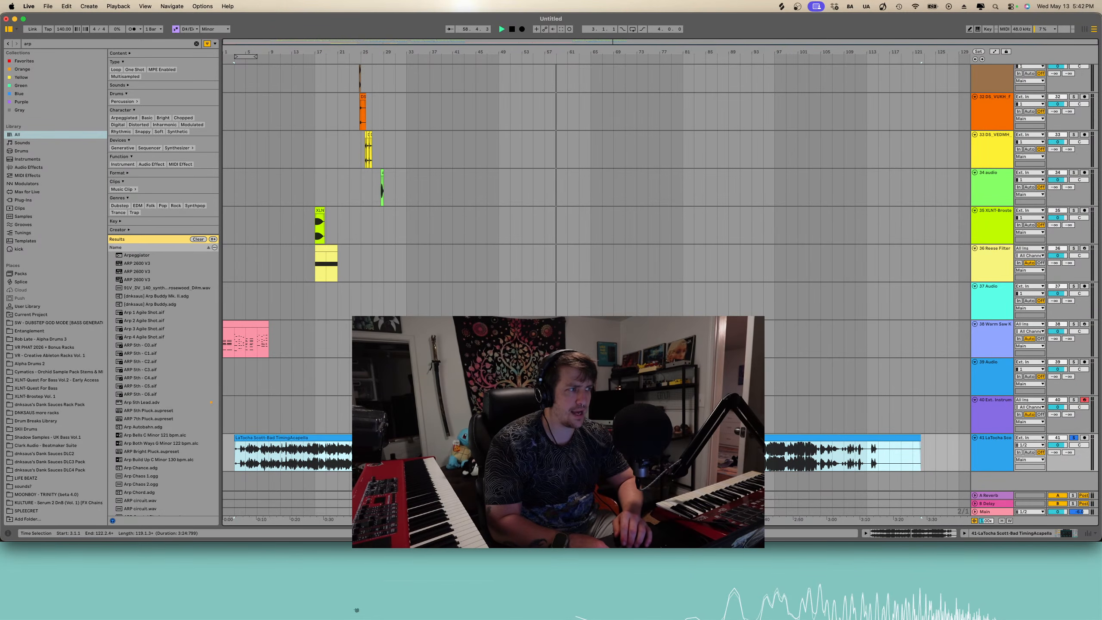
# - Select the acapella track and adjust its routing and track buttons in the mixer section
pyautogui.click(988, 464)
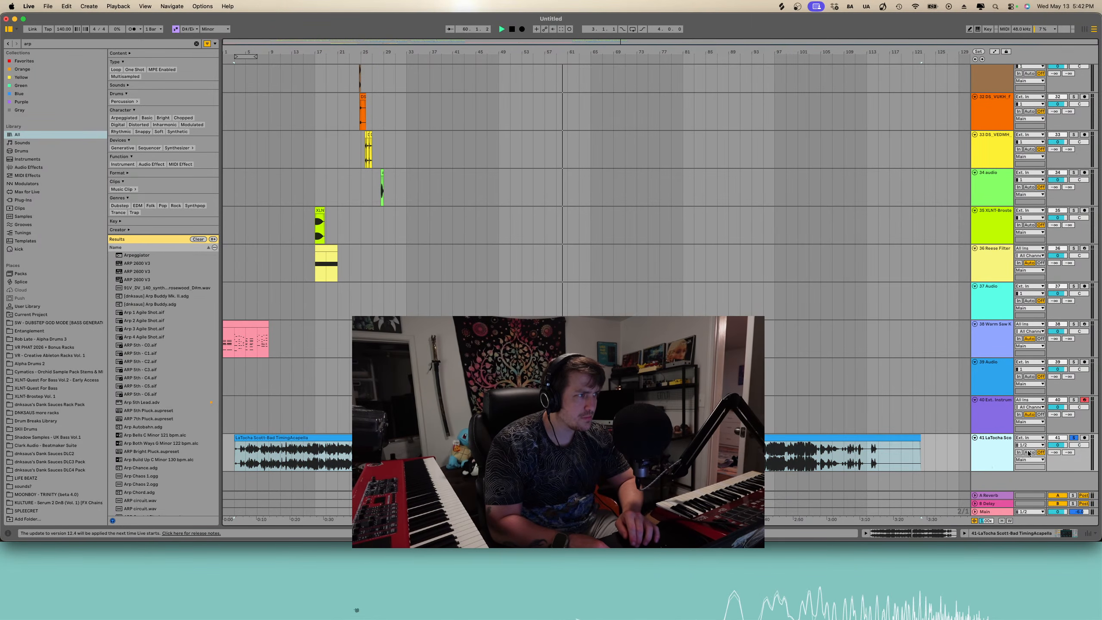
pyautogui.click(1031, 453)
pyautogui.click(1040, 452)
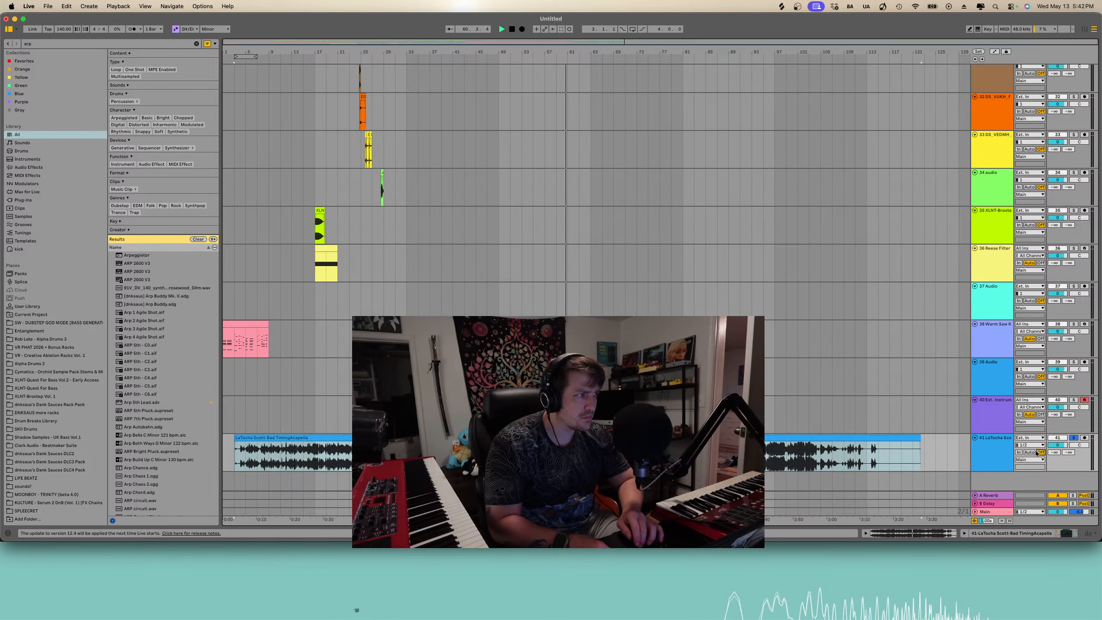
pyautogui.click(1073, 437)
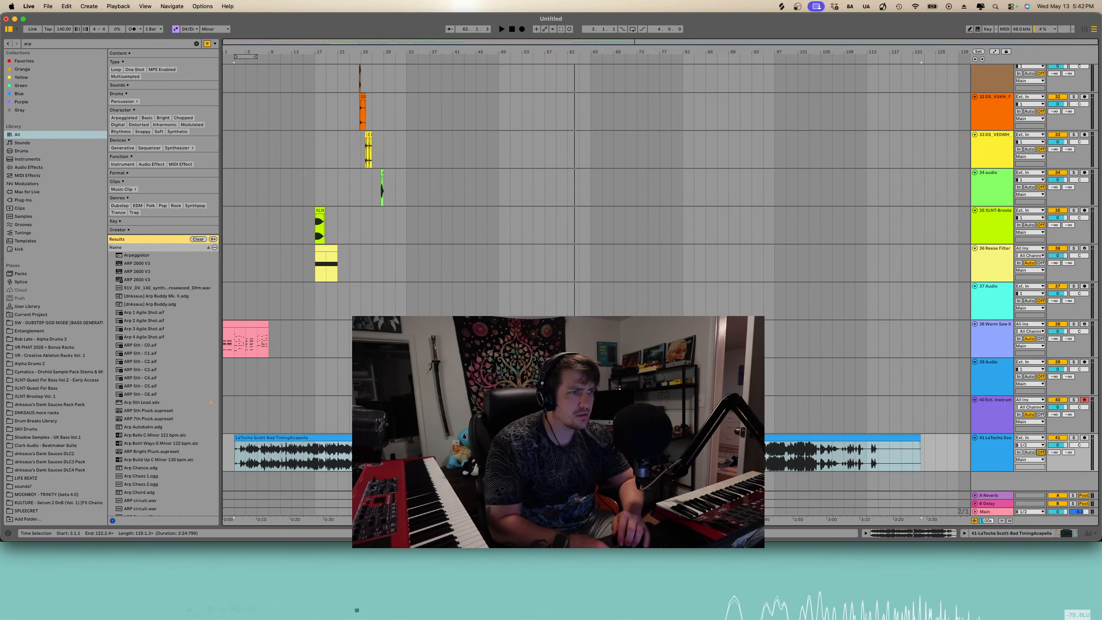
# - Remove the existing acapella clip from the acapella track
pyautogui.click(339, 400)
pyautogui.scroll(8, 339, 397)
pyautogui.hscroll(-12, 339, 397)
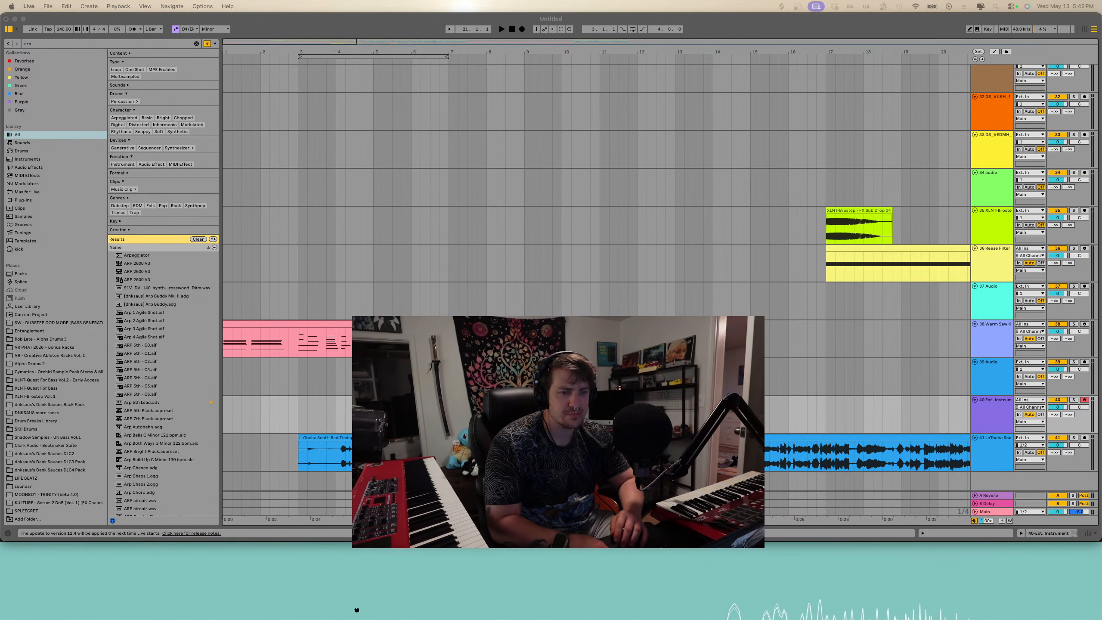
pyautogui.click(477, 438)
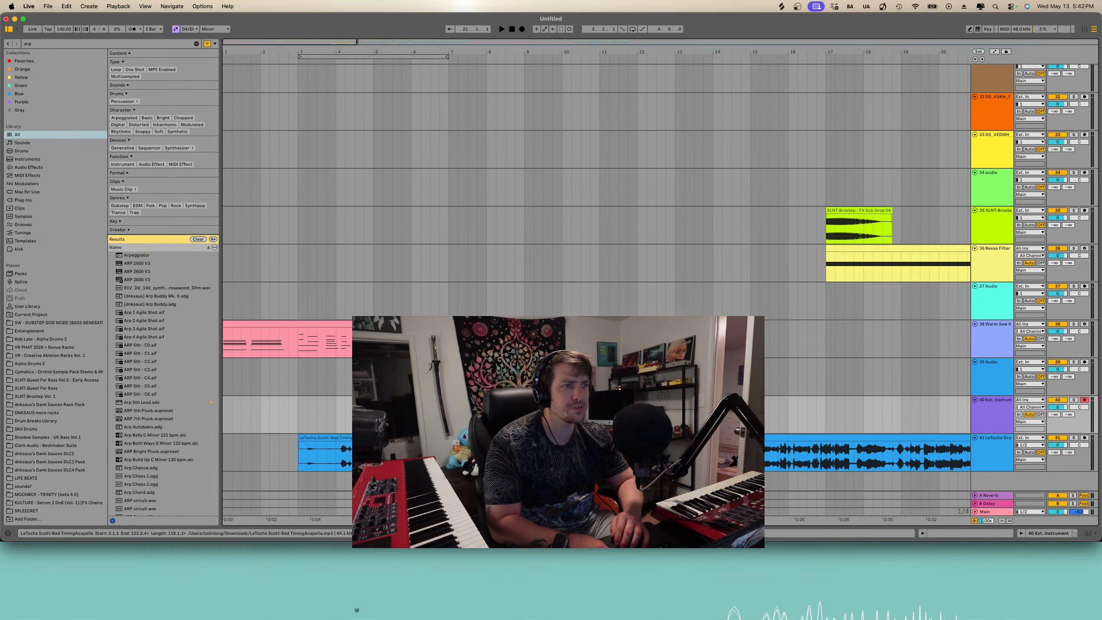
pyautogui.scroll(-6, 478, 438)
pyautogui.click(477, 438)
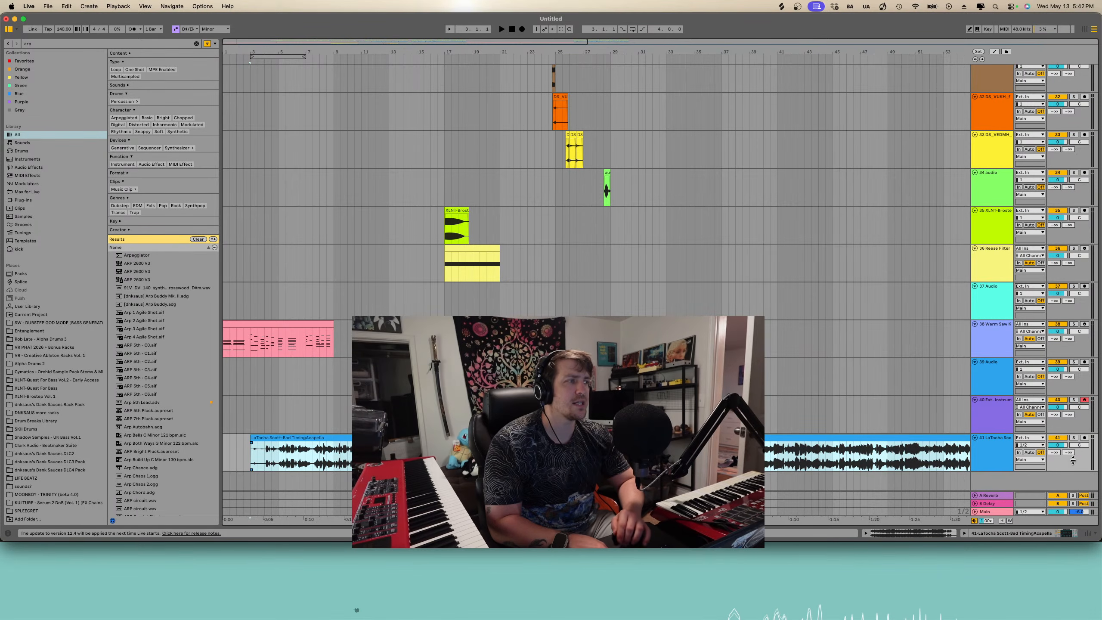
pyautogui.click(999, 453)
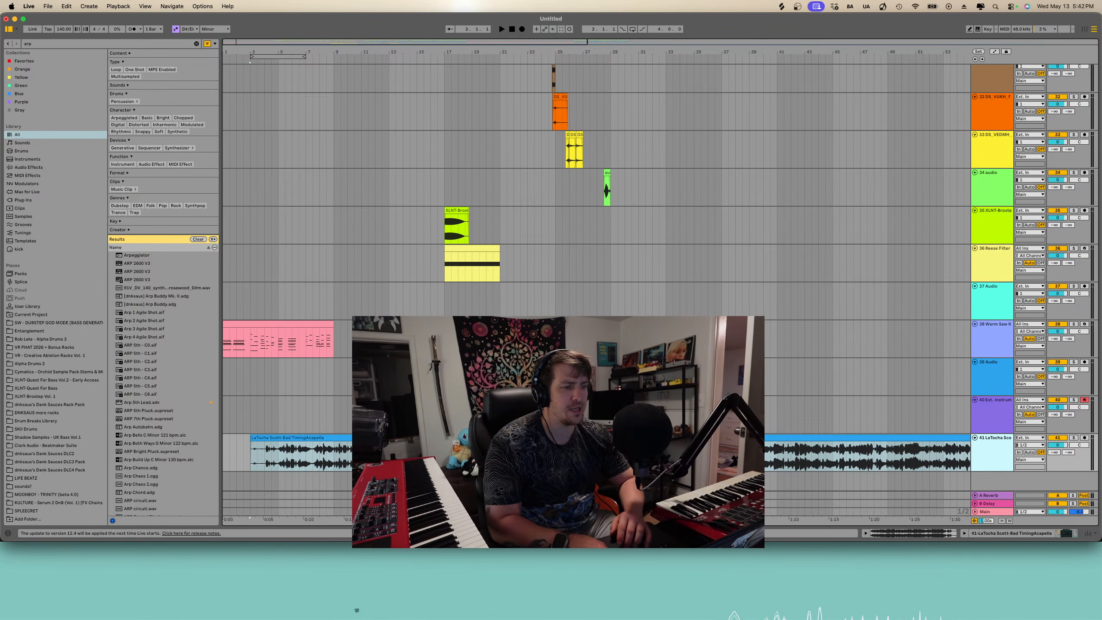
pyautogui.click(356, 610)
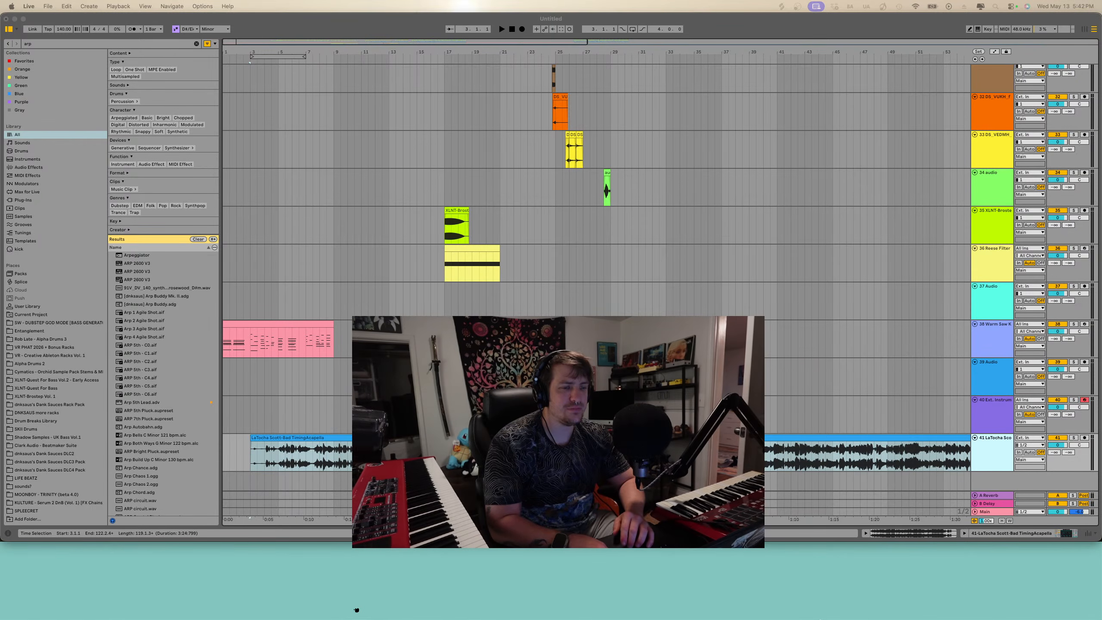
pyautogui.click(316, 455)
pyautogui.click(348, 439)
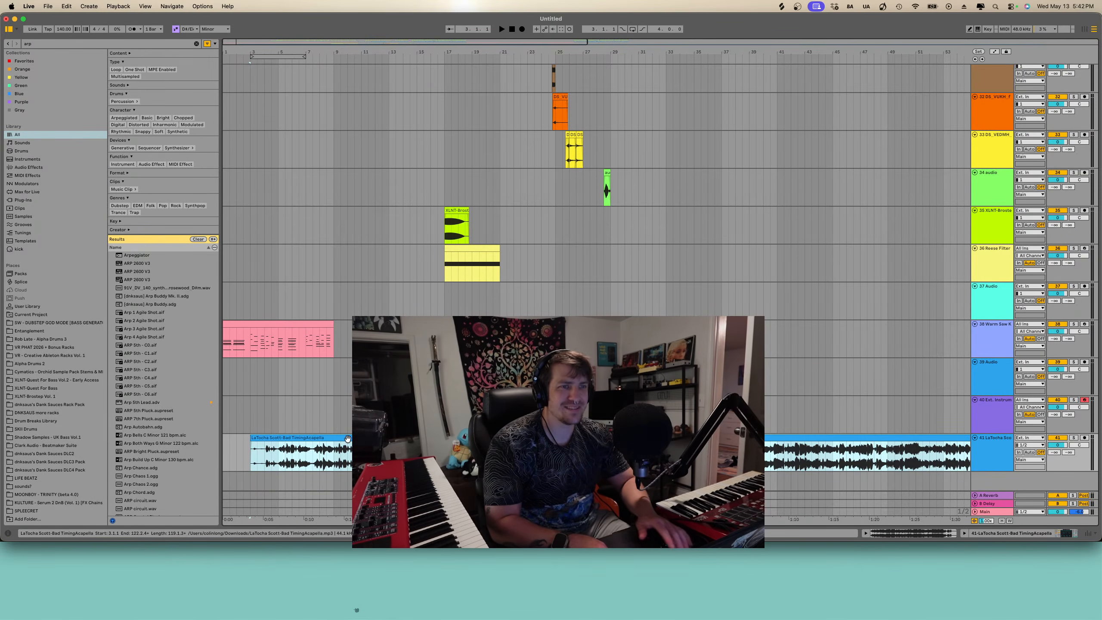
pyautogui.press('Delete')
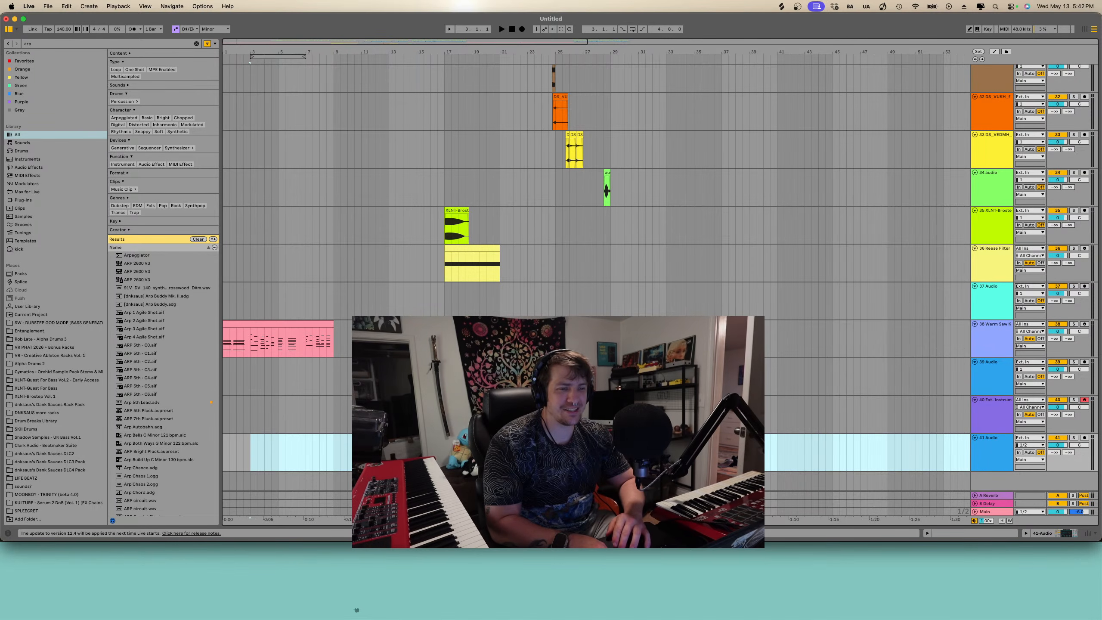
# - Import the acapella audio file again onto the acapella track at the start of the arrangement
pyautogui.click(357, 610)
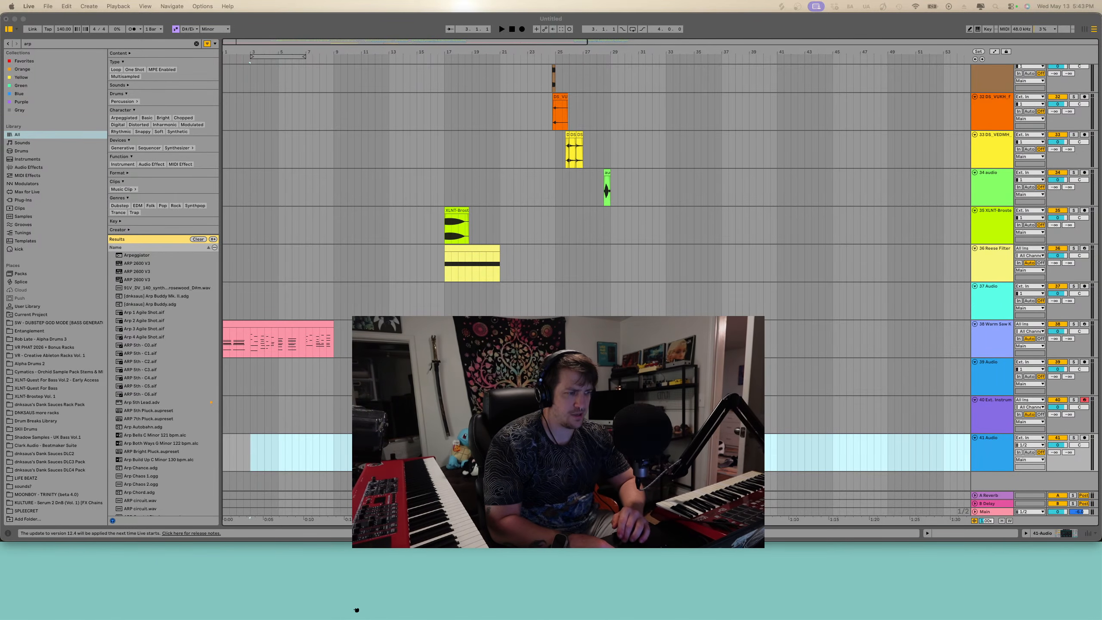
pyautogui.moveTo(787, 599); pyautogui.dragTo(463, 438)
pyautogui.press('-')
pyautogui.press('-')
pyautogui.press('+')
pyautogui.press('+')
pyautogui.hscroll(-10, 462, 438)
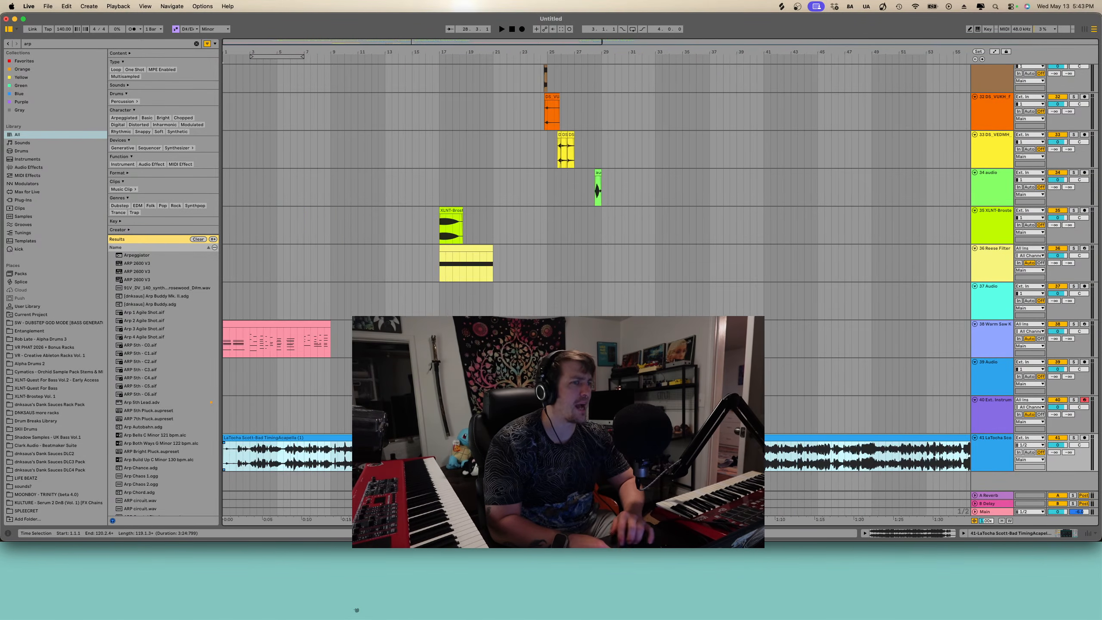
# - Set the playhead at the acapella clip's start and select the acapella track to show its devices
pyautogui.press('-')
pyautogui.click(316, 452)
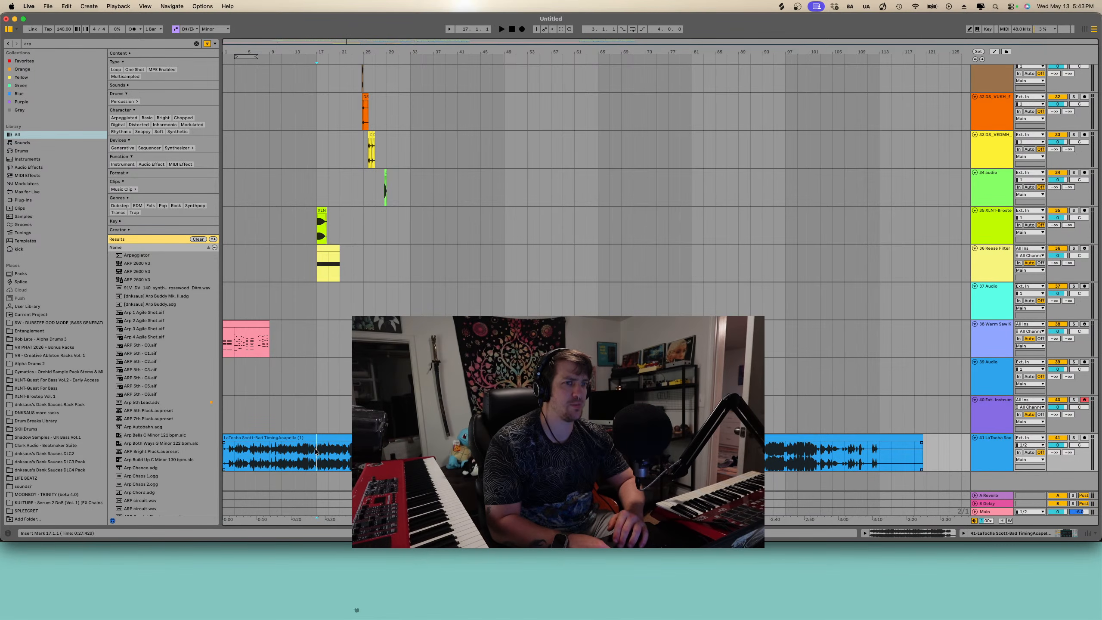
pyautogui.click(1074, 438)
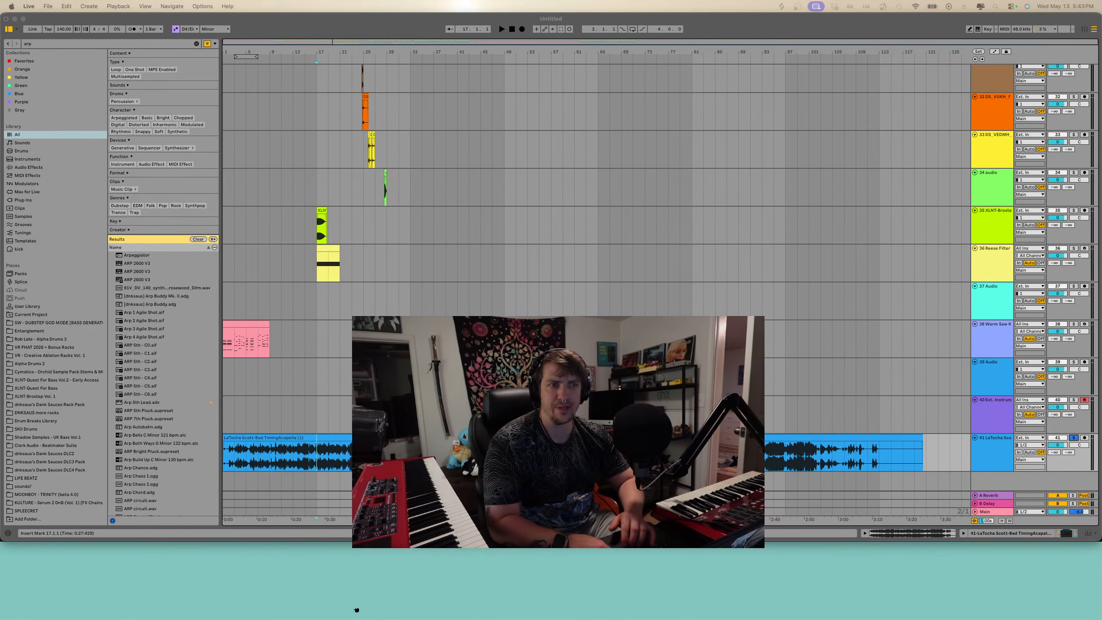
pyautogui.click(234, 452)
pyautogui.press('+')
pyautogui.press('+')
pyautogui.click(233, 452)
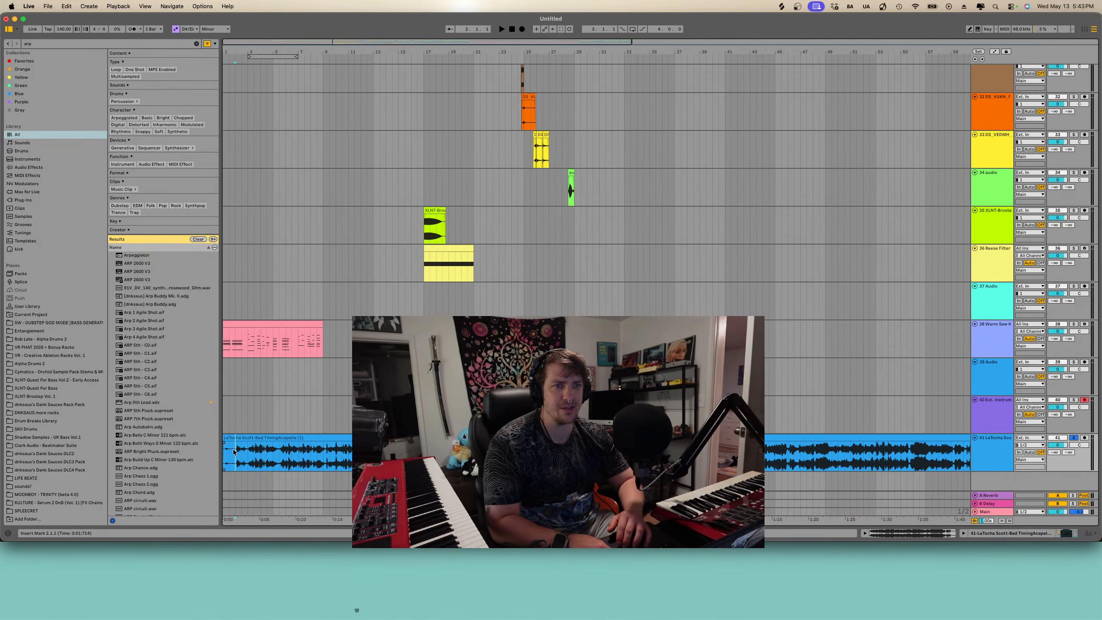
pyautogui.click(278, 431)
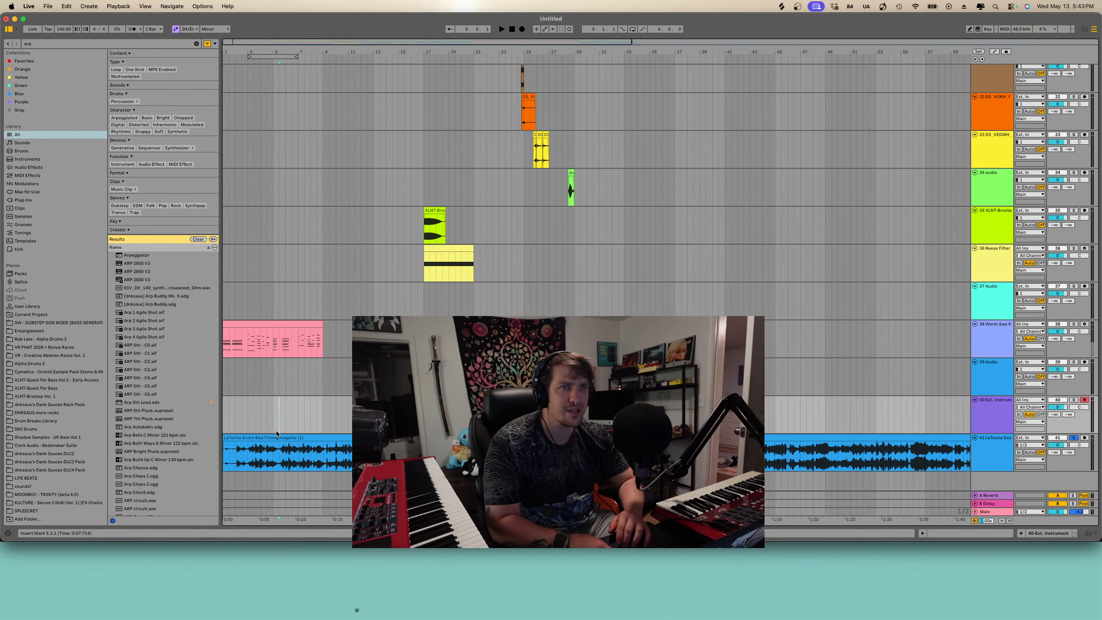
pyautogui.click(997, 439)
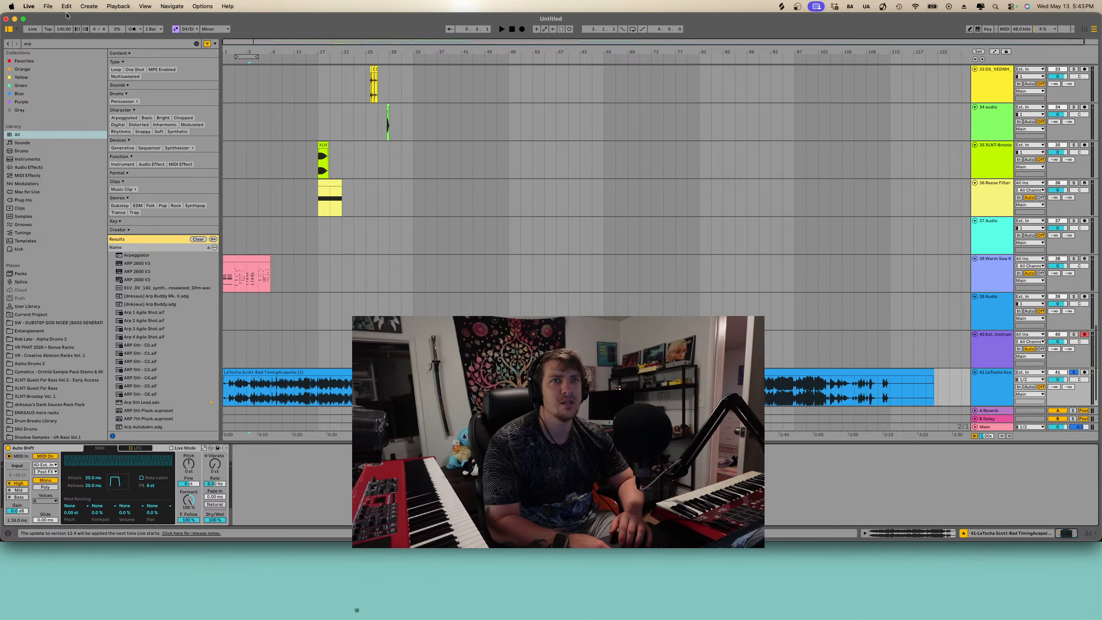
# - Save the Live Set under the name BADTIME
pyautogui.click(48, 7)
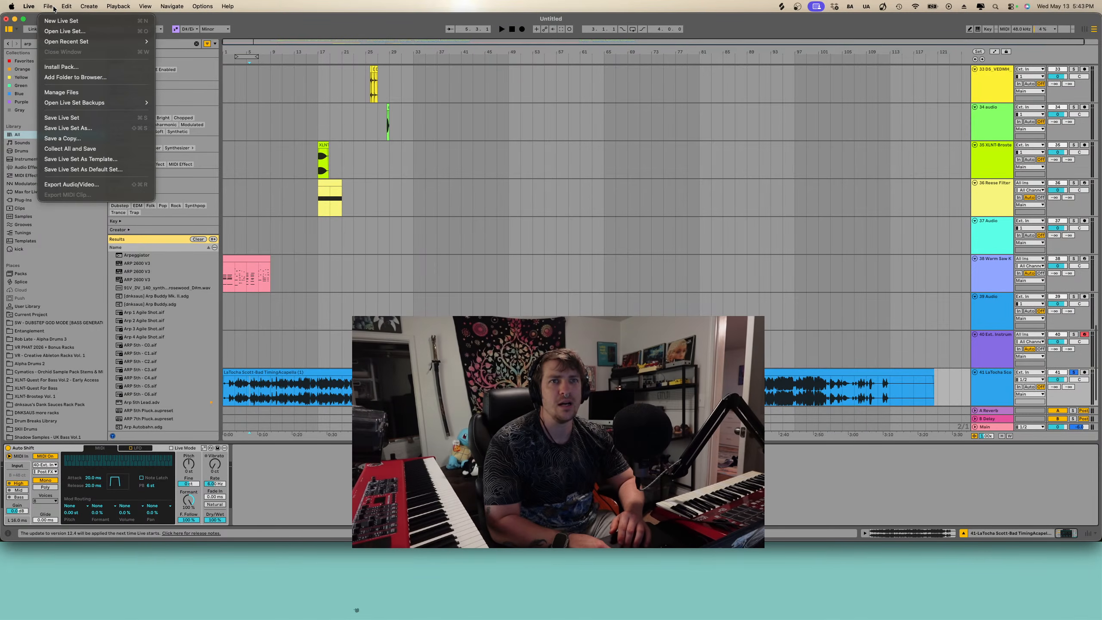
pyautogui.click(75, 118)
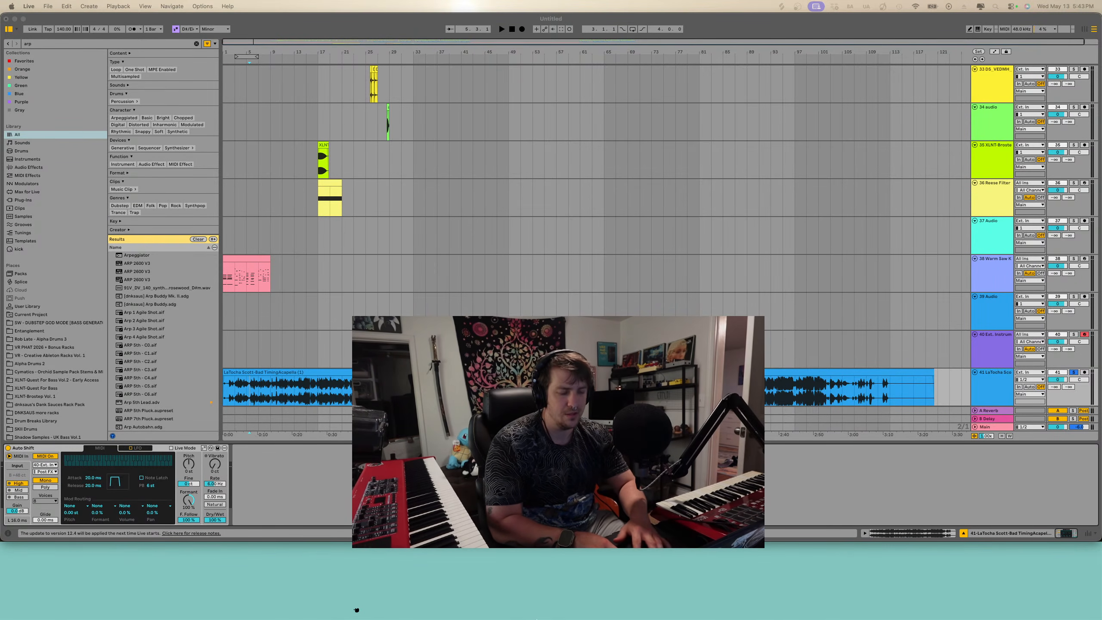
pyautogui.press('Return')
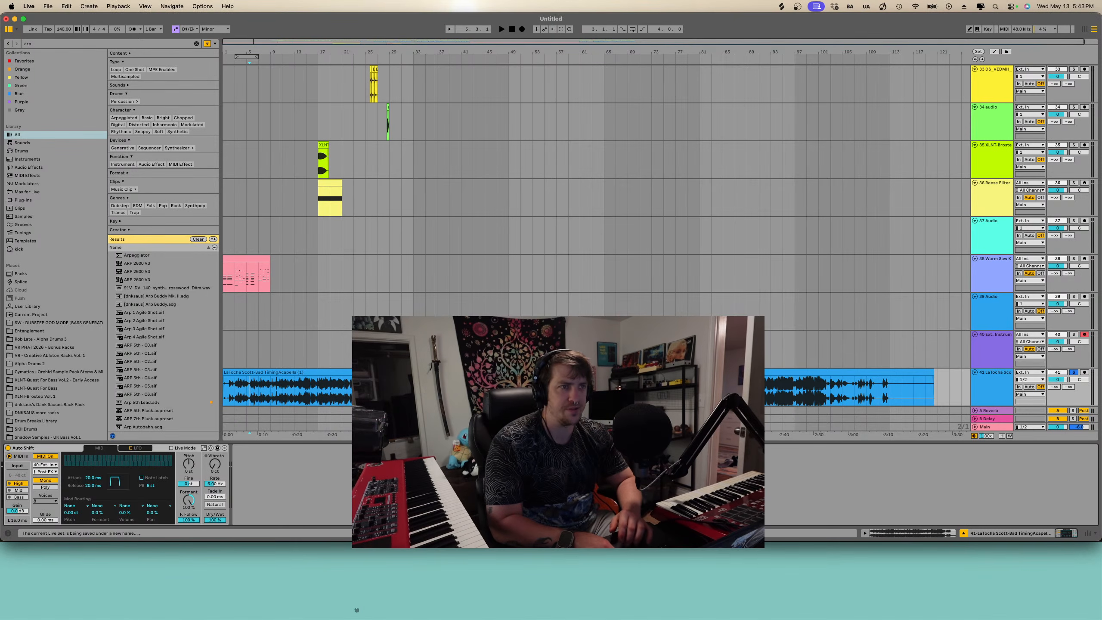
# - Reopen the BADTIME.als set from the recent sets list
pyautogui.click(47, 6)
pyautogui.moveTo(69, 43)
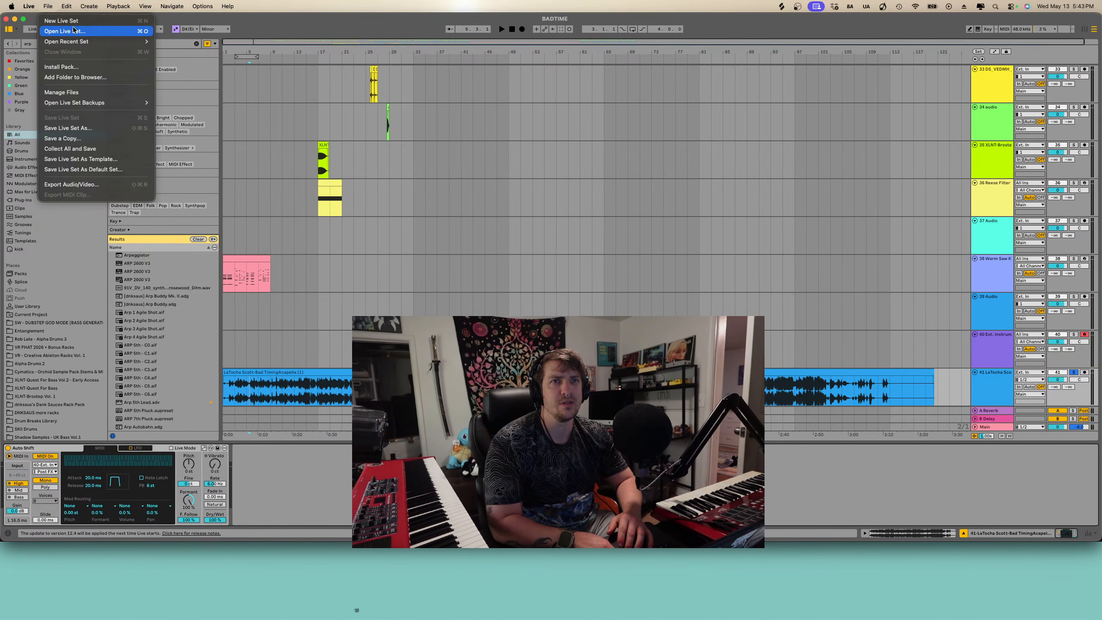
pyautogui.moveTo(130, 41)
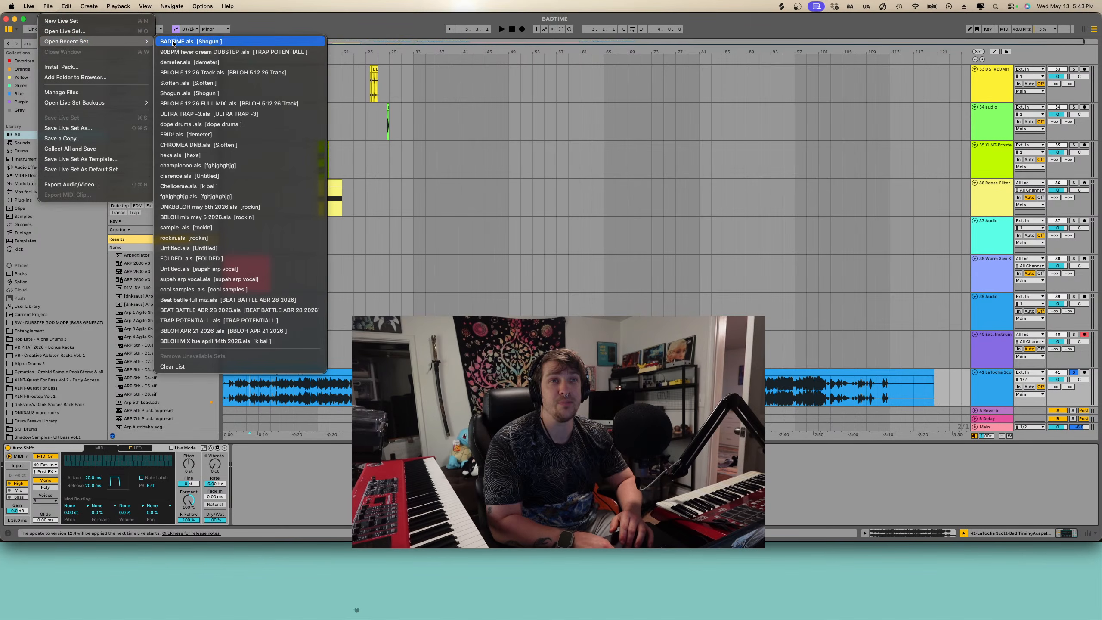
pyautogui.click(172, 40)
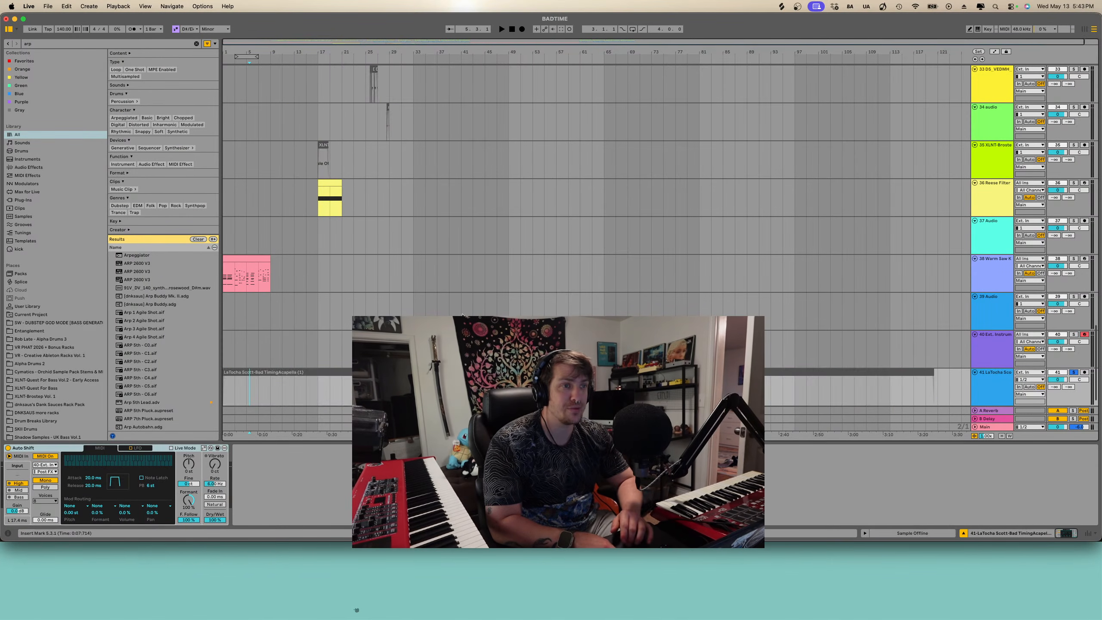
# - Solo the acapella track, play it back, and zoom in on the acapella clip
pyautogui.press('space')
pyautogui.click(267, 389)
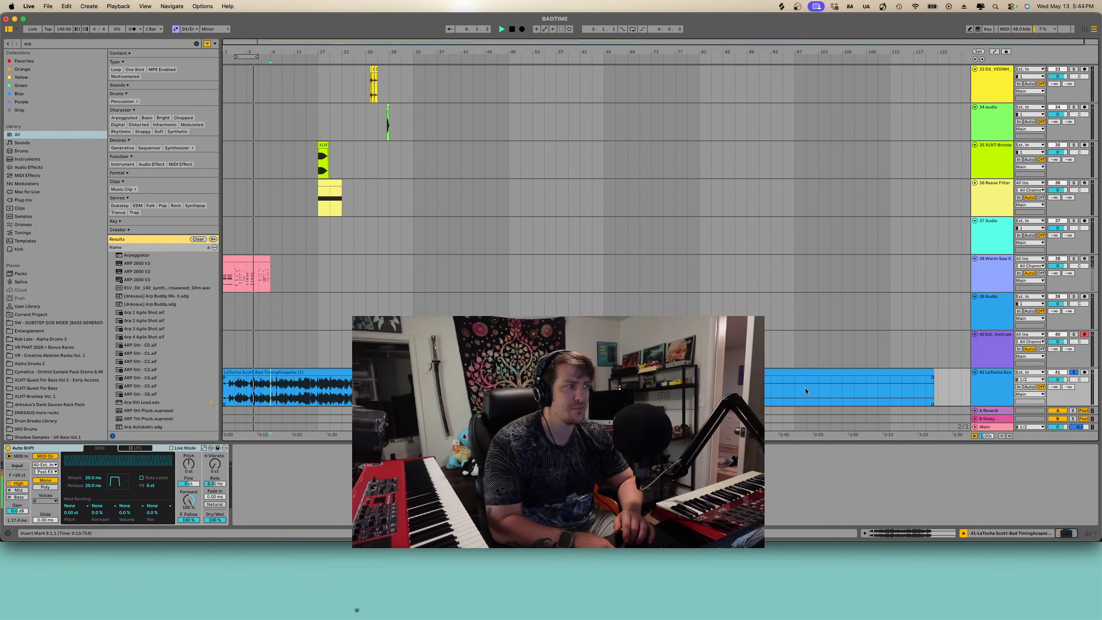
pyautogui.scroll(-1, 899, 327)
pyautogui.click(1074, 353)
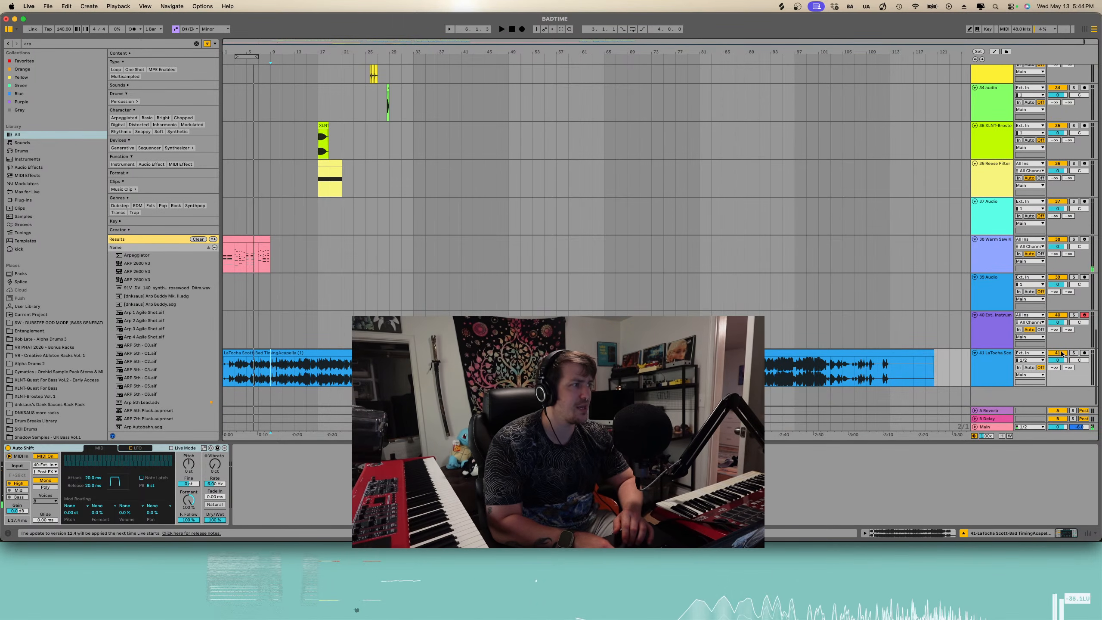
pyautogui.press('space')
pyautogui.click(326, 351)
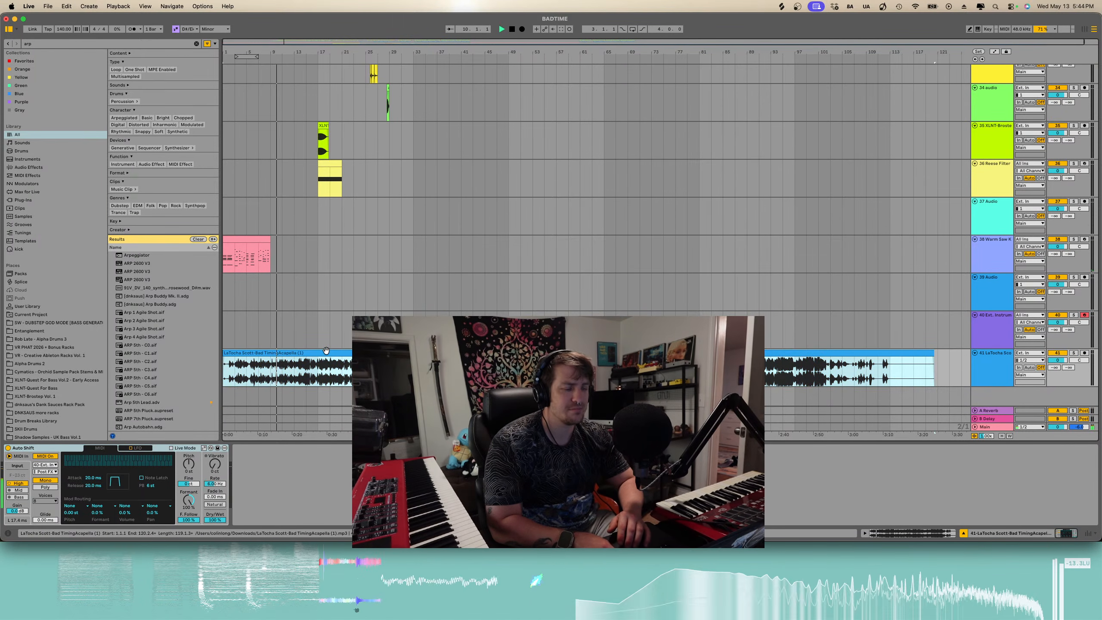
pyautogui.press('space')
pyautogui.press('z')
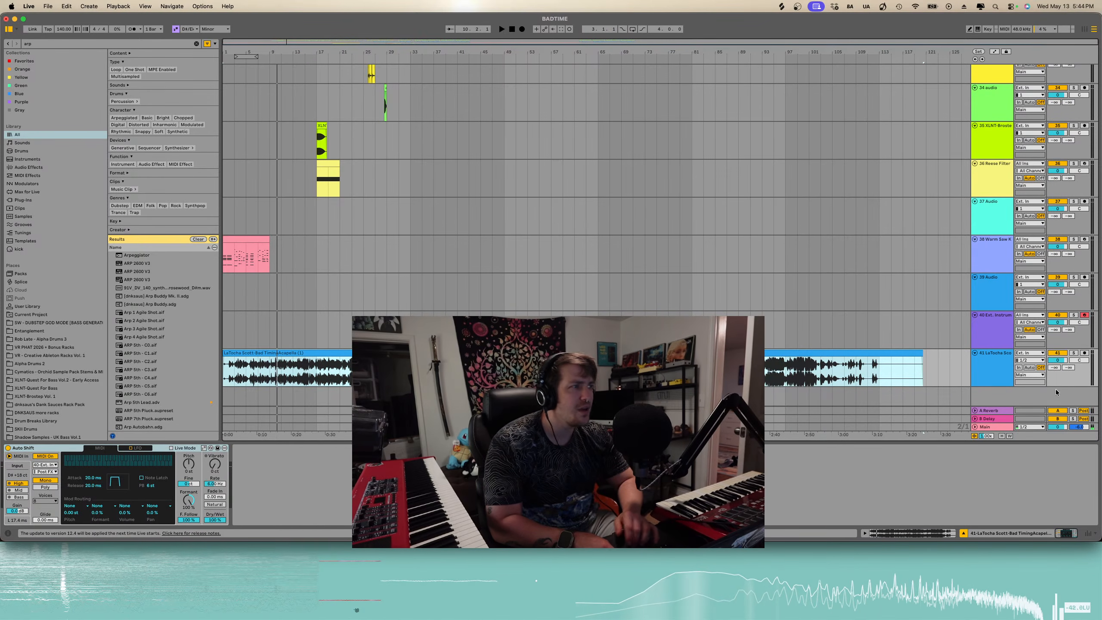
# - Switch off the Auto Shift device on the acapella track and audition the acapella's opening bars
pyautogui.click(32, 450)
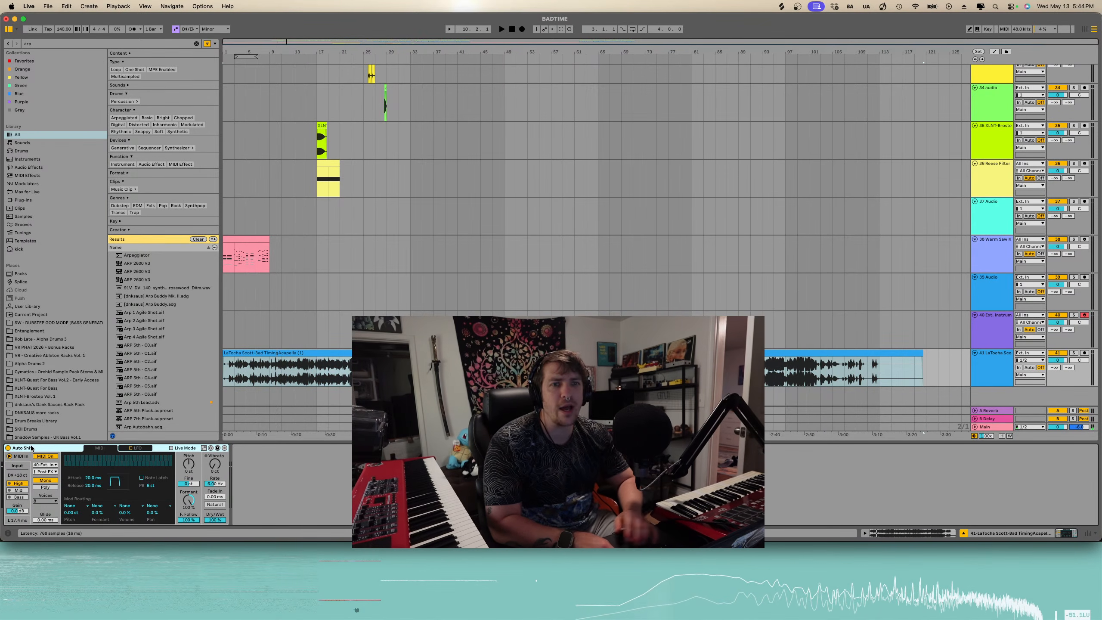
pyautogui.click(289, 364)
pyautogui.press('space')
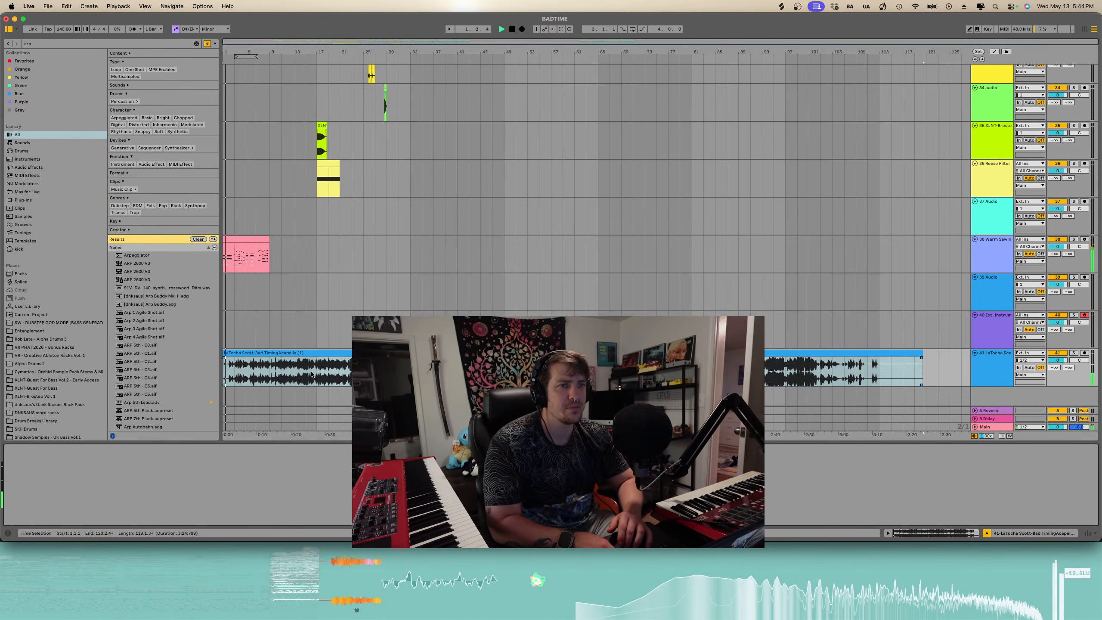
pyautogui.click(288, 353)
pyautogui.scroll(5, 277, 376)
pyautogui.hscroll(-3, 277, 375)
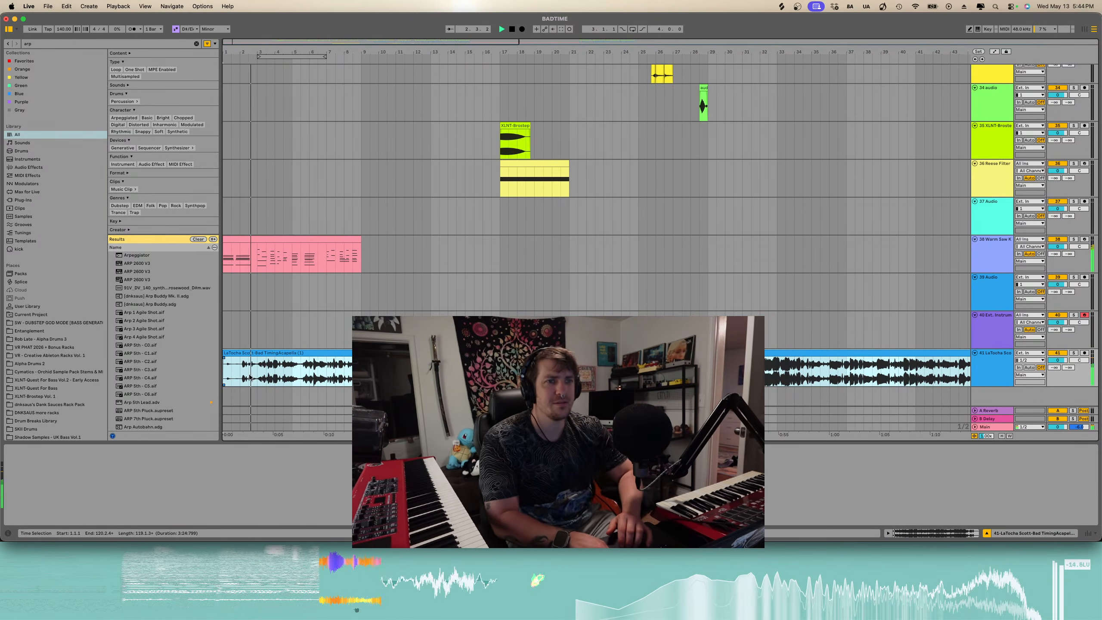
pyautogui.scroll(3, 277, 375)
pyautogui.click(263, 369)
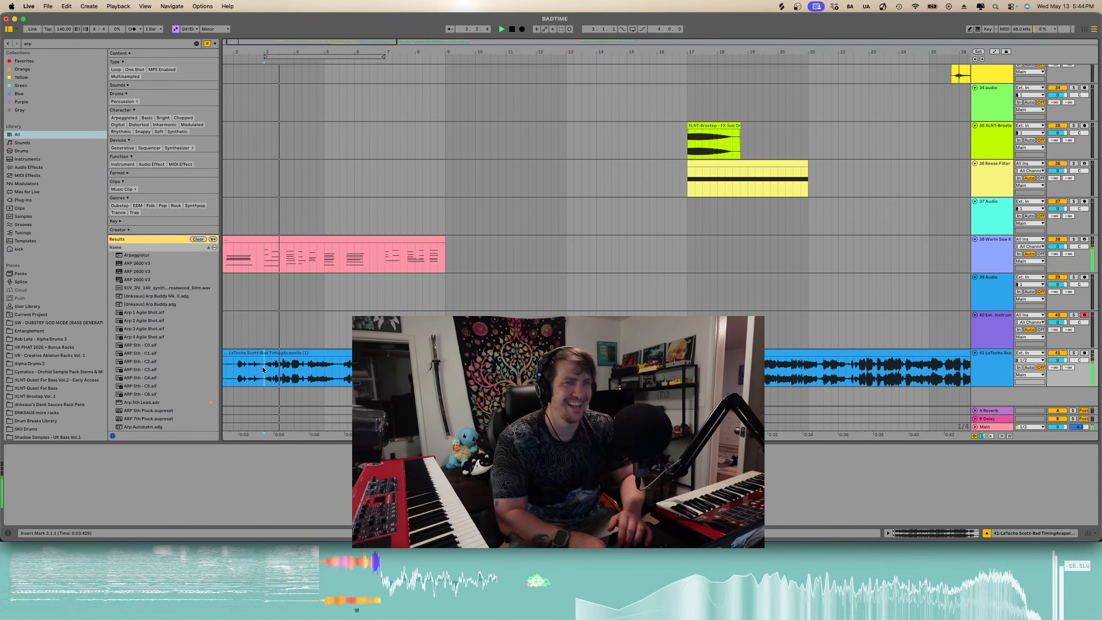
pyautogui.scroll(3, 293, 369)
pyautogui.press('space')
pyautogui.click(300, 353)
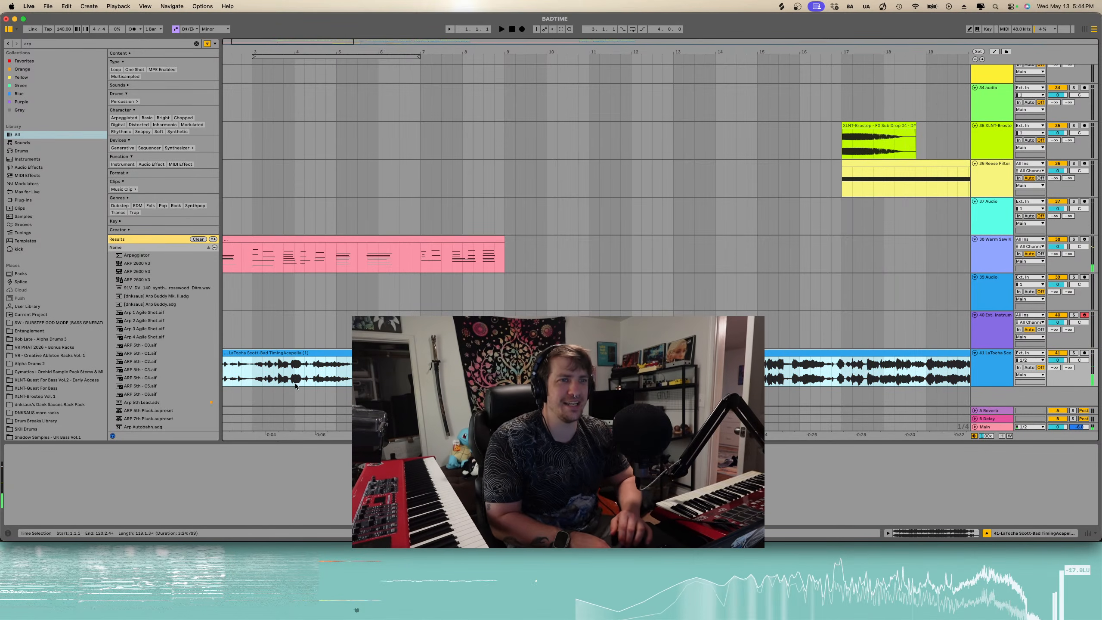
# - Open the acapella clip's detail view and nudge its Pitch transpose knob while playing it back
pyautogui.doubleClick(268, 364)
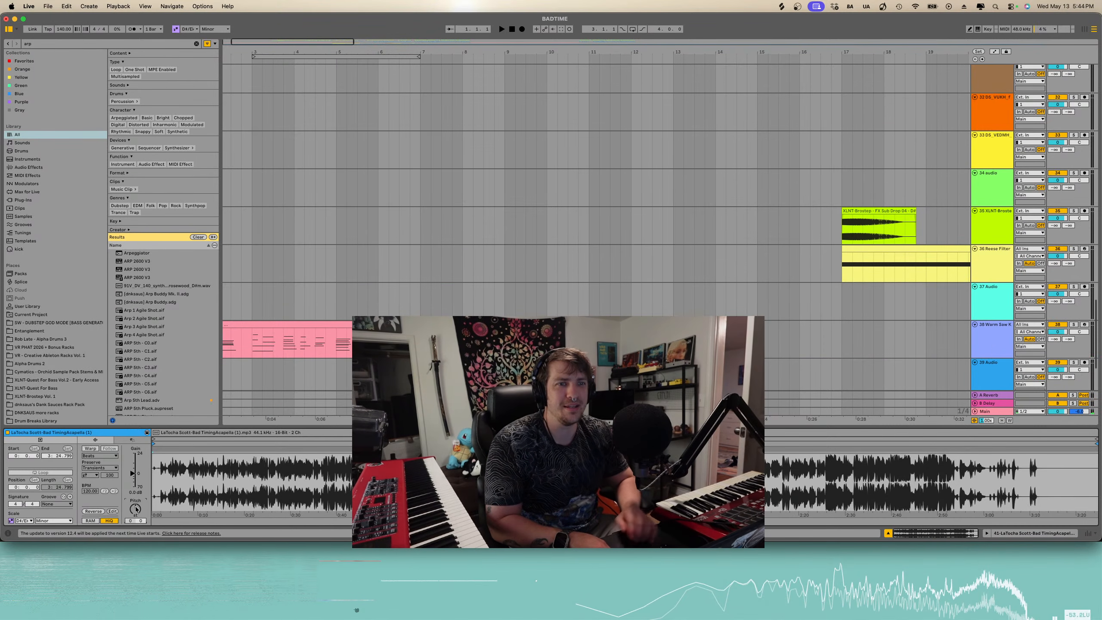
pyautogui.scroll(-3, 341, 398)
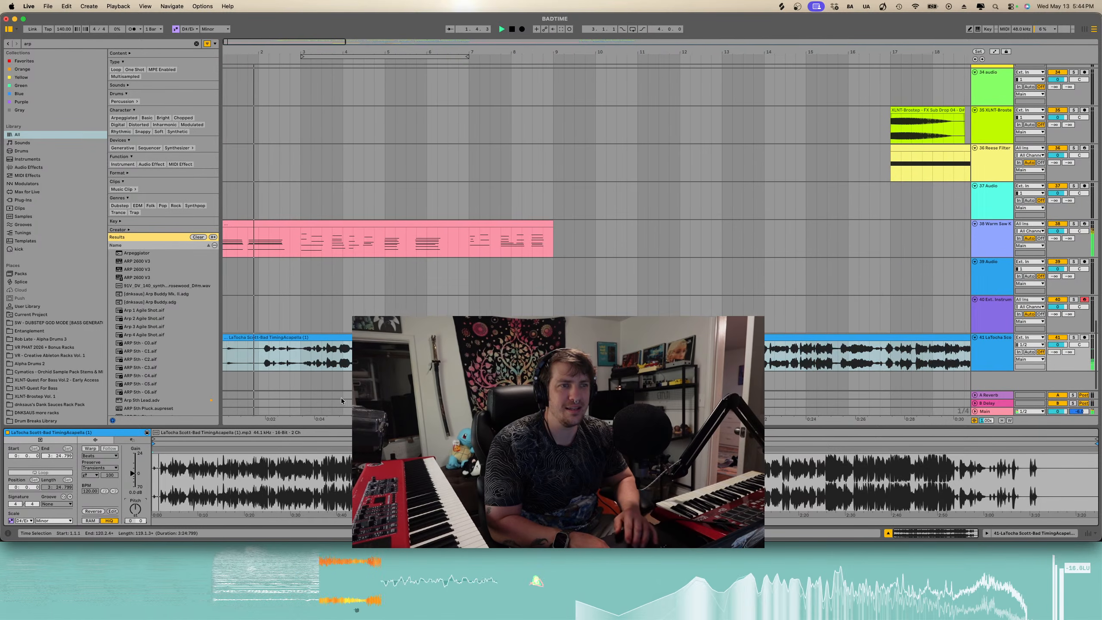
pyautogui.click(336, 359)
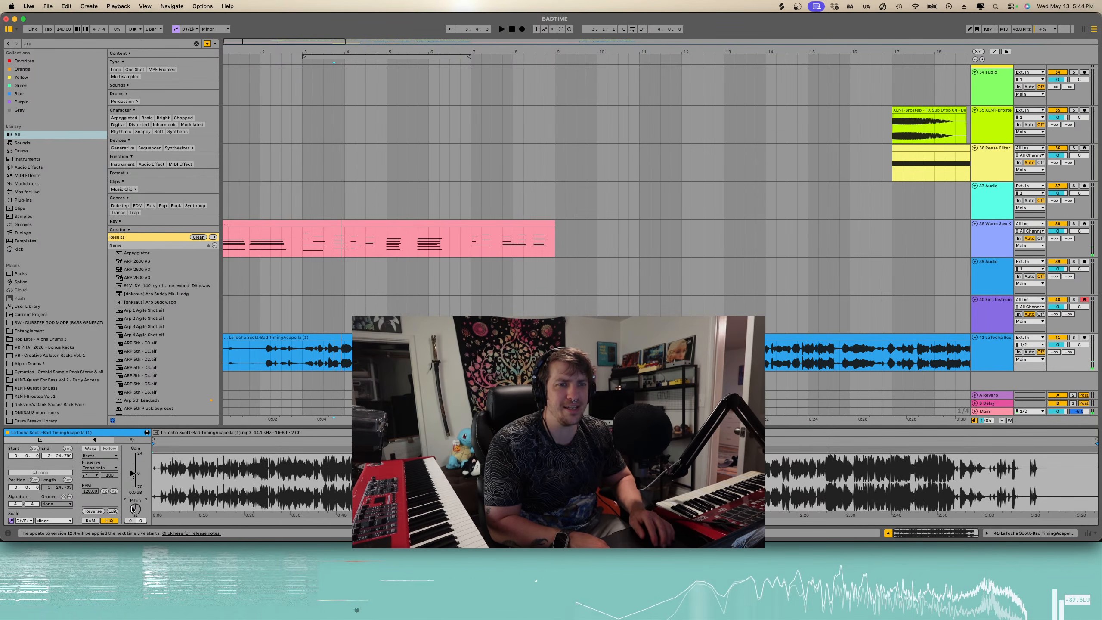
pyautogui.moveTo(133, 509); pyautogui.dragTo(133, 506)
pyautogui.press('space')
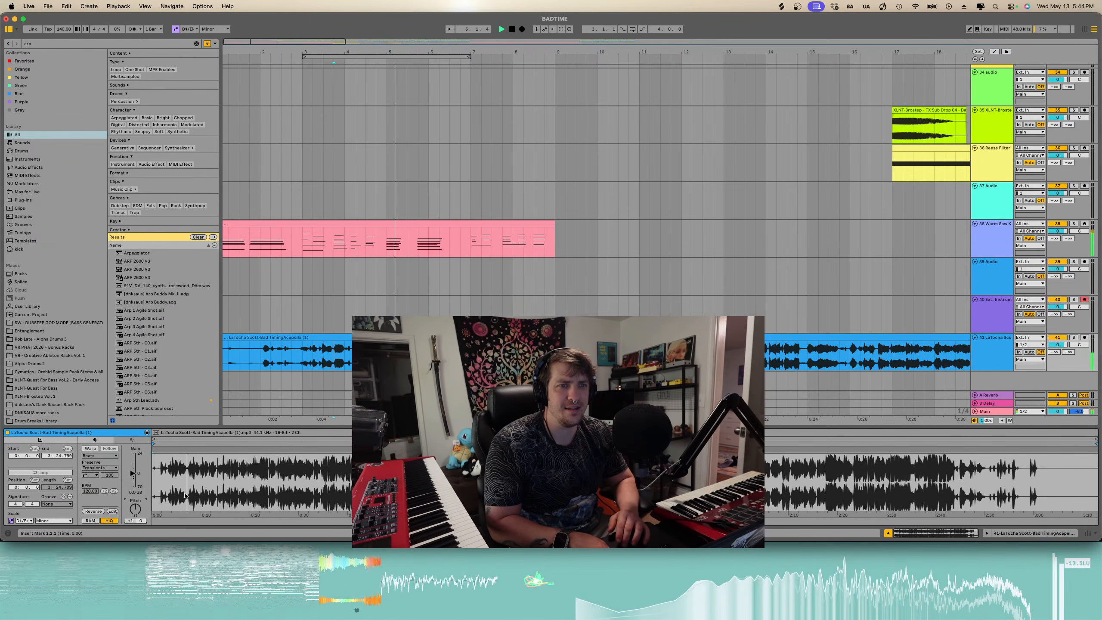
pyautogui.moveTo(134, 510); pyautogui.dragTo(134, 508)
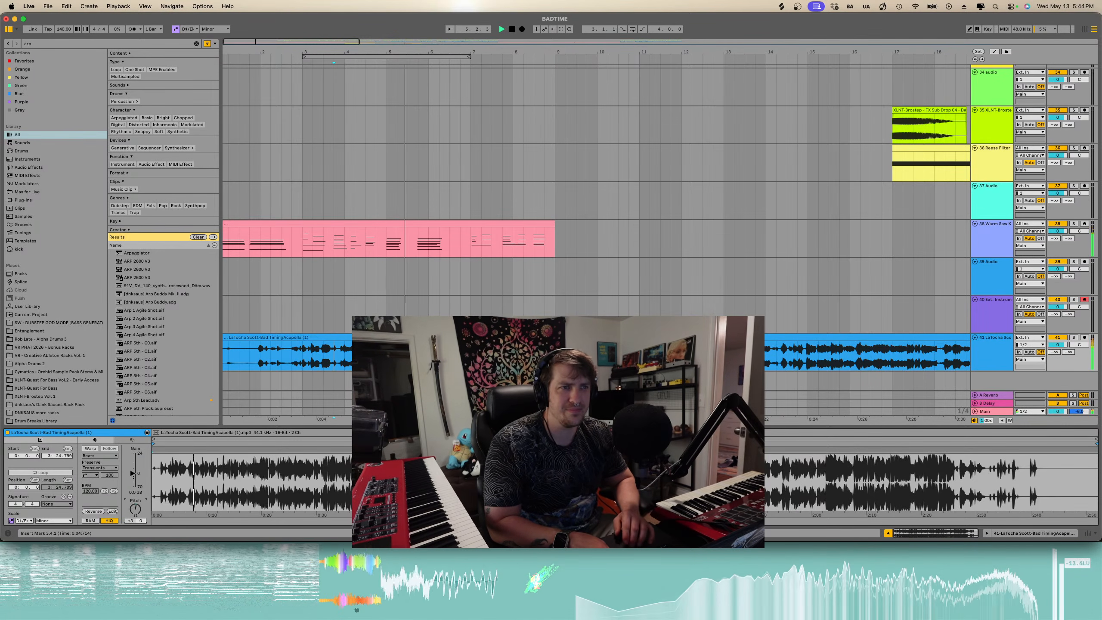
# - Split the acapella clip near its start and drag the later section right to line it up with the beat
pyautogui.press('-')
pyautogui.press('-')
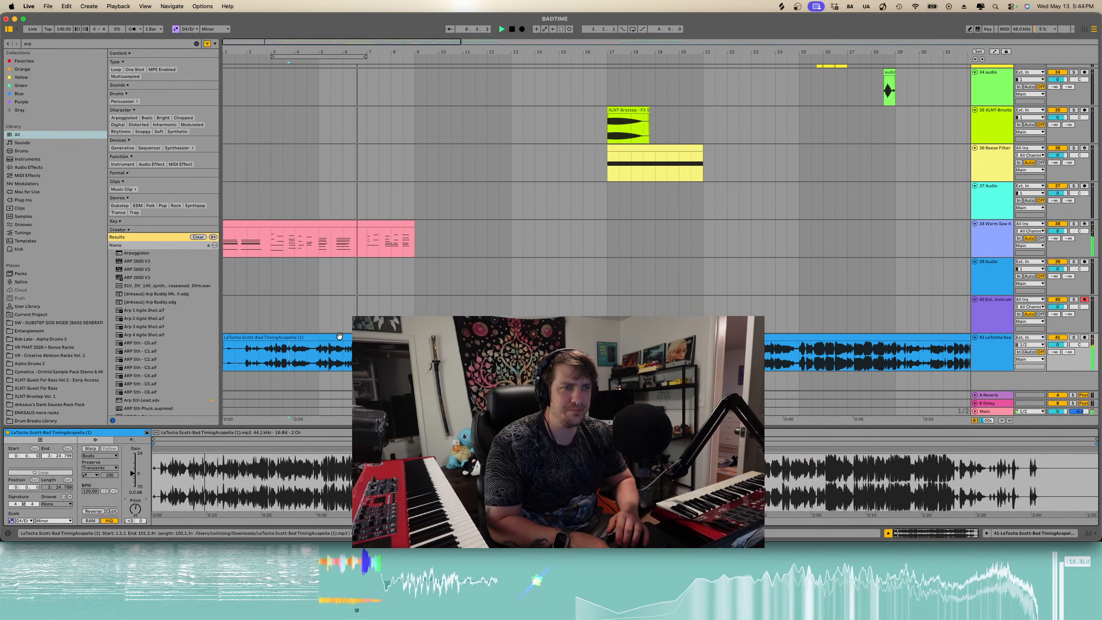
pyautogui.press('-')
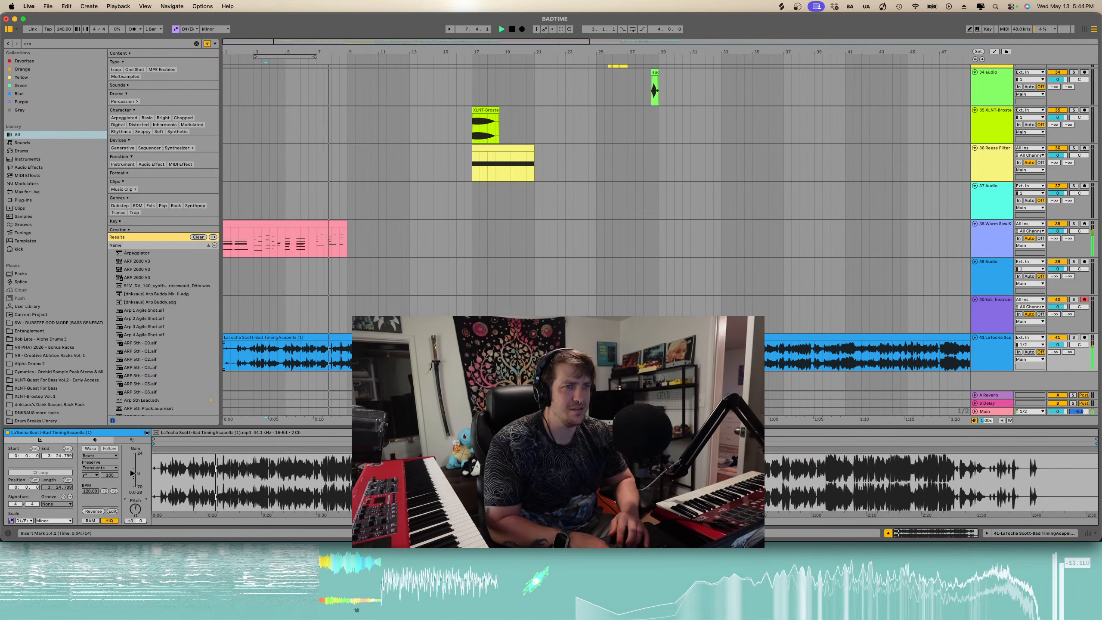
pyautogui.press('+')
pyautogui.press('+')
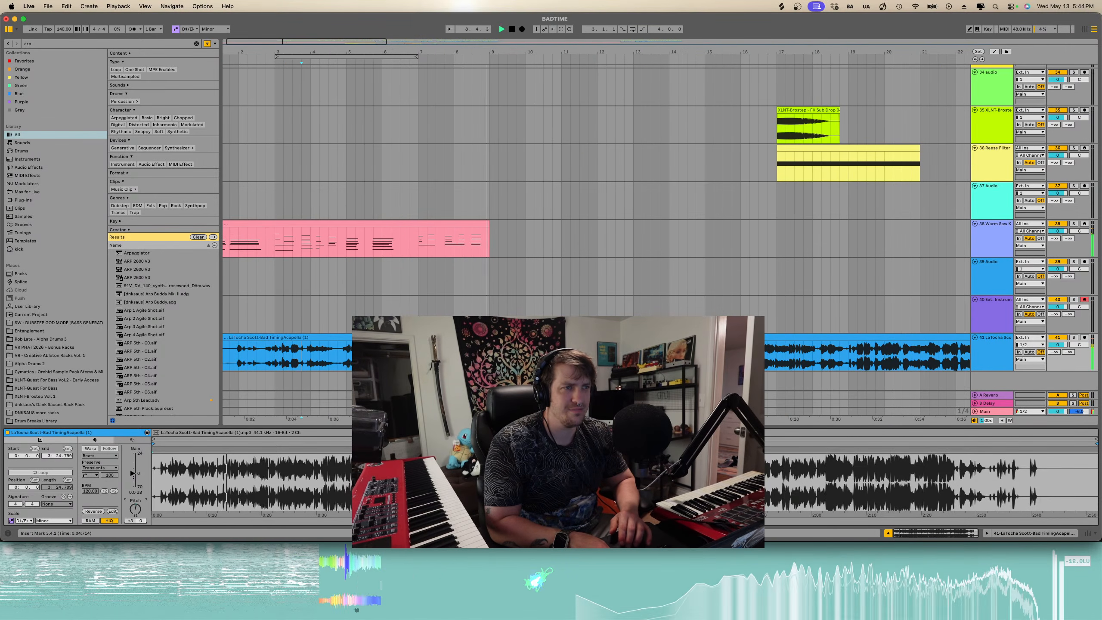
pyautogui.scroll(3, 488, 338)
pyautogui.click(488, 338)
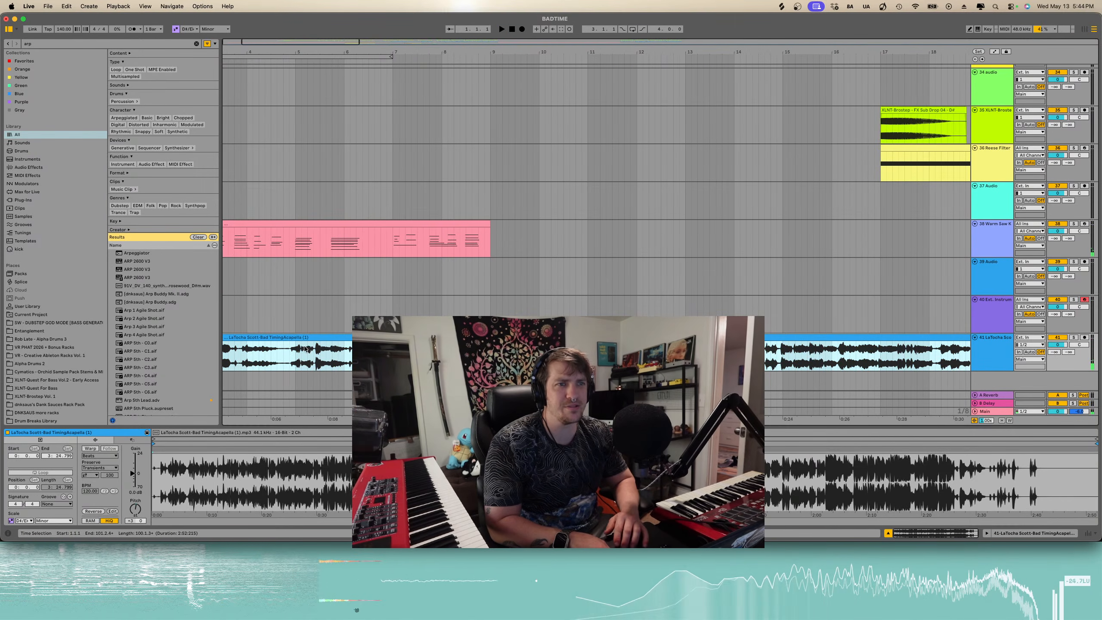
pyautogui.scroll(2, 286, 352)
pyautogui.click(258, 356)
pyautogui.scroll(4, 259, 356)
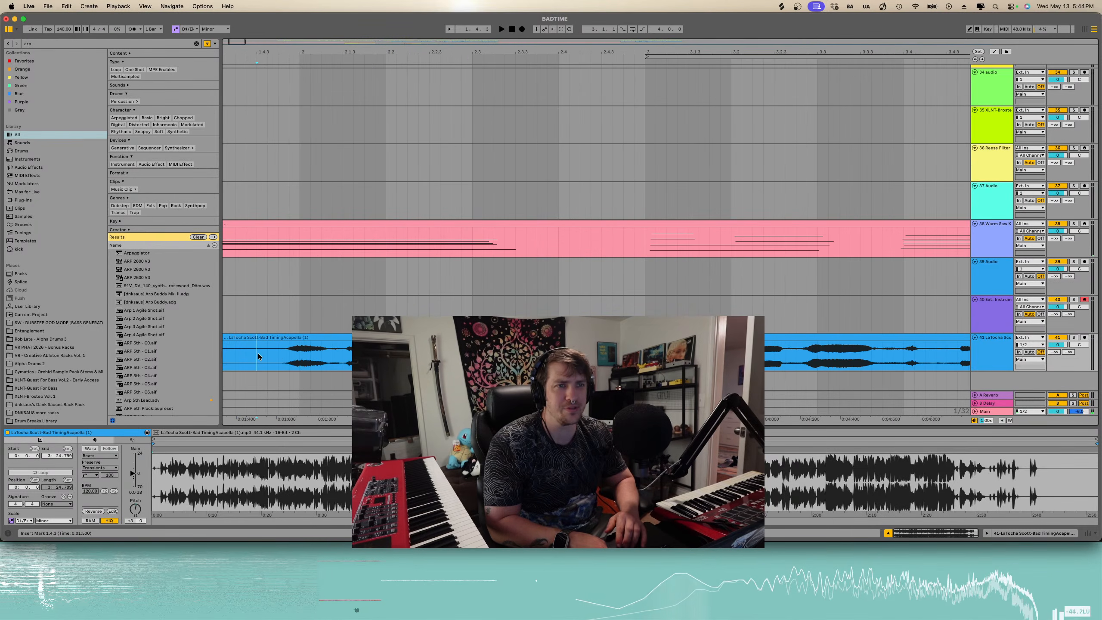
pyautogui.press('super+e')
pyautogui.click(305, 339)
pyautogui.moveTo(316, 337); pyautogui.dragTo(343, 337)
# - Shift the split acapella section slightly later and play it back to check the timing
pyautogui.press('space')
pyautogui.scroll(-3, 342, 337)
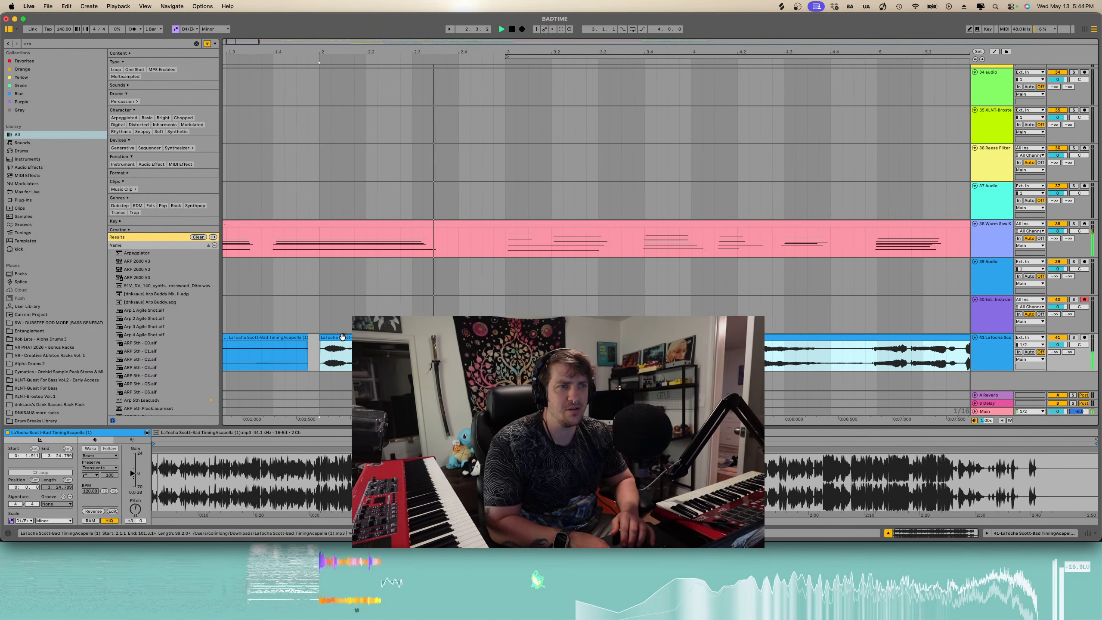
pyautogui.press('space')
pyautogui.moveTo(286, 342)
pyautogui.mouseDown()
pyautogui.moveTo(373, 342)
pyautogui.moveTo(302, 338)
pyautogui.mouseUp()
pyautogui.press('space')
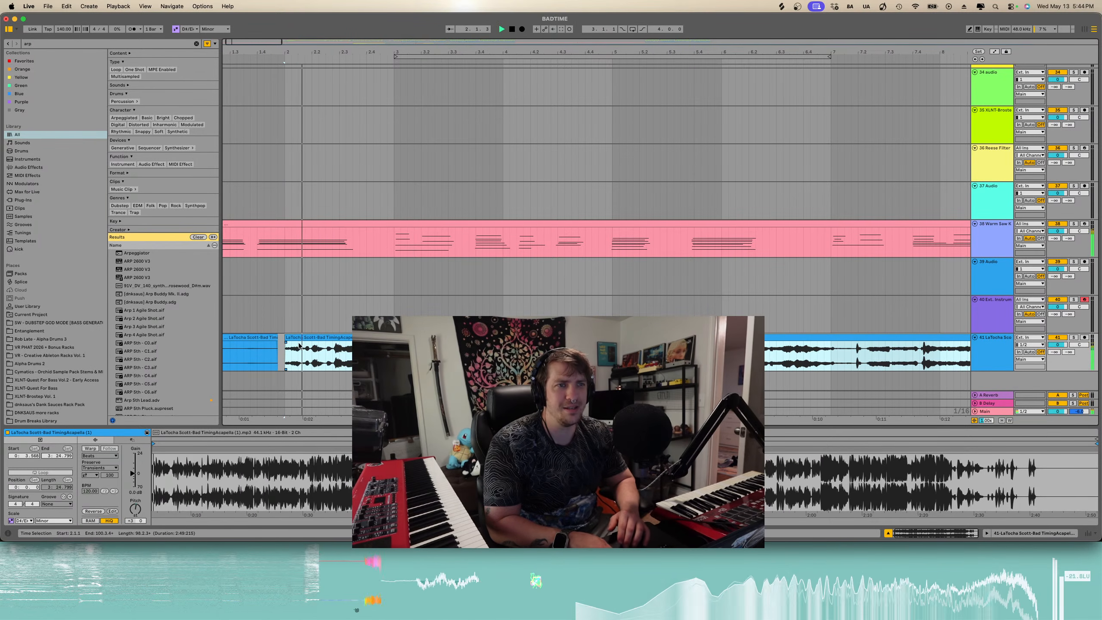
# - Split the acapella again and delete the short leftover segment between the sections
pyautogui.press('space')
pyautogui.click(332, 349)
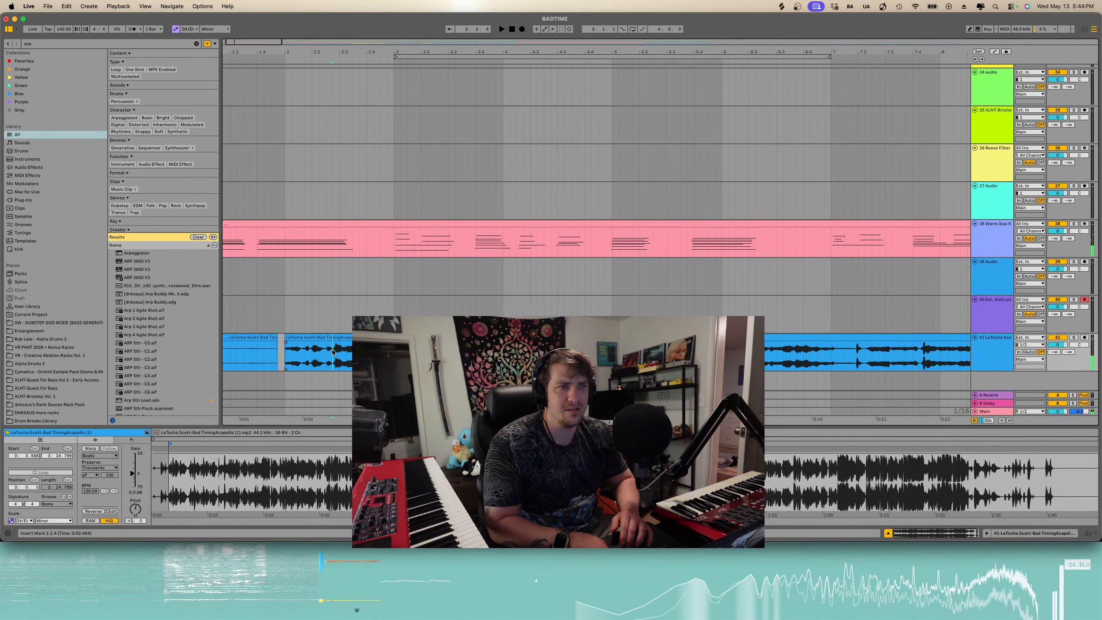
pyautogui.scroll(3, 333, 350)
pyautogui.press('super+e')
pyautogui.click(327, 339)
pyautogui.press('Delete')
pyautogui.click(466, 351)
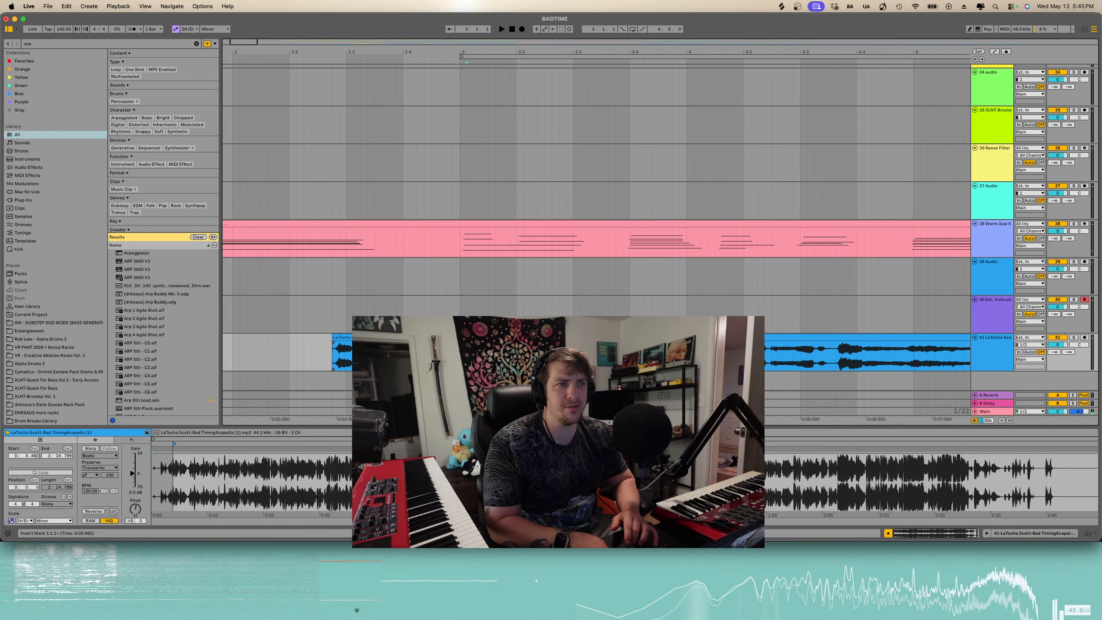
# - Split the acapella clip and drag the following section earlier to close the gap
pyautogui.press('super+e')
pyautogui.scroll(-3, 460, 350)
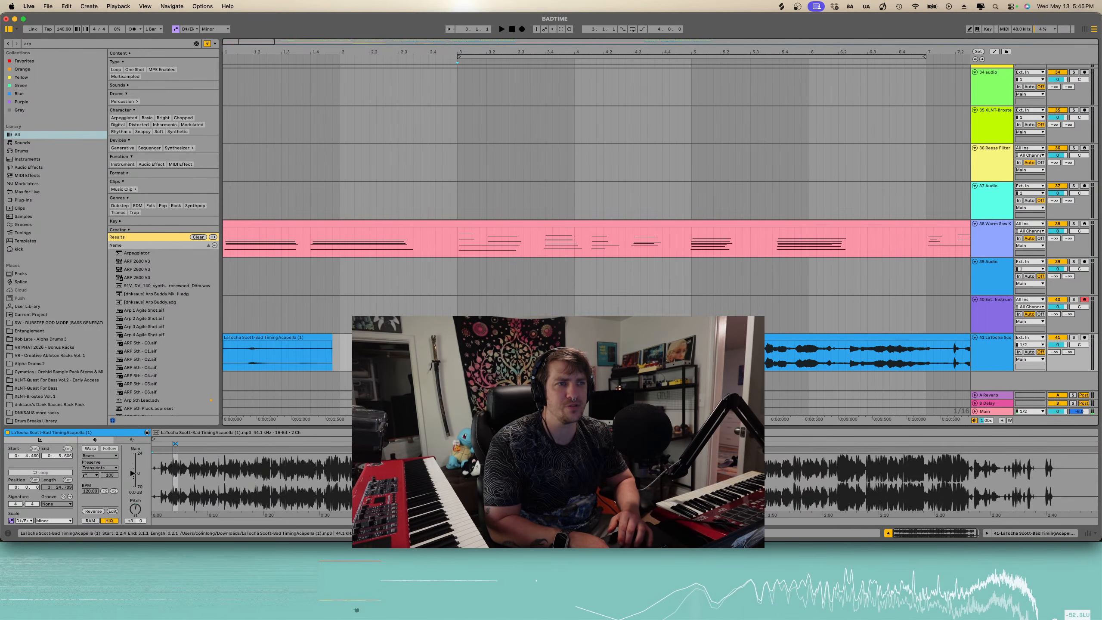
pyautogui.moveTo(417, 338); pyautogui.dragTo(365, 338)
pyautogui.press('space')
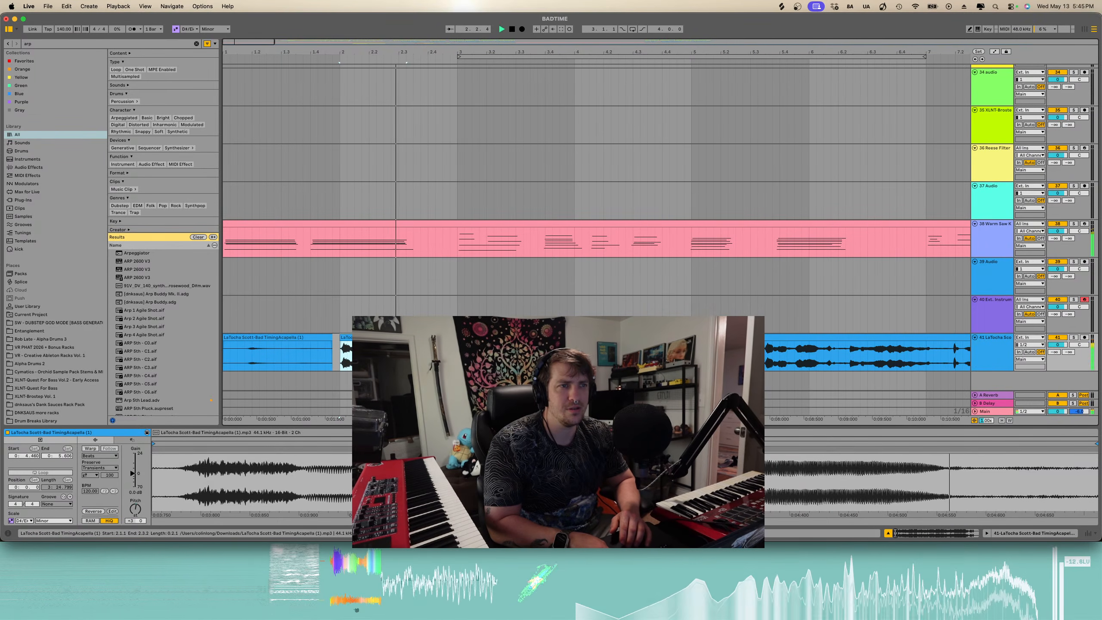
# - Split the acapella clip at a slightly later point, undoing a first misplaced split
pyautogui.hscroll(1, 364, 348)
pyautogui.press('space')
pyautogui.press('space')
pyautogui.press('space')
pyautogui.click(362, 351)
pyautogui.press('super+e')
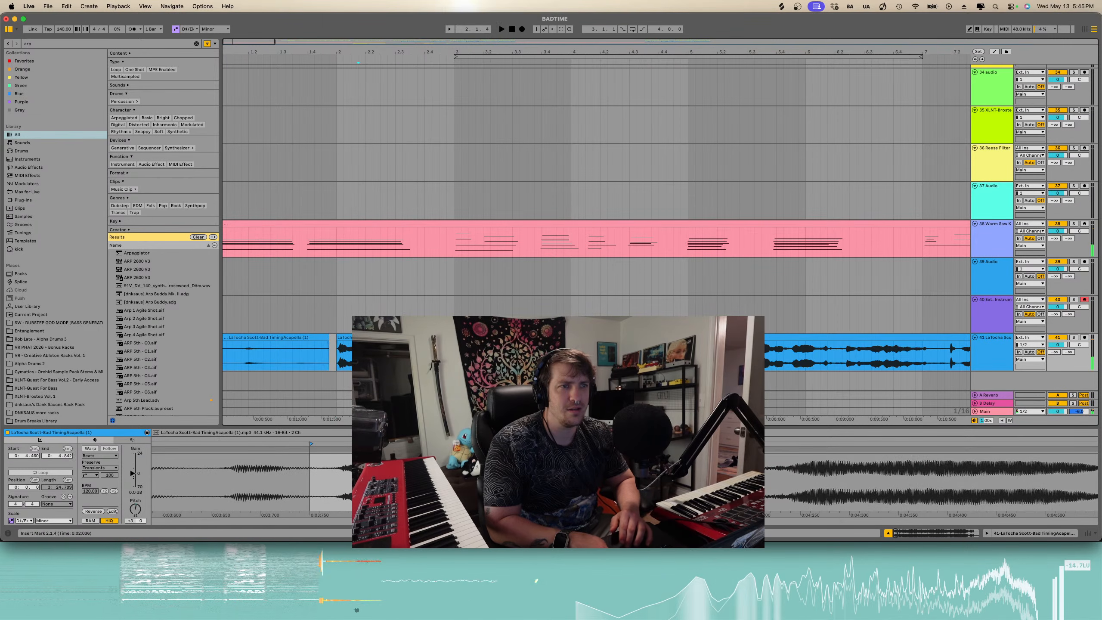
pyautogui.press('super+z')
pyautogui.click(367, 351)
pyautogui.press('super+e')
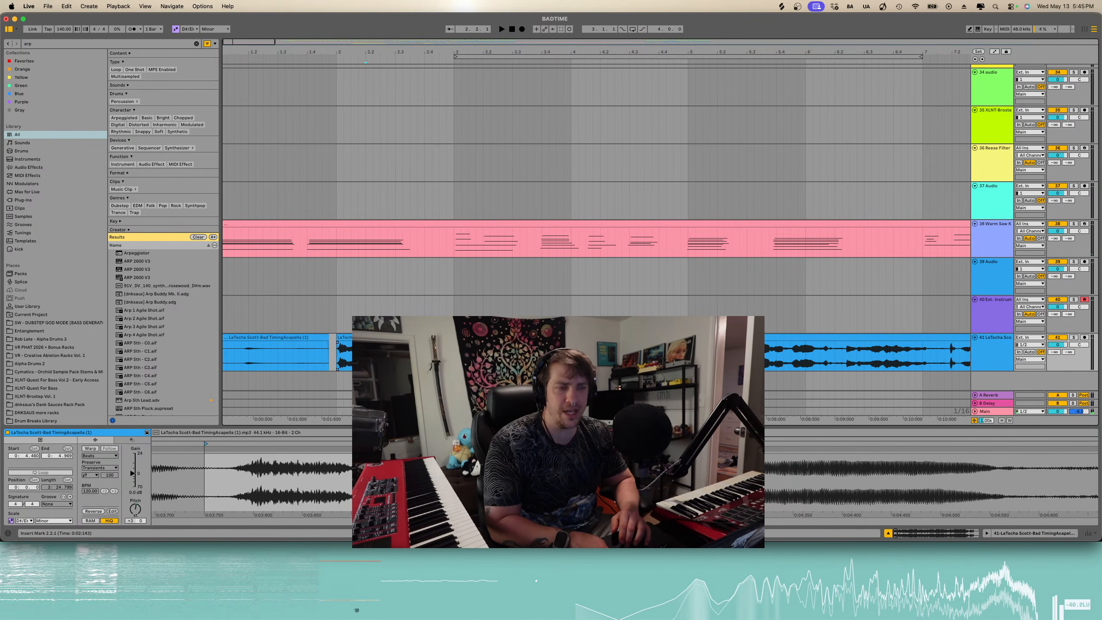
# - Audition the newly split acapella sections by playing from several points in them
pyautogui.click(375, 338)
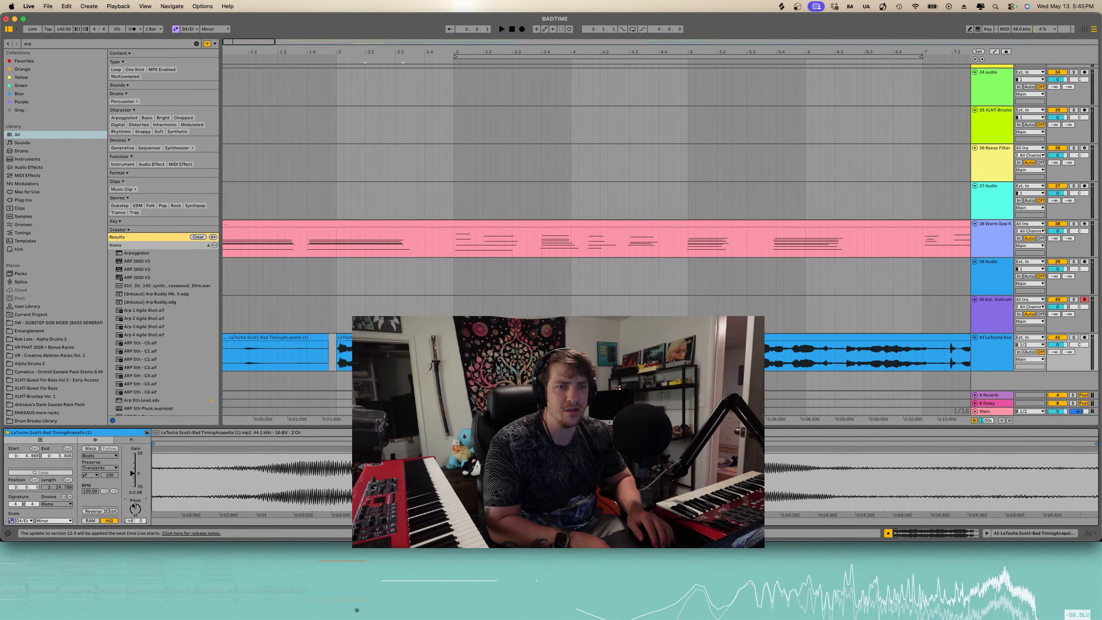
pyautogui.press('space')
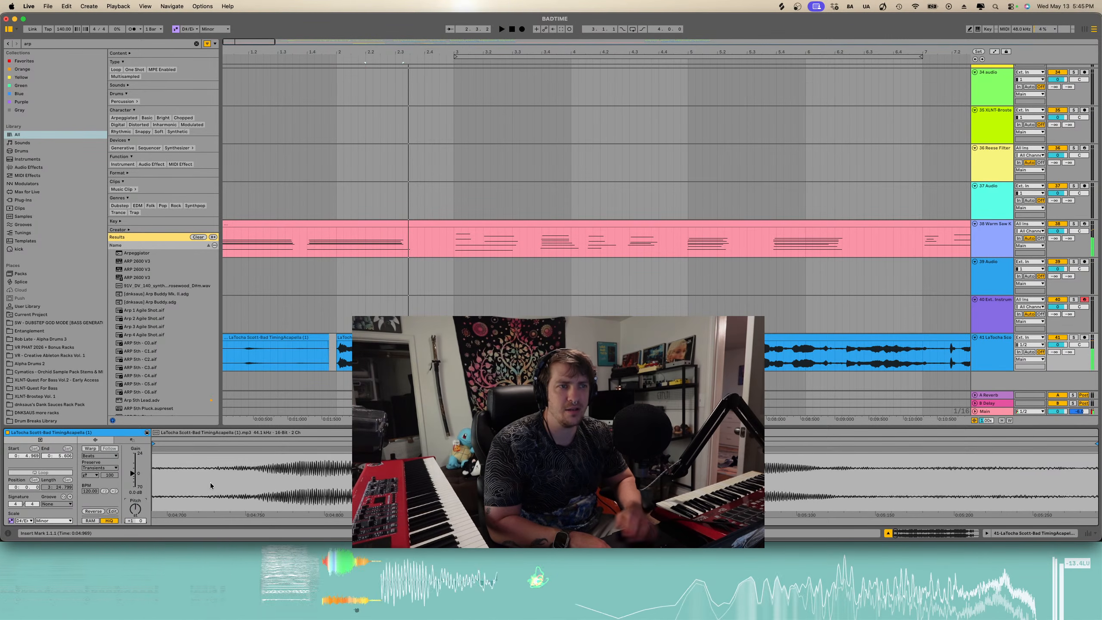
pyautogui.click(342, 362)
pyautogui.press('space')
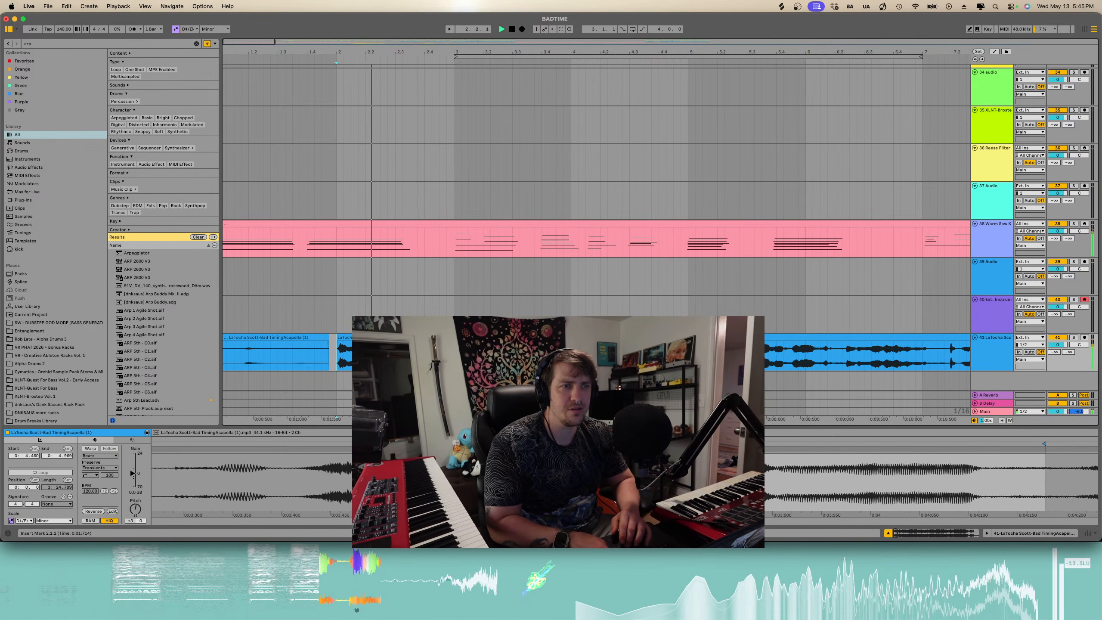
pyautogui.hscroll(1, 369, 360)
pyautogui.press('space')
pyautogui.click(391, 362)
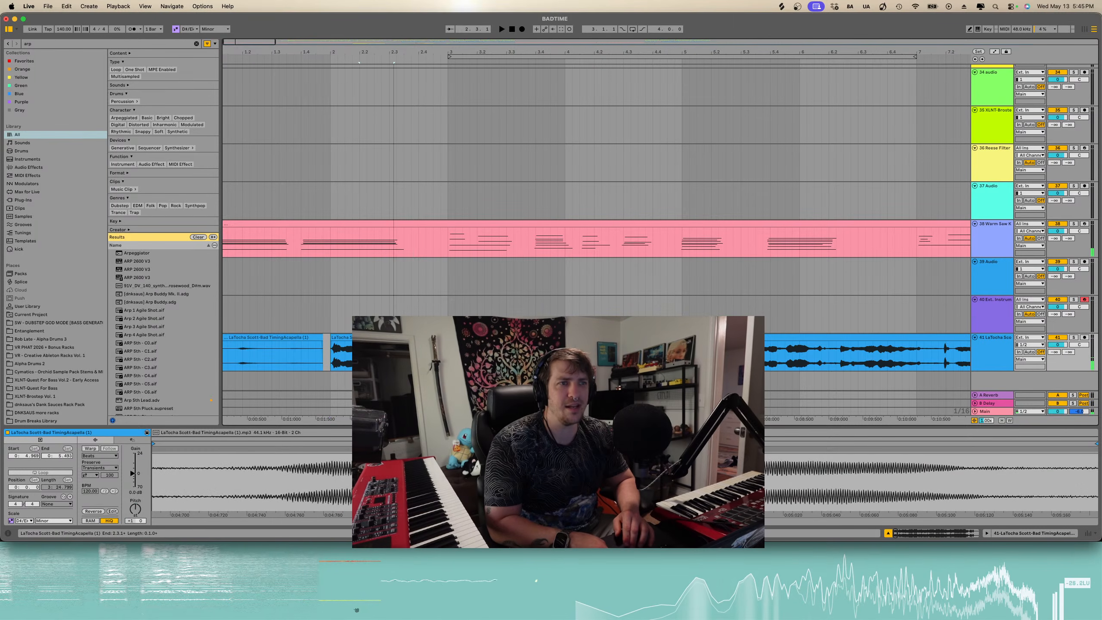
pyautogui.click(387, 338)
pyautogui.keyDown('shift'); pyautogui.click(332, 364); pyautogui.keyUp('shift')
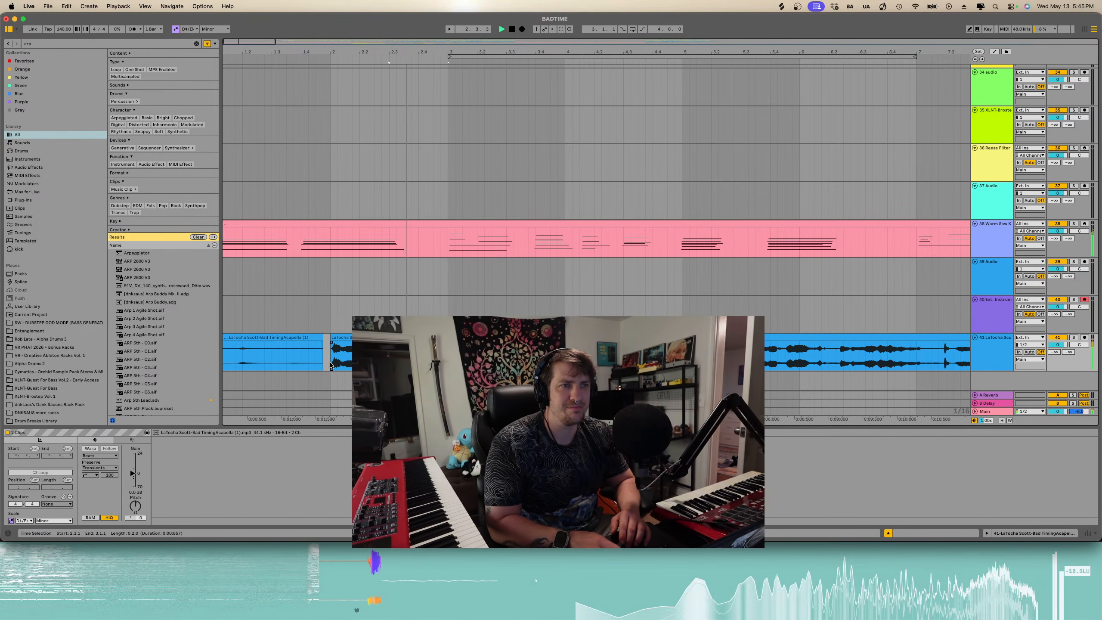
# - Play the acapella from several positions at different zoom levels to check its timing against the synth part
pyautogui.click(331, 364)
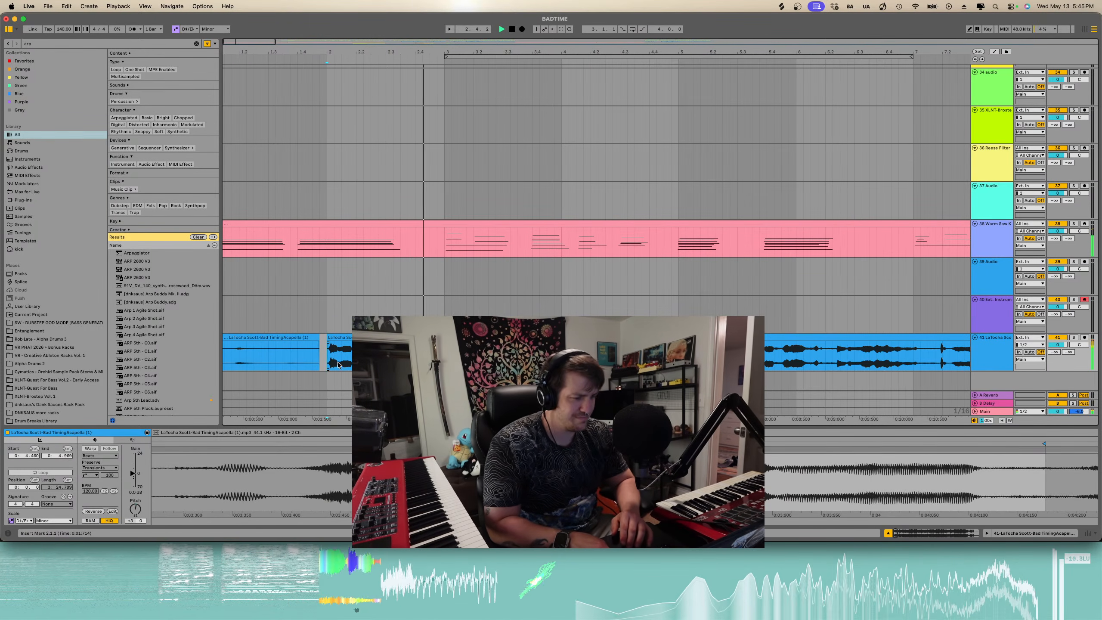
pyautogui.hscroll(3, 338, 365)
pyautogui.press('space')
pyautogui.scroll(-3, 364, 364)
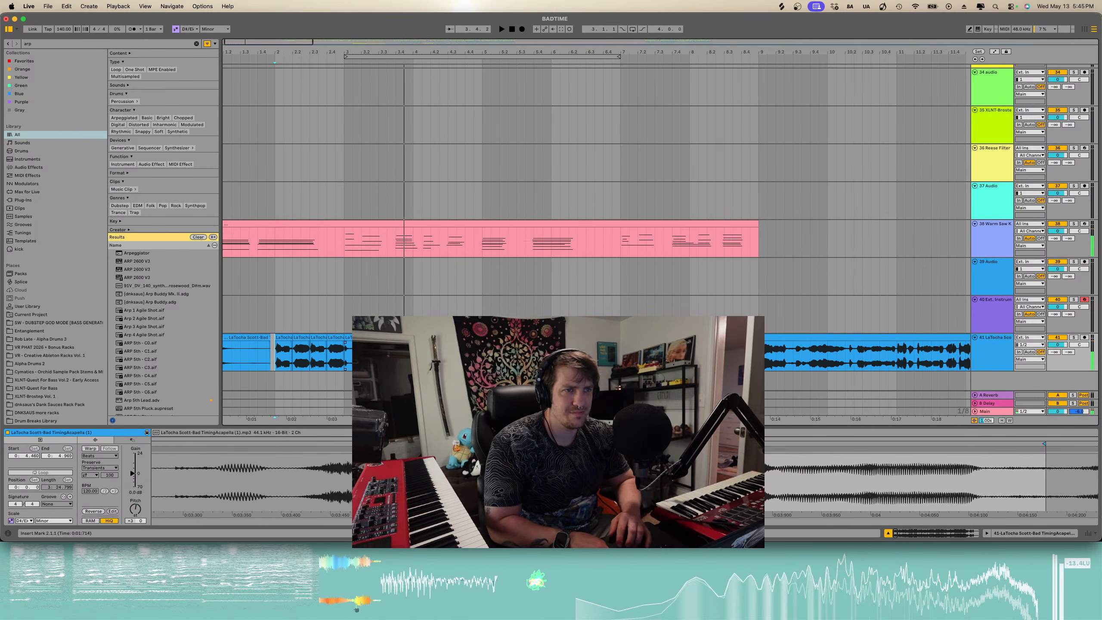
pyautogui.click(363, 365)
pyautogui.press('space')
pyautogui.scroll(3, 363, 365)
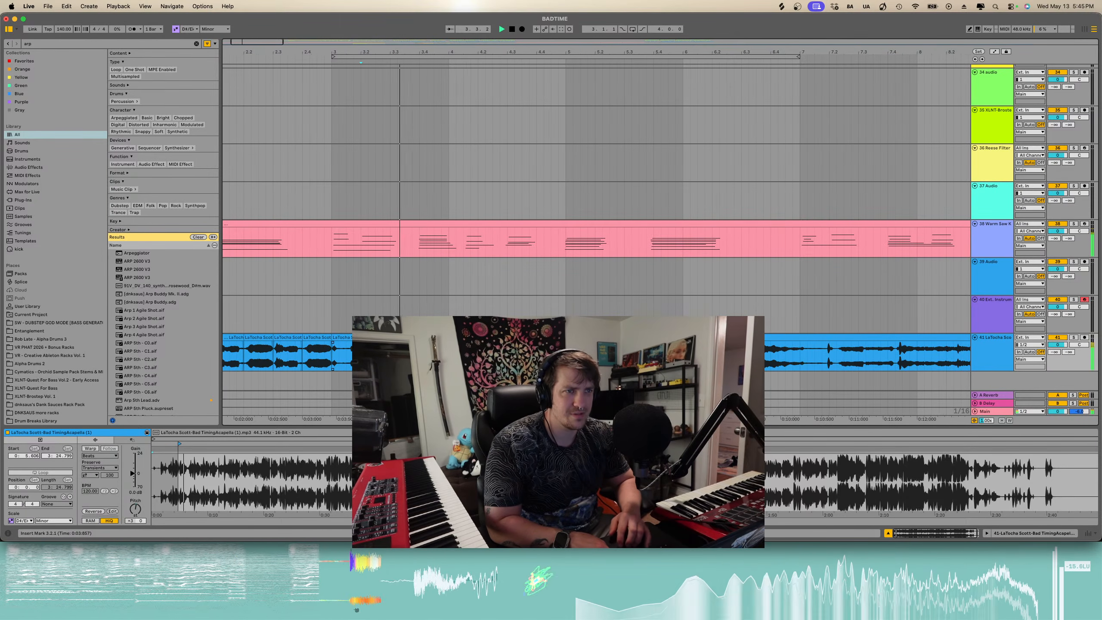
pyautogui.click(351, 357)
pyautogui.press('space')
pyautogui.scroll(3, 349, 357)
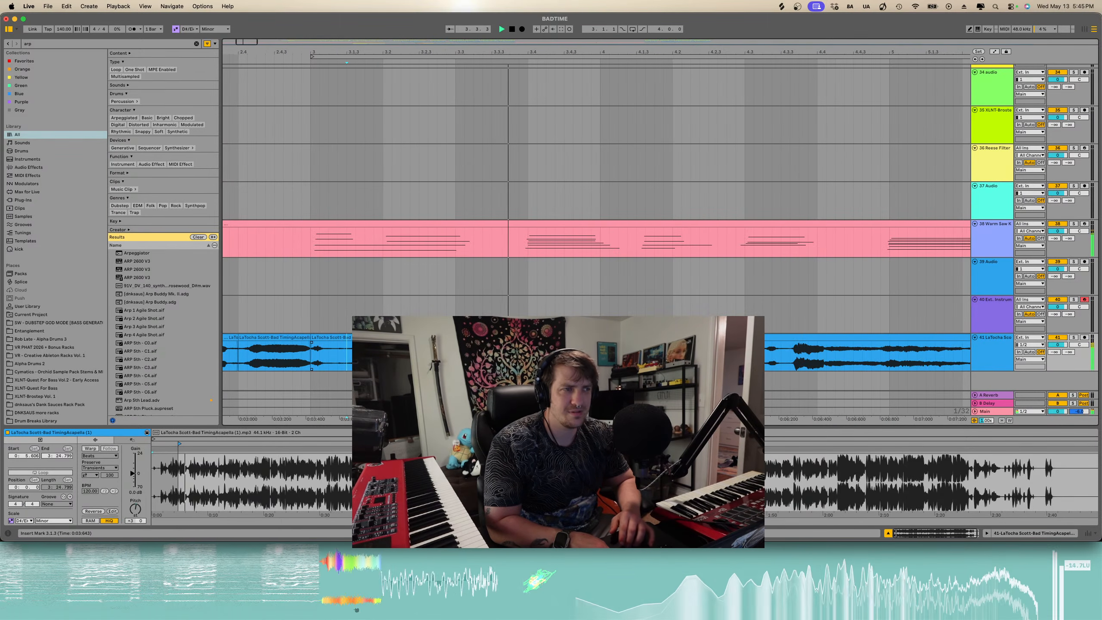
pyautogui.scroll(-3, 394, 358)
pyautogui.scroll(-3, 395, 359)
pyautogui.hscroll(3, 394, 358)
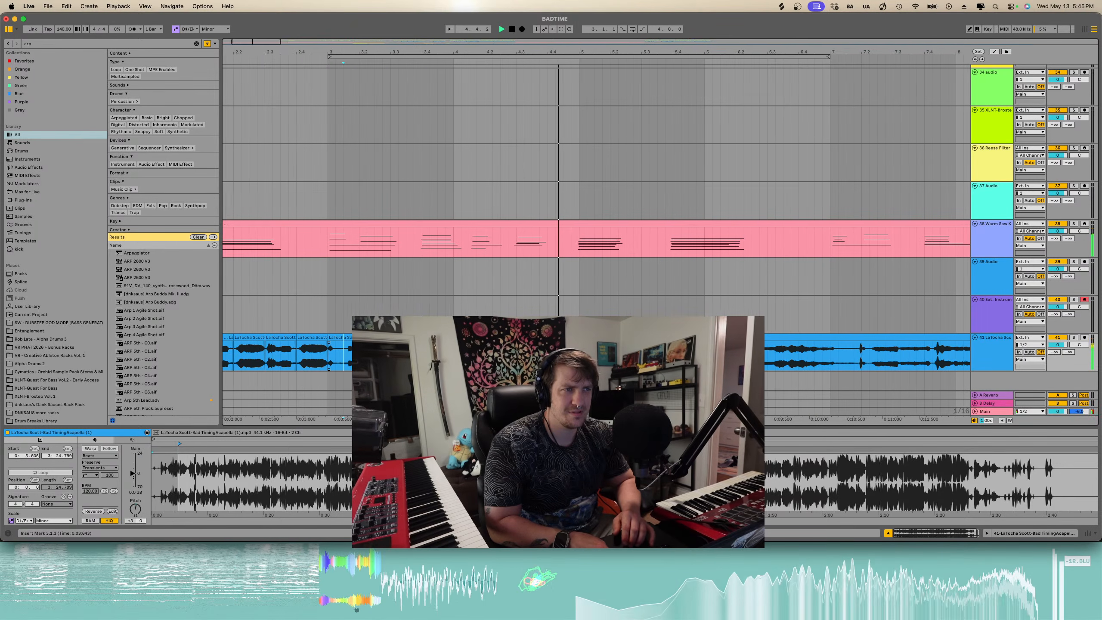
pyautogui.press('space')
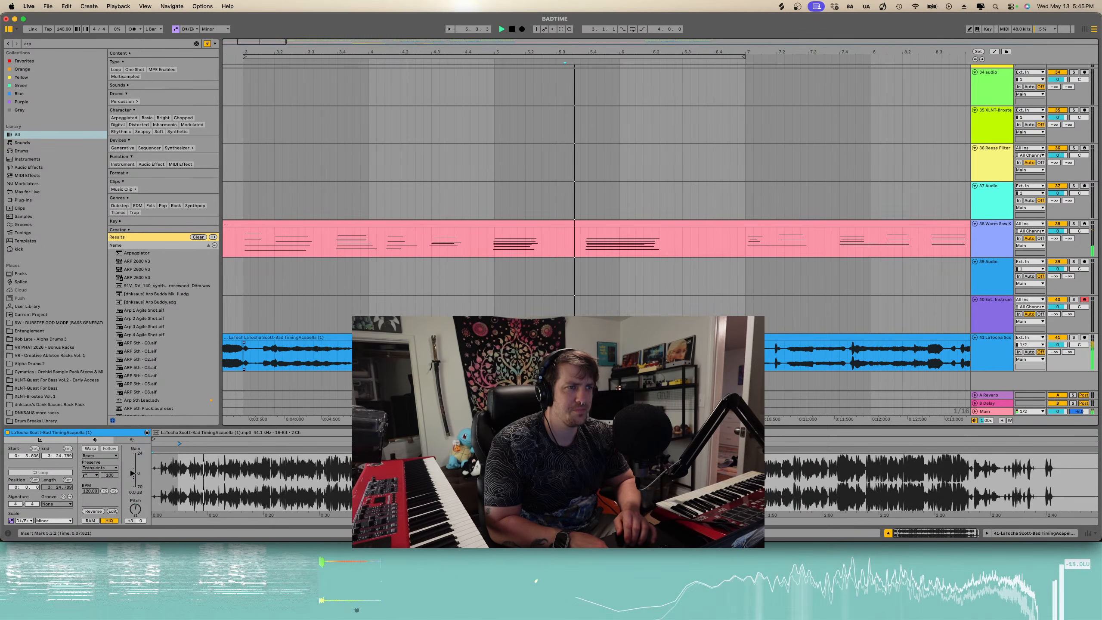
pyautogui.hscroll(2, 565, 354)
pyautogui.scroll(-3, 565, 354)
pyautogui.press('space')
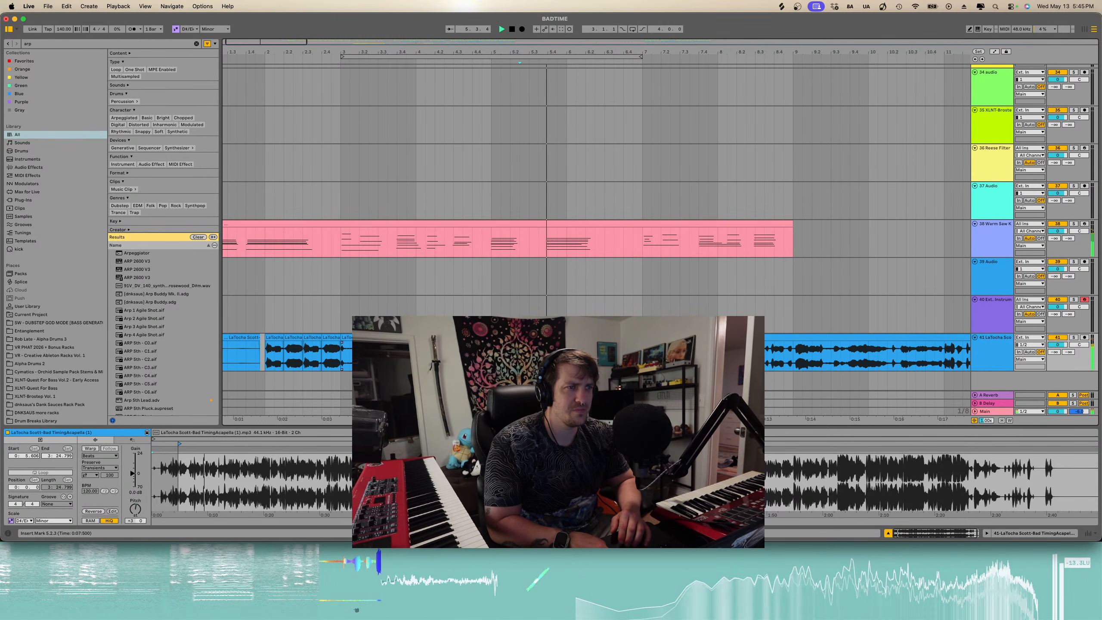
pyautogui.scroll(4, 536, 354)
pyautogui.press('space')
# - Split the acapella clip at a new point and delete the segment that follows the split
pyautogui.click(543, 354)
pyautogui.press('super+e')
pyautogui.click(537, 338)
pyautogui.scroll(-5, 536, 347)
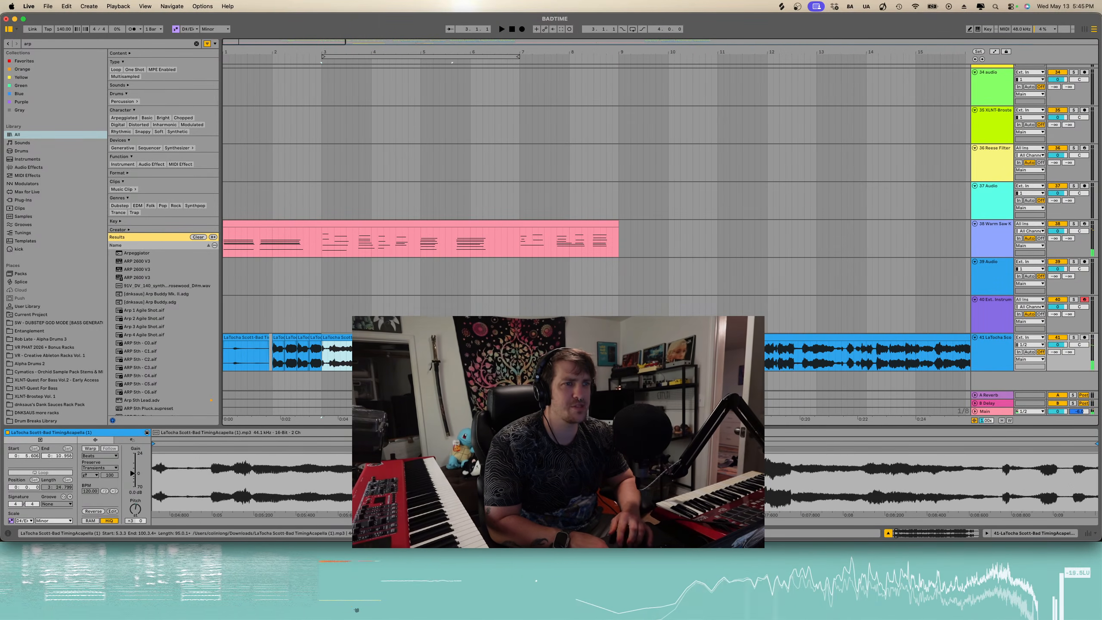
pyautogui.press('Delete')
# - Nudge an acapella section slightly earlier and play it back to check its alignment
pyautogui.click(452, 354)
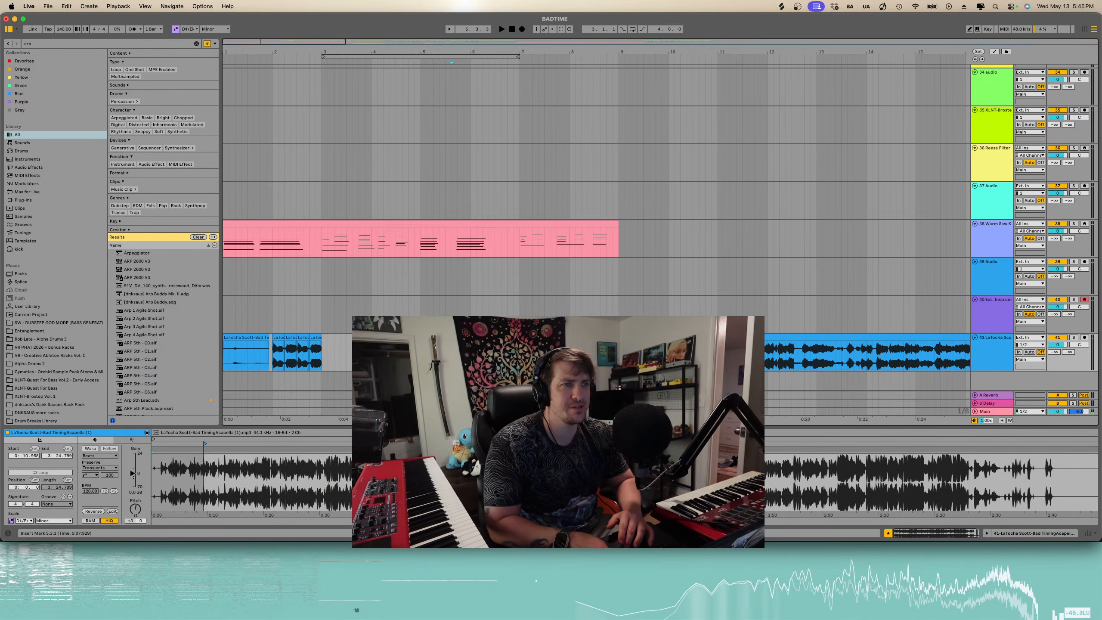
pyautogui.scroll(4, 452, 354)
pyautogui.press('space')
pyautogui.scroll(3, 485, 354)
pyautogui.press('space')
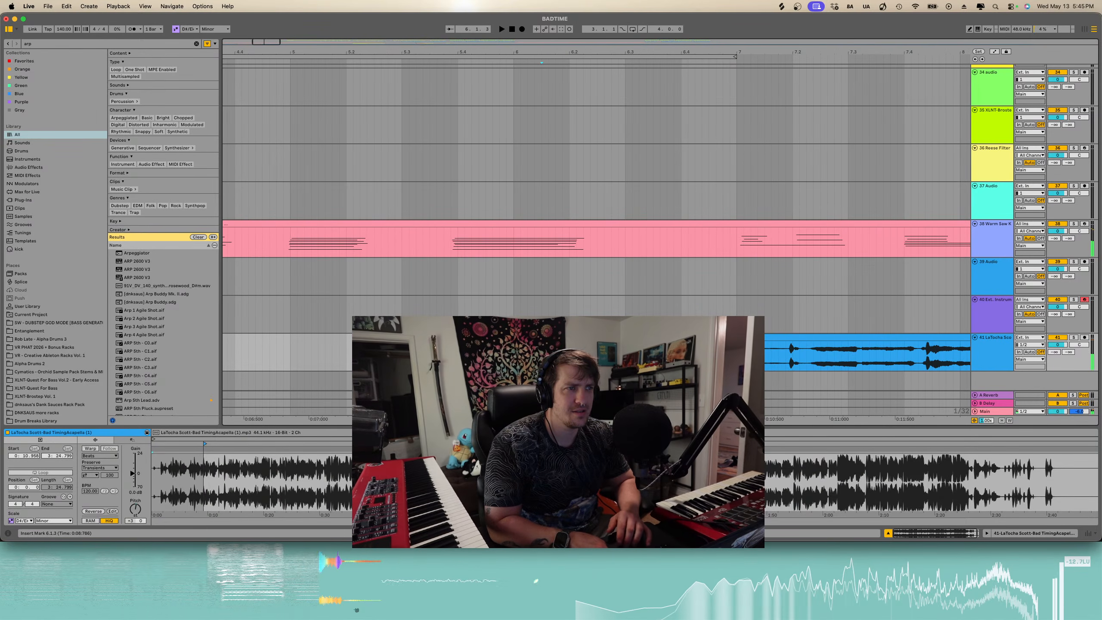
pyautogui.scroll(-4, 566, 354)
pyautogui.click(304, 347)
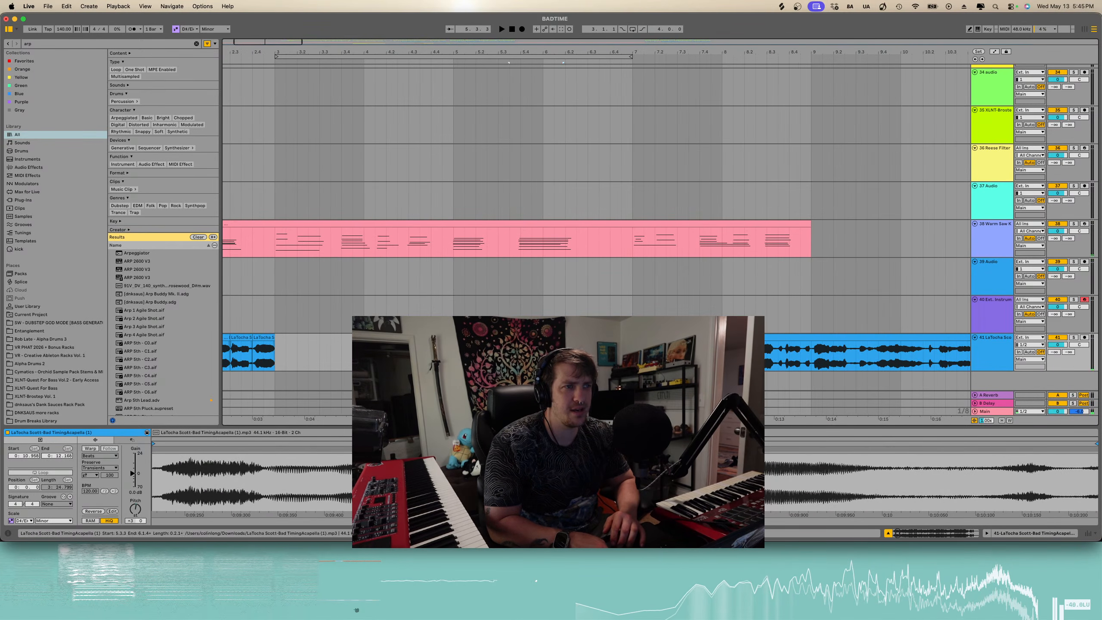
pyautogui.moveTo(304, 344); pyautogui.dragTo(293, 344)
pyautogui.press('space')
pyautogui.hscroll(-3, 390, 354)
pyautogui.scroll(3, 391, 354)
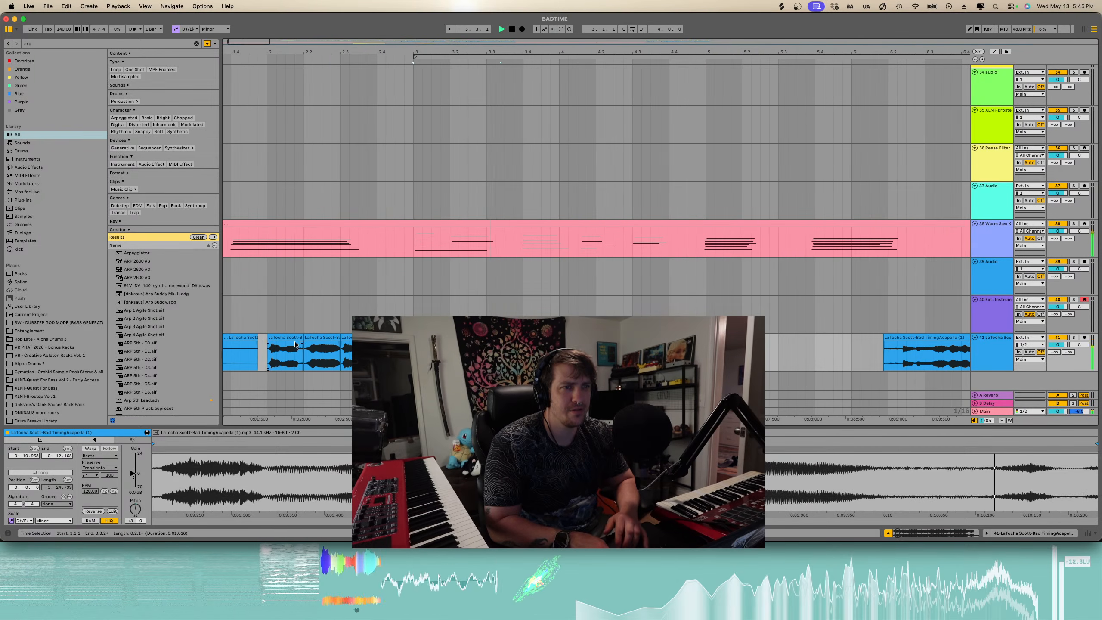
pyautogui.press('space')
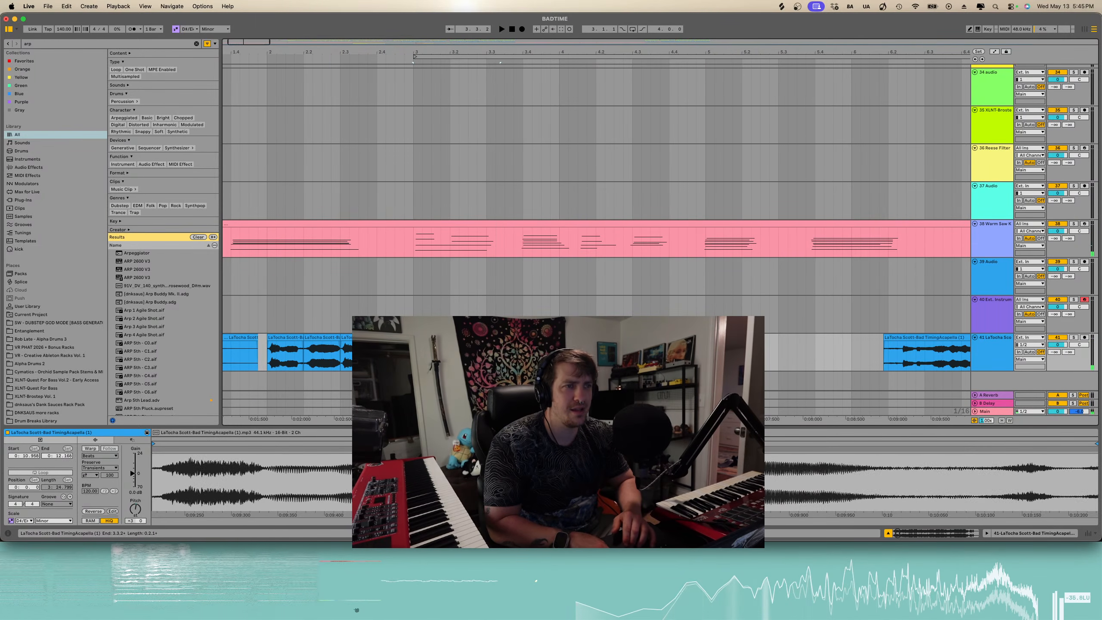
# - Set the acapella clip's warp mode to Complex Pro and shift the section slightly earlier
pyautogui.moveTo(501, 338); pyautogui.dragTo(496, 338)
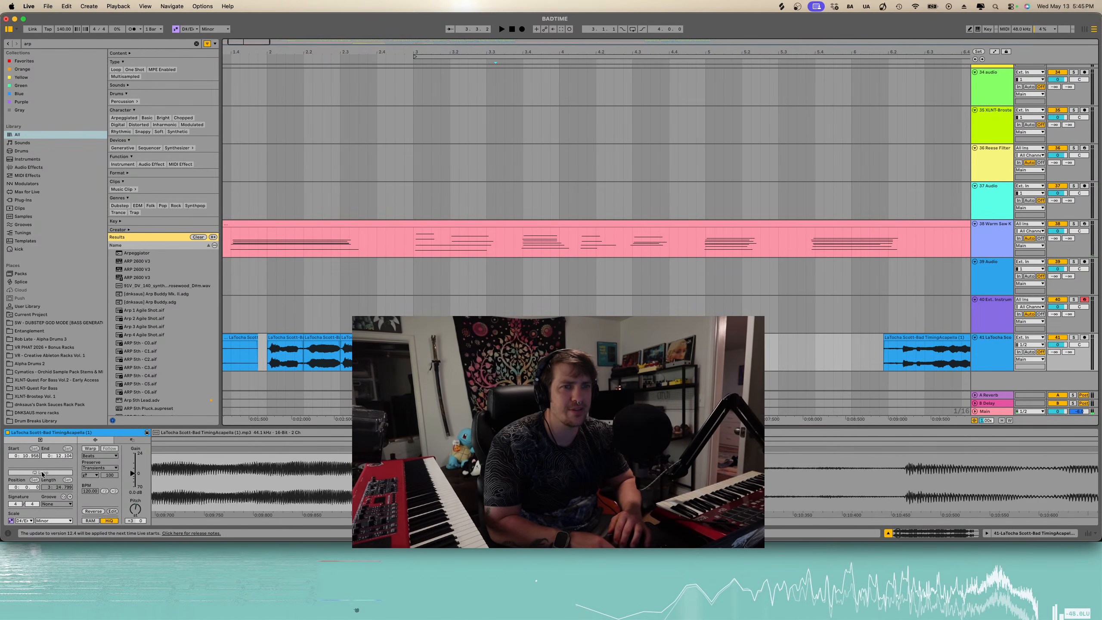
pyautogui.click(91, 449)
pyautogui.click(98, 455)
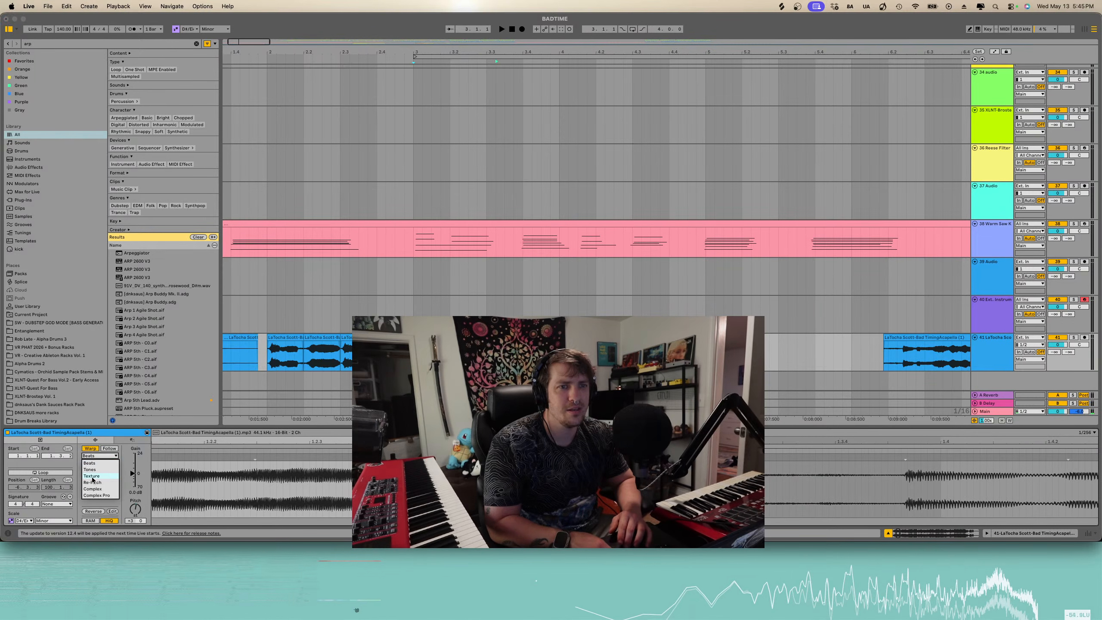
pyautogui.click(95, 495)
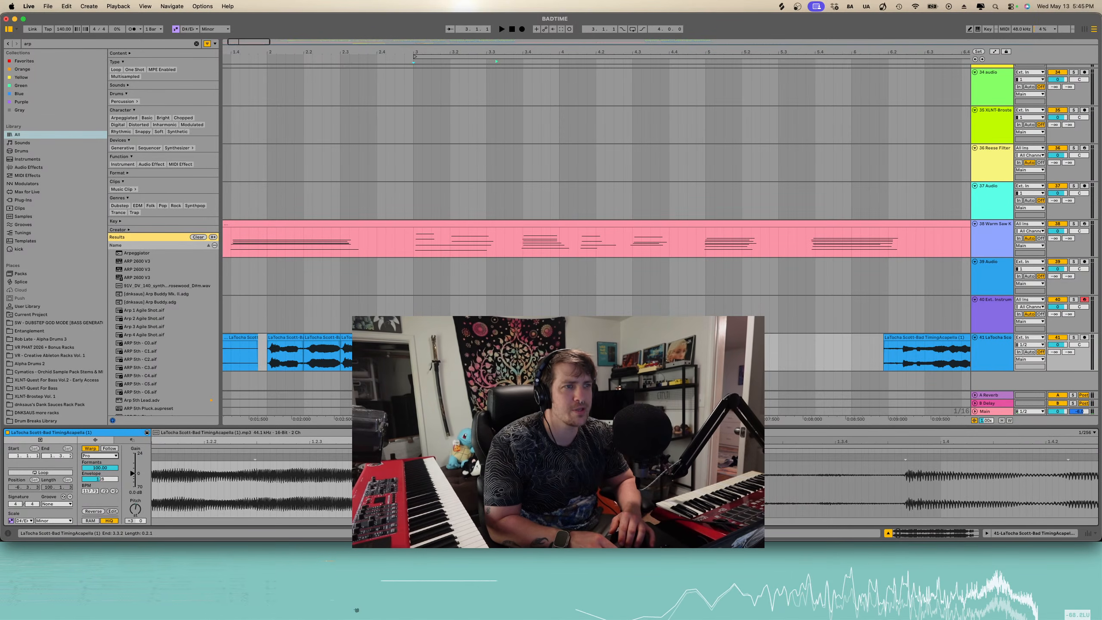
pyautogui.moveTo(496, 338); pyautogui.dragTo(487, 338)
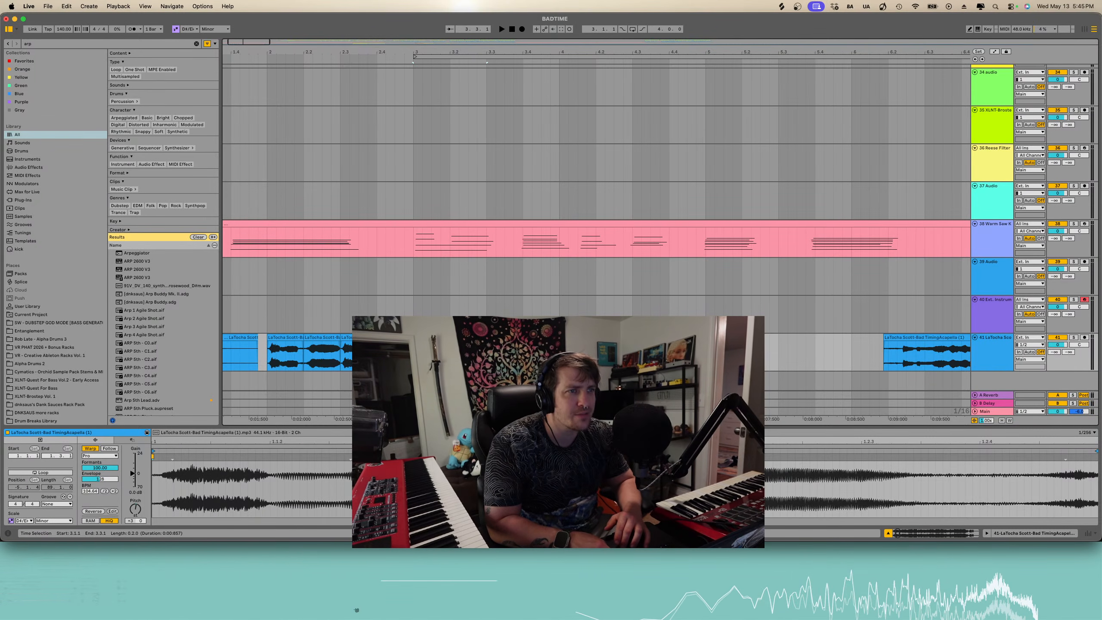
pyautogui.press('space')
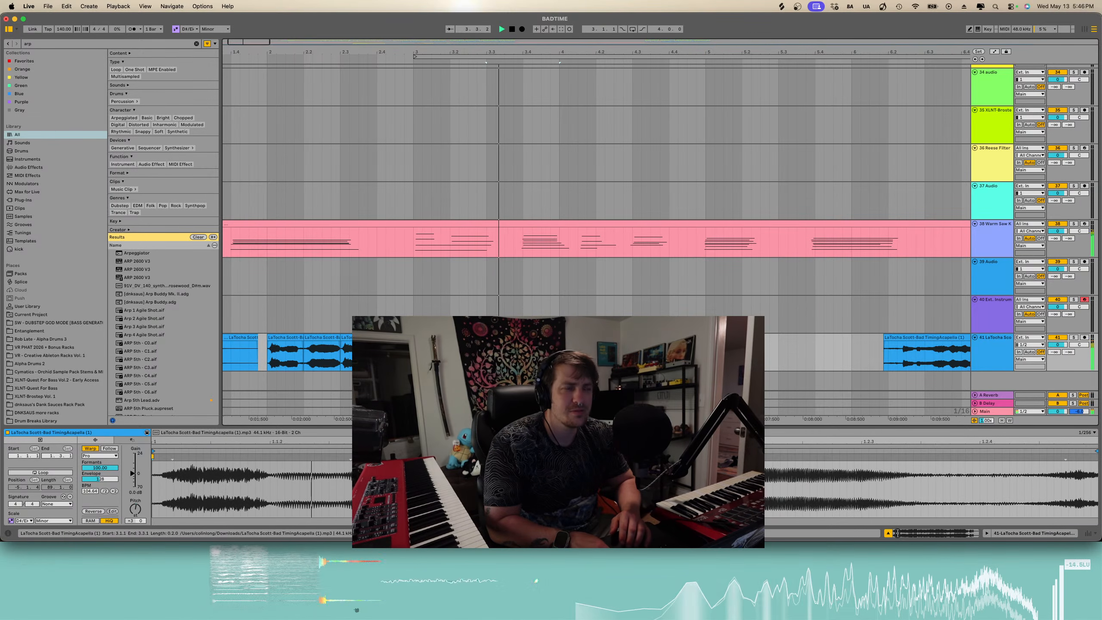
pyautogui.press('space')
# - Drag a later acapella section earlier to close the gap and audition it from the start
pyautogui.moveTo(706, 354); pyautogui.dragTo(633, 354)
pyautogui.scroll(-3, 634, 354)
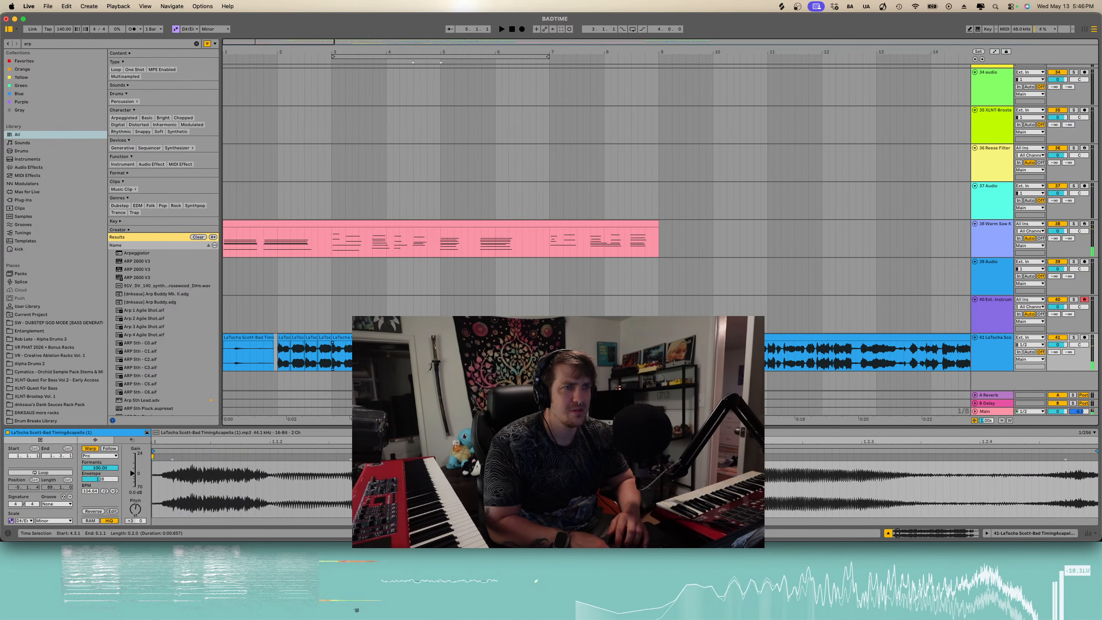
pyautogui.scroll(2, 325, 356)
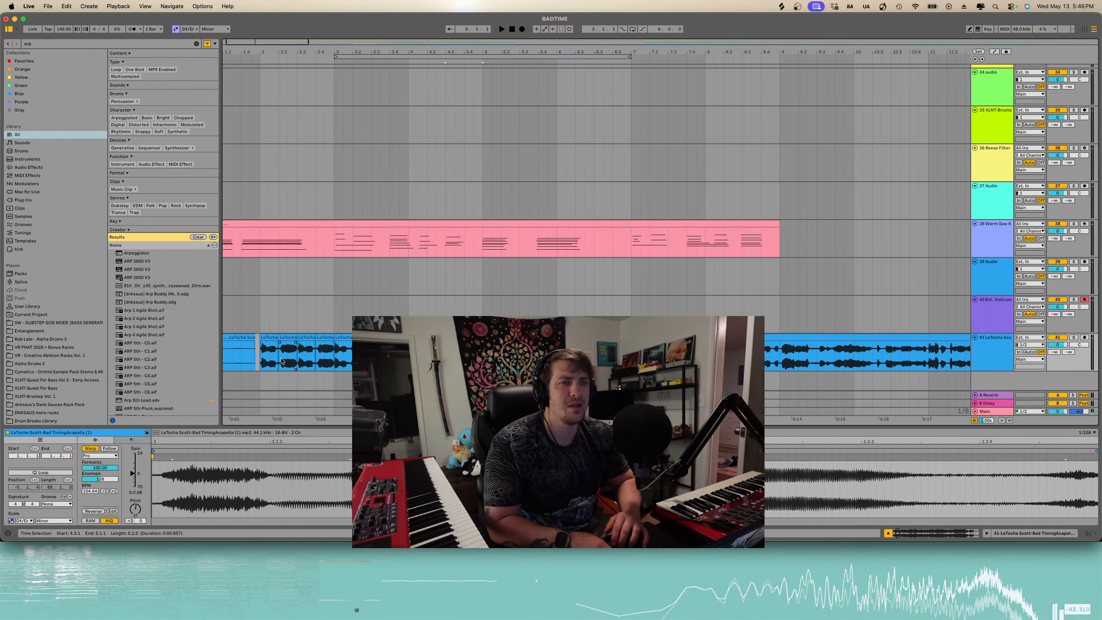
pyautogui.click(257, 353)
pyautogui.press('space')
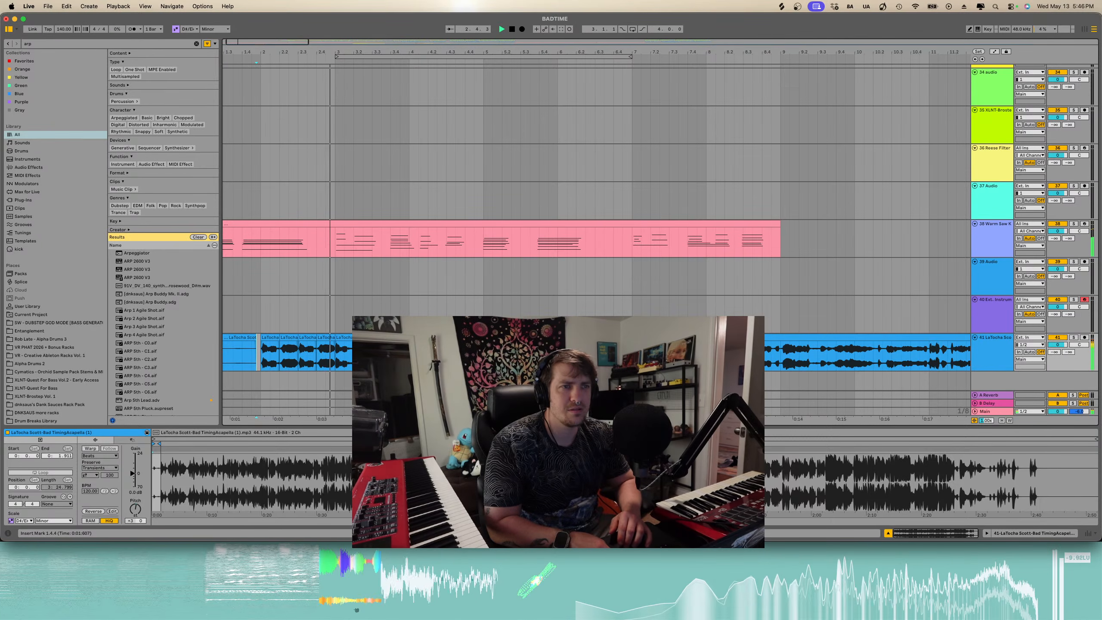
pyautogui.press('space')
# - Rearrange the opening acapella sections and duplicate the selected section to fill the phrase
pyautogui.moveTo(483, 354)
pyautogui.mouseDown()
pyautogui.moveTo(337, 354)
pyautogui.moveTo(492, 337)
pyautogui.mouseUp()
pyautogui.scroll(-3, 337, 354)
pyautogui.click(327, 338)
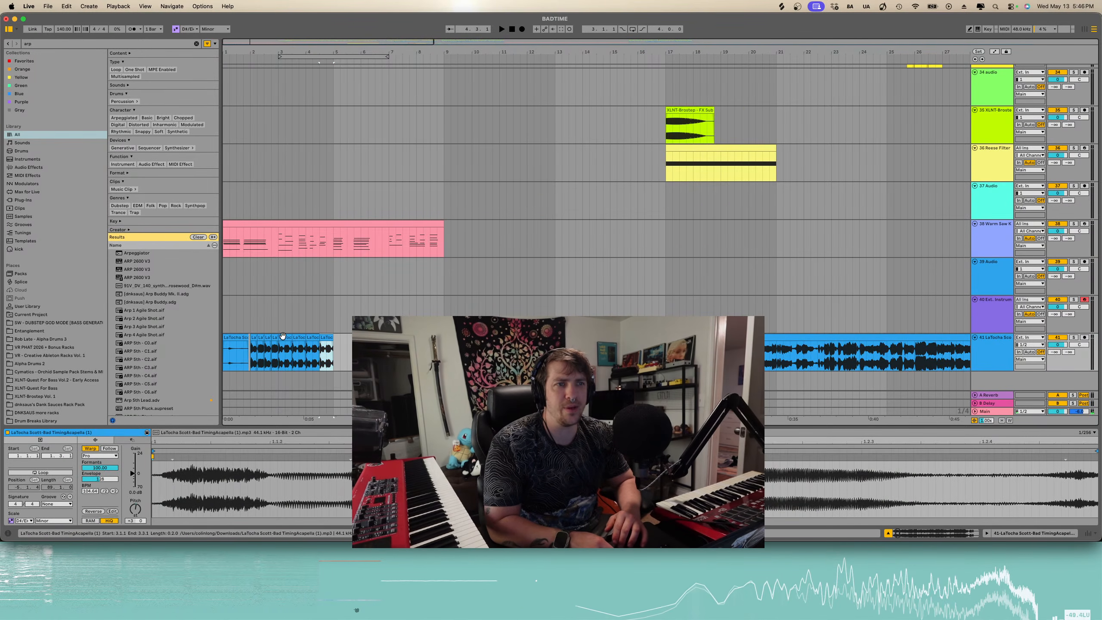
pyautogui.moveTo(282, 335); pyautogui.dragTo(335, 337)
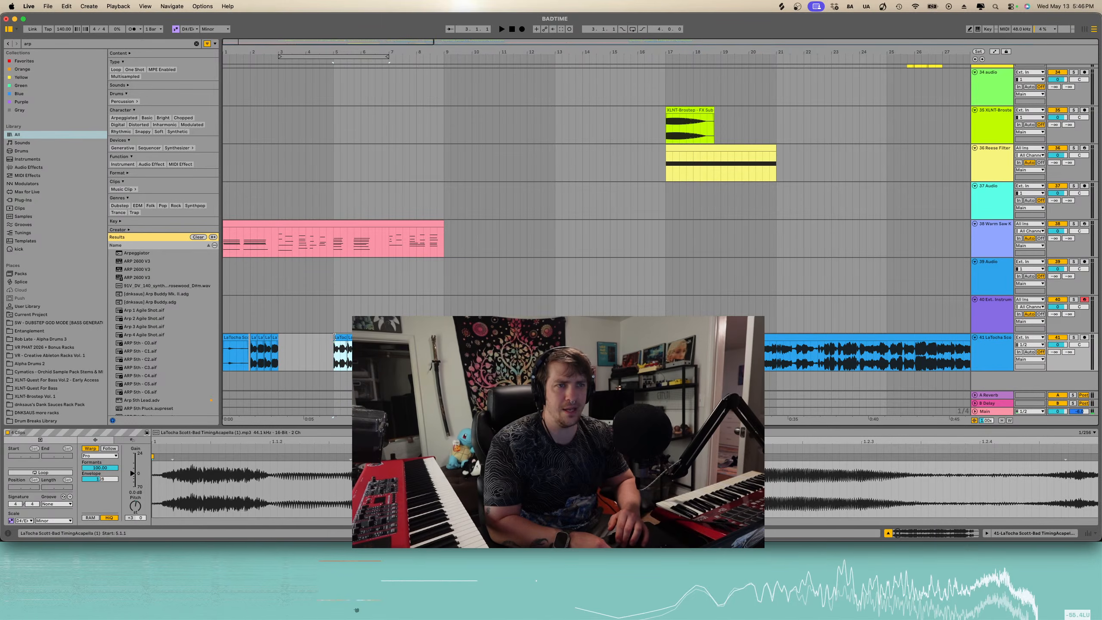
pyautogui.click(272, 335)
pyautogui.scroll(3, 273, 334)
pyautogui.keyDown('shift'); pyautogui.click(273, 334); pyautogui.keyUp('shift')
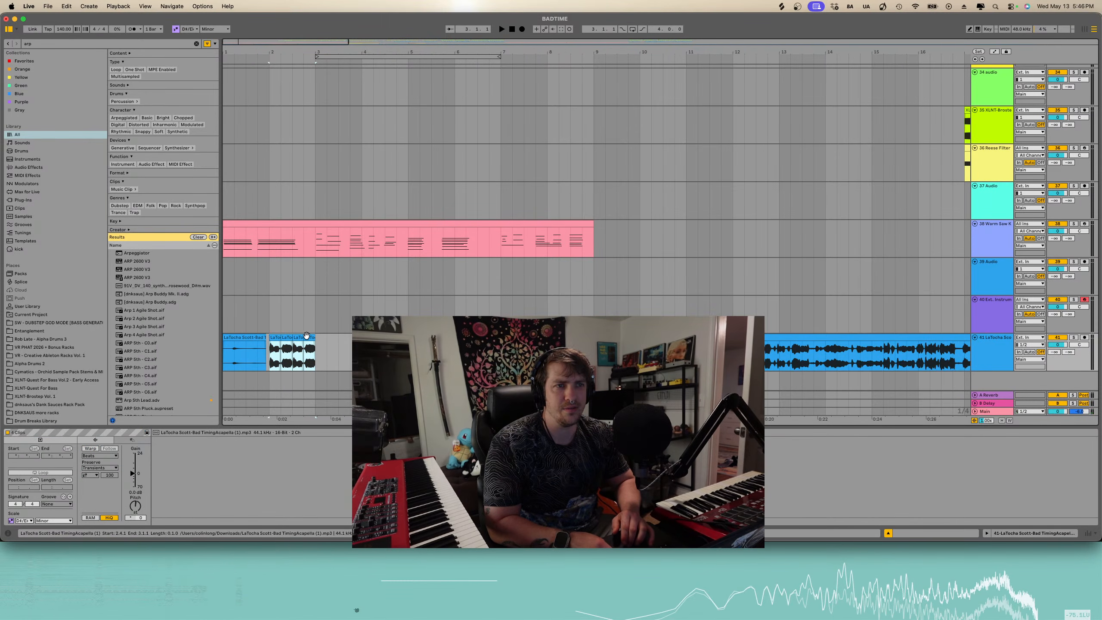
pyautogui.moveTo(307, 336); pyautogui.dragTo(257, 338)
pyautogui.press('super+d')
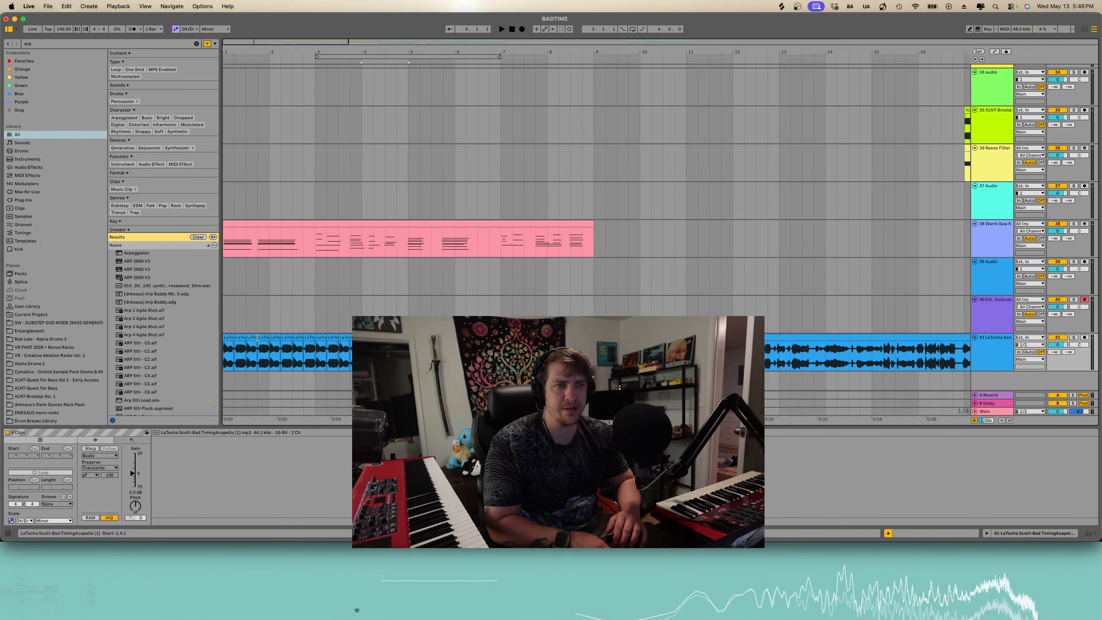
# - Select another acapella section and duplicate it right after itself
pyautogui.click(483, 337)
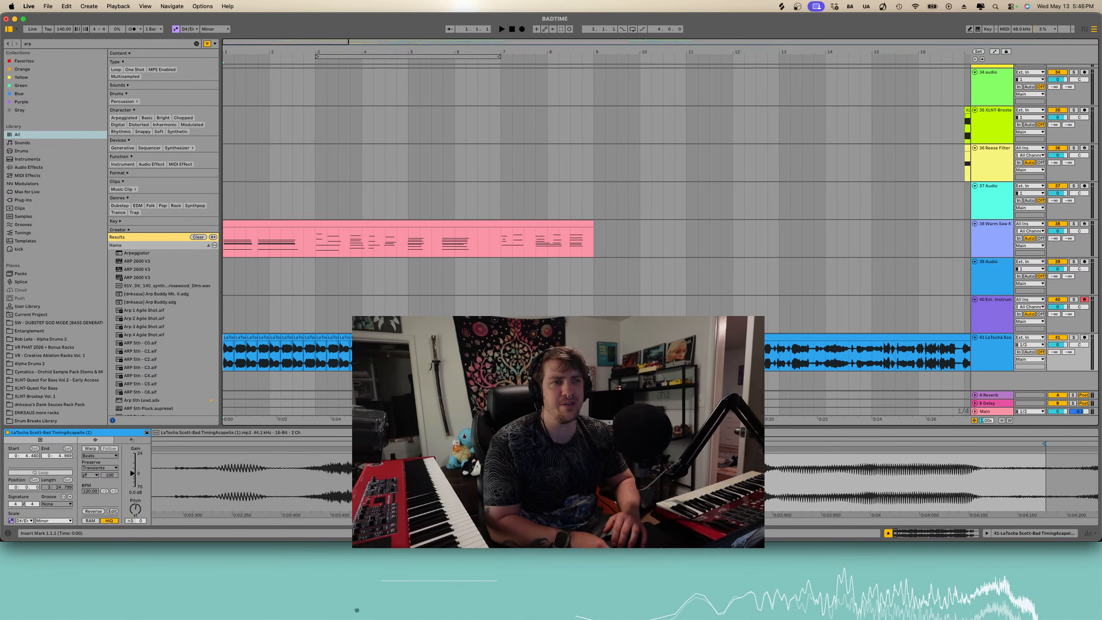
pyautogui.click(498, 337)
pyautogui.keyDown('shift'); pyautogui.click(424, 338); pyautogui.keyUp('shift')
pyautogui.press('super+d')
pyautogui.scroll(-3, 425, 337)
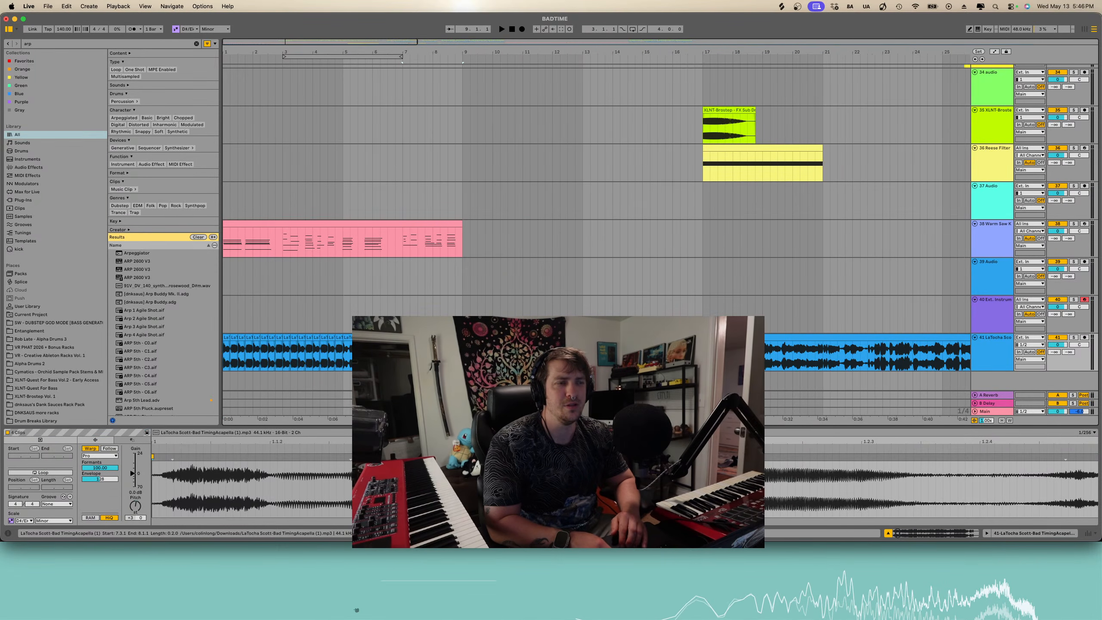
# - Play the song from the start and lower the acapella track's volume
pyautogui.click(224, 356)
pyautogui.press('space')
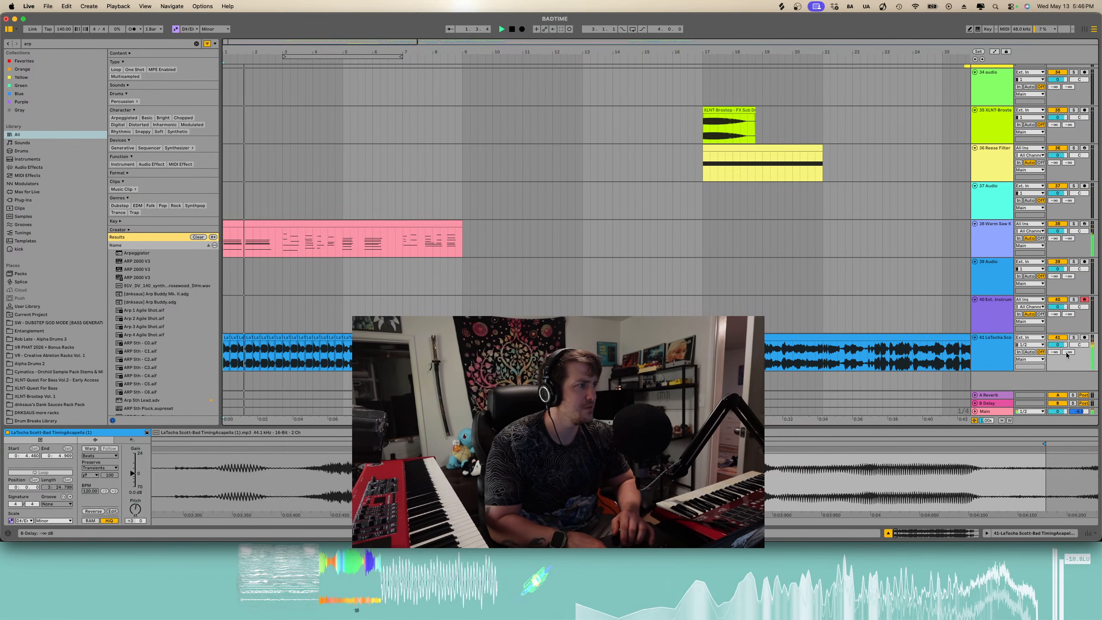
pyautogui.moveTo(1059, 345); pyautogui.dragTo(1059, 352)
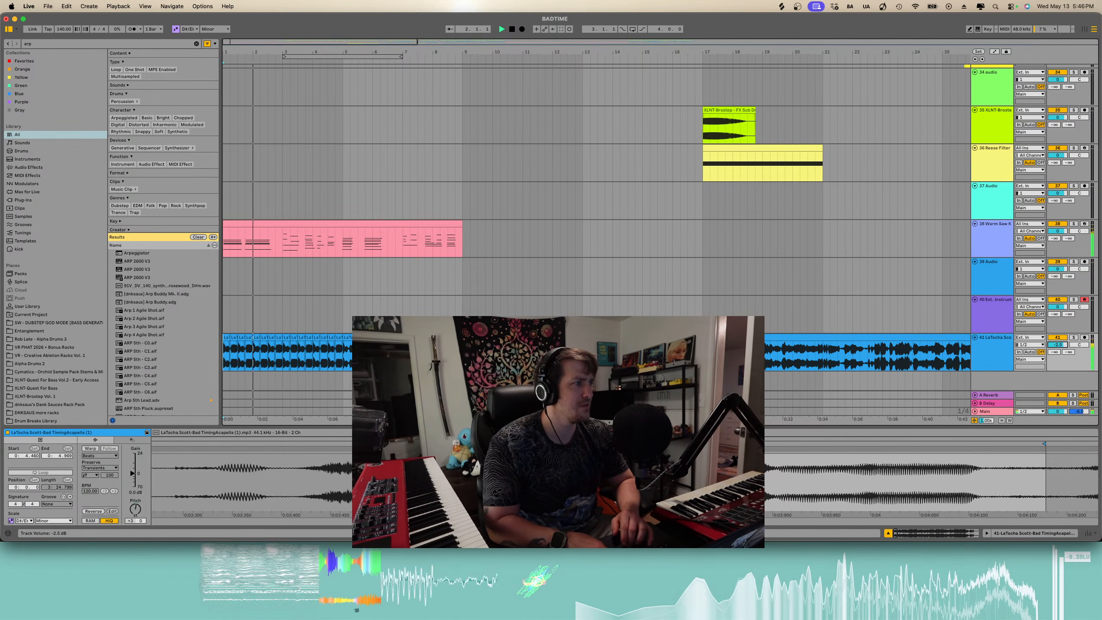
# - Review the acapella against the drop by playing from later points in the arrangement
pyautogui.click(197, 43)
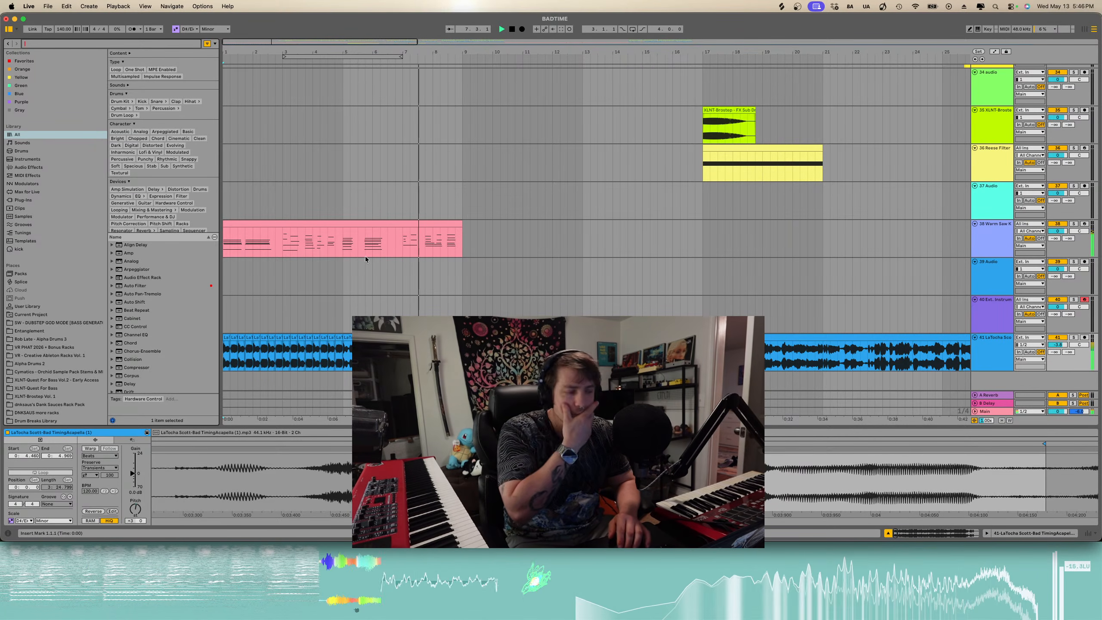
pyautogui.click(508, 356)
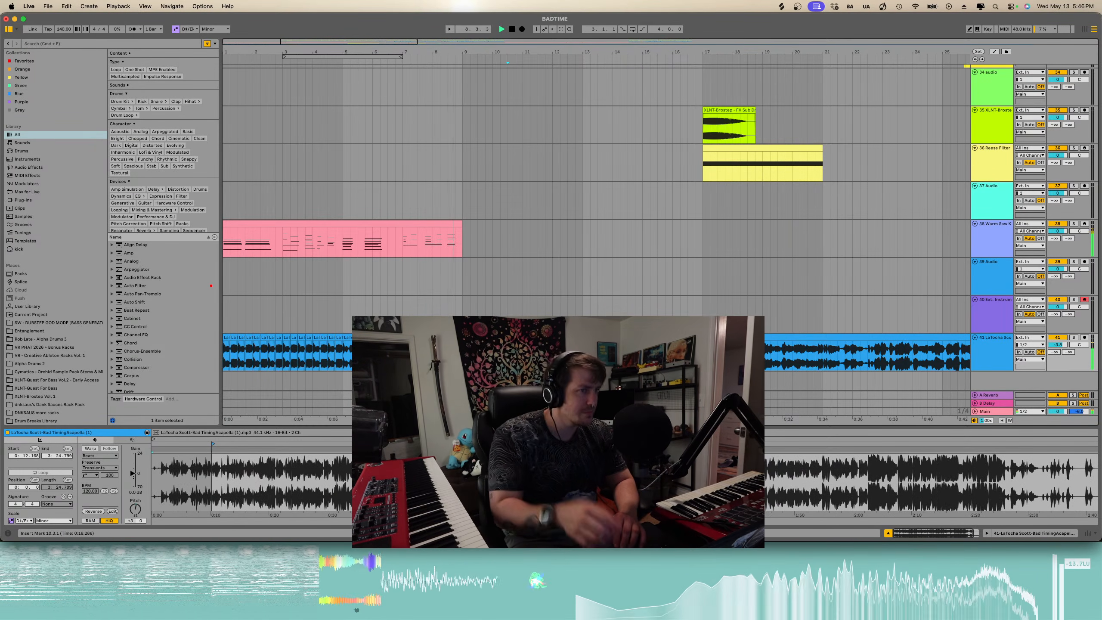
pyautogui.scroll(3, 507, 356)
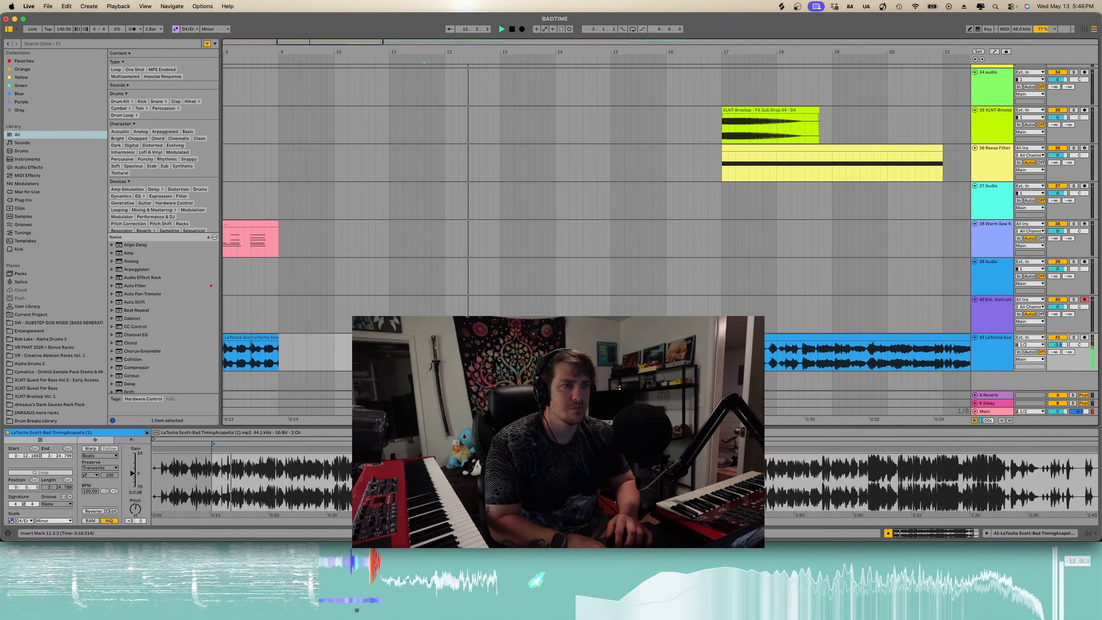
pyautogui.scroll(2, 512, 356)
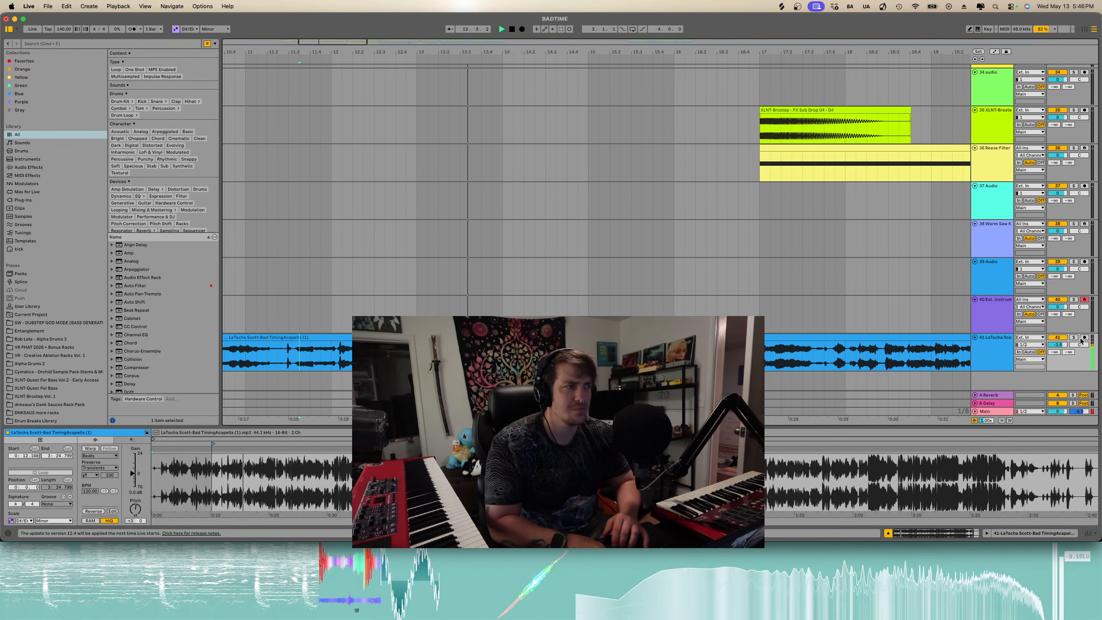
pyautogui.click(1073, 338)
pyautogui.hscroll(2, 511, 348)
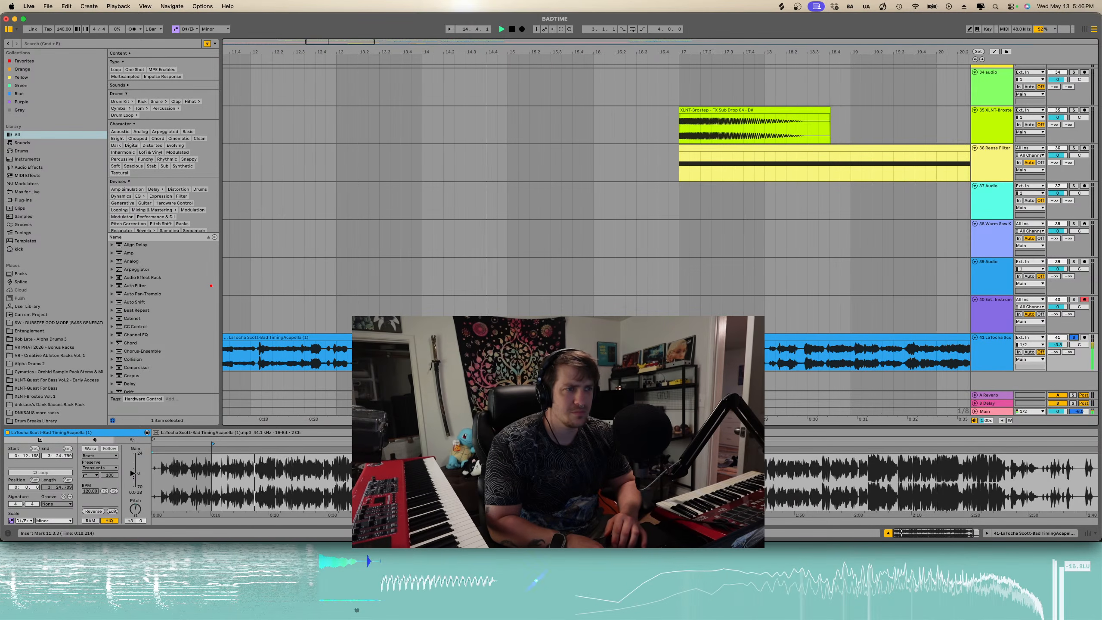
pyautogui.scroll(-2, 511, 348)
pyautogui.scroll(-2, 512, 348)
pyautogui.hscroll(1, 512, 347)
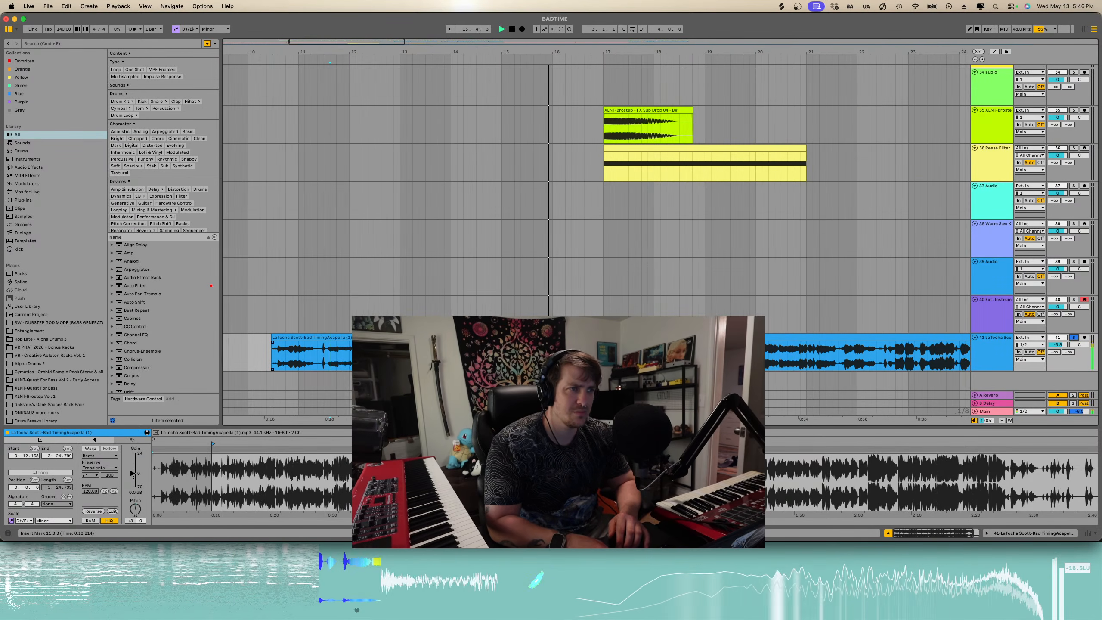
# - Browse through the arrangement and play back from a point in the acapella clip
pyautogui.scroll(3, 512, 347)
pyautogui.hscroll(3, 512, 347)
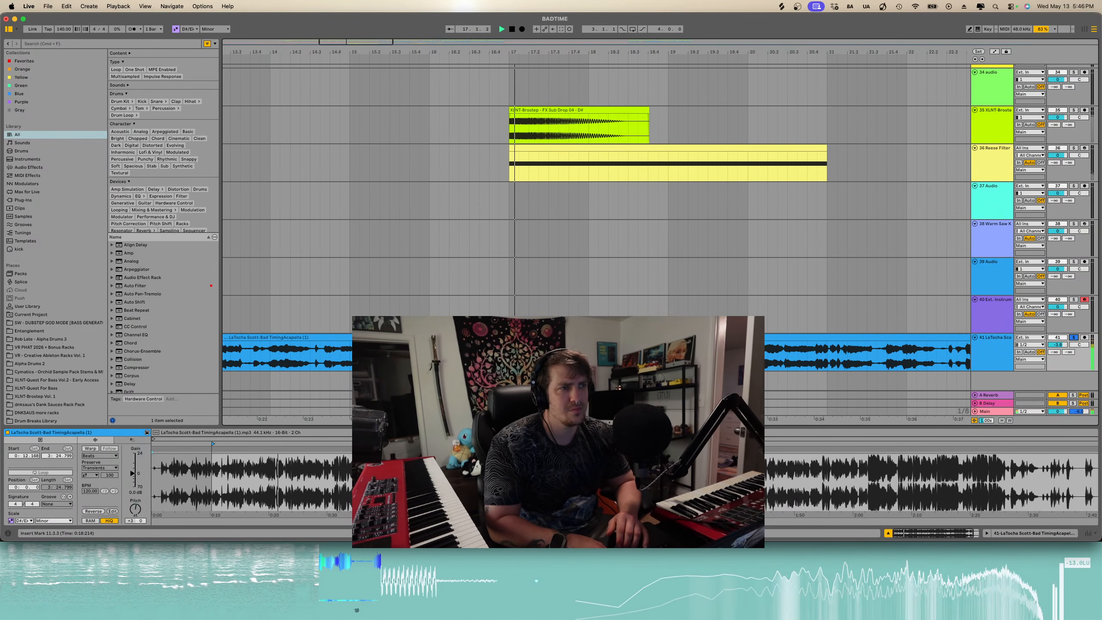
pyautogui.scroll(-5, 460, 347)
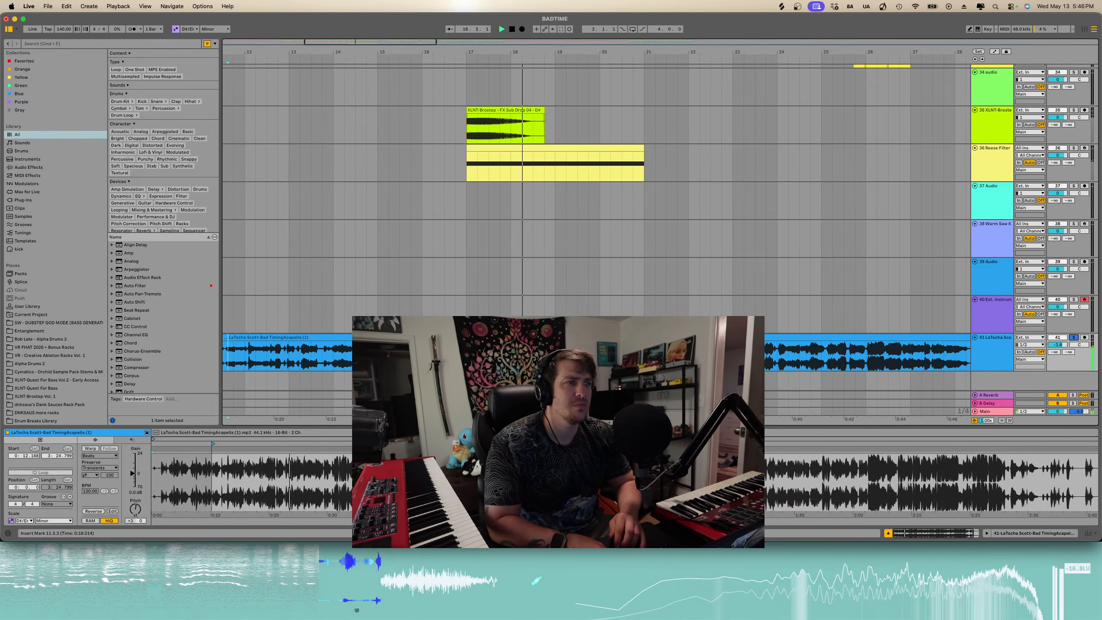
pyautogui.scroll(-3, 460, 348)
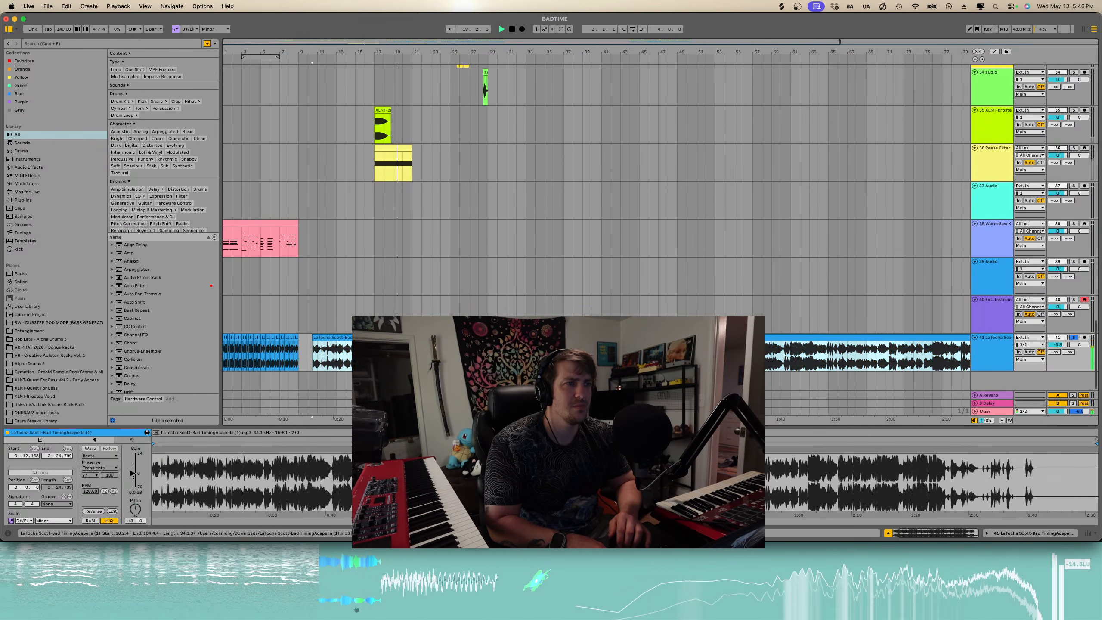
pyautogui.scroll(-2, 460, 347)
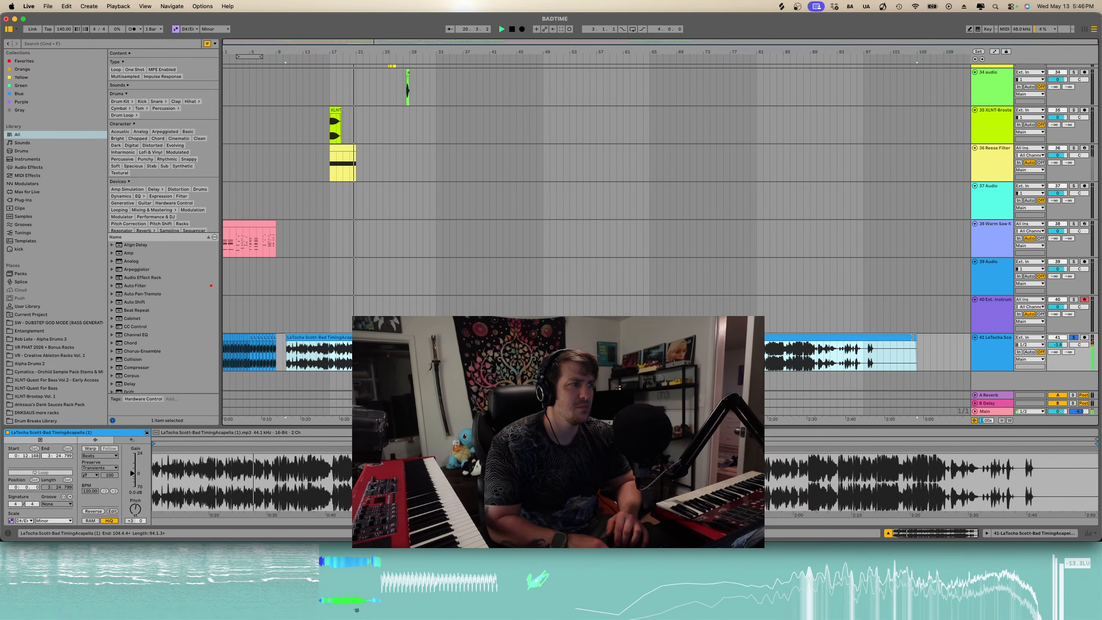
pyautogui.click(325, 349)
pyautogui.scroll(3, 326, 349)
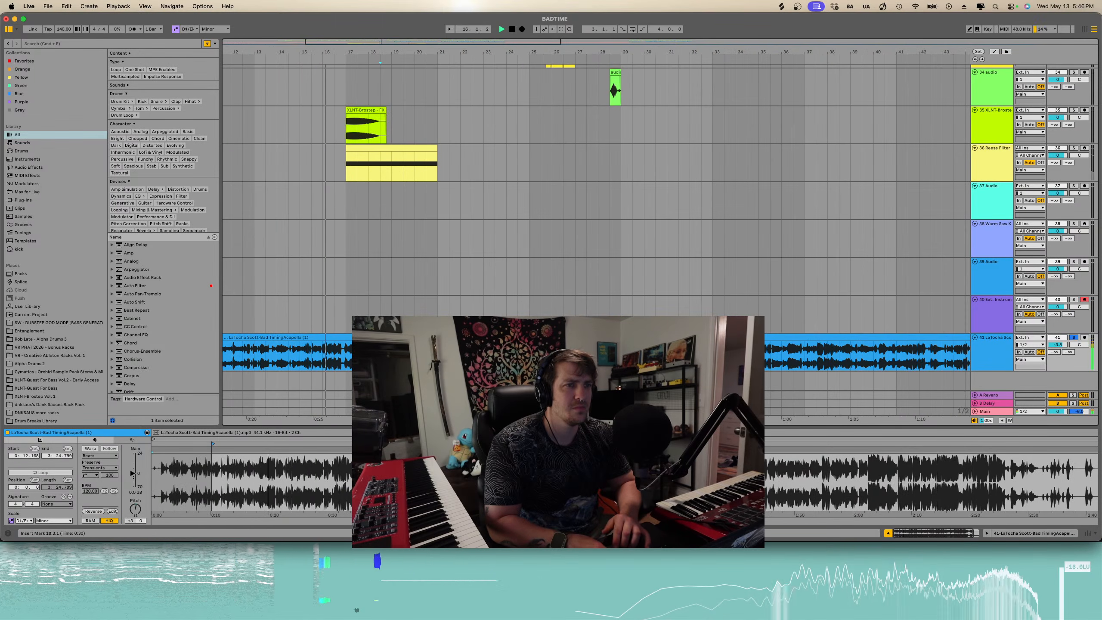
pyautogui.scroll(2, 420, 347)
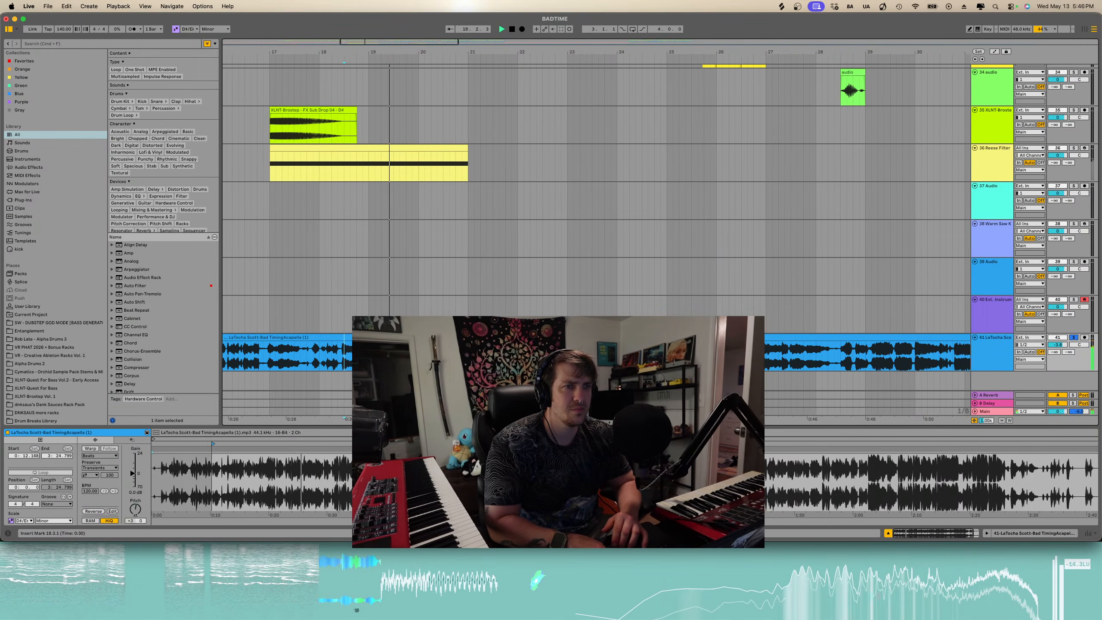
pyautogui.click(365, 348)
pyautogui.press('space')
# - Split the acapella clip at the playback point and delete the separated section
pyautogui.scroll(4, 365, 349)
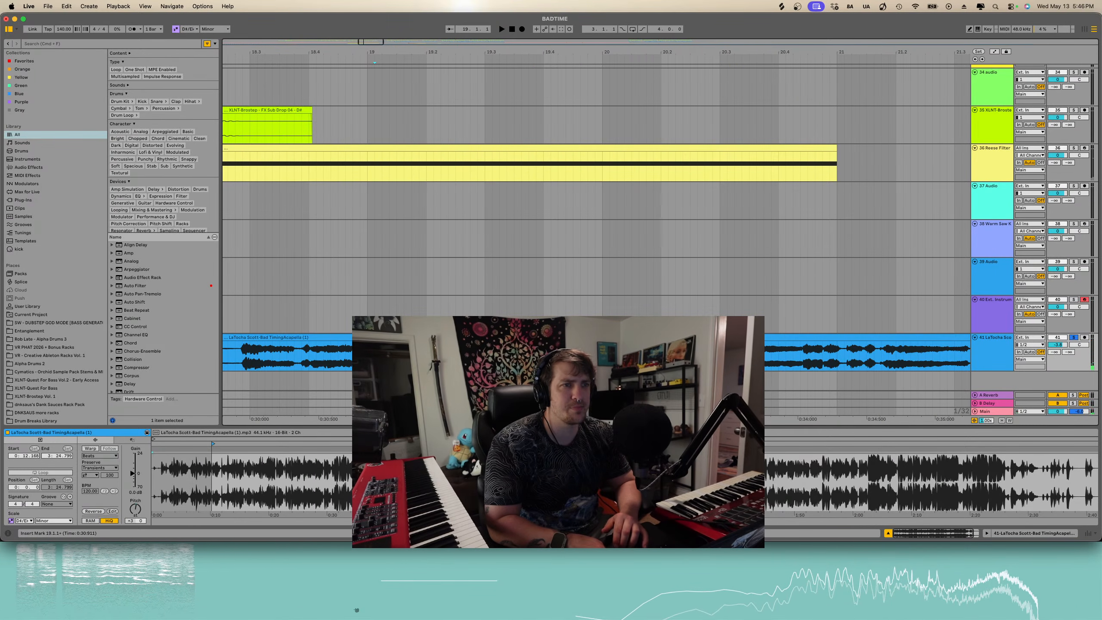
pyautogui.click(381, 348)
pyautogui.scroll(3, 380, 349)
pyautogui.press('super+e')
pyautogui.scroll(-7, 381, 349)
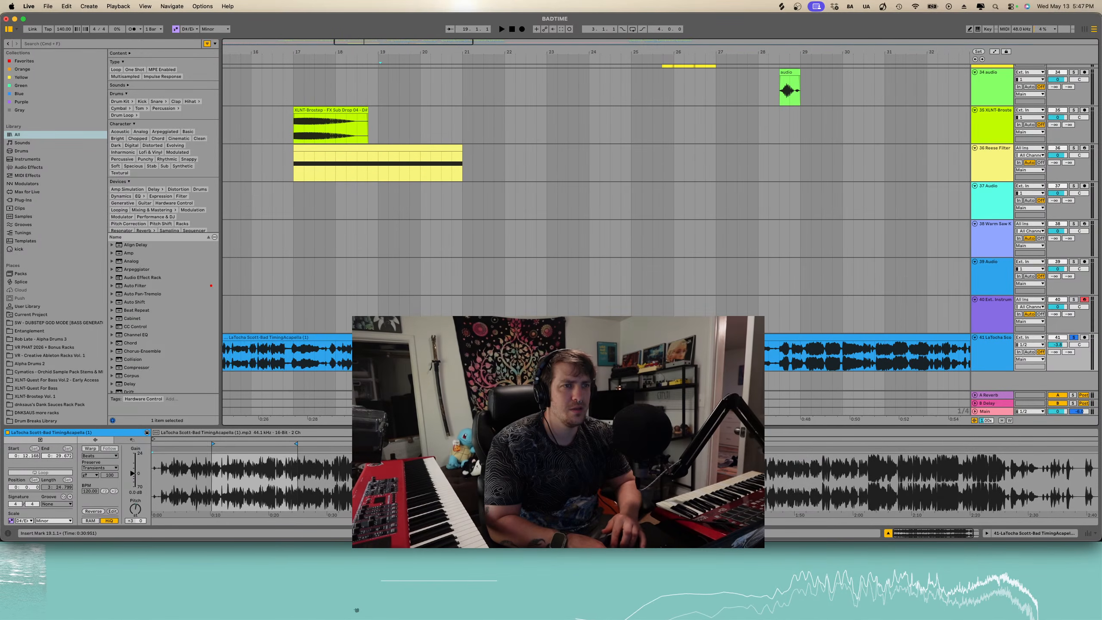
pyautogui.click(369, 338)
pyautogui.press('Delete')
# - Move the remaining acapella clip earlier in the arrangement to close the gap
pyautogui.hscroll(-10, 381, 349)
pyautogui.scroll(-5, 381, 349)
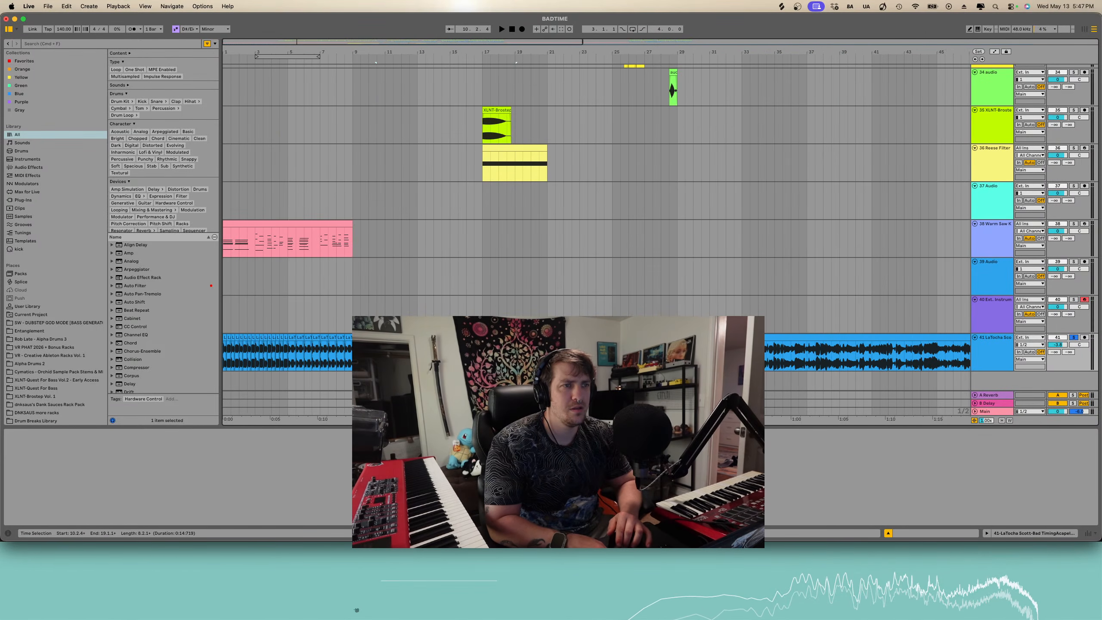
pyautogui.moveTo(539, 353); pyautogui.dragTo(442, 353)
pyautogui.moveTo(539, 338); pyautogui.dragTo(377, 338)
pyautogui.scroll(10, 381, 349)
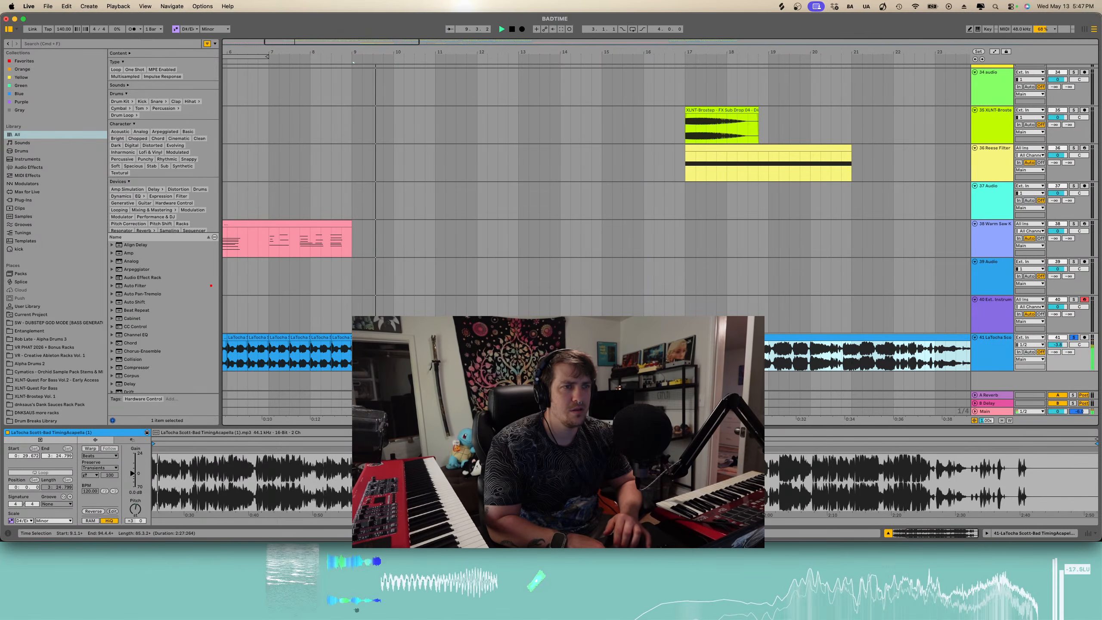
# - Nudge the acapella clip slightly earlier and audition the timing
pyautogui.click(402, 353)
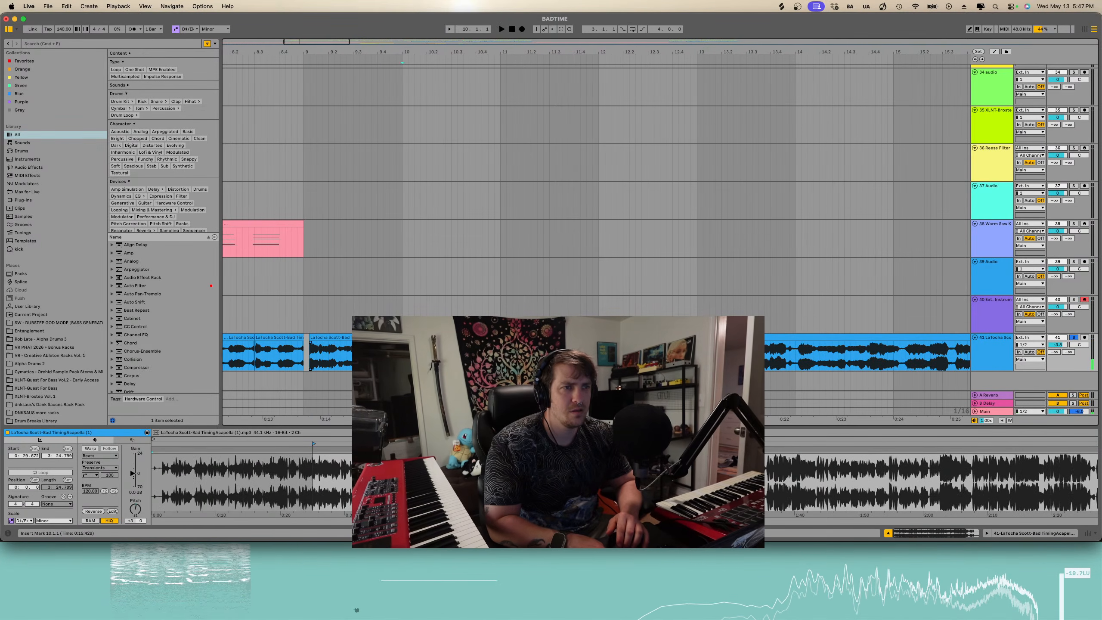
pyautogui.moveTo(322, 345); pyautogui.dragTo(317, 344)
pyautogui.press('space')
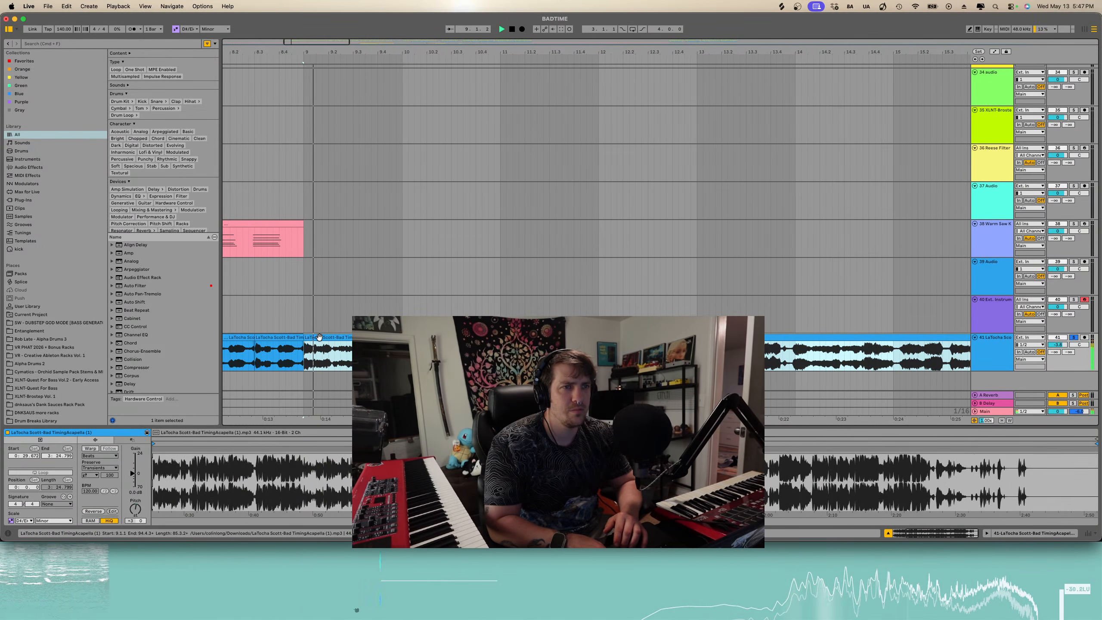
pyautogui.press('space')
pyautogui.press('space')
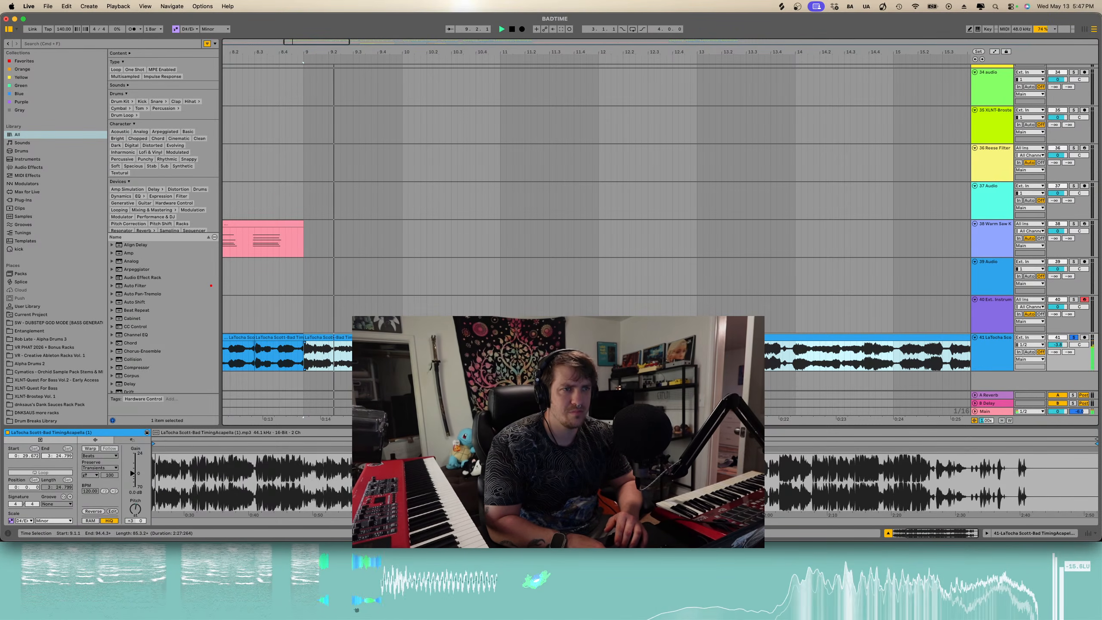
pyautogui.press('space')
# - Split the acapella clip again and shift the following piece later to realign it with the beat
pyautogui.click(402, 356)
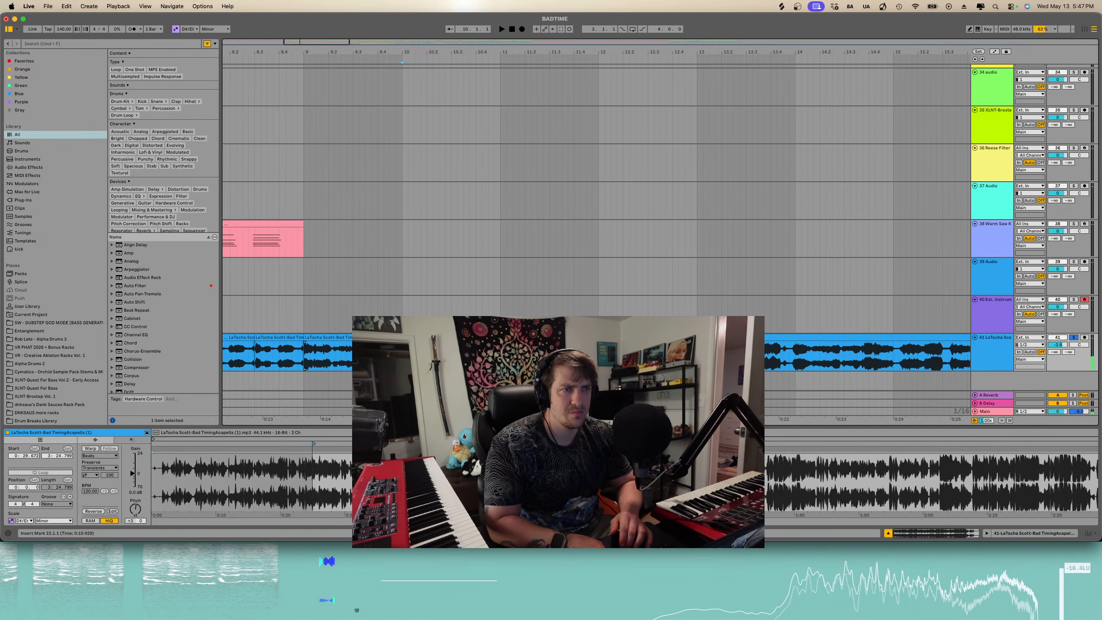
pyautogui.press('super+e')
pyautogui.click(410, 337)
pyautogui.moveTo(410, 337); pyautogui.dragTo(514, 324)
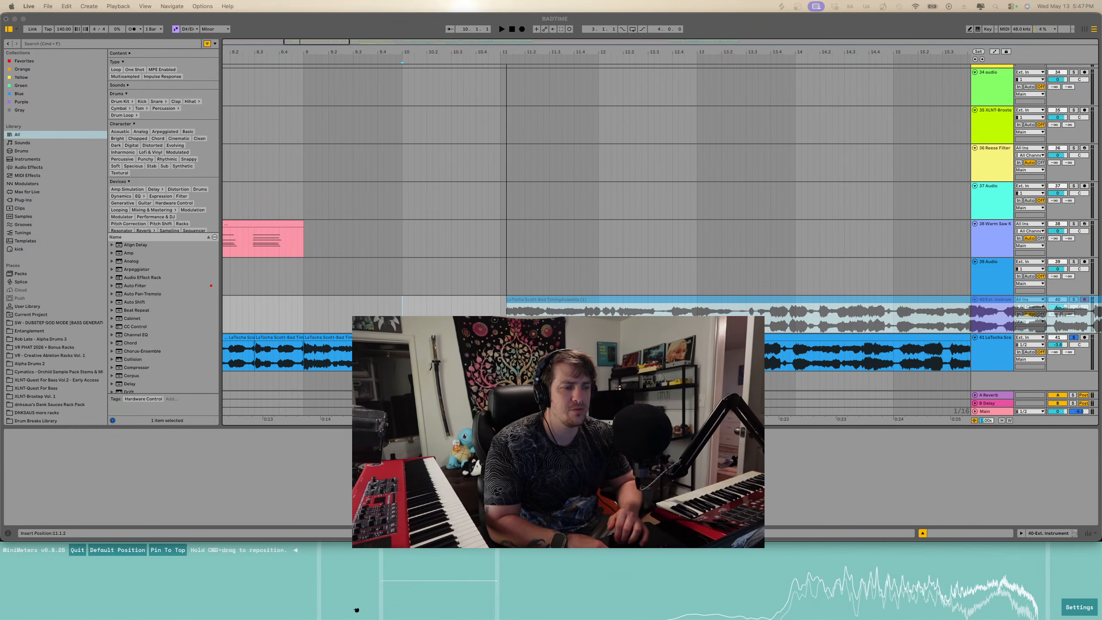
pyautogui.moveTo(357, 610); pyautogui.dragTo(357, 610)
pyautogui.press('space')
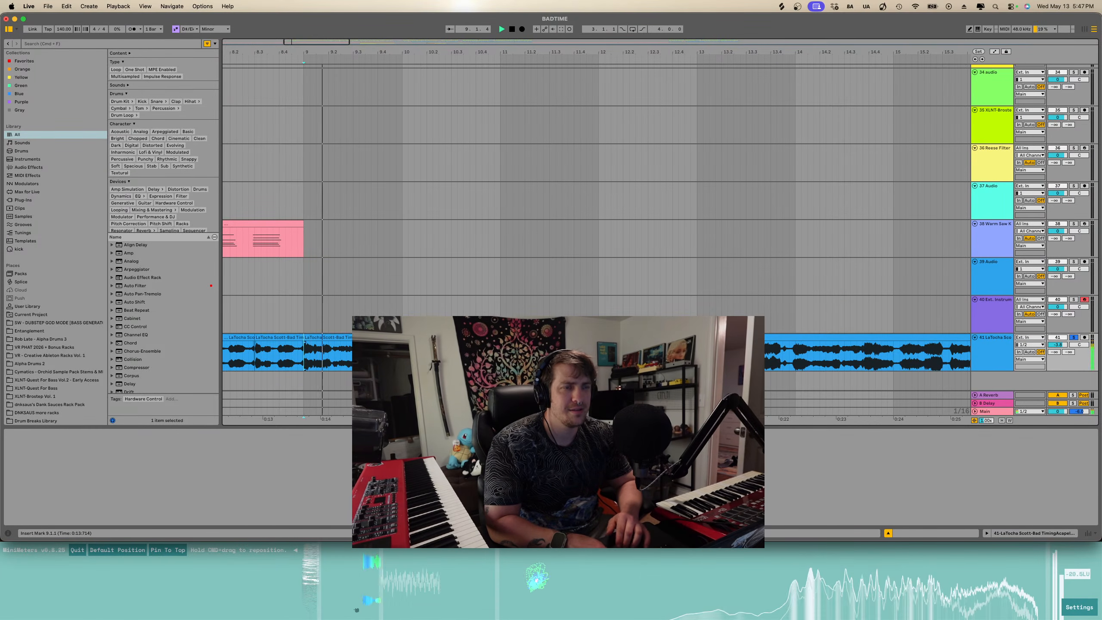
pyautogui.scroll(3, 354, 358)
pyautogui.press('space')
pyautogui.moveTo(438, 337); pyautogui.dragTo(492, 337)
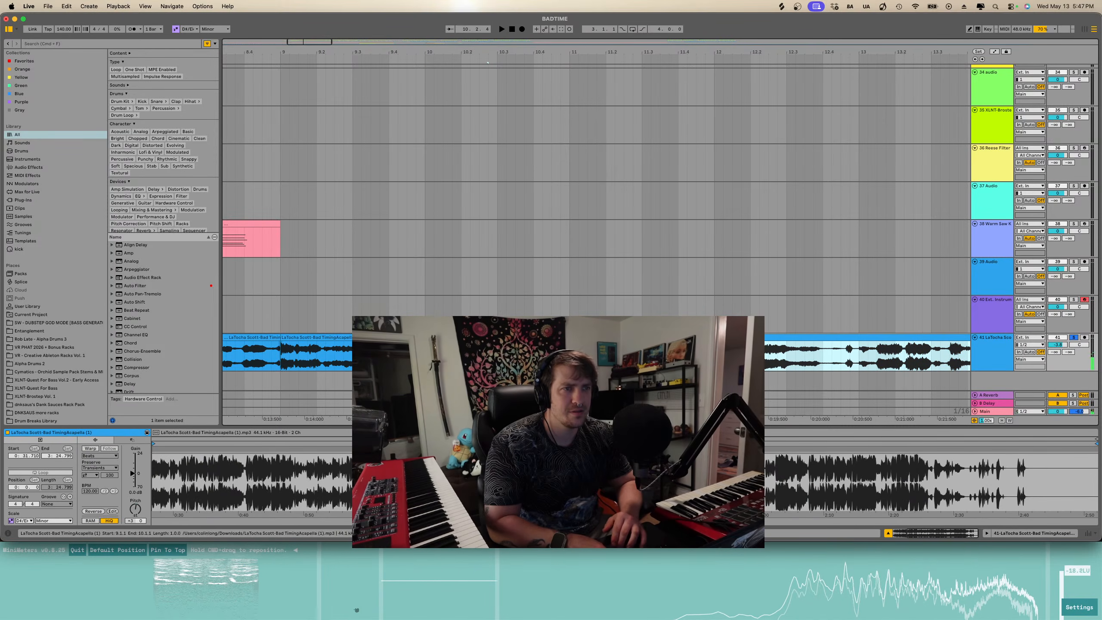
# - Enable warping on the selected acapella clip and set its warp mode to Complex Pro
pyautogui.click(280, 61)
pyautogui.press('space')
pyautogui.scroll(2, 408, 338)
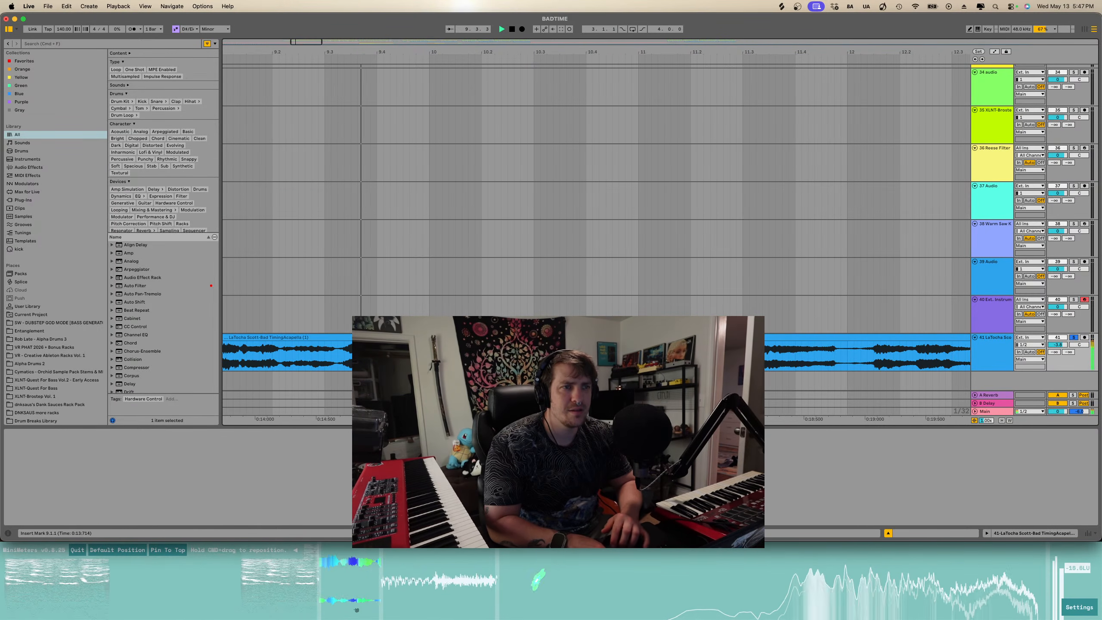
pyautogui.click(430, 337)
pyautogui.hscroll(-2, 319, 385)
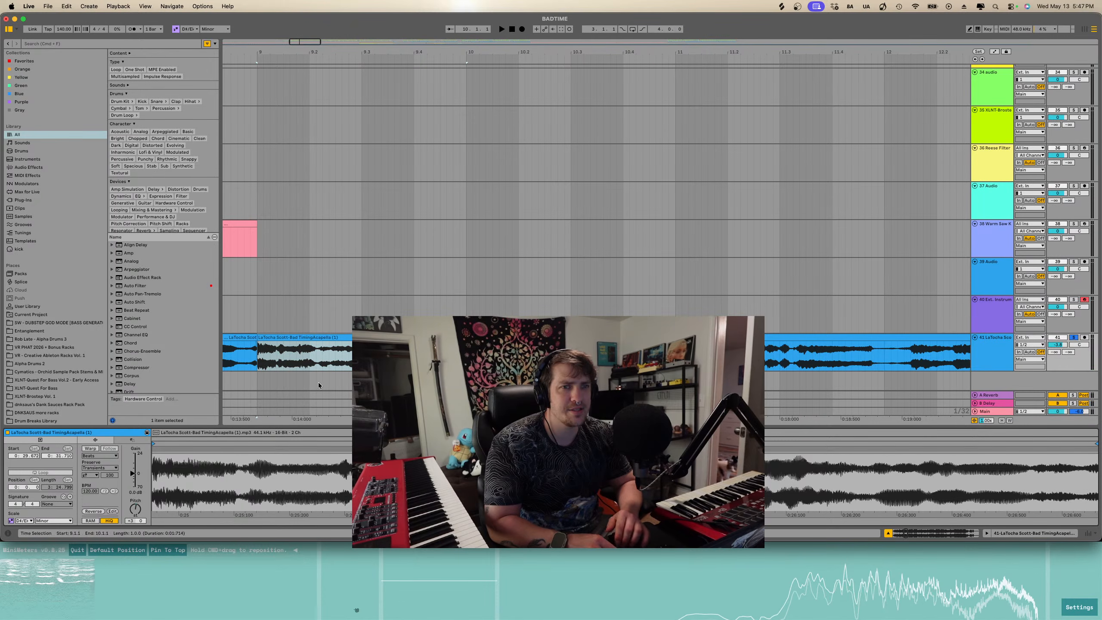
pyautogui.click(90, 449)
pyautogui.click(99, 455)
pyautogui.click(100, 498)
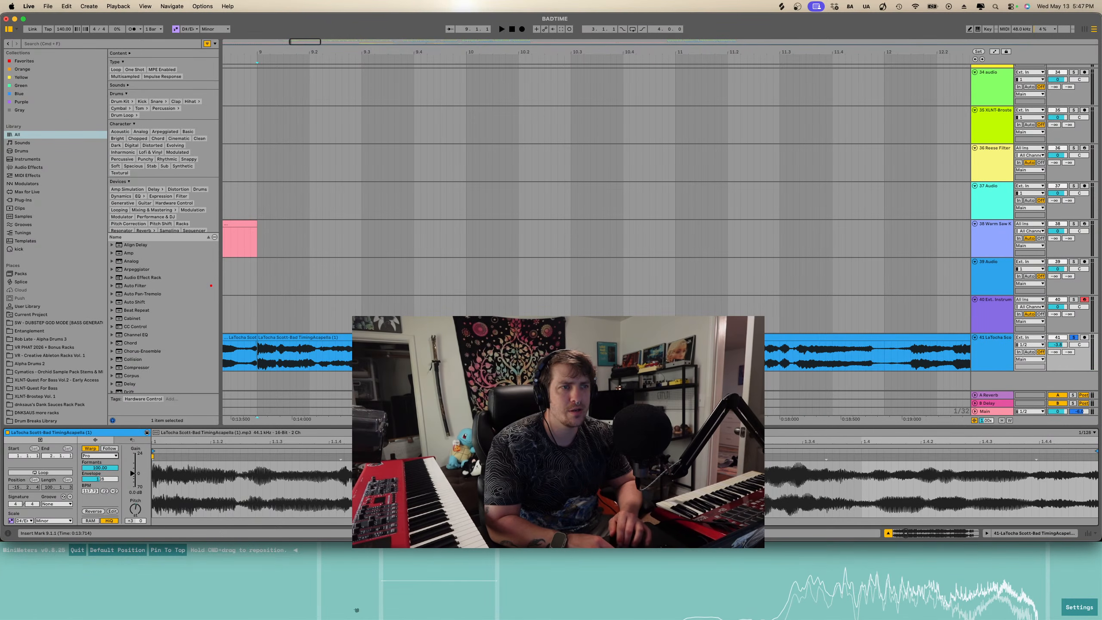
# - Nudge the warped acapella piece to align it with the grid while auditioning
pyautogui.moveTo(467, 338)
pyautogui.mouseDown()
pyautogui.moveTo(434, 338)
pyautogui.moveTo(470, 338)
pyautogui.mouseUp()
pyautogui.press('space')
pyautogui.press('space')
pyautogui.press('space')
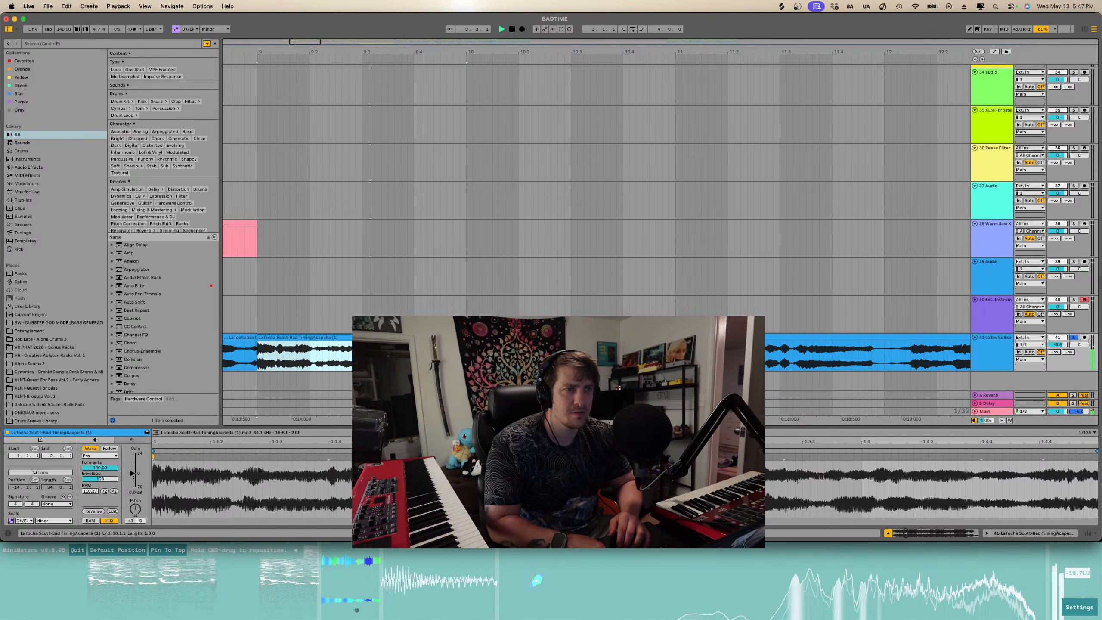
pyautogui.press('space')
pyautogui.moveTo(471, 338); pyautogui.dragTo(460, 338)
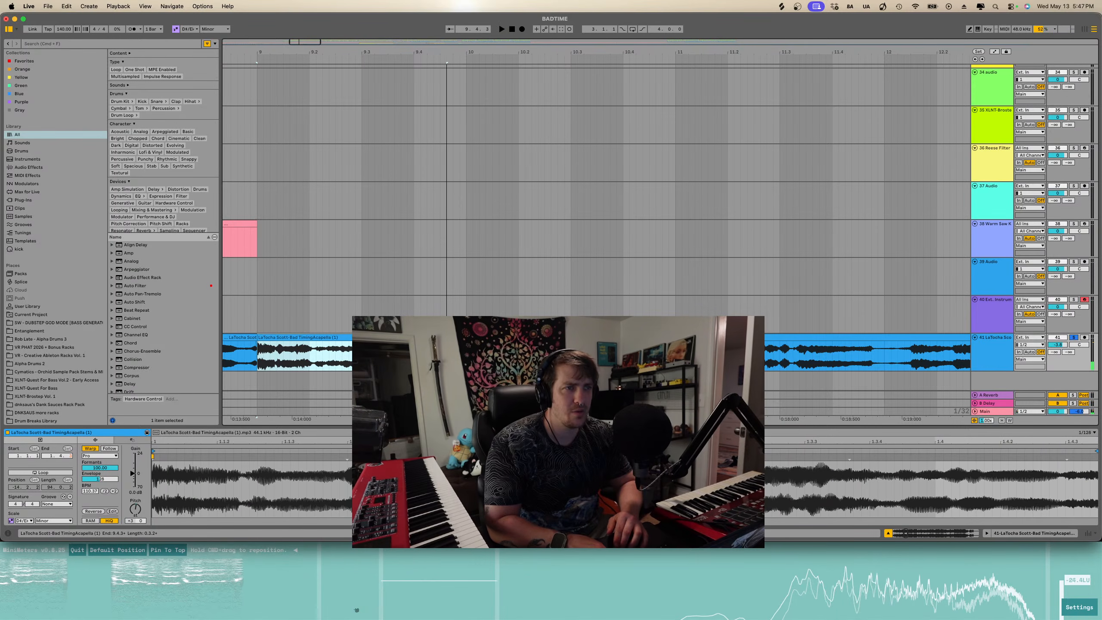
# - Split the acapella clip at another point and select the new section
pyautogui.click(362, 352)
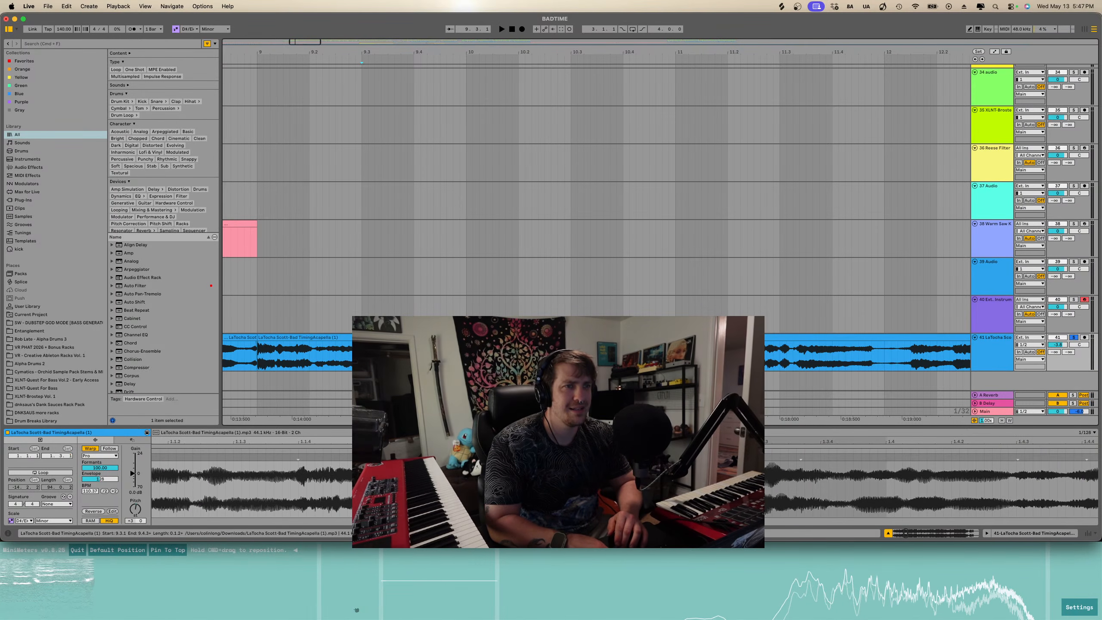
pyautogui.press('super+e')
pyautogui.press('-')
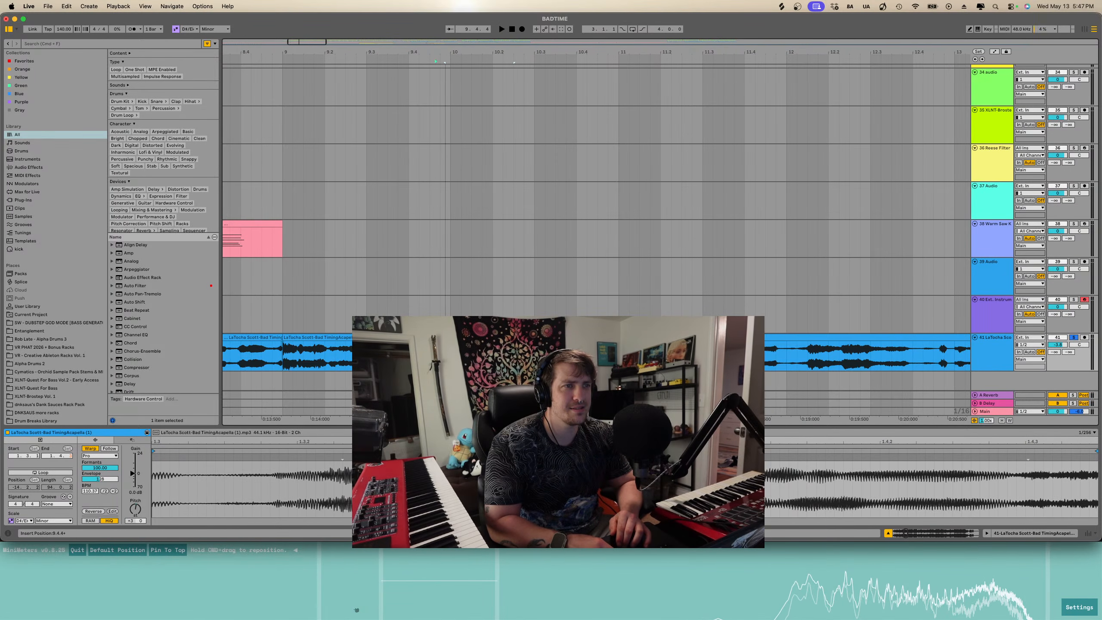
pyautogui.click(528, 352)
pyautogui.press('-')
pyautogui.click(429, 354)
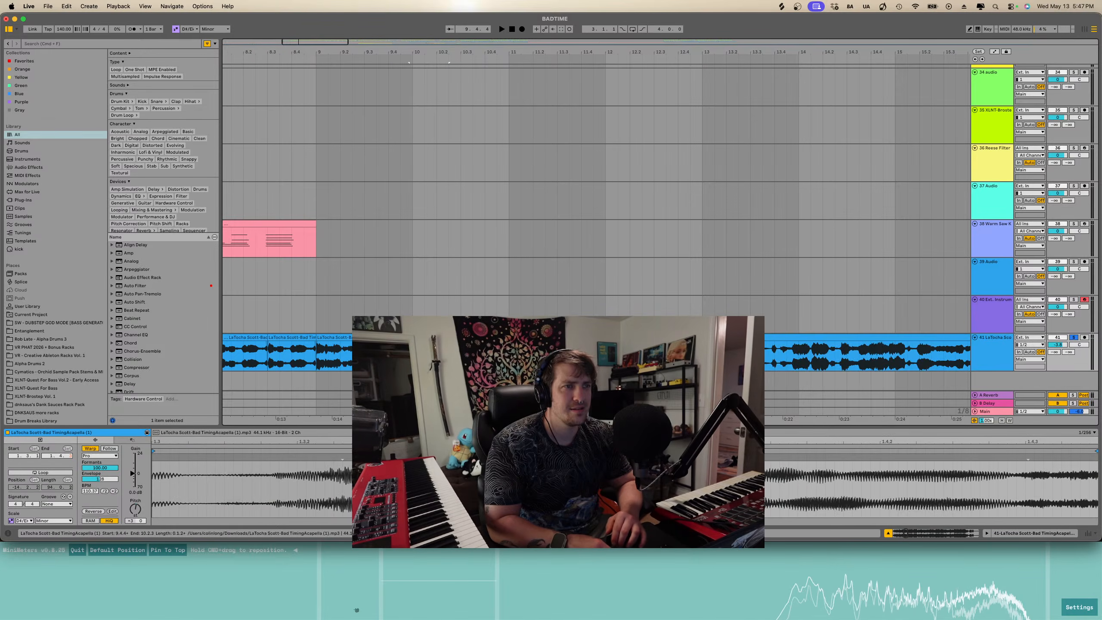
pyautogui.click(332, 60)
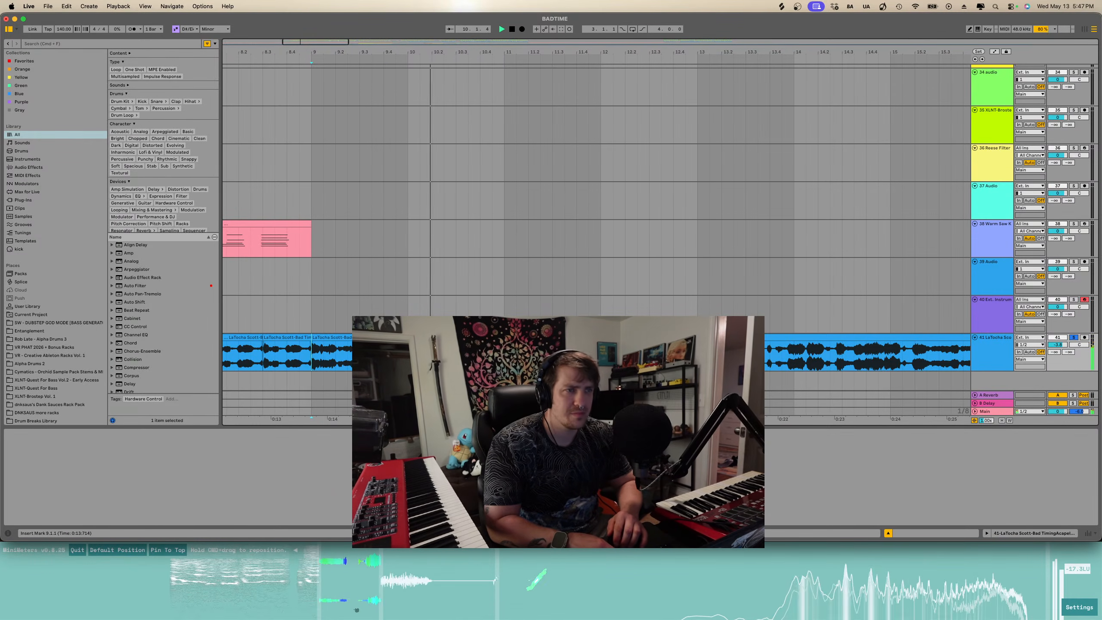
# - Audition the edited acapella passage by playing it from several points
pyautogui.press('space')
pyautogui.scroll(2, 383, 354)
pyautogui.click(412, 338)
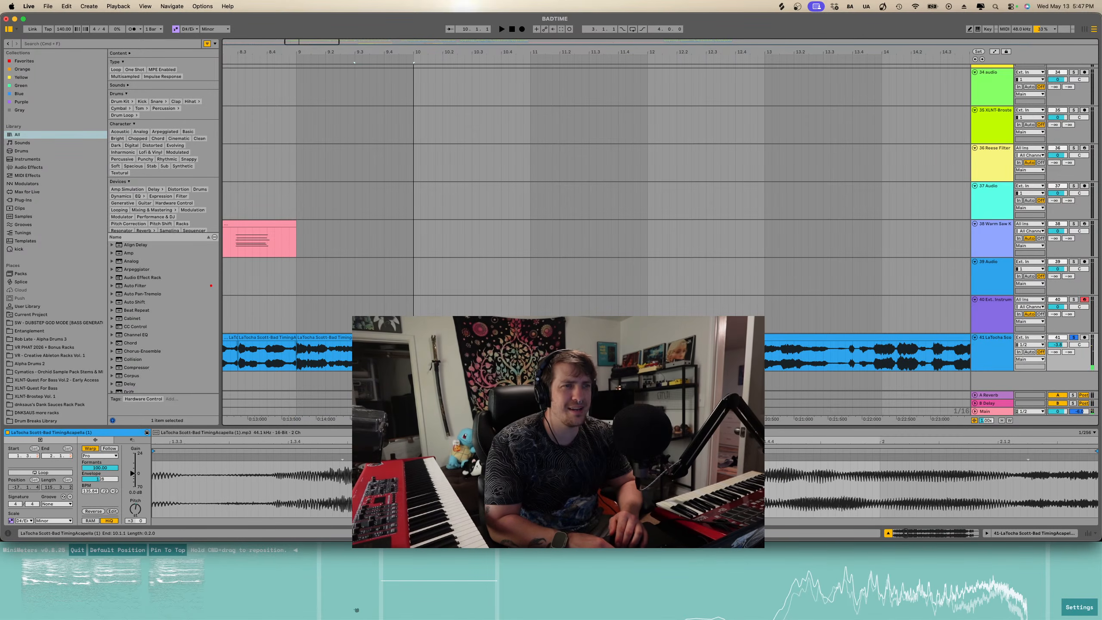
pyautogui.press('space')
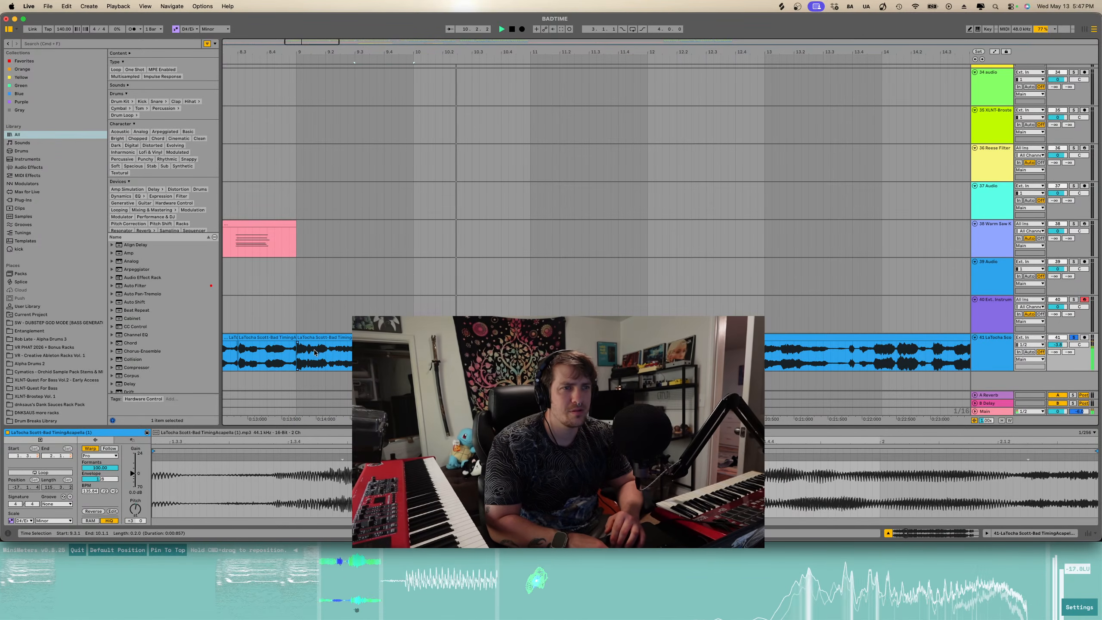
pyautogui.click(297, 354)
pyautogui.click(297, 354)
pyautogui.press('space')
pyautogui.scroll(3, 361, 354)
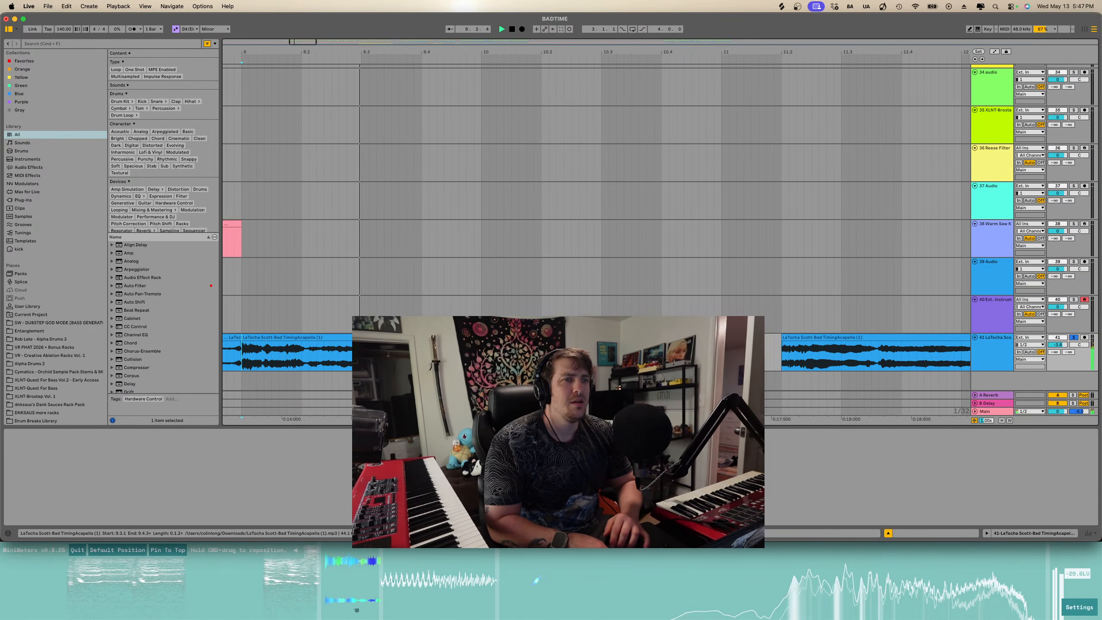
pyautogui.scroll(2, 382, 354)
pyautogui.press('space')
pyautogui.press('space')
pyautogui.scroll(-4, 382, 354)
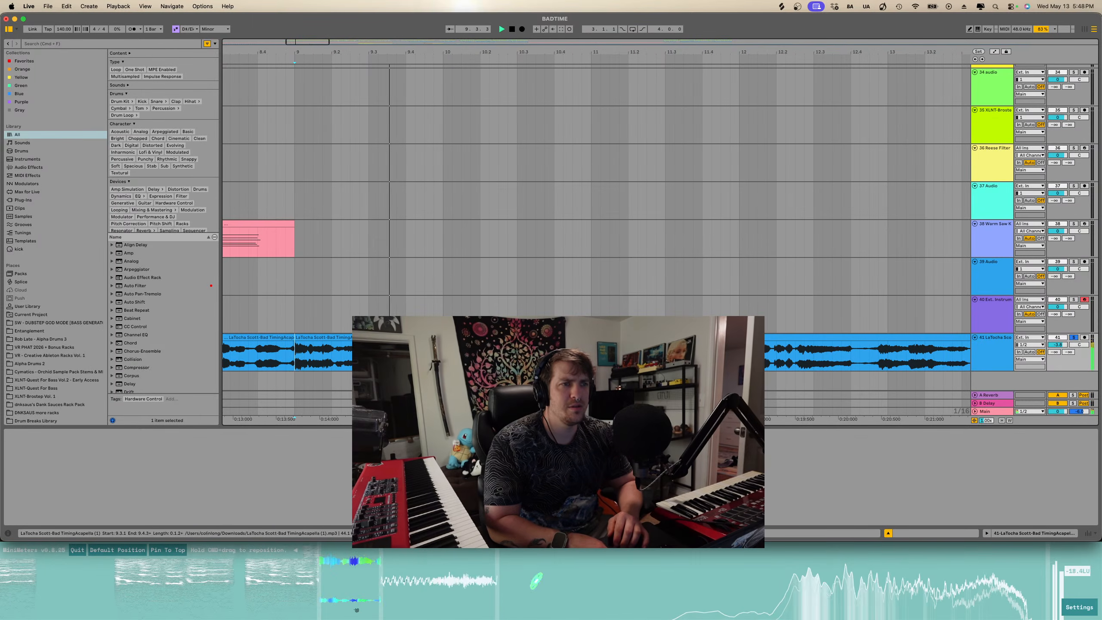
pyautogui.press('space')
# - Select a short stretch of the acapella clip and play it back
pyautogui.moveTo(443, 354); pyautogui.dragTo(503, 354)
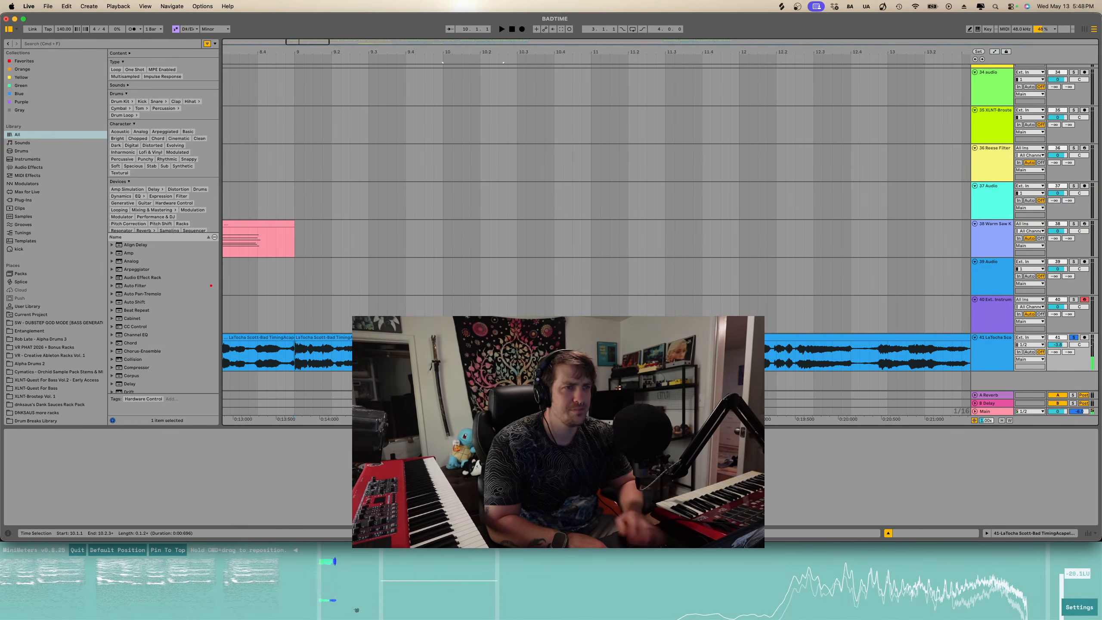
pyautogui.hscroll(-1, 504, 354)
pyautogui.hscroll(-2, 434, 354)
pyautogui.click(390, 354)
pyautogui.press('o')
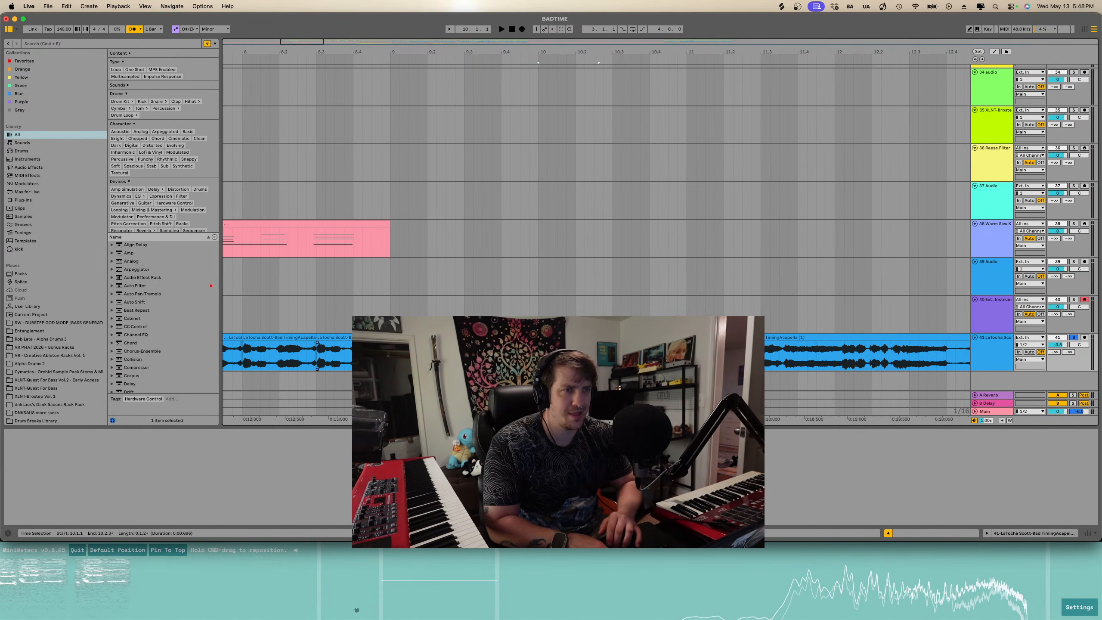
pyautogui.press('space')
pyautogui.hscroll(1, 434, 354)
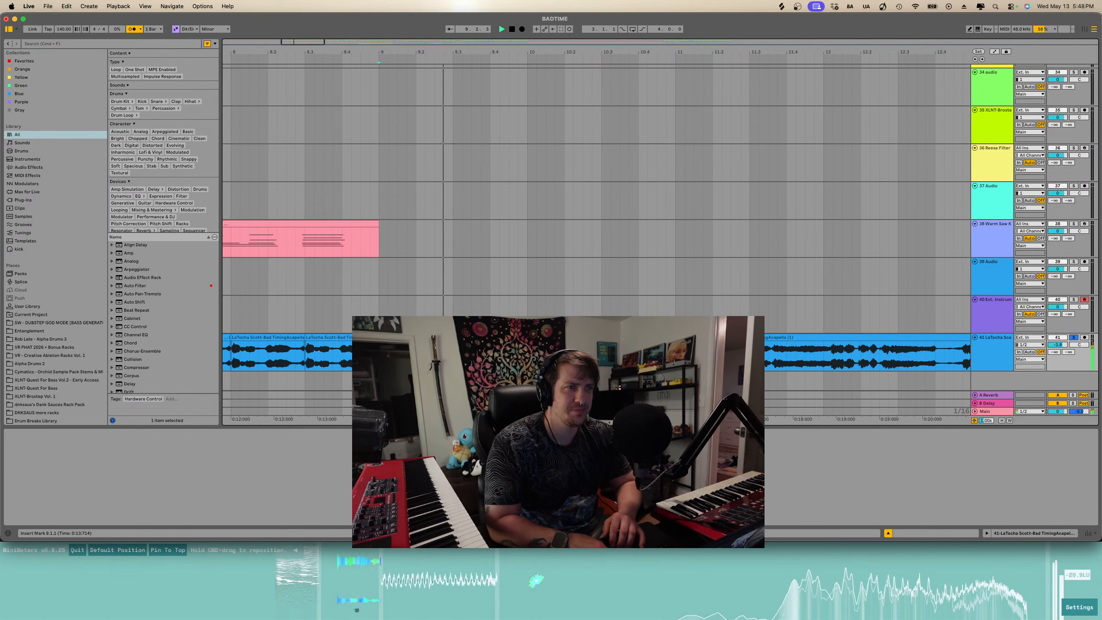
pyautogui.scroll(-3, 447, 354)
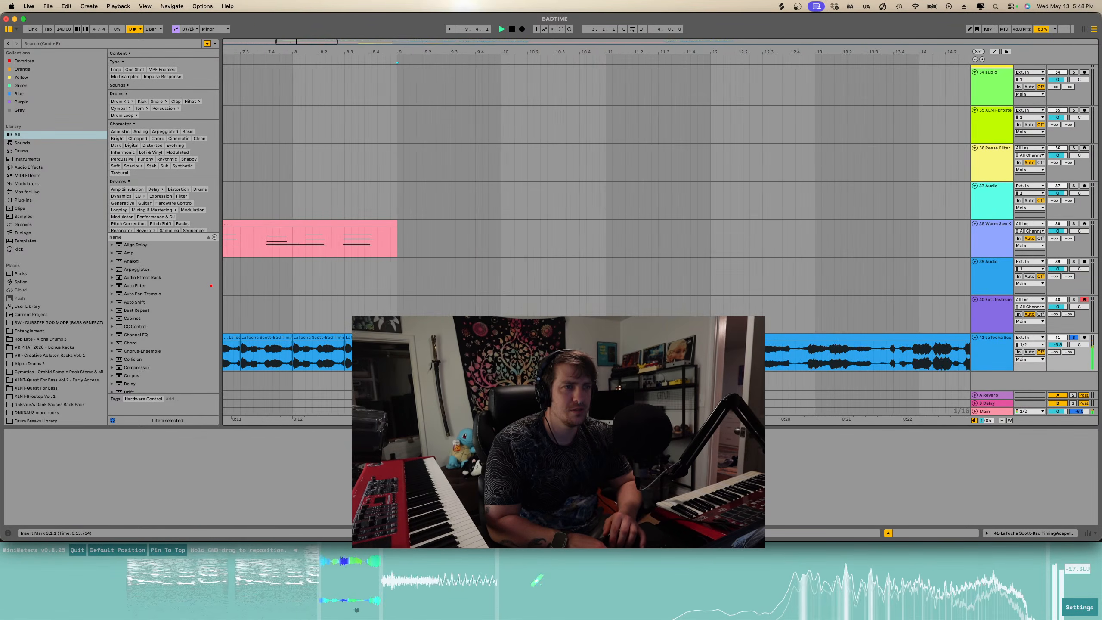
# - Play from an acapella piece and drag it slightly earlier to tighten its timing
pyautogui.click(426, 337)
pyautogui.press('space')
pyautogui.keyDown('shift'); pyautogui.click(471, 338); pyautogui.keyUp('shift')
pyautogui.moveTo(471, 338); pyautogui.dragTo(443, 338)
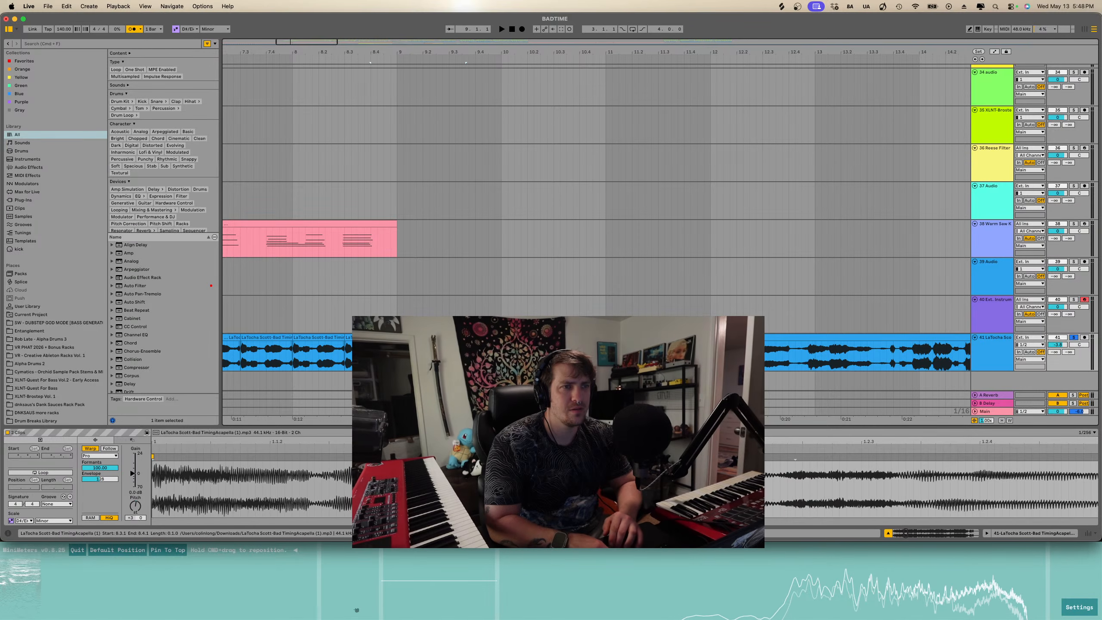
# - Delete the stray piece at the very start of the acapella clip
pyautogui.click(358, 338)
pyautogui.hscroll(-10, 298, 345)
pyautogui.scroll(-5, 298, 345)
pyautogui.keyDown('shift'); pyautogui.click(228, 338); pyautogui.keyUp('shift')
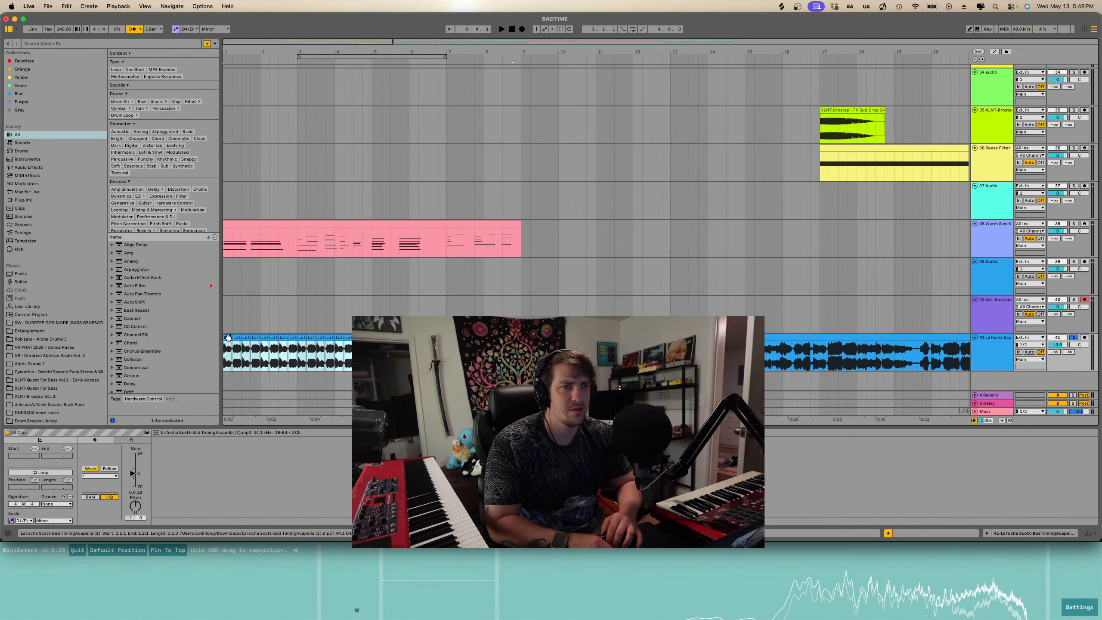
pyautogui.press('Delete')
# - Play the acapella from just before the edited section to check it
pyautogui.click(502, 347)
pyautogui.press('space')
pyautogui.scroll(5, 535, 347)
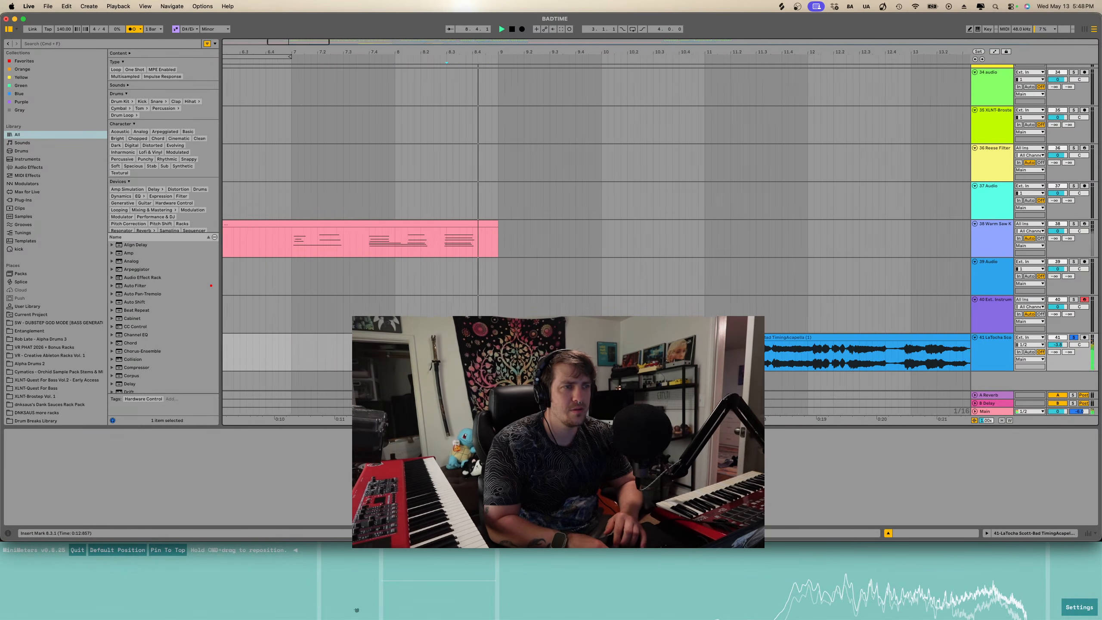
pyautogui.press('s')
pyautogui.hscroll(1, 478, 348)
pyautogui.press('space')
pyautogui.press('space')
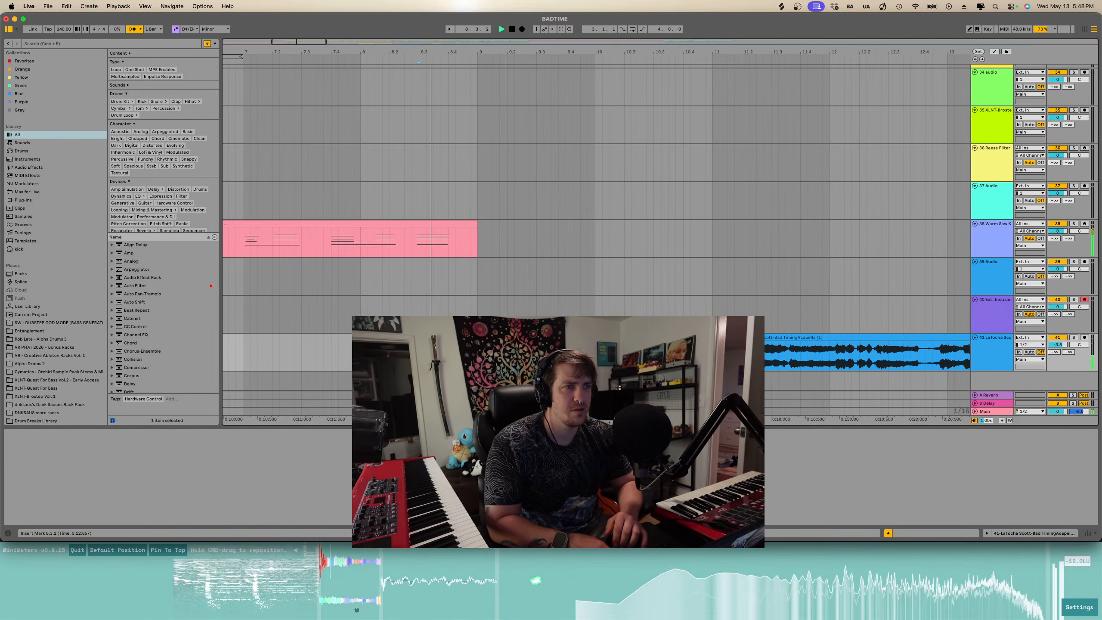
# - Drag an acapella piece slightly earlier and play it back
pyautogui.click(469, 338)
pyautogui.press('space')
pyautogui.moveTo(469, 337); pyautogui.dragTo(447, 338)
pyautogui.press('space')
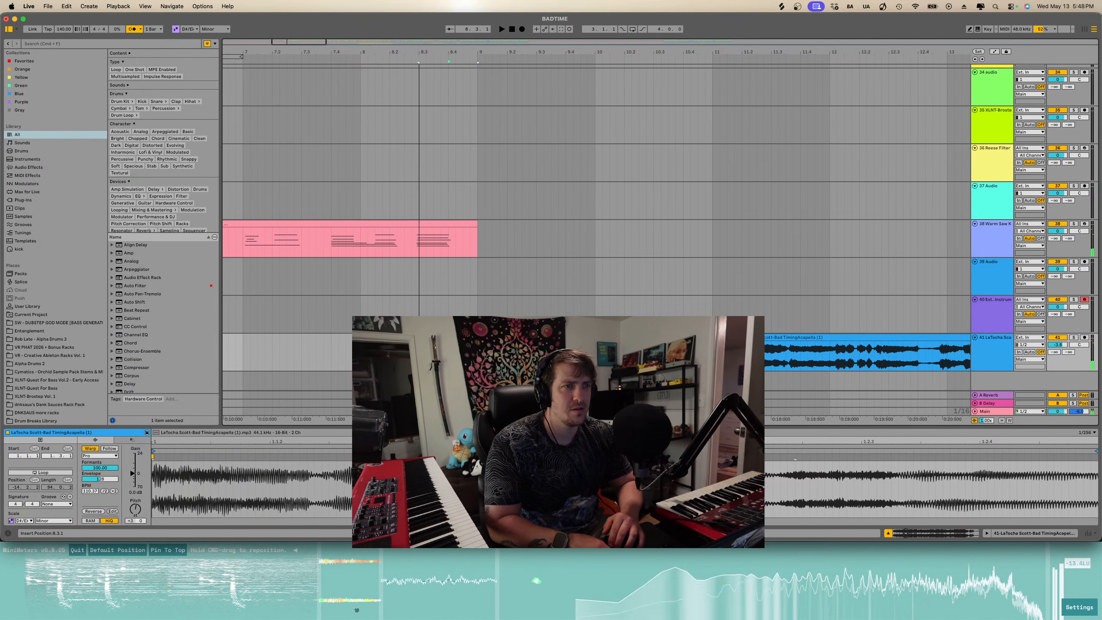
pyautogui.press('space')
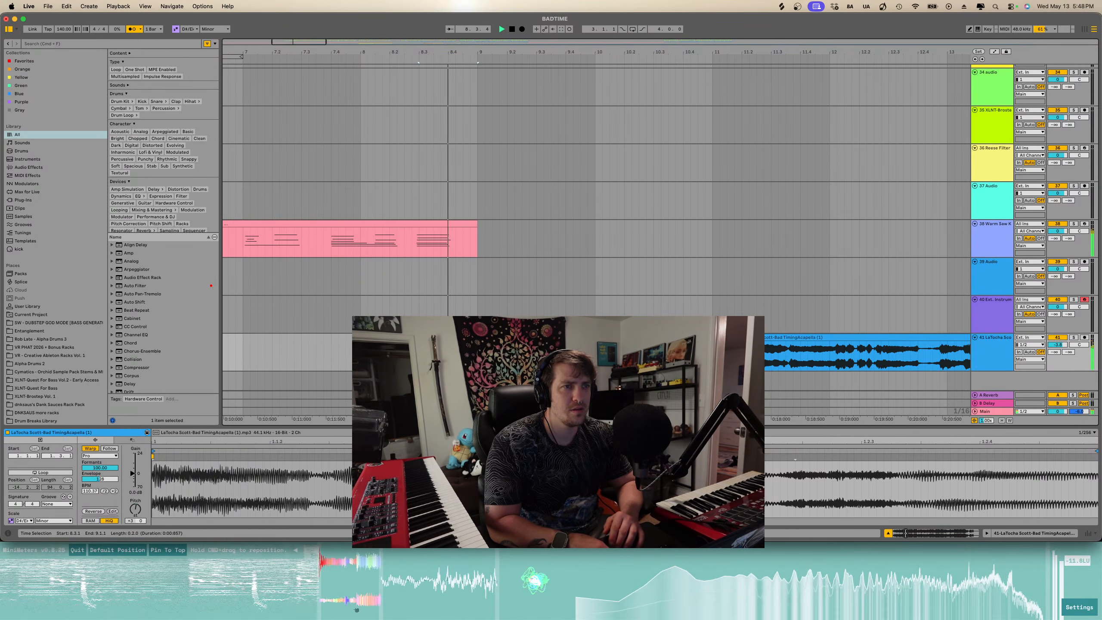
pyautogui.press('space')
# - Nudge the following acapella piece slightly later and audition it
pyautogui.click(354, 353)
pyautogui.press('space')
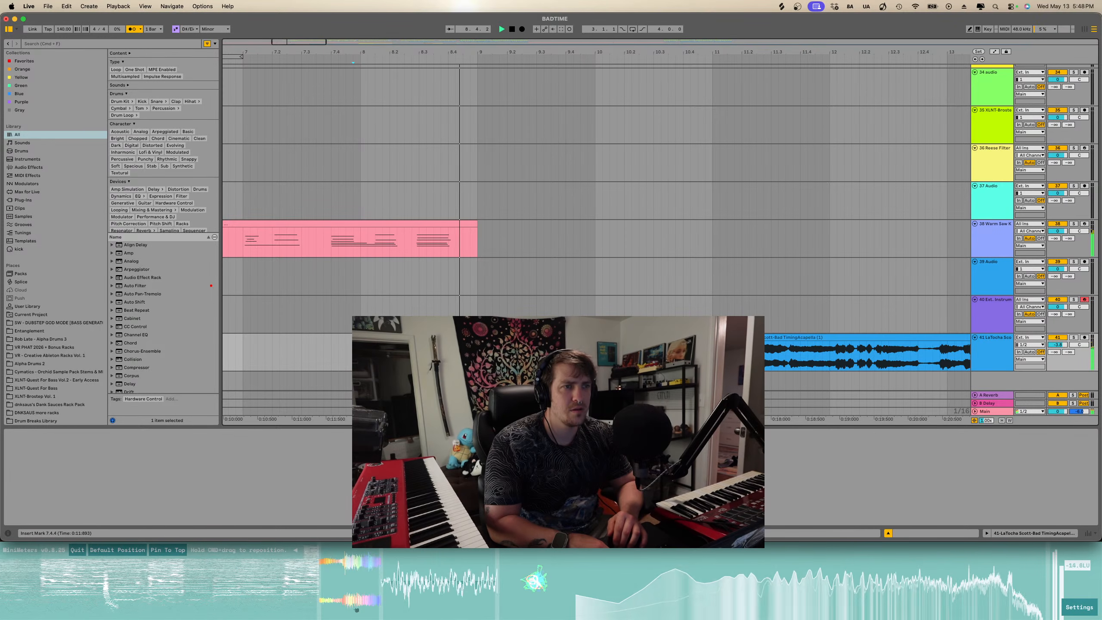
pyautogui.press('space')
pyautogui.press('space')
pyautogui.moveTo(508, 338); pyautogui.dragTo(537, 338)
# - Audition the acapella passage from several points along the timeline
pyautogui.press('space')
pyautogui.press('space')
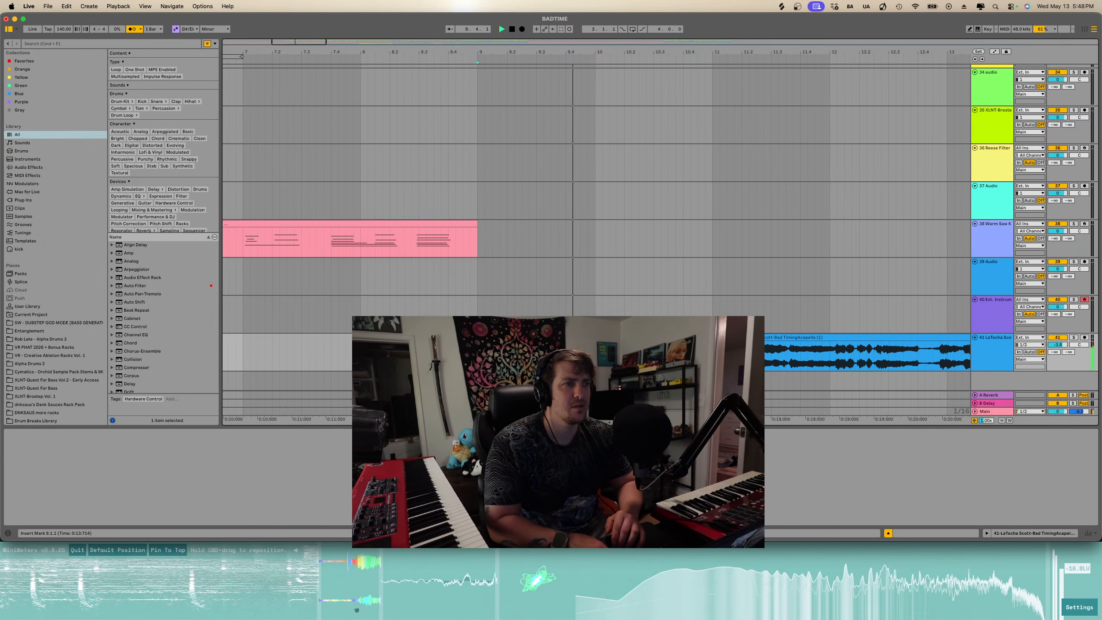
pyautogui.hscroll(1, 480, 354)
pyautogui.click(481, 354)
pyautogui.press('space')
pyautogui.press('space')
pyautogui.scroll(-5, 474, 354)
pyautogui.hscroll(3, 478, 354)
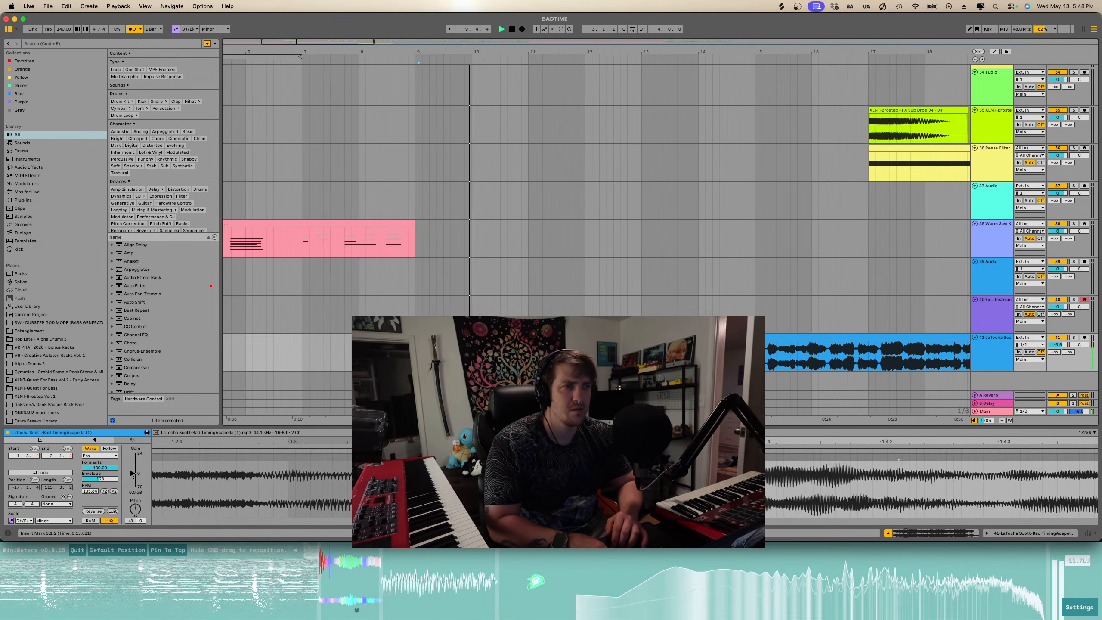
pyautogui.press('space')
pyautogui.click(493, 338)
pyautogui.press('space')
pyautogui.hscroll(1, 486, 348)
pyautogui.press('space')
pyautogui.click(480, 354)
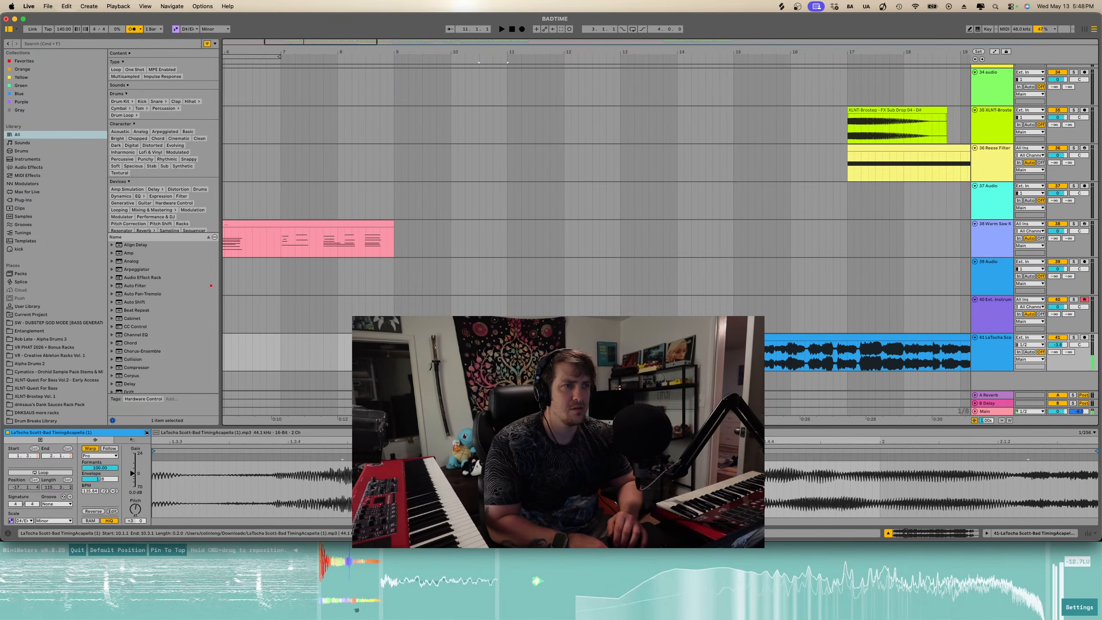
pyautogui.press('space')
pyautogui.hscroll(1, 481, 354)
pyautogui.press('space')
pyautogui.click(518, 354)
pyautogui.press('space')
pyautogui.hscroll(2, 516, 354)
pyautogui.scroll(3, 516, 354)
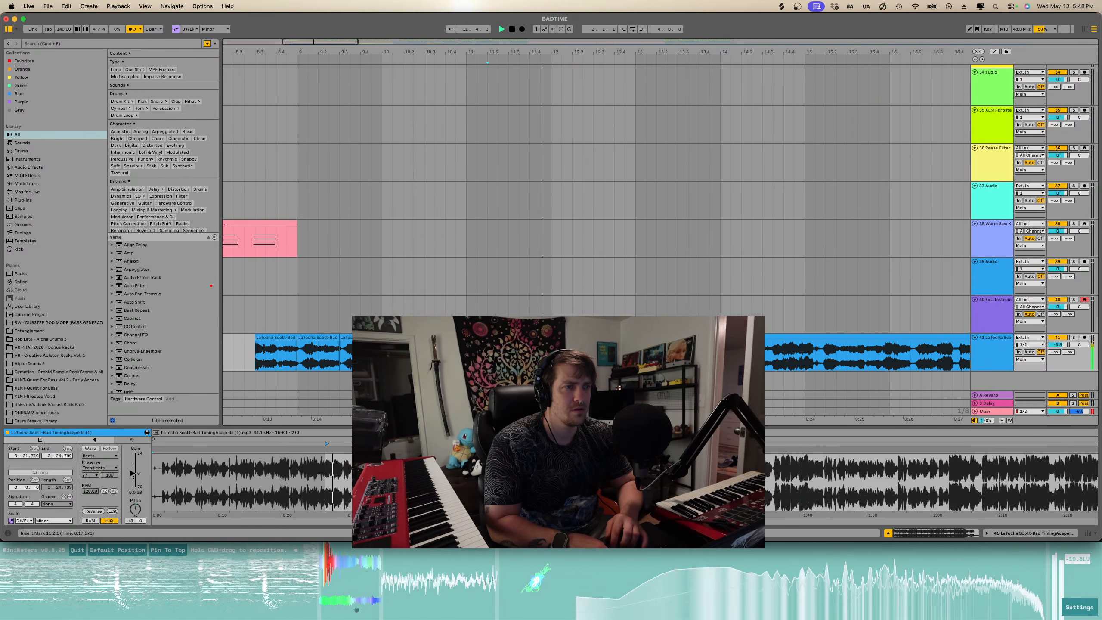
pyautogui.press('space')
pyautogui.scroll(5, 559, 353)
# - Split the acapella clip at a new point and drag the following section much later
pyautogui.click(556, 354)
pyautogui.press('super+e')
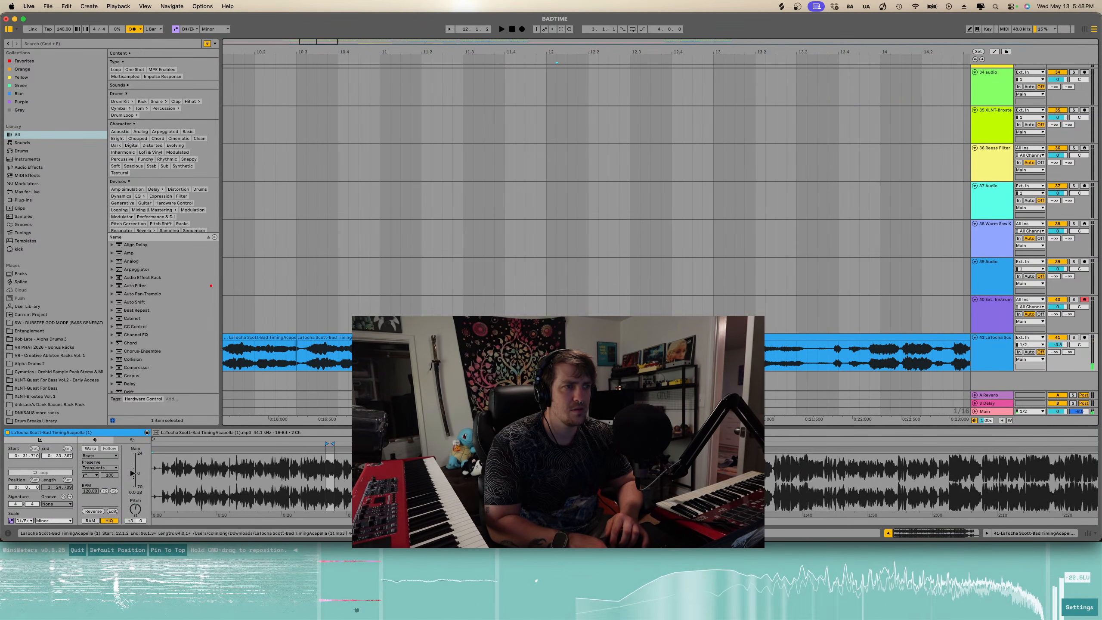
pyautogui.click(560, 337)
pyautogui.scroll(-5, 561, 338)
pyautogui.moveTo(561, 338); pyautogui.dragTo(785, 339)
pyautogui.press('space')
# - Try dragging an acapella piece earlier and play it back
pyautogui.click(526, 338)
pyautogui.scroll(5, 526, 338)
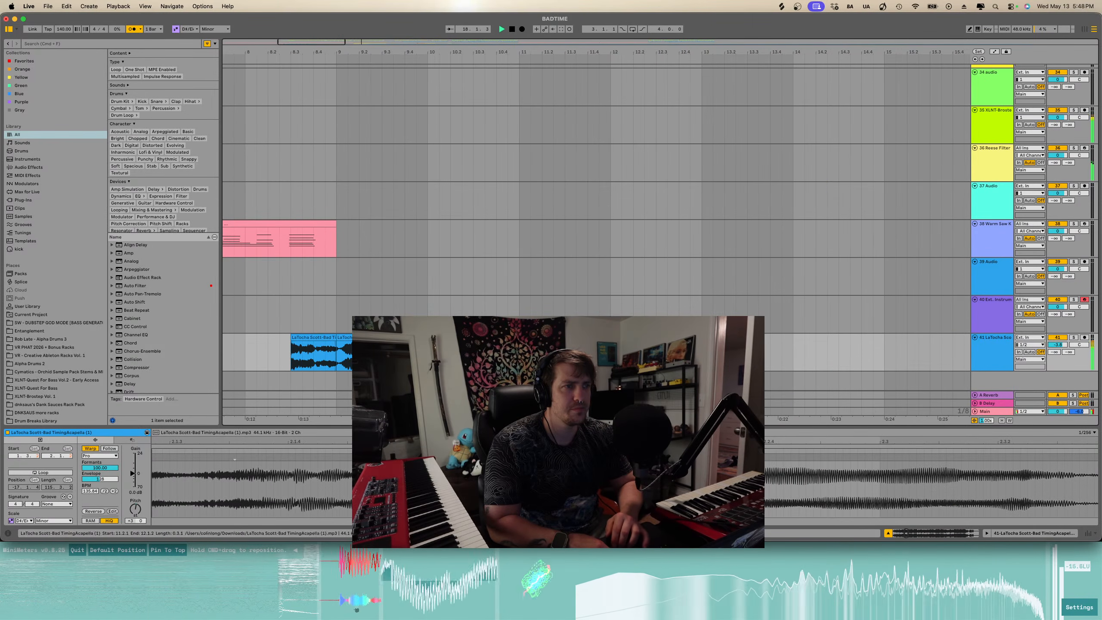
pyautogui.click(286, 357)
pyautogui.press('space')
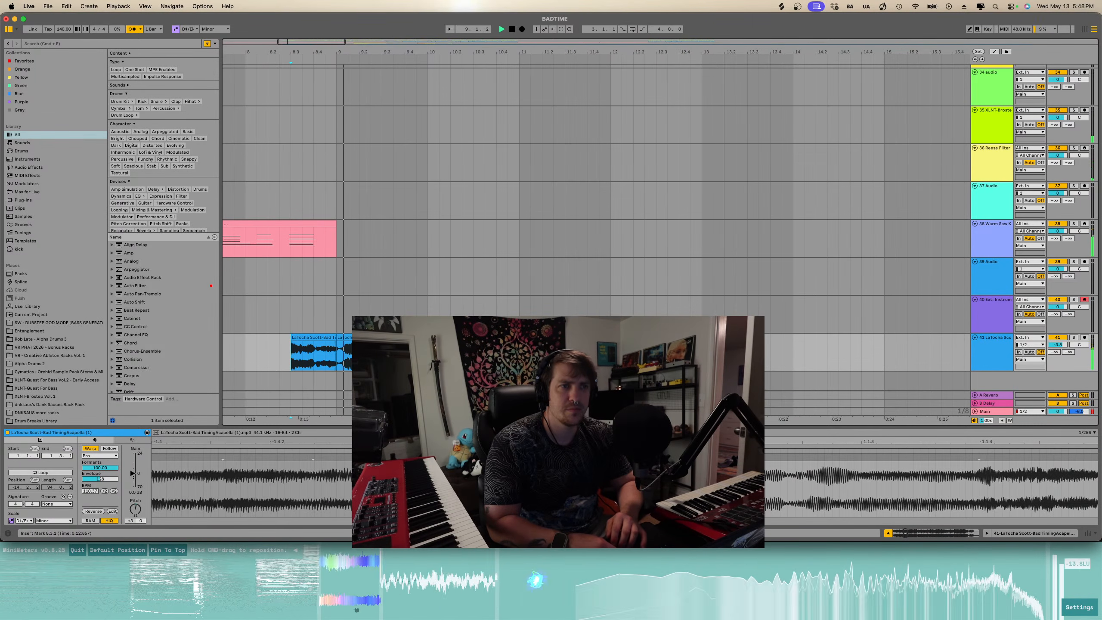
pyautogui.press('space')
pyautogui.hscroll(-2, 319, 355)
pyautogui.press('space')
pyautogui.hscroll(-1, 319, 355)
pyautogui.moveTo(357, 339); pyautogui.dragTo(312, 339)
pyautogui.press('space')
# - Audition the moved piece and undo the last move
pyautogui.hscroll(-1, 312, 338)
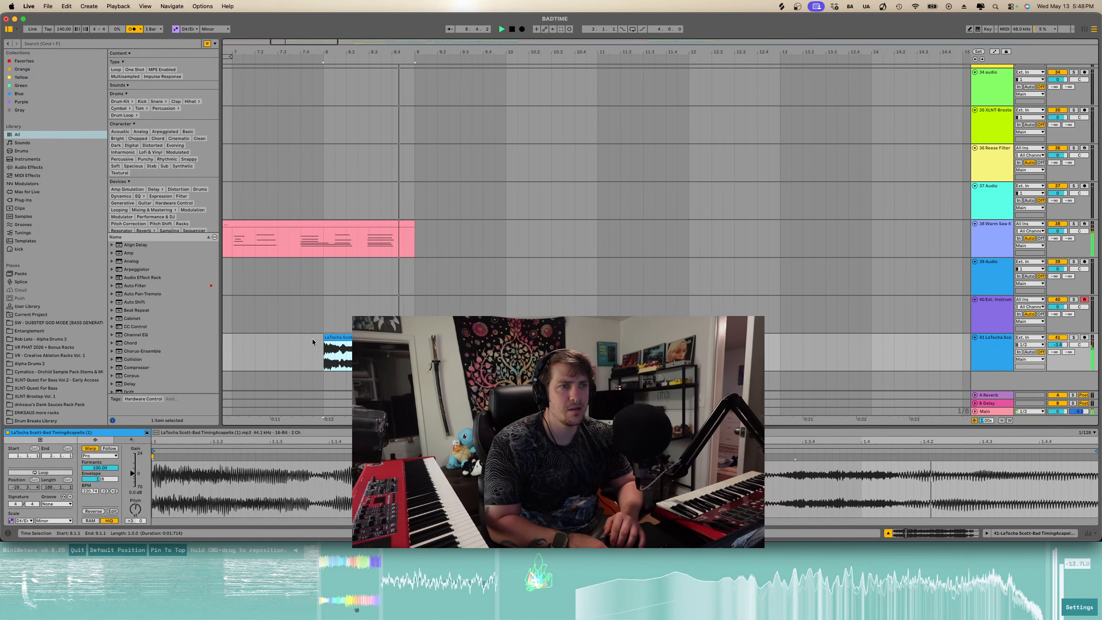
pyautogui.press('space')
pyautogui.press('space')
pyautogui.hscroll(-1, 312, 338)
pyautogui.scroll(1, 391, 347)
pyautogui.press('space')
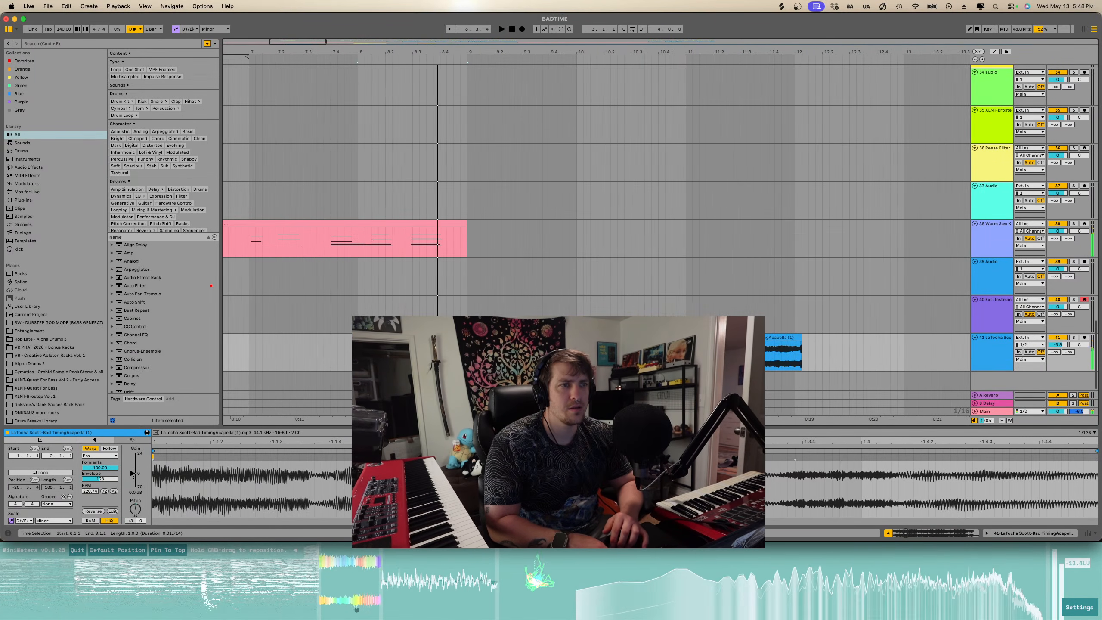
pyautogui.press('space')
pyautogui.press('space')
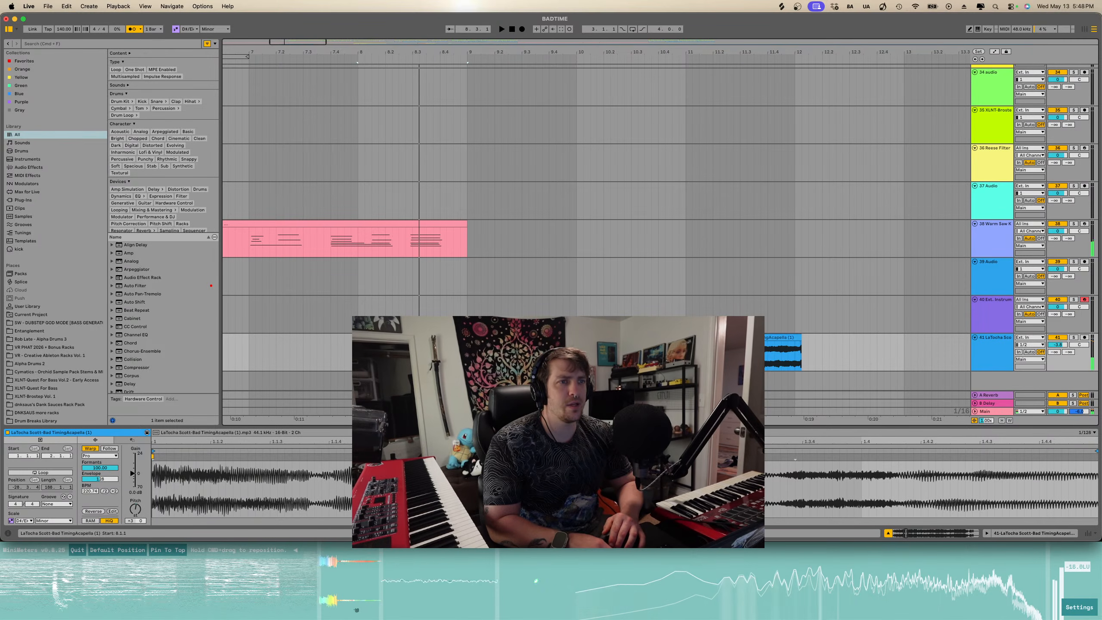
pyautogui.press('super+z')
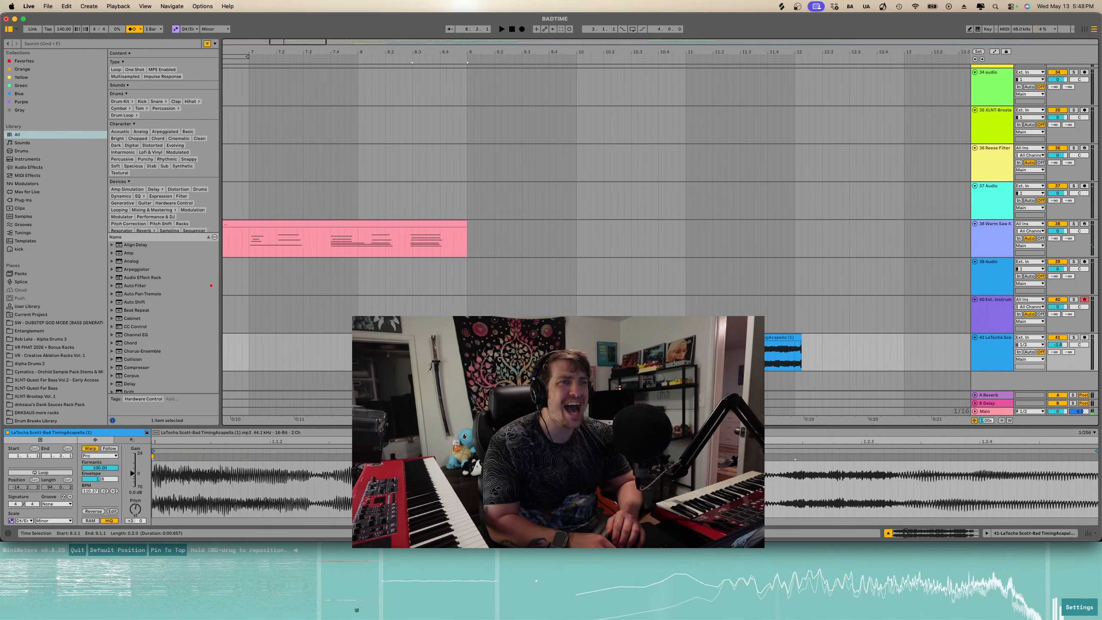
# - Drag the acapella piece slightly earlier and play it back
pyautogui.press('space')
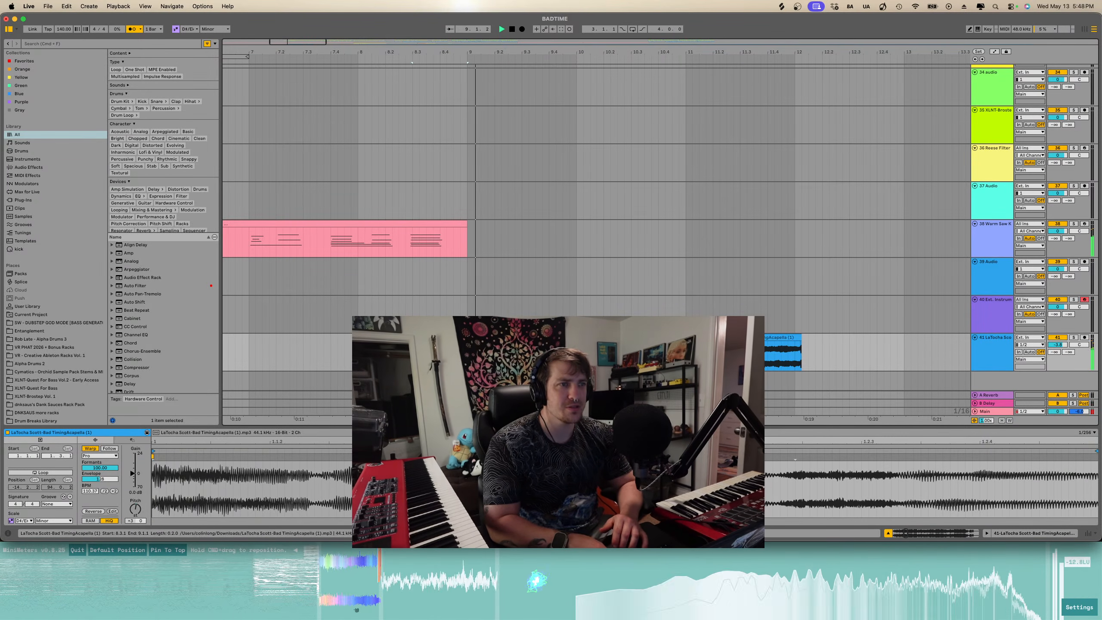
pyautogui.press('space')
pyautogui.press('space')
pyautogui.press('space')
pyautogui.moveTo(412, 337); pyautogui.dragTo(385, 338)
pyautogui.press('space')
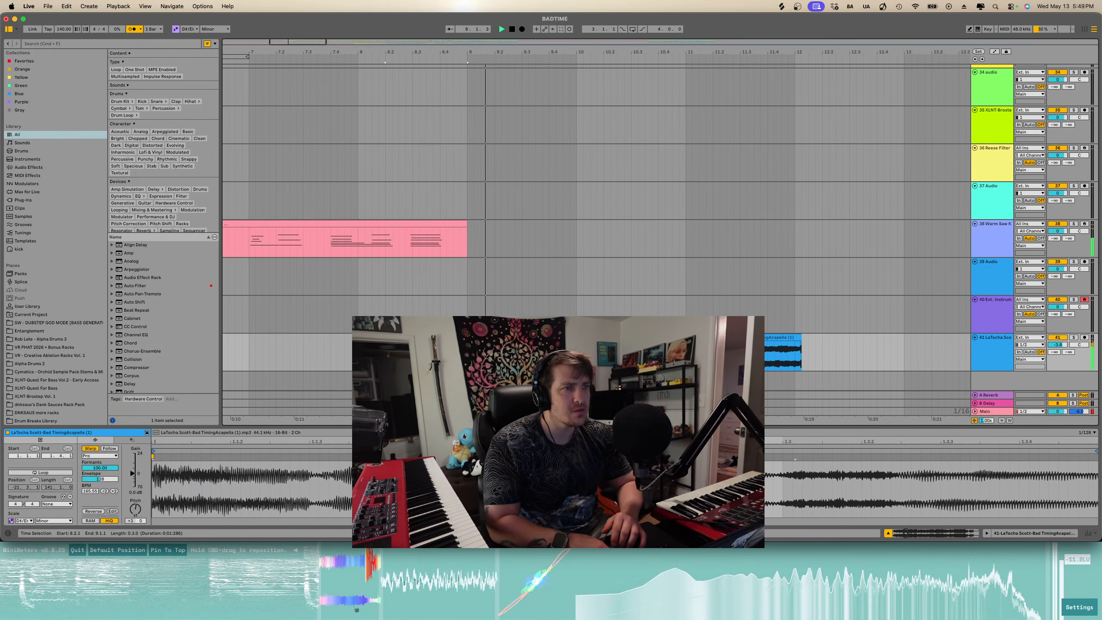
# - Play the acapella from a few positions to check the timing
pyautogui.click(359, 352)
pyautogui.press('space')
pyautogui.press('space')
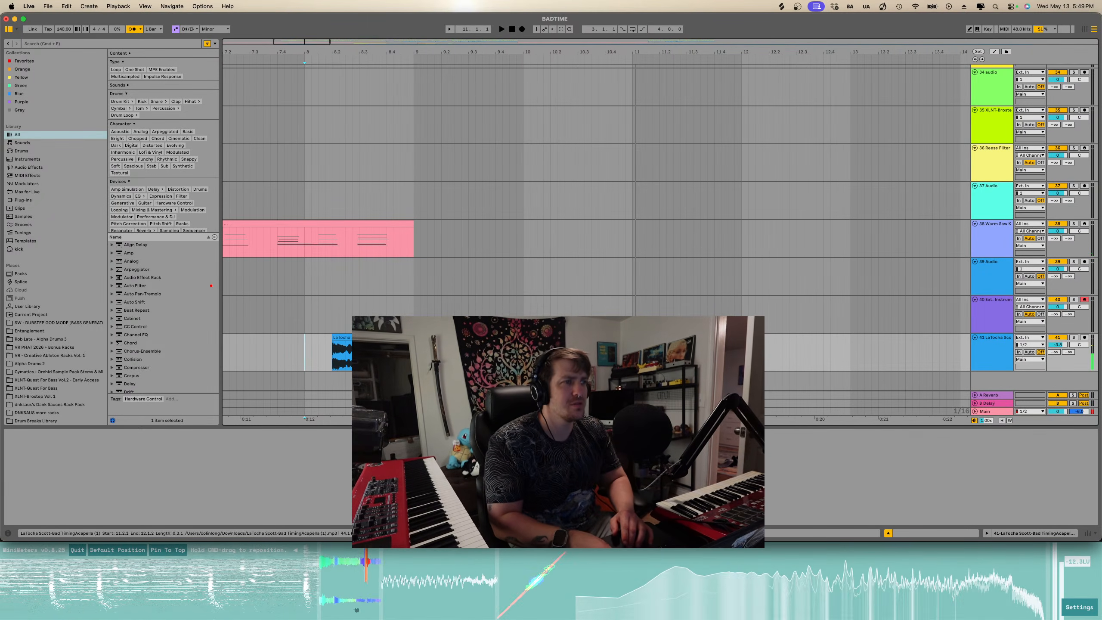
pyautogui.press('space')
pyautogui.click(577, 354)
pyautogui.press('space')
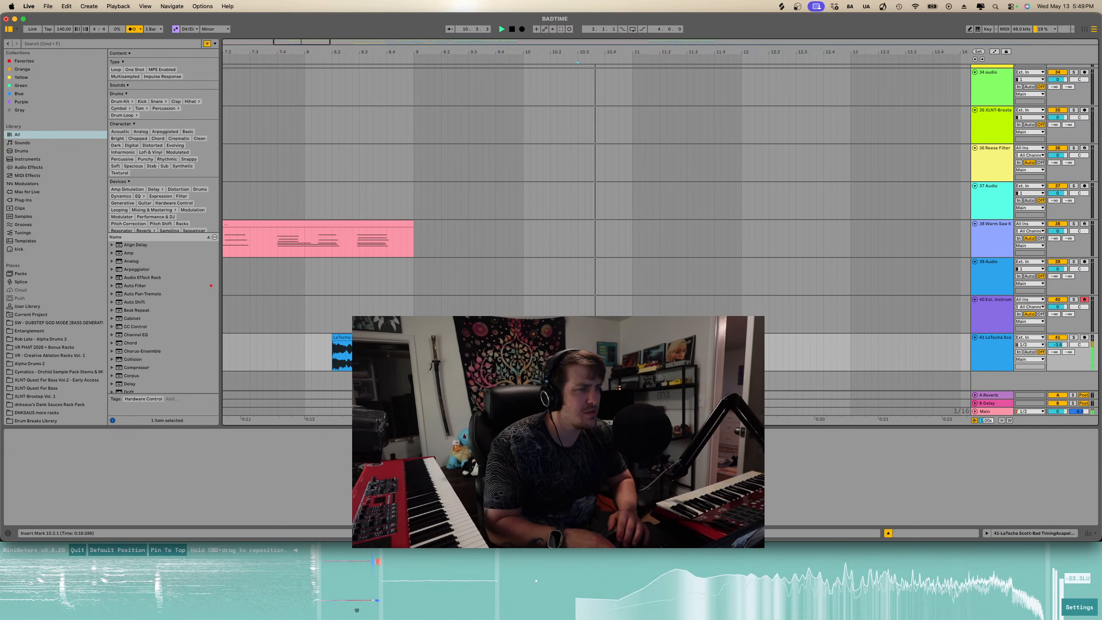
pyautogui.press('space')
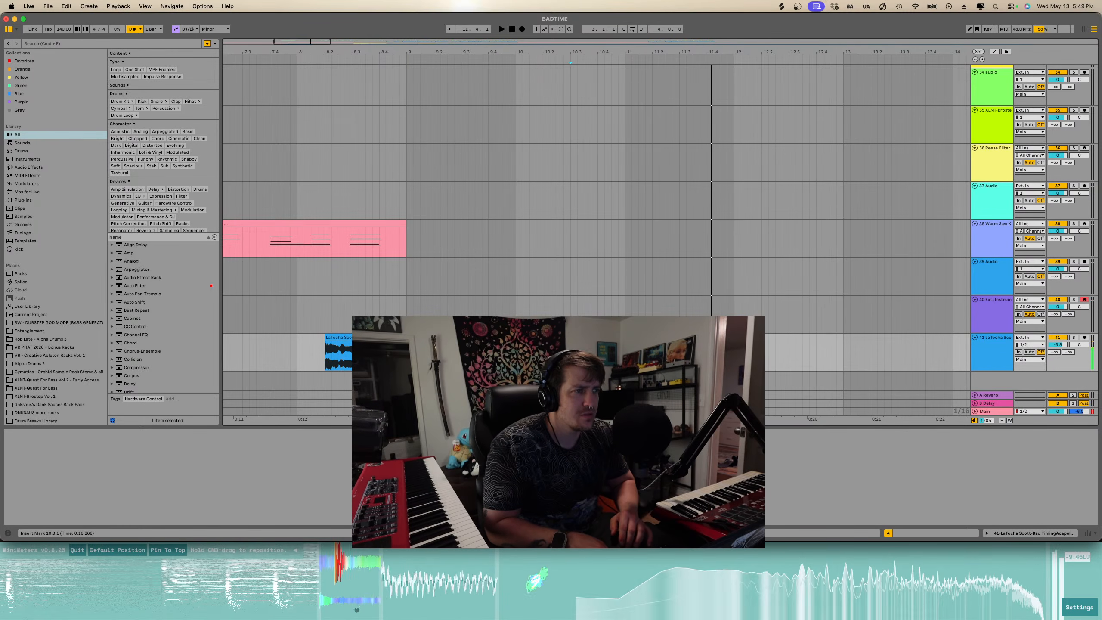
pyautogui.click(326, 352)
pyautogui.press('space')
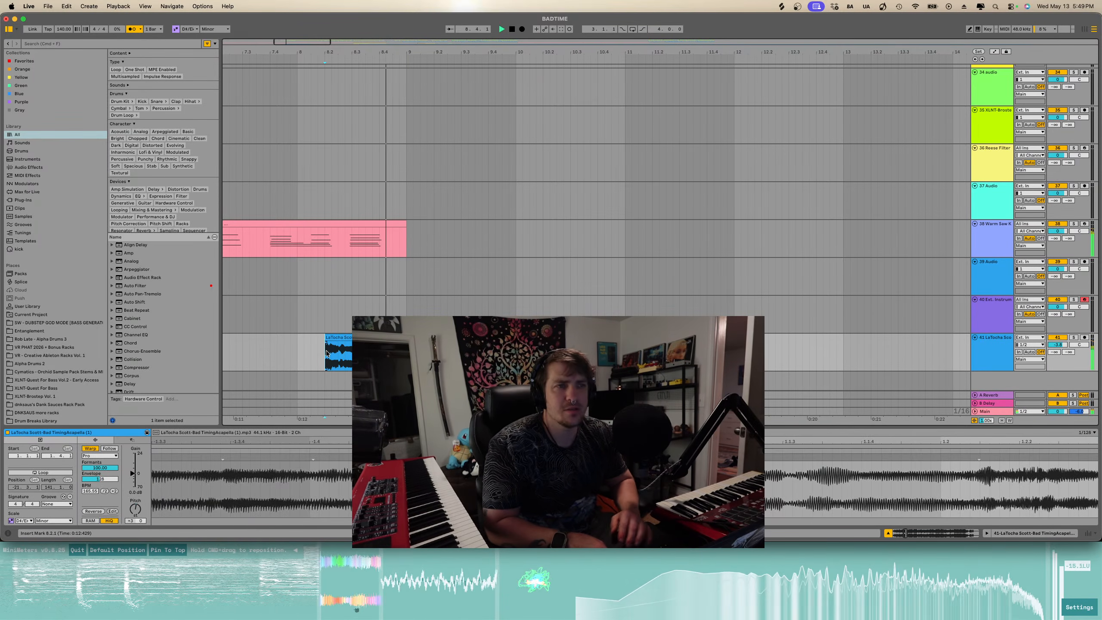
# - Zoom in on the later acapella section and play it through
pyautogui.hscroll(1, 560, 352)
pyautogui.scroll(1, 559, 351)
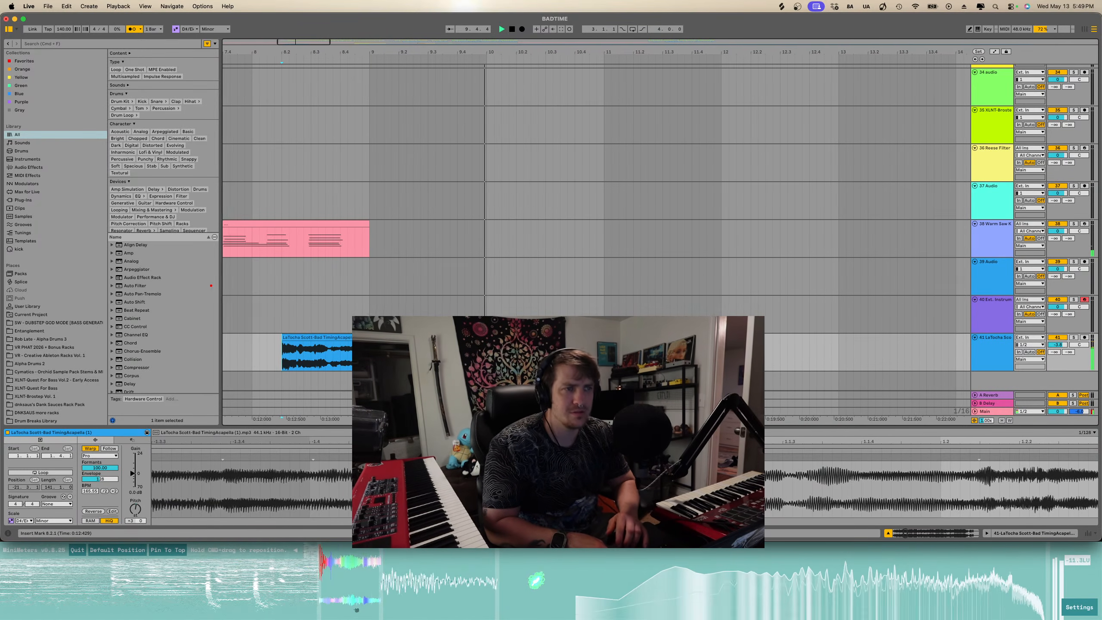
pyautogui.hscroll(2, 559, 351)
pyautogui.scroll(3, 559, 351)
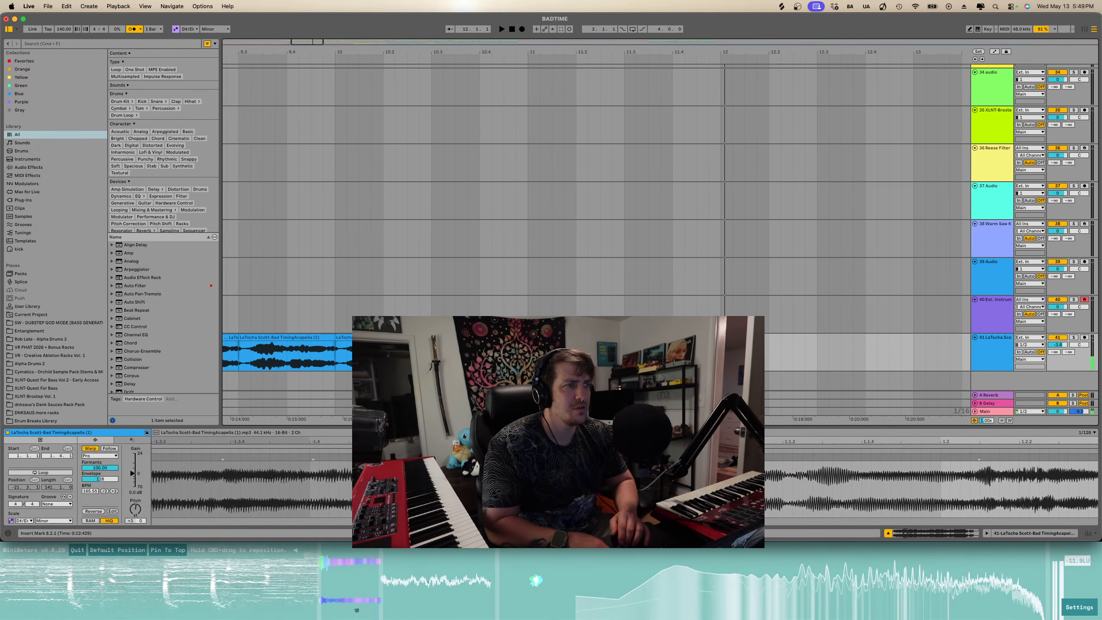
pyautogui.click(685, 338)
pyautogui.scroll(3, 686, 338)
pyautogui.scroll(3, 685, 338)
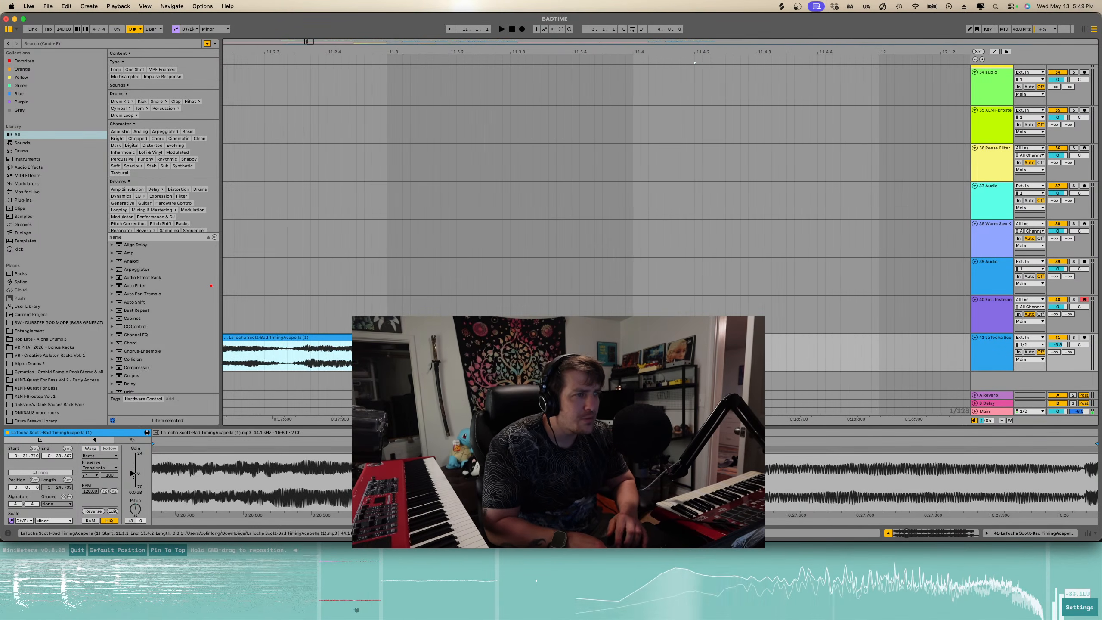
pyautogui.scroll(-3, 686, 338)
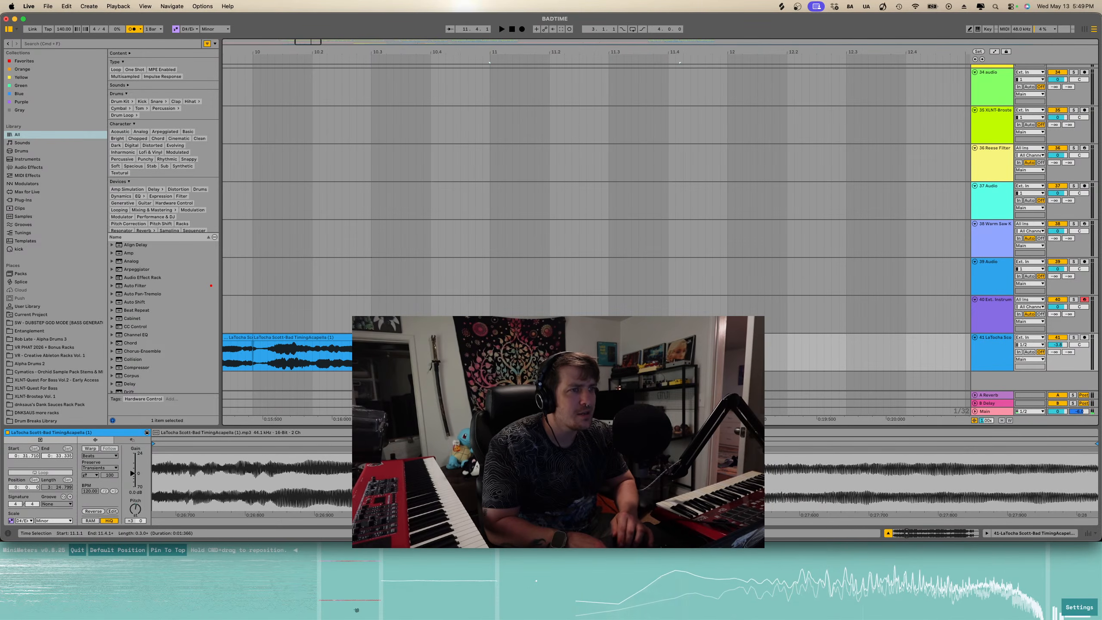
pyautogui.press('space')
pyautogui.press('space')
pyautogui.press('space')
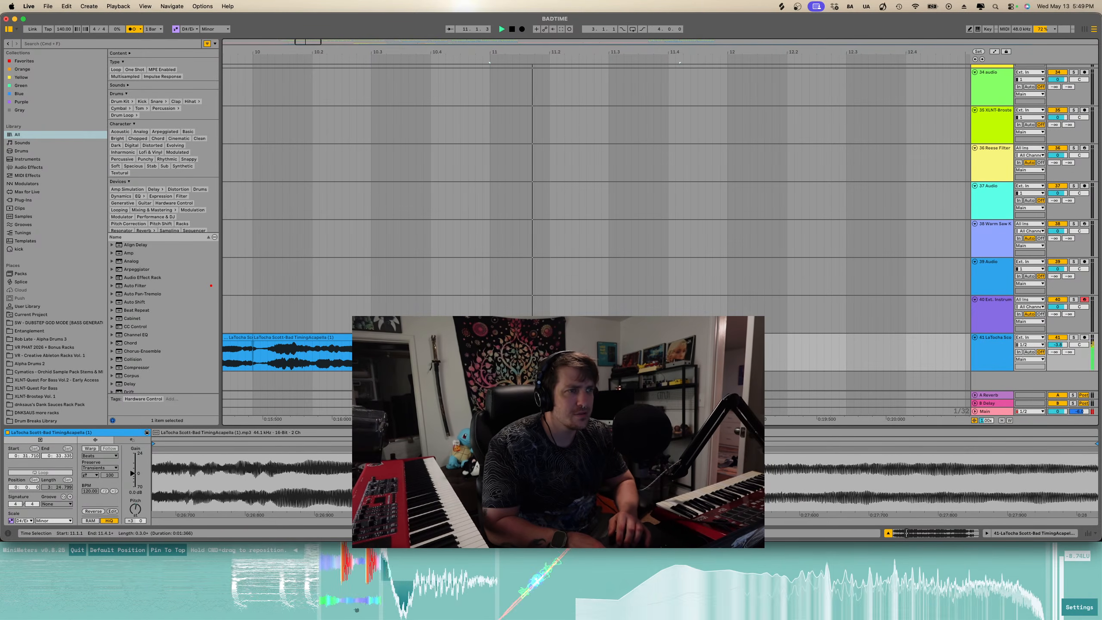
pyautogui.press('space')
pyautogui.press('space')
# - Split the acapella clip at two points and audition the section between them
pyautogui.click(549, 357)
pyautogui.press('super+e')
pyautogui.click(586, 357)
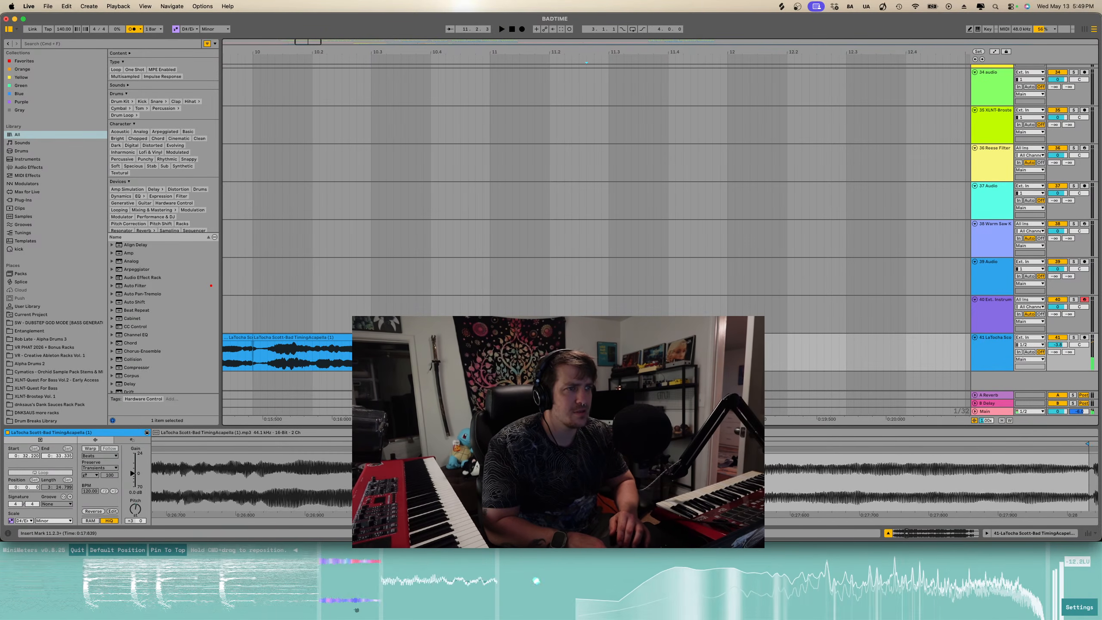
pyautogui.press('super+e')
pyautogui.click(550, 357)
pyautogui.press('space')
pyautogui.press('space')
pyautogui.click(490, 357)
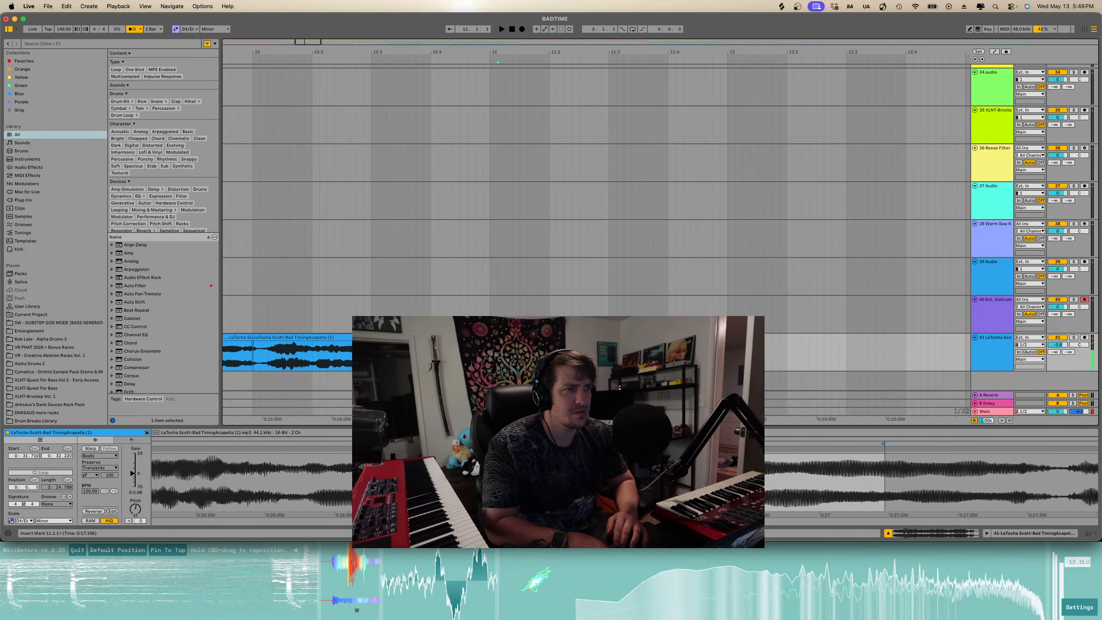
pyautogui.press('space')
pyautogui.press('space')
pyautogui.press('space')
# - Split the acapella once more and delete the piece after the cut
pyautogui.click(608, 357)
pyautogui.press('super+e')
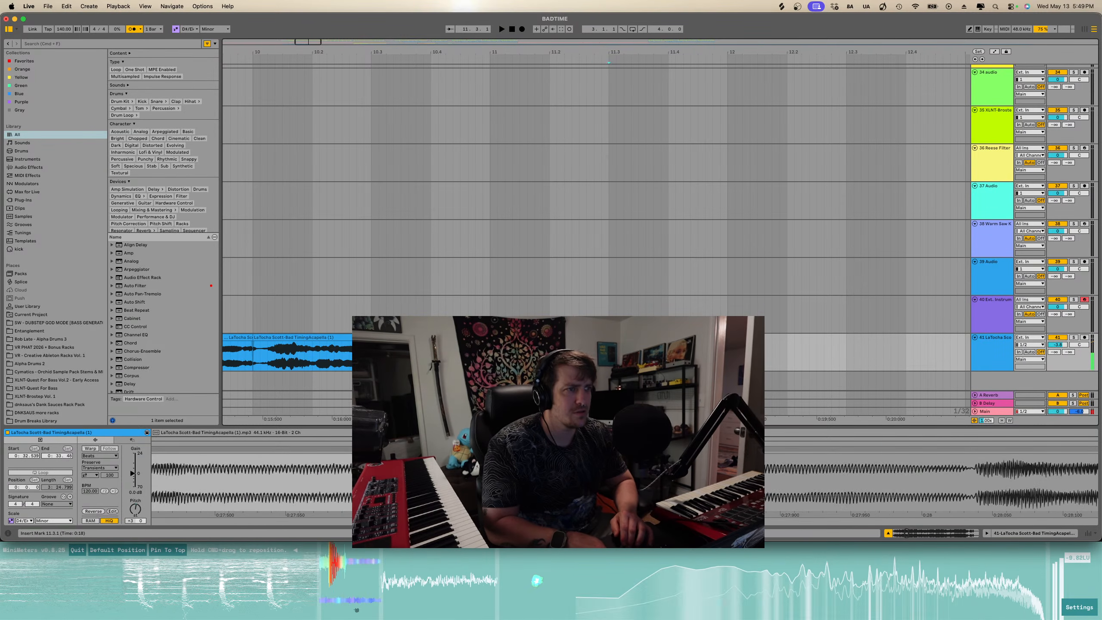
pyautogui.click(625, 337)
pyautogui.press('Delete')
# - Duplicate a selected acapella piece and play back the result
pyautogui.click(580, 338)
pyautogui.keyDown('shift'); pyautogui.click(520, 337); pyautogui.keyUp('shift')
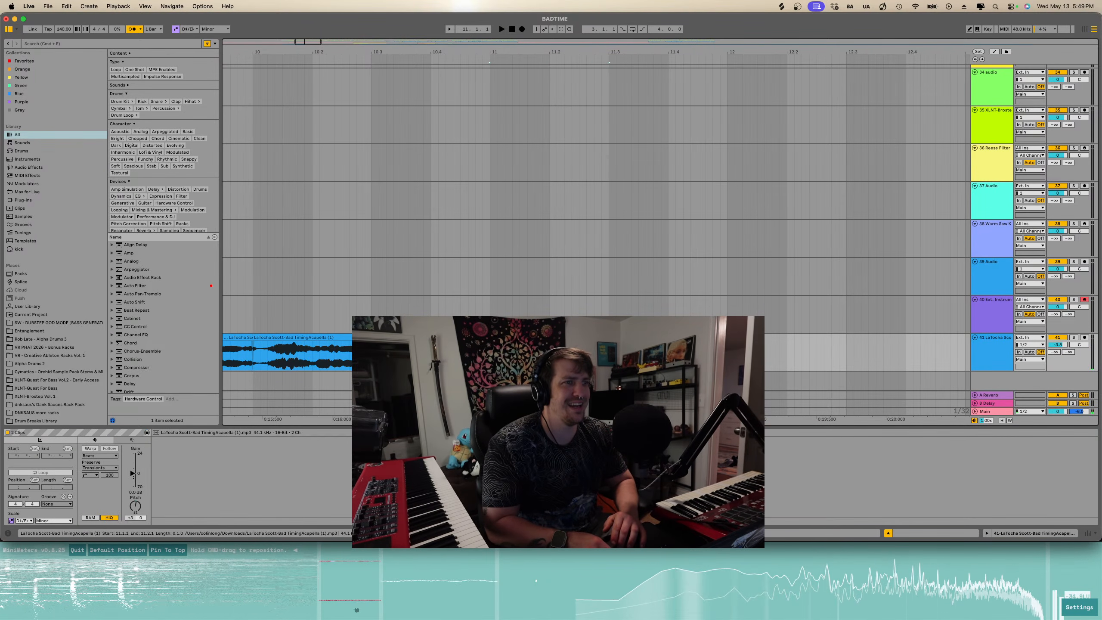
pyautogui.scroll(-3, 755, 357)
pyautogui.press('super+d')
pyautogui.click(581, 357)
pyautogui.press('space')
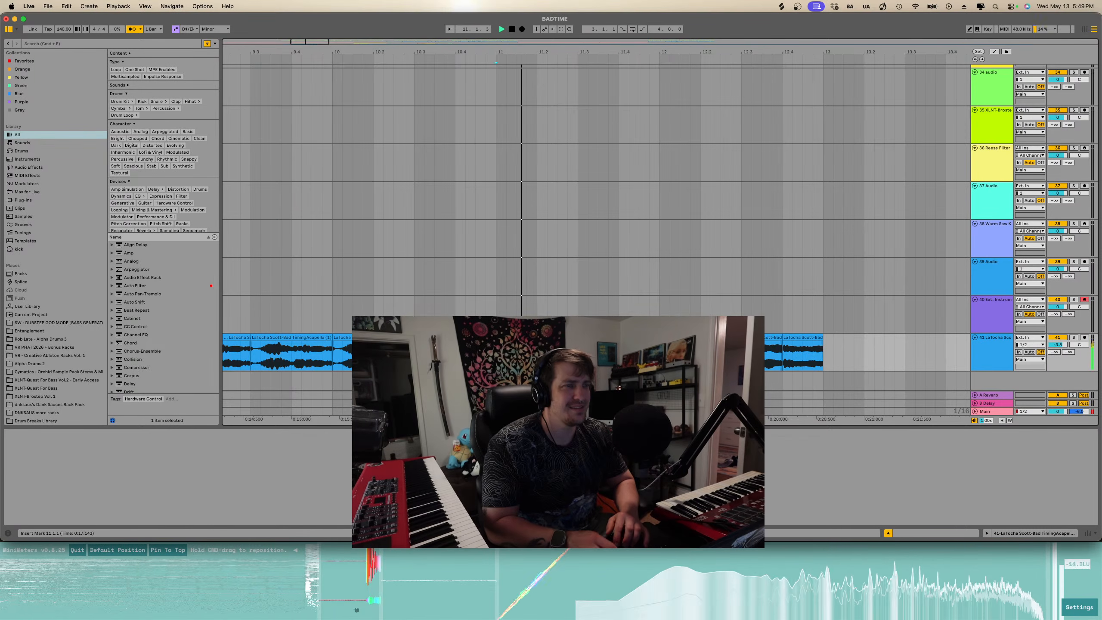
pyautogui.scroll(-5, 582, 357)
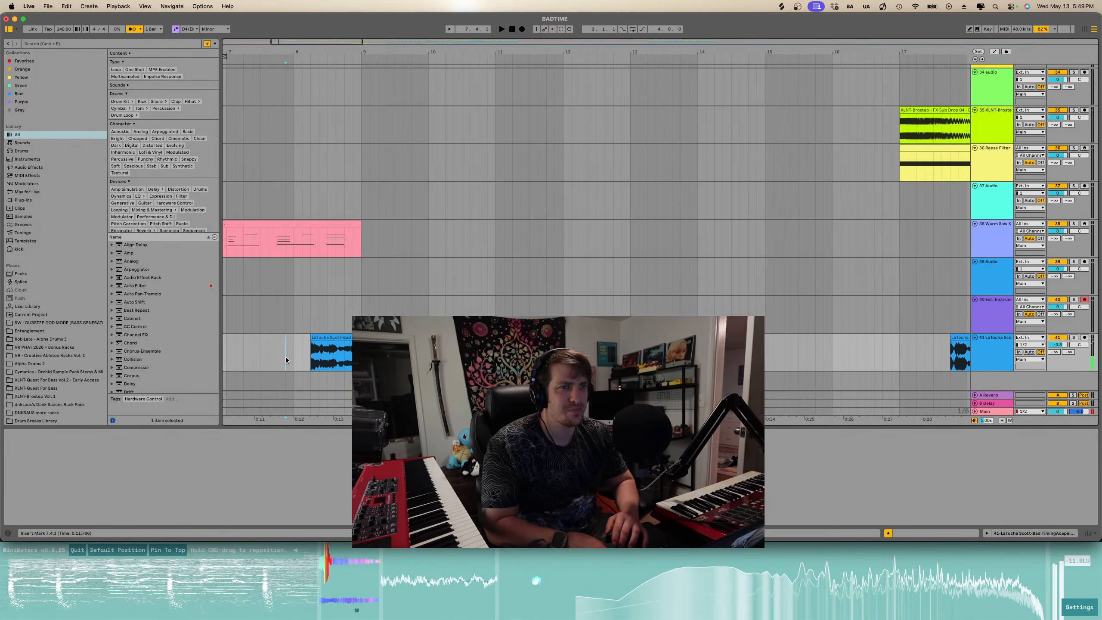
pyautogui.press('space')
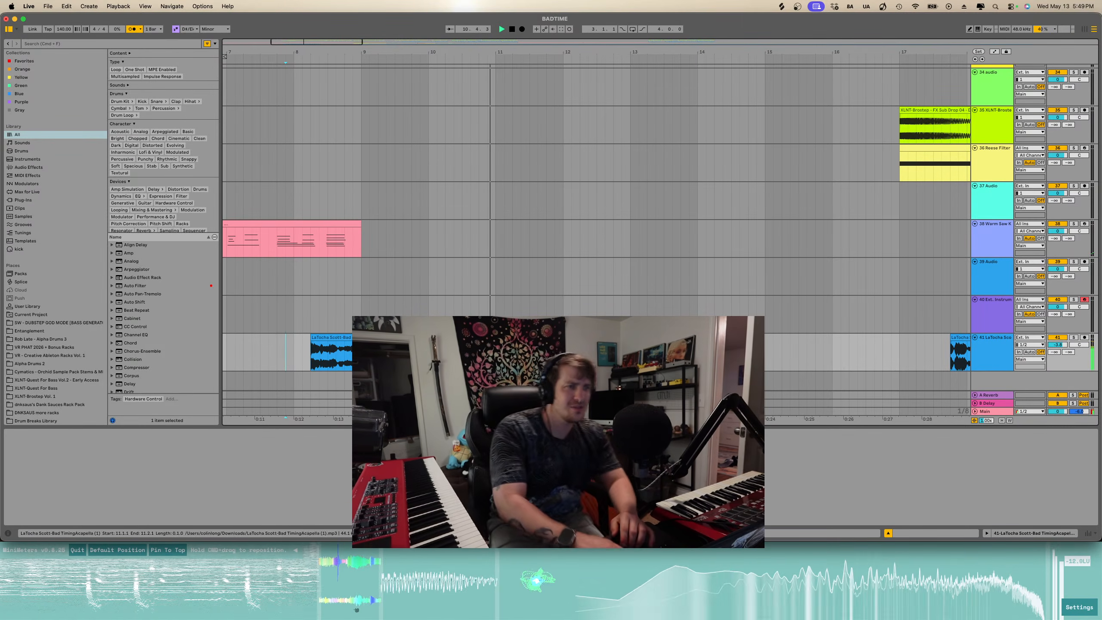
# - Scroll the arrangement to the acapella section around bars 12 to 17 and audition it
pyautogui.scroll(3, 506, 351)
pyautogui.hscroll(3, 505, 352)
pyautogui.scroll(3, 509, 351)
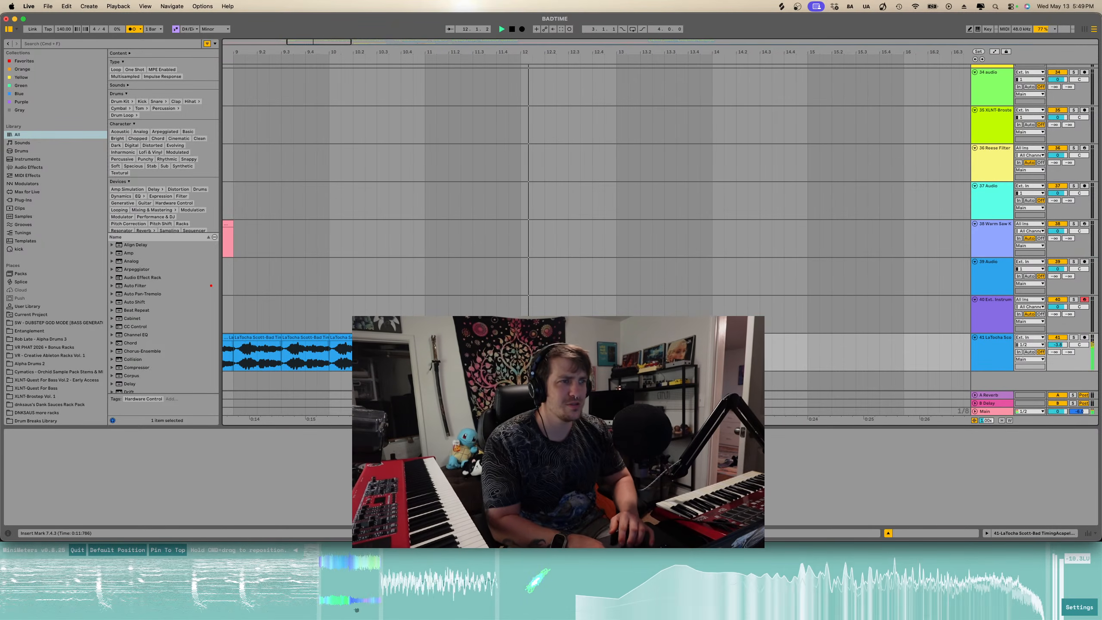
pyautogui.scroll(-5, 509, 352)
pyautogui.hscroll(1, 509, 352)
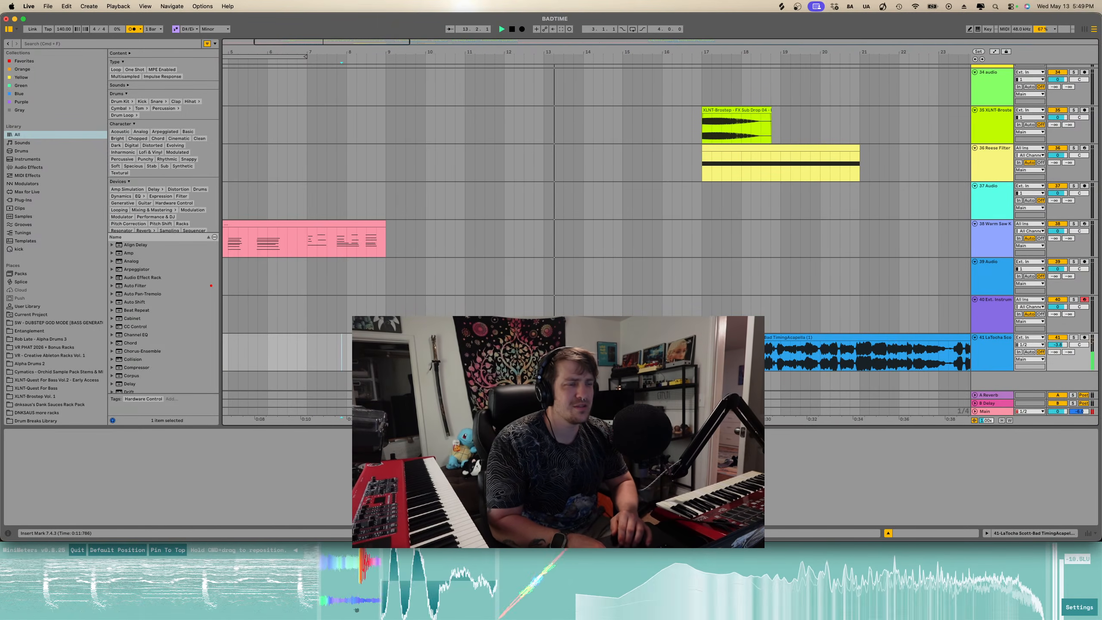
pyautogui.press('space')
pyautogui.click(694, 337)
pyautogui.keyDown('shift'); pyautogui.click(546, 337); pyautogui.keyUp('shift')
pyautogui.hscroll(3, 543, 338)
pyautogui.press('space')
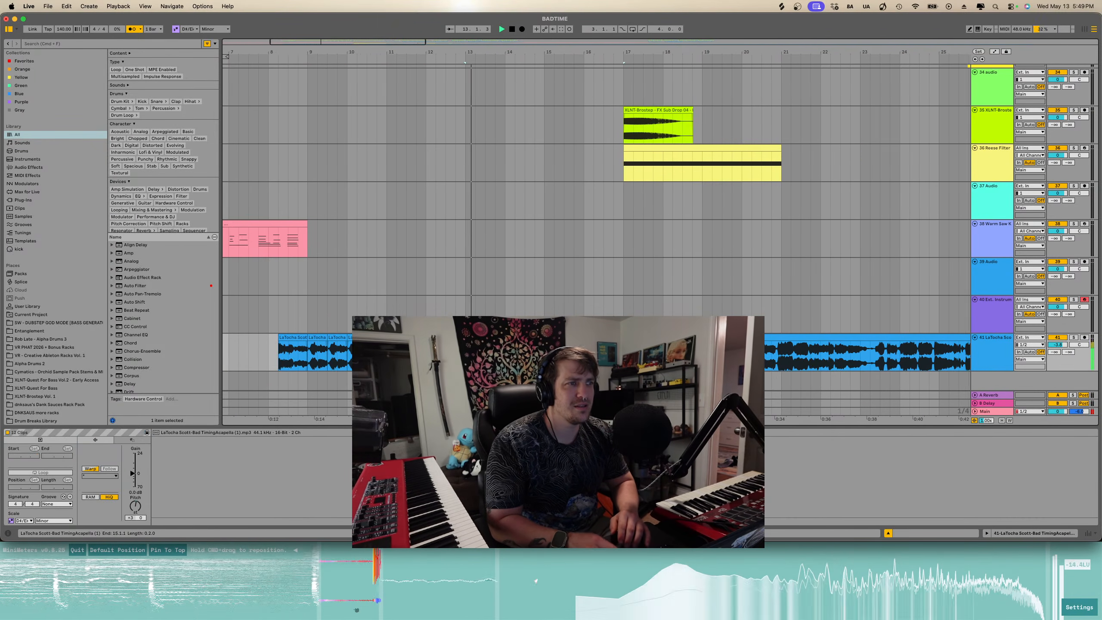
# - Zoom in on the acapella around bar 18 and audition it from several start points
pyautogui.hscroll(3, 543, 338)
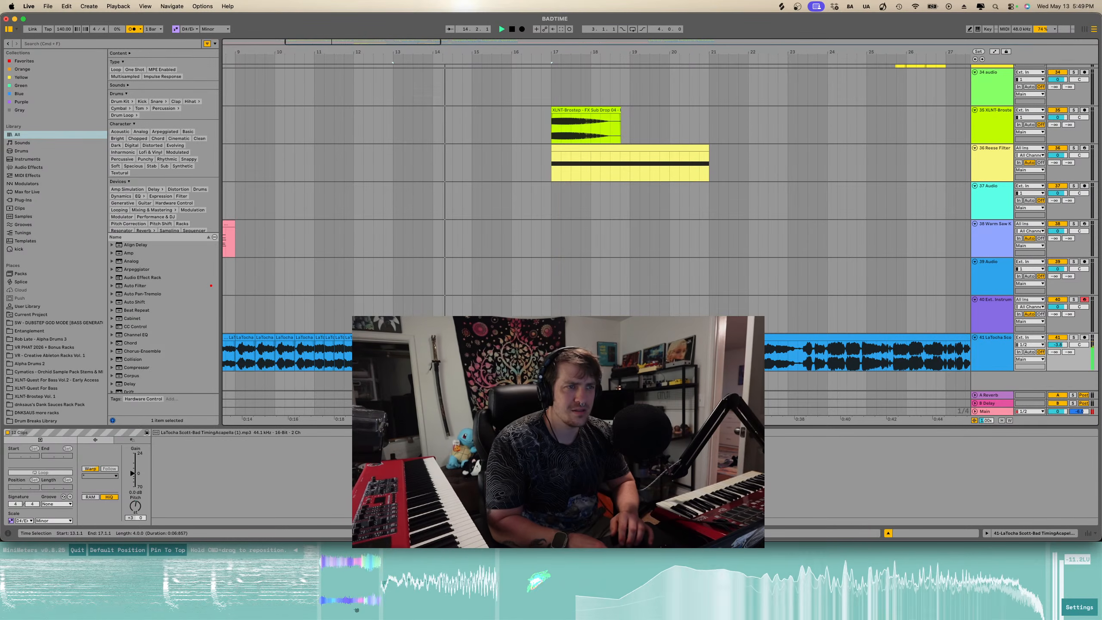
pyautogui.press('-')
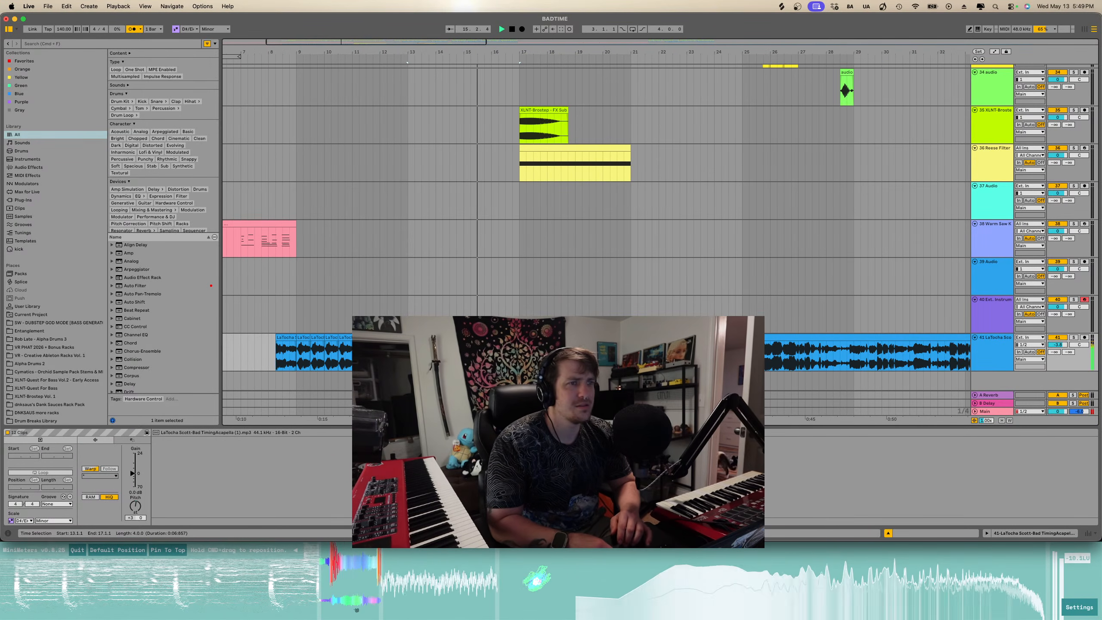
pyautogui.click(516, 338)
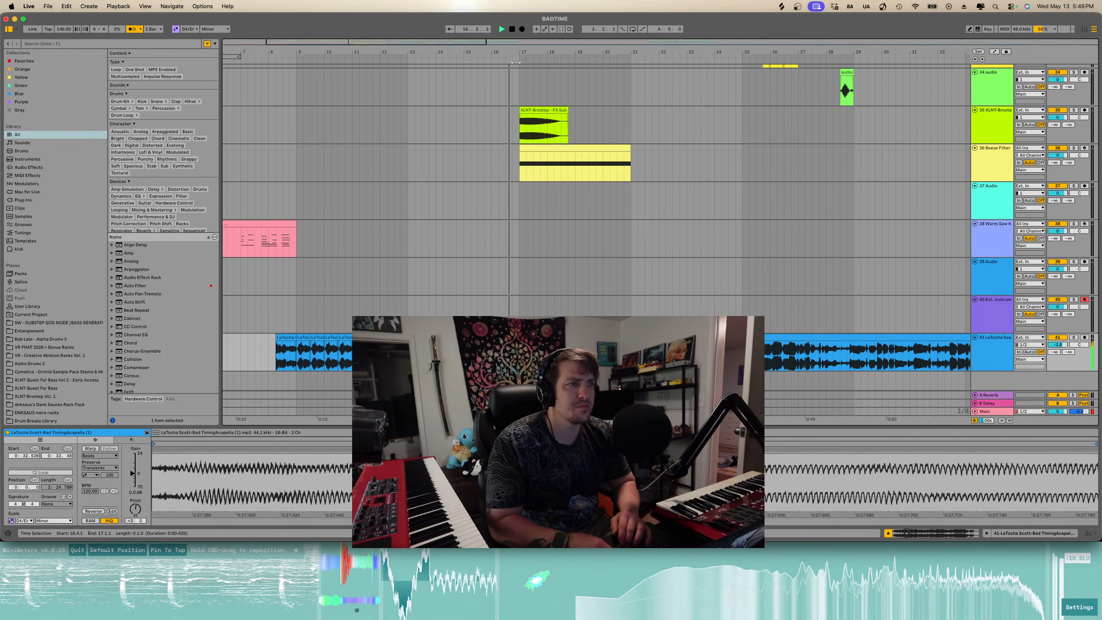
pyautogui.click(541, 353)
pyautogui.press('+')
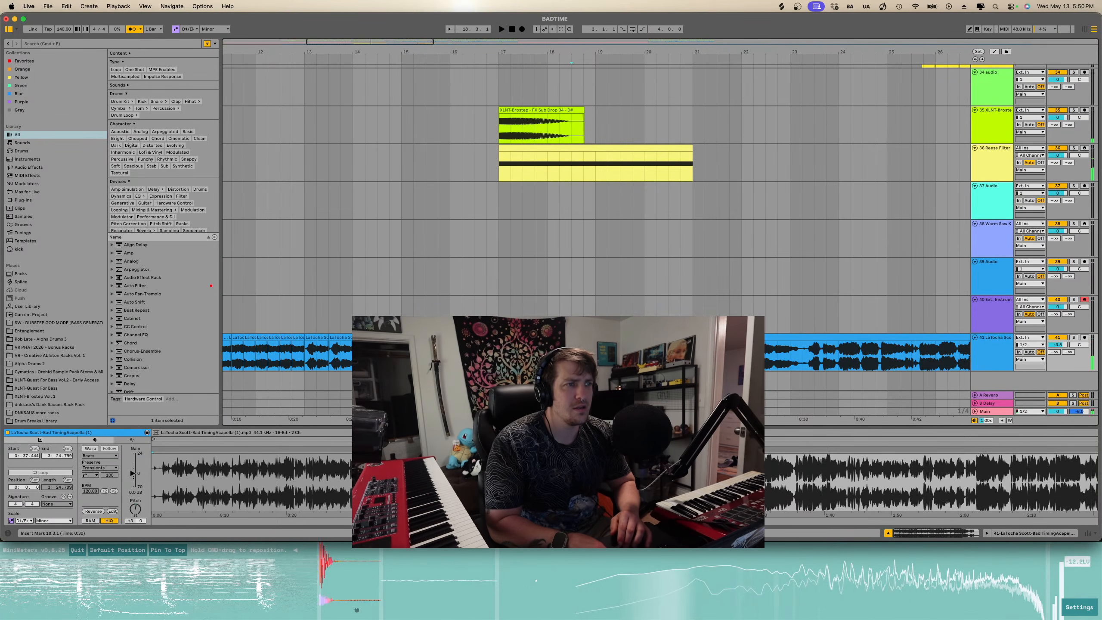
pyautogui.press('+')
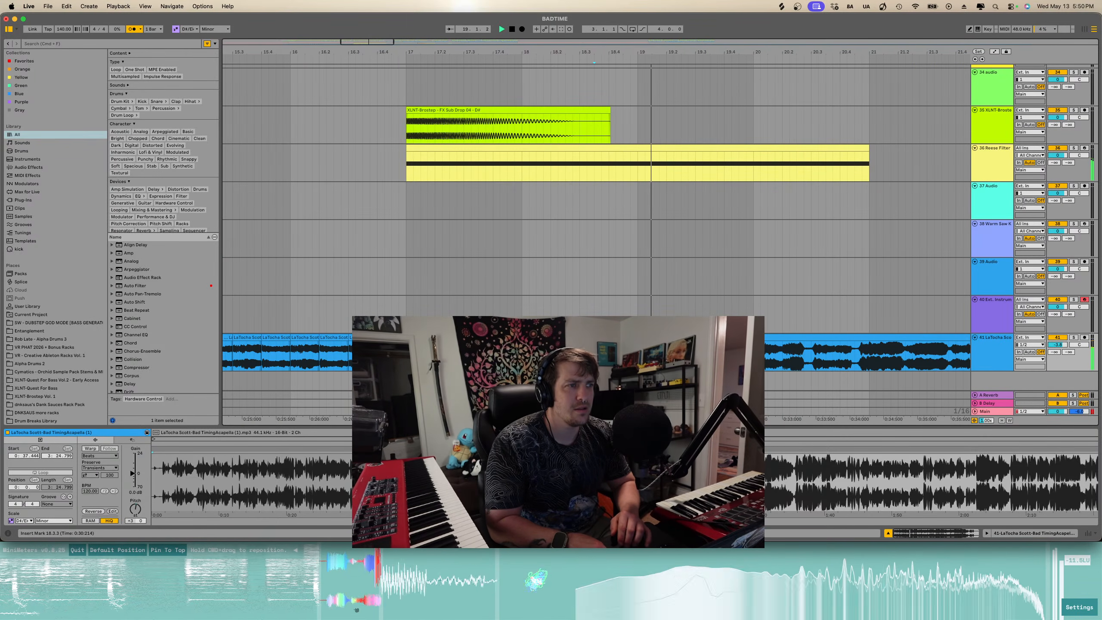
pyautogui.click(514, 353)
pyautogui.press('space')
pyautogui.press('space')
pyautogui.press('space')
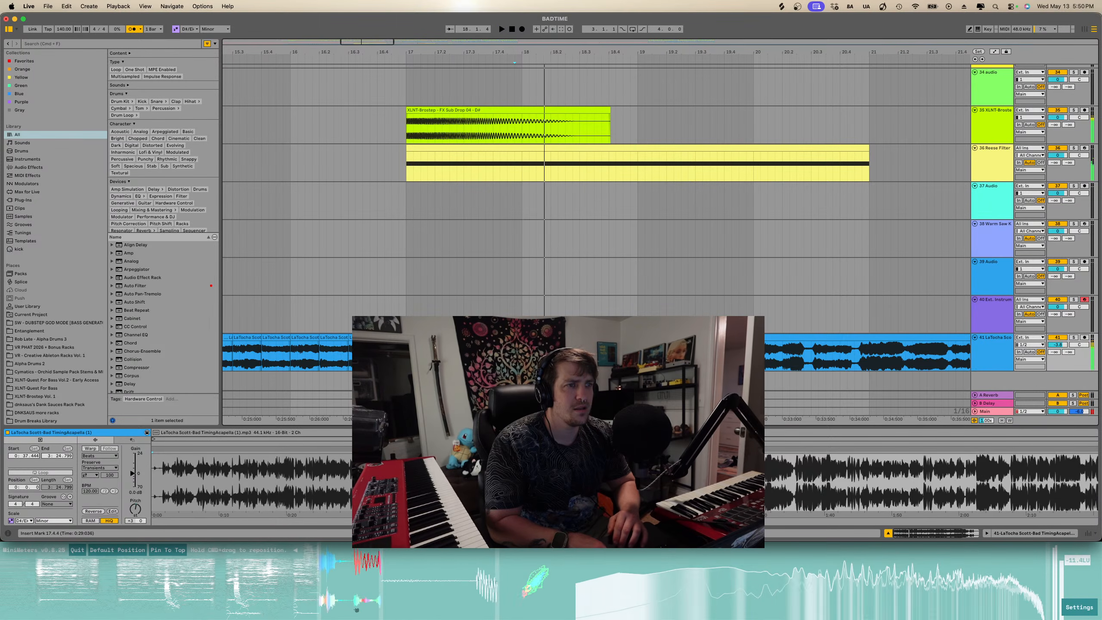
pyautogui.click(499, 353)
pyautogui.press('space')
# - Split the acapella at the insert point near bar 18 and delete the piece next to the cut
pyautogui.press('space')
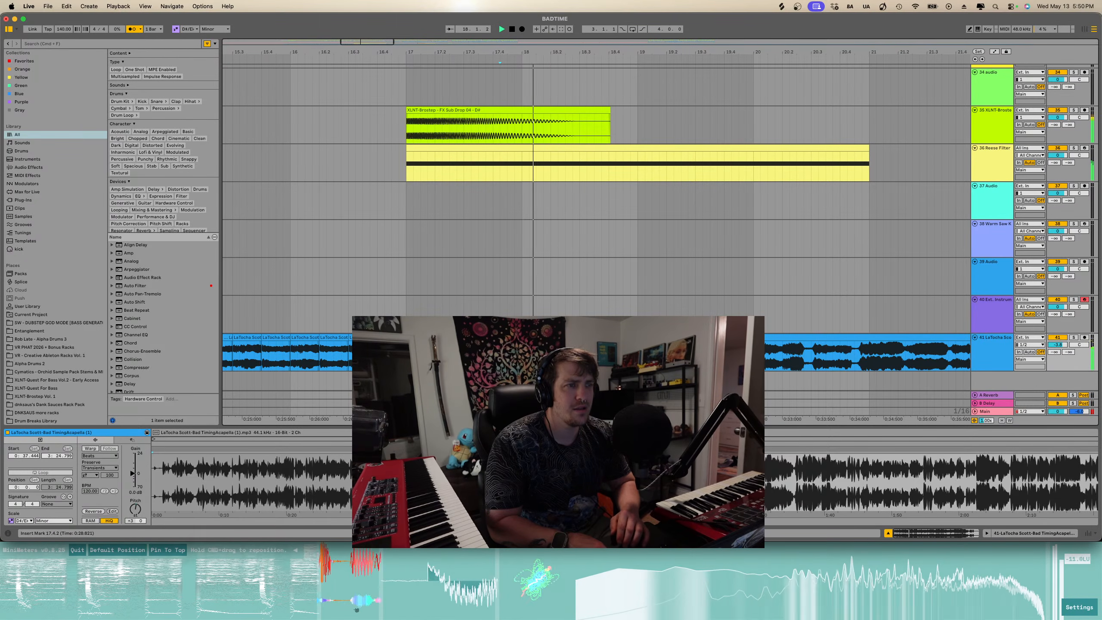
pyautogui.press('space')
pyautogui.press('super+e')
pyautogui.press('space')
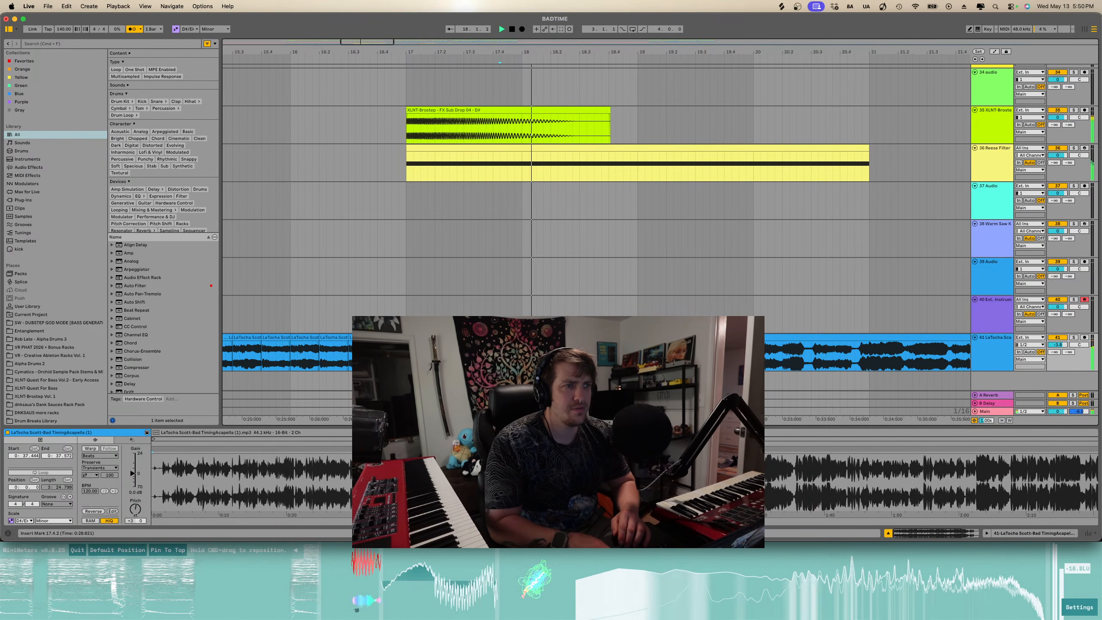
# - Move the remaining acapella piece earlier to close the gap, then play it back
pyautogui.press('space')
pyautogui.click(496, 338)
pyautogui.press('Delete')
pyautogui.moveTo(520, 337); pyautogui.dragTo(428, 338)
pyautogui.press('space')
pyautogui.scroll(3, 429, 338)
# - Split the acapella again near bar 17 and drag the piece after the cut later, then audition it
pyautogui.press('space')
pyautogui.click(481, 353)
pyautogui.press('super+e')
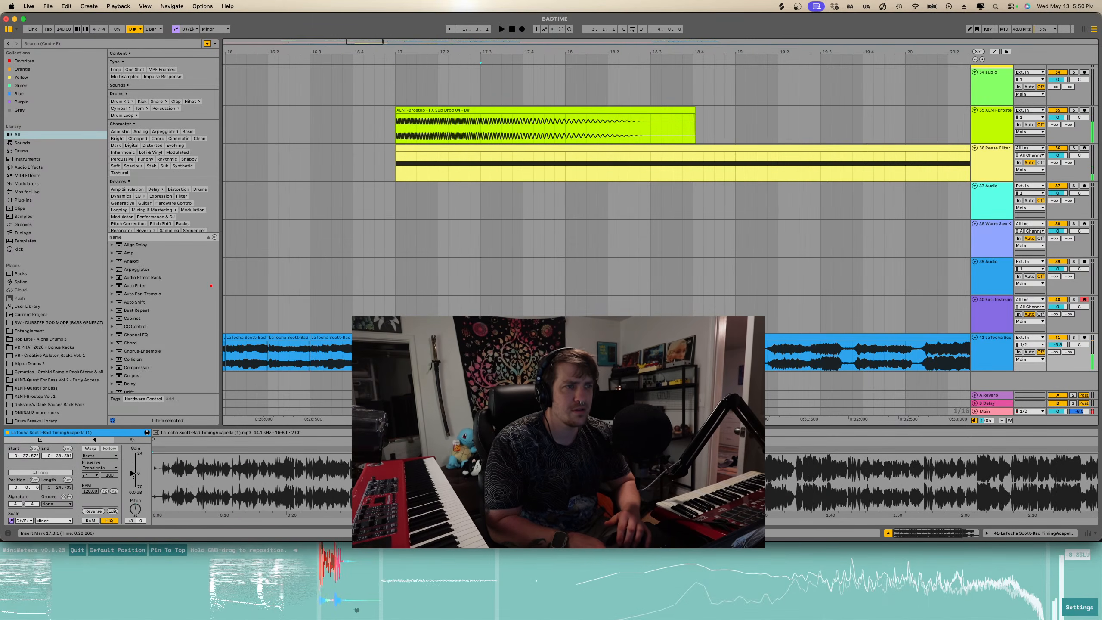
pyautogui.scroll(-5, 481, 353)
pyautogui.click(491, 338)
pyautogui.moveTo(490, 338); pyautogui.dragTo(671, 338)
pyautogui.press('space')
pyautogui.click(468, 338)
pyautogui.press('space')
pyautogui.press('space')
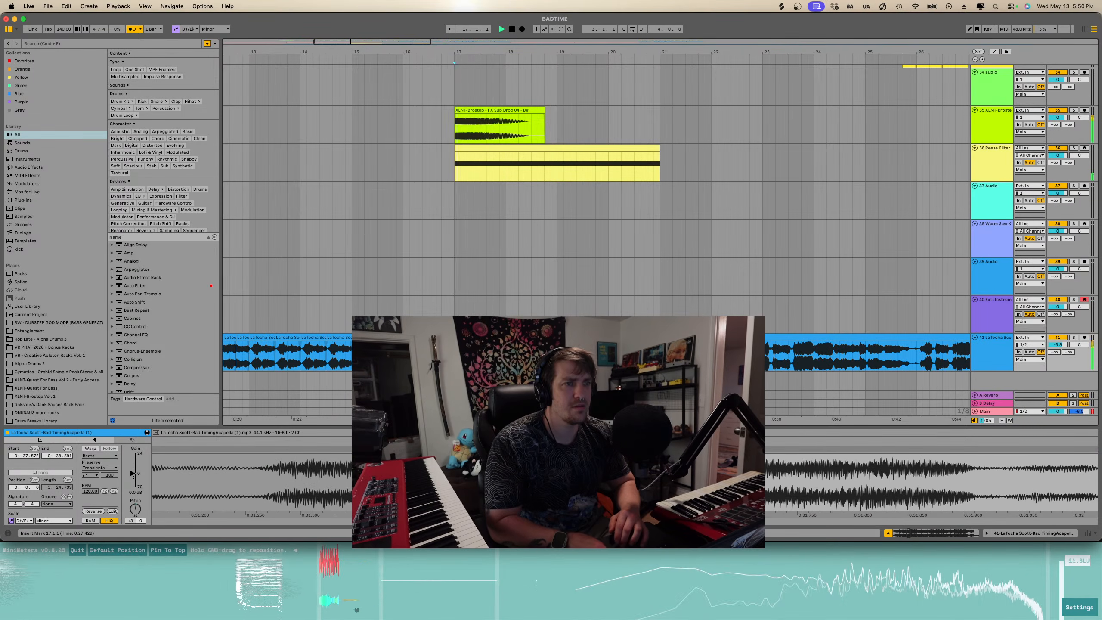
# - Duplicate the selected acapella slice four times, then delete the selection
pyautogui.press('super+d')
pyautogui.press('super+d')
pyautogui.press('super+d')
pyautogui.press('super+d')
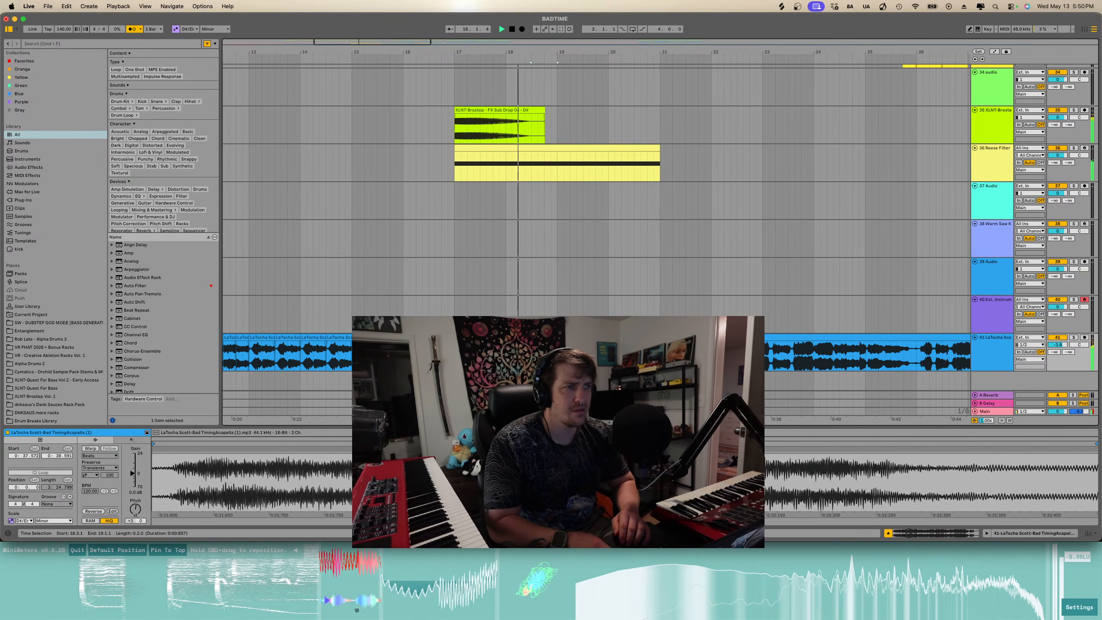
pyautogui.press('space')
pyautogui.press('Delete')
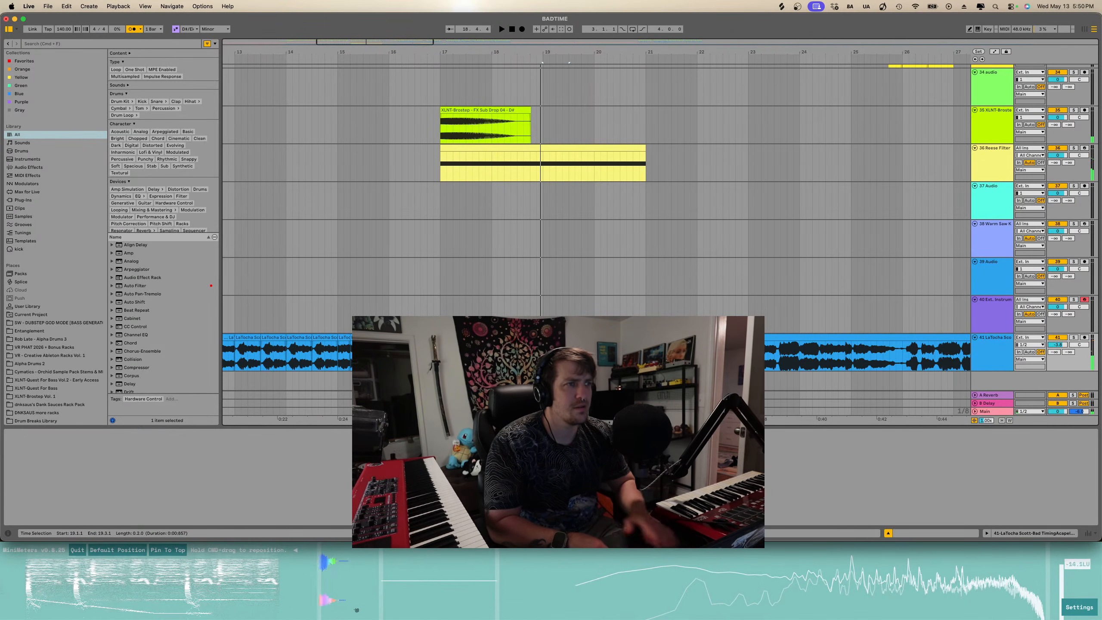
# - Audition the acapella further along the arrangement from several points
pyautogui.click(647, 354)
pyautogui.press('space')
pyautogui.hscroll(4, 647, 354)
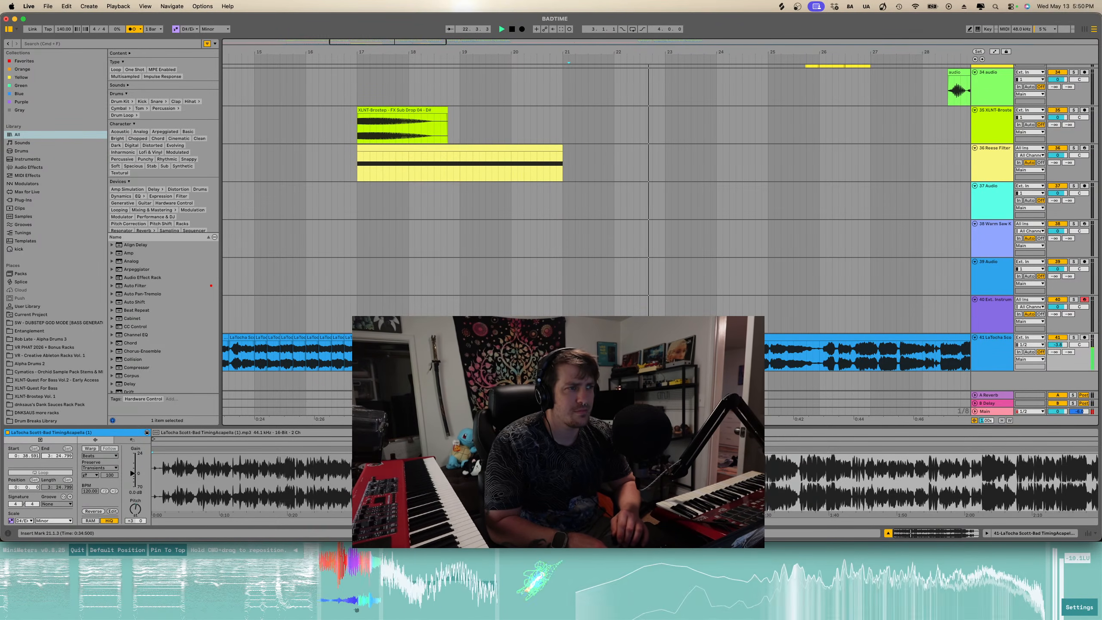
pyautogui.click(1074, 338)
pyautogui.press('space')
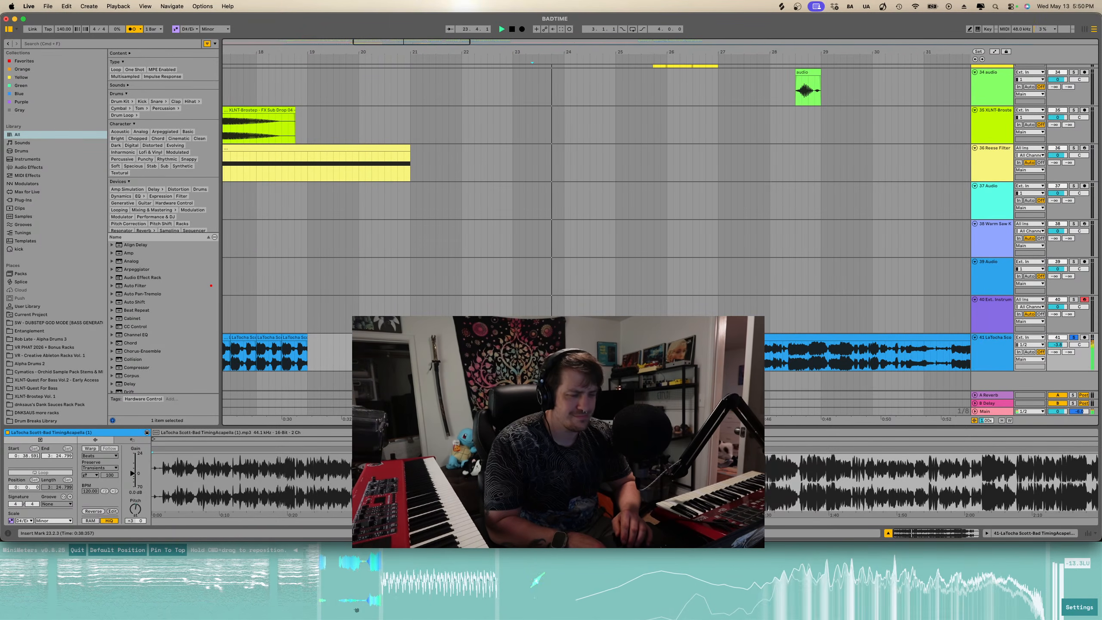
pyautogui.press('space')
pyautogui.press('space')
pyautogui.click(603, 353)
pyautogui.press('space')
pyautogui.press('space')
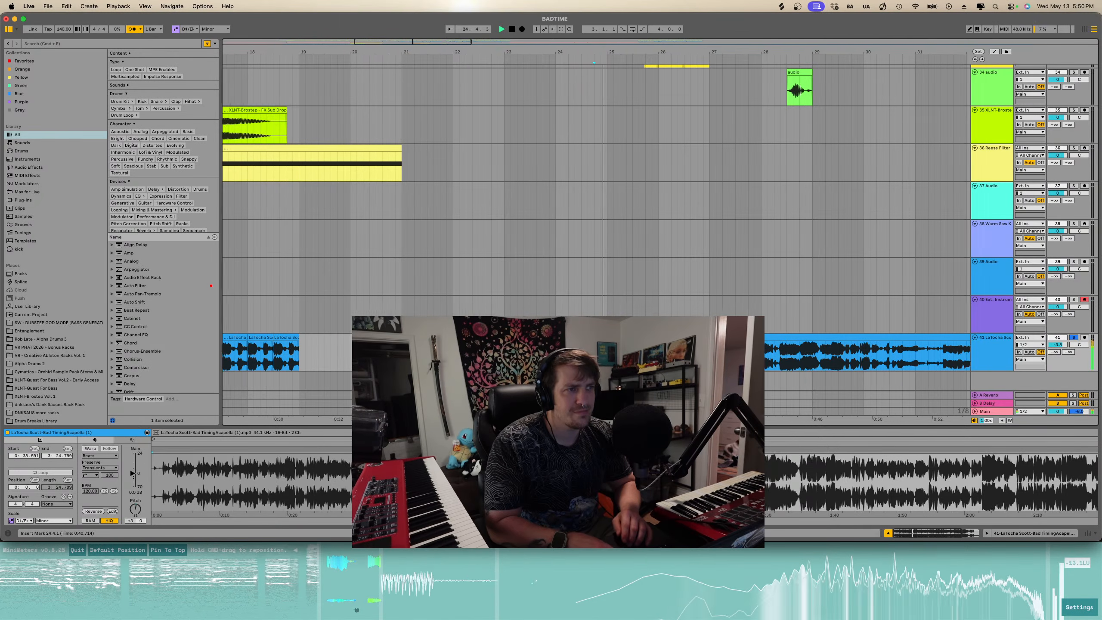
# - Zoom around bars 21 to 29 and drag the later acapella clip to the right, then play it
pyautogui.scroll(5, 736, 354)
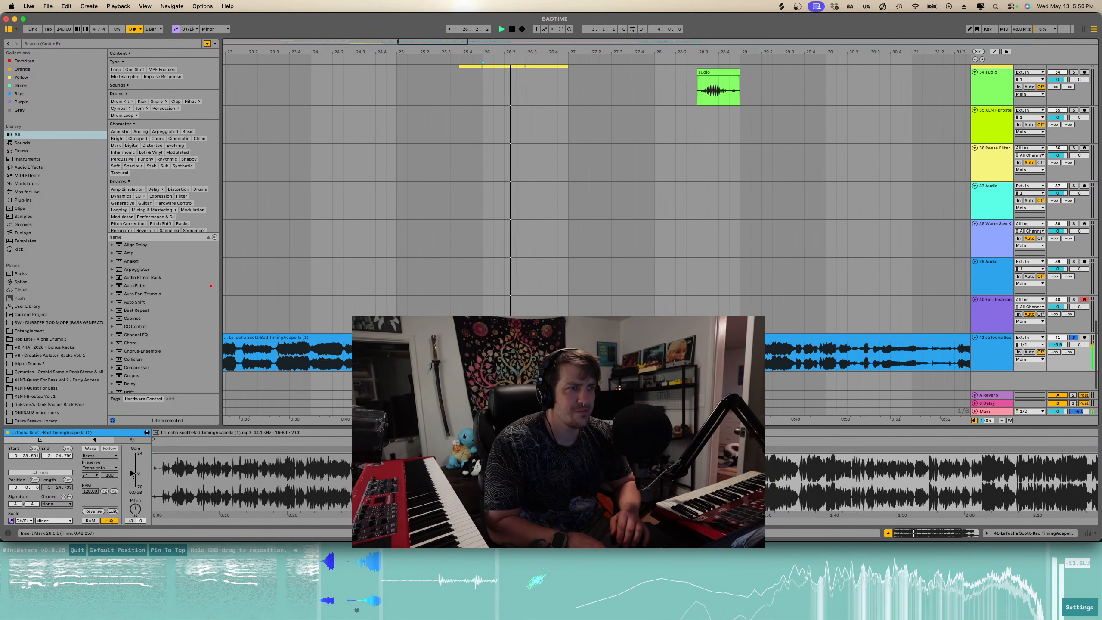
pyautogui.press('-')
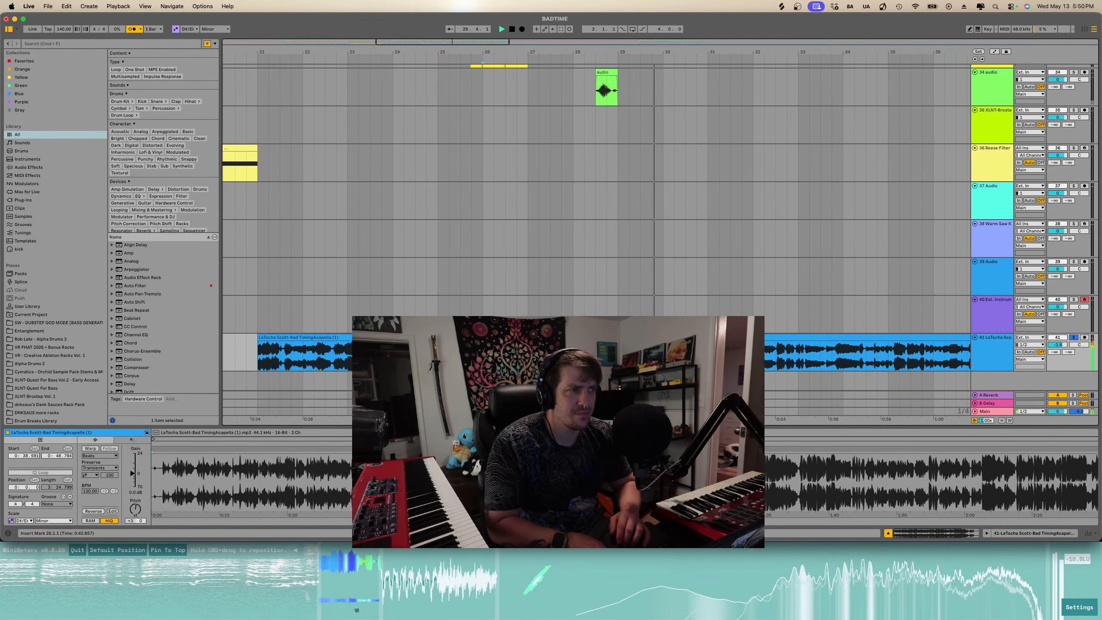
pyautogui.press('space')
pyautogui.press('space')
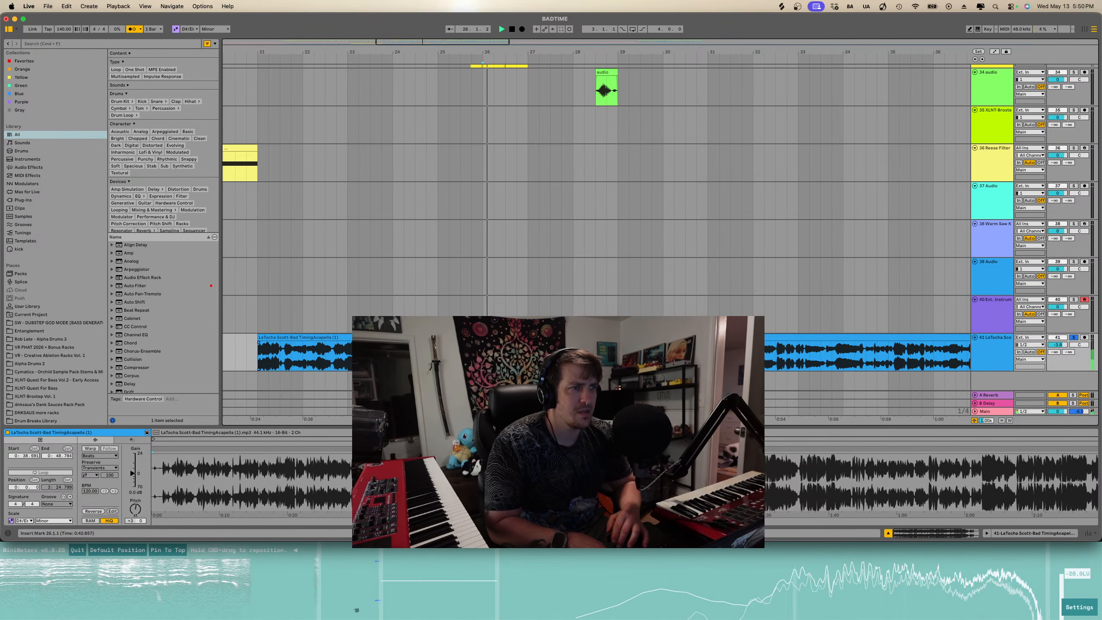
pyautogui.press('+')
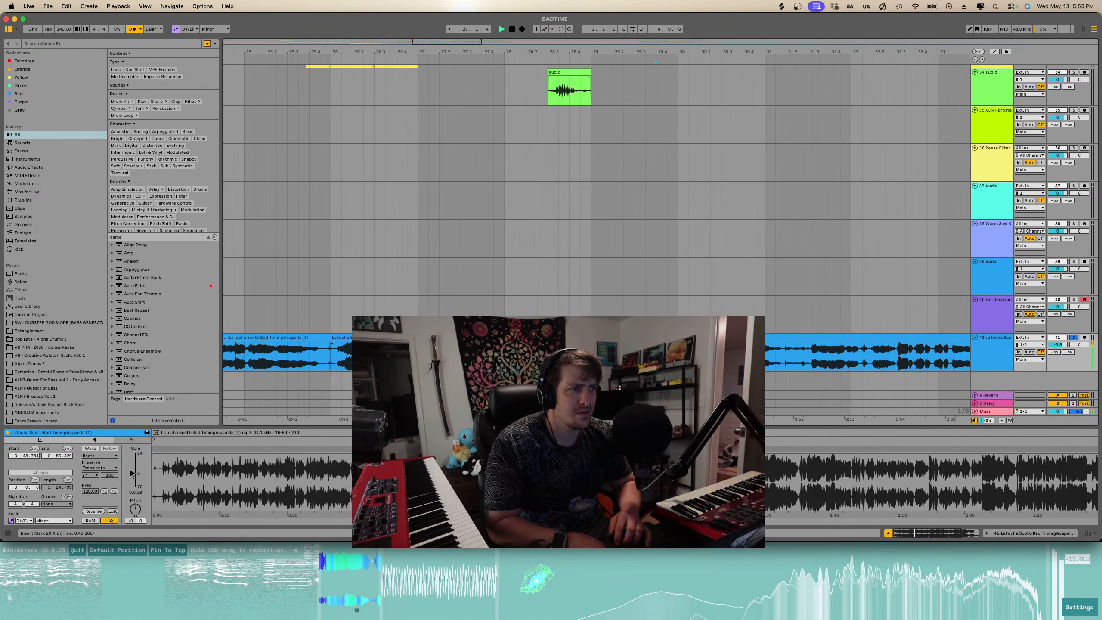
pyautogui.press('-')
pyautogui.moveTo(651, 359); pyautogui.dragTo(746, 338)
pyautogui.press('space')
# - Move an acapella clip down onto the second acapella track below
pyautogui.click(393, 338)
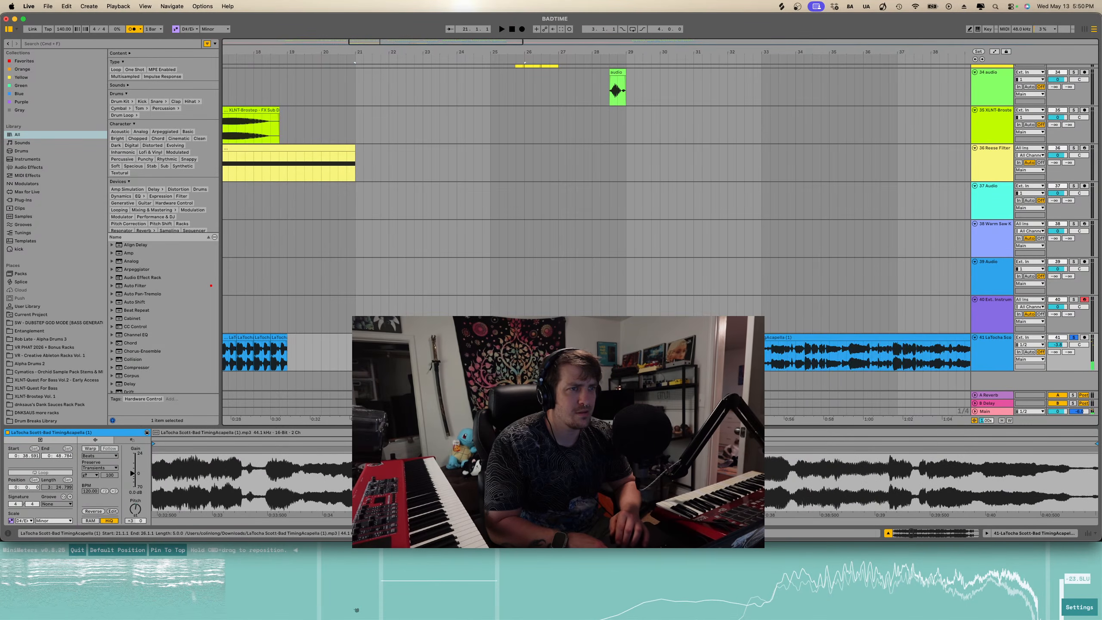
pyautogui.scroll(-5, 394, 338)
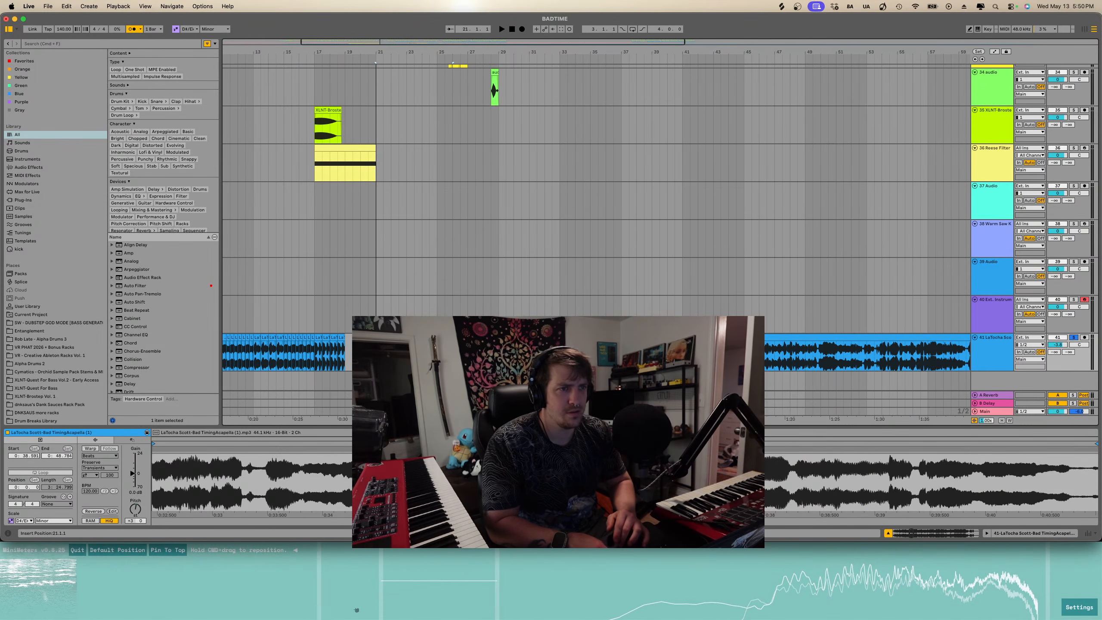
pyautogui.moveTo(412, 351); pyautogui.dragTo(412, 381)
# - Select an acapella clip around bar 20 and play the arrangement from bar 8
pyautogui.hscroll(-3, 594, 217)
pyautogui.scroll(-1, 595, 217)
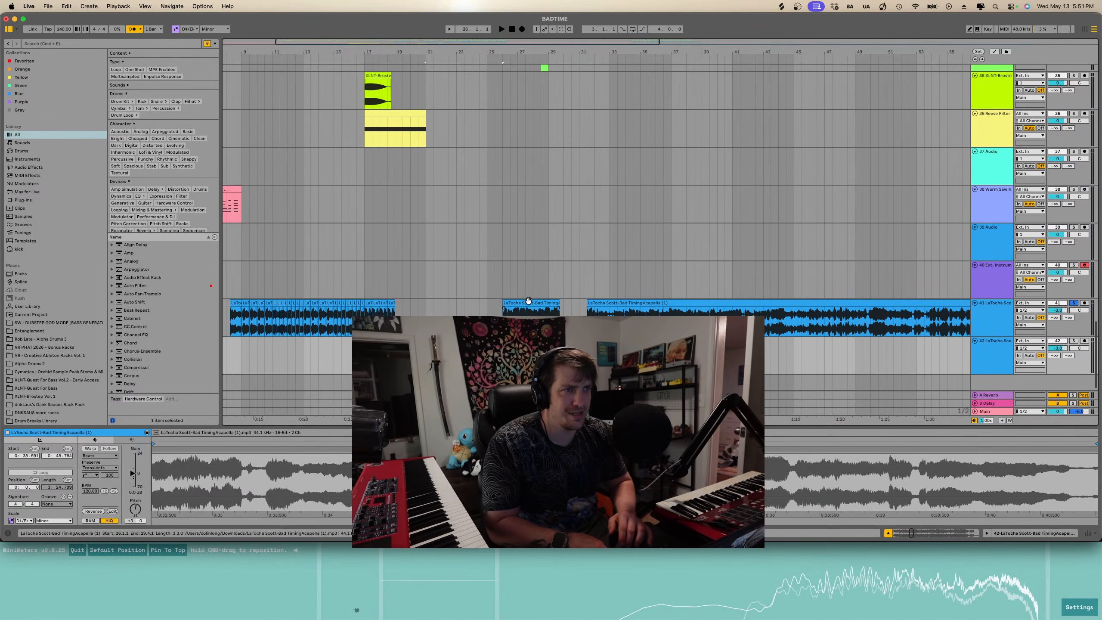
pyautogui.click(441, 311)
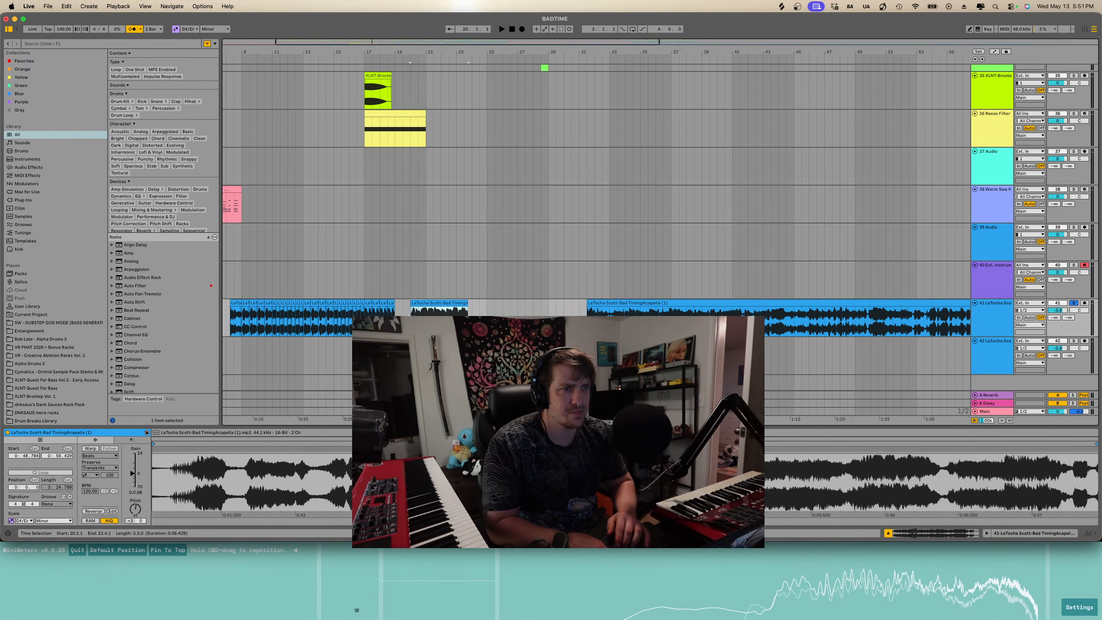
pyautogui.scroll(3, 361, 205)
pyautogui.click(361, 206)
pyautogui.press('space')
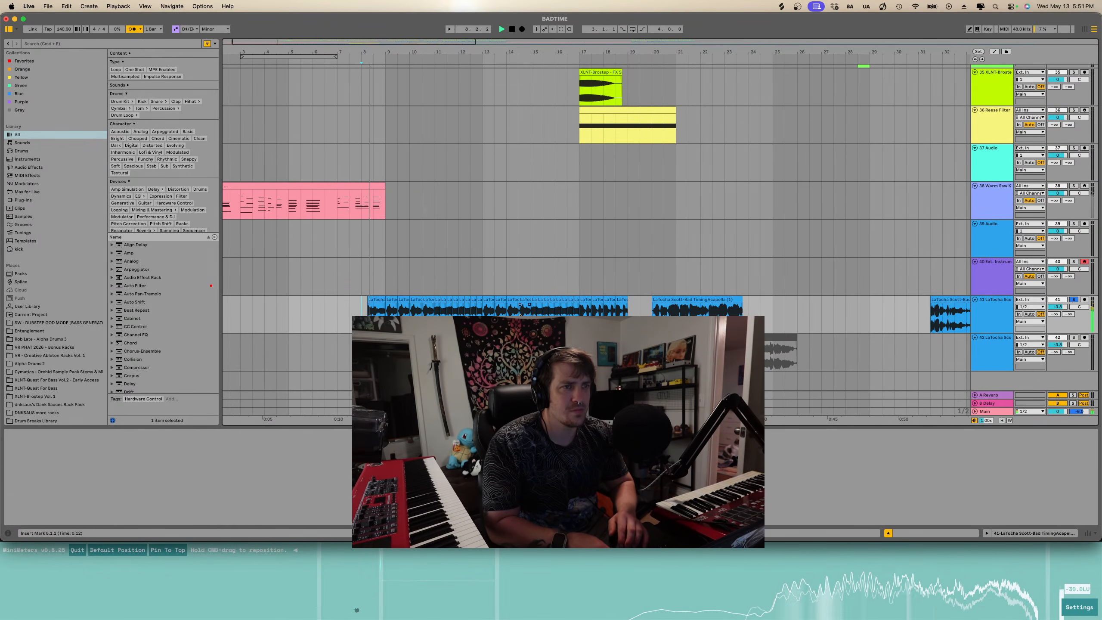
# - Reposition the acapella clip near bar 19 earlier and then slightly later, auditioning it
pyautogui.scroll(3, 414, 307)
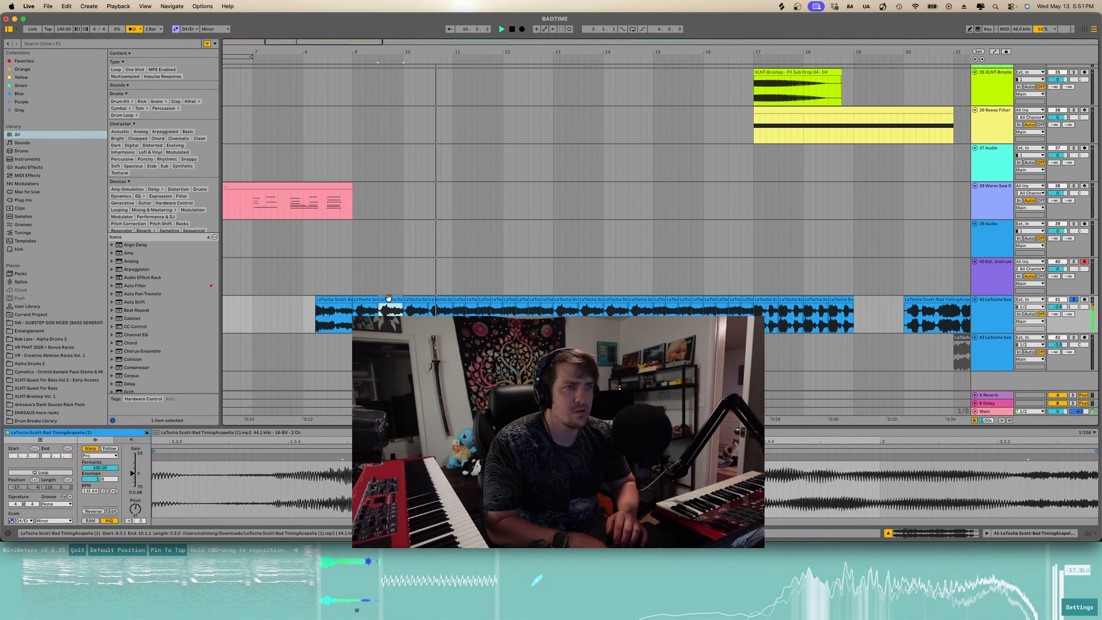
pyautogui.click(459, 302)
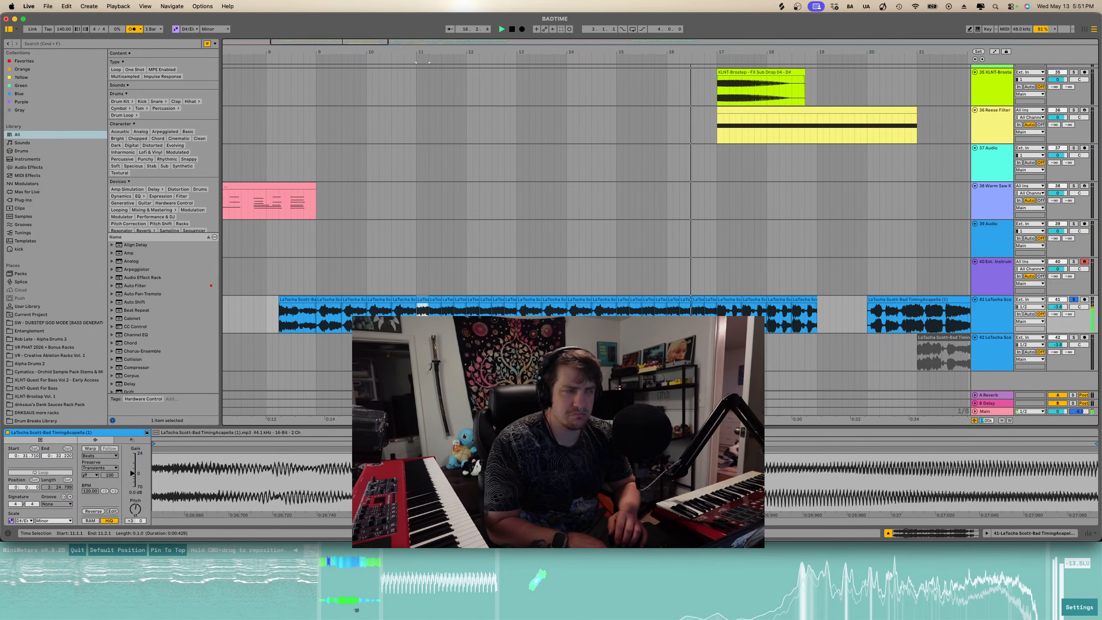
pyautogui.hscroll(10, 433, 309)
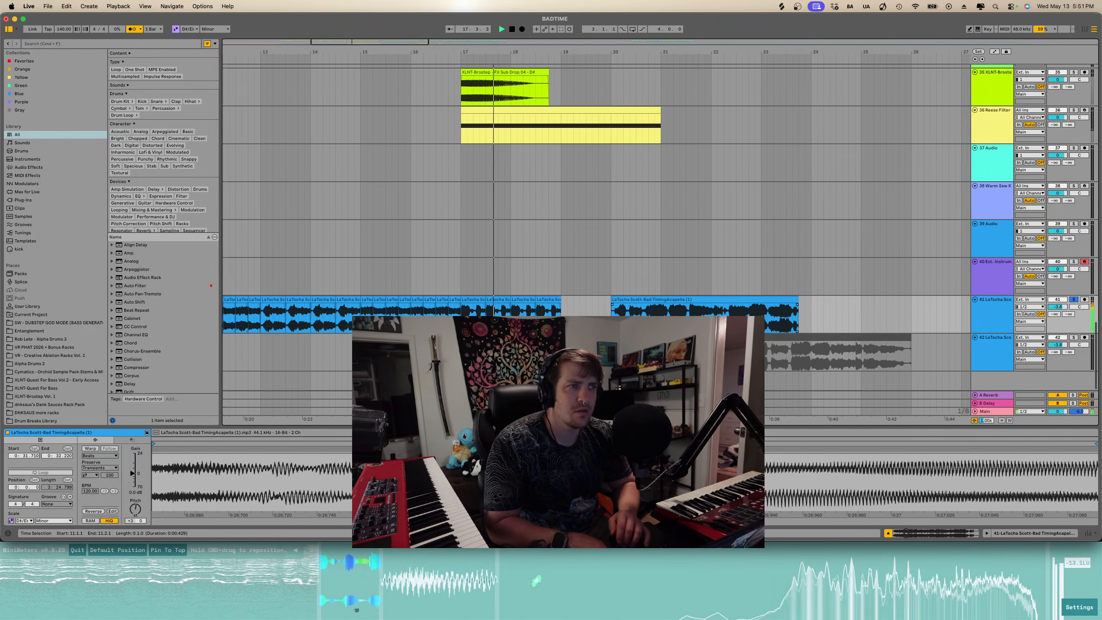
pyautogui.moveTo(564, 310); pyautogui.dragTo(538, 299)
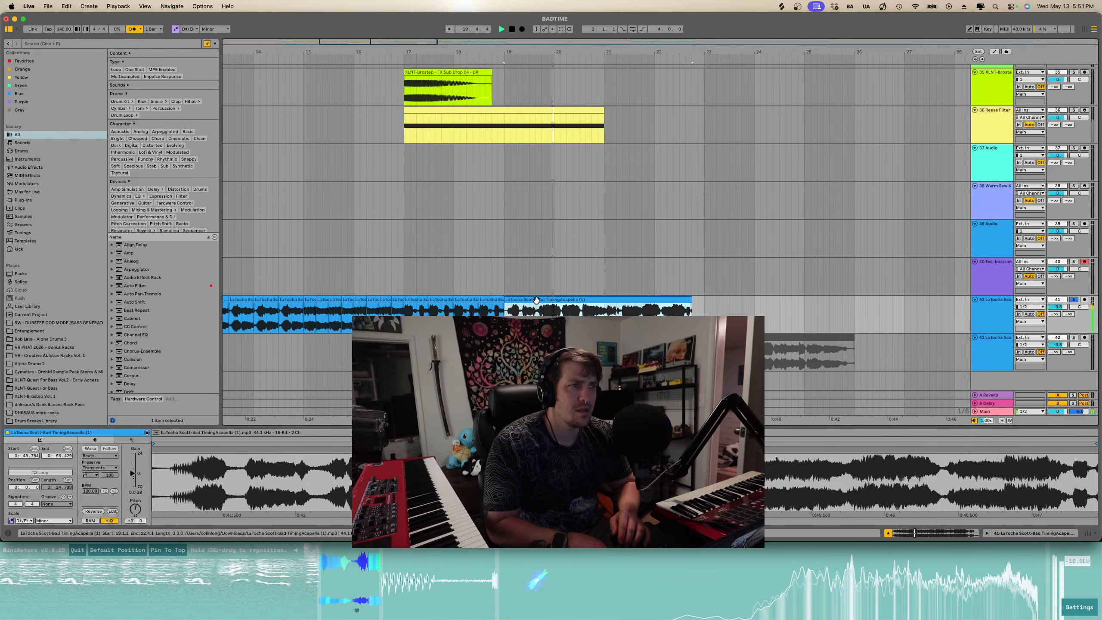
pyautogui.press('space')
pyautogui.moveTo(537, 300); pyautogui.dragTo(557, 300)
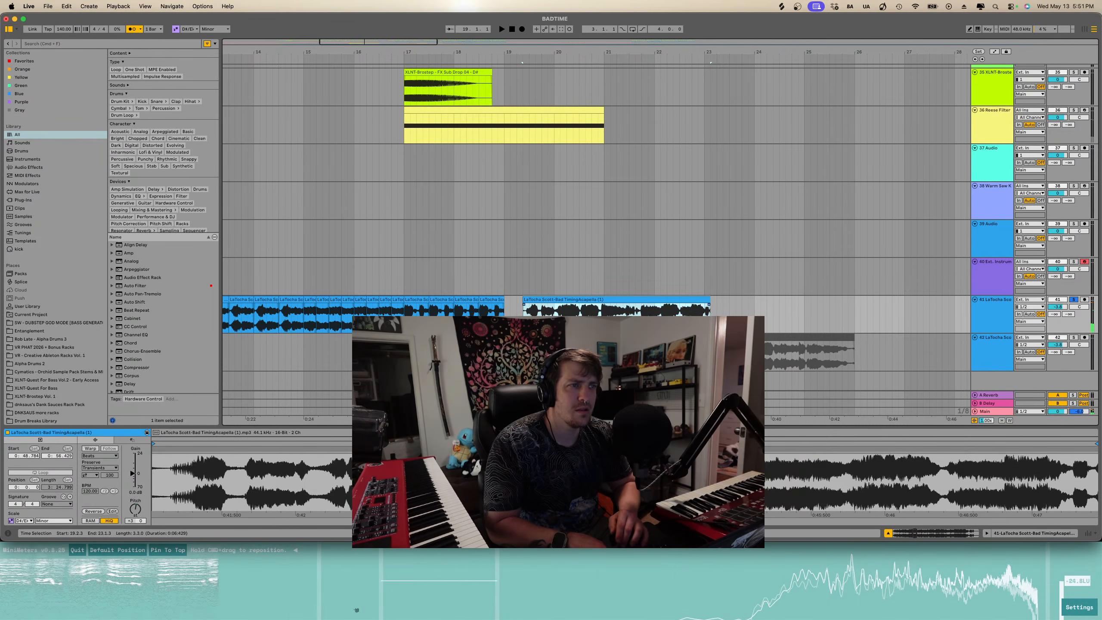
pyautogui.click(523, 310)
pyautogui.press('space')
# - Split the acapella clip near bar 20 and shift the piece after the cut slightly earlier
pyautogui.scroll(3, 548, 310)
pyautogui.press('space')
pyautogui.click(558, 310)
pyautogui.press('super+e')
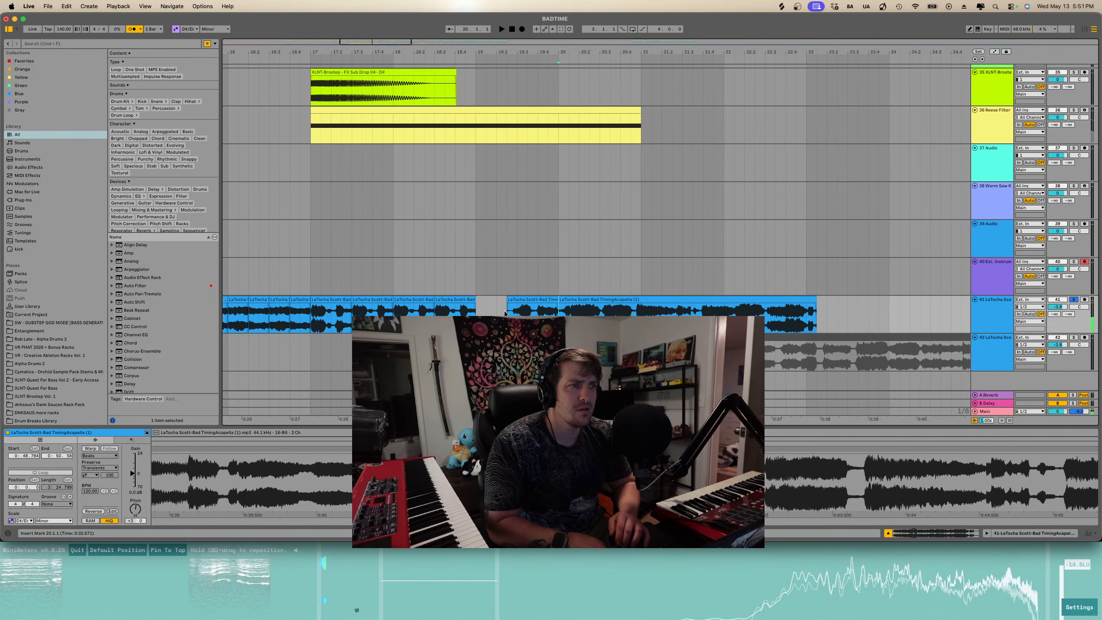
pyautogui.moveTo(520, 306); pyautogui.dragTo(492, 301)
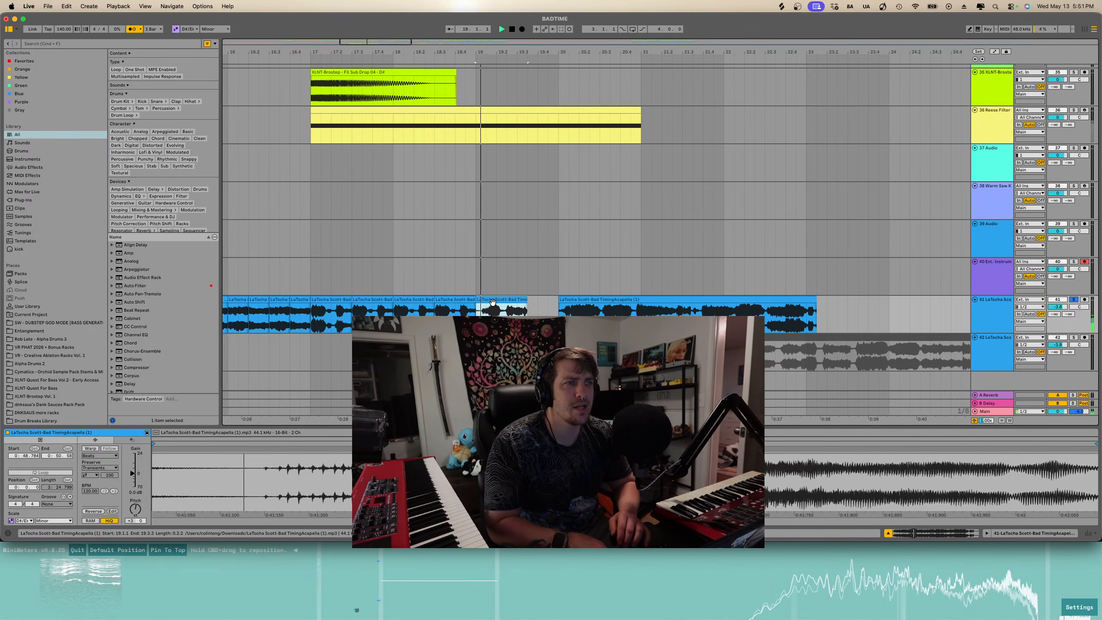
pyautogui.scroll(3, 492, 301)
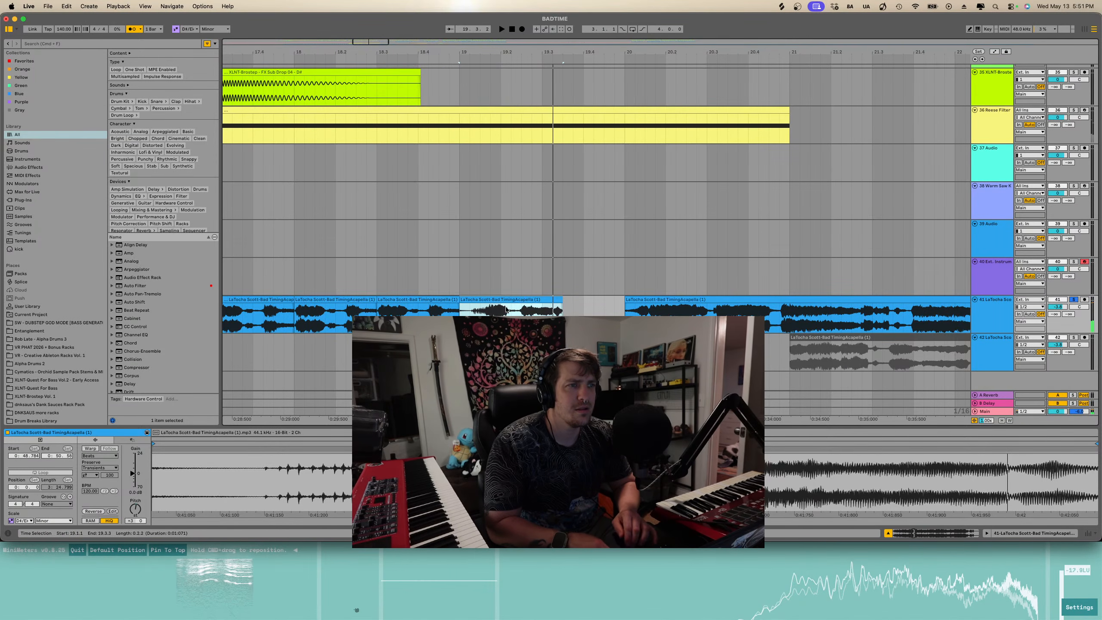
# - Shift the acapella clip near bar 19 slightly later and audition the result
pyautogui.moveTo(460, 300); pyautogui.dragTo(480, 303)
pyautogui.press('space')
pyautogui.hscroll(1, 480, 302)
pyautogui.hscroll(1, 479, 302)
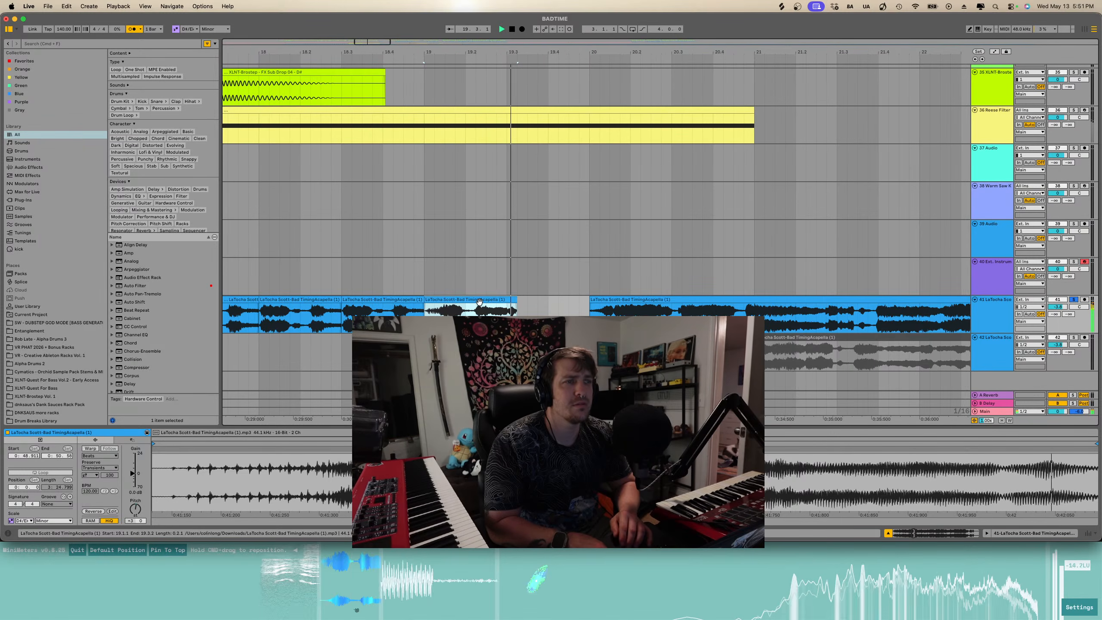
pyautogui.press('space')
# - Split the acapella clip just after bar 19.2 and delete the short piece after the cut
pyautogui.click(507, 310)
pyautogui.press('super+e')
pyautogui.click(511, 300)
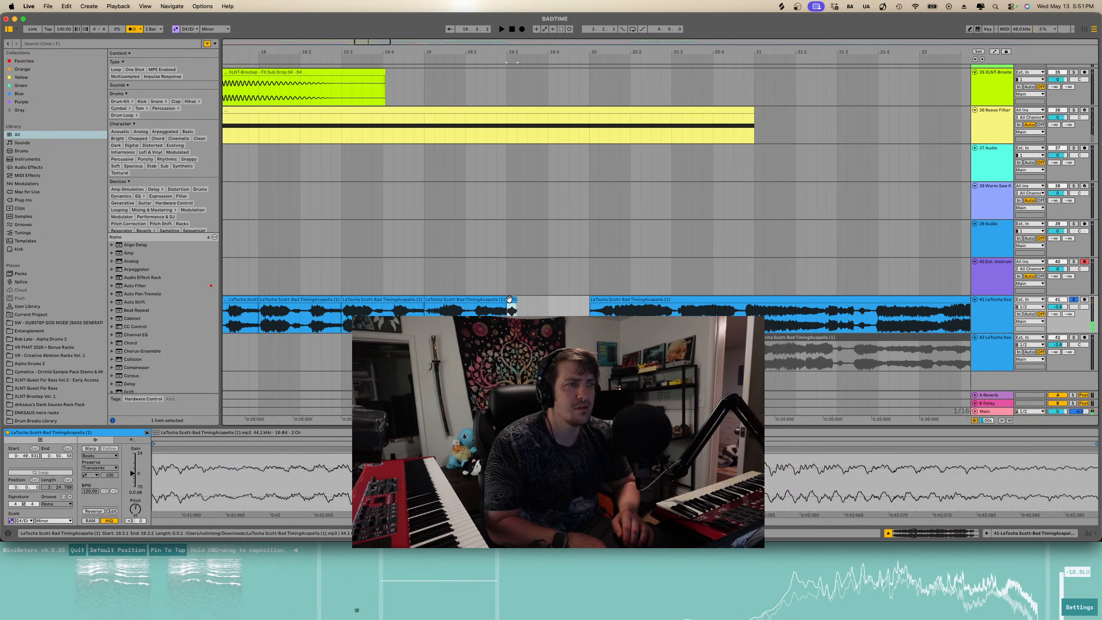
pyautogui.press('Delete')
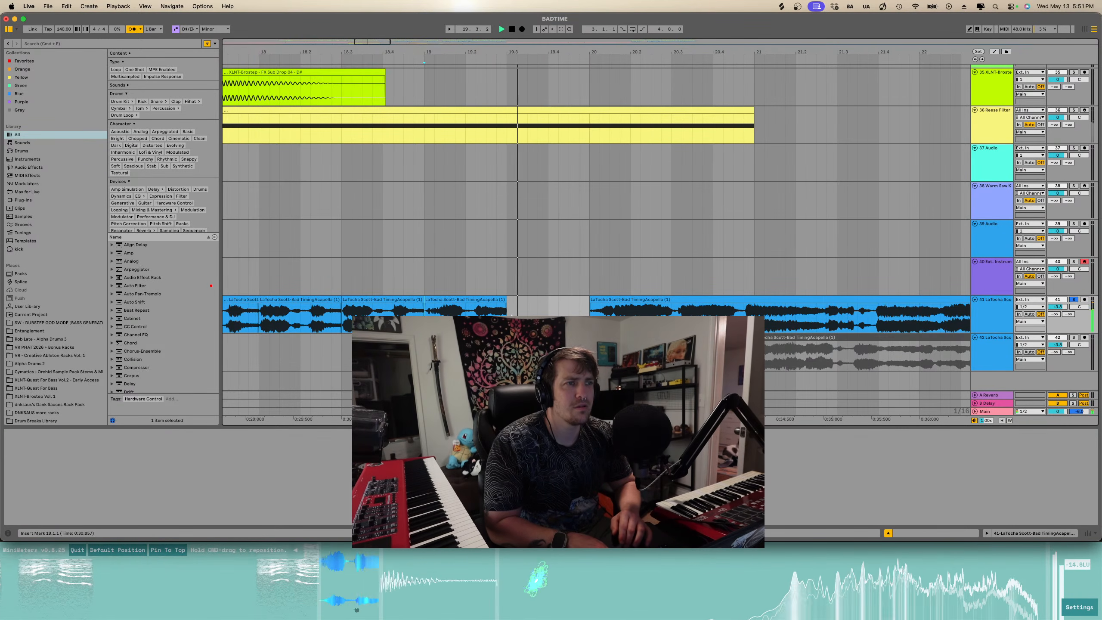
# - Play back the arrangement from several points around bars 17 to 19 to check the acapella timing
pyautogui.click(502, 298)
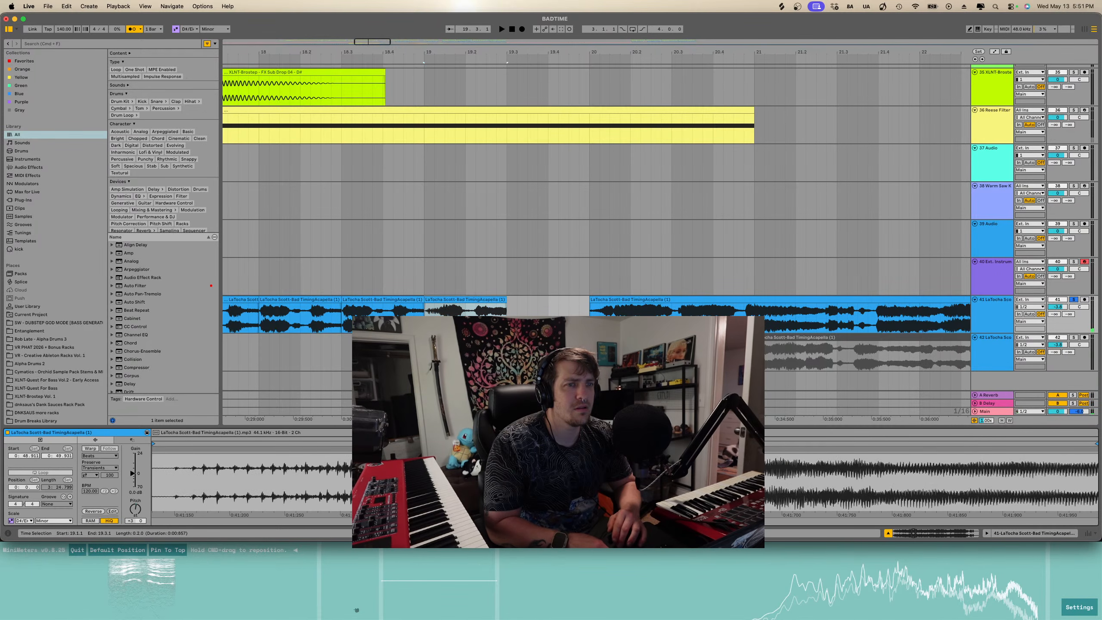
pyautogui.press('space')
pyautogui.press('space')
pyautogui.click(343, 312)
pyautogui.press('space')
pyautogui.press('-')
pyautogui.press('-')
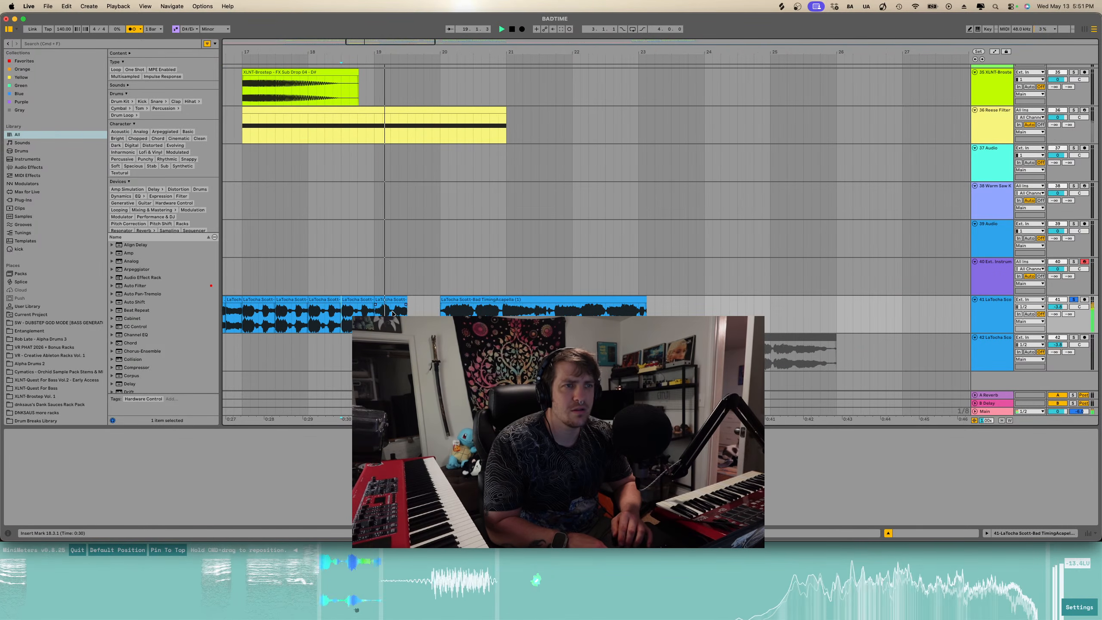
pyautogui.press('space')
pyautogui.scroll(-2, 392, 313)
pyautogui.hscroll(-2, 345, 319)
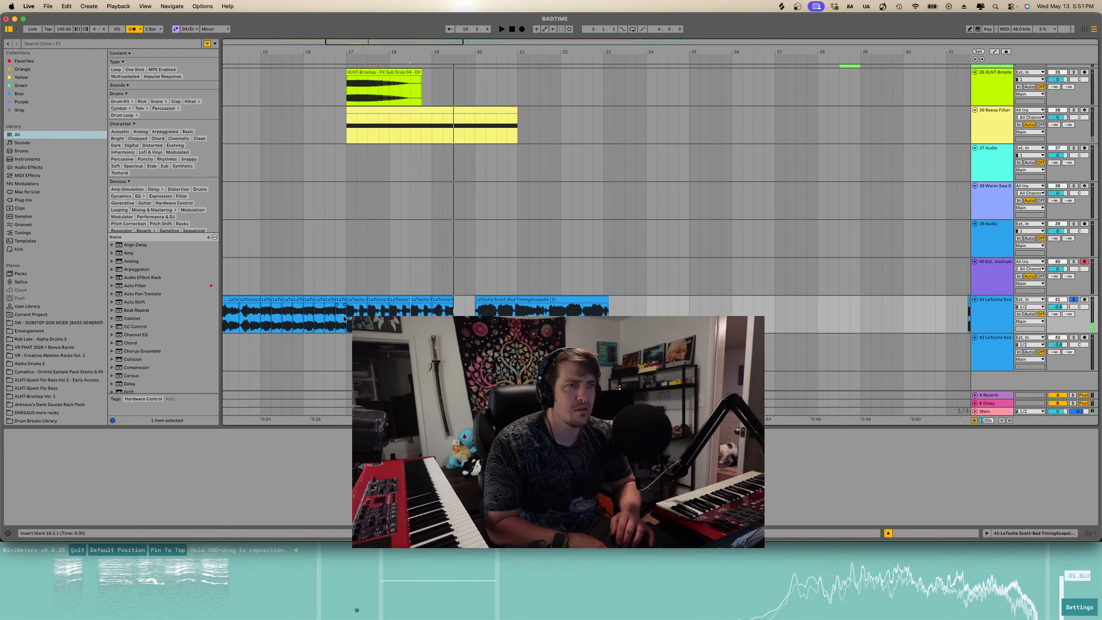
pyautogui.click(343, 319)
pyautogui.press('space')
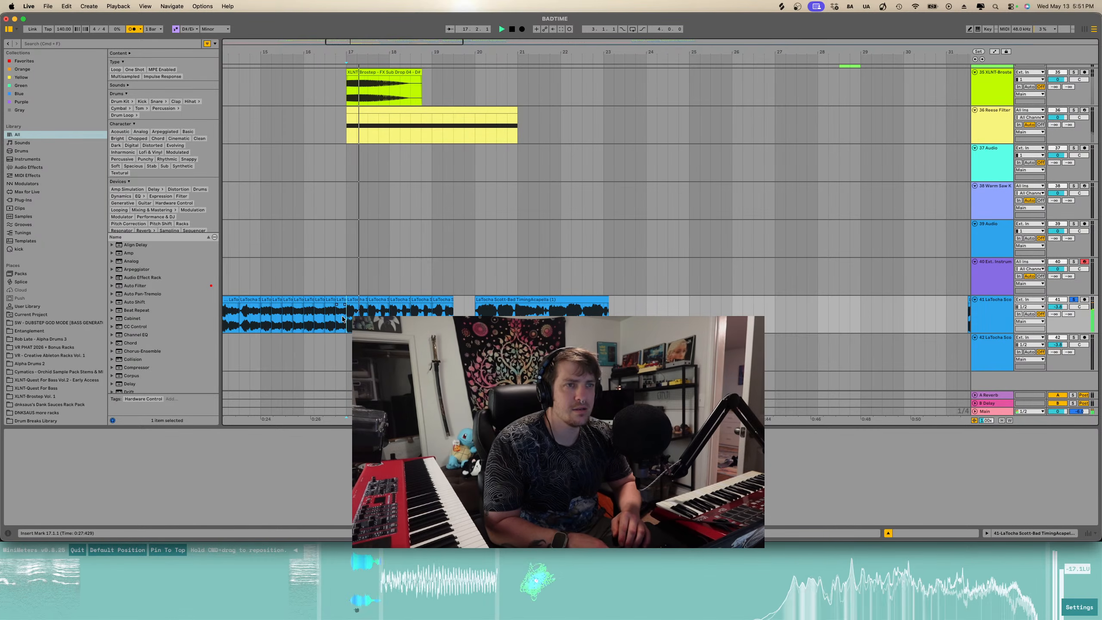
pyautogui.hscroll(-1, 342, 319)
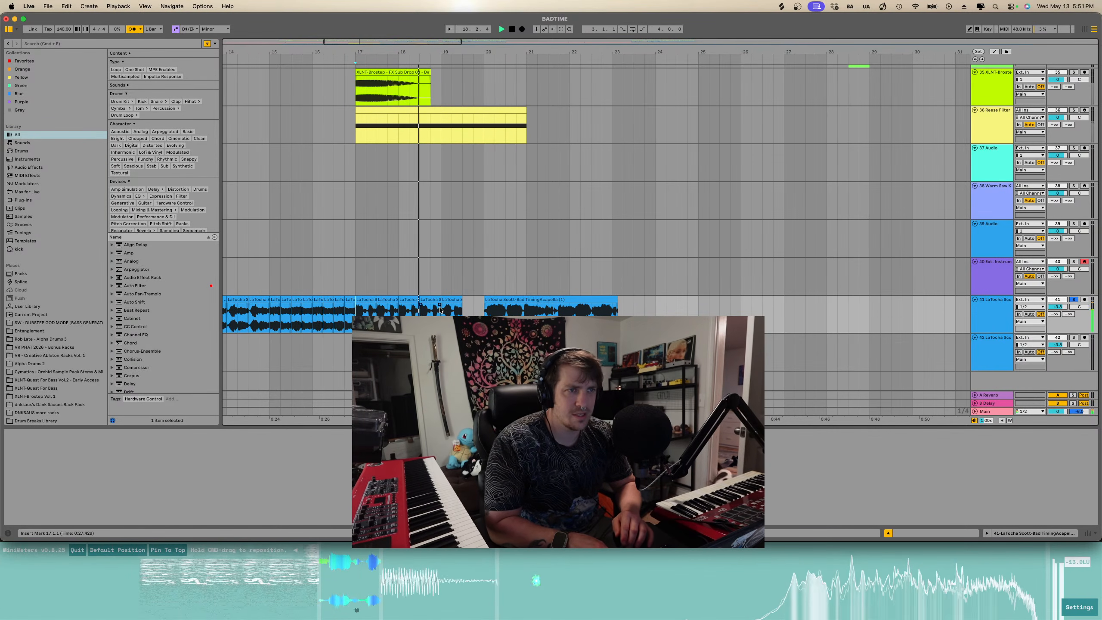
pyautogui.click(450, 300)
pyautogui.press('space')
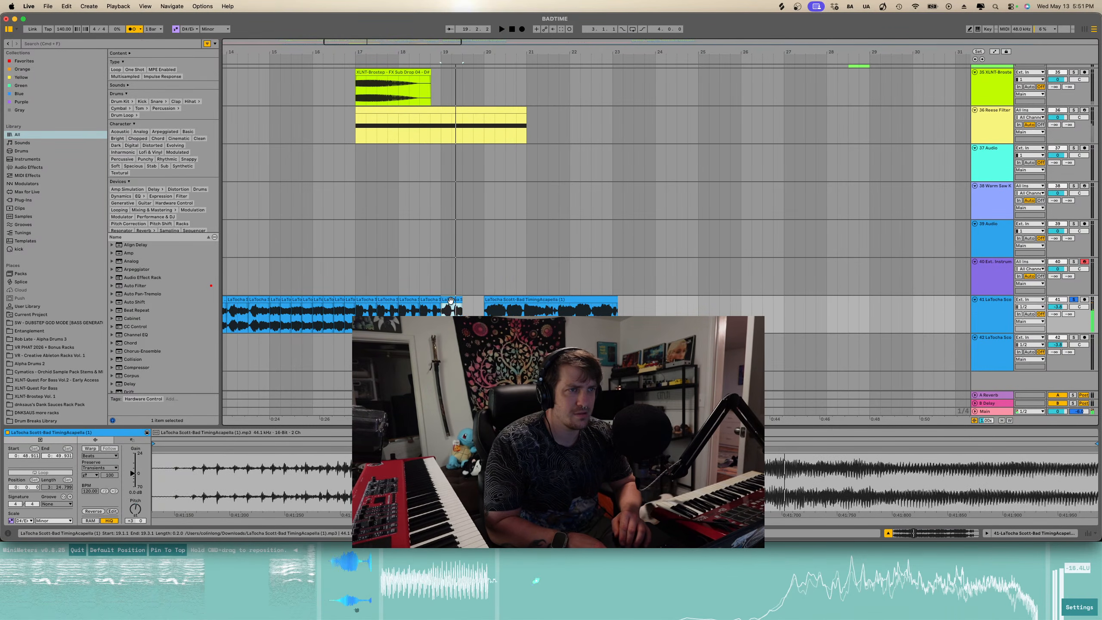
# - Move the acapella clip near bar 19 slightly earlier and paste a copy right after it
pyautogui.moveTo(451, 301); pyautogui.dragTo(429, 303)
pyautogui.press('space')
pyautogui.click(410, 301)
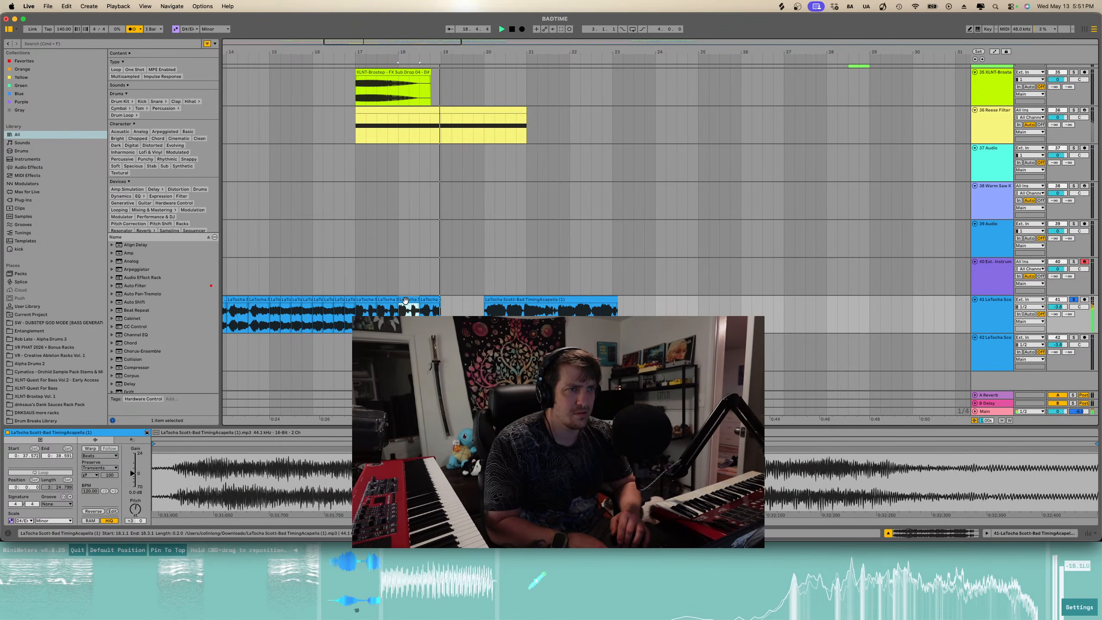
pyautogui.click(441, 310)
pyautogui.press('super+v')
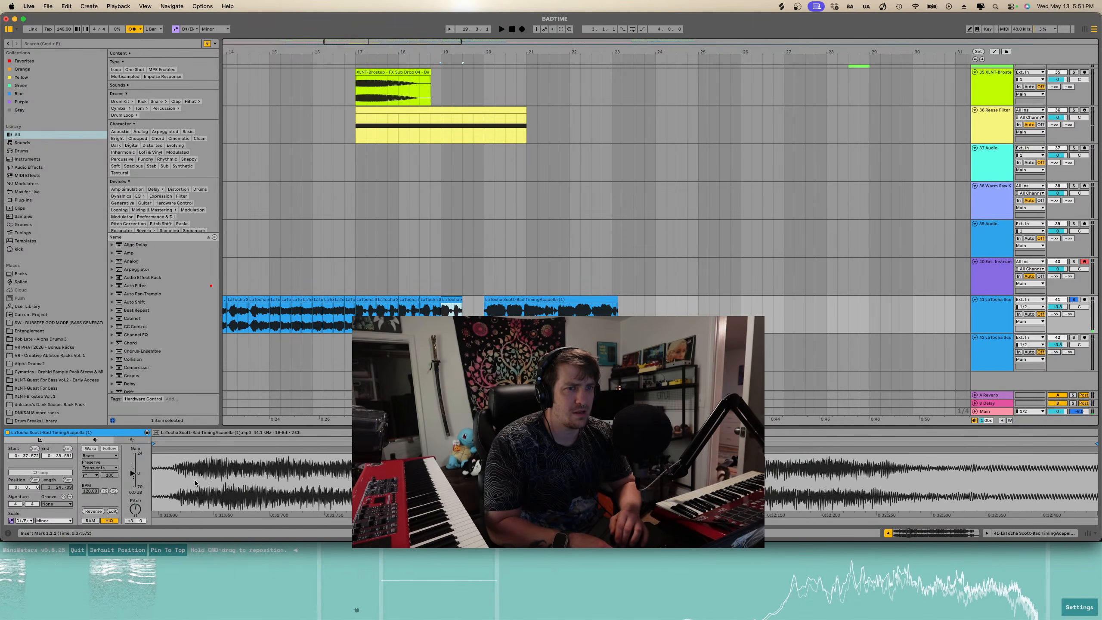
# - Audition the acapella section around bars 17 to 20 repeatedly to review the edits
pyautogui.scroll(-2, 139, 515)
pyautogui.press('space')
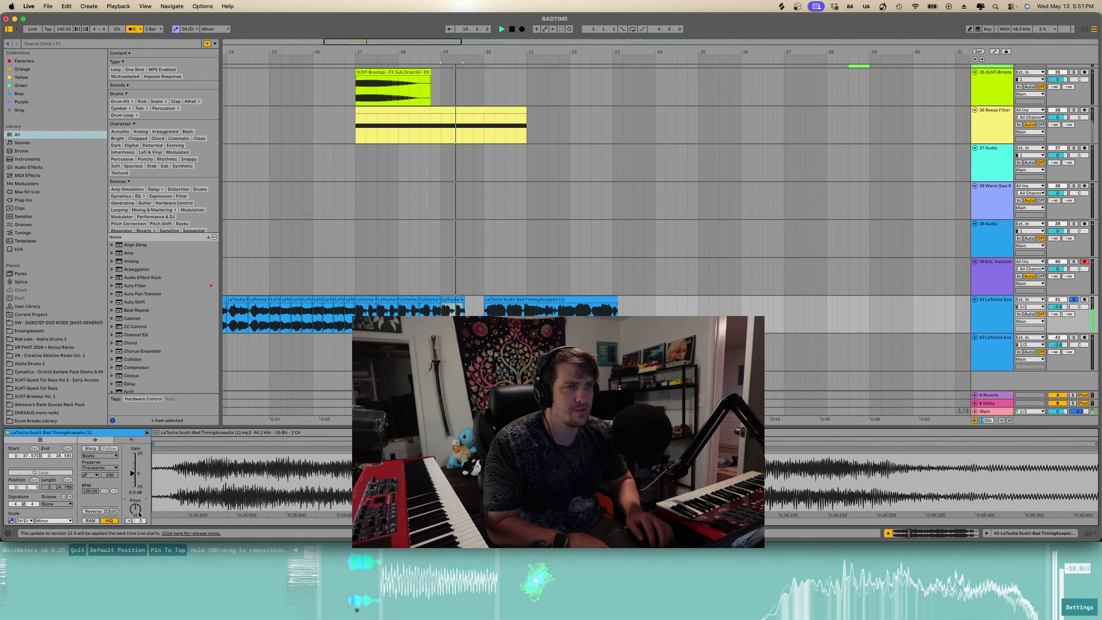
pyautogui.scroll(1, 139, 515)
pyautogui.press('space')
pyautogui.scroll(1, 139, 515)
pyautogui.press('space')
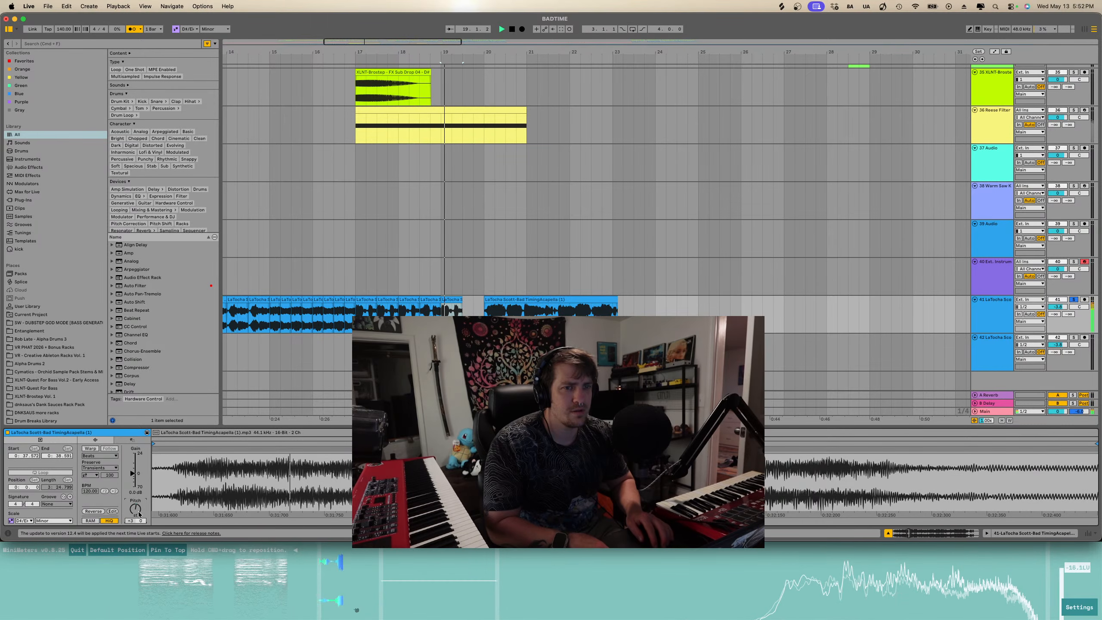
pyautogui.scroll(-1, 139, 514)
pyautogui.press('space')
pyautogui.scroll(-1, 140, 515)
pyautogui.press('space')
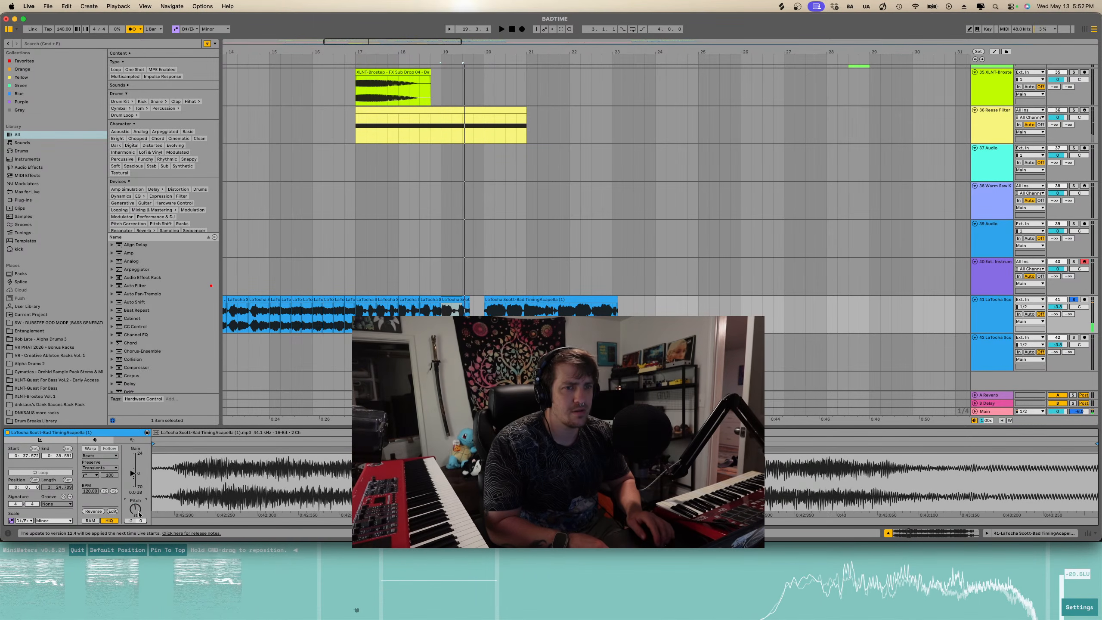
pyautogui.press('space')
pyautogui.press('Down')
pyautogui.press('space')
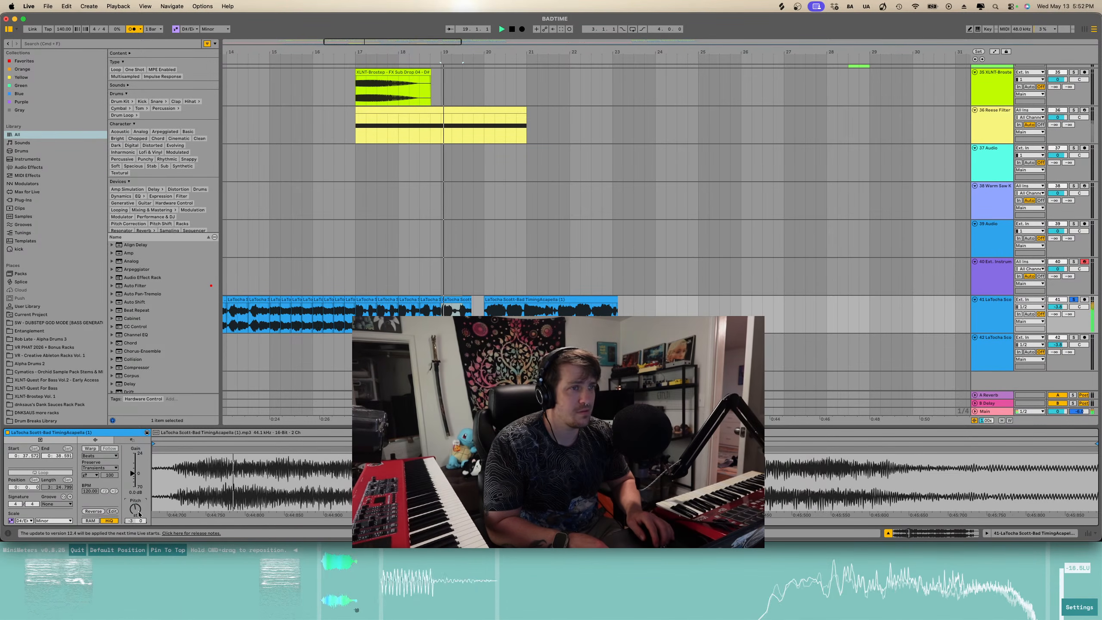
pyautogui.press('space')
pyautogui.press('Down')
pyautogui.press('space')
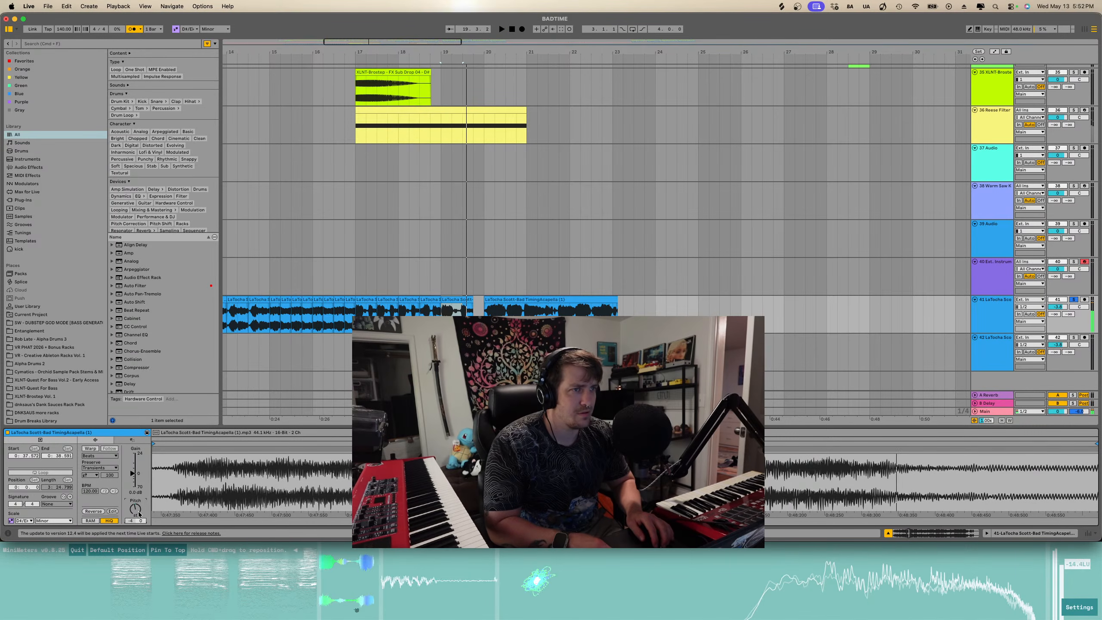
pyautogui.press('Up')
pyautogui.press('Up')
pyautogui.press('Up')
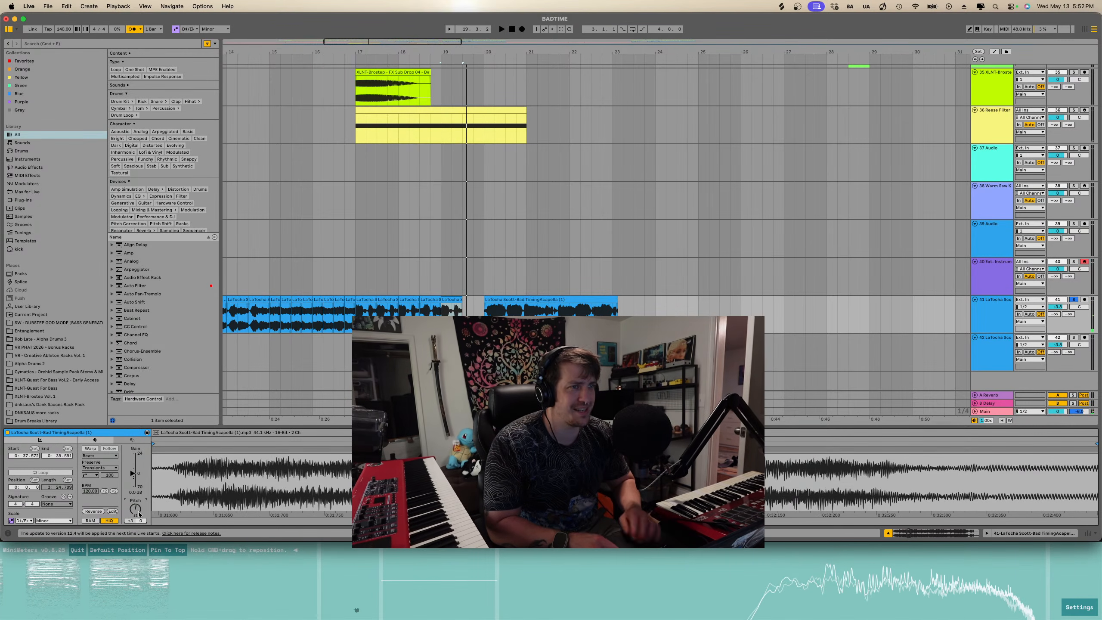
pyautogui.click(357, 314)
pyautogui.press('space')
pyautogui.press('-')
pyautogui.press('-')
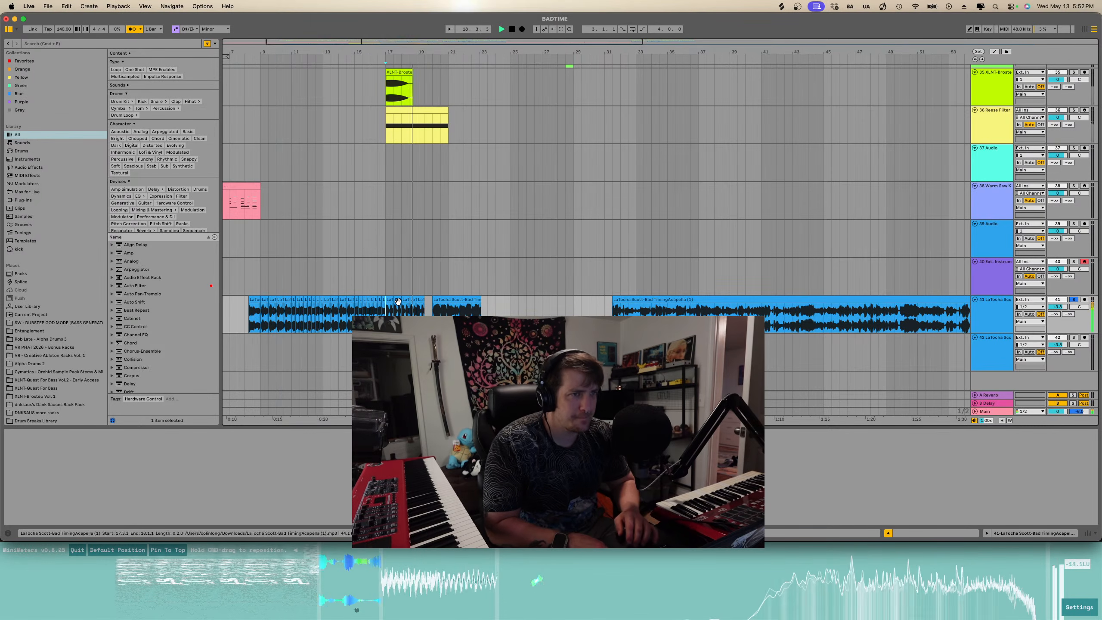
pyautogui.press('+')
pyautogui.scroll(-1, 447, 303)
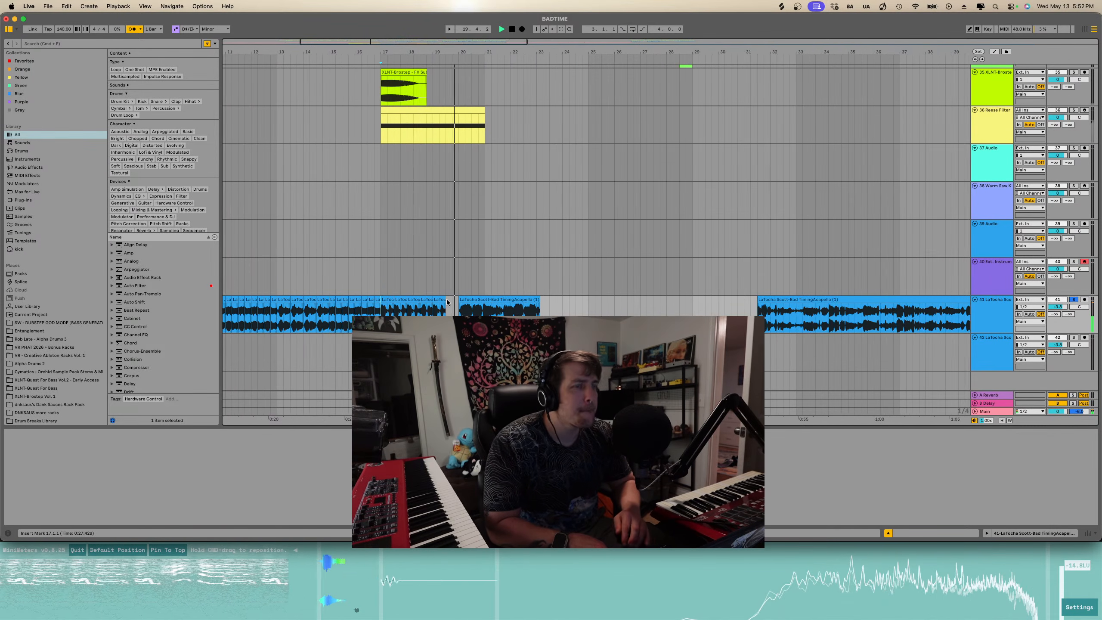
pyautogui.scroll(1, 469, 309)
pyautogui.scroll(3, 470, 308)
pyautogui.press('space')
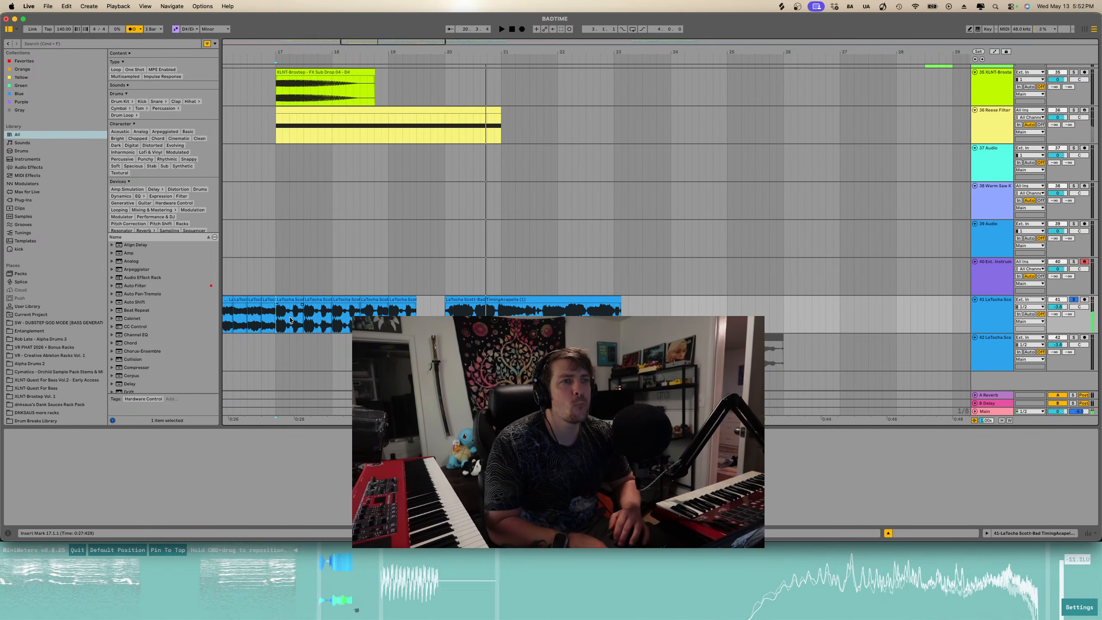
pyautogui.click(280, 322)
pyautogui.press('space')
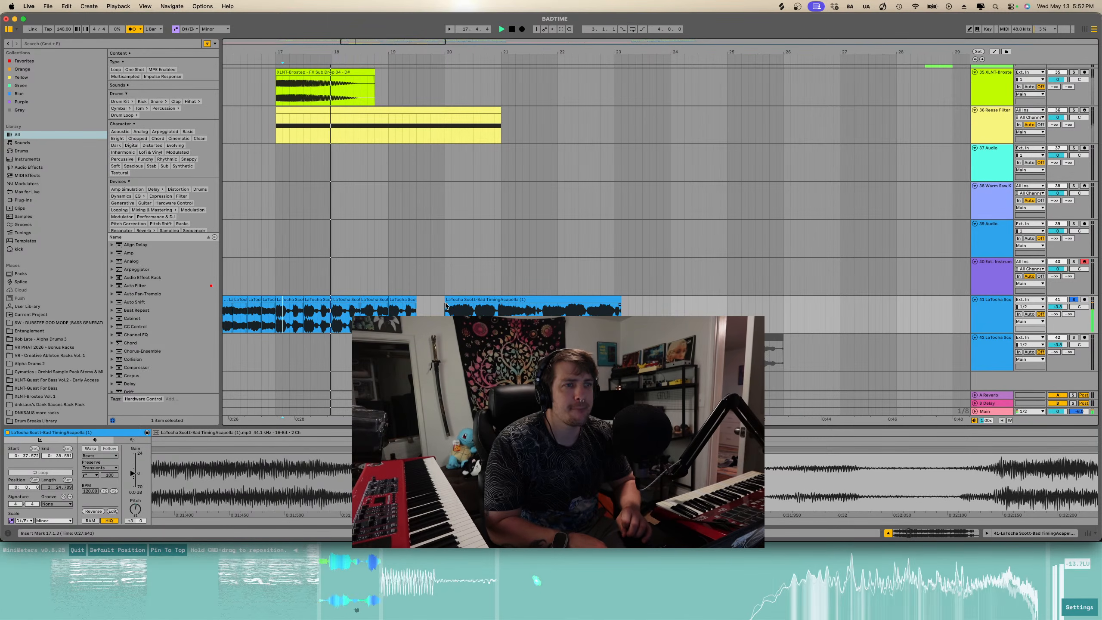
pyautogui.hscroll(-1, 415, 309)
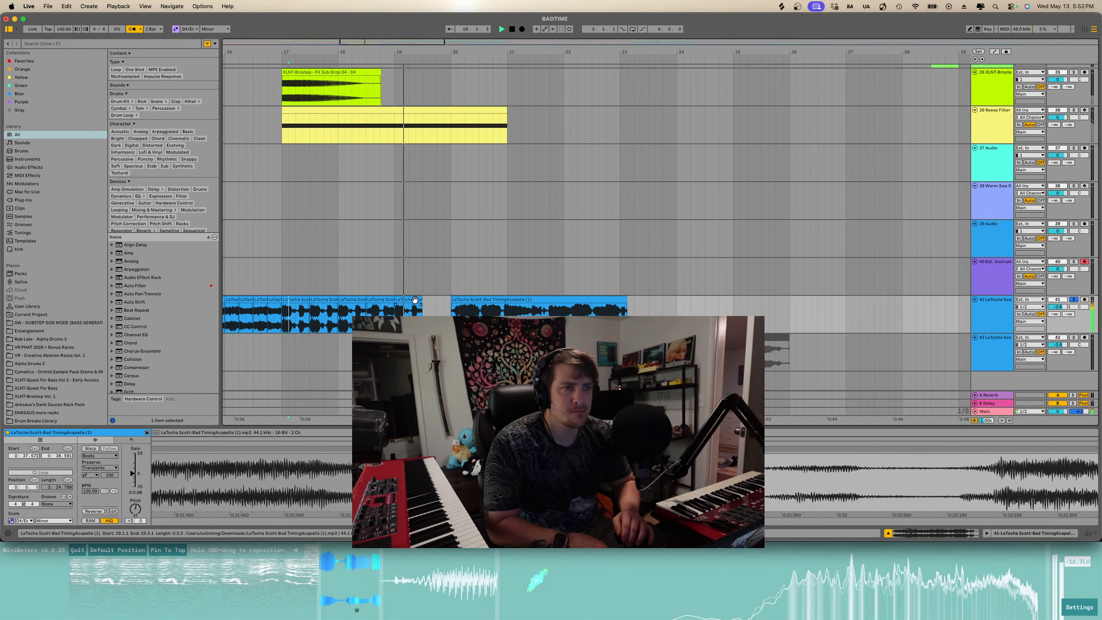
# - Delete the acapella slice near bar 19 and nudge the preceding acapella clip slightly earlier
pyautogui.click(413, 301)
pyautogui.press('Delete')
pyautogui.moveTo(394, 300); pyautogui.dragTo(389, 302)
# - Set the selected acapella clip's warp mode to Complex
pyautogui.scroll(5, 402, 300)
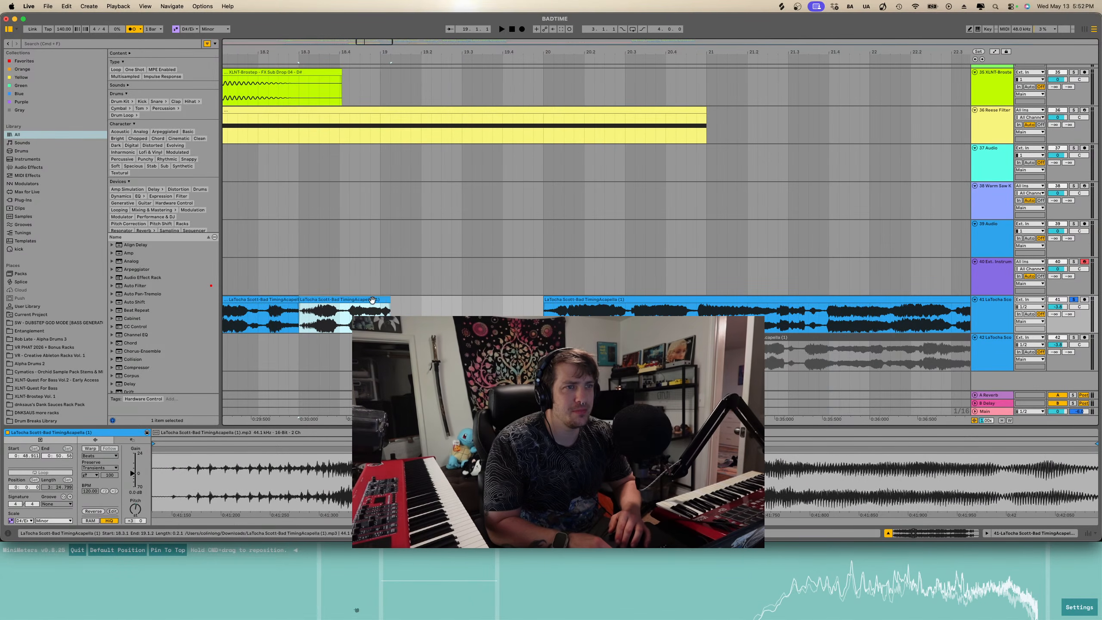
pyautogui.click(88, 449)
pyautogui.click(88, 455)
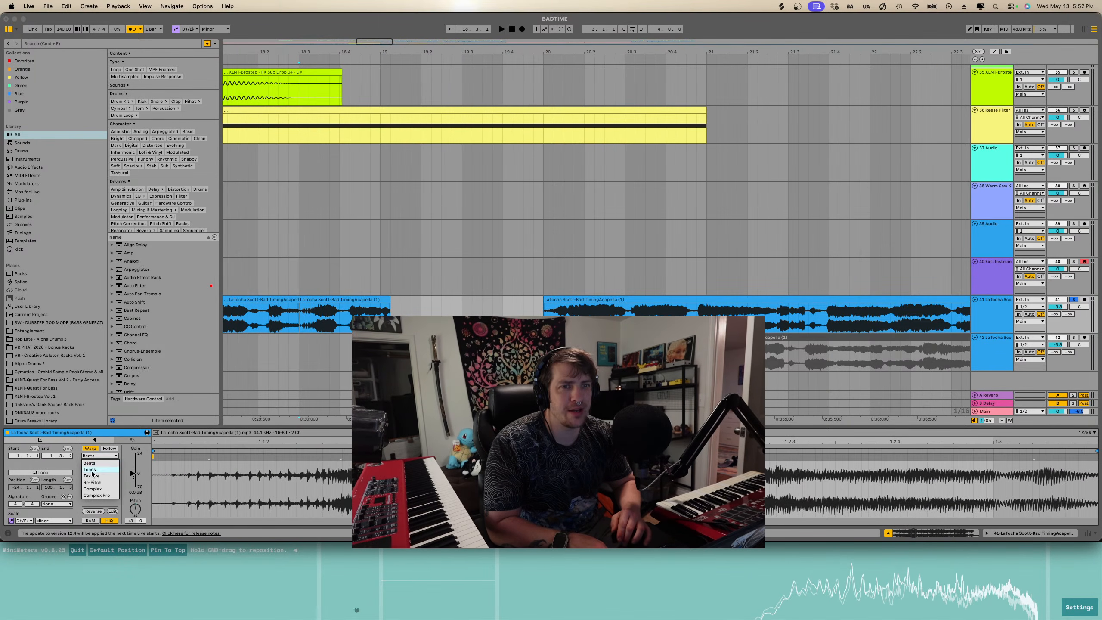
pyautogui.click(93, 489)
# - Move the later acapella clip earlier so it starts right after the previous piece near bar 19
pyautogui.moveTo(387, 300); pyautogui.dragTo(376, 299)
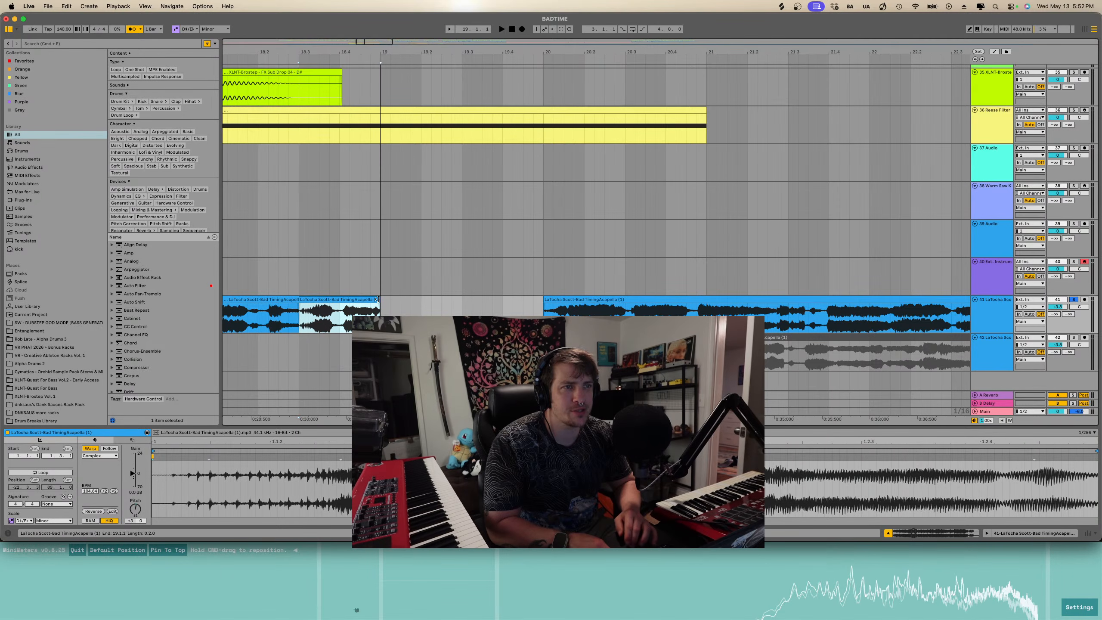
pyautogui.moveTo(568, 300); pyautogui.dragTo(404, 309)
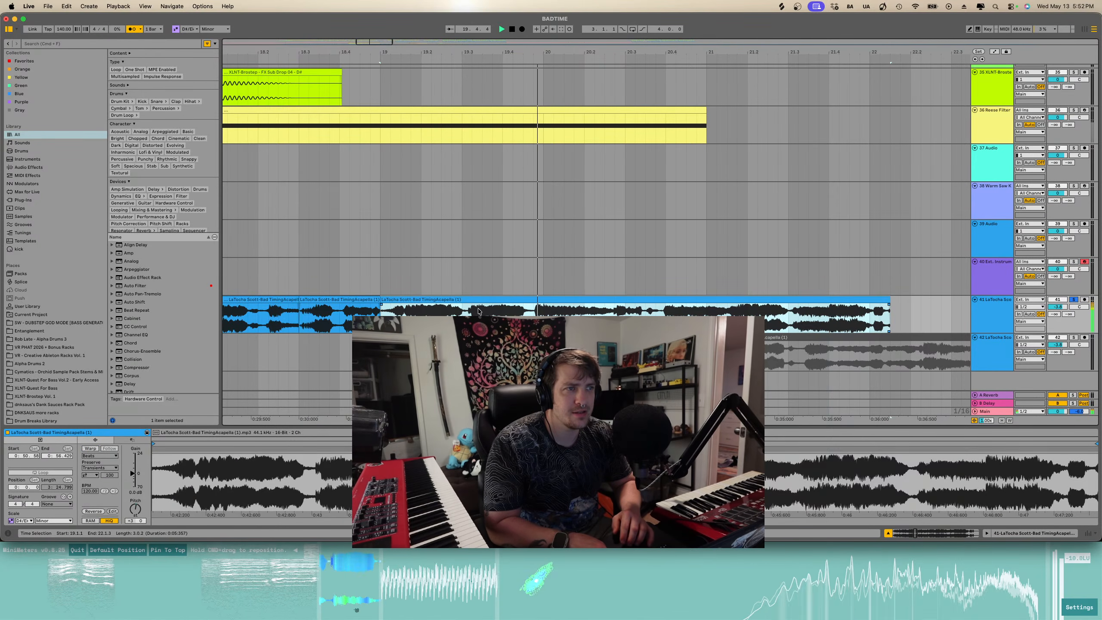
# - Extend the end of the acapella clip slightly past bar 21
pyautogui.scroll(-3, 519, 309)
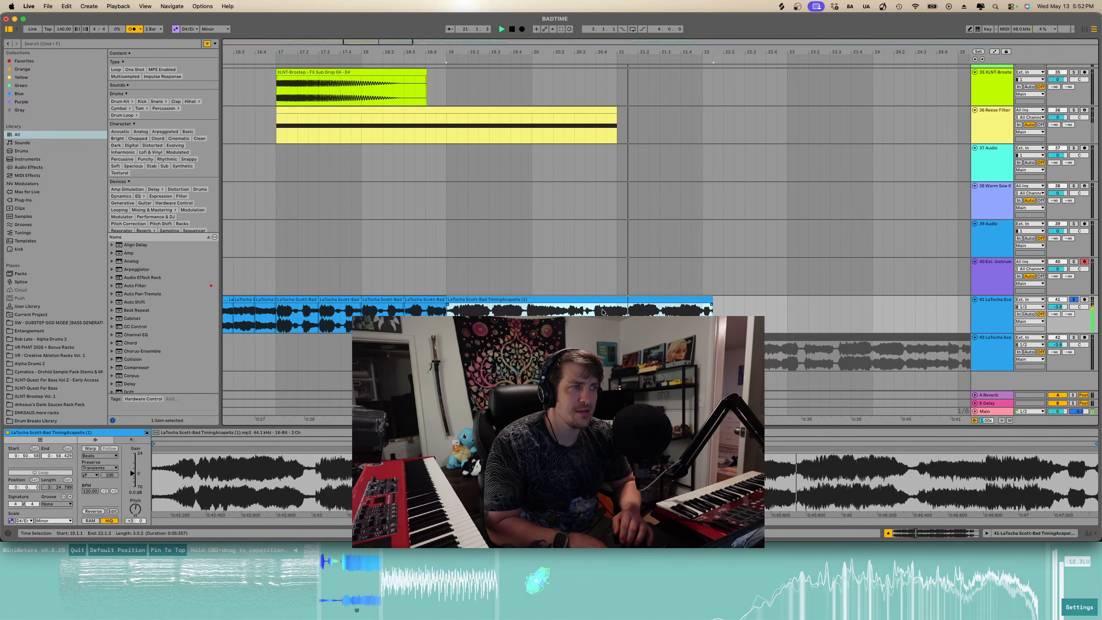
pyautogui.moveTo(713, 304); pyautogui.dragTo(776, 305)
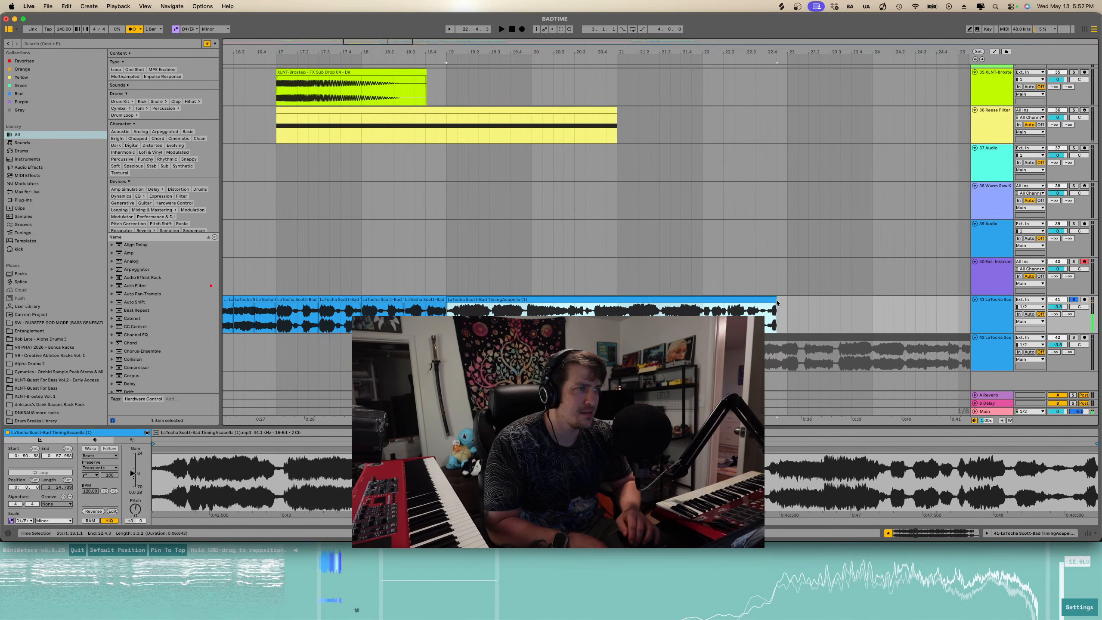
# - Split the acapella clip on the upper acapella track just after bar 8 and play from there
pyautogui.scroll(-5, 391, 314)
pyautogui.hscroll(-6, 382, 315)
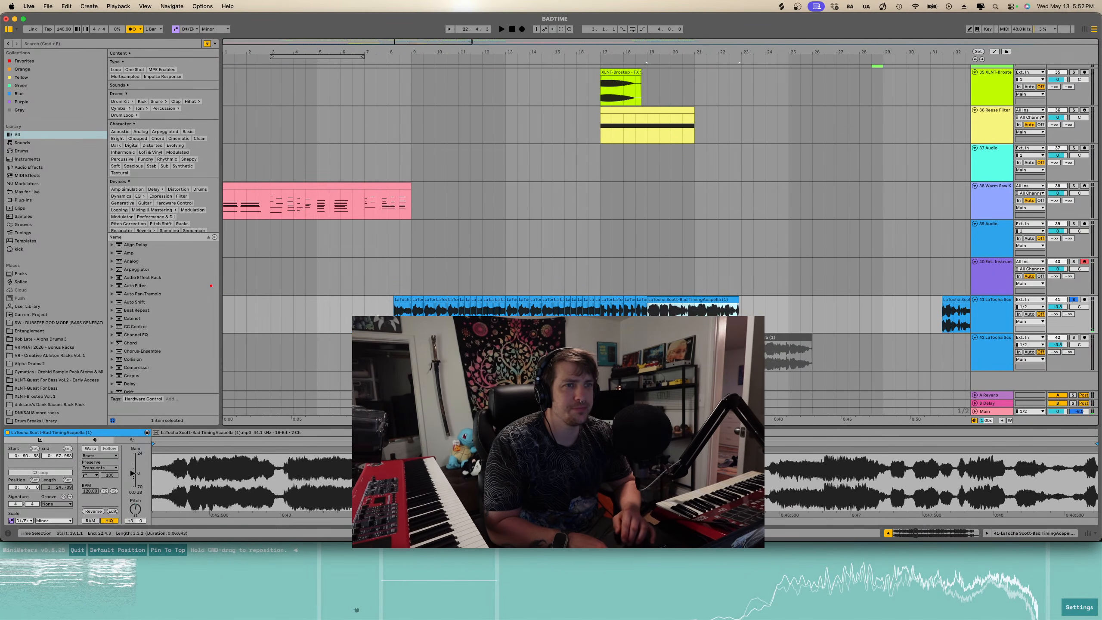
pyautogui.click(409, 304)
pyautogui.press('space')
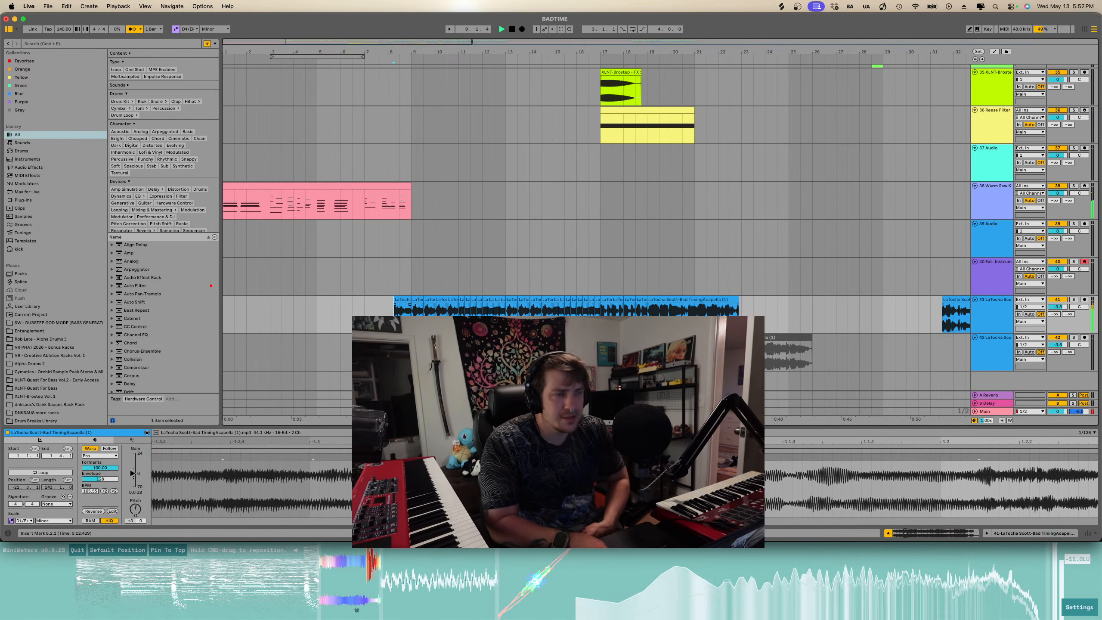
pyautogui.scroll(5, 406, 306)
pyautogui.click(386, 307)
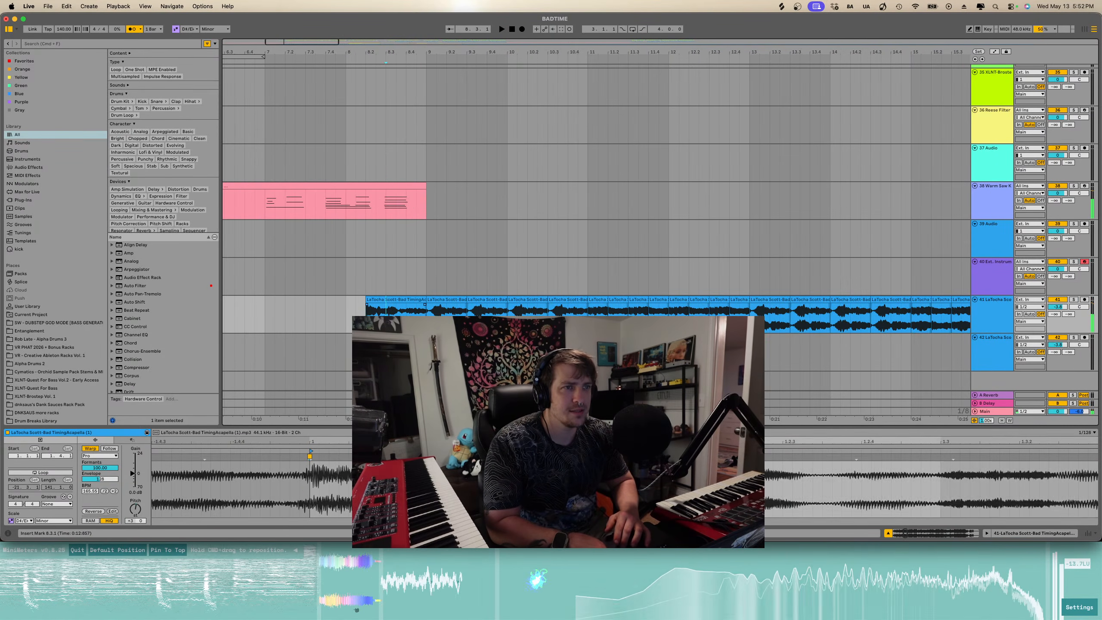
pyautogui.press('super+e')
pyautogui.press('space')
# - Duplicate the selected acapella slice twice
pyautogui.click(412, 299)
pyautogui.press('super+d')
pyautogui.press('super+d')
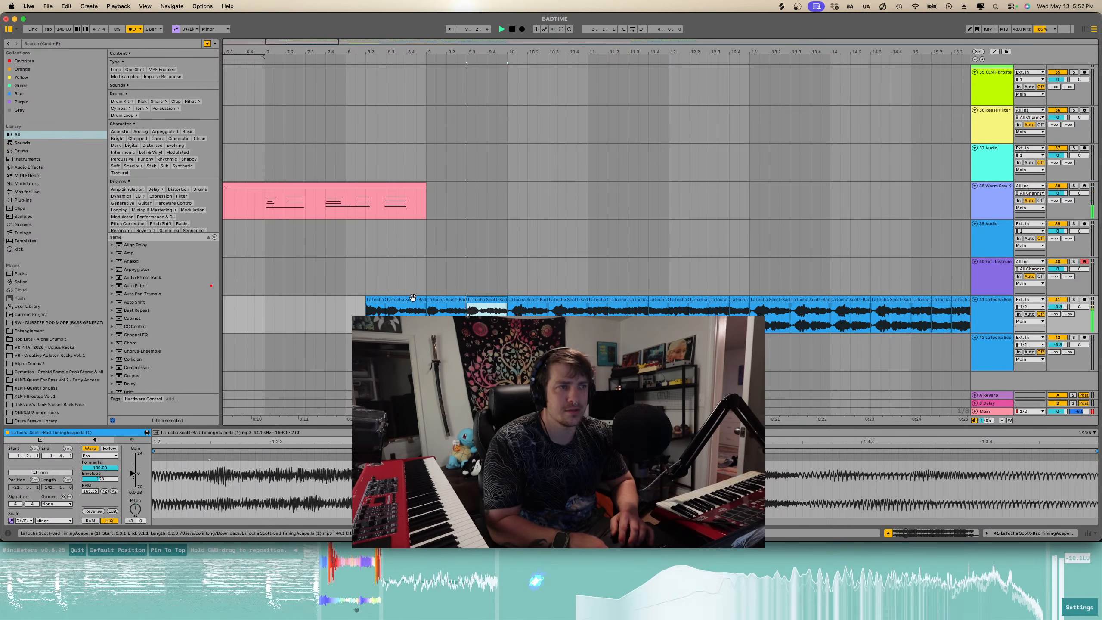
# - Delete a short acapella slice near bar 10 and set the insert marker at bar 8.2
pyautogui.scroll(-3, 412, 297)
pyautogui.hscroll(5, 425, 304)
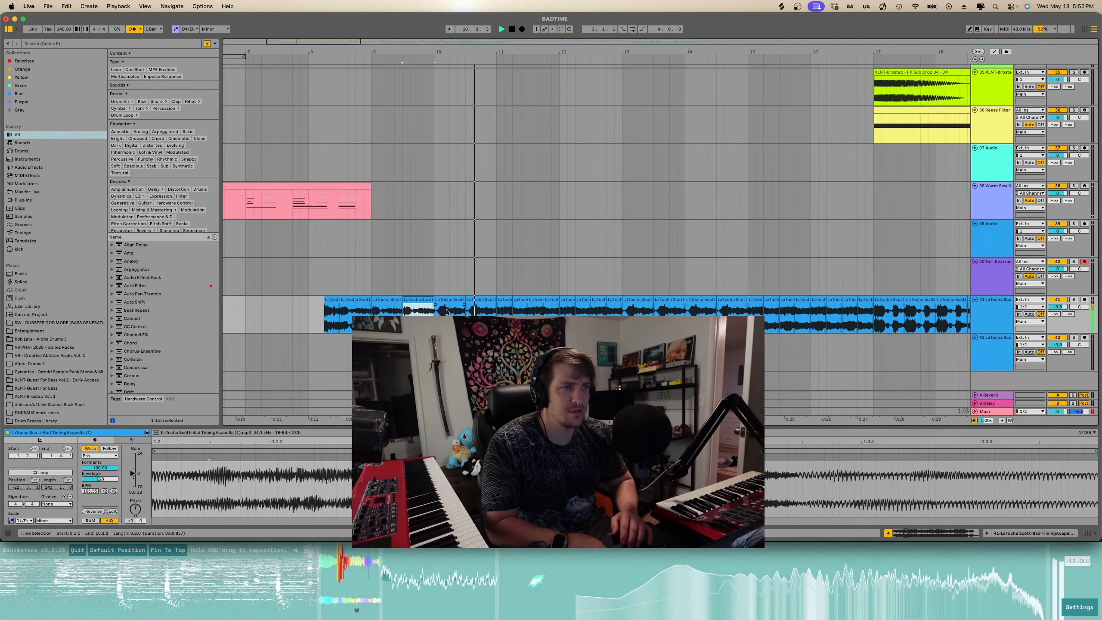
pyautogui.click(444, 308)
pyautogui.press('Delete')
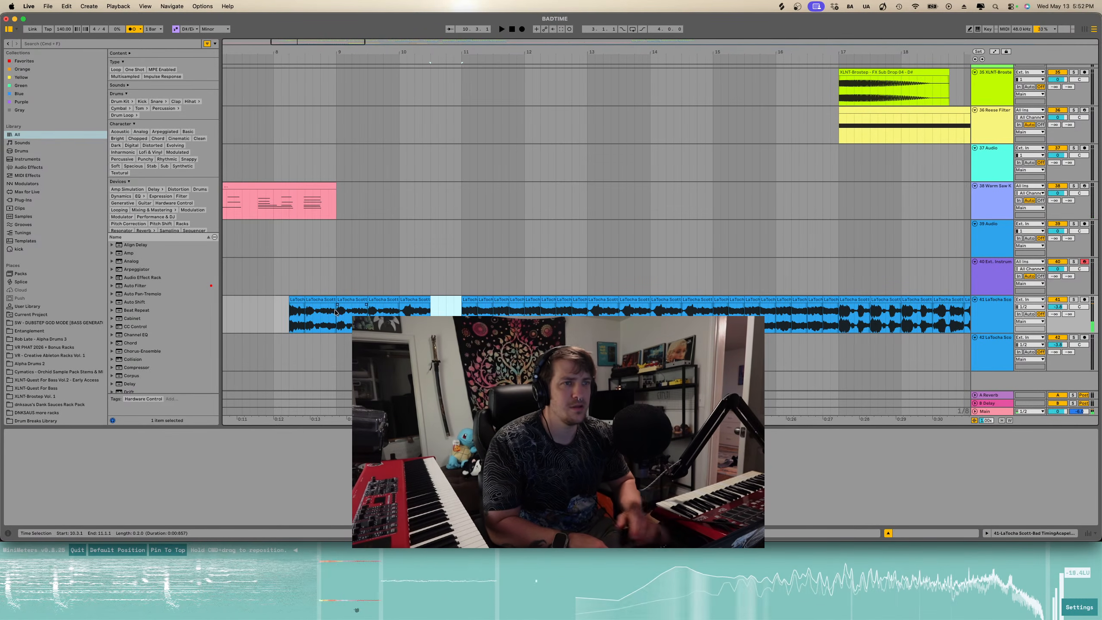
pyautogui.click(286, 320)
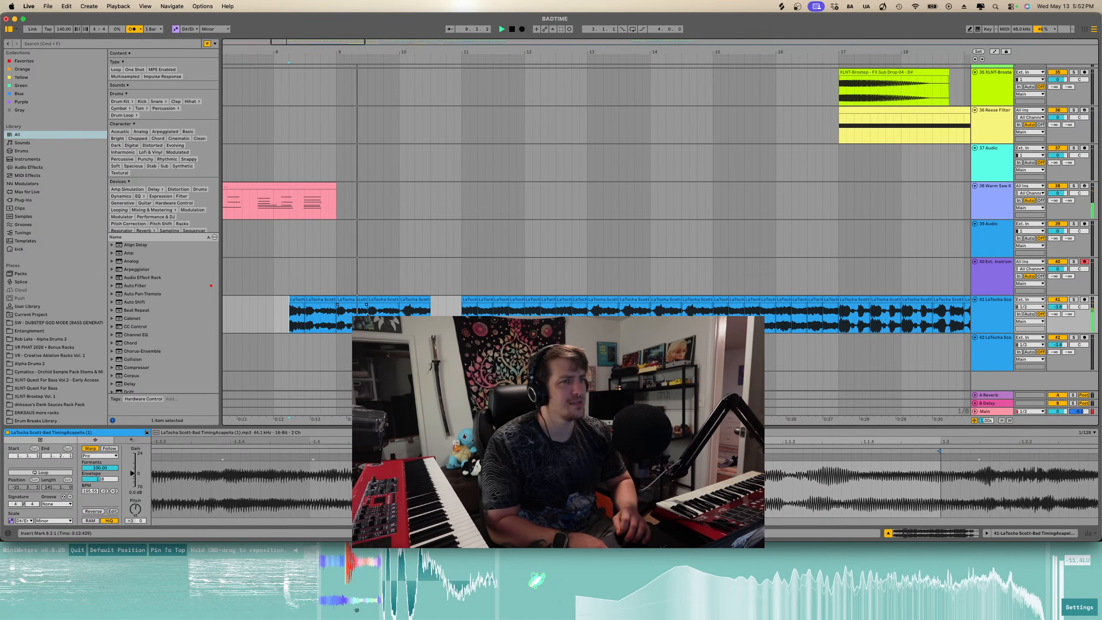
# - Duplicate the selected acapella slice after bar 10 once more
pyautogui.click(418, 299)
pyautogui.press('super+d')
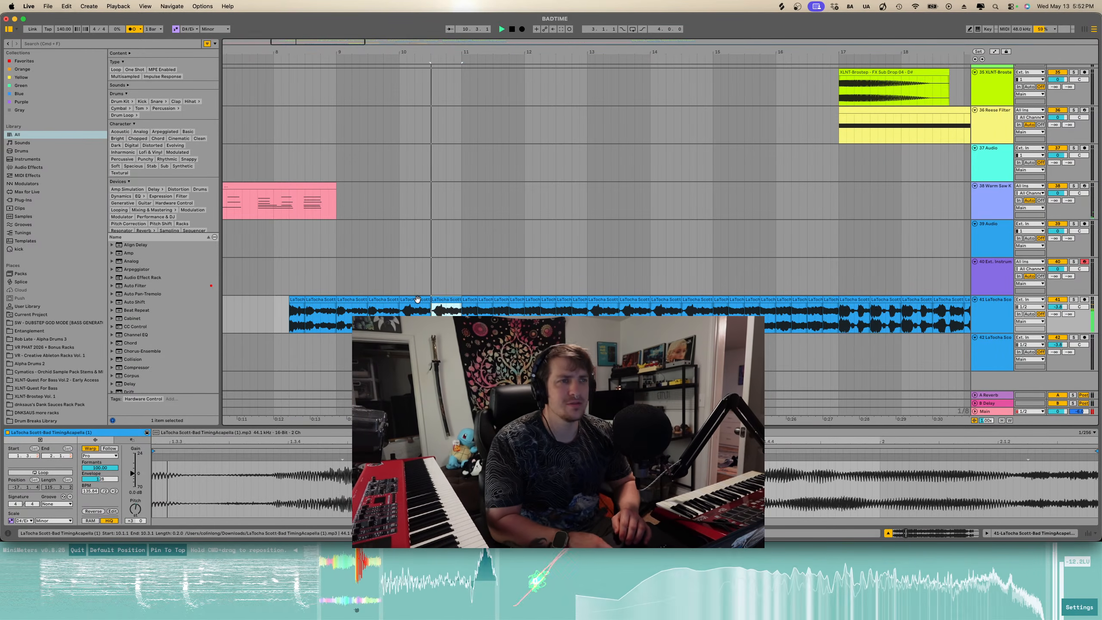
# - Select the last acapella slice near bar 20 and play back from it
pyautogui.hscroll(5, 417, 299)
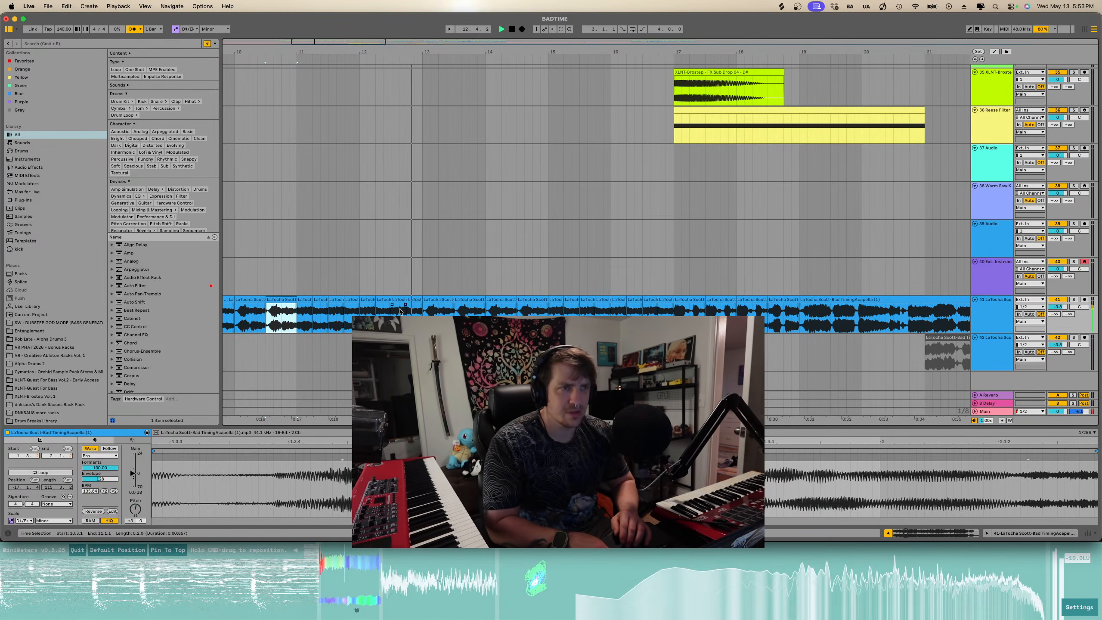
pyautogui.scroll(-3, 431, 310)
pyautogui.scroll(-1, 432, 310)
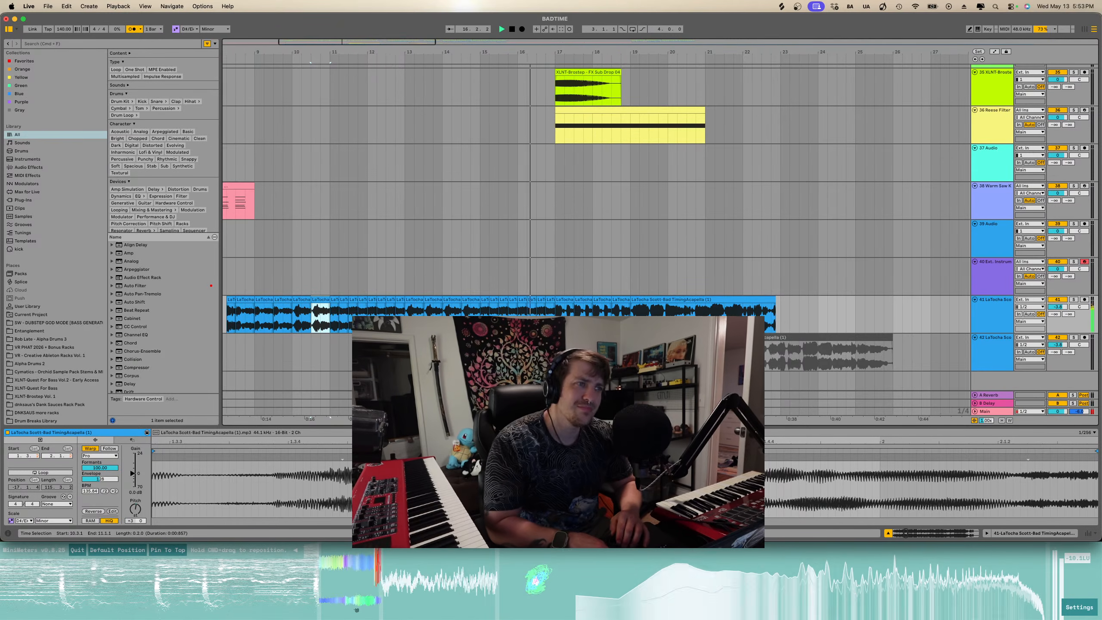
pyautogui.scroll(3, 431, 310)
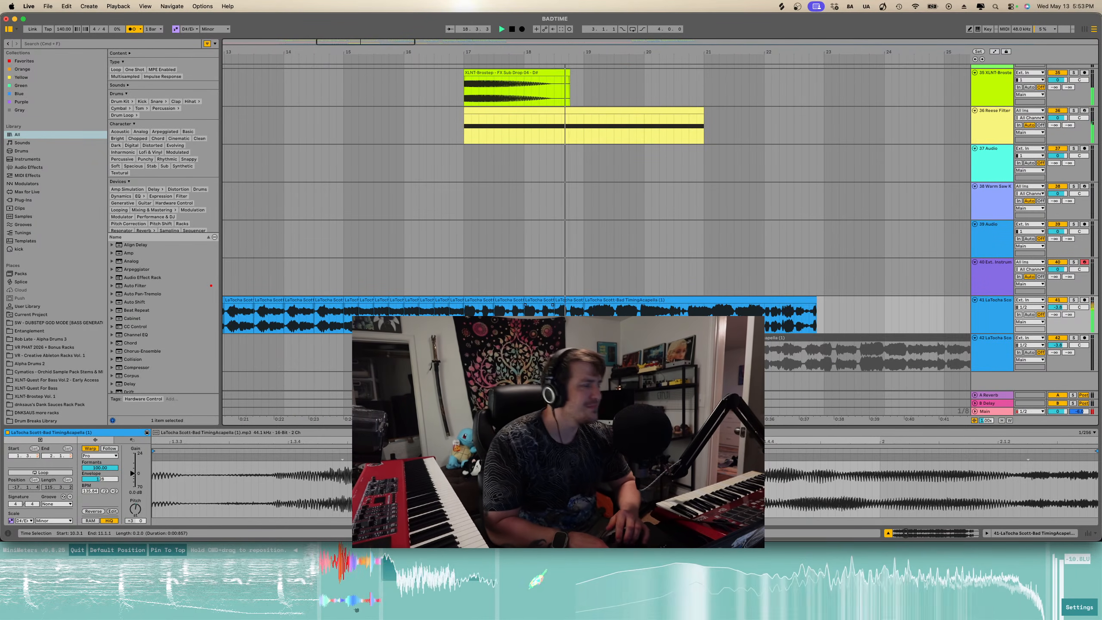
pyautogui.scroll(-4, 543, 323)
pyautogui.scroll(6, 544, 322)
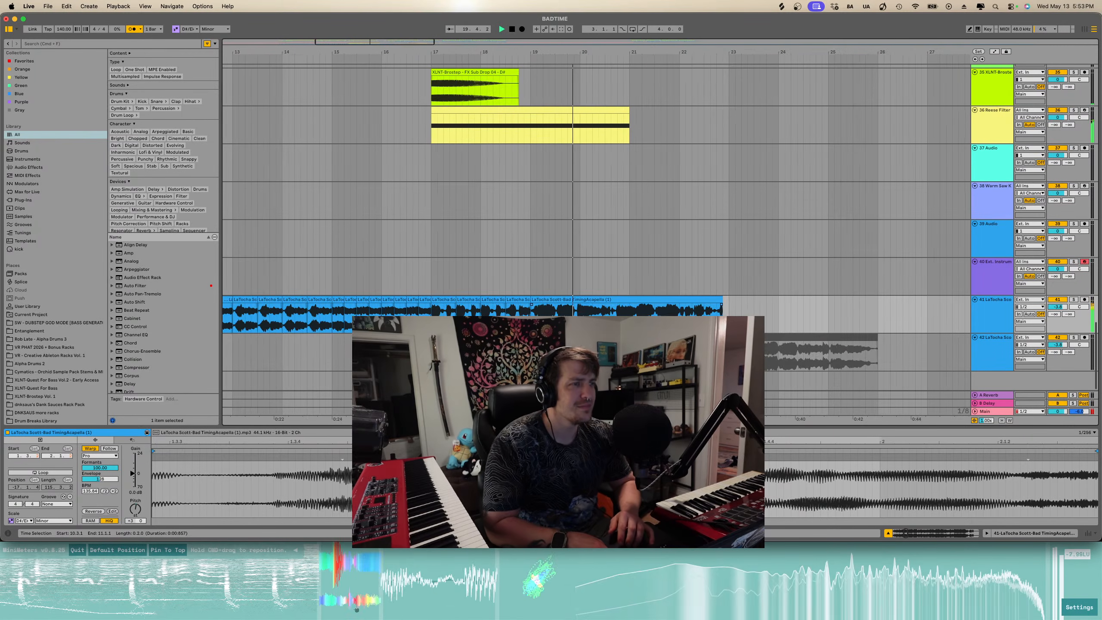
pyautogui.hscroll(1, 567, 301)
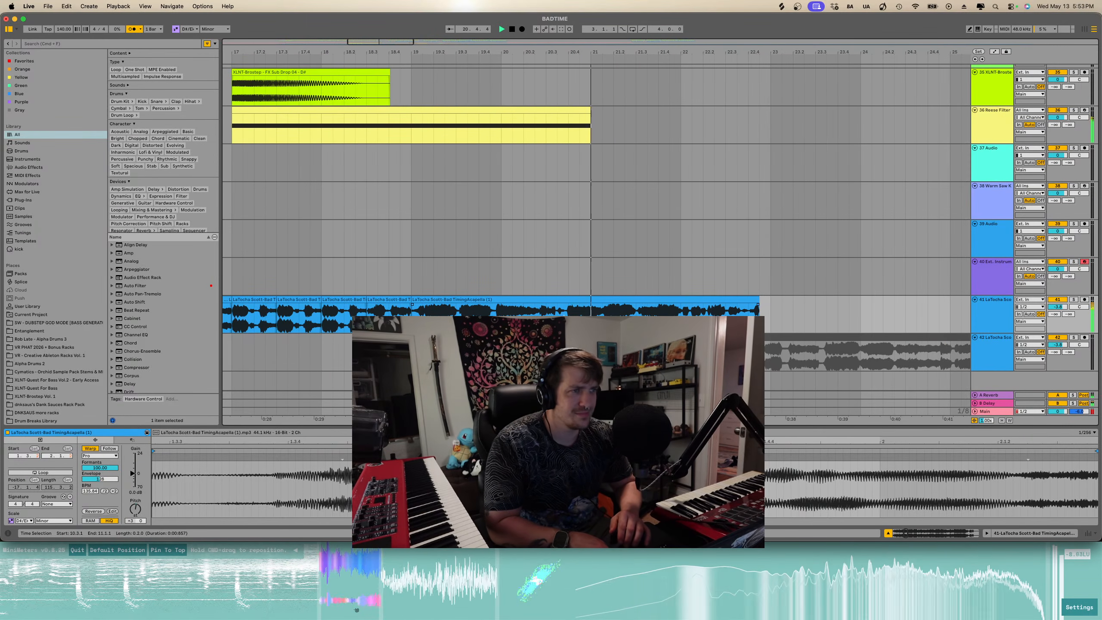
pyautogui.scroll(-4, 567, 300)
pyautogui.click(569, 301)
pyautogui.press('space')
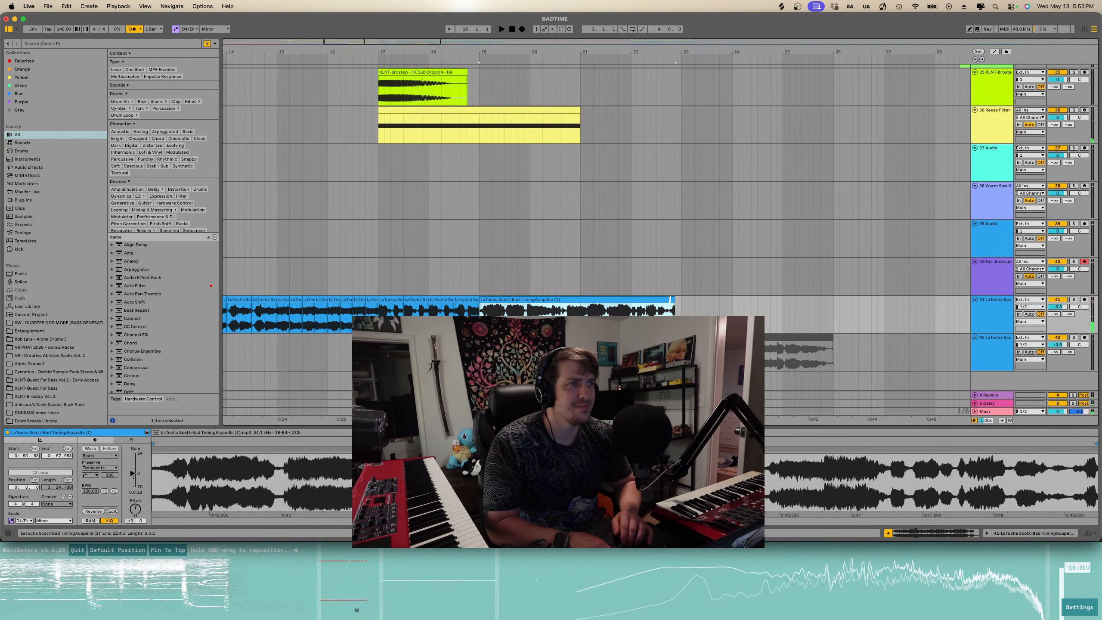
# - Toggle warping on the selected acapella slice and set its warp mode to Complex Pro
pyautogui.click(90, 448)
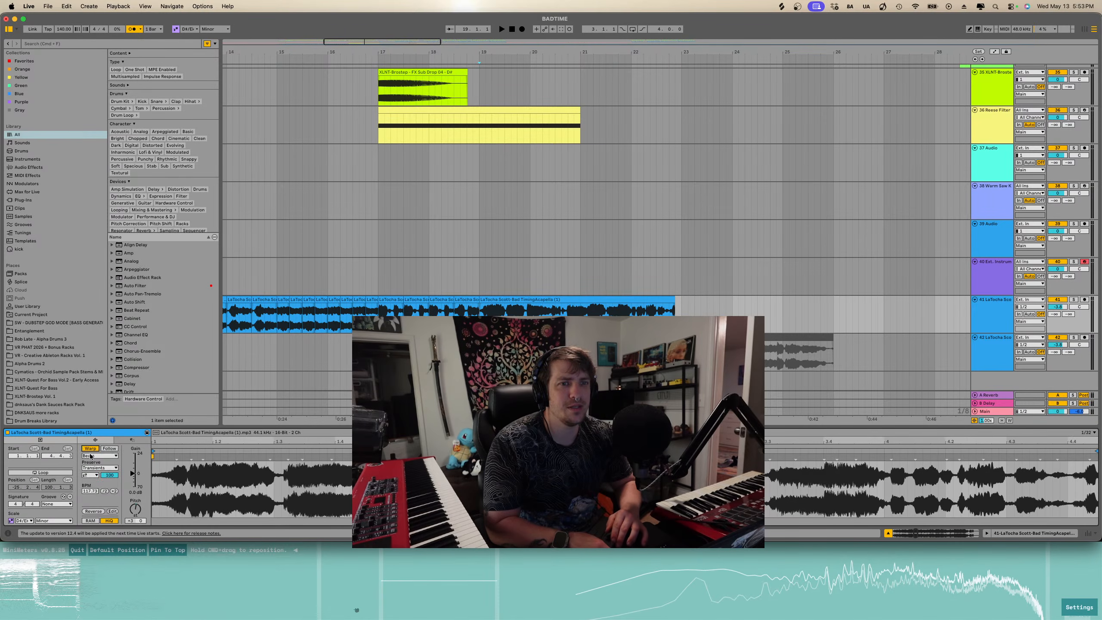
pyautogui.click(93, 455)
pyautogui.click(95, 496)
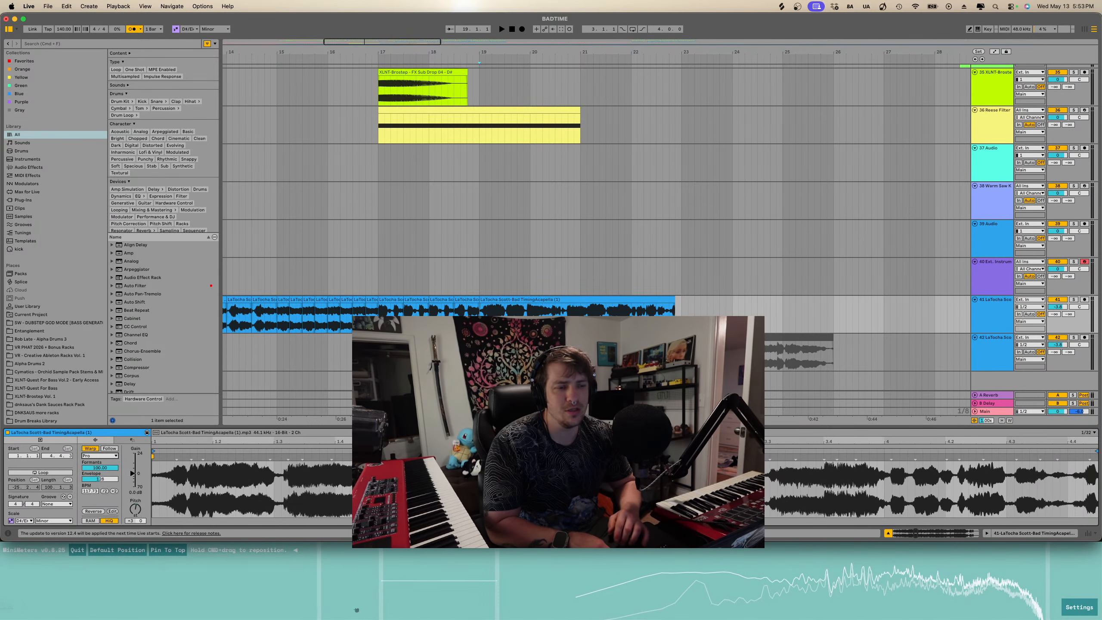
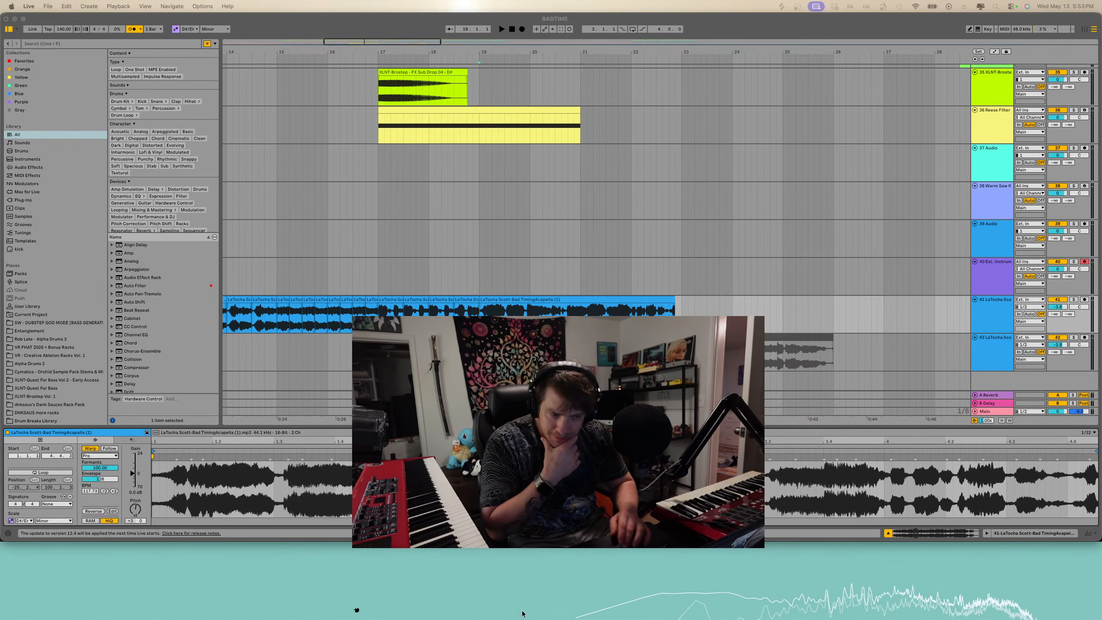
# - Select the acapella clip ending near bar 22 and audition it from bar 19
pyautogui.click(695, 314)
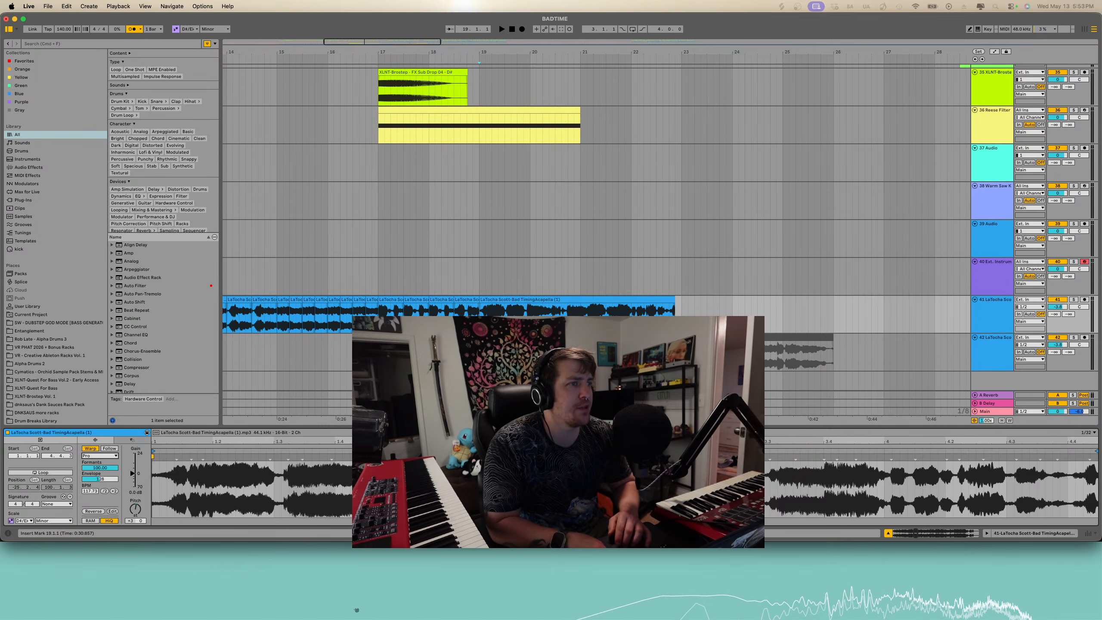
pyautogui.scroll(-5, 676, 313)
pyautogui.hscroll(2, 694, 313)
pyautogui.hscroll(3, 716, 313)
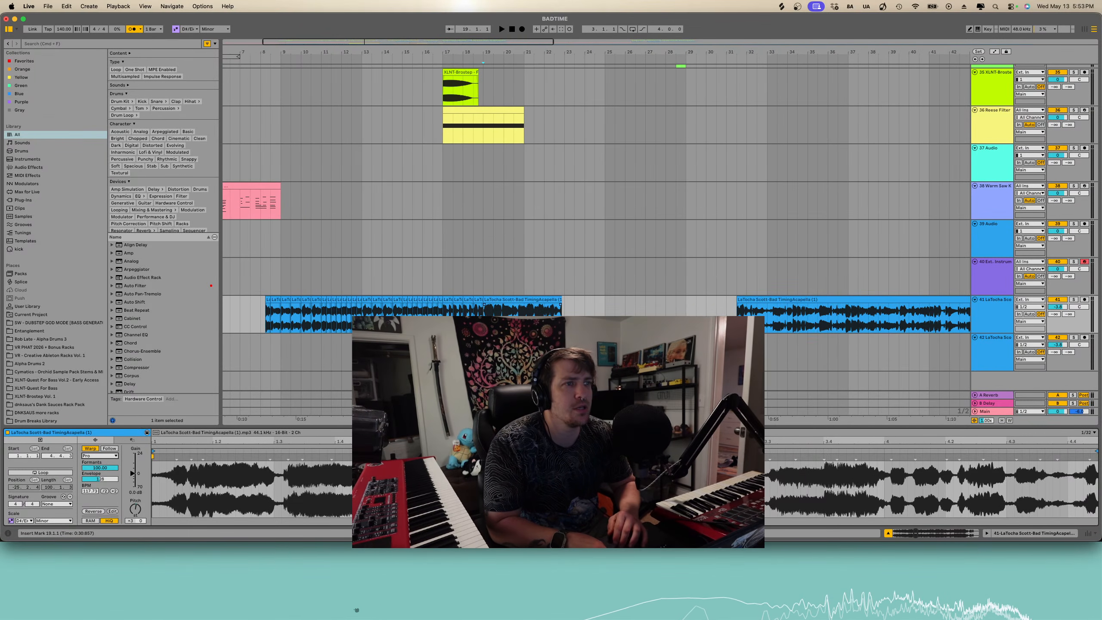
pyautogui.click(557, 299)
pyautogui.moveTo(562, 299); pyautogui.dragTo(564, 299)
pyautogui.press('space')
pyautogui.scroll(5, 535, 313)
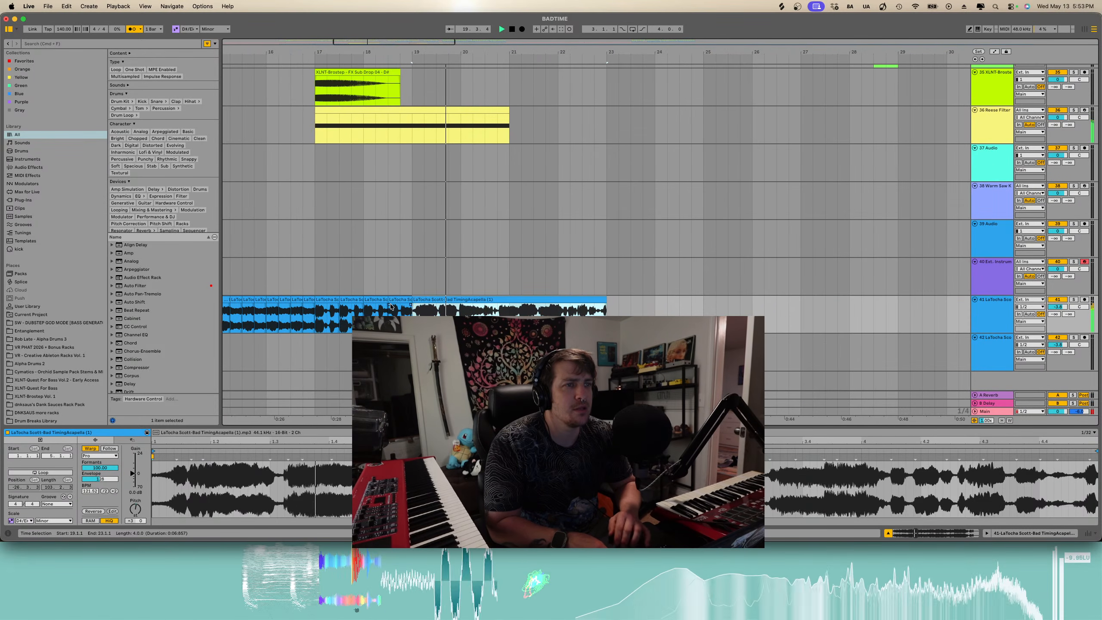
pyautogui.scroll(3, 486, 321)
pyautogui.press('space')
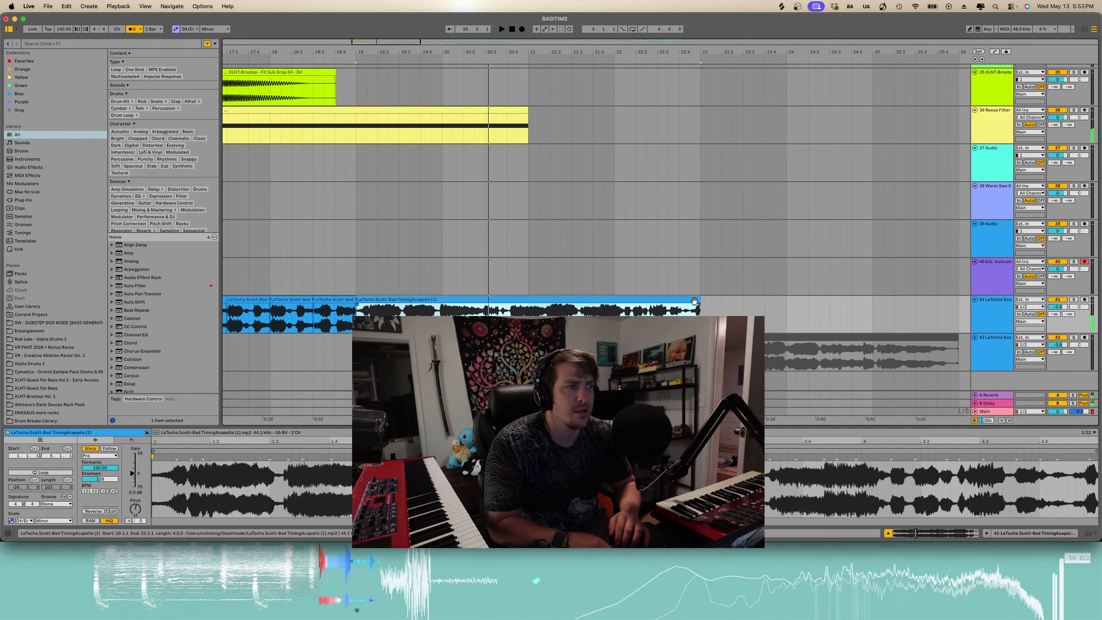
# - Extend the acapella clip's end slightly and split it at about bar 20.4
pyautogui.moveTo(697, 300); pyautogui.dragTo(708, 300)
pyautogui.press('space')
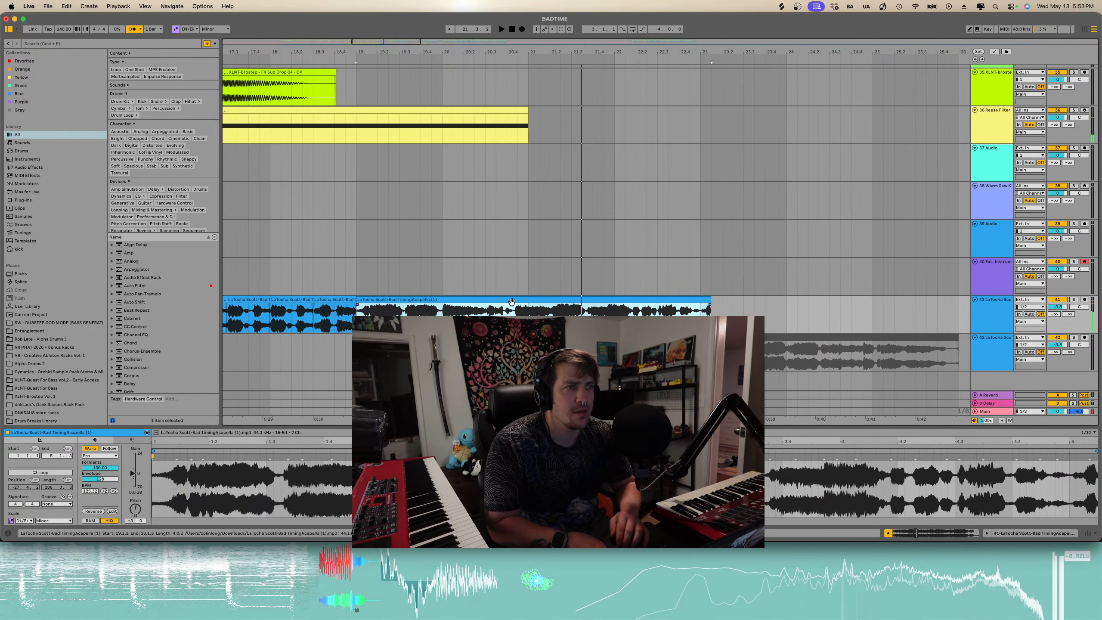
pyautogui.click(486, 307)
pyautogui.press('super+e')
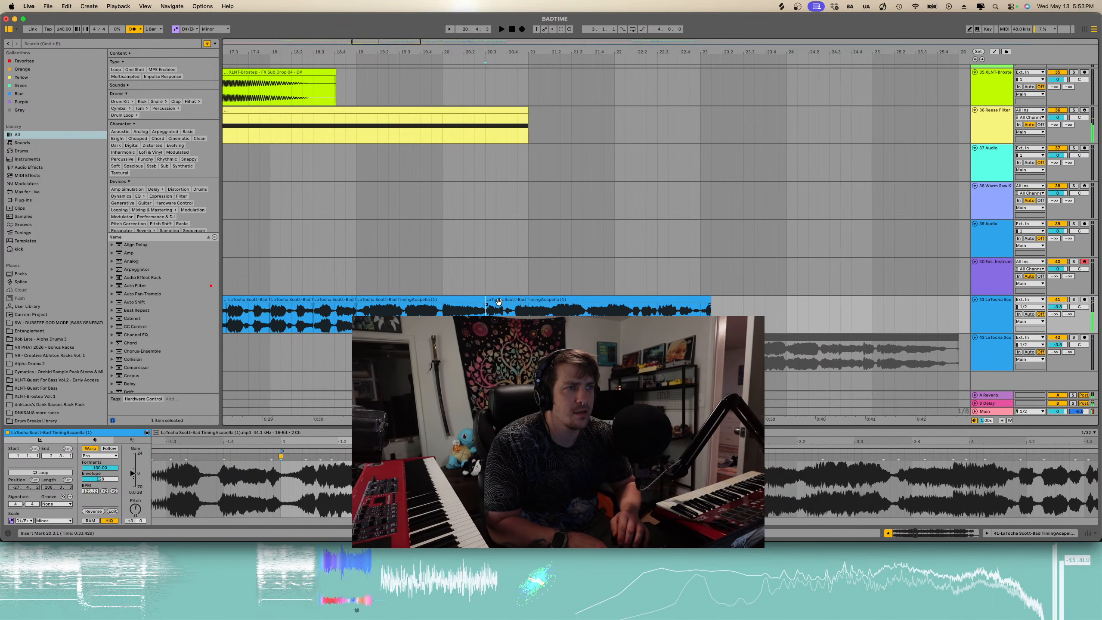
# - Shift the acapella slice near bar 19.4 earlier to line it up with the beat
pyautogui.click(357, 306)
pyautogui.press('space')
pyautogui.scroll(3, 343, 304)
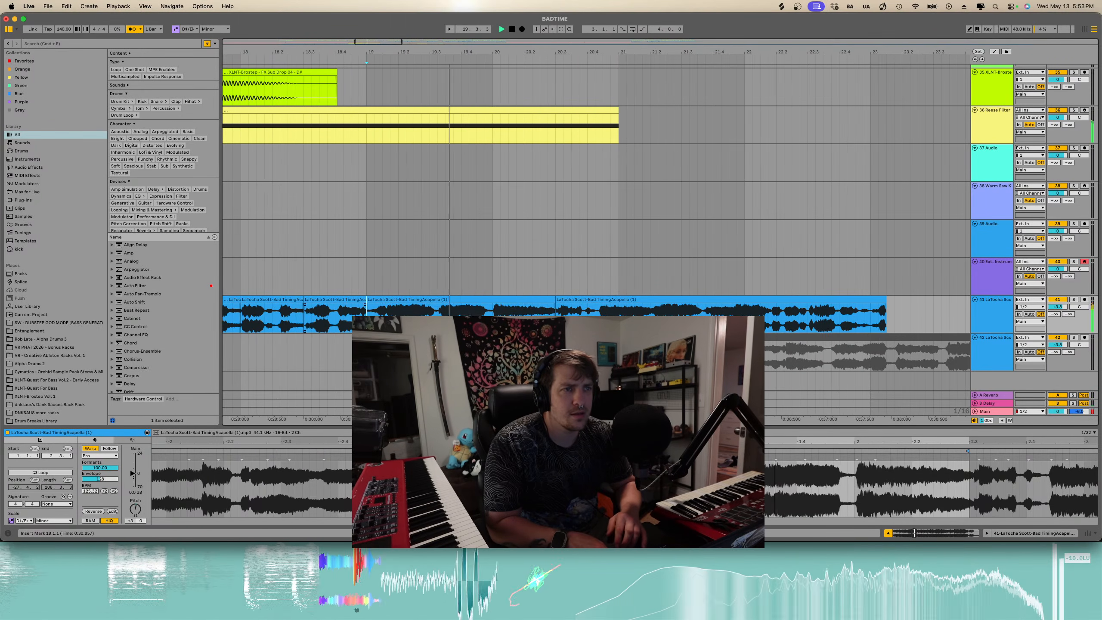
pyautogui.press('space')
pyautogui.click(392, 299)
pyautogui.scroll(3, 391, 300)
pyautogui.moveTo(386, 301); pyautogui.dragTo(358, 301)
pyautogui.press('space')
pyautogui.scroll(-3, 358, 301)
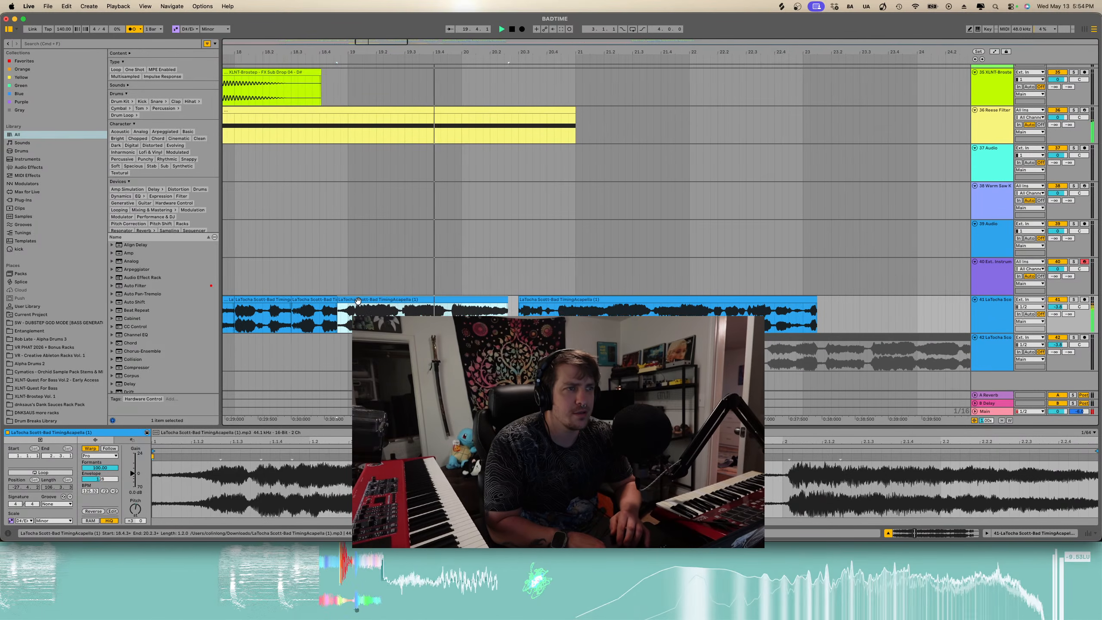
# - Move the acapella slice near bar 20 slightly later in time
pyautogui.moveTo(501, 300); pyautogui.dragTo(515, 300)
pyautogui.press('space')
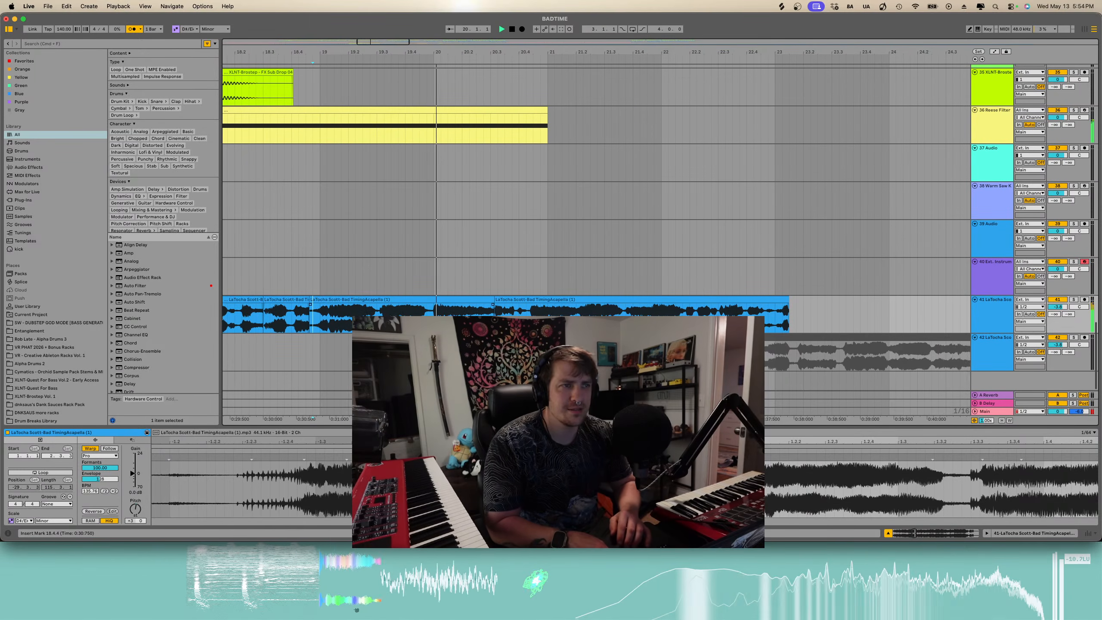
pyautogui.moveTo(407, 300); pyautogui.dragTo(721, 300)
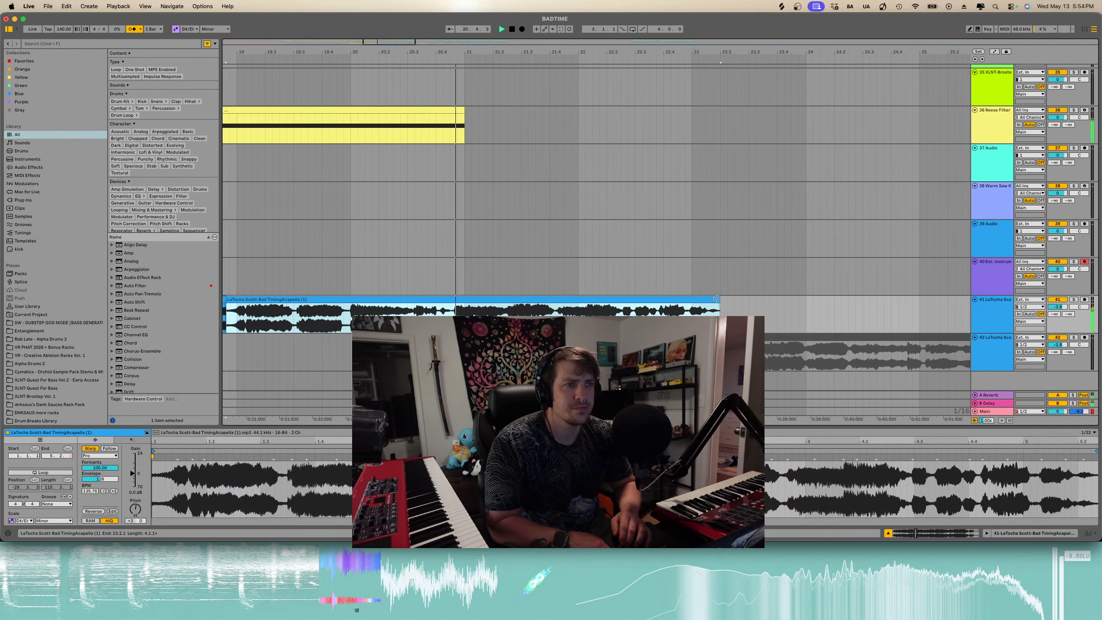
# - Try extending the acapella clip's end past bar 22, then undo it
pyautogui.moveTo(716, 299); pyautogui.dragTo(741, 300)
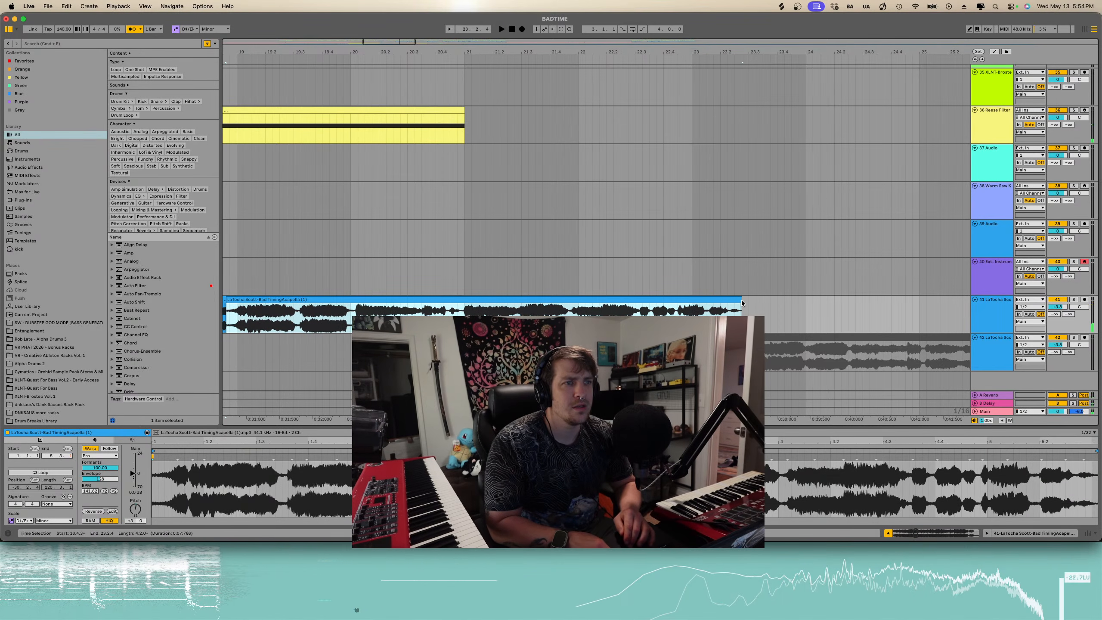
pyautogui.press('space')
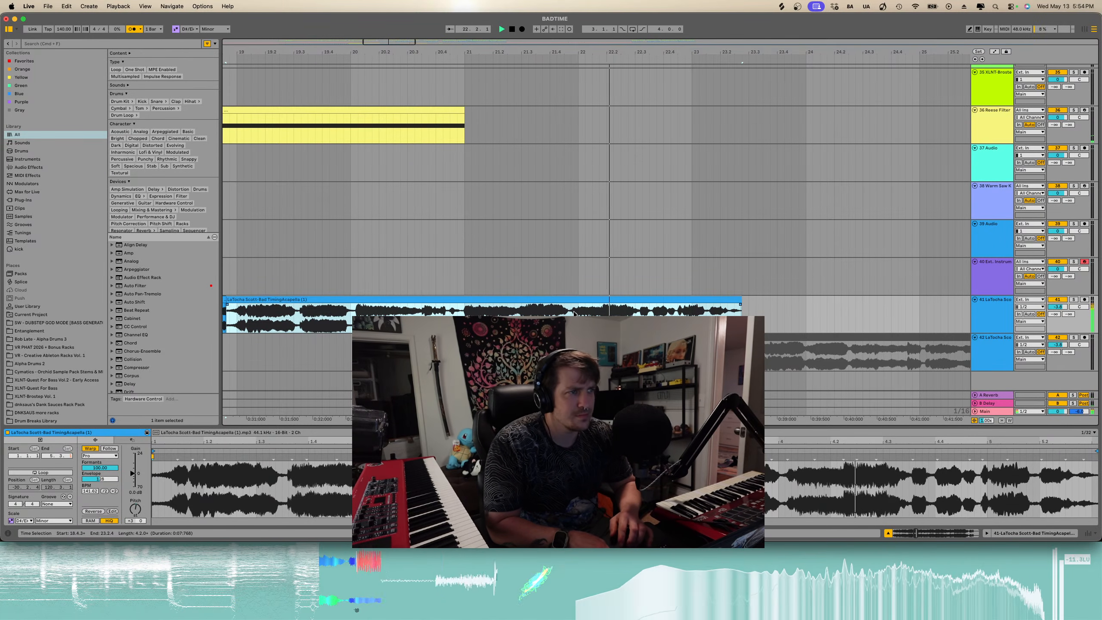
pyautogui.scroll(-3, 630, 307)
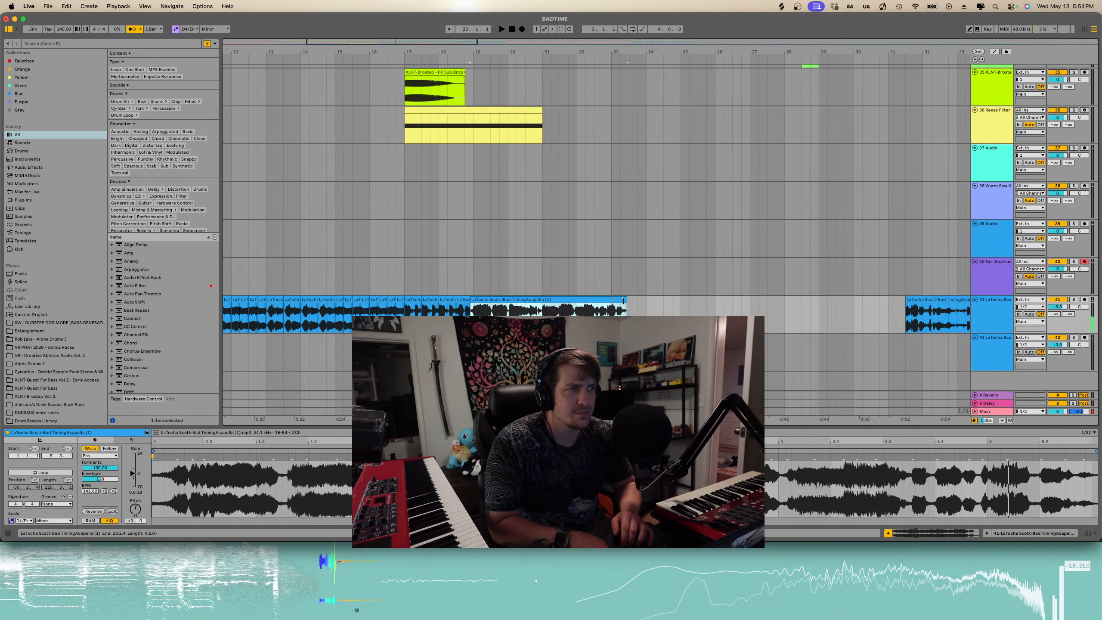
pyautogui.press('super+z')
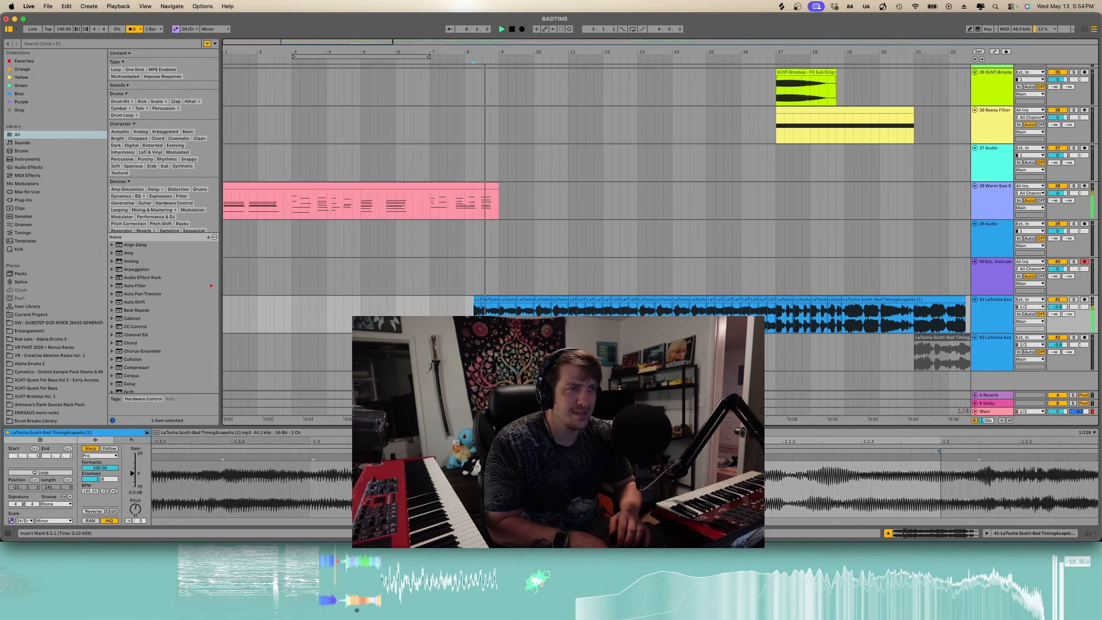
# - Split the acapella at bar 9.2 and delete the slice from bar 9.1 to 9.2
pyautogui.press('+')
pyautogui.hscroll(2, 476, 323)
pyautogui.press('space')
pyautogui.press('space')
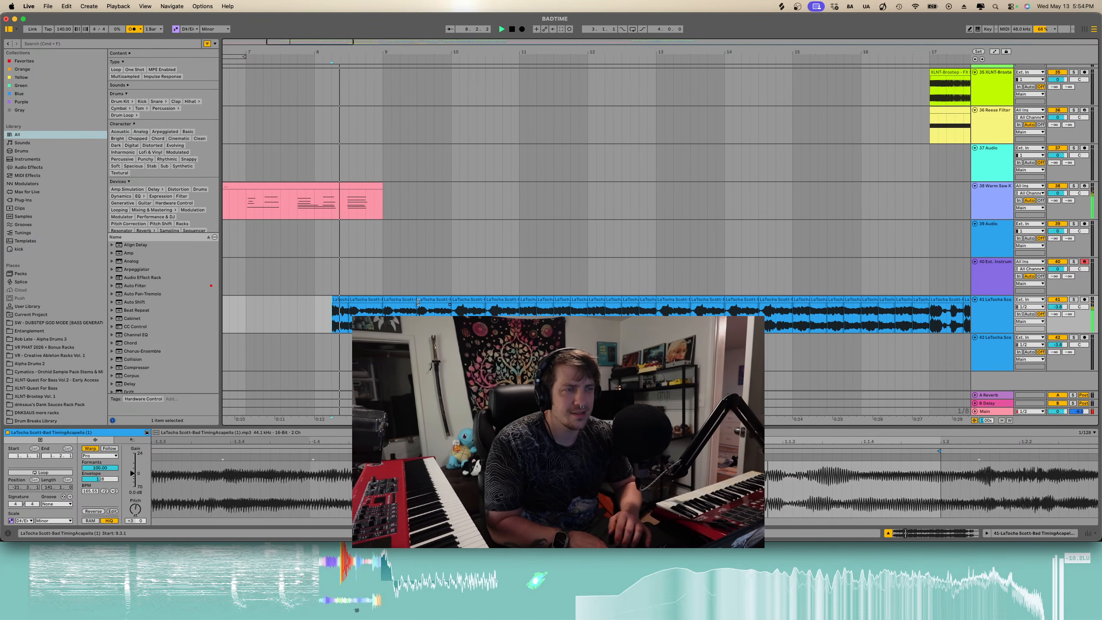
pyautogui.scroll(5, 411, 300)
pyautogui.press('space')
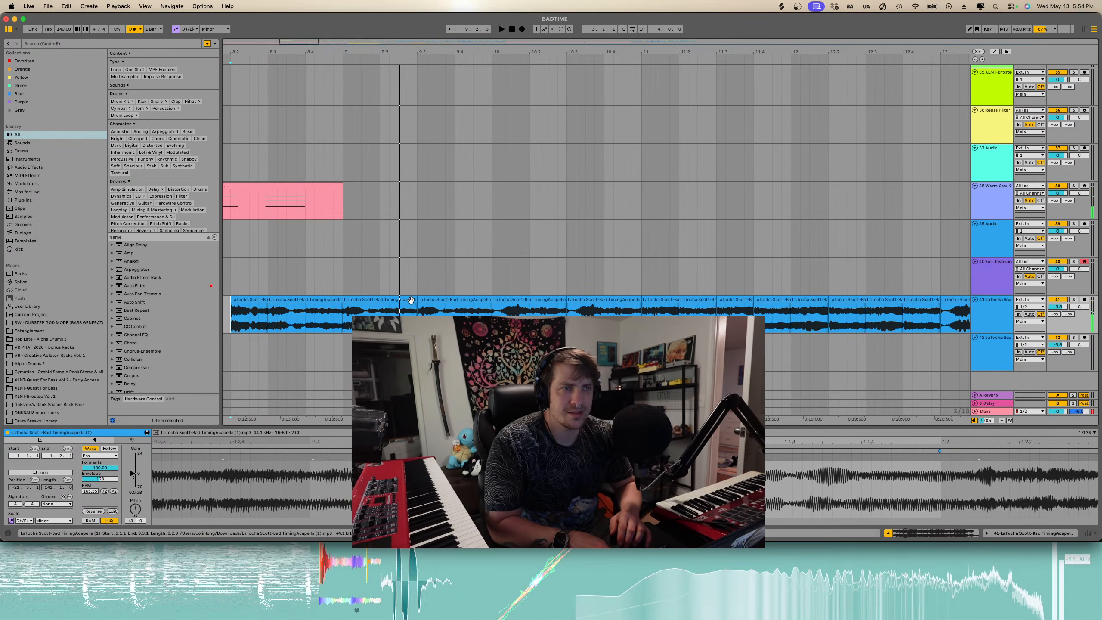
pyautogui.click(381, 309)
pyautogui.press('super+e')
pyautogui.click(363, 301)
pyautogui.press('Delete')
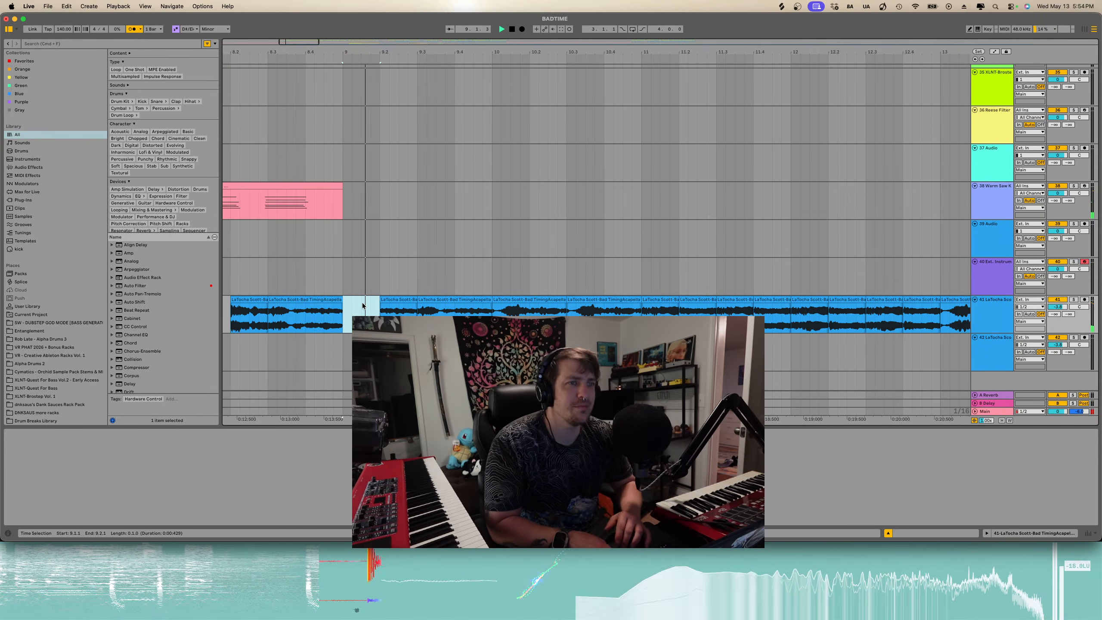
# - Delete the acapella slice around bar 9.4 and play back the section
pyautogui.click(419, 299)
pyautogui.press('Delete')
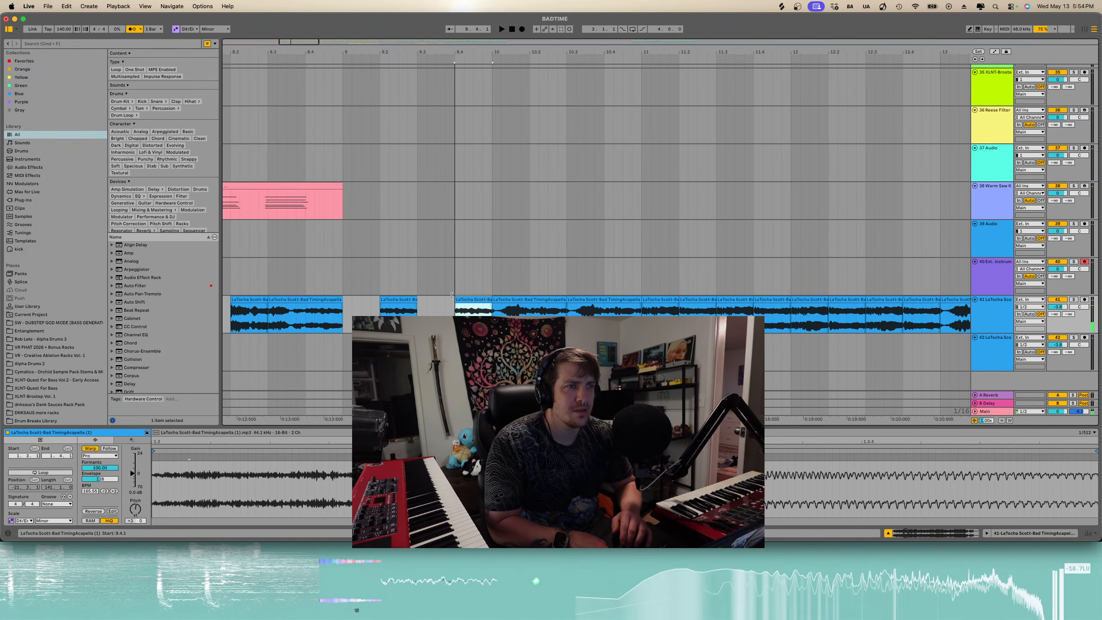
pyautogui.click(230, 324)
pyautogui.press('space')
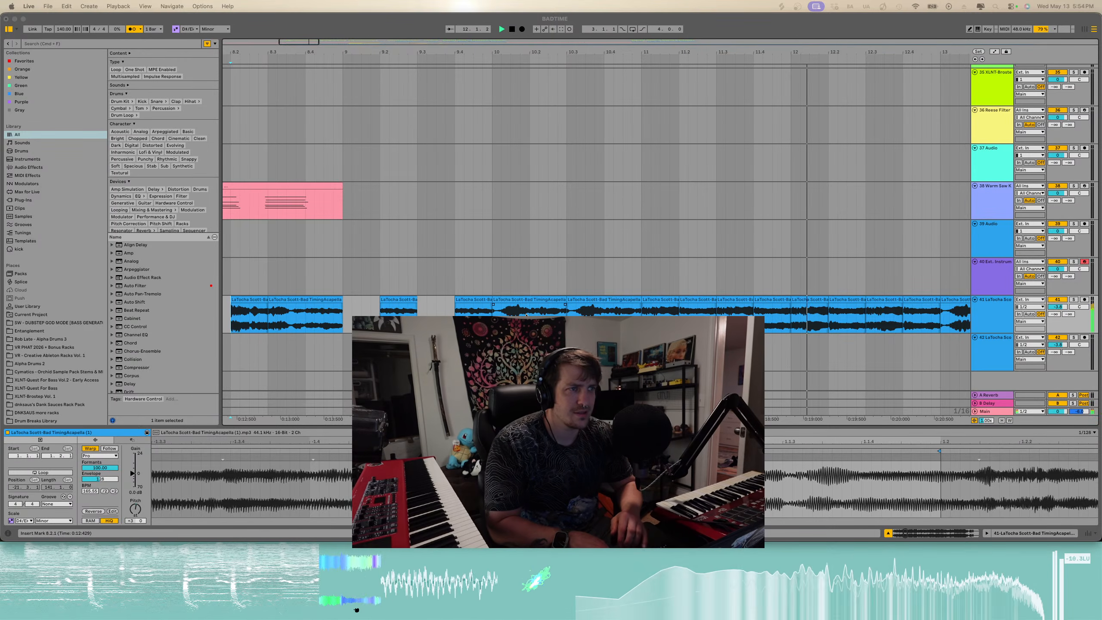
pyautogui.press('space')
# - Audition the acapella slice starting at bar 10.1
pyautogui.scroll(-5, 233, 316)
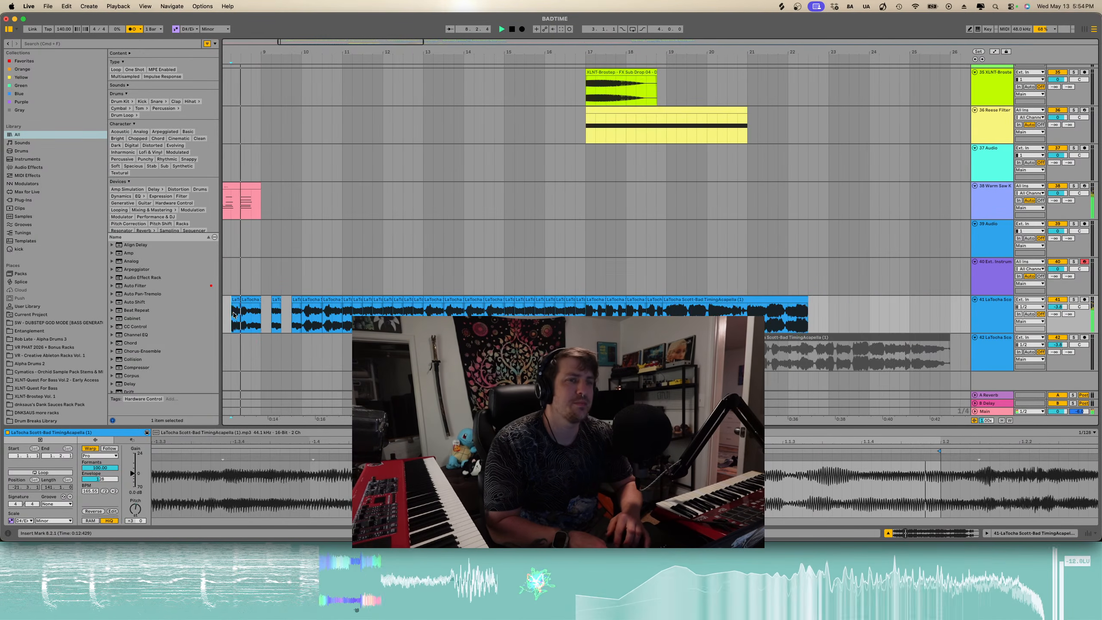
pyautogui.scroll(2, 266, 315)
pyautogui.hscroll(-4, 266, 315)
pyautogui.hscroll(3, 266, 315)
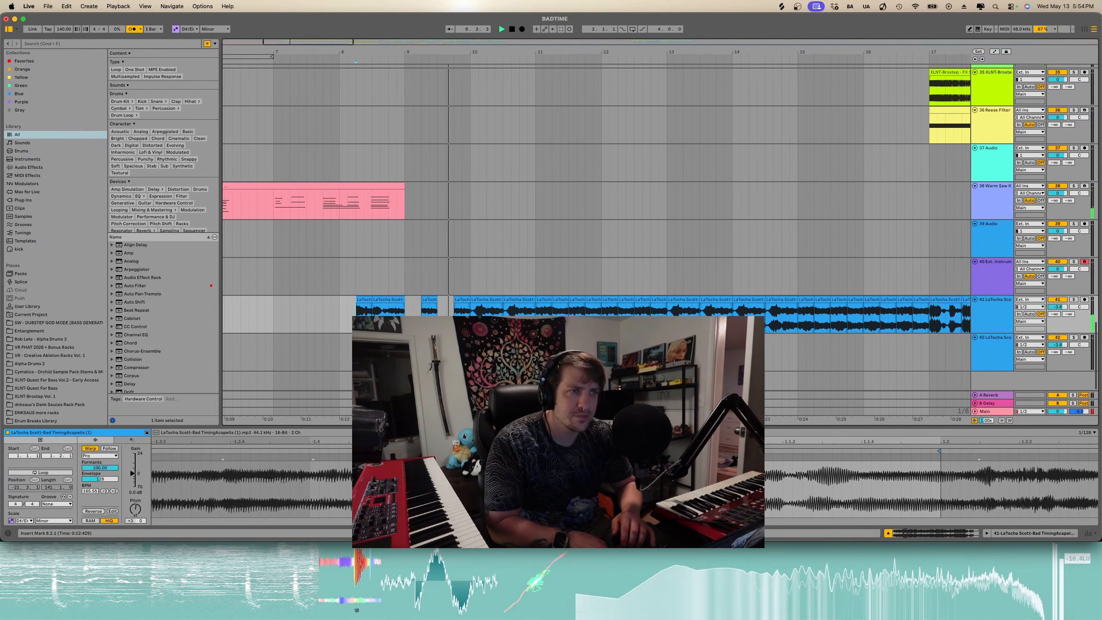
pyautogui.scroll(3, 444, 308)
pyautogui.click(445, 301)
pyautogui.press('space')
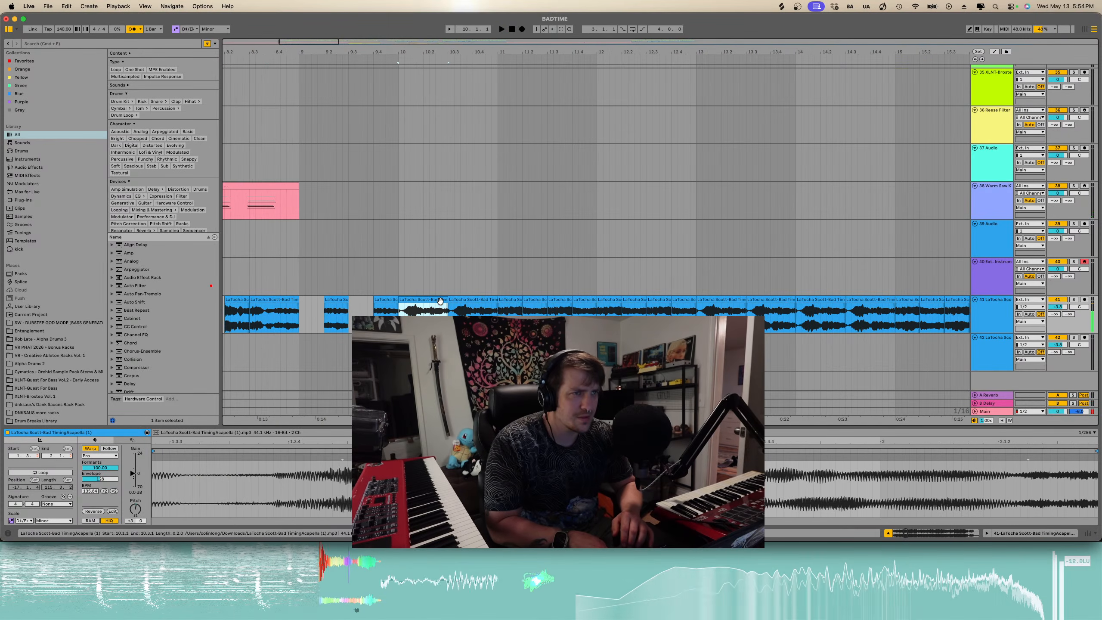
# - Move the acapella slice near bar 10.4 slightly earlier and play it back
pyautogui.click(494, 299)
pyautogui.moveTo(494, 300)
pyautogui.mouseDown()
pyautogui.moveTo(458, 299)
pyautogui.moveTo(479, 306)
pyautogui.mouseUp()
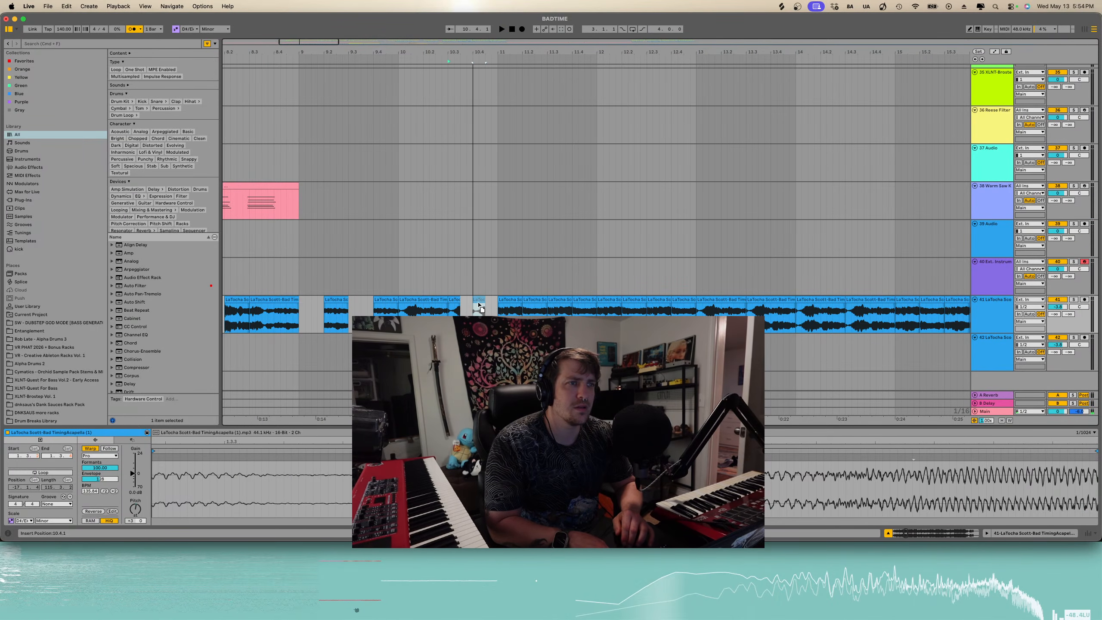
pyautogui.press('space')
pyautogui.click(385, 316)
pyautogui.press('space')
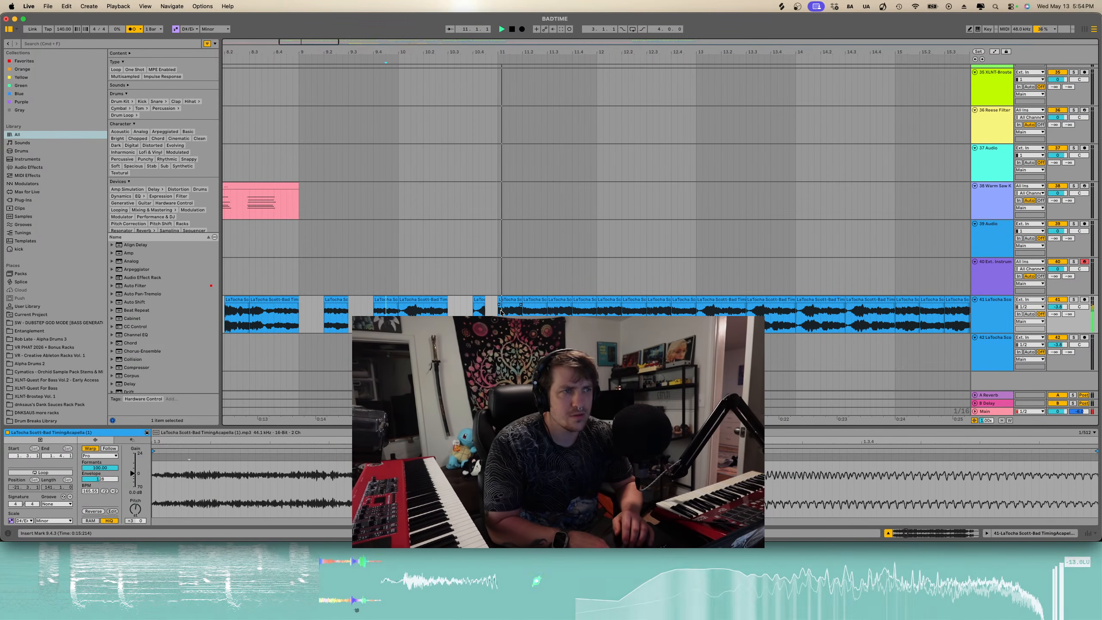
# - Shift the acapella slice near bar 10.3 slightly later and play back from bar 9
pyautogui.click(437, 302)
pyautogui.press('space')
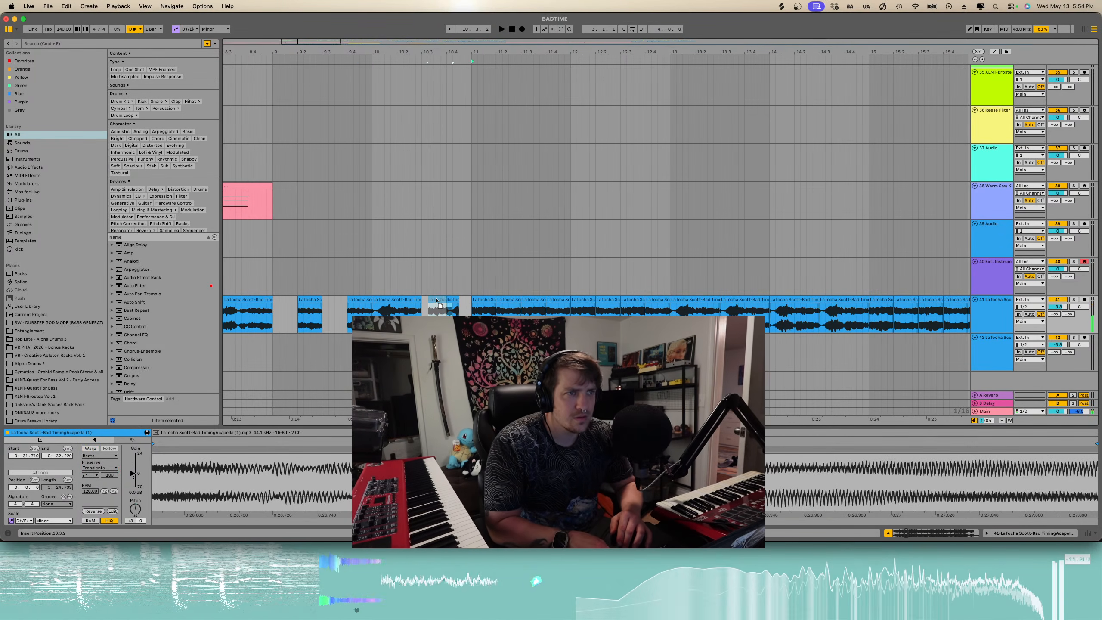
pyautogui.moveTo(439, 300); pyautogui.dragTo(451, 299)
pyautogui.click(347, 320)
pyautogui.press('space')
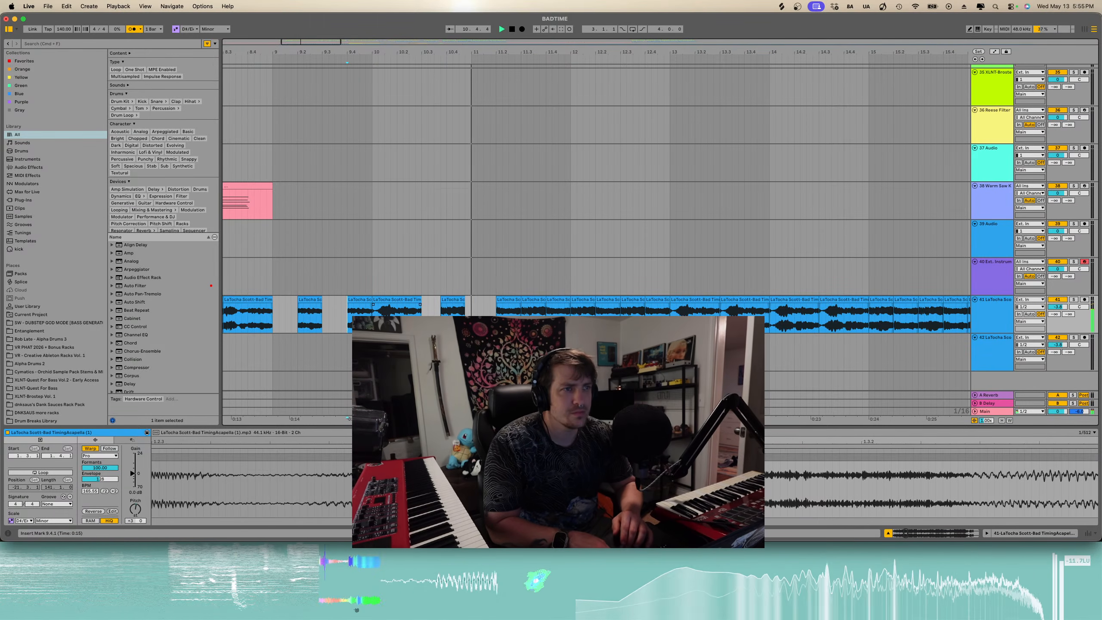
pyautogui.press('space')
pyautogui.press('space')
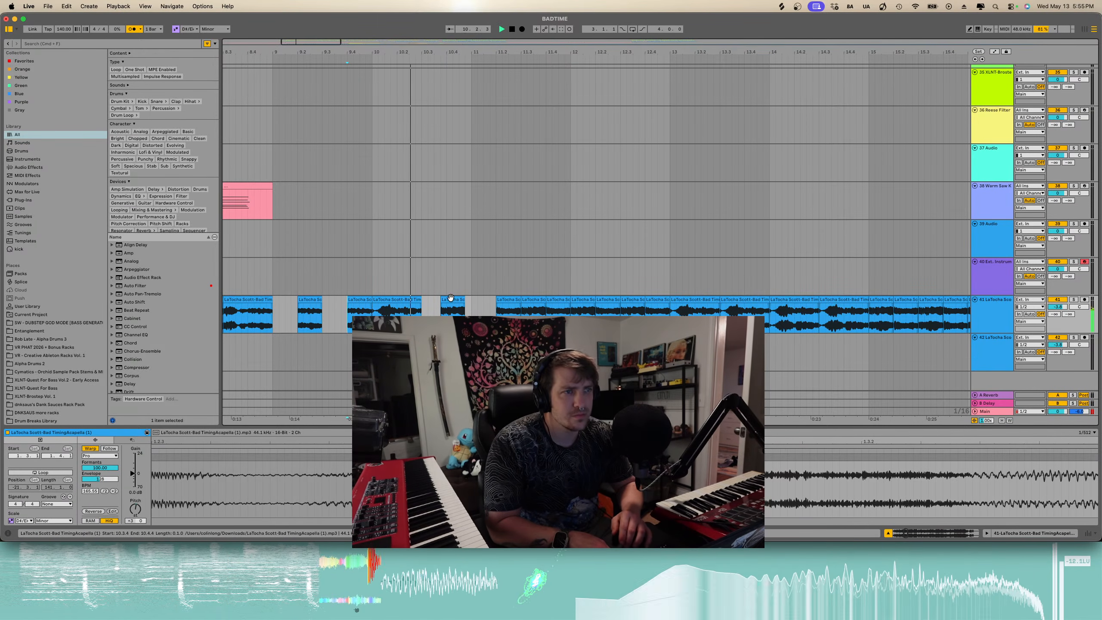
# - Move the acapella slice after bar 10.3 later toward bar 11
pyautogui.moveTo(452, 299); pyautogui.dragTo(497, 300)
pyautogui.press('space')
pyautogui.press('space')
pyautogui.press('space')
pyautogui.press('space')
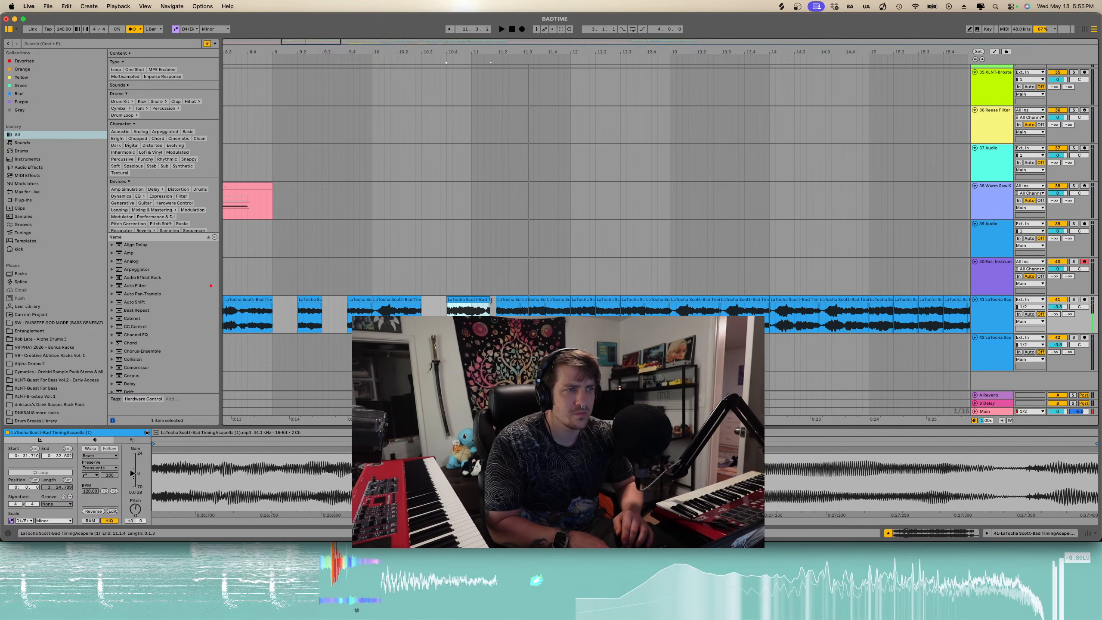
# - Nudge the same acapella slice back slightly earlier and play back from bar 10.4
pyautogui.press('space')
pyautogui.moveTo(506, 300); pyautogui.dragTo(483, 300)
pyautogui.click(448, 309)
pyautogui.press('space')
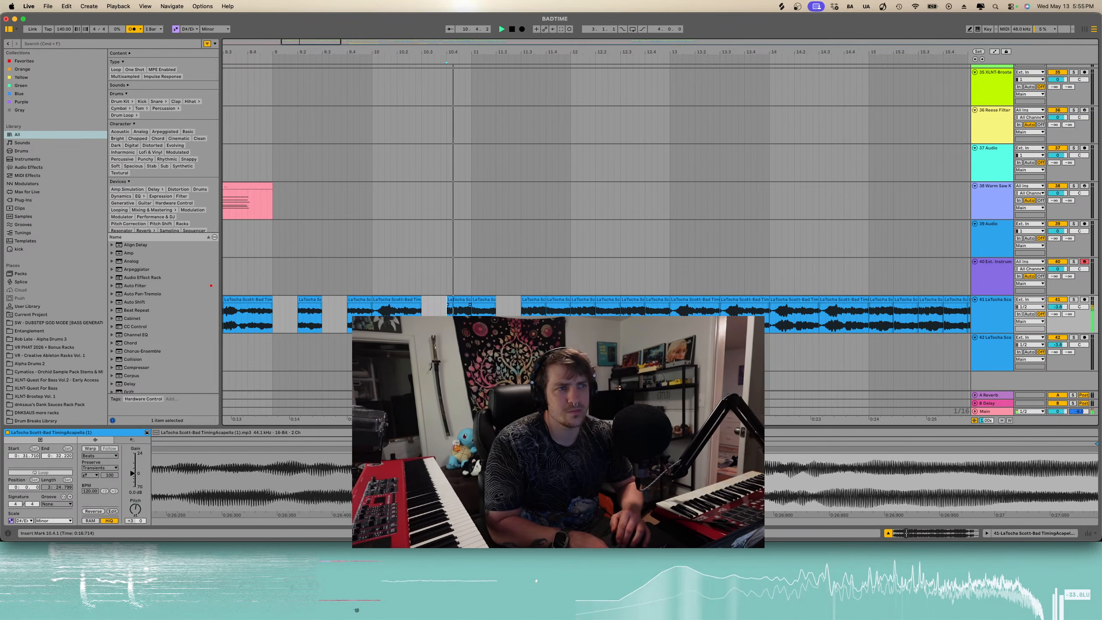
# - Delete the acapella slice from bar 11.4 to 12.1
pyautogui.click(524, 310)
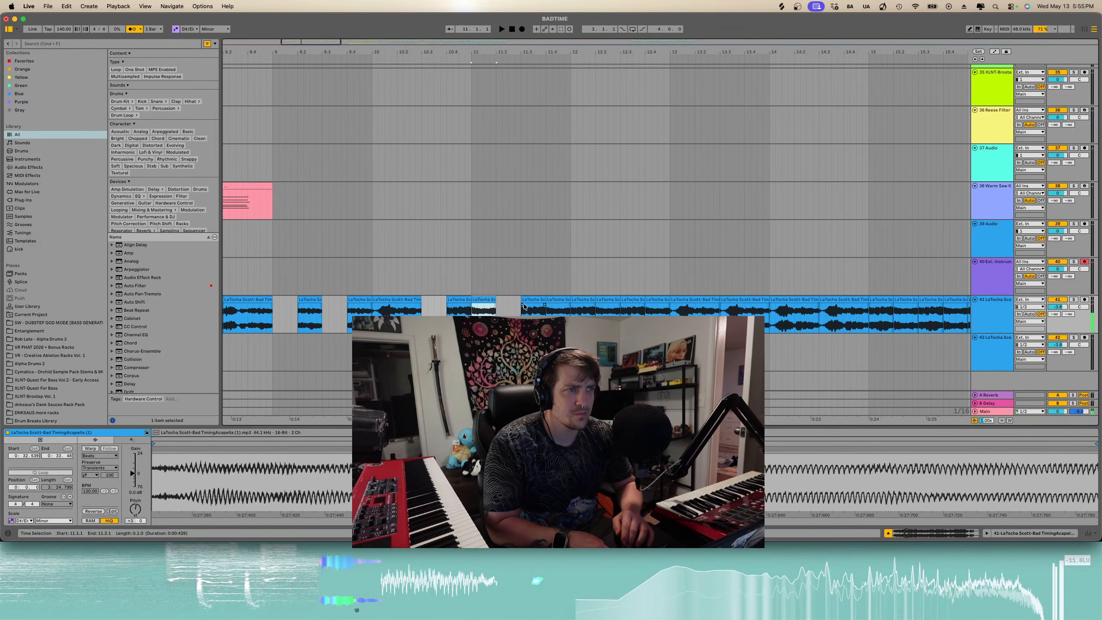
pyautogui.press('space')
pyautogui.click(545, 298)
pyautogui.press('Delete')
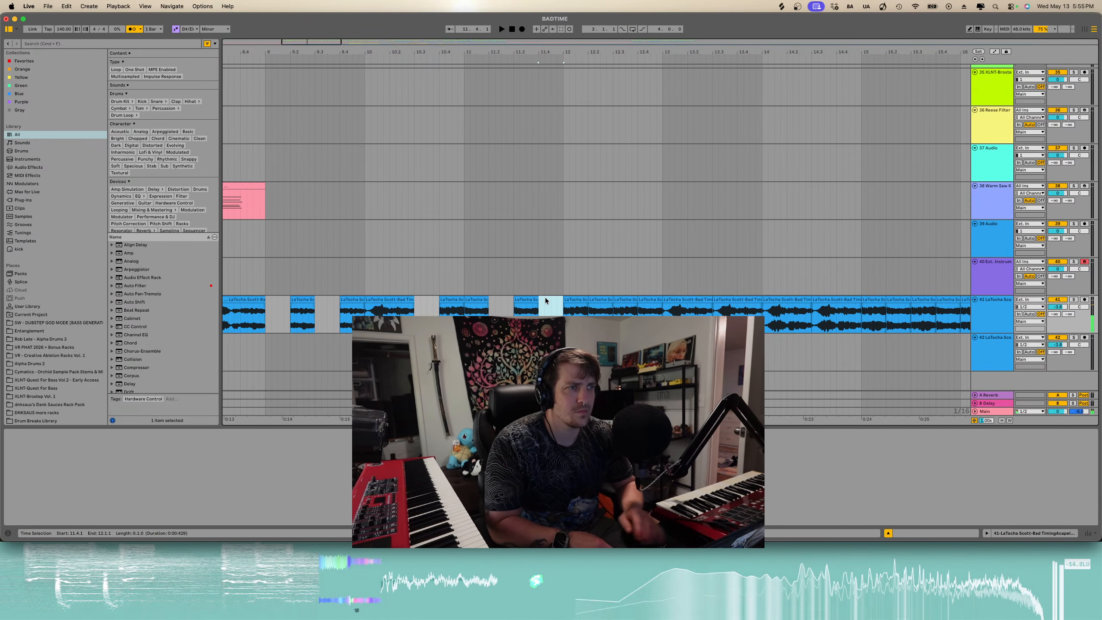
# - Play back the edited acapella section from bar 8
pyautogui.scroll(-5, 478, 308)
pyautogui.click(340, 324)
pyautogui.press('space')
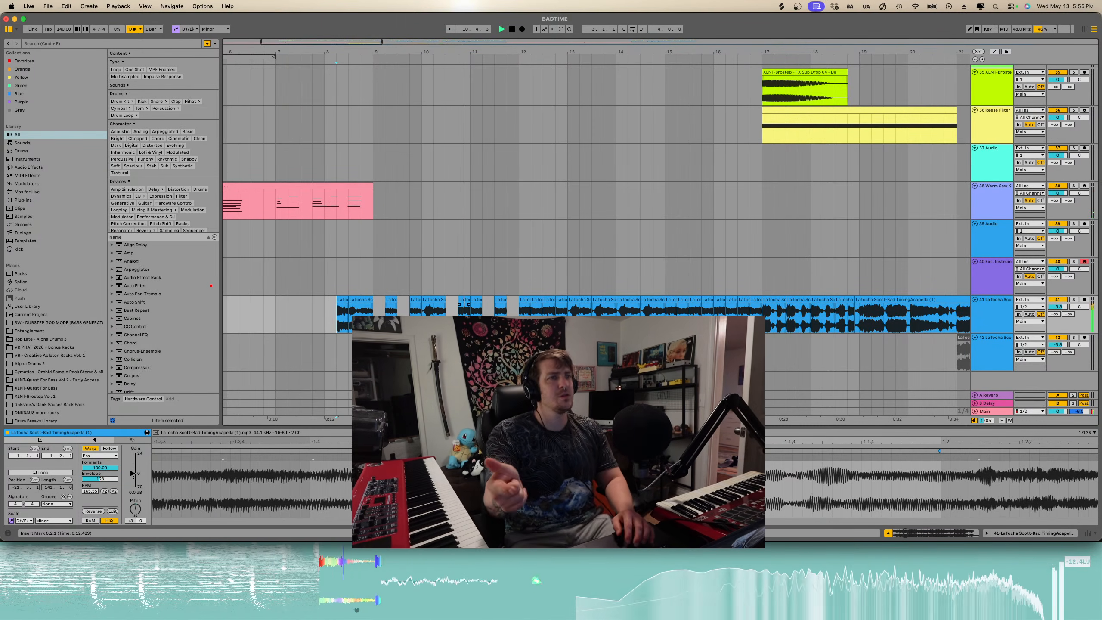
pyautogui.click(502, 309)
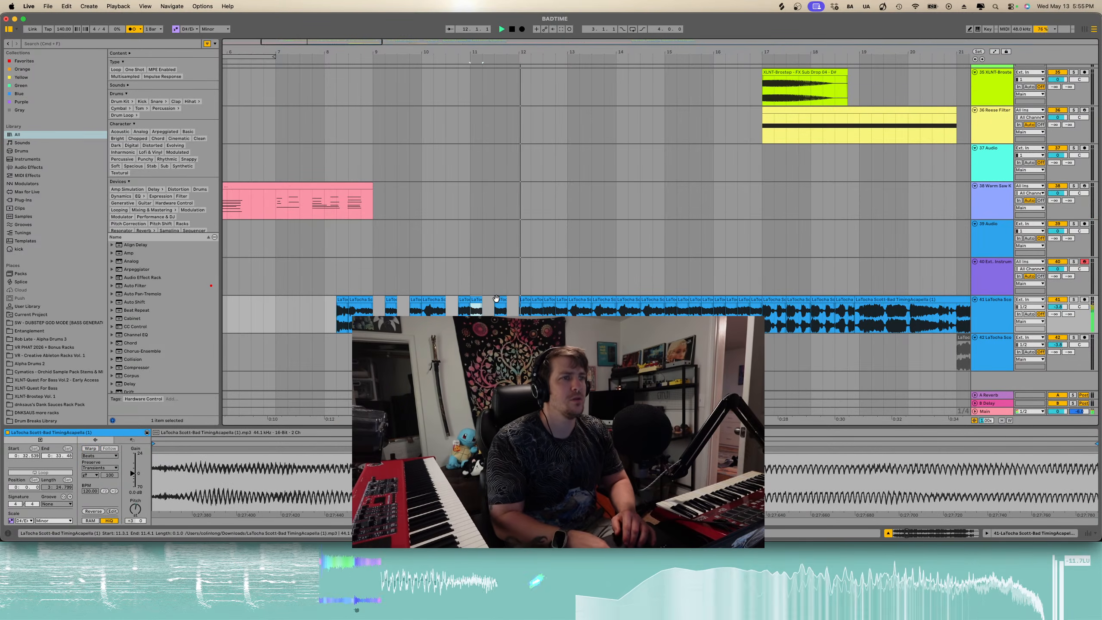
pyautogui.press('space')
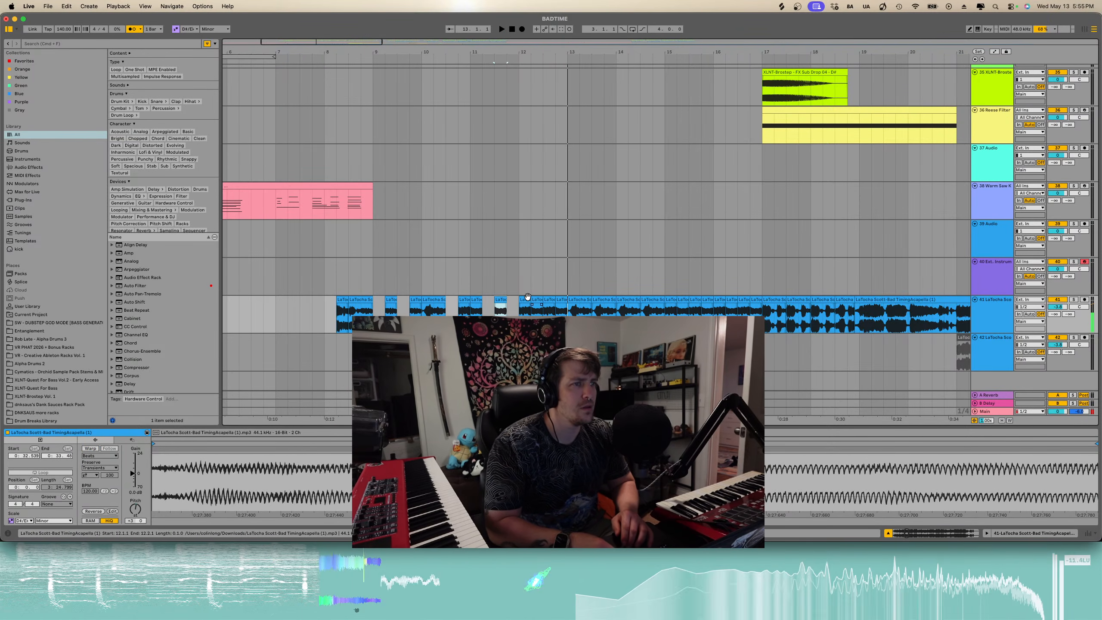
# - Delete the acapella slice from bar 12 to bar 13
pyautogui.click(526, 299)
pyautogui.keyDown('shift'); pyautogui.click(559, 299); pyautogui.keyUp('shift')
pyautogui.press('Delete')
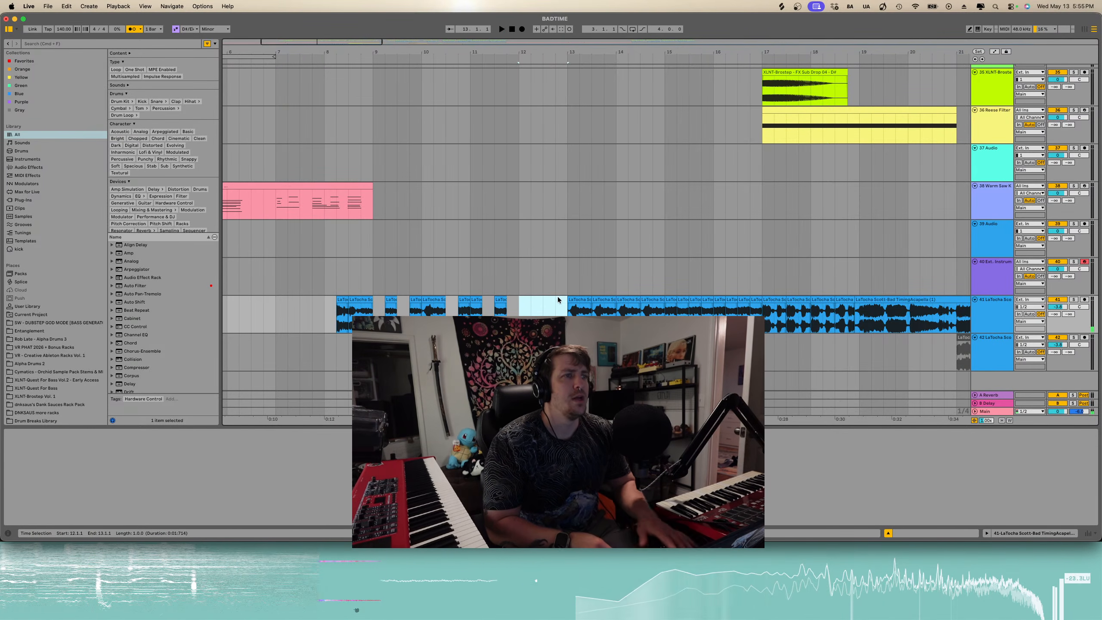
# - Paste the copied acapella slice at bar 12 and again just after it, previewing playback each time
pyautogui.click(519, 308)
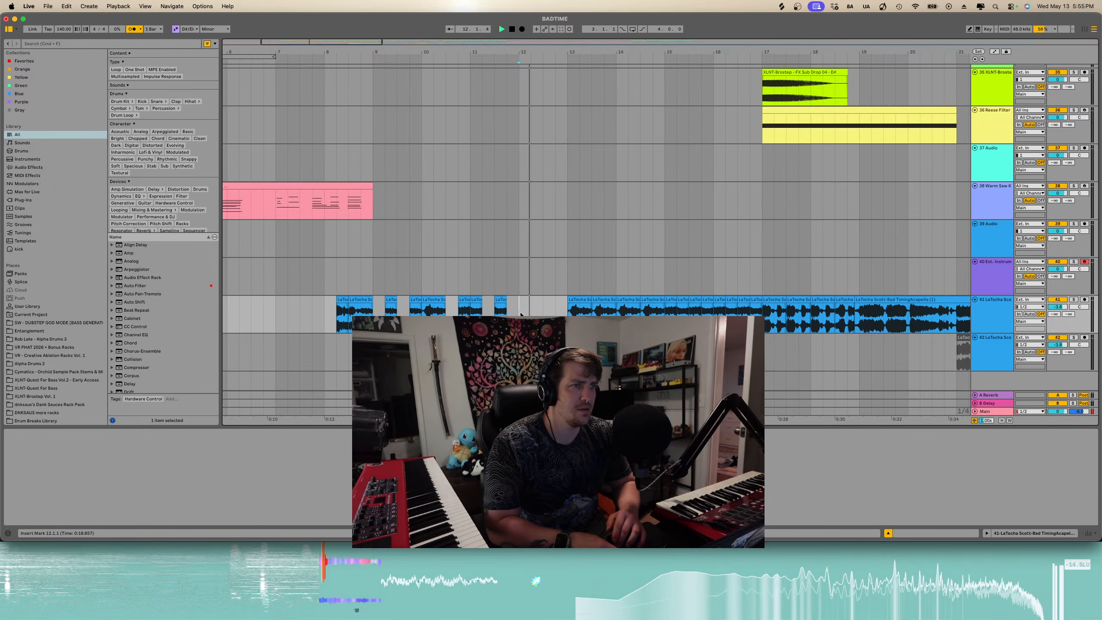
pyautogui.press('super+v')
pyautogui.press('space')
pyautogui.press('space')
pyautogui.click(544, 313)
pyautogui.press('super+v')
pyautogui.press('space')
# - Delete the acapella from bar 13 to bar 17
pyautogui.hscroll(4, 544, 313)
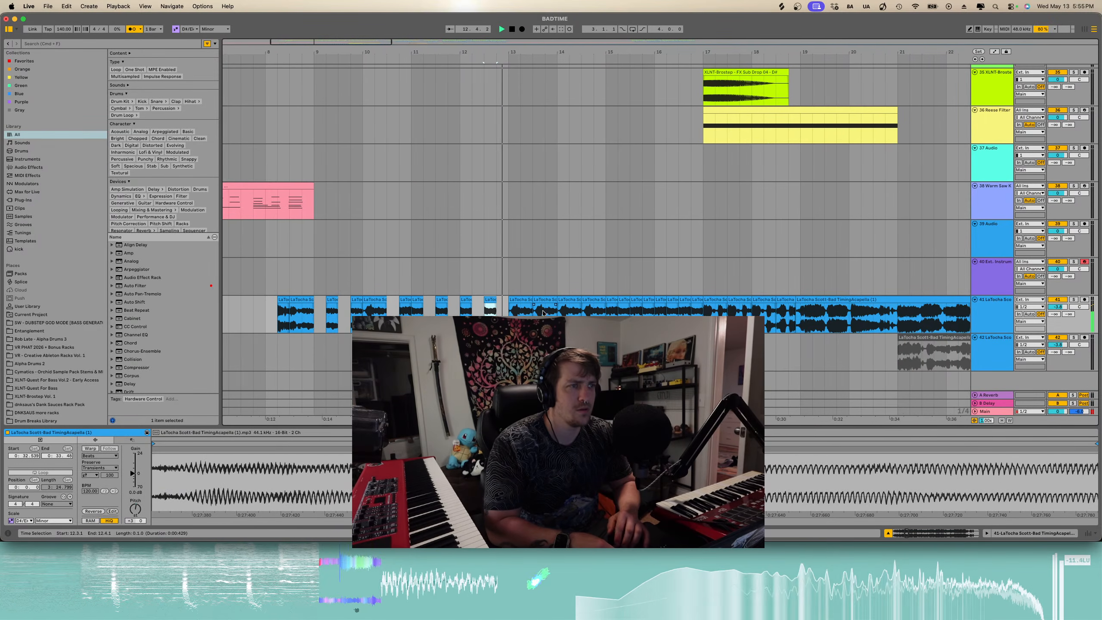
pyautogui.hscroll(1, 544, 313)
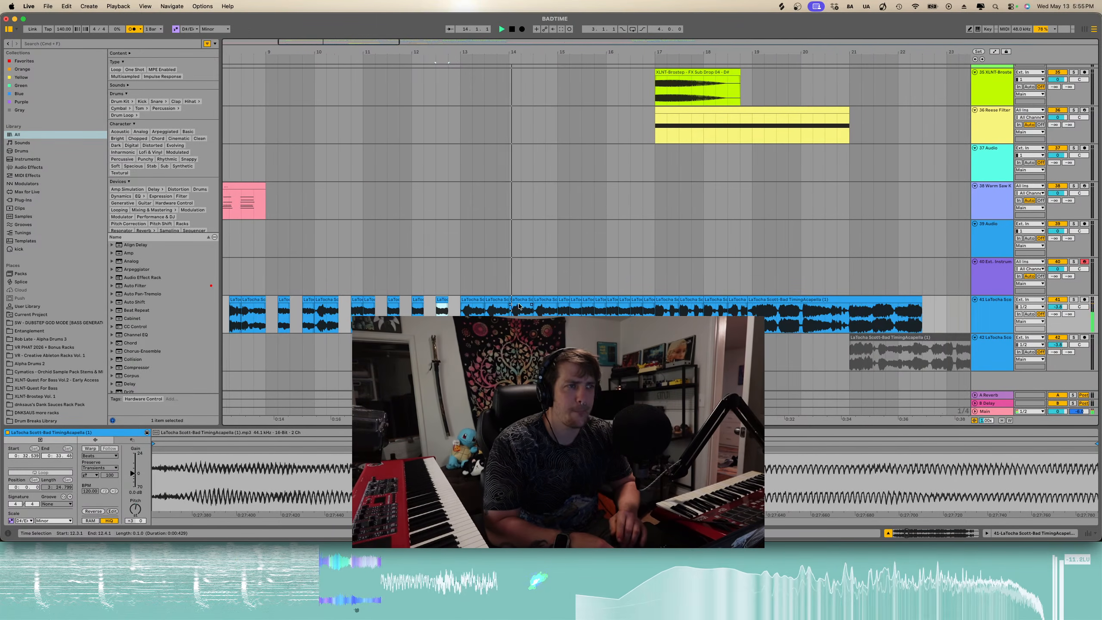
pyautogui.scroll(3, 536, 310)
pyautogui.scroll(-3, 518, 306)
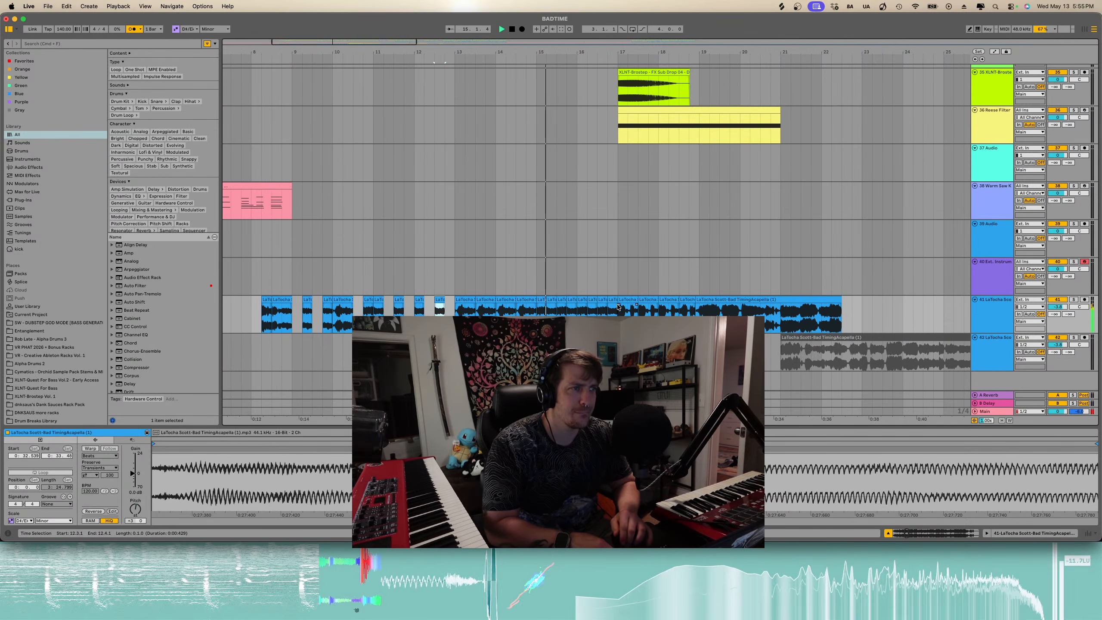
pyautogui.moveTo(615, 306); pyautogui.dragTo(464, 304)
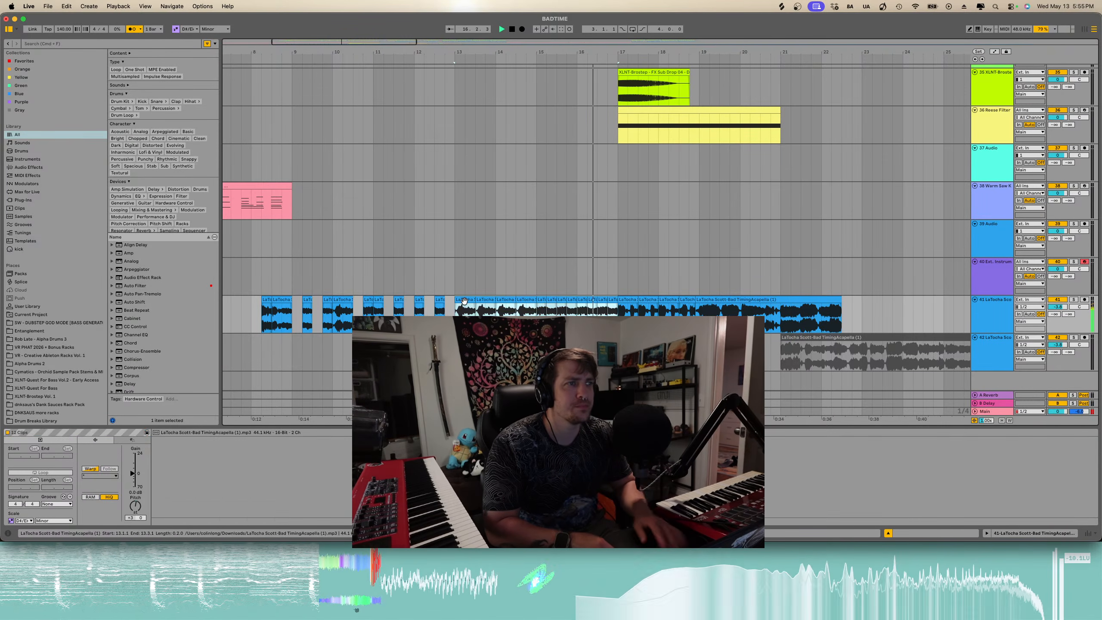
pyautogui.press('Delete')
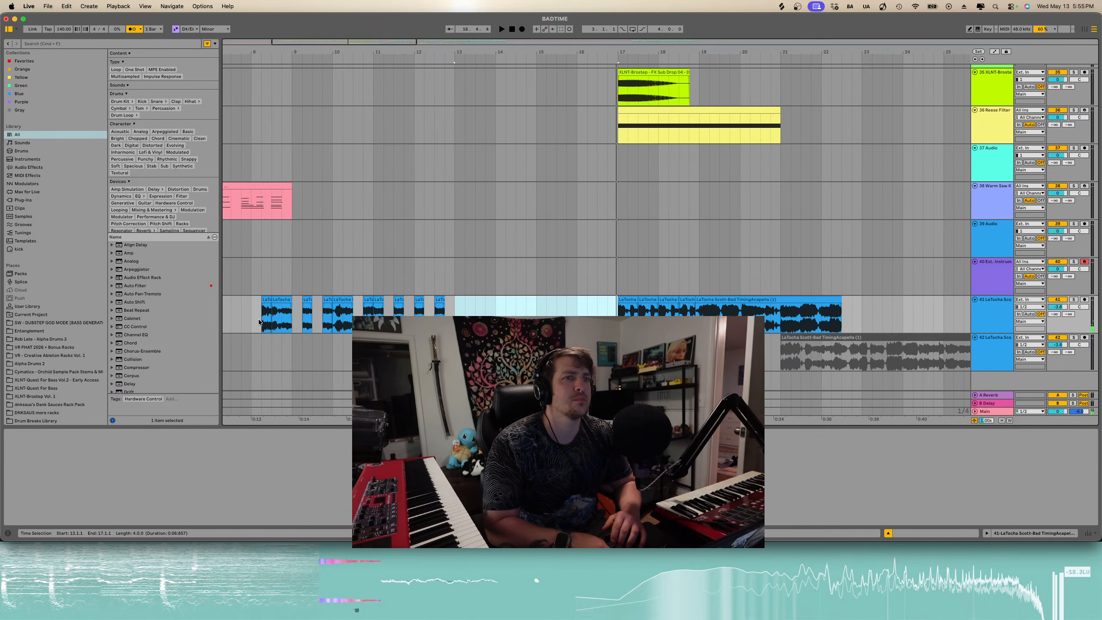
# - Copy the acapella section from bar 8.2 to bar 9 and paste it at bar 12.2, then play back
pyautogui.click(259, 321)
pyautogui.moveTo(261, 321); pyautogui.dragTo(292, 322)
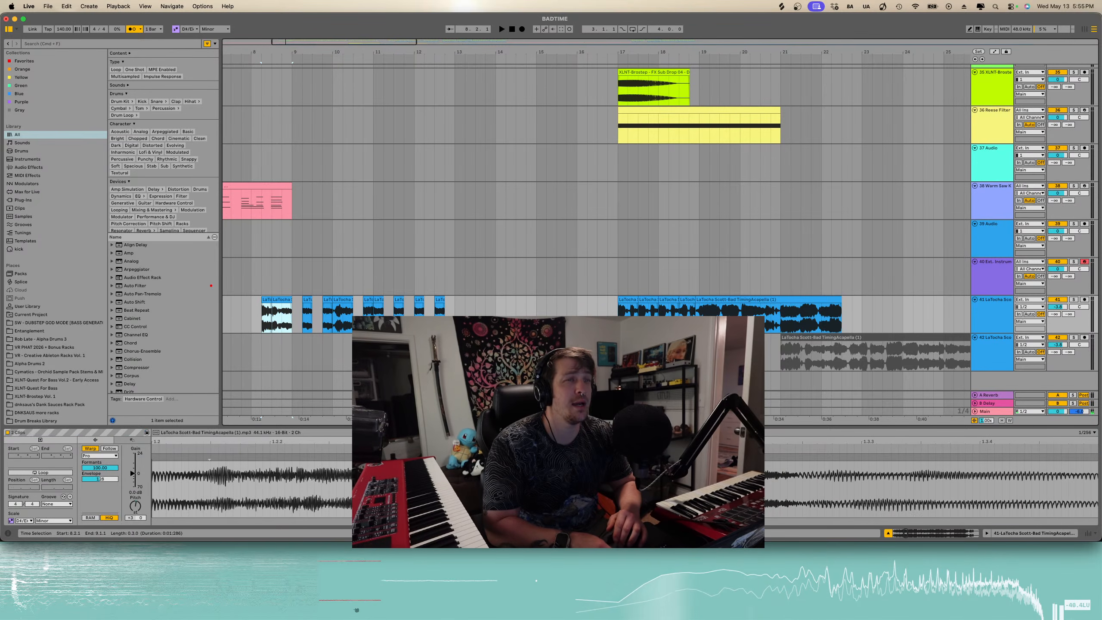
pyautogui.click(425, 322)
pyautogui.press('super+v')
pyautogui.press('space')
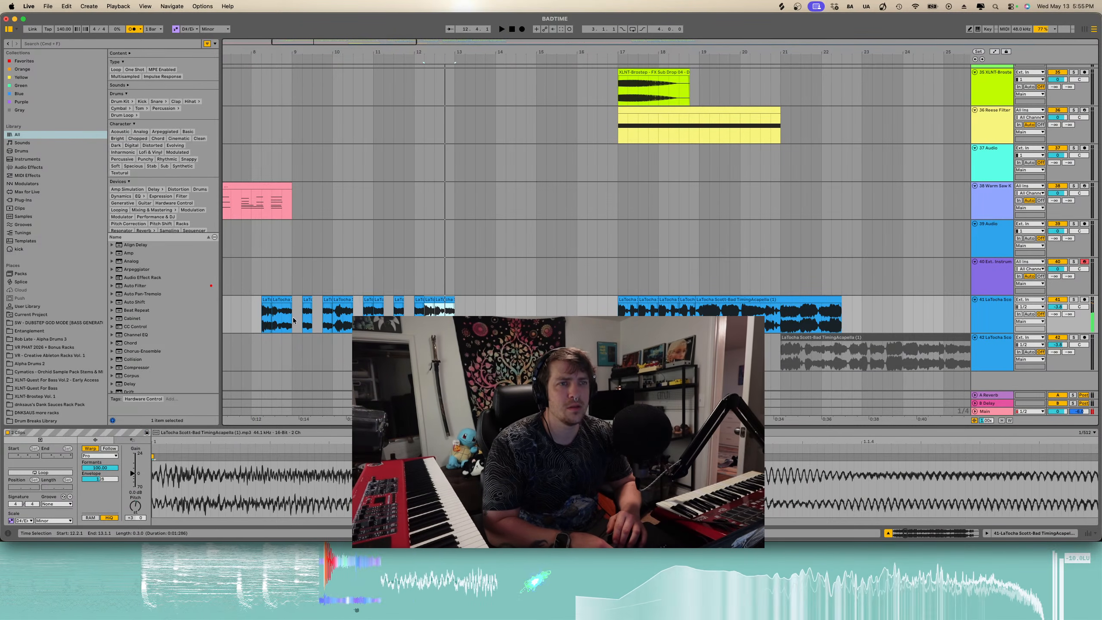
# - Duplicate the acapella section from bar 9 to 13 into bars 13–17 and play back from bar 8
pyautogui.moveTo(293, 319); pyautogui.dragTo(415, 318)
pyautogui.press('super+d')
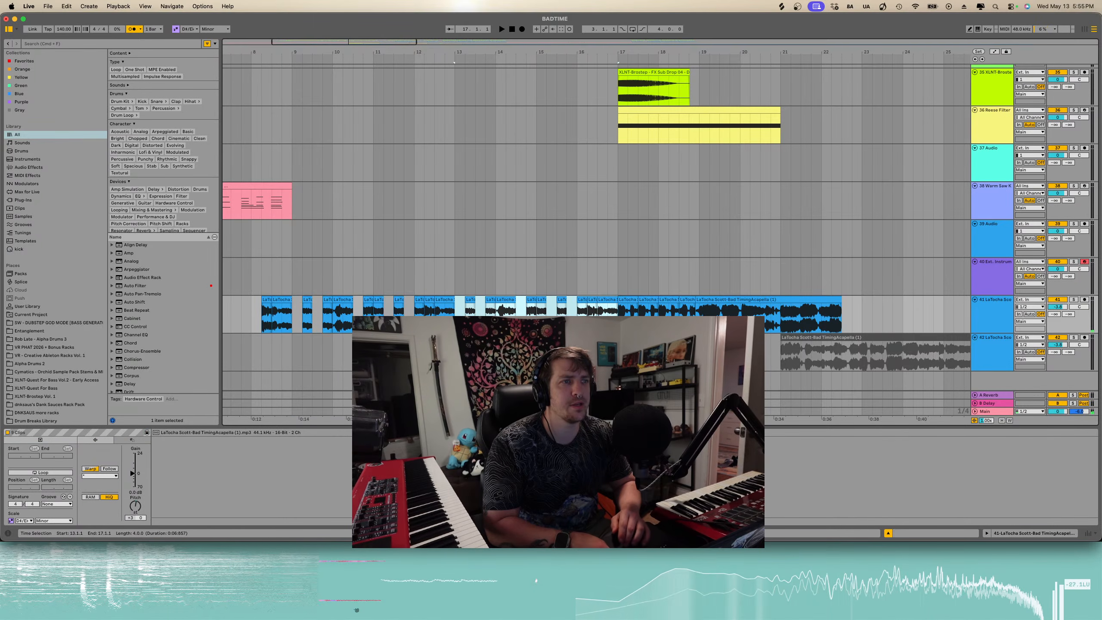
pyautogui.click(264, 322)
pyautogui.press('space')
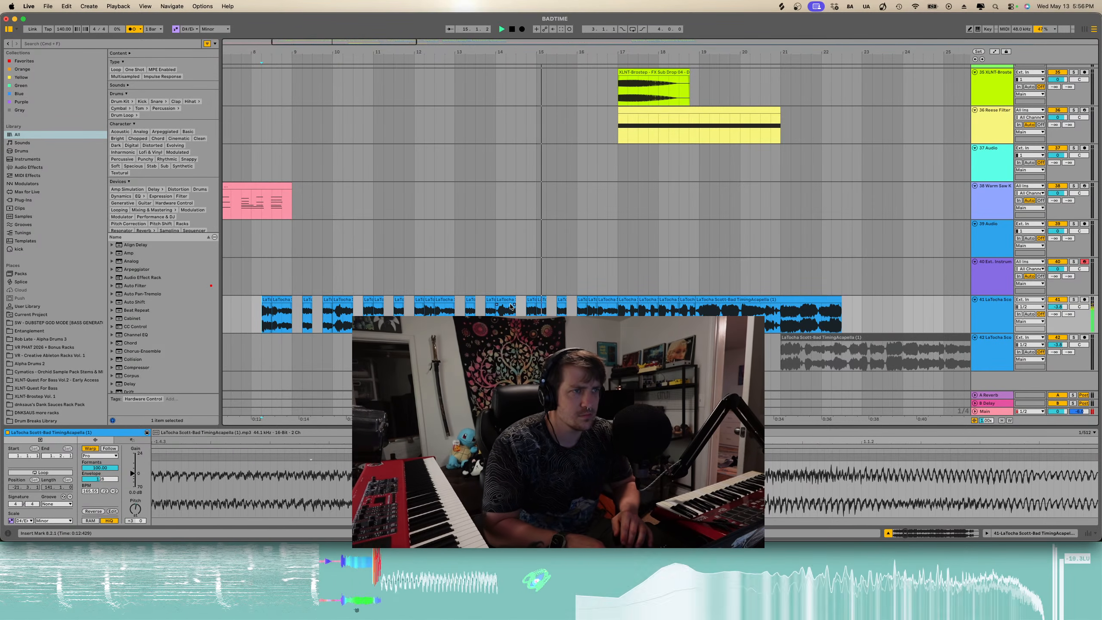
# - Delete the acapella clips between bar 17 and bar 18 and play back
pyautogui.hscroll(2, 528, 310)
pyautogui.scroll(4, 527, 306)
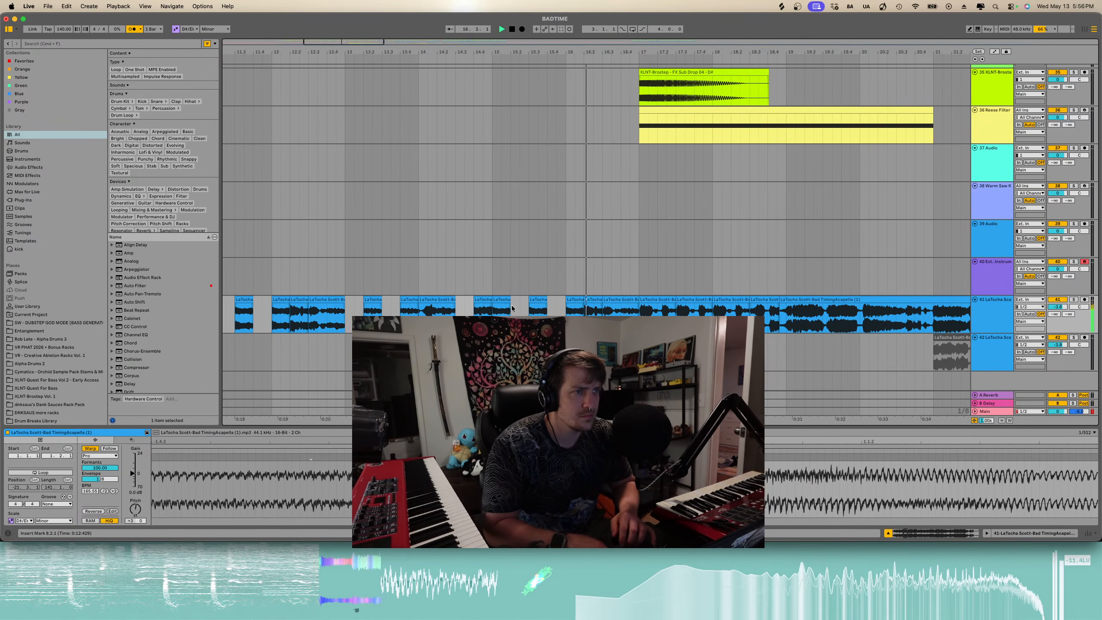
pyautogui.scroll(-5, 527, 307)
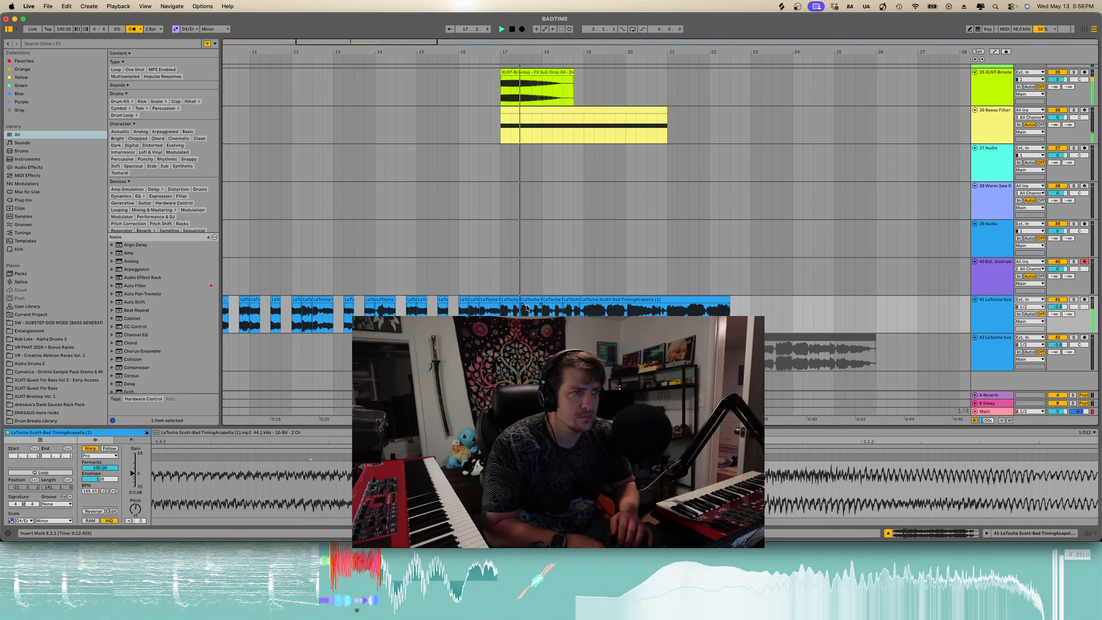
pyautogui.hscroll(2, 528, 308)
pyautogui.click(459, 299)
pyautogui.keyDown('shift'); pyautogui.click(520, 299); pyautogui.keyUp('shift')
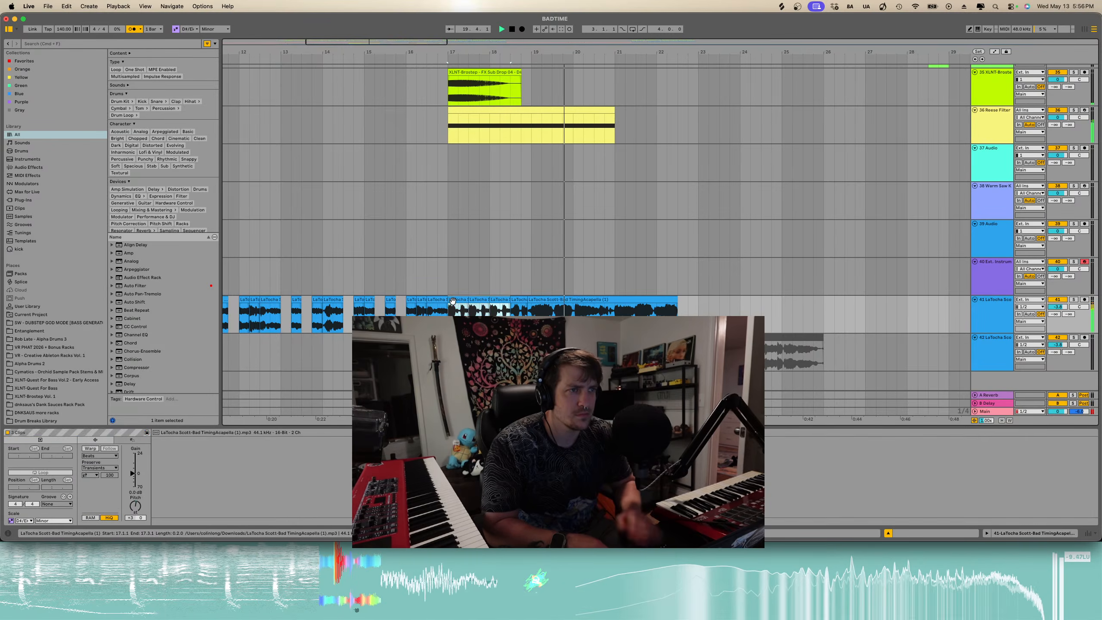
pyautogui.press('Delete')
pyautogui.press('space')
pyautogui.click(519, 310)
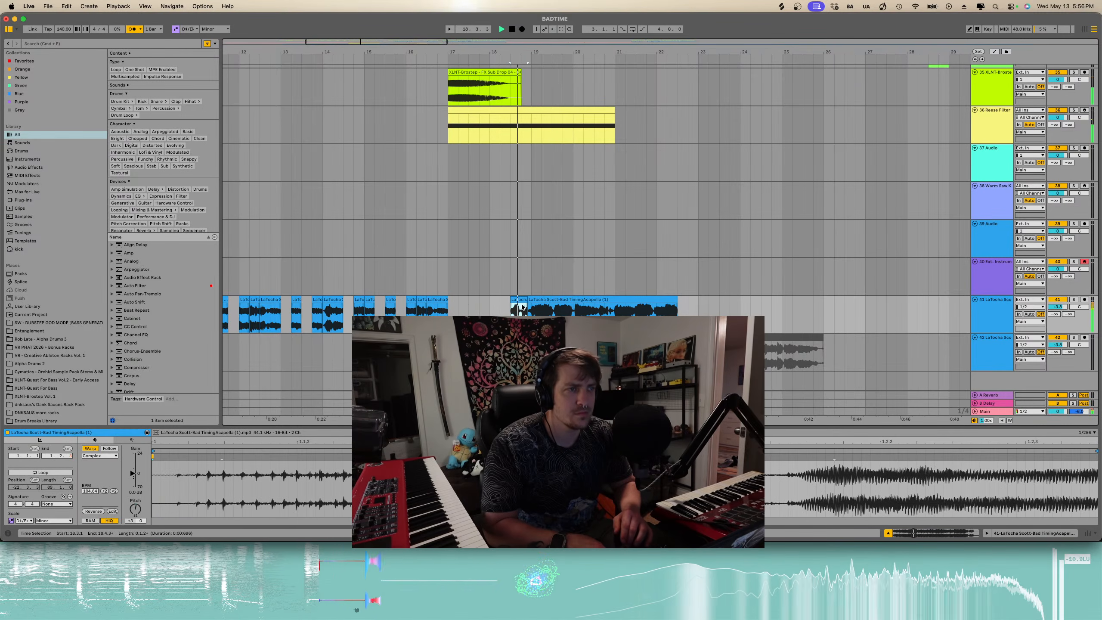
# - Split the acapella at bar 21 and delete the part after the split
pyautogui.scroll(-3, 523, 307)
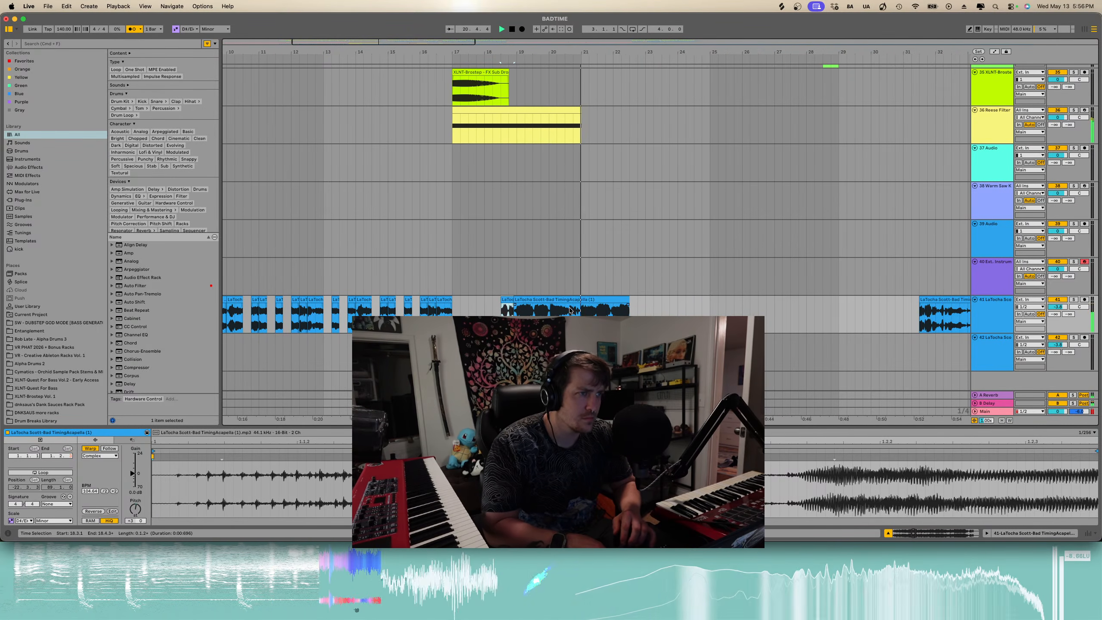
pyautogui.scroll(3, 568, 309)
pyautogui.click(591, 310)
pyautogui.press('super+e')
pyautogui.click(603, 301)
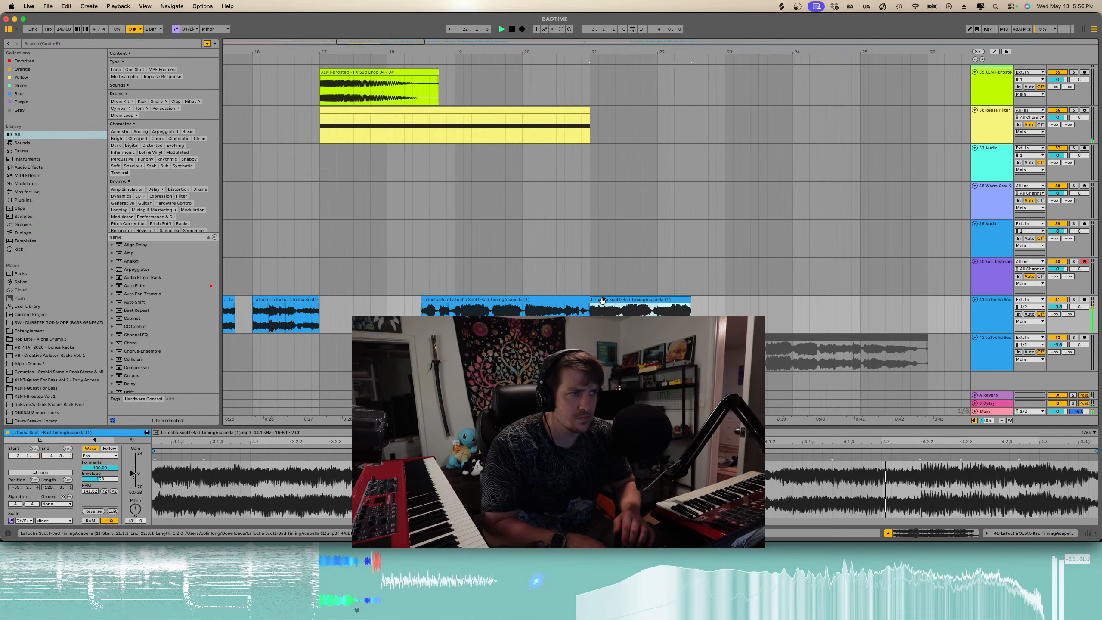
pyautogui.scroll(-3, 603, 301)
pyautogui.press('space')
pyautogui.press('Delete')
pyautogui.scroll(-4, 422, 308)
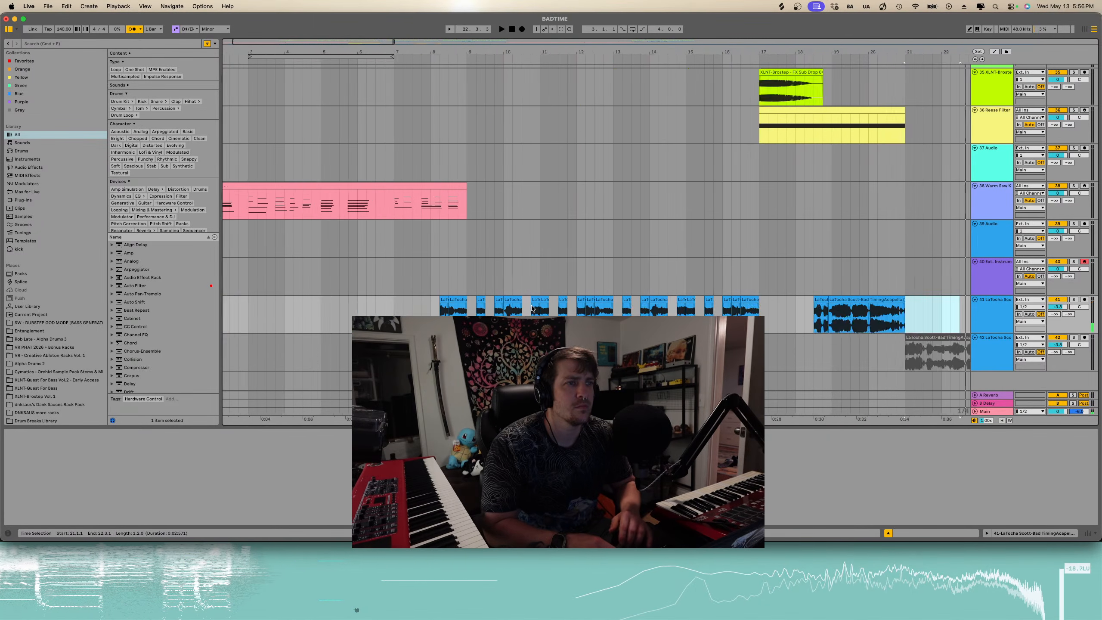
# - Search for auto shift and add the Auto Shift effect to the acapella track
pyautogui.click(377, 309)
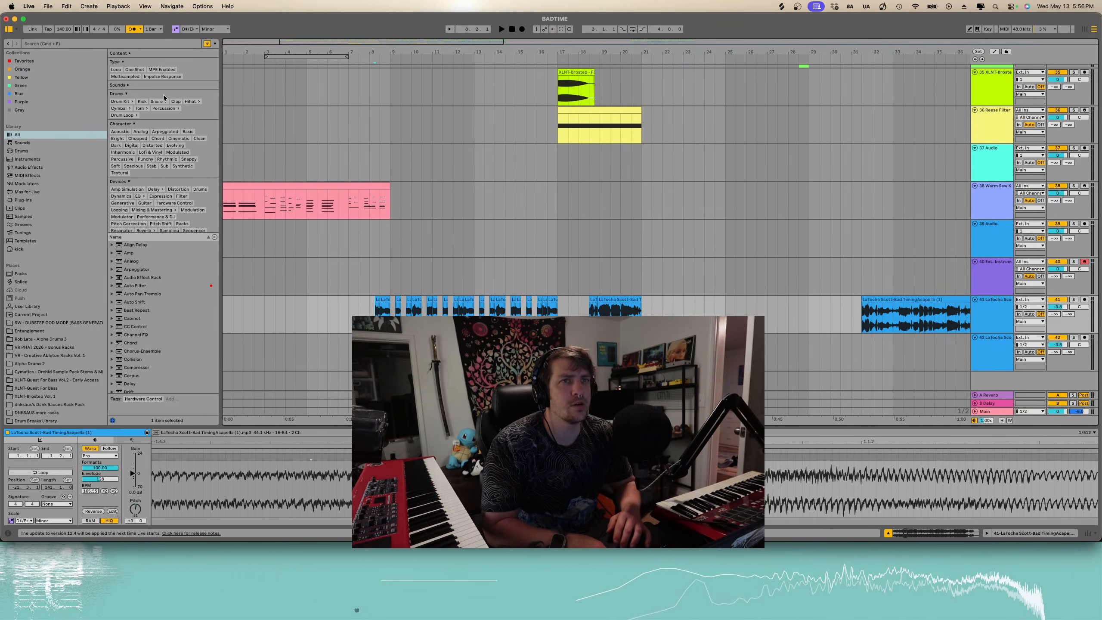
pyautogui.click(167, 43)
pyautogui.write('auto shift')
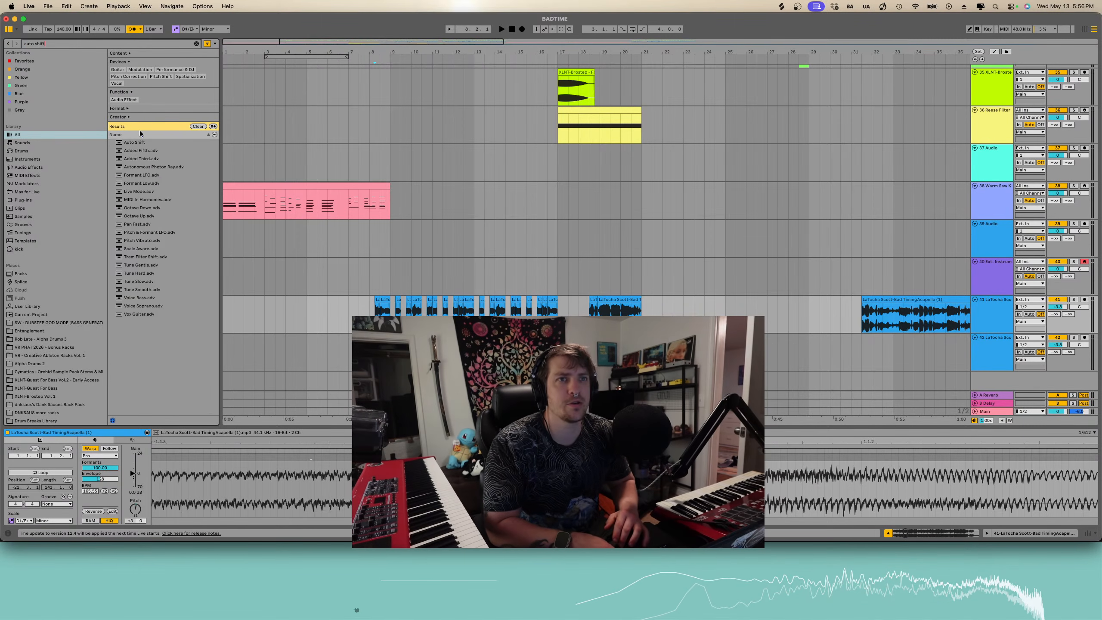
pyautogui.click(139, 135)
pyautogui.click(125, 143)
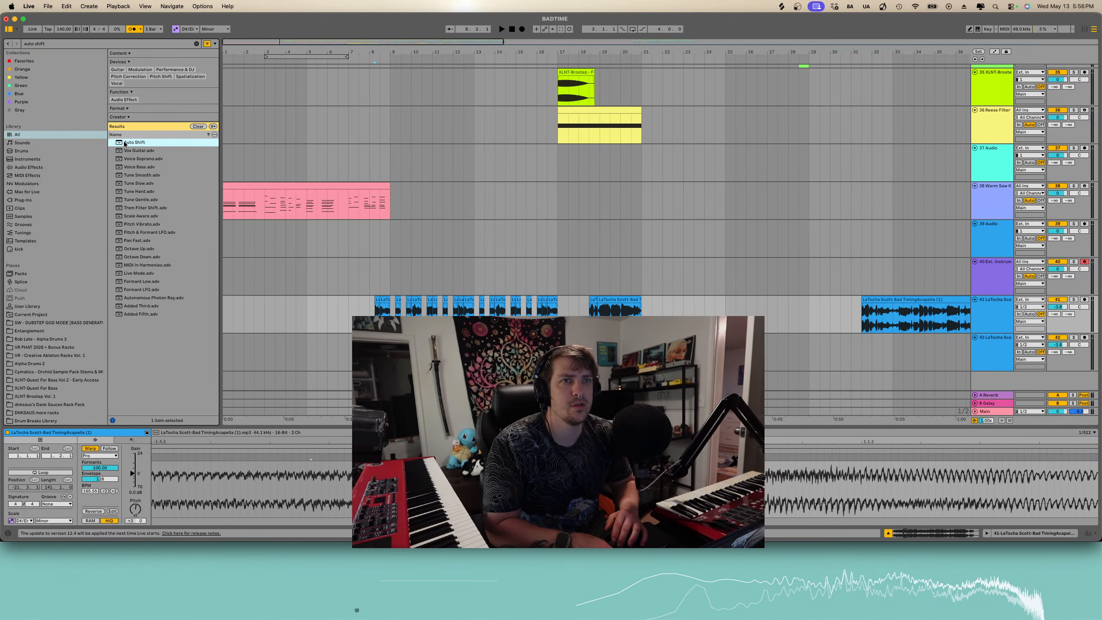
pyautogui.moveTo(427, 298); pyautogui.dragTo(428, 300)
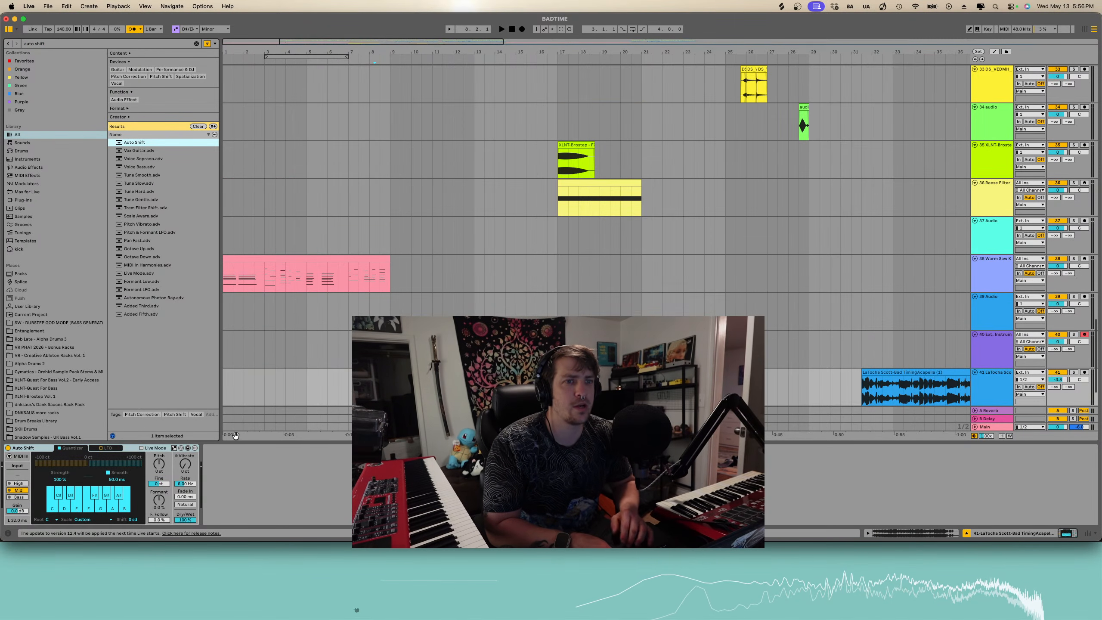
# - Turn on Auto Shift's Live Mode and preview the acapella playback
pyautogui.click(174, 448)
pyautogui.press('space')
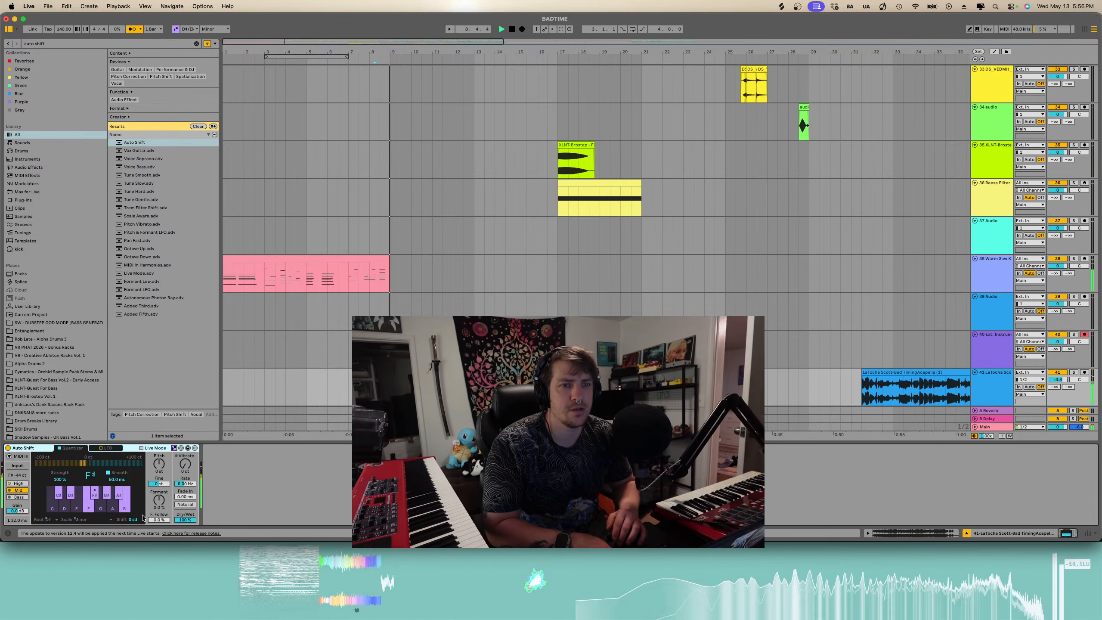
pyautogui.click(159, 501)
pyautogui.press('space')
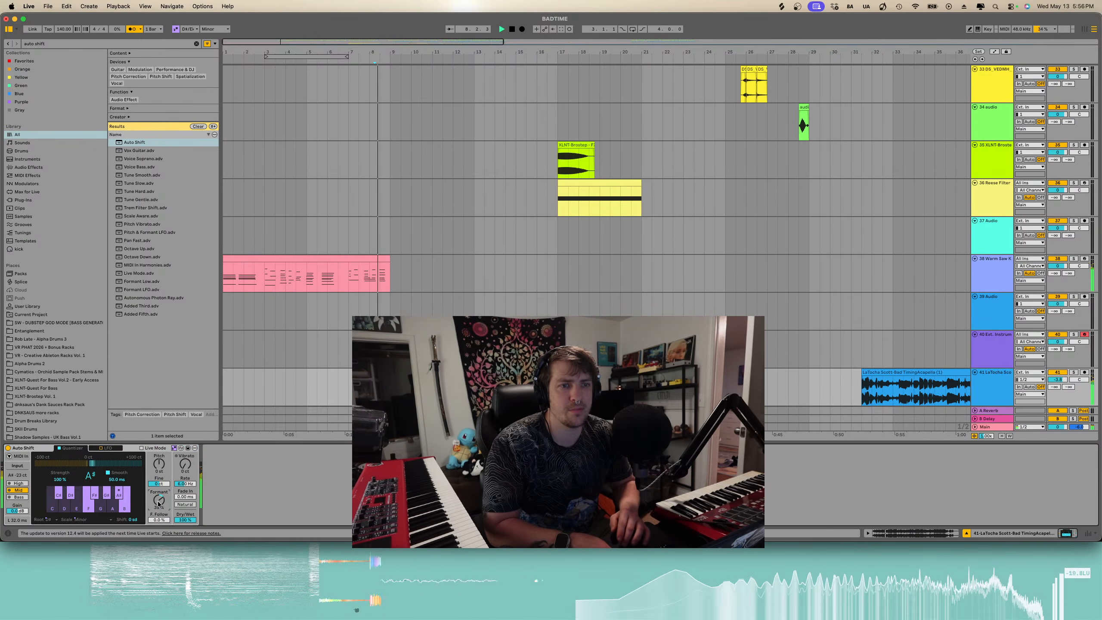
# - Lower Auto Shift's formant to about -38% and preview the acapella
pyautogui.moveTo(158, 504); pyautogui.dragTo(158, 519)
pyautogui.press('space')
pyautogui.press('space')
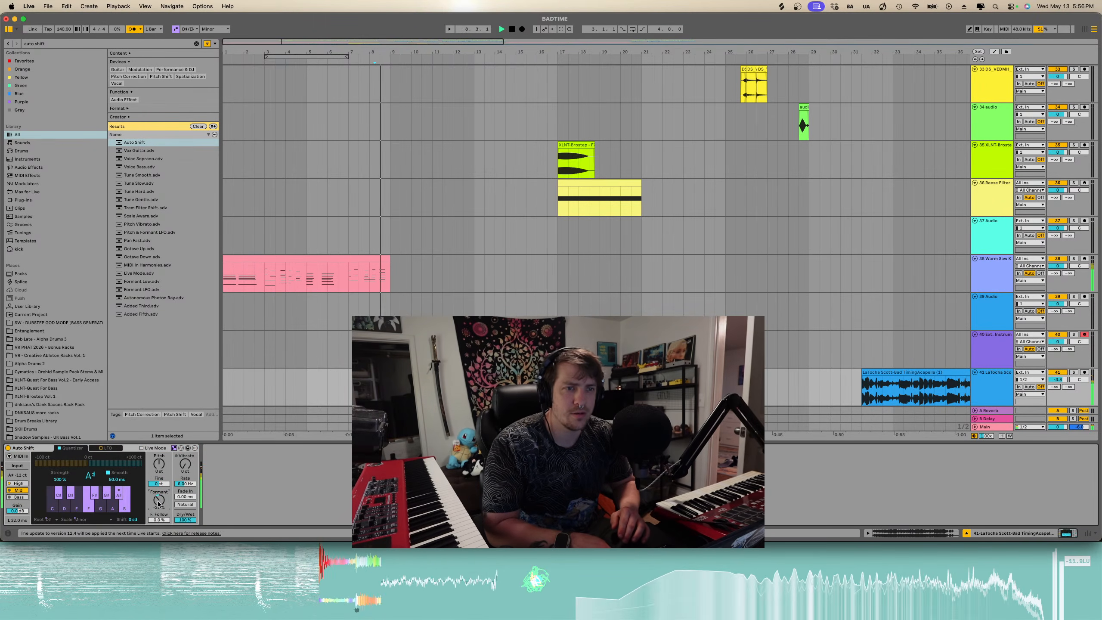
pyautogui.press('space')
pyautogui.press('space')
pyautogui.scroll(-3, 399, 374)
pyautogui.scroll(4, 399, 373)
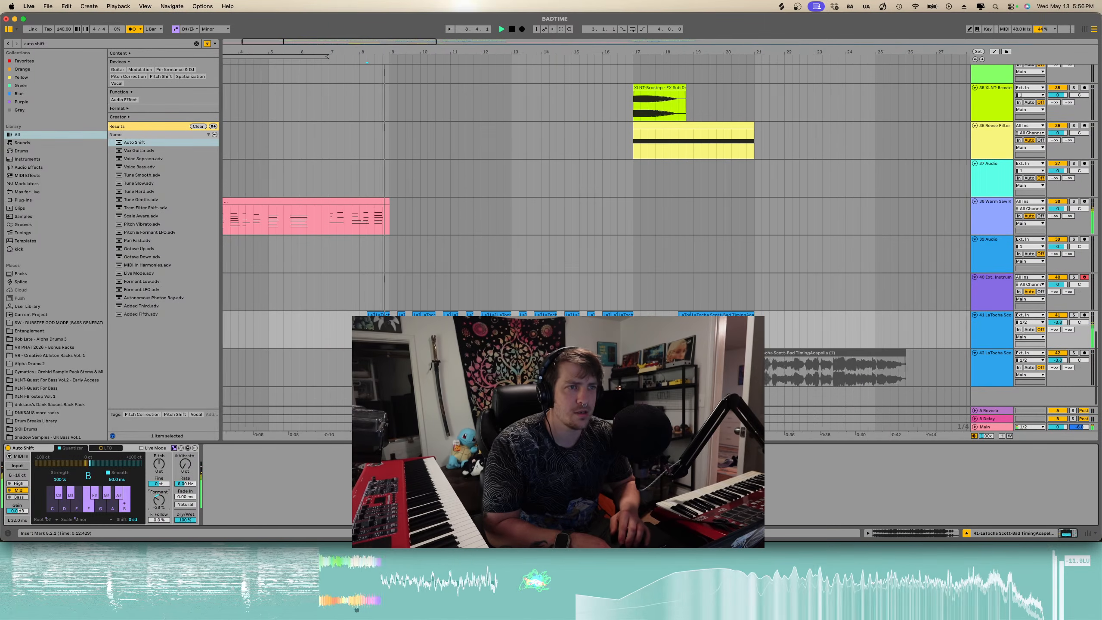
pyautogui.hscroll(-2, 399, 373)
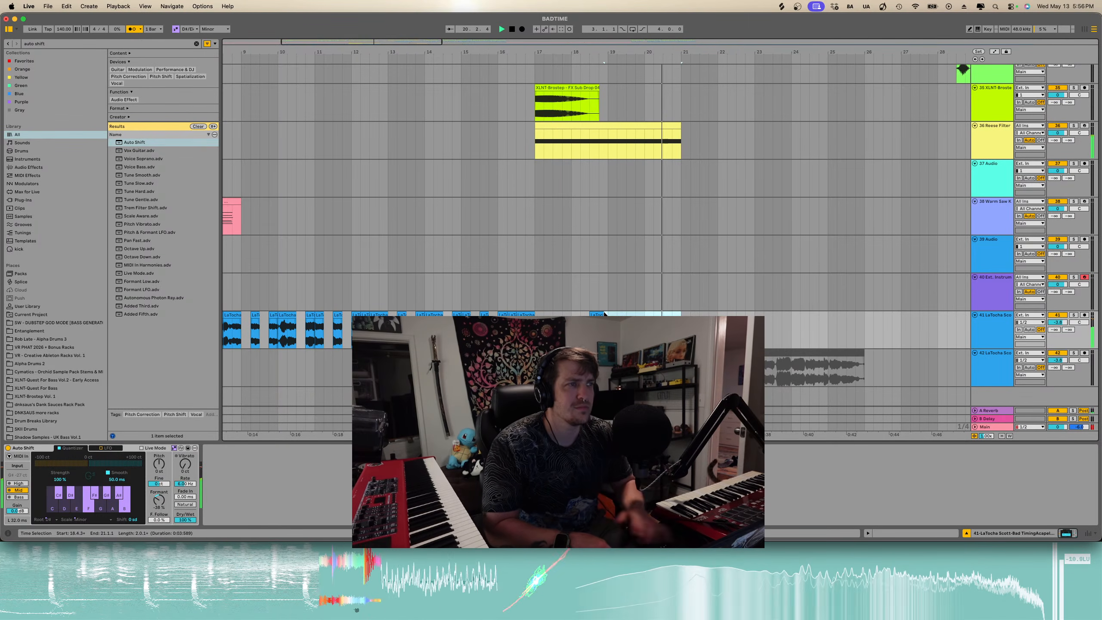
# - Play back and zoom around bar 18 to listen to the tuned acapella
pyautogui.click(581, 63)
pyautogui.press('+')
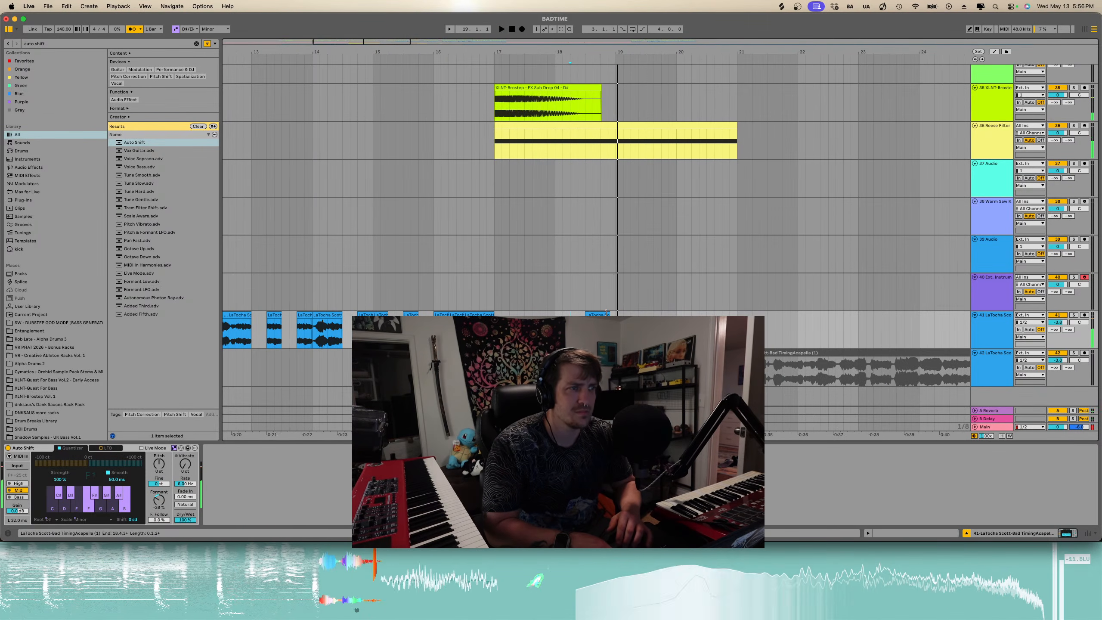
pyautogui.press('space')
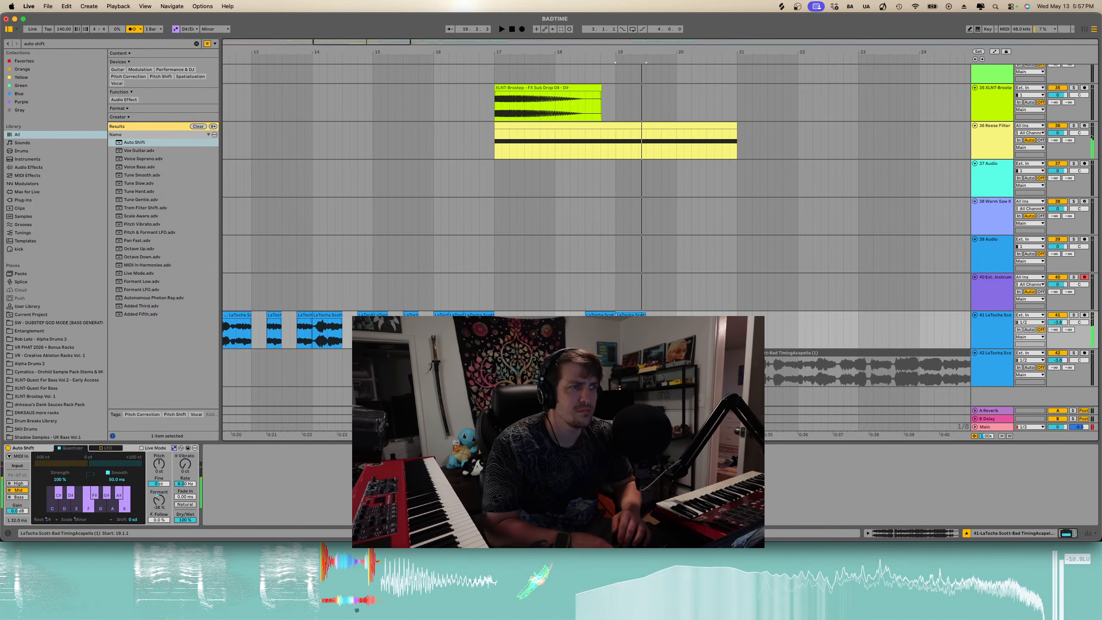
pyautogui.press('+')
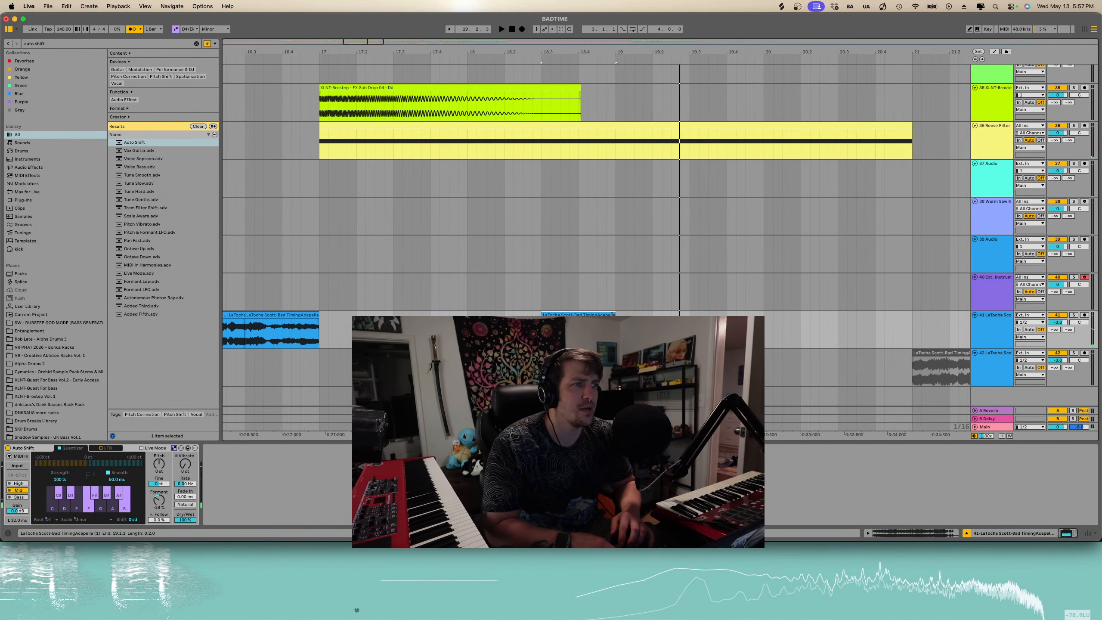
pyautogui.press('space')
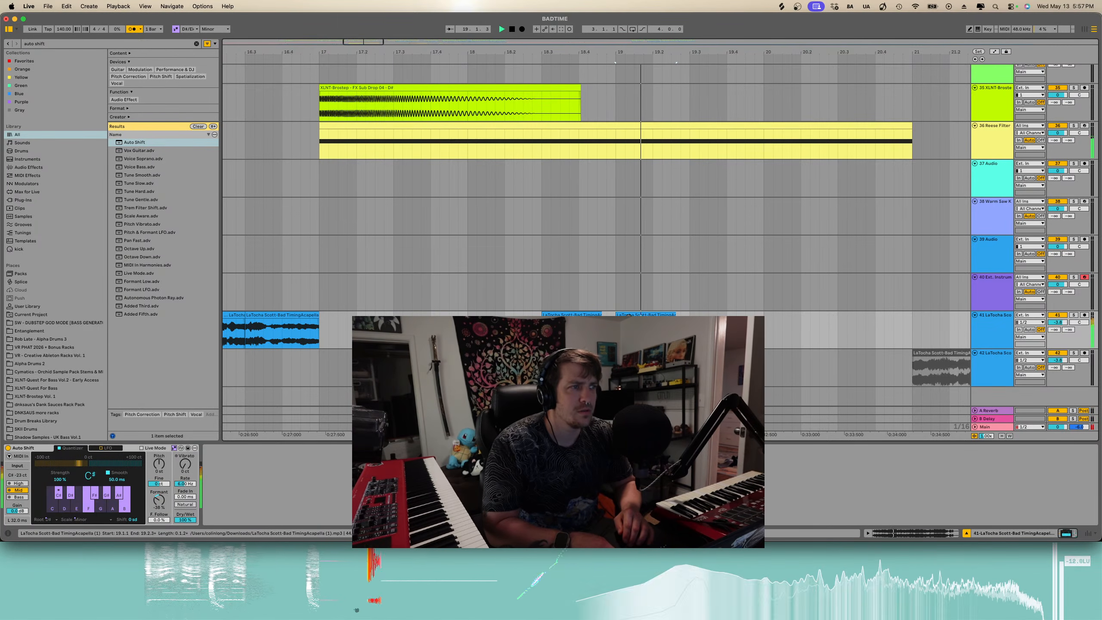
pyautogui.press('-')
pyautogui.press('-')
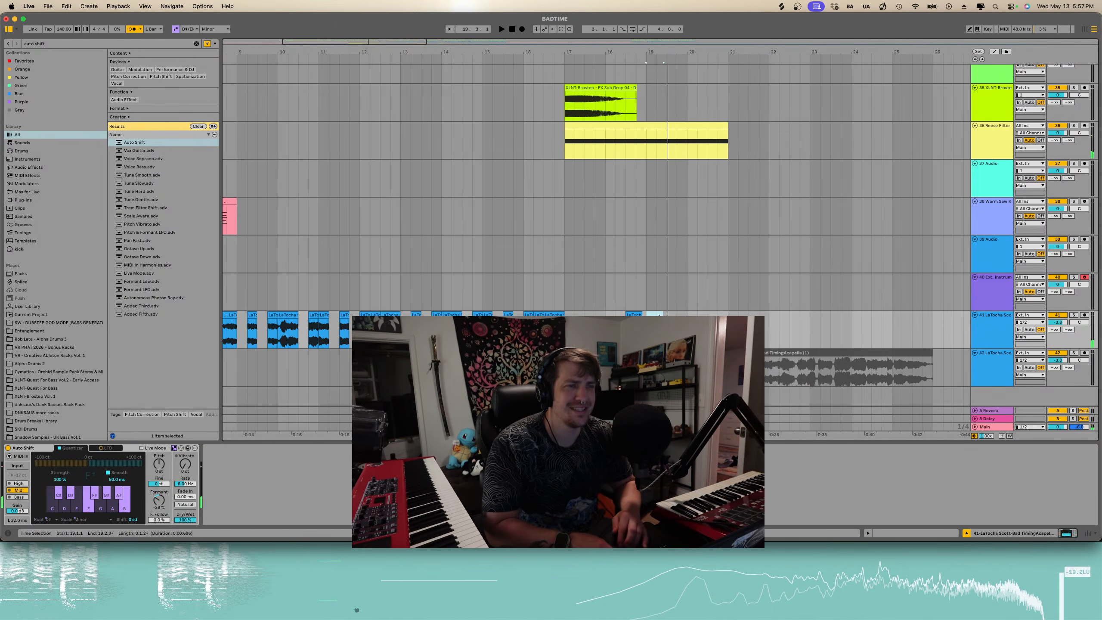
pyautogui.press('-')
pyautogui.hscroll(-5, 313, 311)
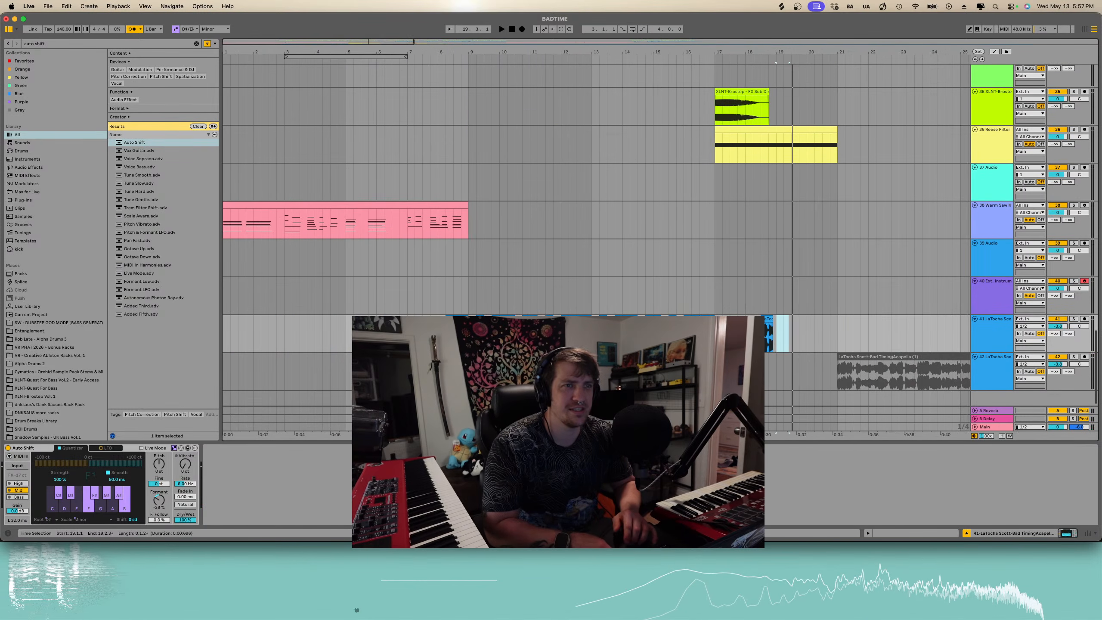
# - Play back from bar 8 and lower Auto Shift's formant further
pyautogui.click(438, 333)
pyautogui.press('space')
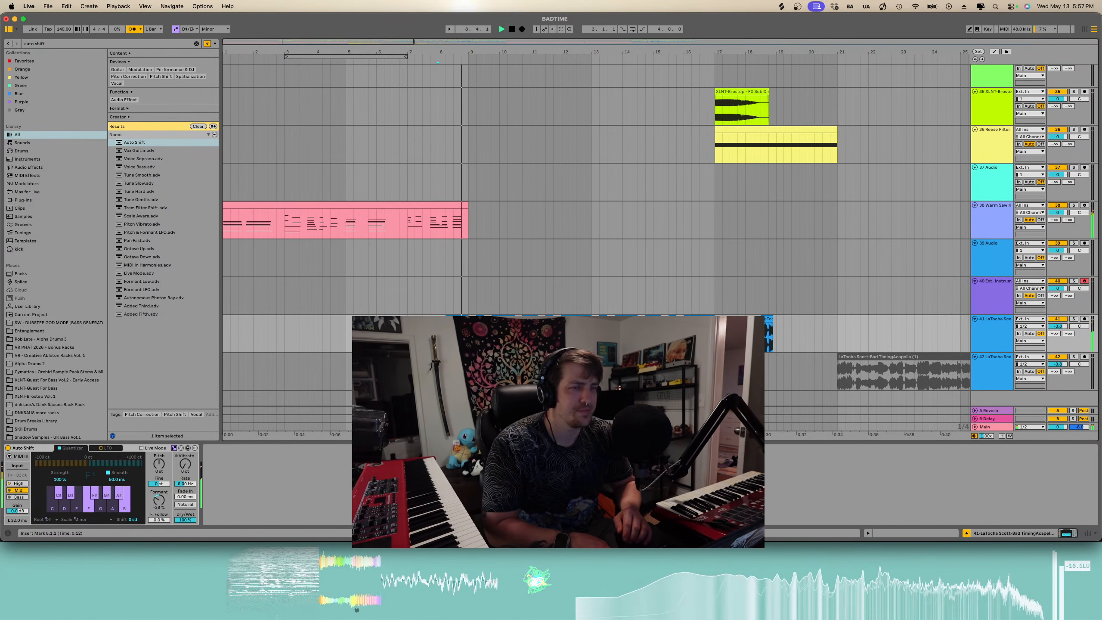
pyautogui.press('-')
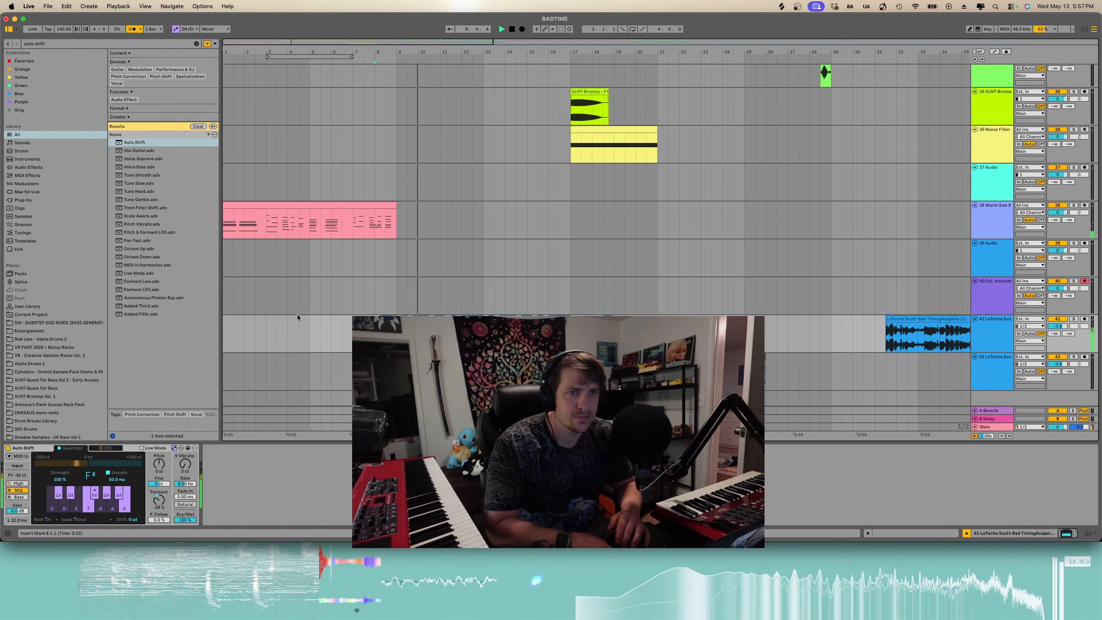
pyautogui.moveTo(154, 494); pyautogui.dragTo(155, 517)
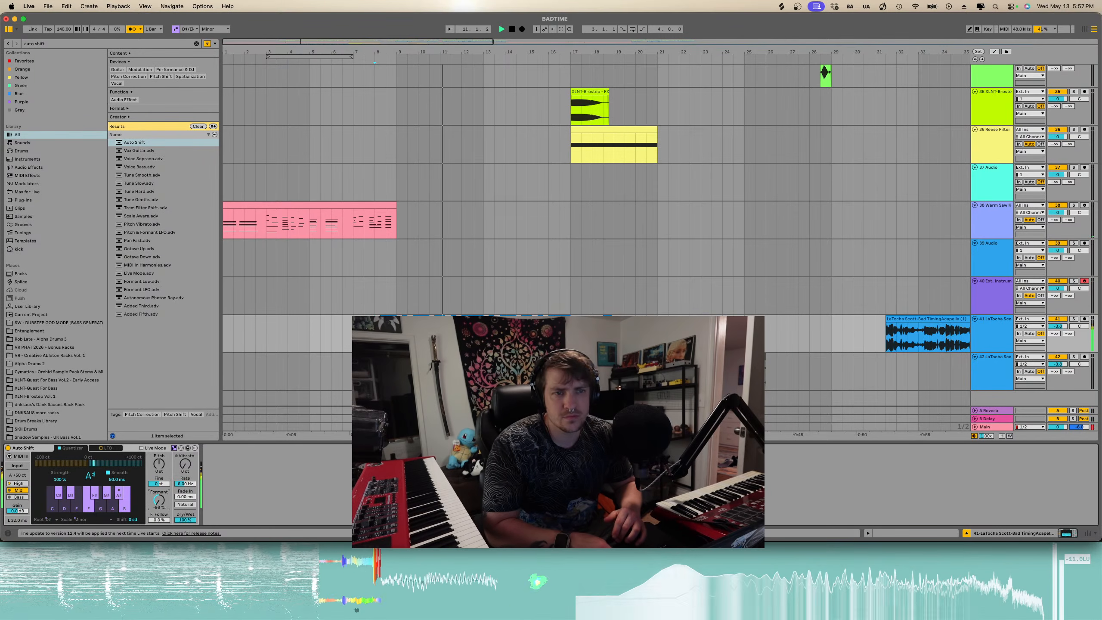
# - Lower Auto Shift's formant to about -30%
pyautogui.click(161, 466)
pyautogui.moveTo(161, 507); pyautogui.dragTo(160, 478)
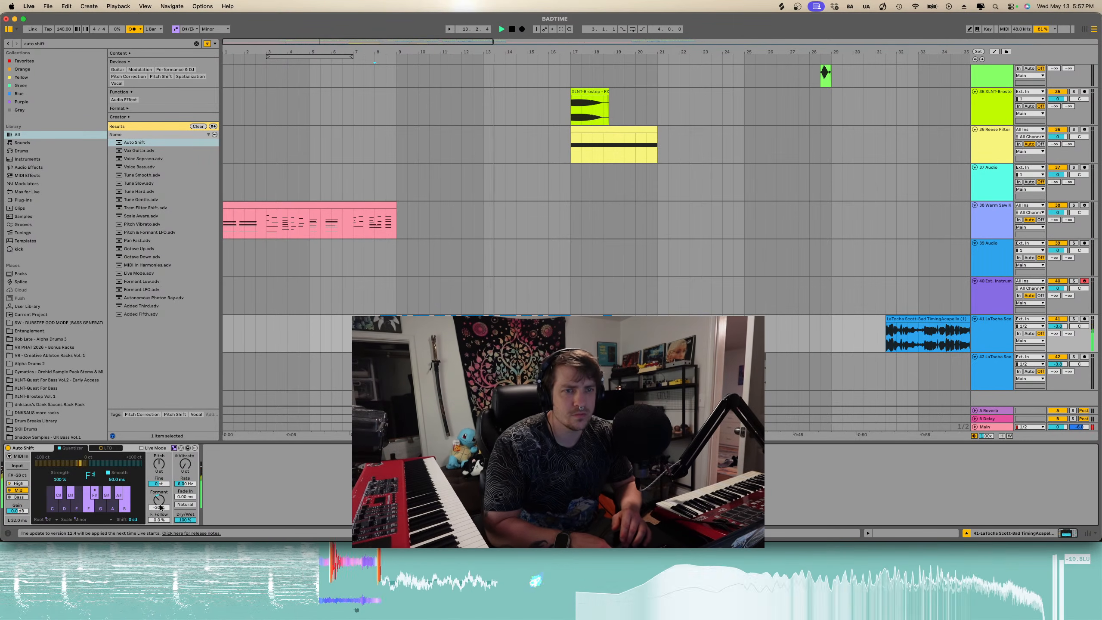
pyautogui.scroll(-1, 595, 196)
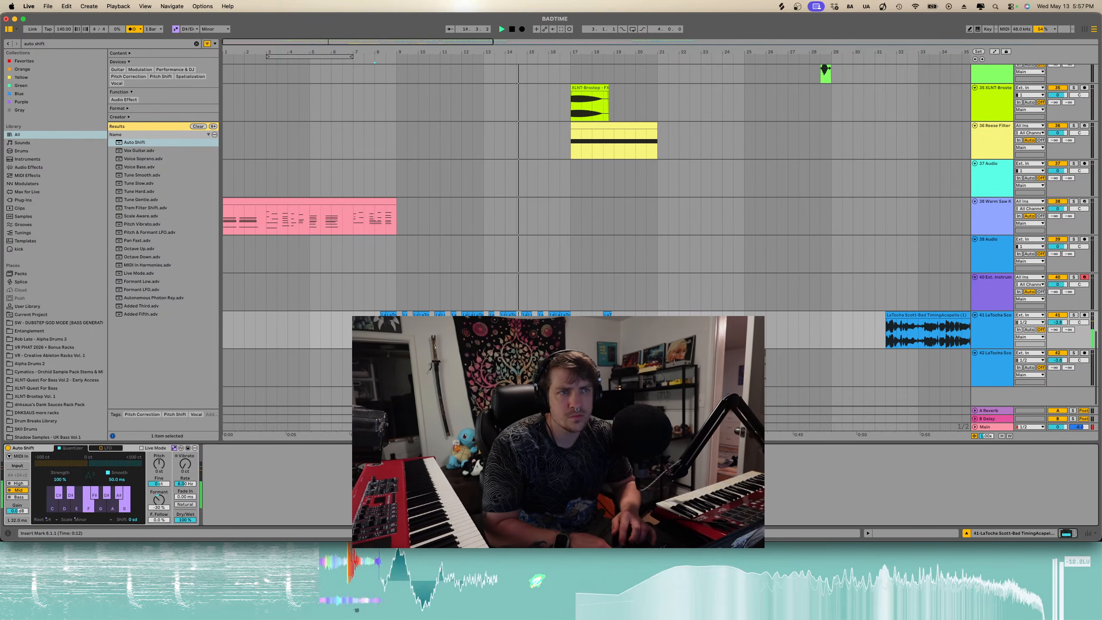
# - Examine the acapella and synth clips around bar 17 in the arrangement
pyautogui.click(143, 250)
pyautogui.click(420, 295)
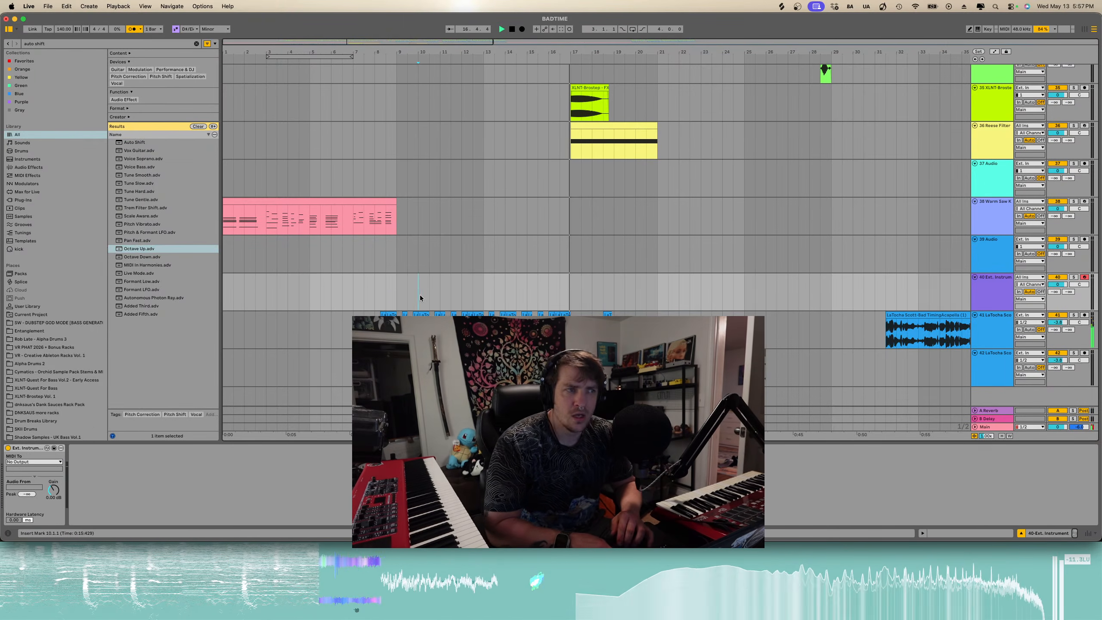
pyautogui.press('-')
pyautogui.scroll(10, 378, 289)
pyautogui.scroll(-10, 340, 293)
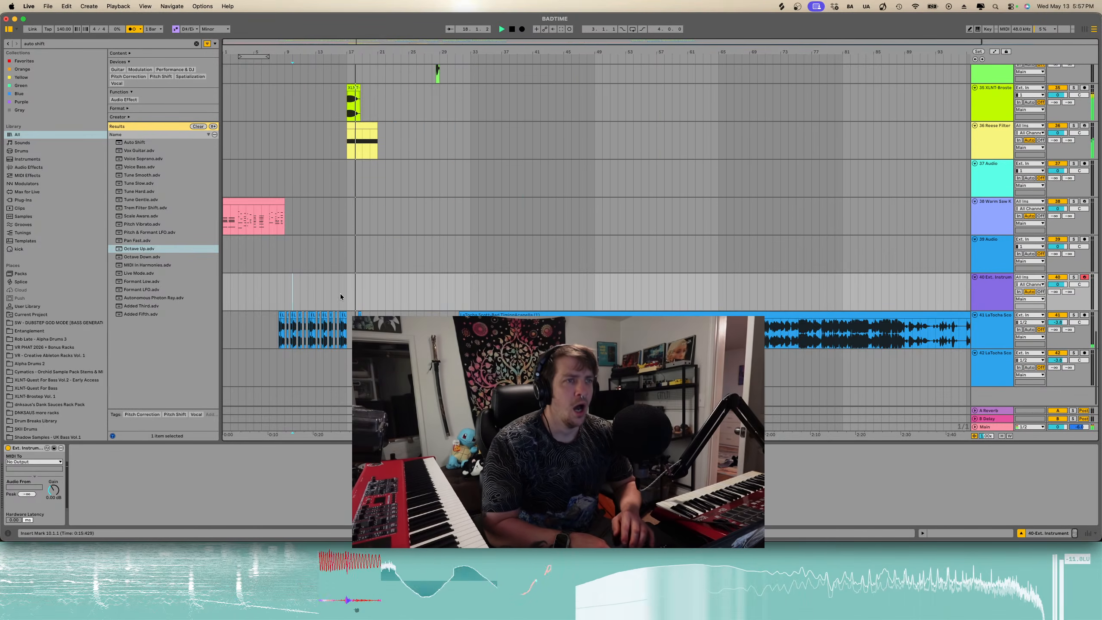
pyautogui.press('+')
pyautogui.press('+')
pyautogui.scroll(2, 466, 316)
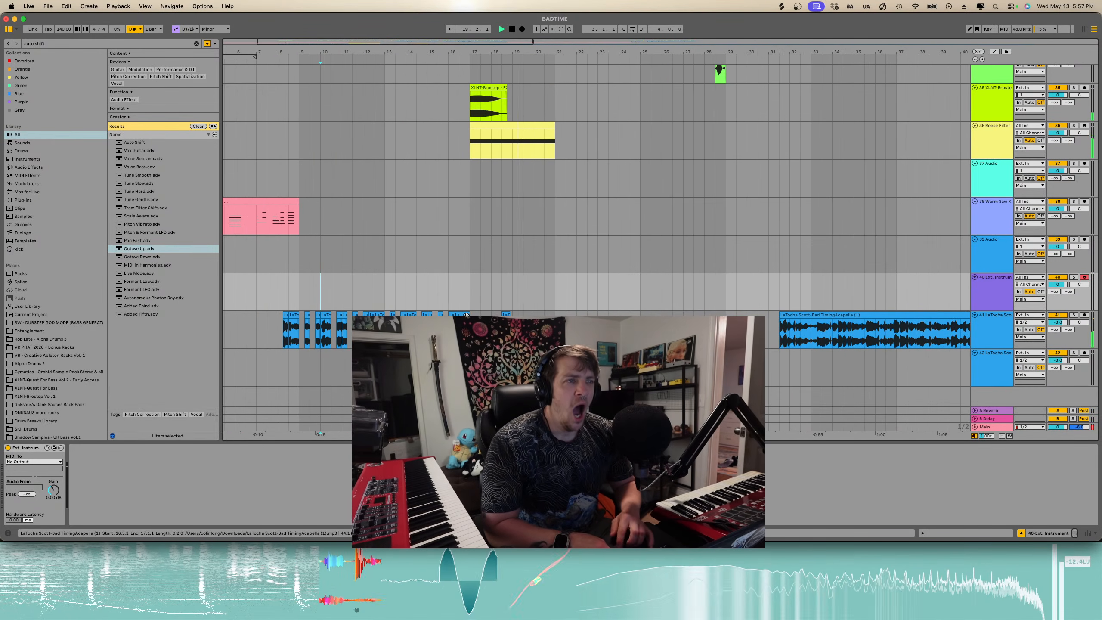
pyautogui.moveTo(524, 316); pyautogui.dragTo(481, 320)
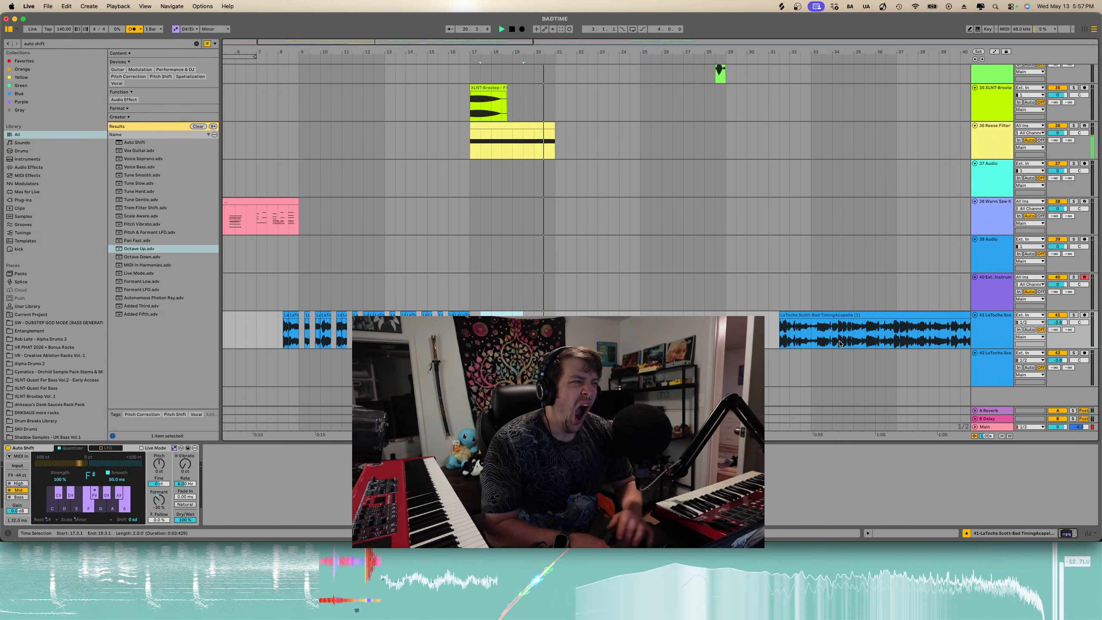
pyautogui.hscroll(10, 860, 330)
pyautogui.scroll(-5, 859, 330)
pyautogui.hscroll(4, 859, 330)
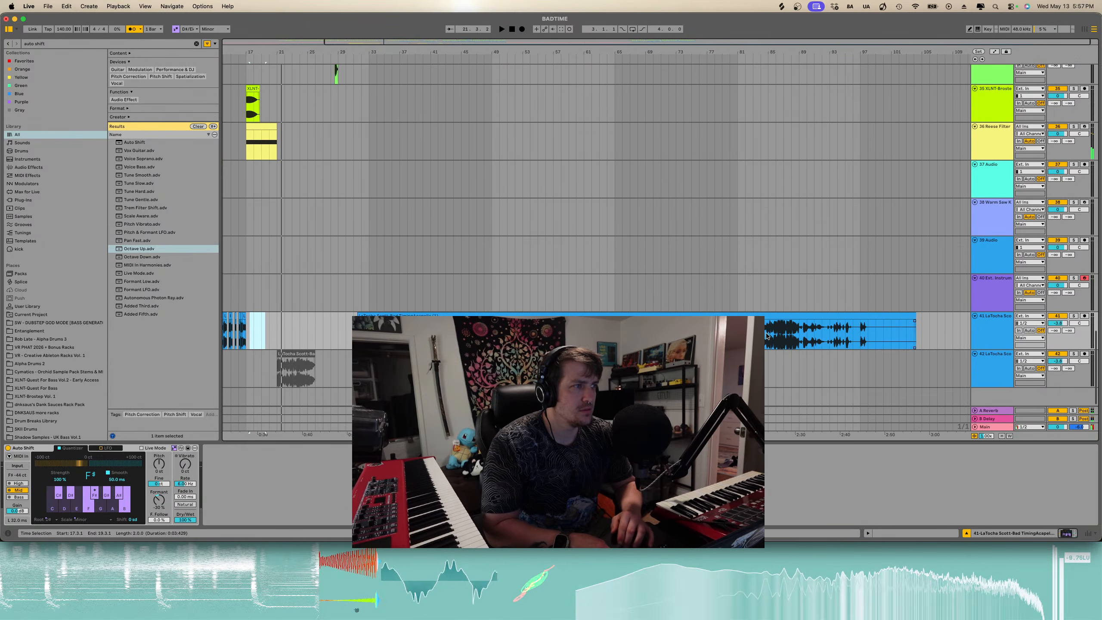
# - Split the acapella clip near bars 89 and 90 at the end of the track
pyautogui.click(762, 337)
pyautogui.press('space')
pyautogui.press('space')
pyautogui.scroll(3, 798, 334)
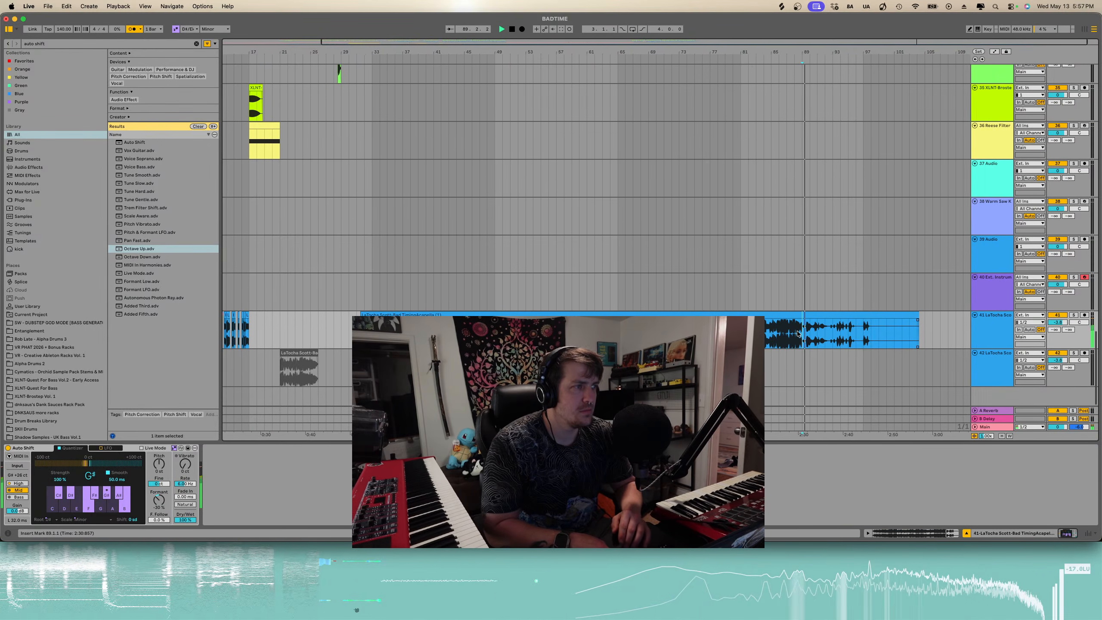
pyautogui.scroll(2, 846, 345)
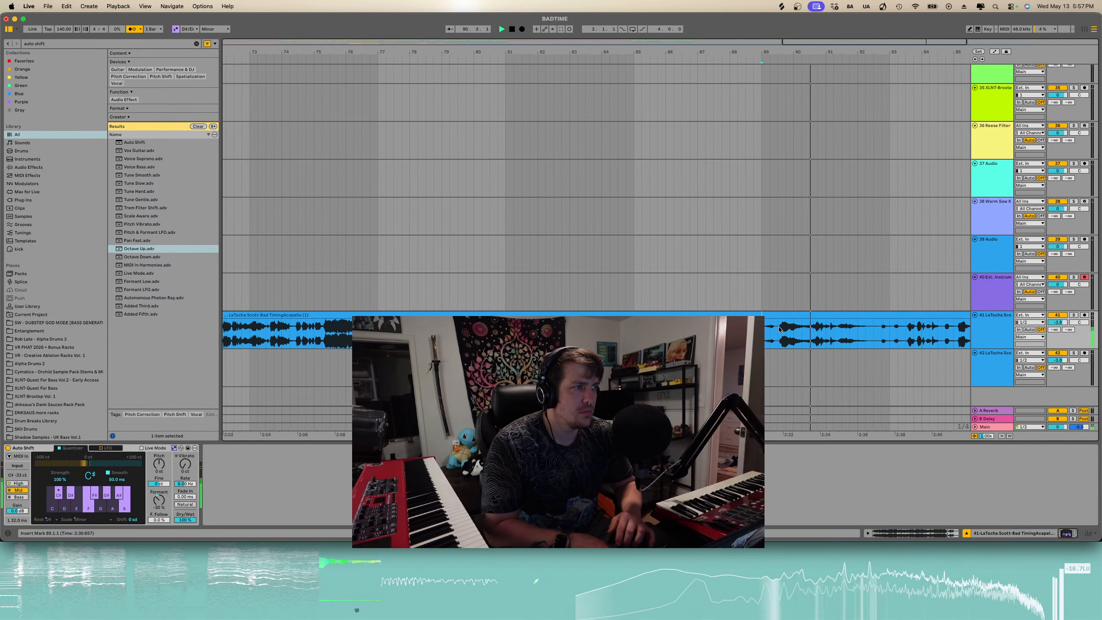
pyautogui.press('super+e')
pyautogui.press('space')
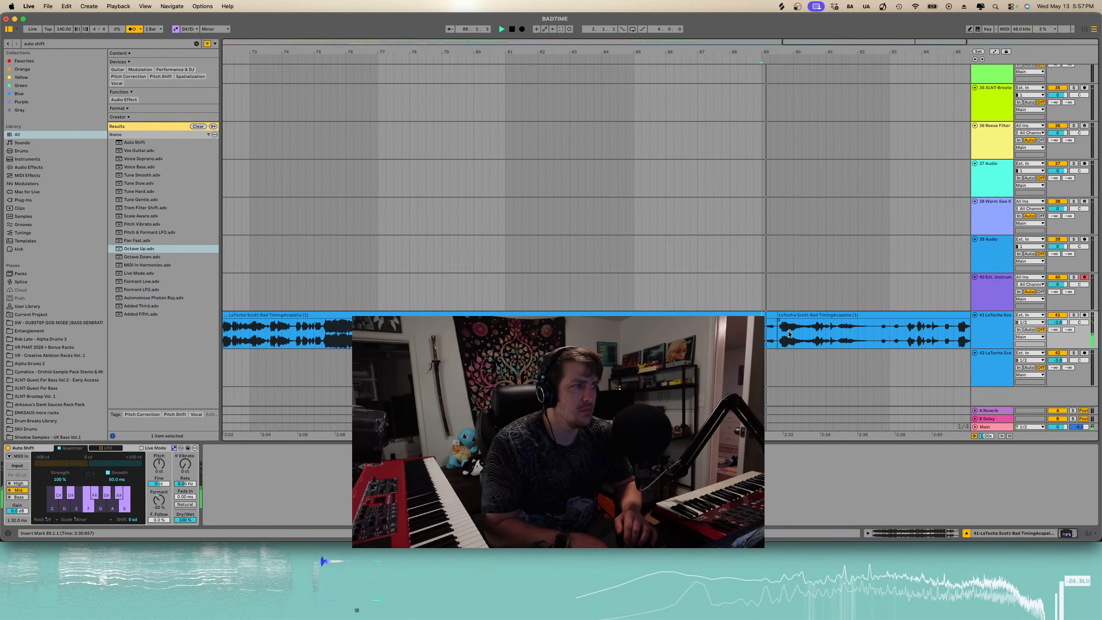
pyautogui.scroll(2, 798, 331)
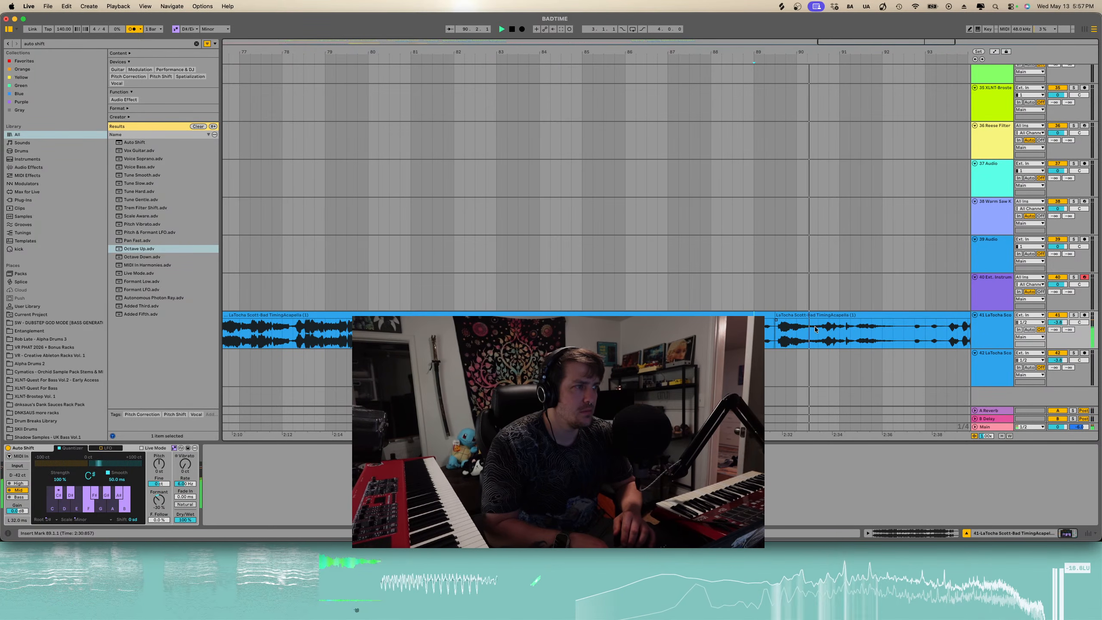
pyautogui.press('super+e')
# - Move the acapella section starting at bar 90 back to bar 17 on the same track
pyautogui.click(833, 315)
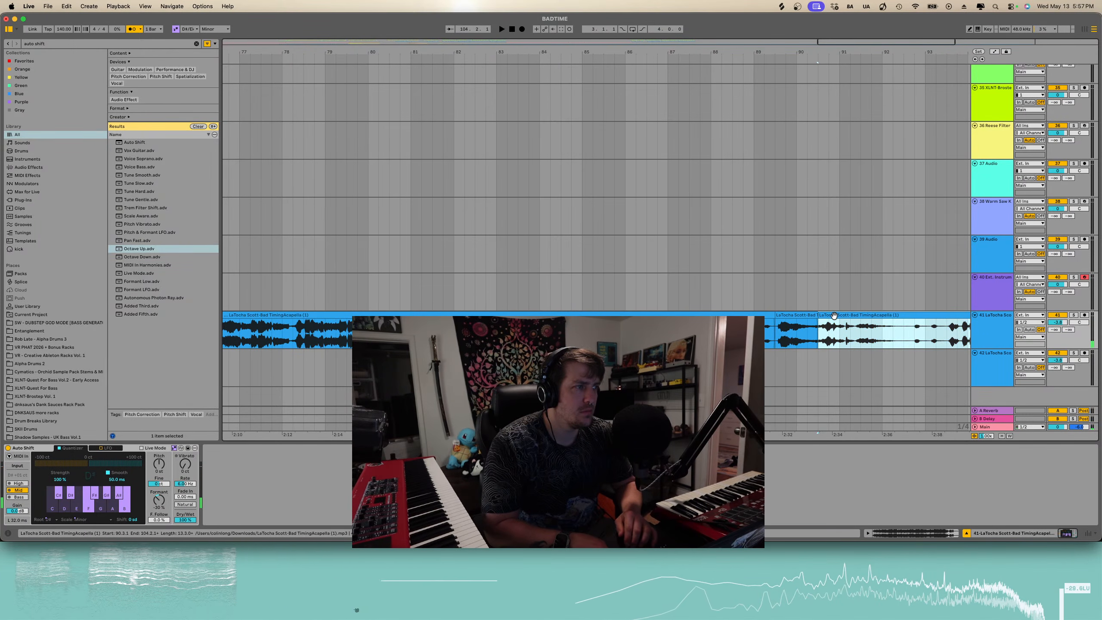
pyautogui.click(794, 315)
pyautogui.scroll(-3, 793, 316)
pyautogui.scroll(-5, 794, 315)
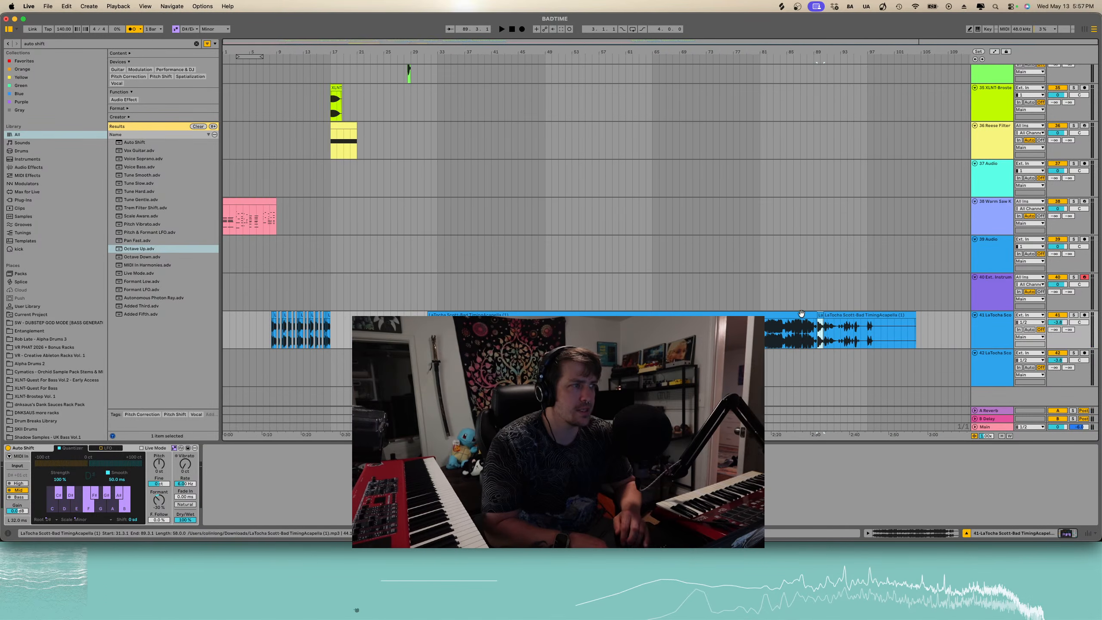
pyautogui.moveTo(819, 316); pyautogui.dragTo(340, 333)
pyautogui.scroll(8, 340, 333)
pyautogui.hscroll(-3, 336, 334)
pyautogui.press('space')
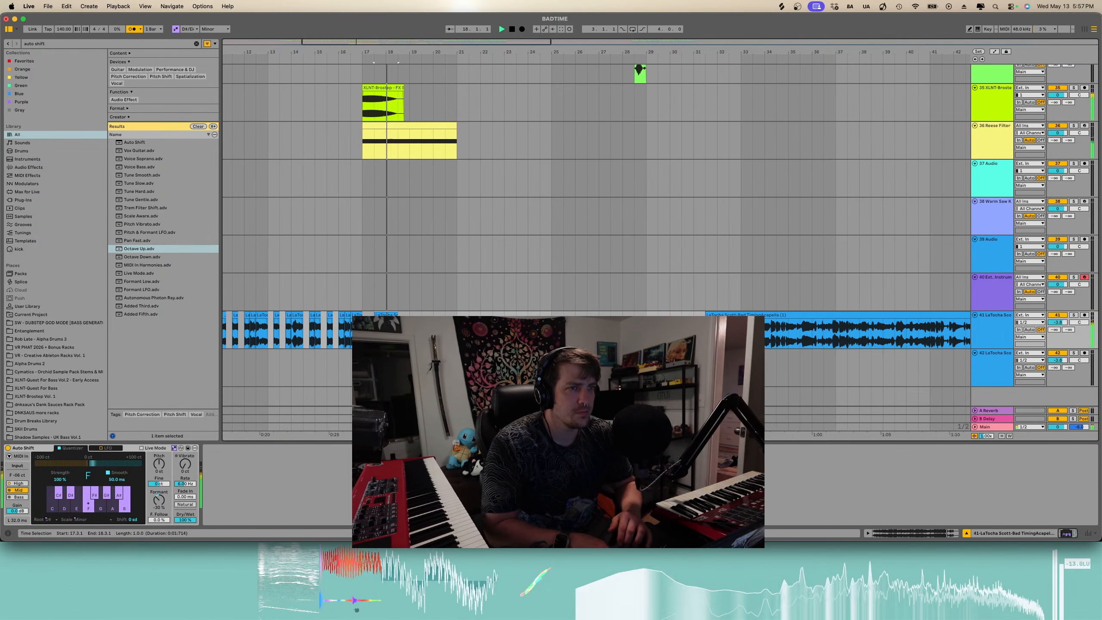
# - Play back the acapella from bar 17 to check the moved section
pyautogui.click(362, 333)
pyautogui.press('space')
pyautogui.press('space')
pyautogui.scroll(5, 362, 333)
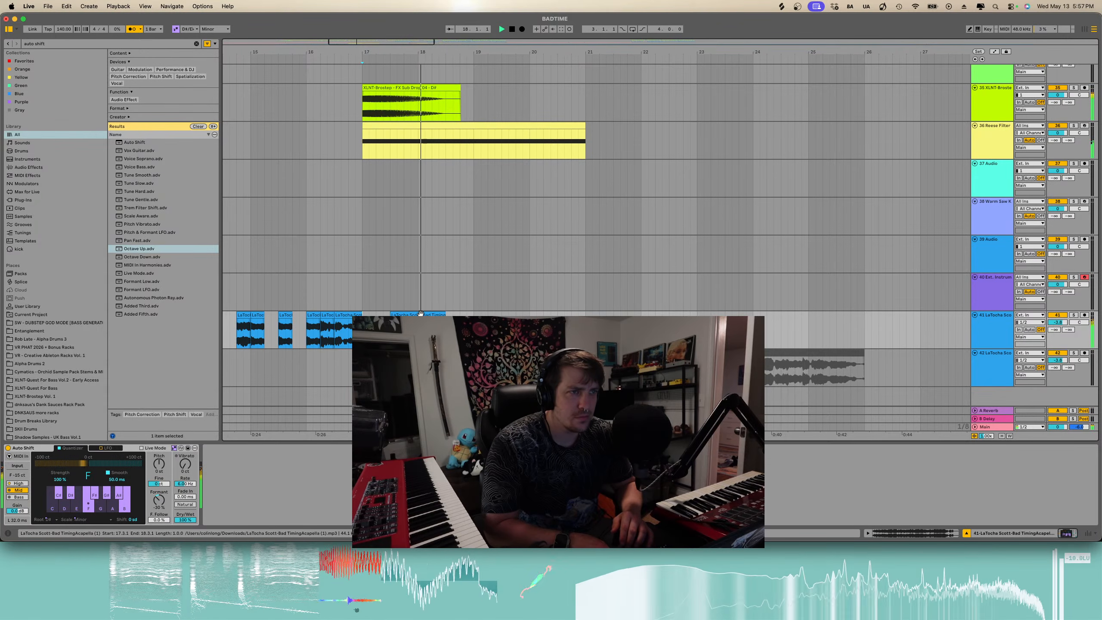
pyautogui.press('space')
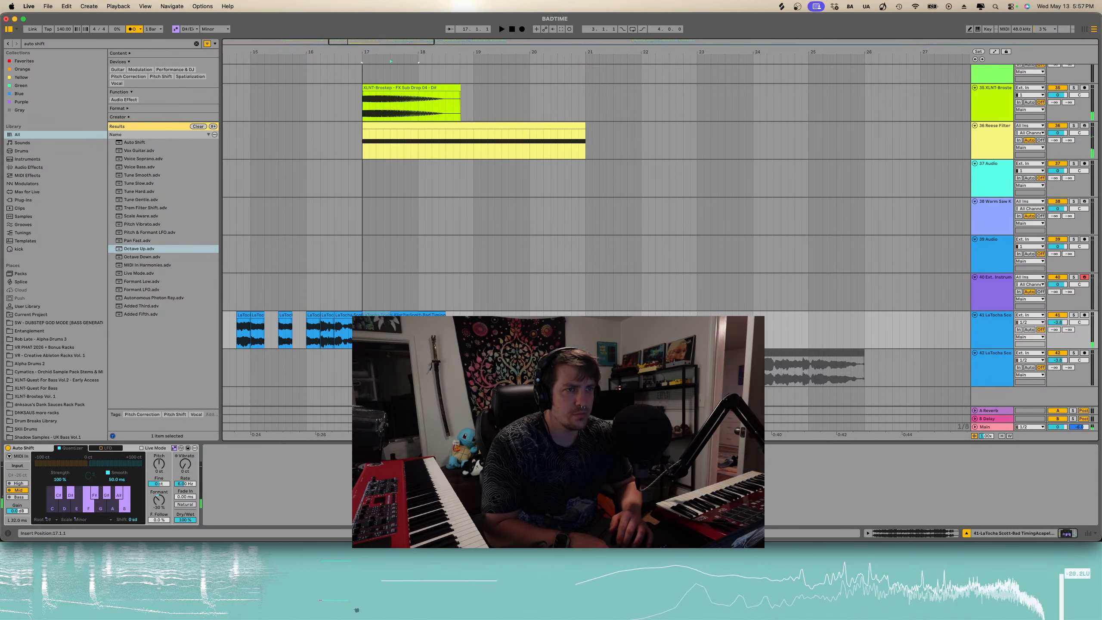
pyautogui.press('space')
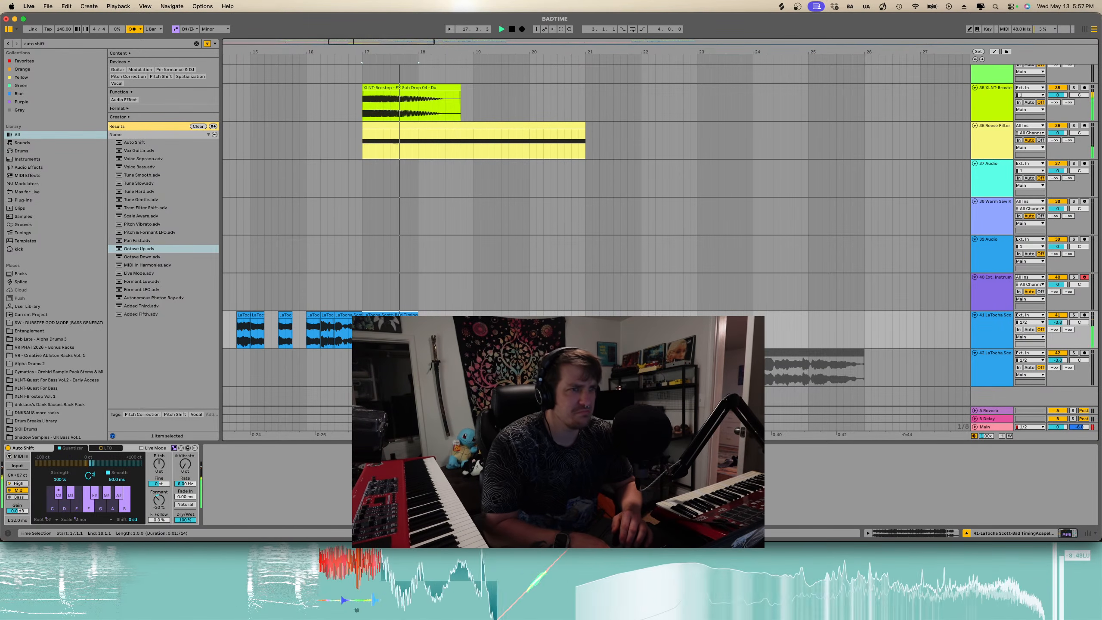
# - Try moving the acapella clip after bar 18 about one bar later, then move it back
pyautogui.moveTo(415, 313); pyautogui.dragTo(469, 315)
pyautogui.press('space')
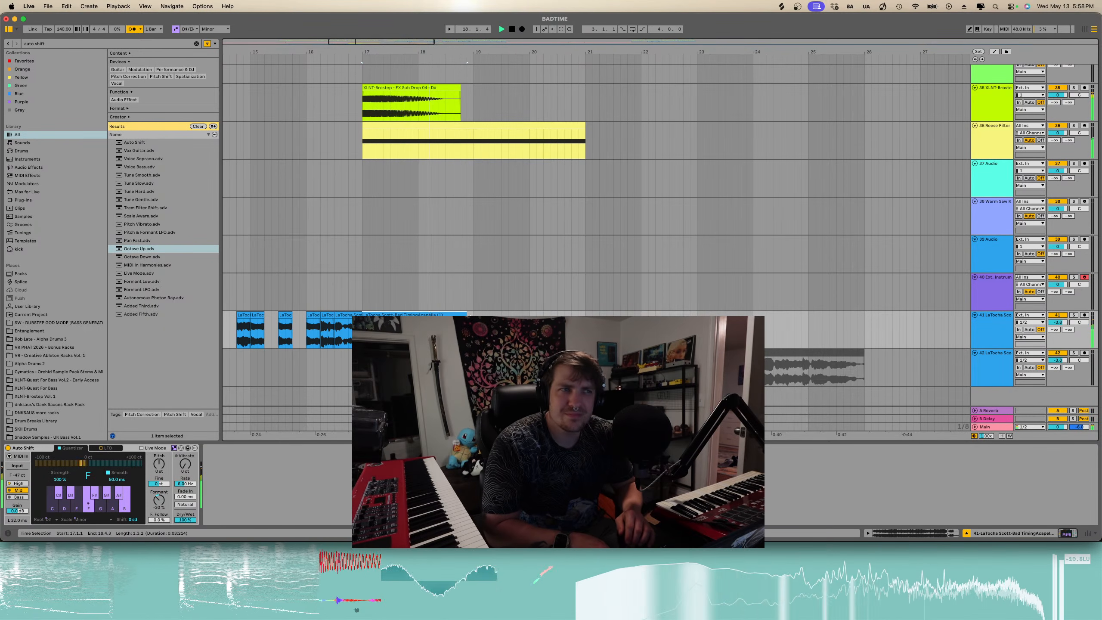
pyautogui.moveTo(463, 313); pyautogui.dragTo(419, 314)
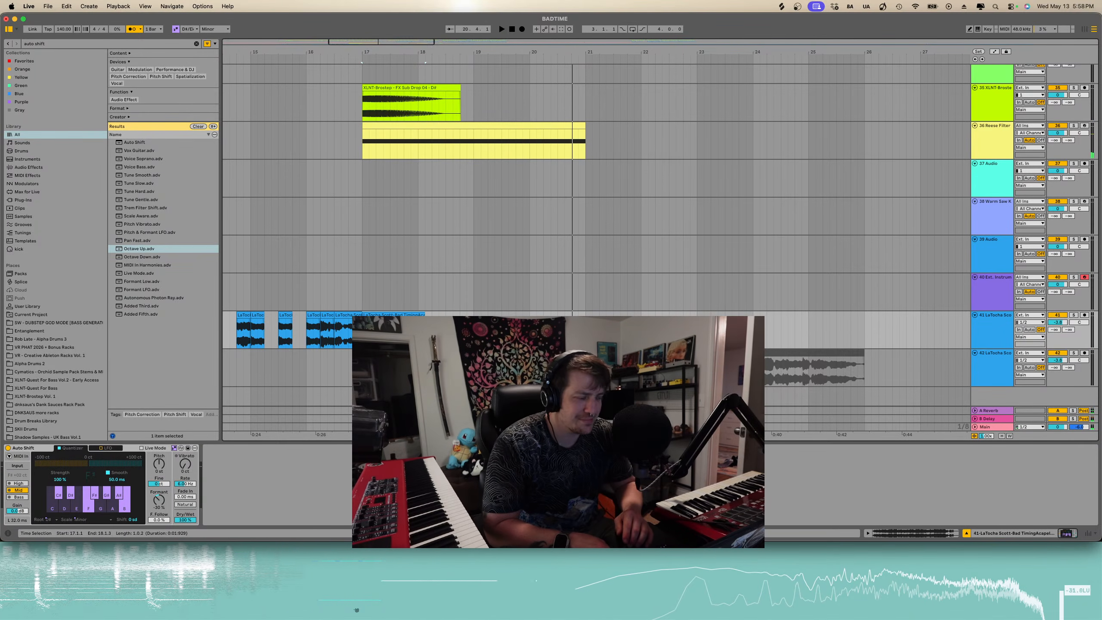
# - Play back the acapella from bar 17 and from bar 8
pyautogui.click(362, 332)
pyautogui.press('space')
pyautogui.scroll(-4, 361, 332)
pyautogui.hscroll(-4, 362, 332)
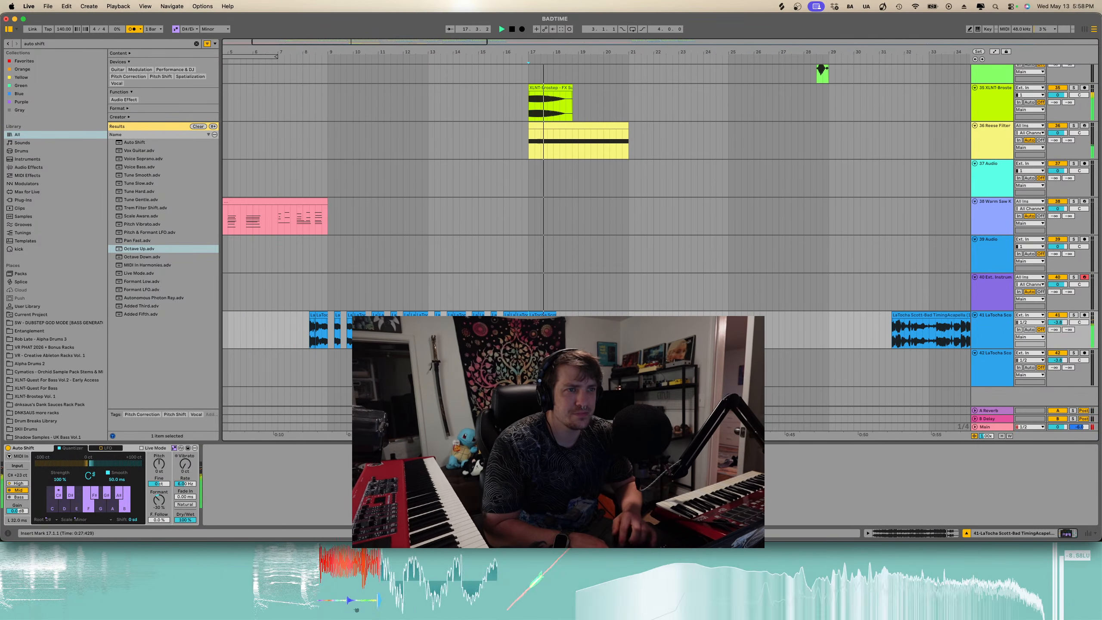
pyautogui.press('space')
pyautogui.click(307, 330)
pyautogui.press('space')
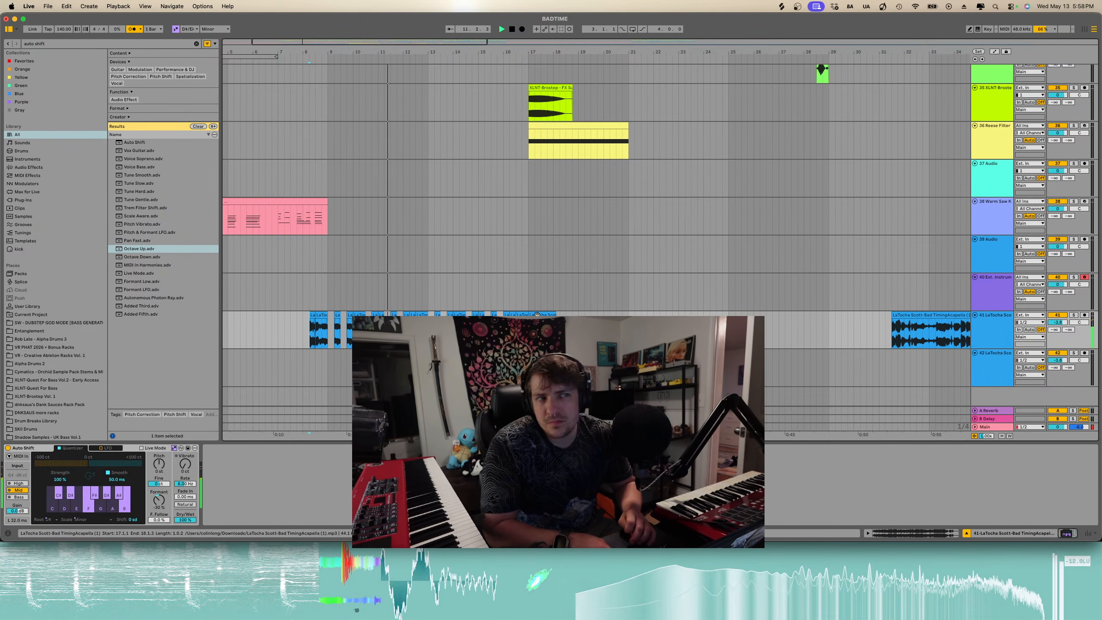
pyautogui.scroll(5, 372, 314)
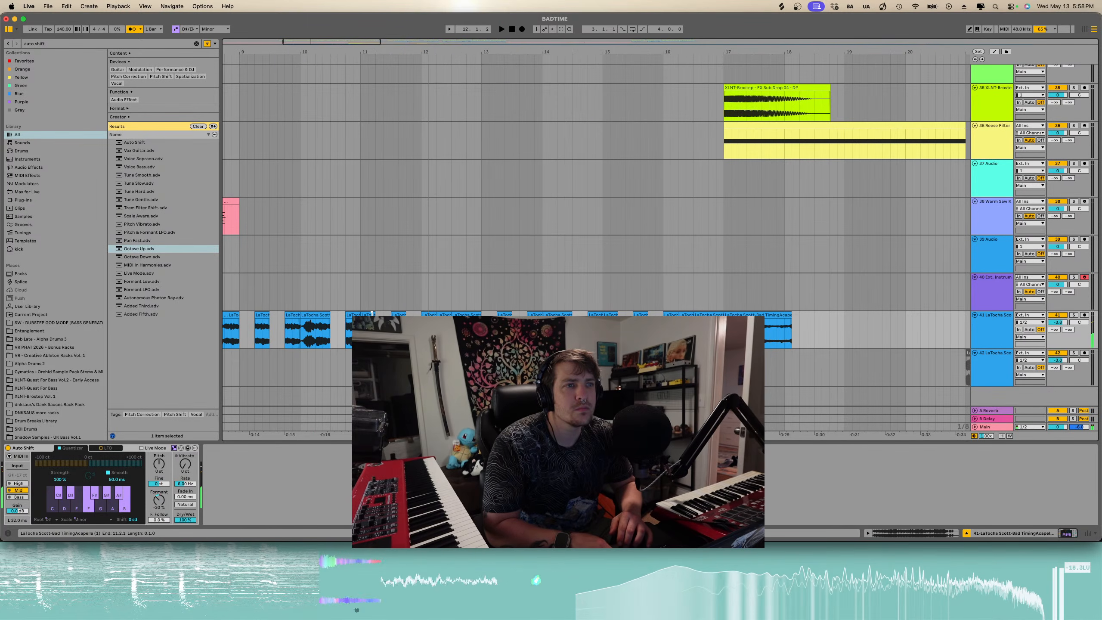
pyautogui.press('space')
# - Set the acapella slice at bar 11 to Complex warp mode
pyautogui.click(366, 314)
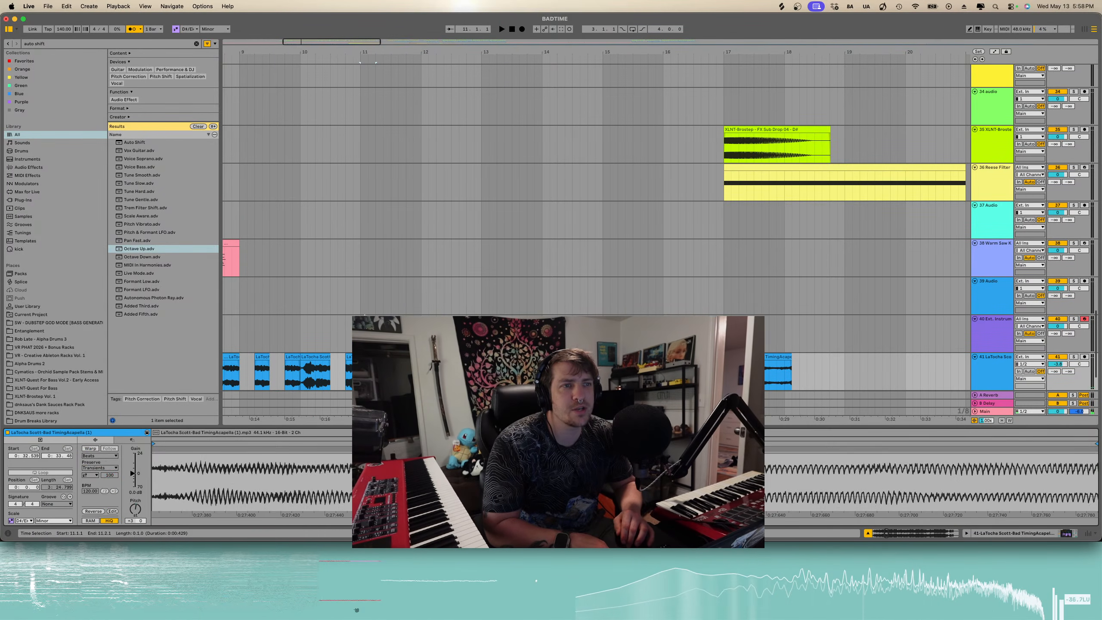
pyautogui.click(91, 449)
pyautogui.click(100, 455)
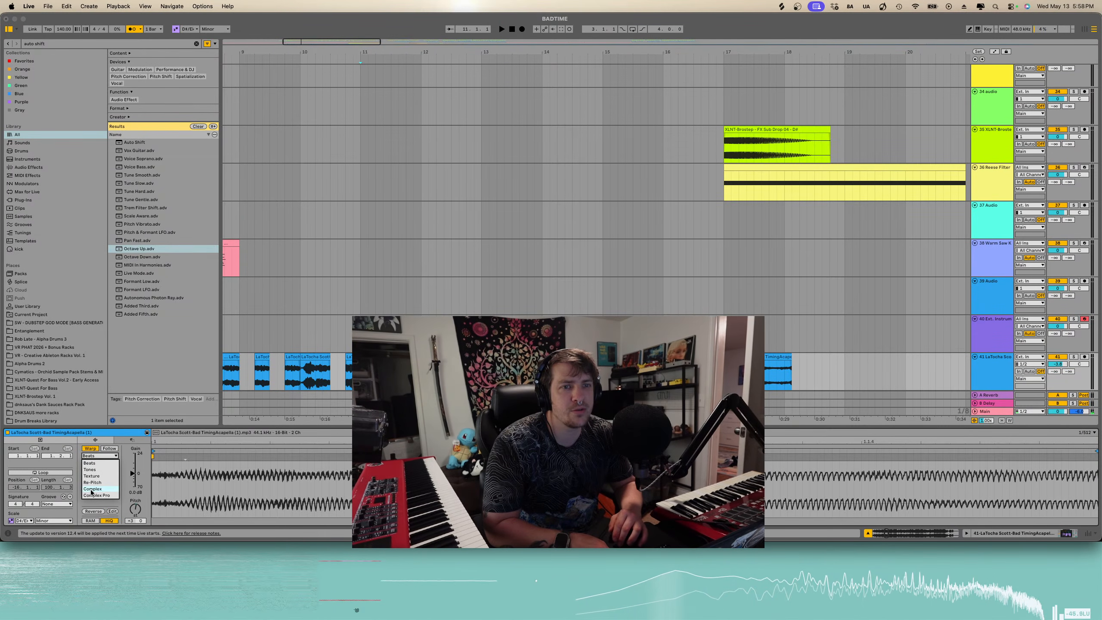
pyautogui.click(92, 489)
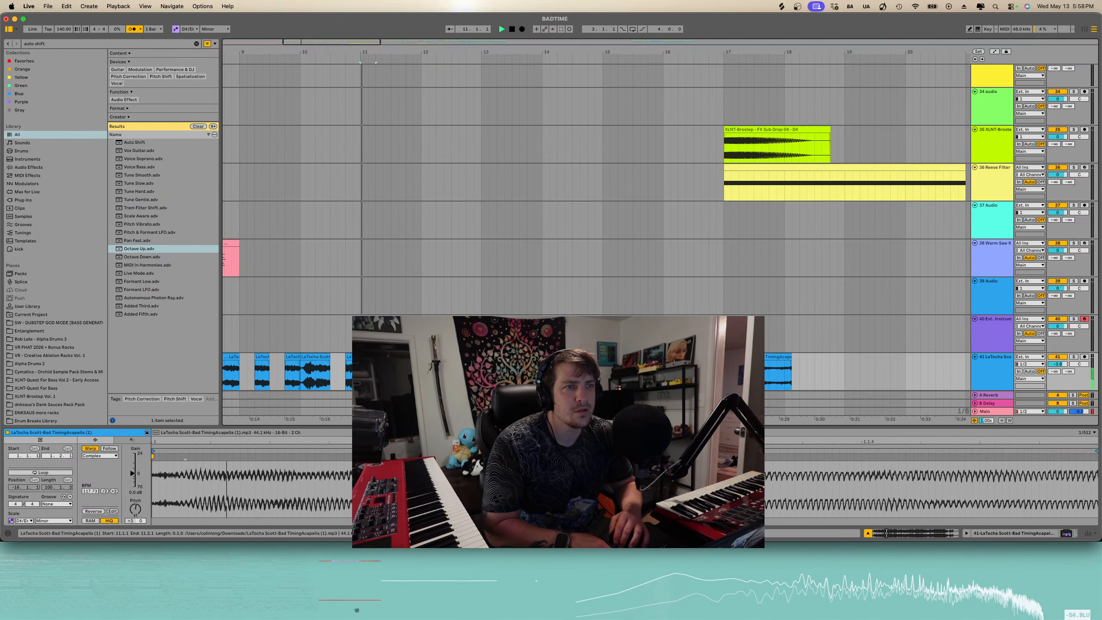
# - Select the half-bar acapella section from bar 11.2 and duplicate it, previewing playback
pyautogui.press('space')
pyautogui.moveTo(377, 357); pyautogui.dragTo(391, 357)
pyautogui.press('space')
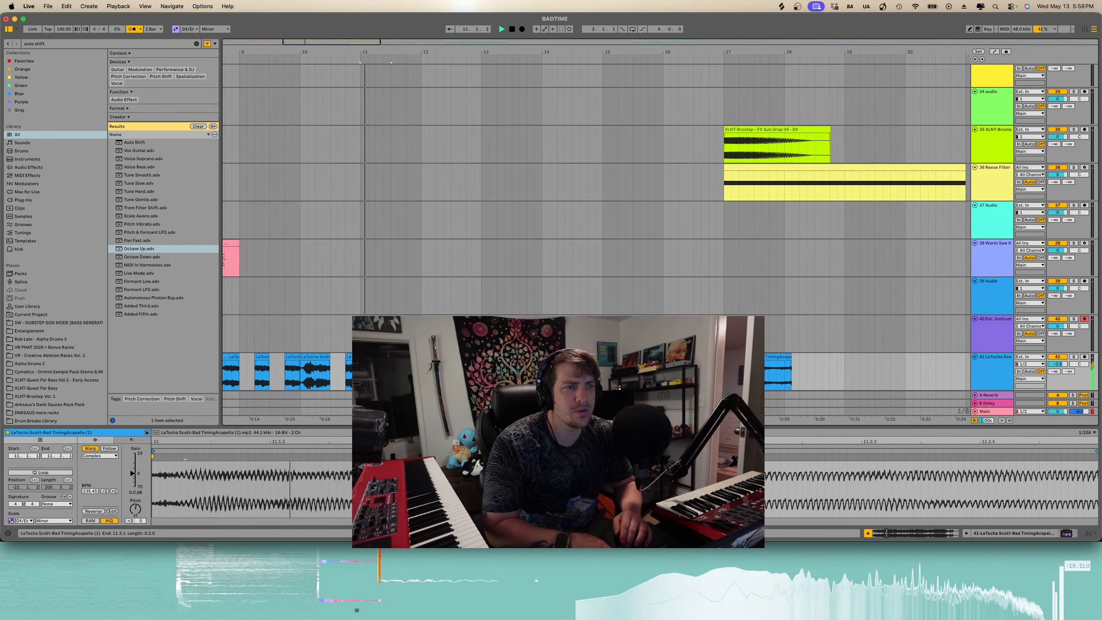
pyautogui.press('super+d')
pyautogui.press('space')
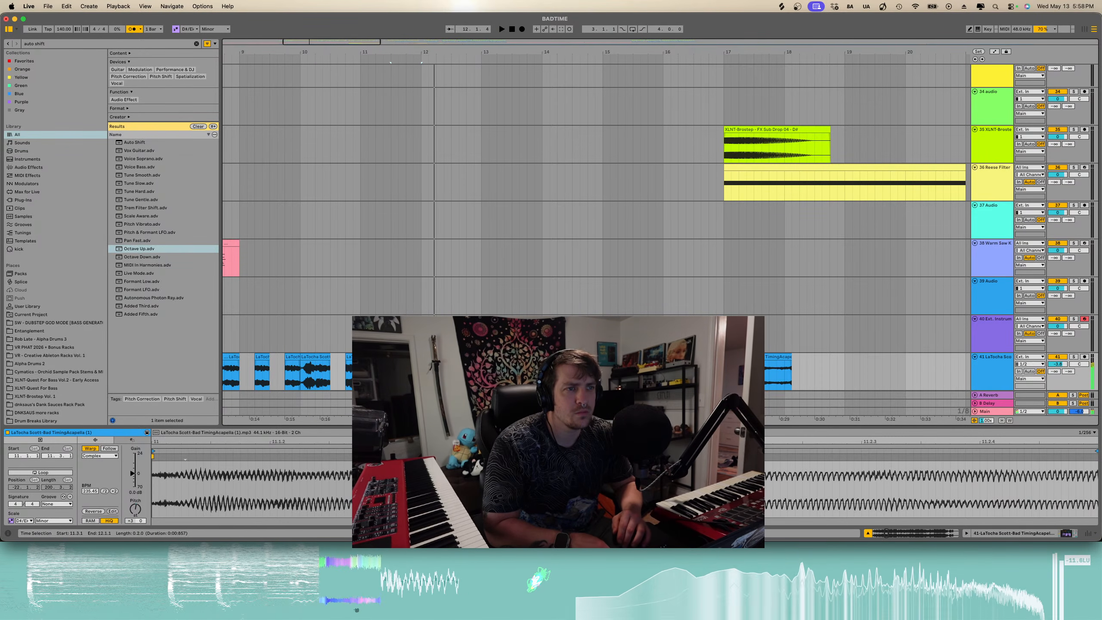
pyautogui.press('space')
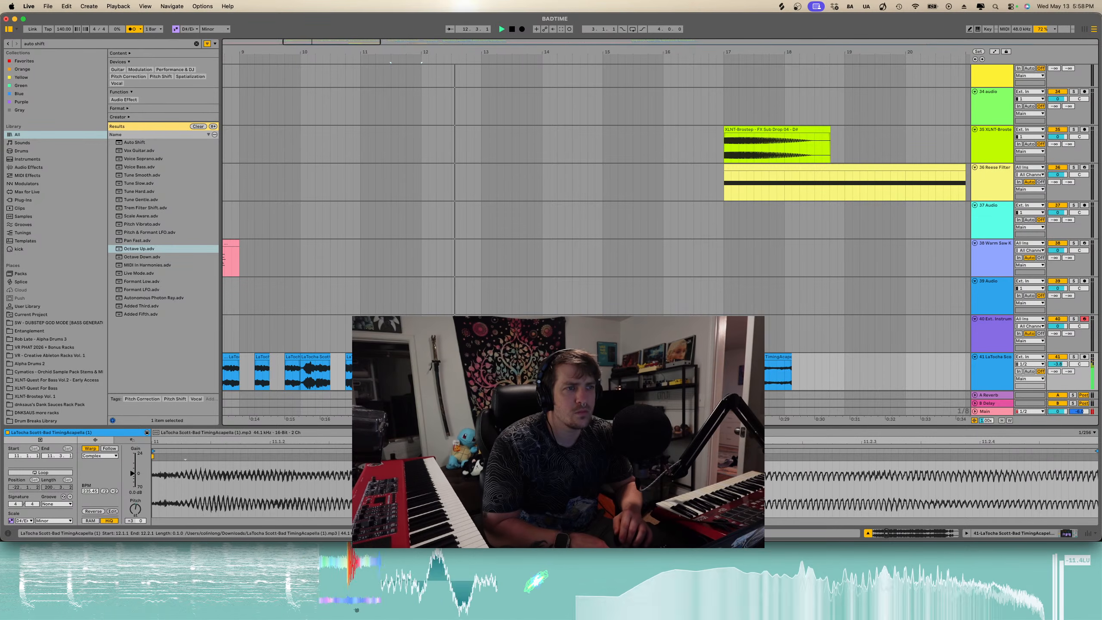
# - Undo the duplication of the acapella section
pyautogui.click(429, 356)
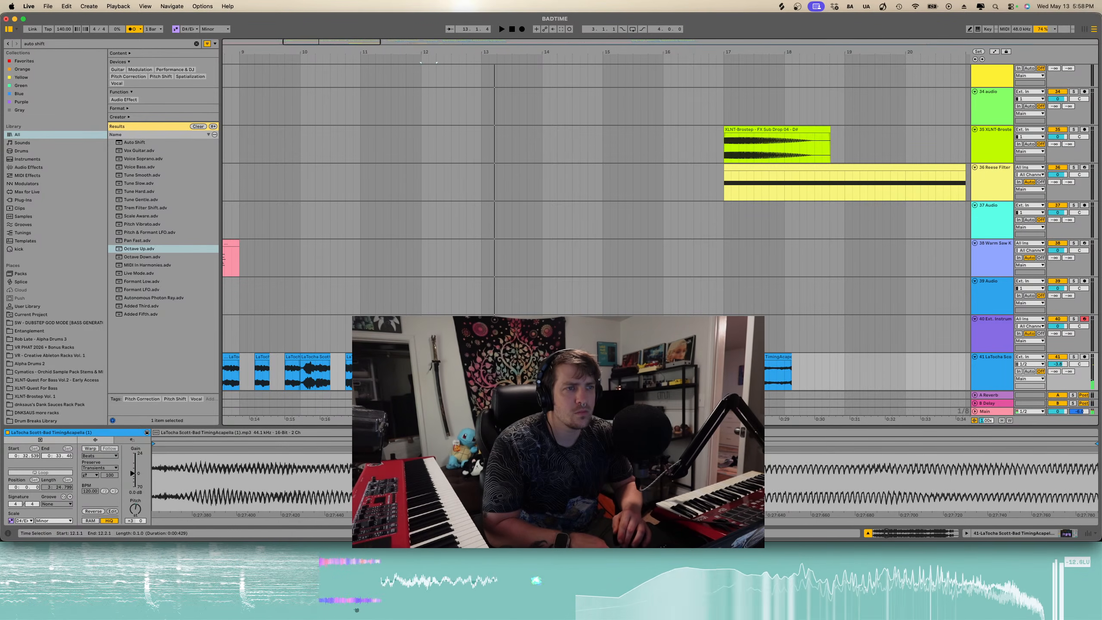
pyautogui.press('super+z')
pyautogui.press('super+z')
pyautogui.press('space')
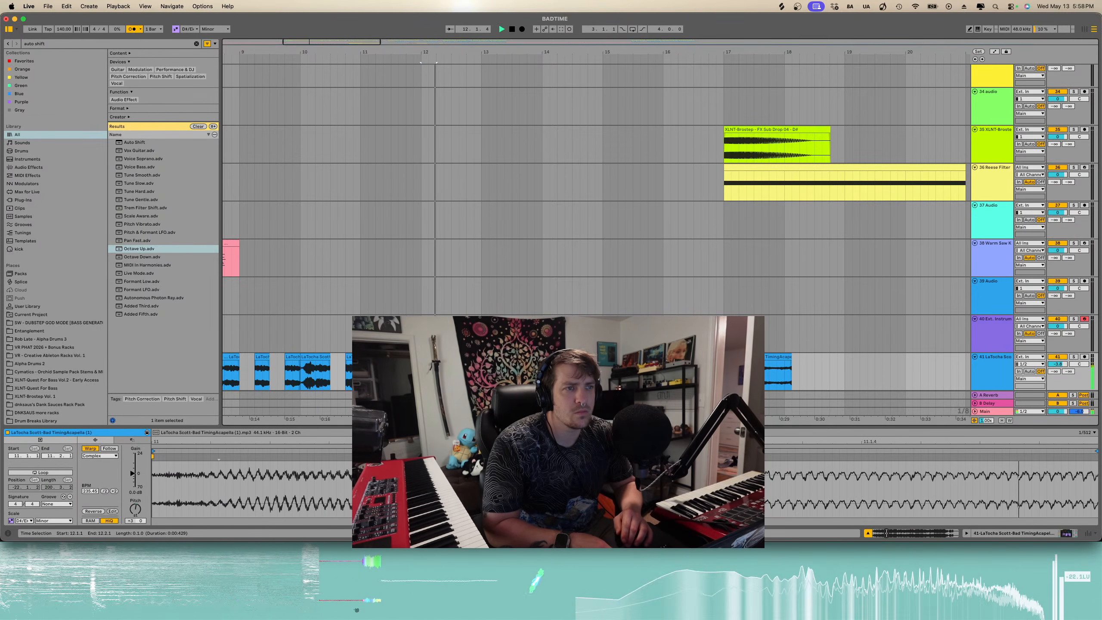
# - Shift the short acapella slice near bar 14 slightly earlier and preview it
pyautogui.scroll(-3, 428, 357)
pyautogui.scroll(-3, 428, 357)
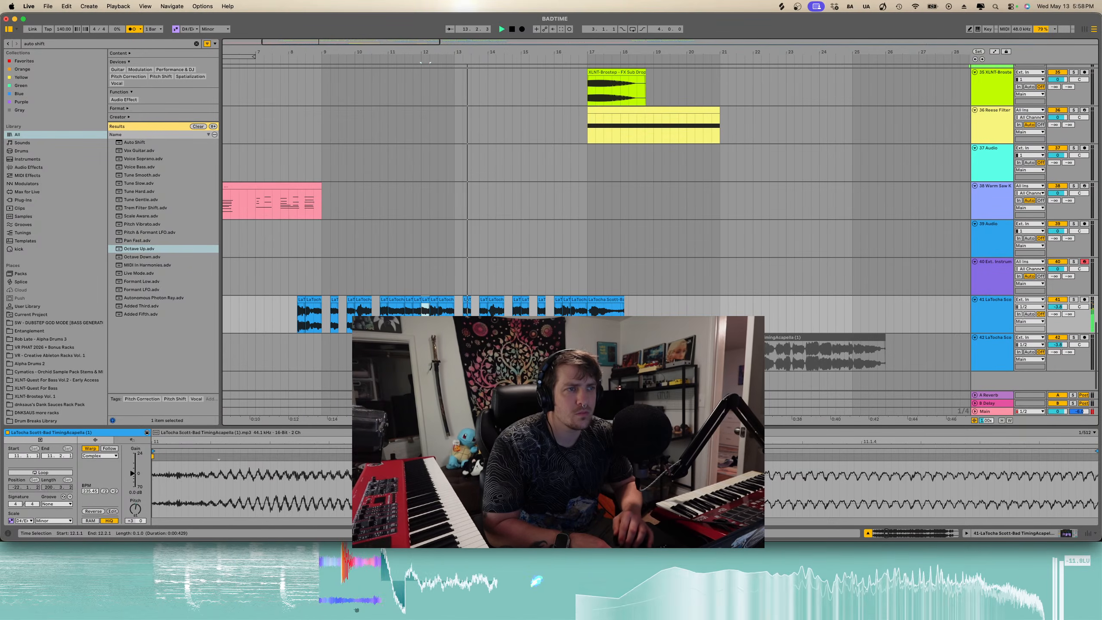
pyautogui.scroll(3, 449, 356)
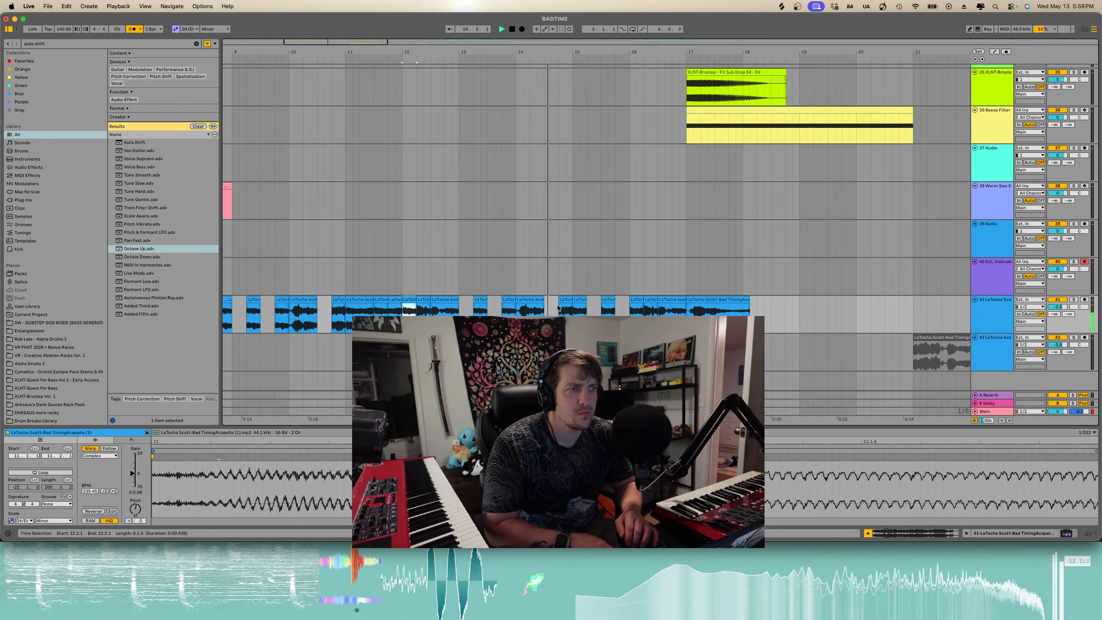
pyautogui.press('space')
pyautogui.moveTo(566, 300); pyautogui.dragTo(551, 300)
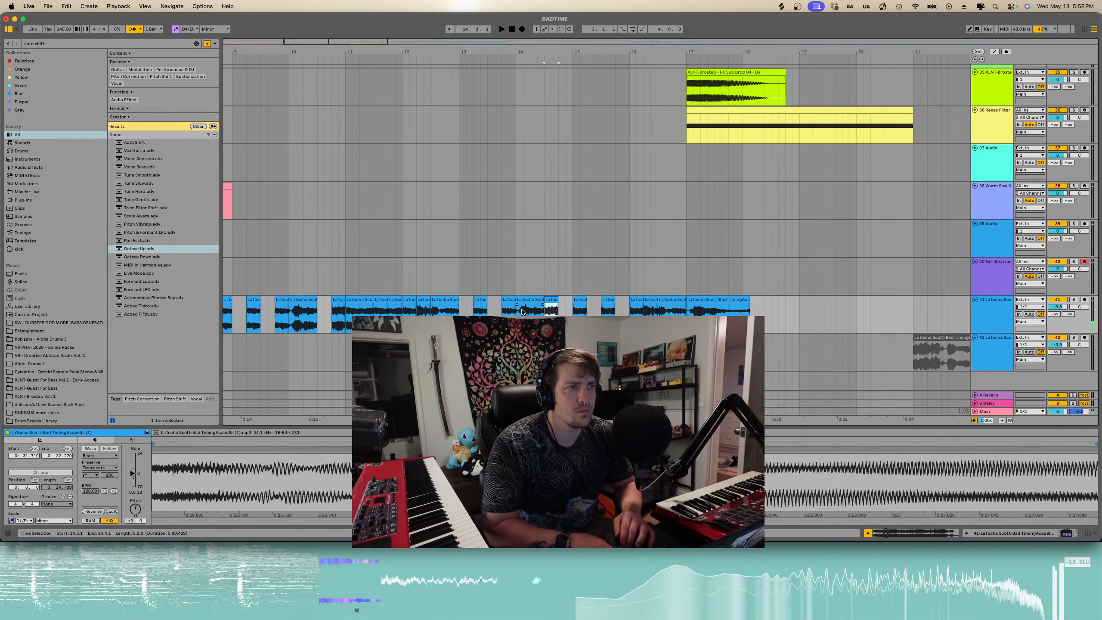
pyautogui.press('space')
pyautogui.keyDown('shift'); pyautogui.click(557, 301); pyautogui.keyUp('shift')
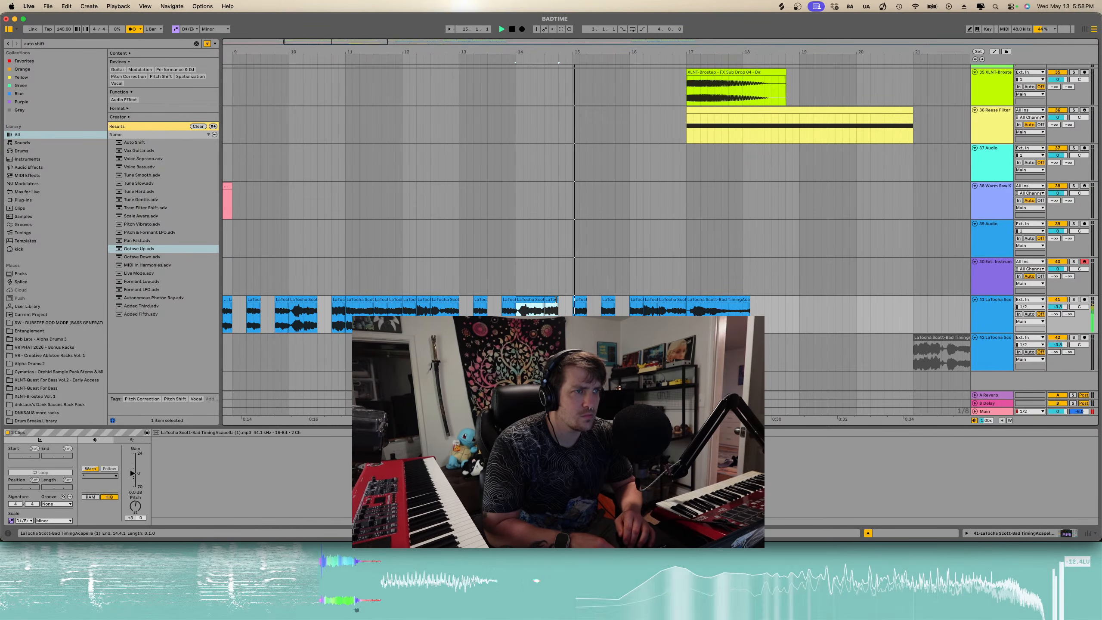
pyautogui.click(556, 300)
pyautogui.press('space')
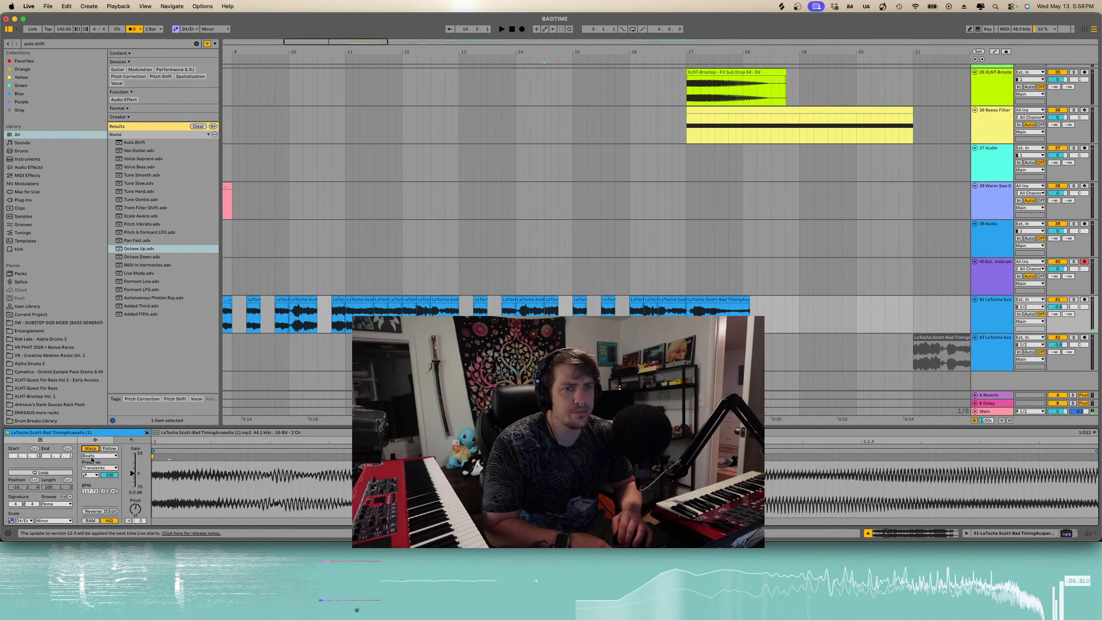
# - Set the acapella slice near bar 14 to Complex Pro warp mode and nudge it slightly later, previewing playback
pyautogui.click(91, 459)
pyautogui.click(100, 492)
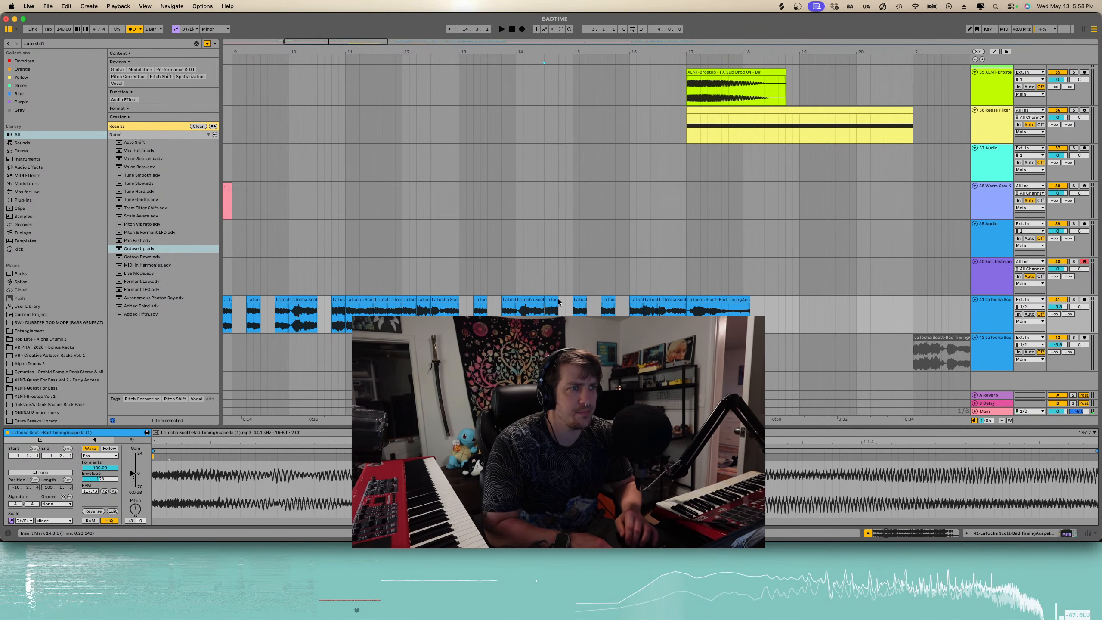
pyautogui.moveTo(558, 301); pyautogui.dragTo(569, 302)
pyautogui.press('space')
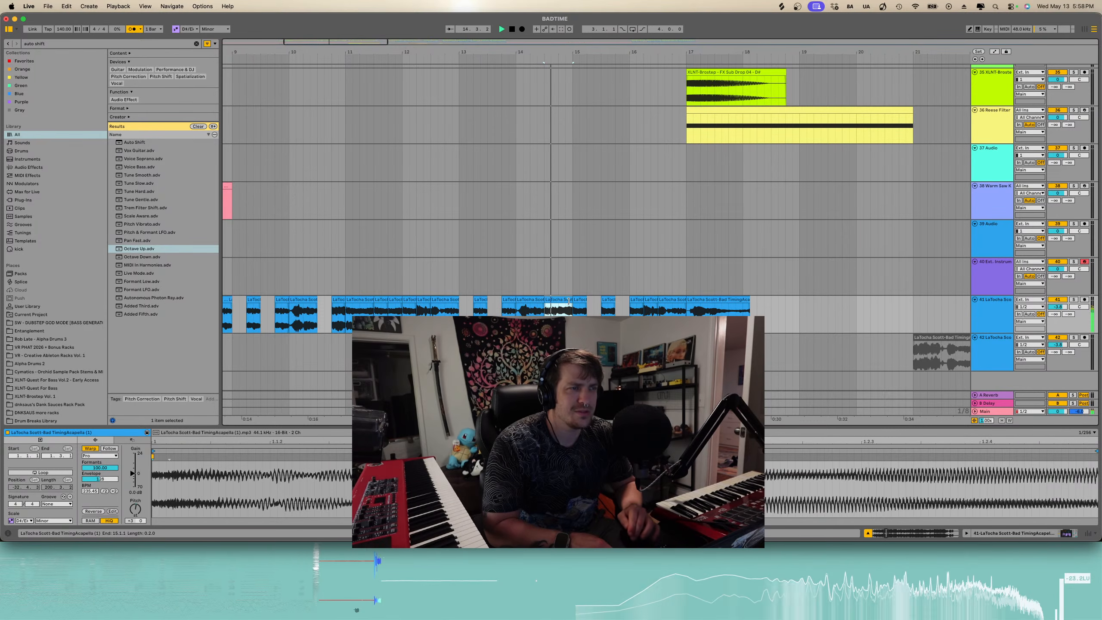
pyautogui.press('space')
# - Paste the copied acapella slice near bar 15, shift it slightly later and duplicate it
pyautogui.click(580, 304)
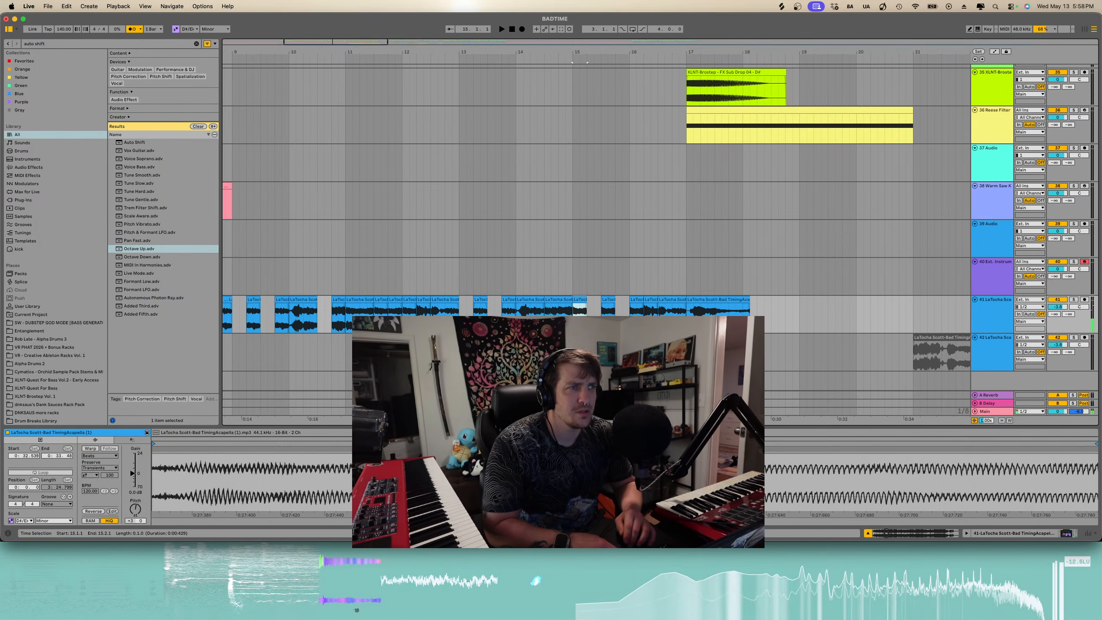
pyautogui.press('super+v')
pyautogui.moveTo(586, 301); pyautogui.dragTo(600, 301)
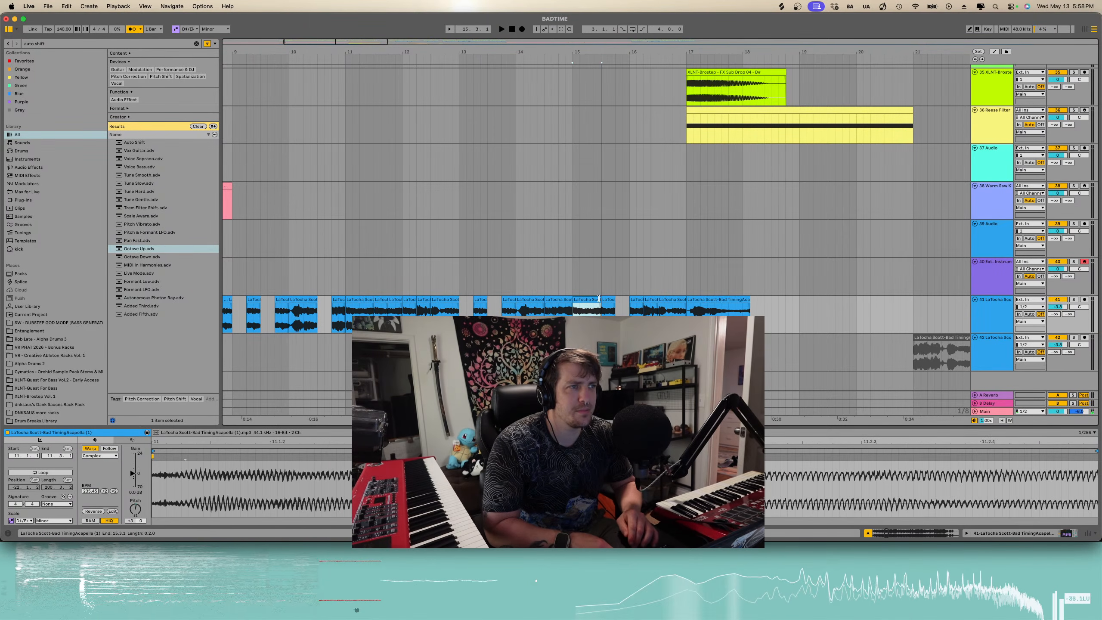
pyautogui.press('space')
pyautogui.press('super+d')
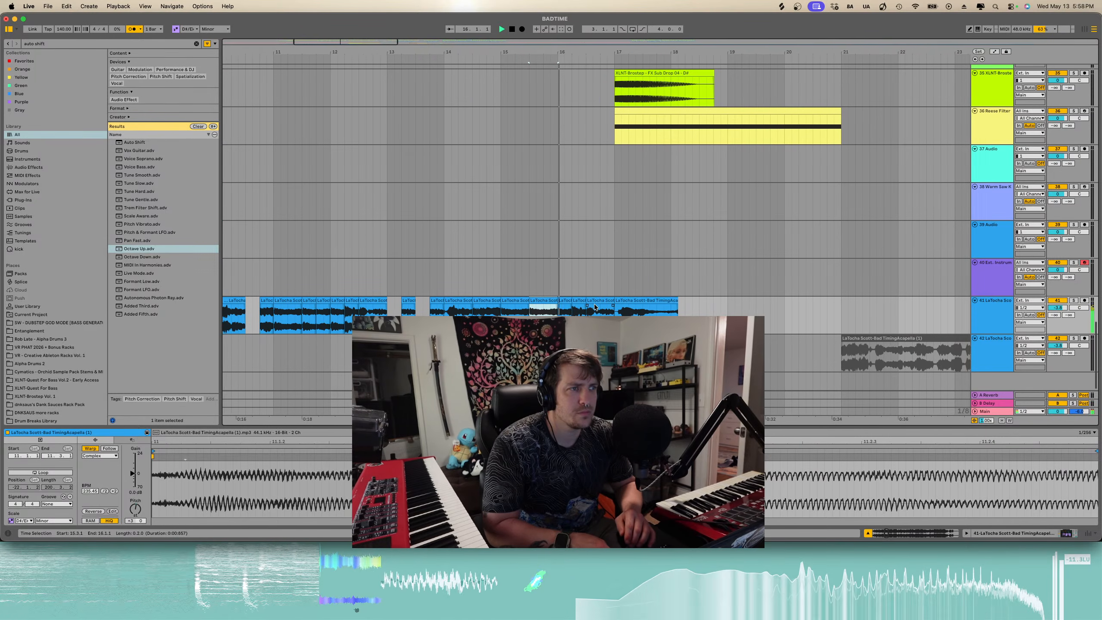
# - Move the duplicated acapella slice to bar 20 and reverse it
pyautogui.click(561, 302)
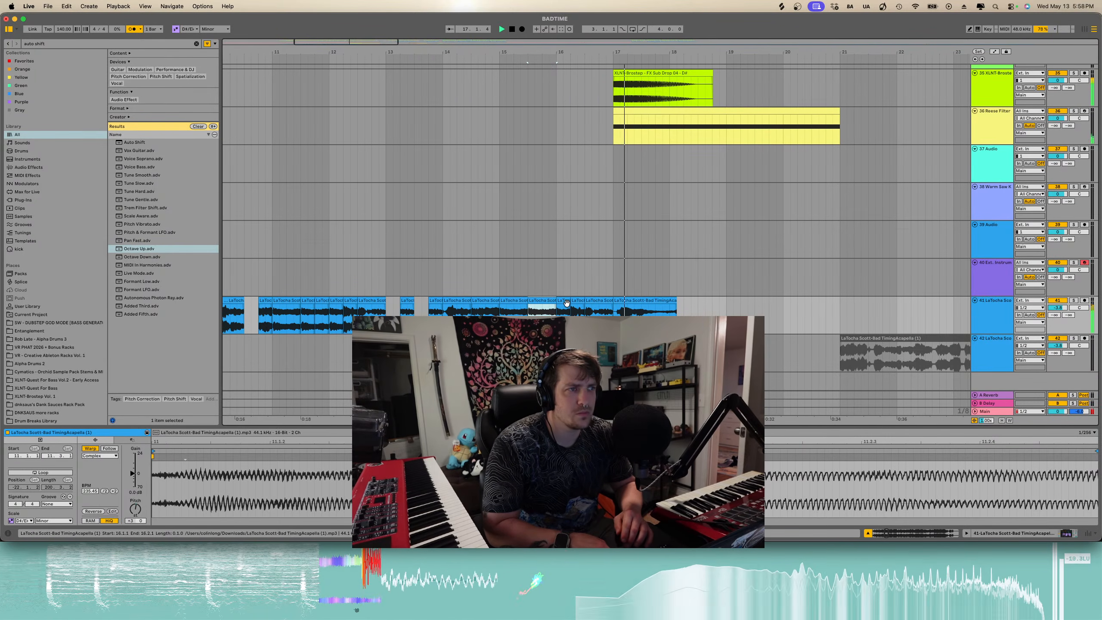
pyautogui.scroll(-4, 569, 305)
pyautogui.click(605, 299)
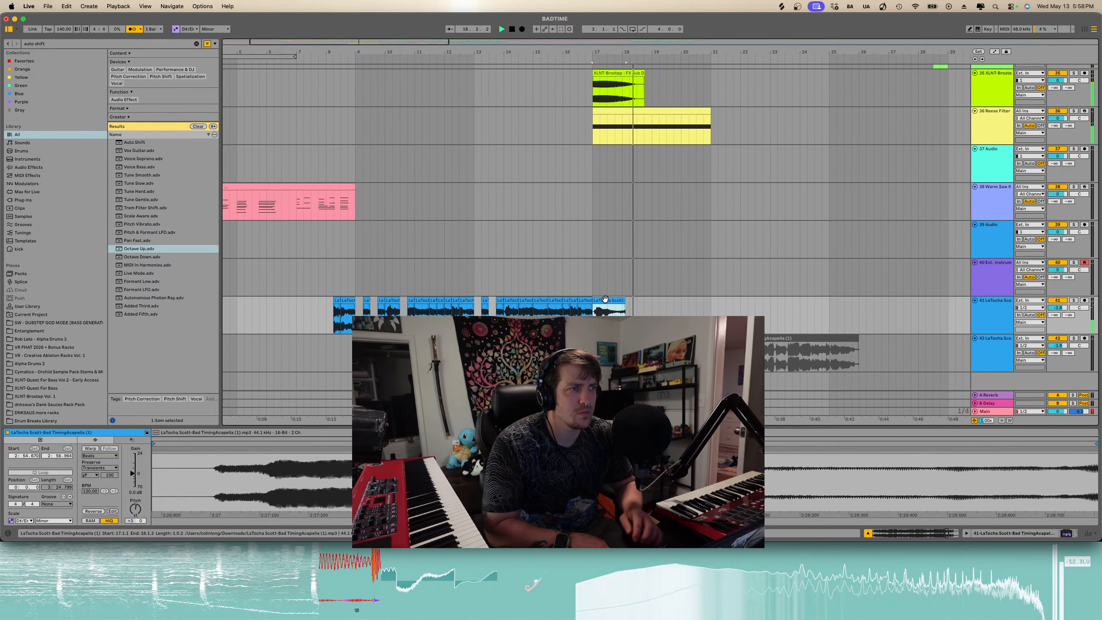
pyautogui.moveTo(606, 300); pyautogui.dragTo(698, 301)
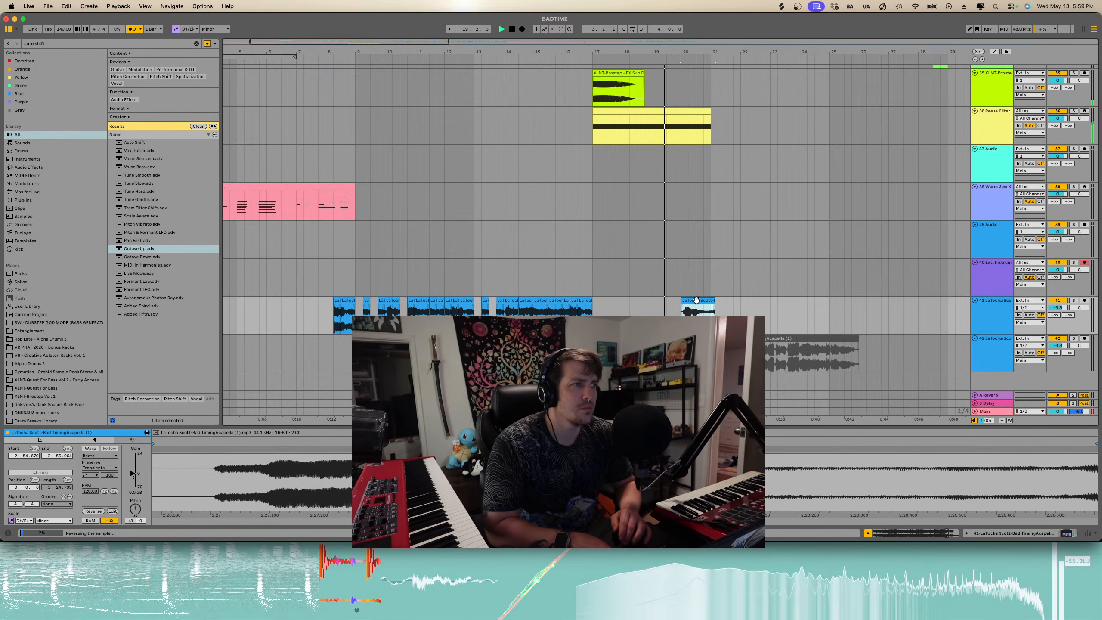
pyautogui.press('r')
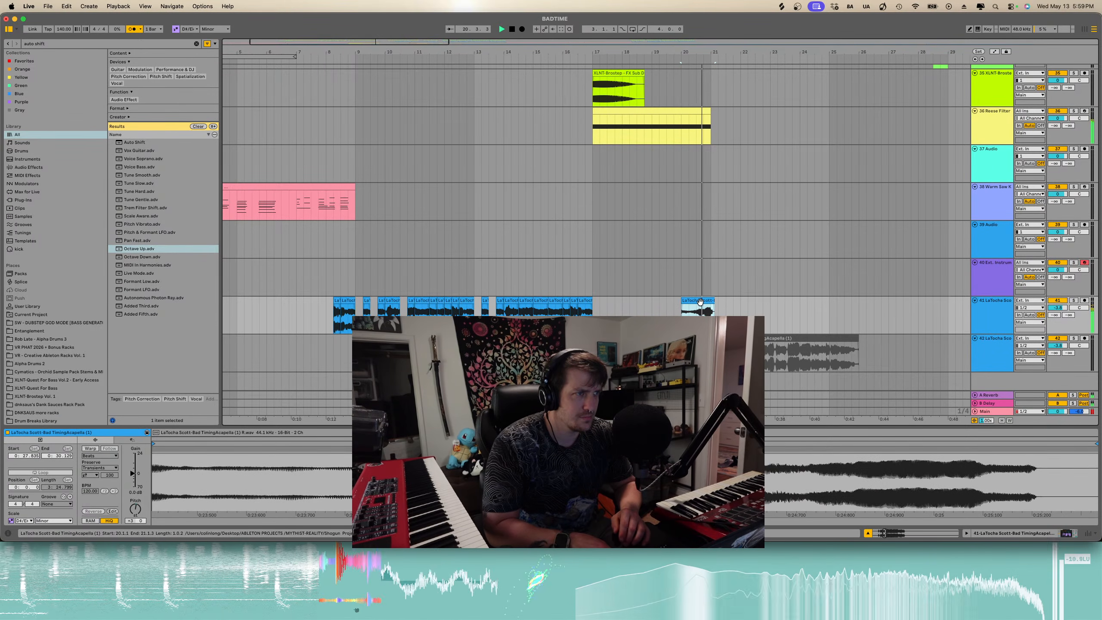
# - Shorten the end of the reversed slice slightly and raise its pitch
pyautogui.scroll(3, 716, 312)
pyautogui.scroll(3, 716, 312)
pyautogui.press('space')
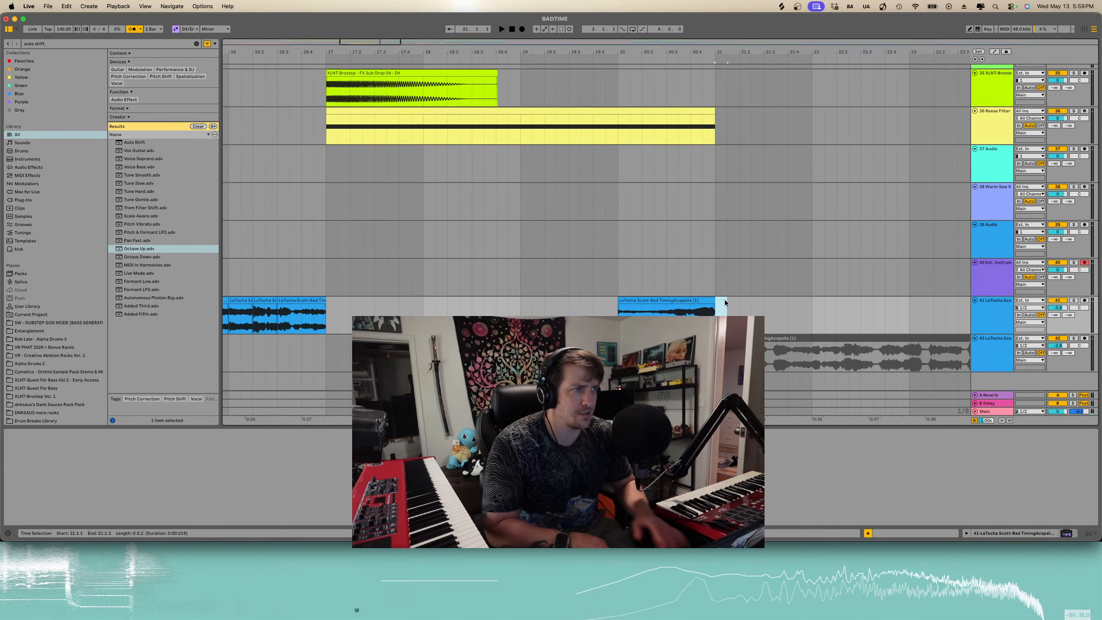
pyautogui.moveTo(723, 300); pyautogui.dragTo(715, 300)
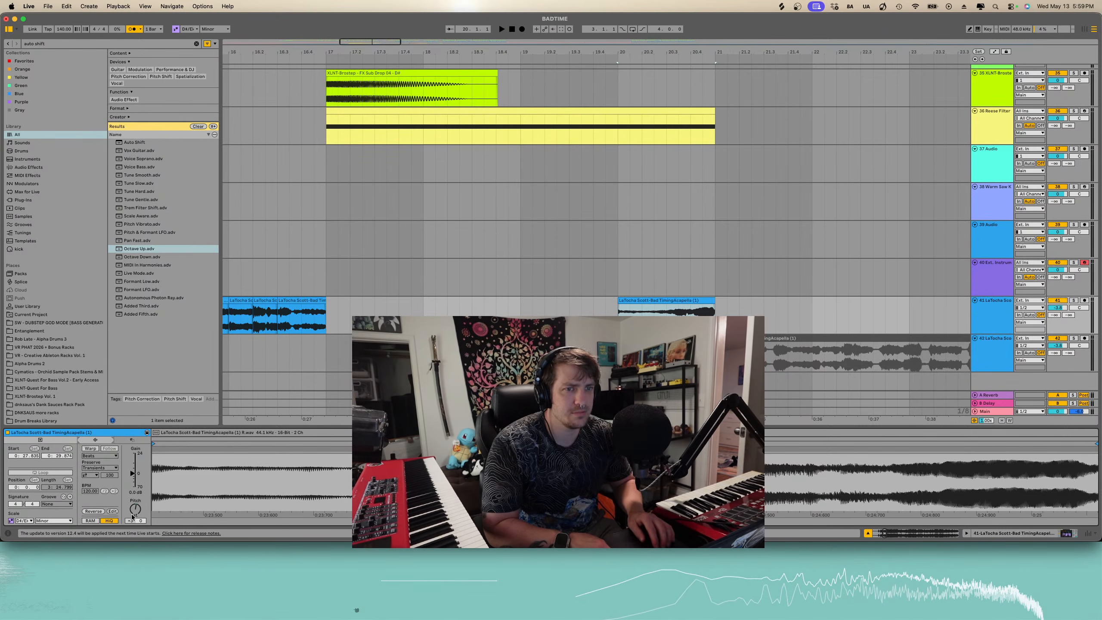
pyautogui.moveTo(134, 515); pyautogui.dragTo(133, 500)
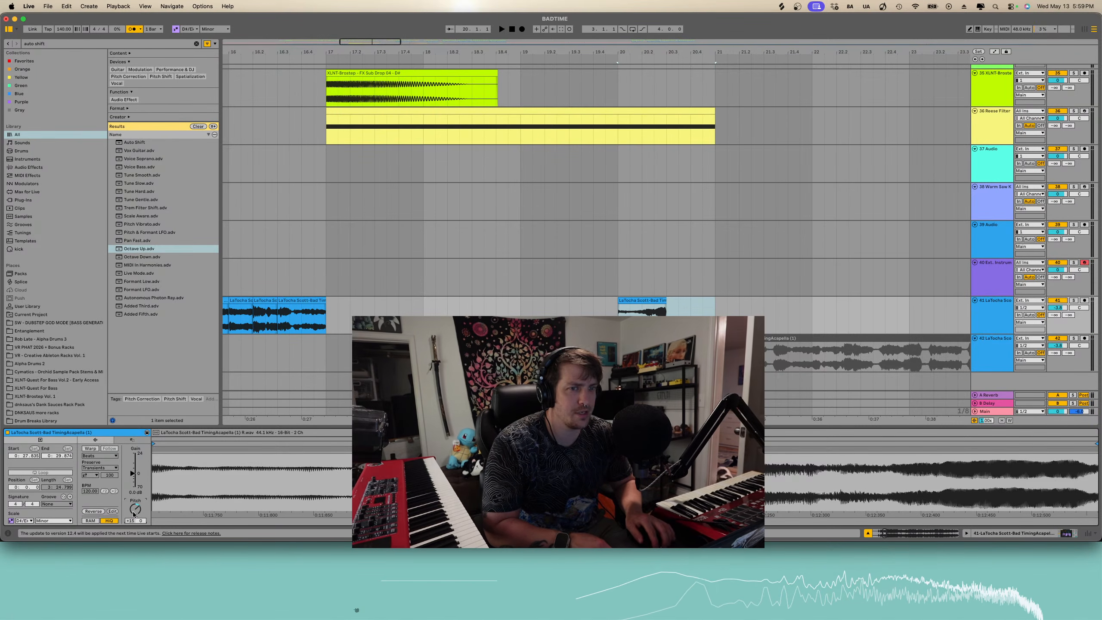
# - Move the reversed slice later to about bar 20.3 and preview it
pyautogui.press('space')
pyautogui.press('space')
pyautogui.moveTo(654, 300); pyautogui.dragTo(702, 298)
pyautogui.press('space')
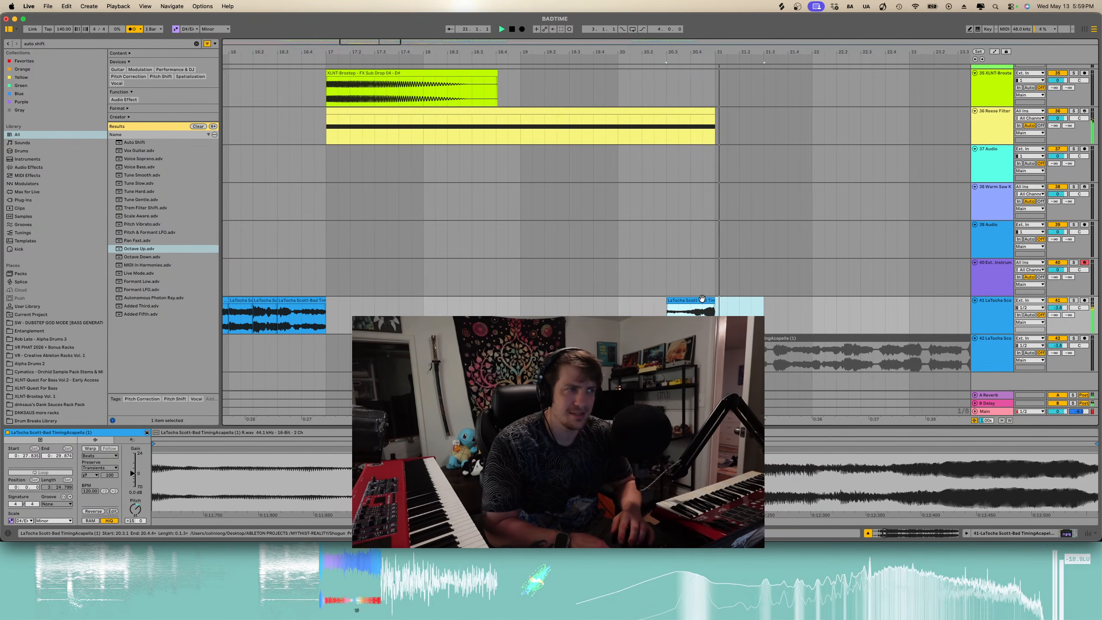
pyautogui.scroll(-3, 701, 298)
pyautogui.press('Tab')
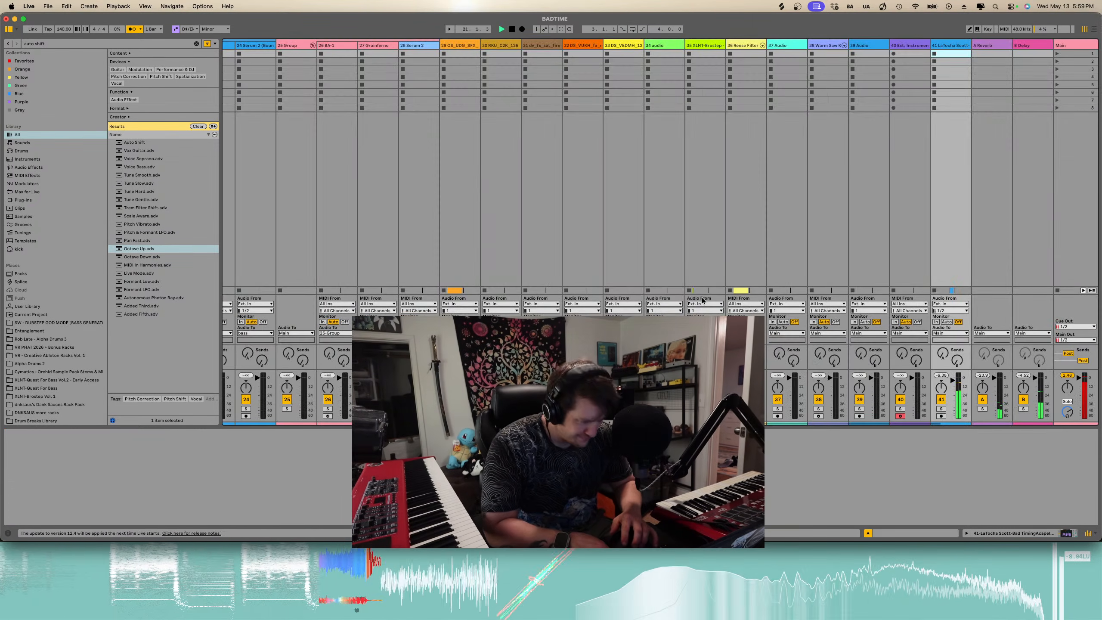
pyautogui.press('space')
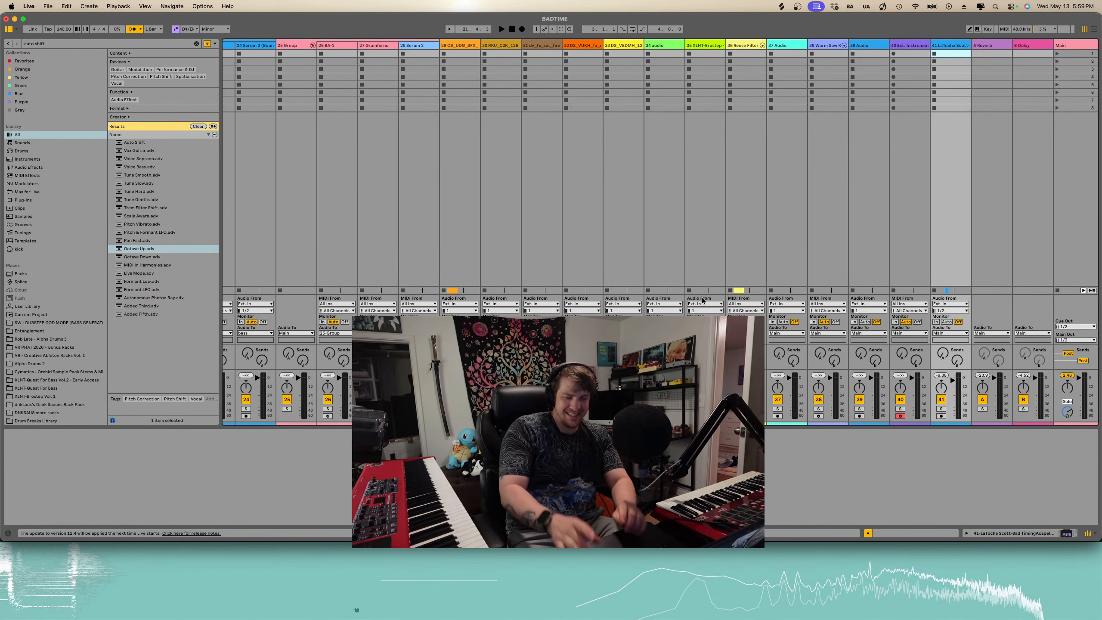
pyautogui.press('Tab')
pyautogui.click(356, 611)
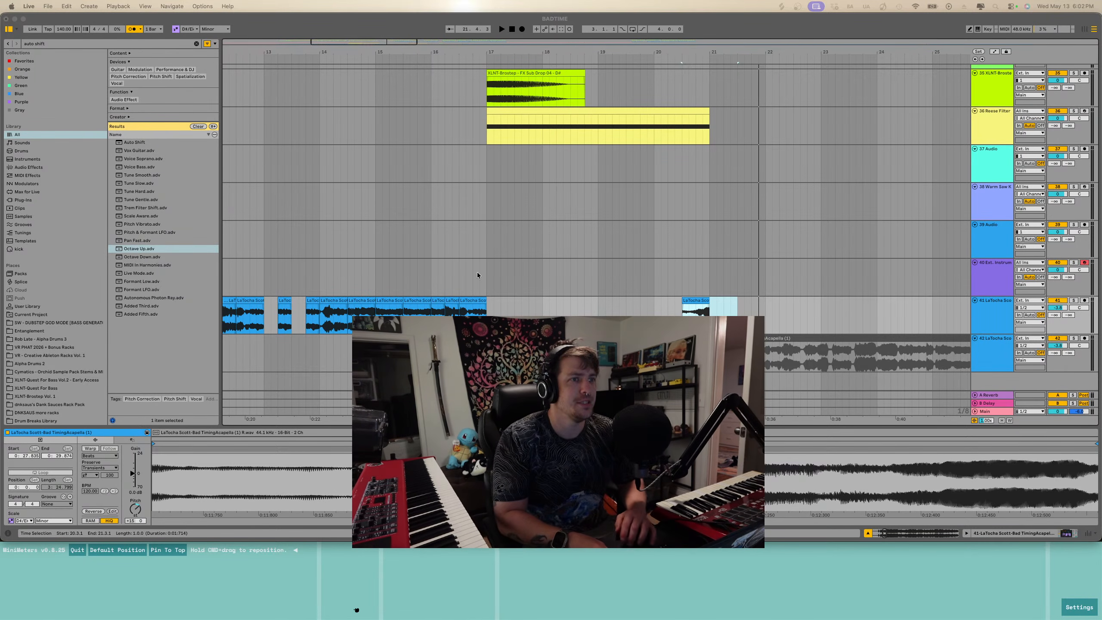
# - Audition the acapella clip near the end of the arrangement
pyautogui.hscroll(-8, 453, 282)
pyautogui.click(453, 282)
pyautogui.scroll(-5, 509, 321)
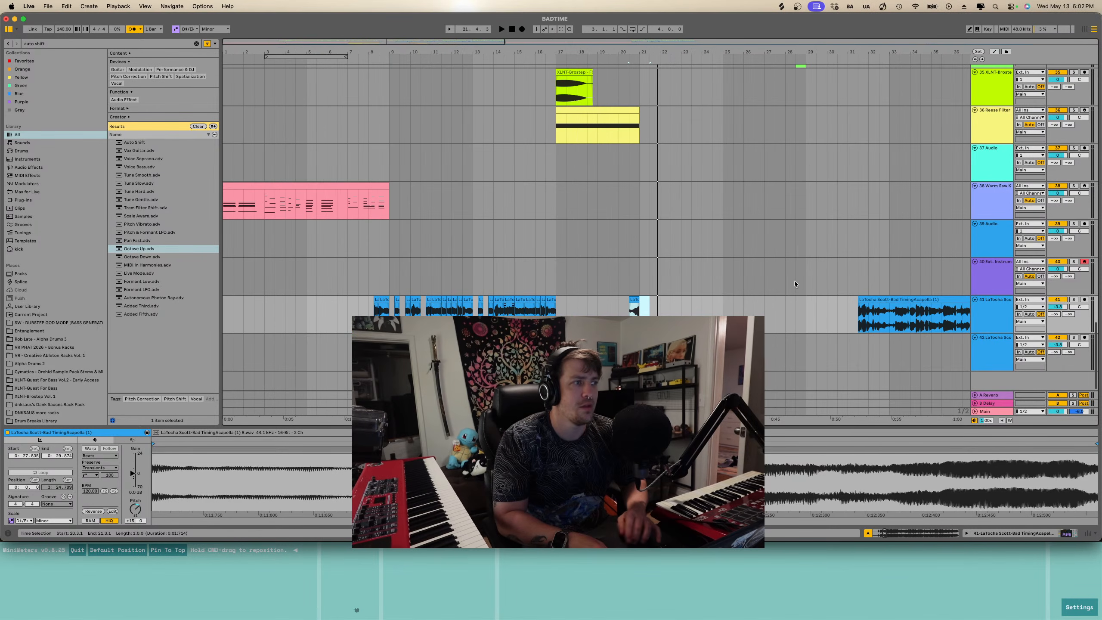
pyautogui.click(1074, 300)
pyautogui.scroll(-8, 768, 269)
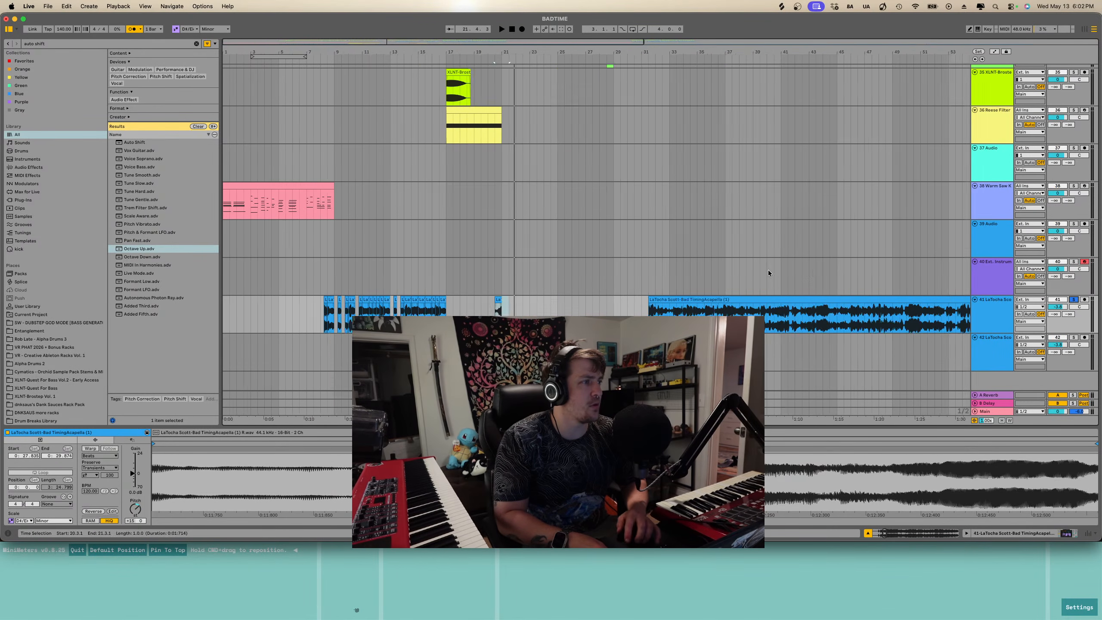
pyautogui.click(696, 297)
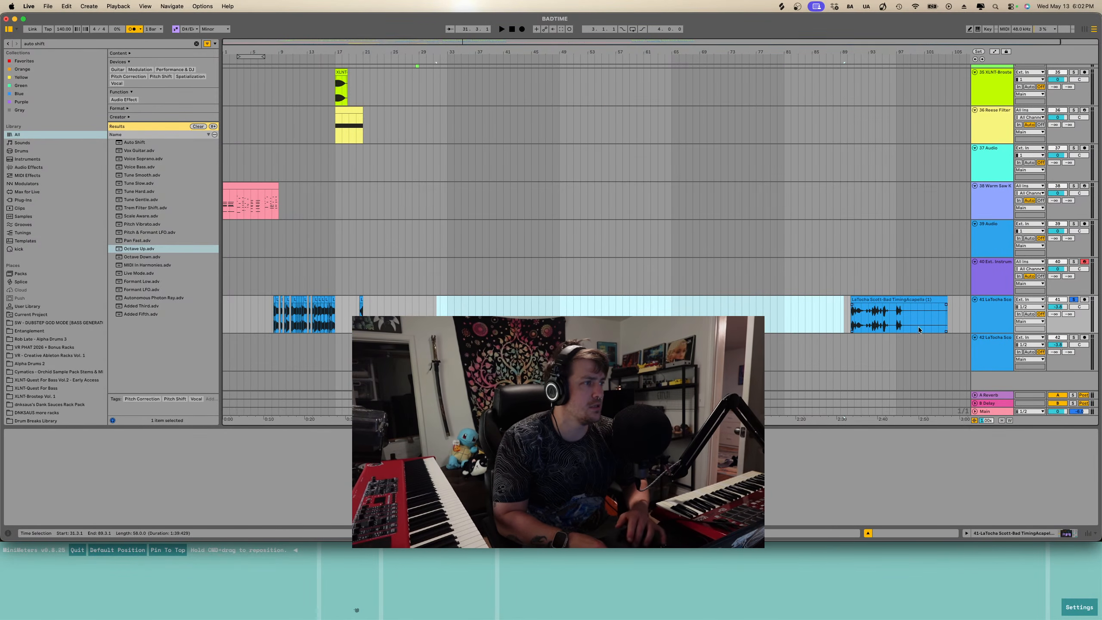
pyautogui.click(887, 326)
pyautogui.press('space')
pyautogui.scroll(5, 886, 325)
pyautogui.press('space')
pyautogui.press('space')
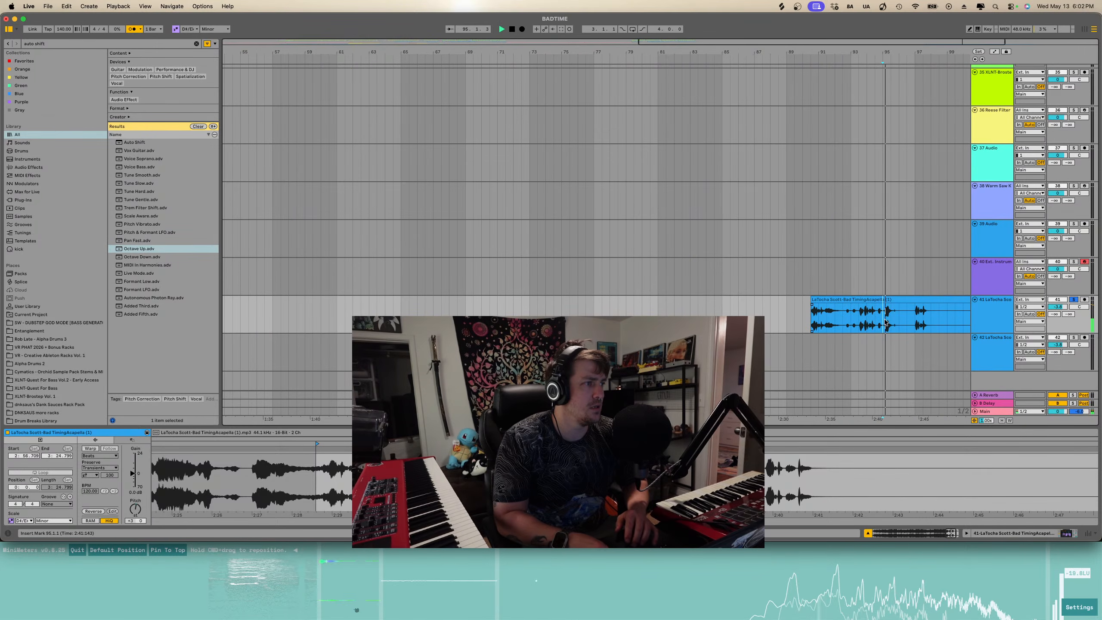
pyautogui.scroll(5, 886, 324)
pyautogui.press('space')
pyautogui.scroll(5, 891, 320)
# - Split the ending acapella clip at about bar 95.2 and bar 93.3, auditioning between cuts
pyautogui.click(882, 320)
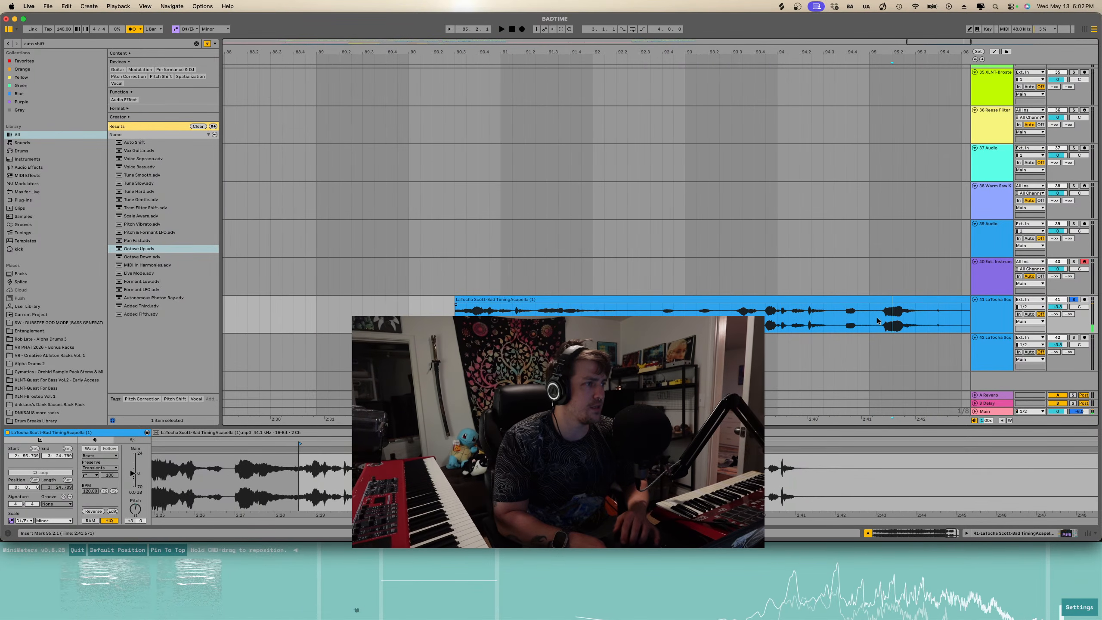
pyautogui.press('super+e')
pyautogui.click(841, 321)
pyautogui.press('space')
pyautogui.click(777, 320)
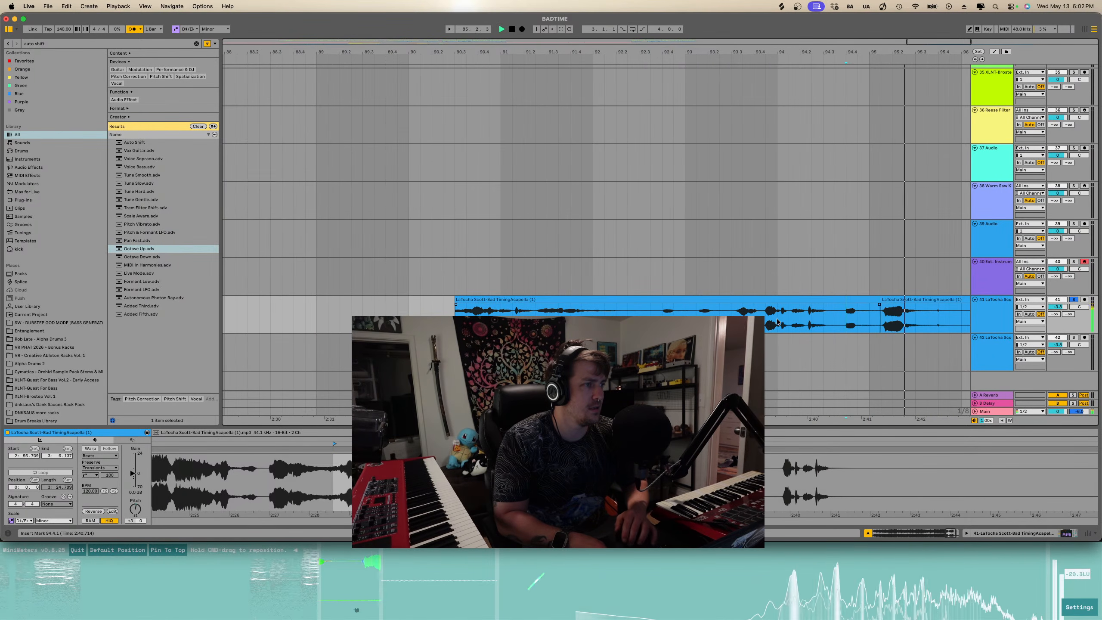
pyautogui.press('space')
pyautogui.press('space')
pyautogui.click(743, 312)
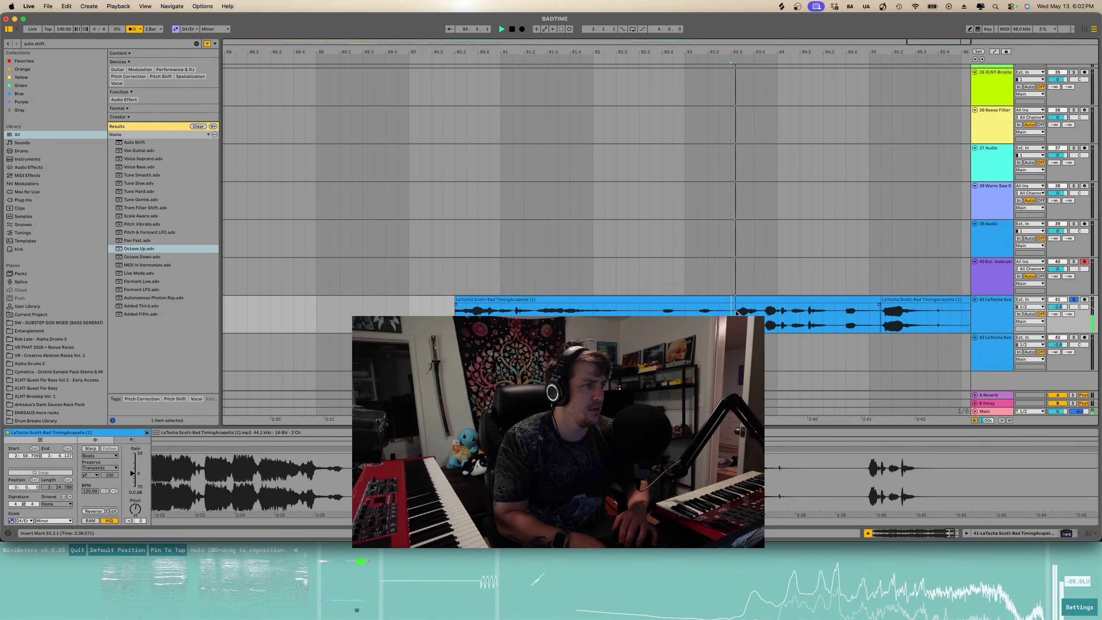
pyautogui.press('space')
pyautogui.click(731, 312)
pyautogui.press('super+e')
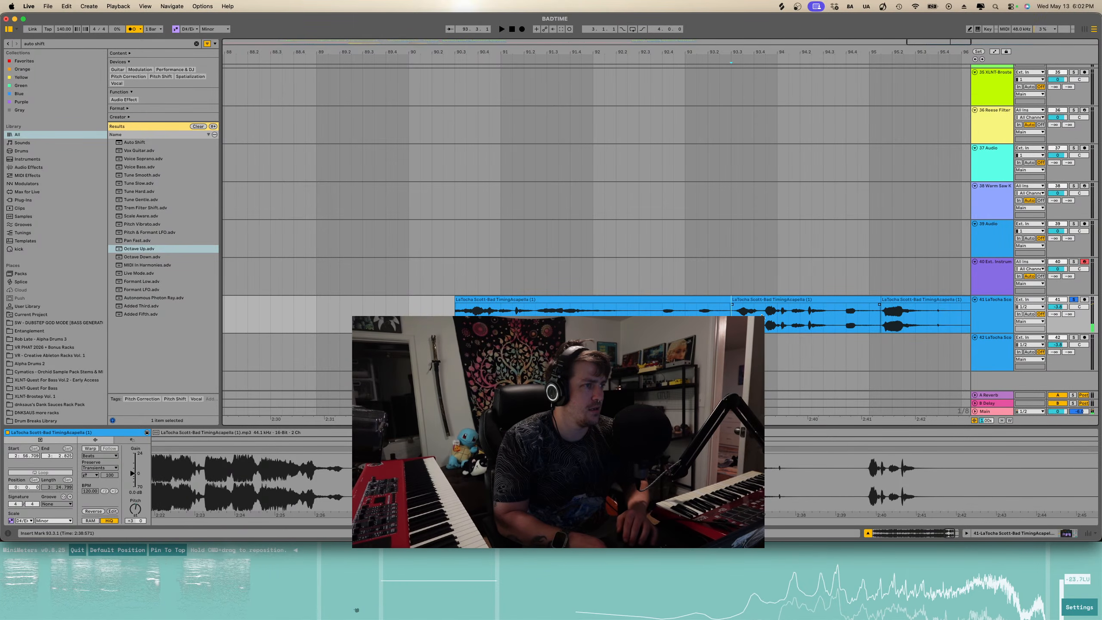
# - Split the clip again just after bar 93.3 and delete the short fragment between the cuts
pyautogui.click(754, 312)
pyautogui.press('super+e')
pyautogui.click(737, 299)
pyautogui.press('Delete')
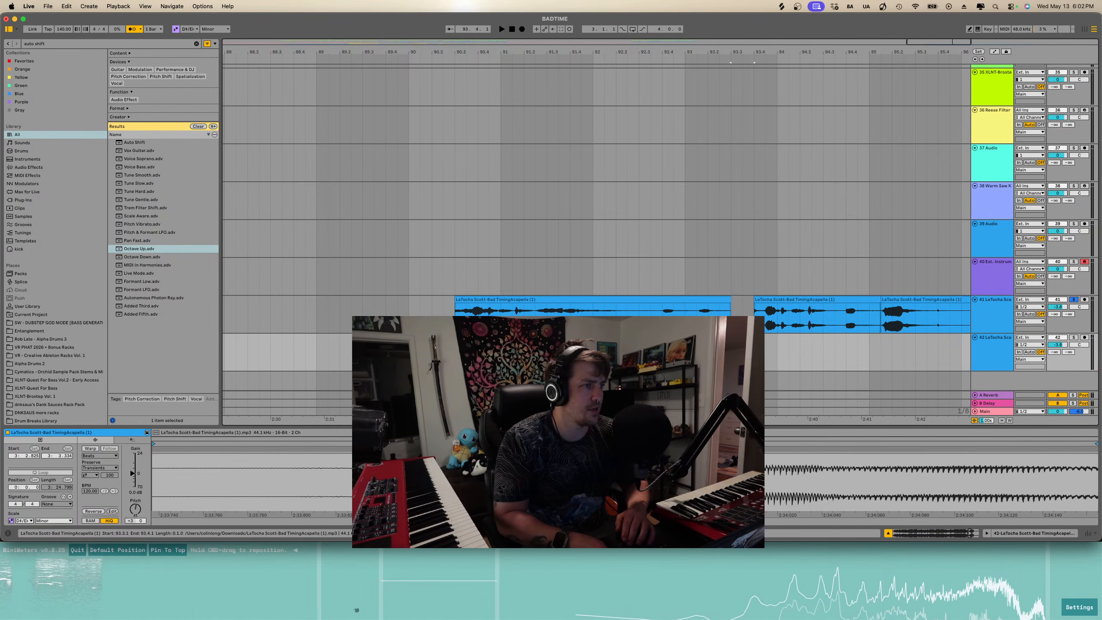
# - Duplicate the acapella track, then split off the section near bar 95.2 and move it onto the new track
pyautogui.press('super+d')
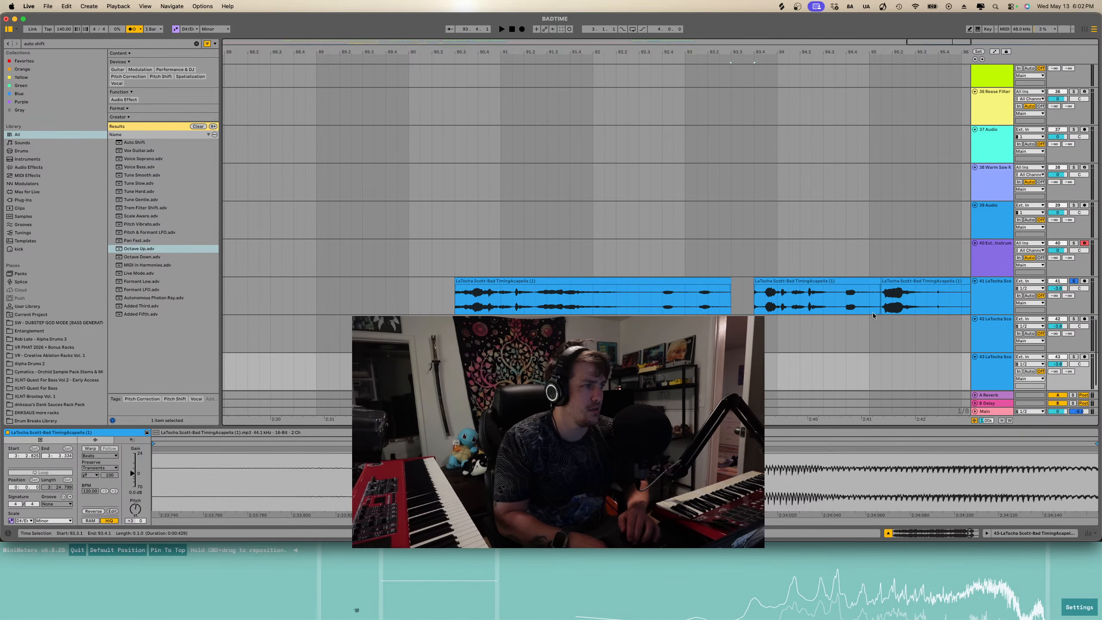
pyautogui.click(916, 288)
pyautogui.press('super+e')
pyautogui.moveTo(907, 282); pyautogui.dragTo(899, 367)
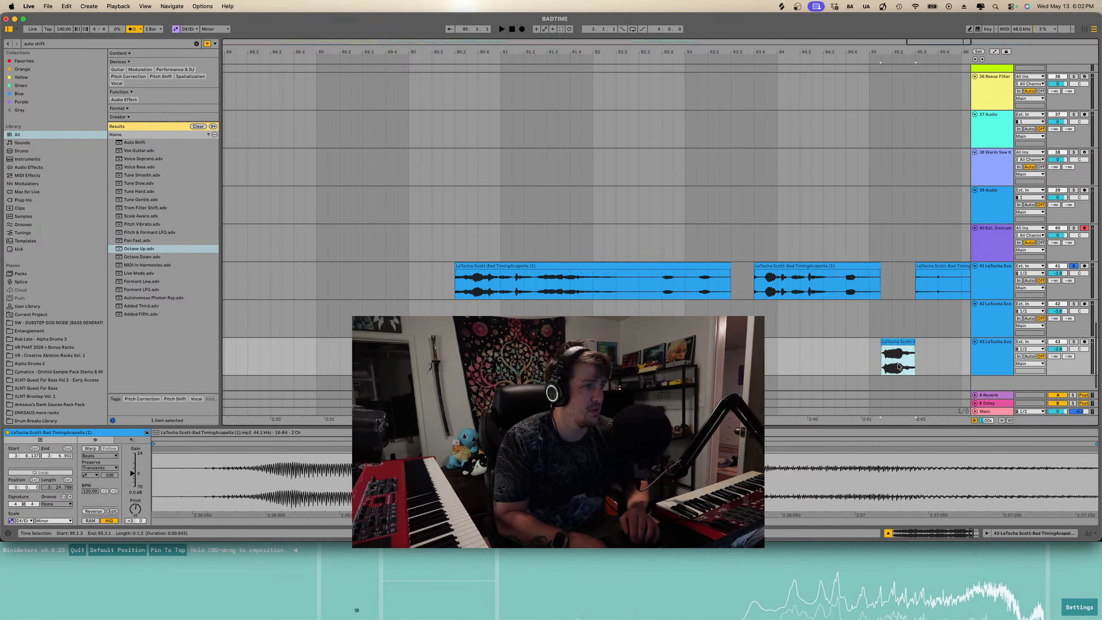
# - Split the acapella clip at two points around bar 91, previewing it first
pyautogui.click(456, 278)
pyautogui.press('space')
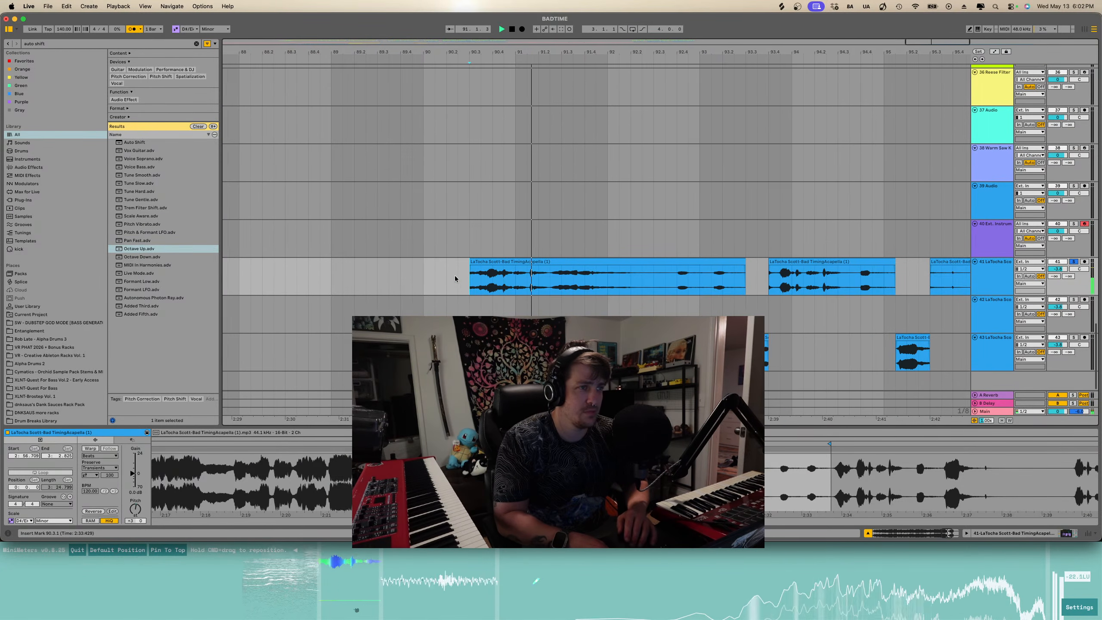
pyautogui.click(553, 279)
pyautogui.press('super+e')
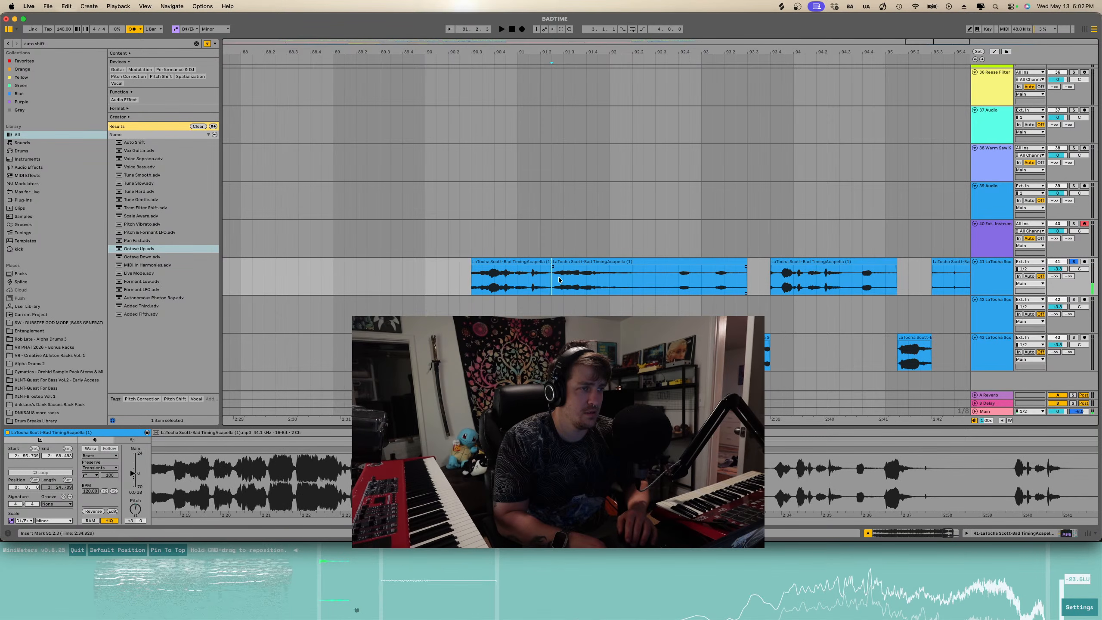
pyautogui.click(597, 276)
pyautogui.press('super+e')
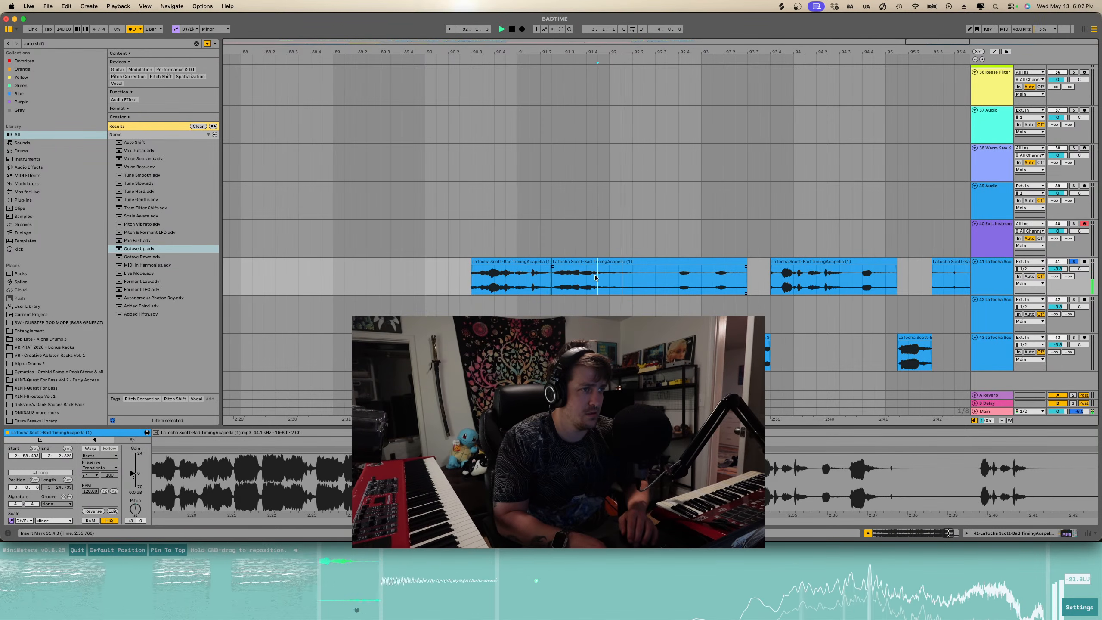
# - Delete the two acapella pieces between about bar 90.3 and bar 93
pyautogui.click(704, 264)
pyautogui.click(539, 260)
pyautogui.press('Delete')
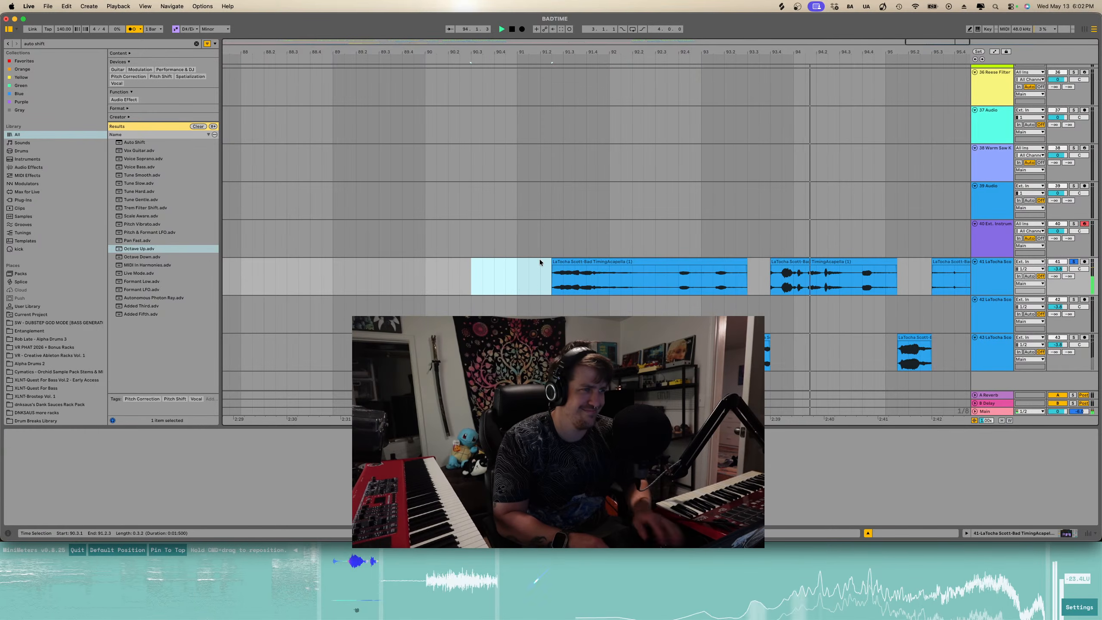
pyautogui.click(570, 262)
pyautogui.press('Delete')
# - Delete the remaining acapella clips from about bar 93.4 onward
pyautogui.scroll(-5, 570, 262)
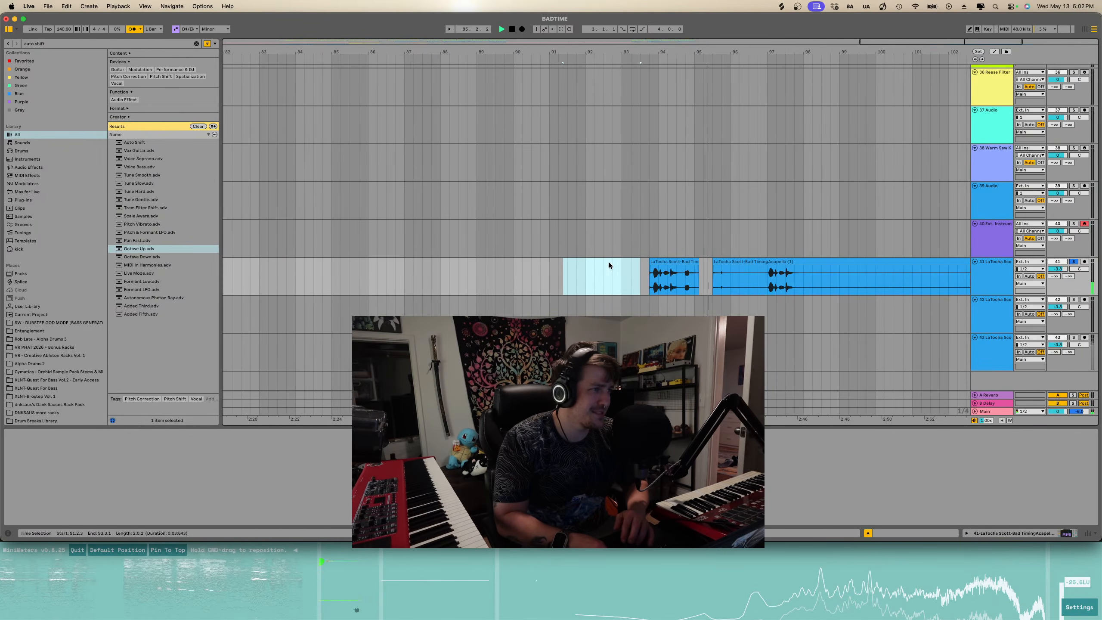
pyautogui.press('space')
pyautogui.click(659, 263)
pyautogui.keyDown('shift'); pyautogui.click(734, 262); pyautogui.keyUp('shift')
pyautogui.press('Delete')
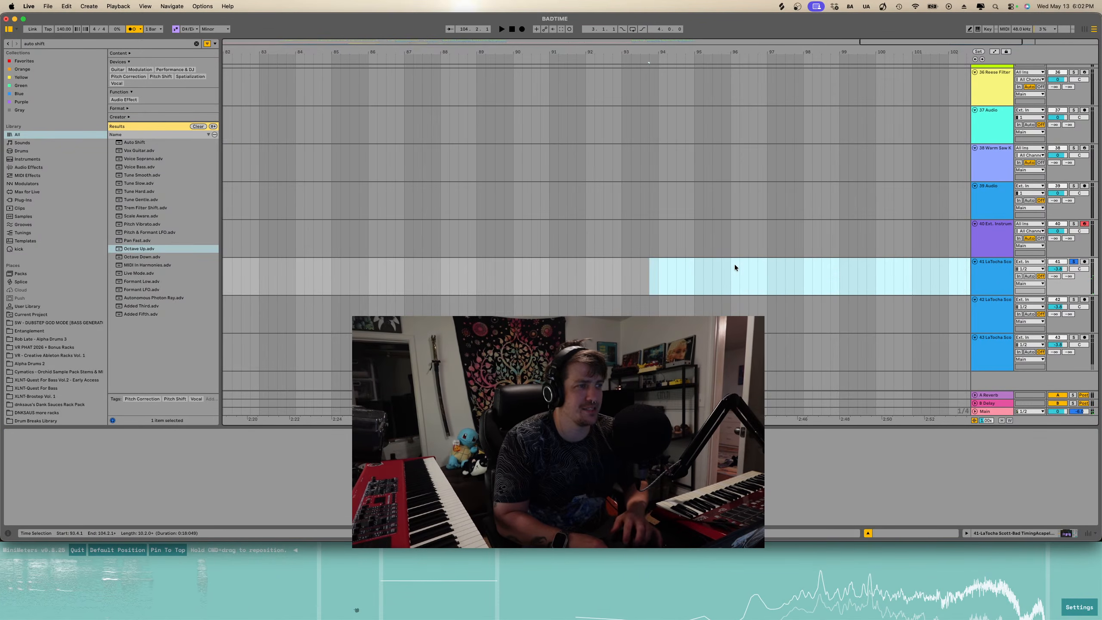
# - Play the arrangement back from bar 8
pyautogui.scroll(-5, 734, 263)
pyautogui.scroll(-5, 706, 286)
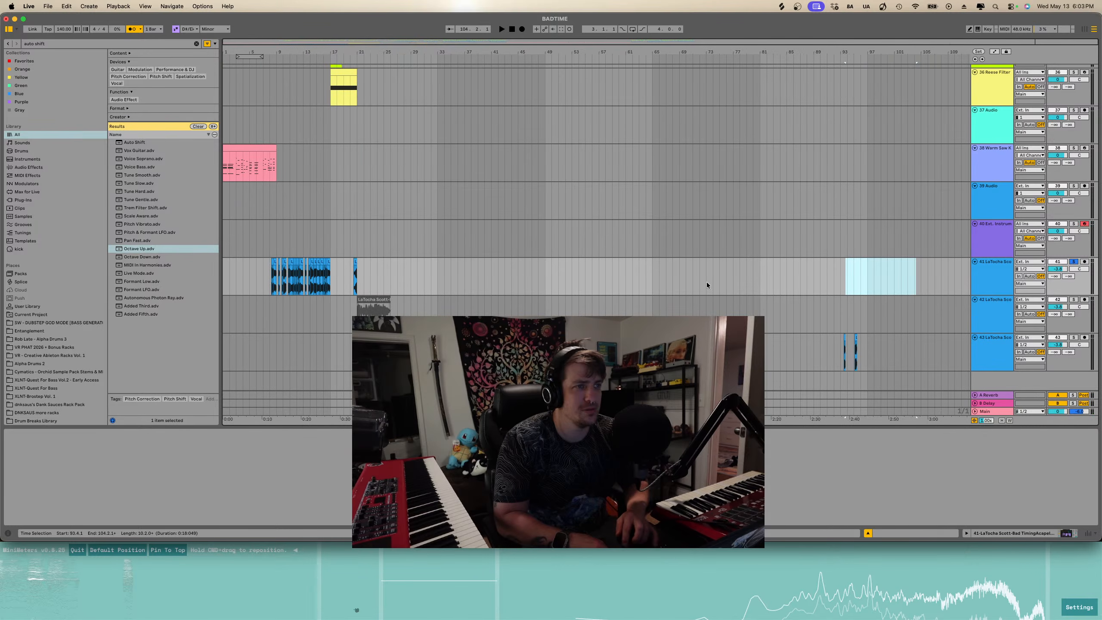
pyautogui.click(270, 270)
pyautogui.press('space')
pyautogui.scroll(5, 356, 267)
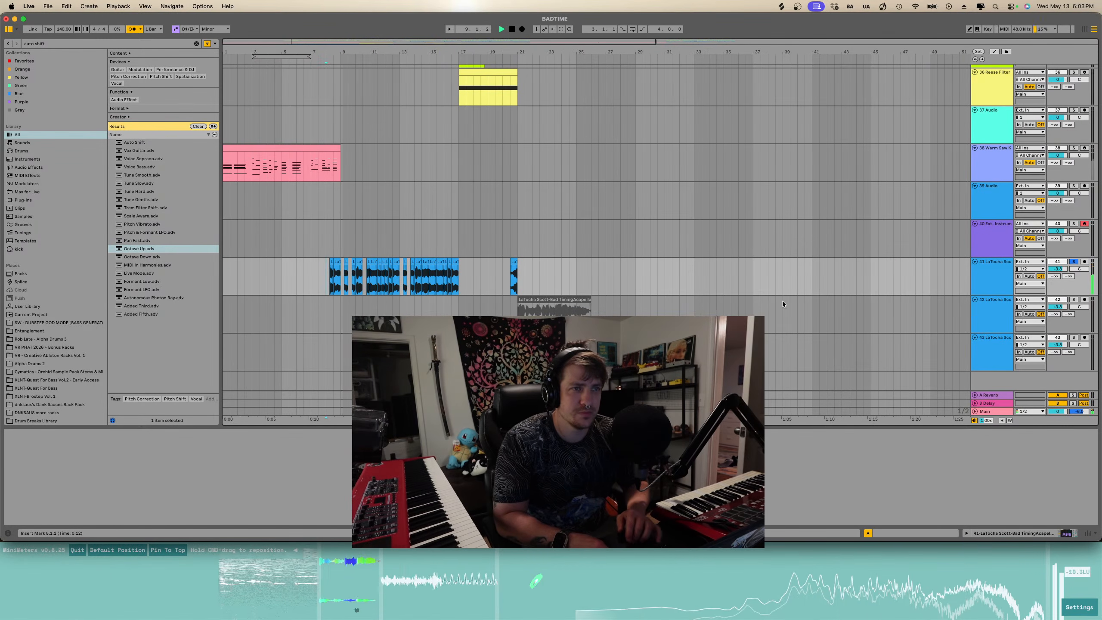
# - Open the acapella track's devices, search the browser for sampled vocal and load the [dnksaus] Sampled Vocal rack onto it
pyautogui.doubleClick(1008, 276)
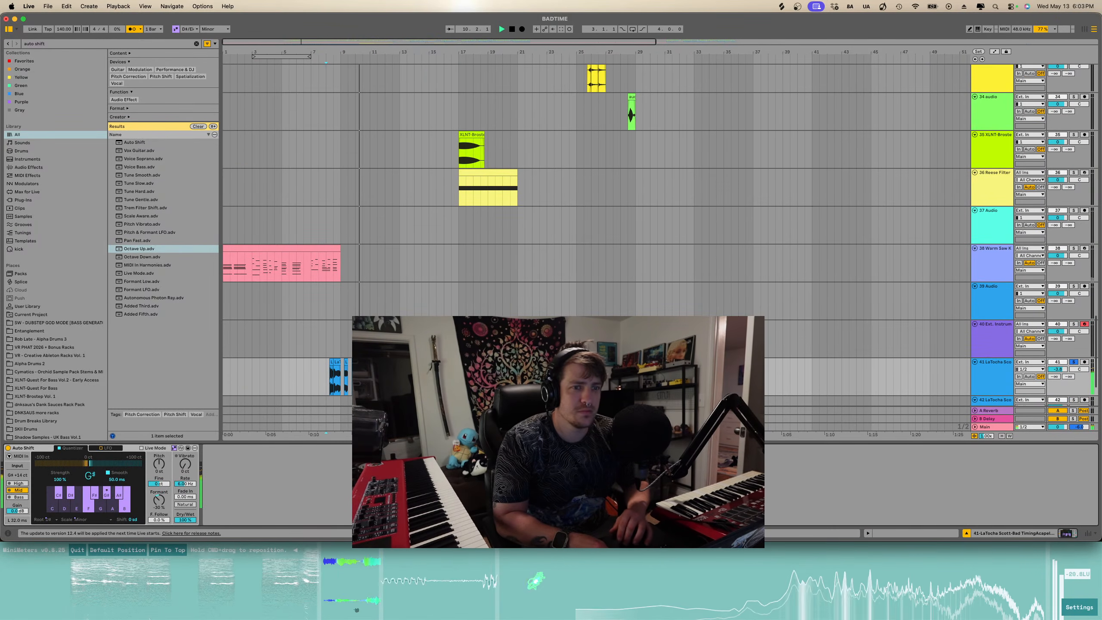
pyautogui.moveTo(179, 518); pyautogui.dragTo(179, 518)
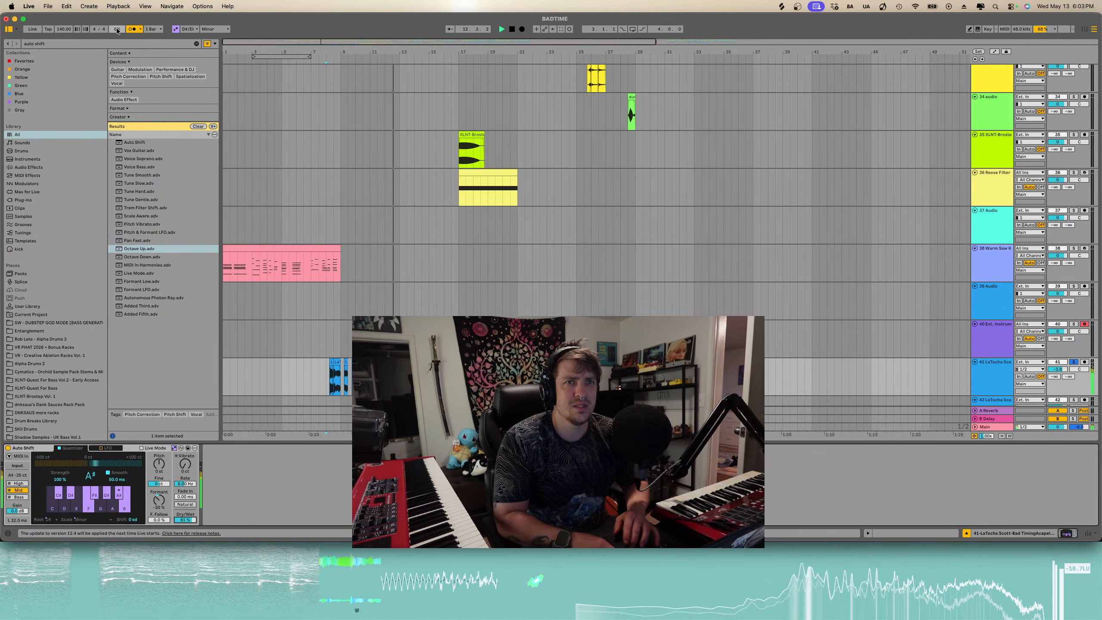
pyautogui.press('super+f')
pyautogui.write('sampled vocal')
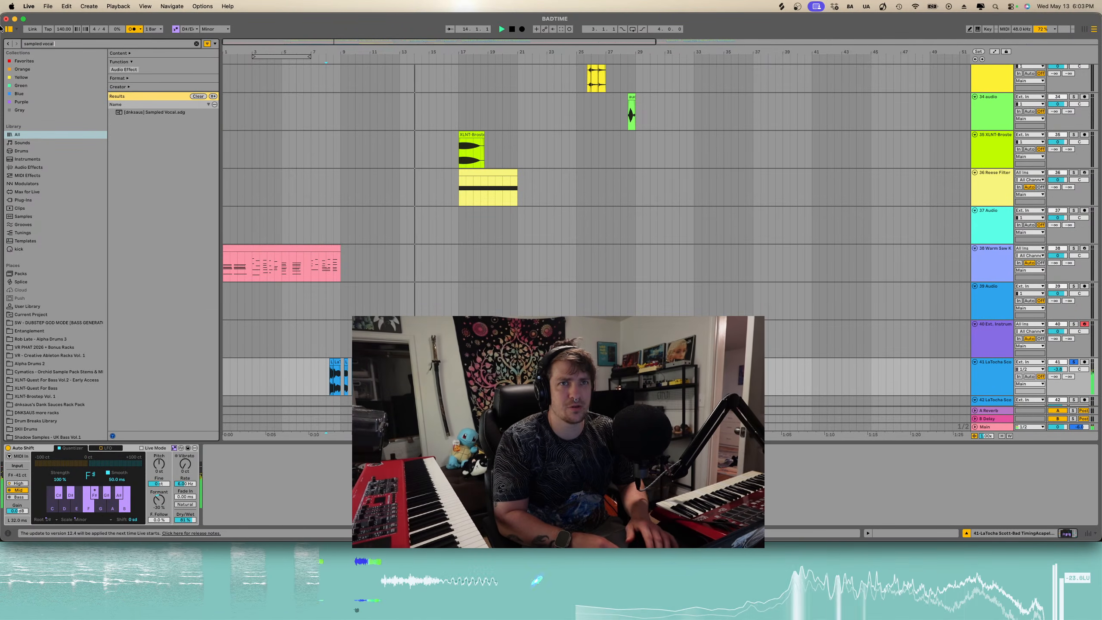
pyautogui.press('Down')
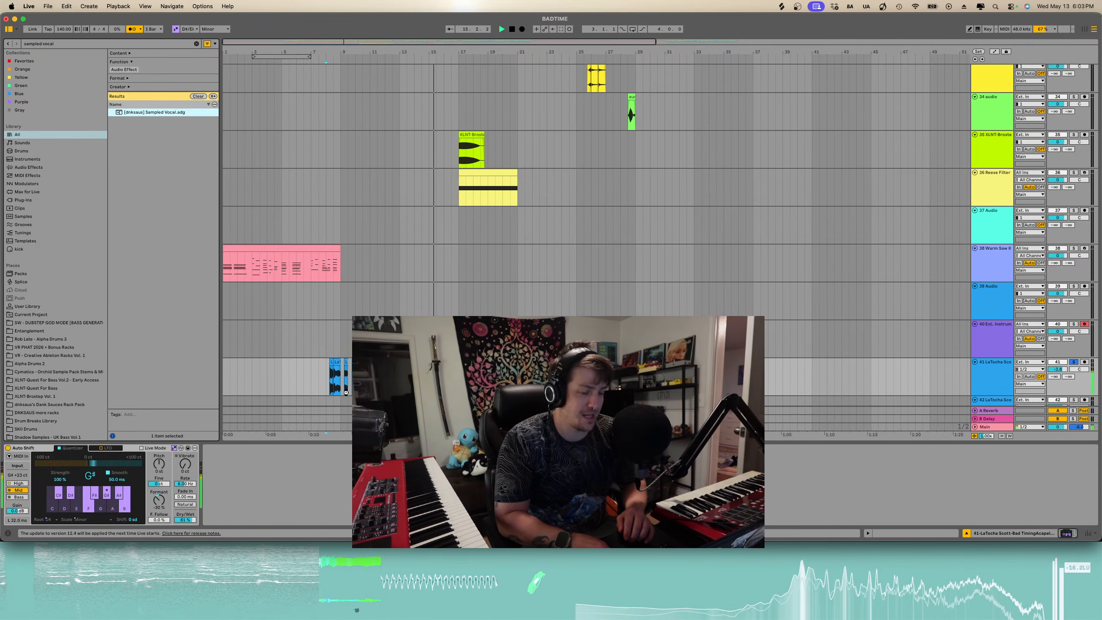
pyautogui.press('space')
pyautogui.press('space')
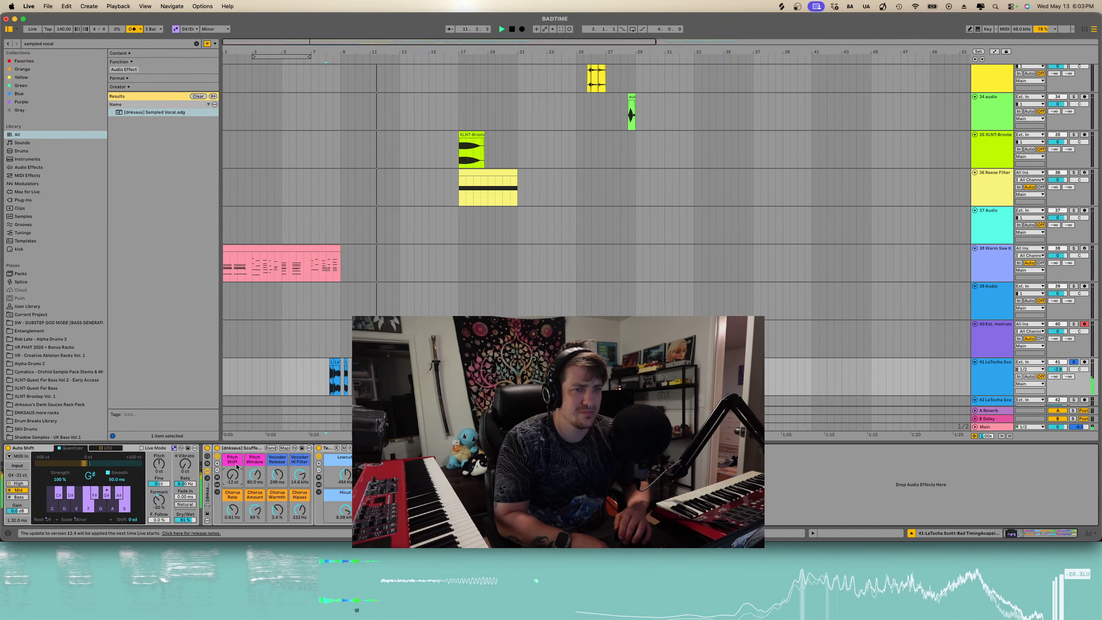
# - Reset the rack's pitch shift and pitch window macros and adjust its vocoder filter and chain selector controls
pyautogui.doubleClick(233, 511)
pyautogui.doubleClick(256, 511)
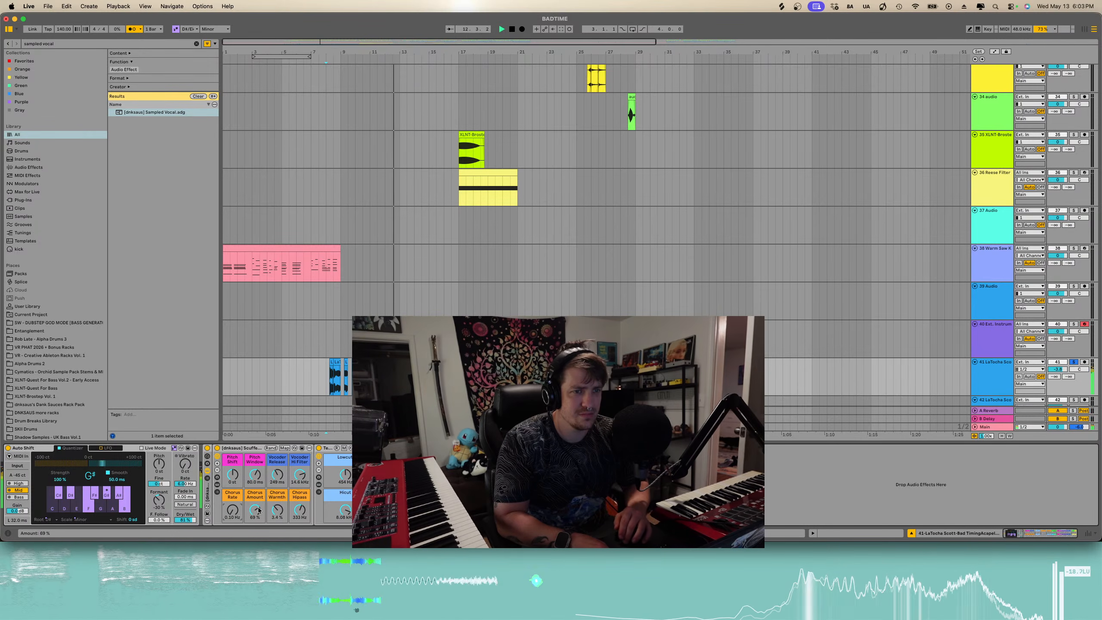
pyautogui.moveTo(277, 511); pyautogui.dragTo(300, 527)
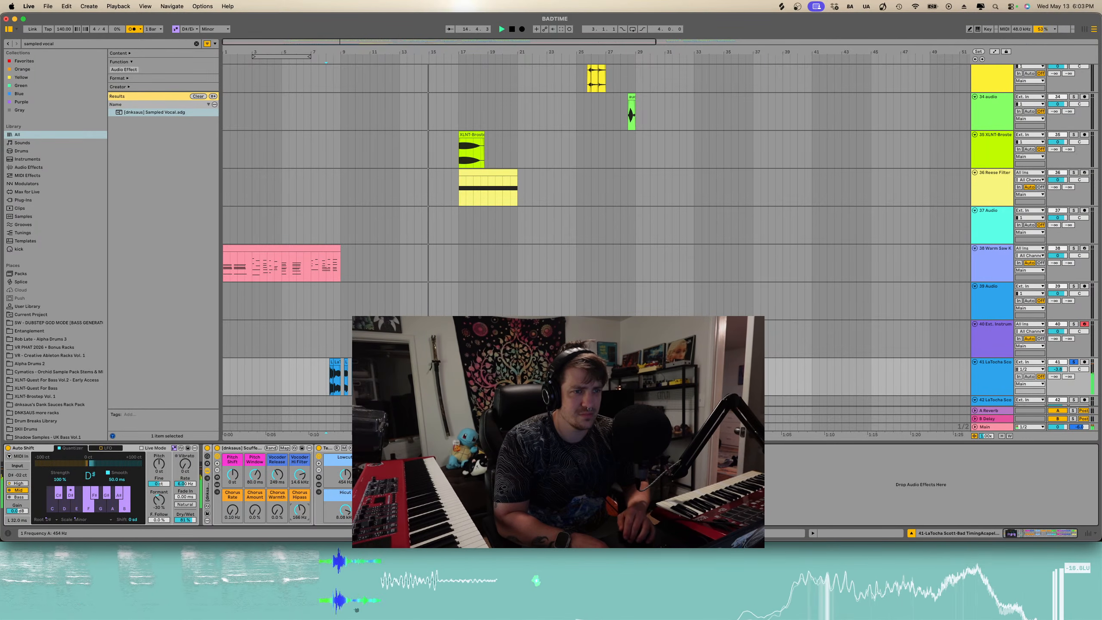
pyautogui.moveTo(345, 474); pyautogui.dragTo(345, 493)
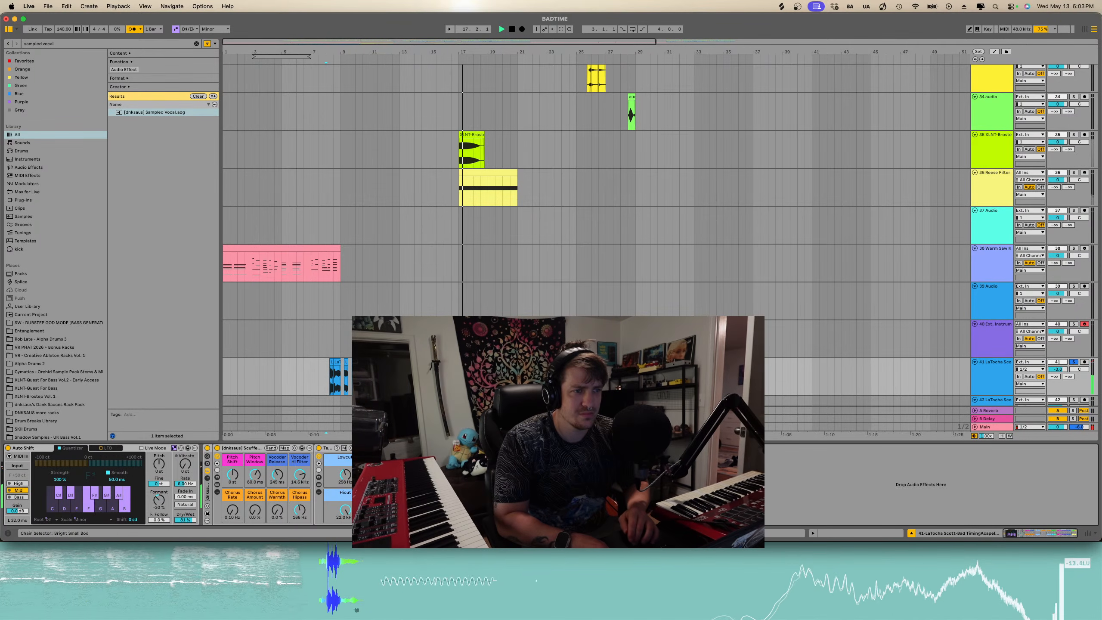
# - Audition the acapella with the rack, then delete the Sampled Vocal rack from the track
pyautogui.press('space')
pyautogui.press('space')
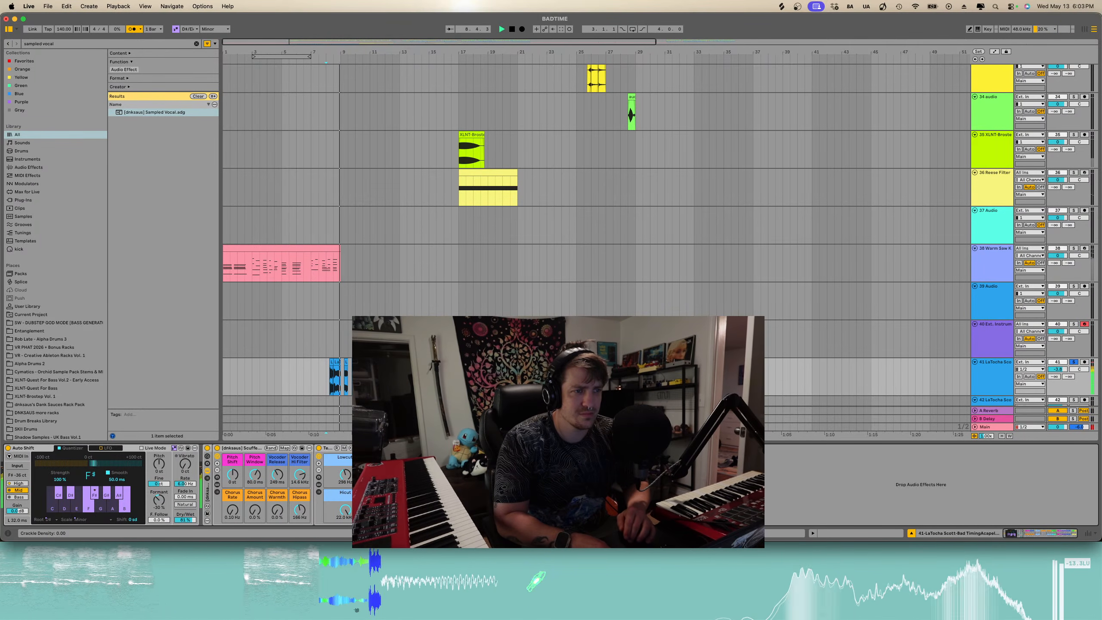
pyautogui.press('space')
pyautogui.press('space')
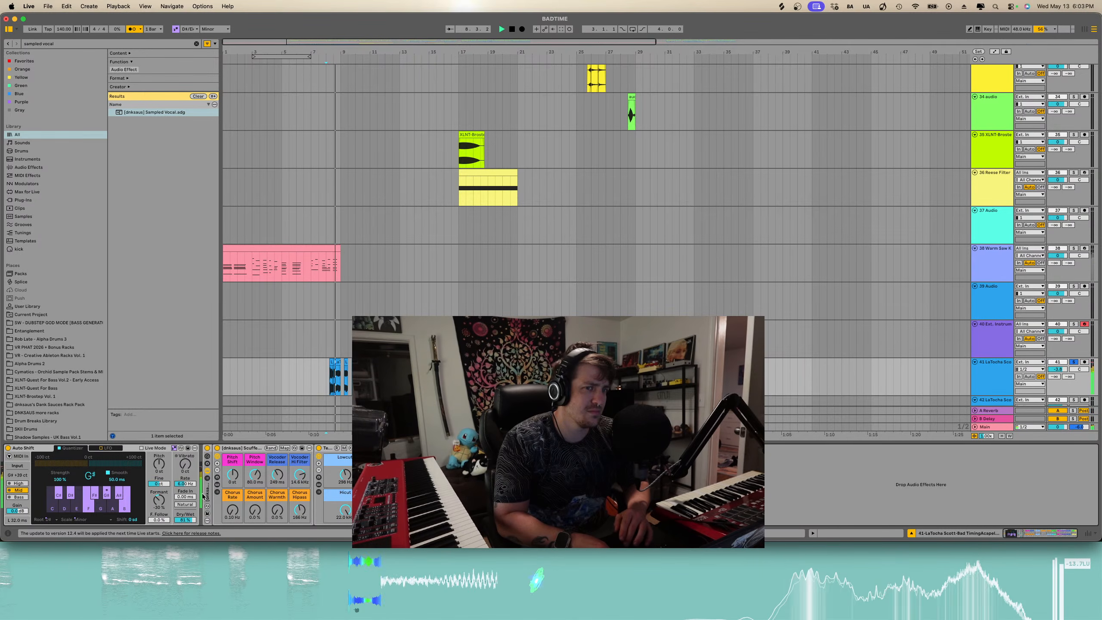
pyautogui.press('Delete')
pyautogui.press('space')
pyautogui.press('space')
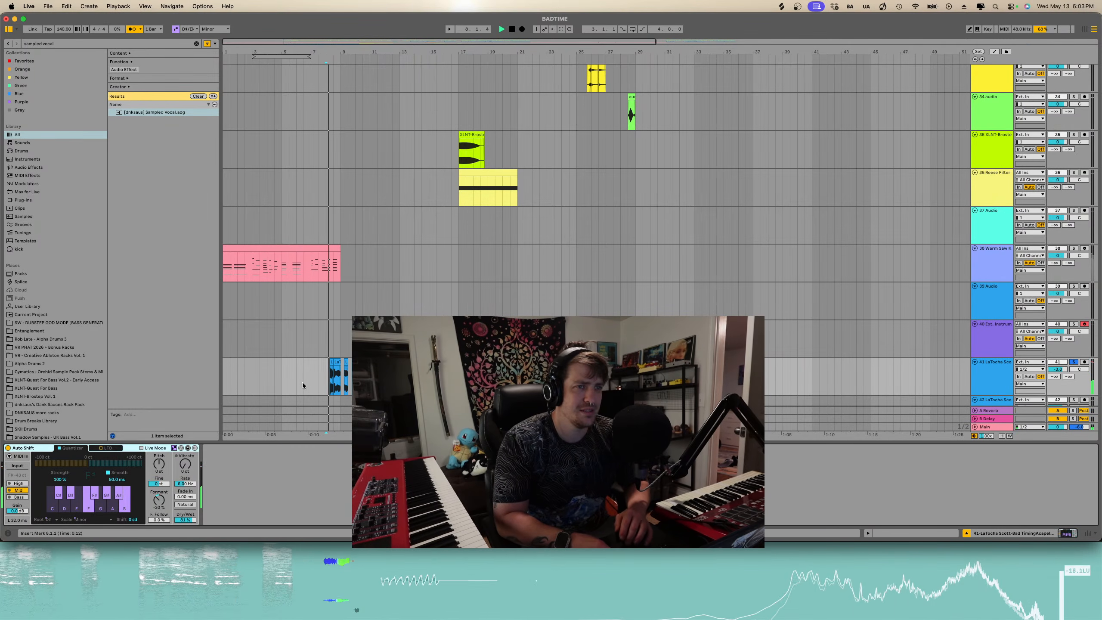
# - Search the browser for reverb and add Hybrid Reverb to the acapella track
pyautogui.scroll(-3, 317, 291)
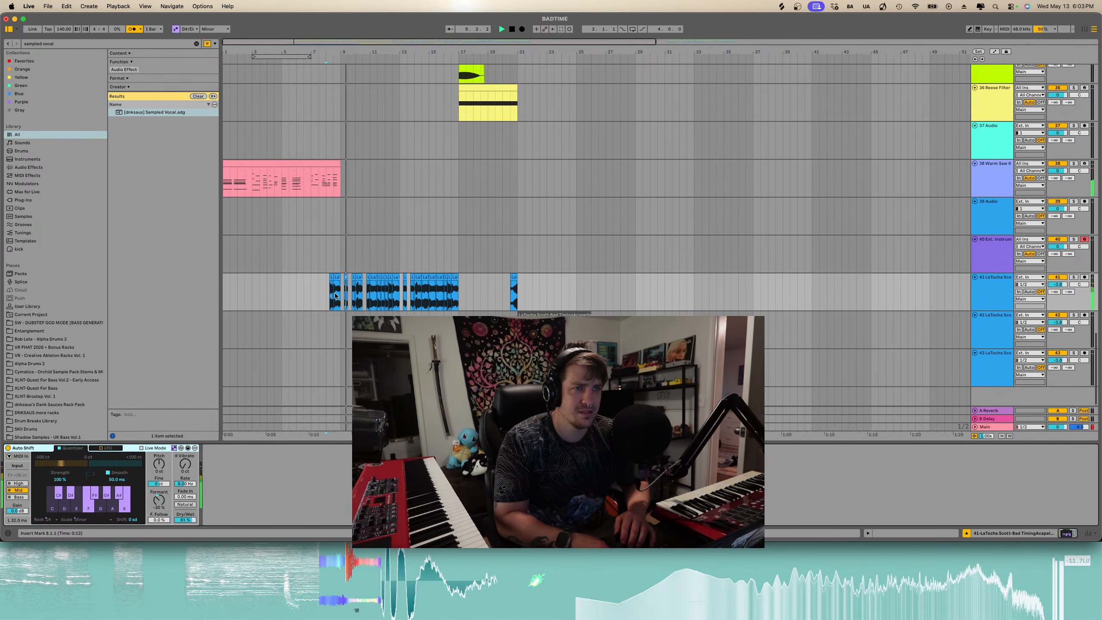
pyautogui.scroll(3, 335, 296)
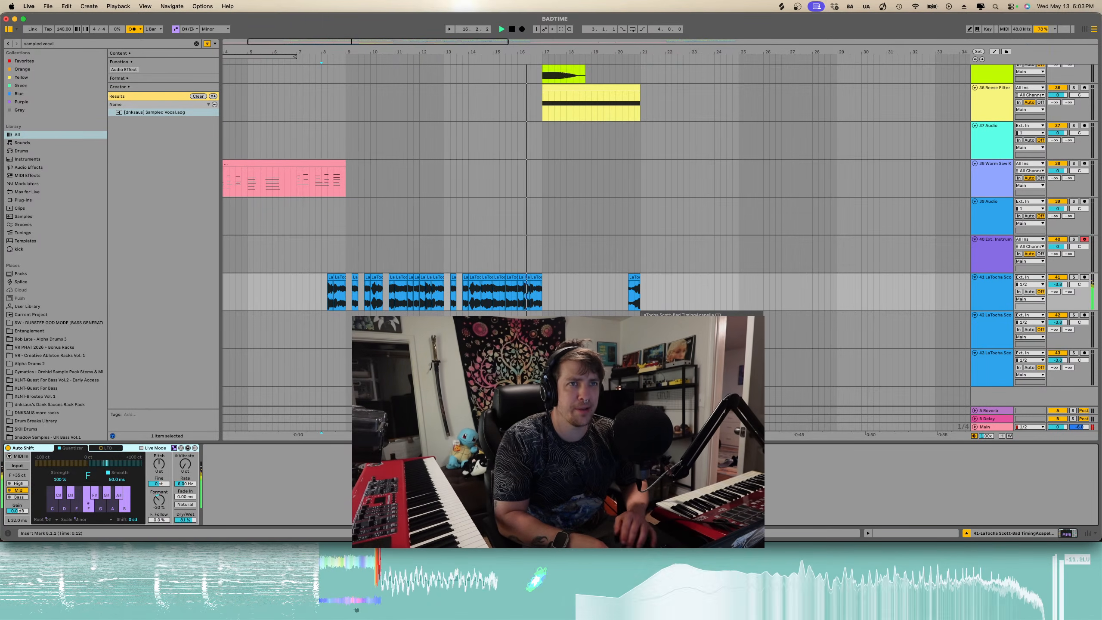
pyautogui.press('space')
pyautogui.click(196, 44)
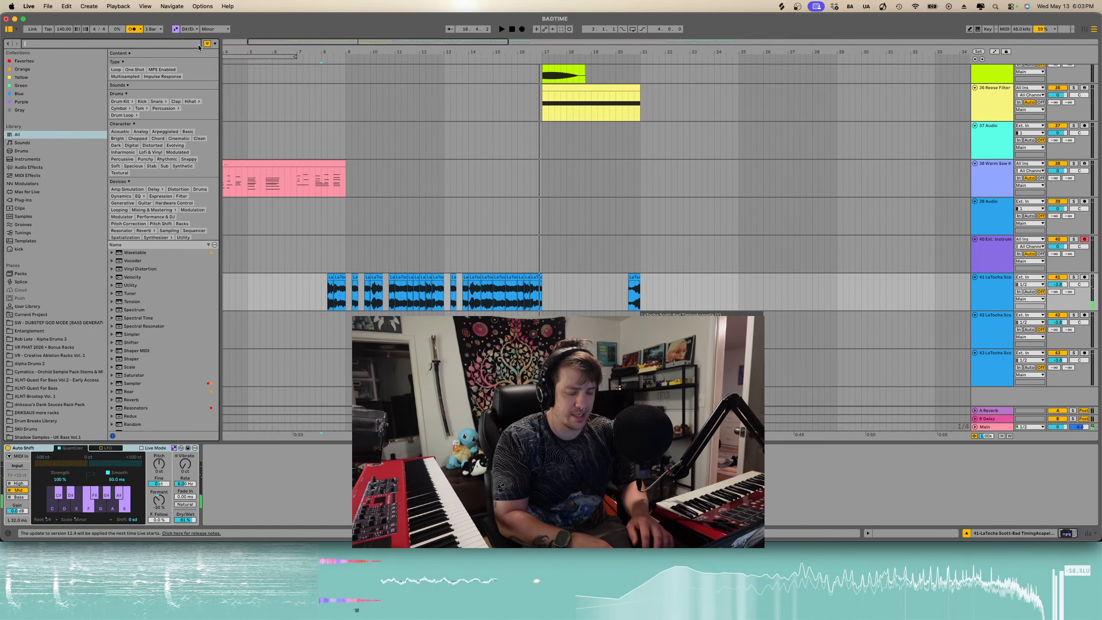
pyautogui.write('reverb')
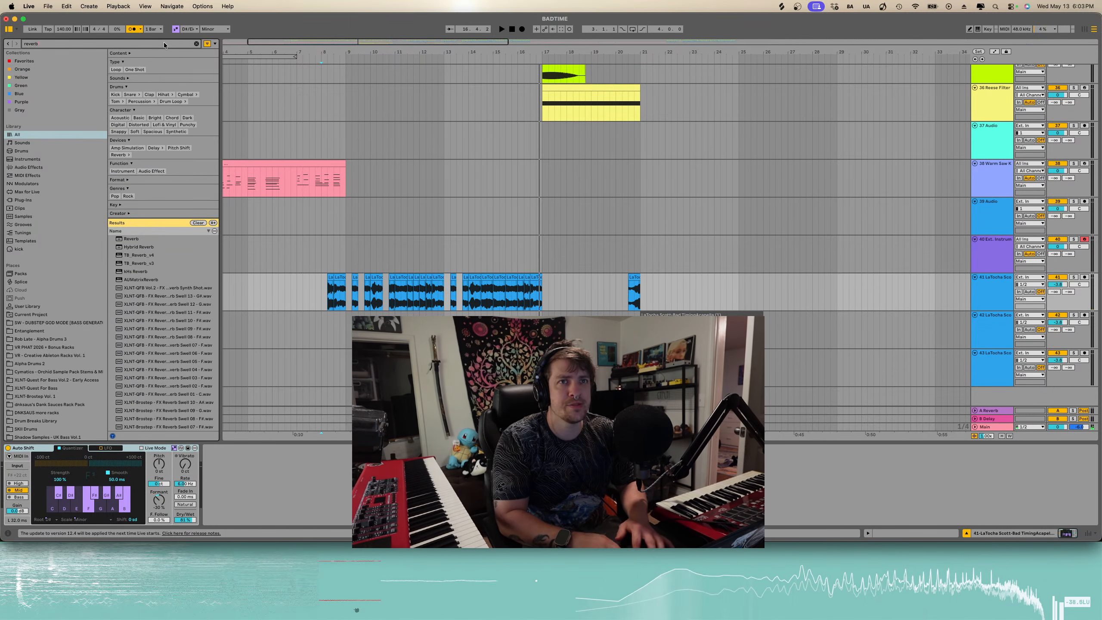
pyautogui.press('Down')
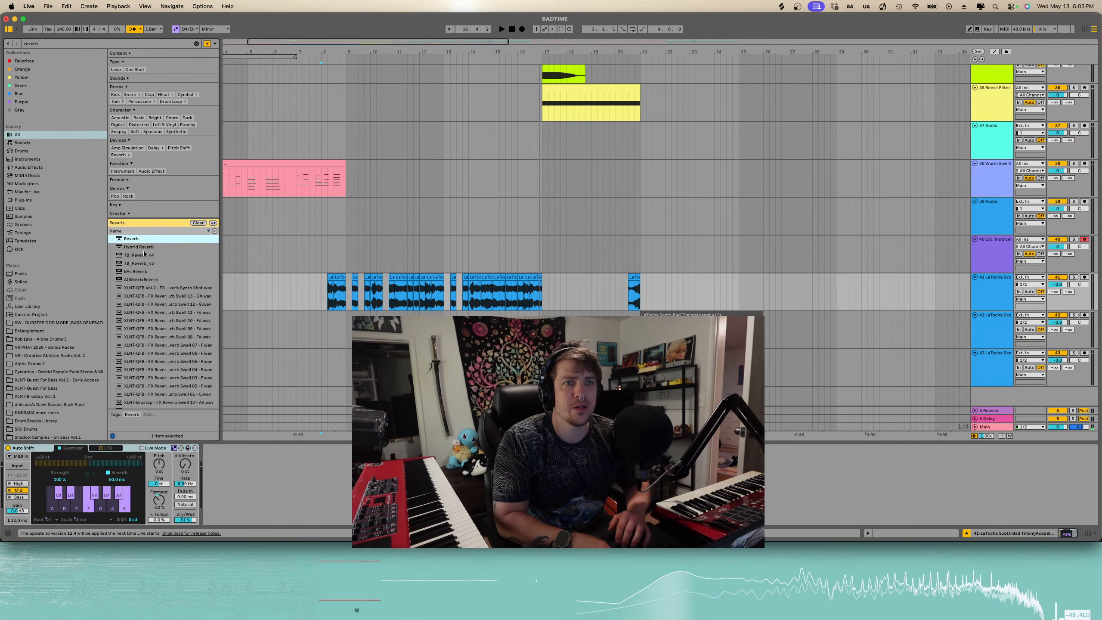
pyautogui.click(142, 249)
pyautogui.moveTo(333, 295); pyautogui.dragTo(334, 297)
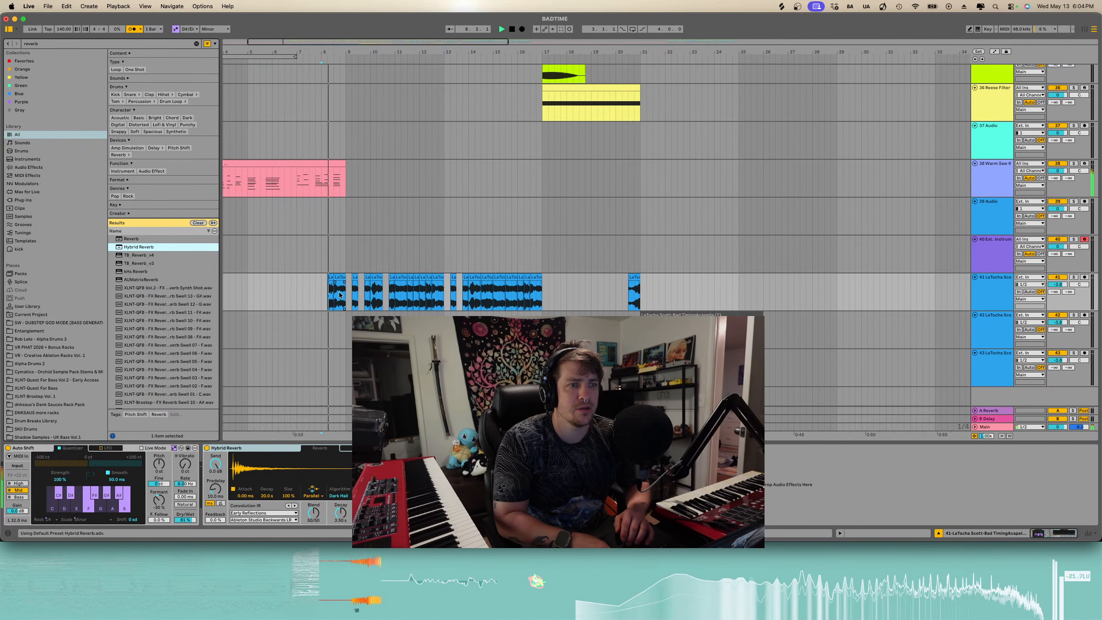
pyautogui.press('space')
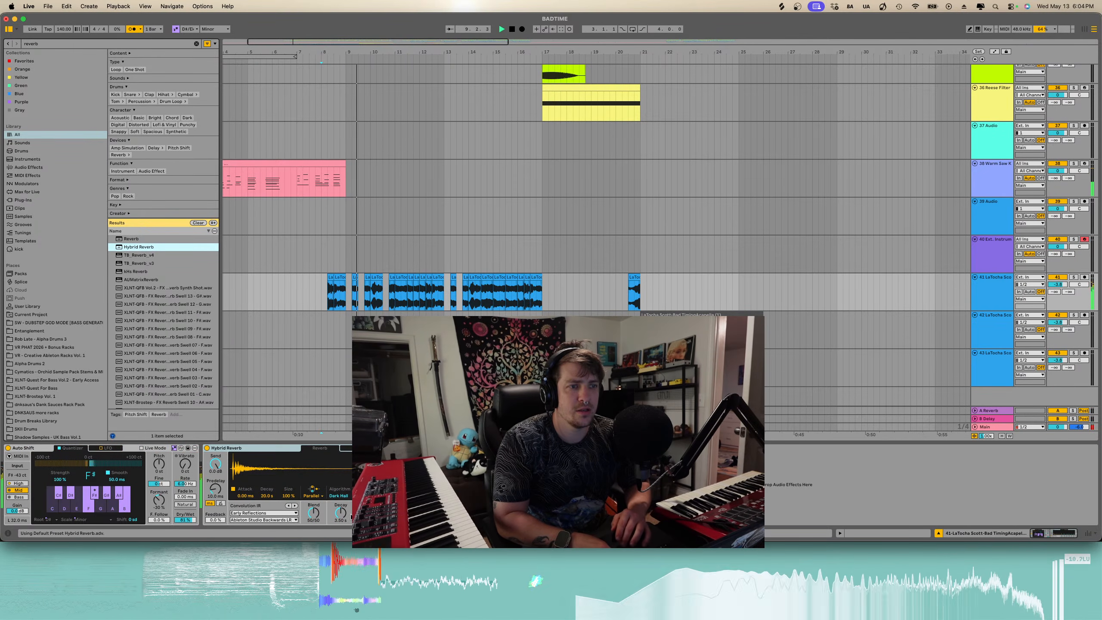
# - Adjust the Hybrid Reverb's blend and decay and switch its algorithm to Shimmer
pyautogui.moveTo(340, 513)
pyautogui.mouseDown()
pyautogui.moveTo(341, 531)
pyautogui.moveTo(324, 524)
pyautogui.mouseUp()
pyautogui.click(339, 496)
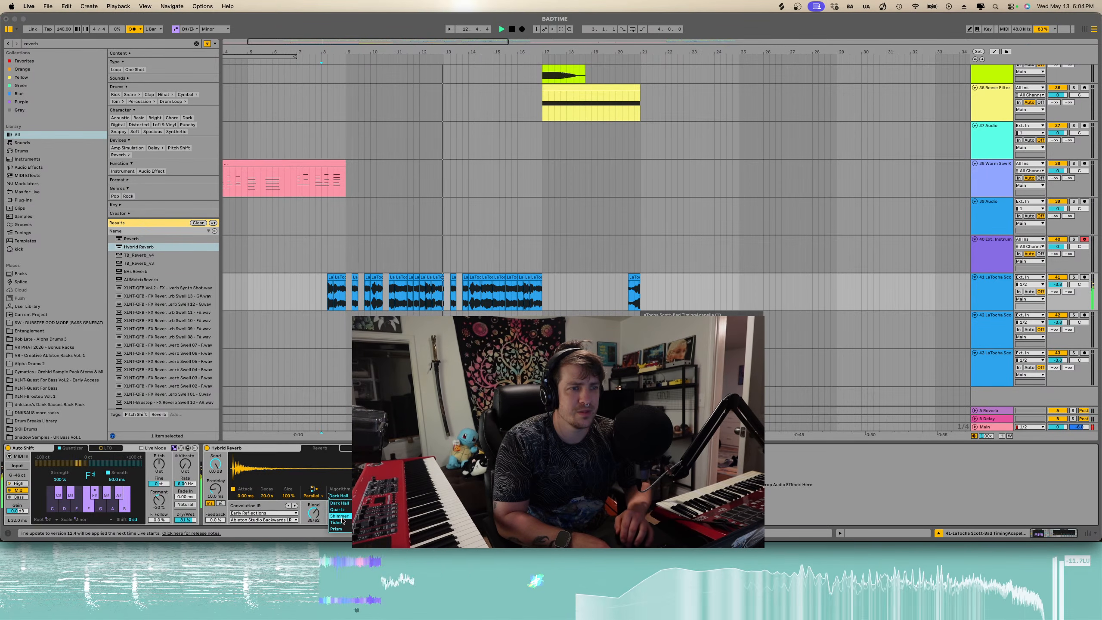
pyautogui.click(341, 515)
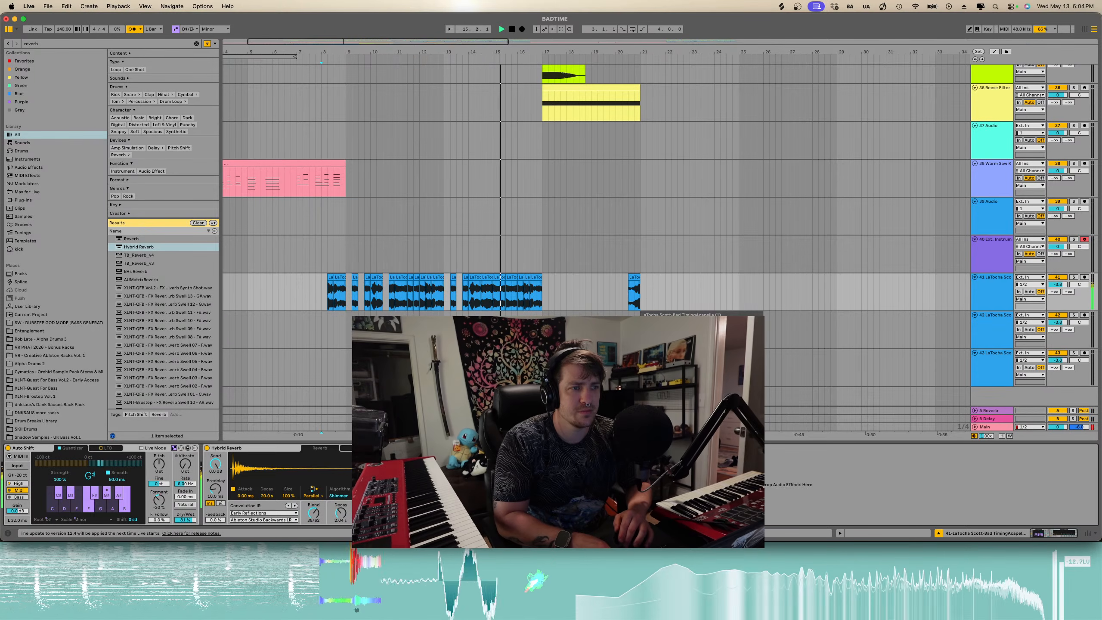
# - Audition short sections of the acapella around bar 16 by selecting and playing them
pyautogui.hscroll(-1, 876, 302)
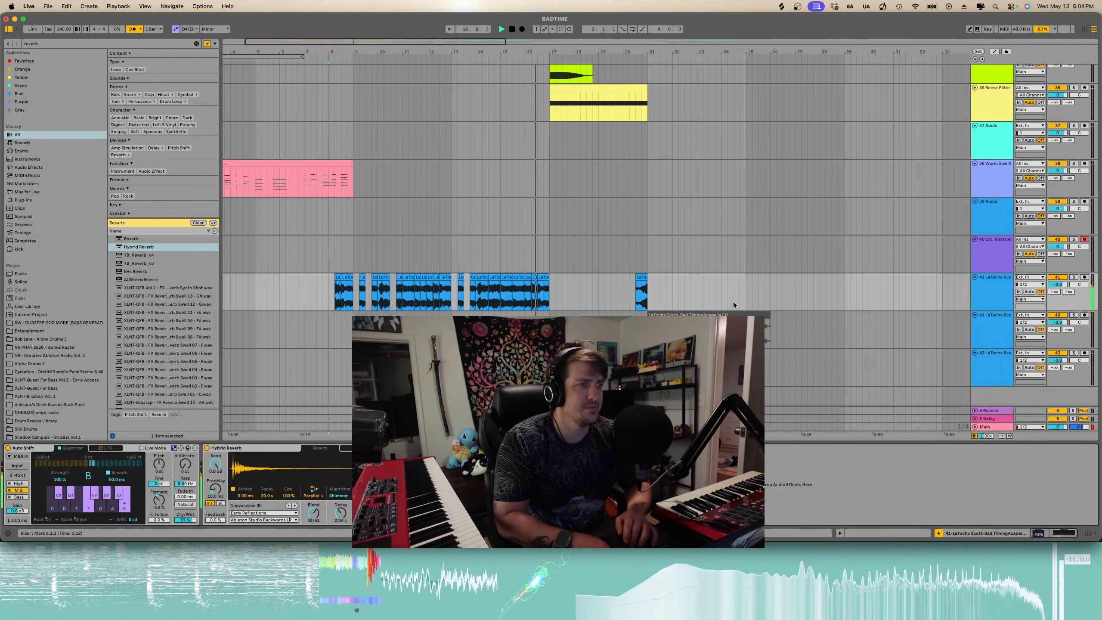
pyautogui.scroll(4, 546, 286)
pyautogui.press('space')
pyautogui.click(528, 275)
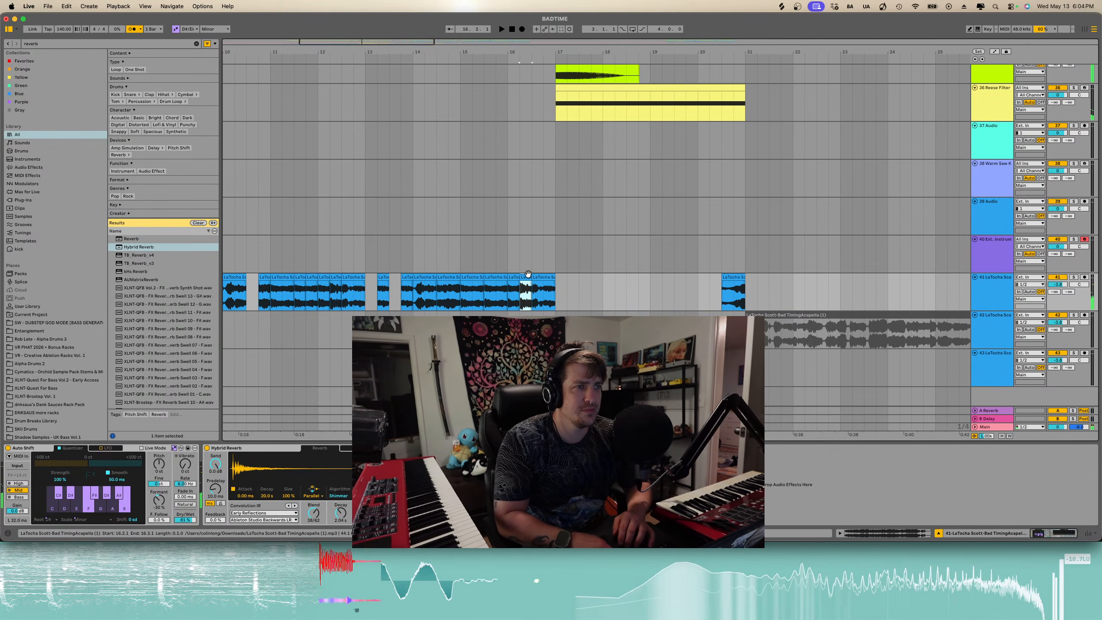
pyautogui.moveTo(495, 284); pyautogui.dragTo(485, 285)
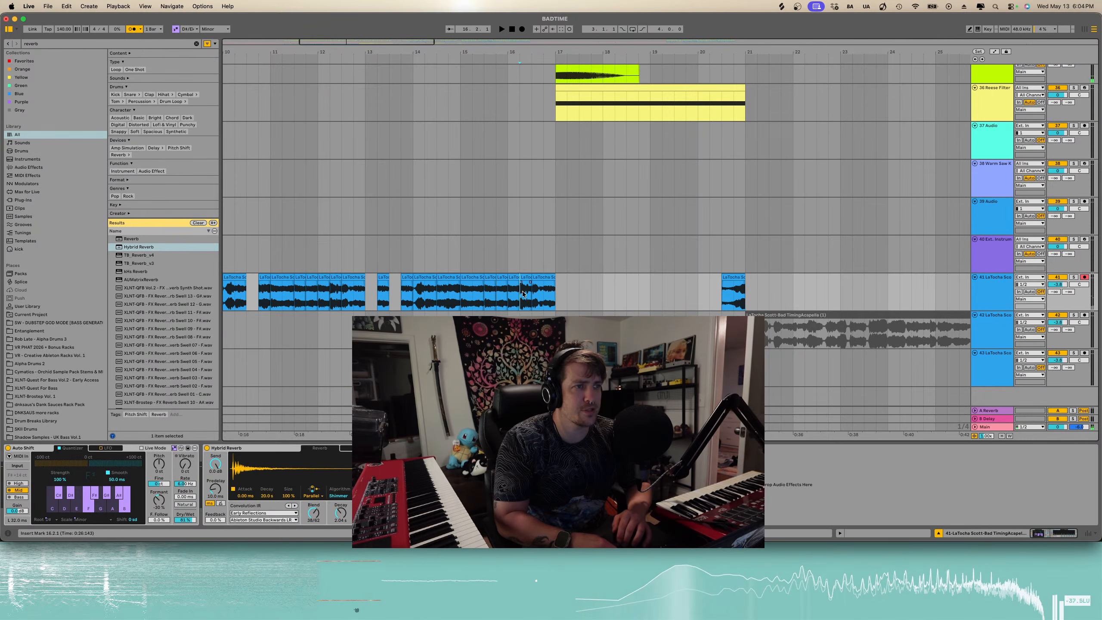
pyautogui.press('space')
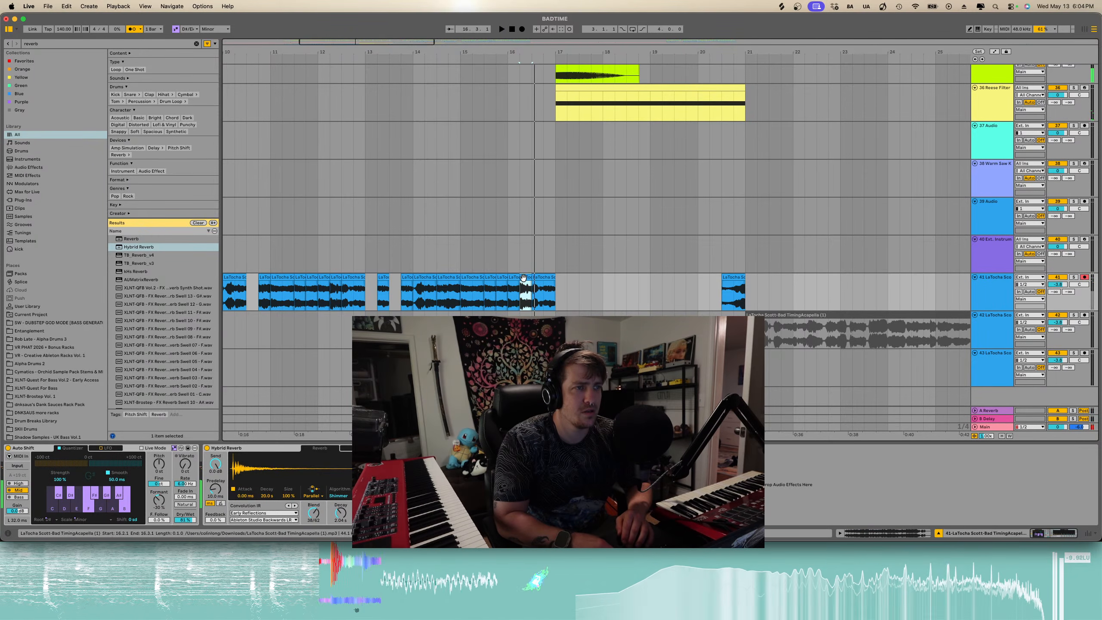
pyautogui.moveTo(518, 287); pyautogui.dragTo(511, 294)
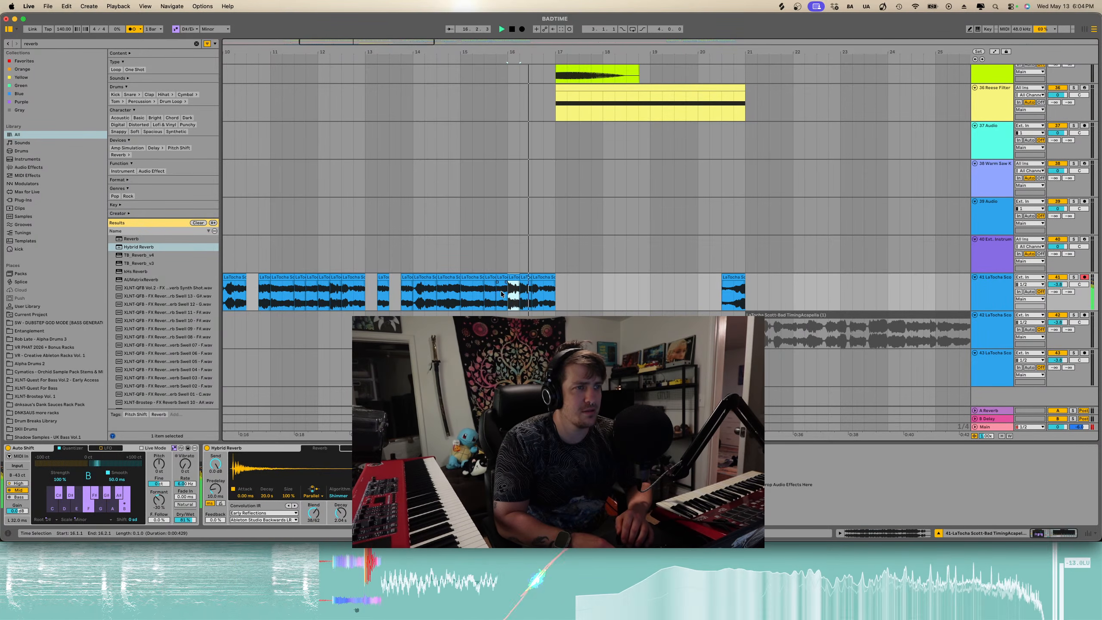
pyautogui.click(474, 292)
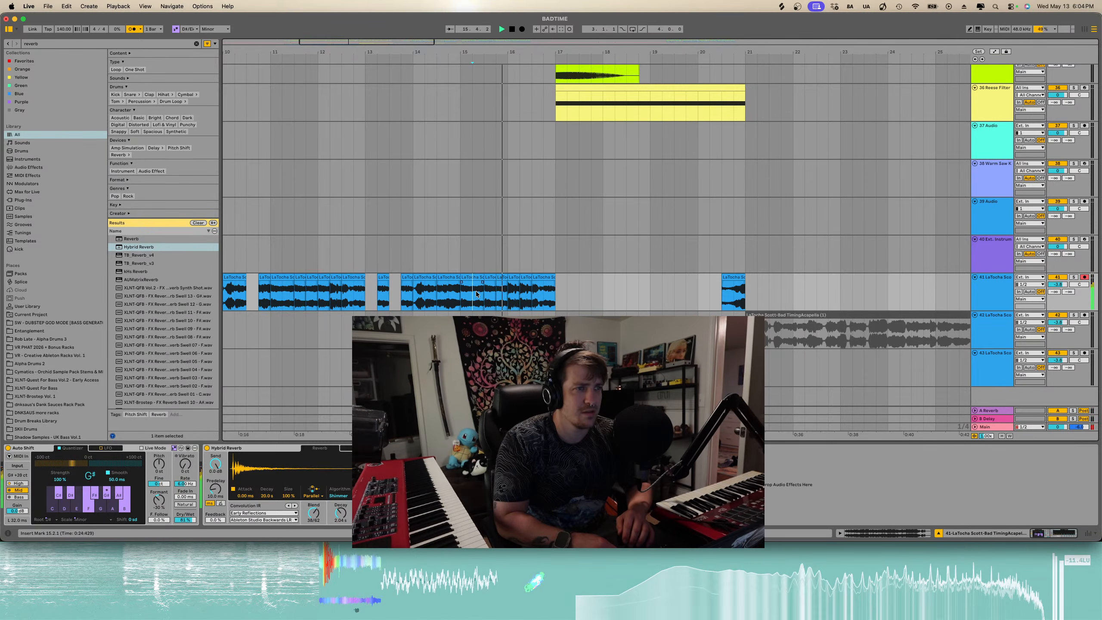
# - Select the drums track and tweak a setting on its Room Wood reverb
pyautogui.scroll(-5, 503, 290)
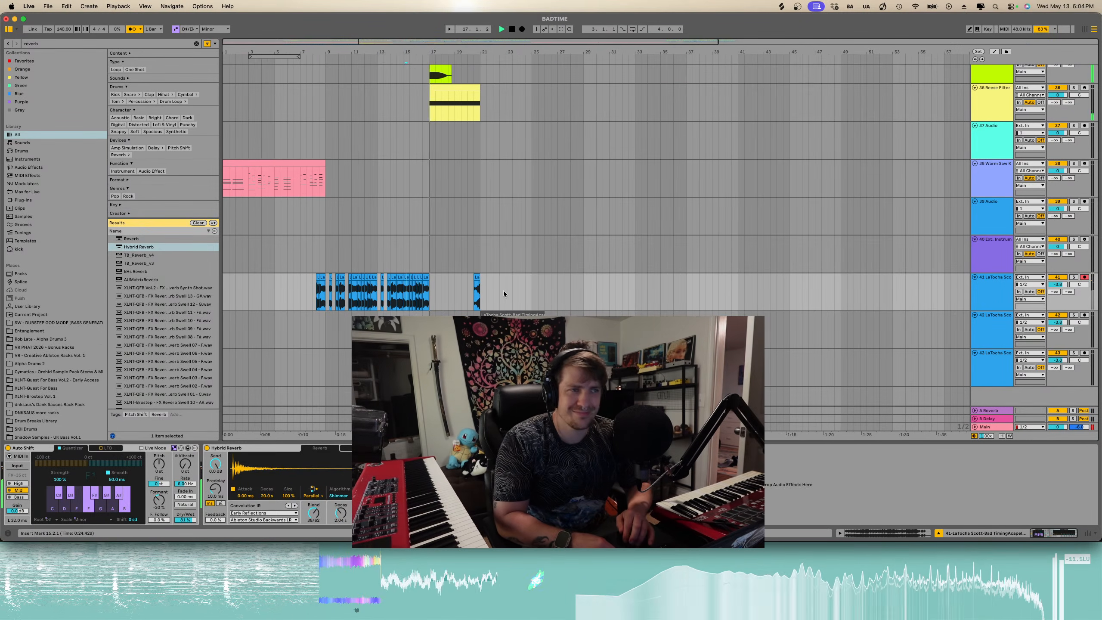
pyautogui.scroll(10, 318, 290)
pyautogui.scroll(-10, 318, 290)
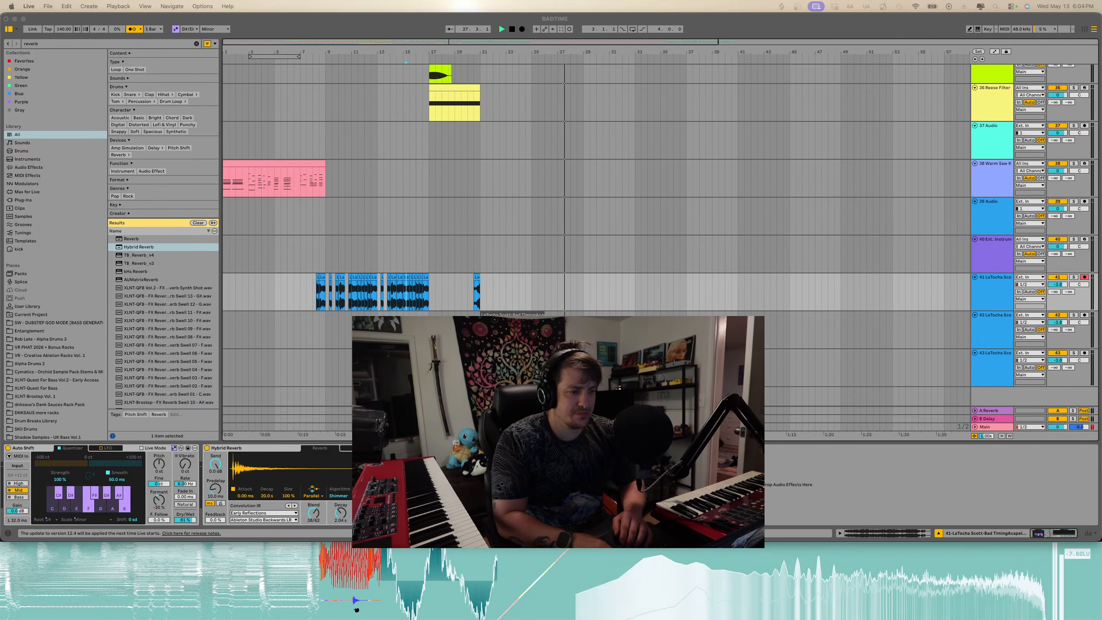
pyautogui.scroll(20, 819, 325)
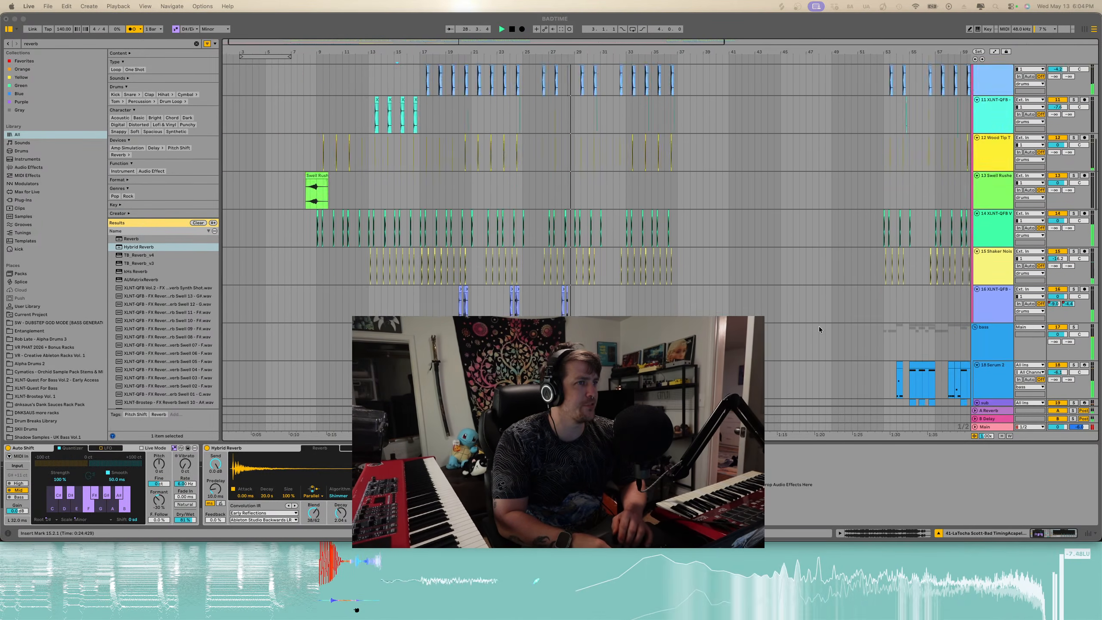
pyautogui.scroll(10, 819, 325)
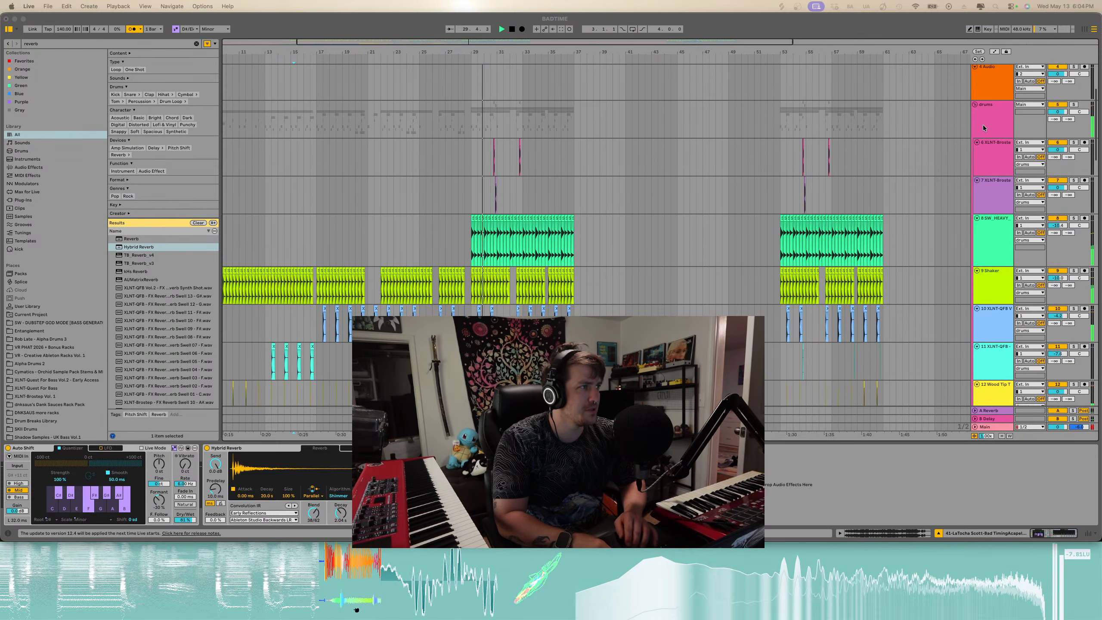
pyautogui.click(984, 126)
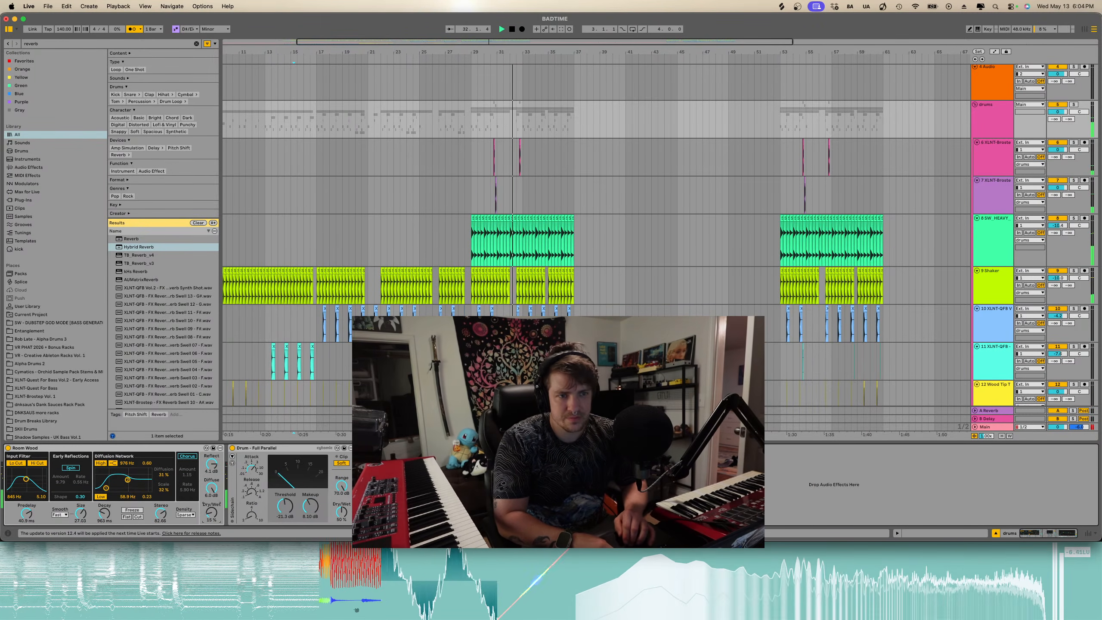
pyautogui.moveTo(211, 510); pyautogui.dragTo(212, 512)
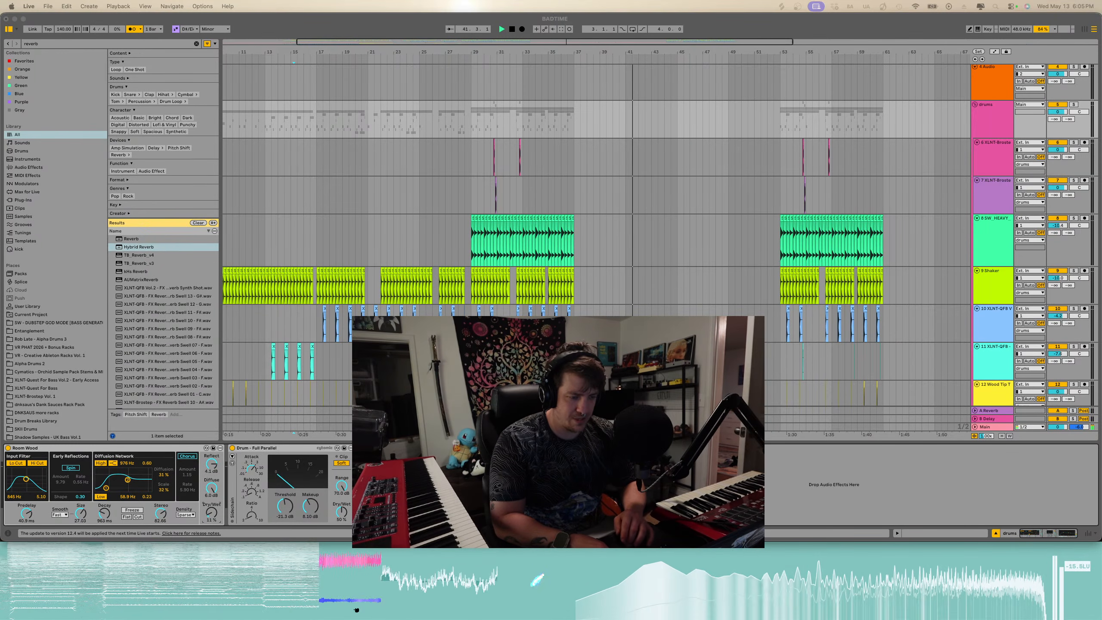
pyautogui.click(131, 30)
pyautogui.click(132, 29)
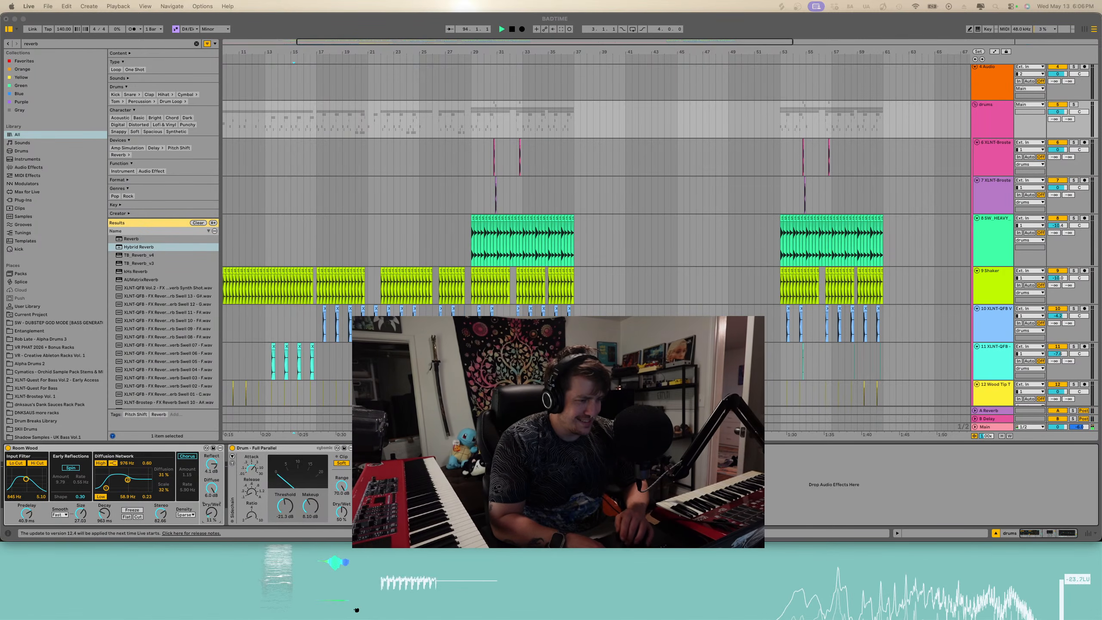
pyautogui.scroll(-15, 606, 287)
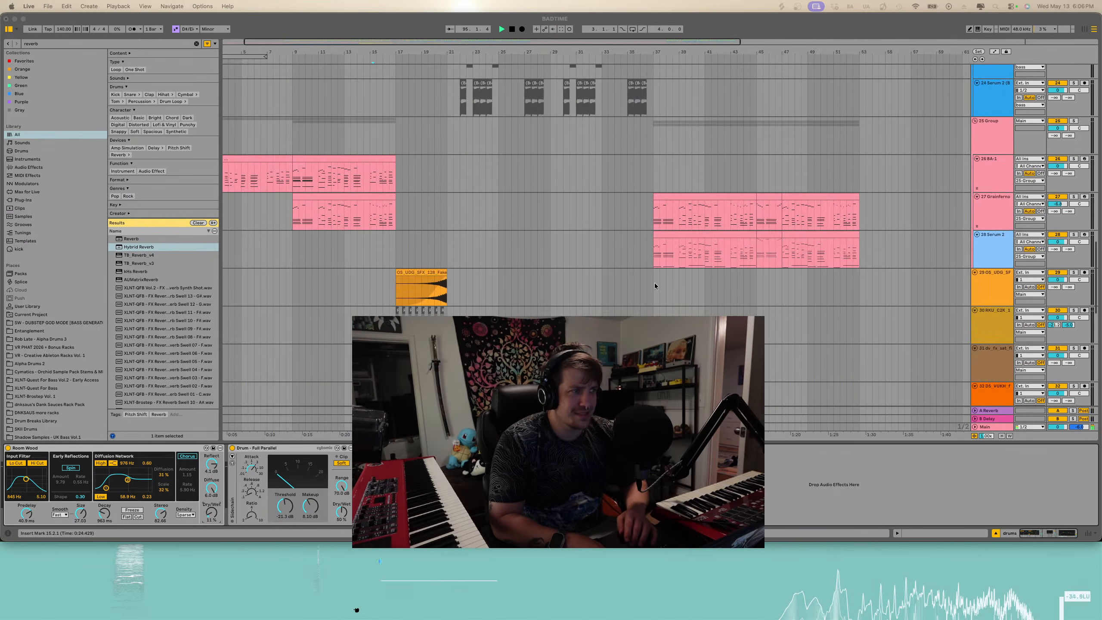
pyautogui.scroll(15, 654, 282)
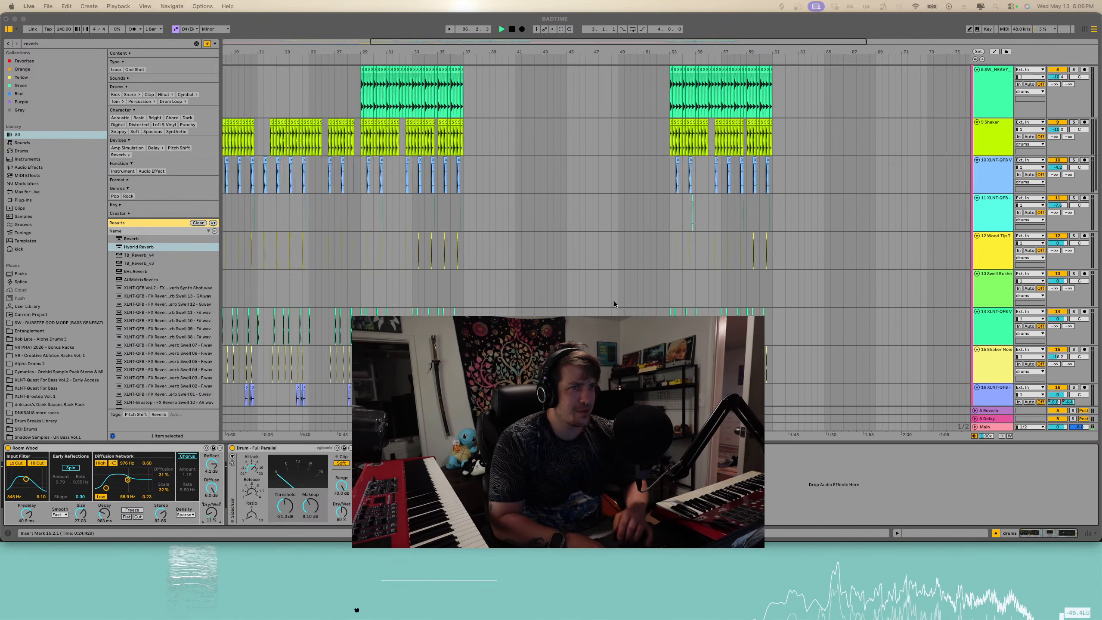
# - Return to the start of the arrangement and play it back
pyautogui.scroll(10, 614, 302)
pyautogui.hscroll(-8, 614, 302)
pyautogui.scroll(-6, 614, 301)
pyautogui.click(515, 31)
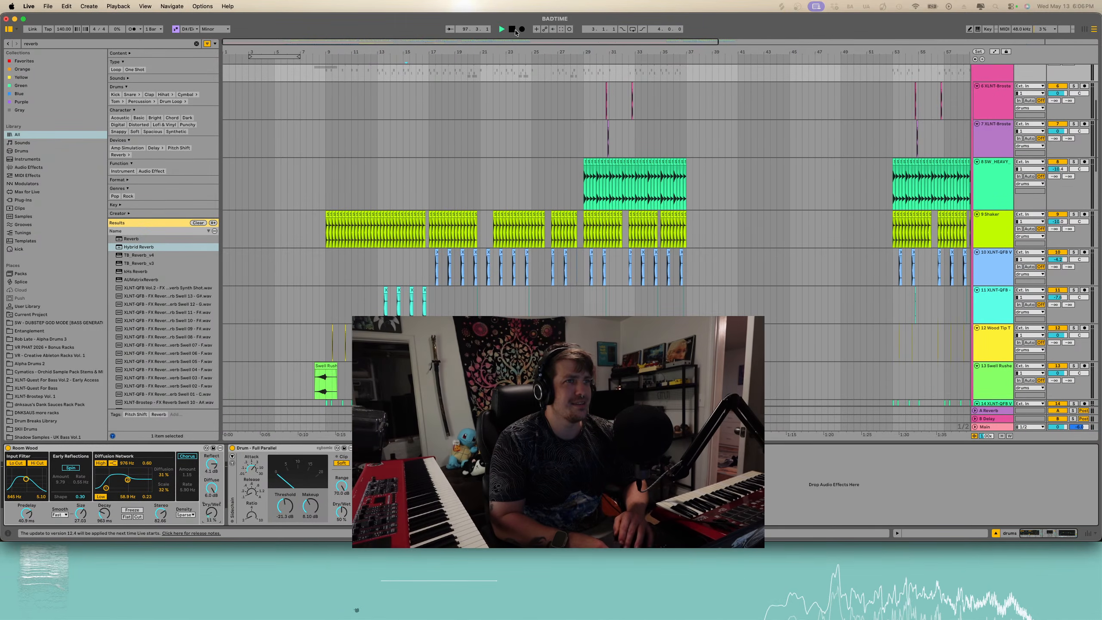
pyautogui.press('space')
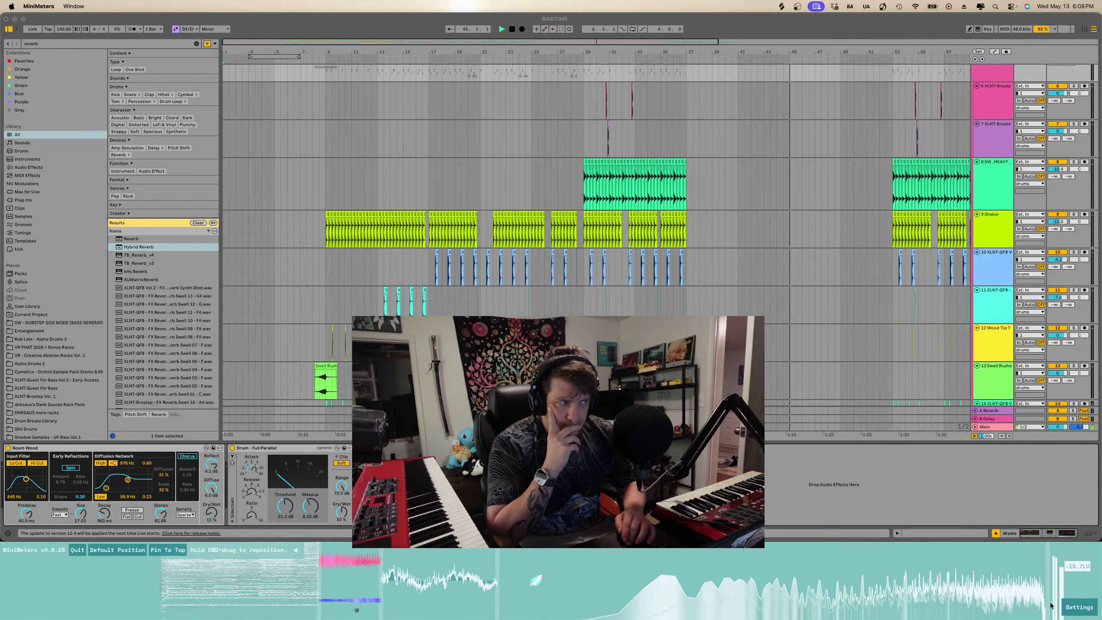
# - Switch to MiniMeters and enable VSync in its settings, then close the settings
pyautogui.click(1078, 607)
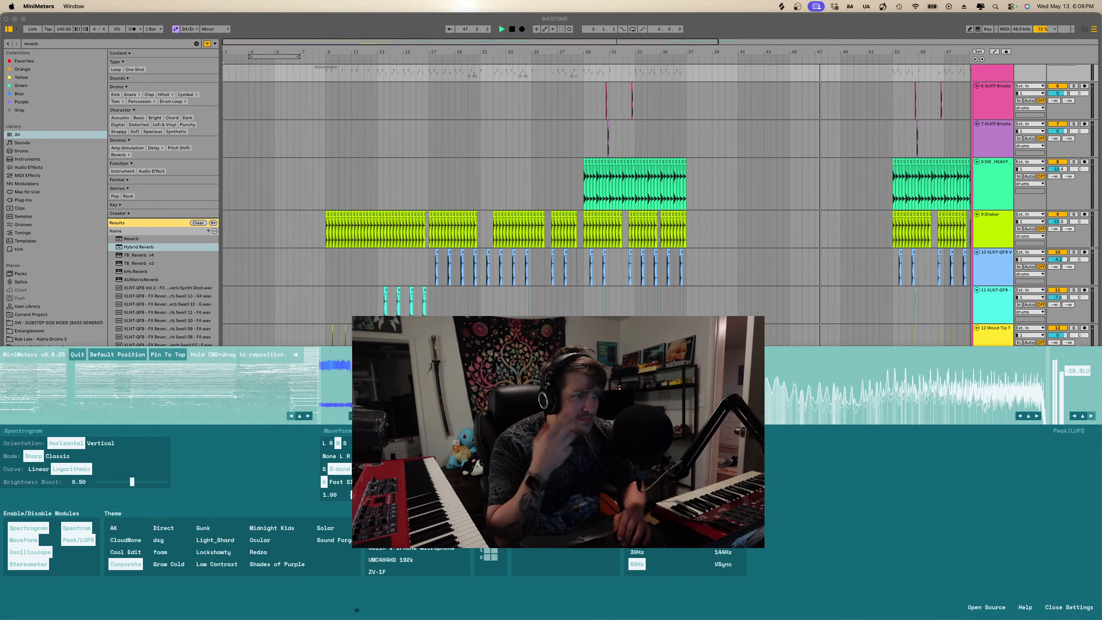
pyautogui.click(723, 540)
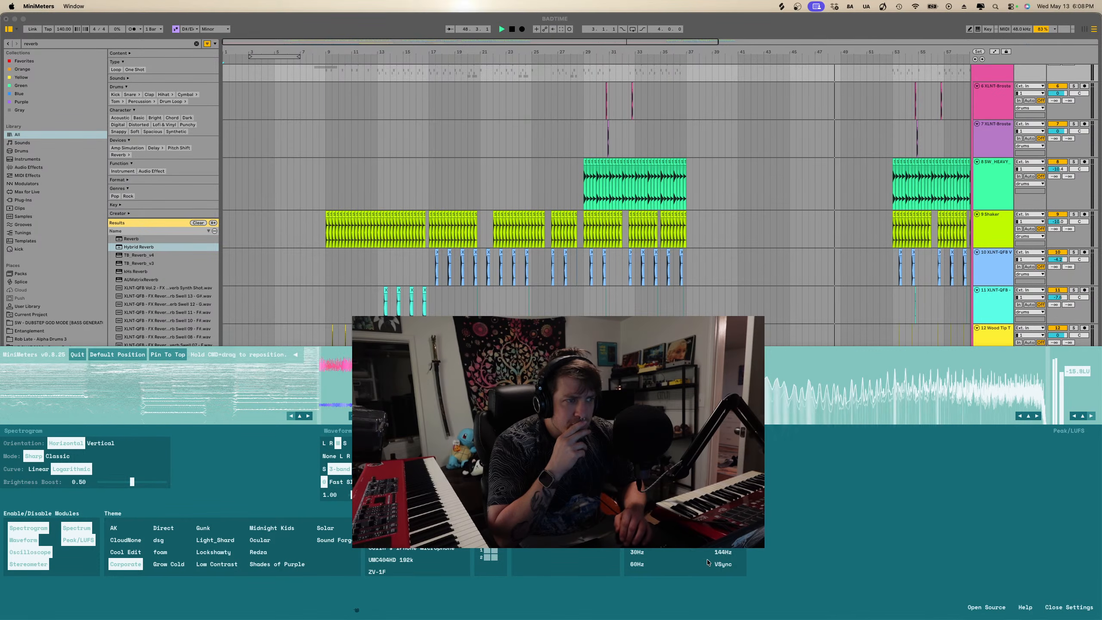
pyautogui.click(717, 565)
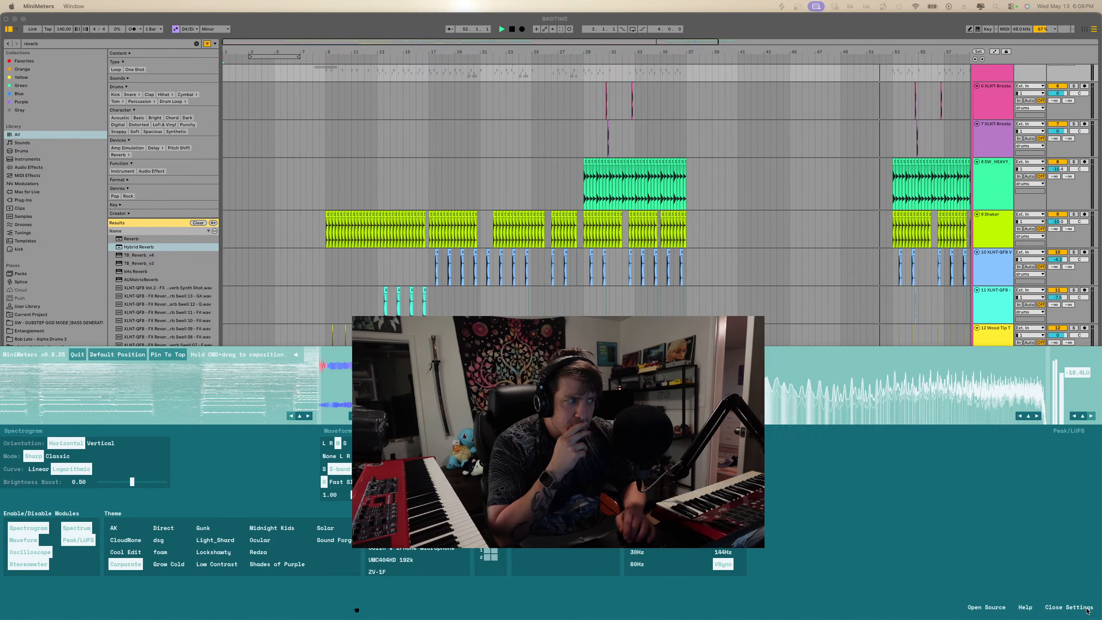
pyautogui.click(1071, 608)
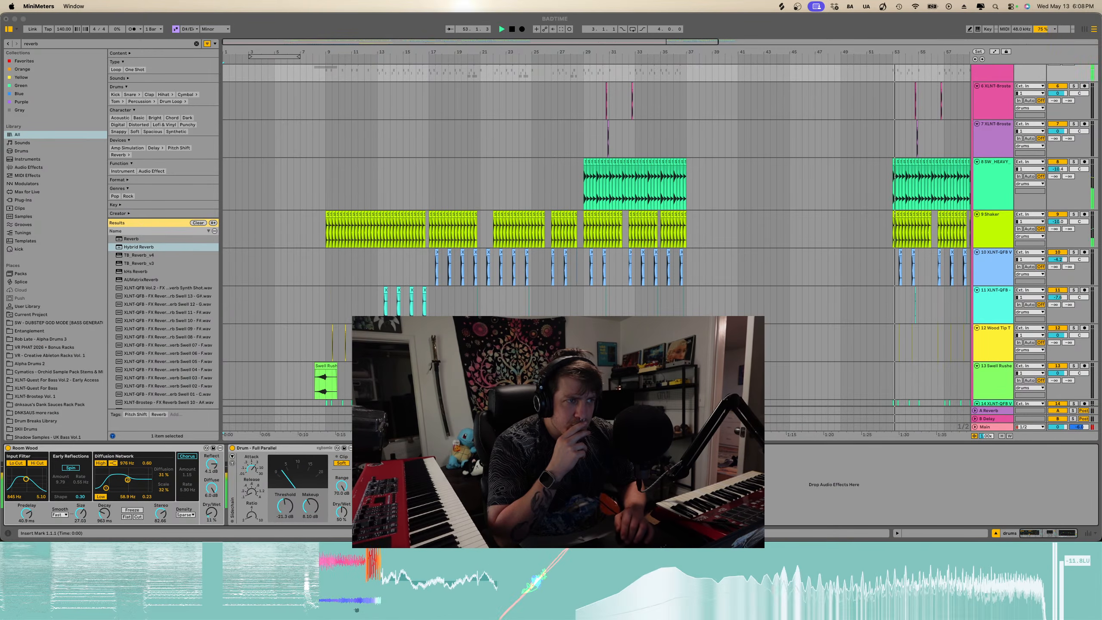
# - Scroll through the arrangement's tracks to review the overall clip layout
pyautogui.scroll(-11, 616, 284)
pyautogui.hscroll(8, 615, 284)
pyautogui.scroll(13, 616, 283)
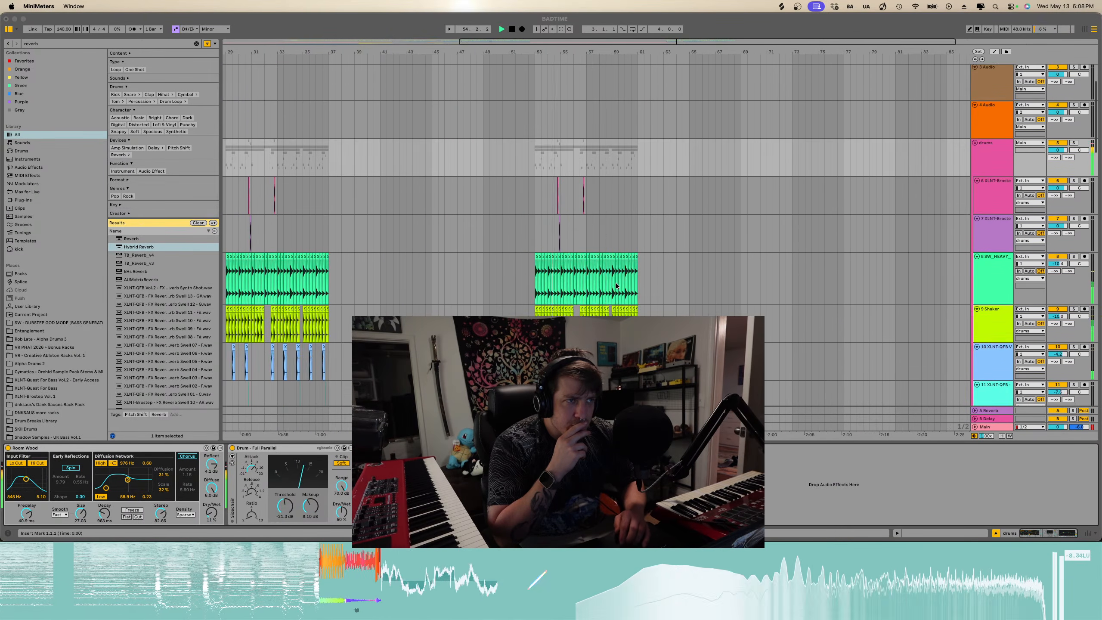
pyautogui.scroll(4, 616, 286)
pyautogui.click(614, 287)
pyautogui.press('w')
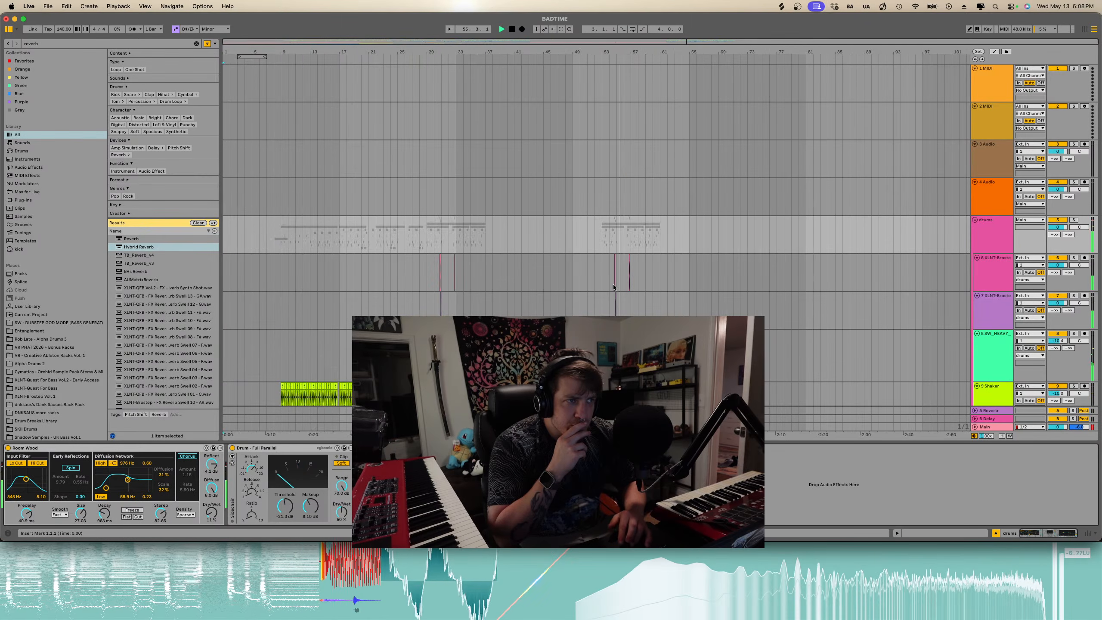
pyautogui.scroll(-10, 613, 285)
pyautogui.scroll(5, 613, 285)
pyautogui.scroll(-8, 613, 284)
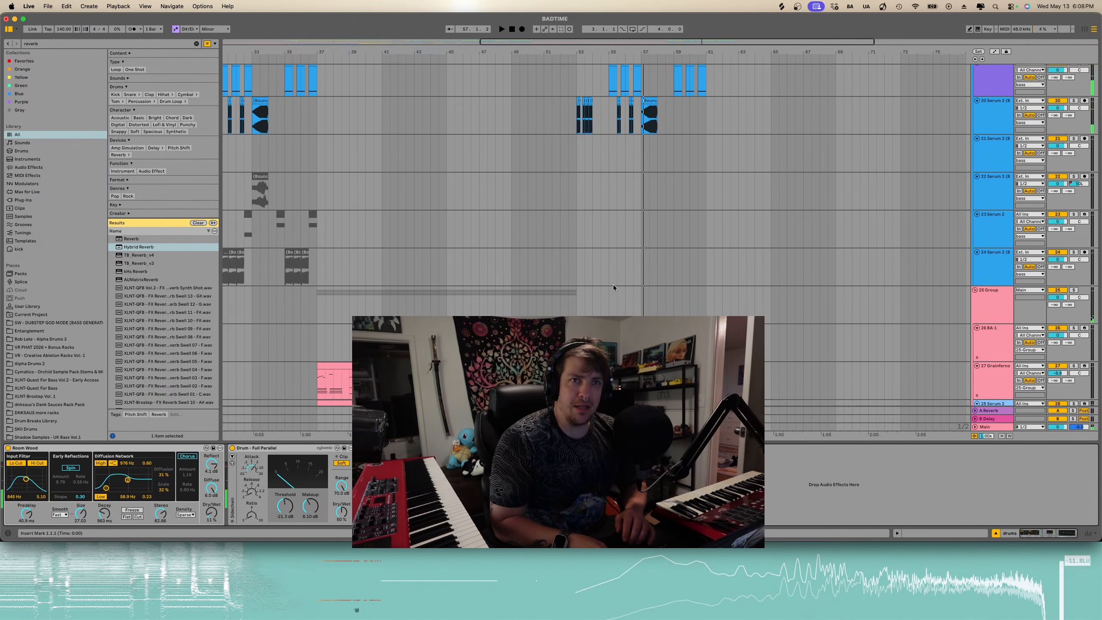
pyautogui.scroll(-10, 613, 285)
pyautogui.press('w')
pyautogui.scroll(-5, 614, 285)
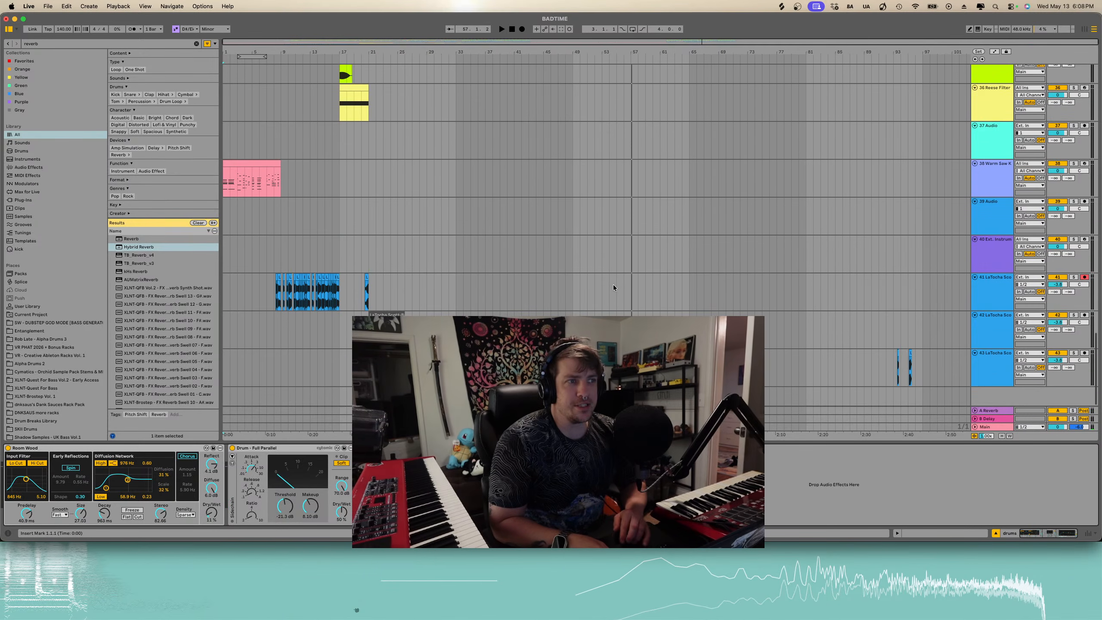
pyautogui.scroll(20, 613, 285)
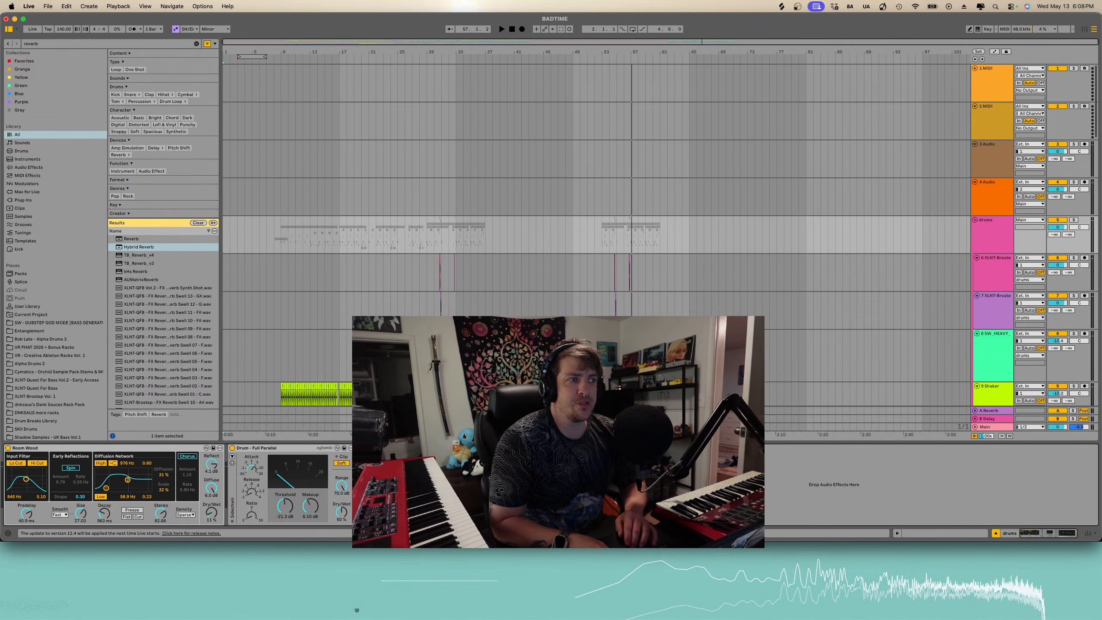
pyautogui.press('alt+super+l')
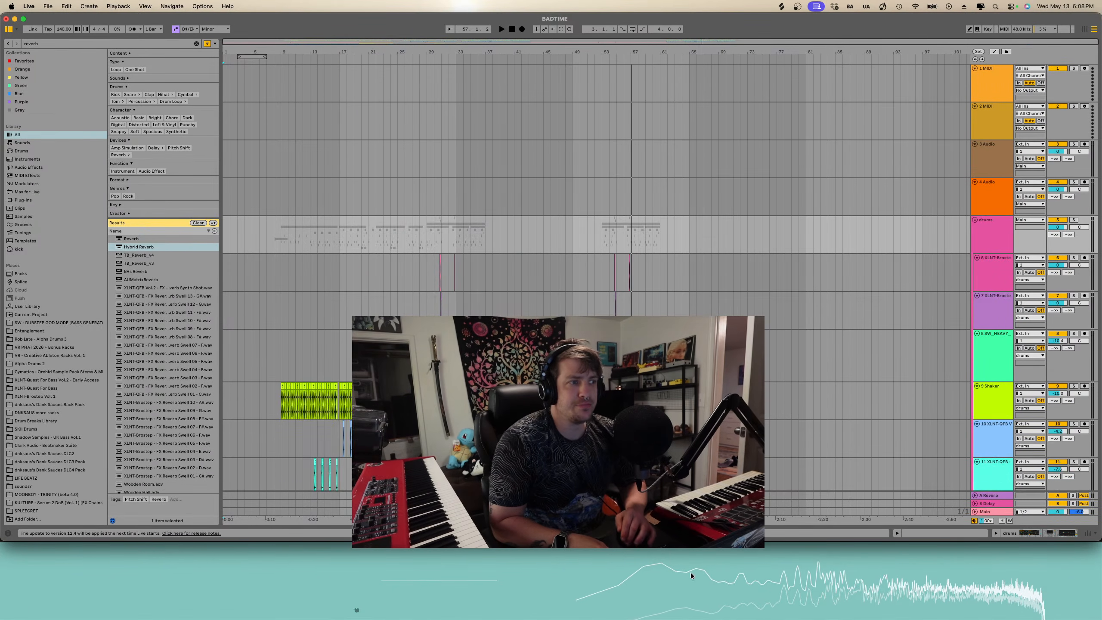
pyautogui.scroll(-20, 613, 285)
pyautogui.scroll(-10, 613, 285)
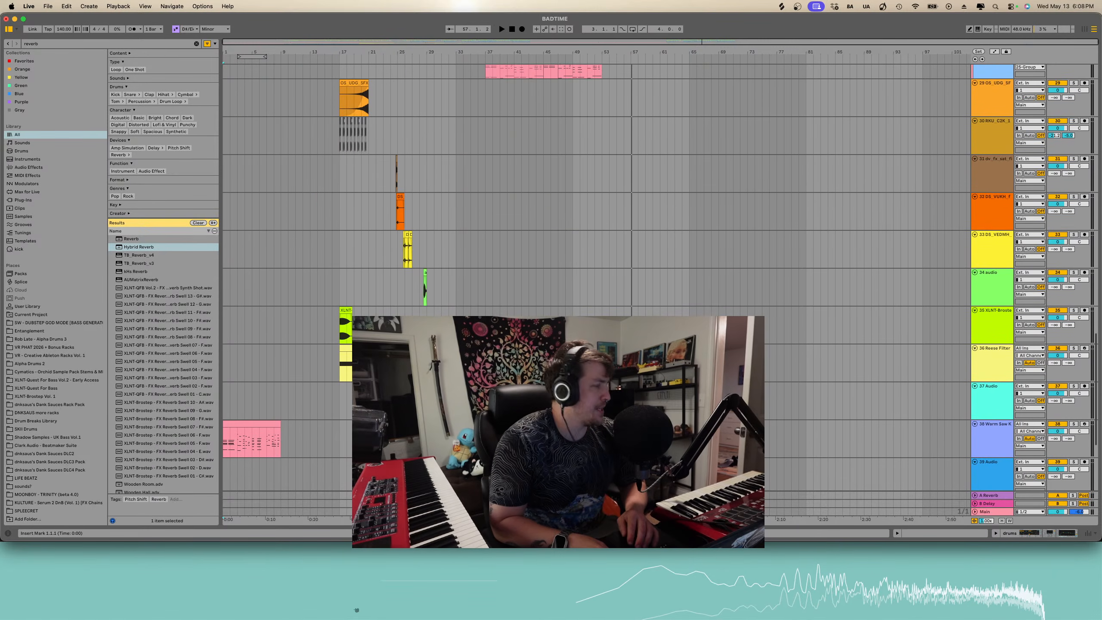
pyautogui.scroll(20, 613, 285)
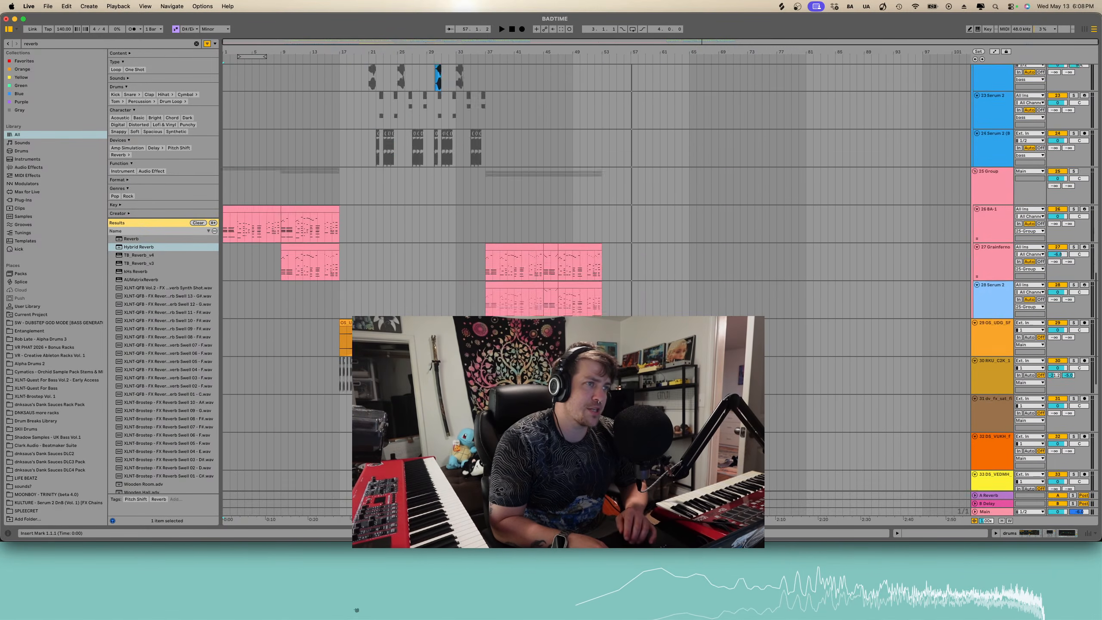
pyautogui.scroll(-20, 613, 285)
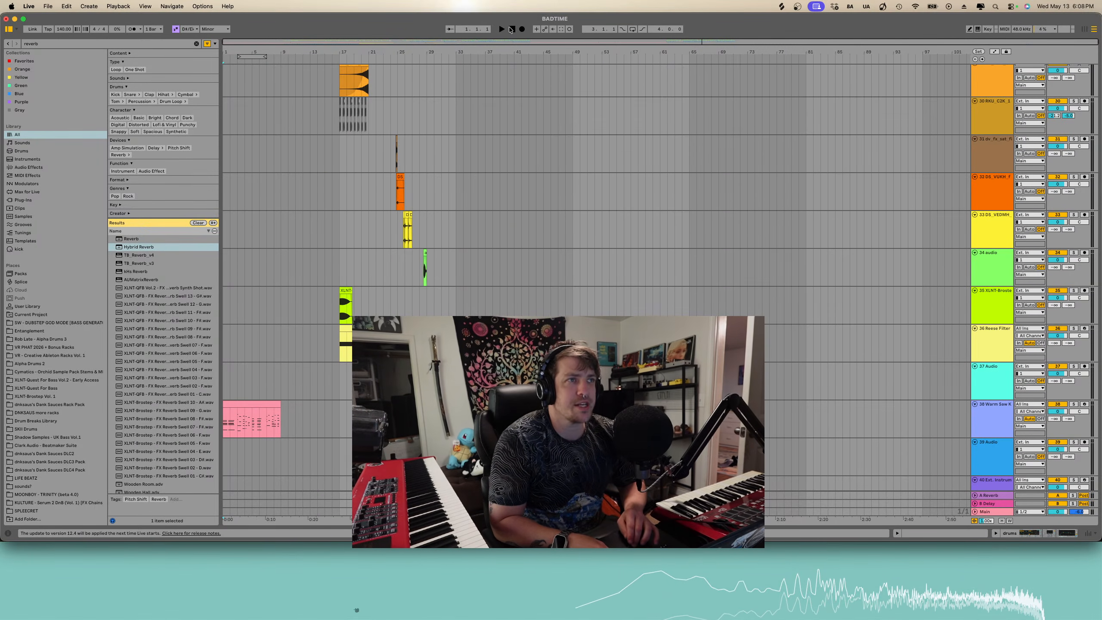
pyautogui.scroll(20, 469, 176)
pyautogui.scroll(-20, 469, 175)
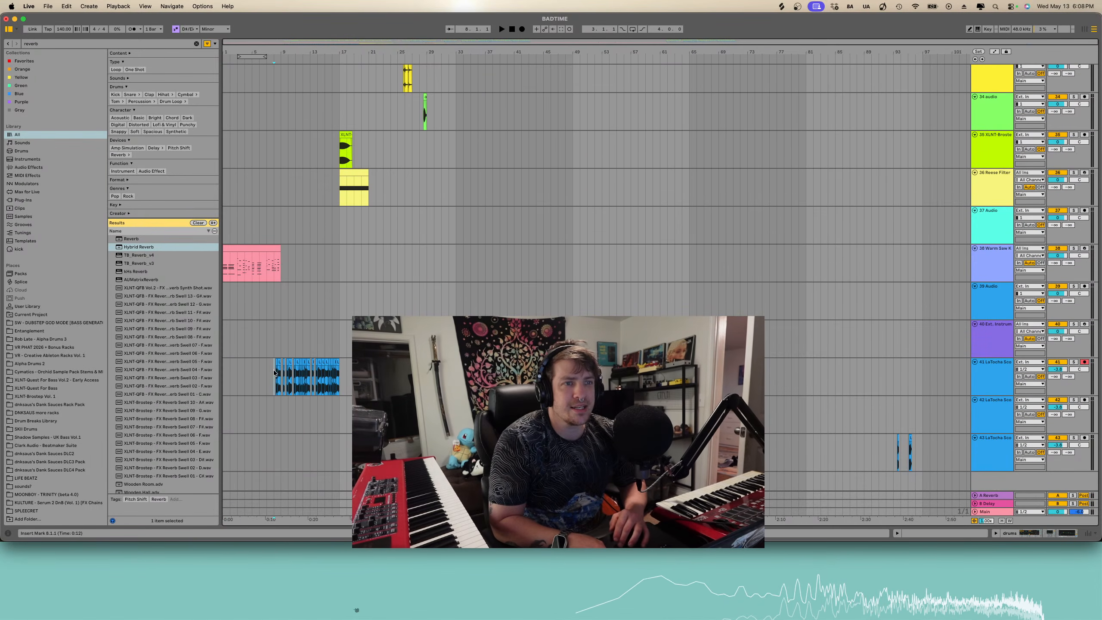
# - Select a 12-bar section of the acapella clip and play it back
pyautogui.click(273, 371)
pyautogui.press('z')
pyautogui.hscroll(-3, 292, 382)
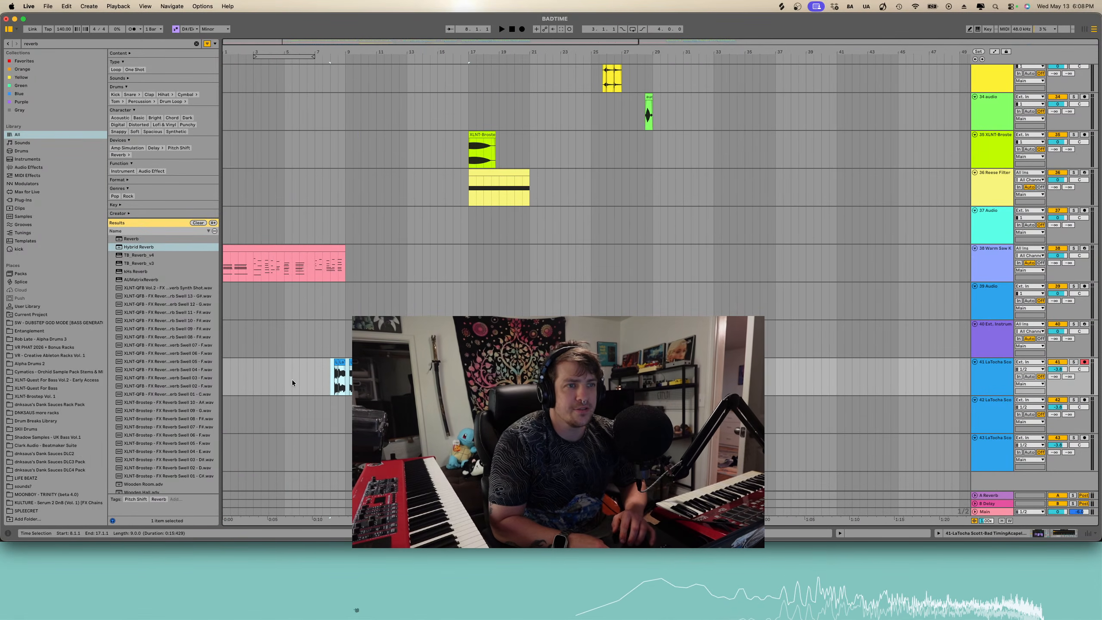
pyautogui.keyDown('shift'); pyautogui.click(224, 378); pyautogui.keyUp('shift')
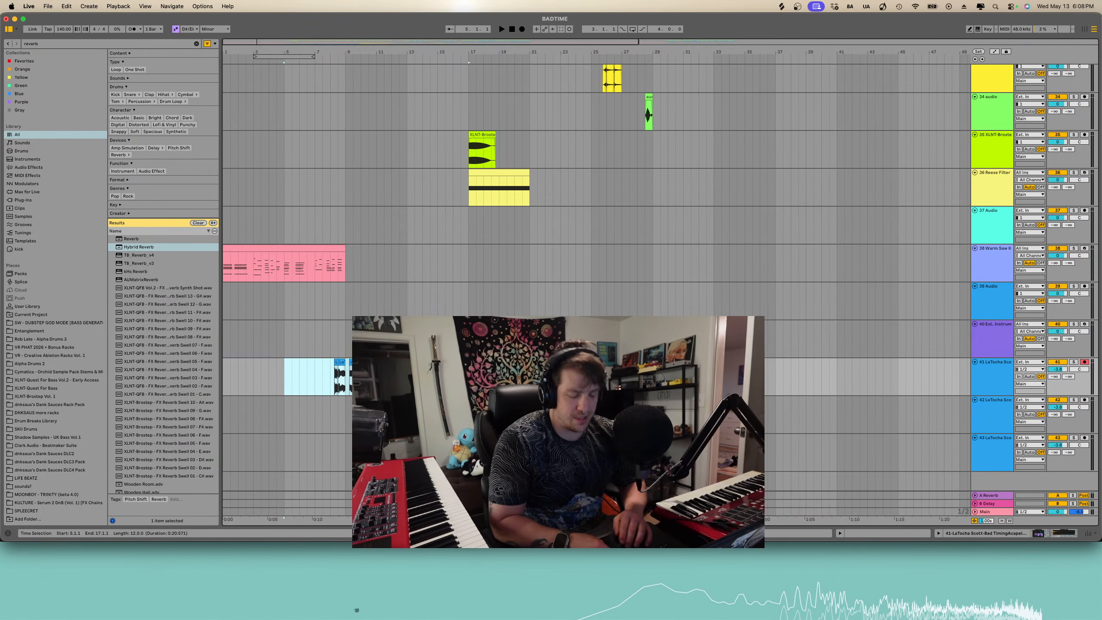
pyautogui.hscroll(9, 595, 260)
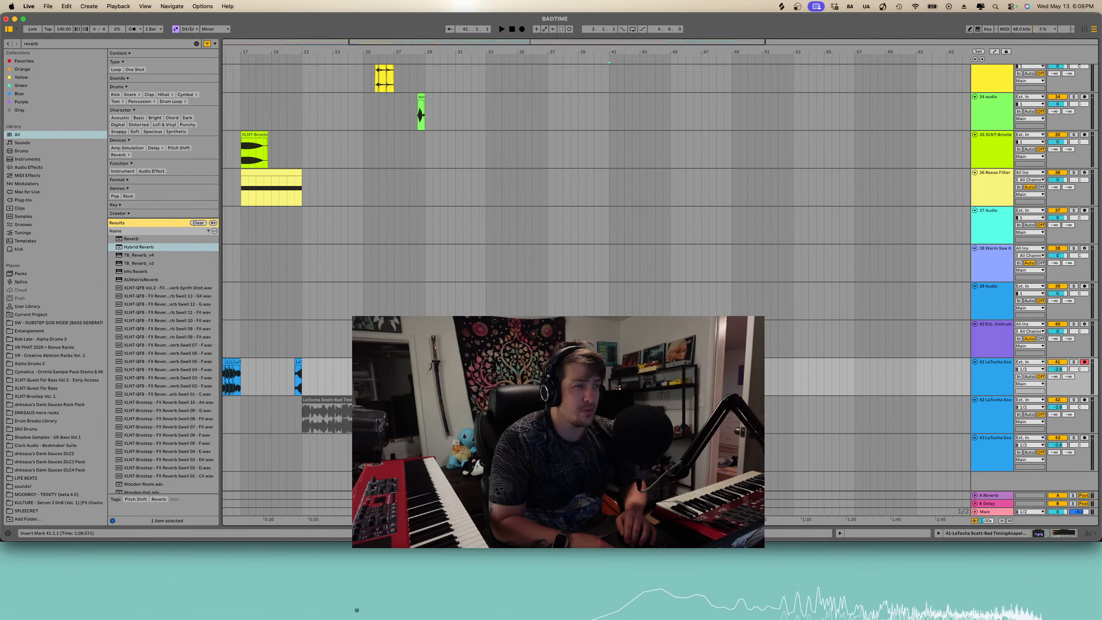
pyautogui.press('space')
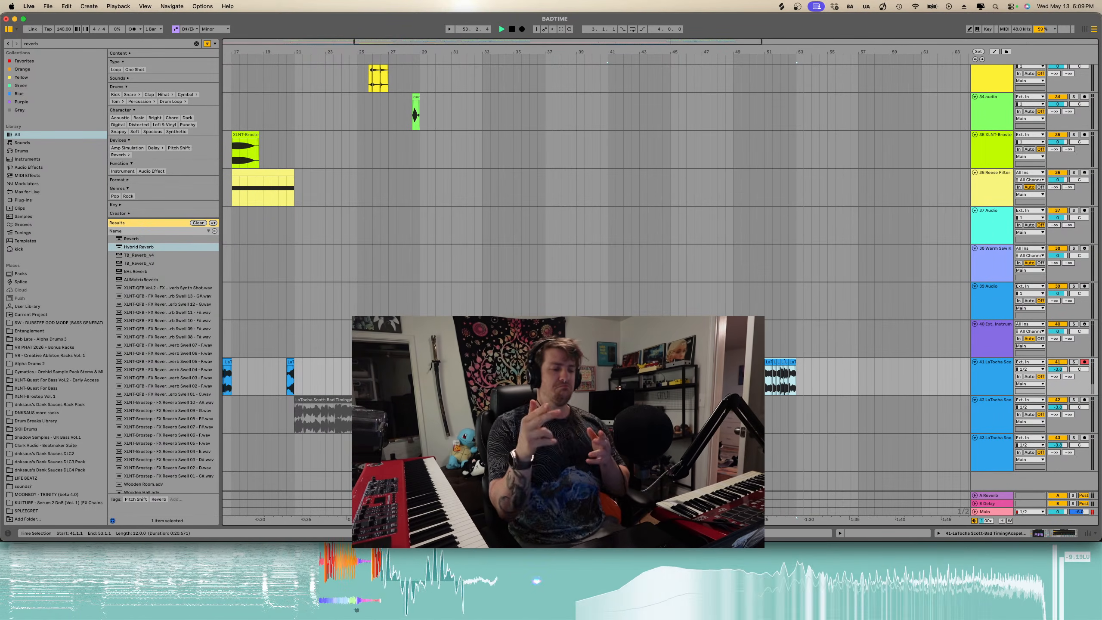
# - Delete the shaker clips from bar 53 to bar 61 under the second heavy bass section
pyautogui.scroll(15, 773, 205)
pyautogui.hscroll(5, 773, 205)
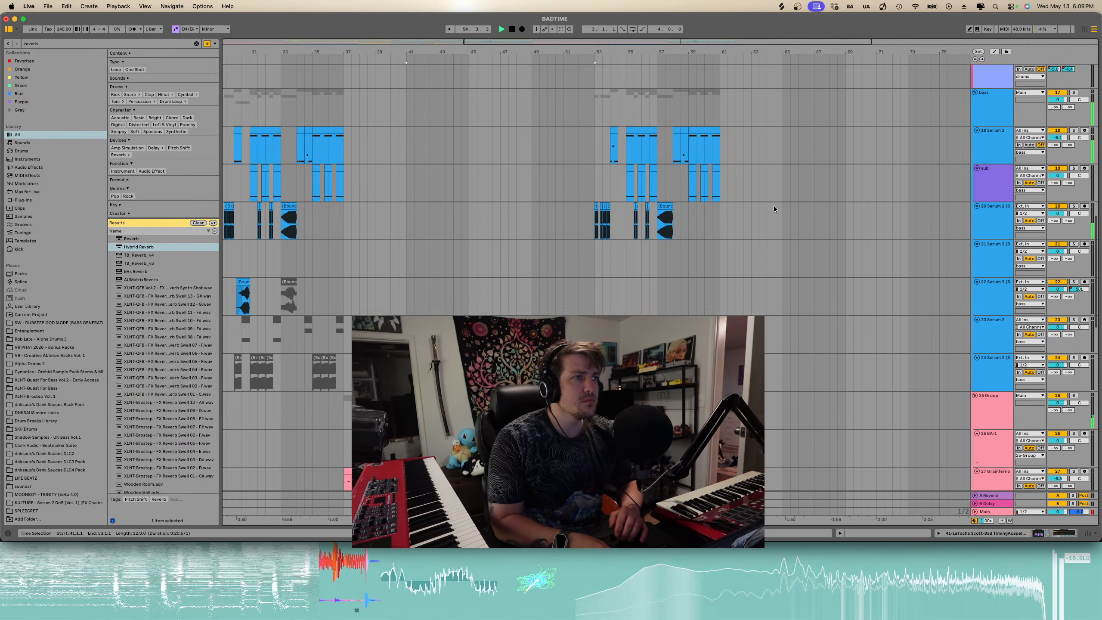
pyautogui.scroll(5, 677, 243)
pyautogui.scroll(8, 677, 243)
pyautogui.hscroll(-2, 677, 243)
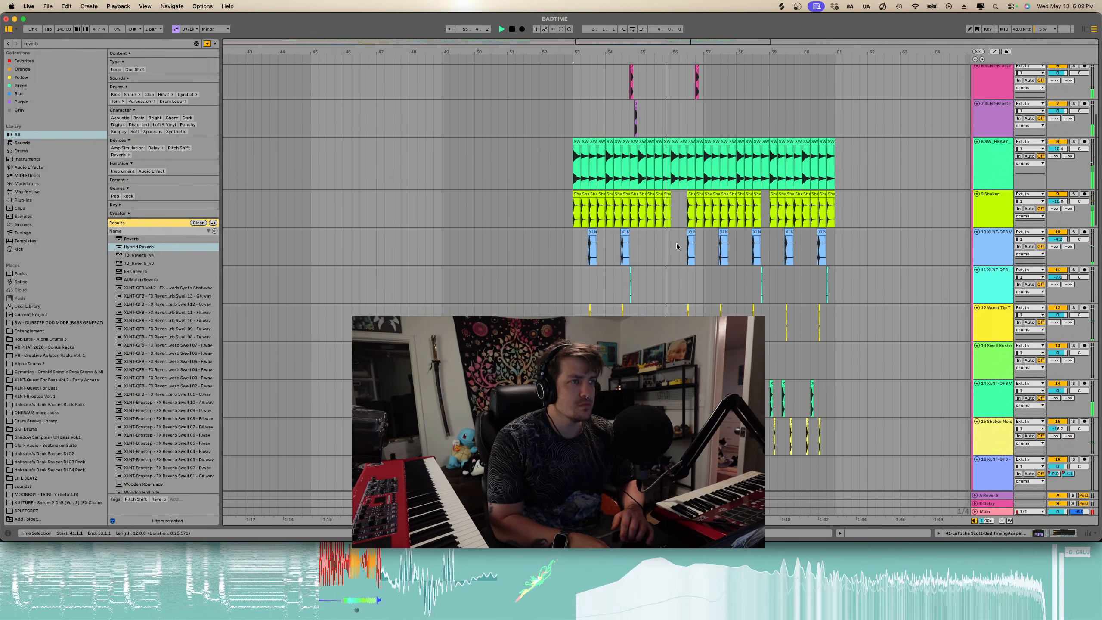
pyautogui.click(577, 195)
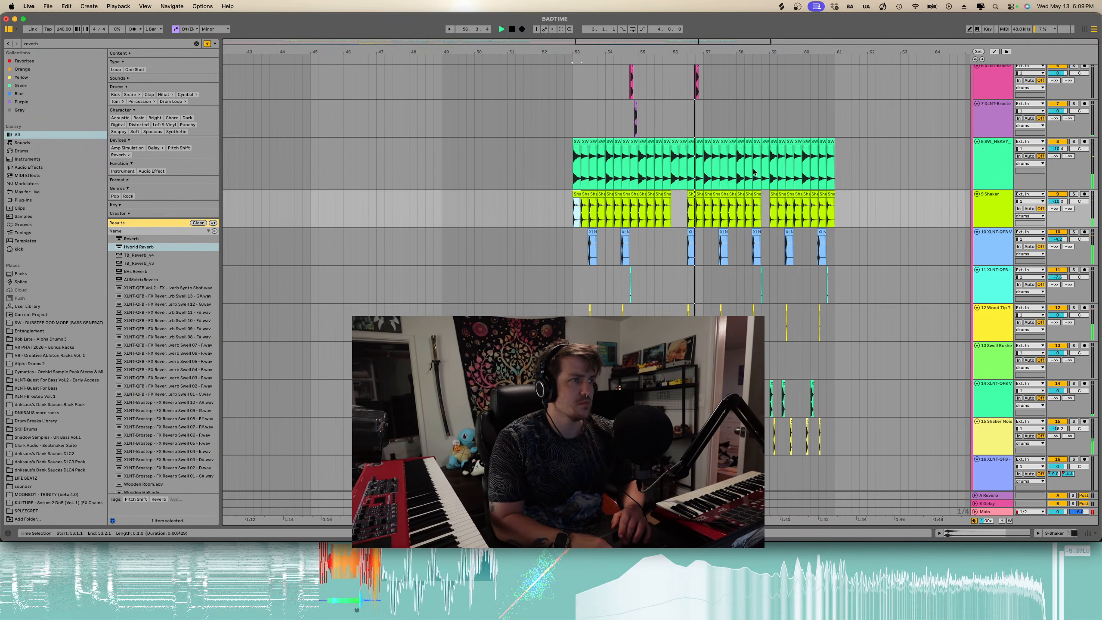
pyautogui.keyDown('shift'); pyautogui.click(834, 196); pyautogui.keyUp('shift')
pyautogui.press('Delete')
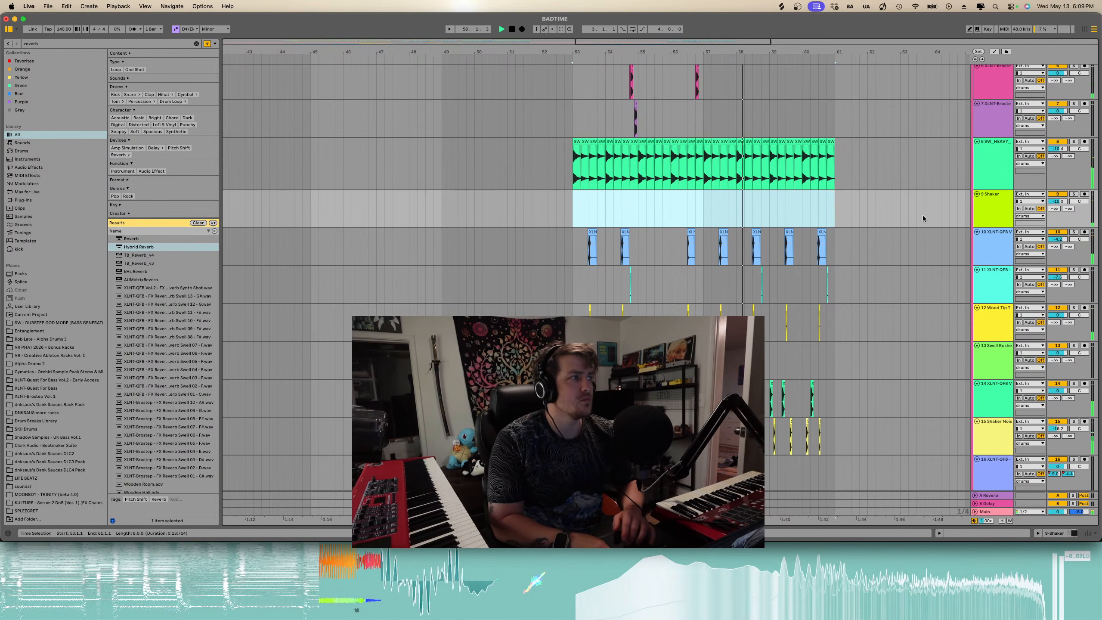
# - Delete the shaker clips from bar 29 to bar 37 under the first heavy bass section
pyautogui.scroll(-5, 792, 209)
pyautogui.hscroll(-5, 791, 210)
pyautogui.moveTo(548, 216); pyautogui.dragTo(403, 214)
pyautogui.press('Delete')
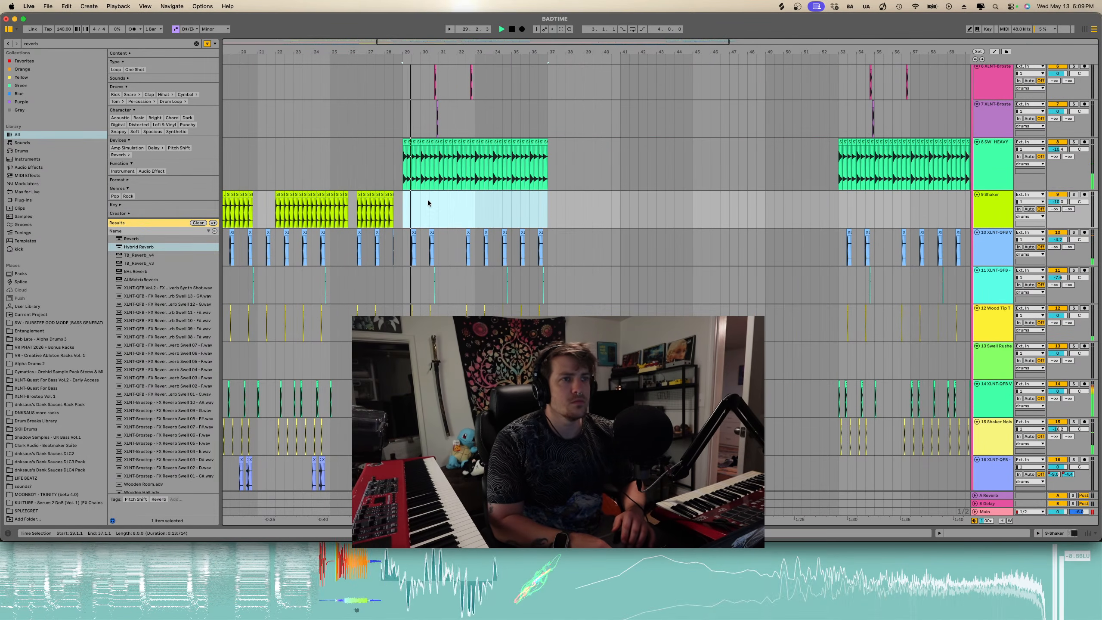
# - Browse the arrangement up and down to examine the clips around the first drop
pyautogui.click(351, 171)
pyautogui.scroll(2, 350, 172)
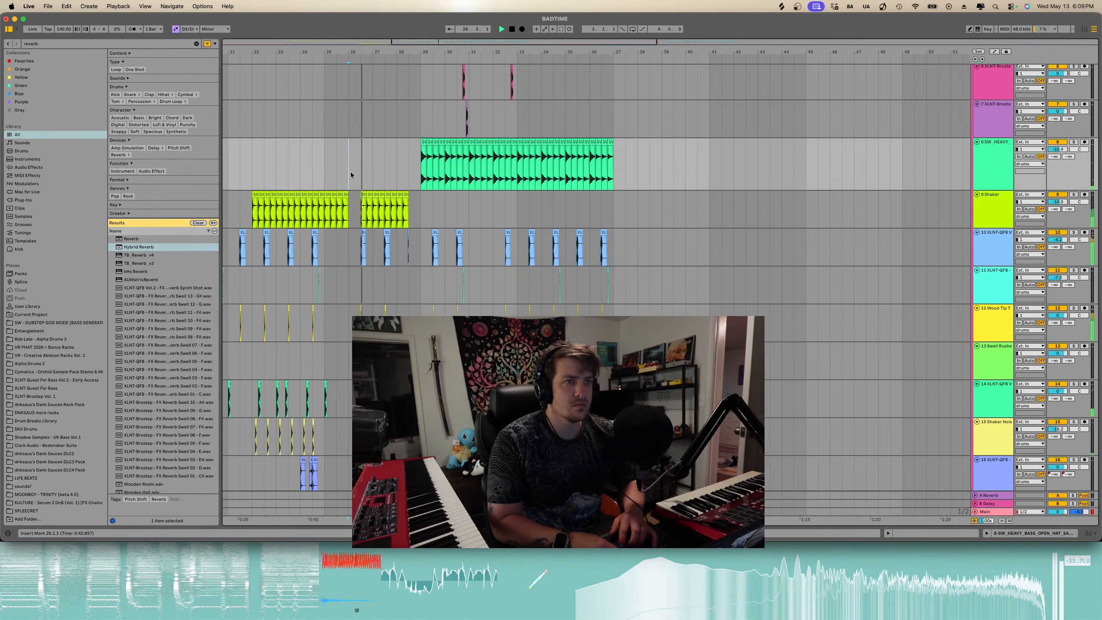
pyautogui.scroll(-3, 382, 184)
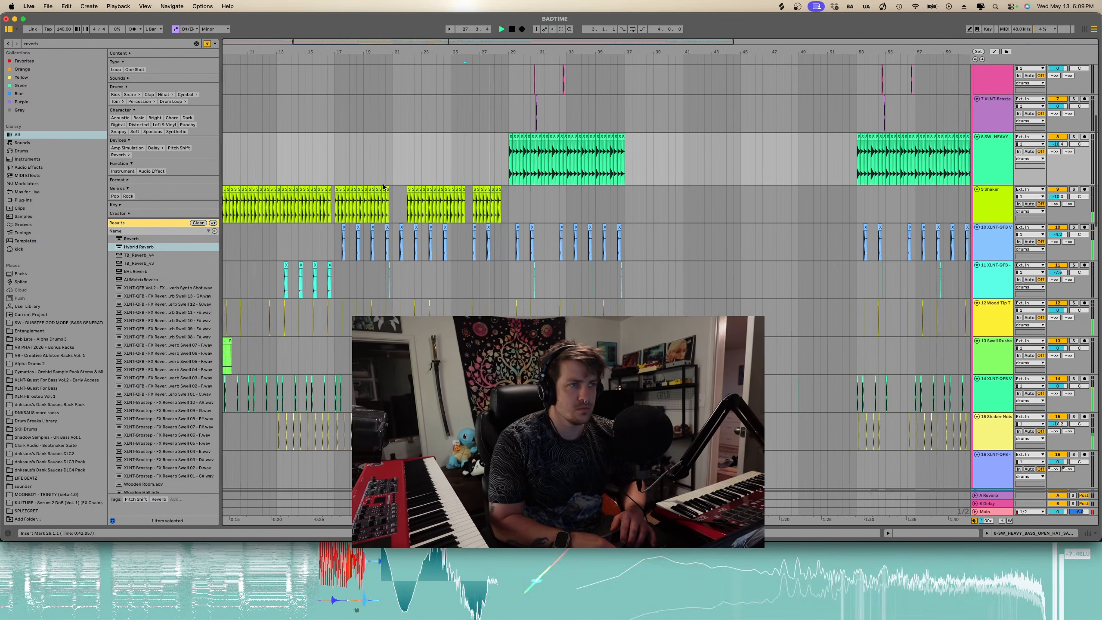
pyautogui.scroll(-3, 383, 186)
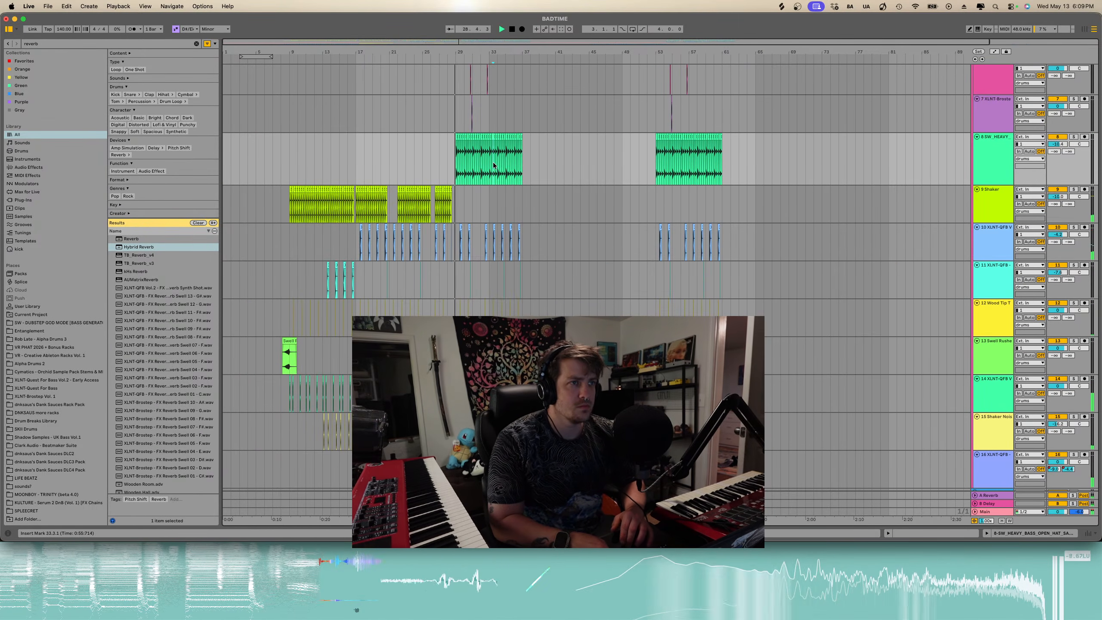
pyautogui.scroll(4, 494, 165)
pyautogui.scroll(-10, 493, 165)
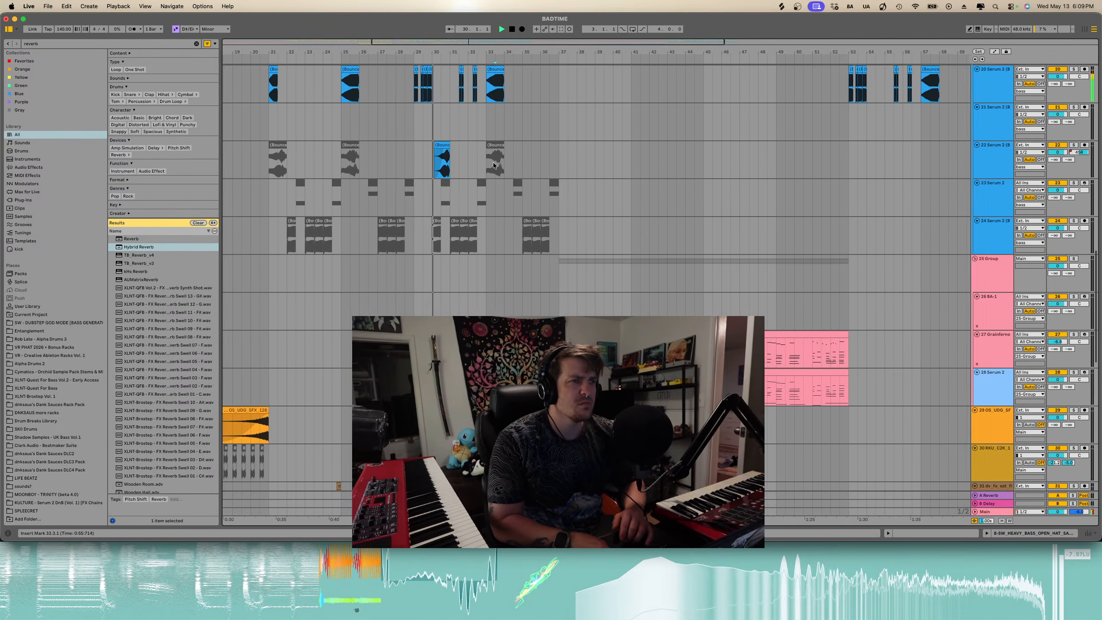
pyautogui.scroll(10, 494, 164)
pyautogui.hscroll(-3, 494, 163)
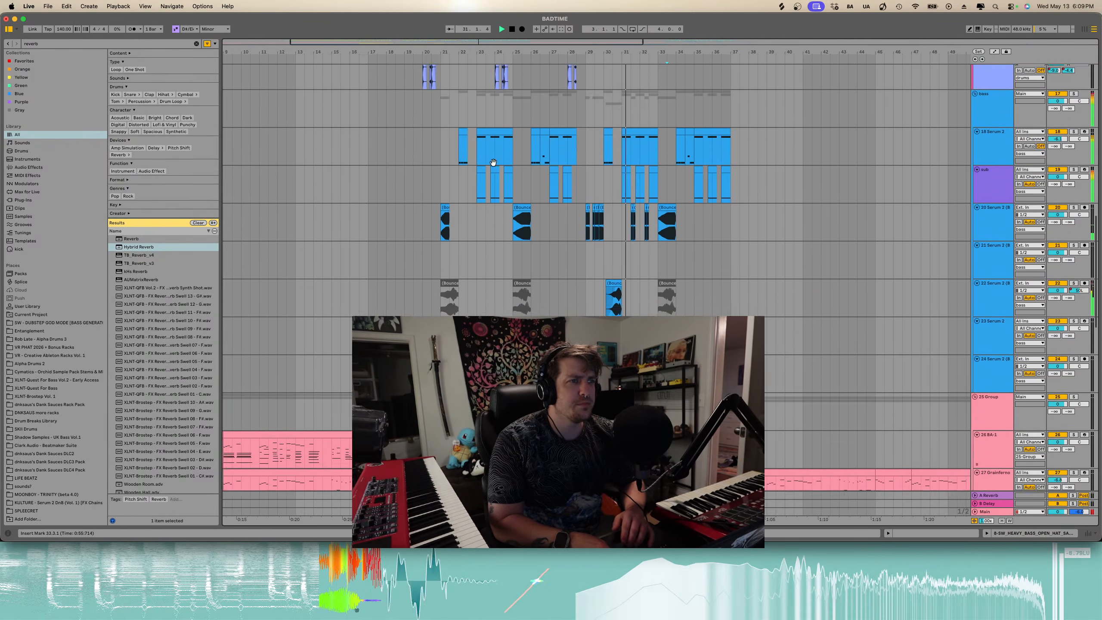
pyautogui.hscroll(-2, 493, 163)
pyautogui.scroll(-15, 493, 163)
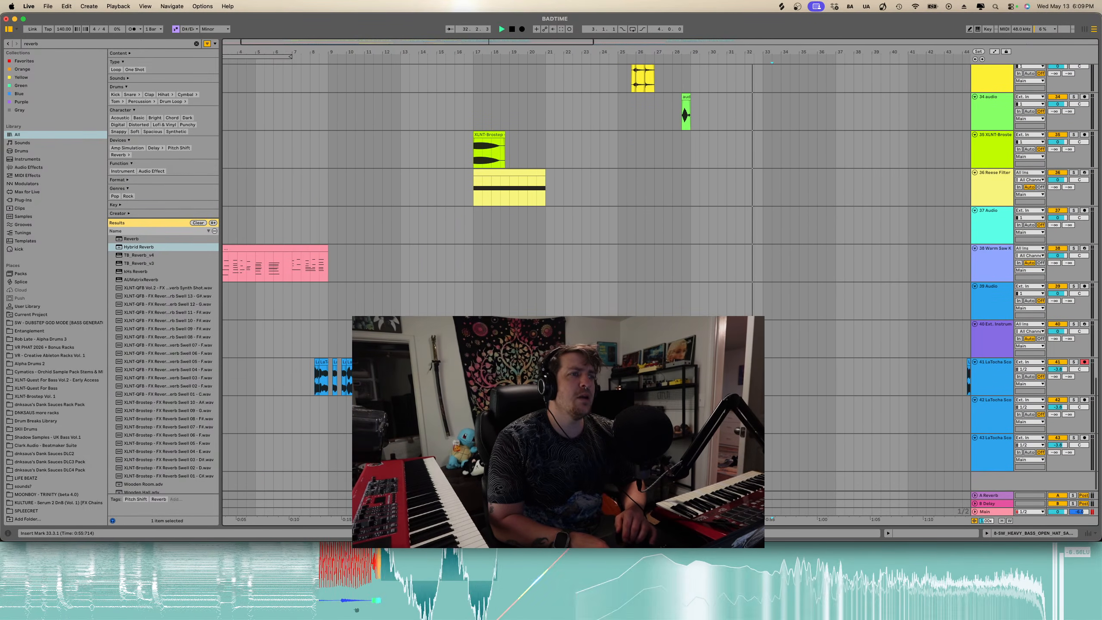
pyautogui.scroll(10, 536, 303)
pyautogui.scroll(-10, 535, 303)
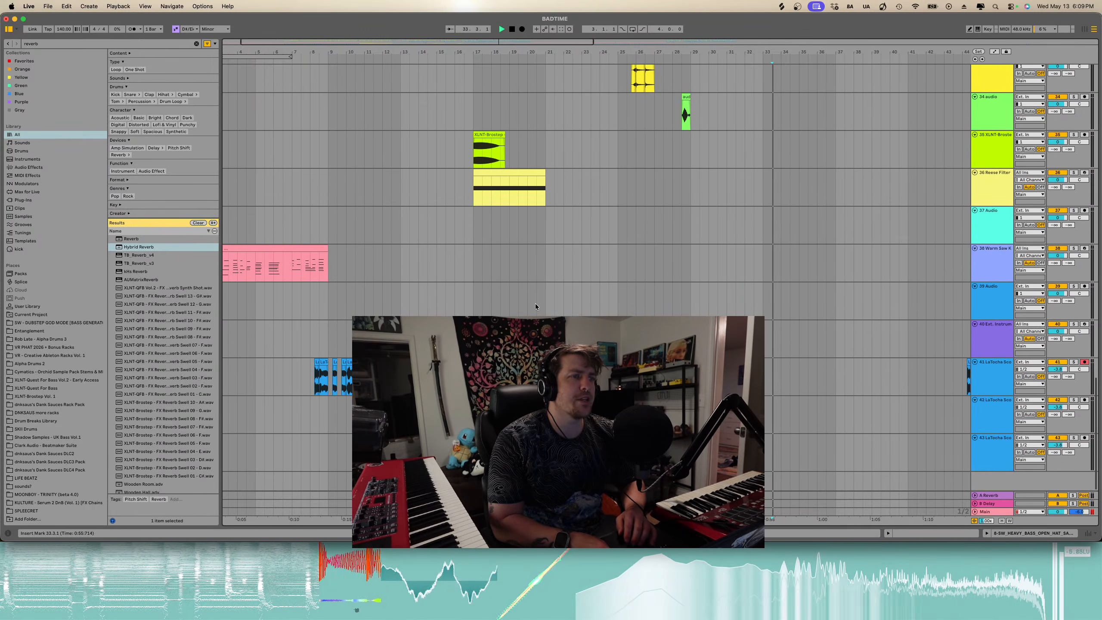
# - Move the Reese Filter clip and the XLNT Brostep clip from bar 17 back to bar 13
pyautogui.click(474, 196)
pyautogui.scroll(10, 474, 196)
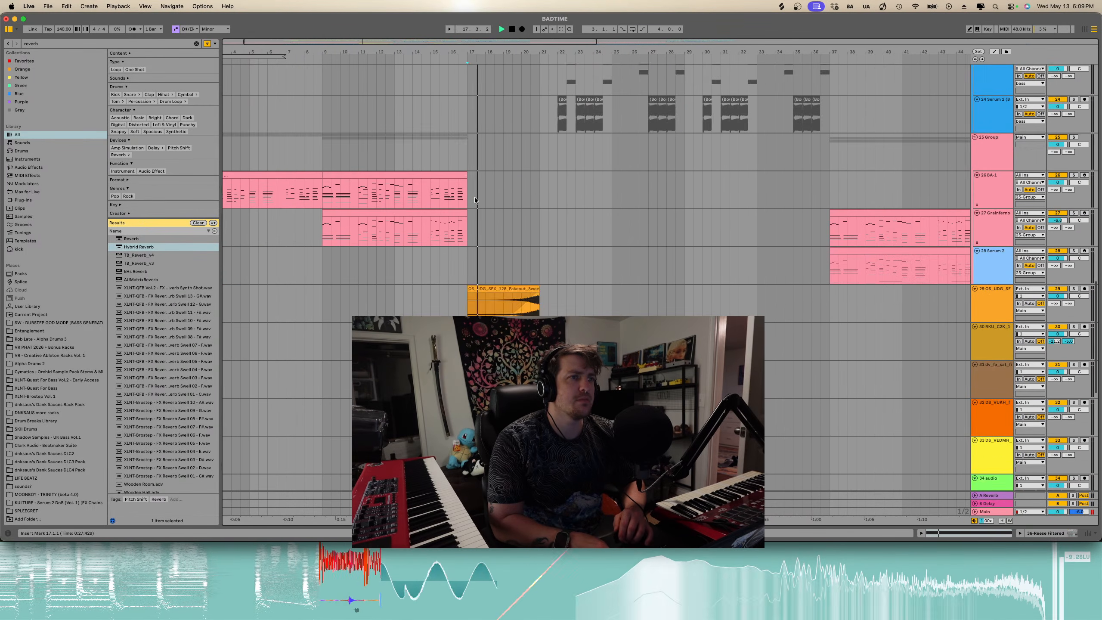
pyautogui.scroll(-10, 475, 198)
pyautogui.moveTo(497, 172); pyautogui.dragTo(430, 182)
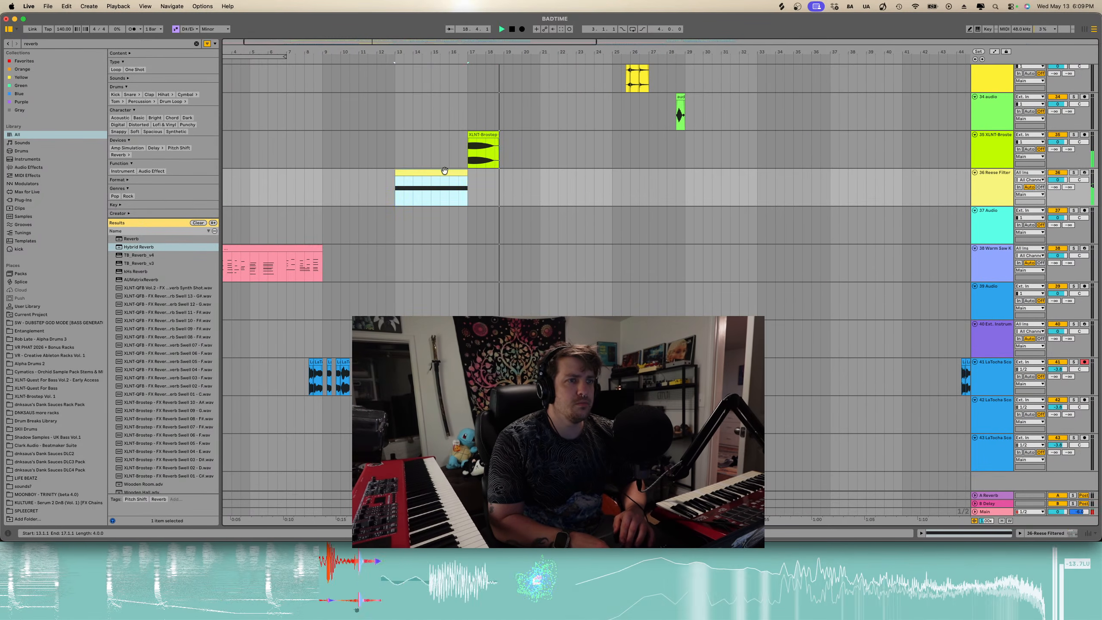
pyautogui.moveTo(488, 137); pyautogui.dragTo(415, 145)
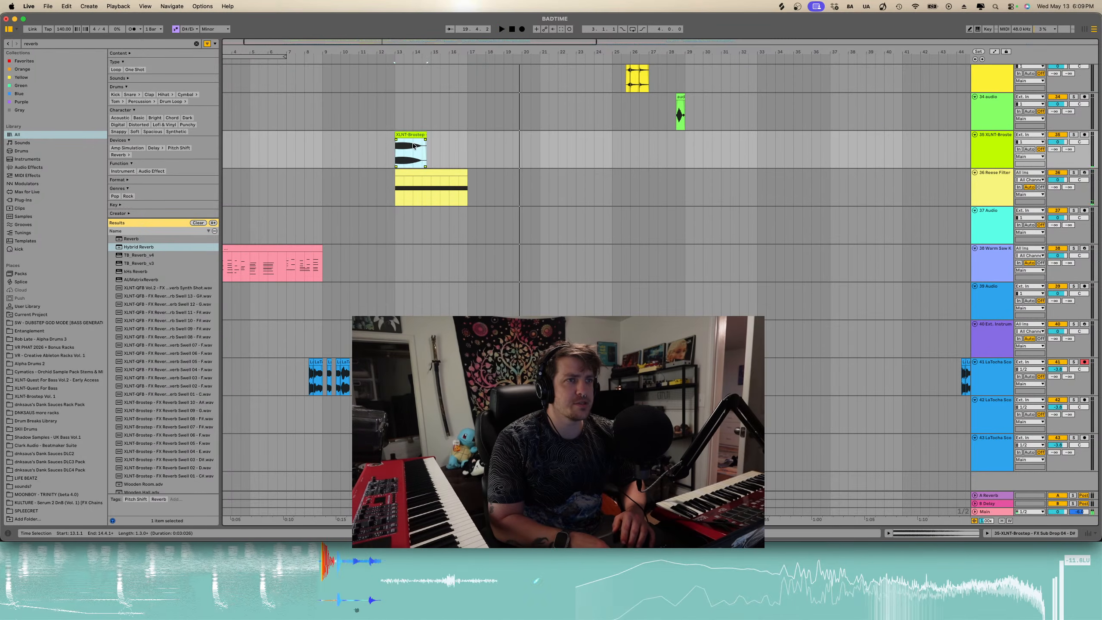
pyautogui.scroll(10, 412, 147)
pyautogui.moveTo(478, 203); pyautogui.dragTo(418, 204)
pyautogui.scroll(-10, 467, 208)
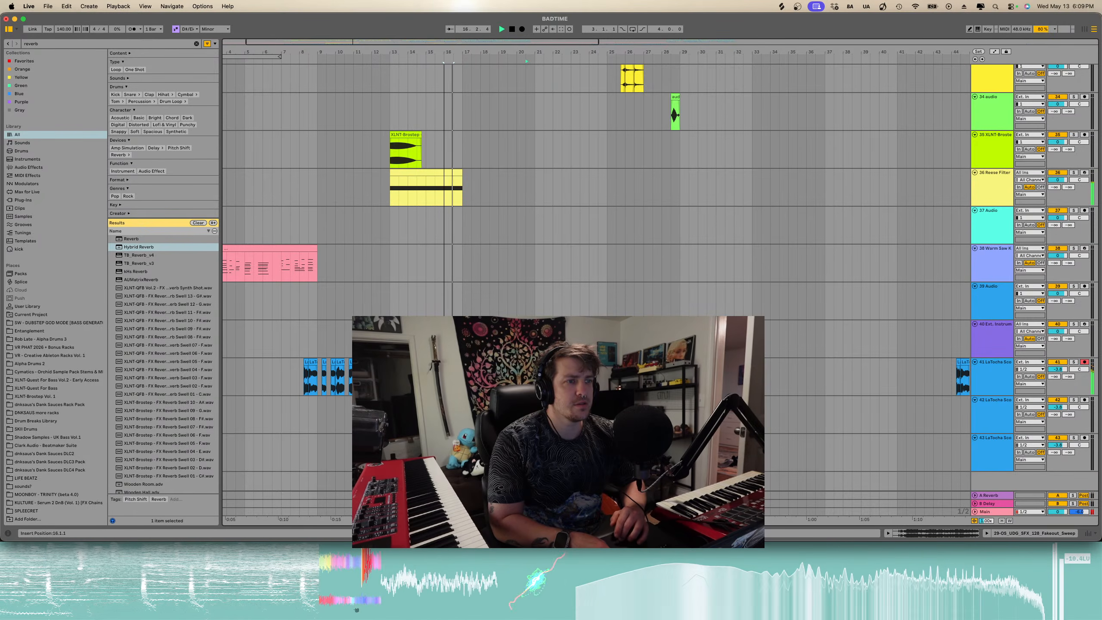
pyautogui.moveTo(530, 438); pyautogui.dragTo(536, 191)
pyautogui.press('space')
# - Select everything from bar 21 to the end of the arrangement and move it four bars earlier to start at bar 17
pyautogui.scroll(20, 535, 194)
pyautogui.scroll(10, 535, 193)
pyautogui.keyDown('shift'); pyautogui.click(473, 230); pyautogui.keyUp('shift')
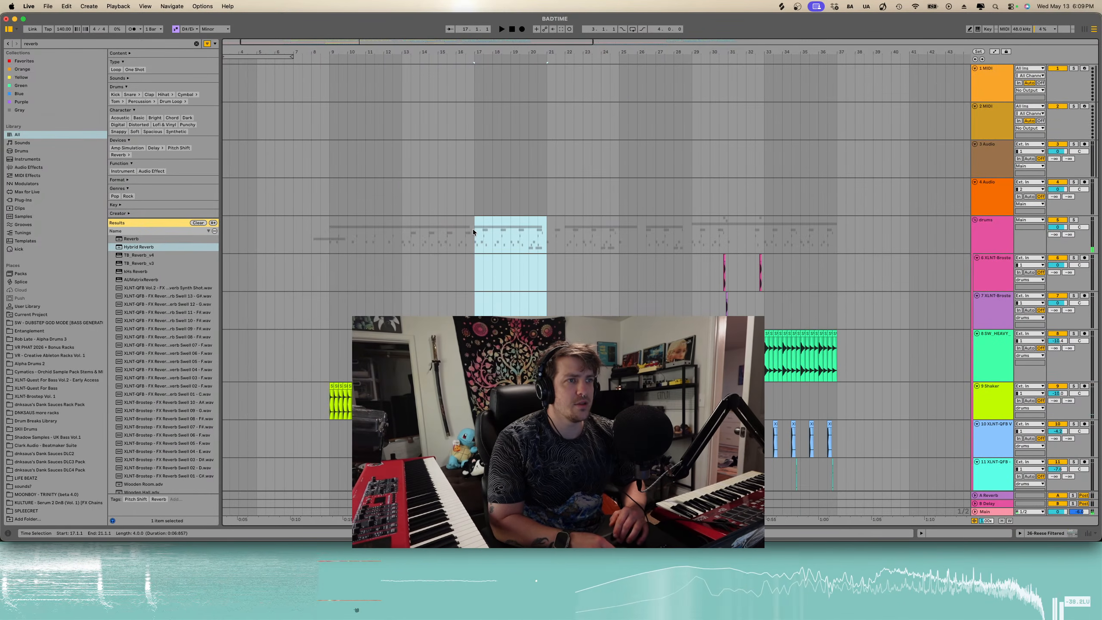
pyautogui.scroll(-20, 472, 229)
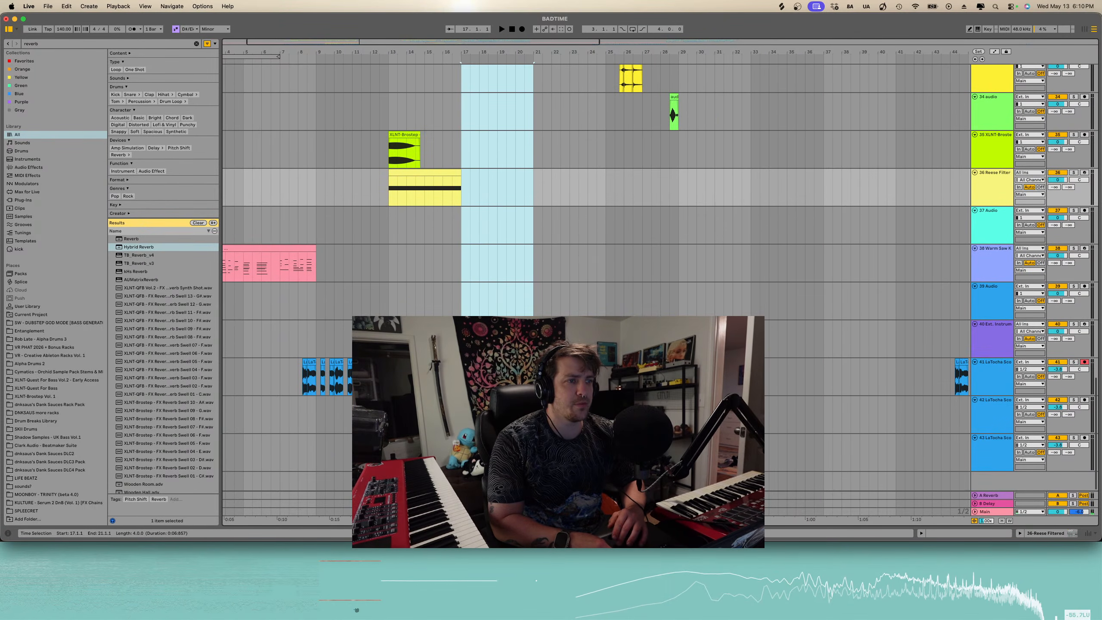
pyautogui.press('Right')
pyautogui.hotkey('shift', 'End')
pyautogui.scroll(20, 587, 217)
pyautogui.scroll(-5, 588, 217)
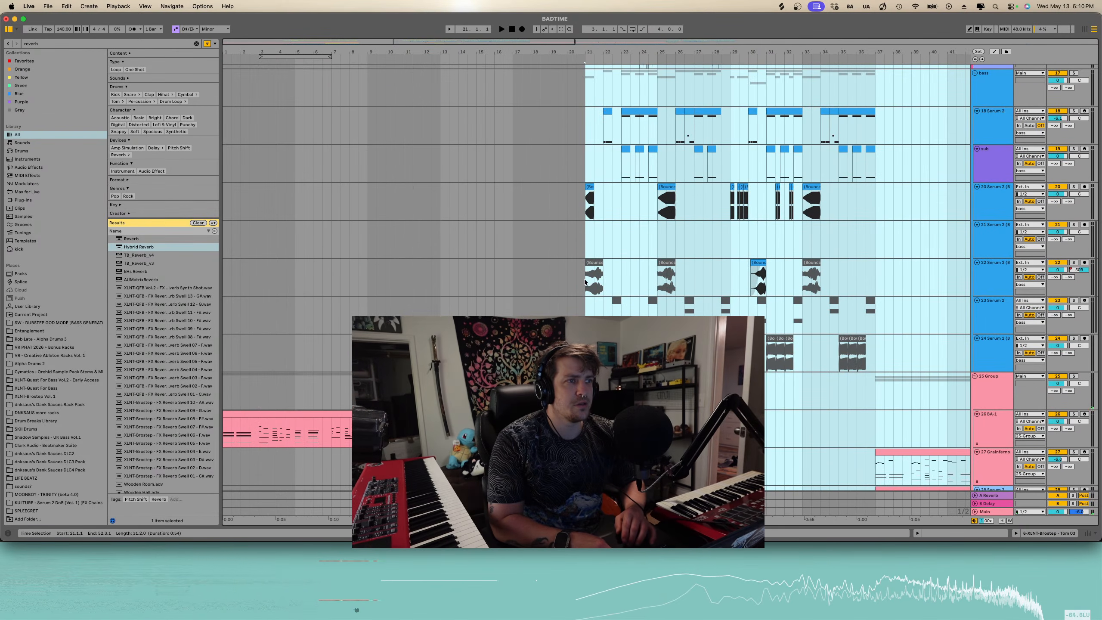
pyautogui.moveTo(592, 264); pyautogui.dragTo(519, 264)
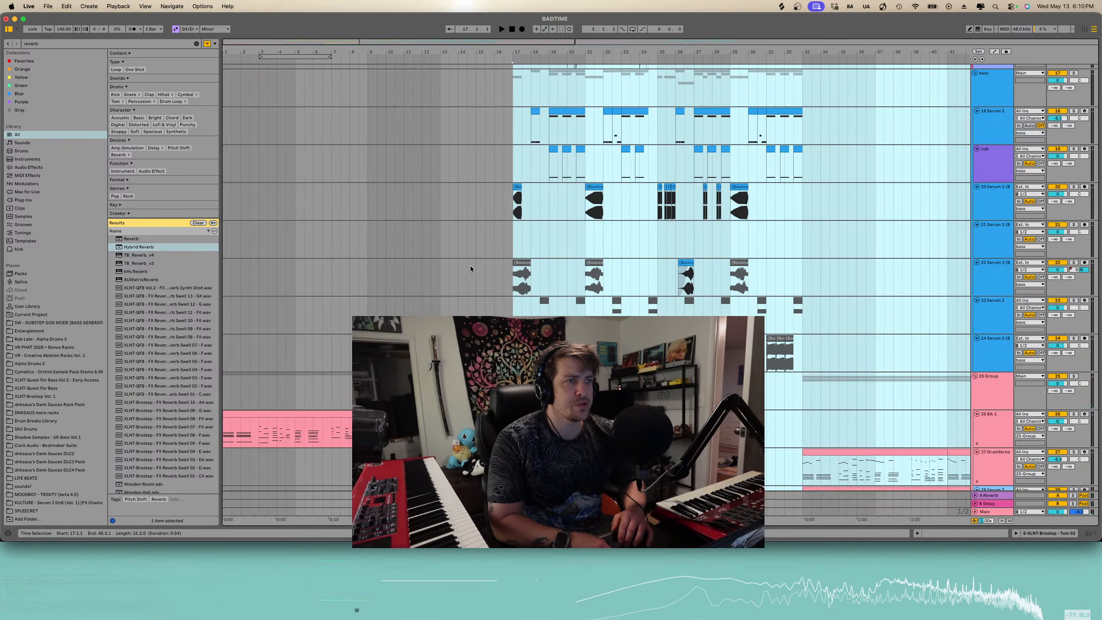
# - Play the arrangement from just before bar 17 and scroll through the tracks to review the shortened section
pyautogui.click(449, 266)
pyautogui.click(439, 267)
pyautogui.press('space')
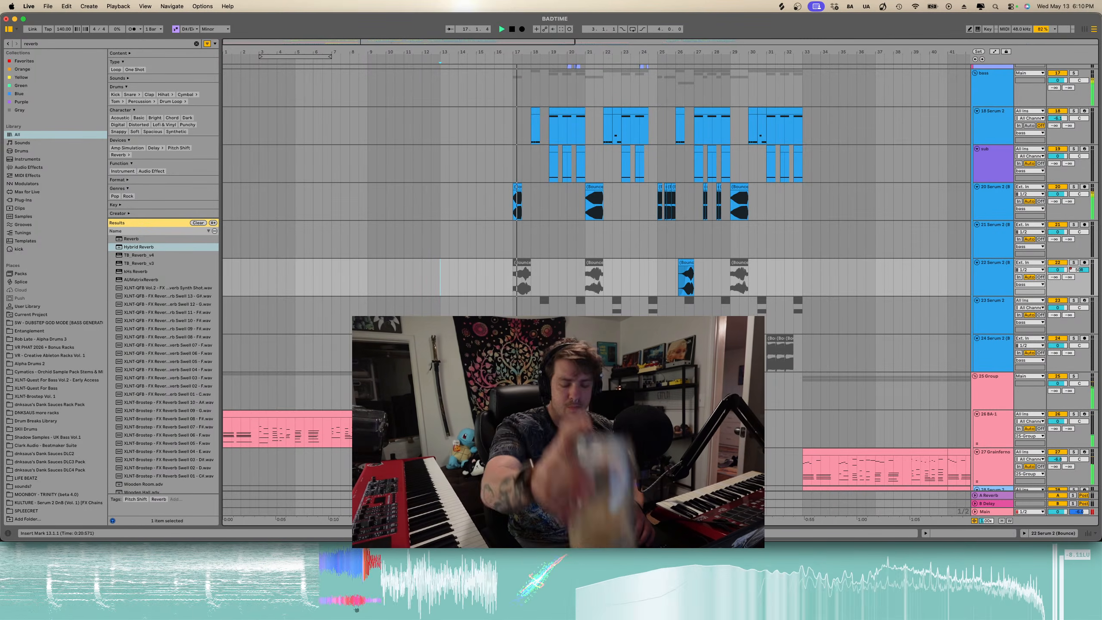
pyautogui.scroll(-8, 595, 294)
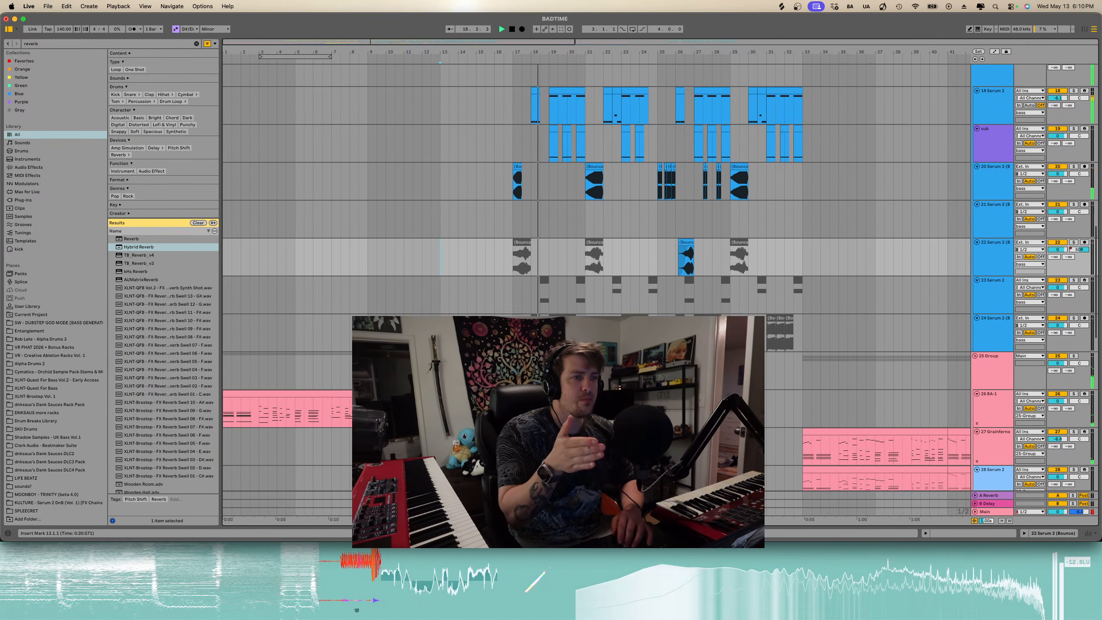
pyautogui.scroll(20, 595, 277)
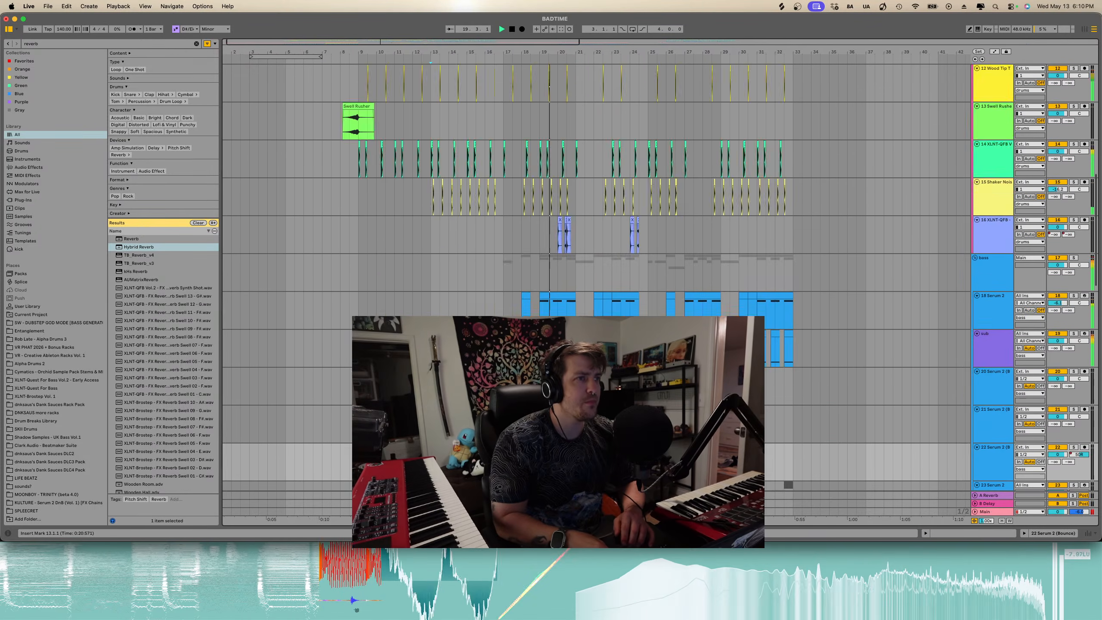
pyautogui.scroll(-4, 505, 280)
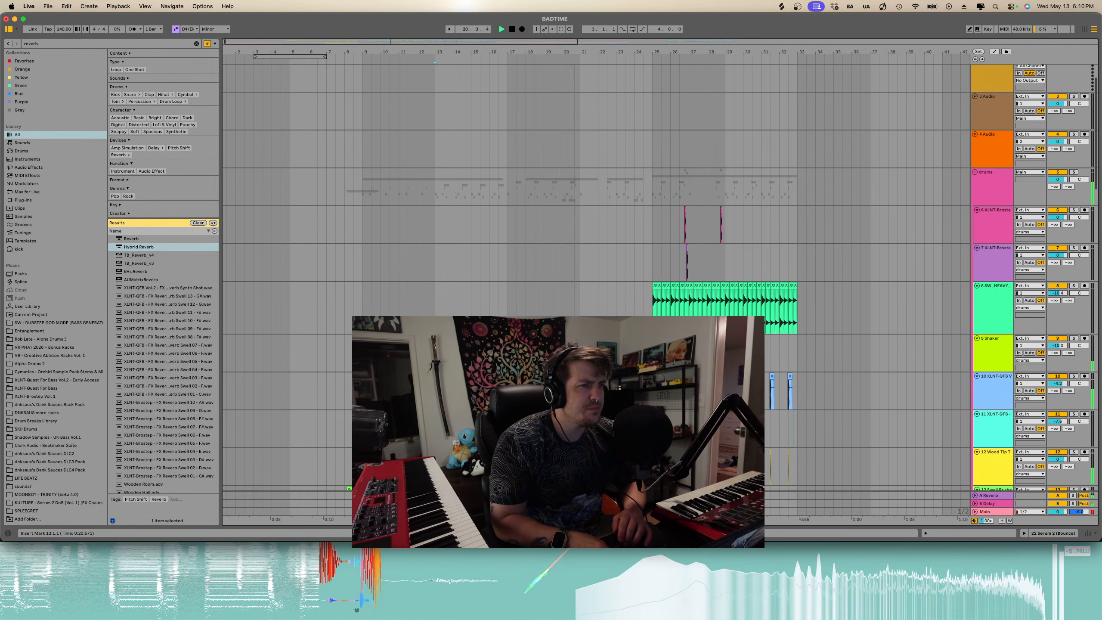
pyautogui.scroll(5, 503, 276)
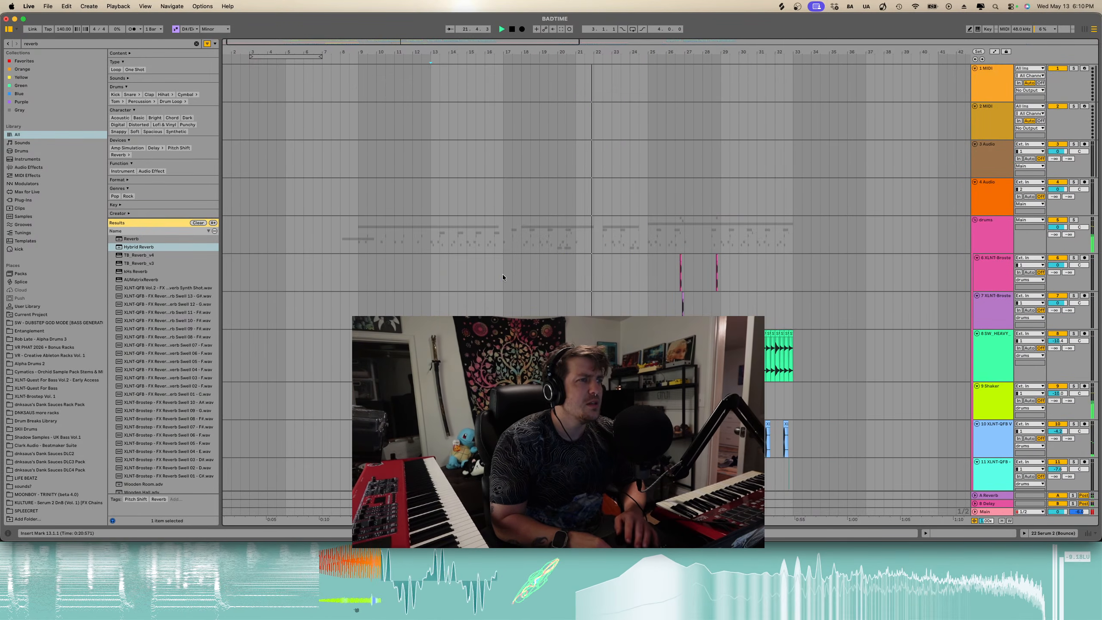
pyautogui.scroll(-20, 503, 273)
pyautogui.scroll(-20, 503, 274)
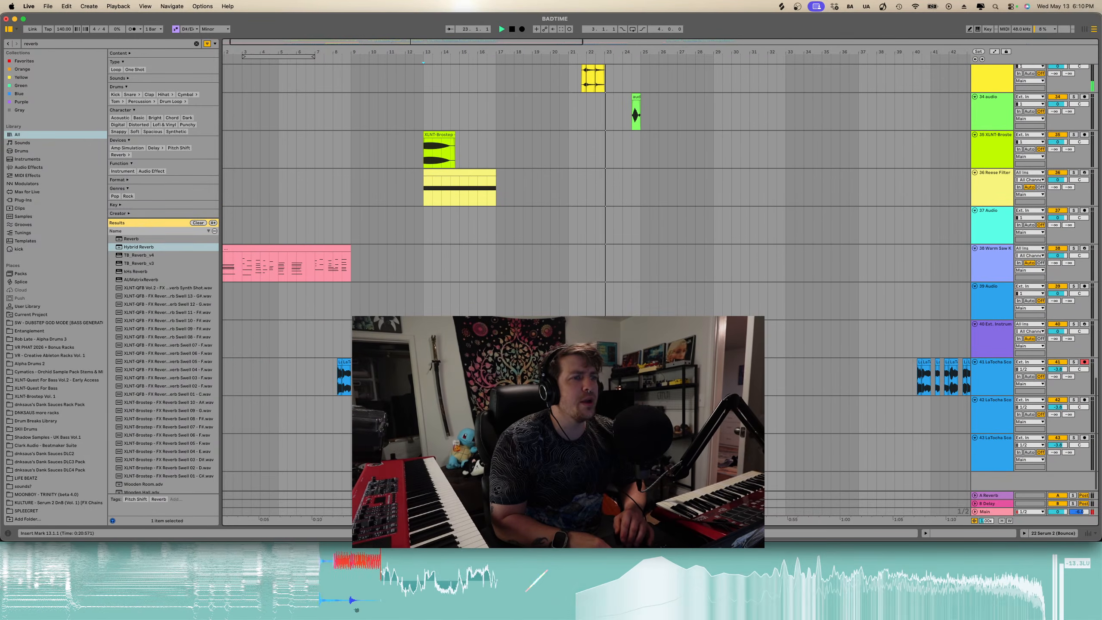
# - Switch to automation view and lower the Grandfernio track's volume automation right after its clip ends at bar 17
pyautogui.click(498, 377)
pyautogui.press('a')
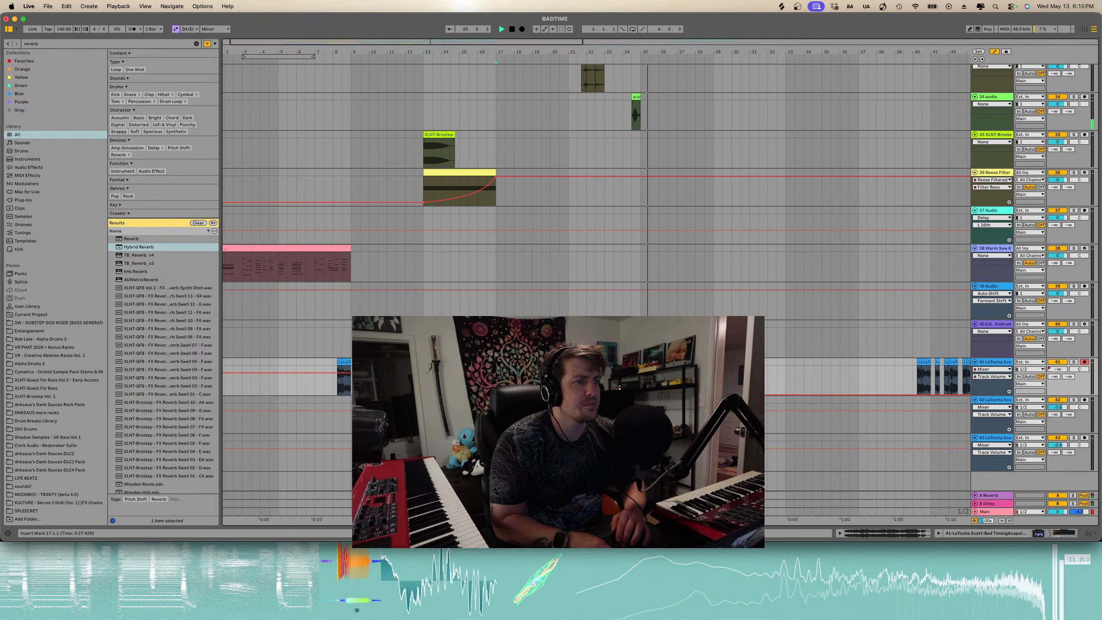
pyautogui.click(474, 377)
pyautogui.press('space')
pyautogui.press('space')
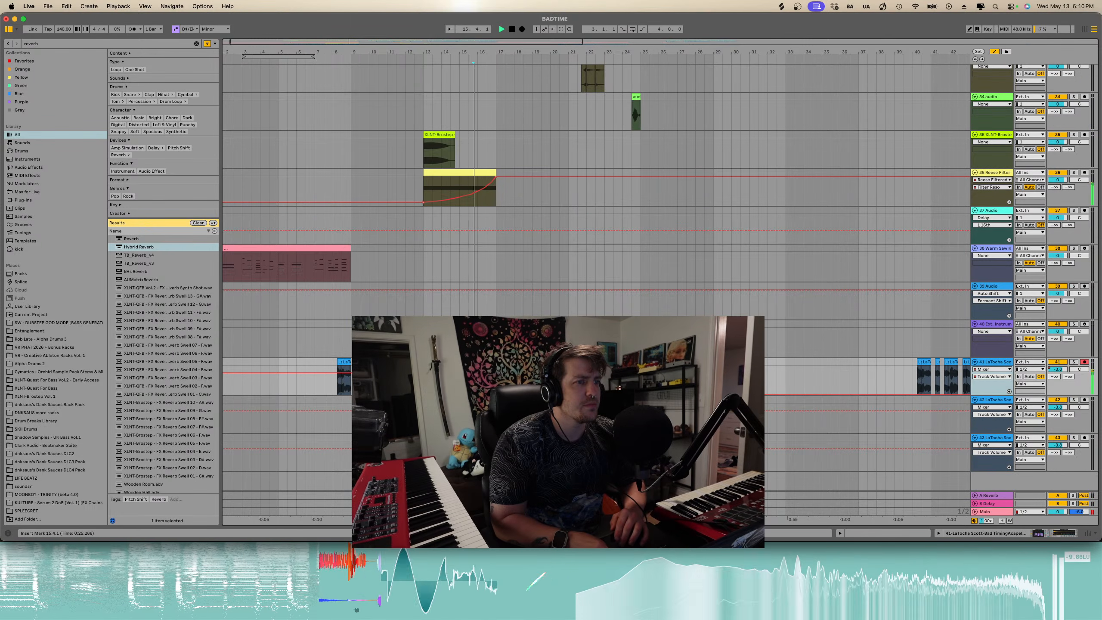
pyautogui.hscroll(1, 474, 377)
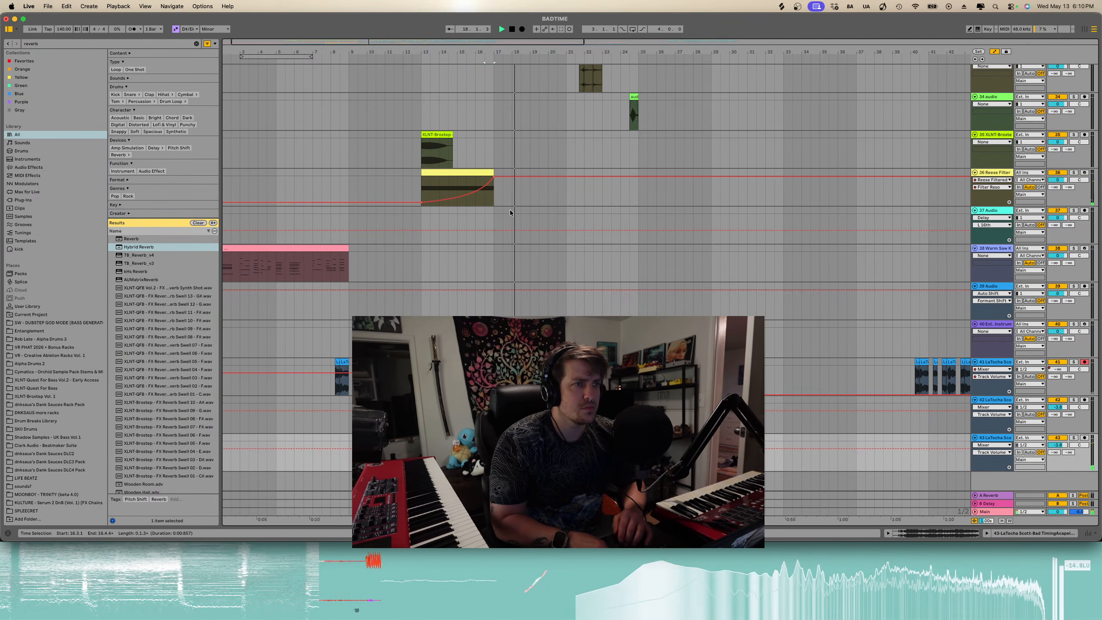
pyautogui.scroll(10, 510, 210)
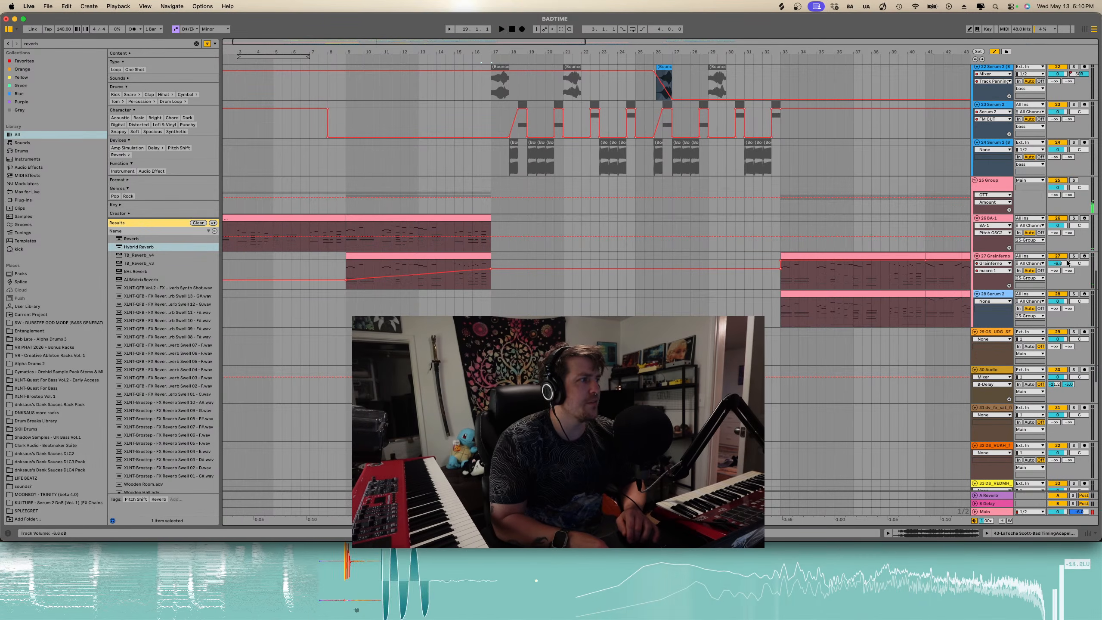
pyautogui.click(488, 267)
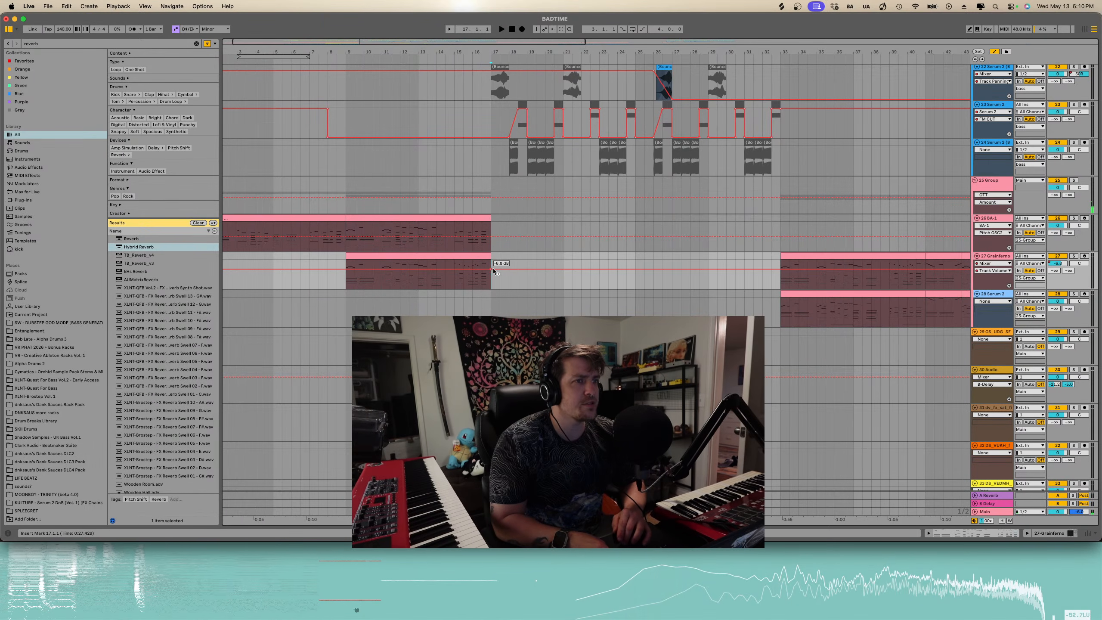
pyautogui.click(493, 269)
pyautogui.click(511, 269)
pyautogui.moveTo(515, 269); pyautogui.dragTo(491, 288)
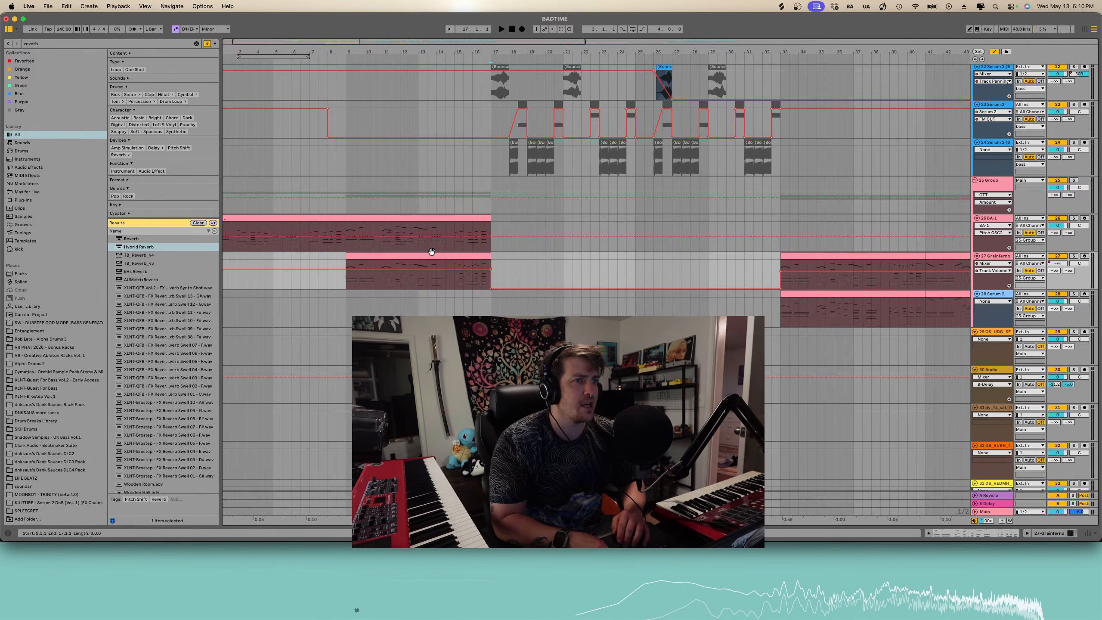
# - Copy the Grandfernio volume automation from bars 9–17 onto the BA-1 track and pull its level down after bar 17
pyautogui.click(437, 251)
pyautogui.click(488, 258)
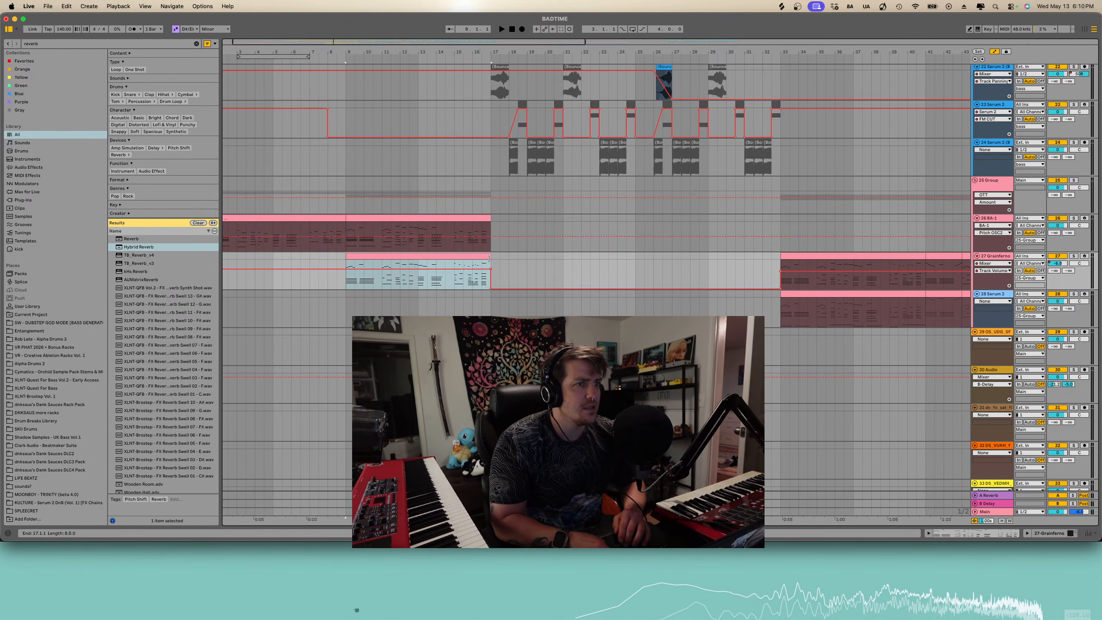
pyautogui.click(346, 250)
pyautogui.click(1058, 225)
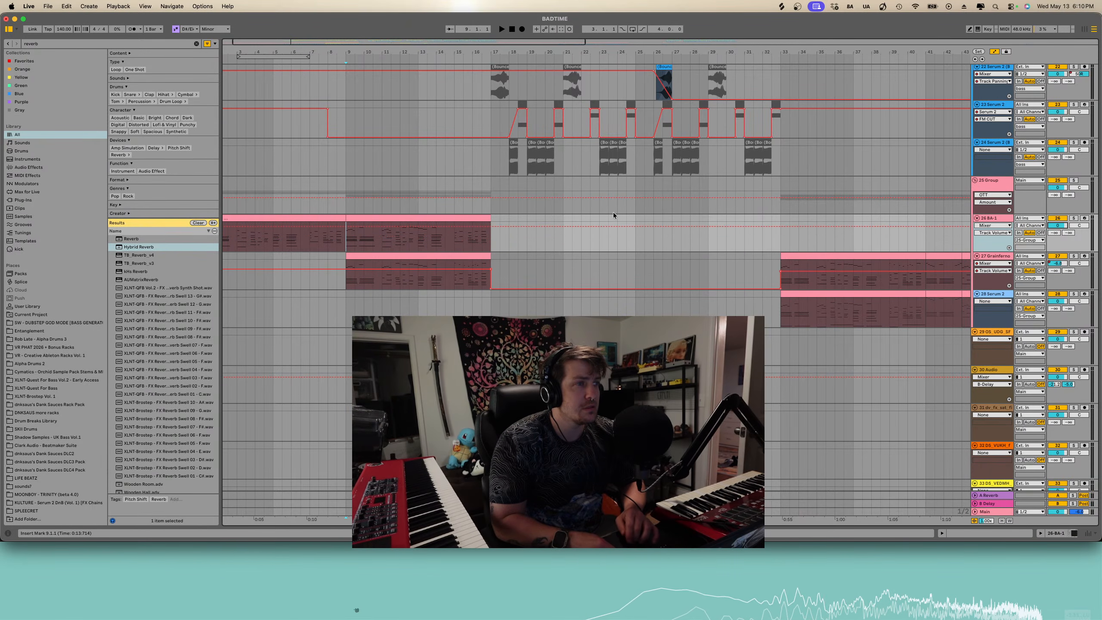
pyautogui.press('super+v')
pyautogui.press('space')
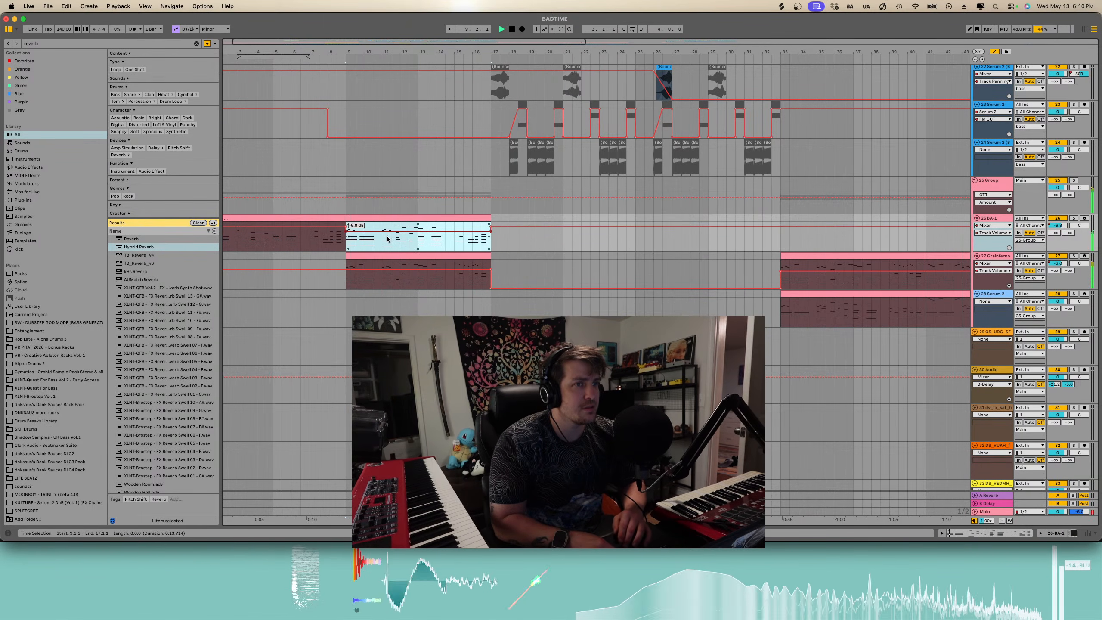
pyautogui.press('space')
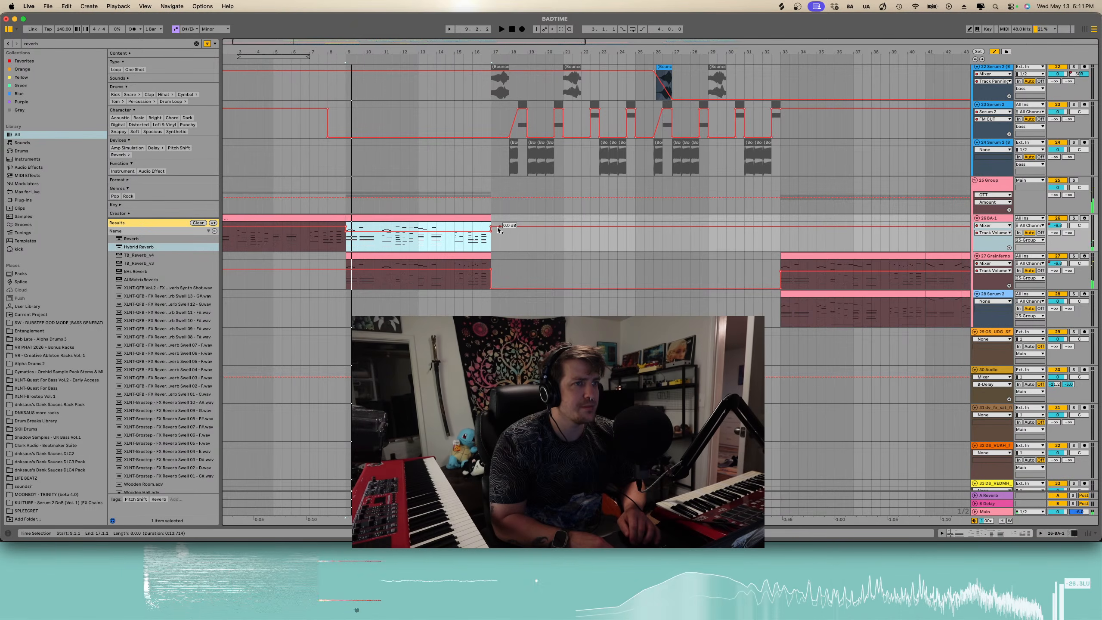
pyautogui.moveTo(490, 225); pyautogui.dragTo(491, 251)
pyautogui.click(347, 244)
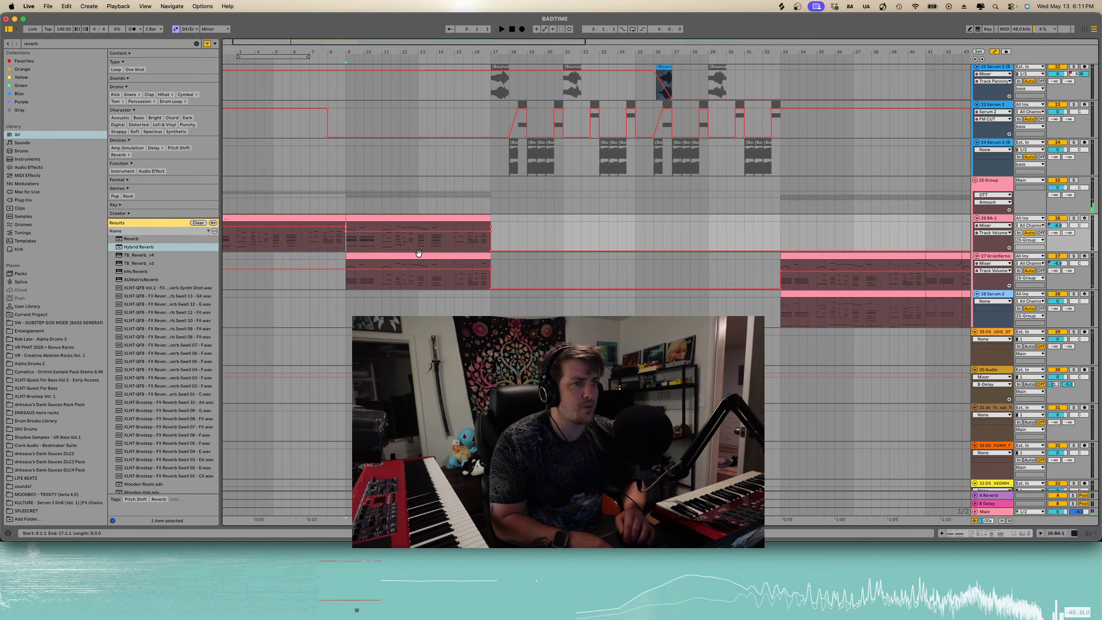
pyautogui.press('space')
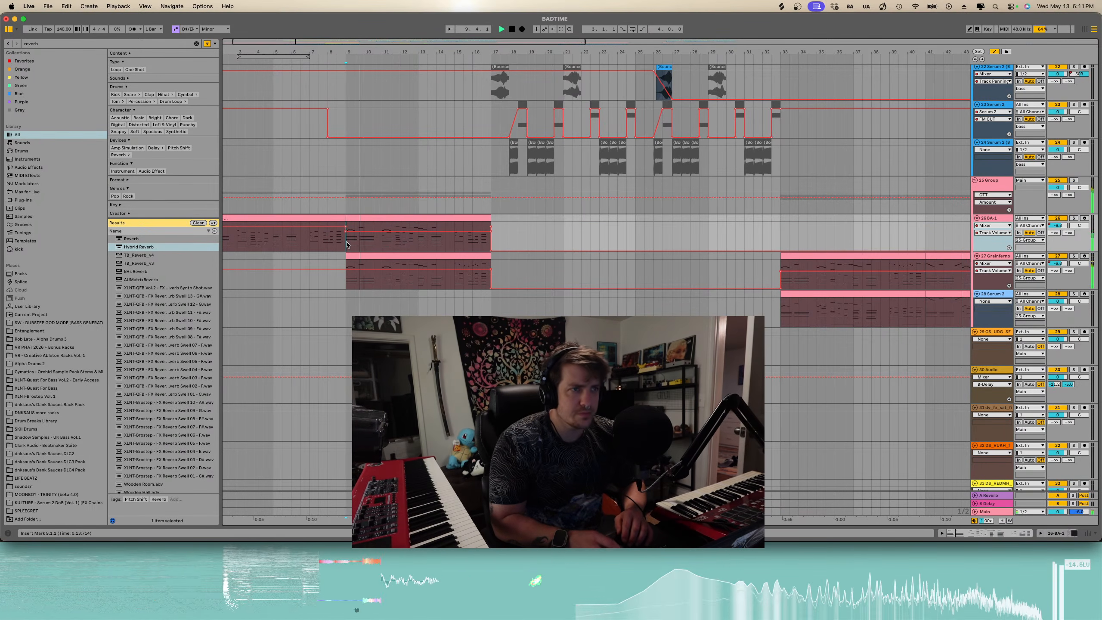
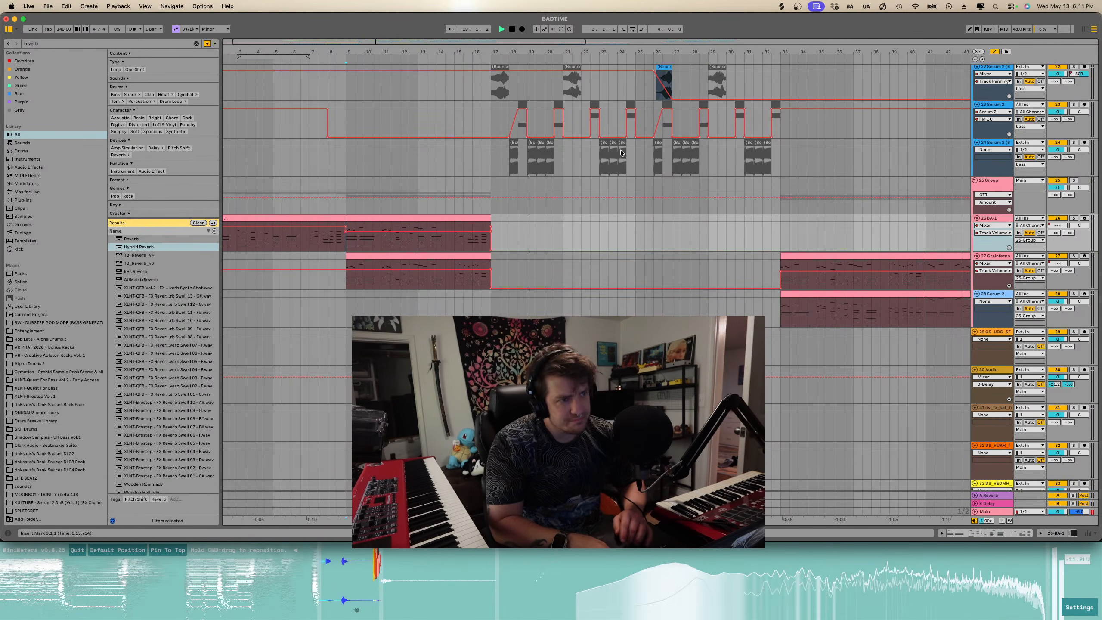
# - Scroll through the arrangement tracks to review the song's layout
pyautogui.click(566, 267)
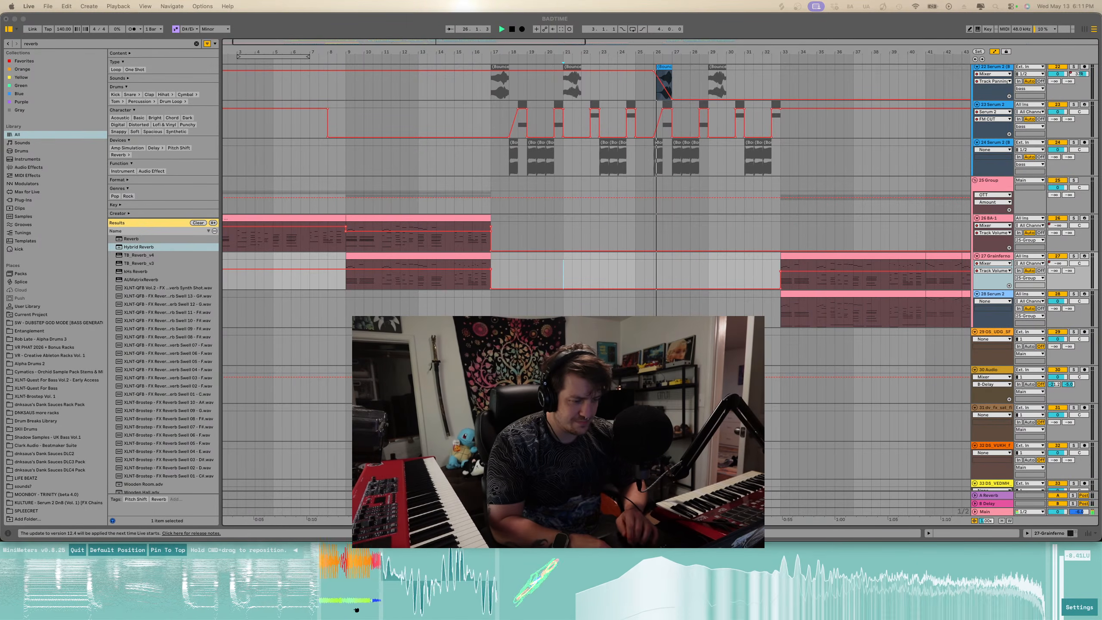
pyautogui.scroll(10, 642, 303)
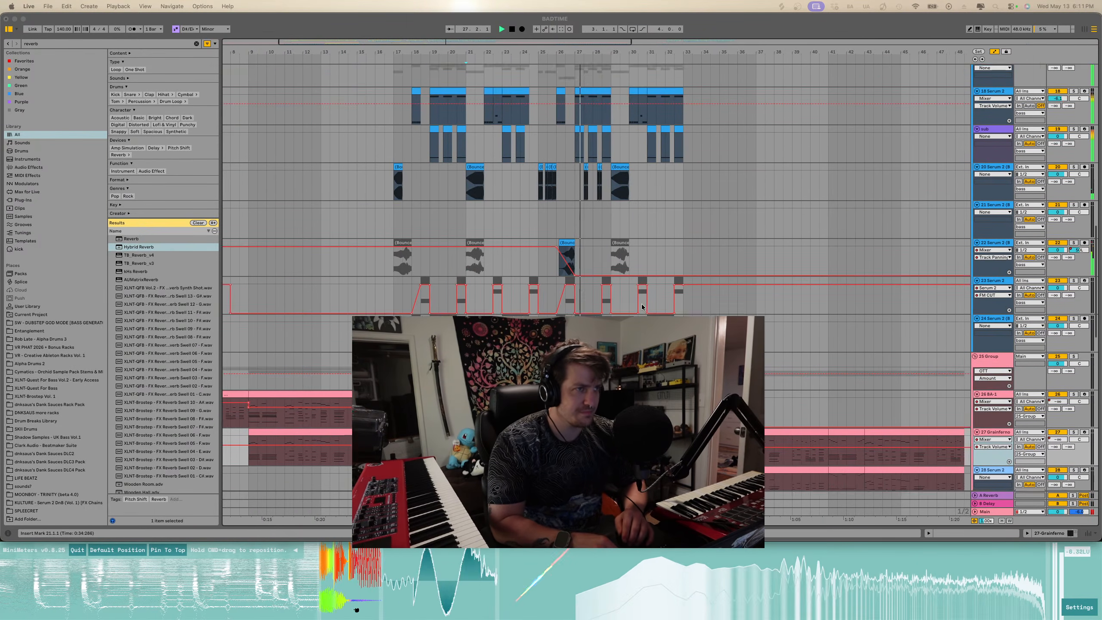
pyautogui.scroll(-15, 642, 306)
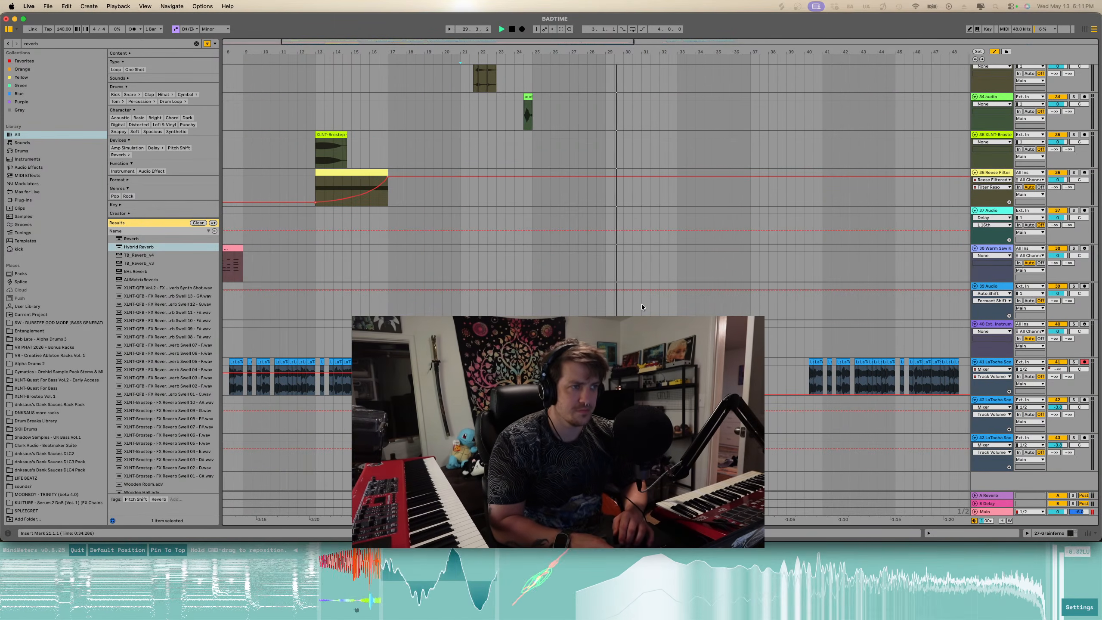
pyautogui.scroll(10, 642, 303)
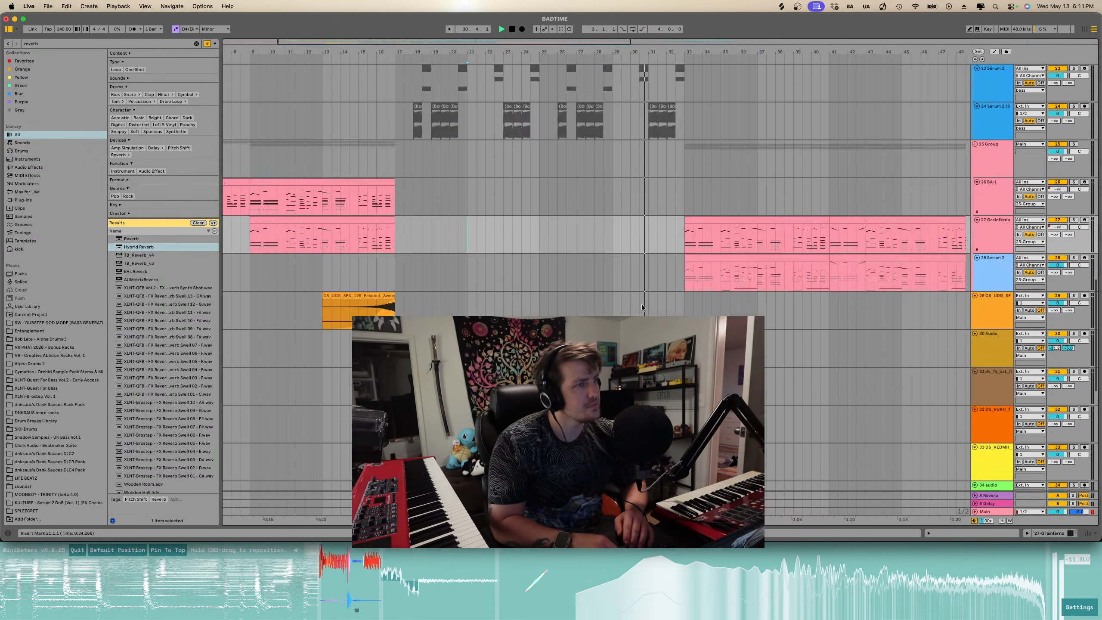
pyautogui.scroll(-10, 641, 304)
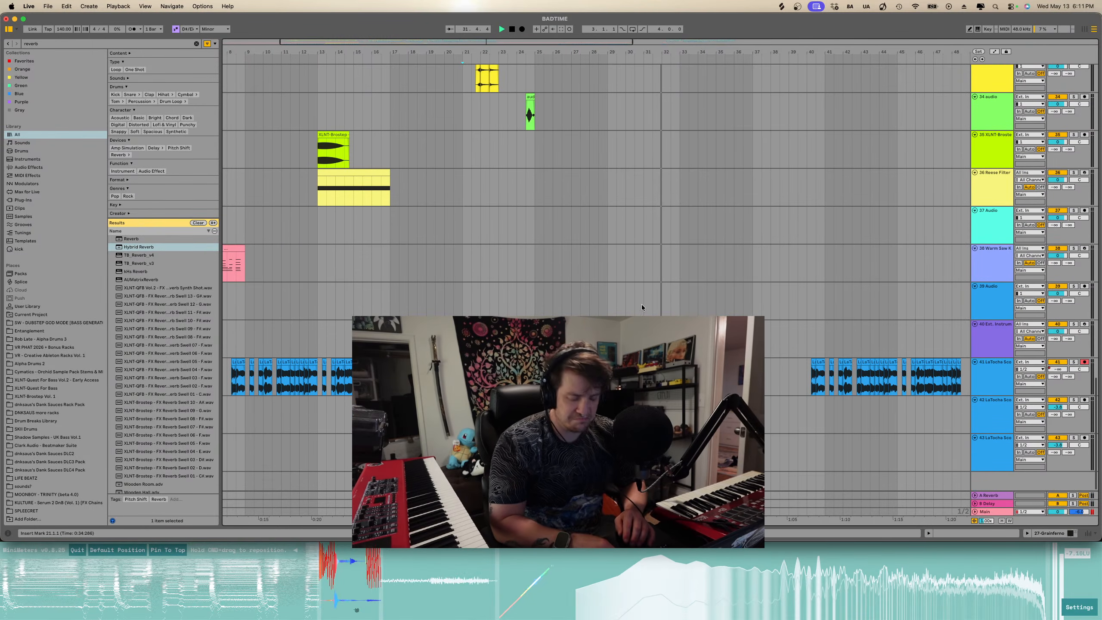
pyautogui.scroll(20, 641, 304)
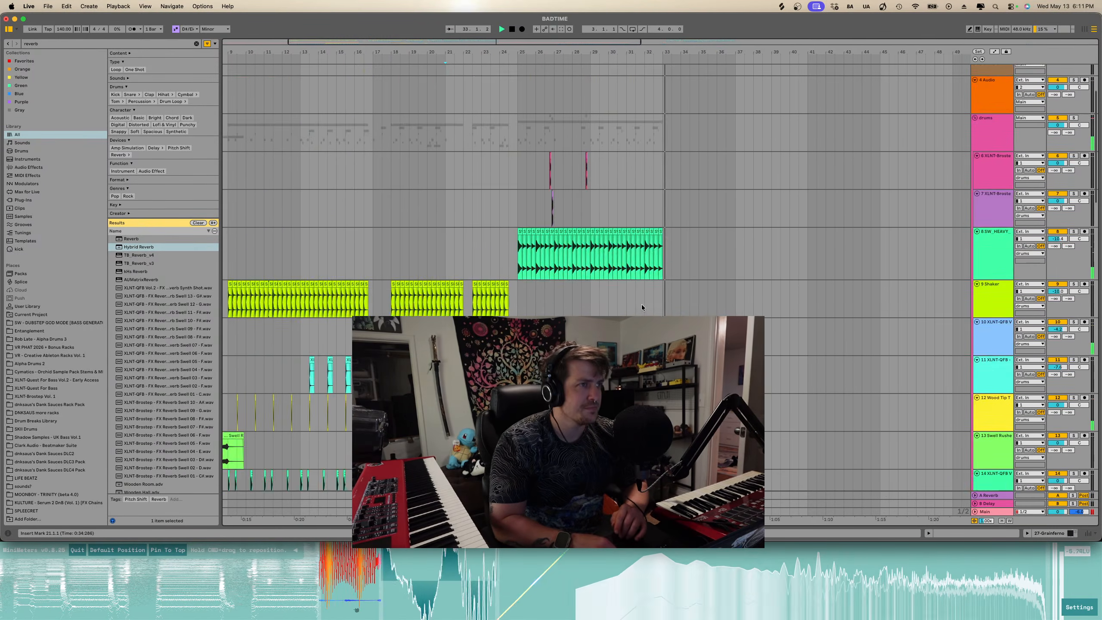
pyautogui.scroll(-20, 642, 304)
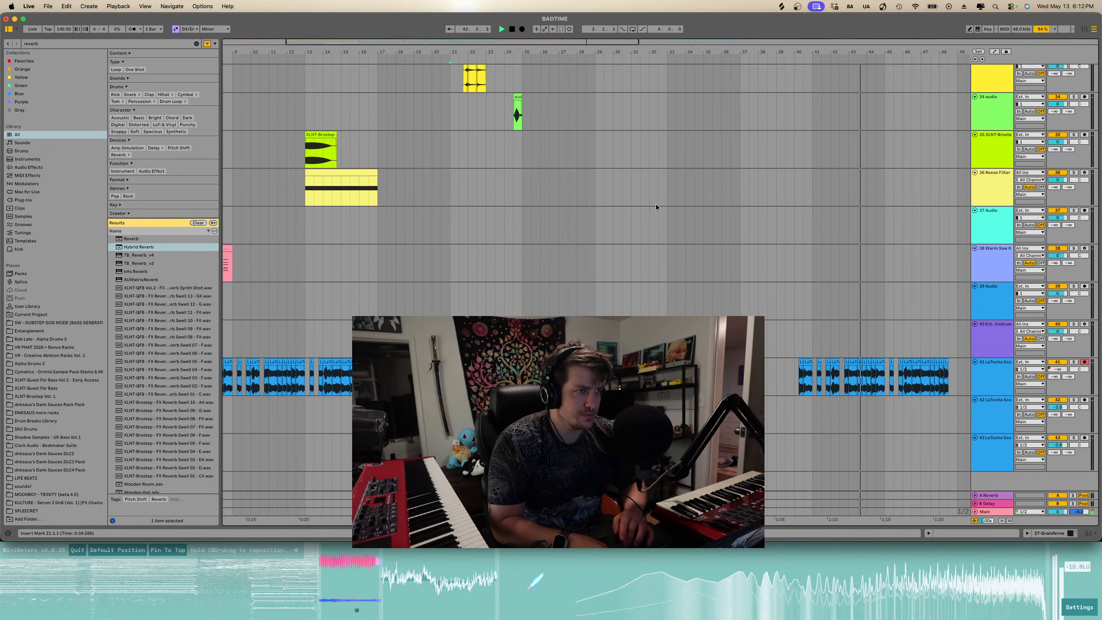
pyautogui.scroll(5, 649, 250)
pyautogui.hscroll(10, 649, 249)
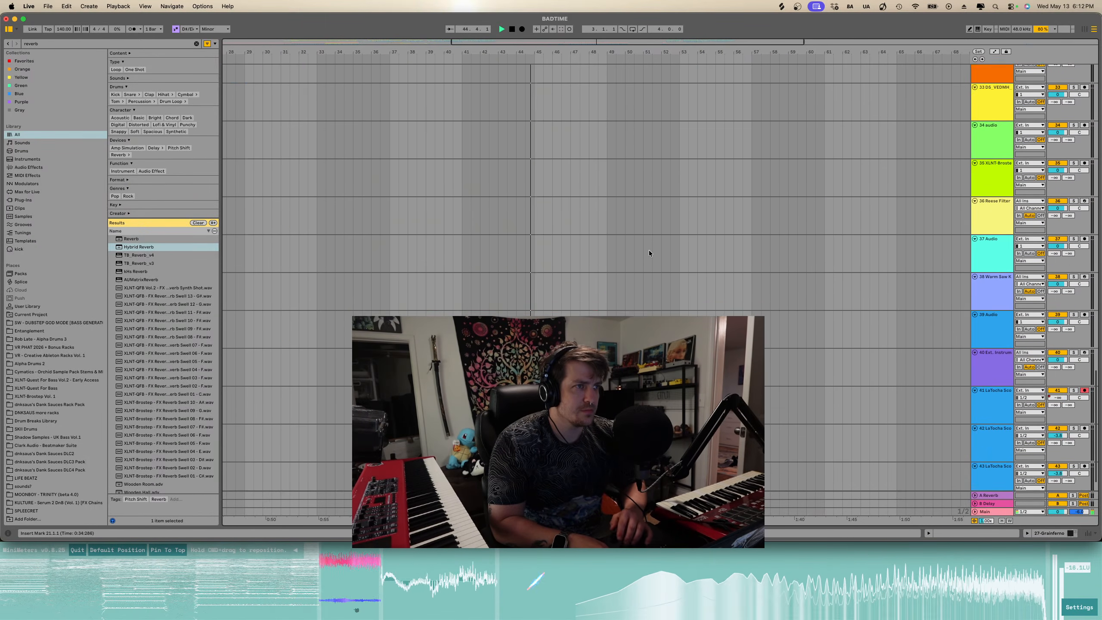
pyautogui.scroll(-2, 650, 250)
# - Search the browser for impact and preview several of the impact samples
pyautogui.click(193, 44)
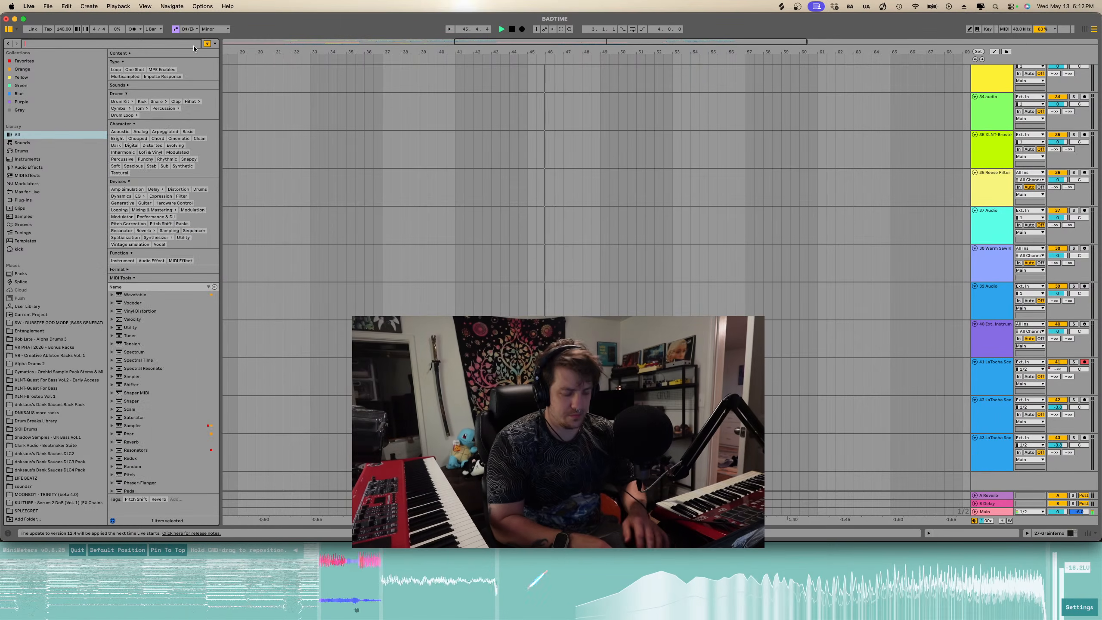
pyautogui.write('impact')
pyautogui.click(172, 234)
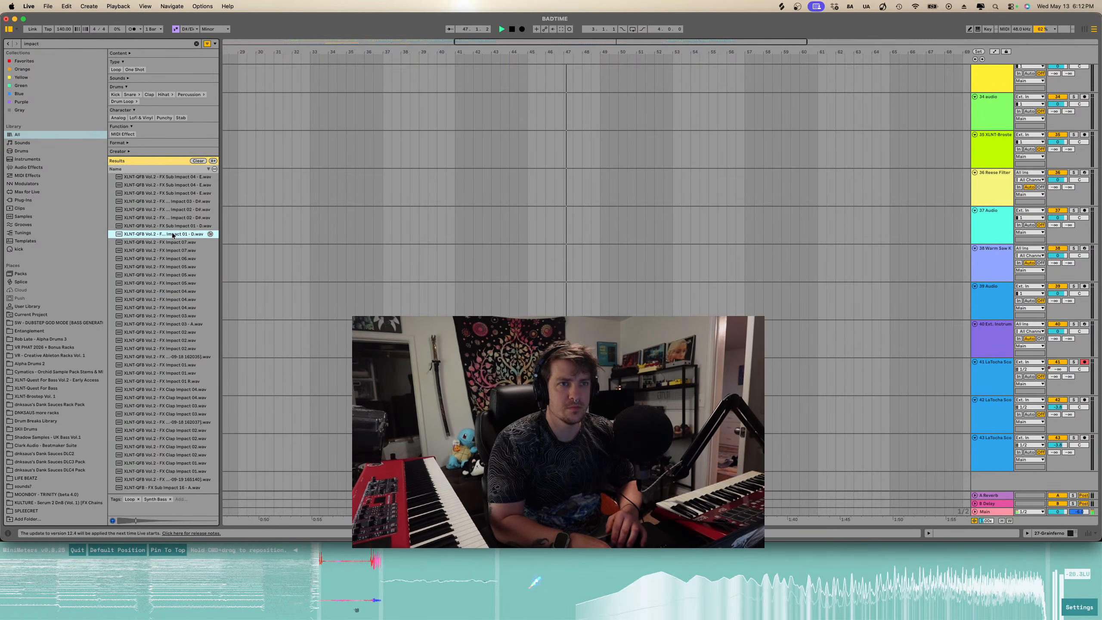
pyautogui.click(178, 210)
pyautogui.click(174, 203)
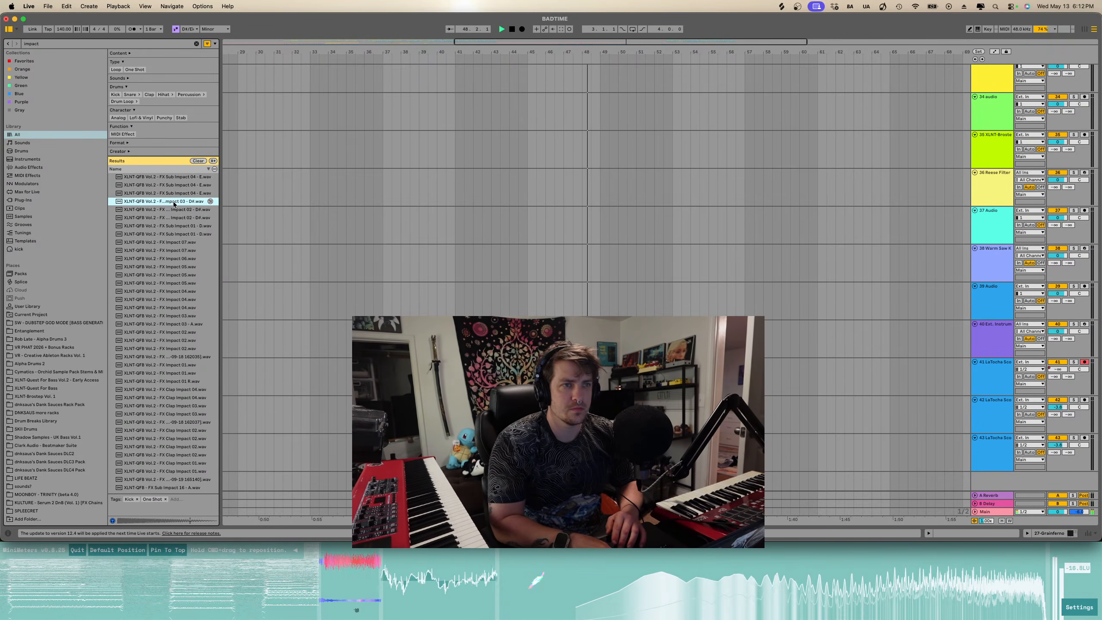
pyautogui.click(183, 324)
pyautogui.scroll(-2, 182, 304)
pyautogui.click(177, 267)
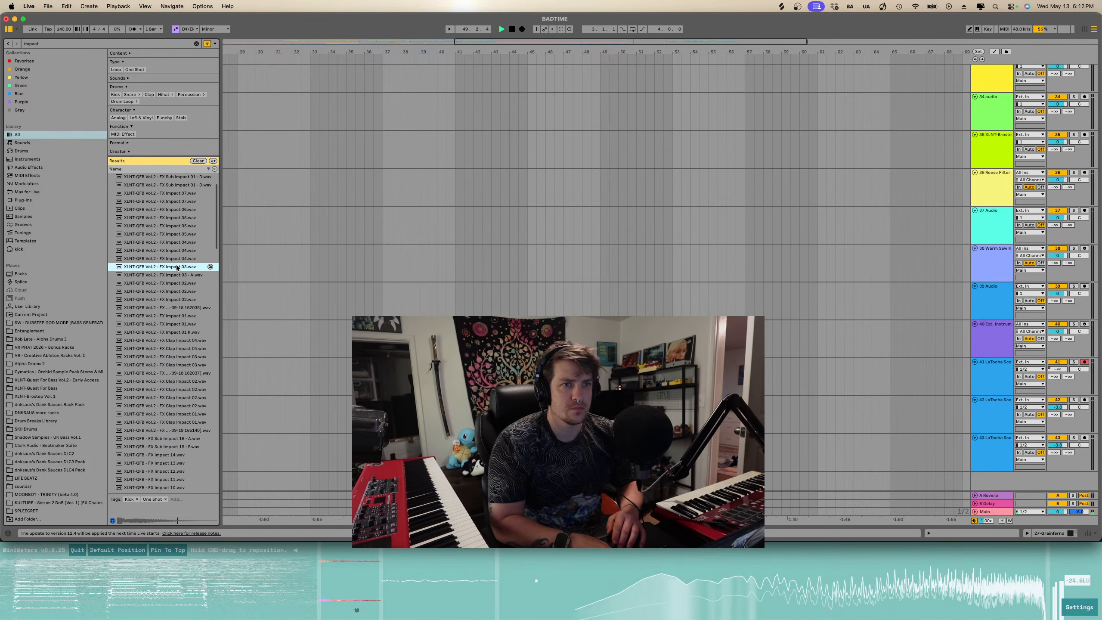
pyautogui.scroll(15, 342, 362)
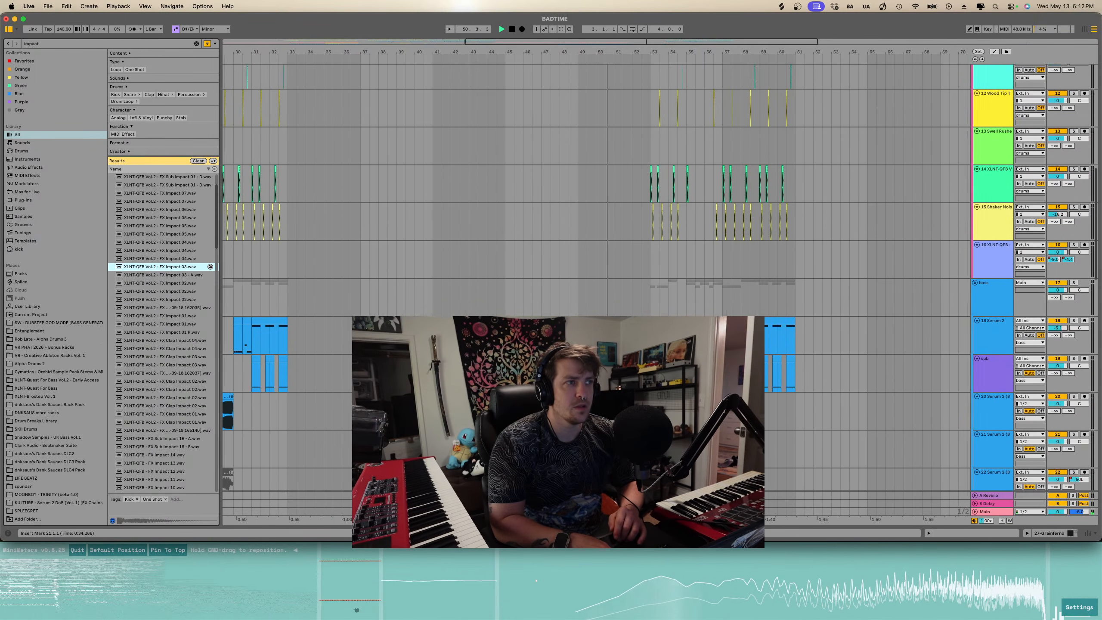
# - Show automation and draw a rising volume ramp on the LaTocha Scott track near bar 40, then play it back
pyautogui.scroll(-15, 342, 362)
pyautogui.hscroll(3, 596, 278)
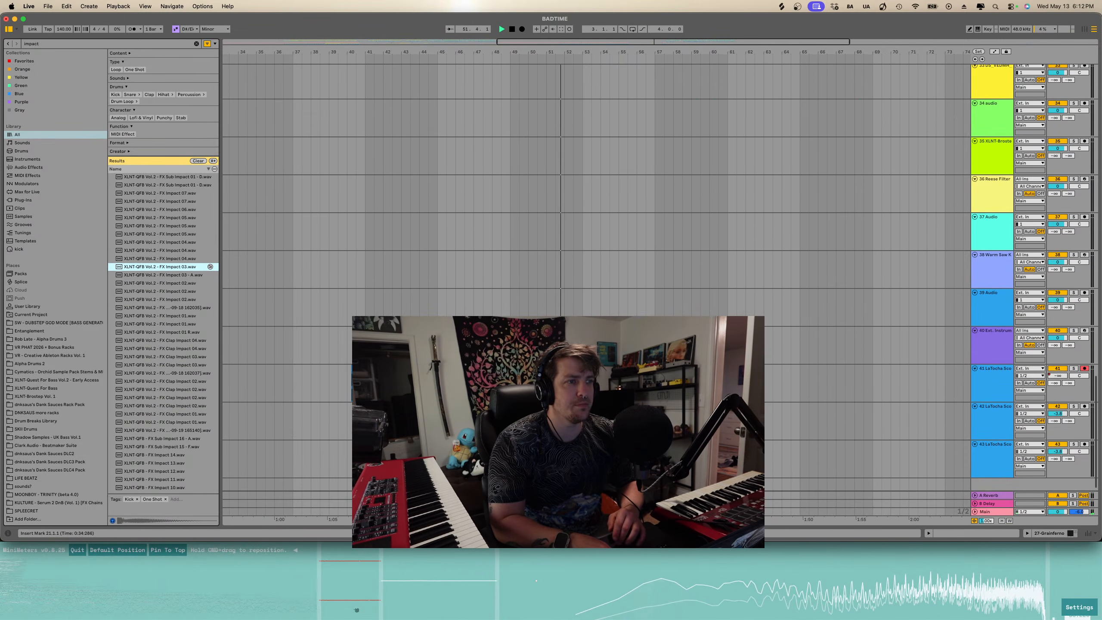
pyautogui.press('a')
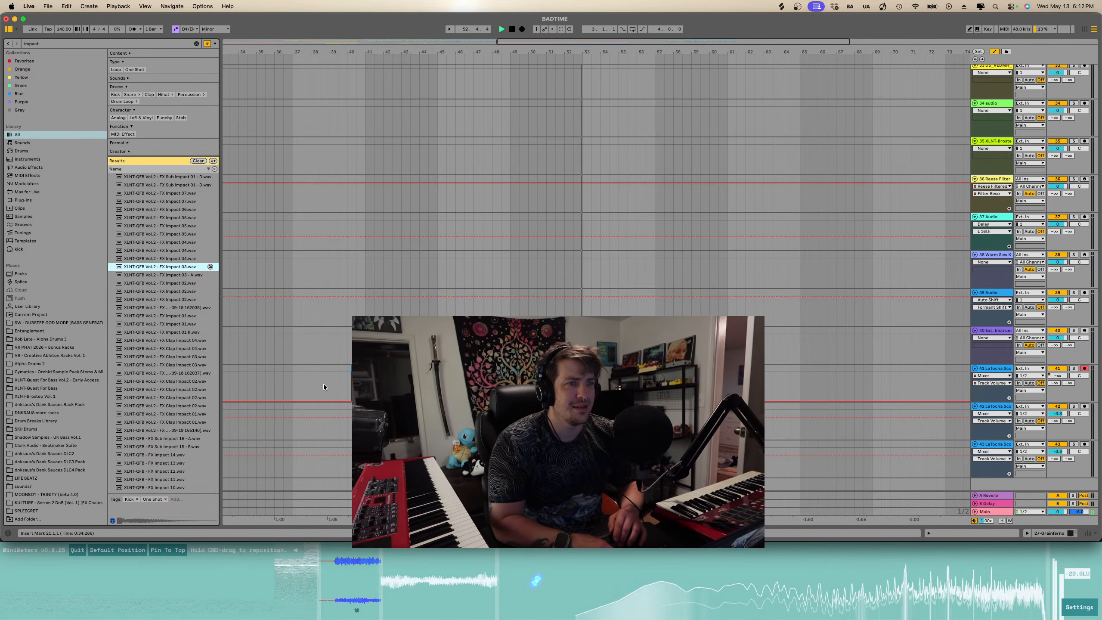
pyautogui.moveTo(352, 402); pyautogui.dragTo(342, 381)
pyautogui.click(356, 385)
pyautogui.press('space')
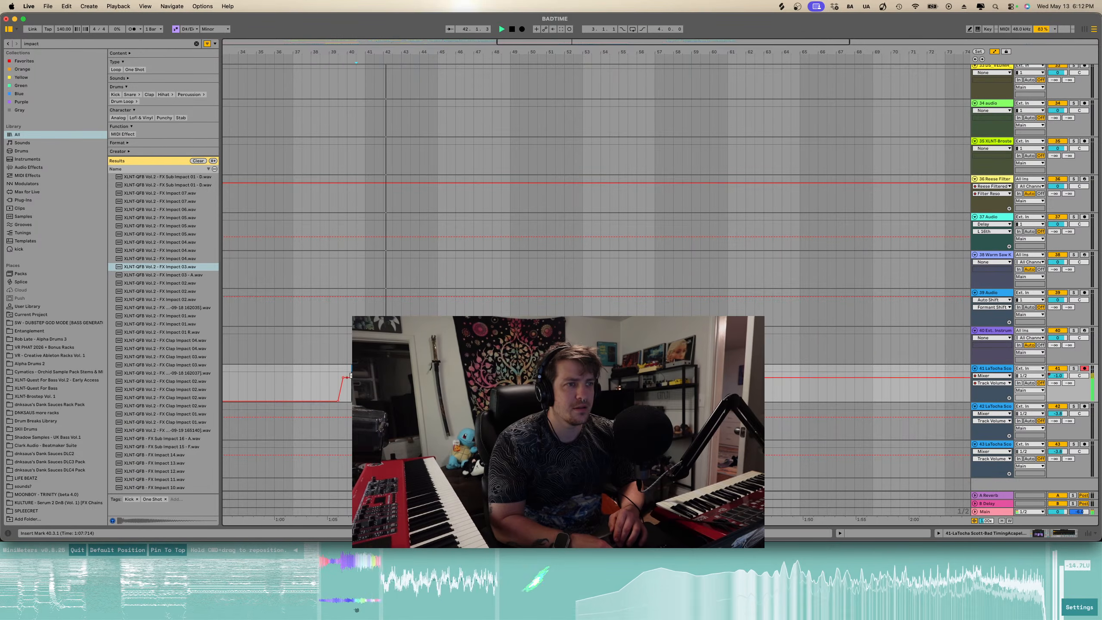
# - Select the drum and Serum clips starting at bar 52 and move them about four bars earlier
pyautogui.scroll(5, 594, 217)
pyautogui.scroll(-5, 594, 217)
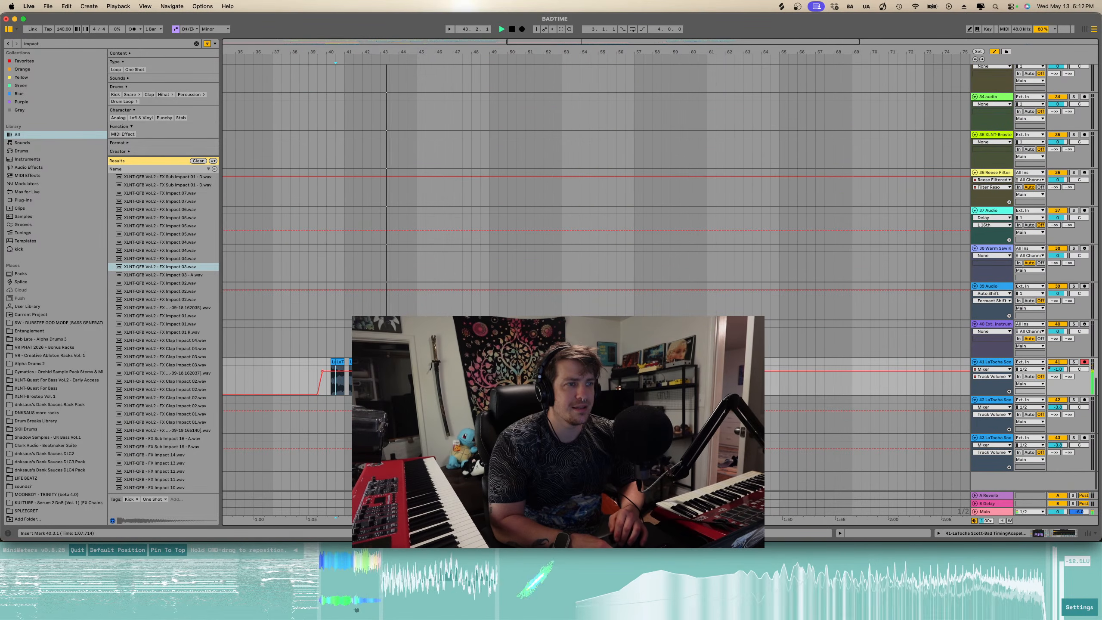
pyautogui.moveTo(489, 378); pyautogui.dragTo(623, 82)
pyautogui.scroll(20, 623, 80)
pyautogui.scroll(-2, 608, 79)
pyautogui.press('space')
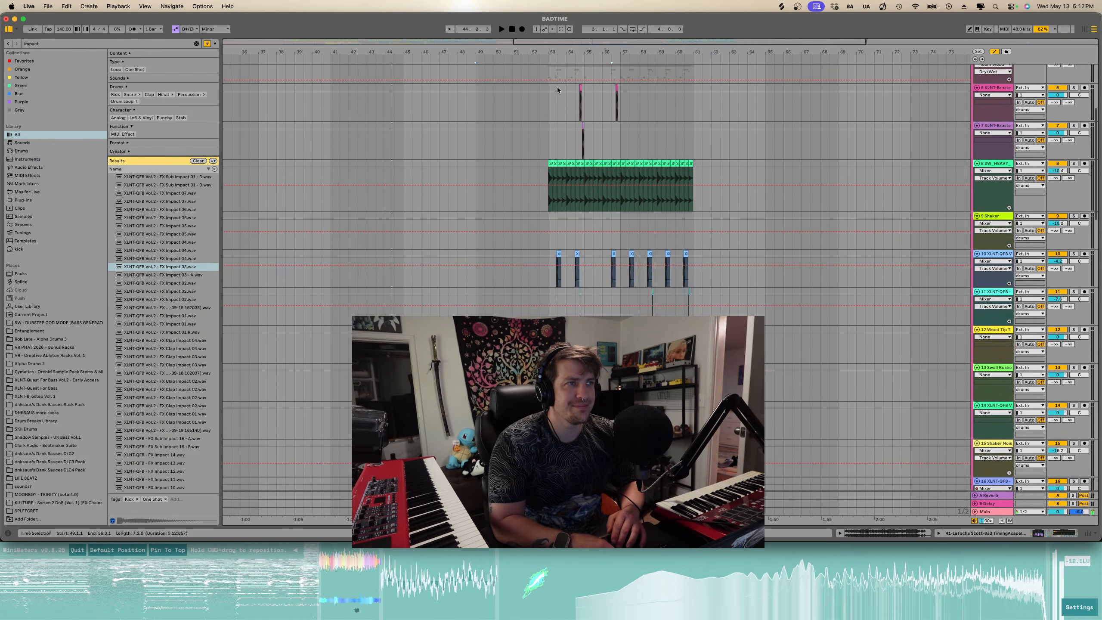
pyautogui.scroll(1, 560, 94)
pyautogui.moveTo(547, 109); pyautogui.dragTo(804, 427)
pyautogui.scroll(-15, 794, 425)
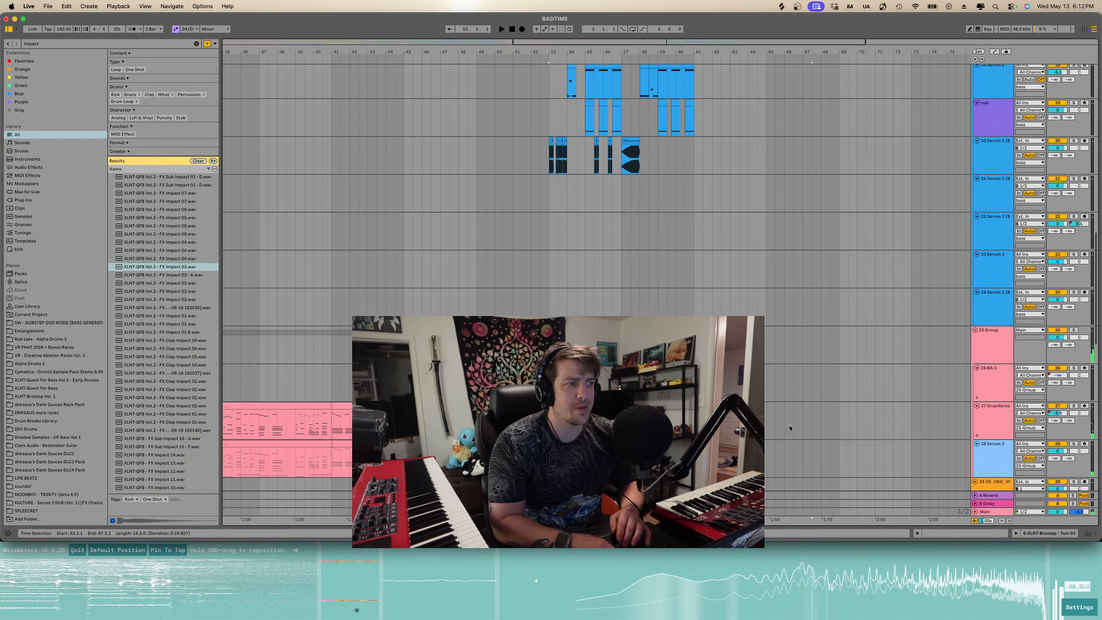
pyautogui.keyDown('shift'); pyautogui.click(697, 165); pyautogui.keyUp('shift')
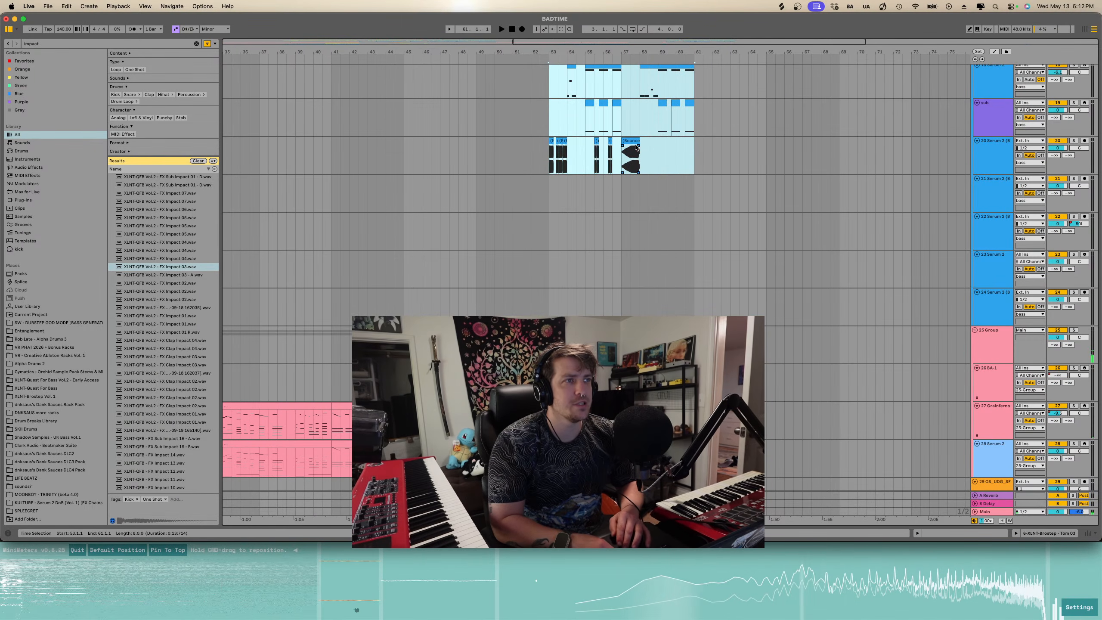
pyautogui.moveTo(633, 147); pyautogui.dragTo(560, 147)
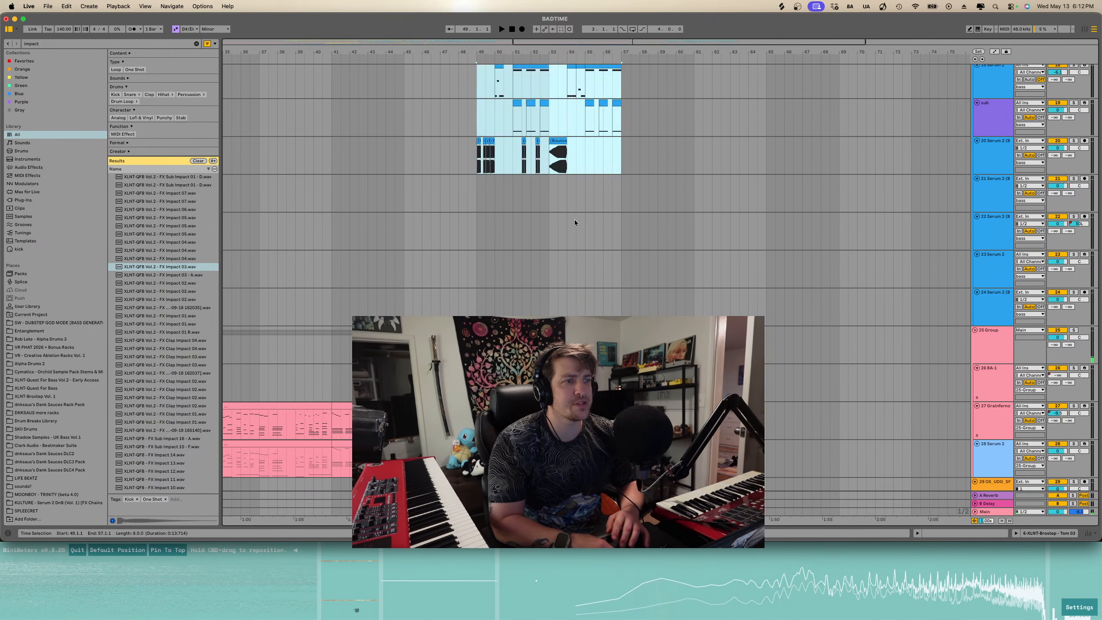
# - Move the short pink clips at bar 52 about four bars earlier so they follow the long pink clips, then play
pyautogui.scroll(-10, 575, 219)
pyautogui.scroll(3, 553, 157)
pyautogui.click(547, 142)
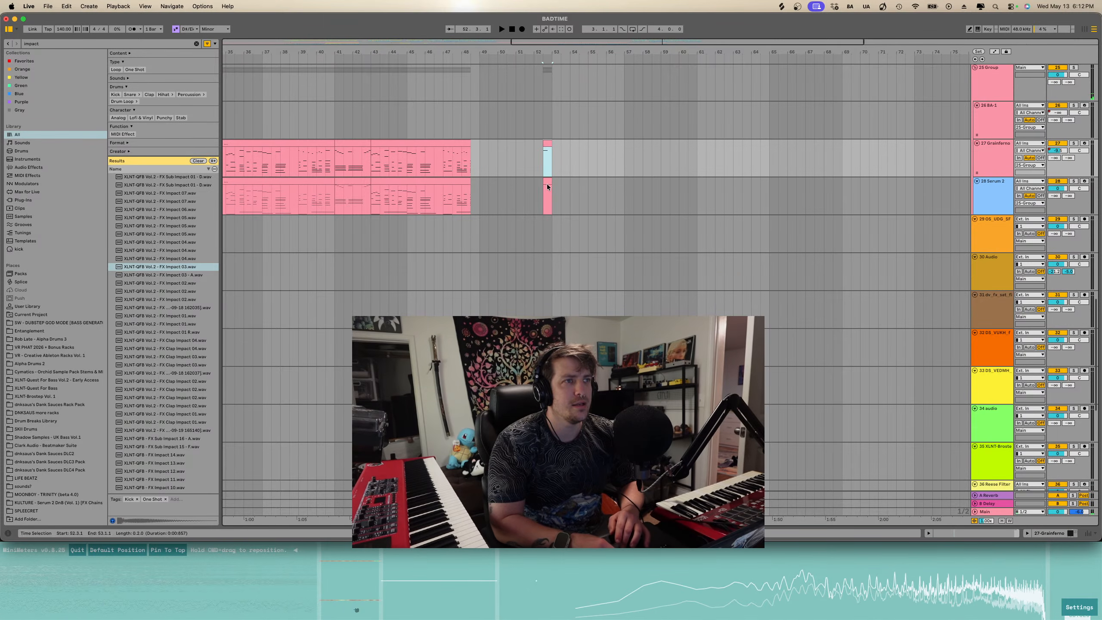
pyautogui.keyDown('shift'); pyautogui.click(547, 183); pyautogui.keyUp('shift')
pyautogui.moveTo(547, 182); pyautogui.dragTo(477, 182)
pyautogui.press('space')
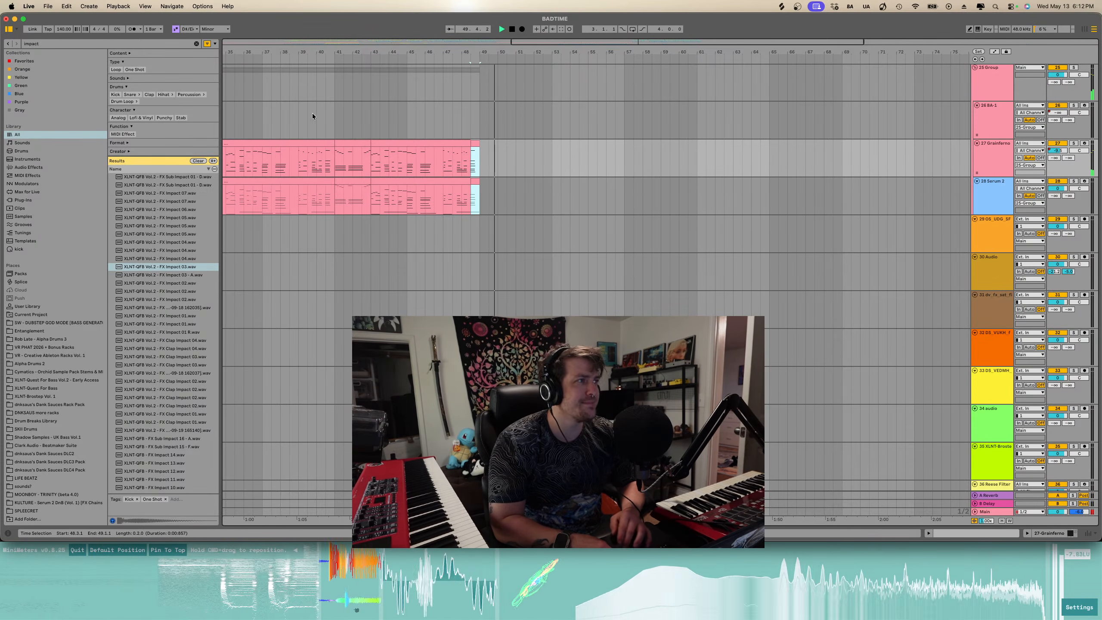
# - Show the Serum 2 track's CREATE NVMNT automation, shift its ramp's end point about two bars earlier, and play from bar 50
pyautogui.hscroll(-3, 490, 130)
pyautogui.scroll(-3, 680, 183)
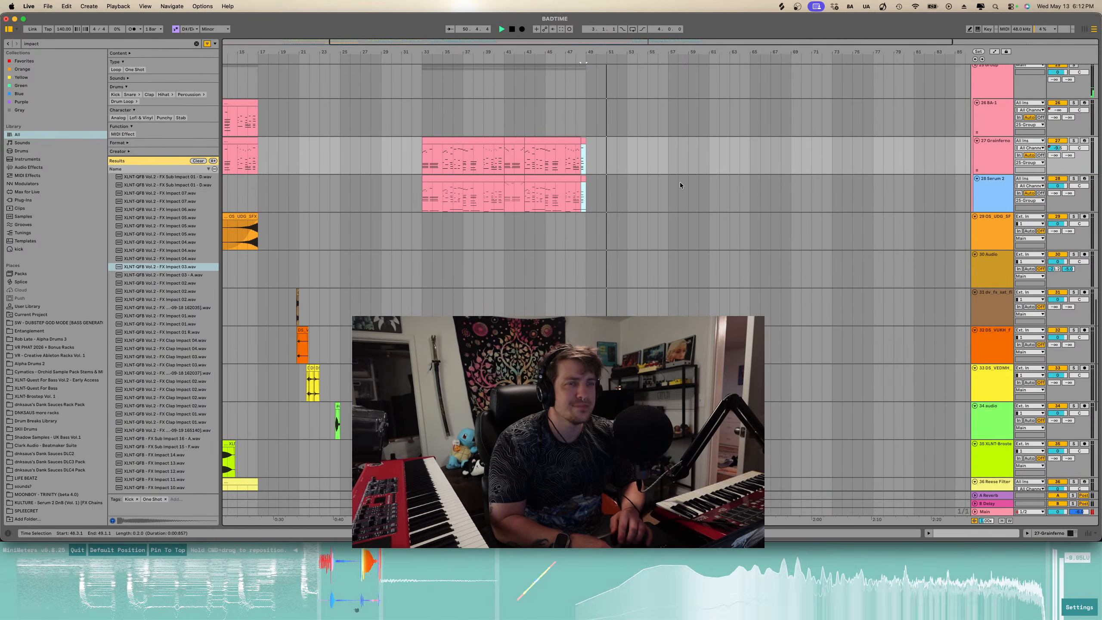
pyautogui.scroll(10, 680, 182)
pyautogui.scroll(-2, 680, 182)
pyautogui.scroll(5, 681, 182)
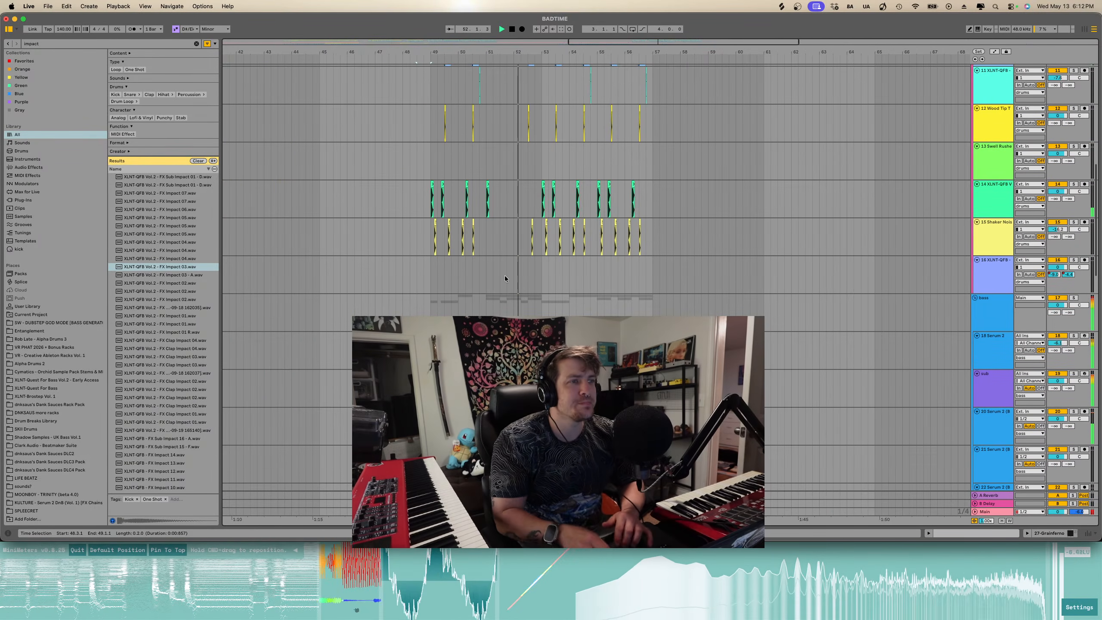
pyautogui.scroll(3, 504, 276)
pyautogui.press('a')
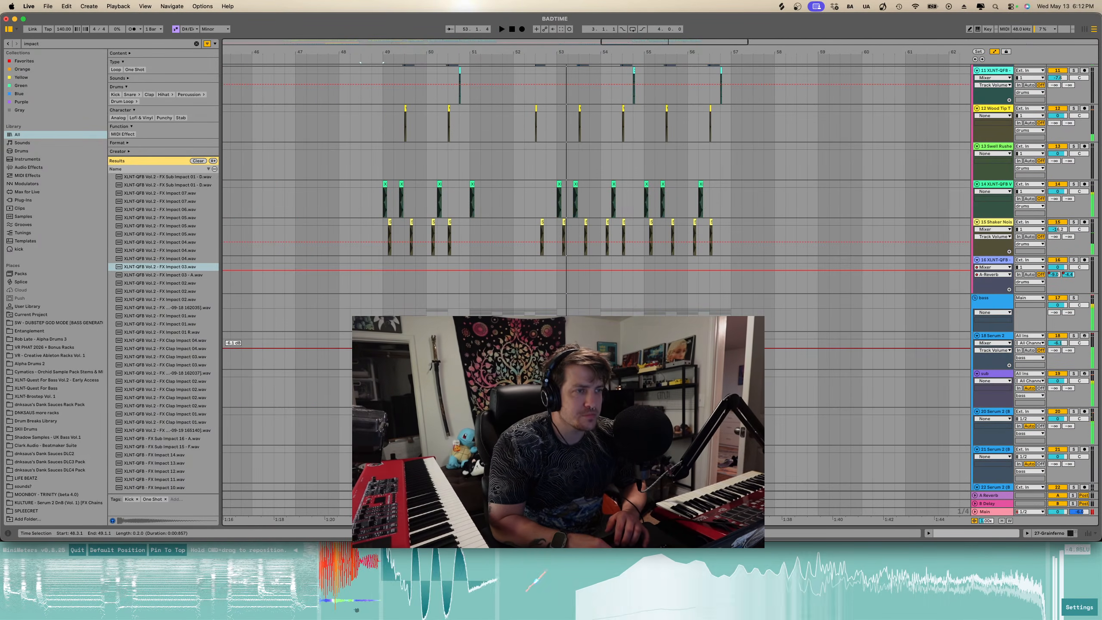
pyautogui.click(993, 358)
pyautogui.click(993, 350)
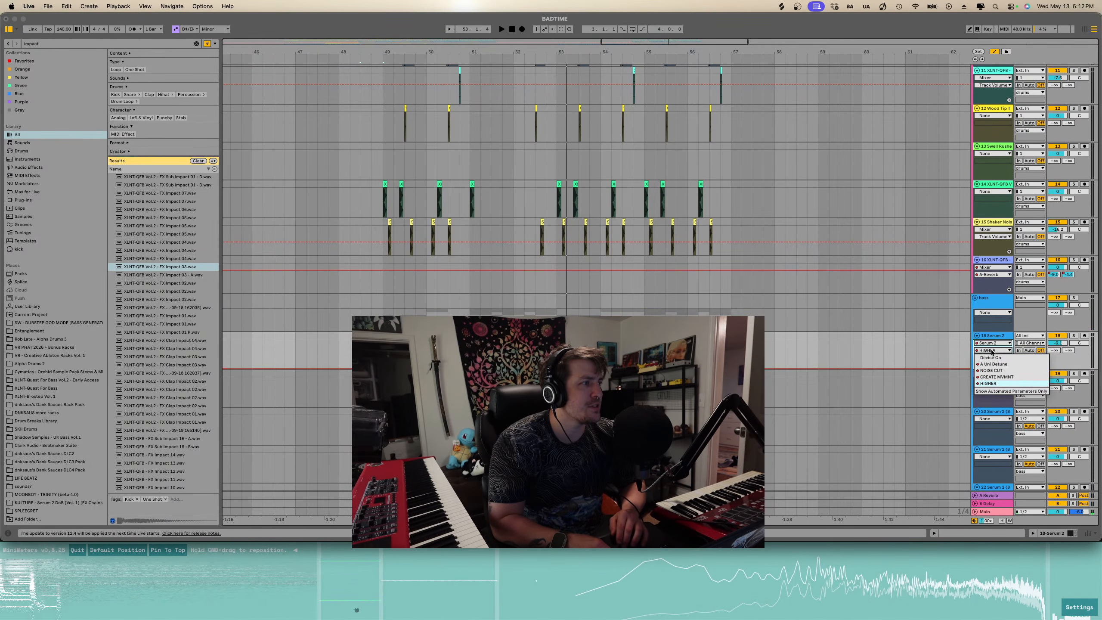
pyautogui.click(994, 377)
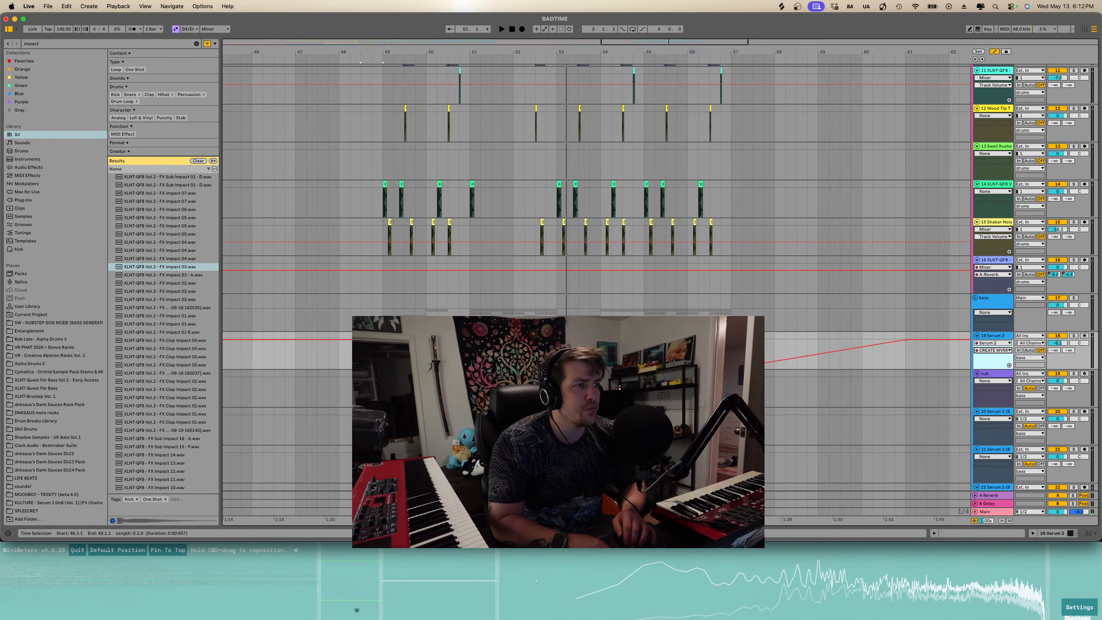
pyautogui.moveTo(732, 368); pyautogui.dragTo(655, 368)
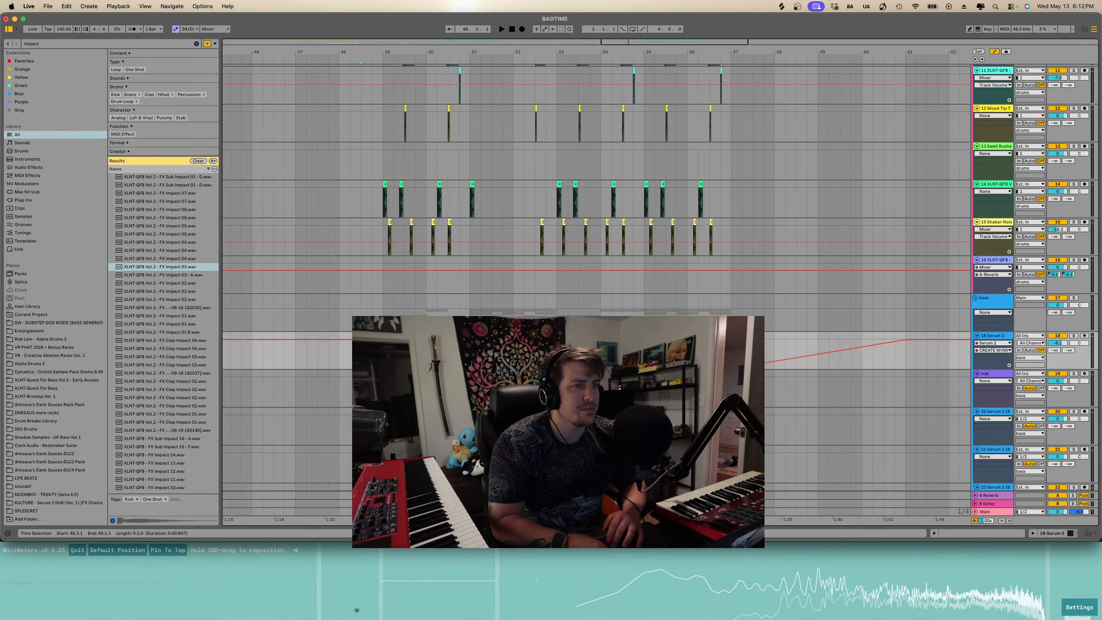
pyautogui.click(426, 353)
pyautogui.press('space')
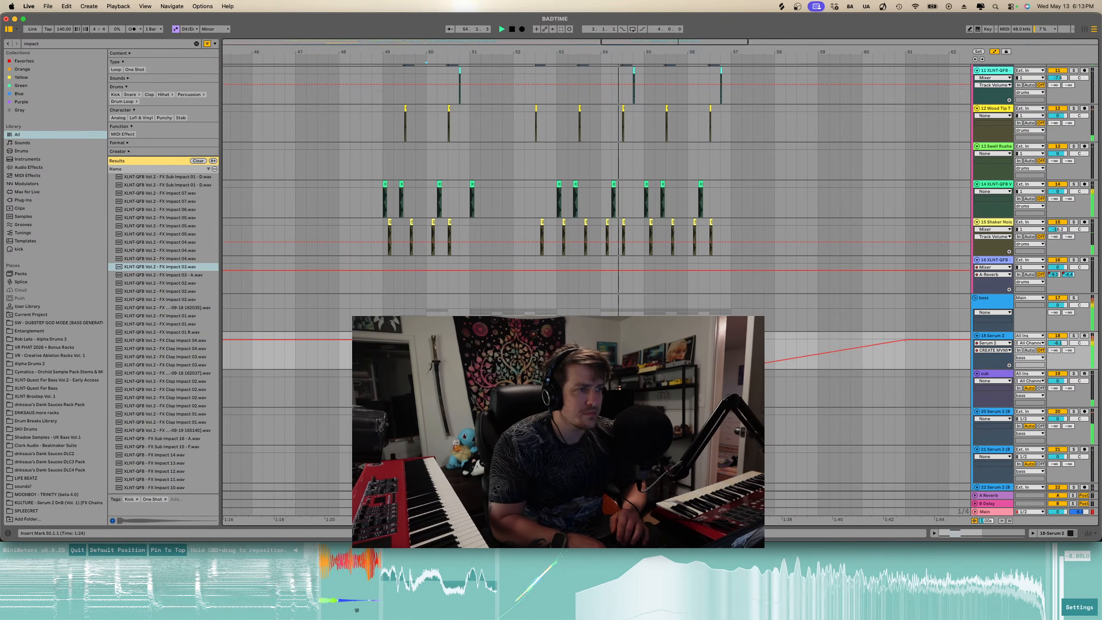
# - Switch the Serum 2 track's automation to HIGHER and raise its breakpoint near bar 55 slightly
pyautogui.scroll(2, 606, 391)
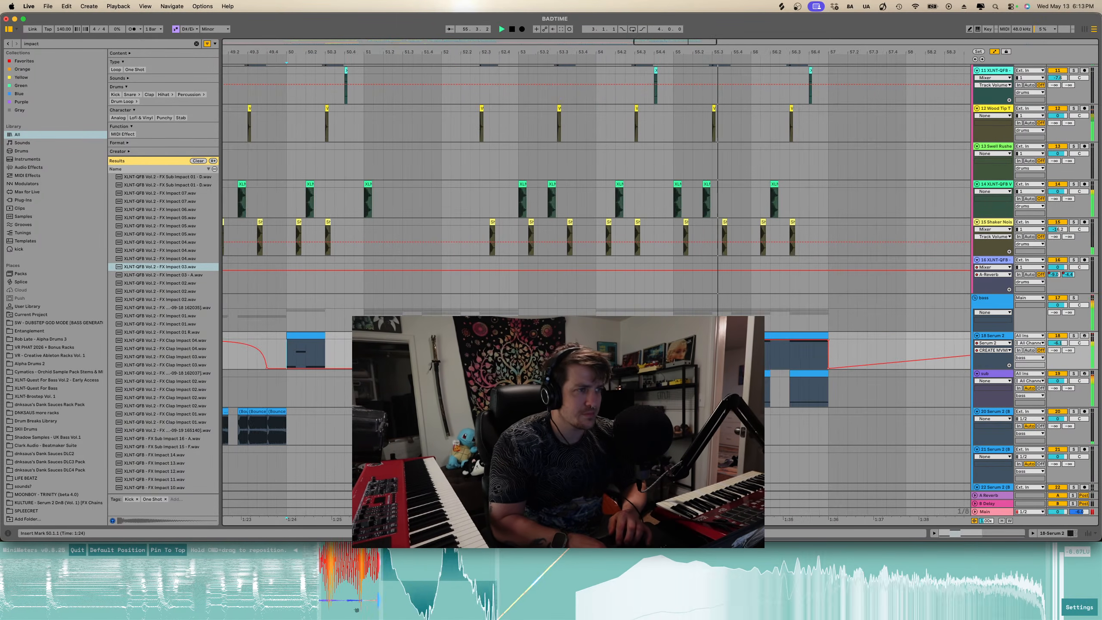
pyautogui.scroll(-2, 605, 391)
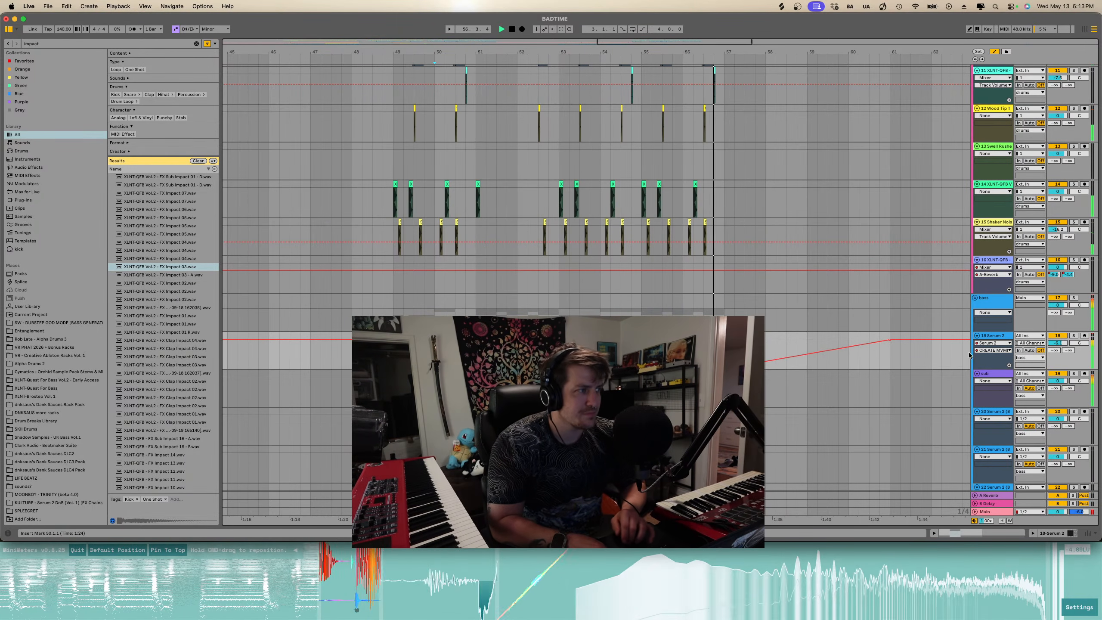
pyautogui.click(985, 350)
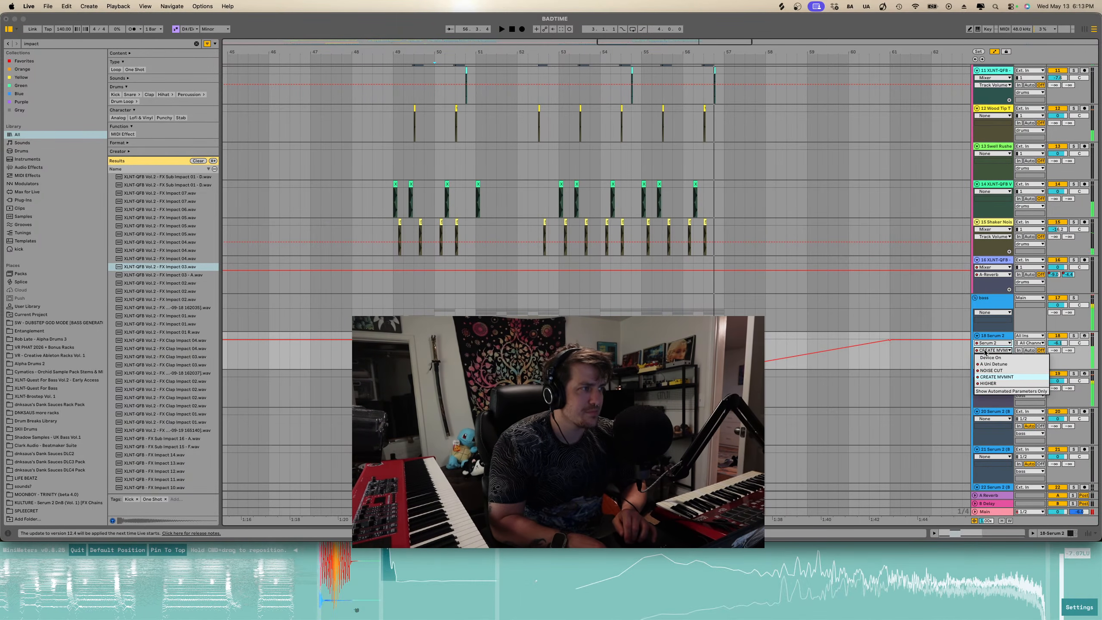
pyautogui.click(987, 383)
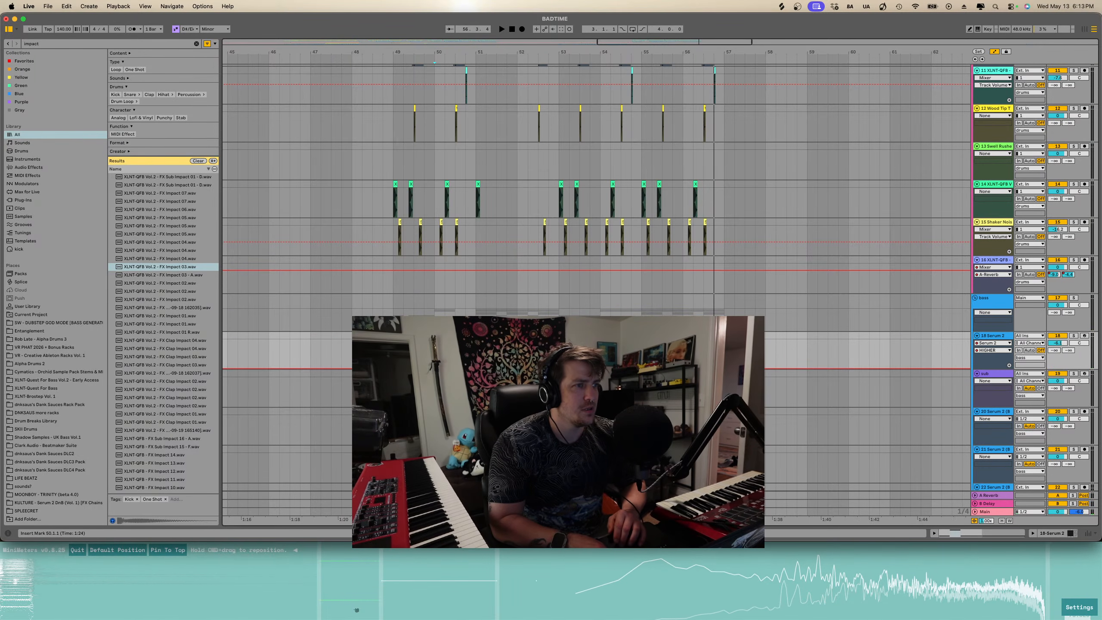
pyautogui.moveTo(652, 369); pyautogui.dragTo(652, 360)
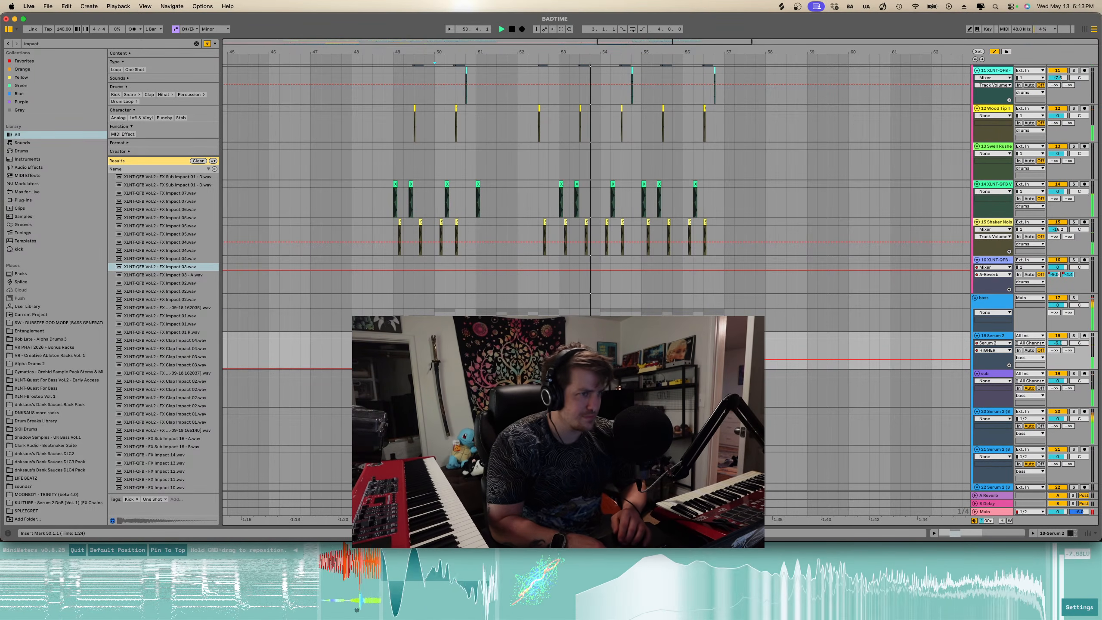
# - Play back the arrangement from around bar 52
pyautogui.press('space')
pyautogui.scroll(5, 589, 391)
pyautogui.press('space')
pyautogui.click(566, 412)
pyautogui.press('space')
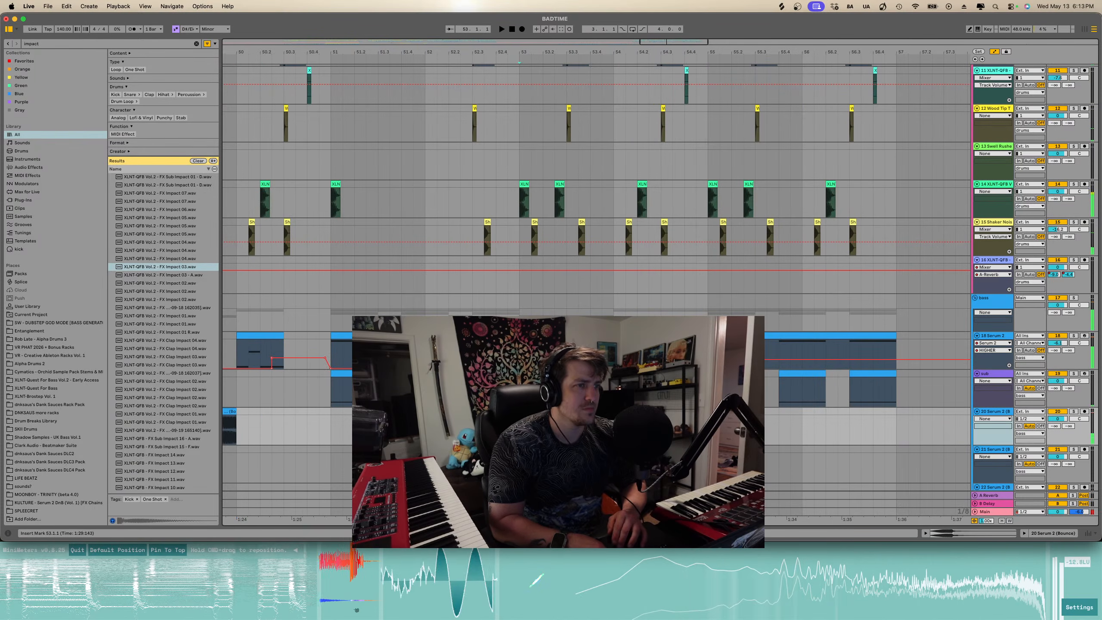
pyautogui.press('super+b')
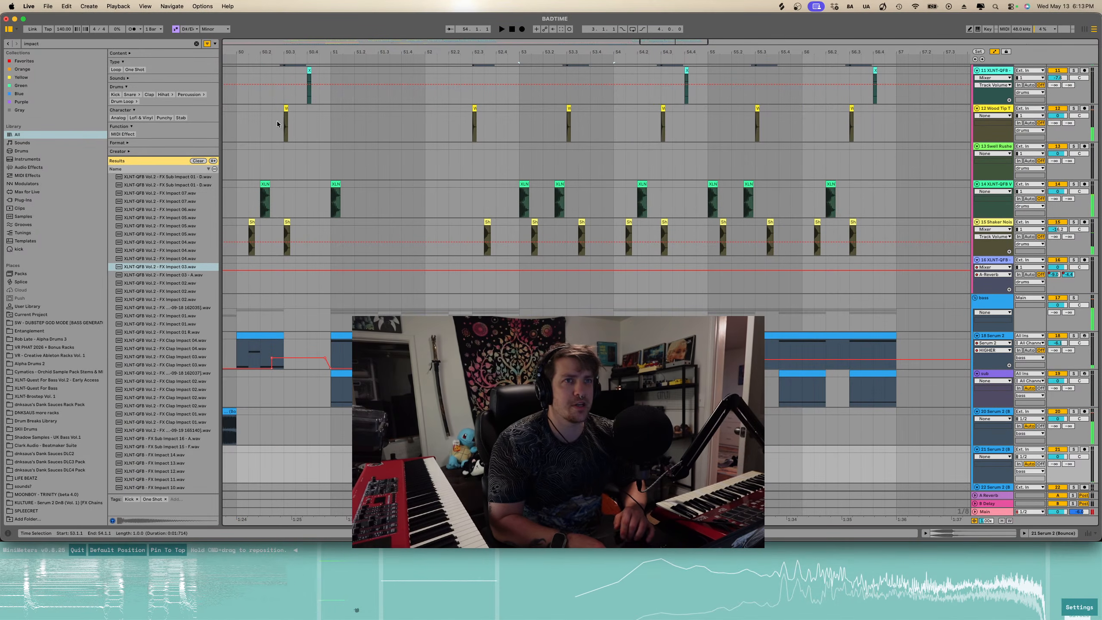
# - Search the browser for auto pan and load Auto Pan-Tremolo onto the 21 Serum 2 (Bounce) track
pyautogui.click(197, 43)
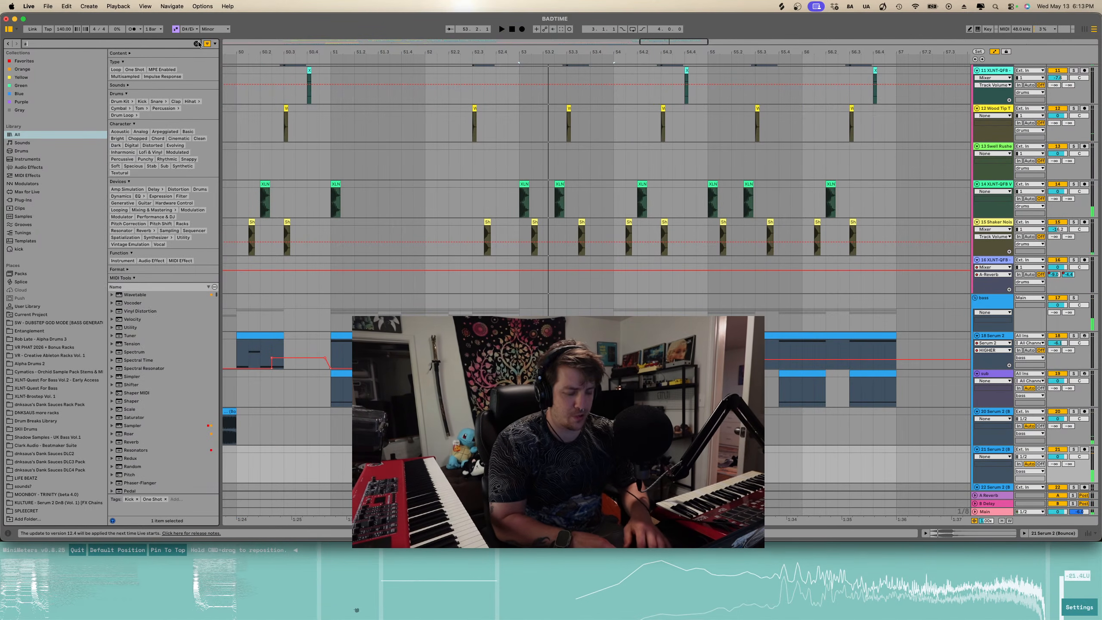
pyautogui.write('auto pan')
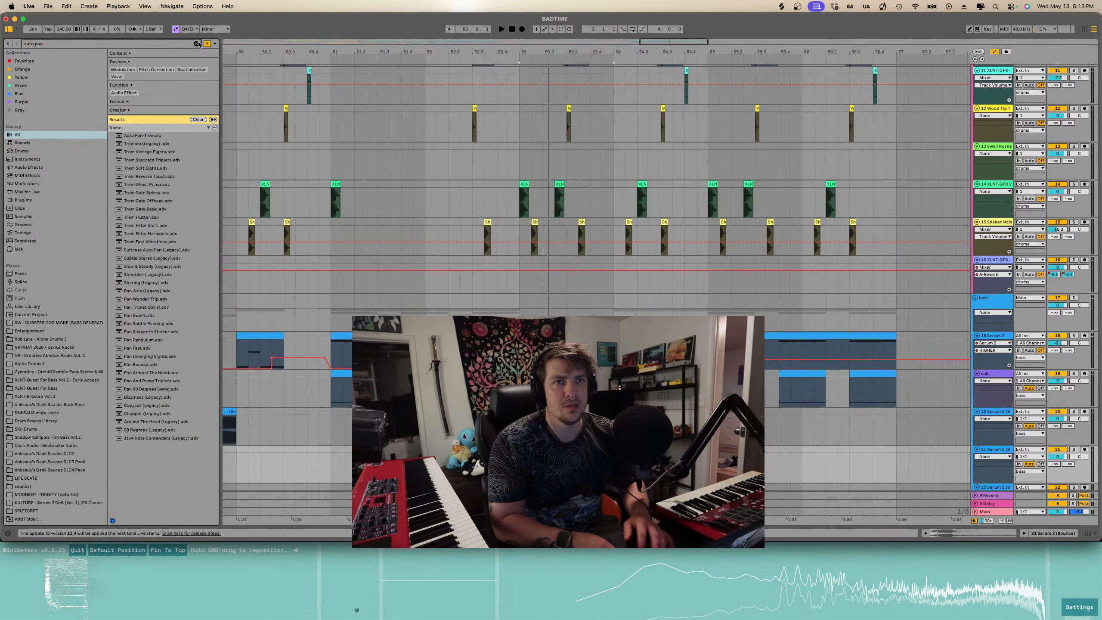
pyautogui.press('Down')
pyautogui.press('Return')
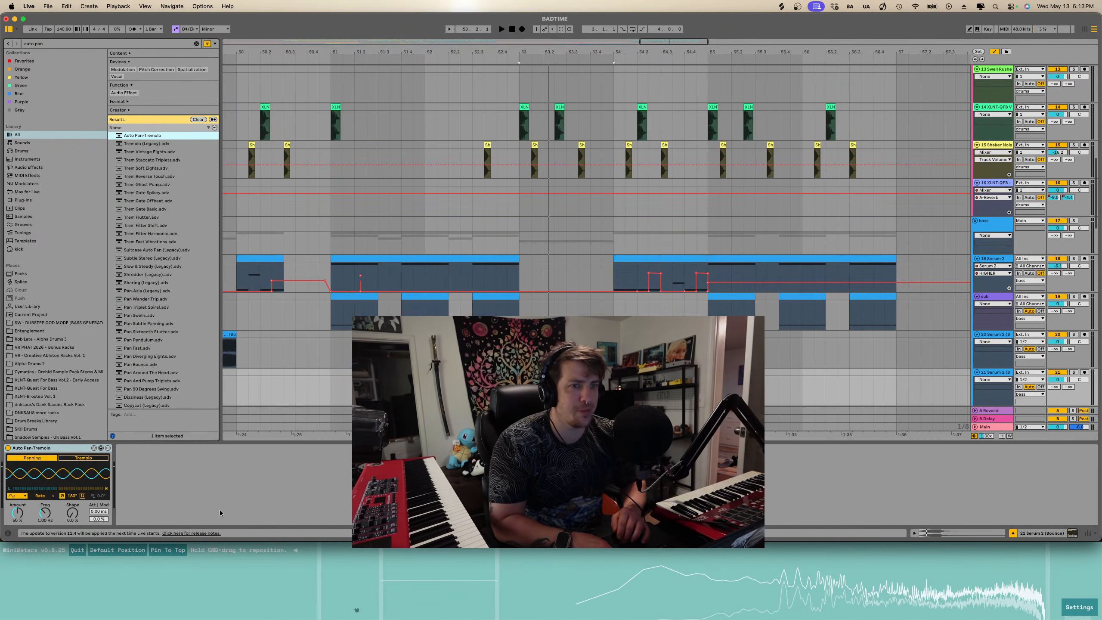
# - Switch the Auto Pan-Tremolo rate mode to Synced and raise its Amount to 100%
pyautogui.click(86, 459)
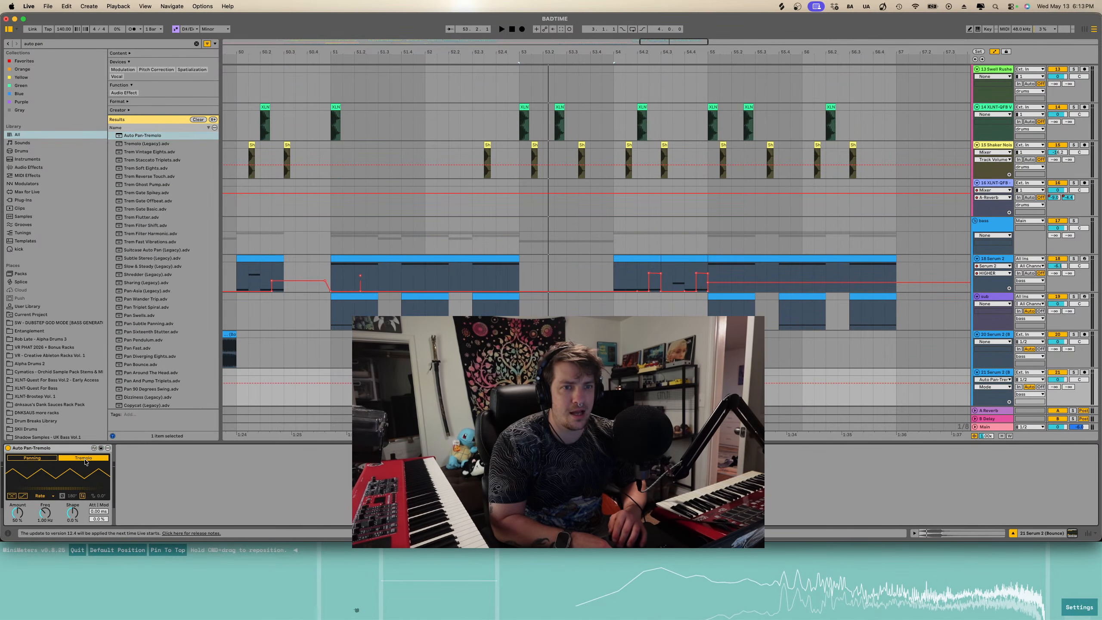
pyautogui.click(42, 496)
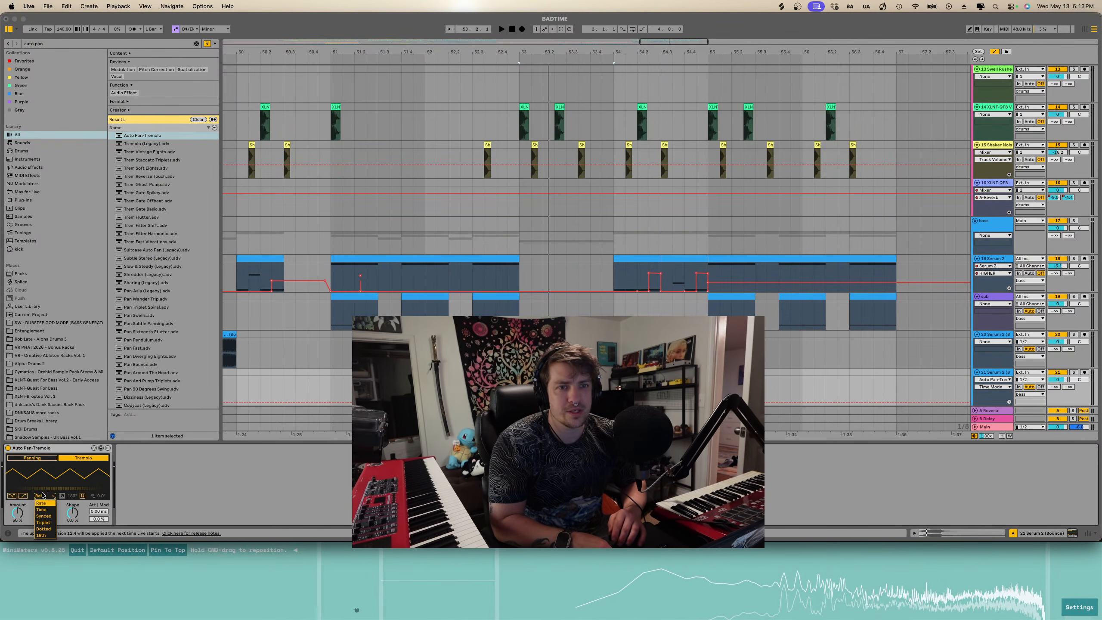
pyautogui.click(45, 516)
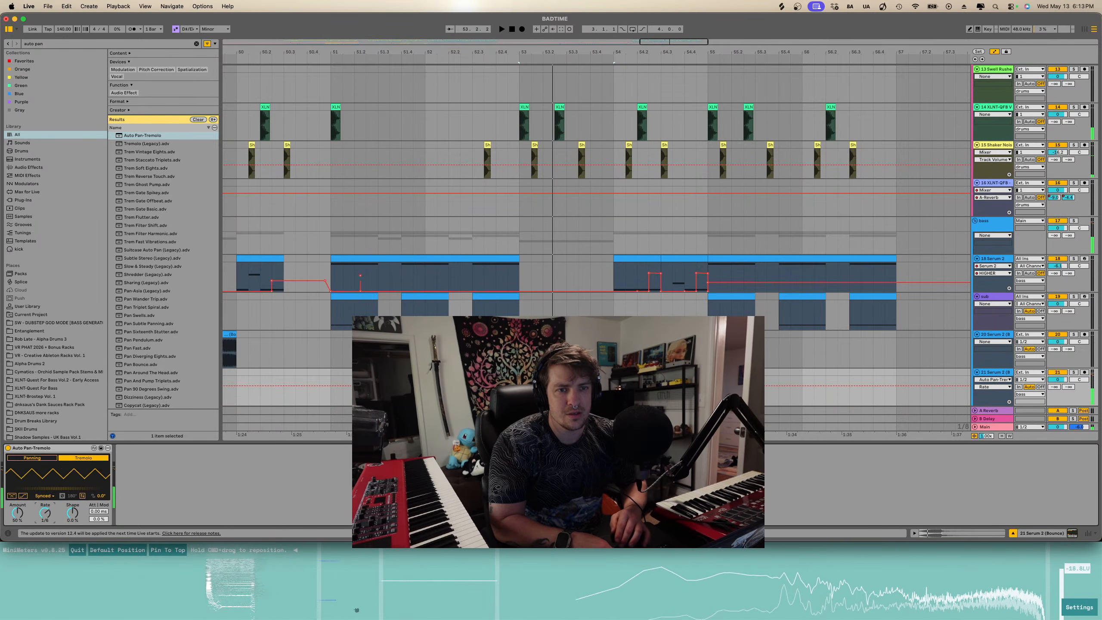
pyautogui.moveTo(45, 513); pyautogui.dragTo(18, 469)
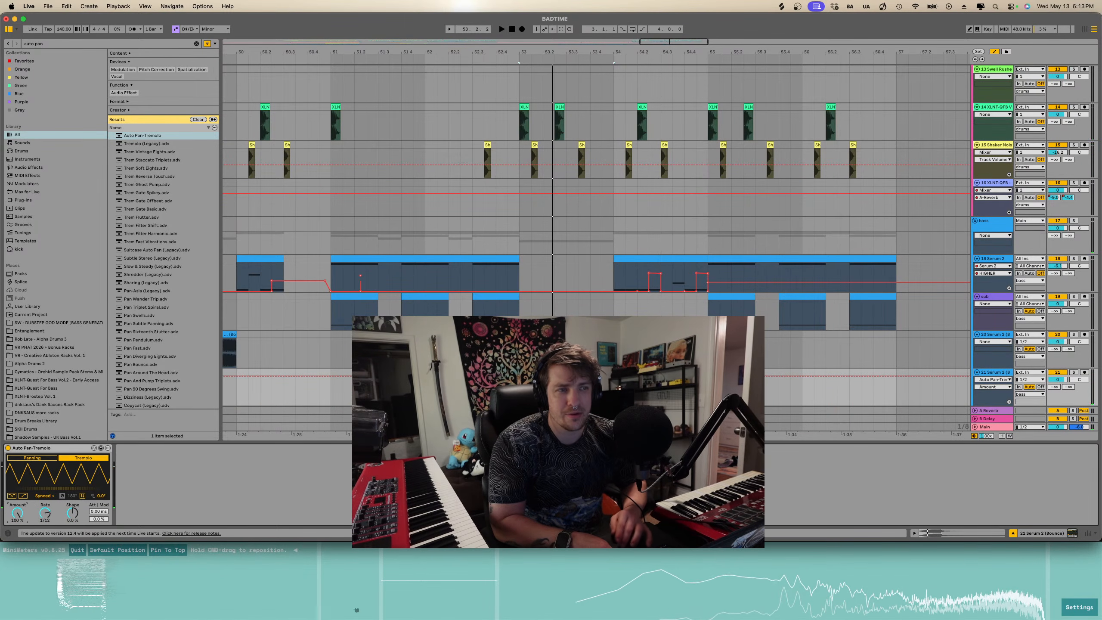
# - Play the section around bars 52 to 54 and zoom in on the bounced clips
pyautogui.press('space')
pyautogui.scroll(-2, 596, 236)
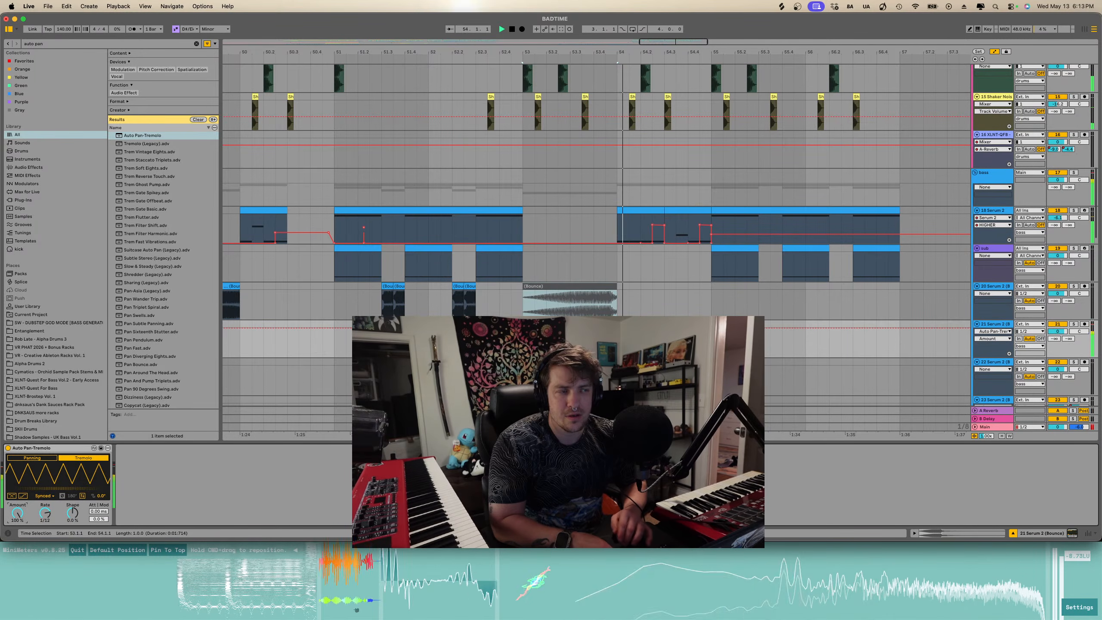
pyautogui.press('space')
pyautogui.press('space')
pyautogui.scroll(4, 623, 338)
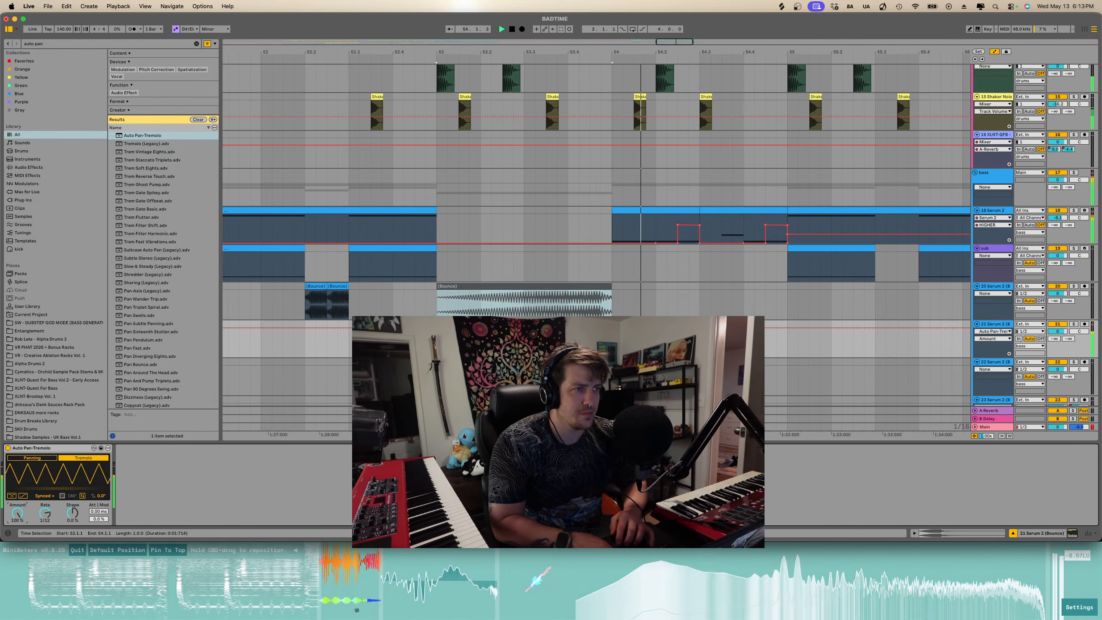
pyautogui.press('space')
pyautogui.click(564, 324)
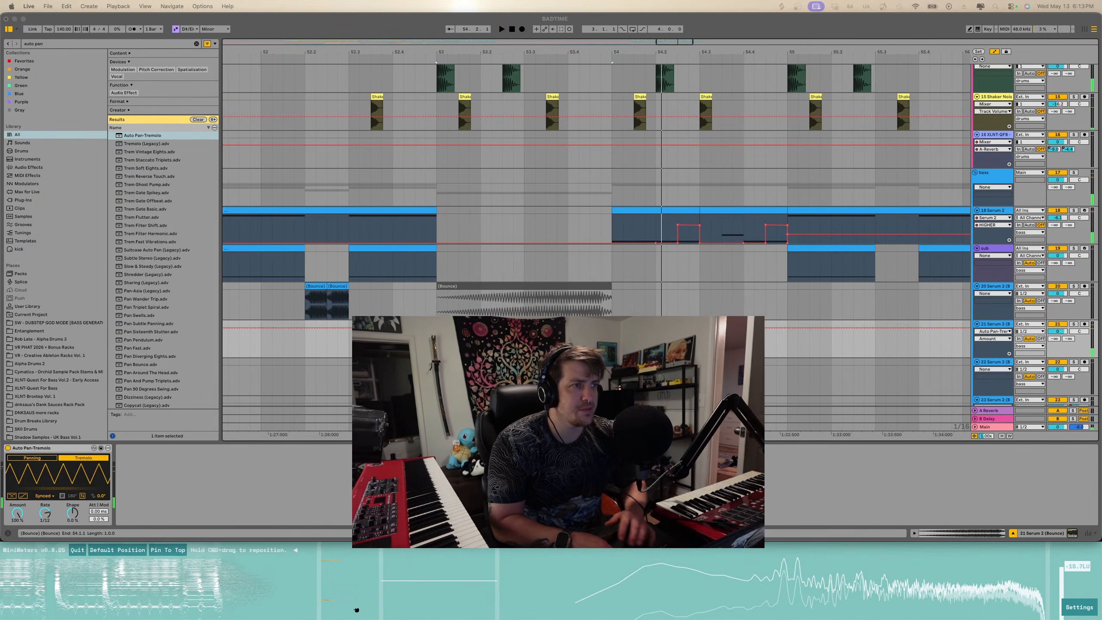
pyautogui.scroll(5, 610, 339)
pyautogui.scroll(-2, 610, 339)
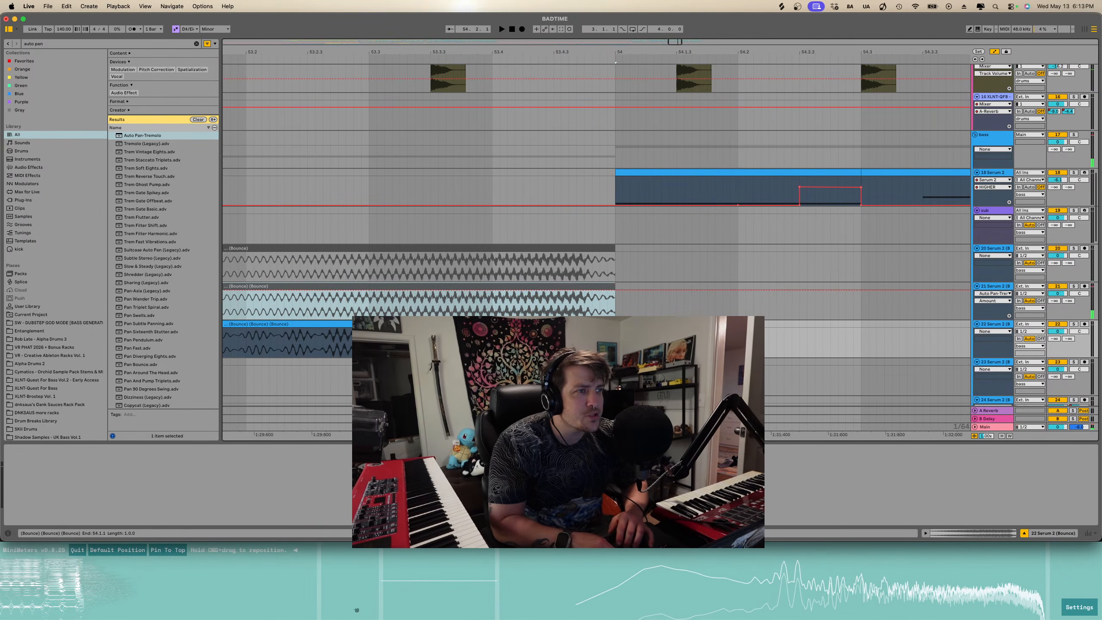
# - Extend the end of the track 22 bounce clip slightly, then trim it back to bar 54 and play
pyautogui.moveTo(616, 324); pyautogui.dragTo(632, 324)
pyautogui.scroll(-4, 633, 330)
pyautogui.press('space')
pyautogui.hscroll(-2, 634, 330)
pyautogui.scroll(-2, 633, 330)
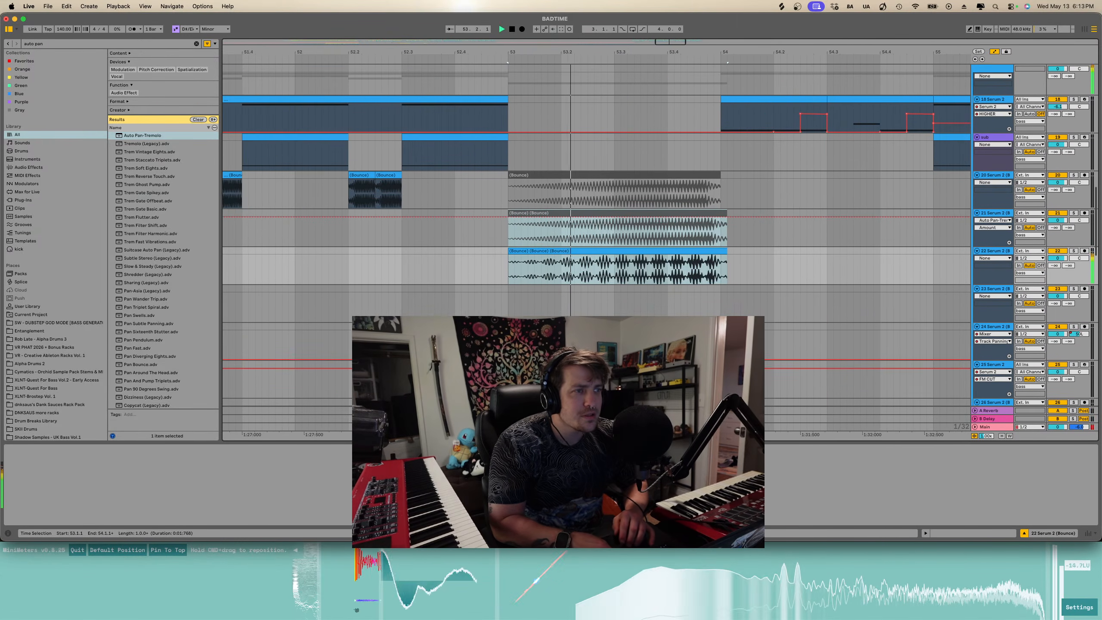
pyautogui.scroll(-1, 634, 330)
pyautogui.hscroll(-1, 633, 330)
pyautogui.press('space')
pyautogui.scroll(3, 735, 255)
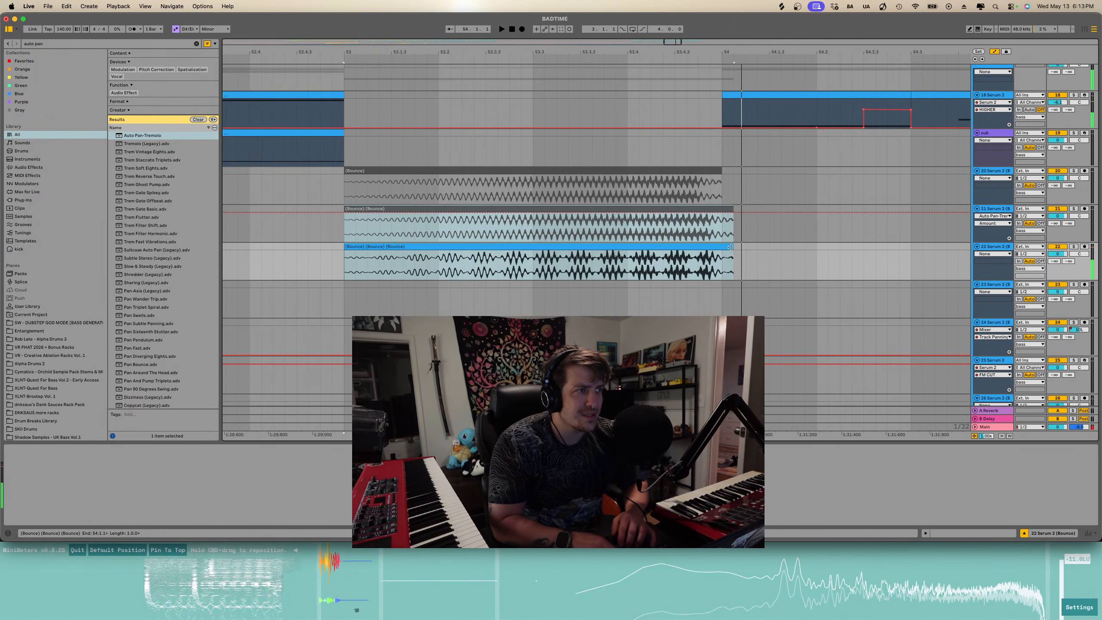
pyautogui.moveTo(727, 247); pyautogui.dragTo(722, 248)
pyautogui.press('space')
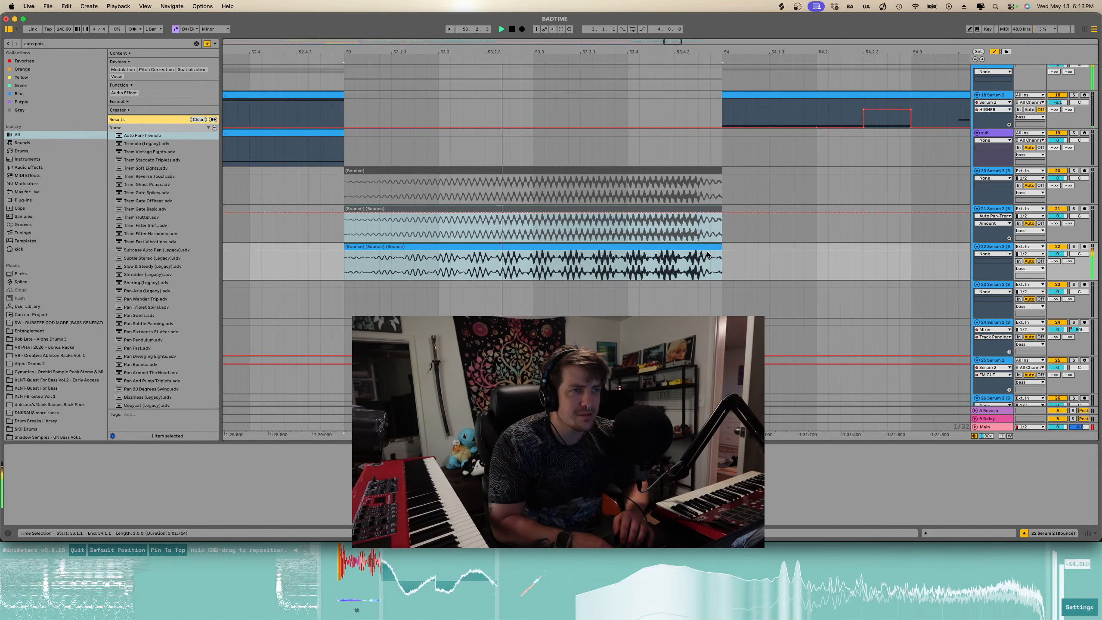
# - Zoom out over bars 48 to 57 and play the section
pyautogui.scroll(-3, 481, 266)
pyautogui.scroll(-2, 481, 266)
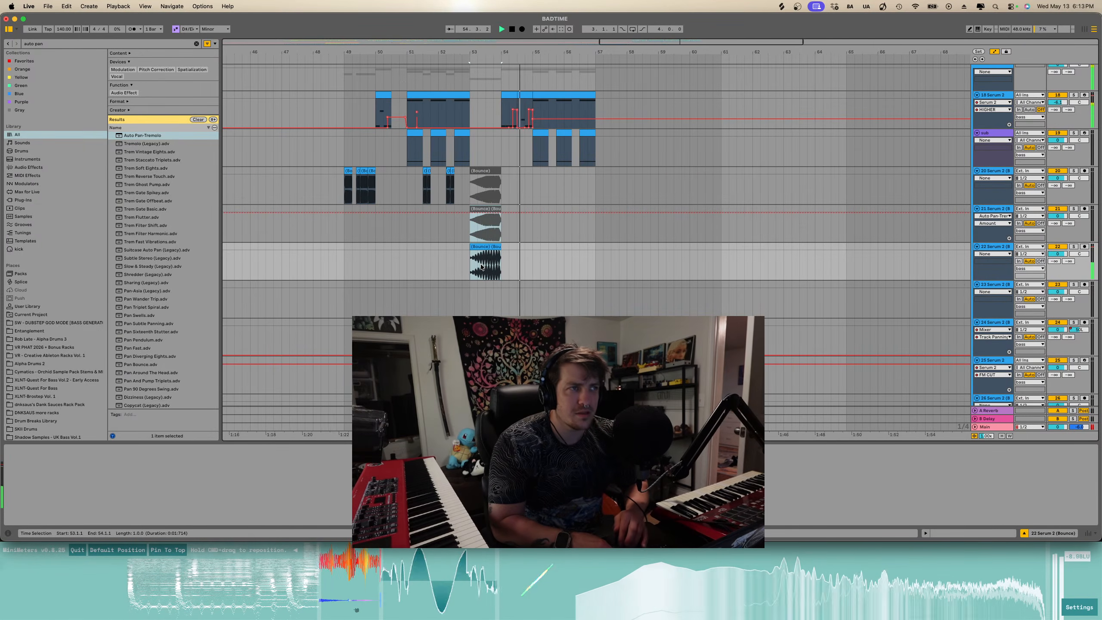
pyautogui.scroll(-2, 481, 266)
pyautogui.scroll(2, 507, 255)
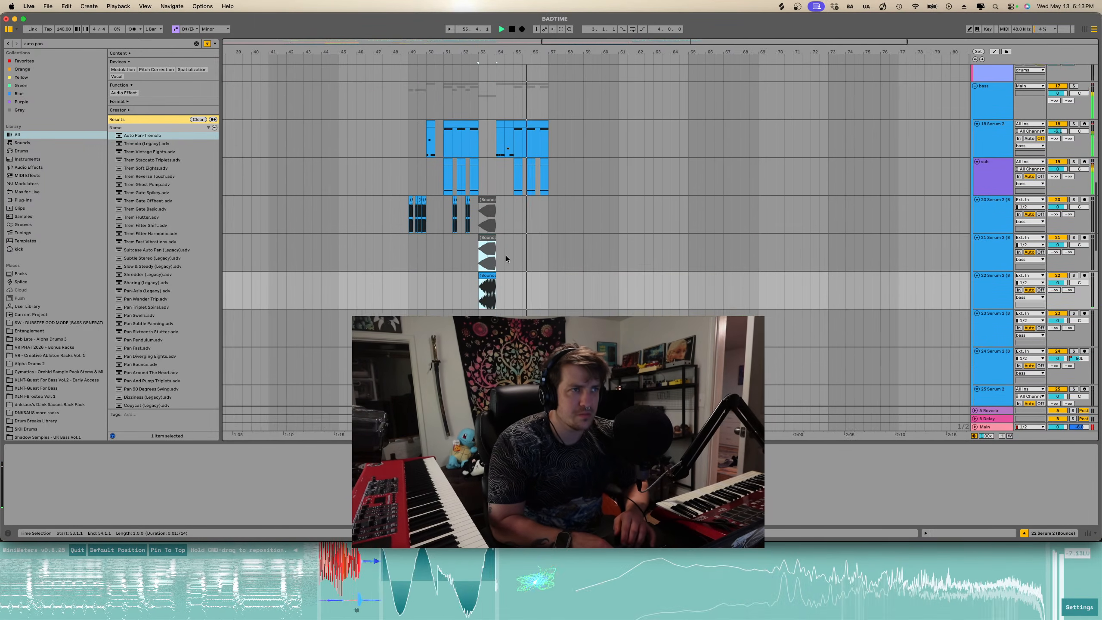
pyautogui.scroll(2, 506, 256)
pyautogui.press('space')
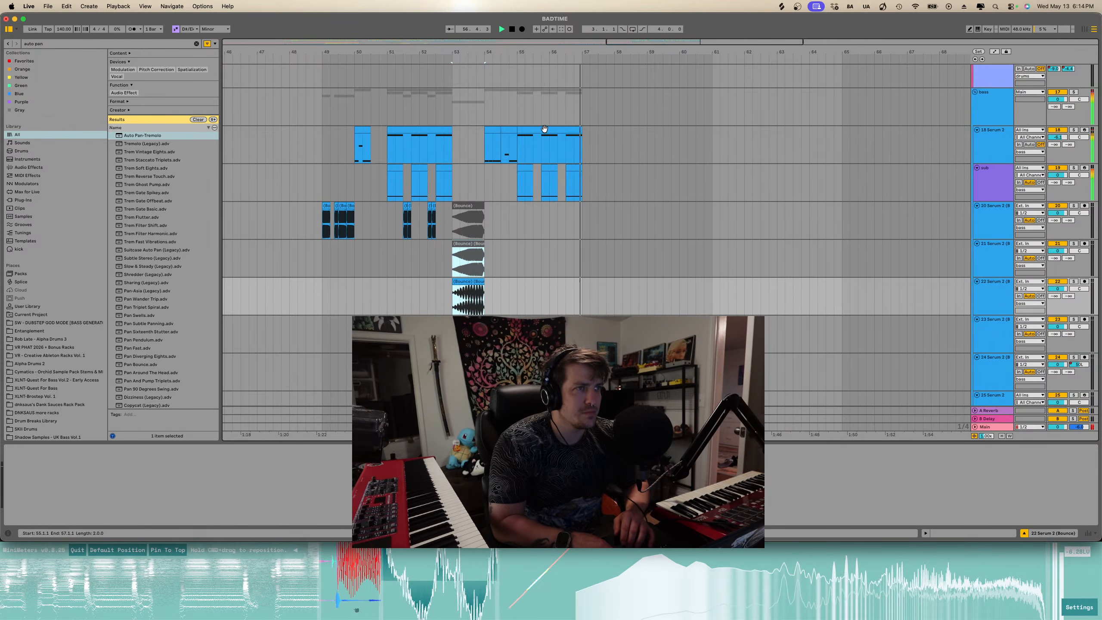
# - Duplicate the 18 Serum 2 track
pyautogui.click(545, 129)
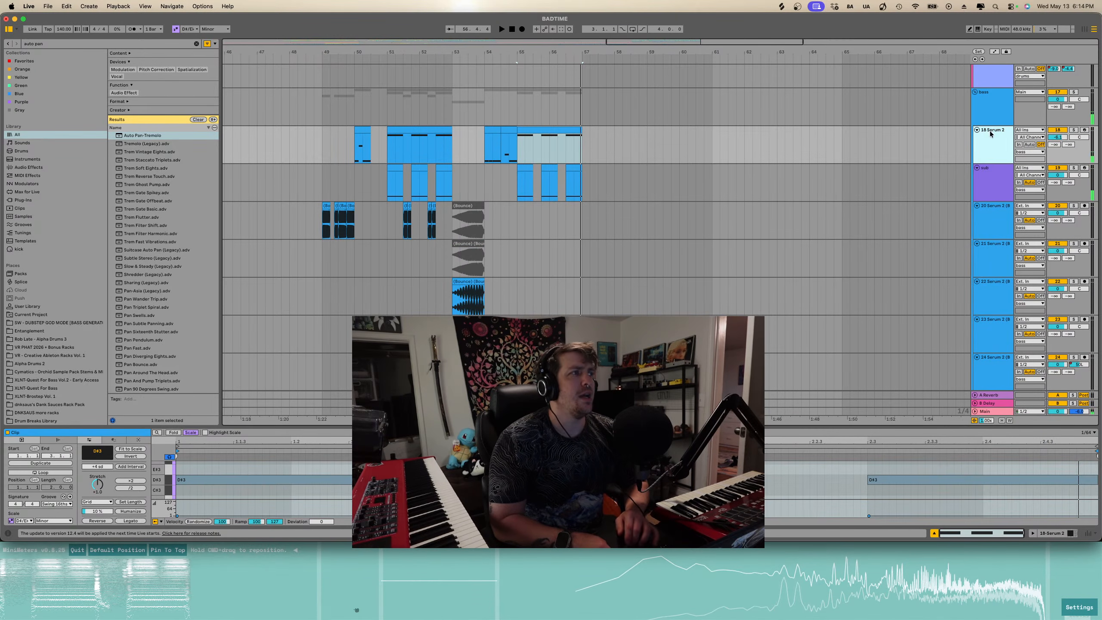
pyautogui.press('super+d')
pyautogui.scroll(-1, 459, 201)
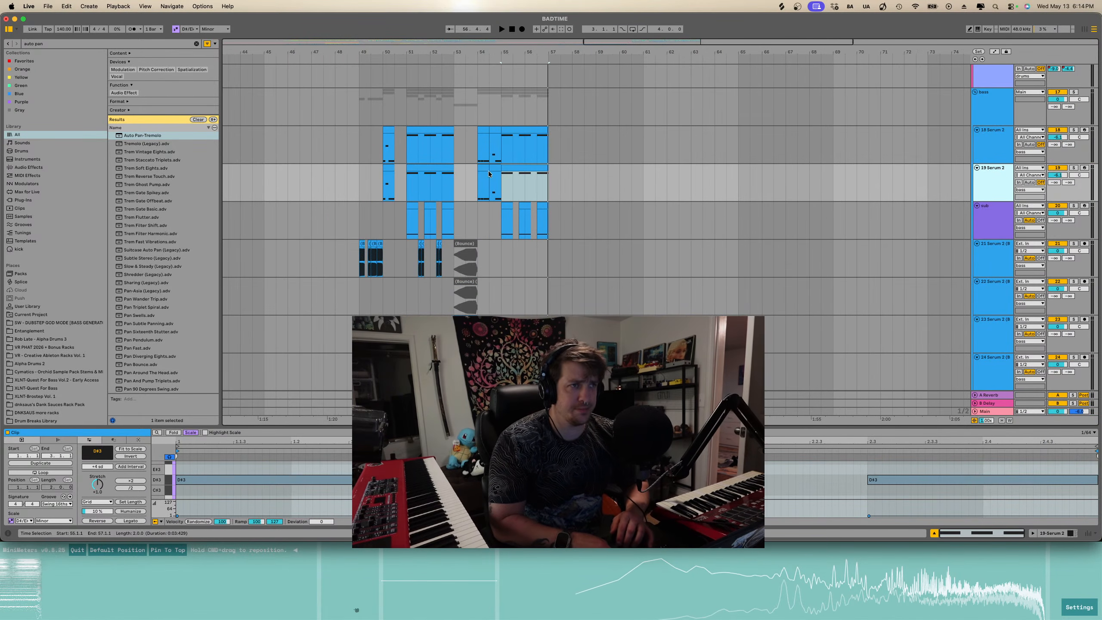
# - Delete the clip at bar 50 on the duplicated 19 Serum 2 track
pyautogui.click(493, 167)
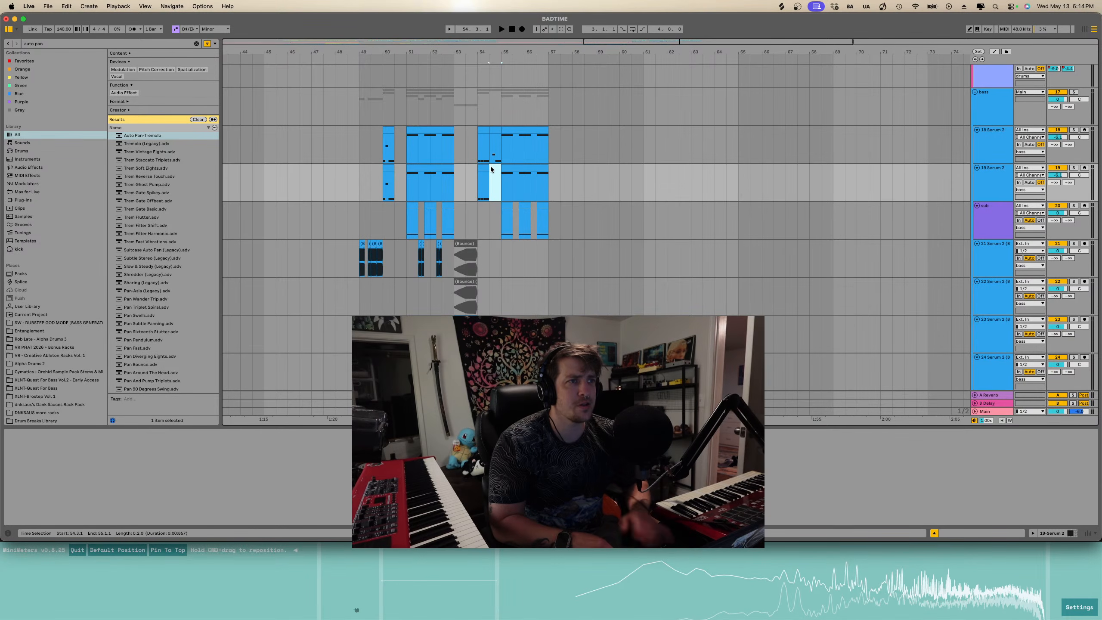
pyautogui.click(431, 168)
pyautogui.click(387, 173)
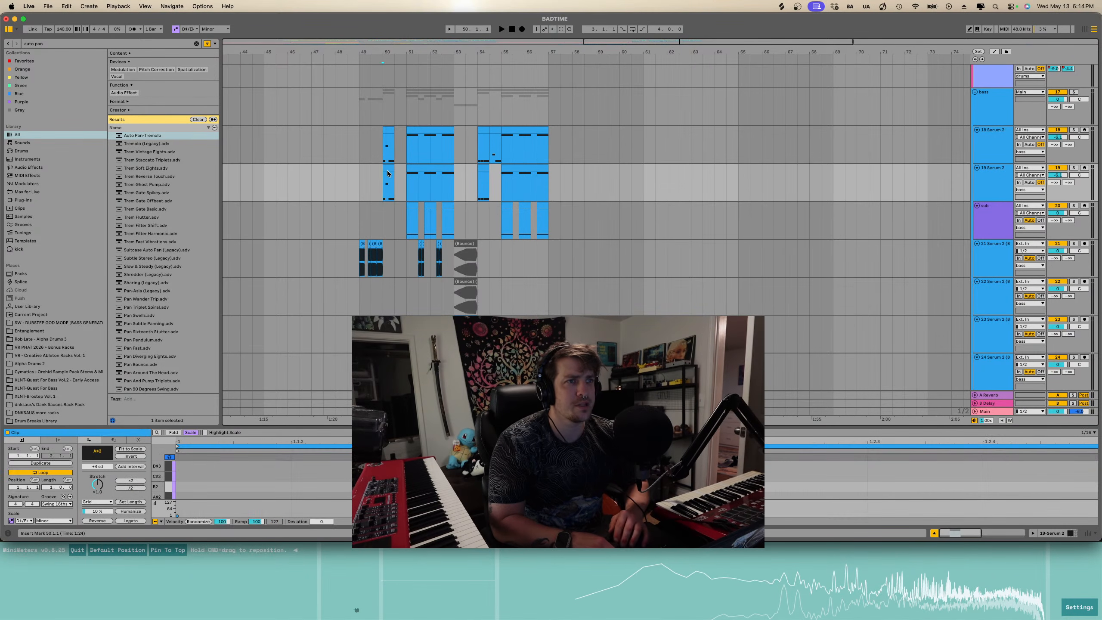
pyautogui.press('Delete')
# - Transpose all notes in both clips of the duplicated track up an octave
pyautogui.click(426, 166)
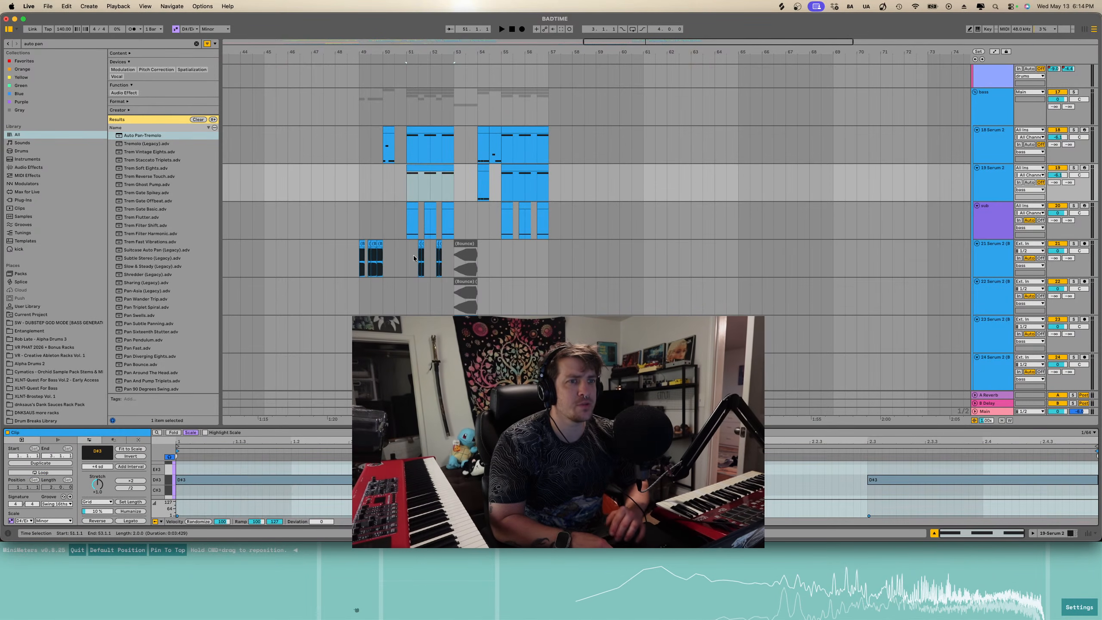
pyautogui.click(1001, 479)
pyautogui.press('super+a')
pyautogui.hotkey('shift', 'Up')
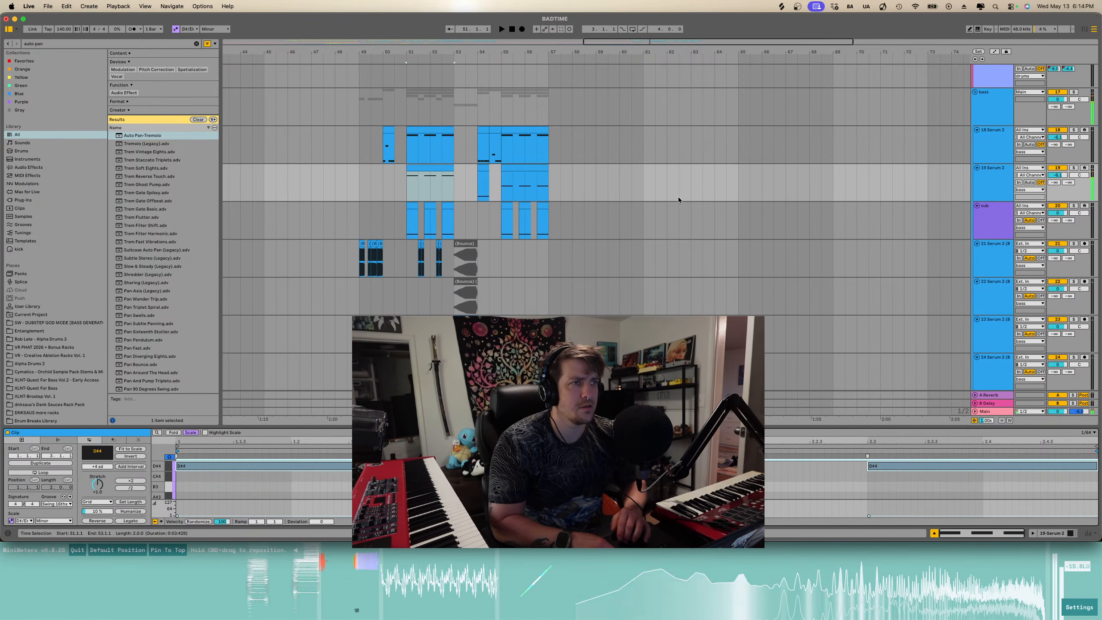
pyautogui.click(506, 166)
pyautogui.press('super+a')
pyautogui.hotkey('shift', 'Up')
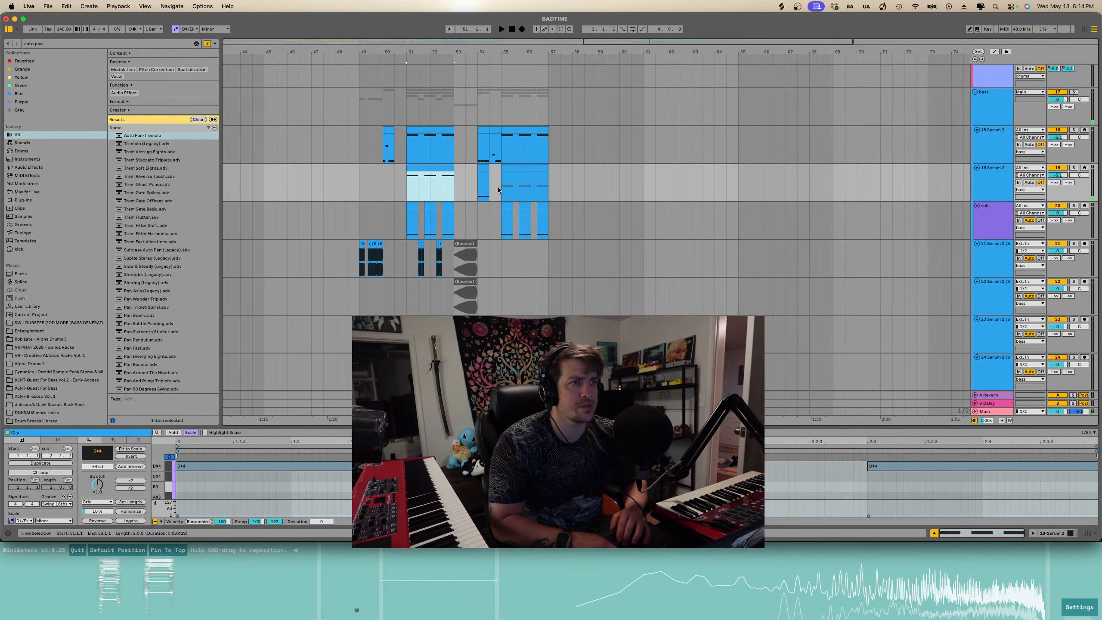
# - Select the duplicated track's clips and solo the 19 Serum 2 track
pyautogui.click(480, 169)
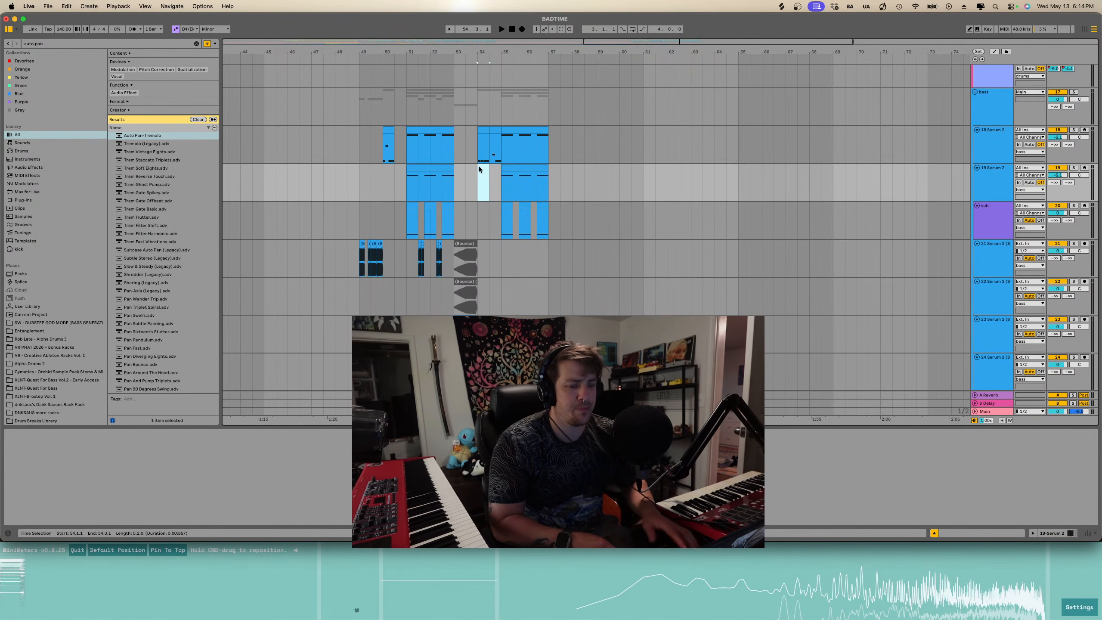
pyautogui.keyDown('shift'); pyautogui.click(511, 174); pyautogui.keyUp('shift')
pyautogui.keyDown('shift'); pyautogui.click(430, 178); pyautogui.keyUp('shift')
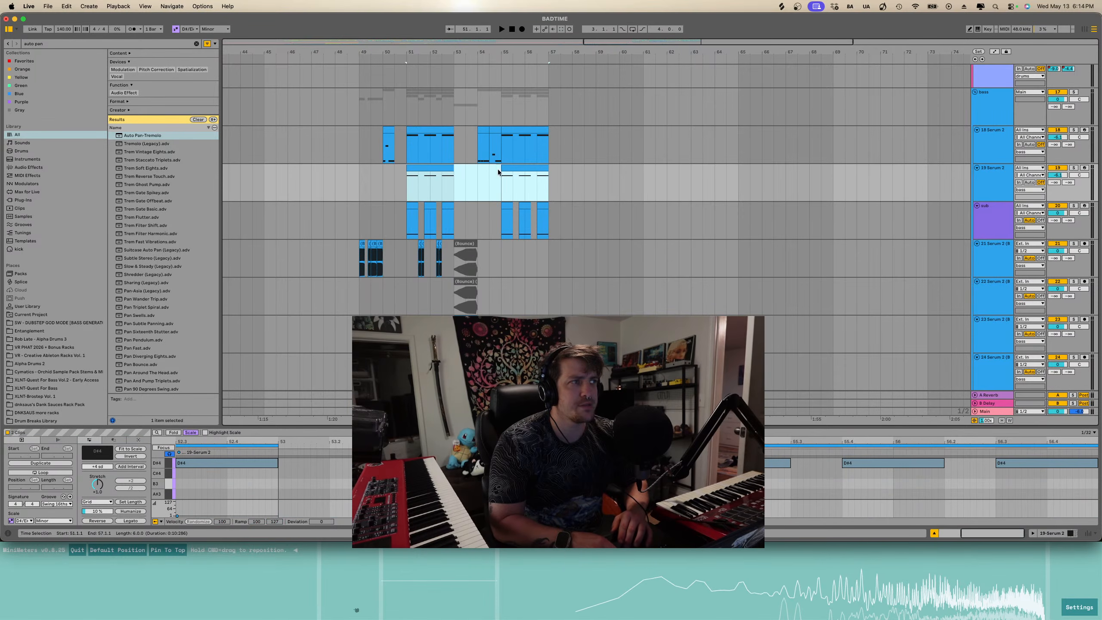
pyautogui.click(986, 196)
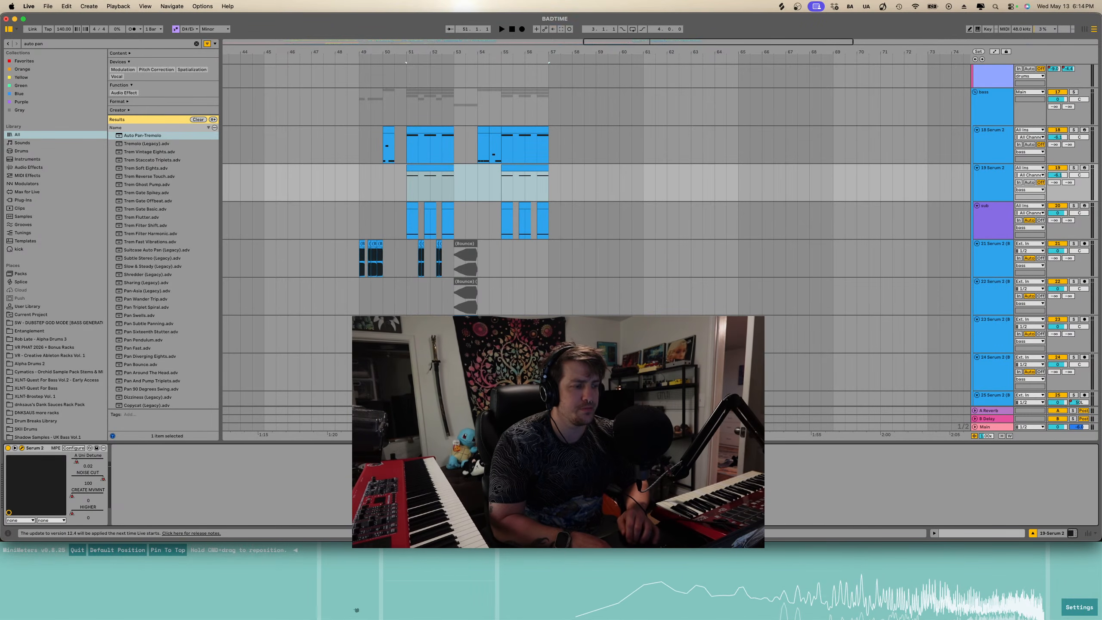
pyautogui.click(1073, 167)
# - Play the section from bar 51 repeatedly to audition the octave layer
pyautogui.press('space')
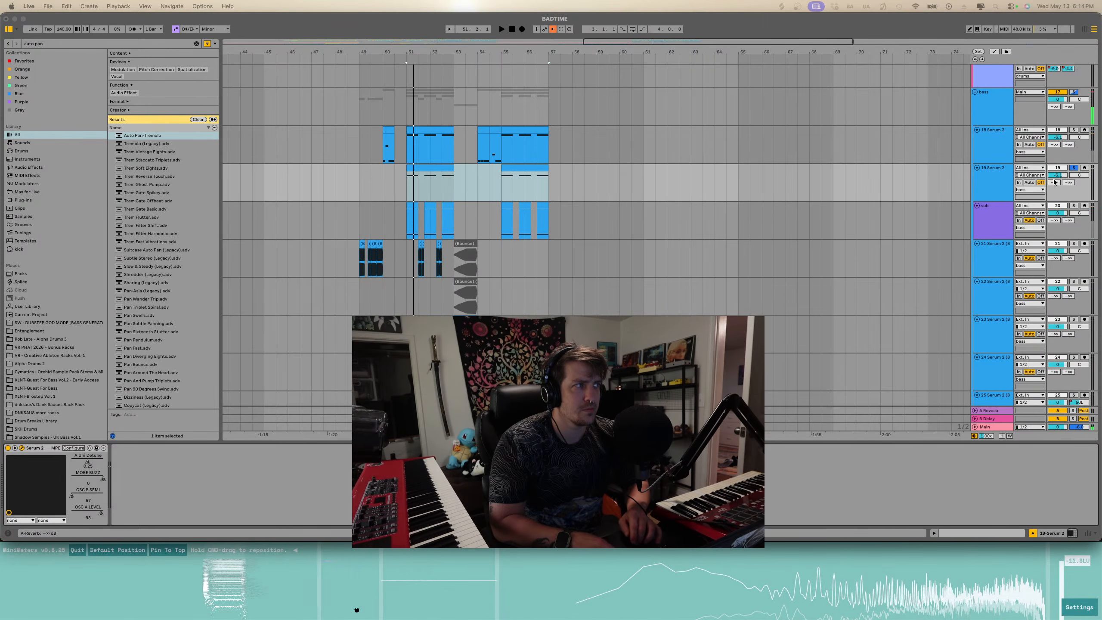
pyautogui.press('space')
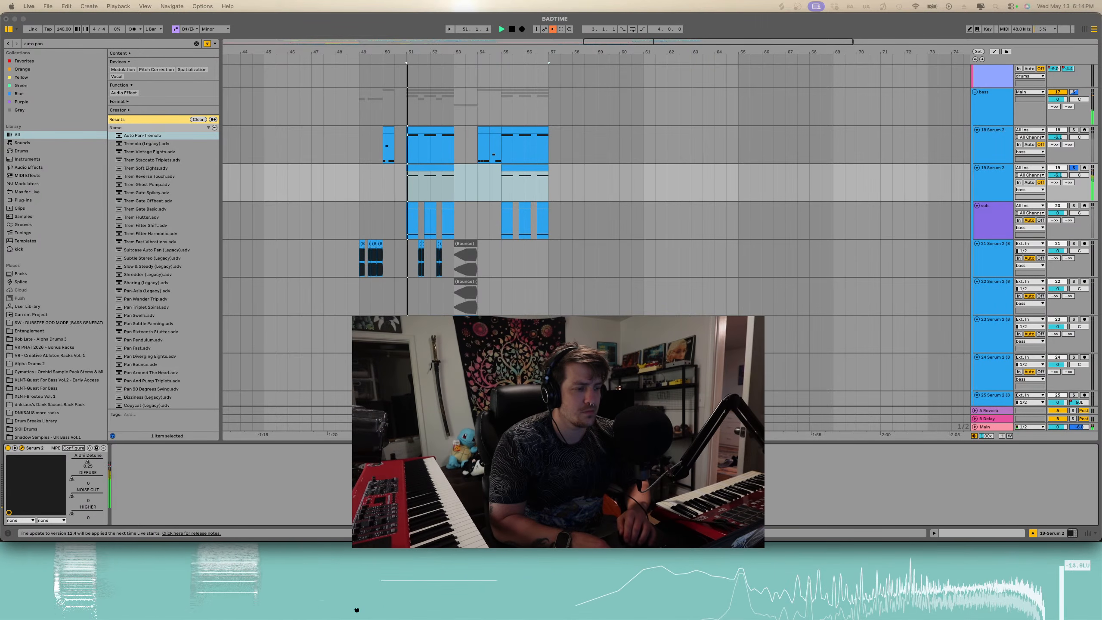
pyautogui.press('space')
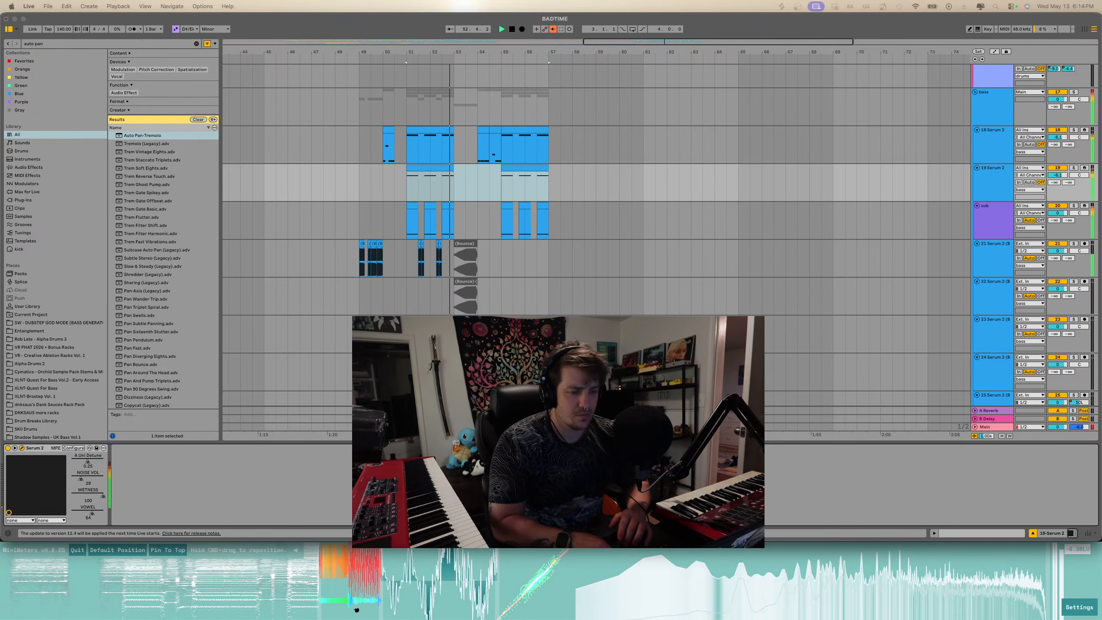
pyautogui.press('space')
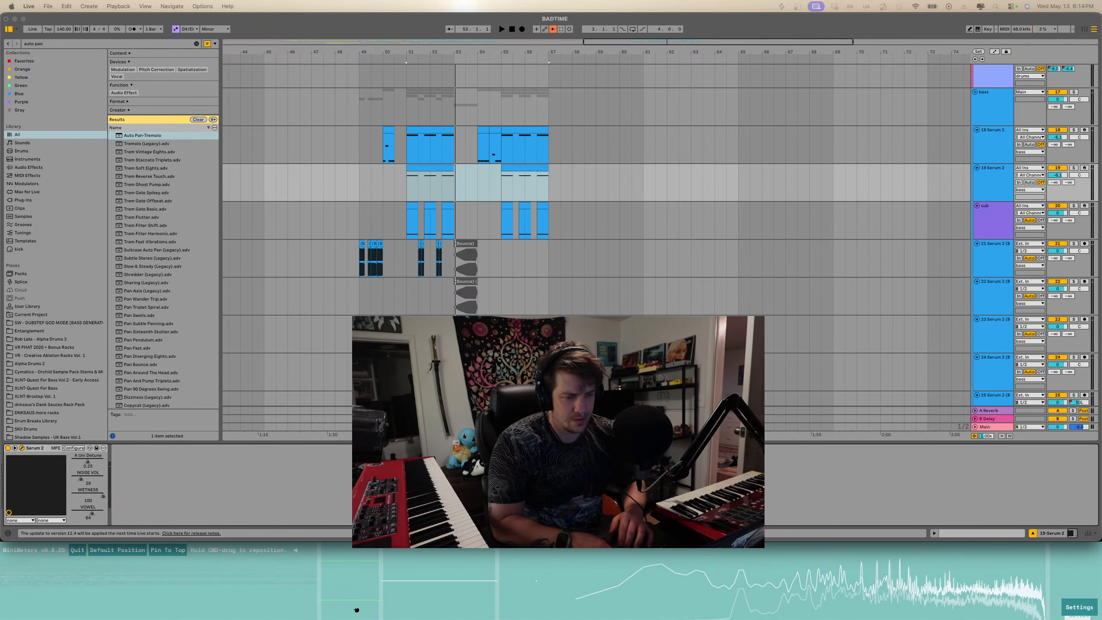
pyautogui.press('space')
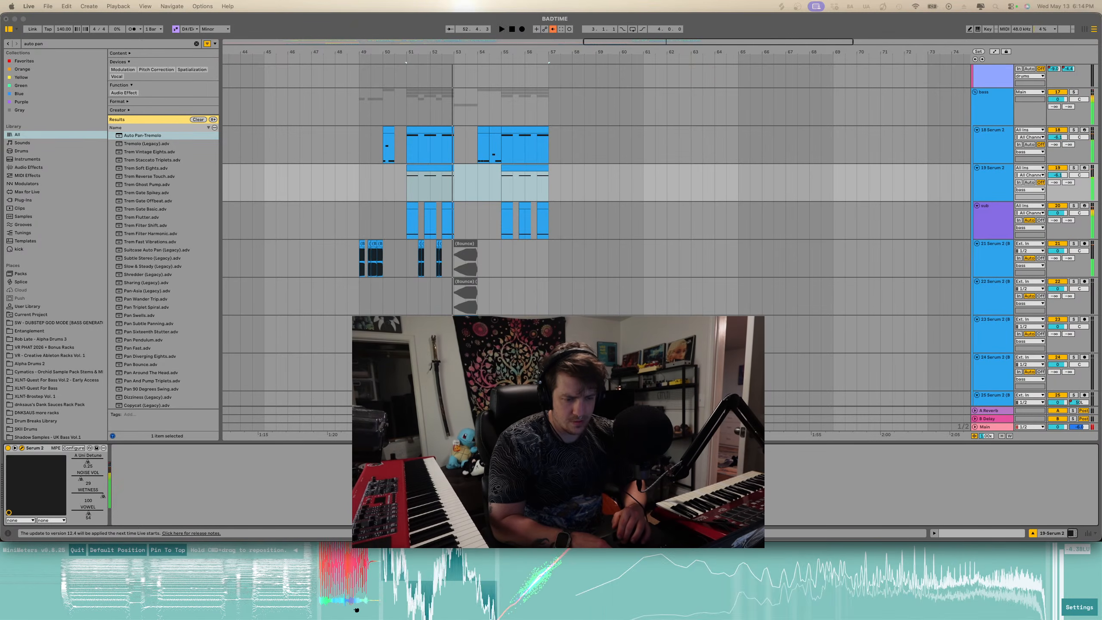
pyautogui.press('space')
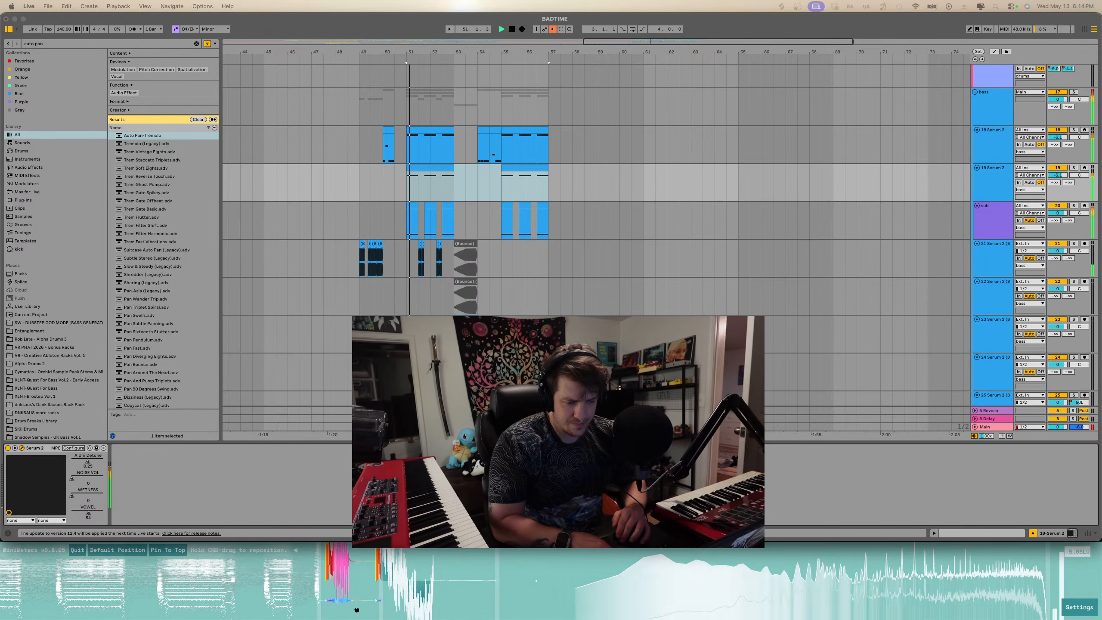
# - Transpose all notes in the later clip of the duplicated 19 Serum 2 track down an octave and play it
pyautogui.press('space')
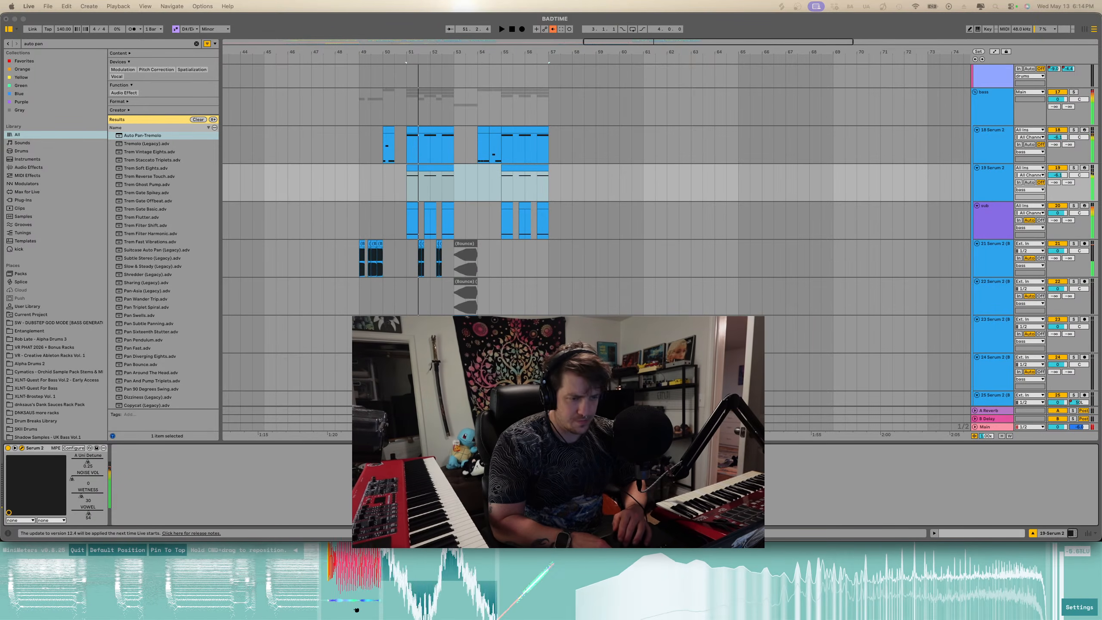
pyautogui.click(446, 167)
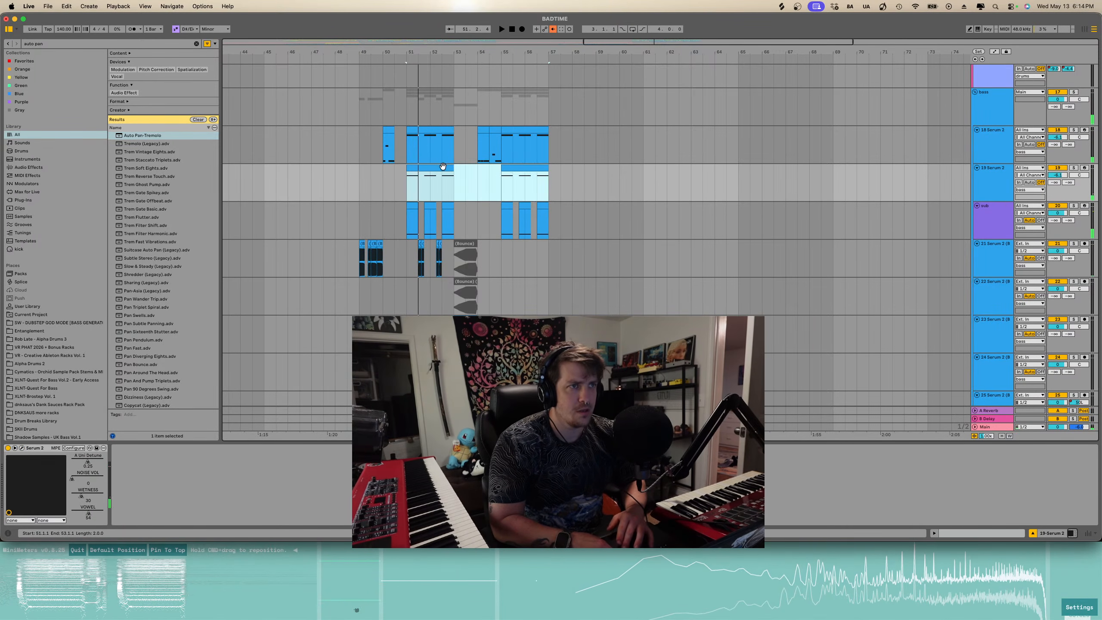
pyautogui.keyDown('shift'); pyautogui.doubleClick(509, 168); pyautogui.keyUp('shift')
pyautogui.moveTo(226, 484); pyautogui.dragTo(1055, 455)
pyautogui.hotkey('shift', 'Down')
pyautogui.press('space')
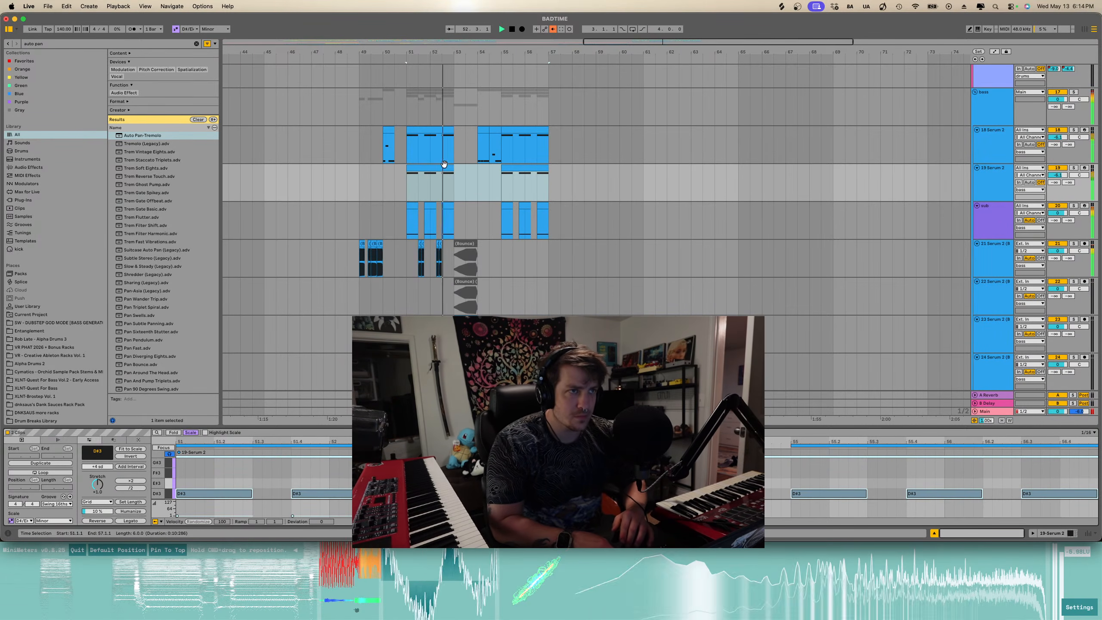
# - Shift the pitch of the note in the earlier duplicated clip by semitones and replay the section
pyautogui.click(417, 187)
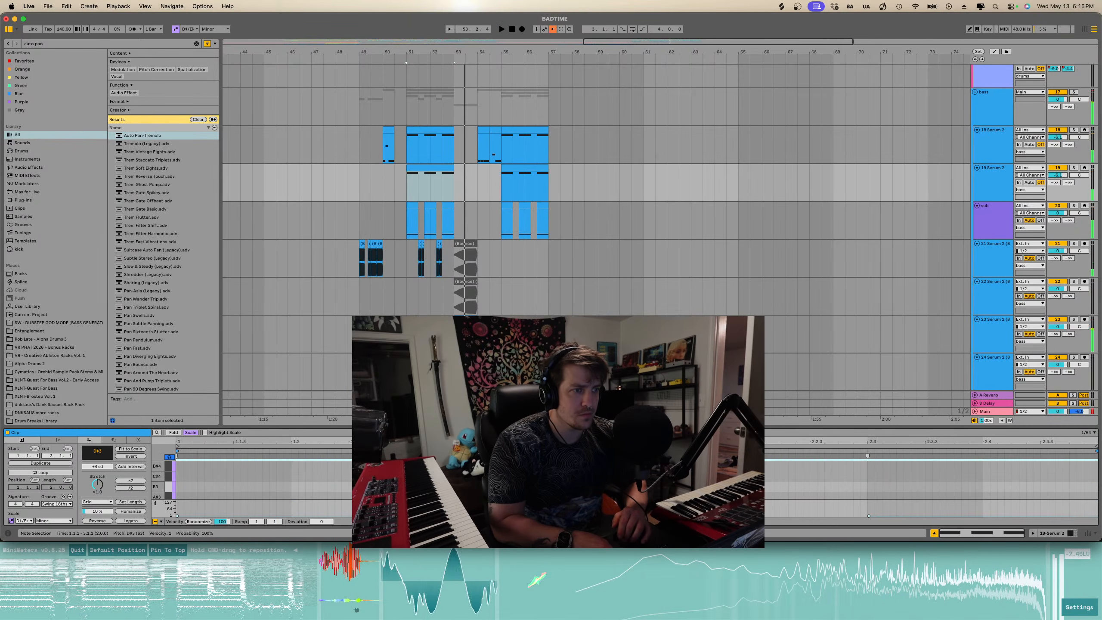
pyautogui.press('Up')
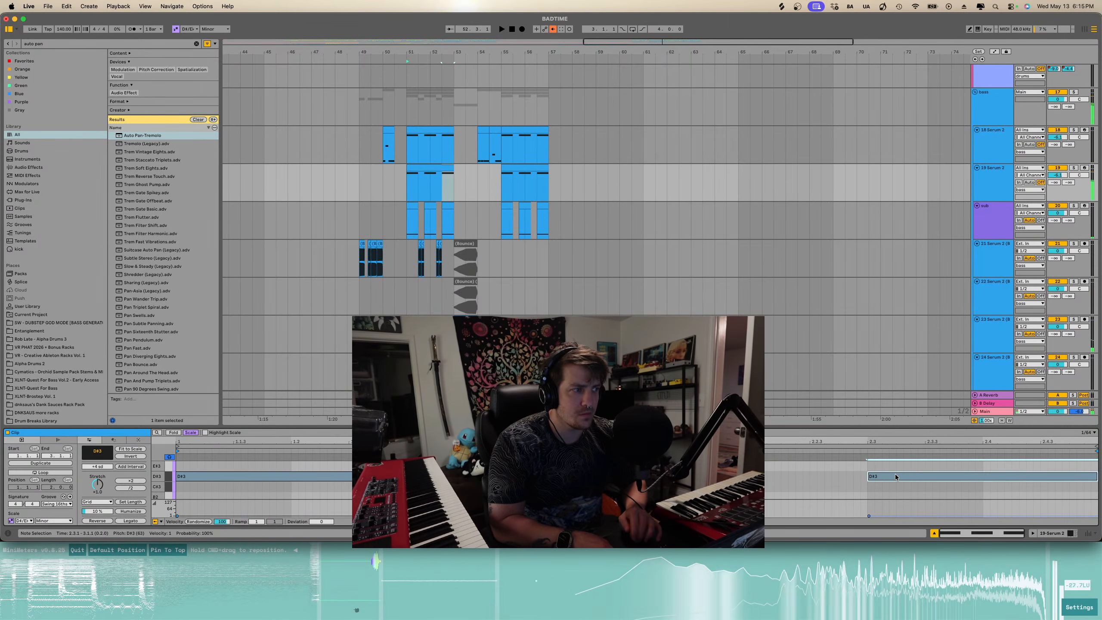
pyautogui.press('space')
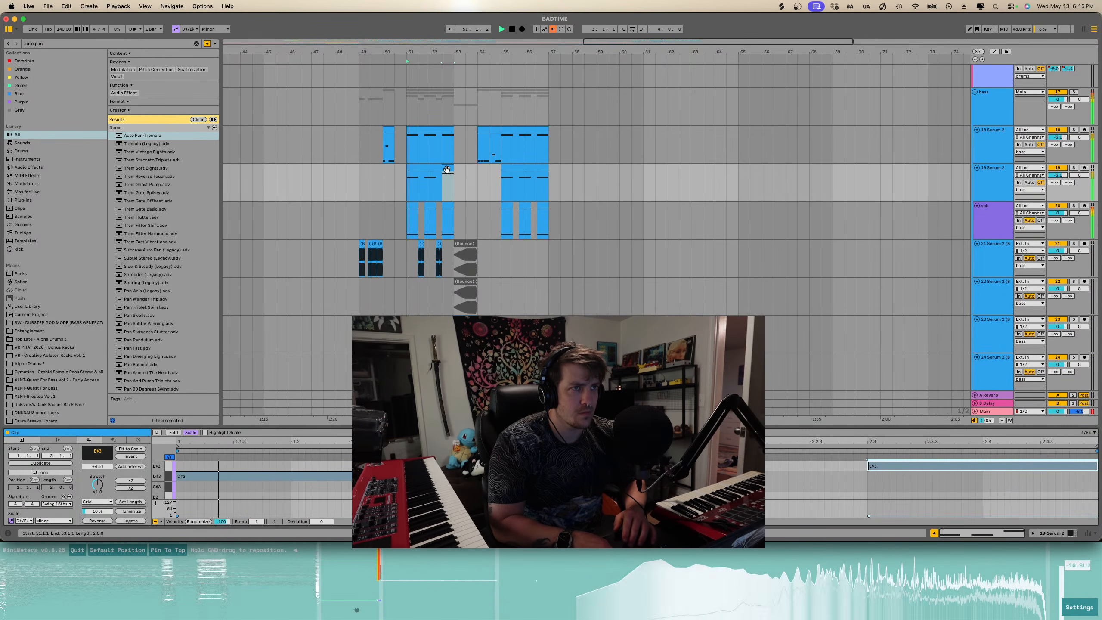
pyautogui.moveTo(897, 460); pyautogui.dragTo(894, 476)
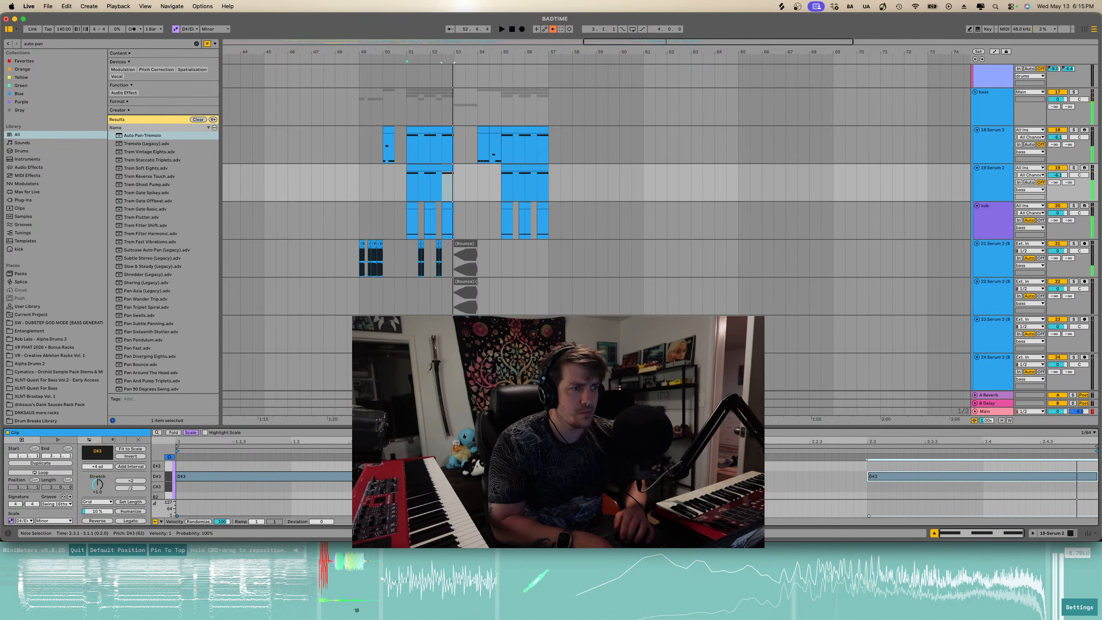
pyautogui.click(191, 432)
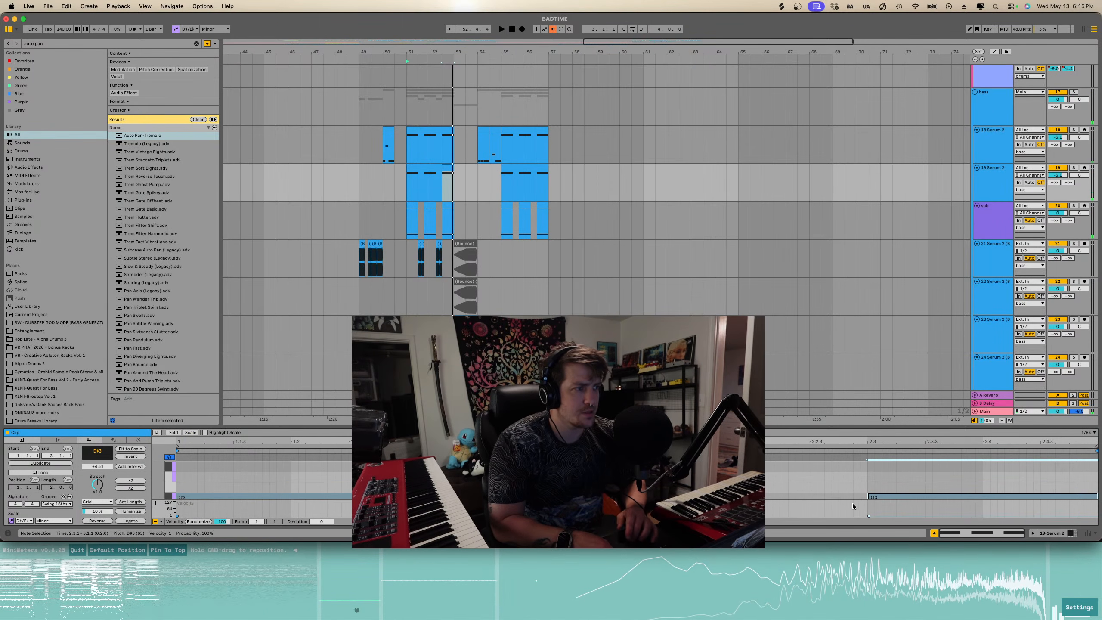
pyautogui.press('Up')
pyautogui.press('space')
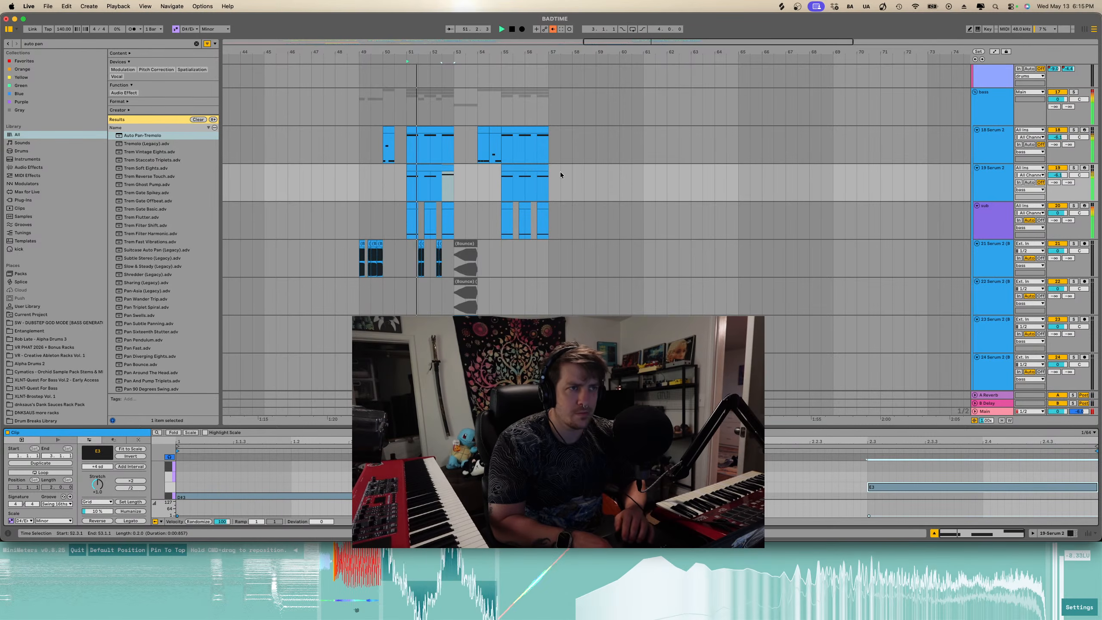
# - Review the clips around the bar 51 transition across the arrangement's tracks
pyautogui.click(439, 179)
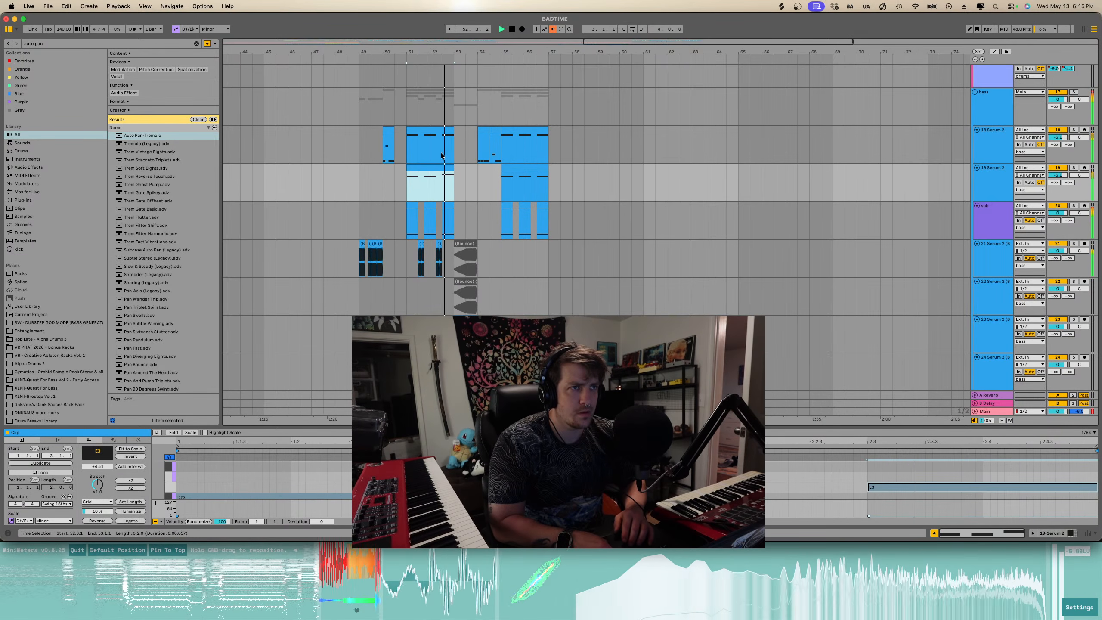
pyautogui.click(425, 139)
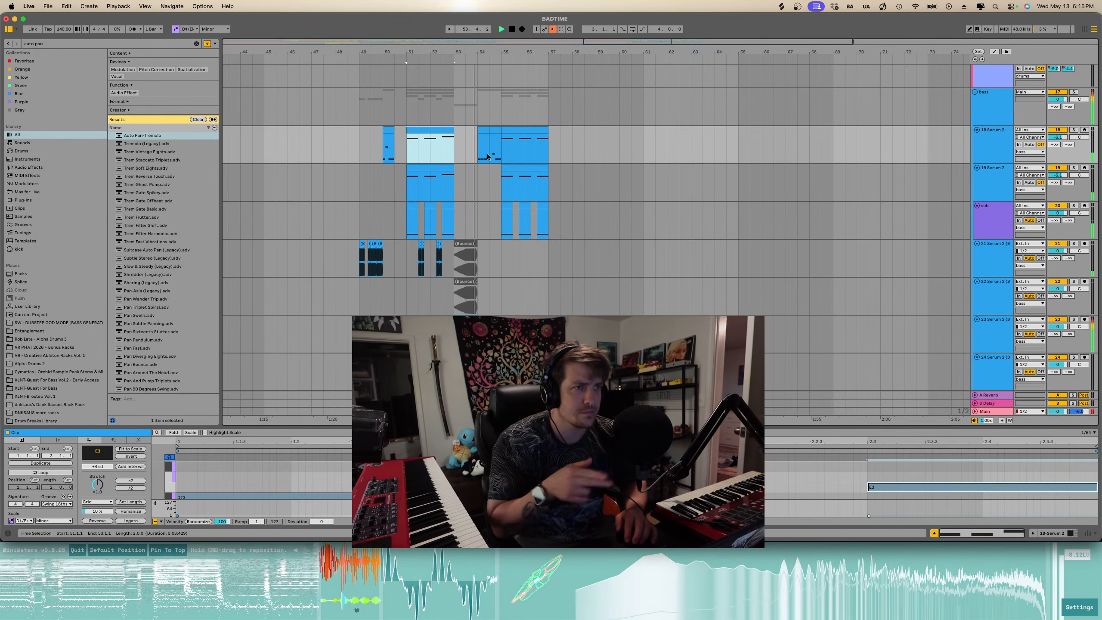
pyautogui.scroll(15, 487, 154)
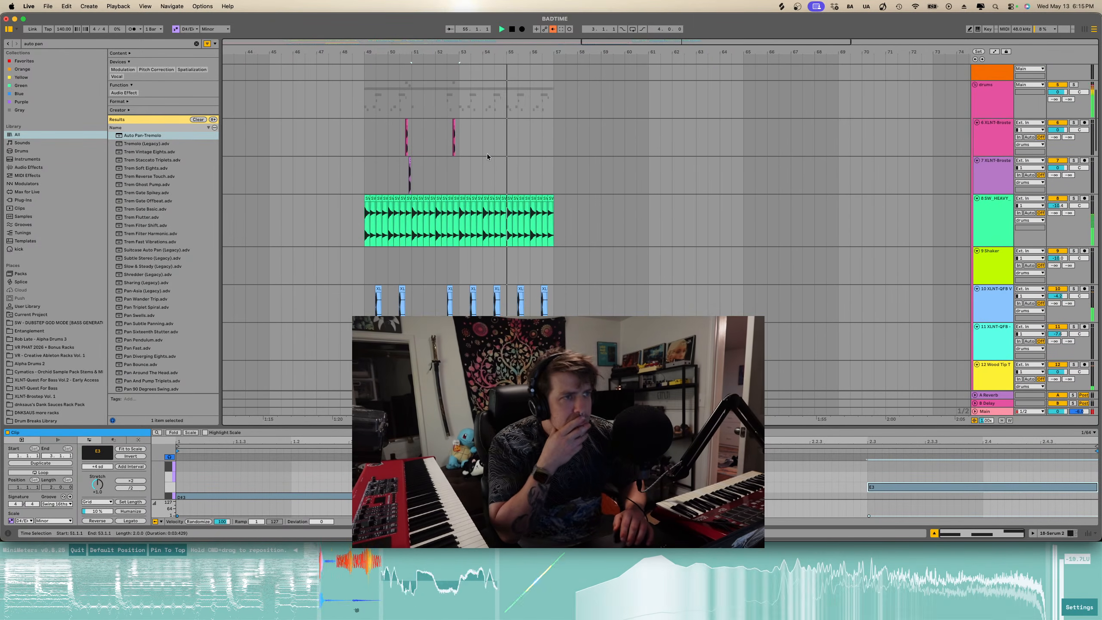
pyautogui.scroll(-10, 488, 154)
pyautogui.scroll(-3, 487, 153)
pyautogui.scroll(-5, 487, 153)
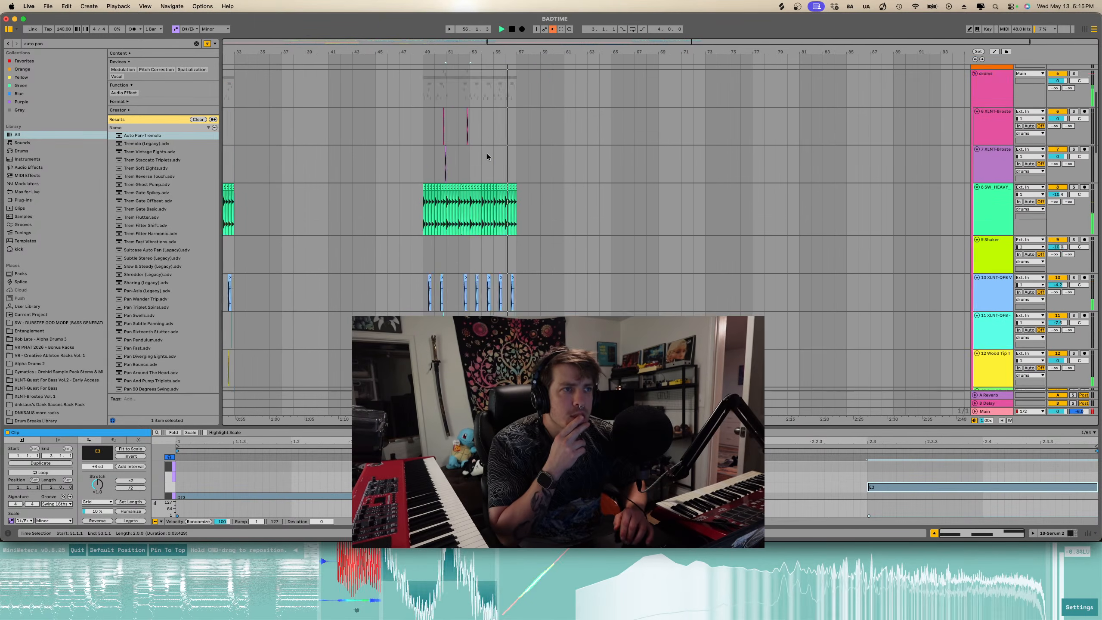
pyautogui.scroll(-10, 488, 157)
pyautogui.scroll(8, 494, 183)
pyautogui.press('space')
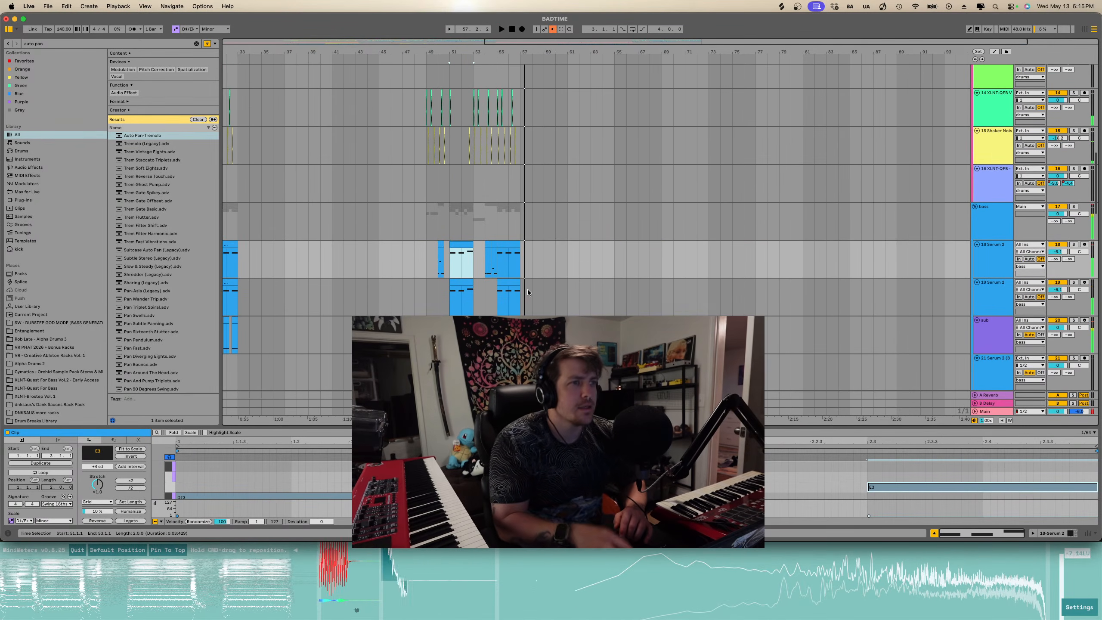
# - Show automation on the 19 Serum 2 track and choose its VOWEL parameter, adjusting the ramp near bar 55
pyautogui.click(993, 299)
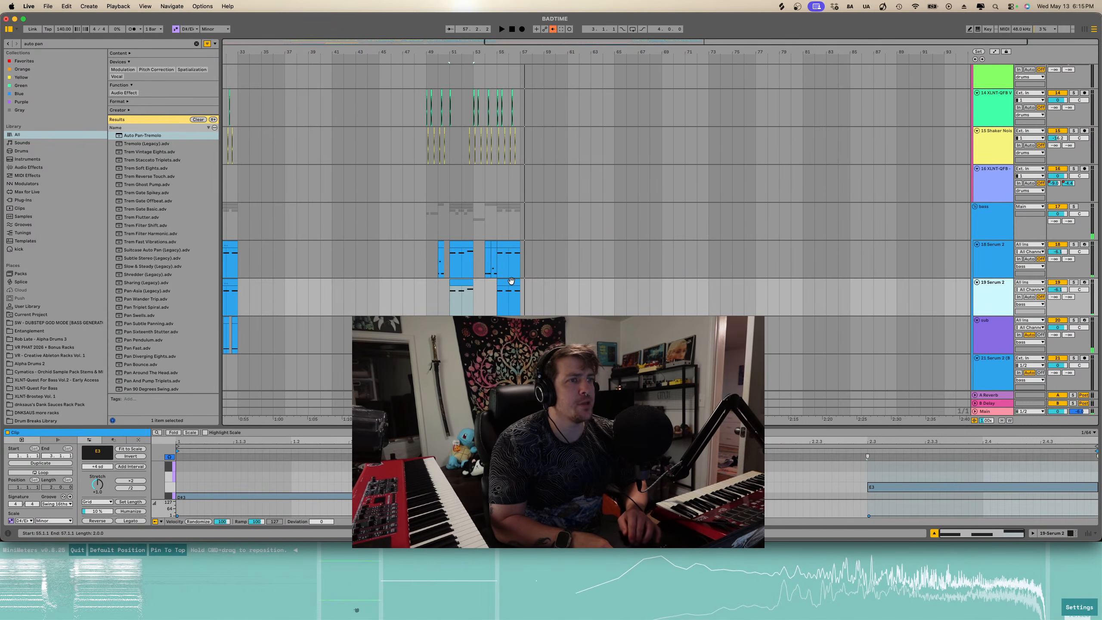
pyautogui.click(511, 280)
pyautogui.press('a')
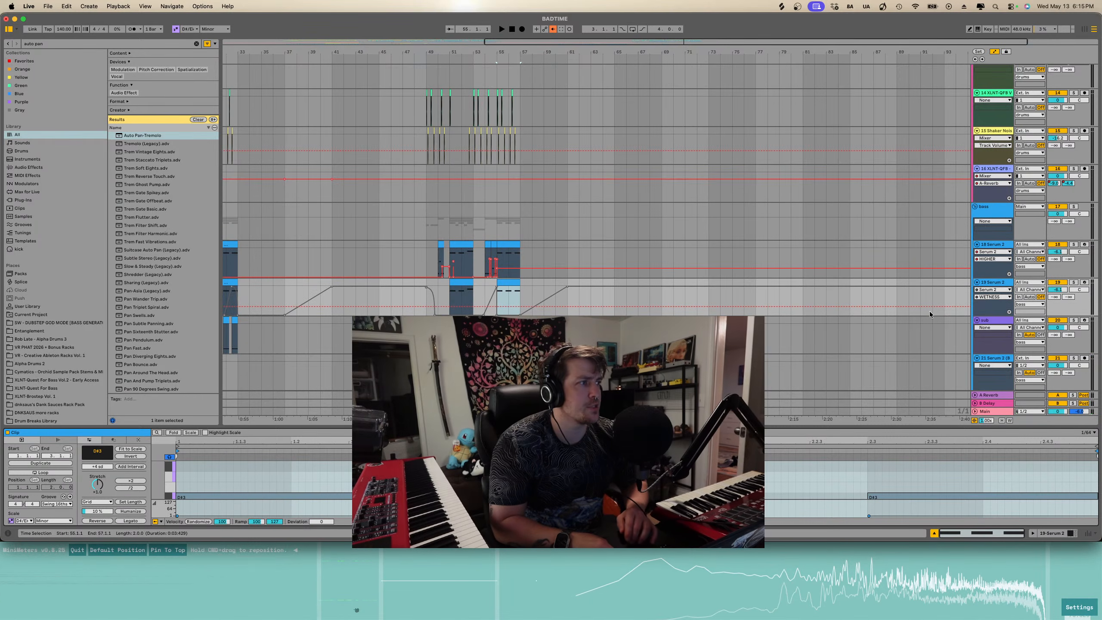
pyautogui.click(994, 297)
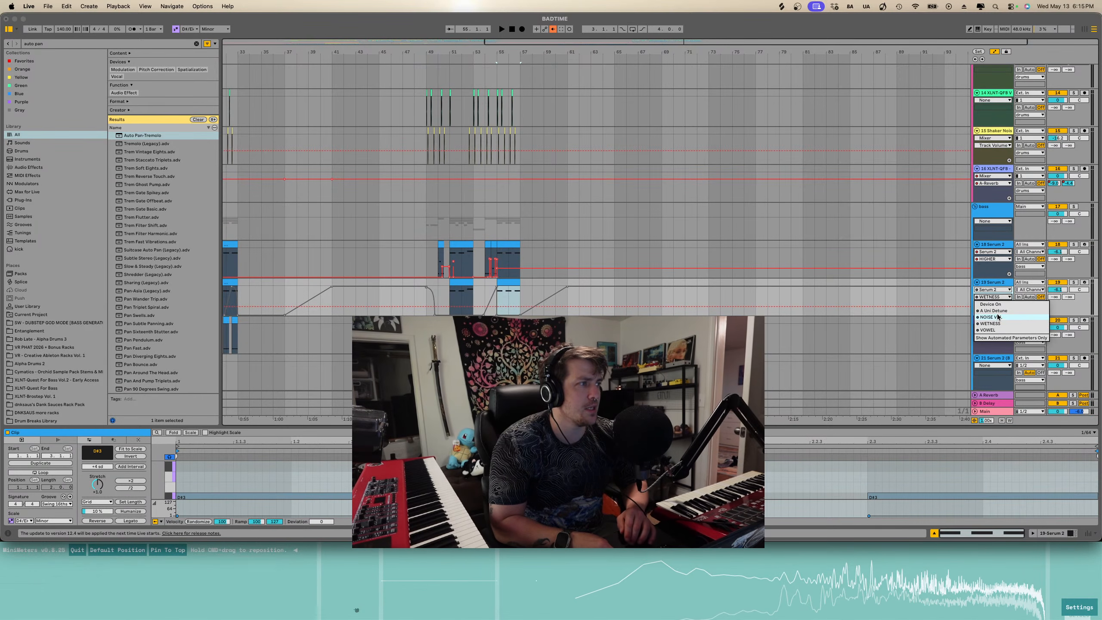
pyautogui.click(991, 330)
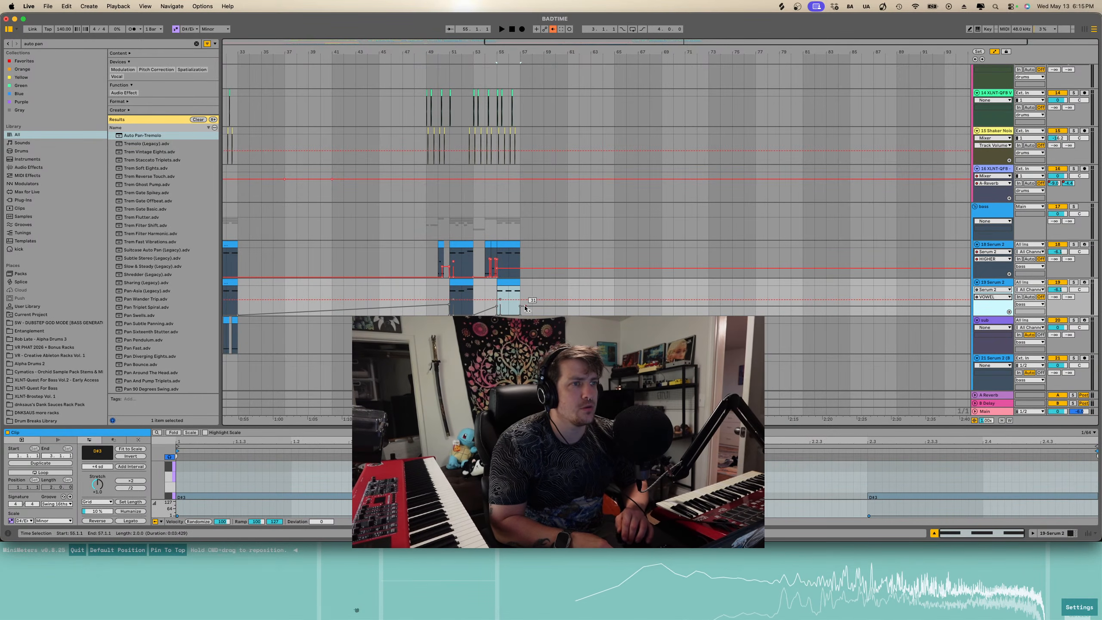
pyautogui.moveTo(515, 283); pyautogui.dragTo(504, 283)
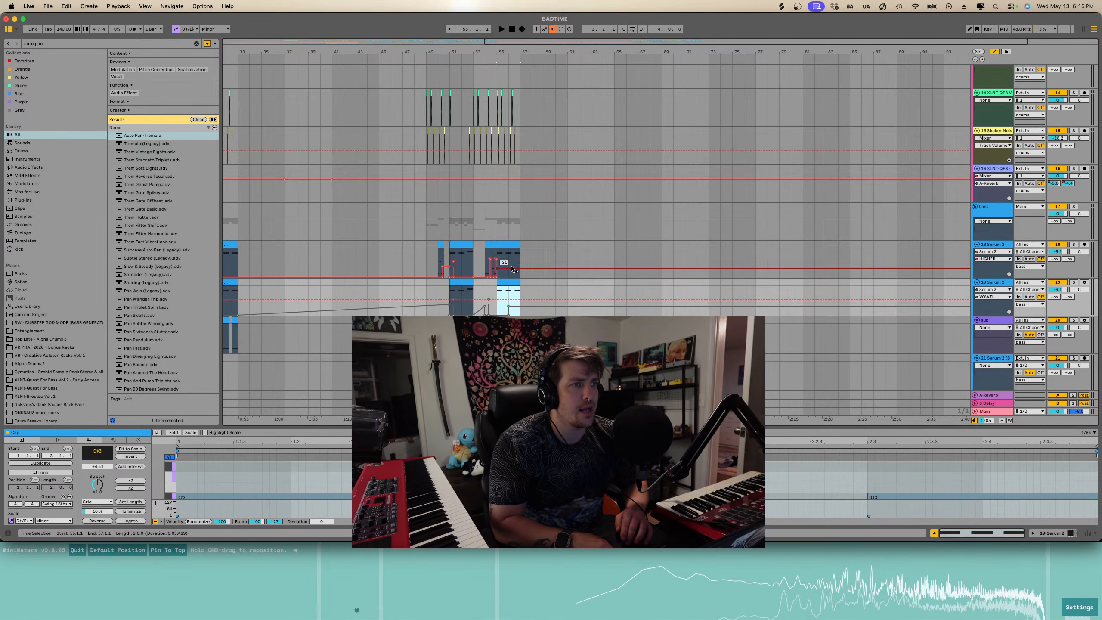
# - Re-enable automation and reshape the VOWEL ramp points on the 19 Serum 2 lane near bars 53–55
pyautogui.click(552, 30)
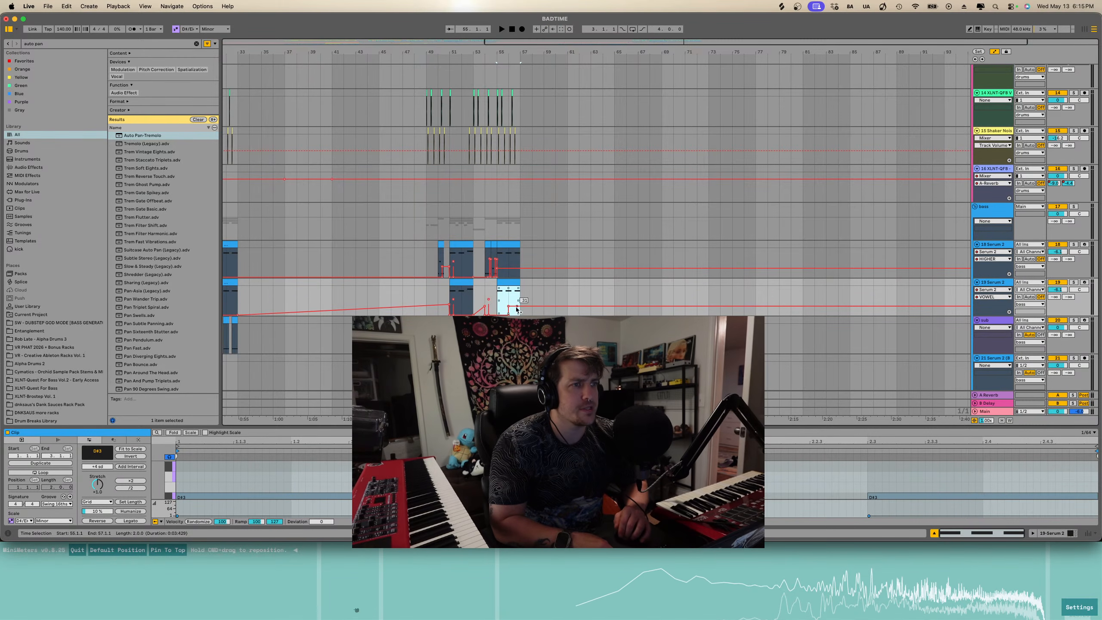
pyautogui.moveTo(516, 309)
pyautogui.mouseDown()
pyautogui.moveTo(520, 299)
pyautogui.moveTo(497, 315)
pyautogui.mouseUp()
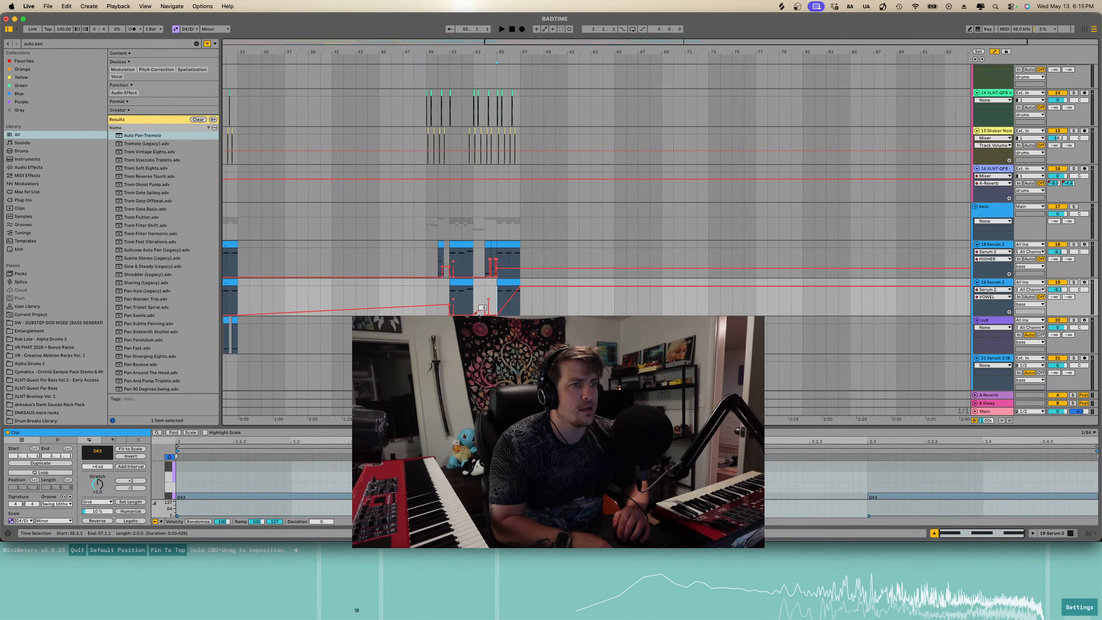
pyautogui.moveTo(449, 315); pyautogui.dragTo(427, 315)
# - Solo the 19 Serum 2 track and play the earlier section from bar 17 to audition it
pyautogui.hscroll(-10, 430, 300)
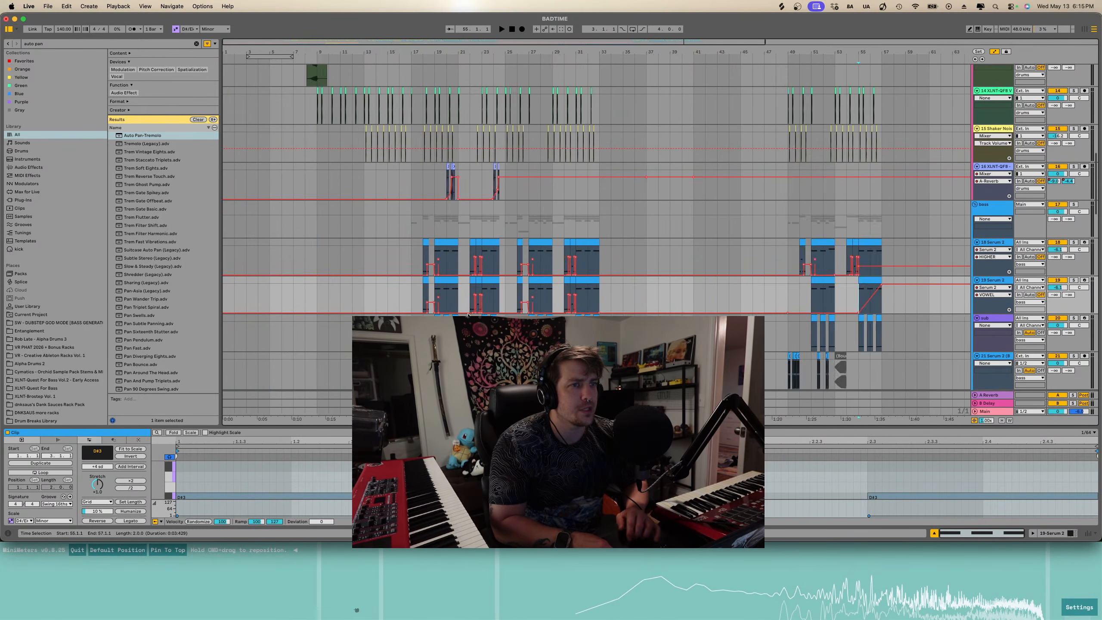
pyautogui.scroll(-4, 439, 282)
pyautogui.scroll(-1, 445, 265)
pyautogui.moveTo(445, 263); pyautogui.dragTo(348, 264)
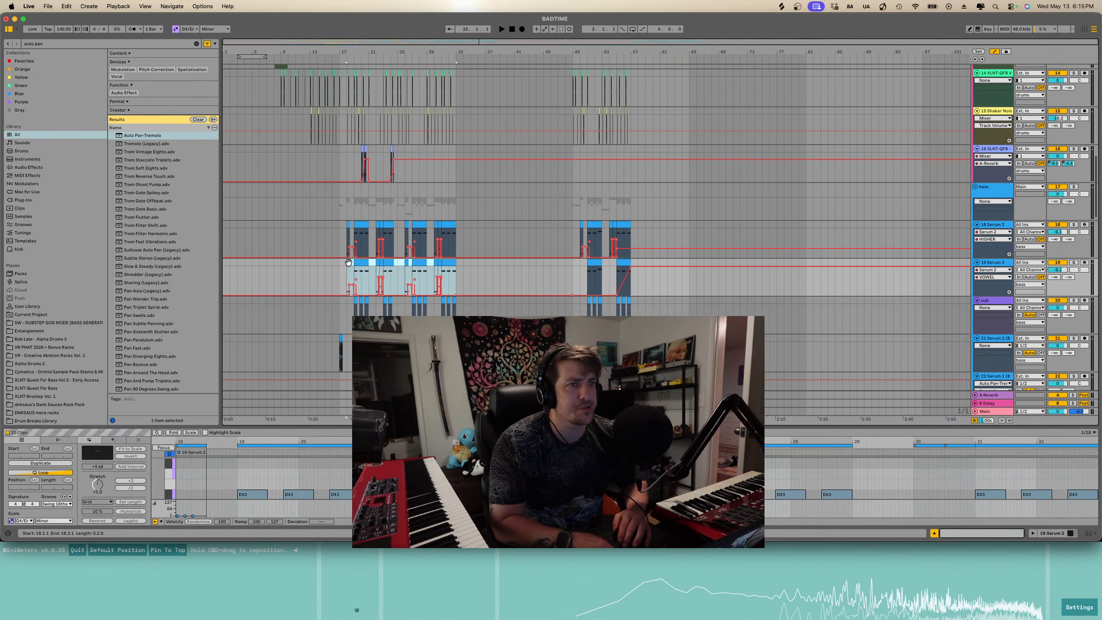
pyautogui.press('space')
pyautogui.press('s')
pyautogui.press('a')
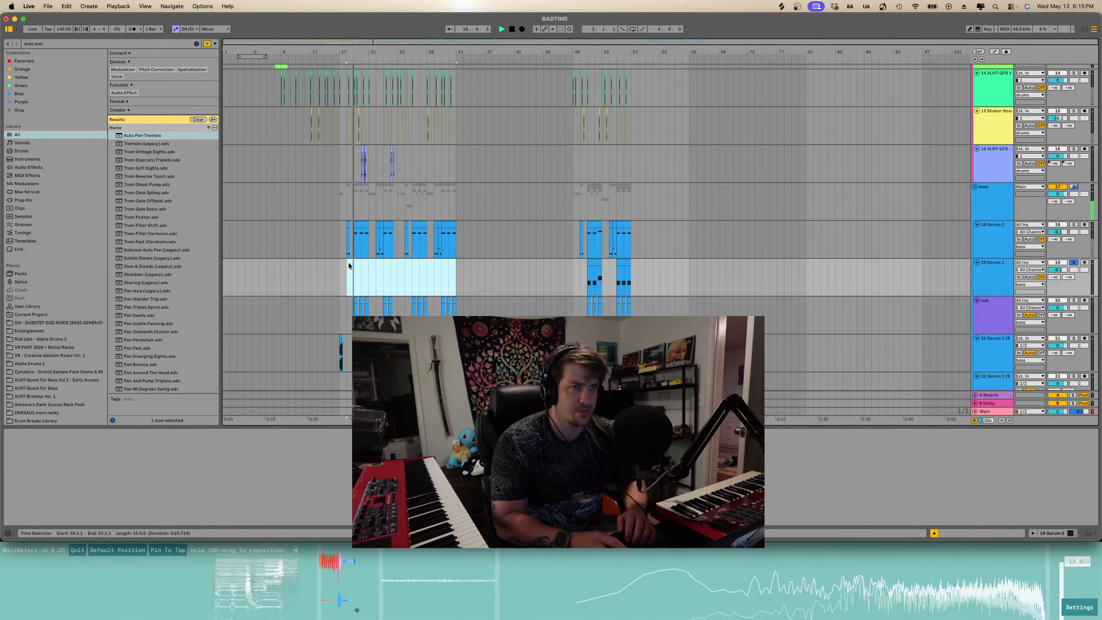
pyautogui.press('a')
pyautogui.click(339, 266)
pyautogui.press('a')
pyautogui.press('space')
pyautogui.press('space')
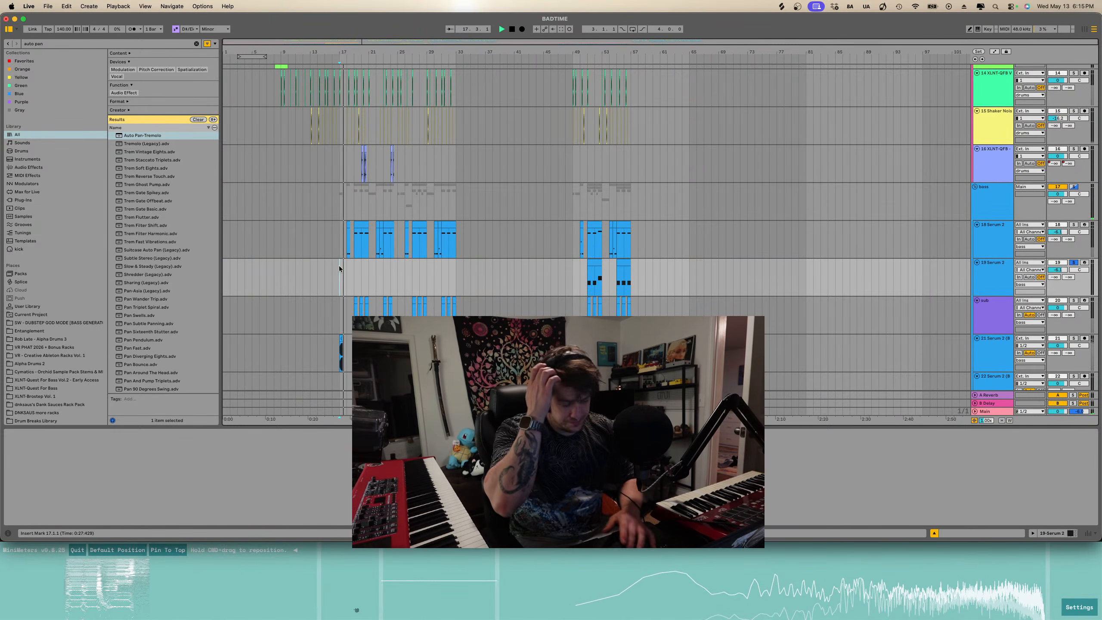
pyautogui.press('s')
# - Hide the detail view and browse through the arrangement's tracks
pyautogui.scroll(-5, 340, 268)
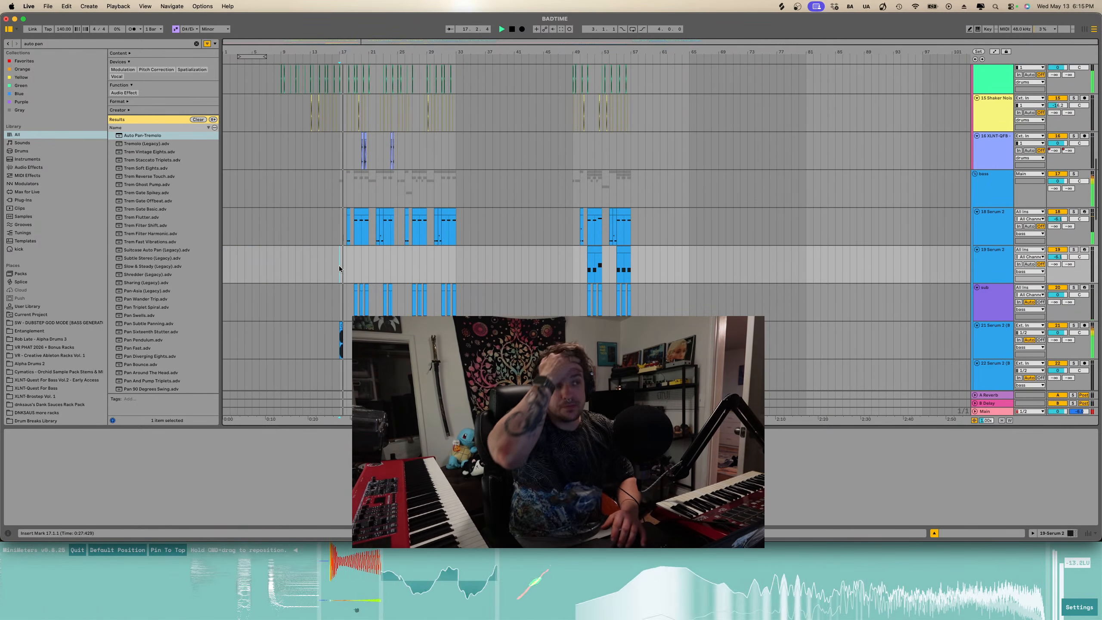
pyautogui.scroll(-6, 340, 265)
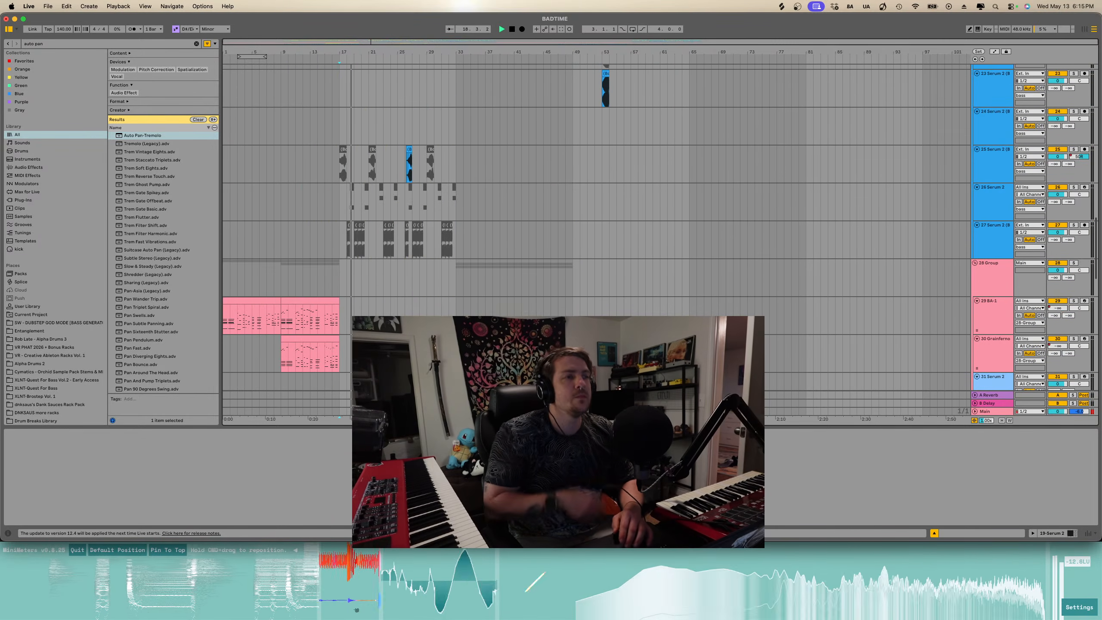
pyautogui.press('super+alt+l')
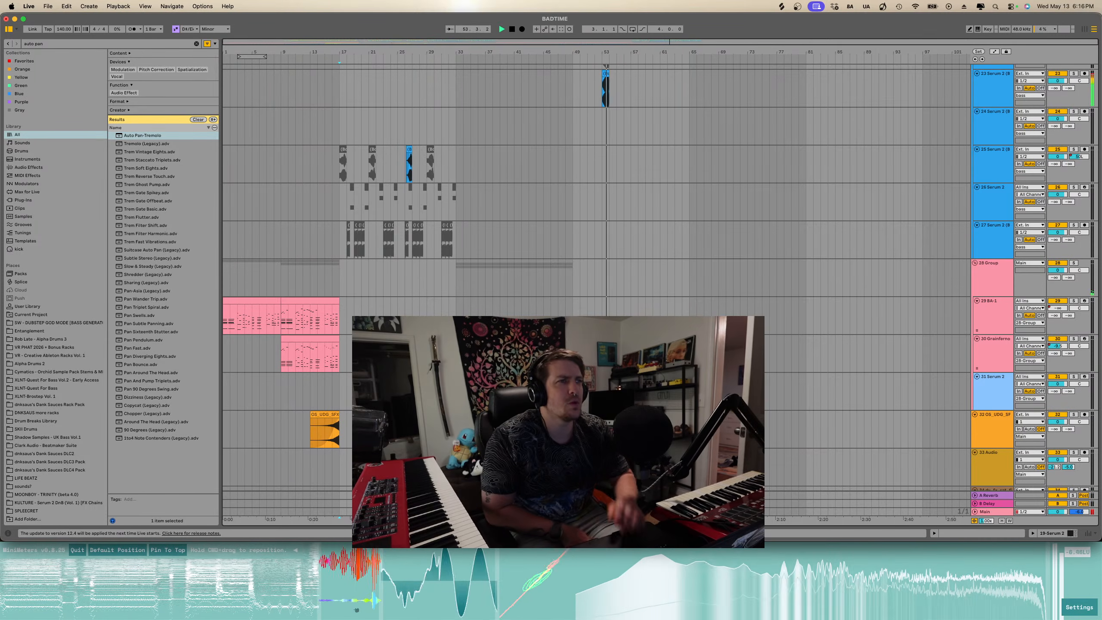
pyautogui.scroll(4, 597, 278)
pyautogui.scroll(15, 676, 347)
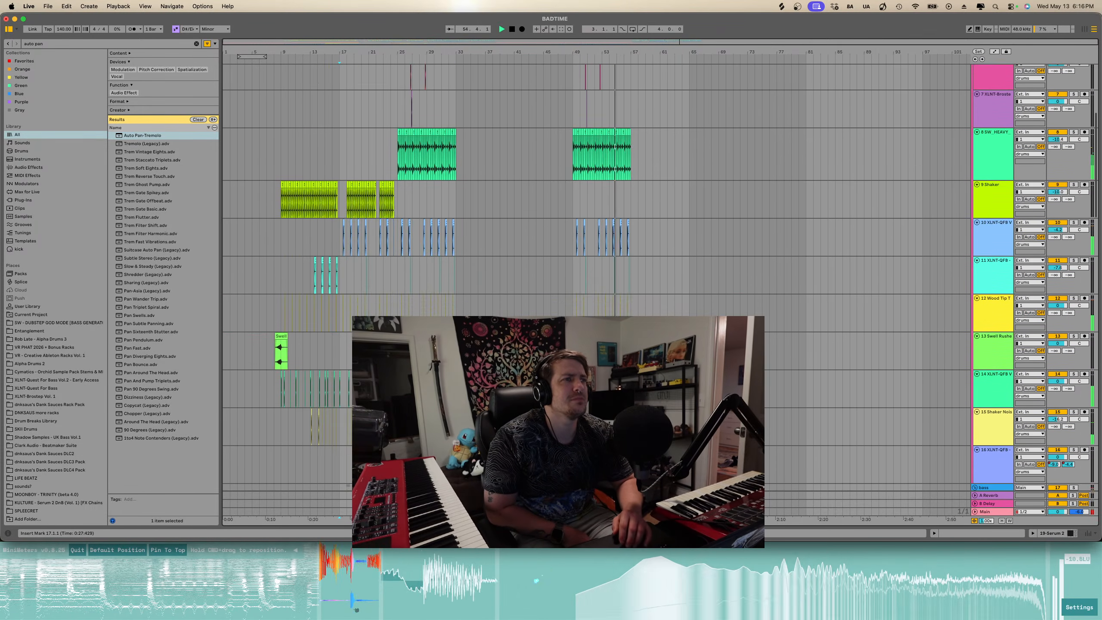
pyautogui.keyDown('super'); pyautogui.scroll(5, 677, 348); pyautogui.keyUp('super')
pyautogui.hscroll(-4, 676, 347)
pyautogui.scroll(1, 677, 348)
pyautogui.hscroll(-8, 677, 348)
pyautogui.scroll(6, 677, 347)
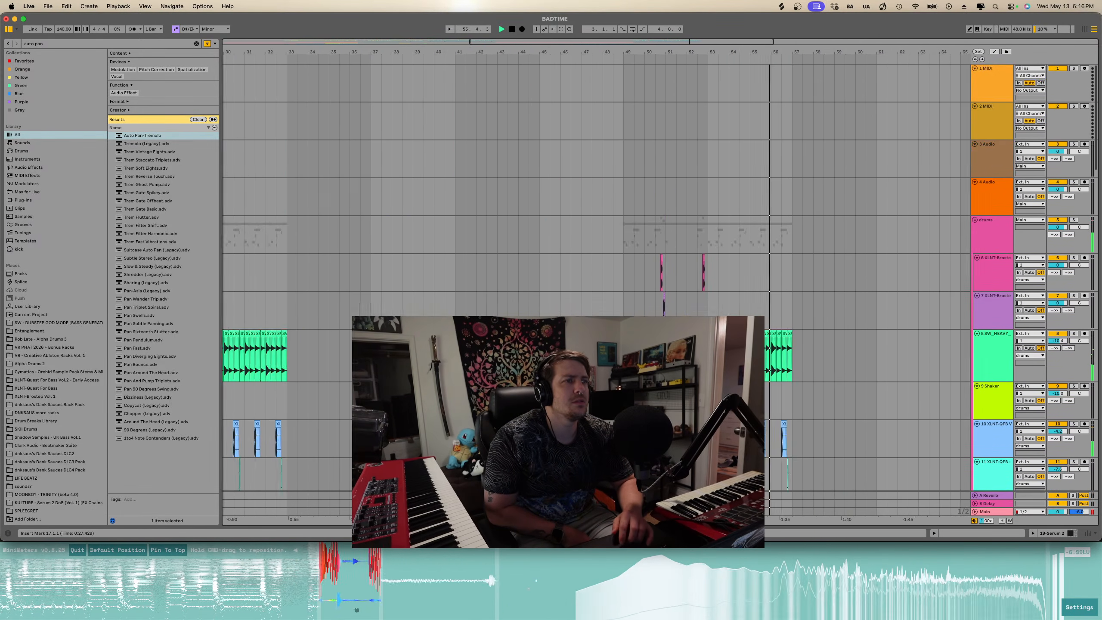
pyautogui.keyDown('super'); pyautogui.scroll(-3, 676, 348); pyautogui.keyUp('super')
pyautogui.scroll(-5, 676, 348)
pyautogui.scroll(-8, 676, 347)
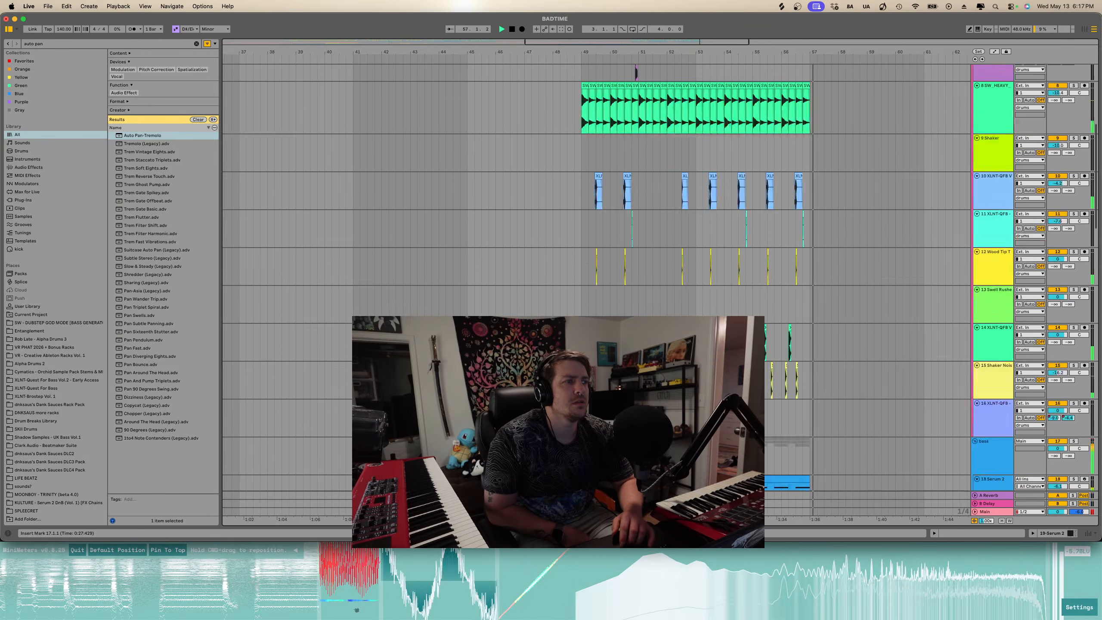
pyautogui.scroll(3, 826, 272)
pyautogui.keyDown('super'); pyautogui.scroll(3, 827, 272); pyautogui.keyUp('super')
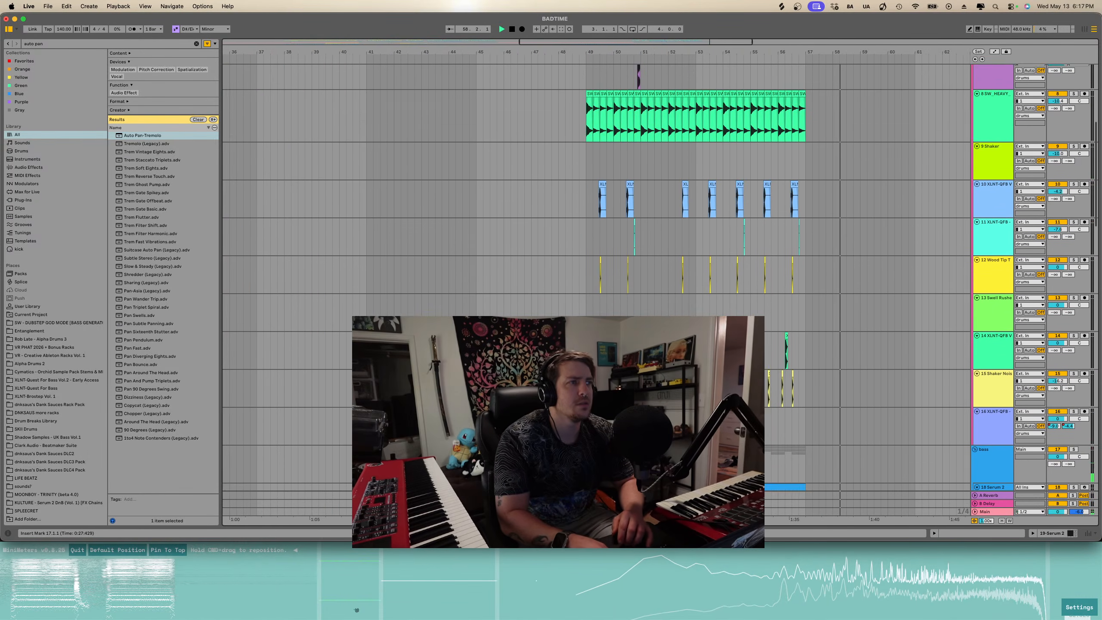
pyautogui.scroll(3, 826, 272)
# - Solo the 8 SW_HEAVY track and play it from its clip at bar 49
pyautogui.click(991, 163)
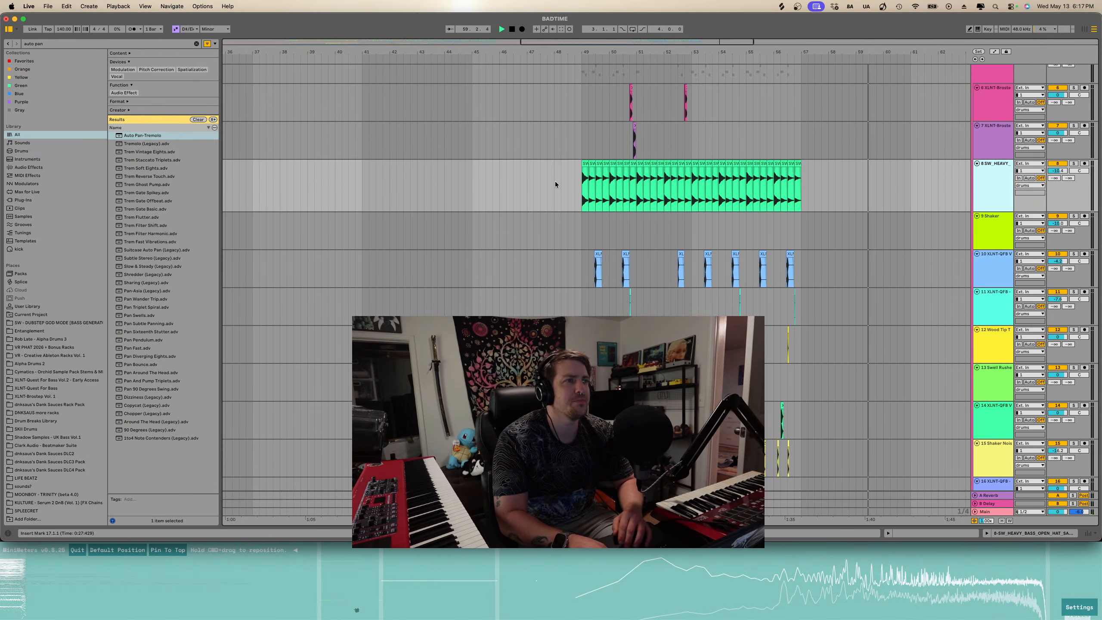
pyautogui.click(583, 189)
pyautogui.press('space')
pyautogui.press('space')
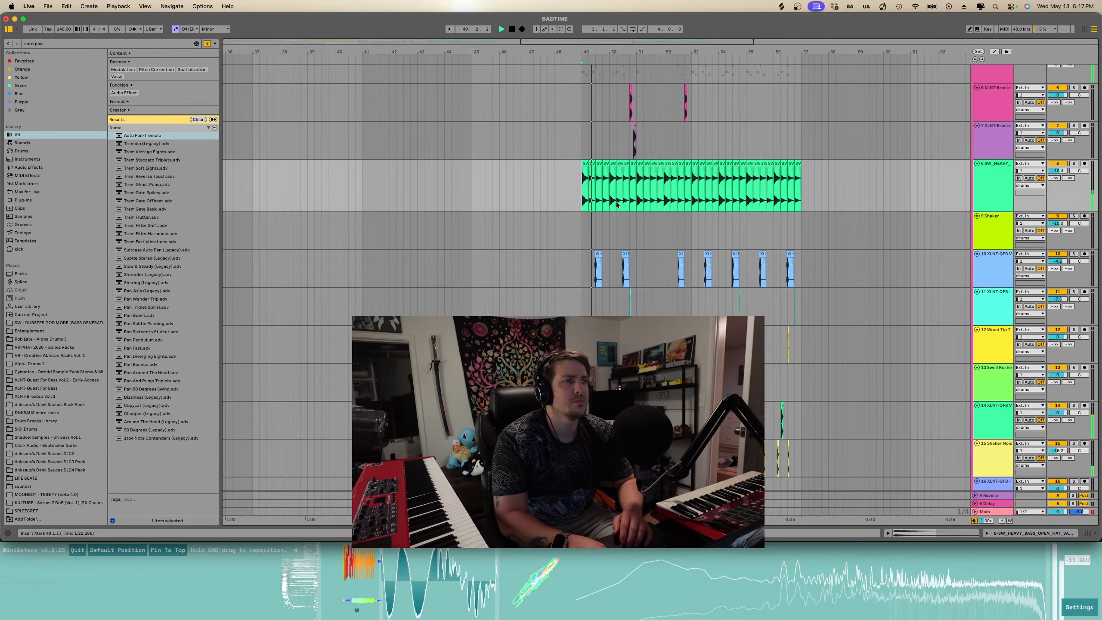
pyautogui.click(1074, 164)
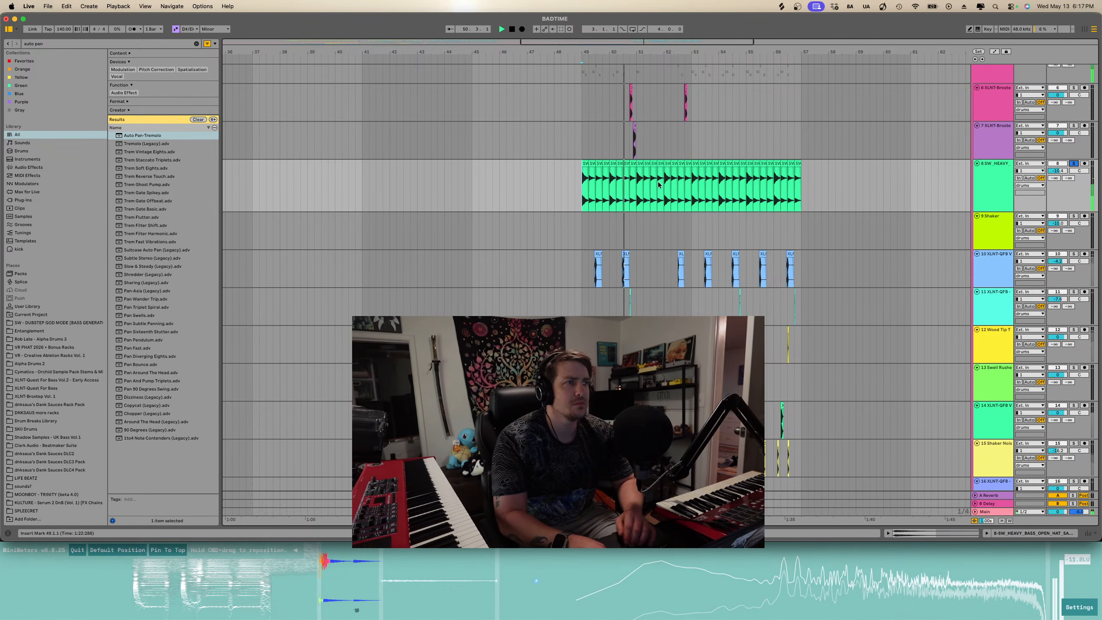
# - Solo the drums group track and play the section around bar 49 to audition it
pyautogui.scroll(3, 659, 189)
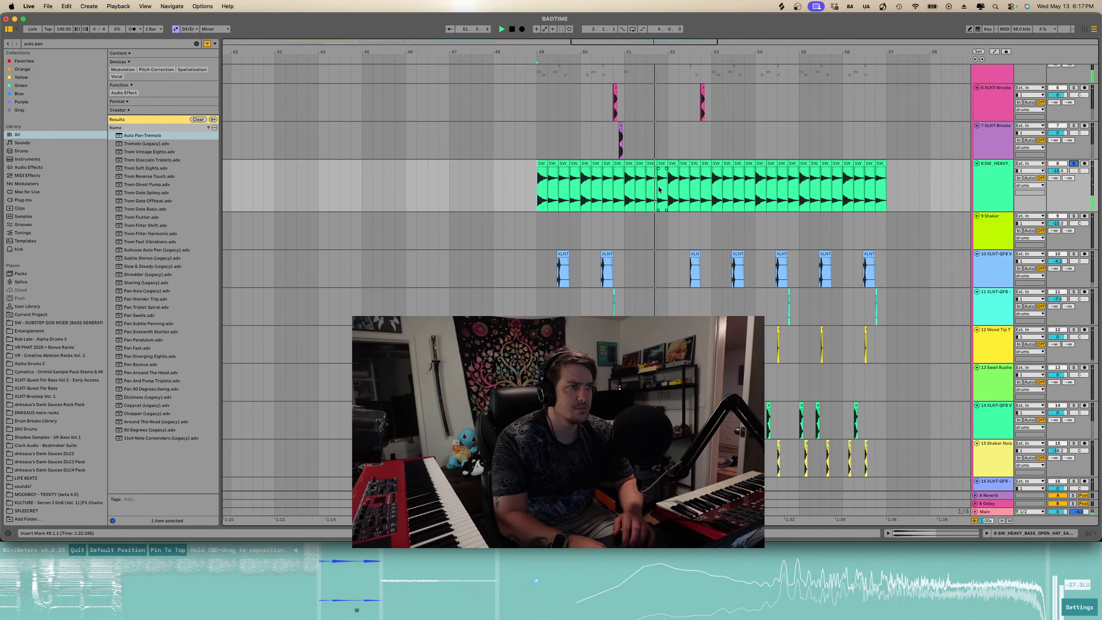
pyautogui.scroll(-2, 658, 189)
pyautogui.hscroll(5, 658, 189)
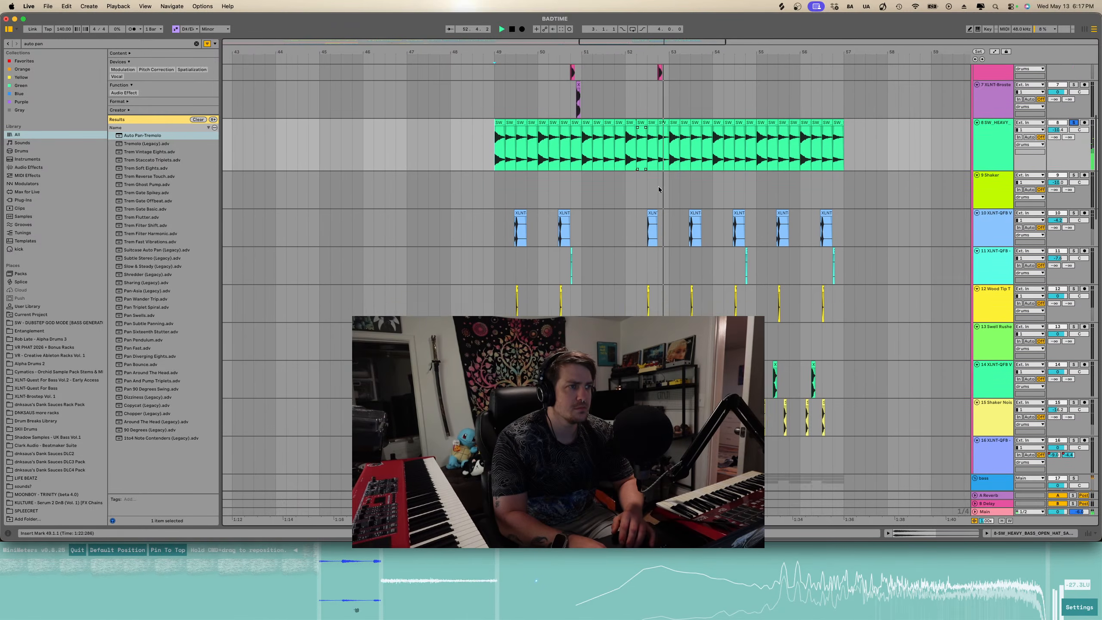
pyautogui.scroll(5, 1054, 159)
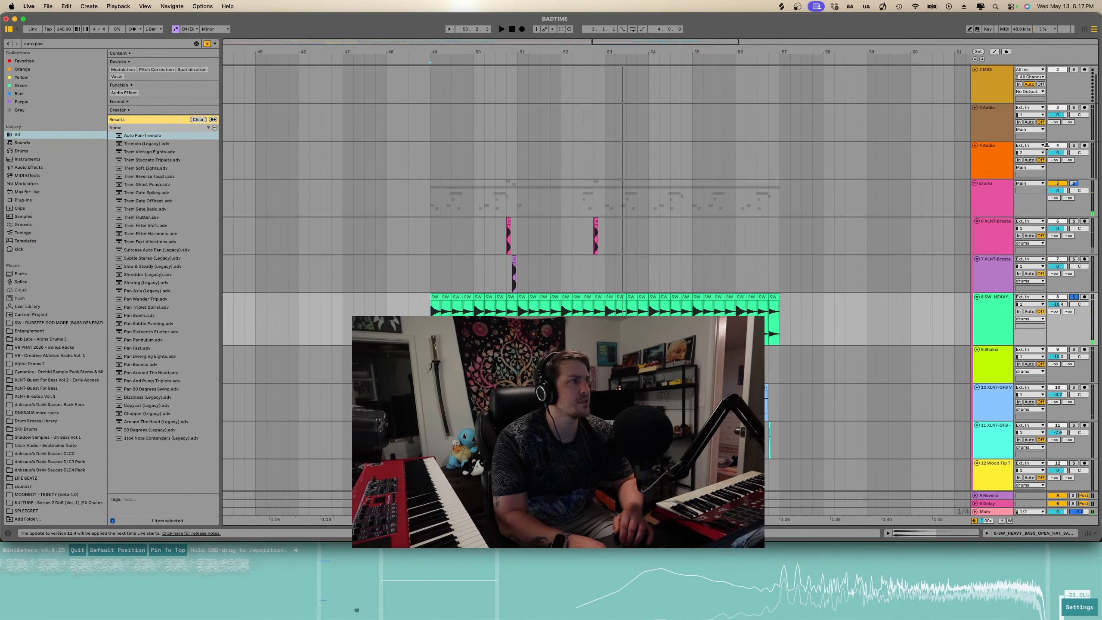
pyautogui.click(1073, 184)
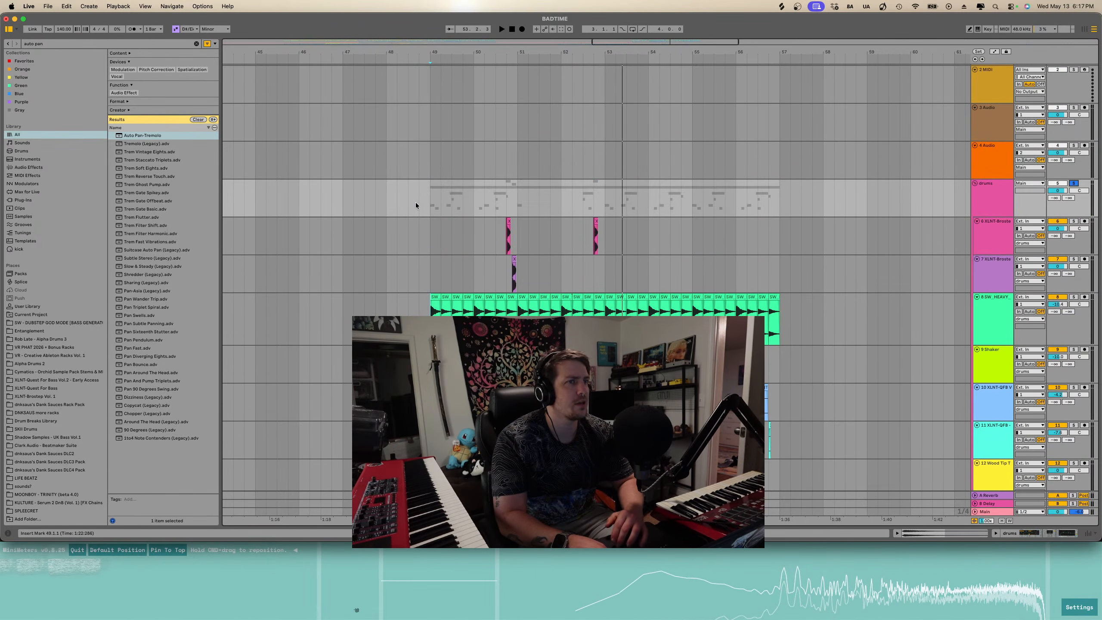
pyautogui.press('space')
pyautogui.scroll(-4, 429, 200)
pyautogui.scroll(4, 429, 200)
pyautogui.scroll(-3, 429, 200)
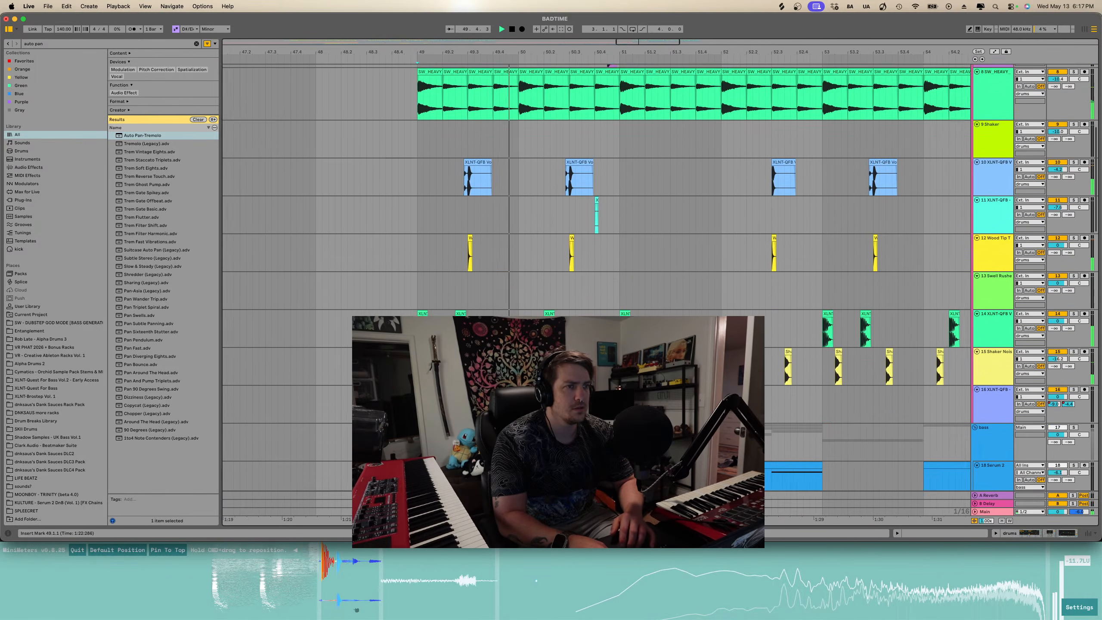
pyautogui.scroll(3, 506, 200)
pyautogui.hscroll(4, 506, 200)
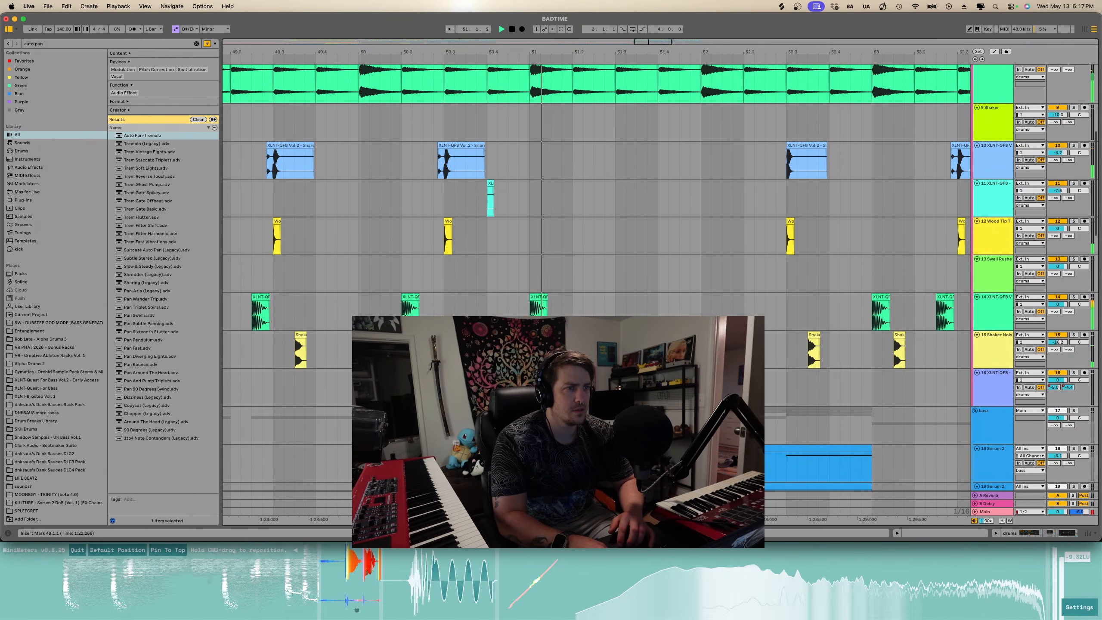
pyautogui.scroll(-3, 429, 164)
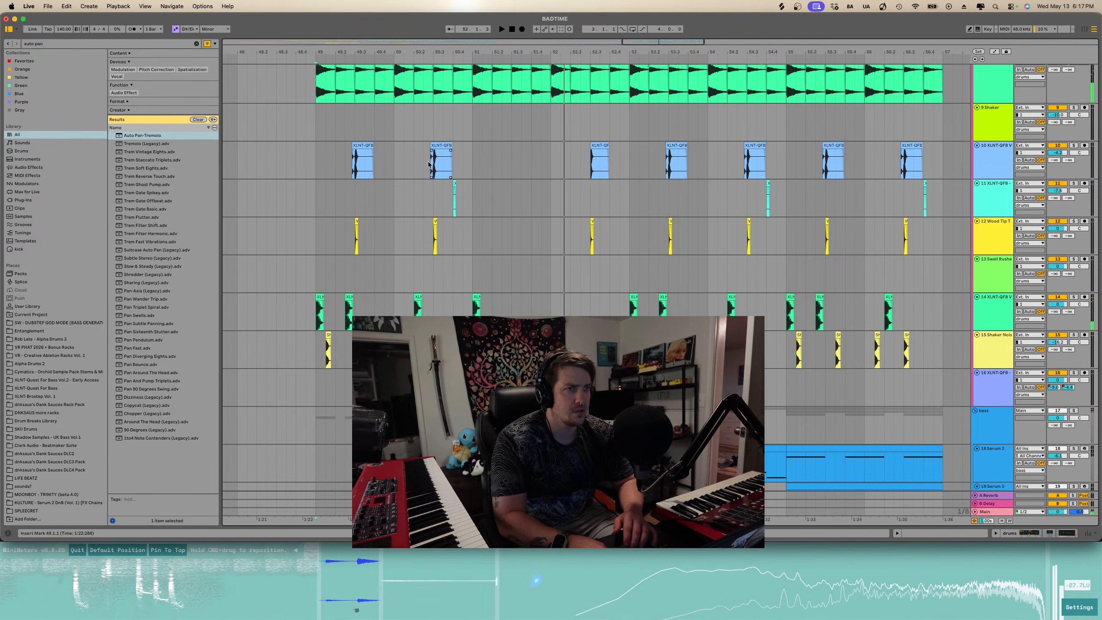
# - Duplicate the percussion clips from bars 49–51 across tracks 10–15 onto bars 51–53 and play them back
pyautogui.moveTo(321, 161)
pyautogui.mouseDown()
pyautogui.moveTo(406, 247)
pyautogui.moveTo(469, 347)
pyautogui.mouseUp()
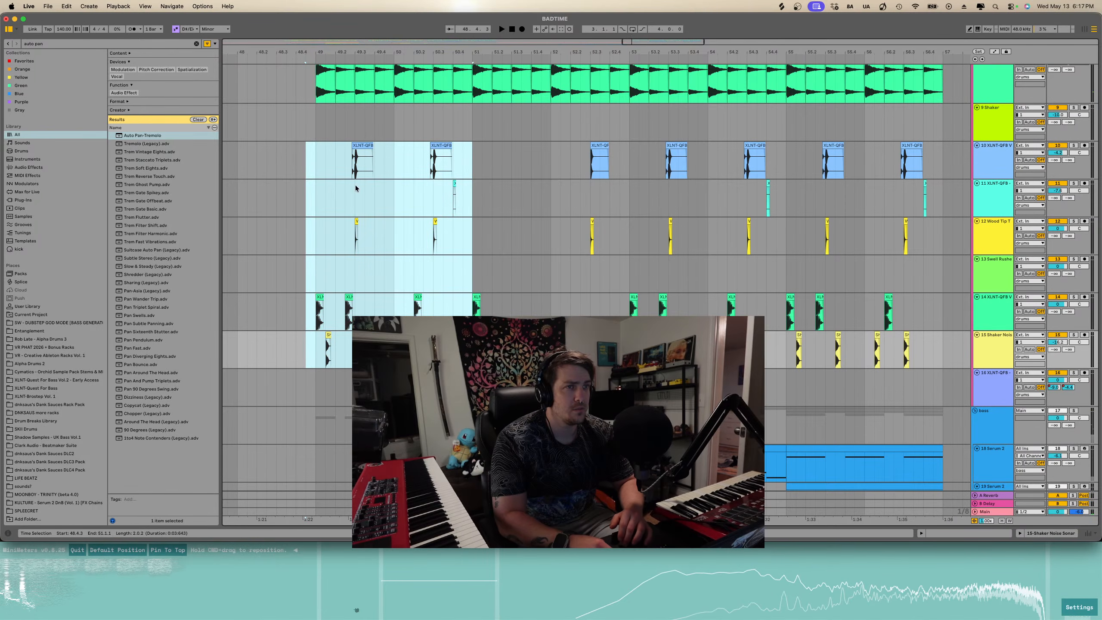
pyautogui.click(314, 155)
pyautogui.moveTo(314, 155); pyautogui.dragTo(473, 346)
pyautogui.hotkey('ctrl', 'd')
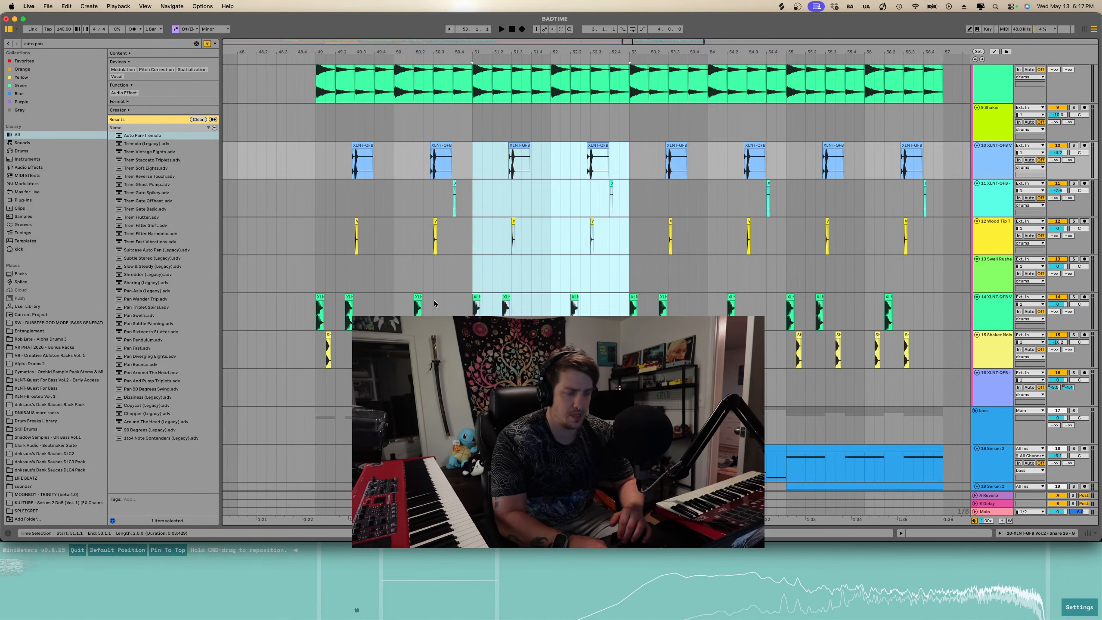
pyautogui.click(315, 155)
pyautogui.press('space')
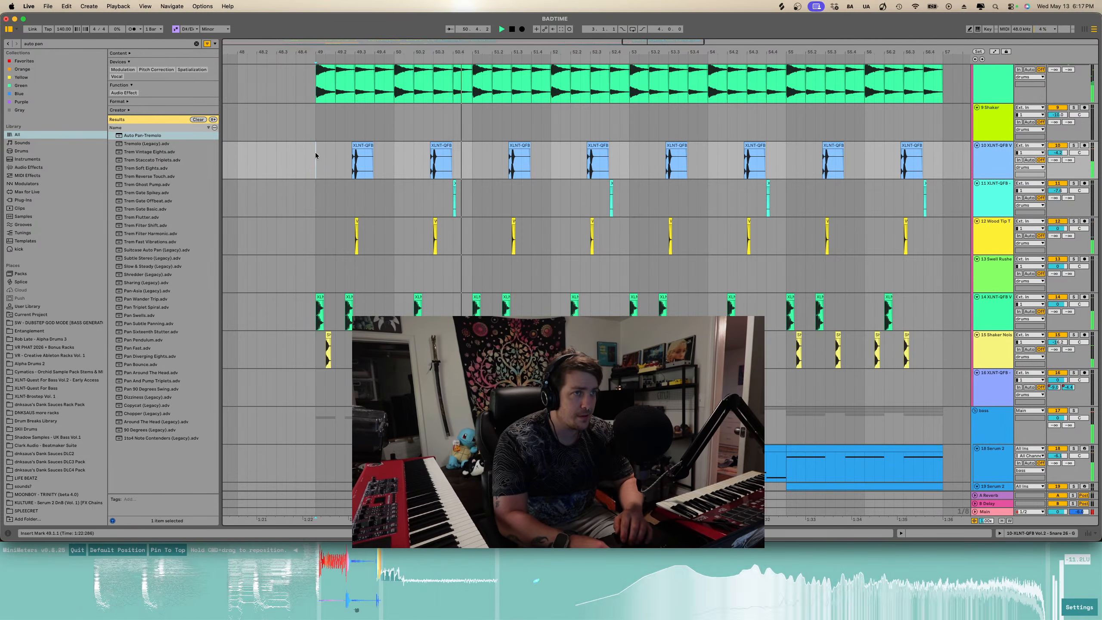
pyautogui.scroll(-4, 467, 235)
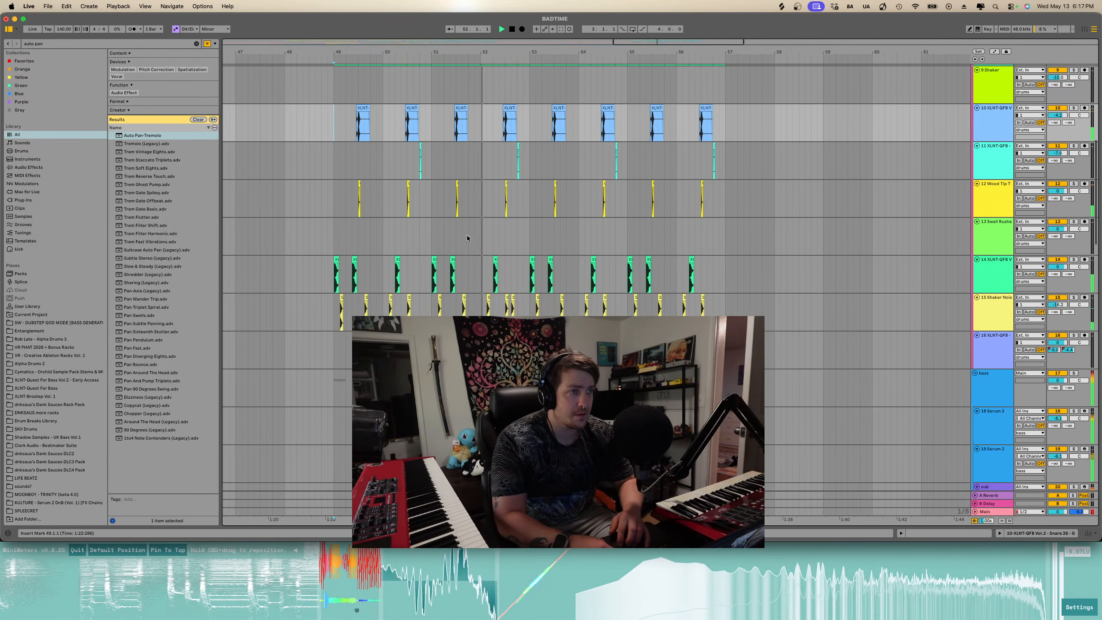
# - Move the Shaker Noise track above the XLNT-GFB track so it becomes track 14
pyautogui.moveTo(719, 265); pyautogui.dragTo(358, 309)
pyautogui.moveTo(995, 306); pyautogui.dragTo(992, 265)
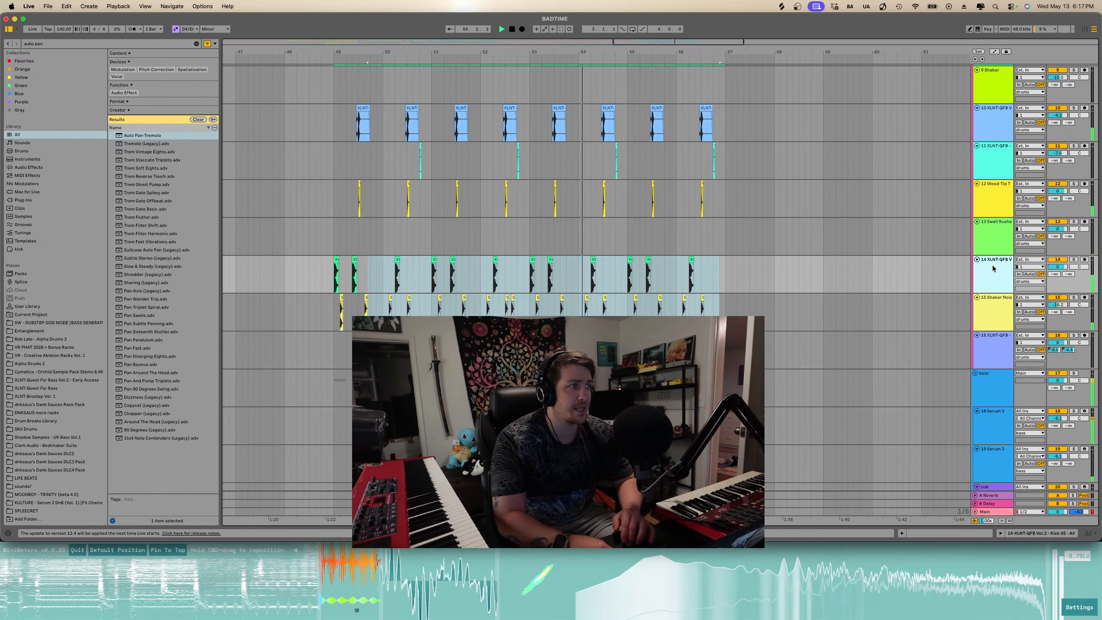
pyautogui.click(995, 328)
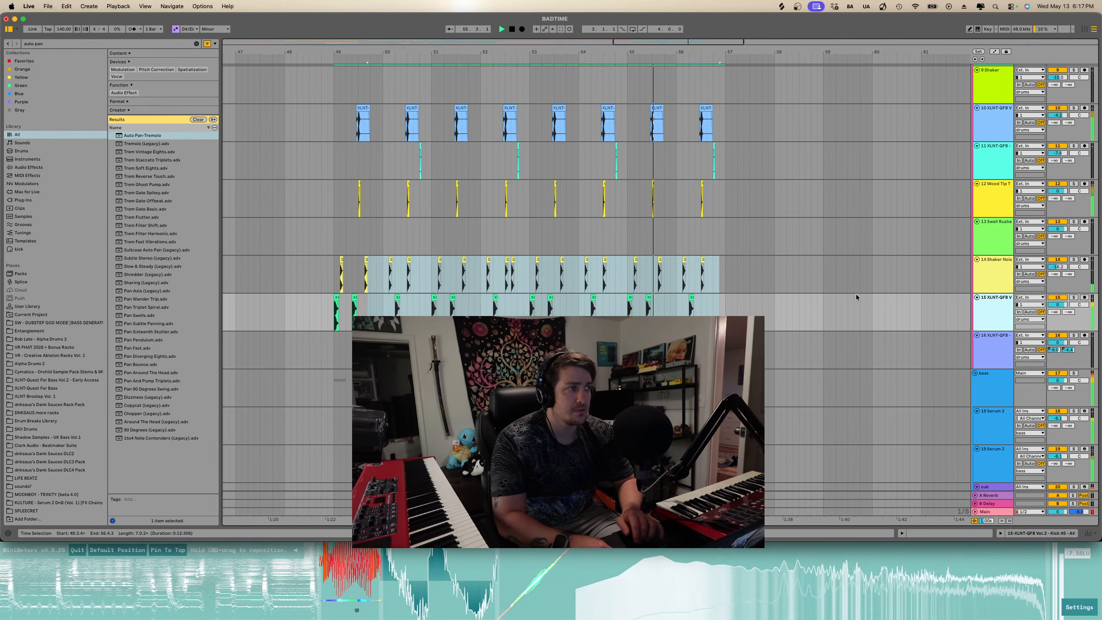
# - Delete the Shaker Noise clips between bars 49 and 57
pyautogui.click(829, 273)
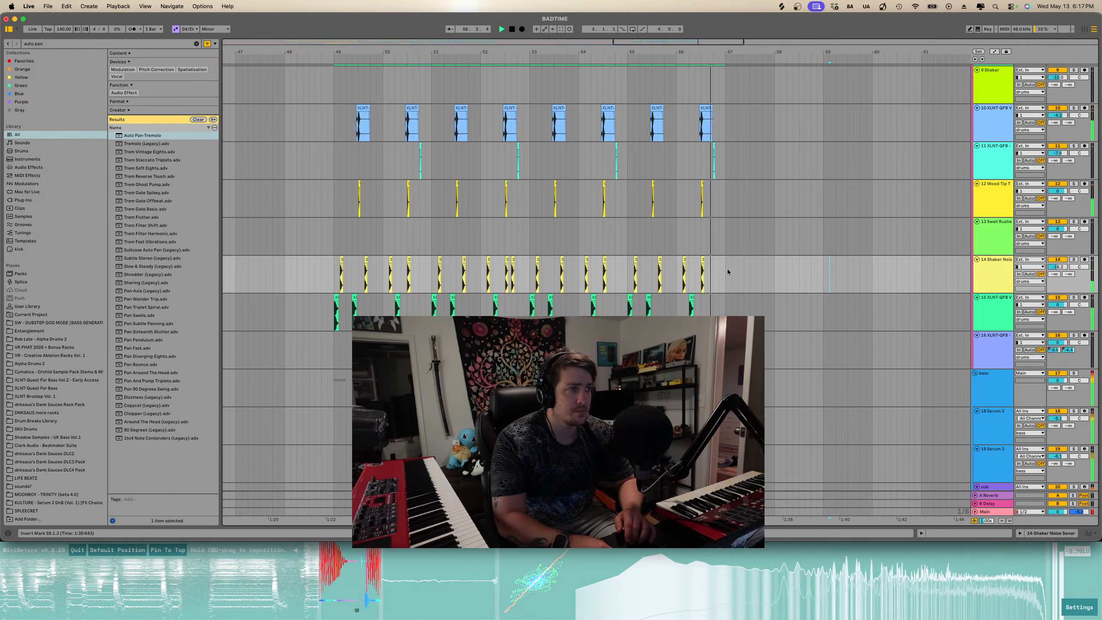
pyautogui.moveTo(726, 268); pyautogui.dragTo(331, 276)
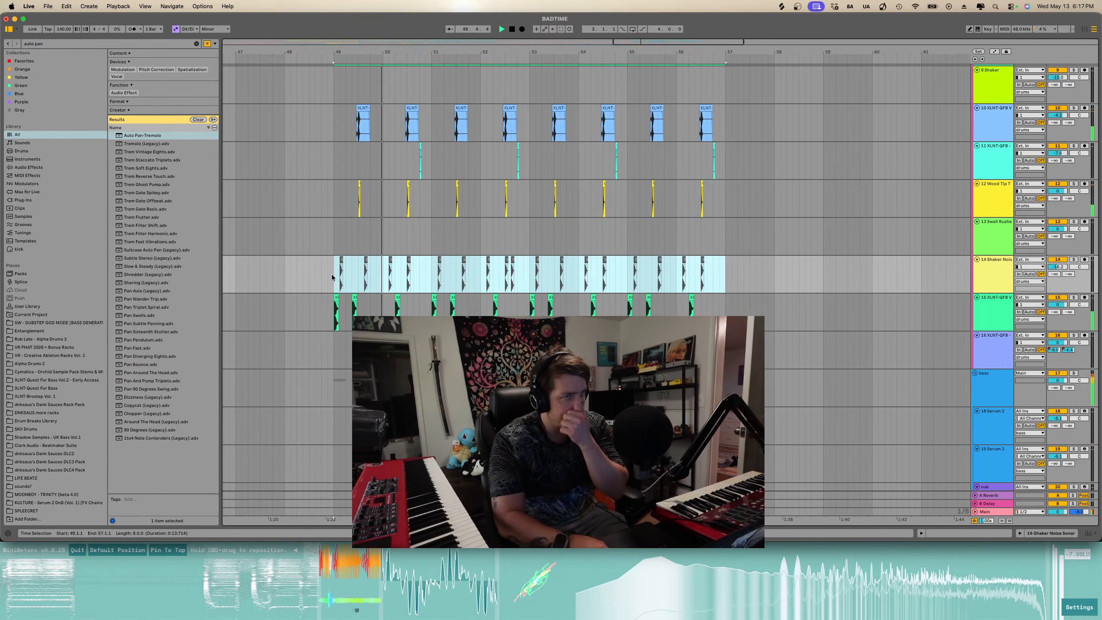
pyautogui.press('space')
pyautogui.press('space')
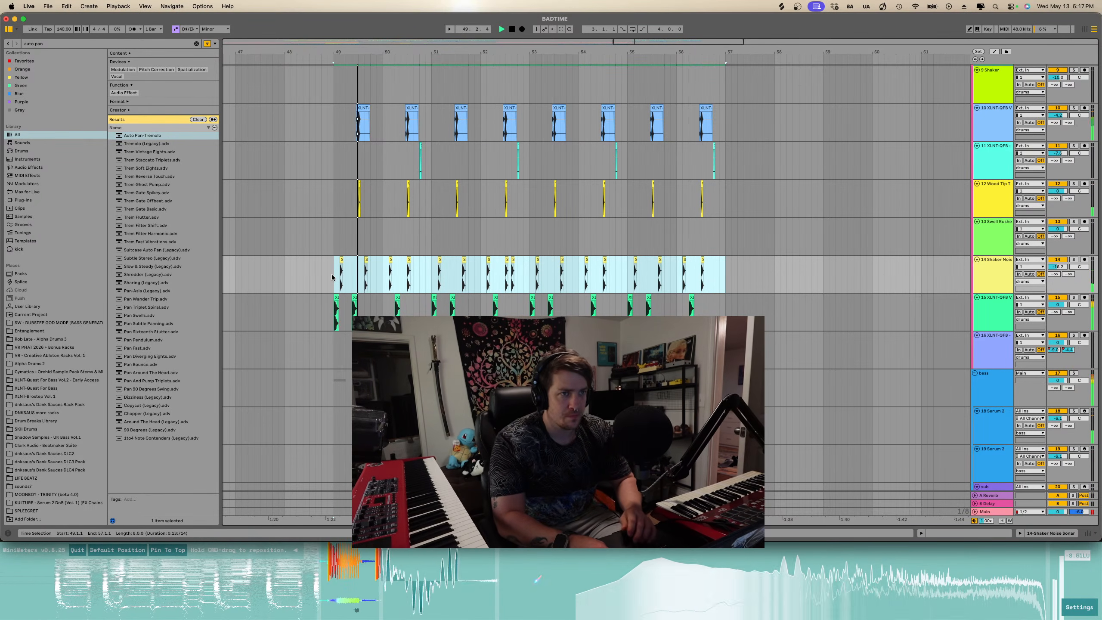
pyautogui.press('Delete')
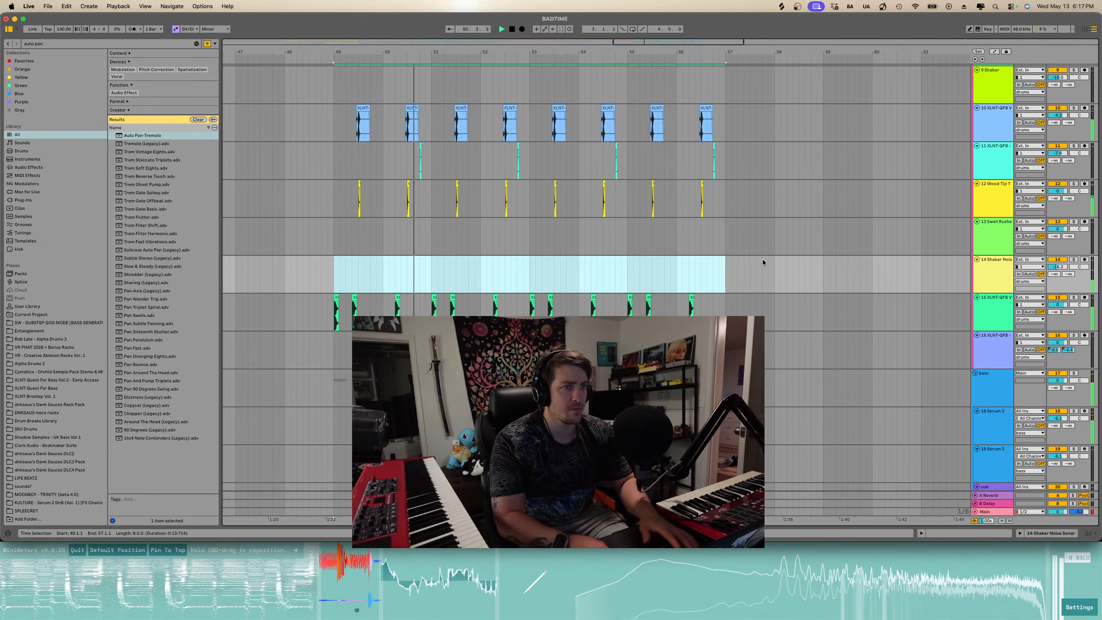
pyautogui.press('space')
# - Delete the Shaker Noise clips between bars 18 and 33
pyautogui.scroll(-5, 603, 235)
pyautogui.hscroll(-15, 602, 235)
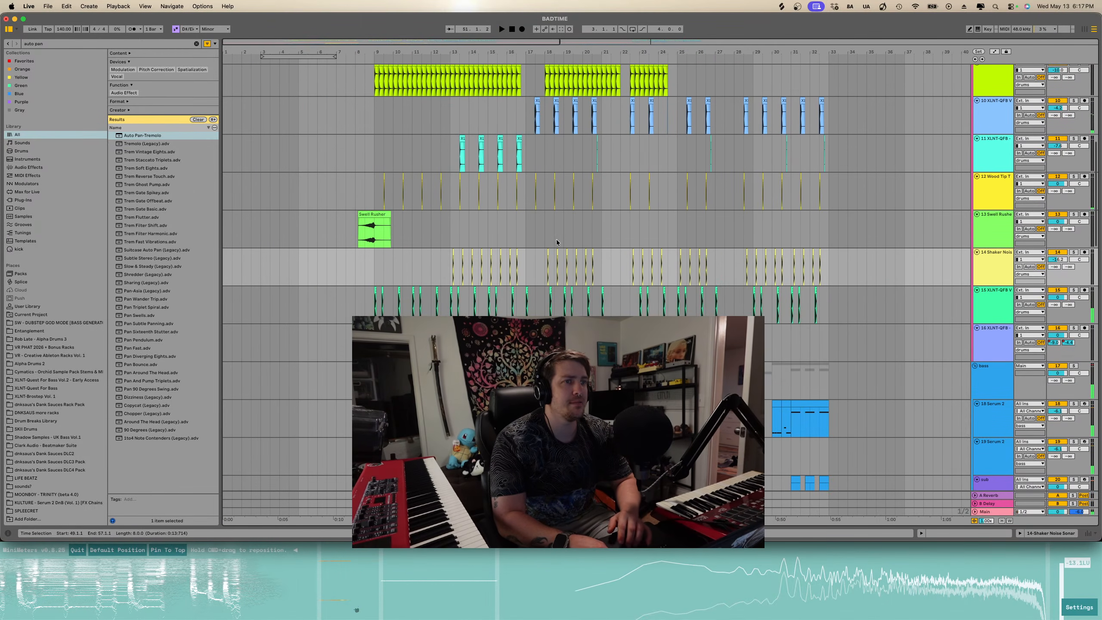
pyautogui.click(451, 269)
pyautogui.press('space')
pyautogui.moveTo(543, 262); pyautogui.dragTo(824, 265)
pyautogui.press('Delete')
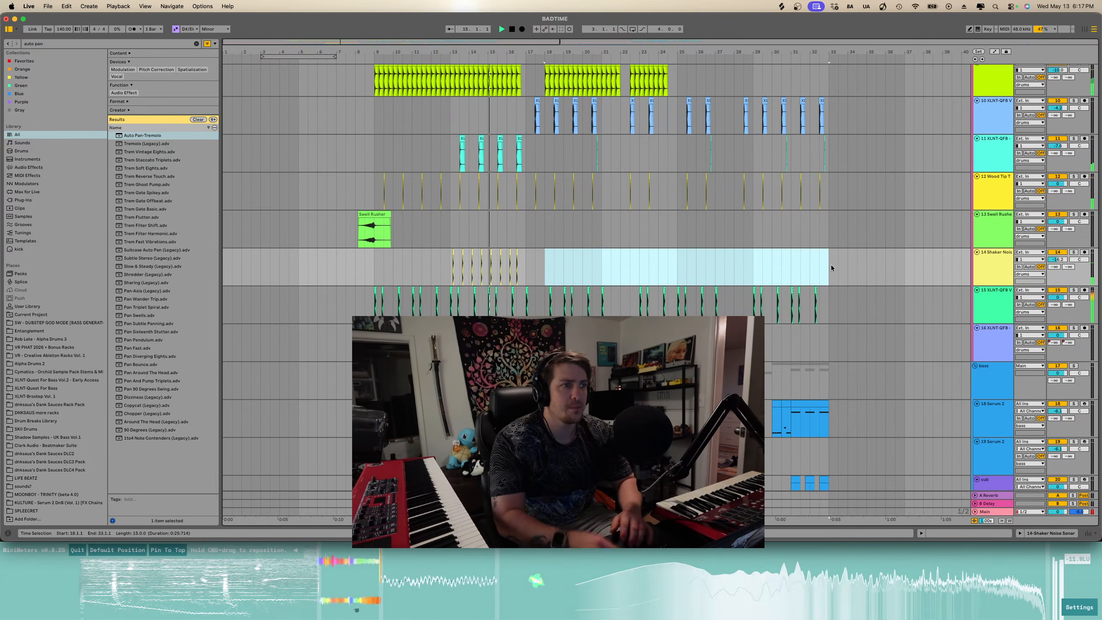
# - Browse through the arrangement's tracks around bars 13–33
pyautogui.scroll(-2, 831, 268)
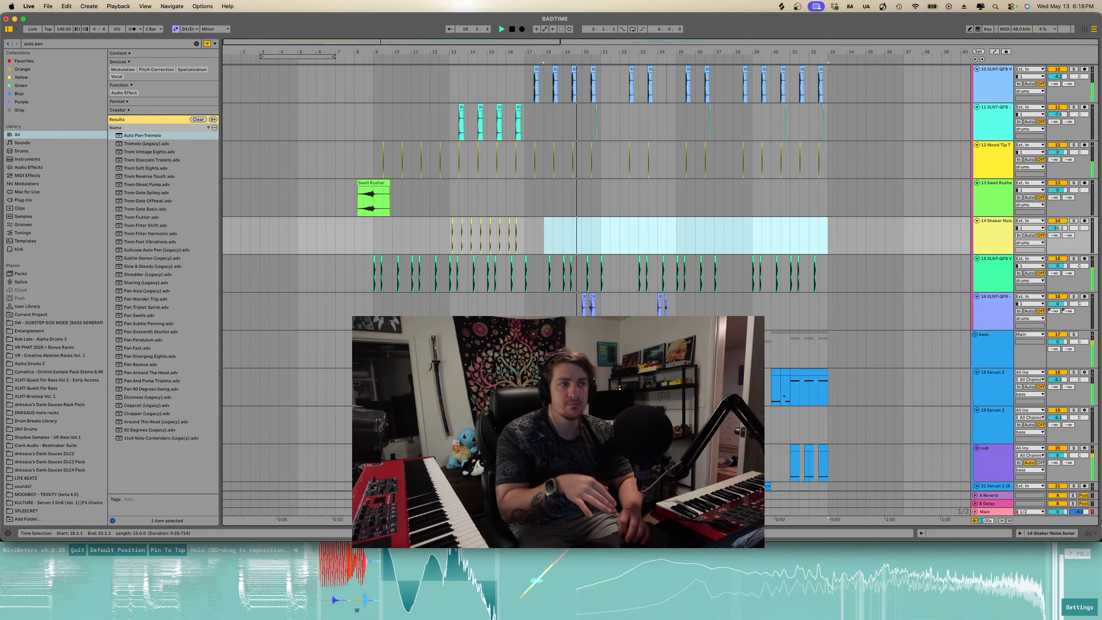
pyautogui.hscroll(2, 633, 315)
pyautogui.scroll(5, 633, 313)
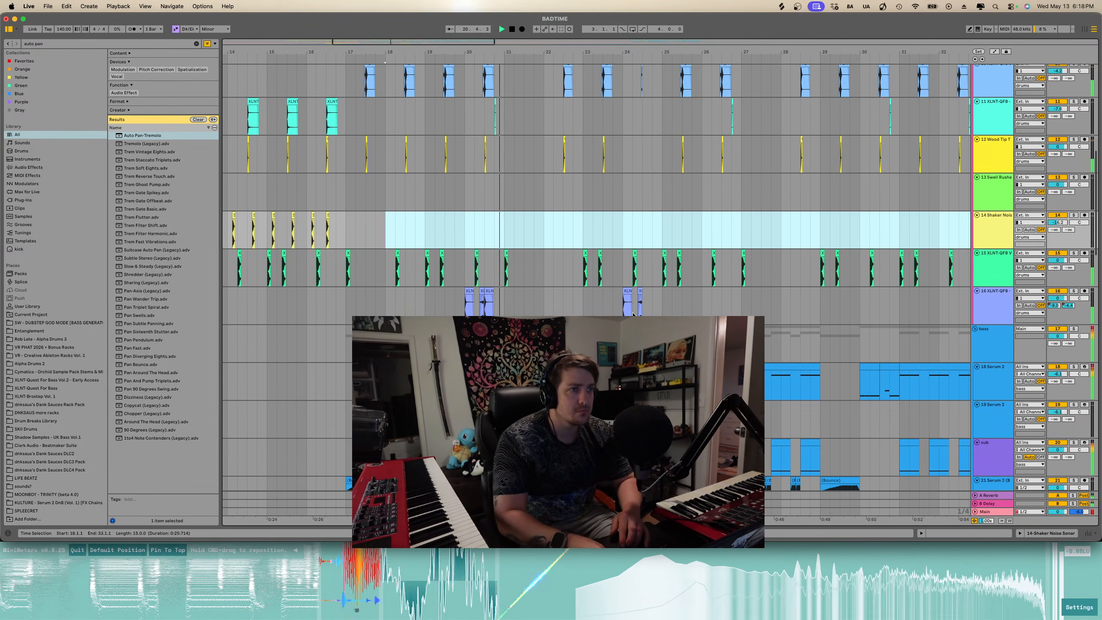
pyautogui.scroll(8, 472, 298)
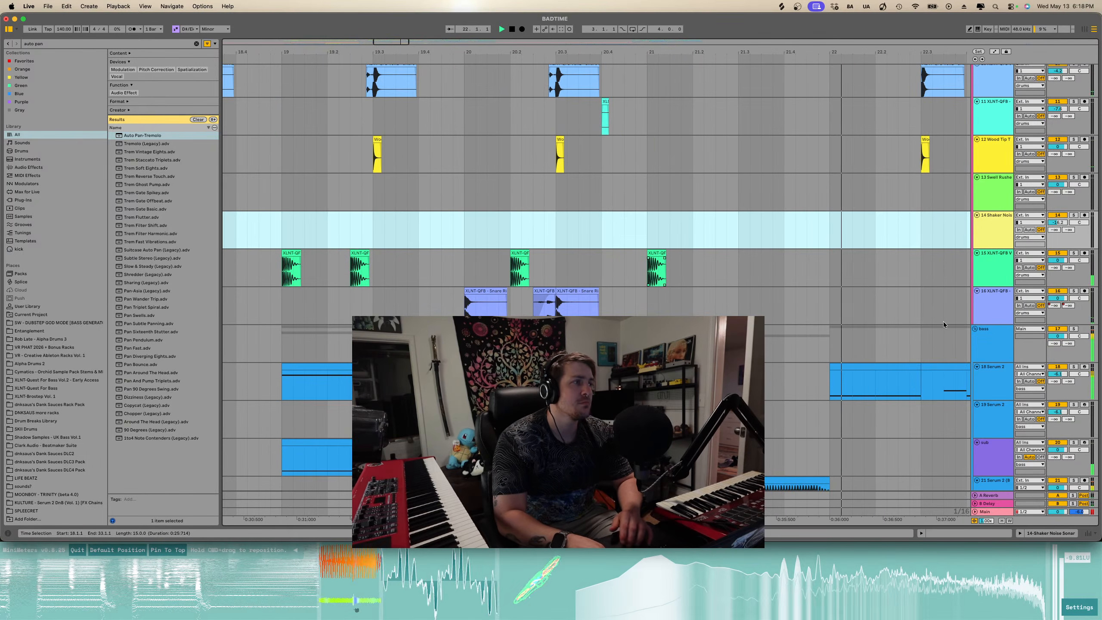
pyautogui.scroll(-10, 637, 278)
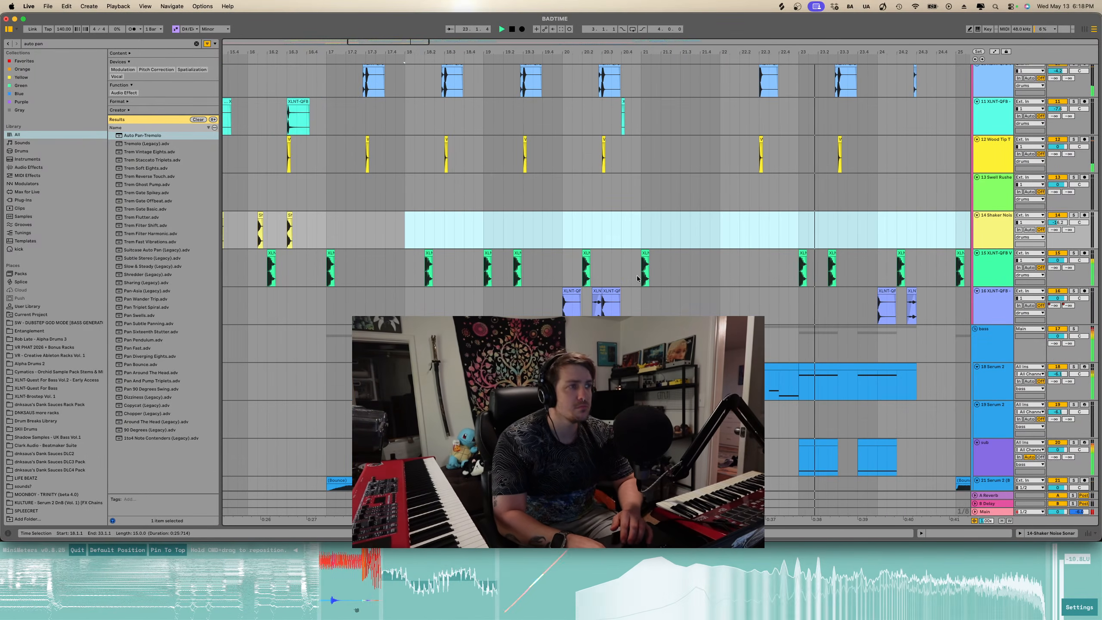
pyautogui.scroll(-10, 637, 279)
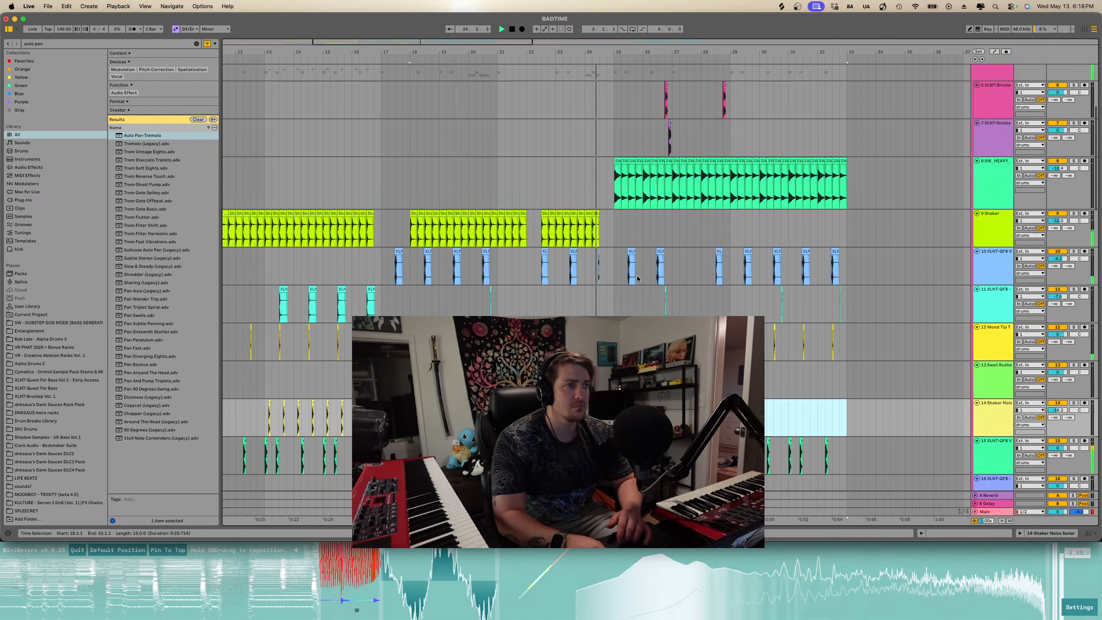
pyautogui.scroll(10, 622, 270)
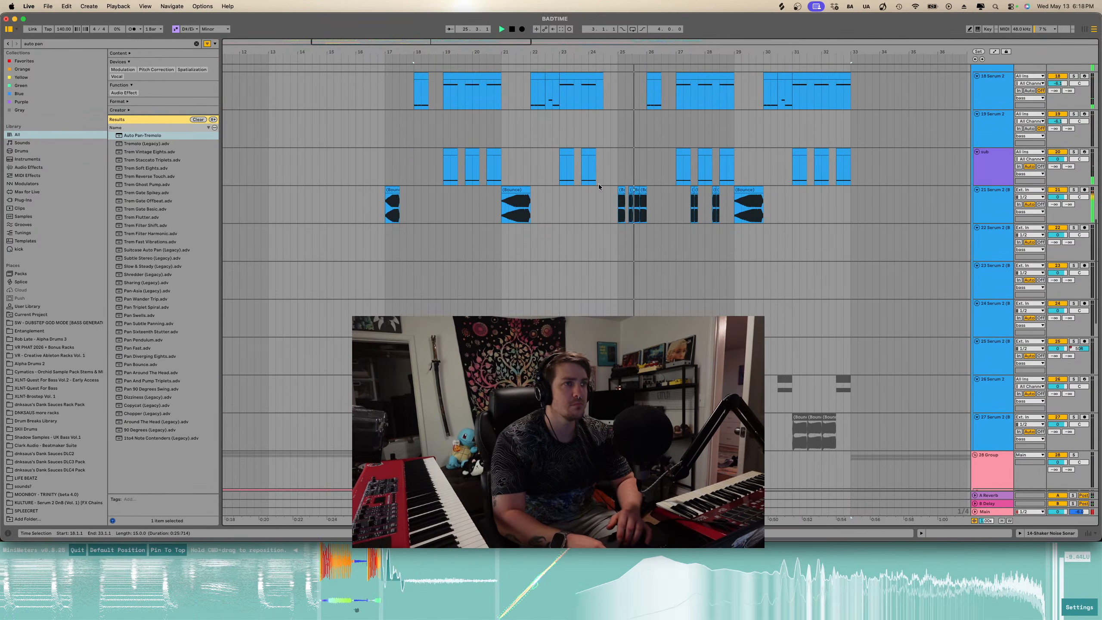
pyautogui.scroll(5, 585, 185)
# - Play the snare rim clips on the 16 XLNT-GFB track near bar 24 and shorten the second clip
pyautogui.click(573, 186)
pyautogui.press('space')
pyautogui.click(607, 197)
pyautogui.press('space')
pyautogui.scroll(5, 607, 195)
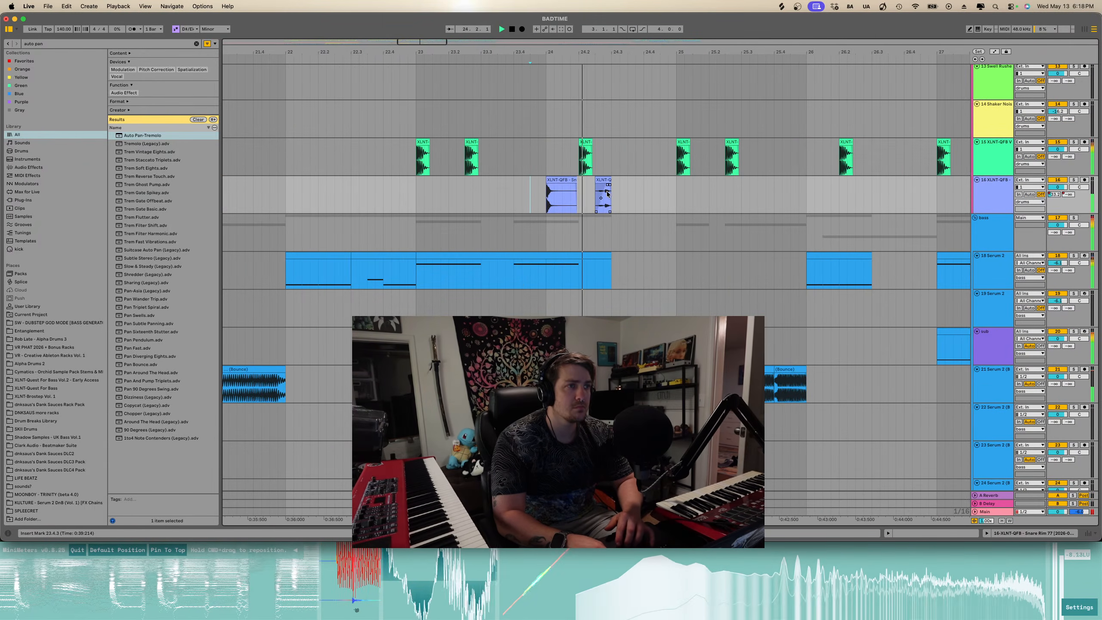
pyautogui.moveTo(610, 192); pyautogui.dragTo(595, 186)
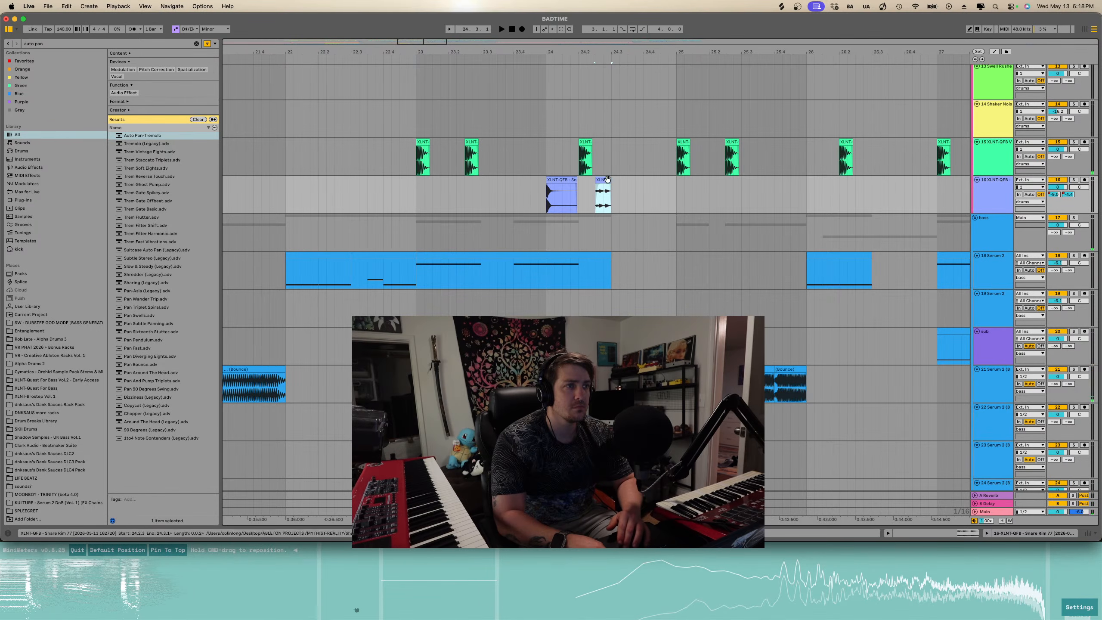
pyautogui.press('space')
# - Paste a copy of the snare rim clip right after the second one at about bar 24.3
pyautogui.click(572, 179)
pyautogui.click(613, 197)
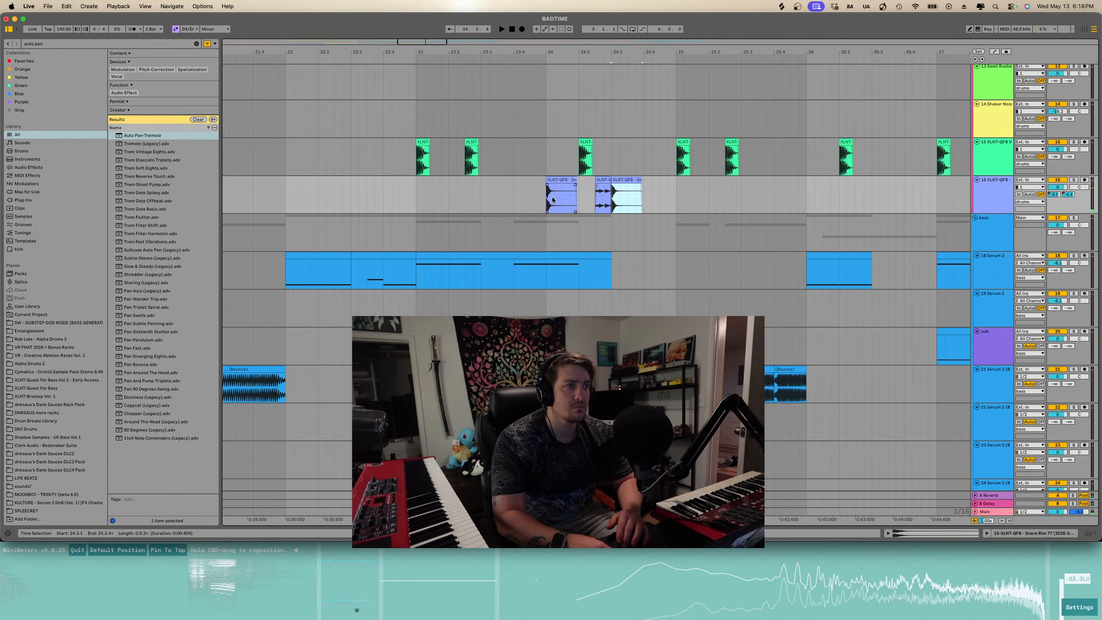
pyautogui.press('super+v')
# - Show automation and shape the A-Reverb send on the 16 XLNT-GFB track to swell after the snare clips, then play it
pyautogui.press('space')
pyautogui.press('a')
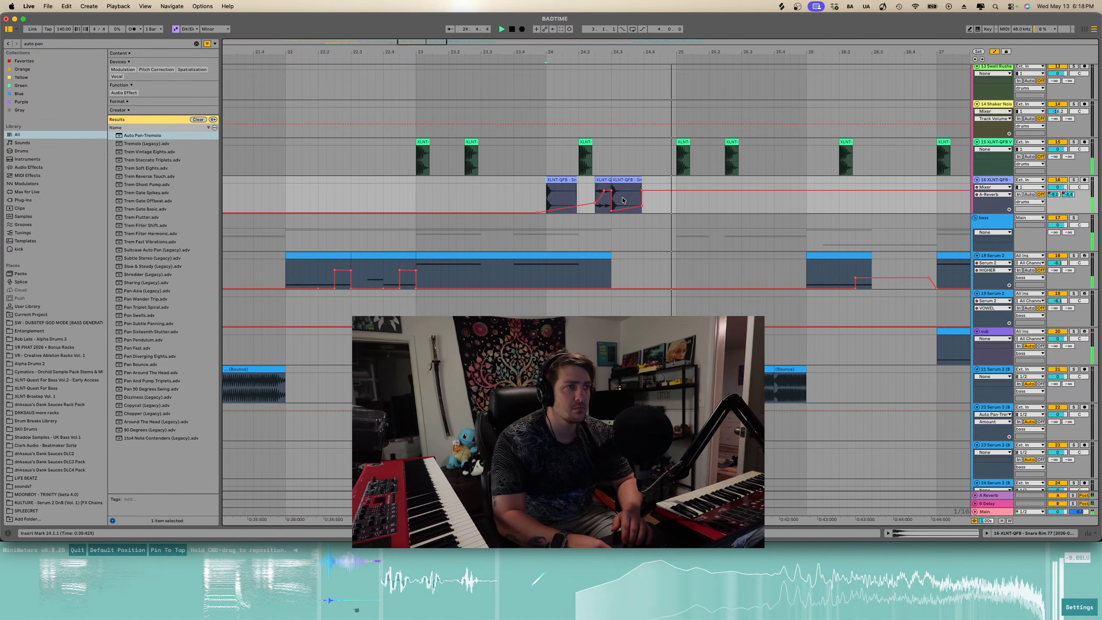
pyautogui.moveTo(642, 192)
pyautogui.mouseDown()
pyautogui.moveTo(612, 192)
pyautogui.moveTo(676, 213)
pyautogui.moveTo(657, 200)
pyautogui.mouseUp()
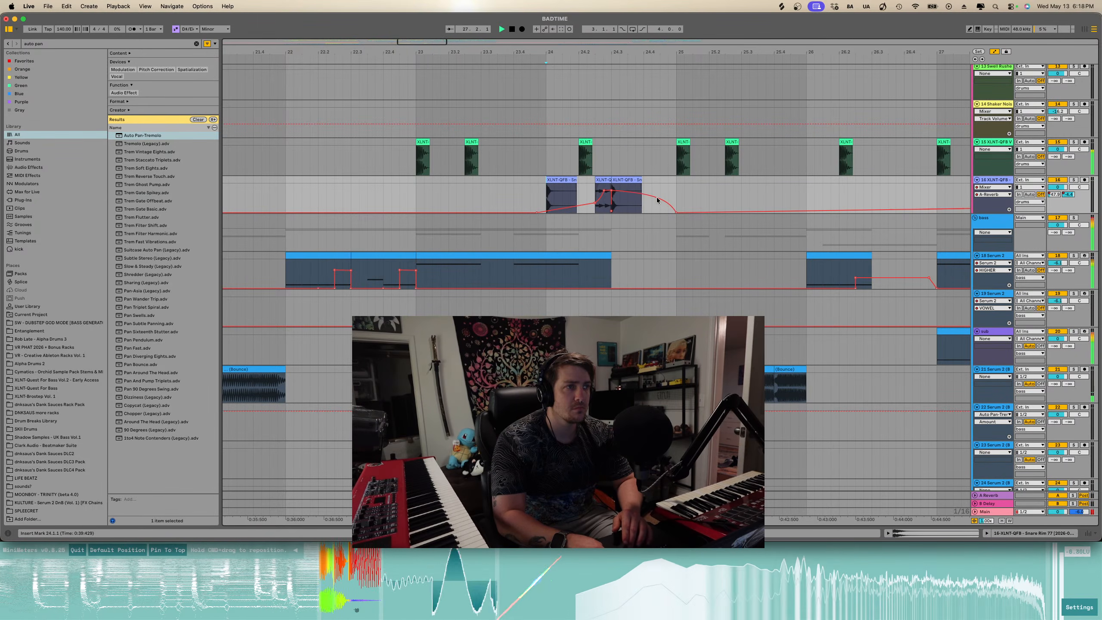
pyautogui.click(544, 199)
pyautogui.press('space')
pyautogui.press('space')
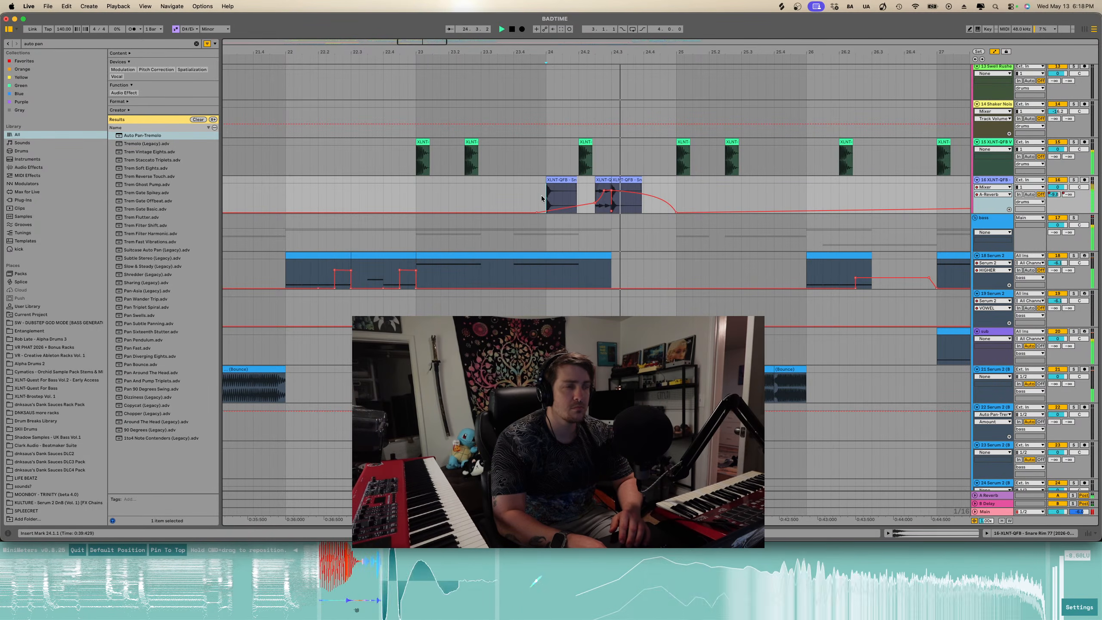
# - Flatten the A-Reverb send ramp following the snare clips on the 16 XLNT-GFB track
pyautogui.scroll(-8, 541, 199)
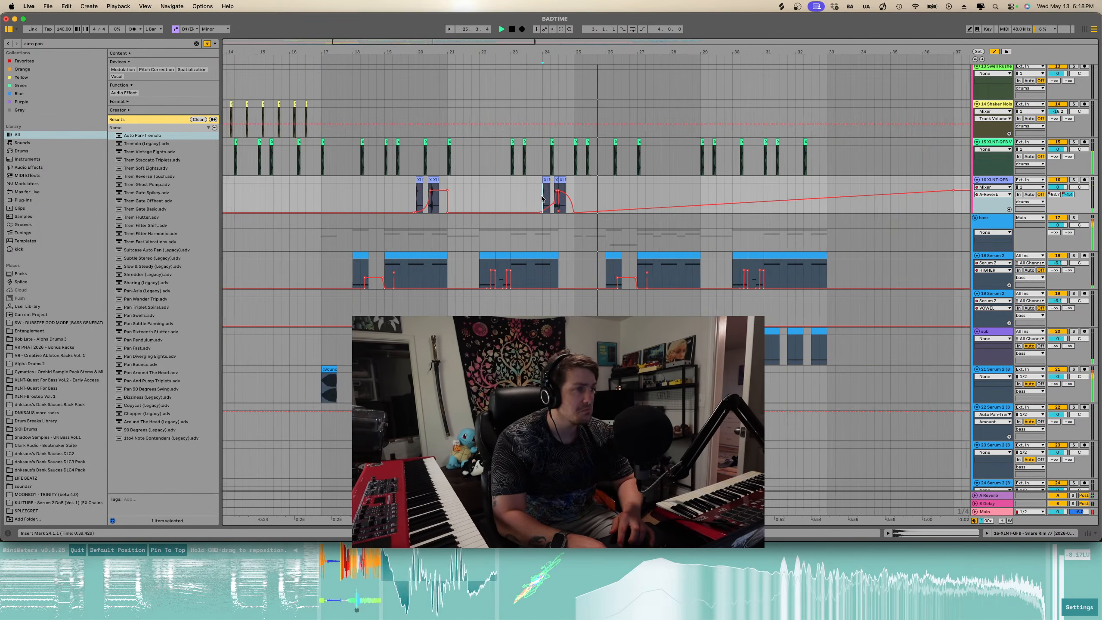
pyautogui.scroll(-4, 577, 202)
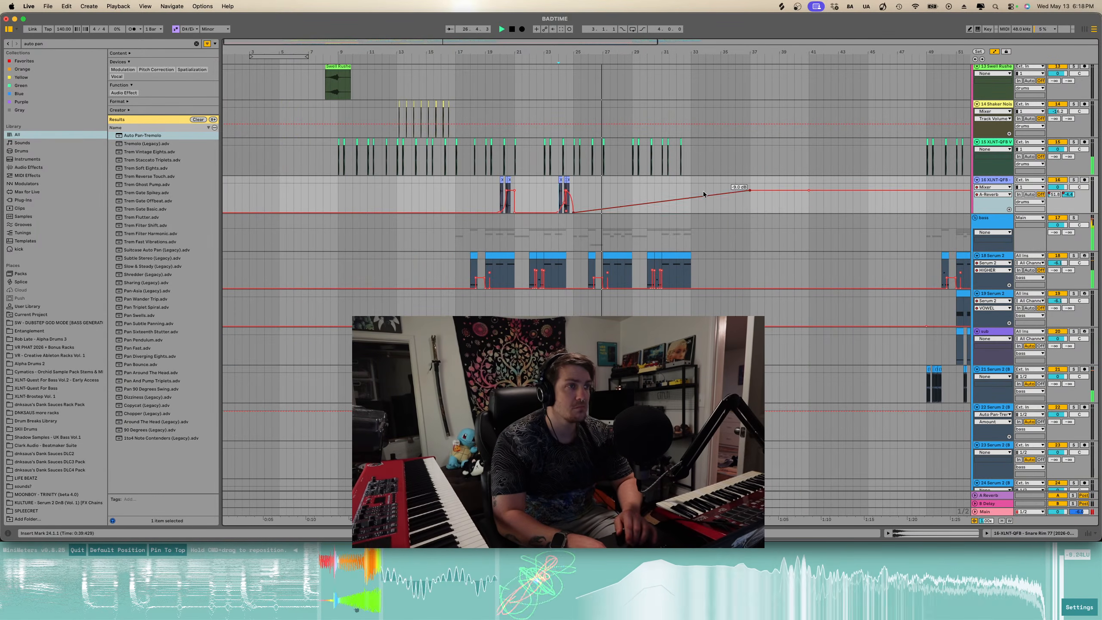
pyautogui.scroll(-4, 706, 191)
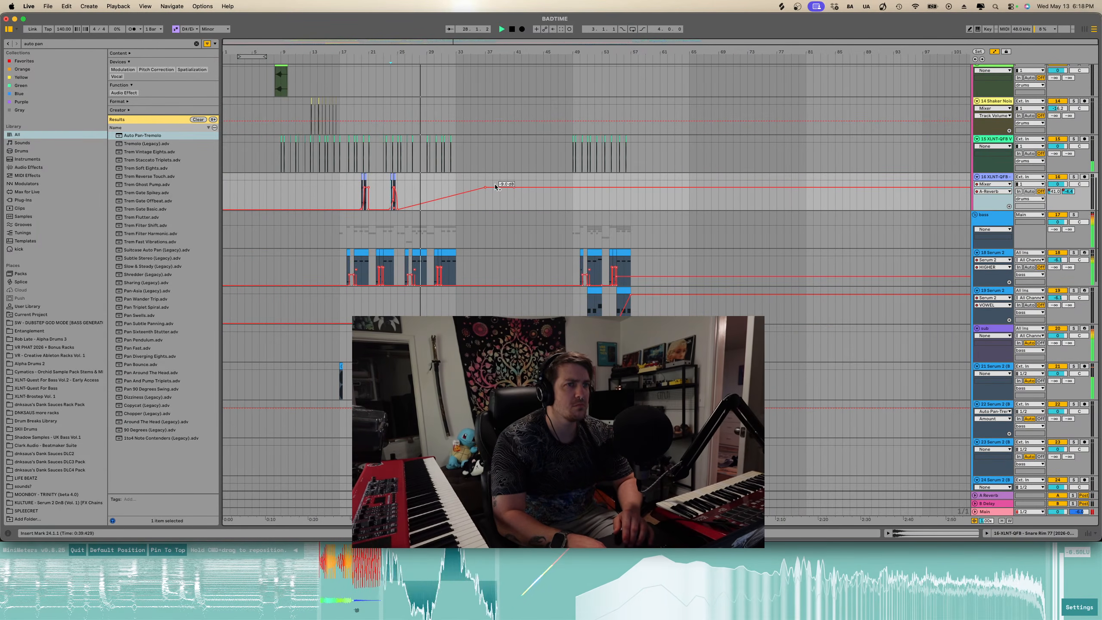
pyautogui.moveTo(487, 189); pyautogui.dragTo(467, 212)
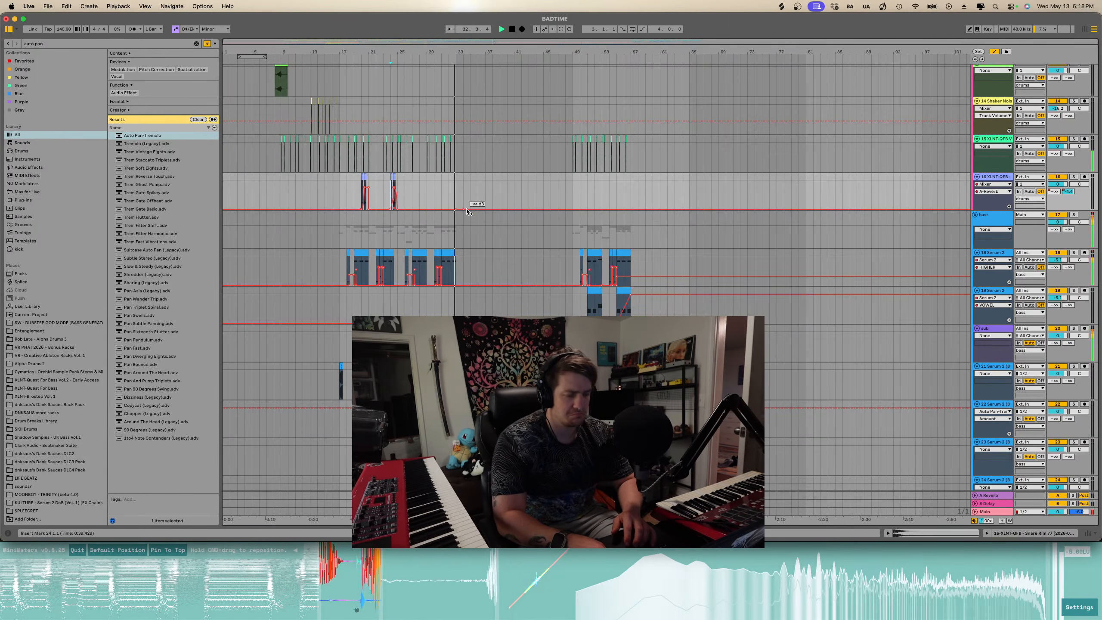
# - Delete the four empty MIDI and audio tracks at the top of the arrangement
pyautogui.scroll(15, 467, 208)
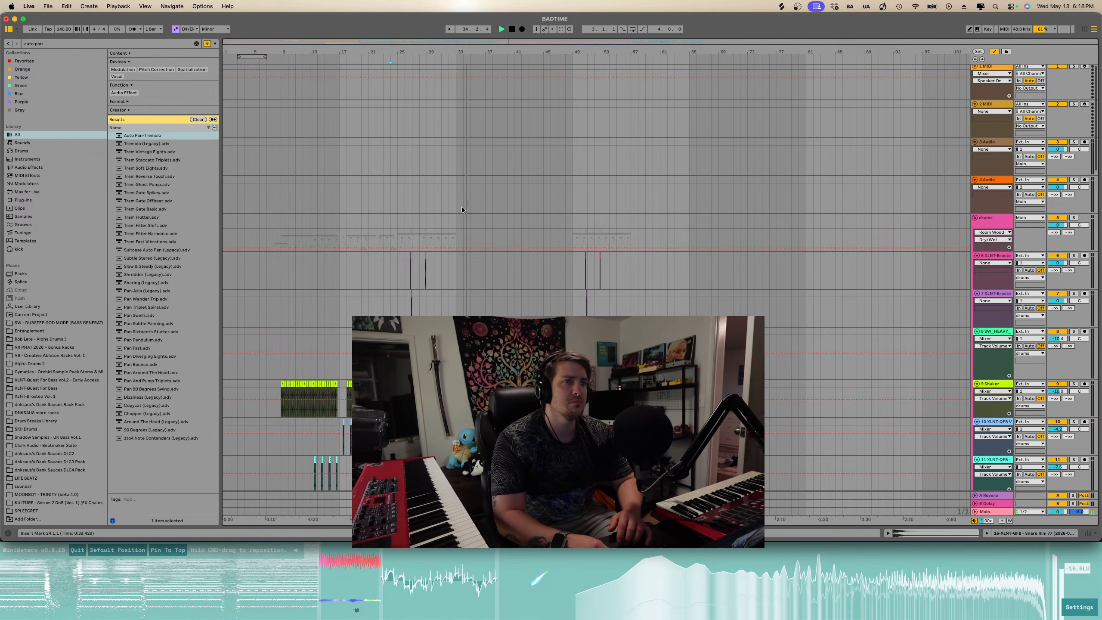
pyautogui.click(992, 67)
pyautogui.press('Delete')
pyautogui.press('Delete')
pyautogui.press('Delete')
pyautogui.press('Delete')
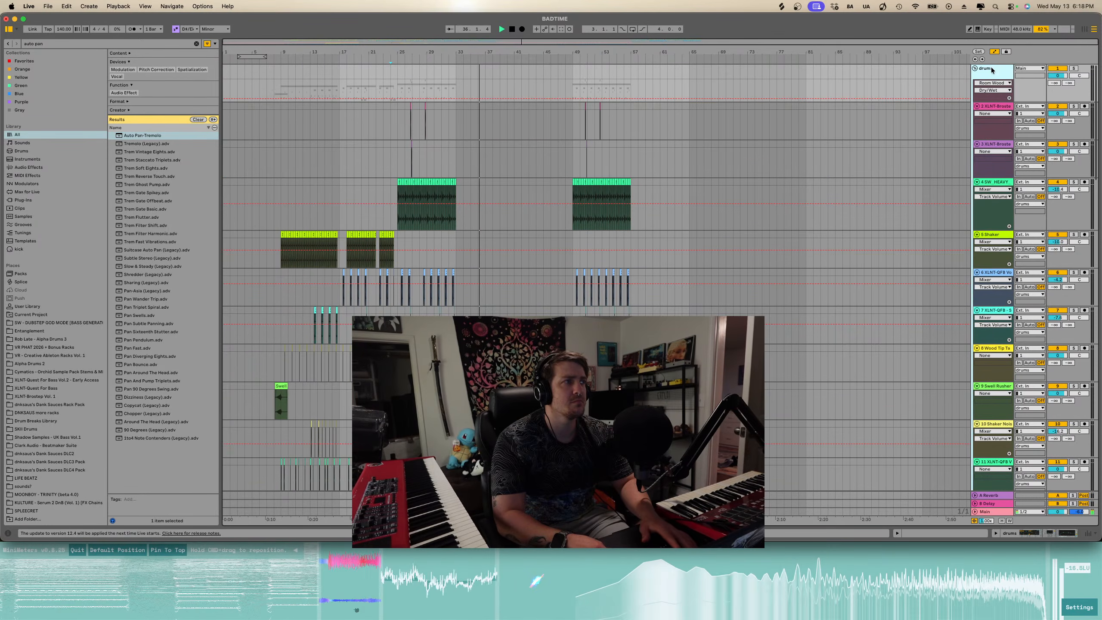
# - Collapse the drums and bass groups and rename the 24 Group track to synths
pyautogui.click(976, 68)
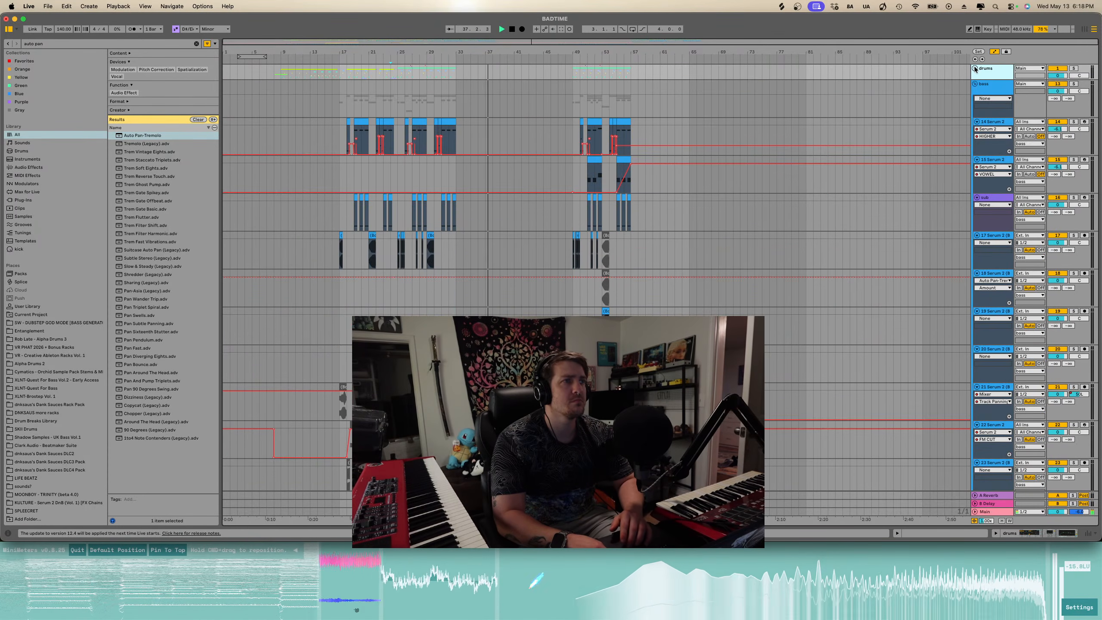
pyautogui.click(975, 84)
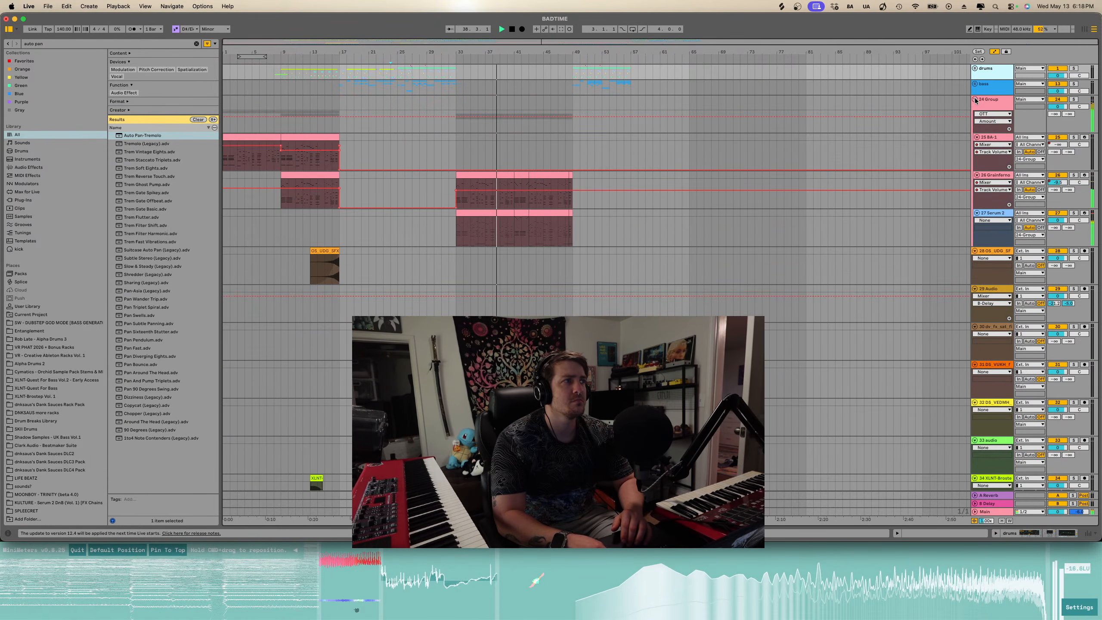
pyautogui.doubleClick(987, 100)
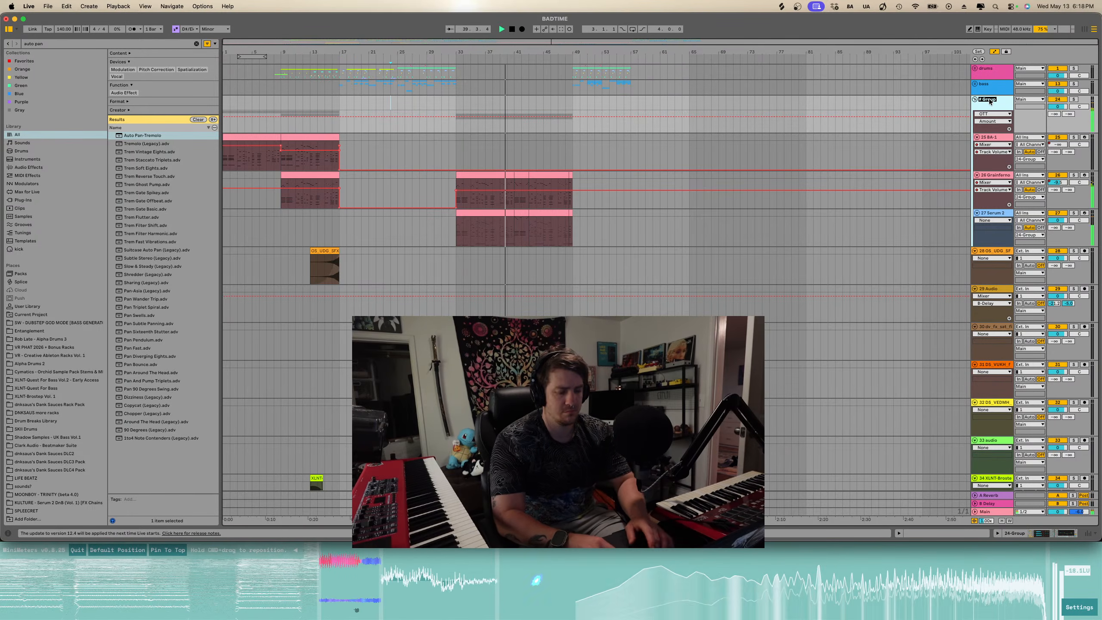
pyautogui.write('synths')
pyautogui.press('Return')
# - Browse through the lower tracks in the arrangement to find unused ones
pyautogui.scroll(-5, 985, 164)
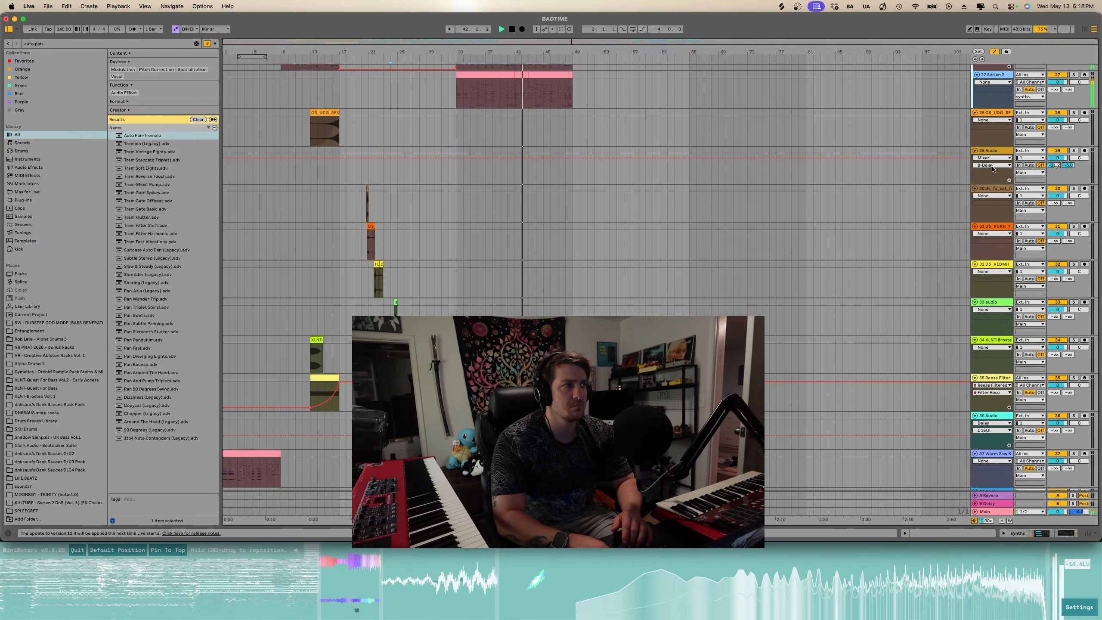
pyautogui.click(992, 191)
pyautogui.scroll(3, 780, 250)
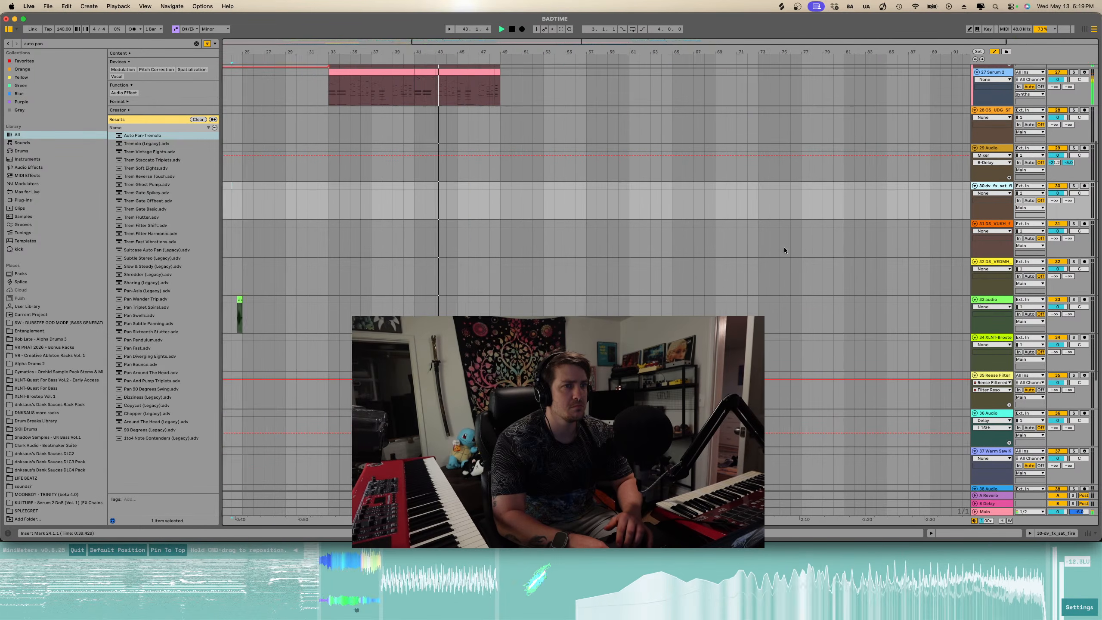
pyautogui.hscroll(-5, 784, 249)
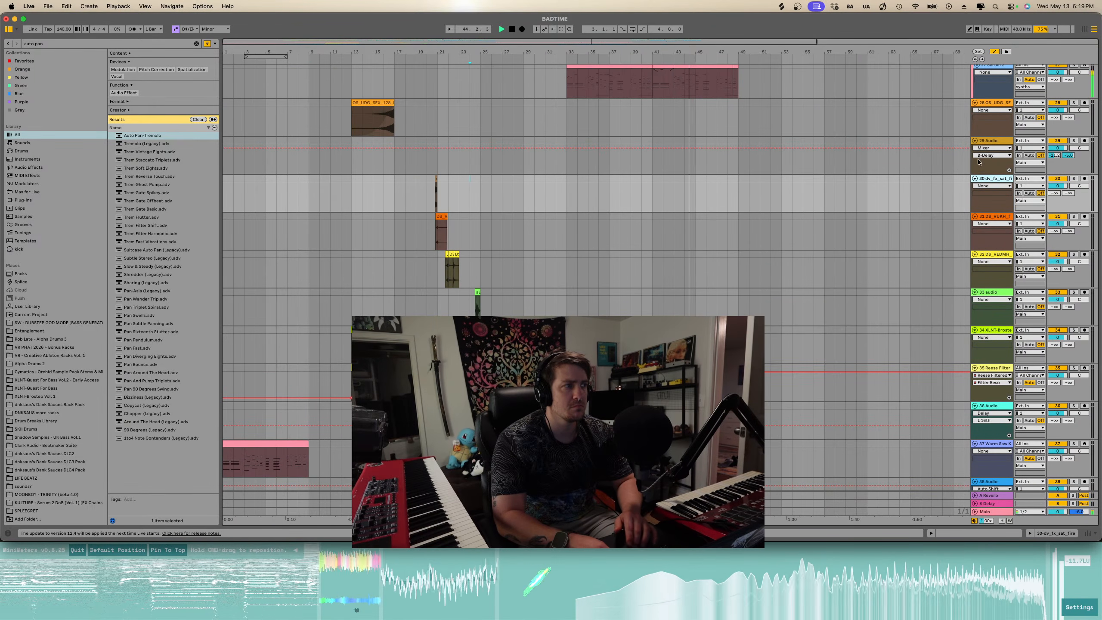
pyautogui.click(991, 103)
pyautogui.scroll(-5, 996, 261)
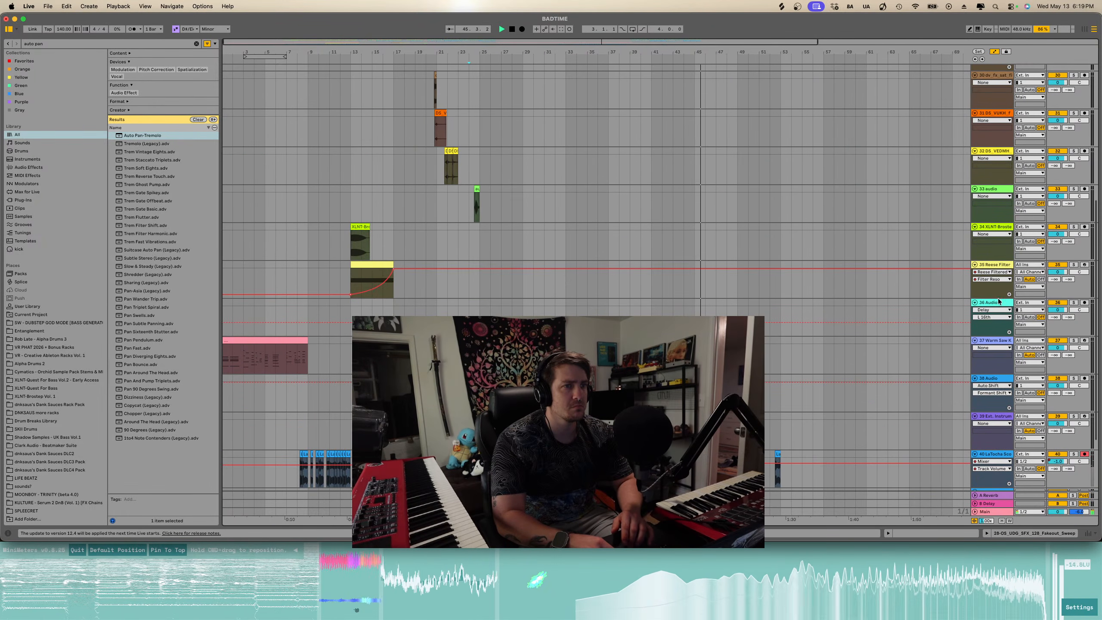
pyautogui.click(989, 229)
pyautogui.click(993, 266)
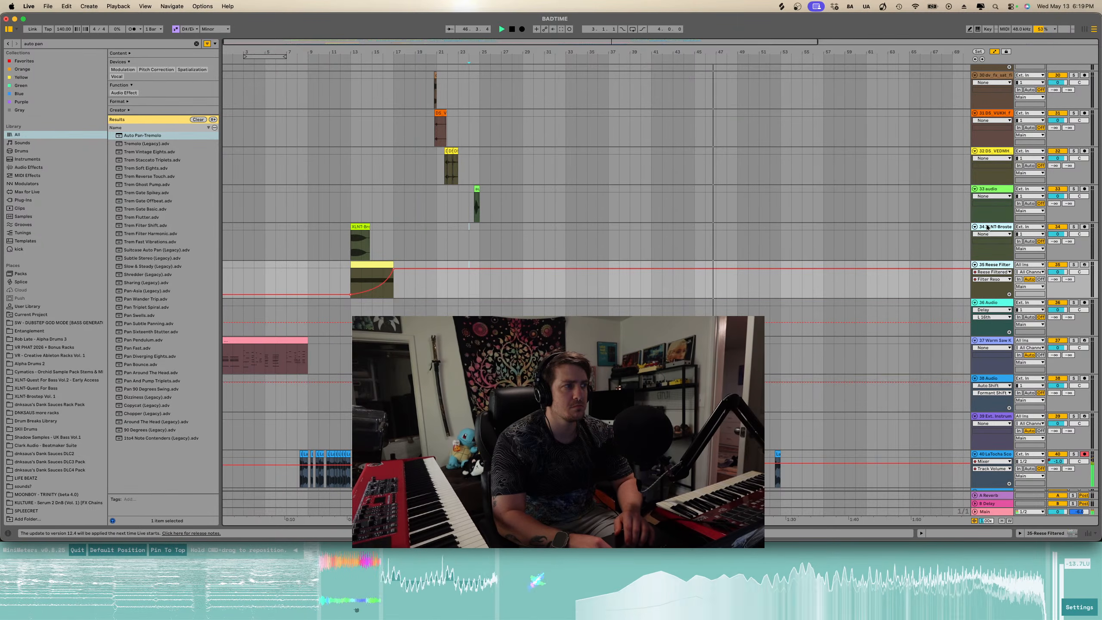
pyautogui.scroll(-5, 988, 226)
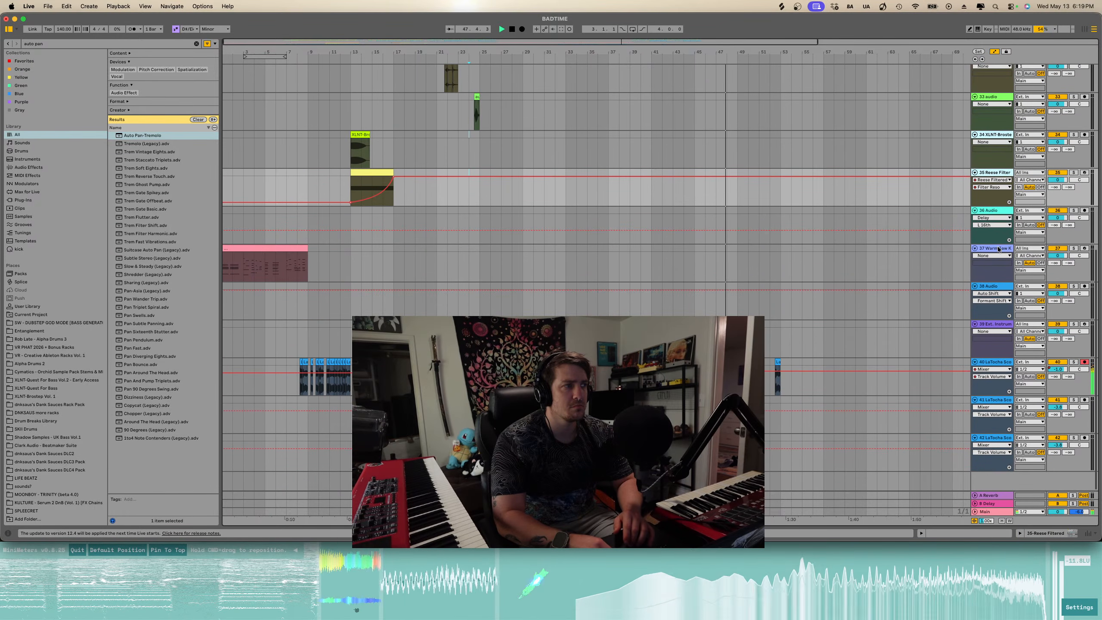
pyautogui.click(998, 249)
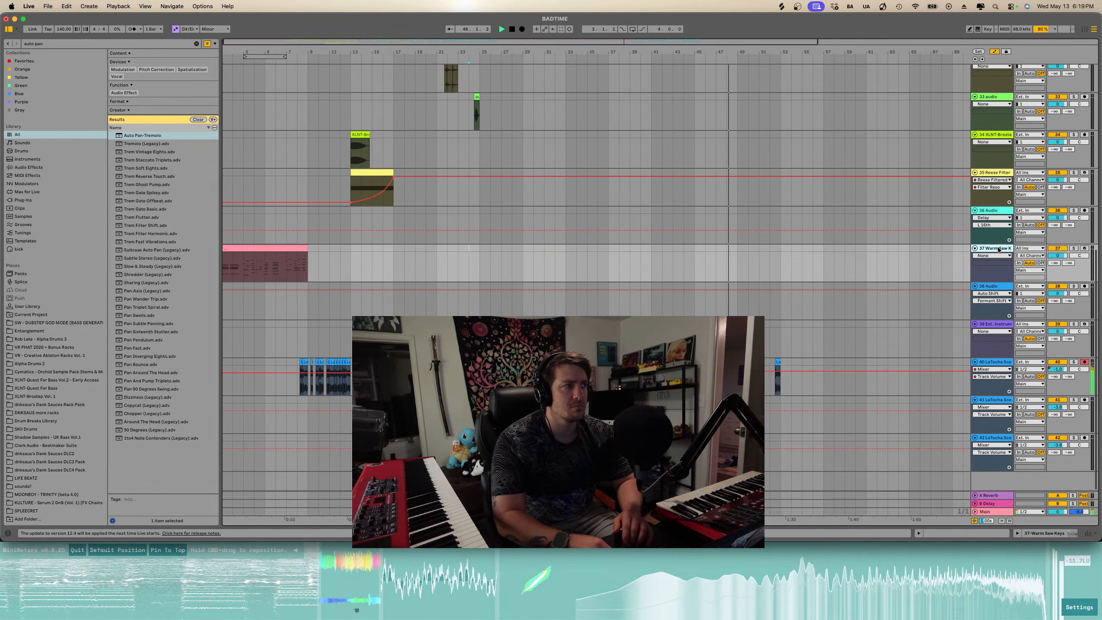
# - Delete the empty 38 Audio track and the empty Ext. Instrument track below the Warm Saw track
pyautogui.click(991, 287)
pyautogui.press('Delete')
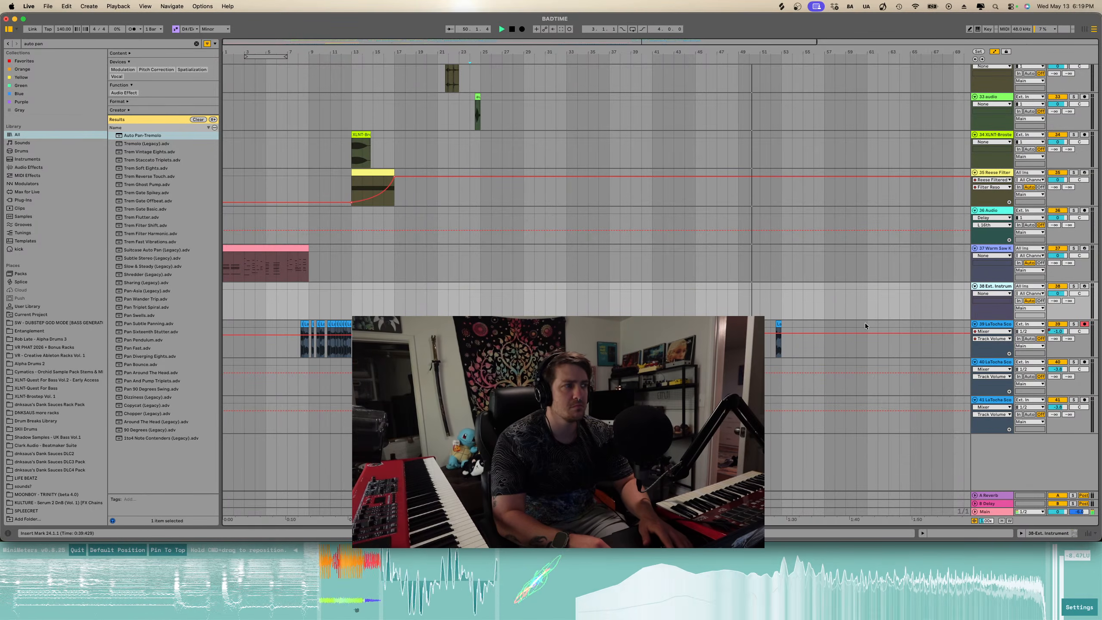
pyautogui.press('Delete')
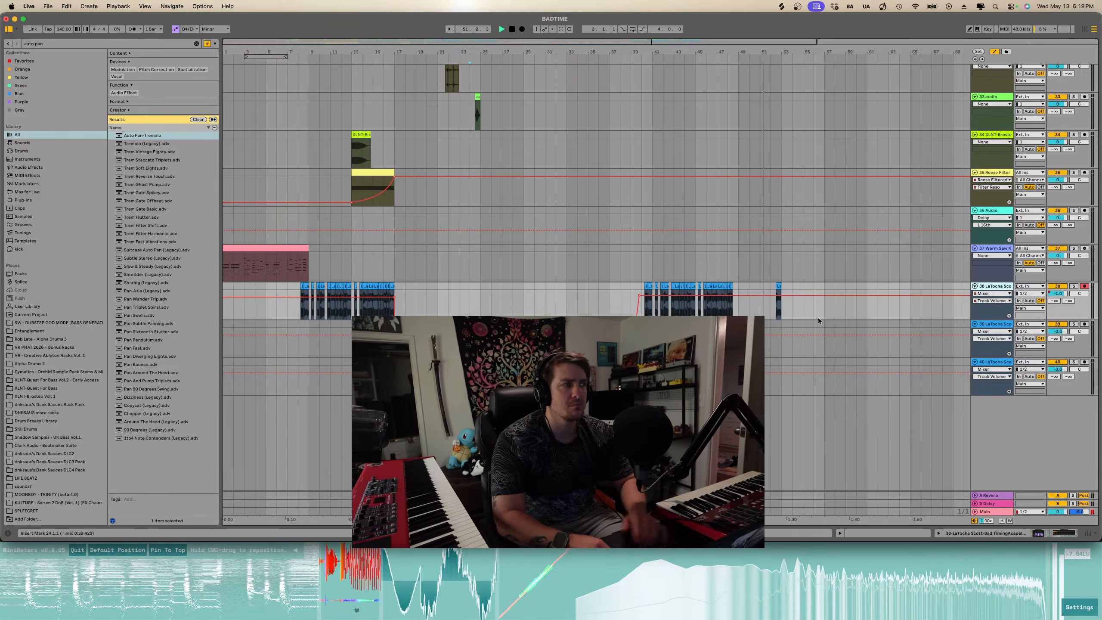
# - Turn off automation mode to view the arrangement clips in color
pyautogui.scroll(15, 608, 306)
pyautogui.scroll(-12, 608, 307)
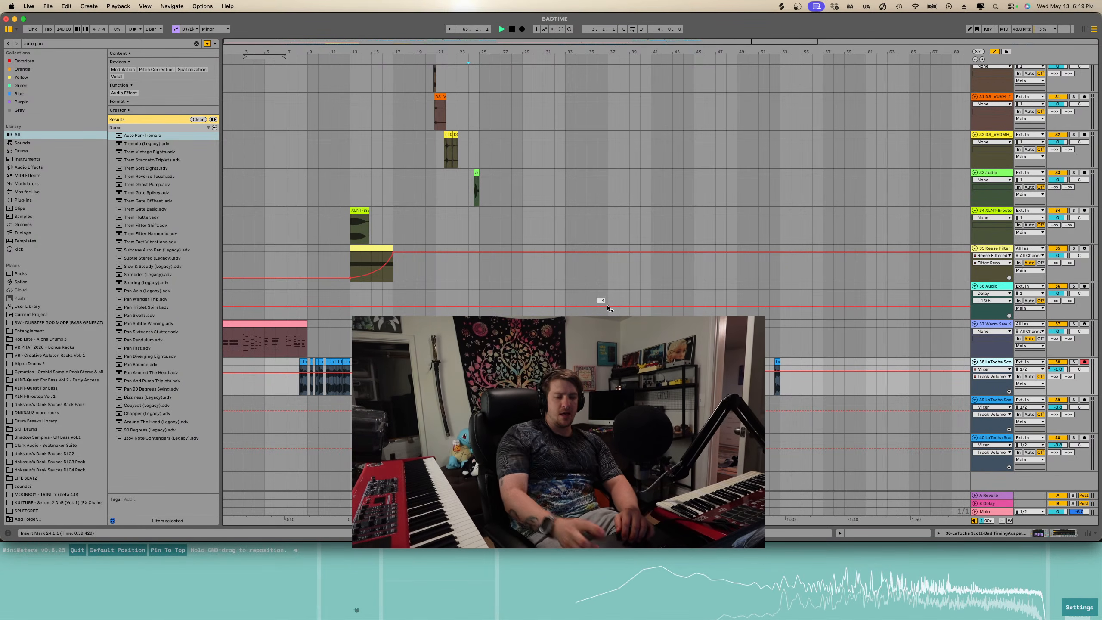
pyautogui.press('a')
pyautogui.click(484, 280)
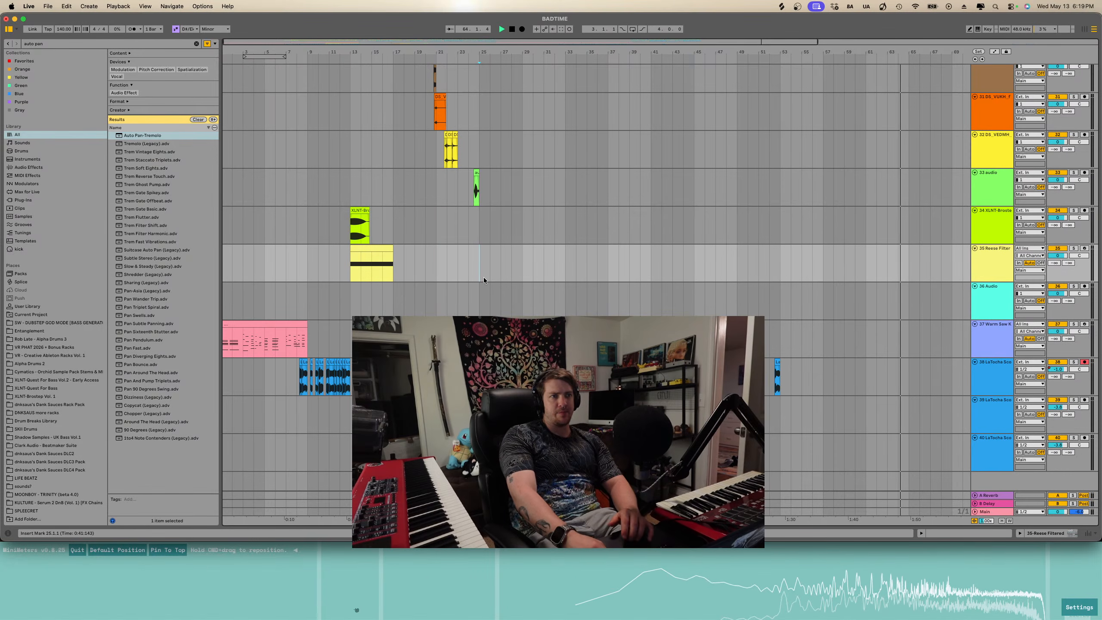
pyautogui.click(48, 6)
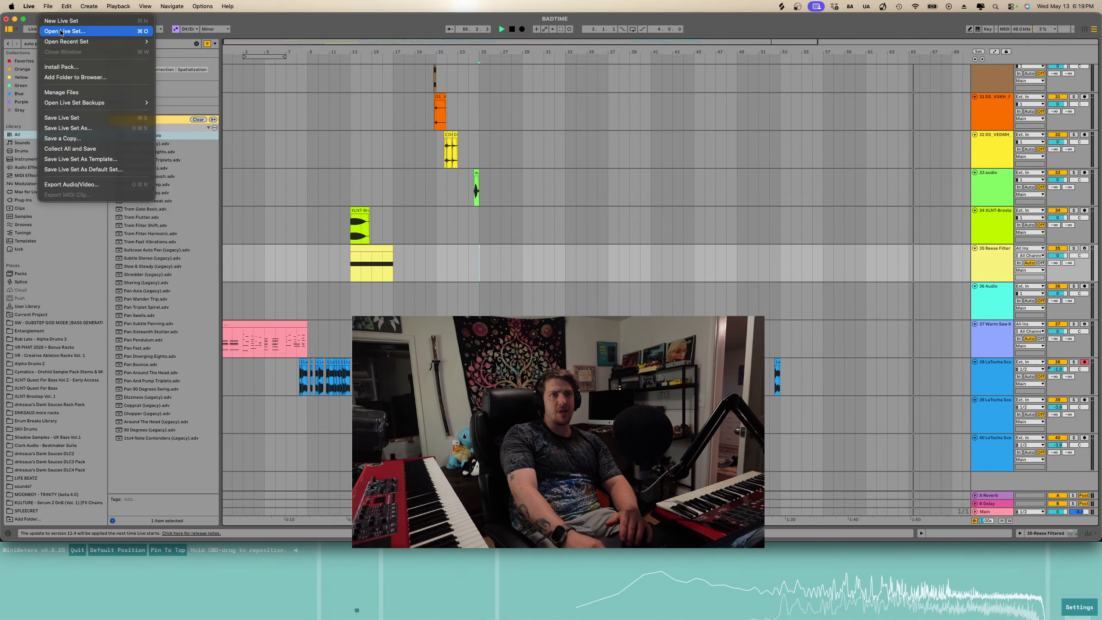
pyautogui.moveTo(65, 41)
pyautogui.click(534, 199)
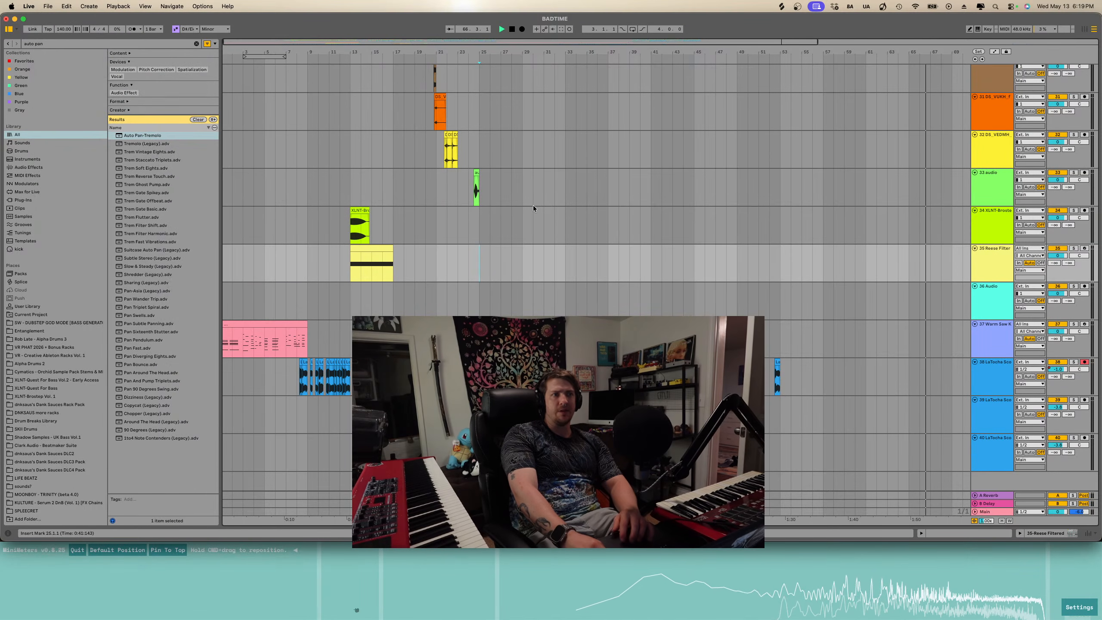
# - Save the Live Set
pyautogui.press('w')
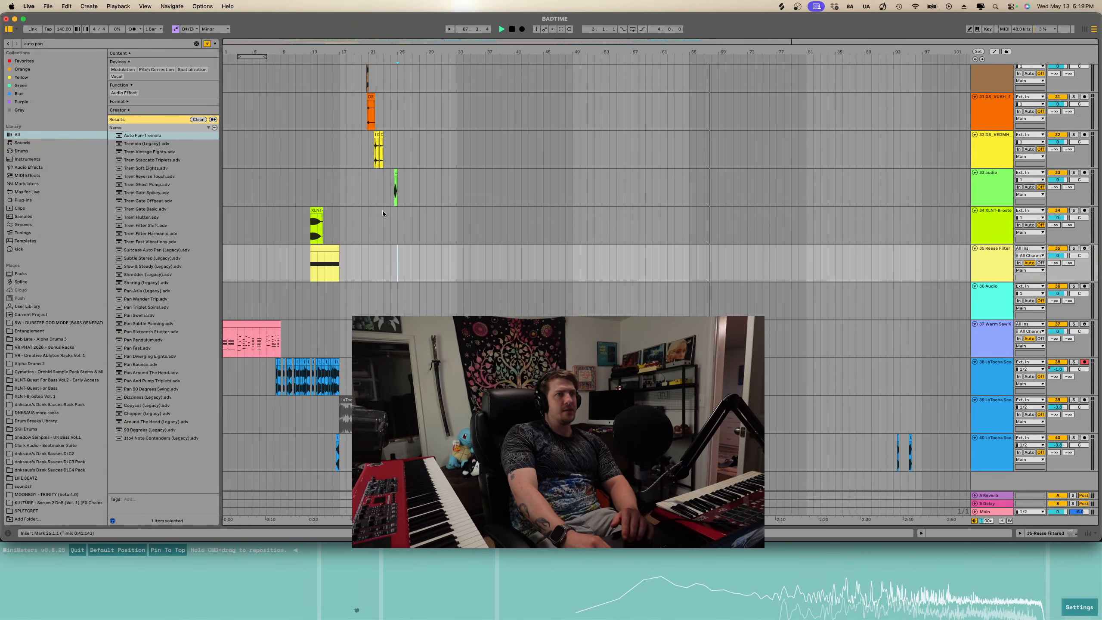
pyautogui.click(41, 8)
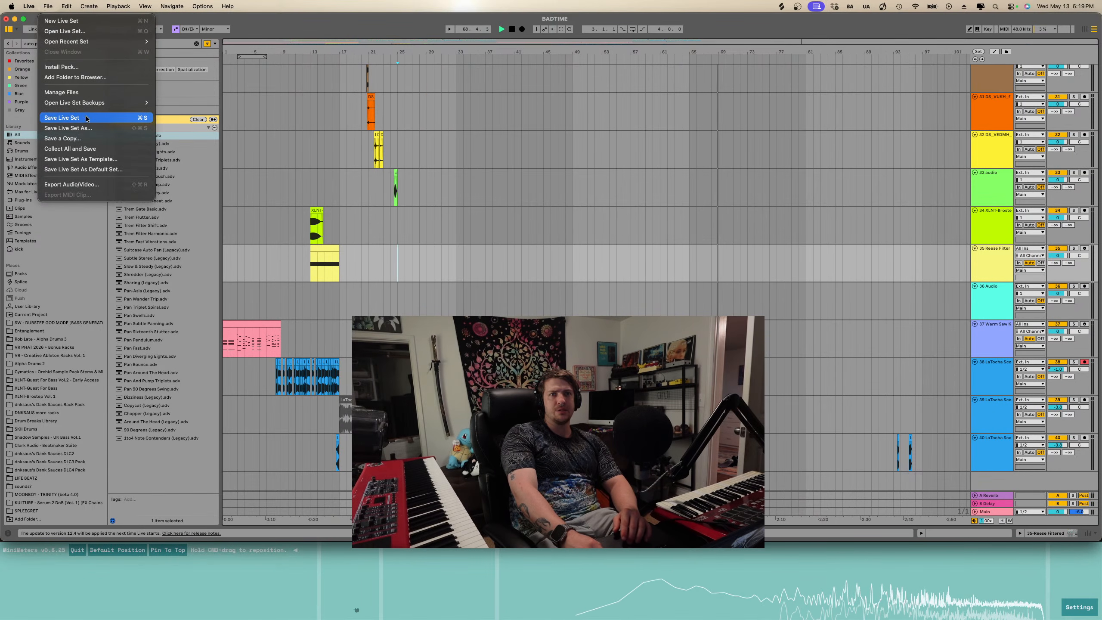
pyautogui.click(60, 117)
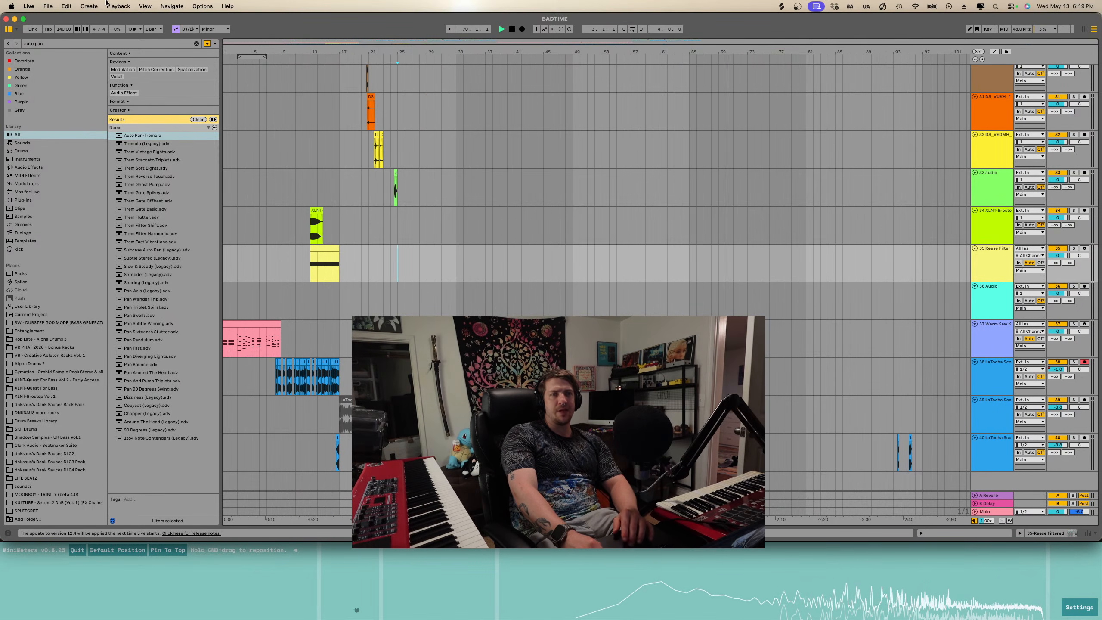
pyautogui.click(30, 6)
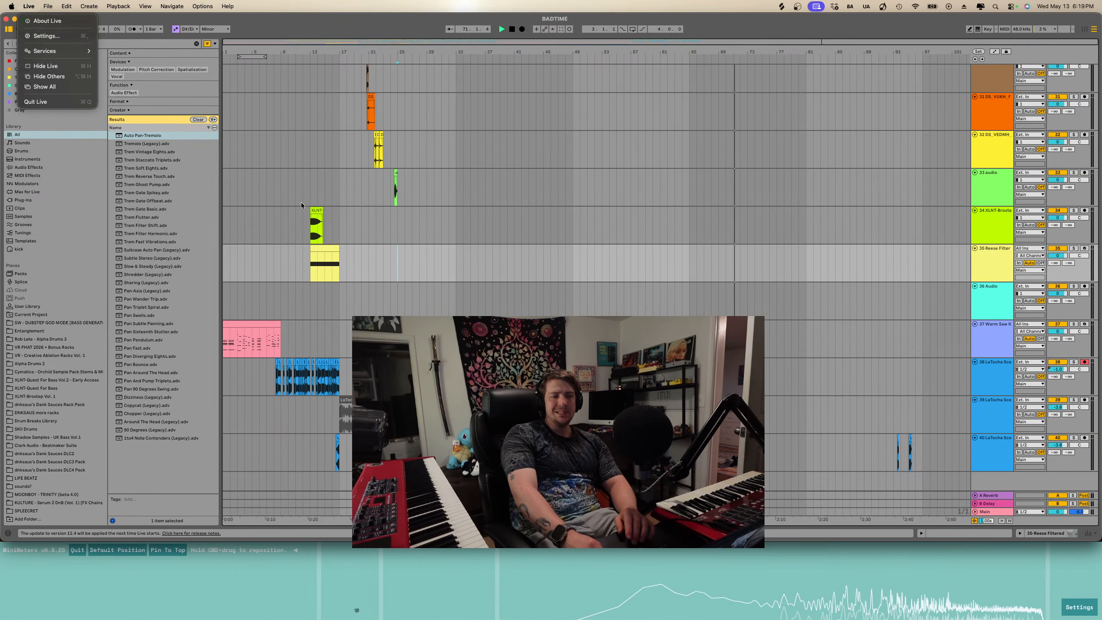
pyautogui.click(370, 219)
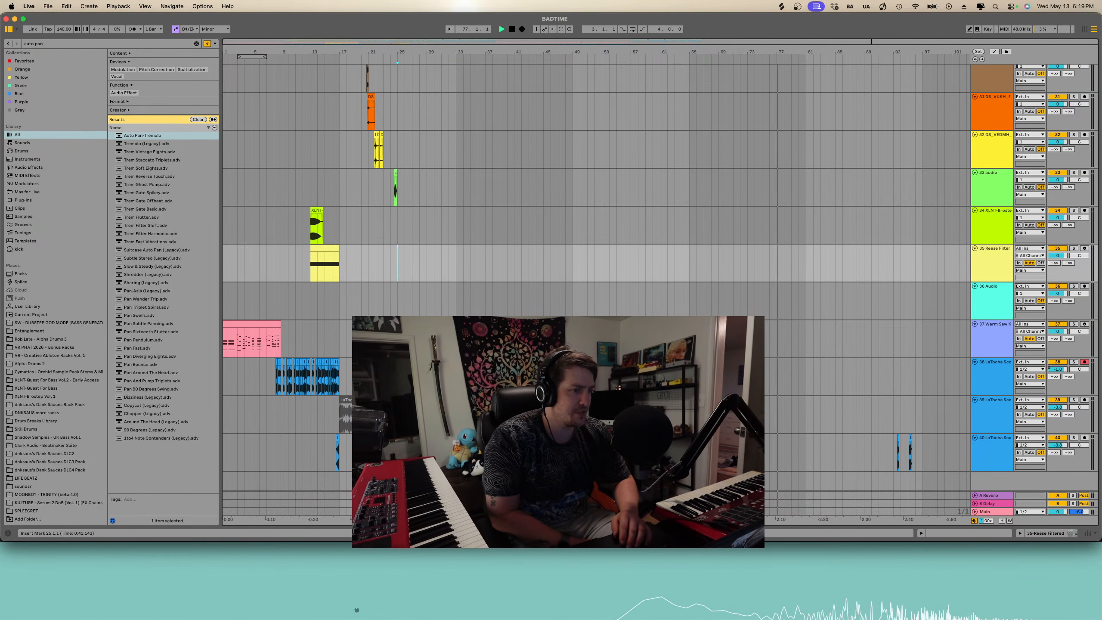
pyautogui.hotkey('ctrl', 'Up')
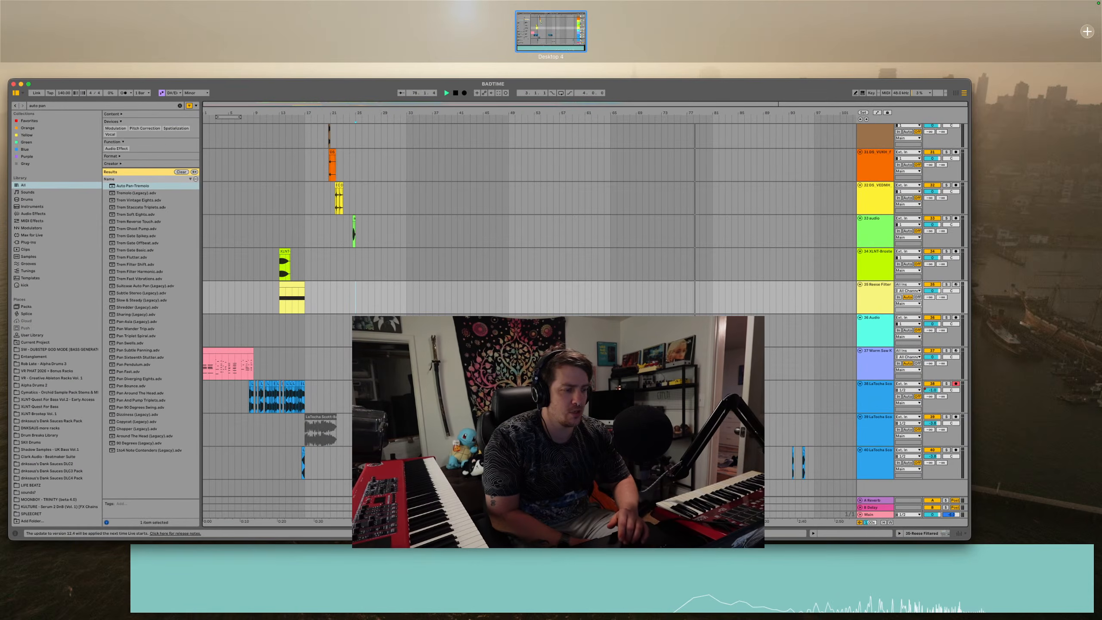